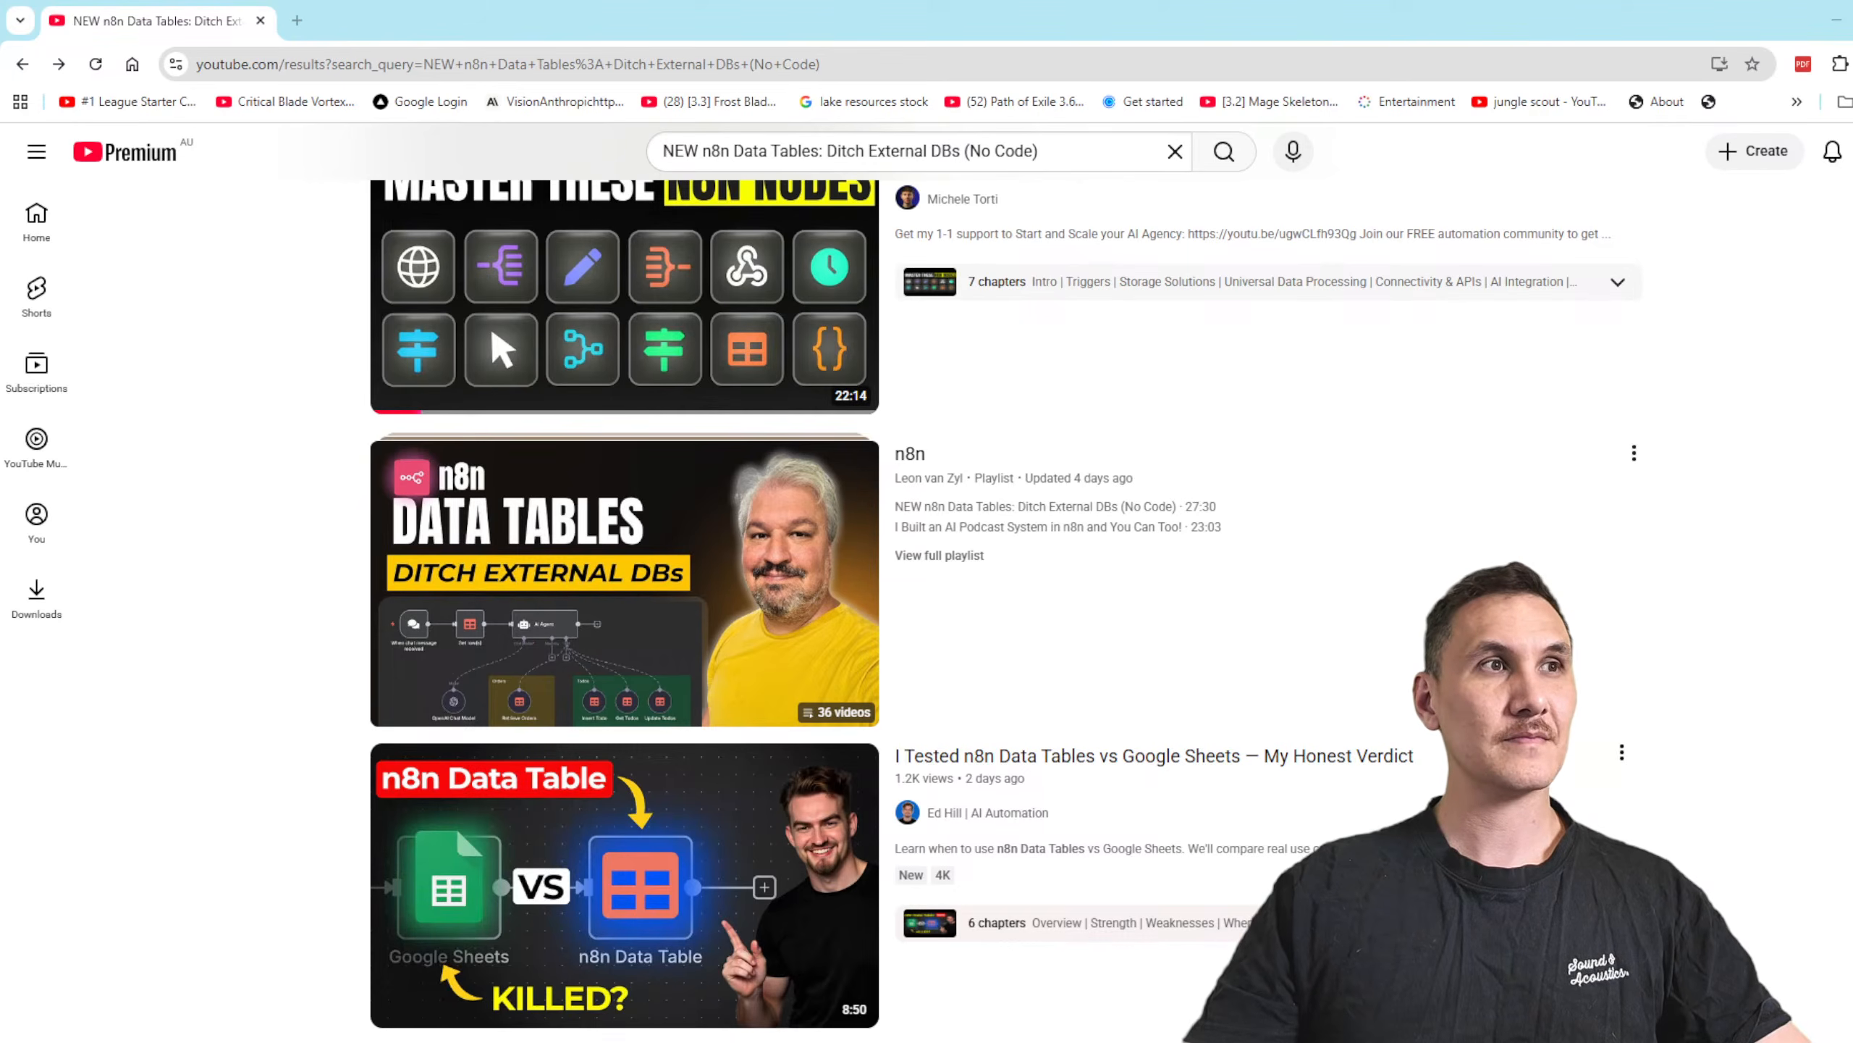
Step: Open the n8n Data Tables video from the search results' n8n playlist and adjust its playback volume
key(alt+Tab)
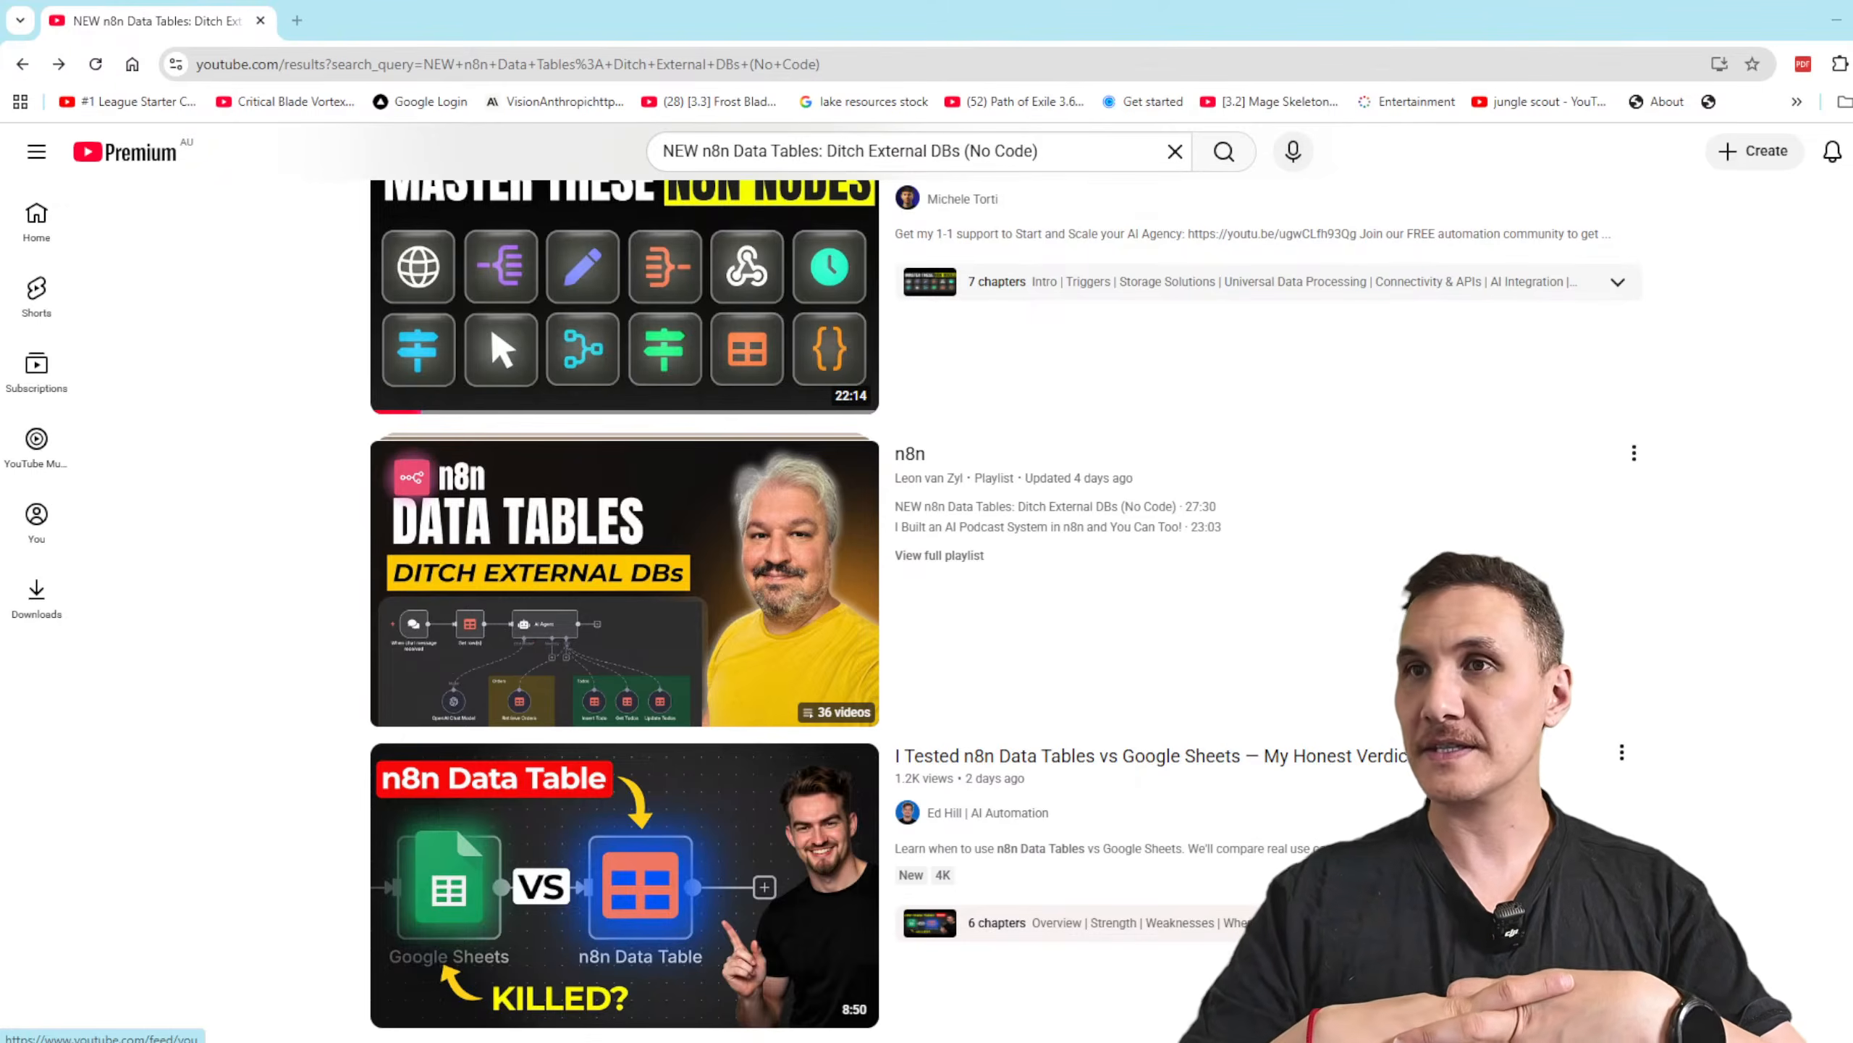
click(816, 612)
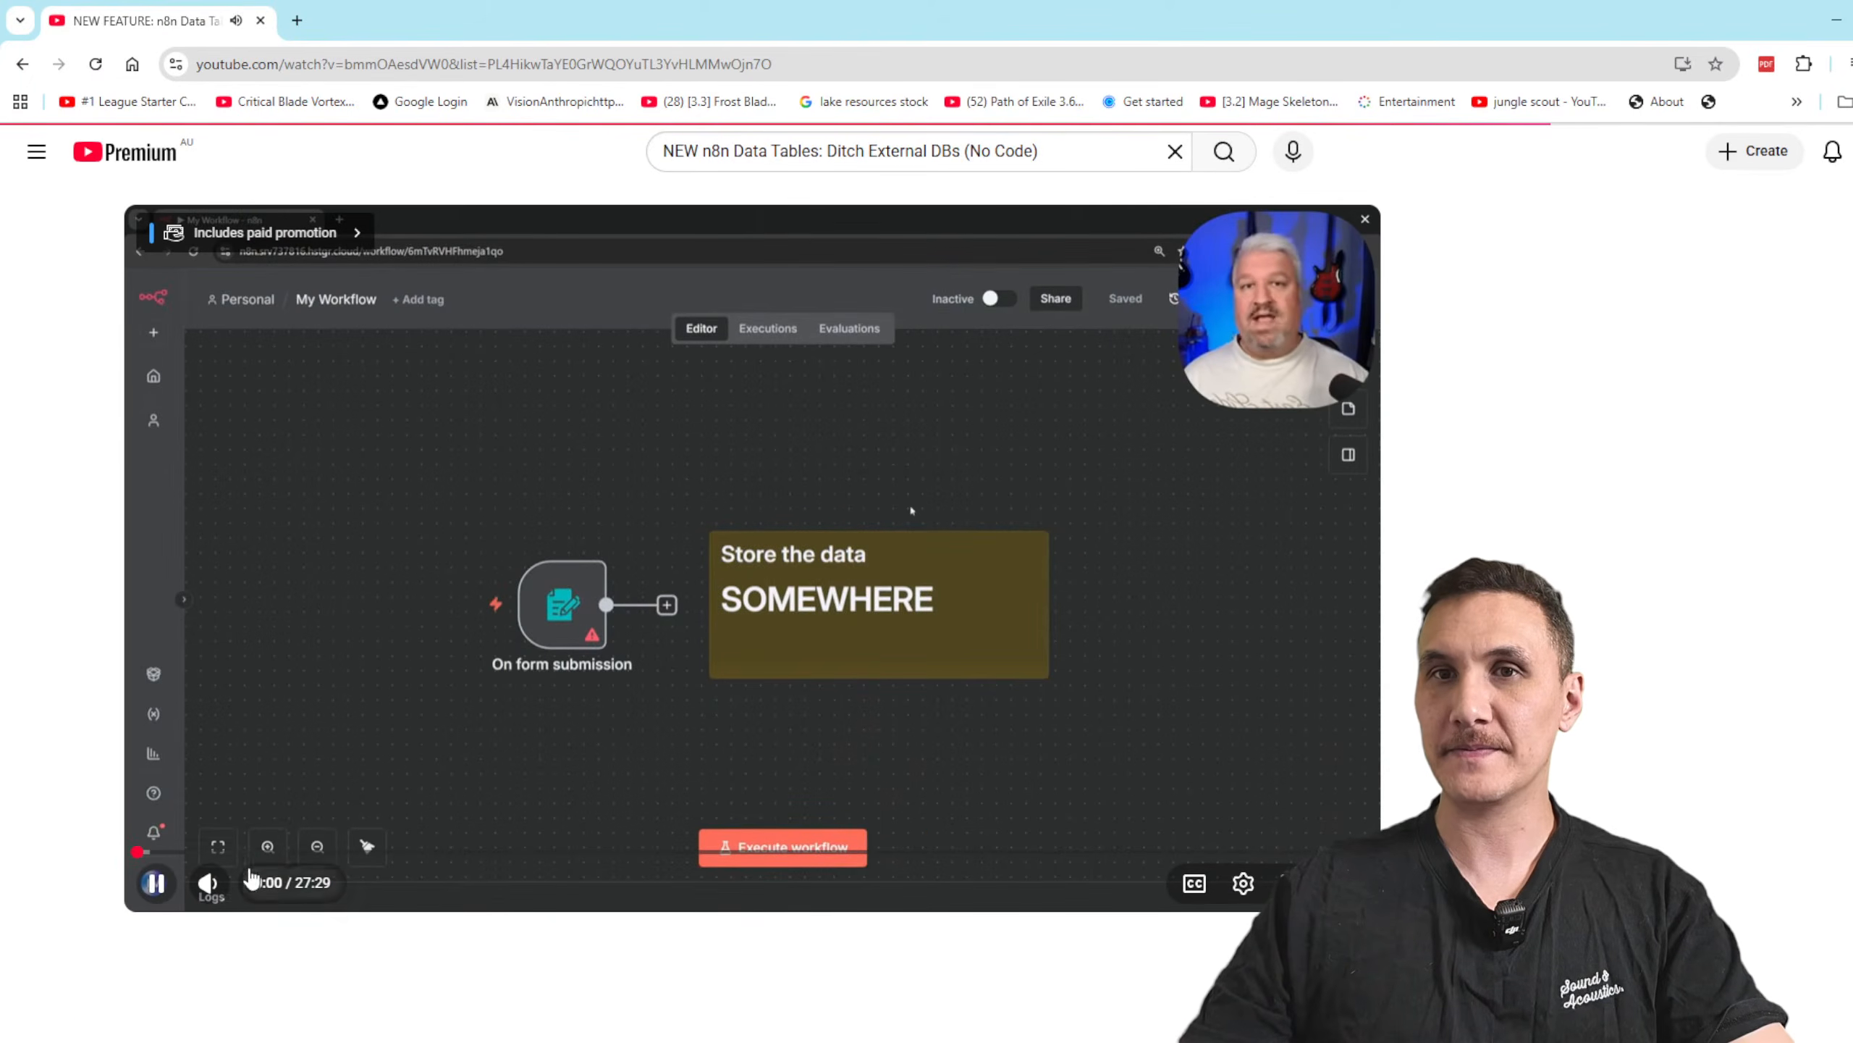
drag(252, 890, 16, 902)
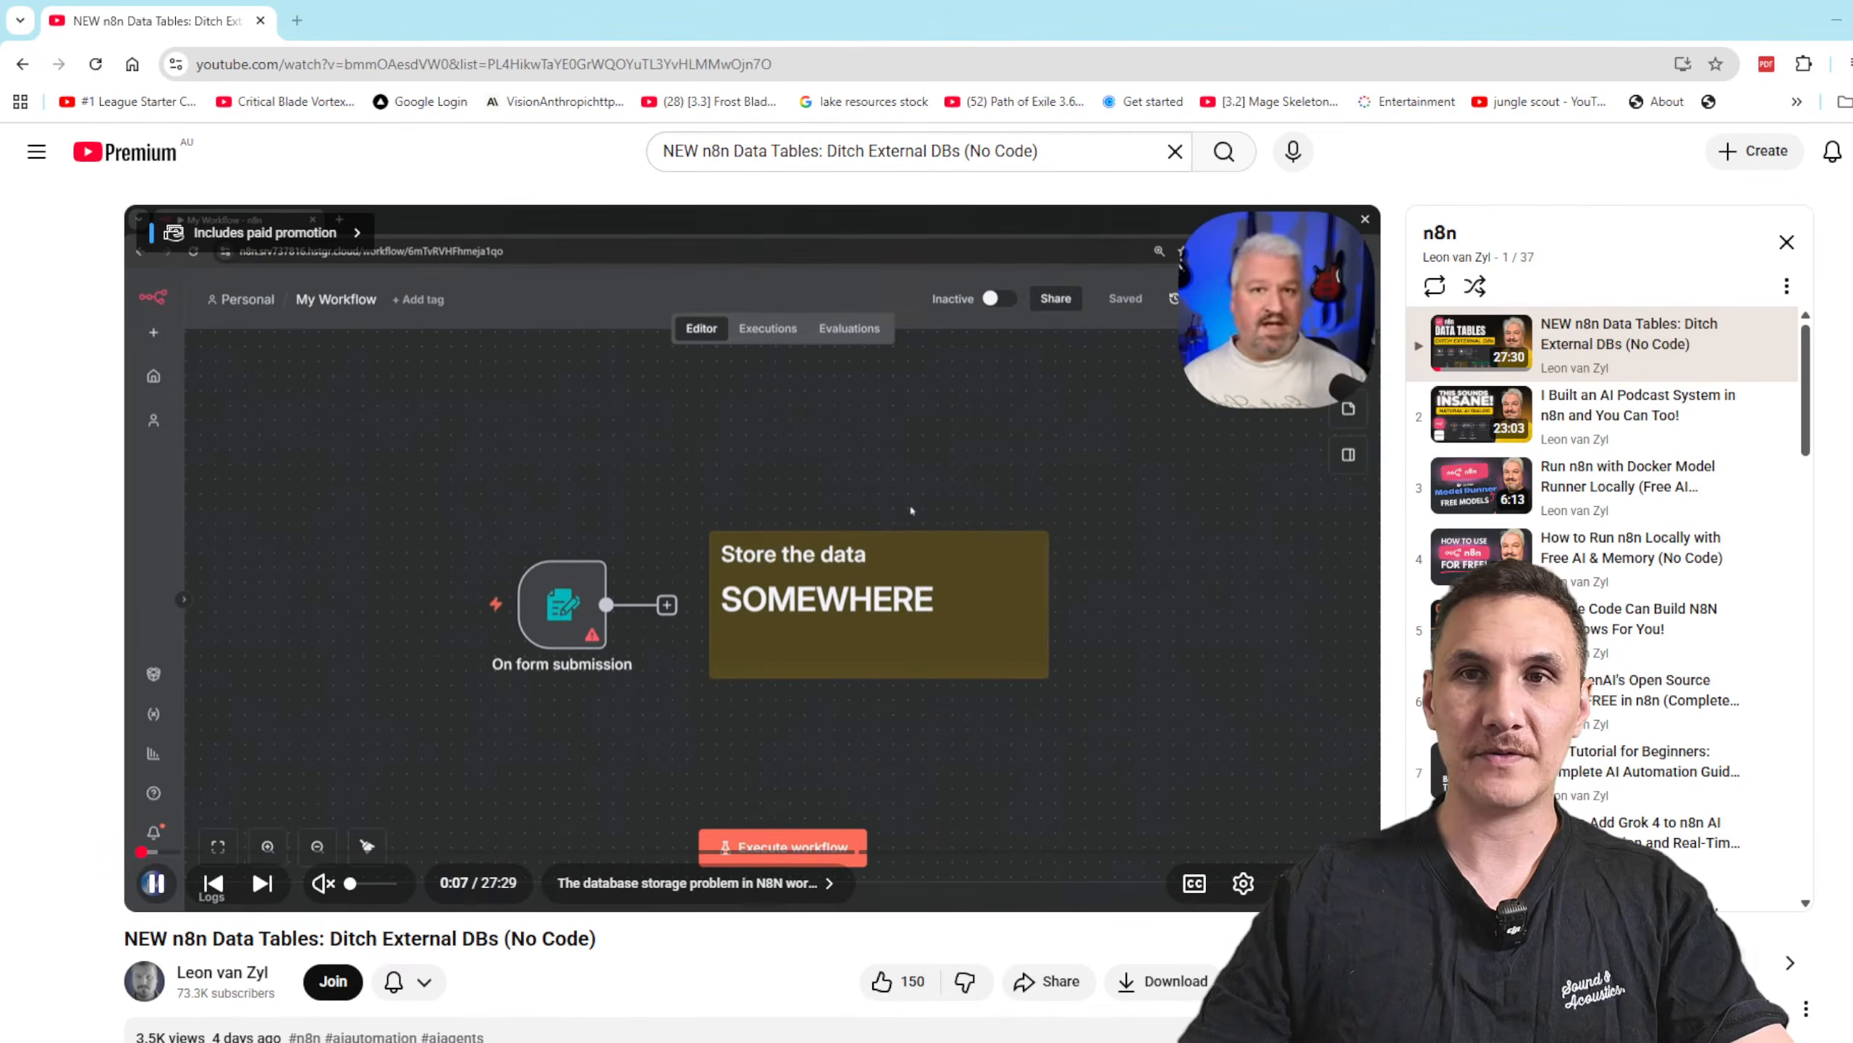
drag(365, 891, 389, 894)
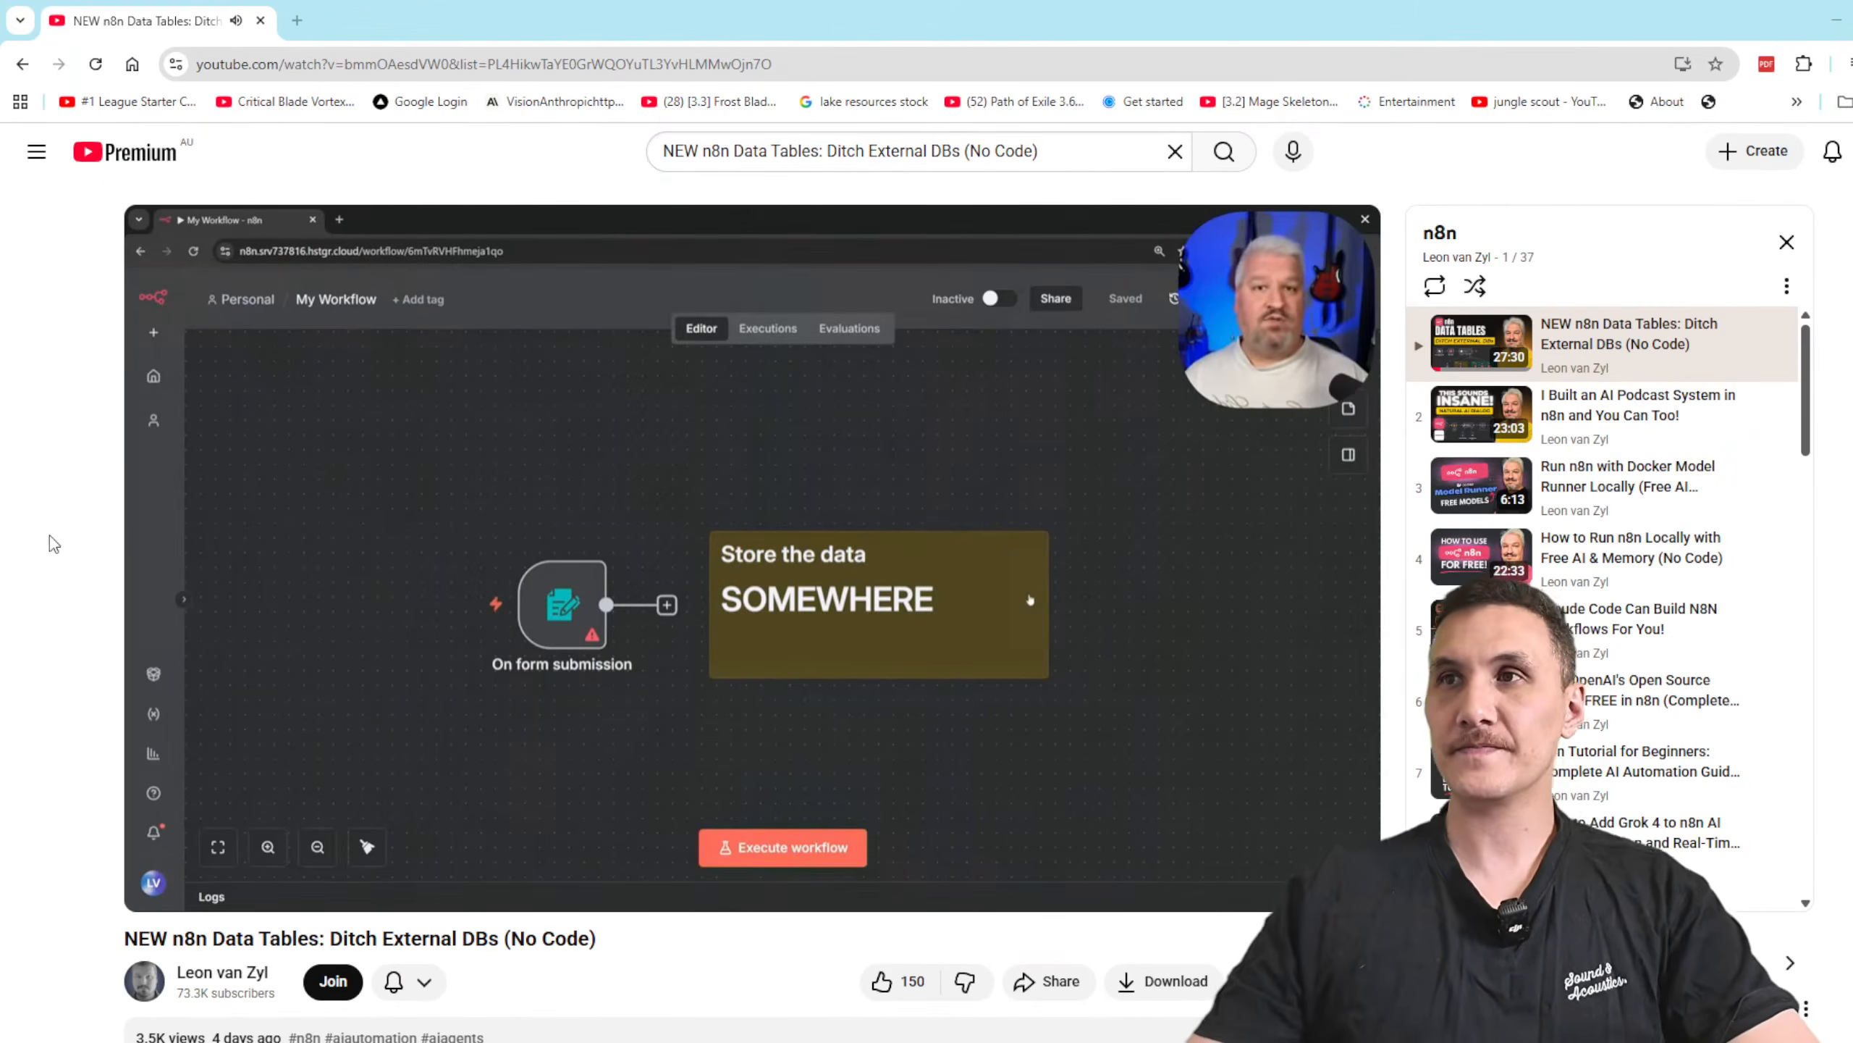
mouse_move(376, 881)
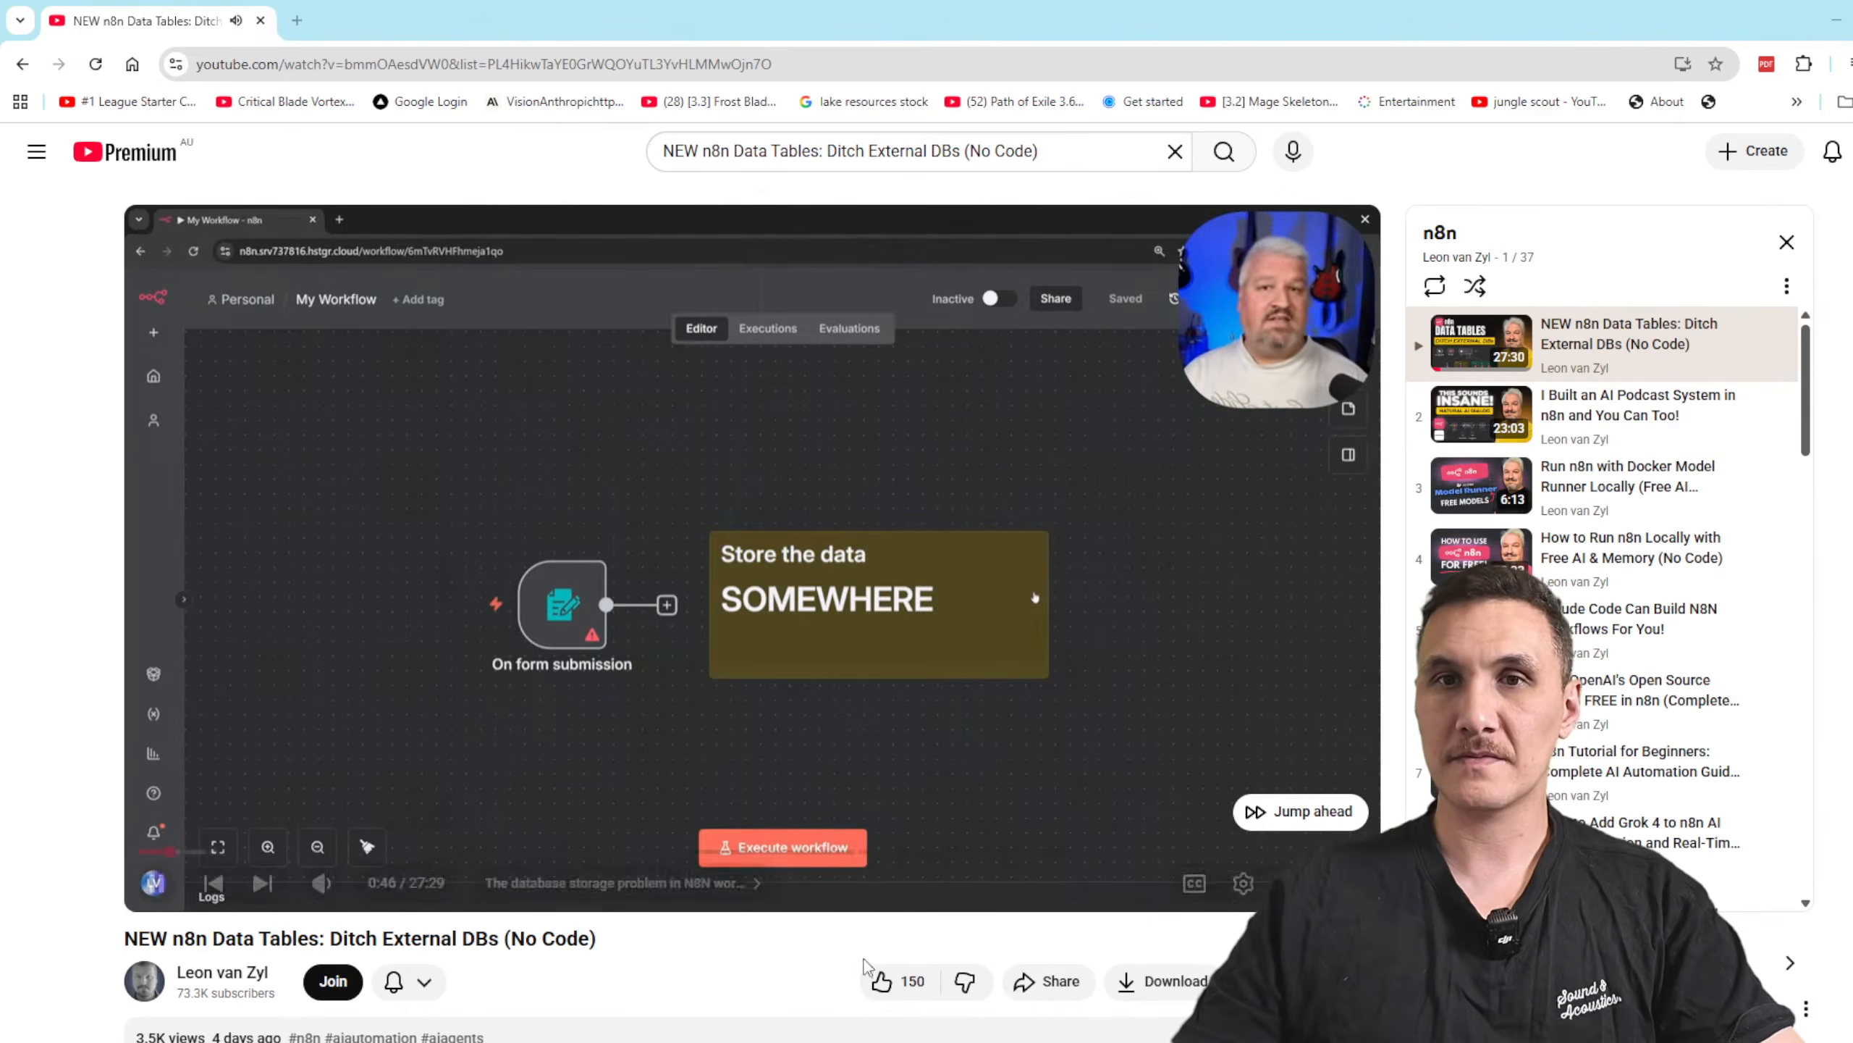
Step: Skip ahead in the tutorial video to the n8n Data tables overview at about 1:23 and pause it
scroll(665, 957, down, 1)
scroll(724, 902, up, 1)
click(1254, 815)
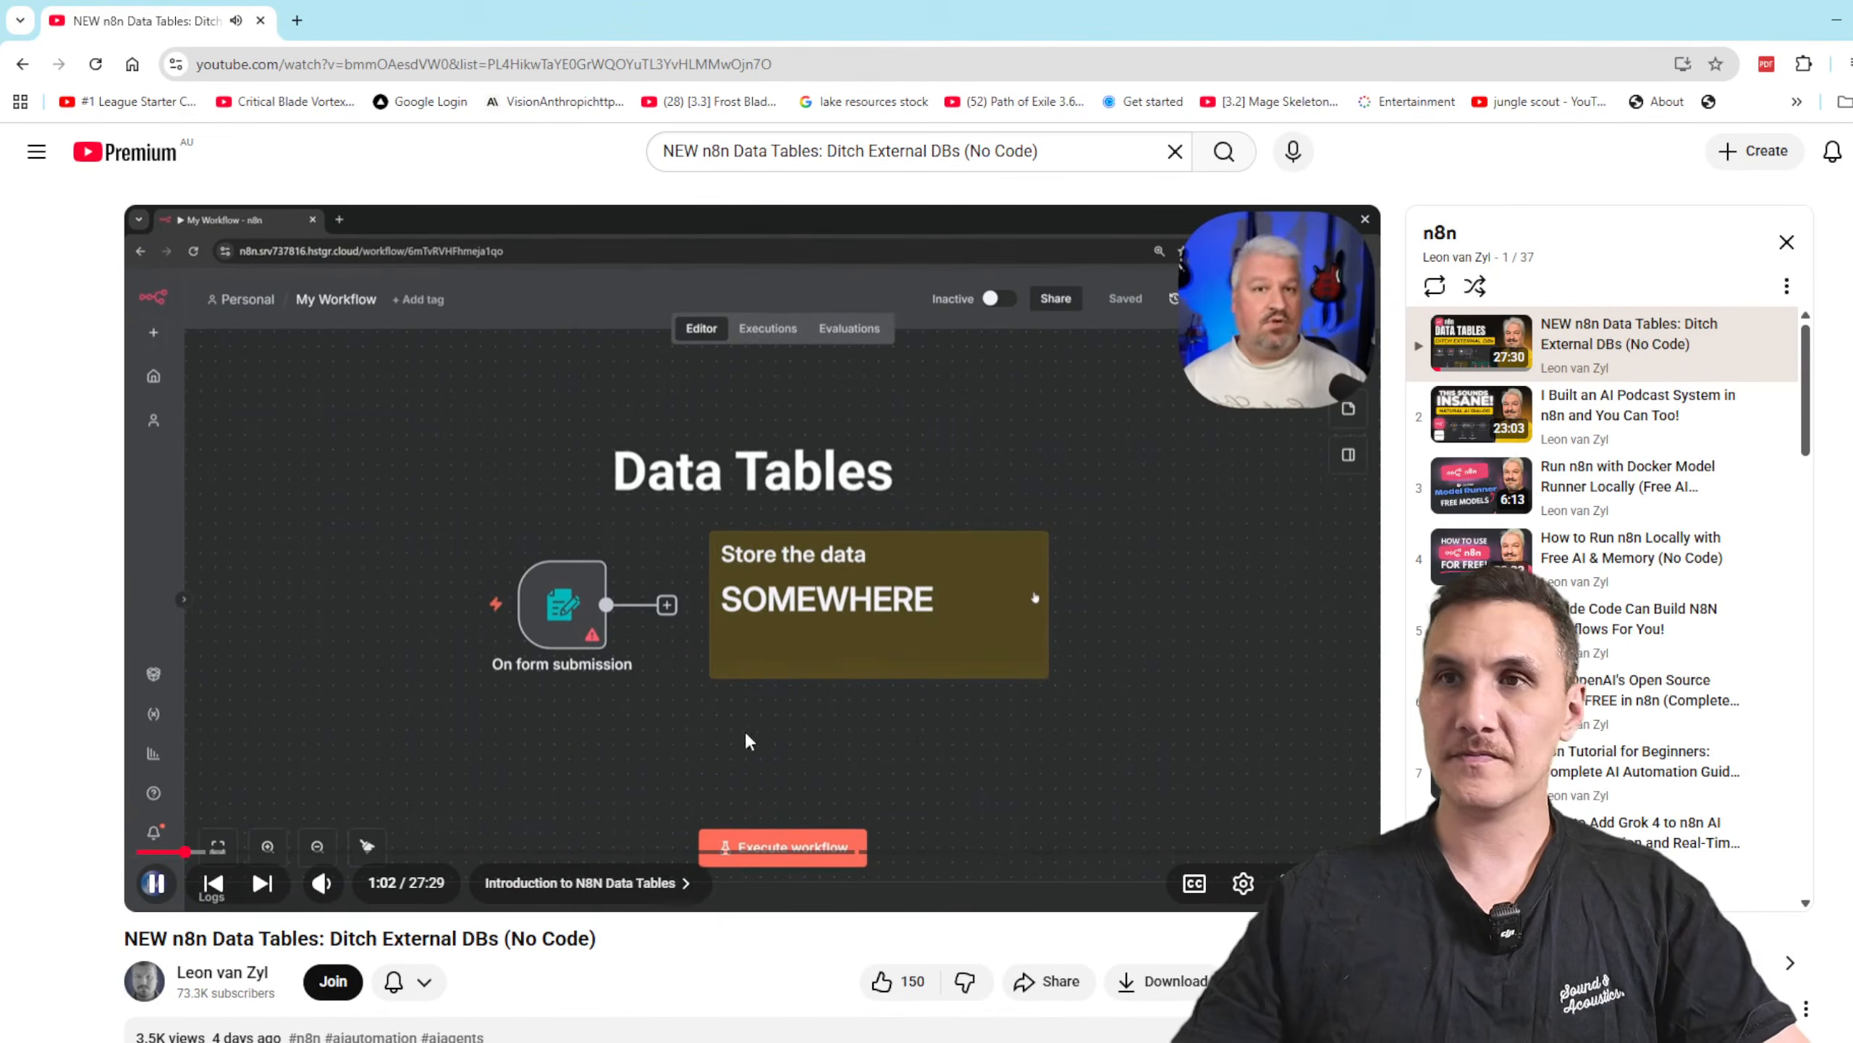
key(Right)
key(Right)
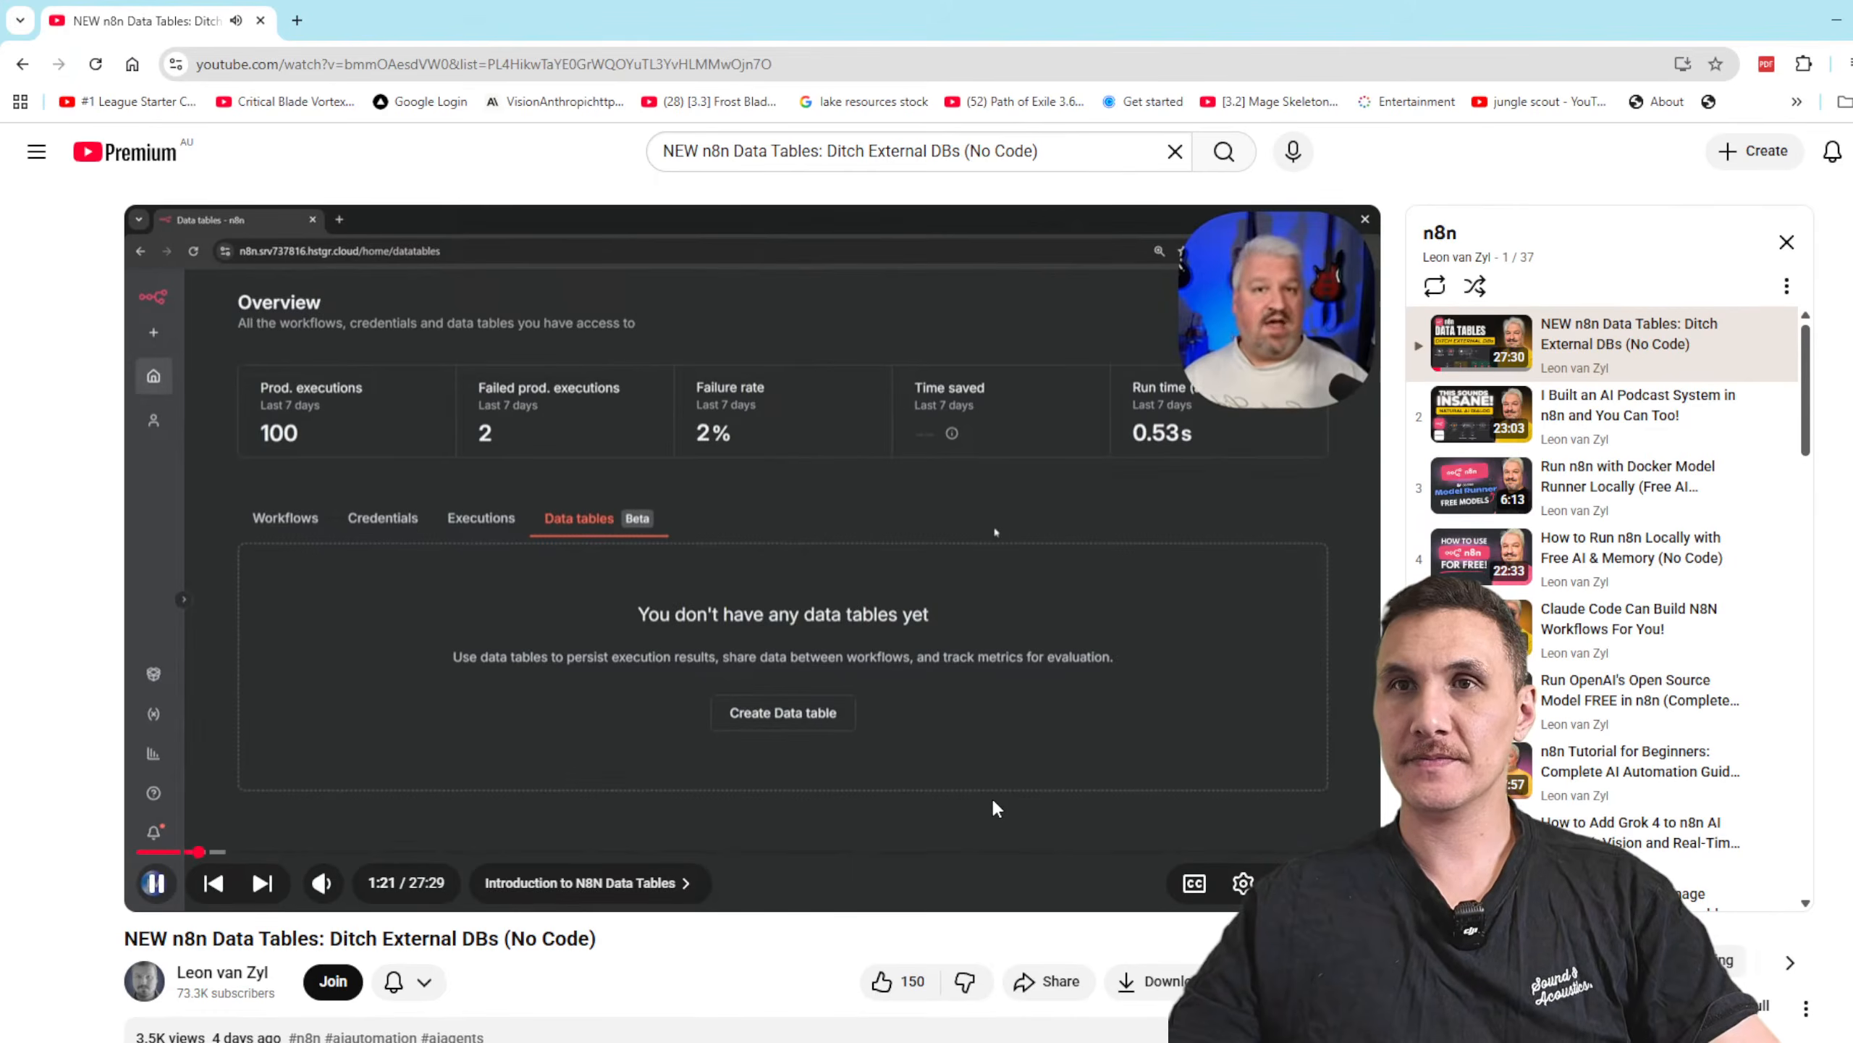
key(space)
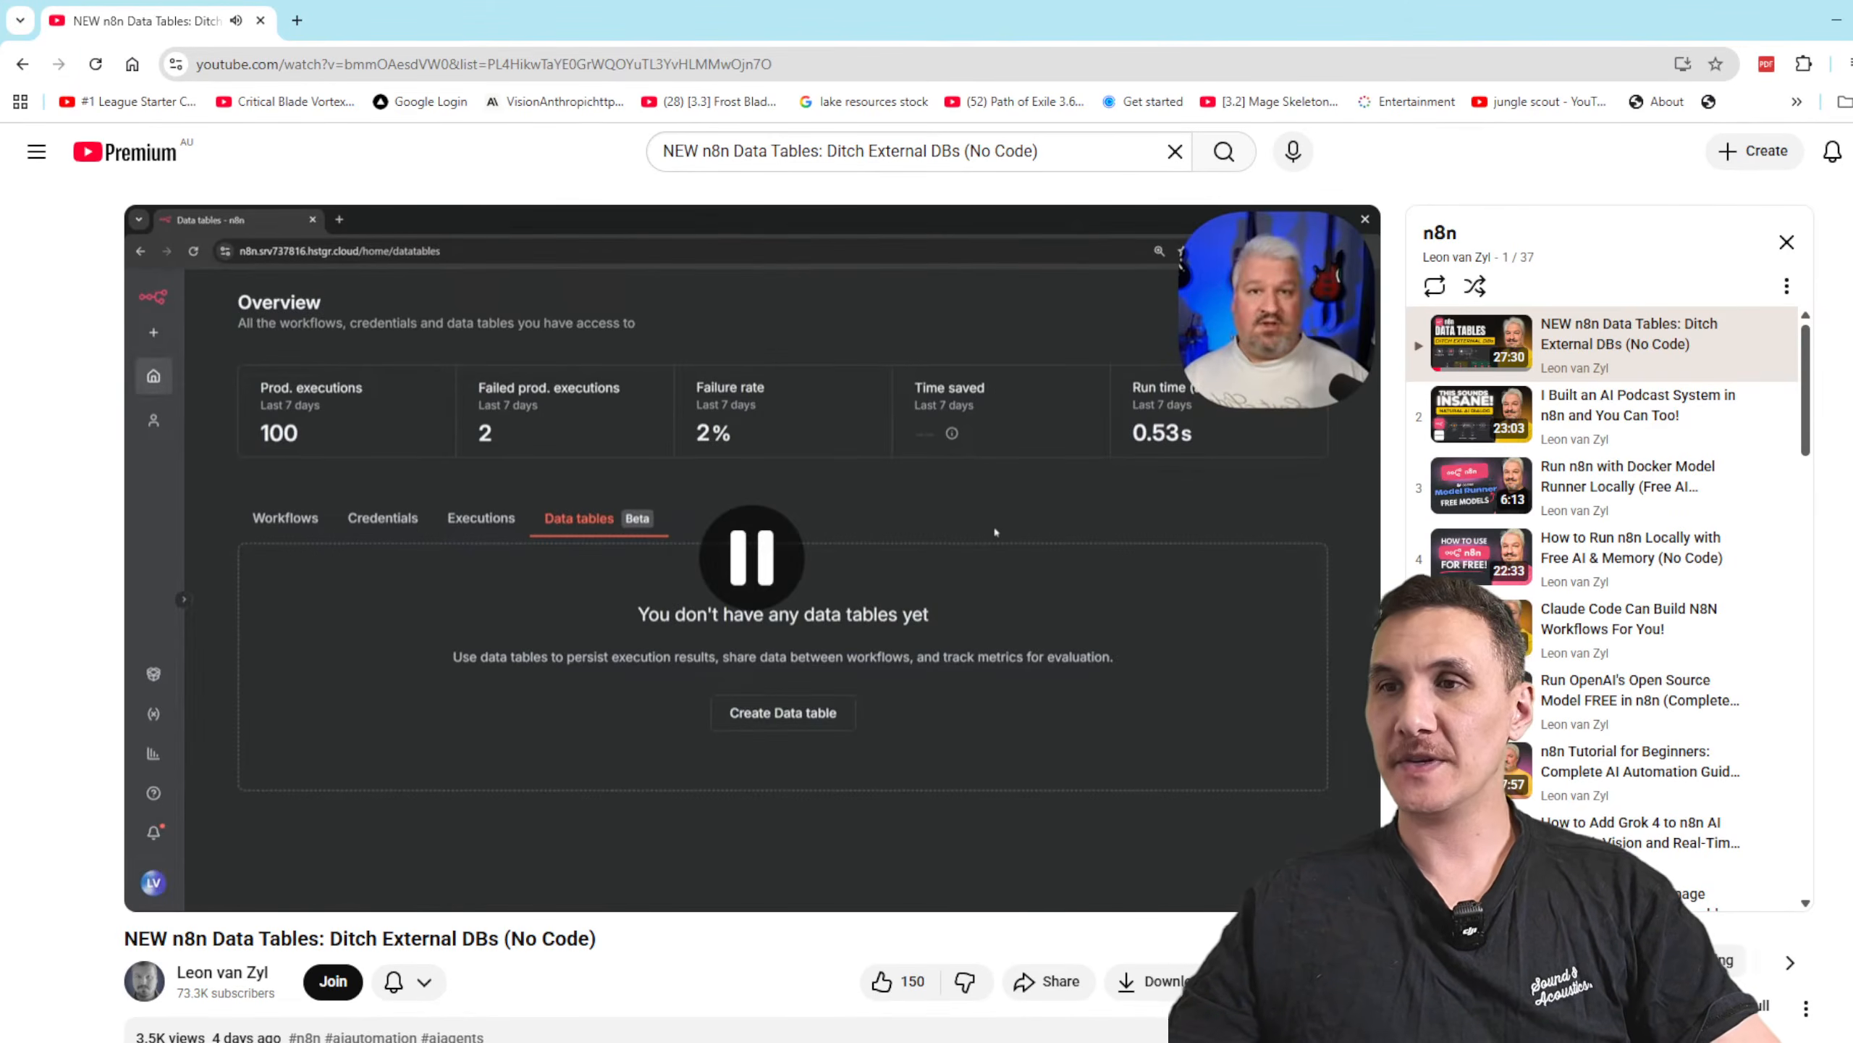
Step: Arrange the video window and the n8n workflow window side by side, each using the full screen height
drag(1054, 16, 599, 30)
drag(1153, 890, 1058, 1036)
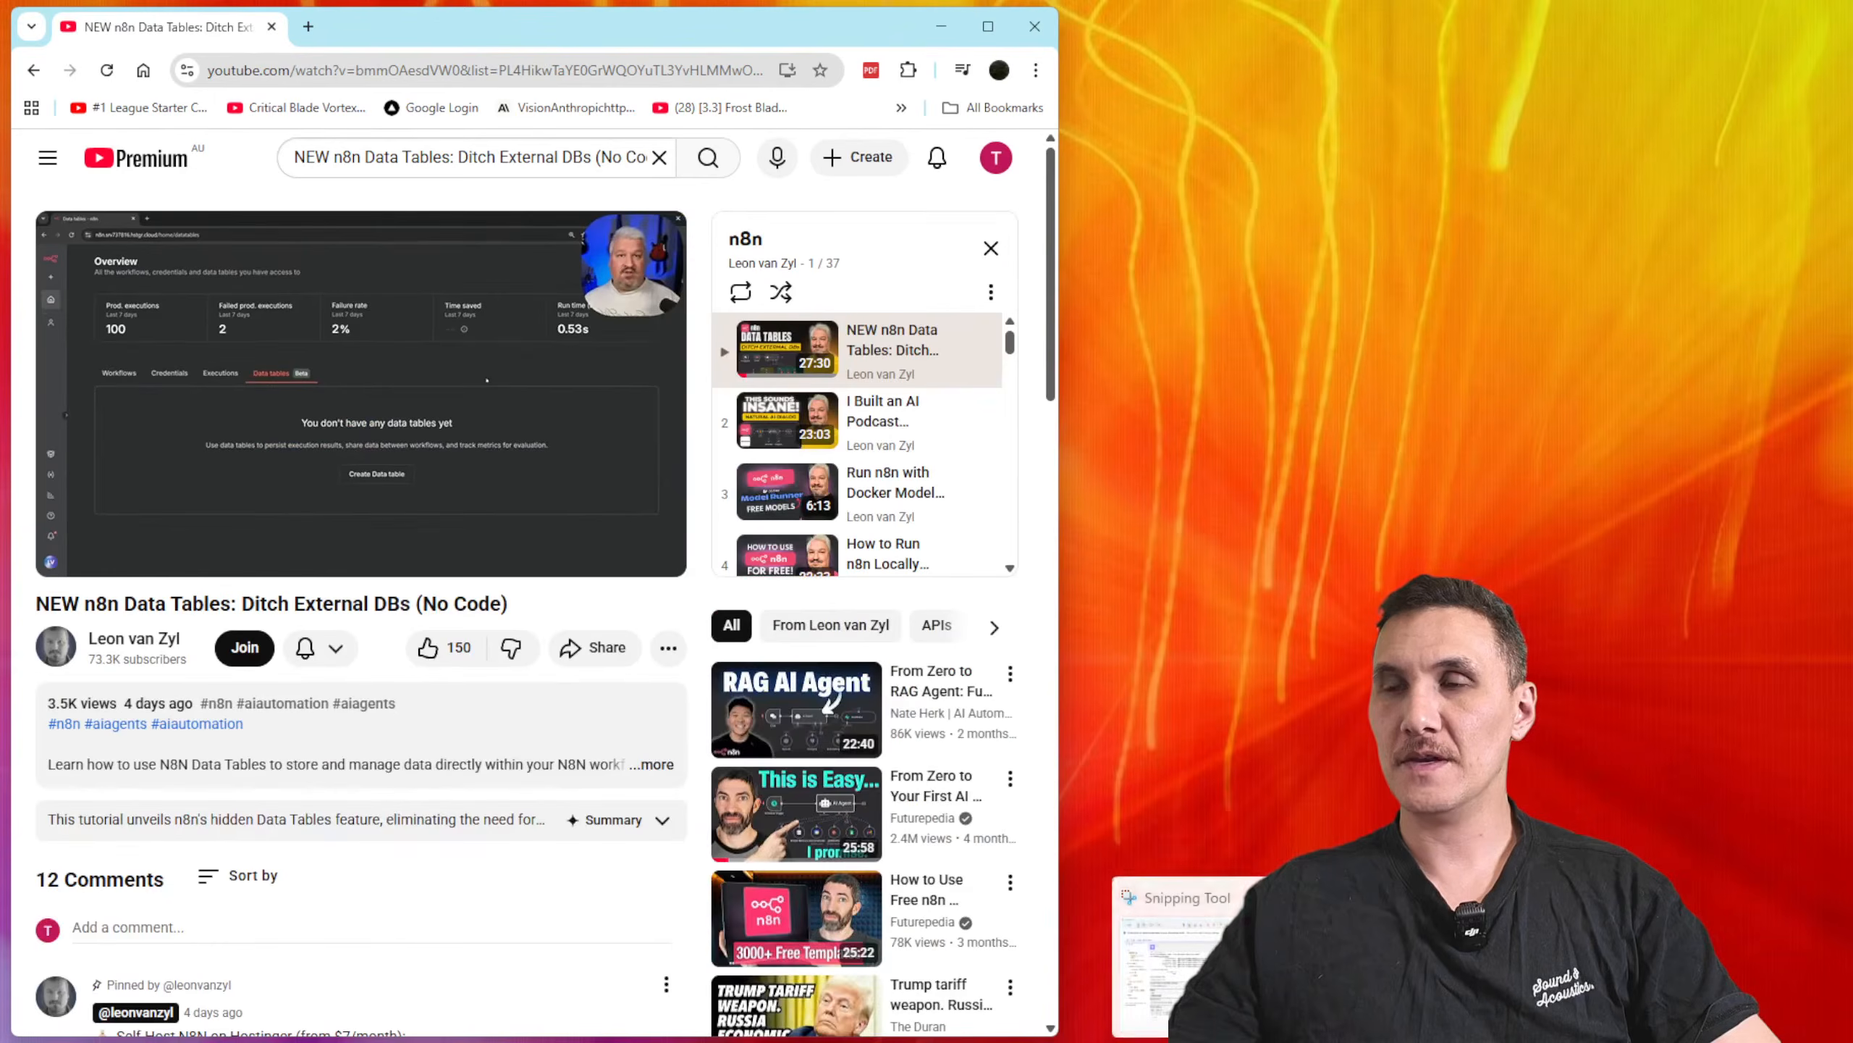
mouse_move(1109, 1041)
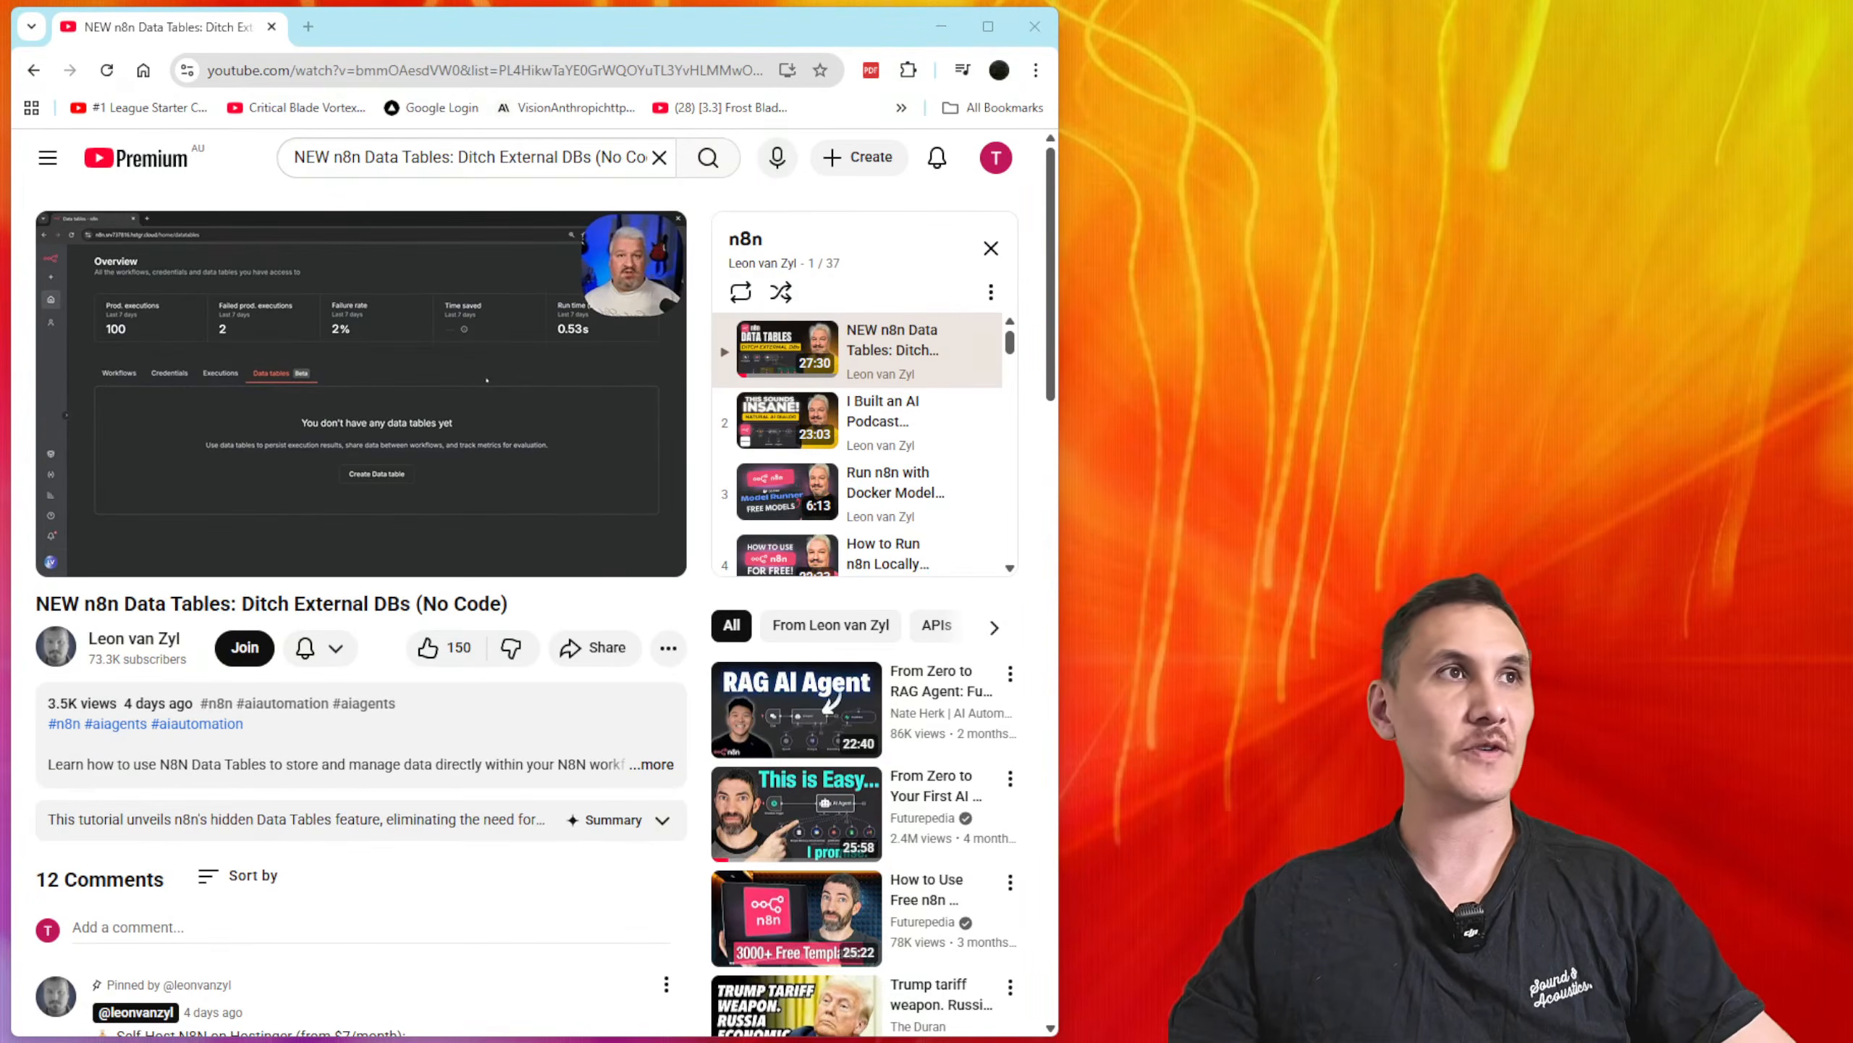
drag(1, 146, 1851, 41)
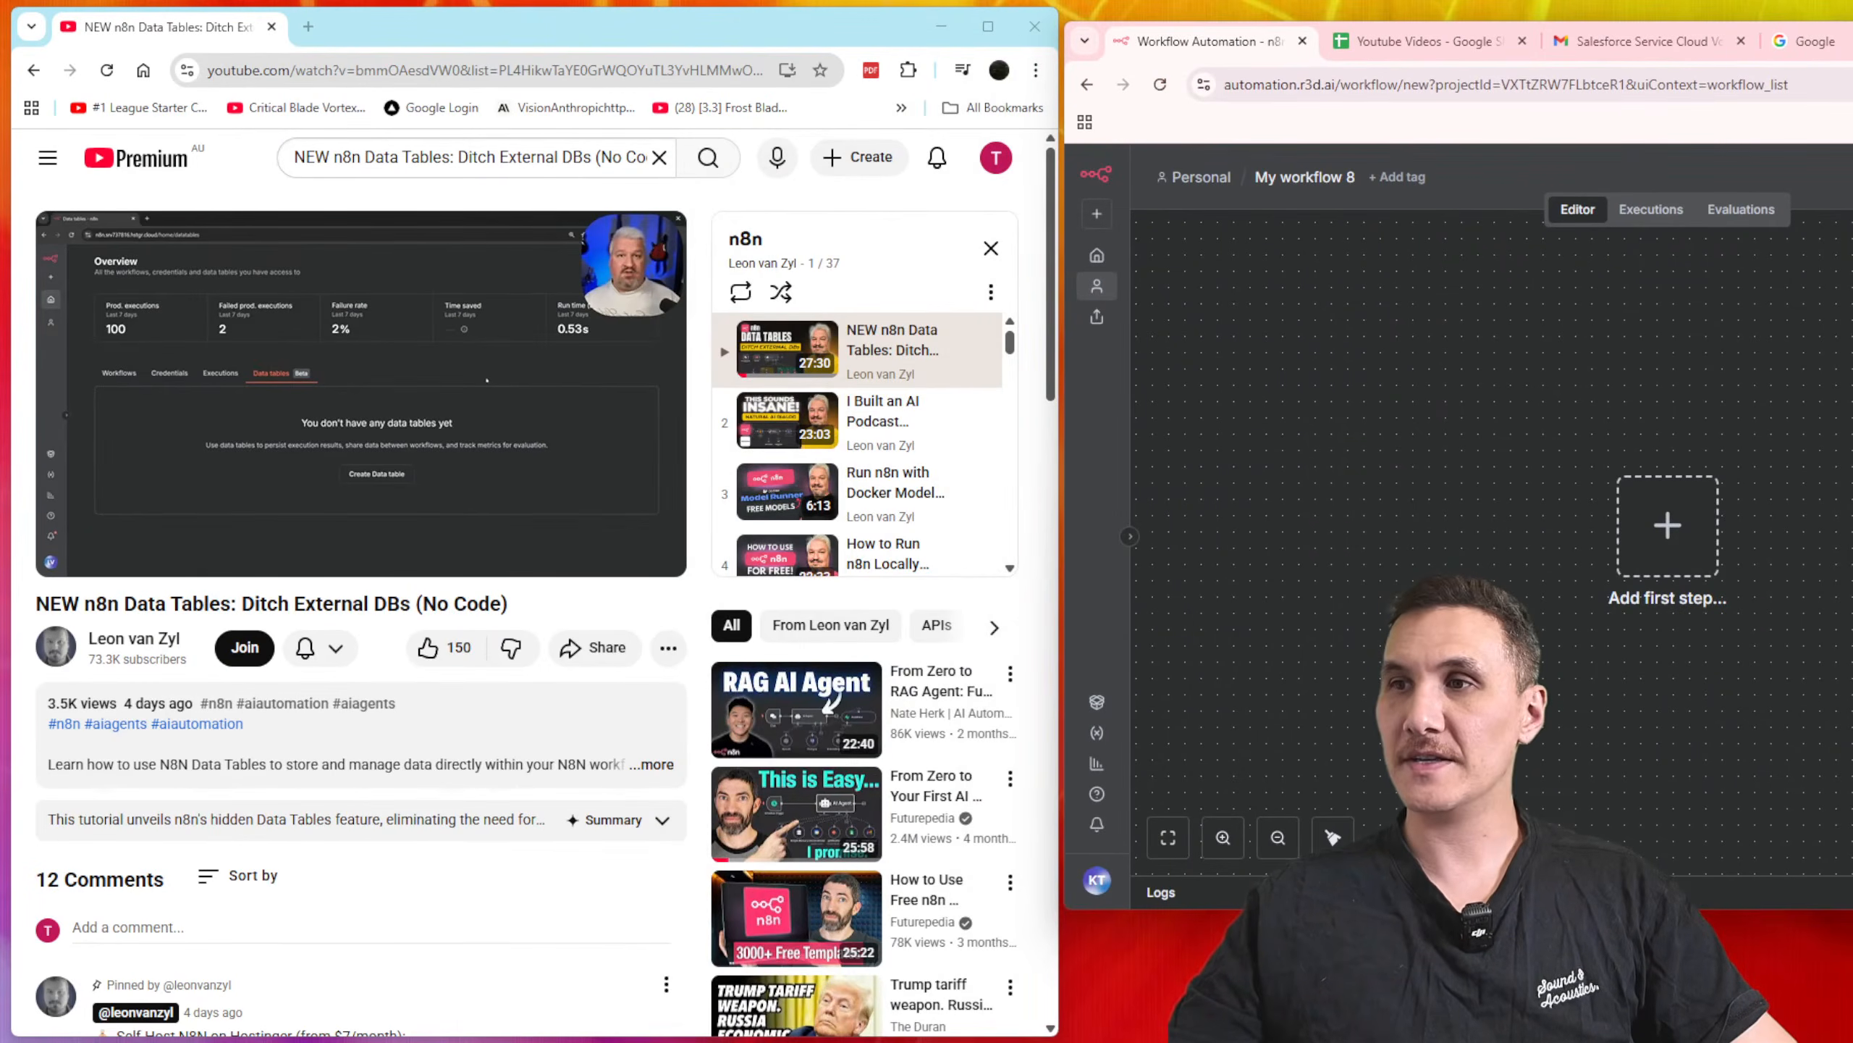
drag(1386, 909, 1387, 1035)
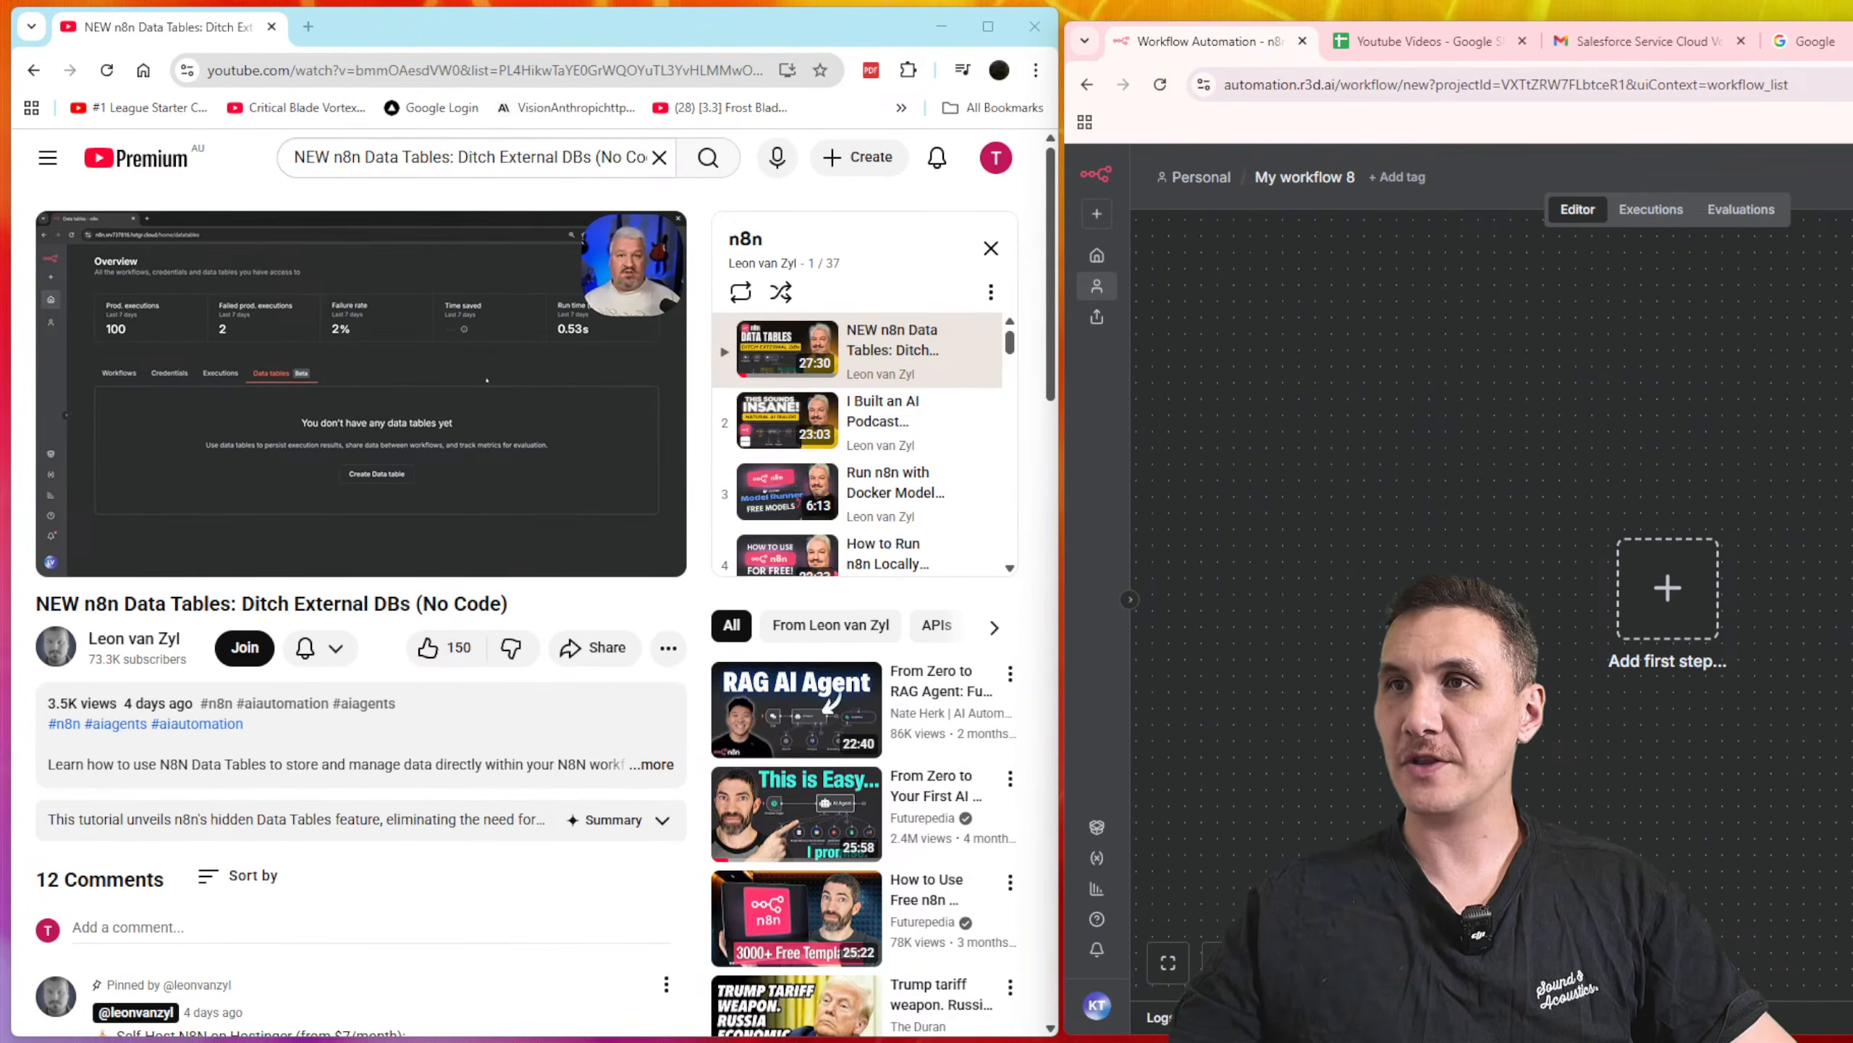
drag(1062, 571, 1055, 572)
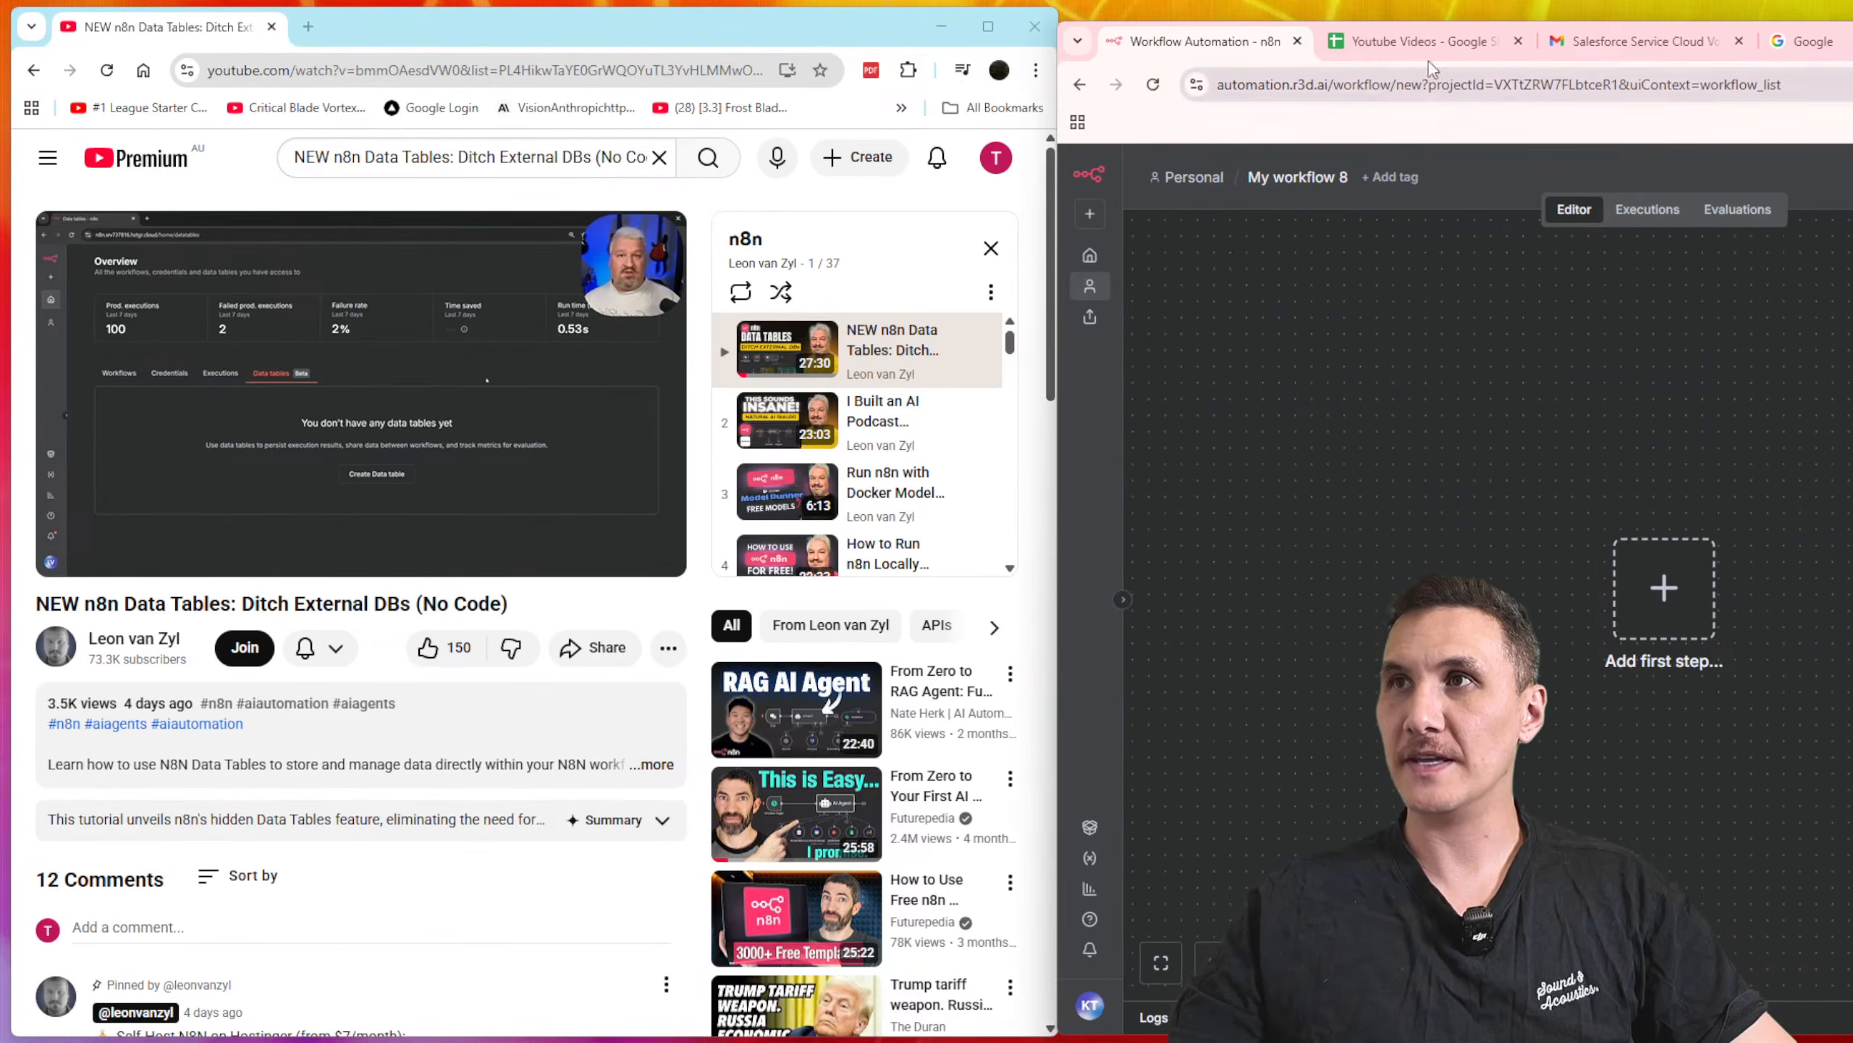
drag(1434, 21, 1434, 0)
Step: Rename the new n8n workflow to "Data Tables"
click(1306, 161)
text(Data)
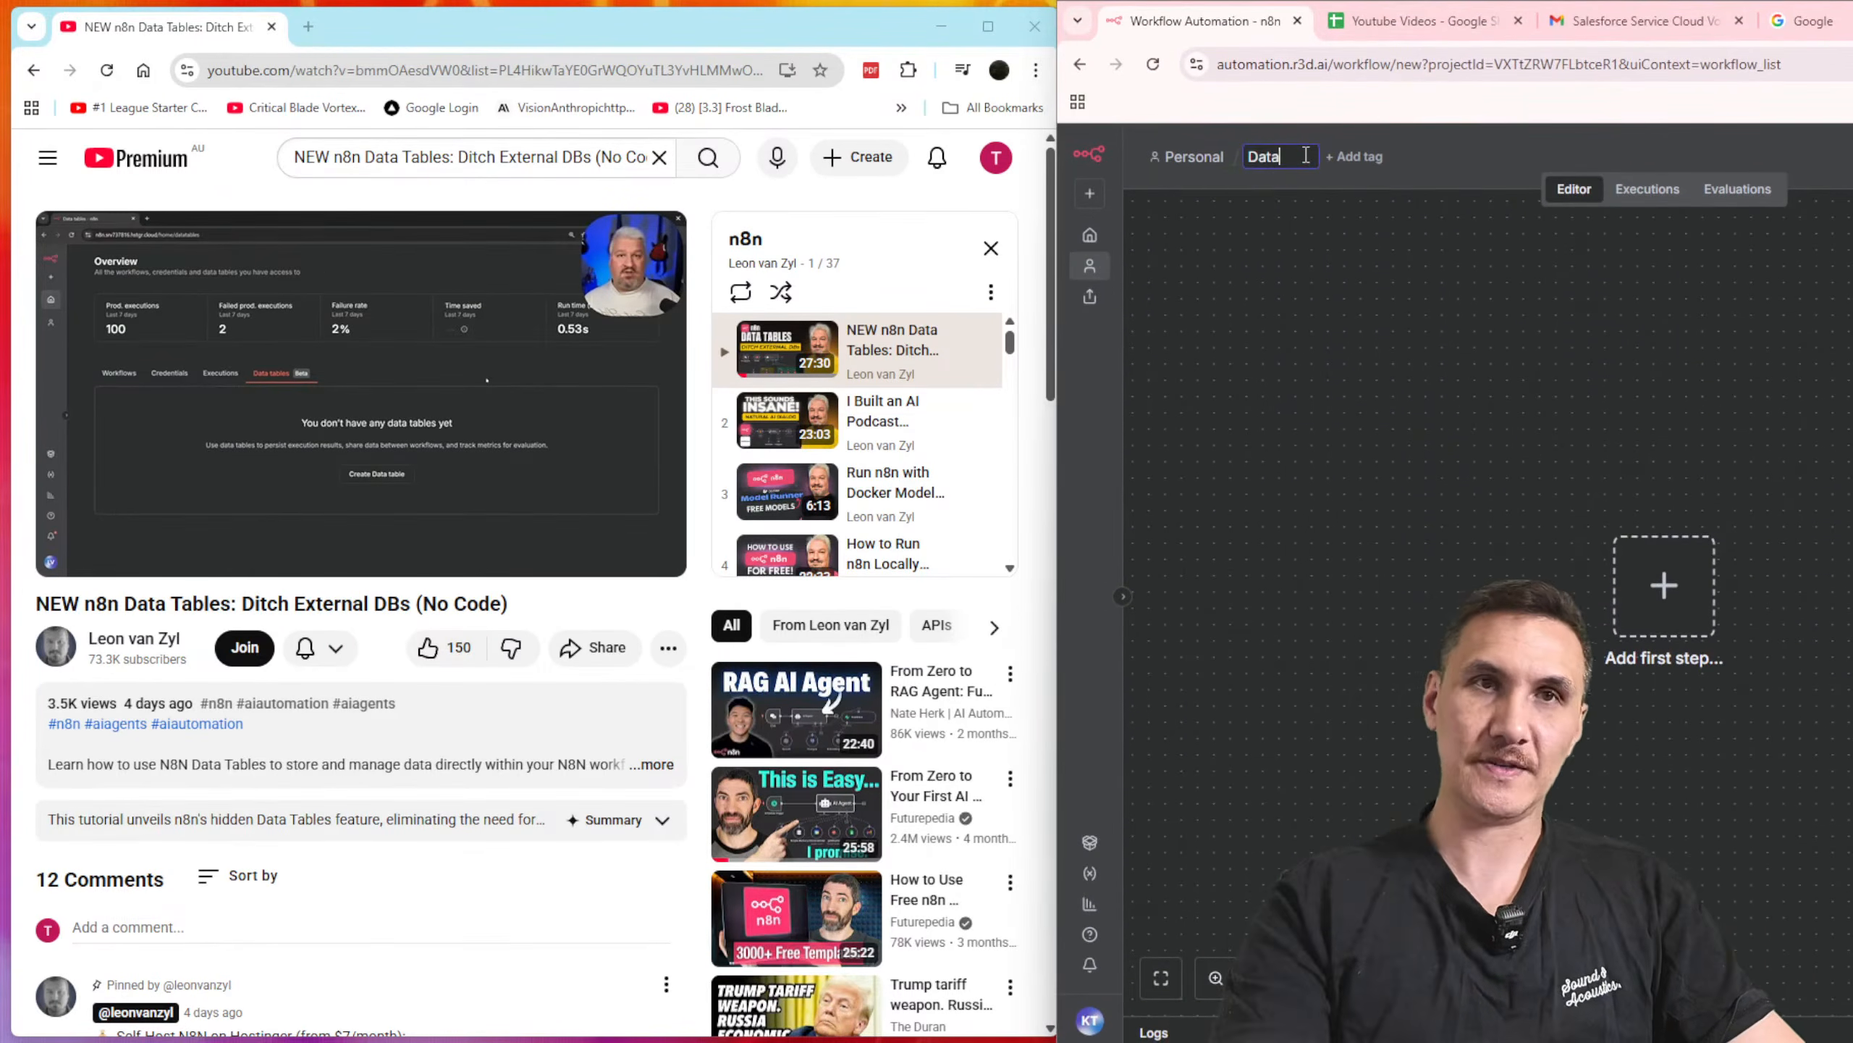
text( Tables)
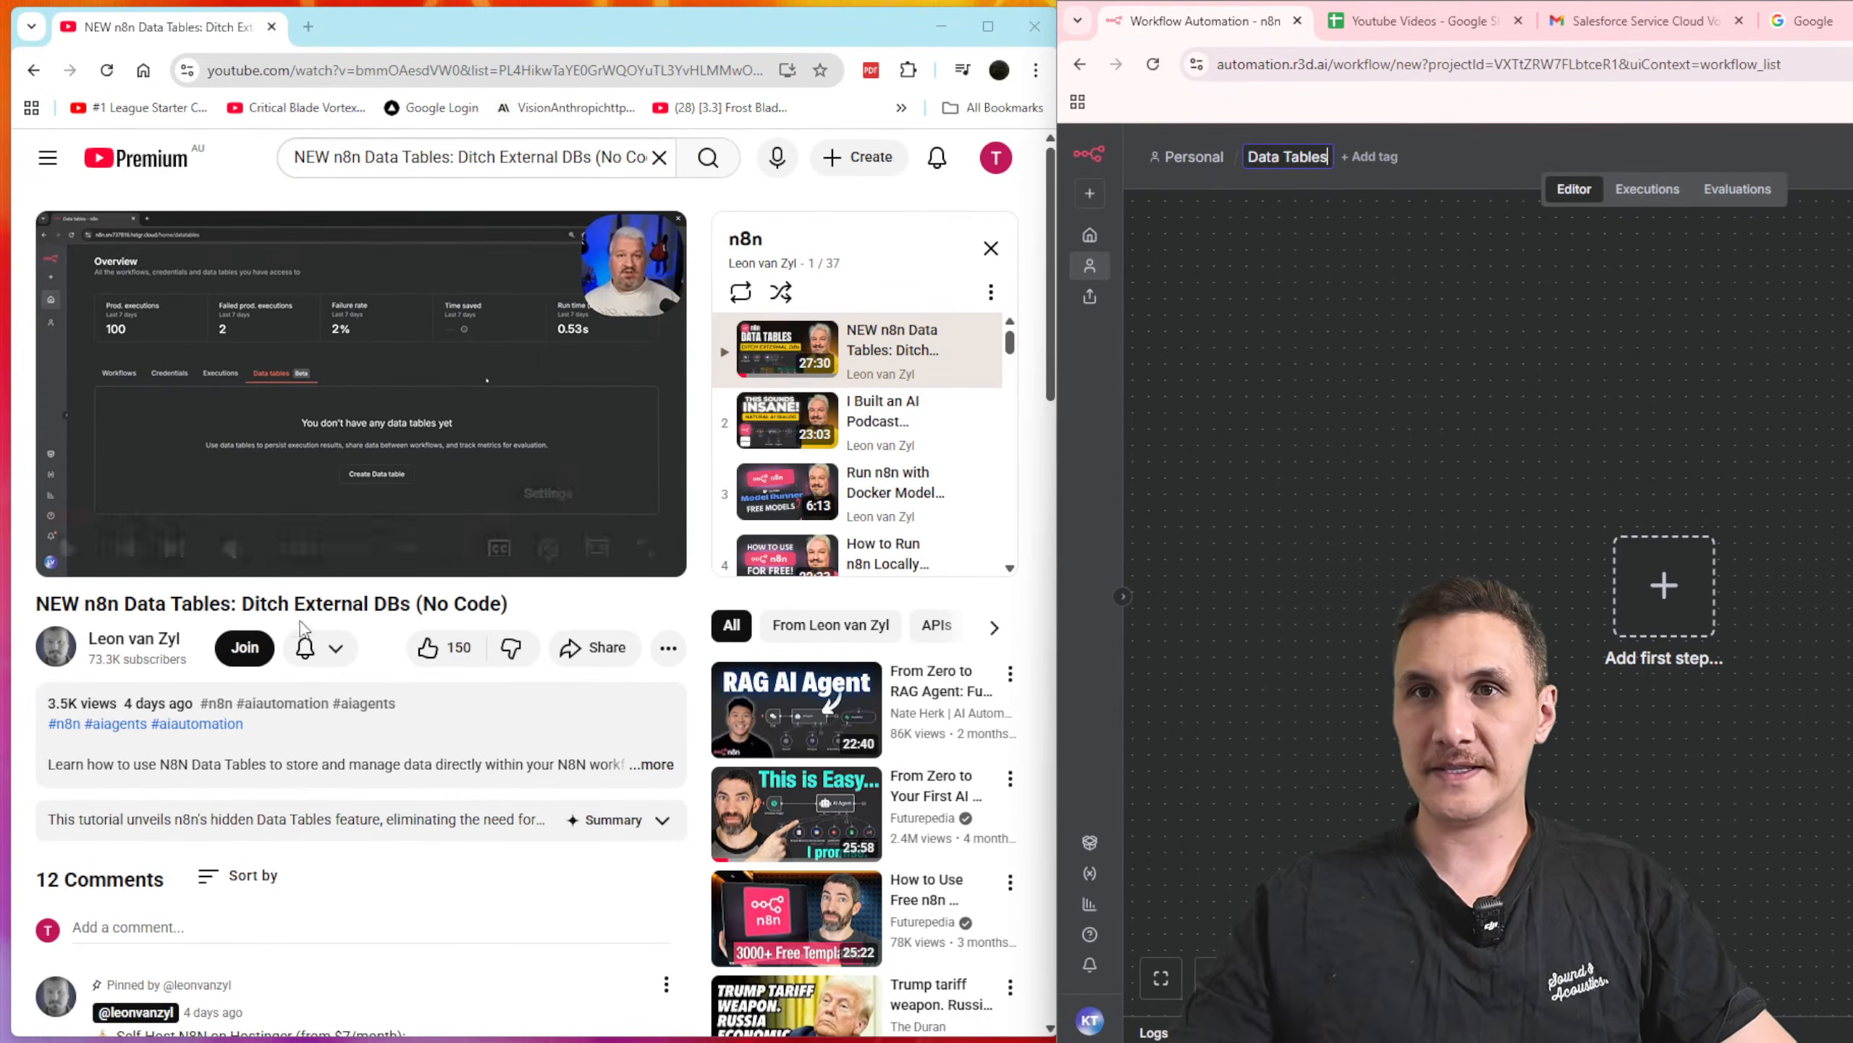
Step: Switch the tutorial video to theater mode and resume its playback beside the workflow canvas
click(596, 547)
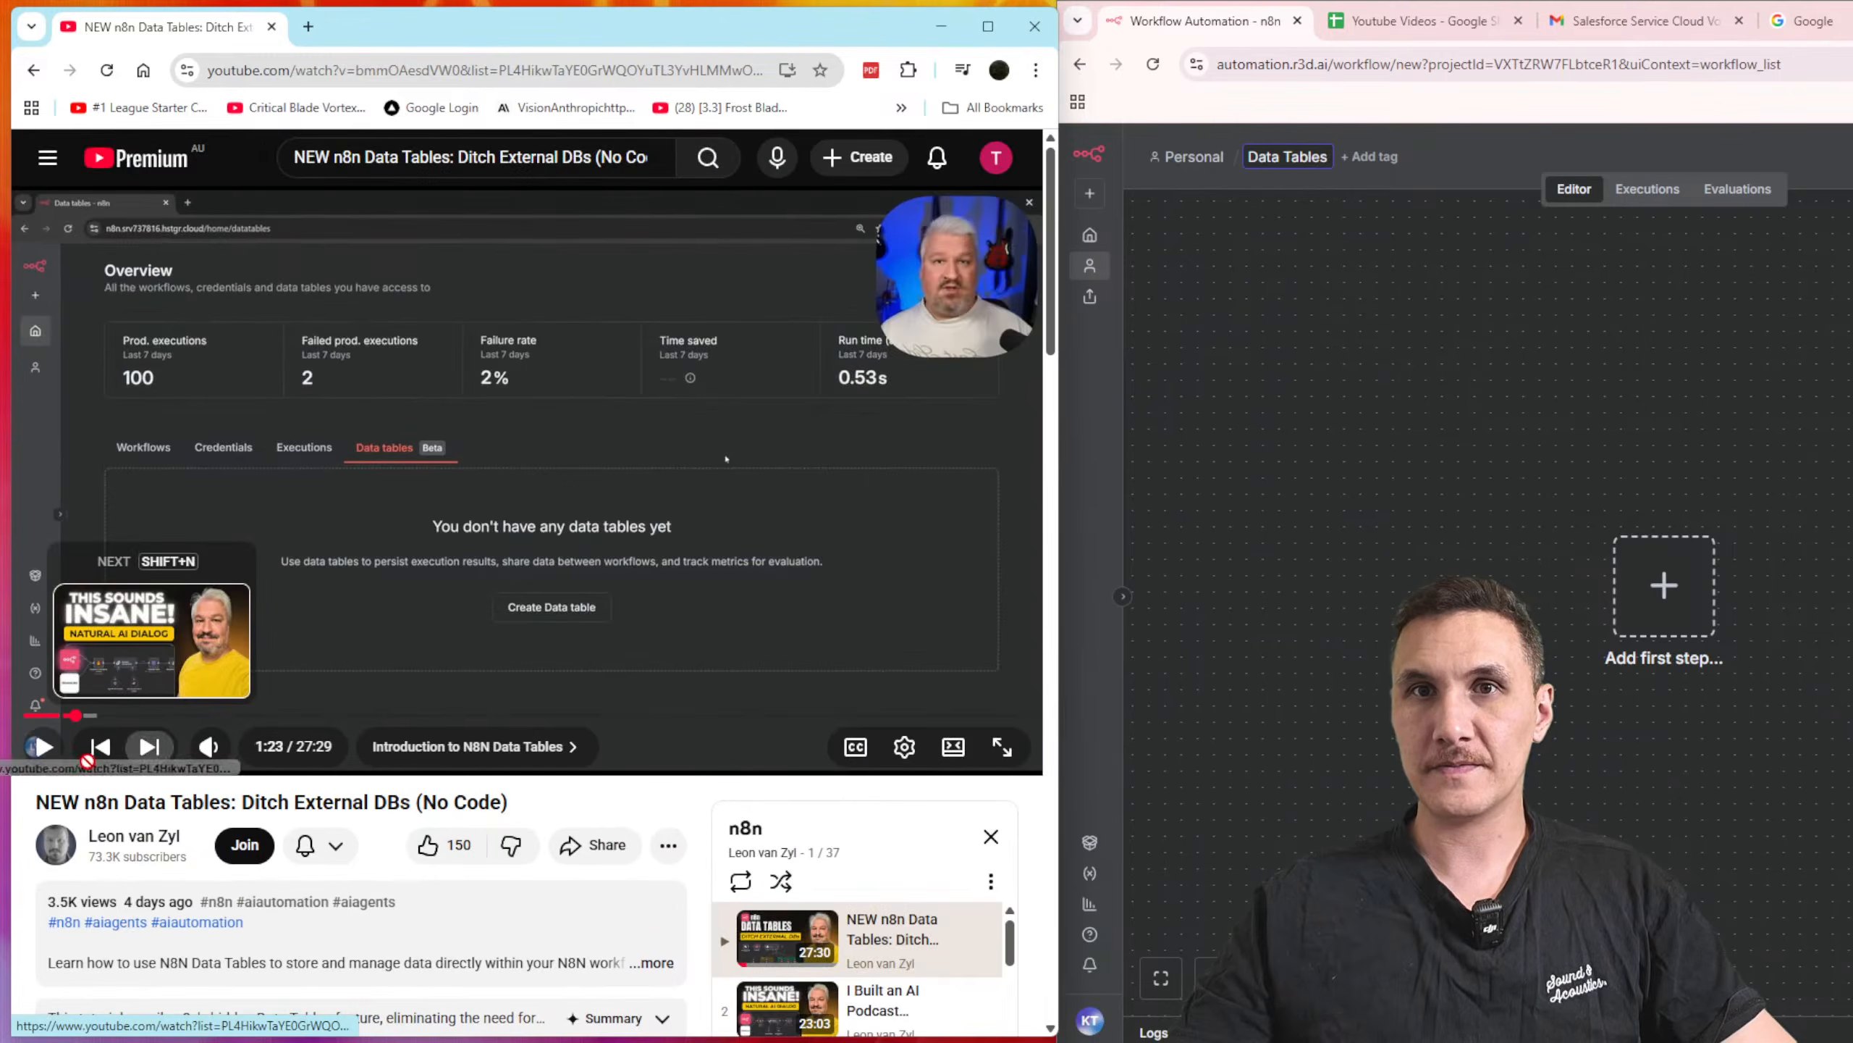
click(40, 747)
click(1426, 517)
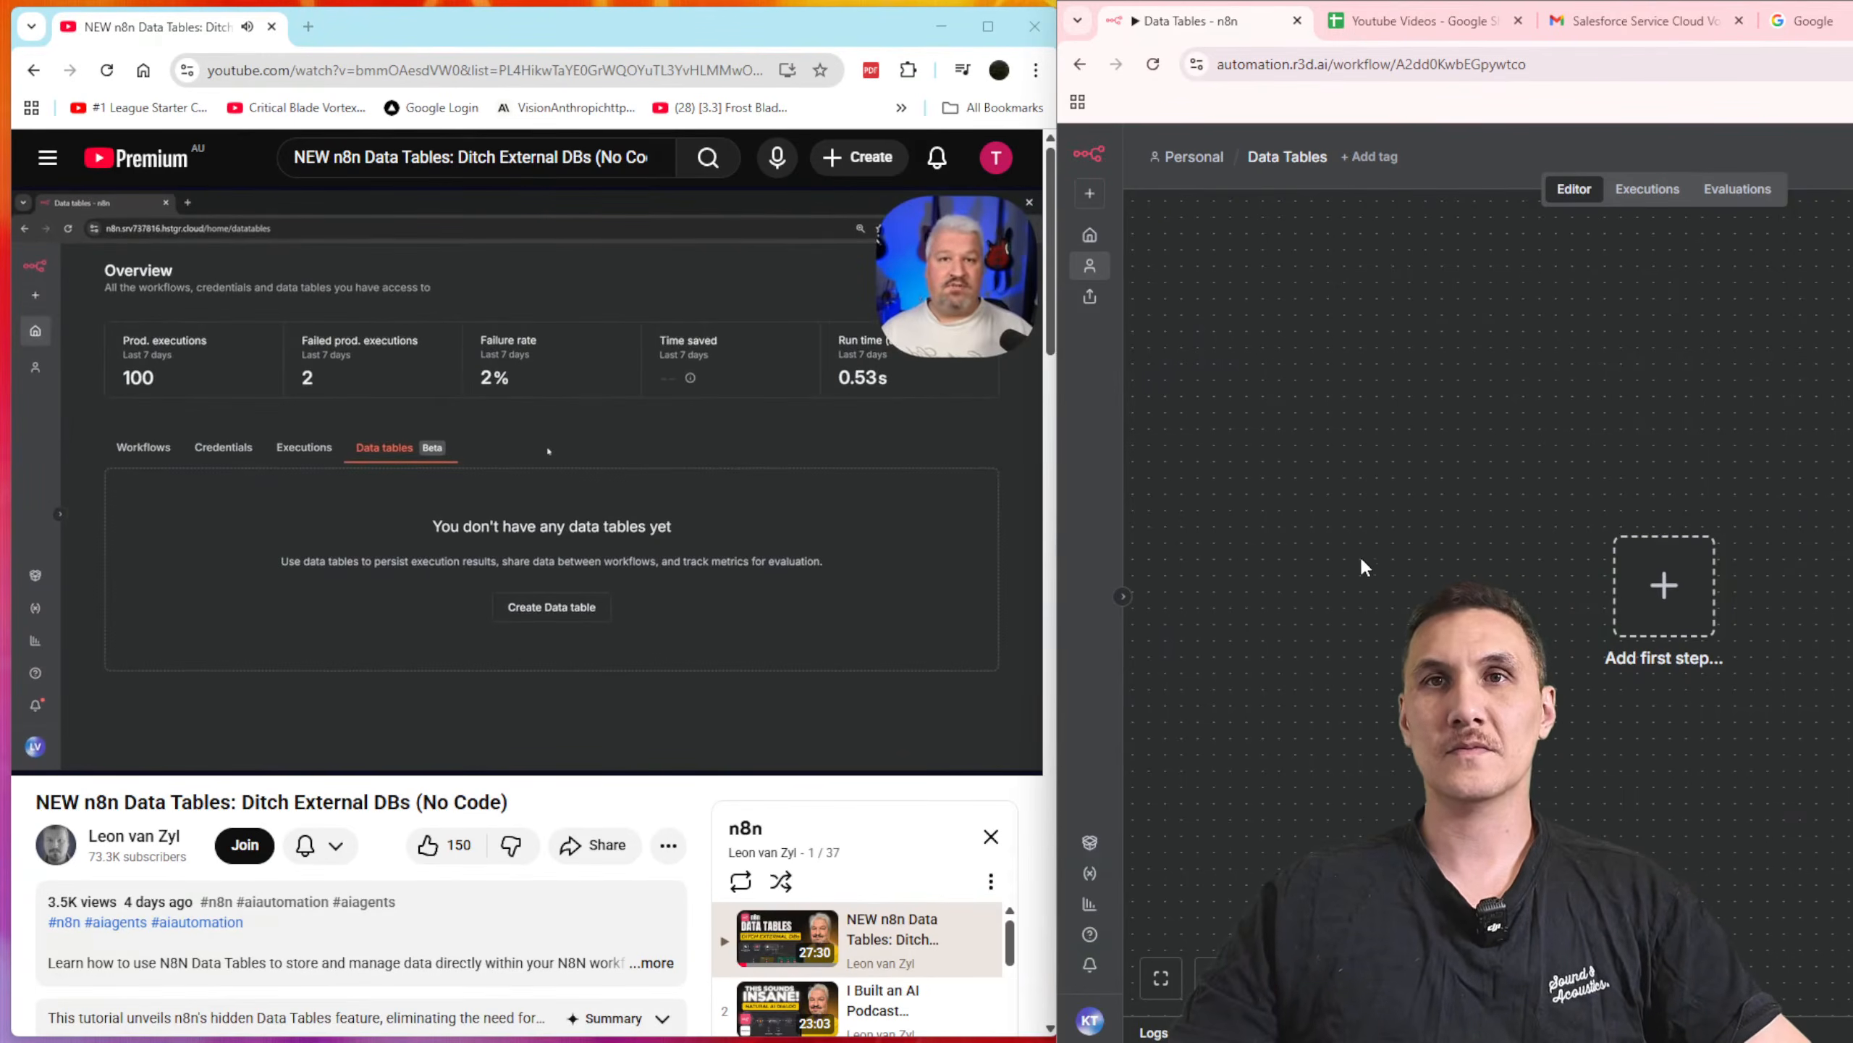
Step: Open the Data tables overview in n8n, duplicate its browser tab, and show the workflows list in the copy
click(1099, 242)
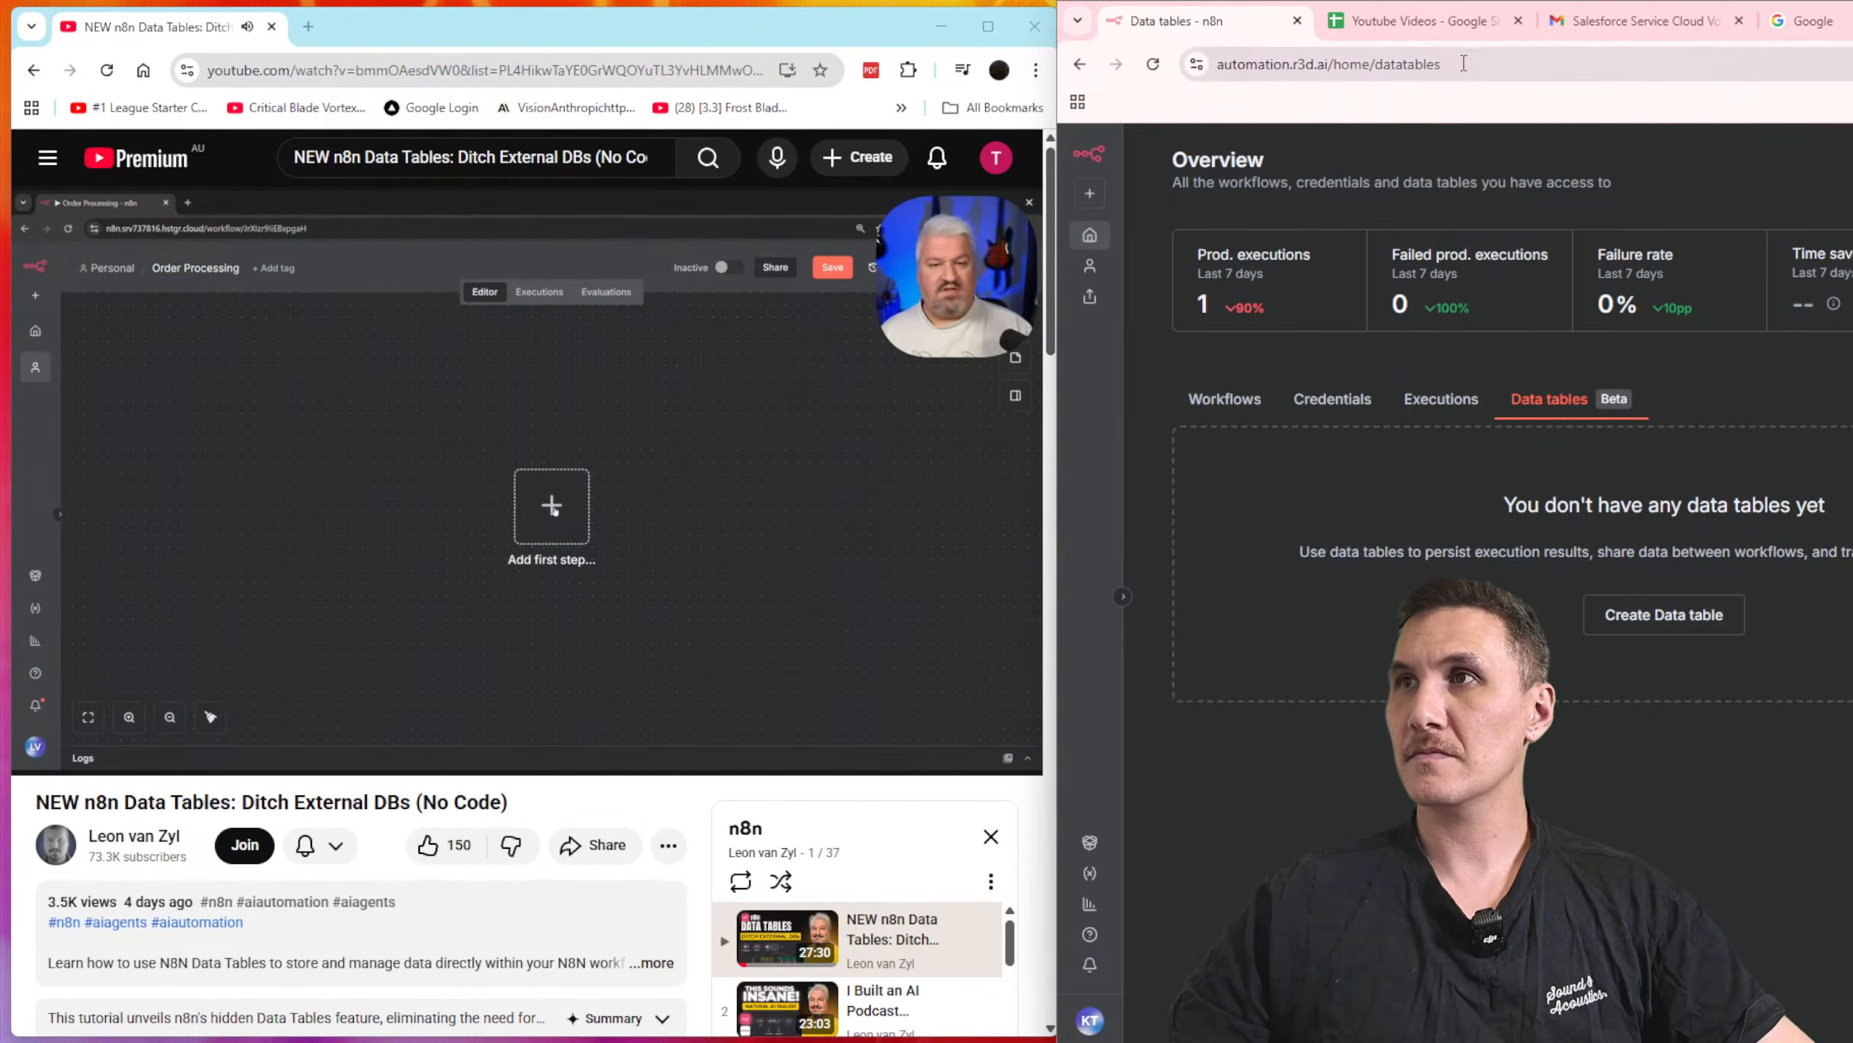
right_click(1190, 26)
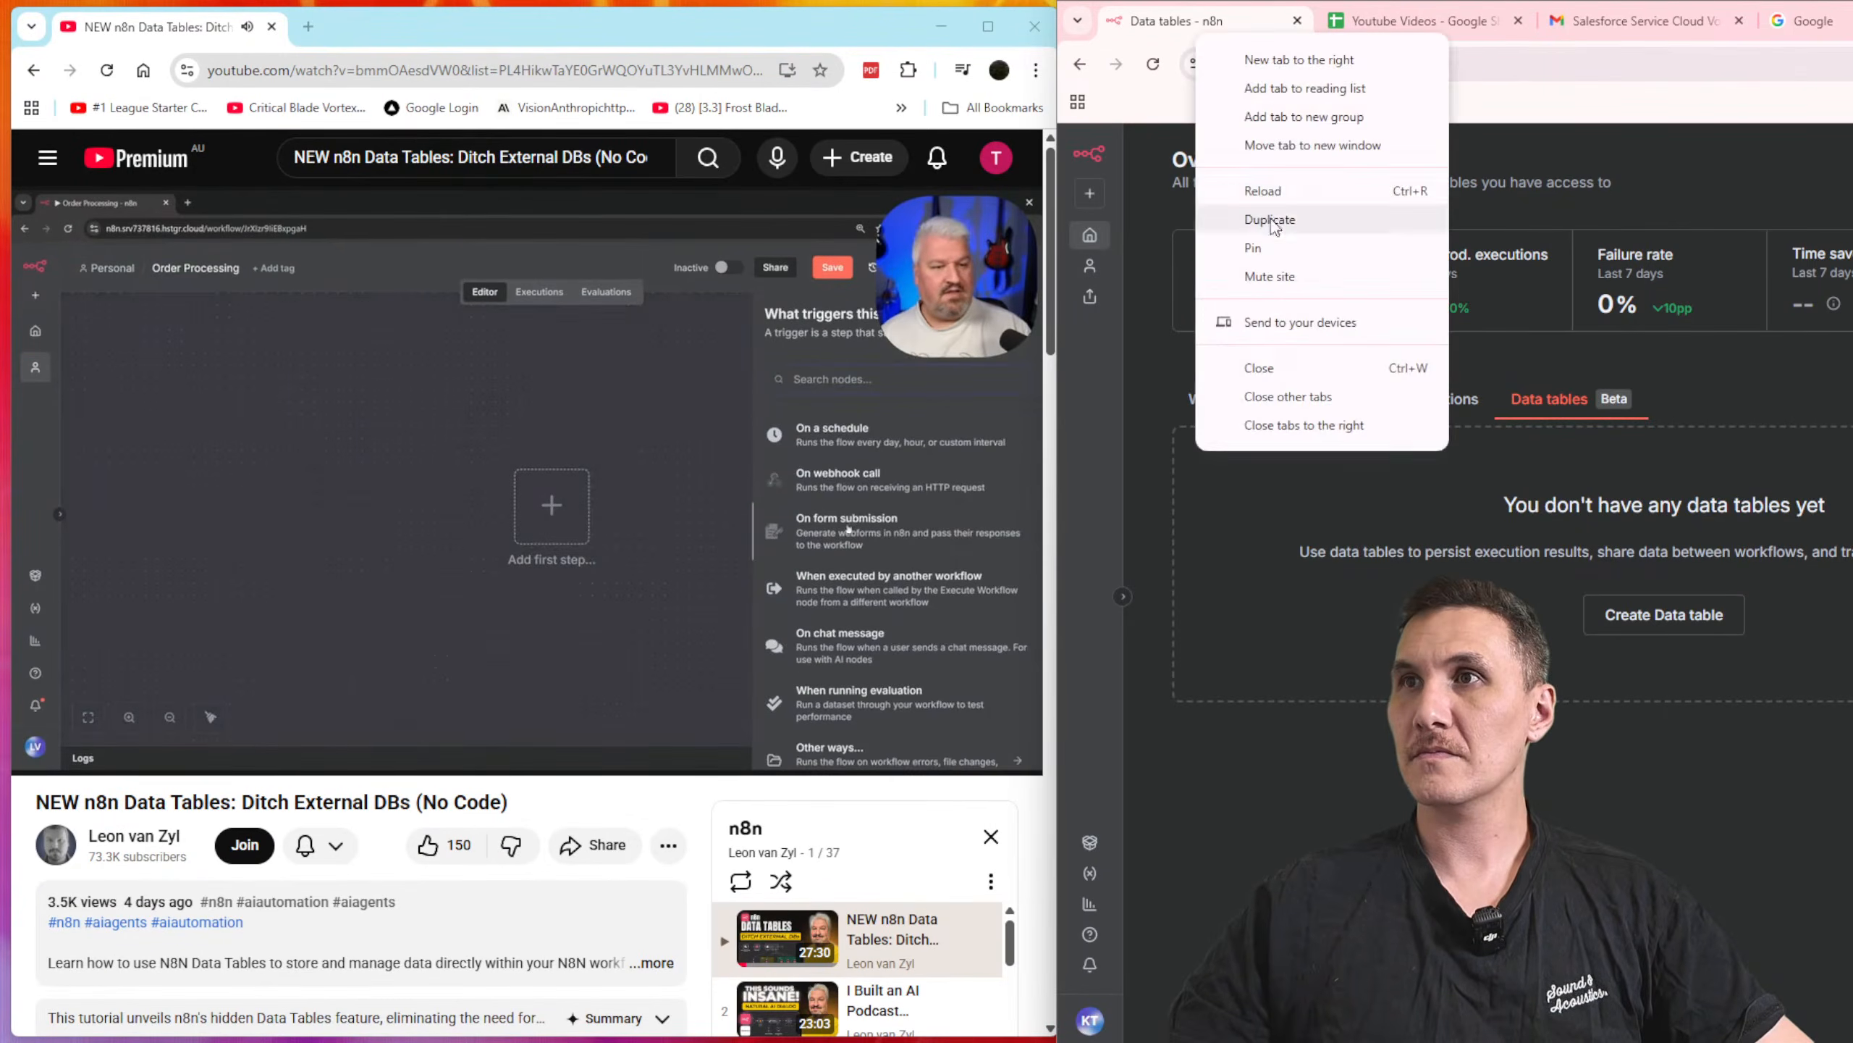
click(1255, 220)
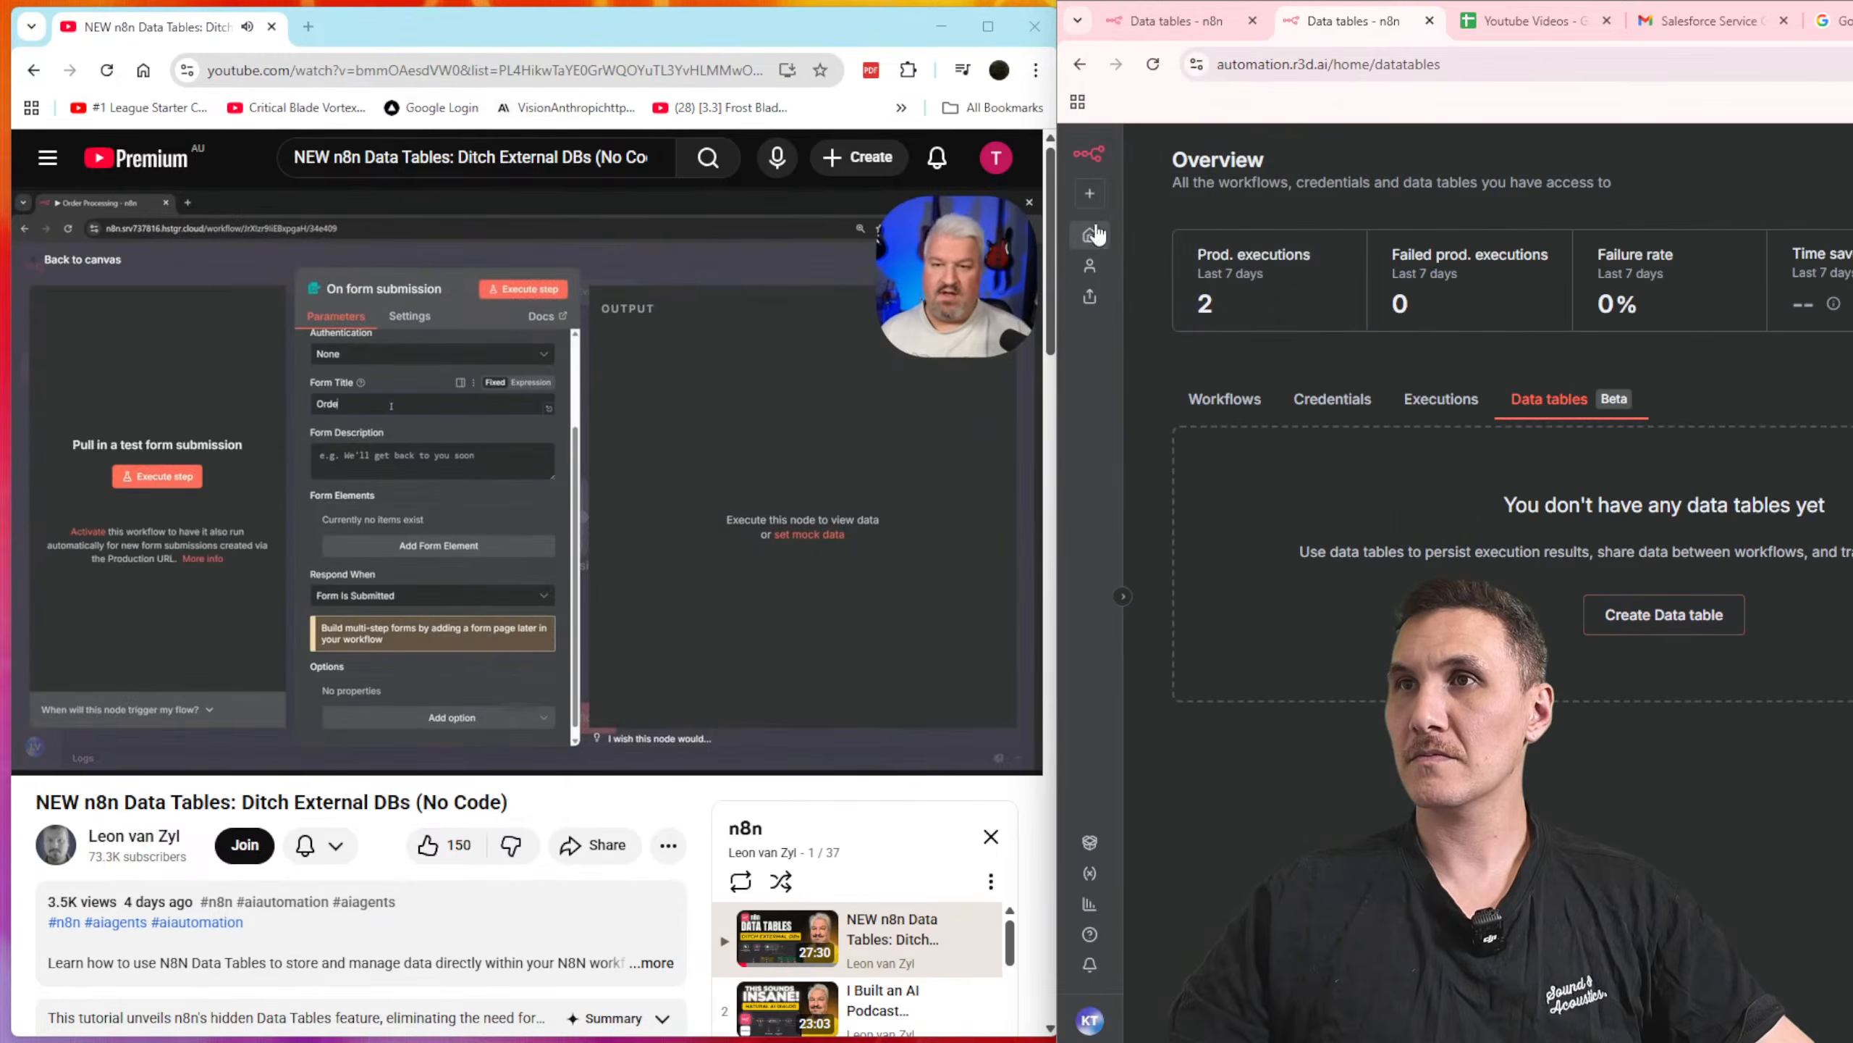
click(1092, 239)
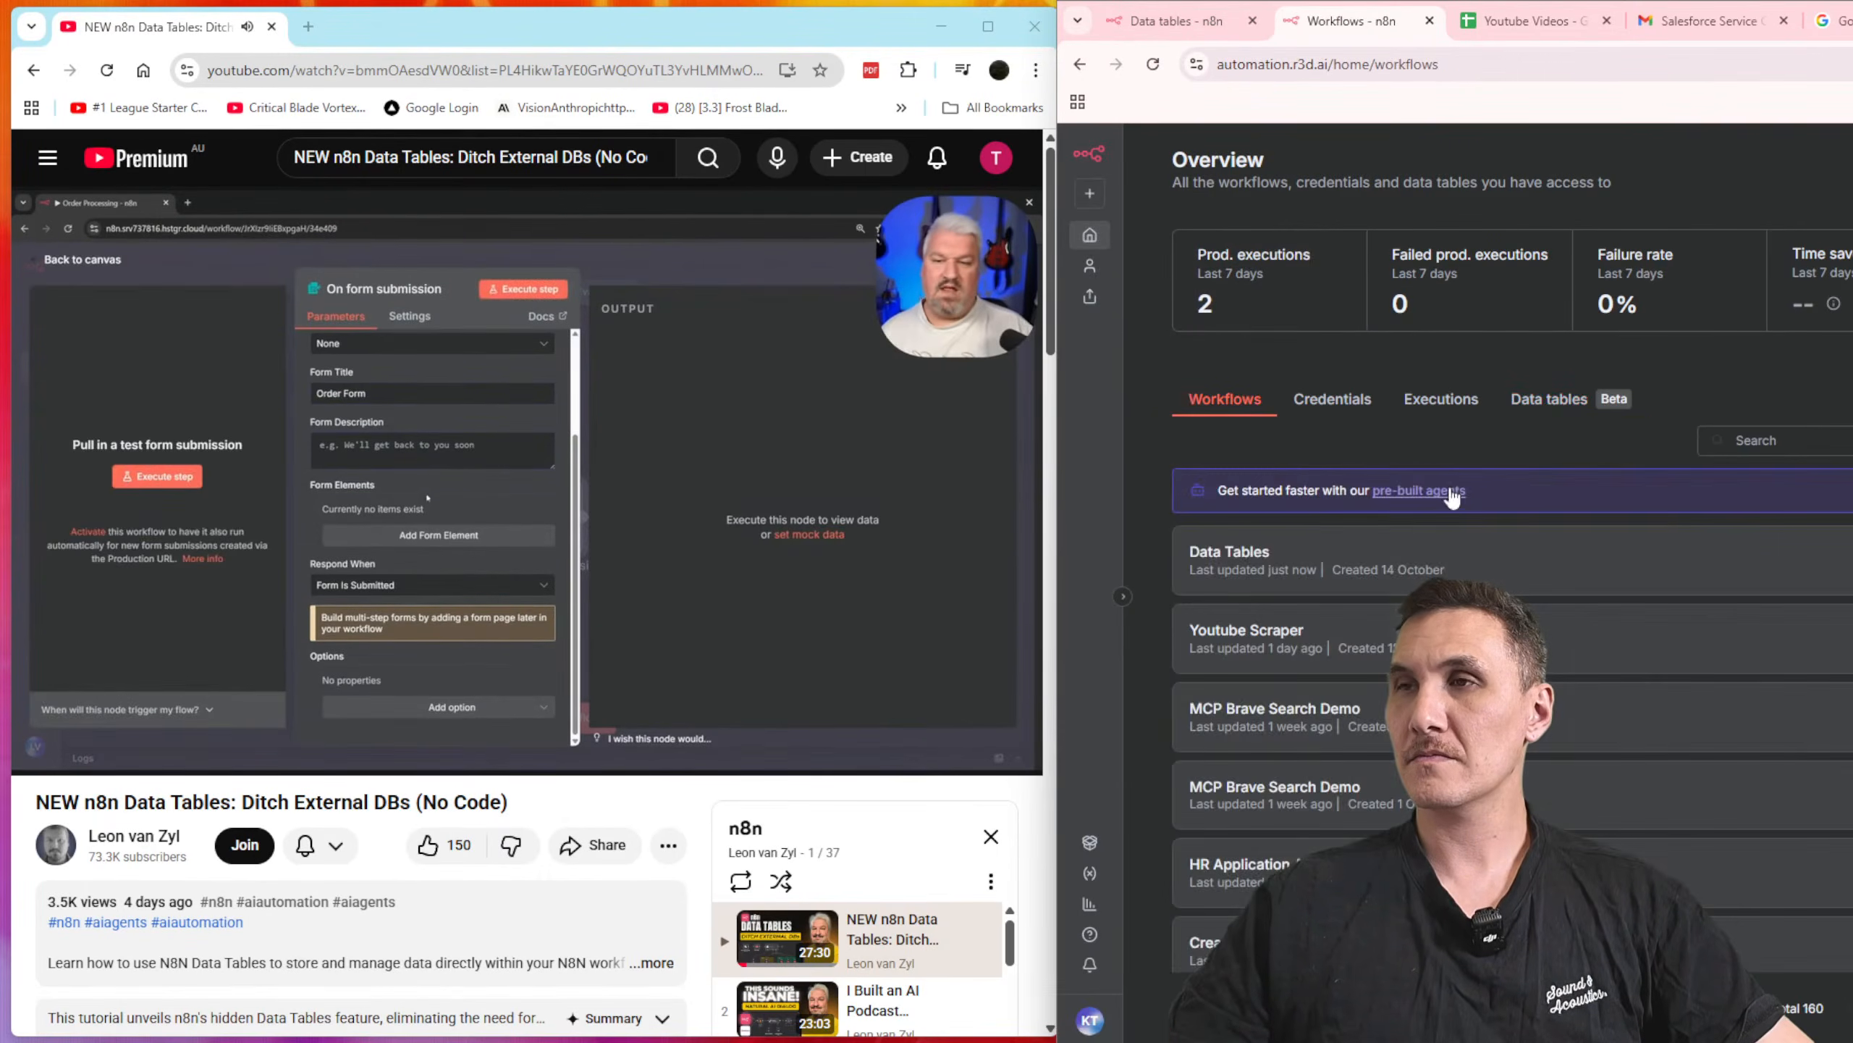
scroll(1777, 524, down, 3)
scroll(1803, 474, up, 3)
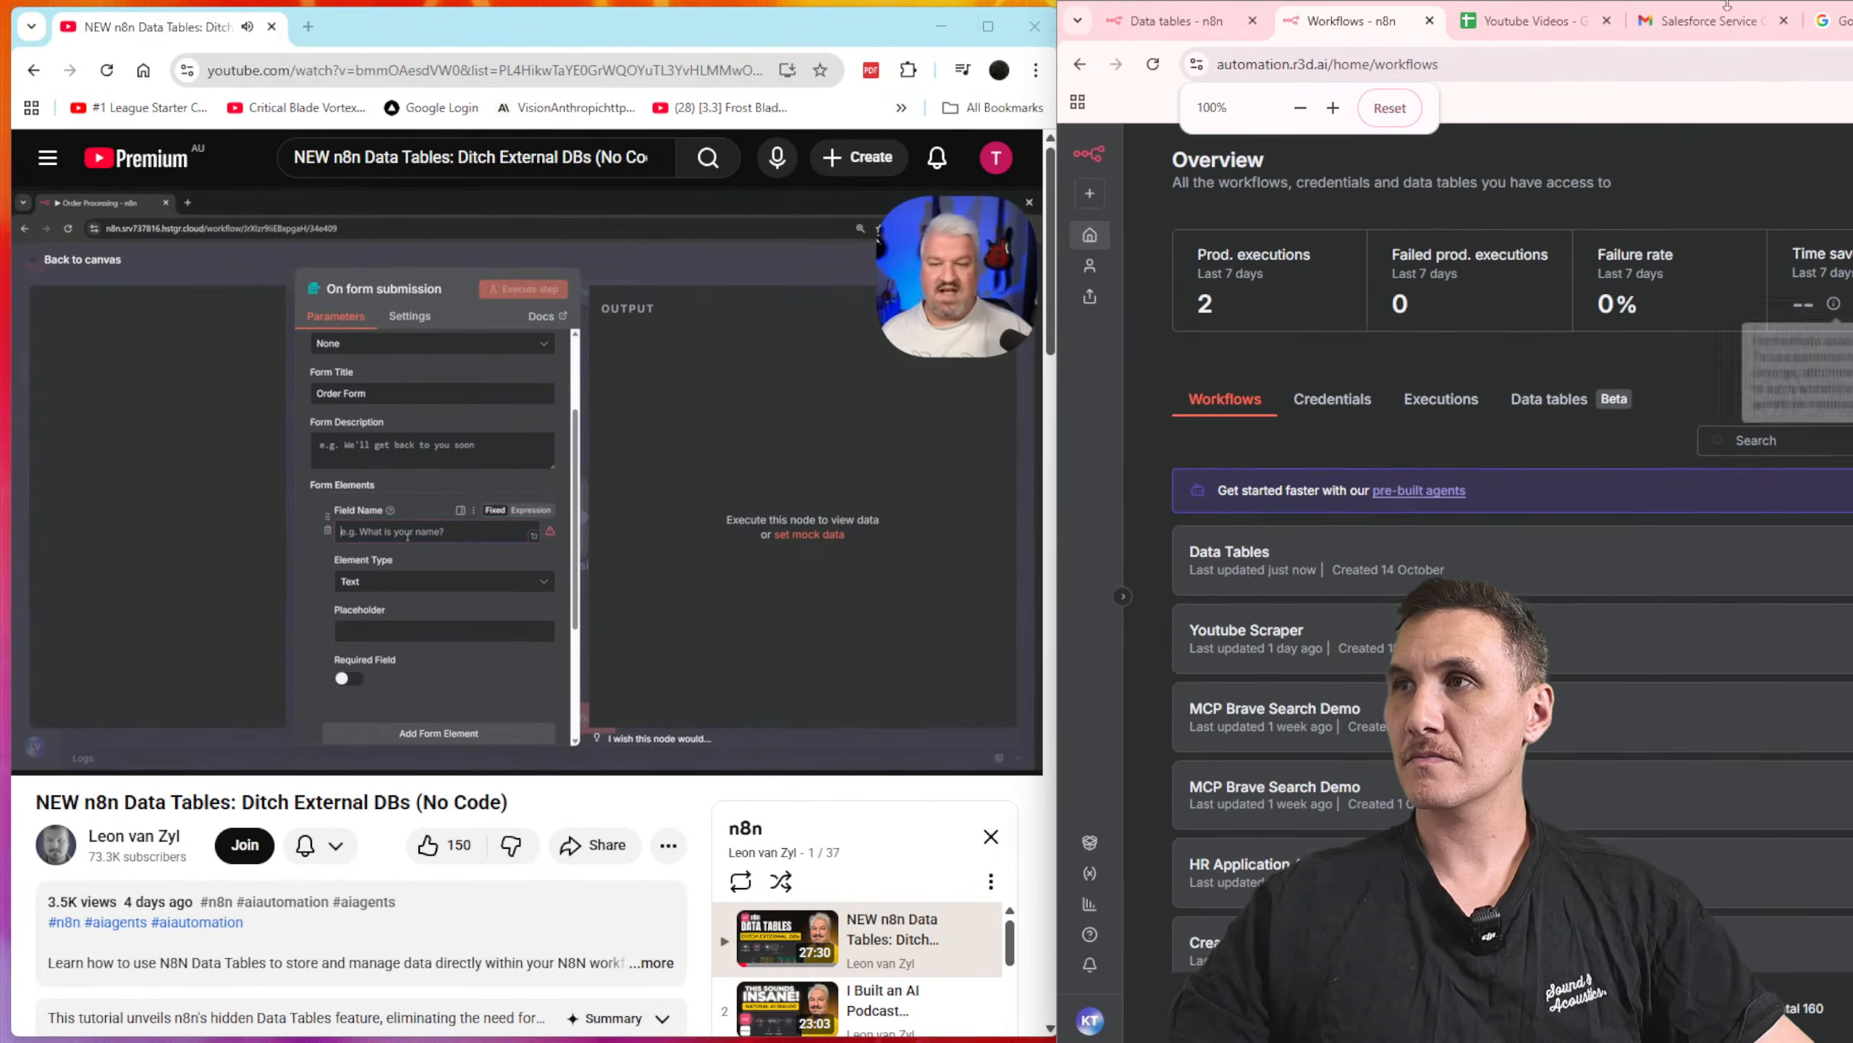
Step: Narrow the video window and widen the n8n window into the freed space
drag(1054, 340, 805, 476)
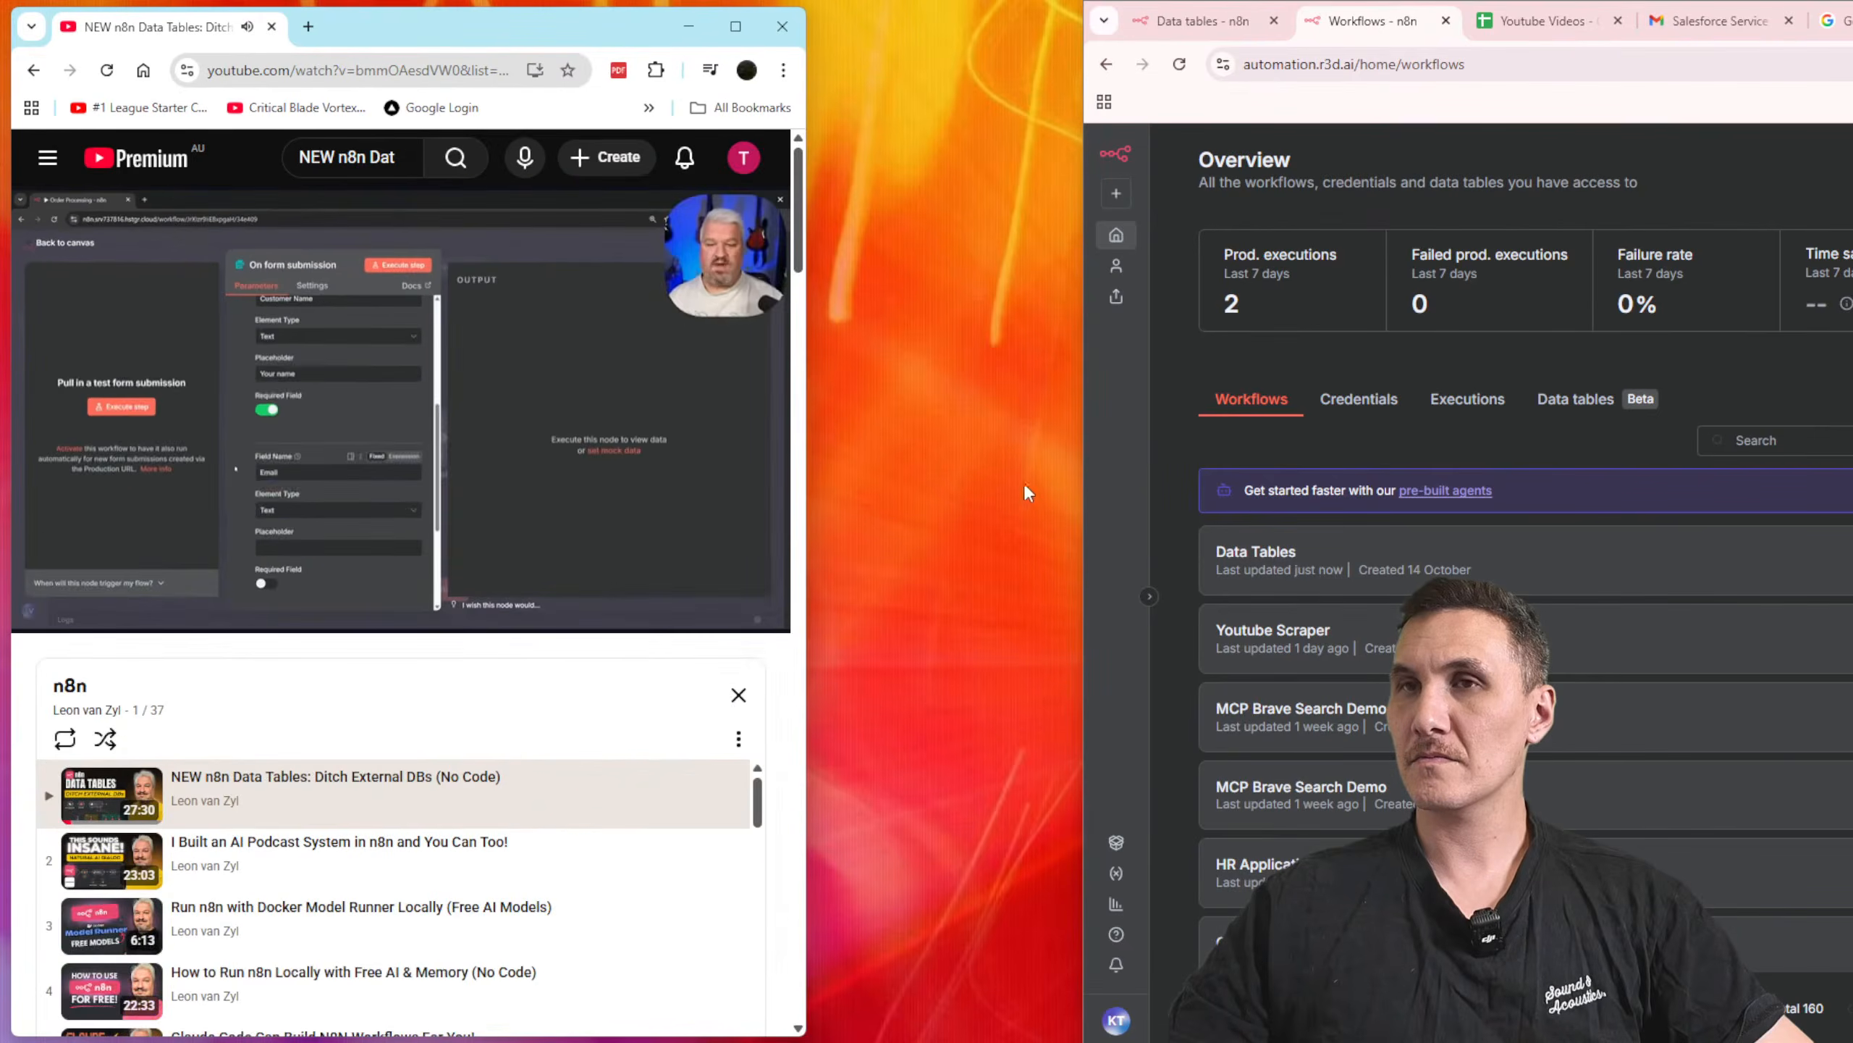
drag(1085, 488, 806, 488)
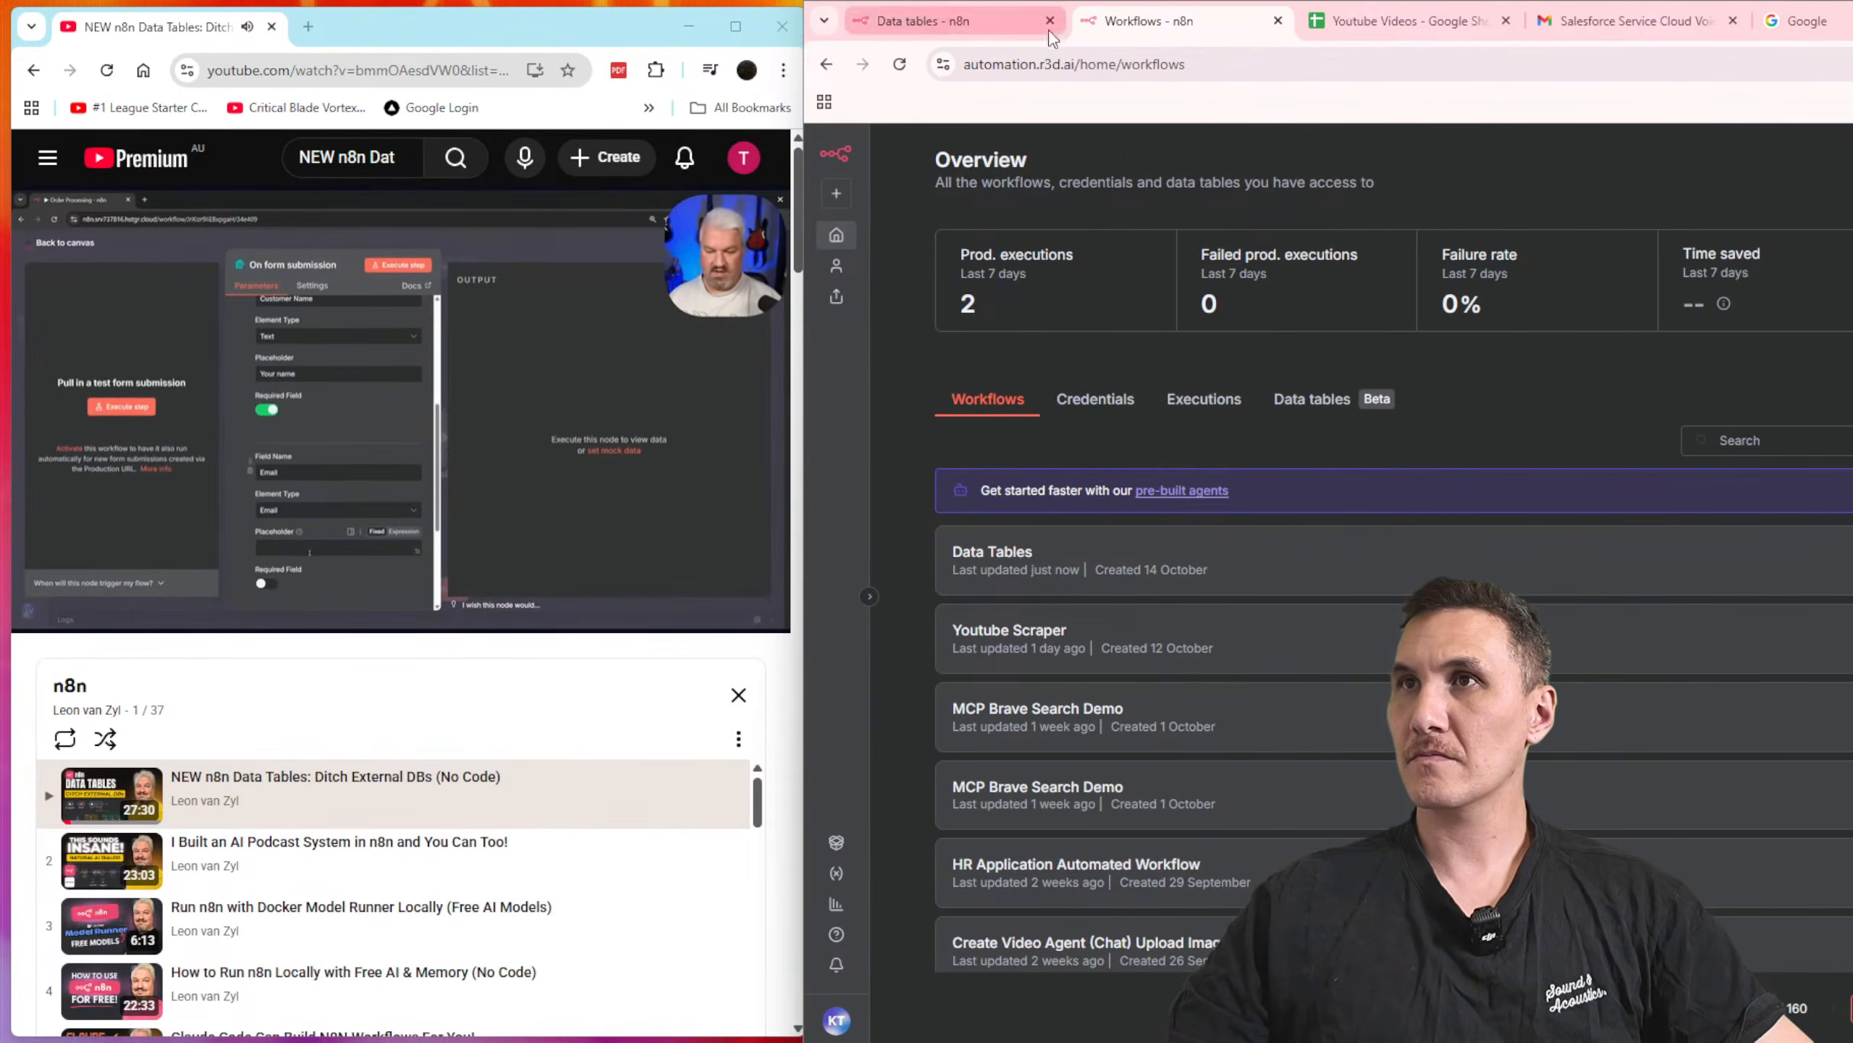
Step: Close the Google and Gmail tabs in the n8n browser window and refit that window beside the video
drag(1802, 20, 1689, 46)
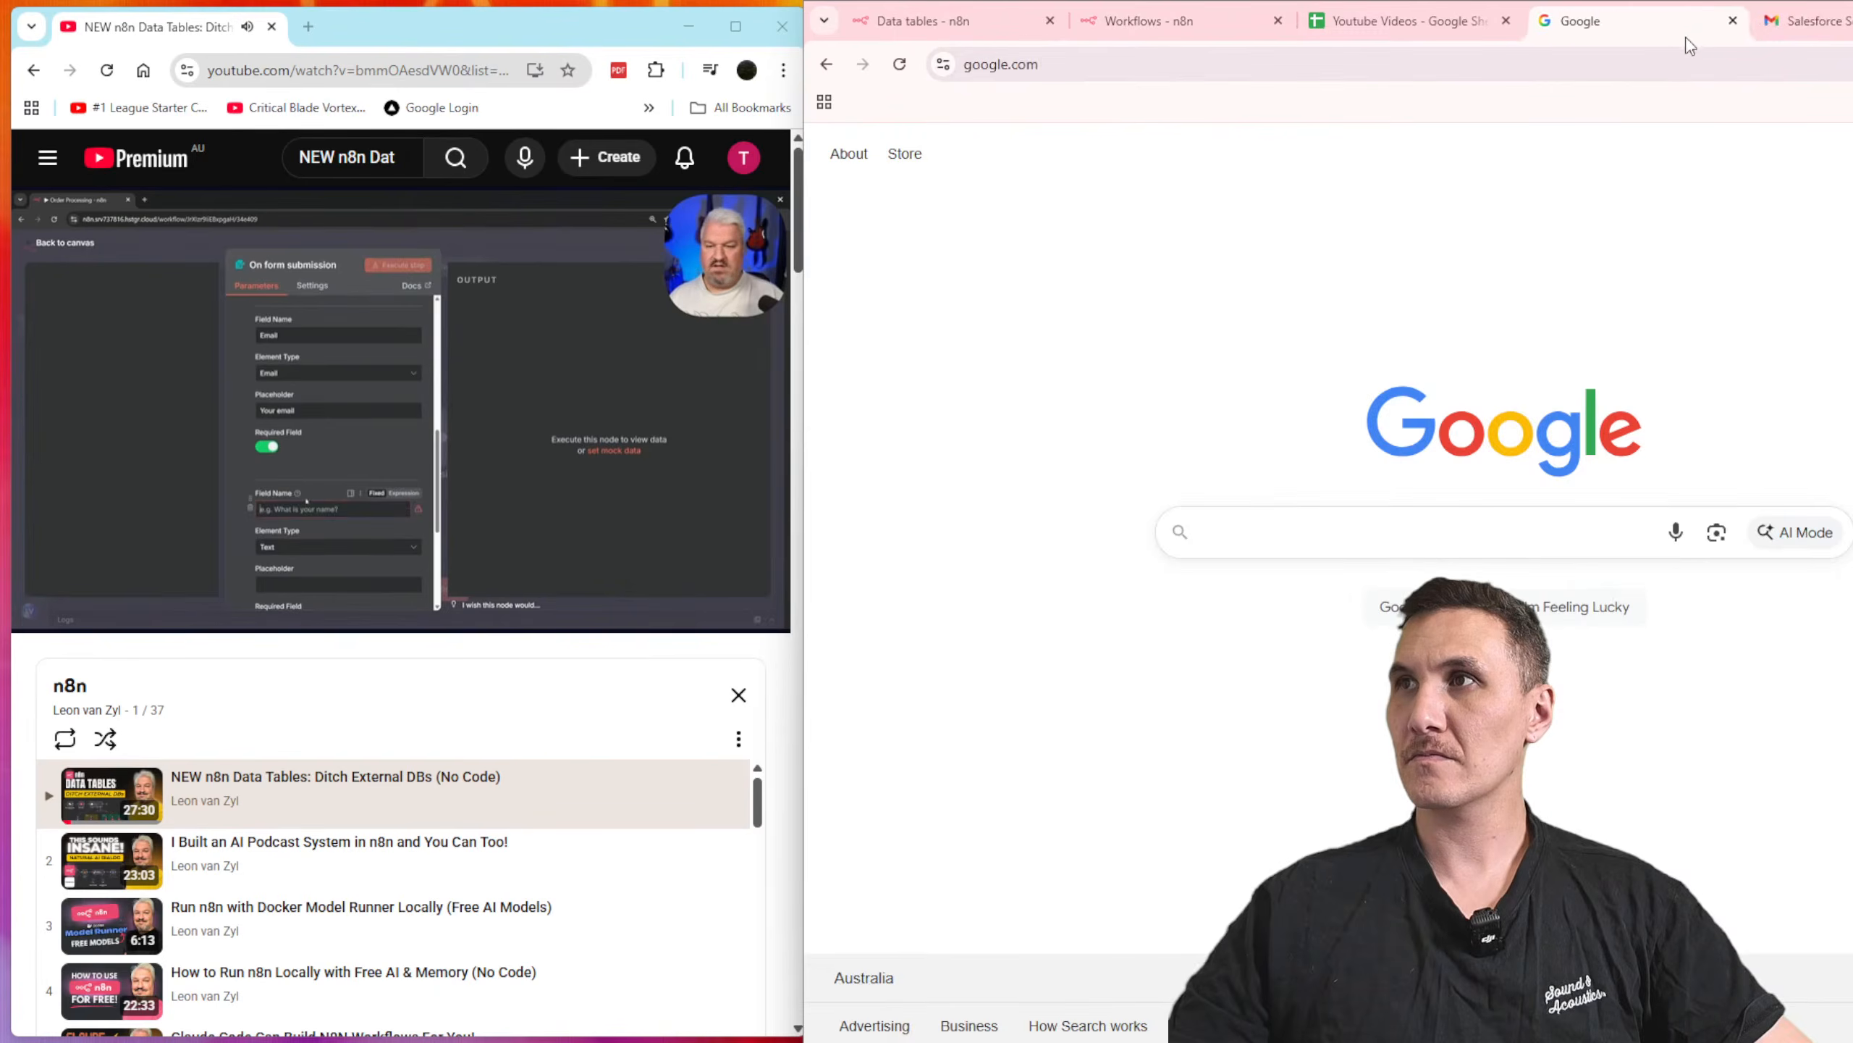
click(1734, 20)
click(1734, 20)
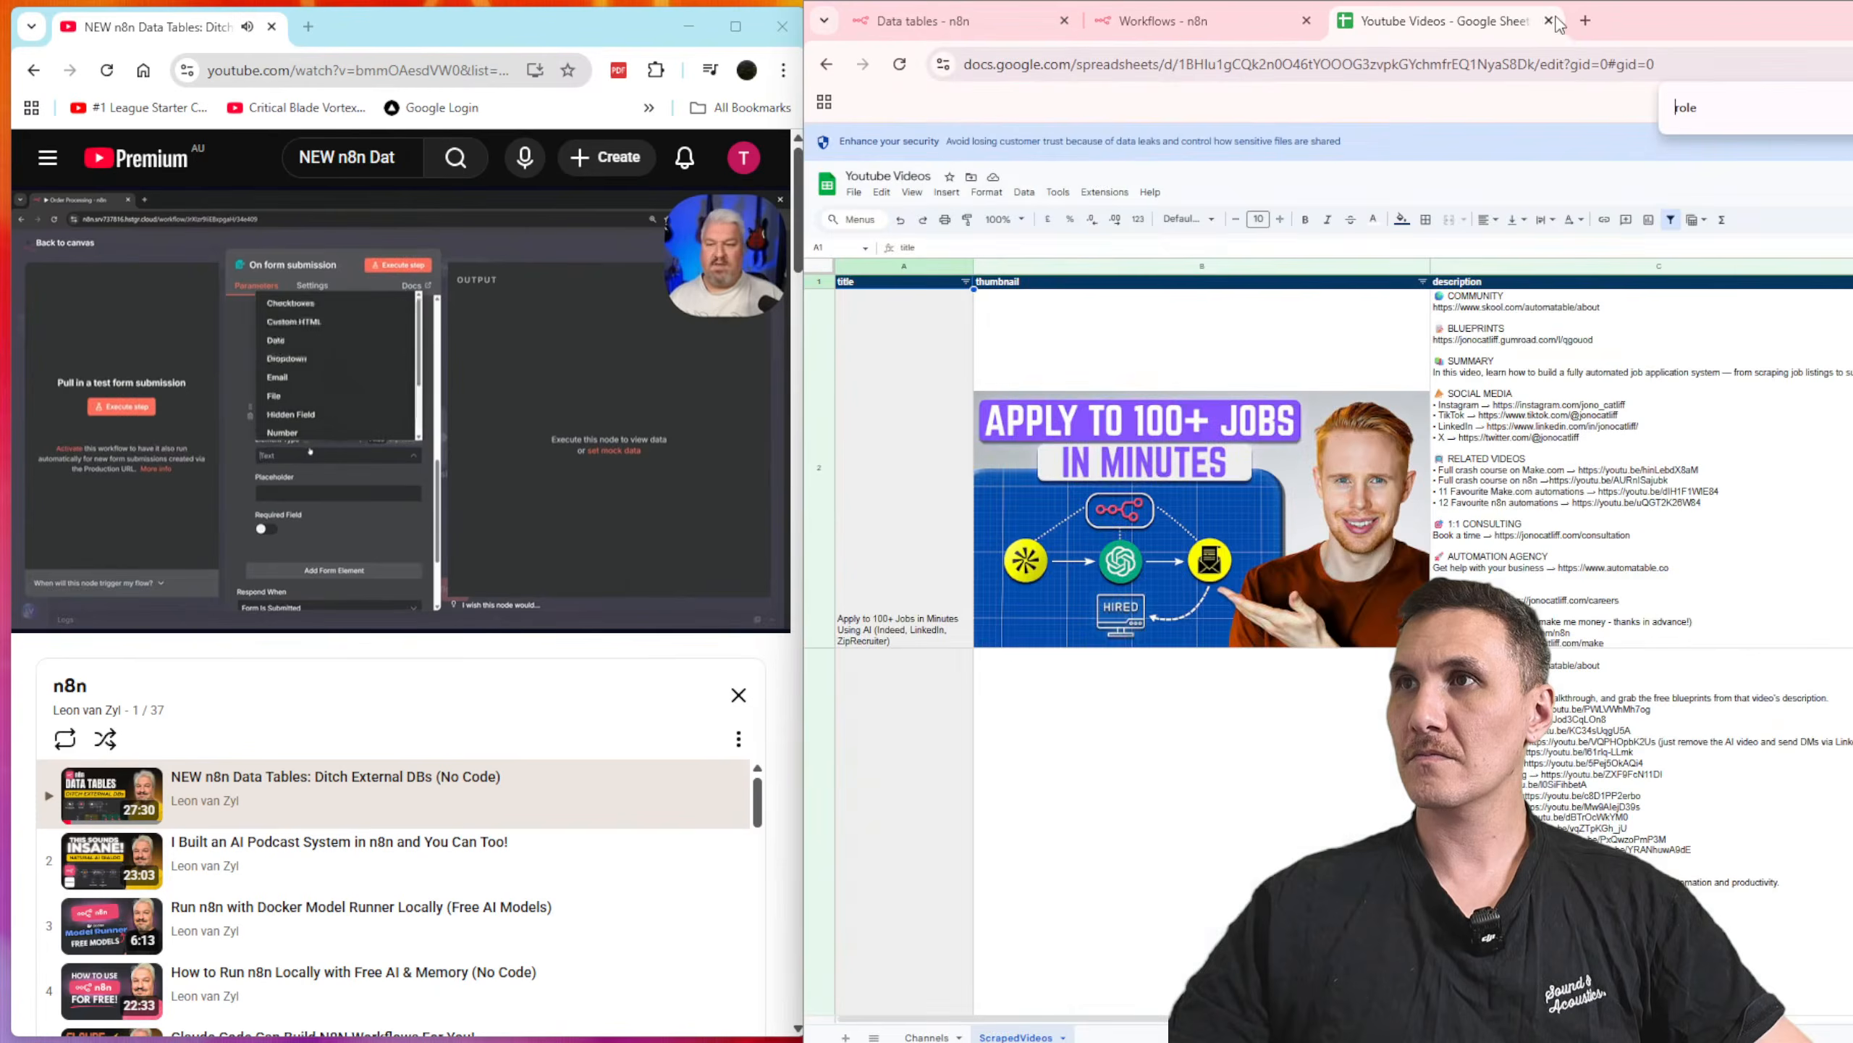
drag(1712, 27, 1463, 52)
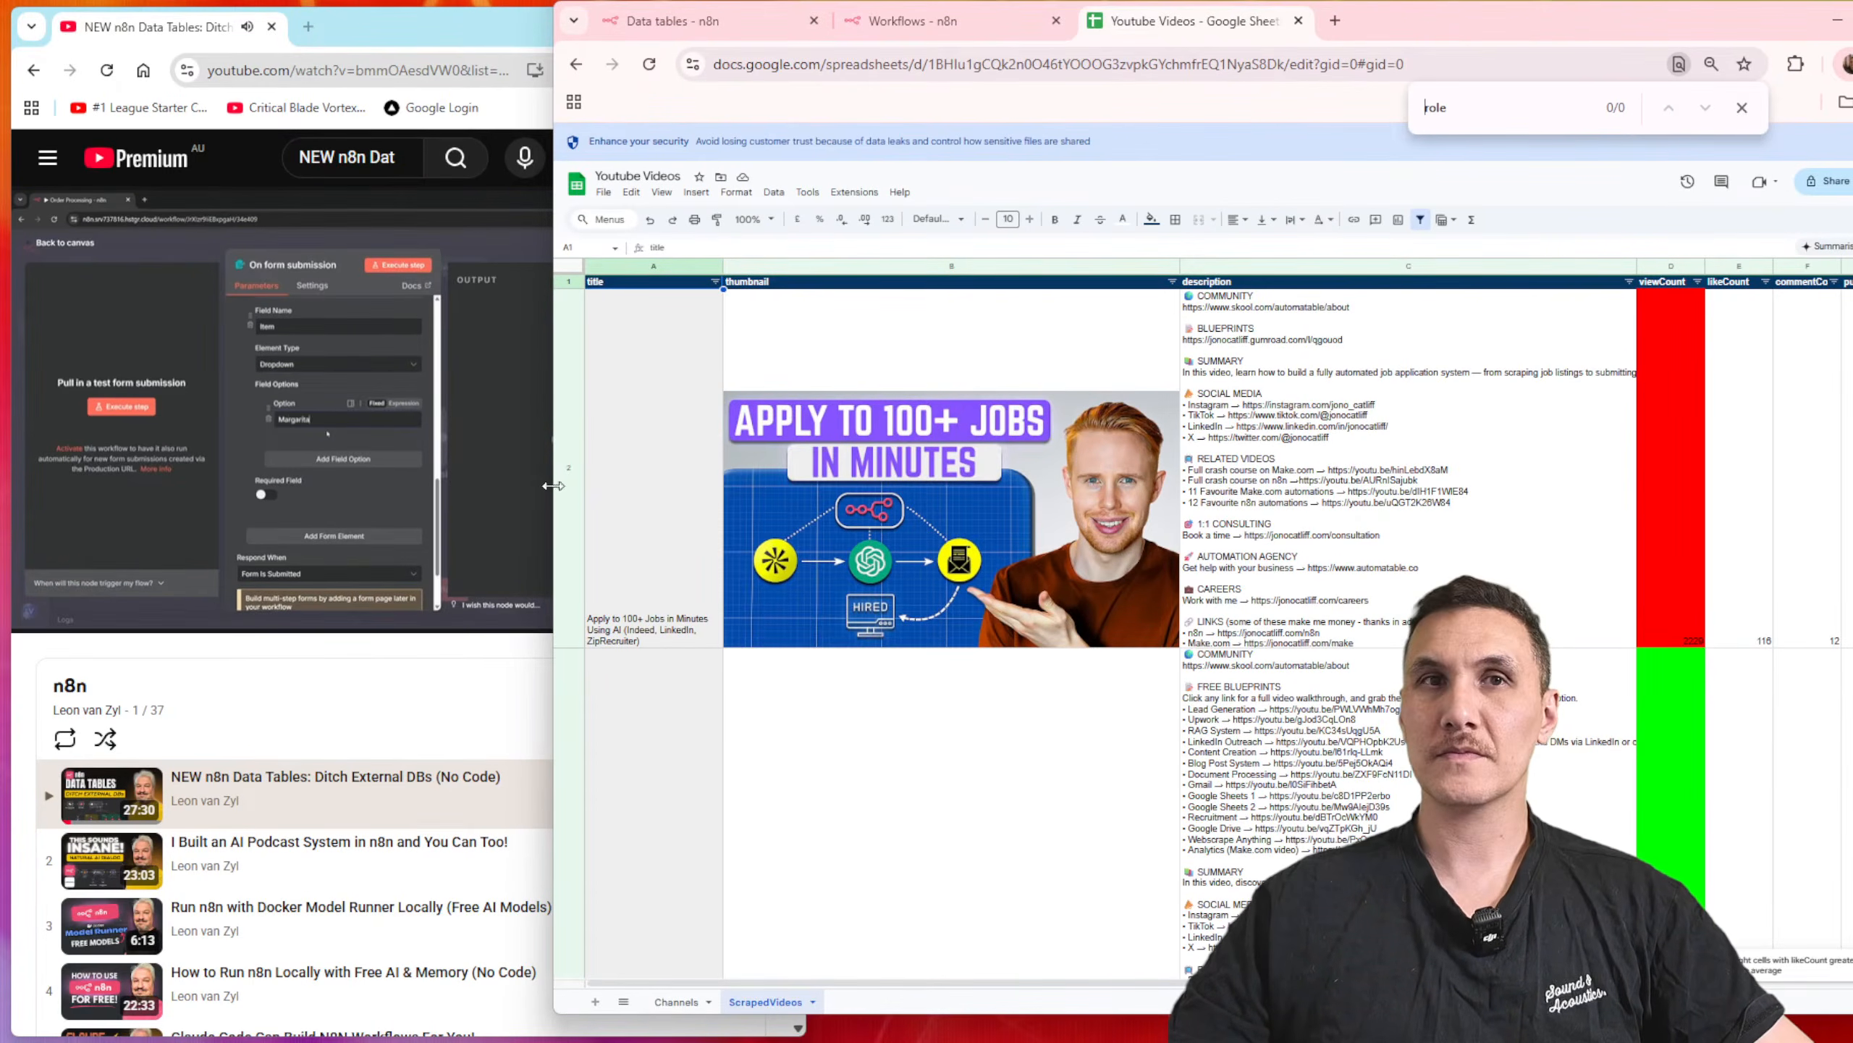
drag(546, 491, 801, 531)
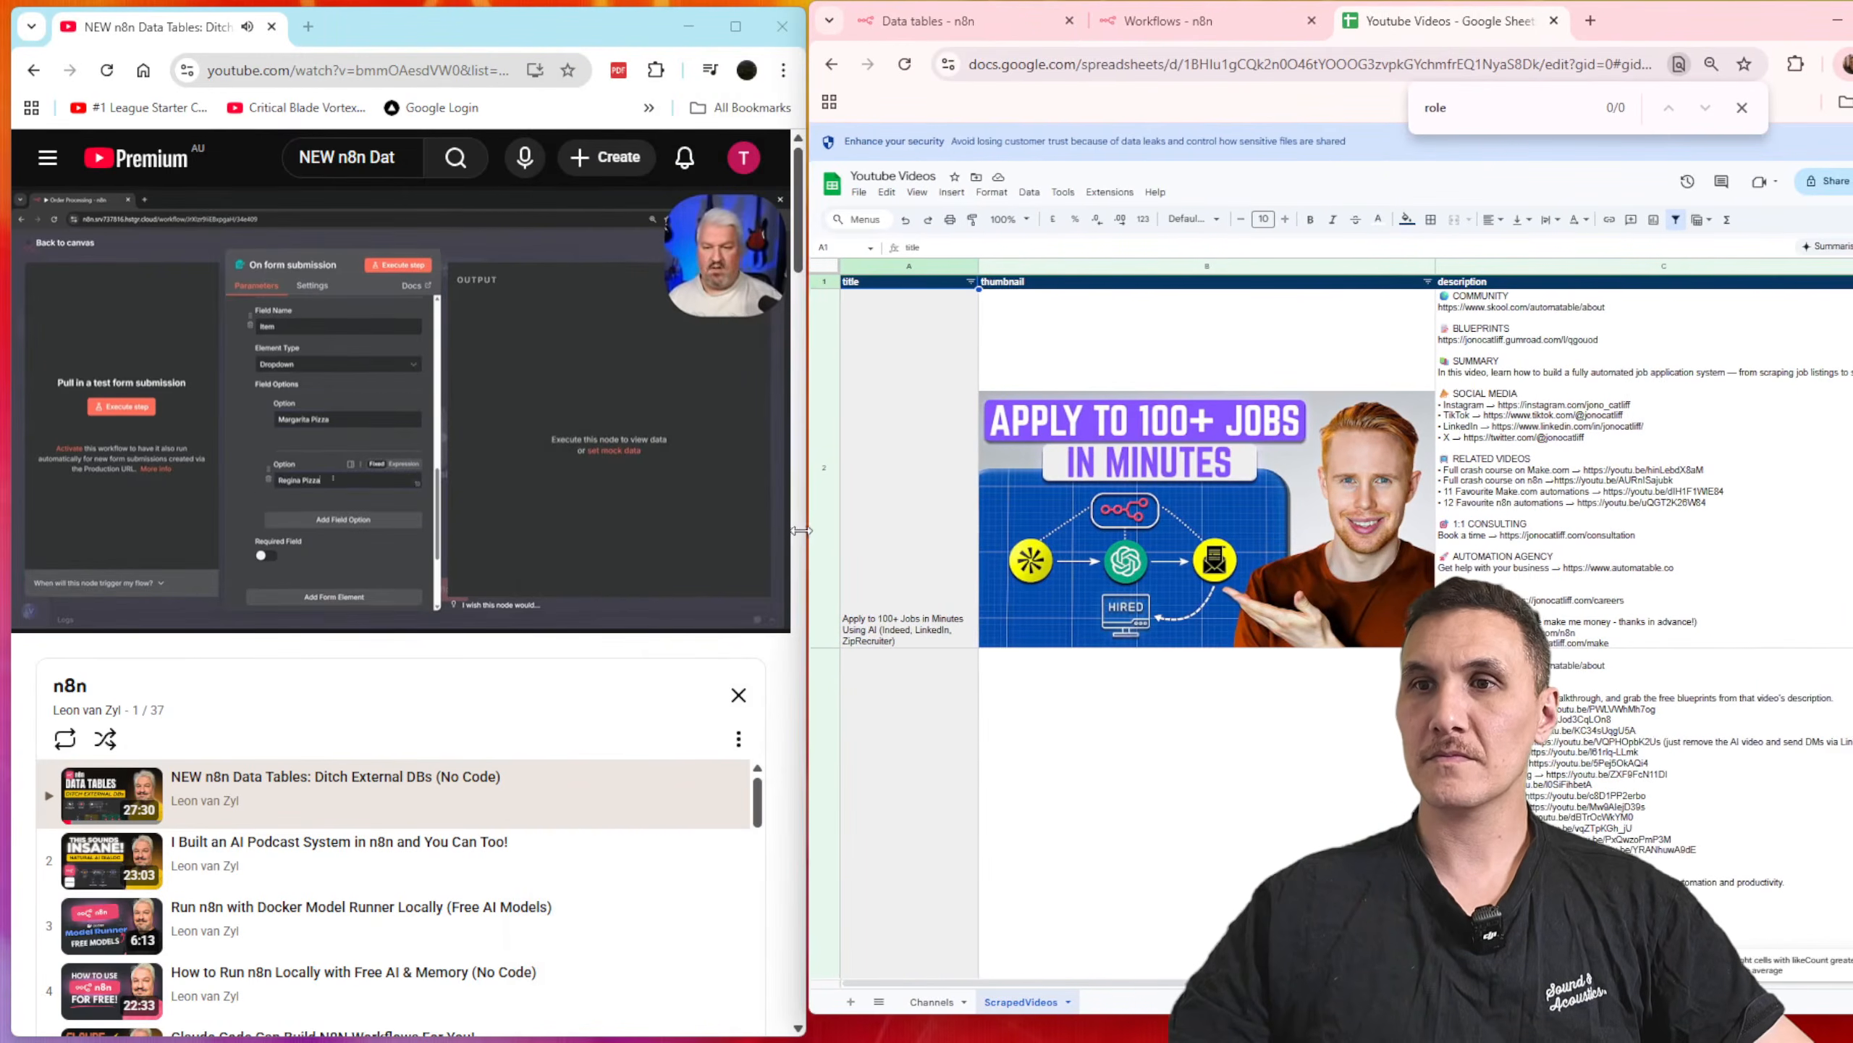
Step: Open the Data Tables workflow from the n8n workflows list
click(1009, 28)
click(1168, 22)
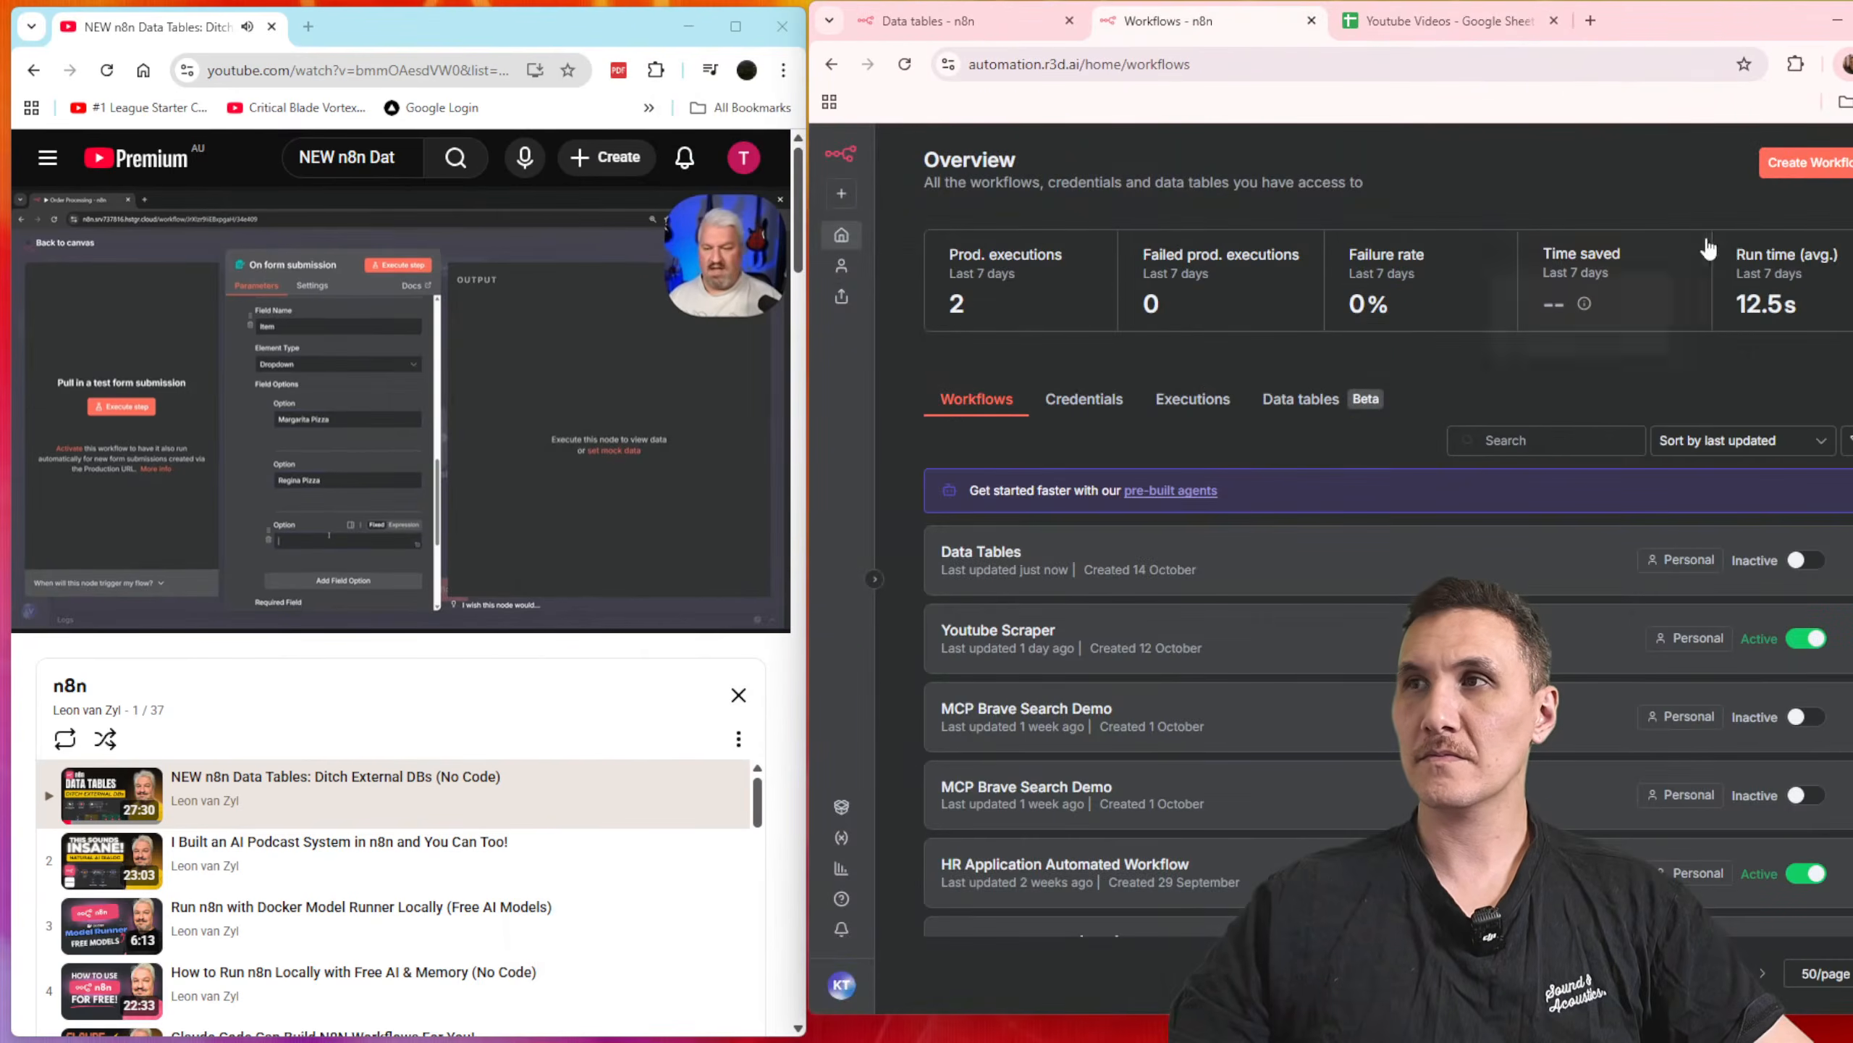
click(1038, 545)
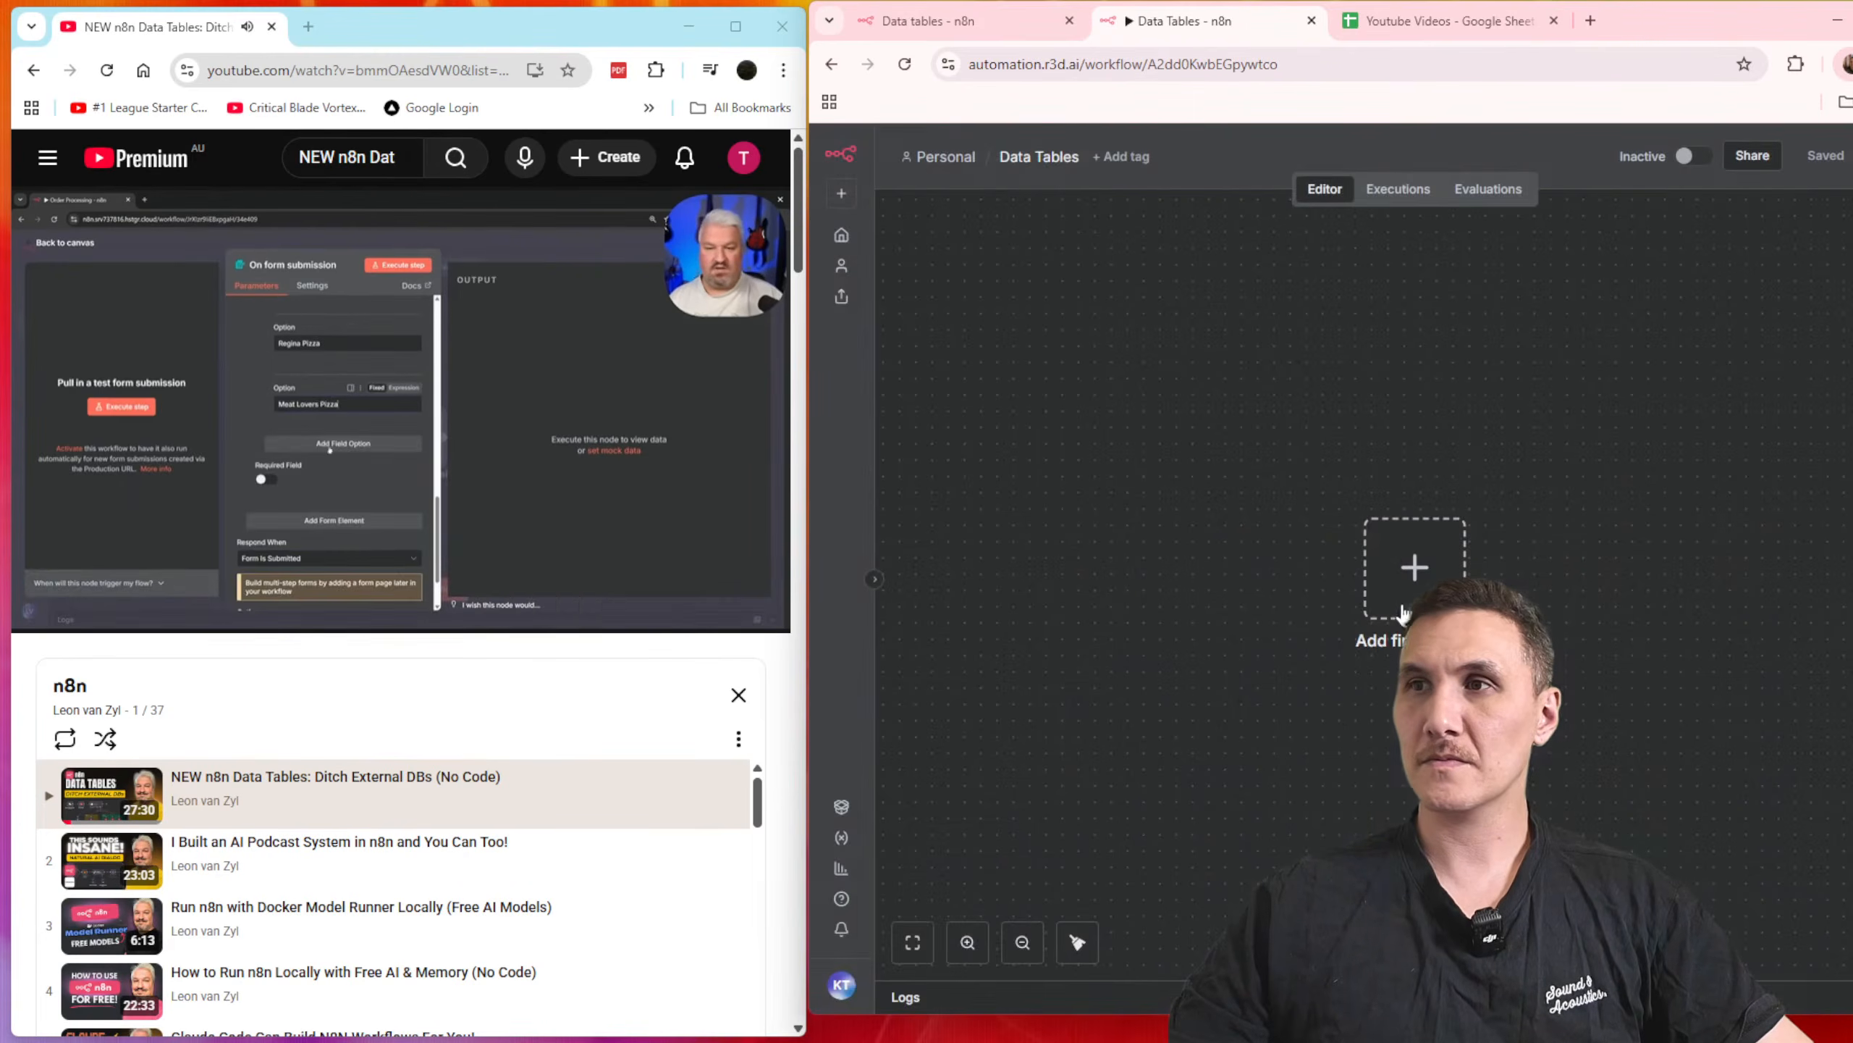
Step: Add an "On new n8n Form event" trigger as the workflow's first step and set its form title to "Order Form"
click(1401, 601)
text(form)
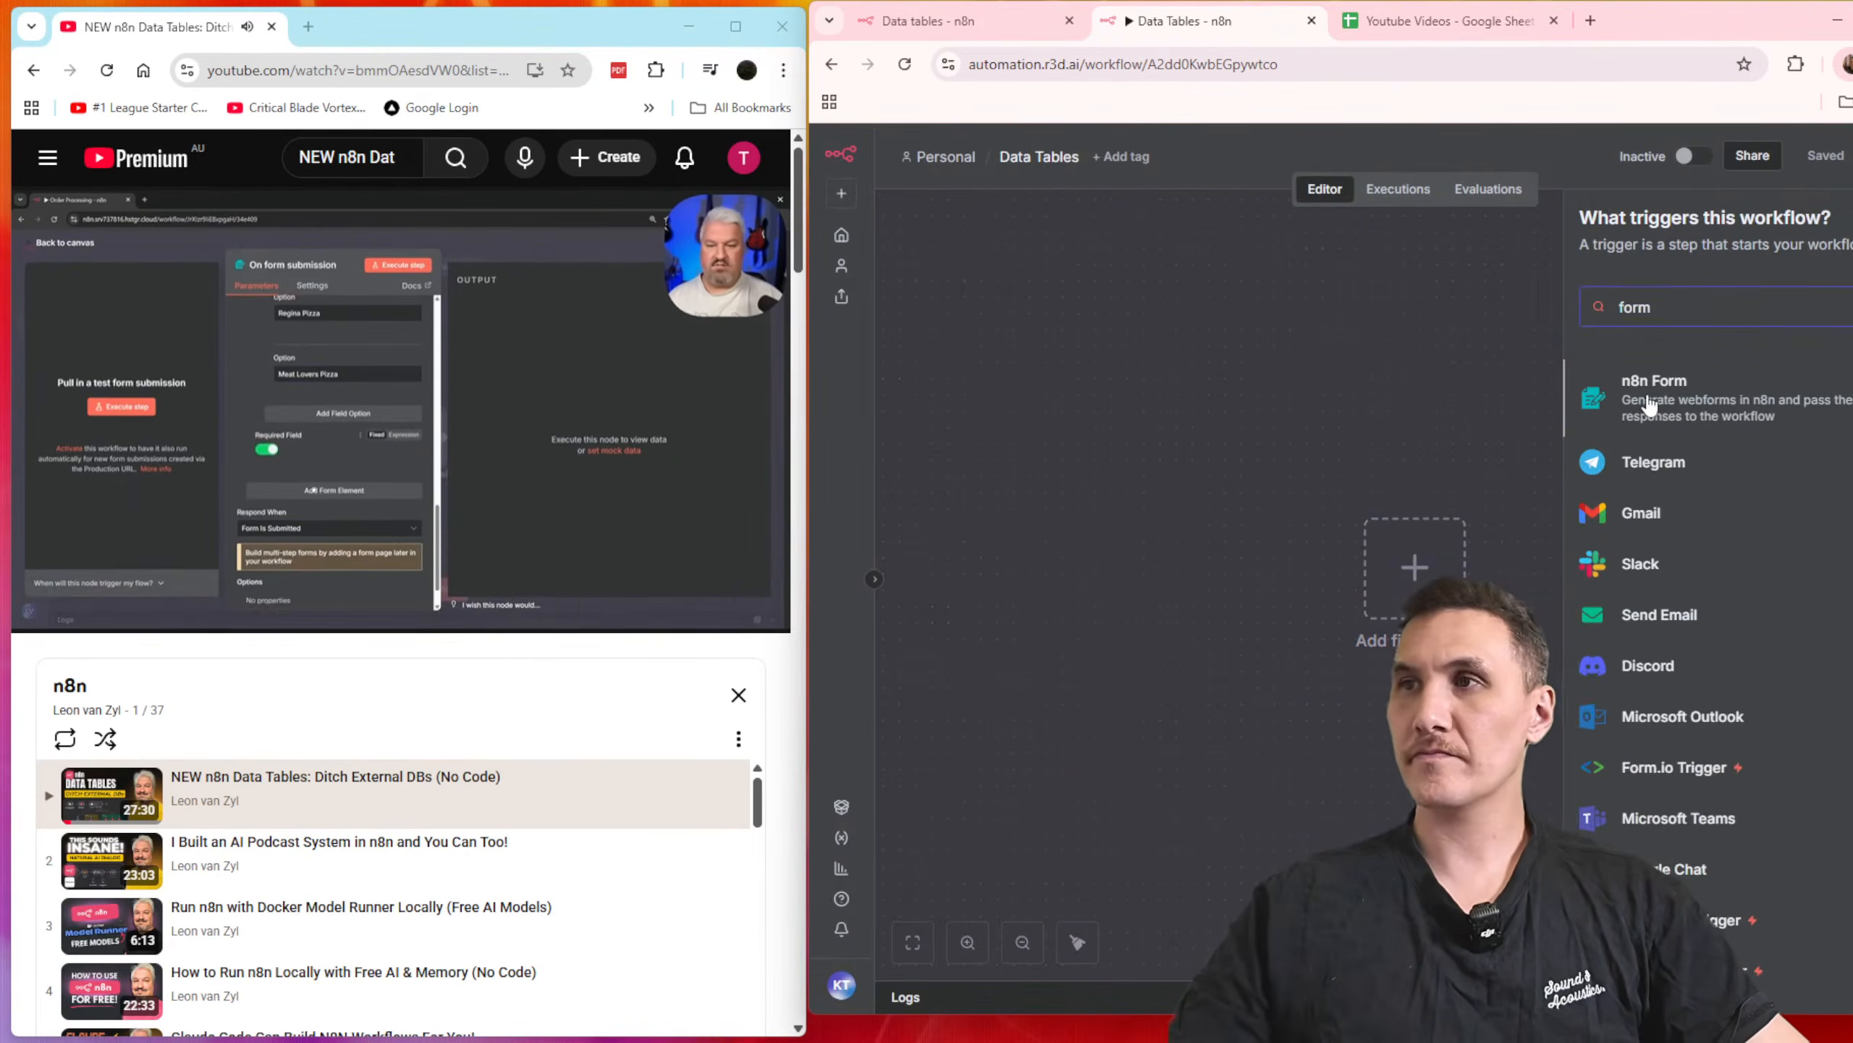
click(1569, 390)
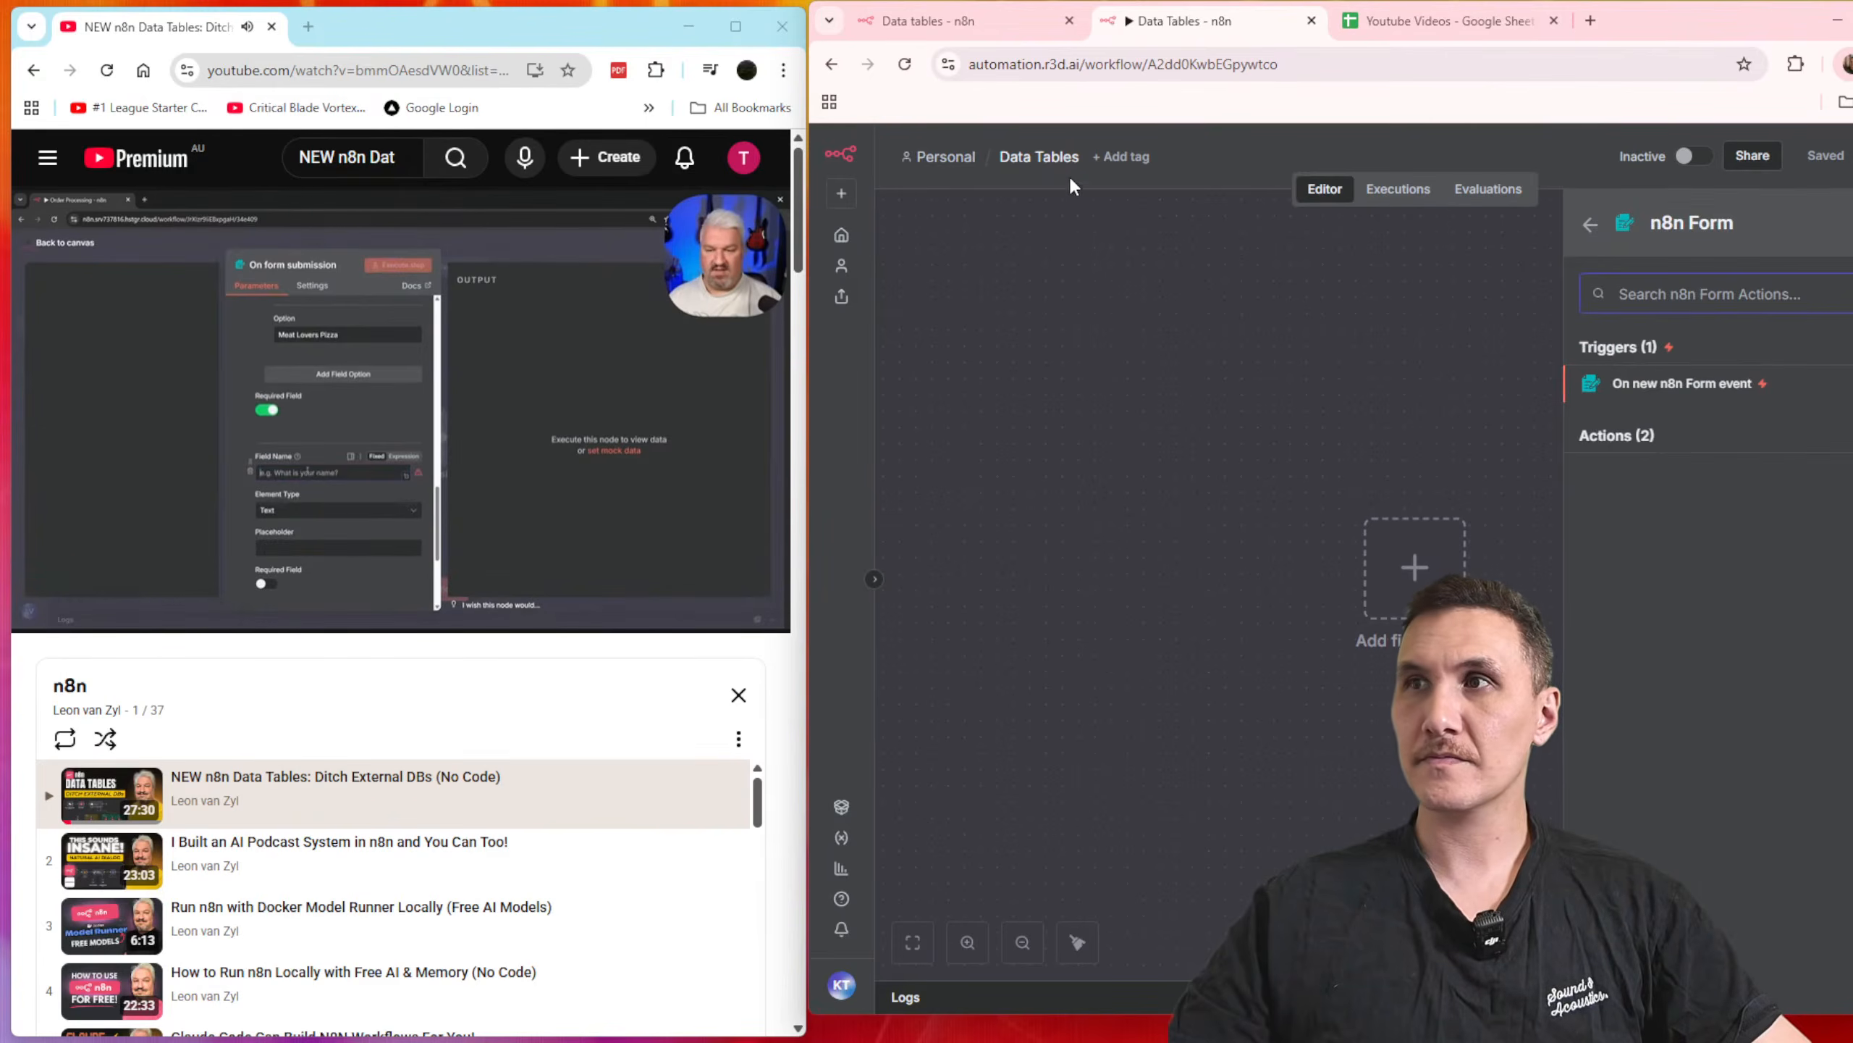
click(1623, 402)
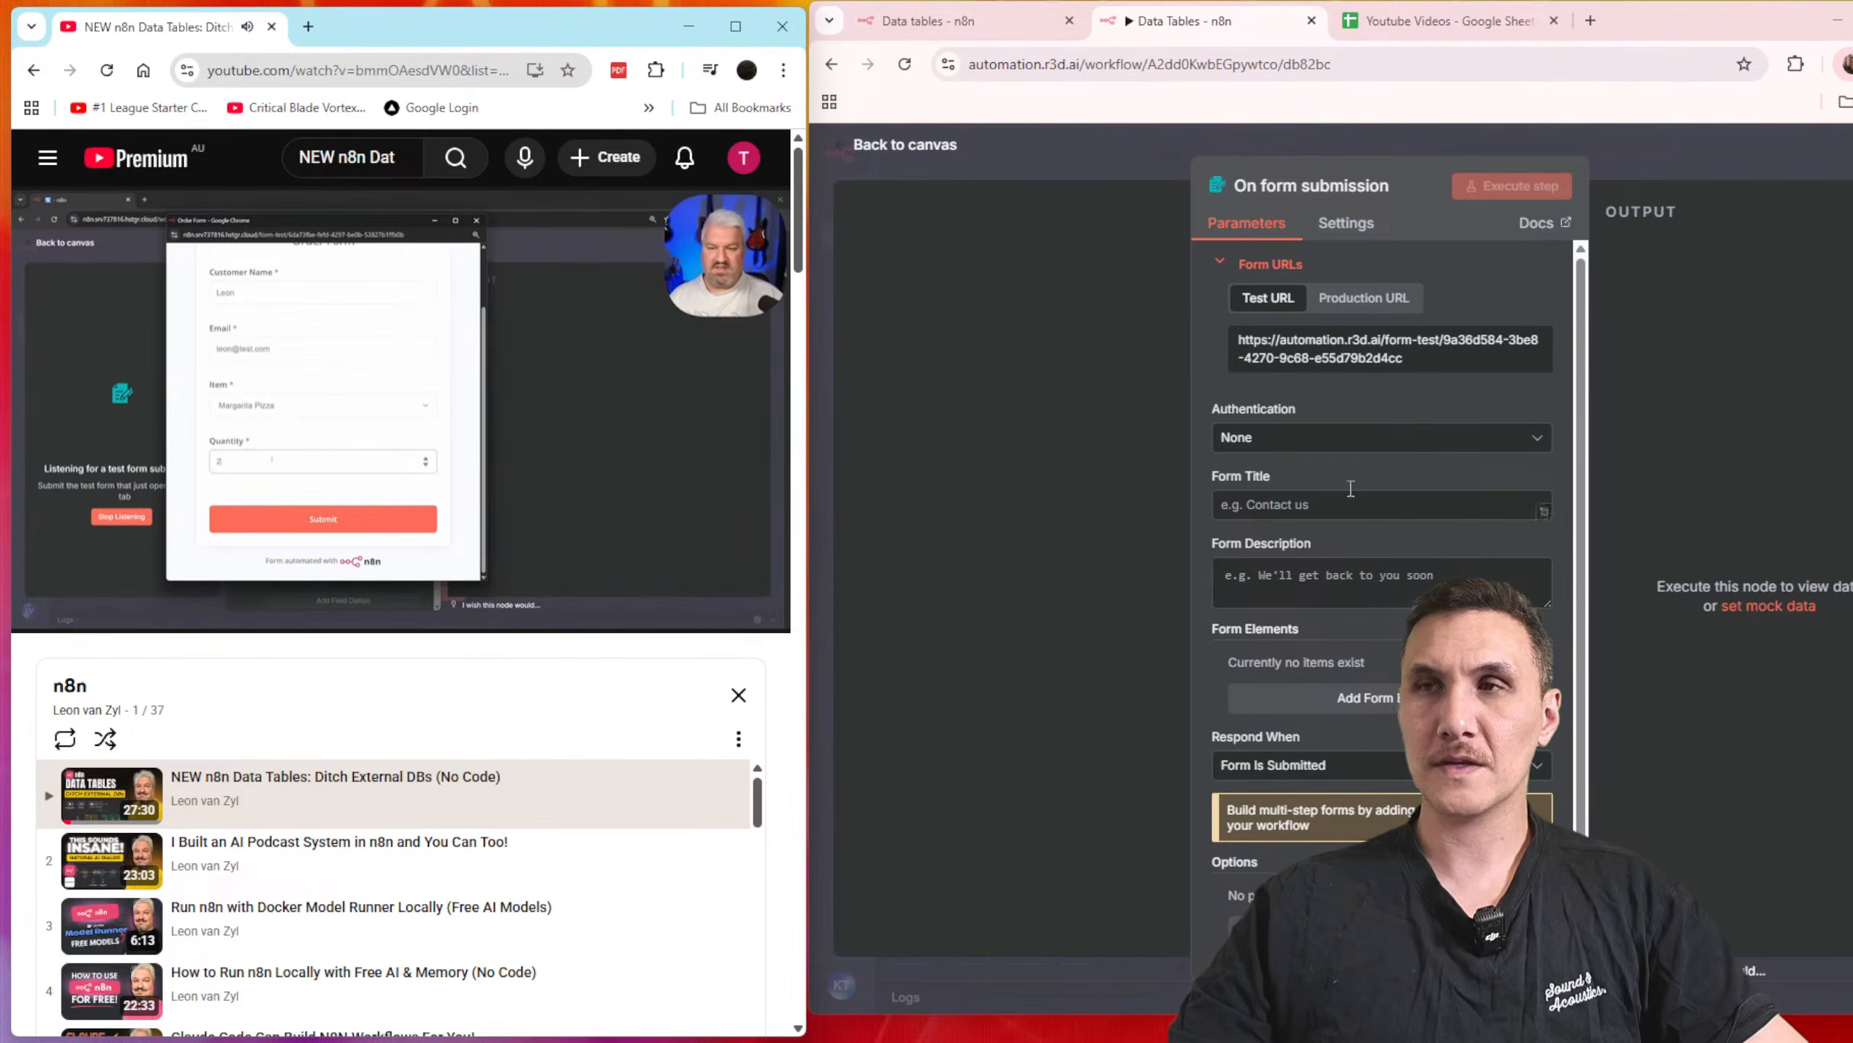
click(1318, 505)
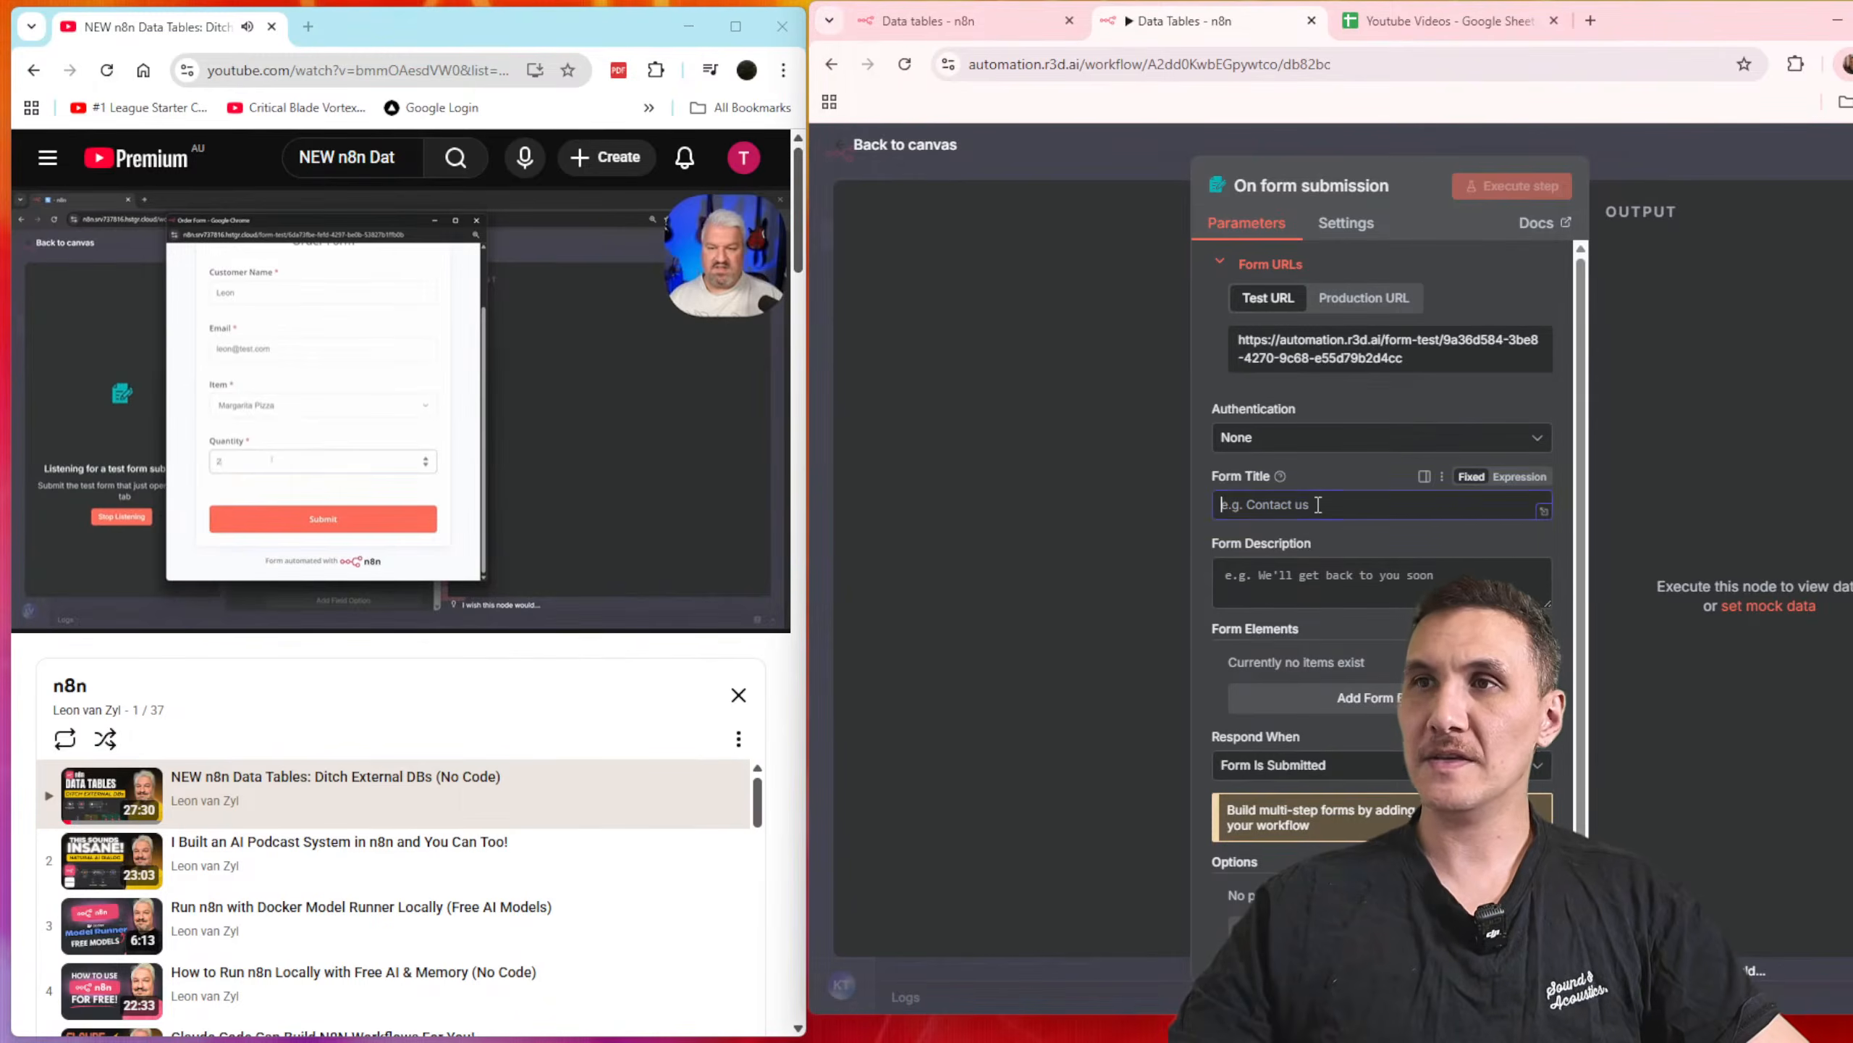
text(Order Form)
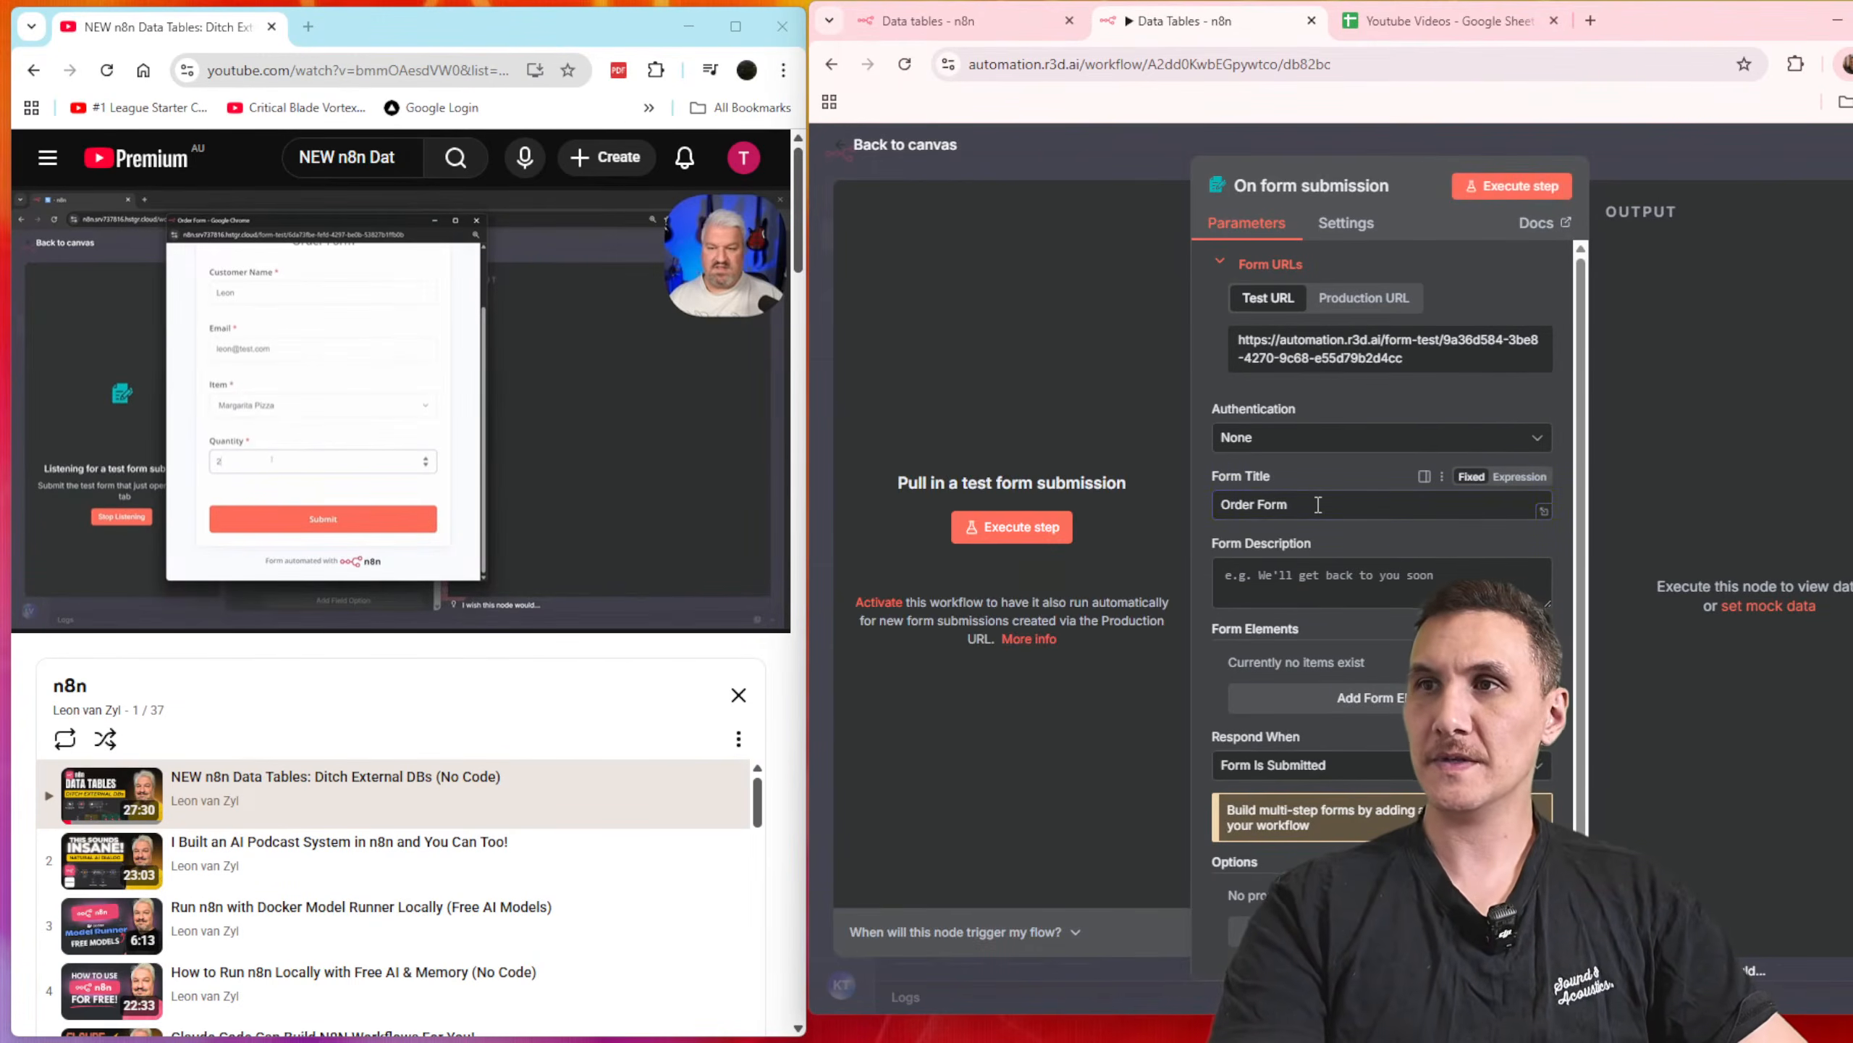
Step: Set the form description to "Italian restaurant order your food"
click(1351, 558)
text(Italian restaurant)
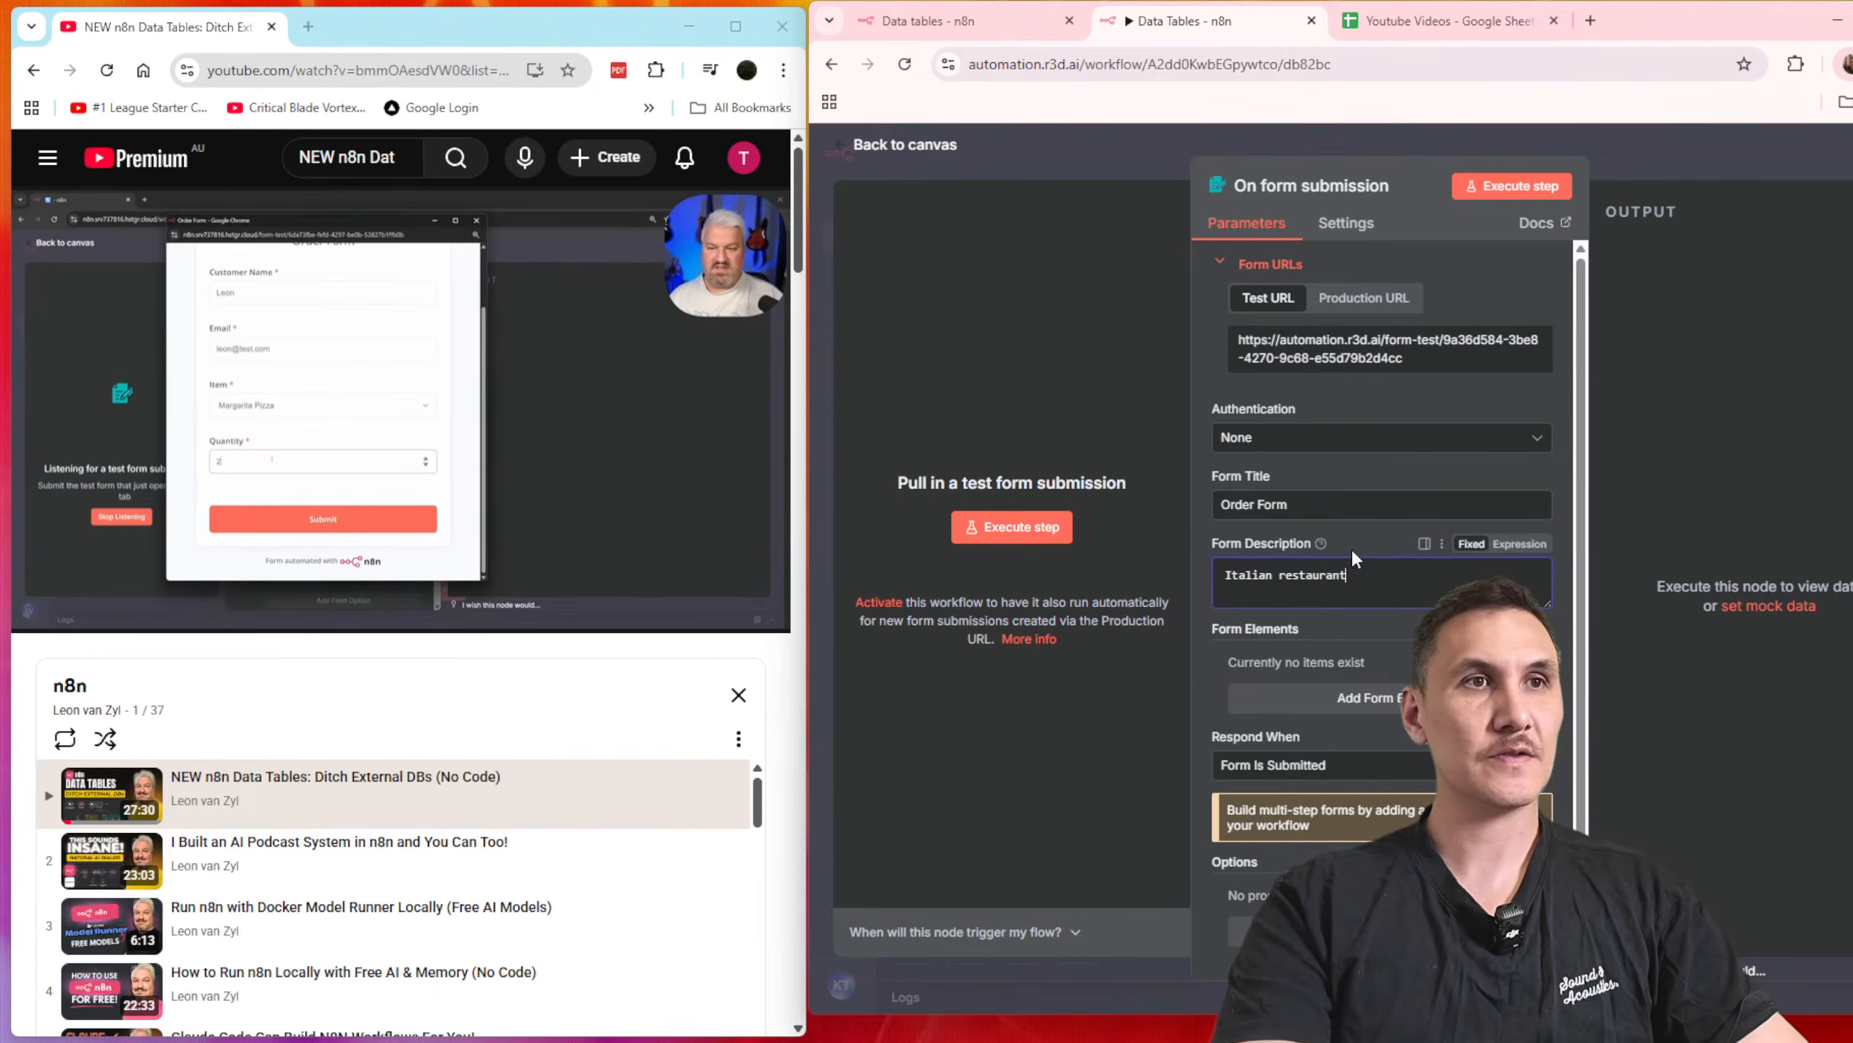
text( order your food)
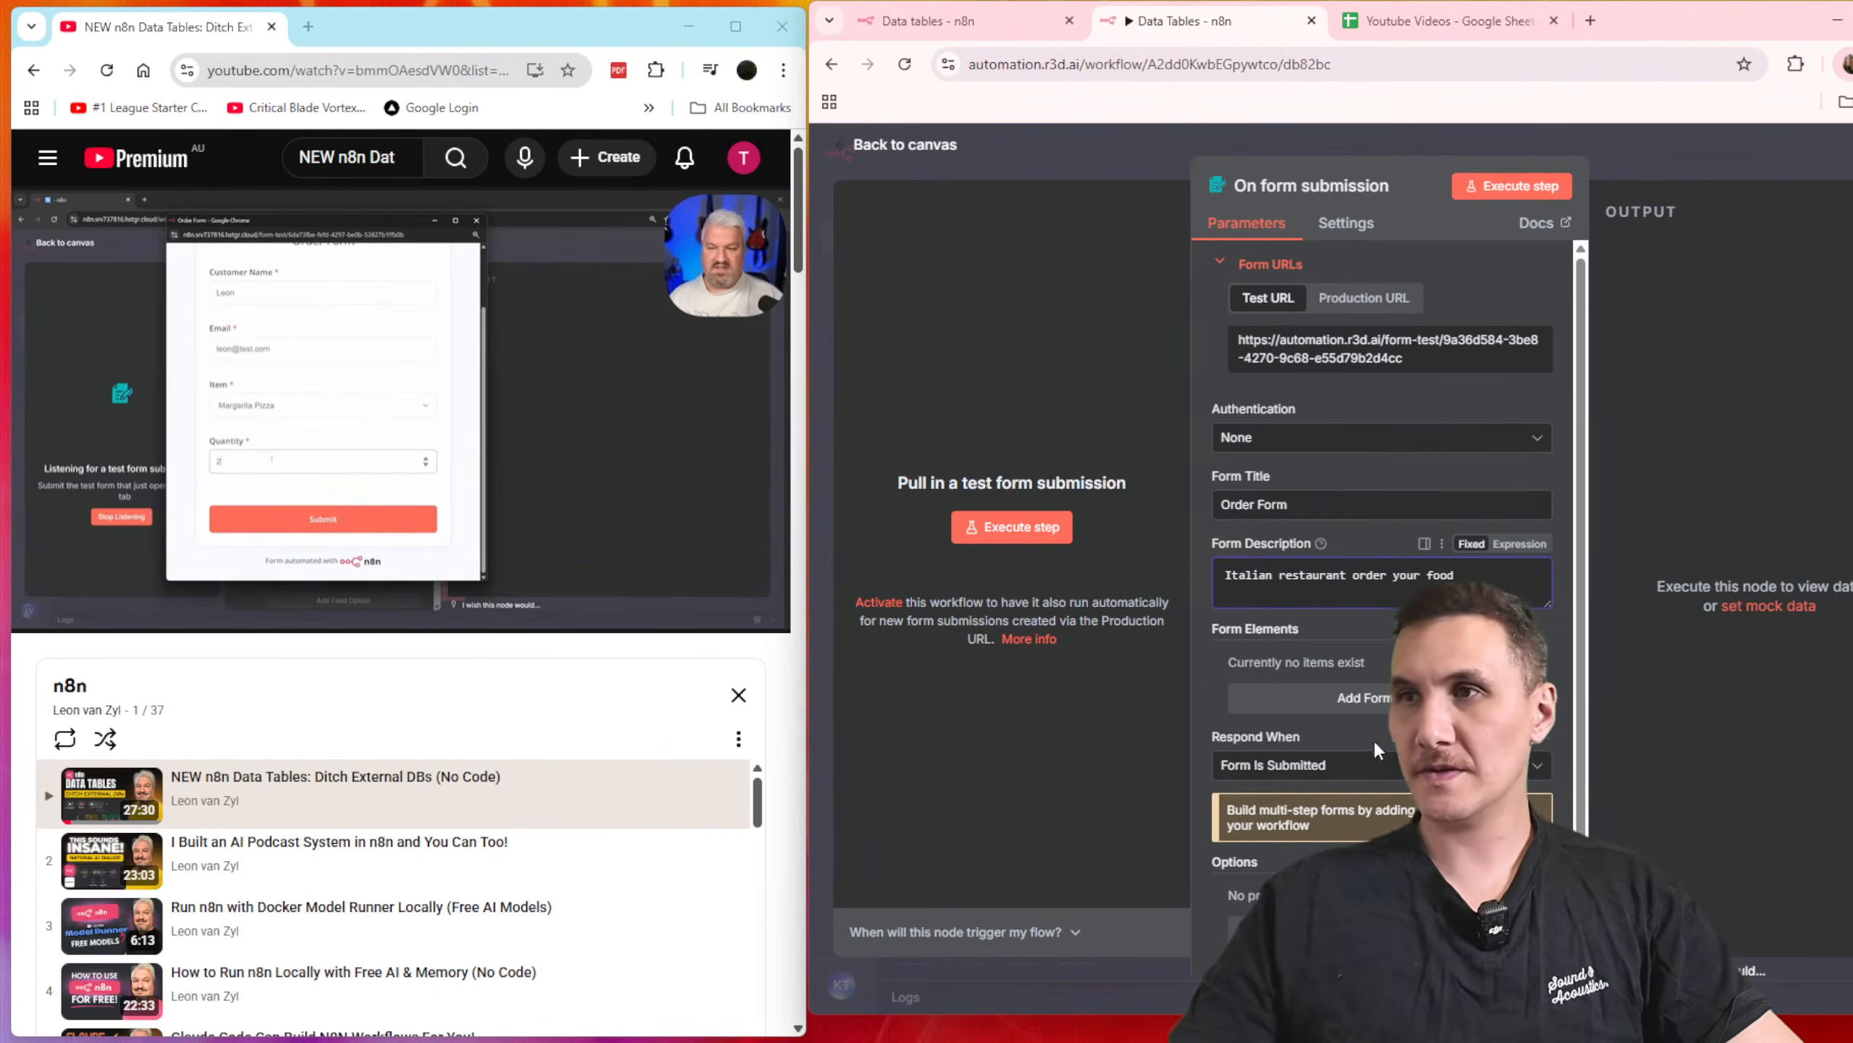
Step: Add a text form element named "Customer Name" and make it a required field
click(1317, 695)
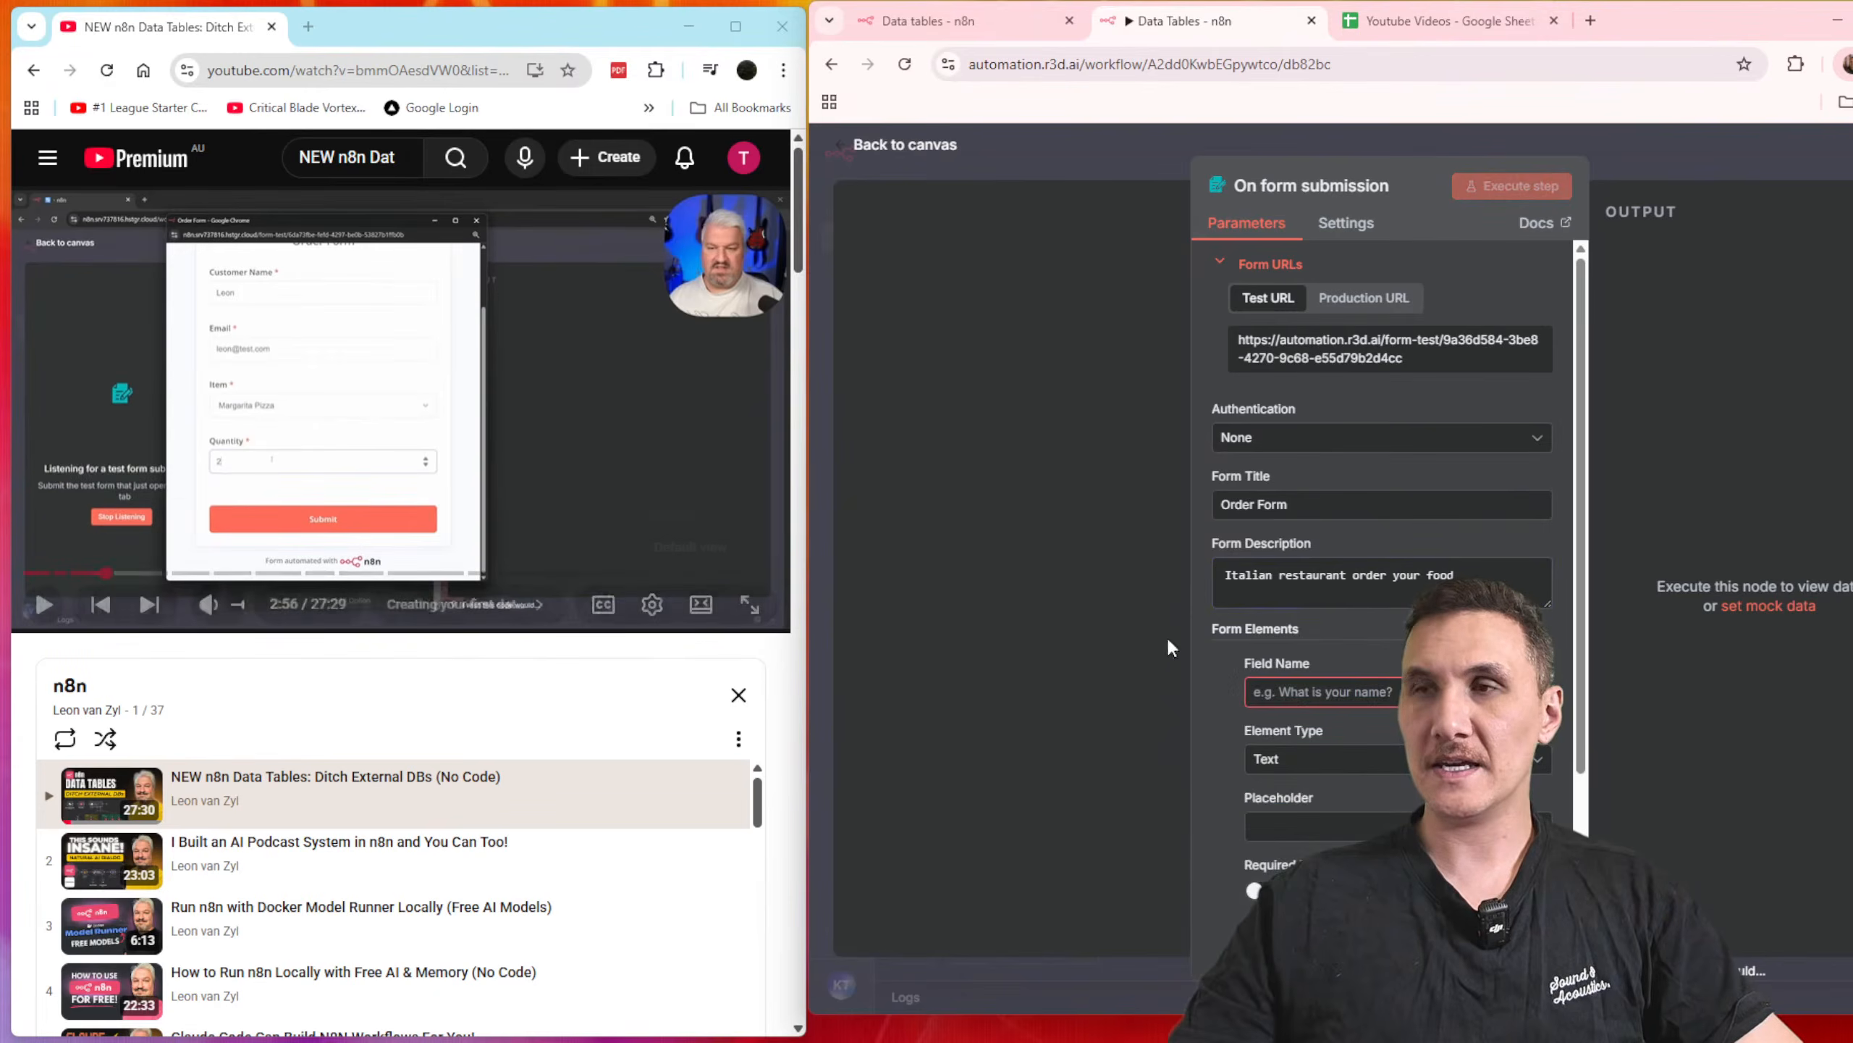
text(Cus)
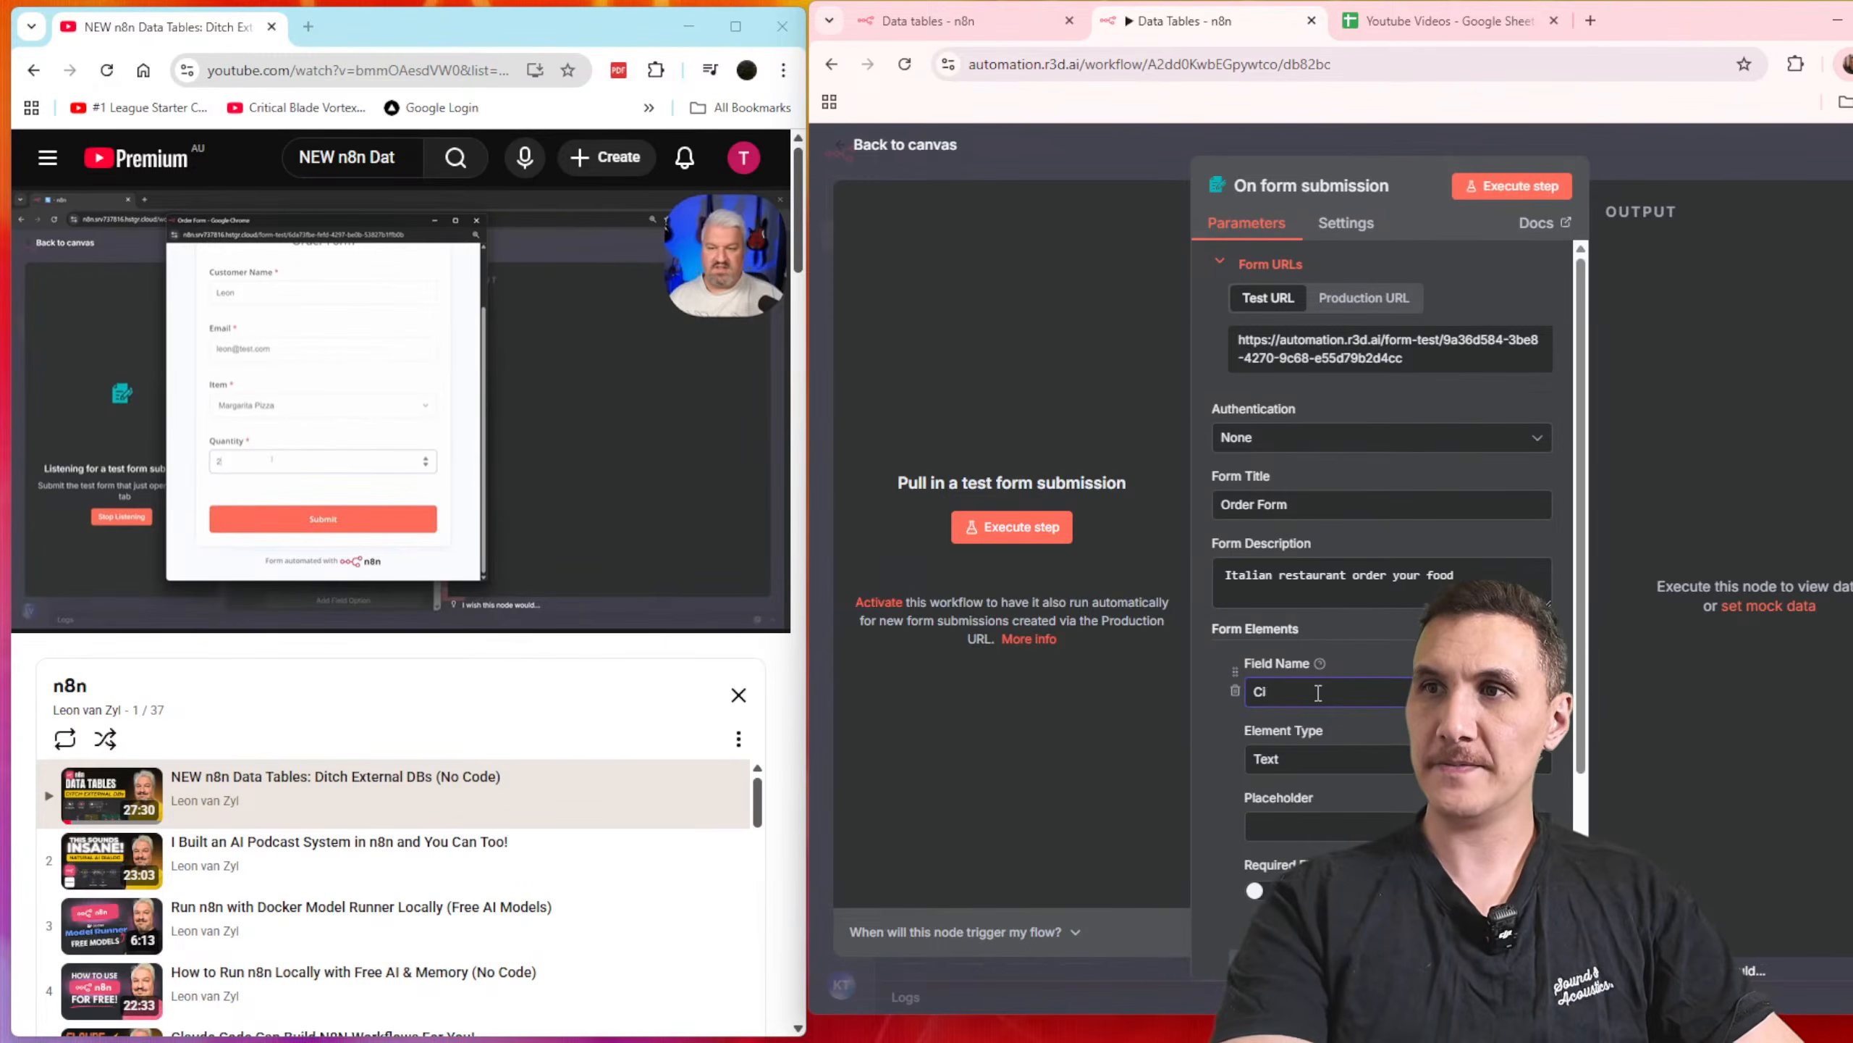
text(tomer Name)
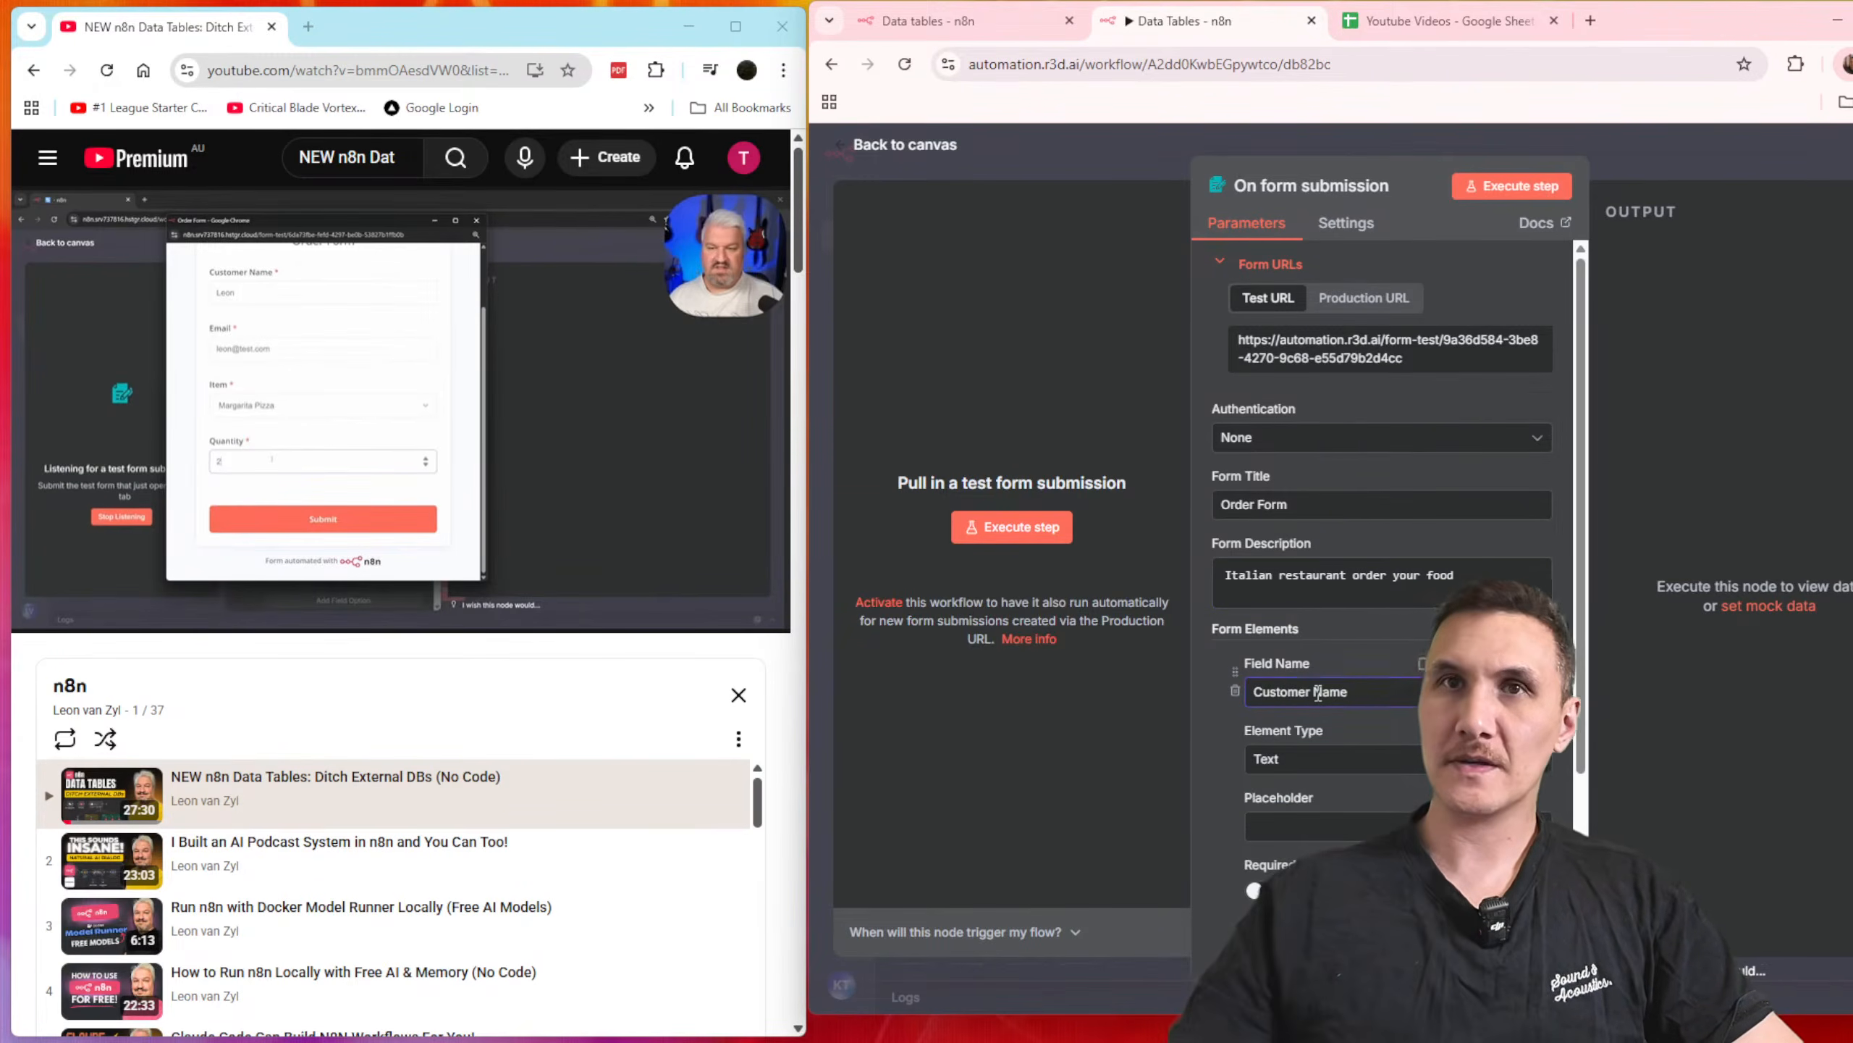
scroll(1315, 785, down, 2)
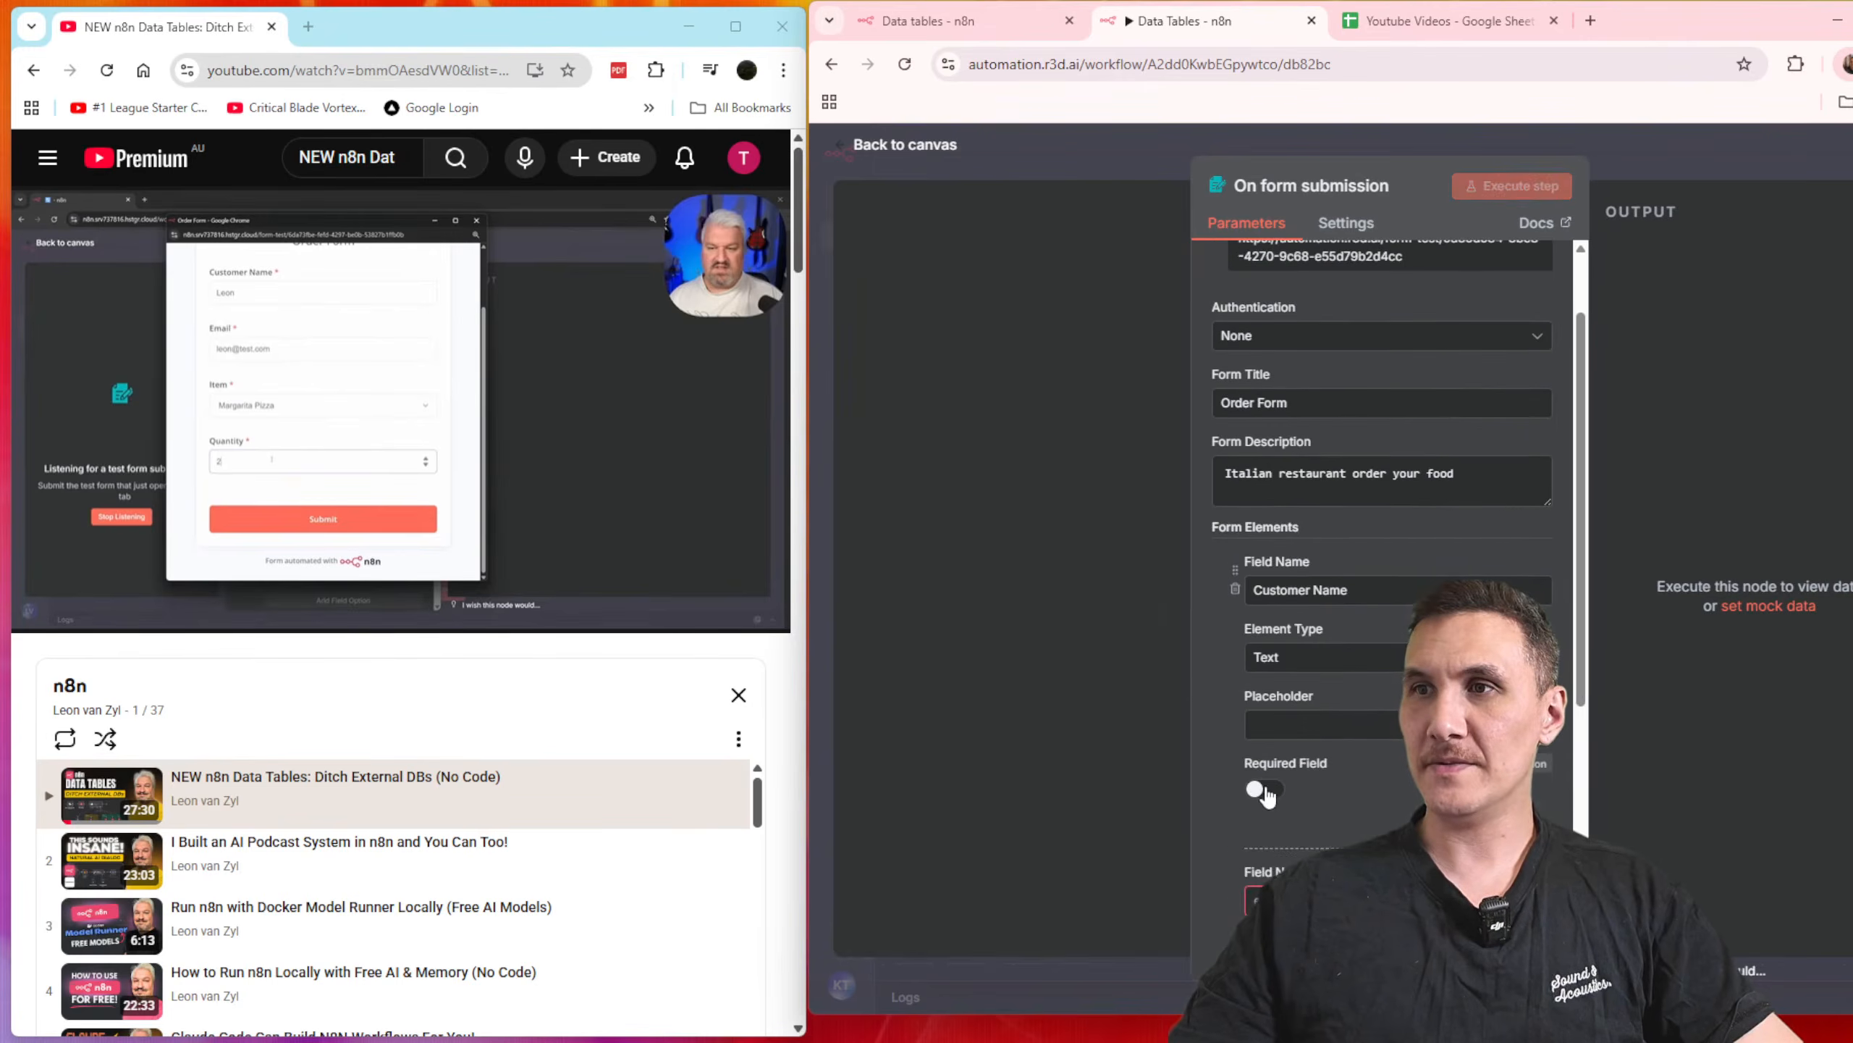
click(1263, 790)
Step: Name the second form element "Email", set its element type to Email and make it required
scroll(1317, 785, down, 5)
click(1310, 502)
text(Email)
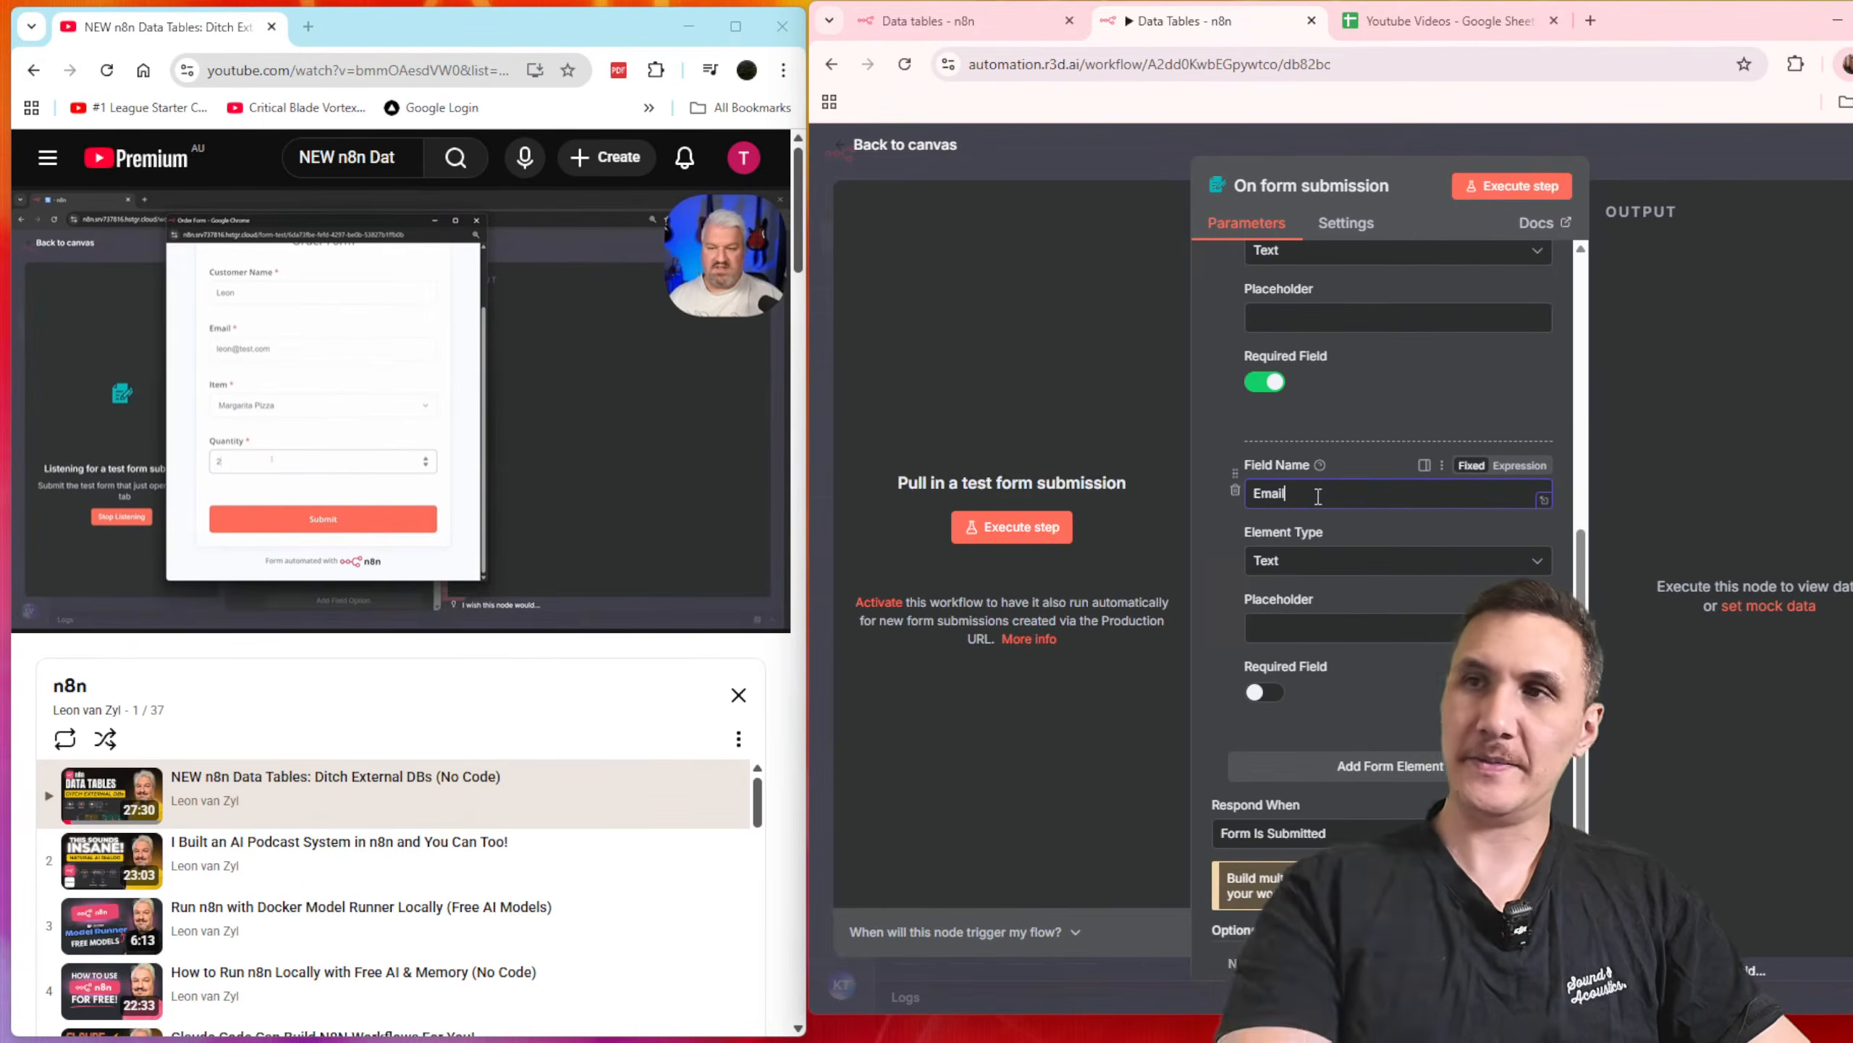
click(1339, 560)
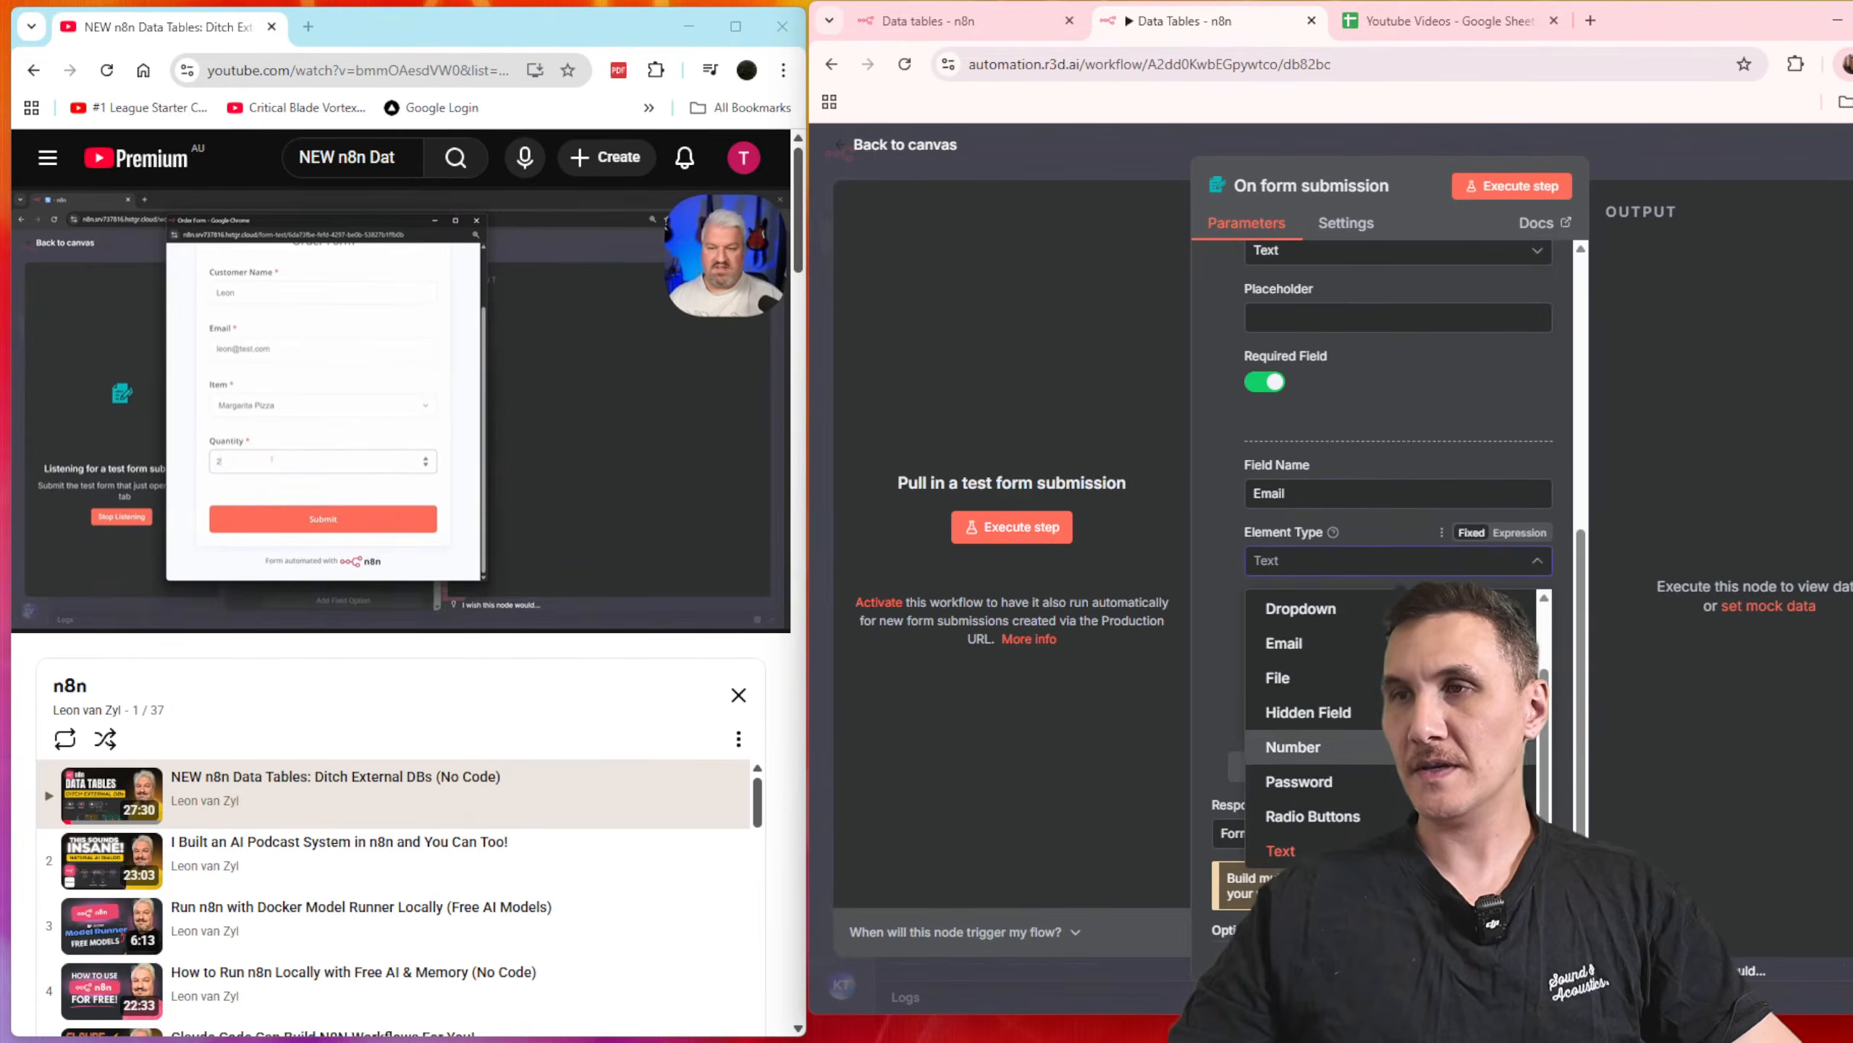
scroll(1302, 745, up, 3)
scroll(1304, 708, down, 1)
click(1305, 648)
click(1279, 690)
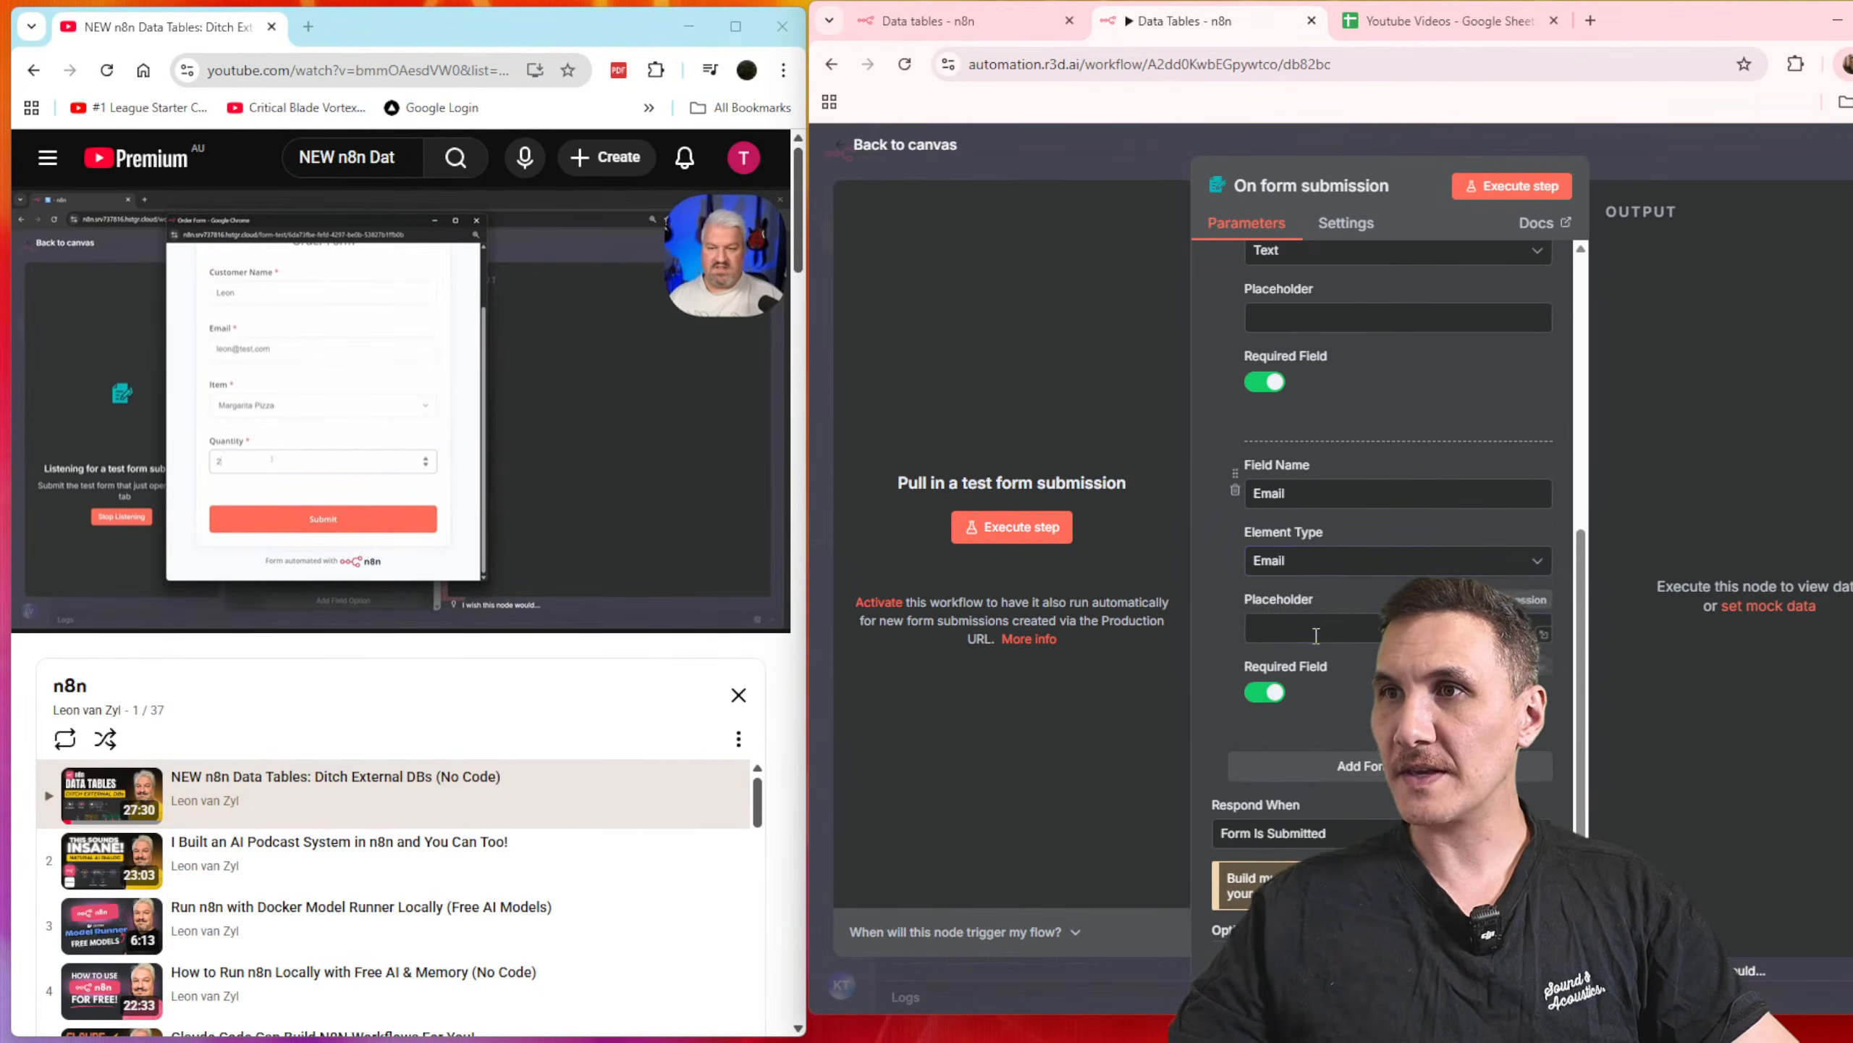
click(1317, 629)
Step: Add a third form element named "Item" with the Dropdown element type
click(1352, 766)
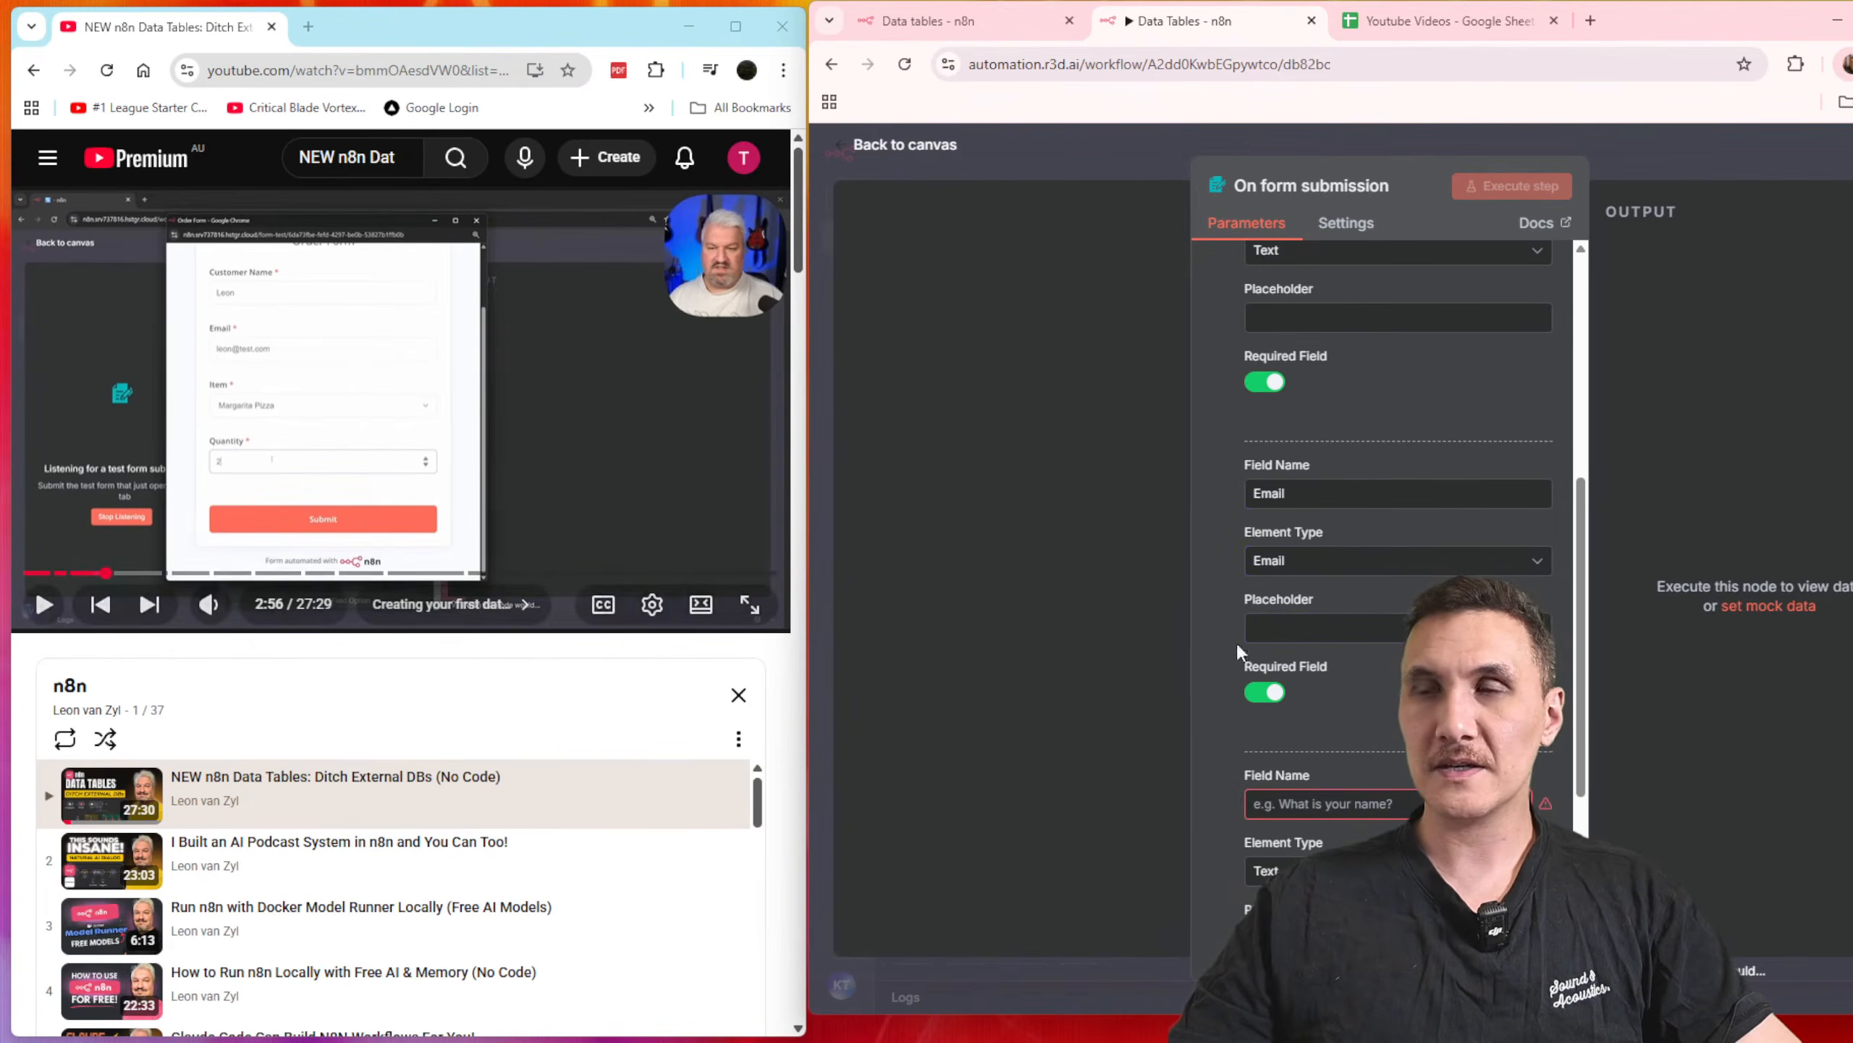
text(Item)
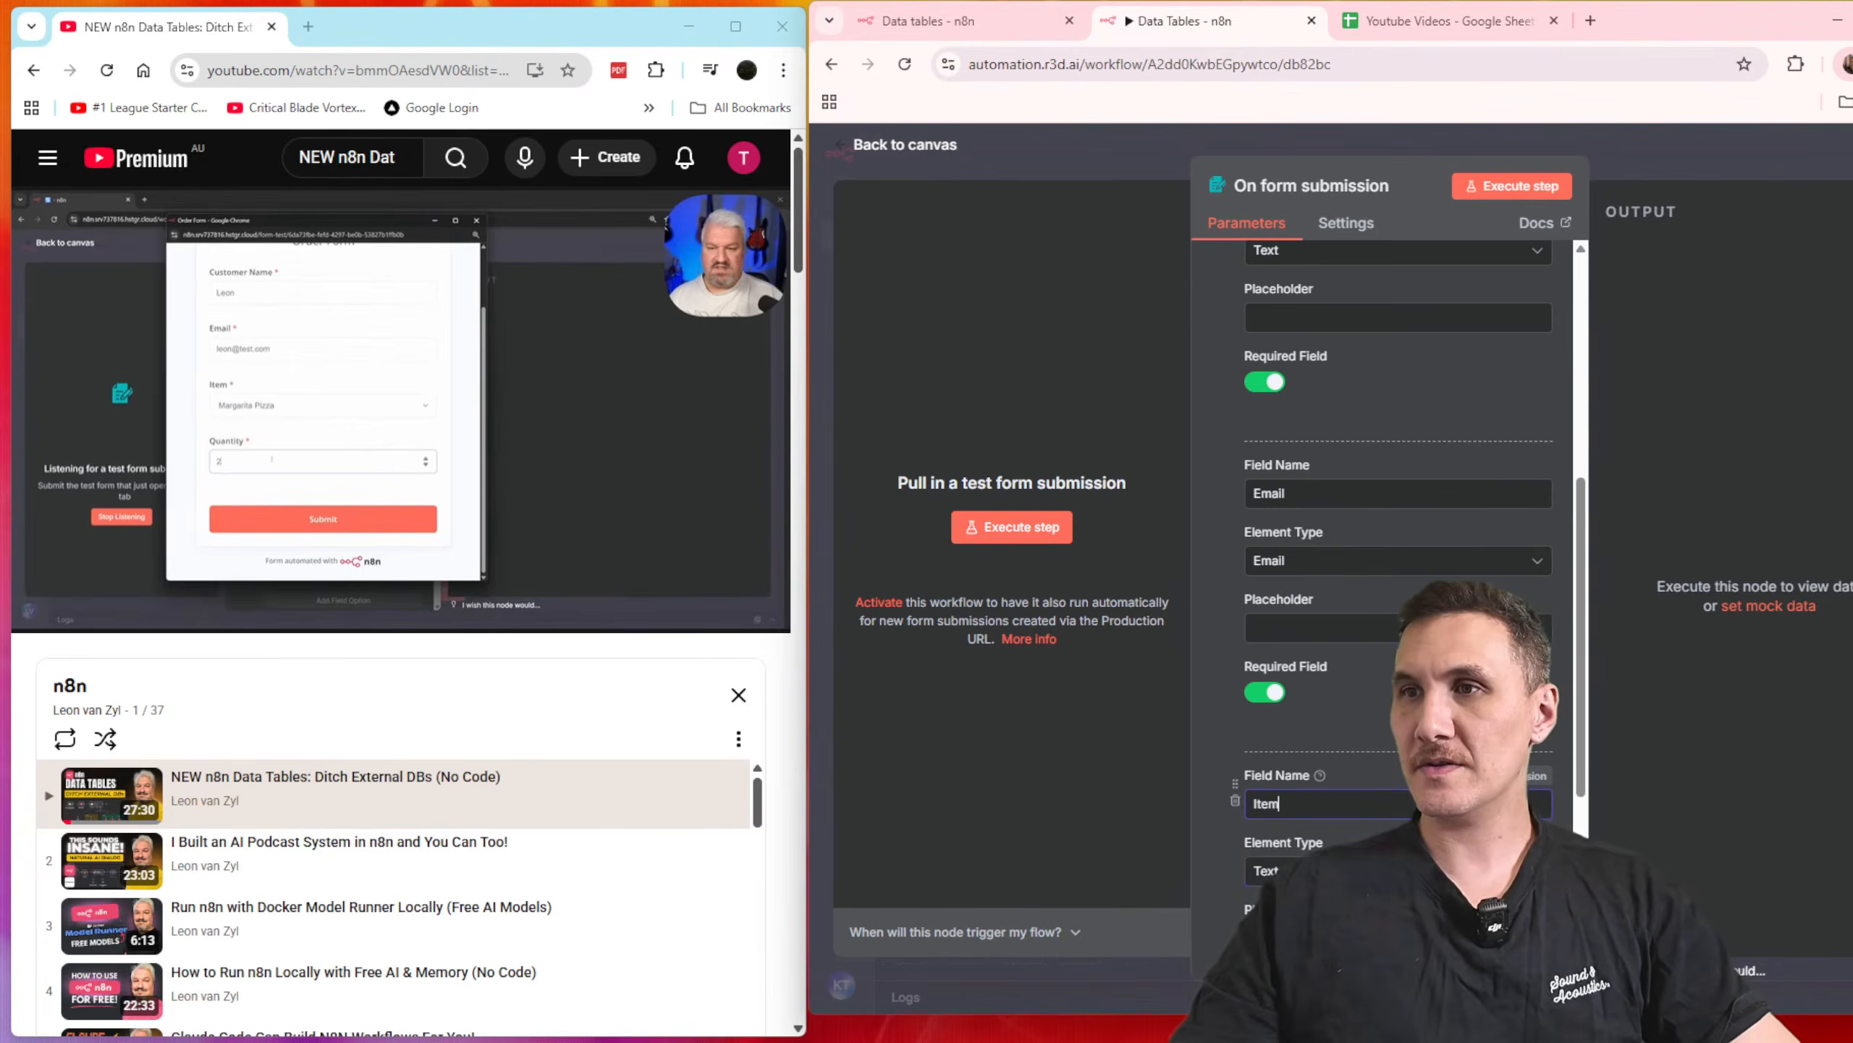
click(1299, 870)
scroll(1341, 649, down, 1)
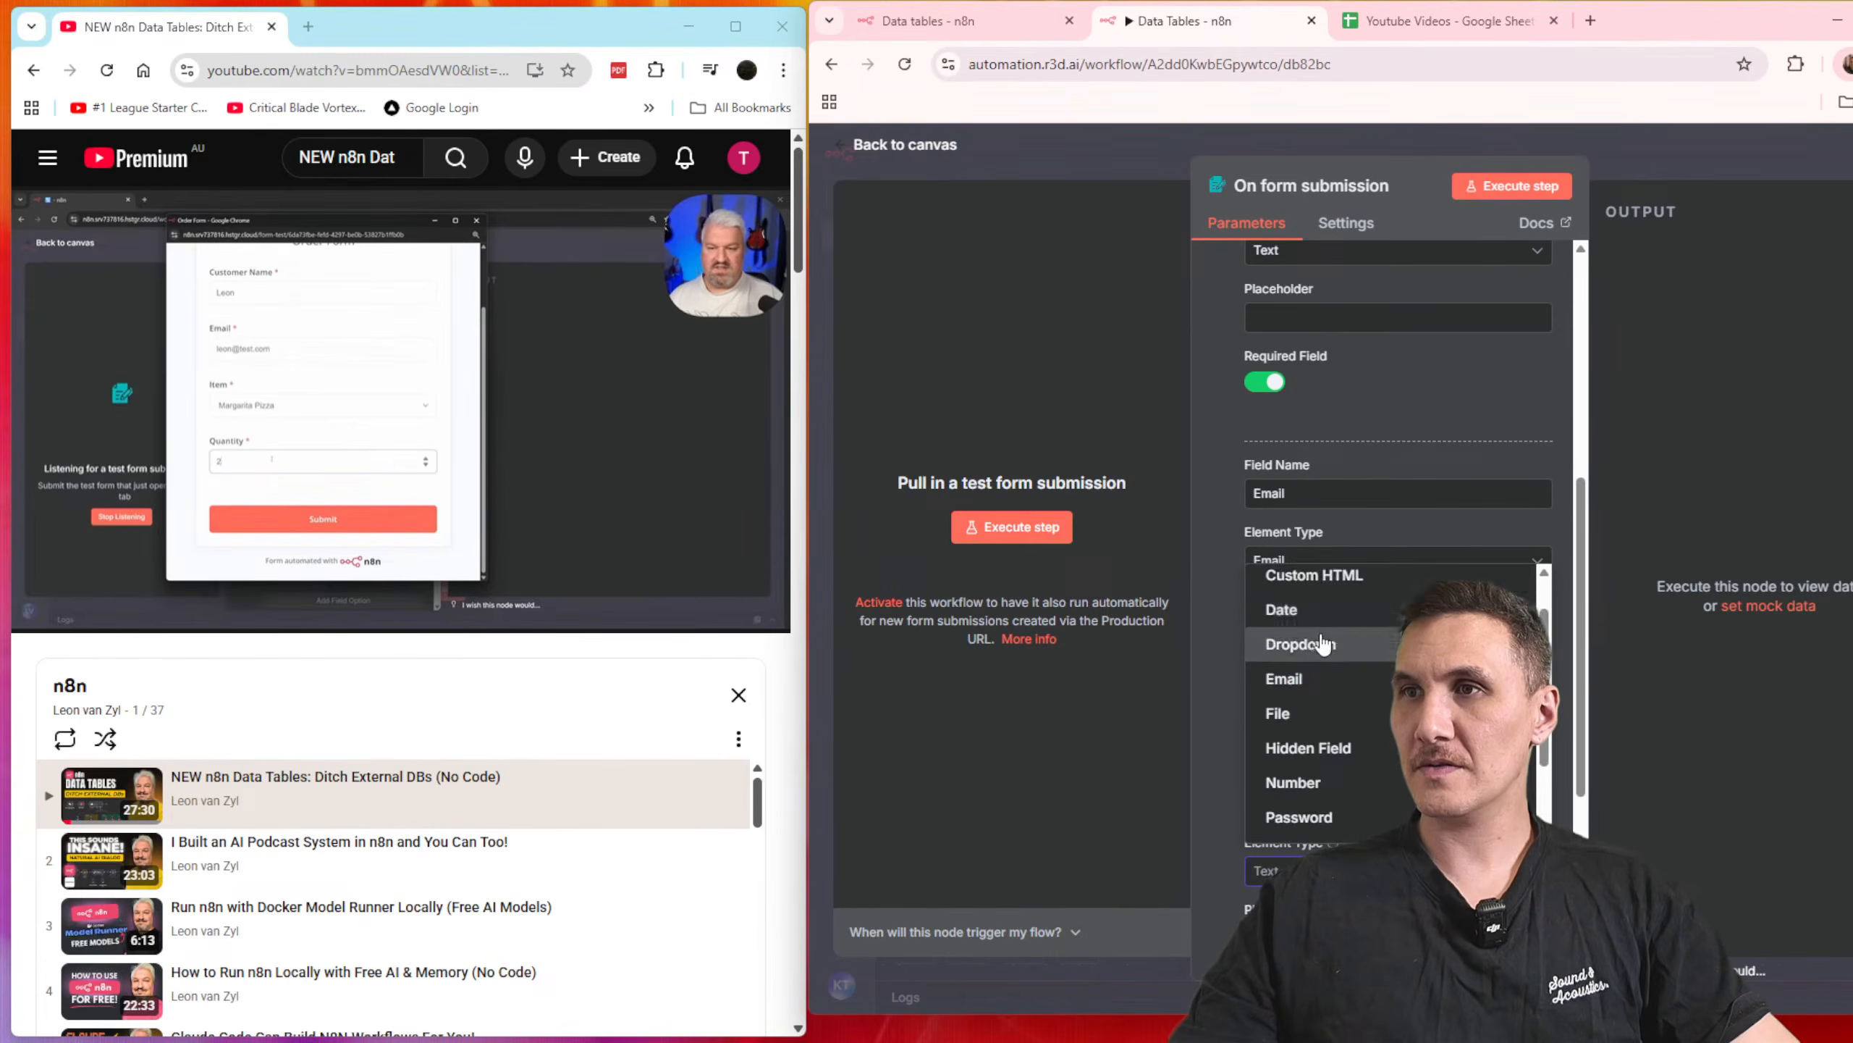
click(1323, 644)
Step: Set the Item dropdown's first option to "Magaritta Pizza"
click(1352, 662)
text(Magarita)
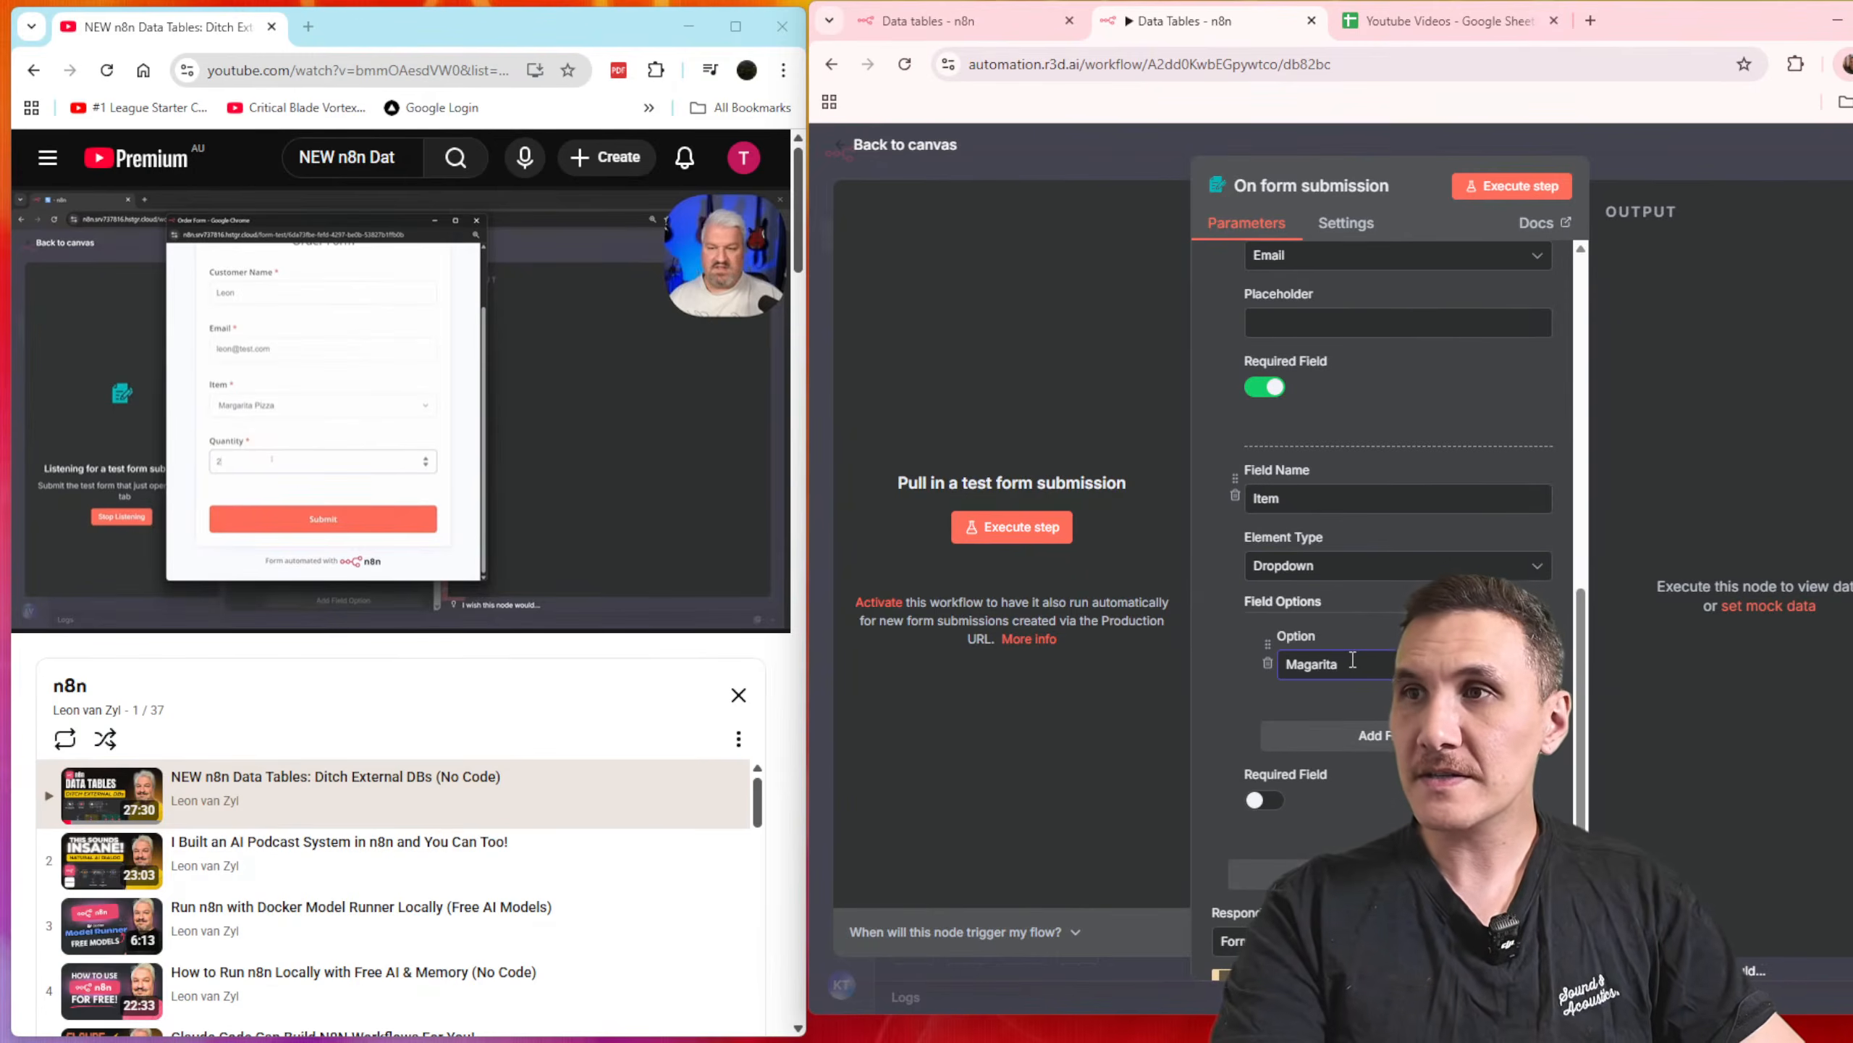
key(BackSpace)
key(BackSpace)
key(BackSpace)
key(BackSpace)
key(BackSpace)
text(tta Pizza)
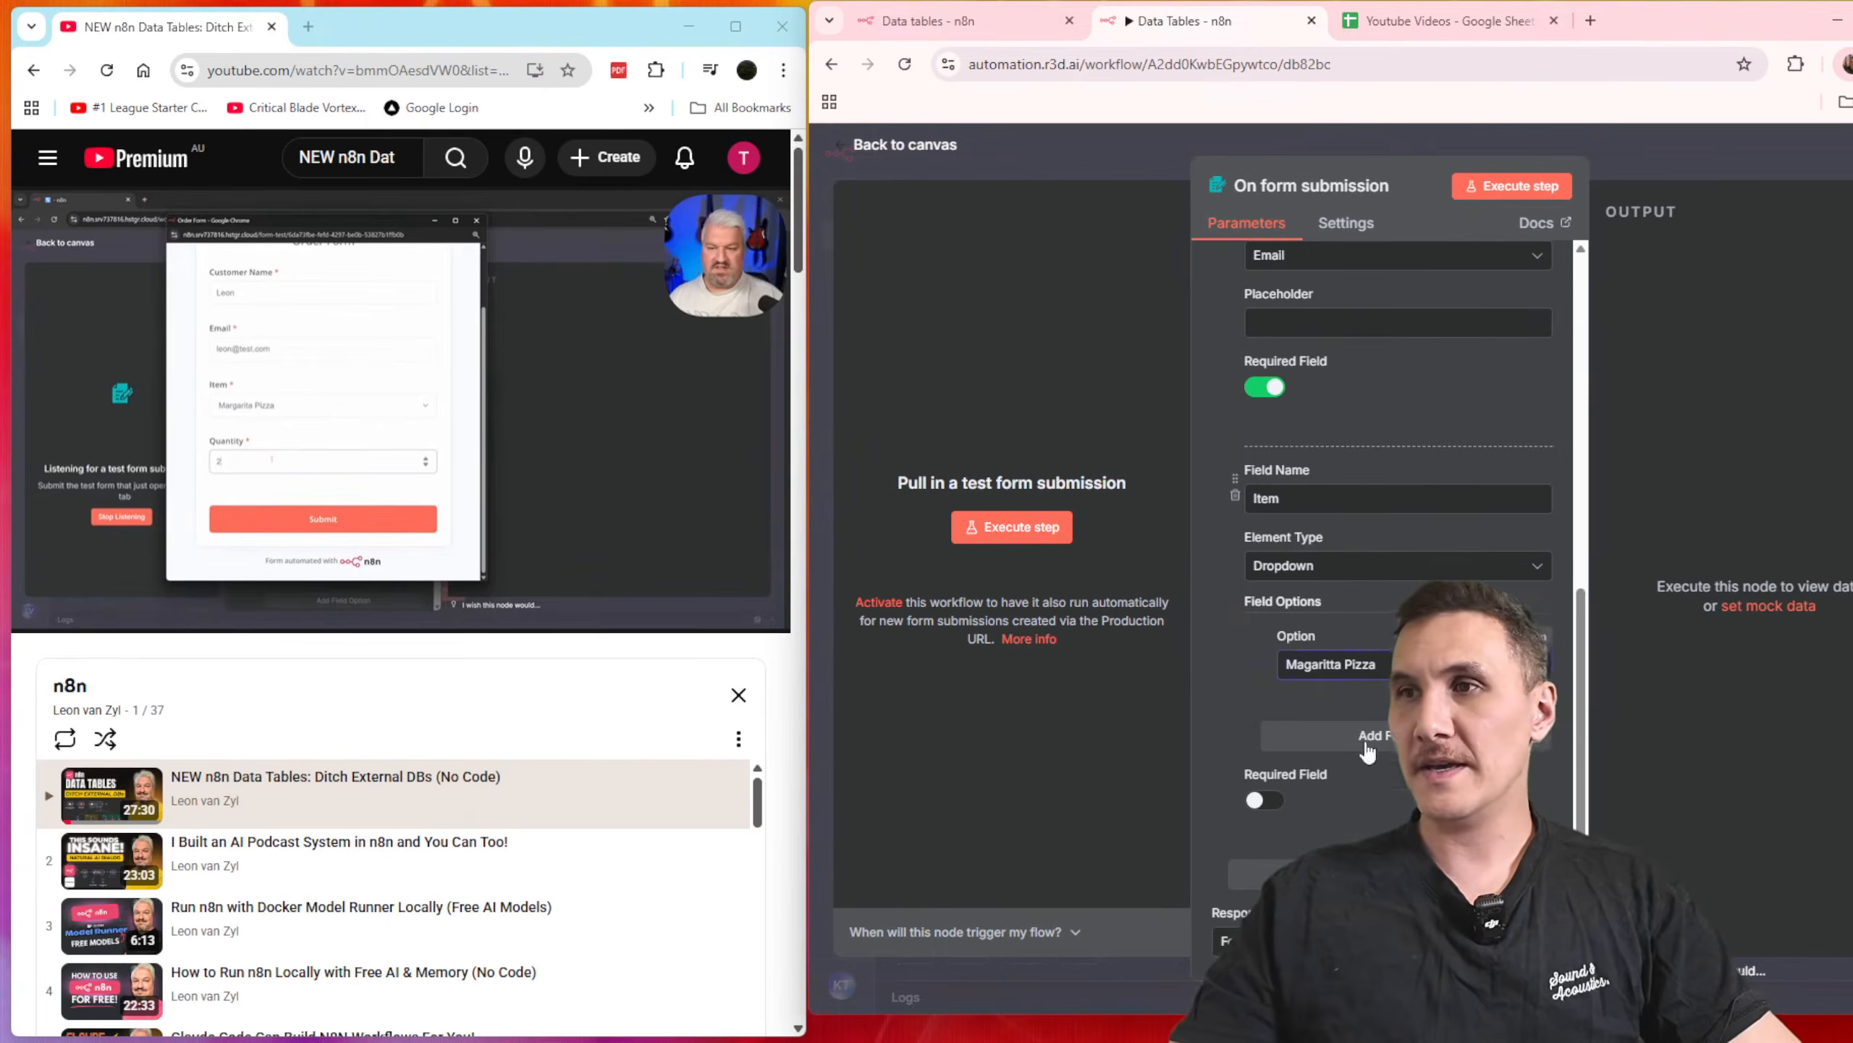
Step: Add "Pepperoni Pizza" as the second option of the Item dropdown
click(1351, 736)
click(1347, 774)
text(Peppe)
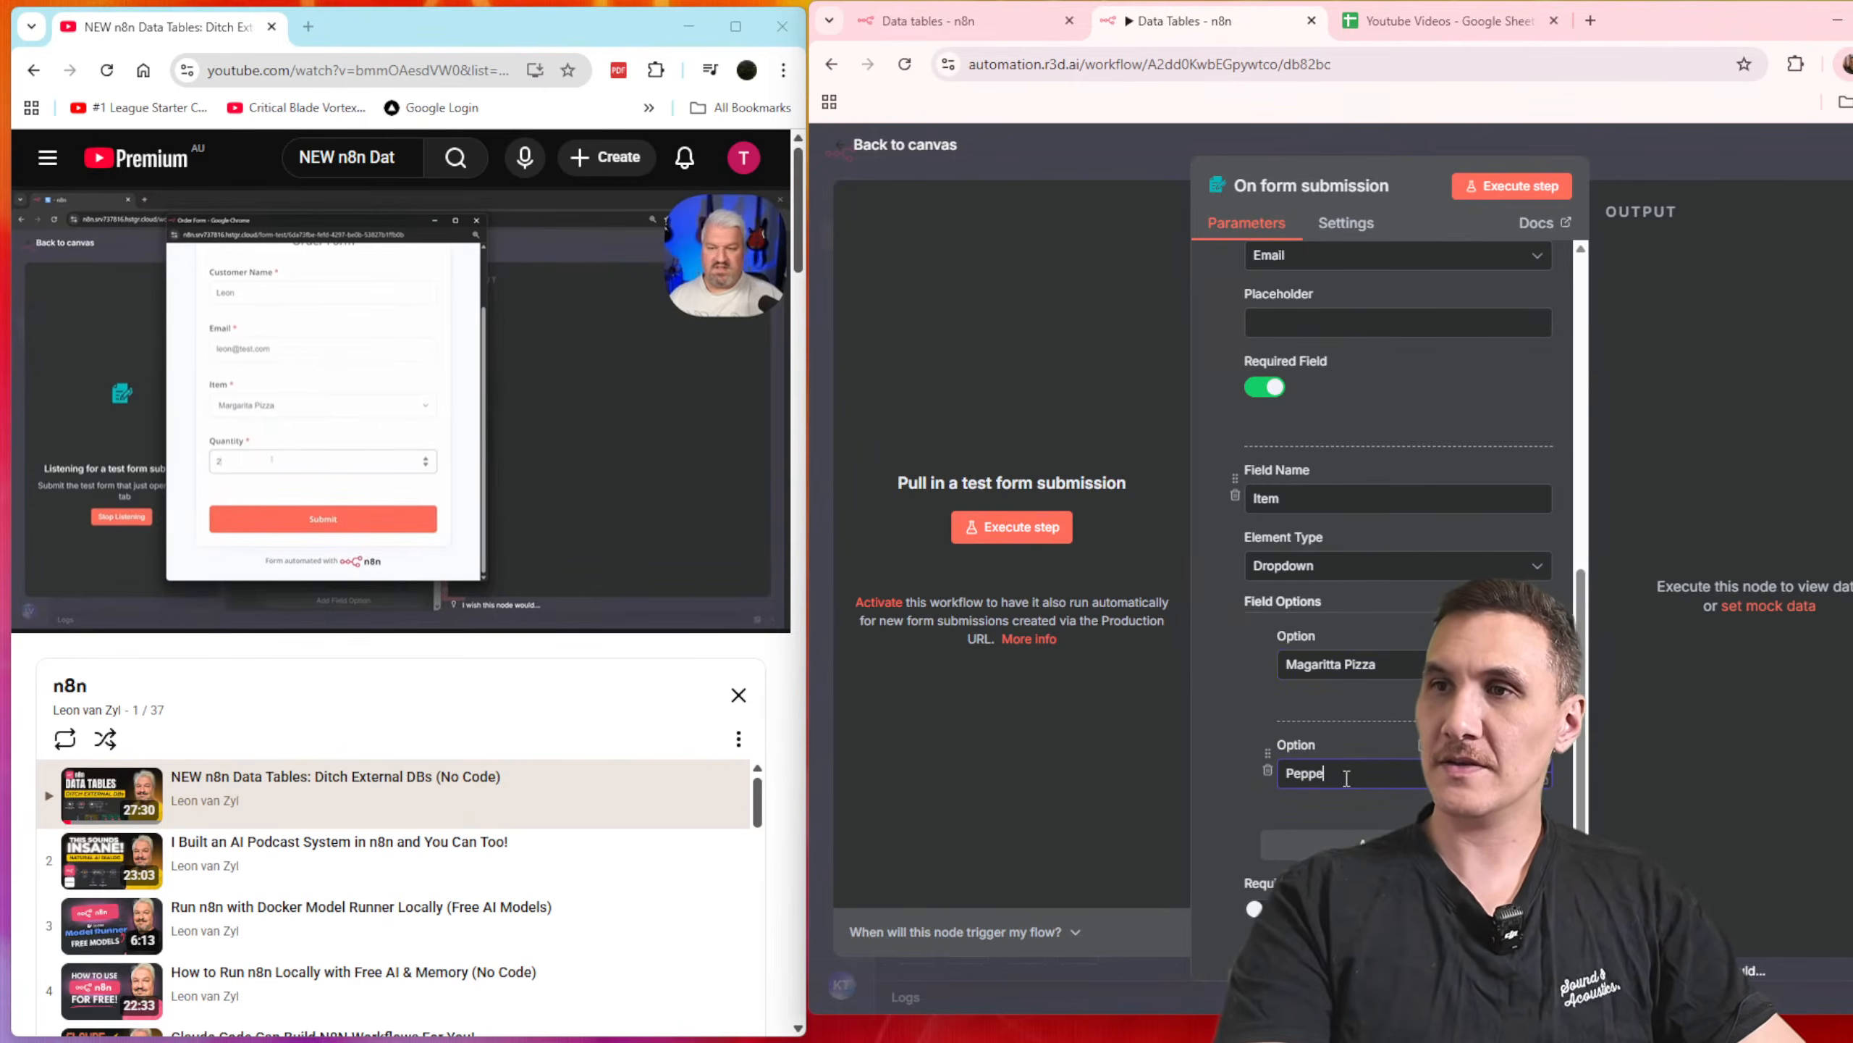
text(roni)
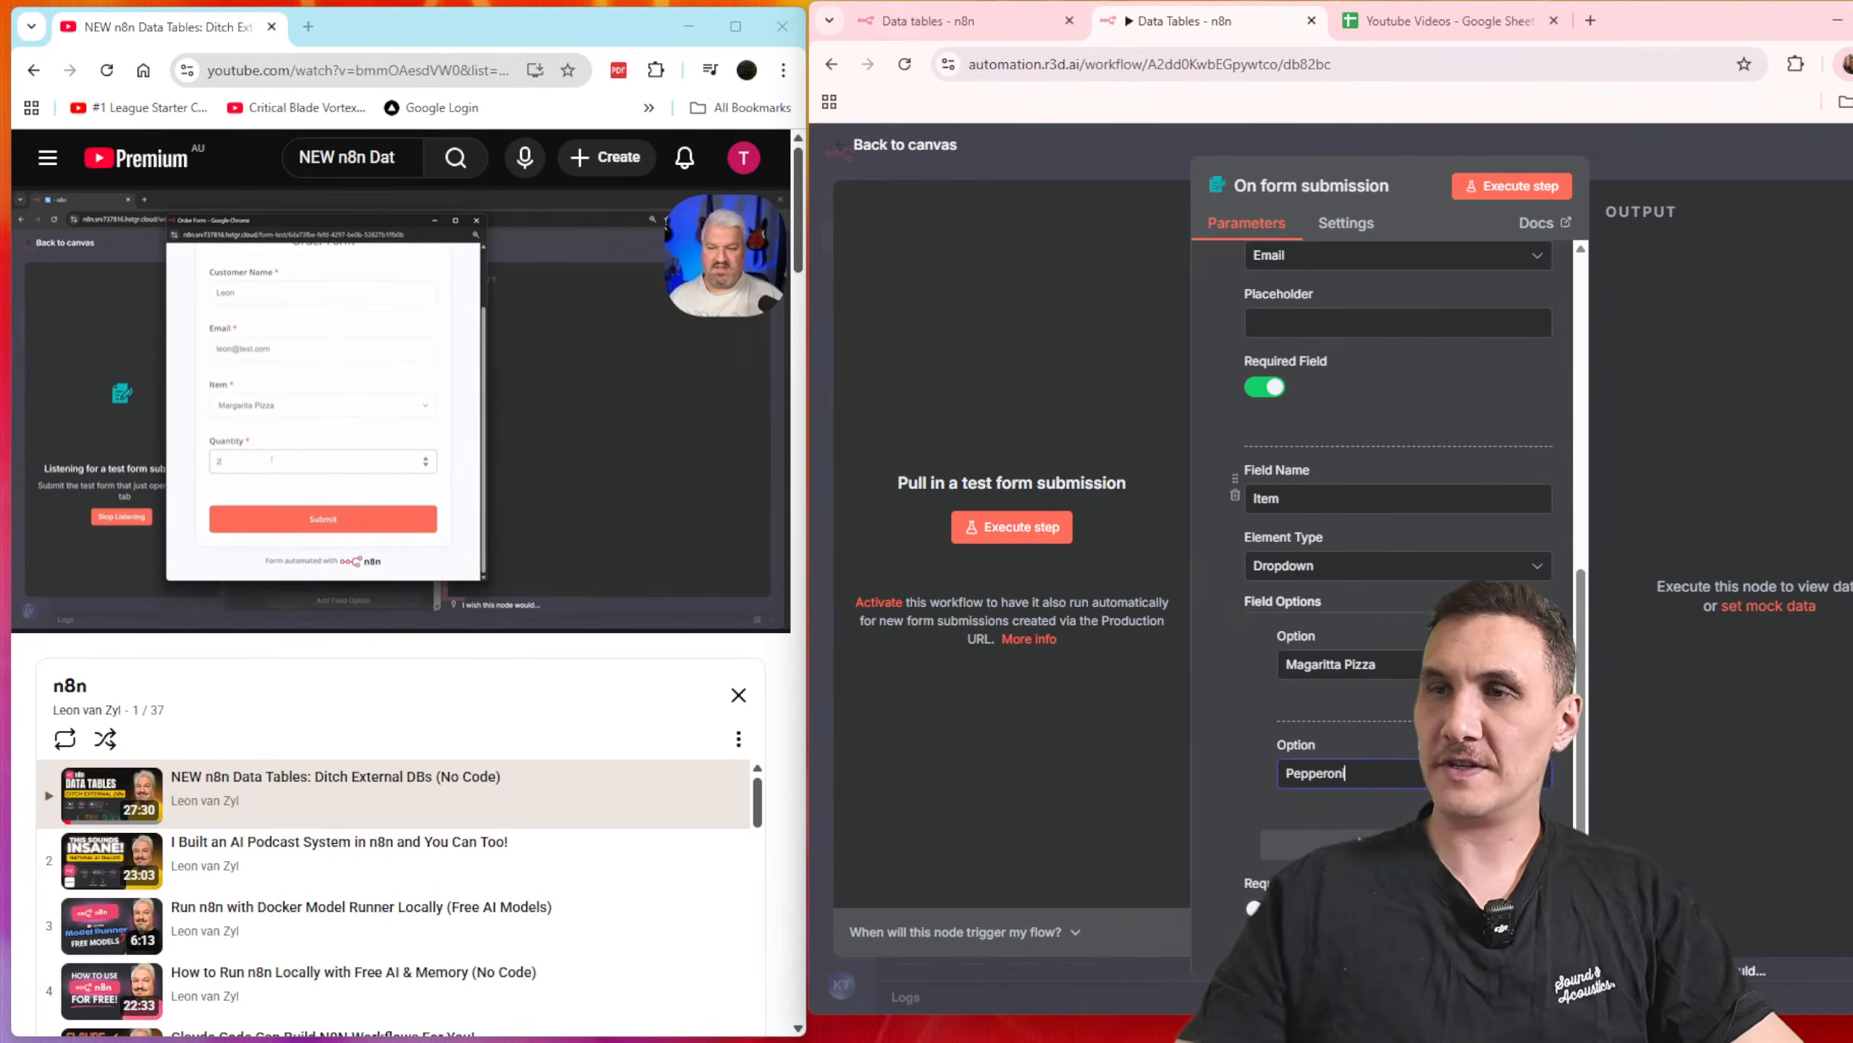
text( Pizza)
Step: Add a third option "Hawaiin Pizza" to the Item dropdown, checking the word's spelling on Google
click(1359, 841)
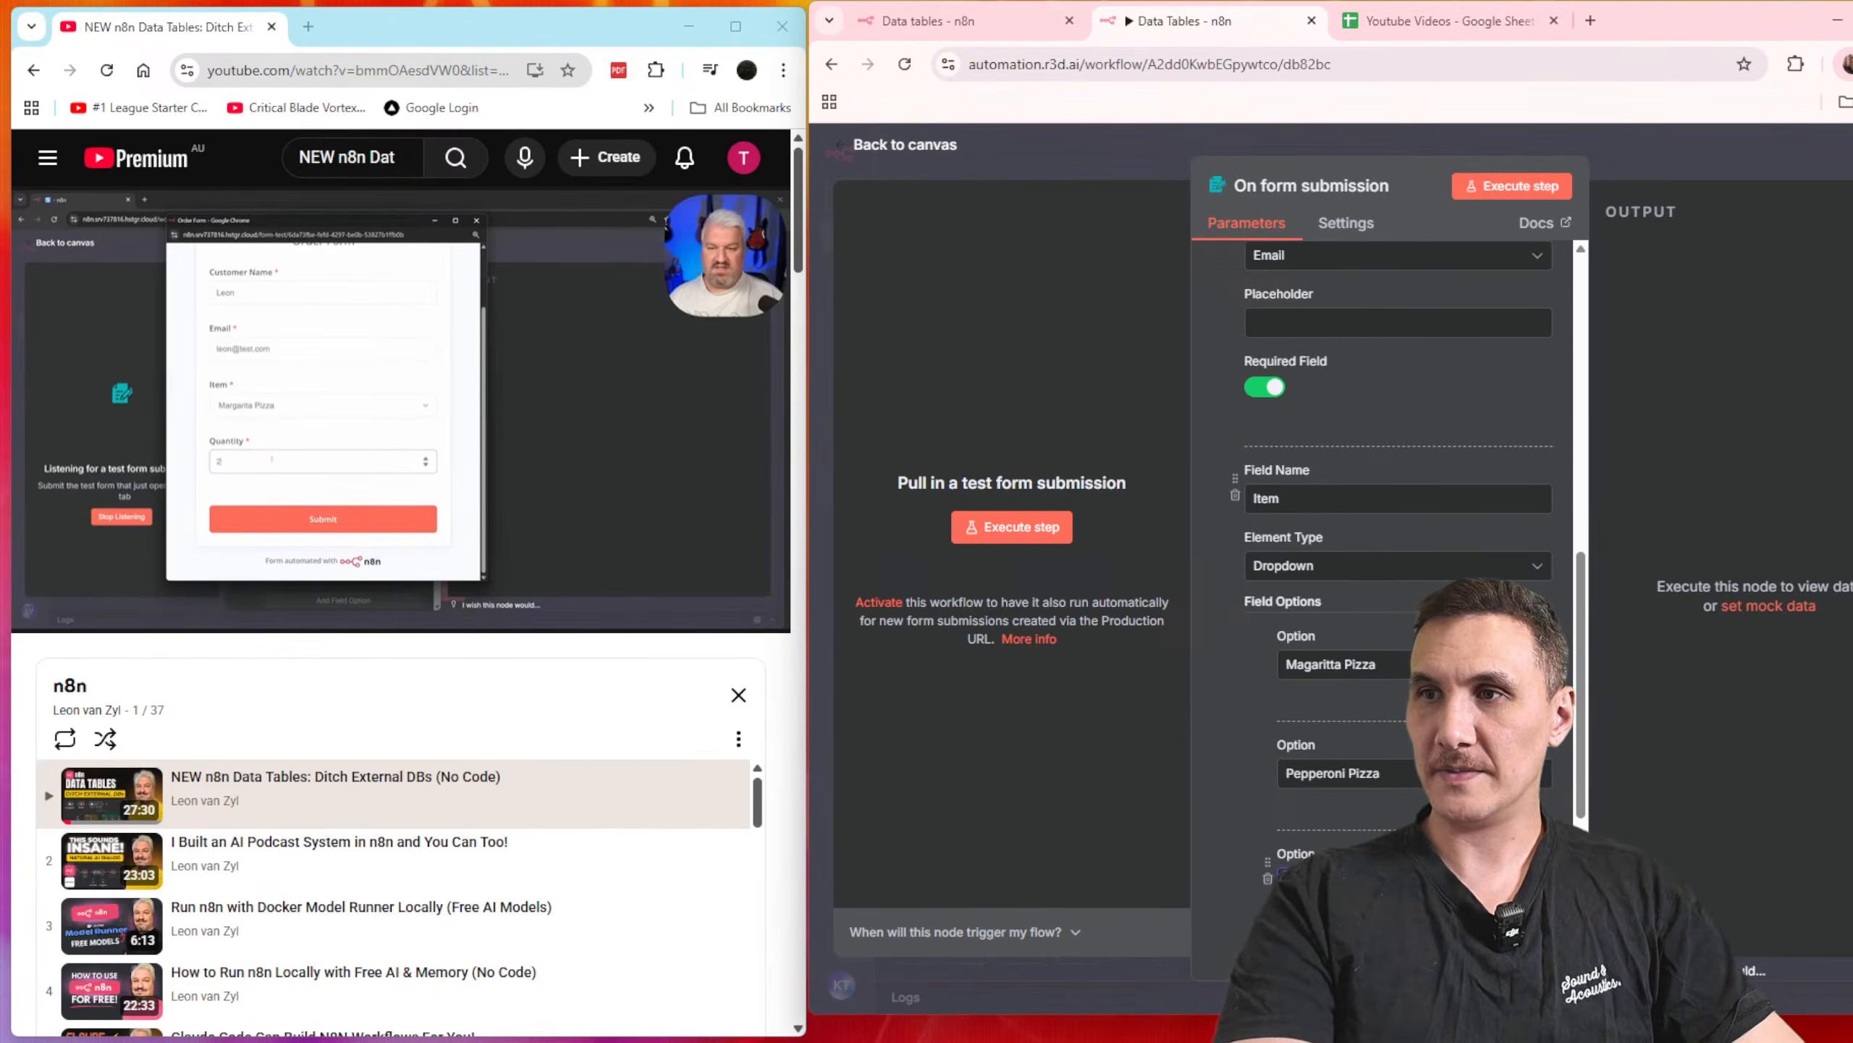
right_click(1302, 878)
click(1303, 879)
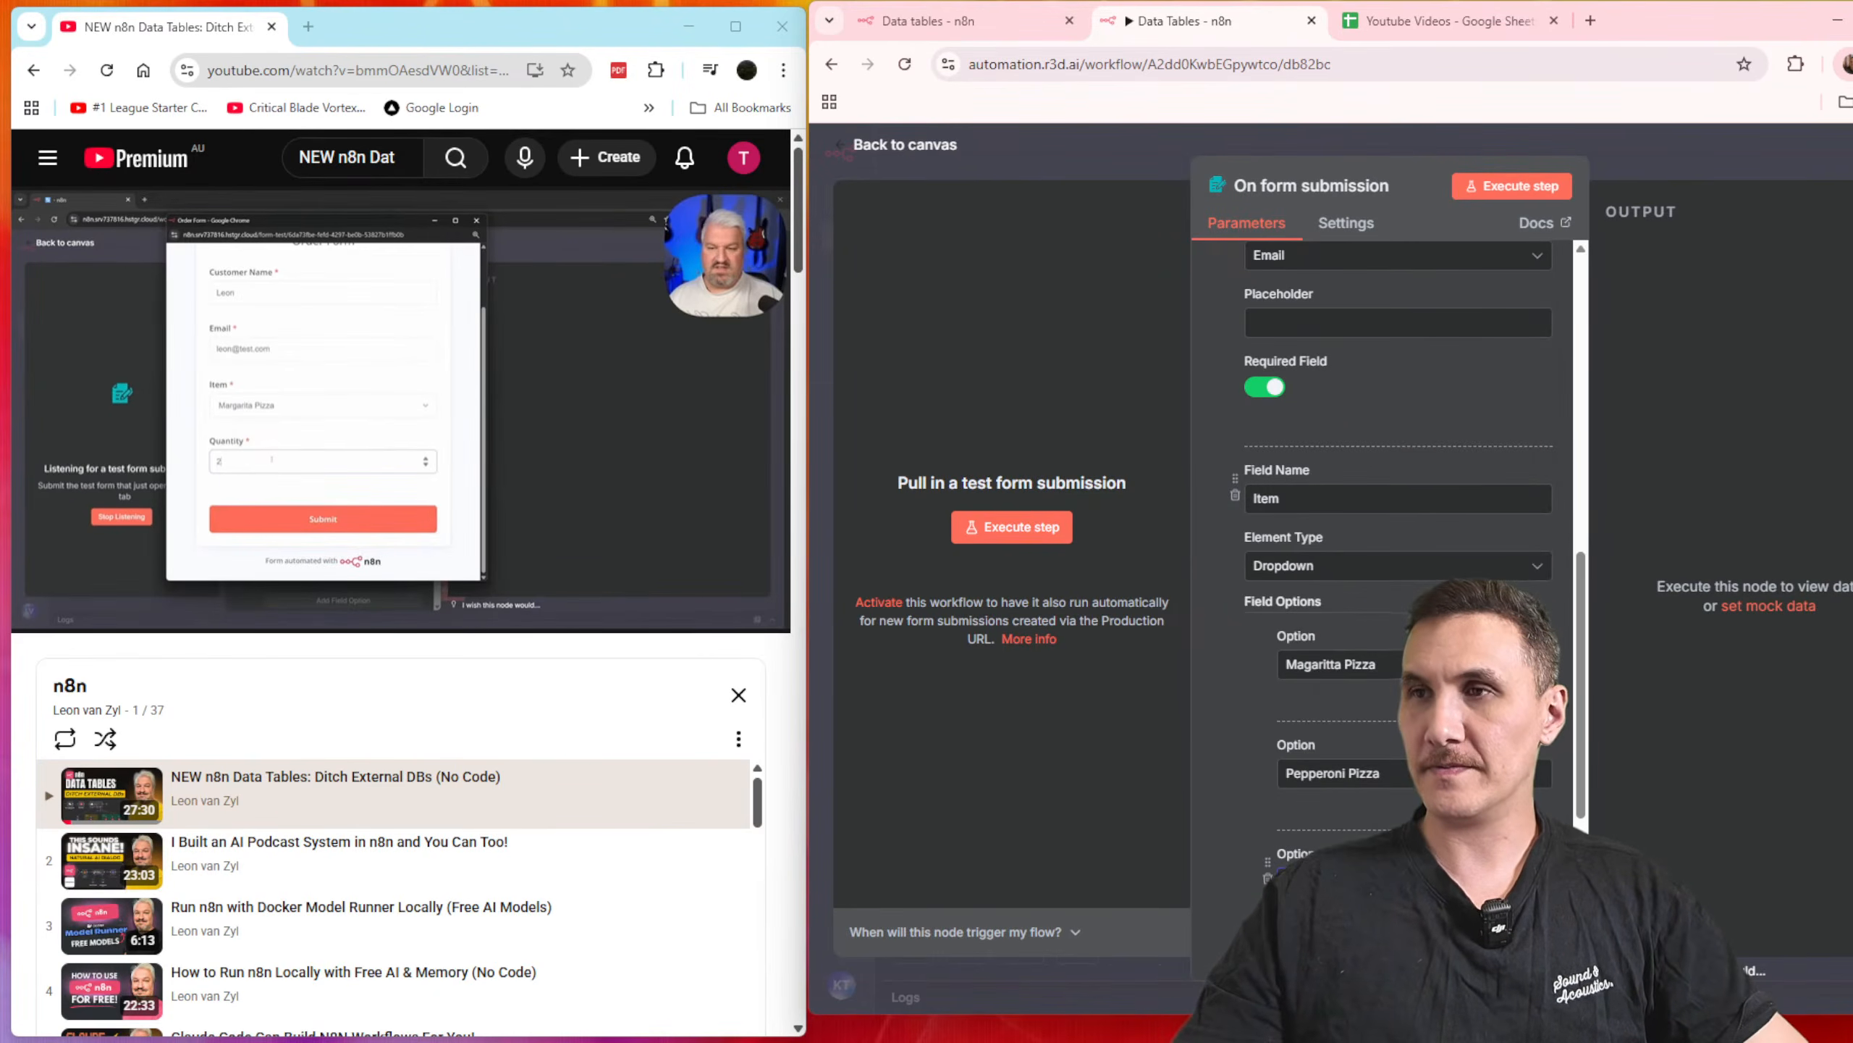
click(1591, 20)
text(Hawaiin)
key(Return)
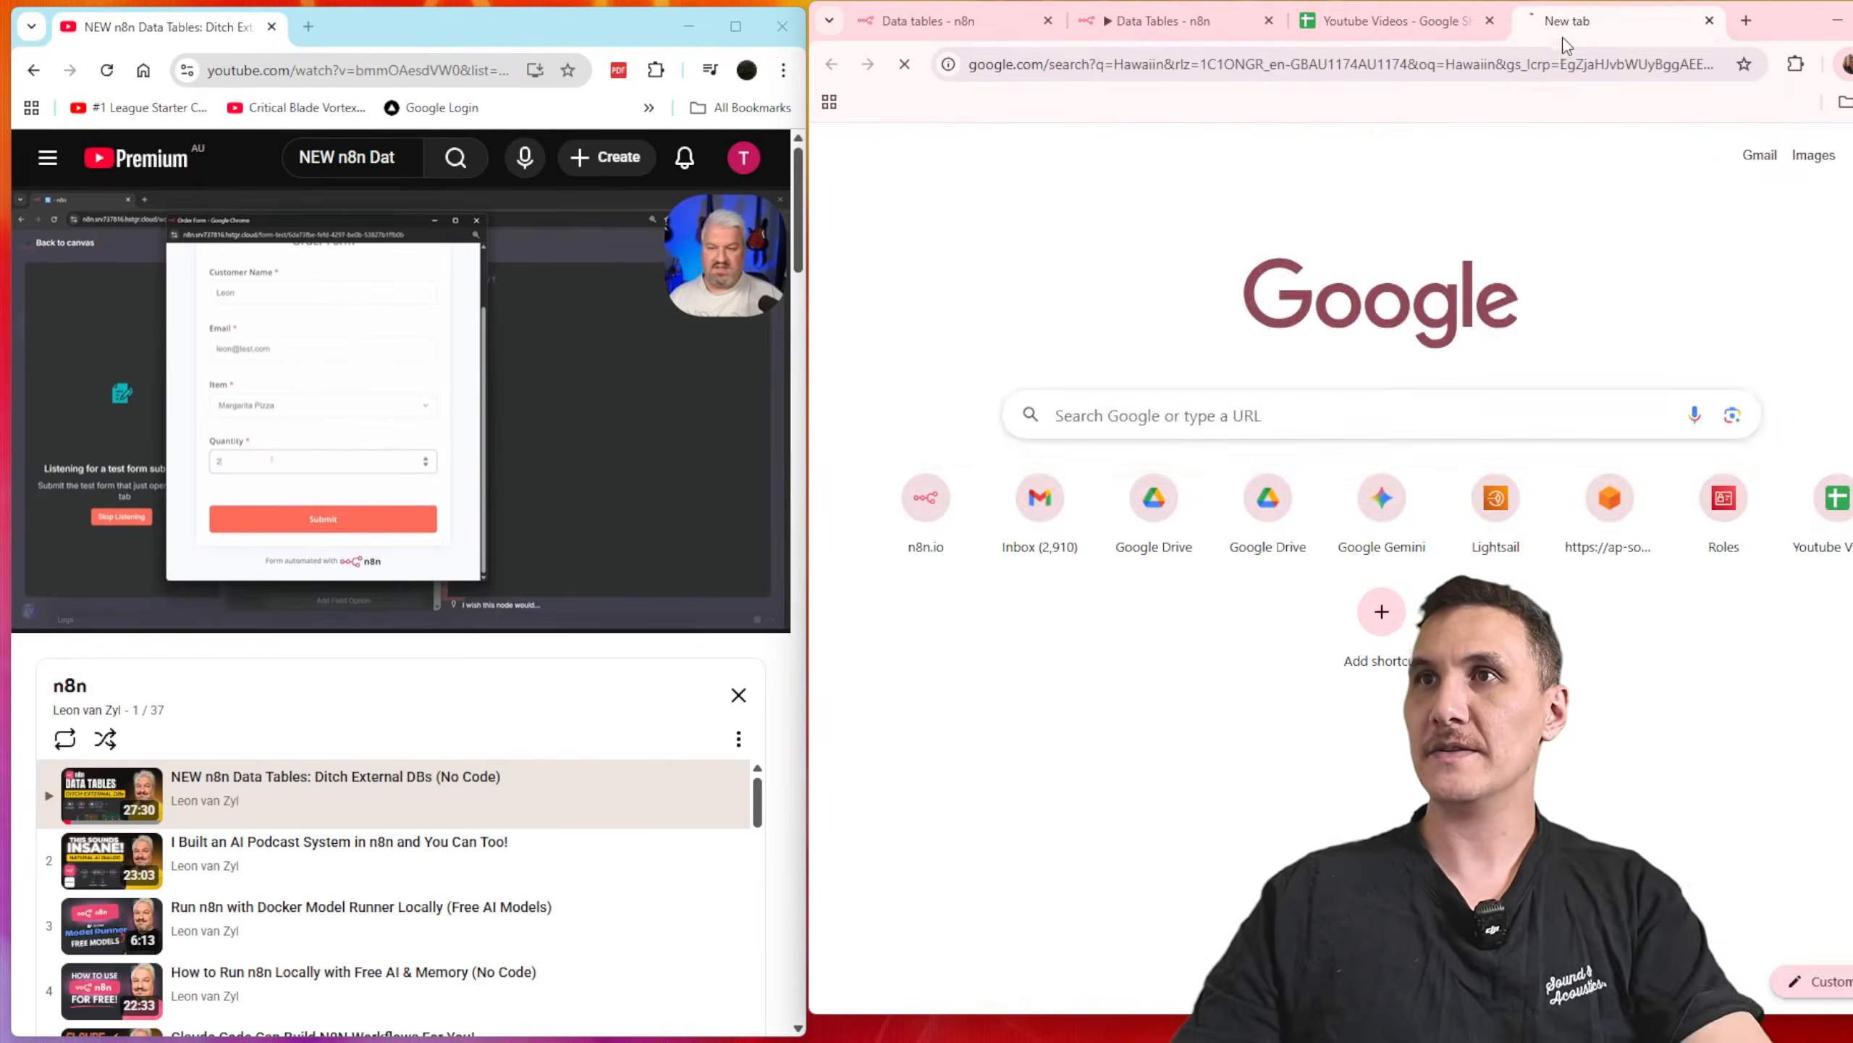
click(1051, 276)
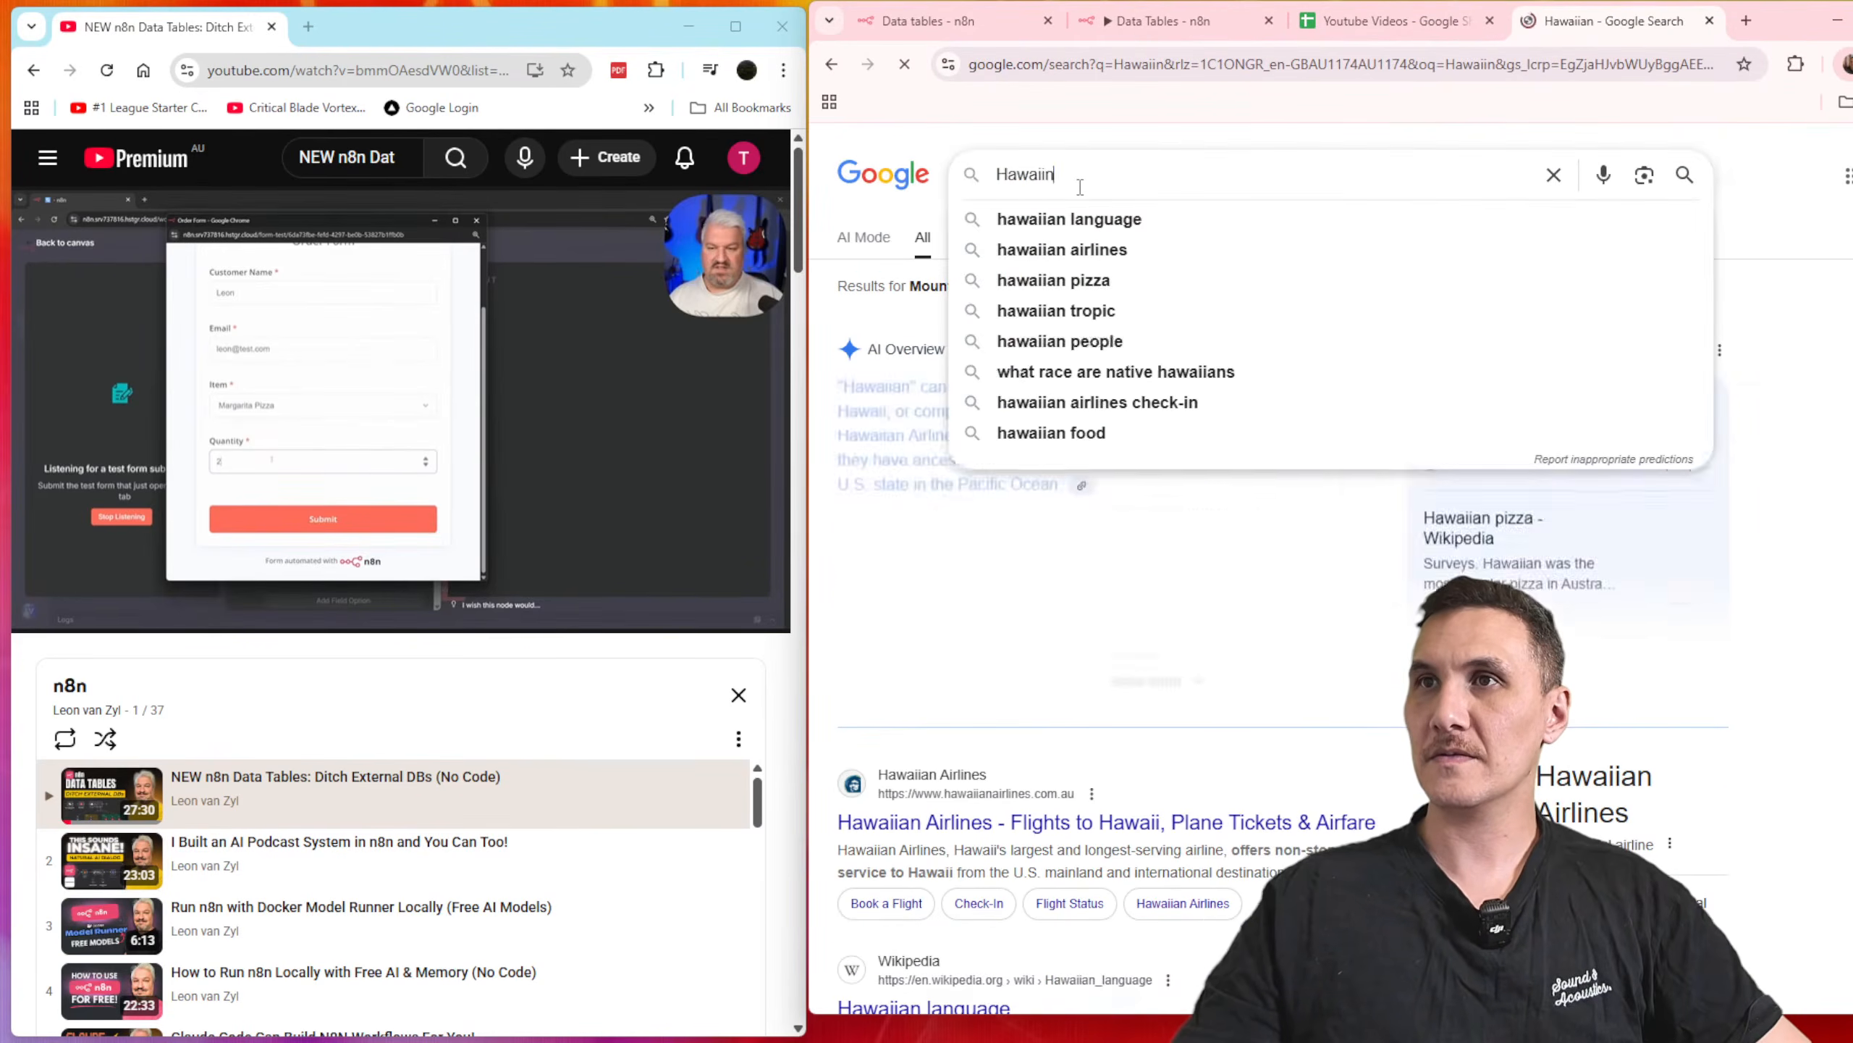
click(1154, 22)
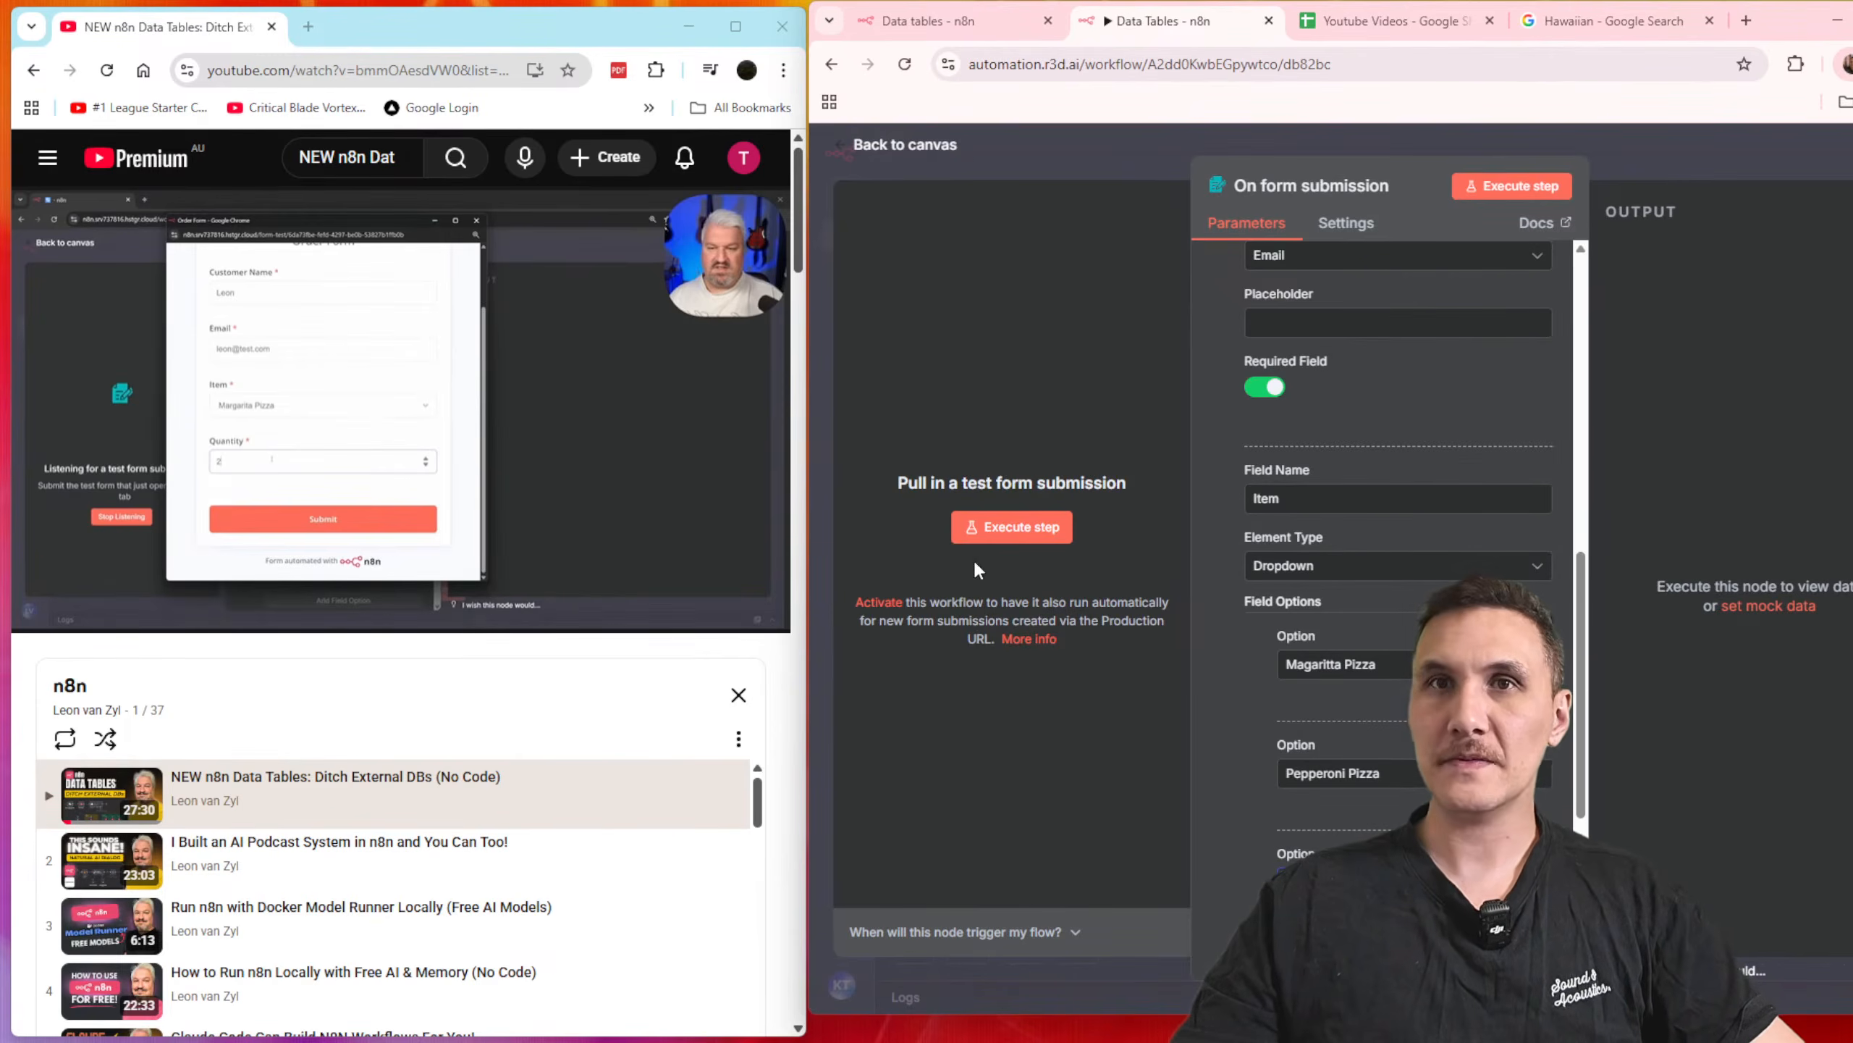
scroll(1428, 525, down, 5)
click(1408, 557)
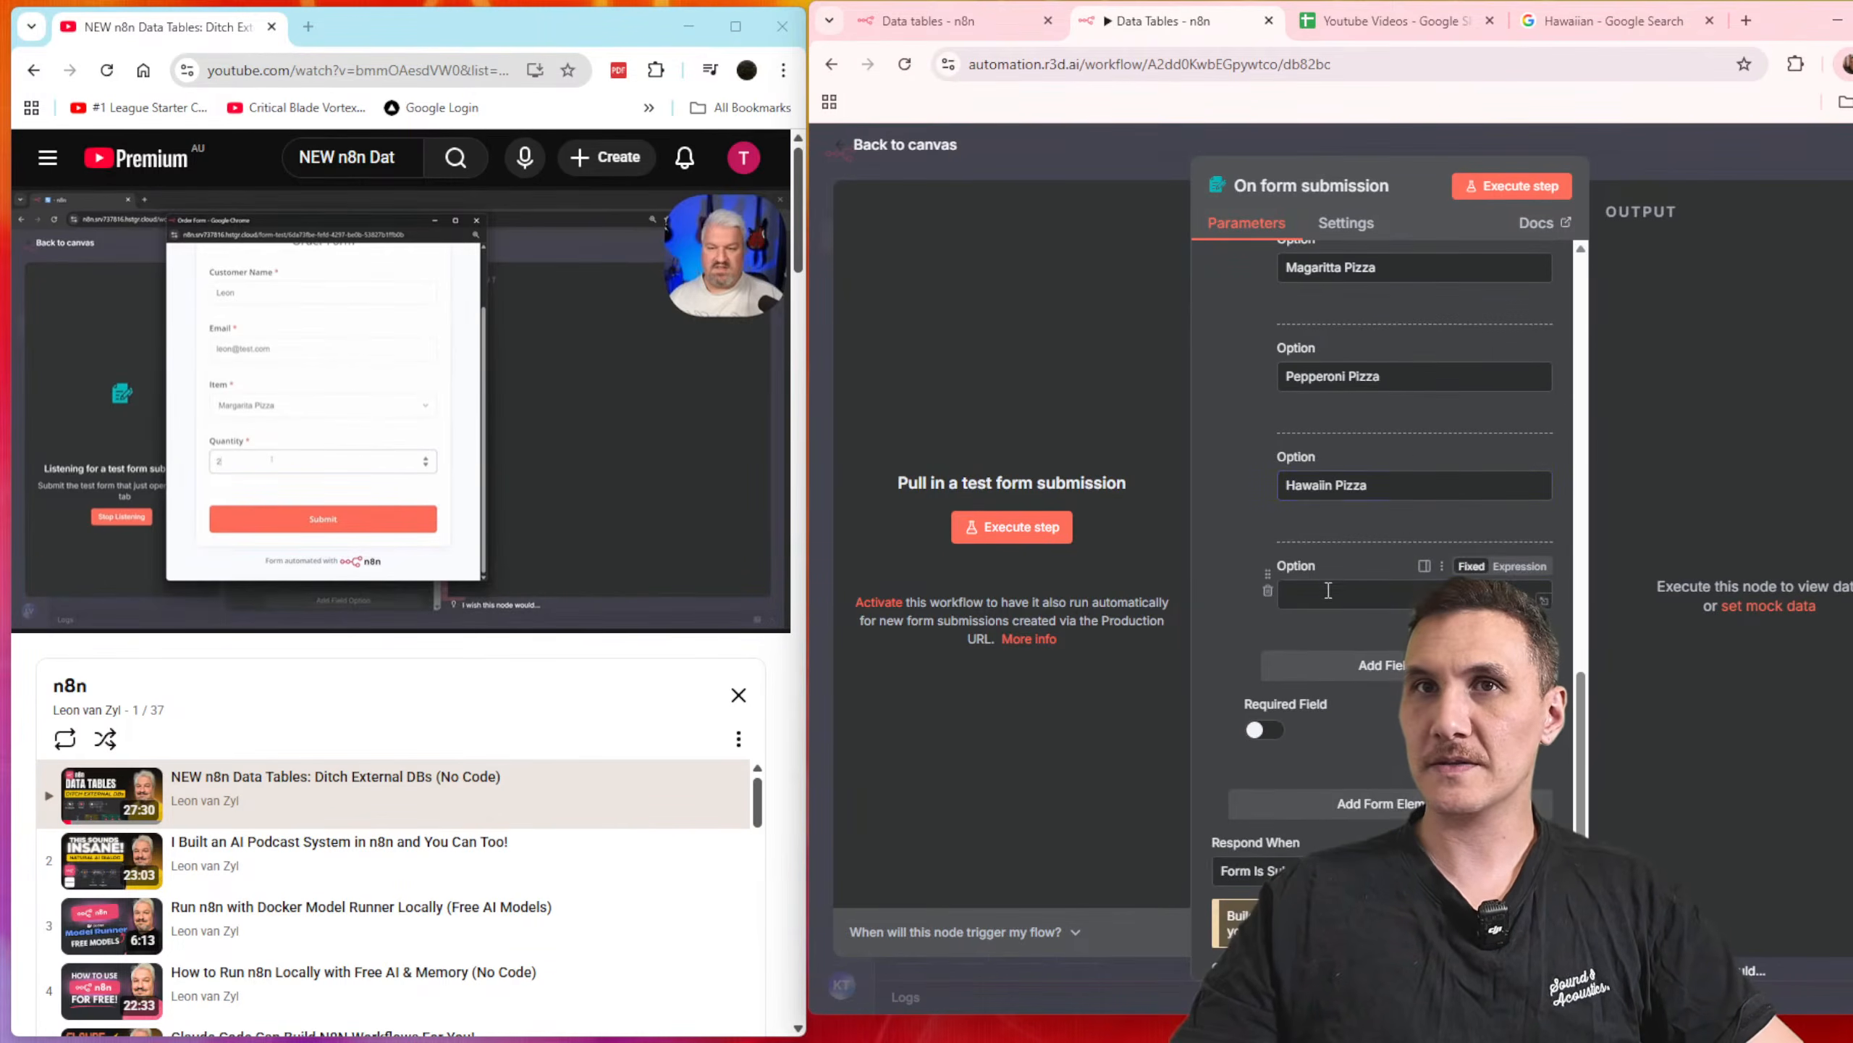
text(Qua)
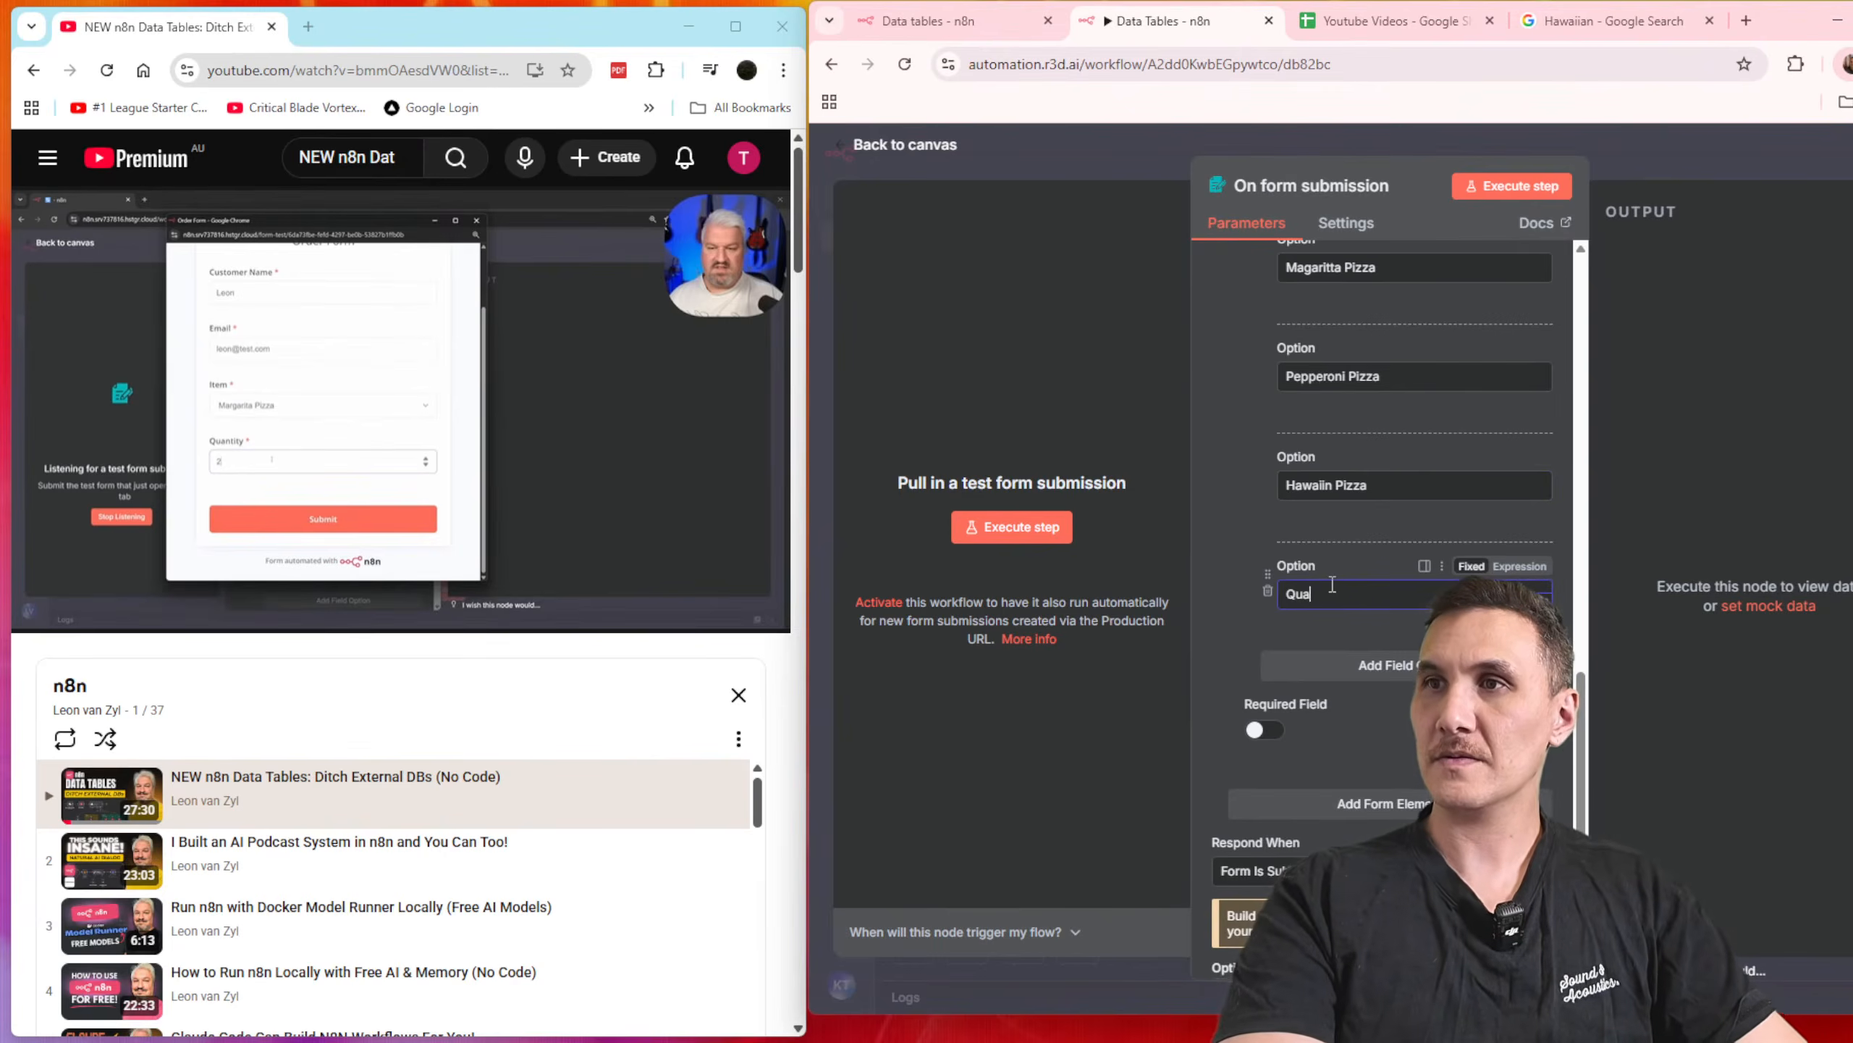
text(nitity)
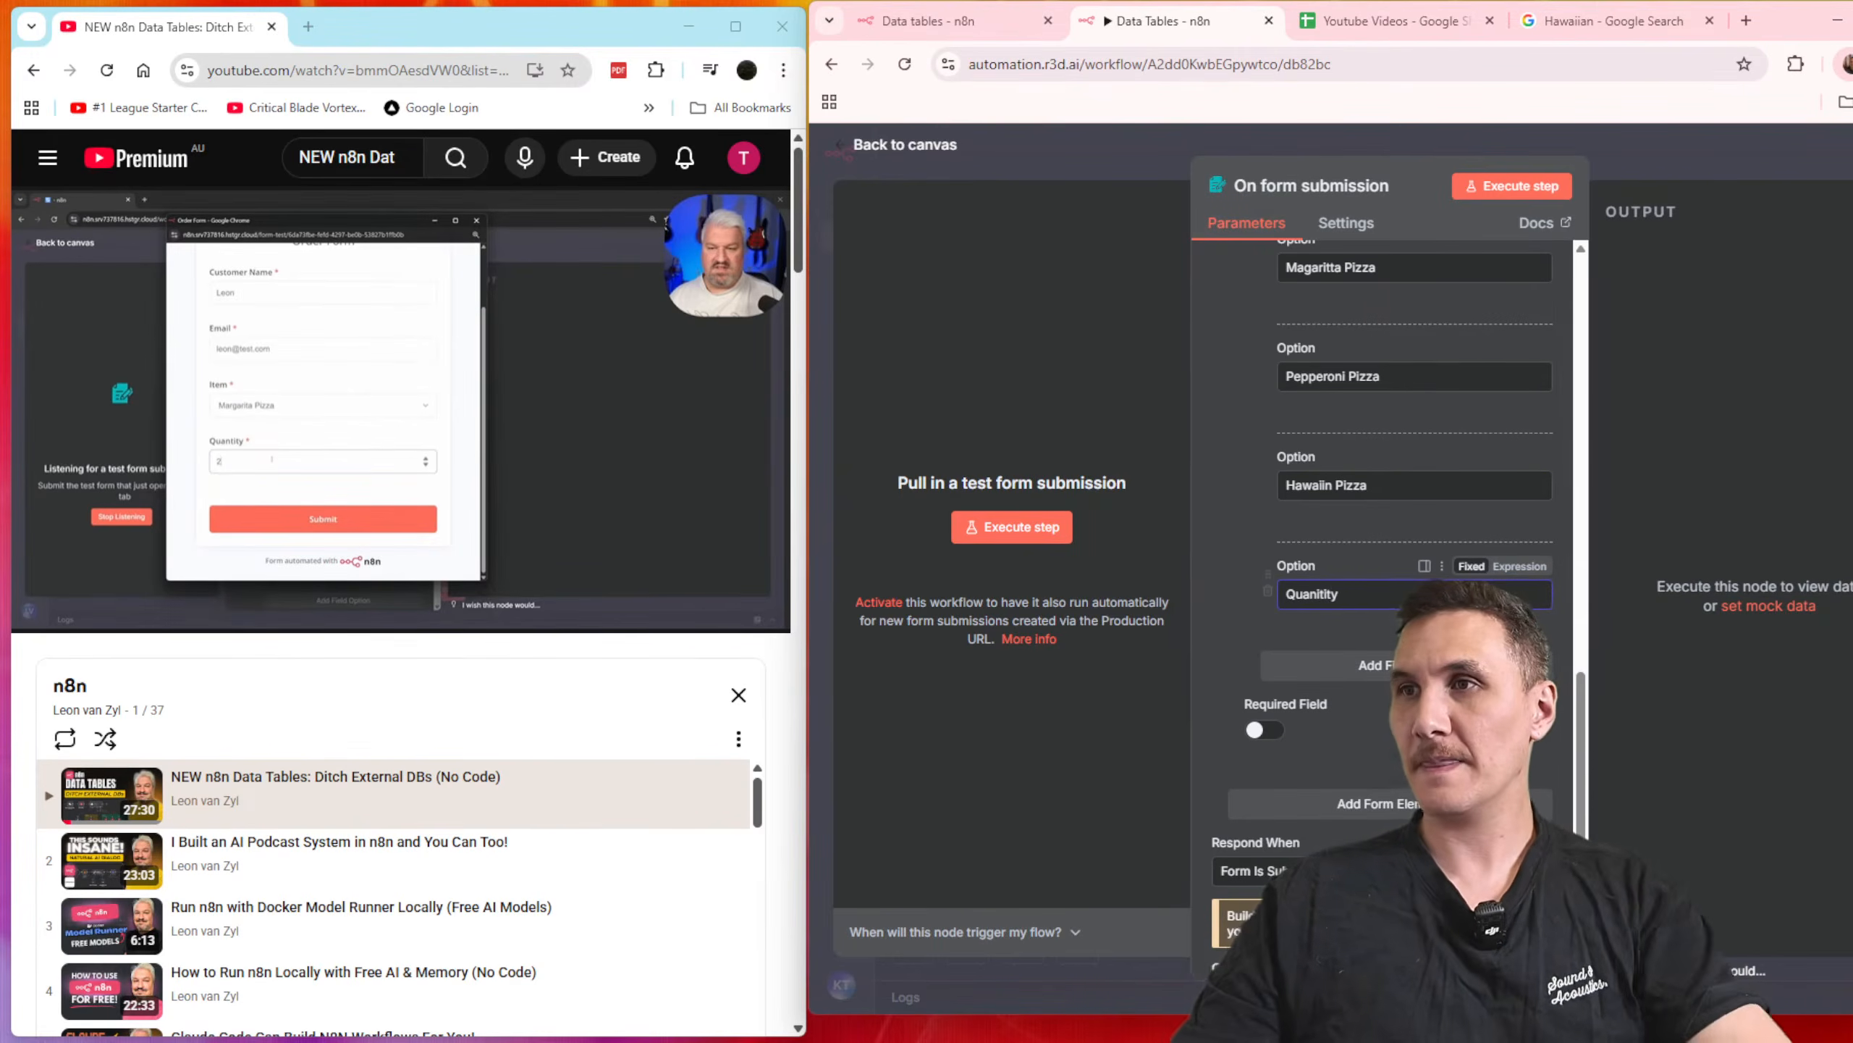
key(BackSpace)
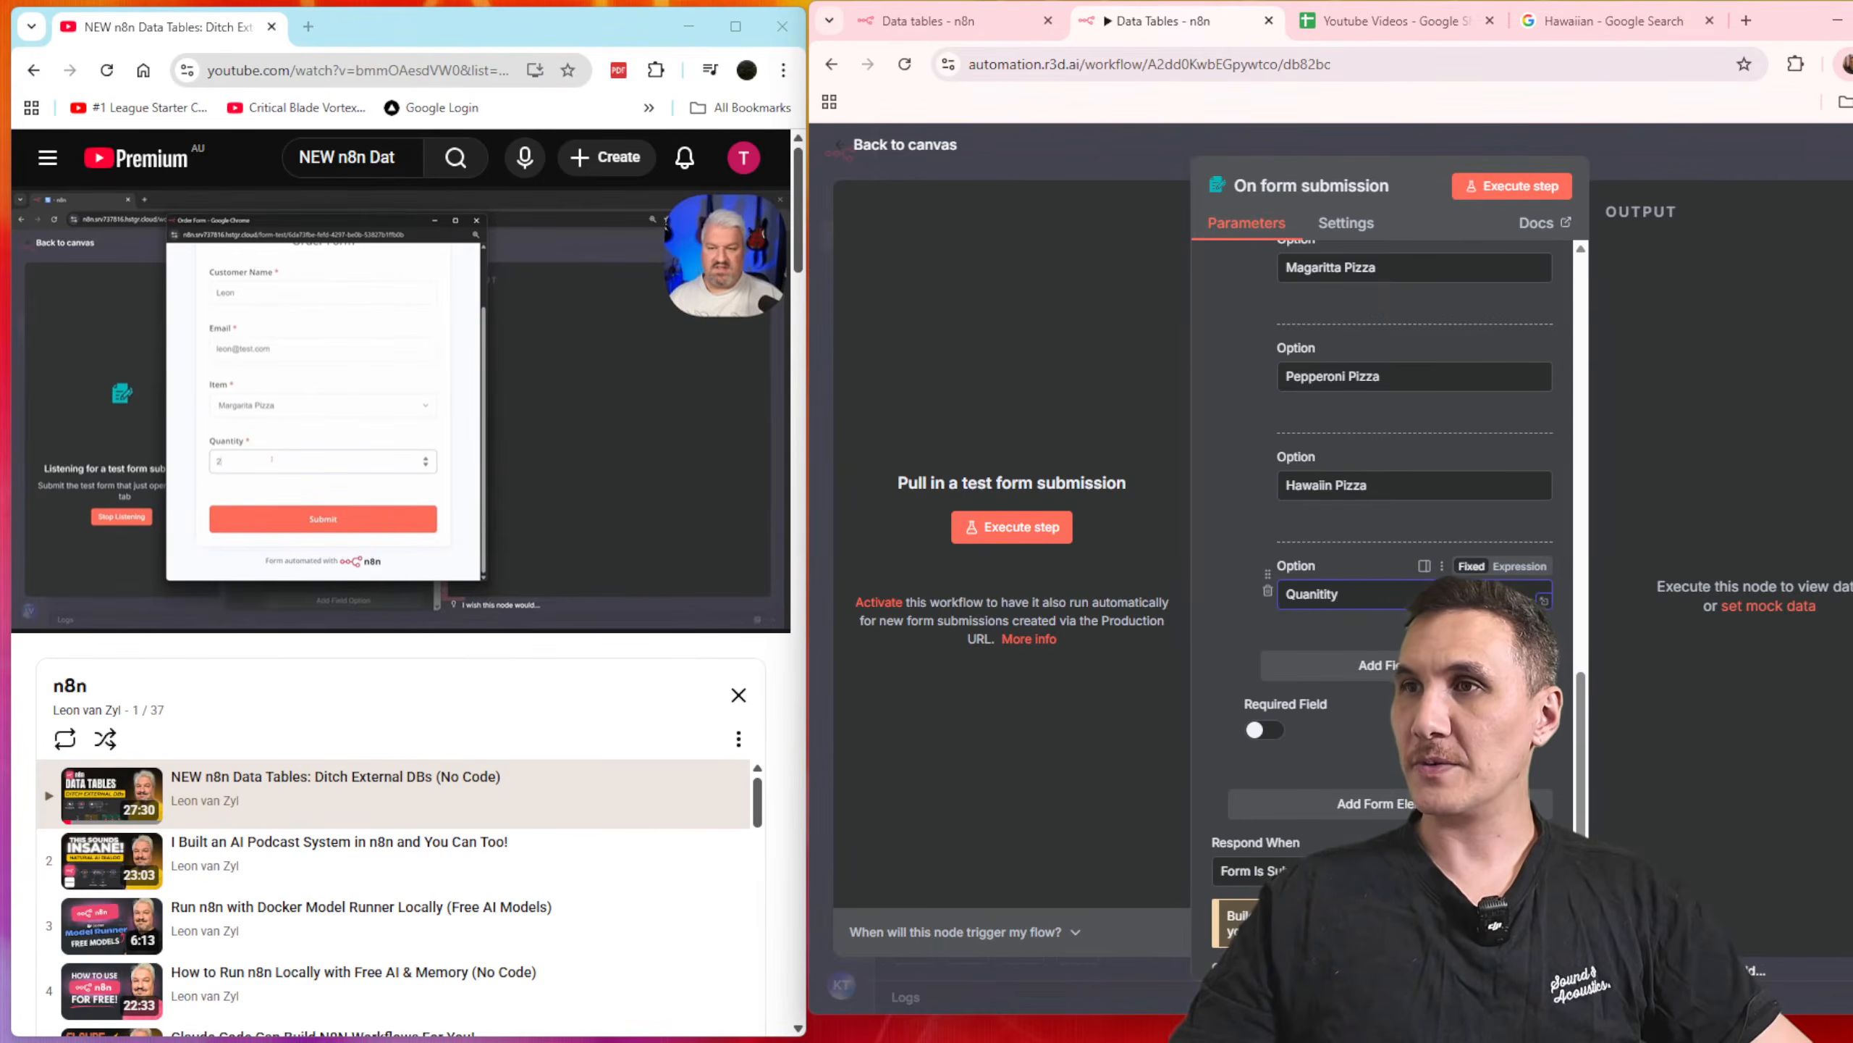
click(1267, 590)
click(1373, 575)
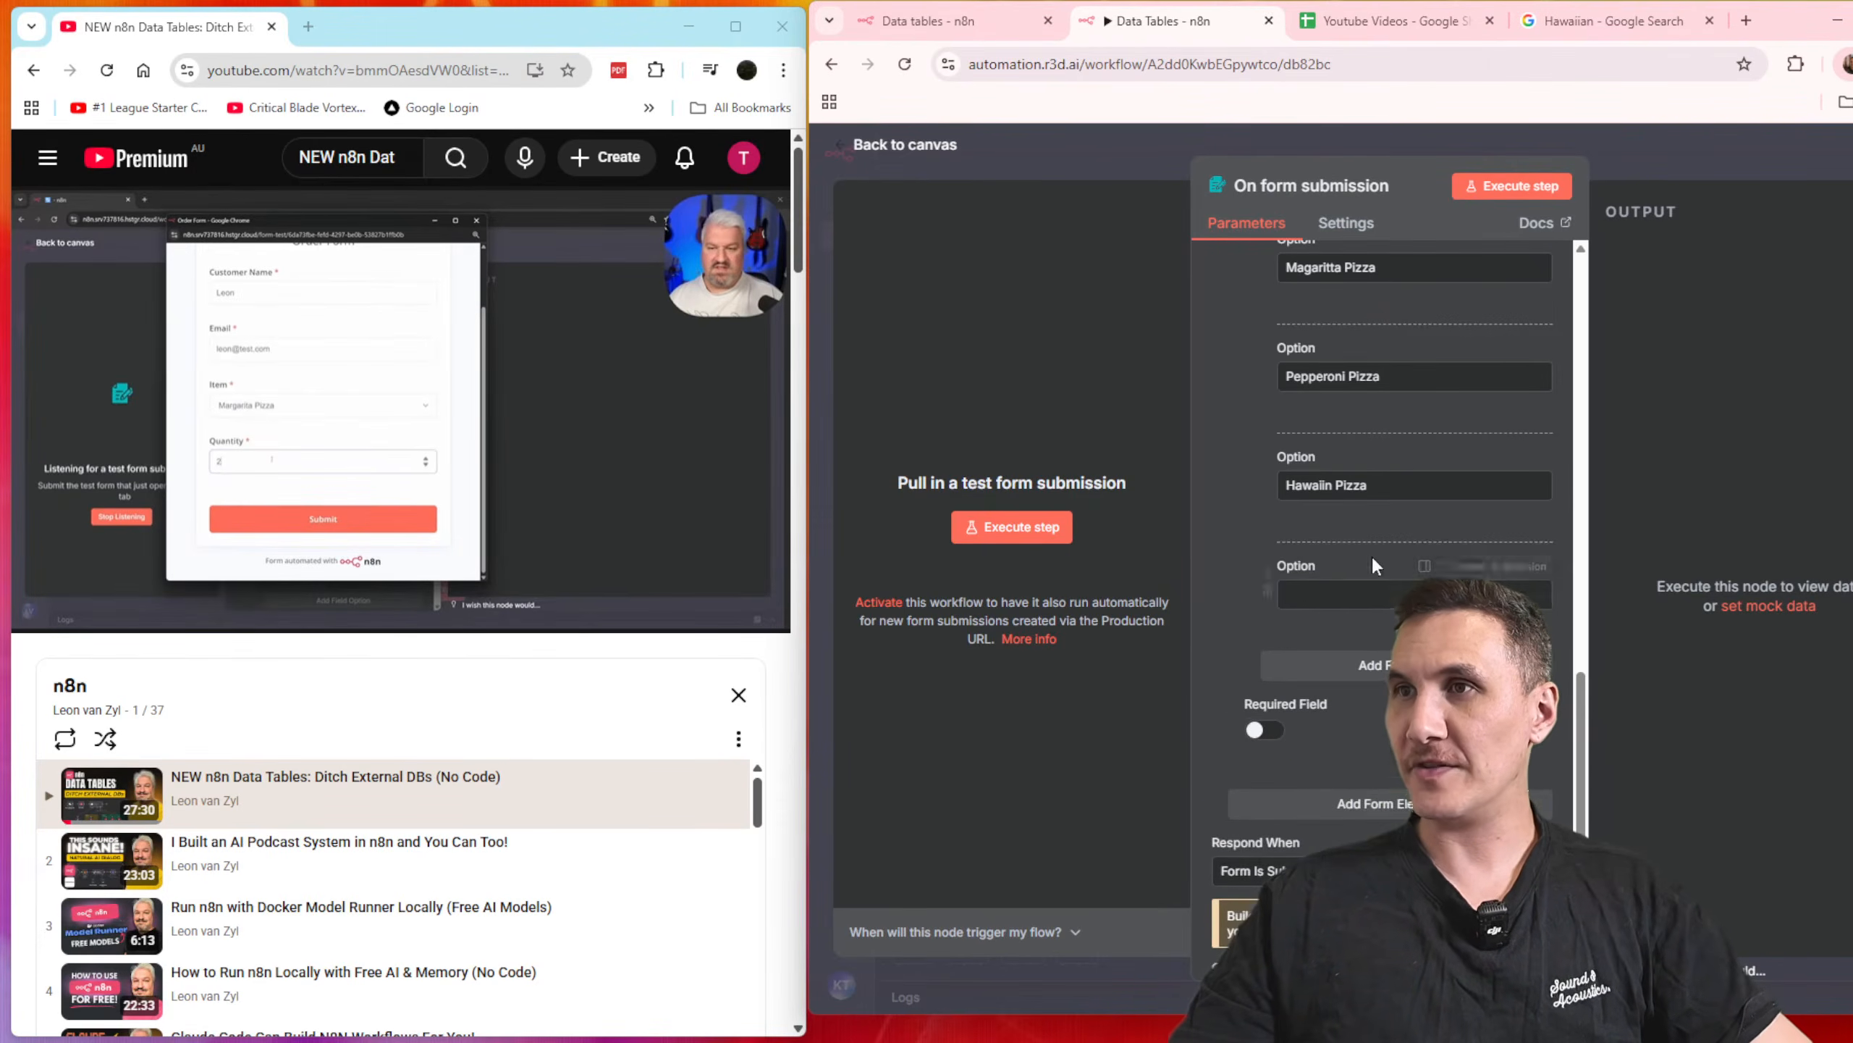
click(1269, 593)
Step: Add a fourth form element named "Quanitiy" and set its element type to Number
click(1372, 694)
text(Quanit)
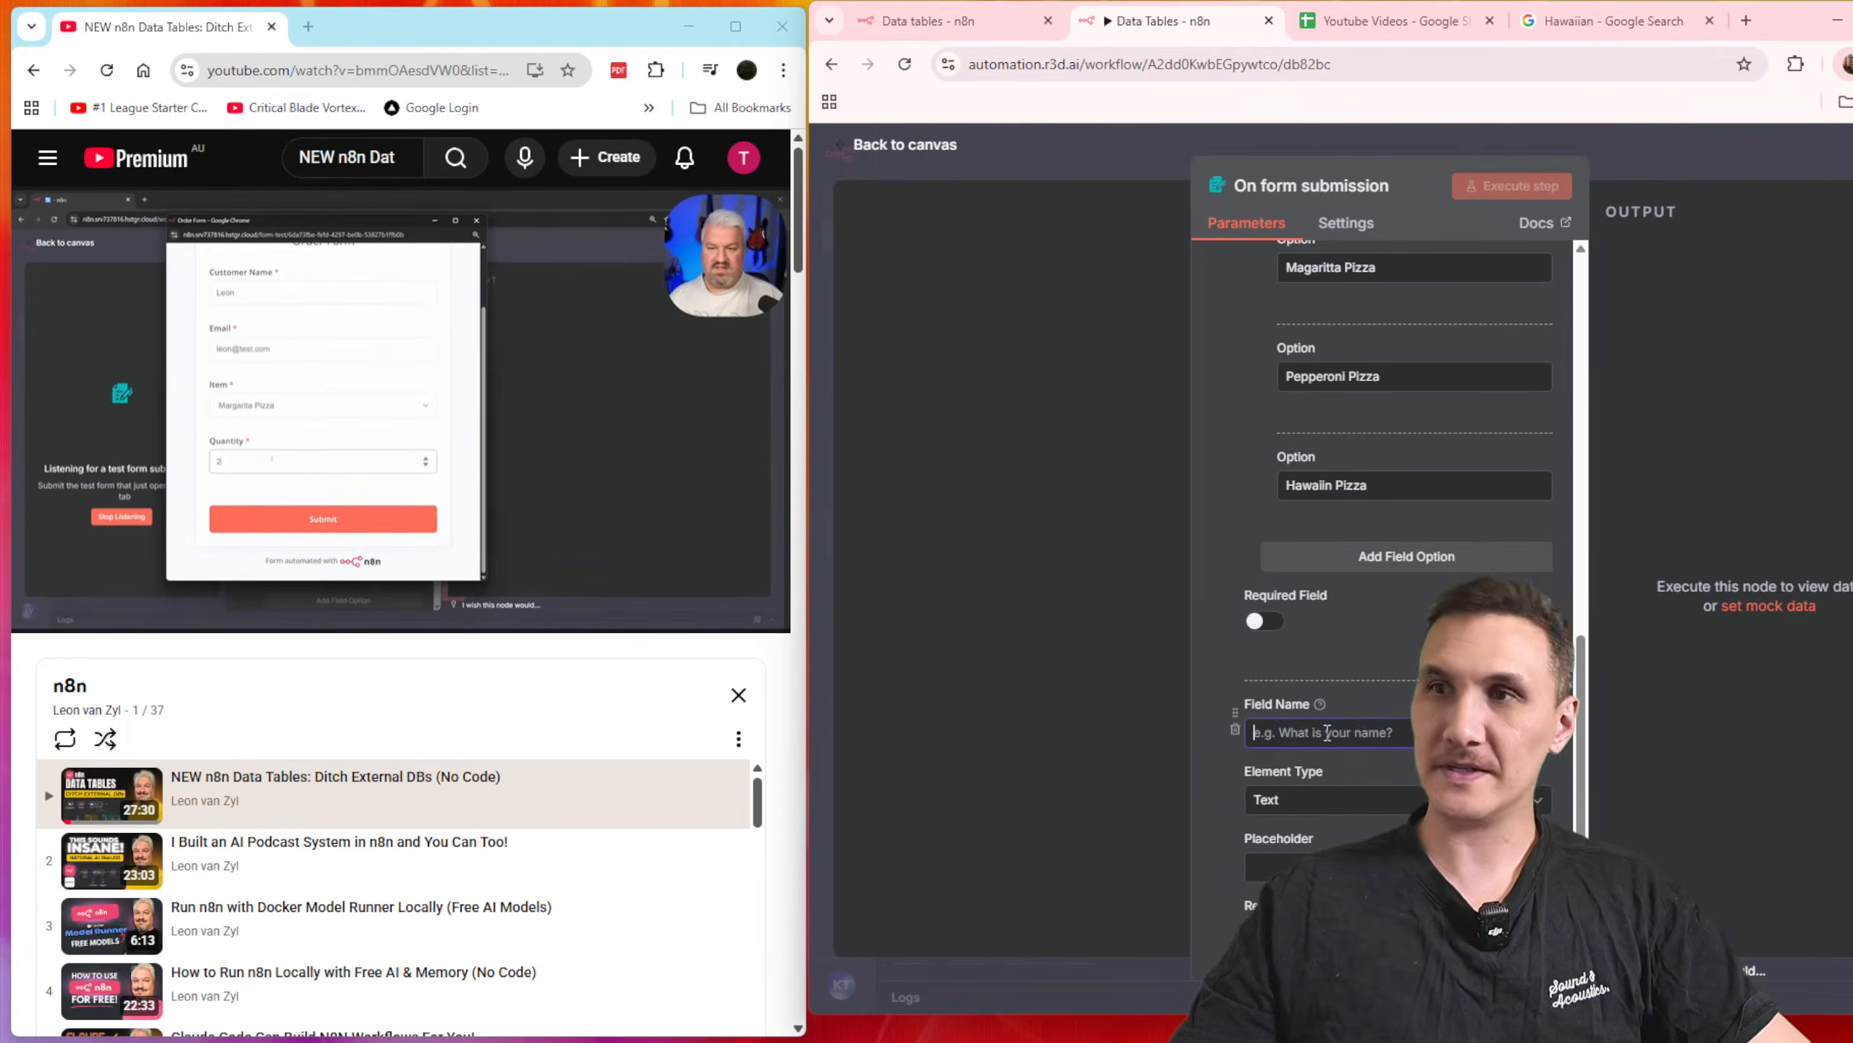
text(y)
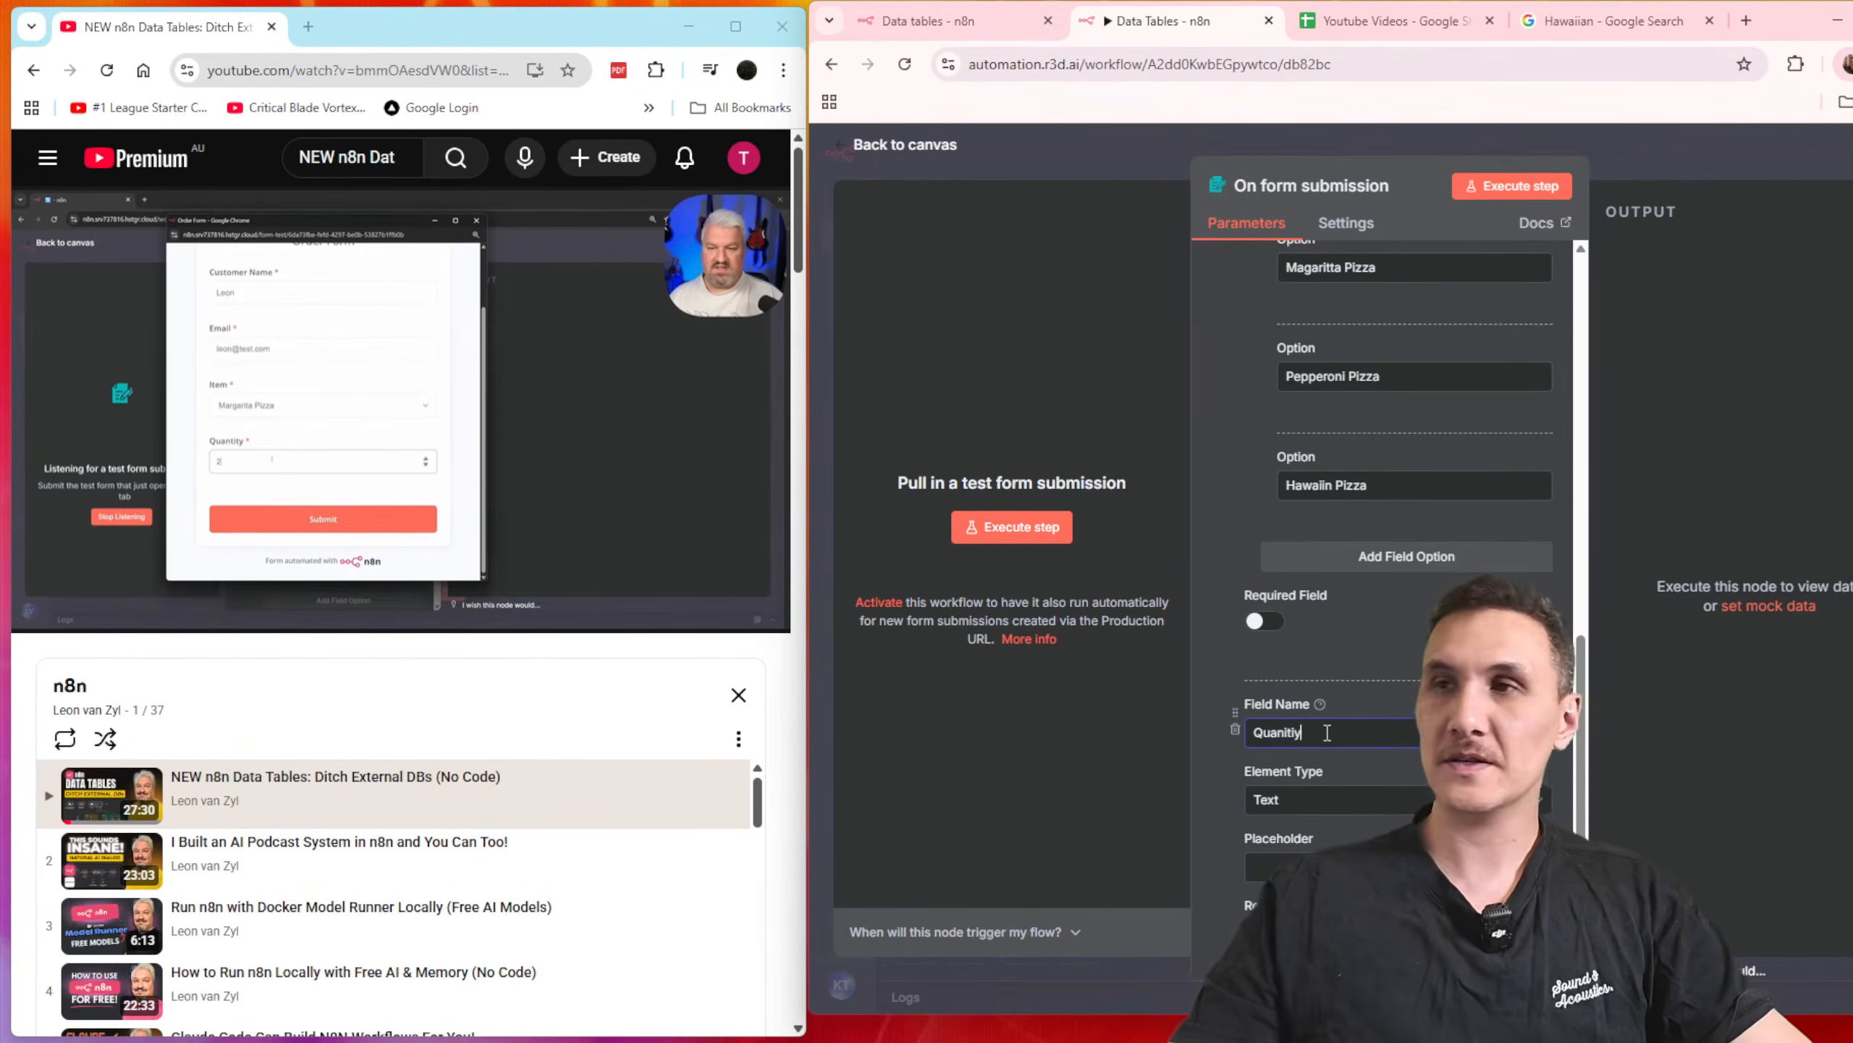
click(1356, 803)
scroll(1354, 624, up, 2)
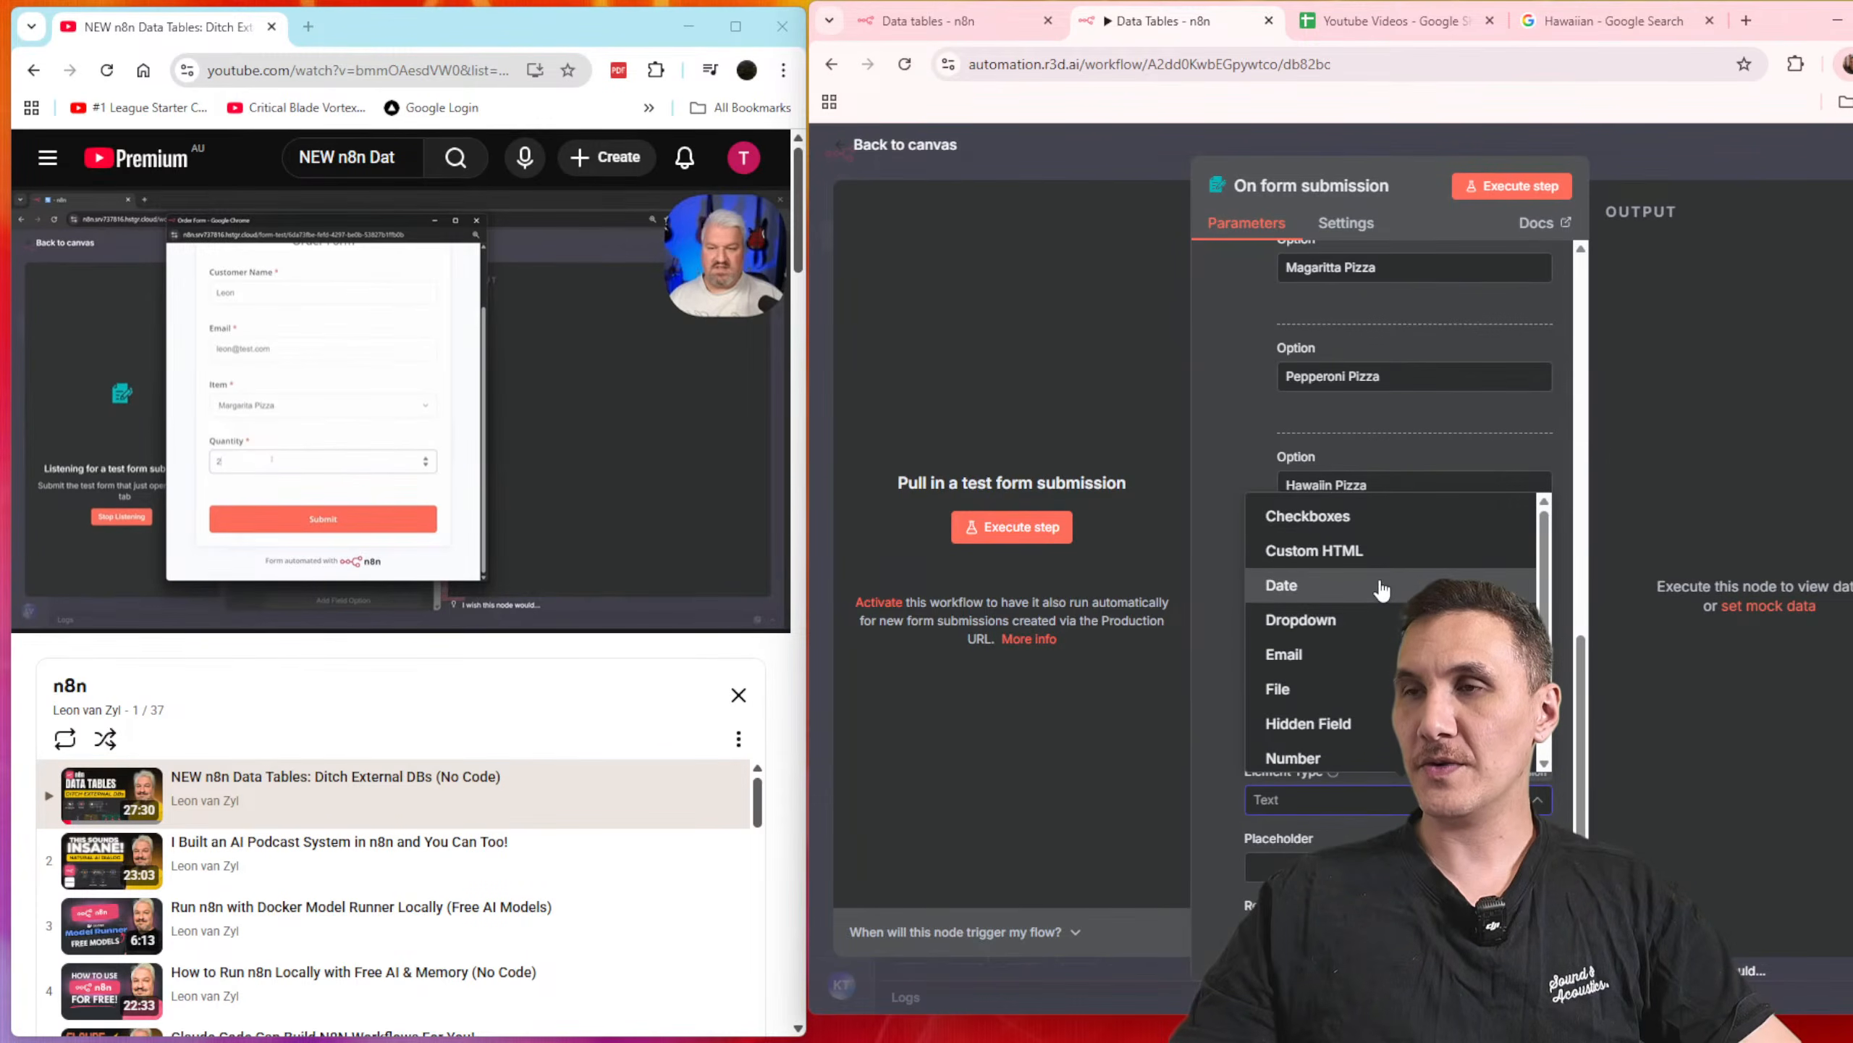
scroll(1322, 688, down, 2)
click(1313, 657)
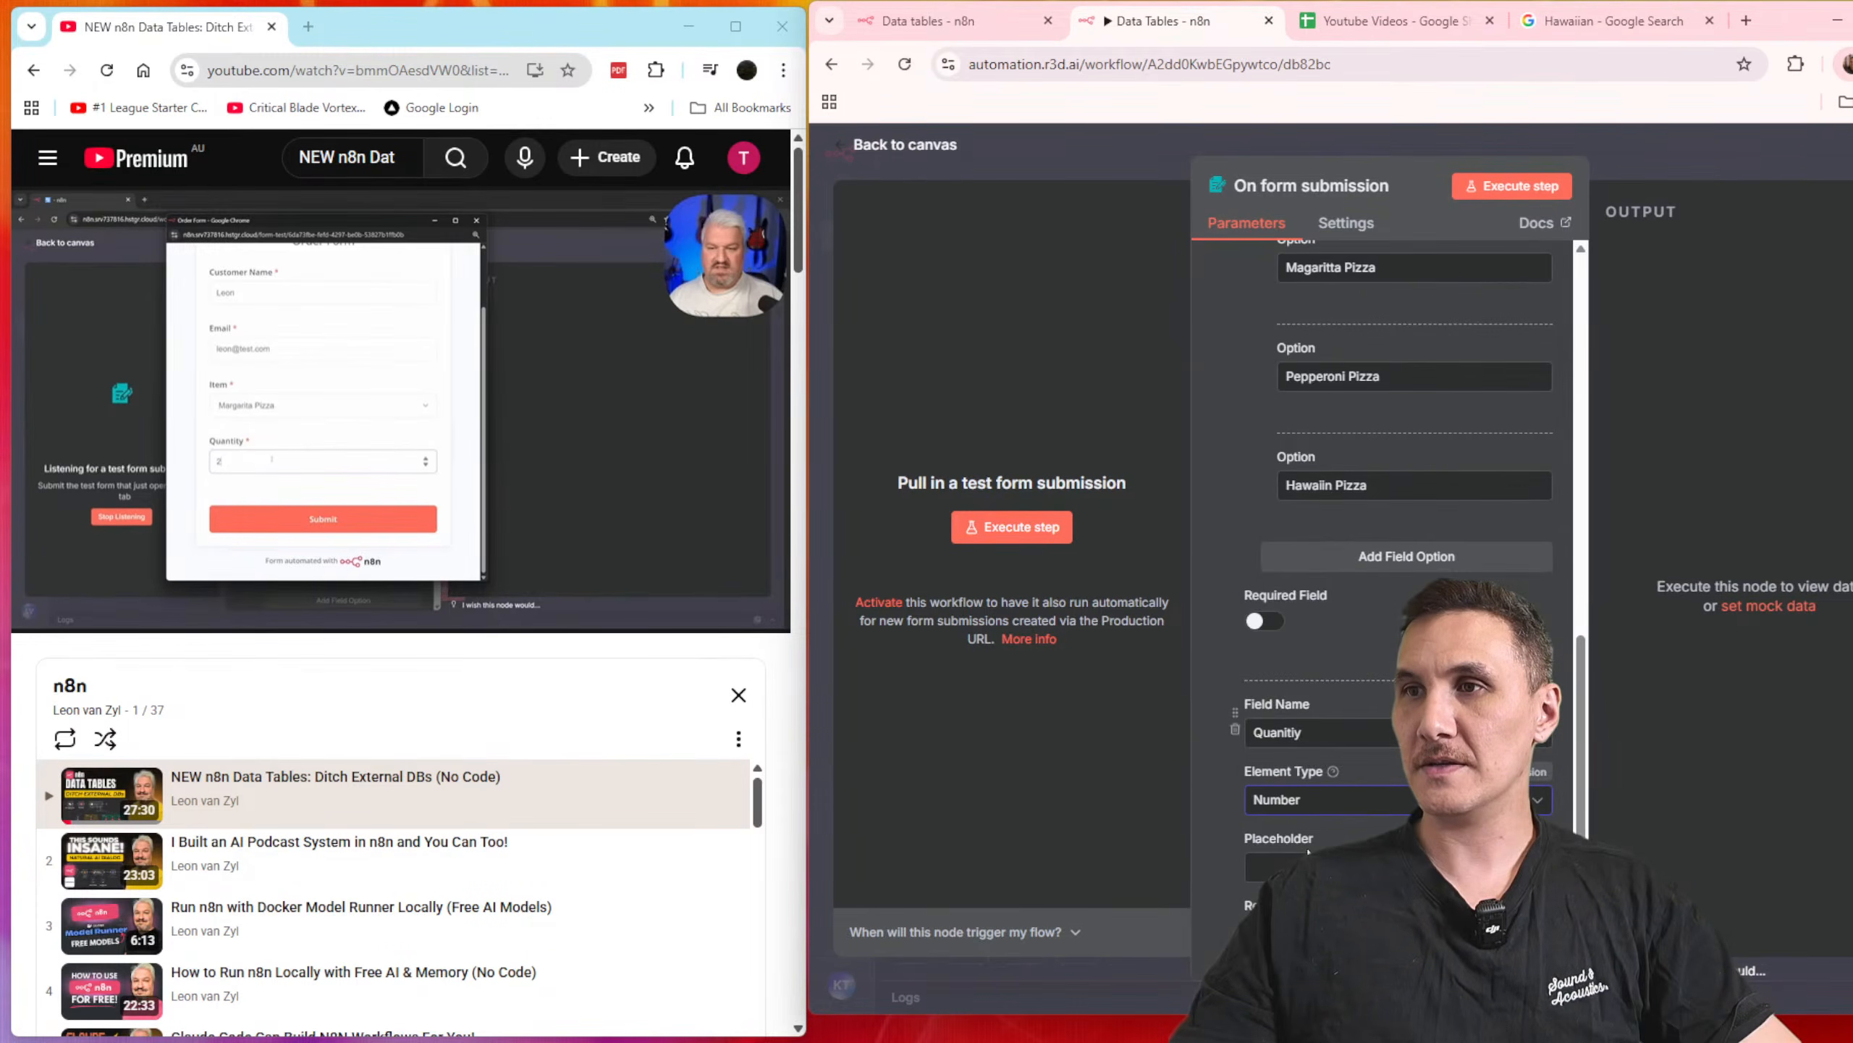
Step: Make the Item and Quanitiy fields required and close the form trigger's settings
scroll(1386, 555, up, 4)
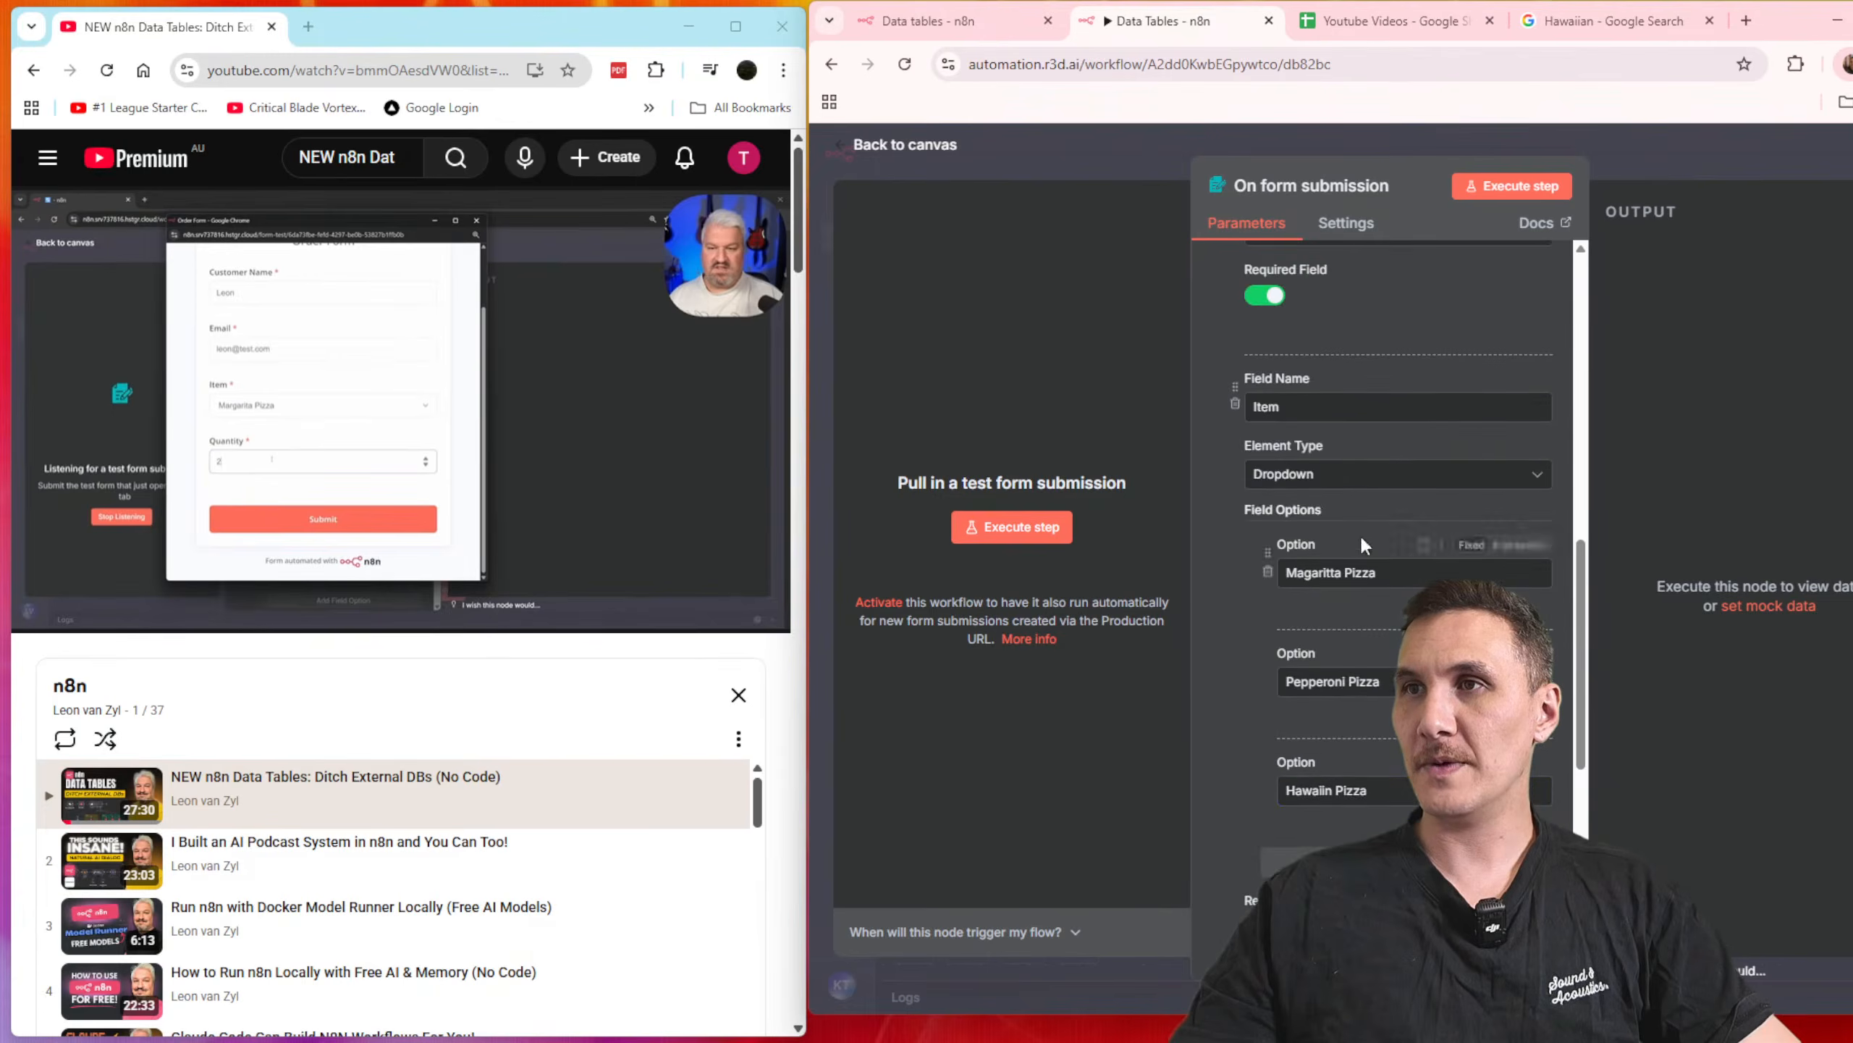
scroll(1318, 675, up, 4)
click(1712, 163)
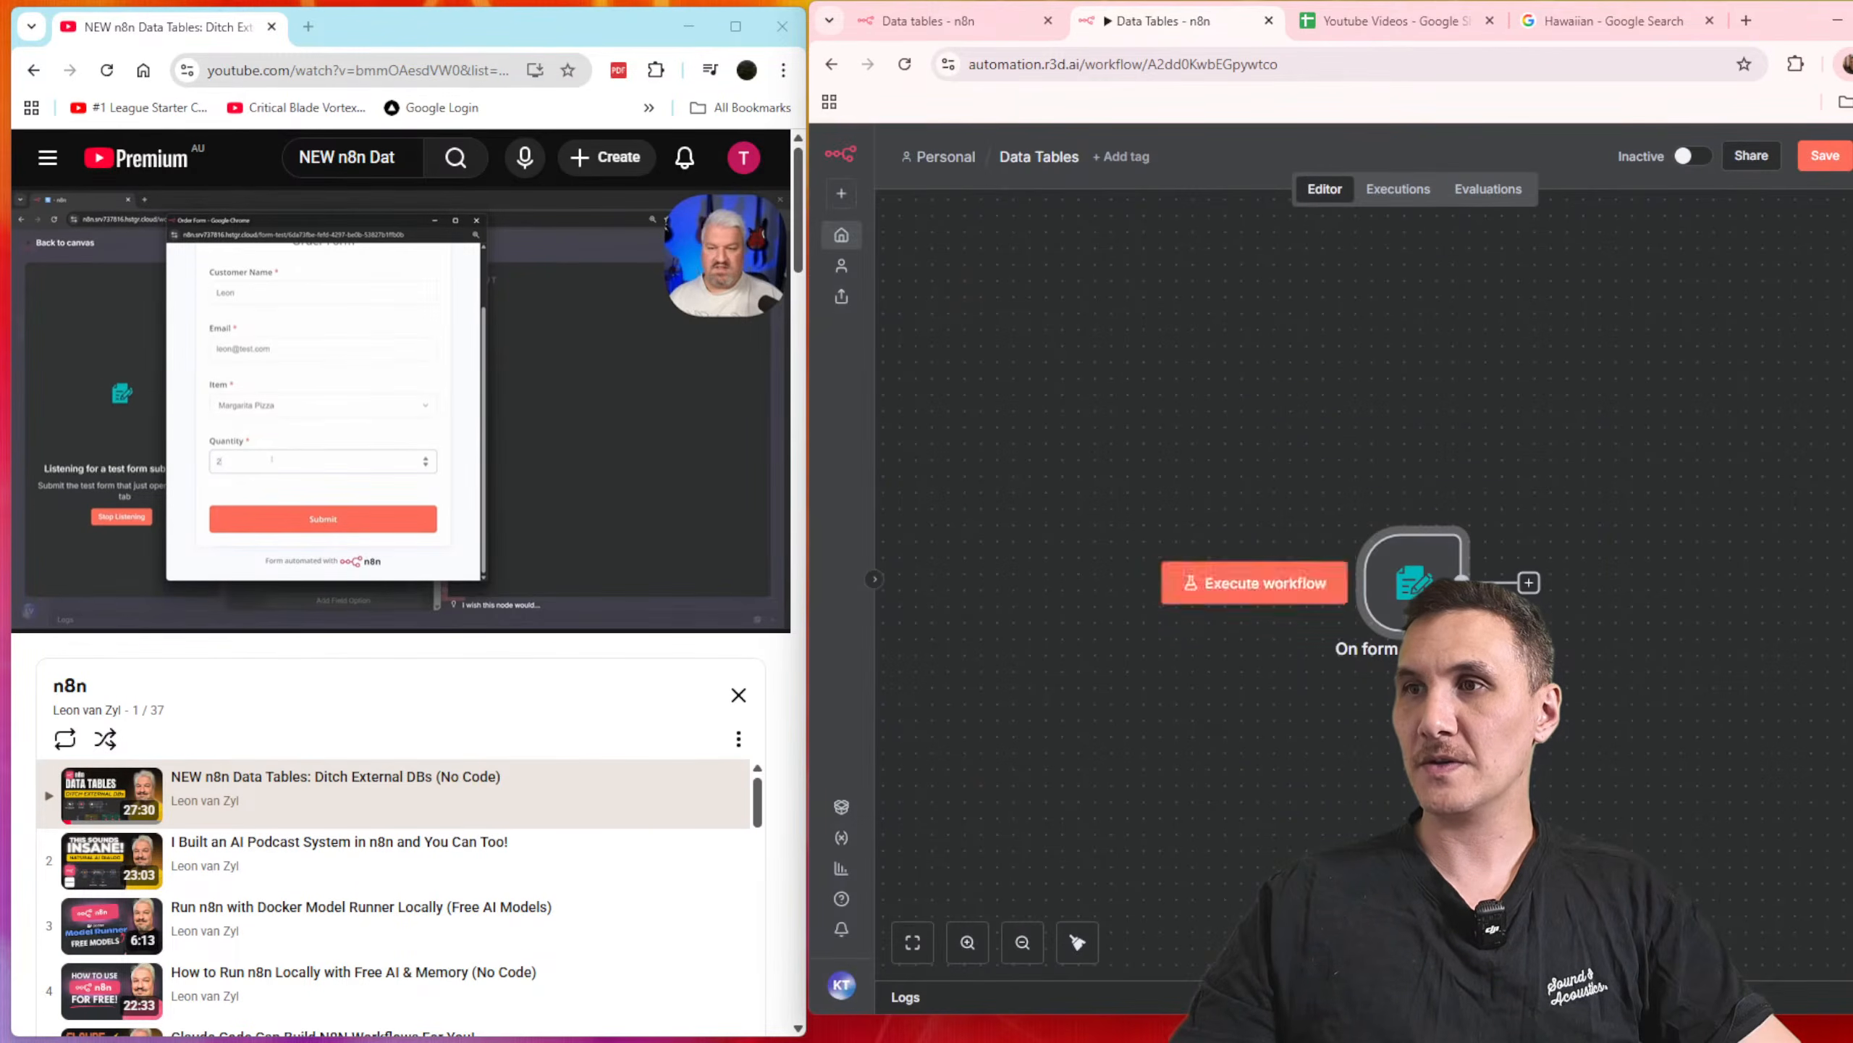
Step: Execute the workflow and move the Order Form test window from the video over to the n8n window
mouse_move(381, 28)
mouse_down()
mouse_move(912, 47)
mouse_move(437, 53)
mouse_move(393, 23)
mouse_up()
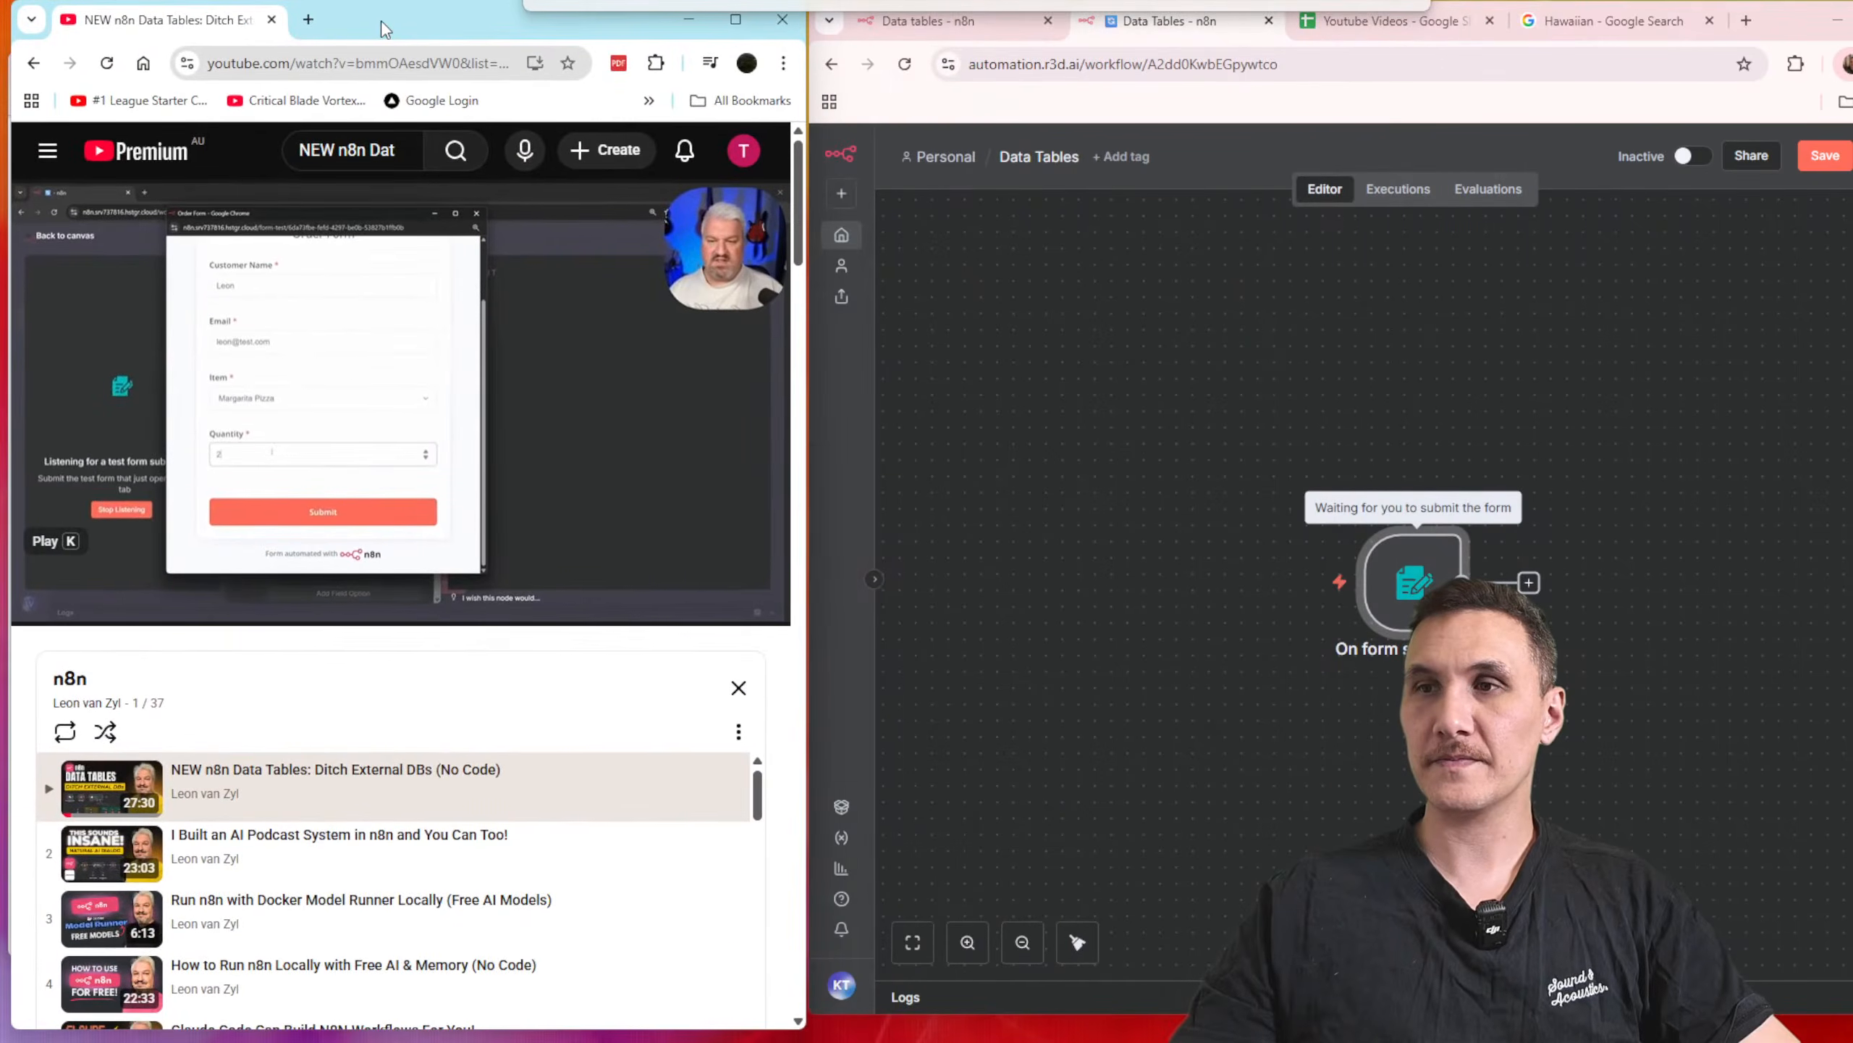
mouse_move(1070, 1041)
click(1134, 971)
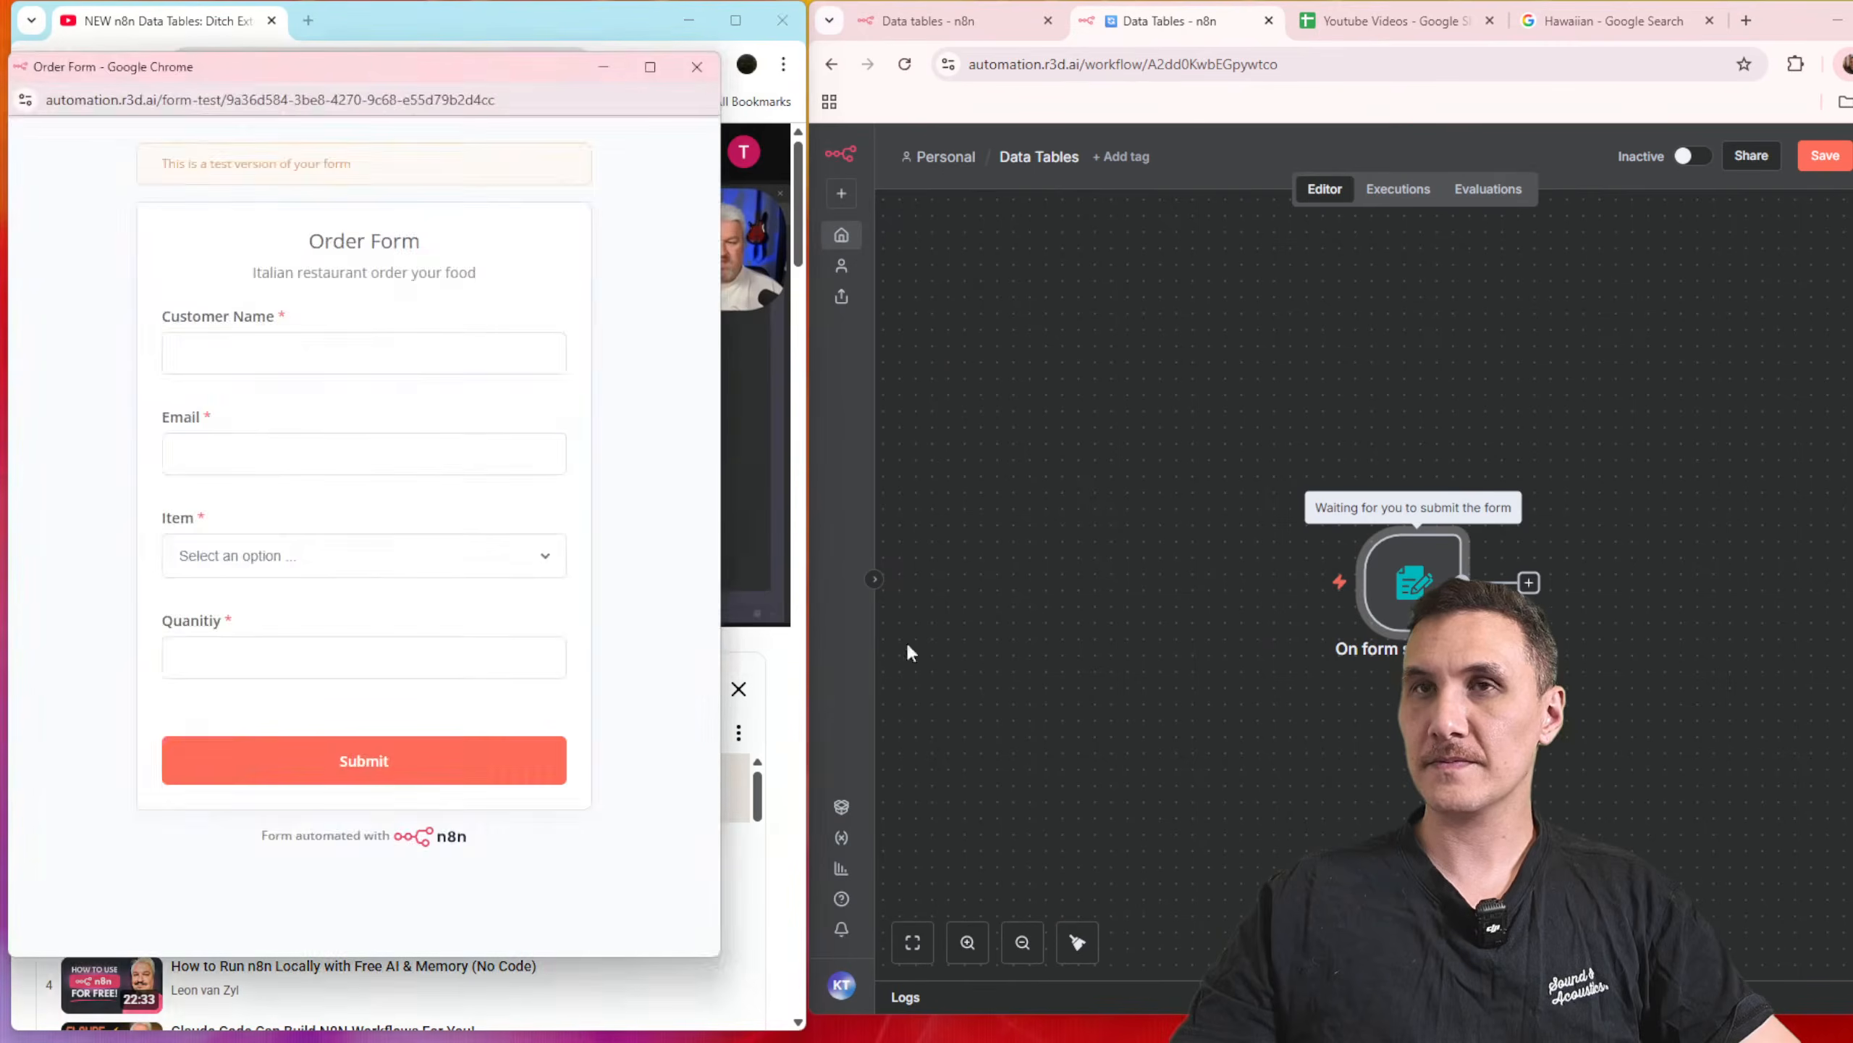
drag(326, 82, 1302, 100)
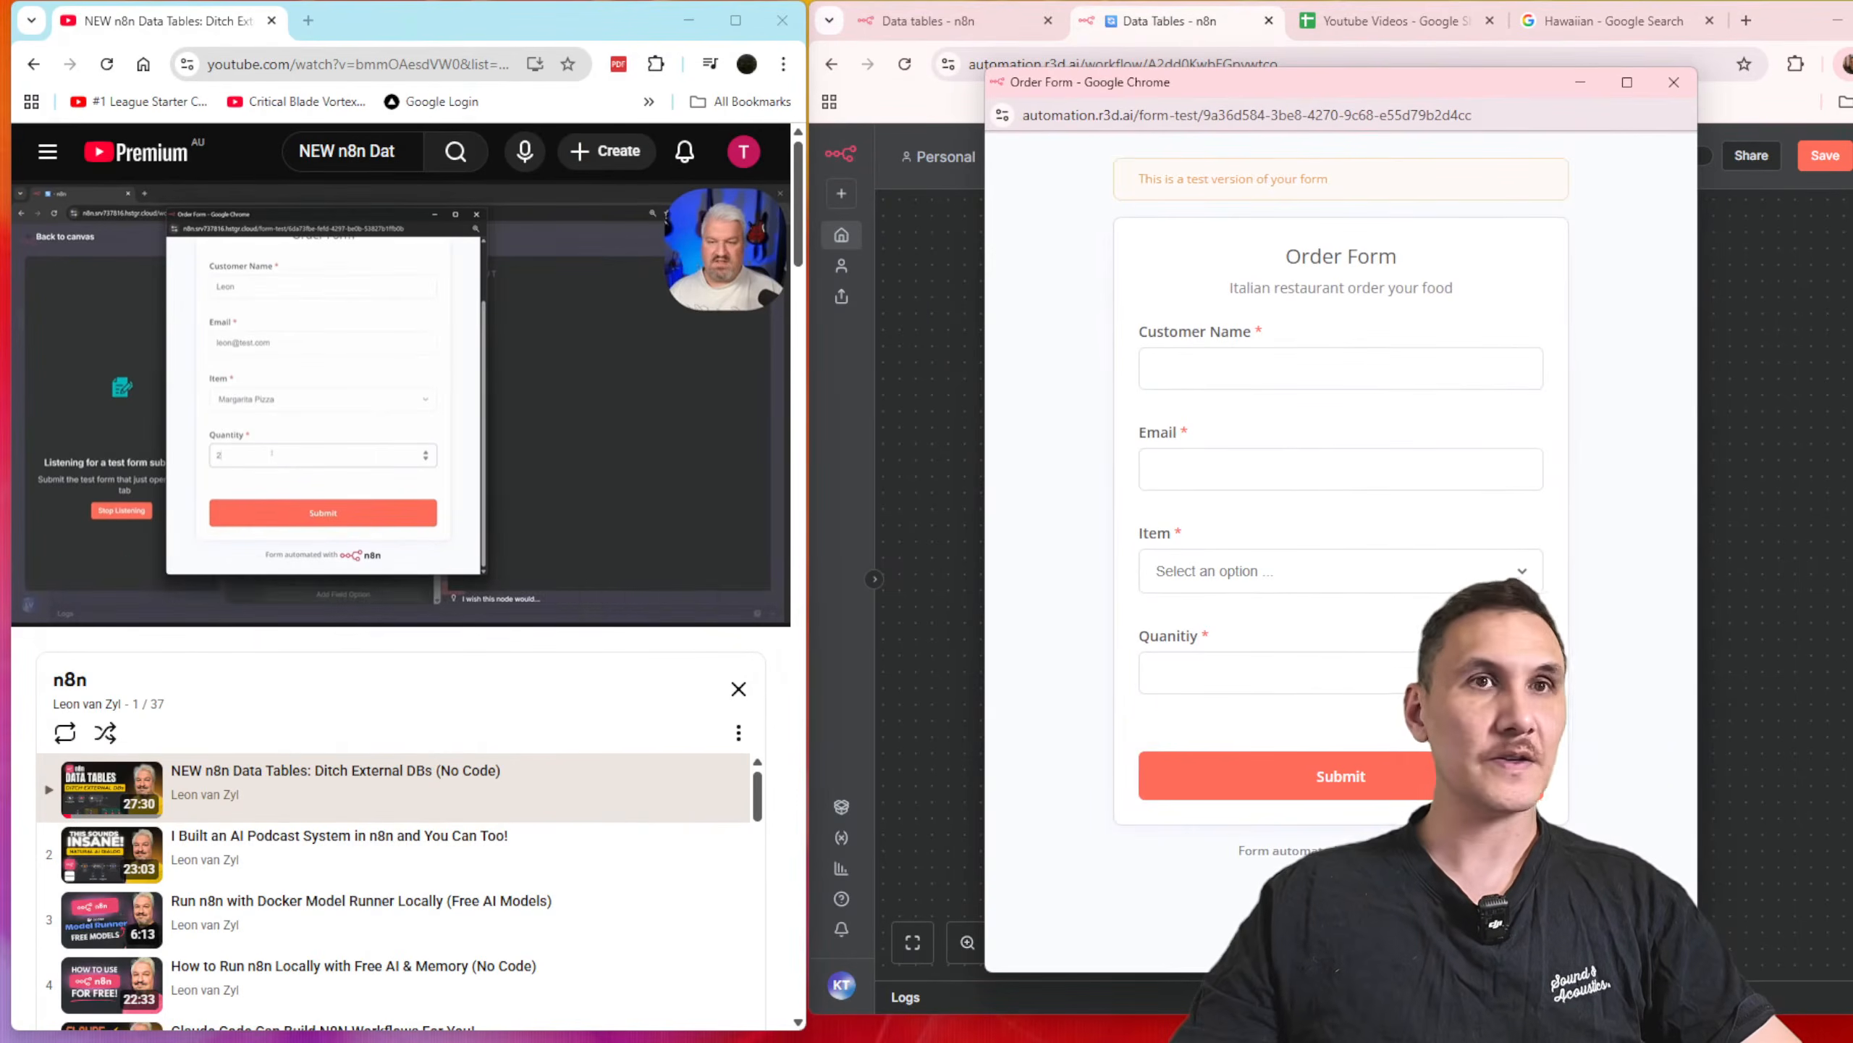
Step: Resume the tutorial video and submit the Order Form with a customer name, an e-mail address, item "Magaritta Pizza" and quantity 1
click(42, 598)
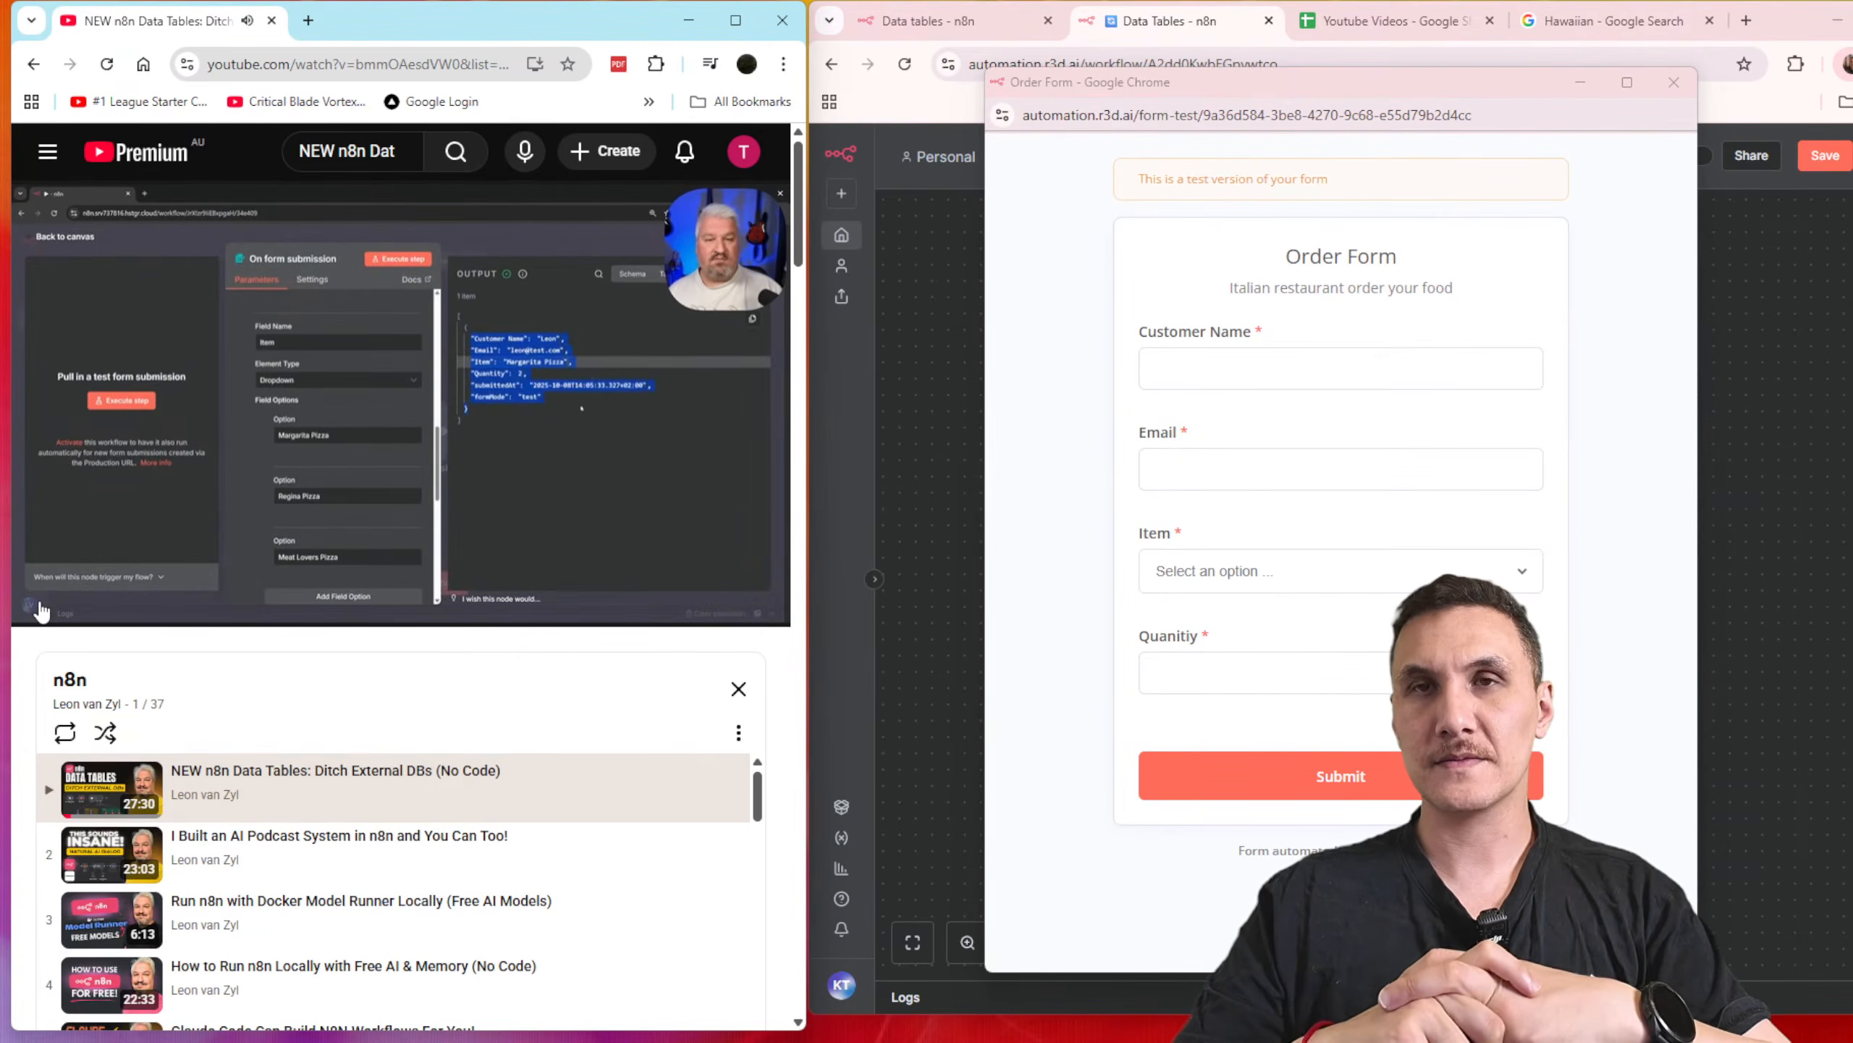
click(1200, 361)
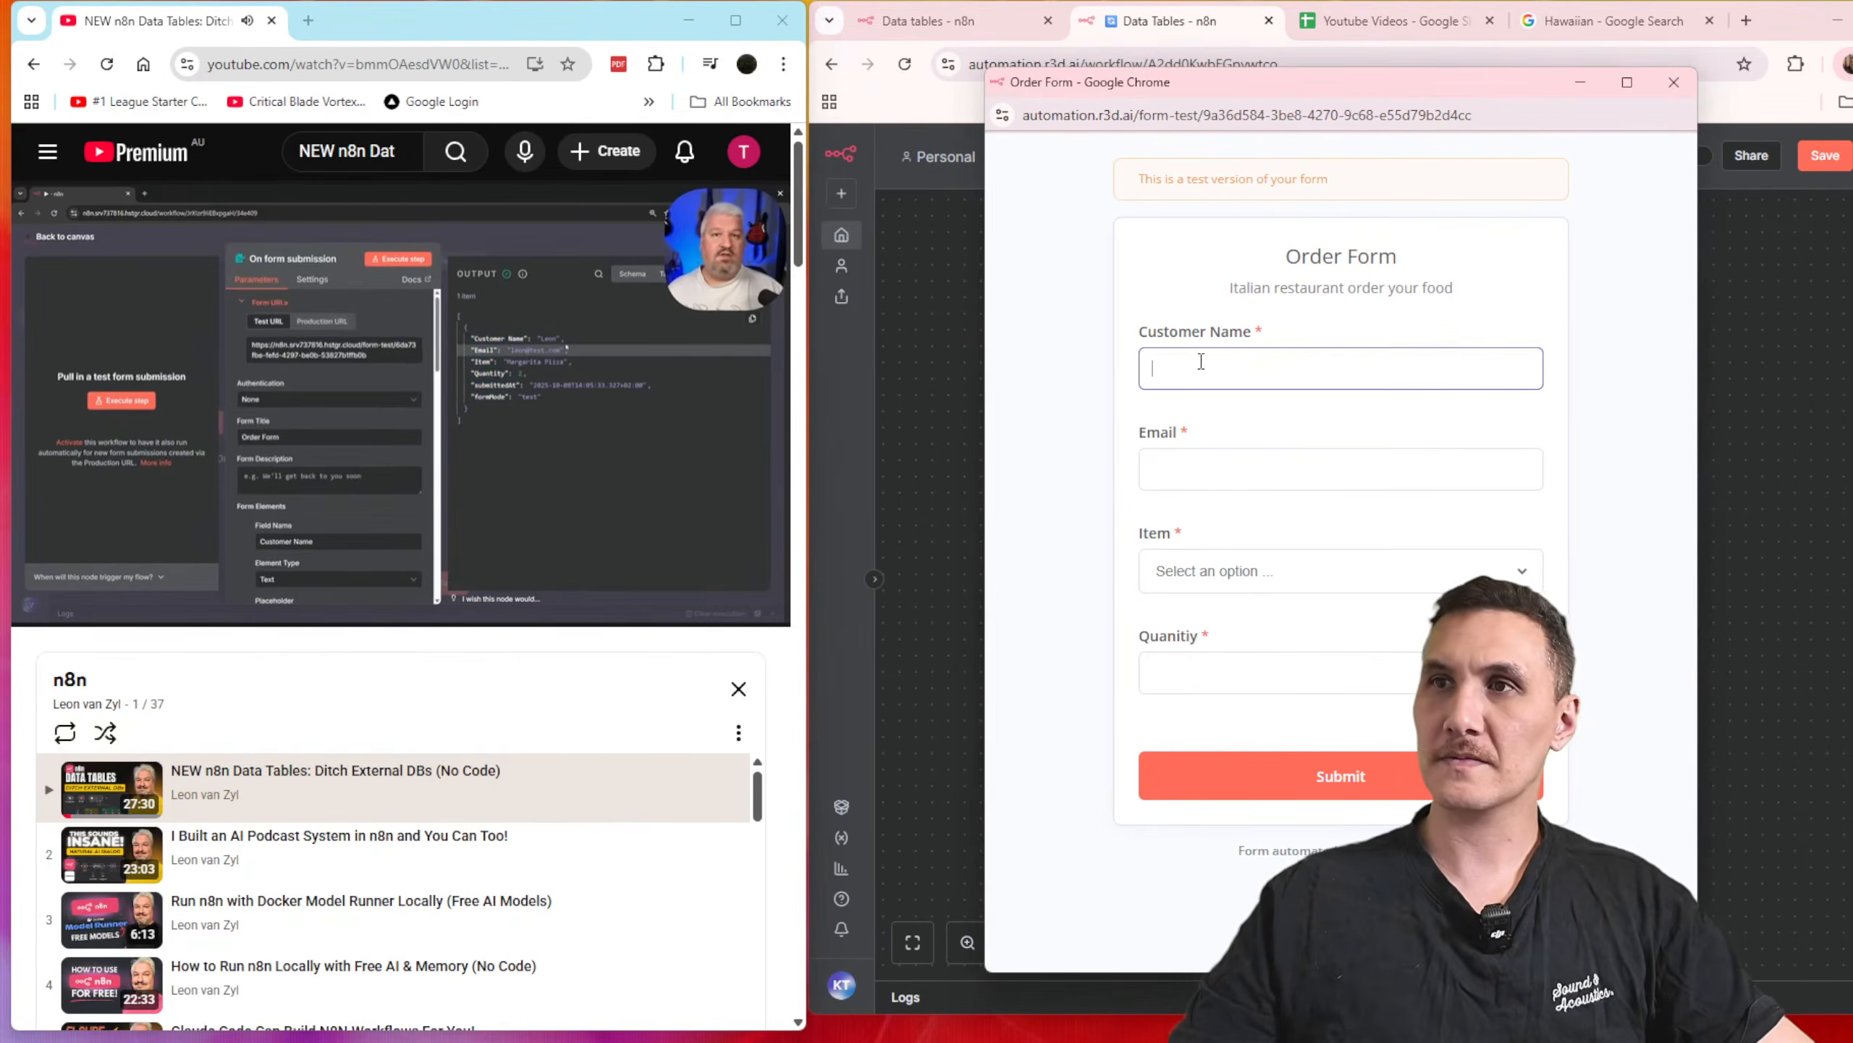
text(Kris)
key(Tab)
text(kris@example.com)
key(Tab)
key(Down)
key(Tab)
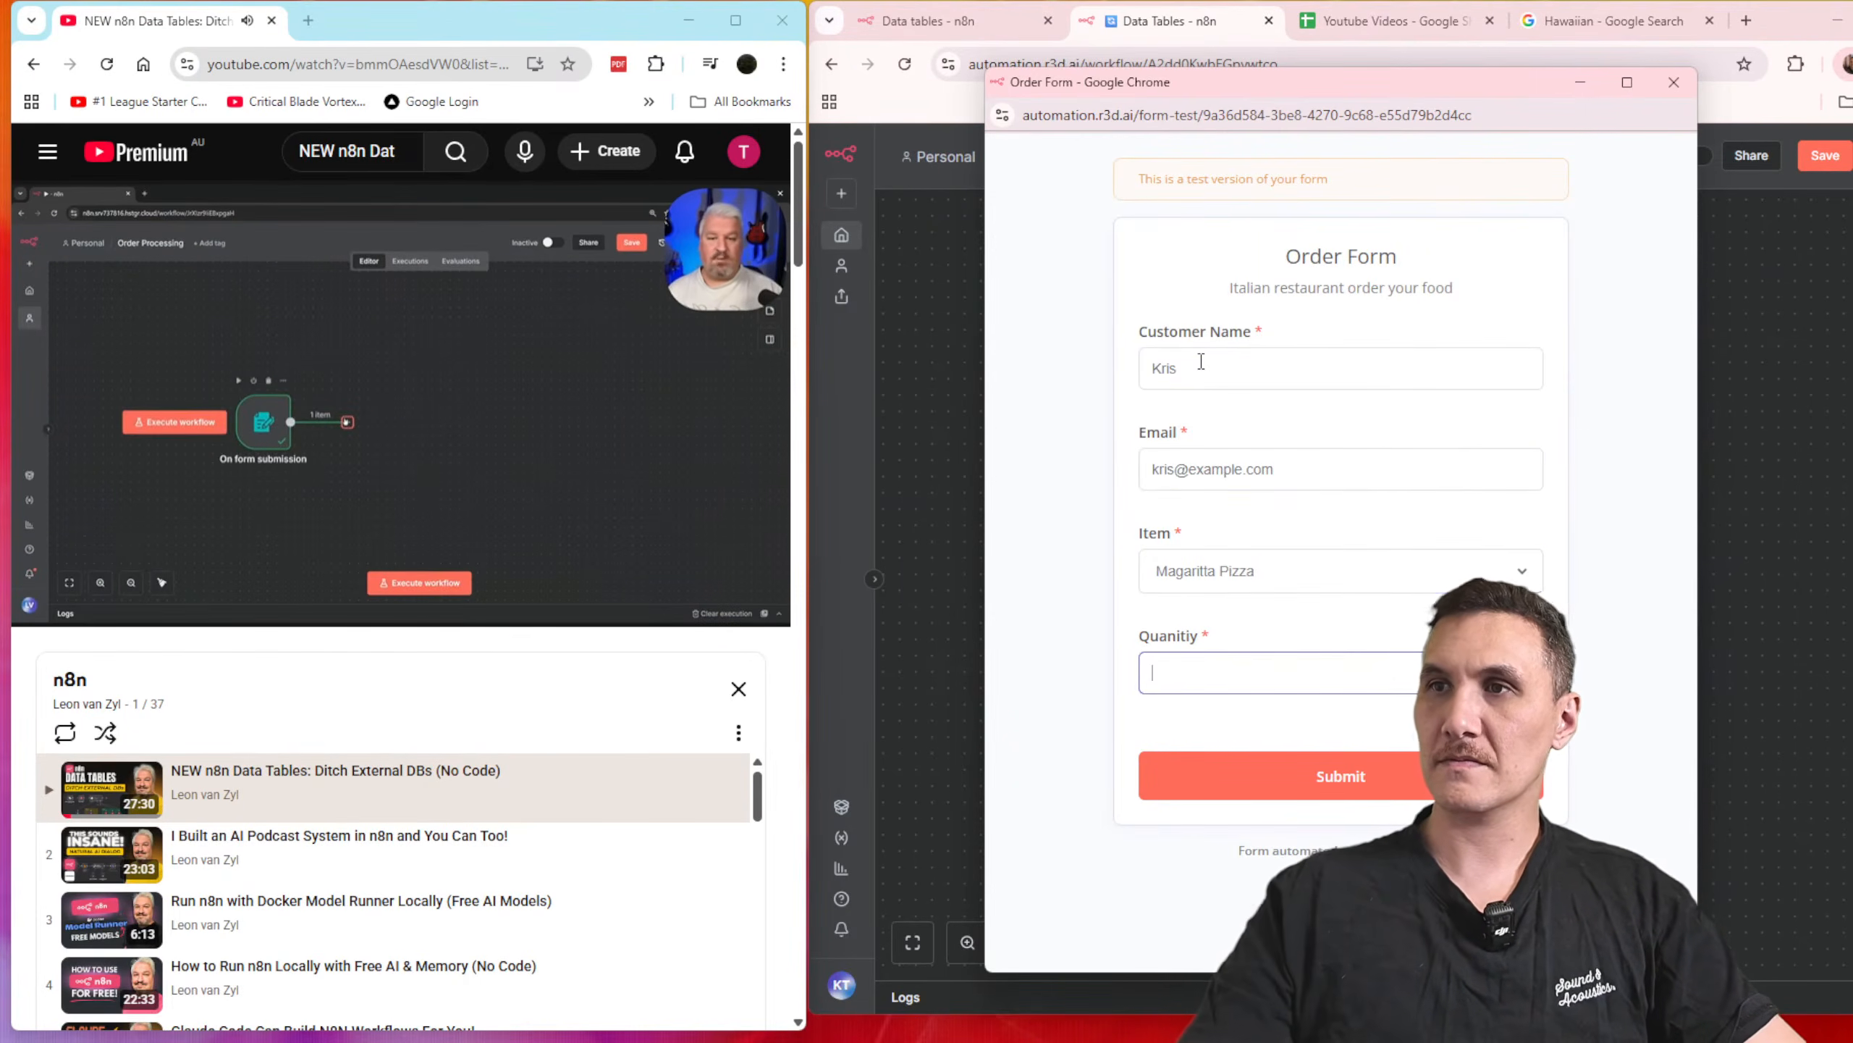
text(1)
key(Return)
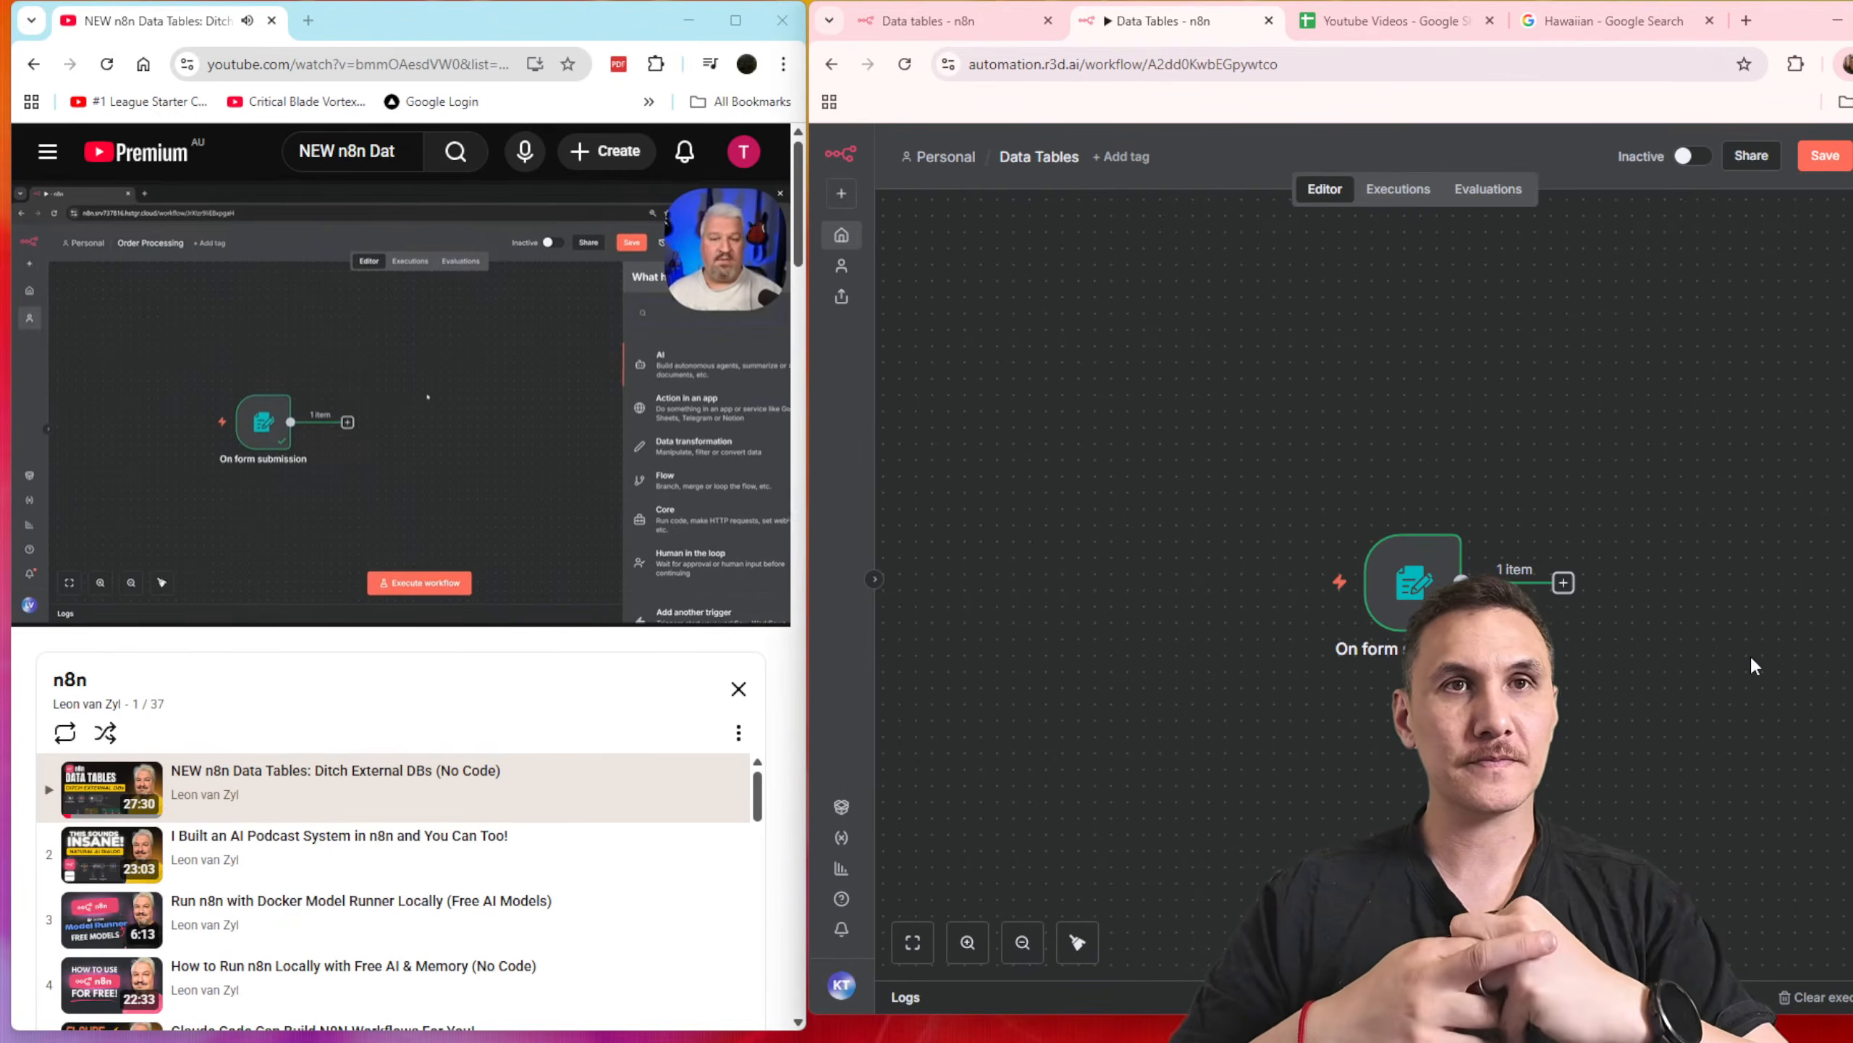
Step: Create a new n8n data table named "Pizza Orders"
drag(1688, 711, 1434, 572)
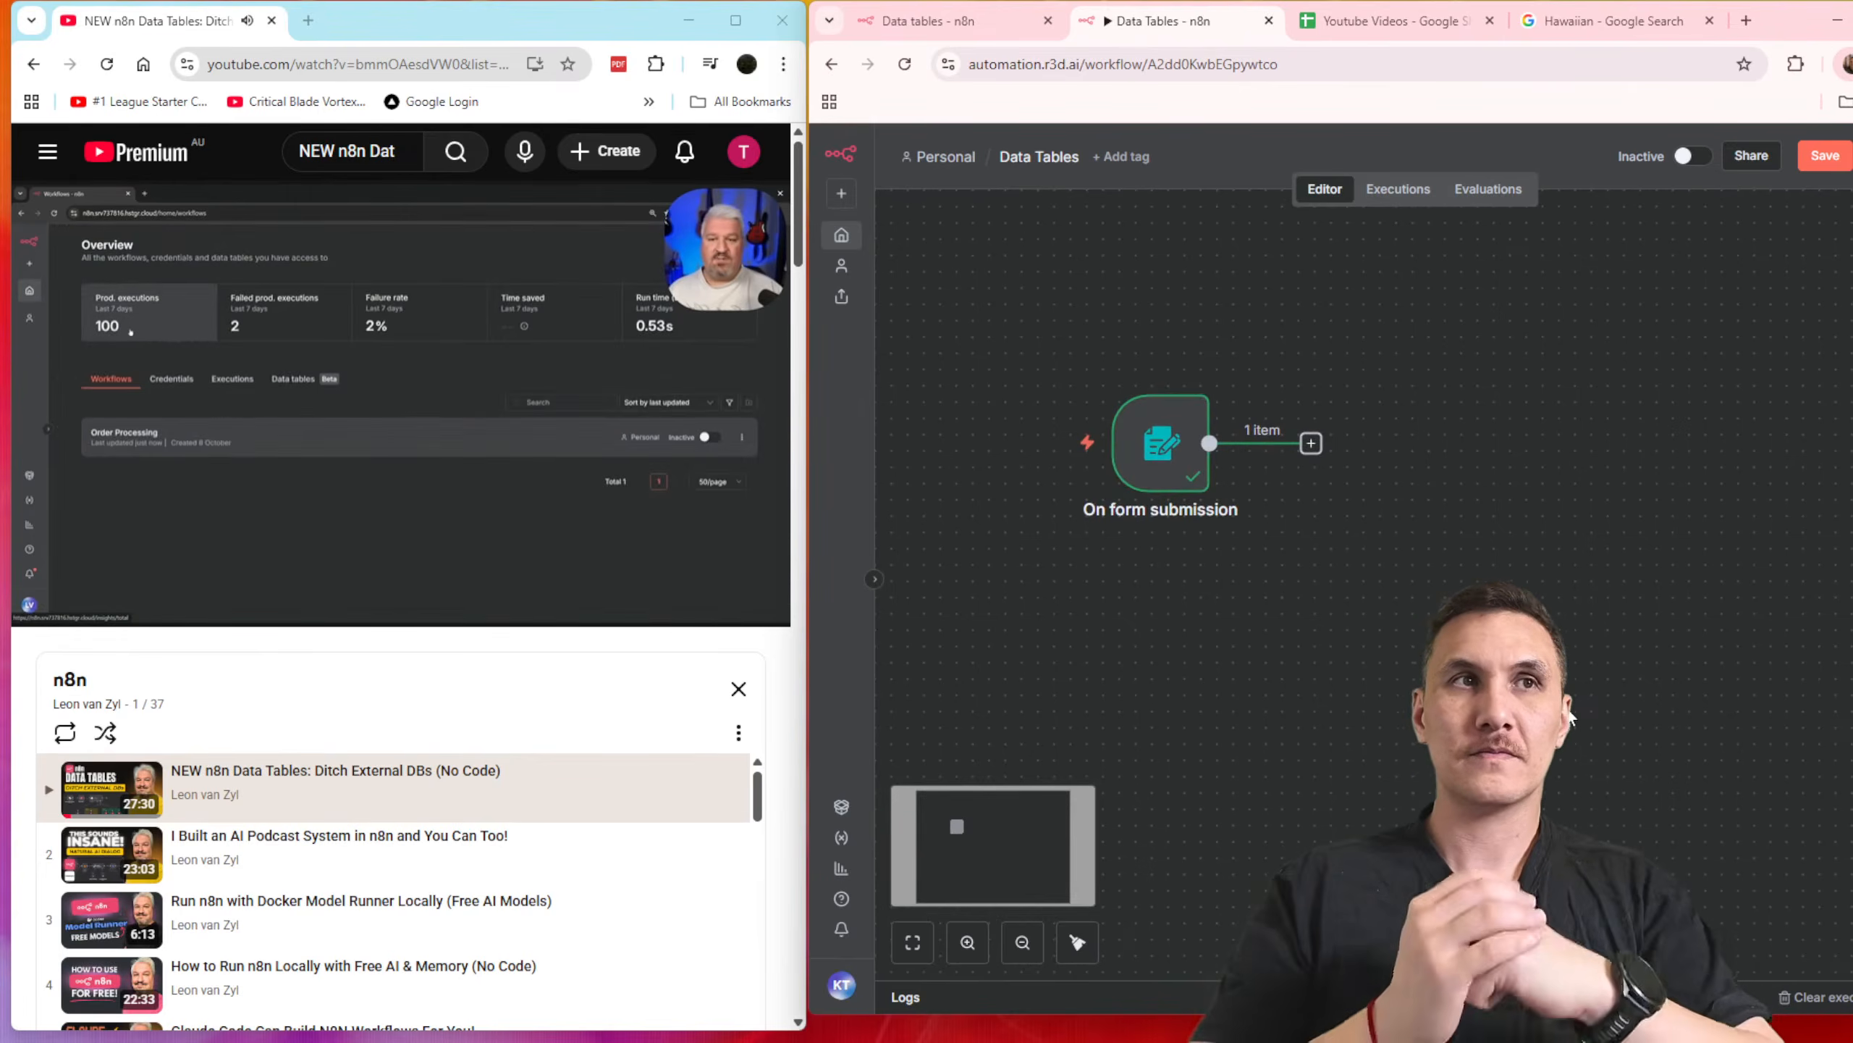
click(934, 30)
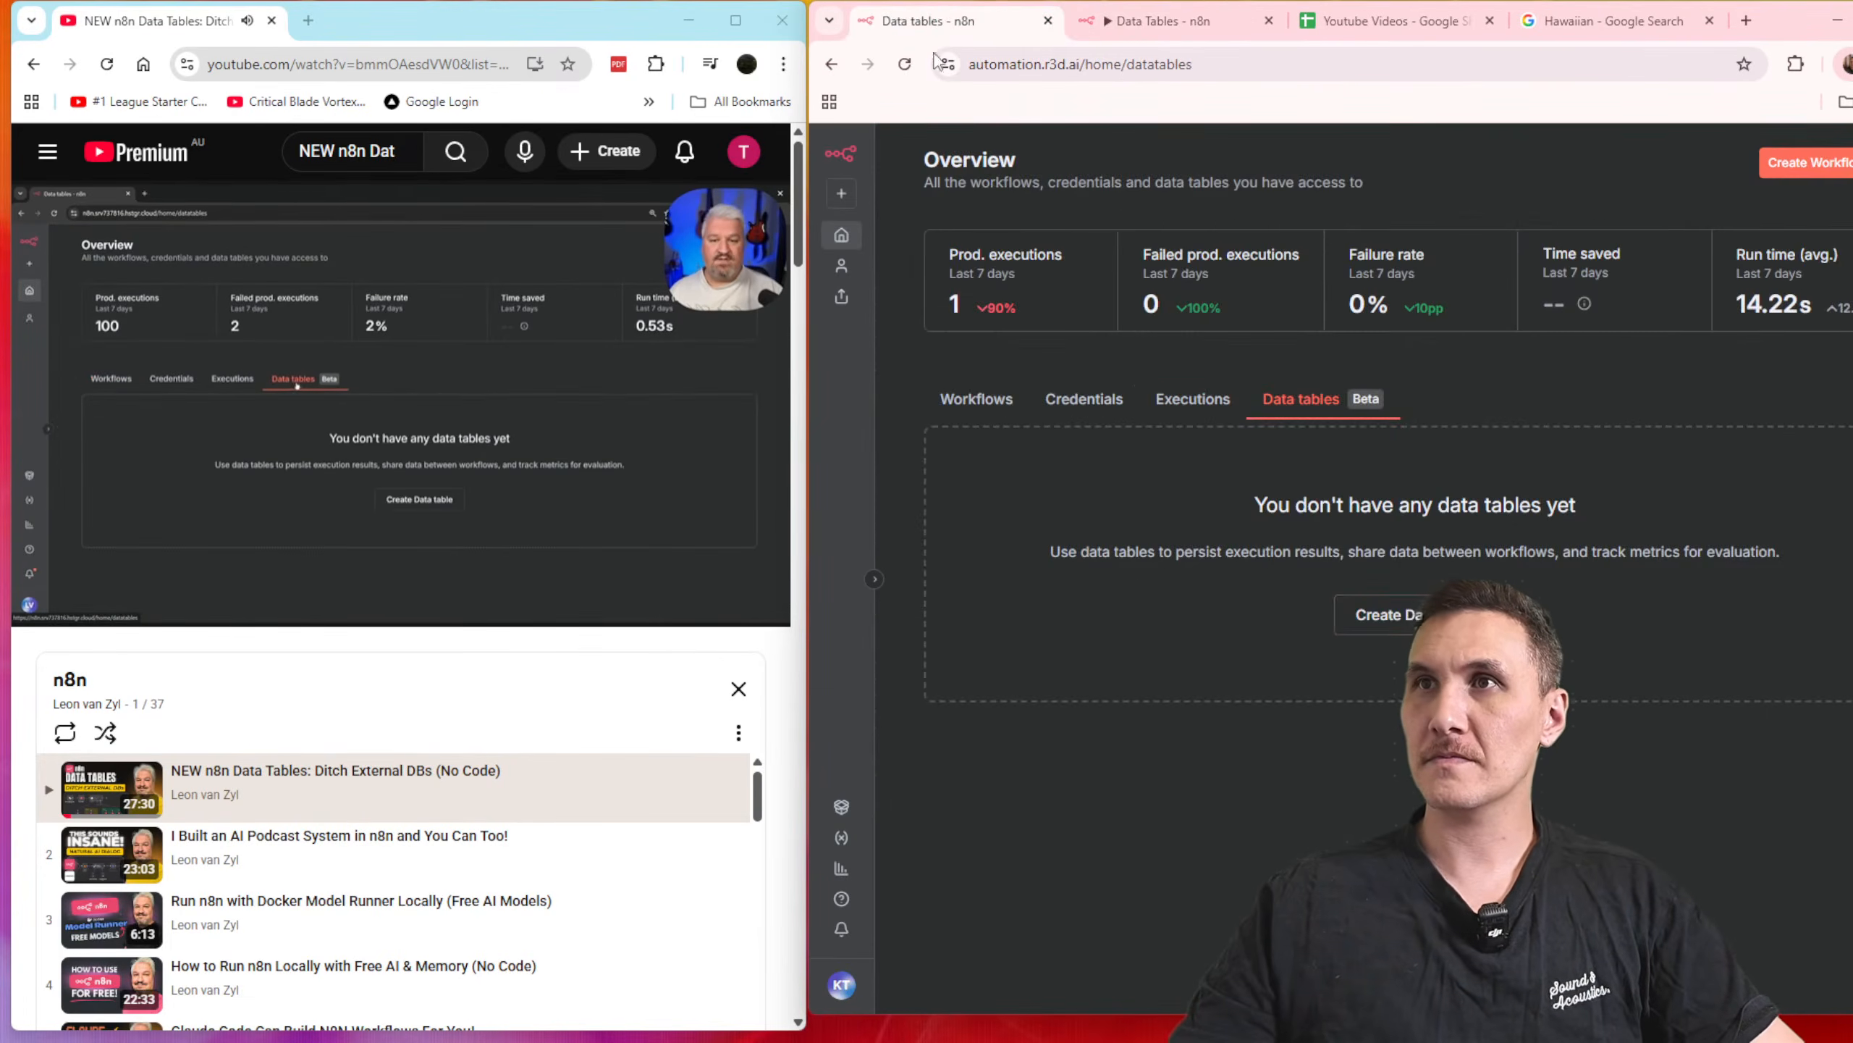
click(1372, 614)
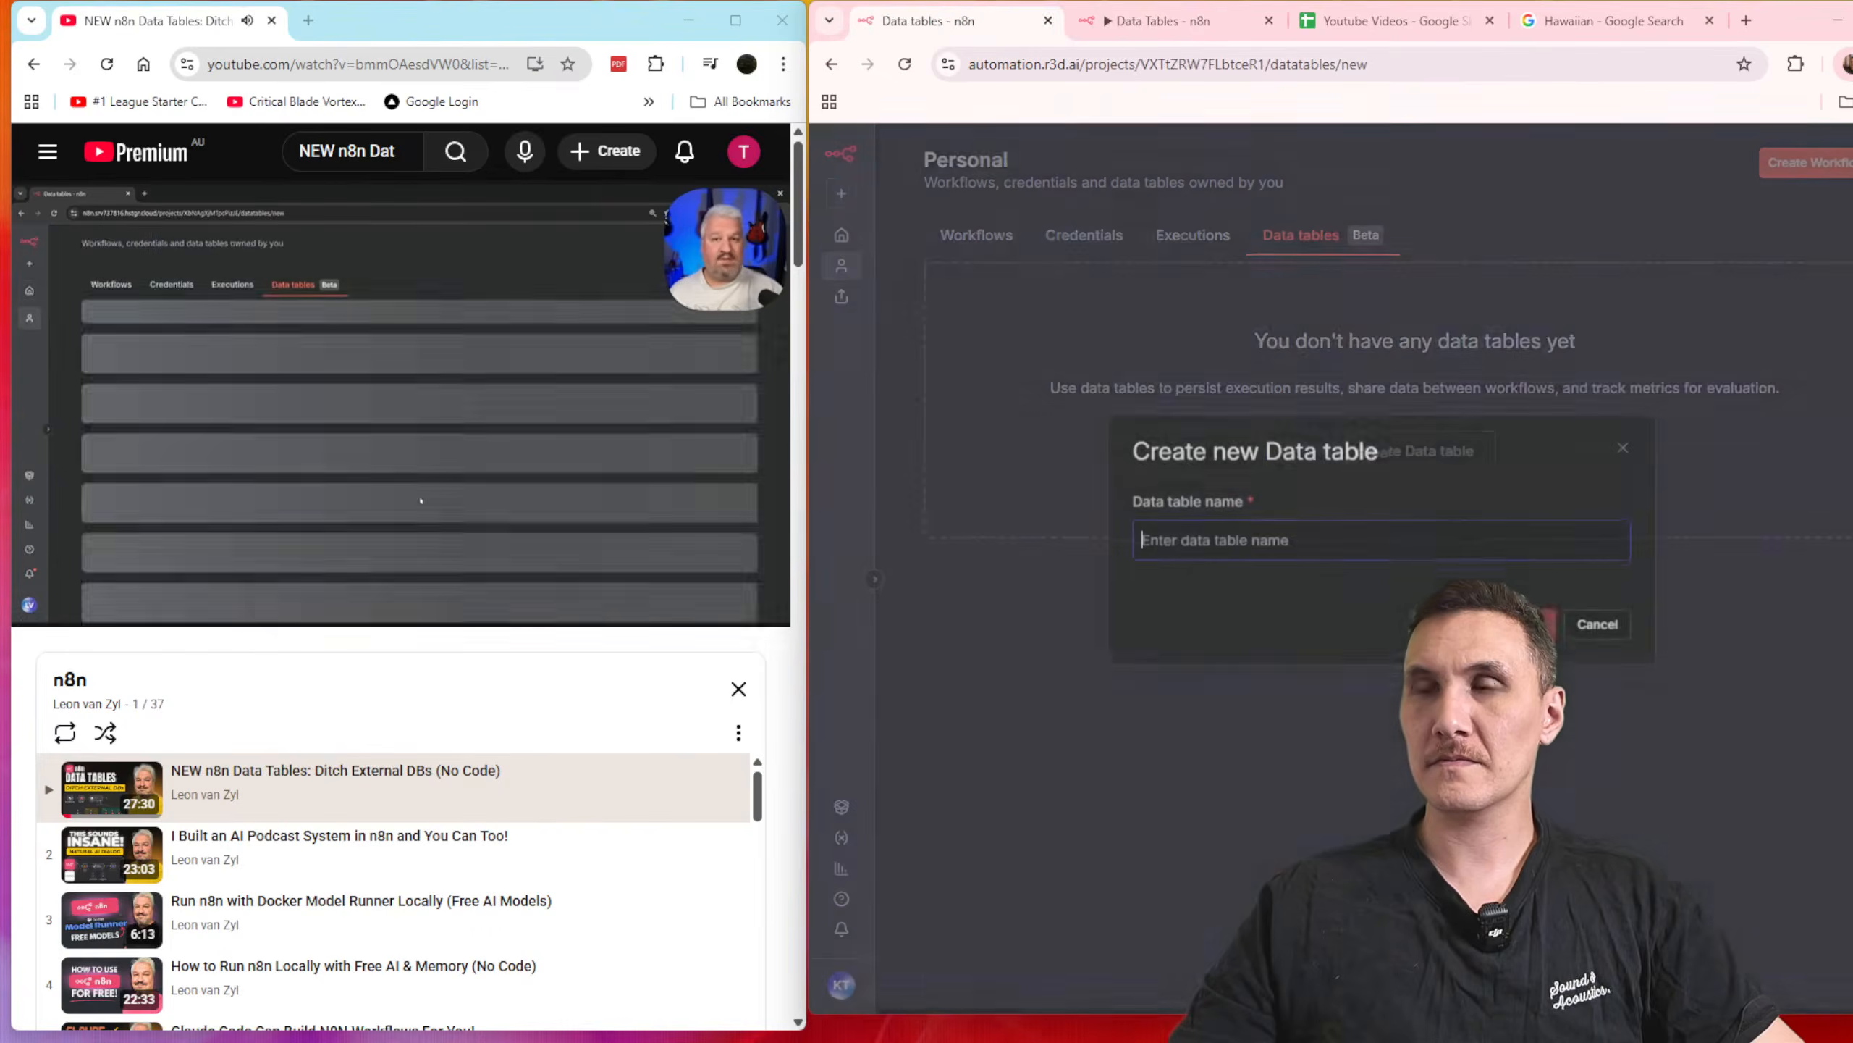
text(Ortd)
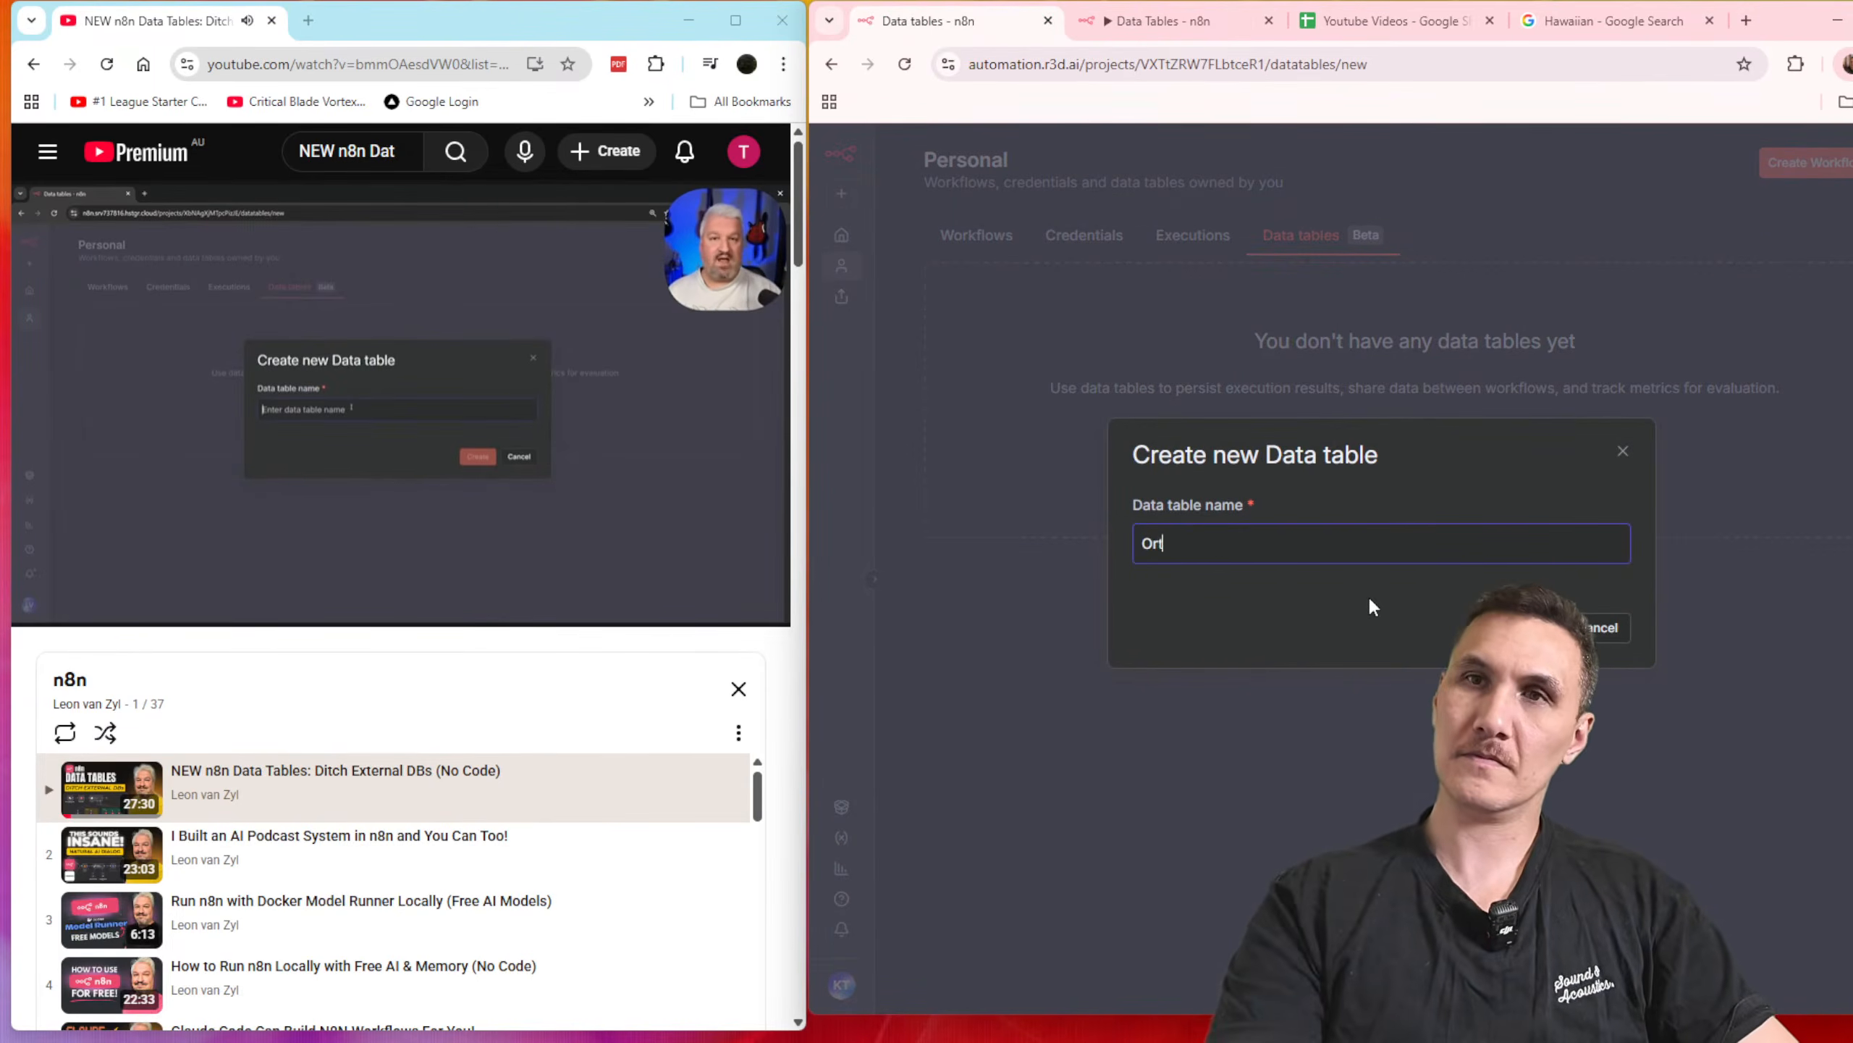
key(BackSpace)
key(BackSpace)
text(der)
key(ctrl+a)
text(Pizza Orders)
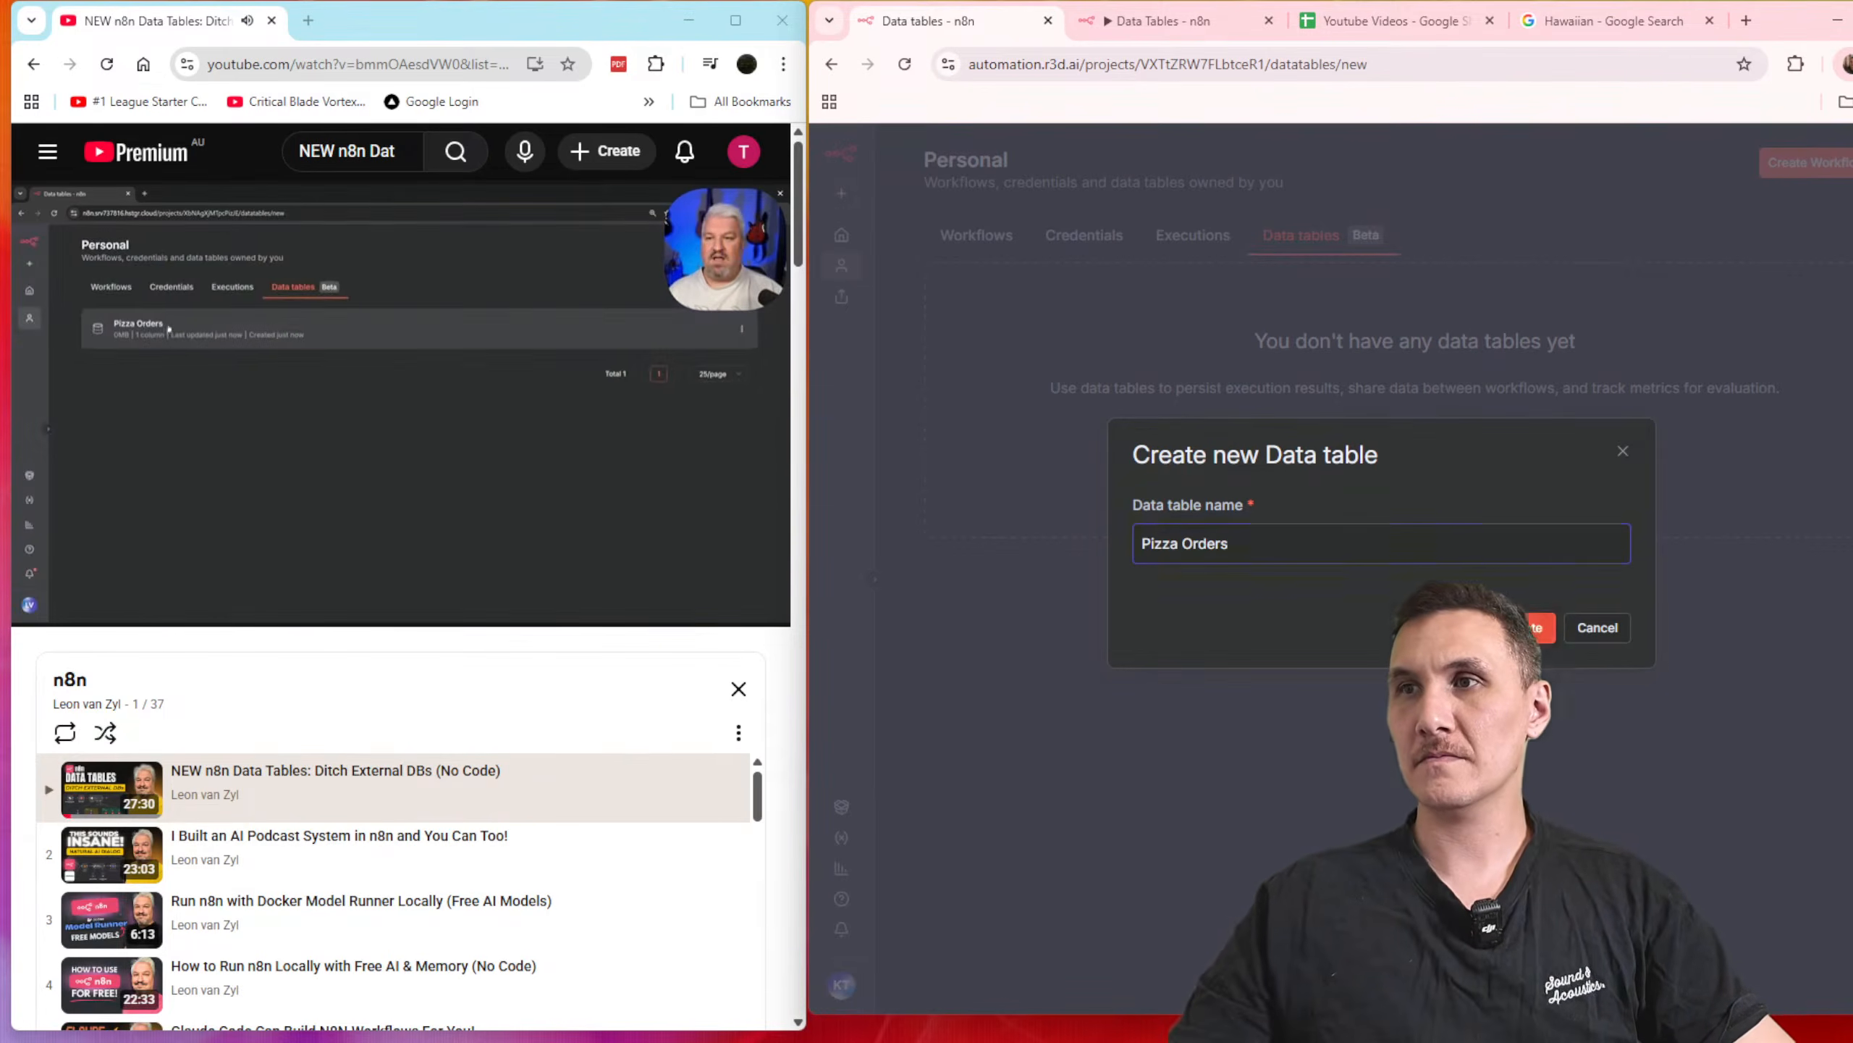
click(1537, 627)
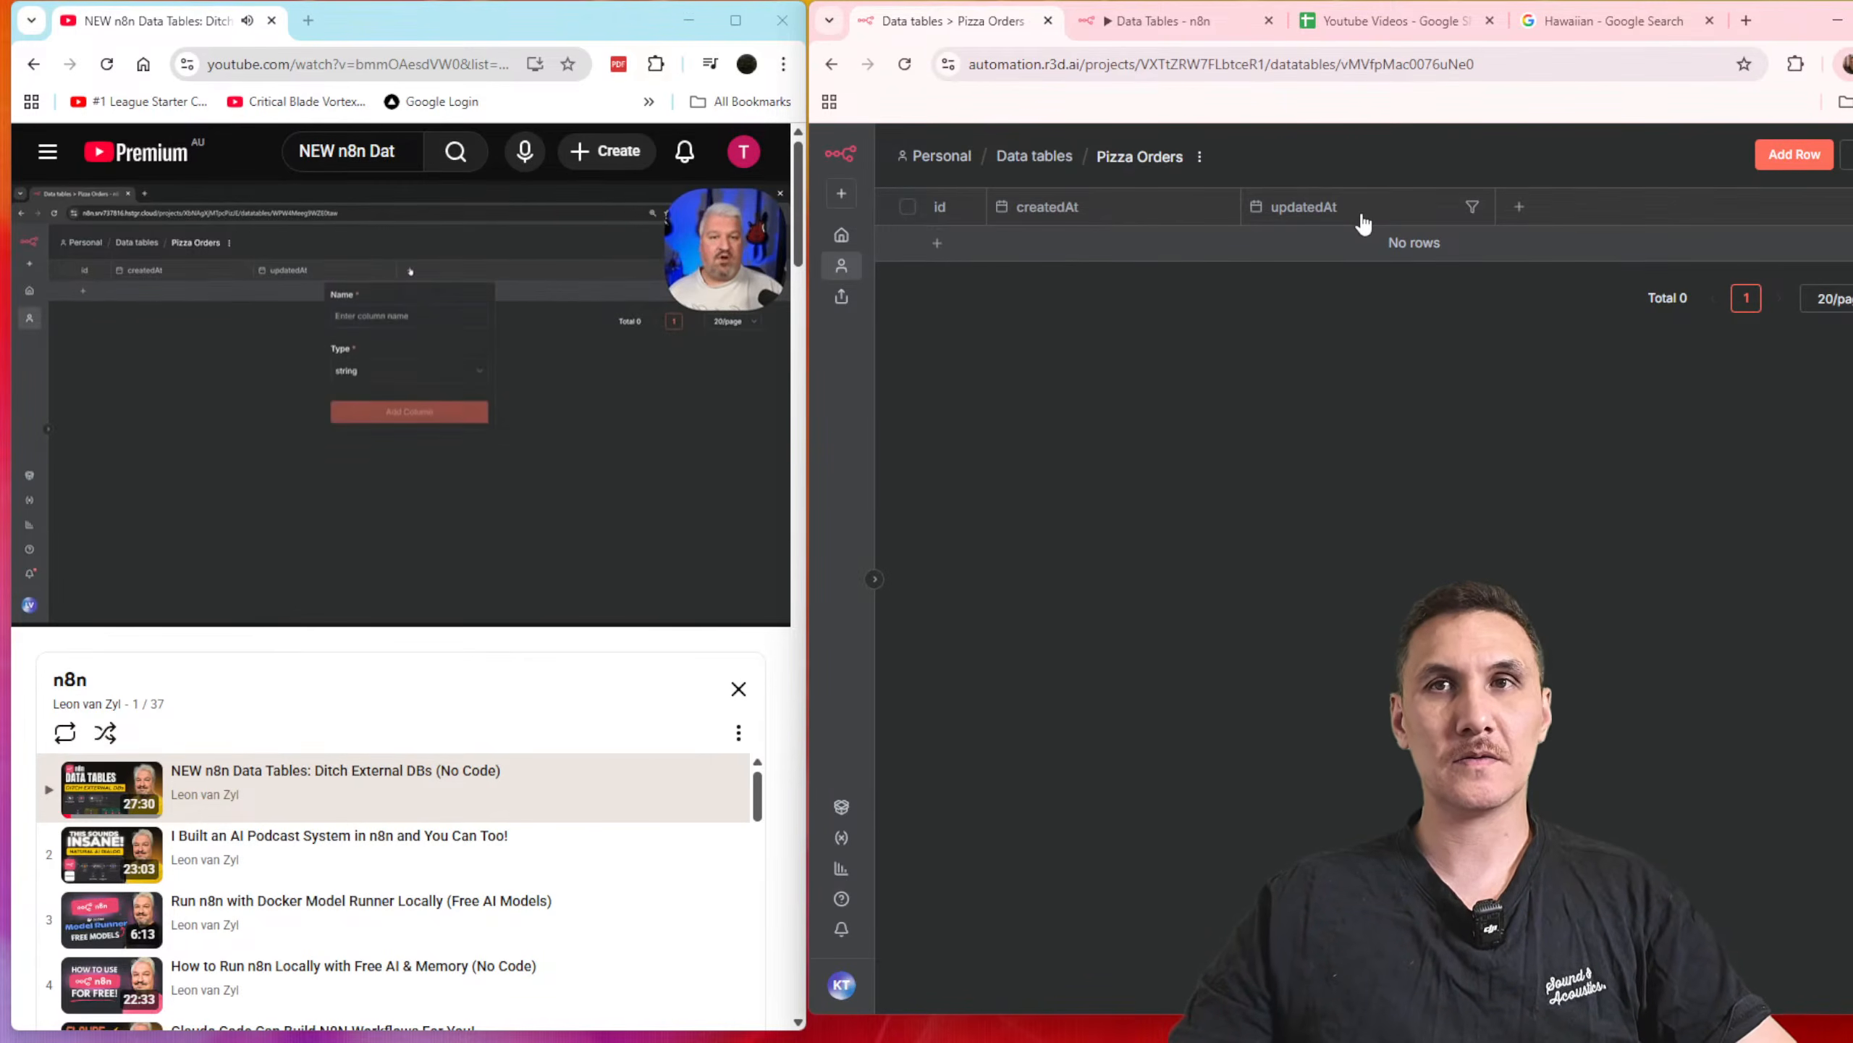
Step: Add a string column named "customerName" and an empty row to the Pizza Orders table
click(1519, 207)
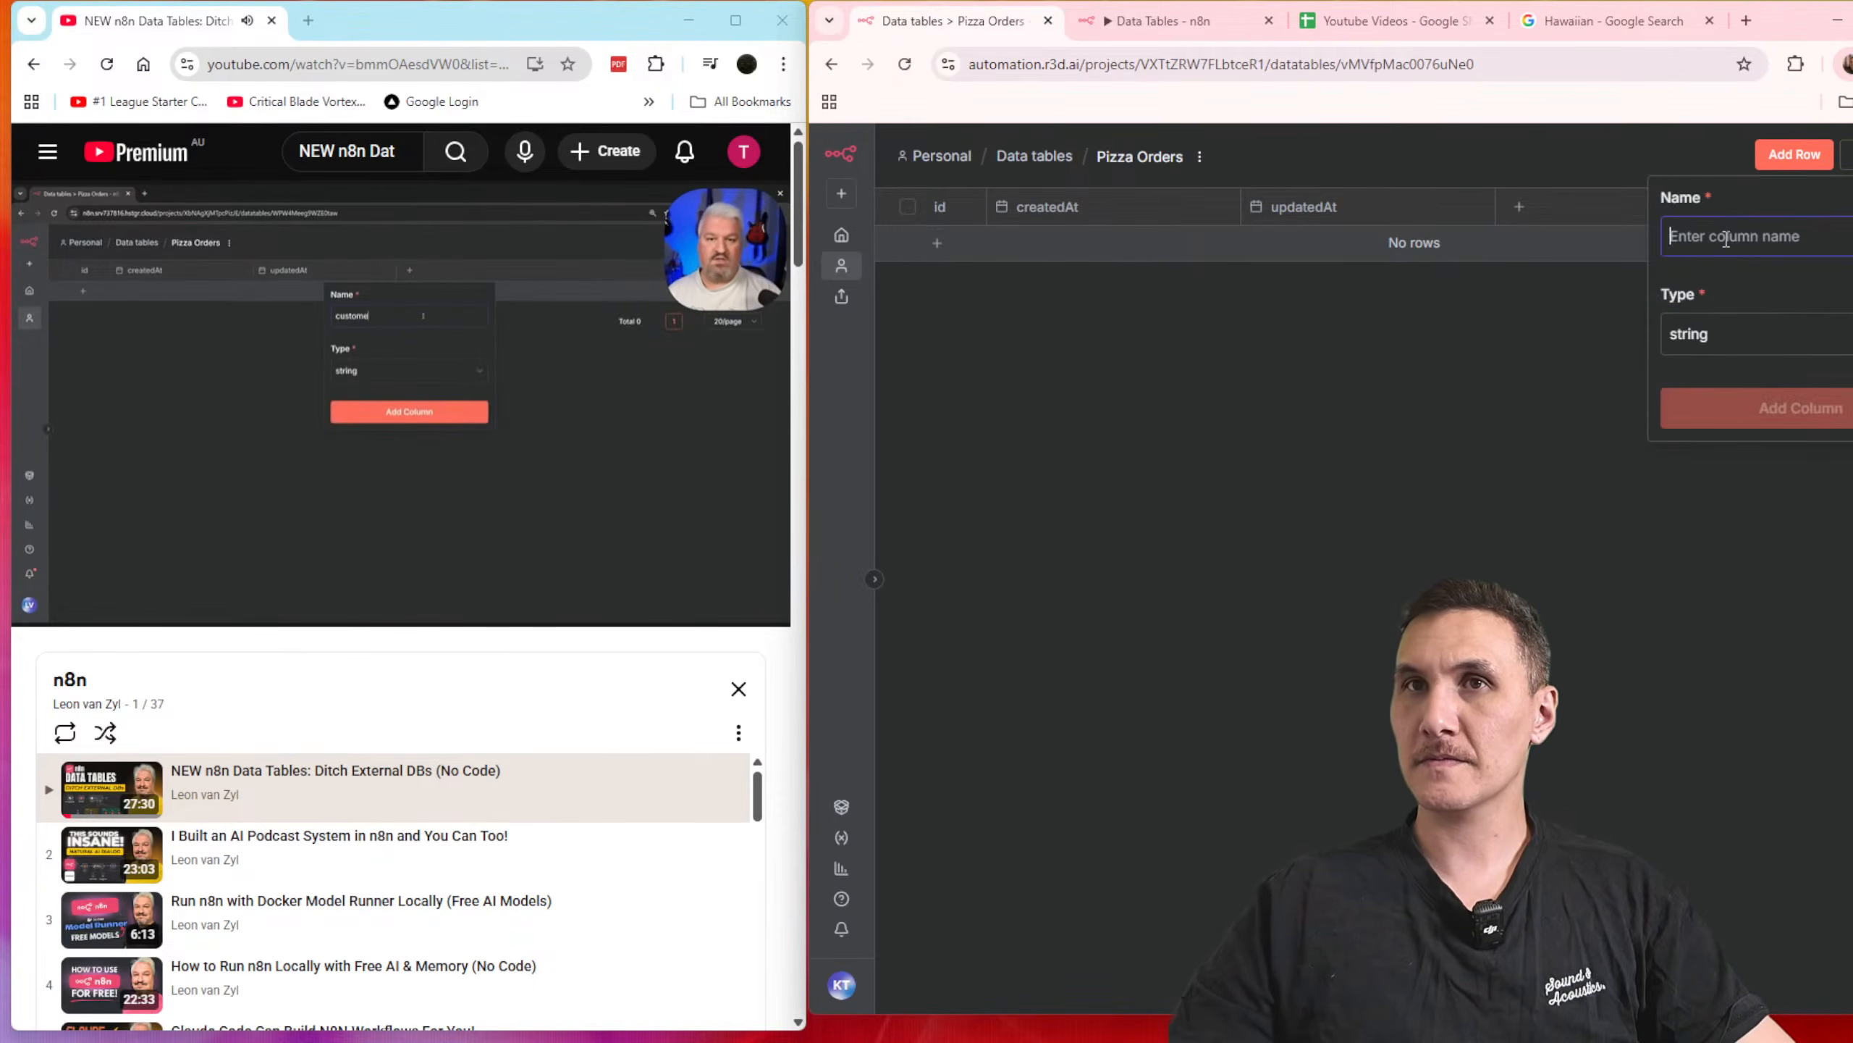
text(customerName)
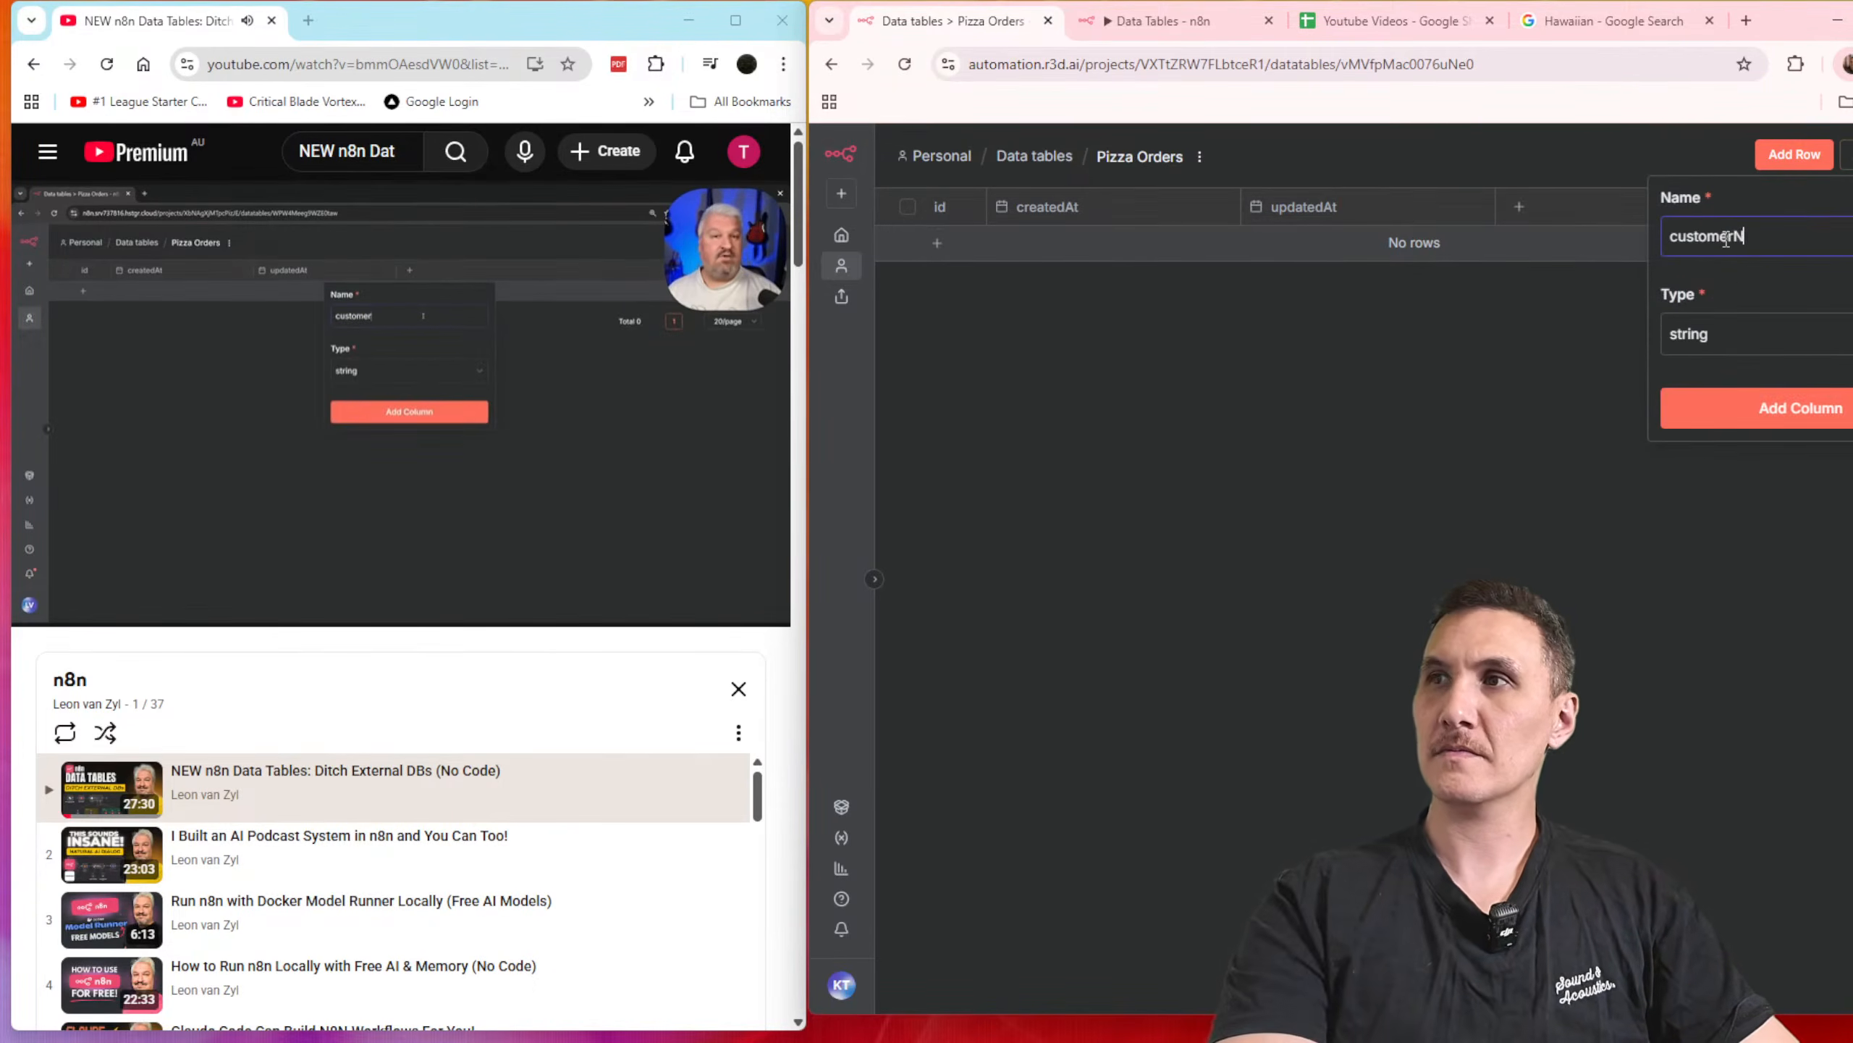
click(1791, 411)
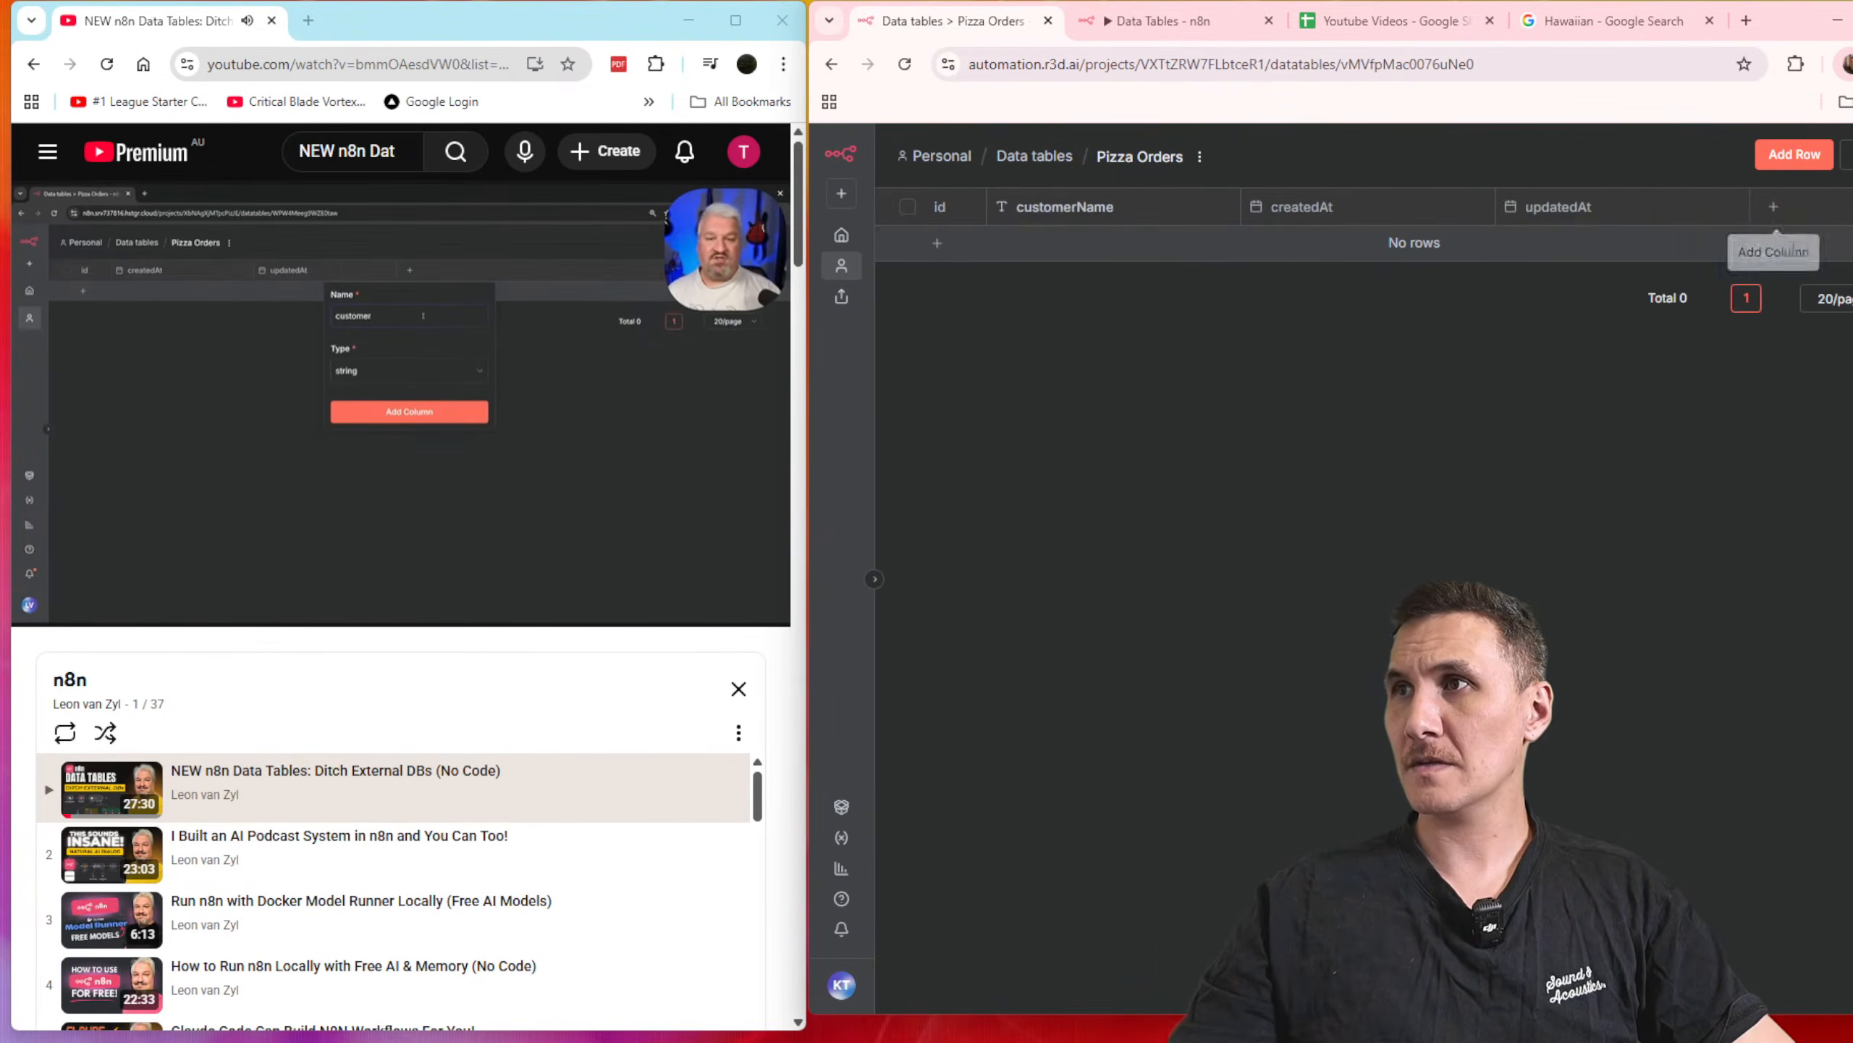
click(1791, 155)
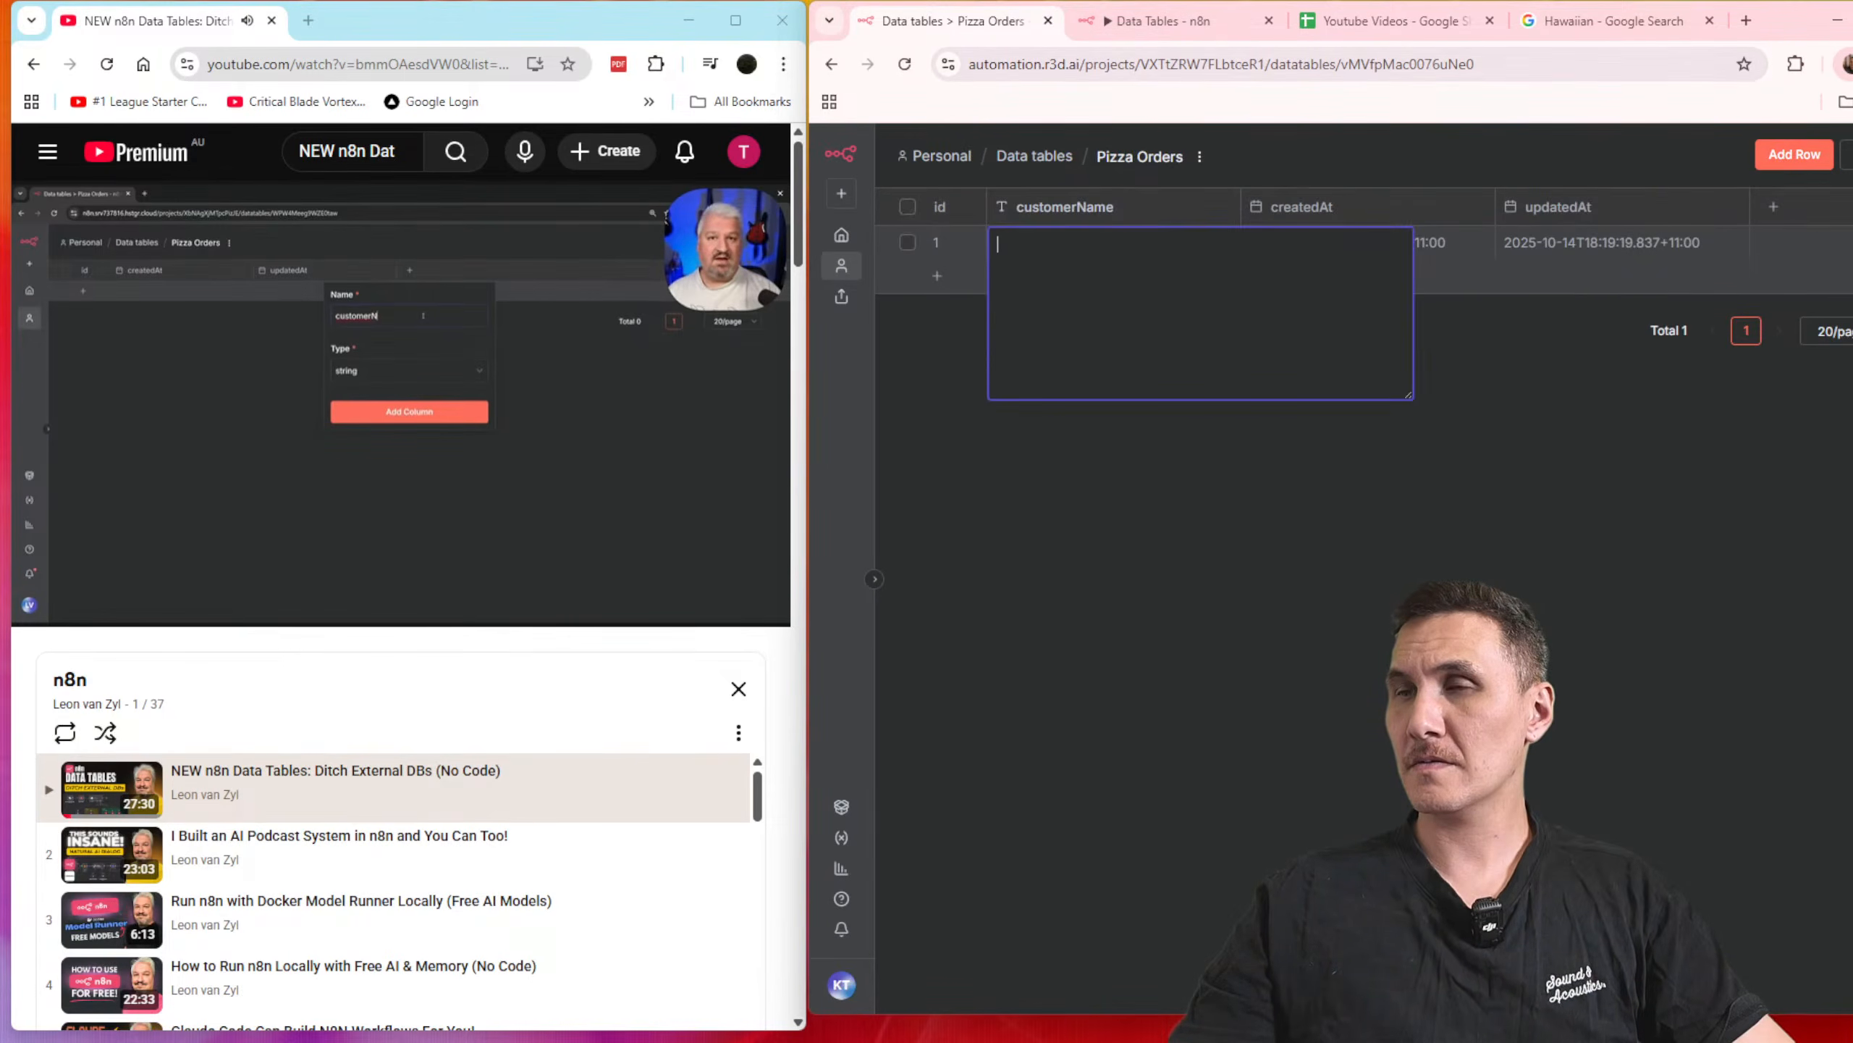
click(1353, 525)
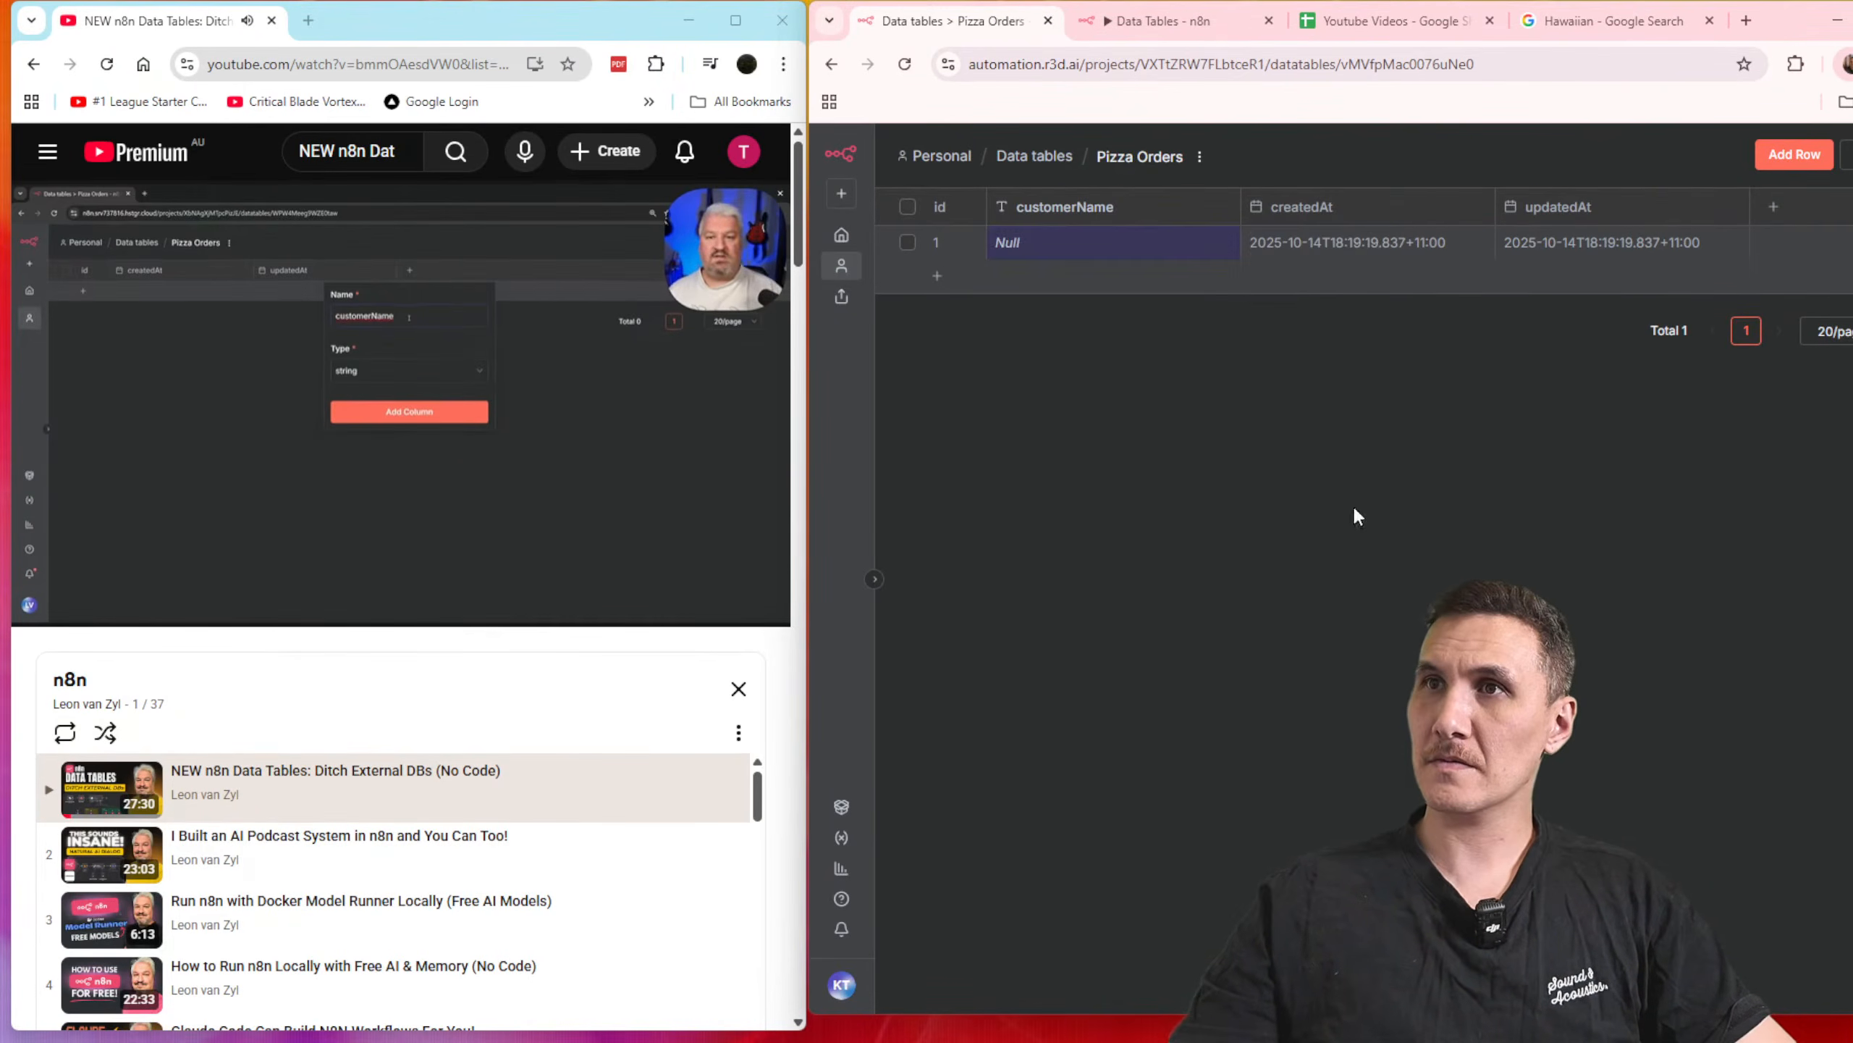
Step: Add a string column named "email" to the Pizza Orders table
click(1774, 207)
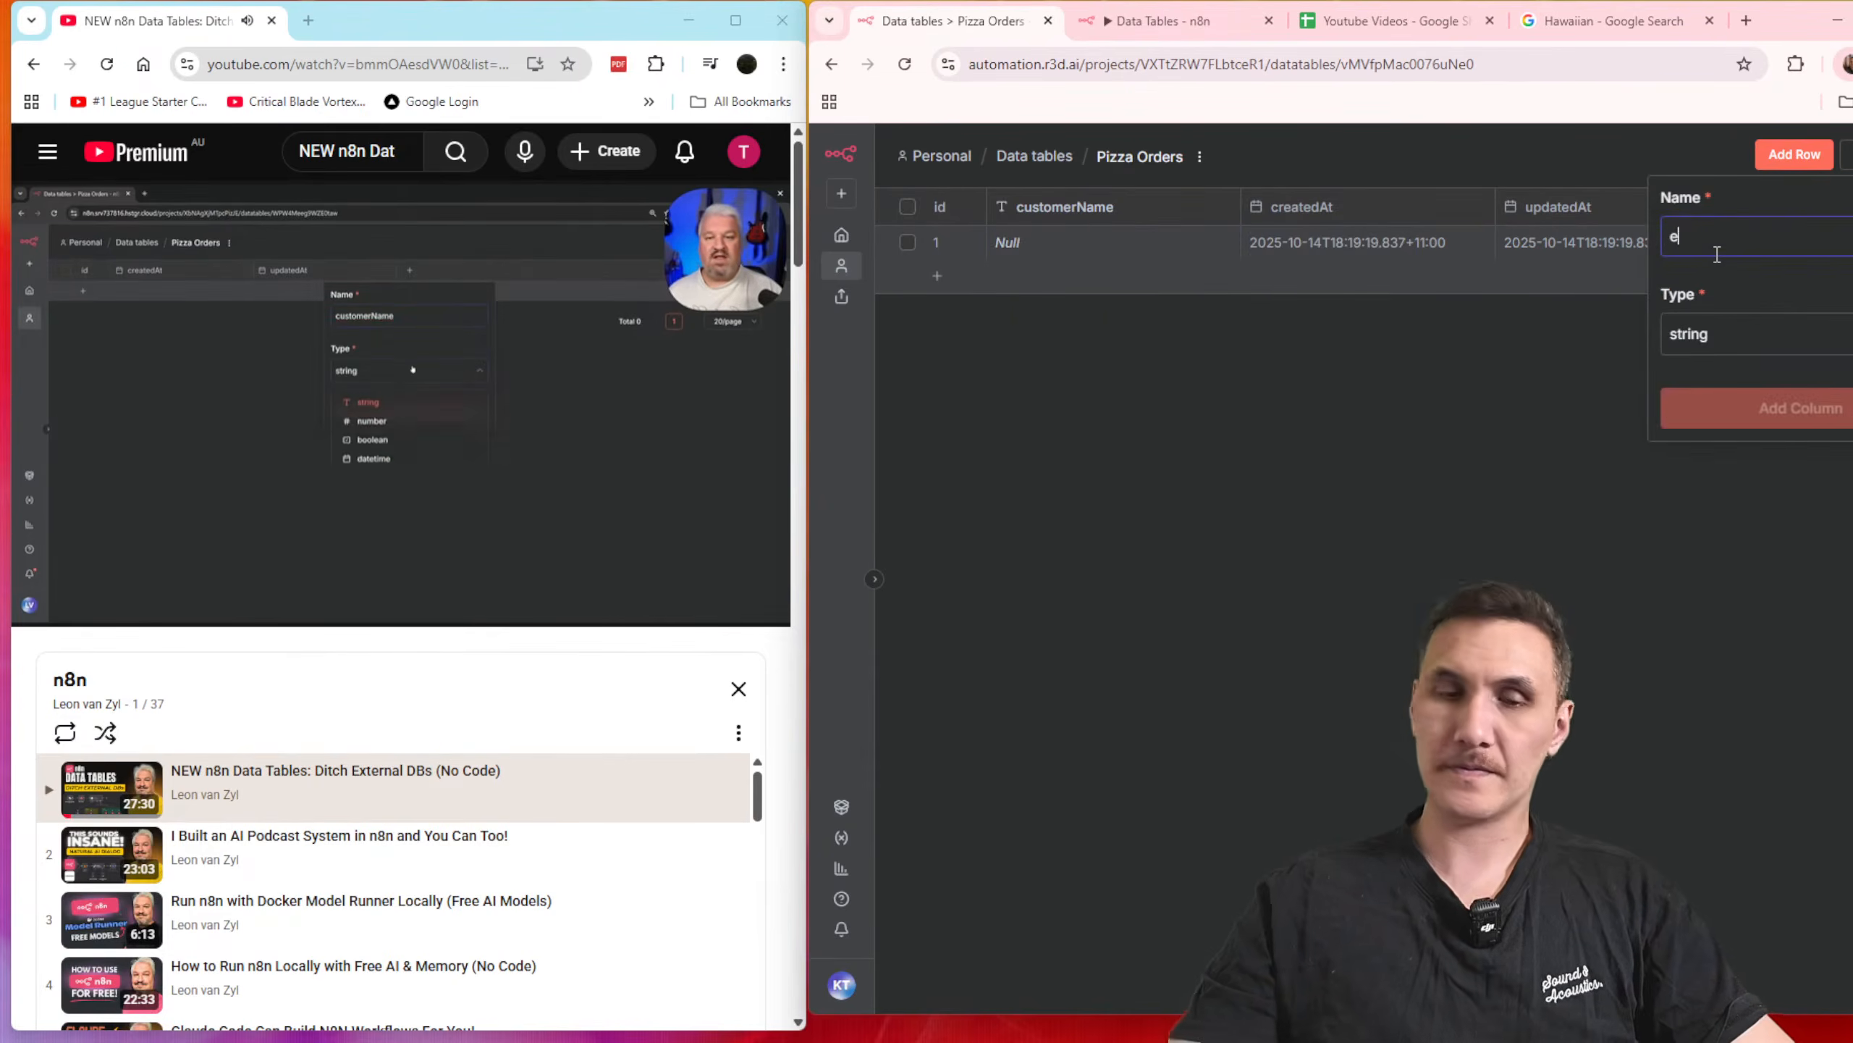
text(email)
click(1729, 334)
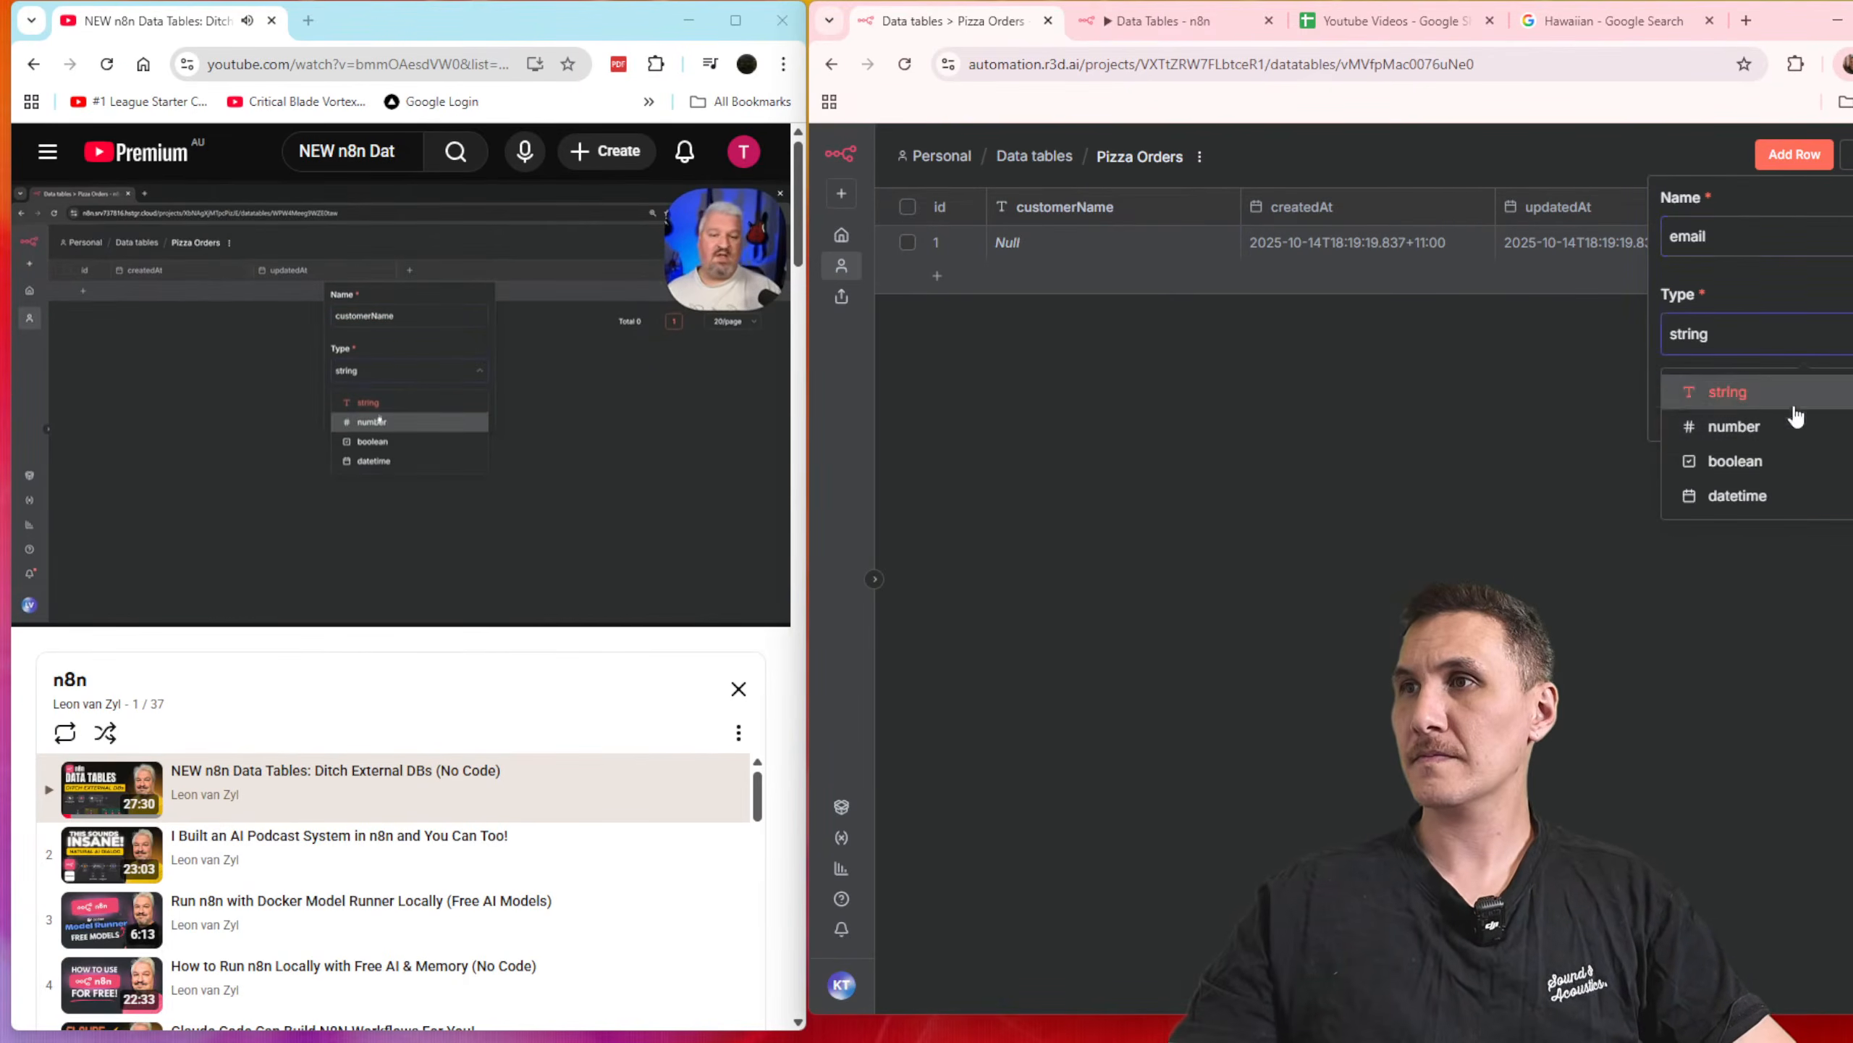
click(1780, 395)
click(1742, 413)
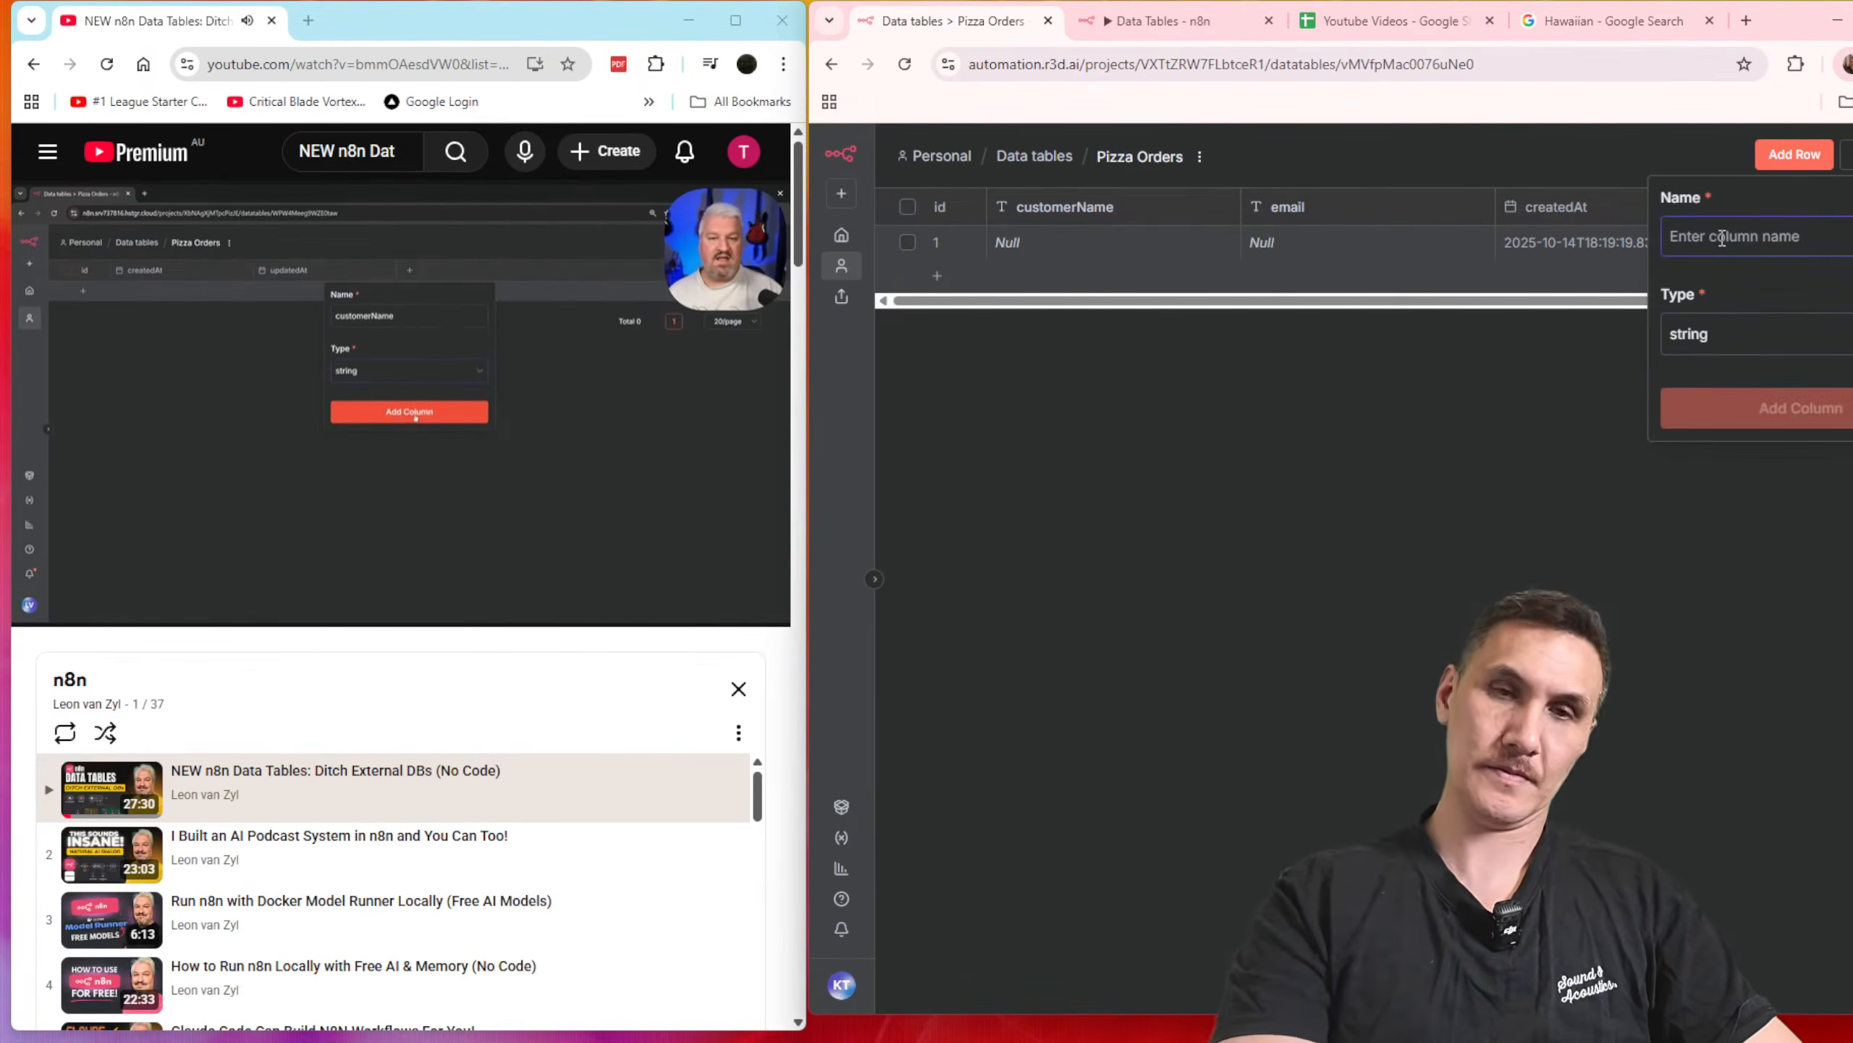
Step: Check the field names in the workflow's form trigger and add a string column named "Item" to the Pizza Orders table
click(1241, 19)
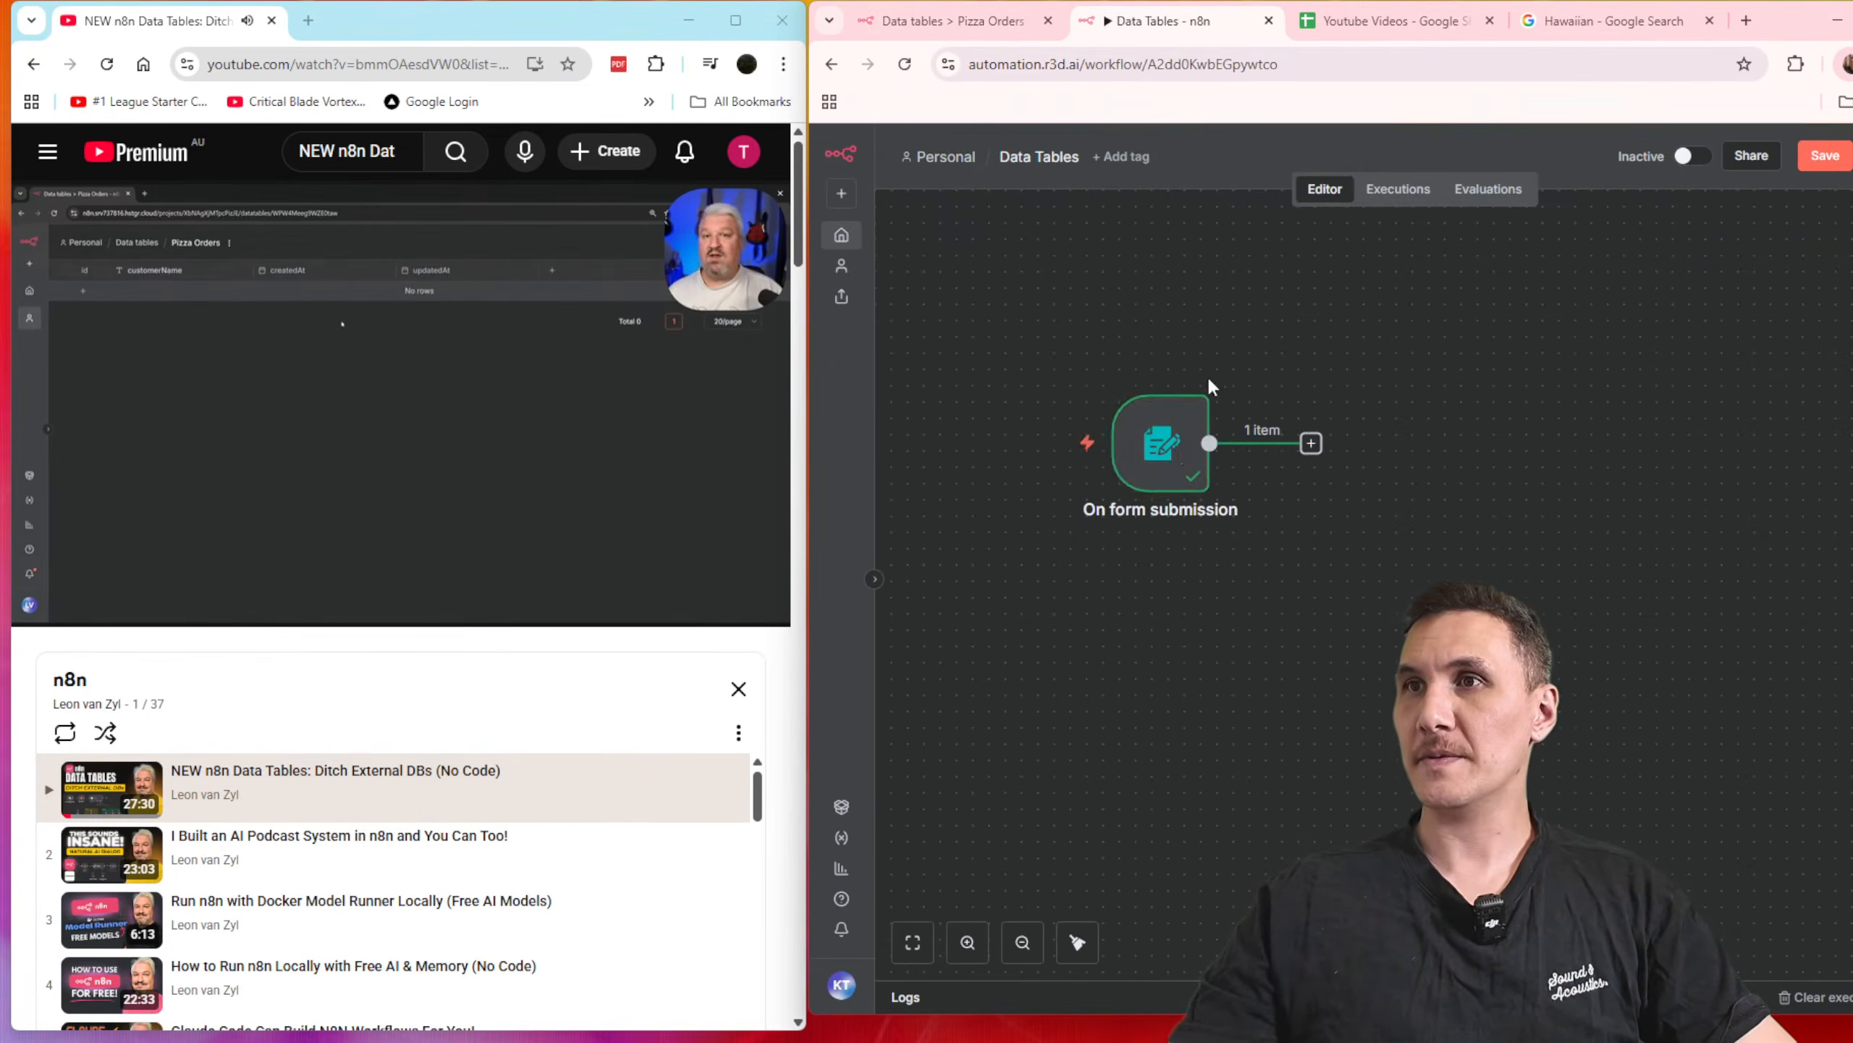
double_click(1178, 454)
scroll(1315, 475, down, 6)
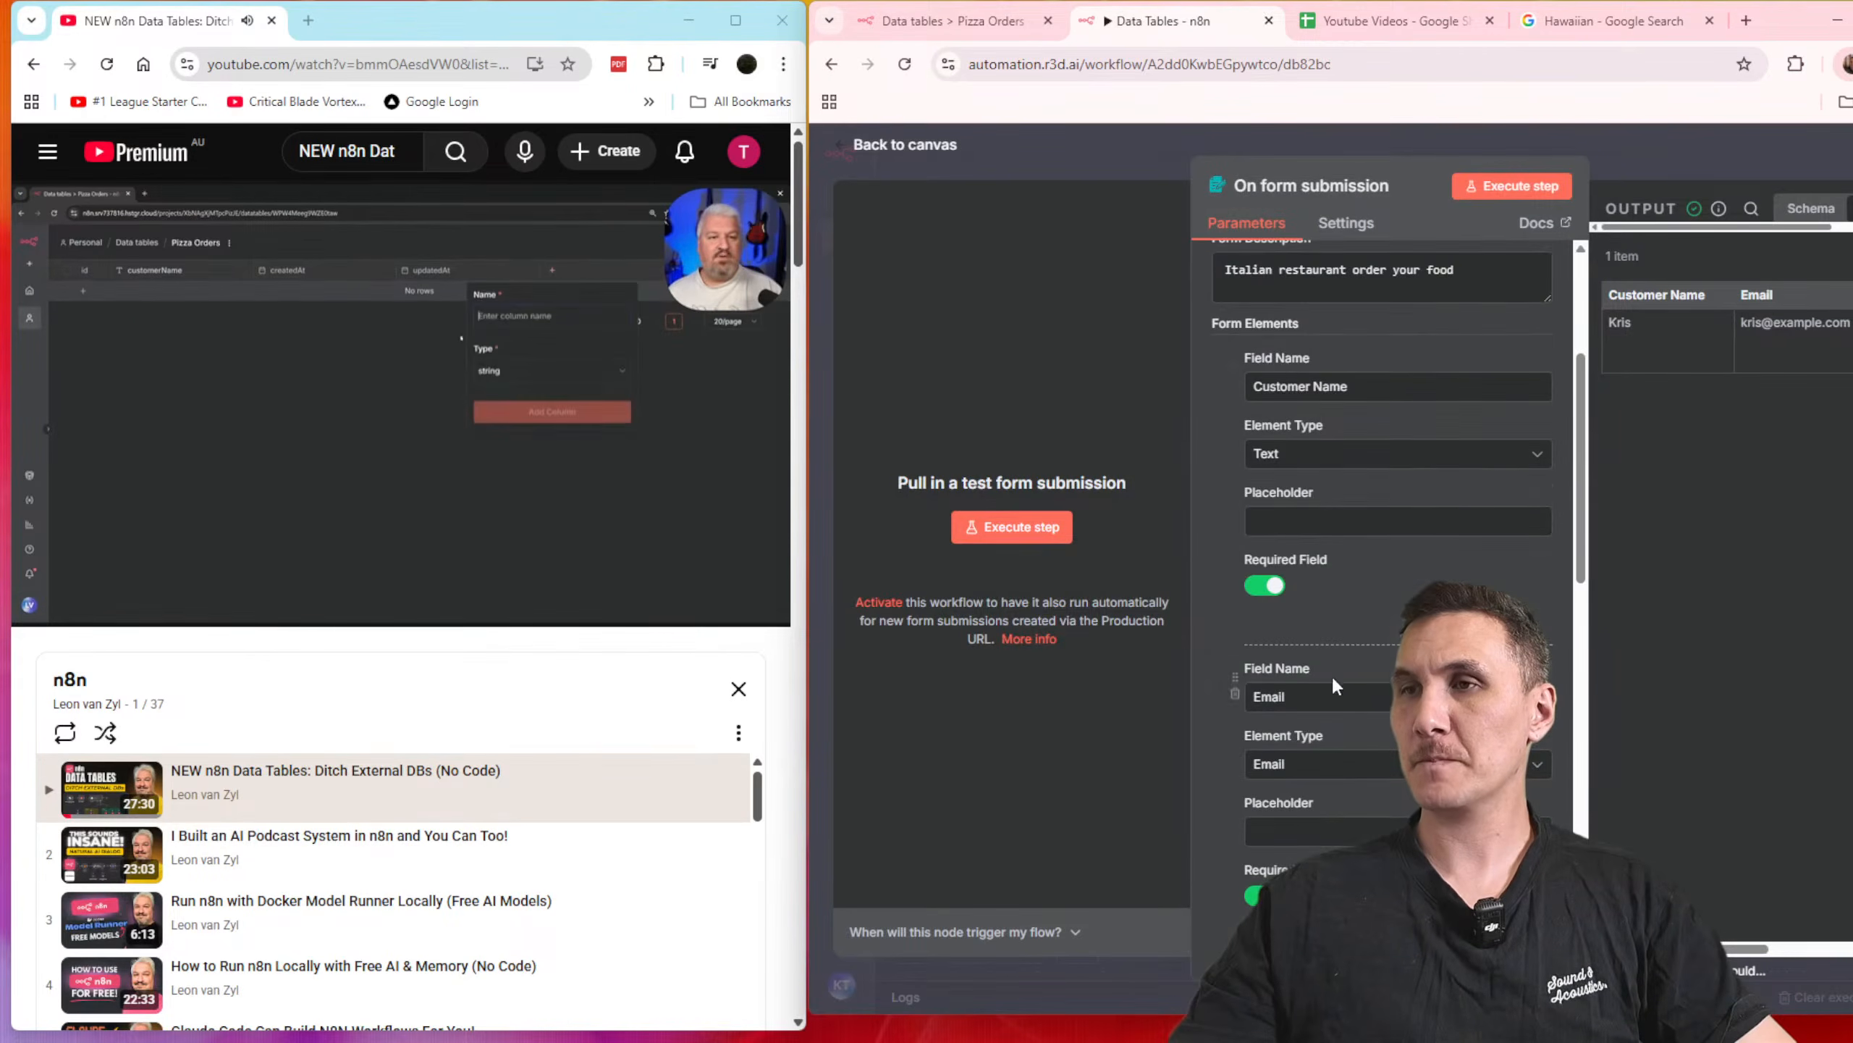
scroll(1343, 727, down, 1)
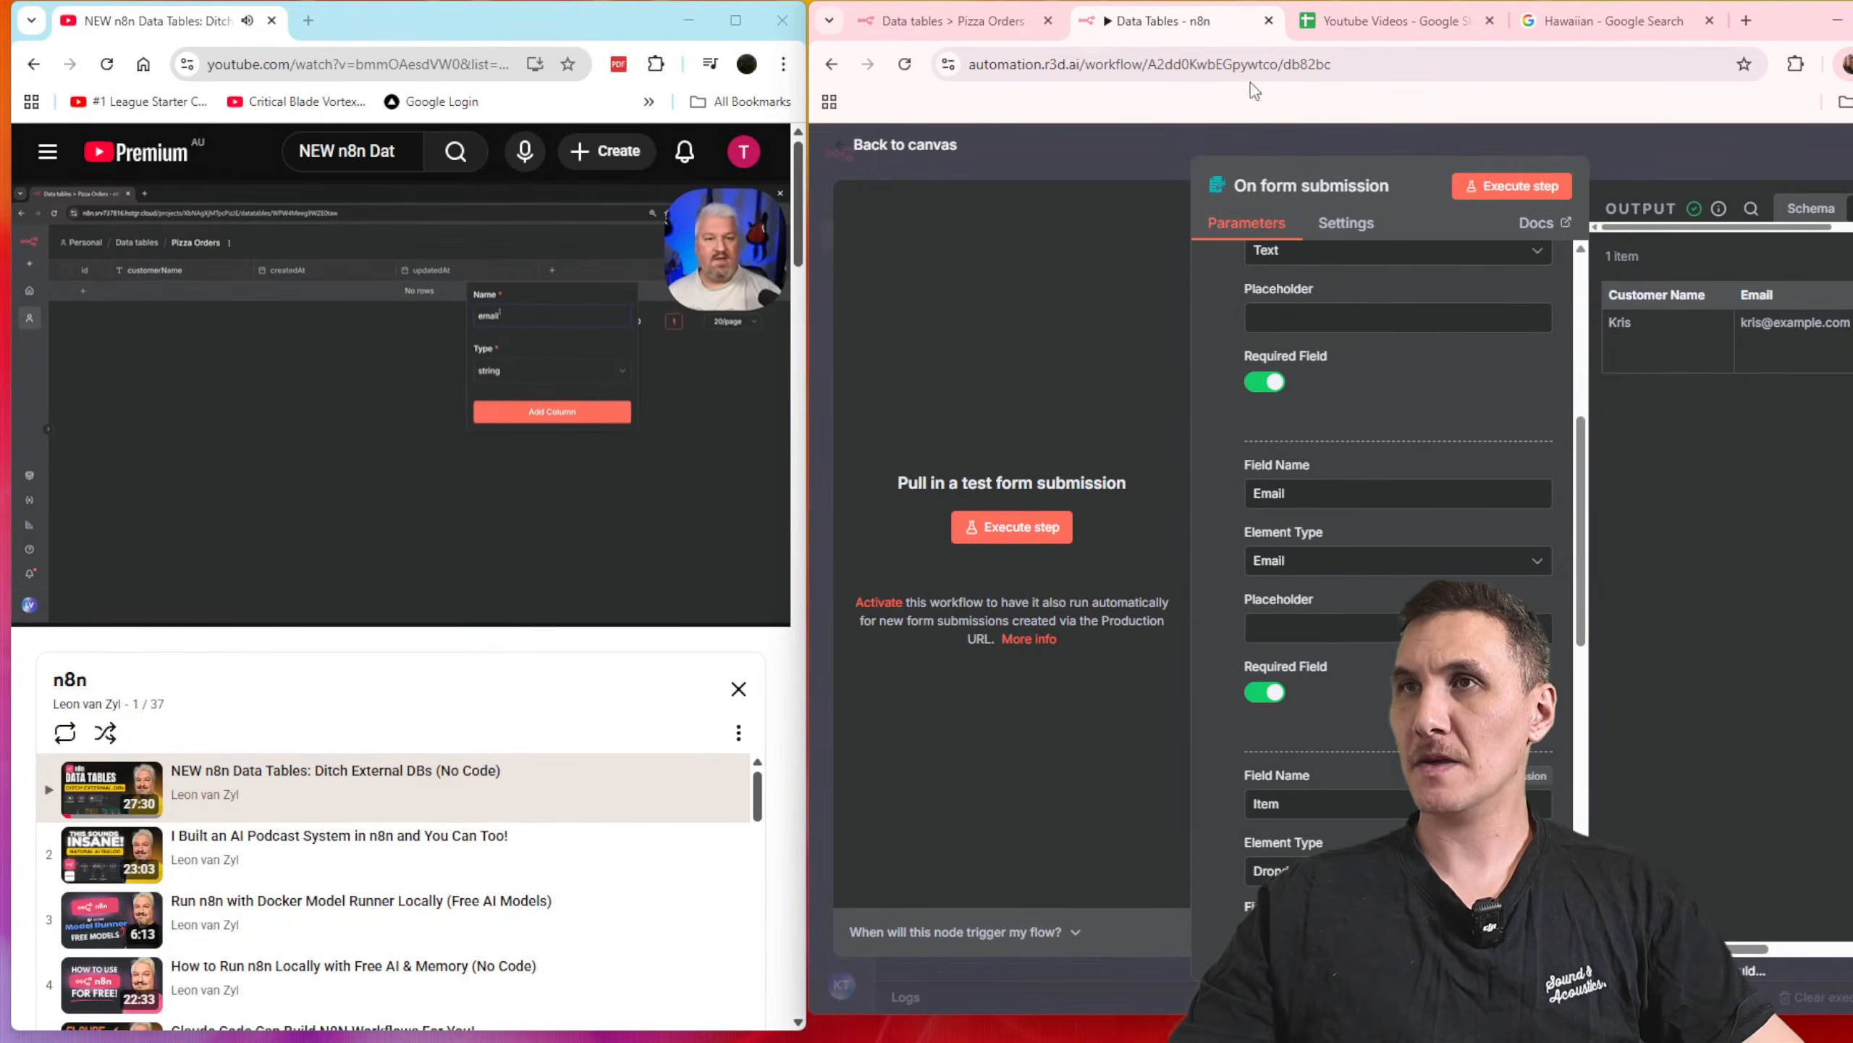
click(952, 20)
click(1754, 244)
text(Item)
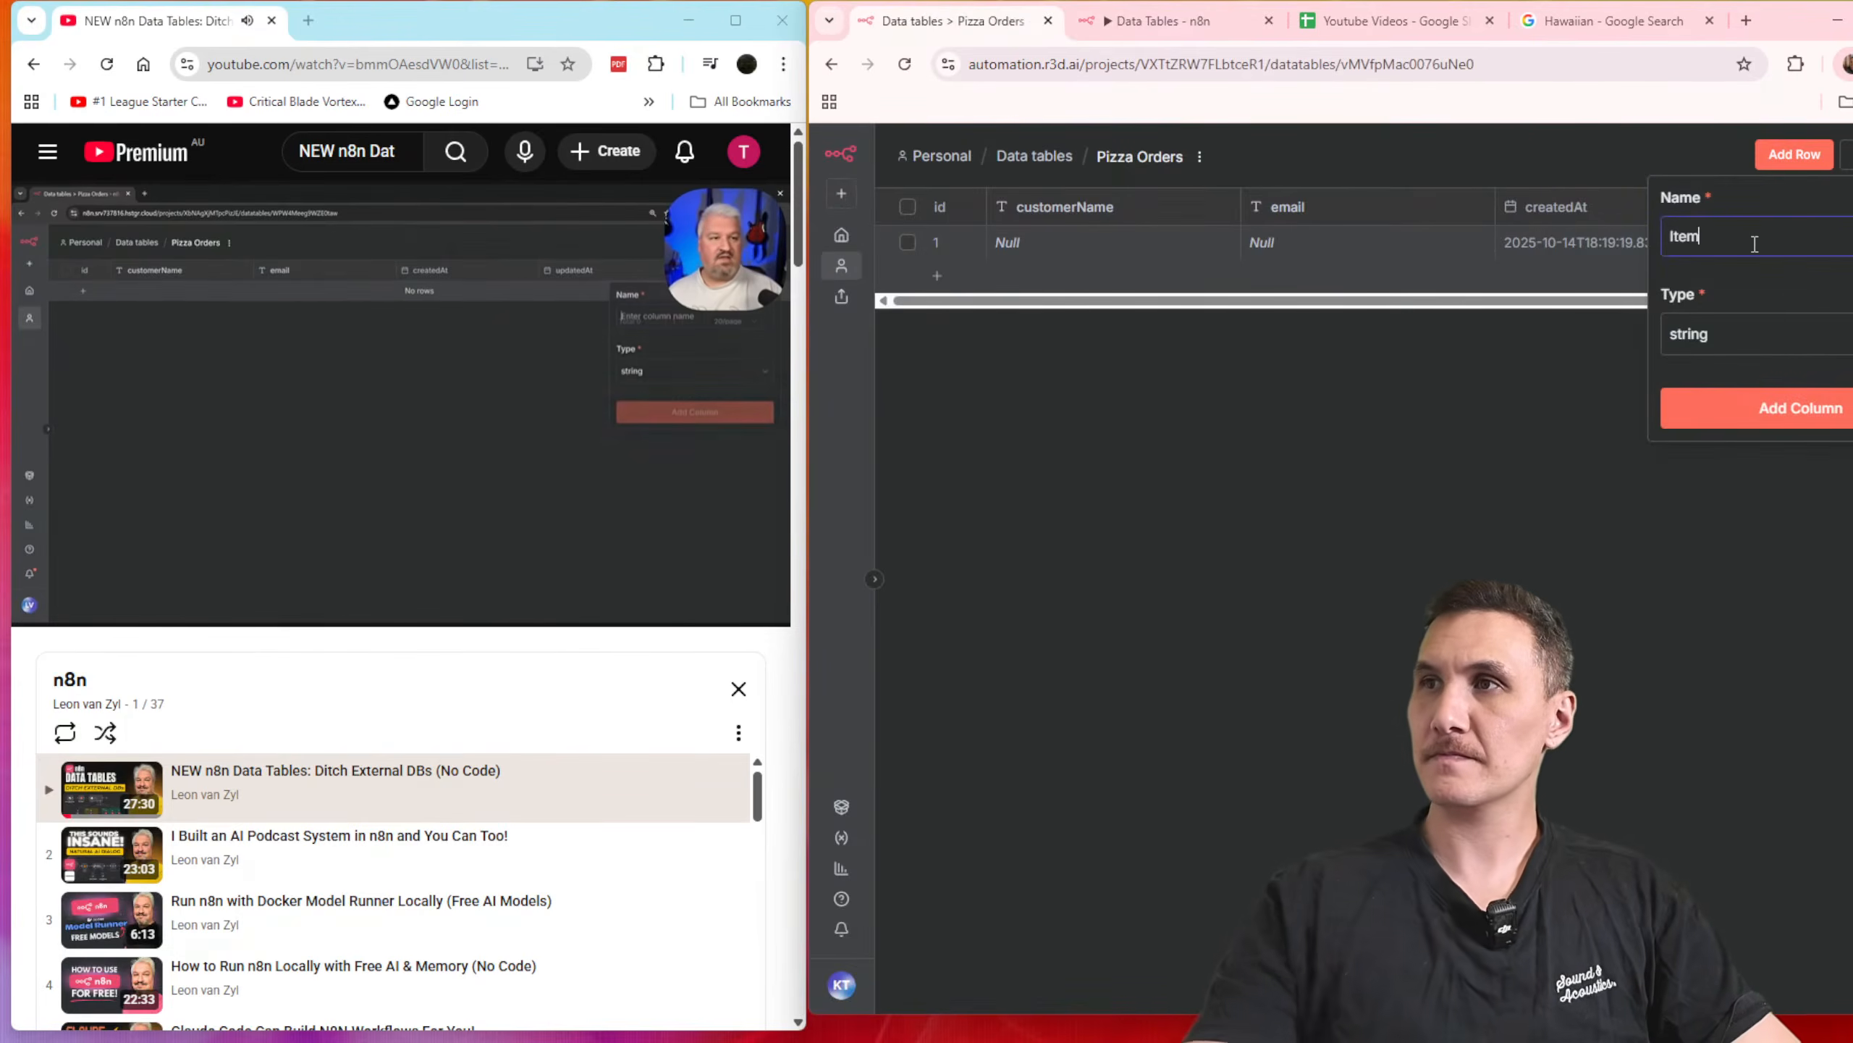
click(1761, 413)
Step: Add a column named "quantity" with type number to the Pizza Orders table
click(1849, 155)
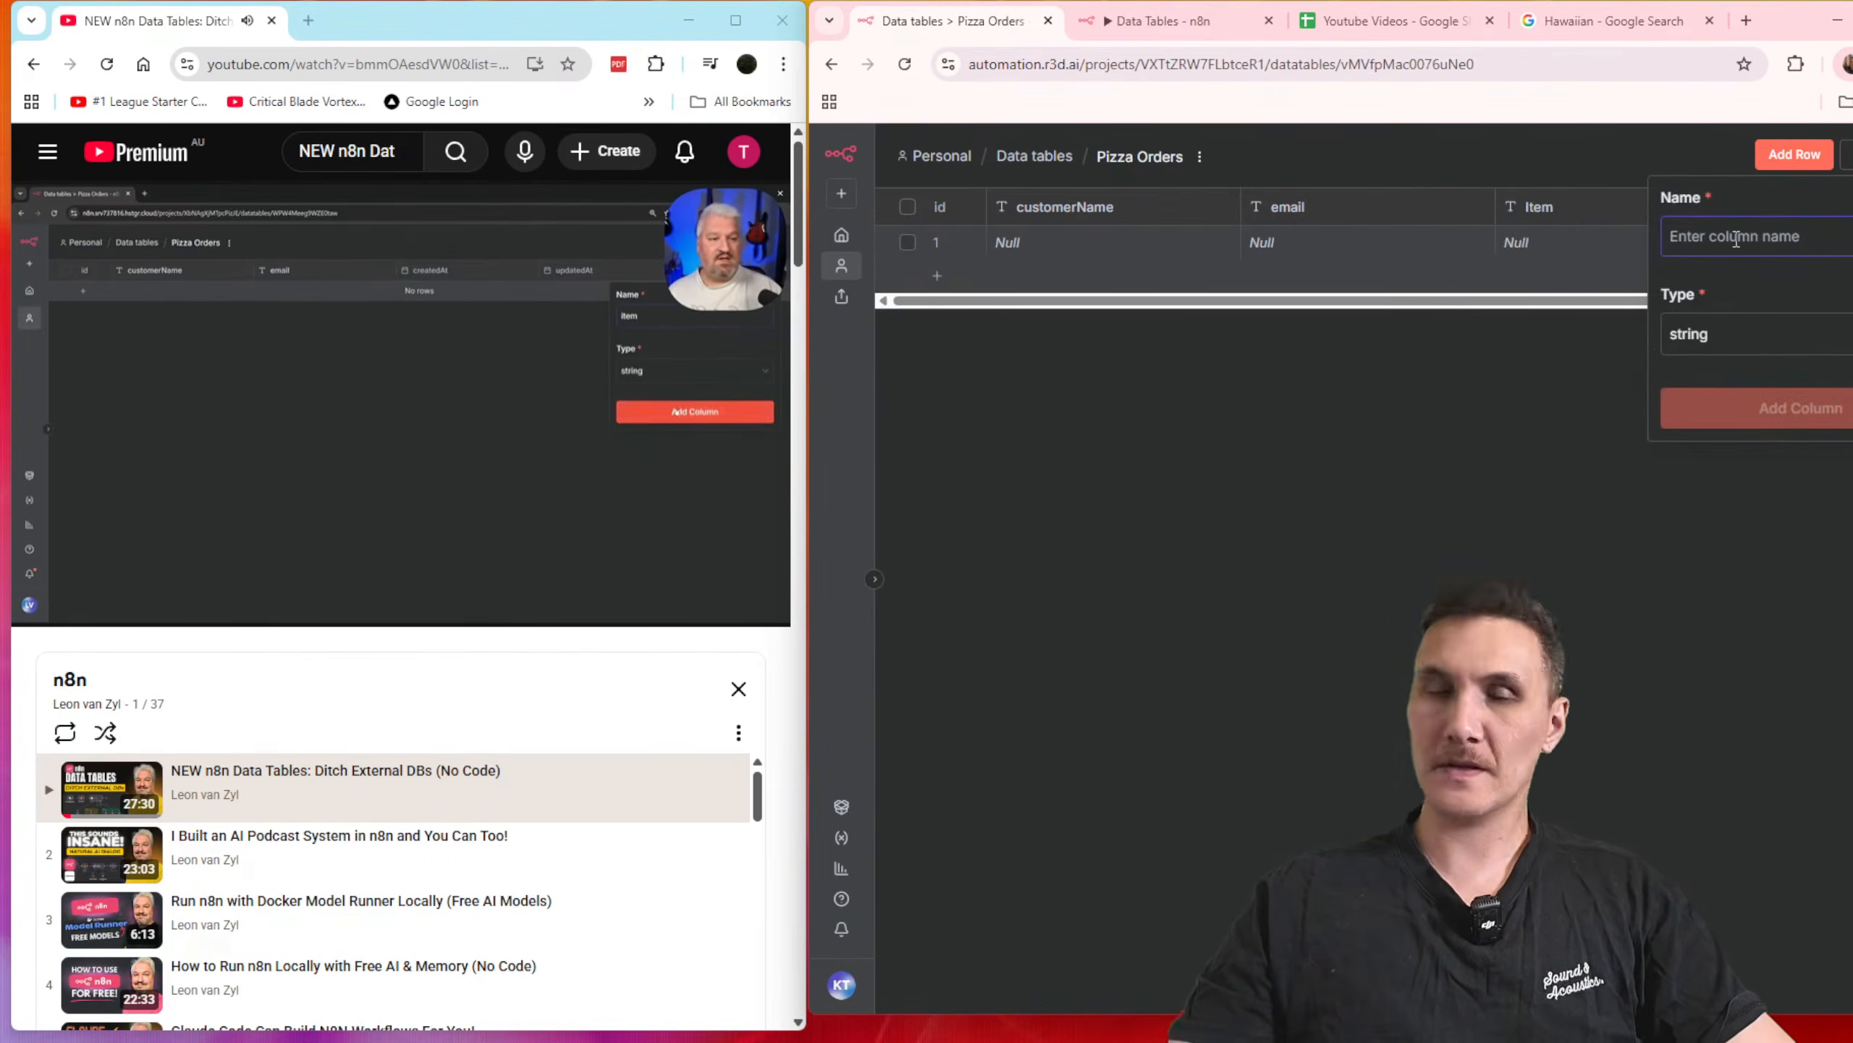
text(Quna)
key(ctrl+a)
text(quantity)
click(1730, 336)
click(1728, 424)
click(1808, 413)
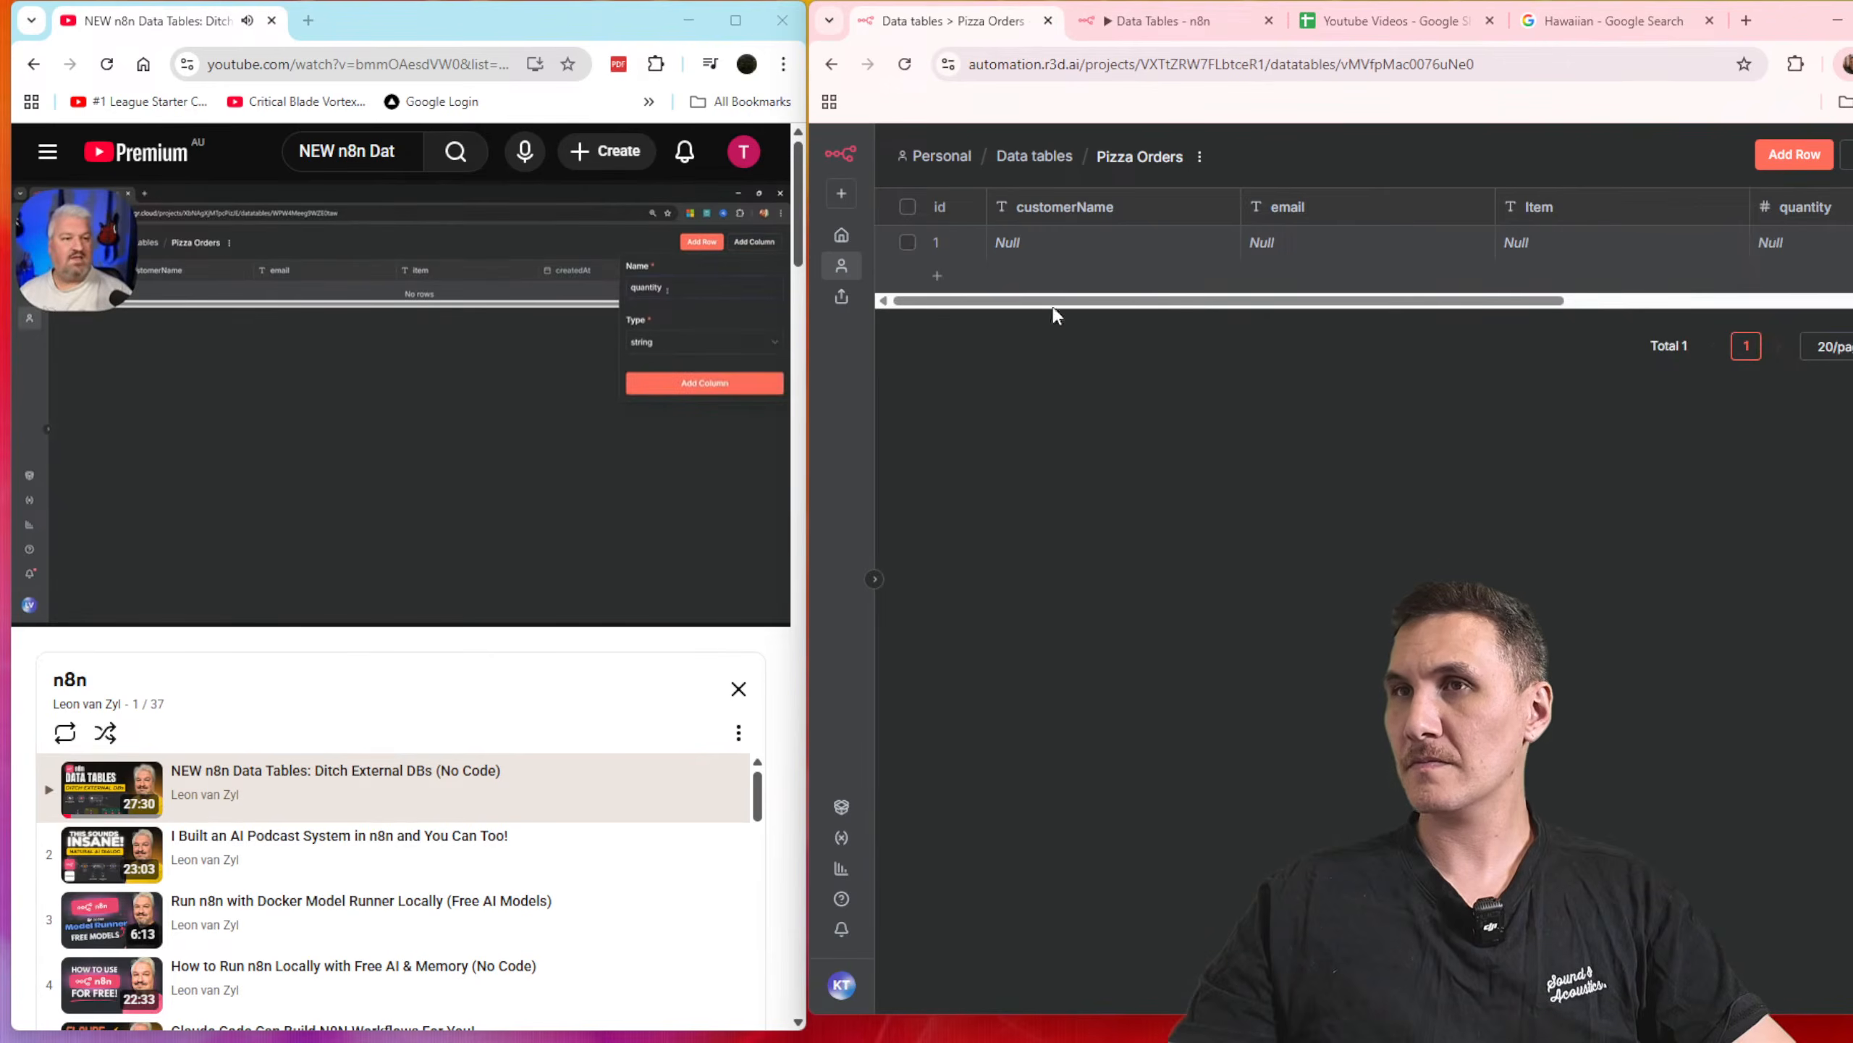
Step: Delete the empty row from the Pizza Orders table and look over its columns
click(1404, 948)
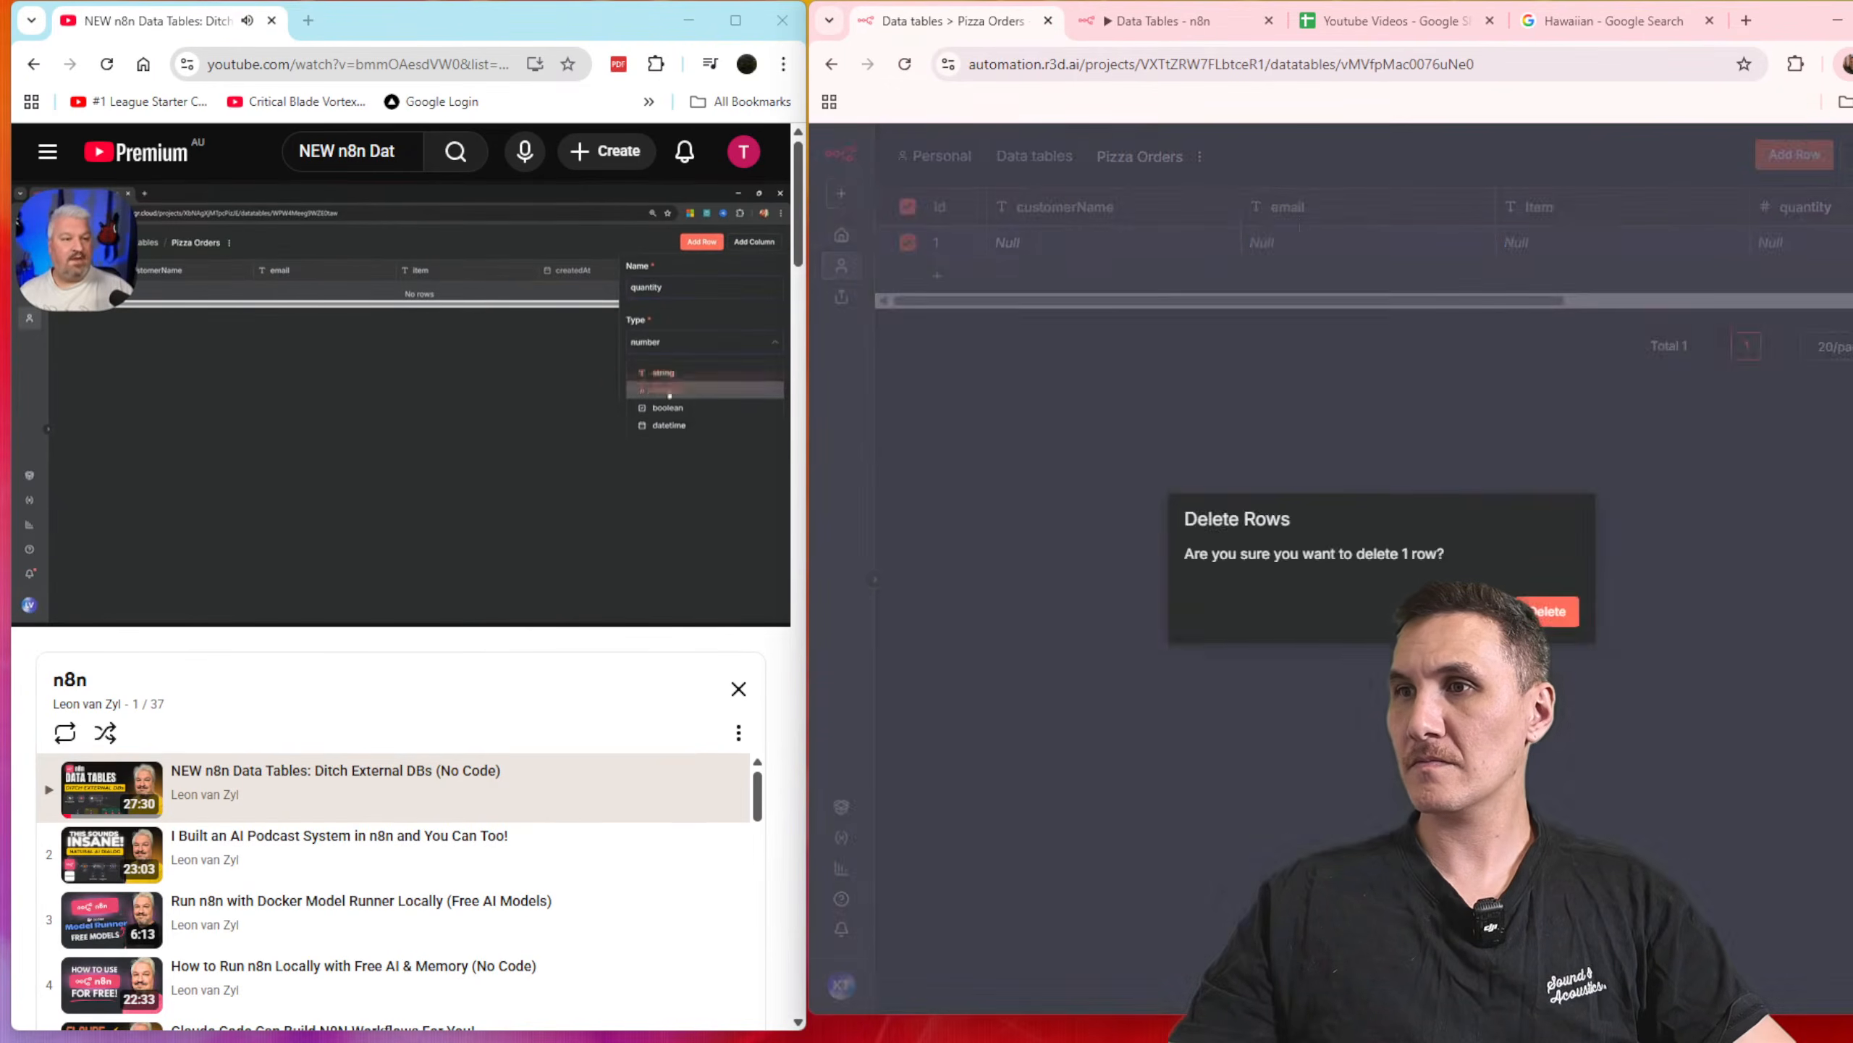
click(1561, 619)
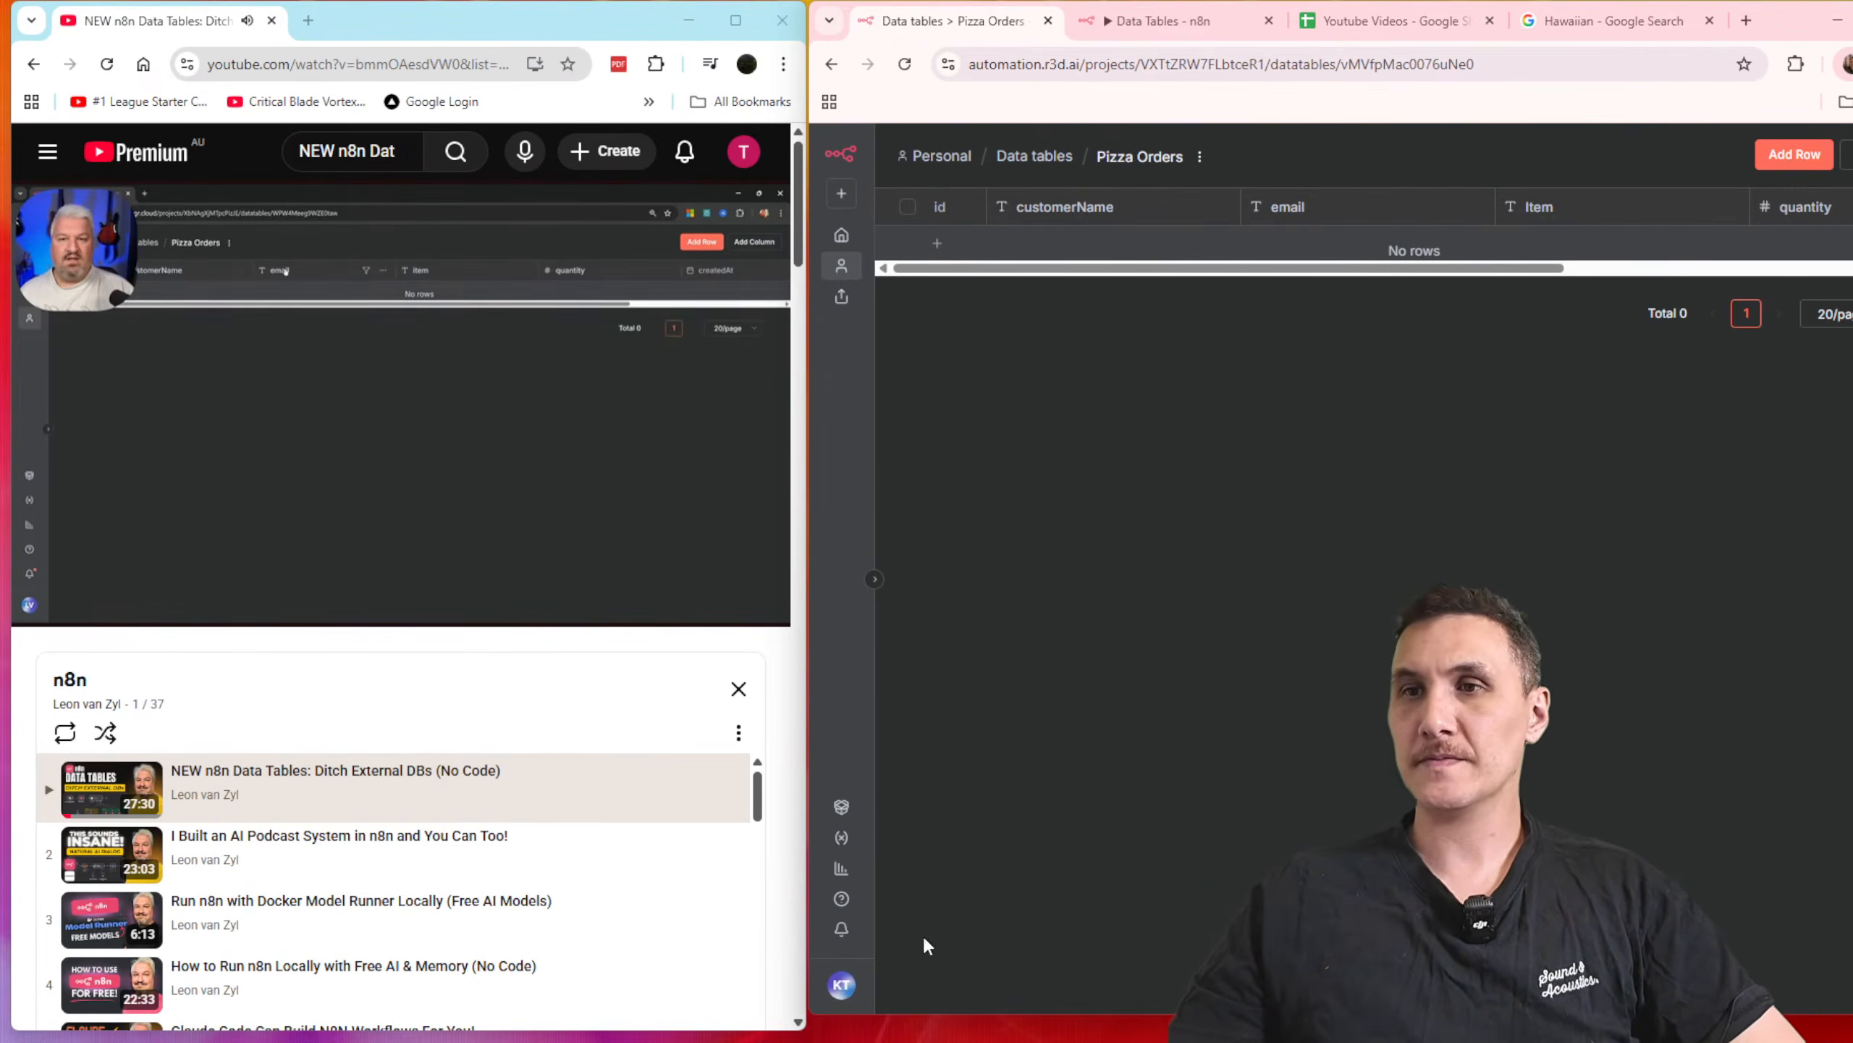
drag(1009, 1019, 1009, 1041)
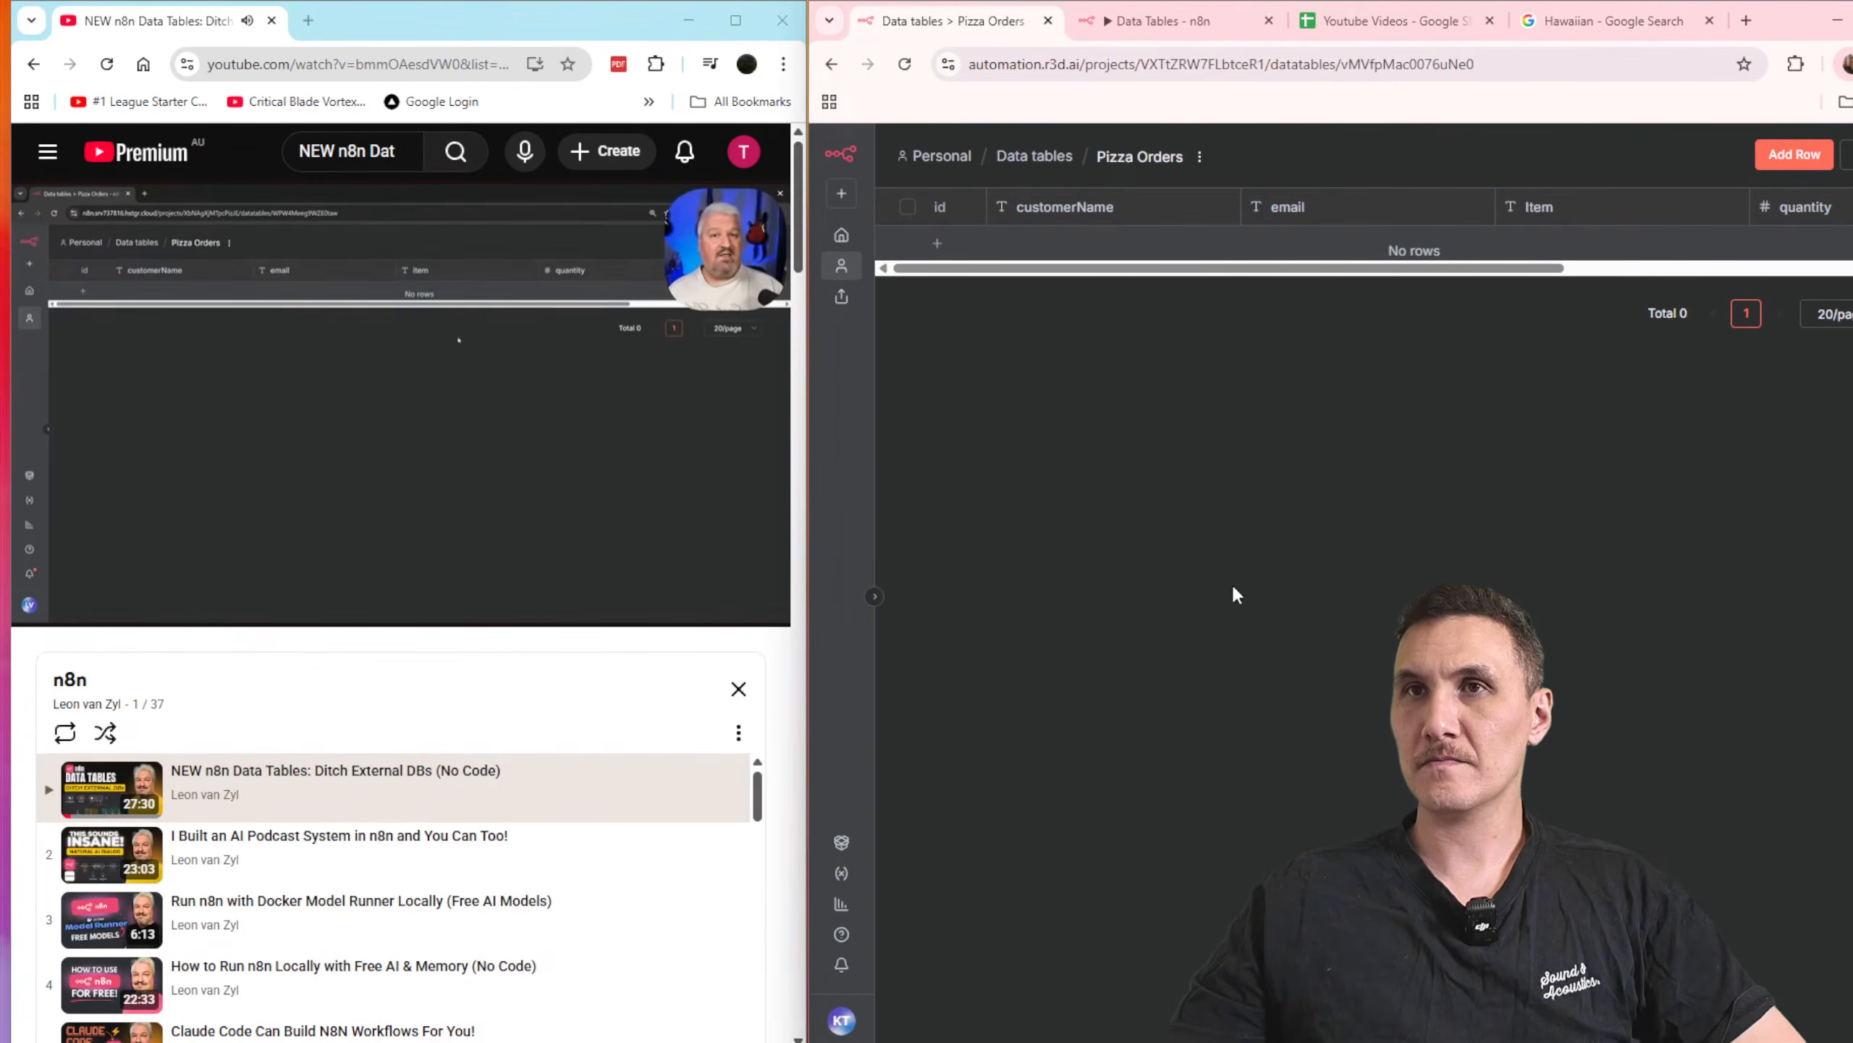
drag(1406, 268, 1774, 303)
drag(1658, 269, 1286, 293)
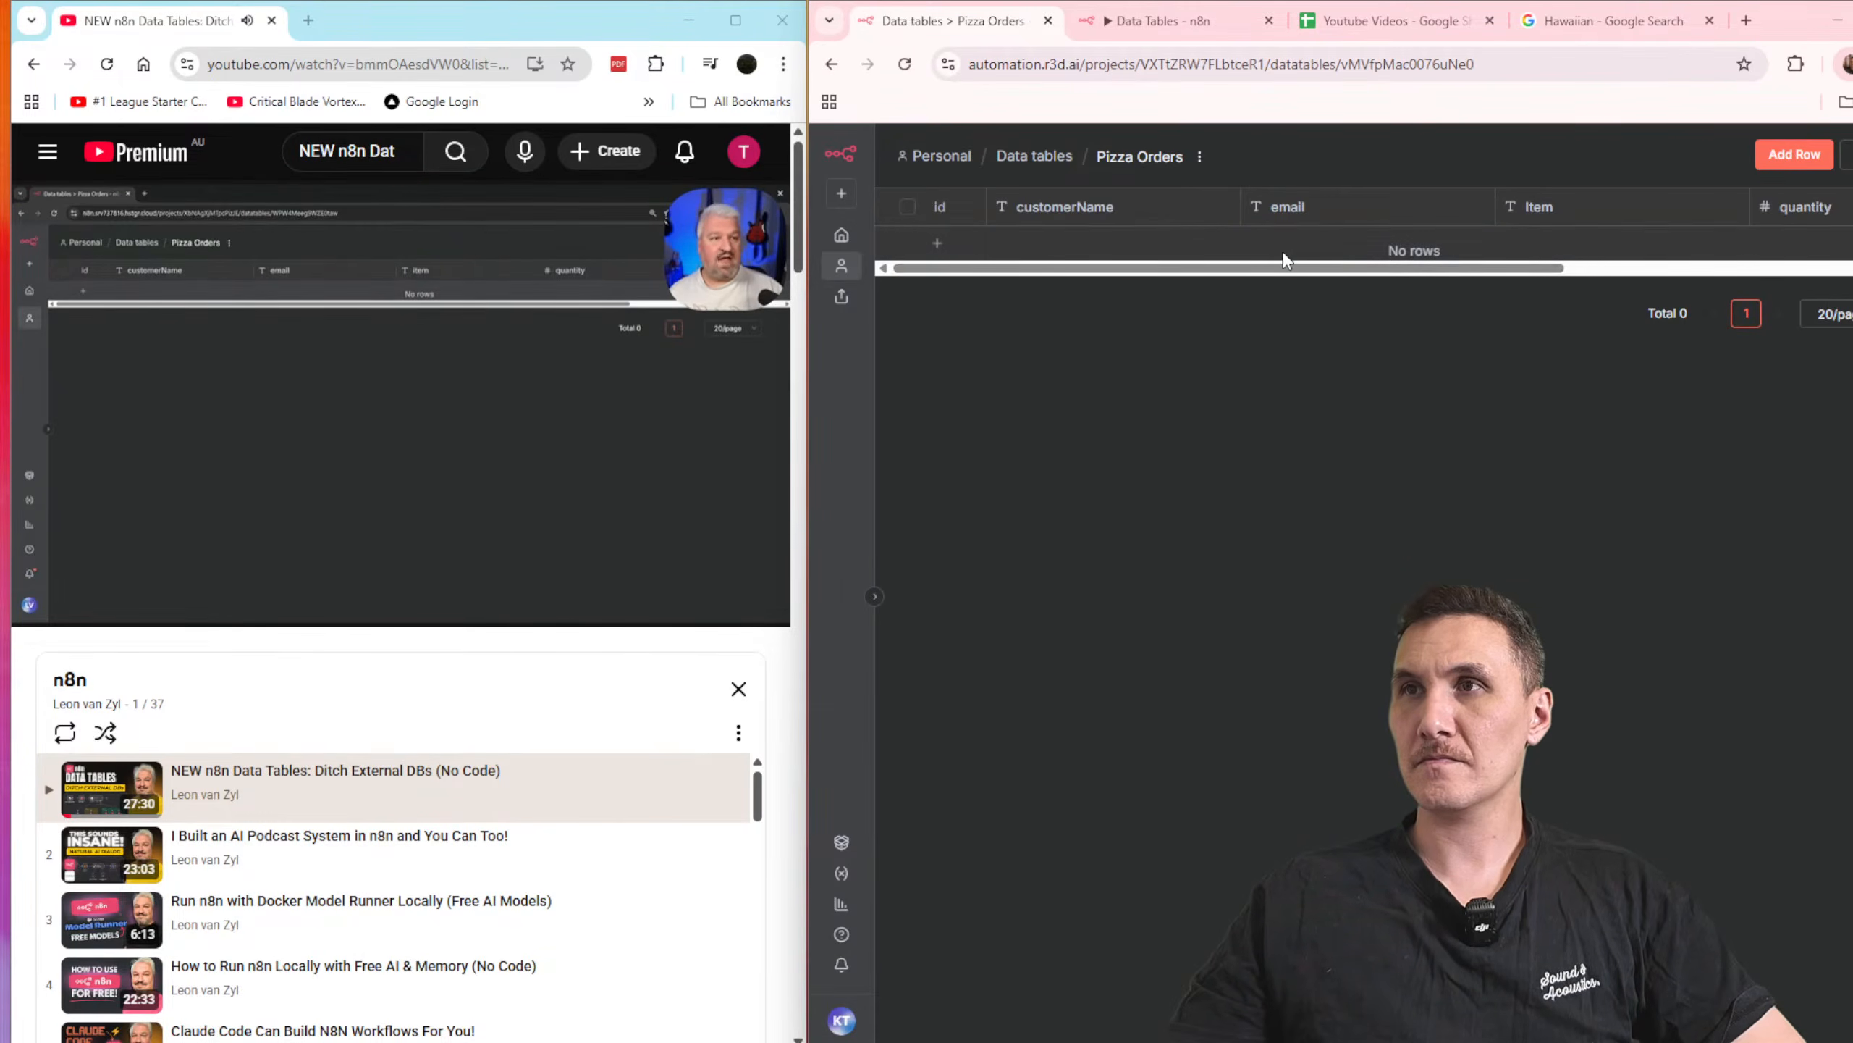
Step: Return to the Data Tables workflow and close the form trigger's settings
click(1175, 39)
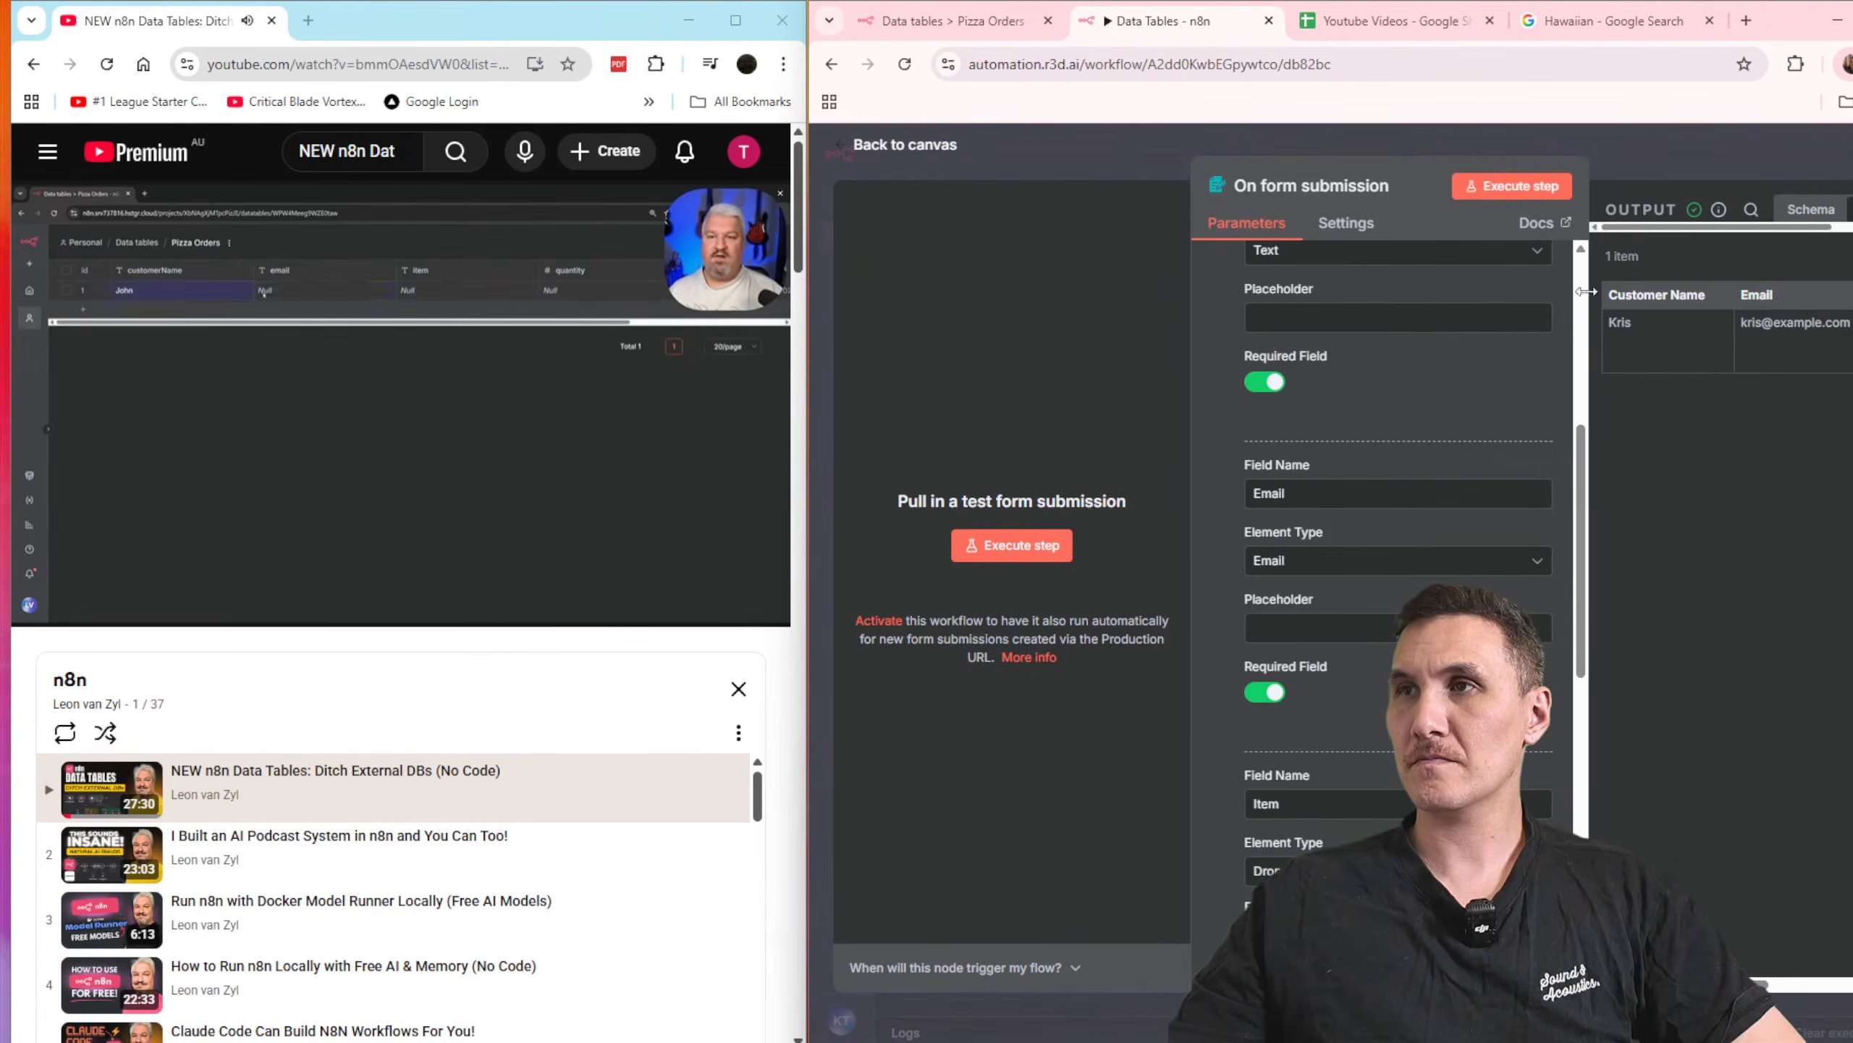
click(1677, 163)
click(1308, 461)
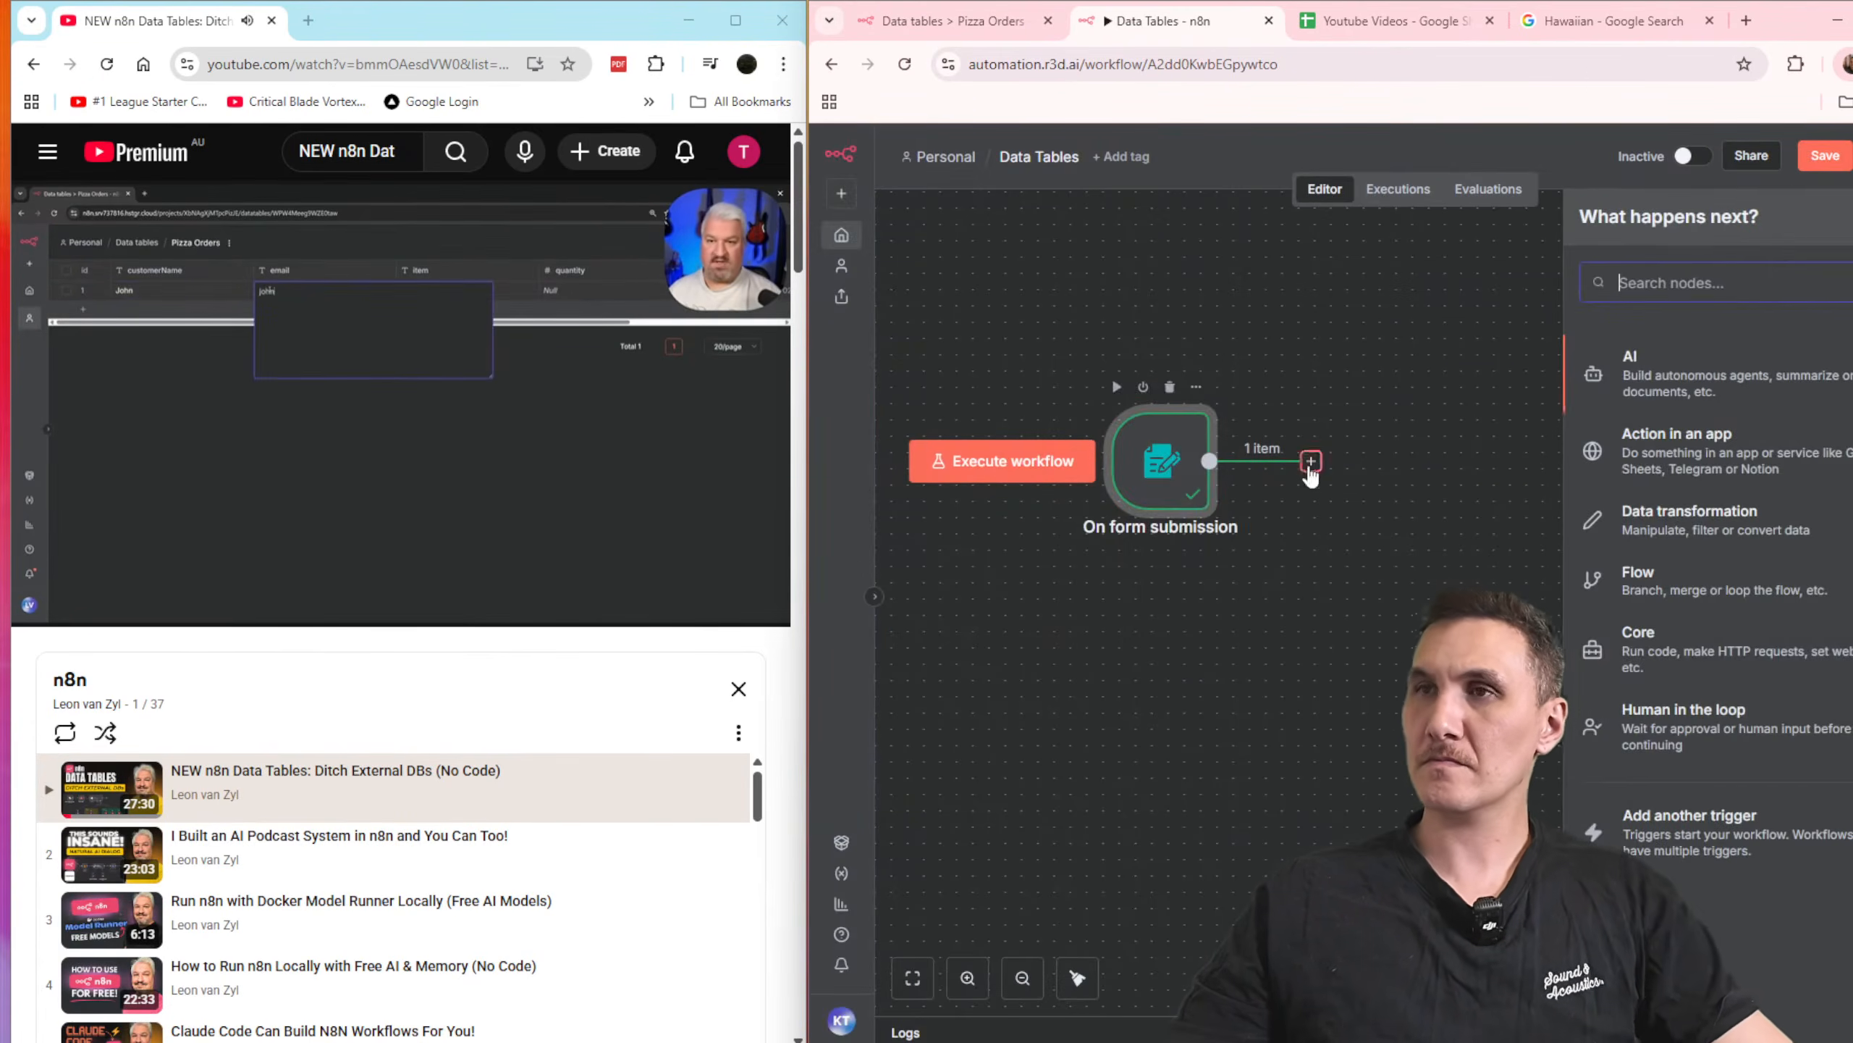
key(d)
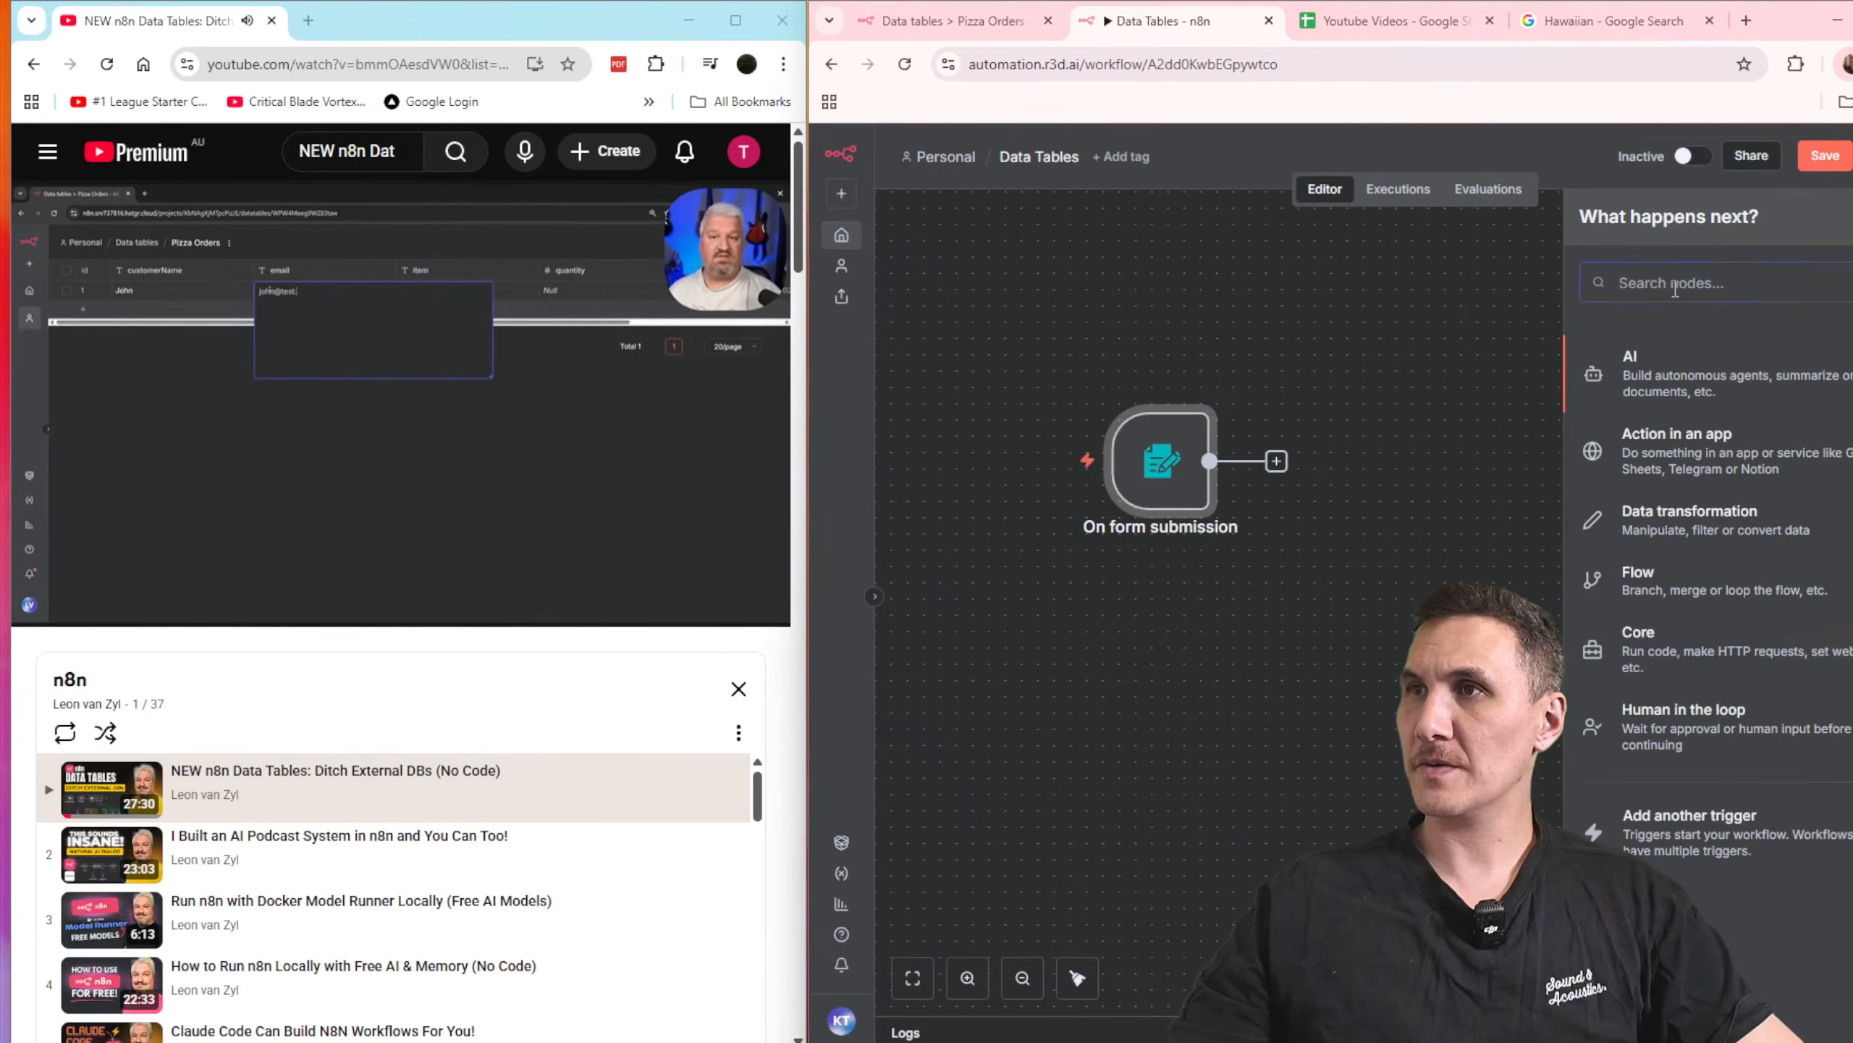
text(data)
key(Return)
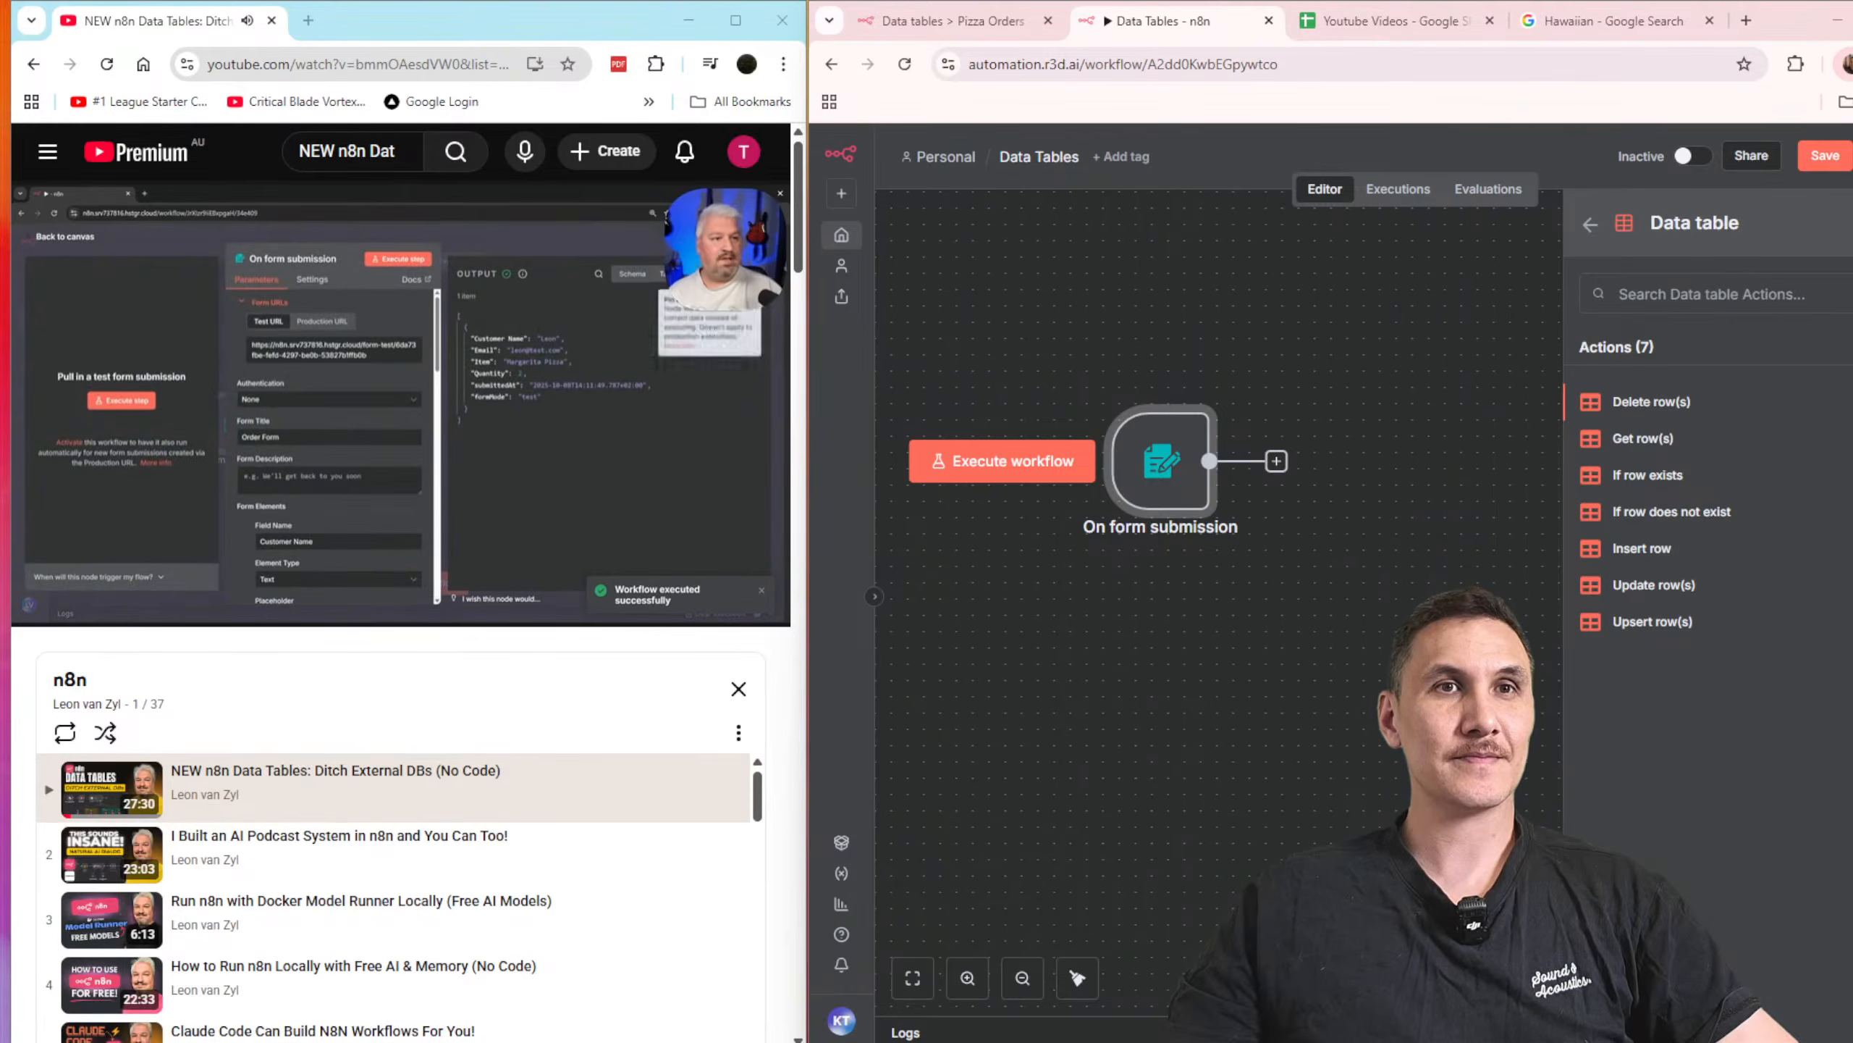
click(1237, 644)
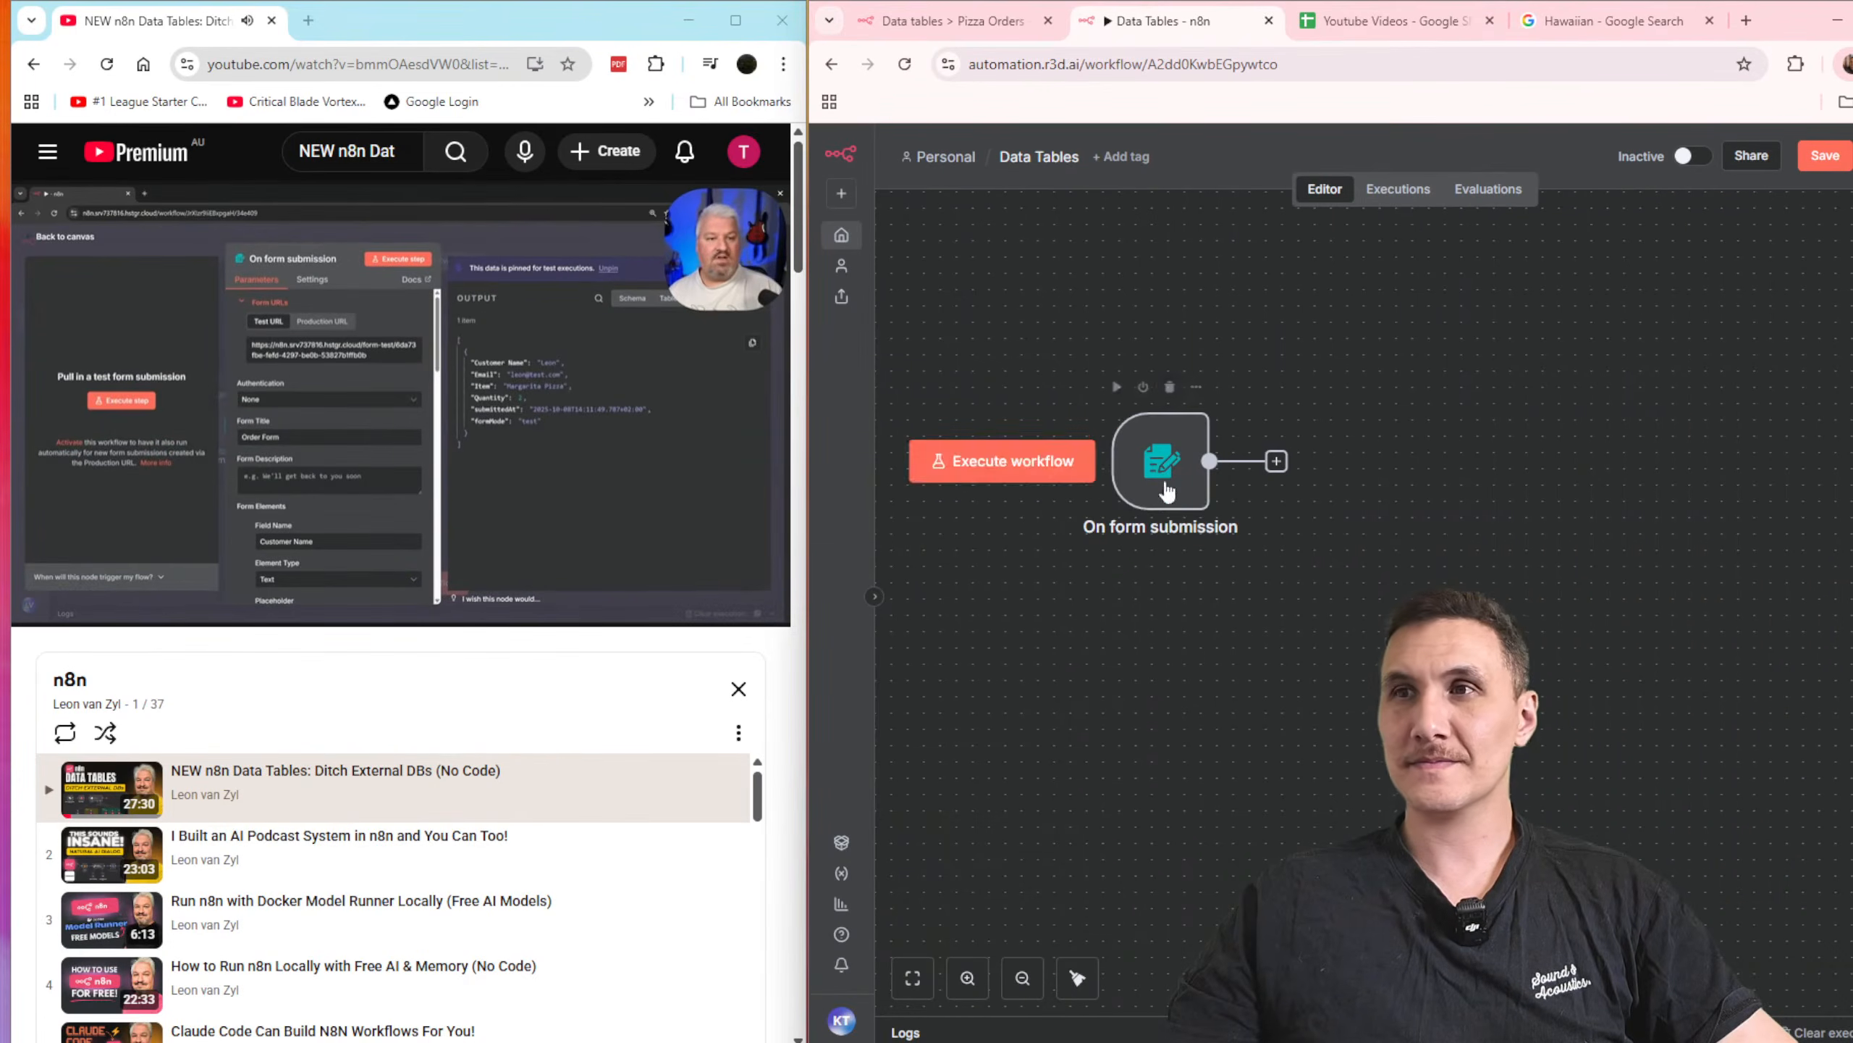
Step: Execute the workflow and fill in the customer's name and e-mail on the test order form
click(1003, 460)
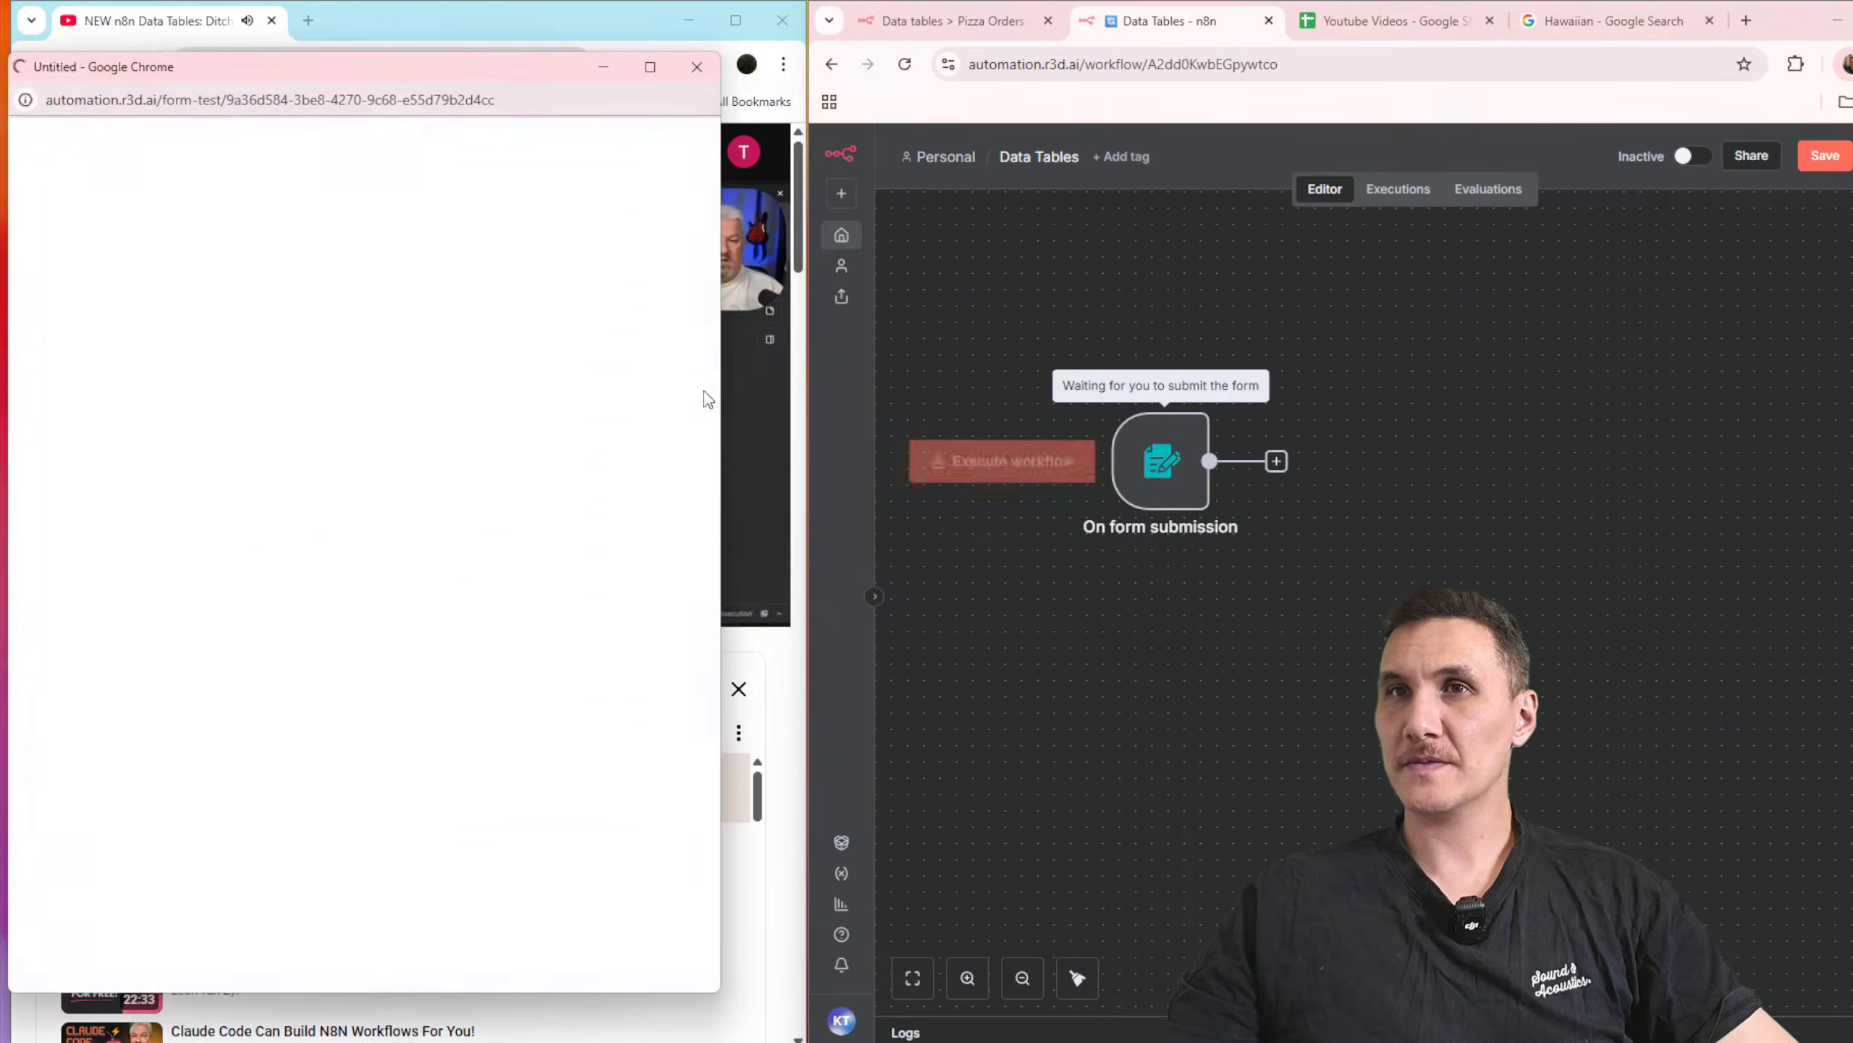
drag(353, 77, 1439, 94)
click(1345, 358)
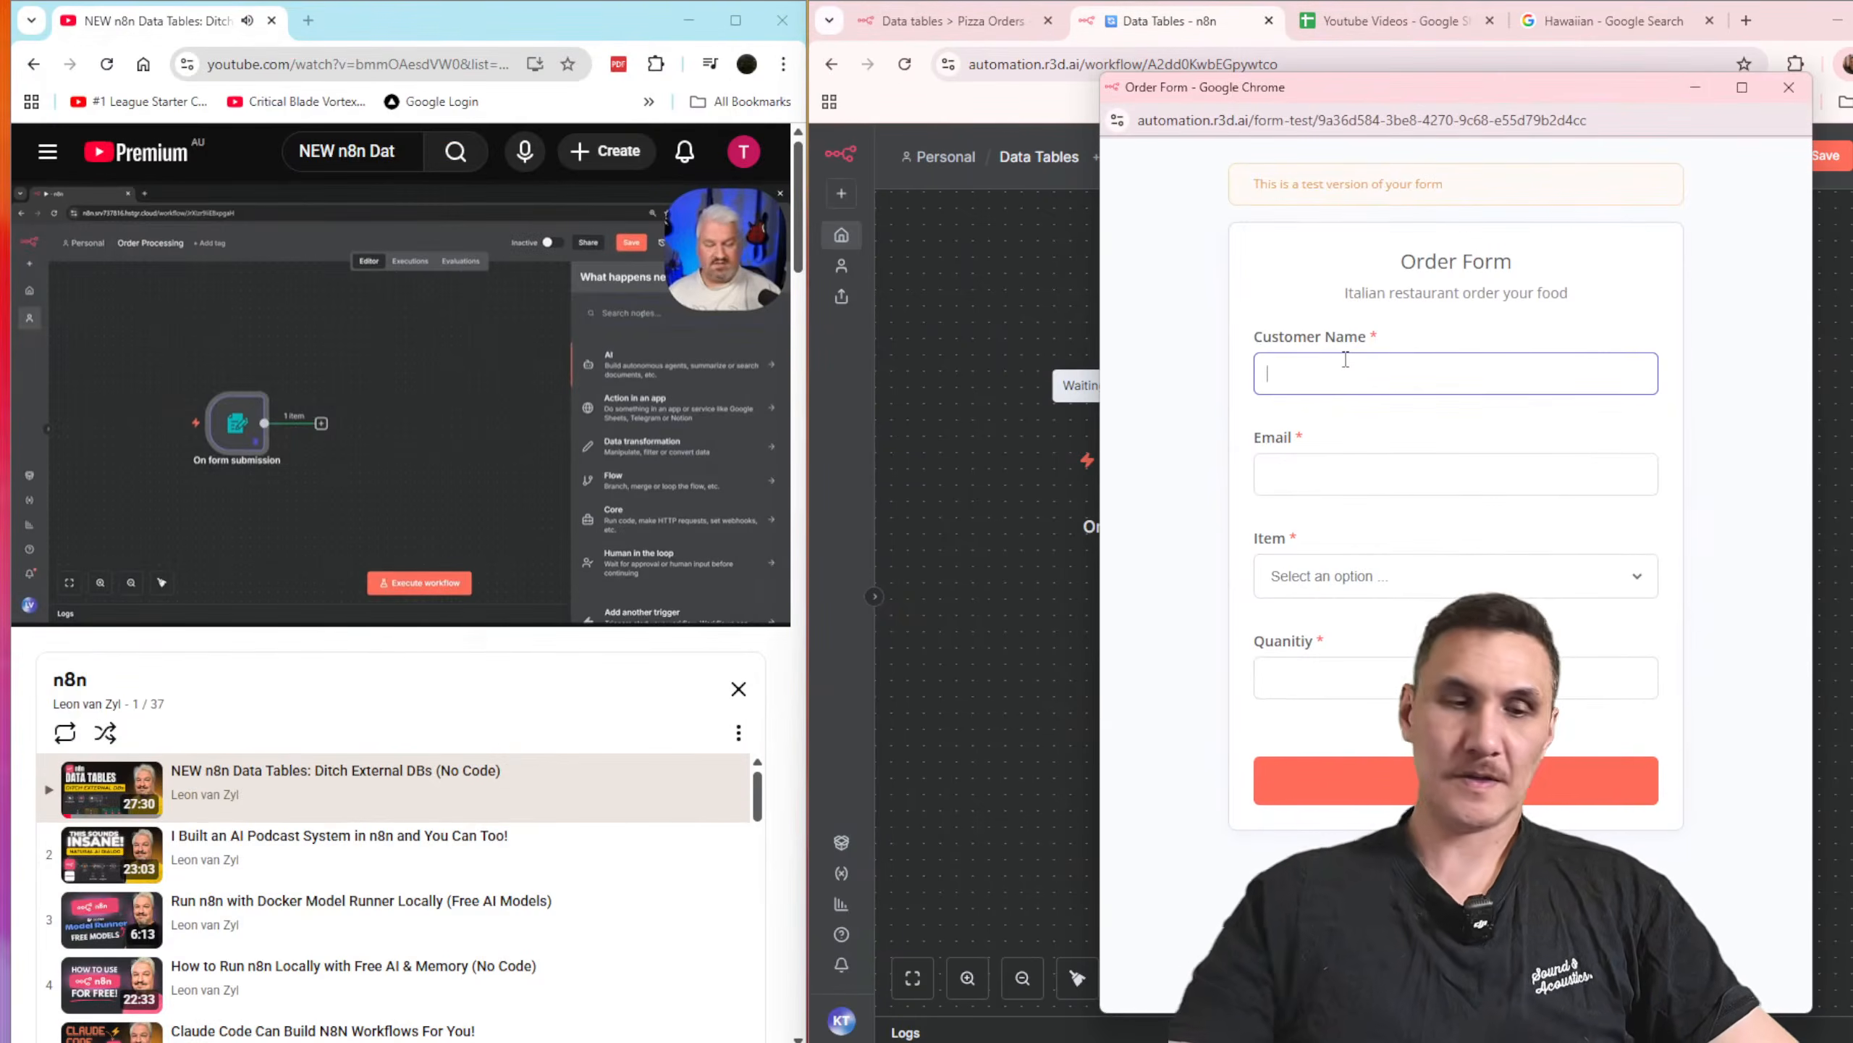
text(John)
key(Tab)
text(john@)
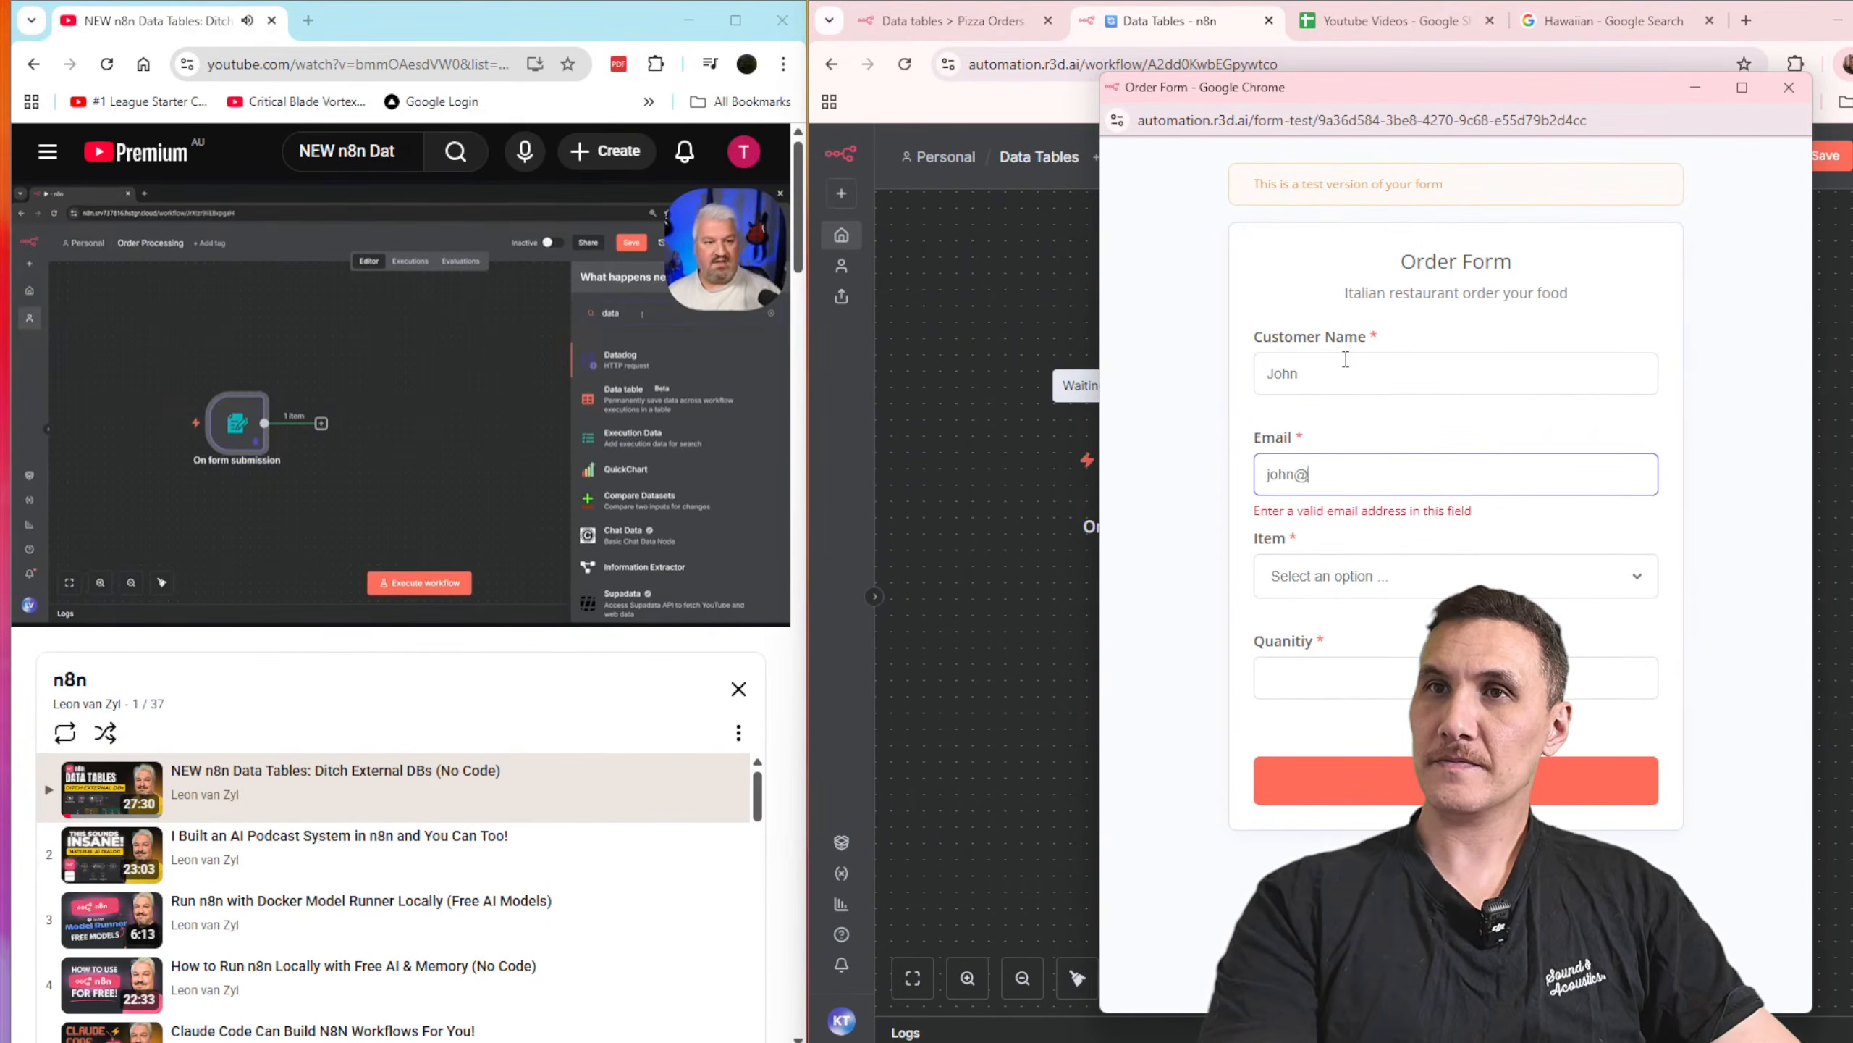
text(example.com)
Step: Choose Pepperoni Pizza as the item, set the quantity to 1 and submit the order form
key(Tab)
key(Down)
key(Tab)
text(1)
key(Return)
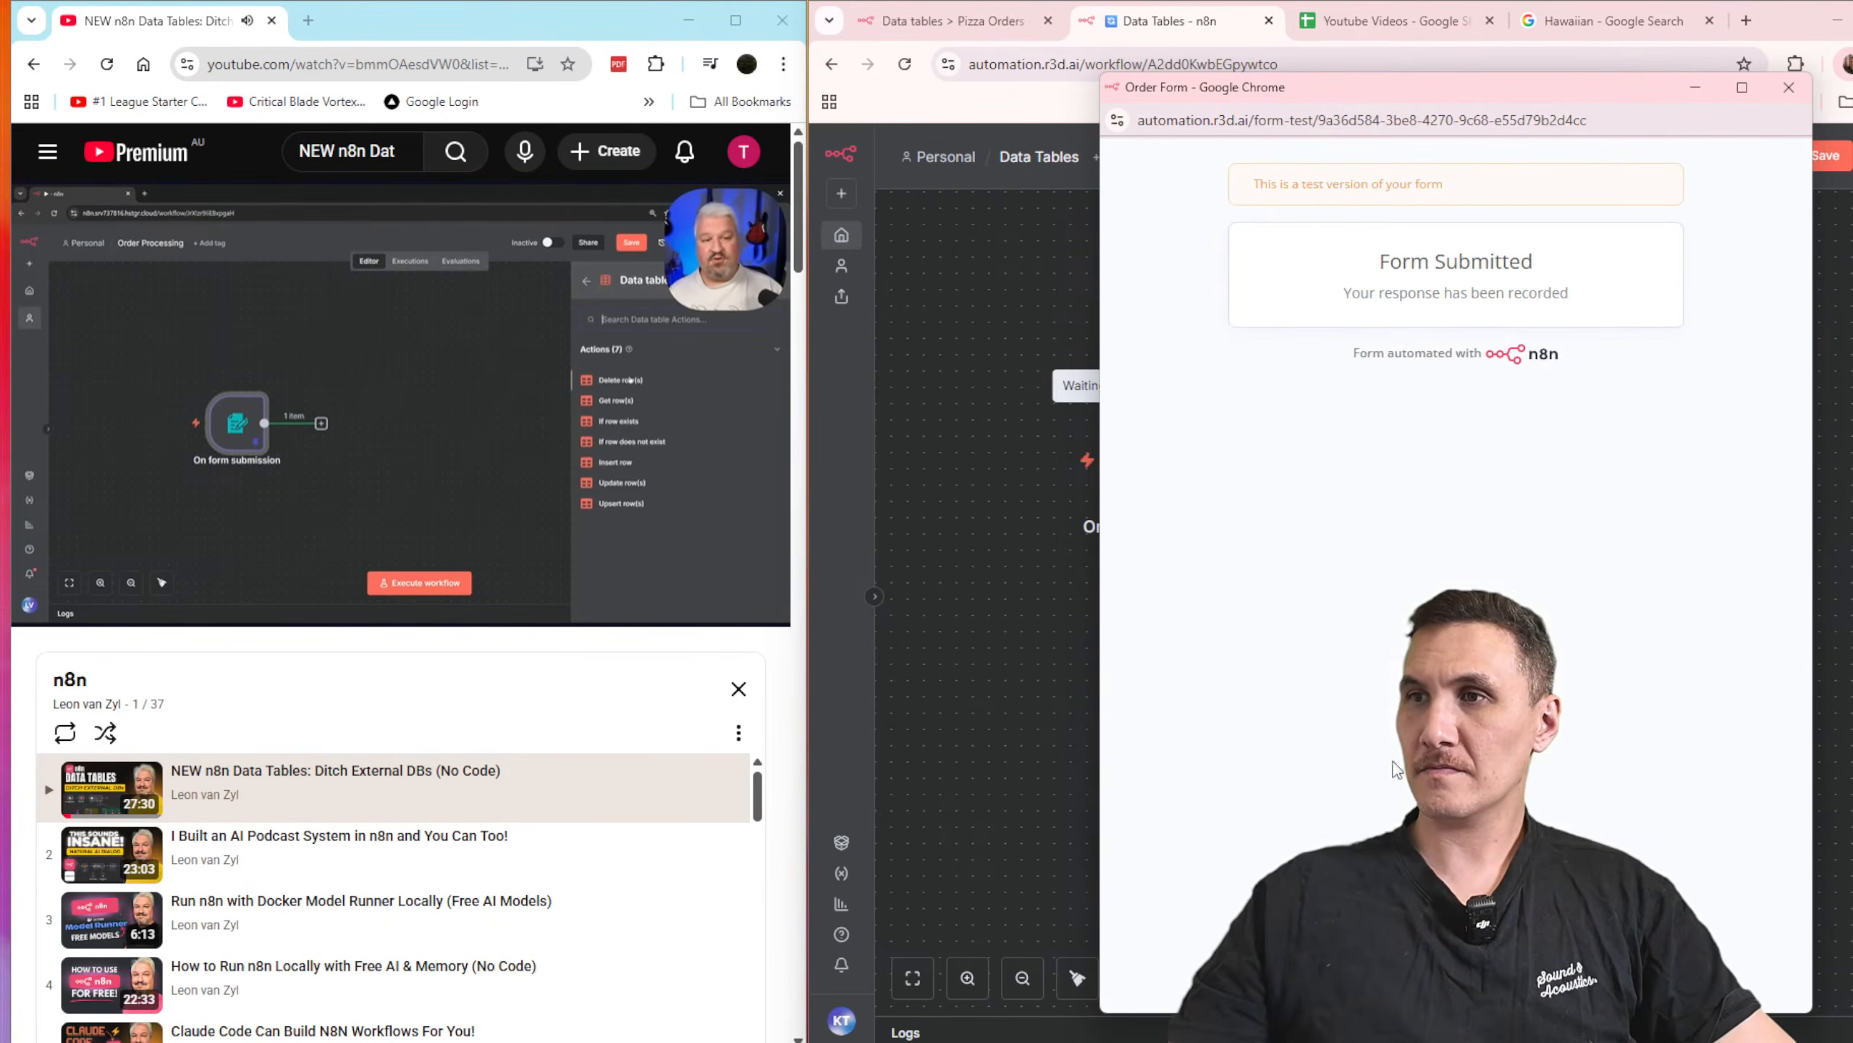
Step: Close the submitted form, check and pin the form trigger's output data, and return to the canvas
click(1788, 87)
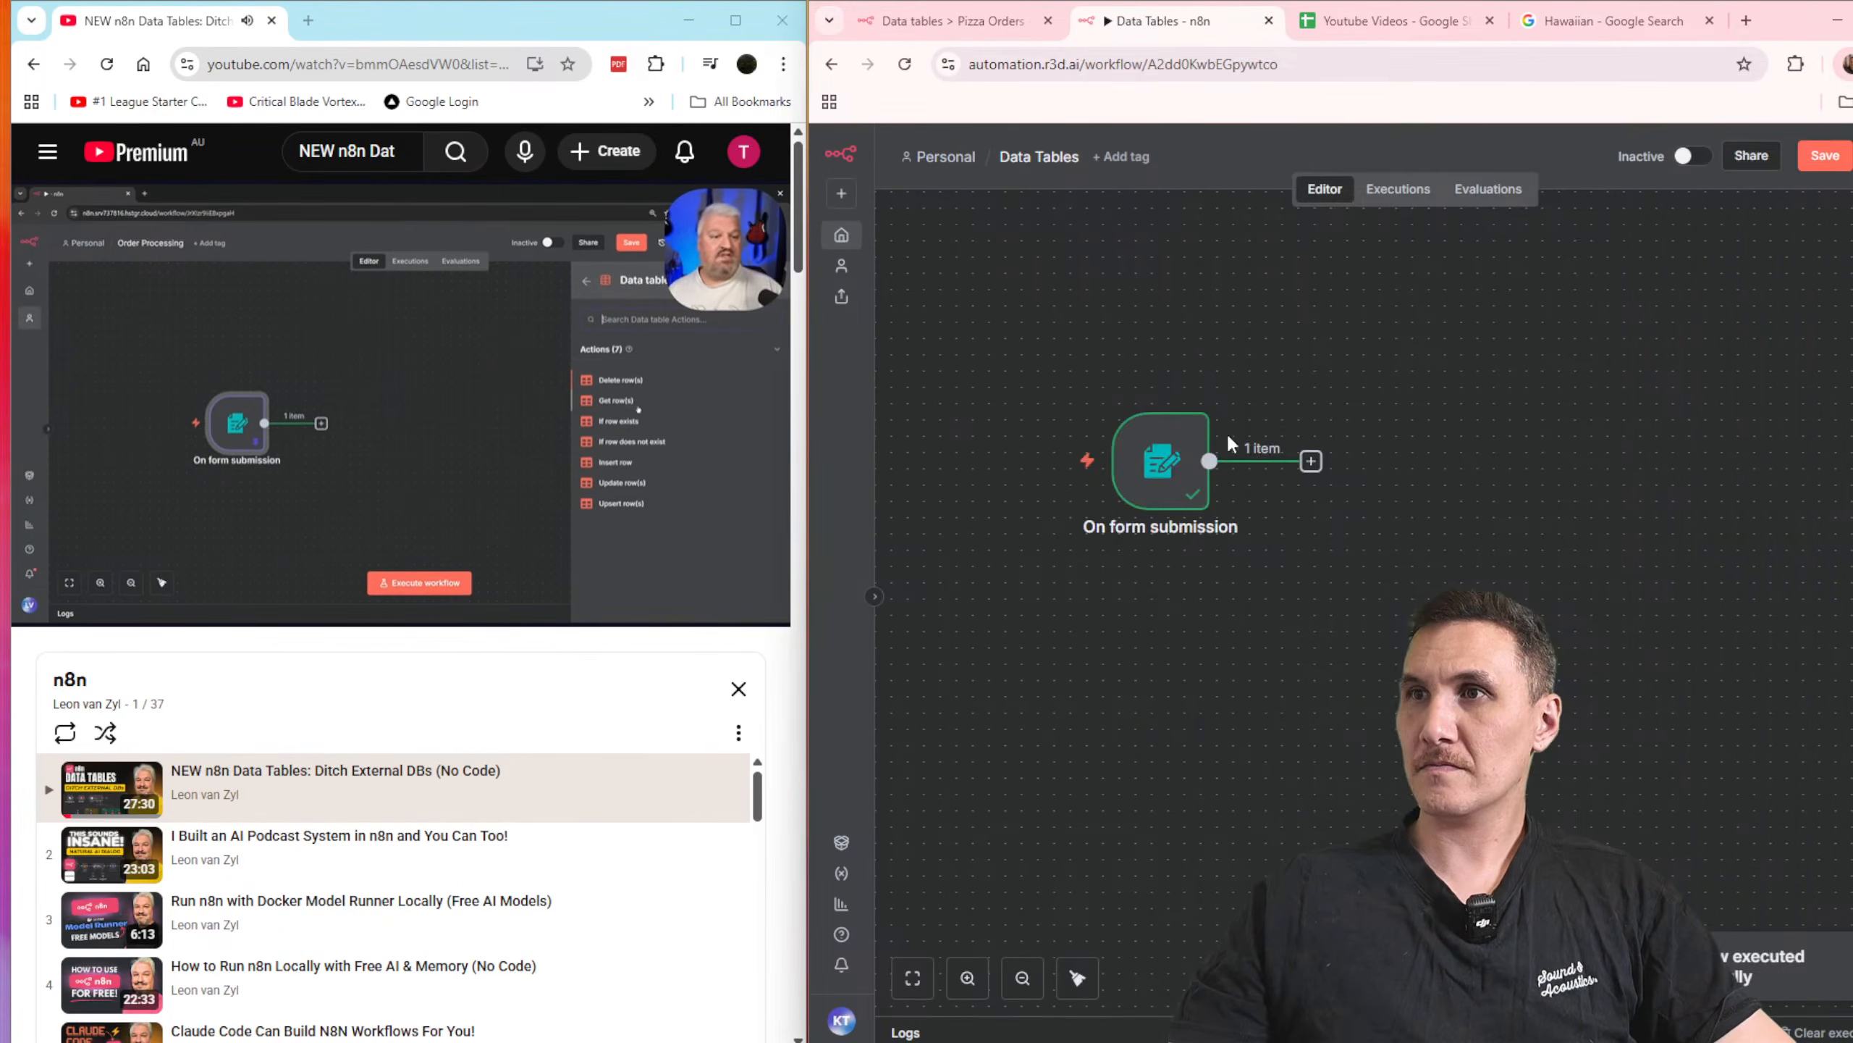
double_click(1160, 456)
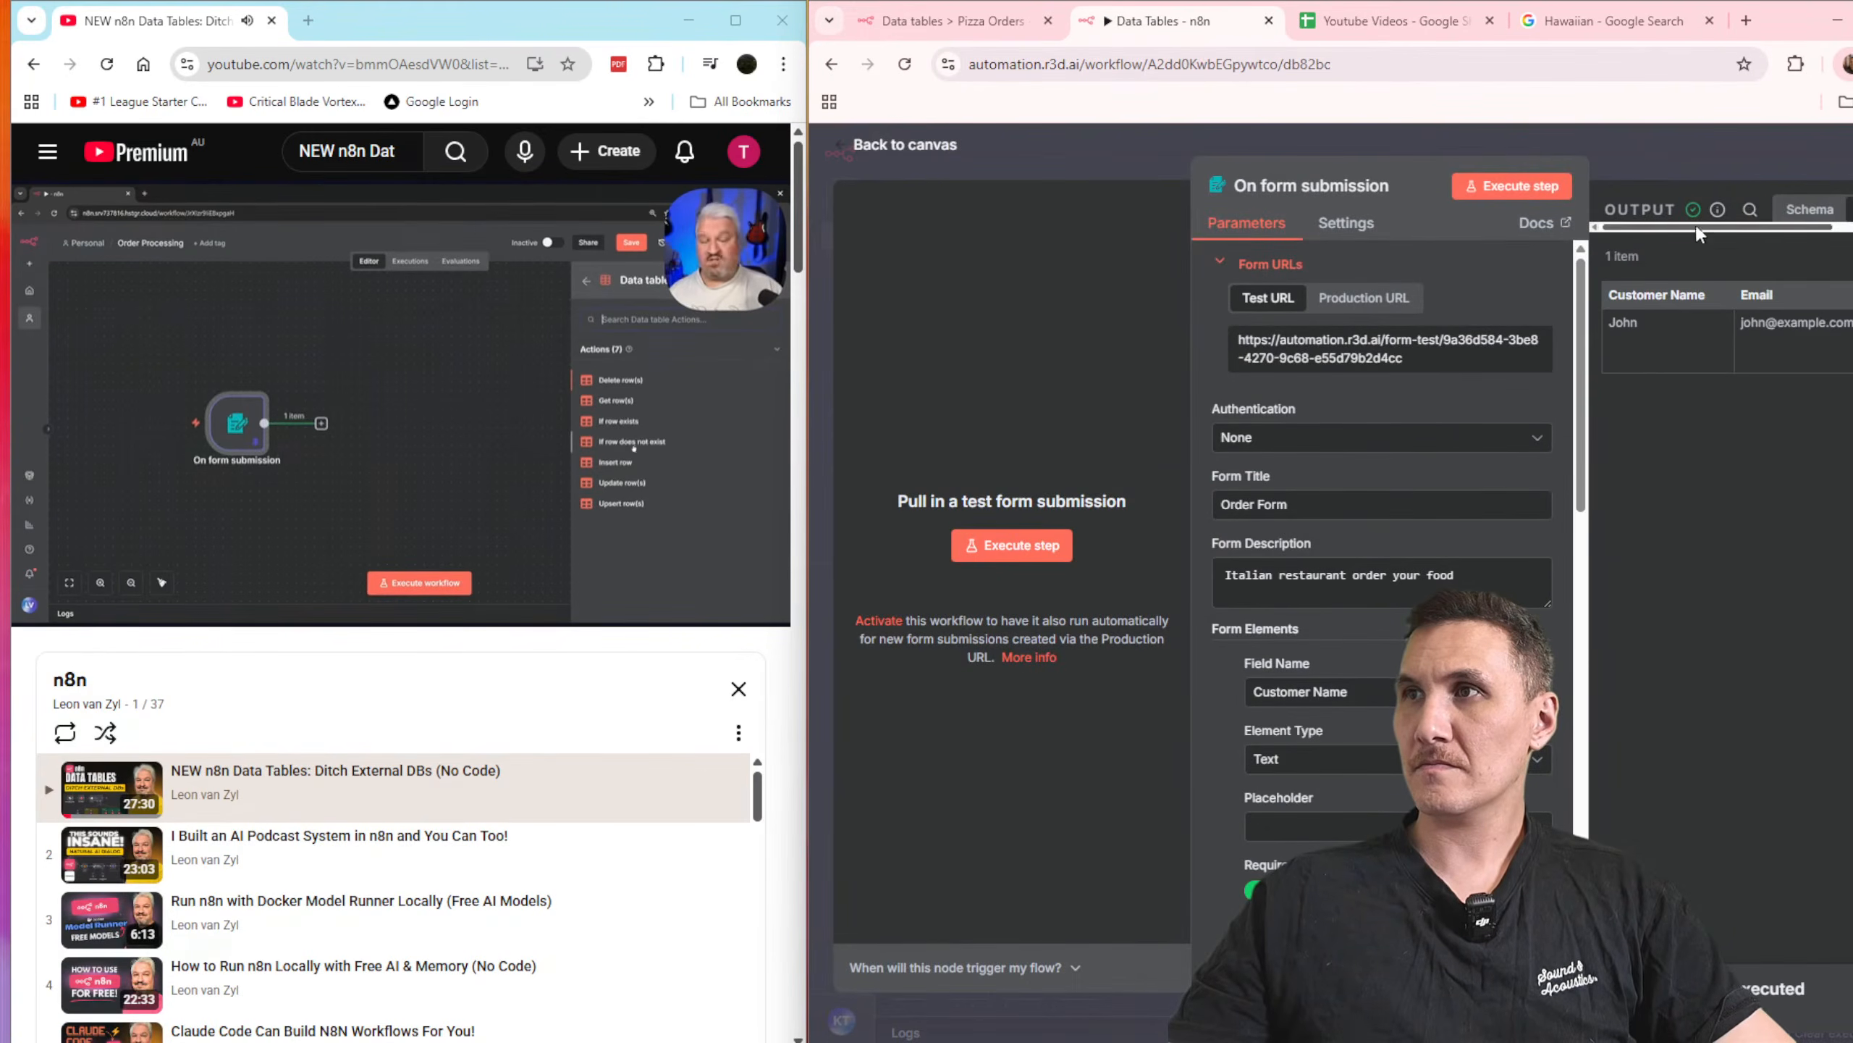
key(Escape)
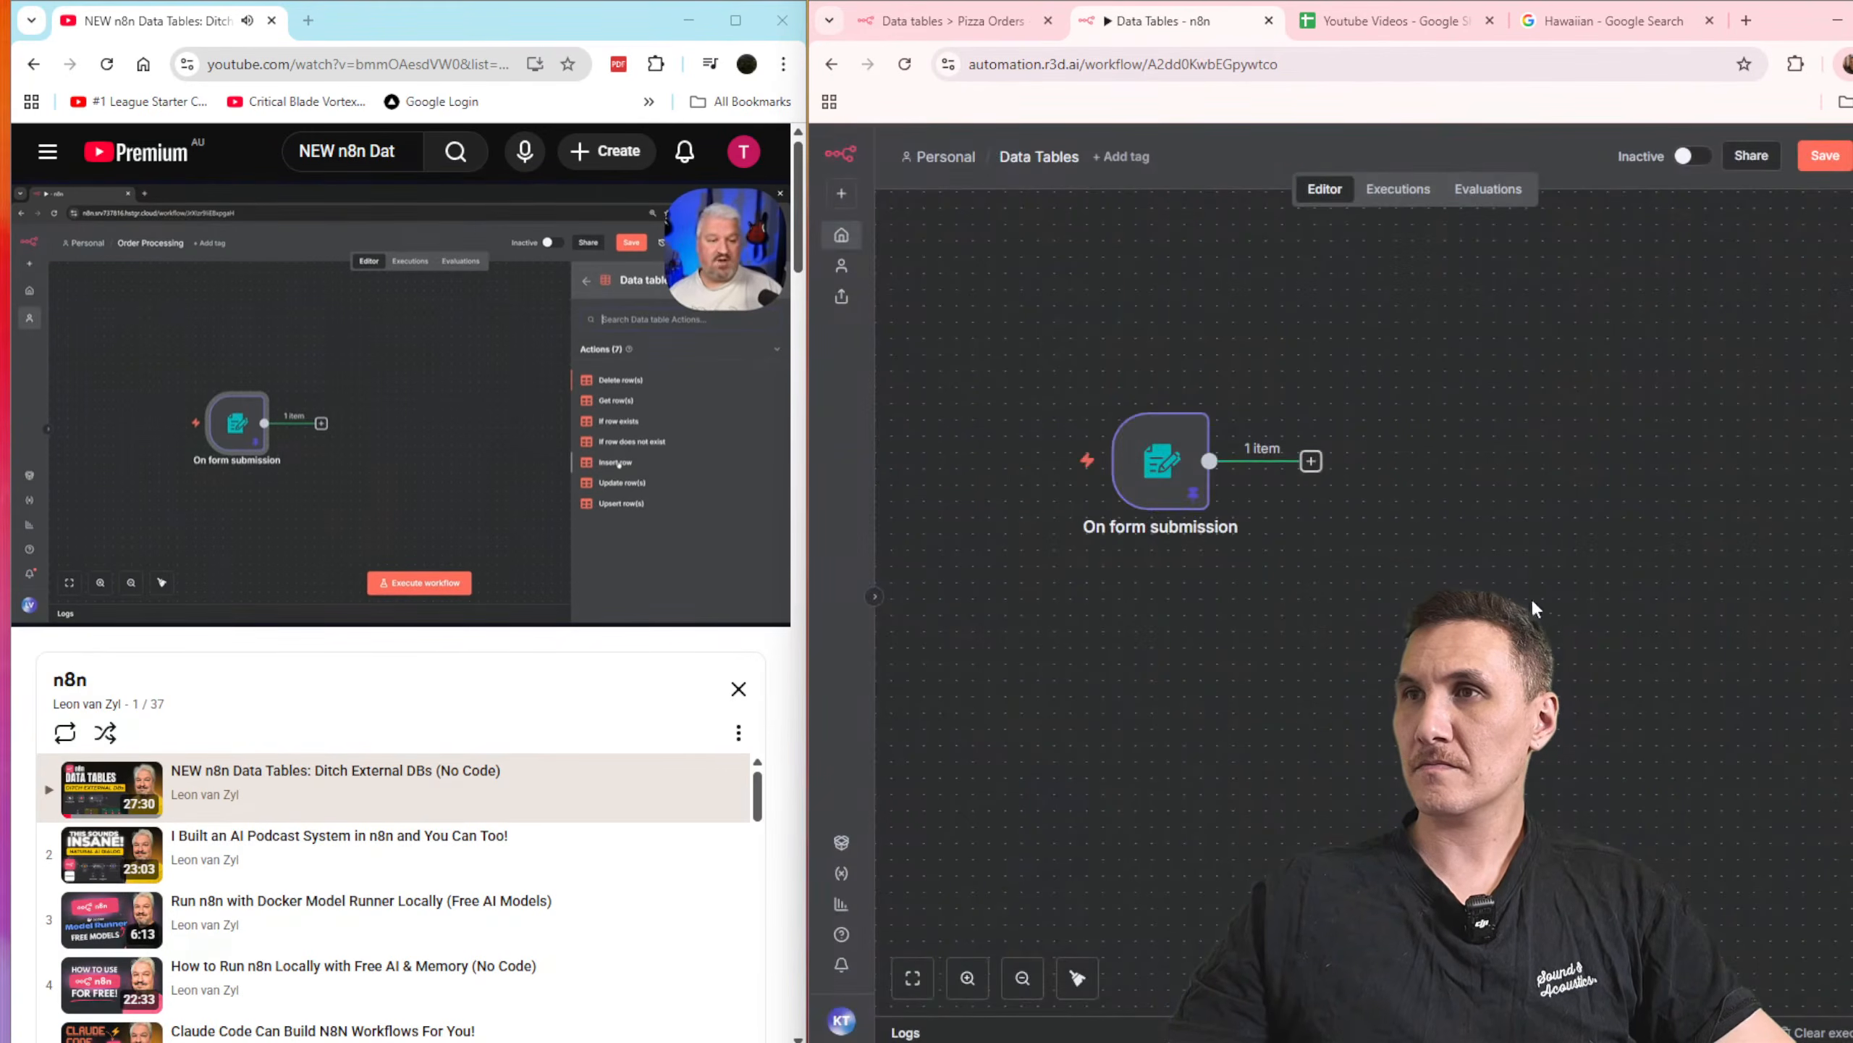
Step: Add a Data table "Insert row" node after the form trigger and choose Pizza Orders as its data table
click(1311, 461)
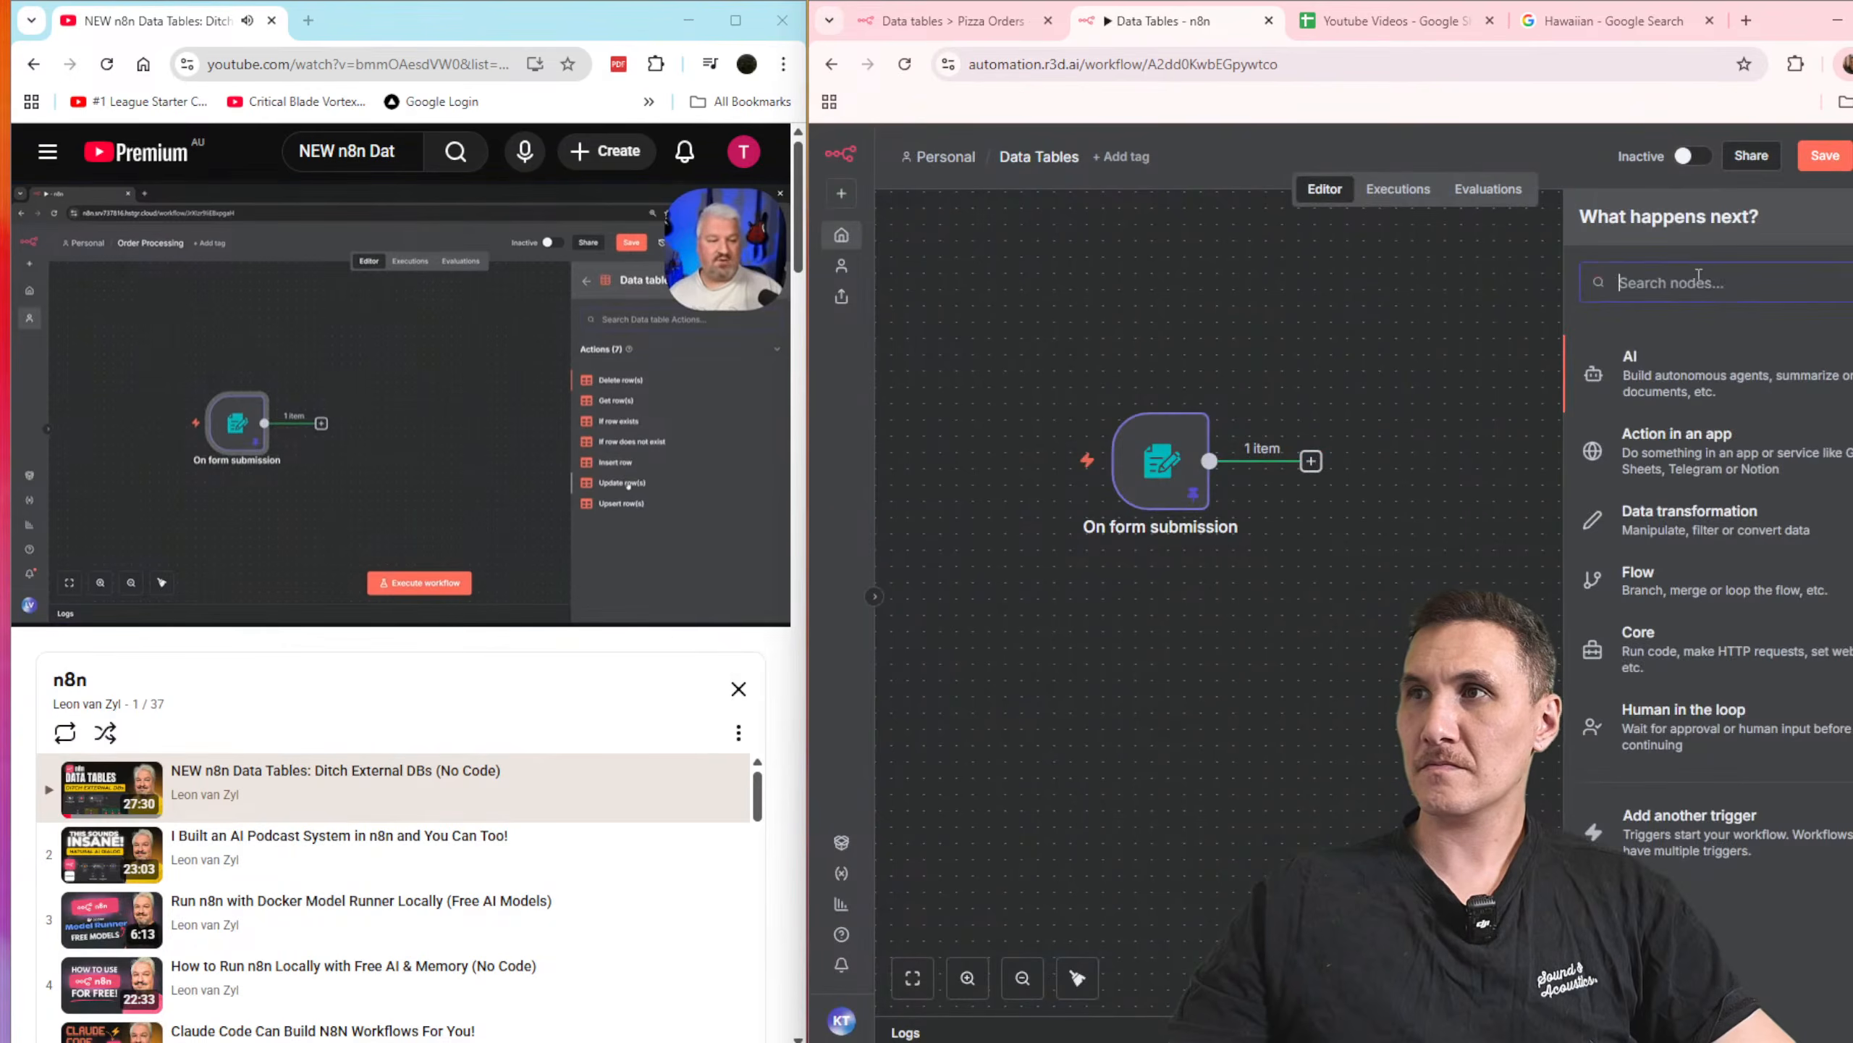
text(data)
click(1685, 363)
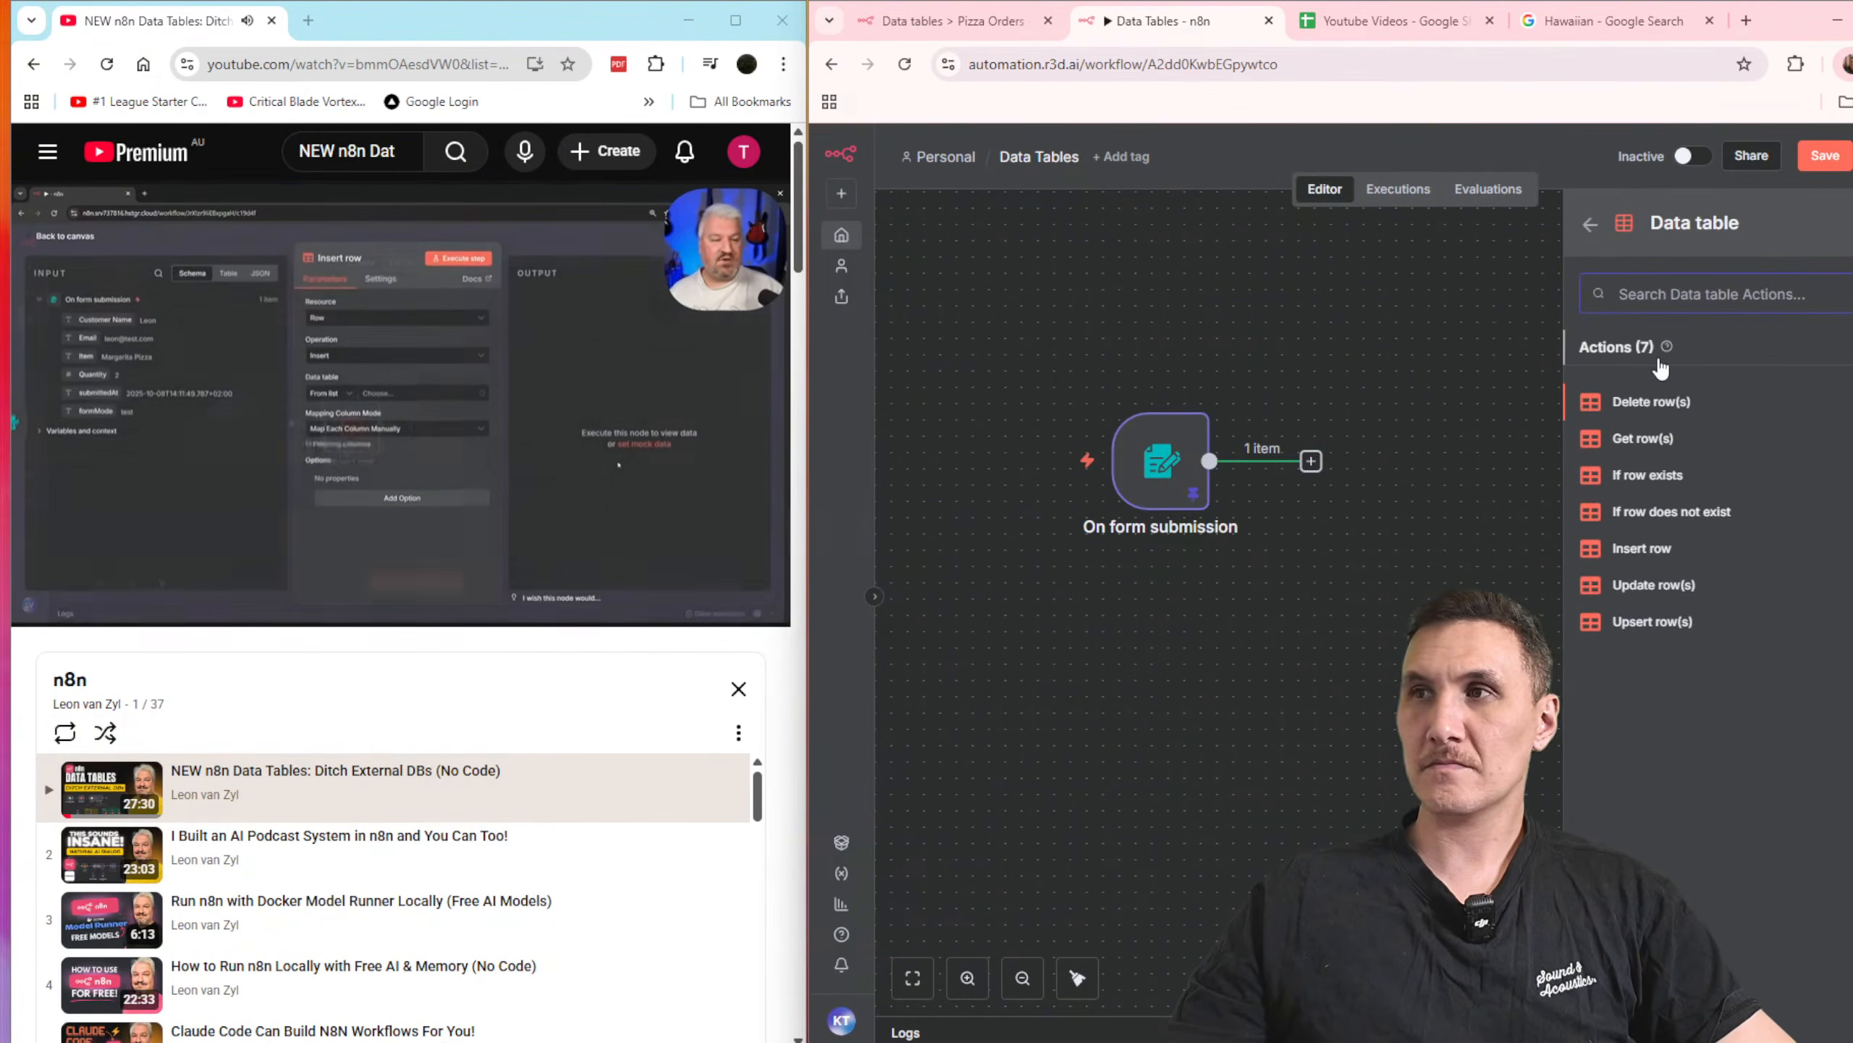
click(1639, 555)
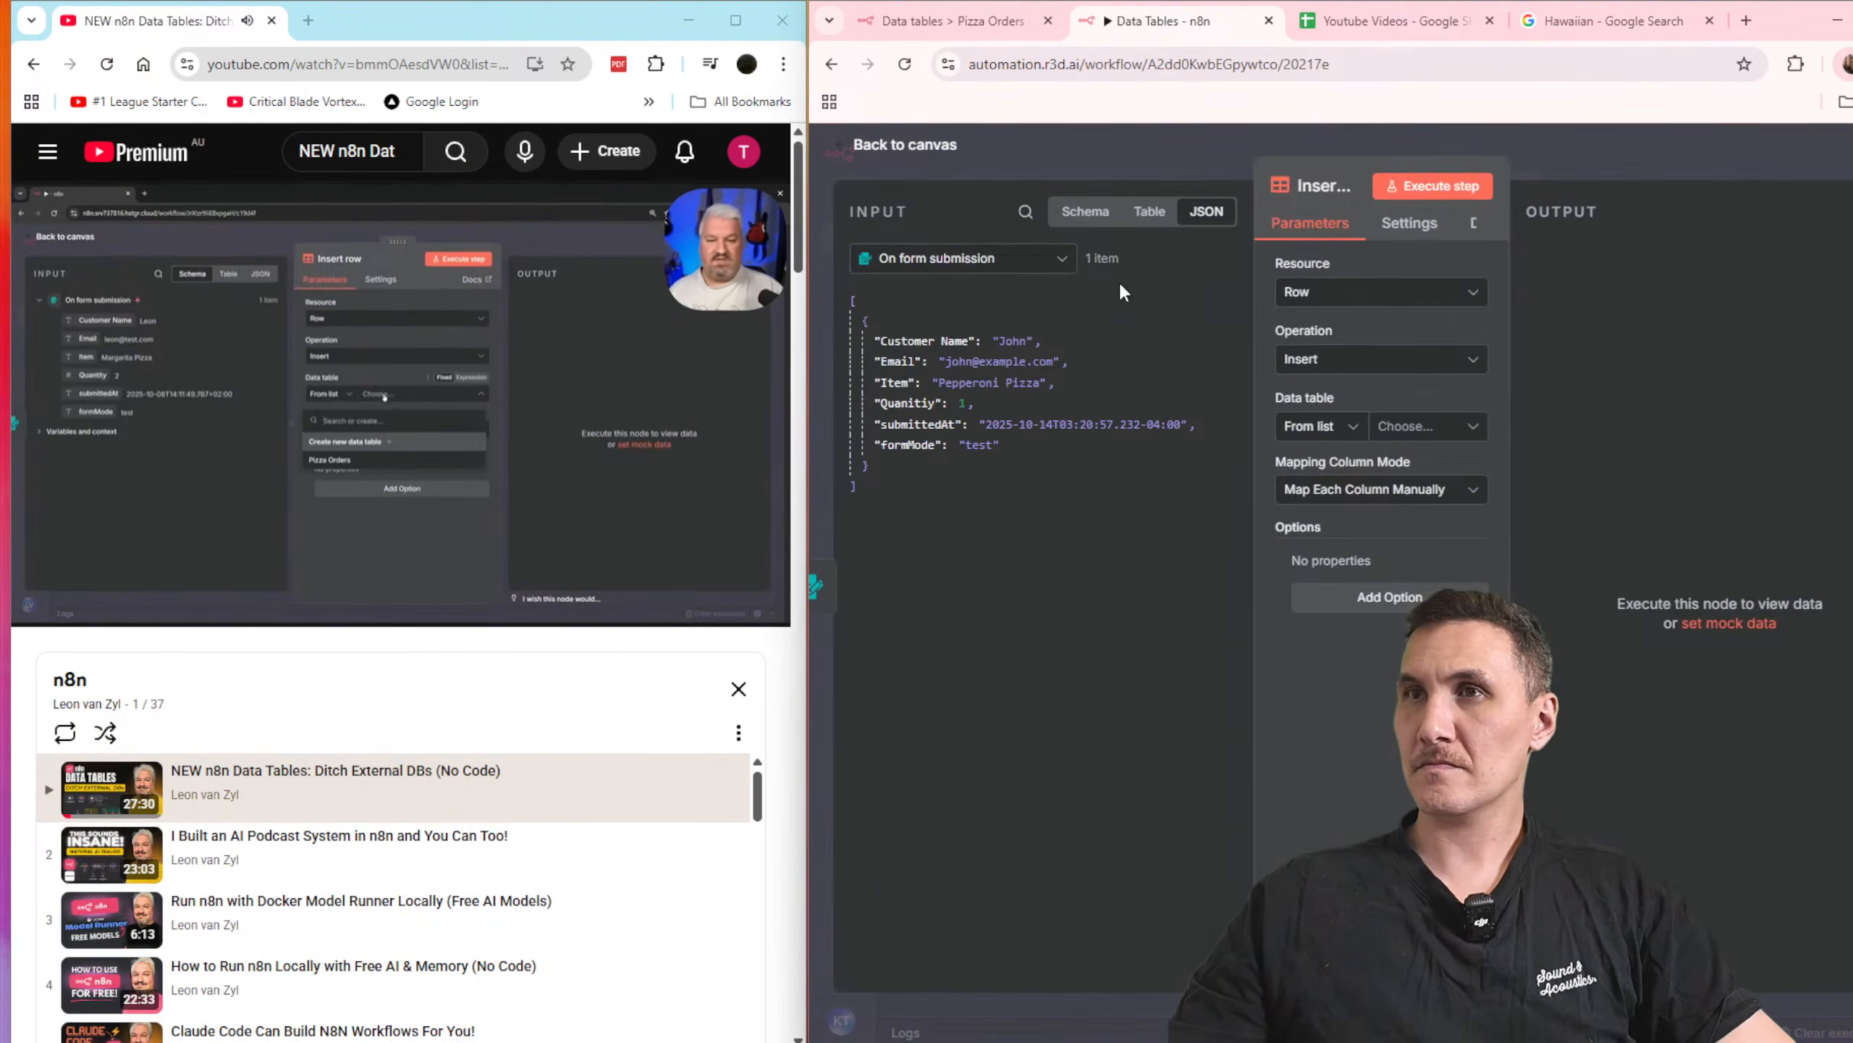
click(1423, 426)
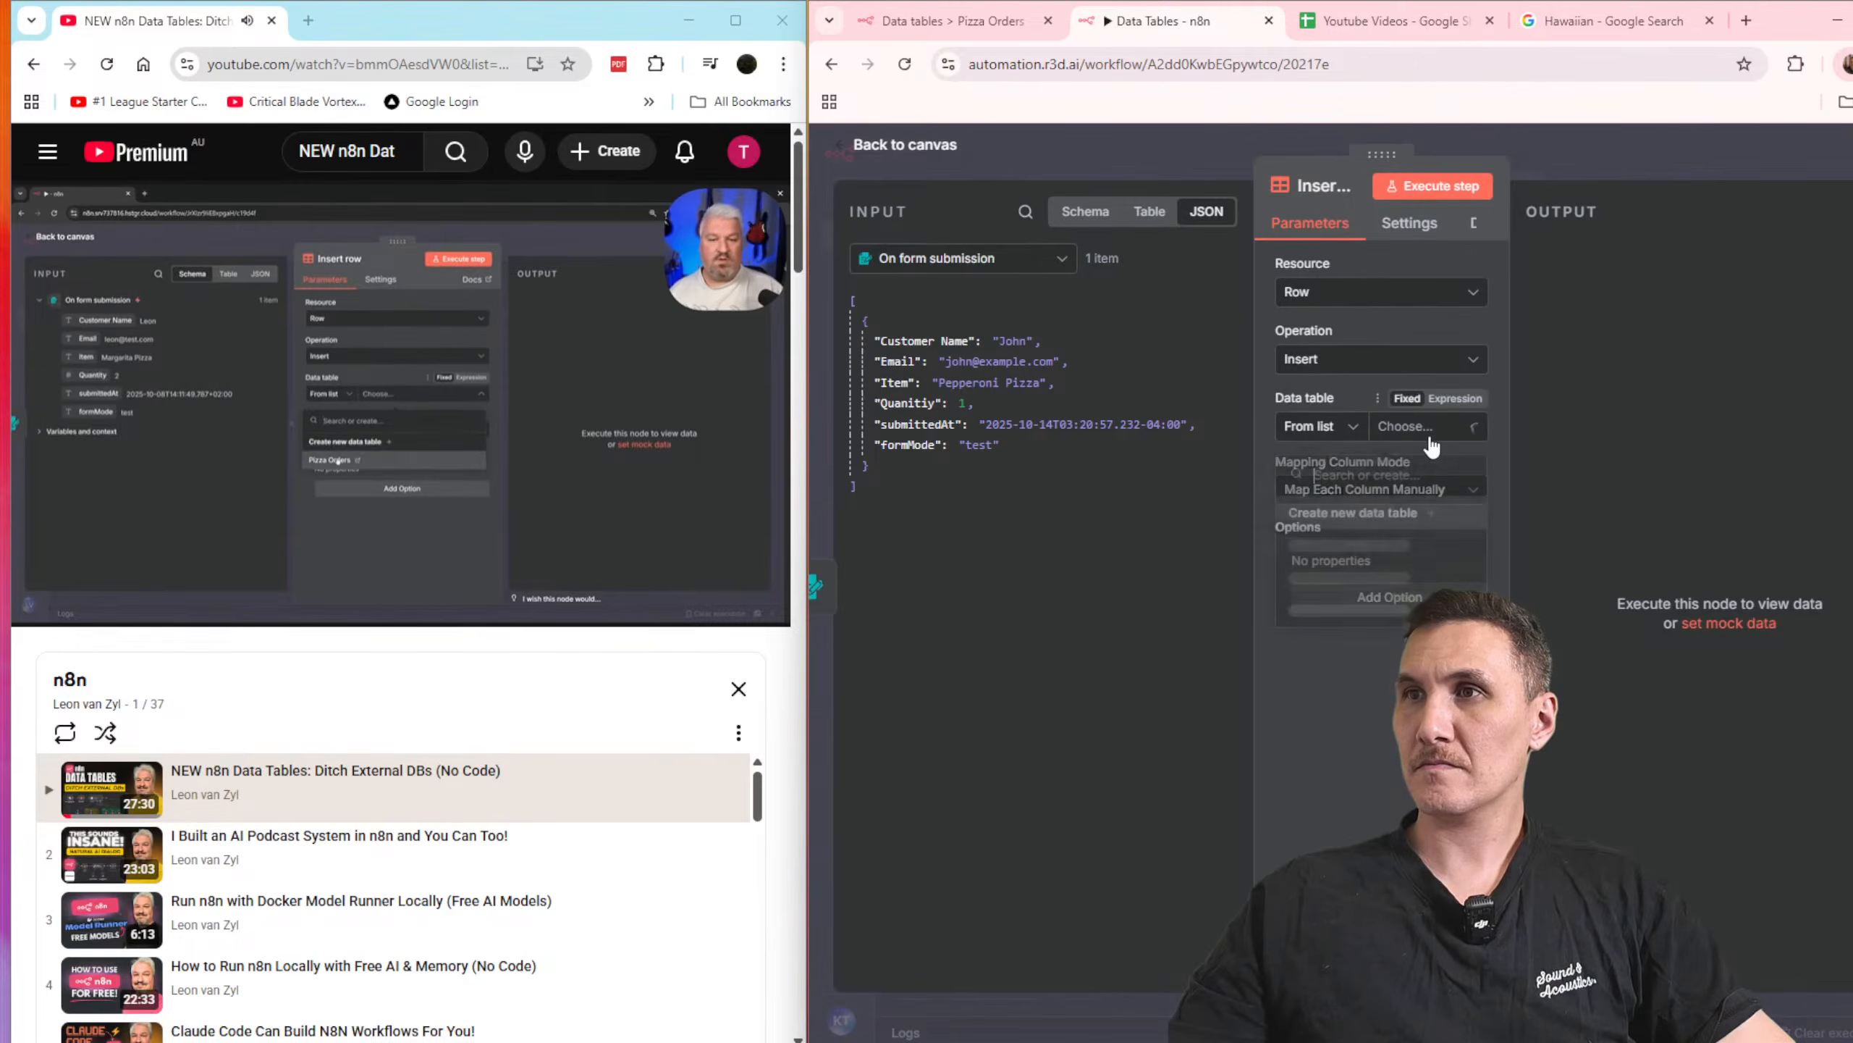
click(1411, 540)
Step: Map Customer Name to customerName and Email to email, and map the form's Quanitiy field to both Item and quantity
drag(932, 342, 1367, 593)
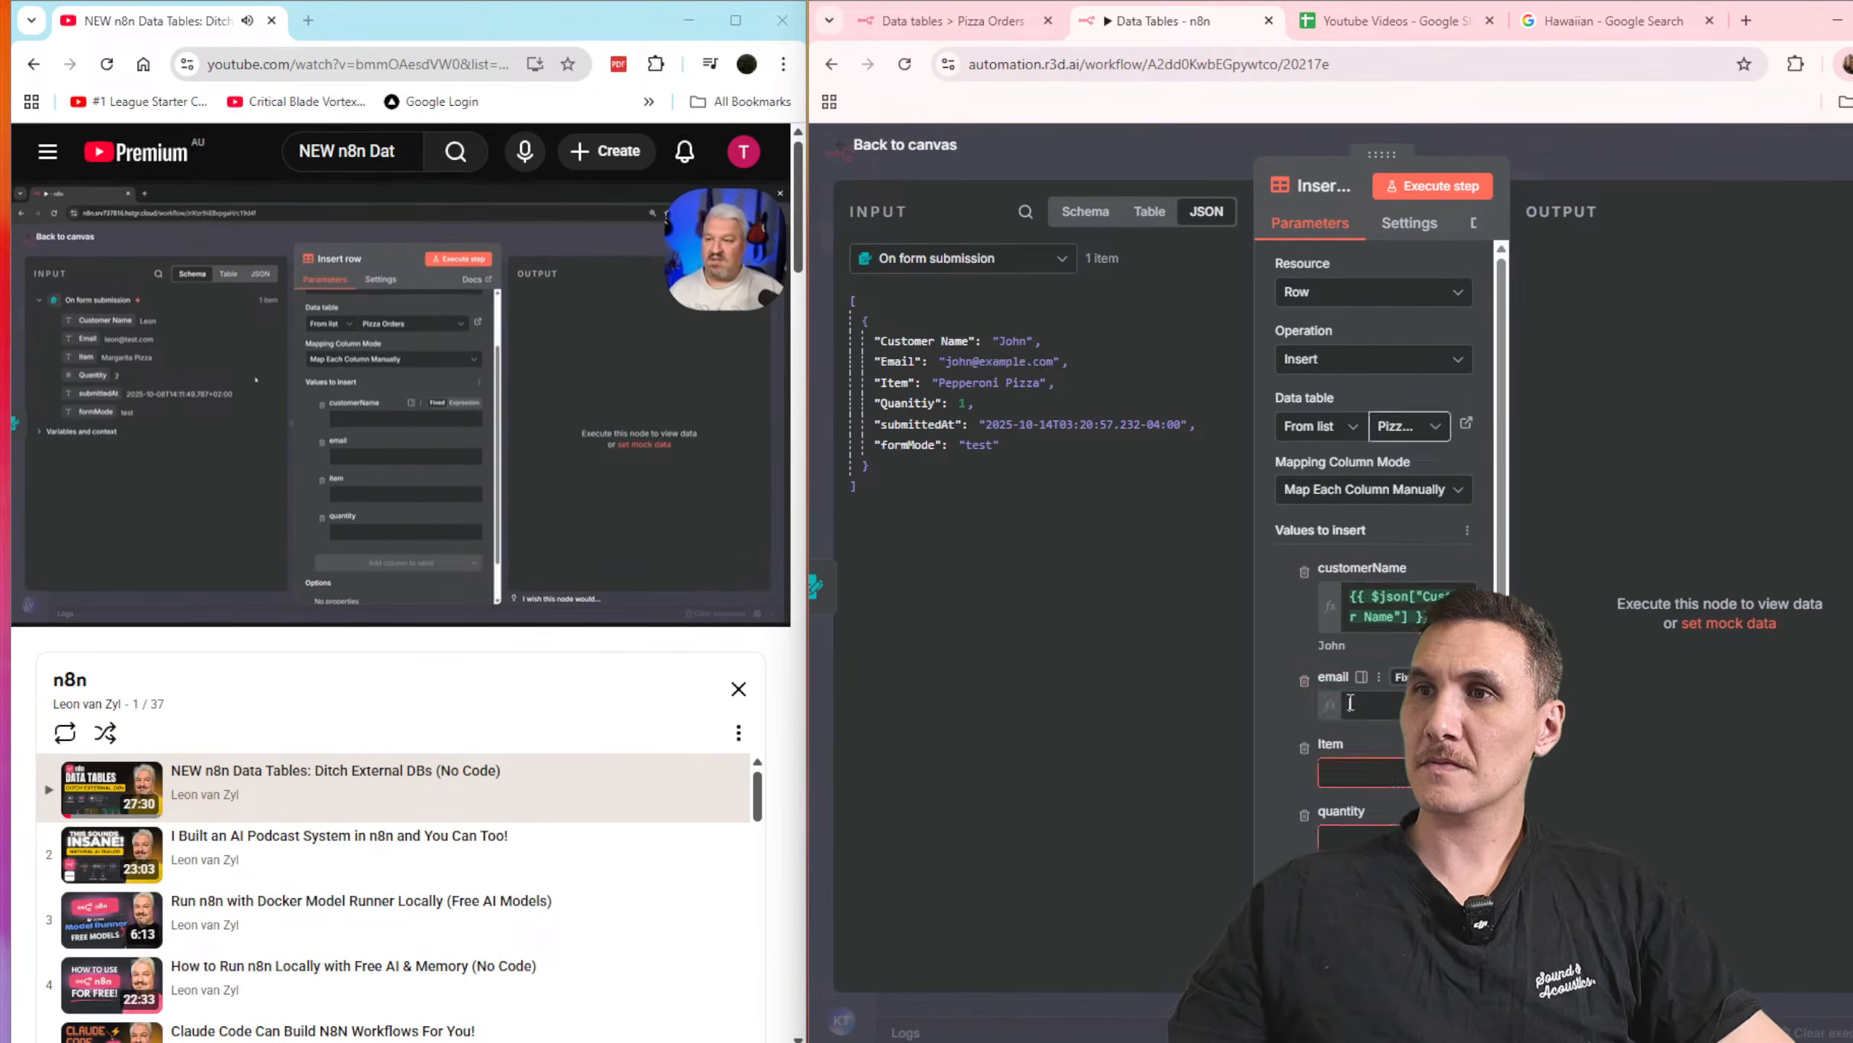
drag(904, 402, 1376, 790)
drag(912, 445, 1333, 841)
drag(1189, 790, 1186, 787)
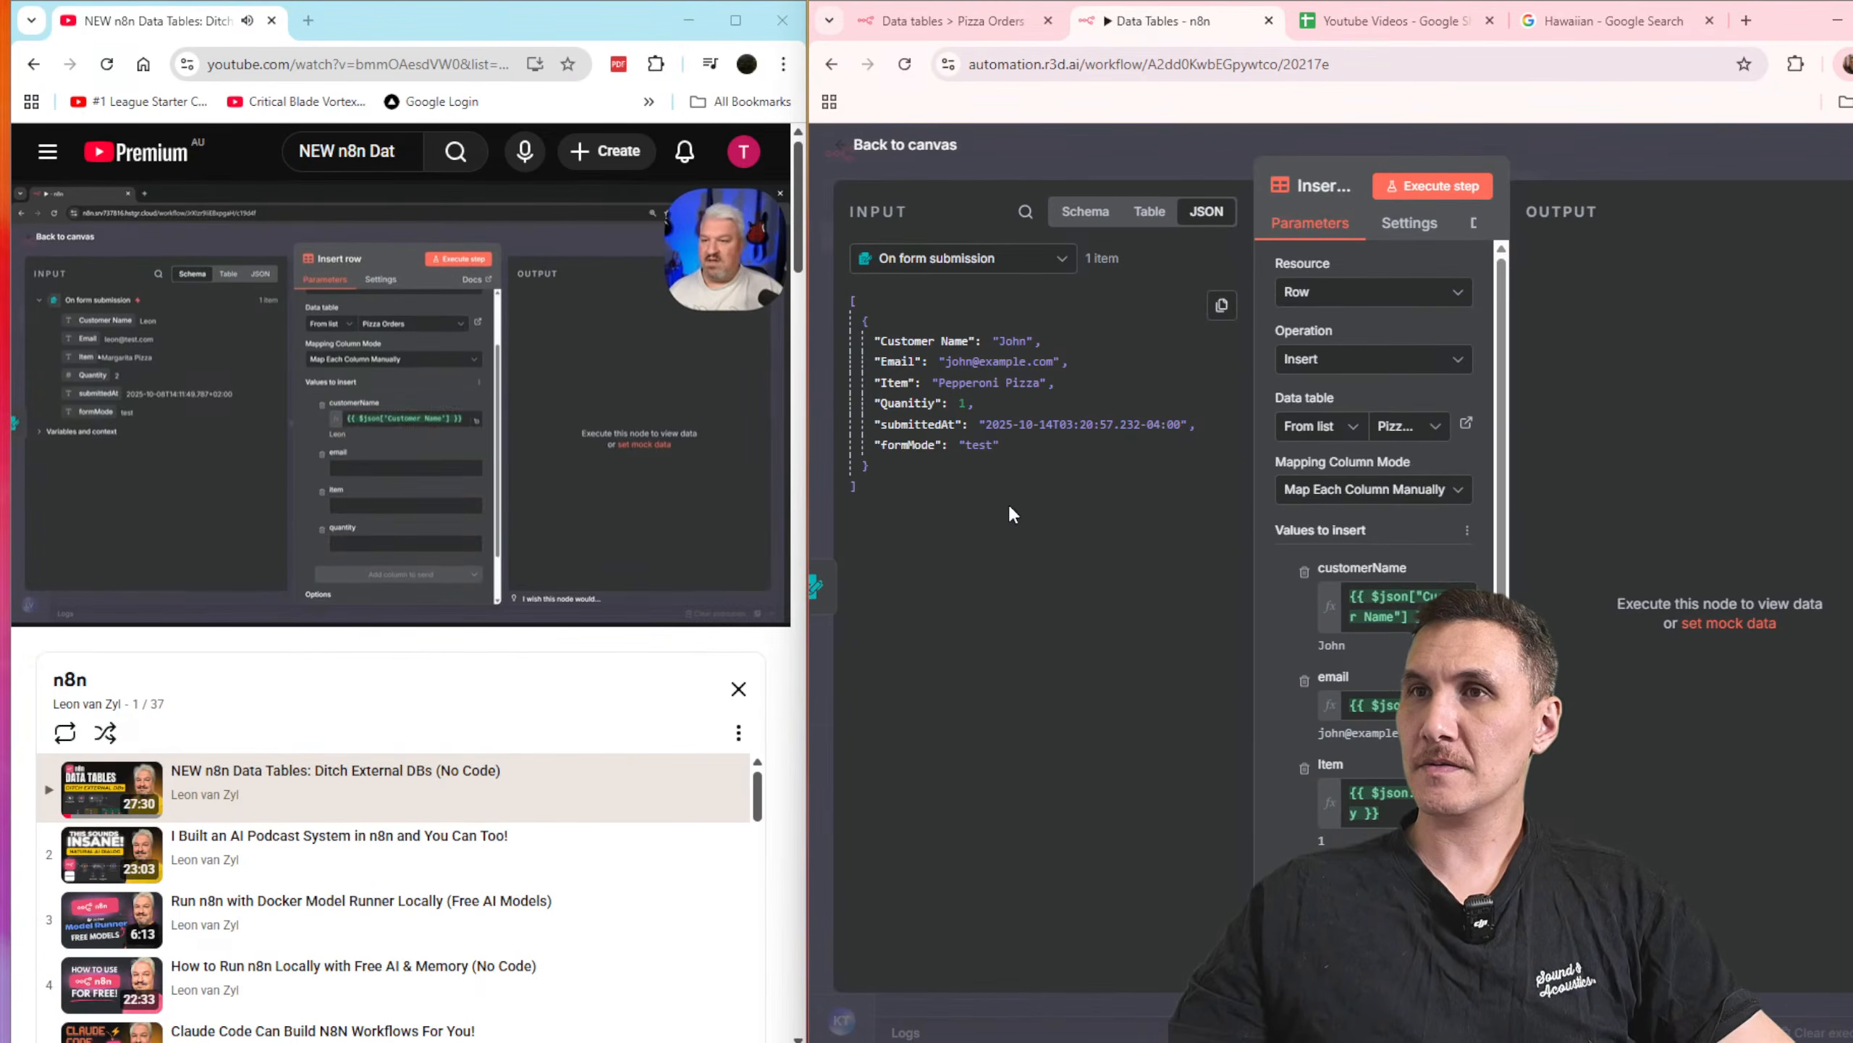
drag(906, 403, 1345, 793)
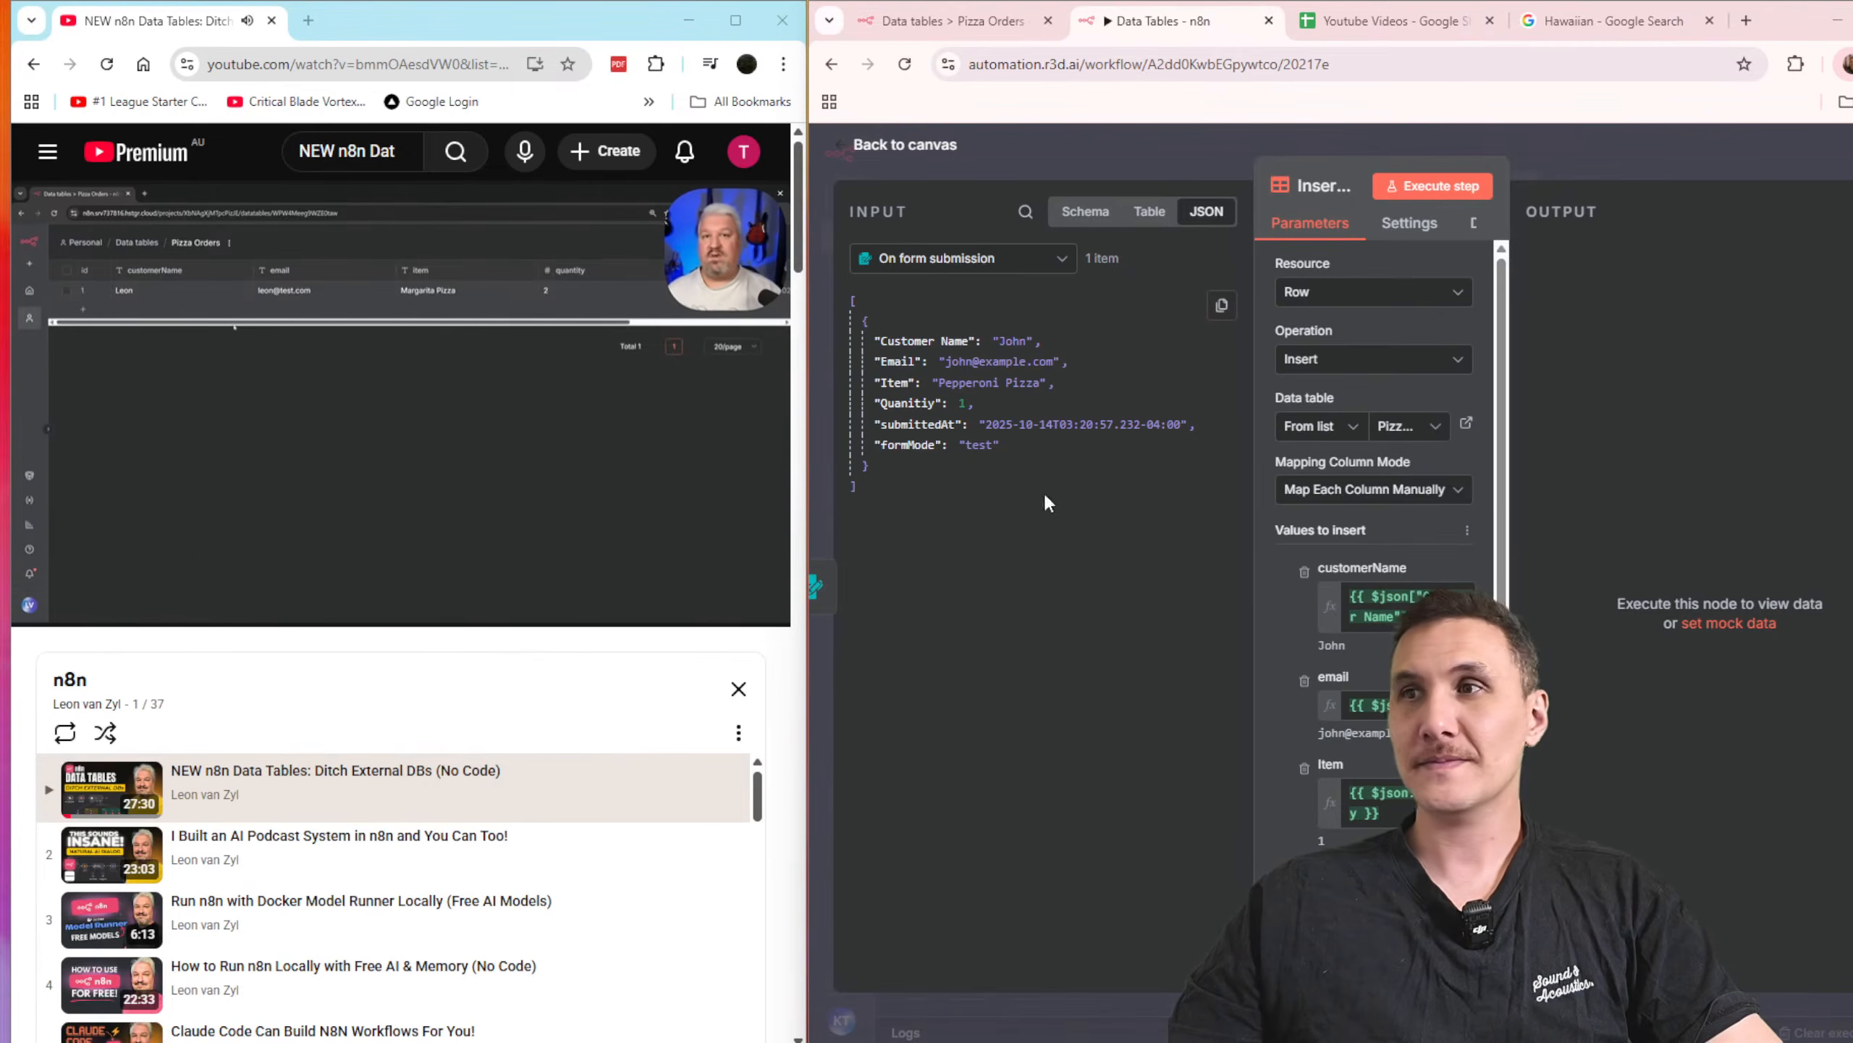
Step: Close the Insert row node's settings, save the workflow and execute the Insert row node
click(1614, 146)
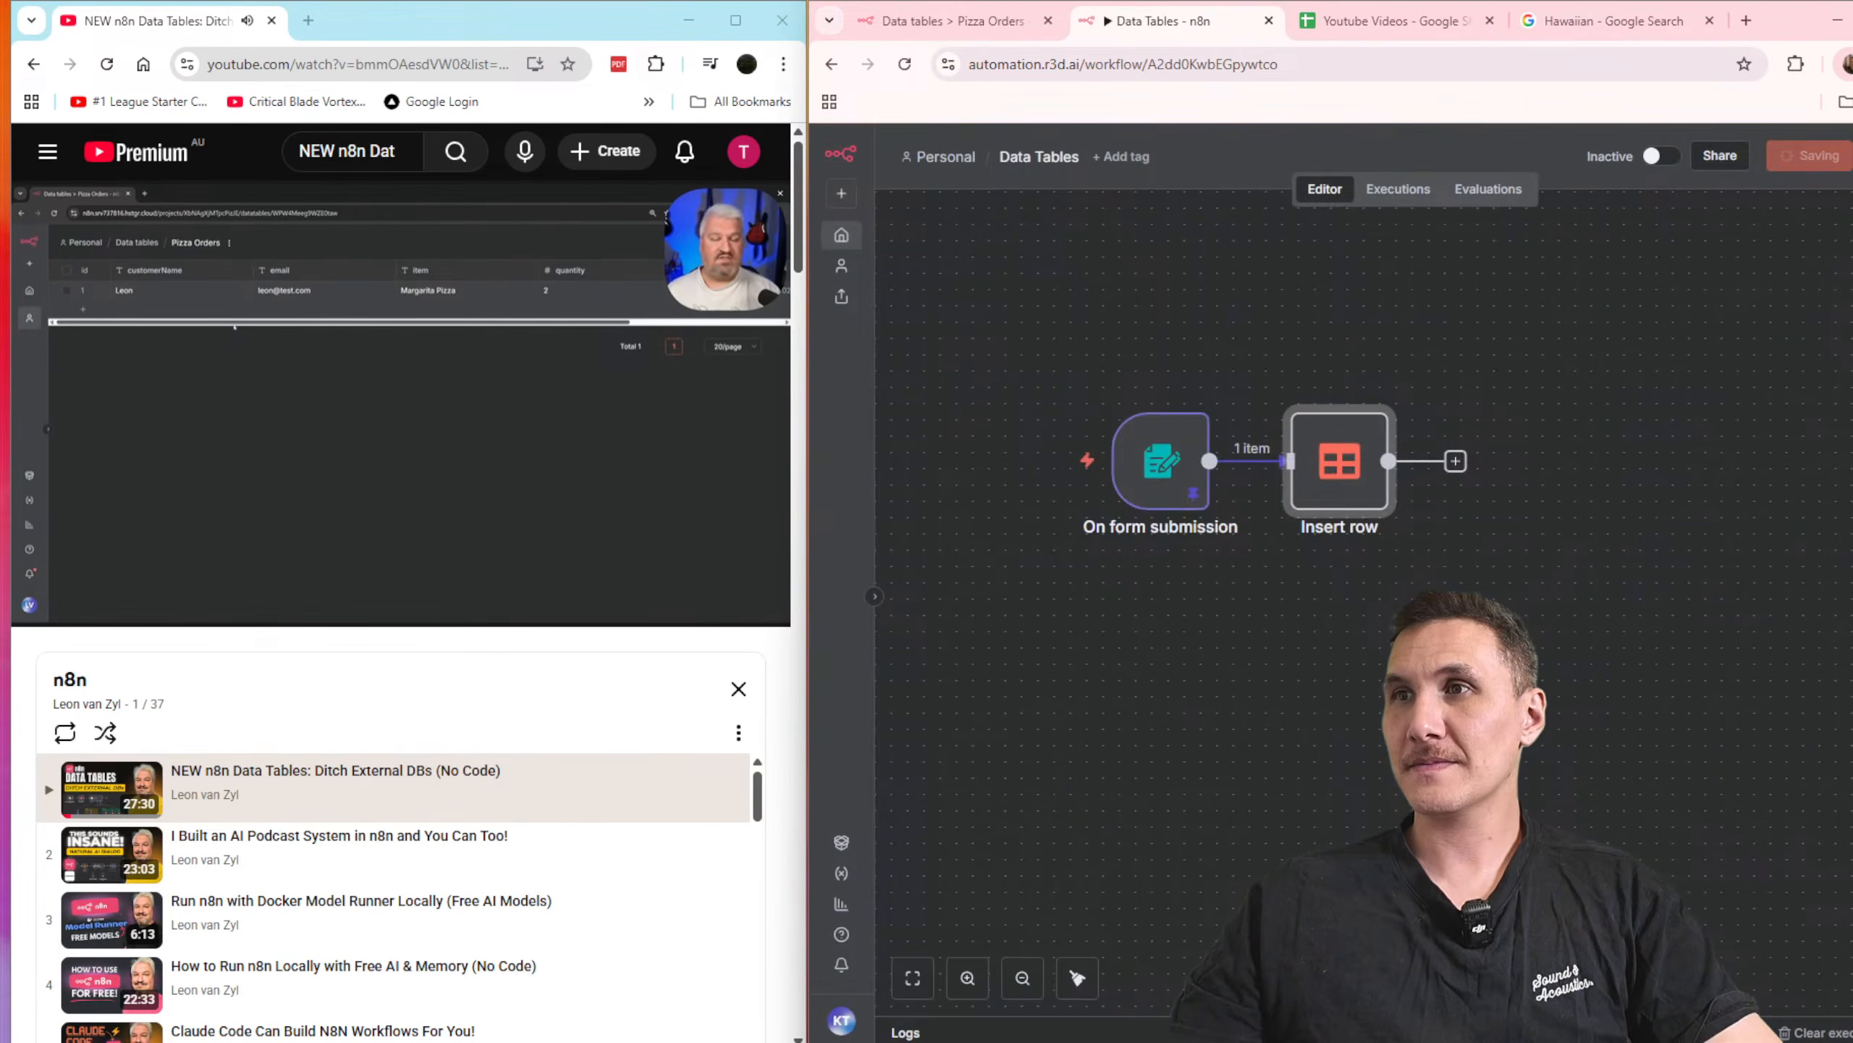
click(1297, 387)
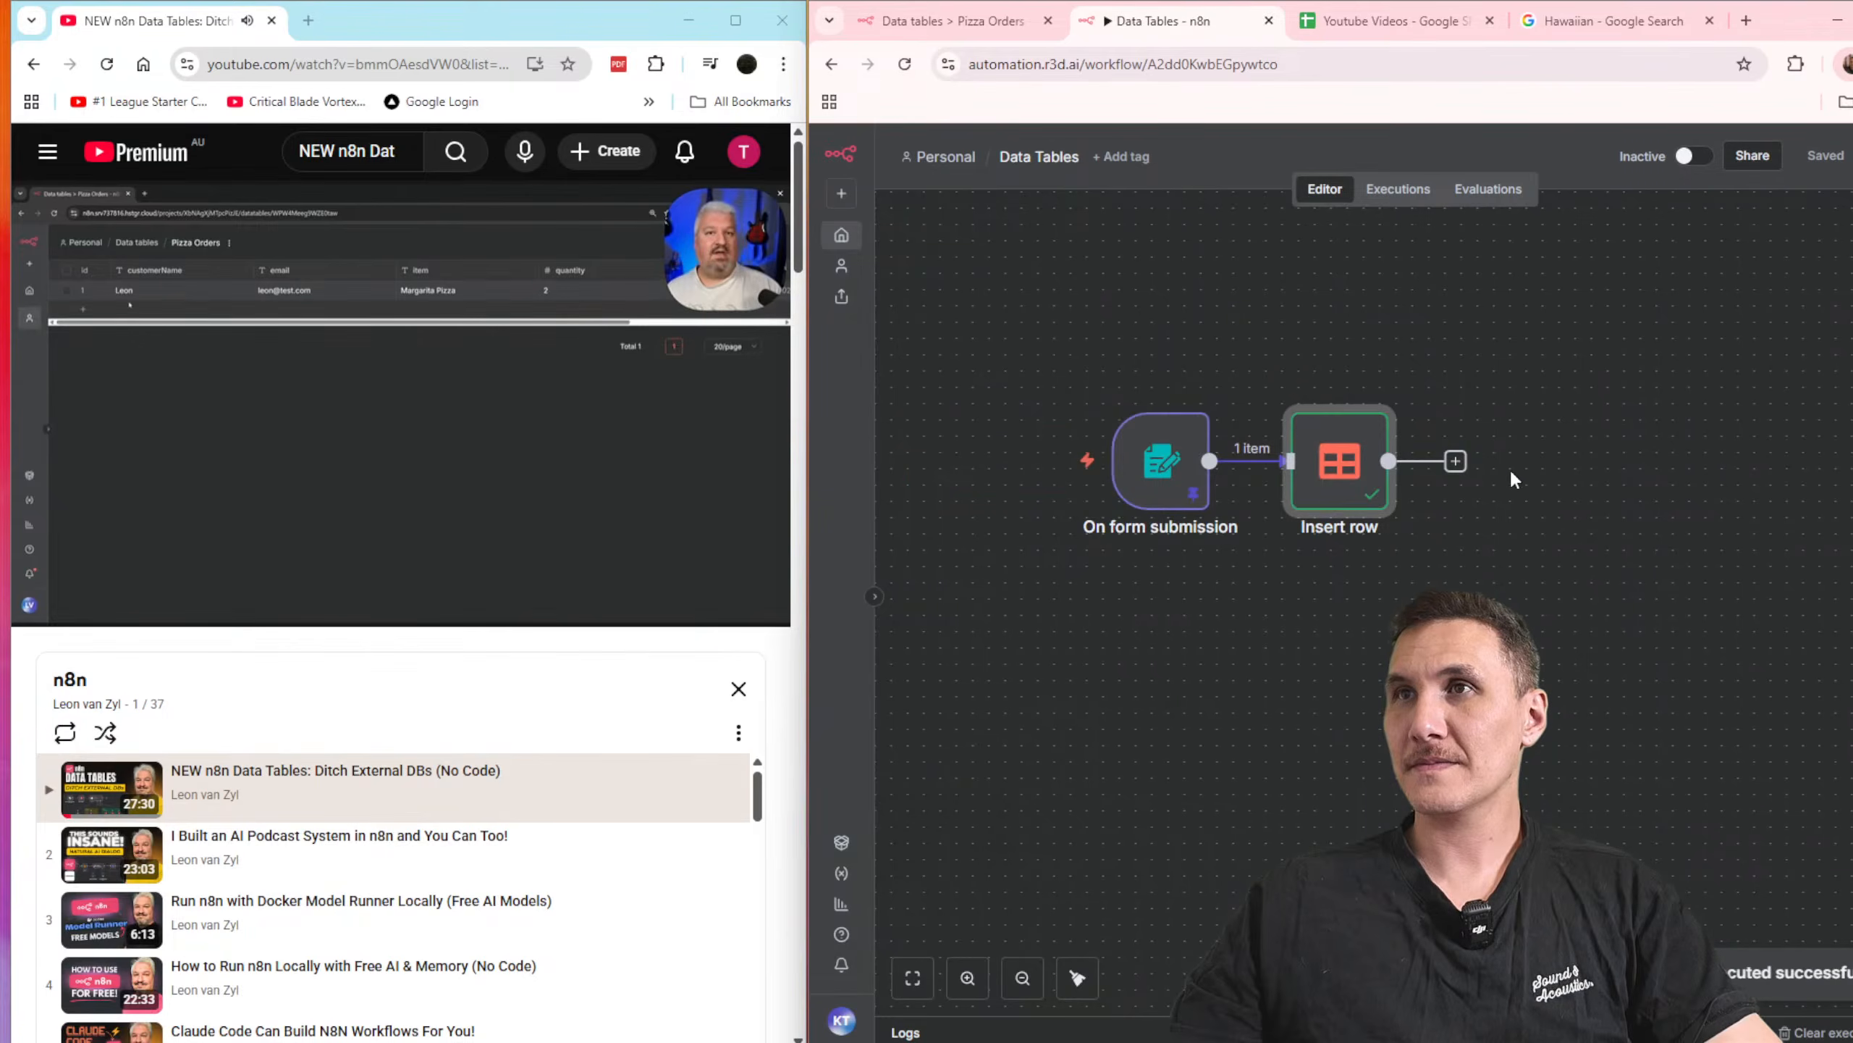
Step: Reload the Pizza Orders data table and examine the inserted row across all its columns
click(978, 22)
key(Return)
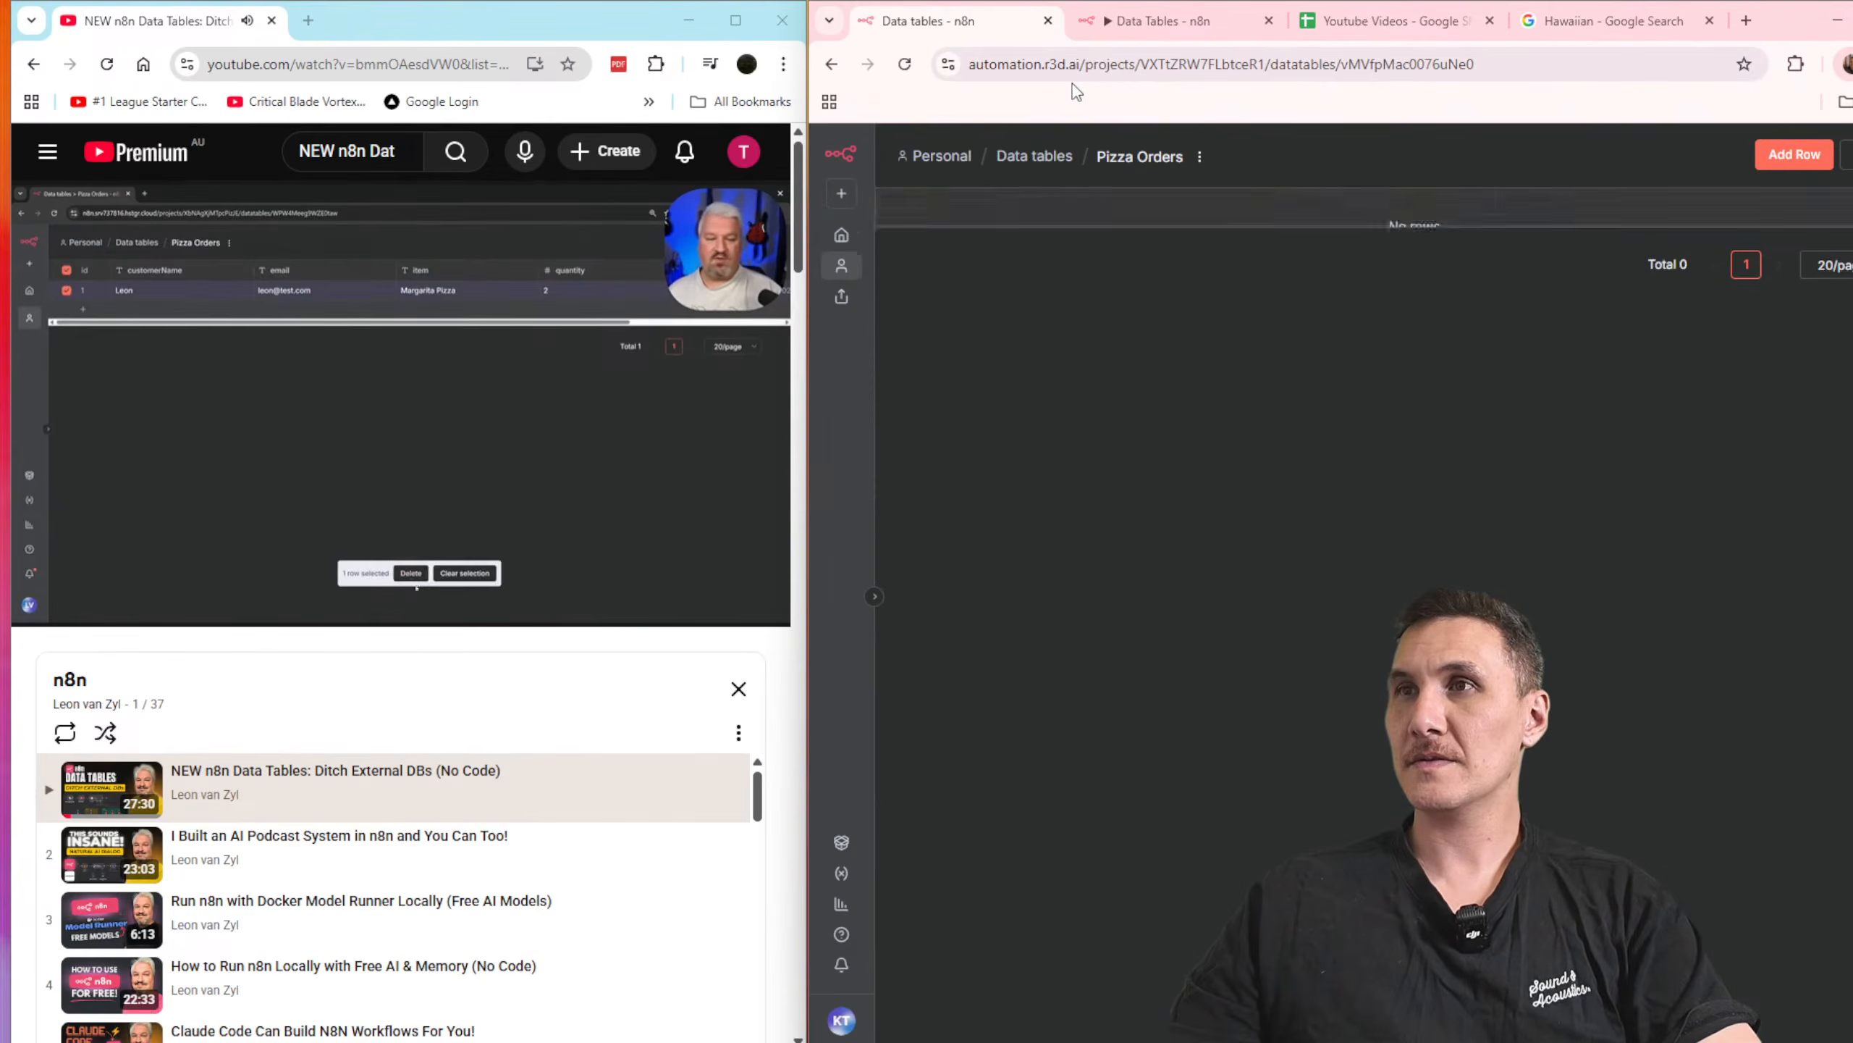
drag(1393, 299, 1840, 346)
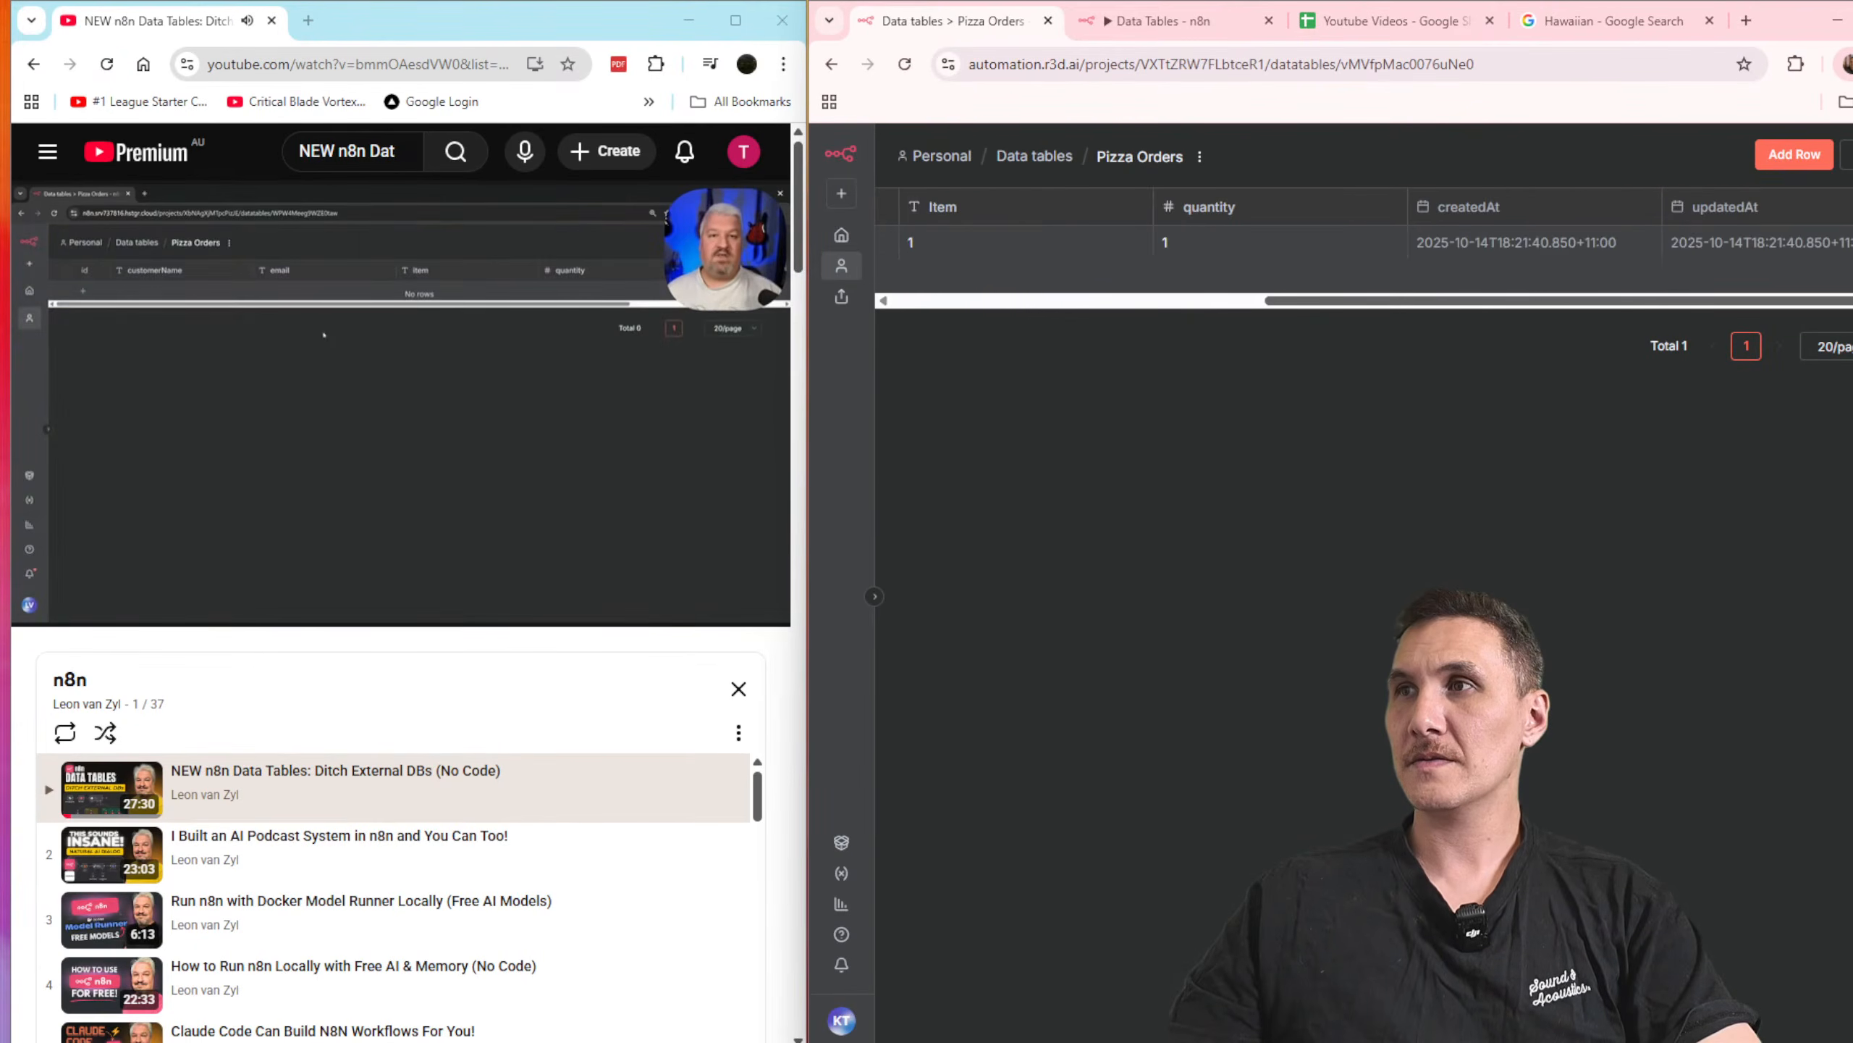
drag(1554, 302, 1290, 408)
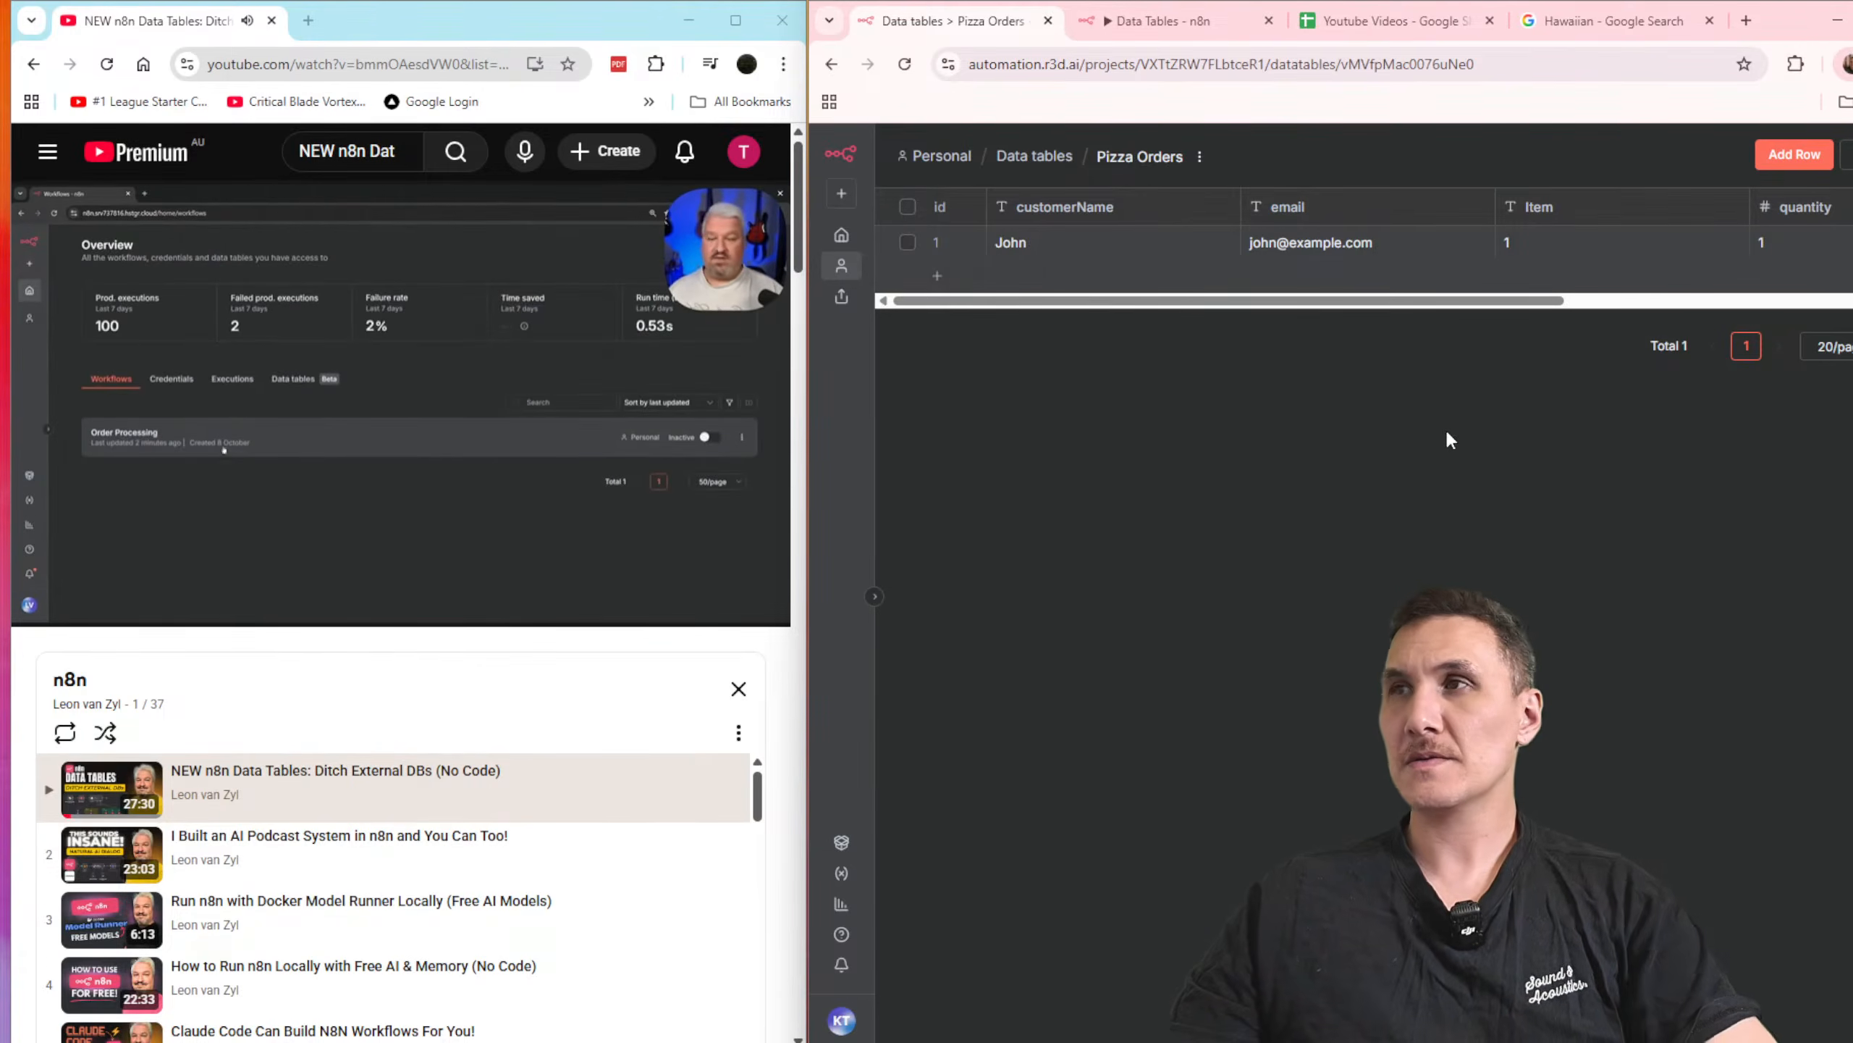
key(ctrl+minus)
key(ctrl+minus)
key(ctrl+minus)
key(ctrl+minus)
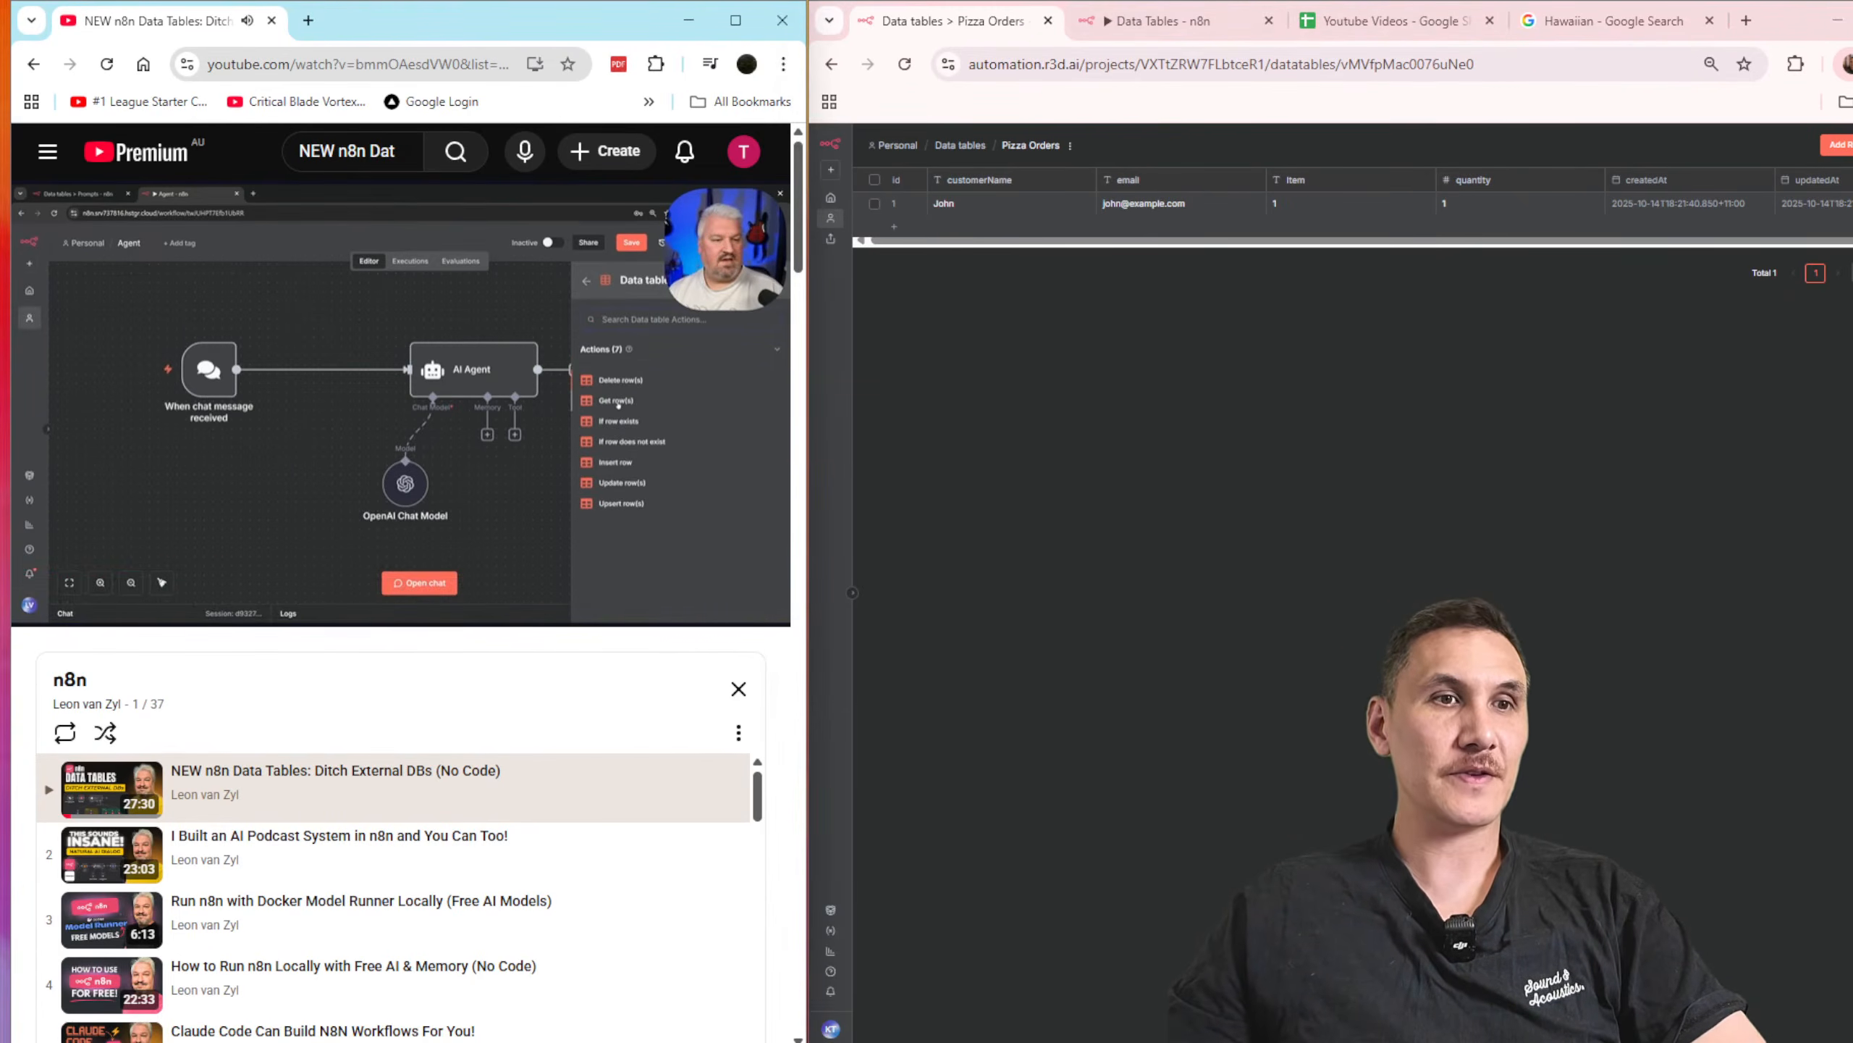
key(super+Down)
key(alt+Tab)
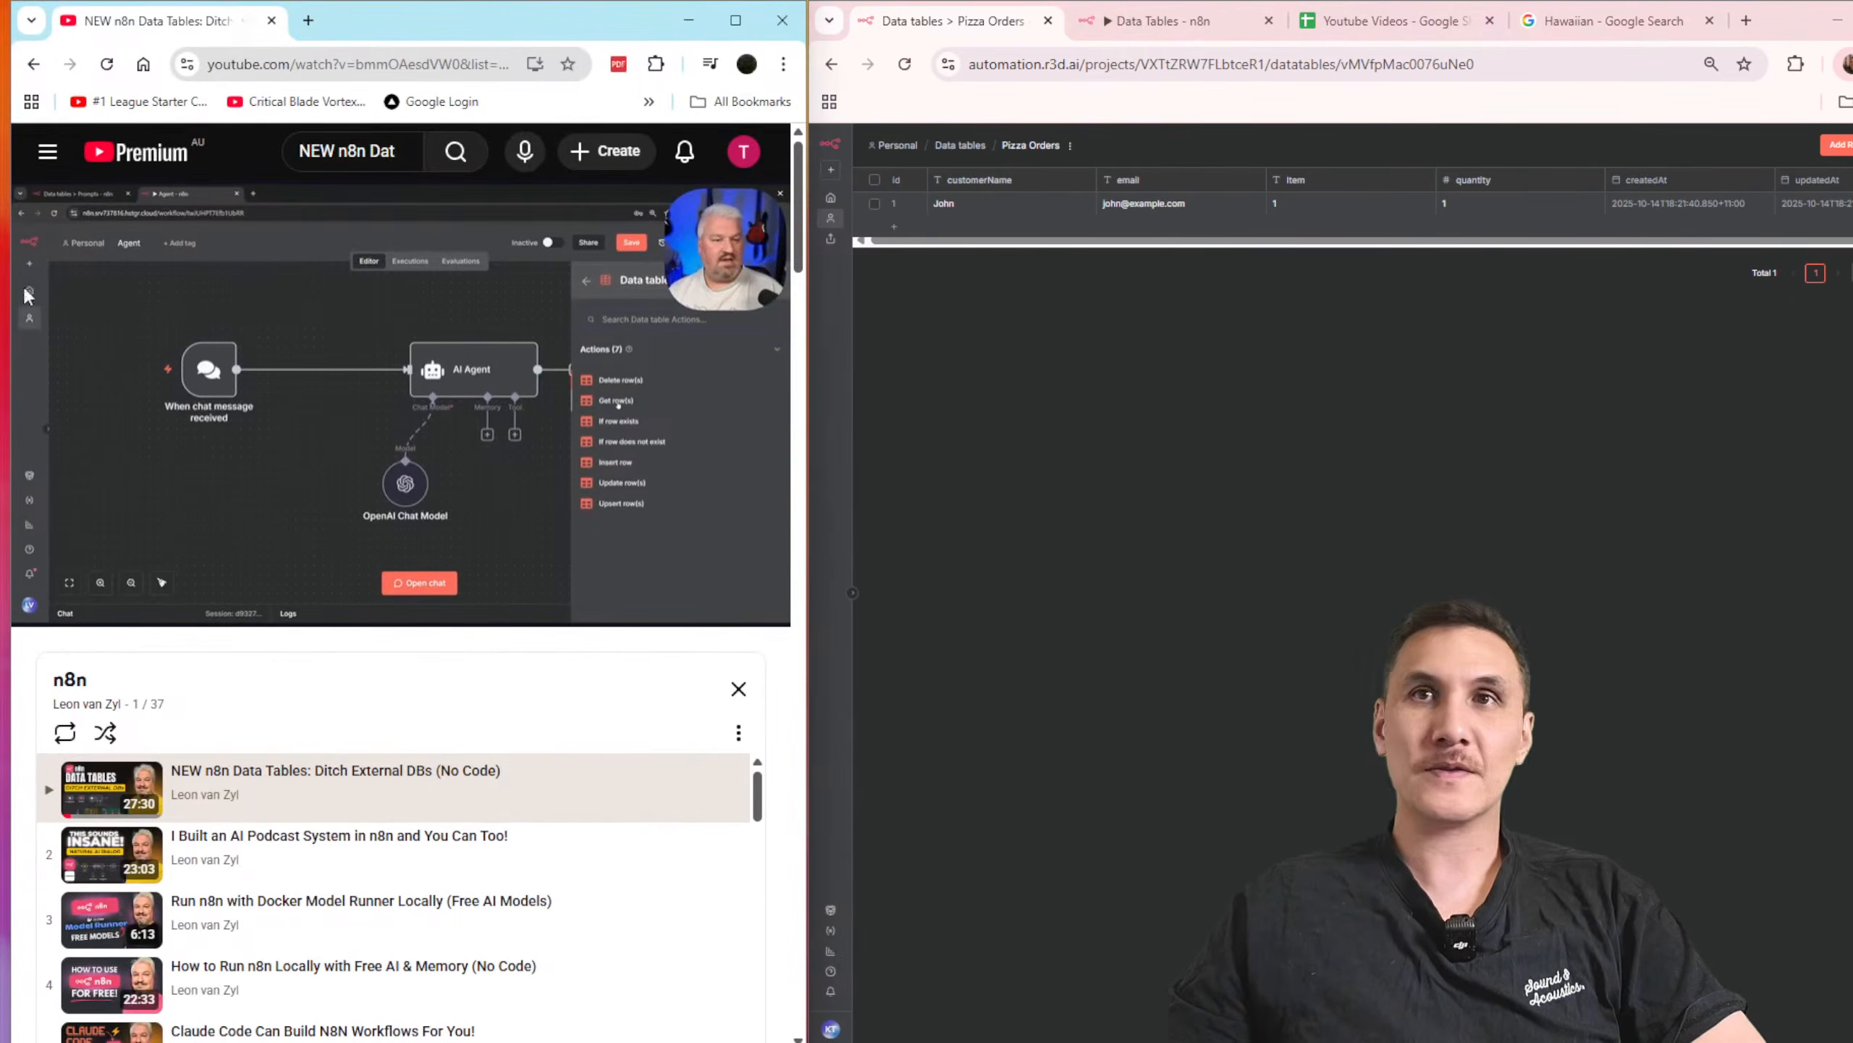
click(307, 21)
key(ctrl+w)
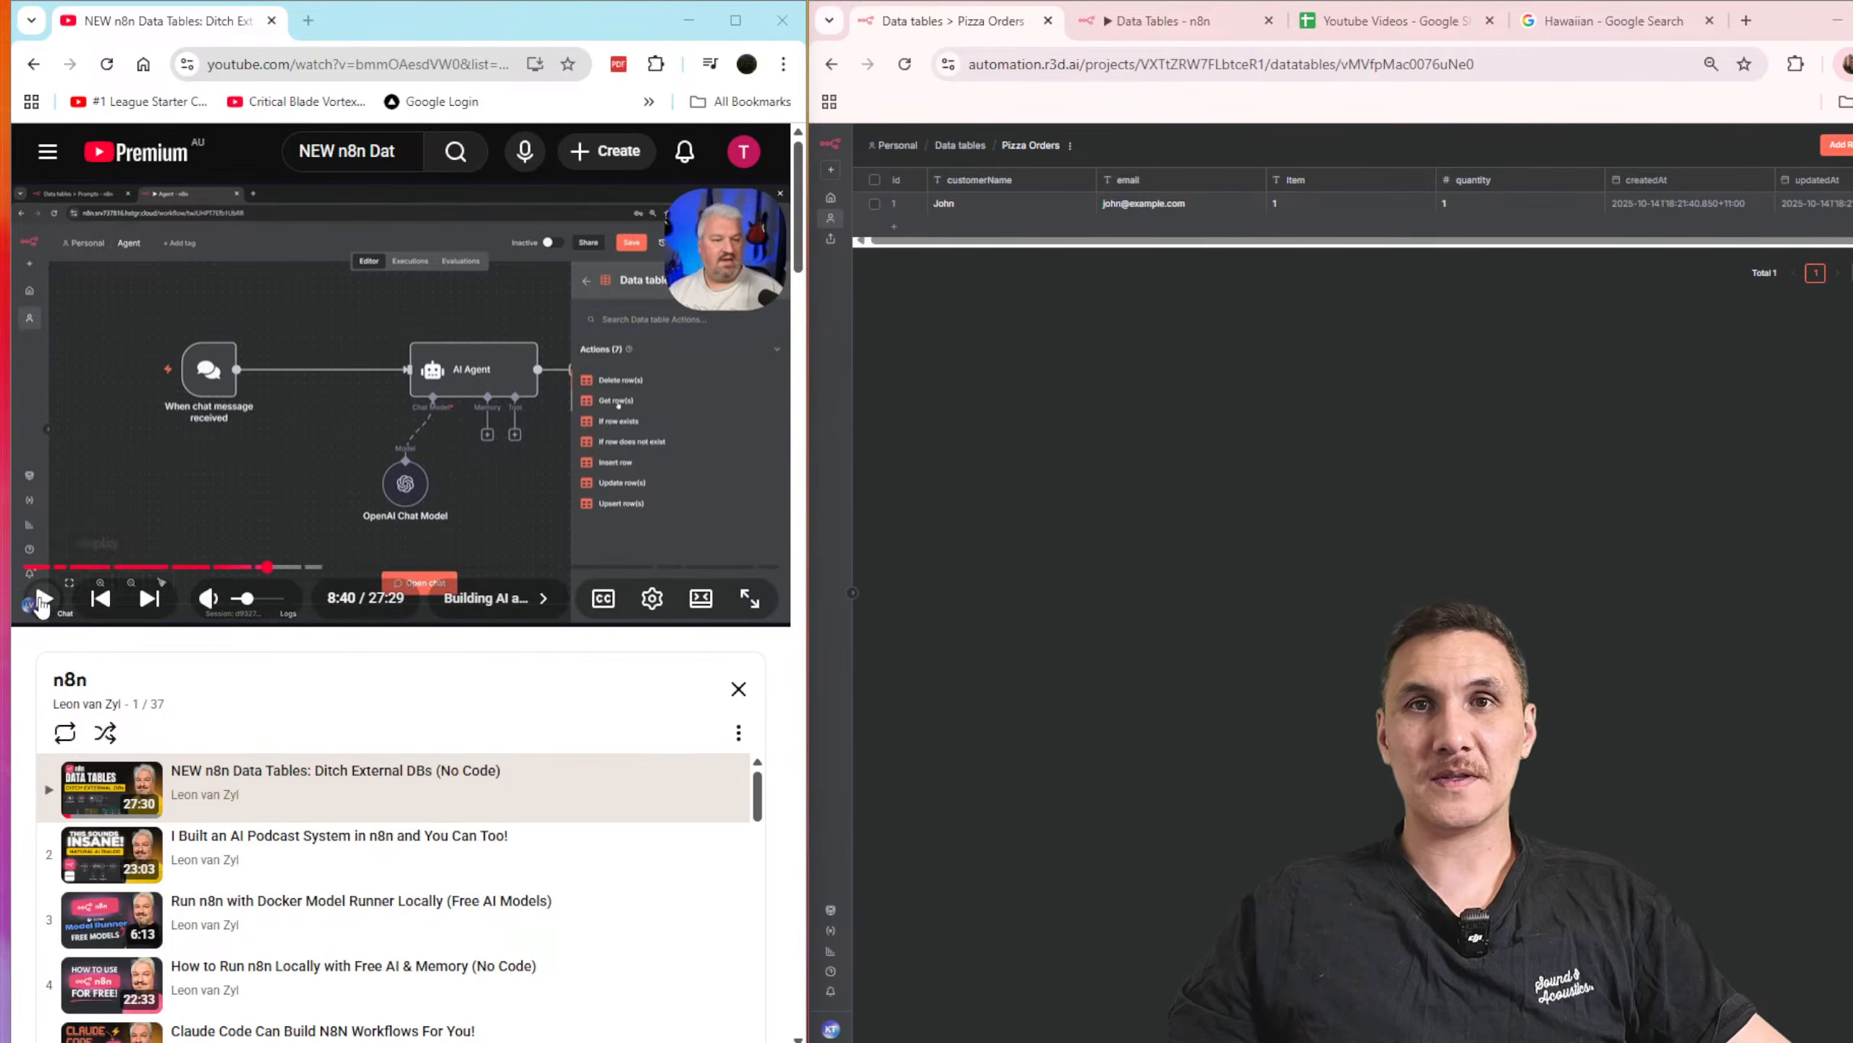
Step: Resume the tutorial video from 8:40, unmute it and keep watching the section on building AI agents
click(44, 599)
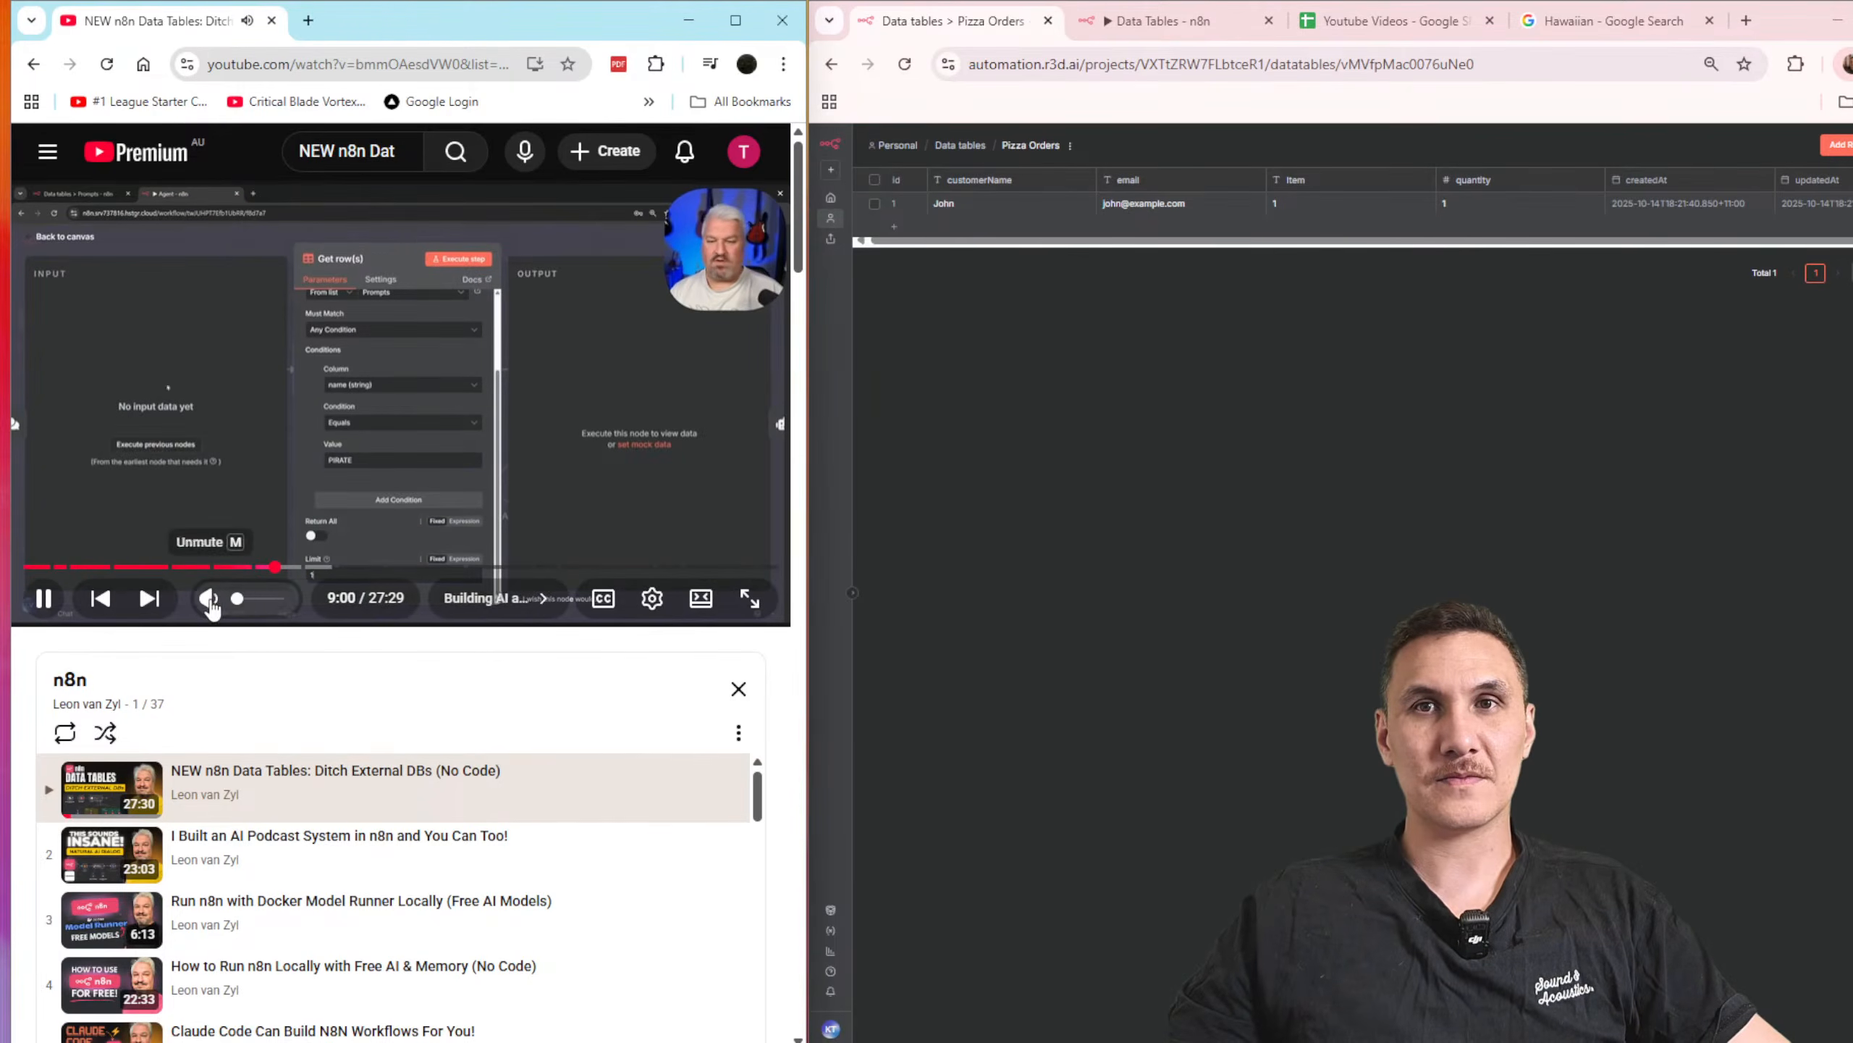
click(210, 598)
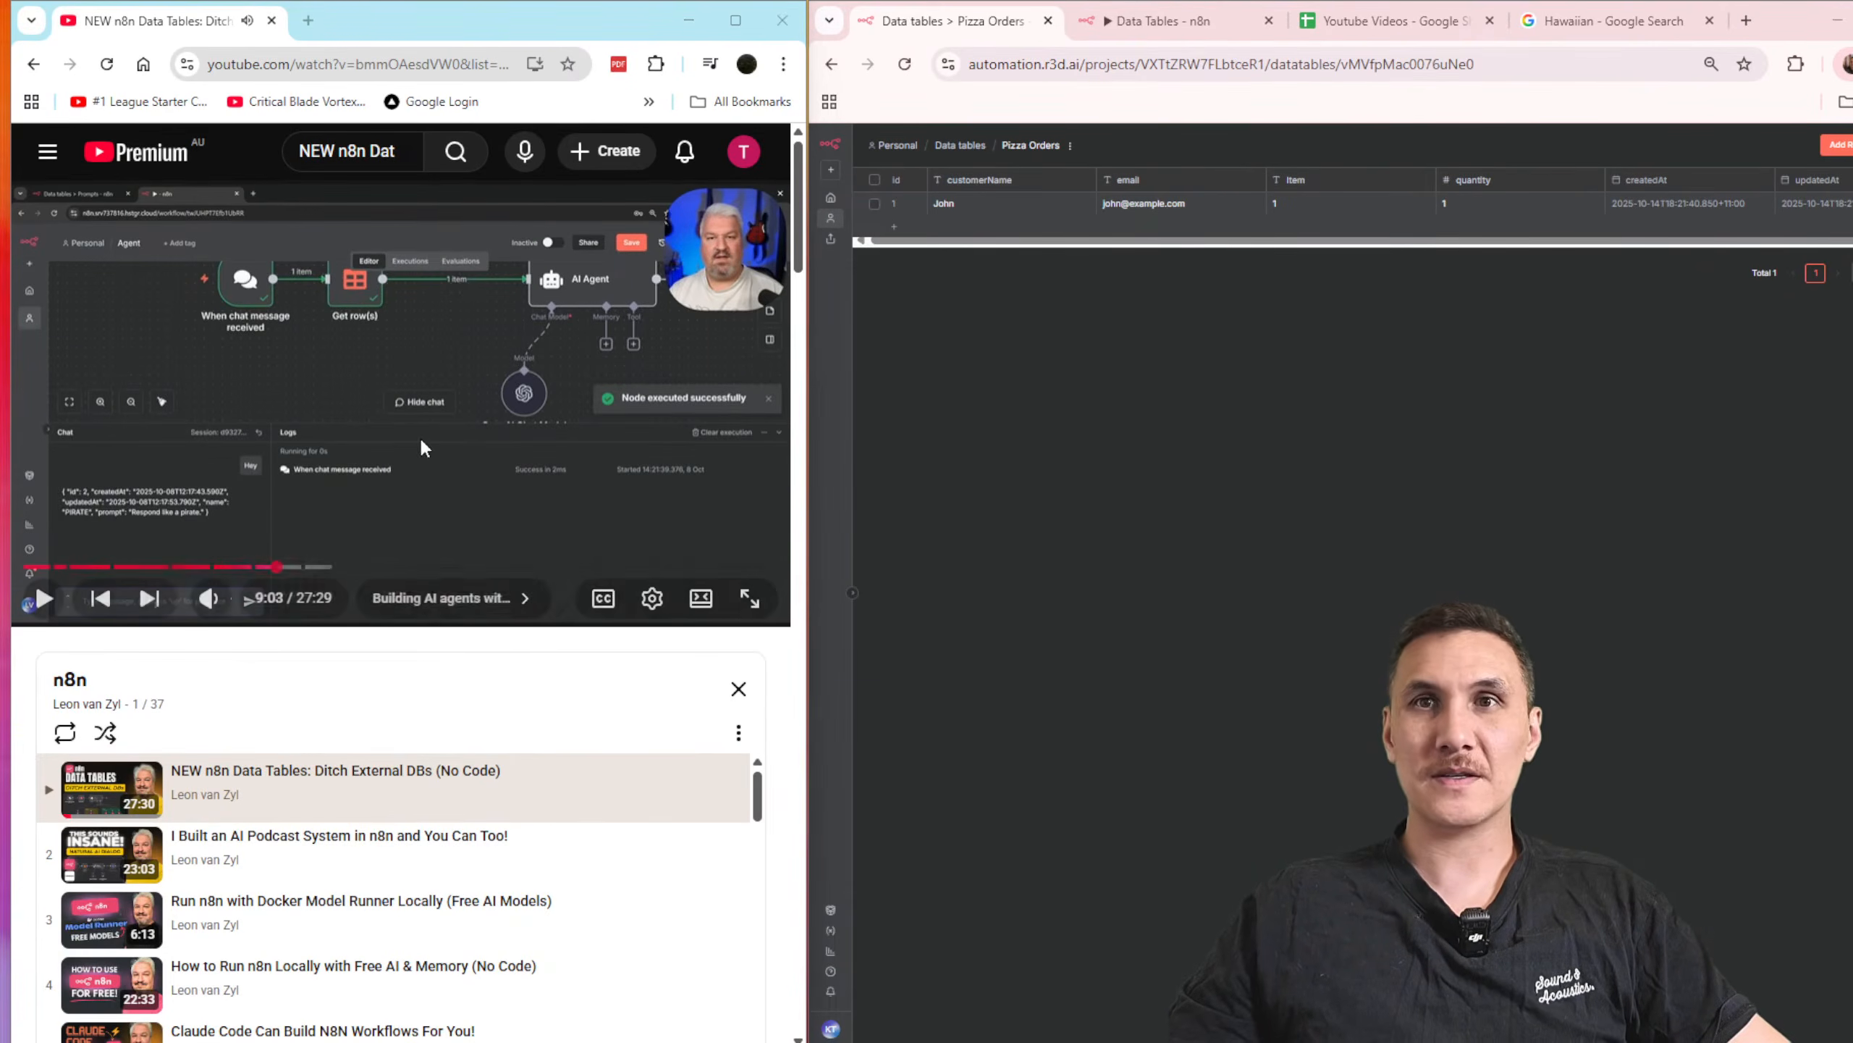
click(43, 598)
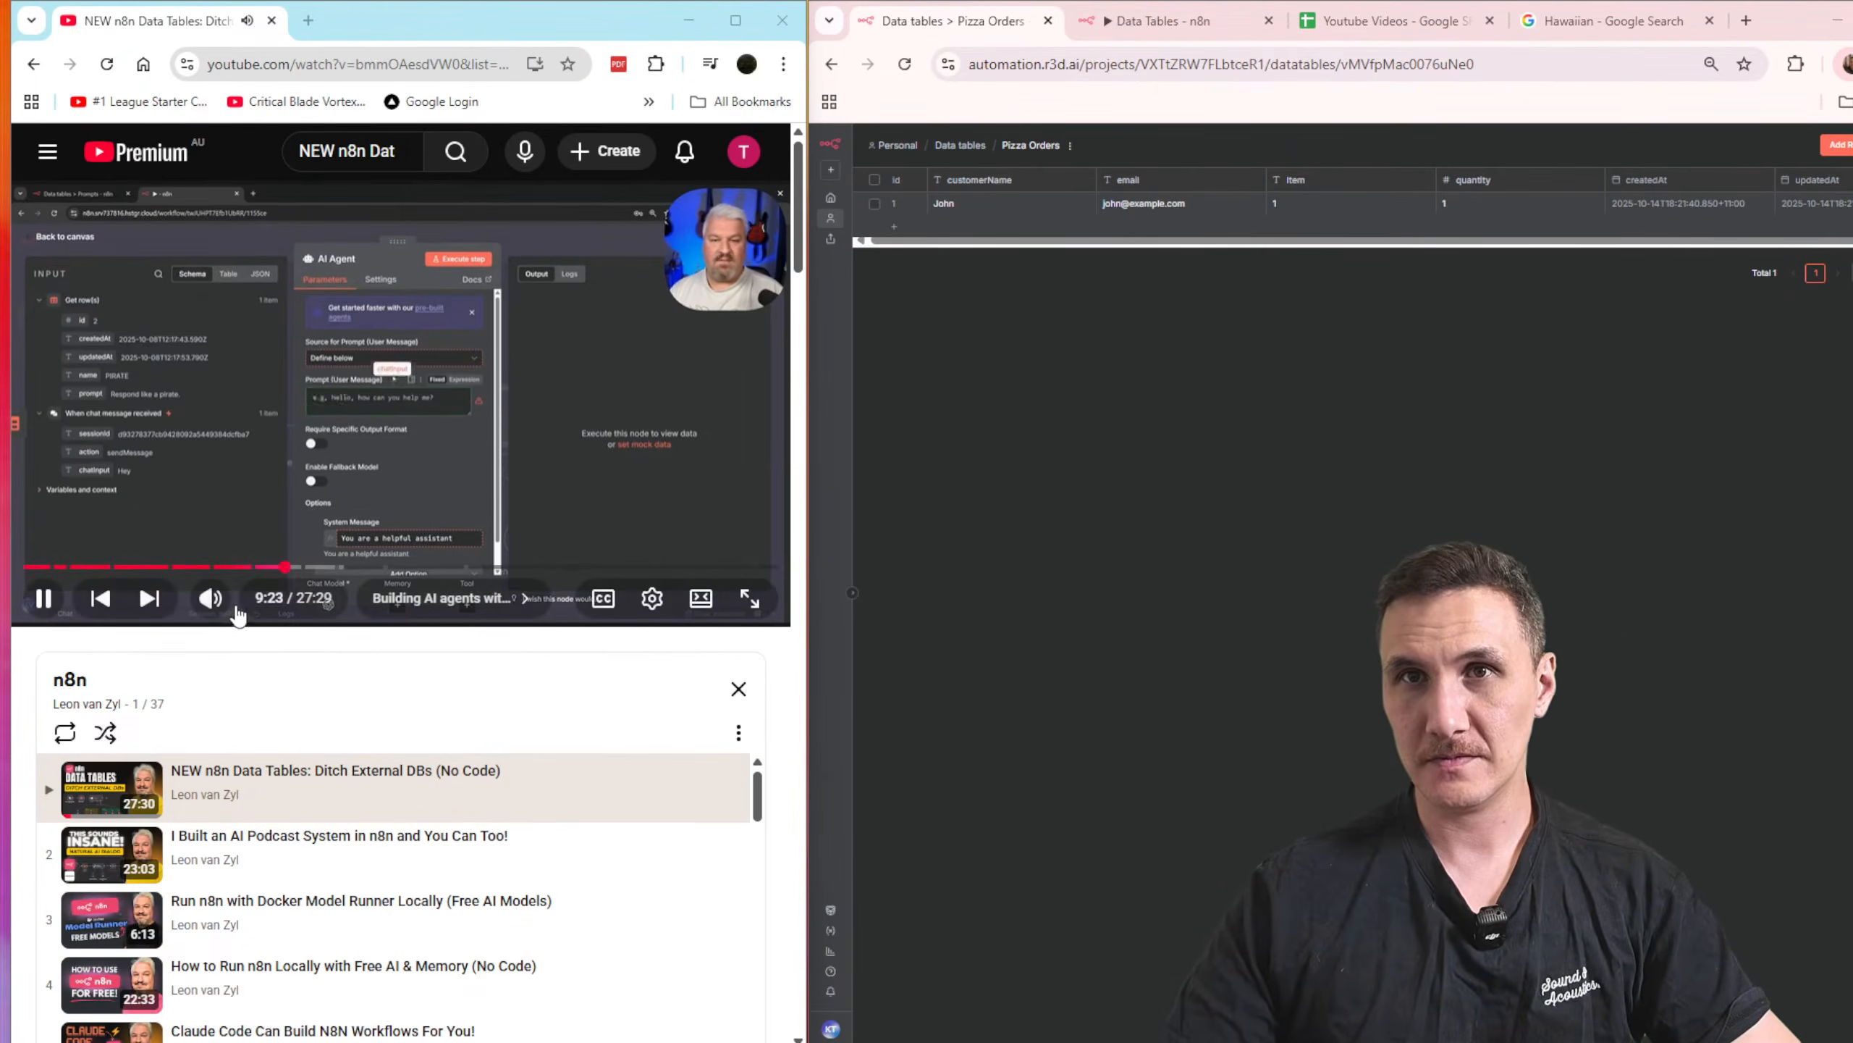
mouse_move(275, 604)
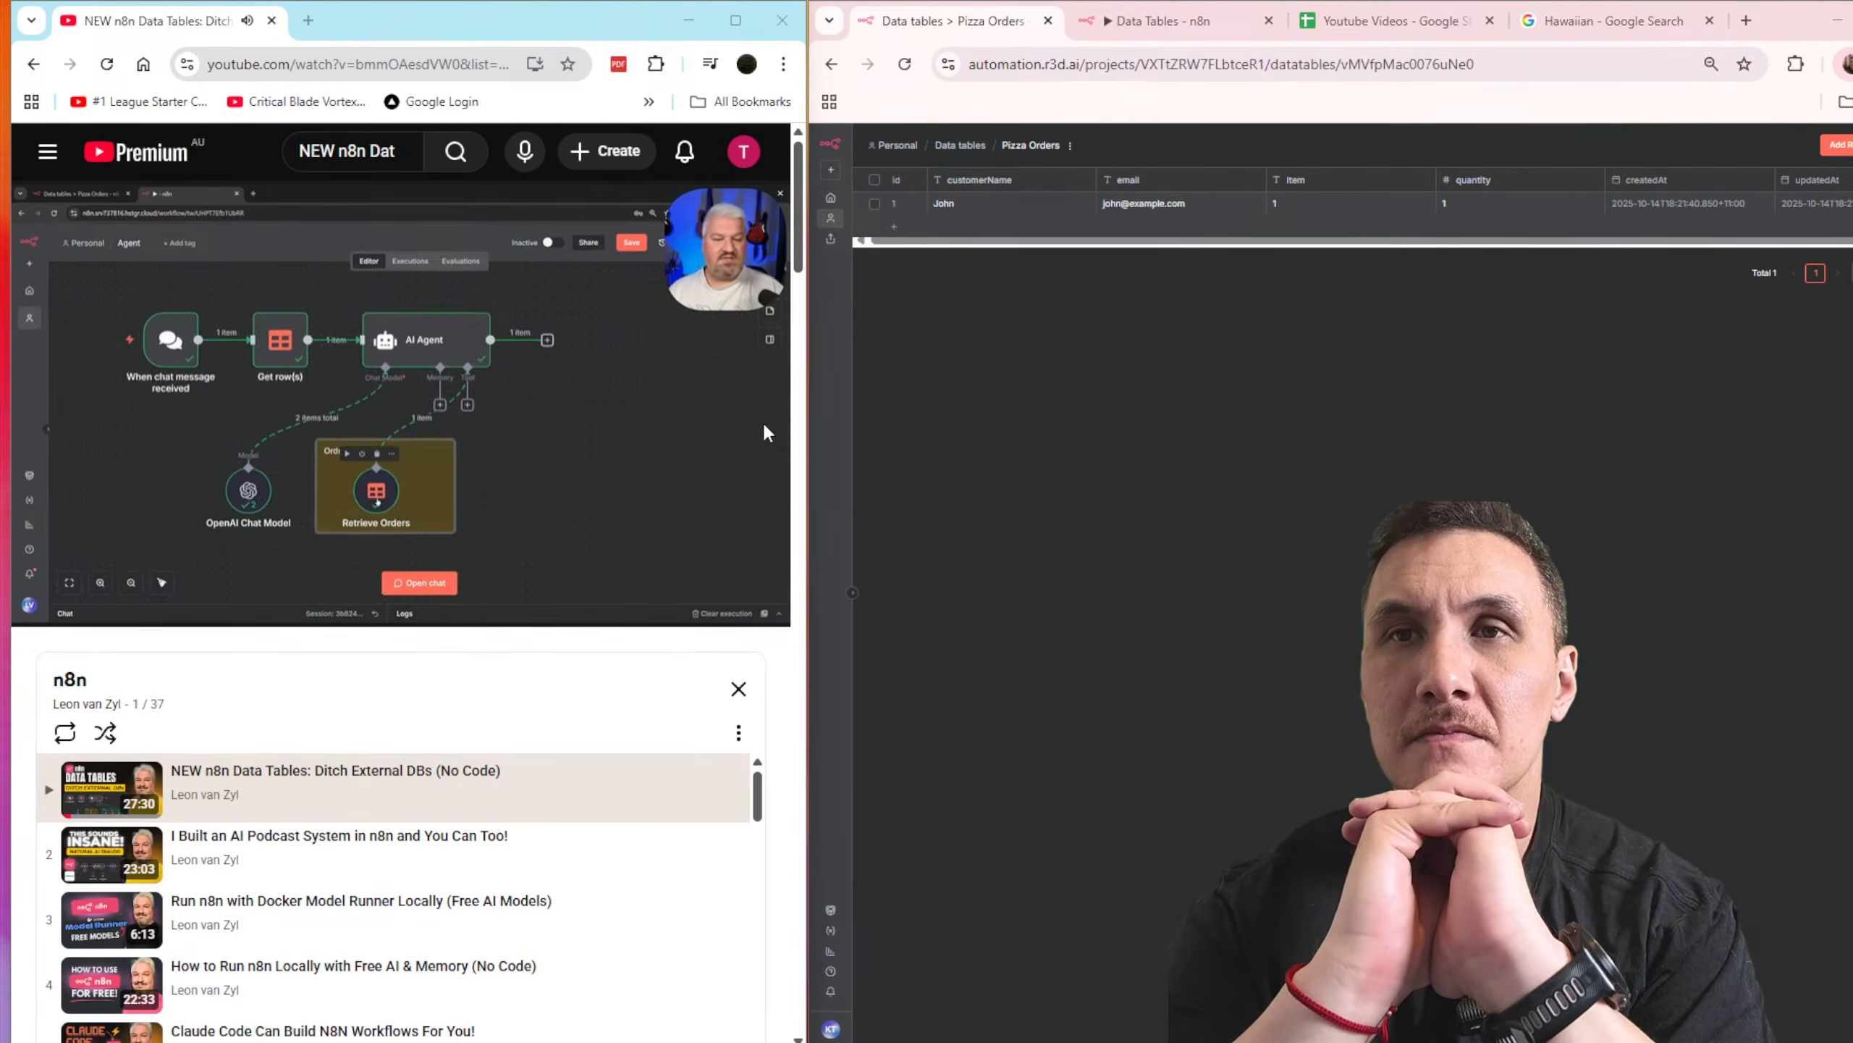
Step: Return to the Data Tables workflow and open the node selection after the Insert row node
click(1194, 22)
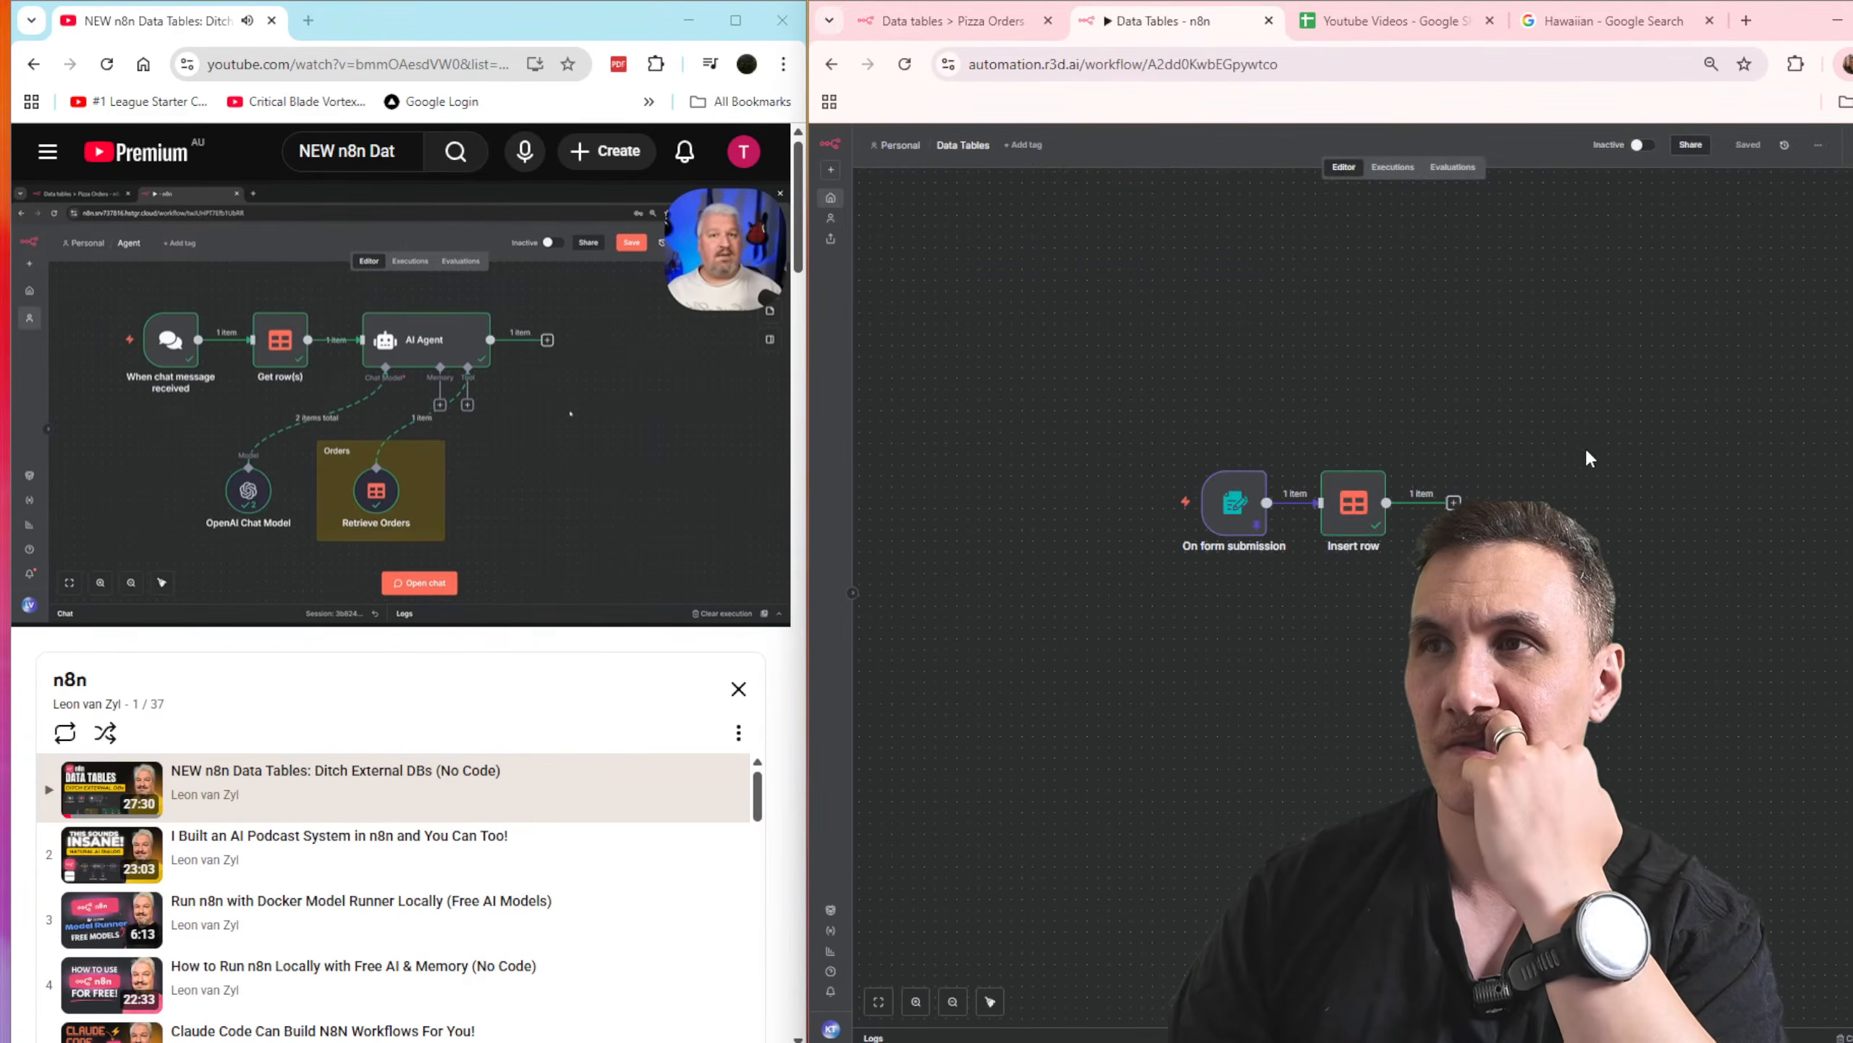
drag(1174, 414, 1621, 693)
click(1620, 688)
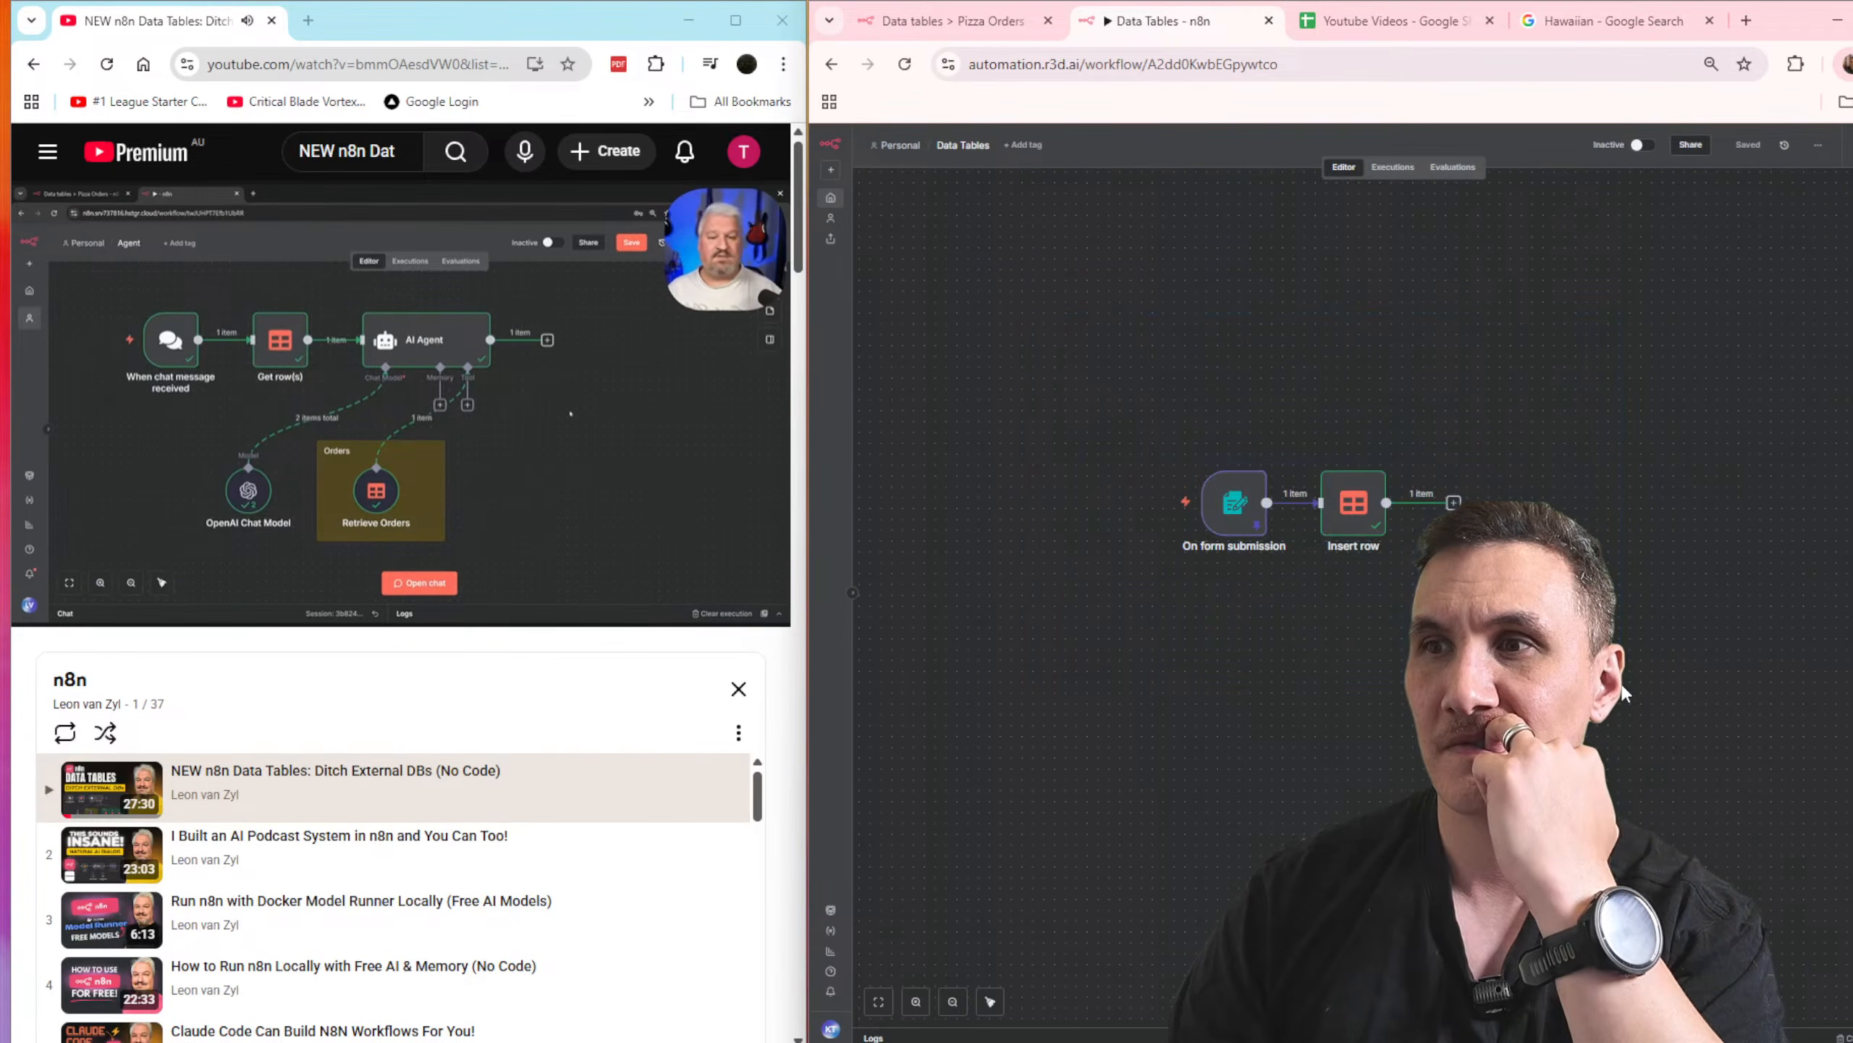
click(1453, 502)
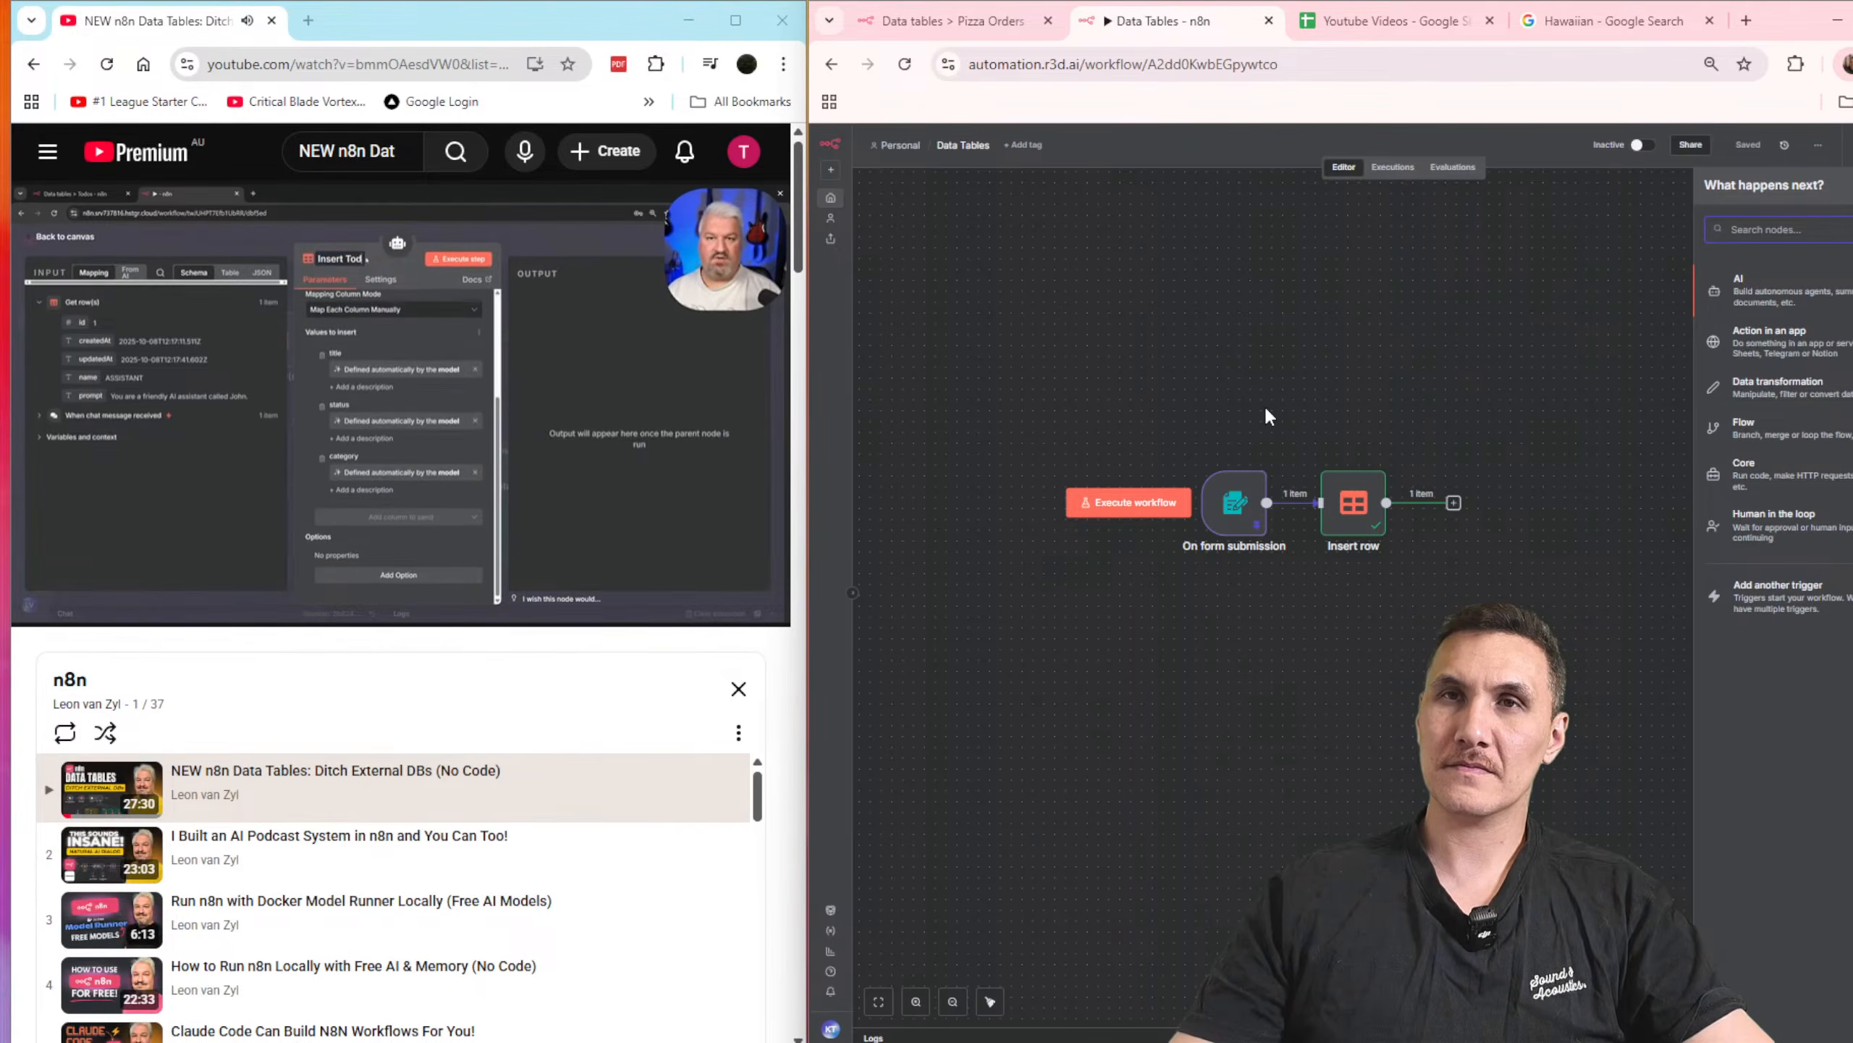
Step: Rename the Insert row node as "Insert Order" and return to the canvas
click(1355, 521)
double_click(1355, 521)
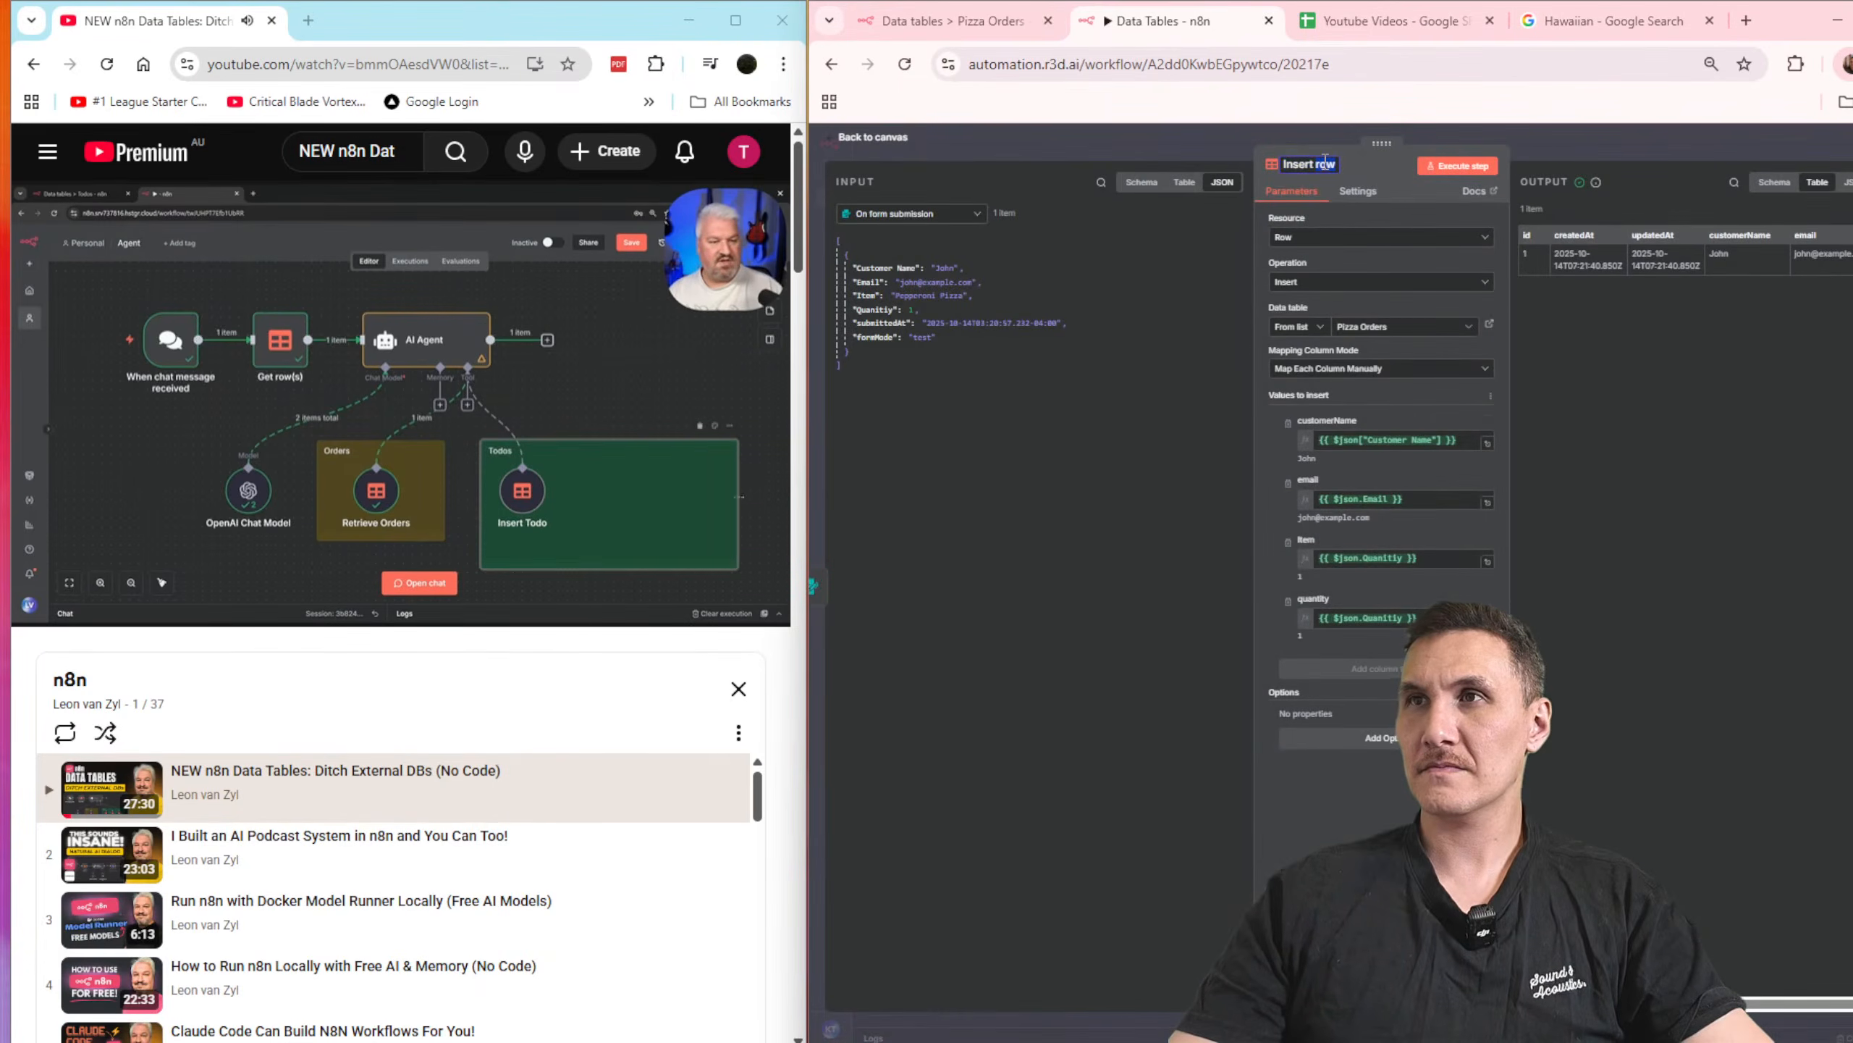
text(Otdder)
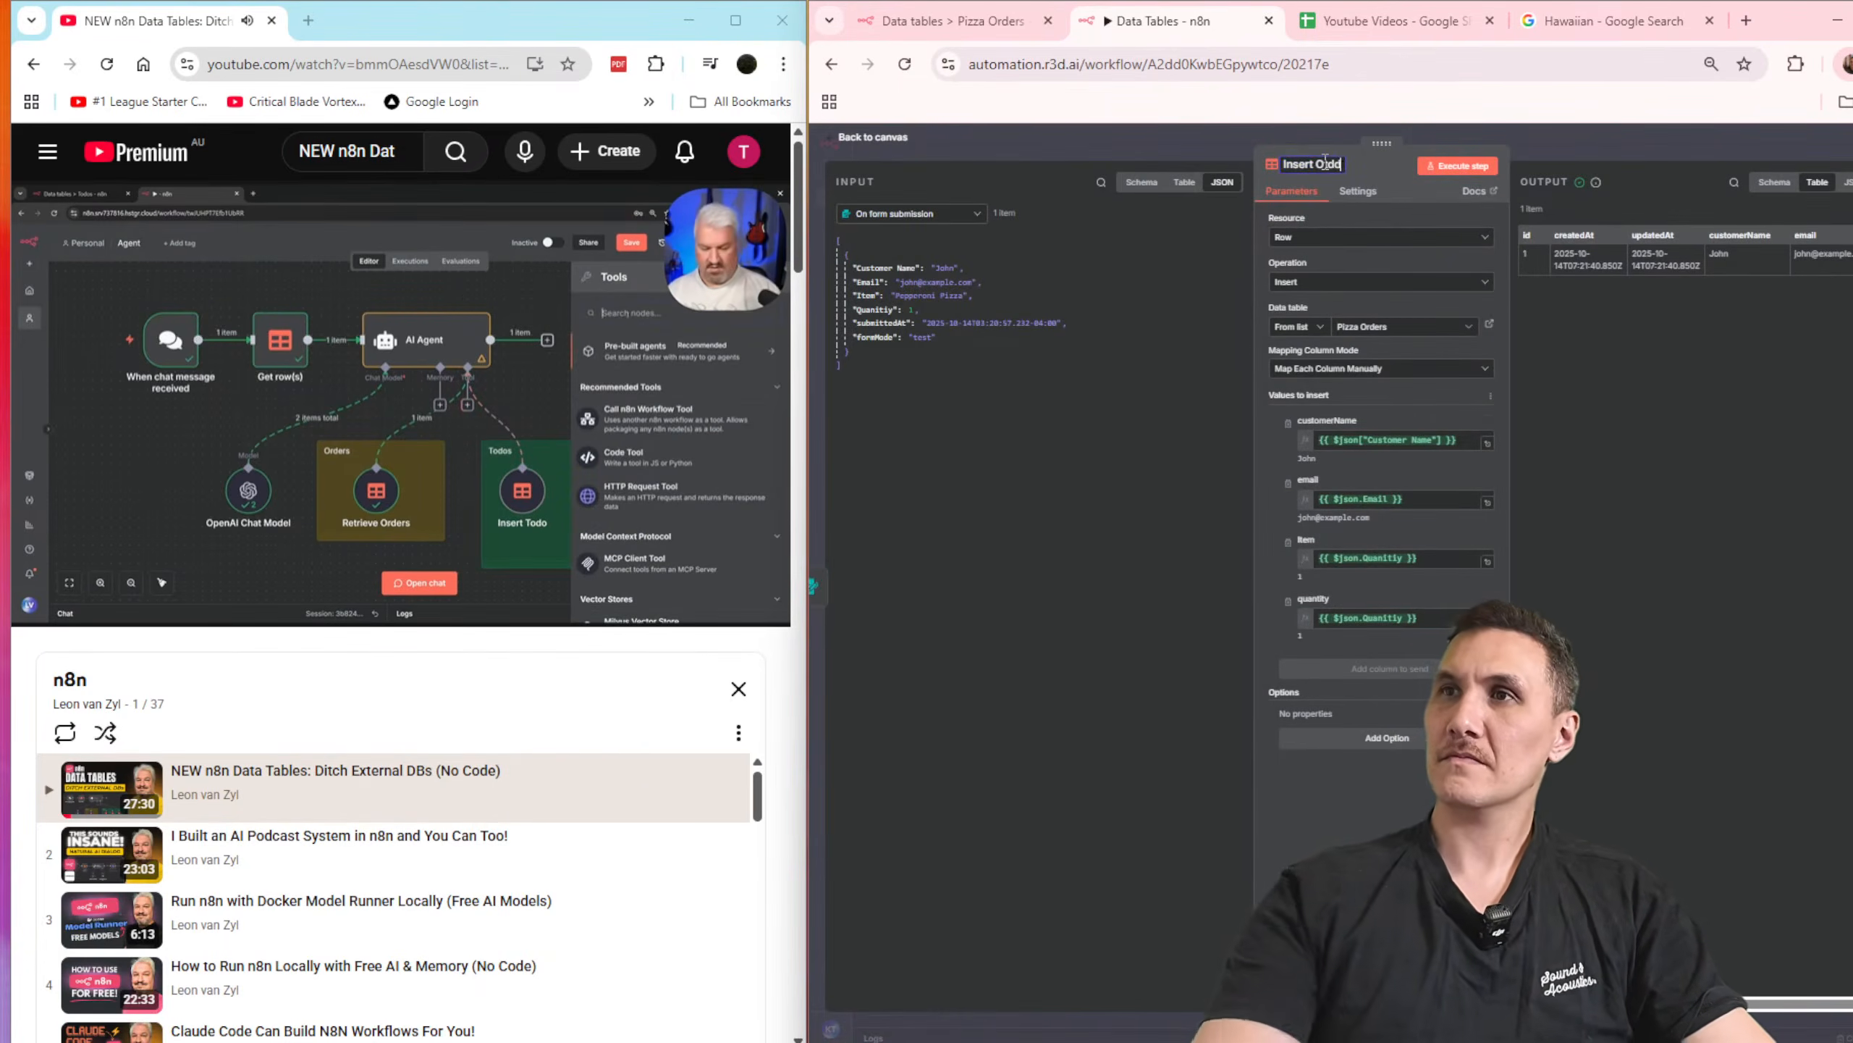
key(BackSpace)
key(BackSpace)
key(BackSpace)
key(BackSpace)
key(BackSpace)
text(r)
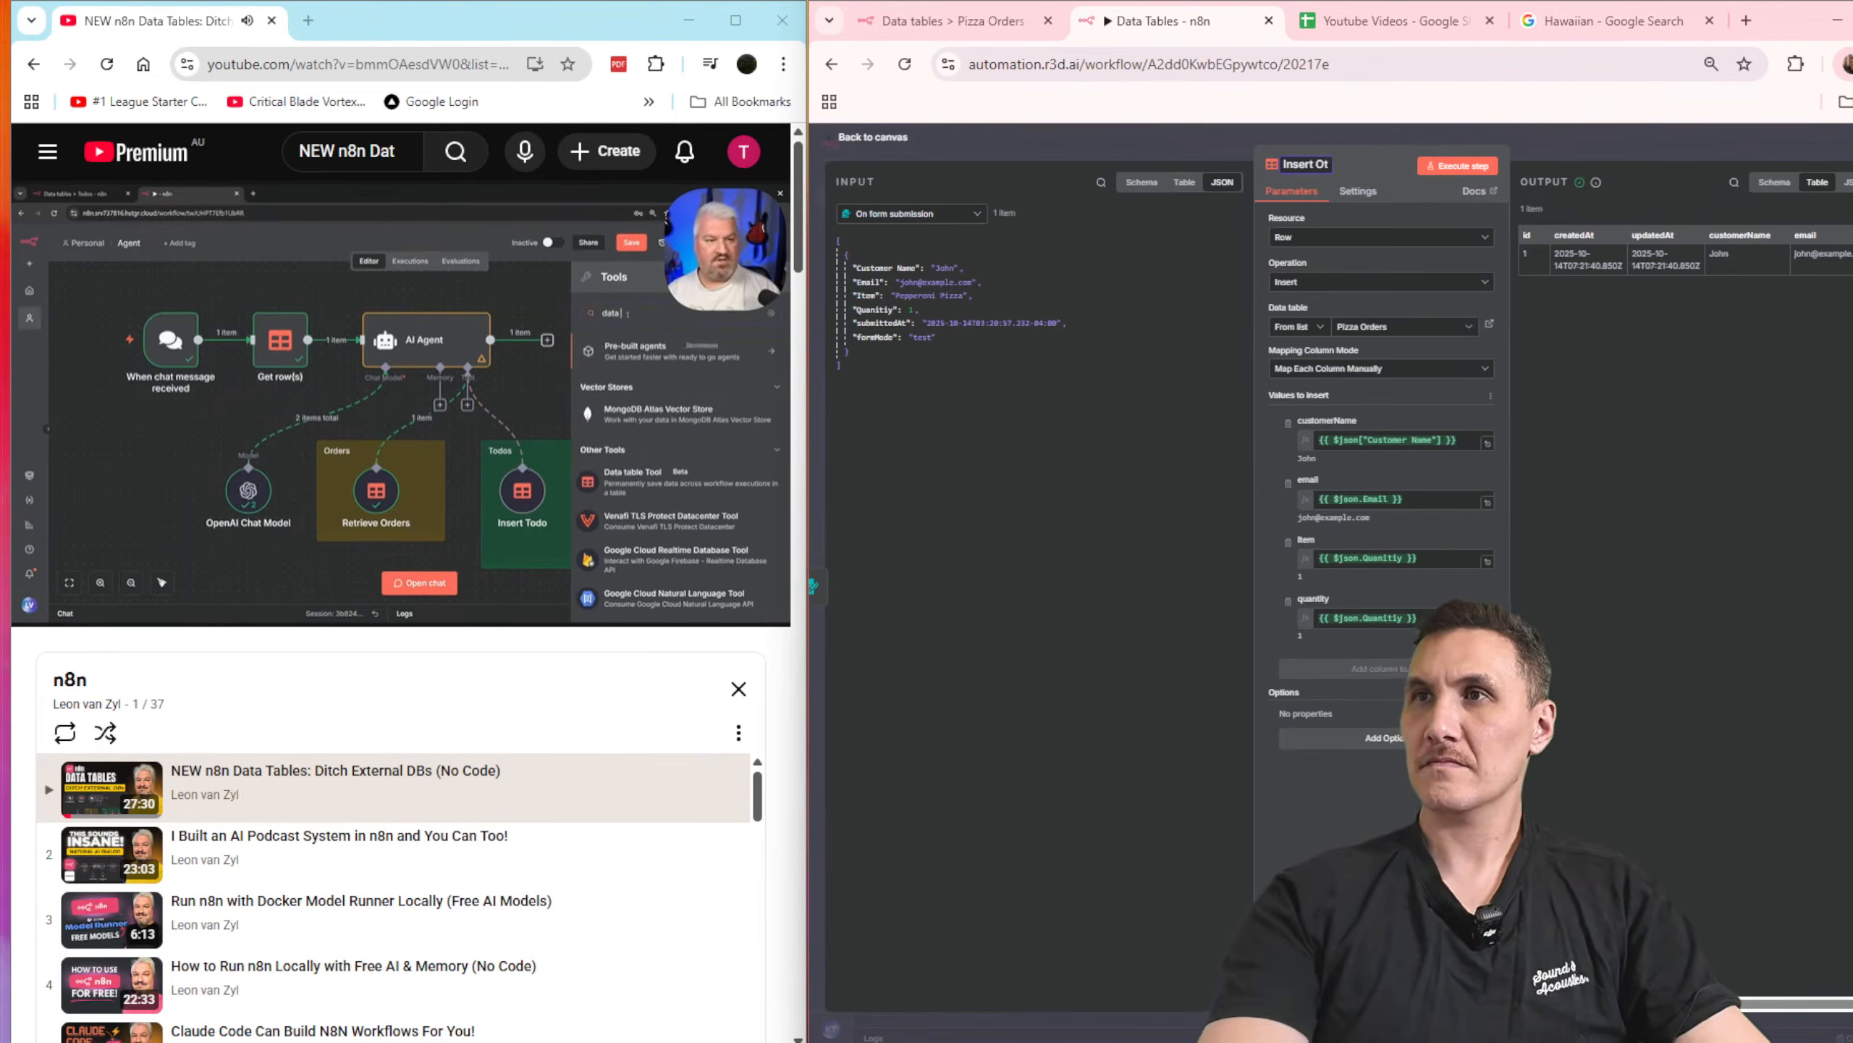
text(der)
click(1687, 154)
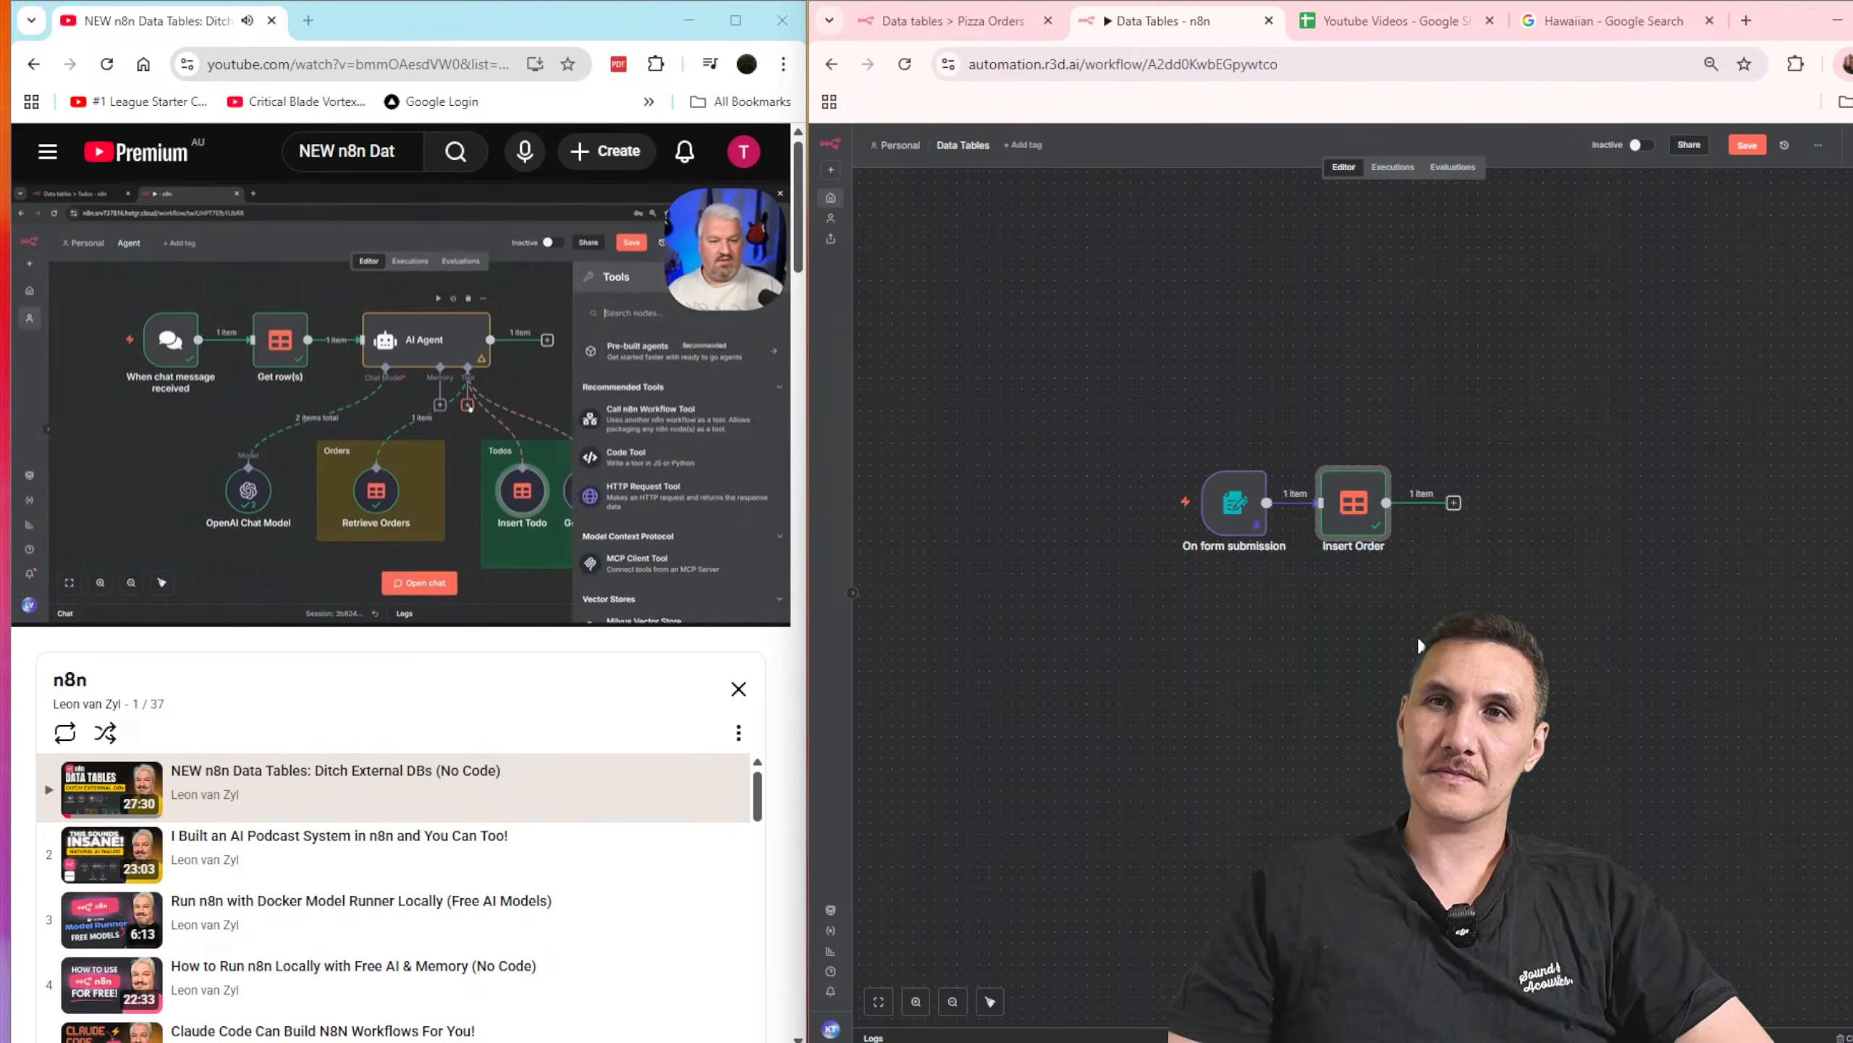
Step: Skip ahead in the tutorial video to about 15:02
mouse_move(588, 493)
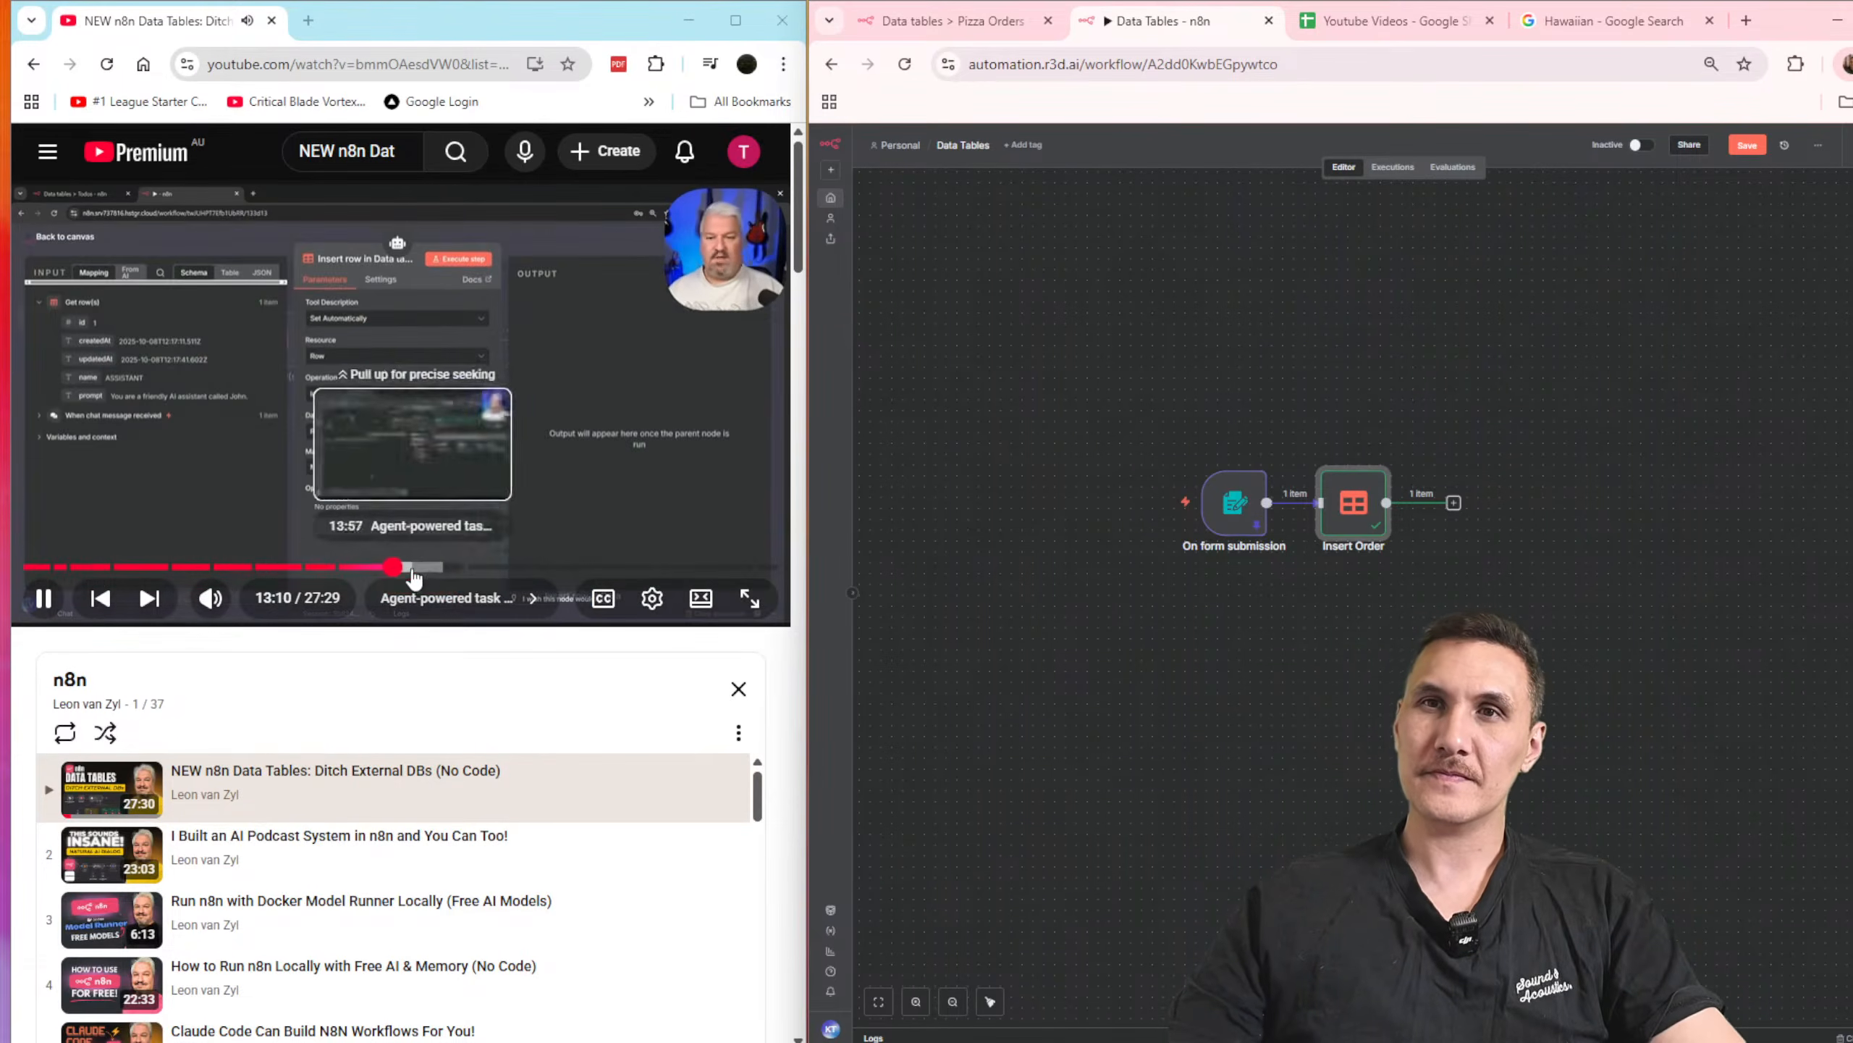
click(410, 568)
click(440, 569)
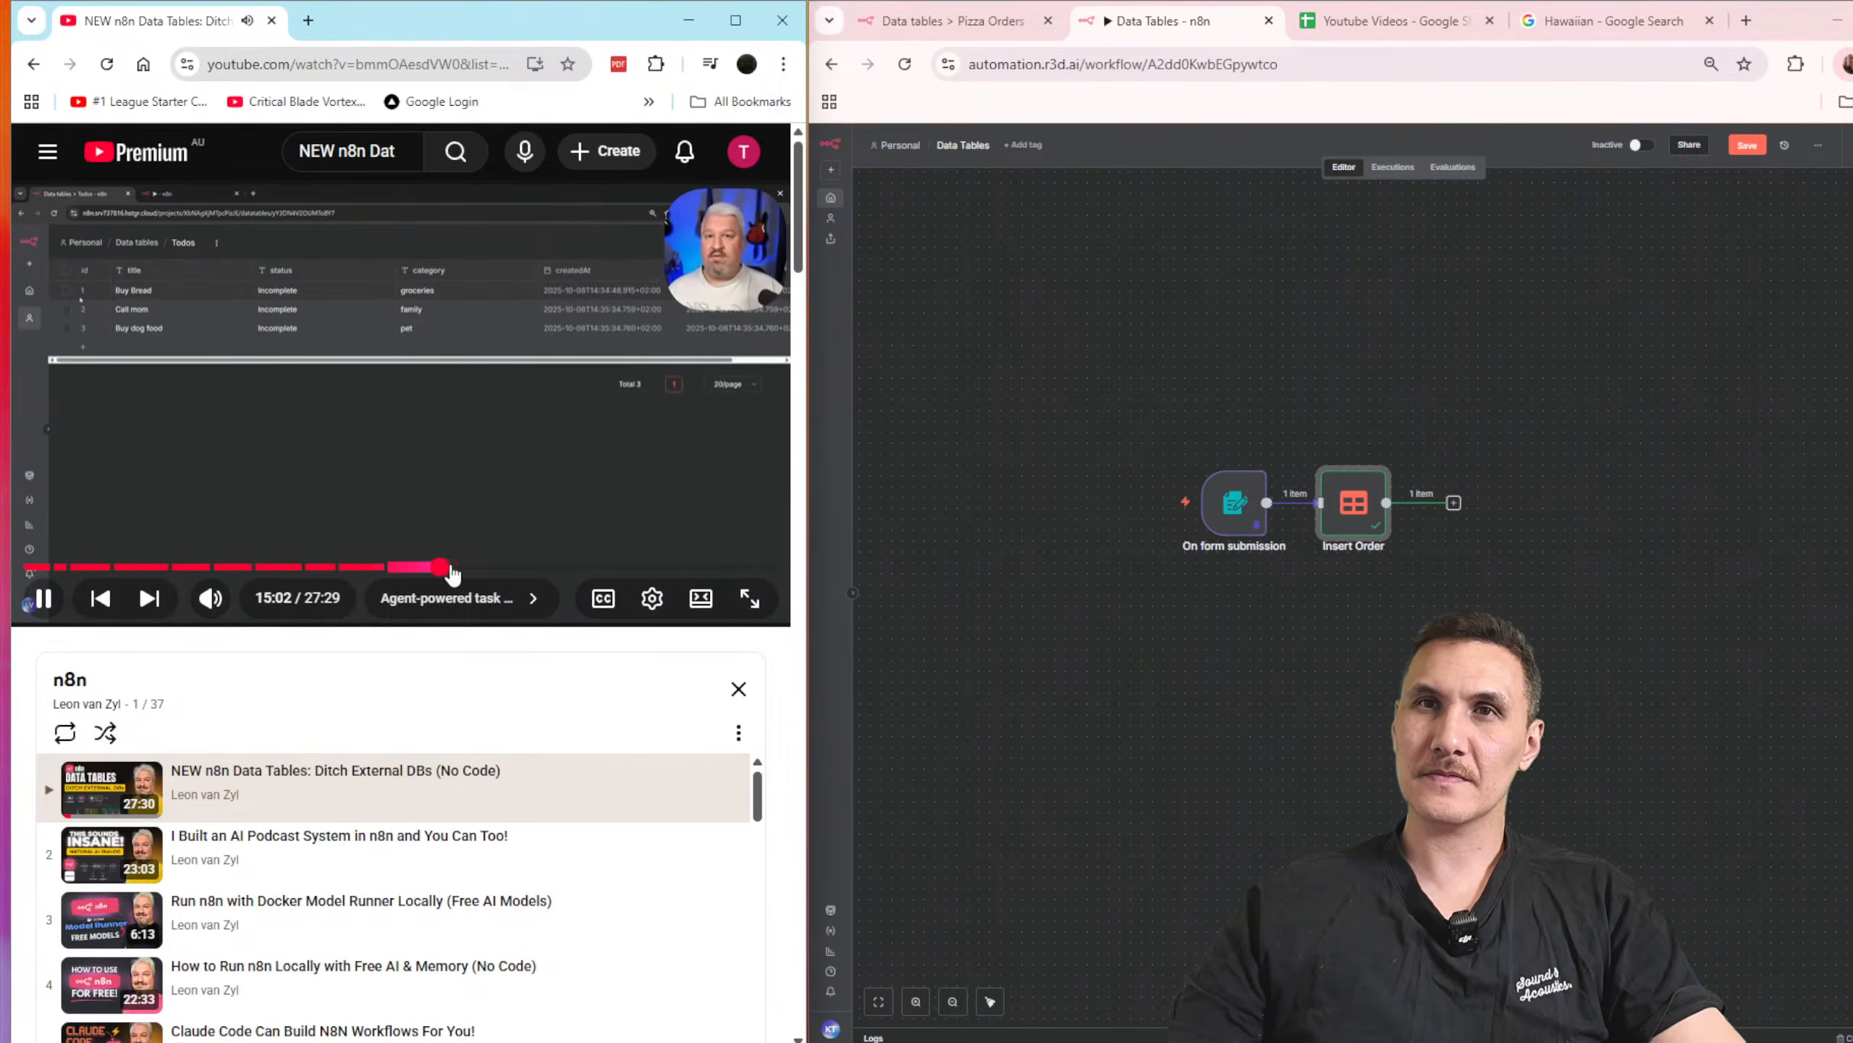
Step: Skim ahead through the tutorial video from 15:02, past self-hosting and AI-powered email classification, to about 27:13
click(465, 570)
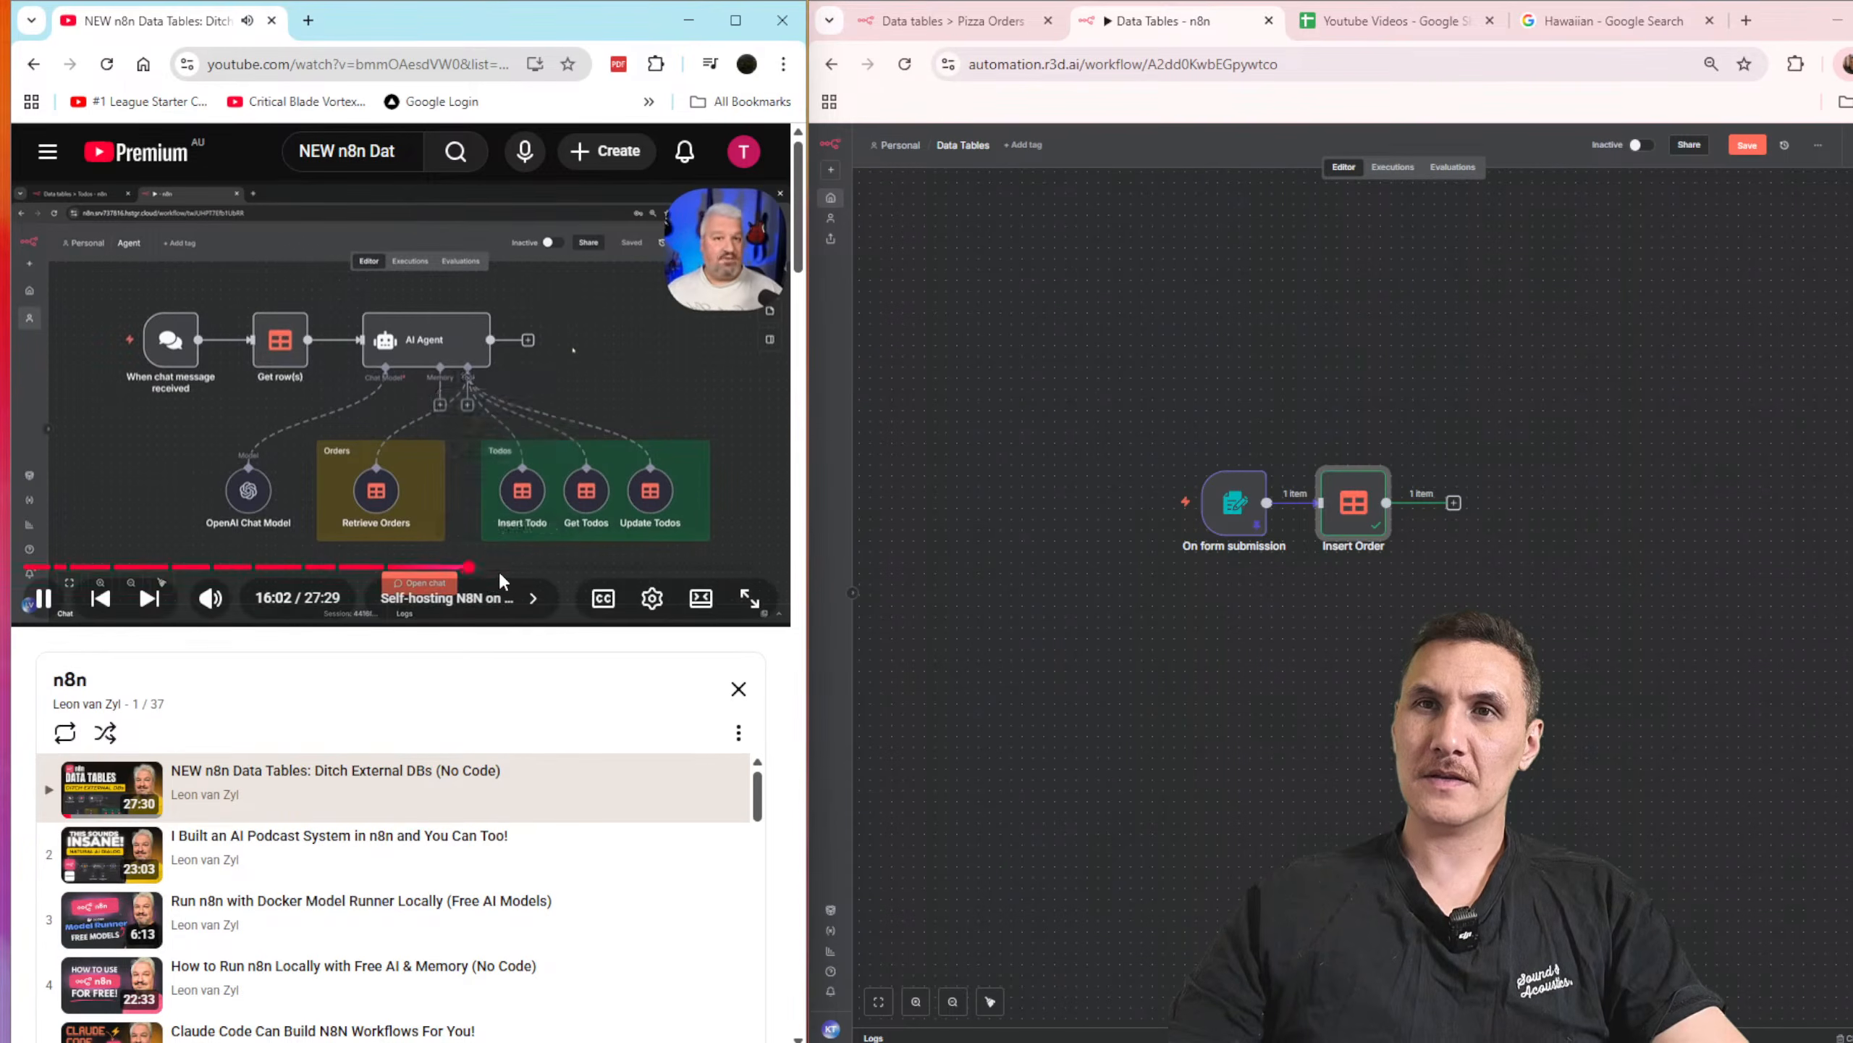
click(498, 569)
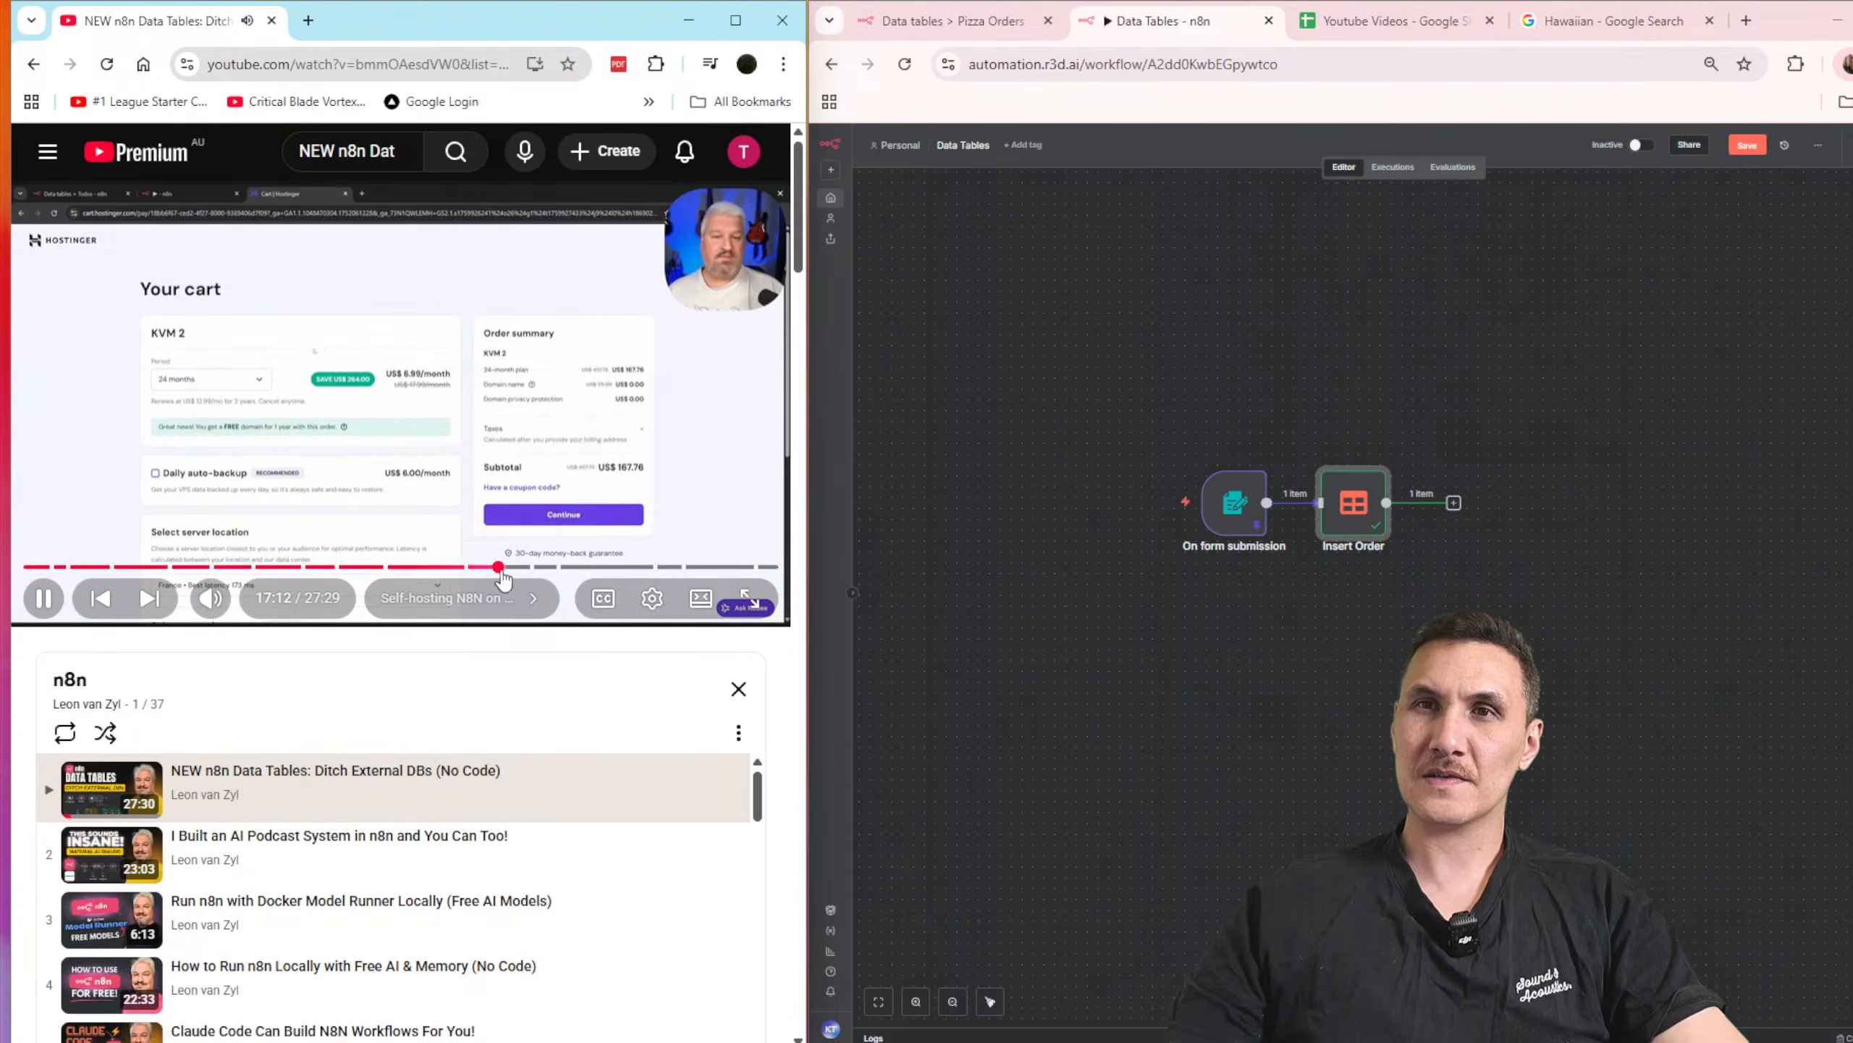
drag(542, 566, 704, 571)
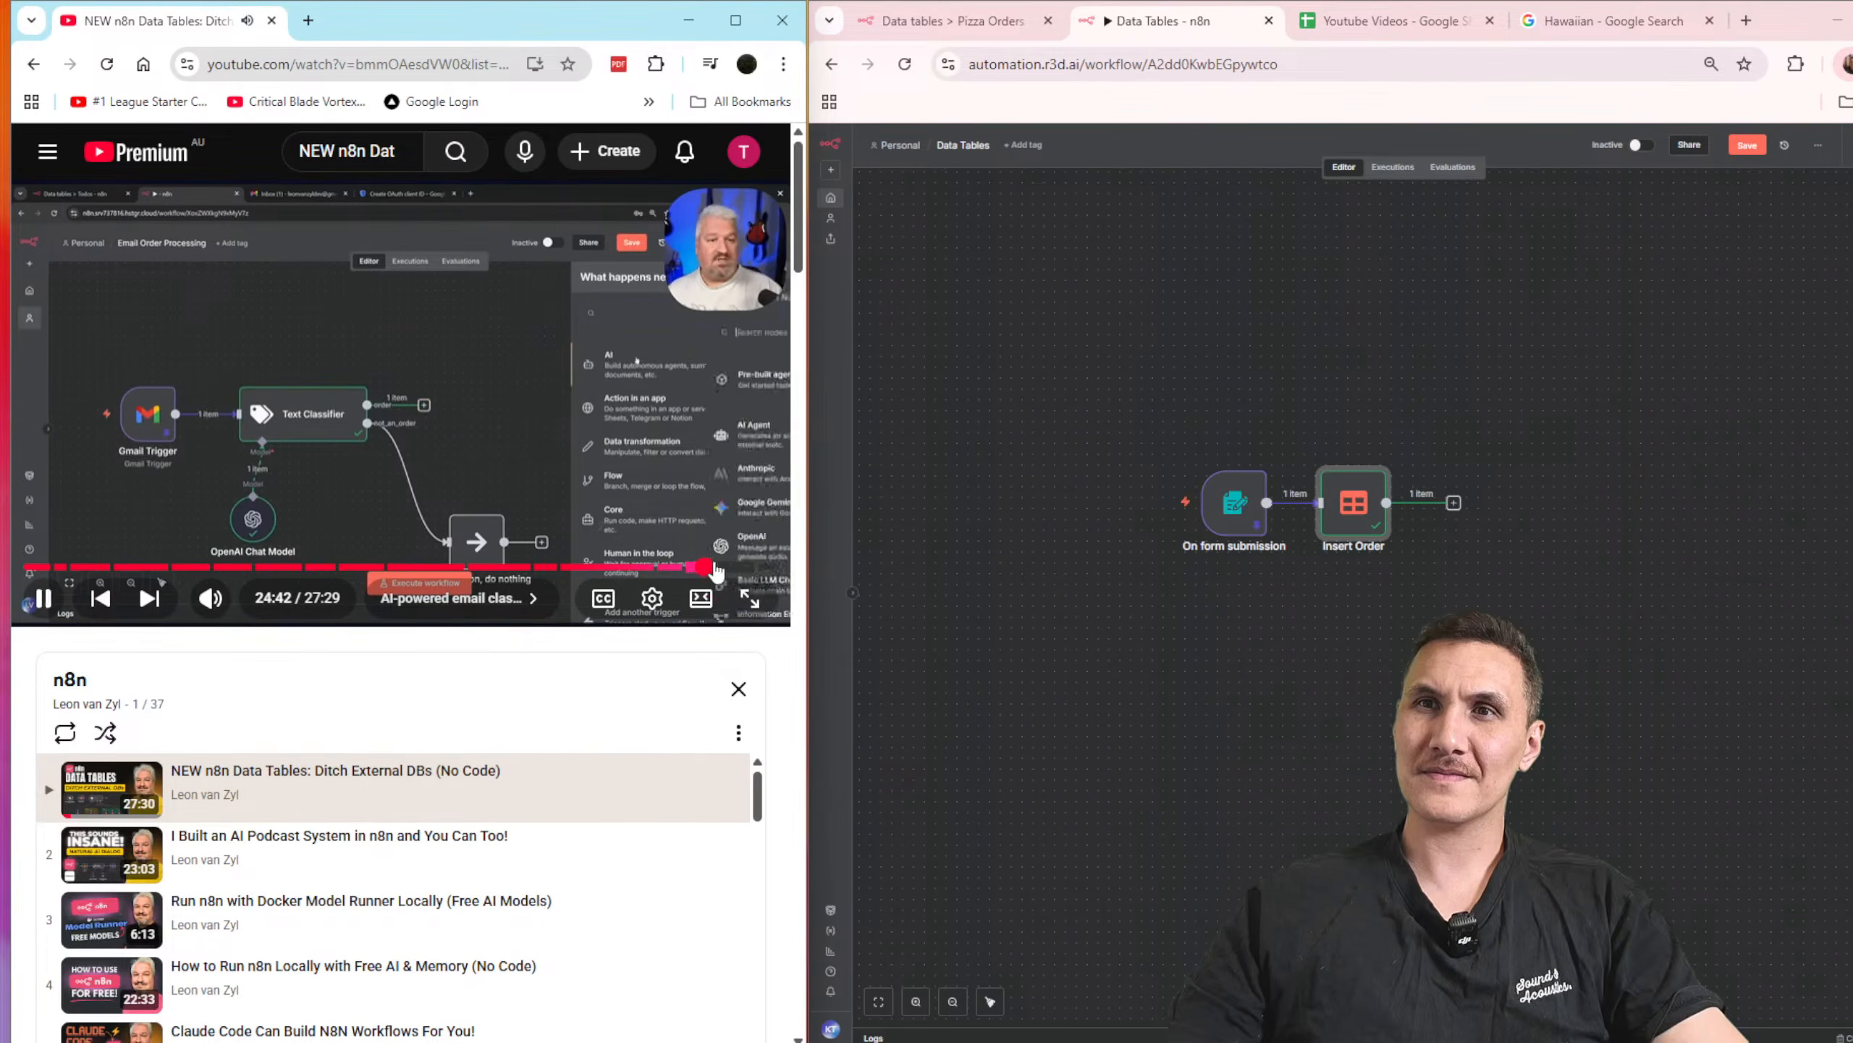
click(717, 571)
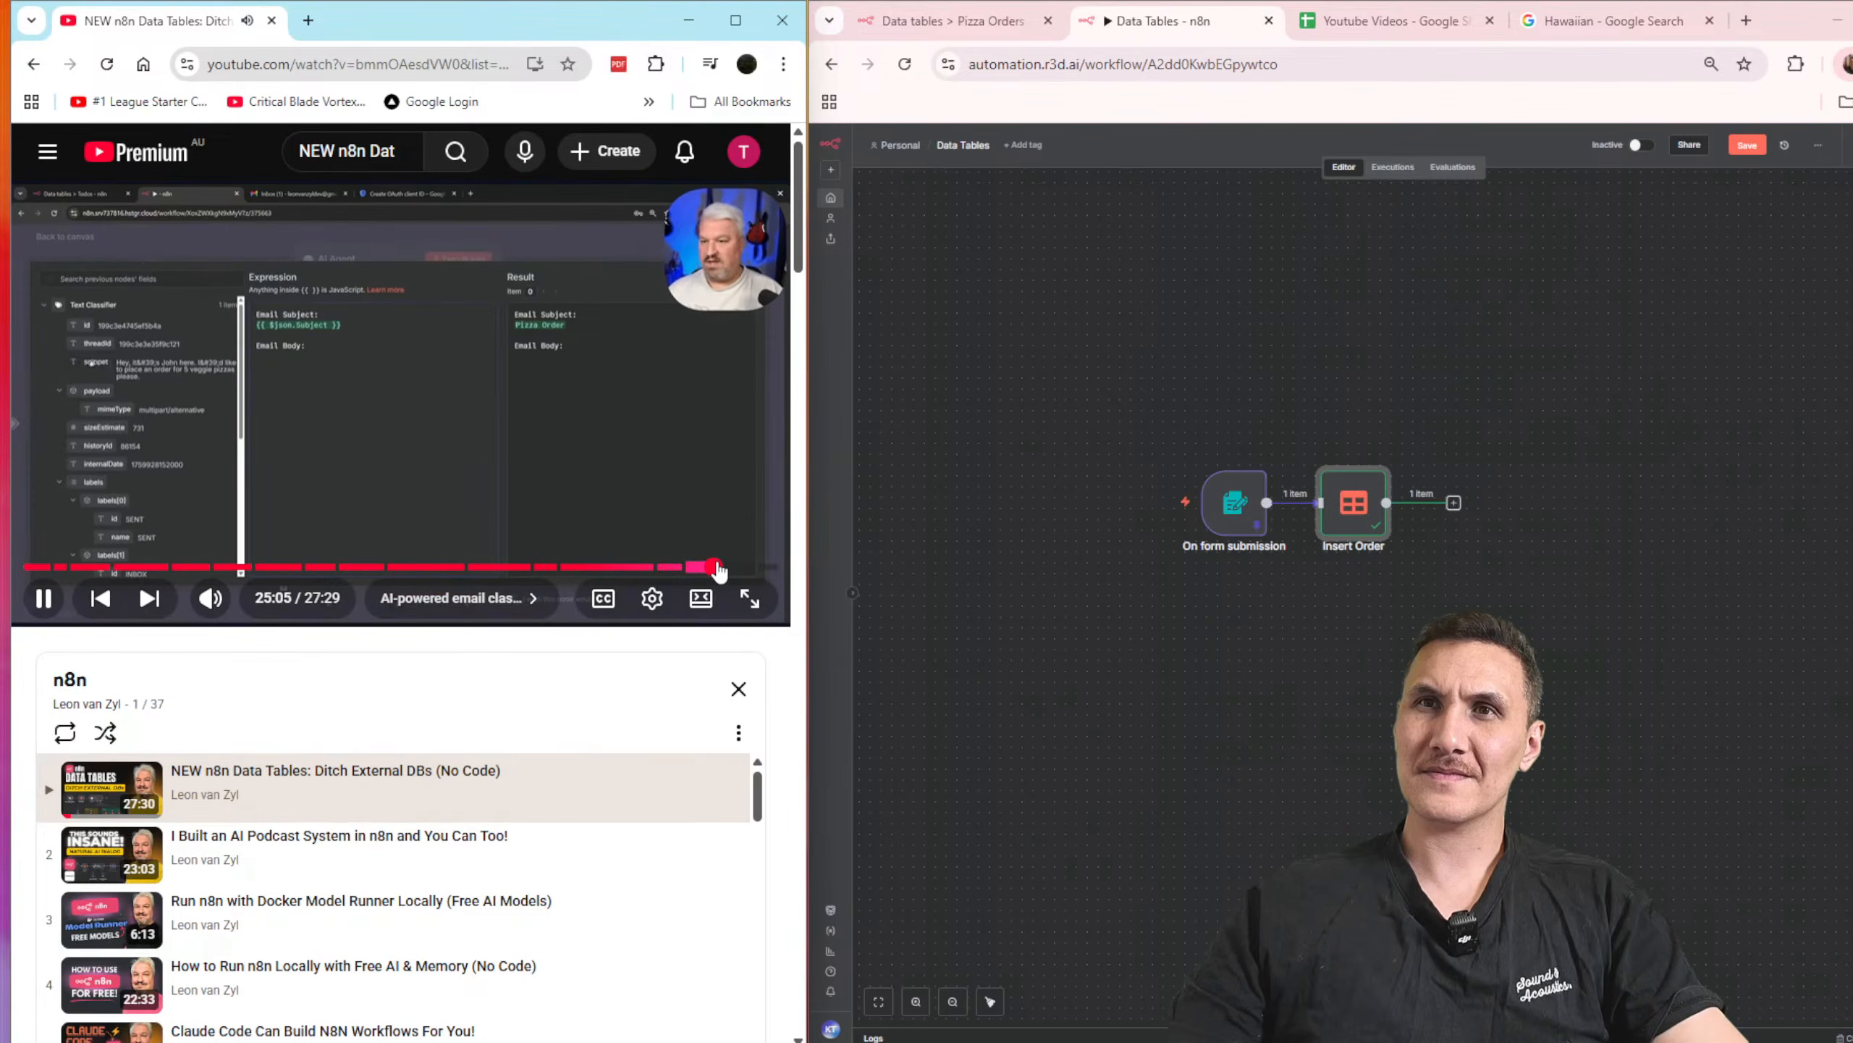
click(719, 569)
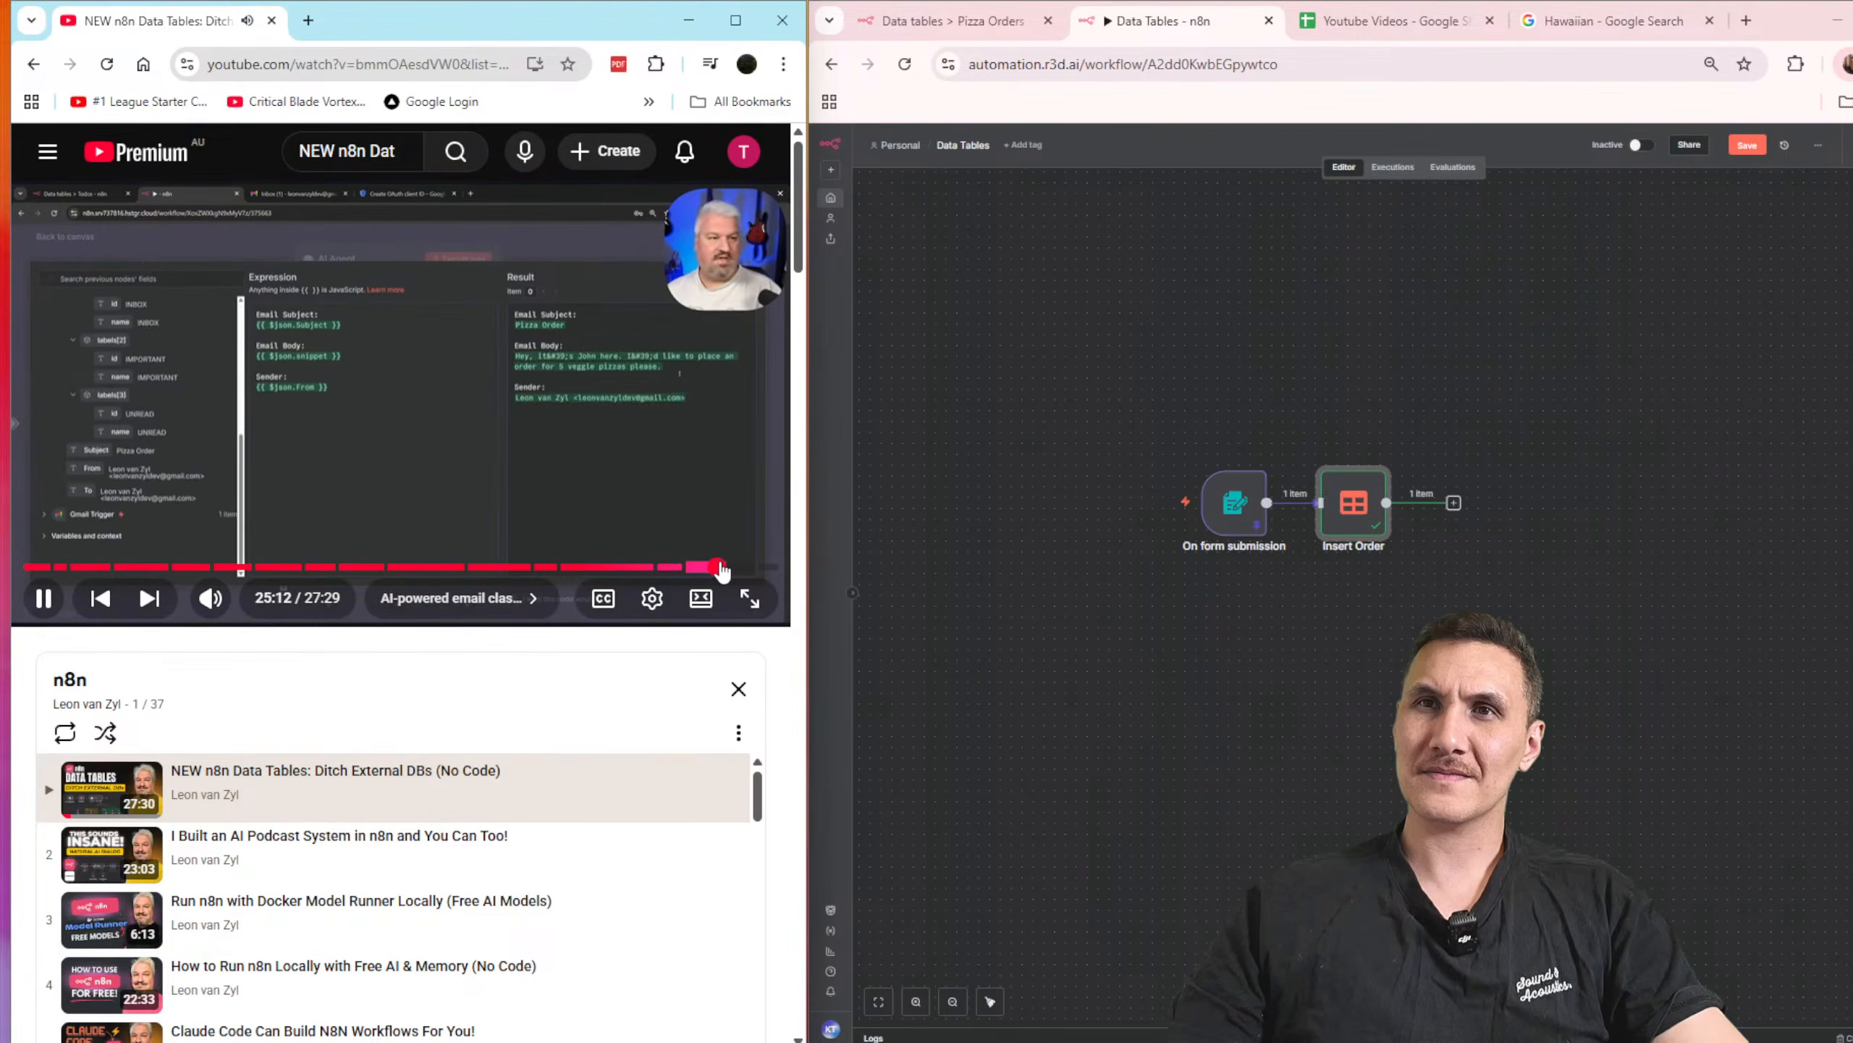
click(734, 569)
click(741, 570)
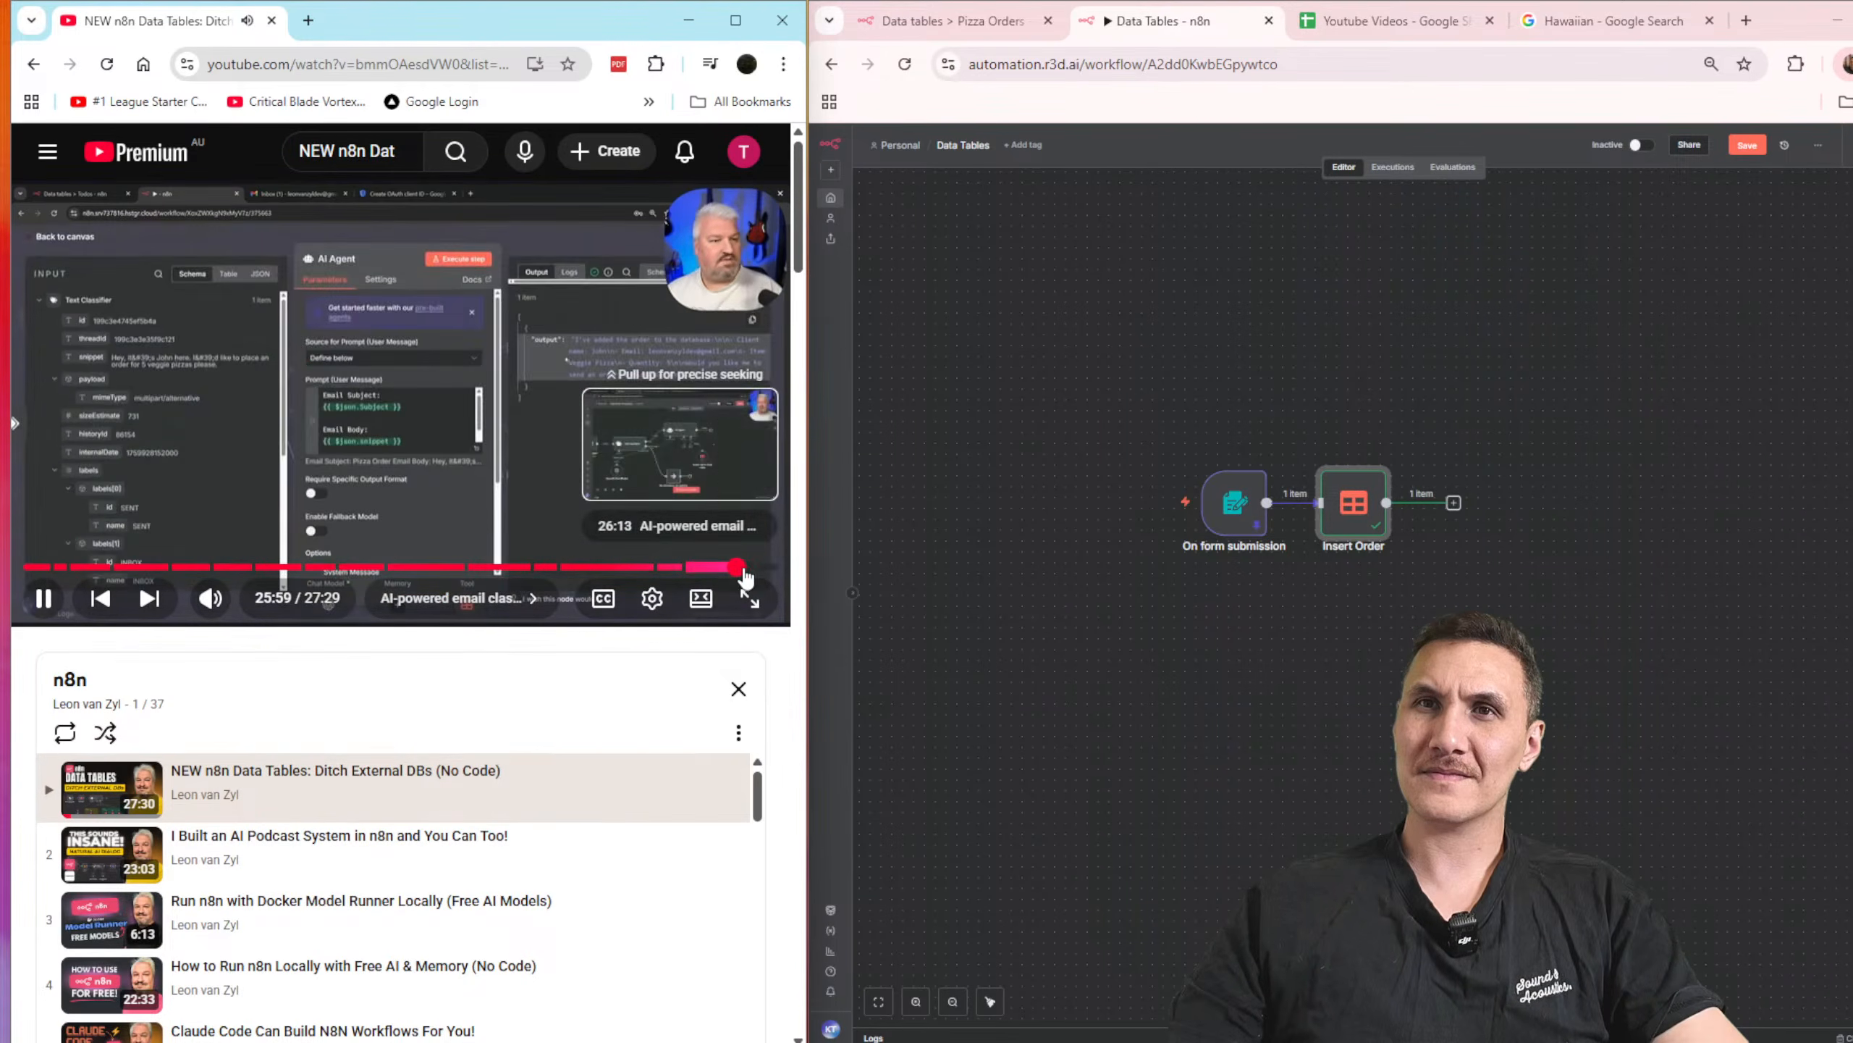
click(746, 570)
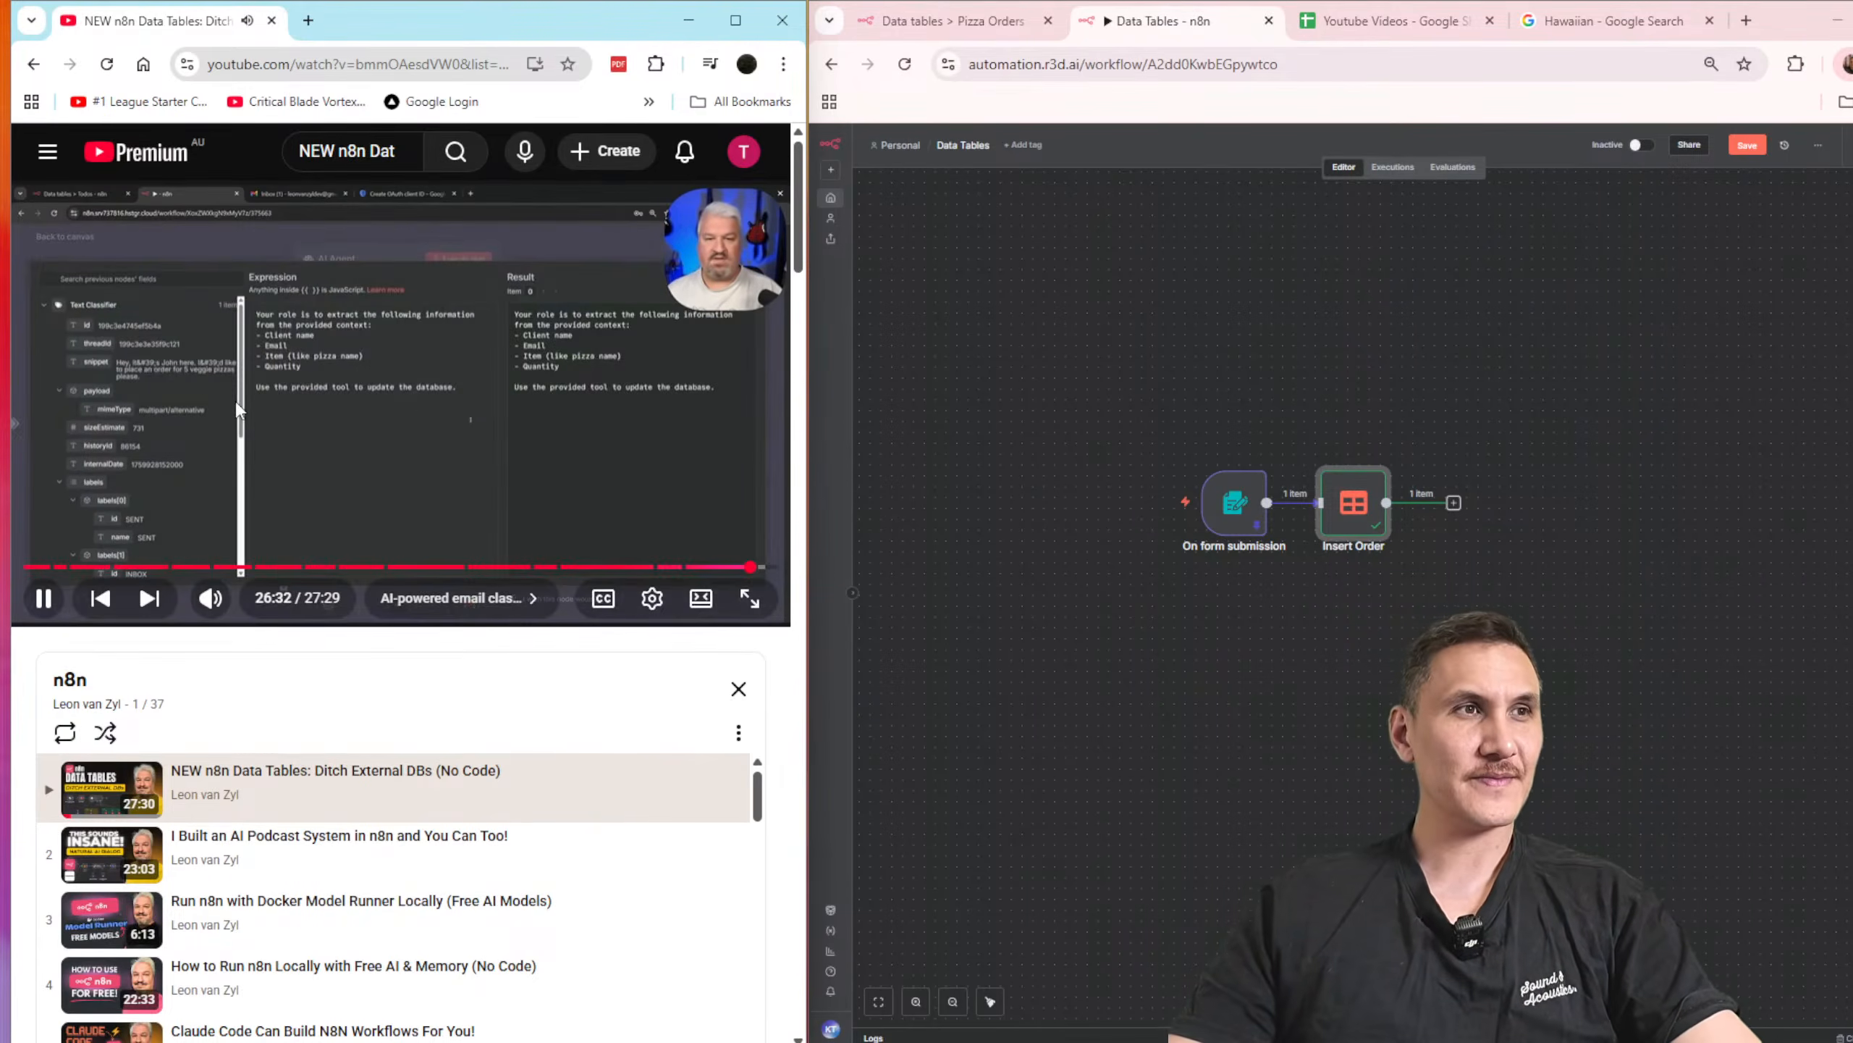
key(l)
key(l)
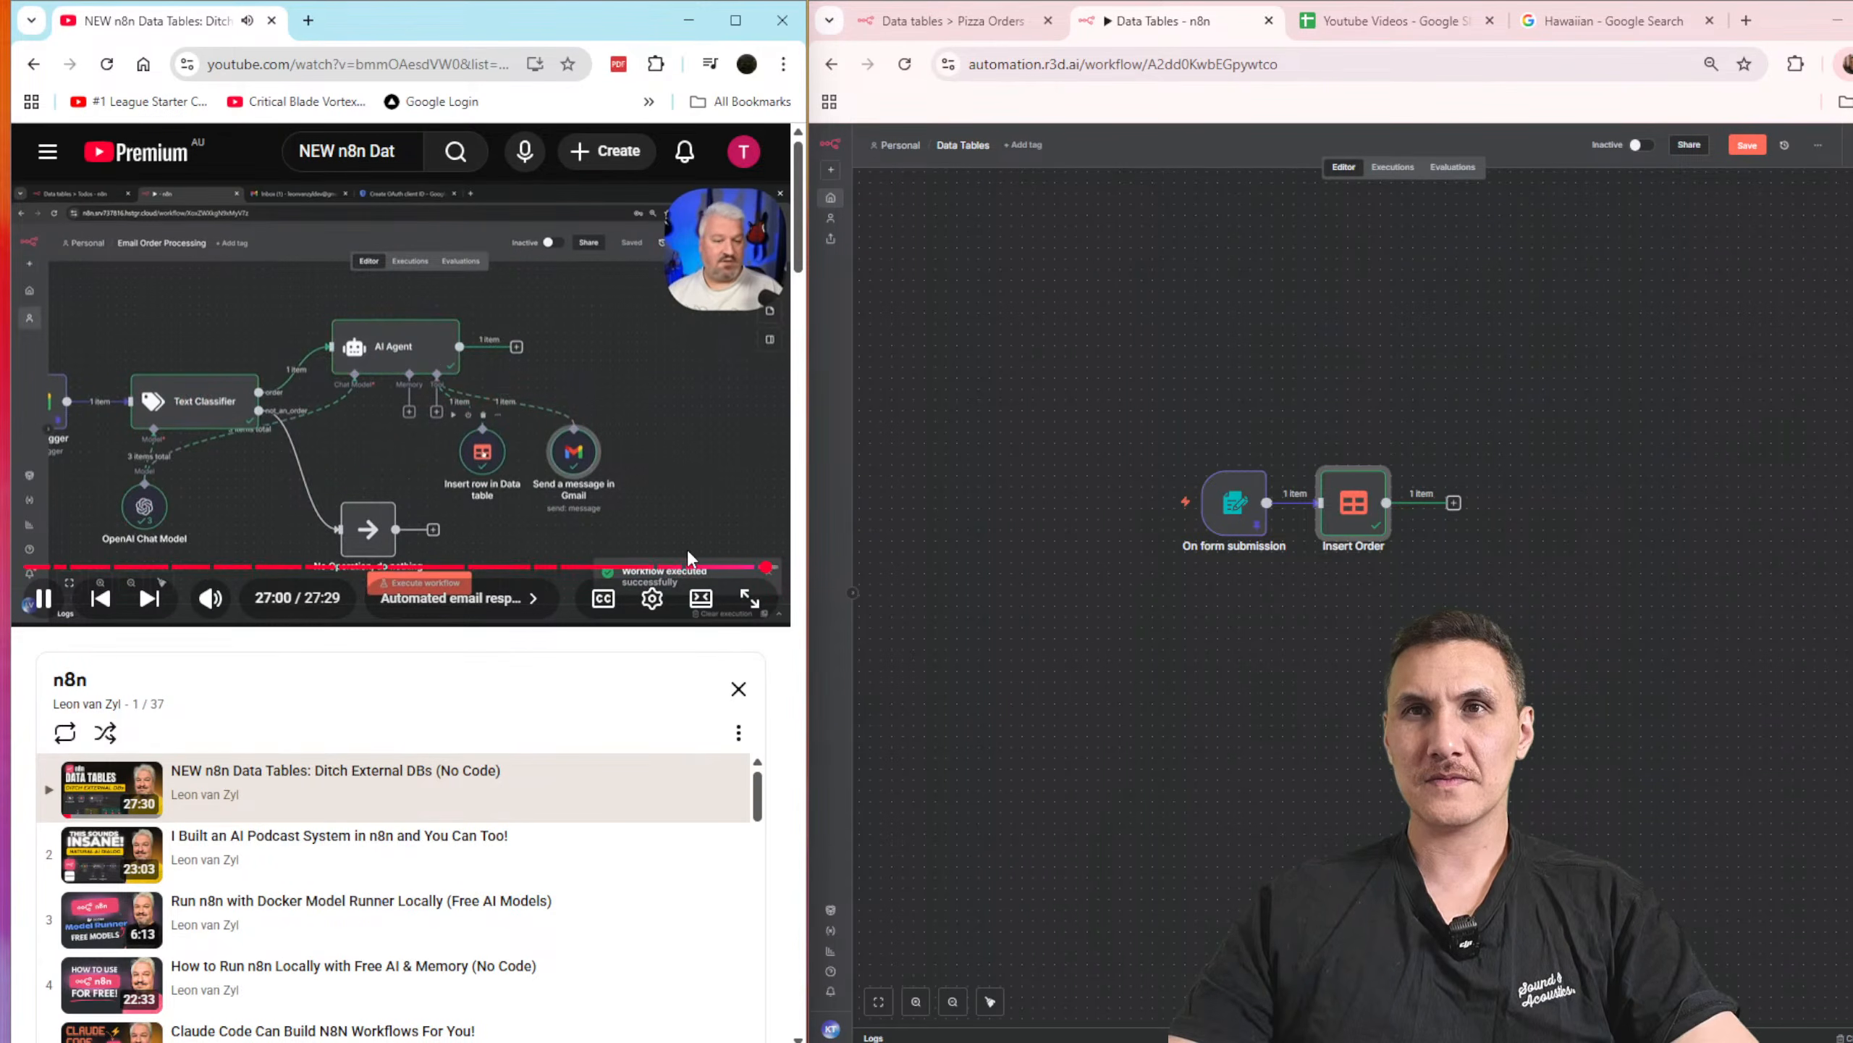
key(l)
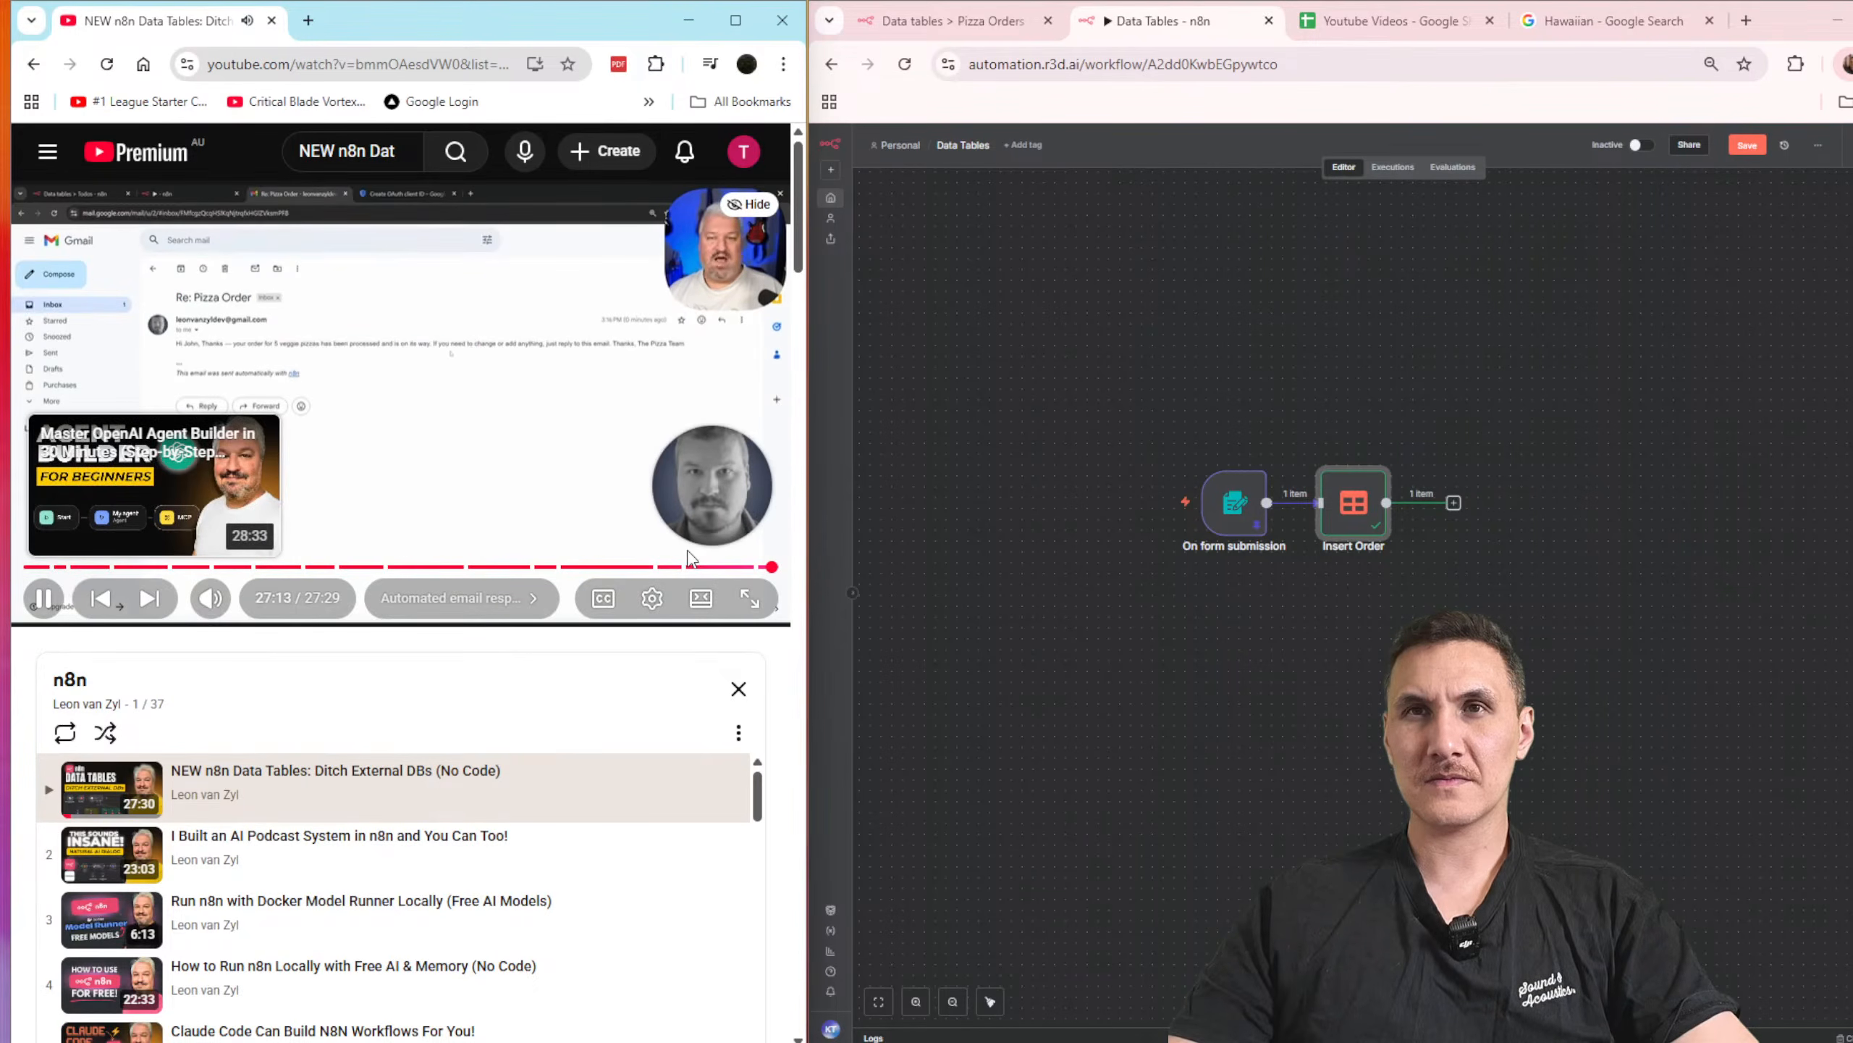
Step: Rewind the tutorial video to rewatch how the Insert row in Data table tool is configured for the AI Agent
key(j)
key(j)
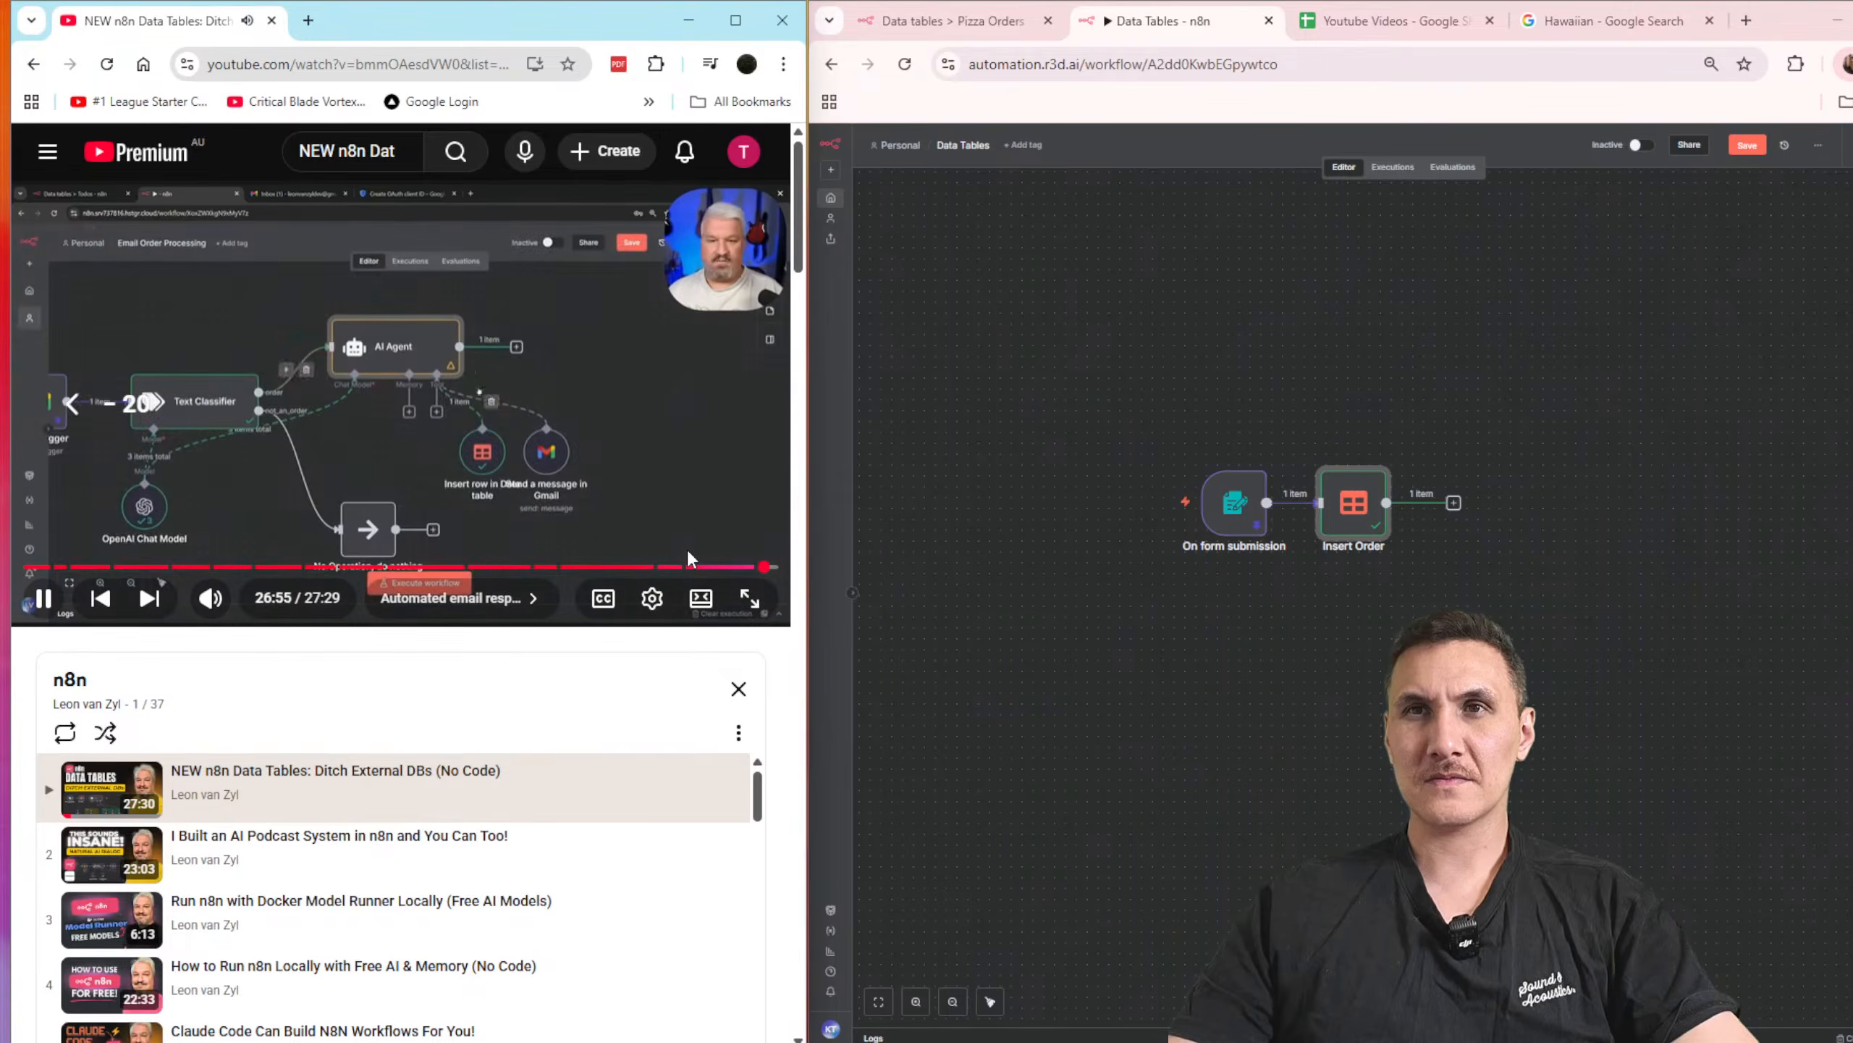
key(j)
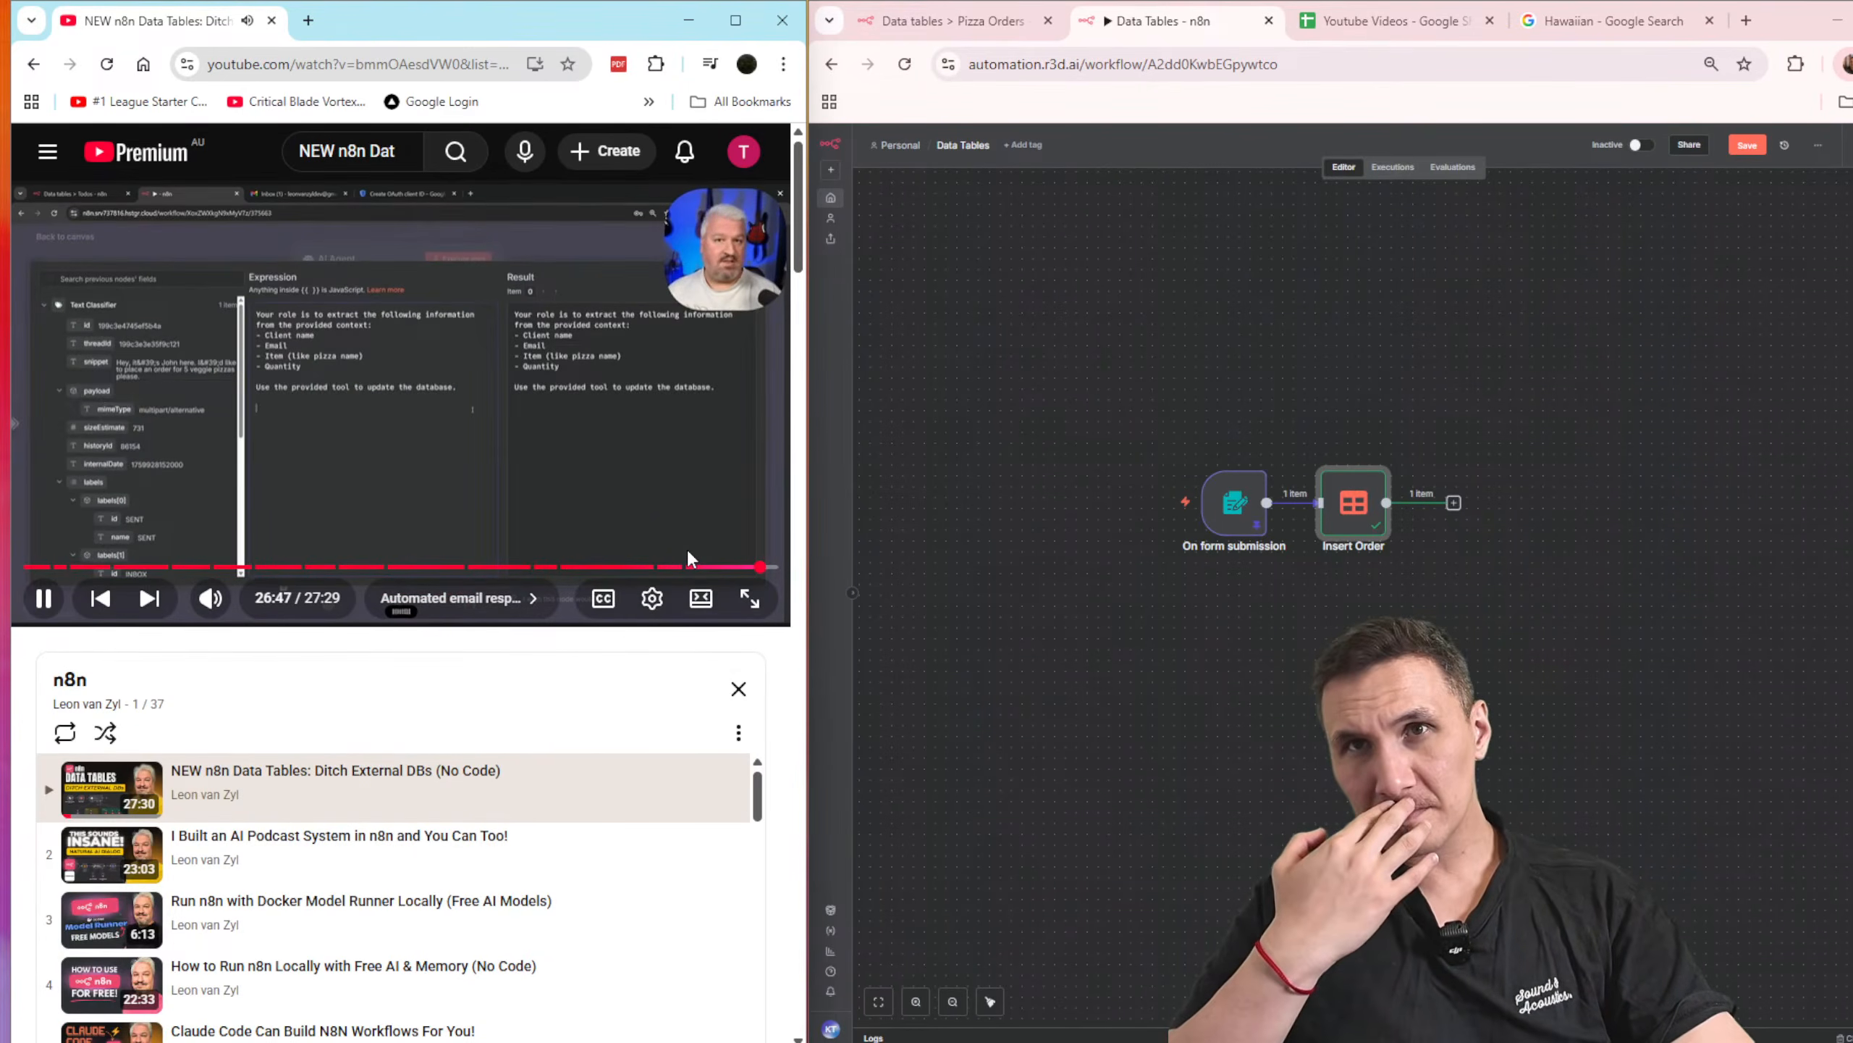
key(j)
key(j)
key(j)
key(j)
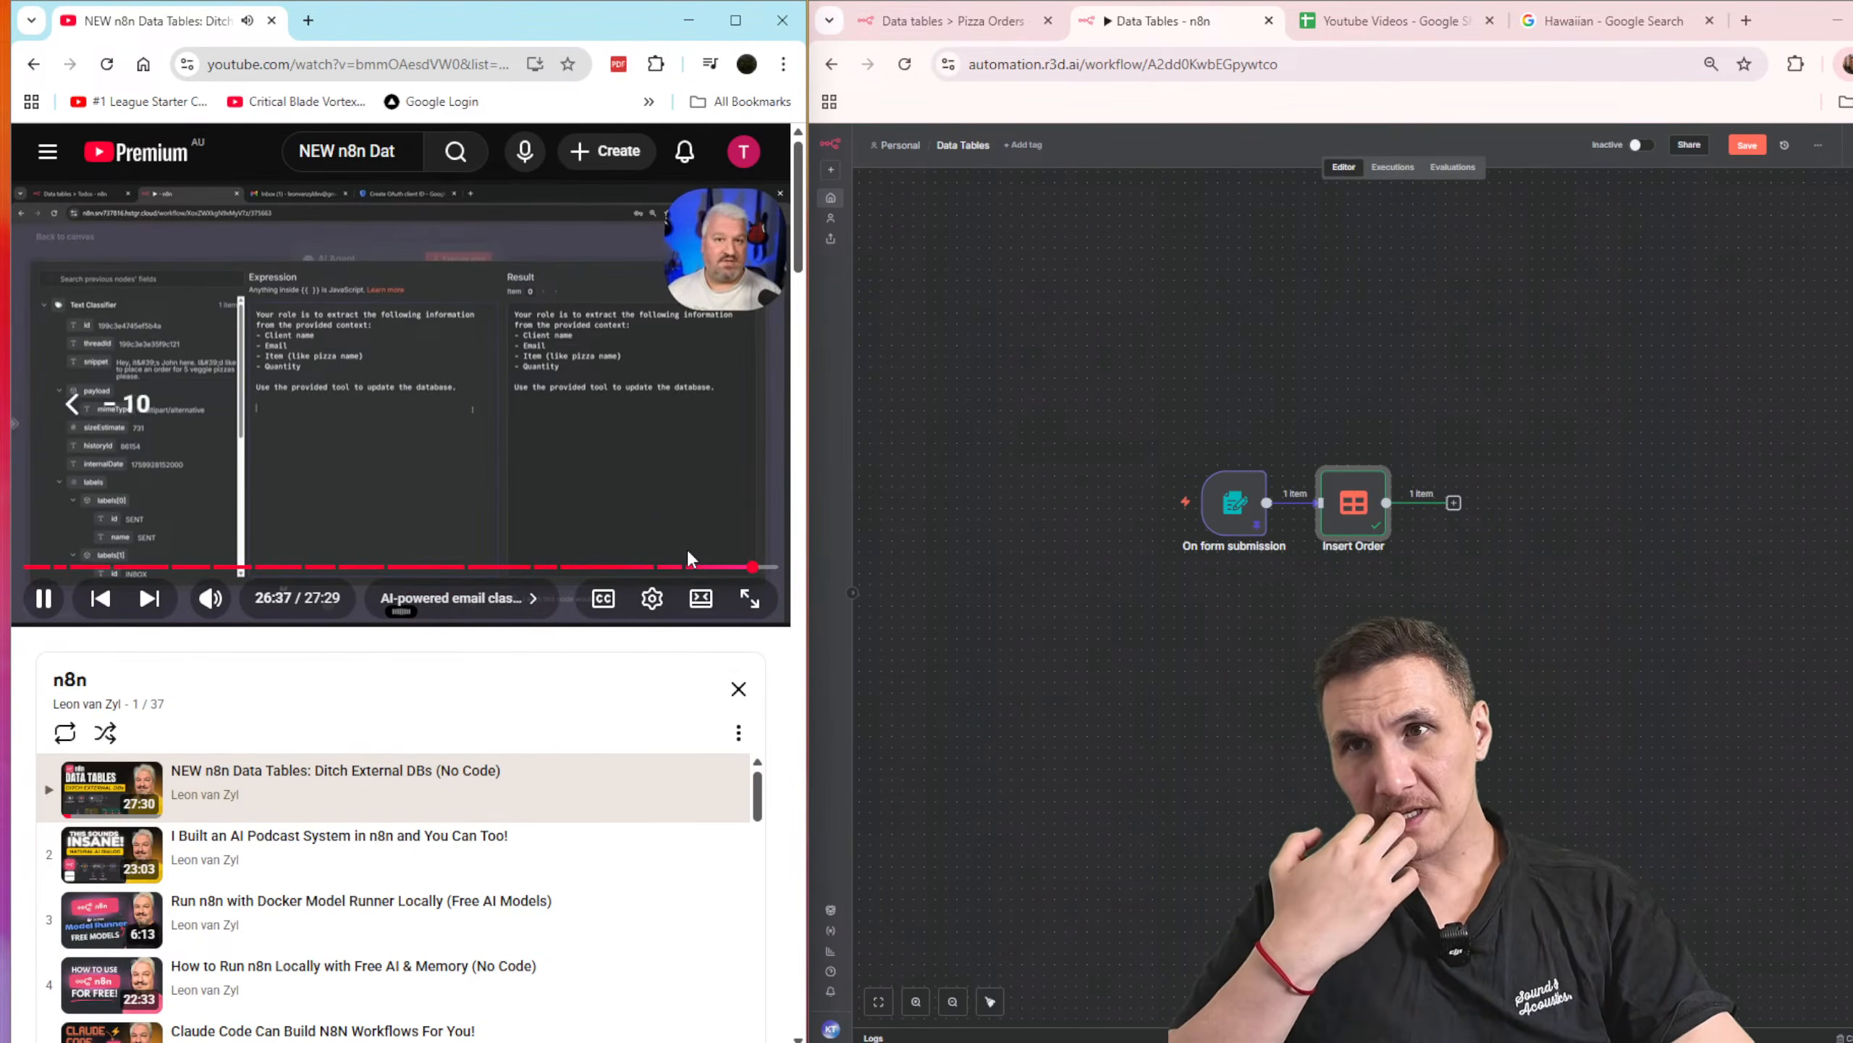
key(j)
key(j)
key(j)
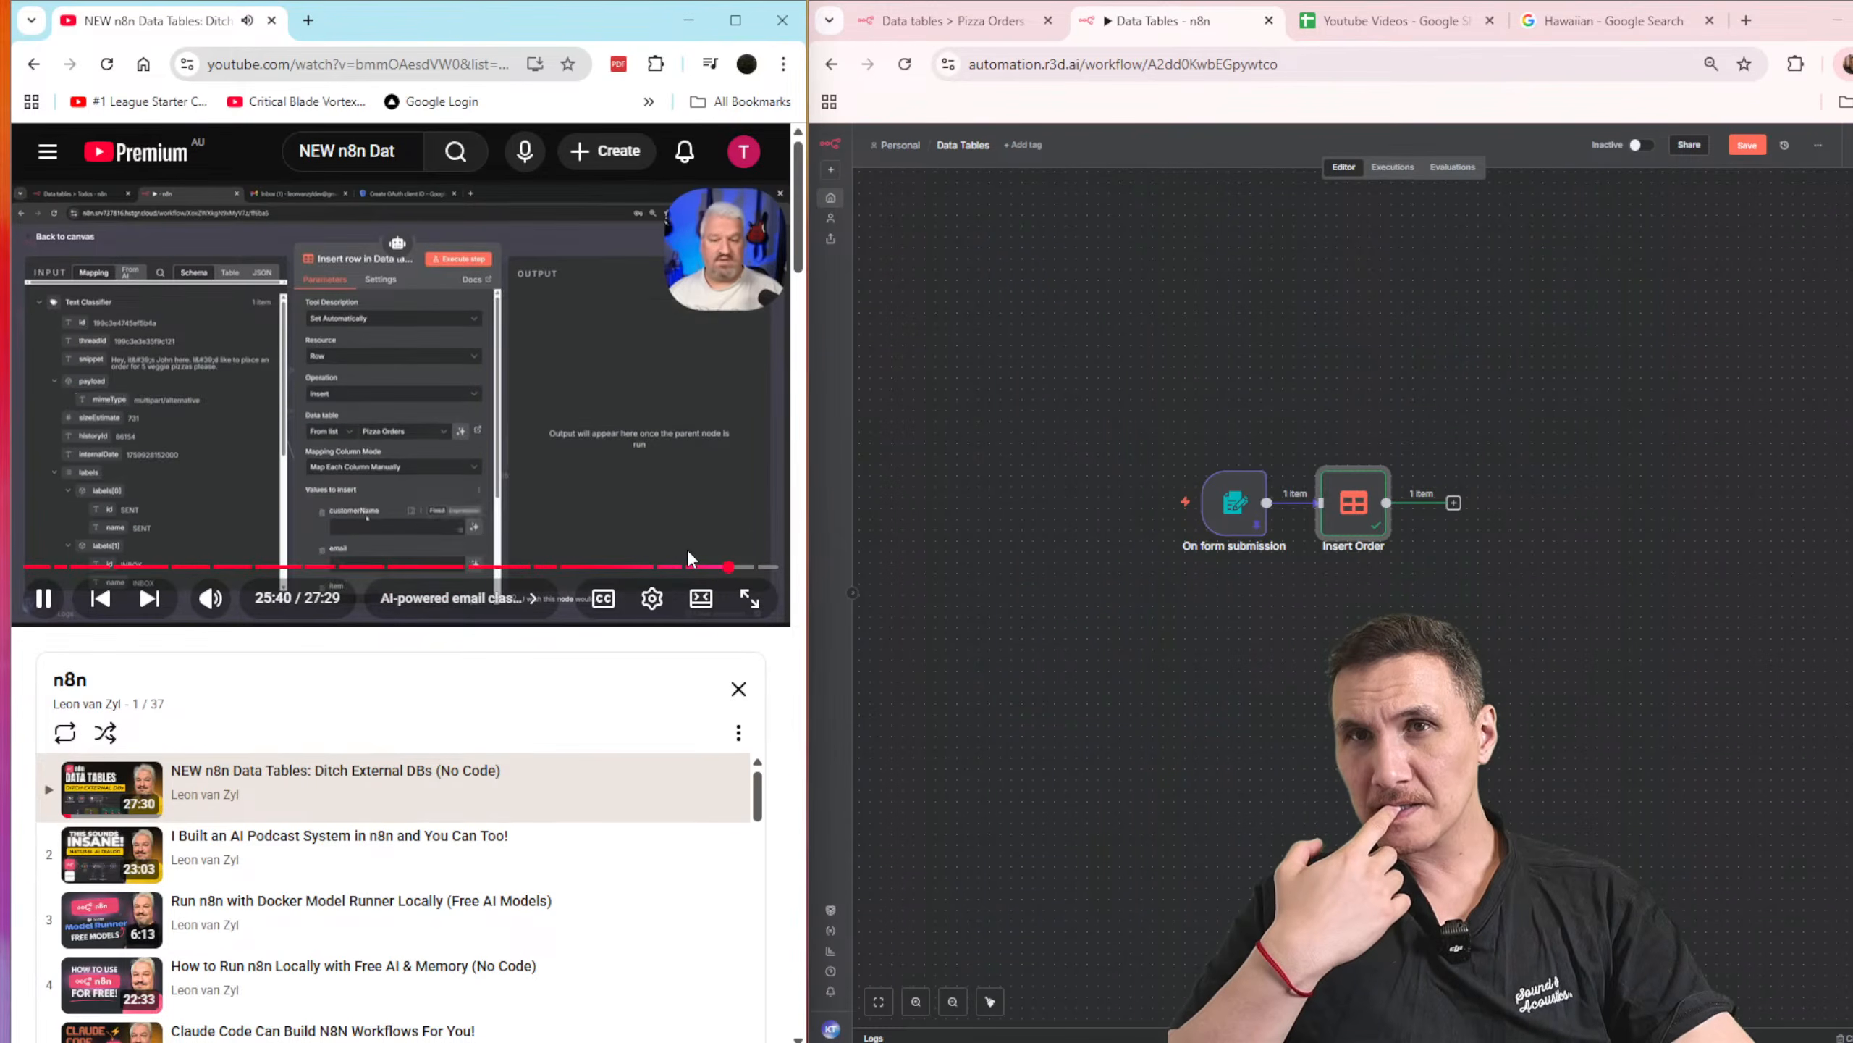
key(j)
key(j)
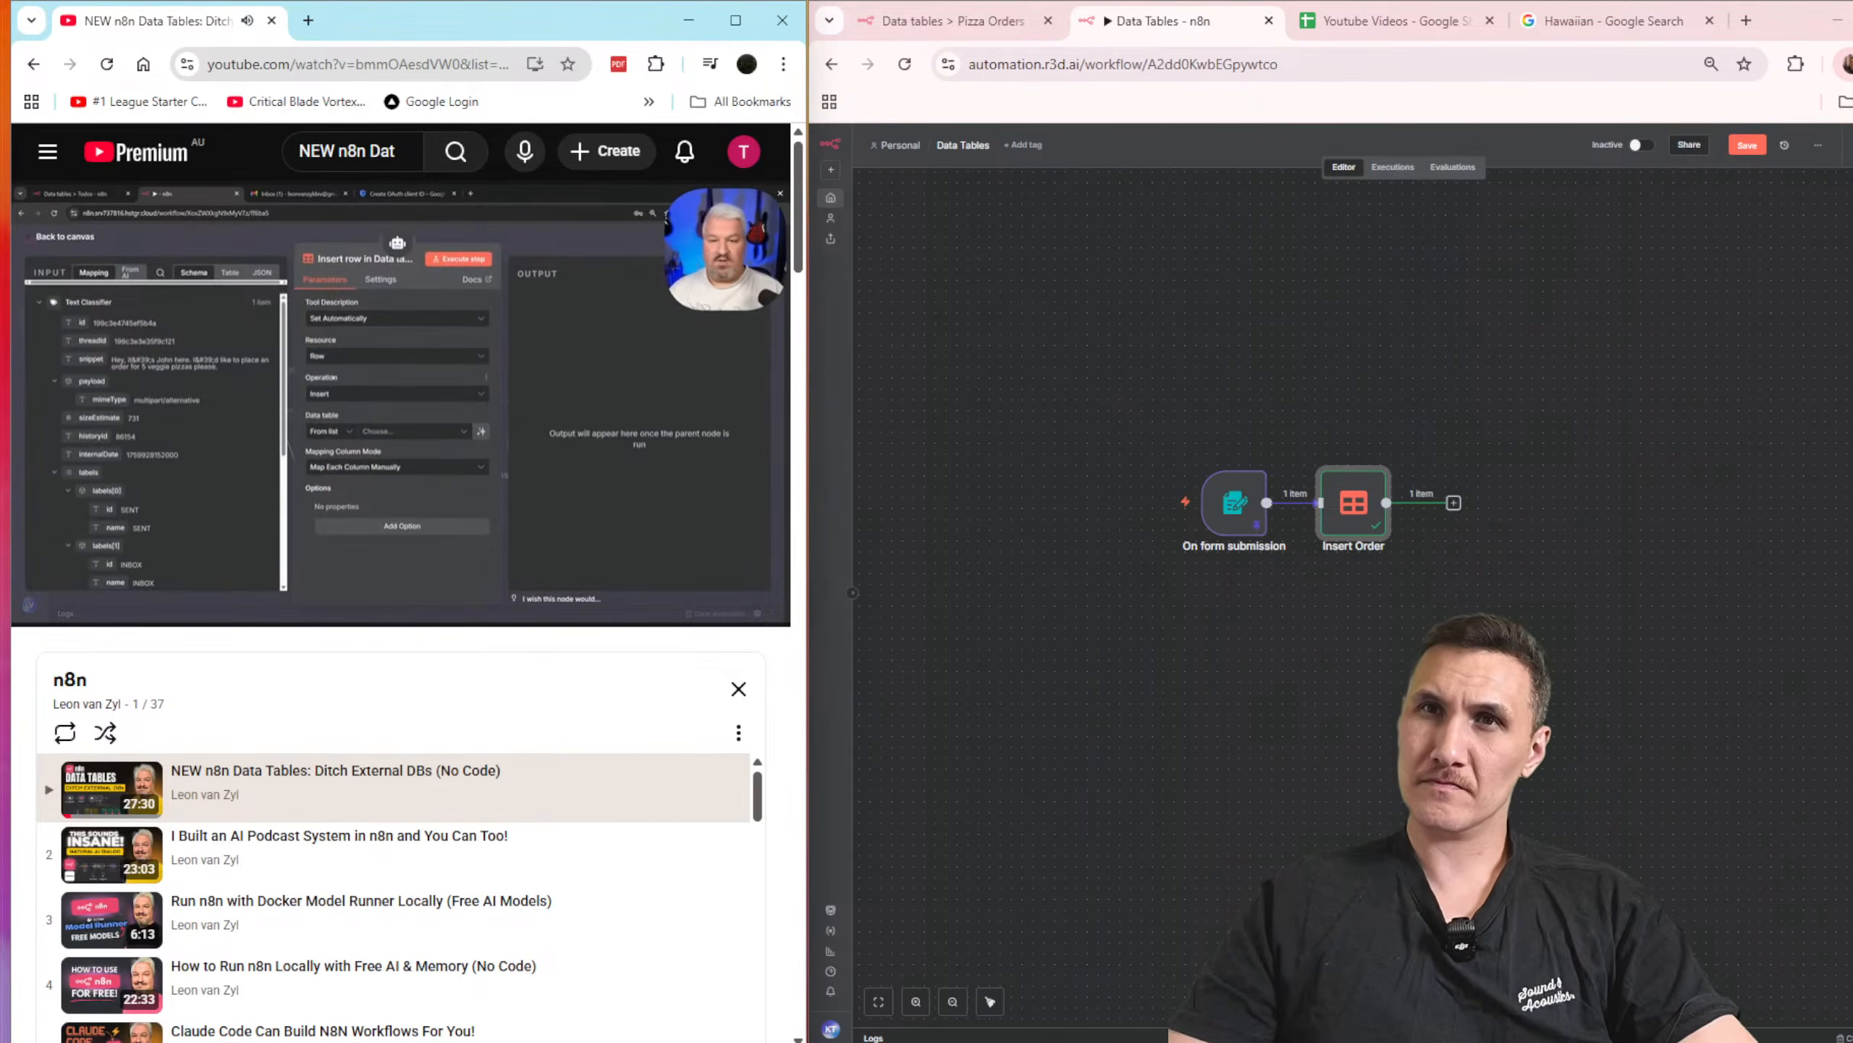
Step: Skip forward past the AI Agent's system message to the automated email response near the end of the tutorial video
key(l)
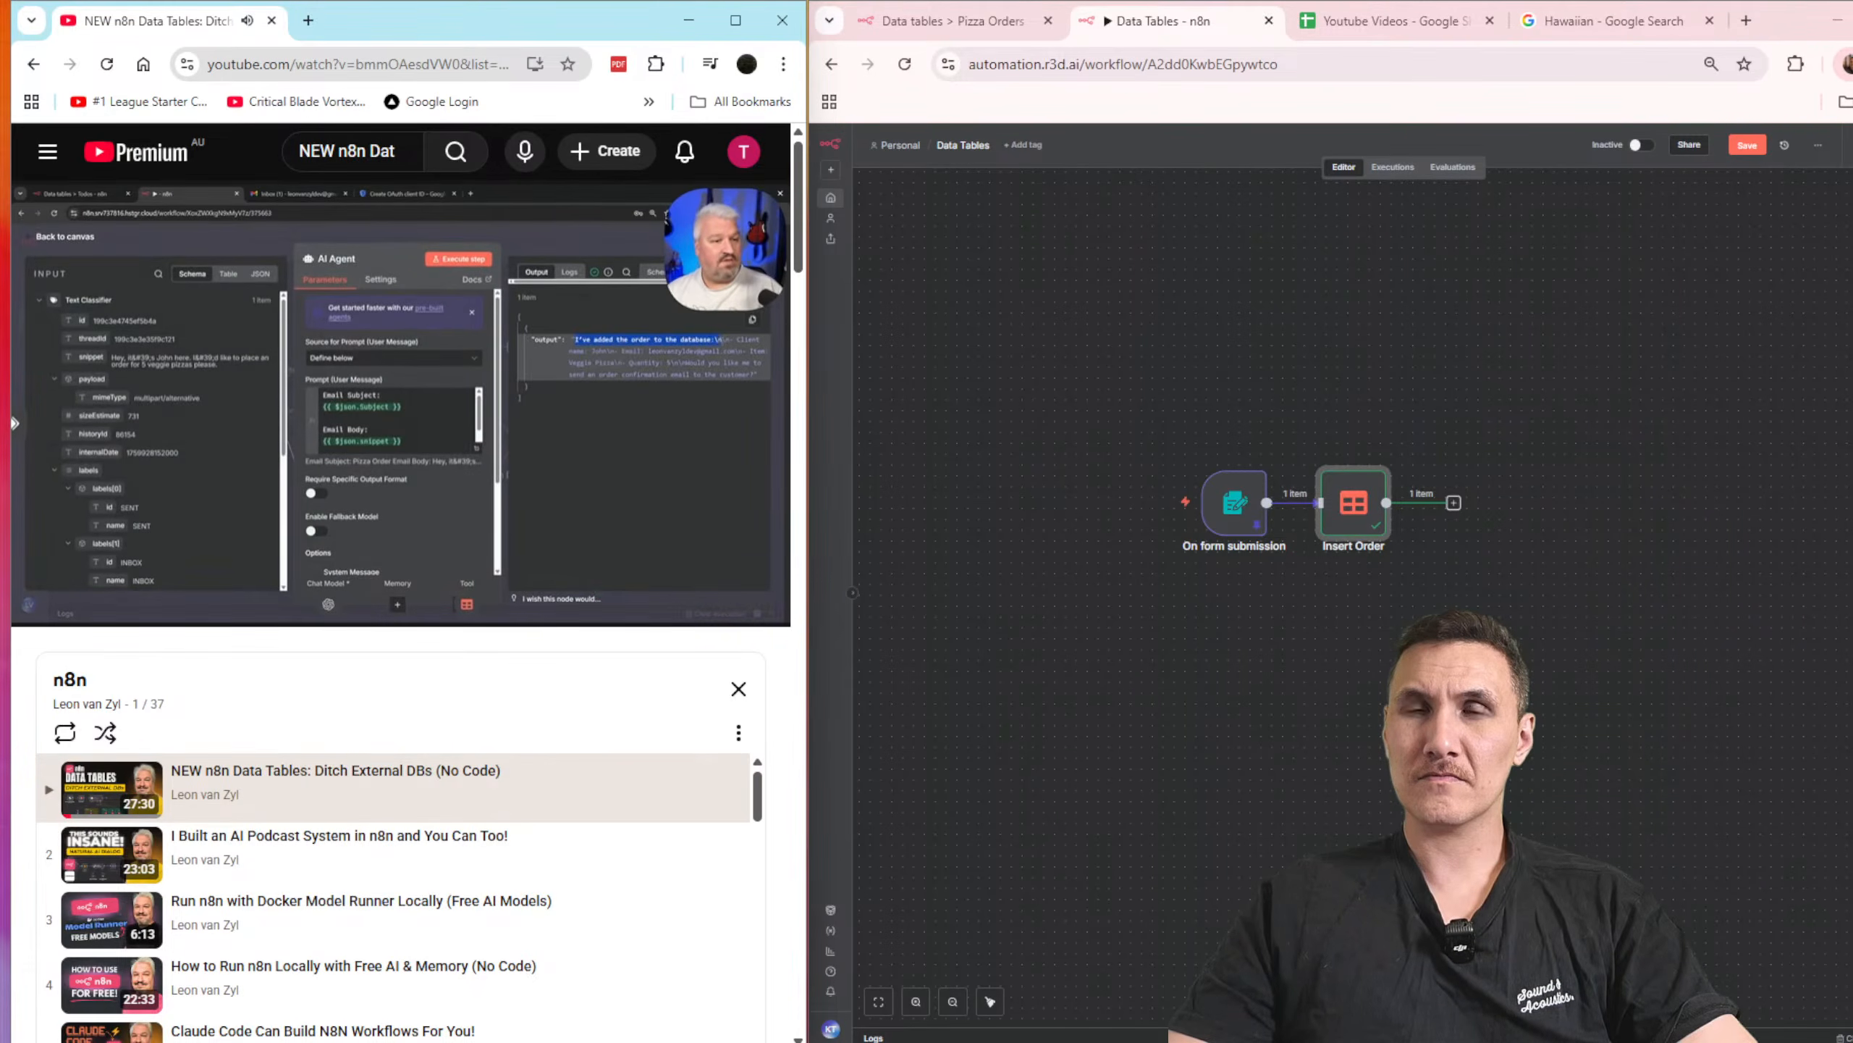
key(l)
key(l)
key(l)
key(l)
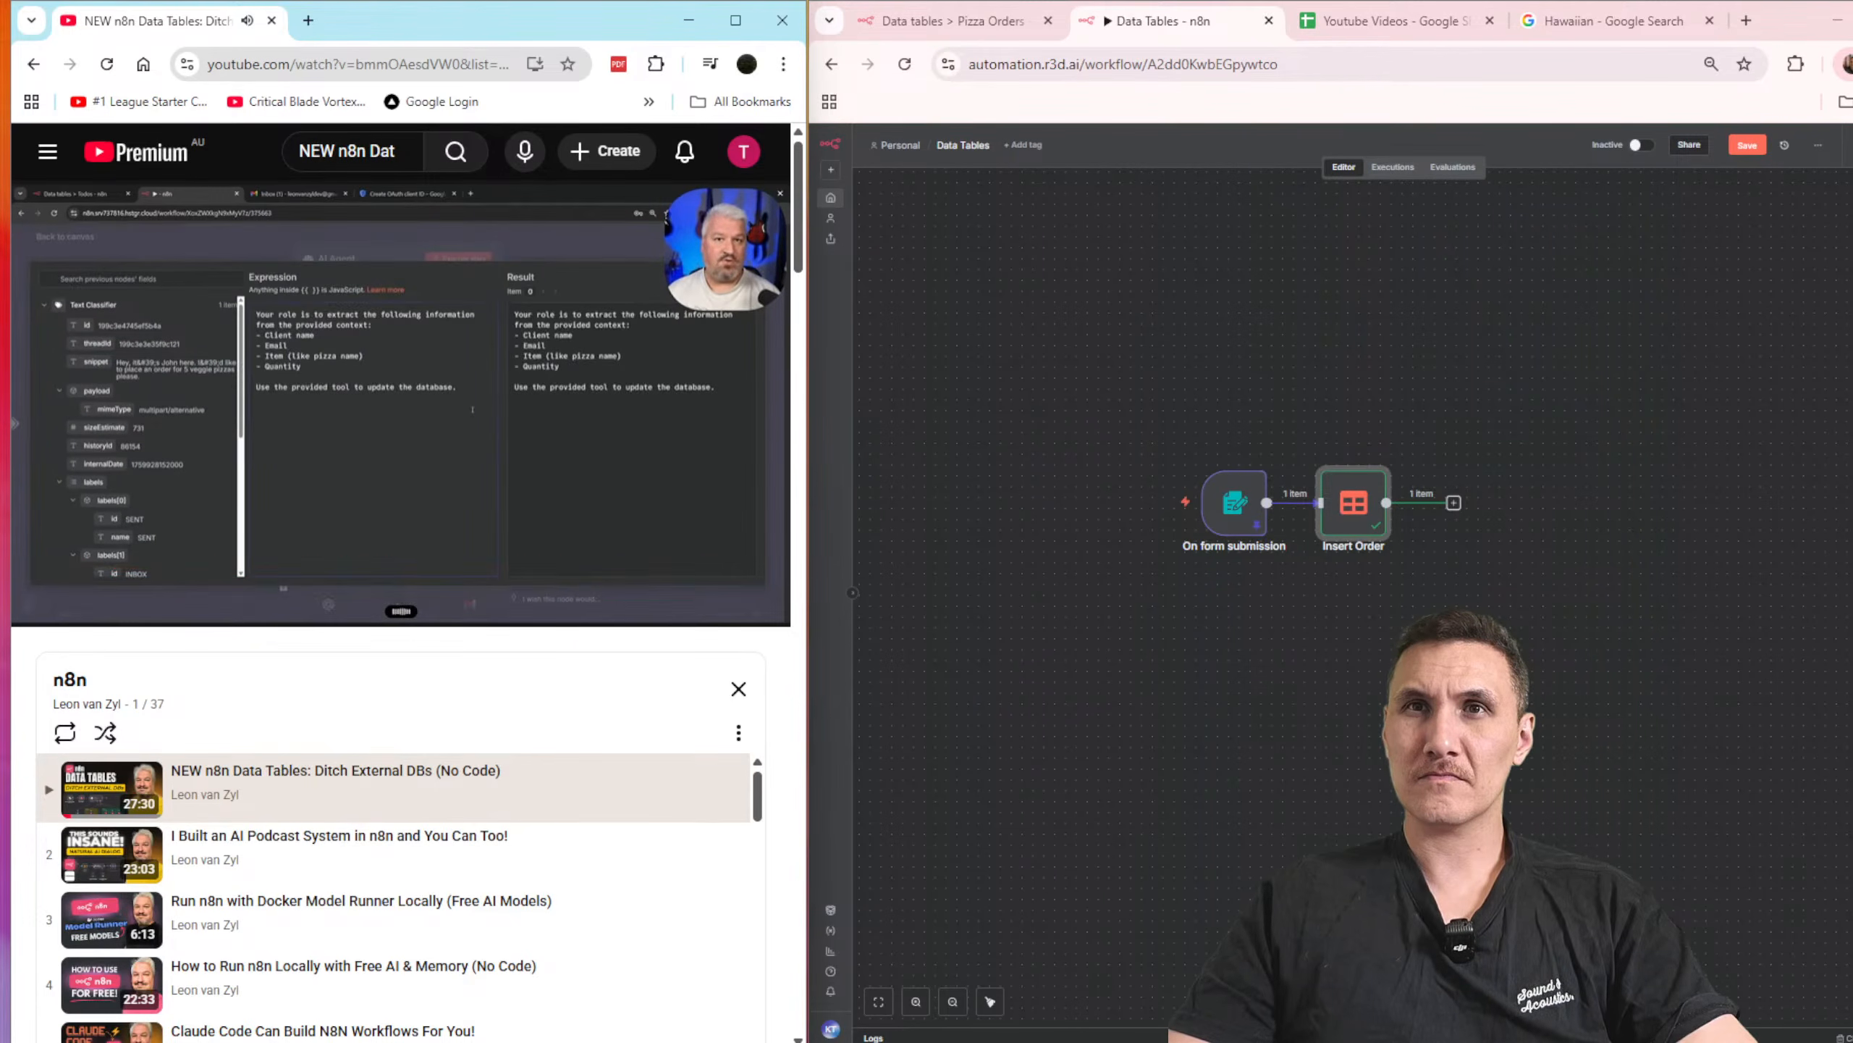
key(l)
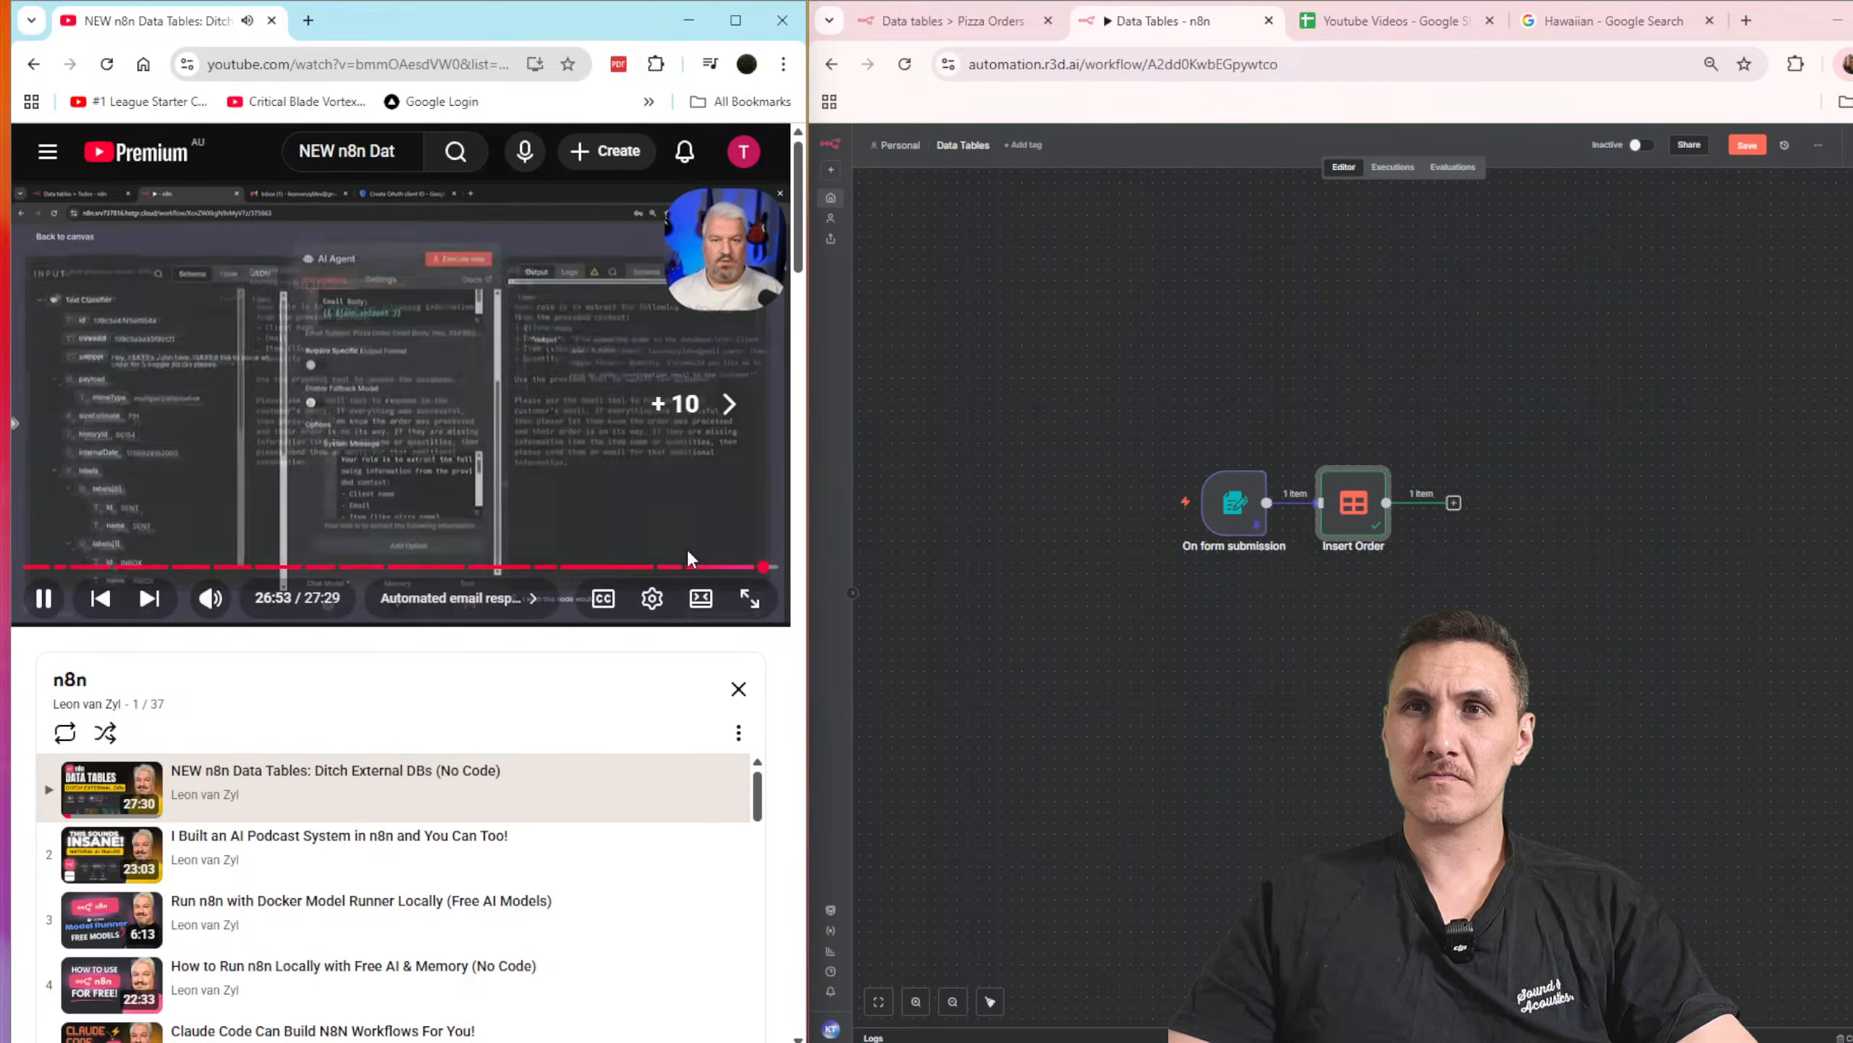
key(l)
key(l)
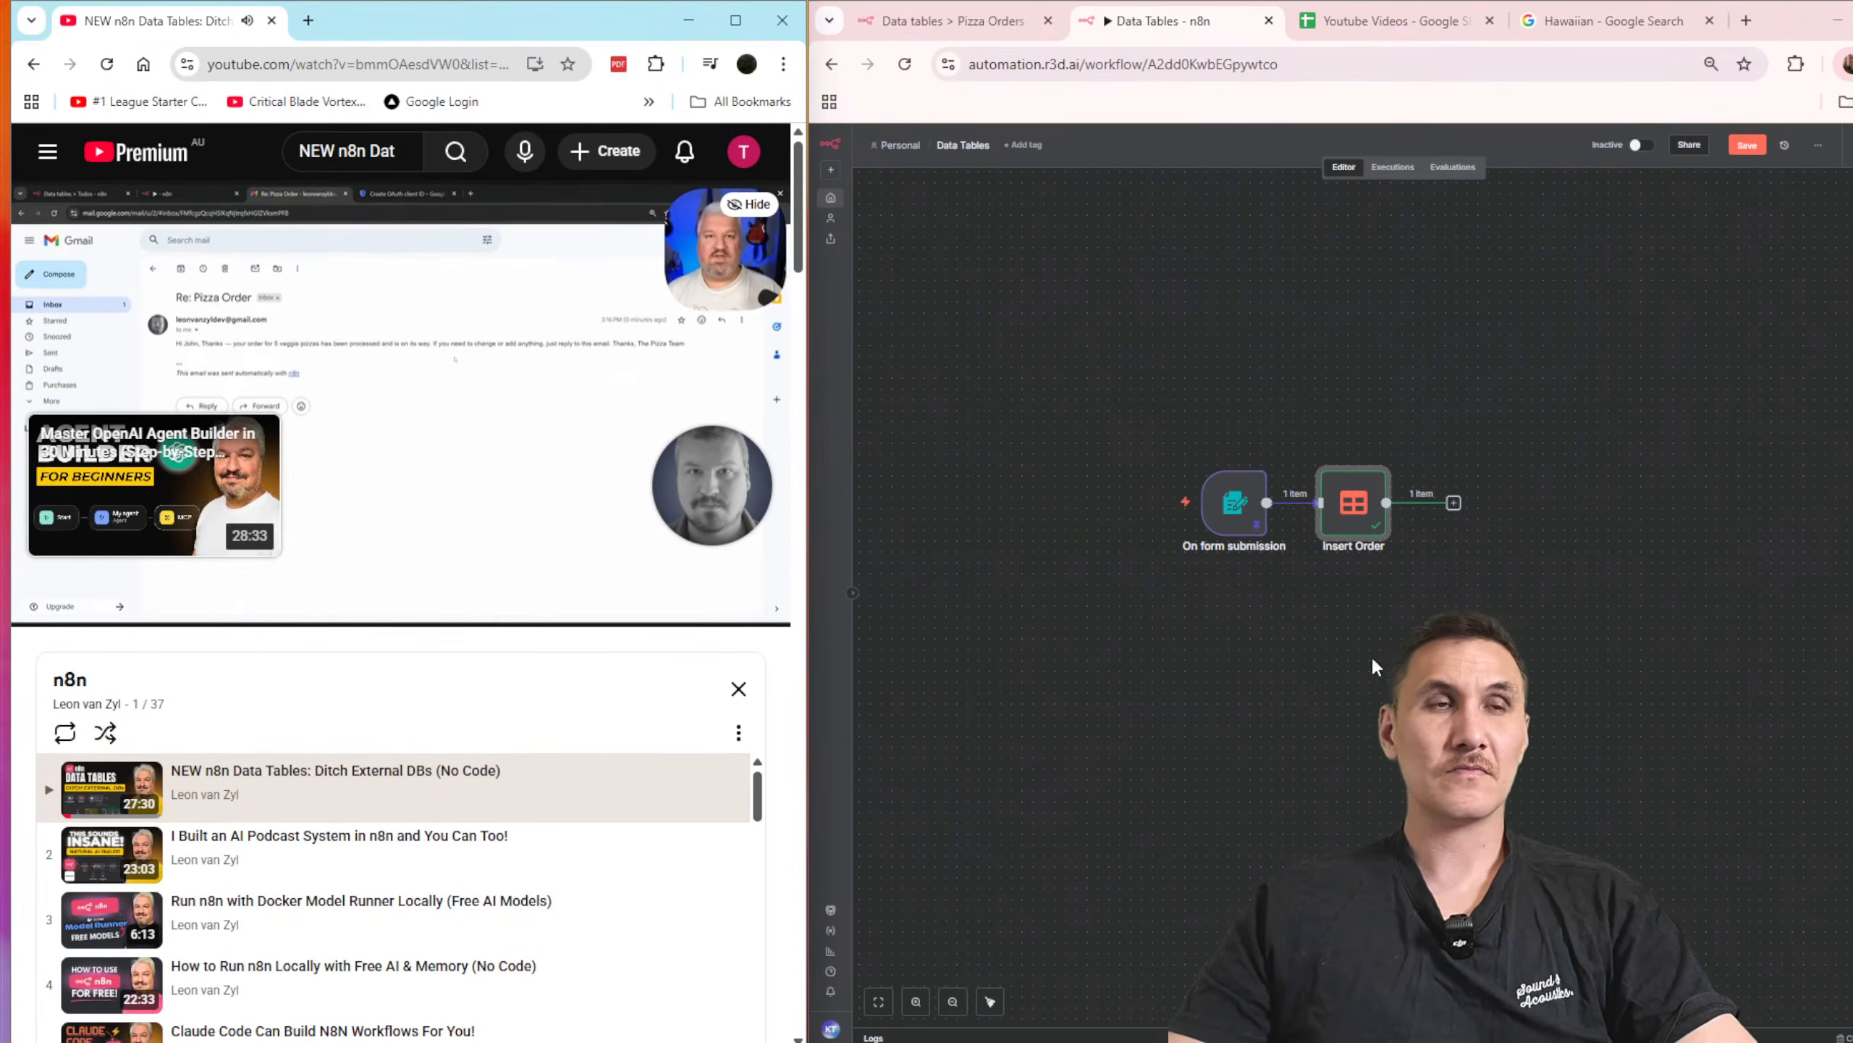
double_click(1354, 504)
click(1610, 162)
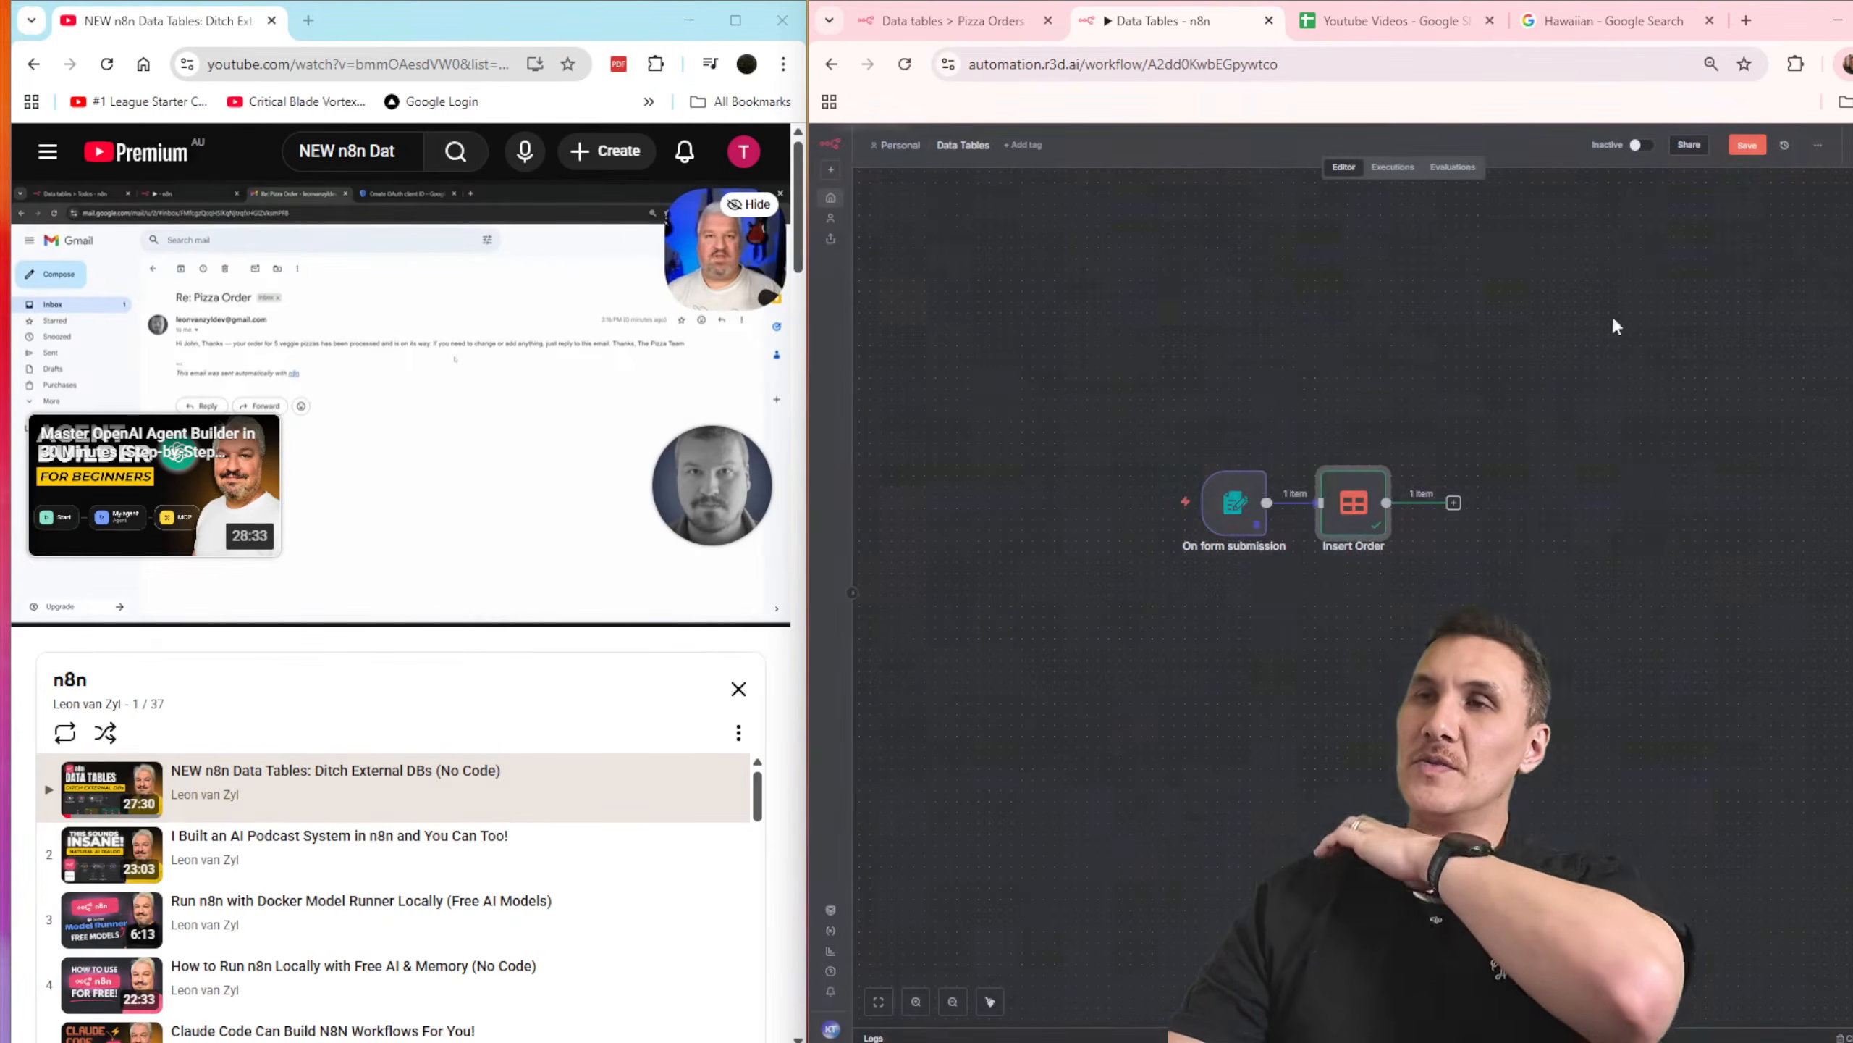
scroll(1547, 577, up, 5)
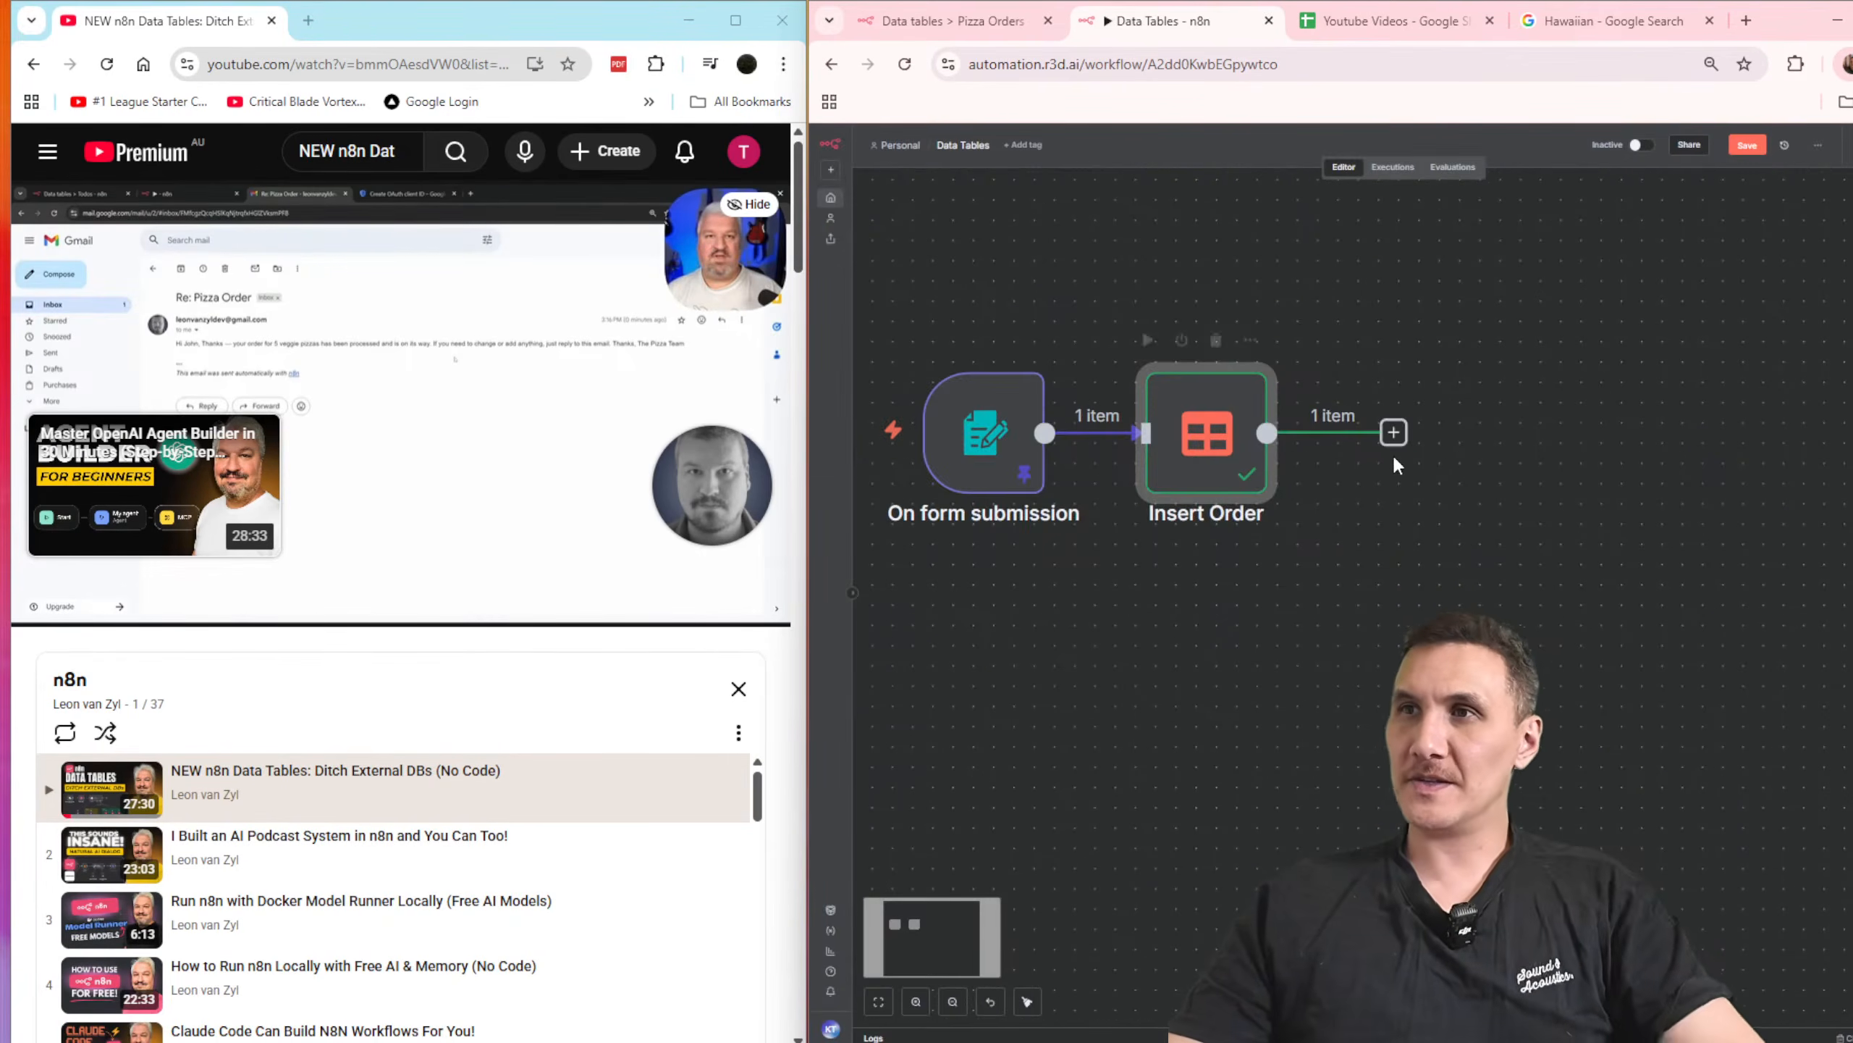
click(1394, 434)
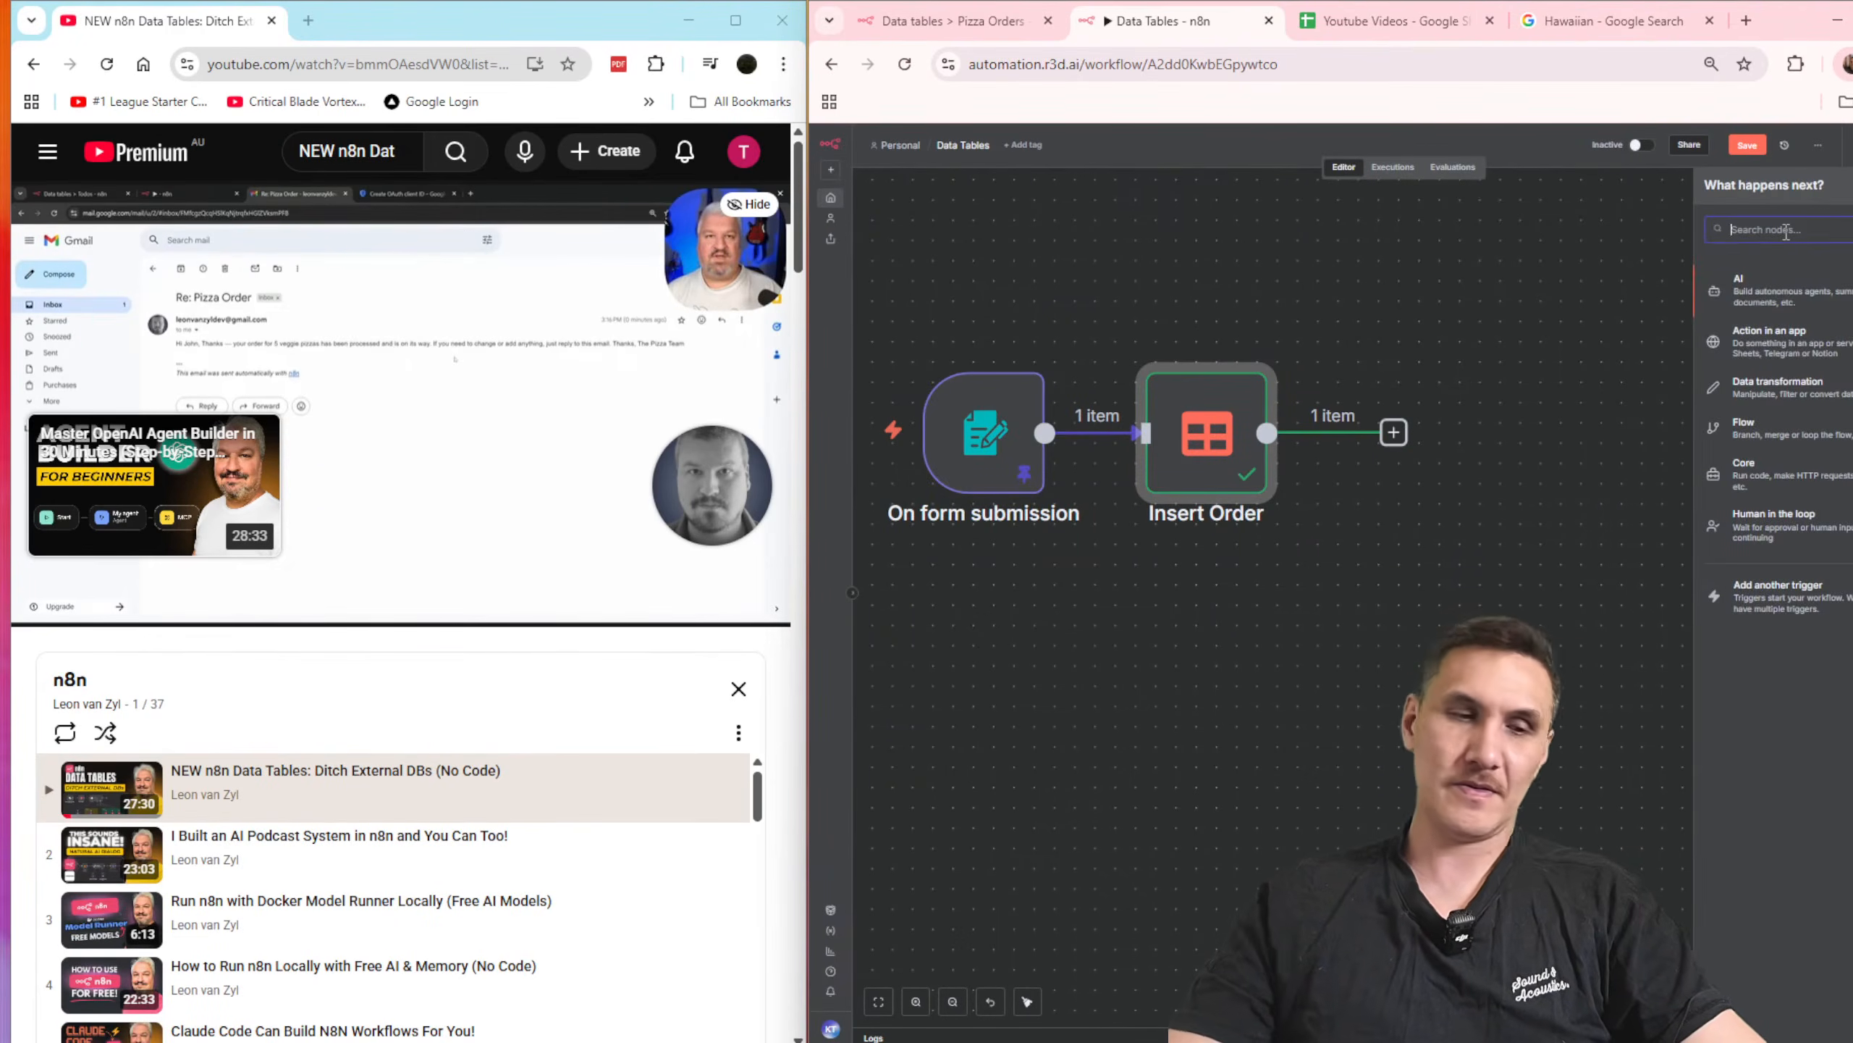
text(send)
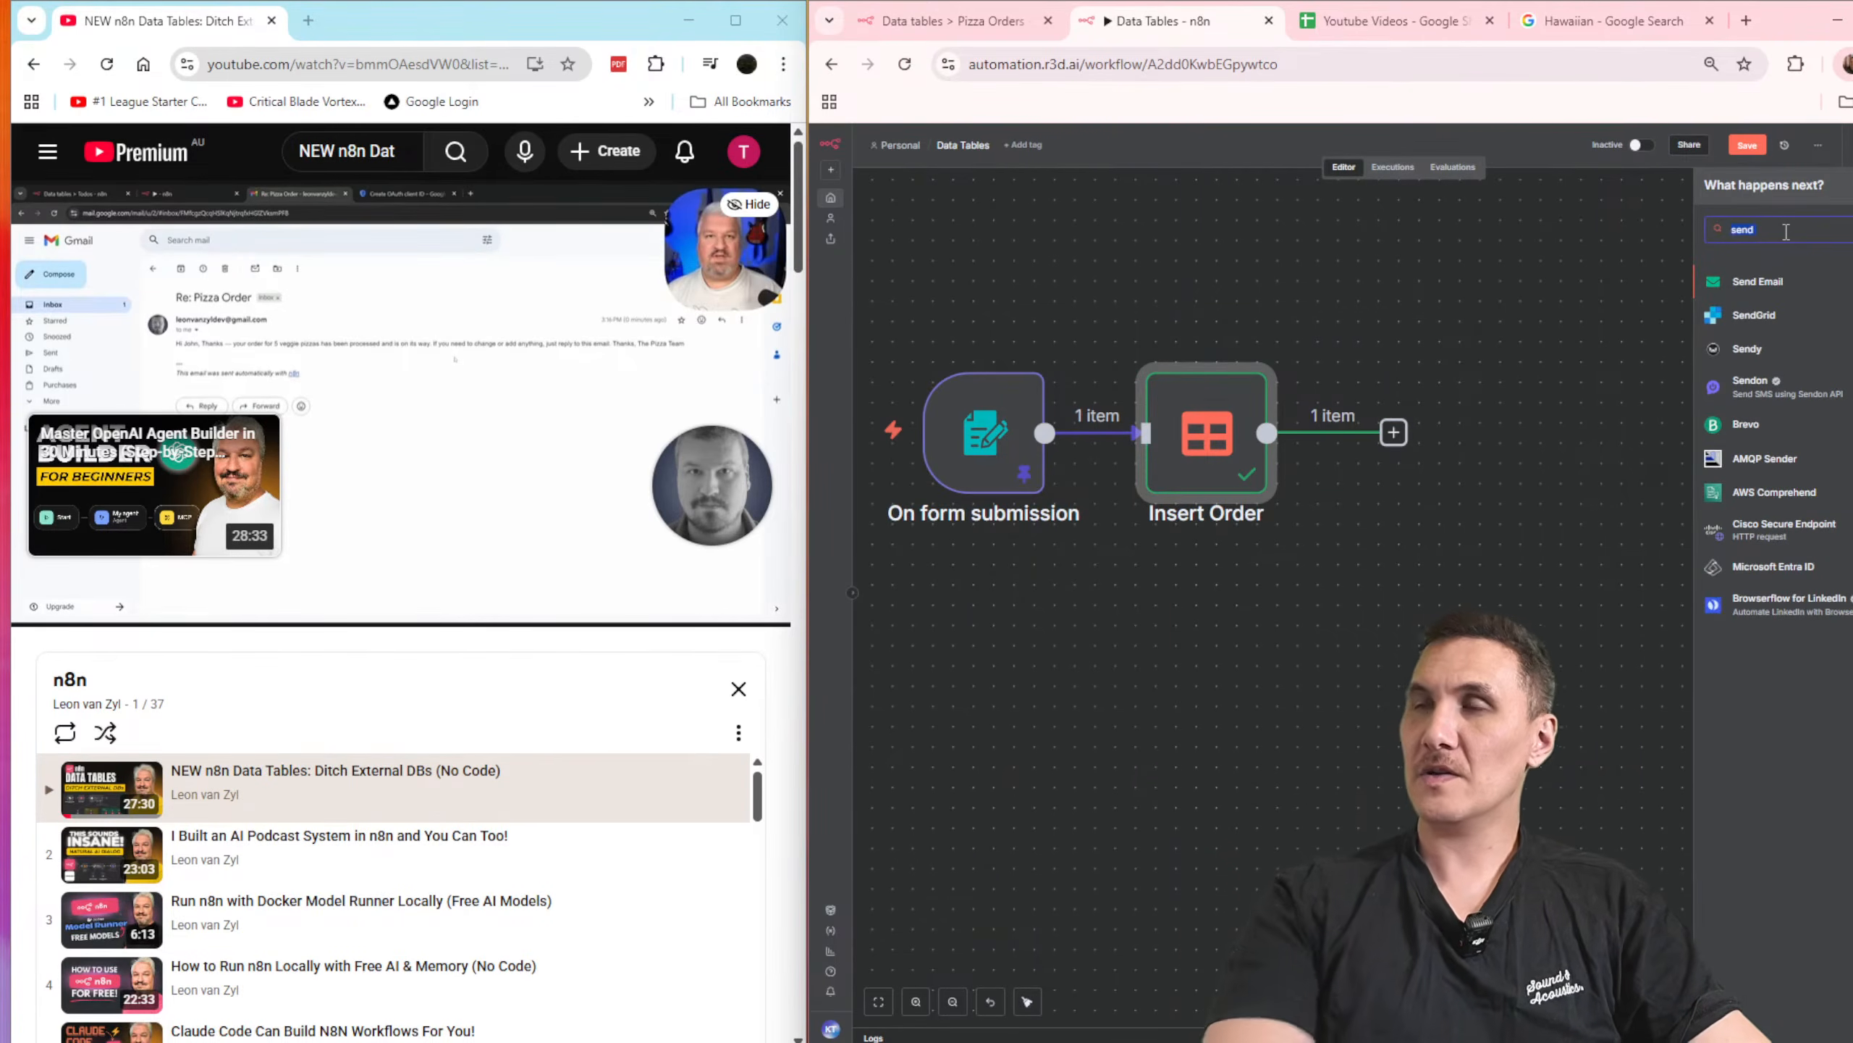
drag(1727, 241, 1846, 268)
Step: Add a string column named "Status" to the Pizza Orders data table
click(1852, 180)
text(Status)
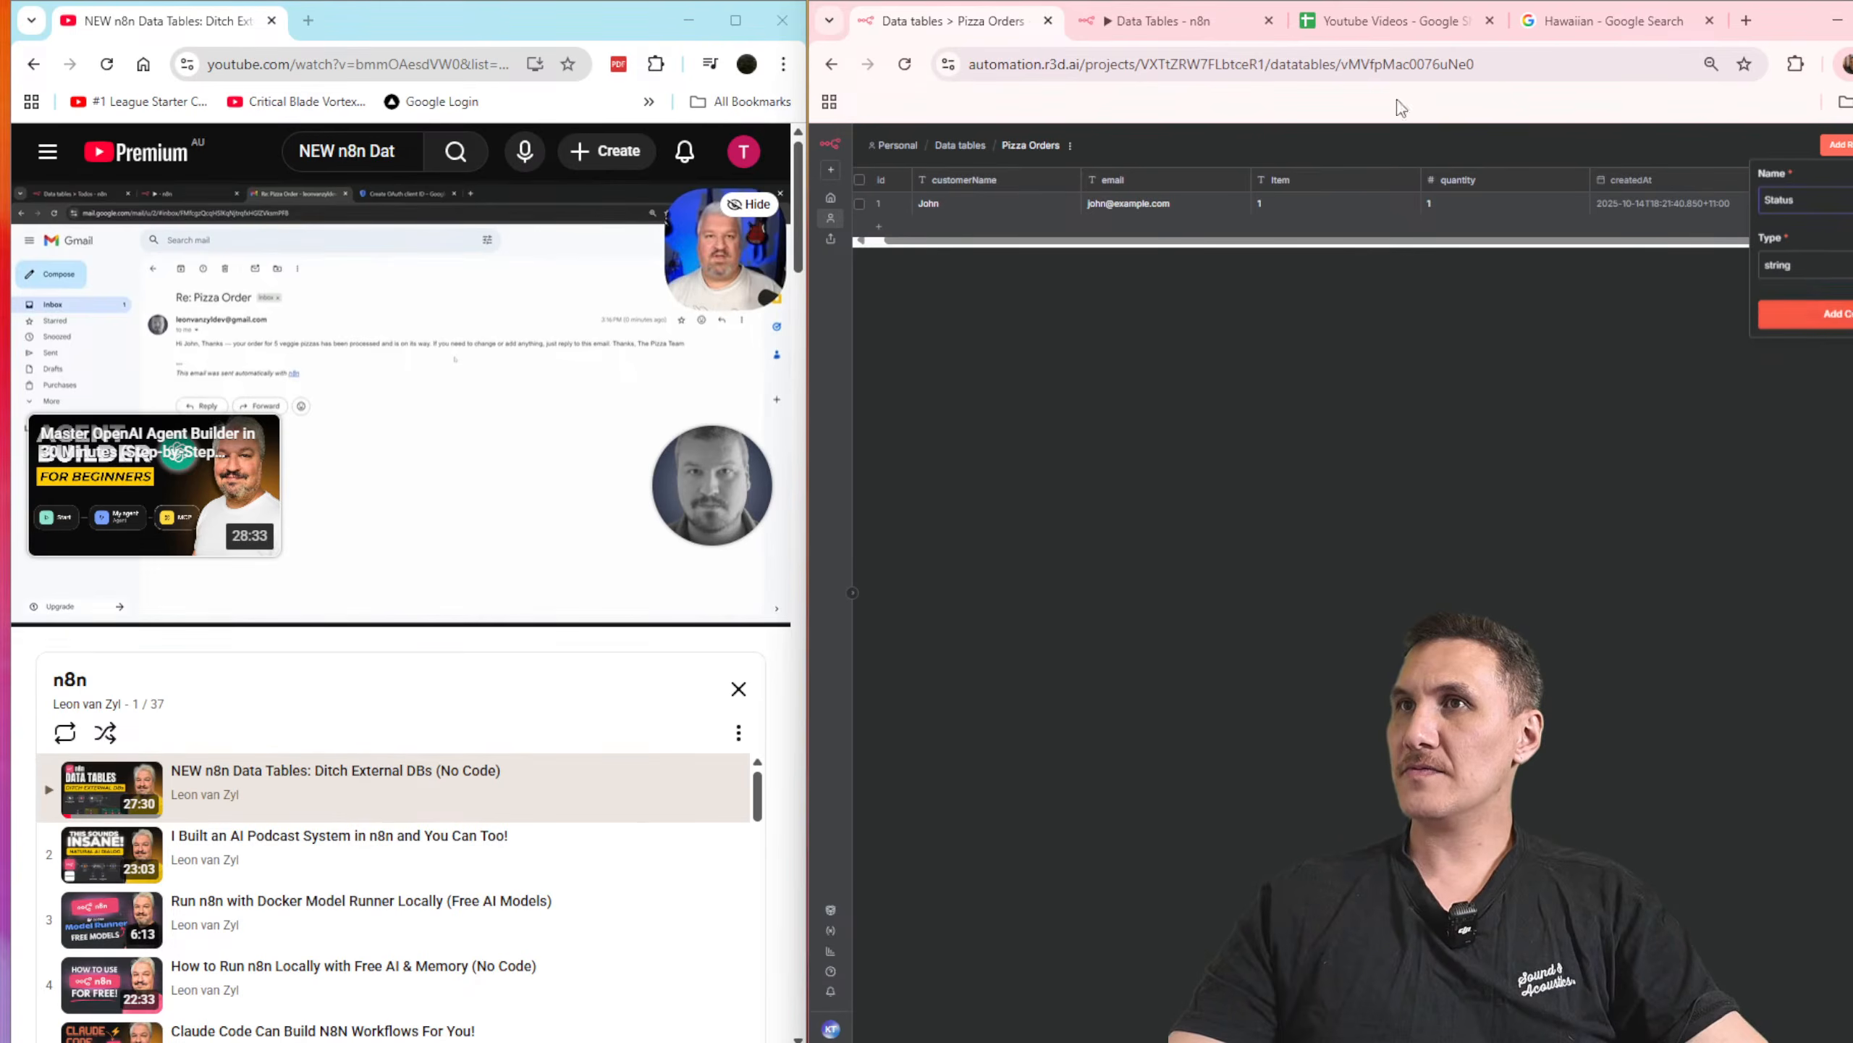
Step: Refresh the Insert Order node's column list, set Status to "Order Received" and save the Data Tables workflow
click(1168, 21)
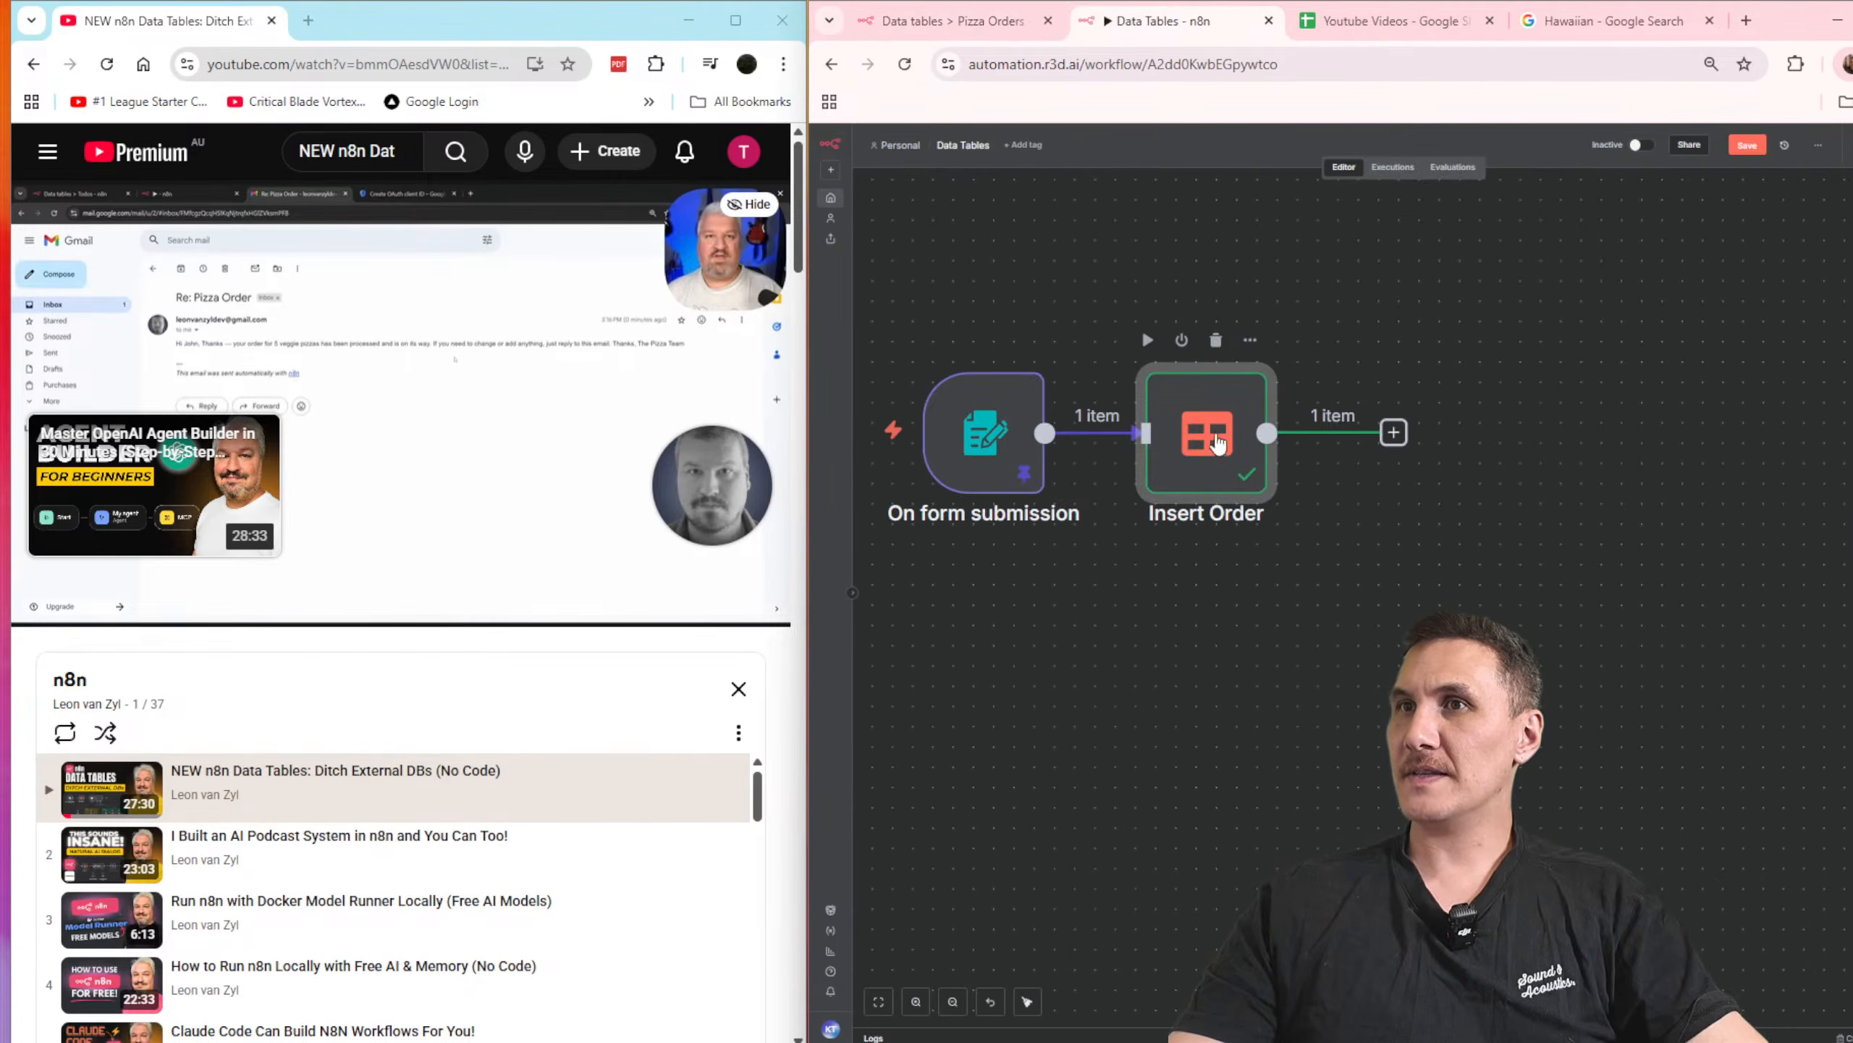
double_click(1217, 442)
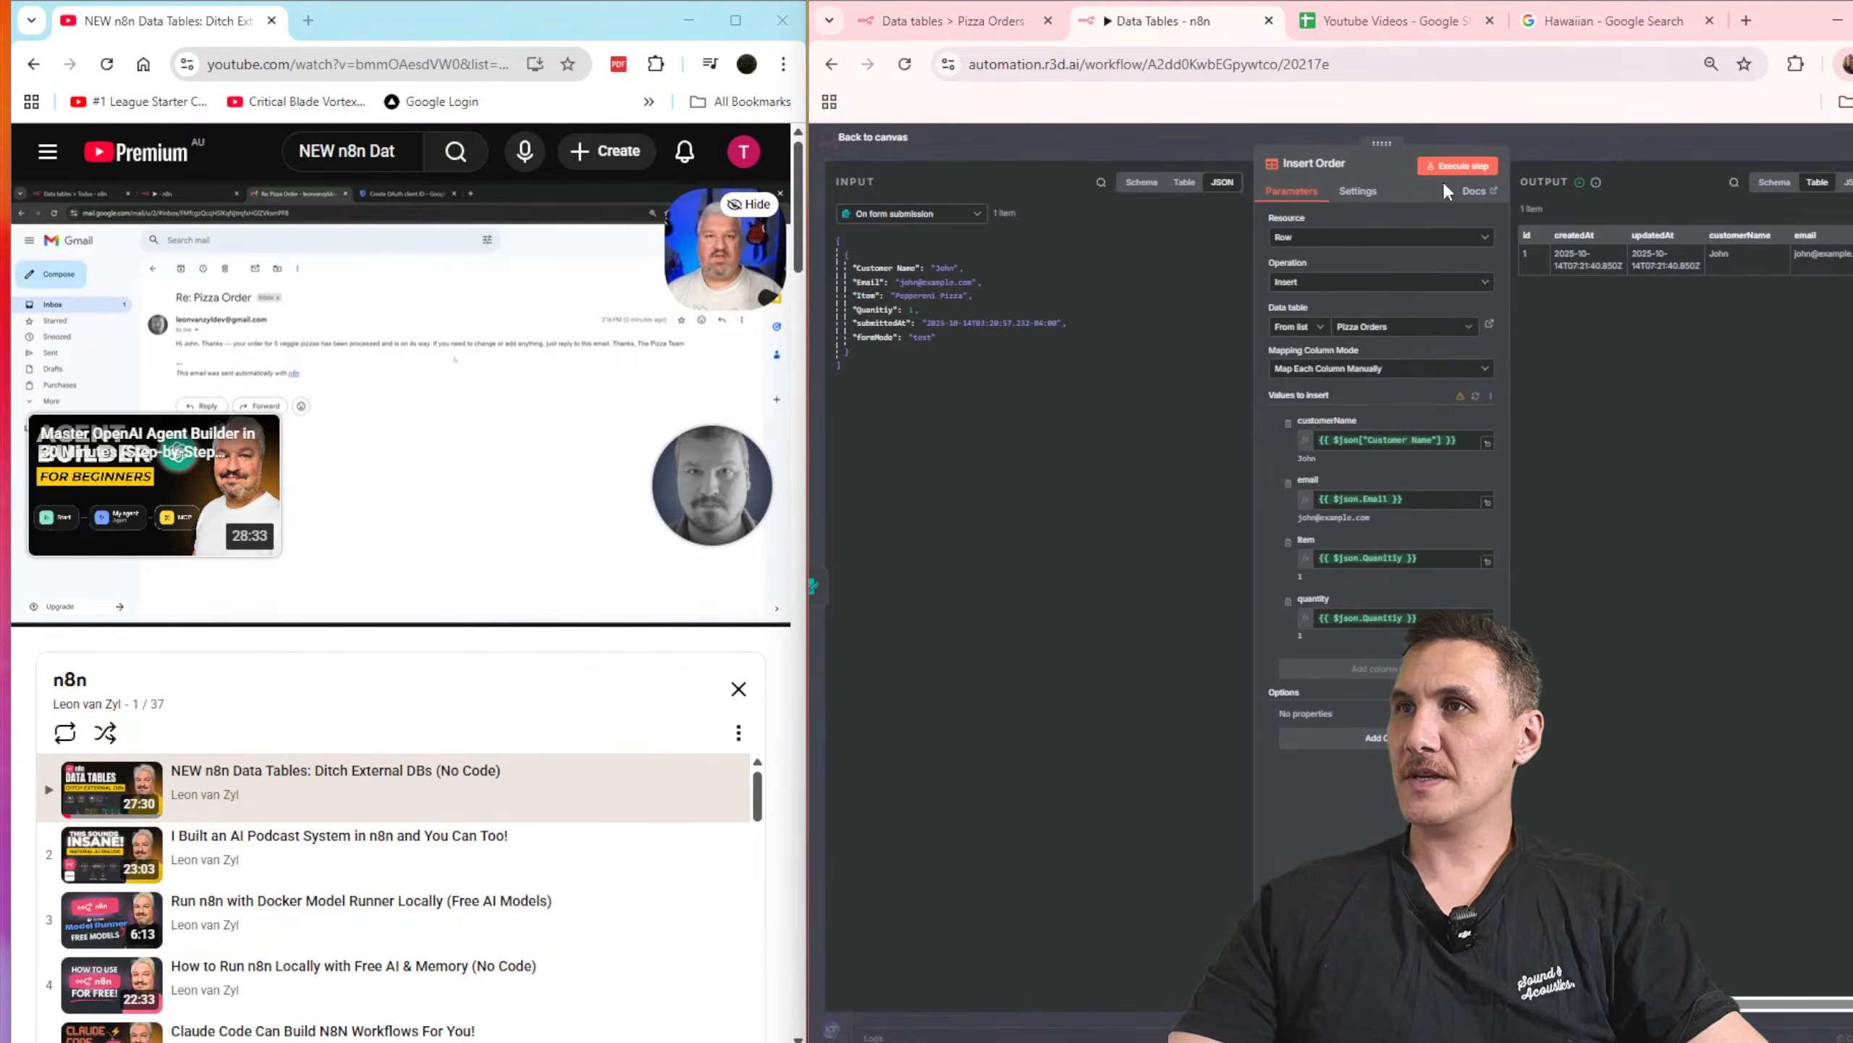
key(ctrl+plus)
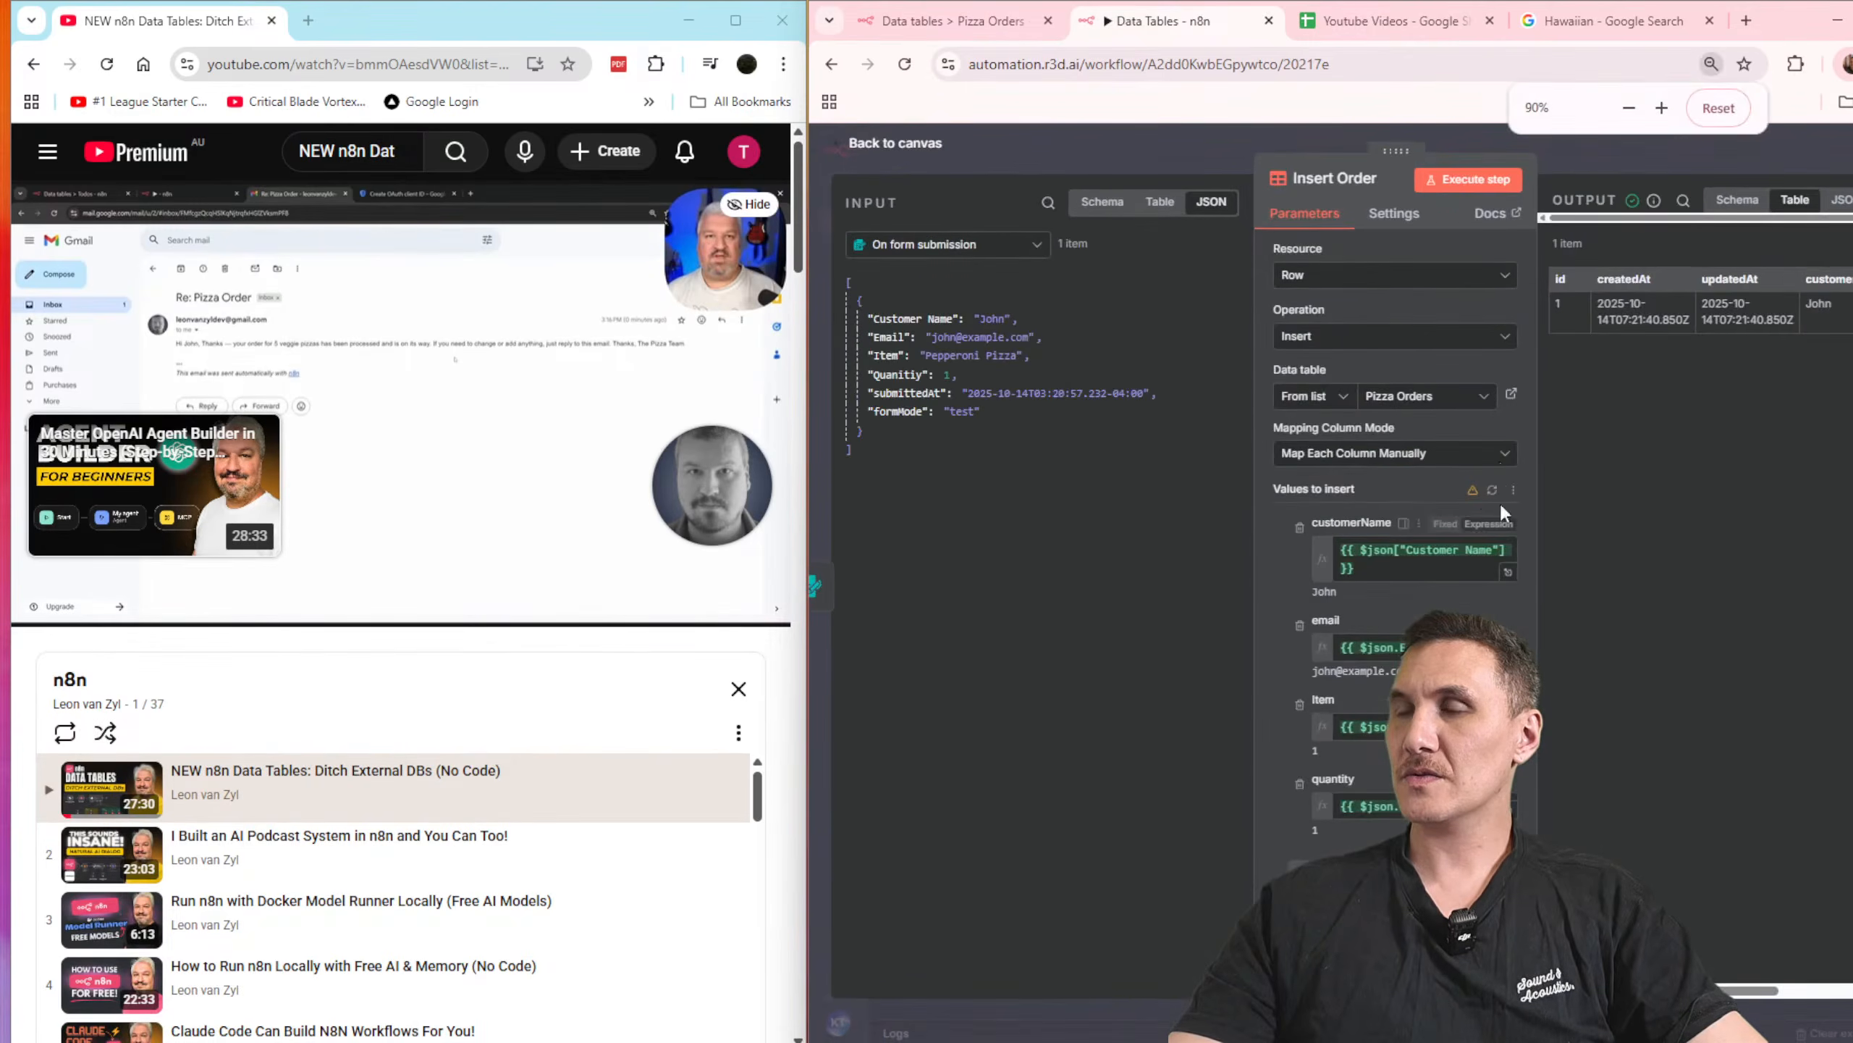
click(1493, 489)
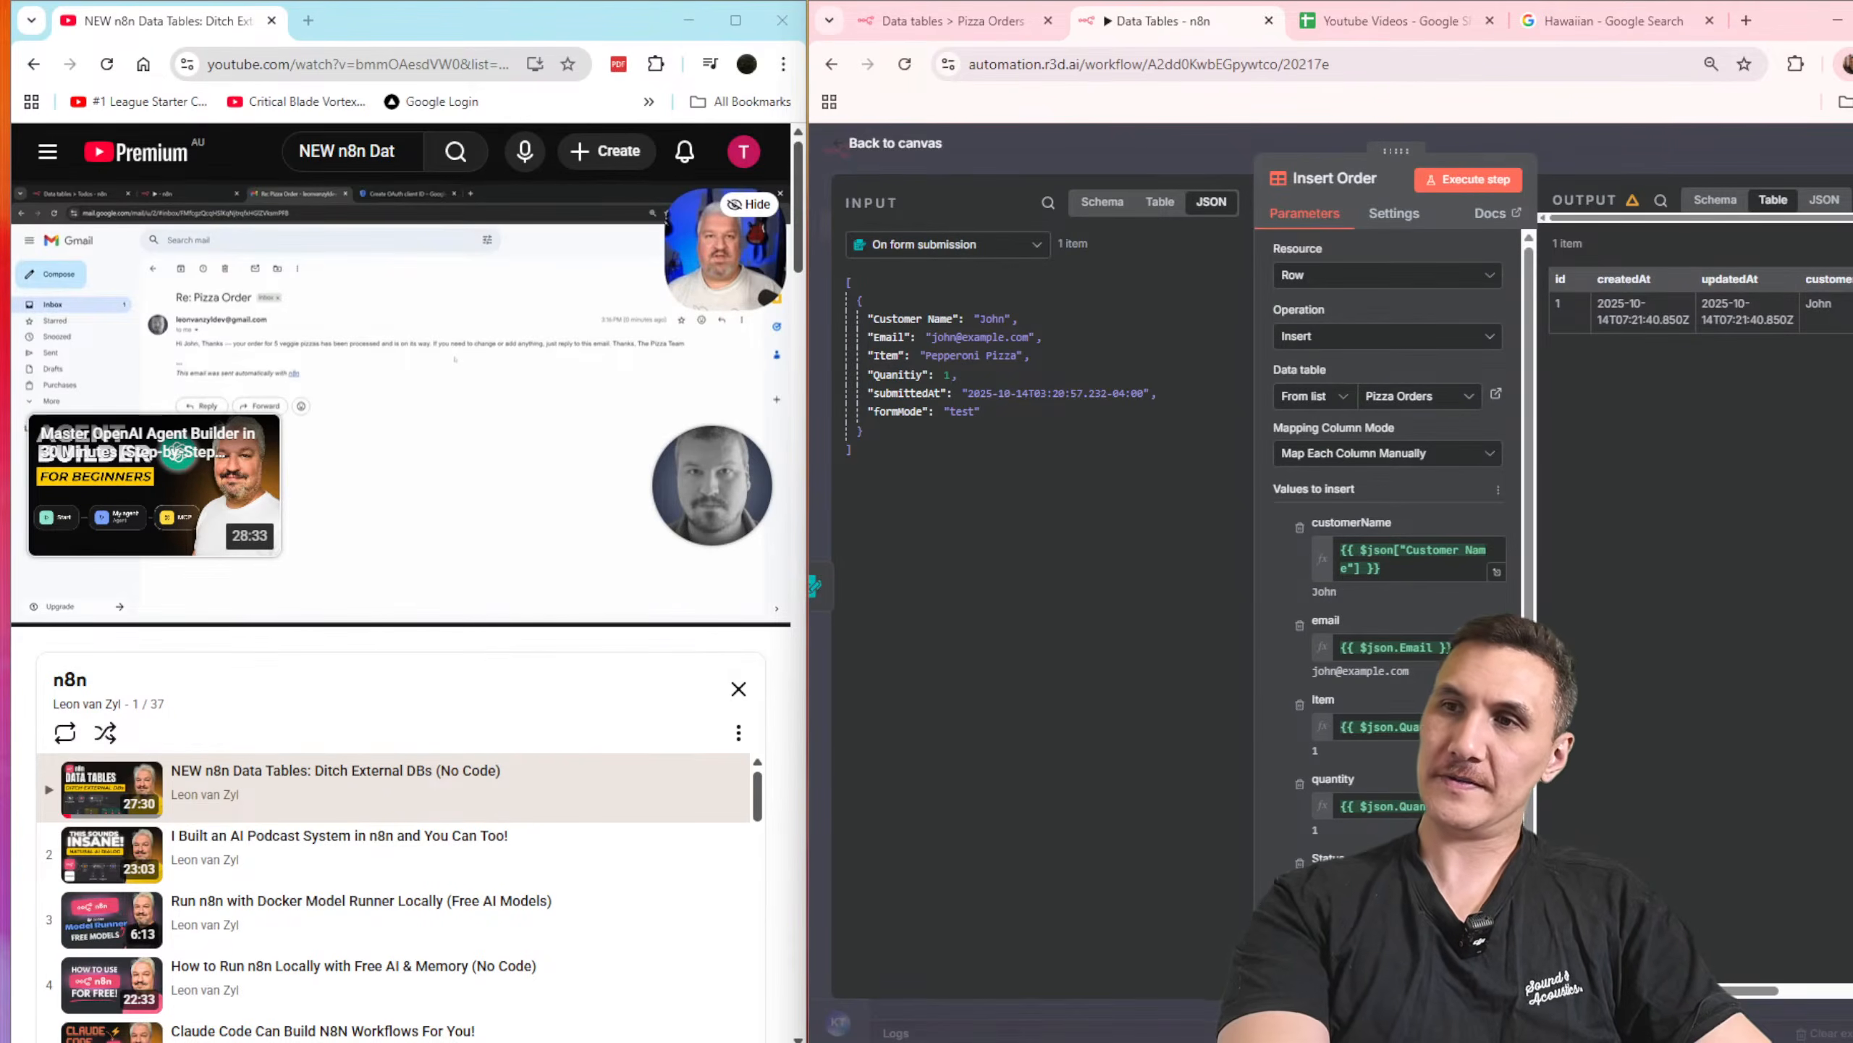
click(1761, 160)
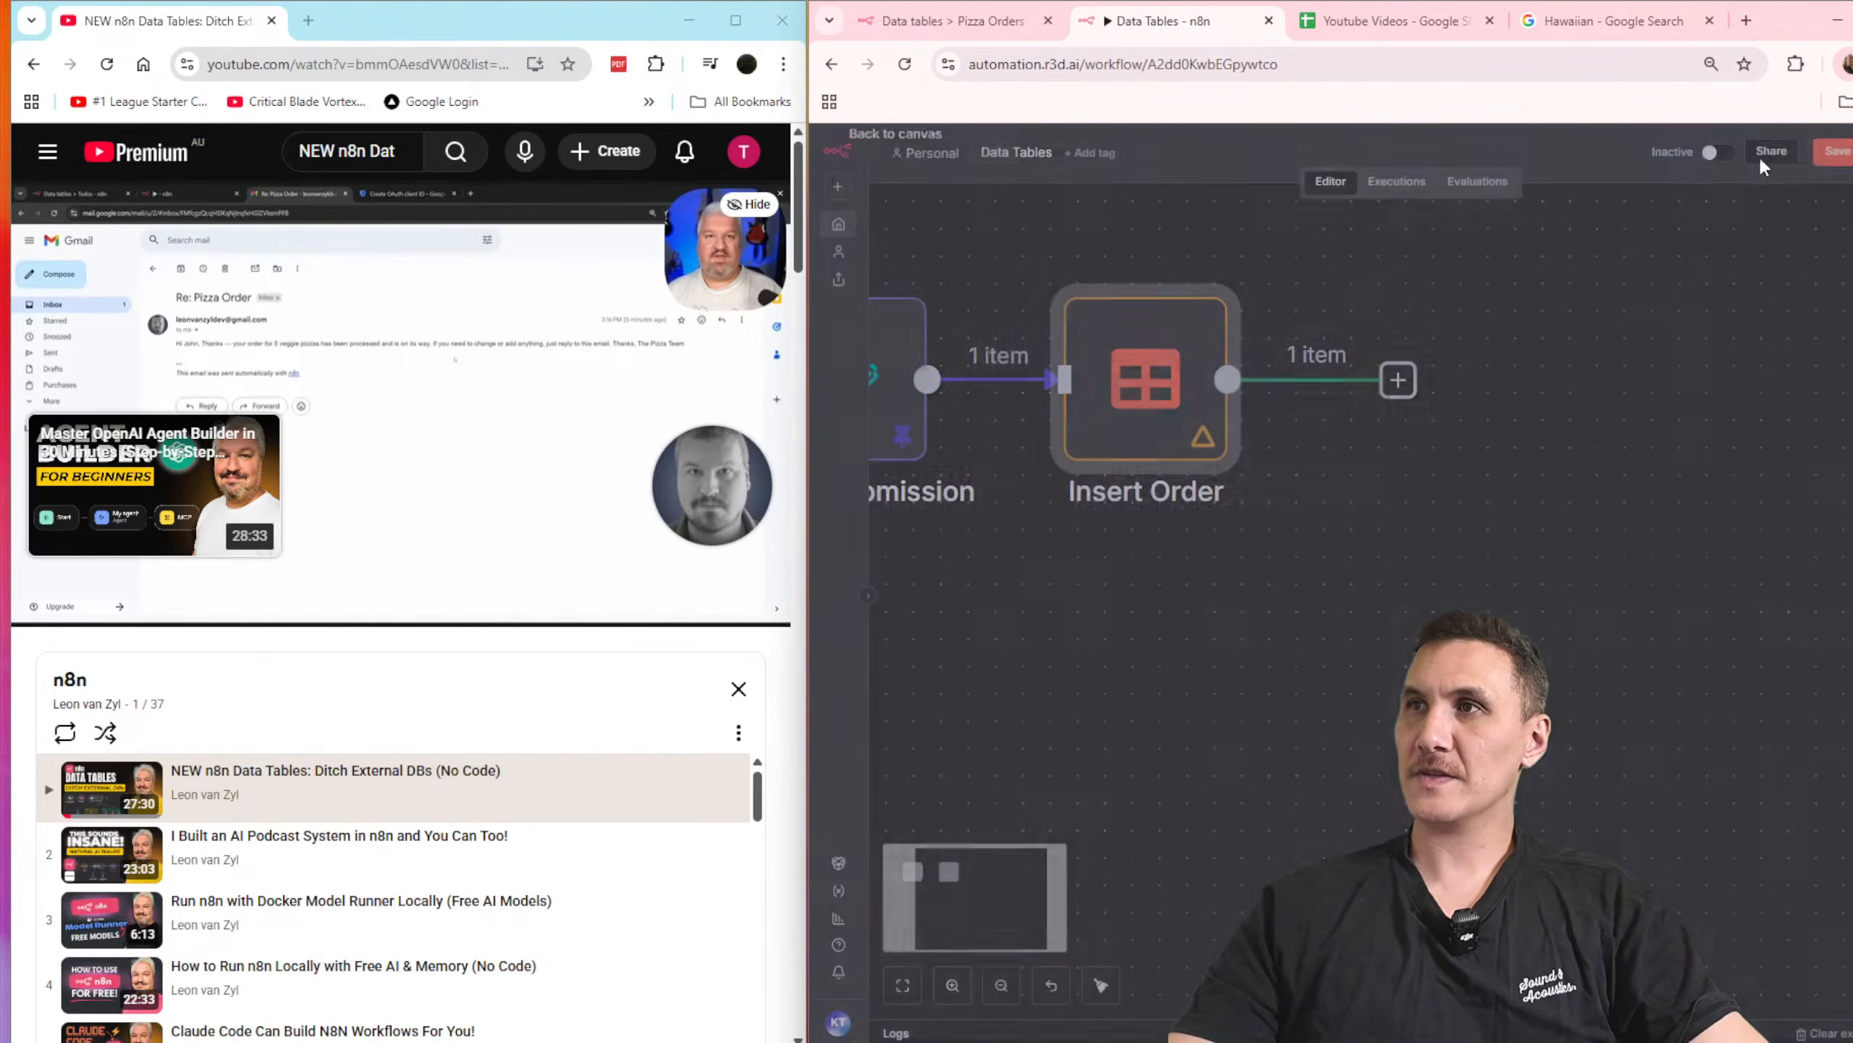
click(1837, 151)
Step: Execute the Data Tables workflow to insert the test form submission into Pizza Orders
scroll(1453, 504, down, 3)
click(1419, 425)
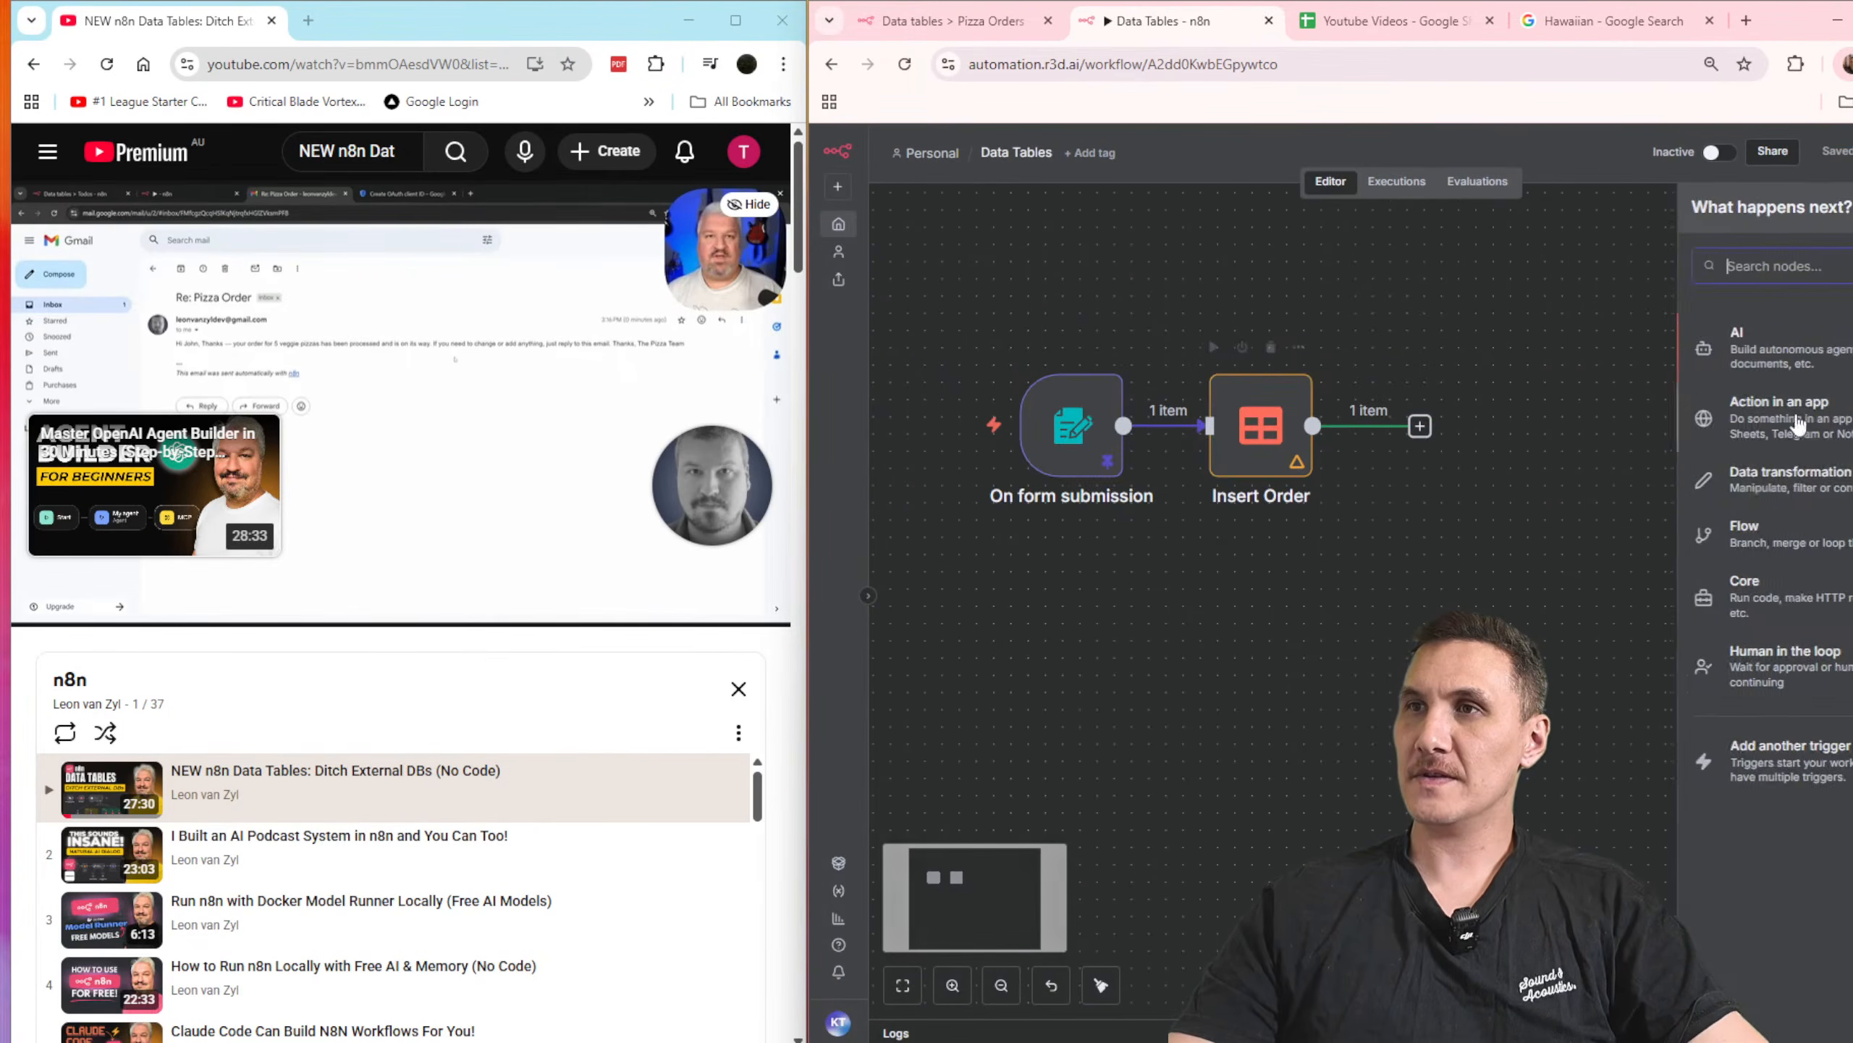
click(1510, 510)
click(1411, 985)
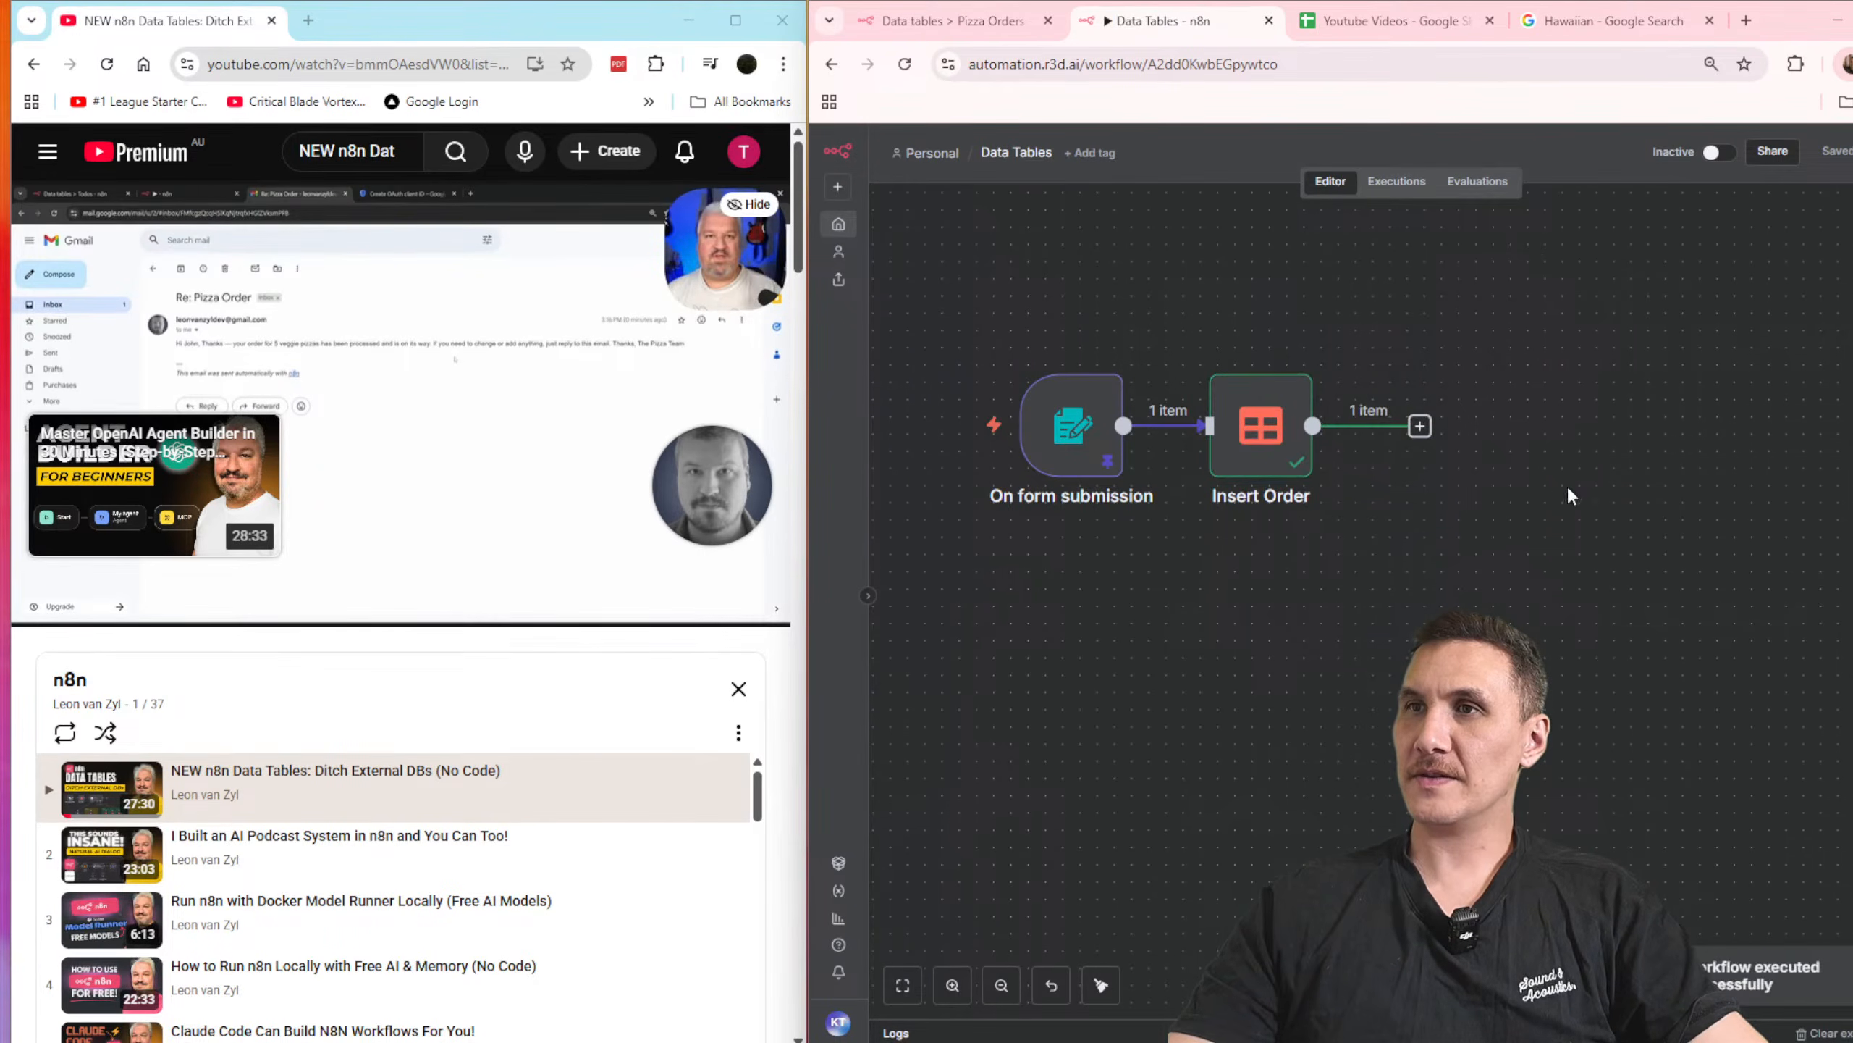
Step: Delete the row with id 1 from the Pizza Orders data table
click(964, 8)
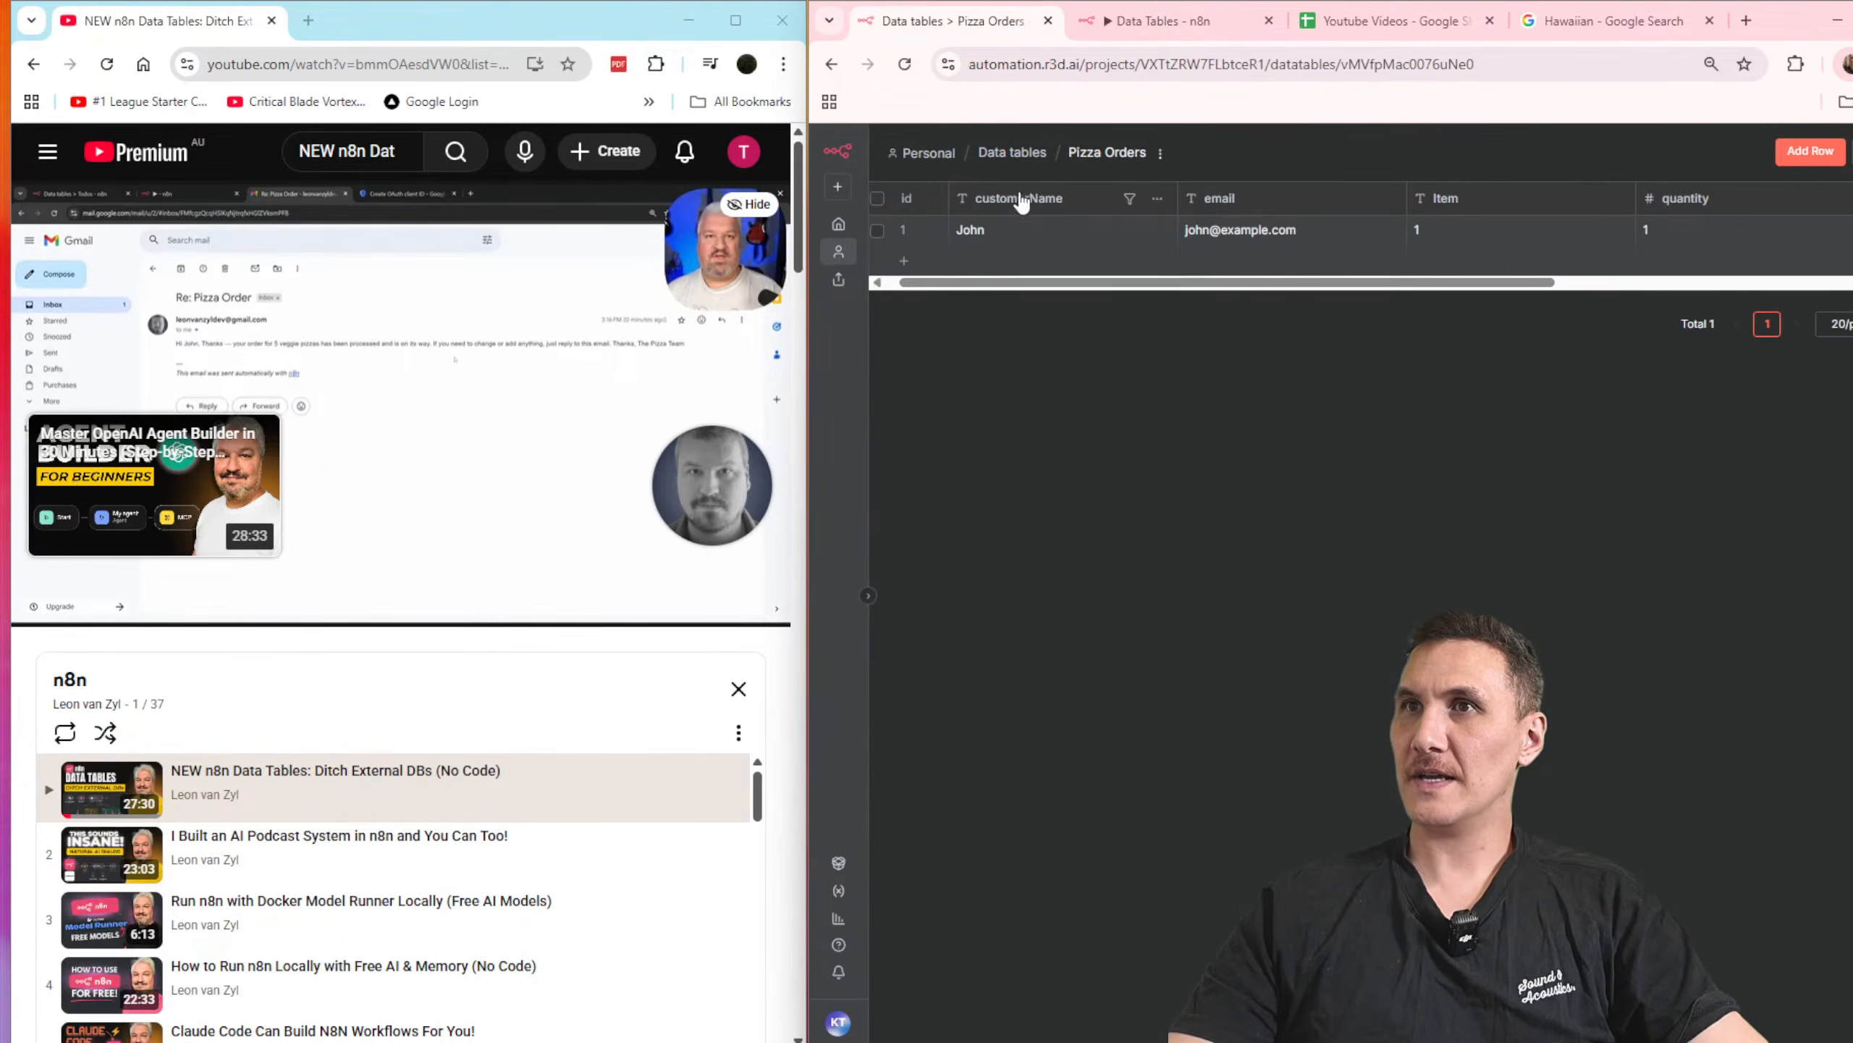
click(876, 229)
key(ctrl+minus)
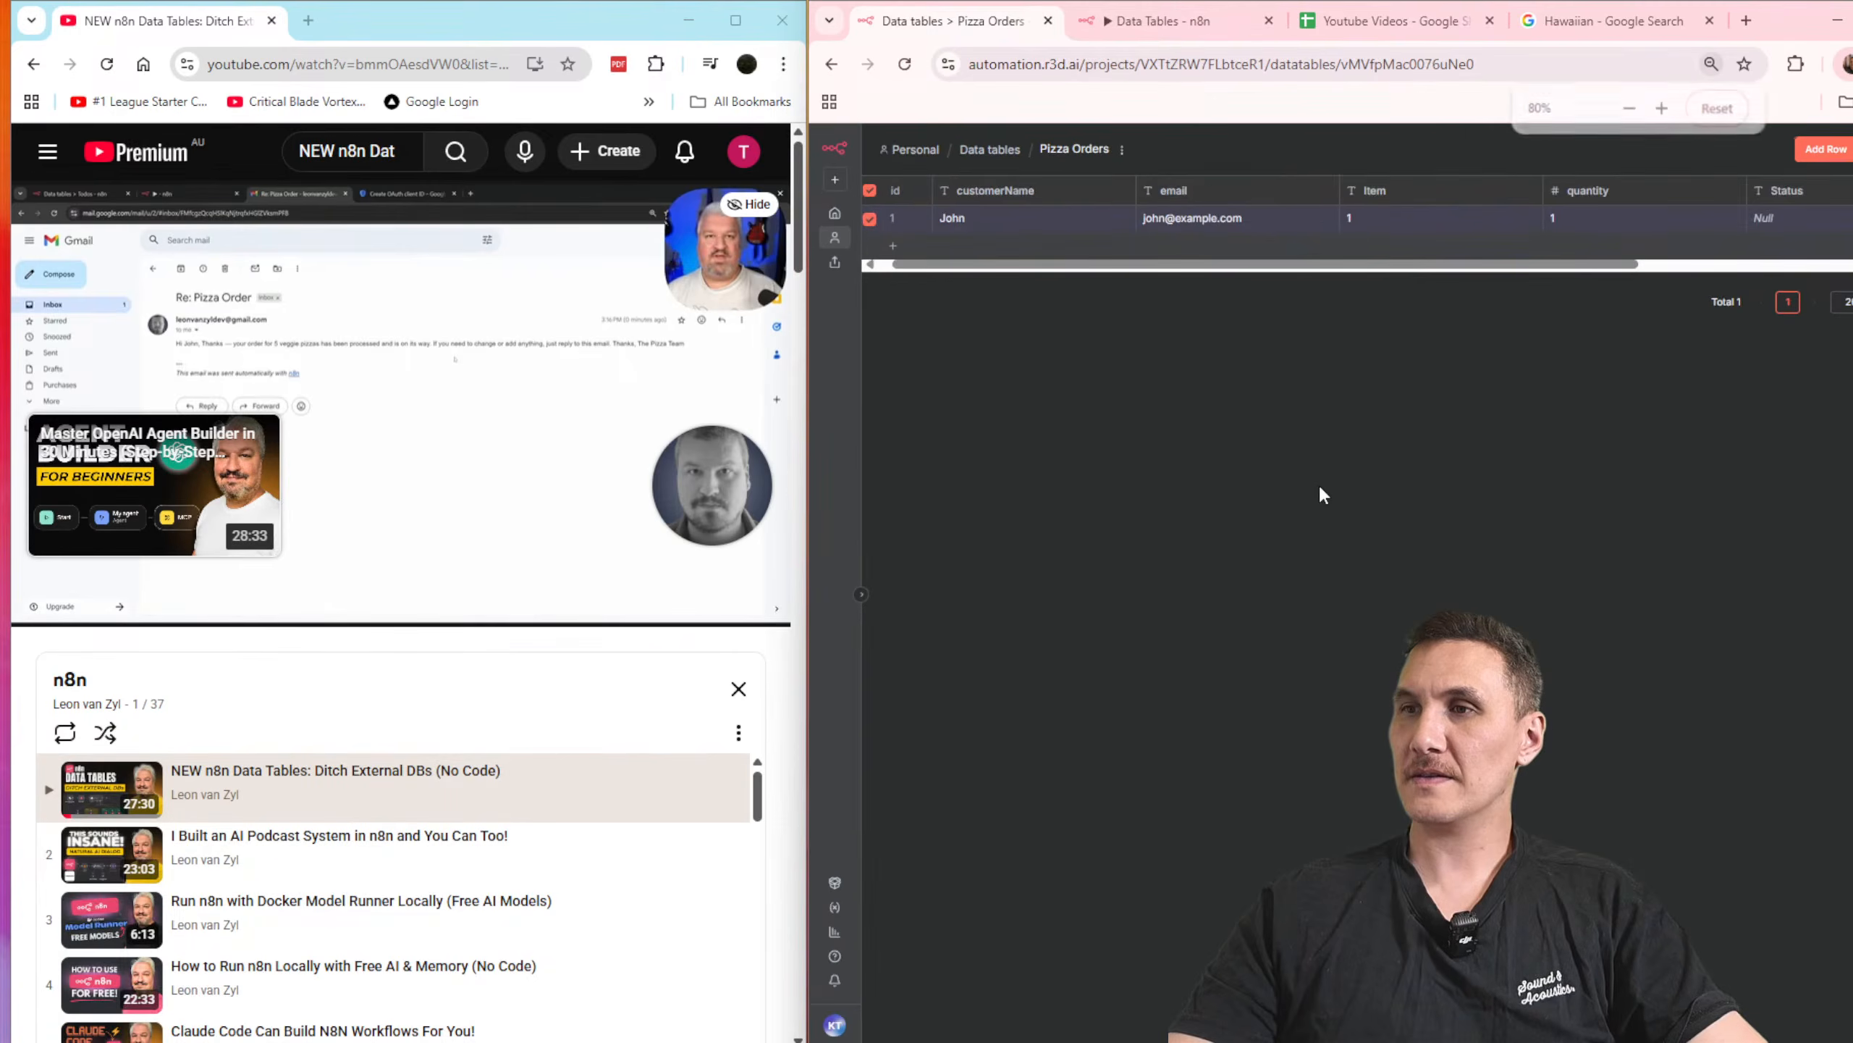
click(1394, 962)
click(1514, 620)
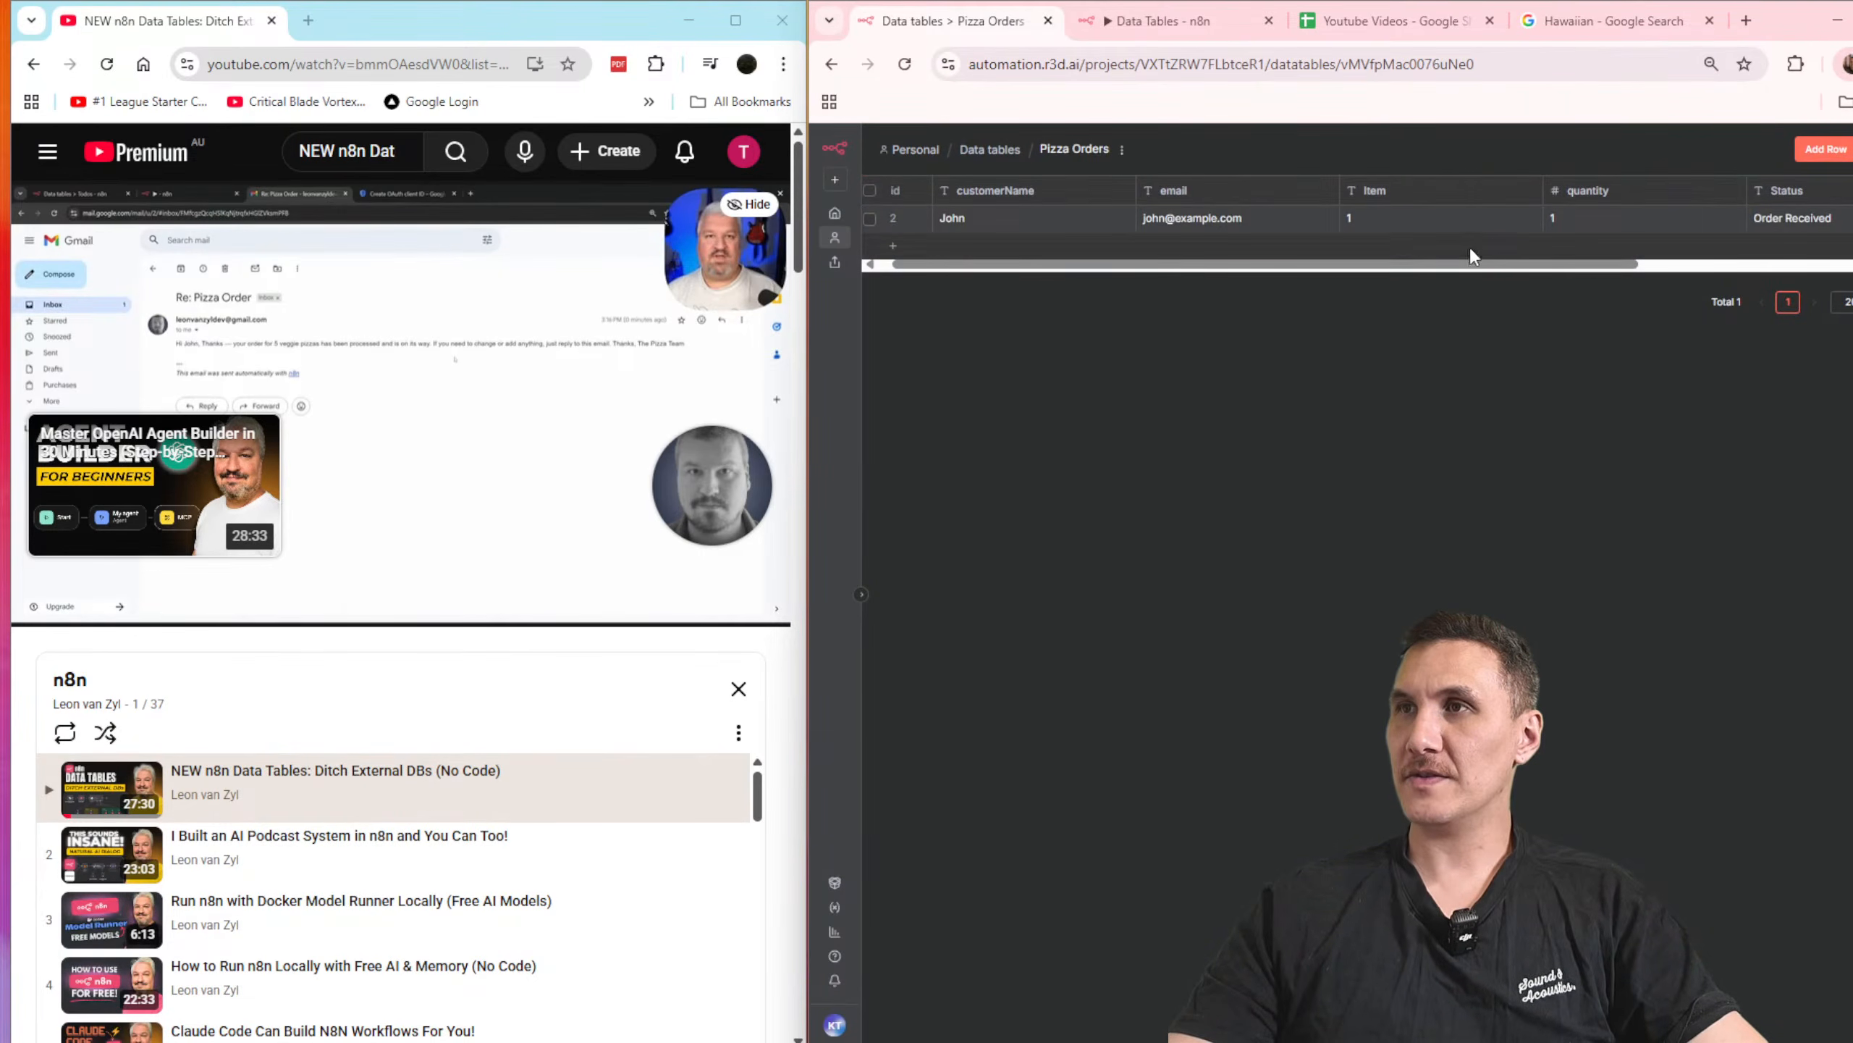
Step: Correct the Insert Order node's Item mapping by replacing its expression with the Item field from the form submission
click(1348, 227)
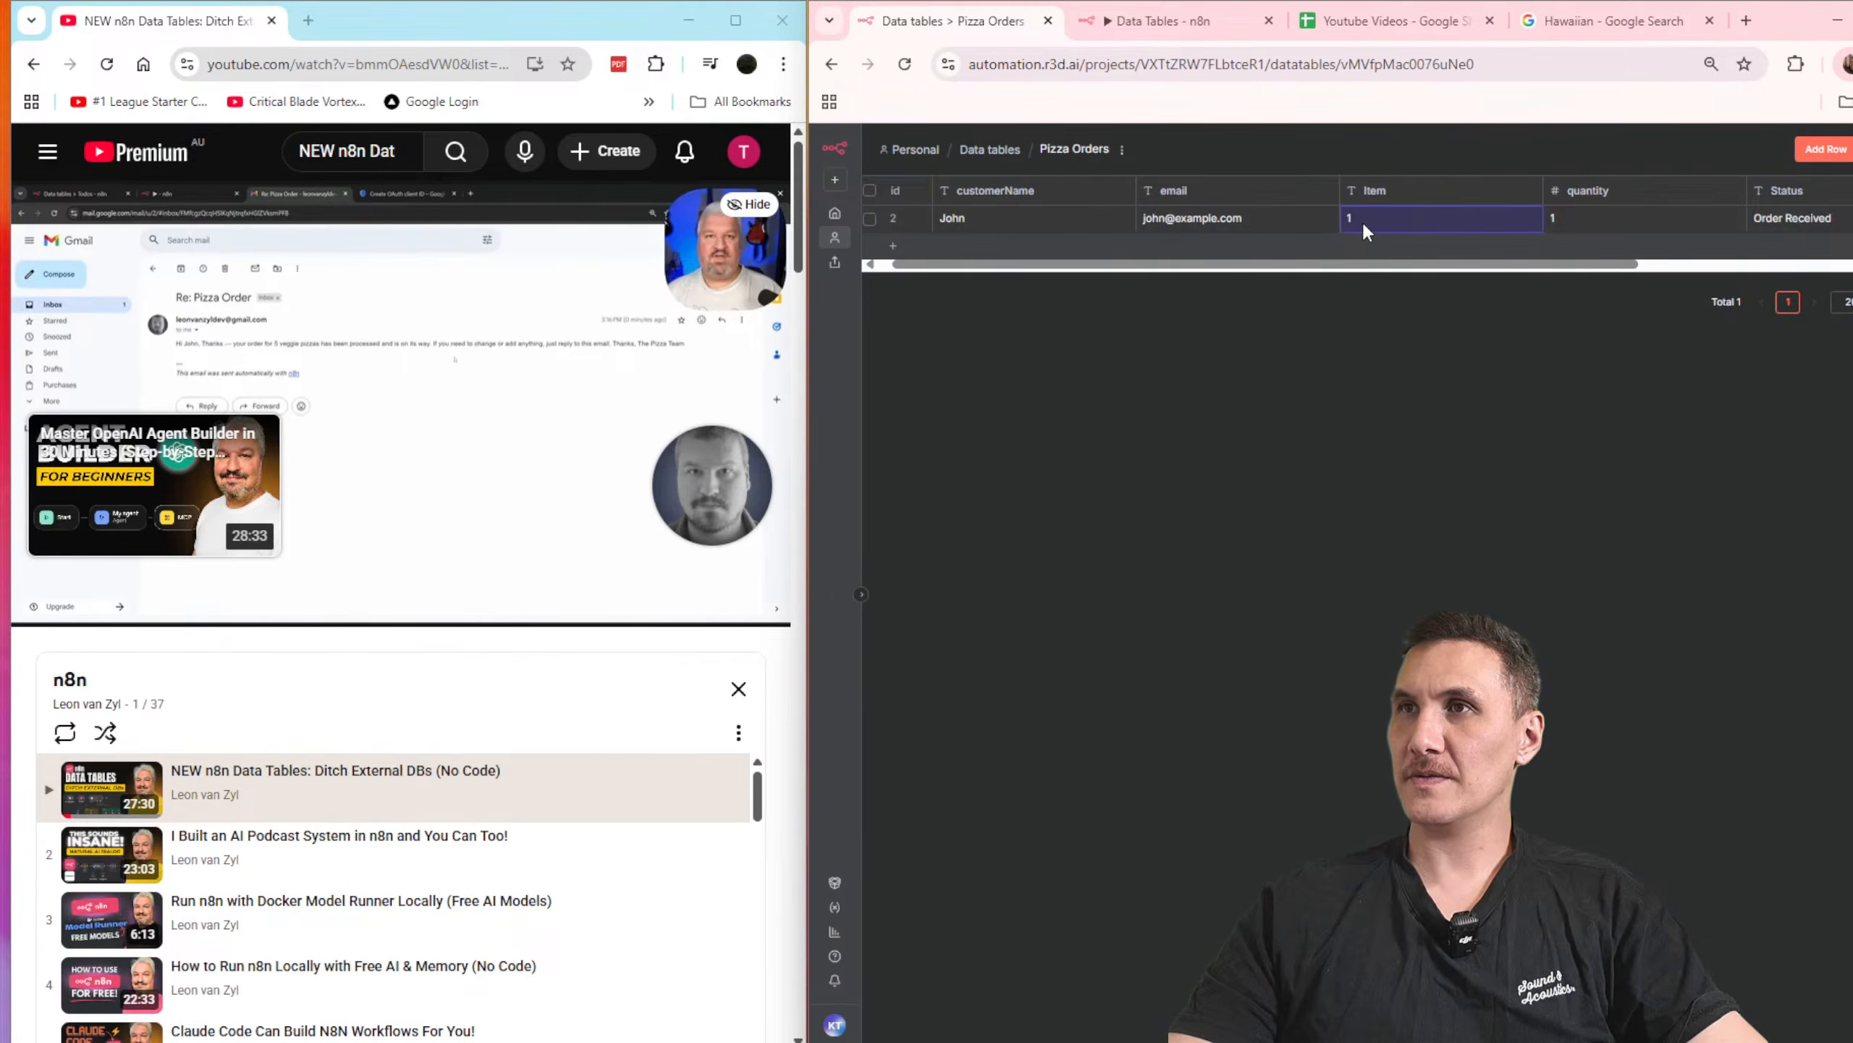
click(1206, 11)
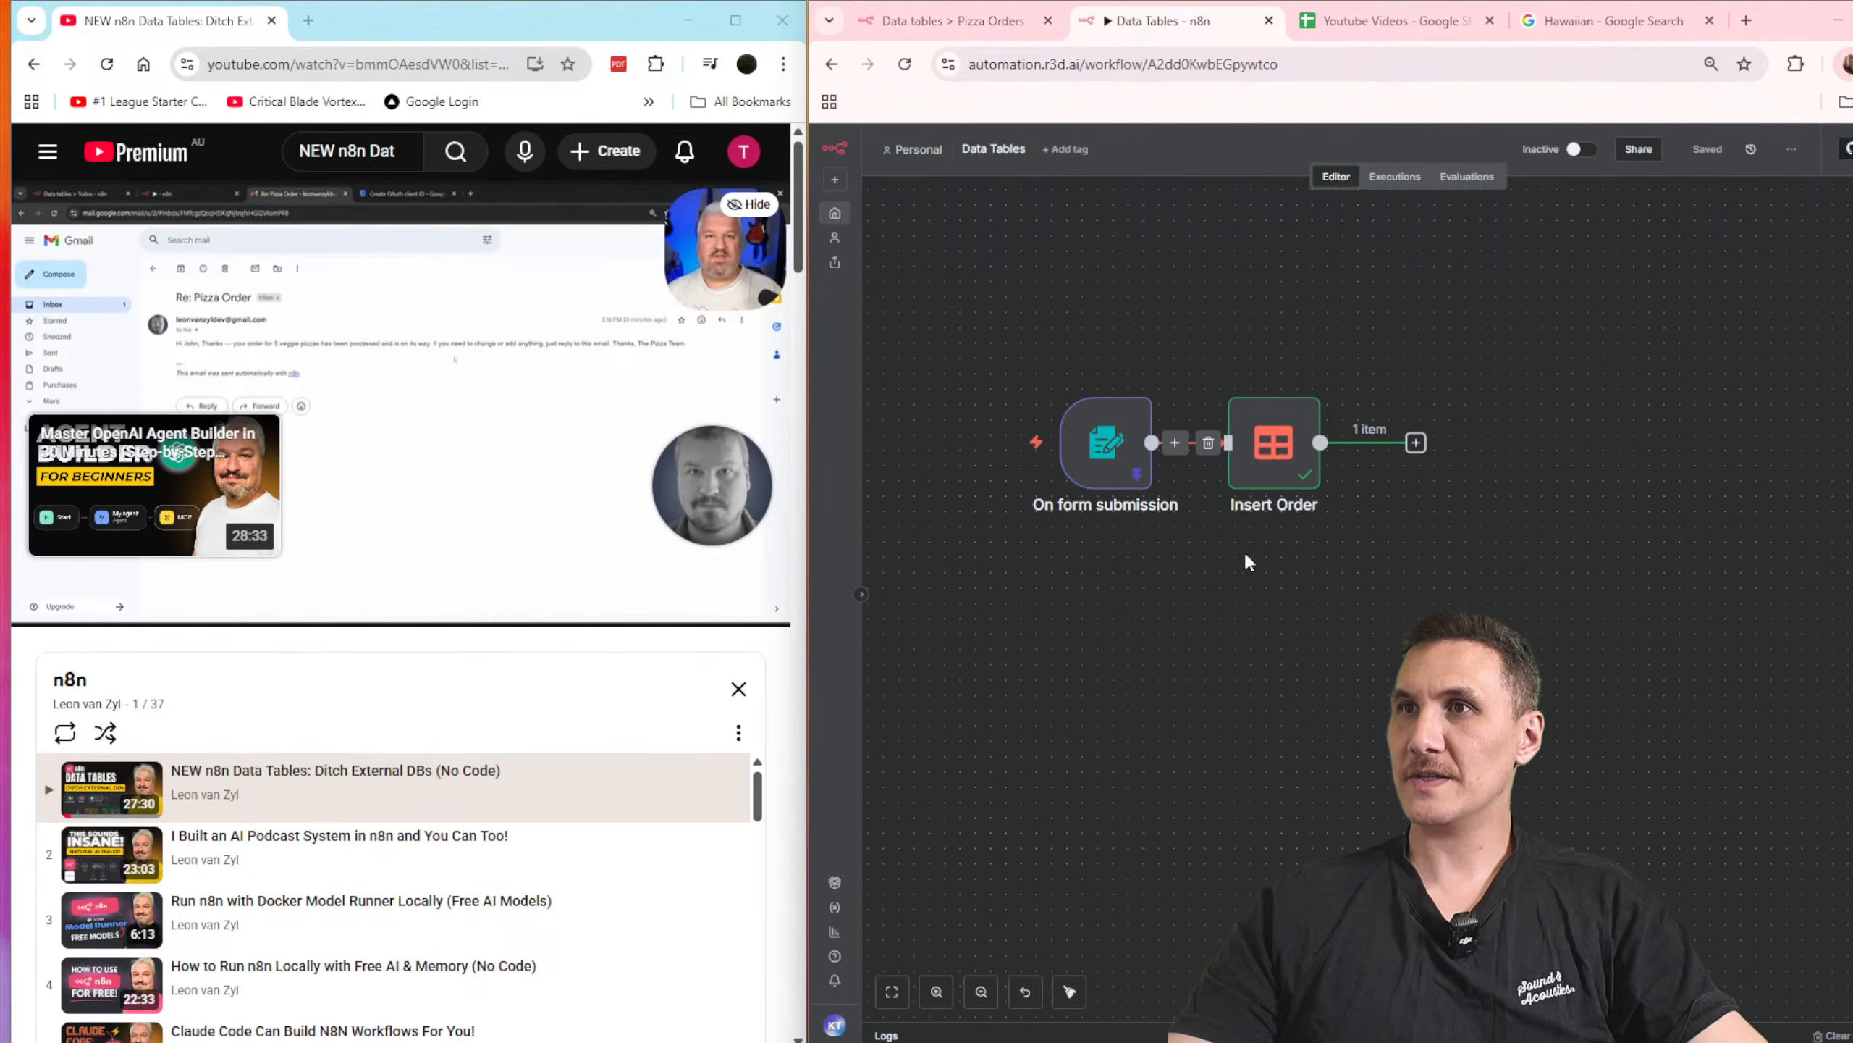
double_click(1271, 442)
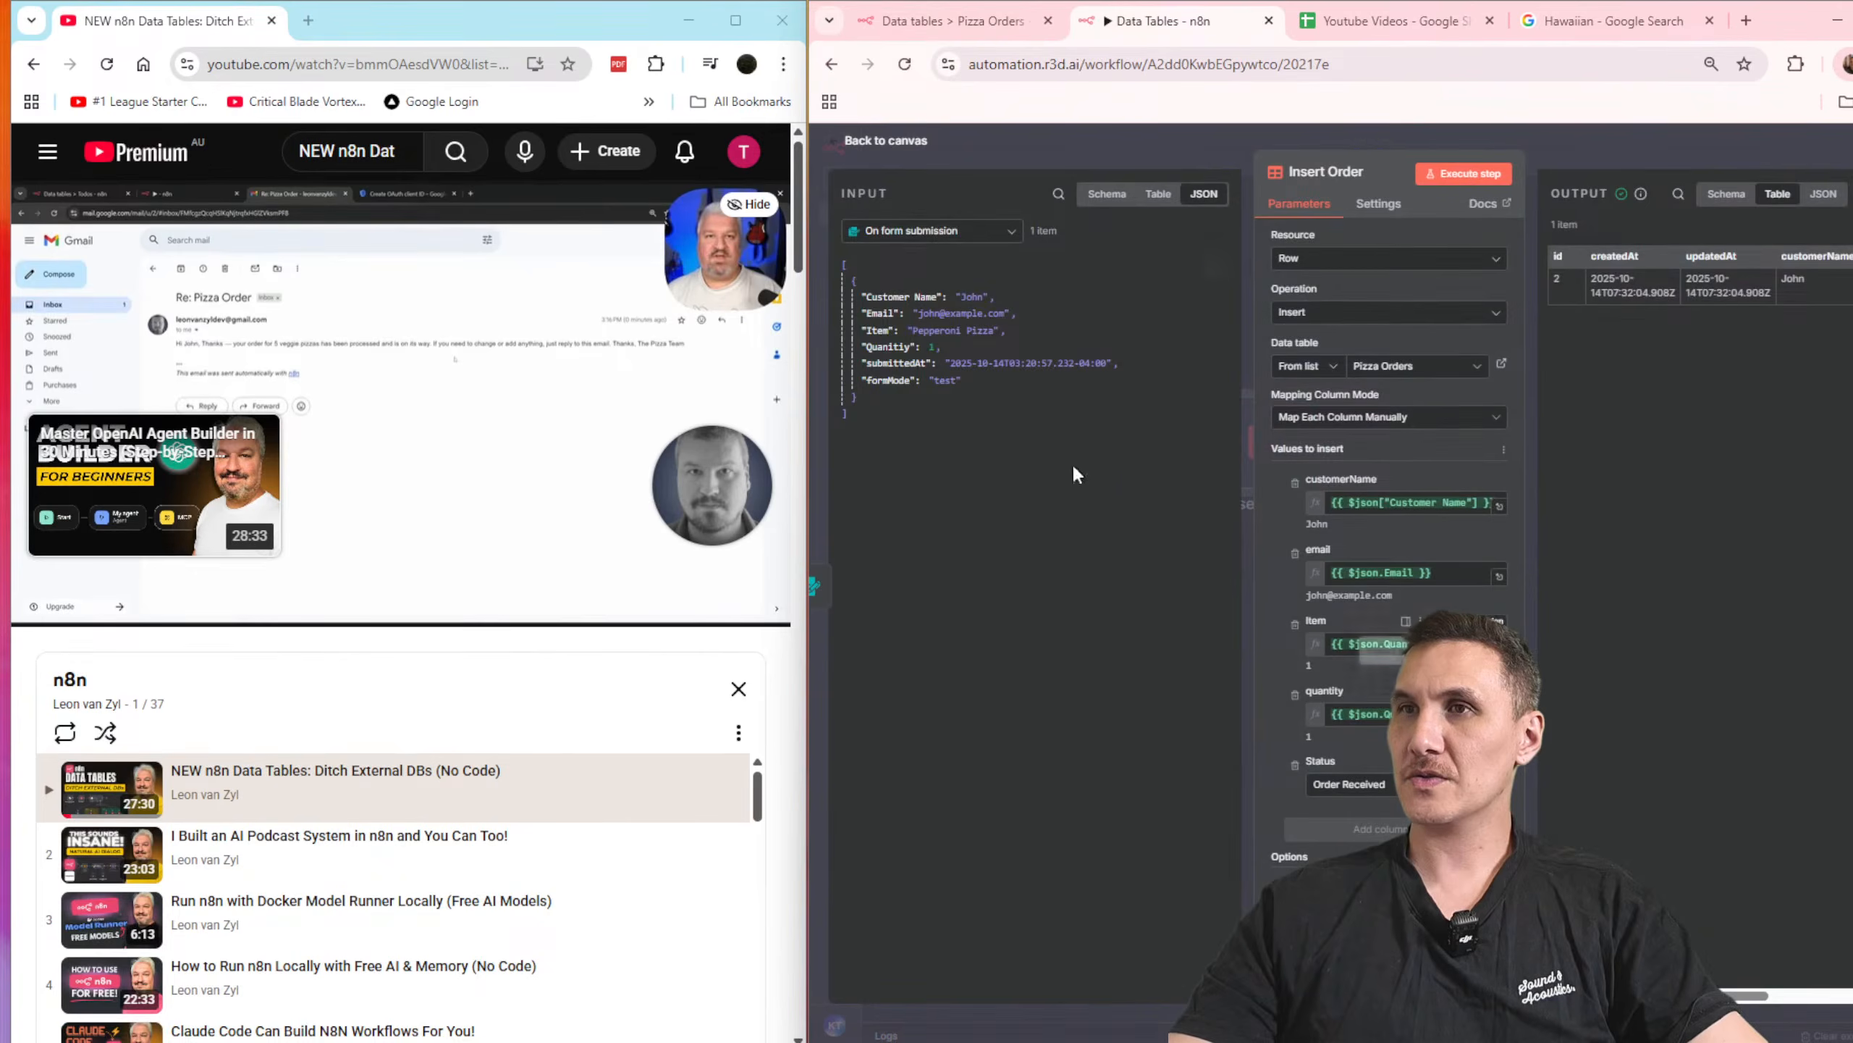
click(1404, 644)
key(ctrl+a)
key(BackSpace)
drag(879, 330, 1358, 644)
click(1663, 161)
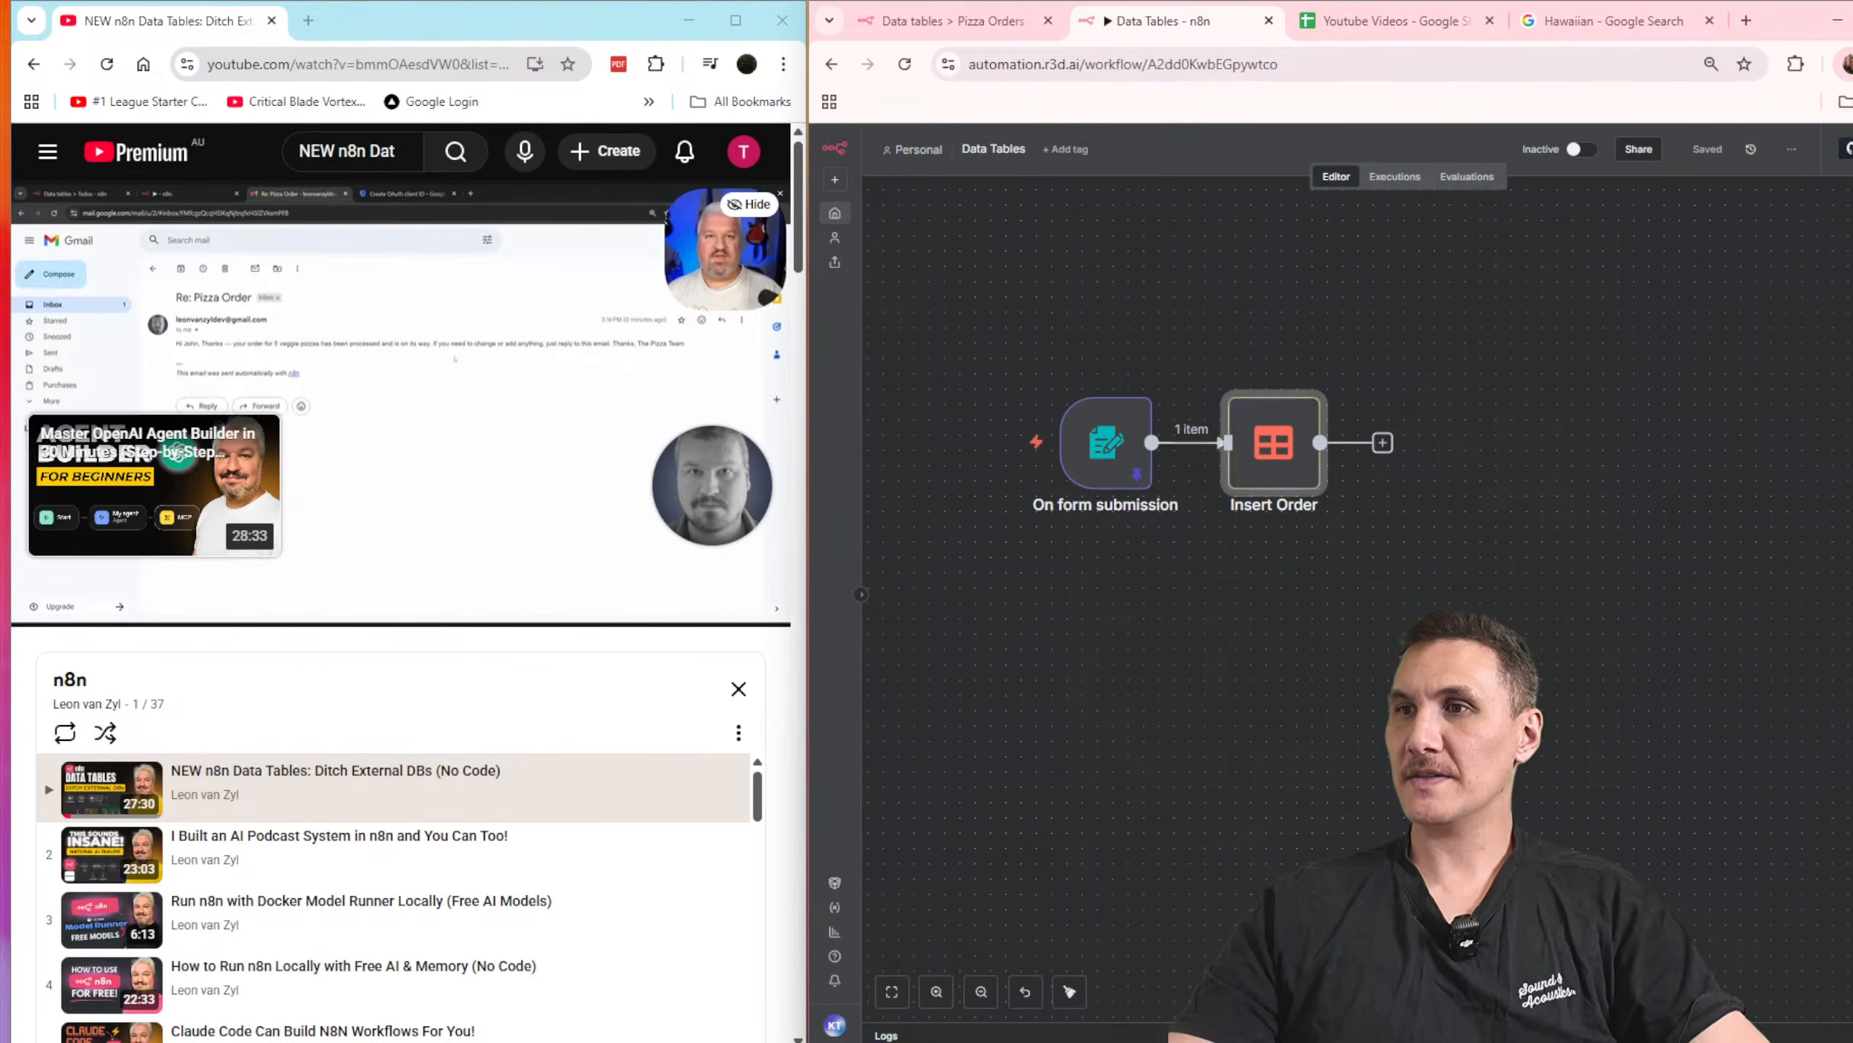
Step: Refresh the Pizza Orders data table and delete the row with id 2
click(949, 20)
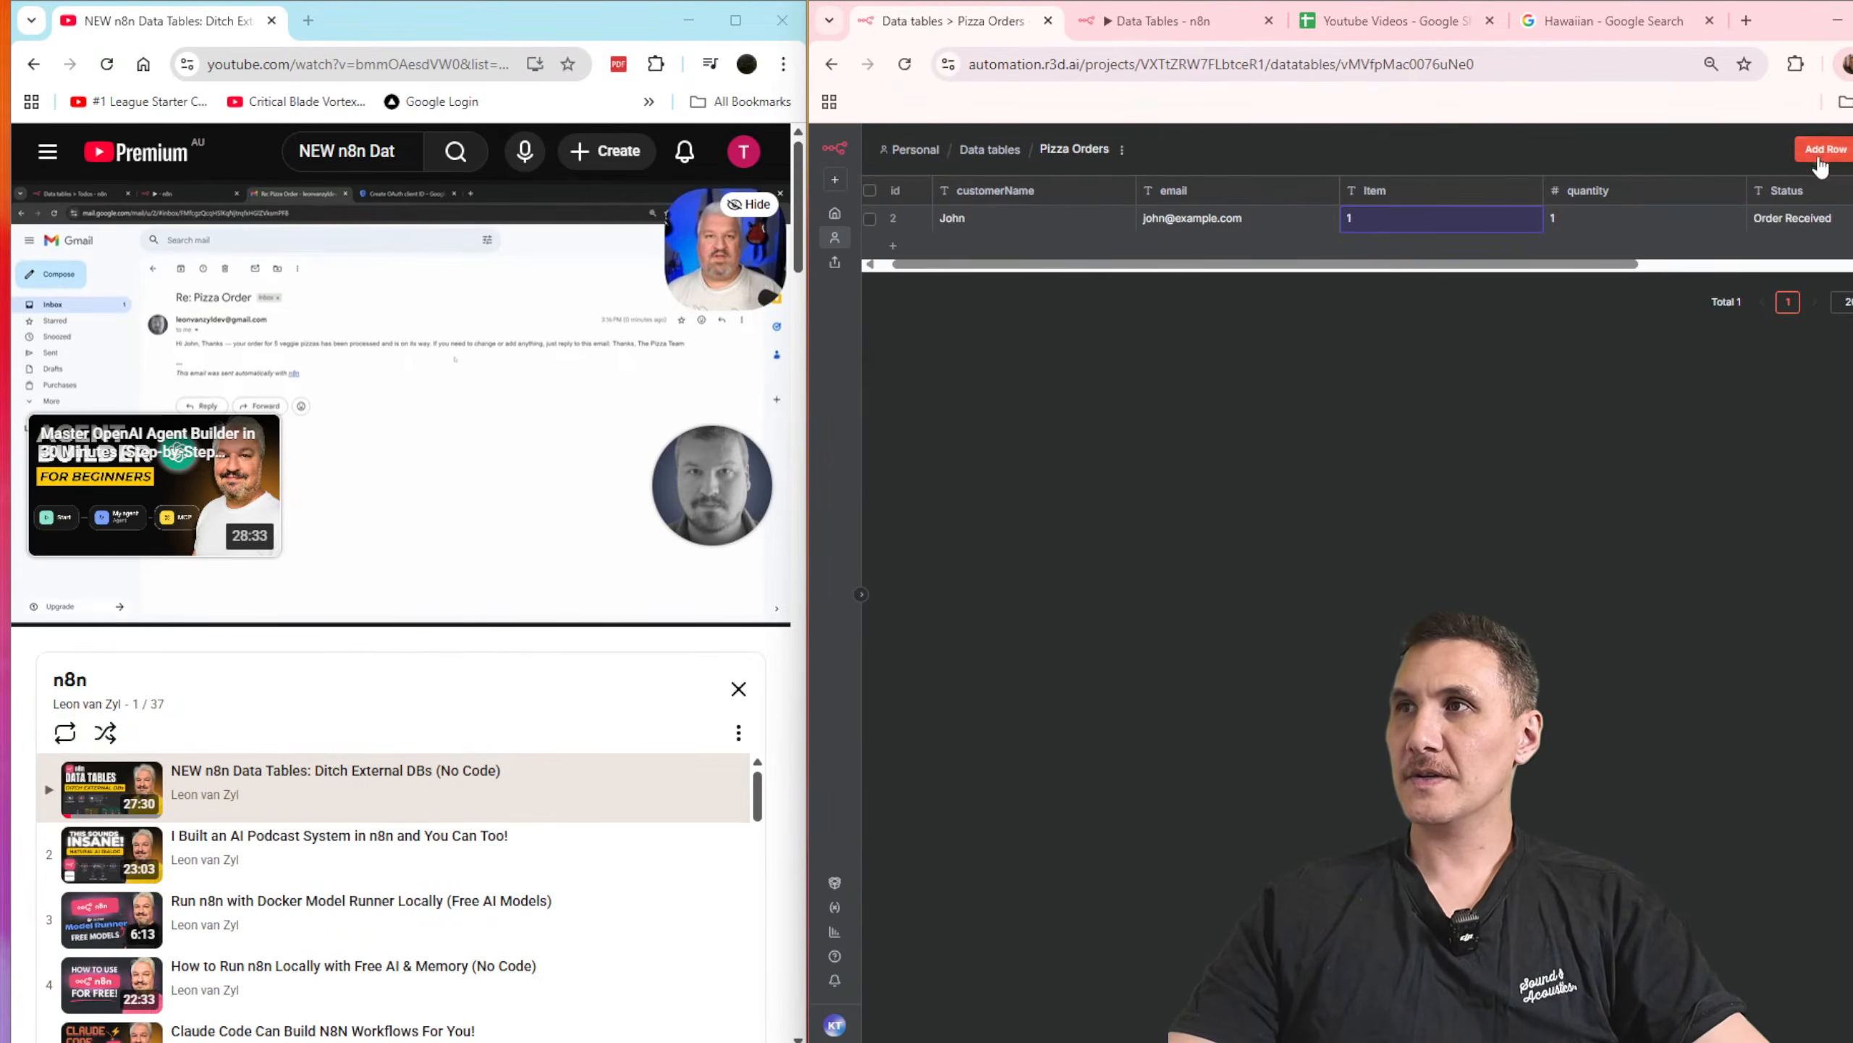
key(F5)
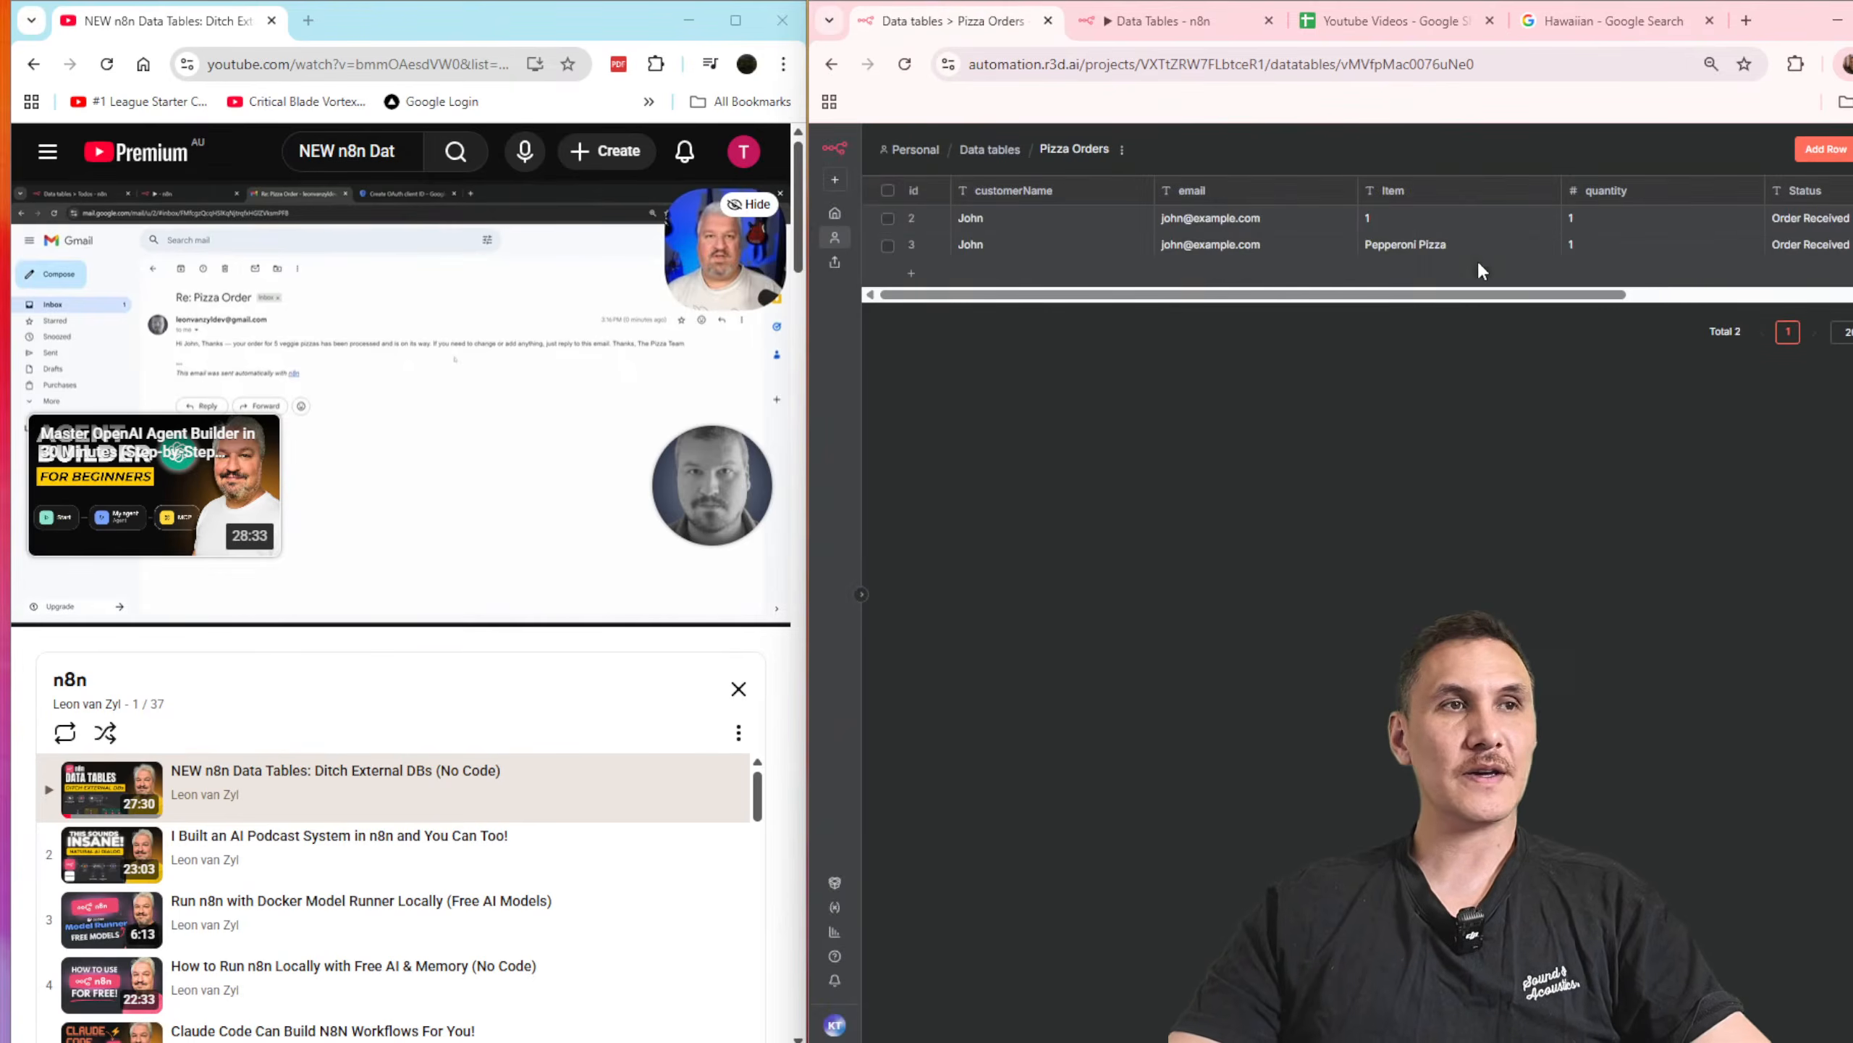
click(888, 218)
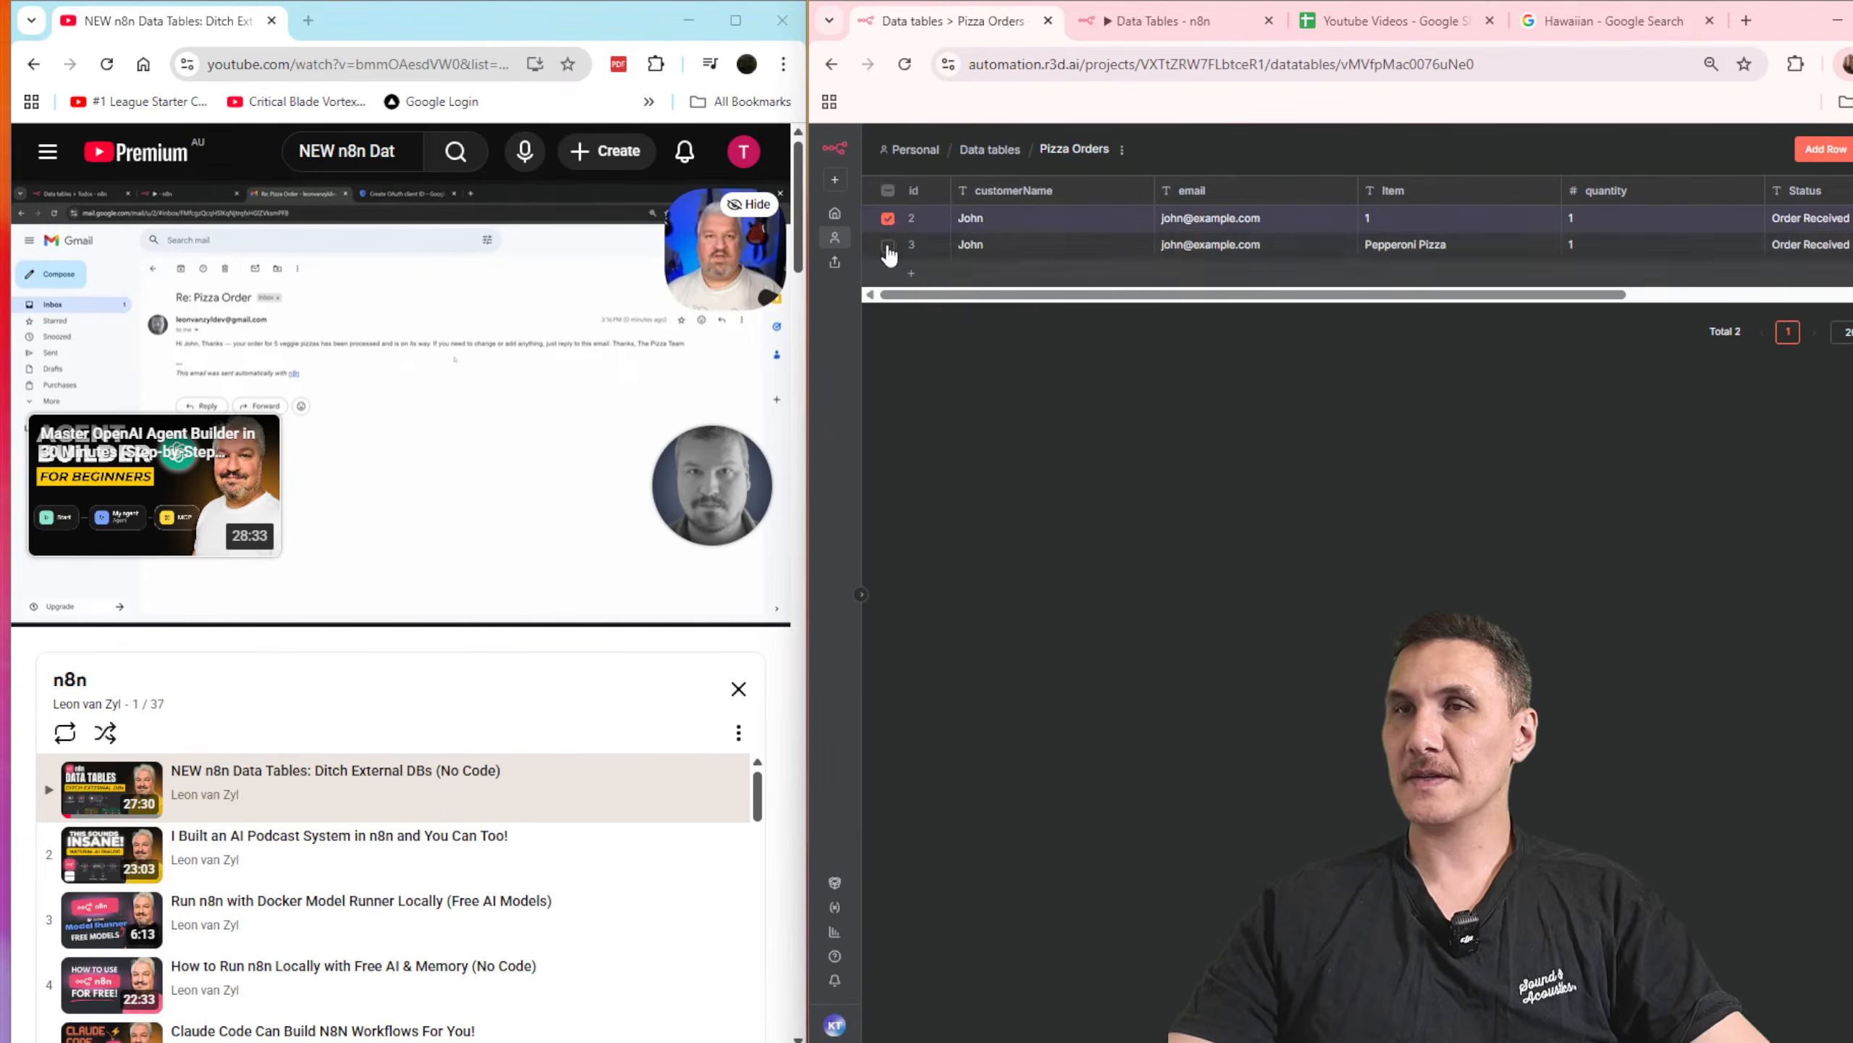
double_click(1806, 28)
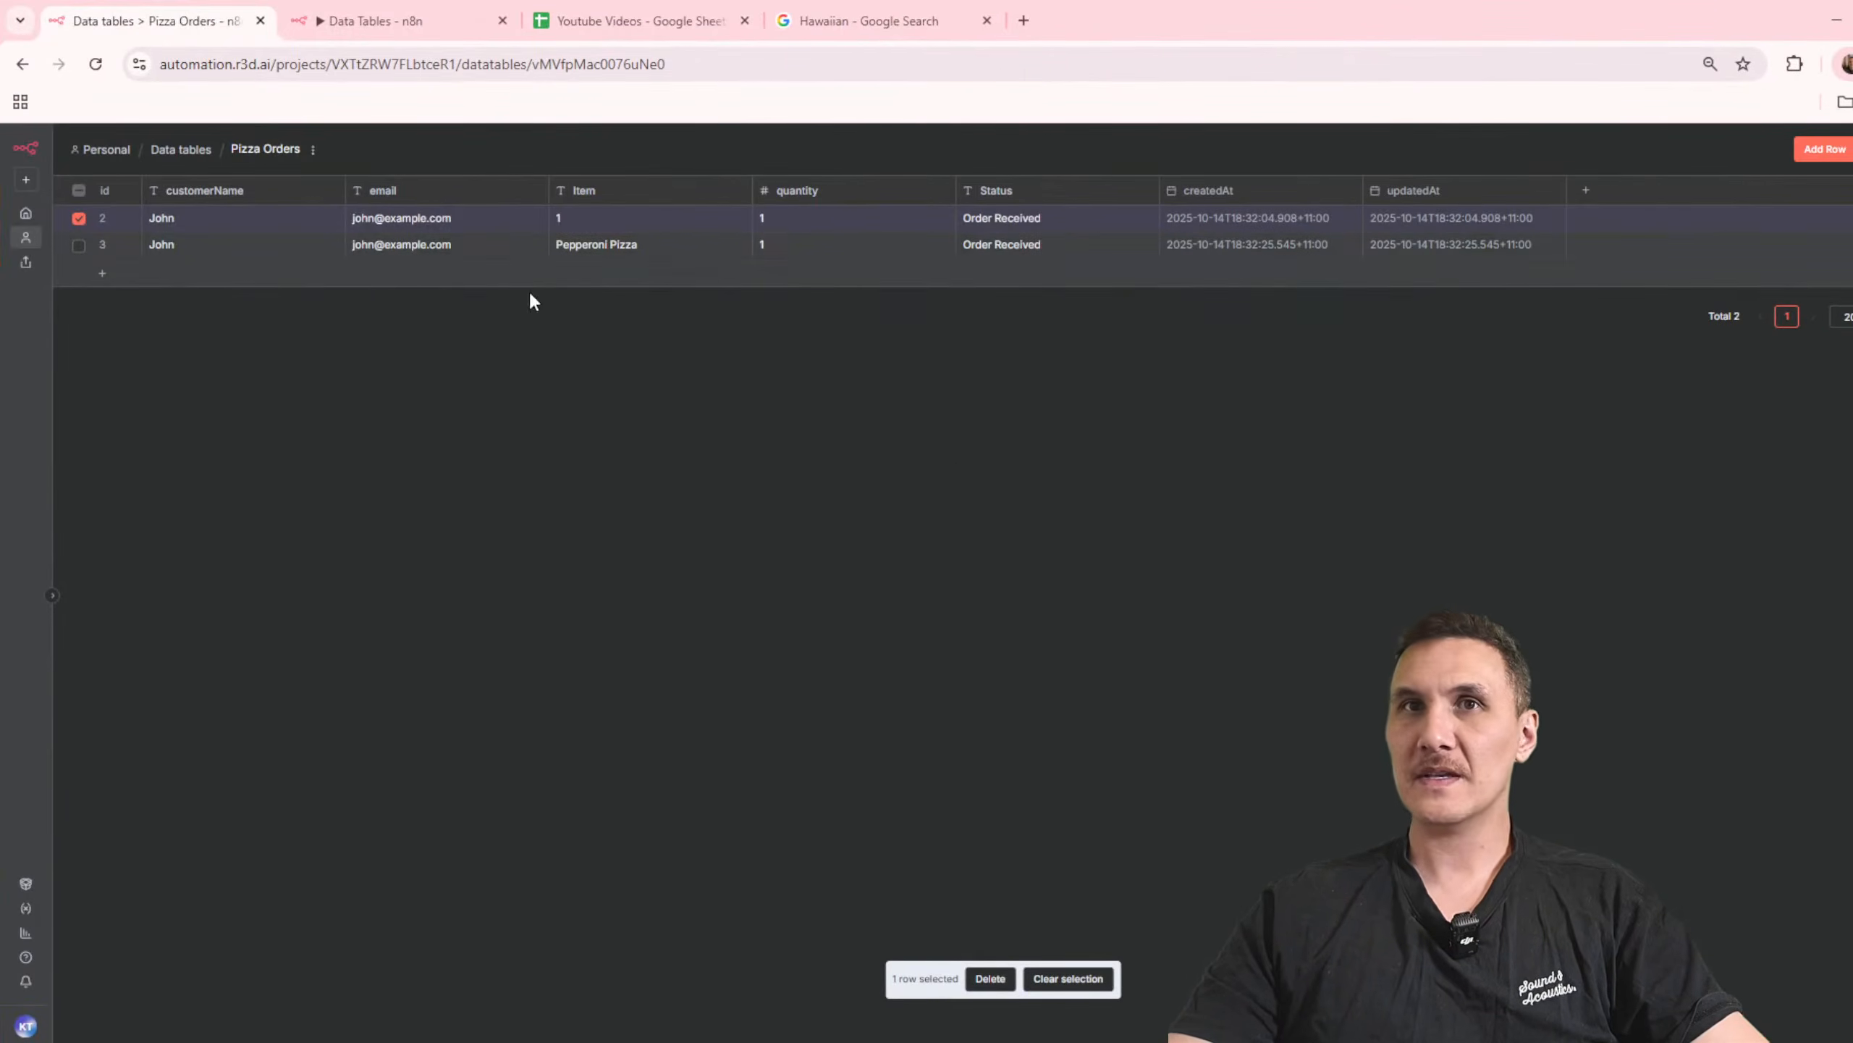
click(991, 979)
click(1108, 621)
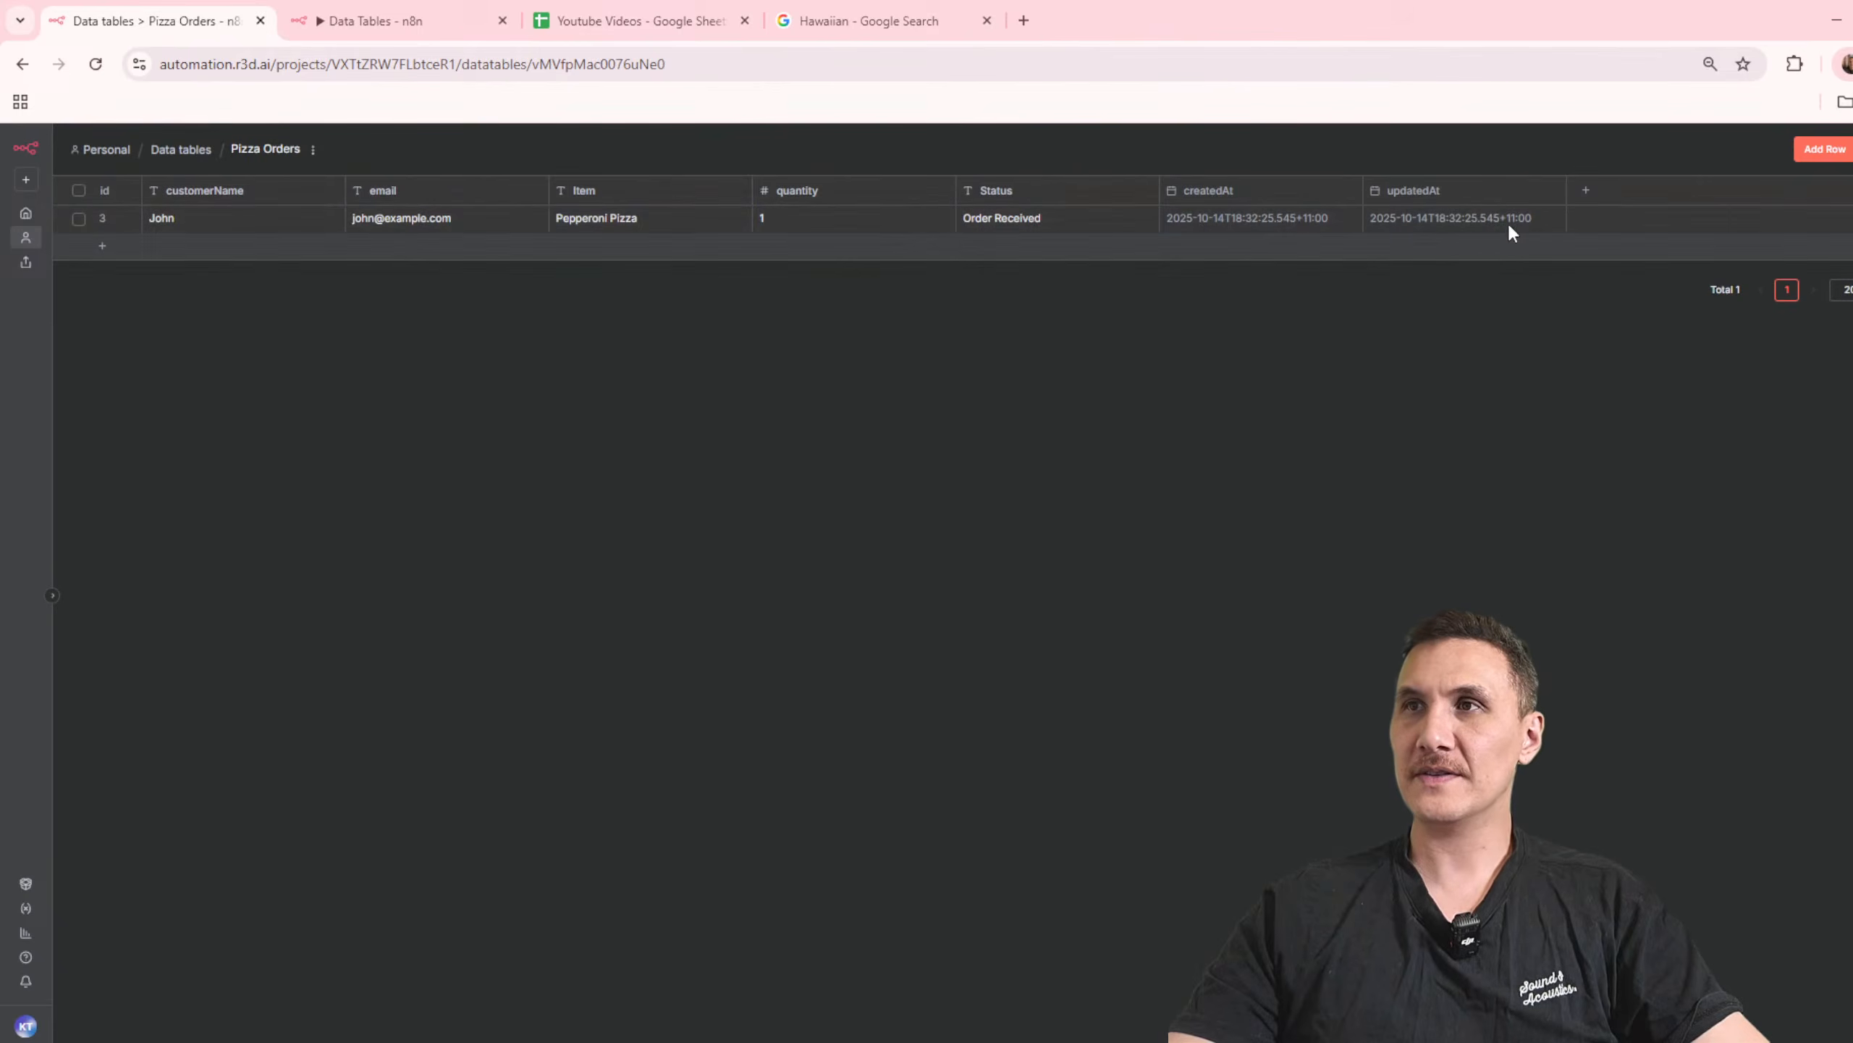
Step: Add a Gmail "Send a message" node after Insert Order in the Data Tables workflow
click(411, 15)
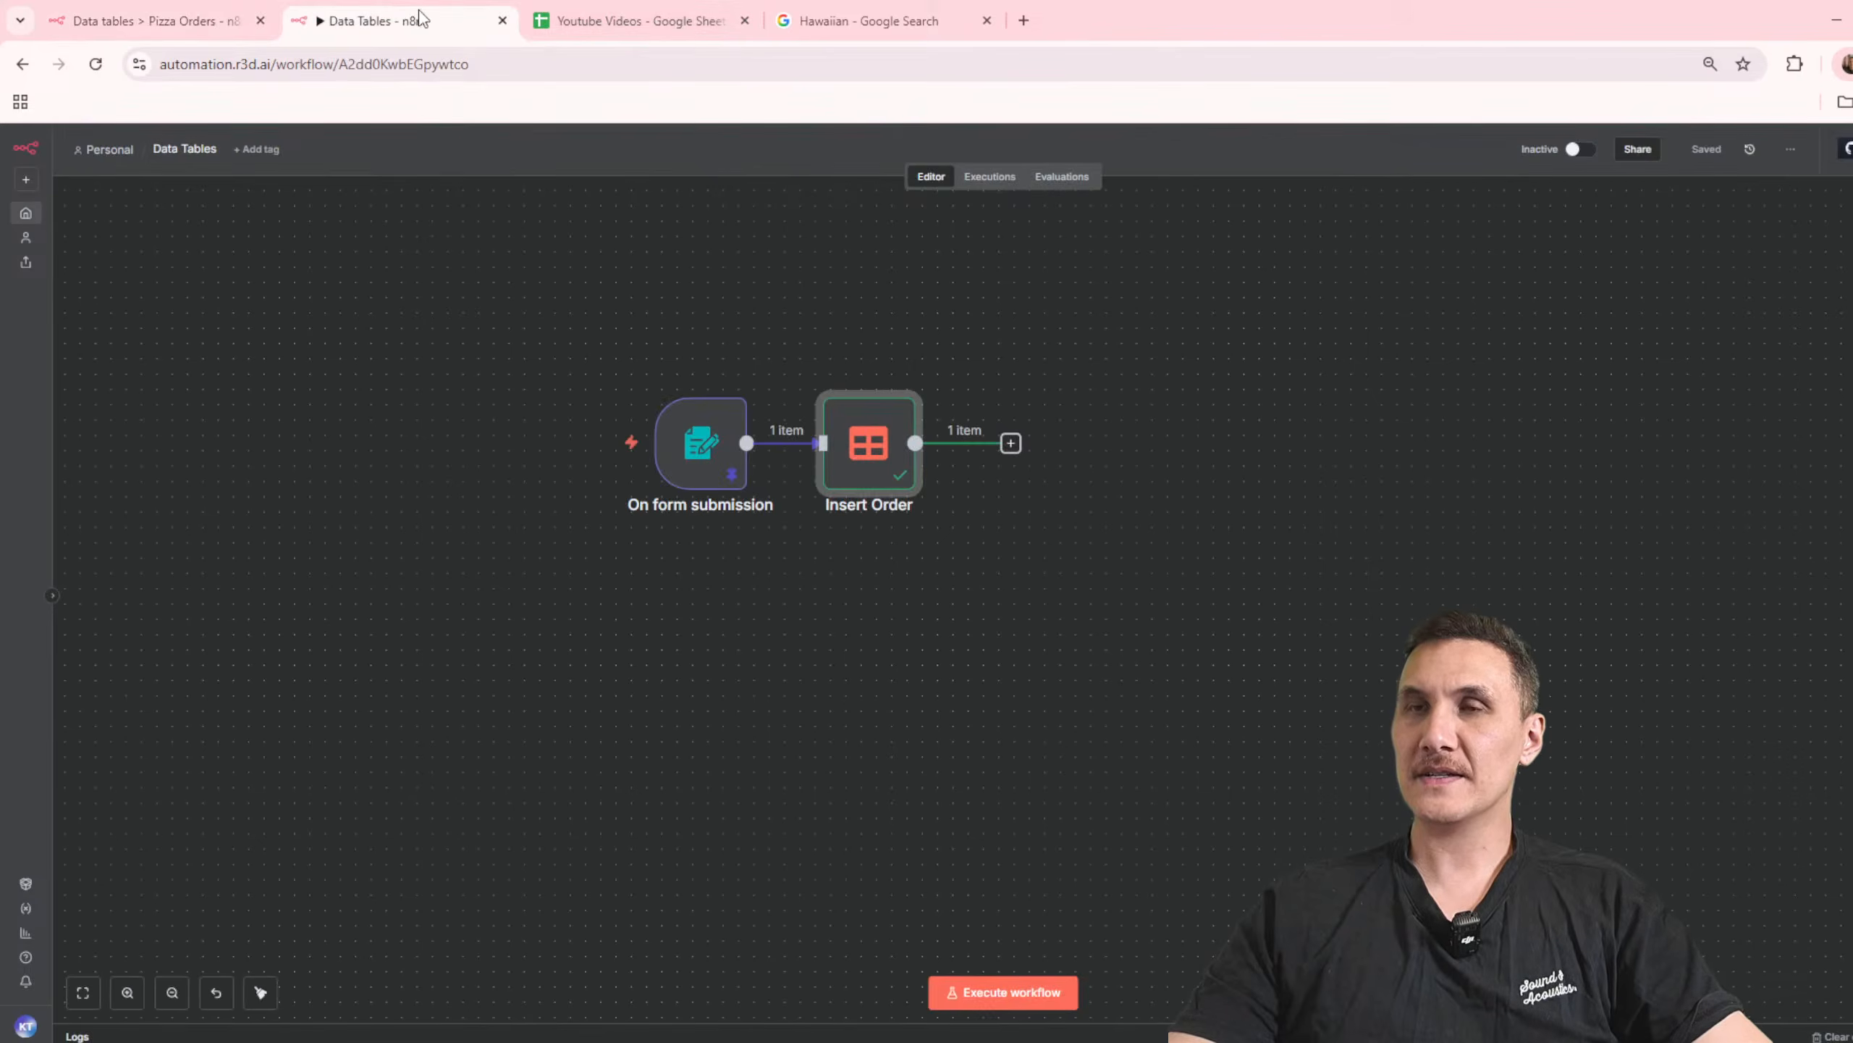
click(1011, 443)
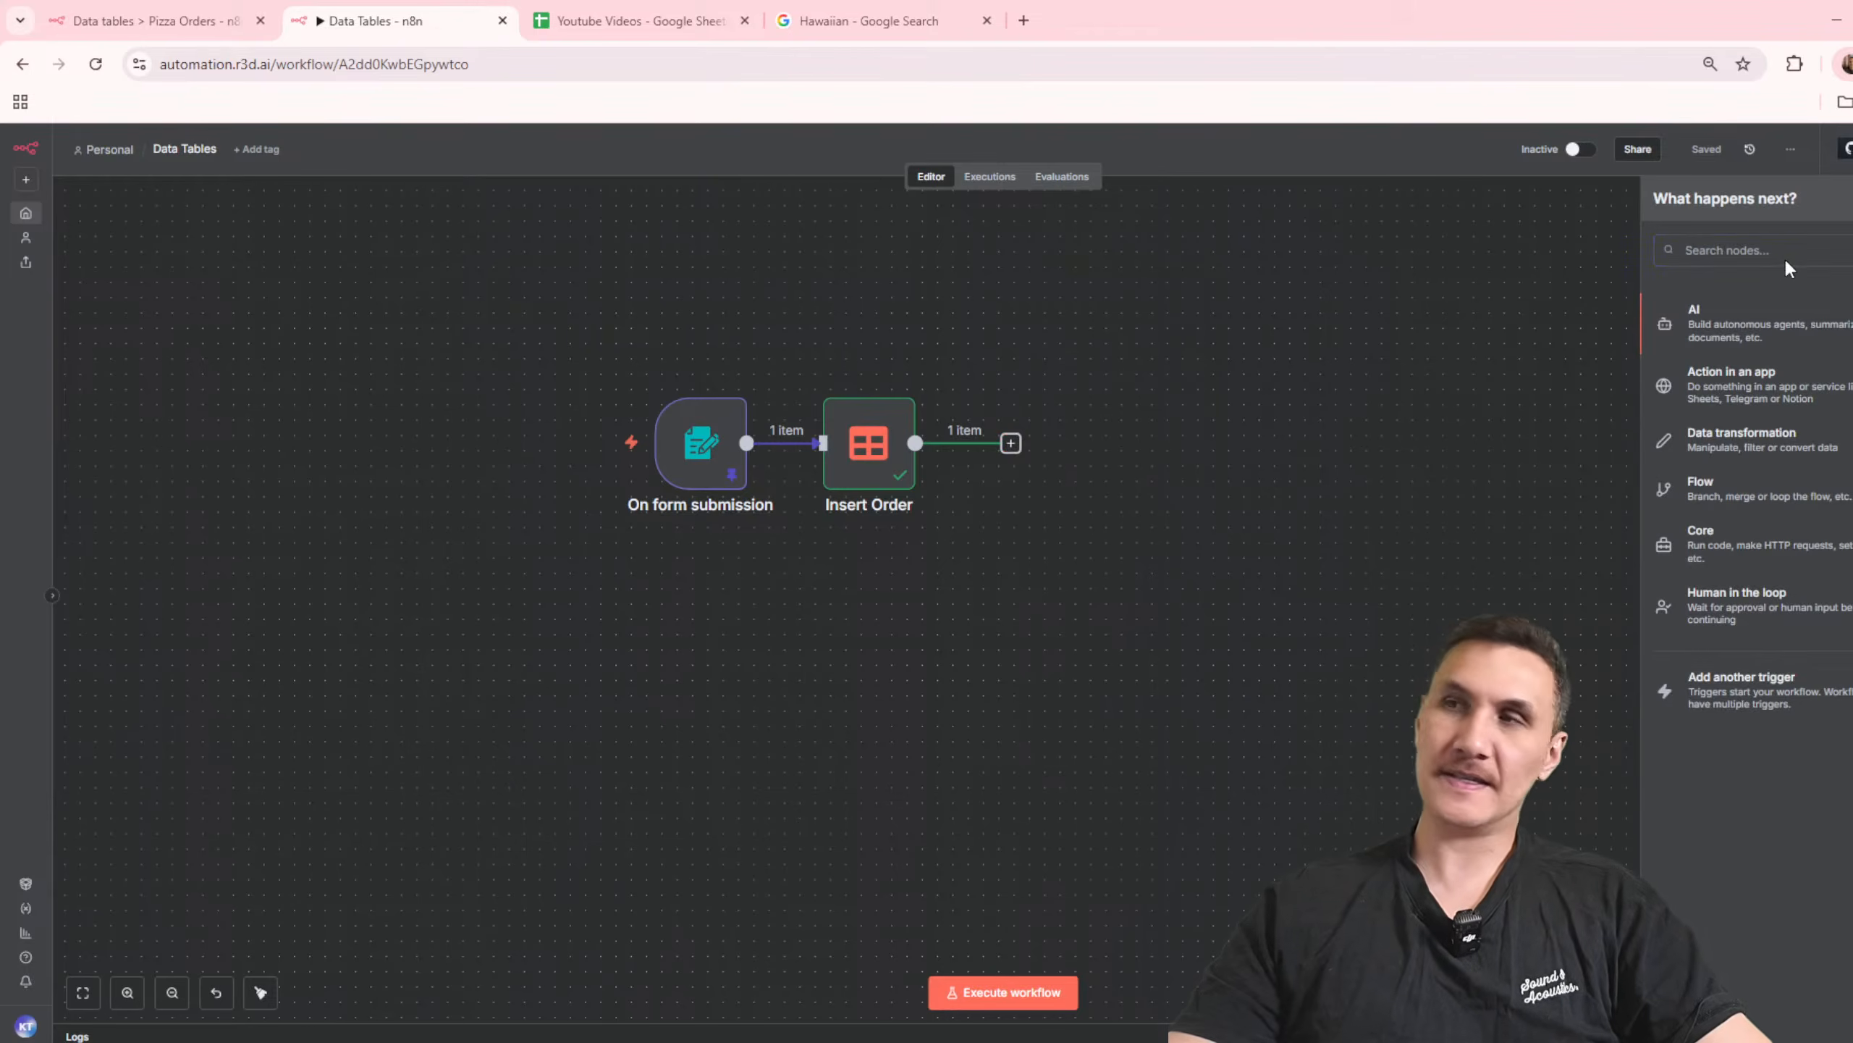
text(send email)
key(ctrl+a)
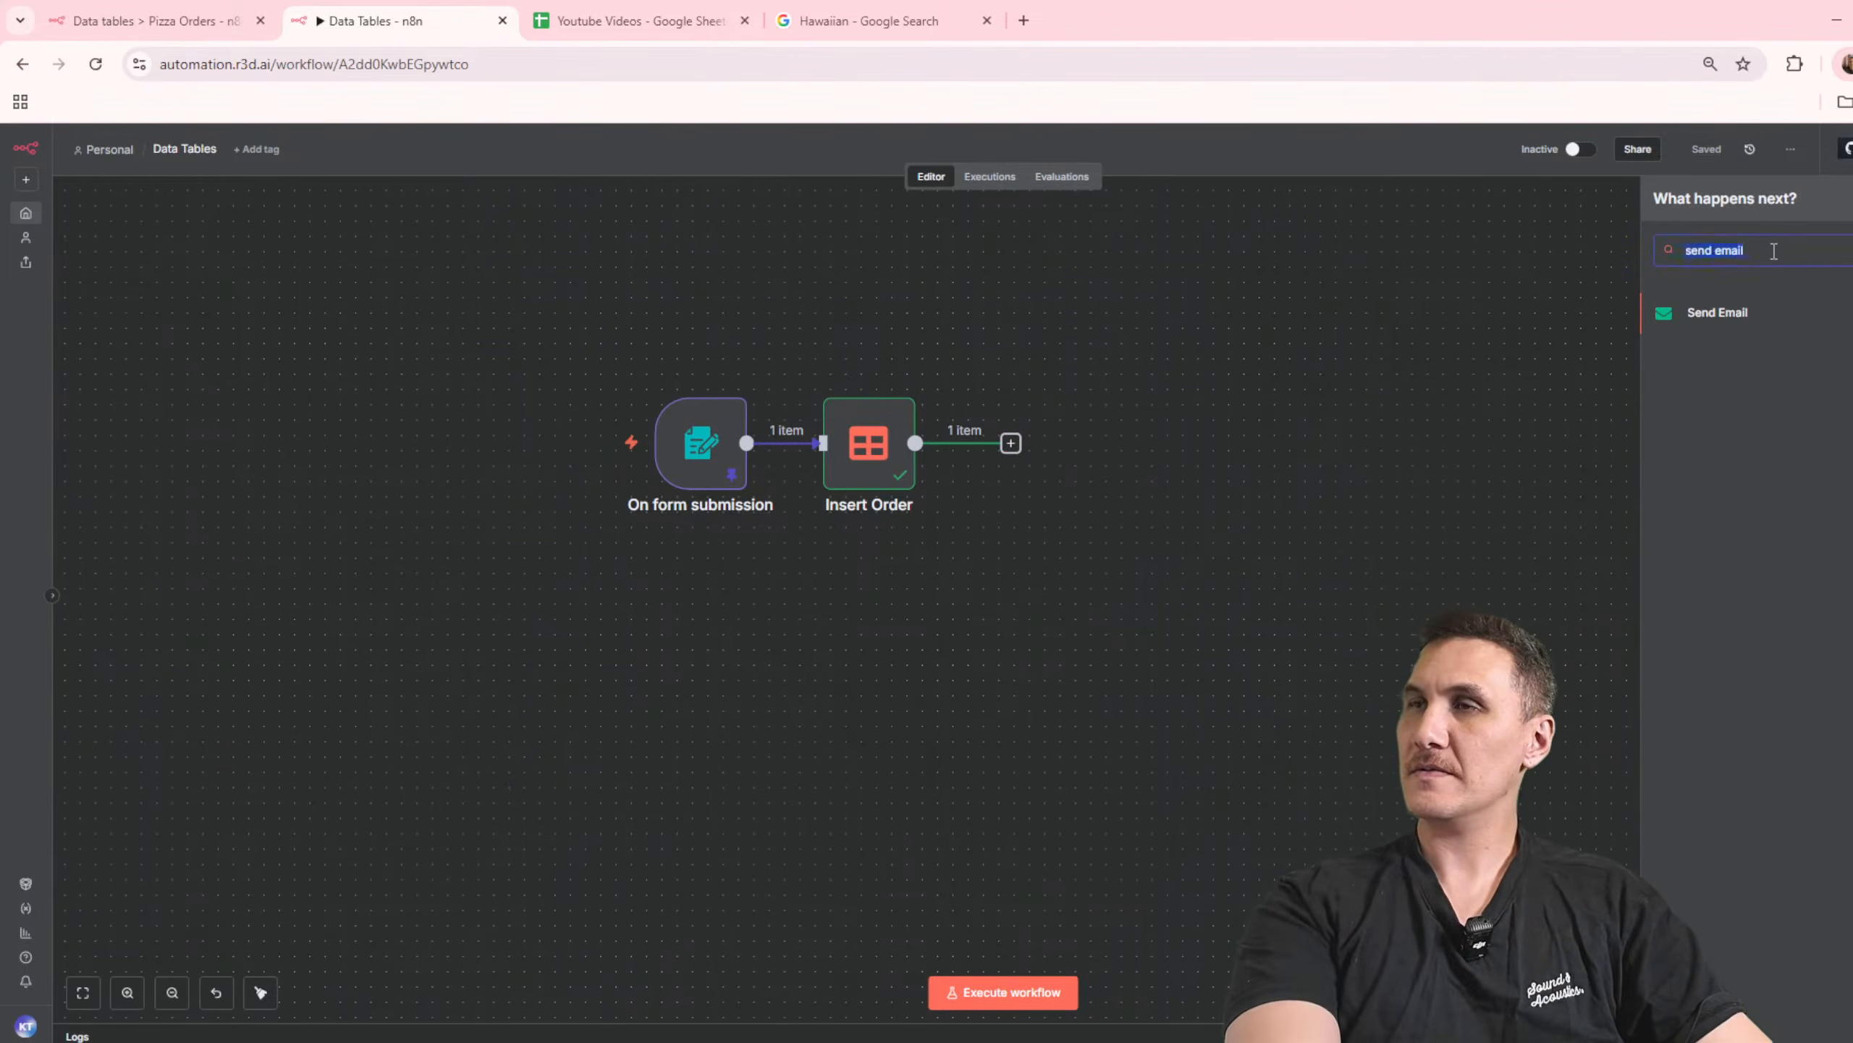
text(gmail)
click(1799, 326)
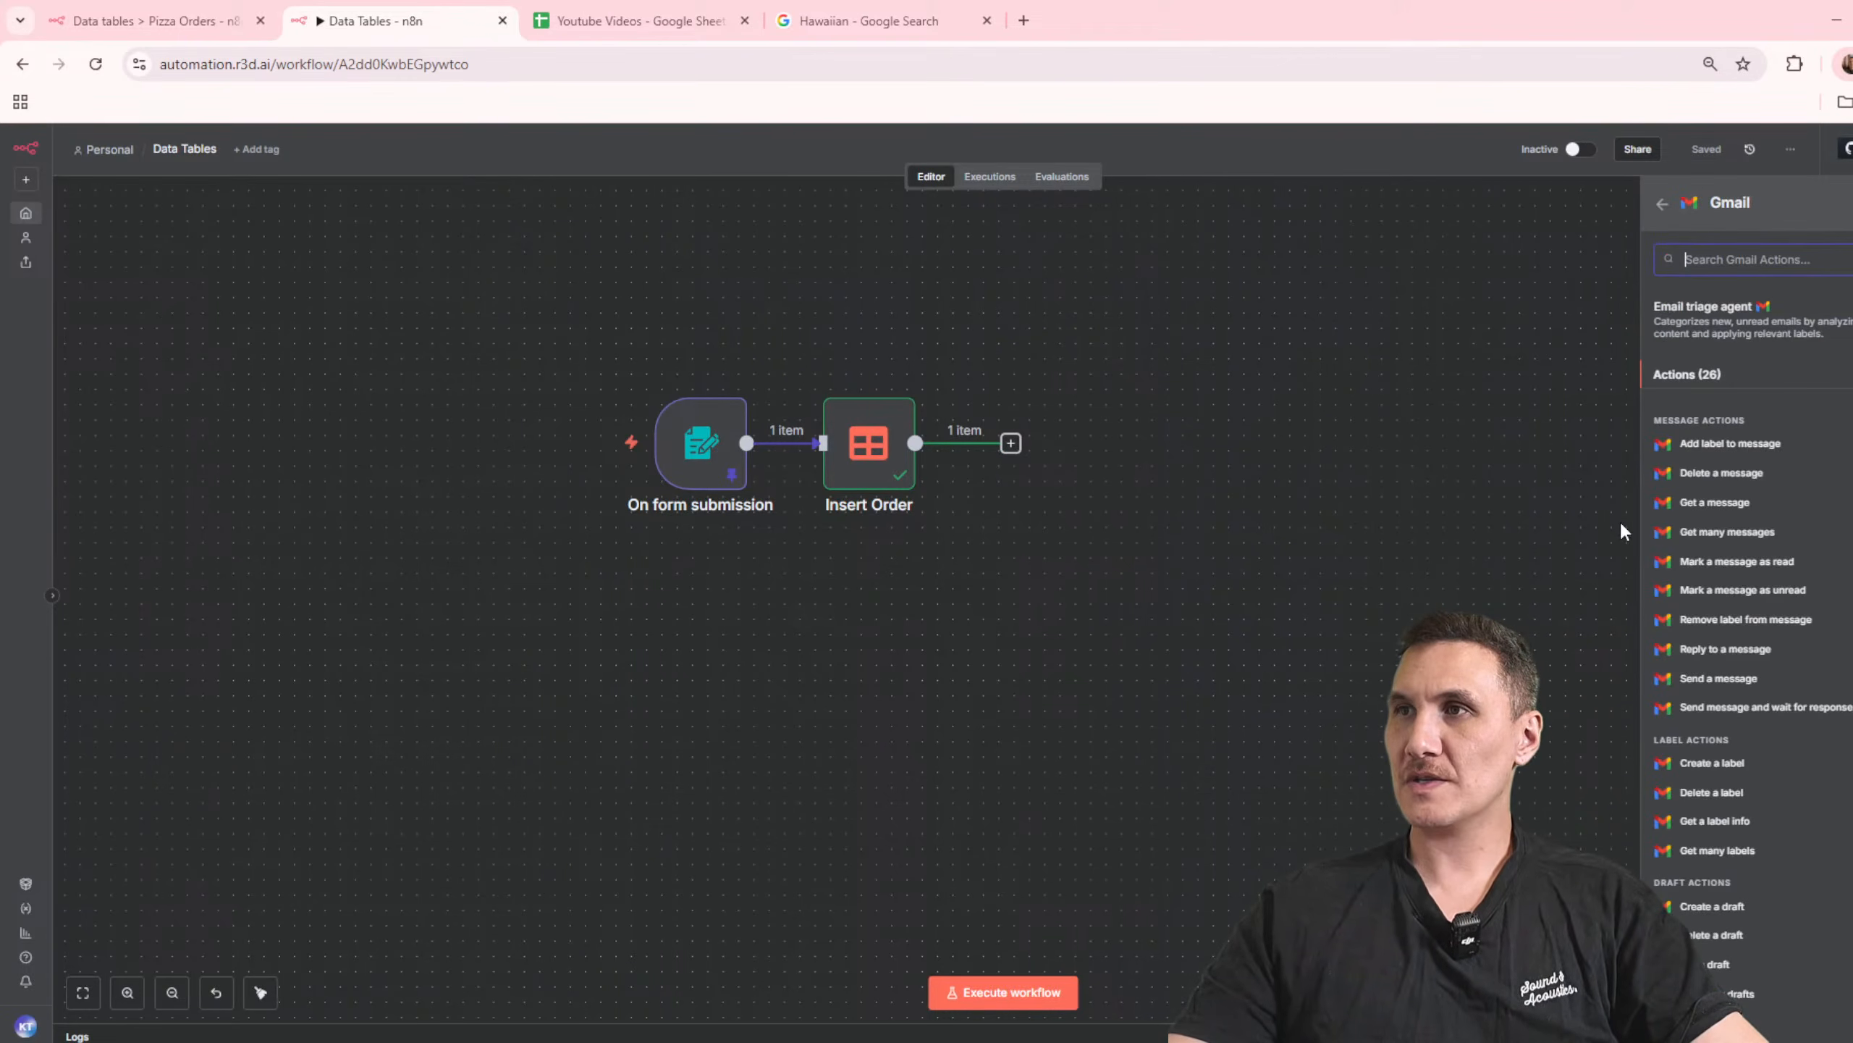
text(se)
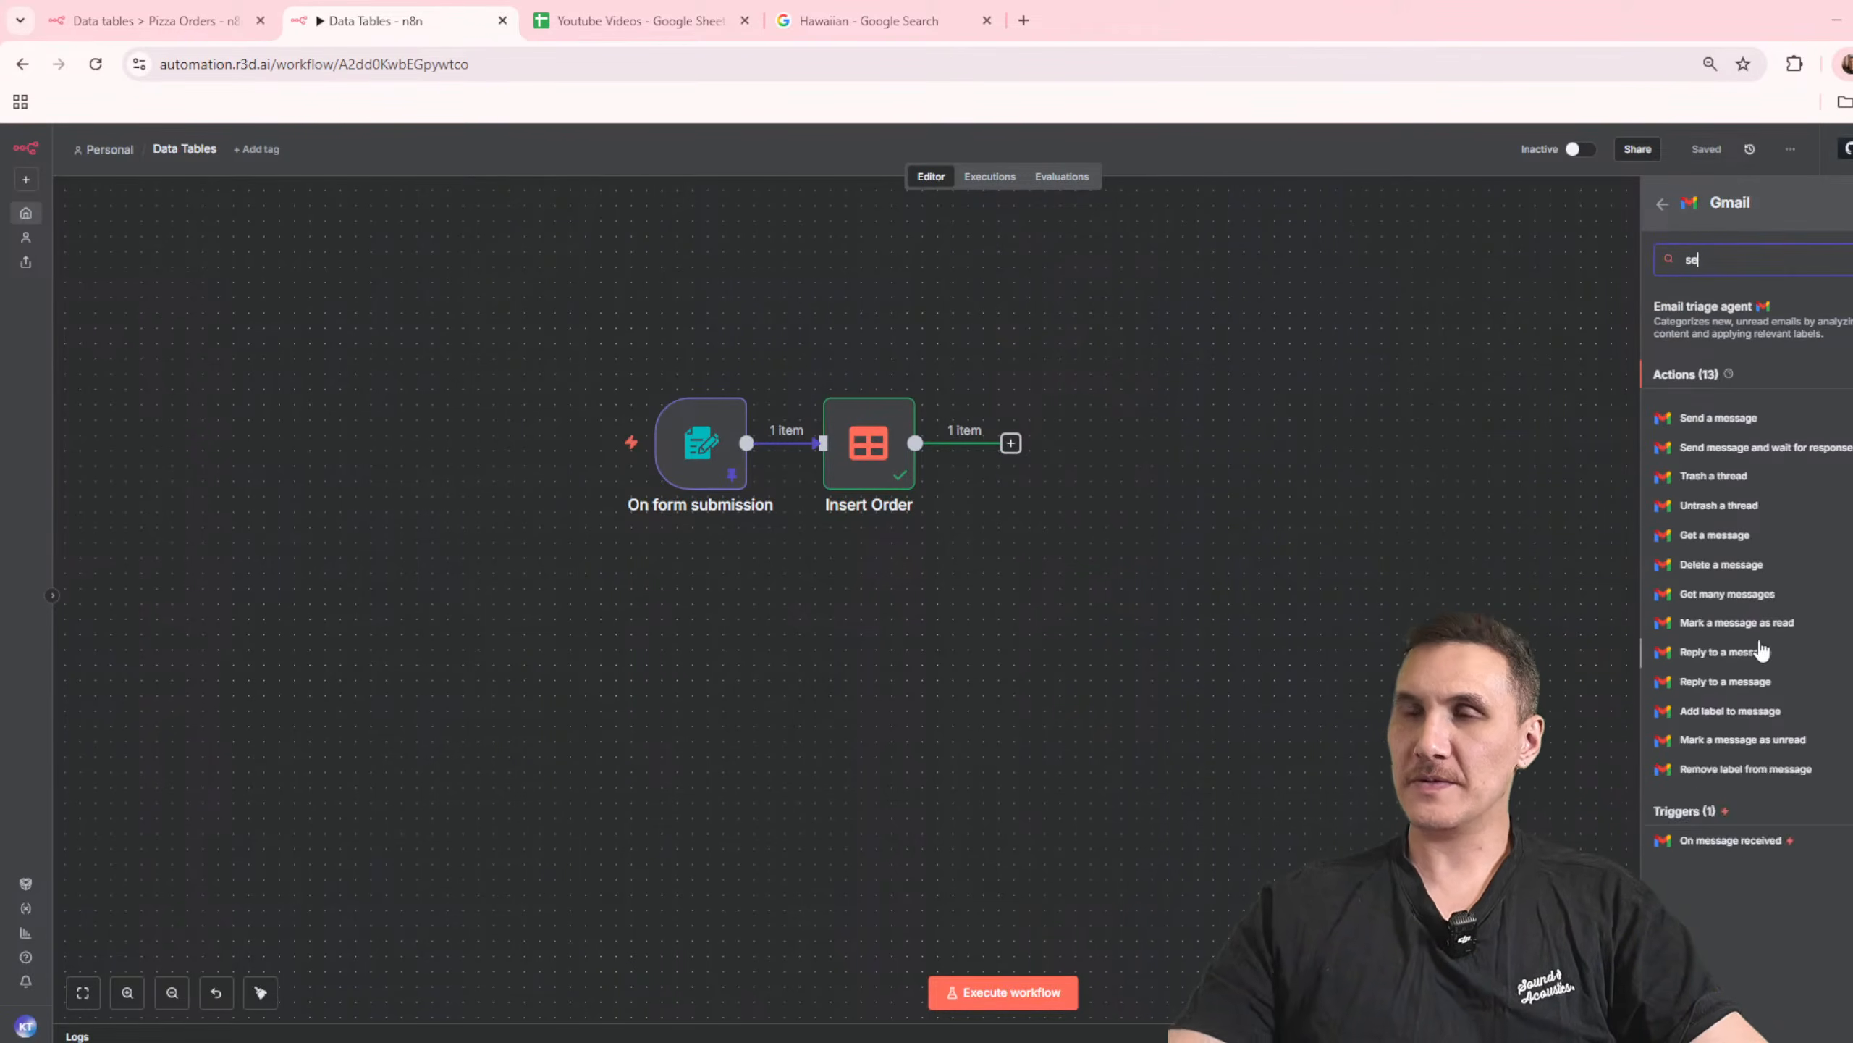
text(nd)
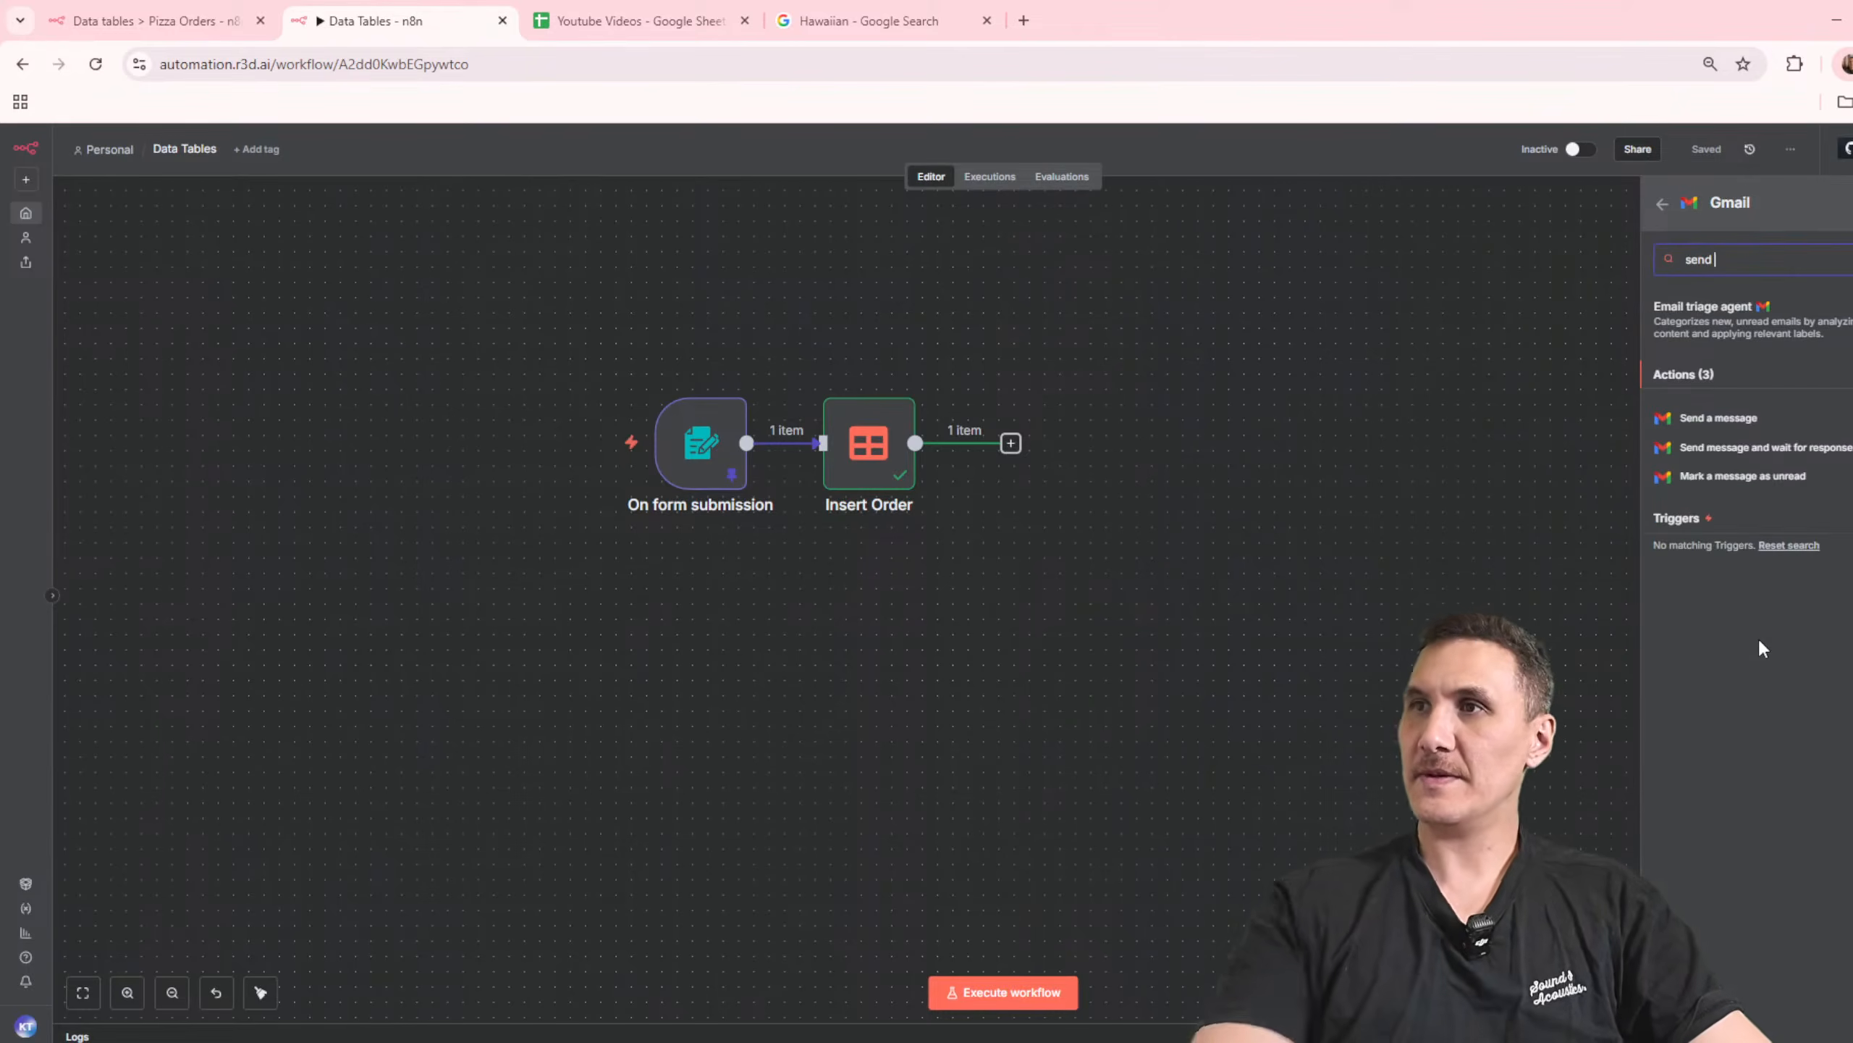
click(1723, 419)
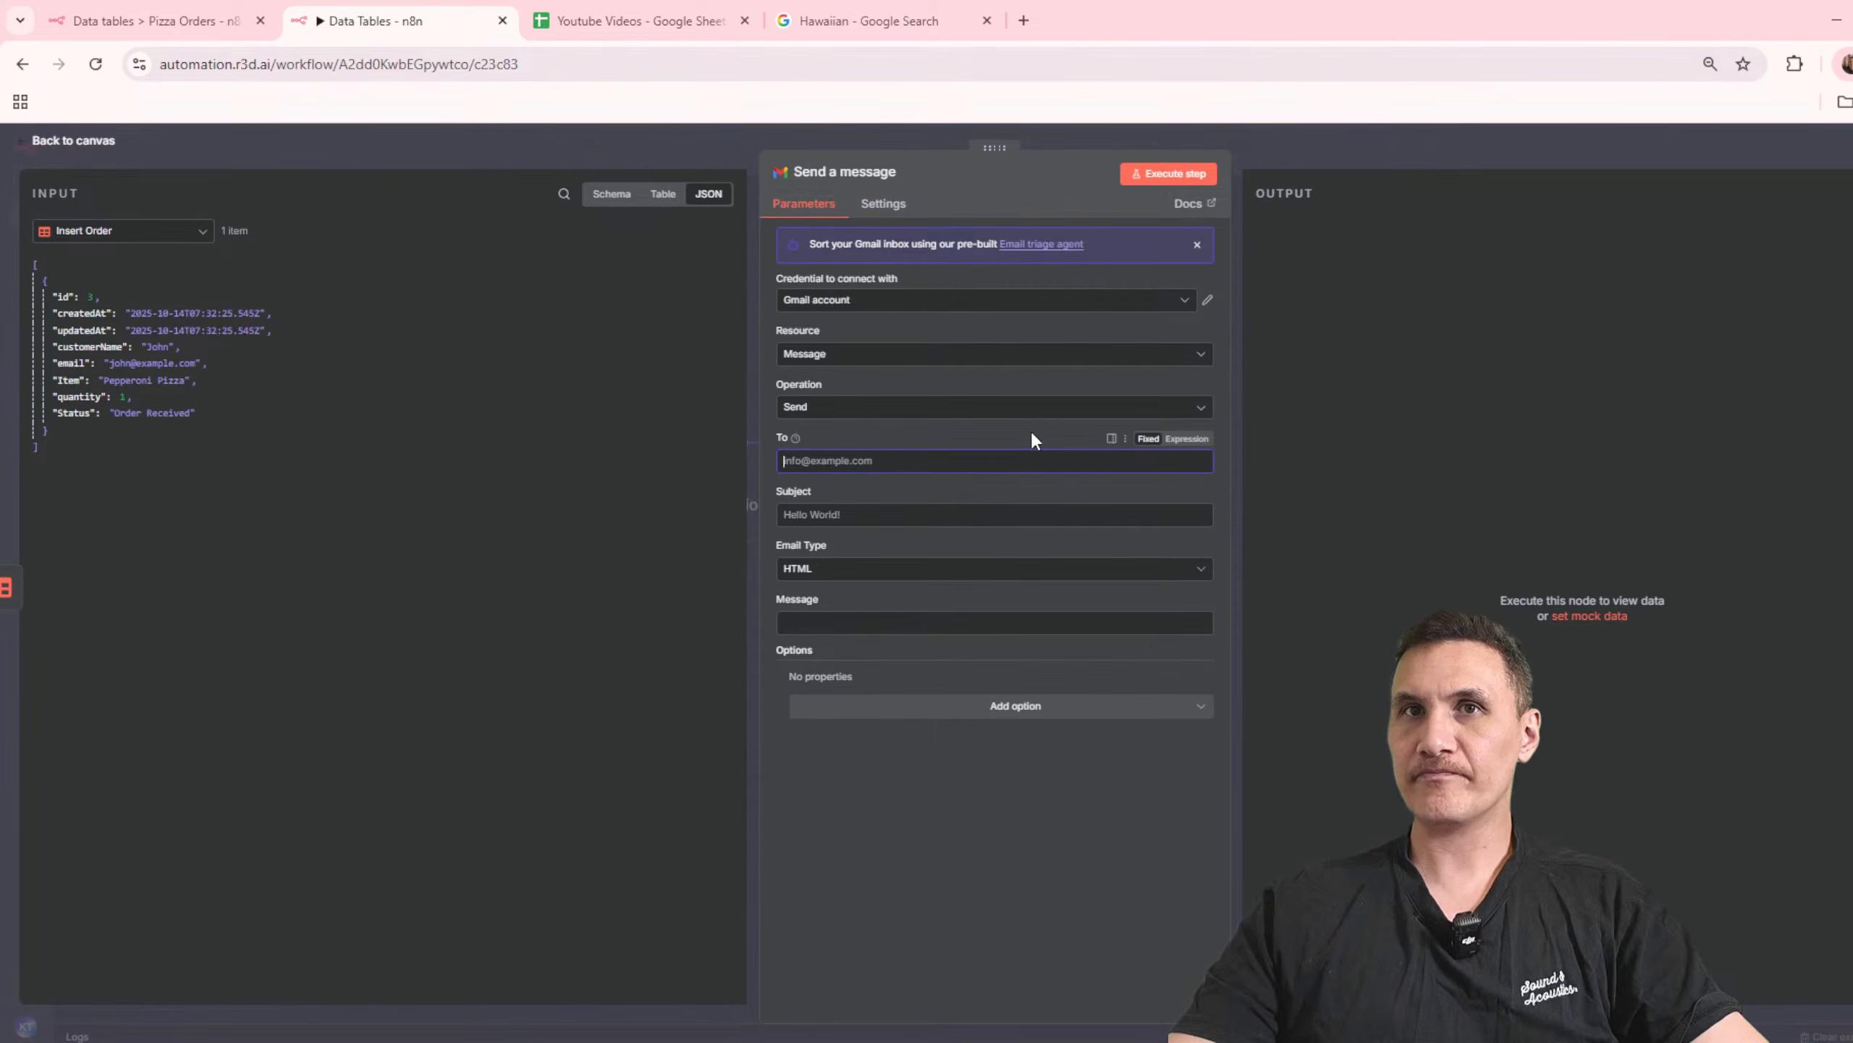
Step: Map the message recipient to {{ $json.email }} and set the subject to "Order Received #{{ $json.id }}"
drag(66, 362, 840, 461)
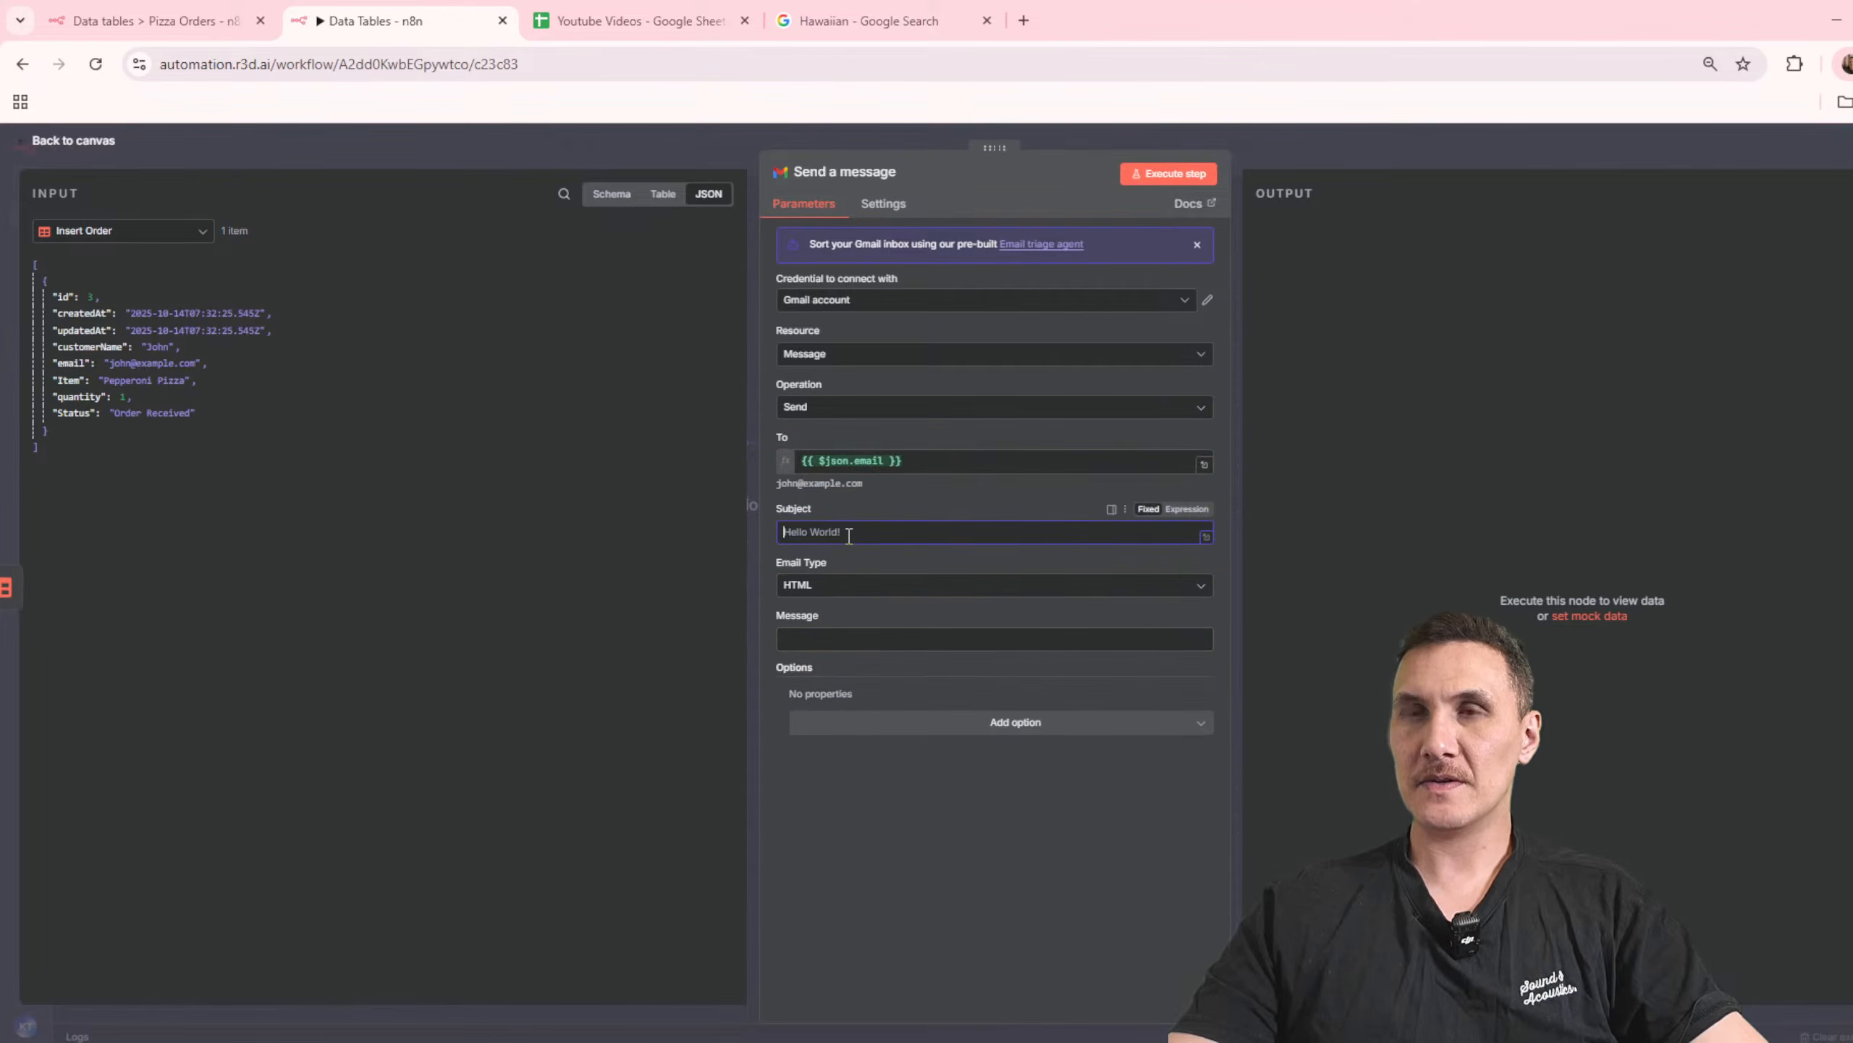
click(847, 533)
text(Order Received)
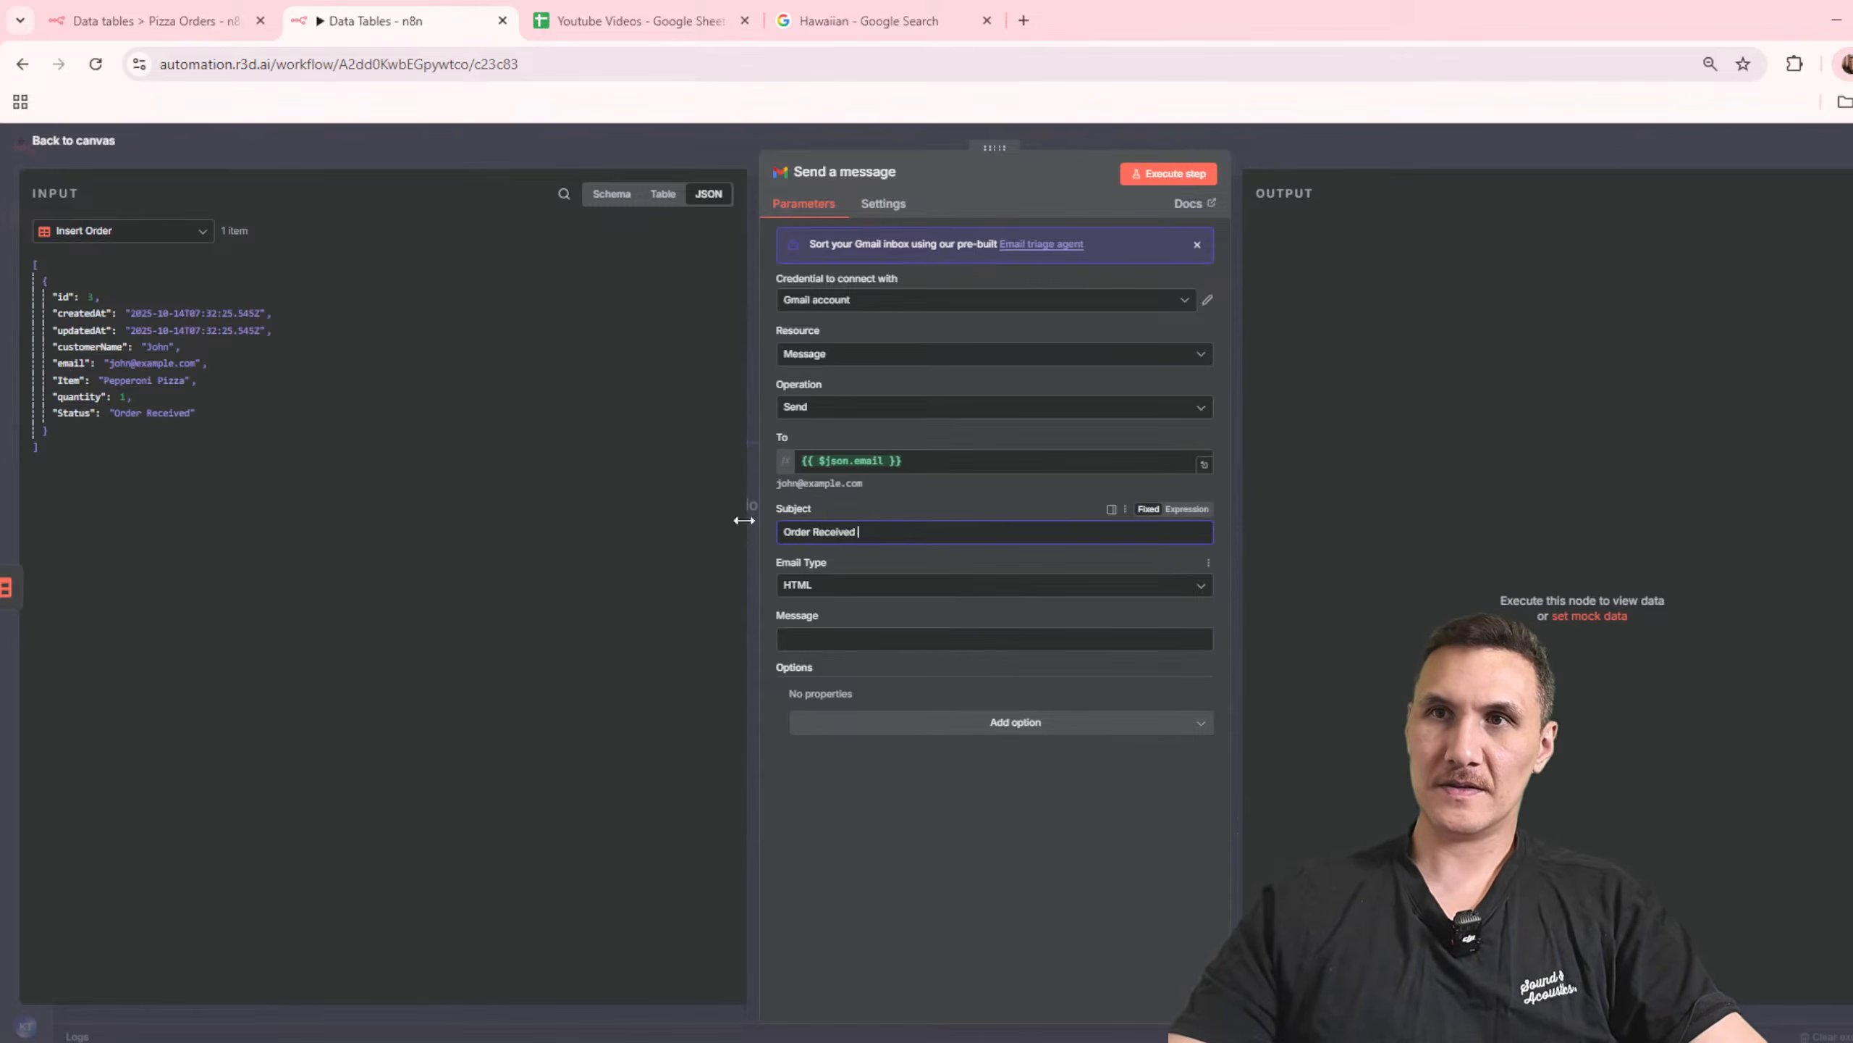
text( #)
drag(62, 294, 908, 535)
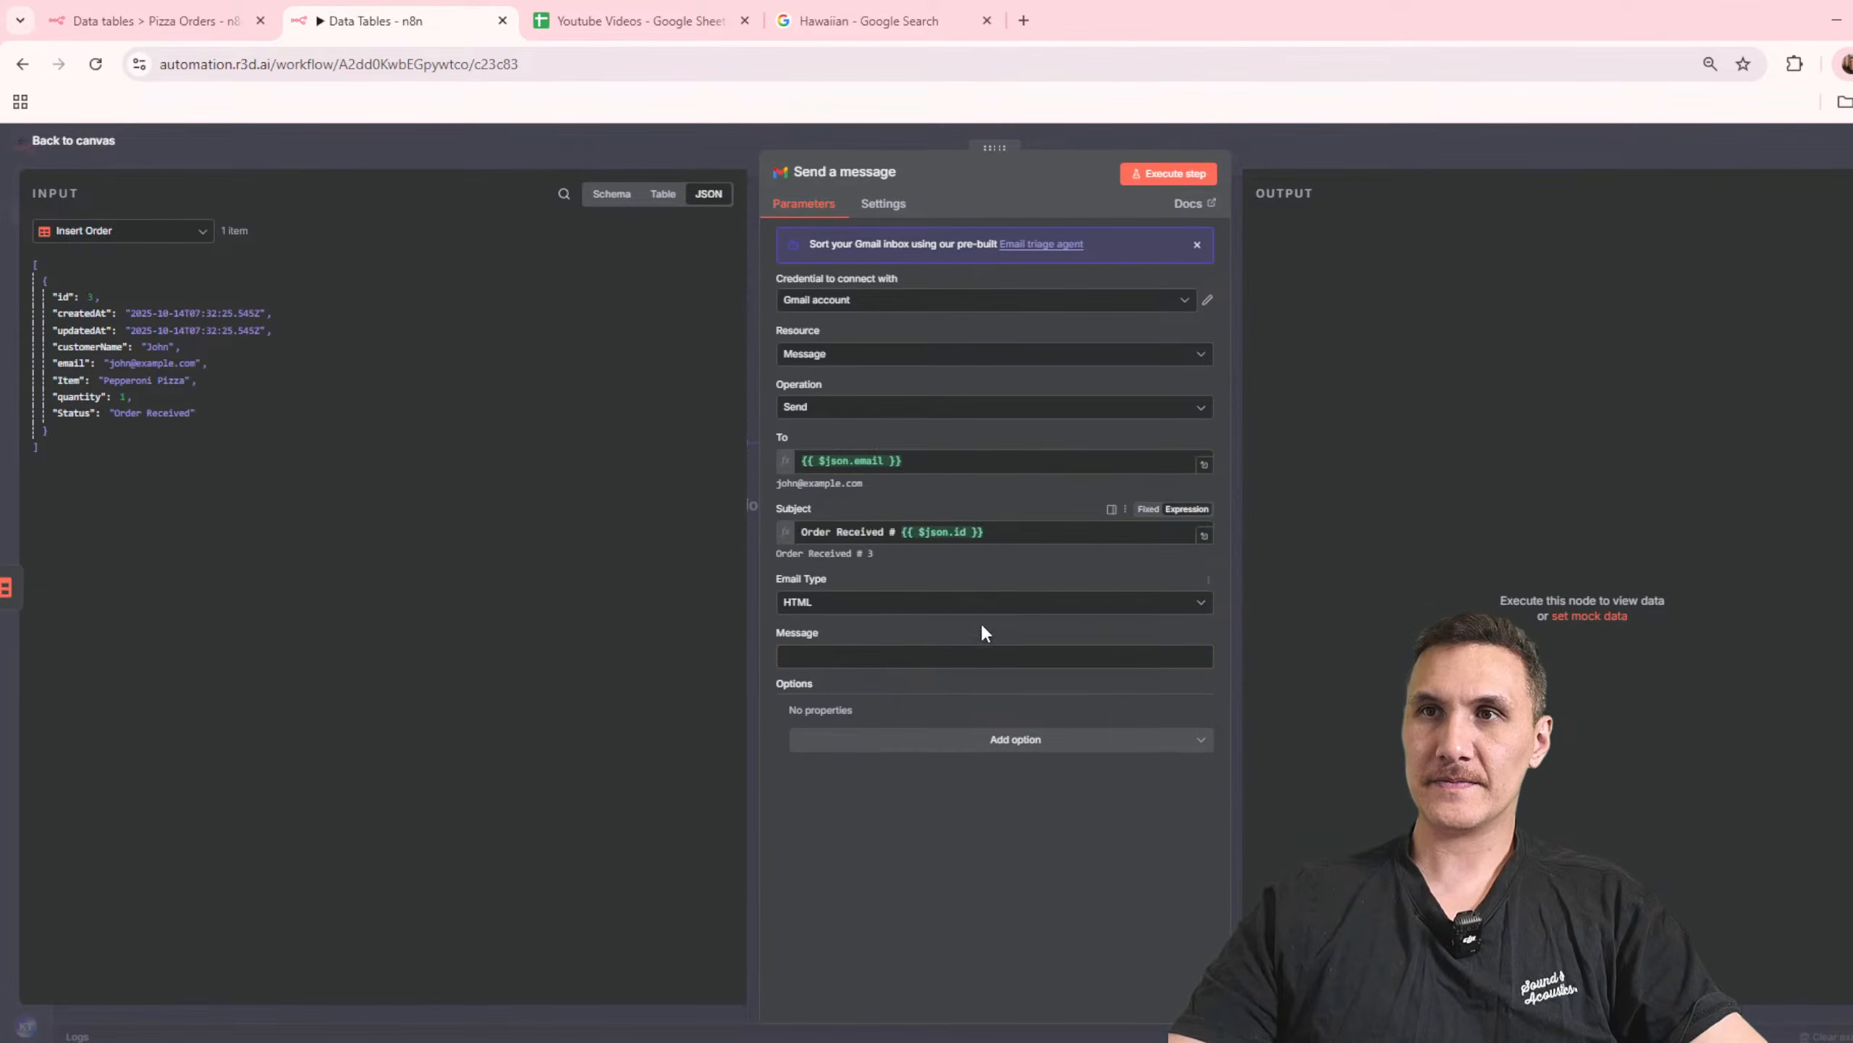
key(BackSpace)
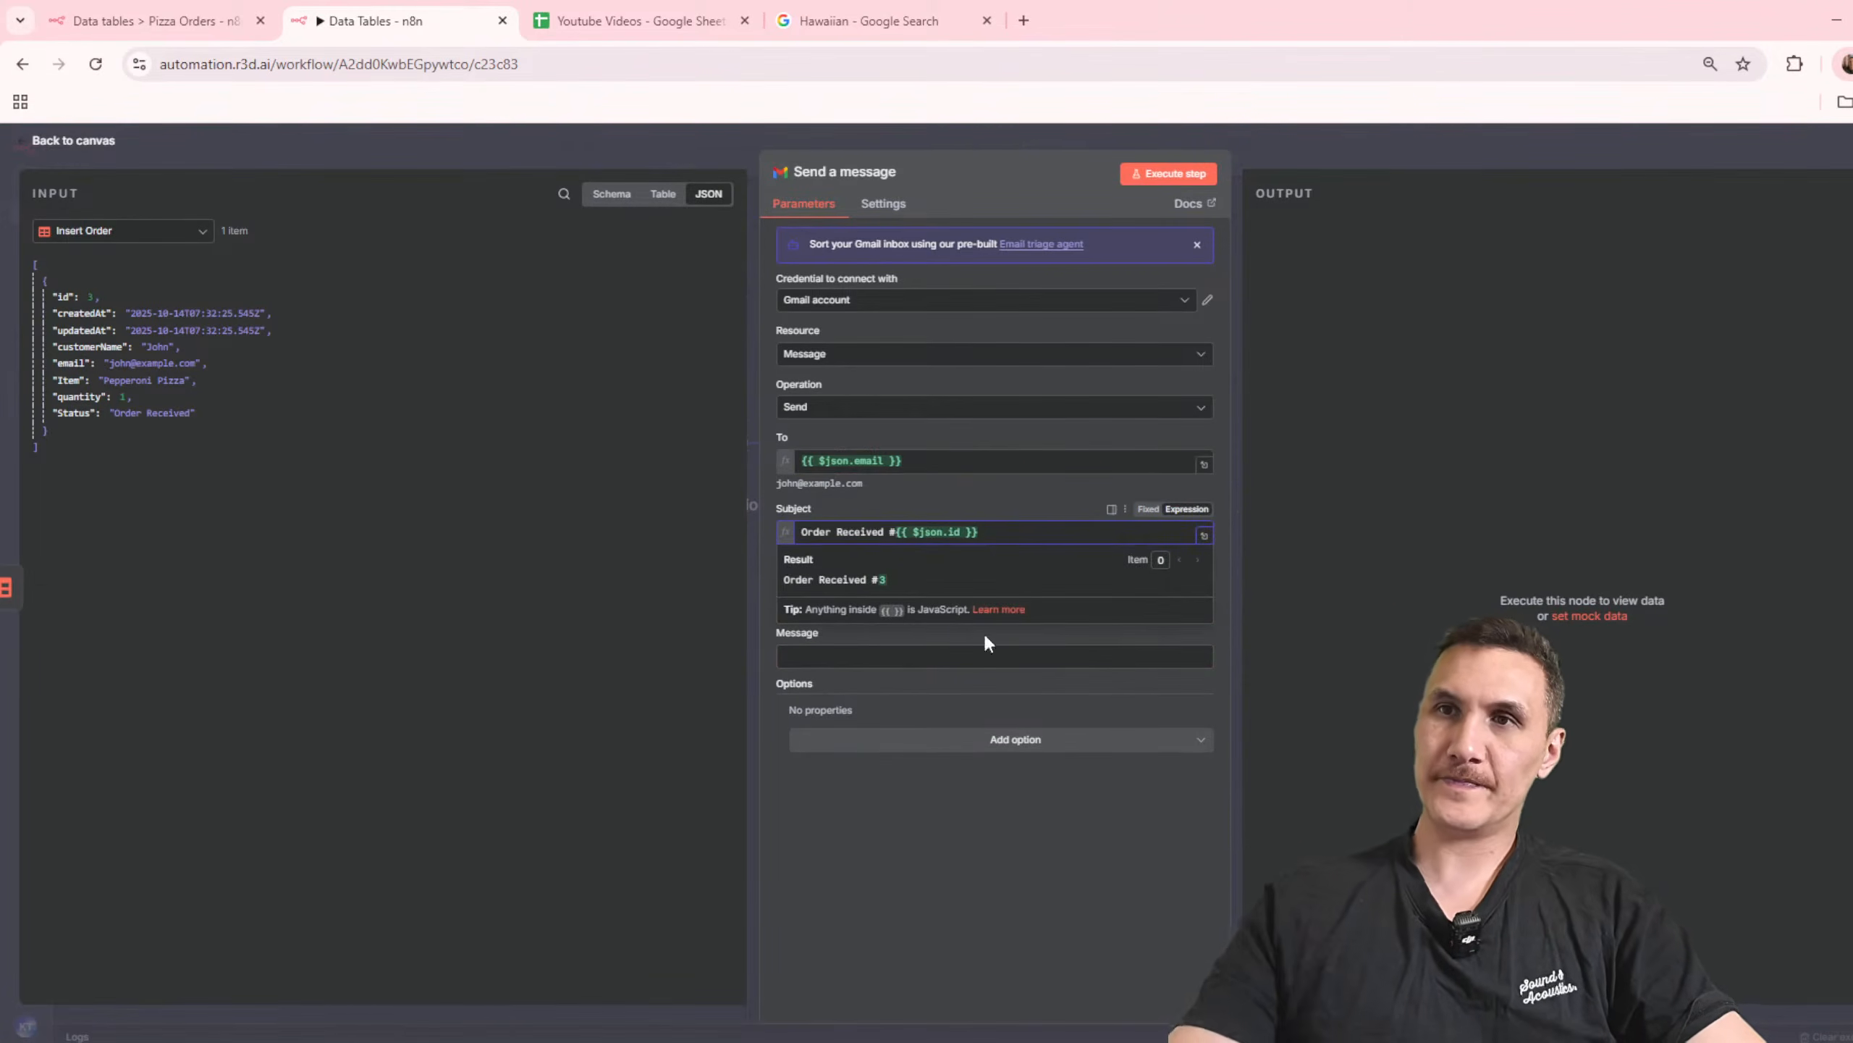
Step: Set the email type to Text and start the message with "Hi {{ $json.customerName }},"
click(918, 718)
click(855, 606)
click(905, 644)
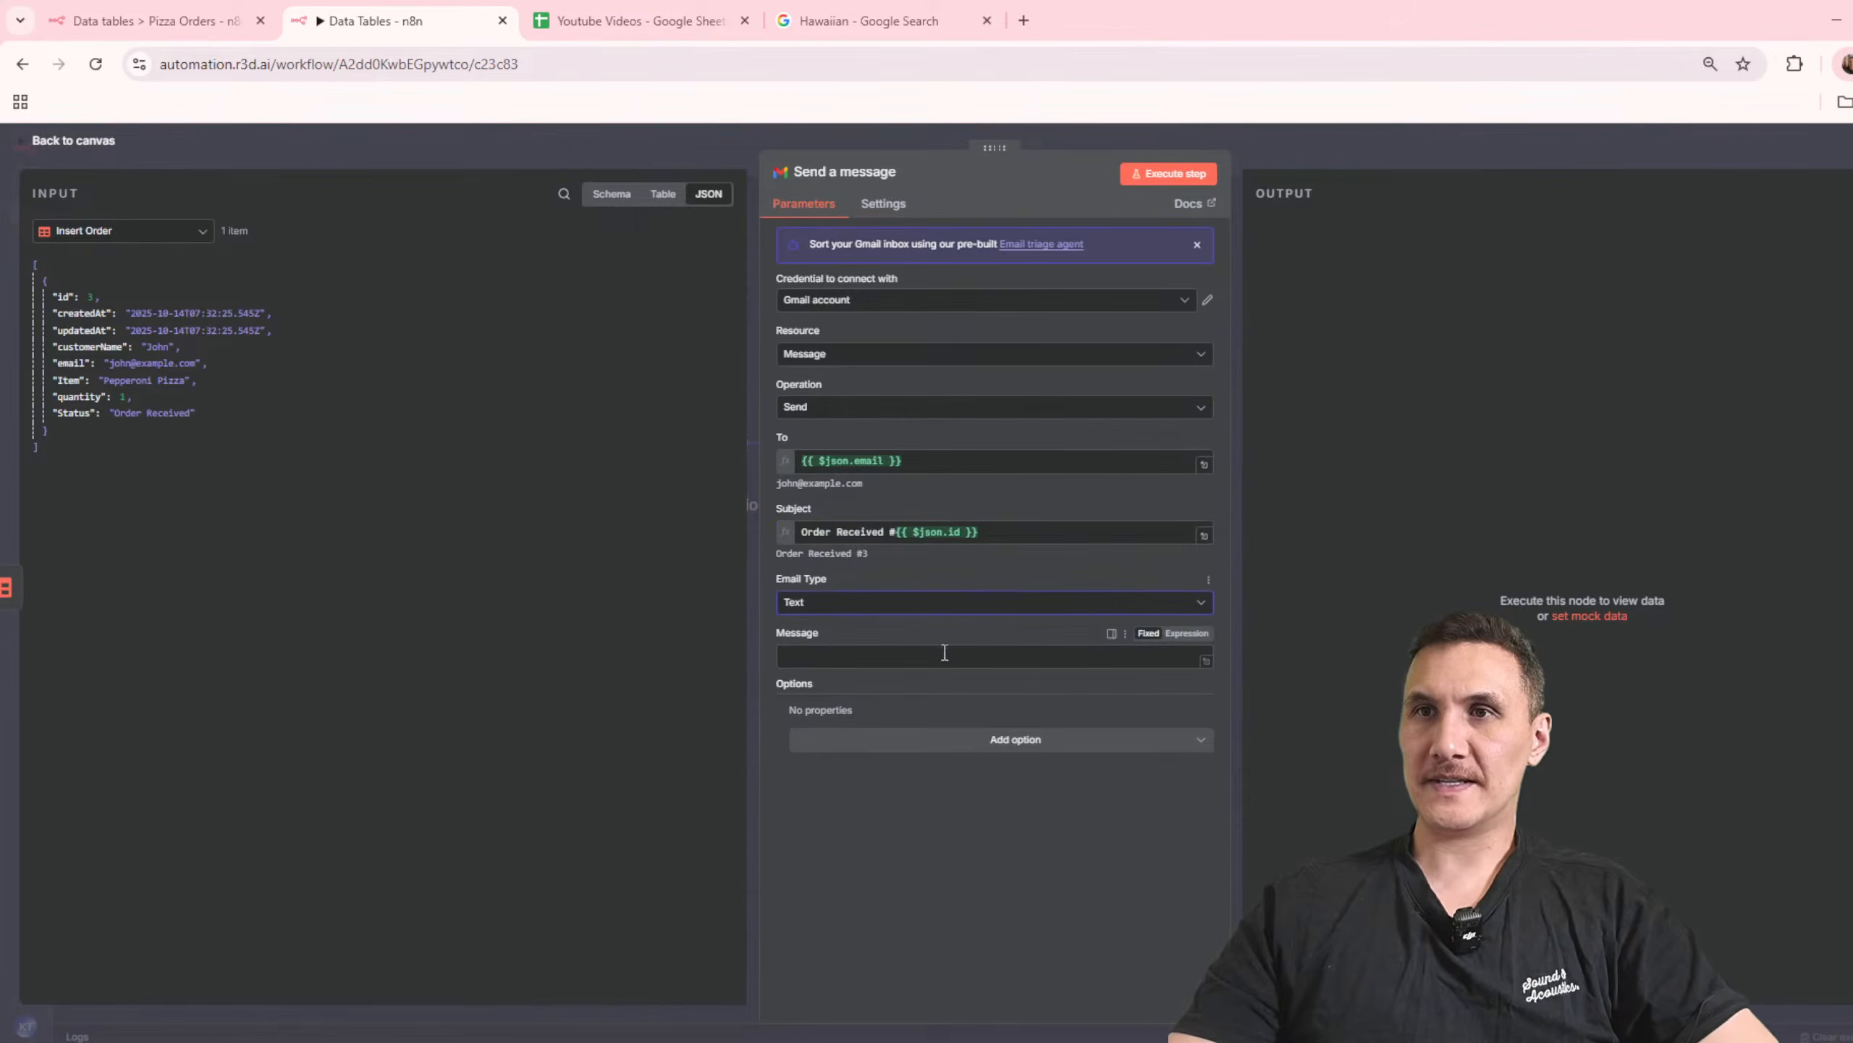
click(903, 661)
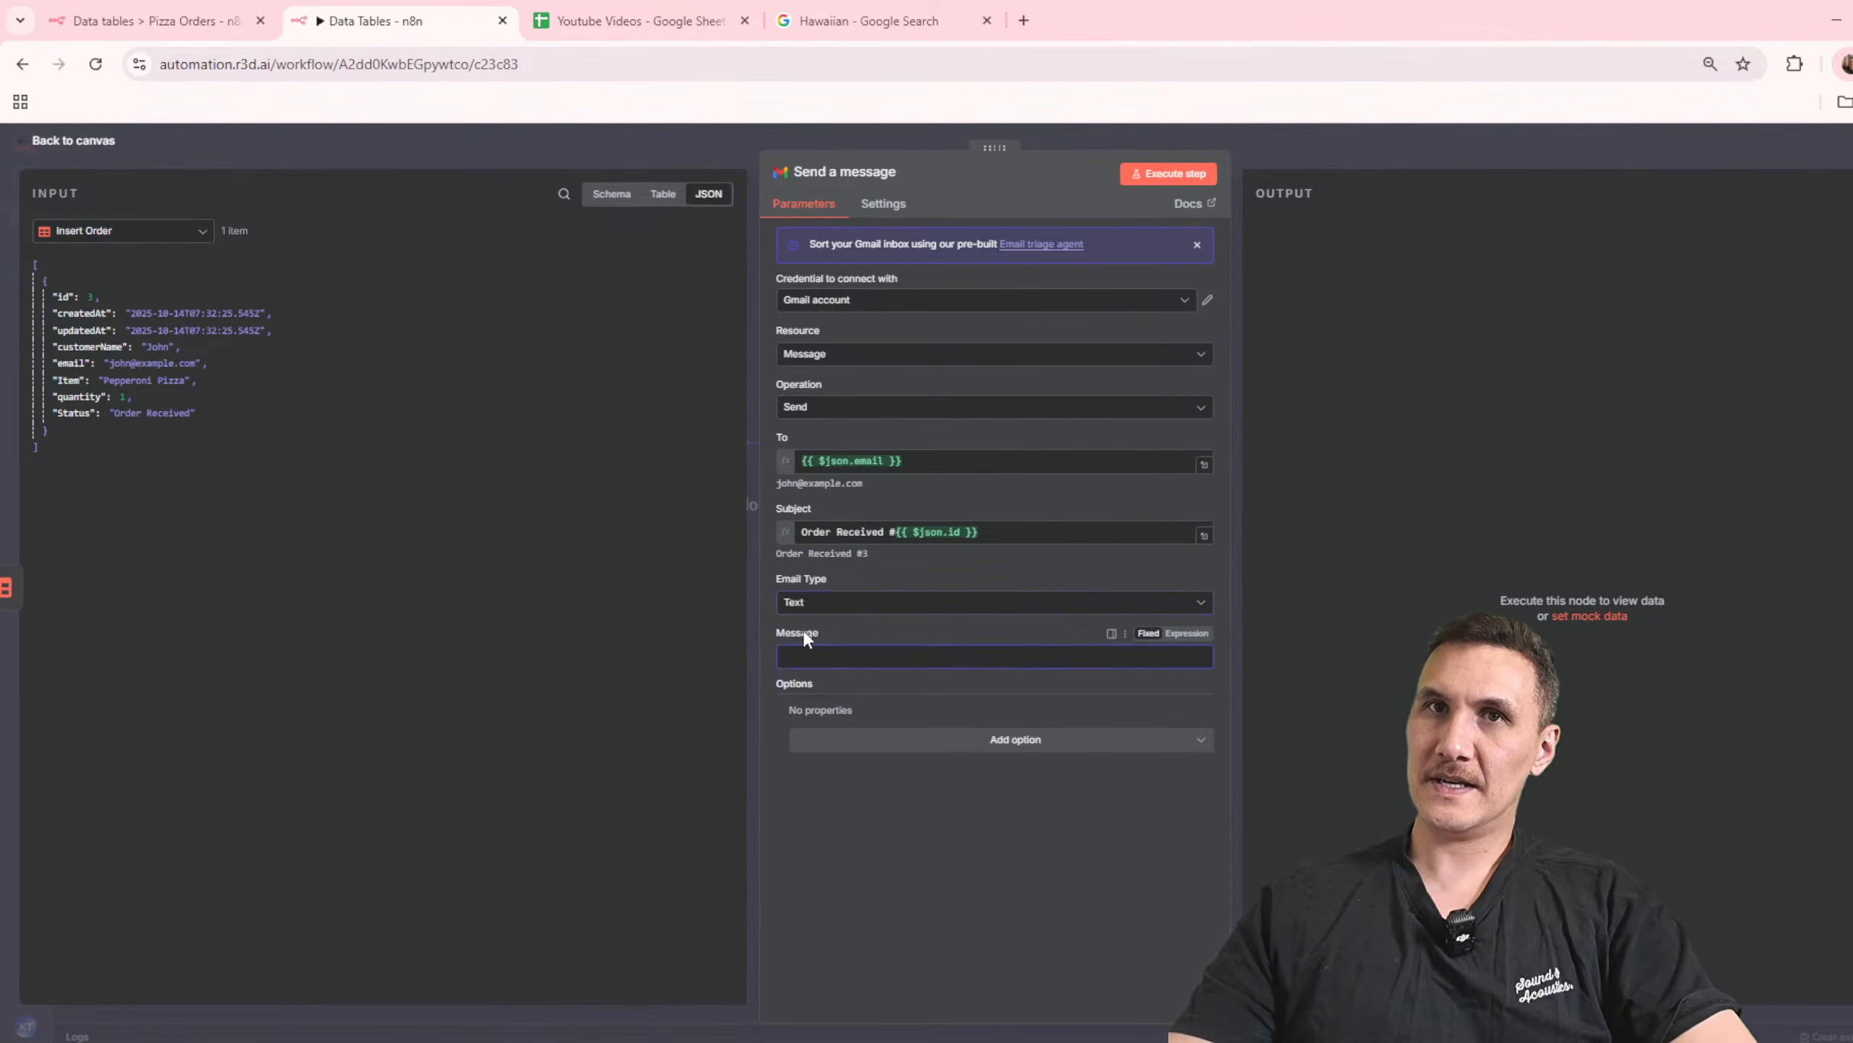
text(Hi)
drag(88, 346, 887, 656)
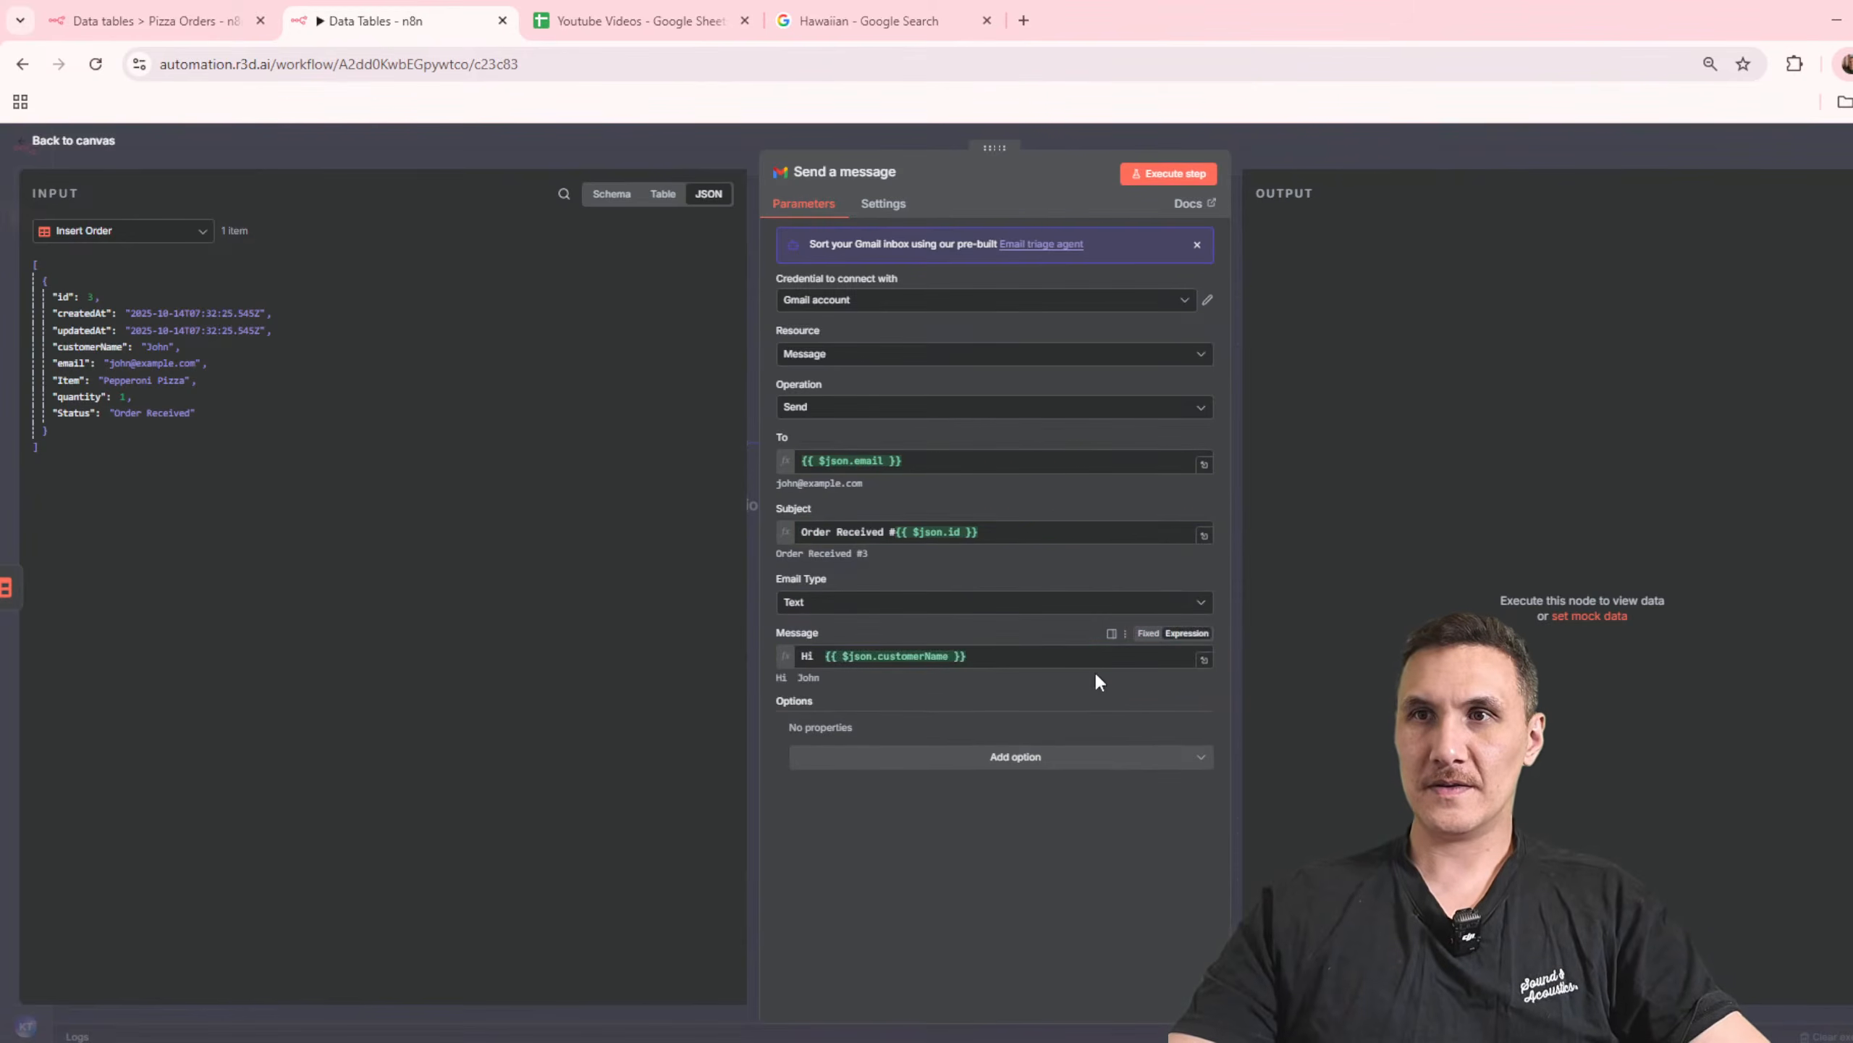
click(820, 656)
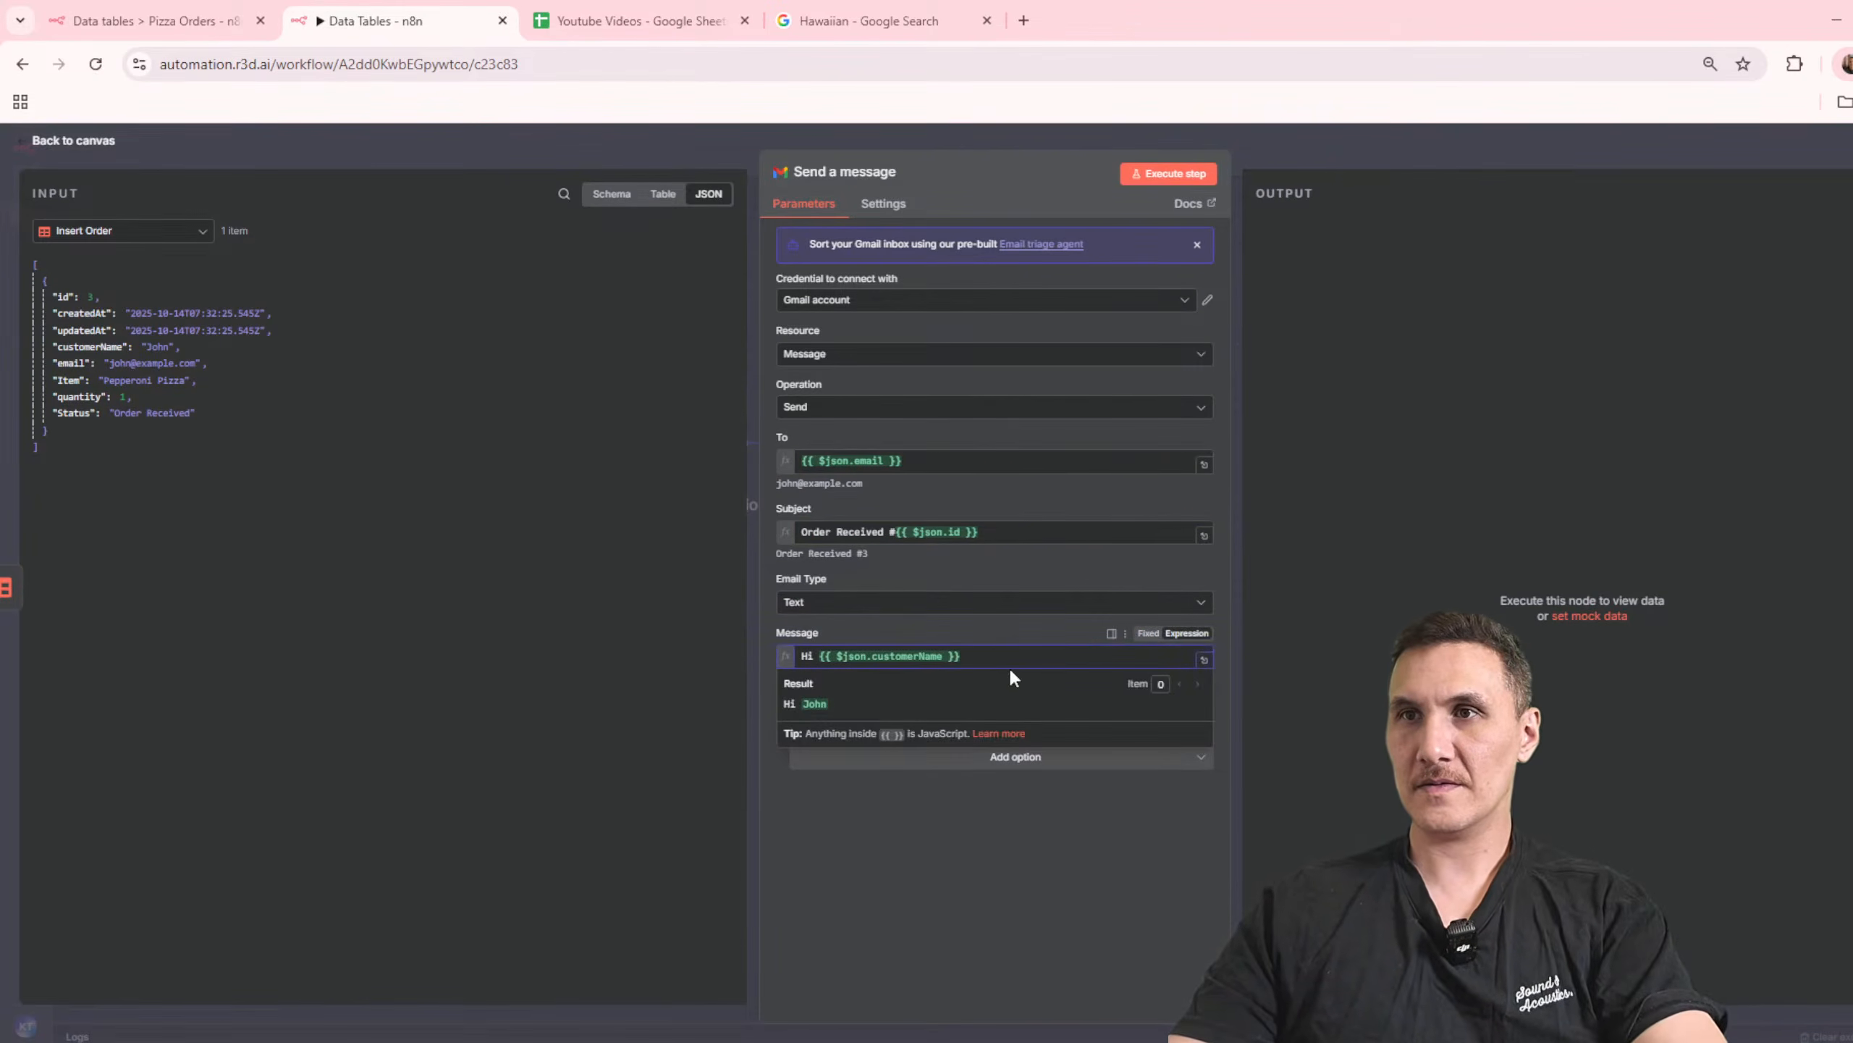
text(,)
Step: Add "We have received your order for:" to the message, followed by "Item: {{ $json.Item }}" and "Quantity: {{ $json.quantity }}" lines
key(Return)
key(Return)
text(We )
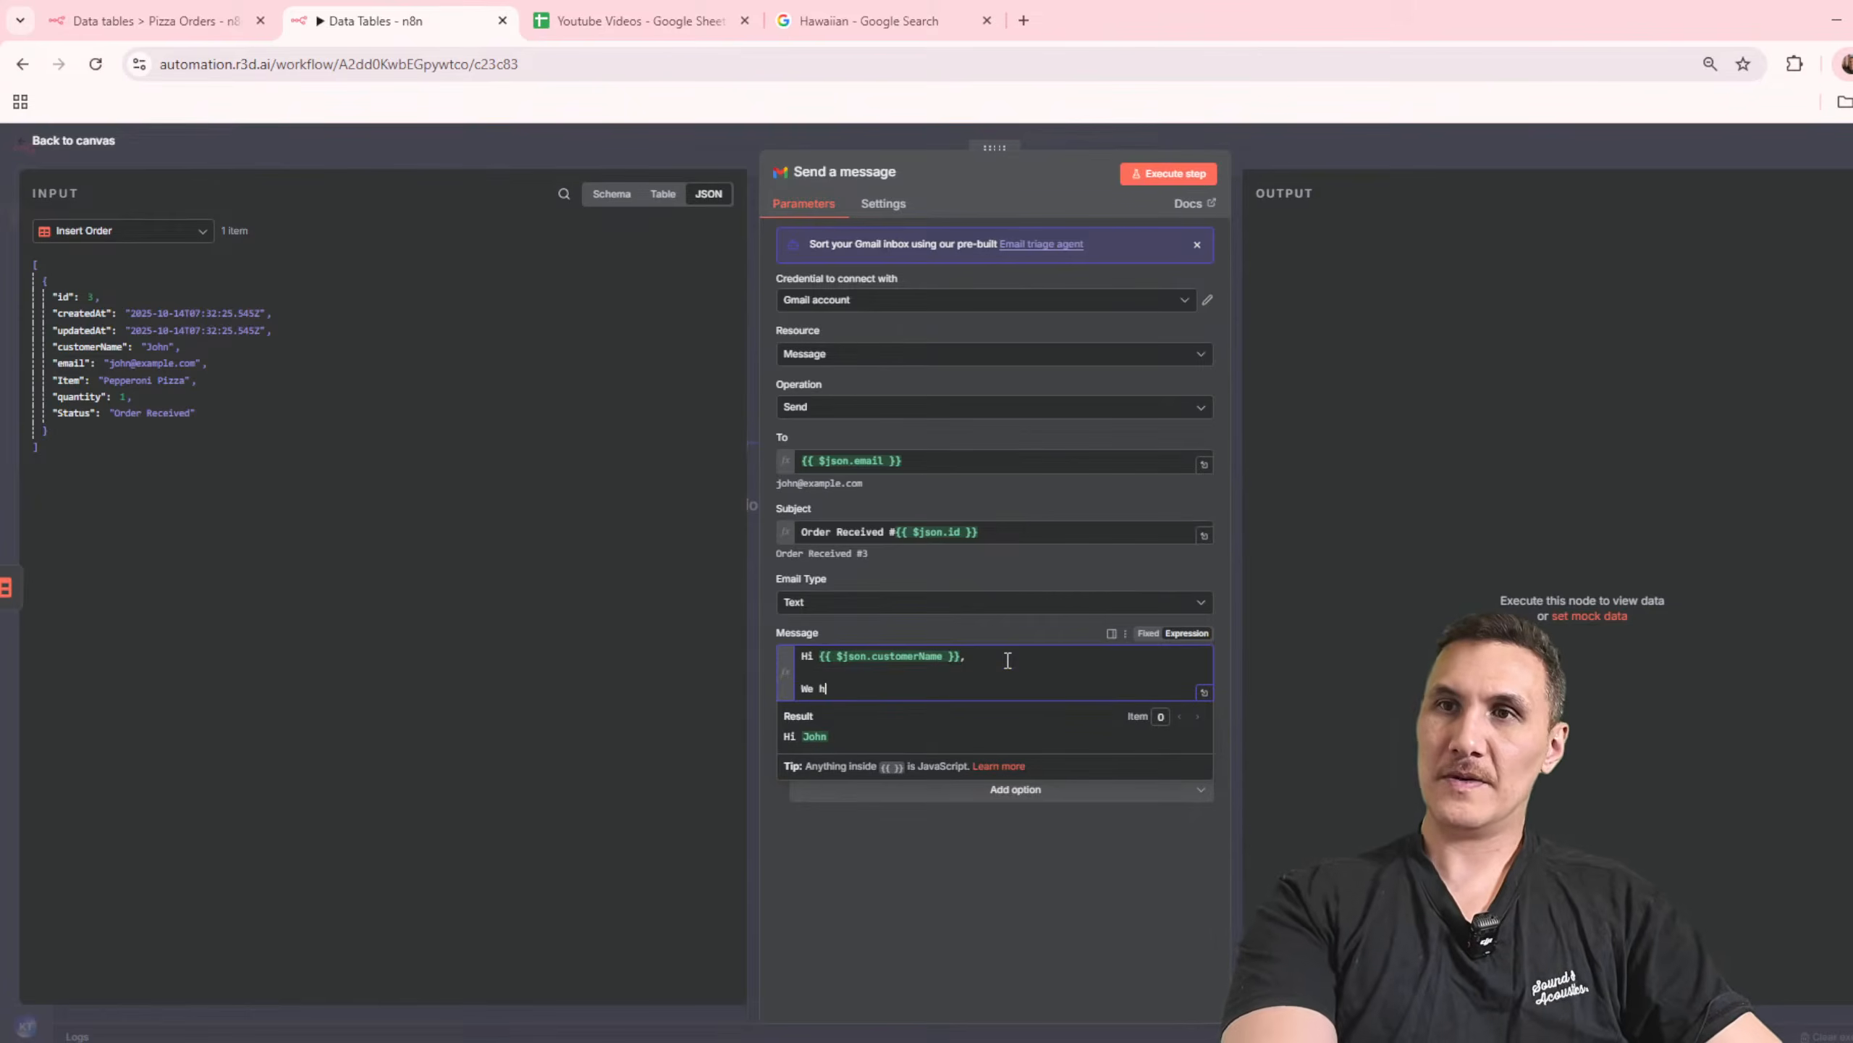
text(have received your order for:)
key(Return)
key(Return)
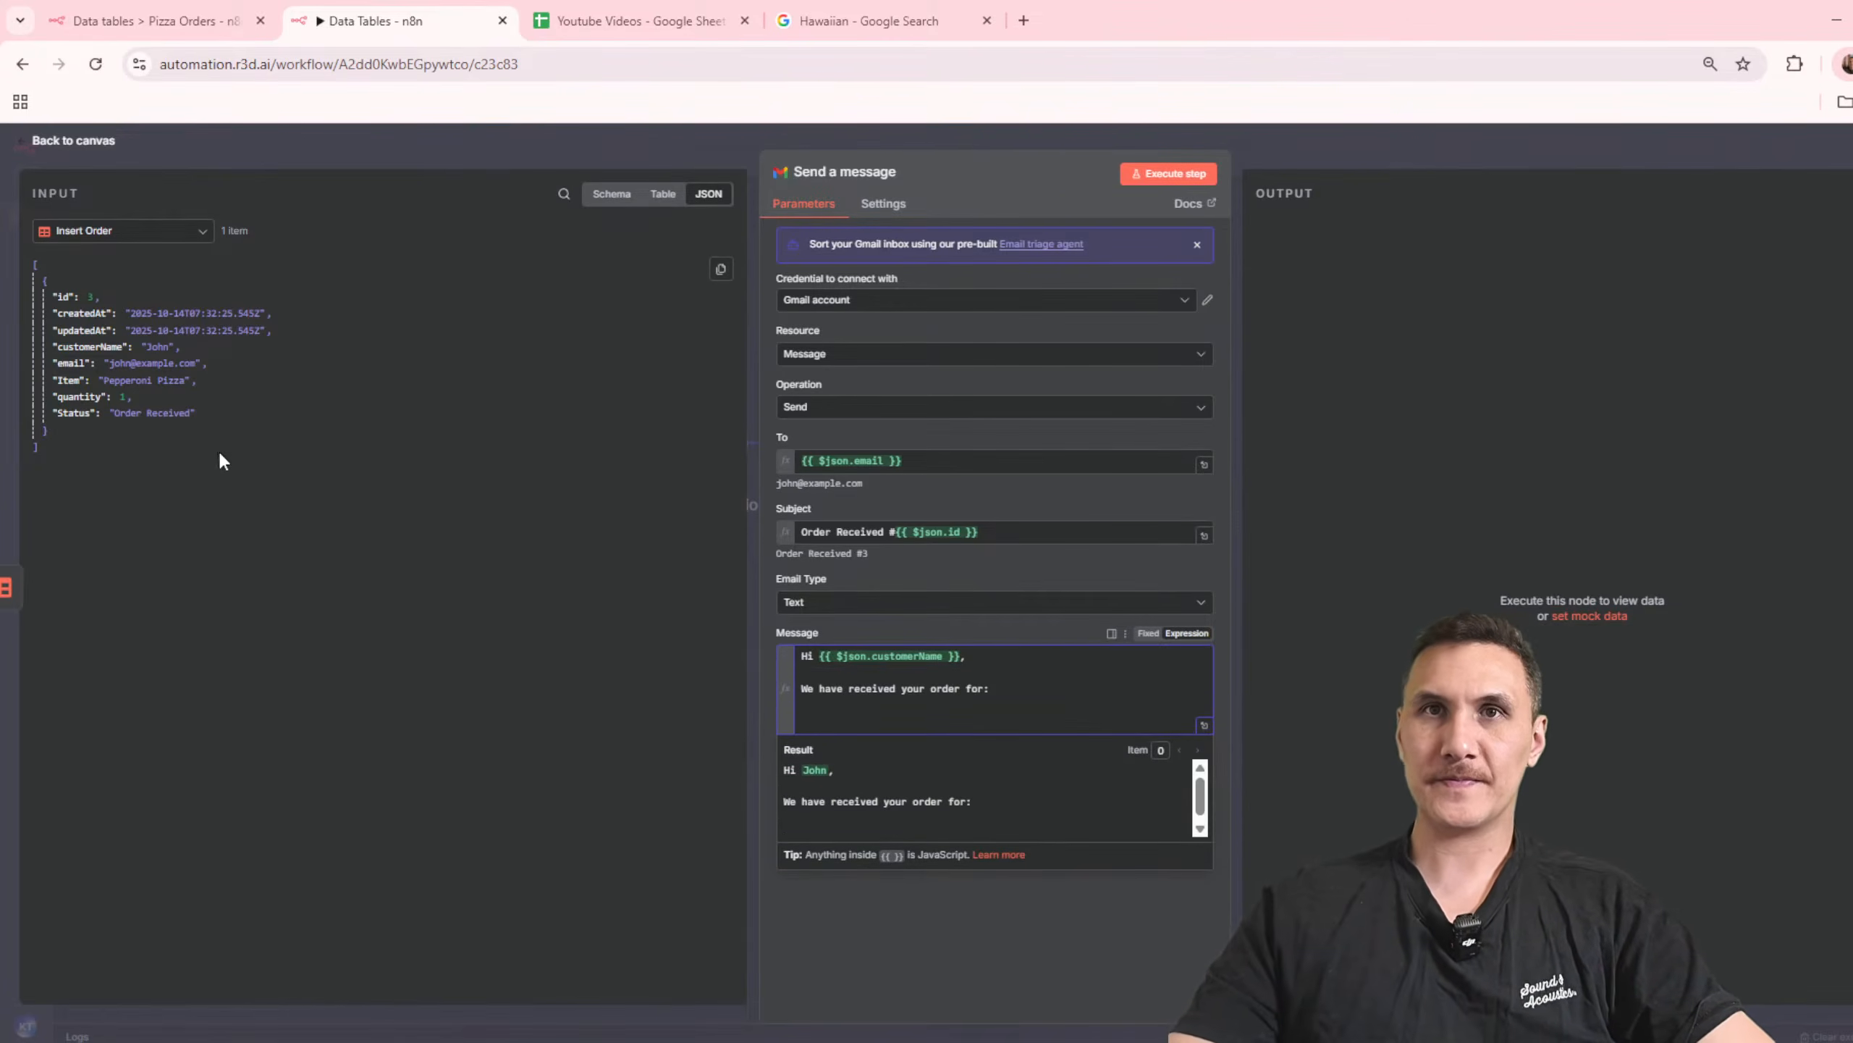
drag(74, 381, 792, 719)
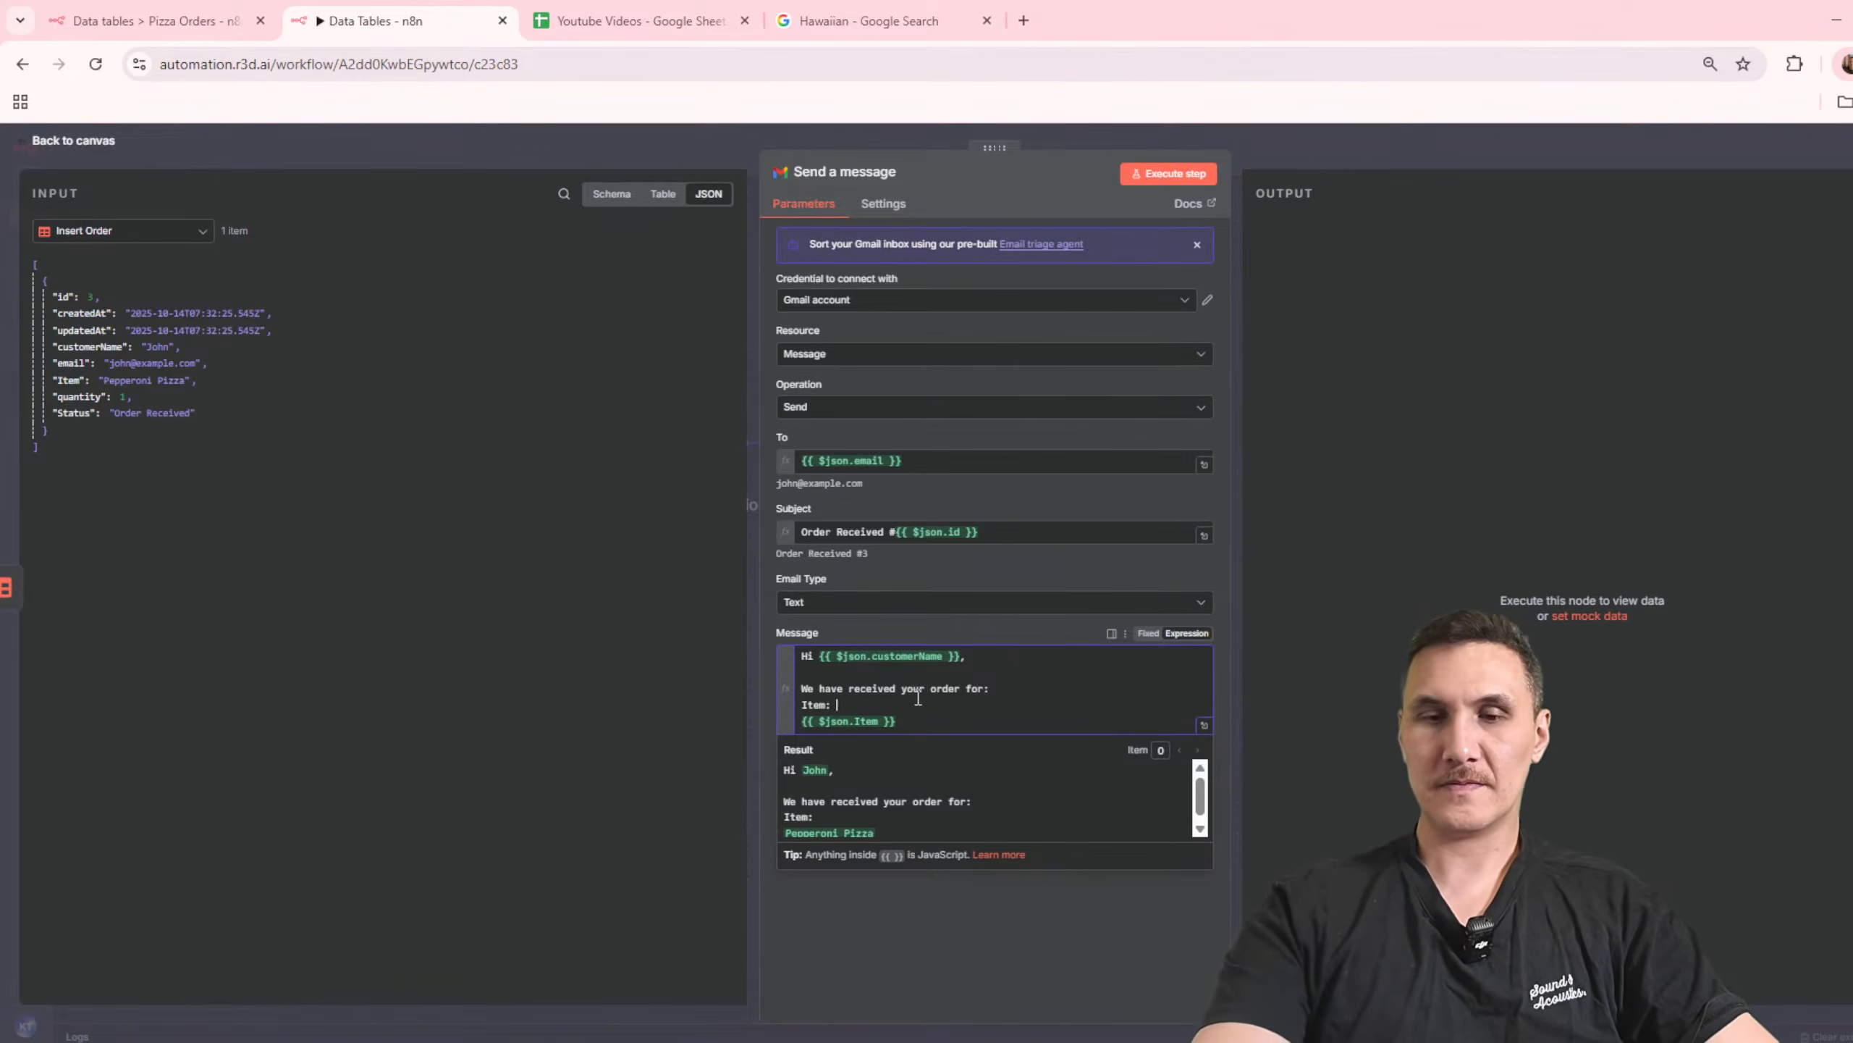
key(Delete)
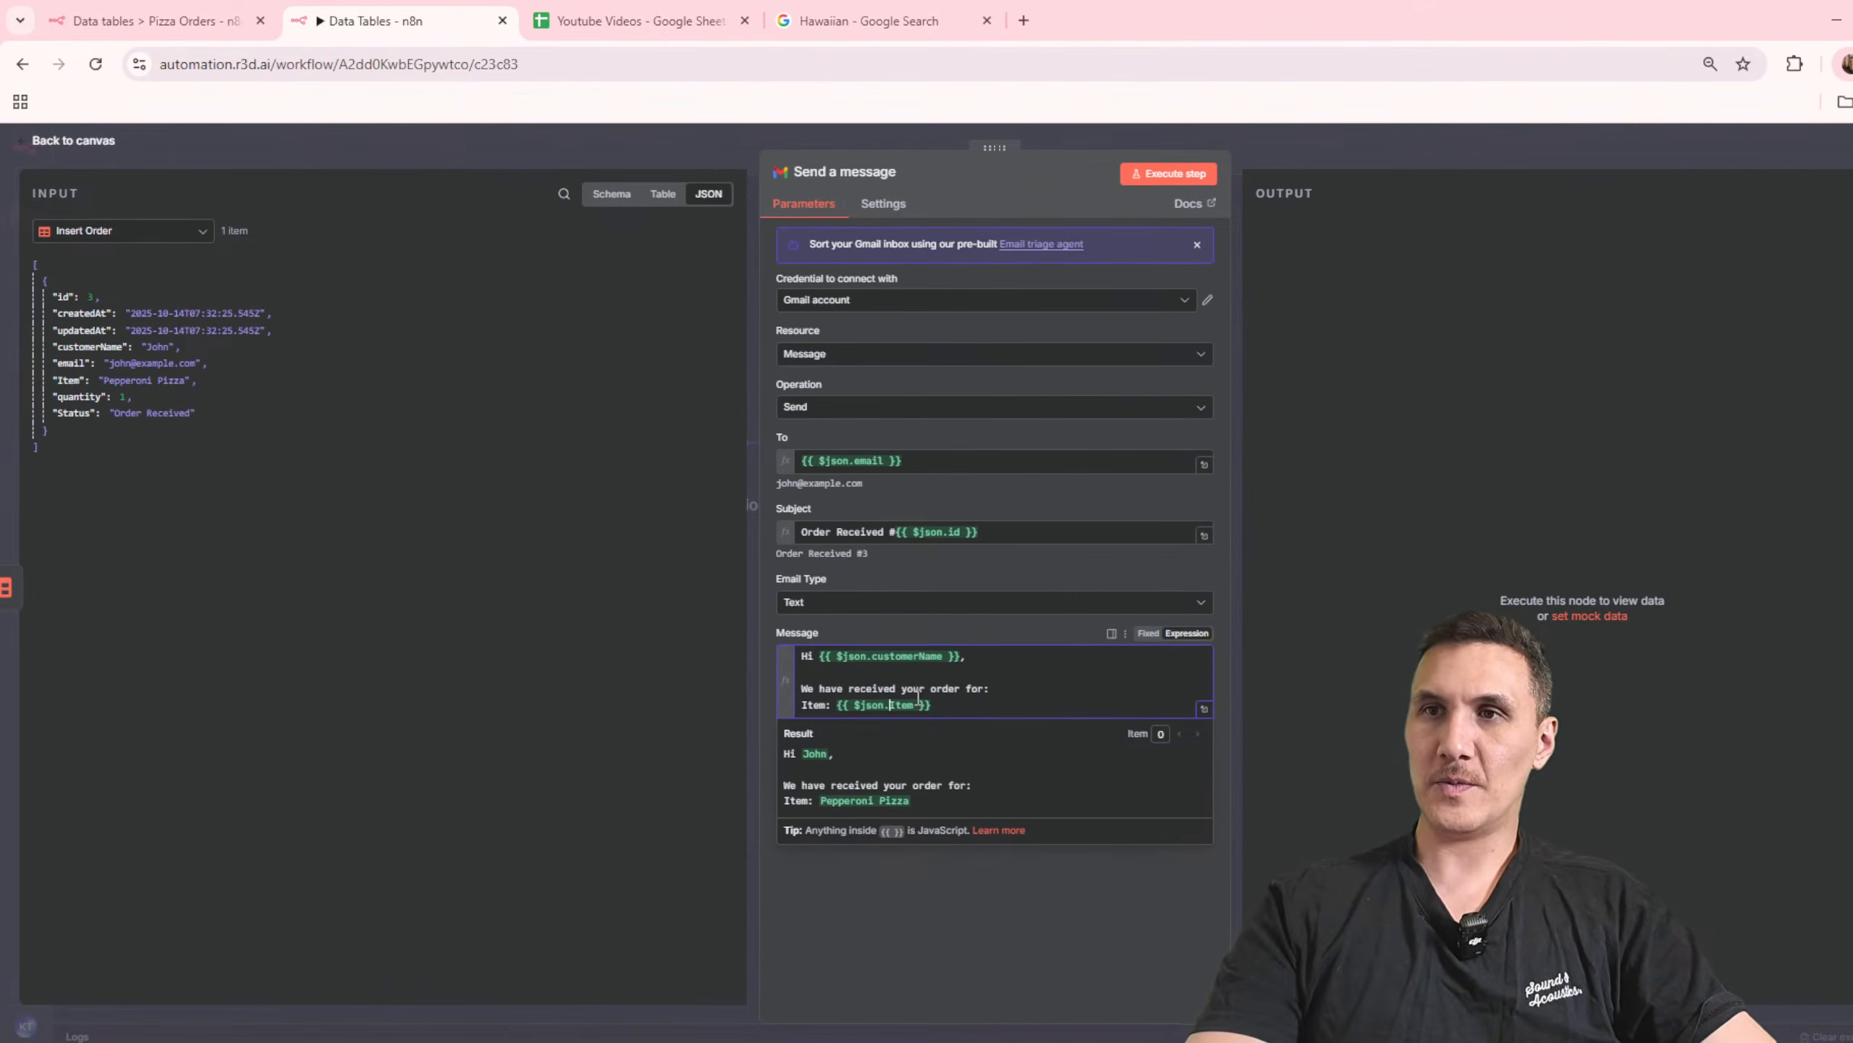
key(Return)
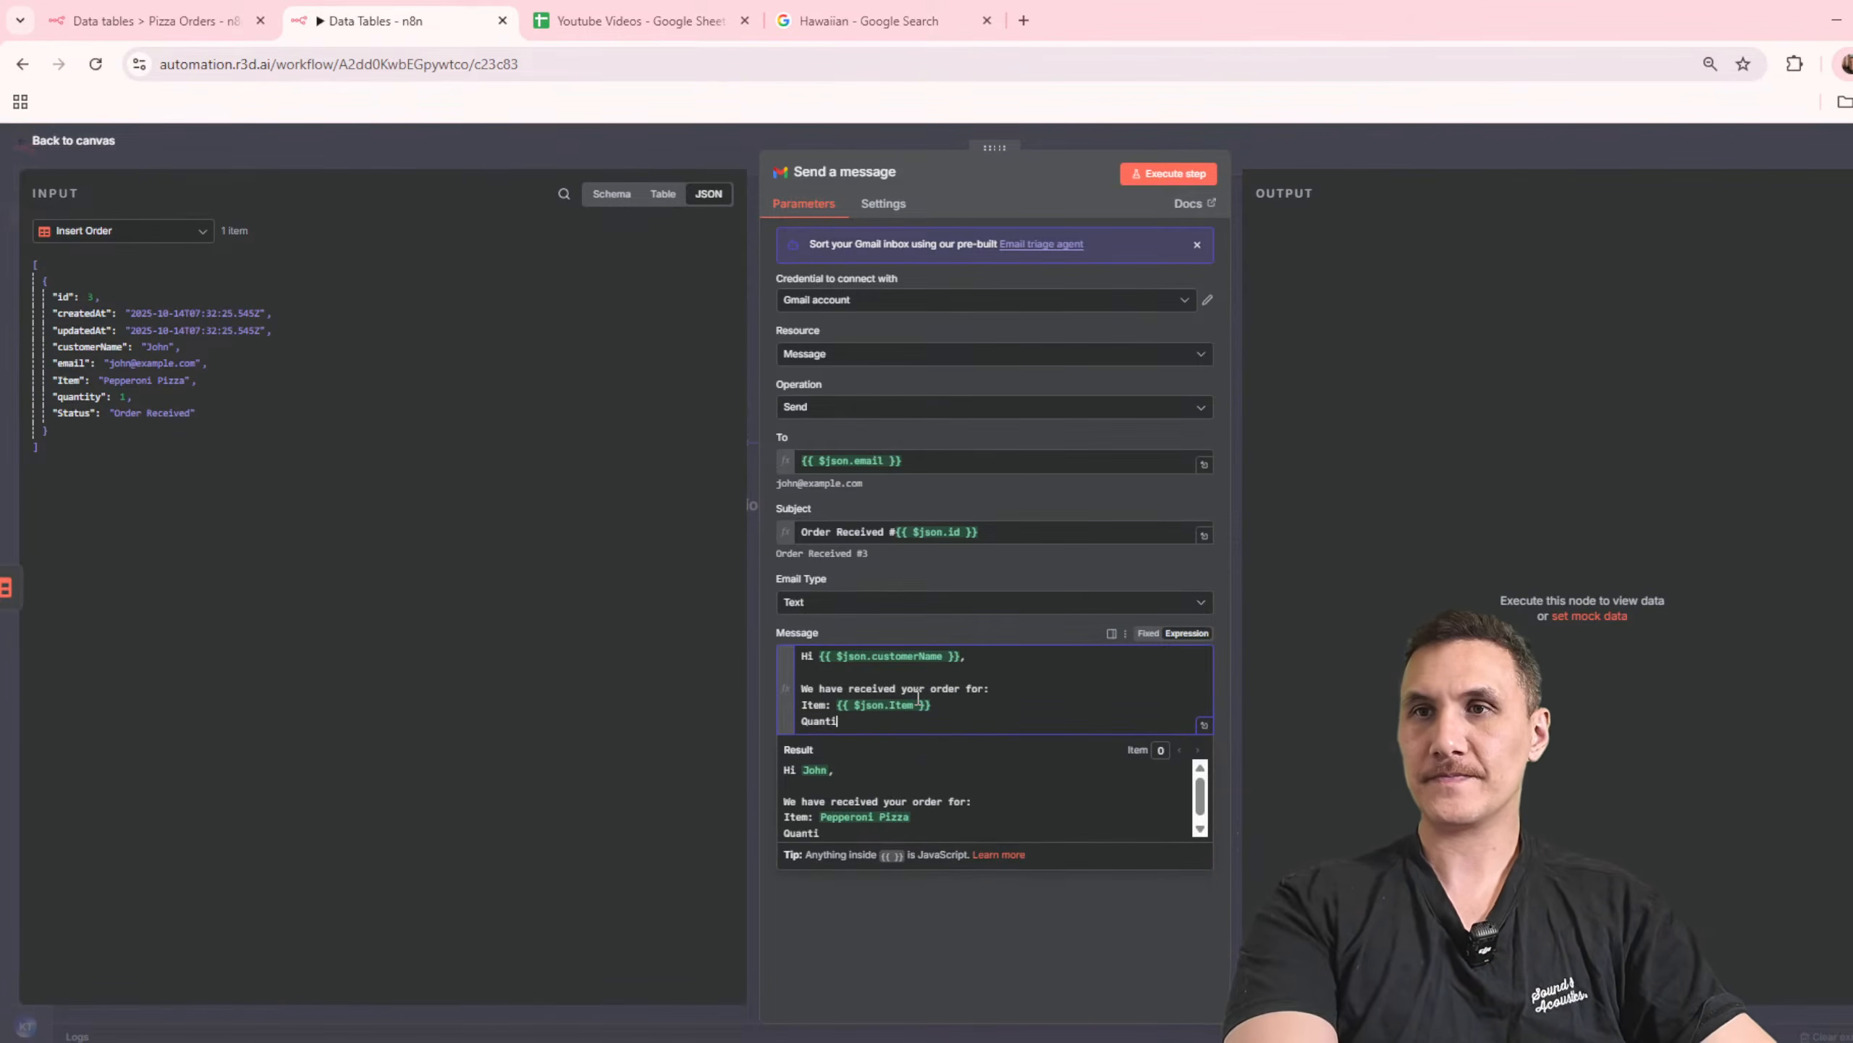
drag(78, 396, 934, 720)
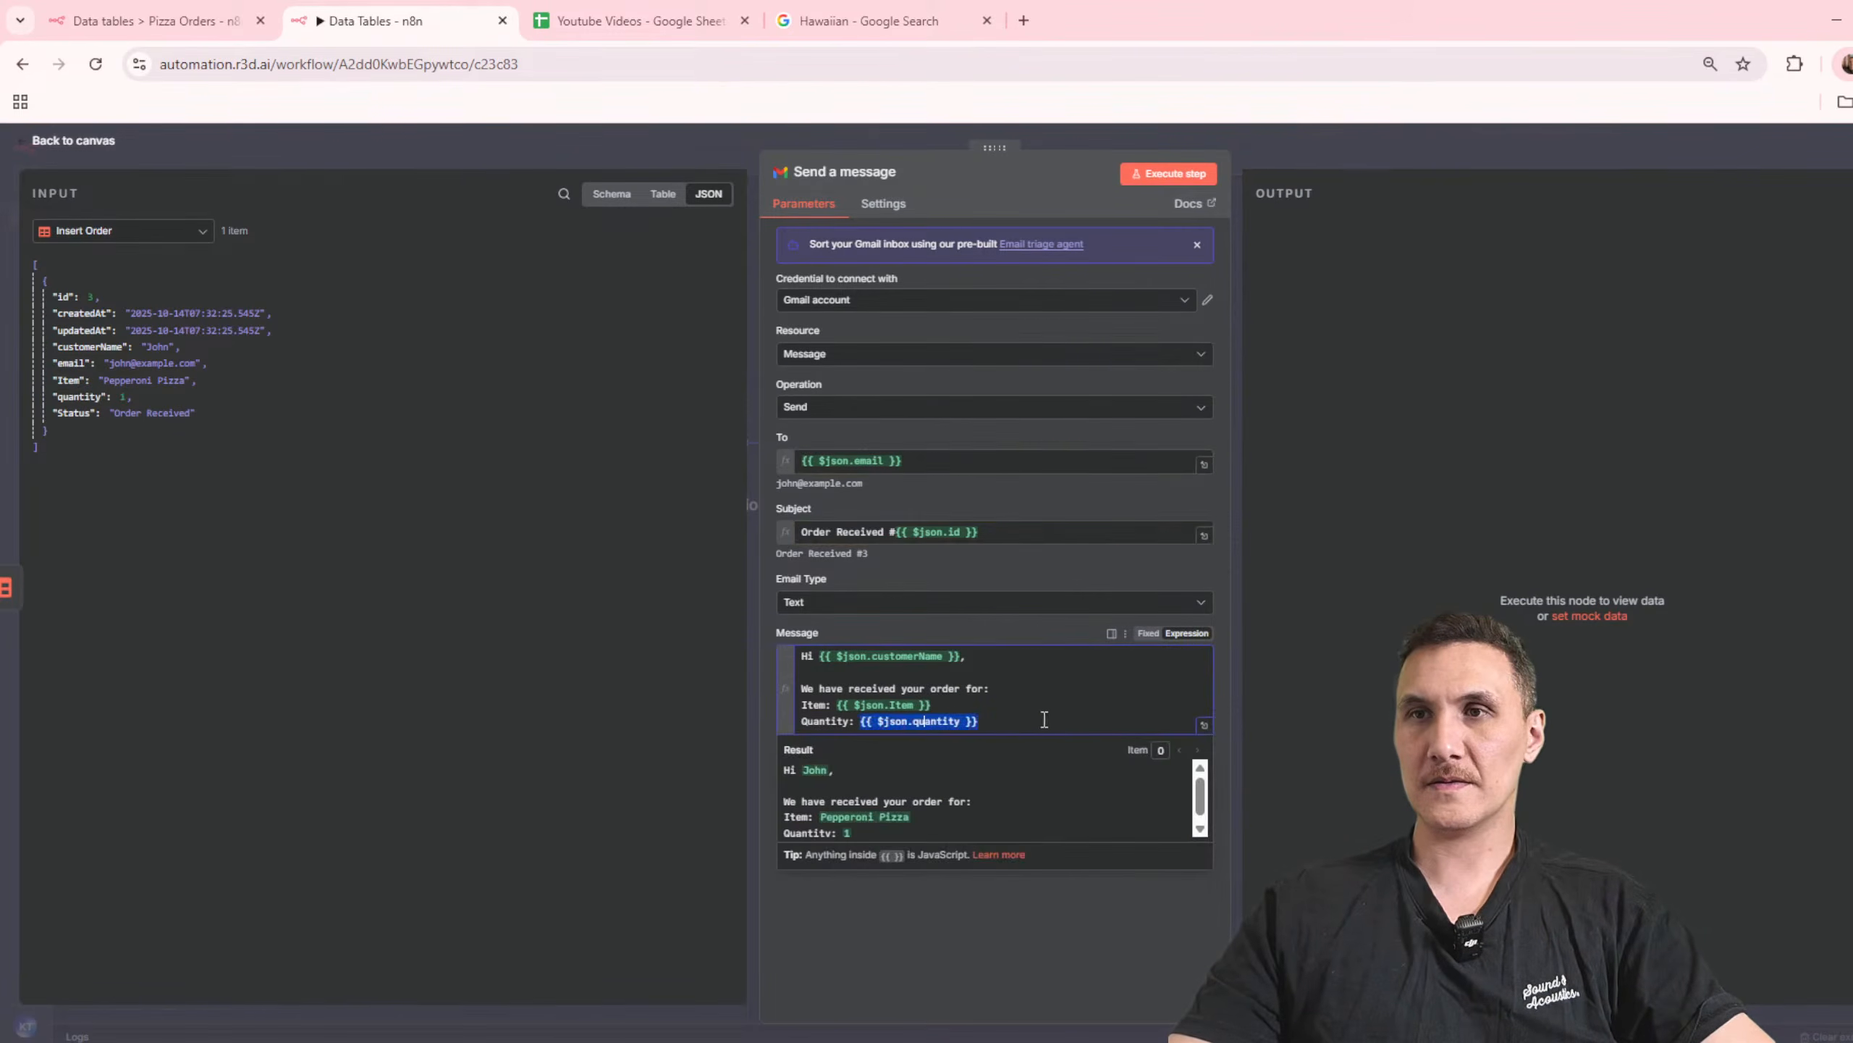
Step: Close the message with a sign-off reading "Thanks," and "Pizza Joint" on the following line
key(Return)
key(Return)
text(Thanks)
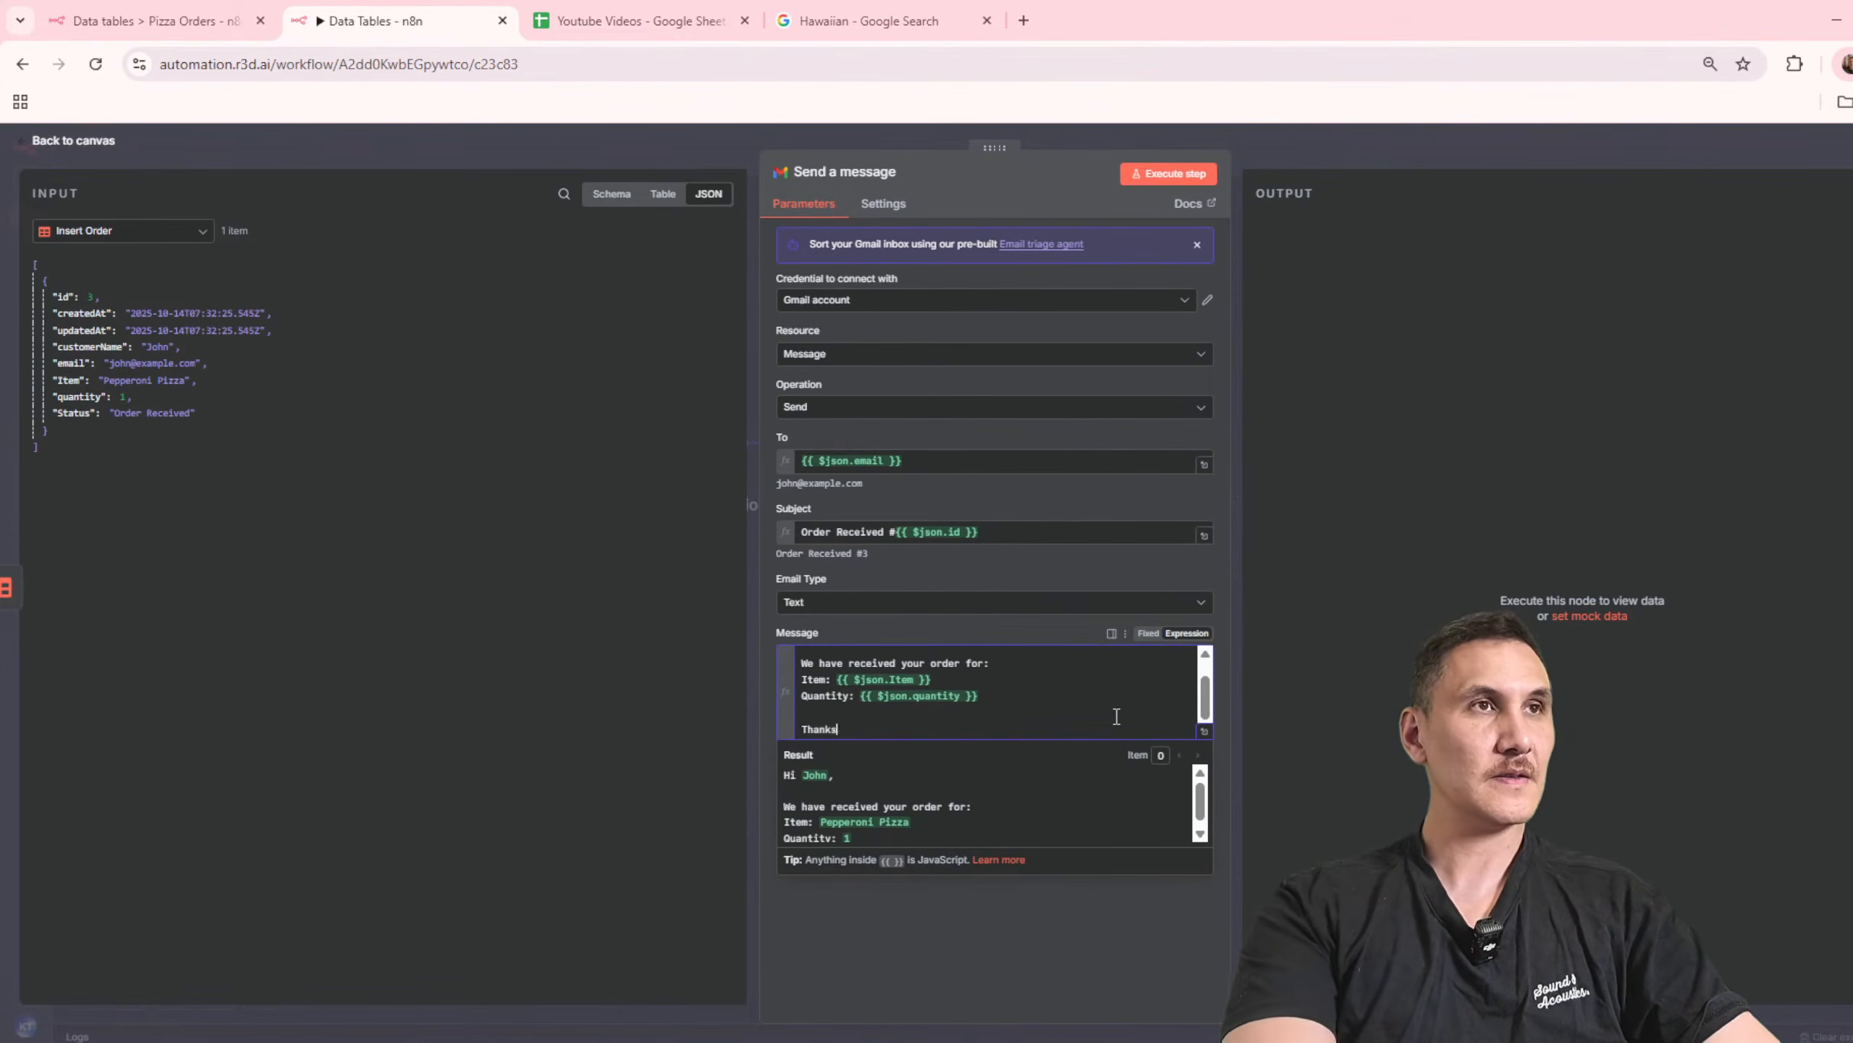
text(,)
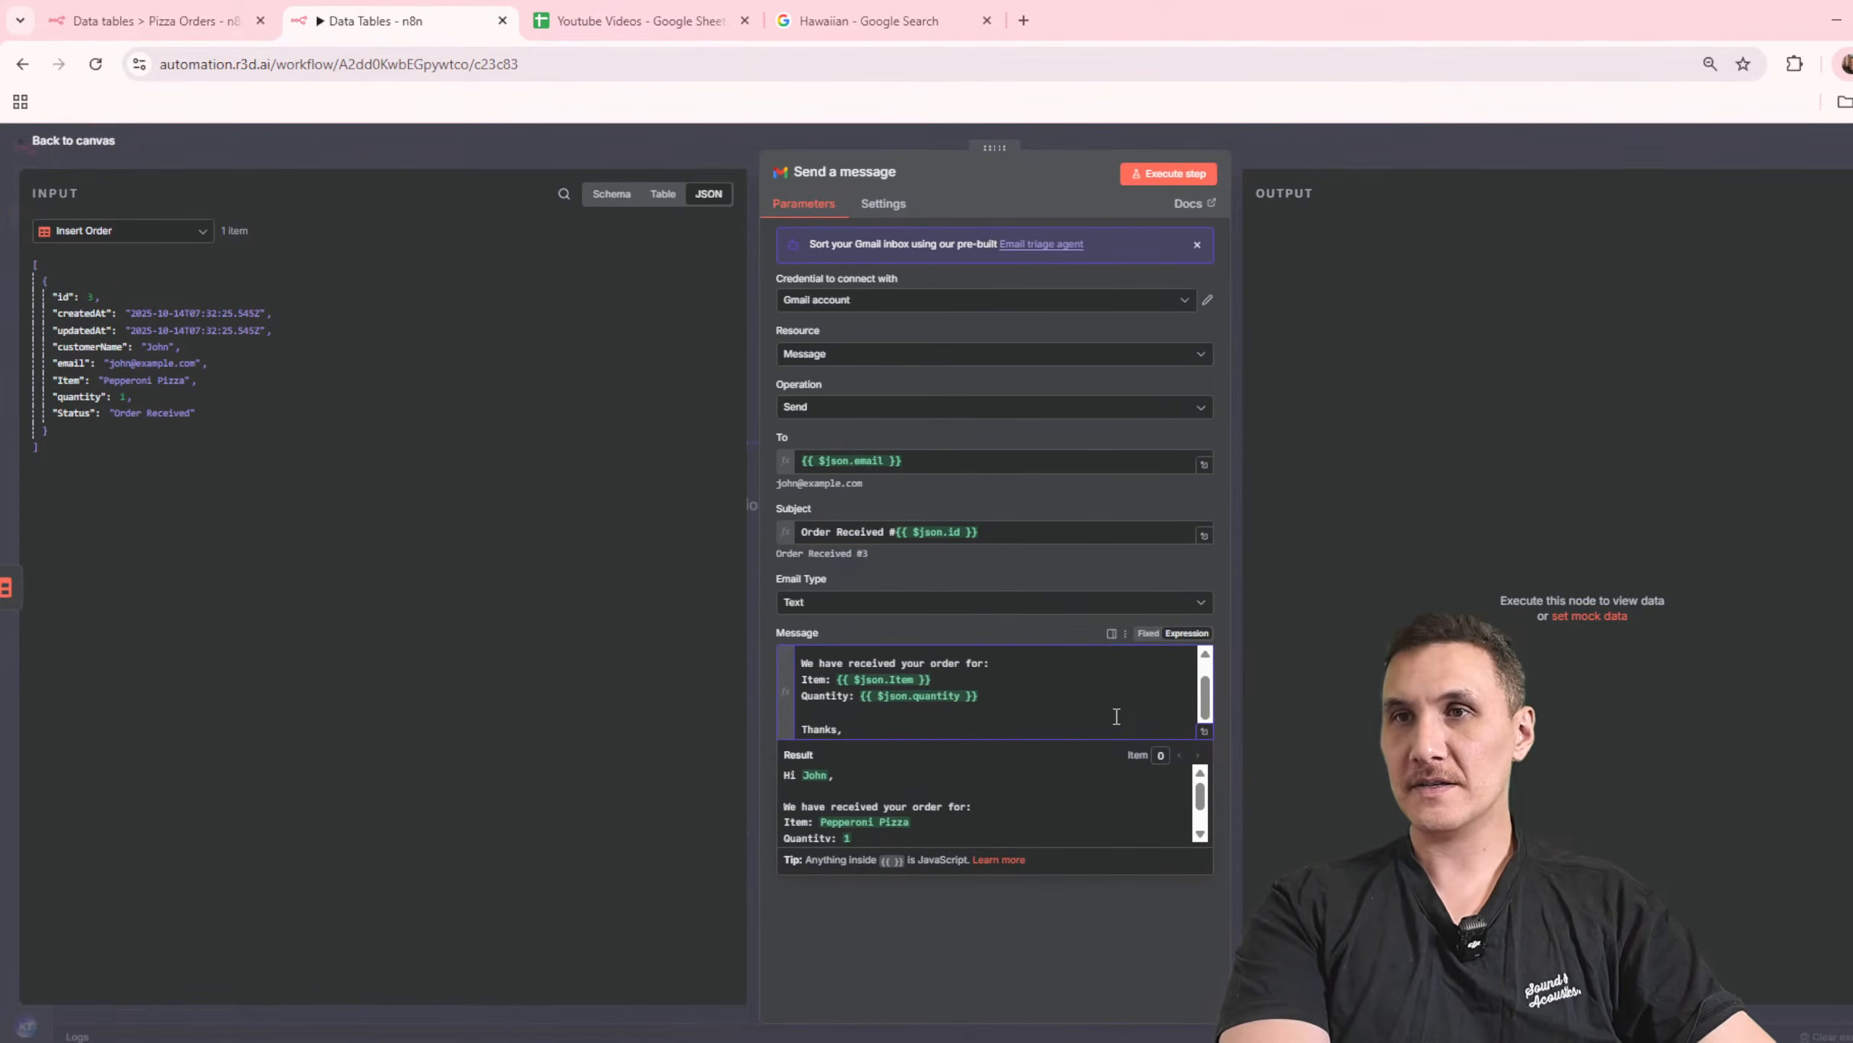
key(Return)
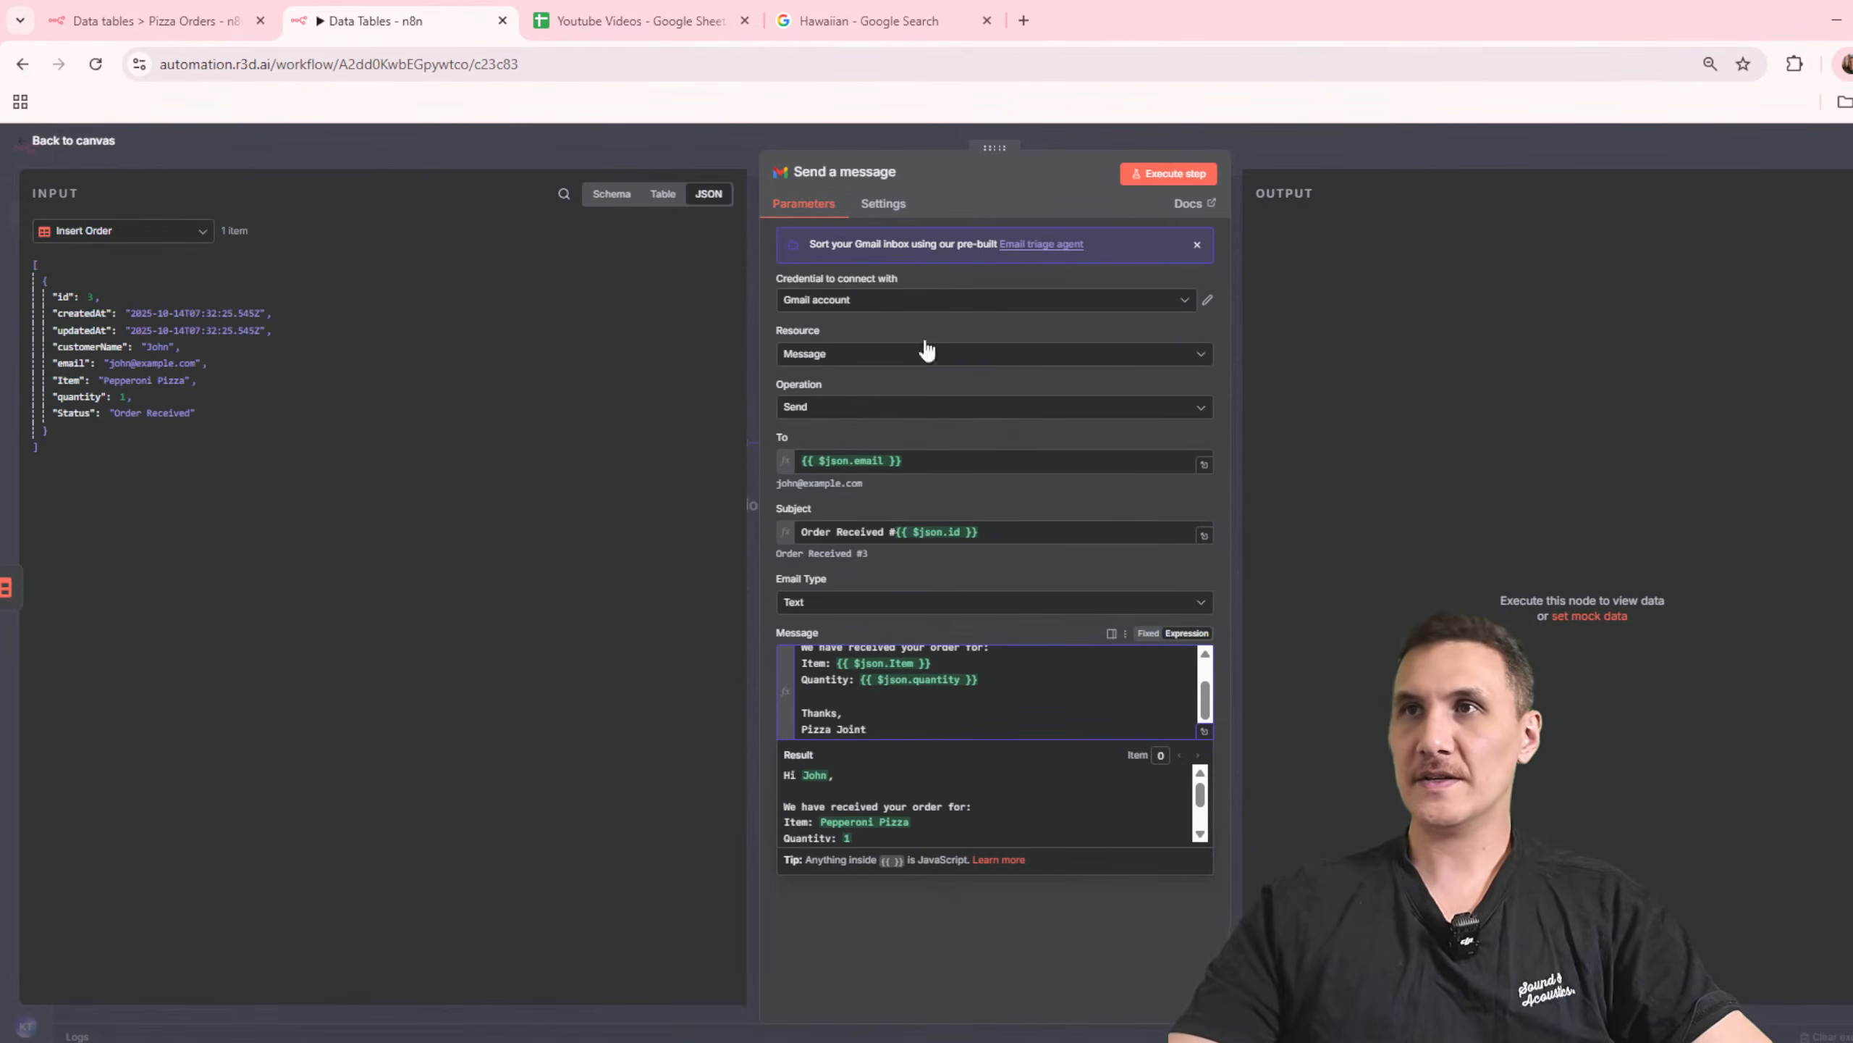
Step: Execute the Send a message node on its own and save the Data Tables workflow
click(1170, 173)
click(1446, 140)
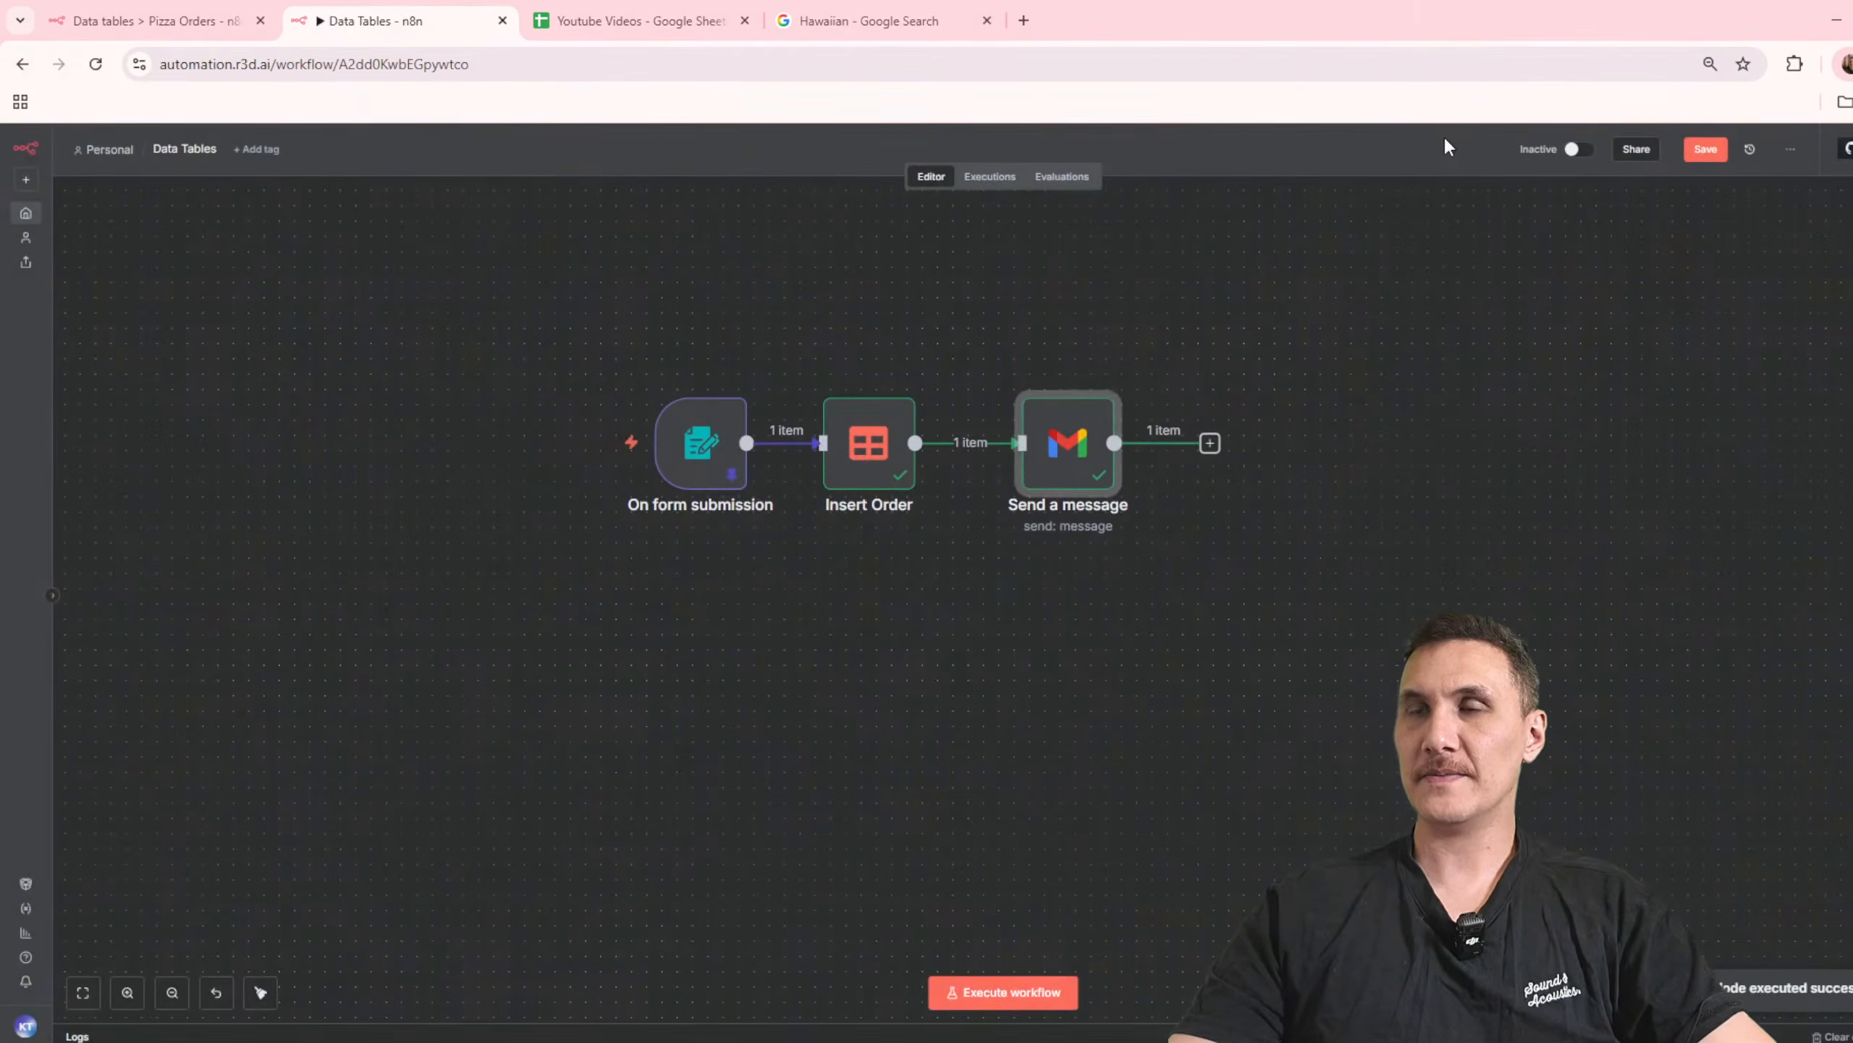
click(1705, 149)
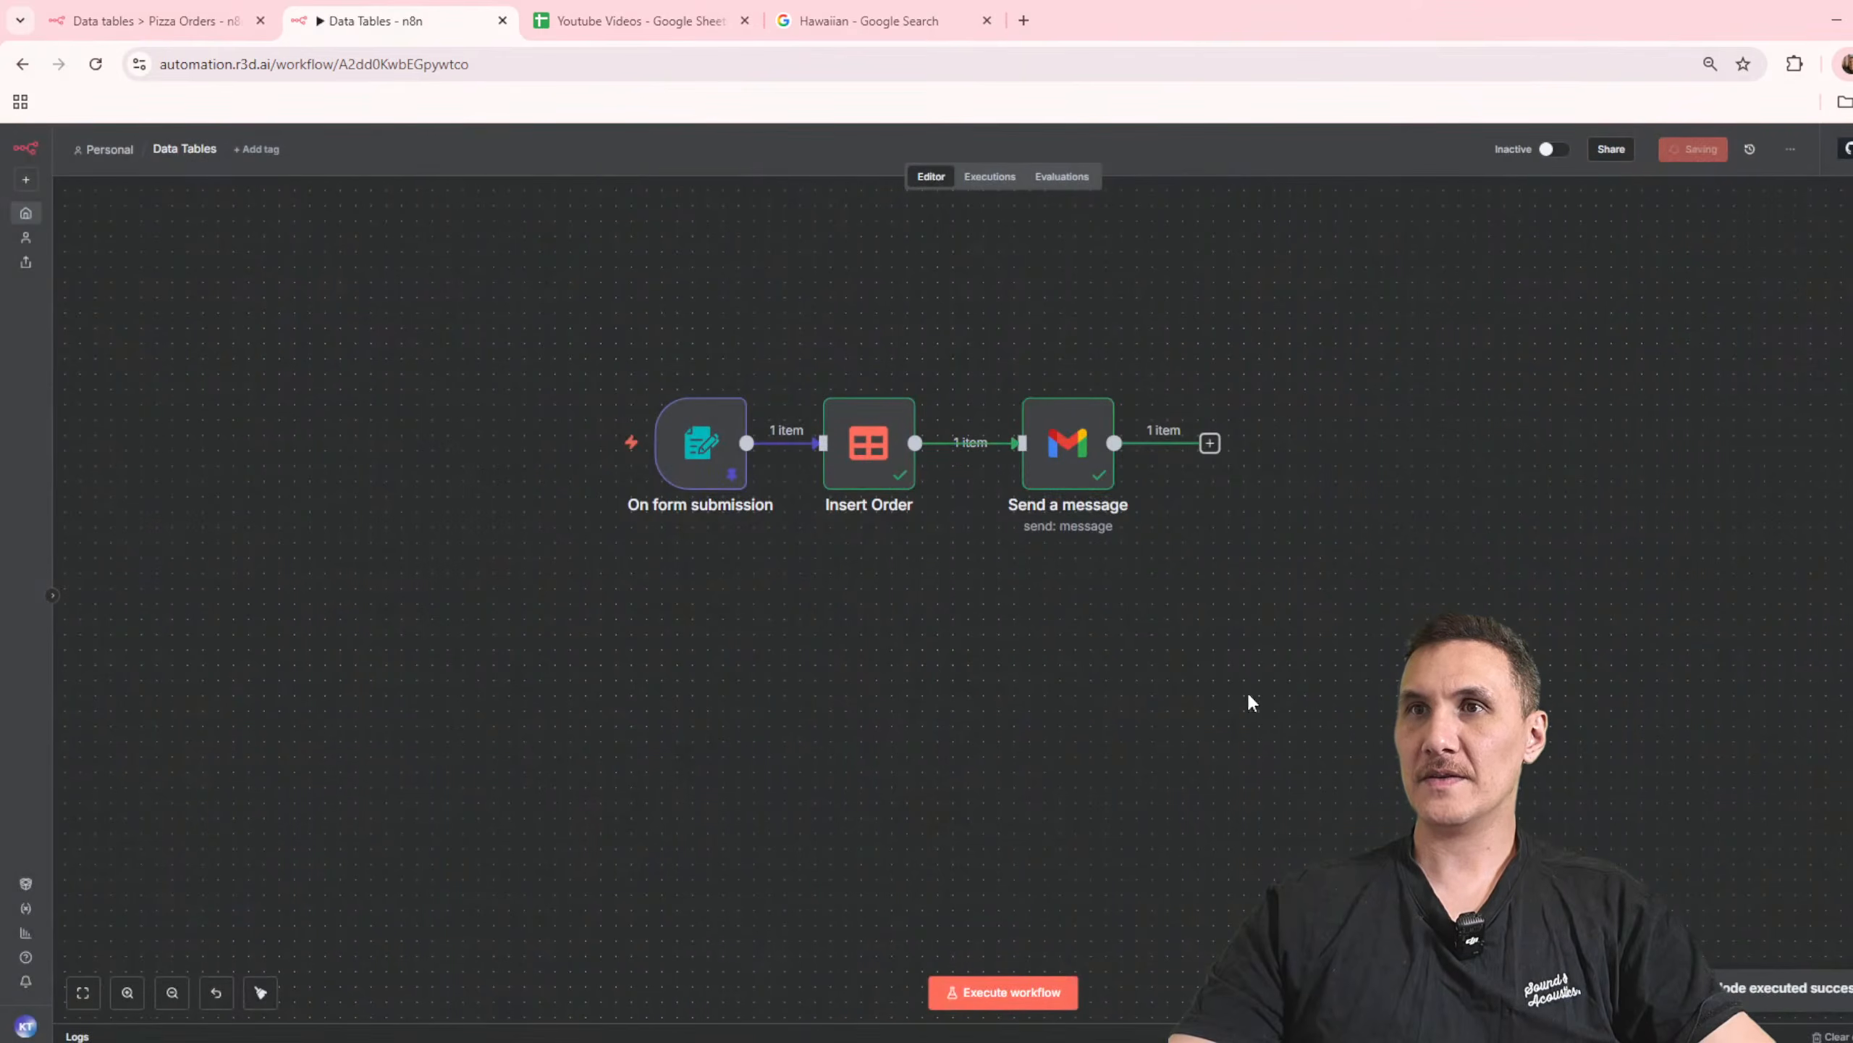
Step: Rename the workflow as Order Form Workflow
click(198, 150)
text(Ord)
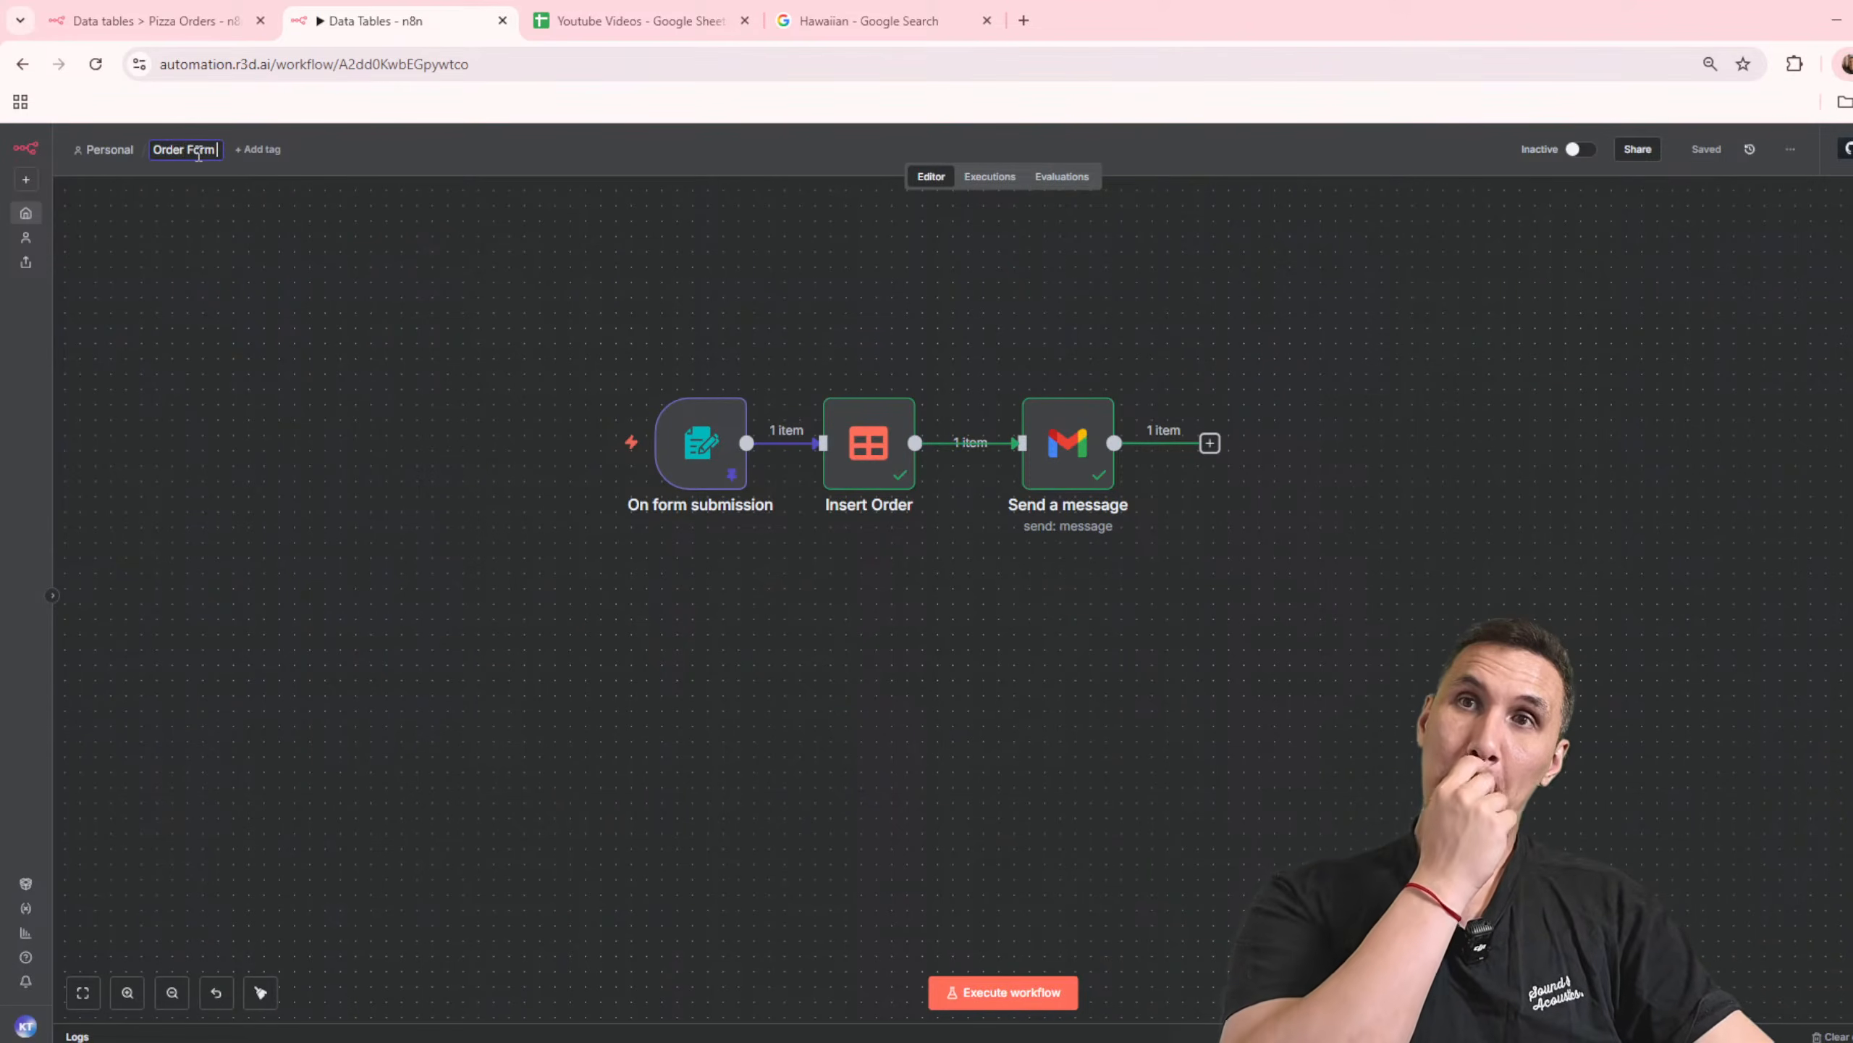
text(er Form)
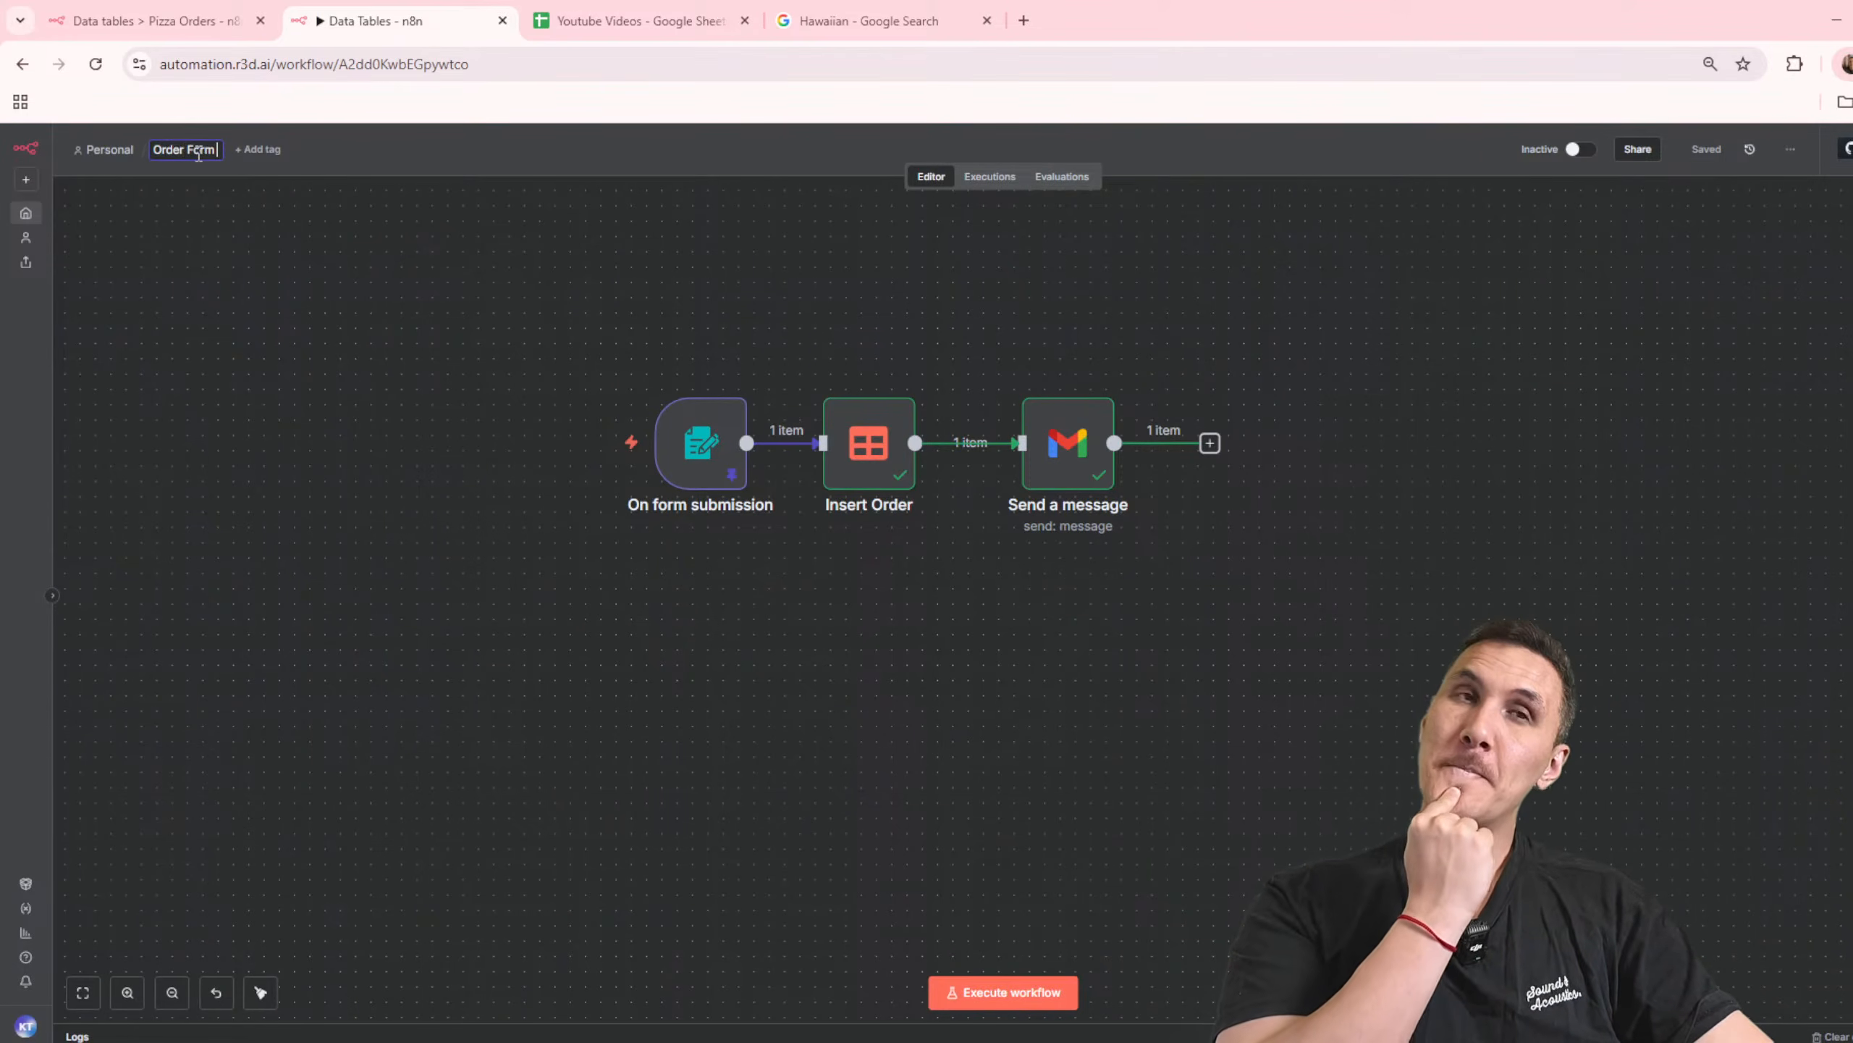
text( Au)
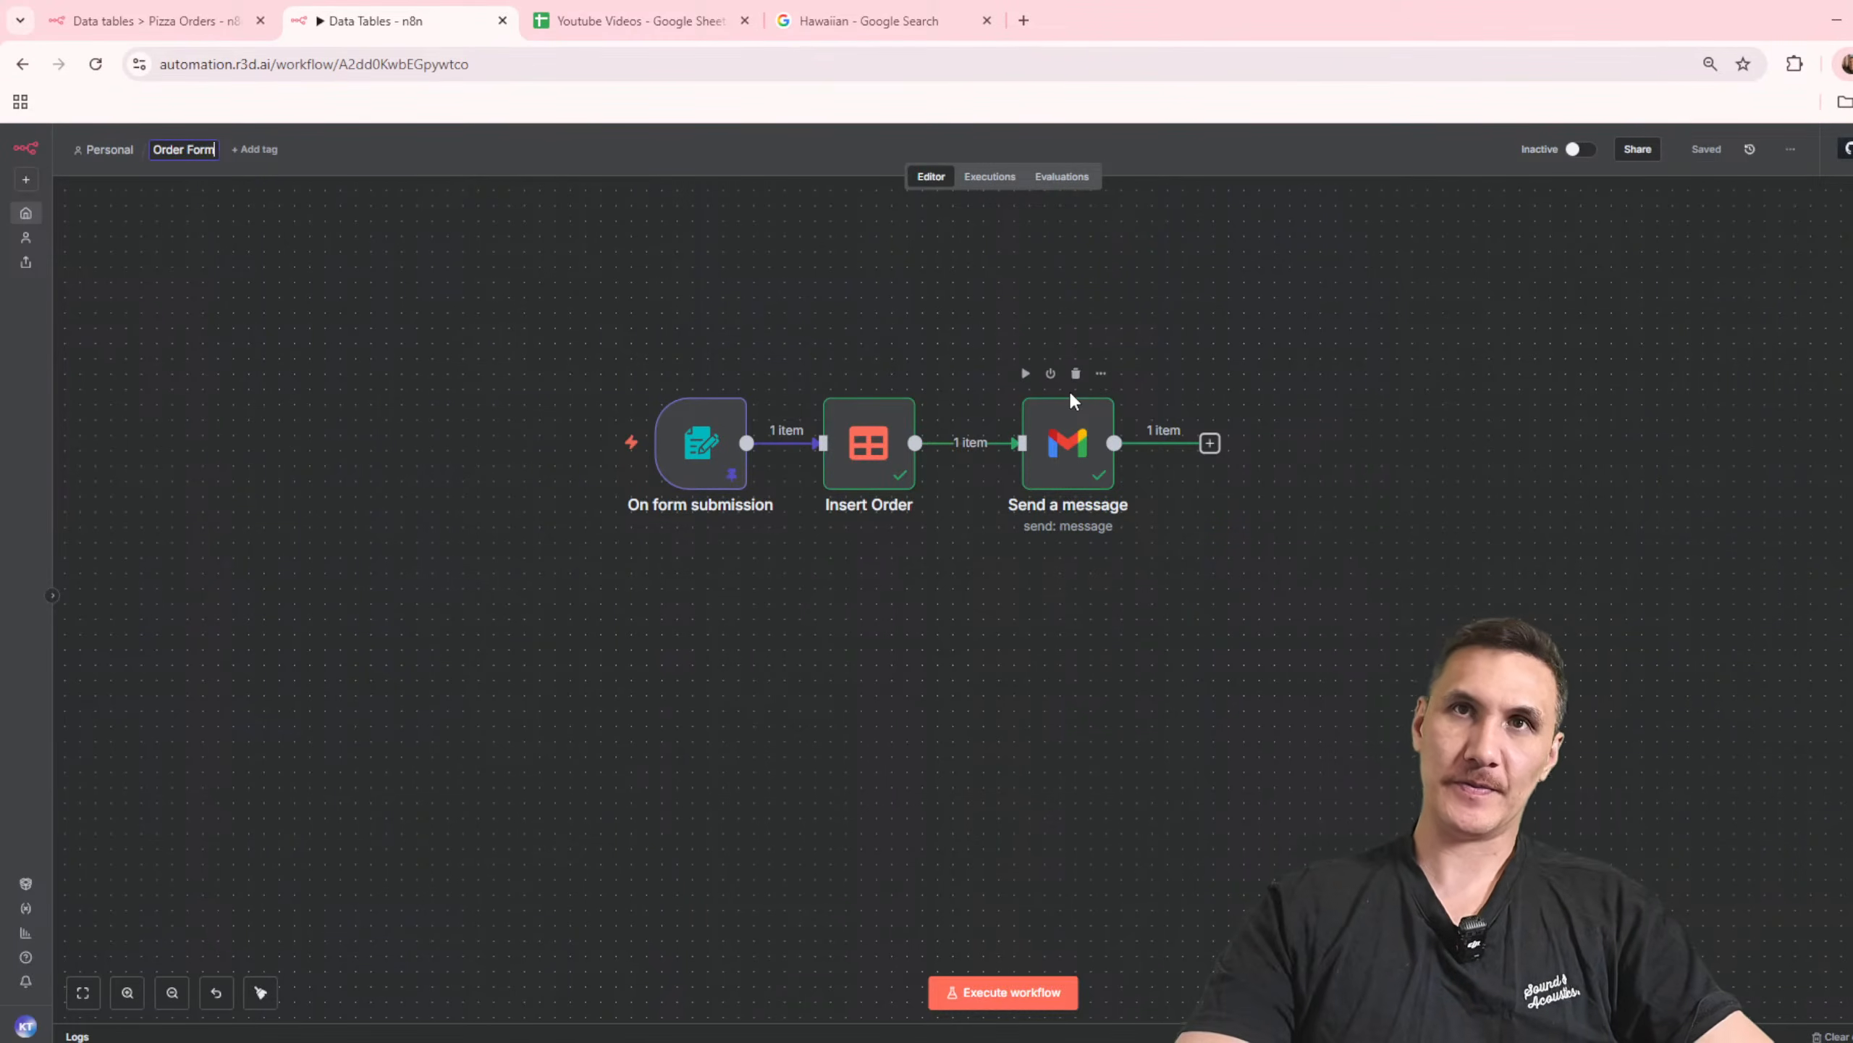
text( Workflow)
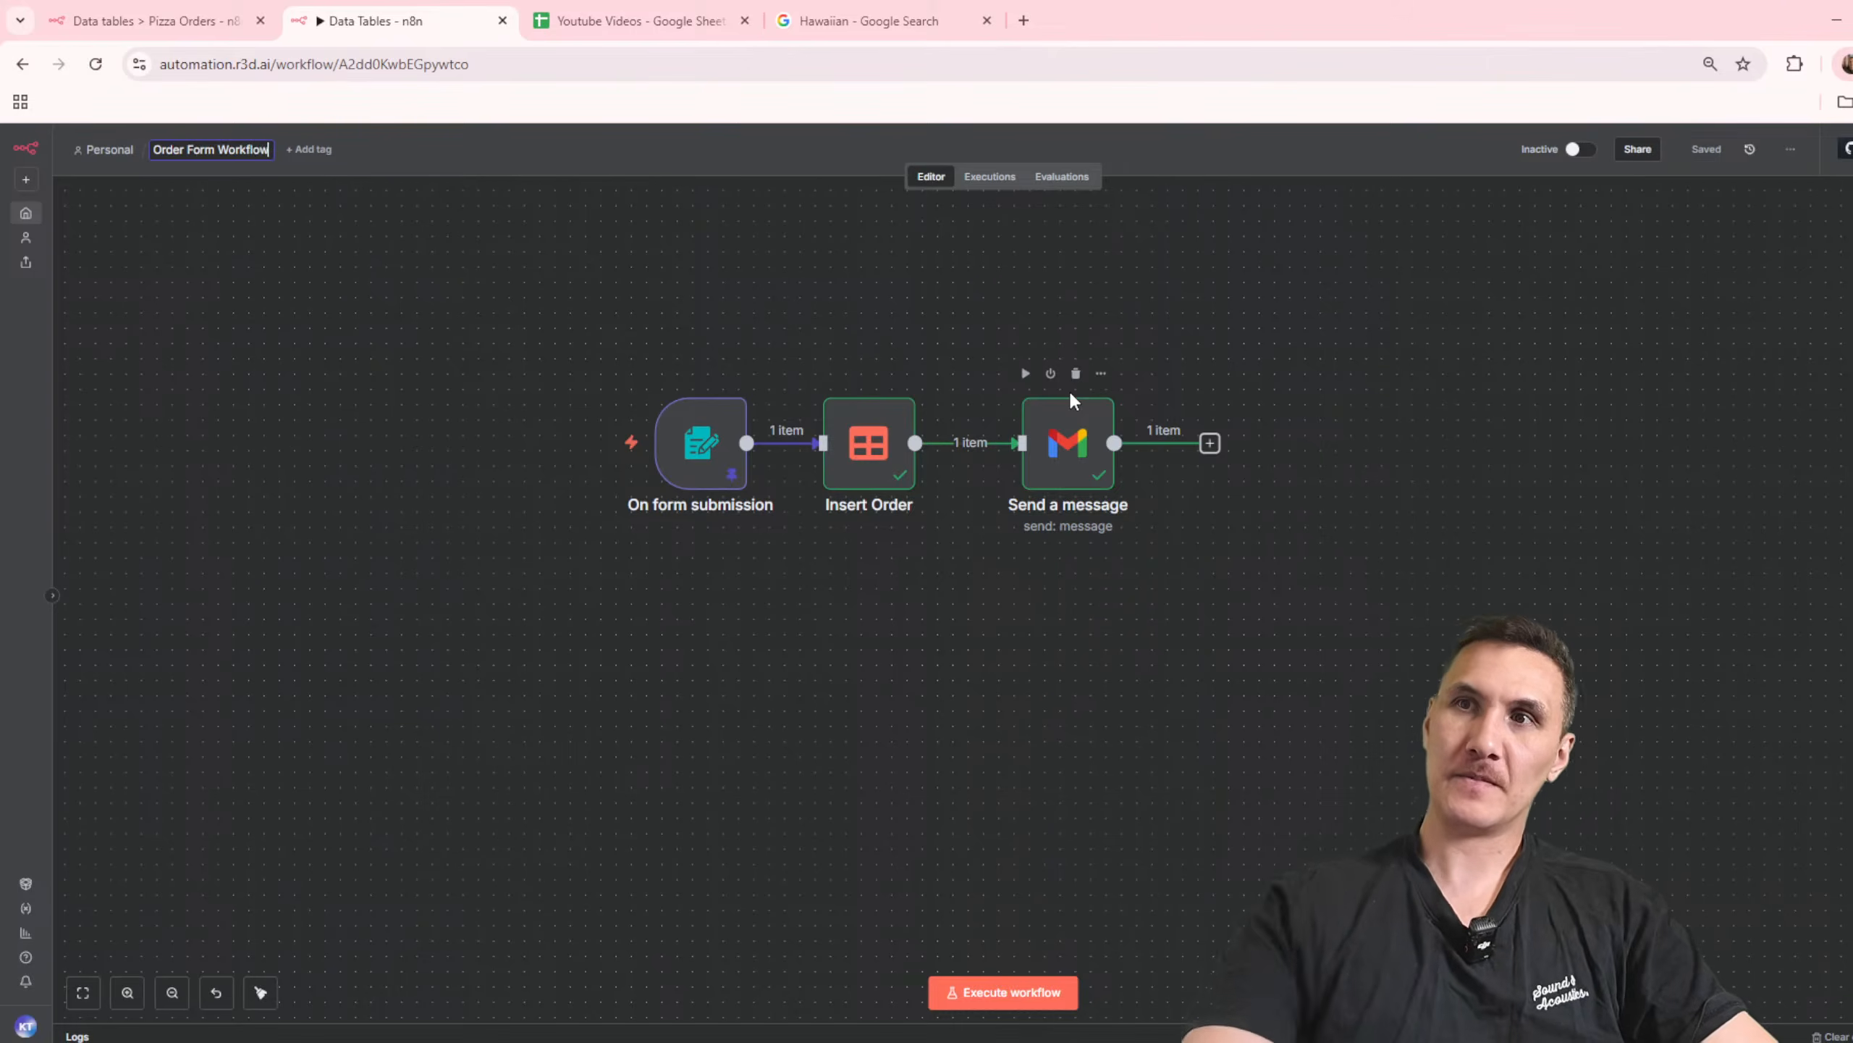
click(1384, 521)
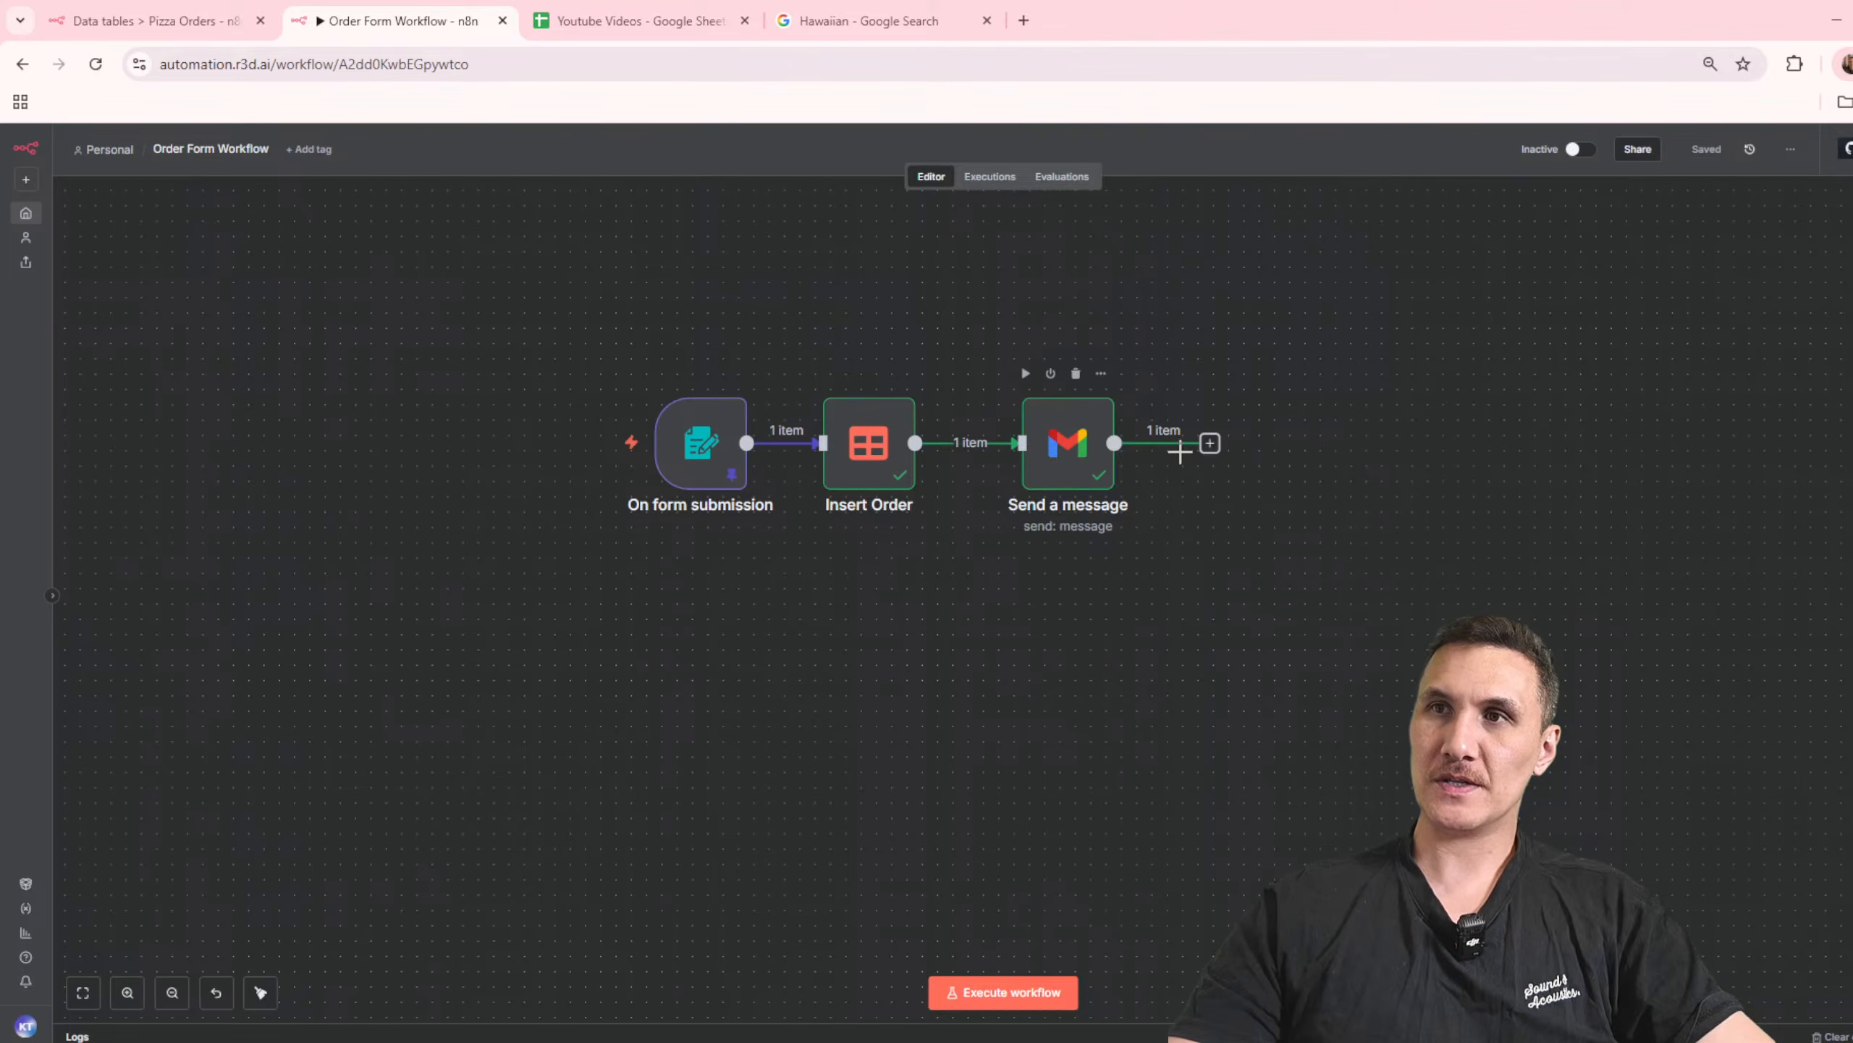
Step: Insert a Slack node with the Send a message action between Insert Order and the Gmail node
click(952, 445)
text(sl;ac)
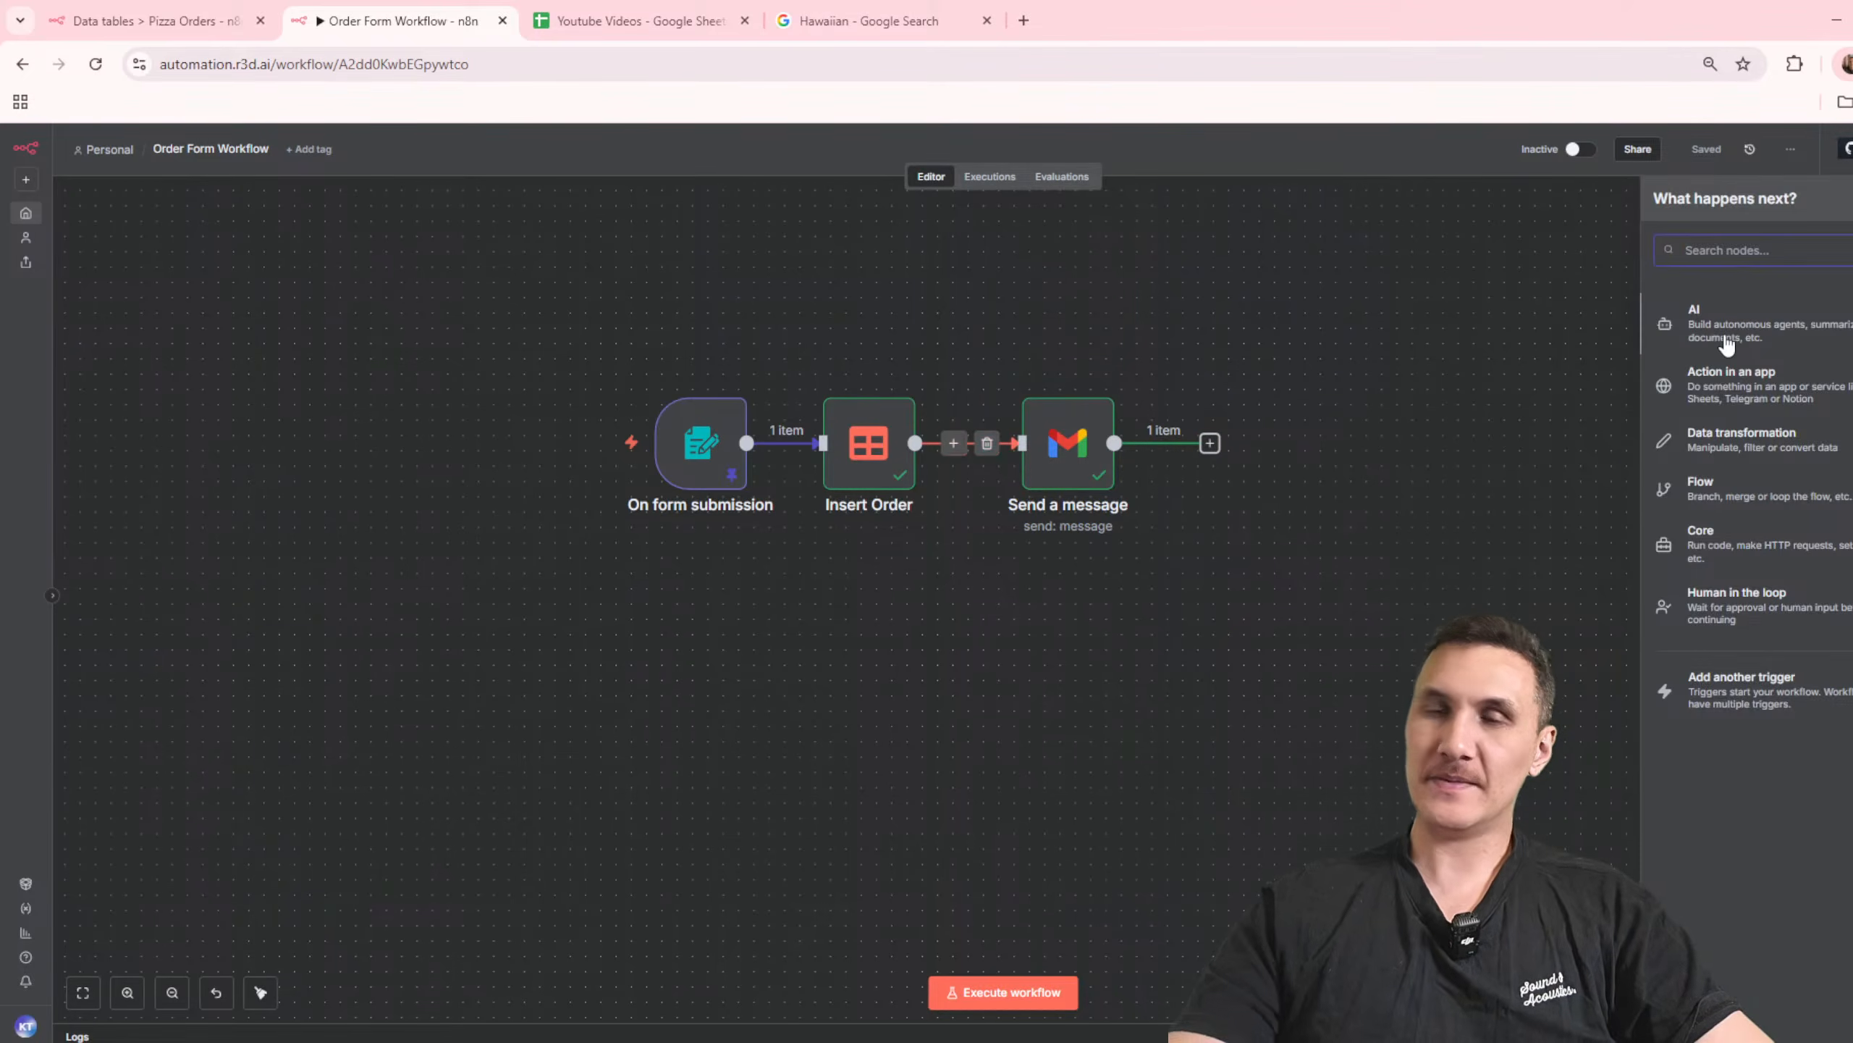
key(BackSpace)
key(BackSpace)
key(BackSpace)
text(ack)
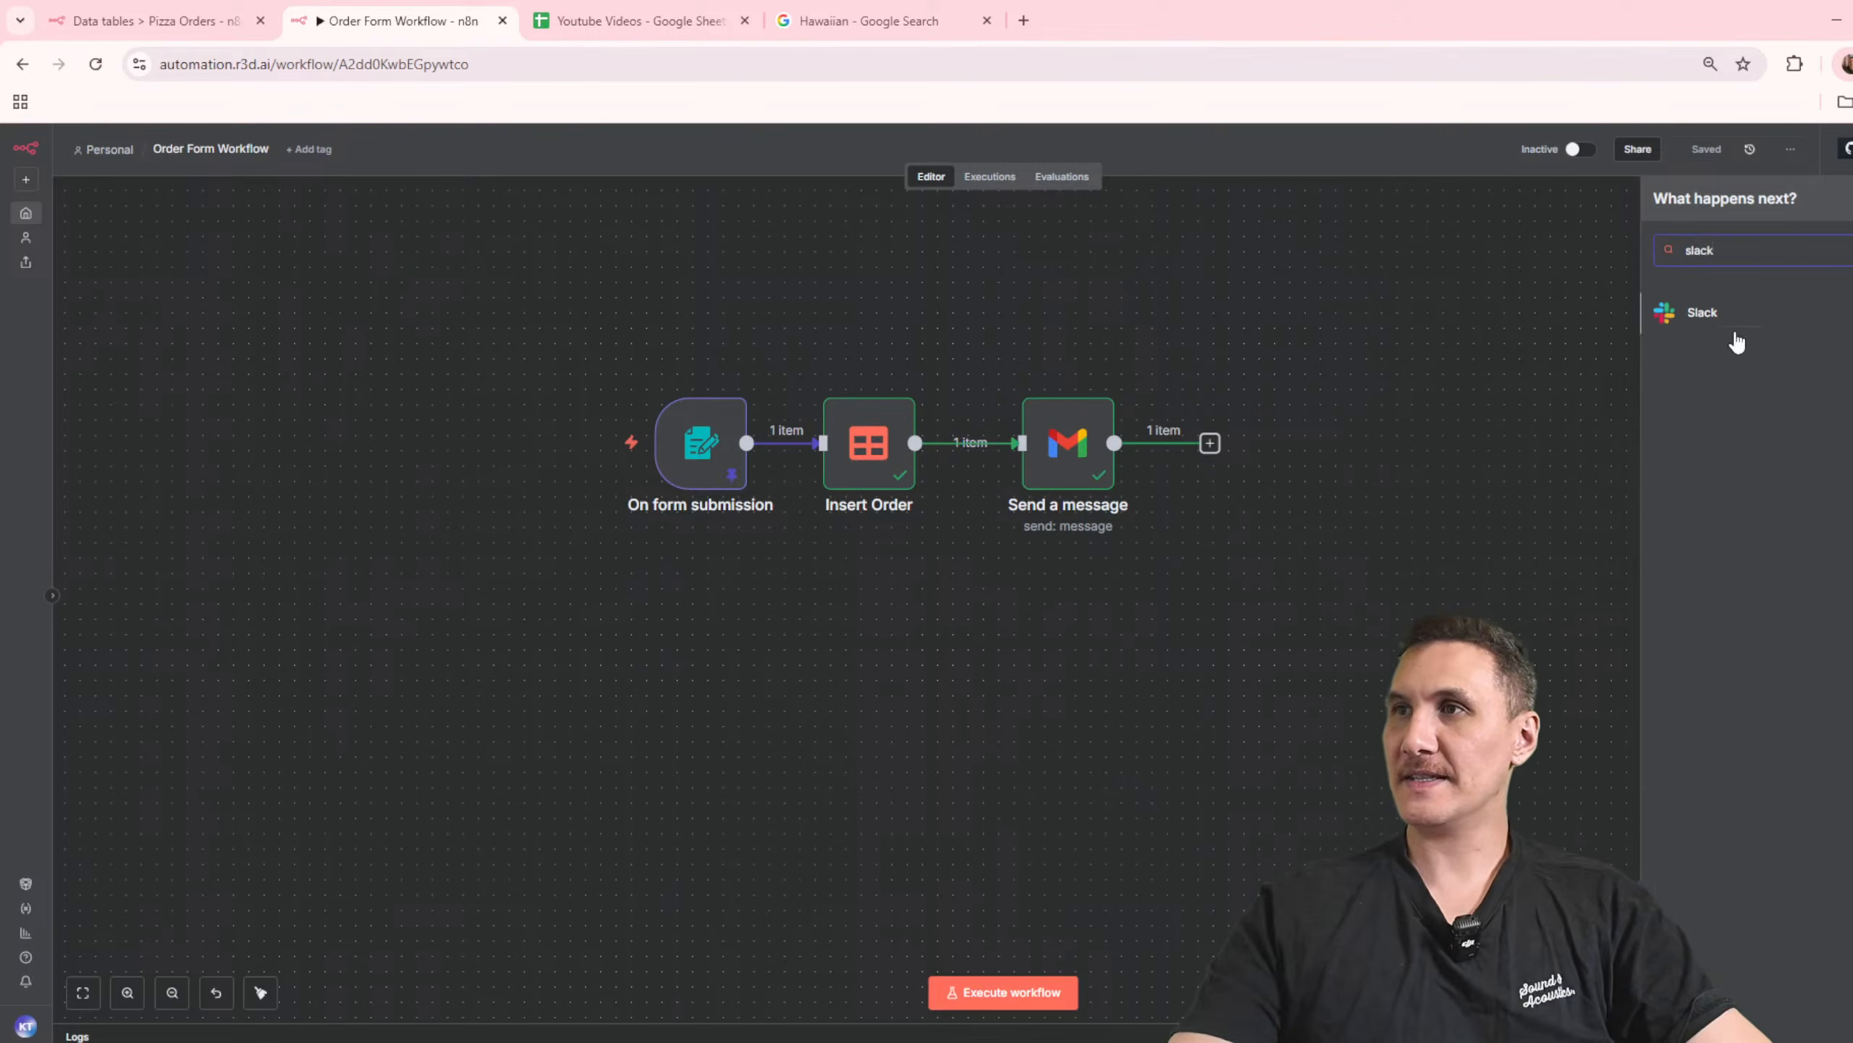
click(1734, 318)
text(send)
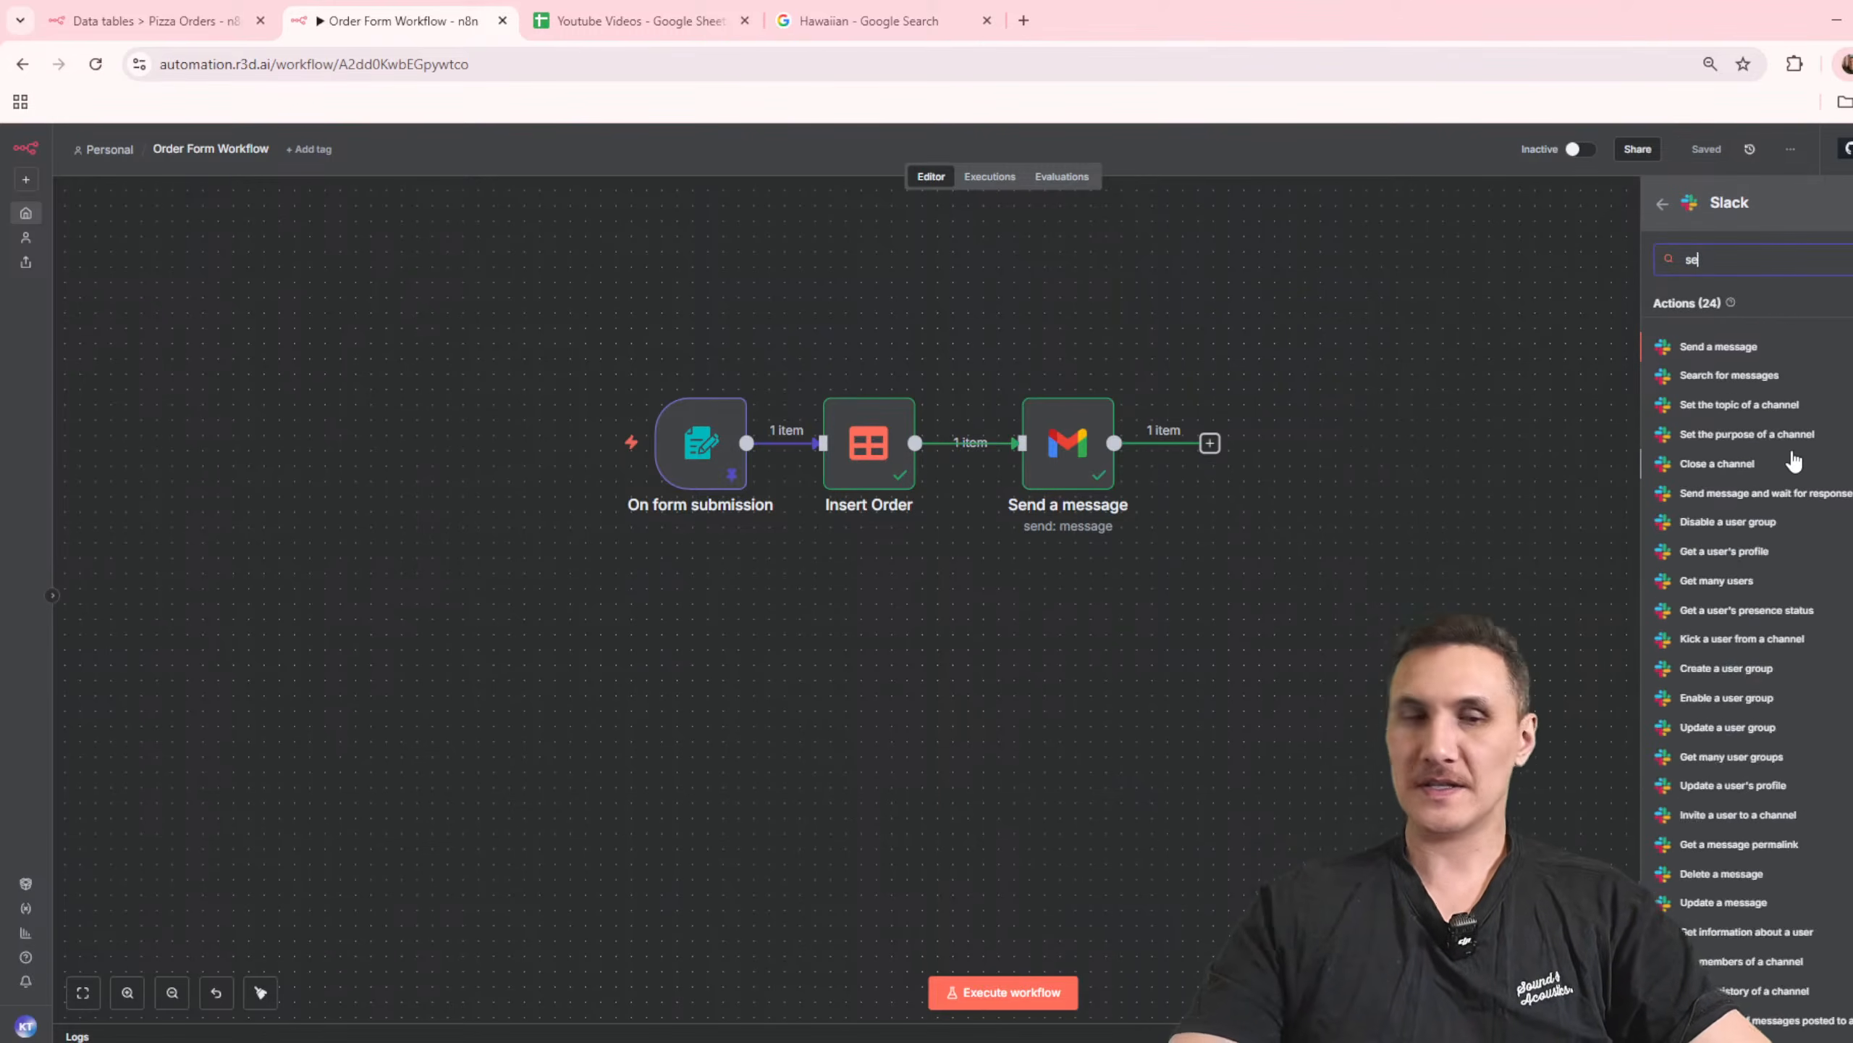
click(1715, 348)
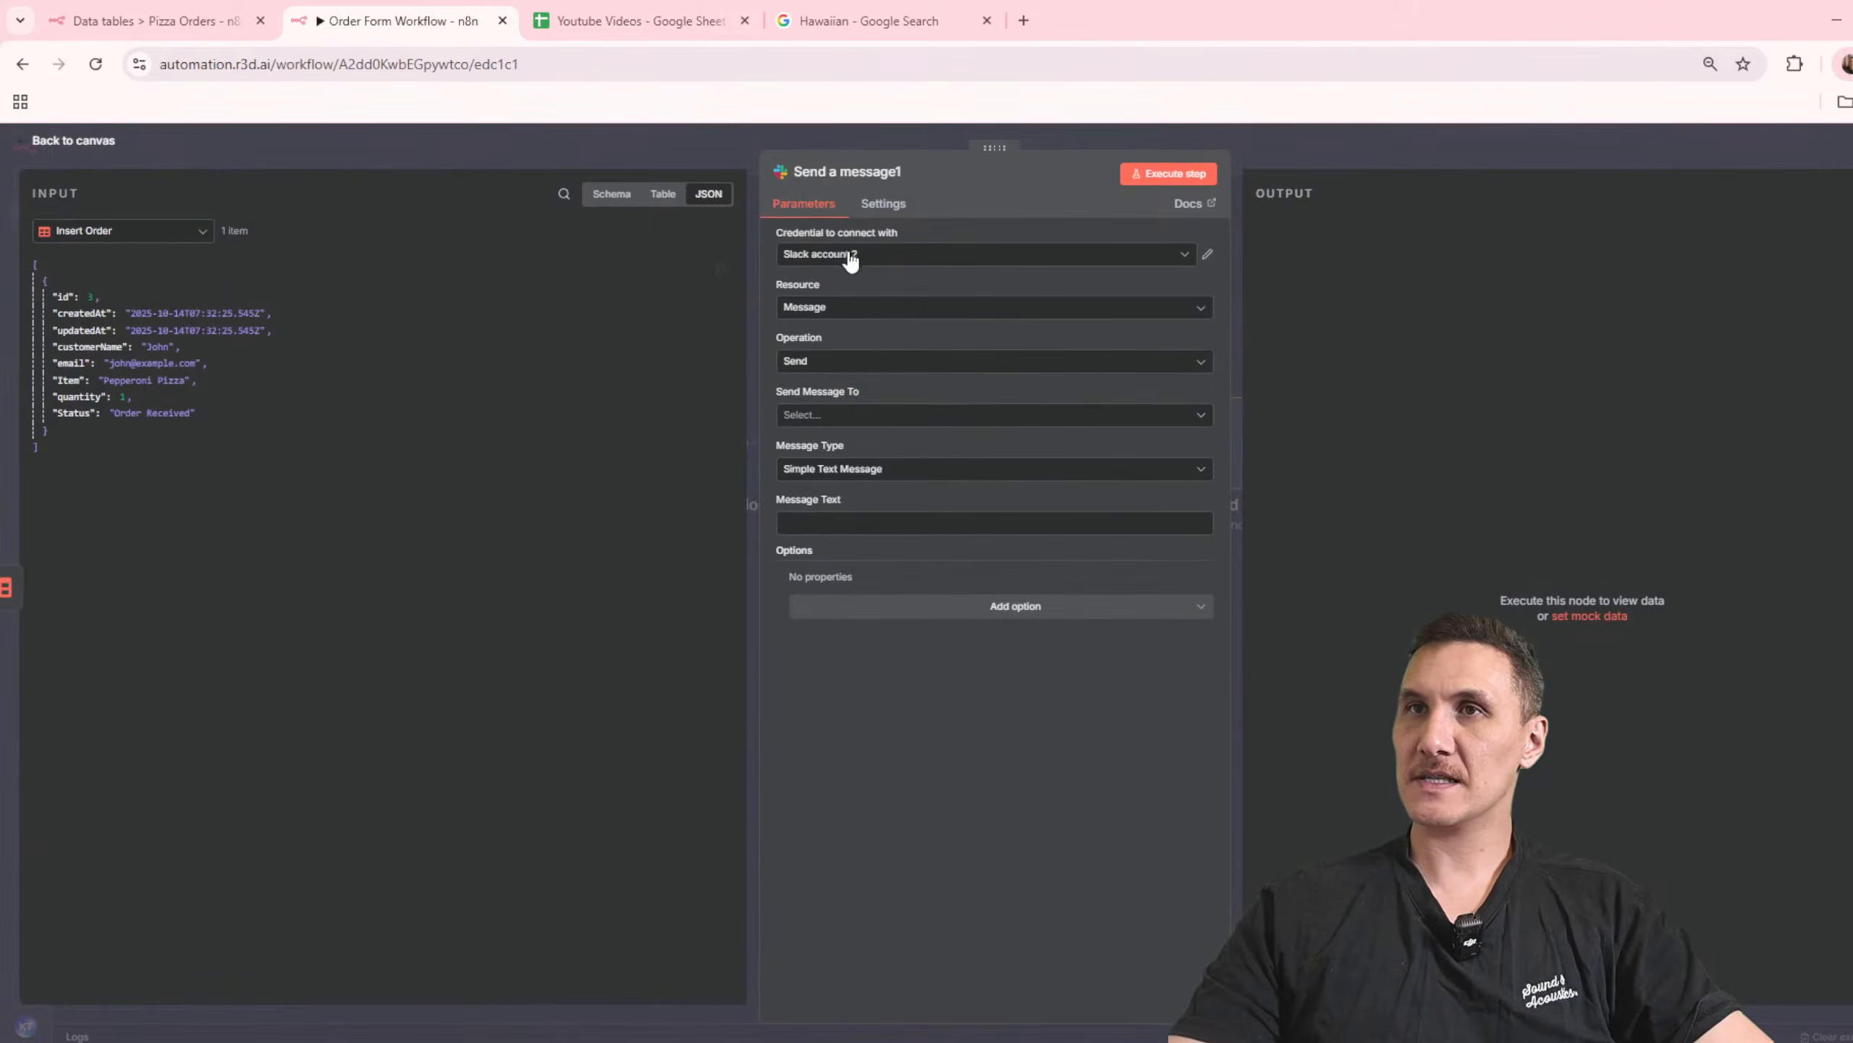
Step: Connect the Slack node with Slack account 2, set it to send to a Channel, and open the list of channels
click(873, 255)
click(902, 296)
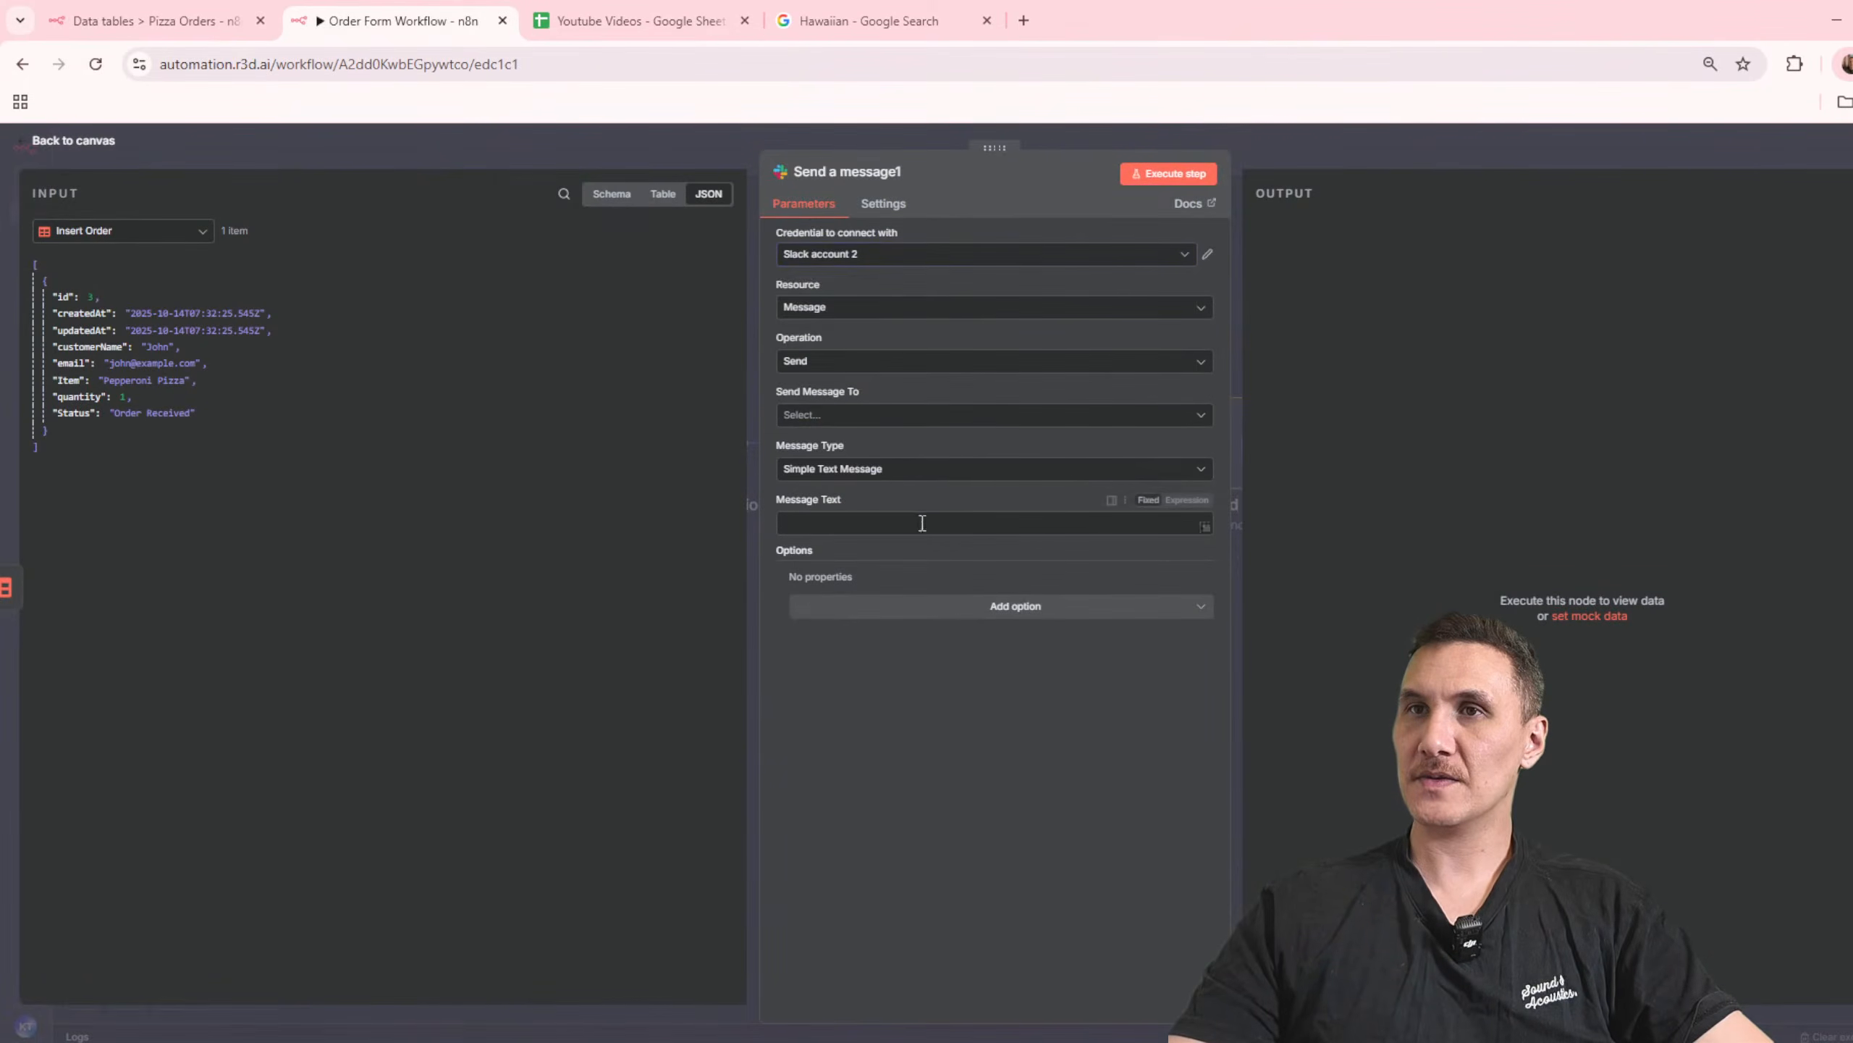
click(886, 418)
click(852, 460)
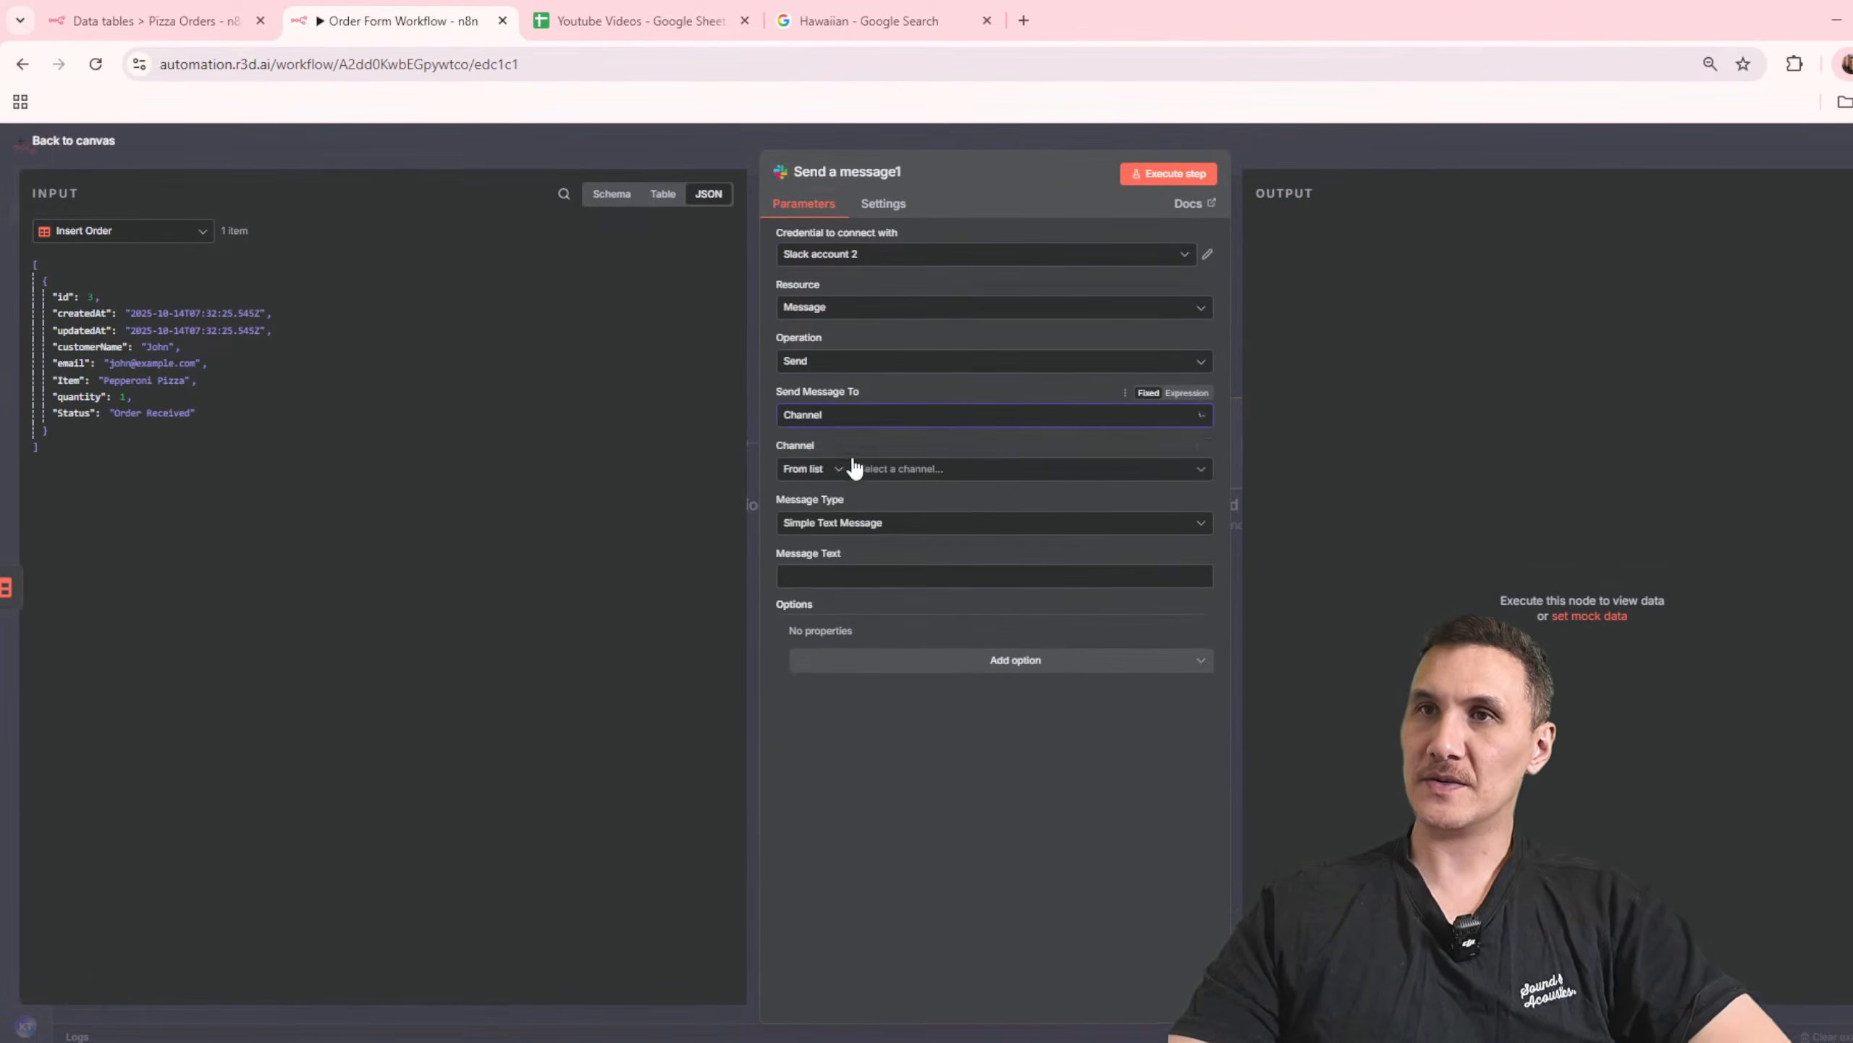
click(908, 471)
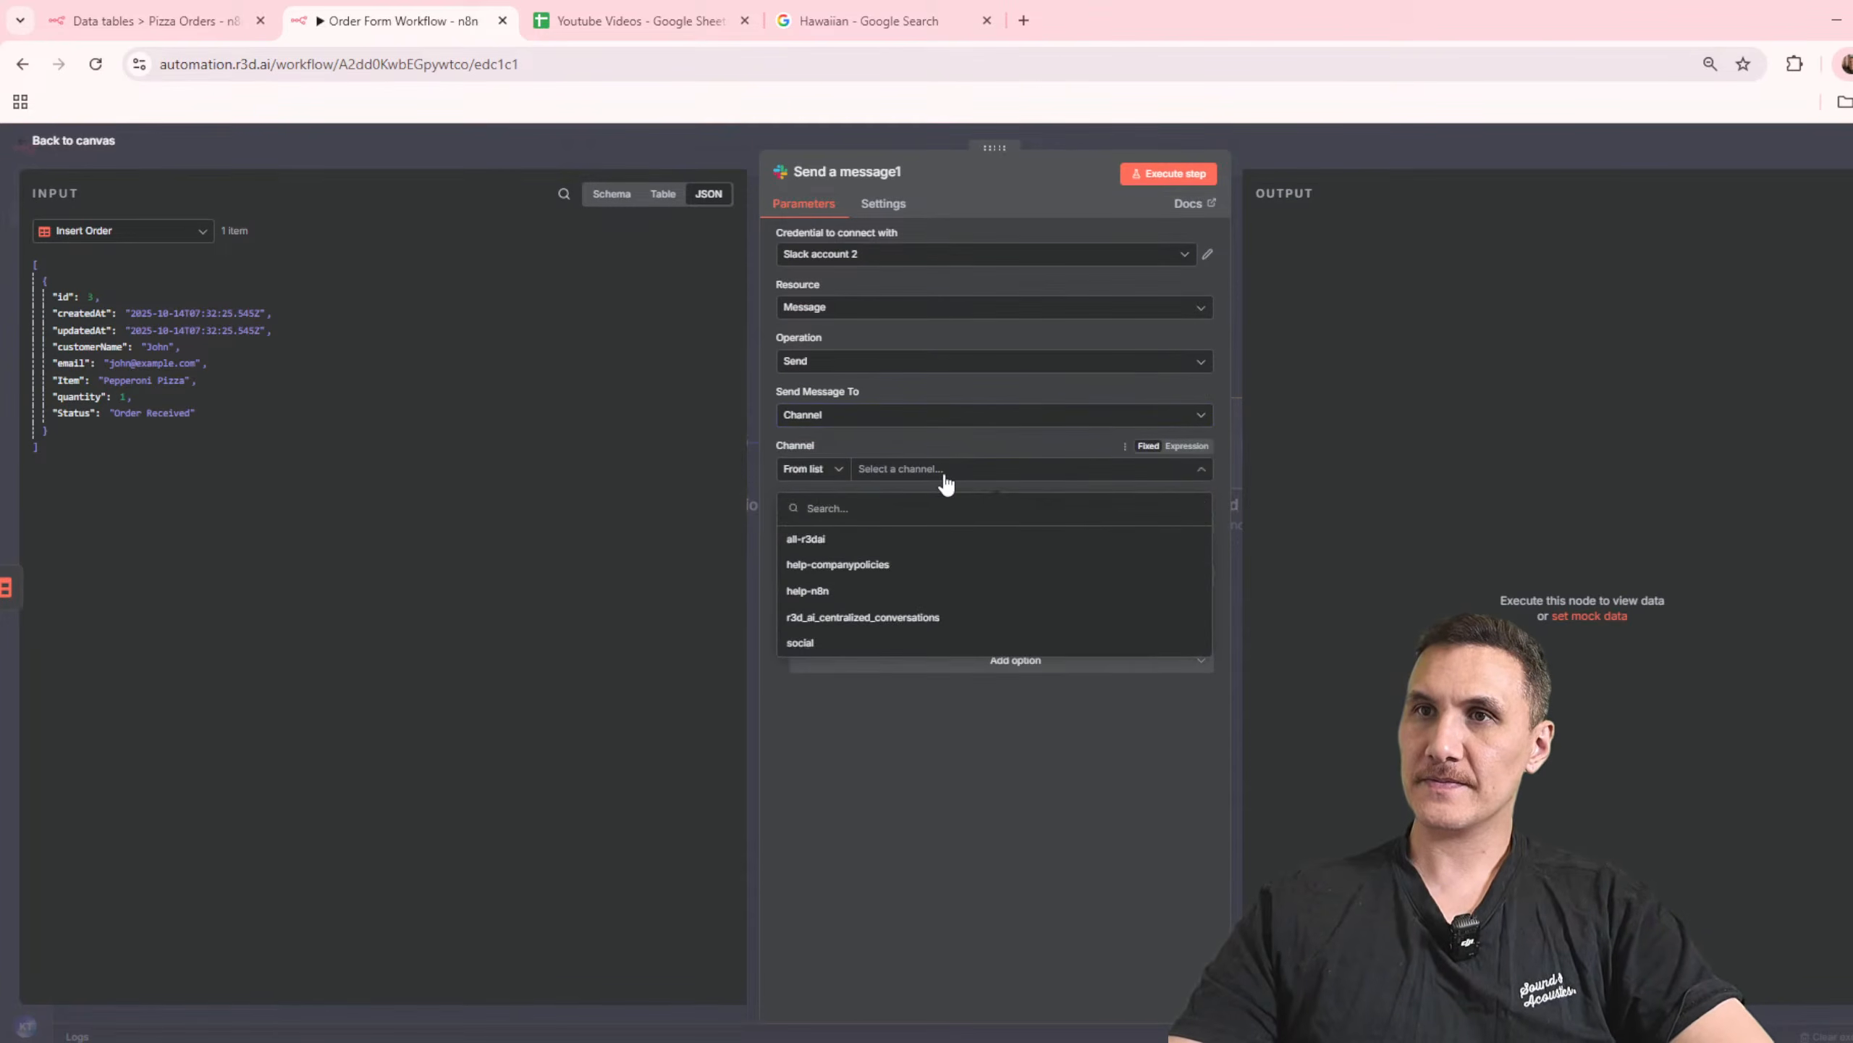
Step: Open the R3dAi workspace of Slack in the browser and close the leftover Slack start page
click(1023, 21)
text(slack.com)
key(Return)
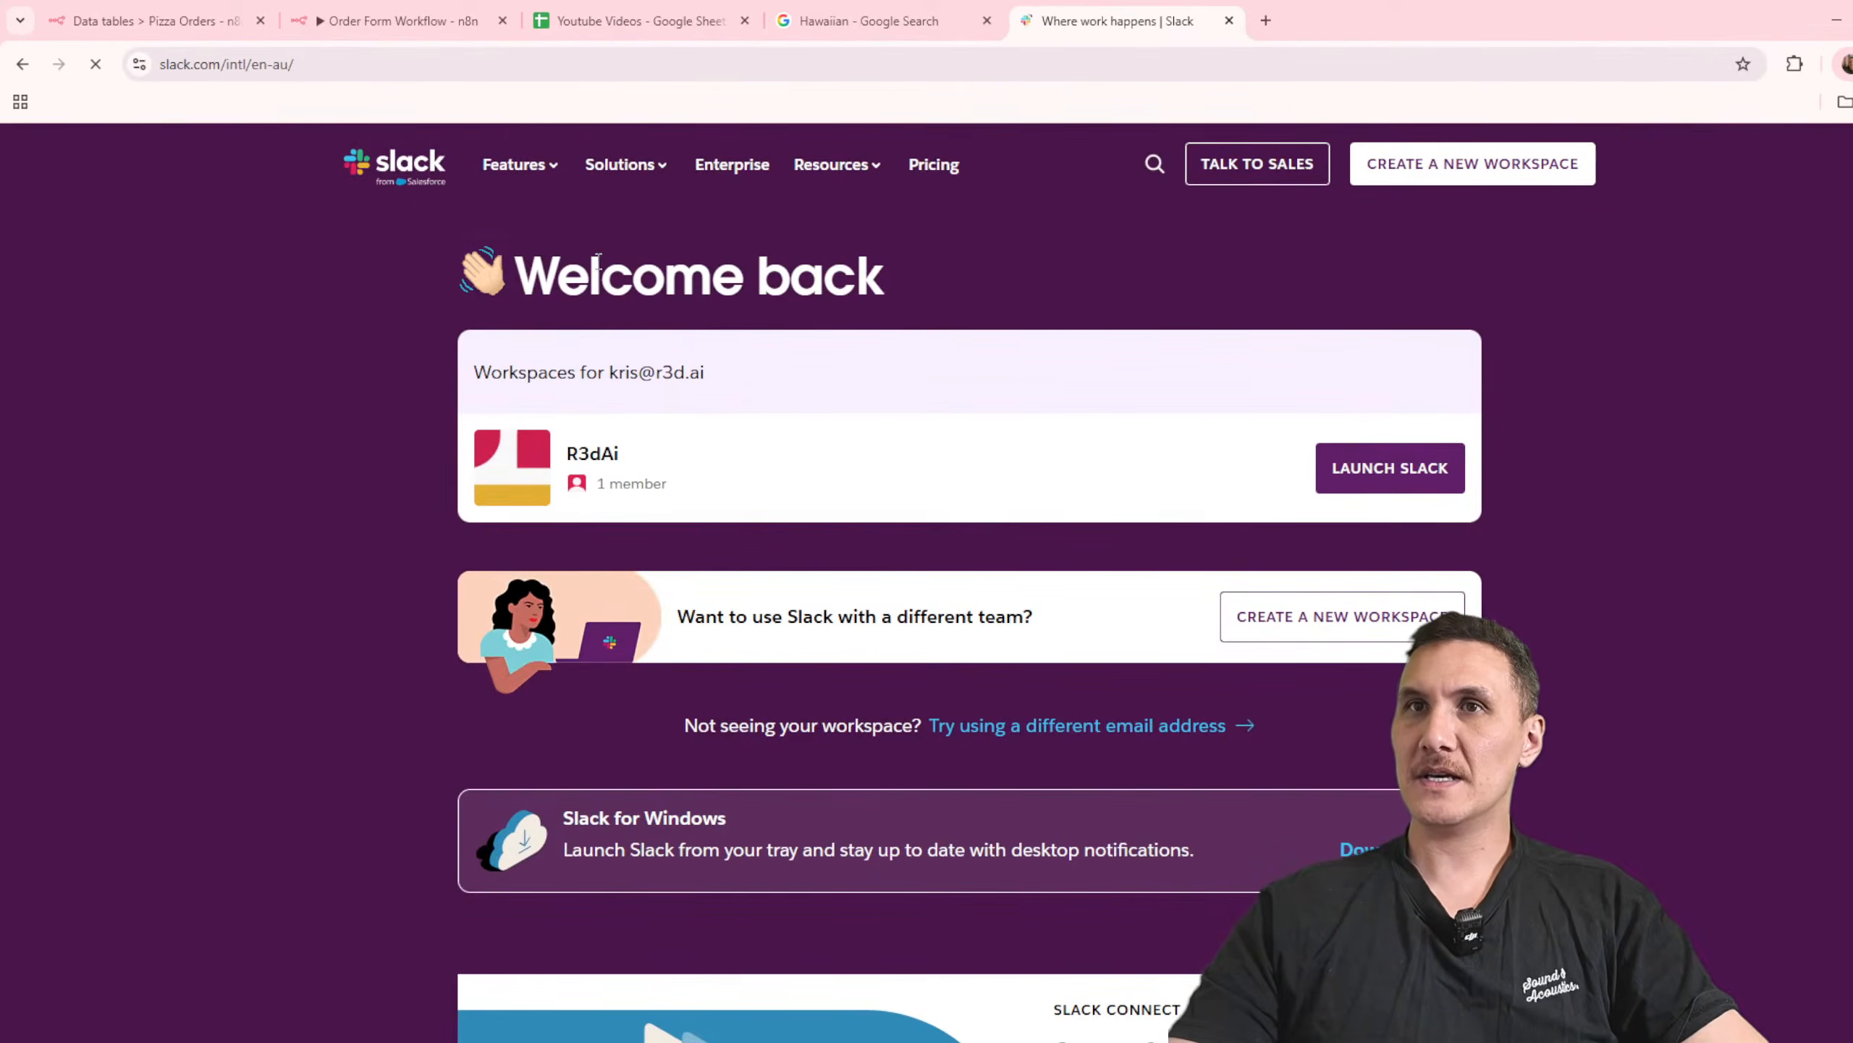
click(1369, 474)
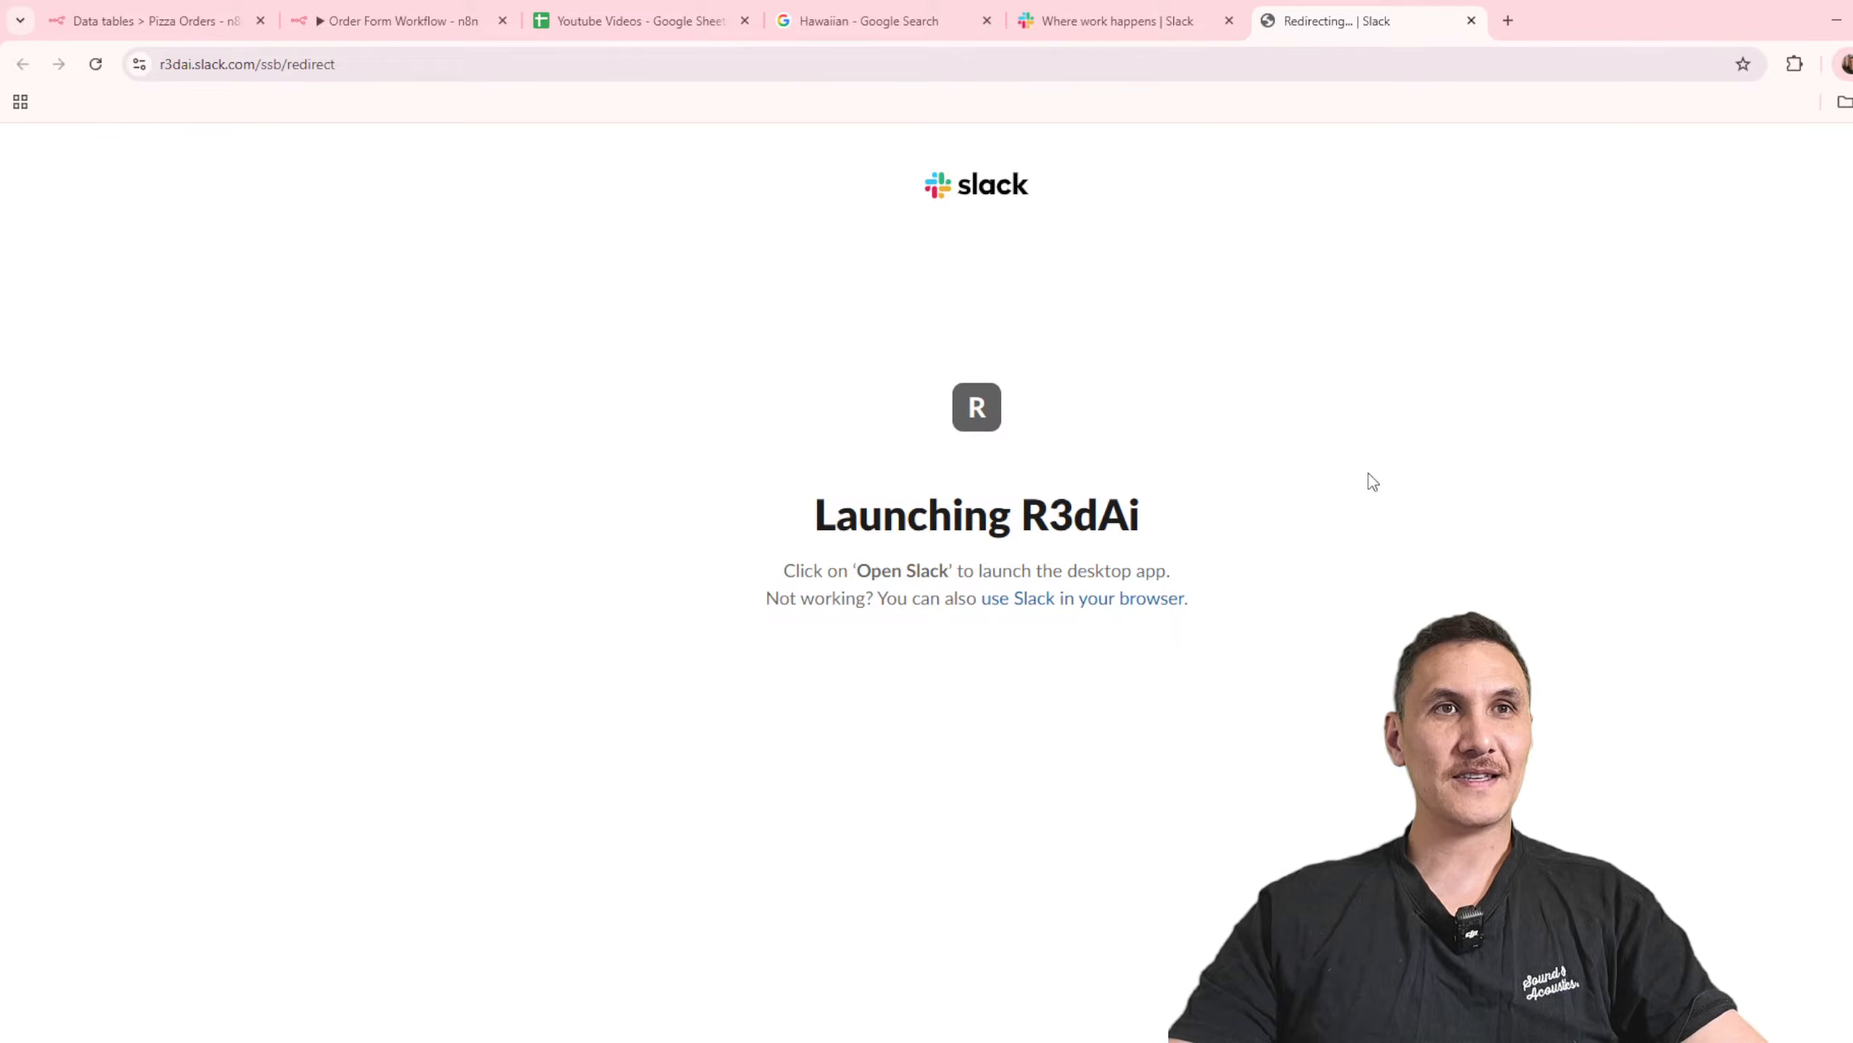
click(1080, 600)
click(1204, 29)
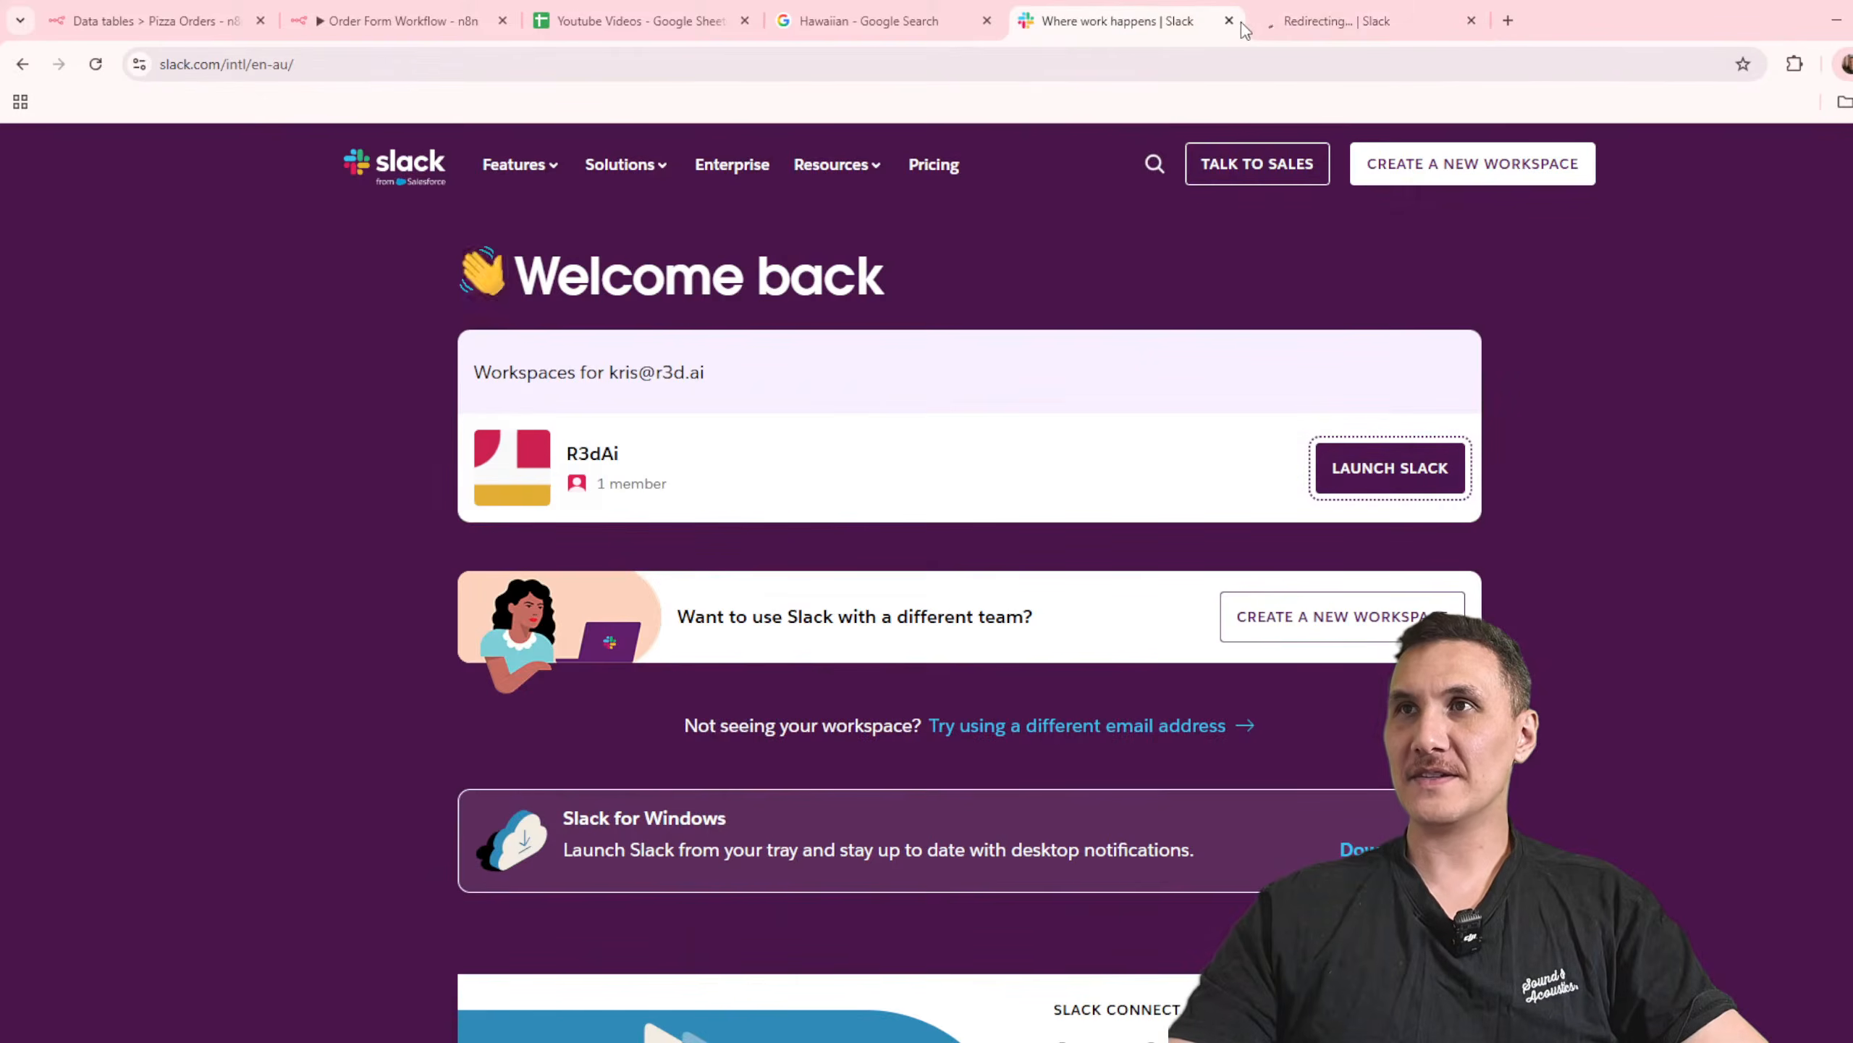
click(1229, 21)
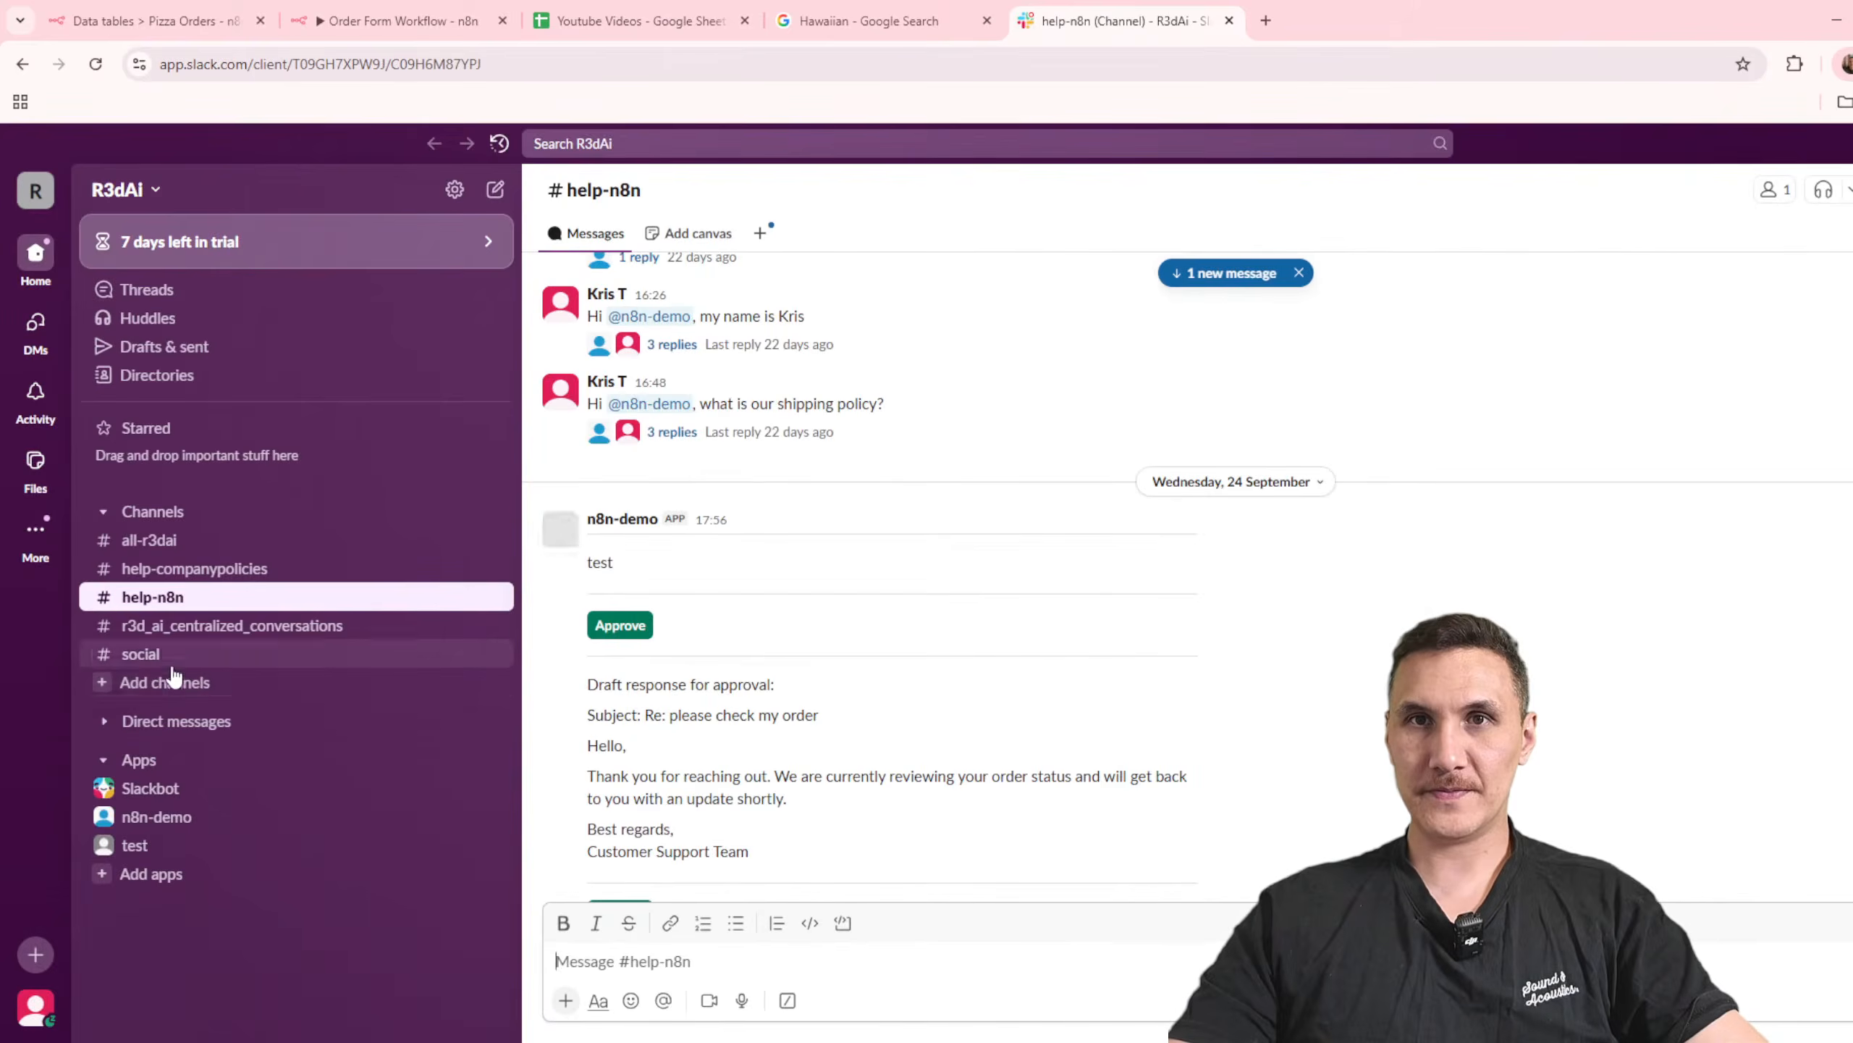
Step: Create a blank public Slack channel named orders
click(179, 682)
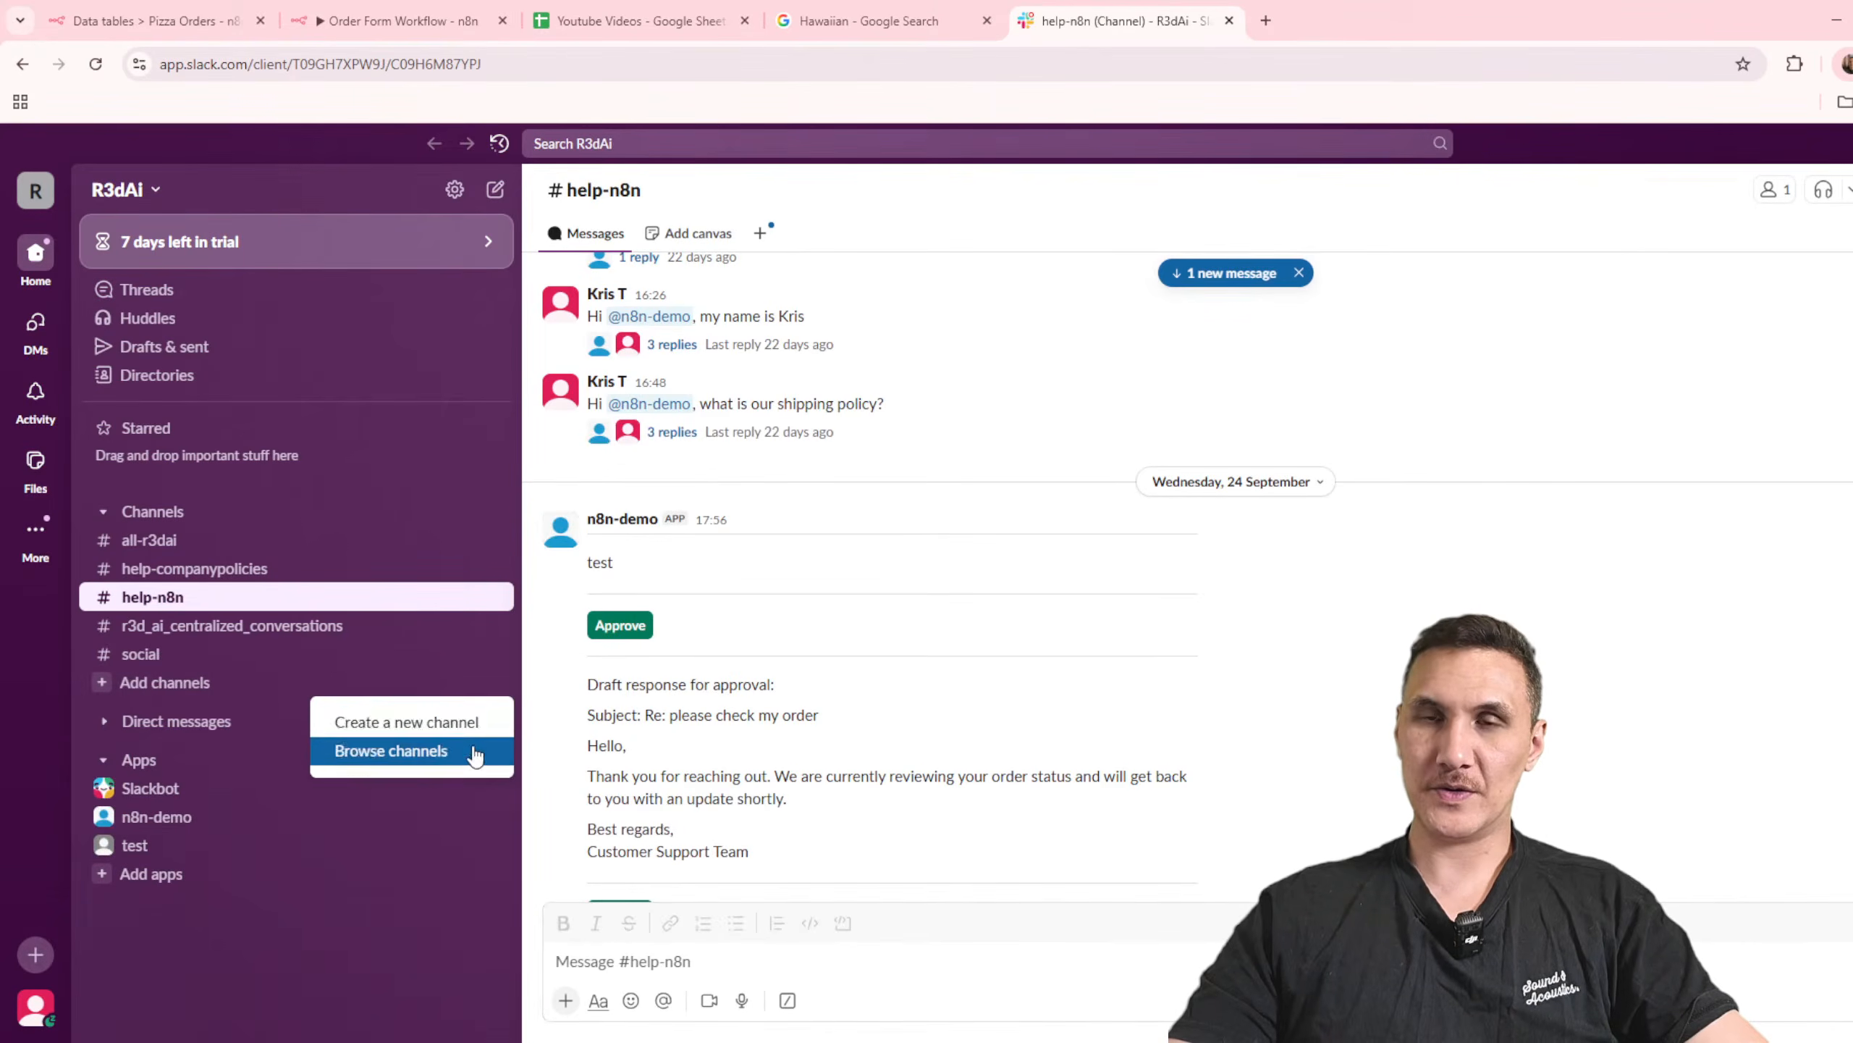
click(436, 722)
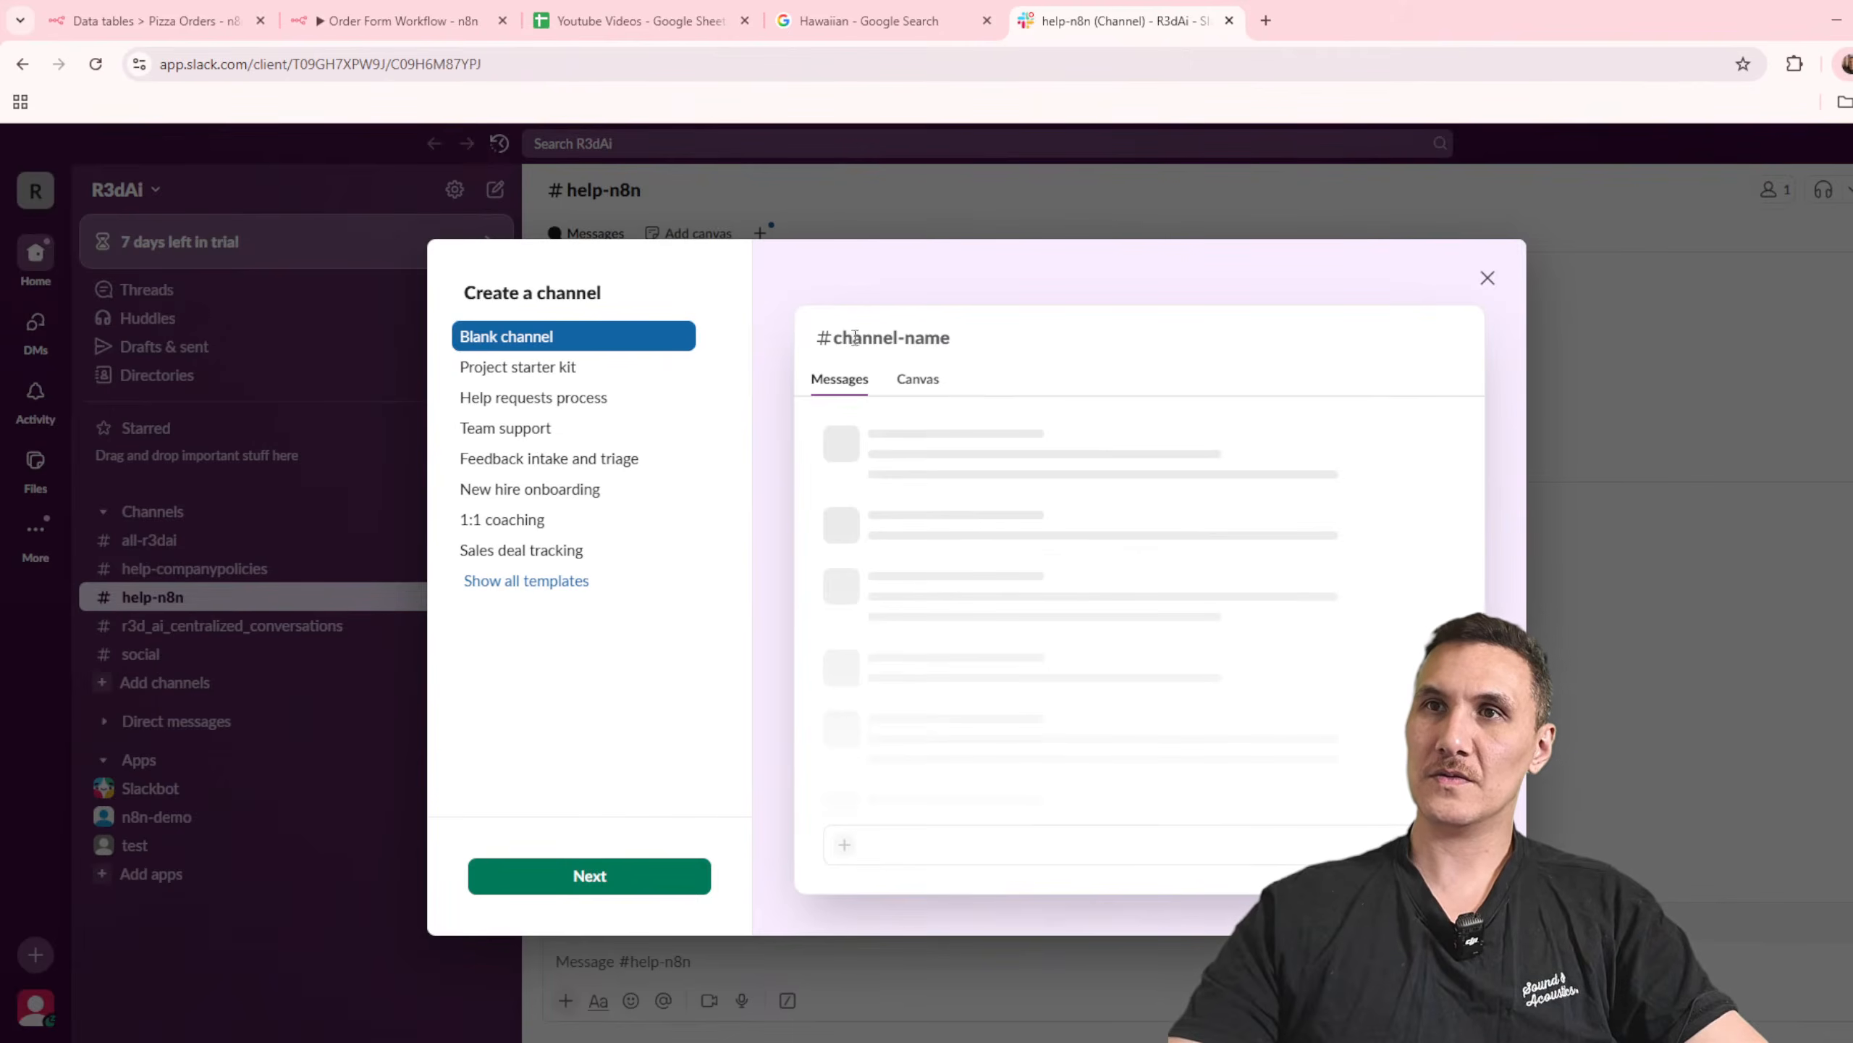
click(621, 876)
click(522, 426)
text(orders)
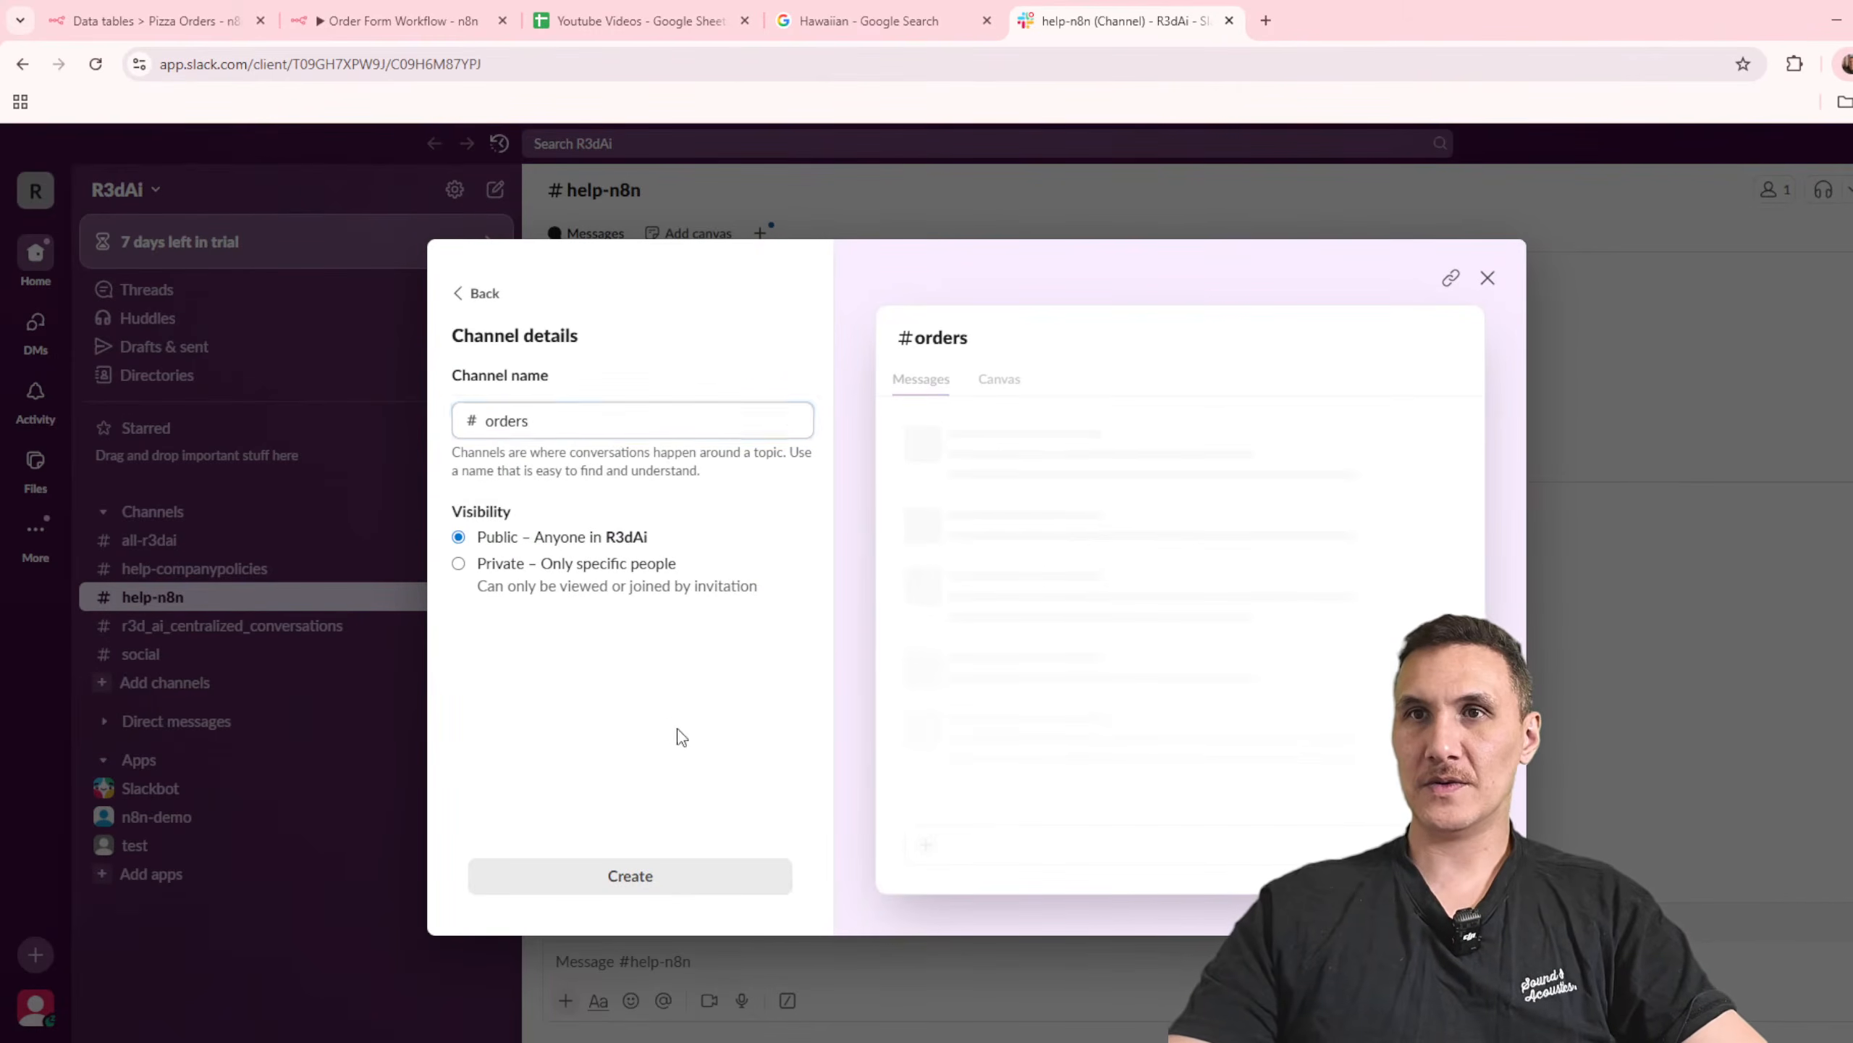
click(758, 875)
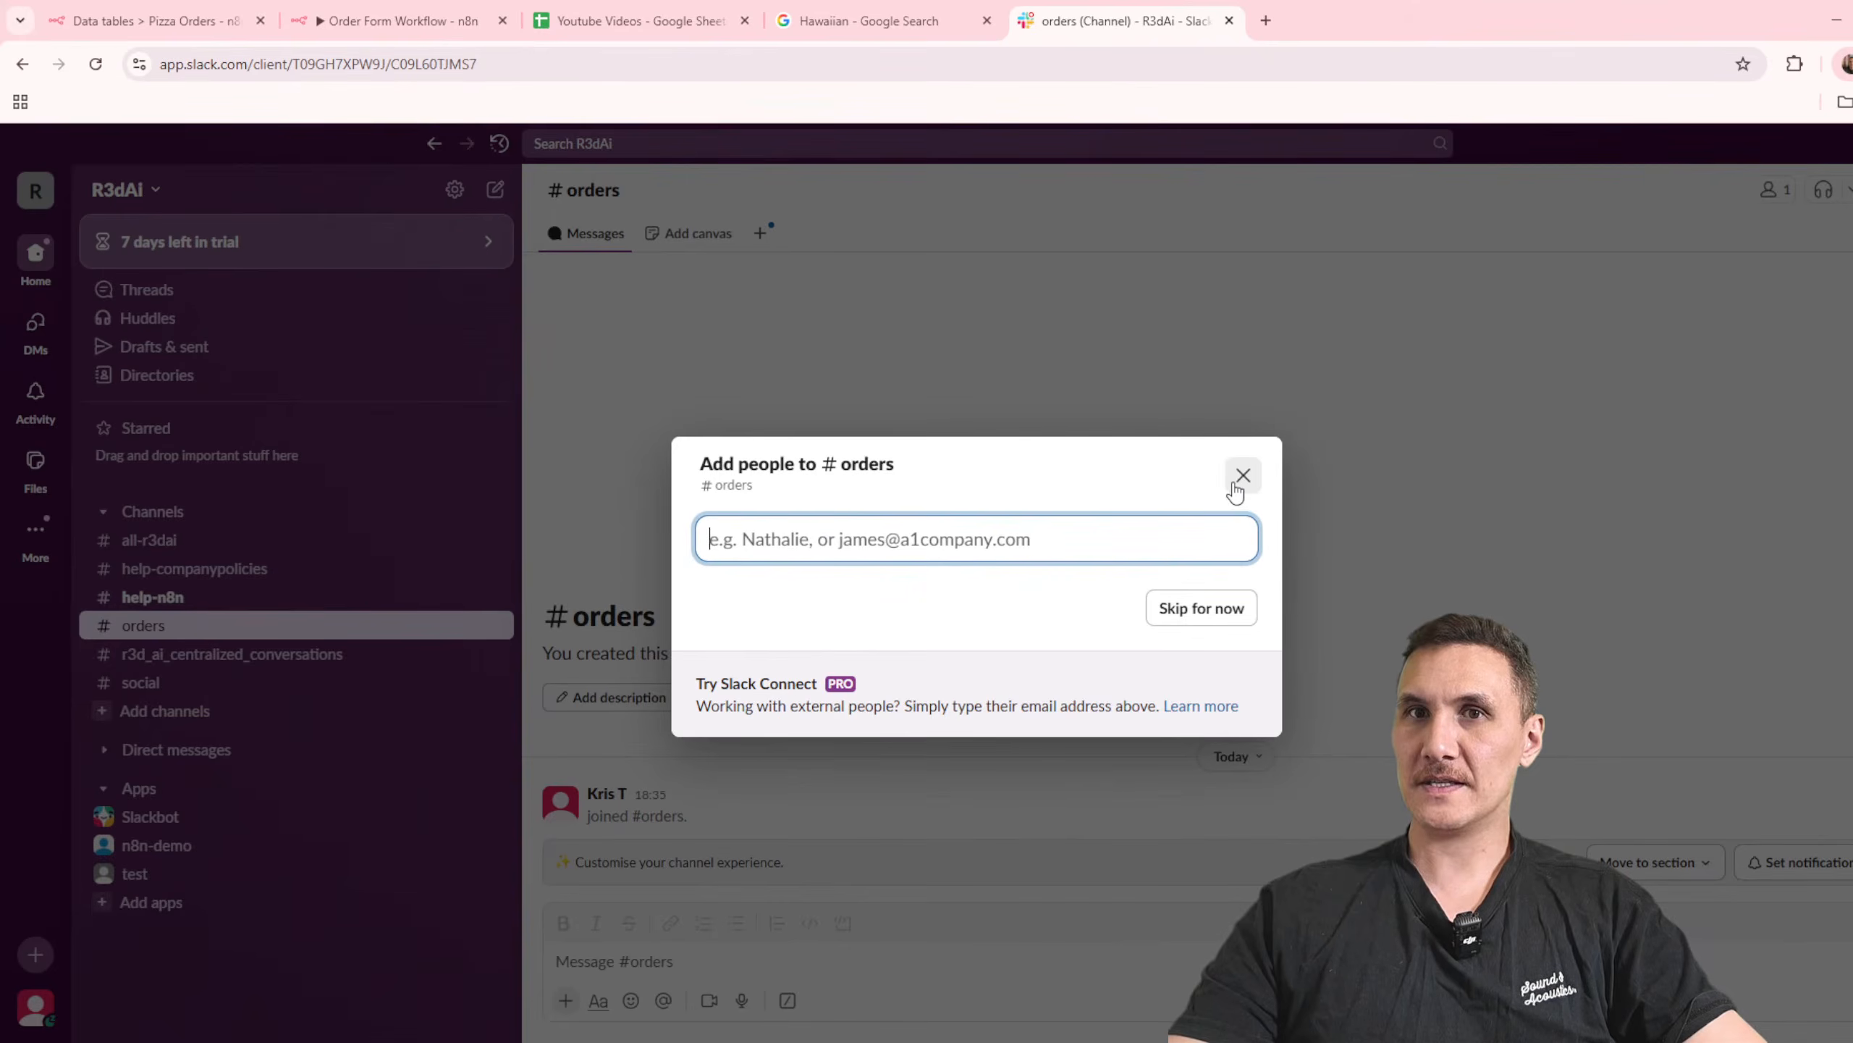
text(n8n)
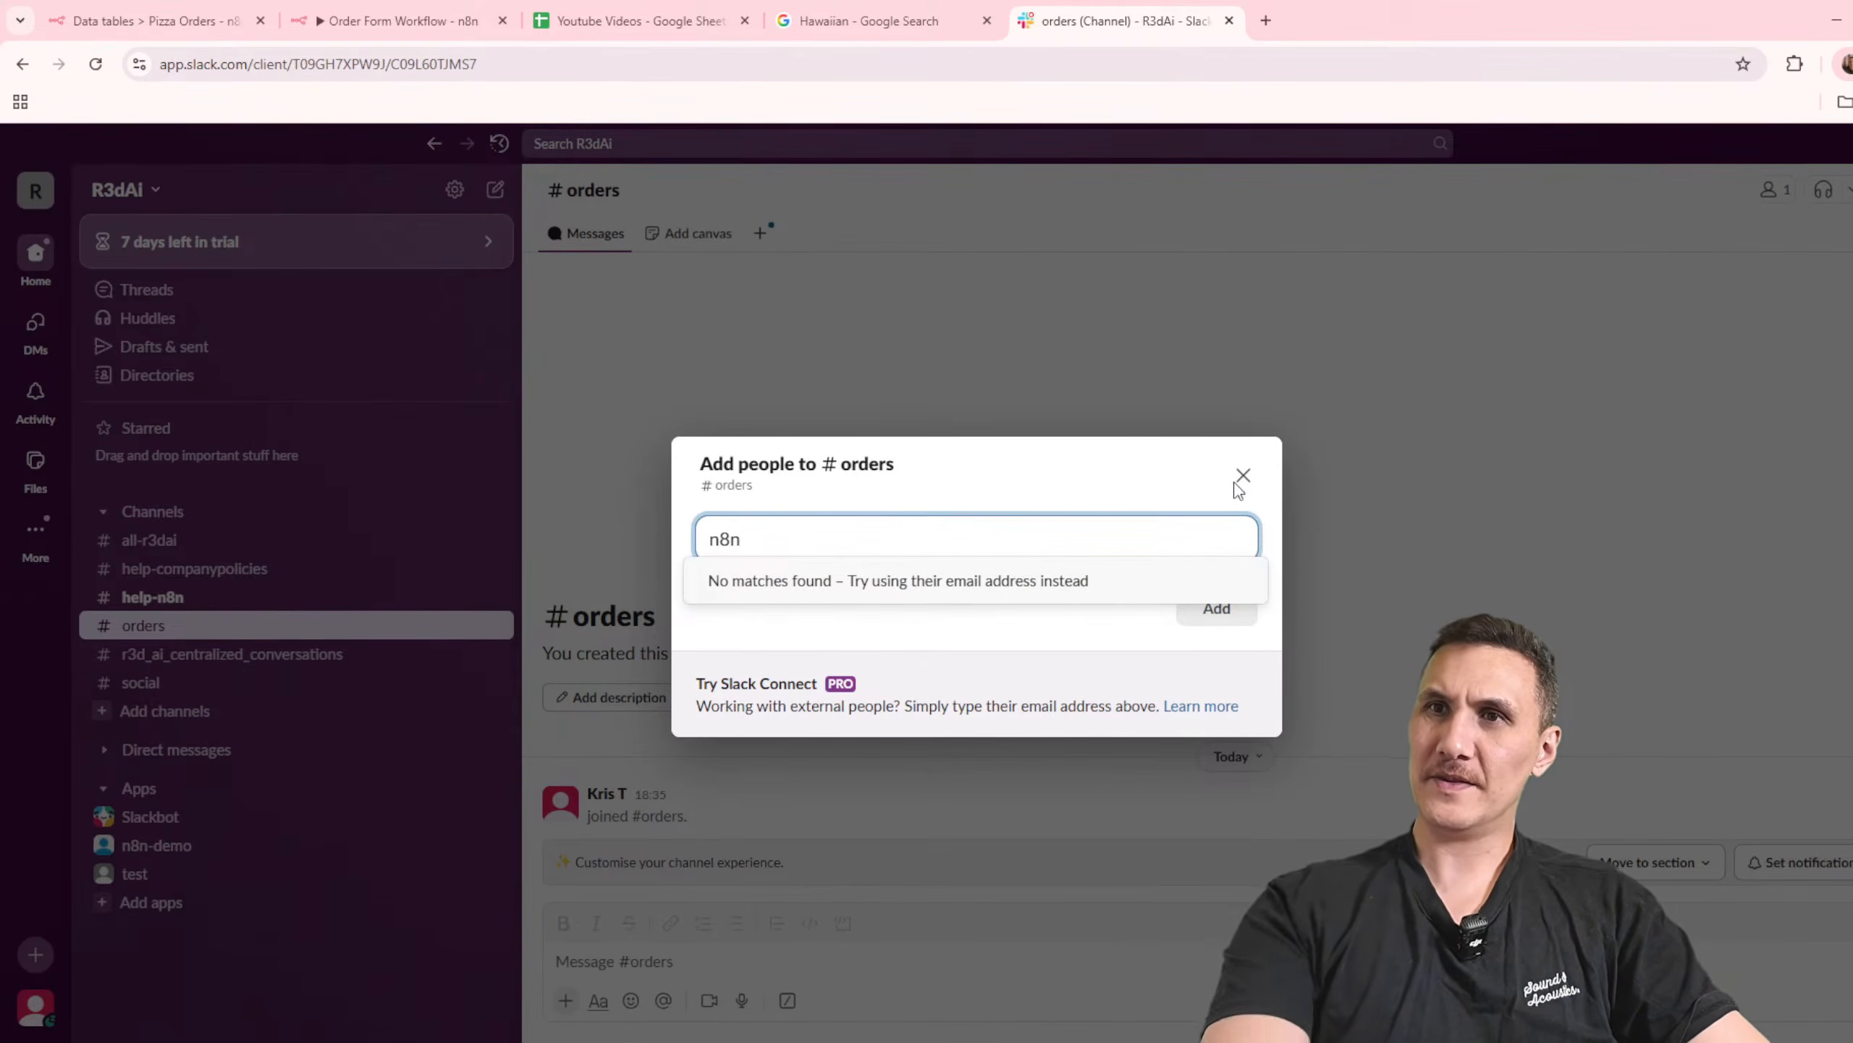
text(-0emo)
click(1240, 481)
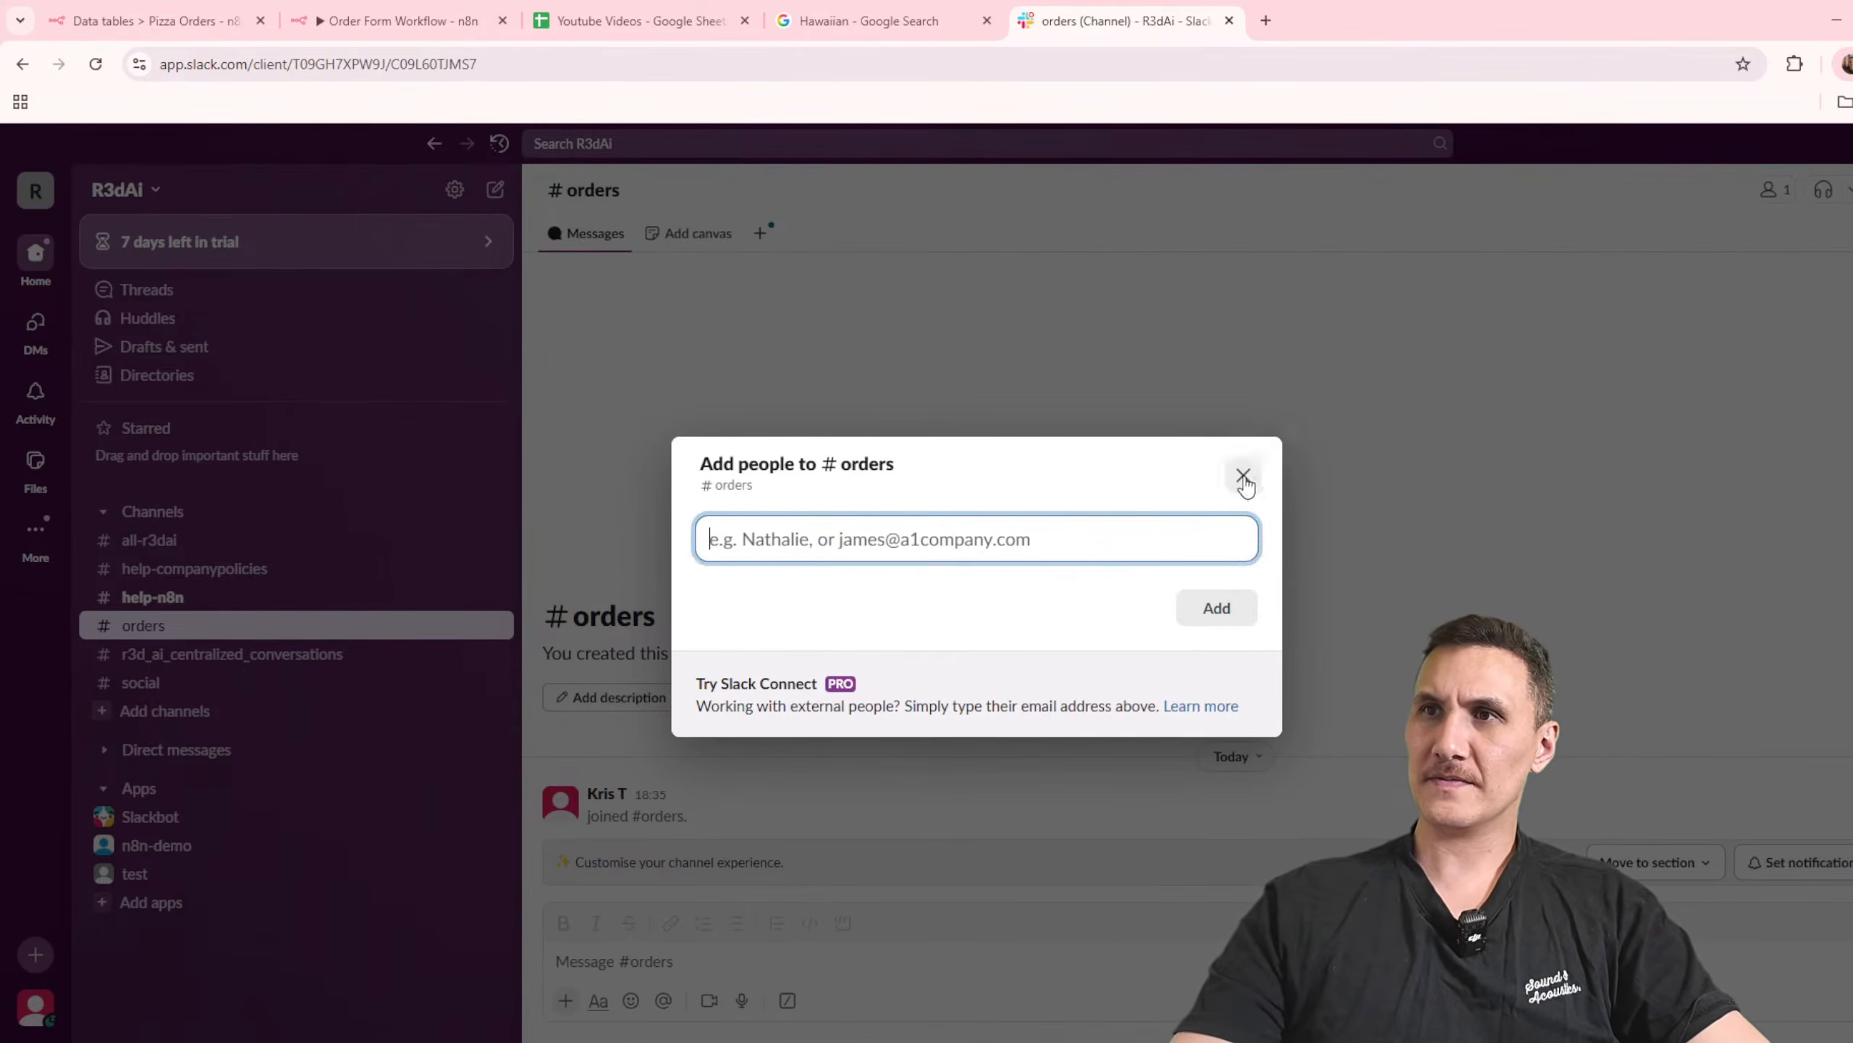
click(1235, 482)
click(819, 963)
text(@n8n)
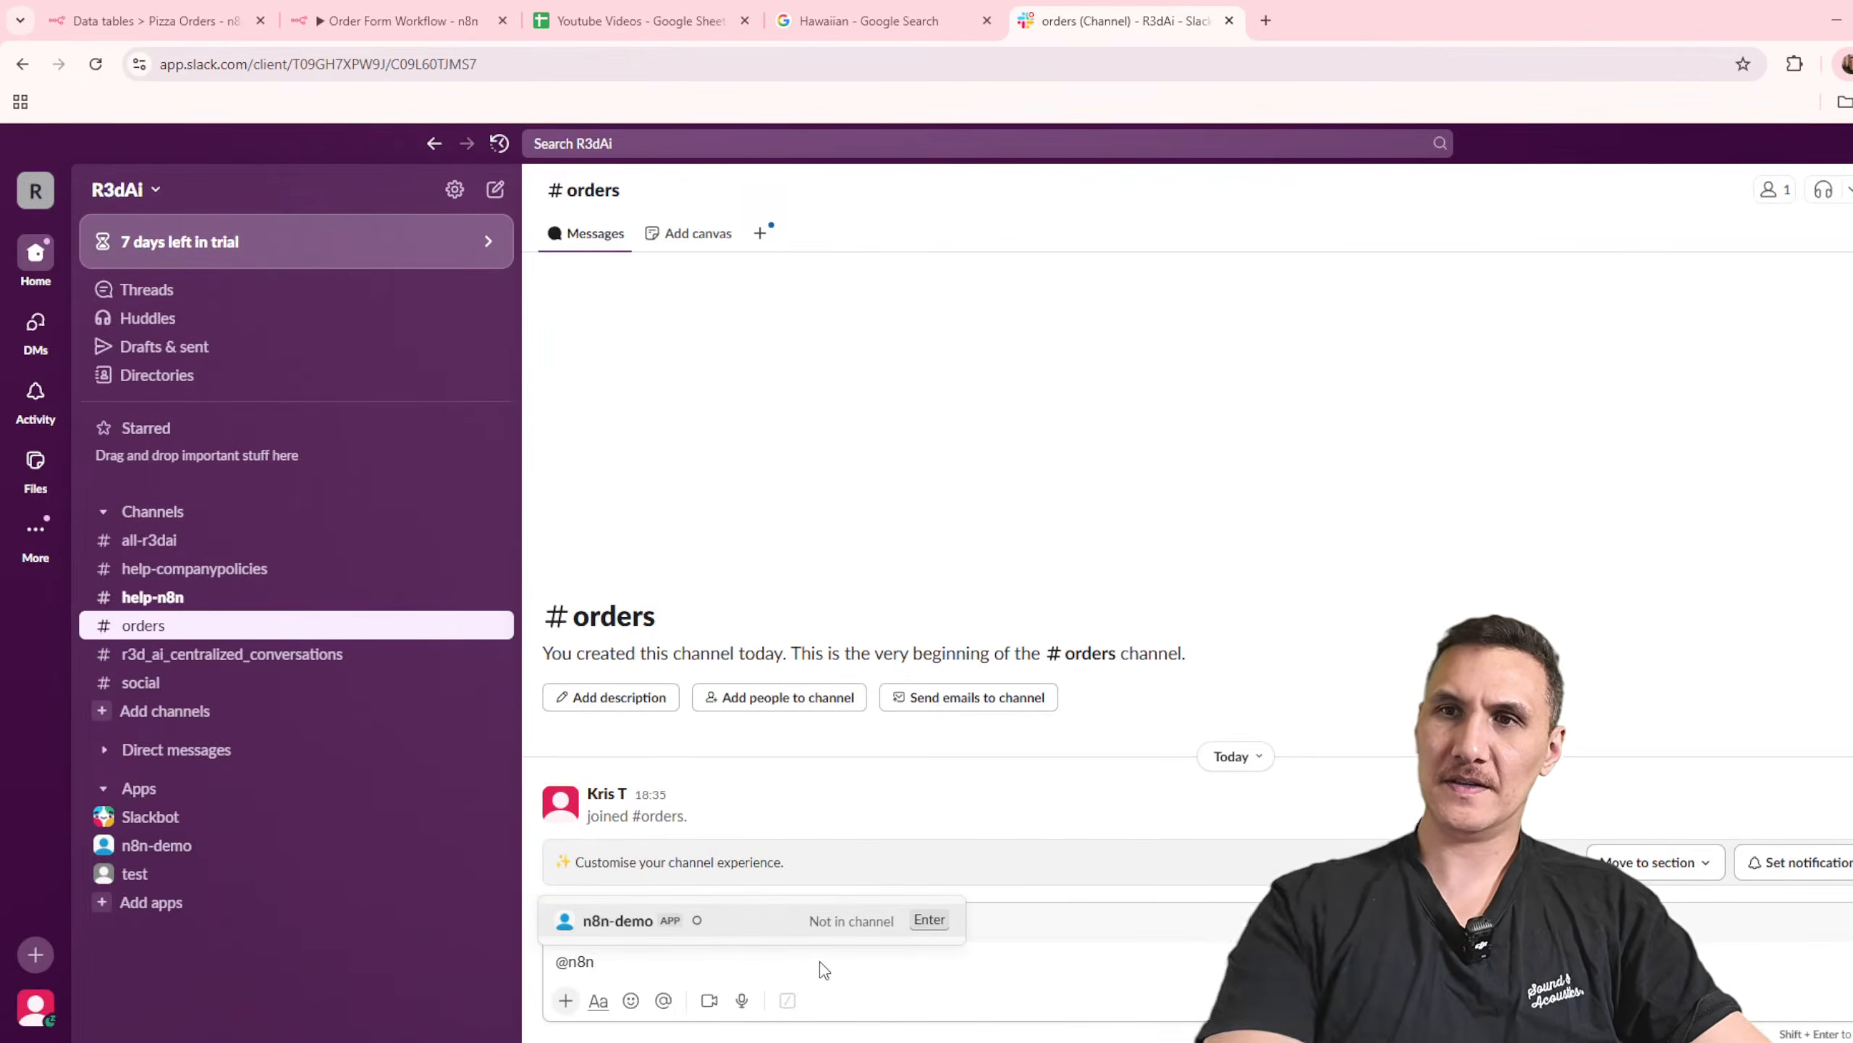
key(Return)
key(Return)
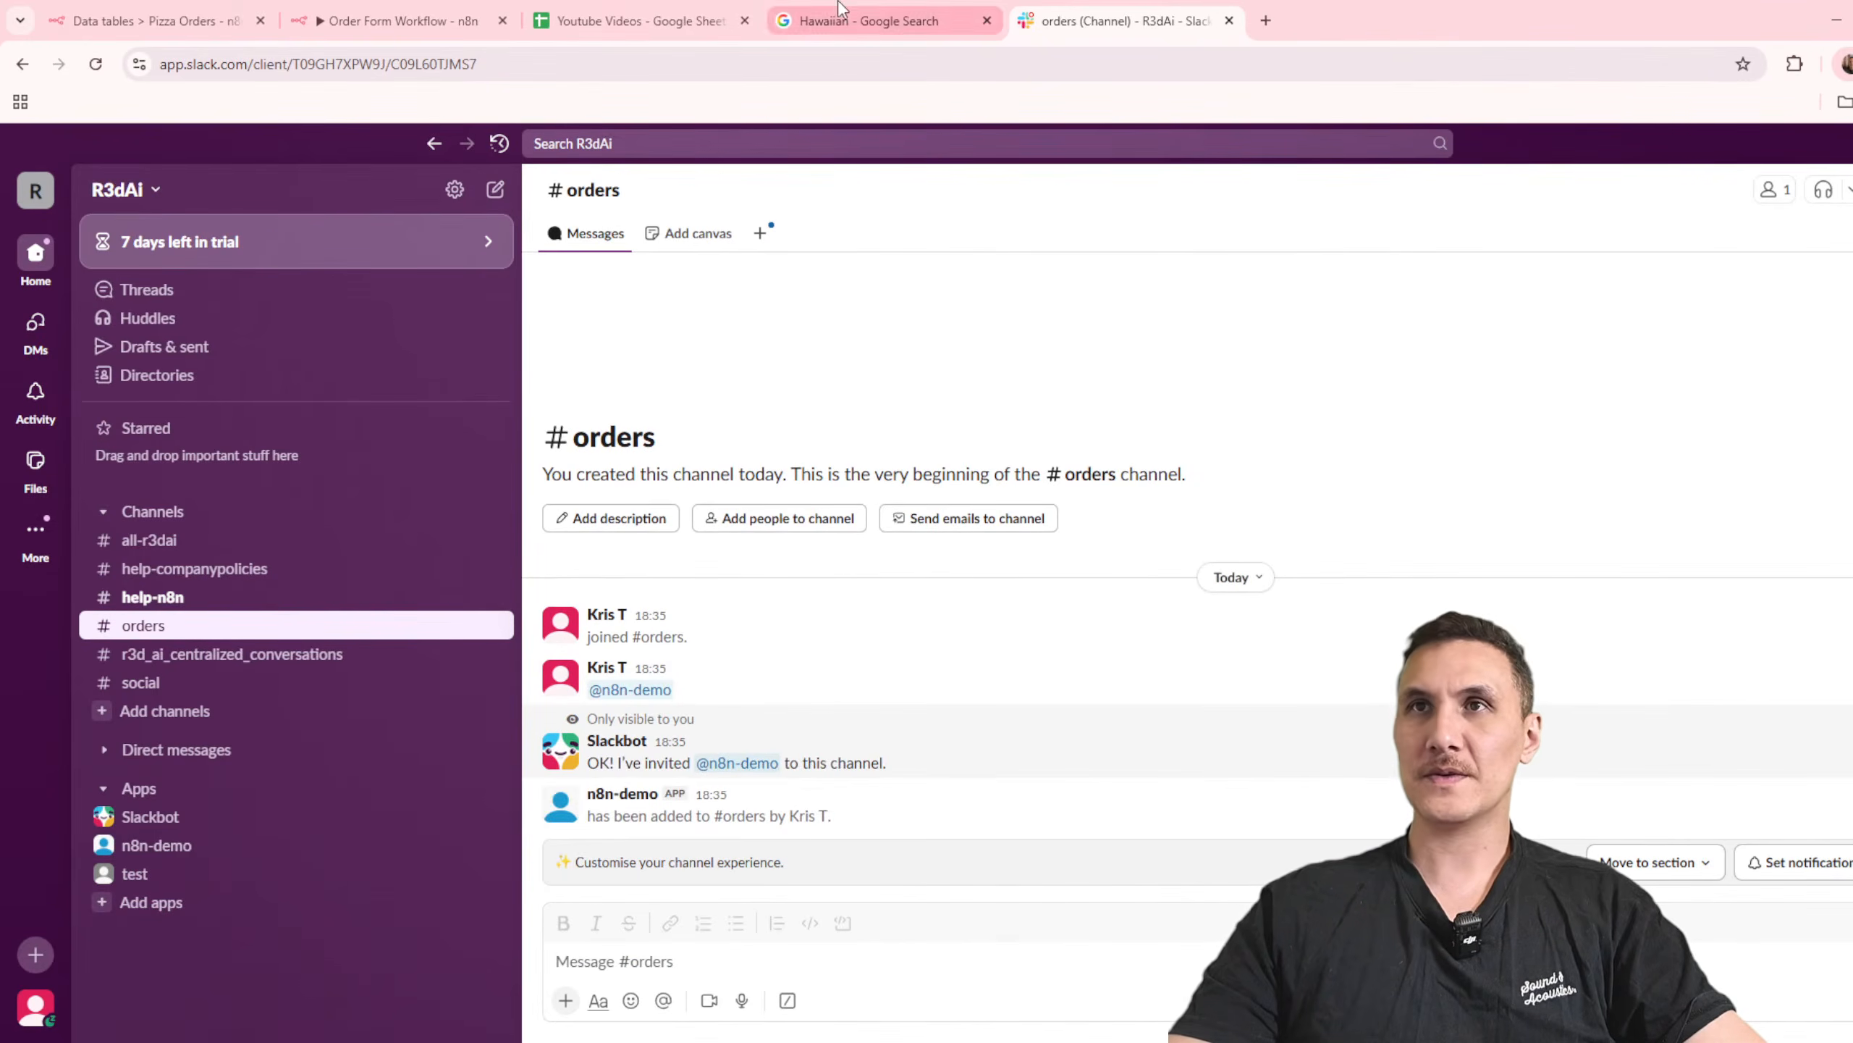
Step: Switch back to the n8n workflow and place the Slack node on its own branch from Insert Order, below the Gmail node
click(401, 20)
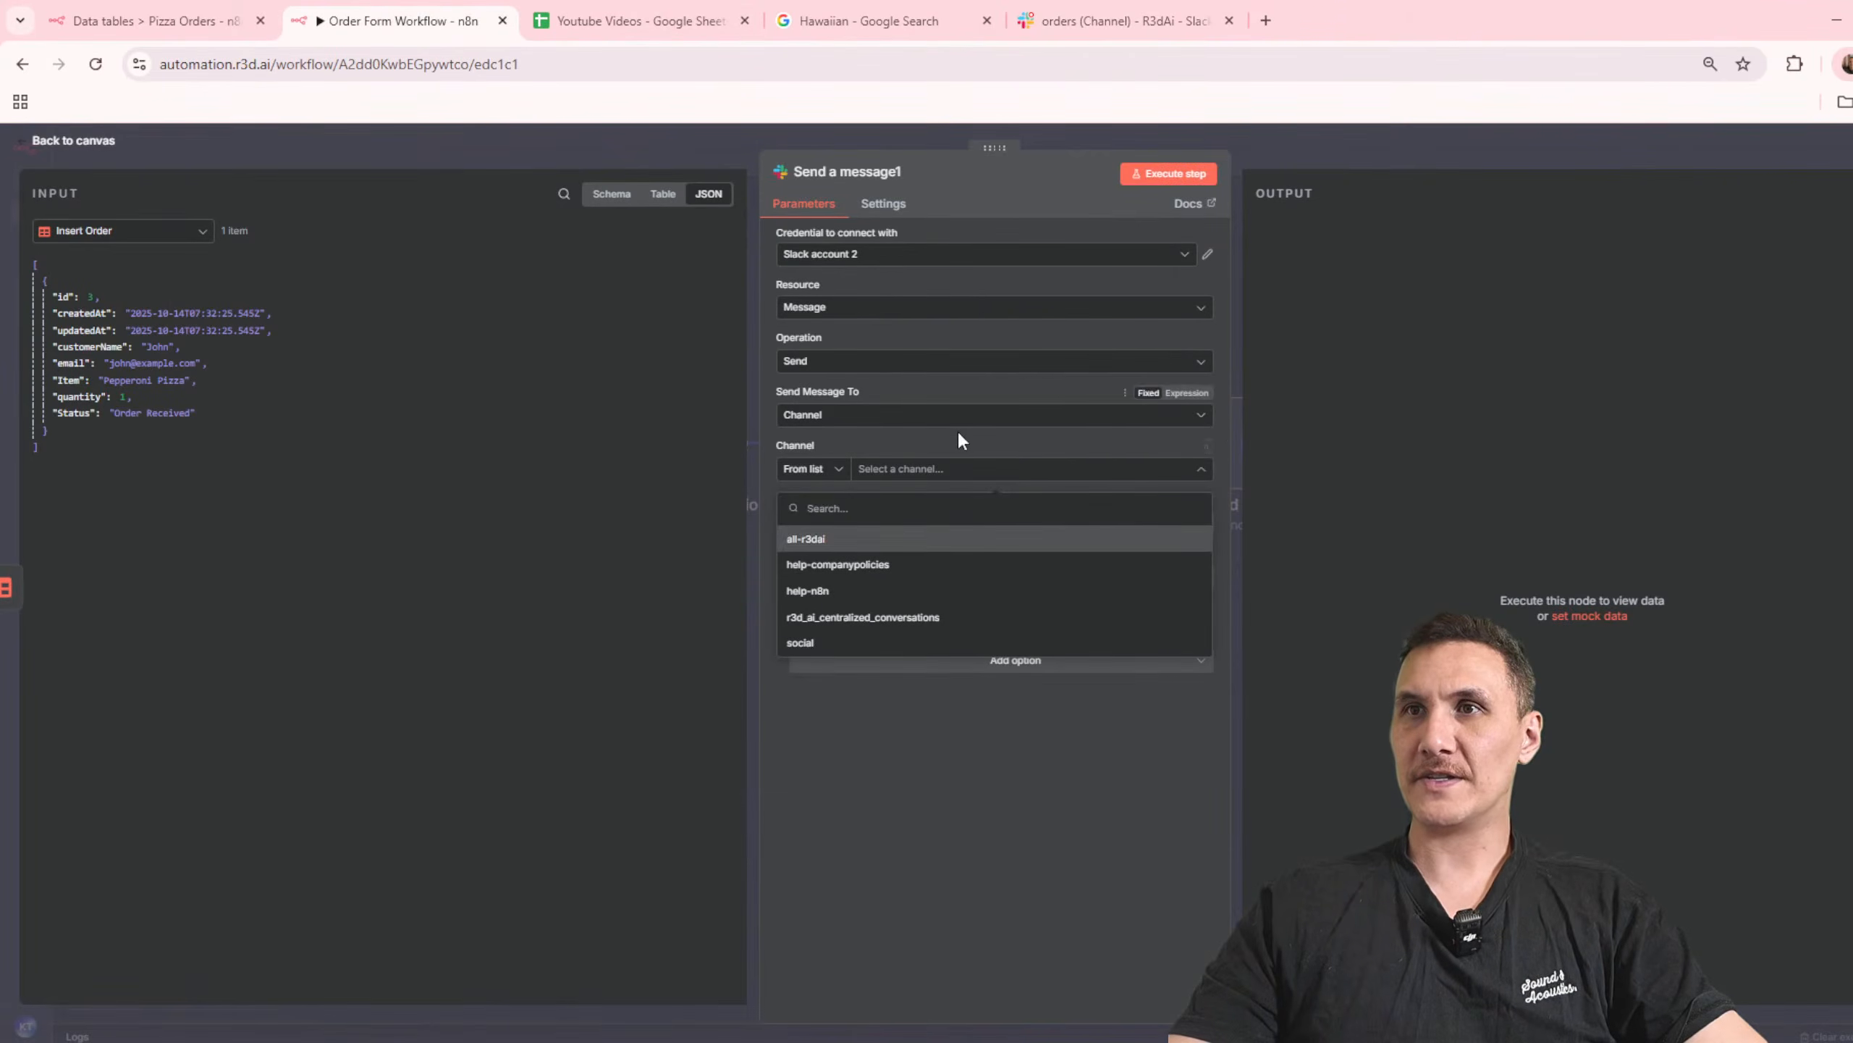
click(1224, 482)
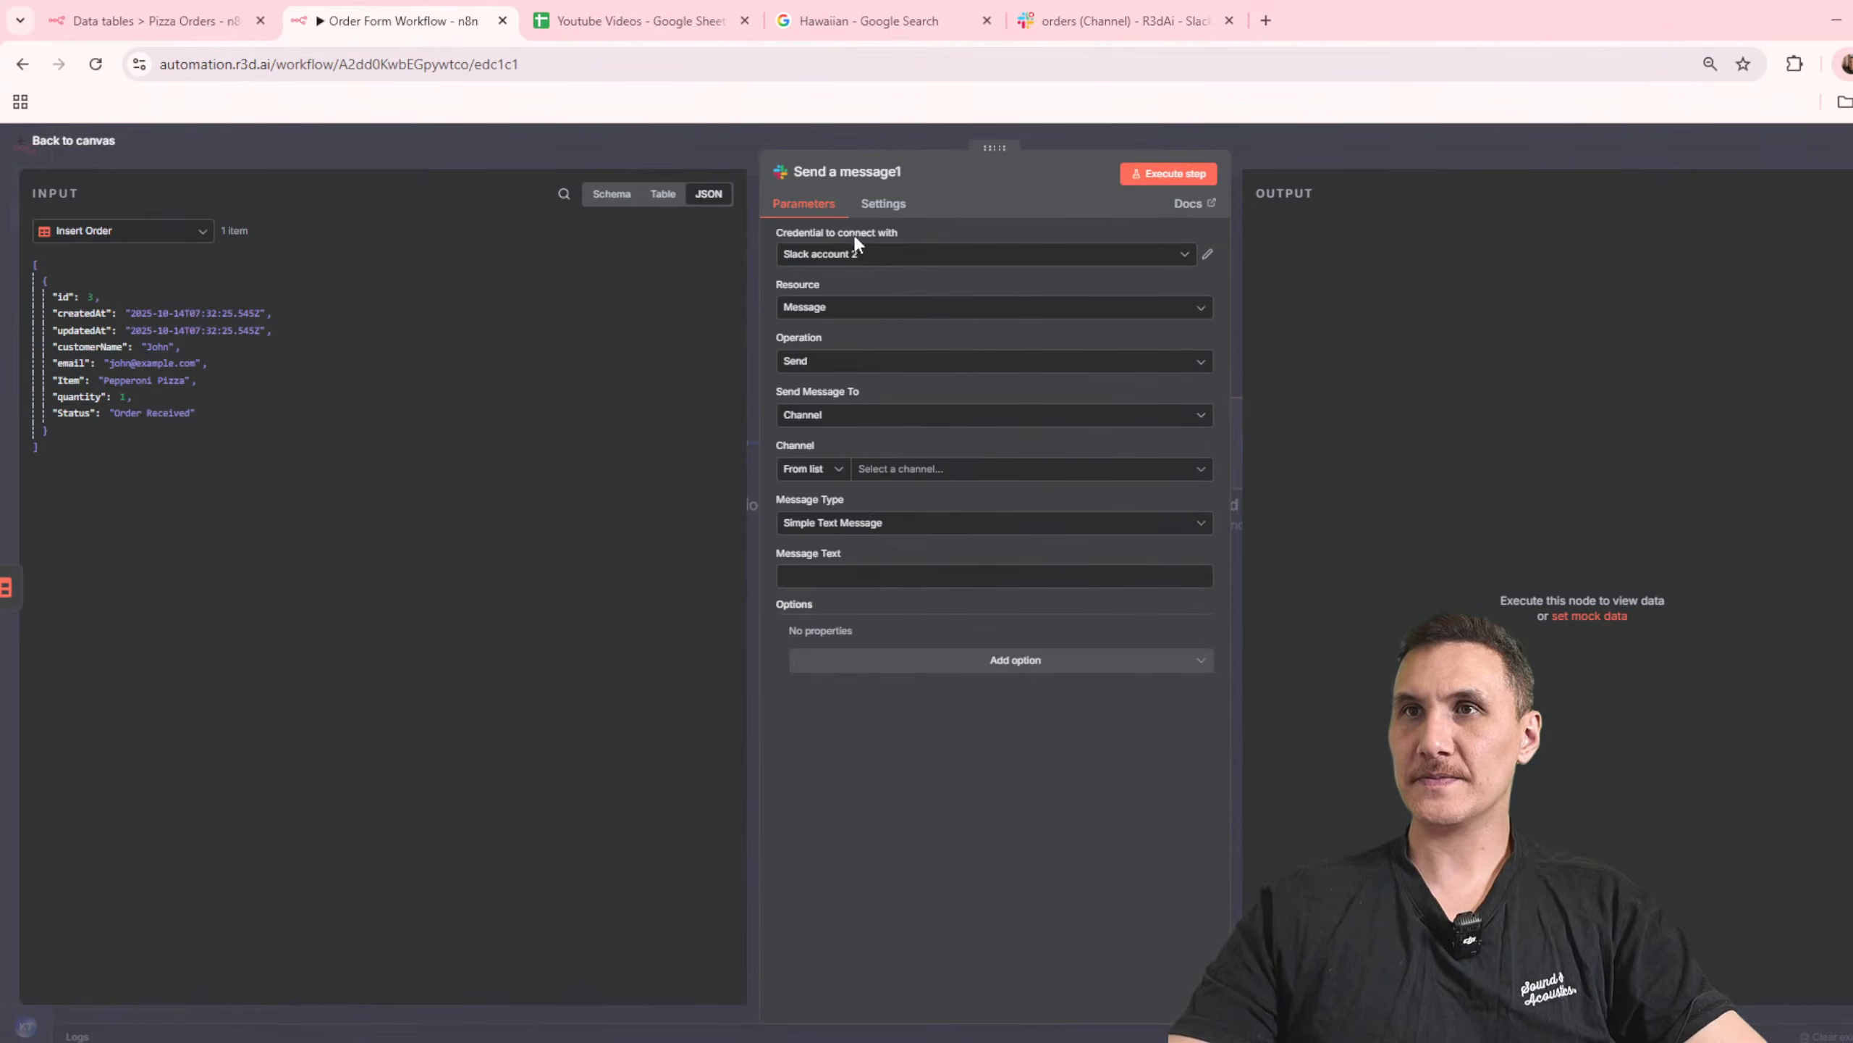
click(1376, 148)
double_click(1266, 438)
click(1354, 155)
click(1054, 441)
key(Delete)
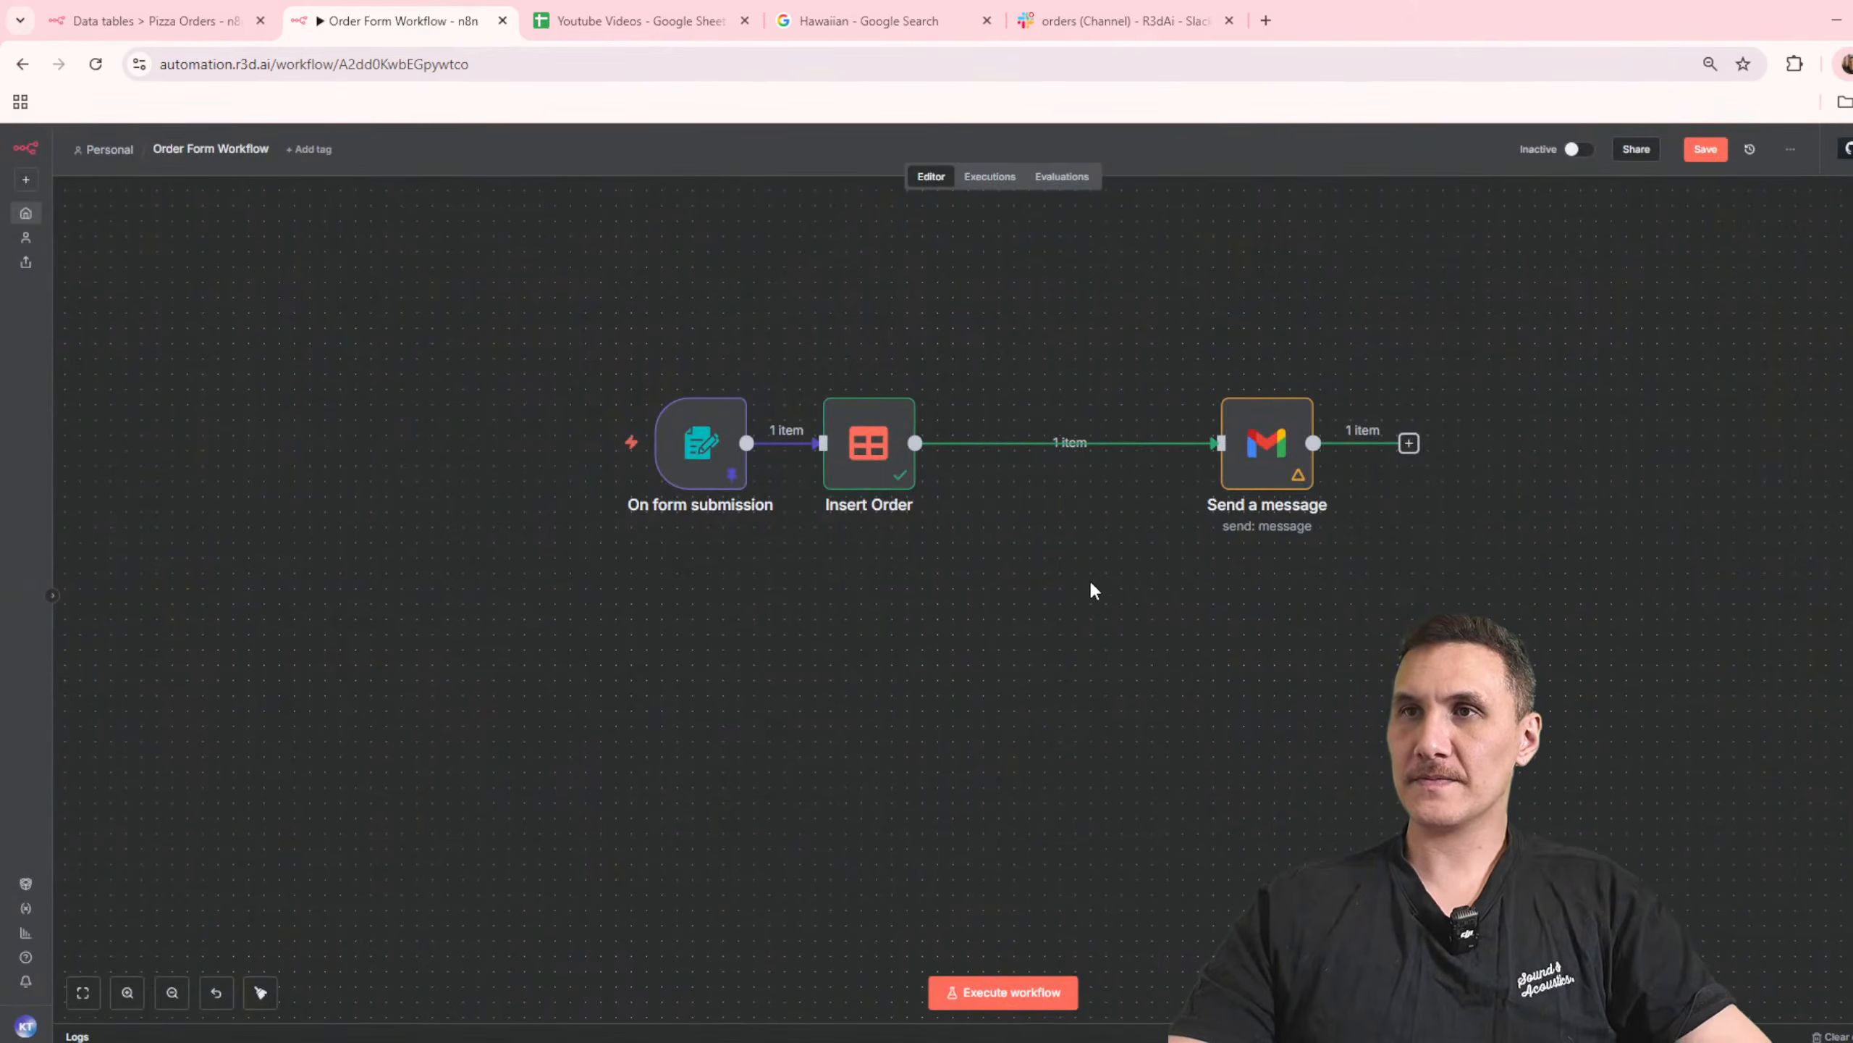
key(ctrl+z)
drag(1069, 615, 1259, 627)
Step: Set the Slack node's channel to orders
double_click(1259, 627)
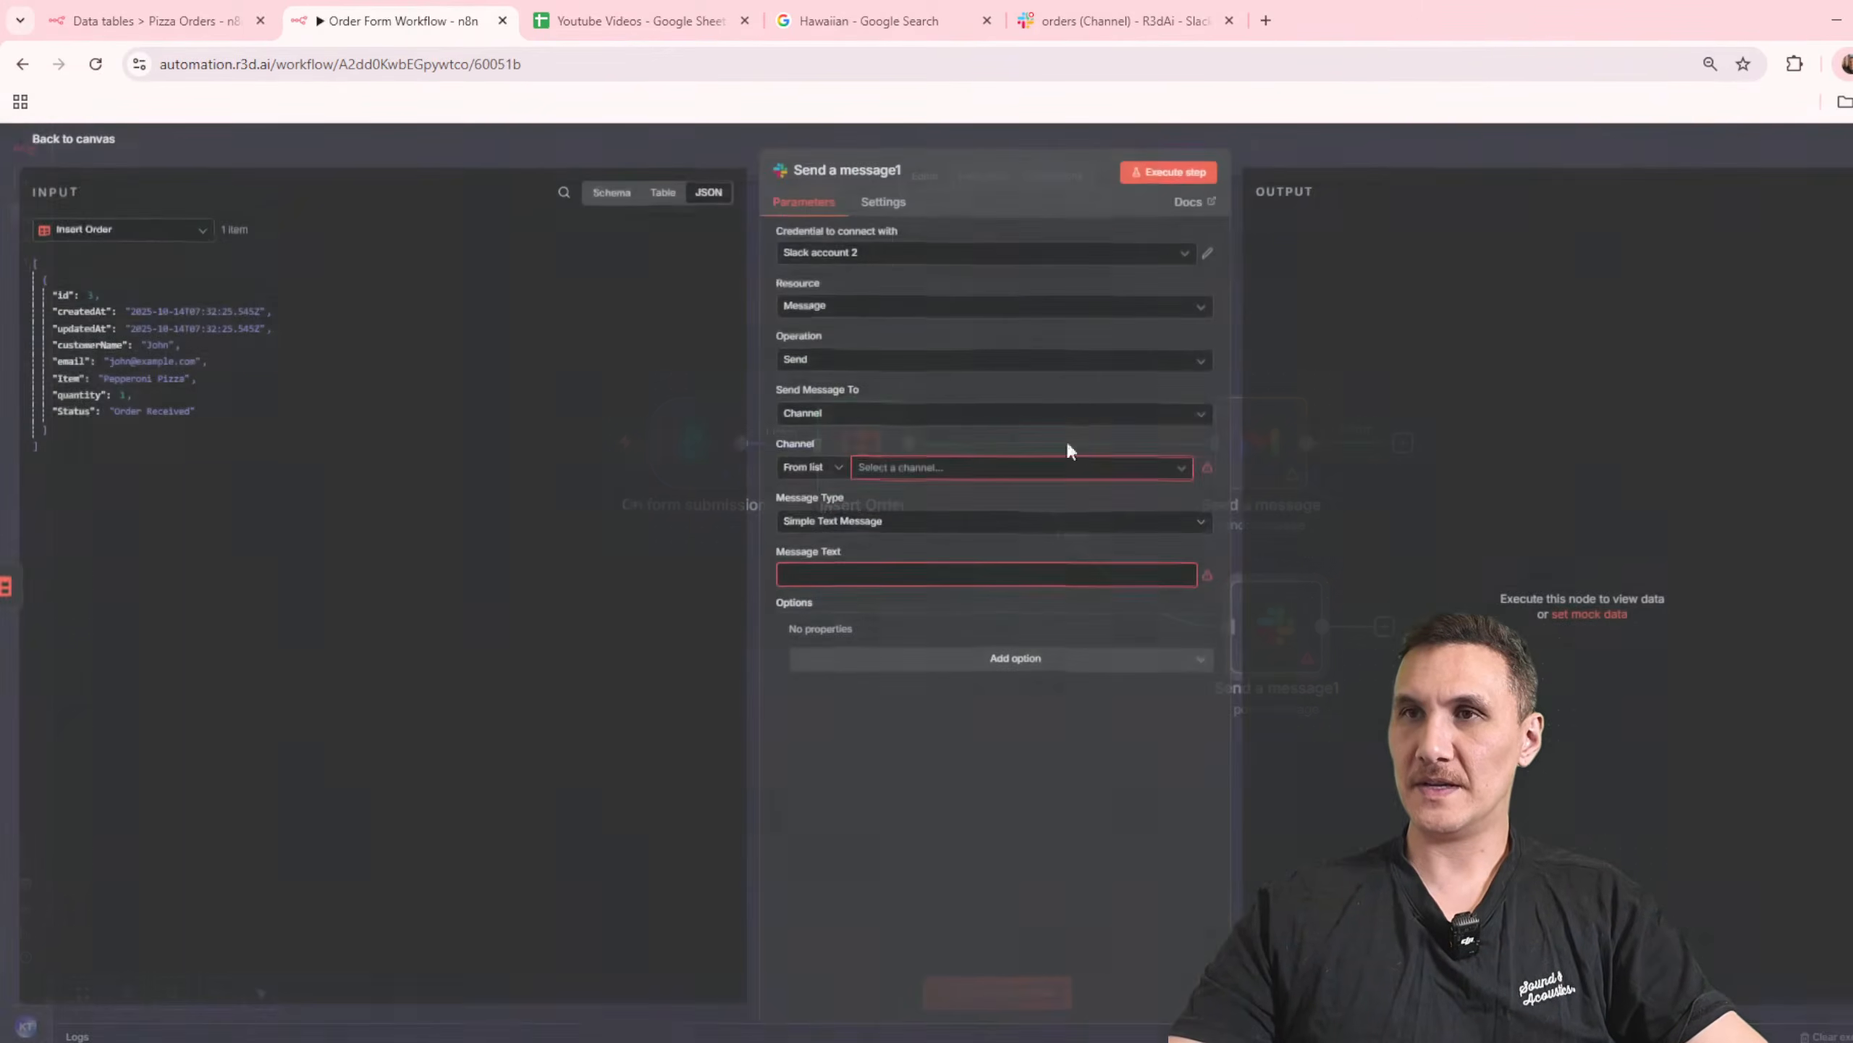
click(903, 473)
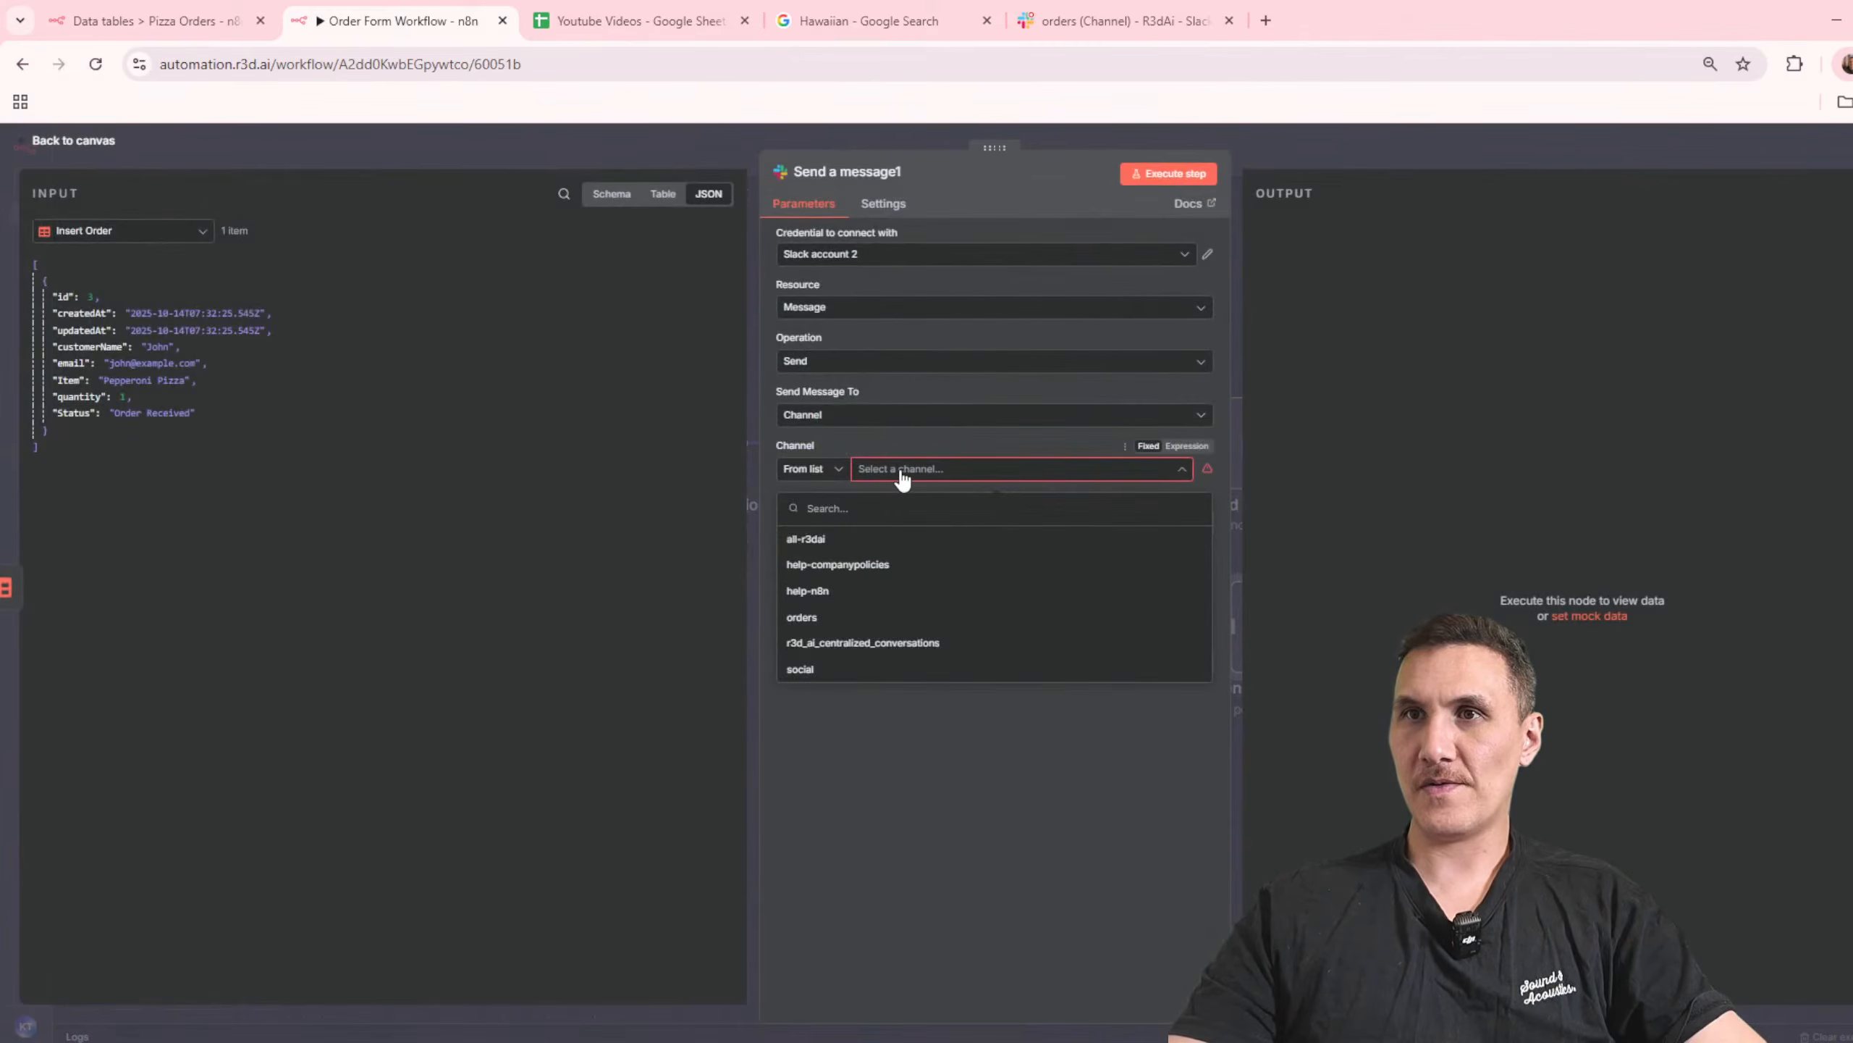
click(848, 618)
Step: Enter "New Order Received #" as the Slack message text
click(895, 573)
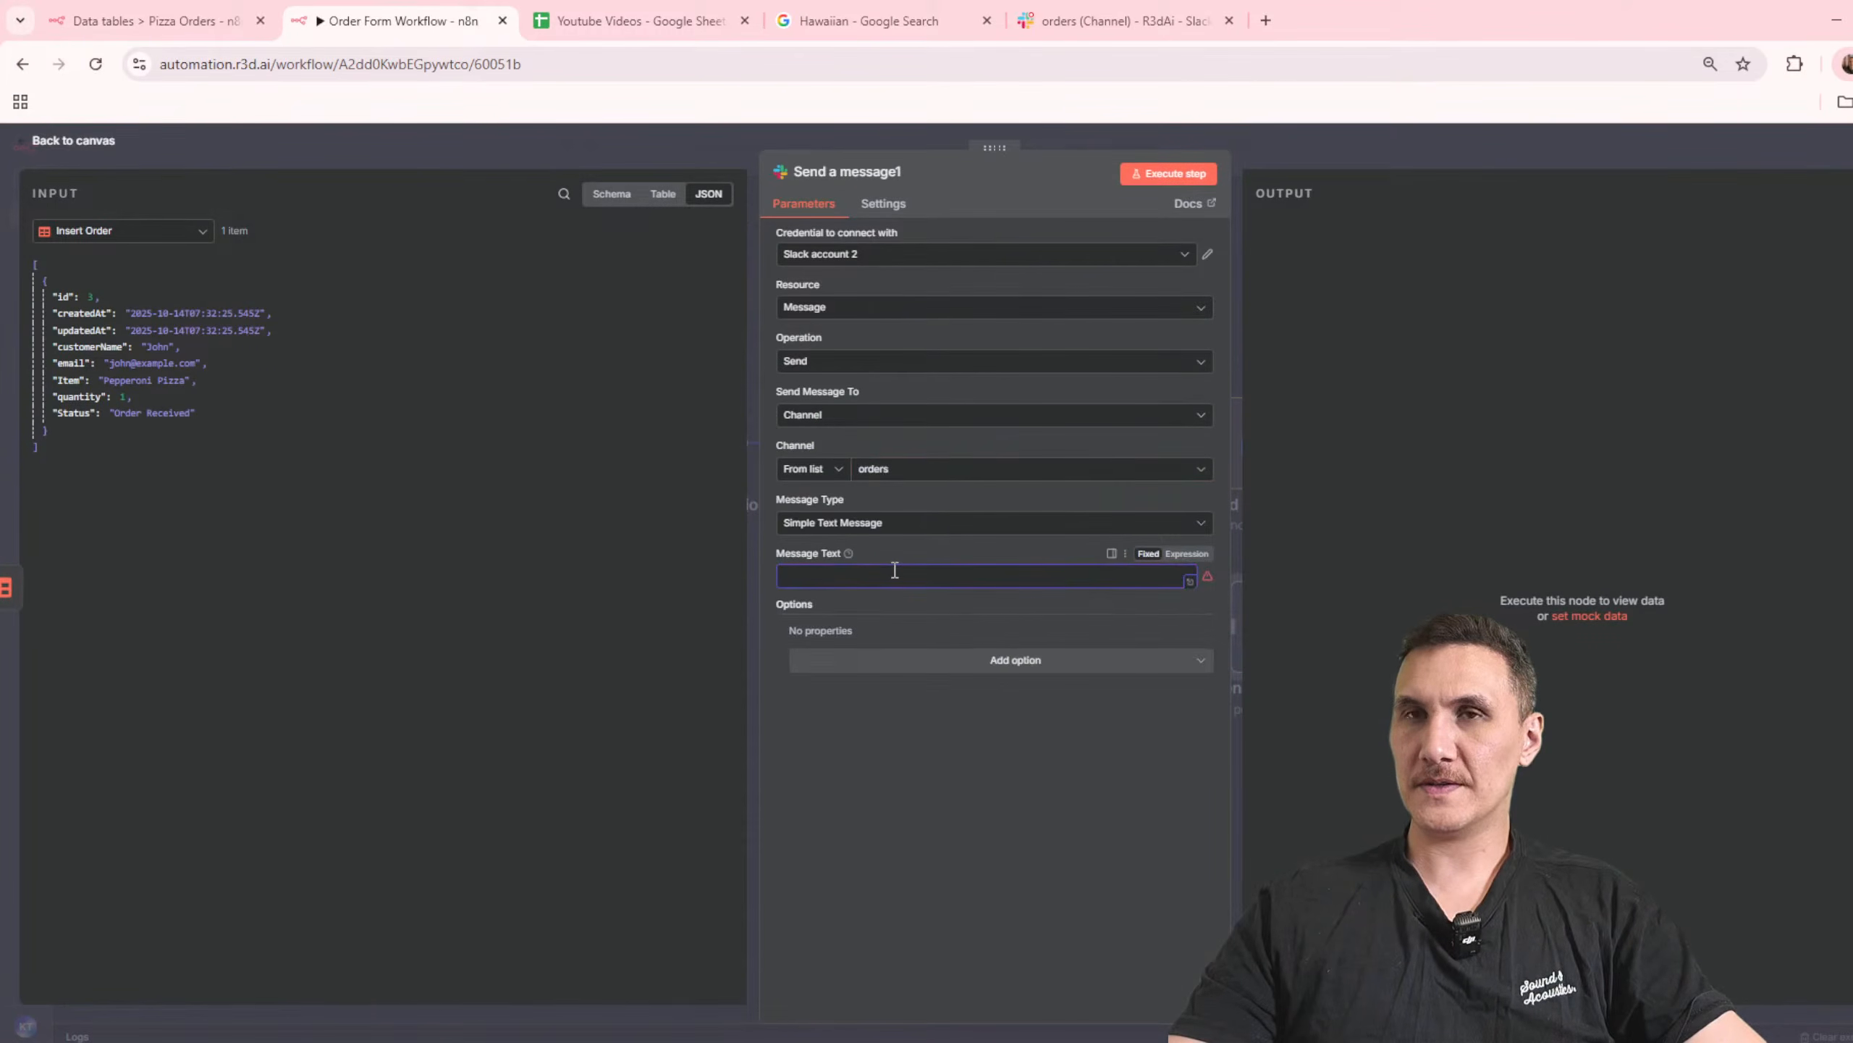
text(New Order Received #)
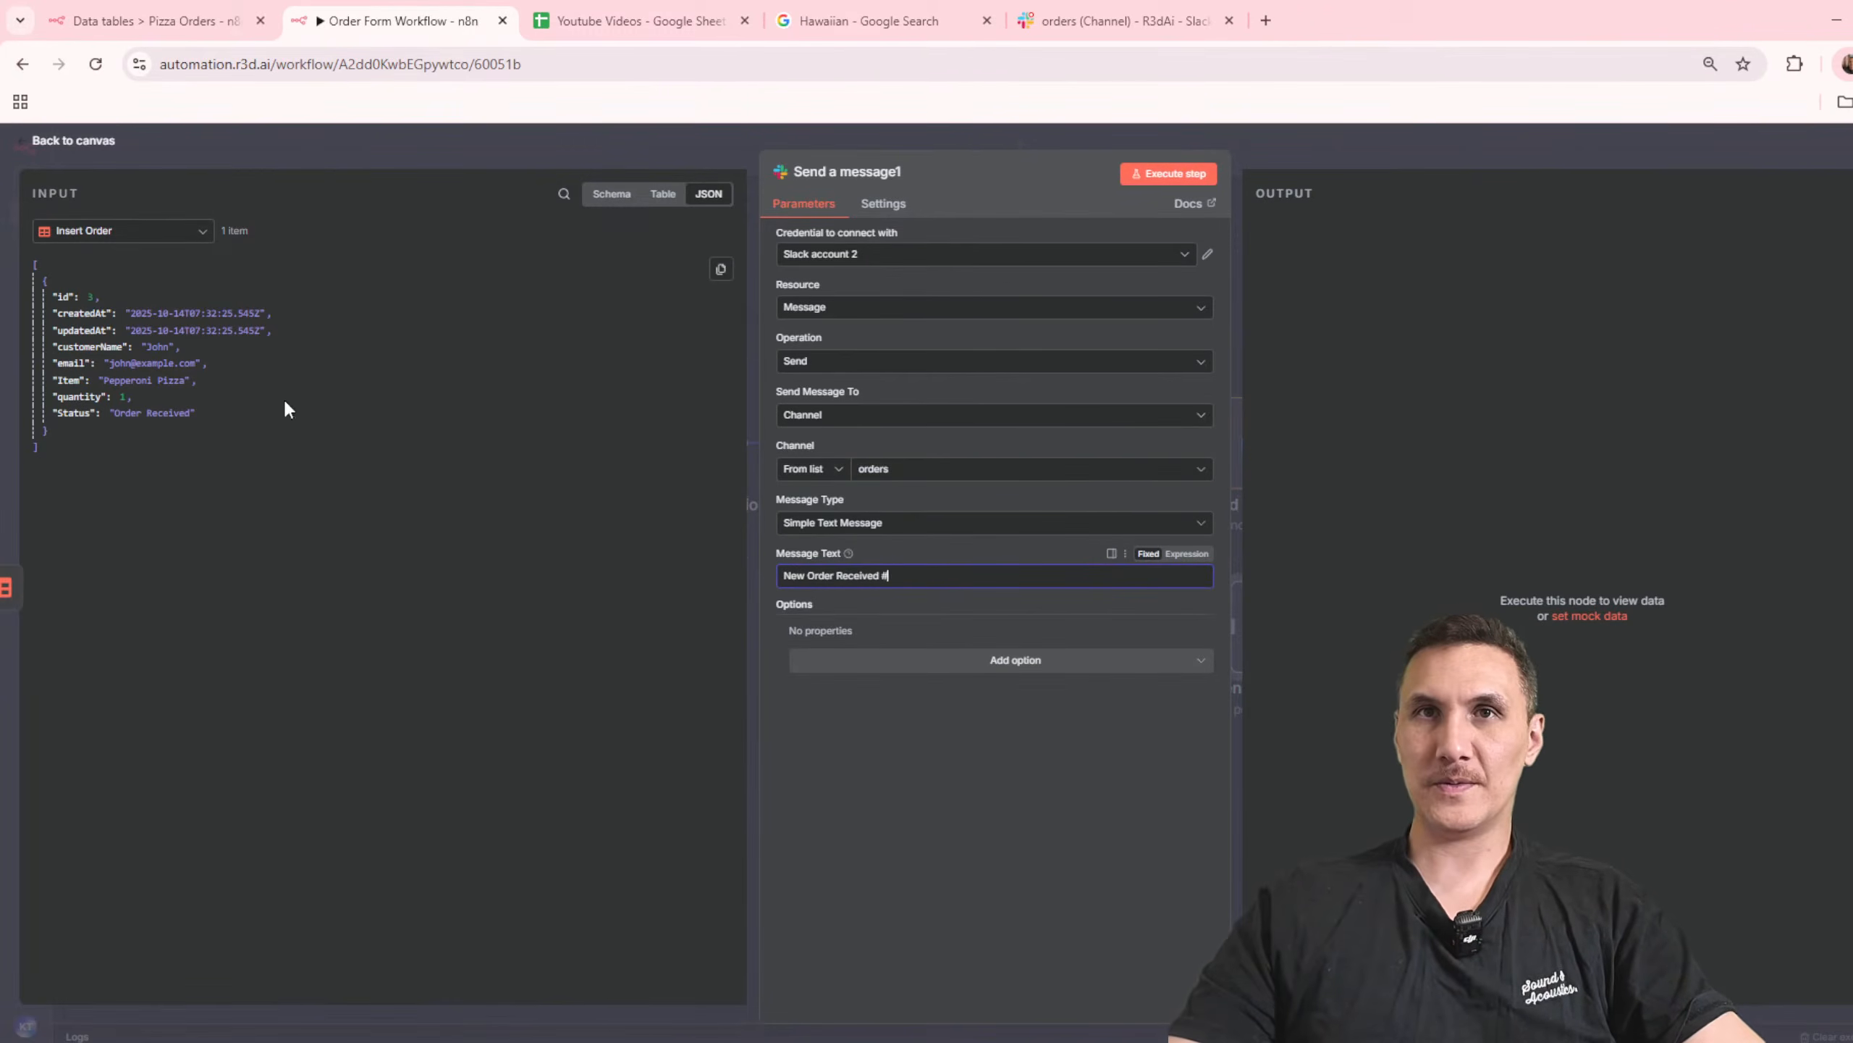
Step: Copy the whole message from the Gmail node and replace the Slack node's message text with it as an expression
click(1317, 157)
double_click(1259, 423)
click(889, 712)
key(ctrl+a)
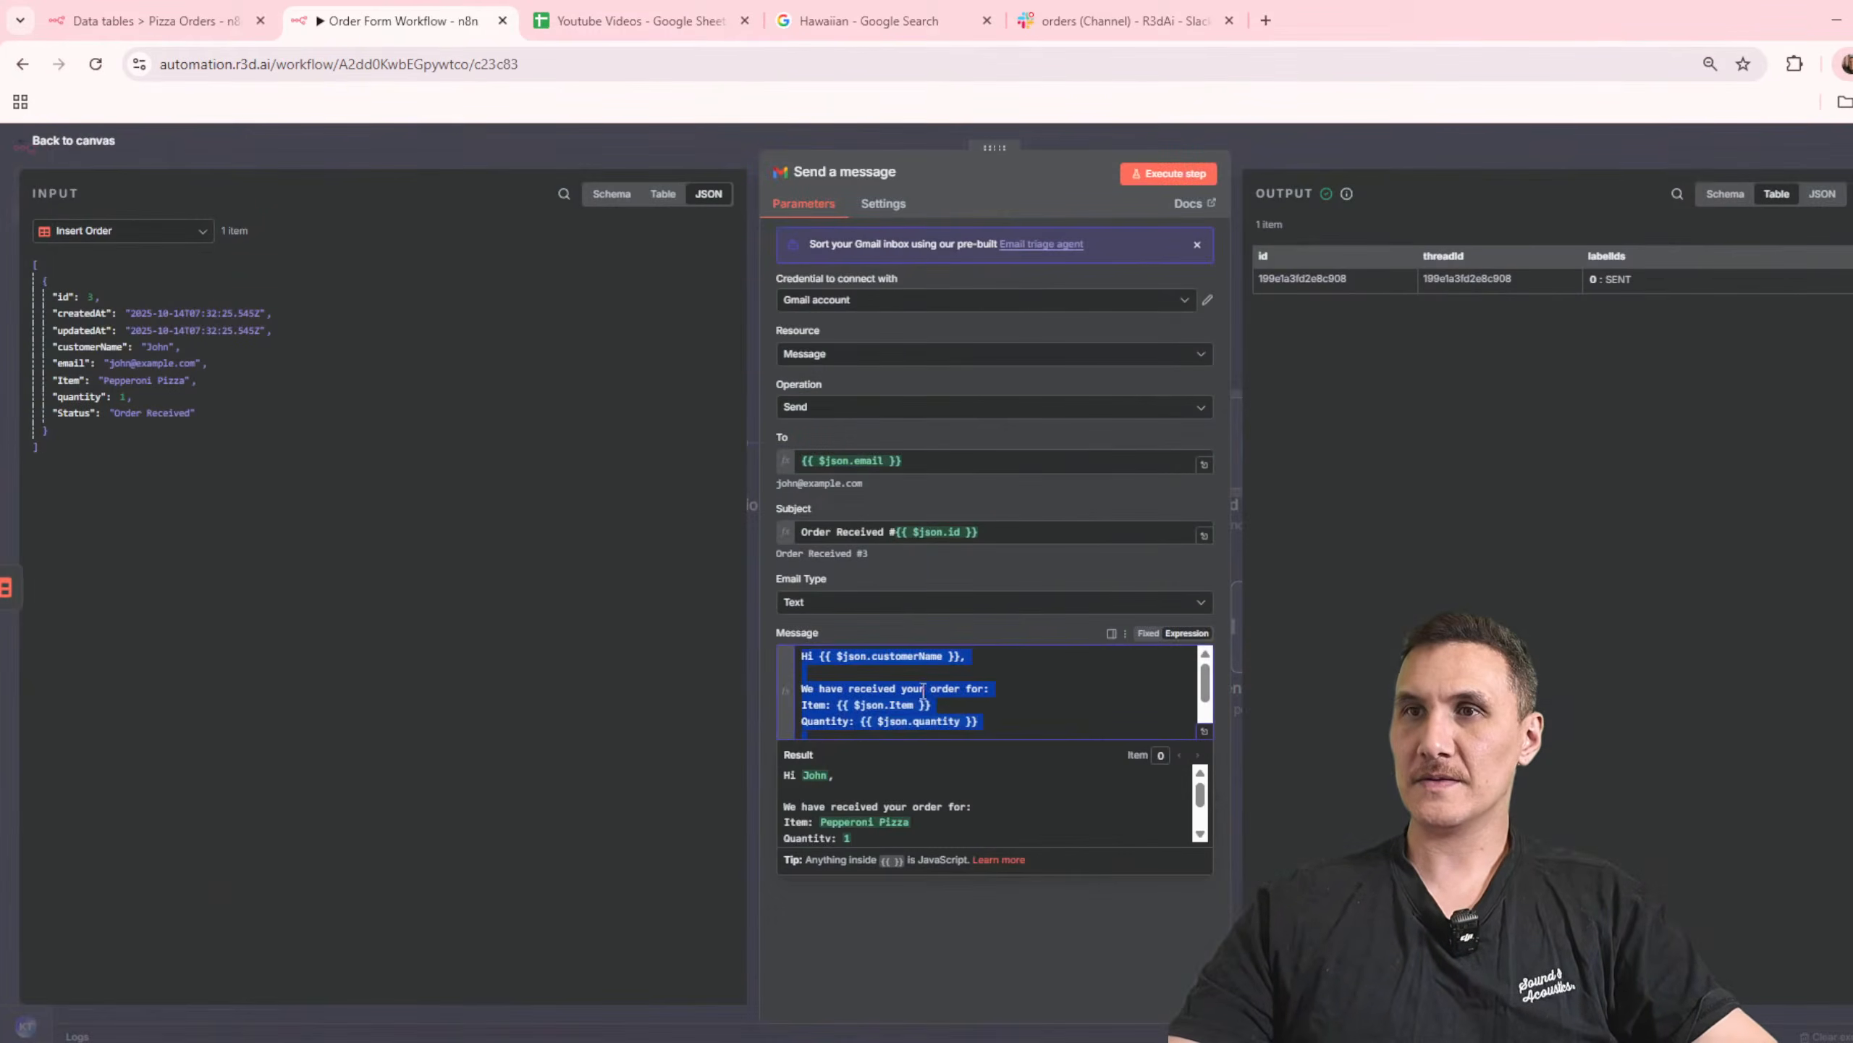
click(1376, 151)
double_click(1280, 629)
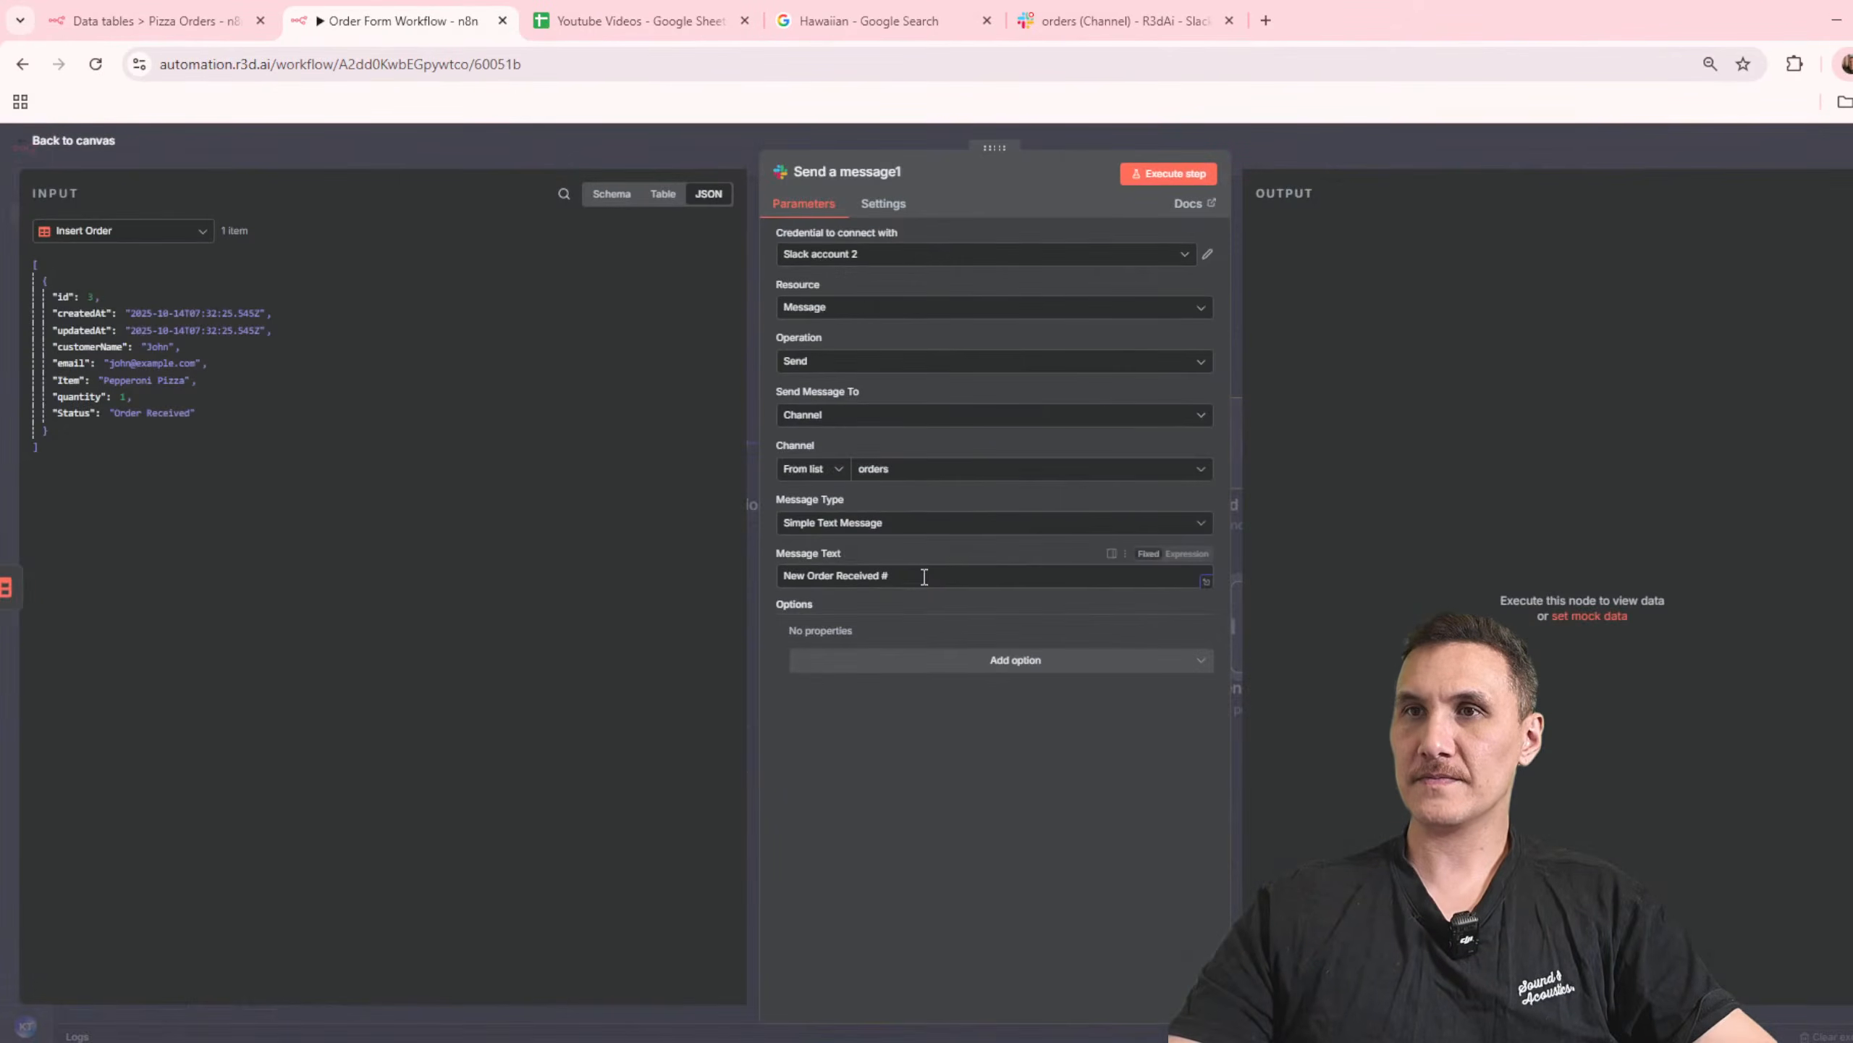
key(ctrl+a)
key(ctrl+v)
click(1197, 555)
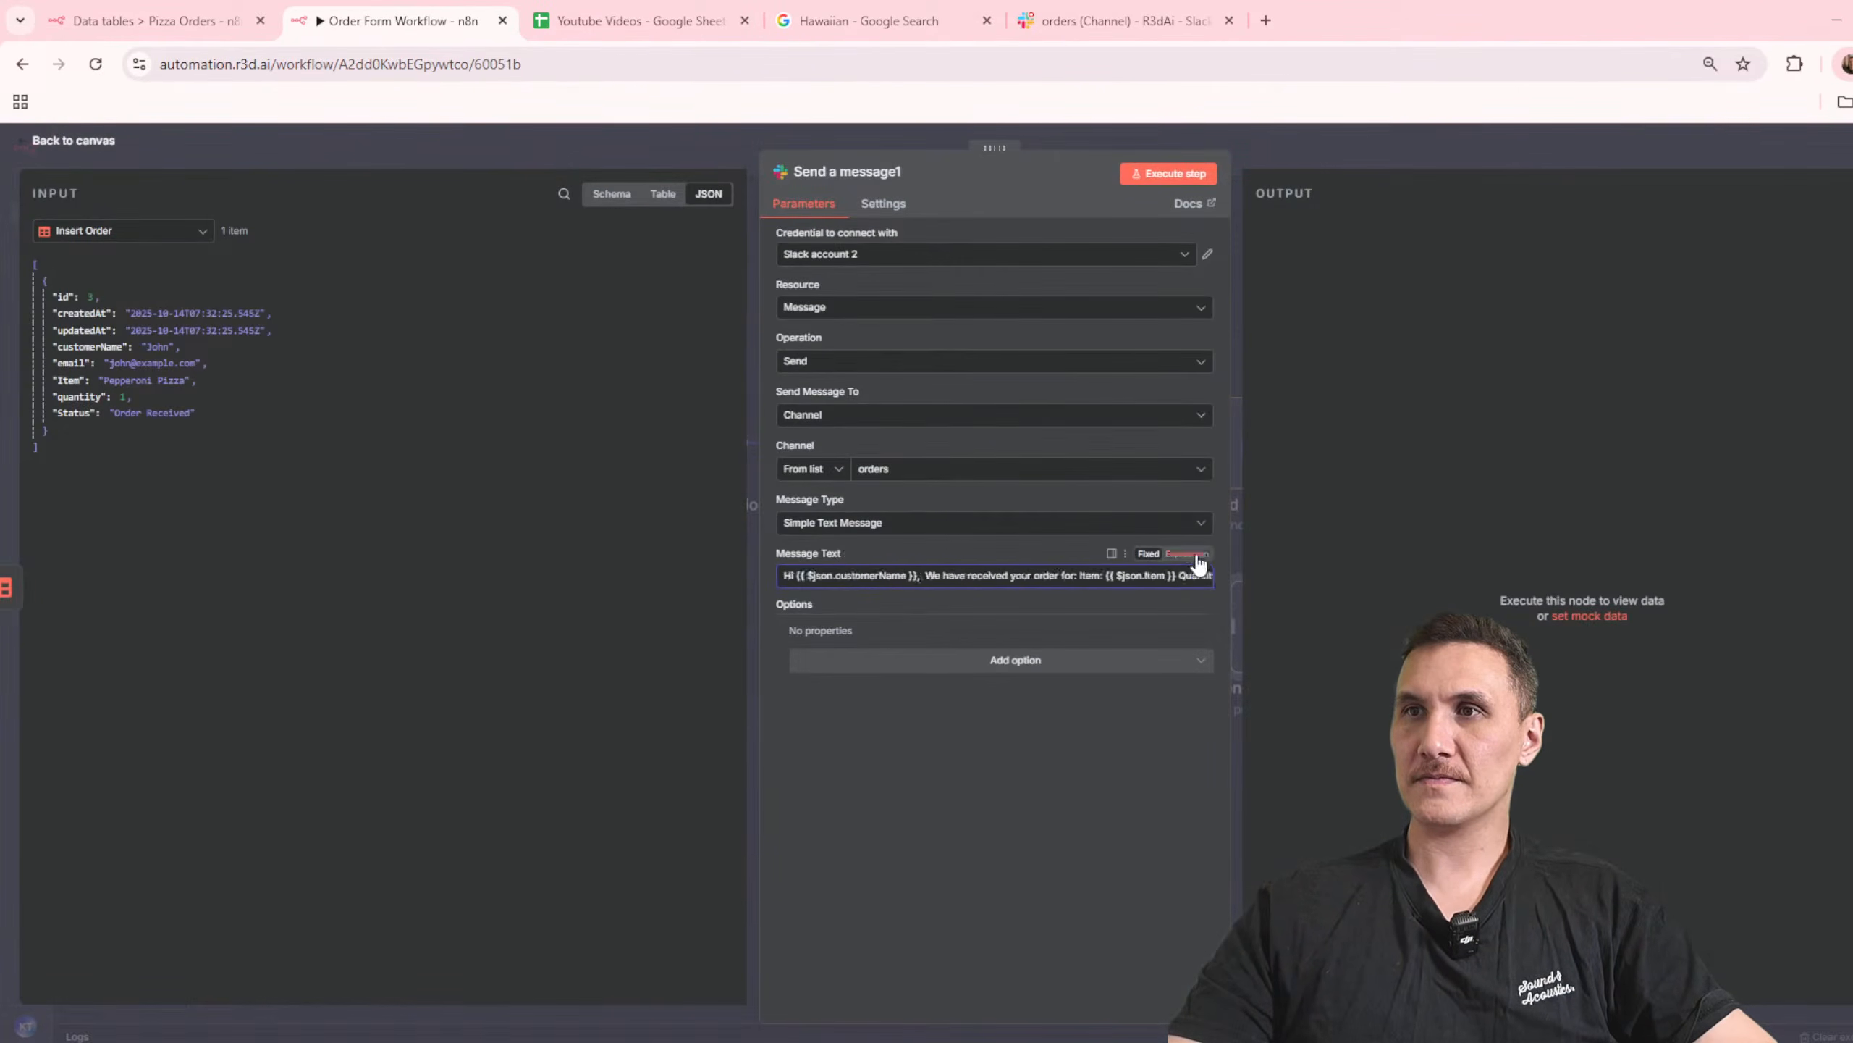
key(ctrl+a)
text(Hi {{ $json.customerName }},  We have received your order for: Item: {{ $json.Item }} Quantity: {{ $json.quantity }}  Thanks,  Pizza Joint)
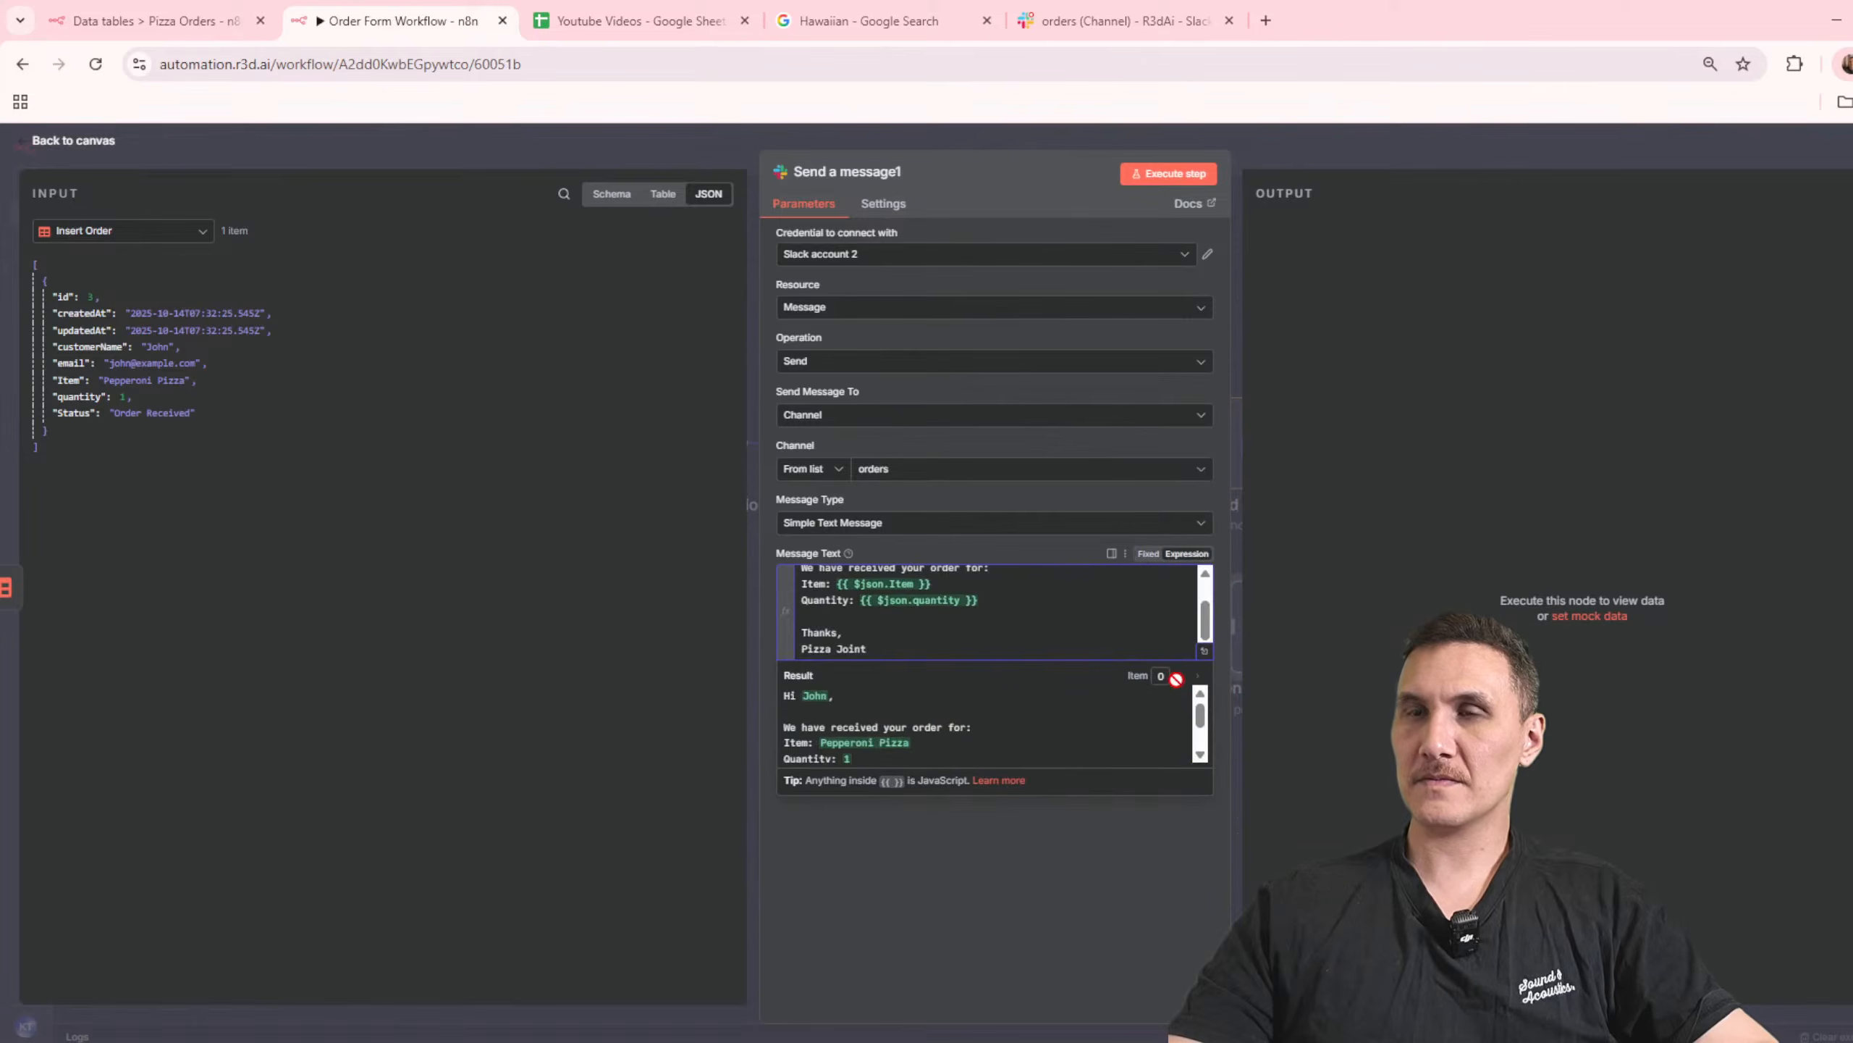
Step: Remove the "Hi" greeting from the Slack message and replace the "We have received your order for:" line with "Cutomer Name"
scroll(893, 631, up, 2)
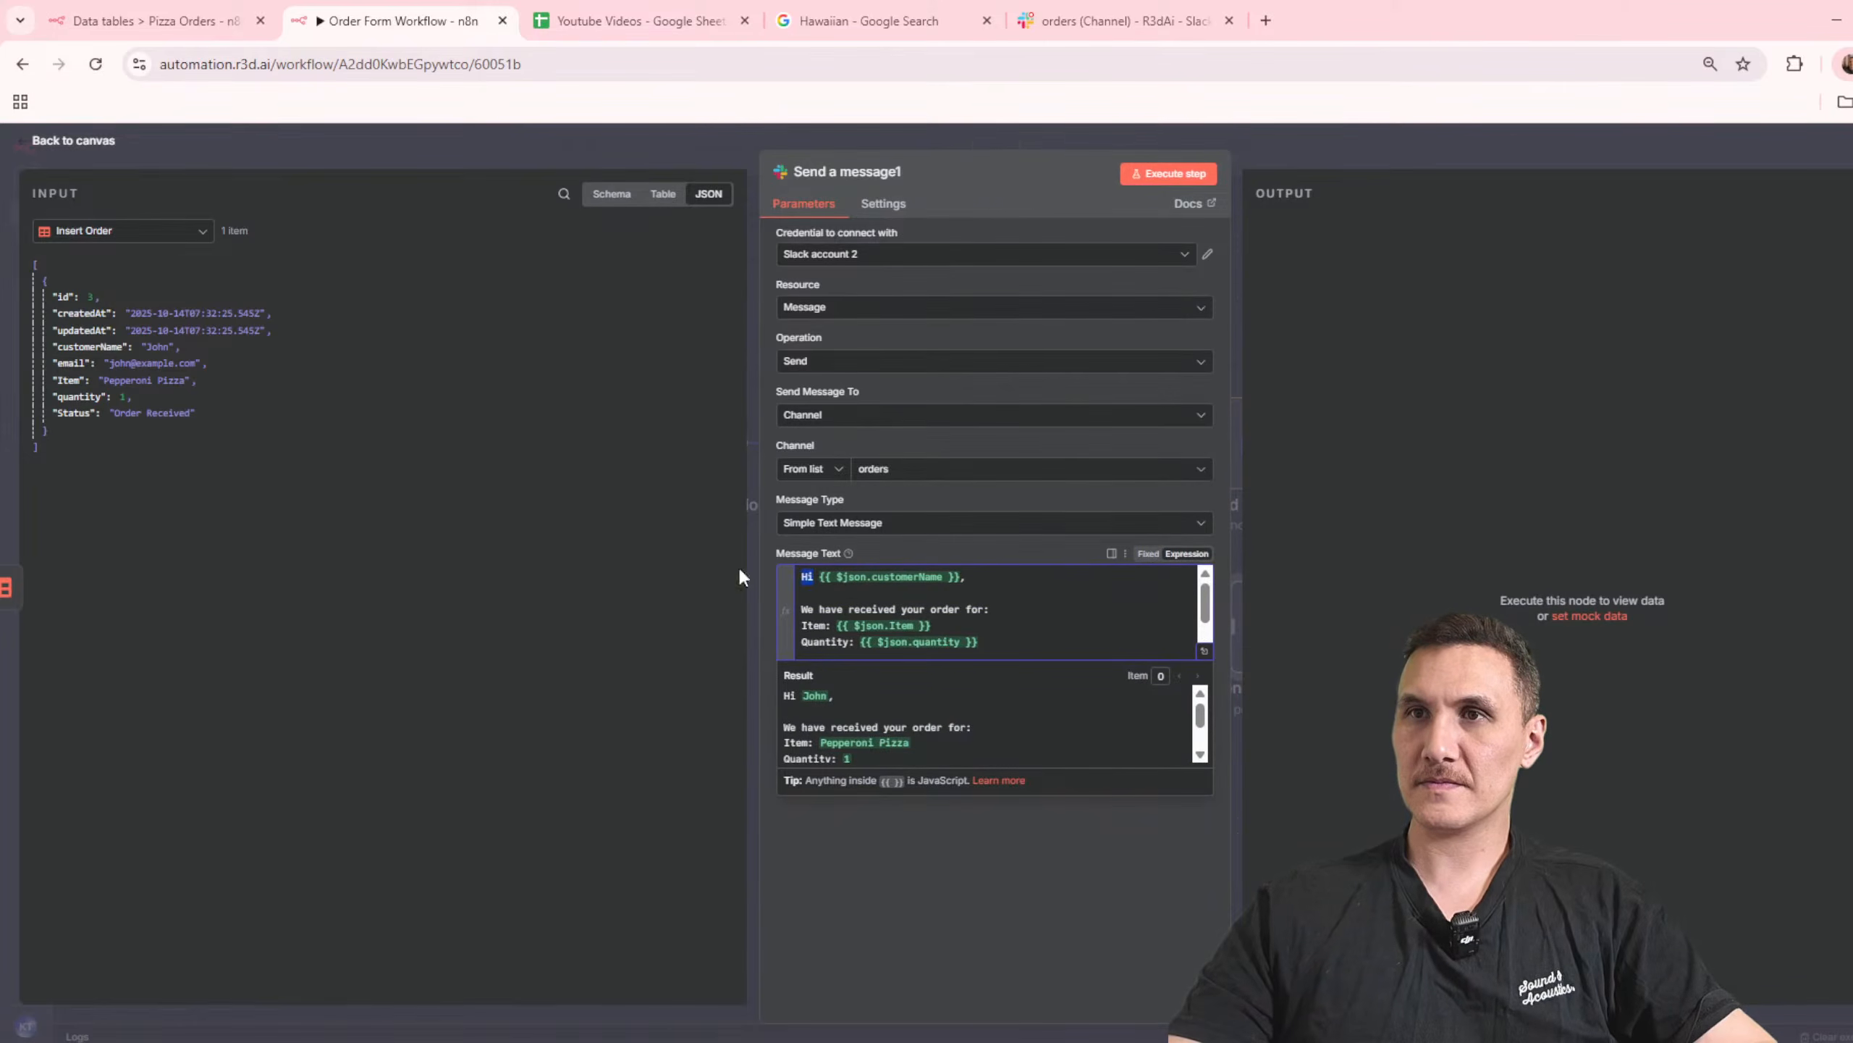
key(BackSpace)
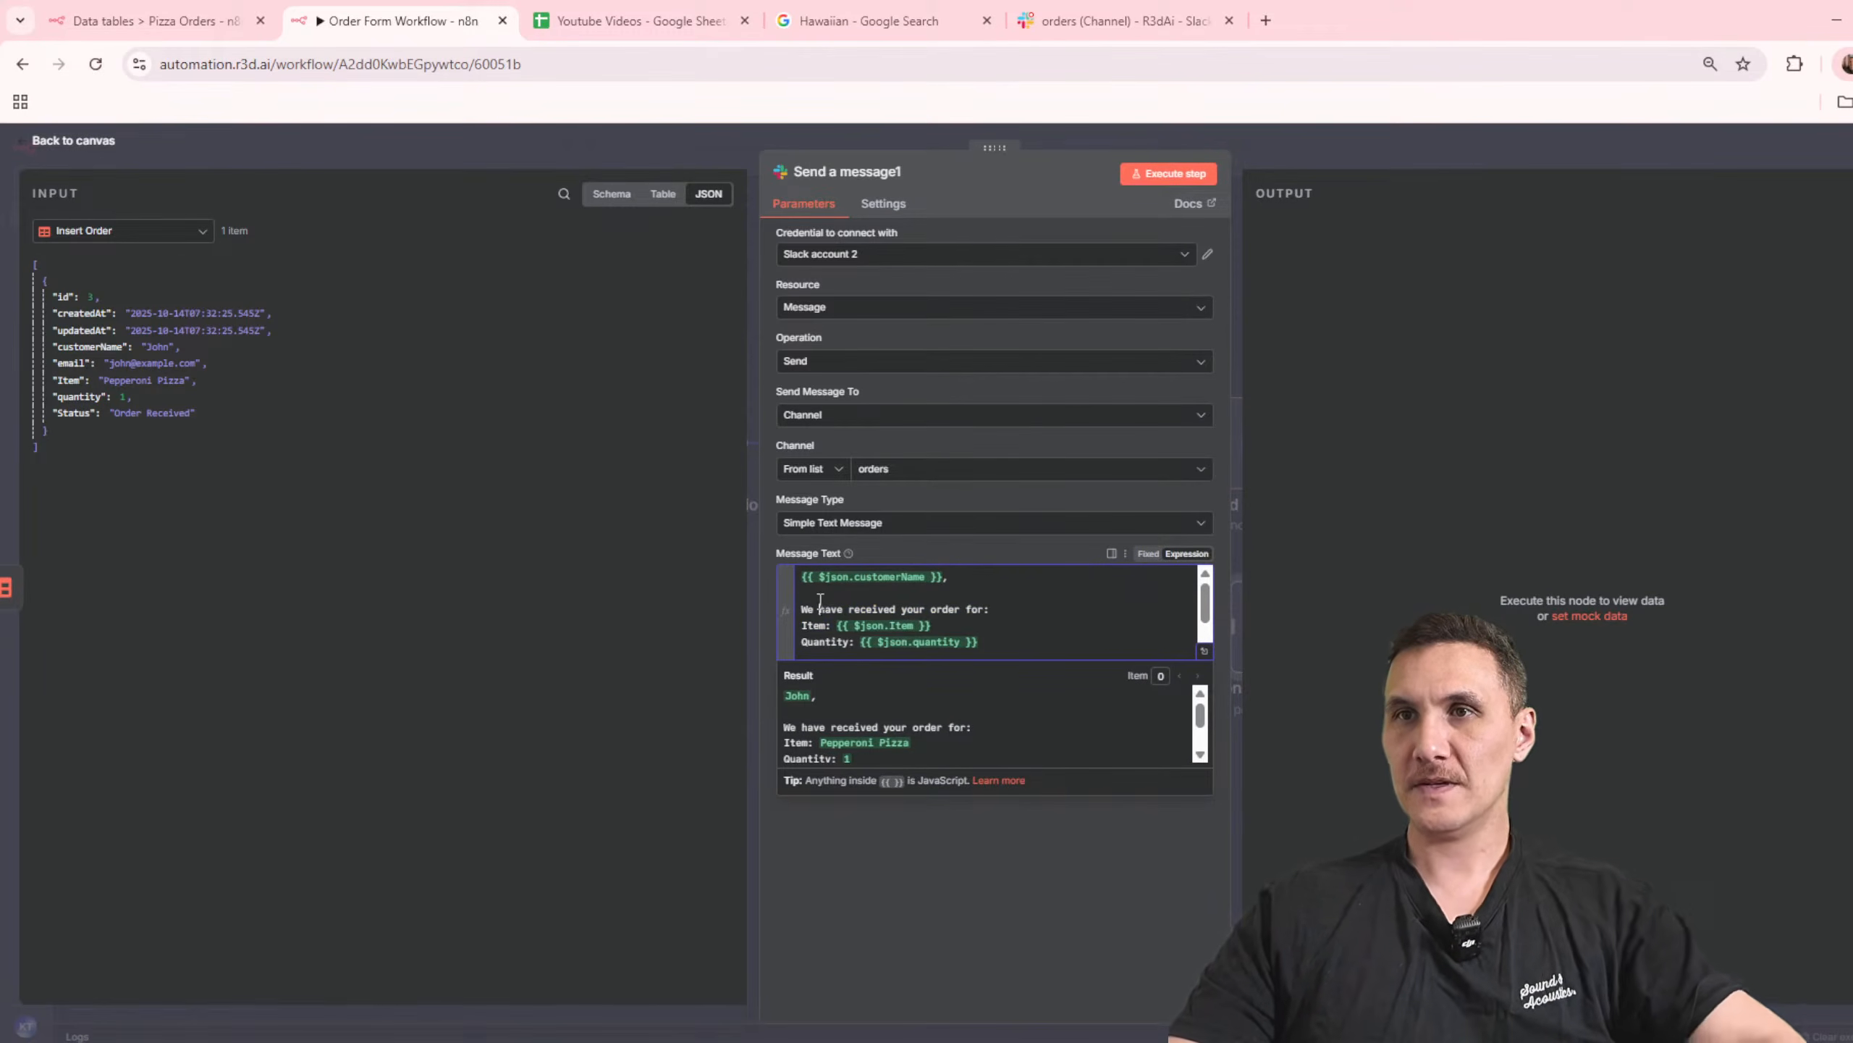
drag(941, 626, 623, 616)
click(623, 616)
drag(1011, 605, 663, 600)
key(BackSpace)
text(Cuyswt)
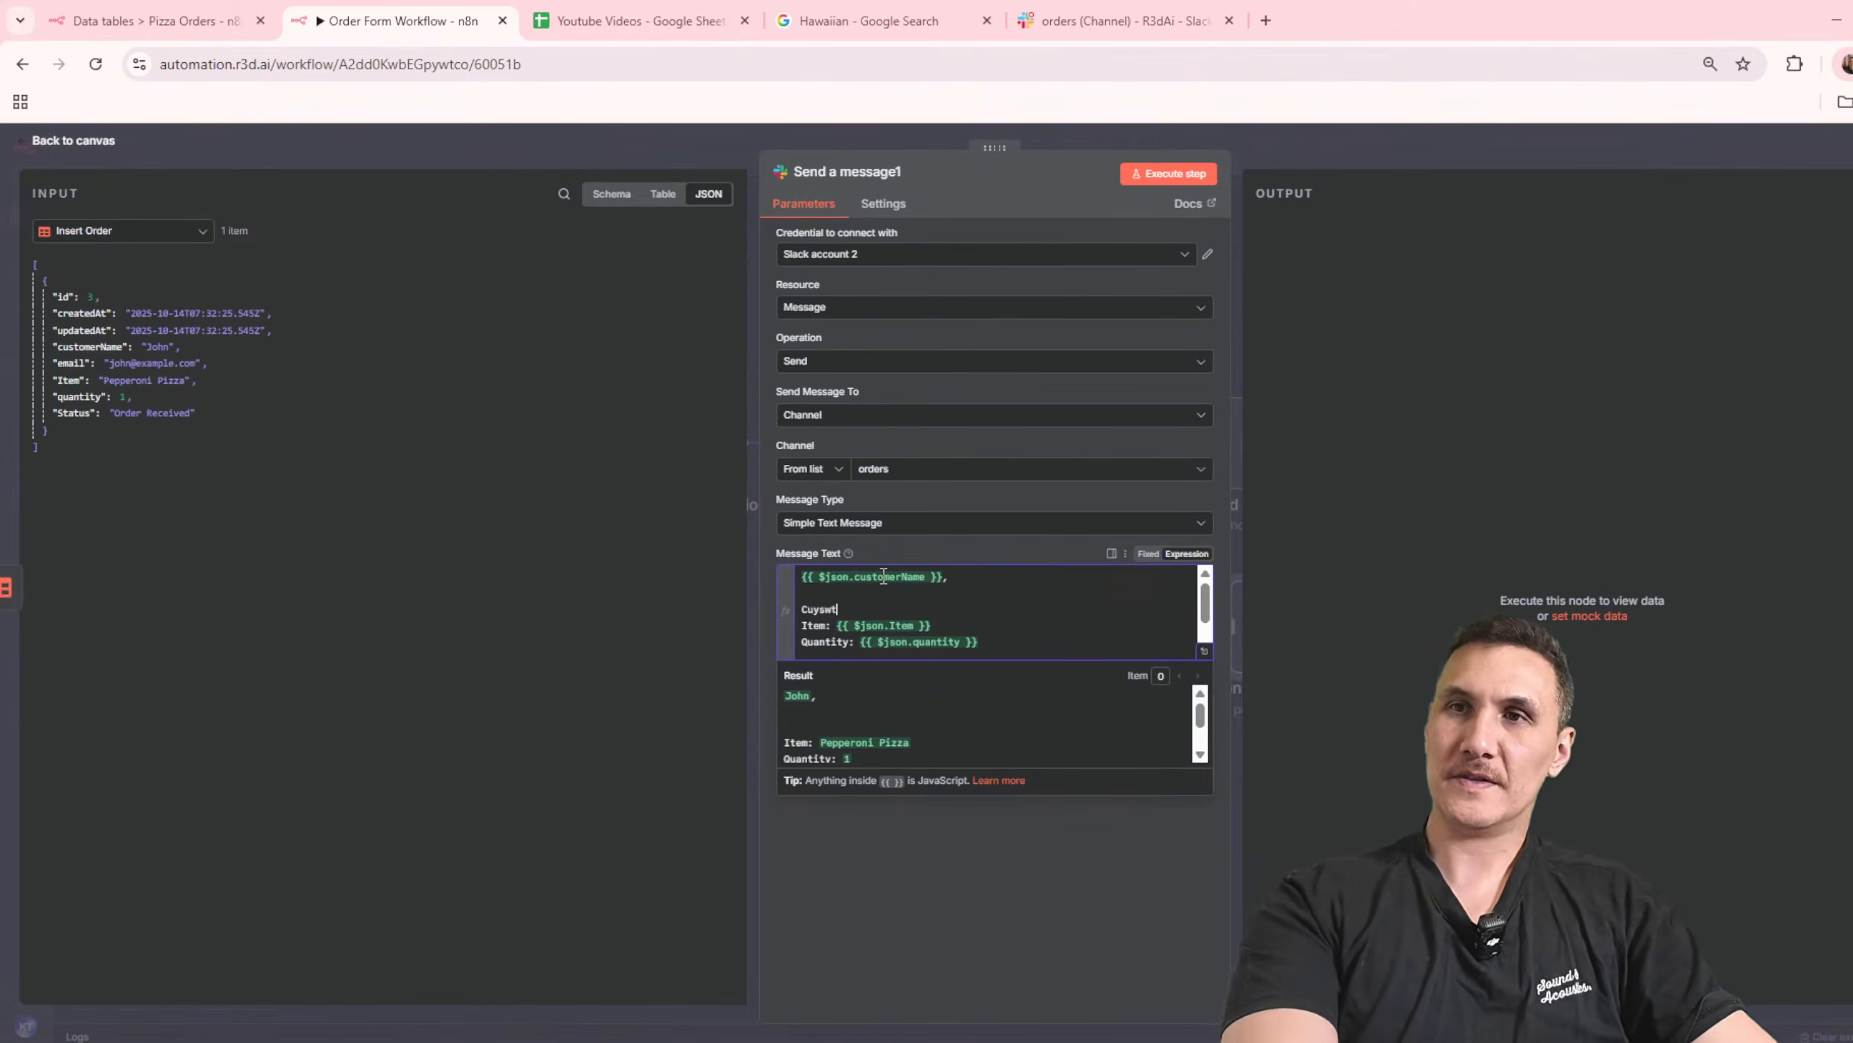
text(omer Name)
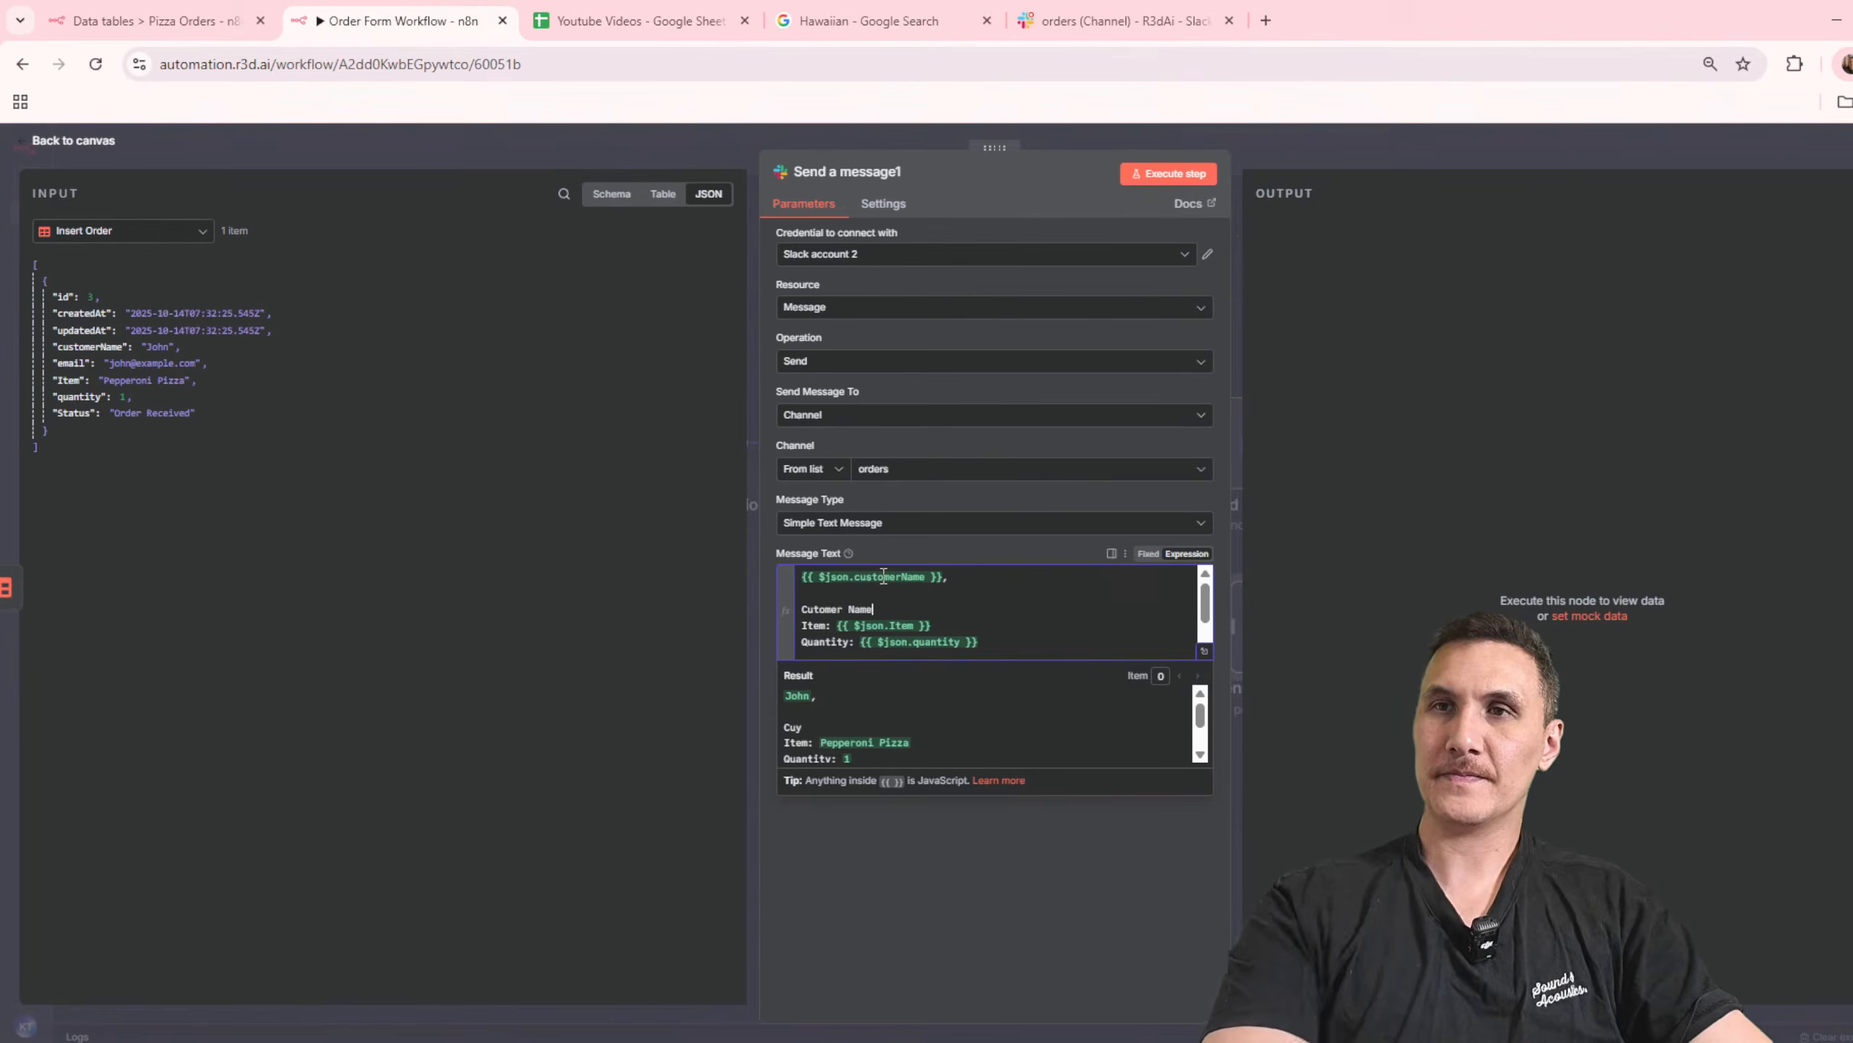
Step: Move the customerName expression from the Slack message's first line to directly after the "Cutomer Name:" label
key(Up)
key(ctrl+x)
key(ctrl+z)
key(ctrl+v)
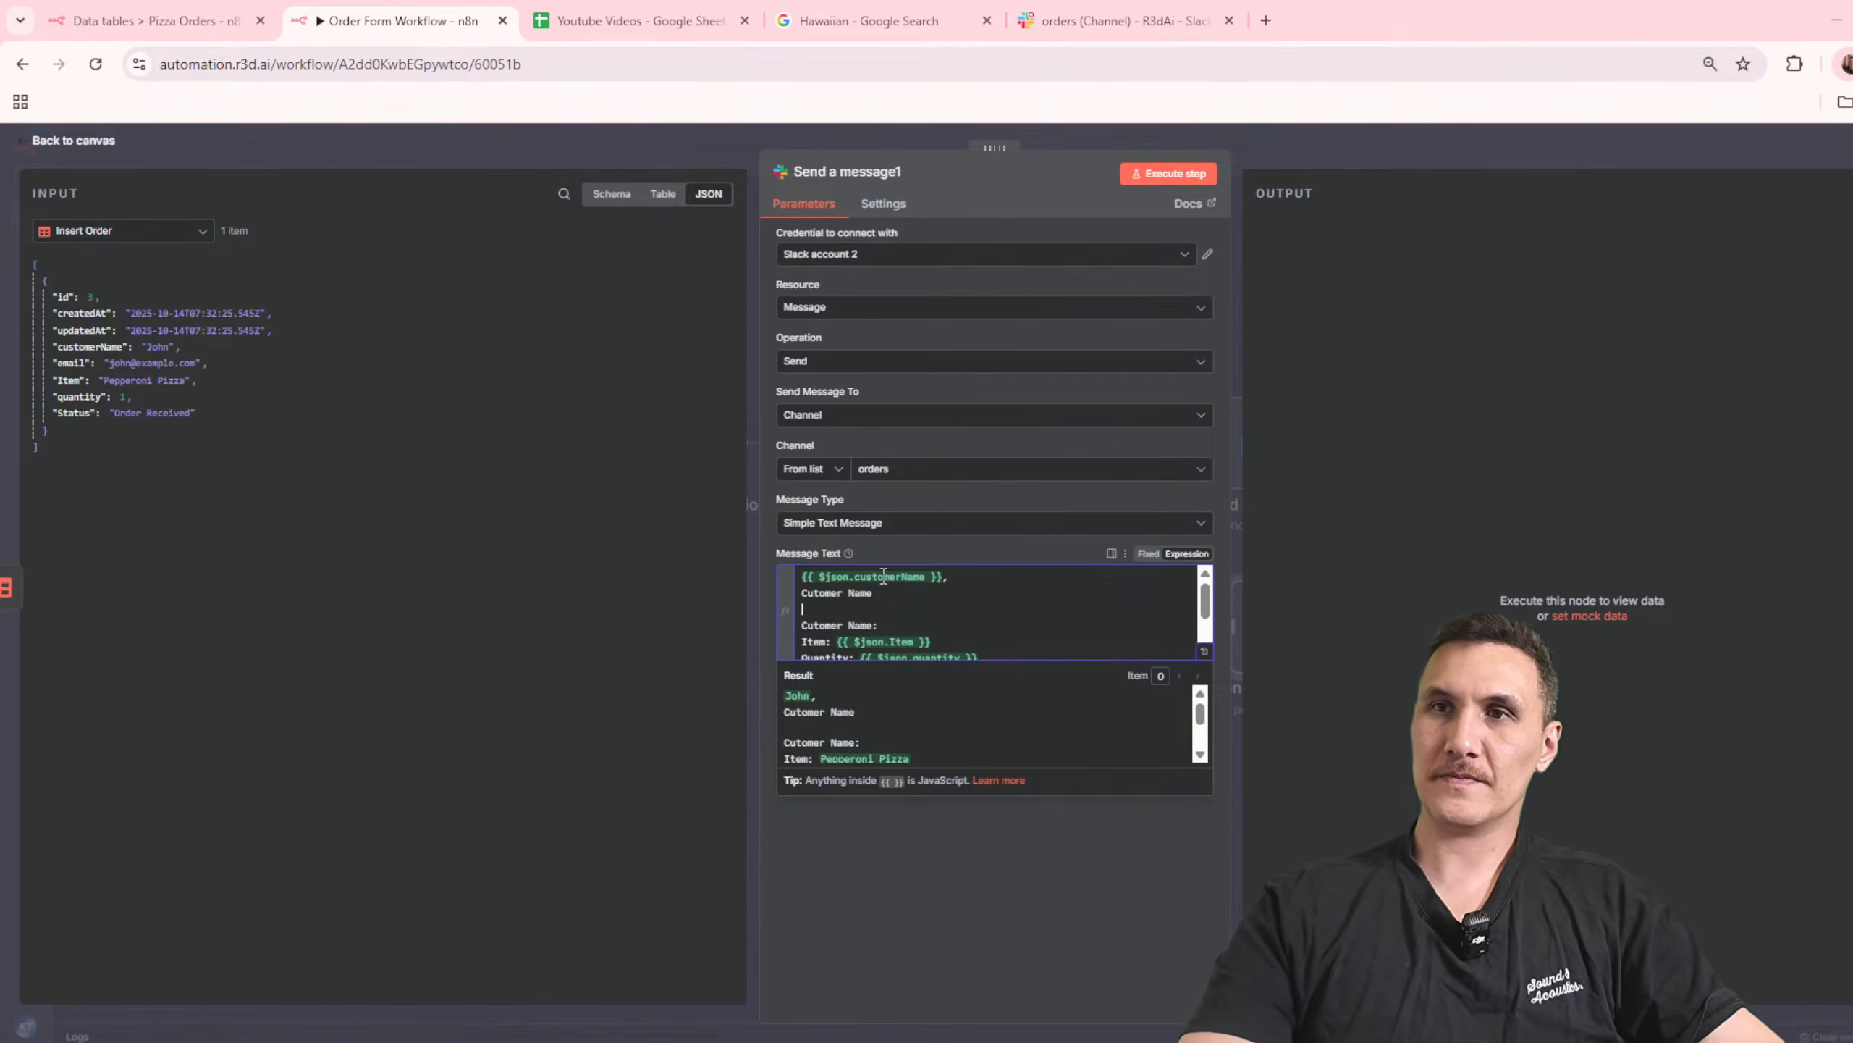
key(ctrl+x)
click(916, 620)
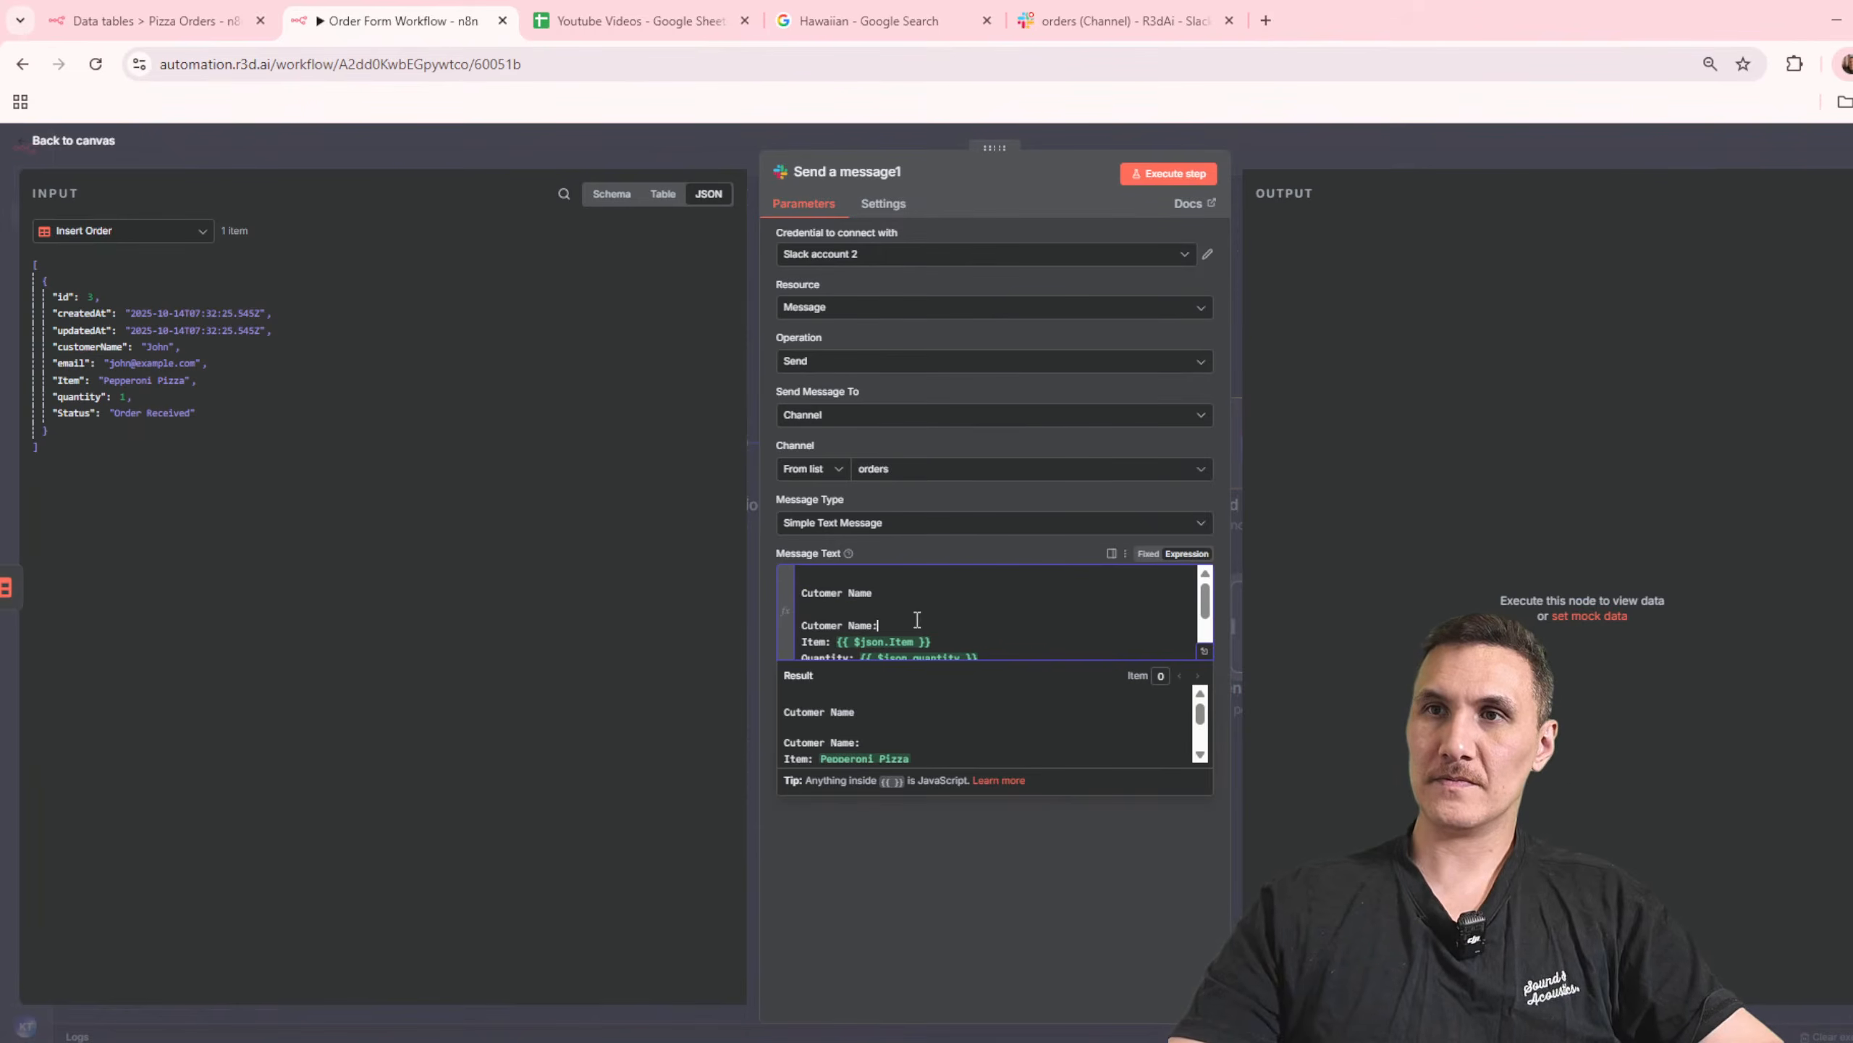
key(ctrl+v)
Step: Head the Slack message with "New Order Received #" followed by the id field from Insert Order
drag(873, 593, 751, 582)
text(New)
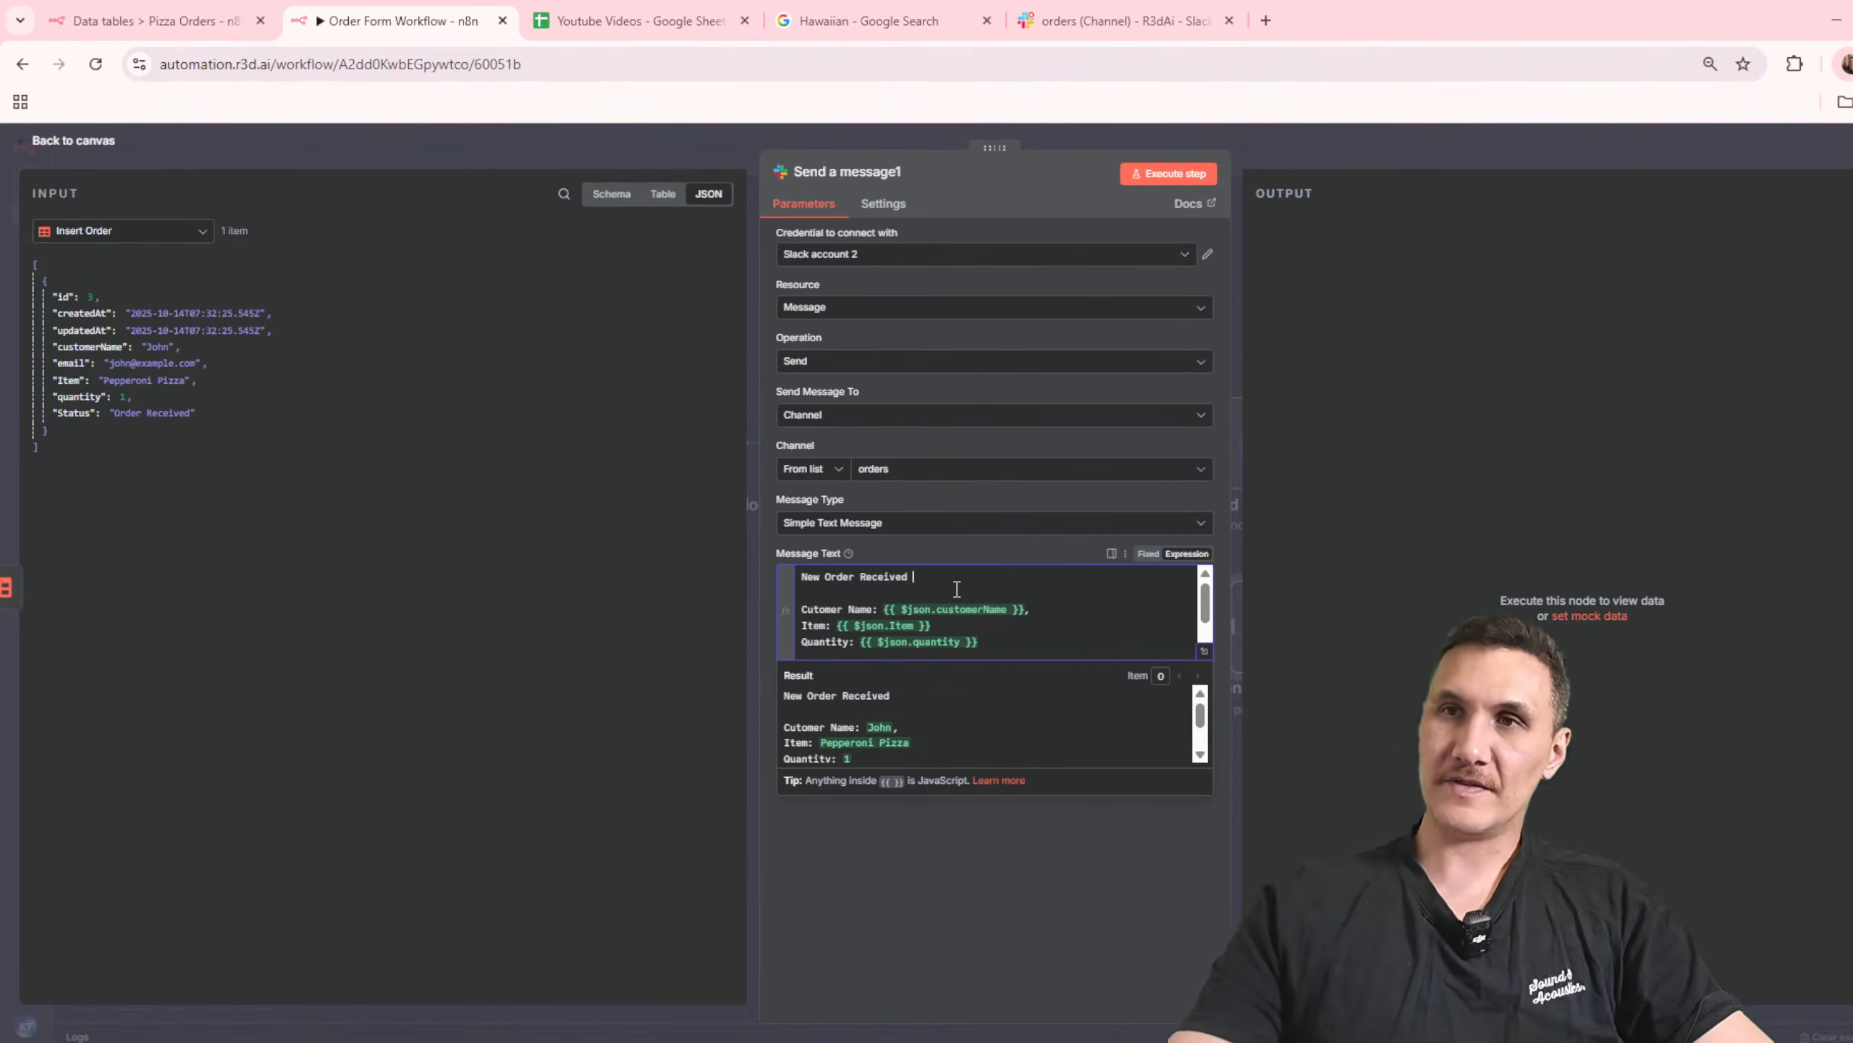
key(BackSpace)
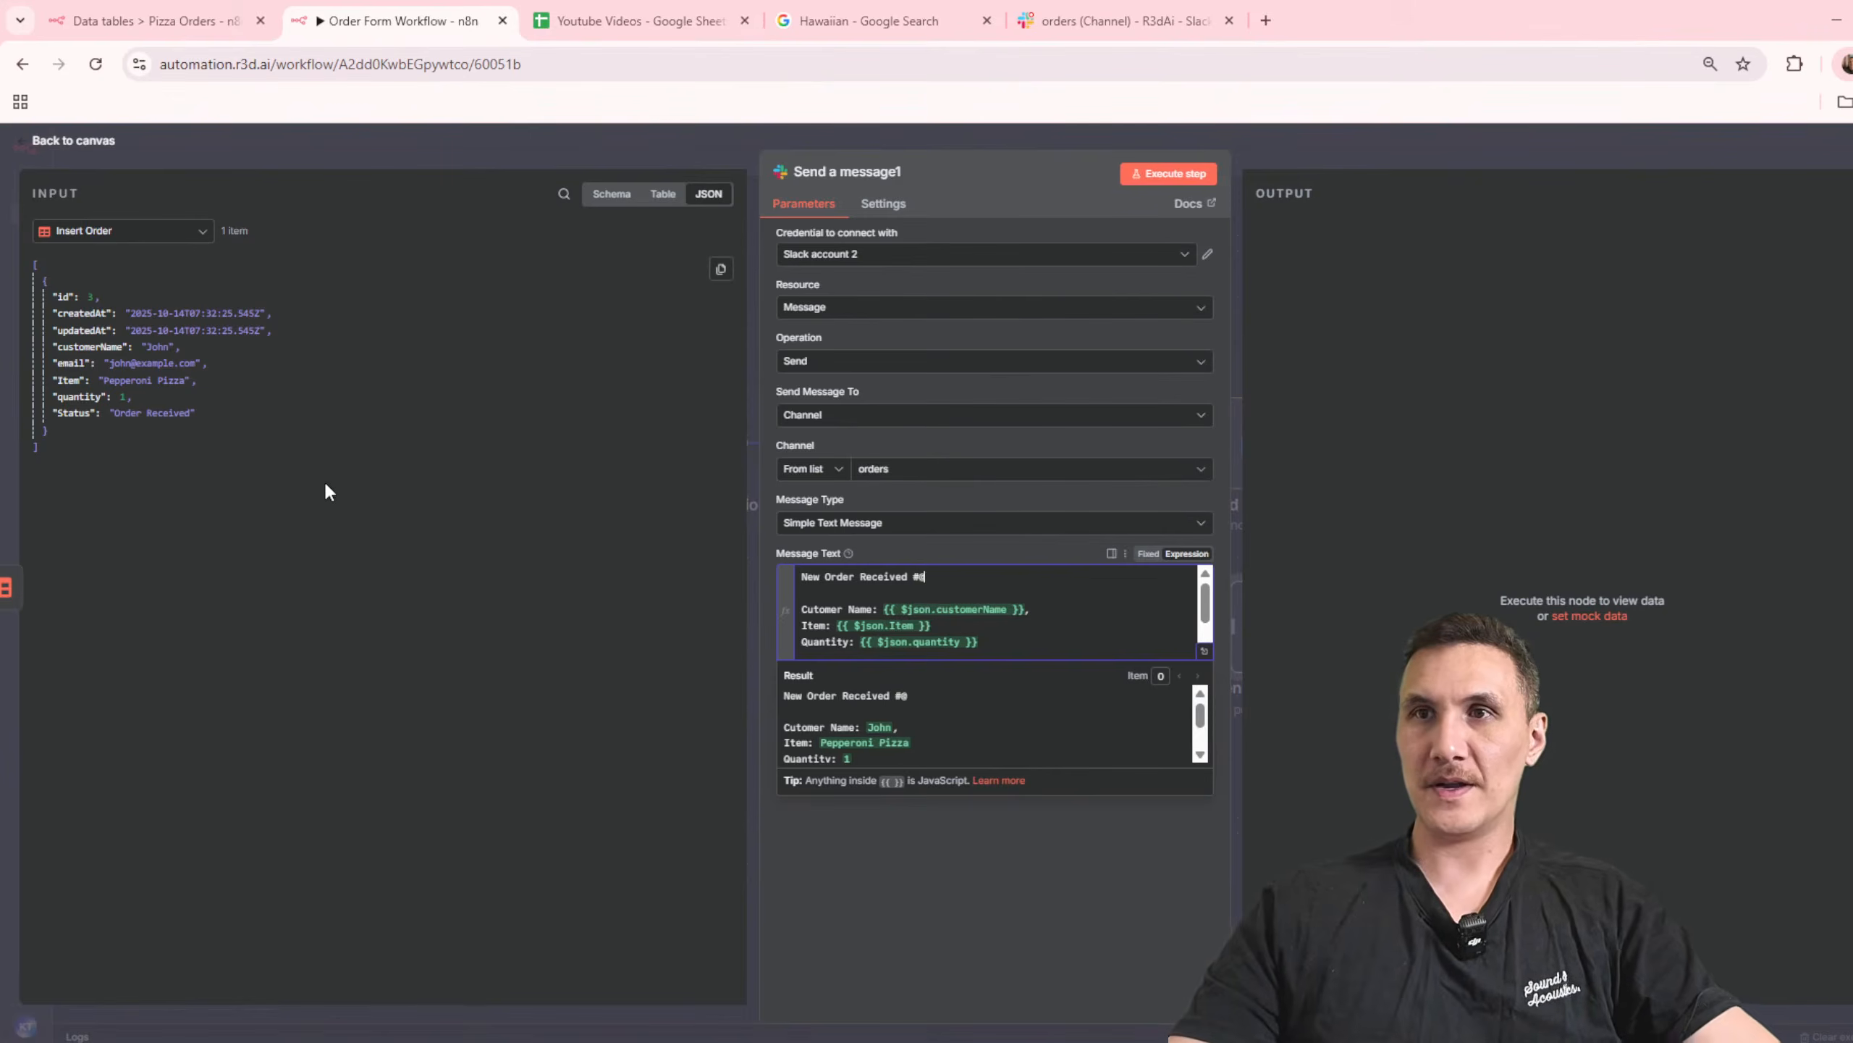
drag(67, 302, 985, 578)
click(1021, 902)
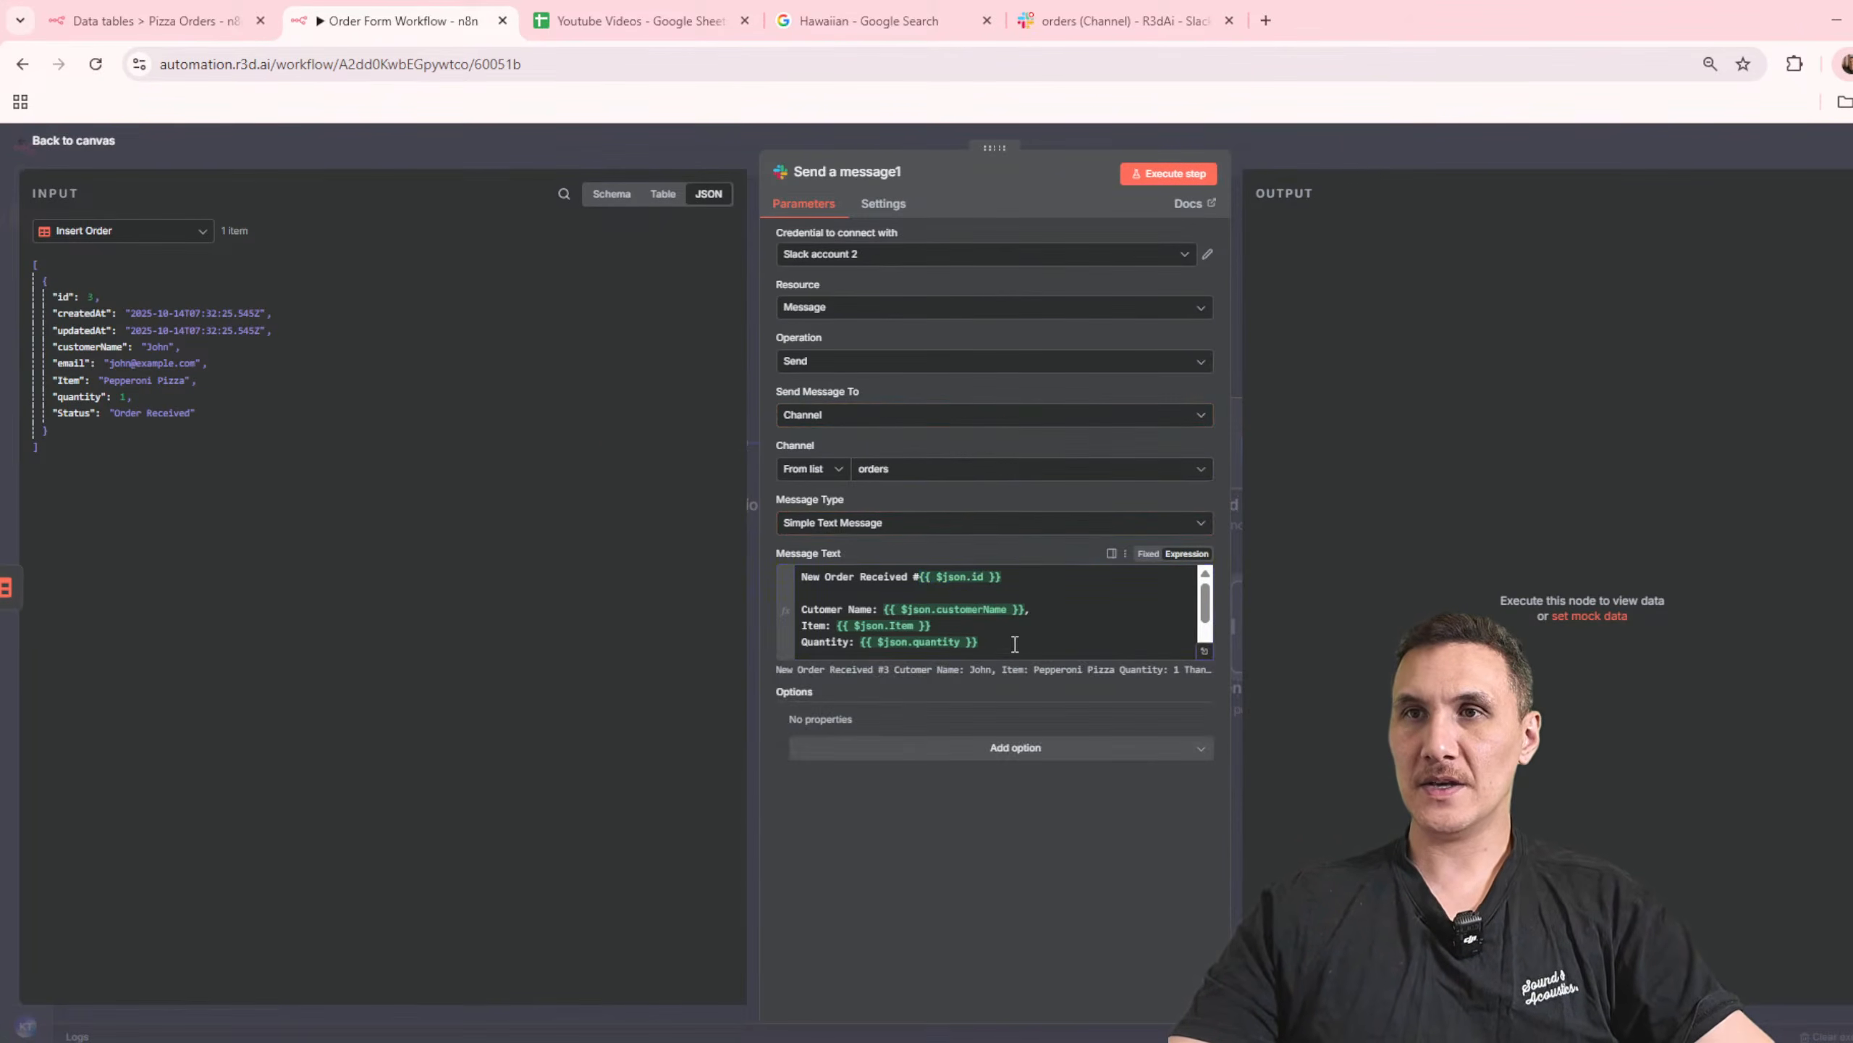
Step: Delete the "Thanks, Pizza Joint" sign-off from the end of the Slack message
scroll(1009, 647, down, 1)
click(984, 630)
drag(932, 650, 821, 639)
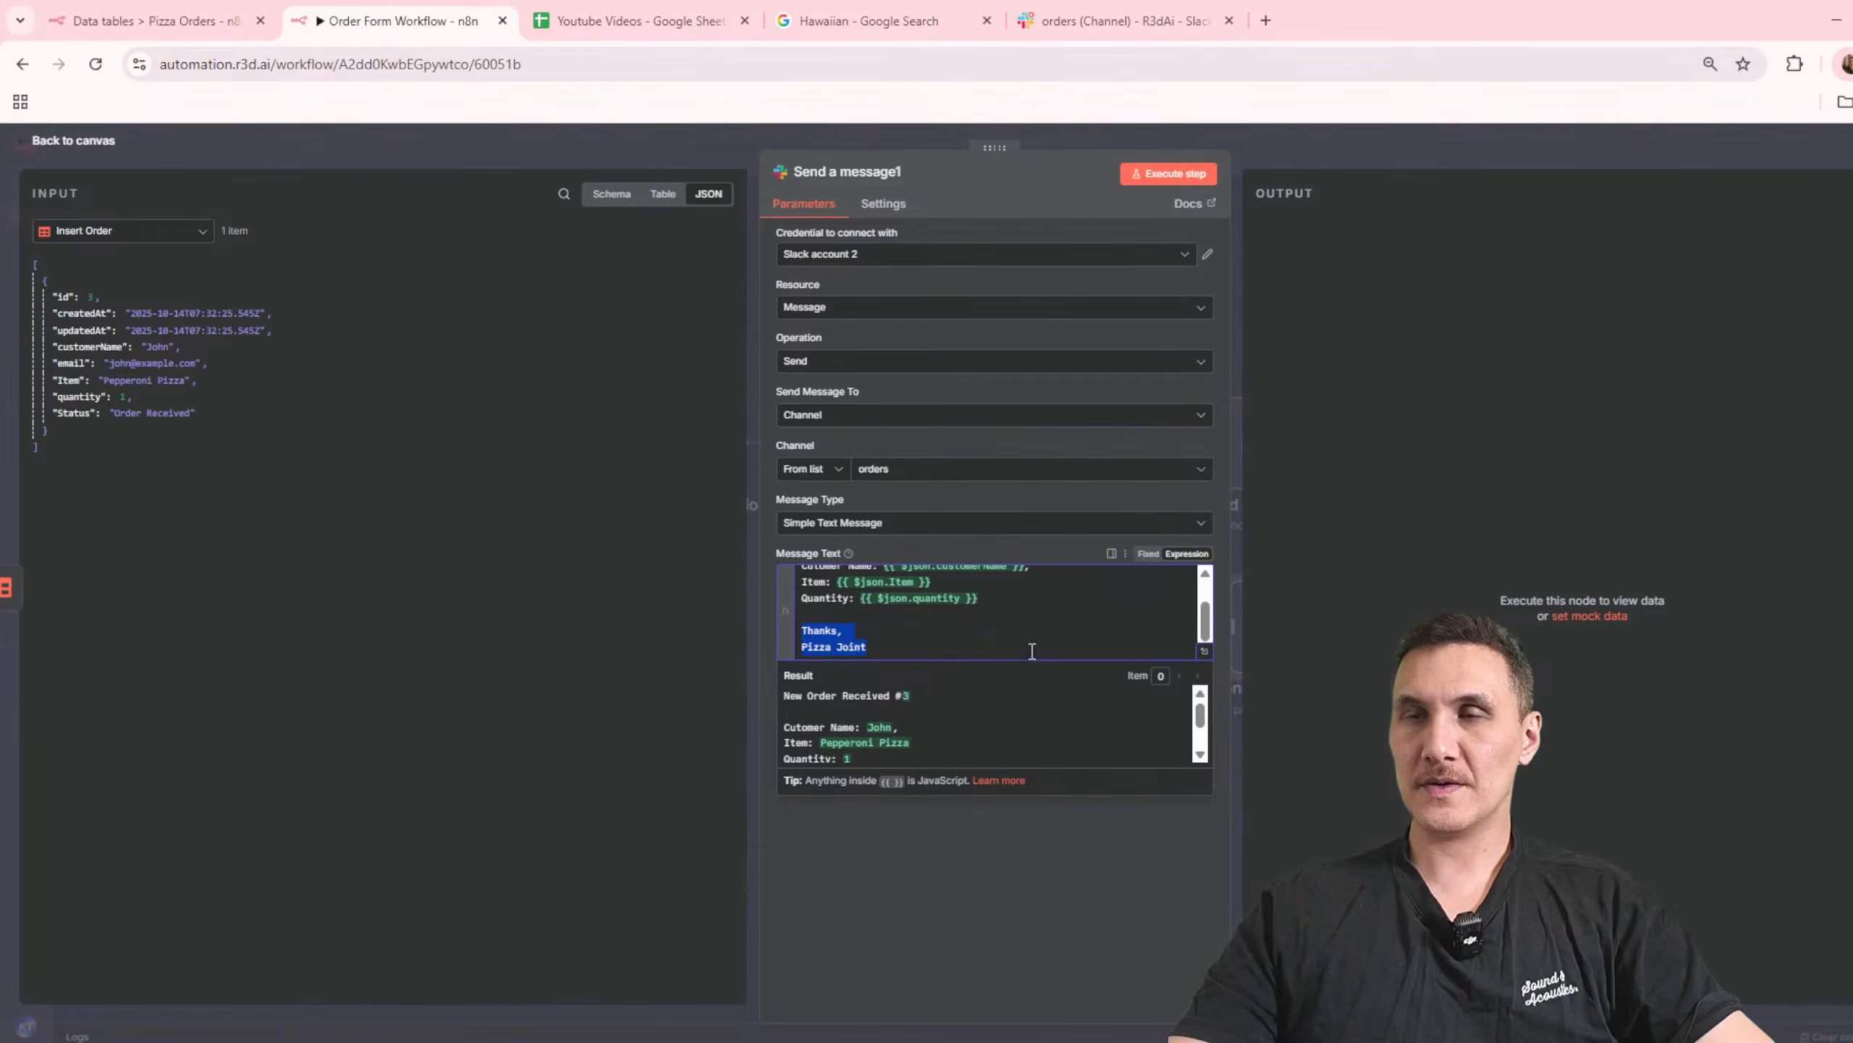
key(BackSpace)
click(986, 996)
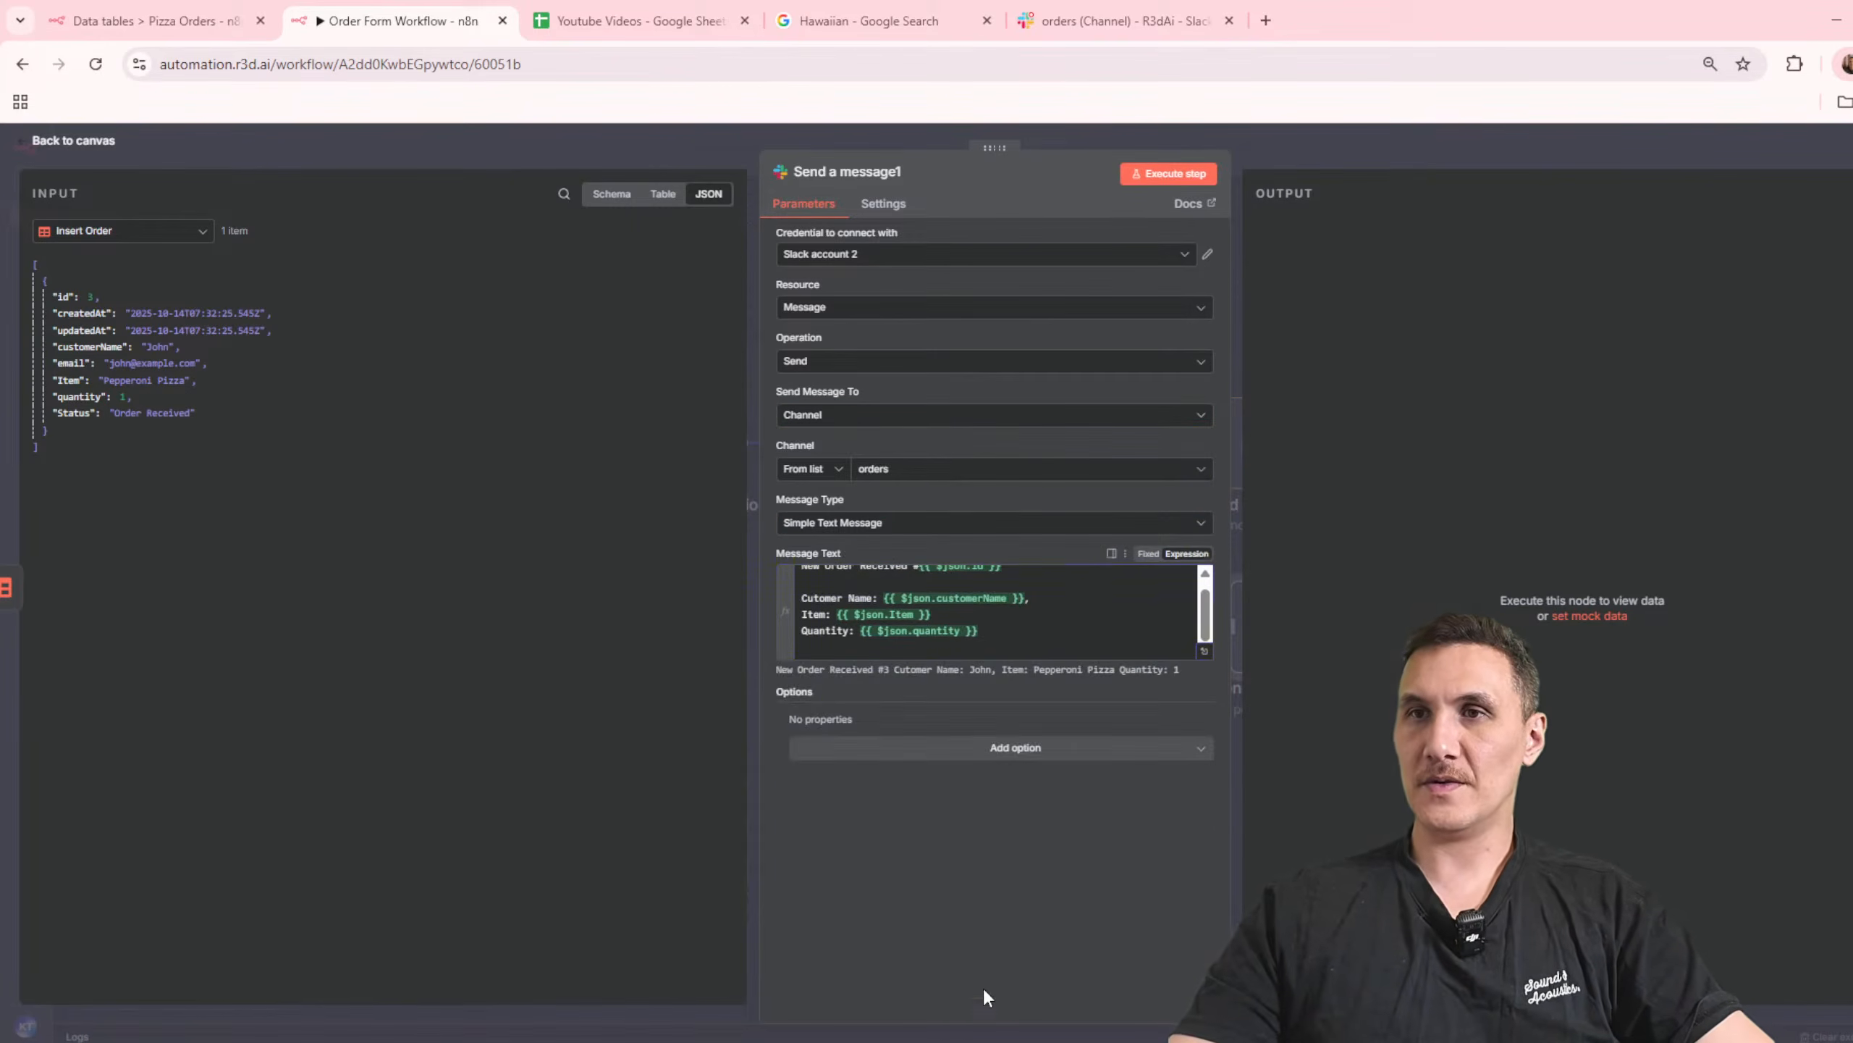
Step: Execute the Slack node on its own and check the posted order message in Slack's orders channel
click(1200, 177)
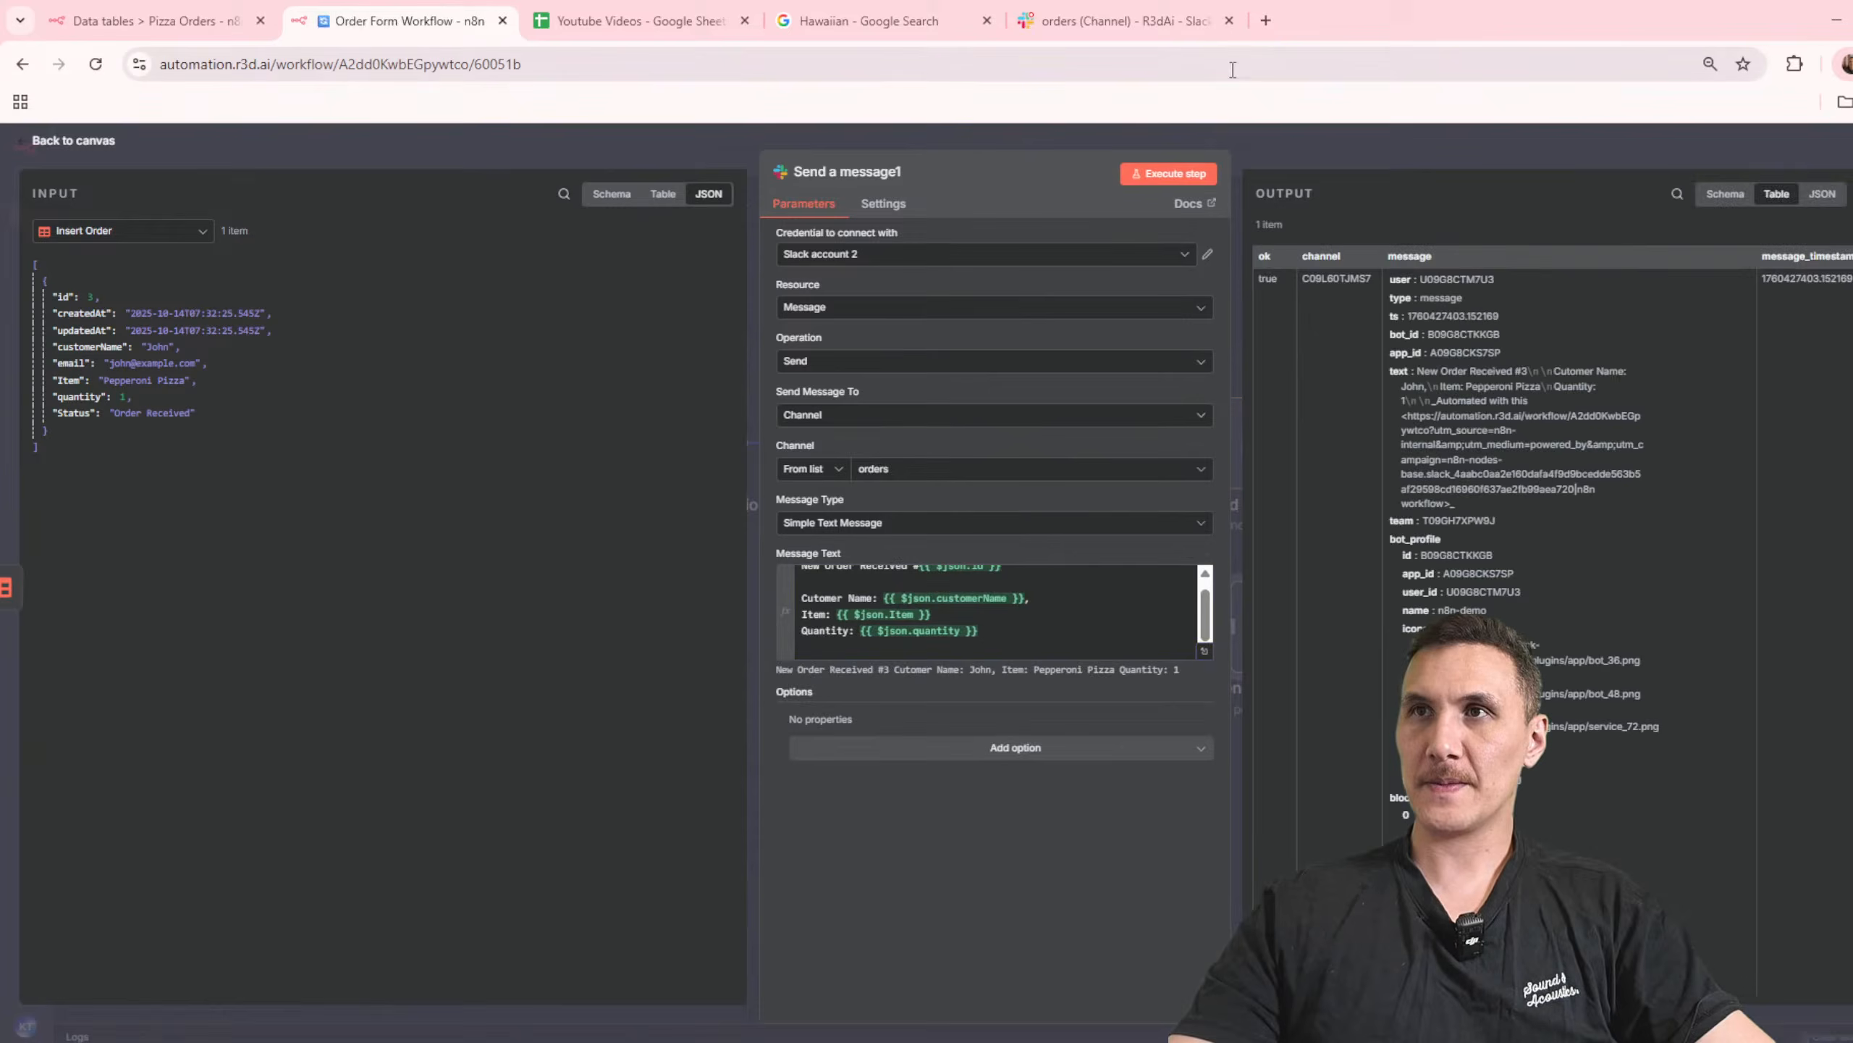
click(1124, 20)
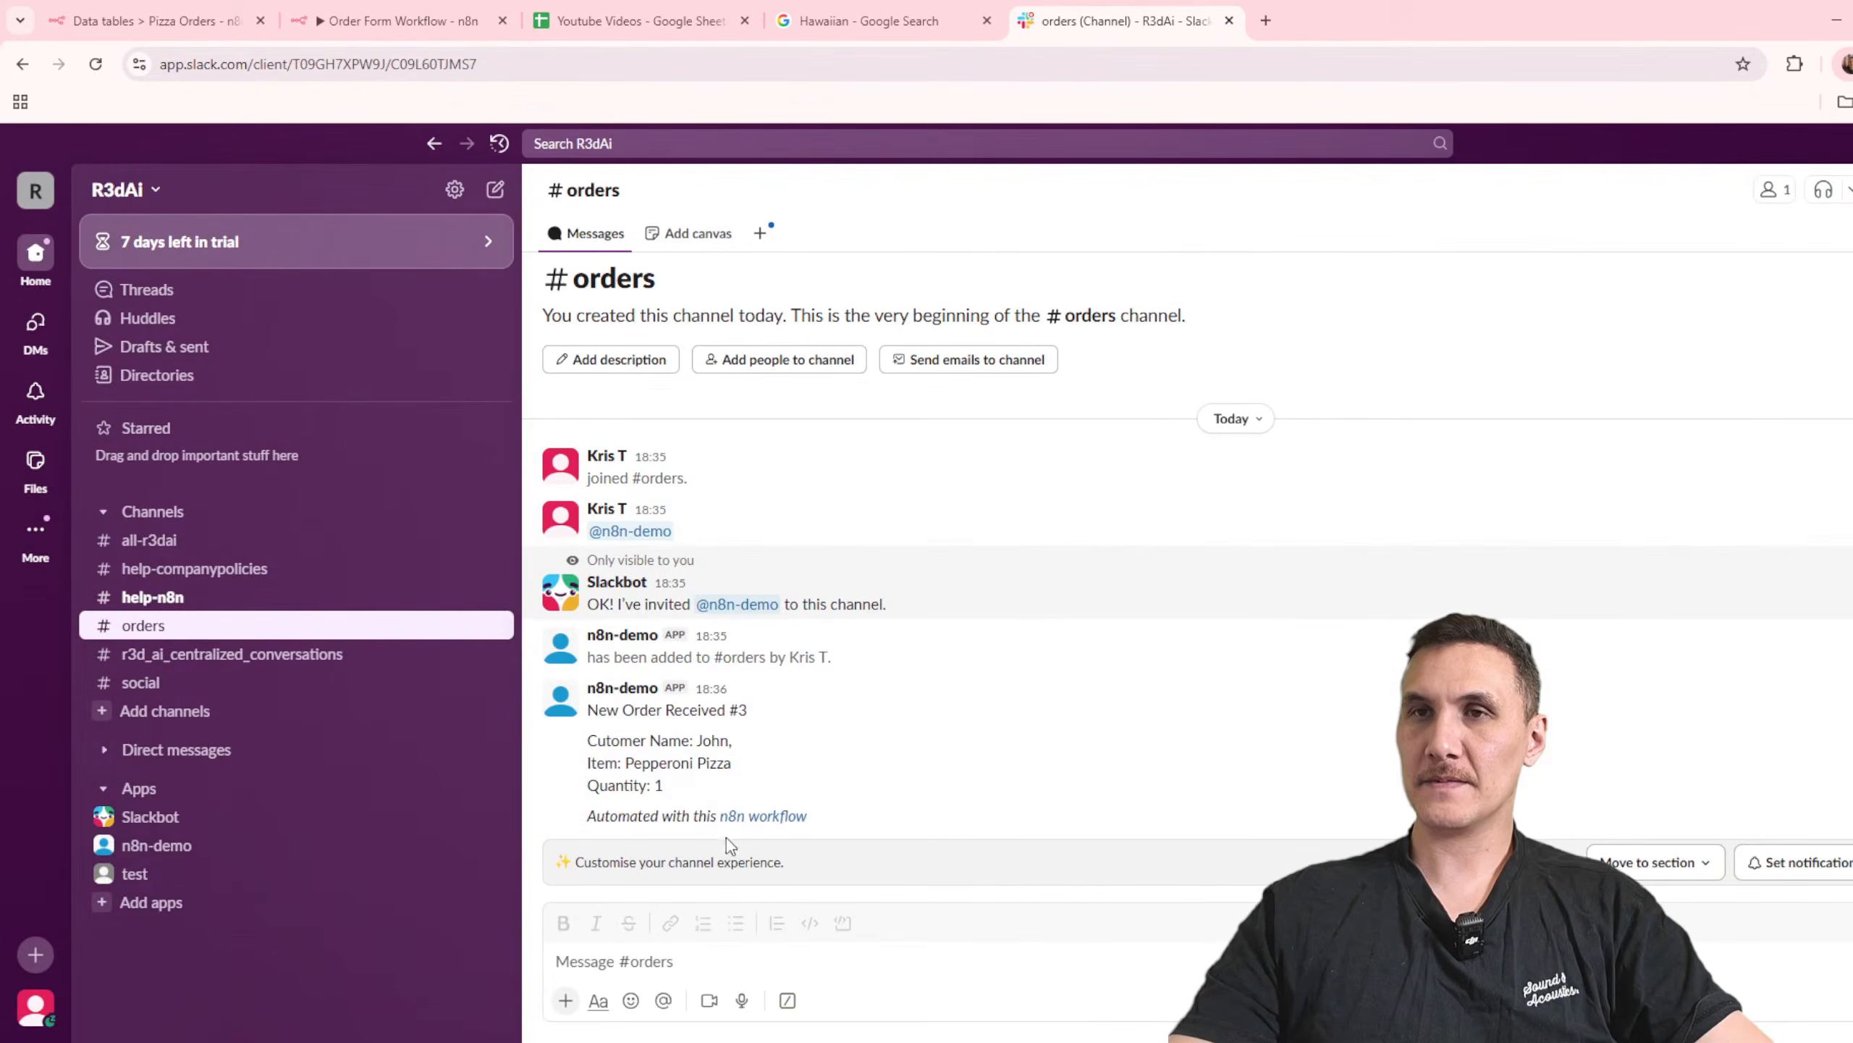
drag(799, 788, 584, 712)
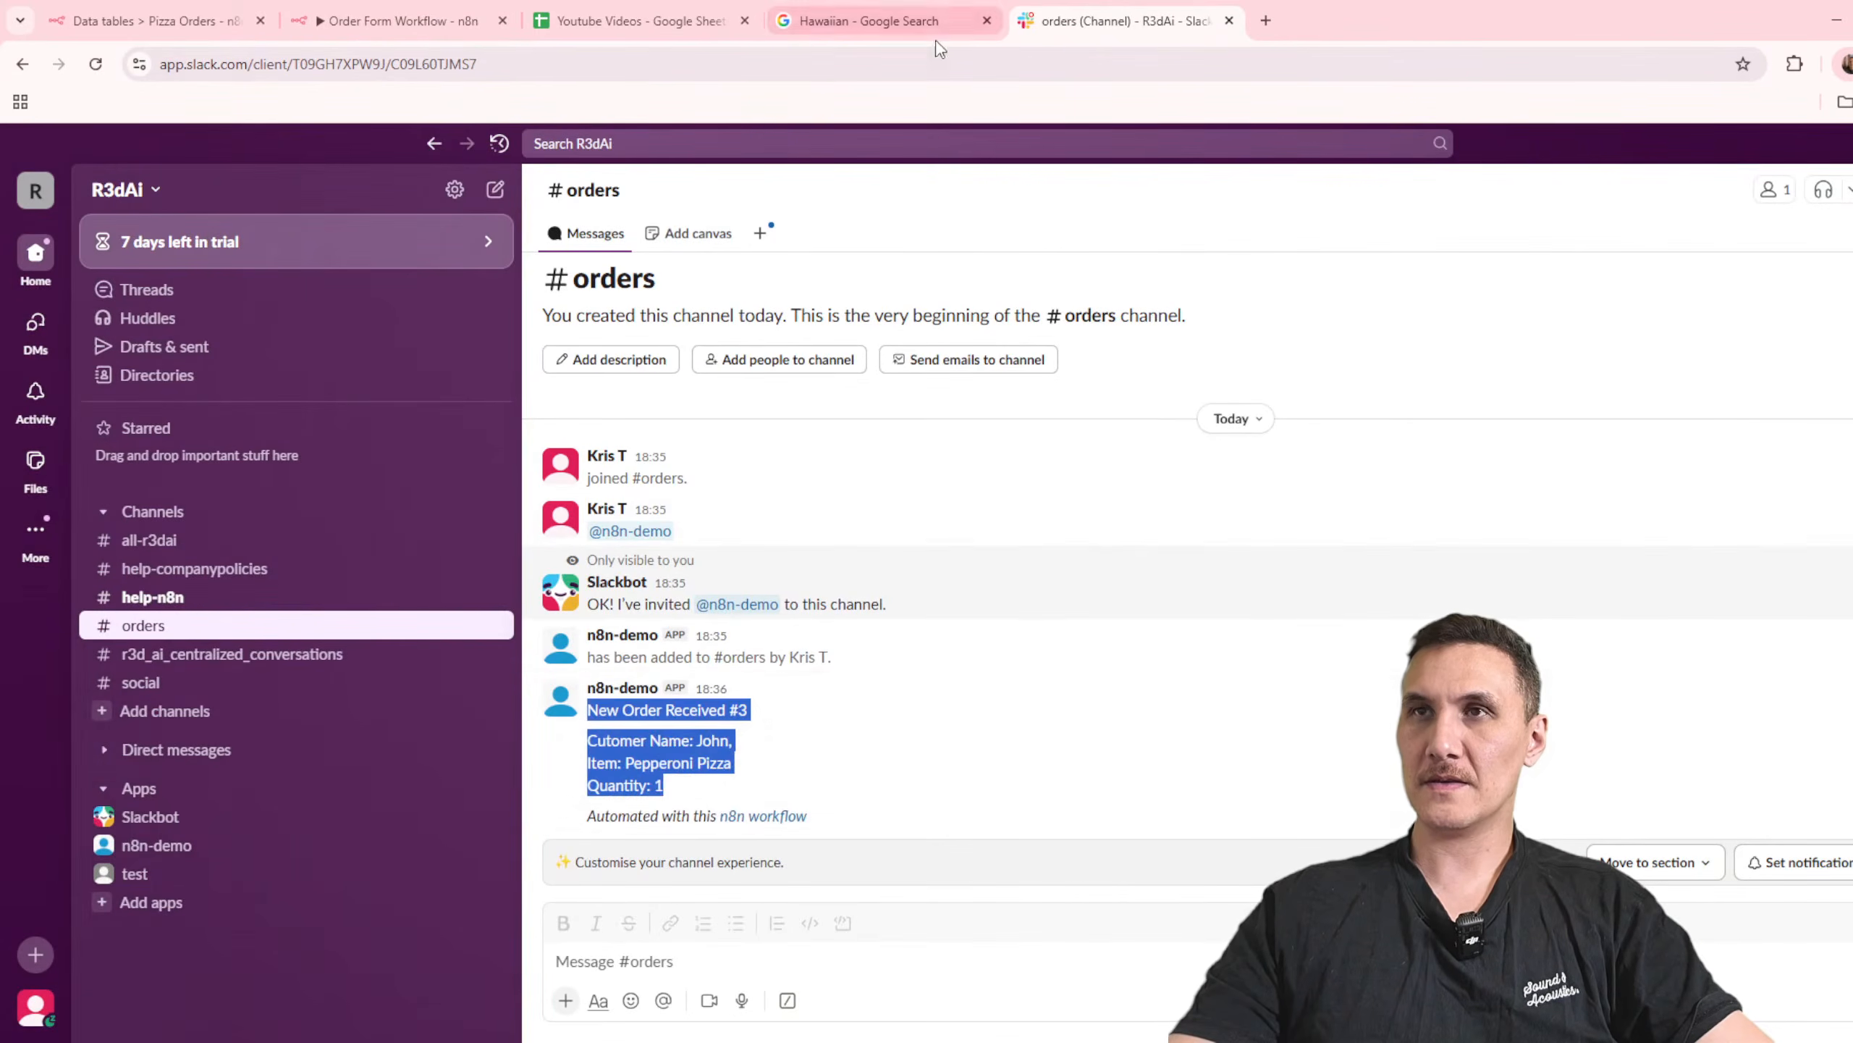
click(1306, 710)
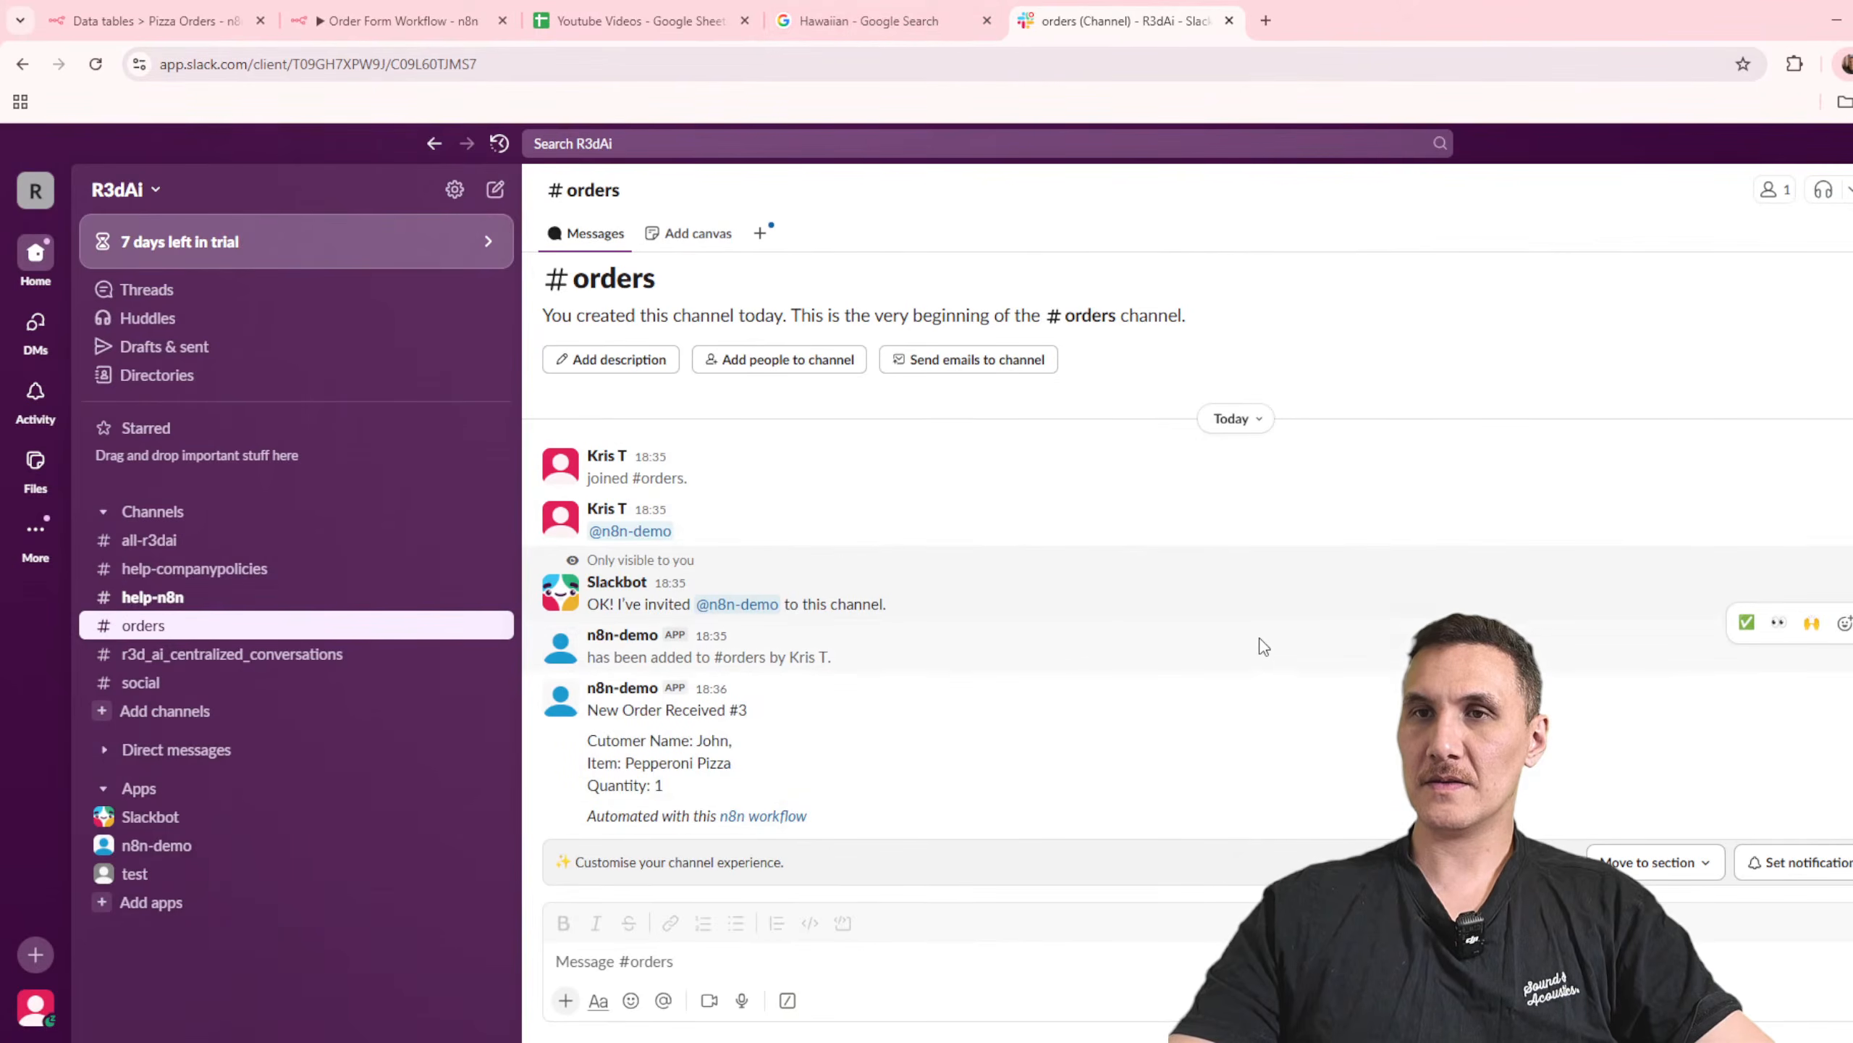
Step: Switch back to the n8n workflow and remove the comma after the customerName expression in the Slack message text
click(947, 9)
click(589, 10)
click(440, 10)
click(579, 8)
click(453, 10)
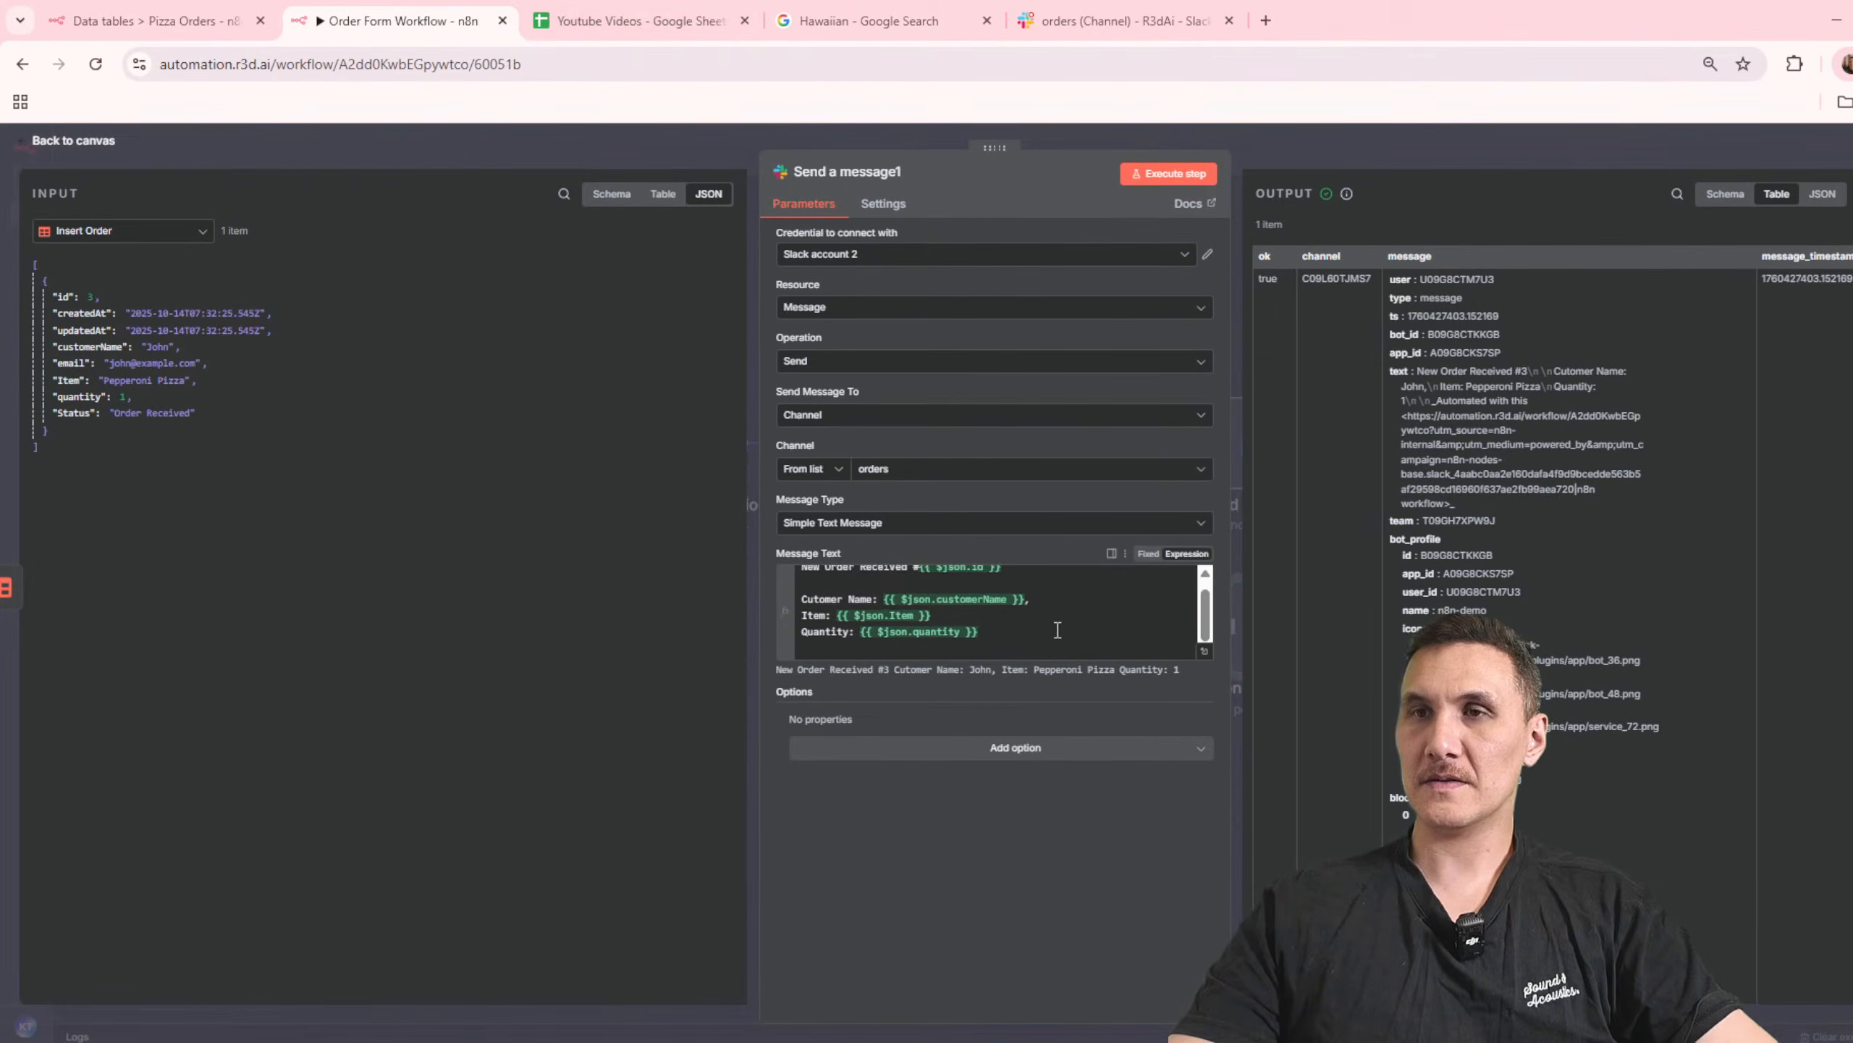
scroll(1021, 640, up, 1)
click(1073, 595)
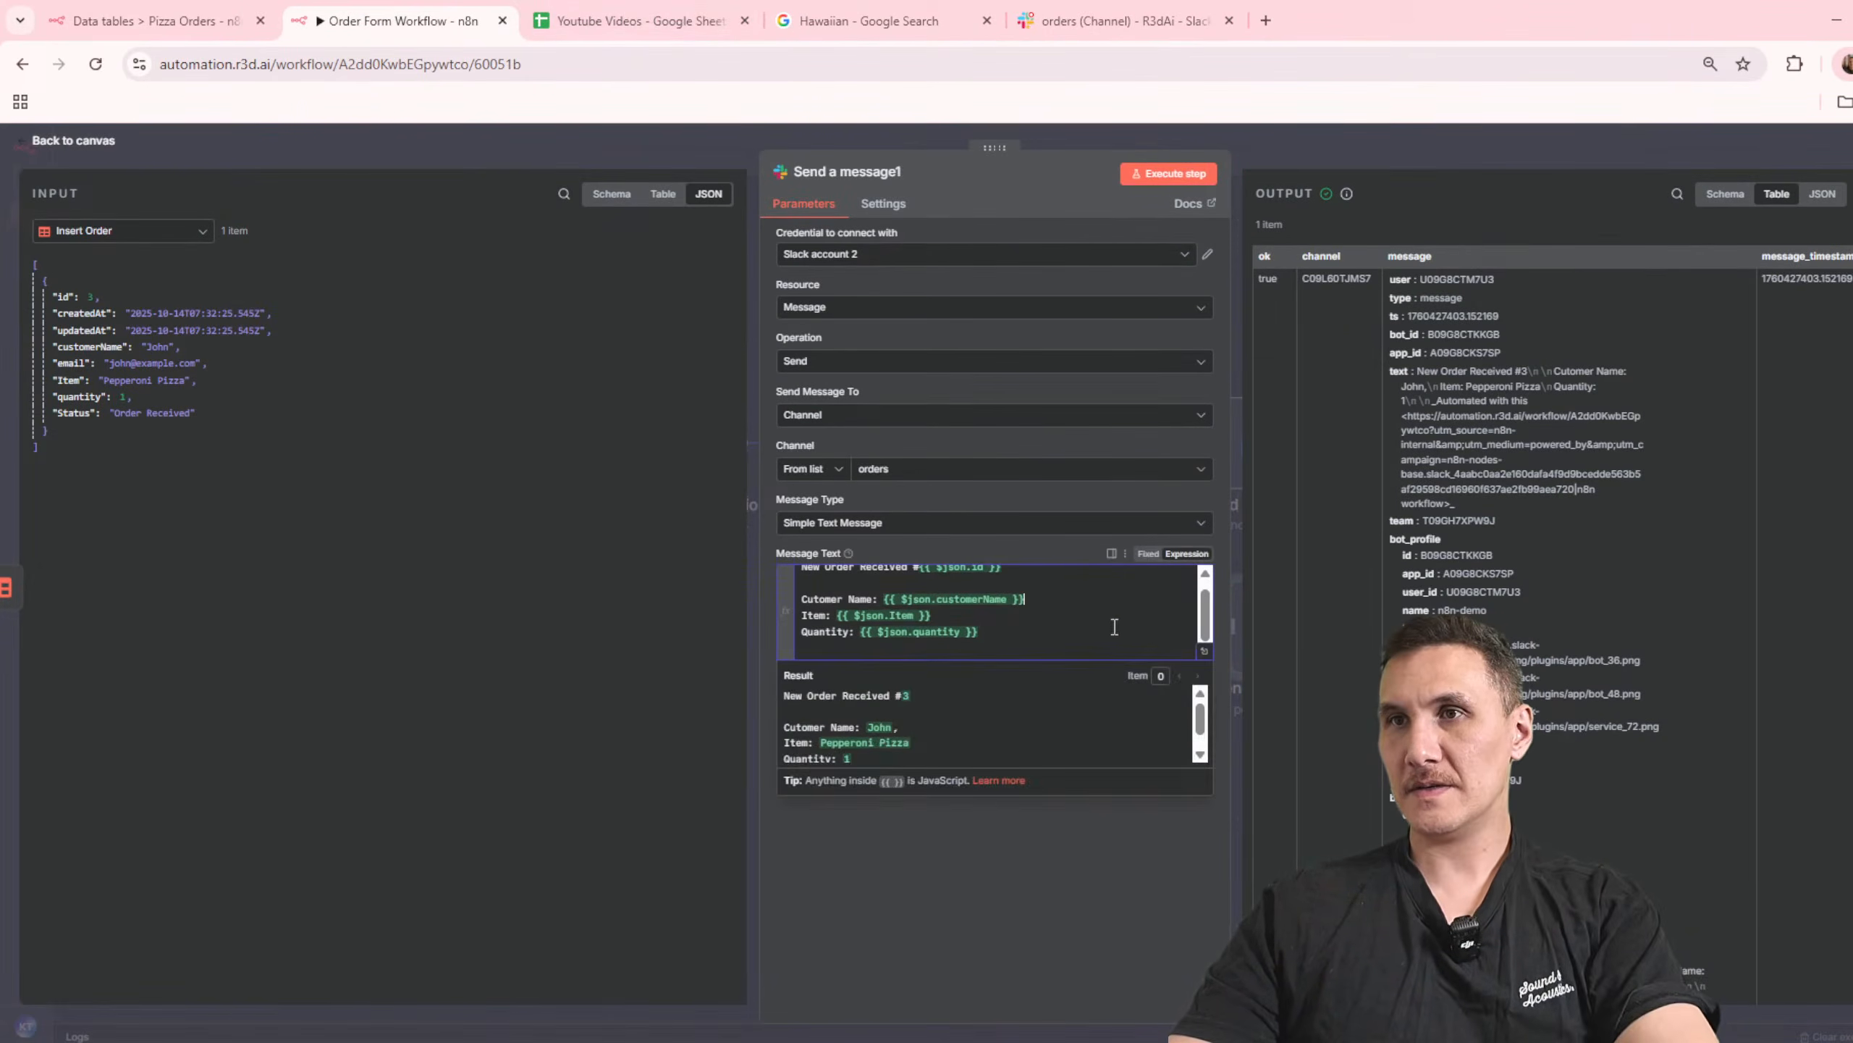
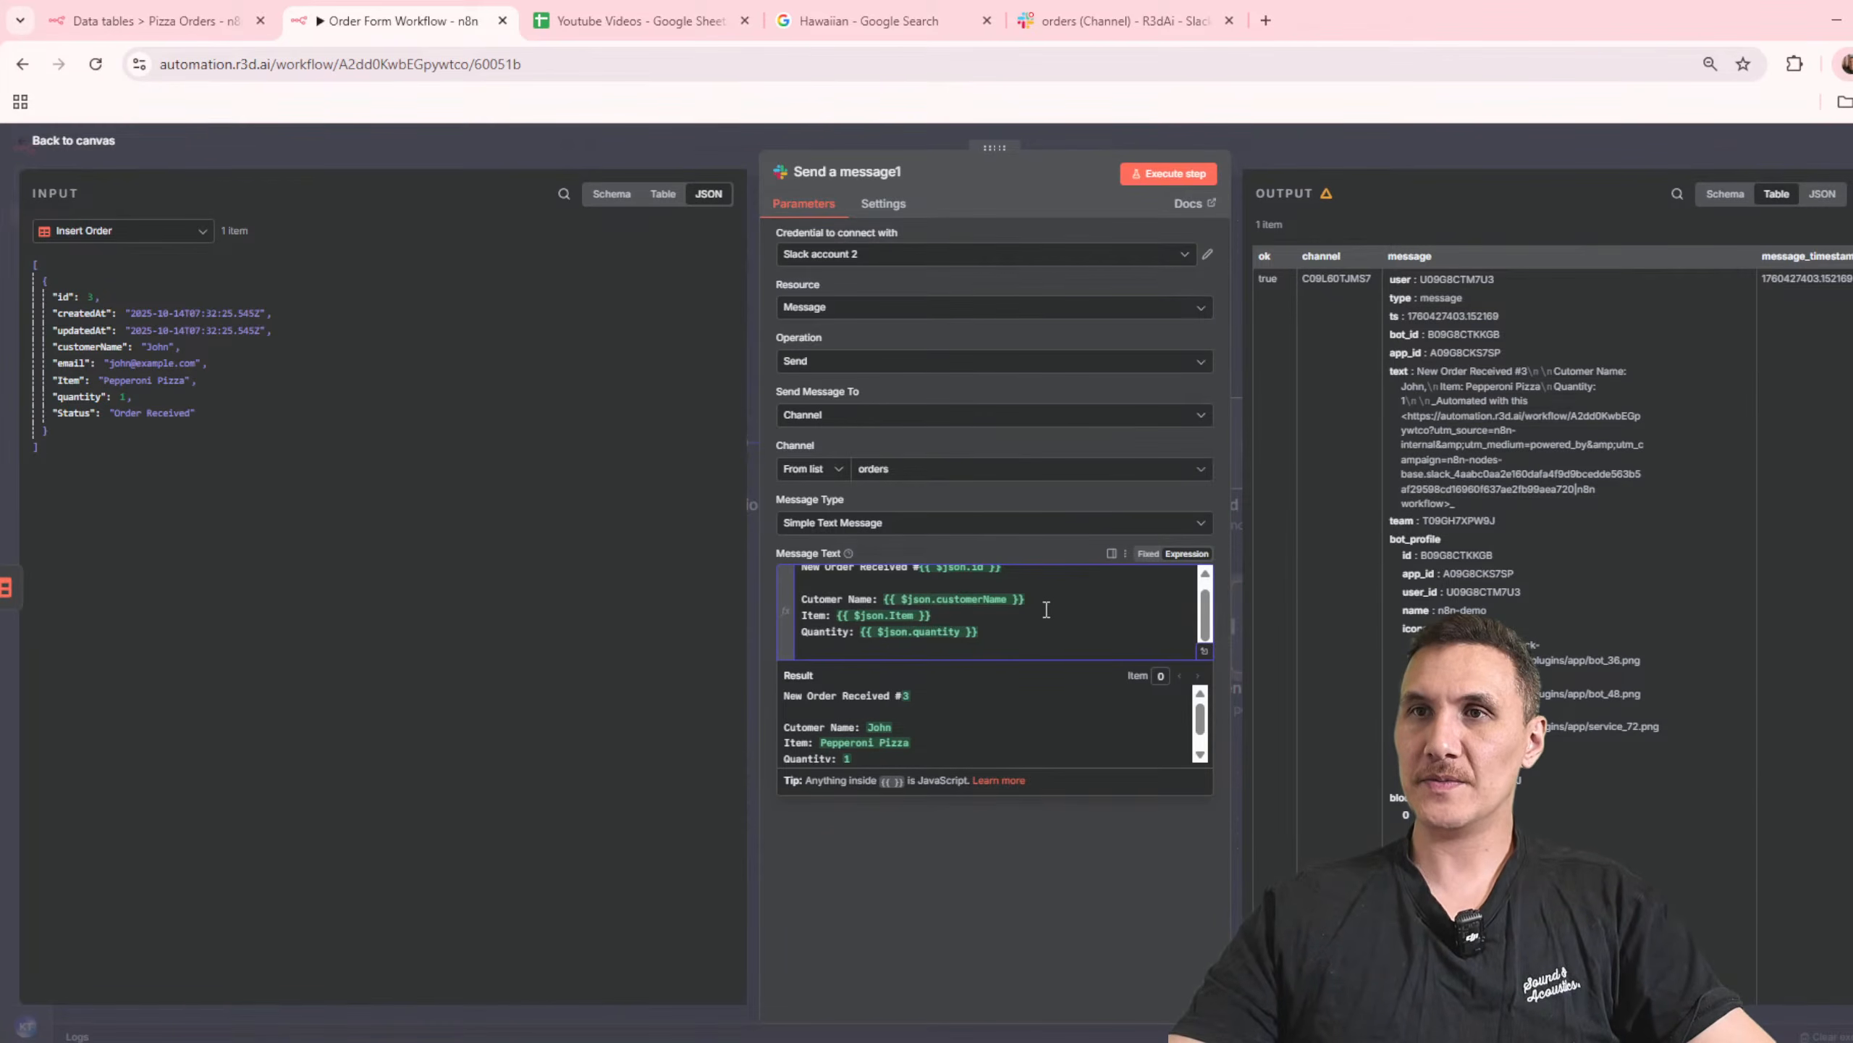
Step: Review the customer name line in the message text and the order message posted in Slack's orders channel, returning to the n8n node
drag(1067, 600, 775, 592)
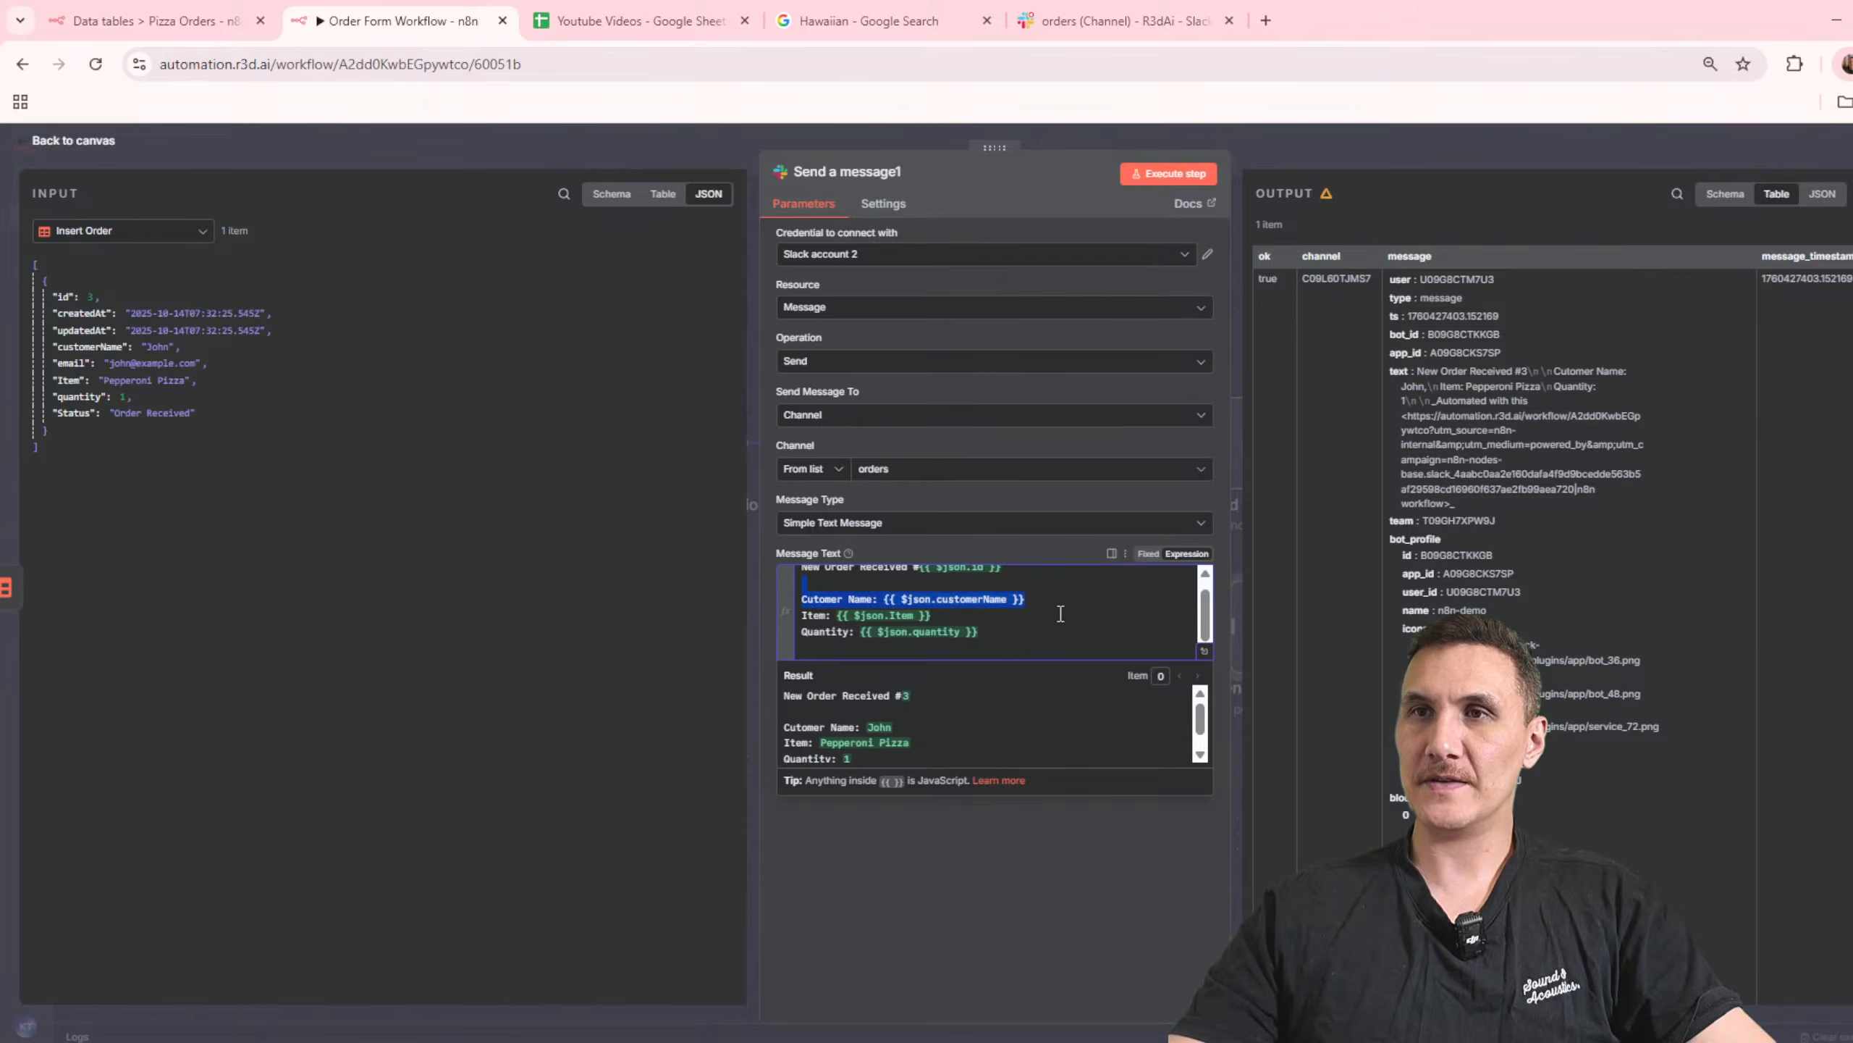
click(1097, 606)
click(1104, 23)
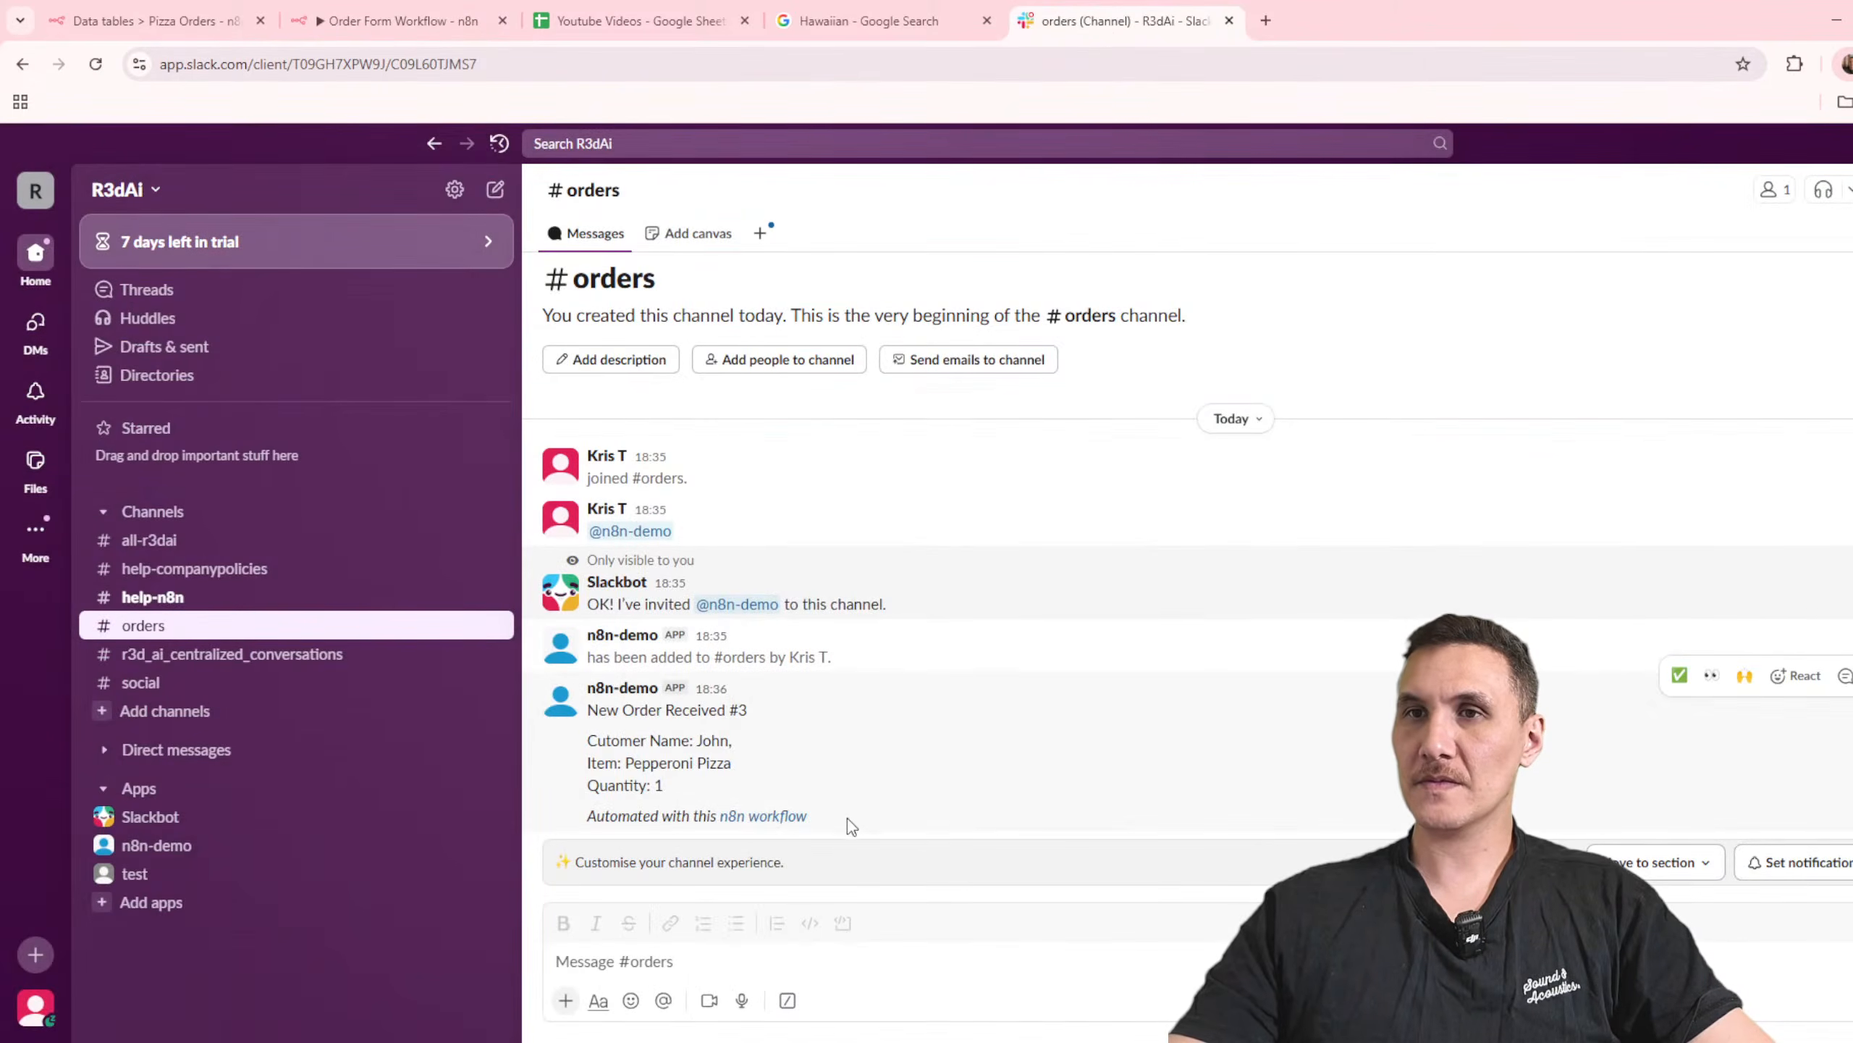
click(788, 10)
click(642, 10)
click(385, 10)
click(945, 842)
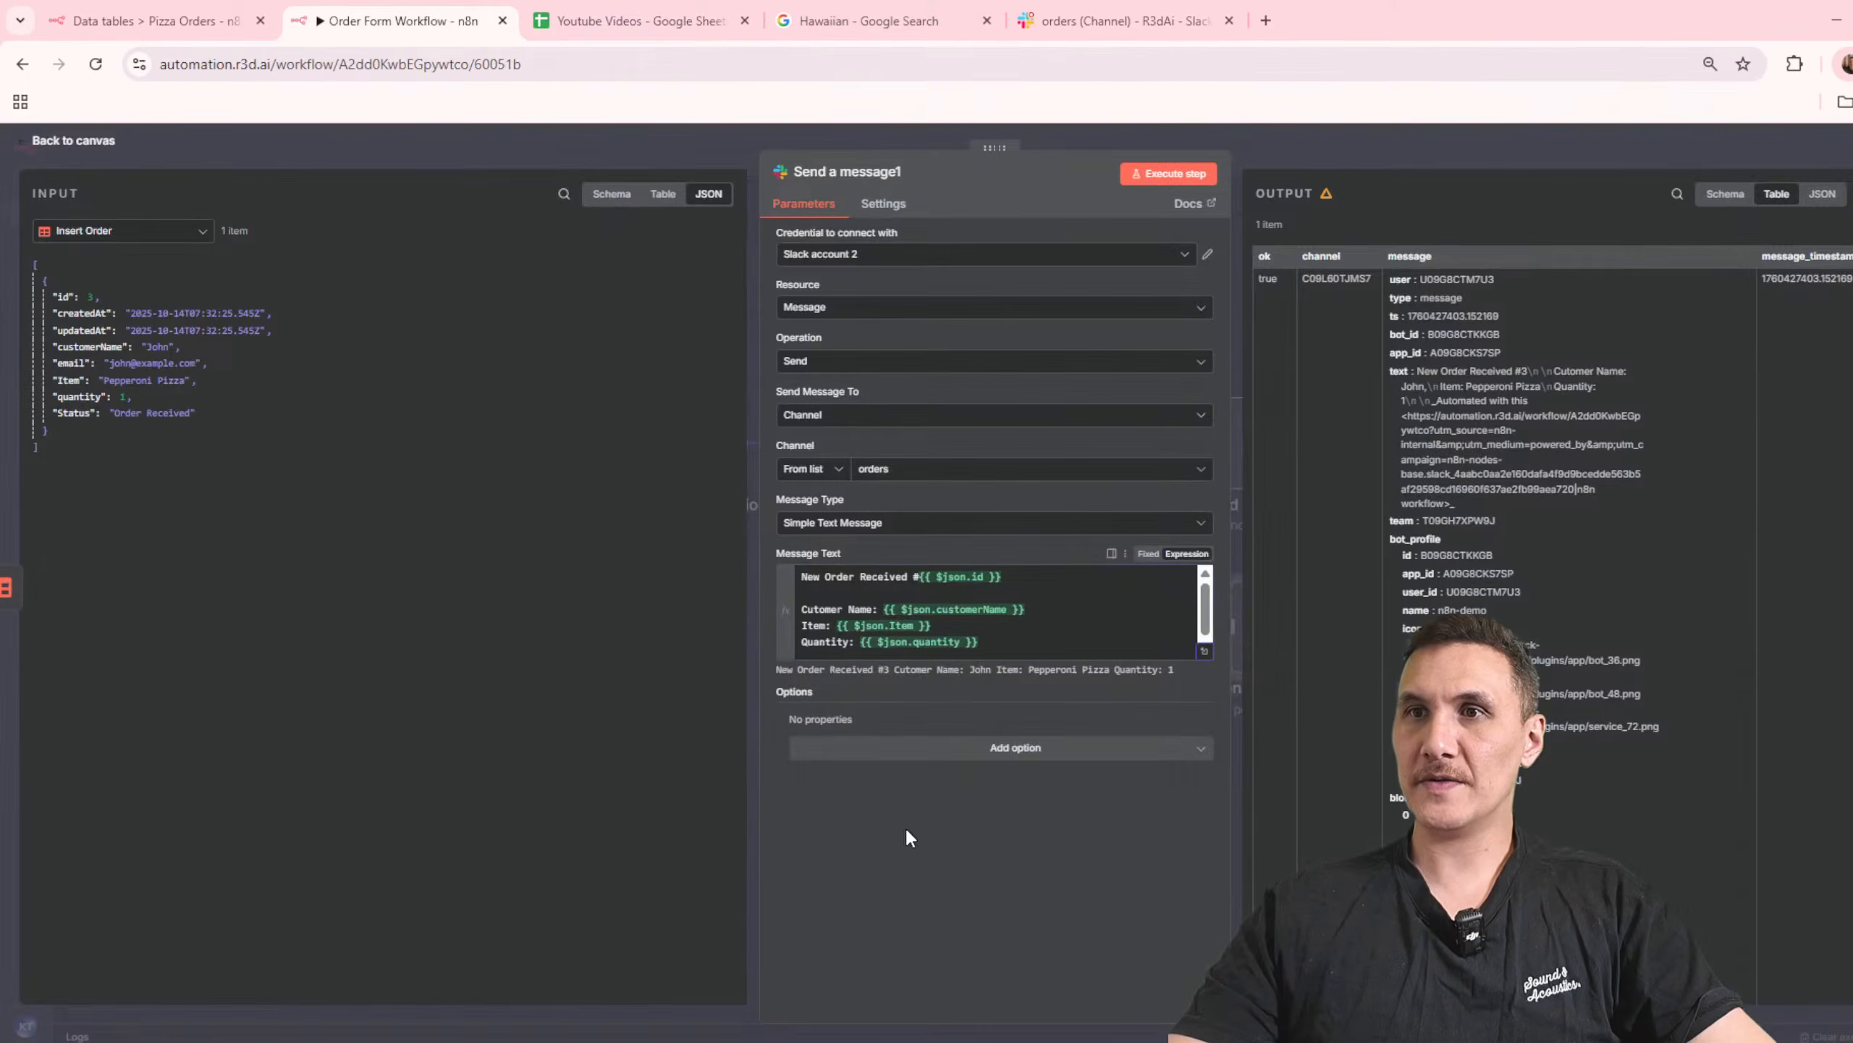
Step: Add the Send as Ephemeral Message option to the Slack node
click(867, 747)
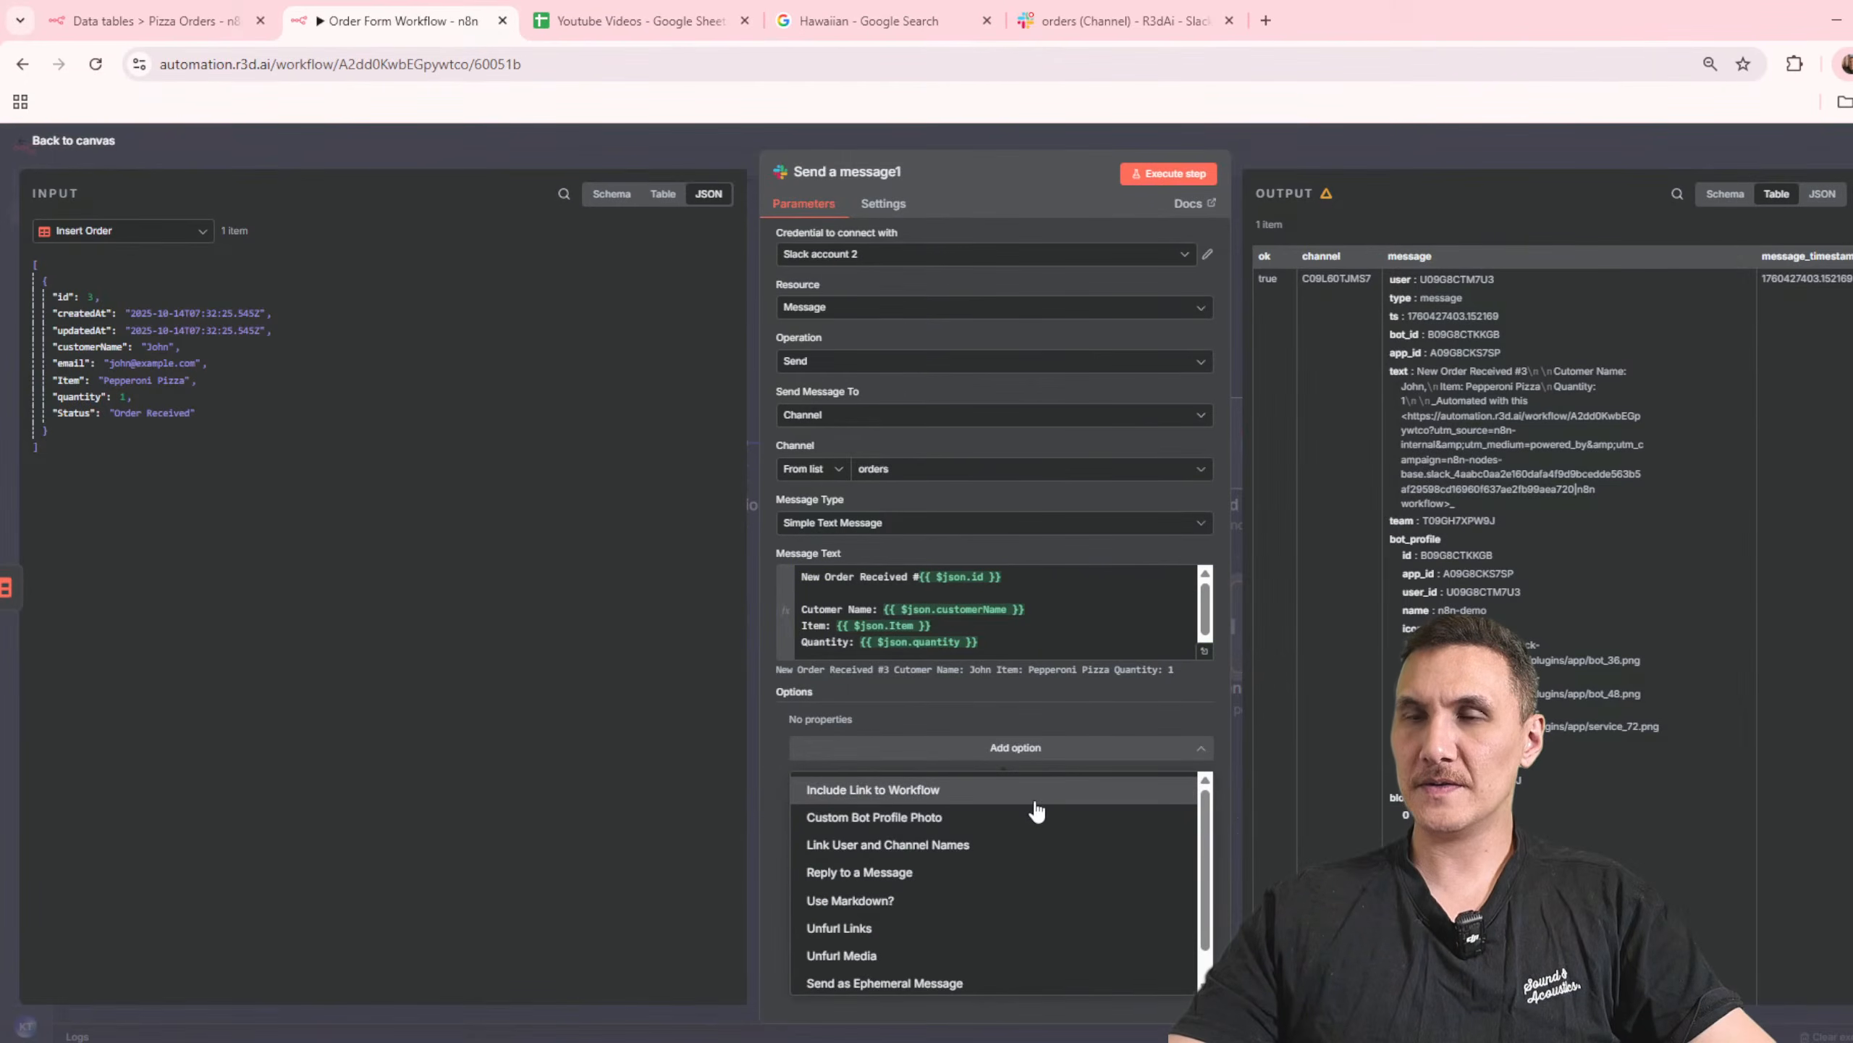
scroll(1029, 908, down, 1)
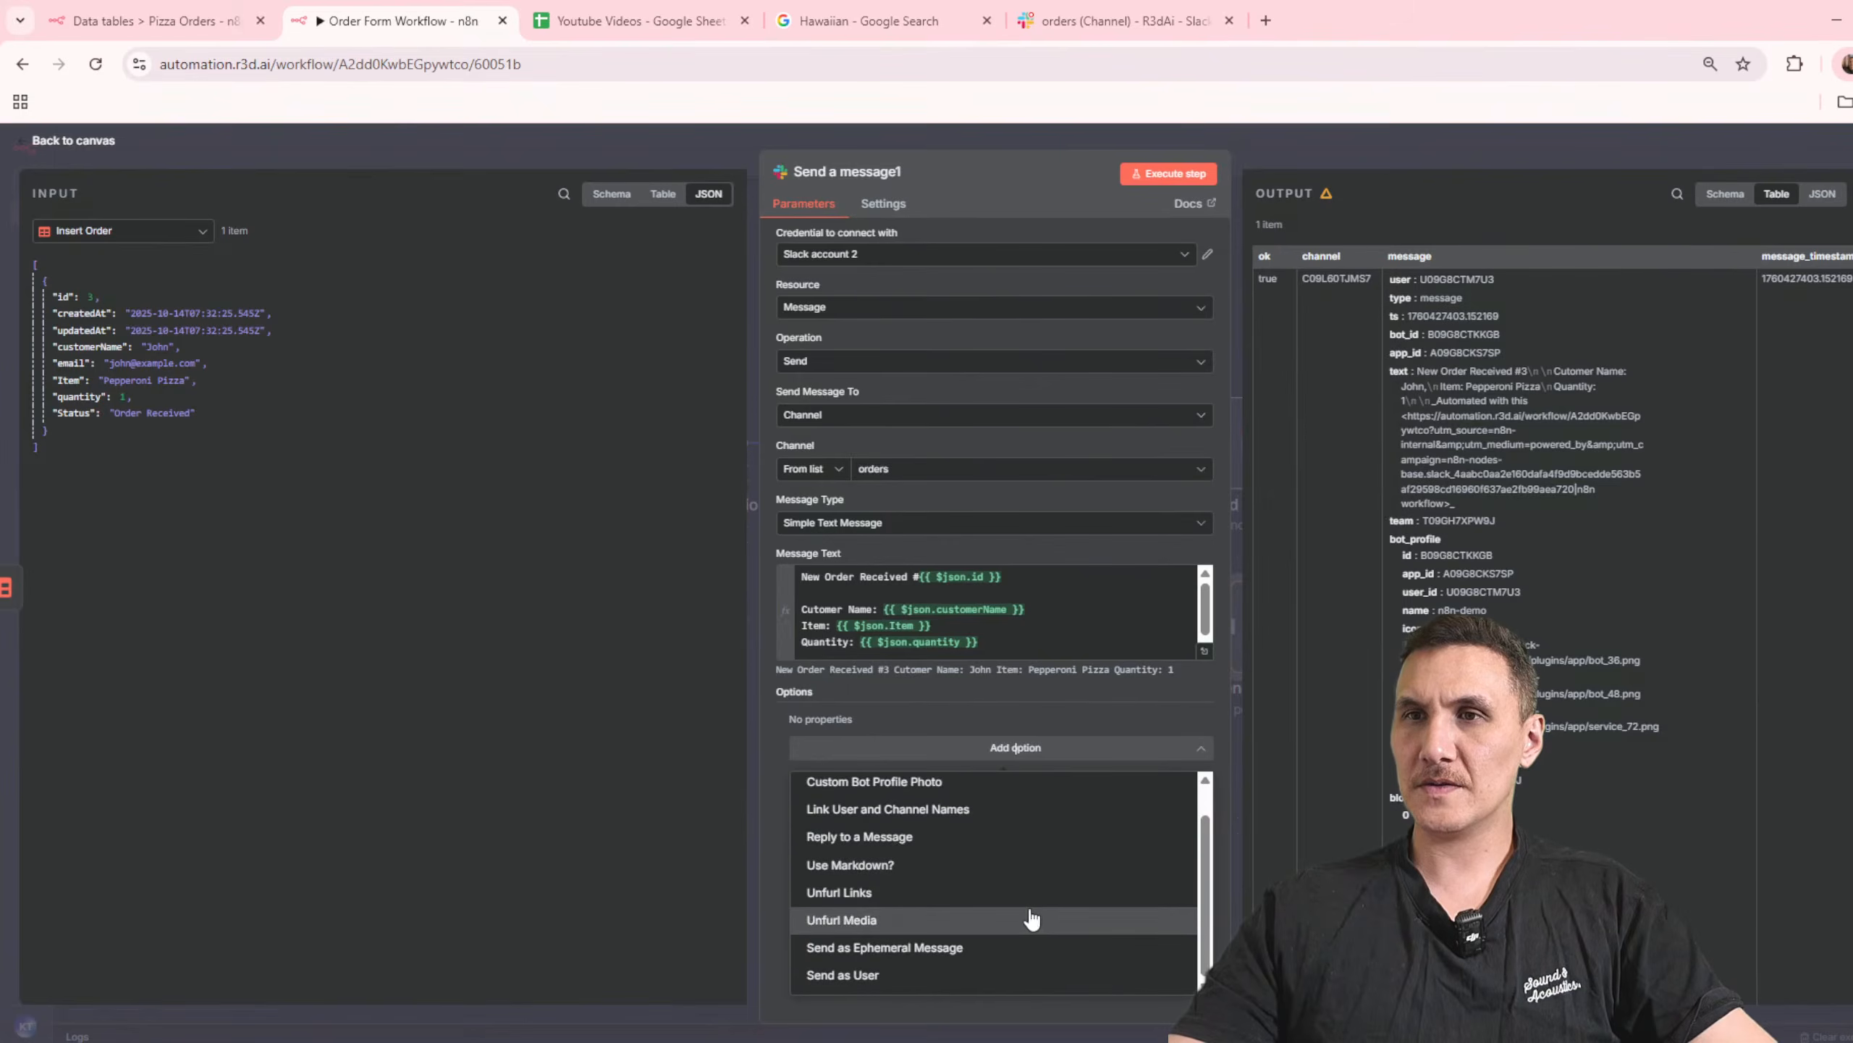
click(1013, 953)
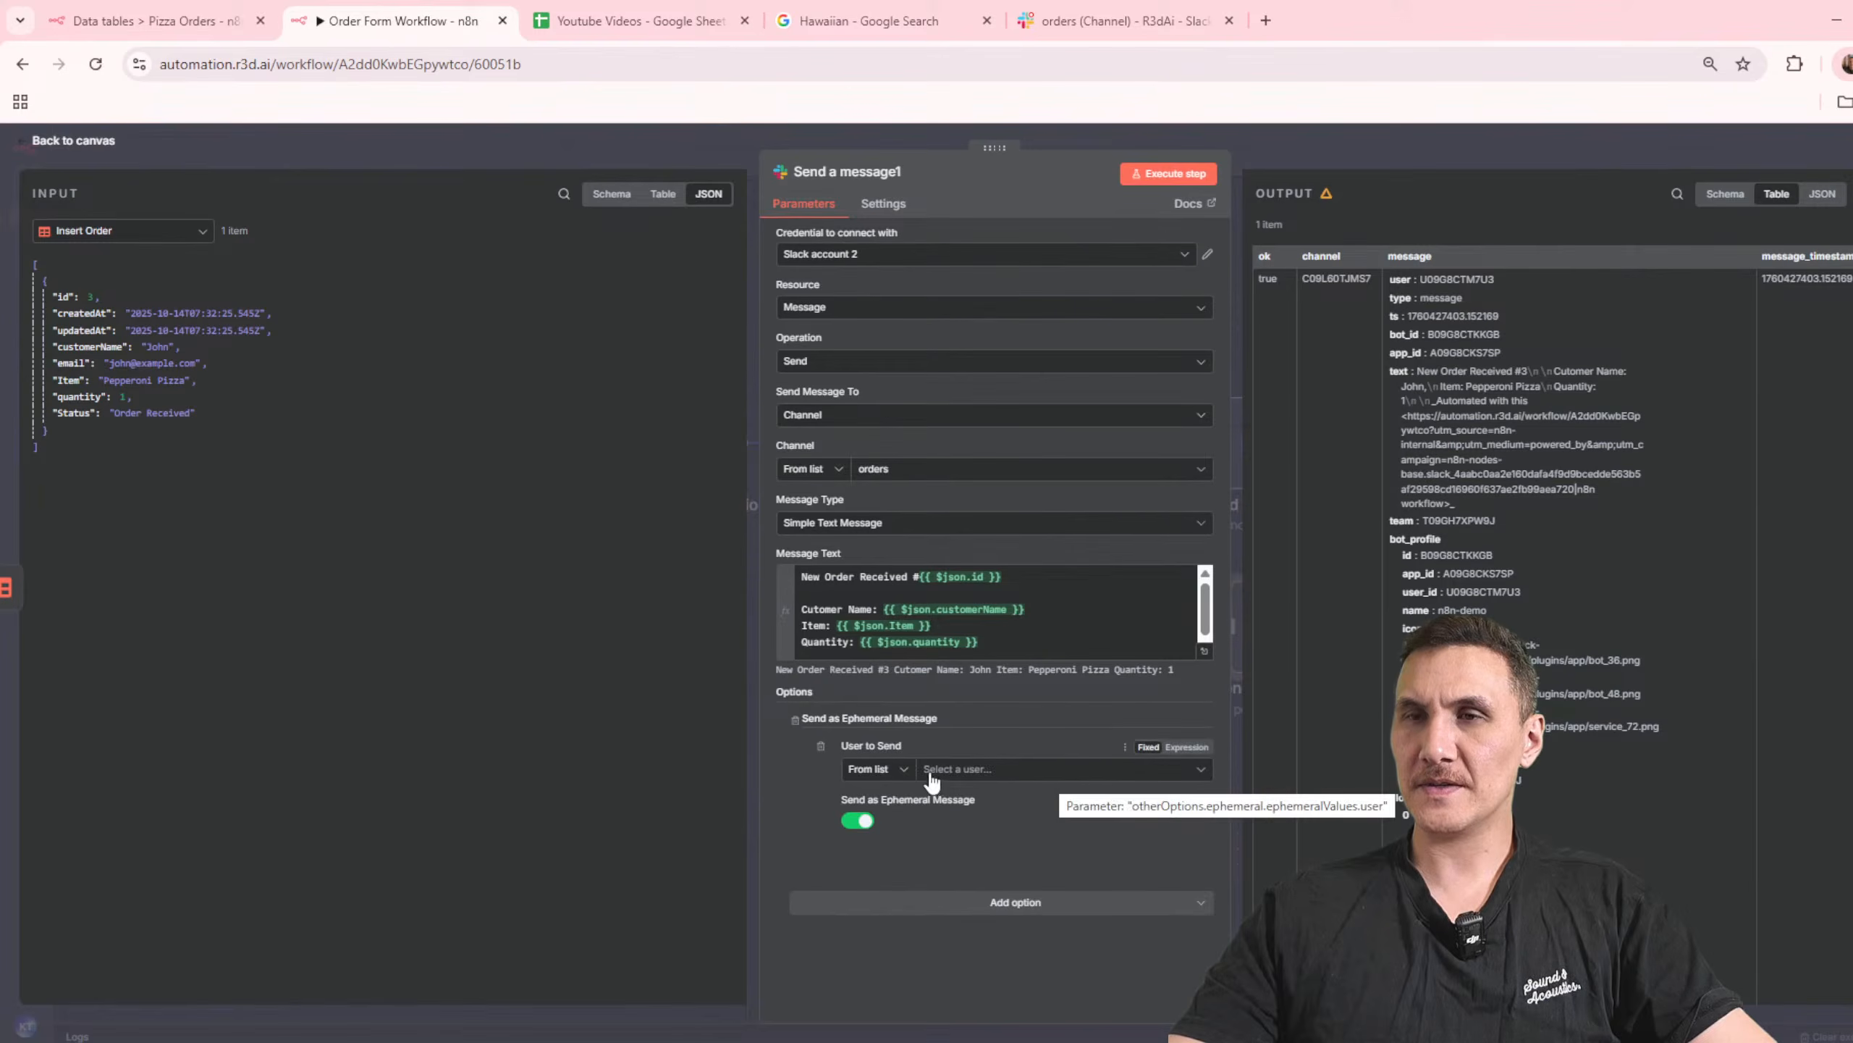
Step: Search Google for "what is send as Ephemeral Message in slack" using the copied option name, and close the results
drag(967, 721, 809, 718)
key(ctrl+c)
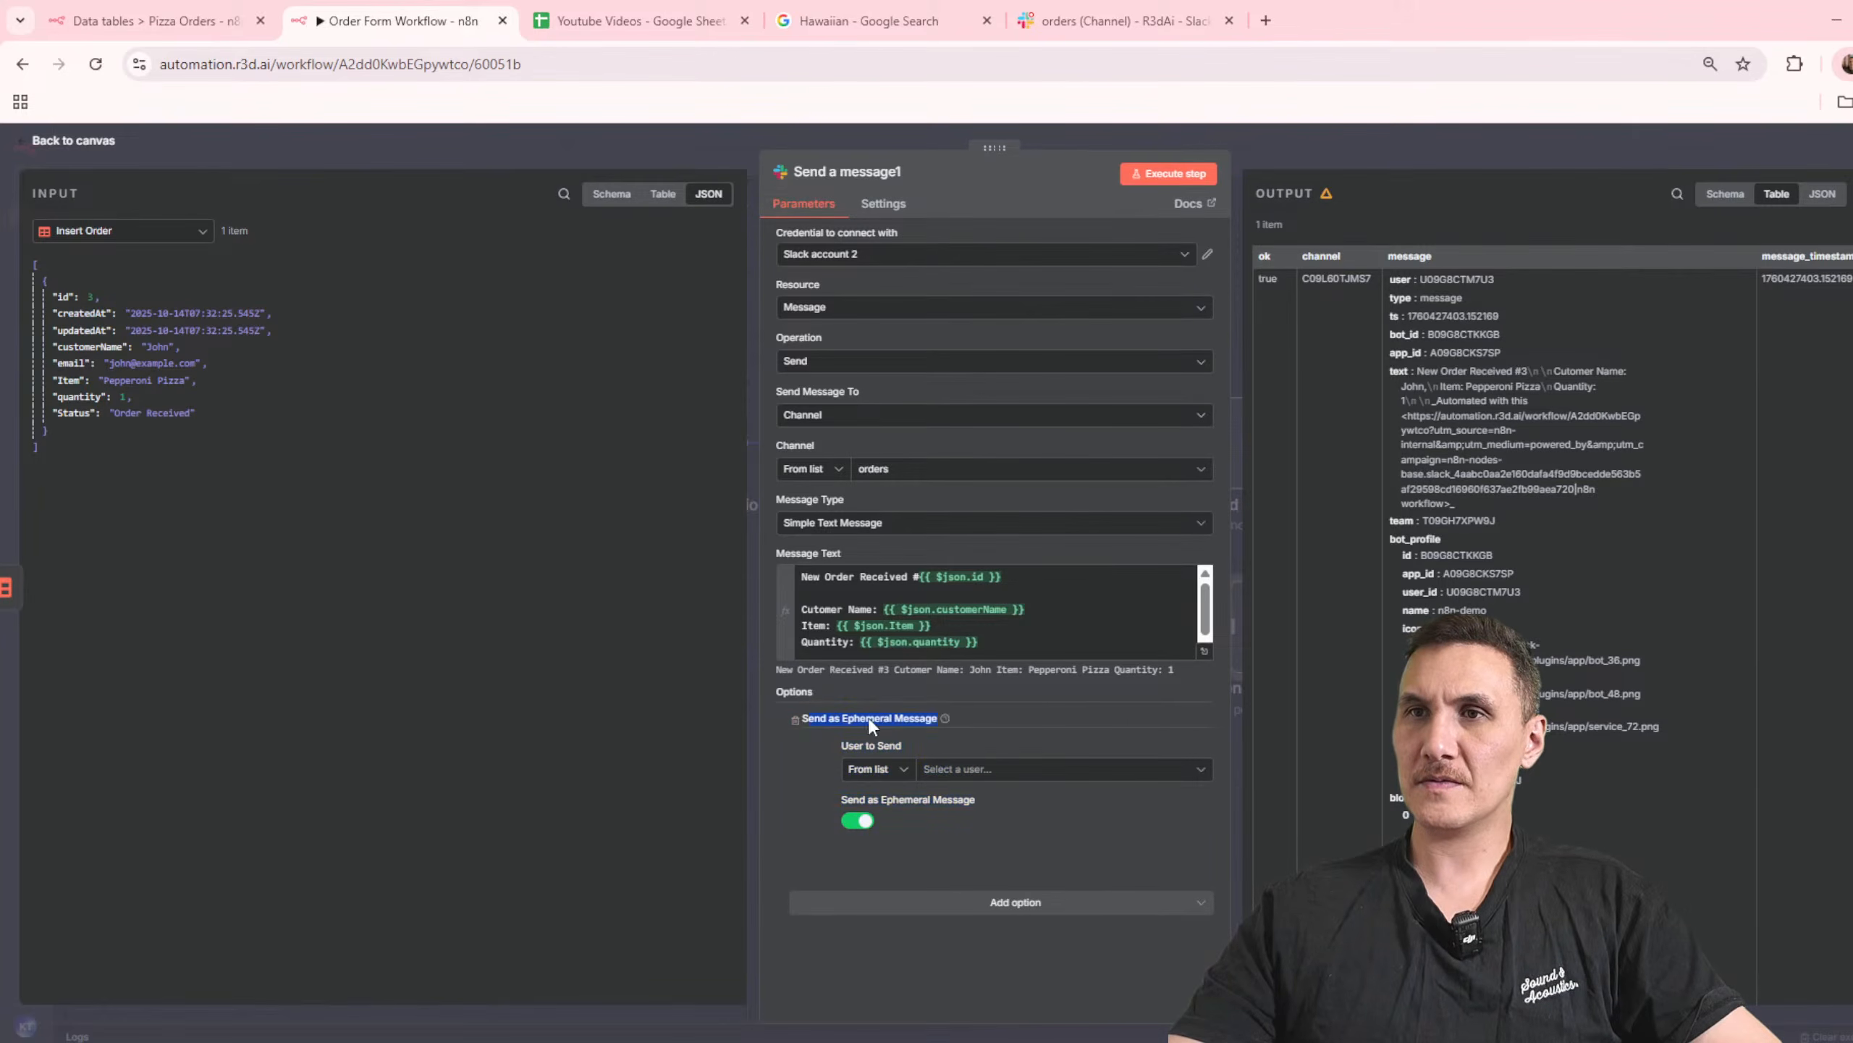
click(1265, 22)
text(what is s)
key(ctrl+v)
text(ion n)
key(BackSpace)
key(BackSpace)
key(BackSpace)
key(BackSpace)
text(n slack)
key(Return)
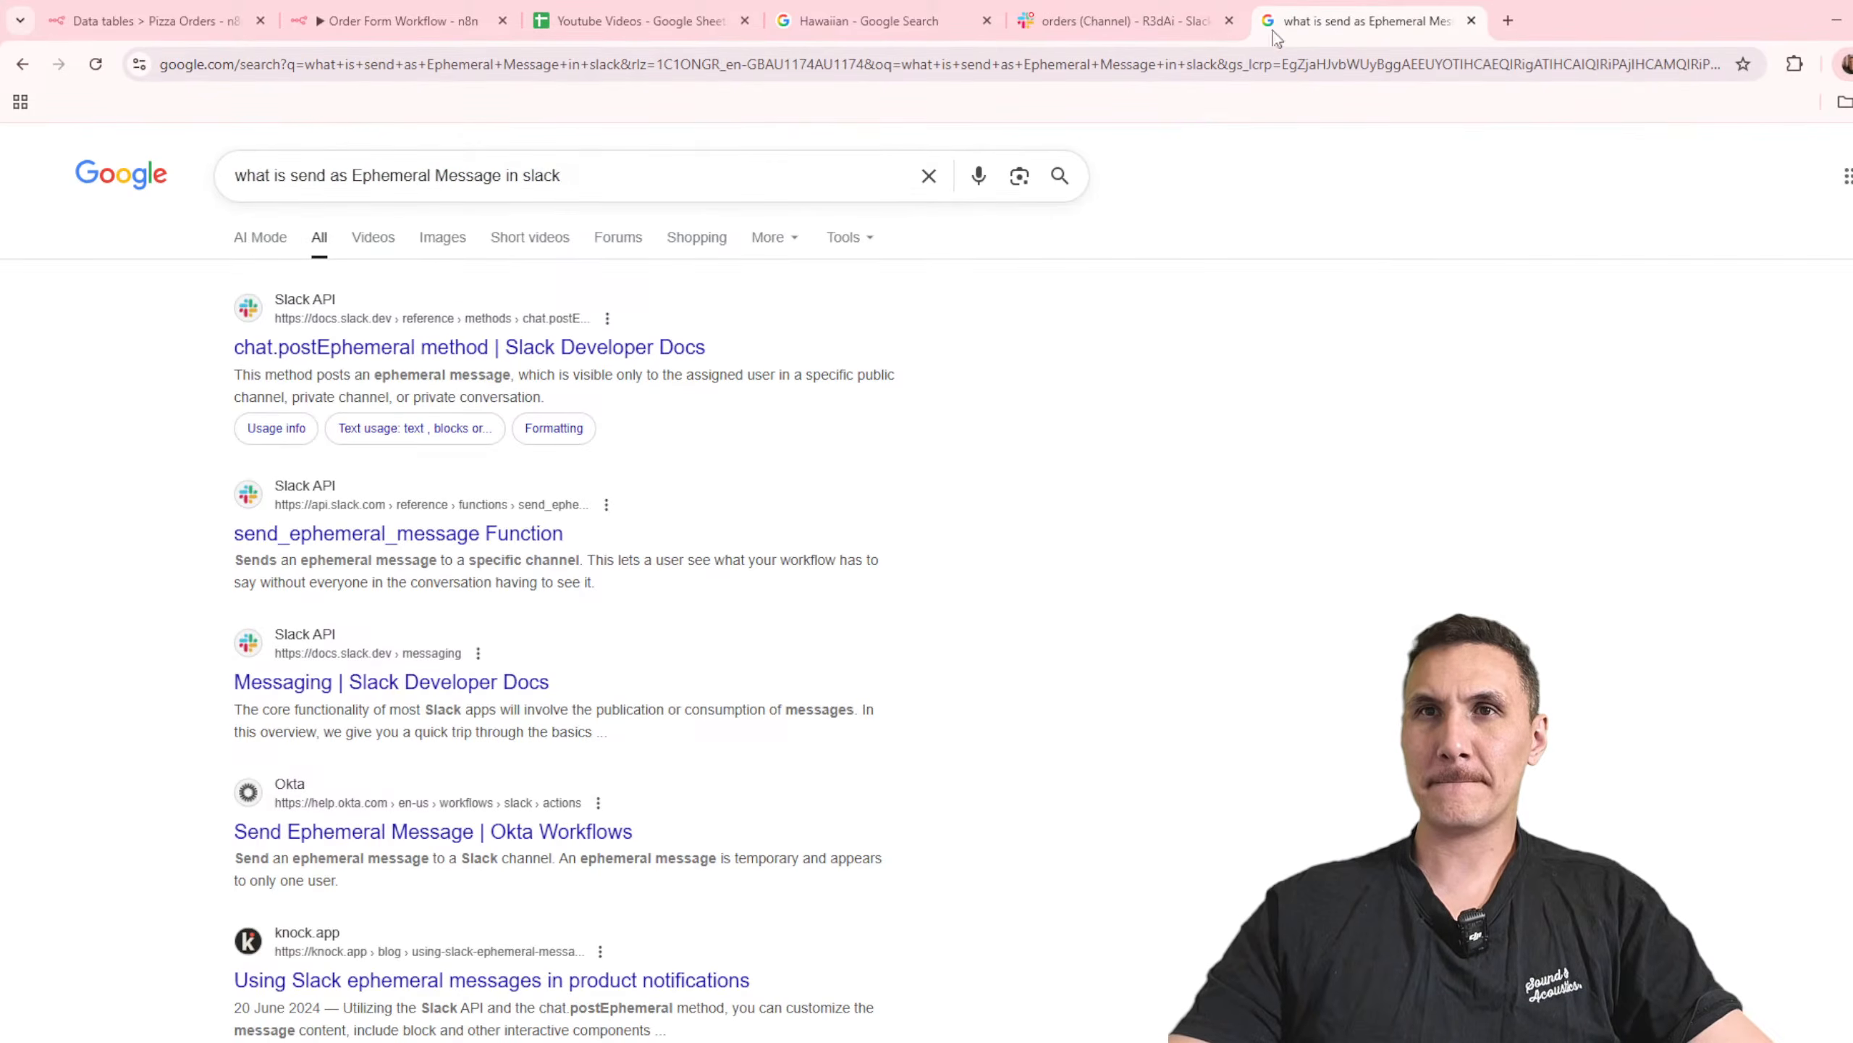
click(1472, 20)
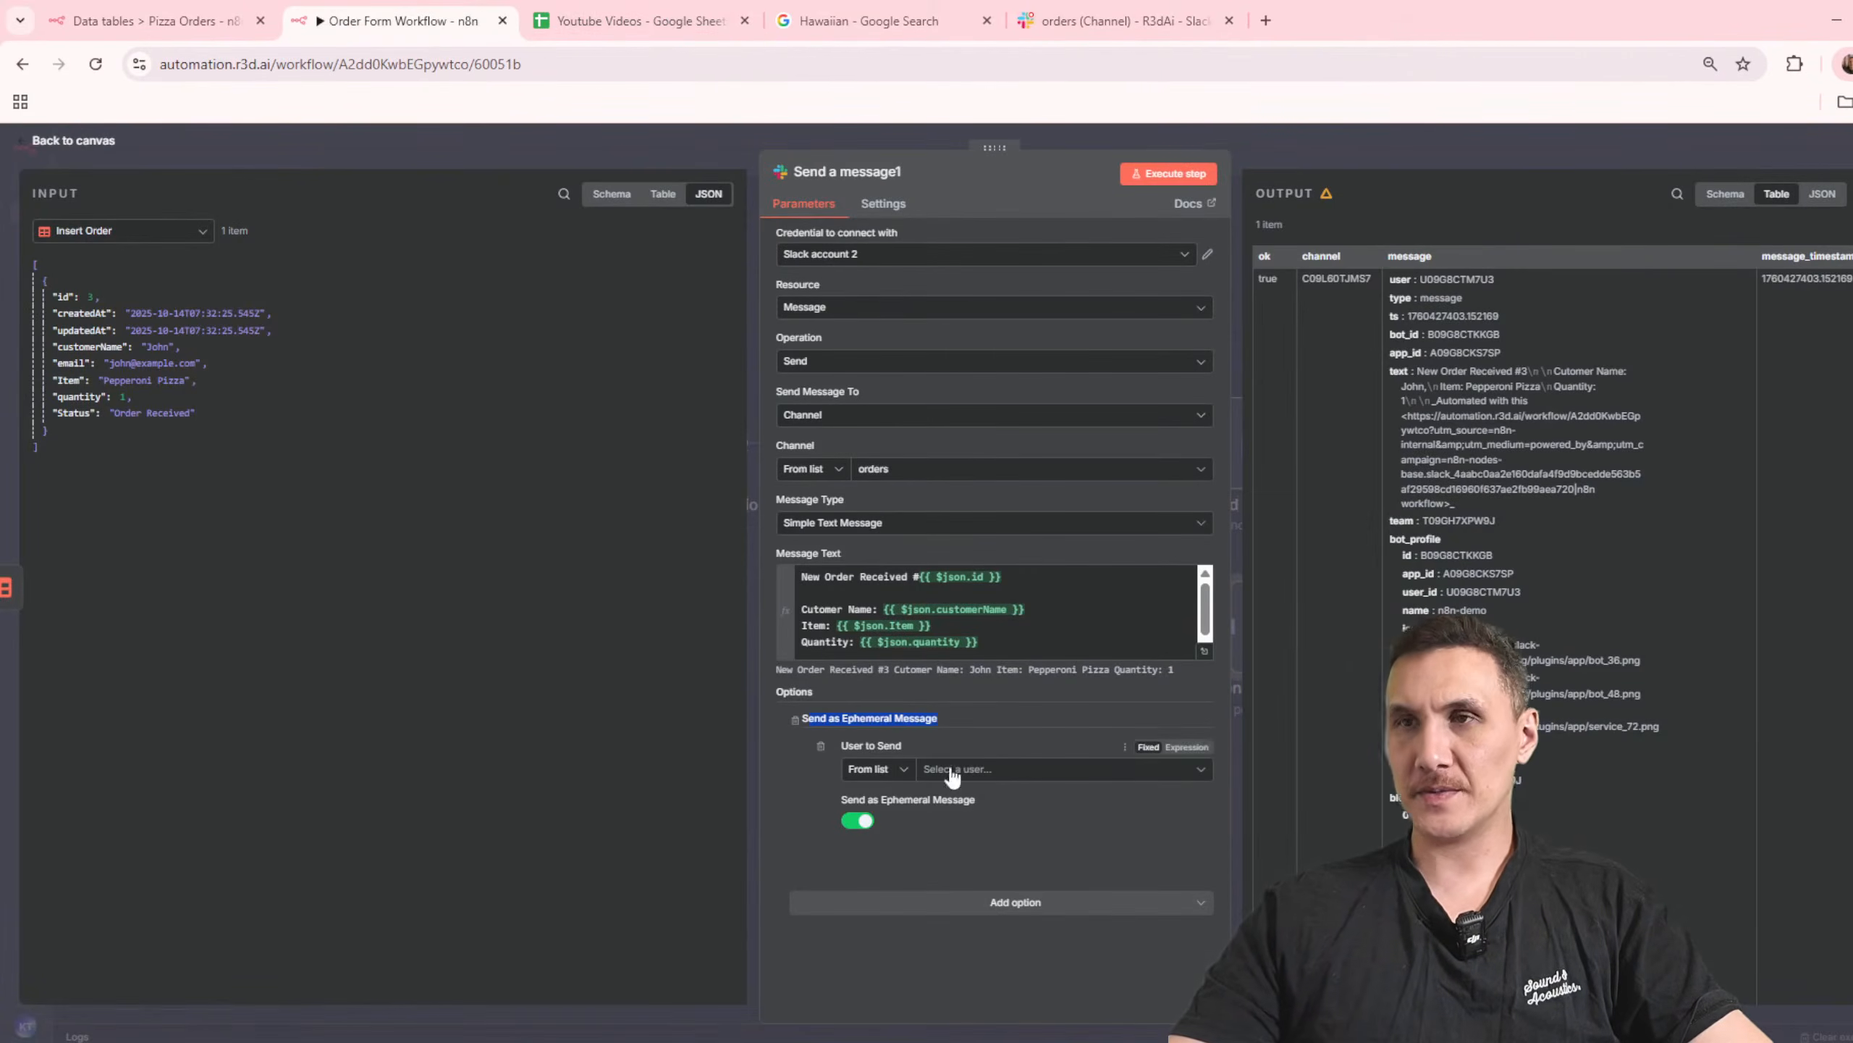
Step: Remove the ephemeral message option from the Slack node and add the Use Markdown? option instead
click(821, 746)
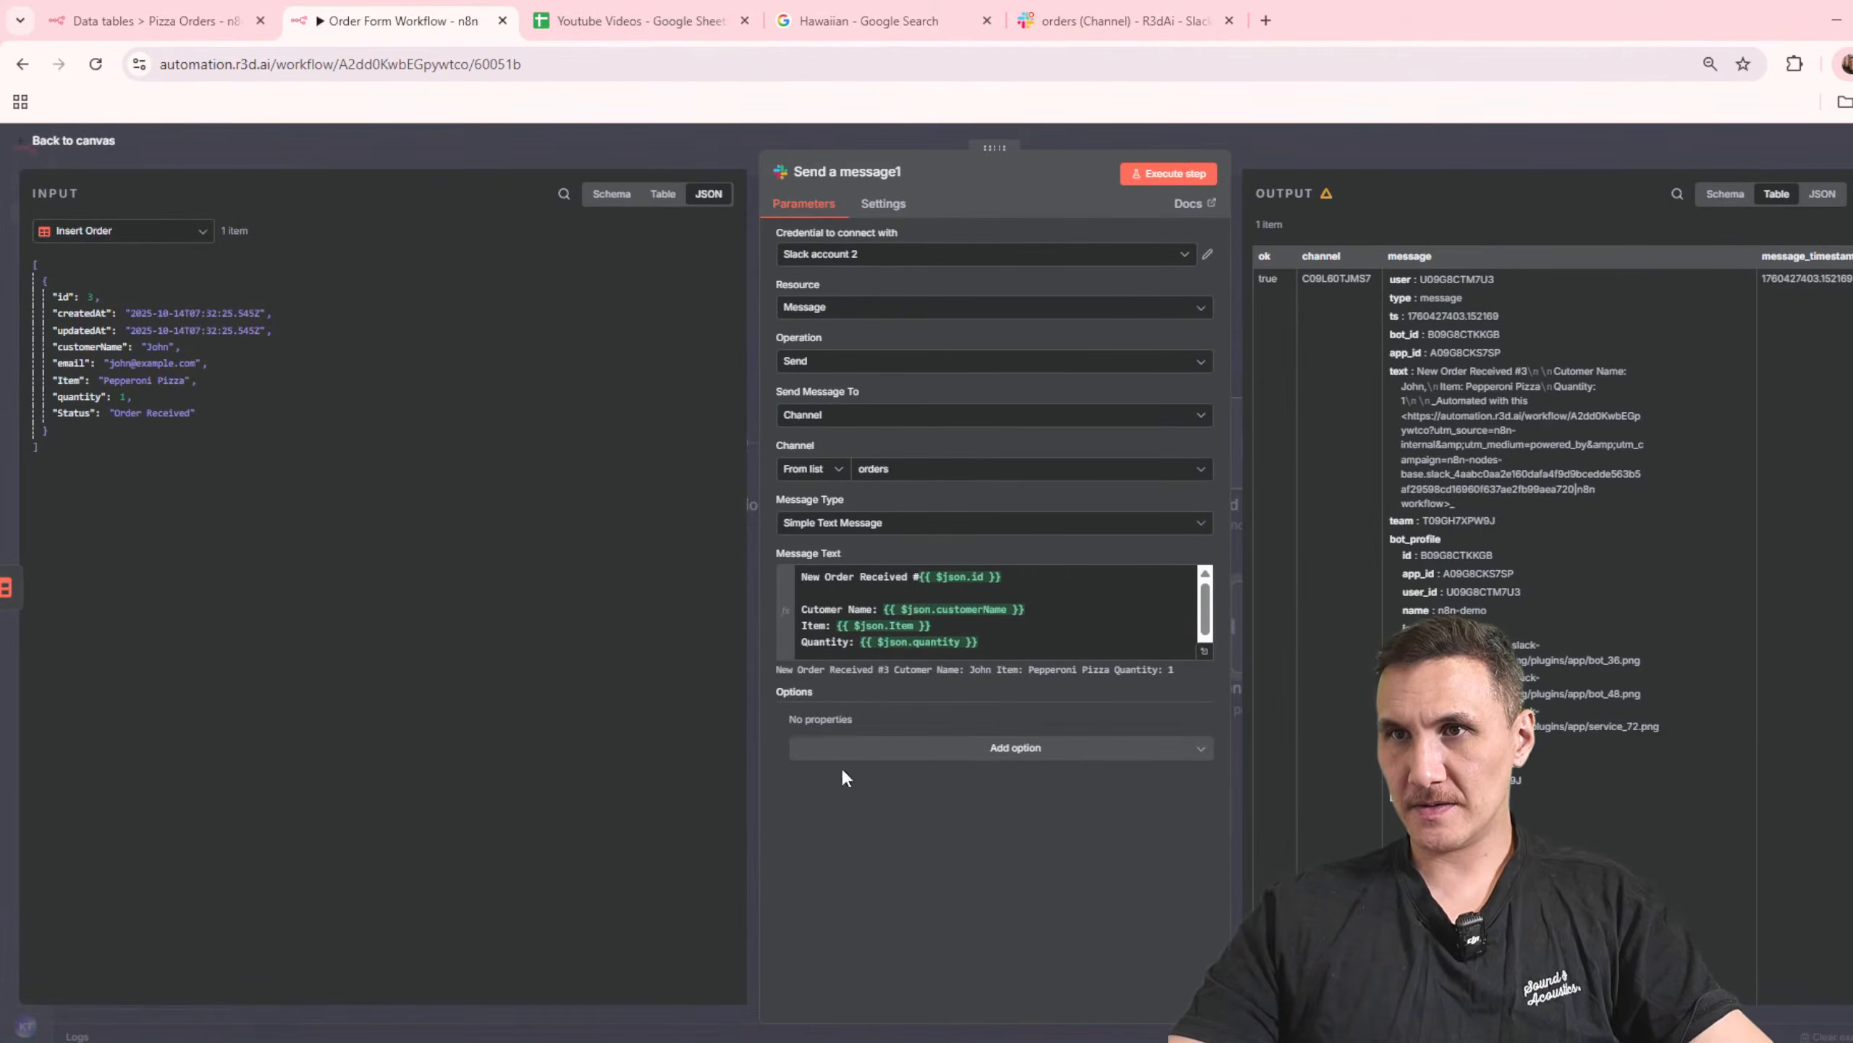
click(989, 763)
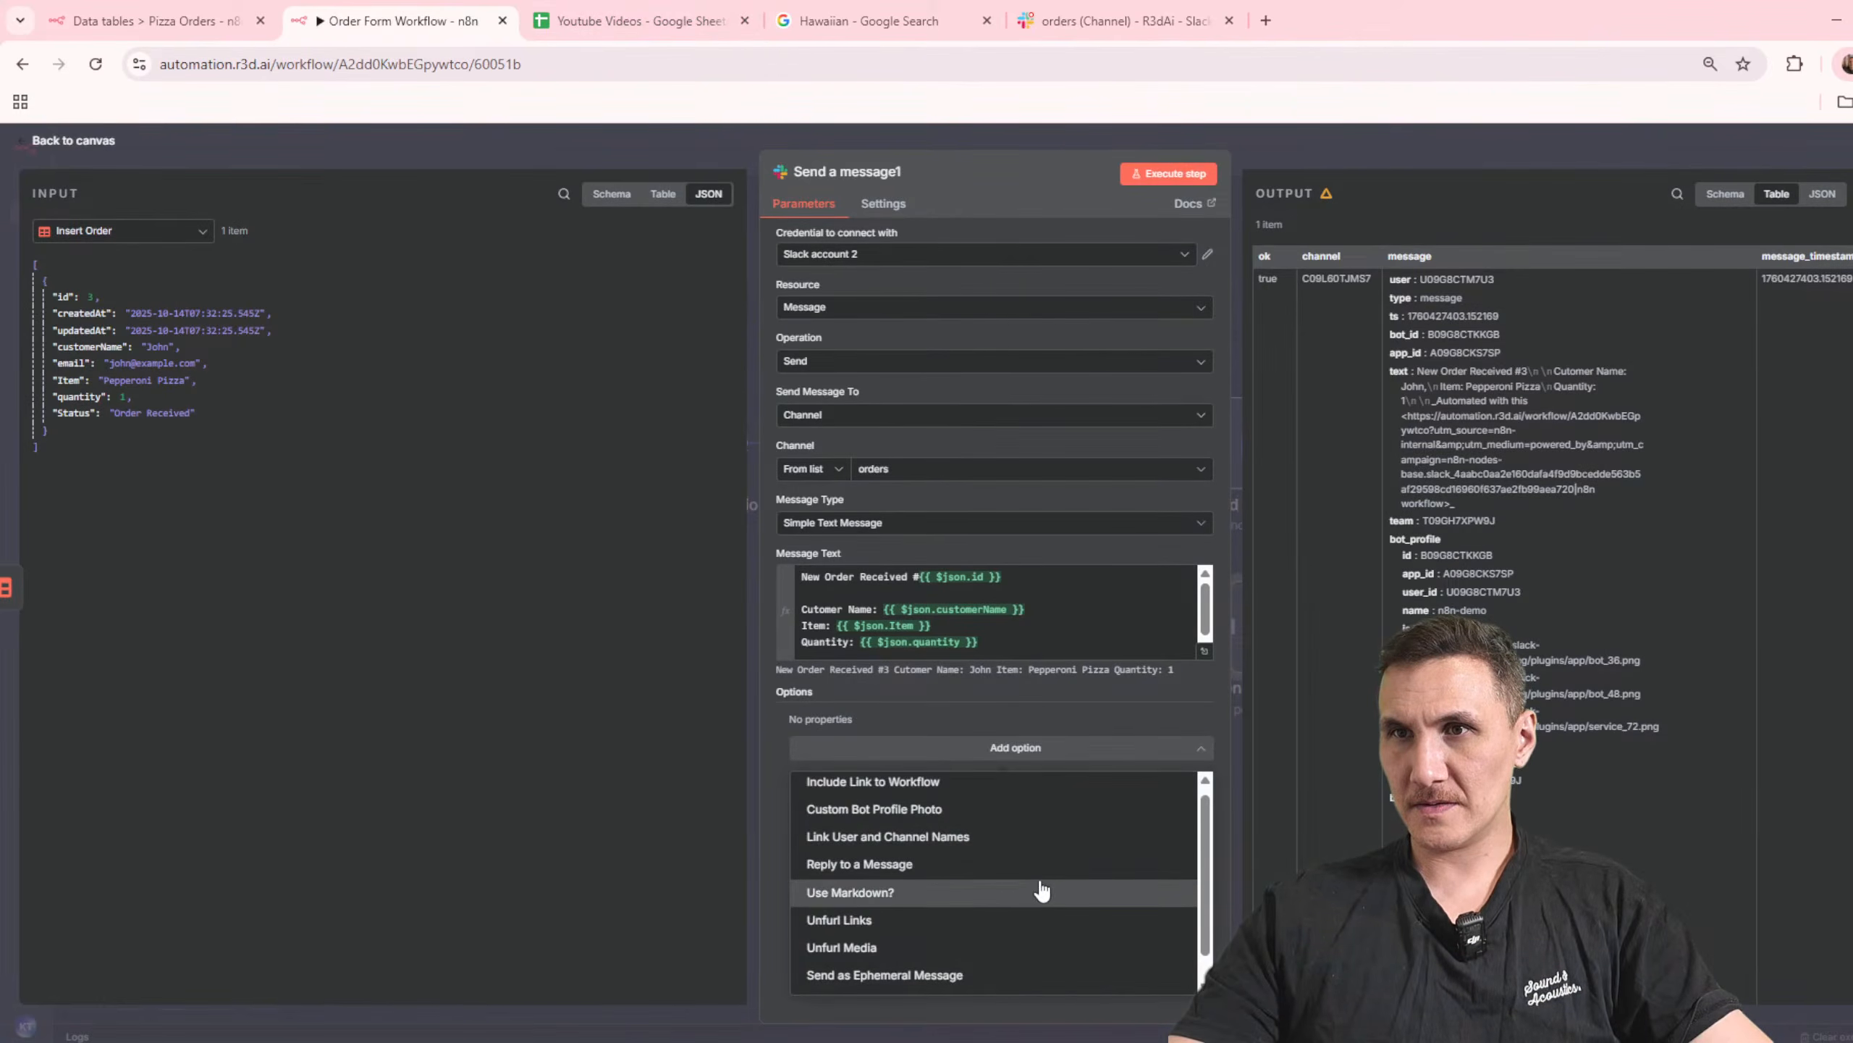
click(1023, 896)
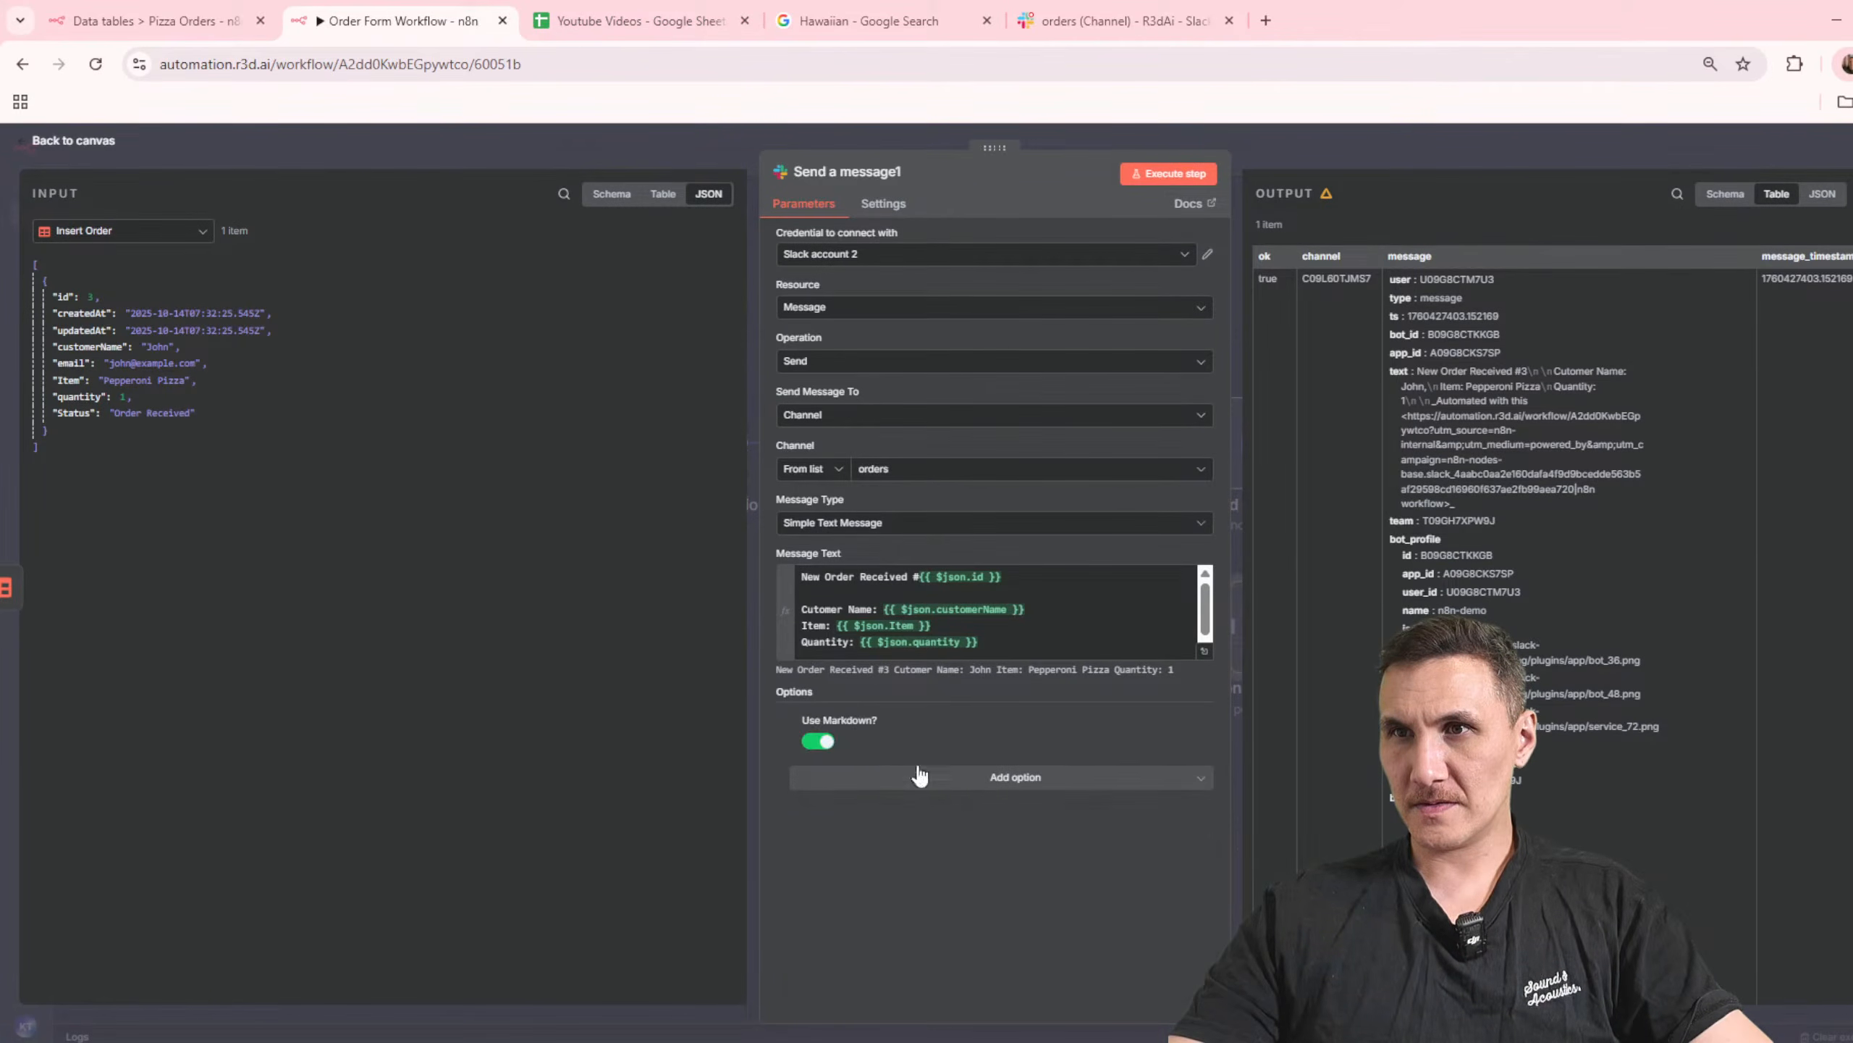
Step: Insert a # before "New Order Received" at the start of the Slack message text
click(1136, 649)
key(ctrl+a)
key(ctrl+Home)
text(#)
click(1015, 923)
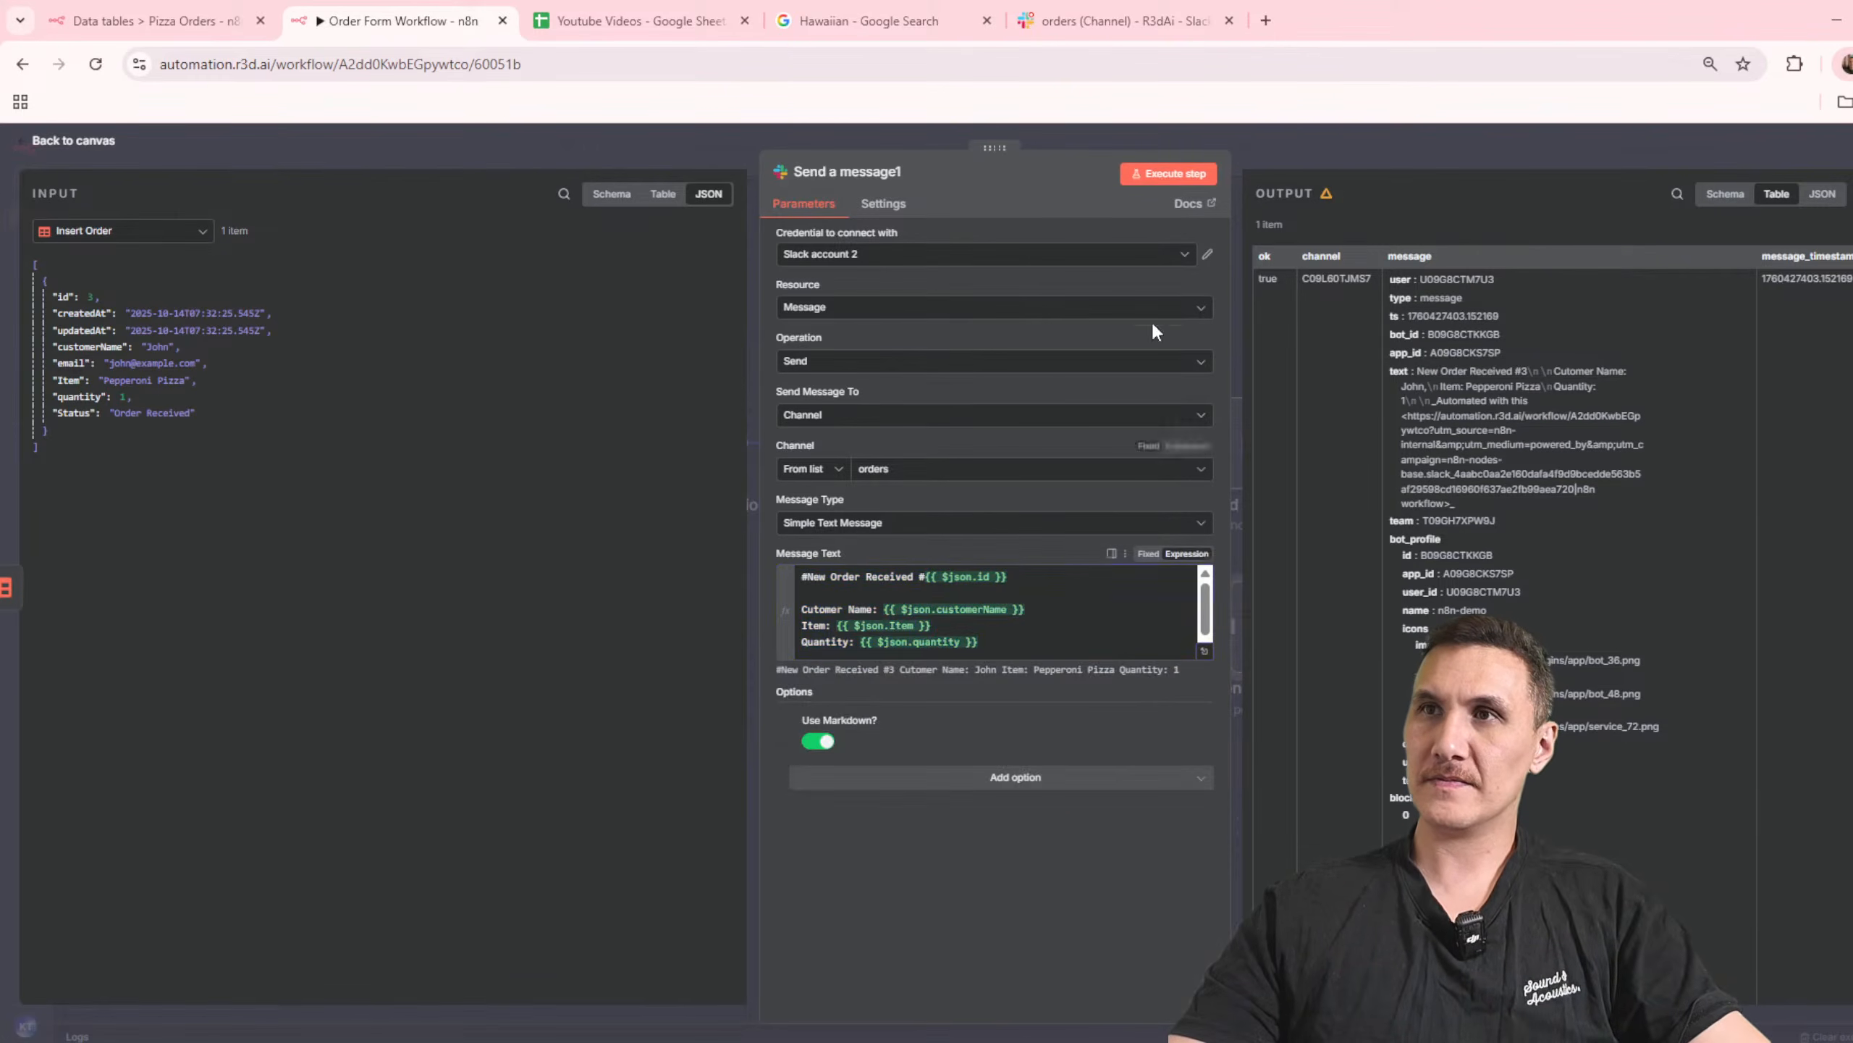
Step: Execute the Slack node, check the heading of the new post in Slack's orders channel, and return to the n8n workflow
click(1179, 179)
click(1127, 10)
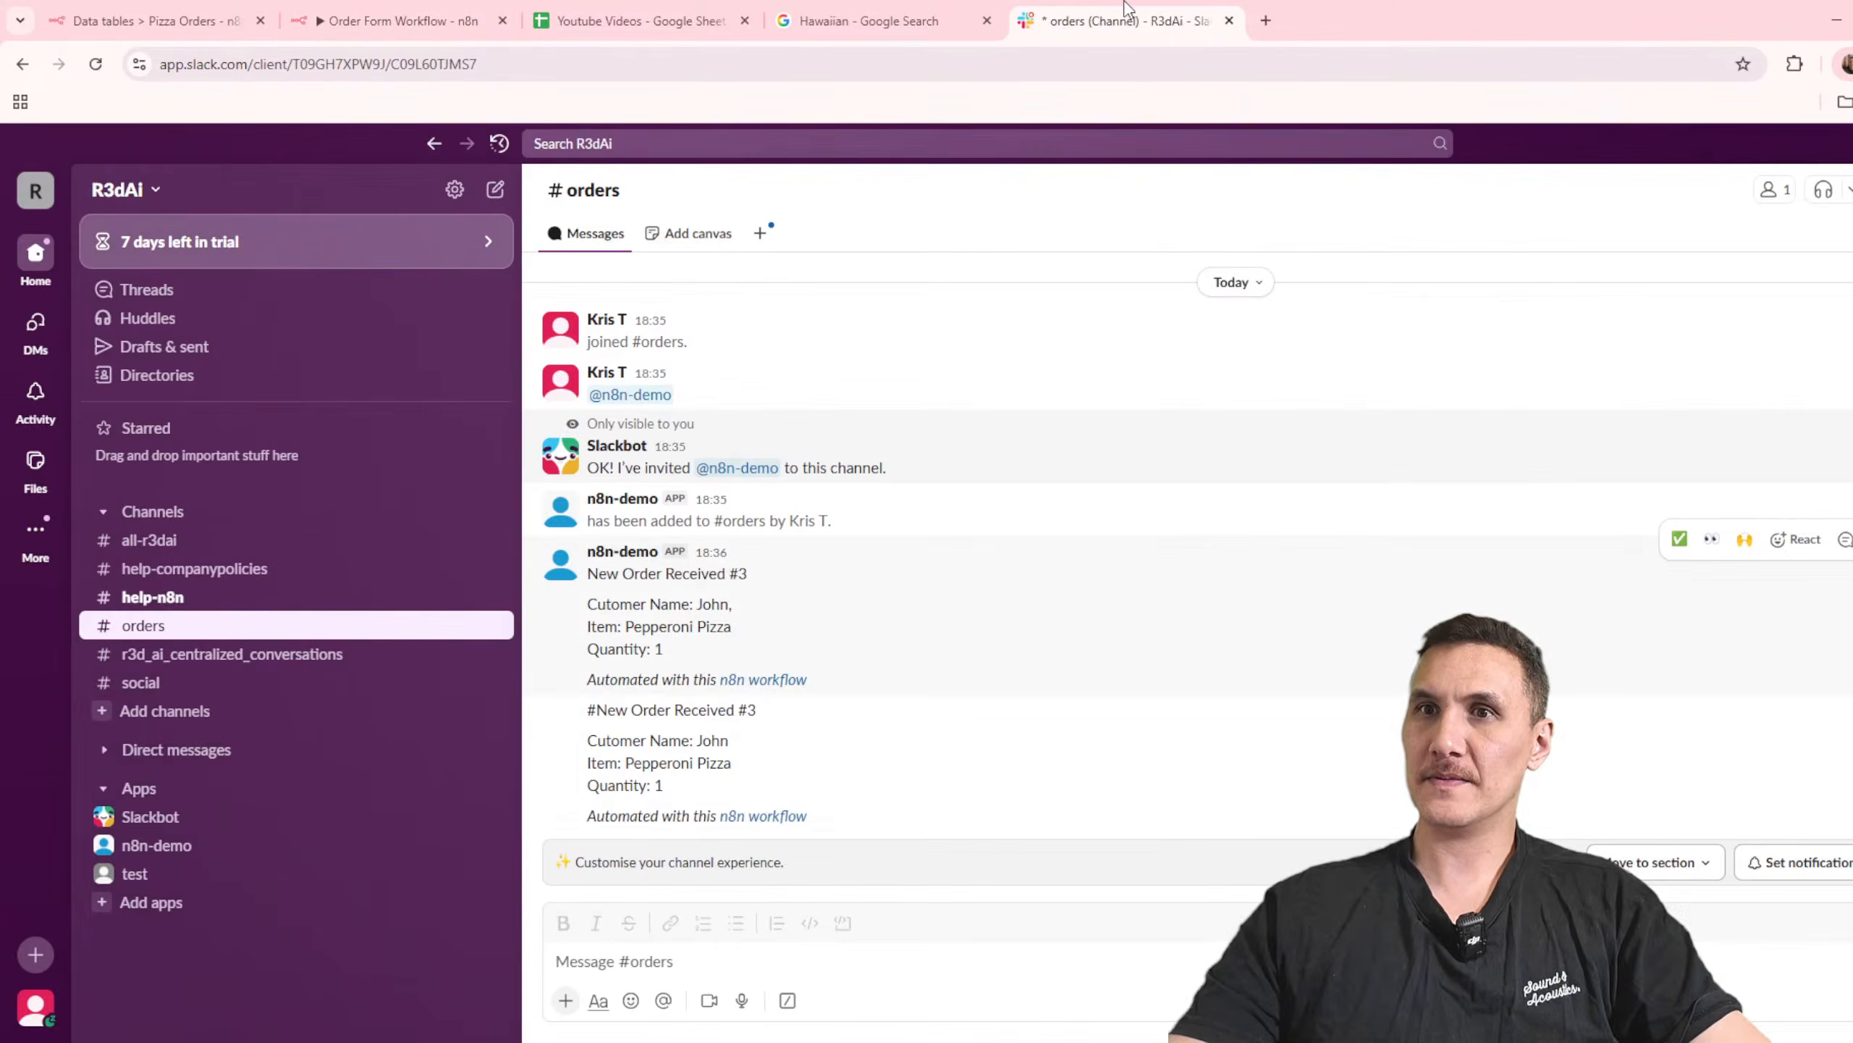
click(792, 17)
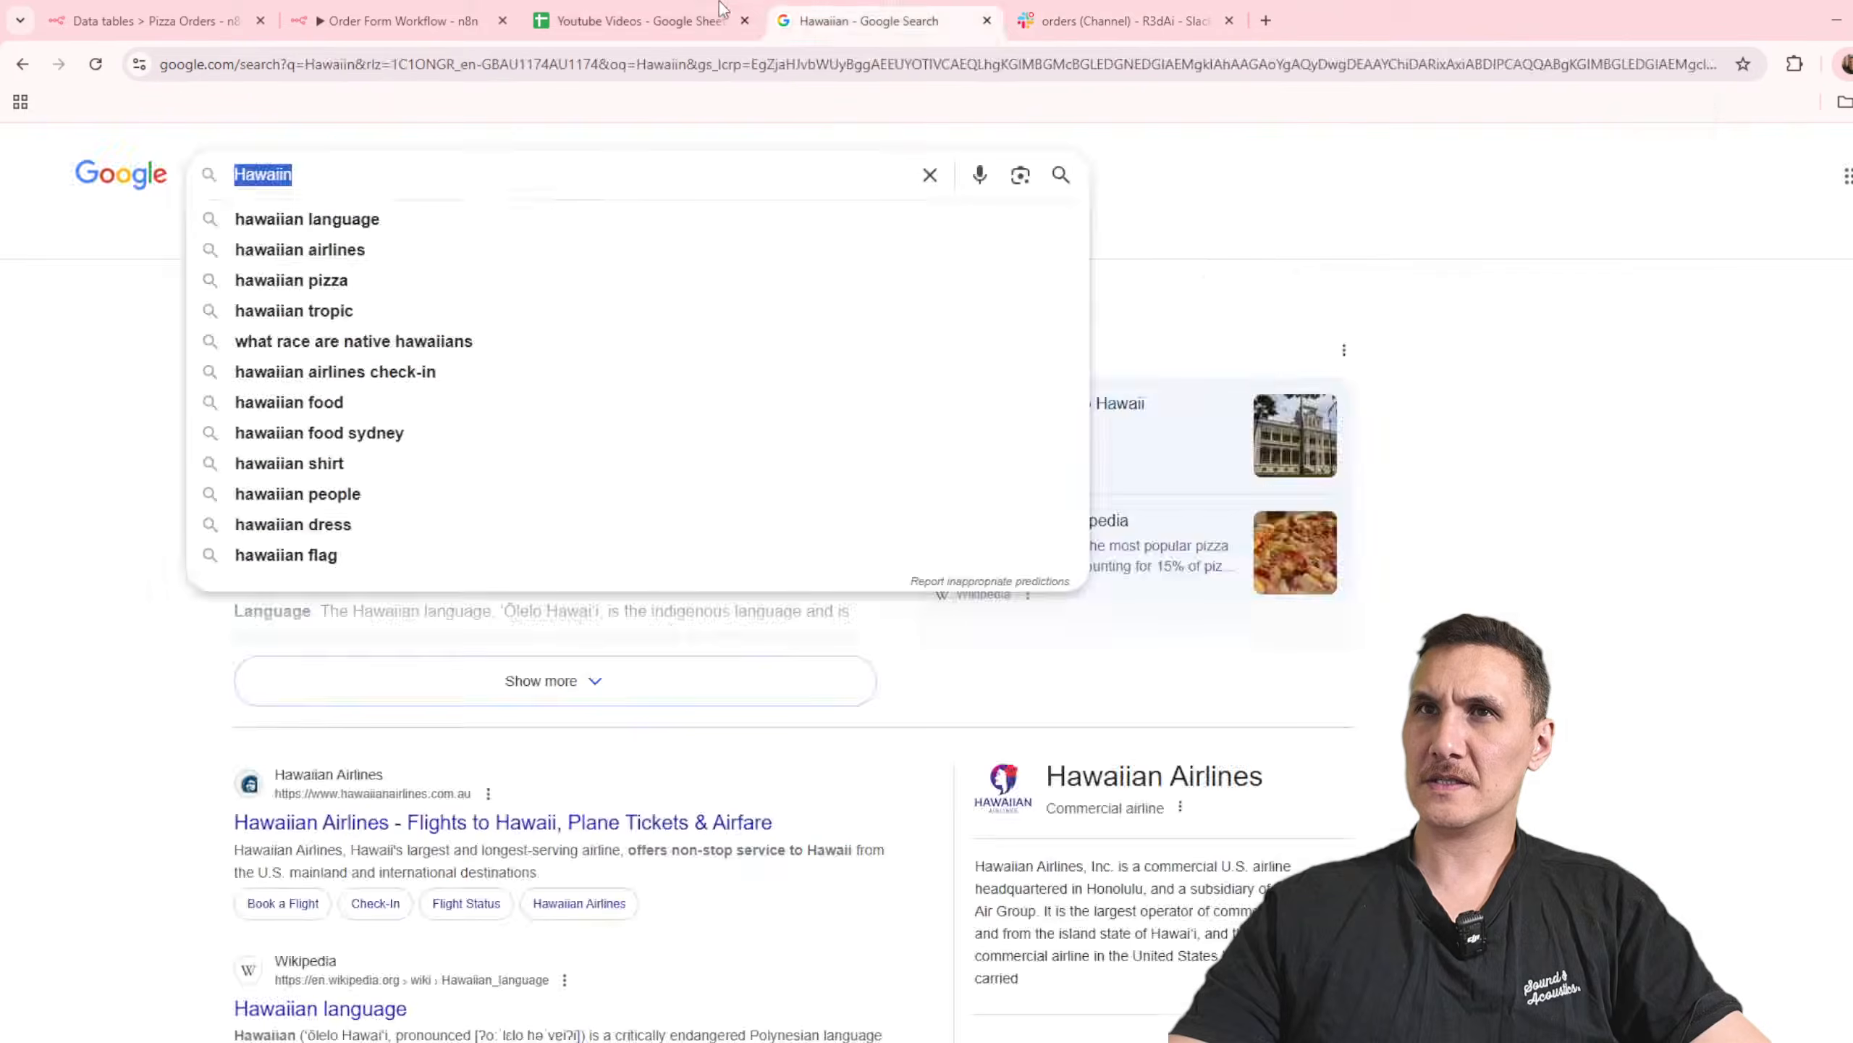
click(384, 23)
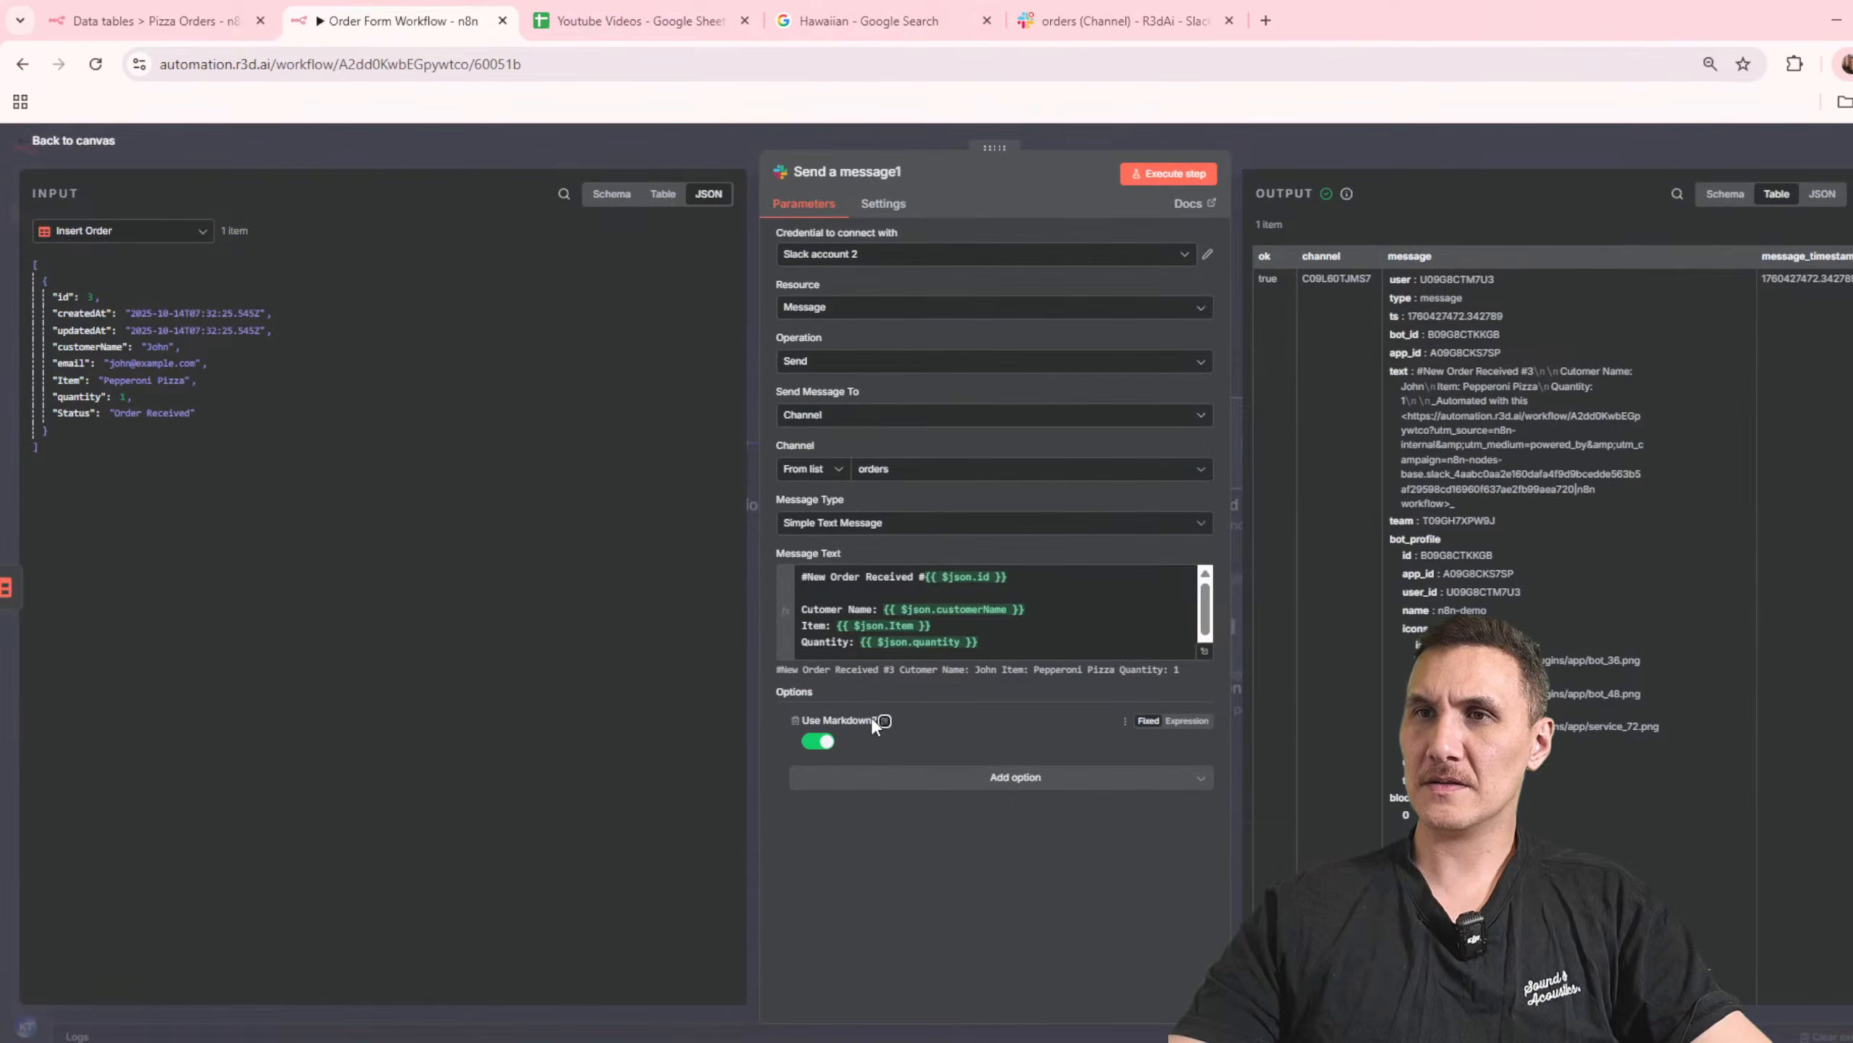
Step: Copy the entire Slack message text and open Gemini in a new browser tab
mouse_move(886, 723)
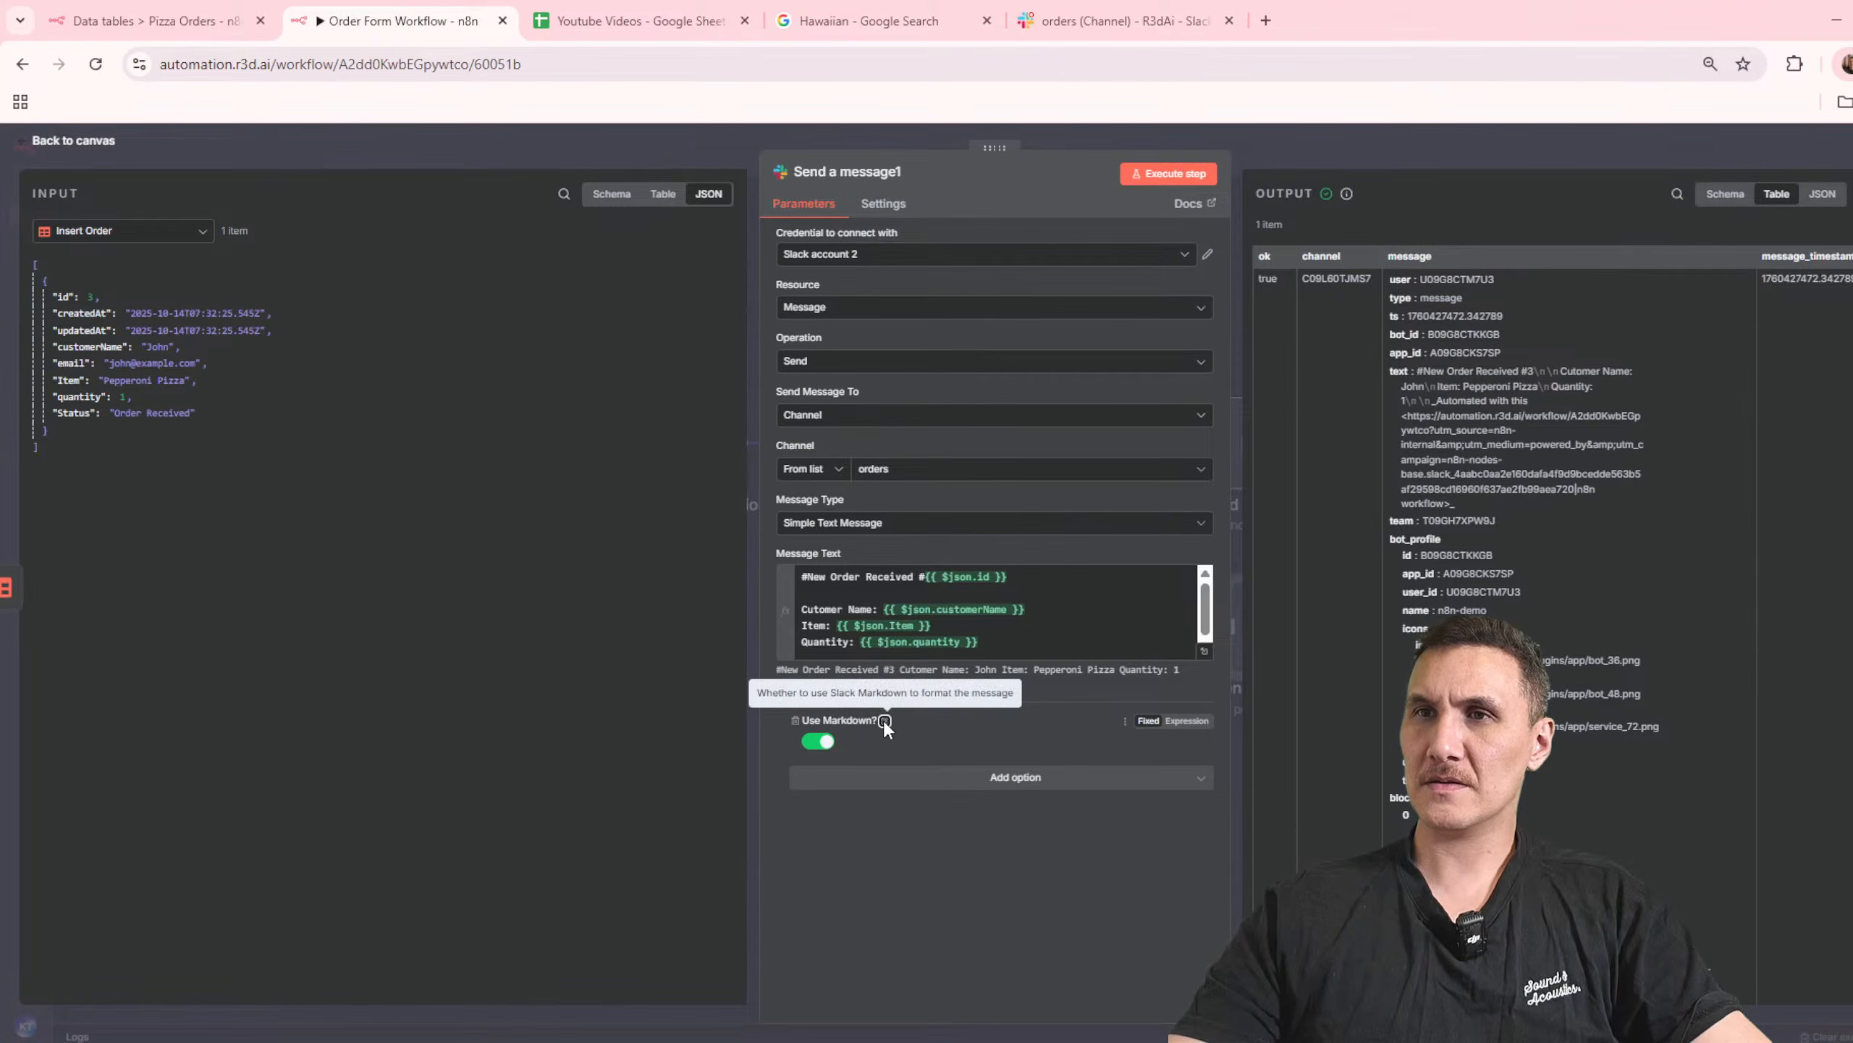
click(1049, 637)
key(ctrl+a)
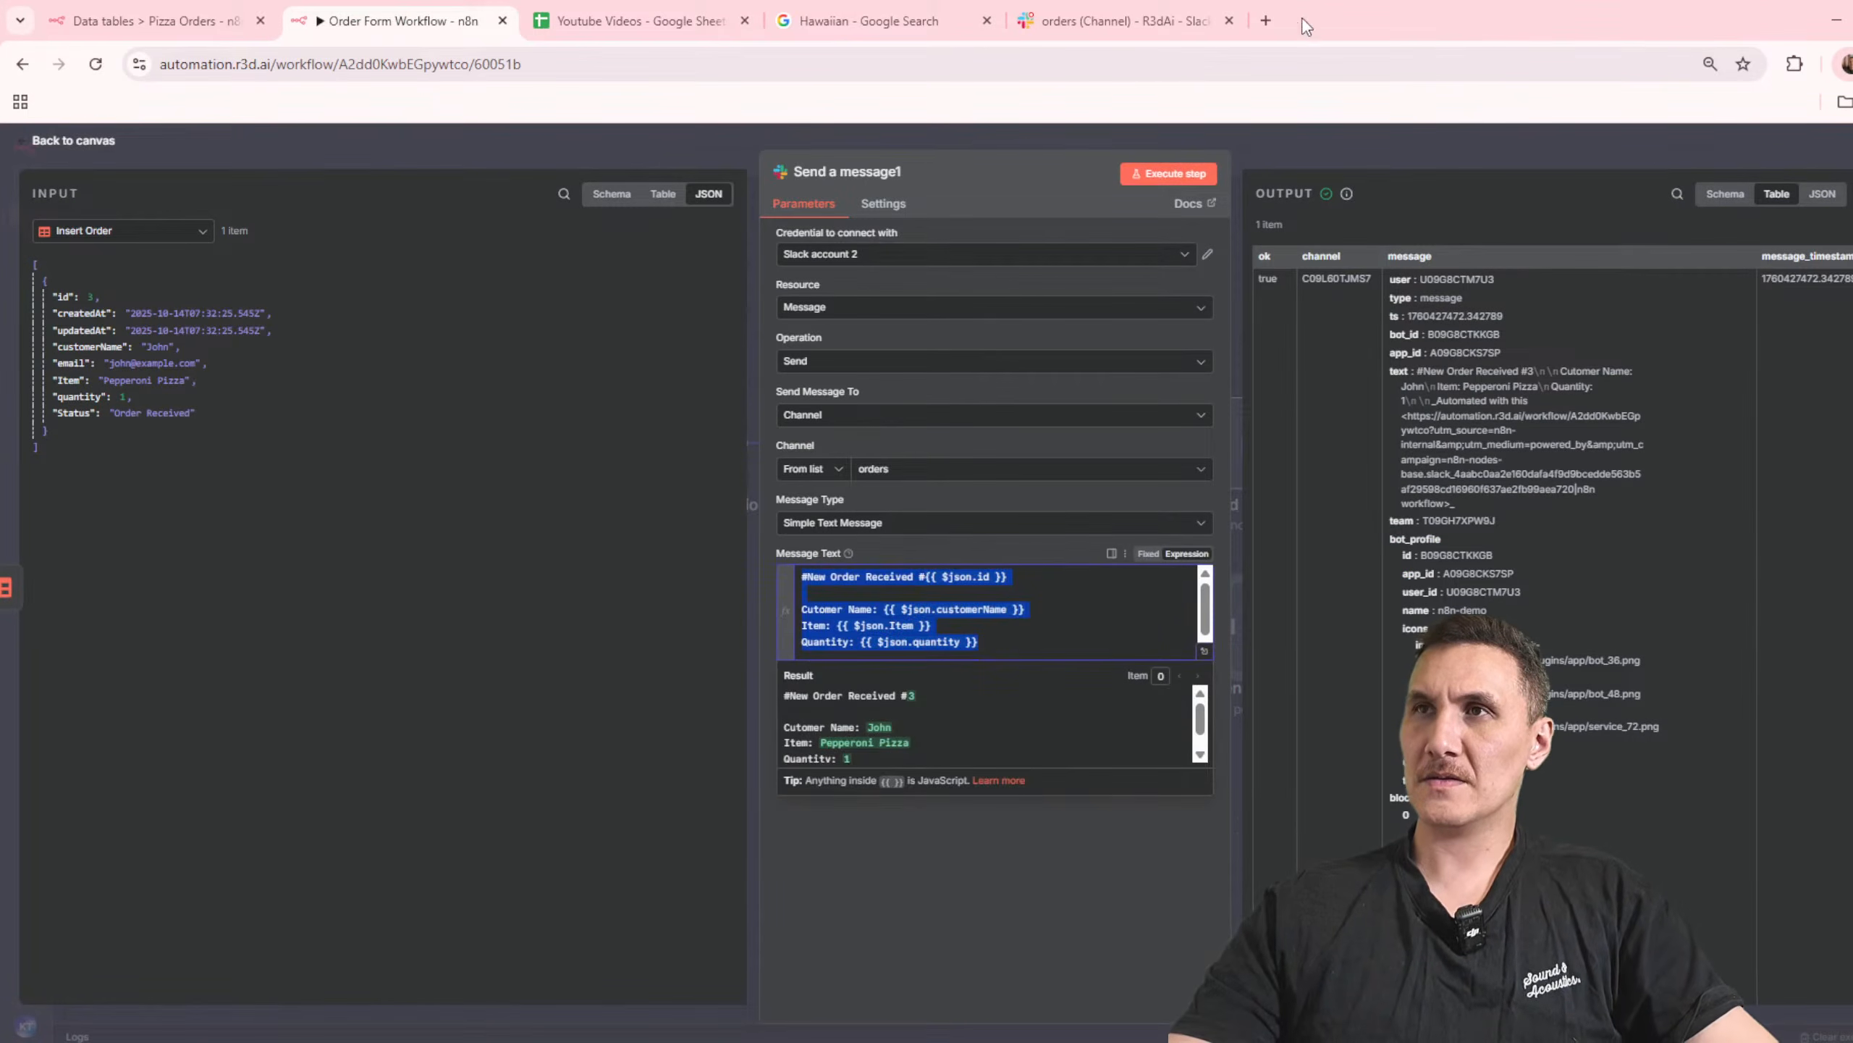
click(1275, 21)
text(ghemini)
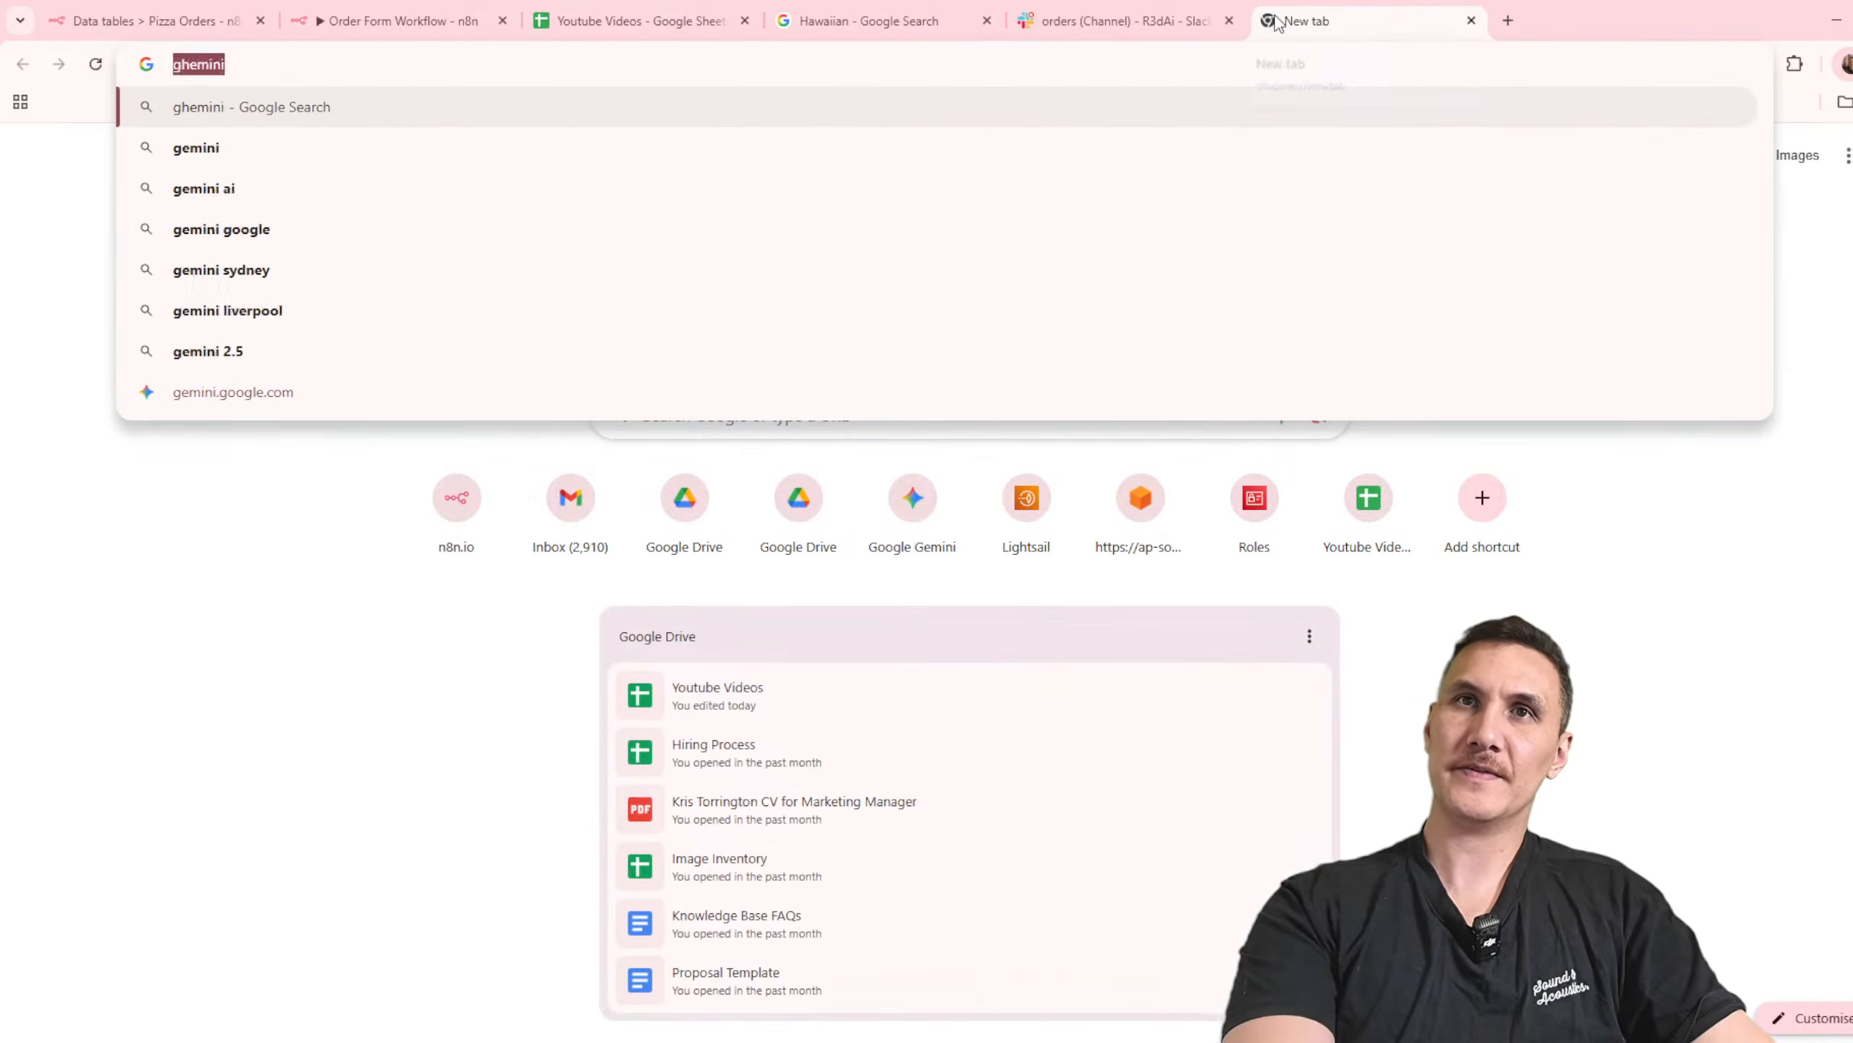
key(BackSpace)
key(BackSpace)
key(BackSpace)
key(BackSpace)
key(BackSpace)
text(emin)
key(Return)
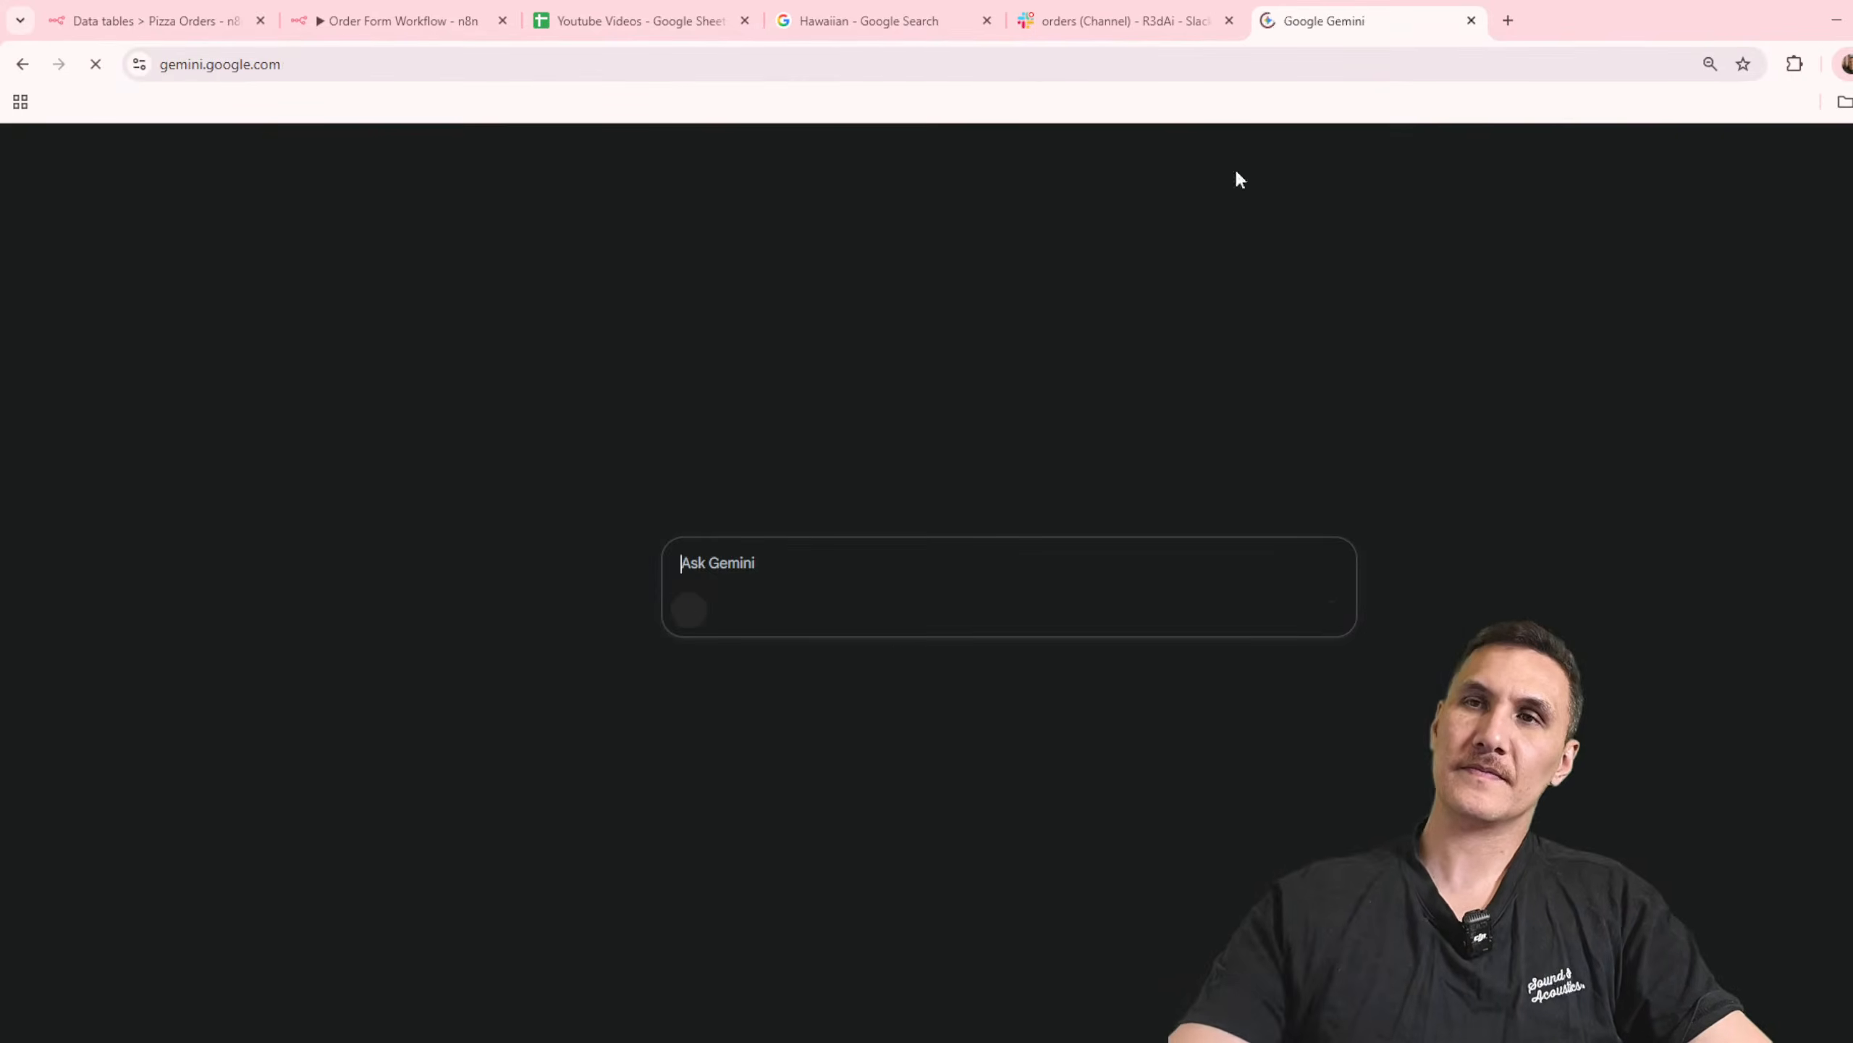
Step: Tell Gemini that n8n sends a Slack message with markdown enabled and ask it to format the pasted message text
text(im using )
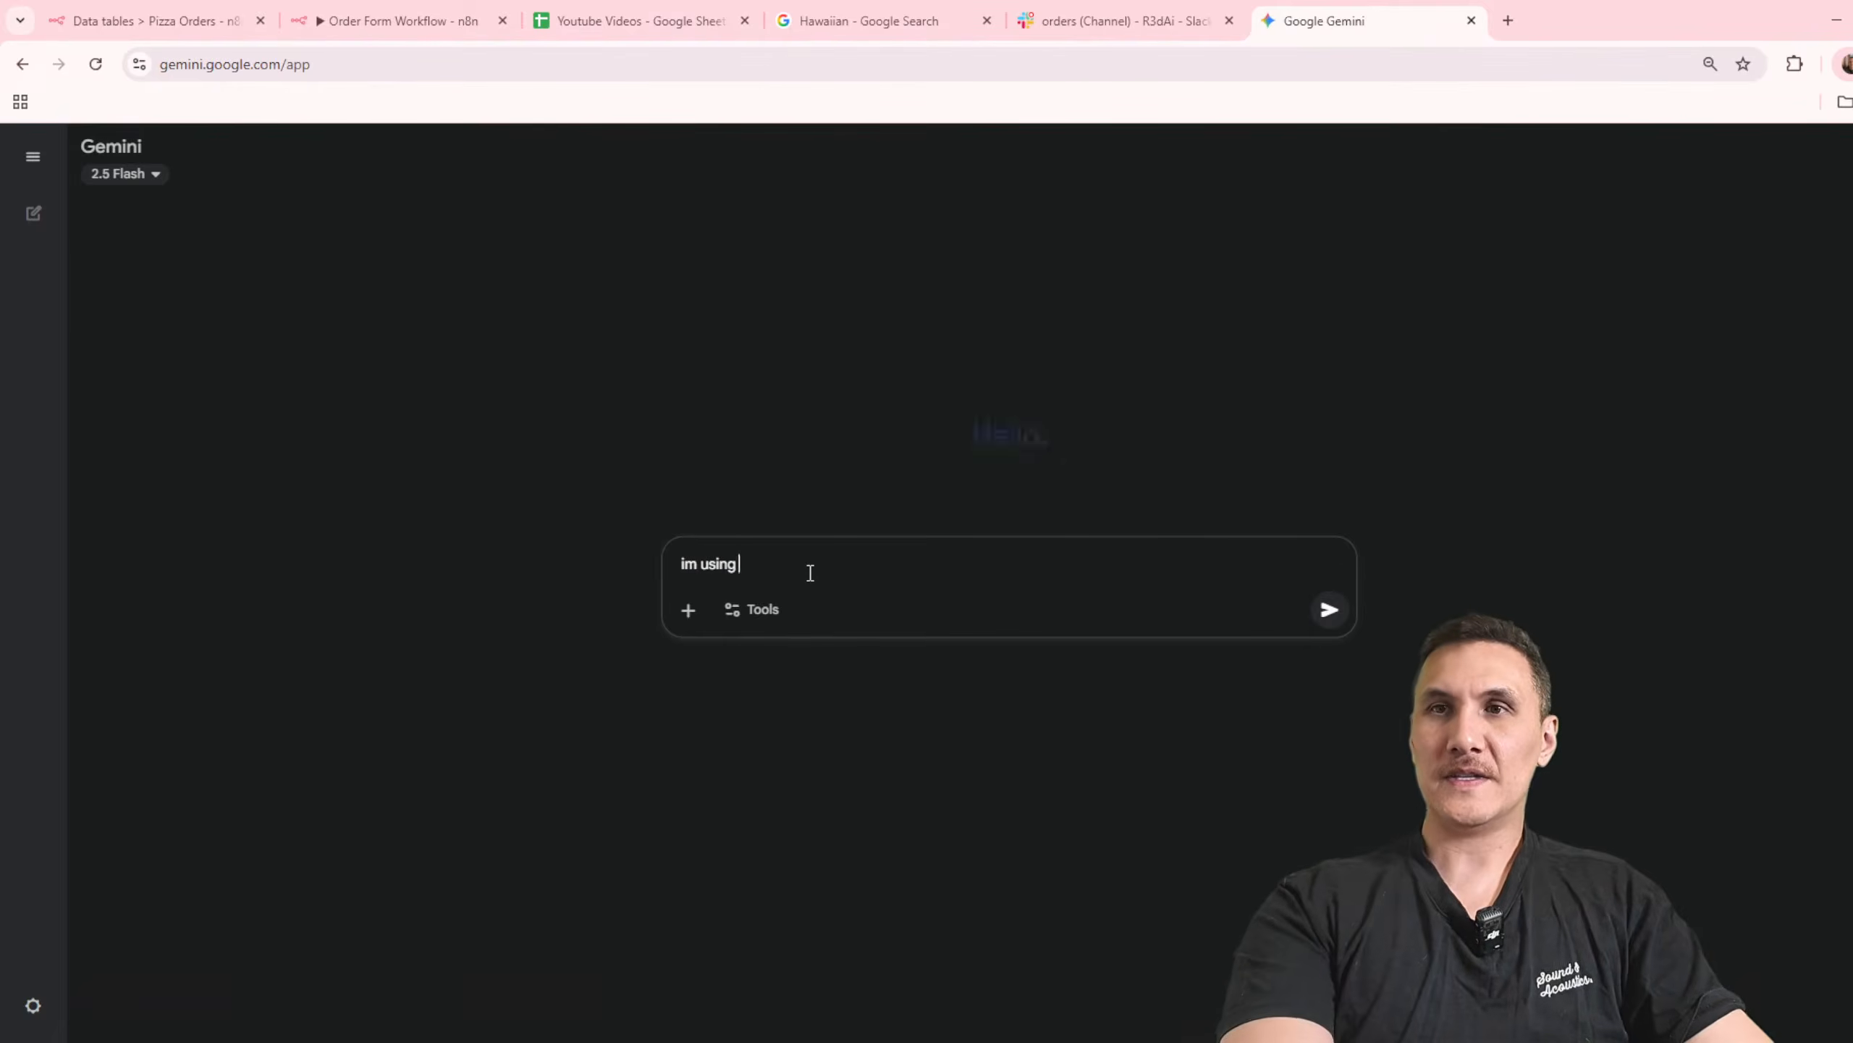
text(n8n to send a slack emssage and i have enabled)
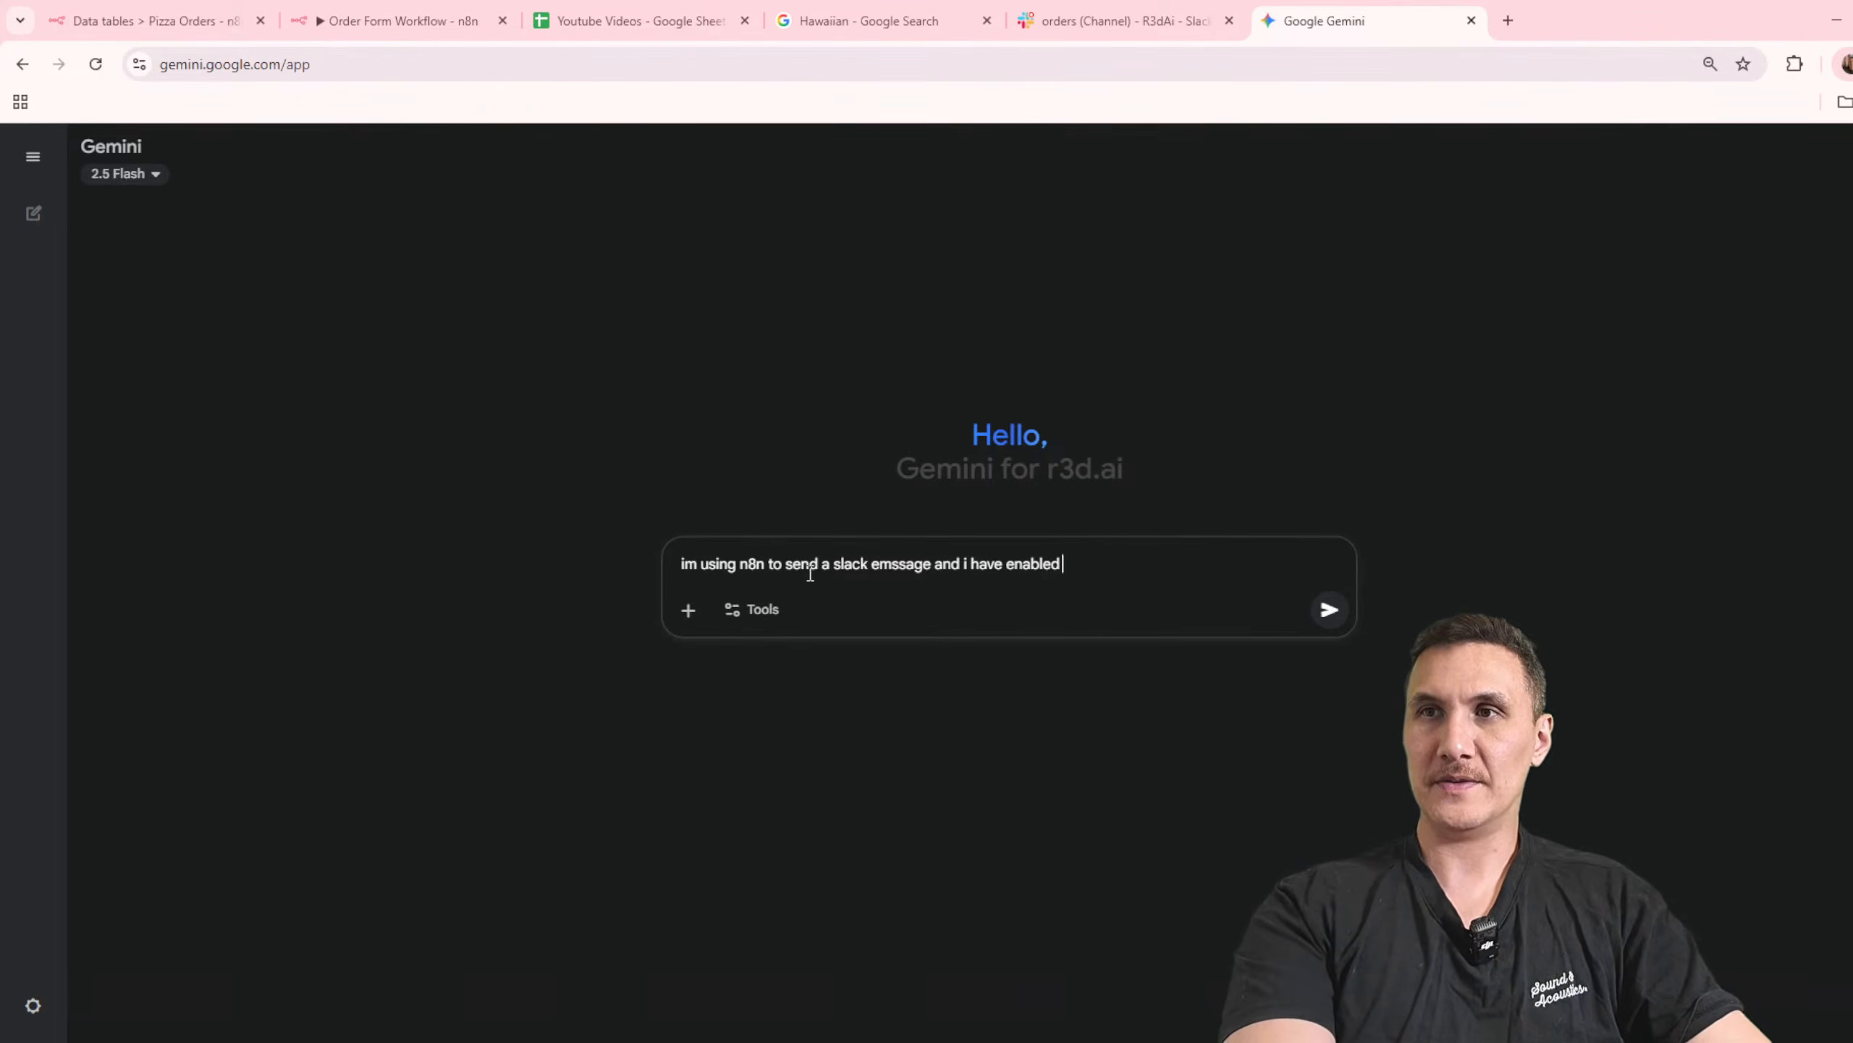
key(shift+Return)
key(shift+Return)
text(format this message f)
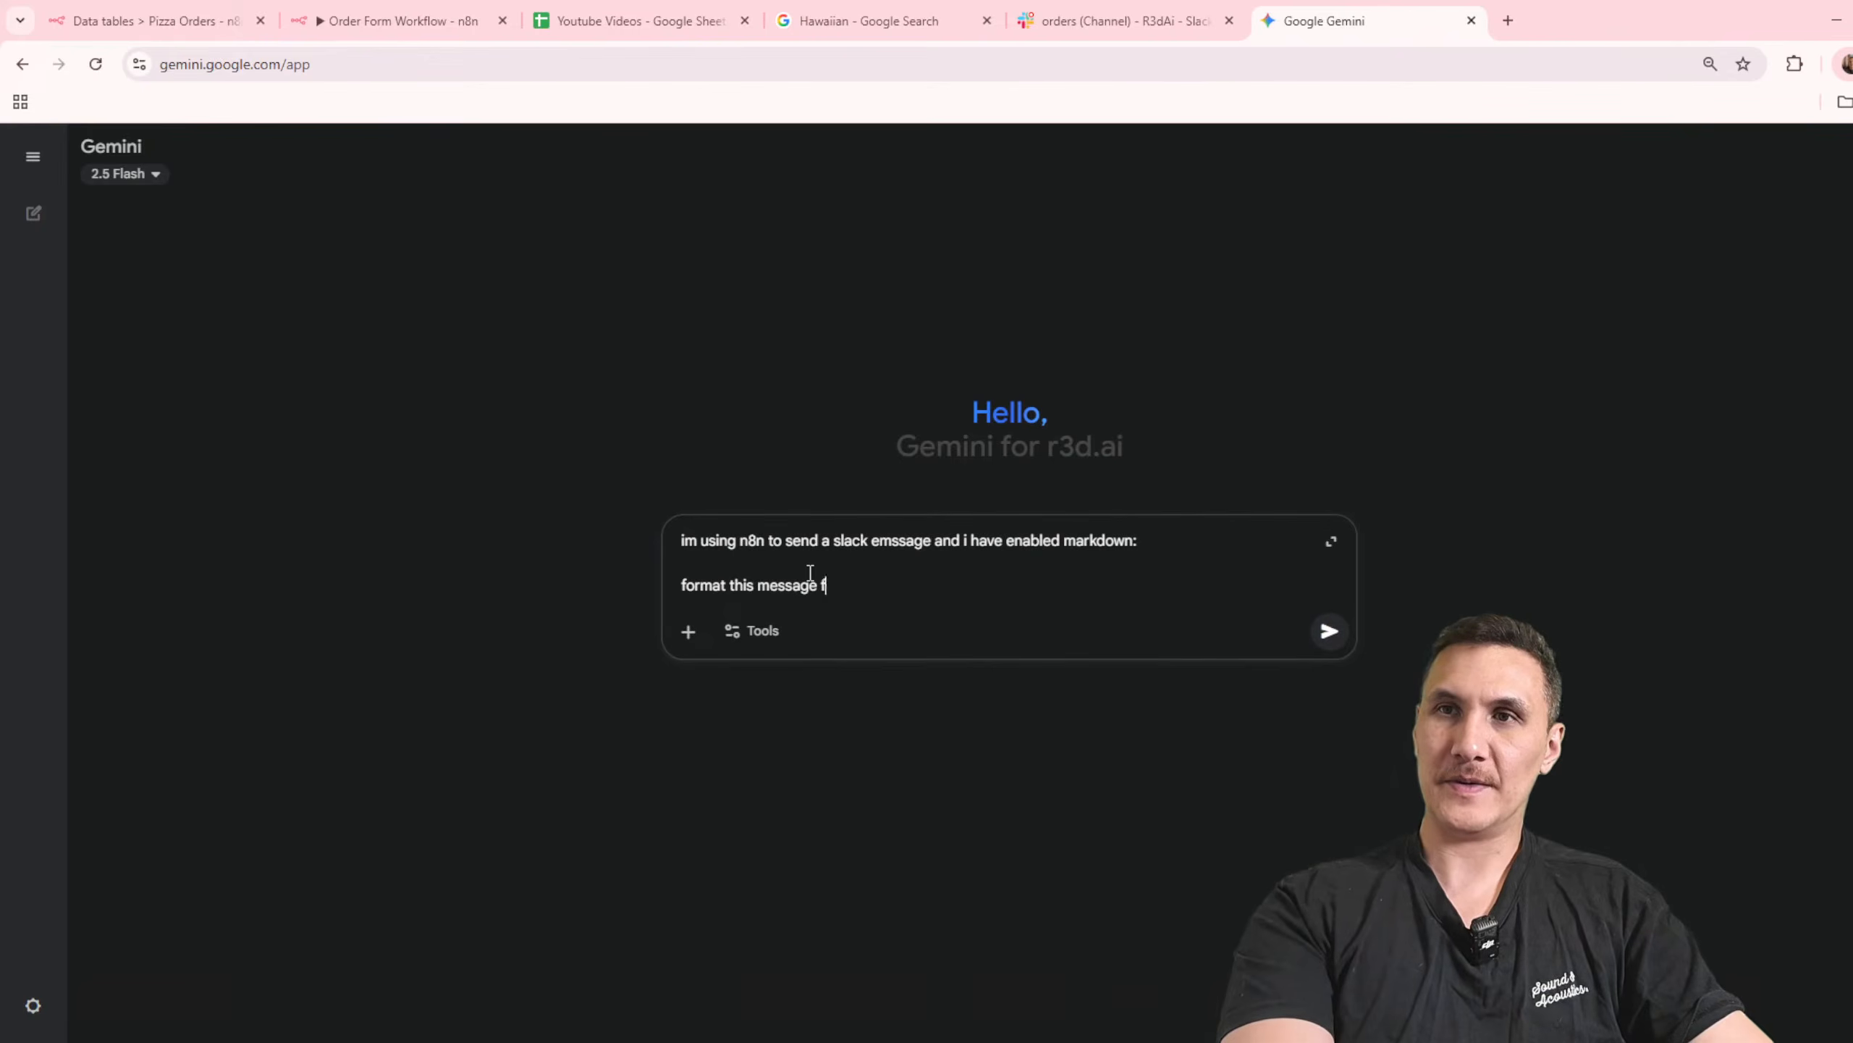
text(or me)
key(shift+Return)
key(Return)
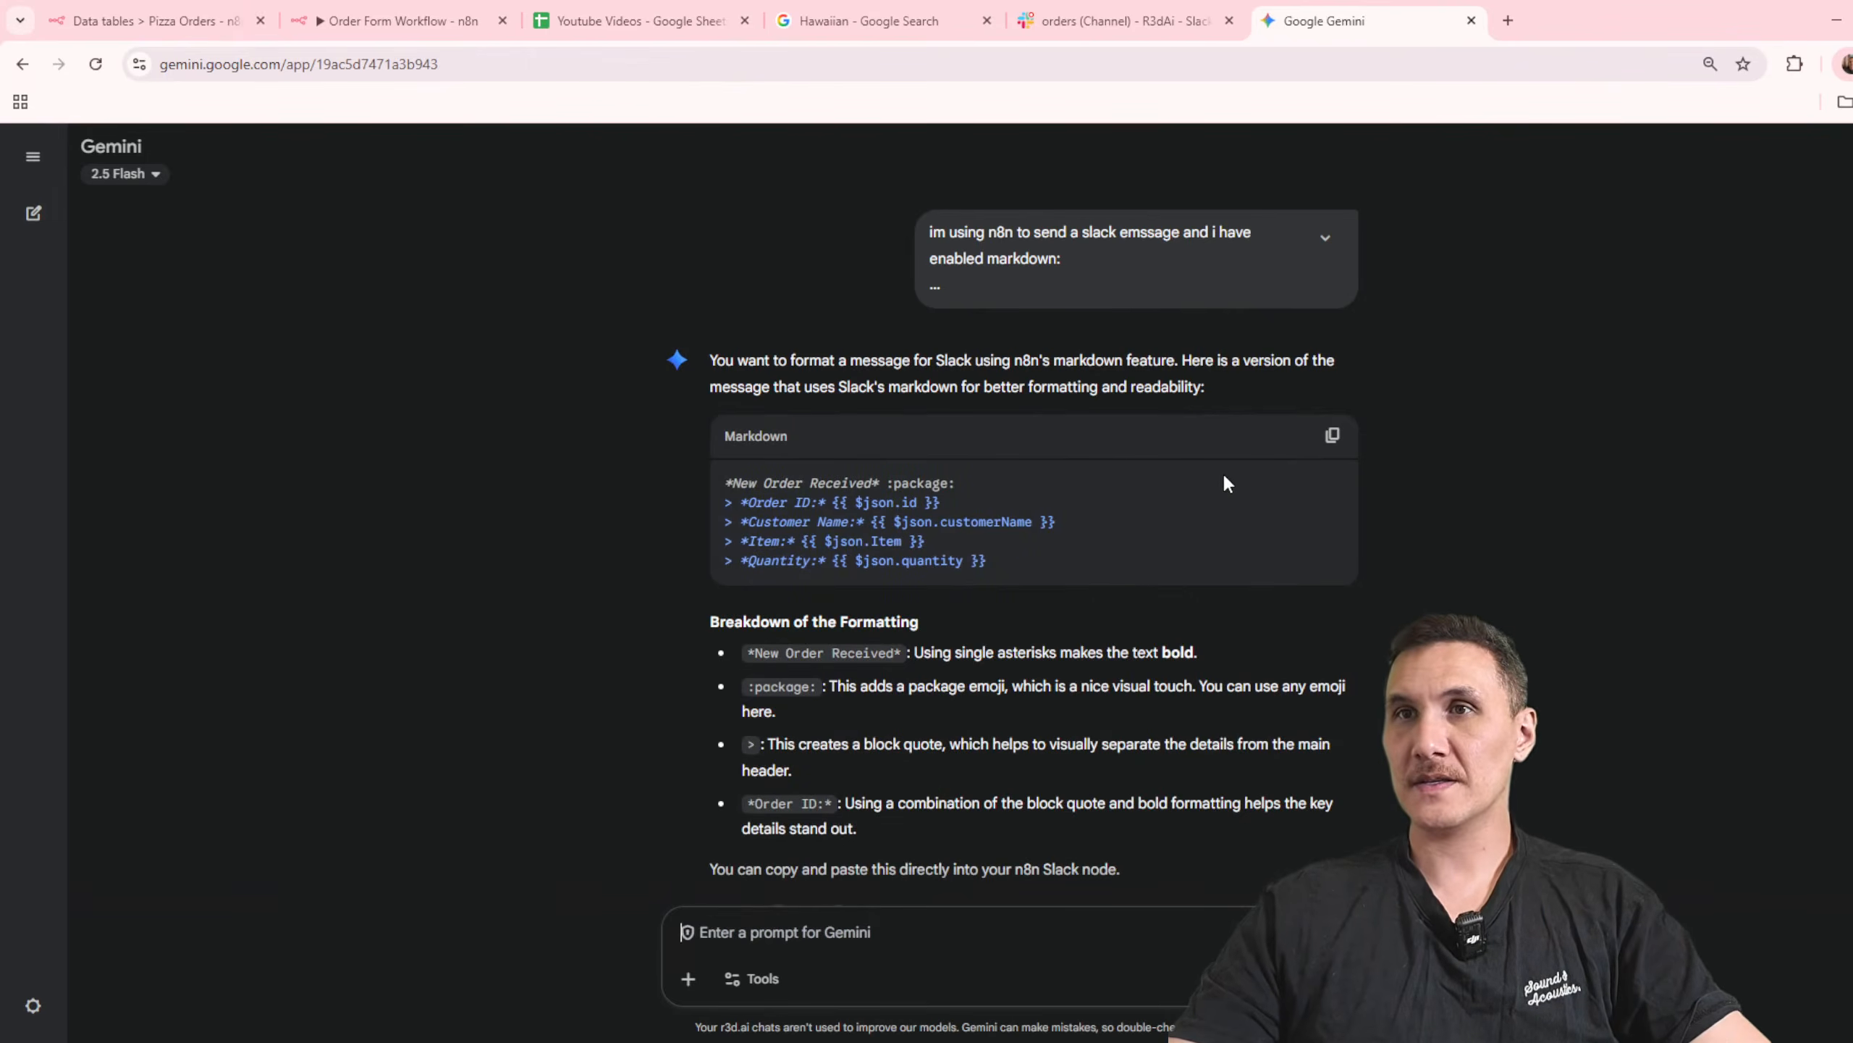
Step: Replace the Slack node's message text with Gemini's Markdown version, and execute the node to check its post in the orders channel
click(1332, 436)
click(1124, 21)
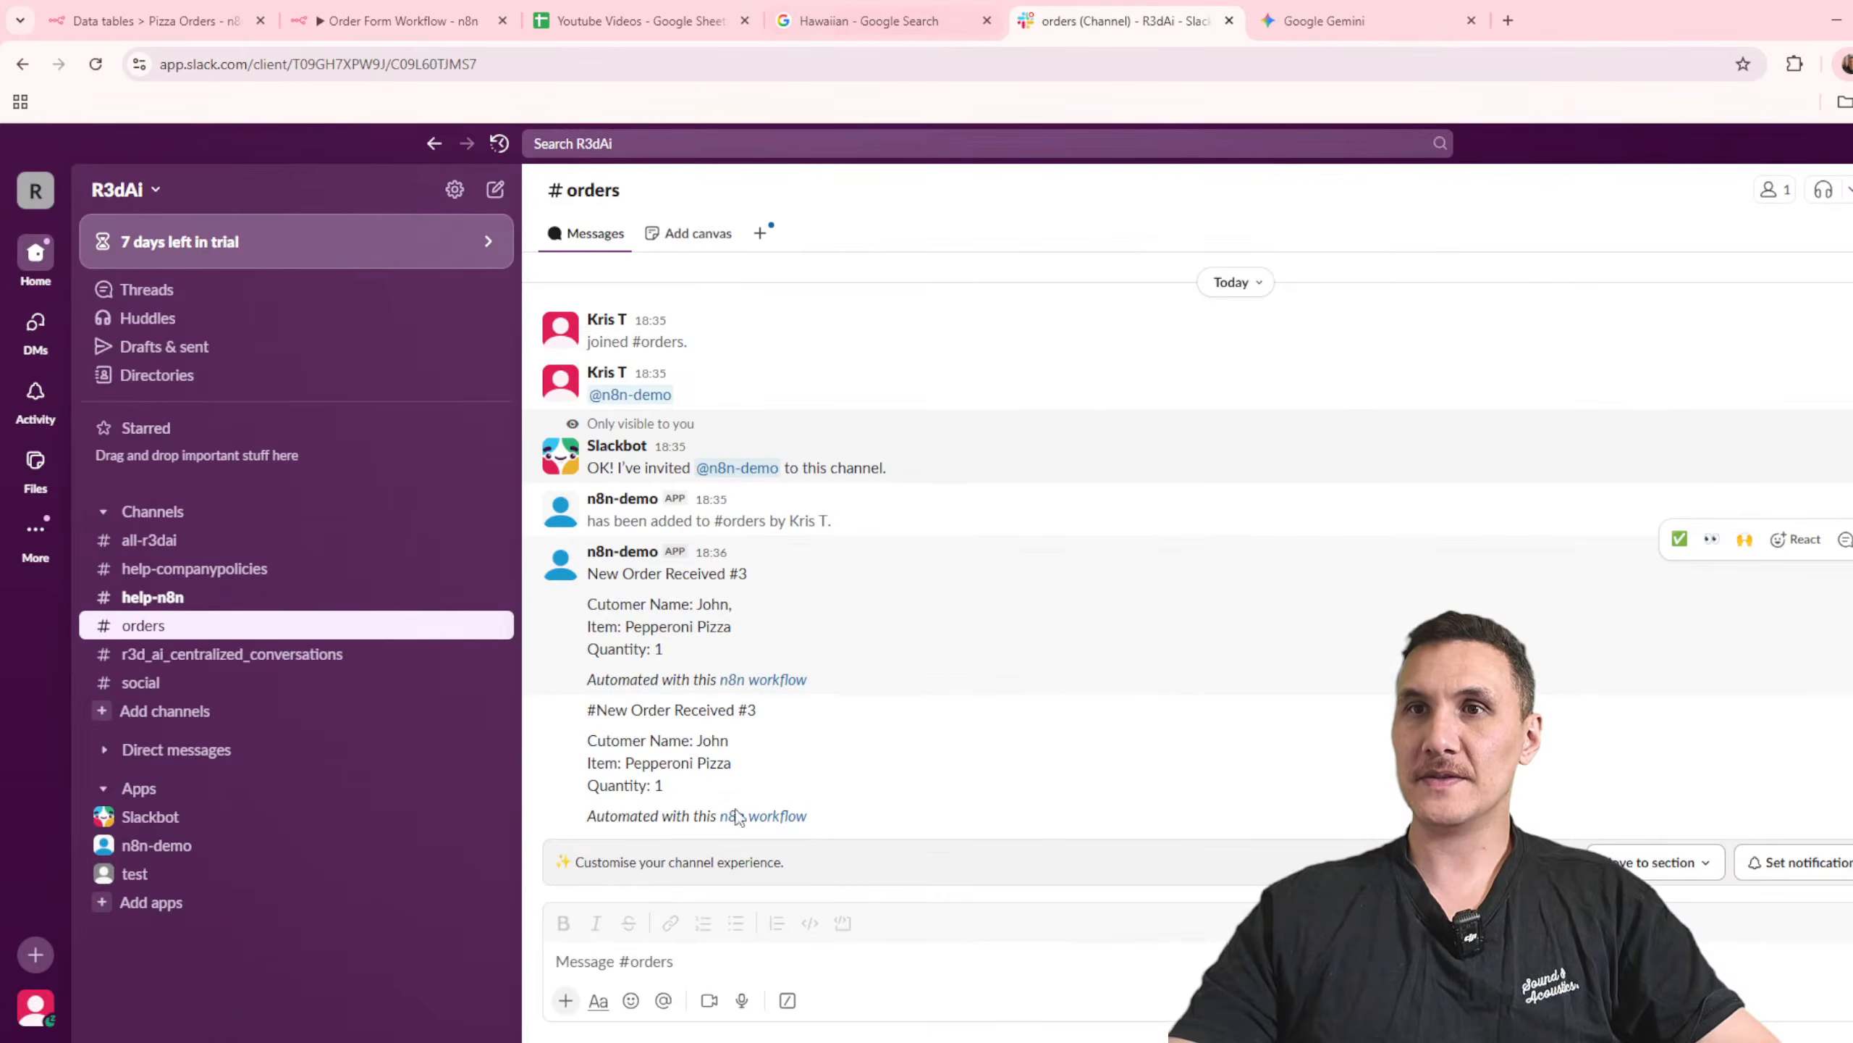
click(868, 20)
click(392, 10)
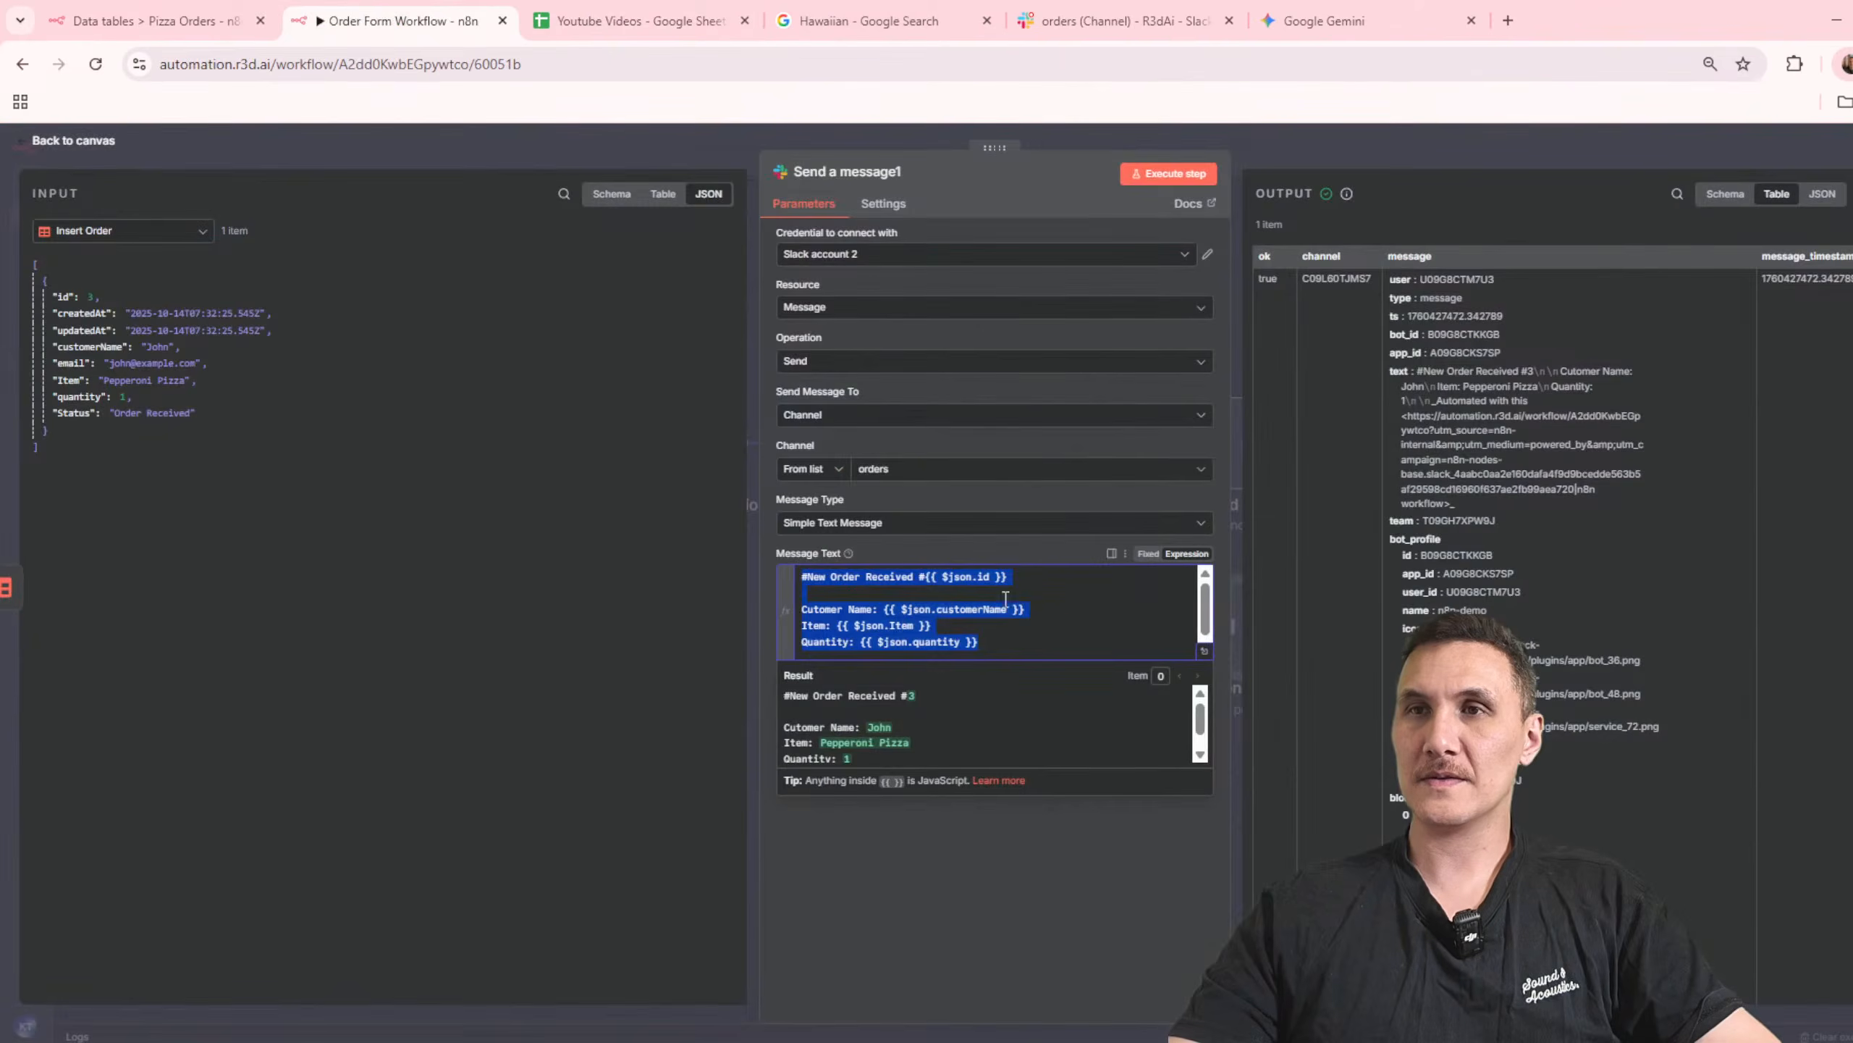
key(ctrl+v)
click(1169, 173)
click(1123, 20)
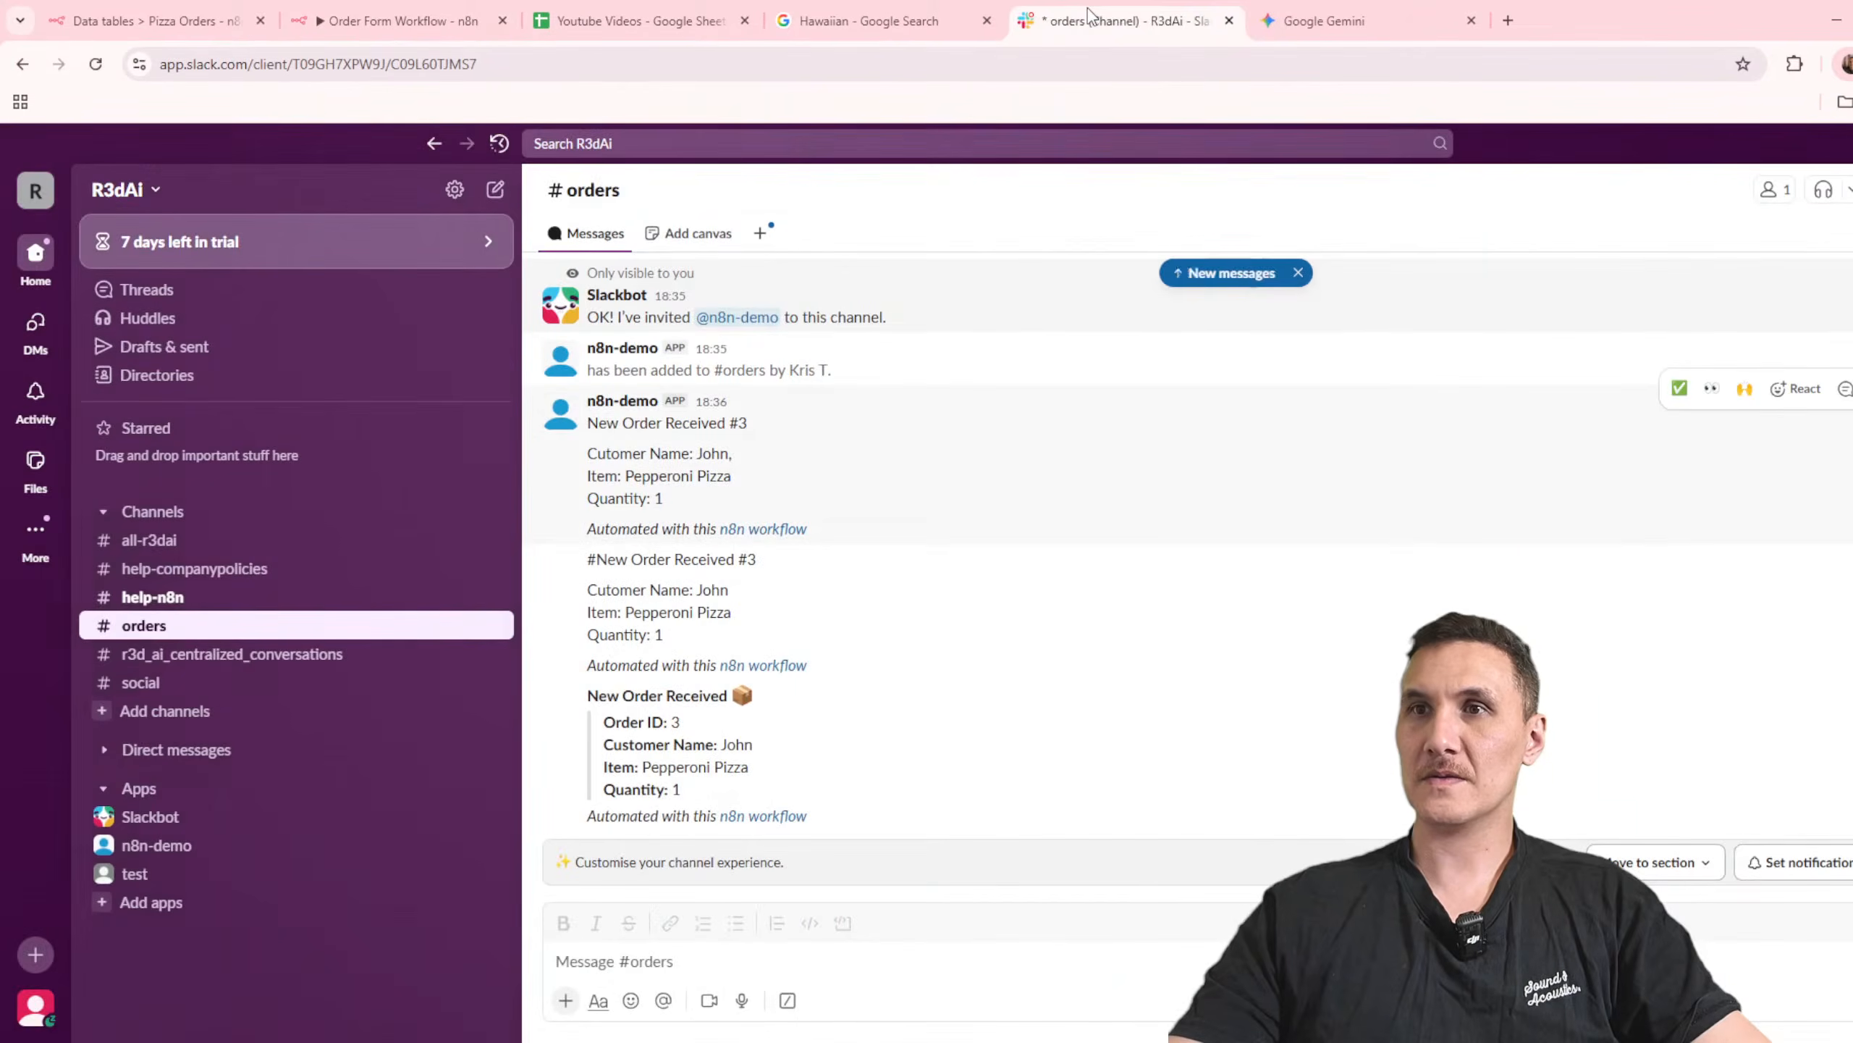
Step: Copy the "Automated with this n8n workflow" footer from the Slack post and ask Gemini whether it can be removed
drag(810, 818, 587, 816)
click(1316, 16)
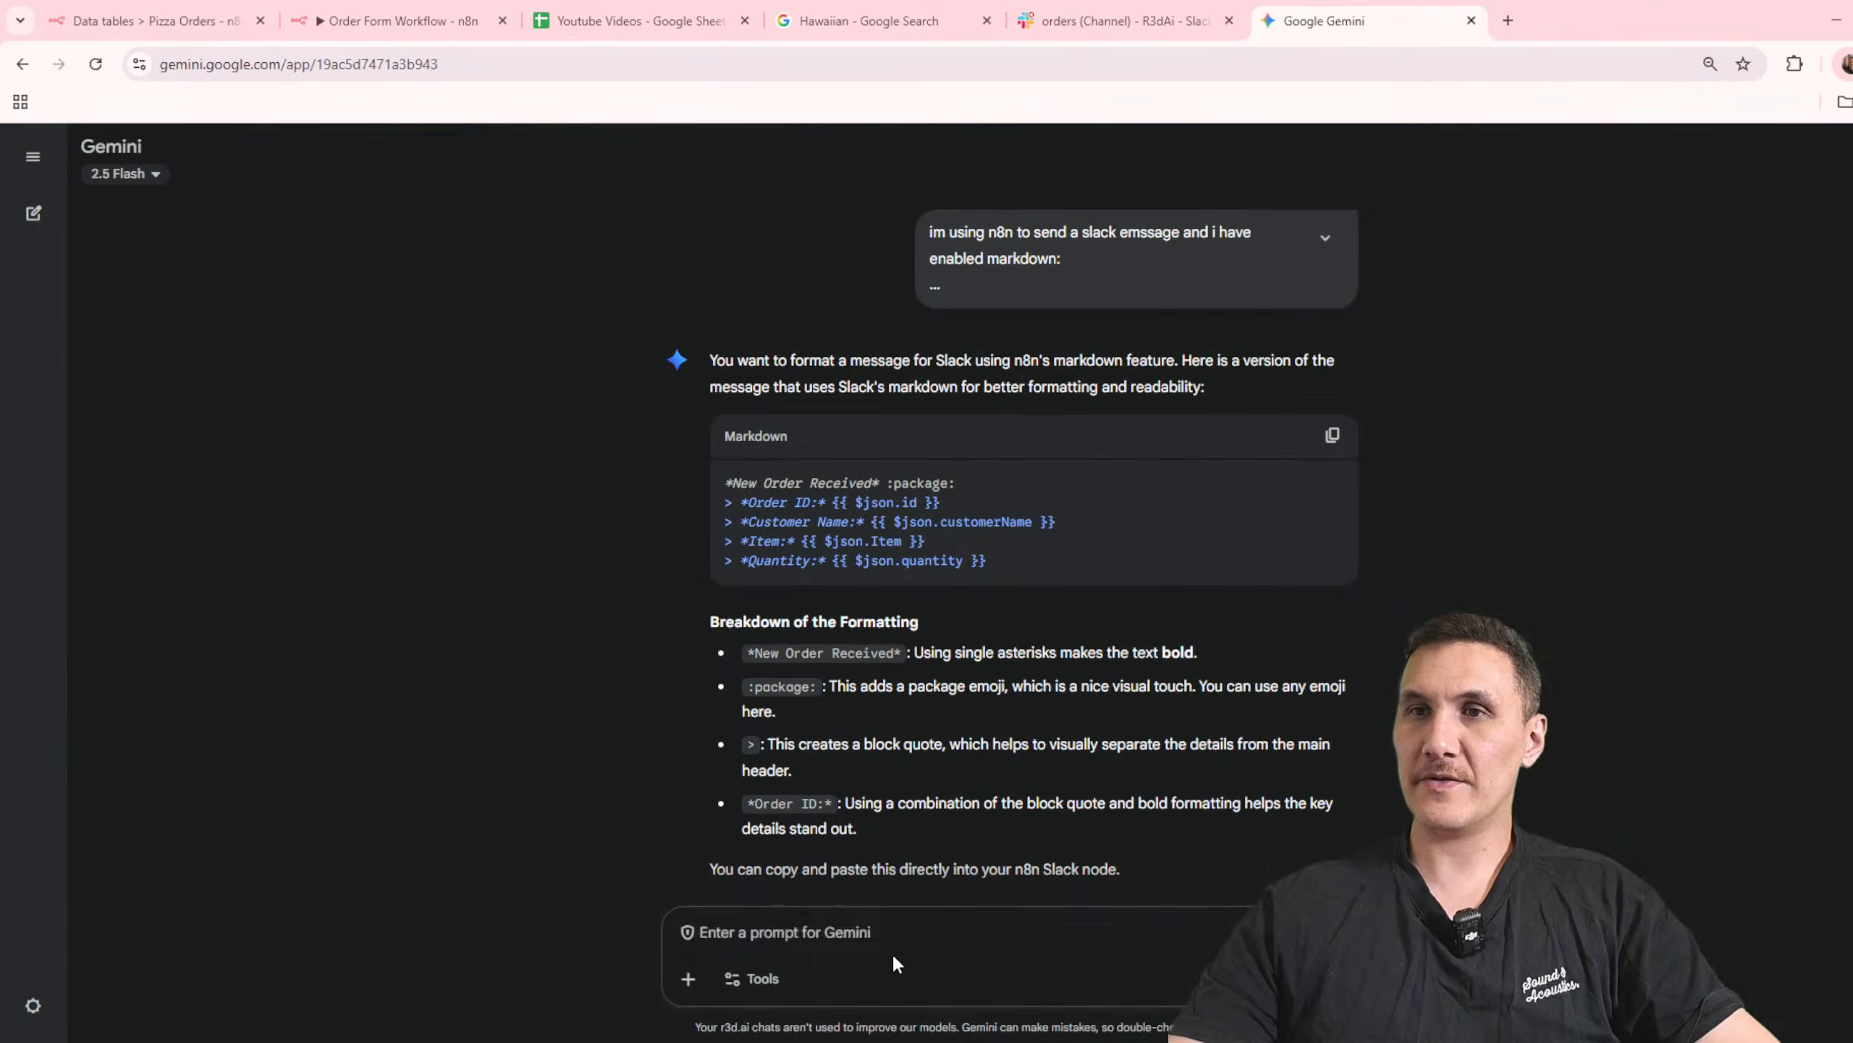
text(can i remove)
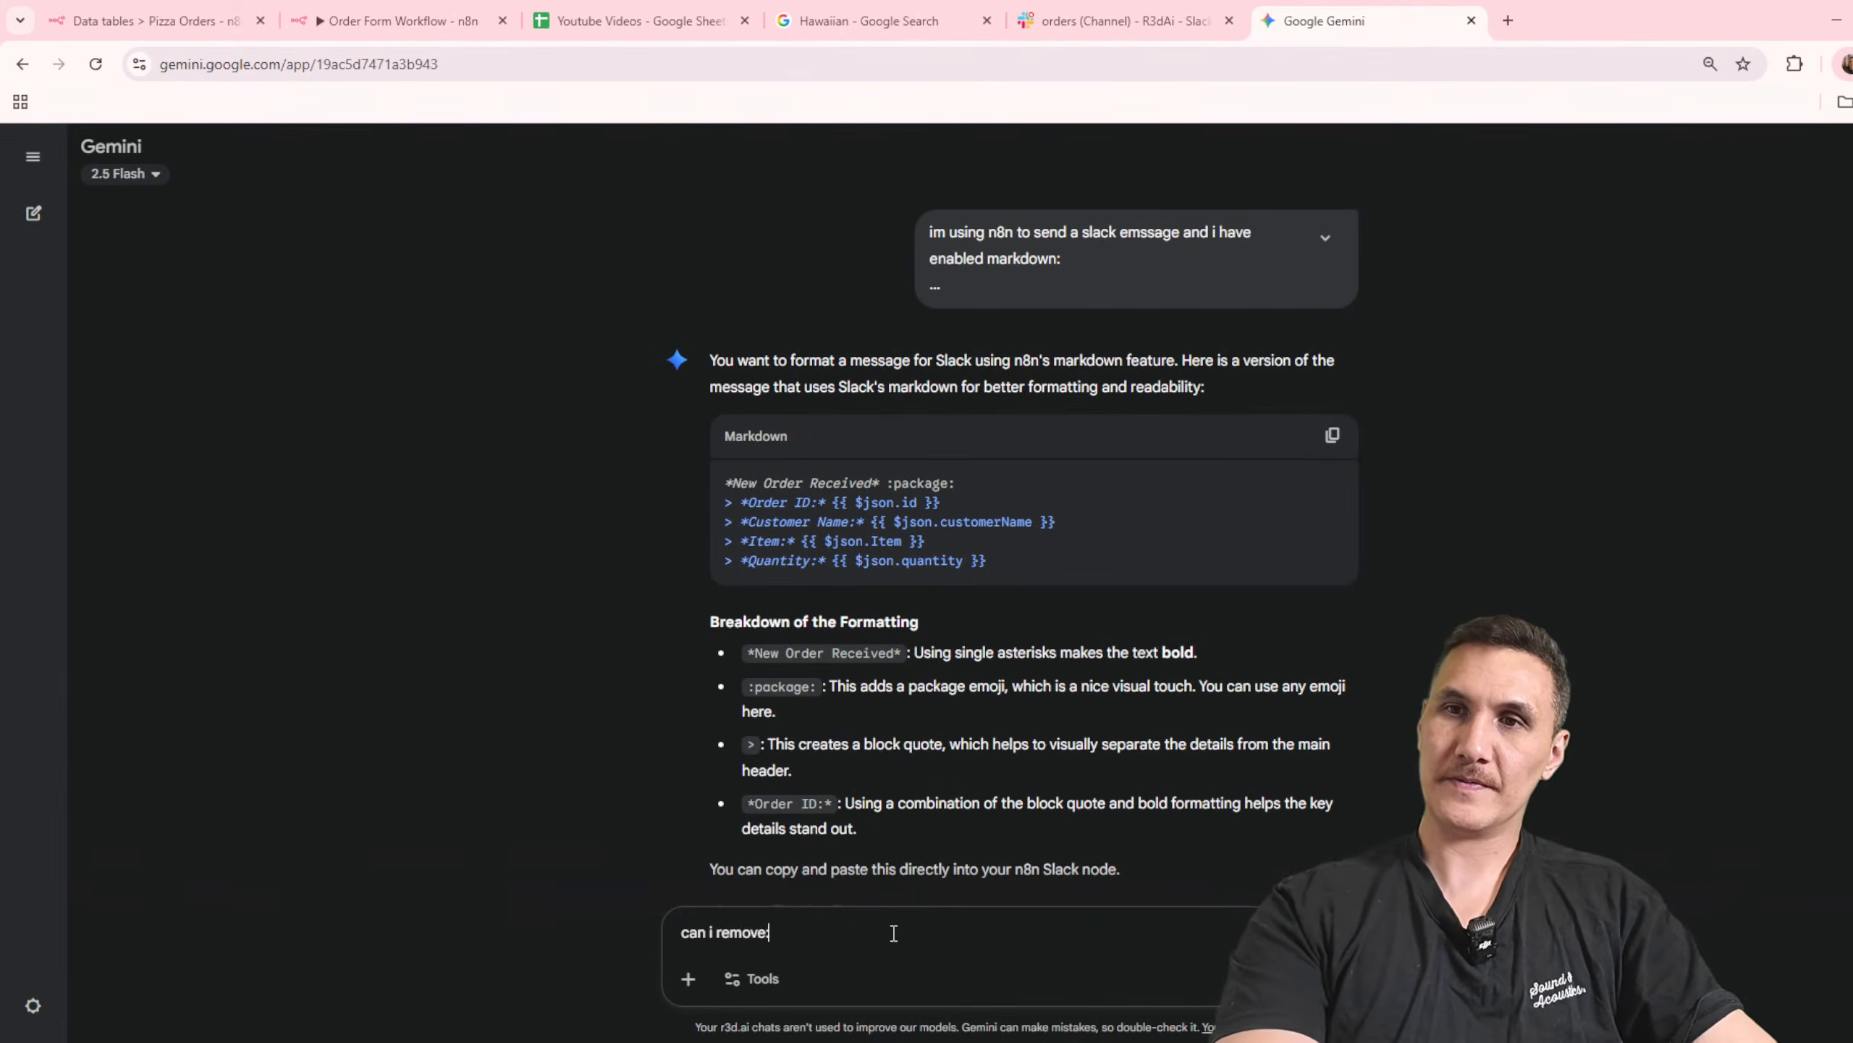
text(:)
key(shift+Return)
key(shift+Return)
key(ctrl+v)
key(Return)
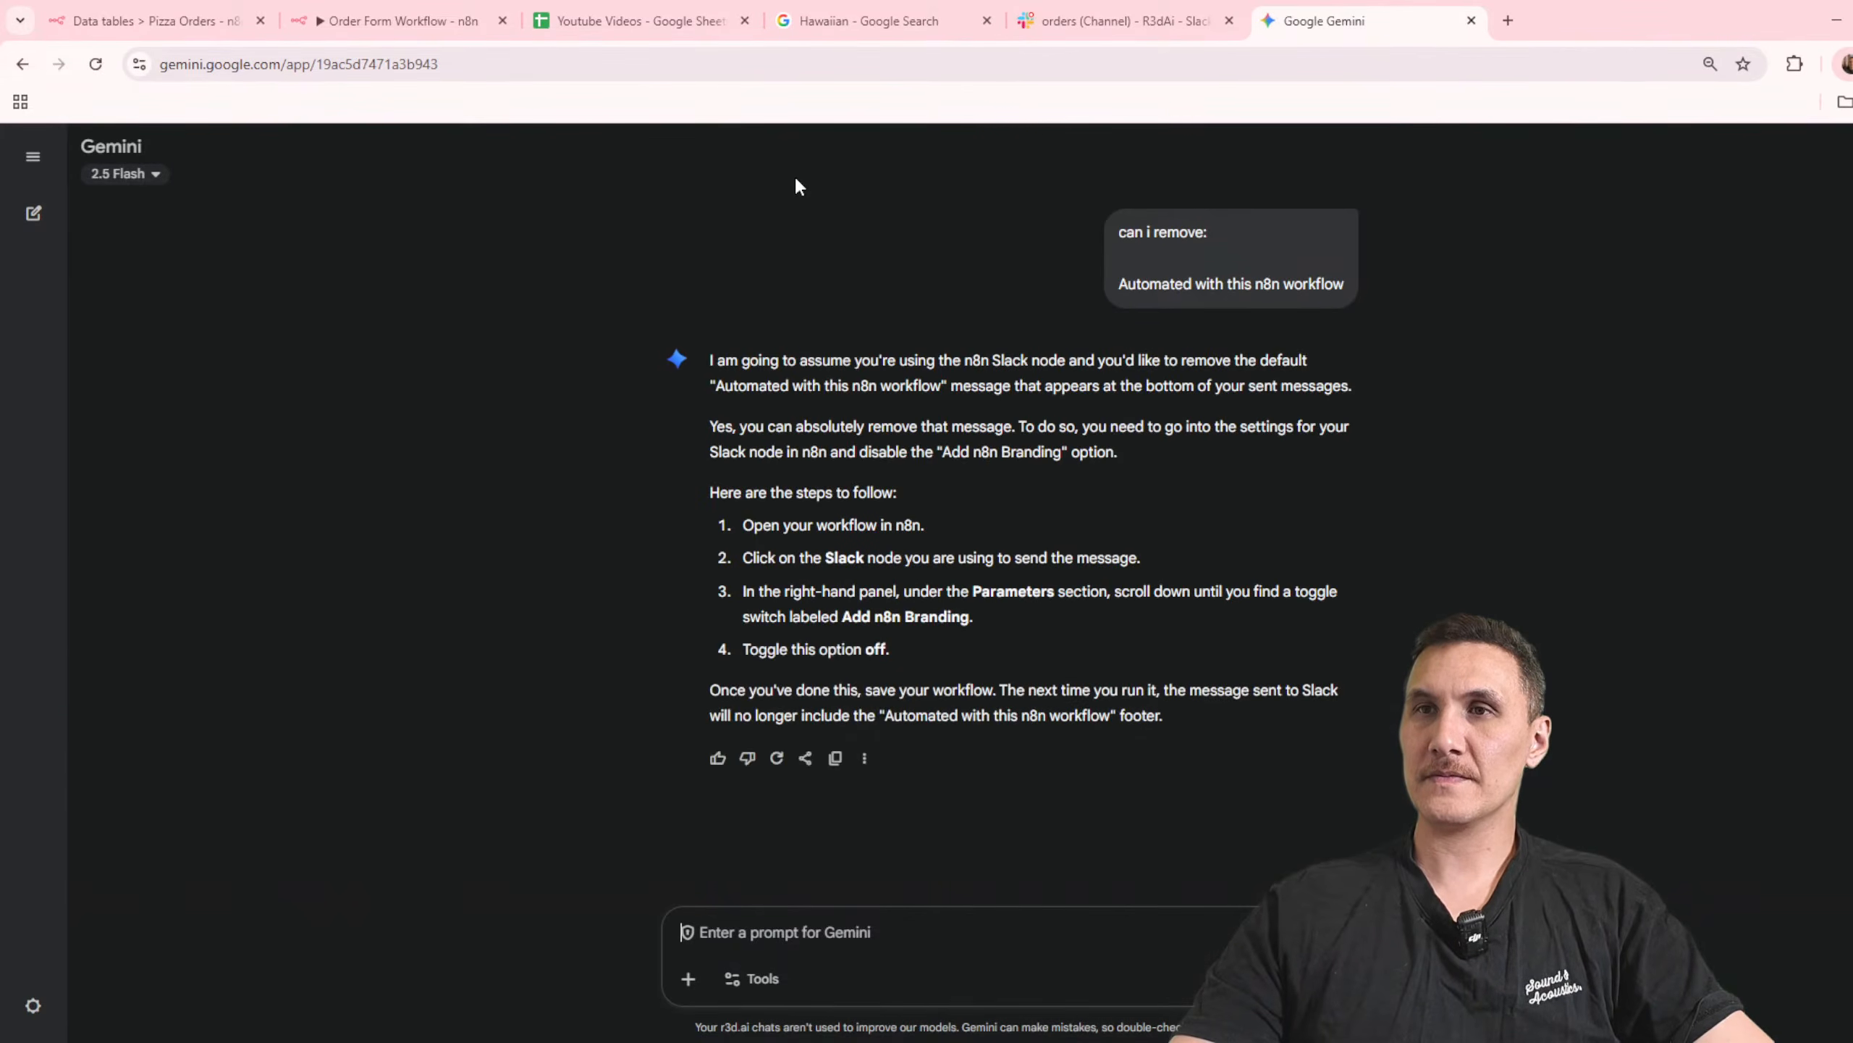
Step: Back in the n8n Slack node, add the Custom Bot Profile Photo option with Image URL as the profile photo type
click(448, 4)
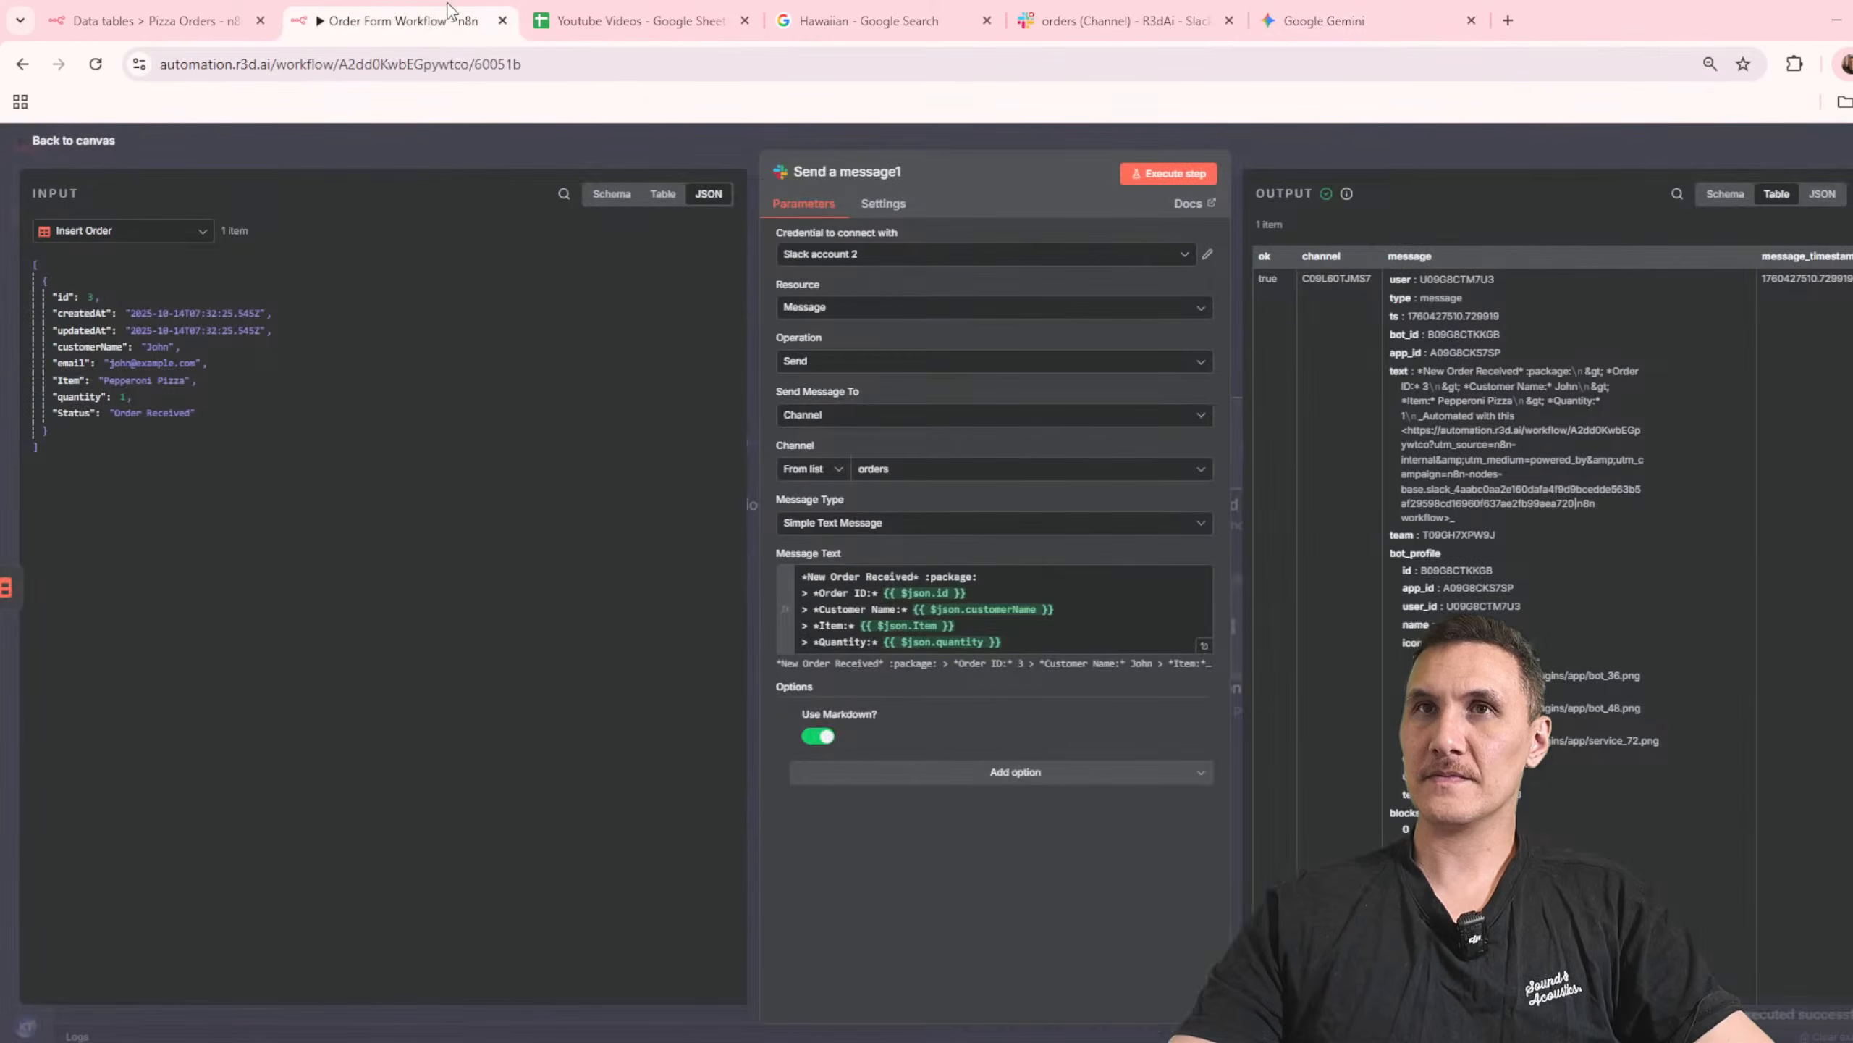
click(1037, 772)
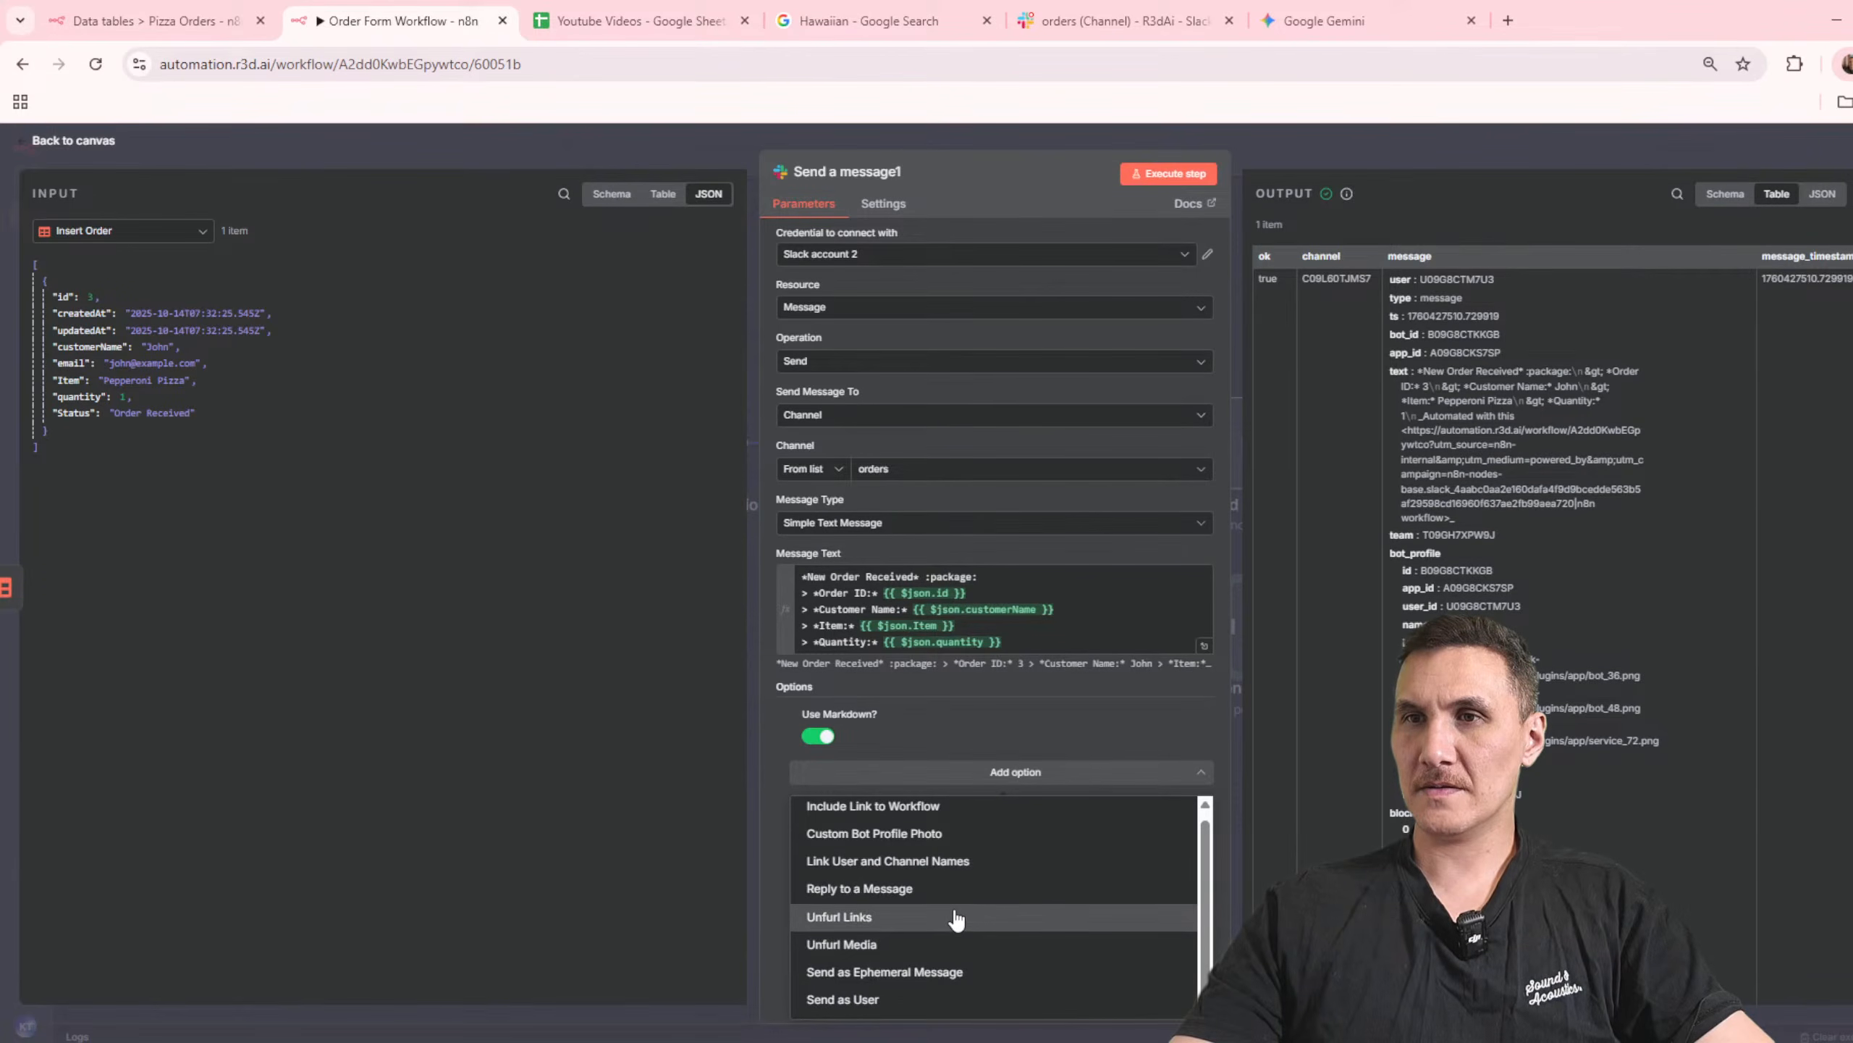
click(976, 833)
click(963, 762)
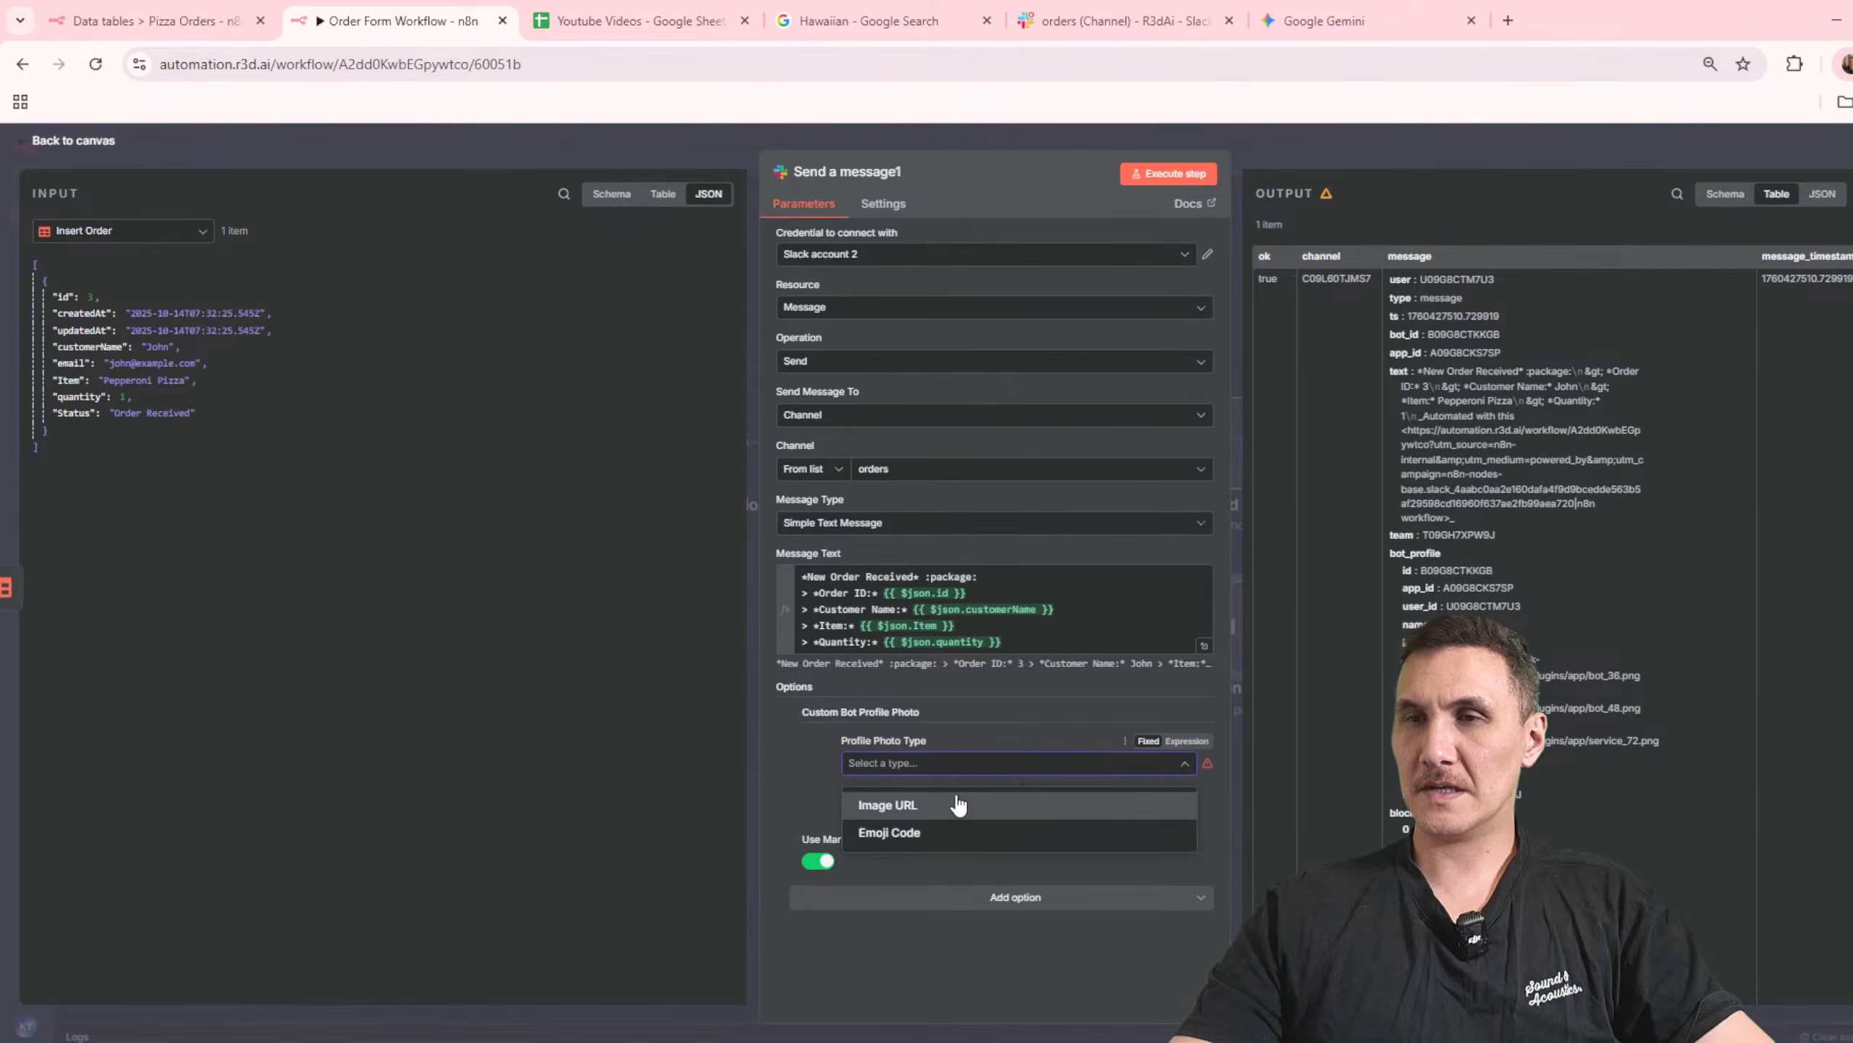
click(958, 803)
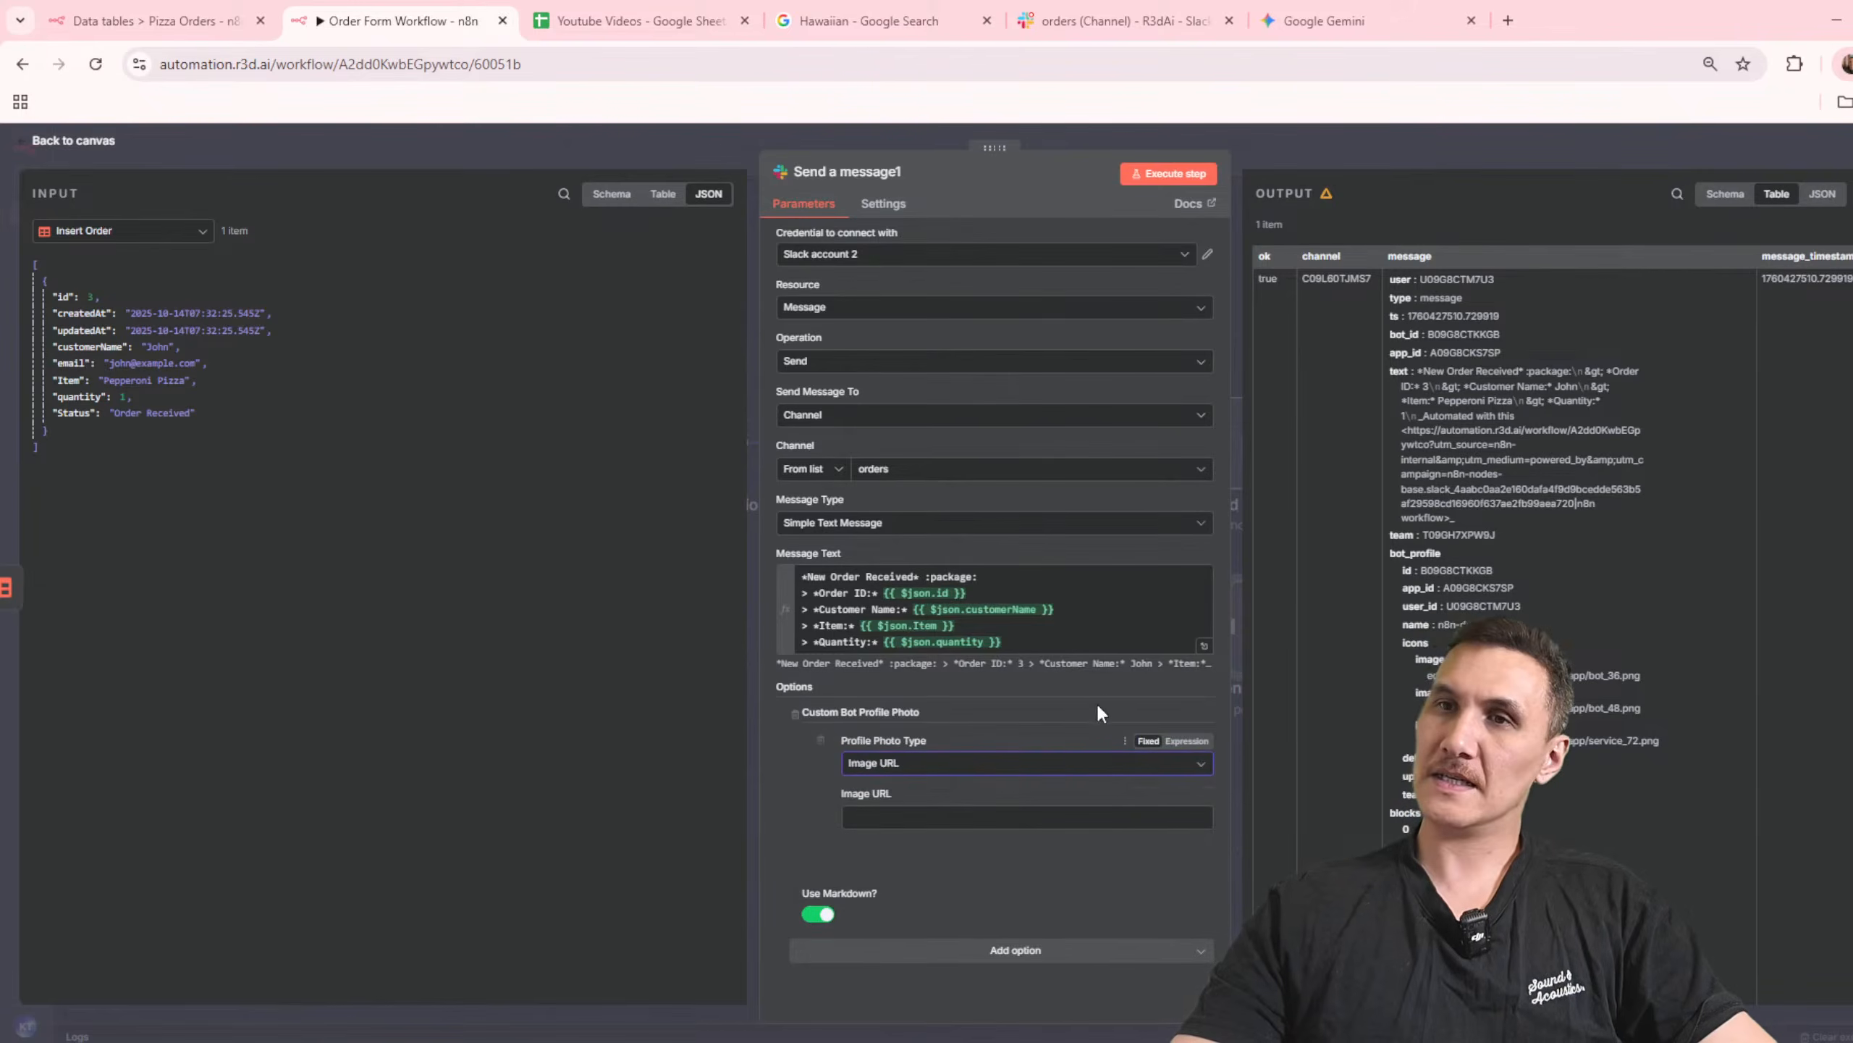
Step: Search Google for "bot image" in a new browser tab
click(1519, 15)
text(bot image)
key(Return)
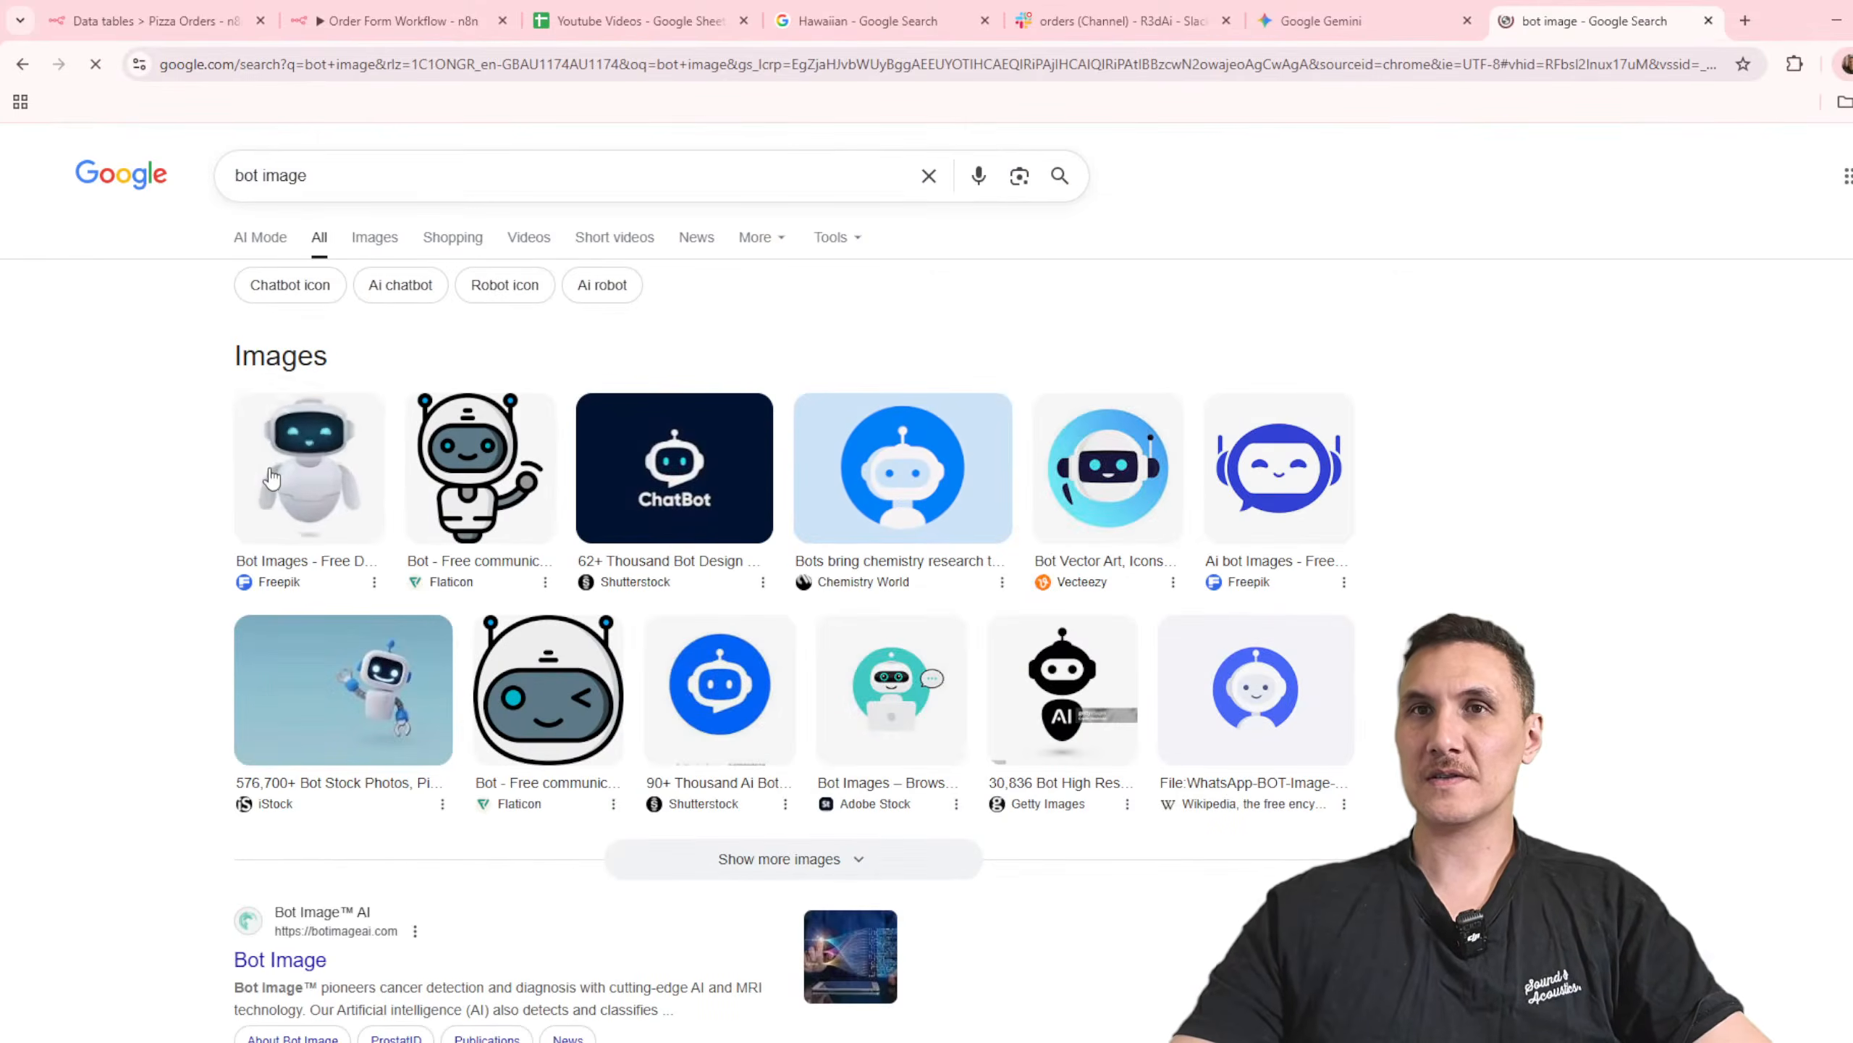
Step: Copy the image address of the Freepik robot result and paste it as the bot photo's Image URL in the n8n Slack node
click(272, 479)
right_click(1609, 521)
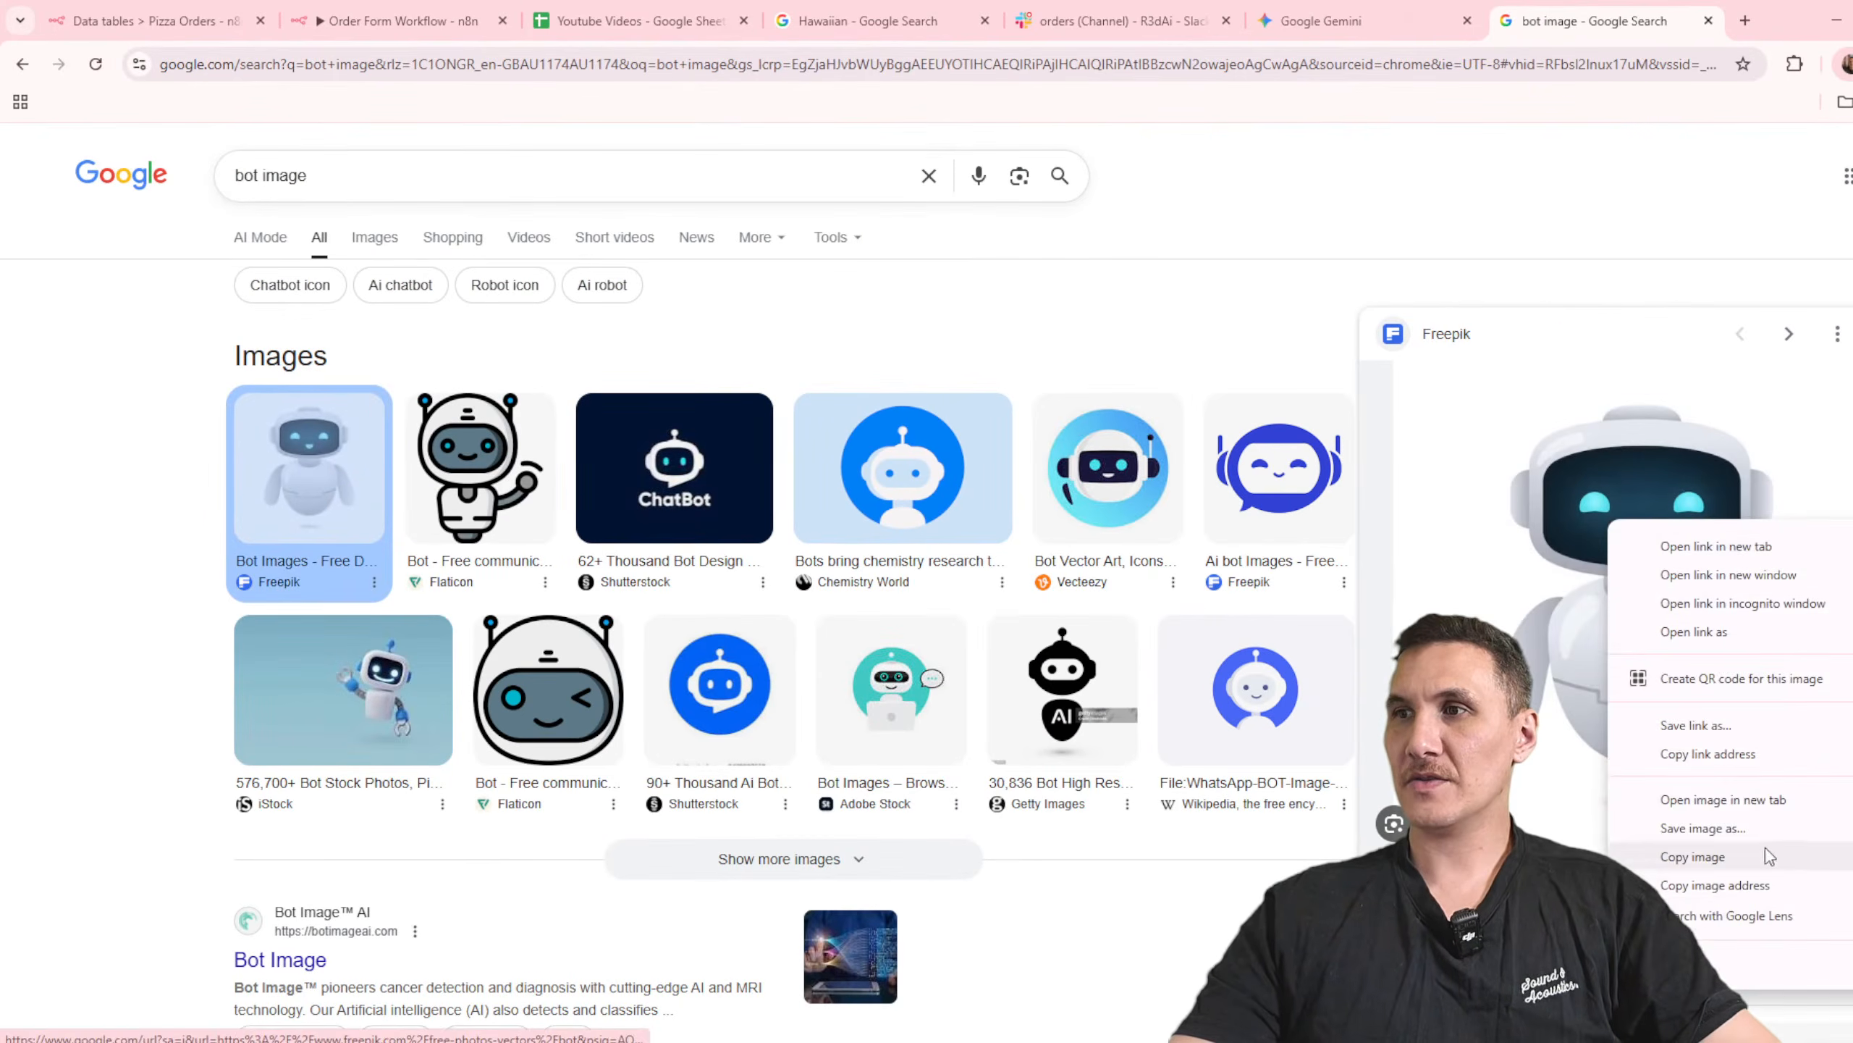
click(1766, 885)
click(1116, 20)
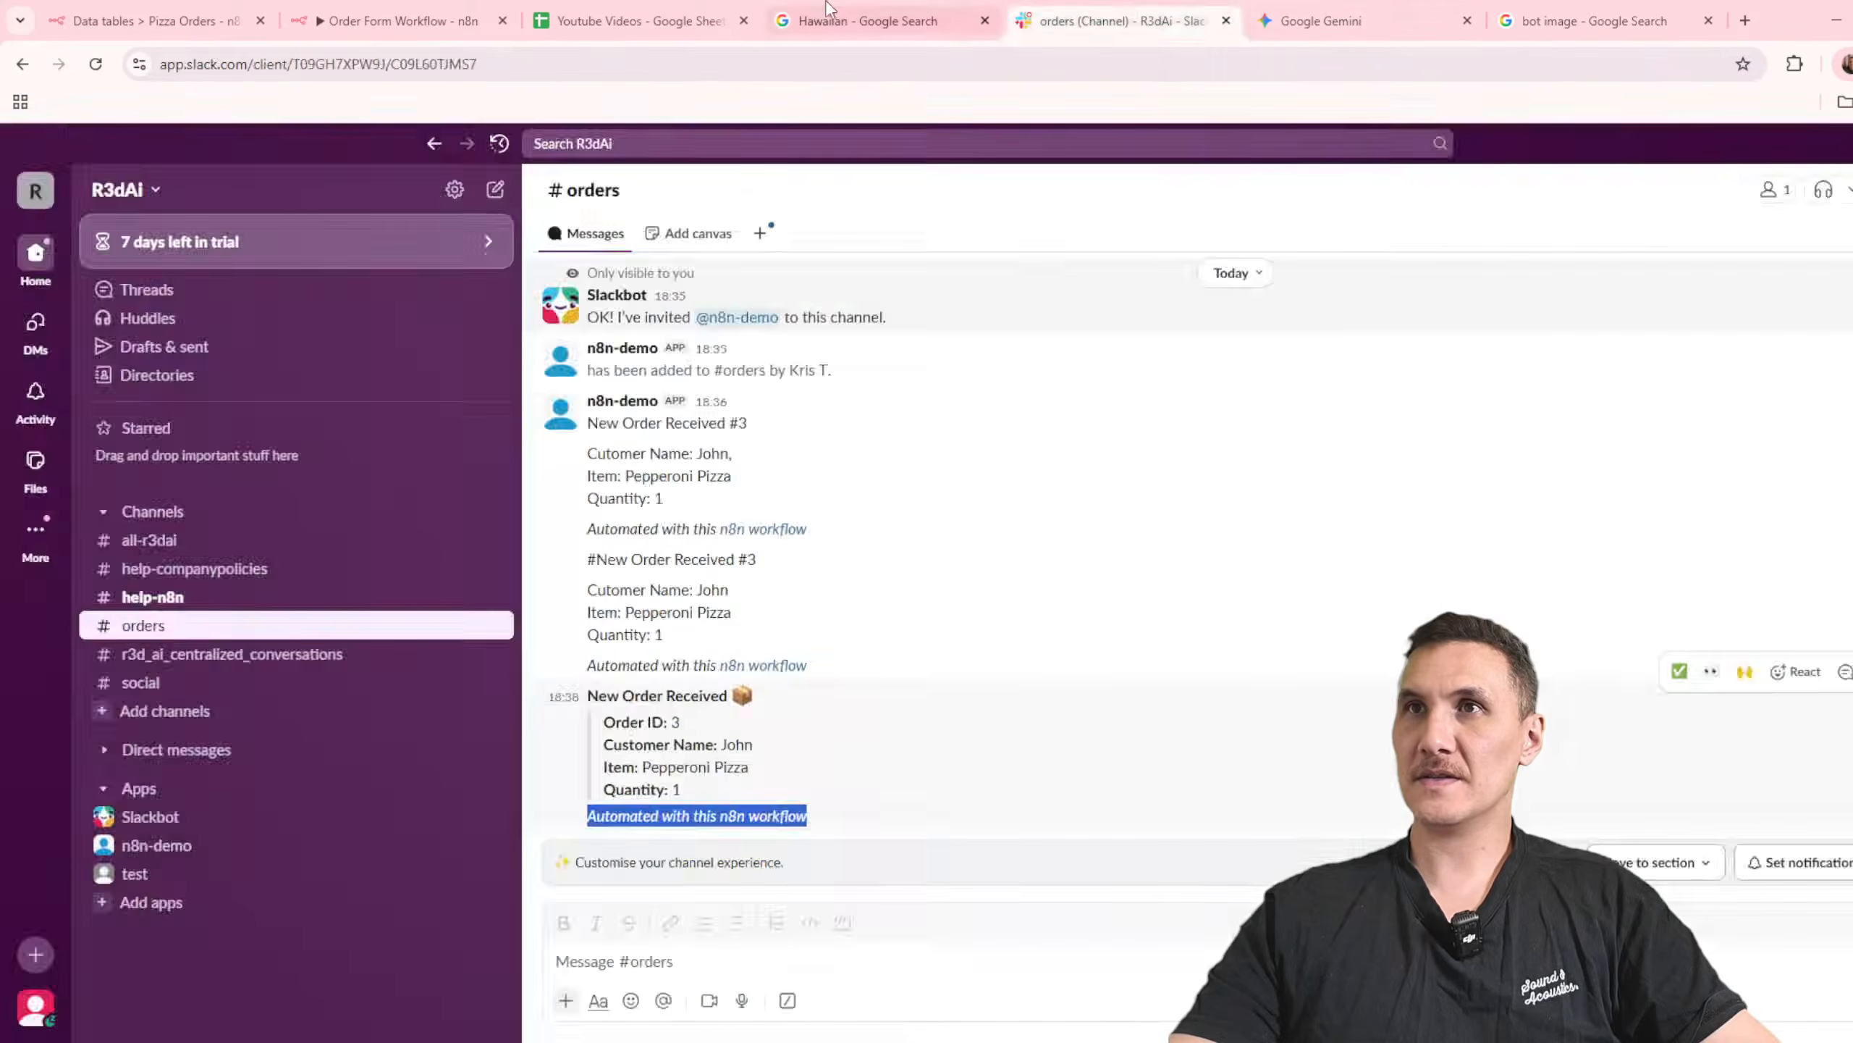
click(860, 10)
click(621, 10)
click(434, 11)
key(ctrl+v)
Step: Execute the Slack node, check the new post in the orders channel, and inspect the page behind its n8n workflow link
click(1168, 173)
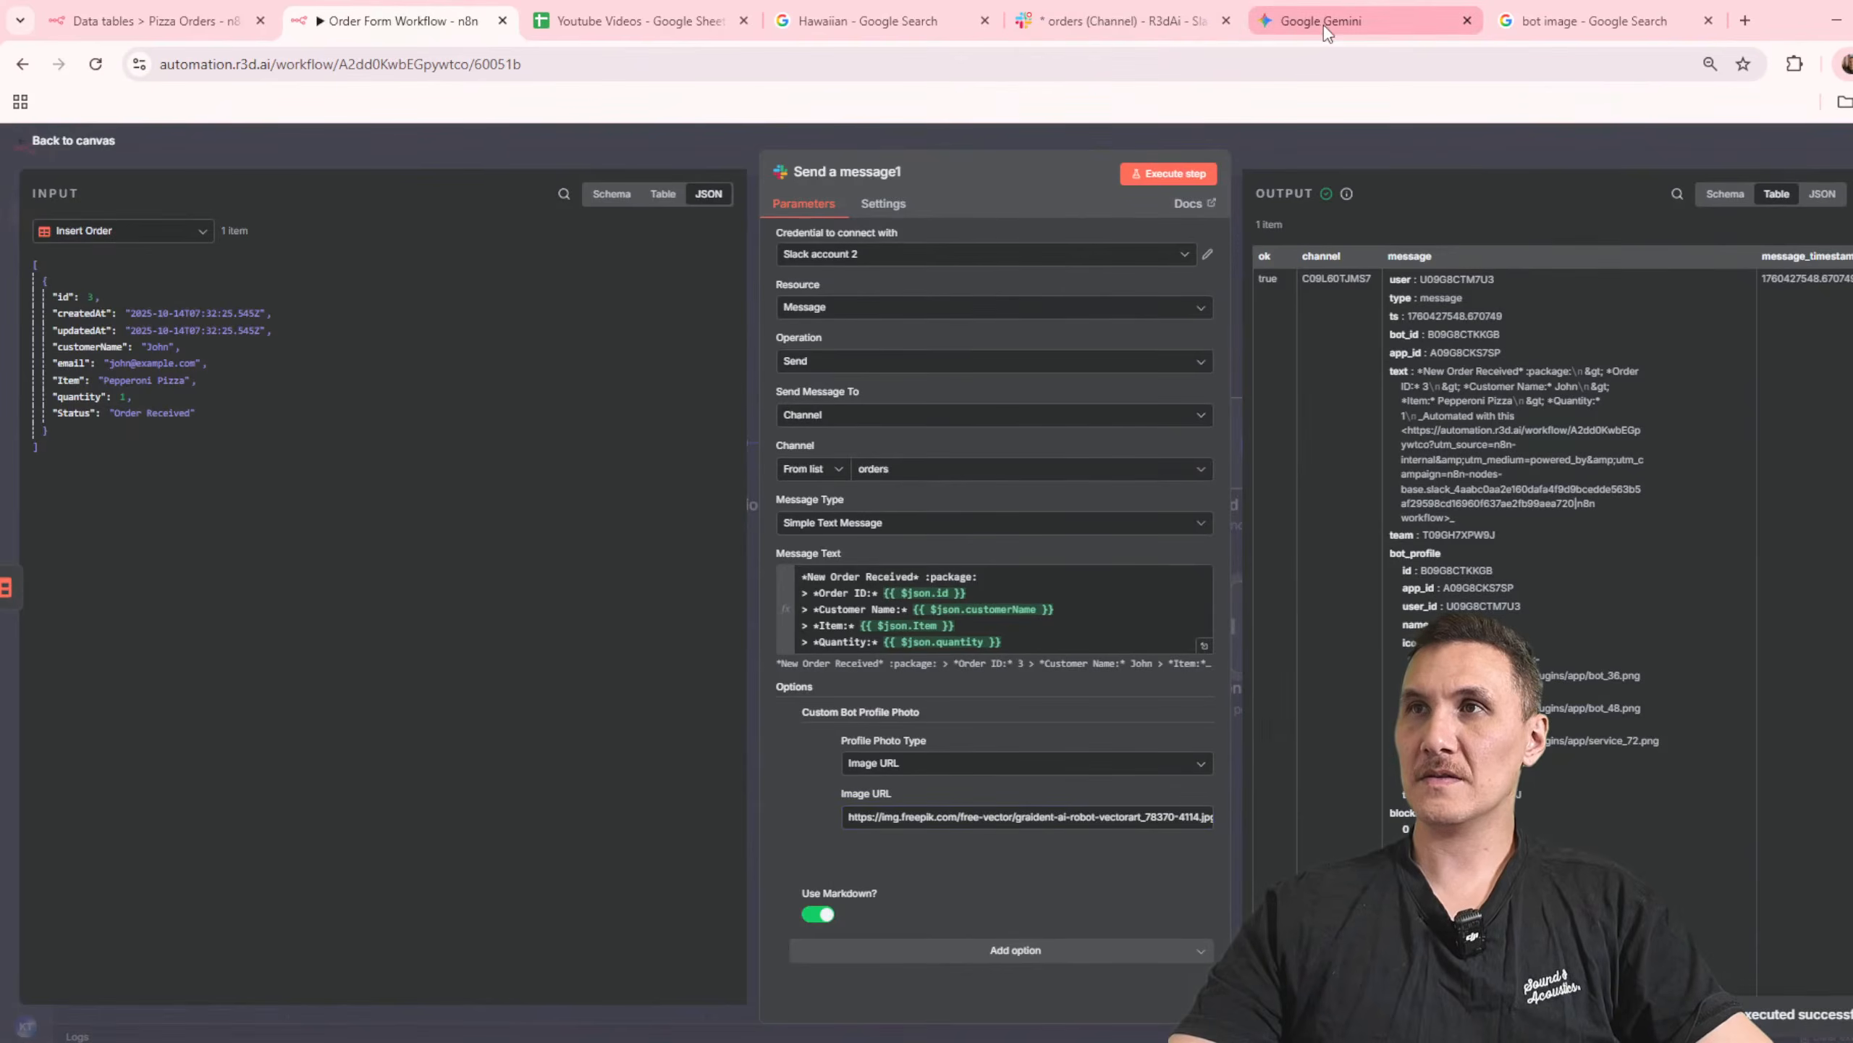
click(1117, 20)
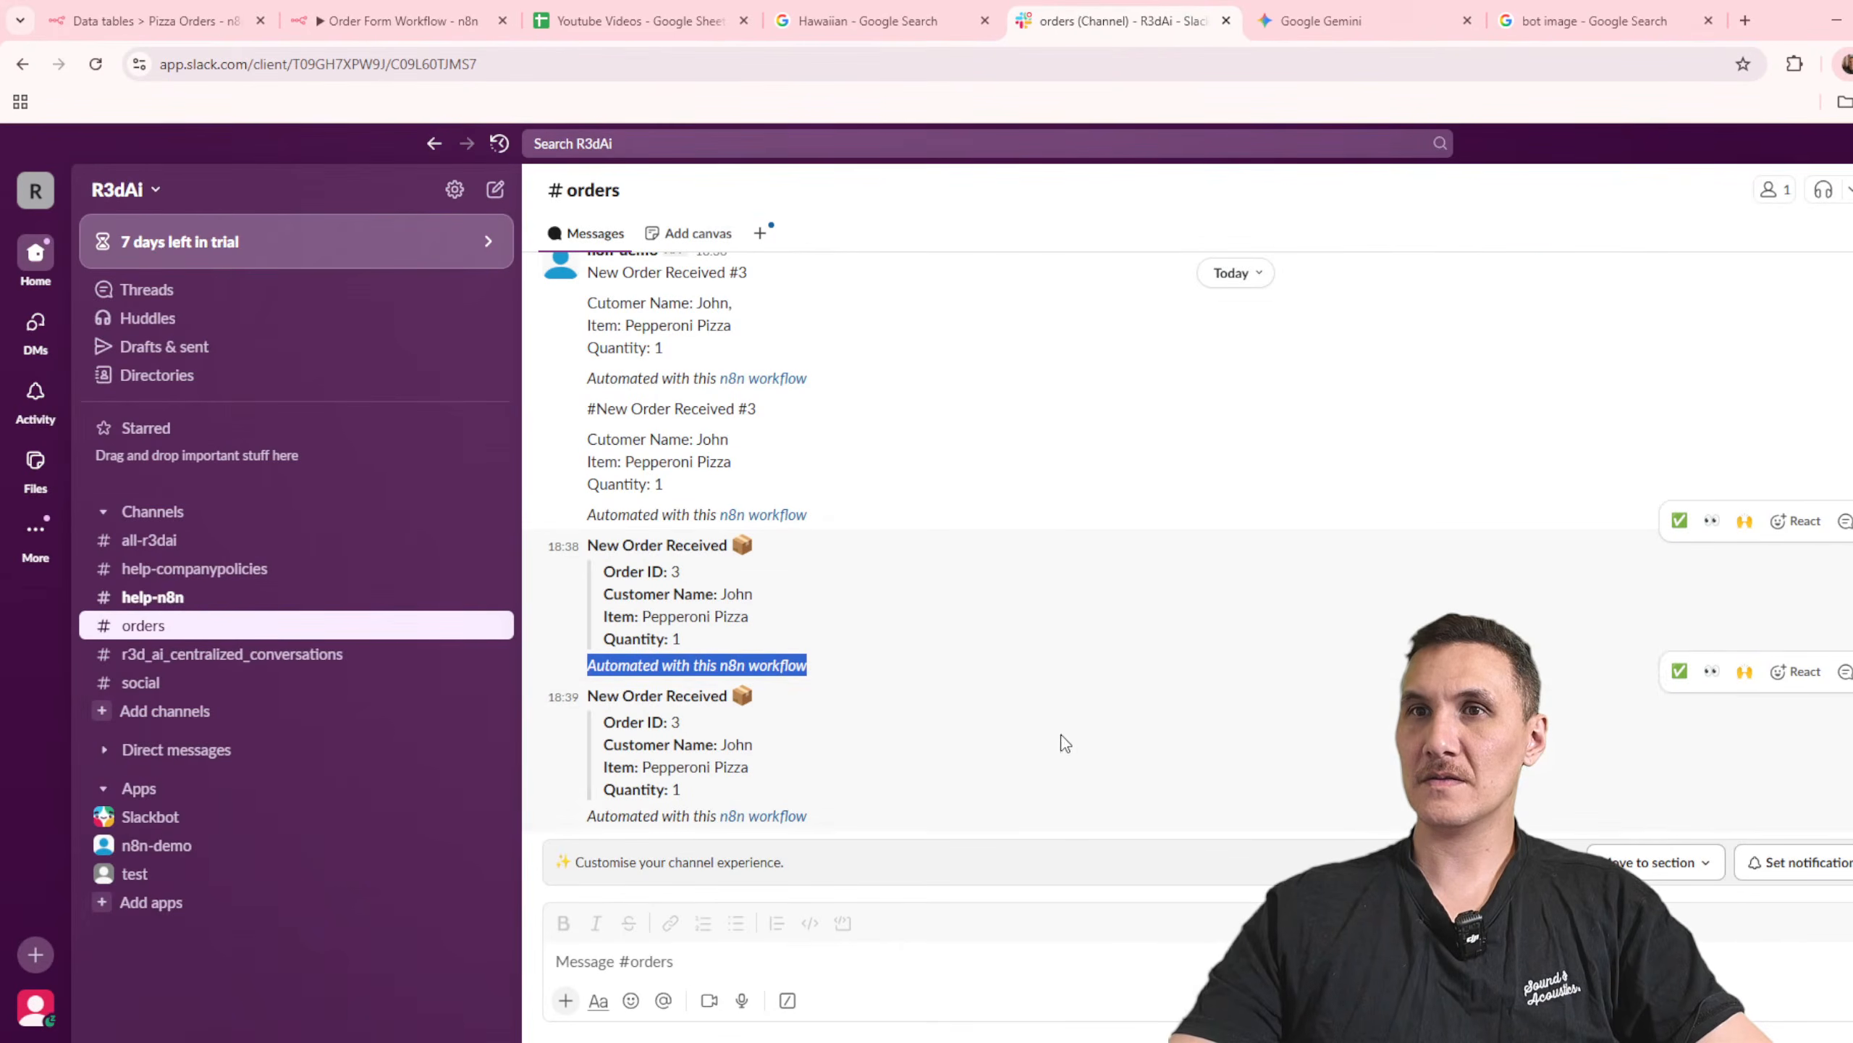
click(944, 710)
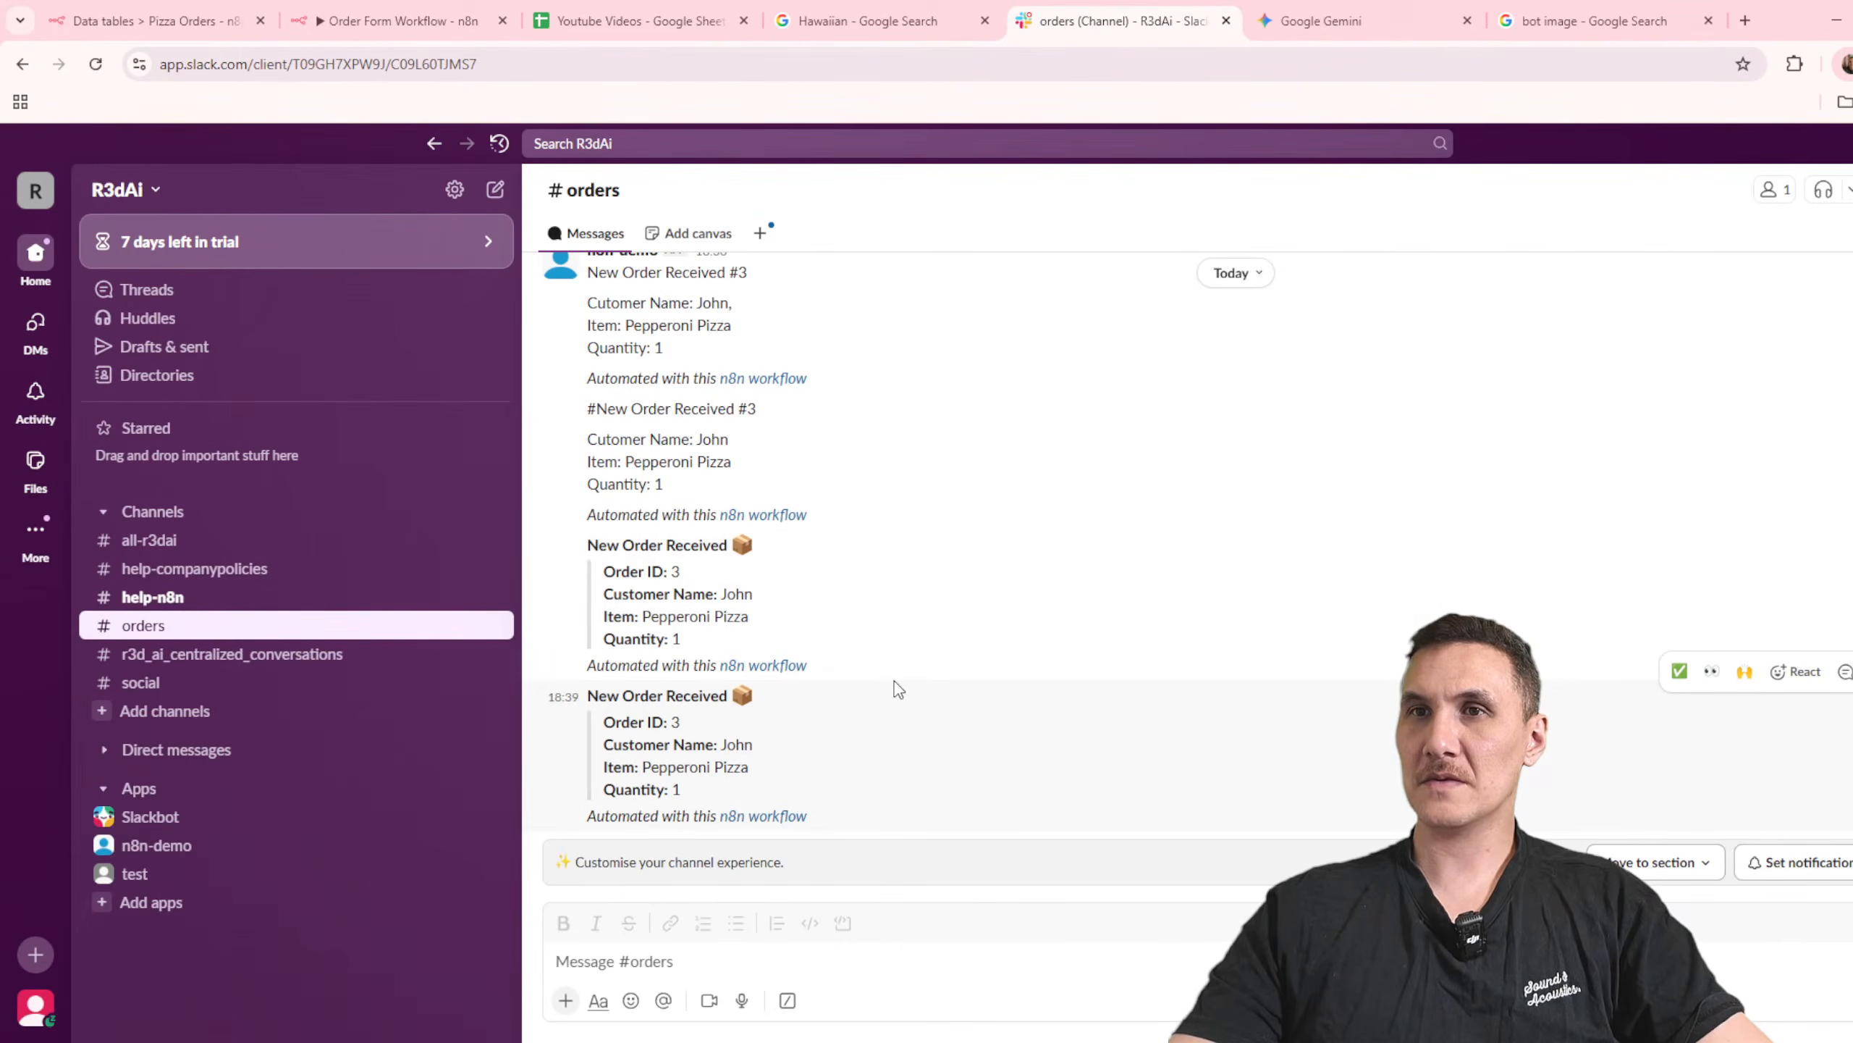
click(762, 815)
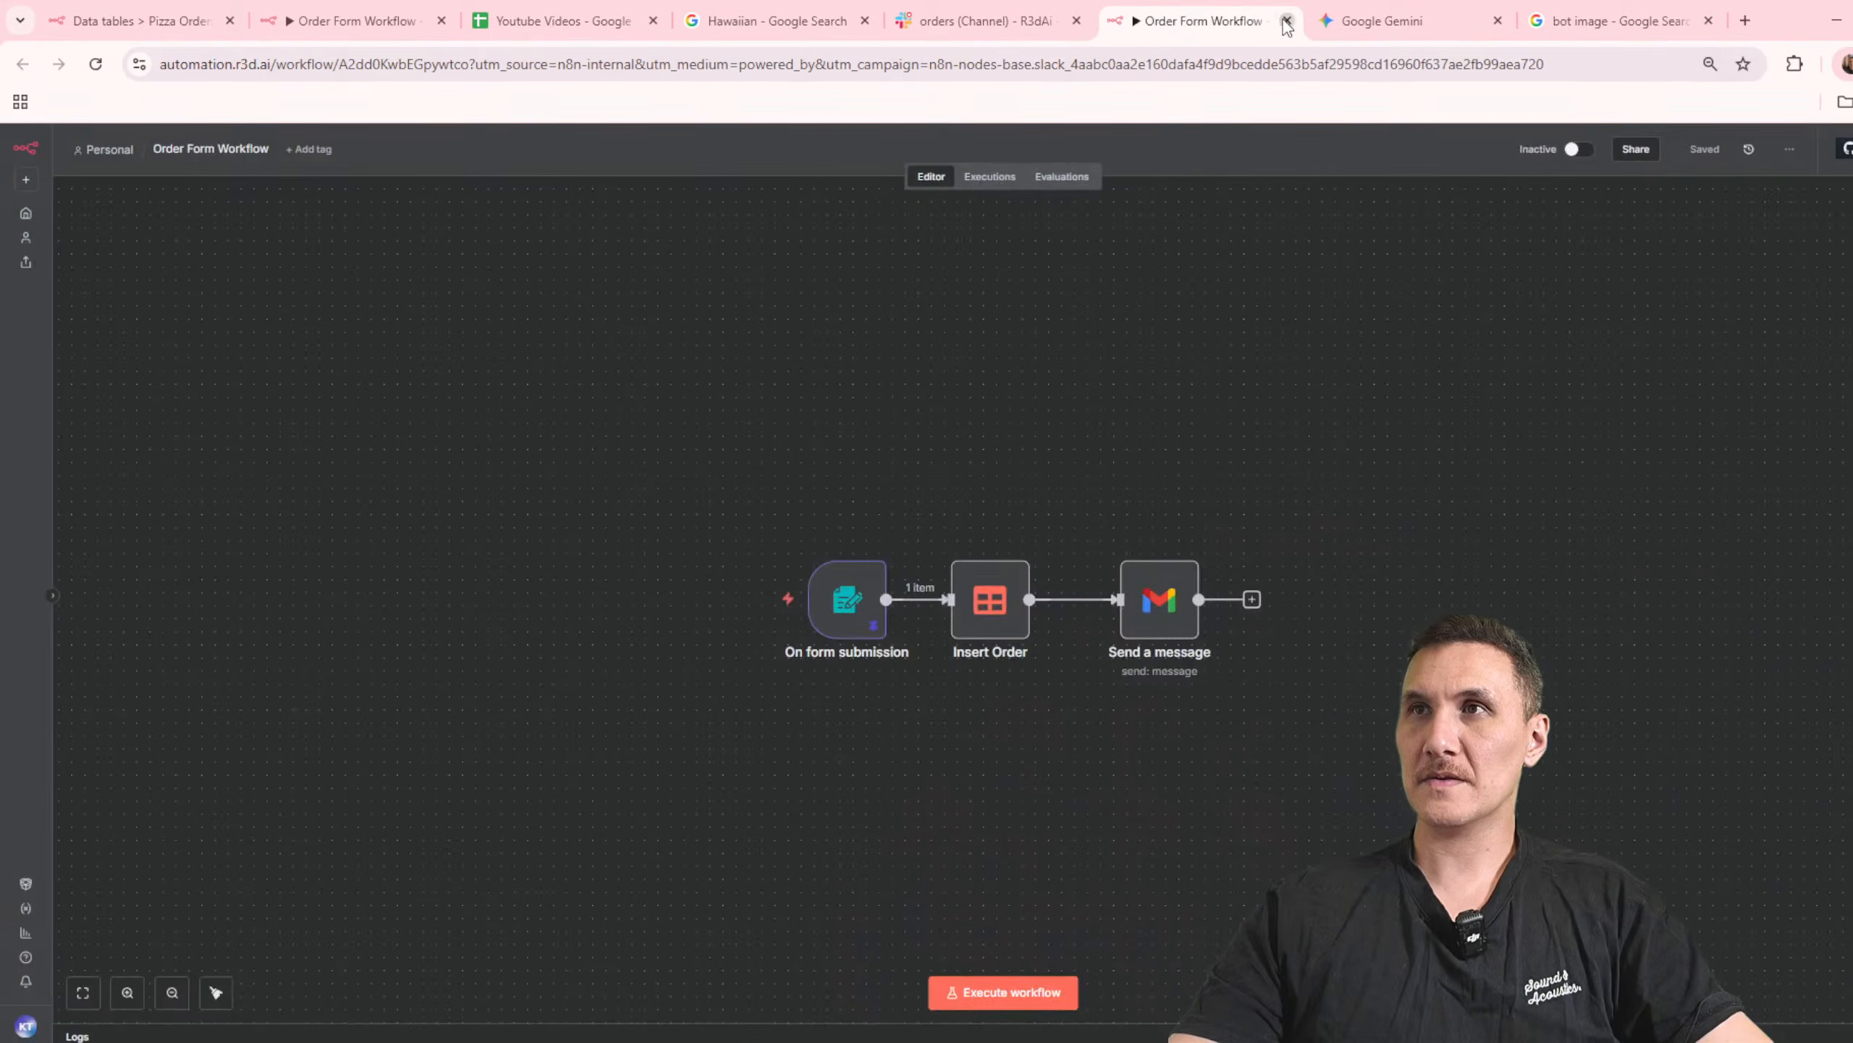
click(1287, 20)
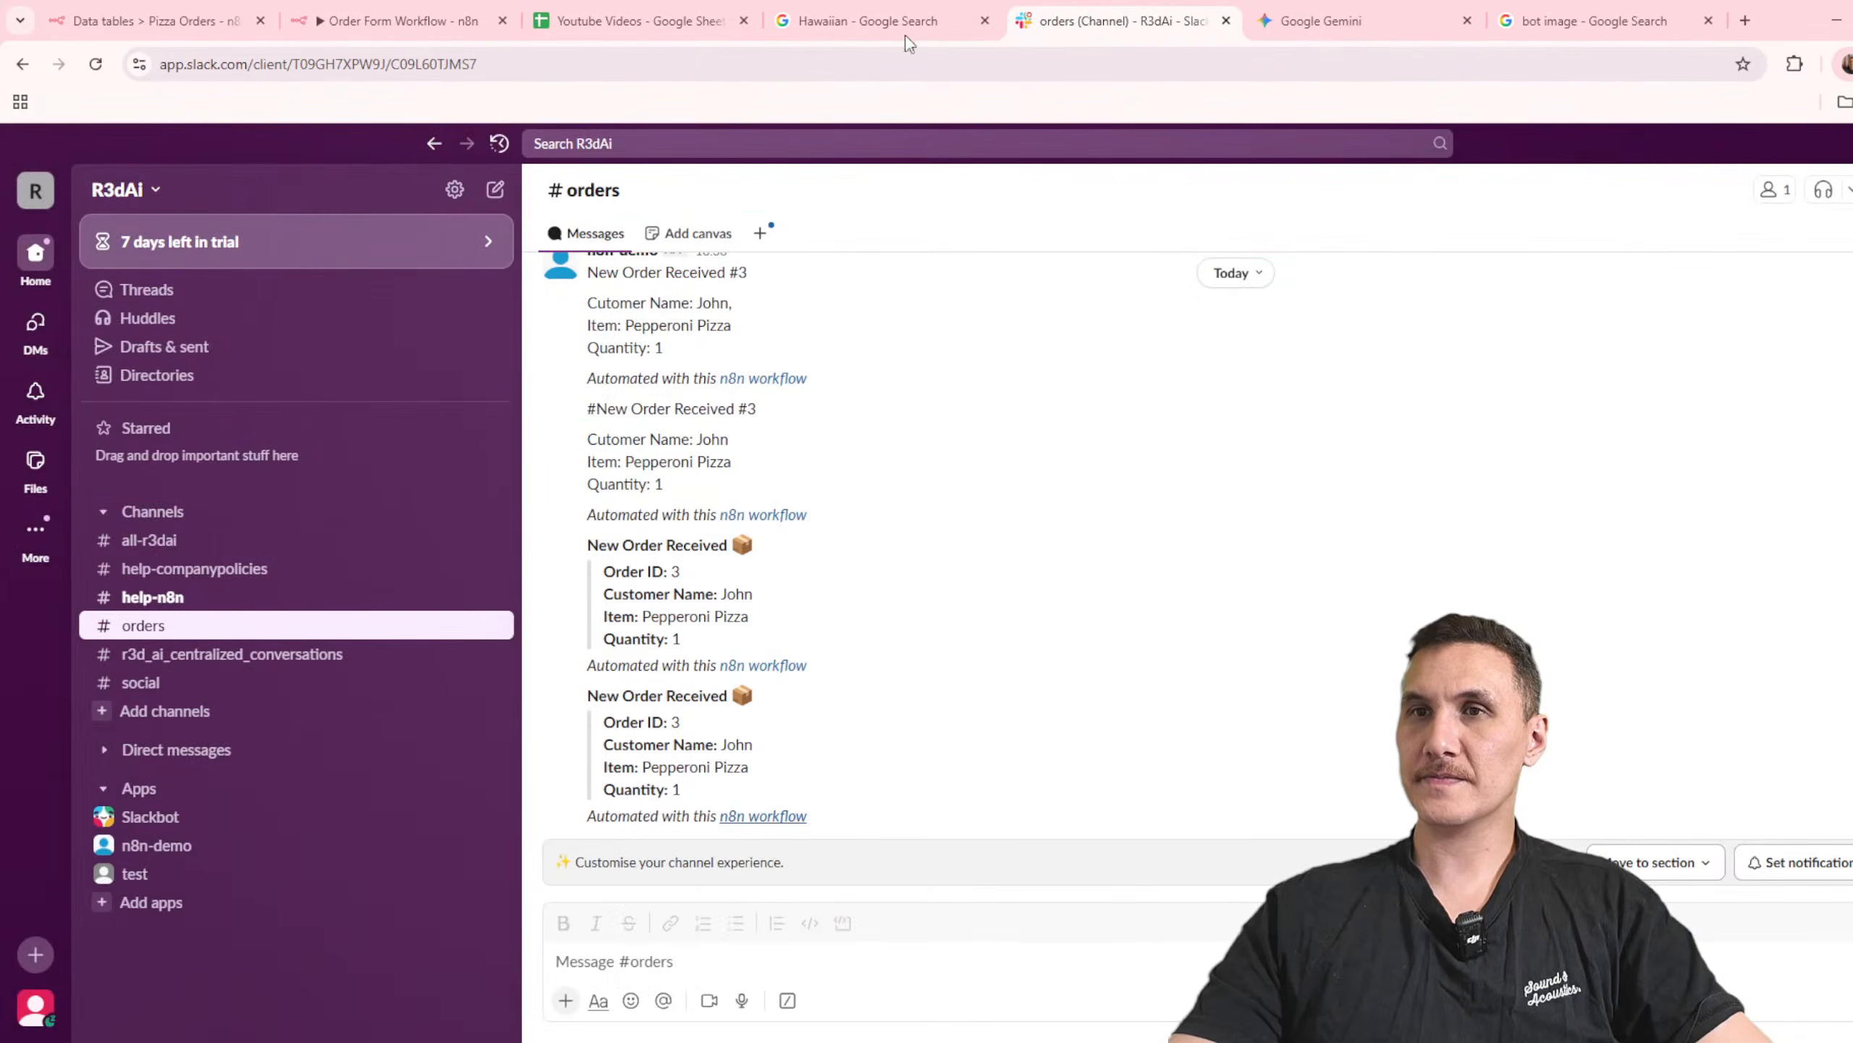
Step: Back in the n8n Slack node, add the Include Link to Workflow option and turn it off
click(870, 14)
click(635, 21)
click(397, 21)
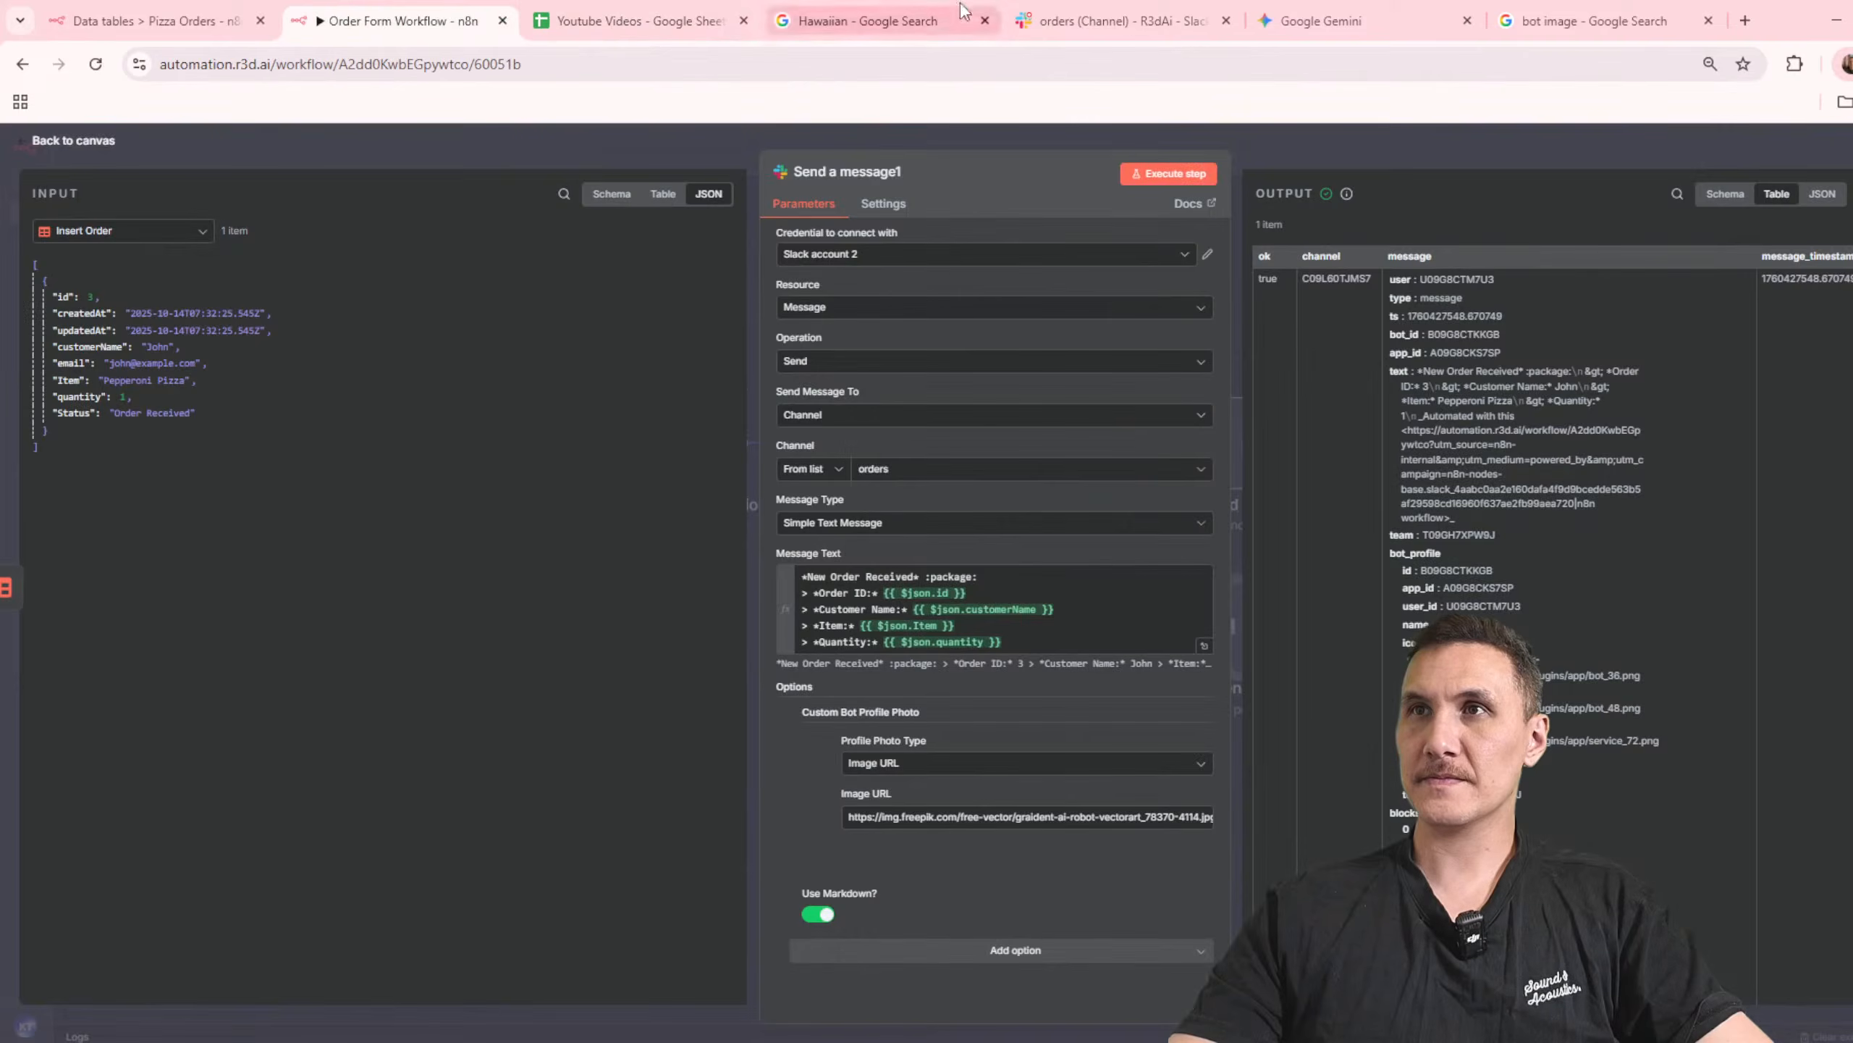
click(1175, 16)
scroll(923, 494, up, 5)
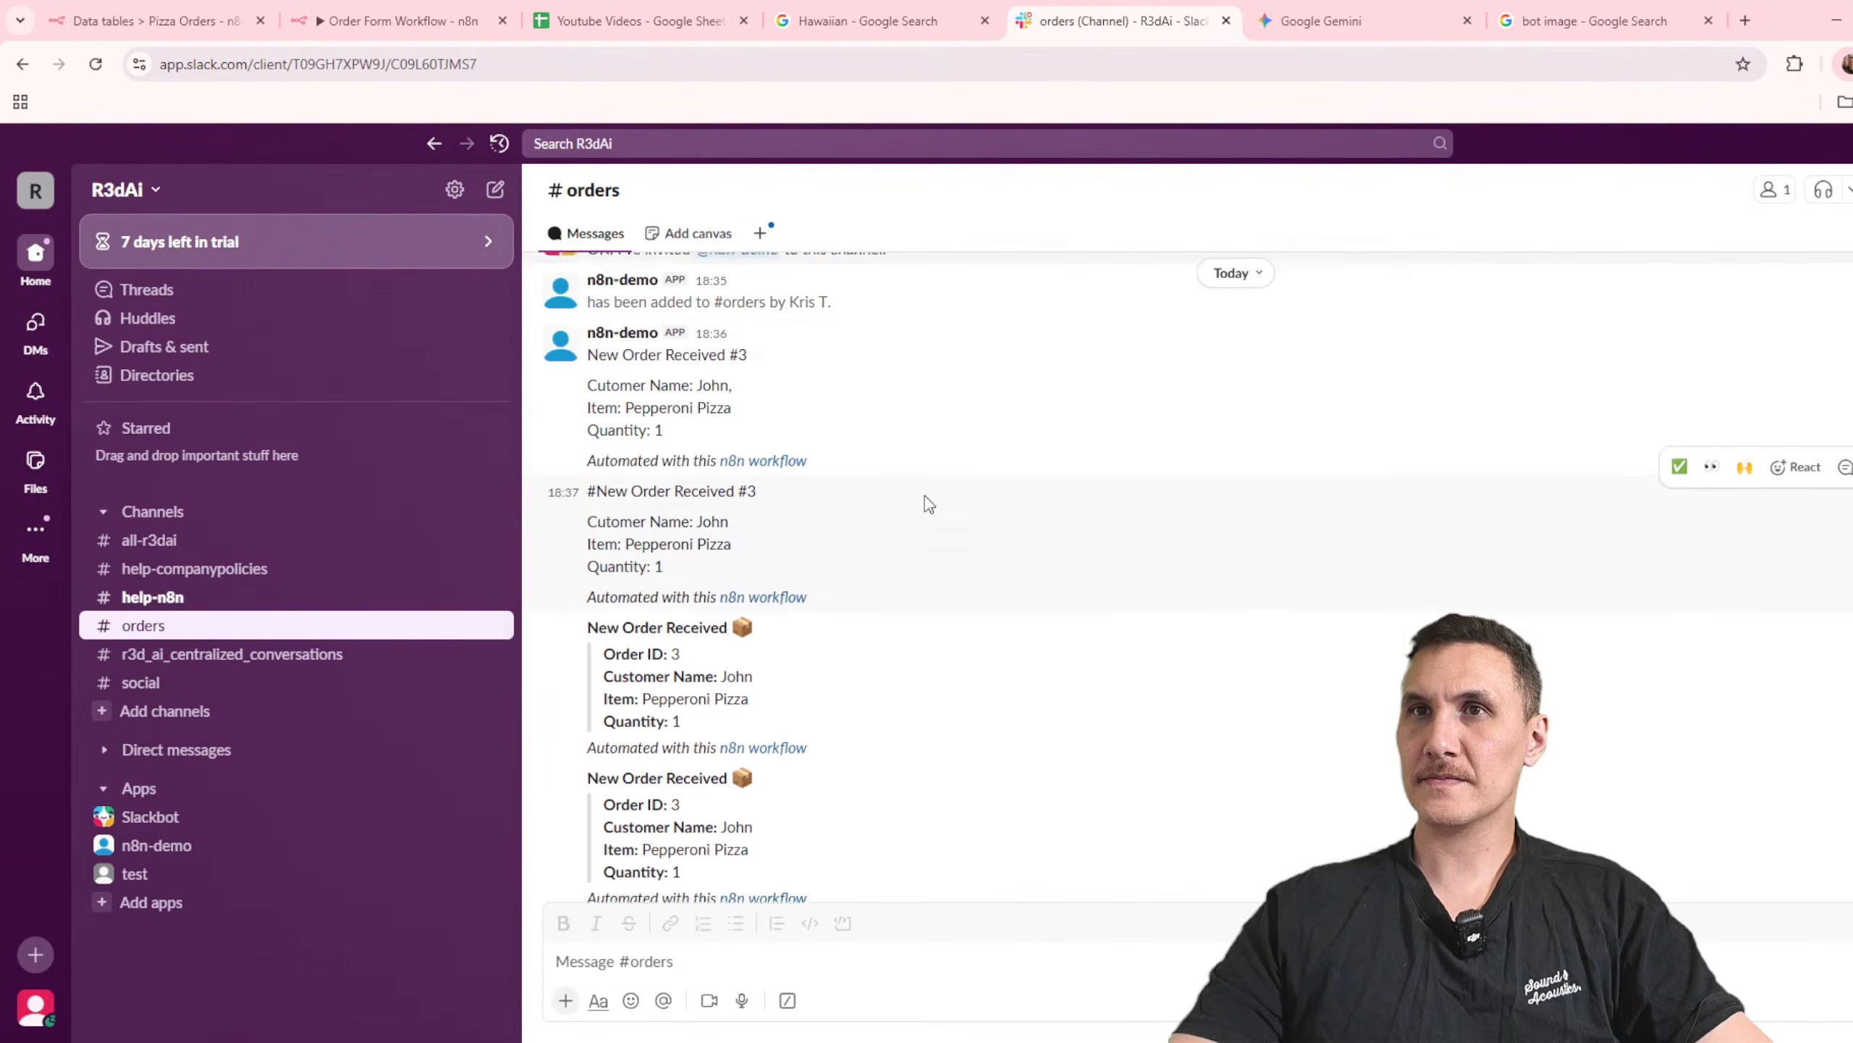
click(868, 21)
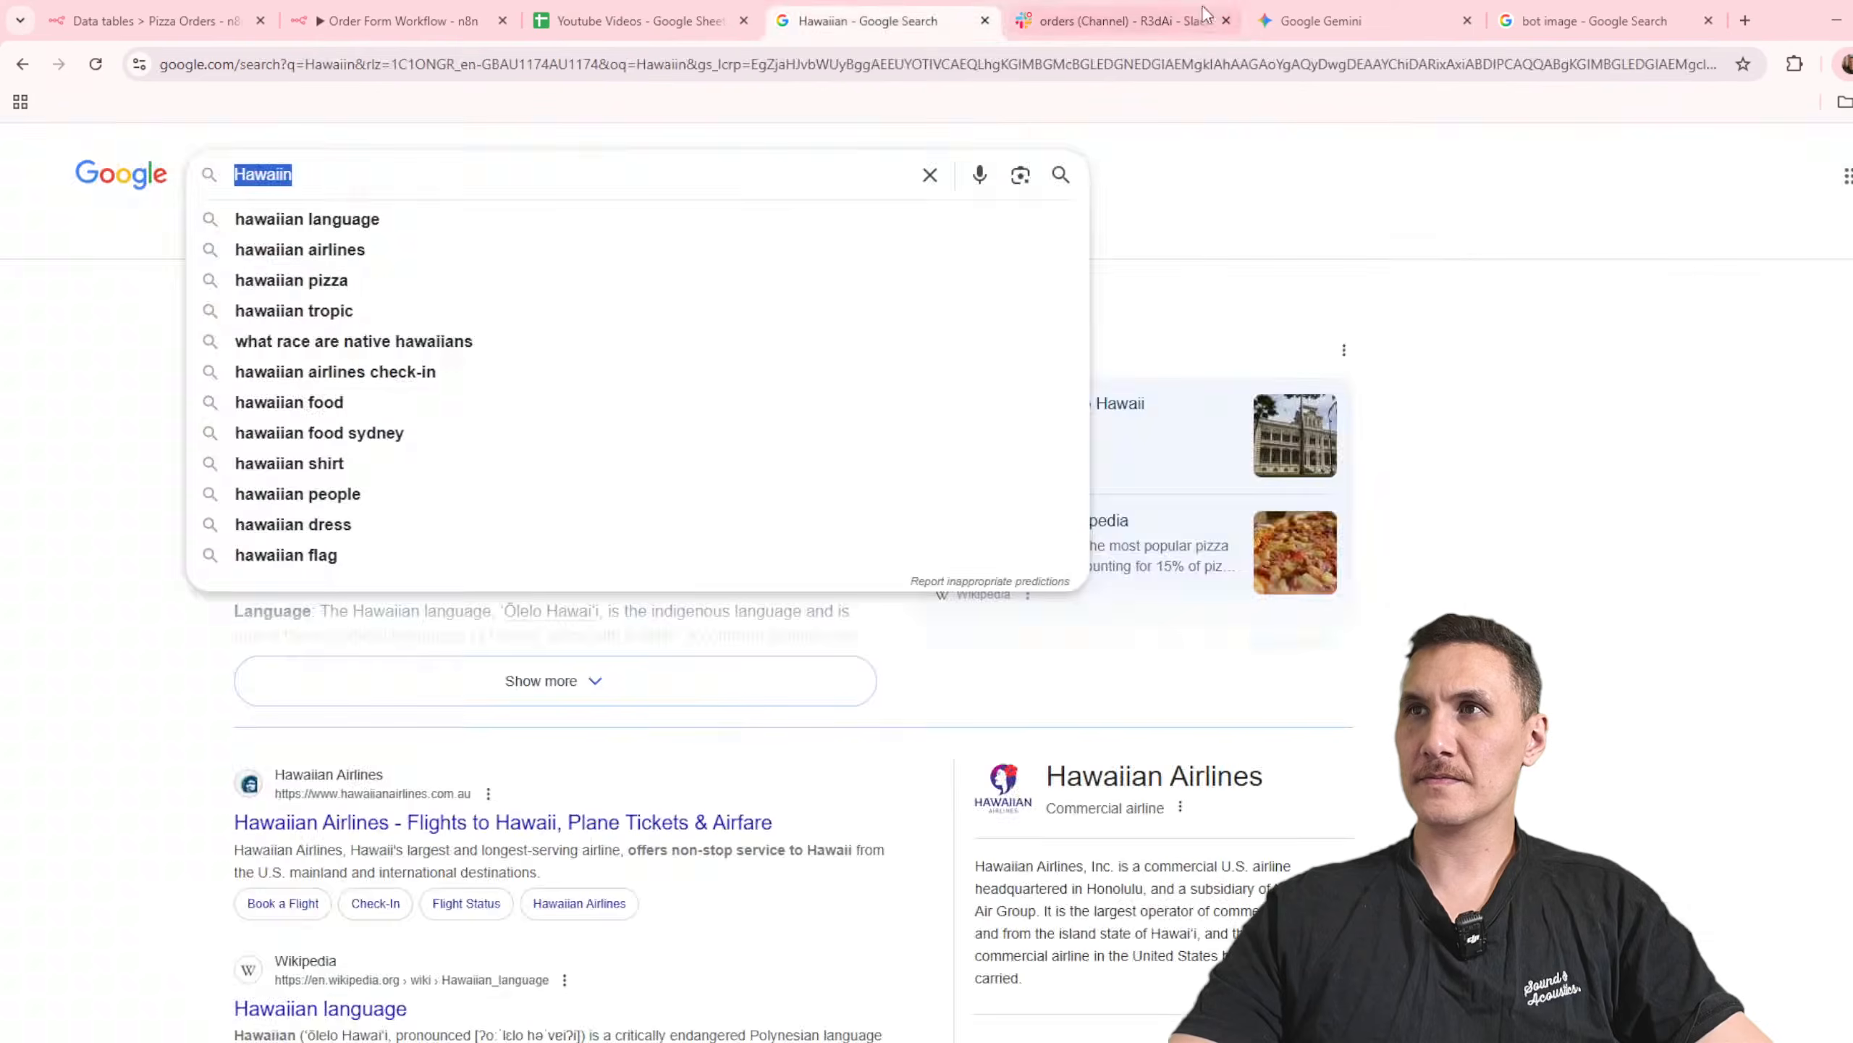
click(398, 20)
click(933, 953)
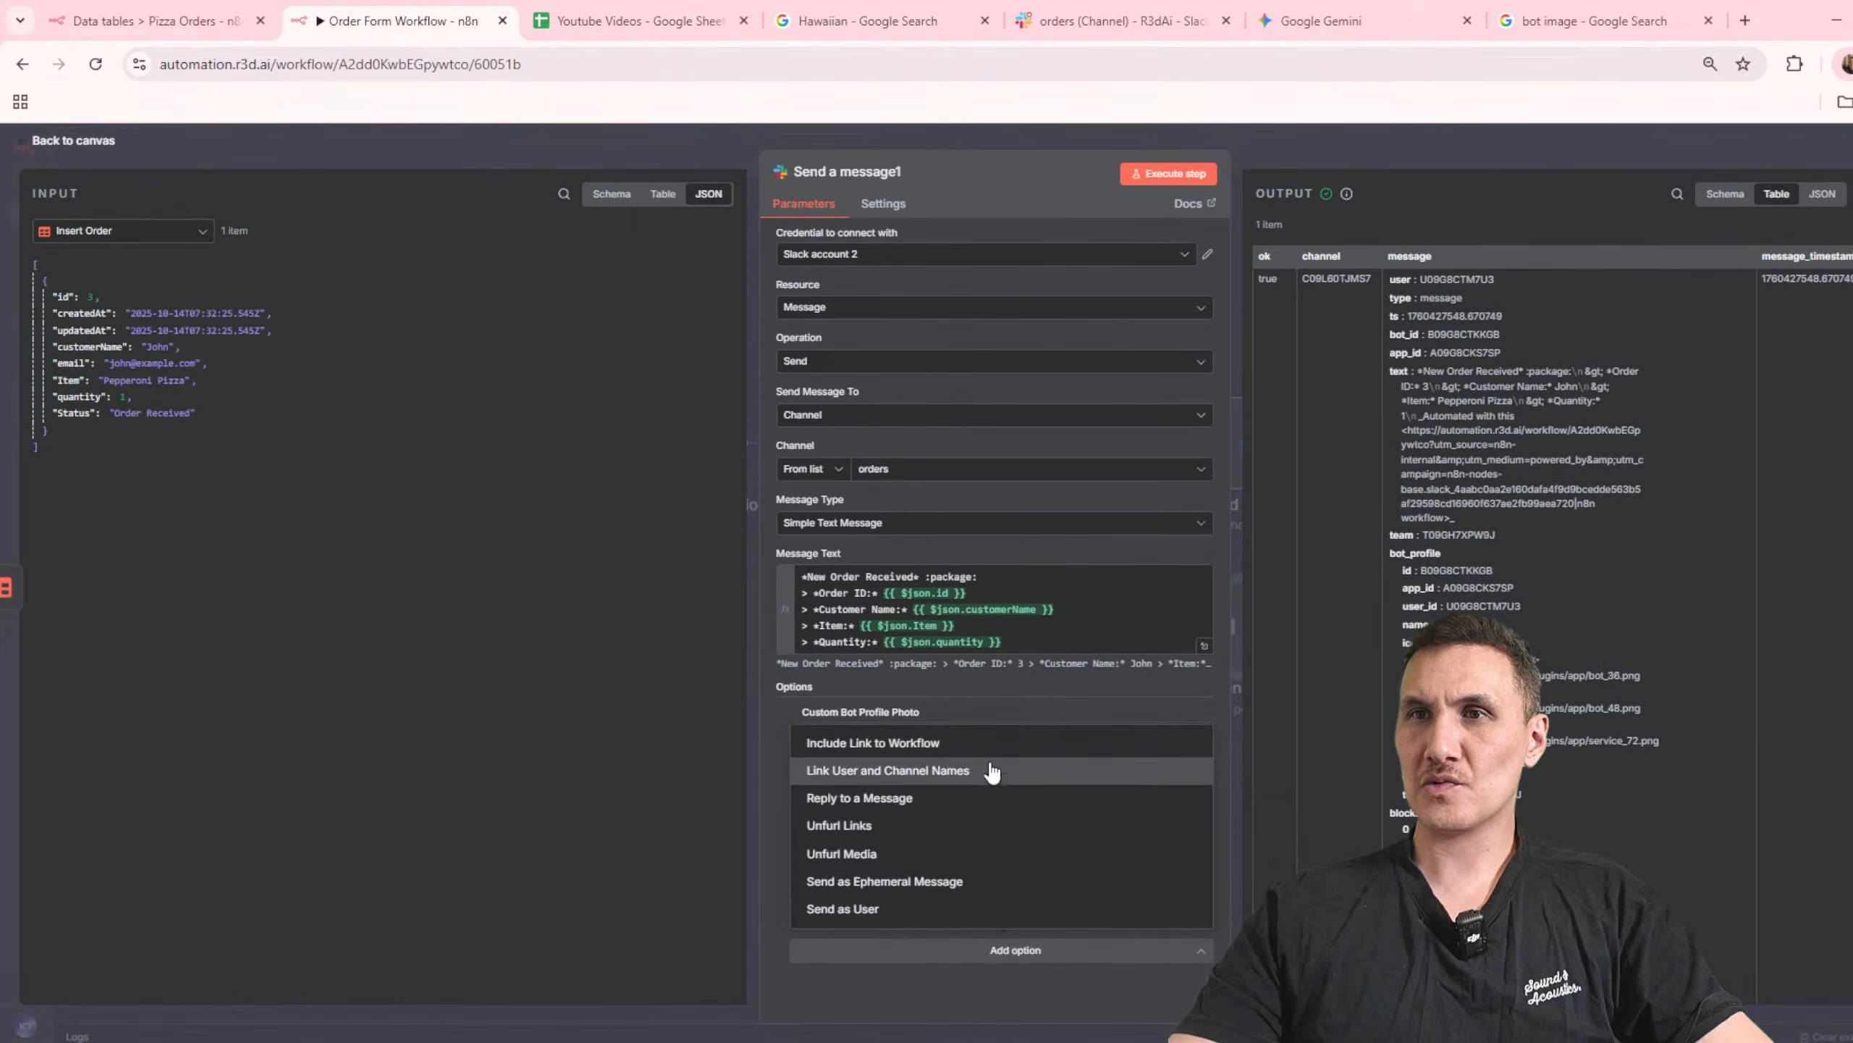
click(986, 745)
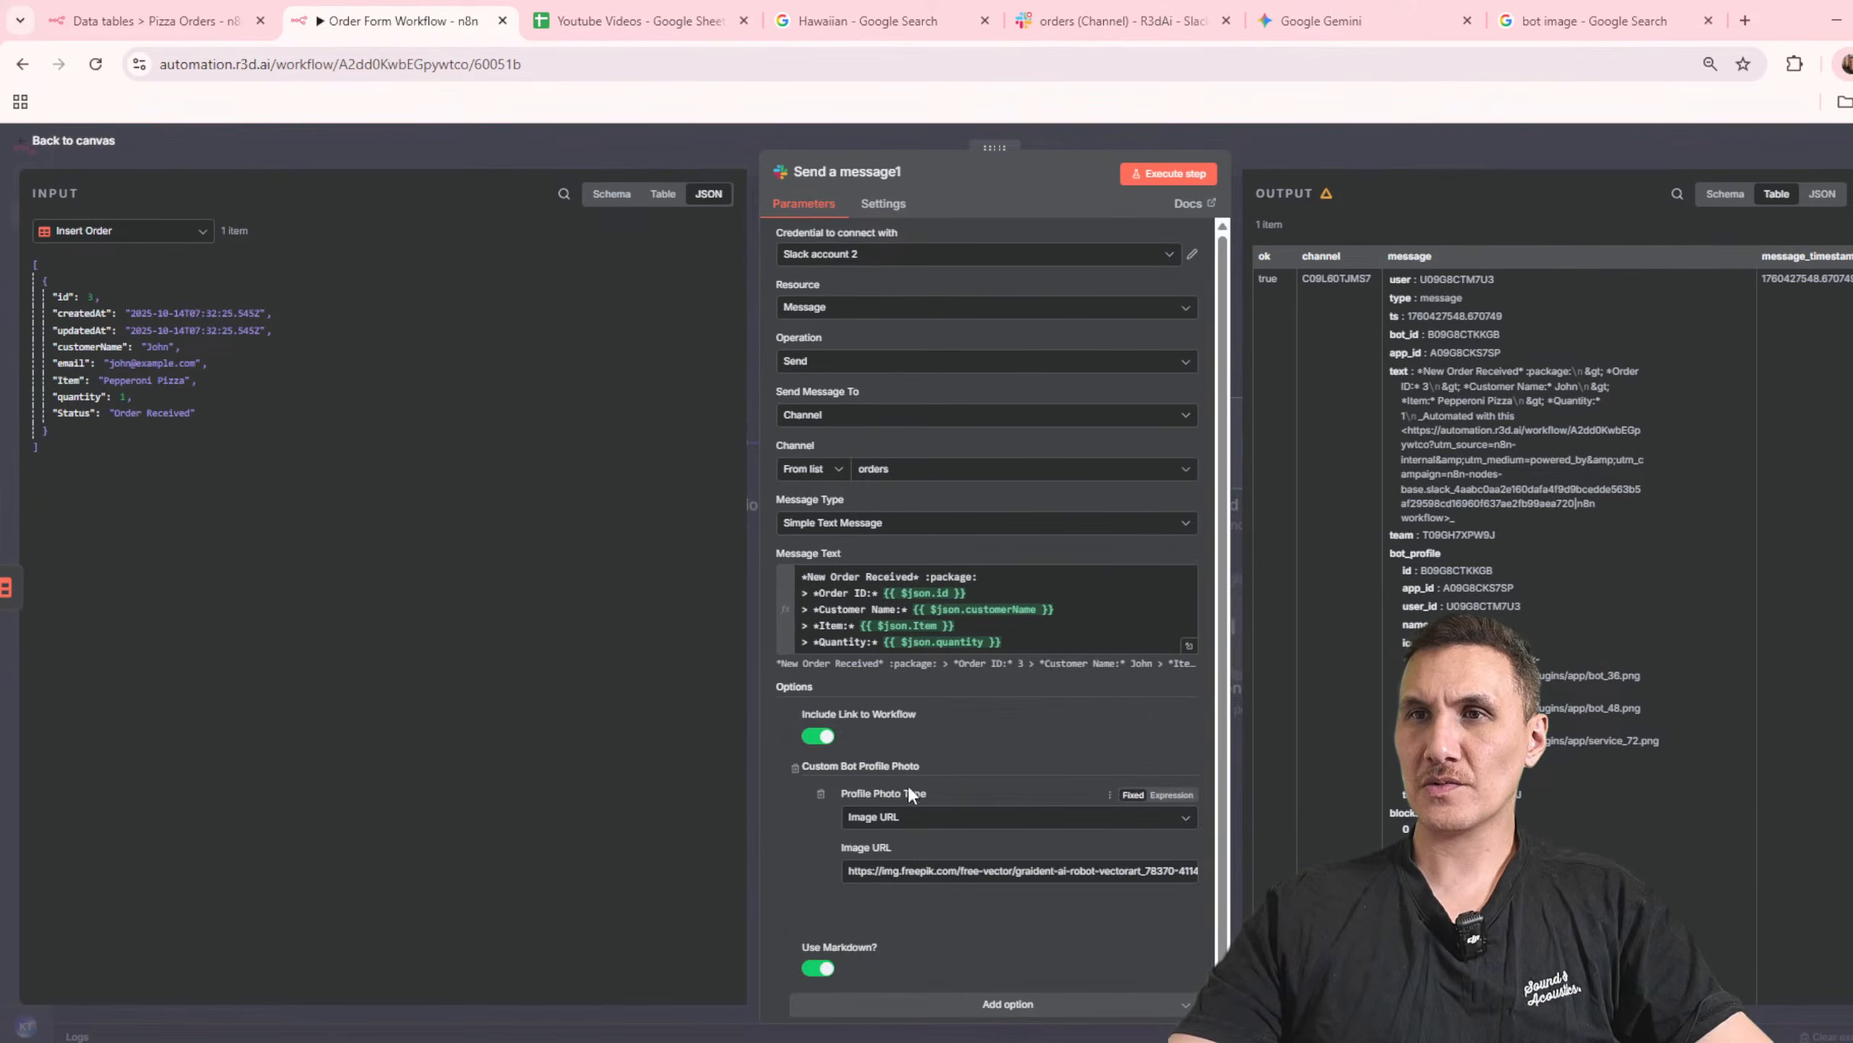
Step: Execute the Slack node and check the footer of its latest post in the Slack orders channel
click(1168, 173)
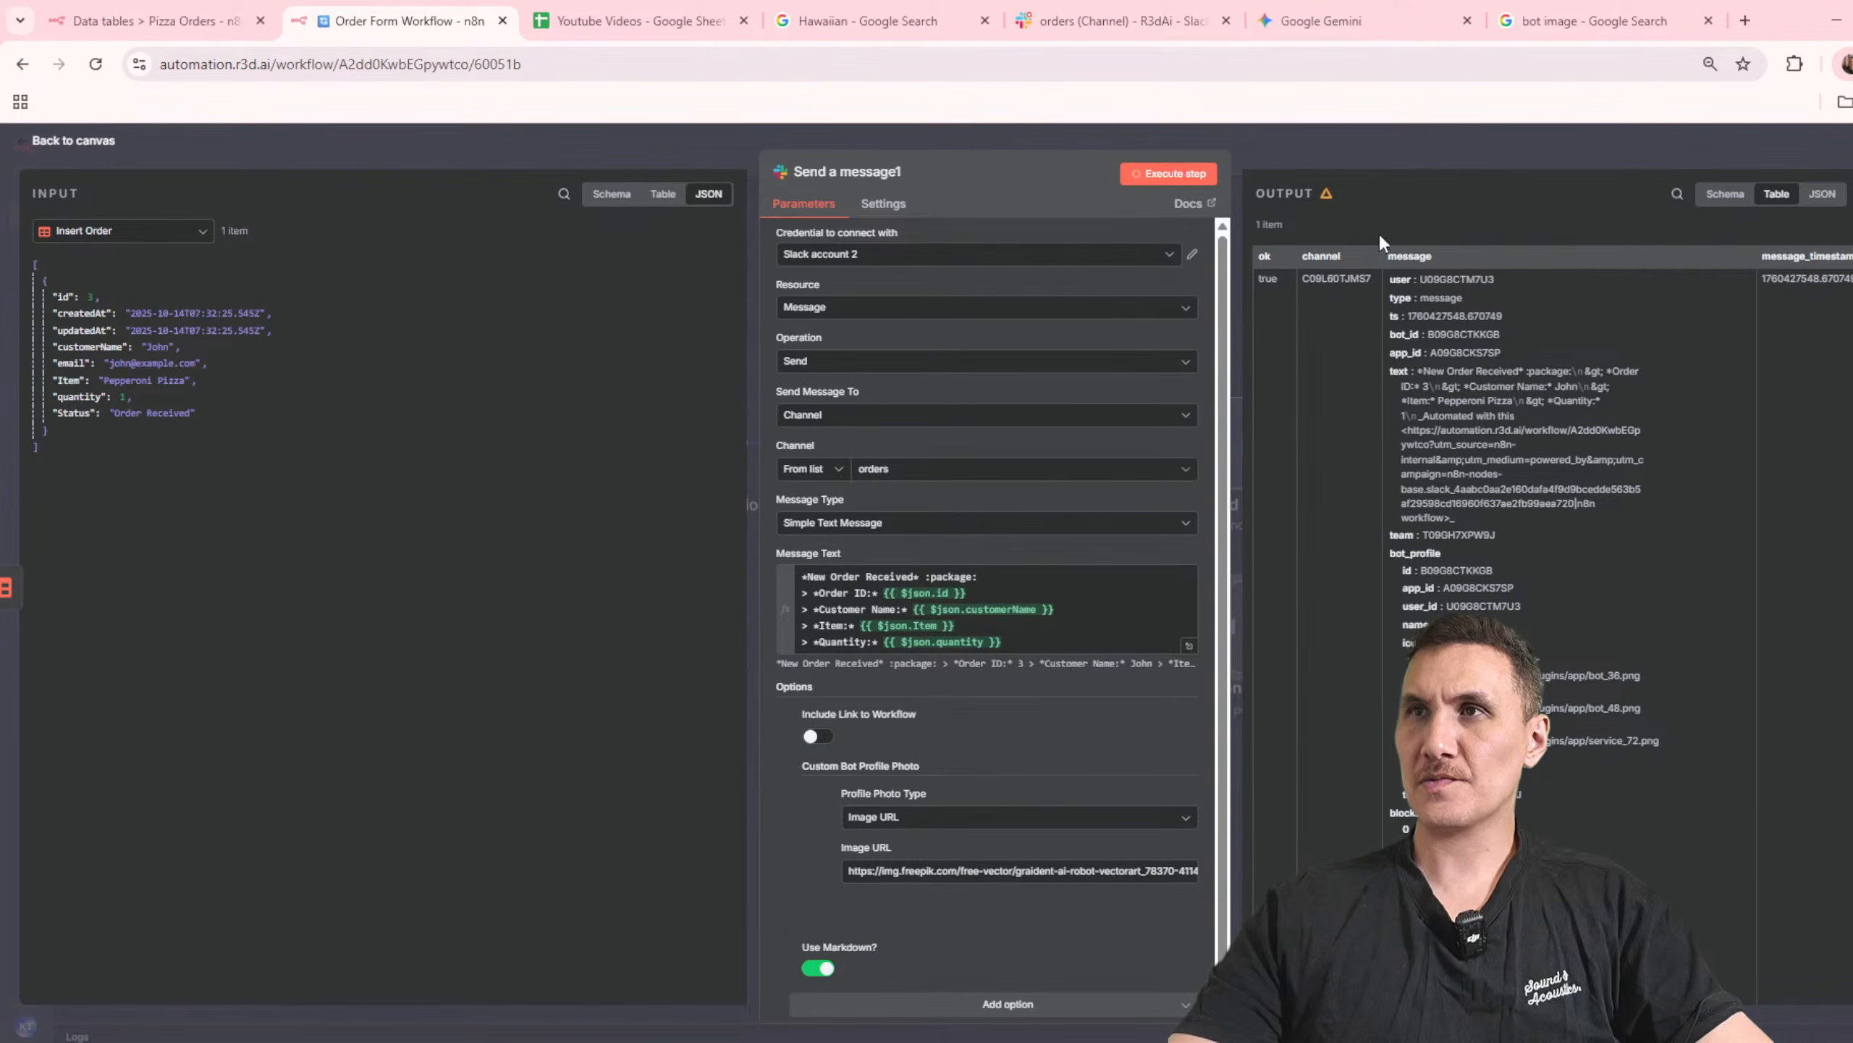
click(1123, 21)
scroll(1145, 708, down, 3)
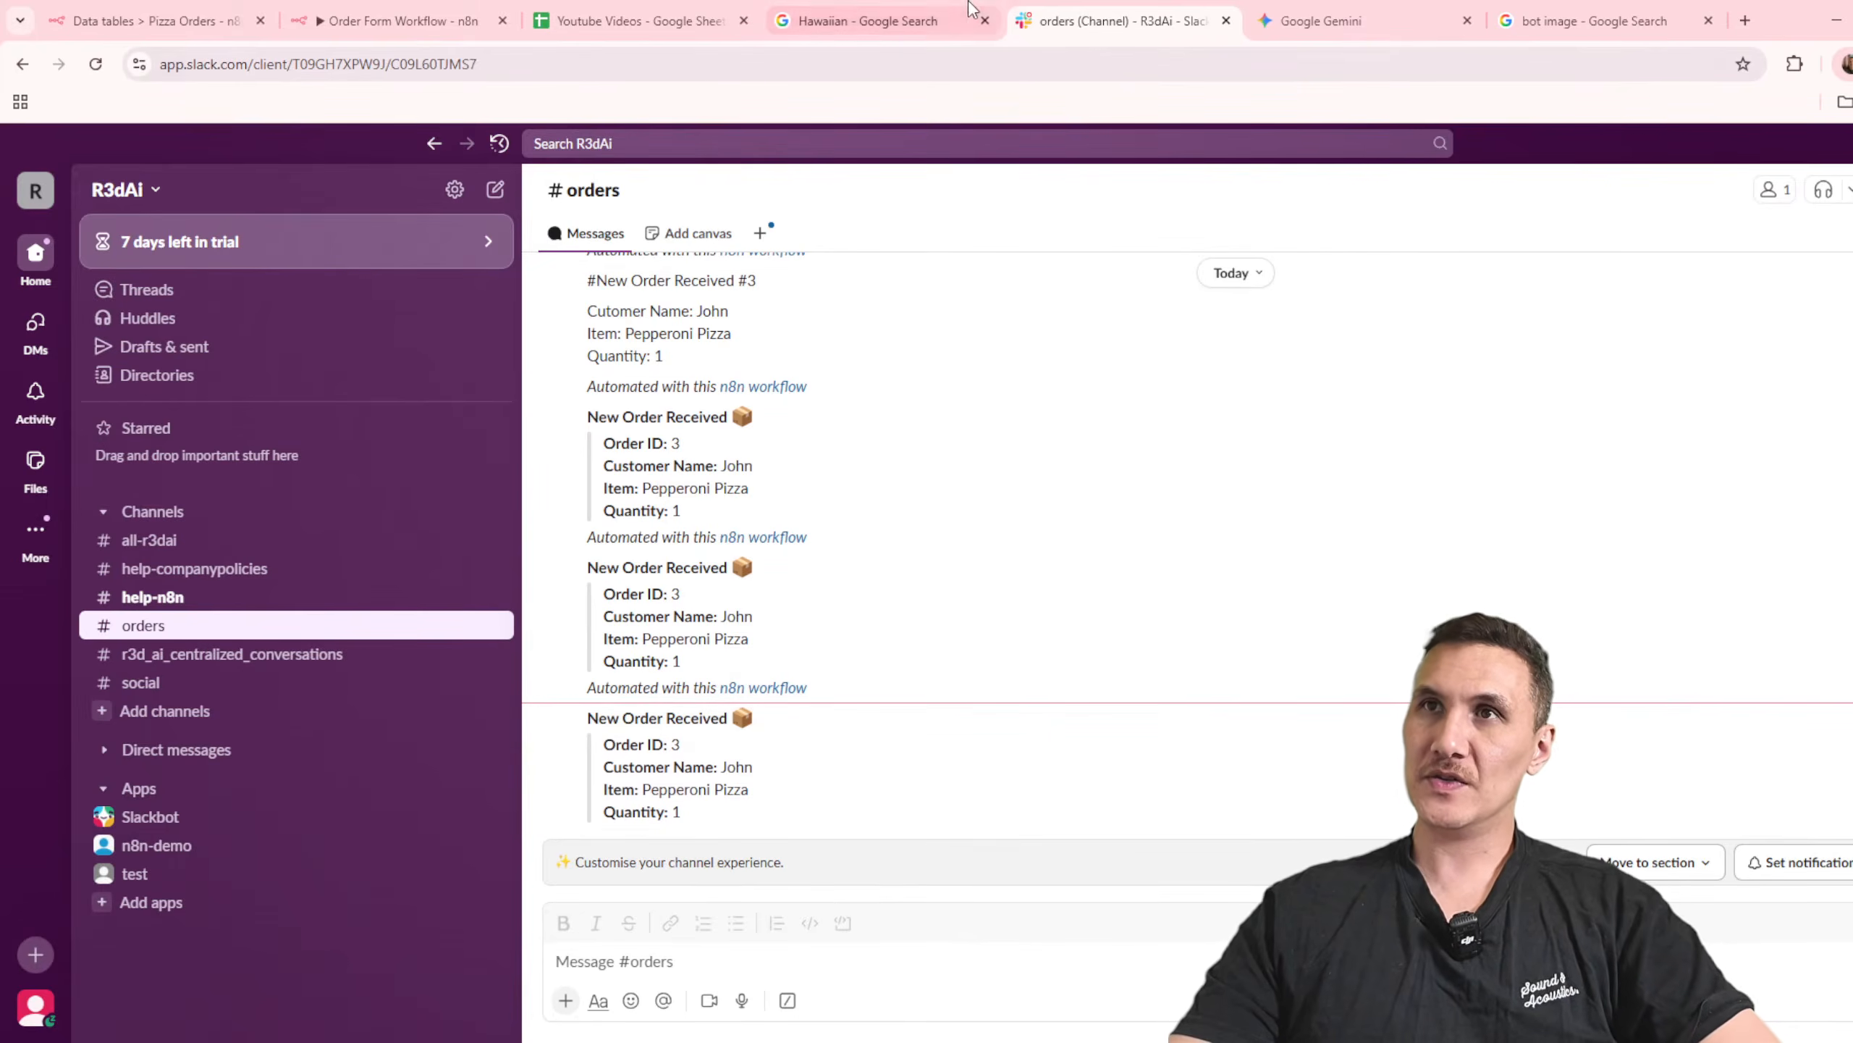
Step: Back in n8n, review which further options and message types the Slack node offers
click(397, 20)
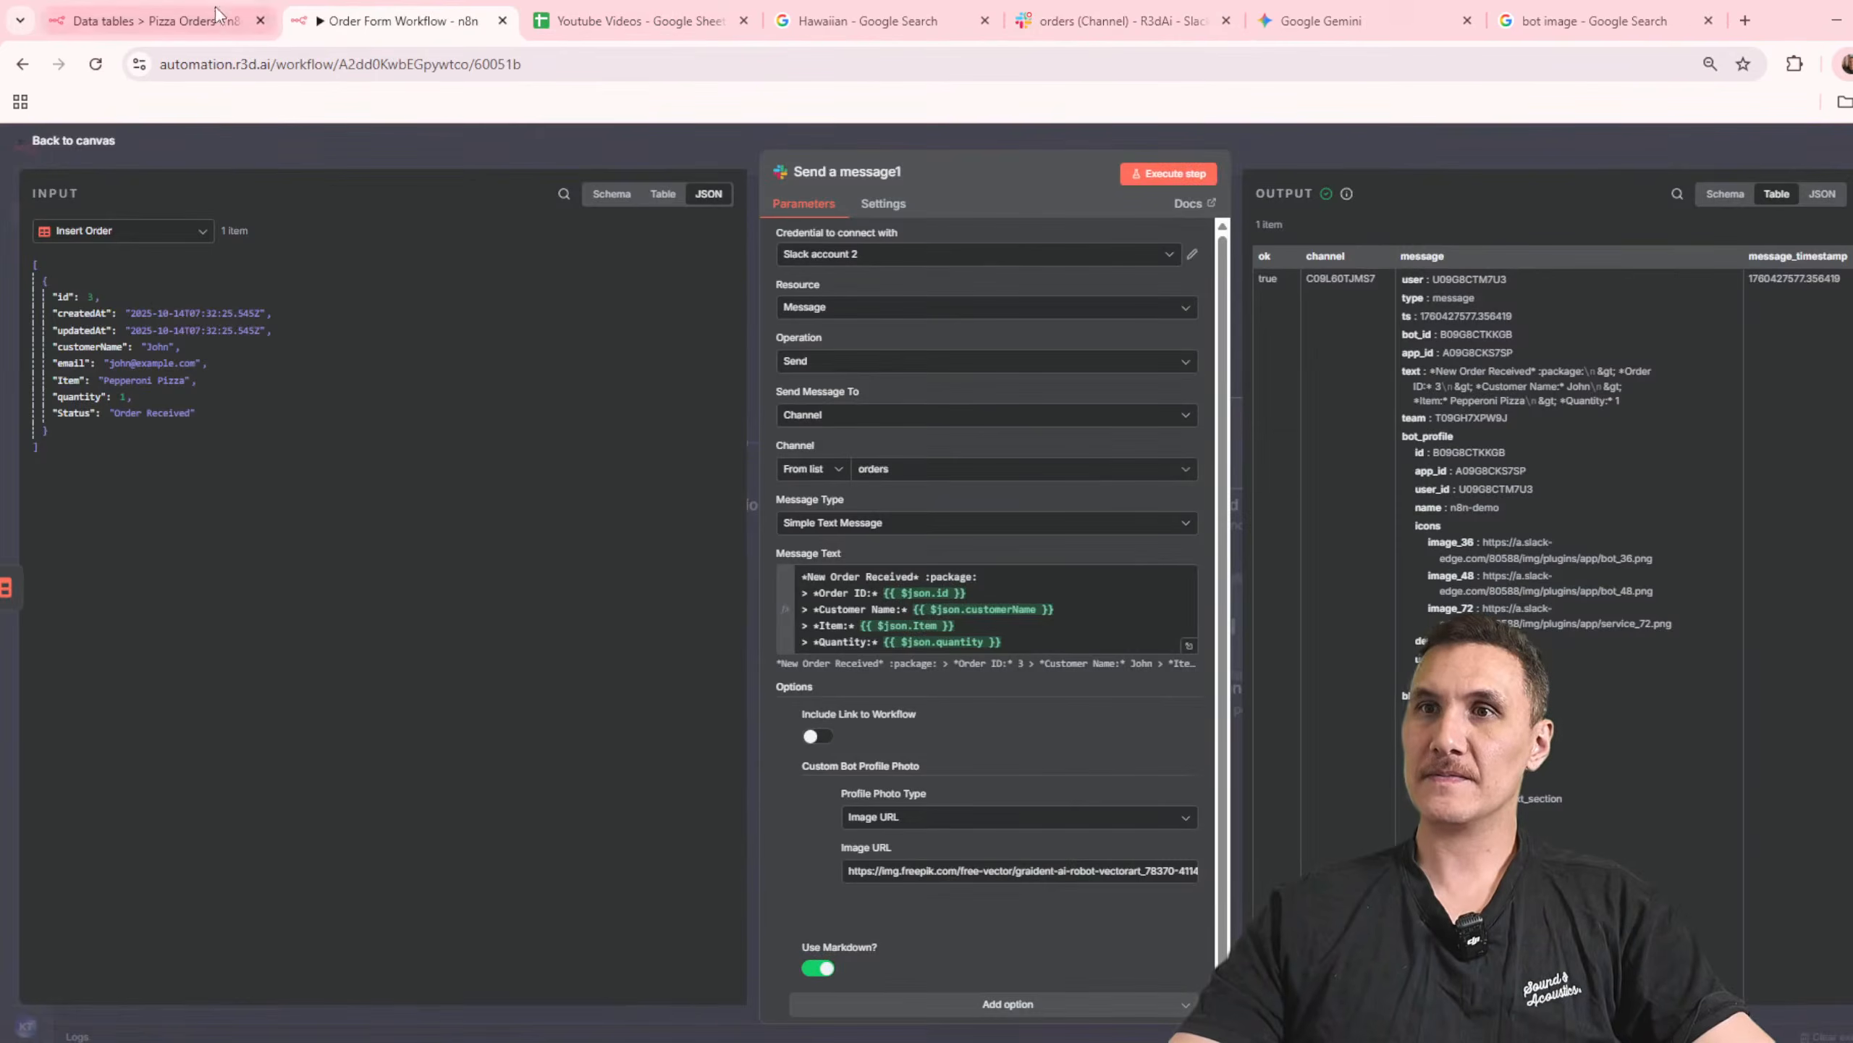
scroll(941, 659, down, 1)
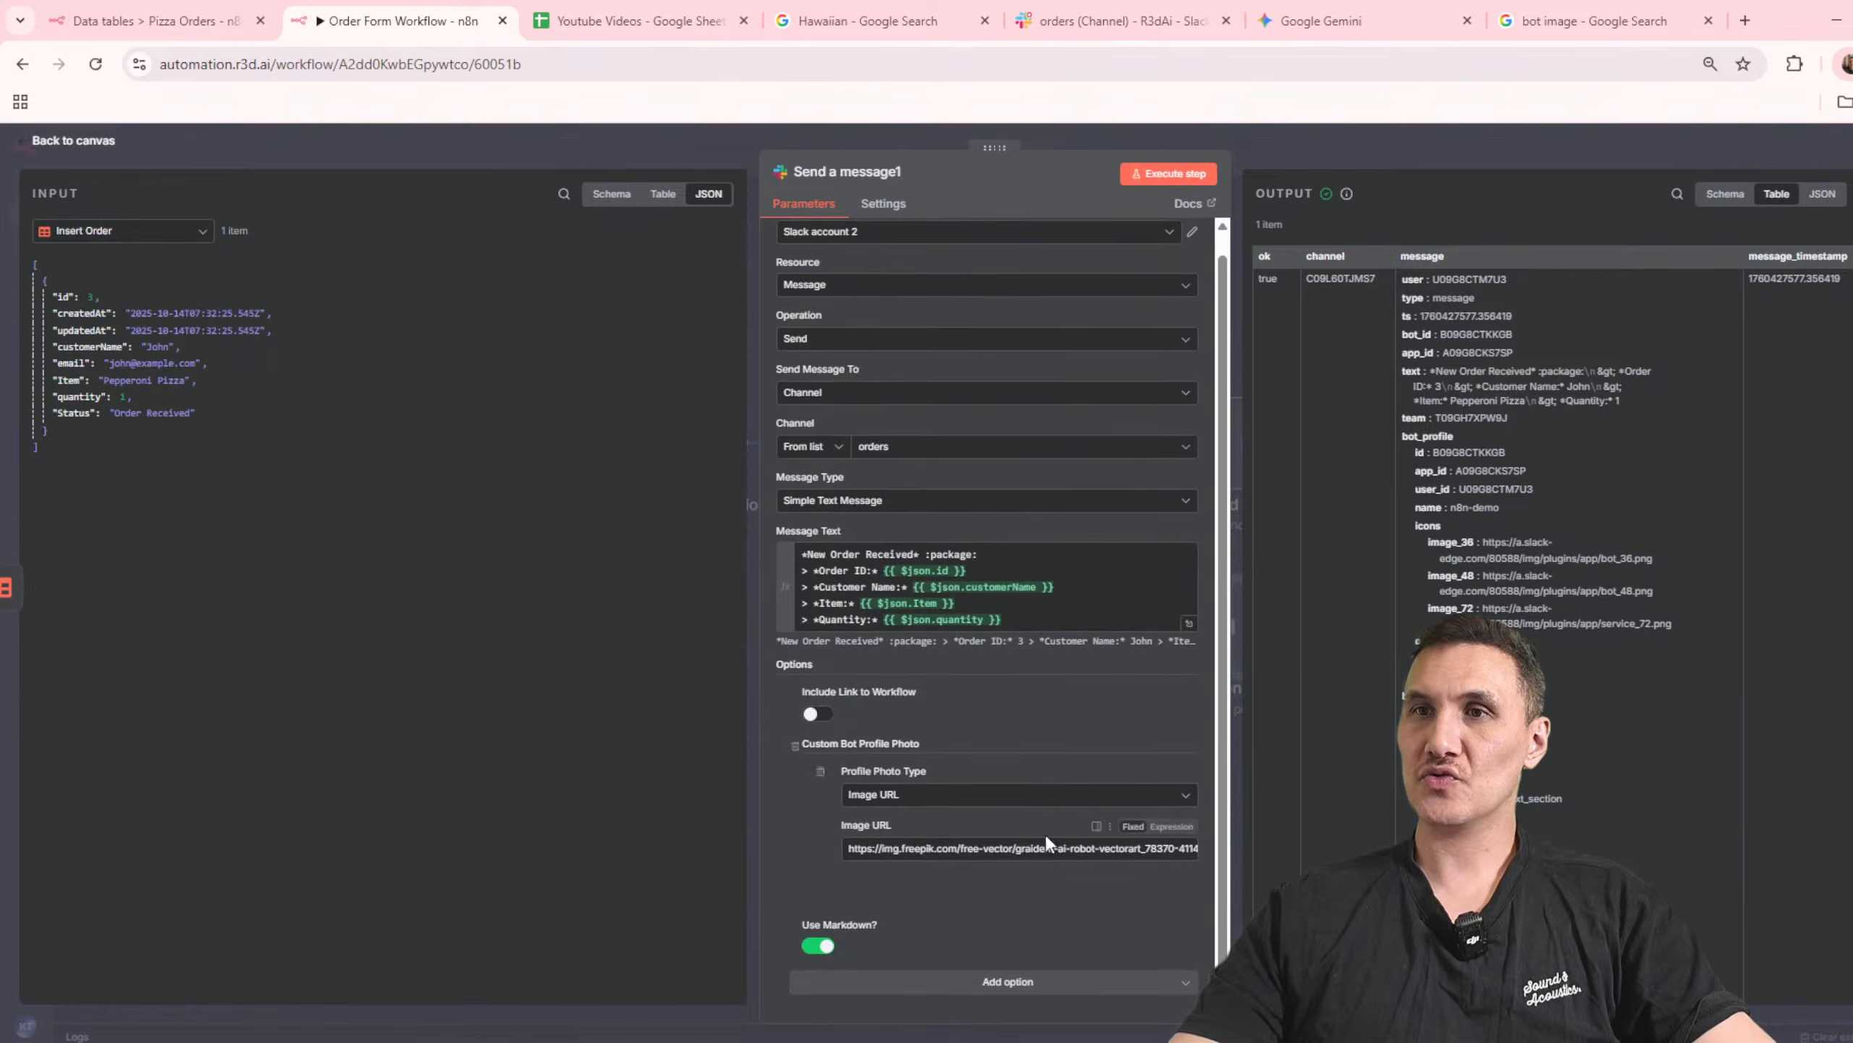
click(1010, 982)
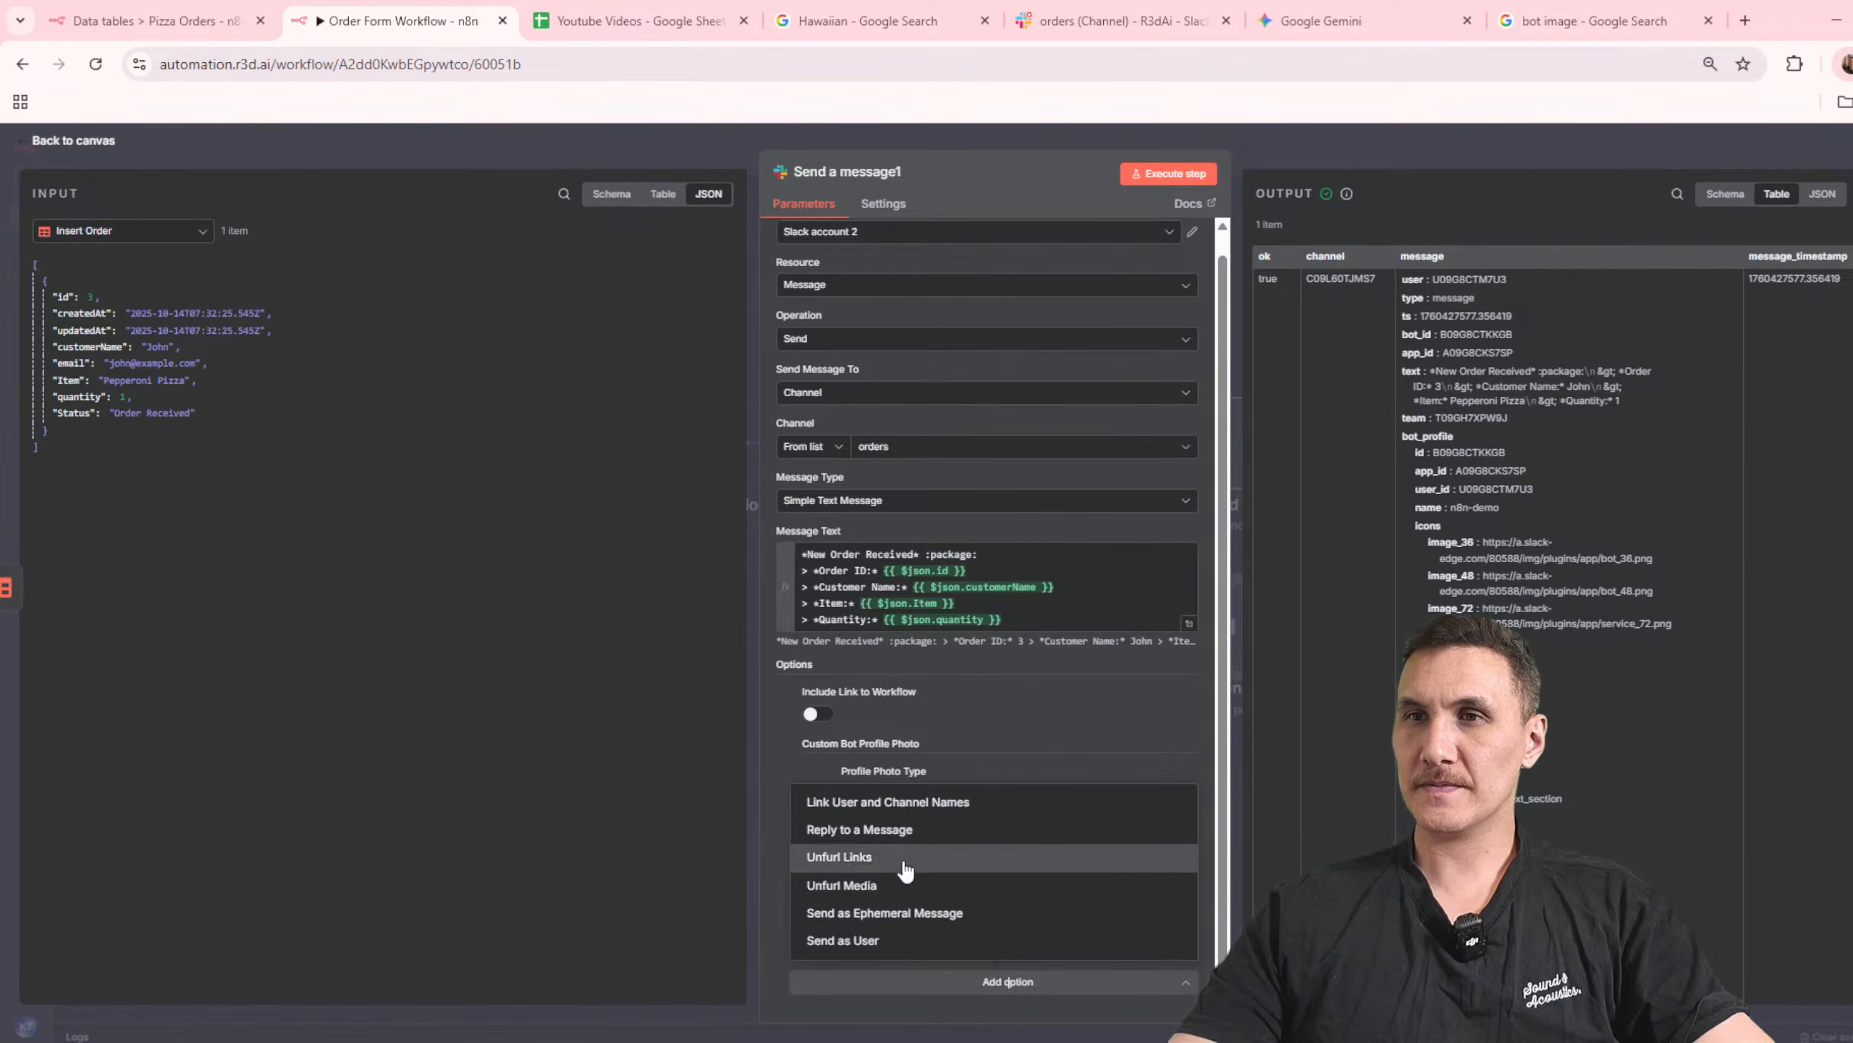
click(938, 504)
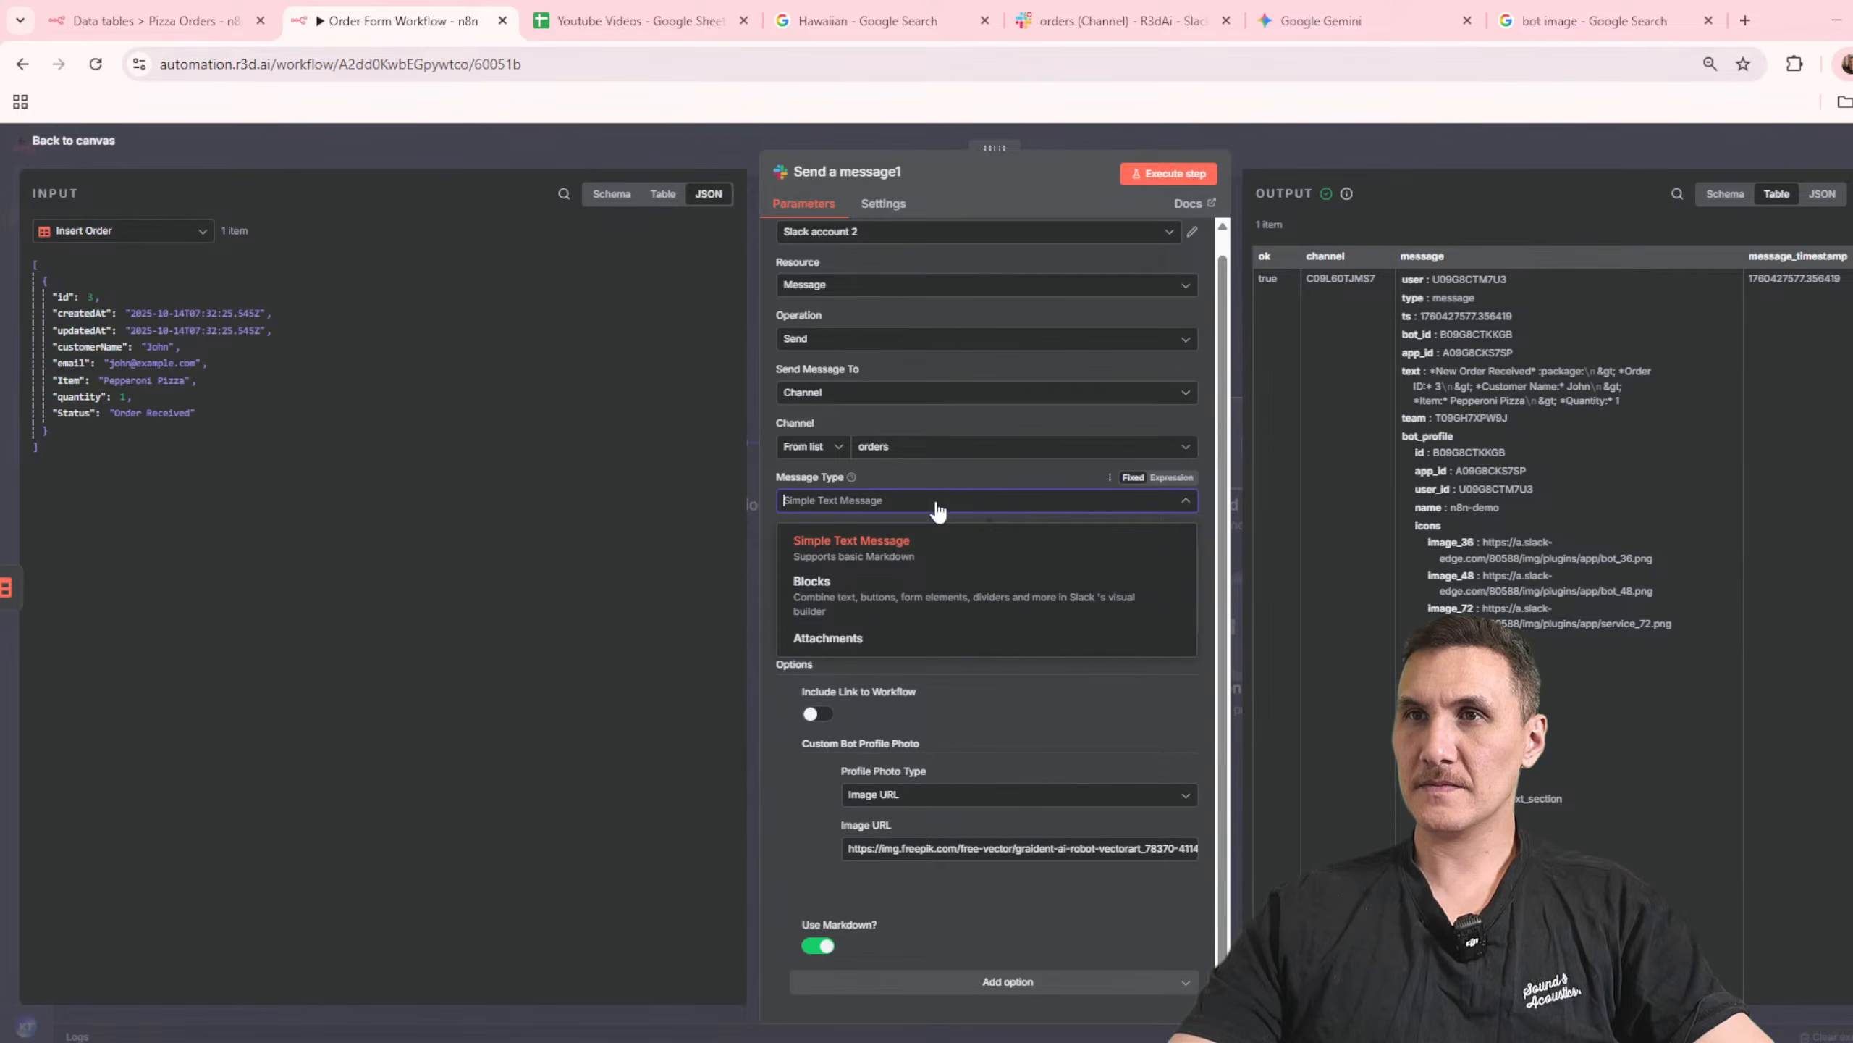
click(938, 511)
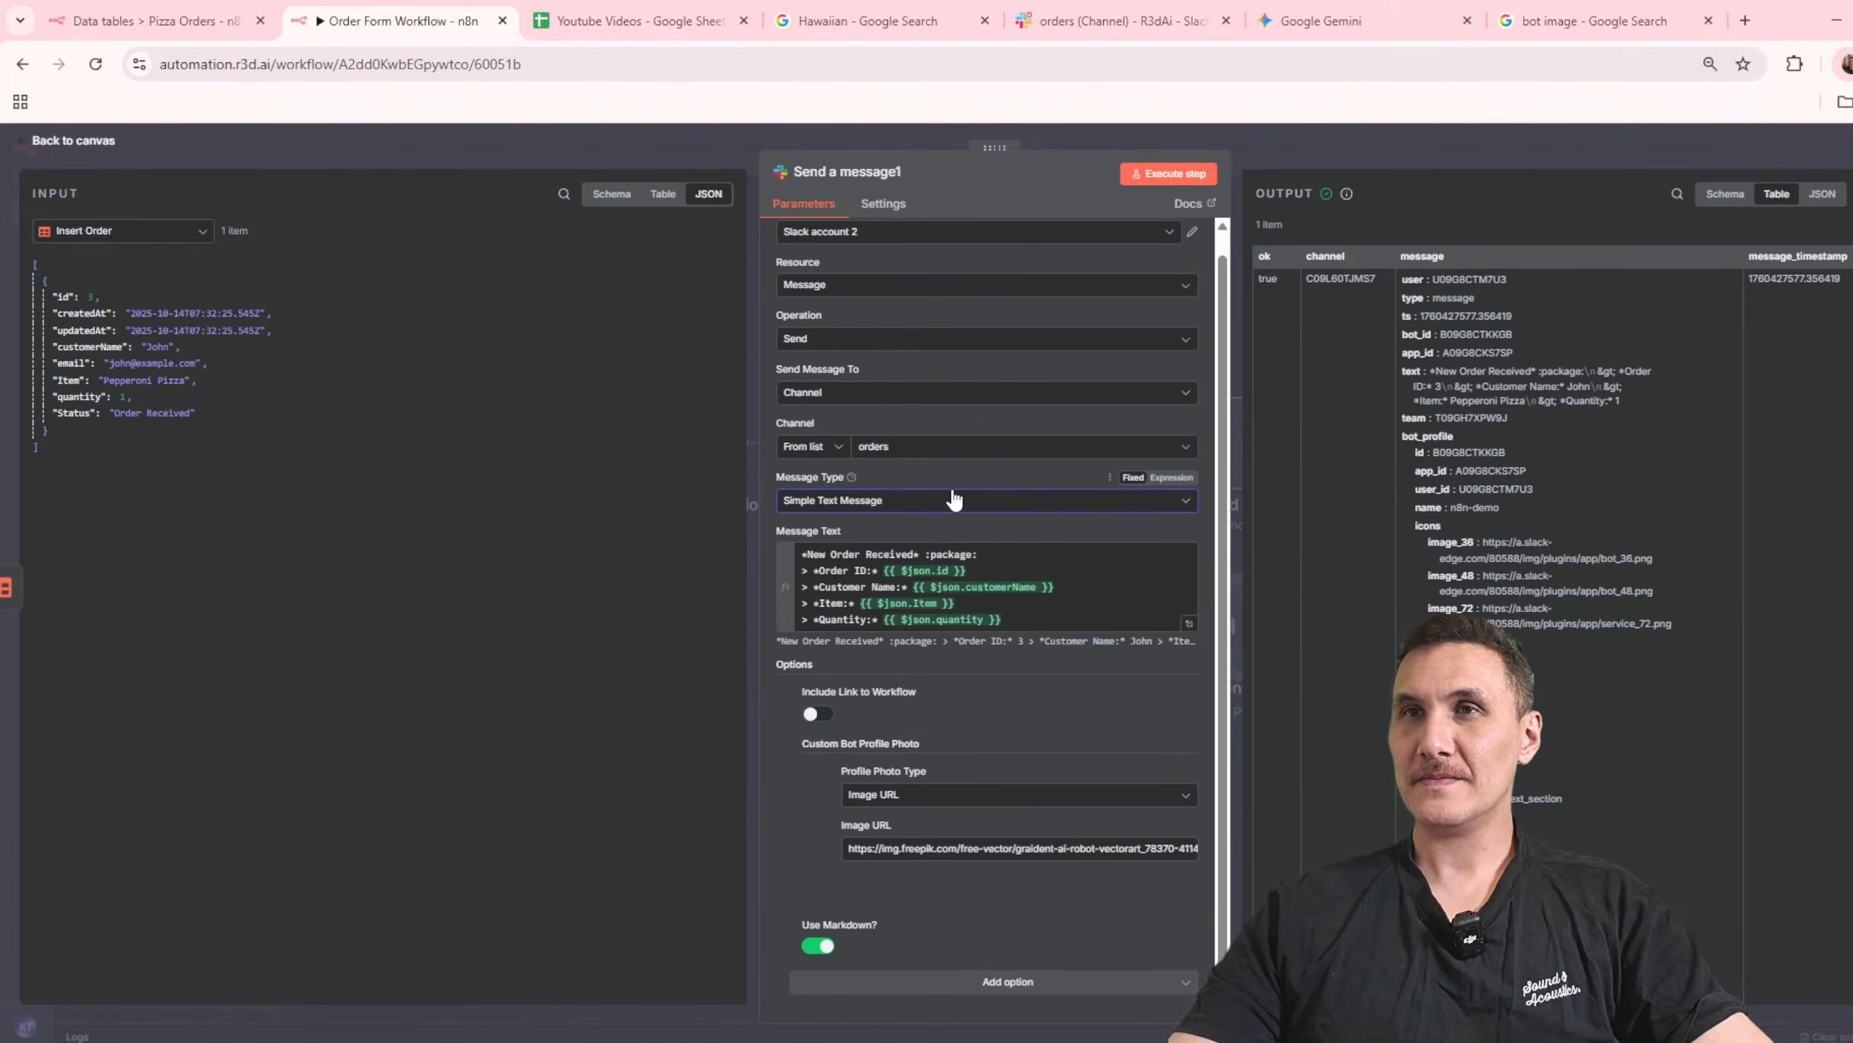
Step: Review the Slack node's resource choices and set its operation to Send and Wait for Response
click(925, 286)
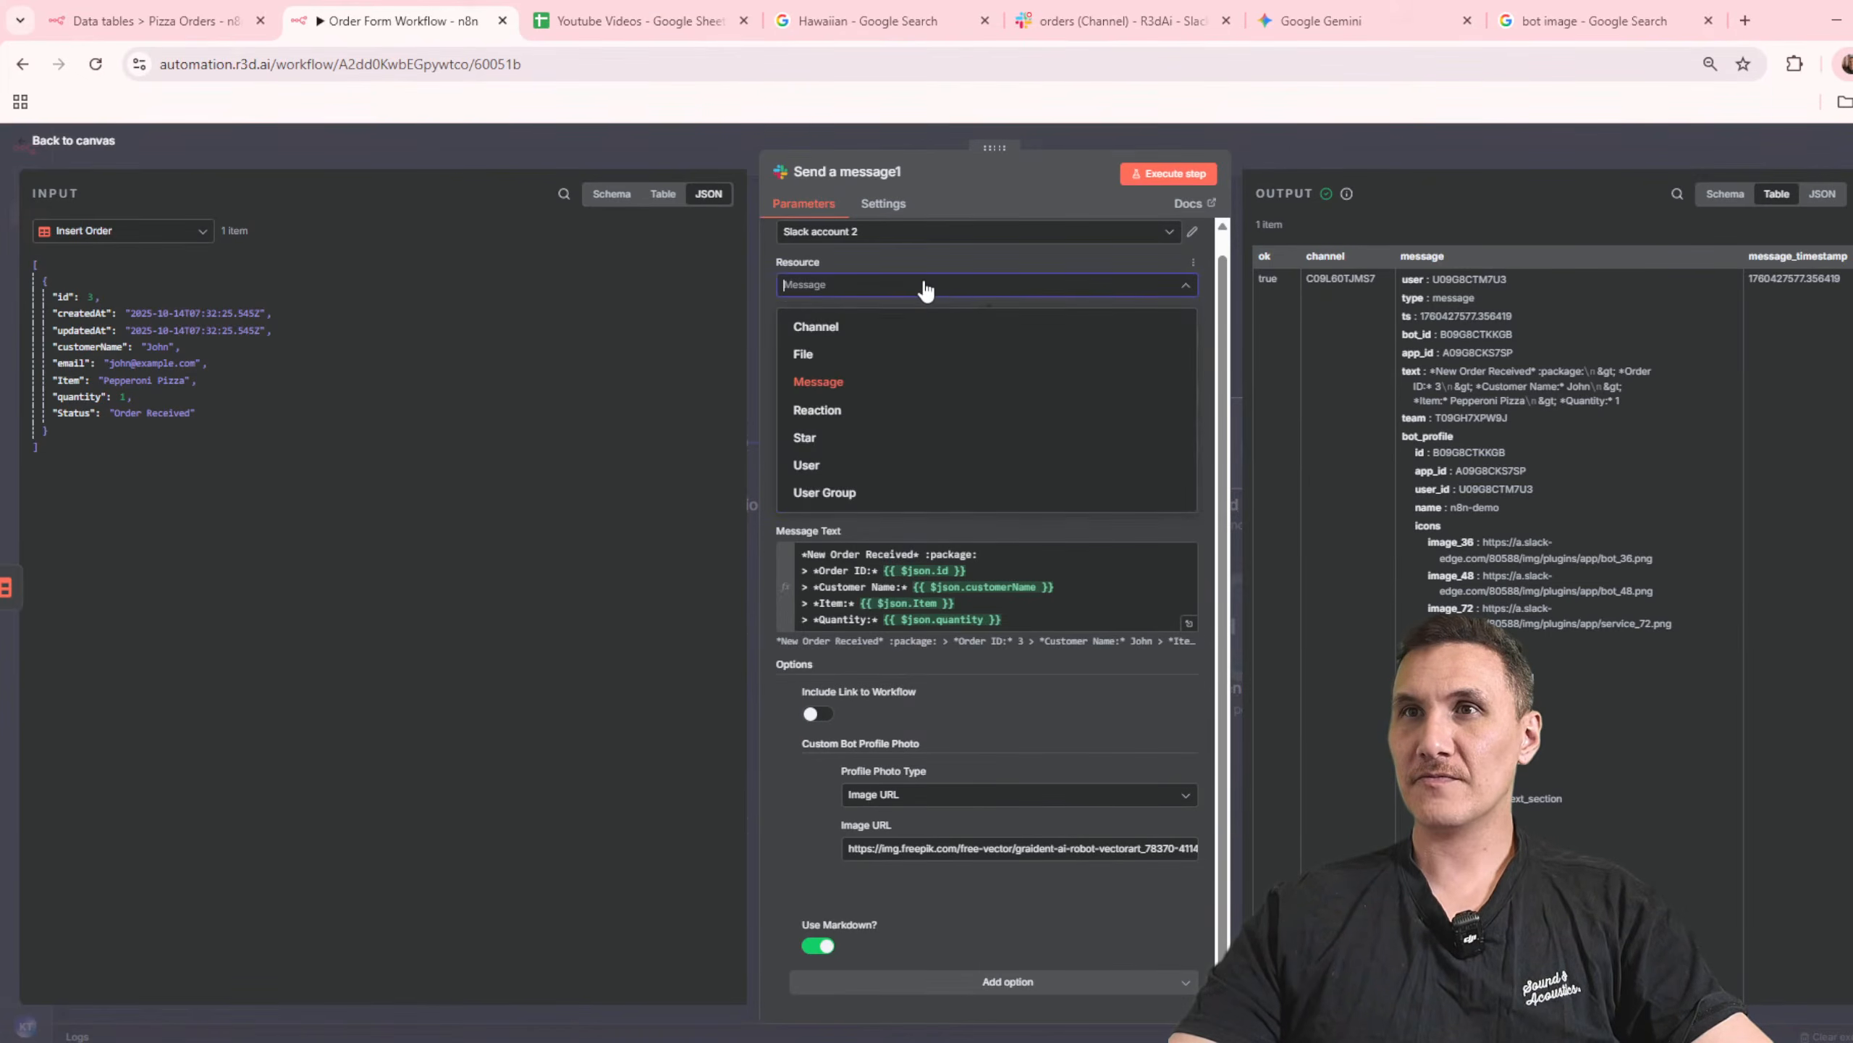
click(925, 288)
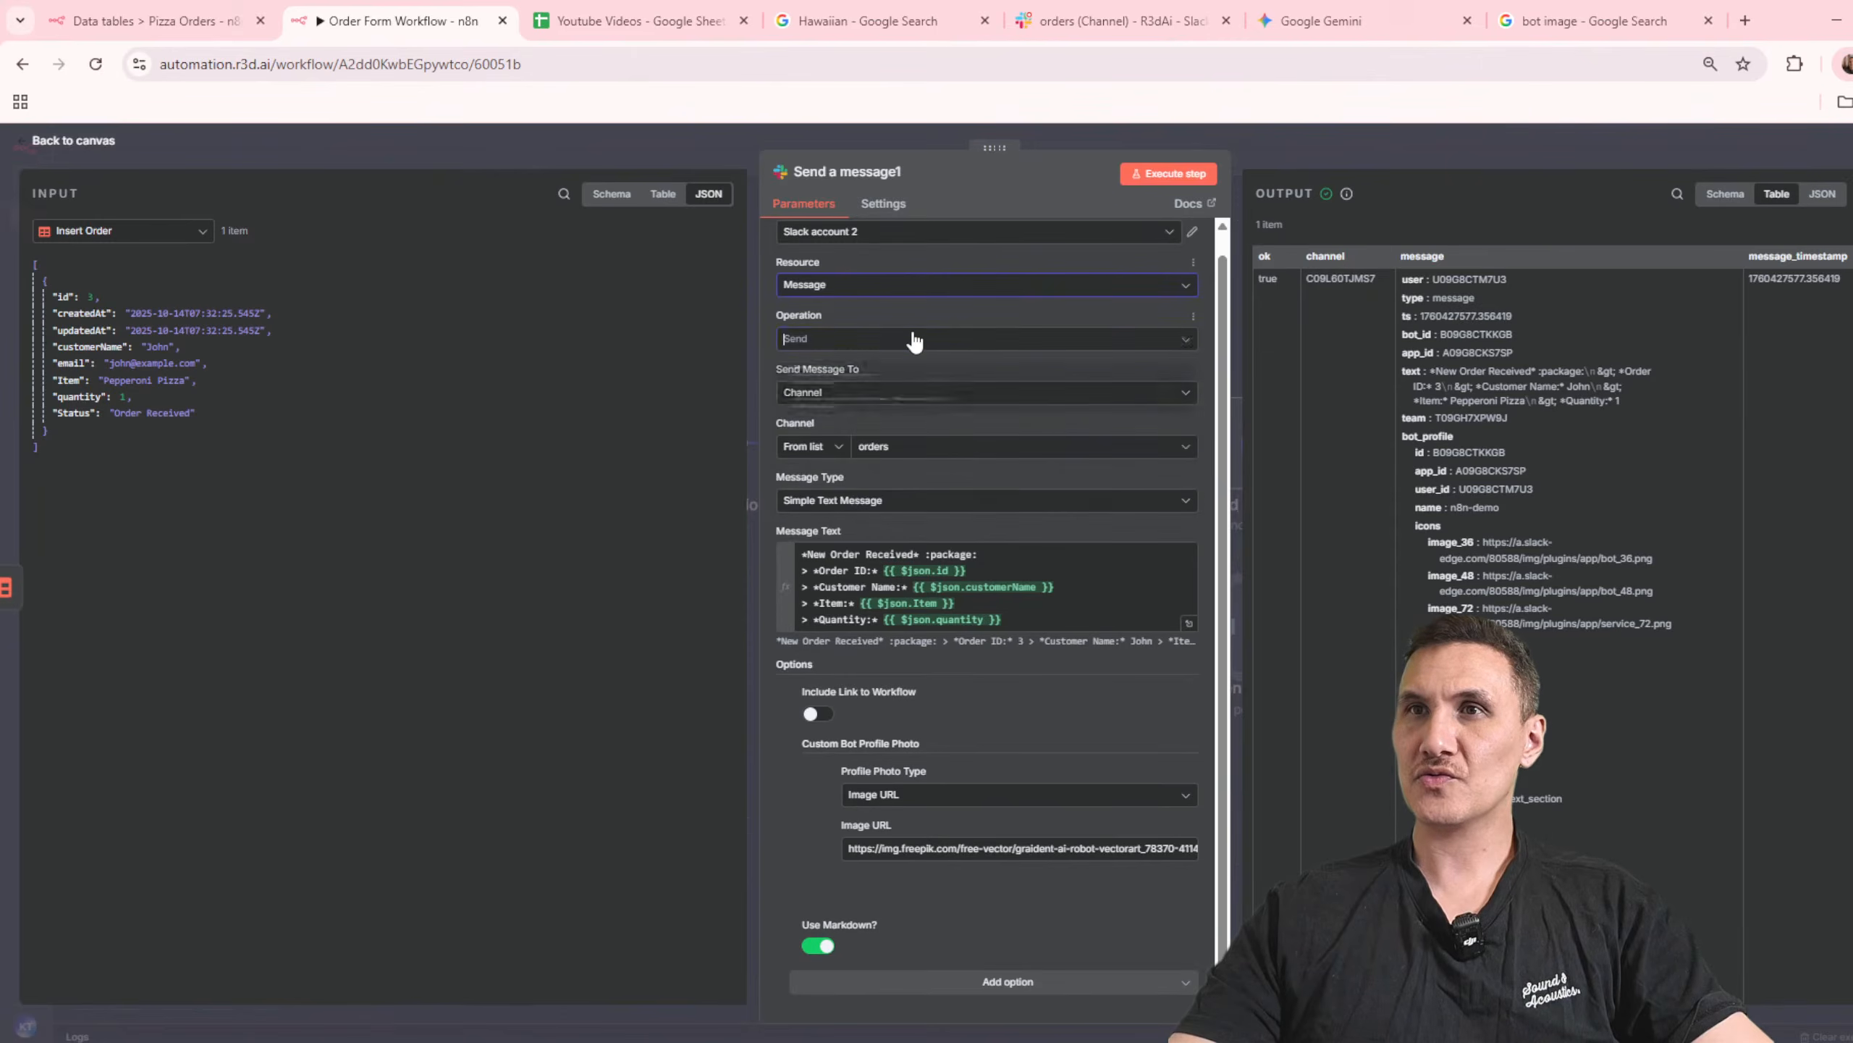
click(915, 339)
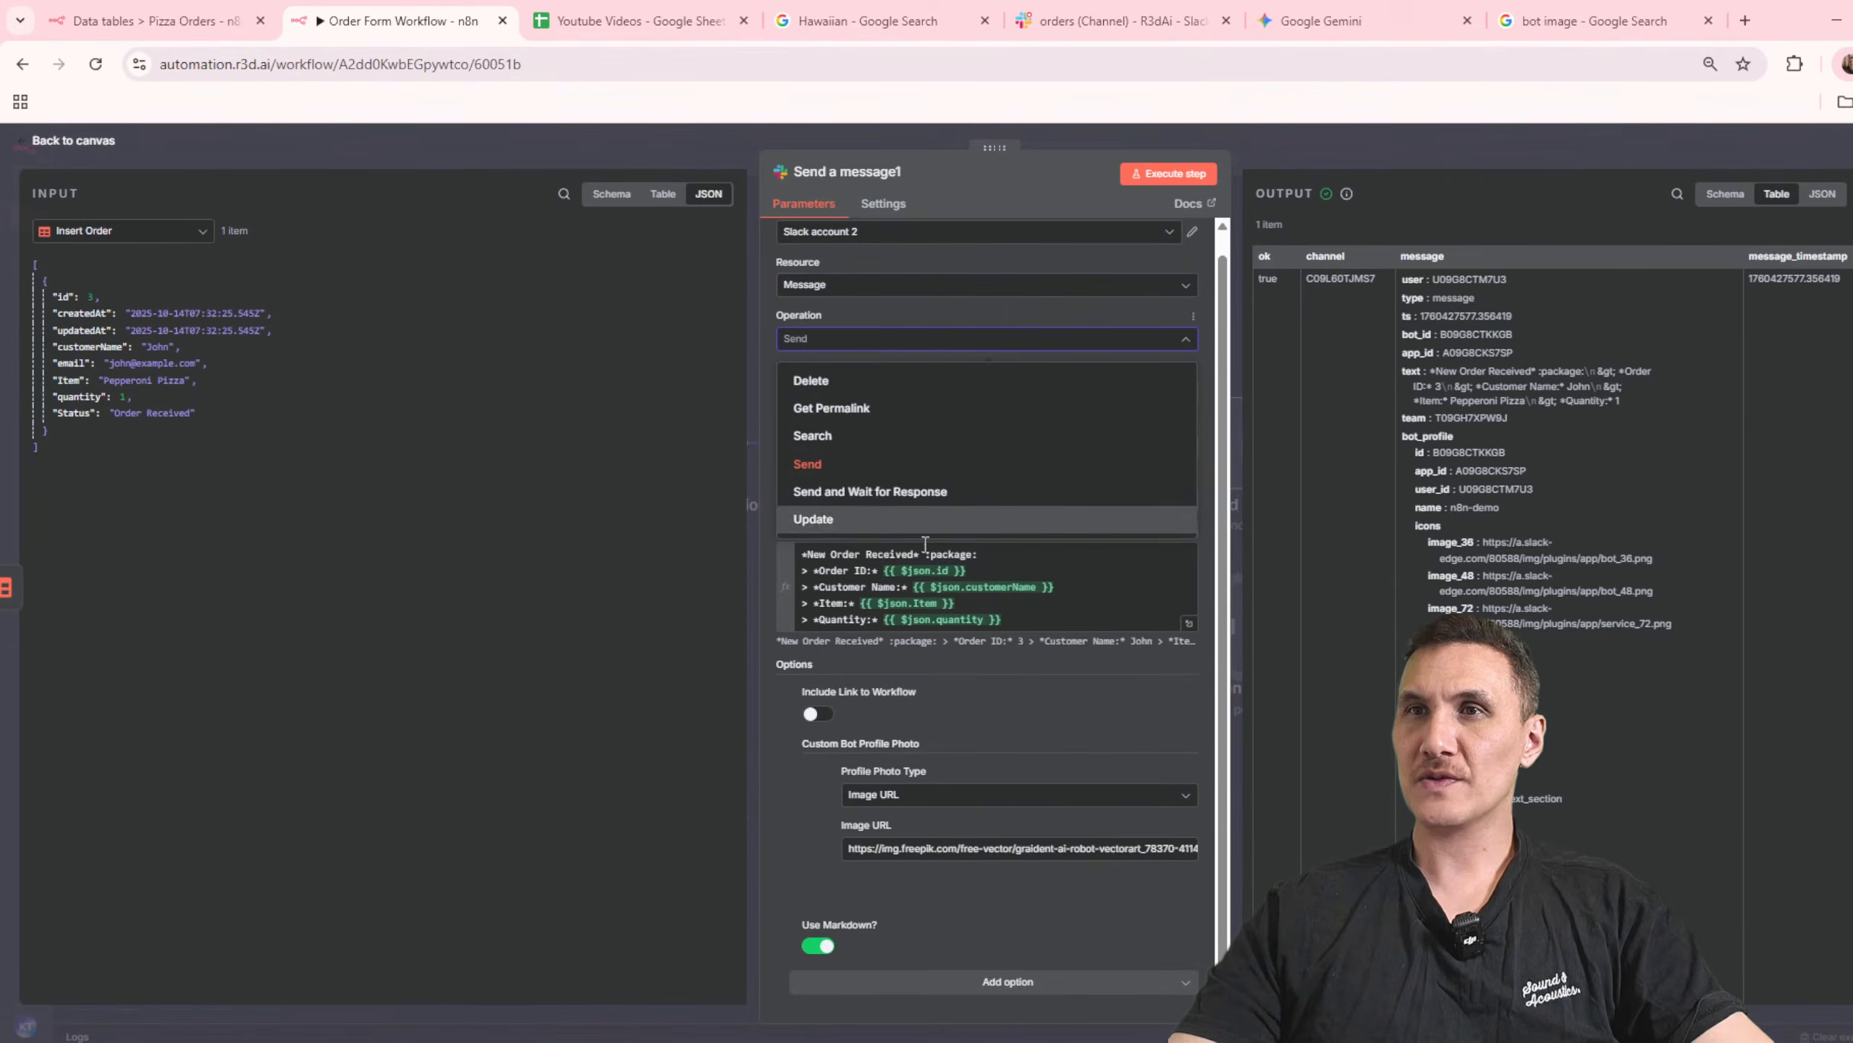
click(912, 493)
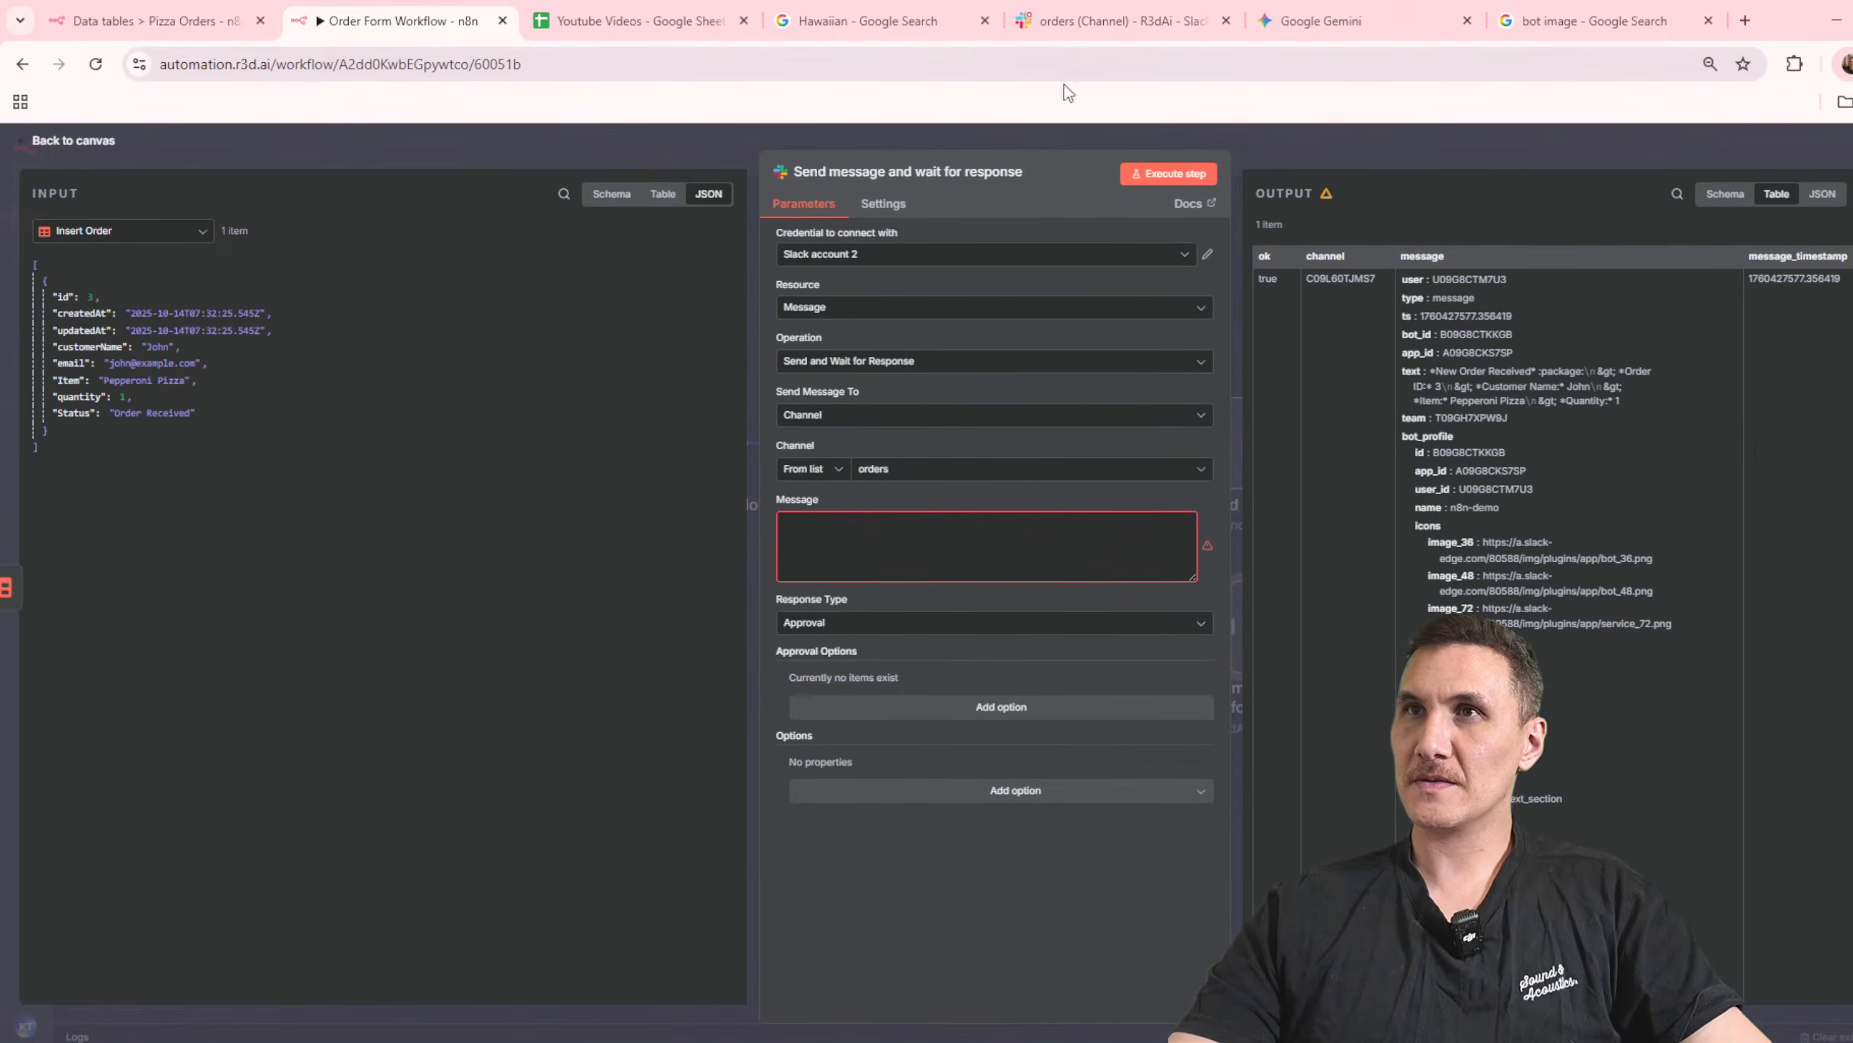
Step: Fill the Slack node's empty message with Gemini's Markdown order text containing the id, customerName, Item and quantity expressions
click(1326, 25)
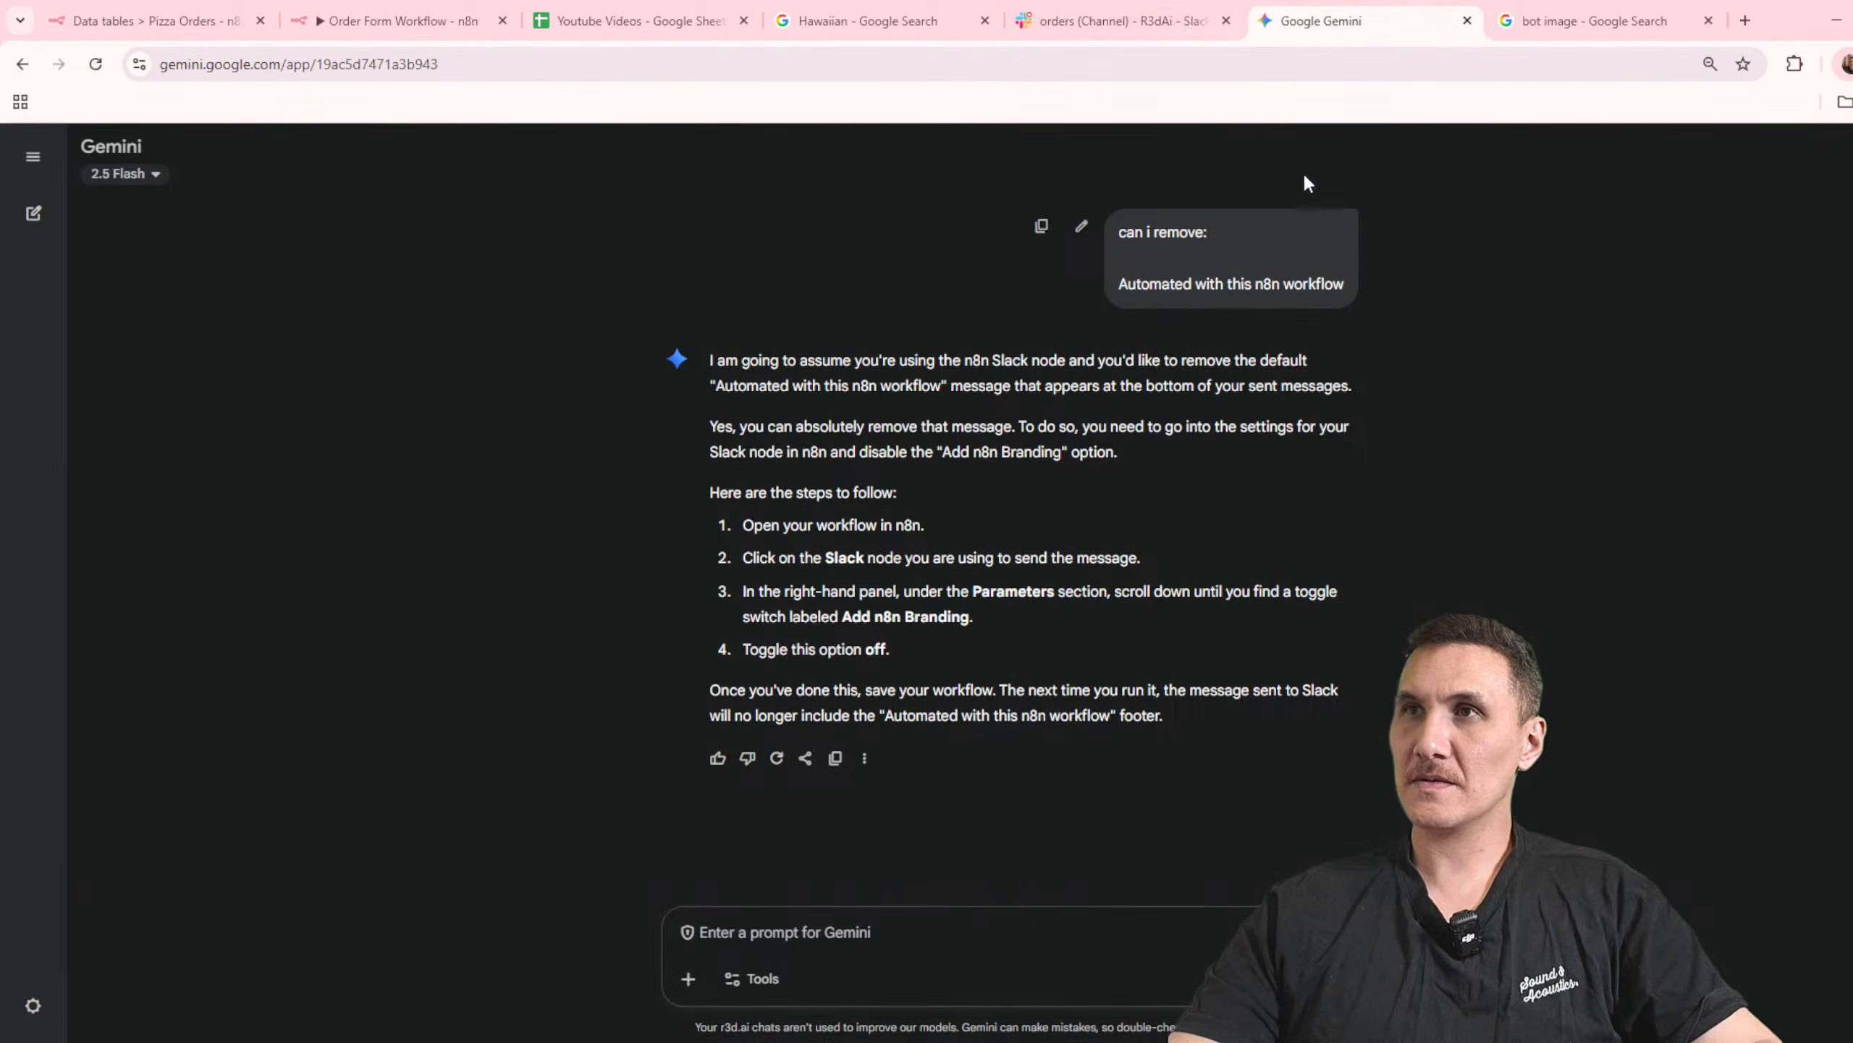
click(1159, 32)
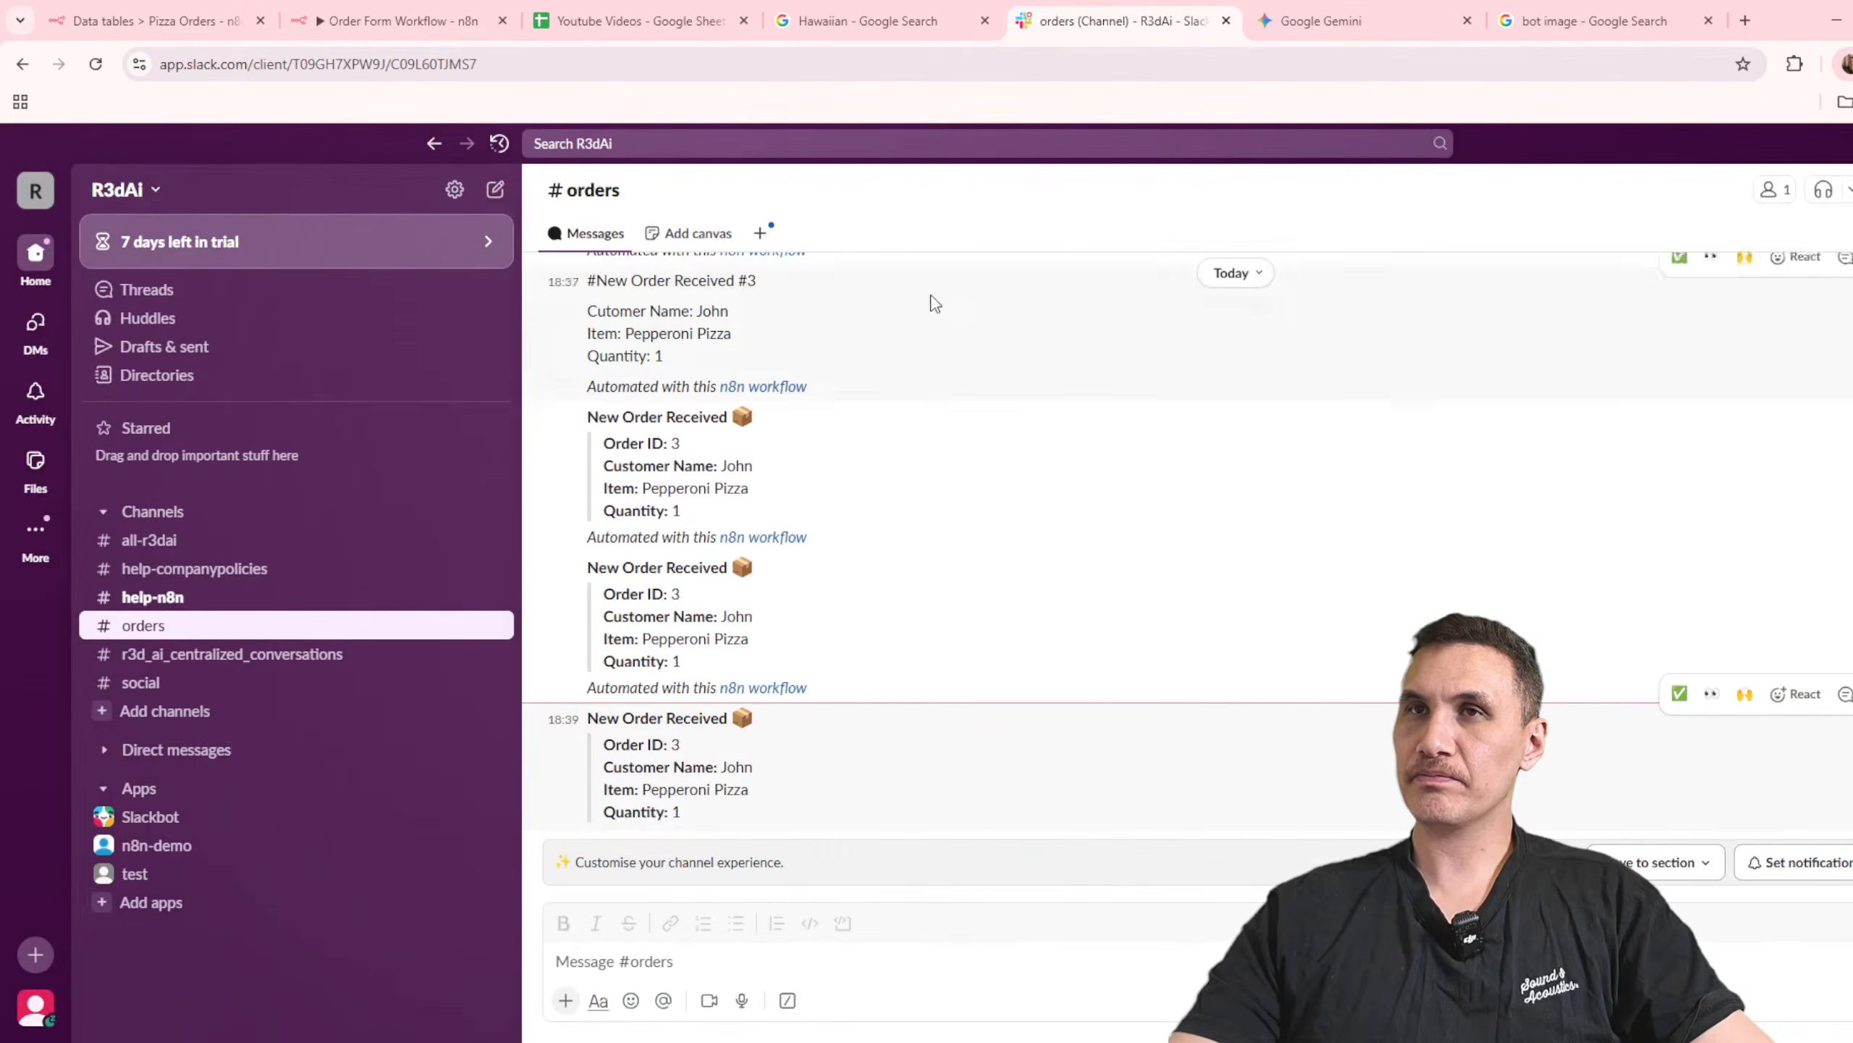
click(1321, 22)
scroll(1192, 514, up, 10)
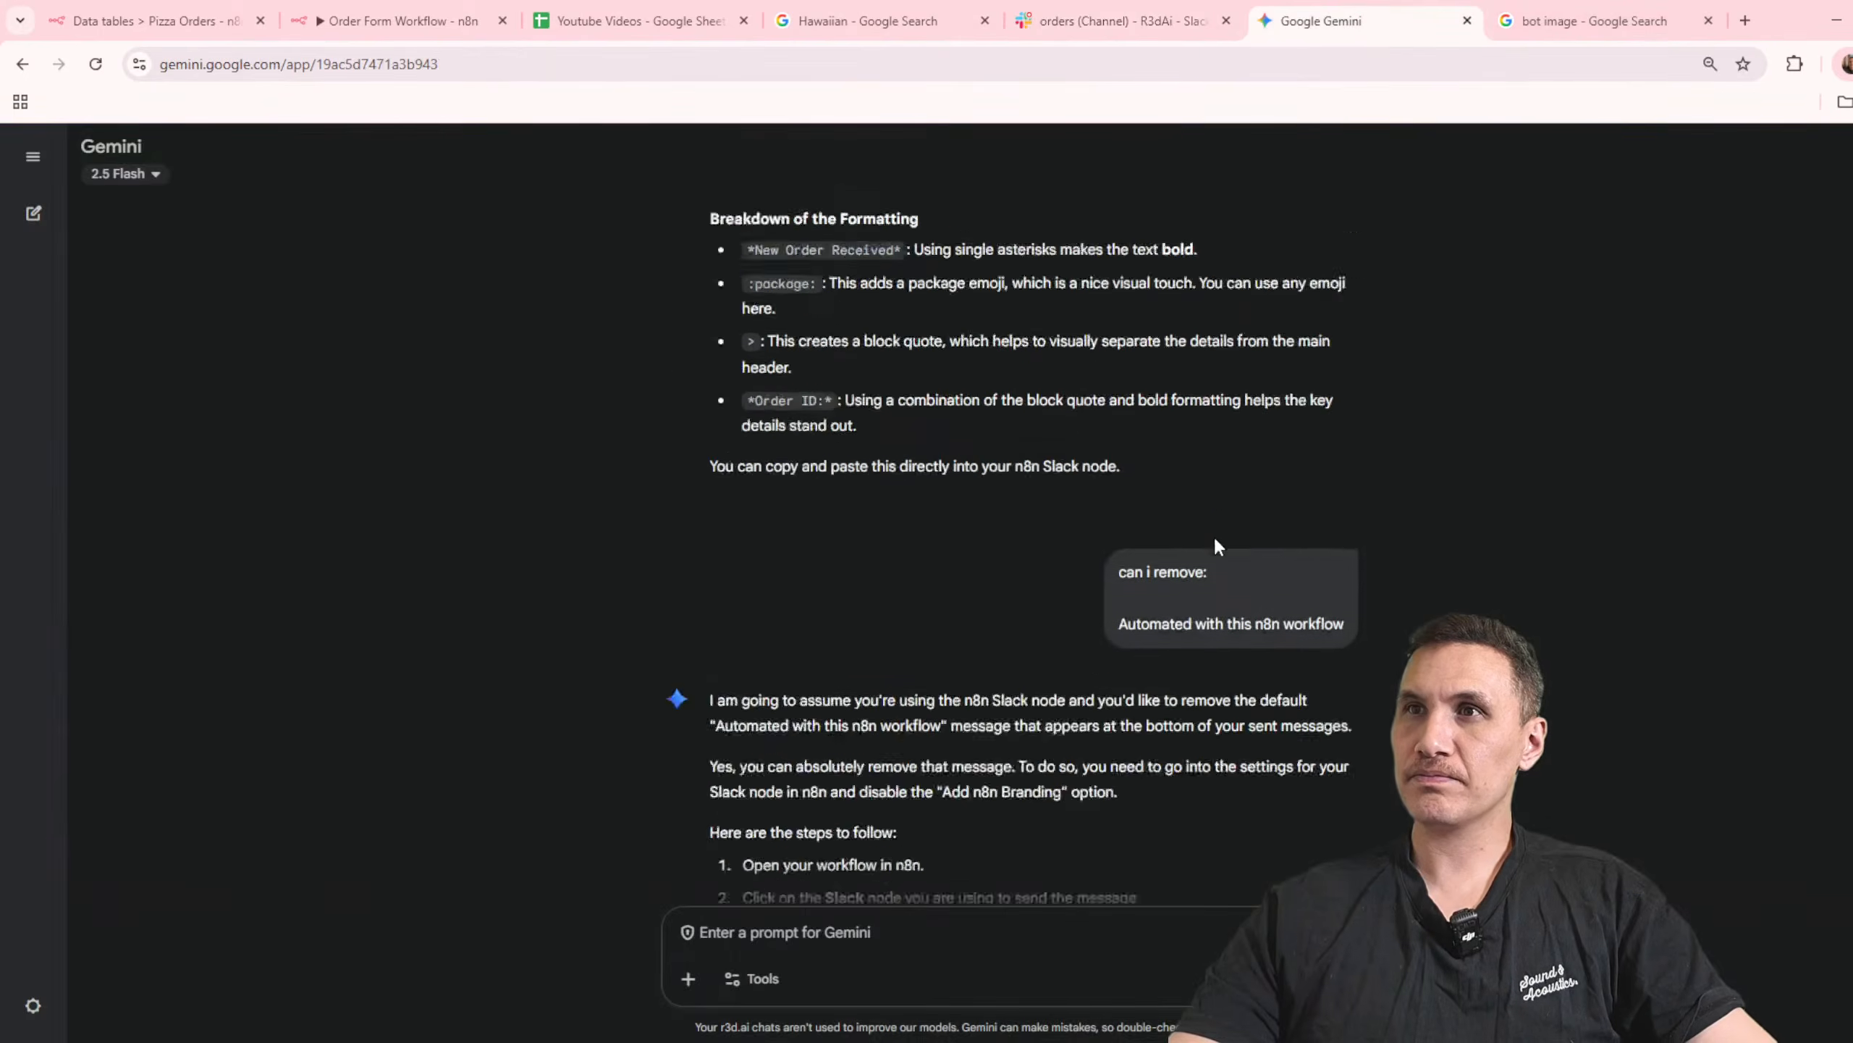
click(918, 21)
click(1070, 18)
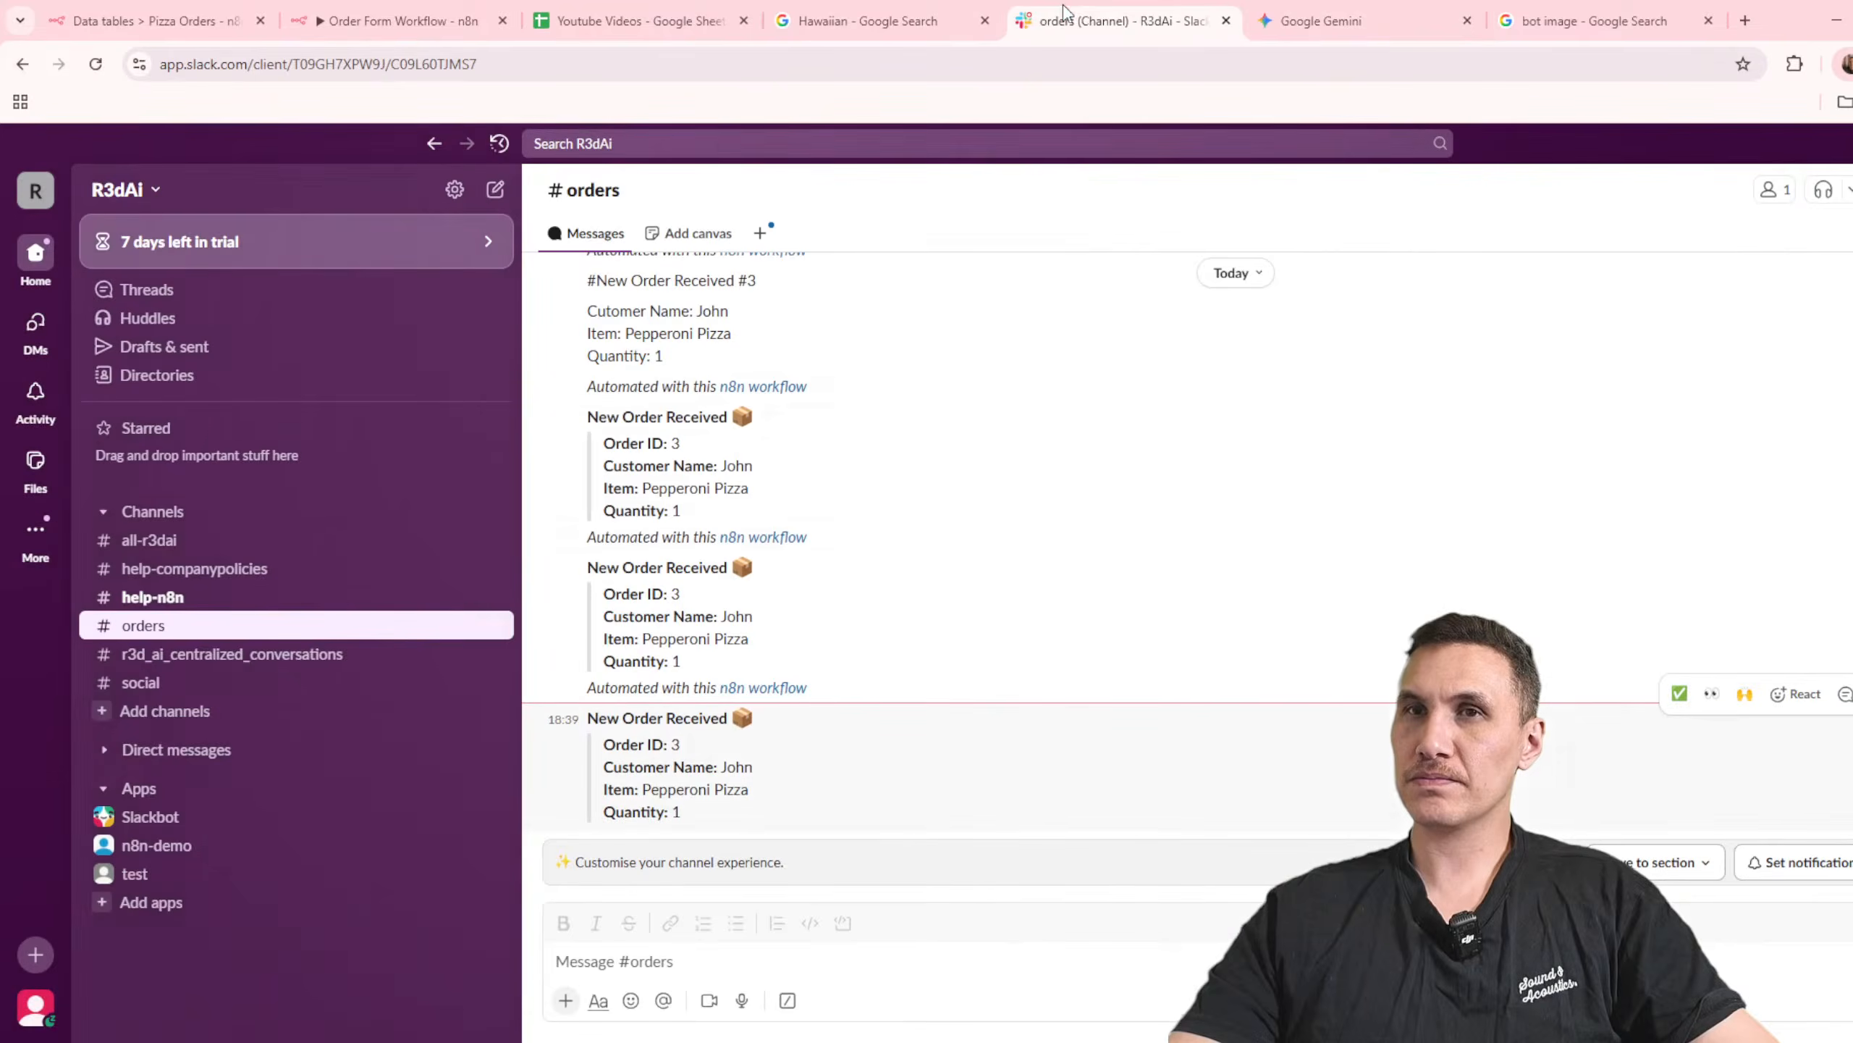
click(569, 20)
click(482, 15)
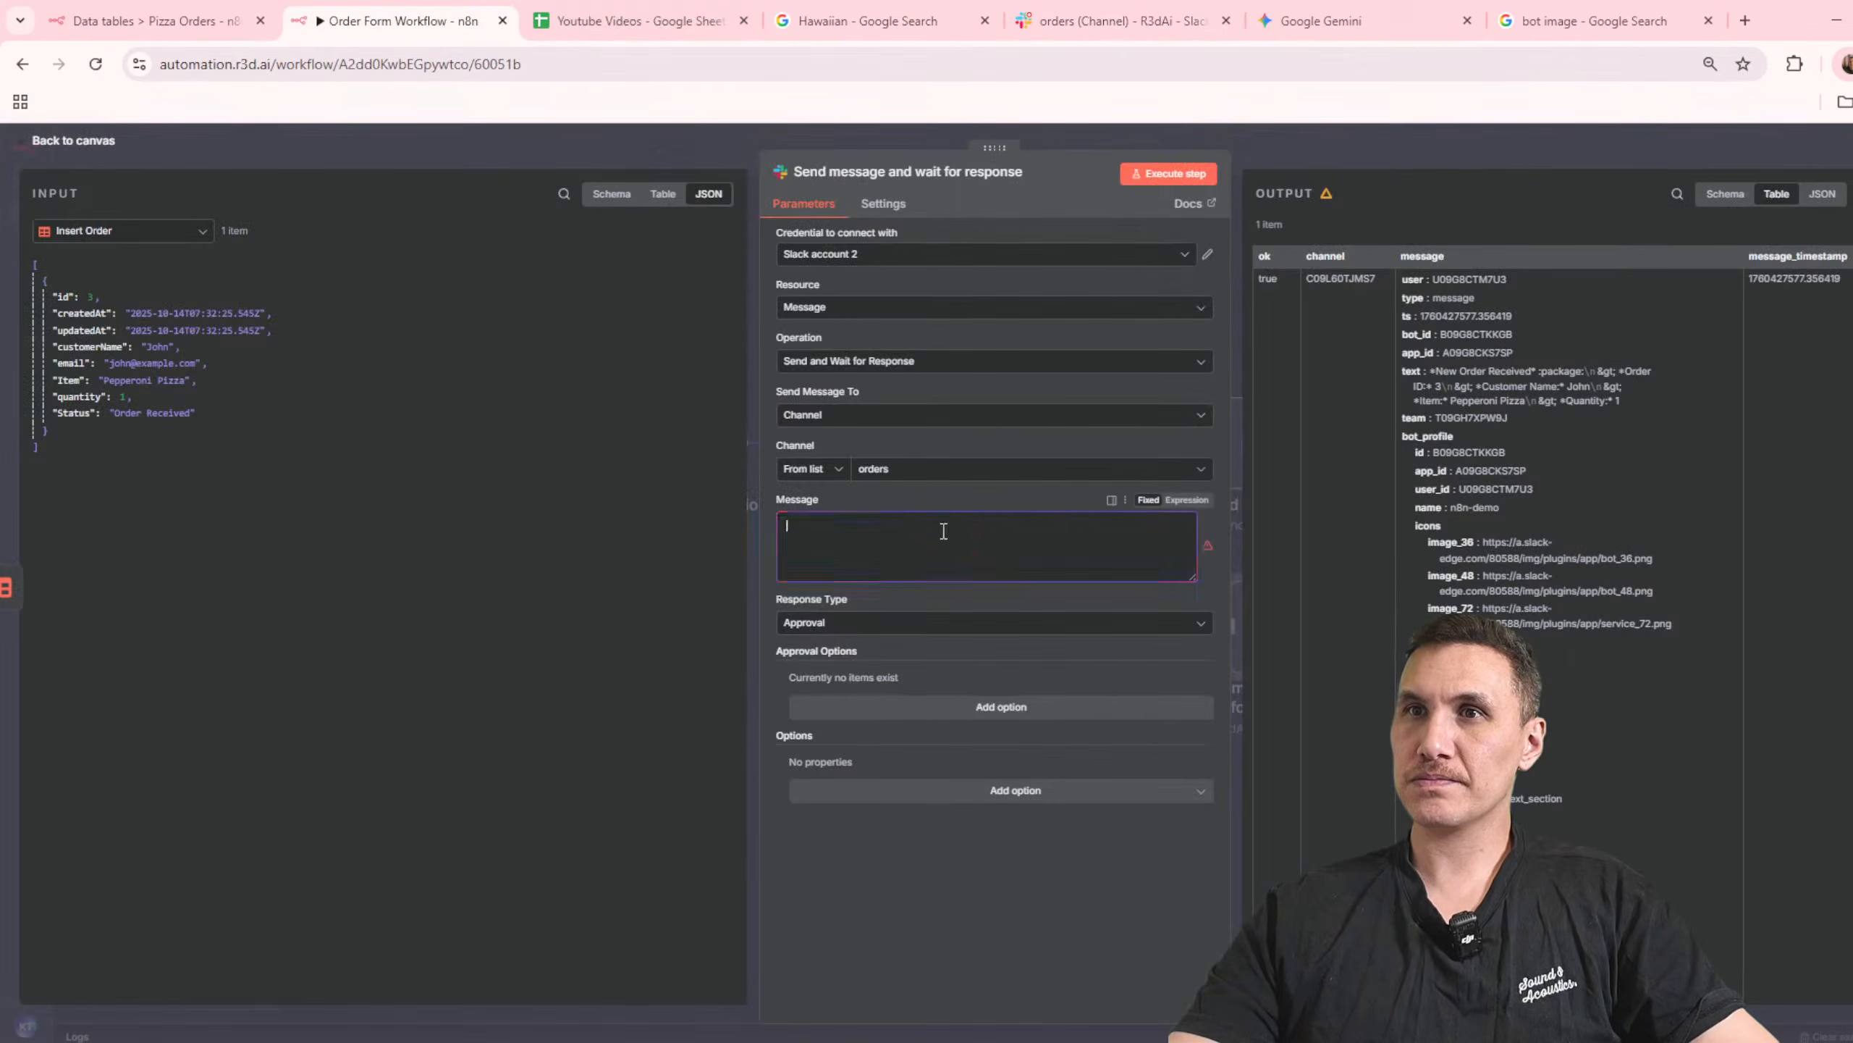
Step: Disable Append n8n Attribution and add an Approve Only approval option with a Primary button labelled Approve
click(986, 744)
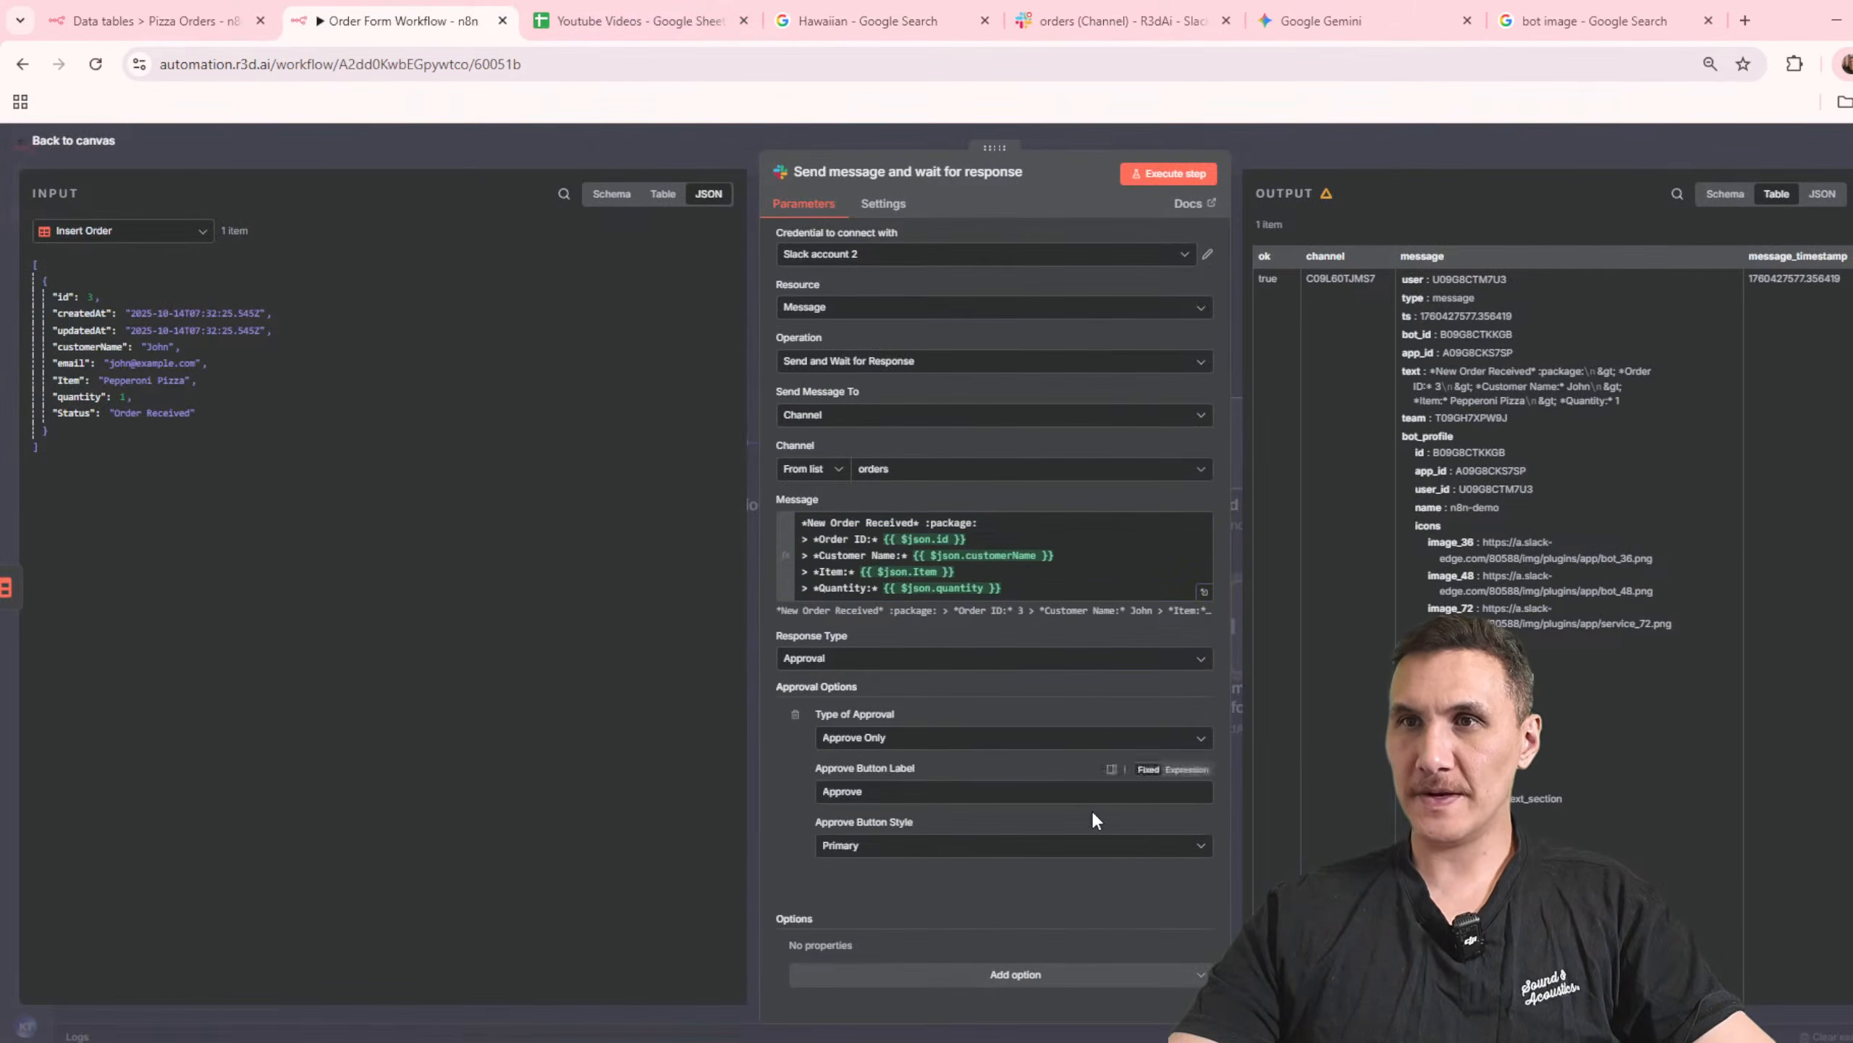
click(989, 980)
click(1061, 949)
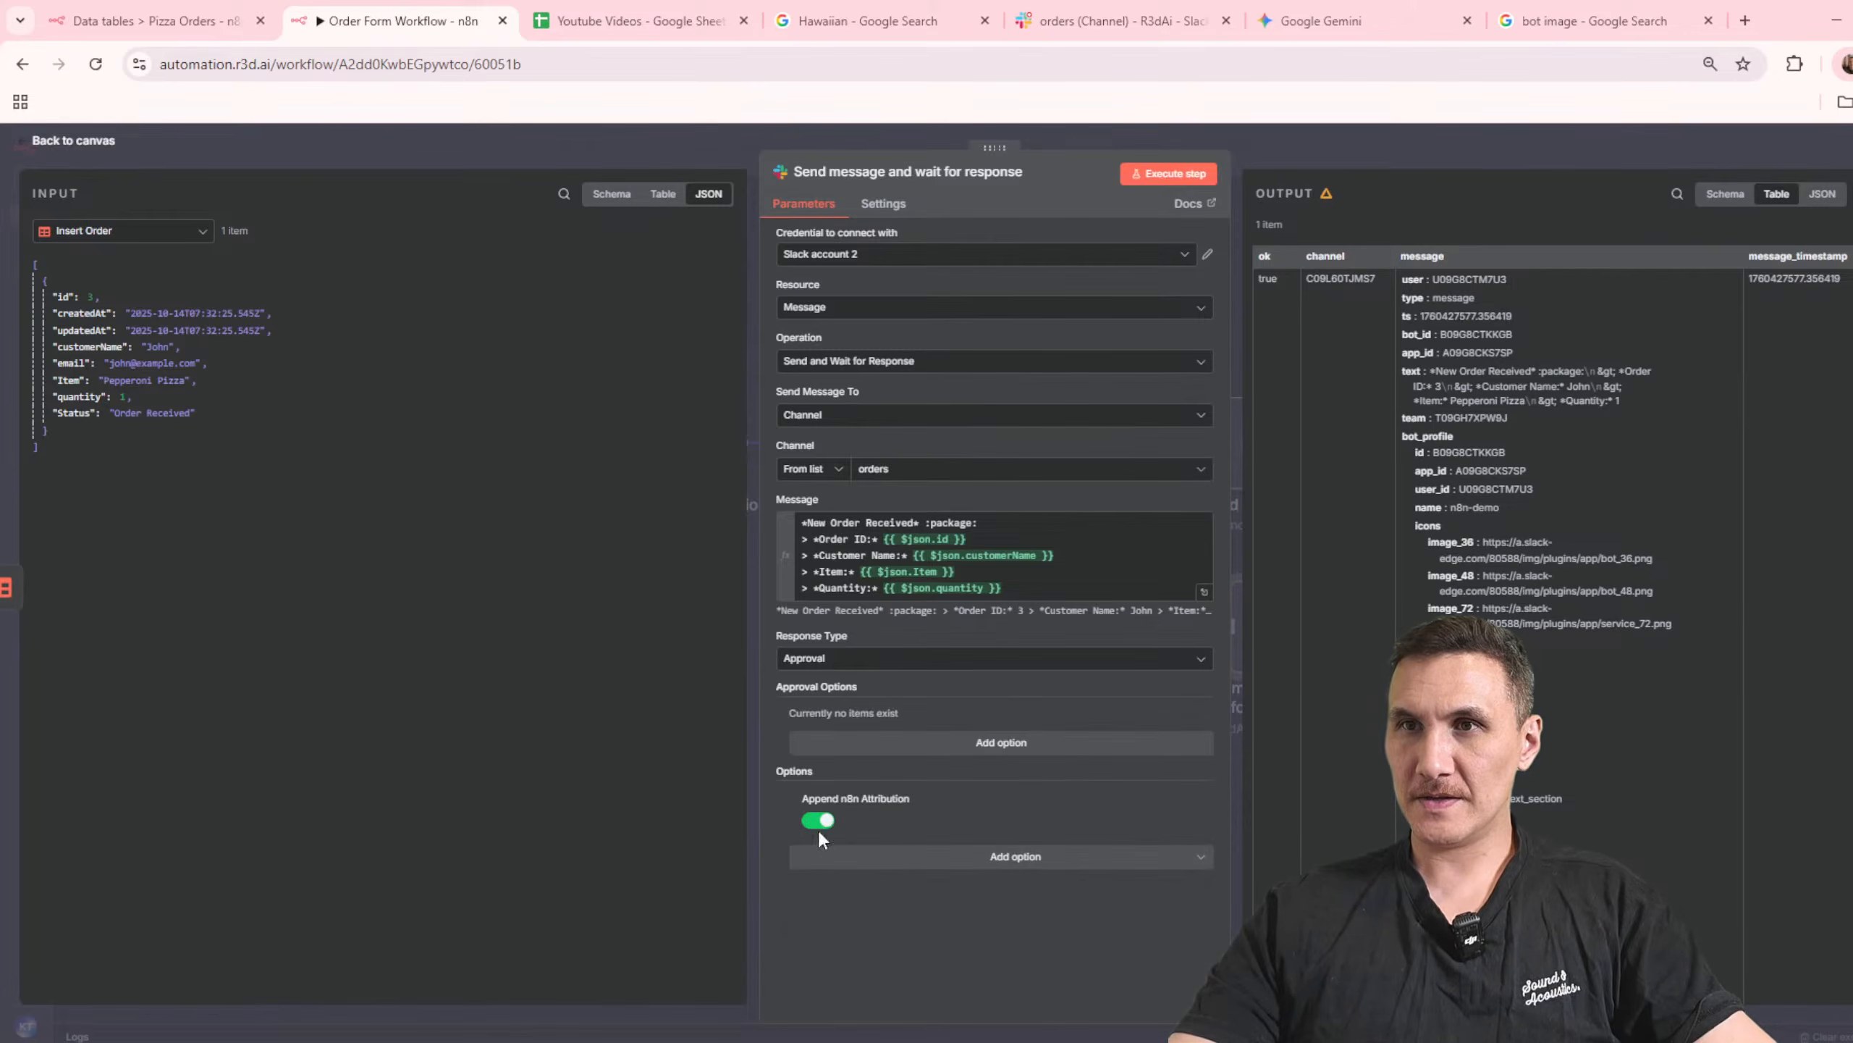
click(970, 742)
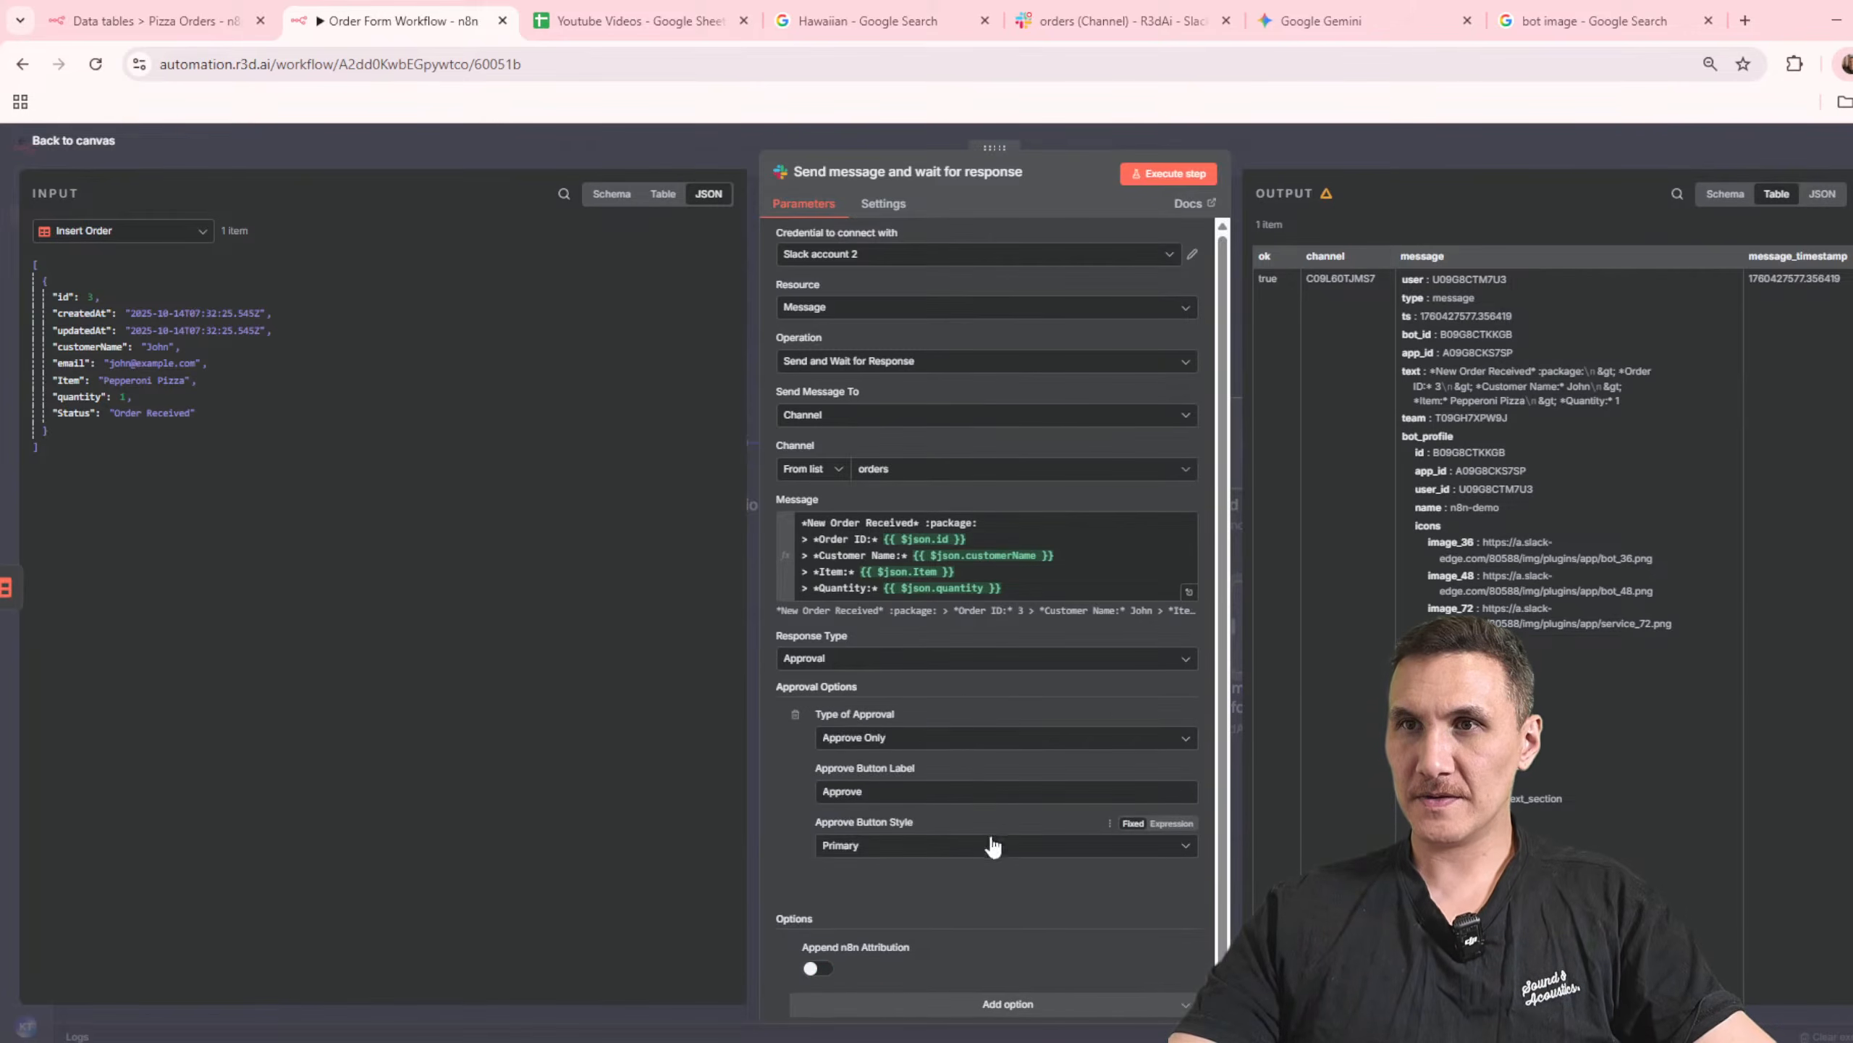
Step: Execute the node, approve the new order message in the Slack orders channel, and close the confirmation page
click(1116, 20)
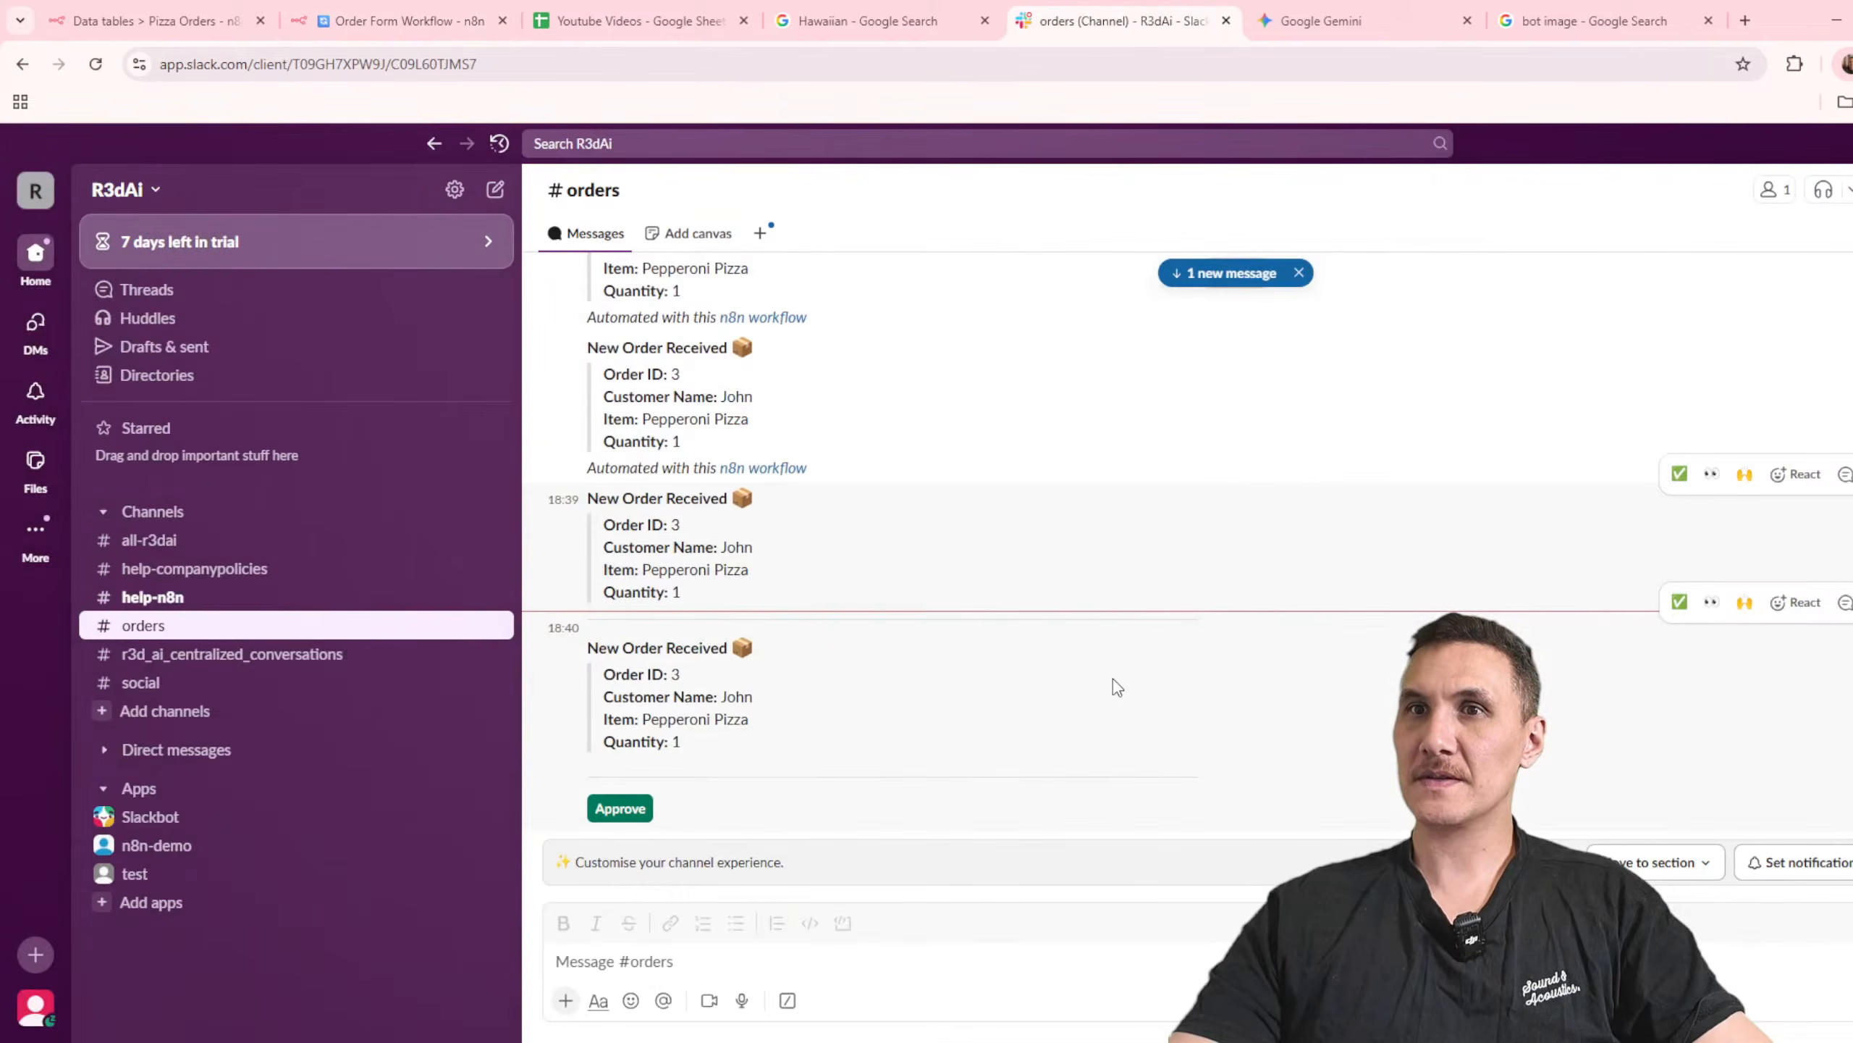
click(622, 808)
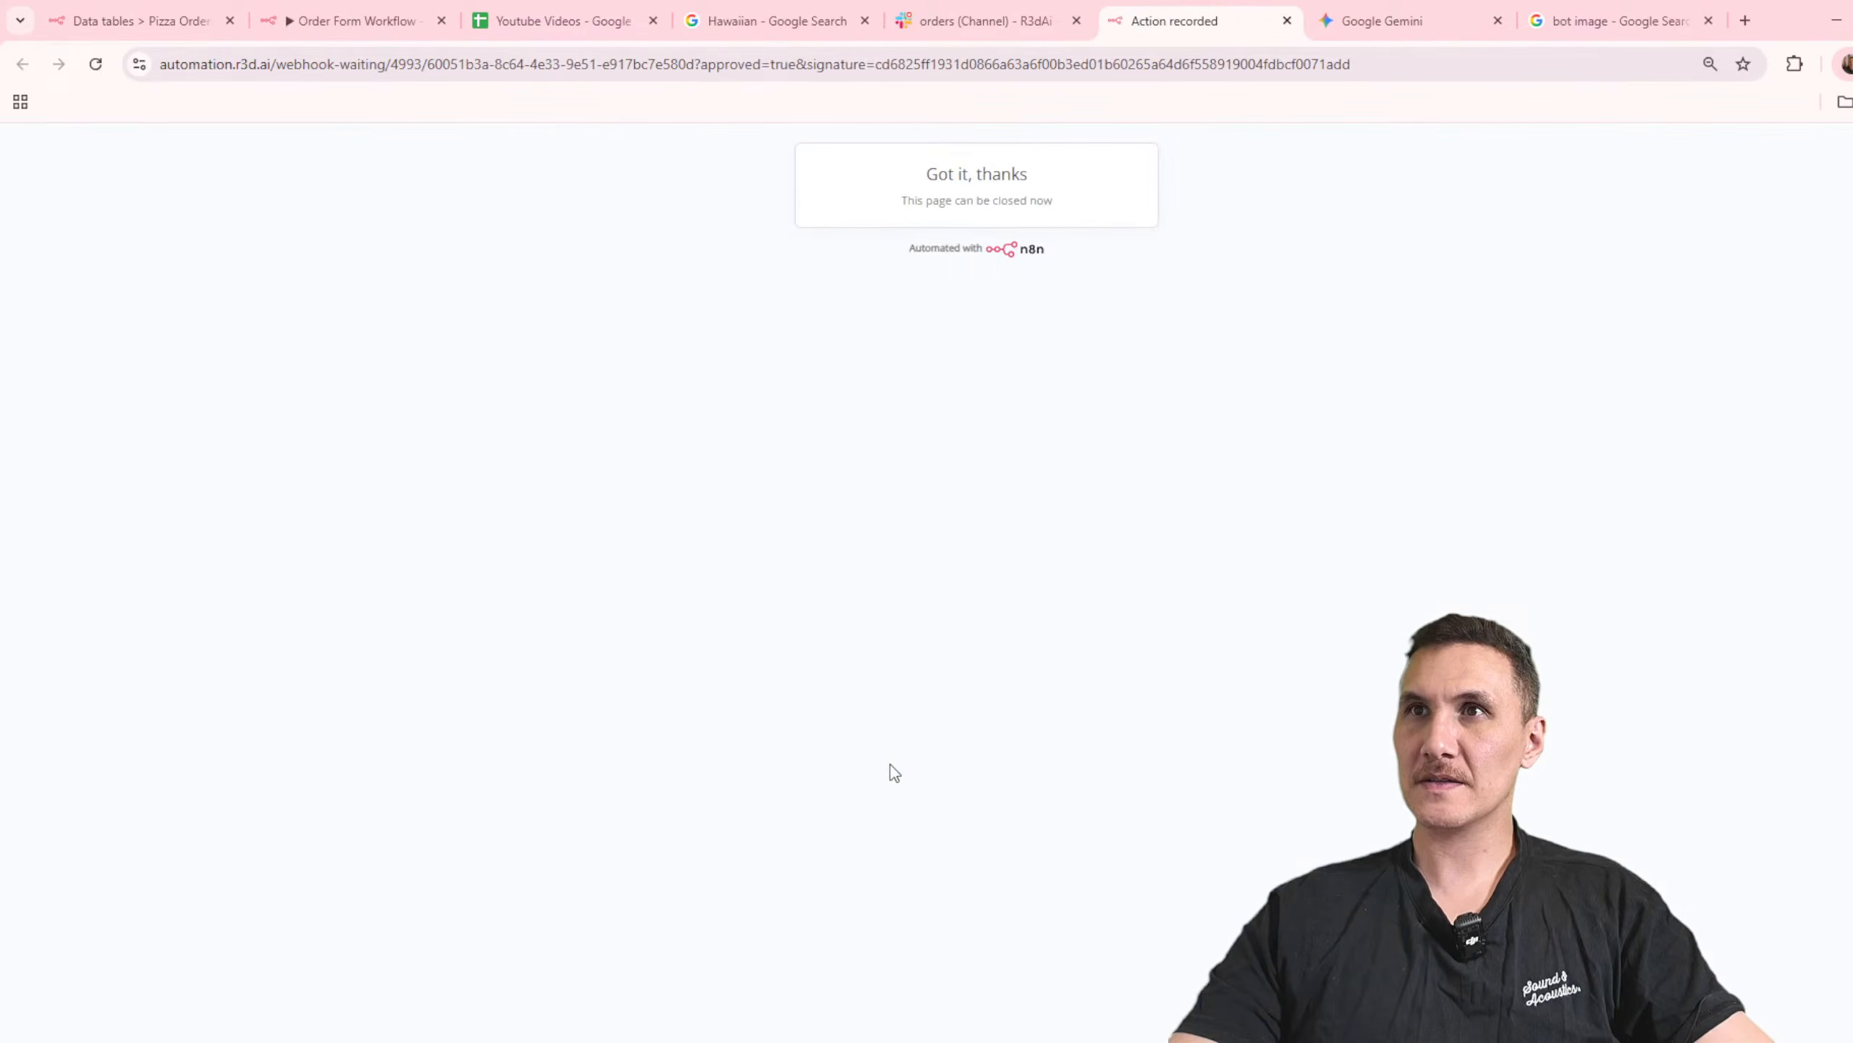
click(1288, 21)
Step: Check the approval output of the Slack node in n8n and return to the workflow canvas
click(777, 20)
click(350, 20)
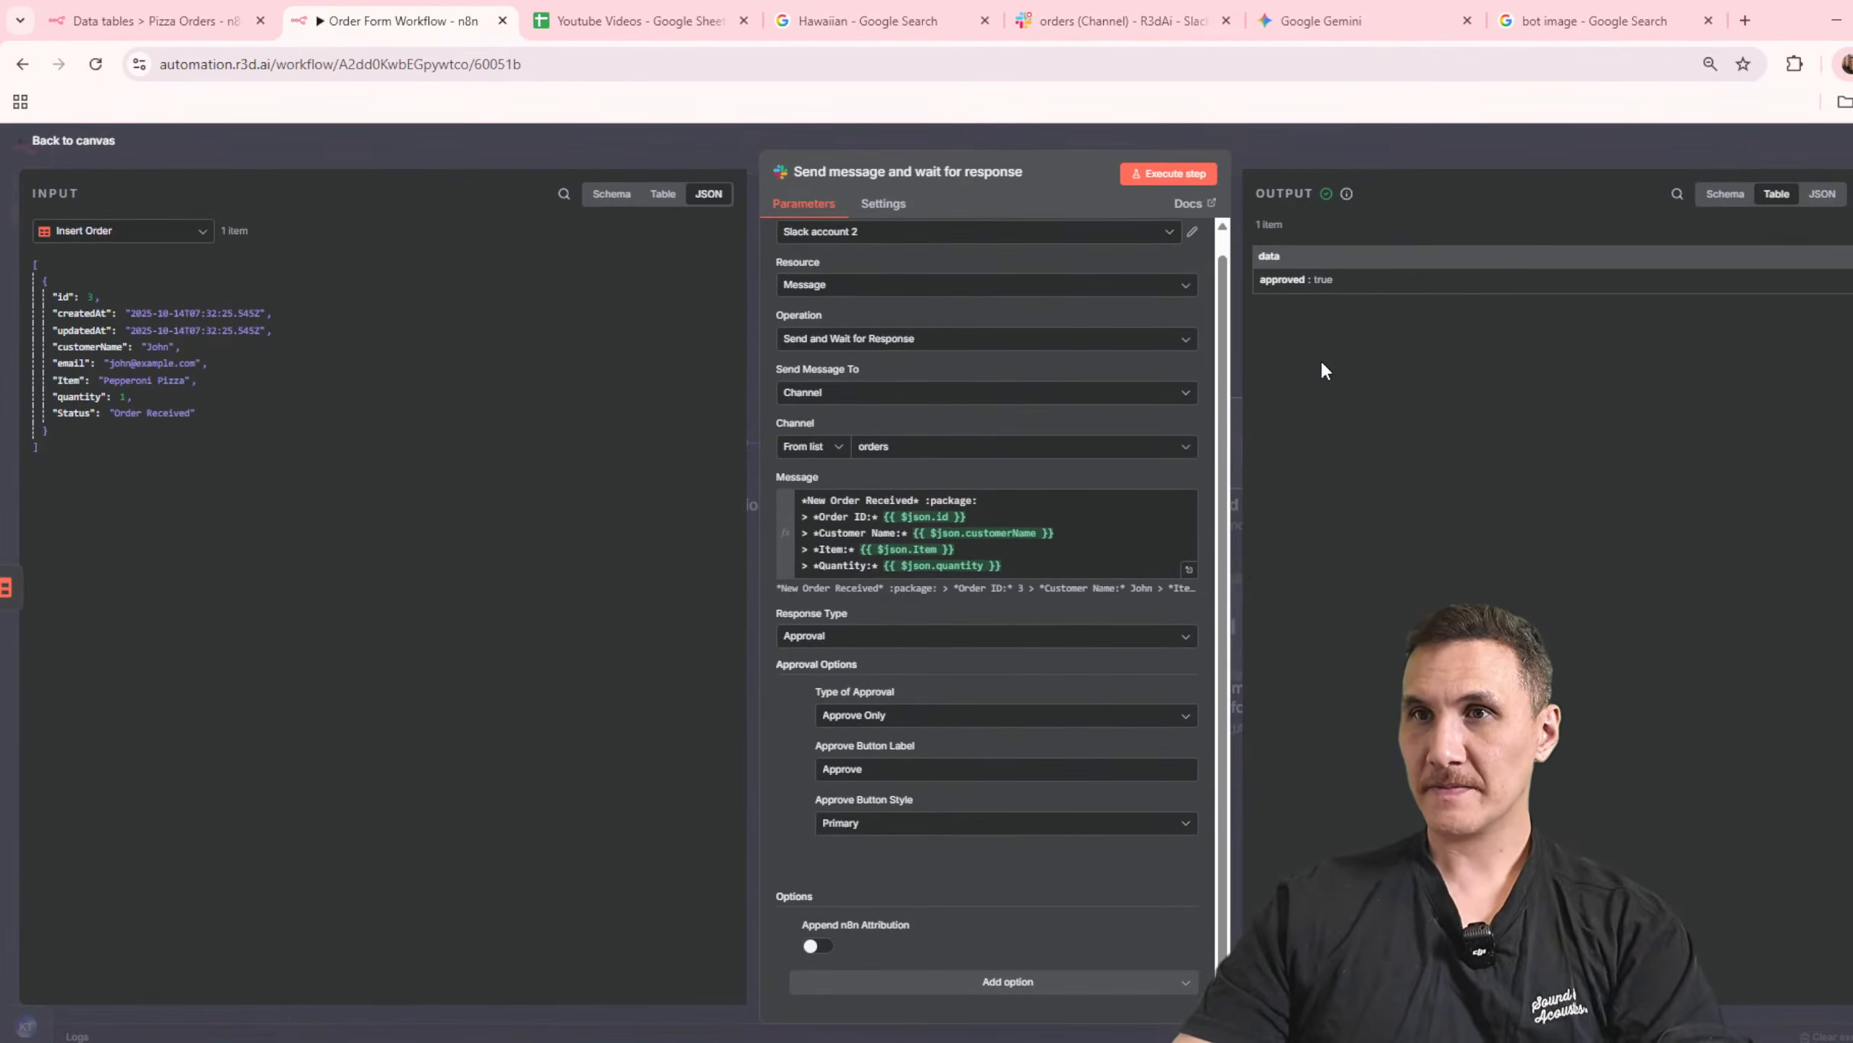
click(1325, 162)
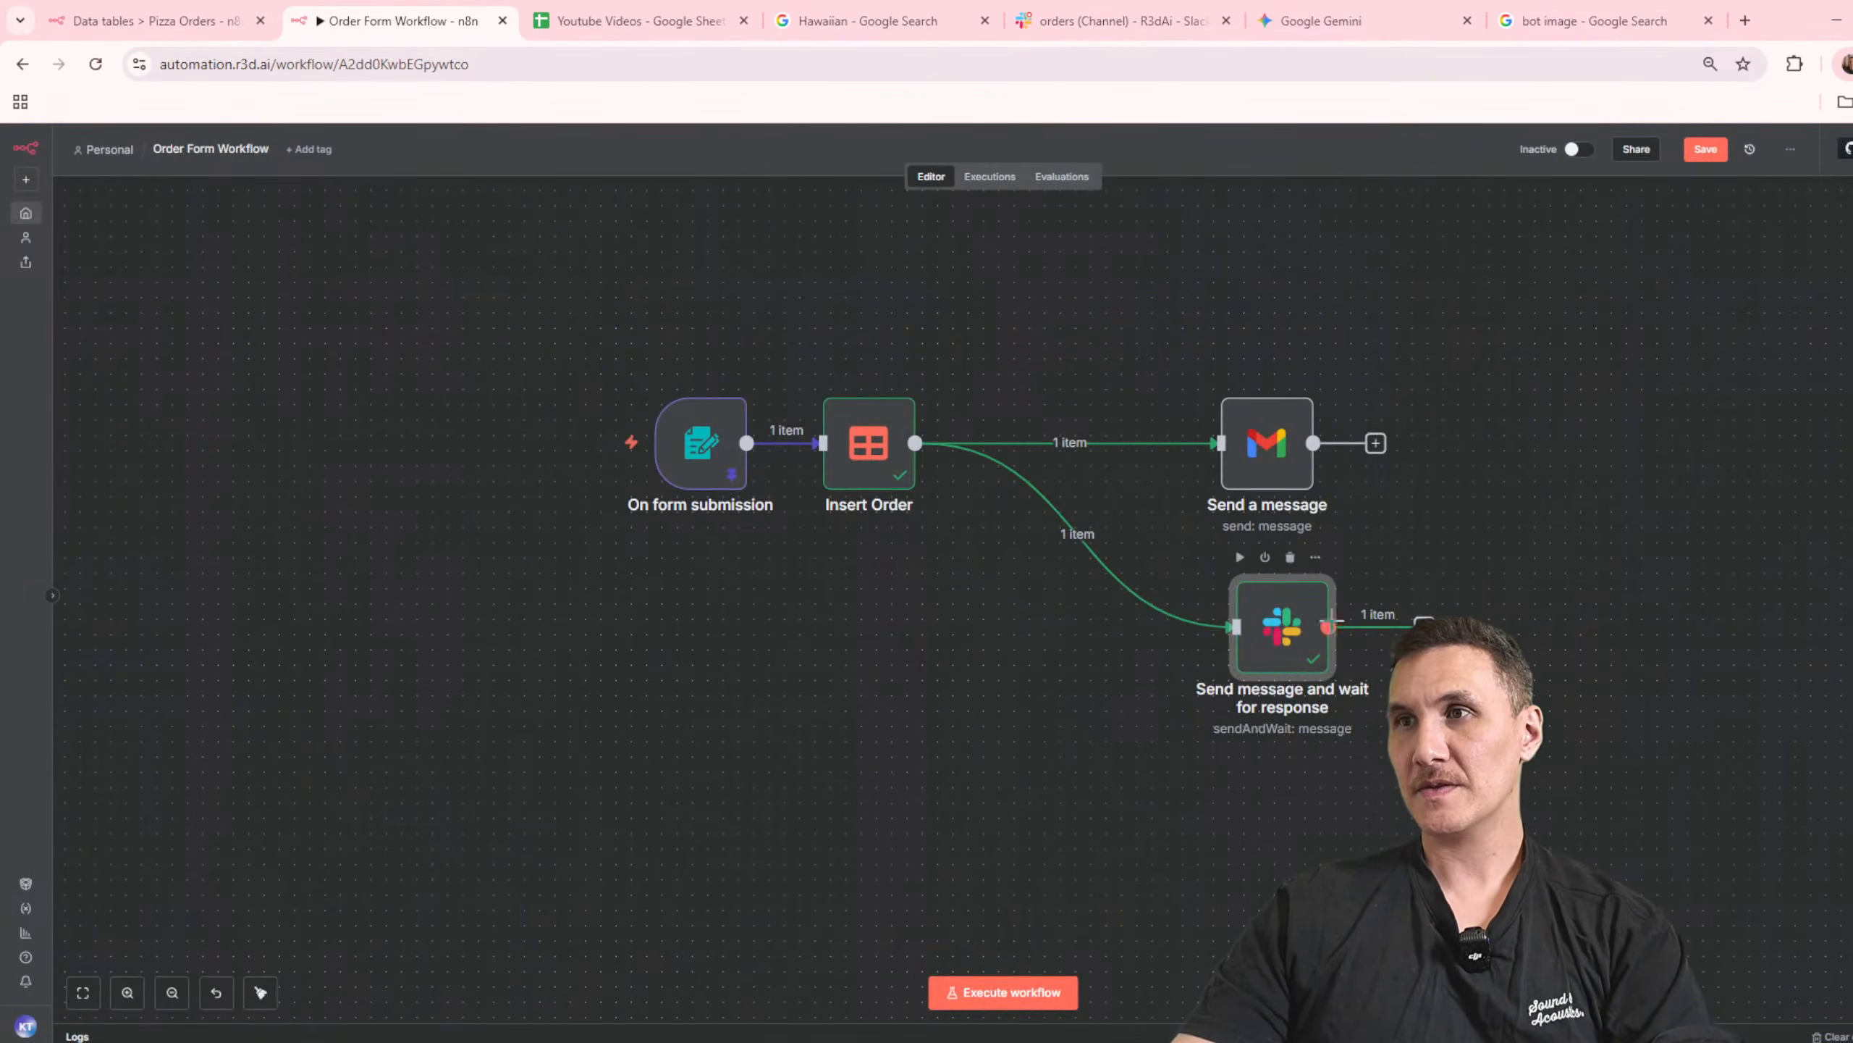
click(1423, 626)
text(data)
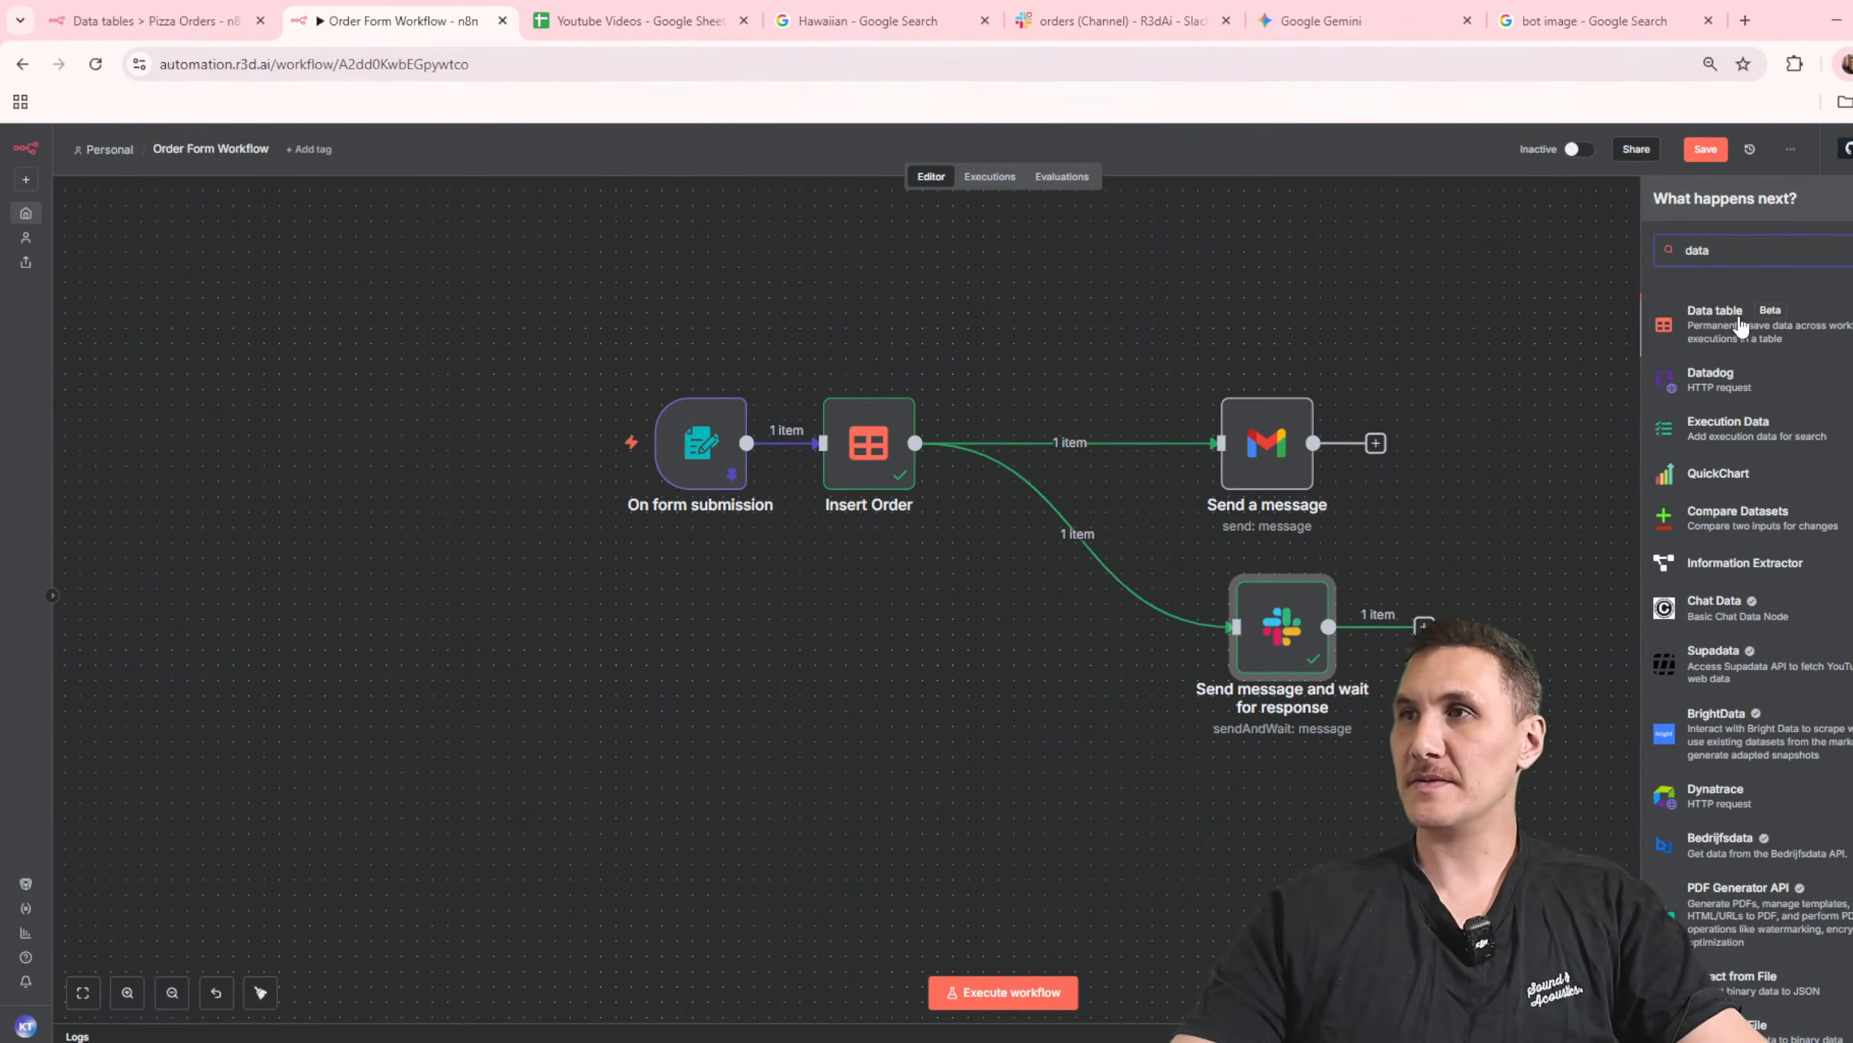
key(Return)
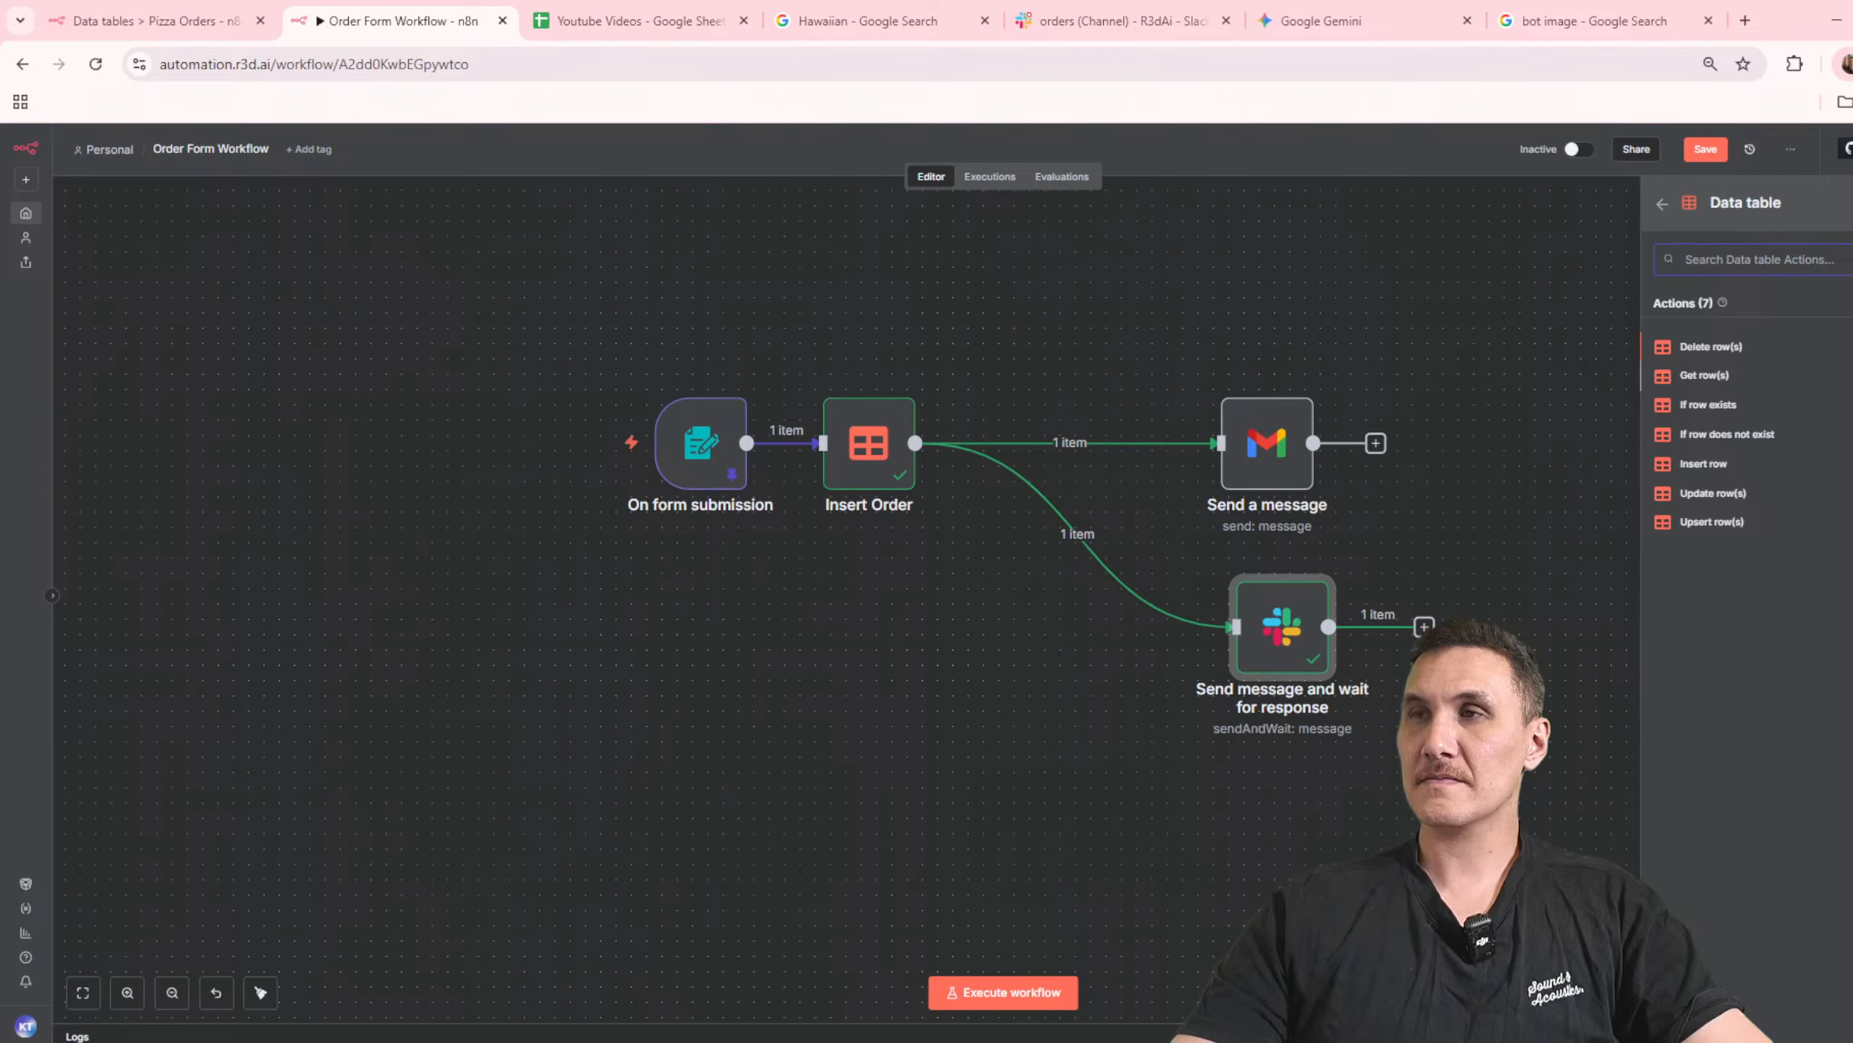
Step: Detach the Gmail Send a message node from Insert Order, connect it after the Slack node, and line up both nodes in a row
click(1086, 441)
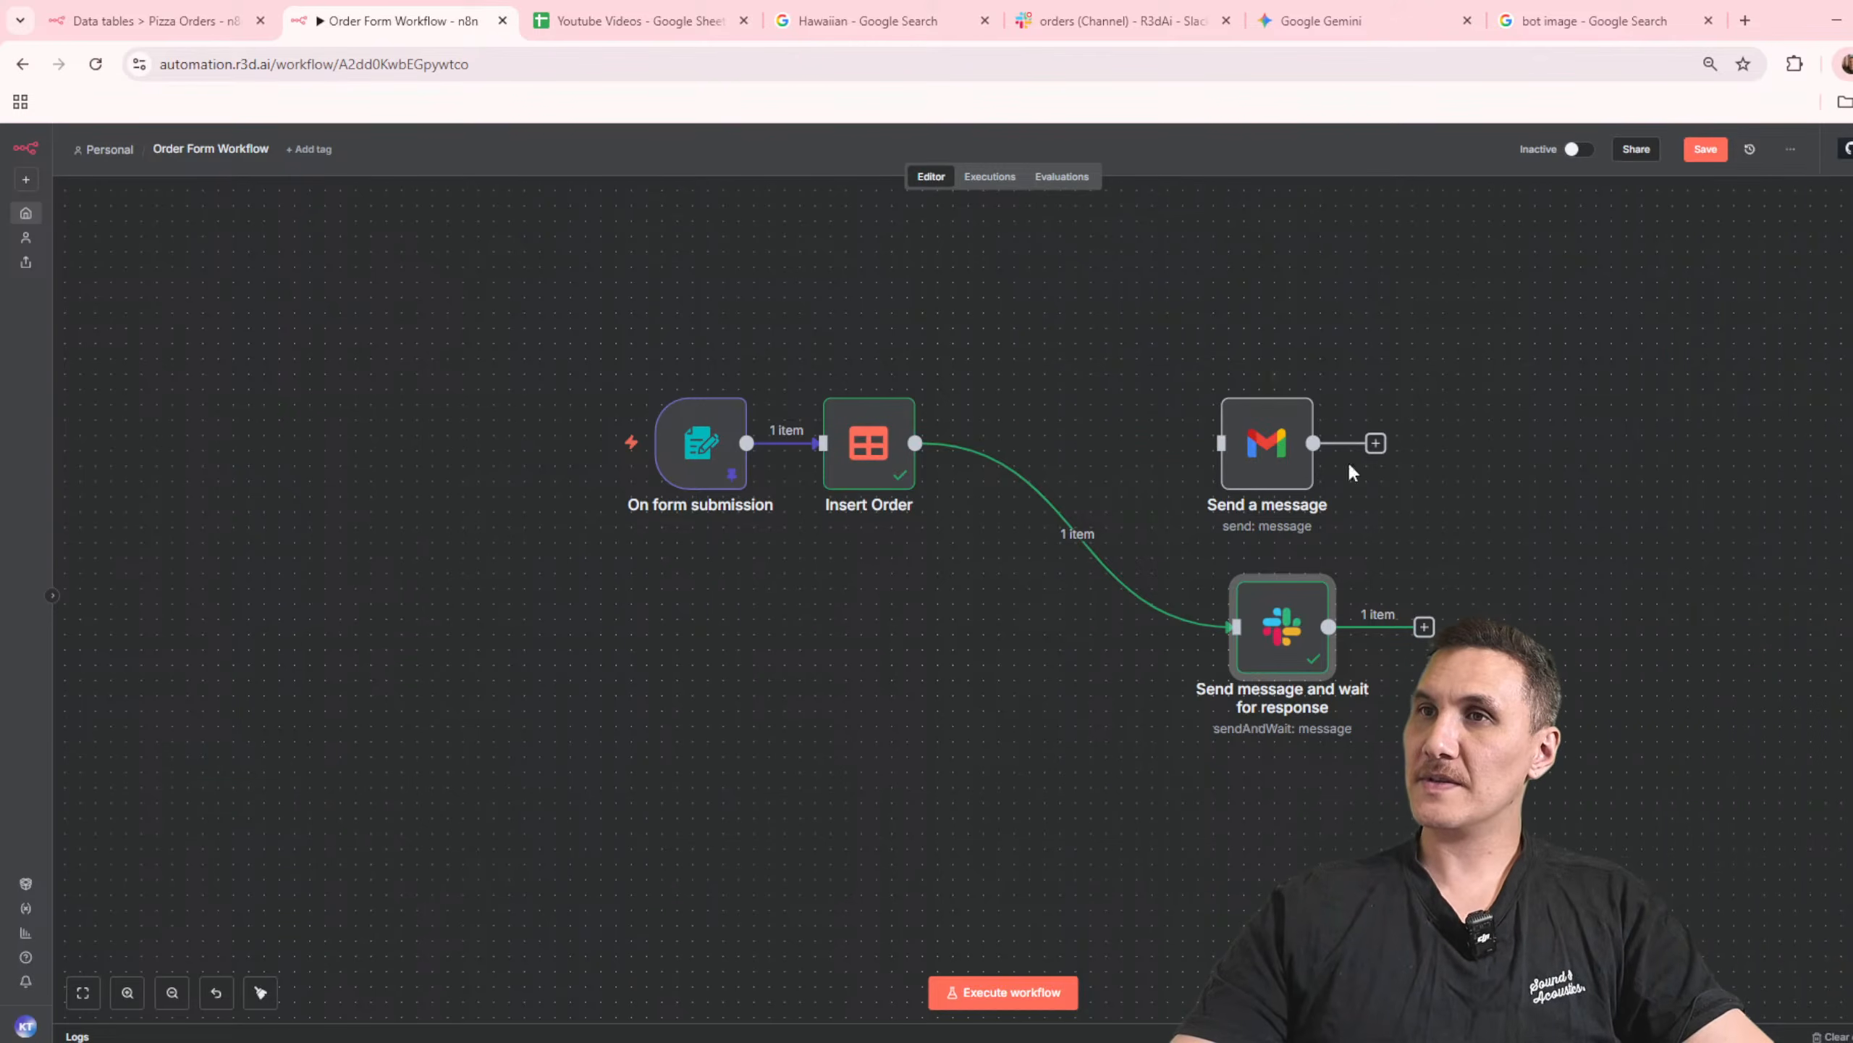
drag(1226, 486, 1516, 581)
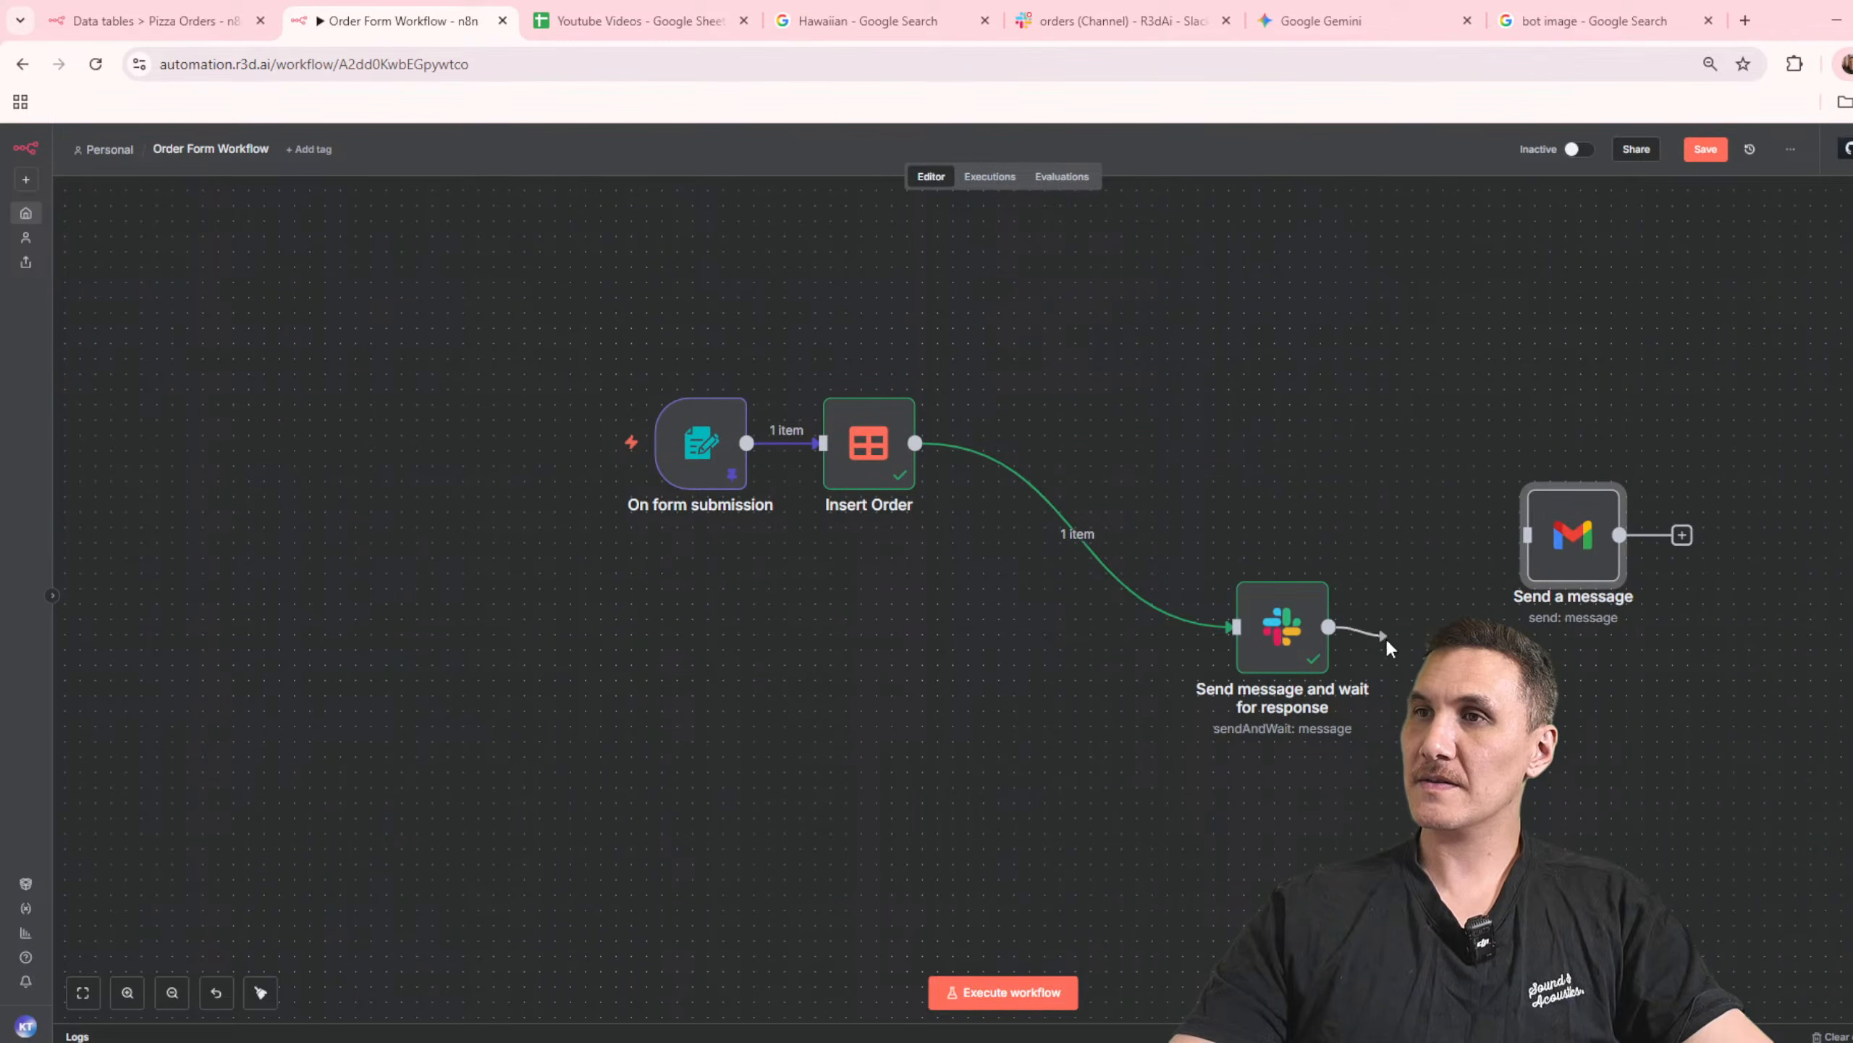
click(1422, 628)
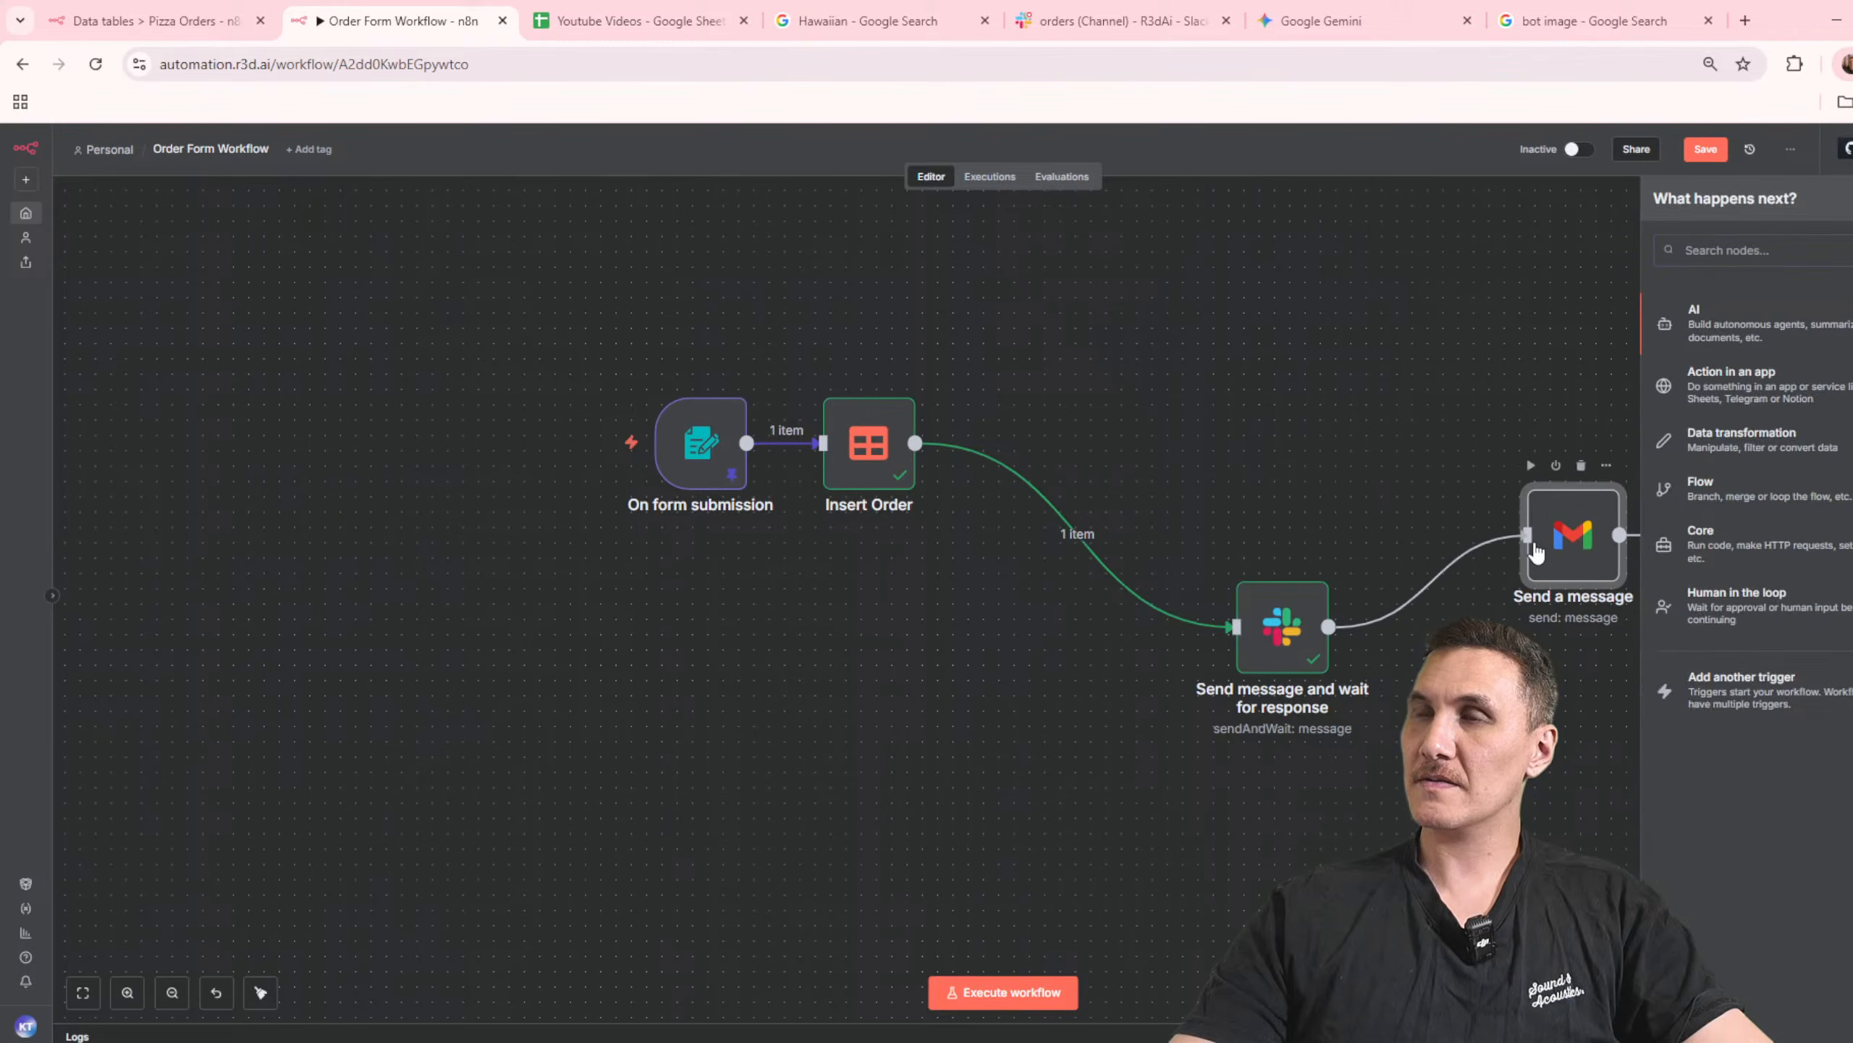
drag(1275, 615, 1045, 430)
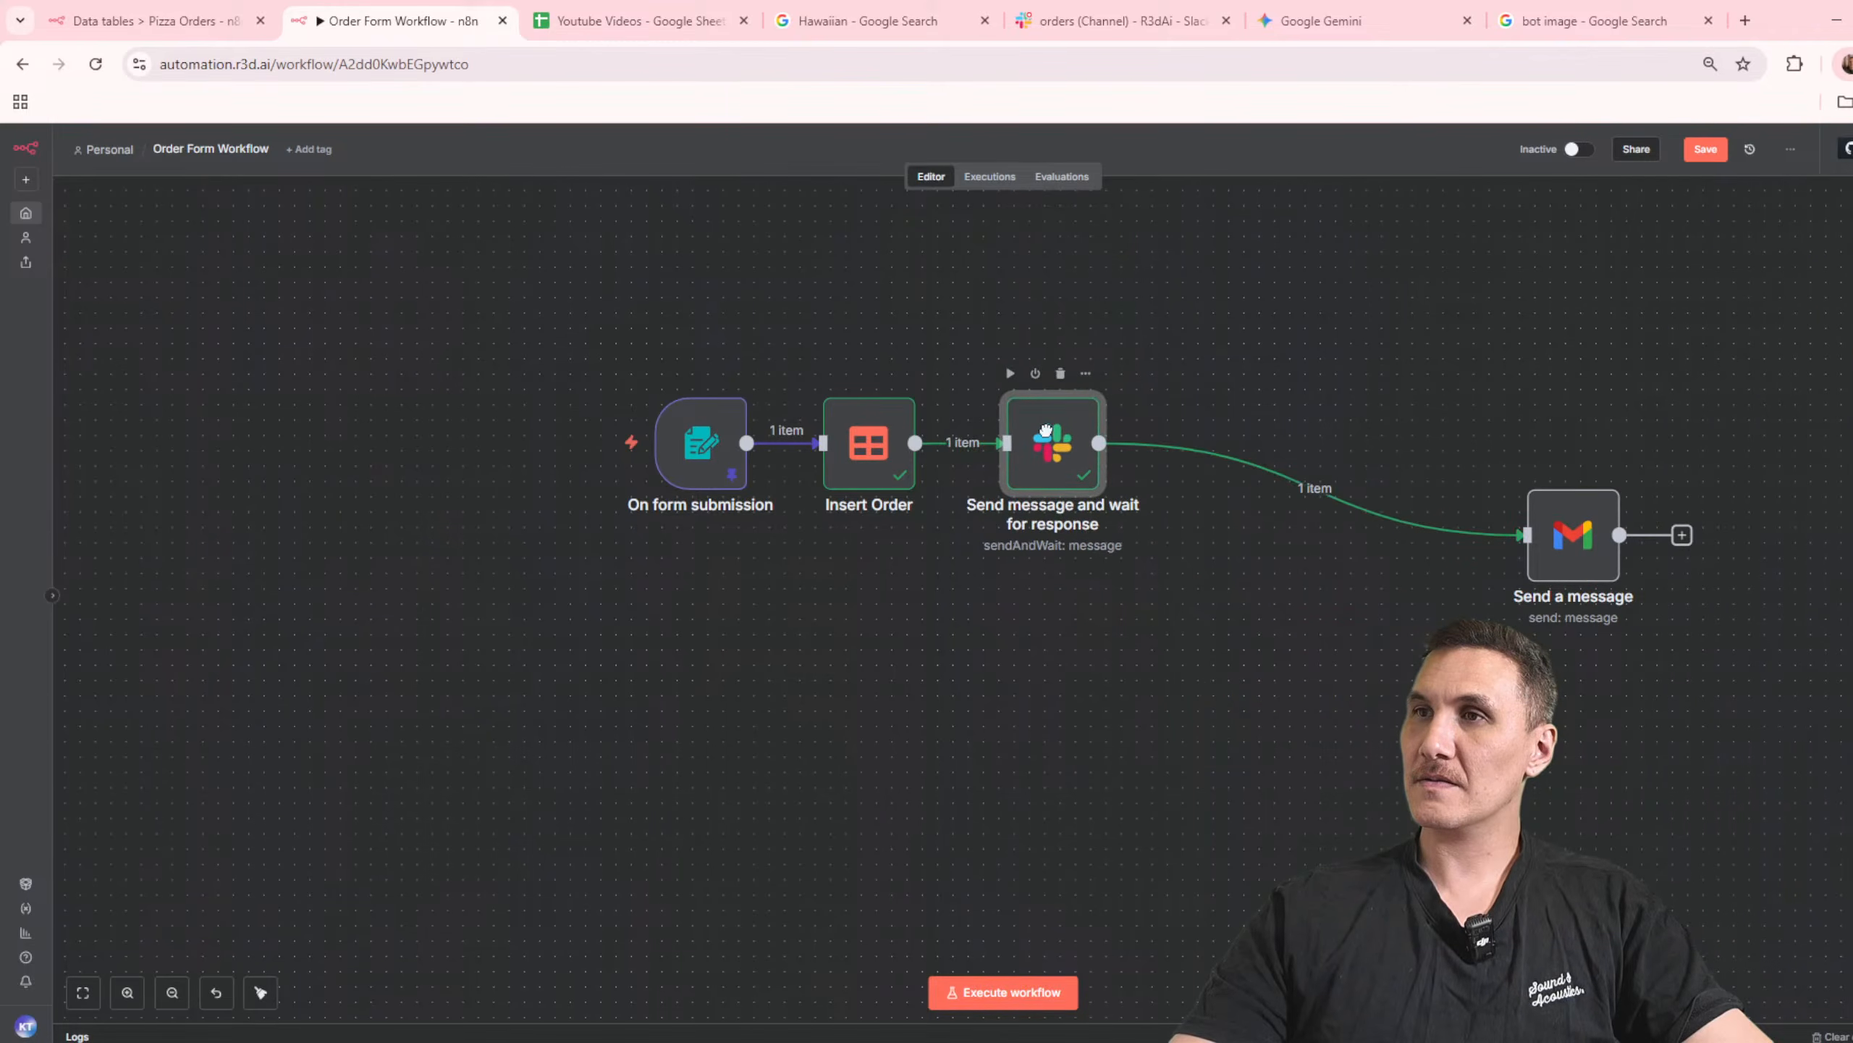
drag(1569, 553, 1440, 452)
Step: Insert a Data table Update row(s) node between the Slack and Gmail nodes and select the Pizza Orders table
click(1221, 442)
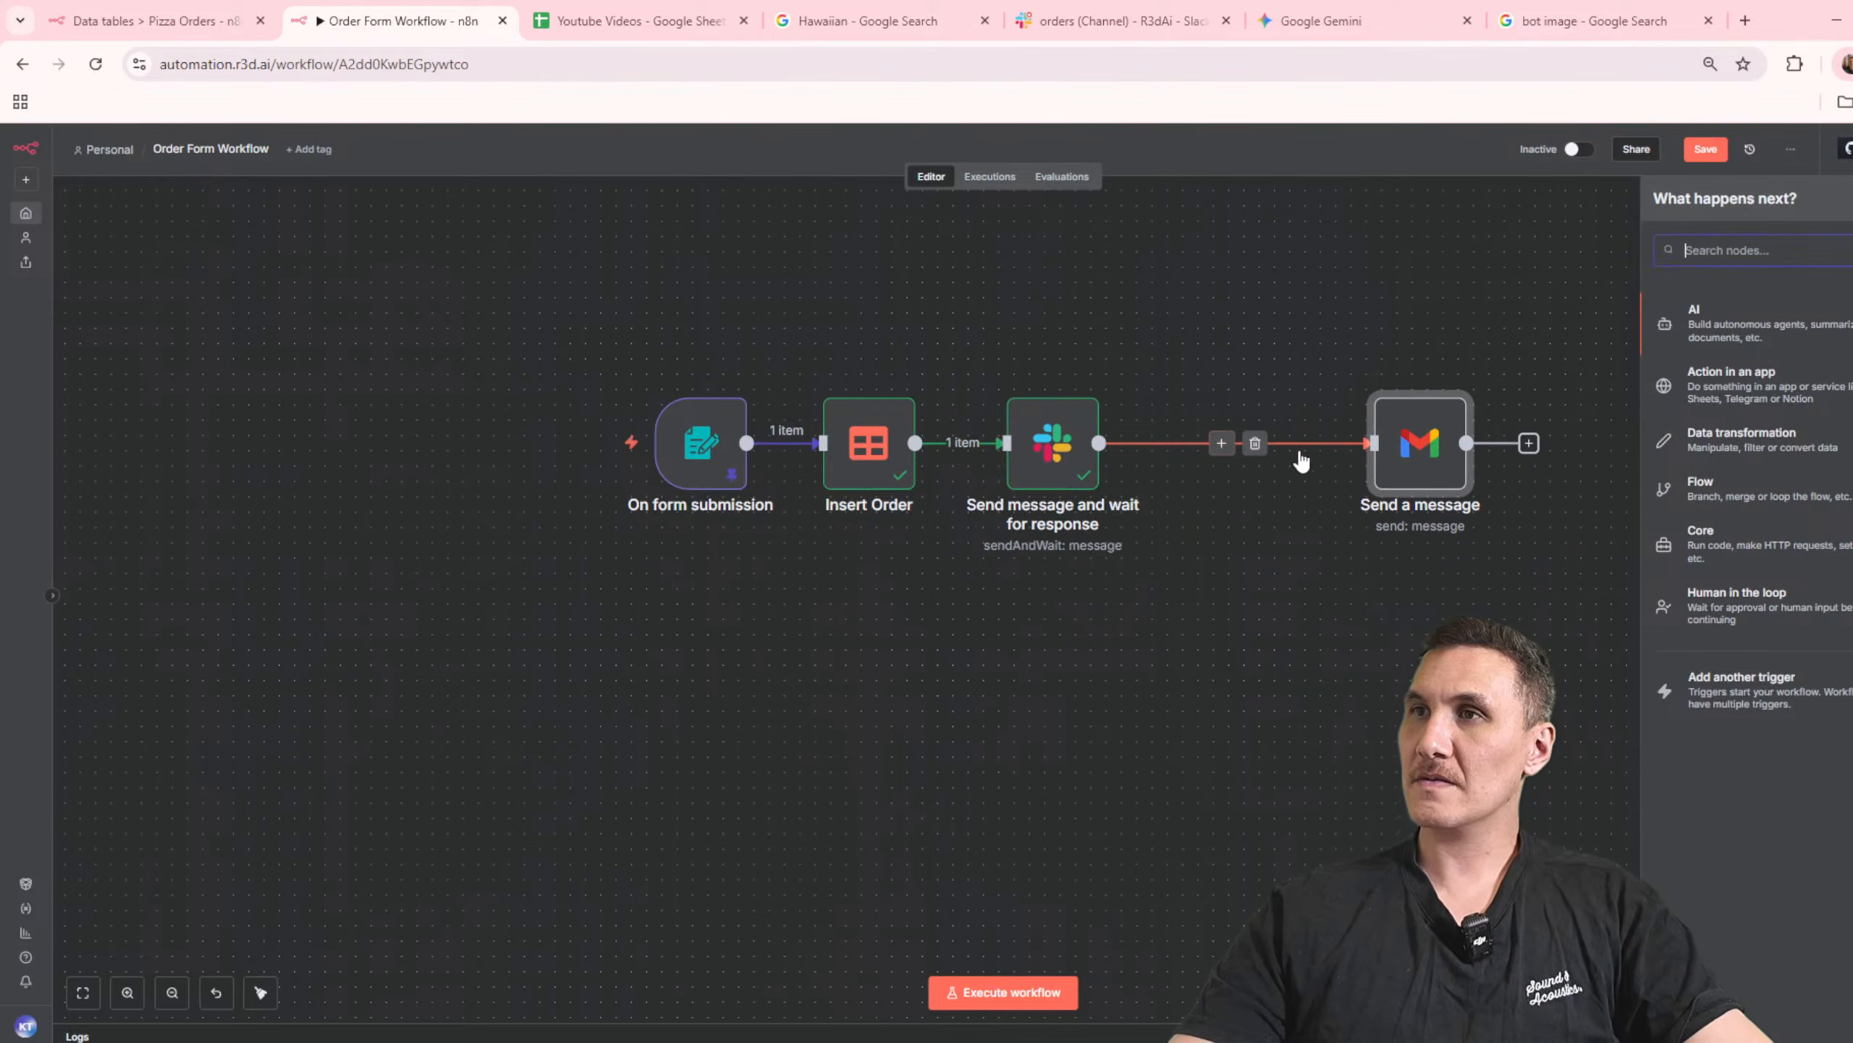
text(data)
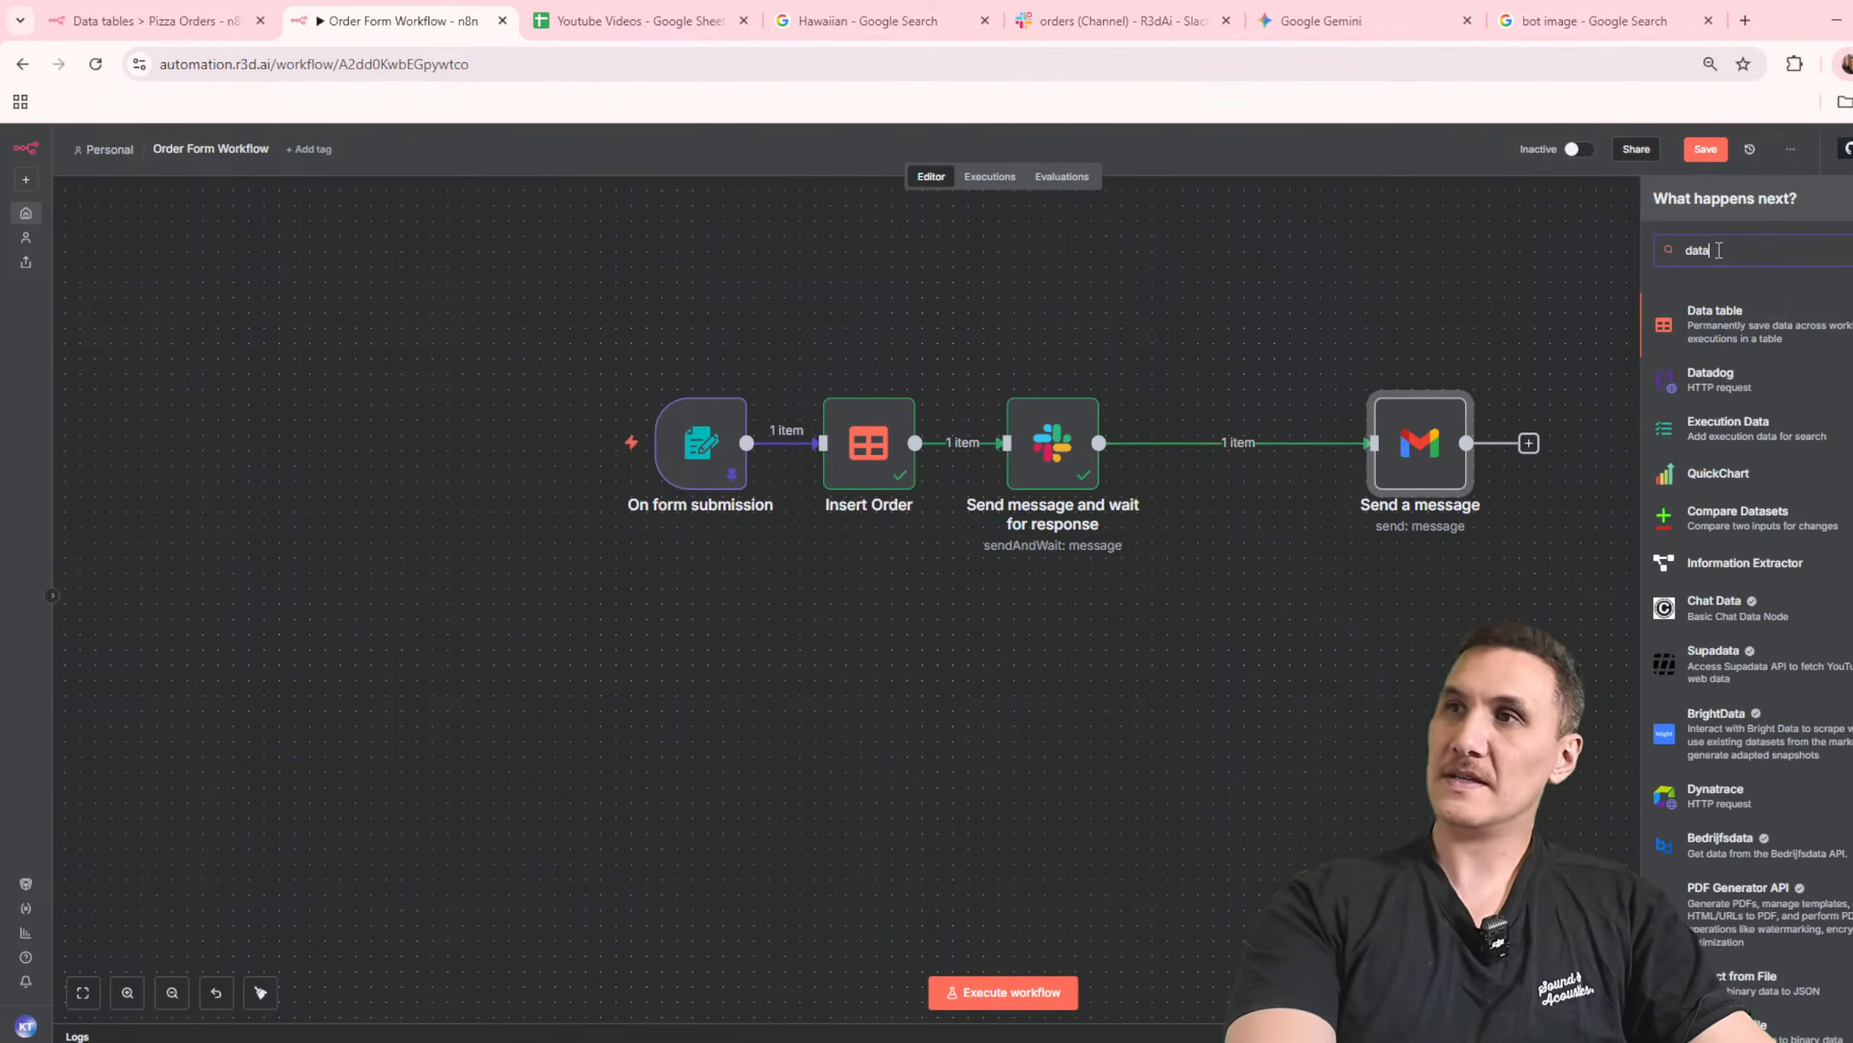
click(1736, 325)
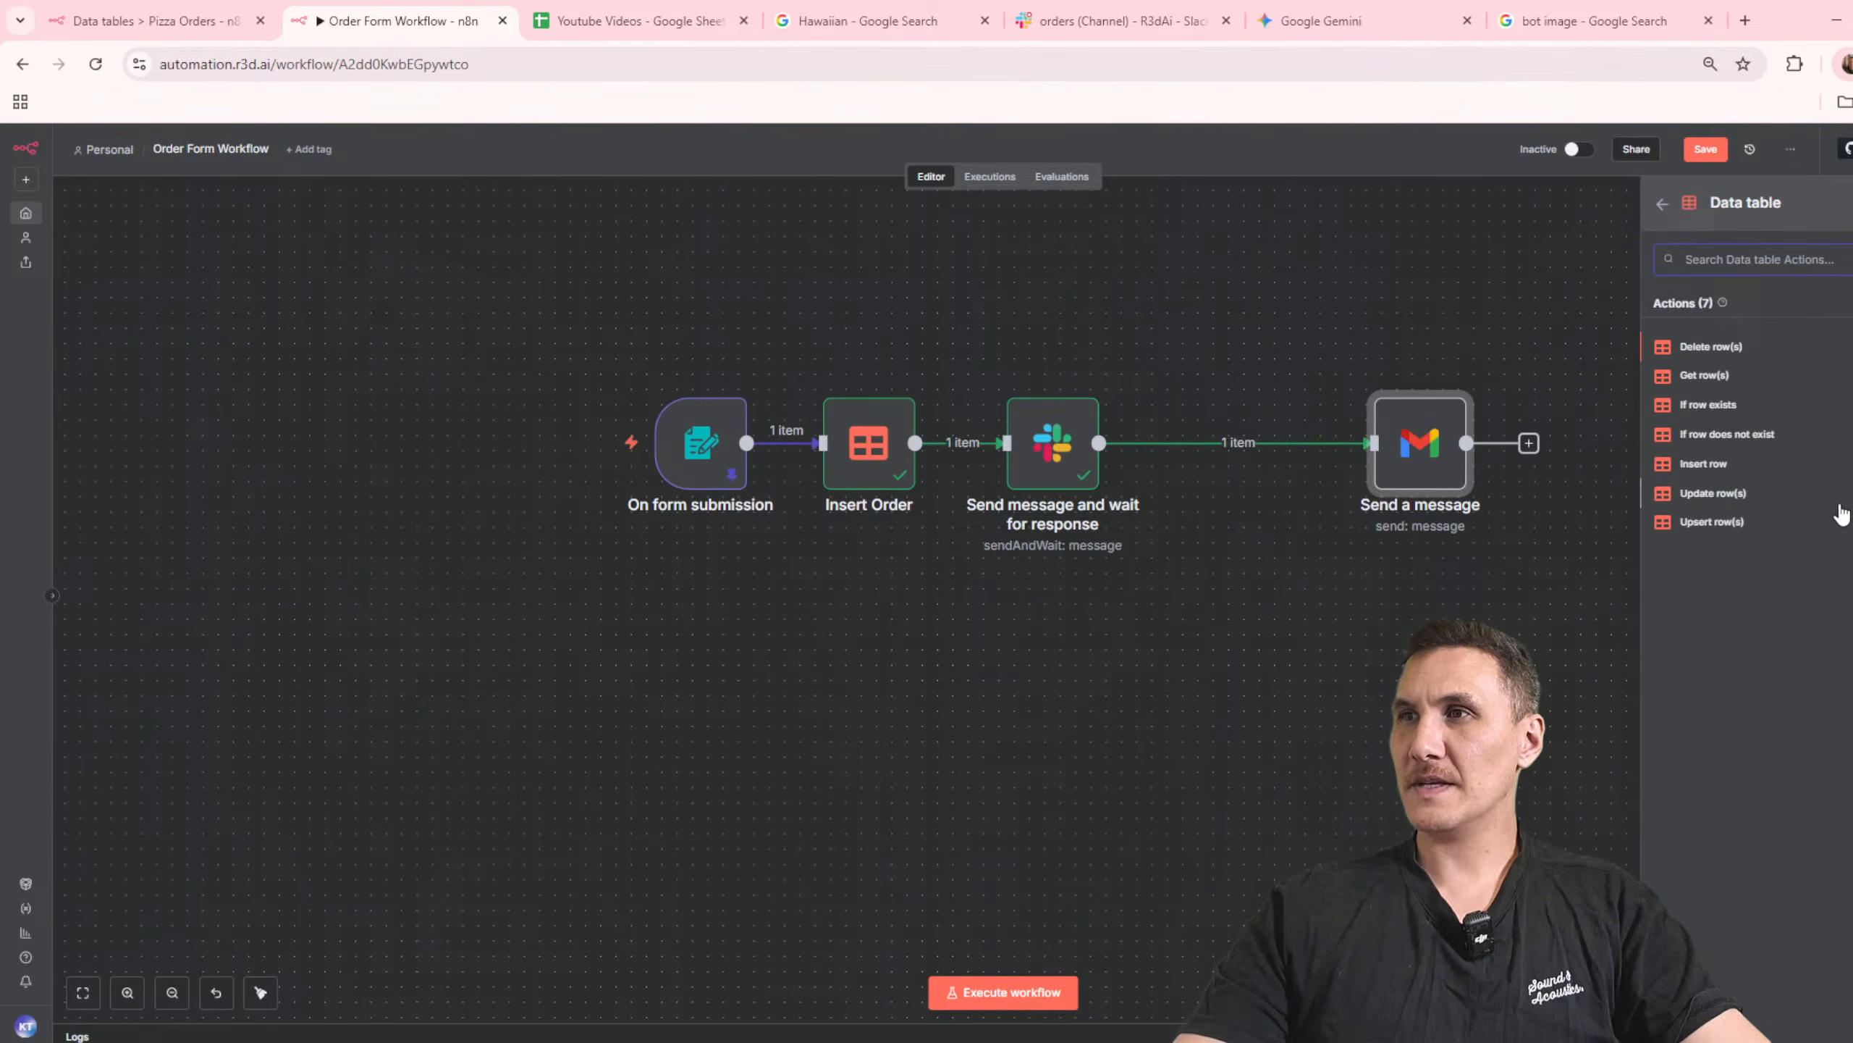
click(1712, 493)
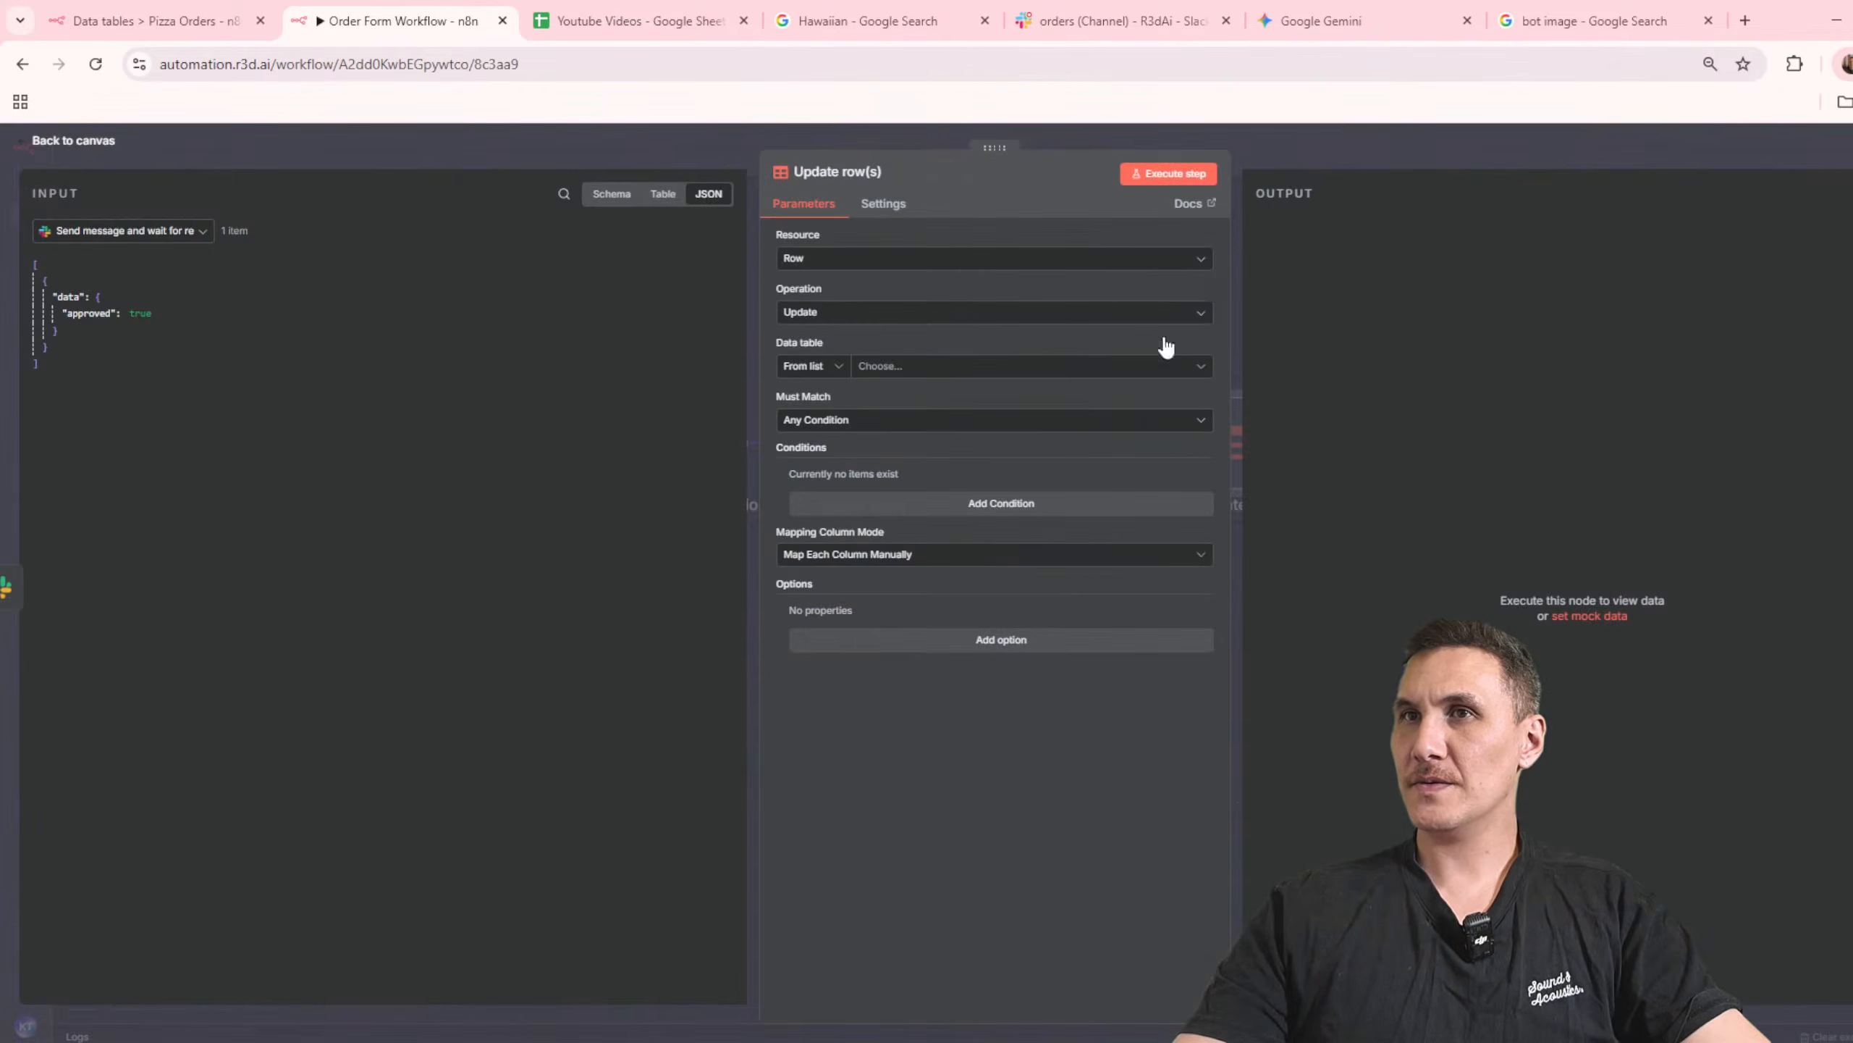
click(929, 367)
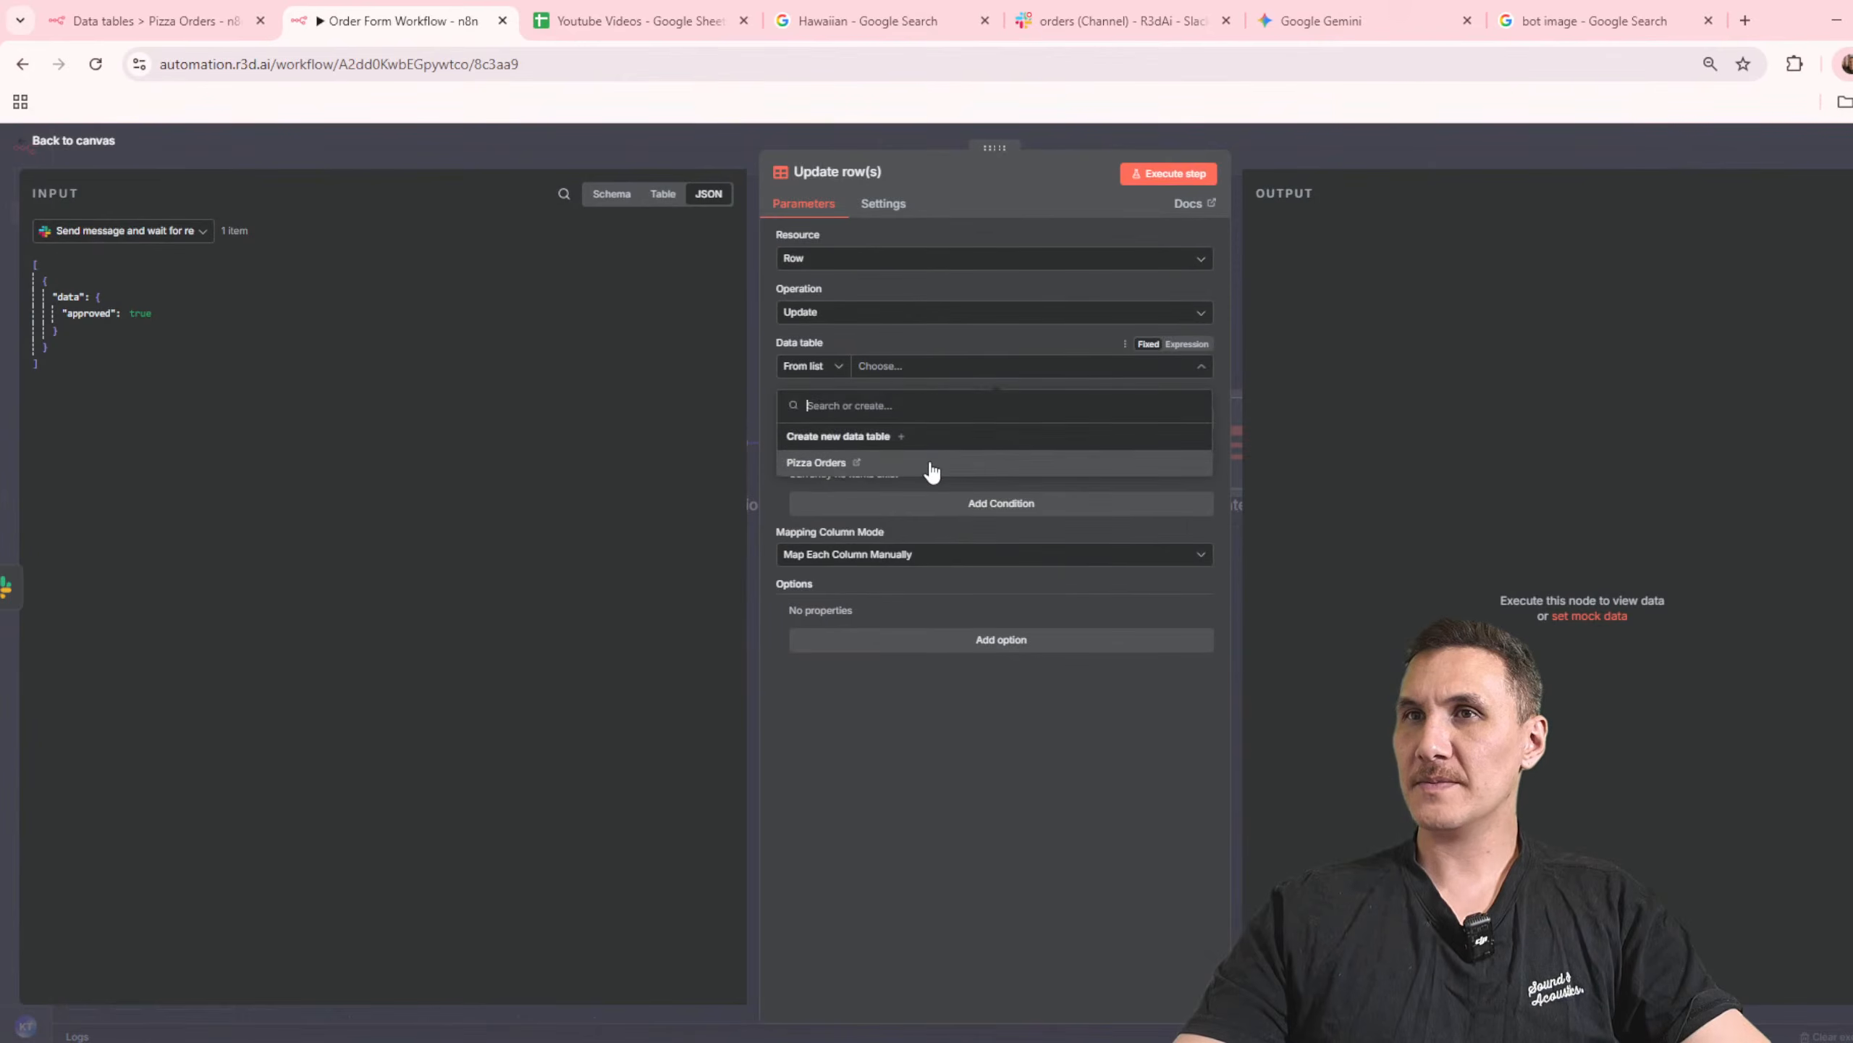
click(933, 467)
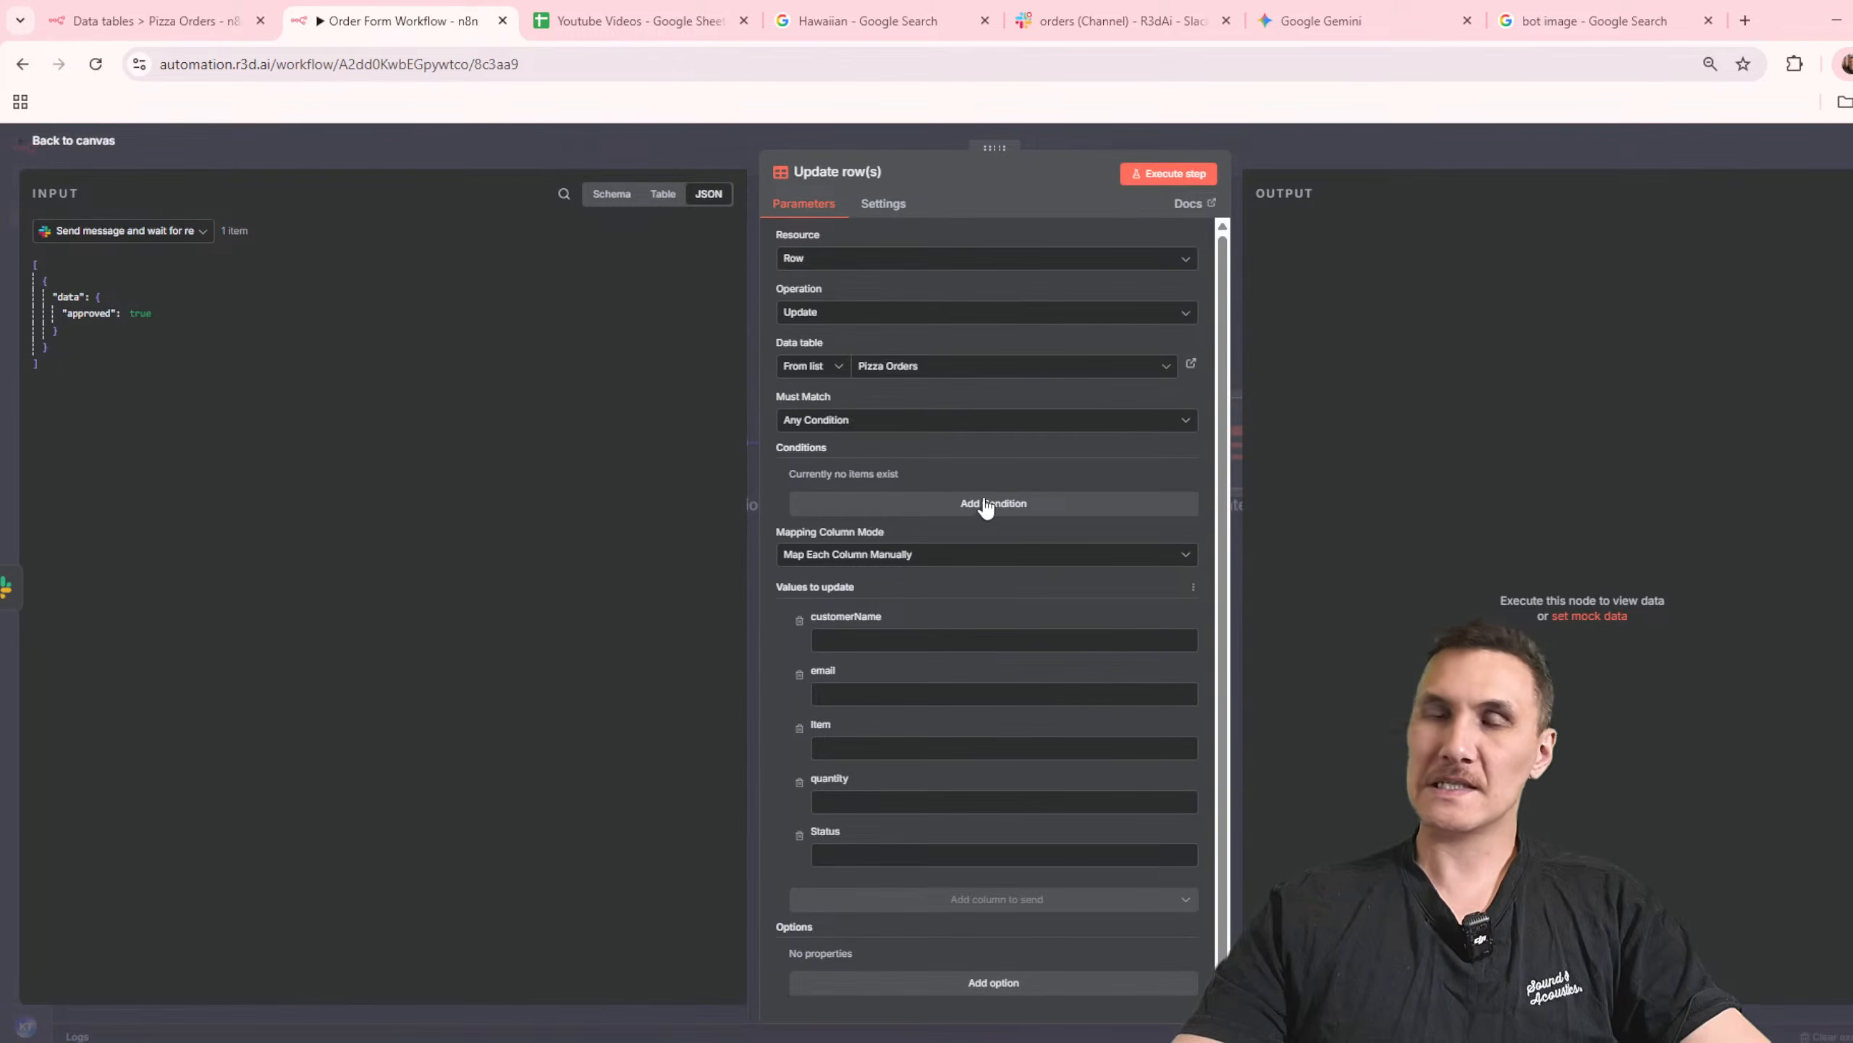
Step: Remove customerName and email from the values to update, and add a condition that id equals the id from Insert Order
click(799, 620)
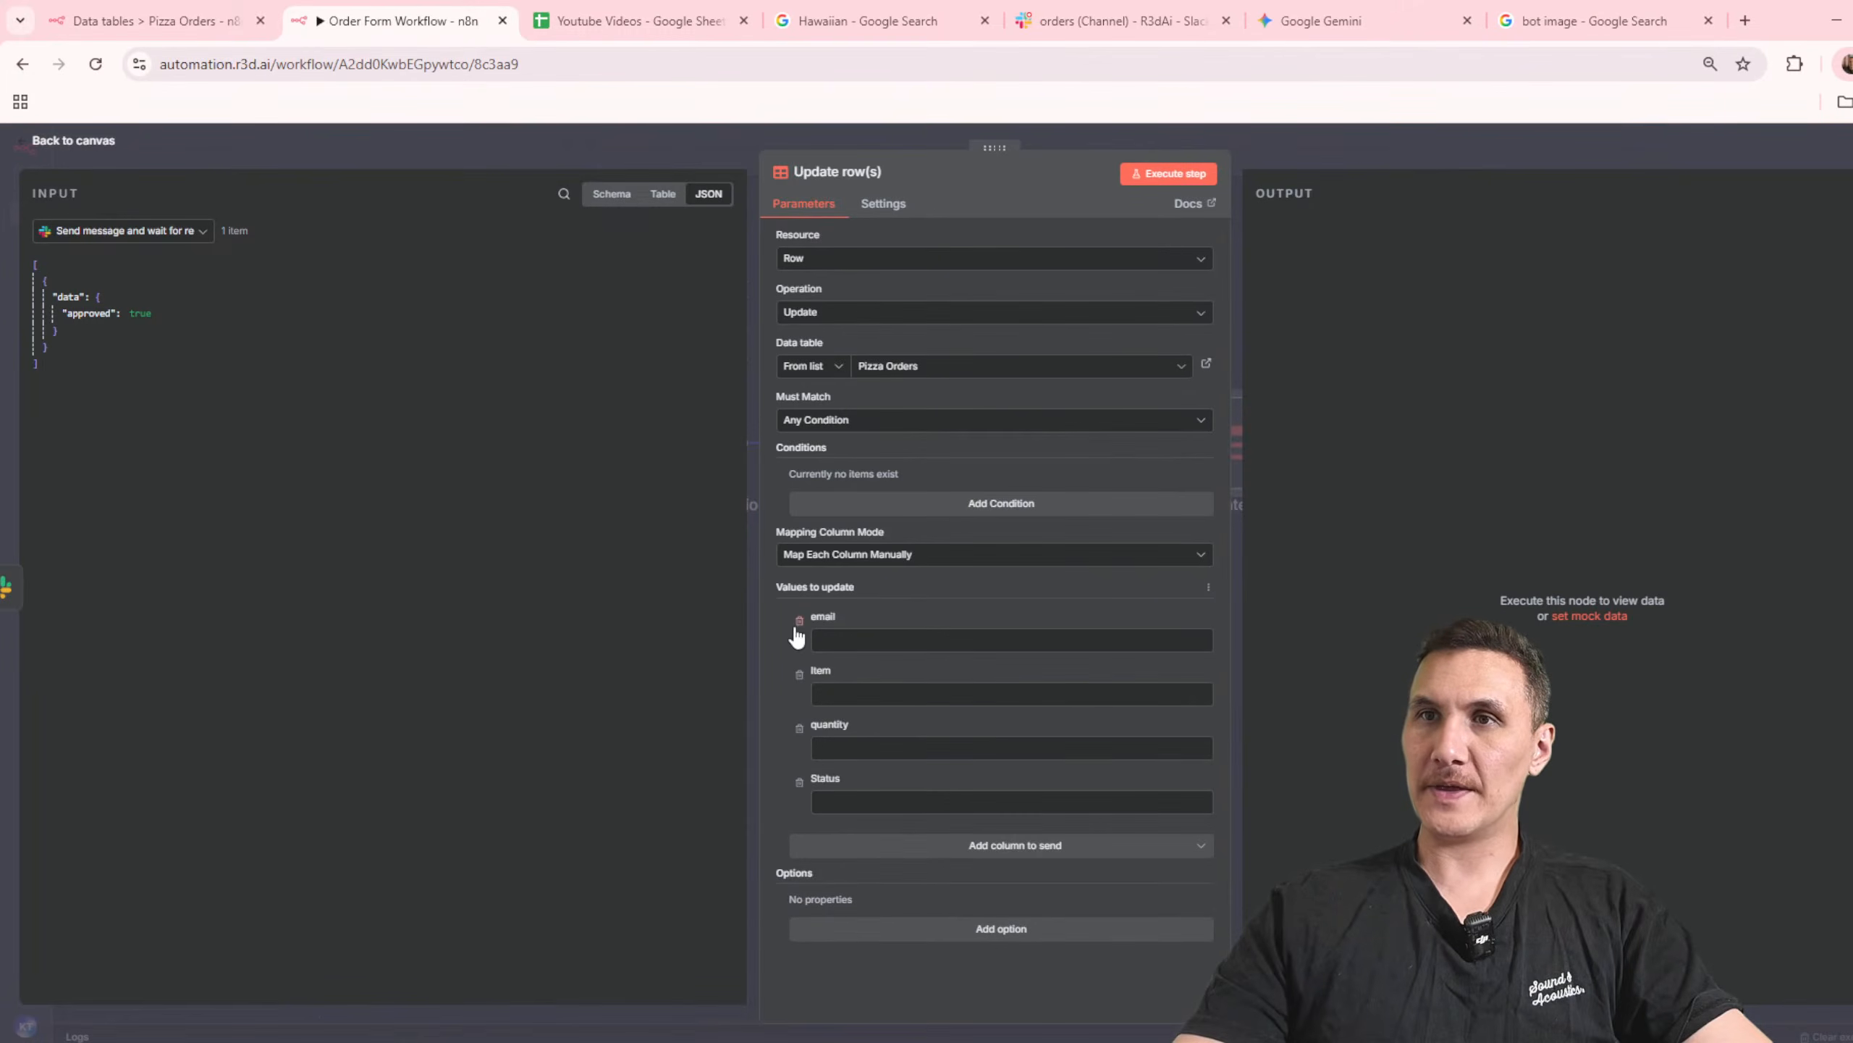
click(800, 619)
click(866, 511)
click(877, 504)
click(853, 530)
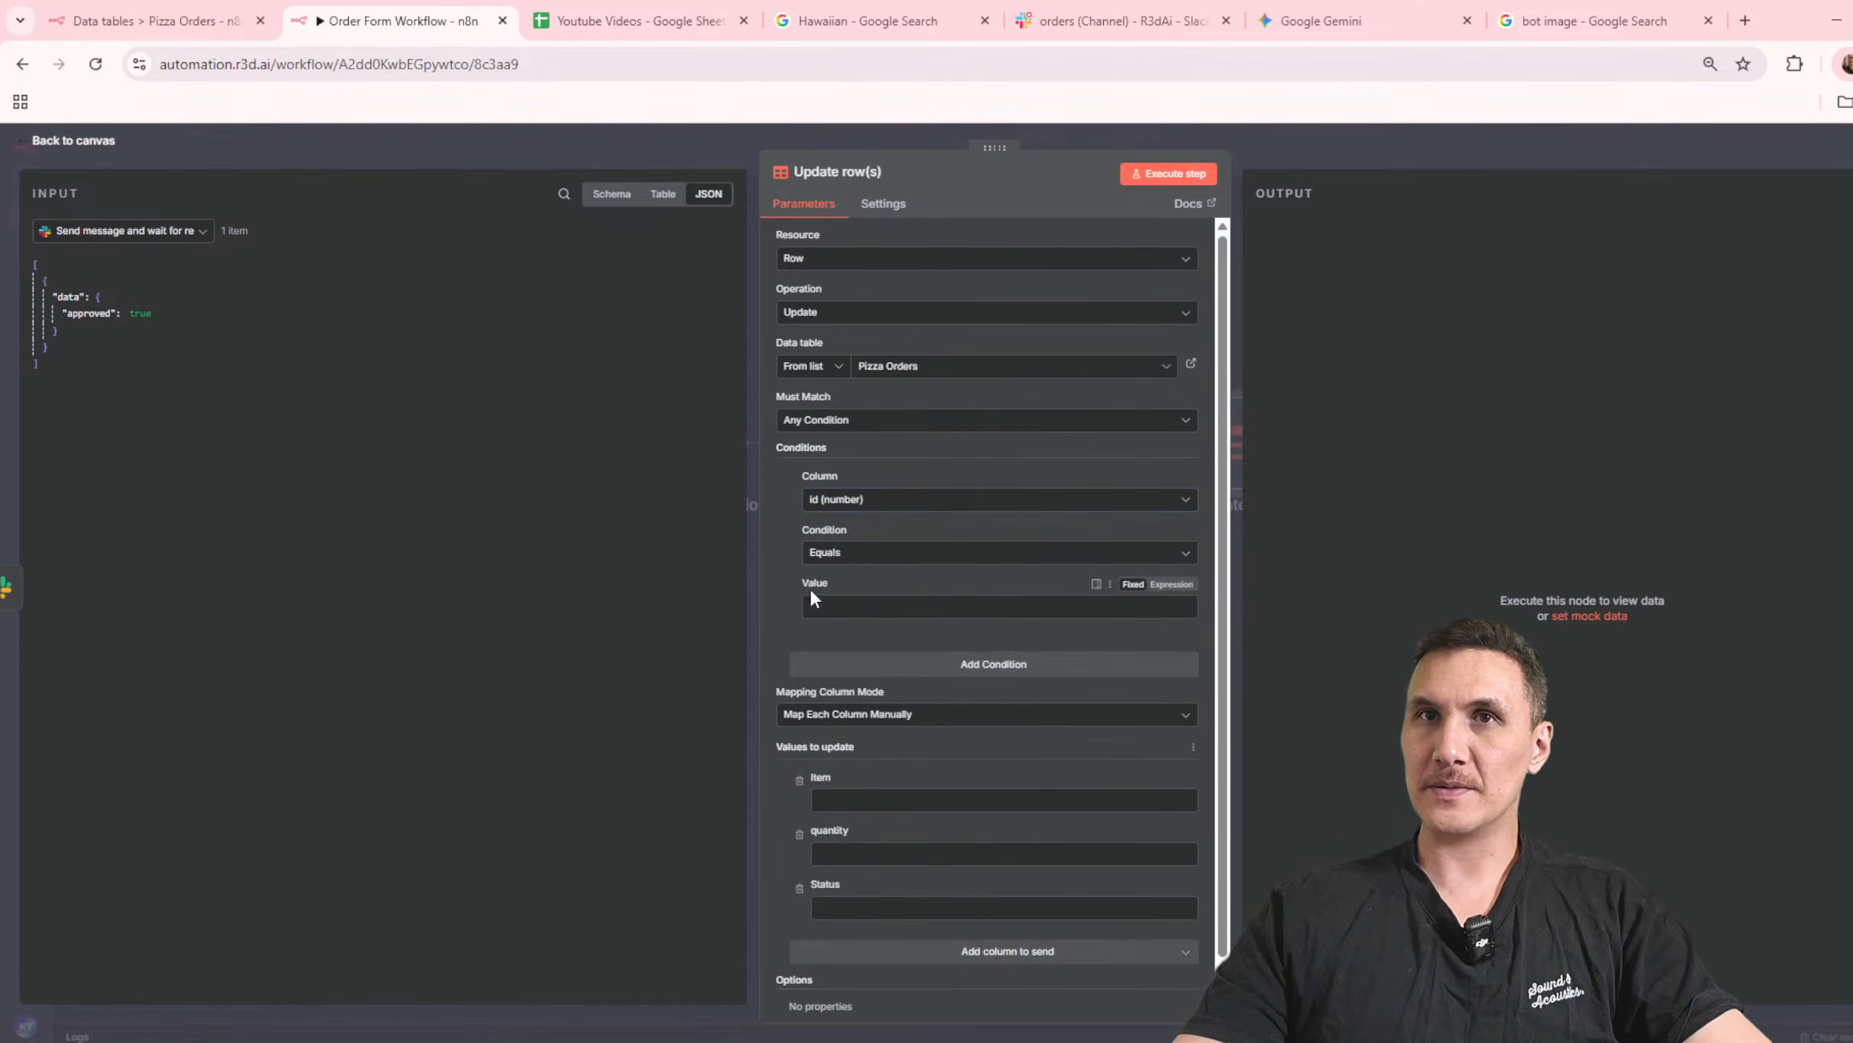
click(657, 195)
click(598, 195)
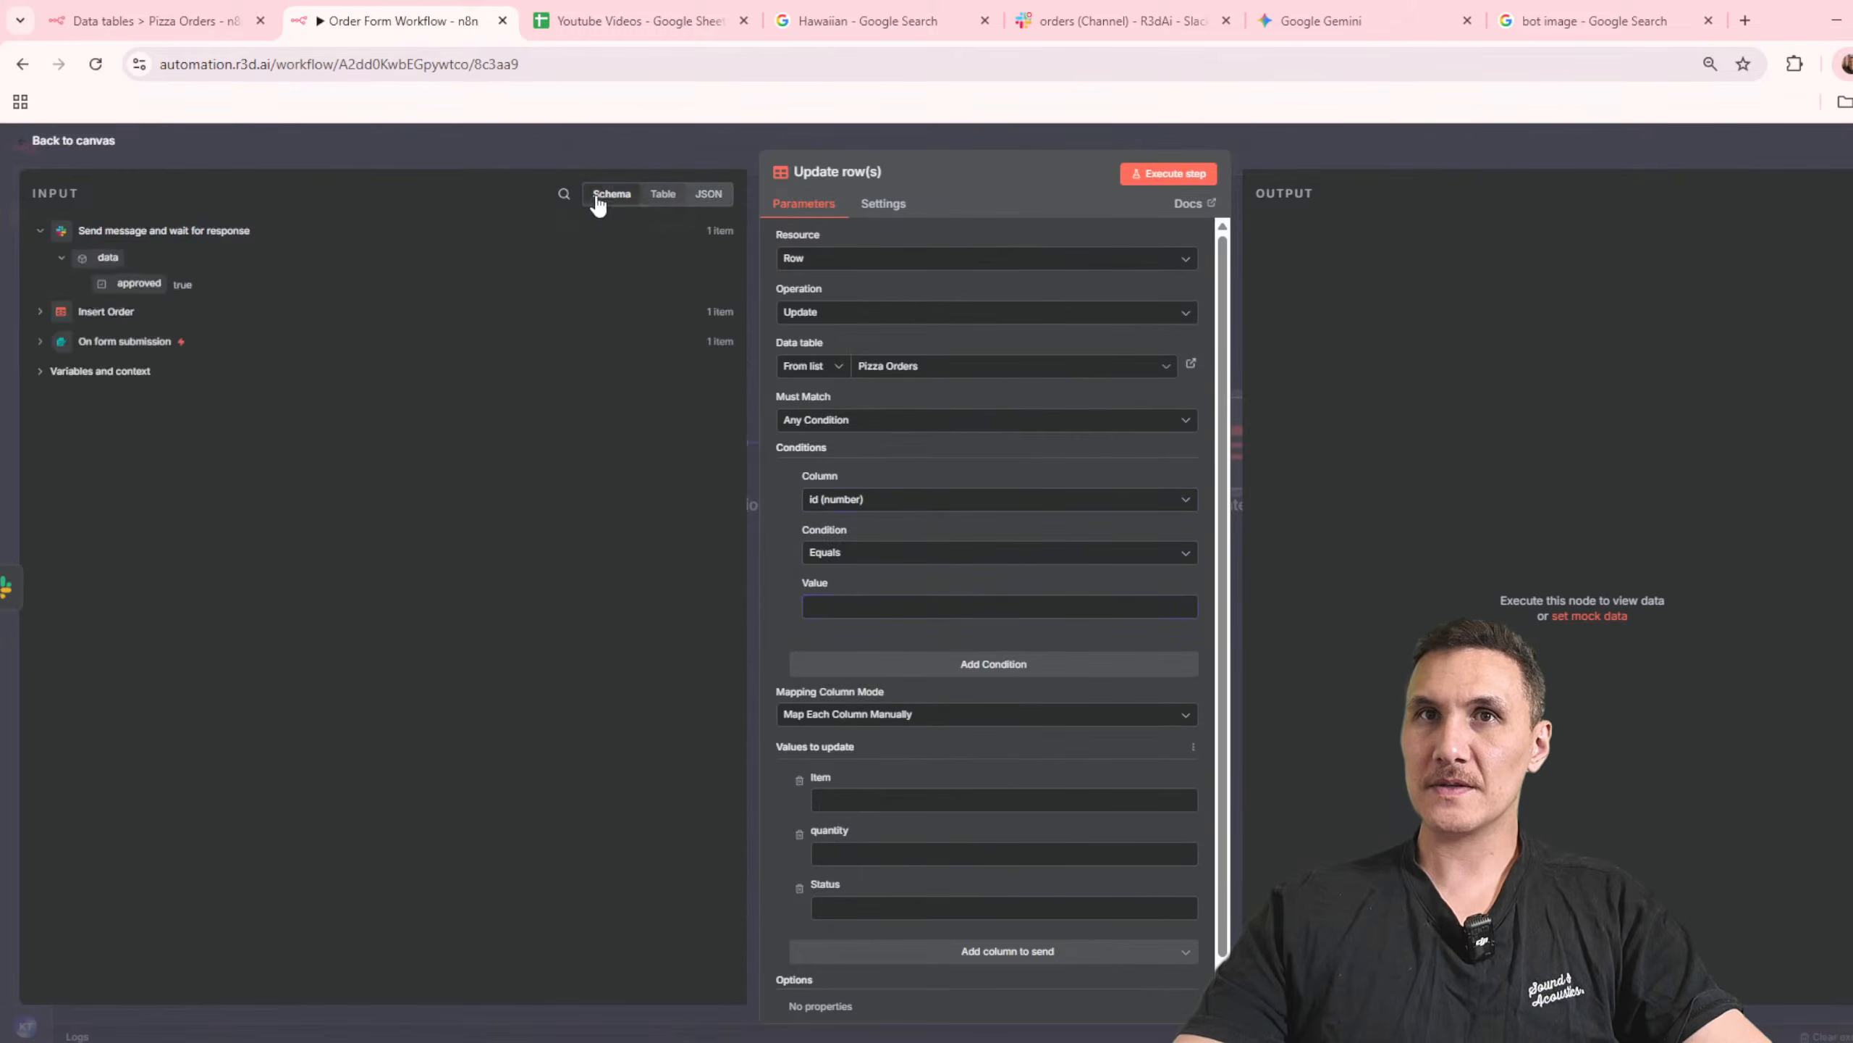
click(41, 313)
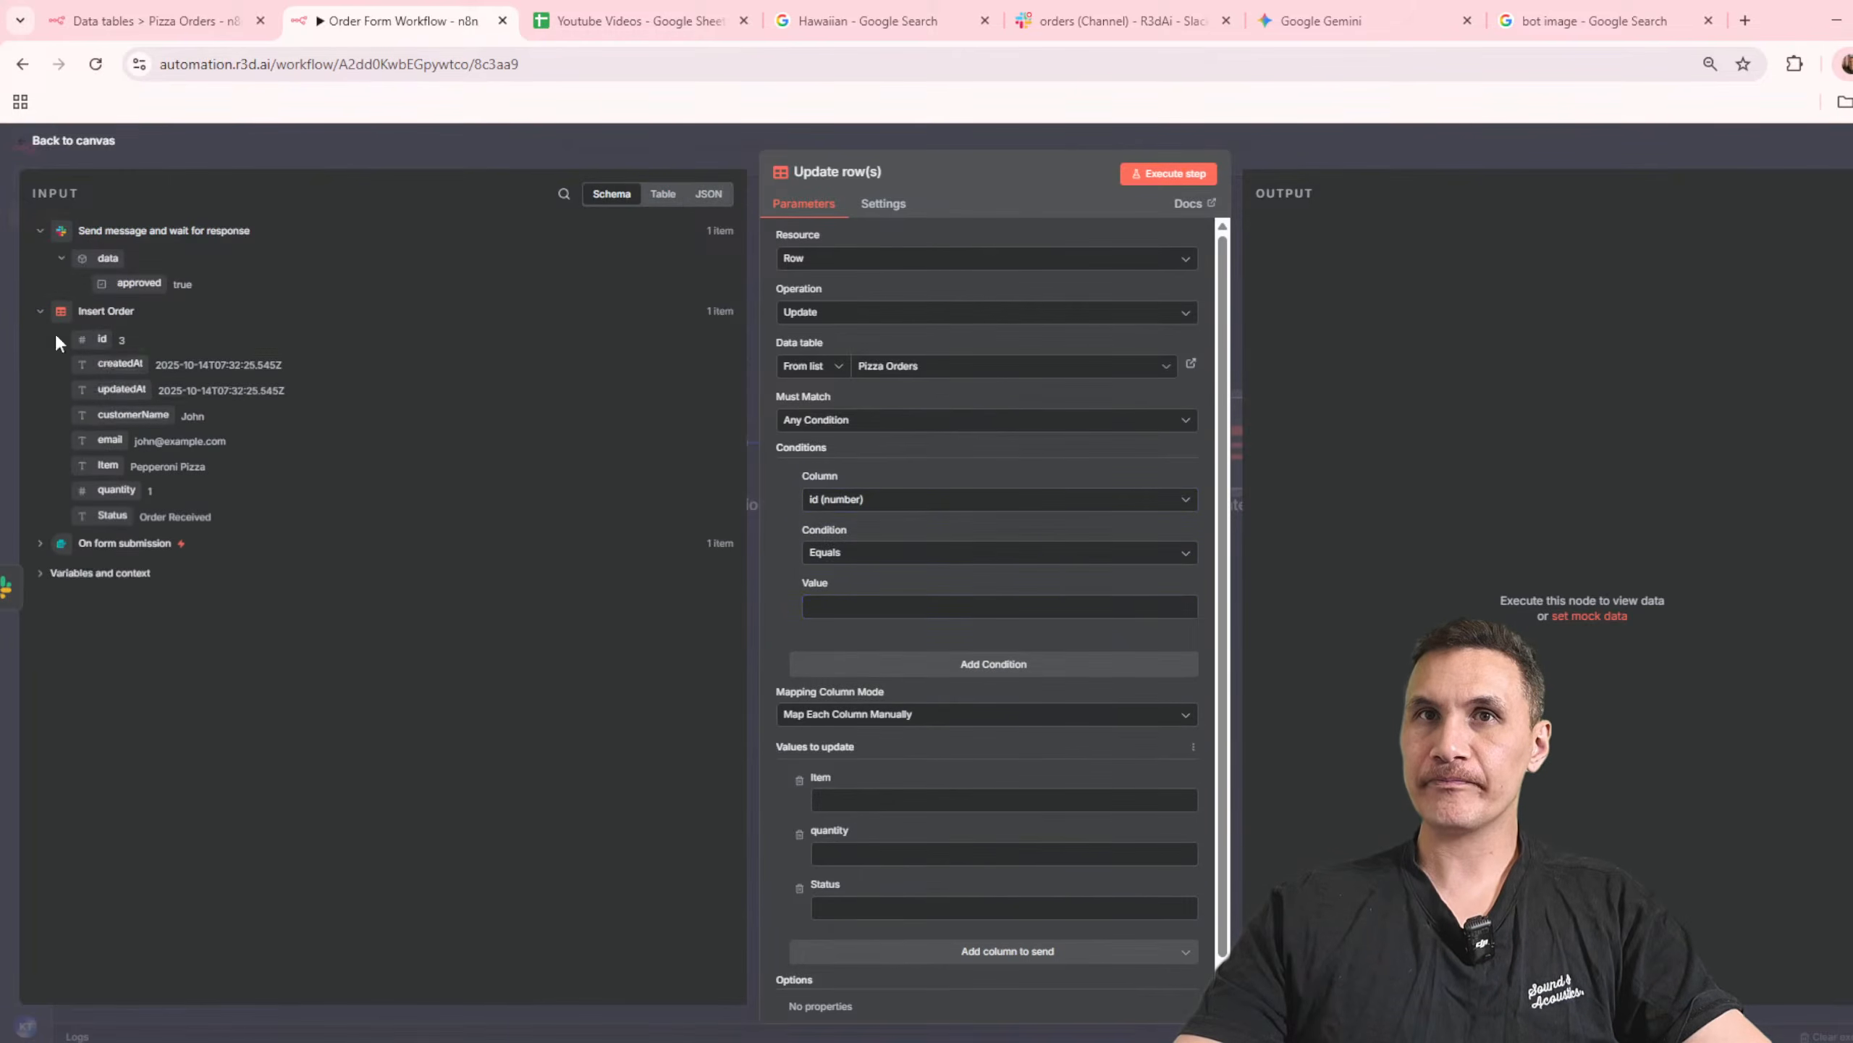
drag(195, 394, 868, 607)
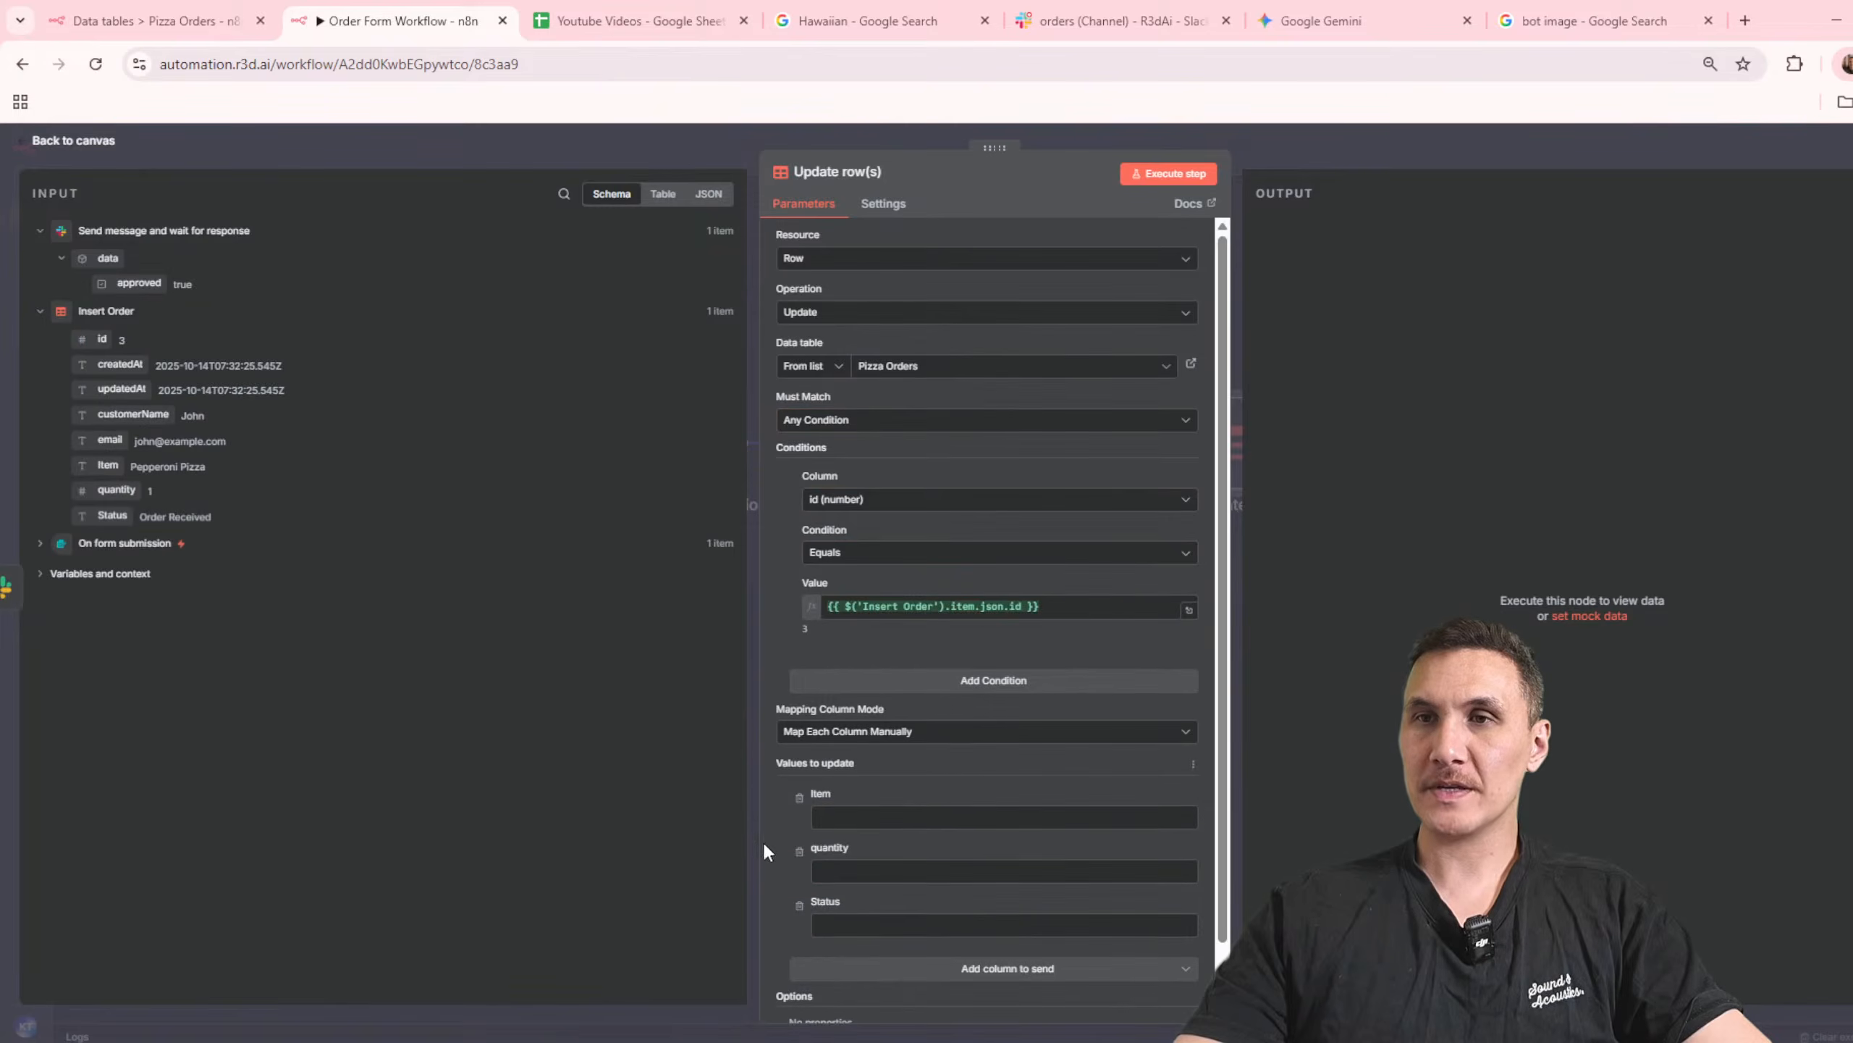
Step: Remove Item and quantity from the values to update, set Status to "Preparing Order", and return to the canvas
click(800, 799)
click(801, 797)
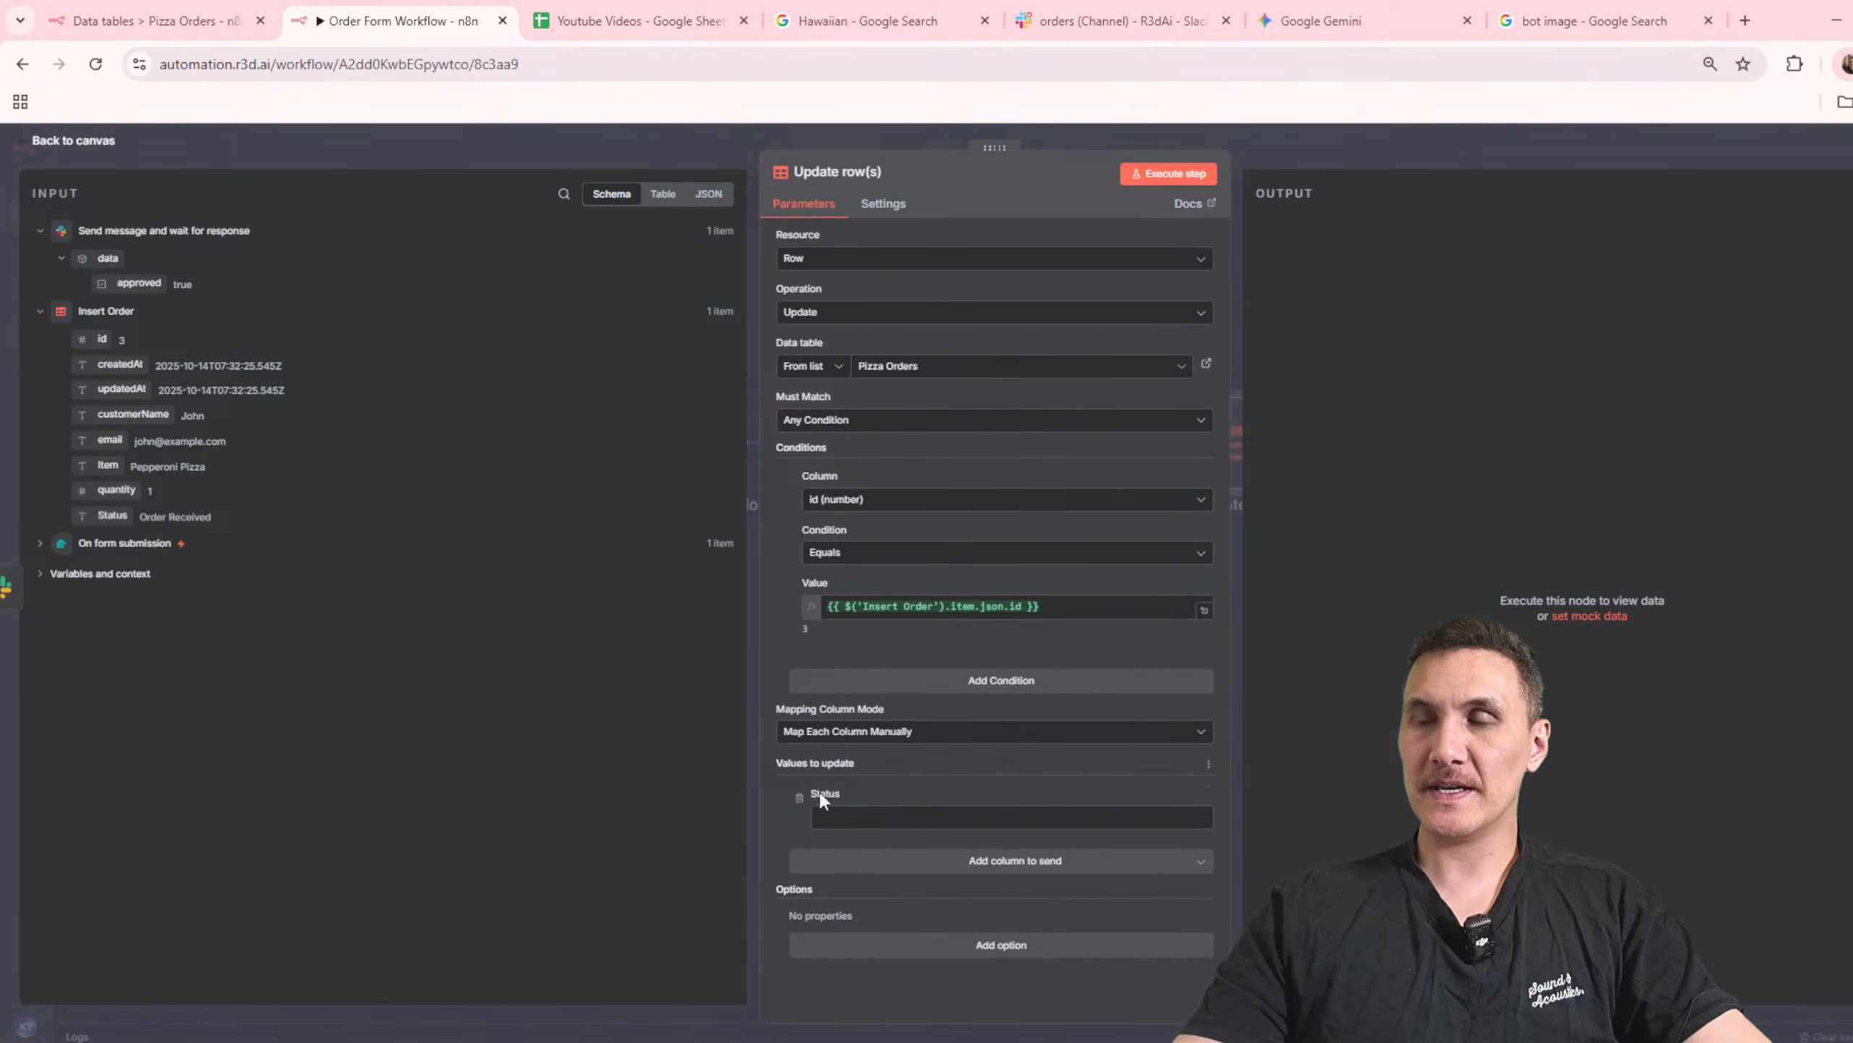
click(876, 817)
text(Preparing Order)
click(1365, 160)
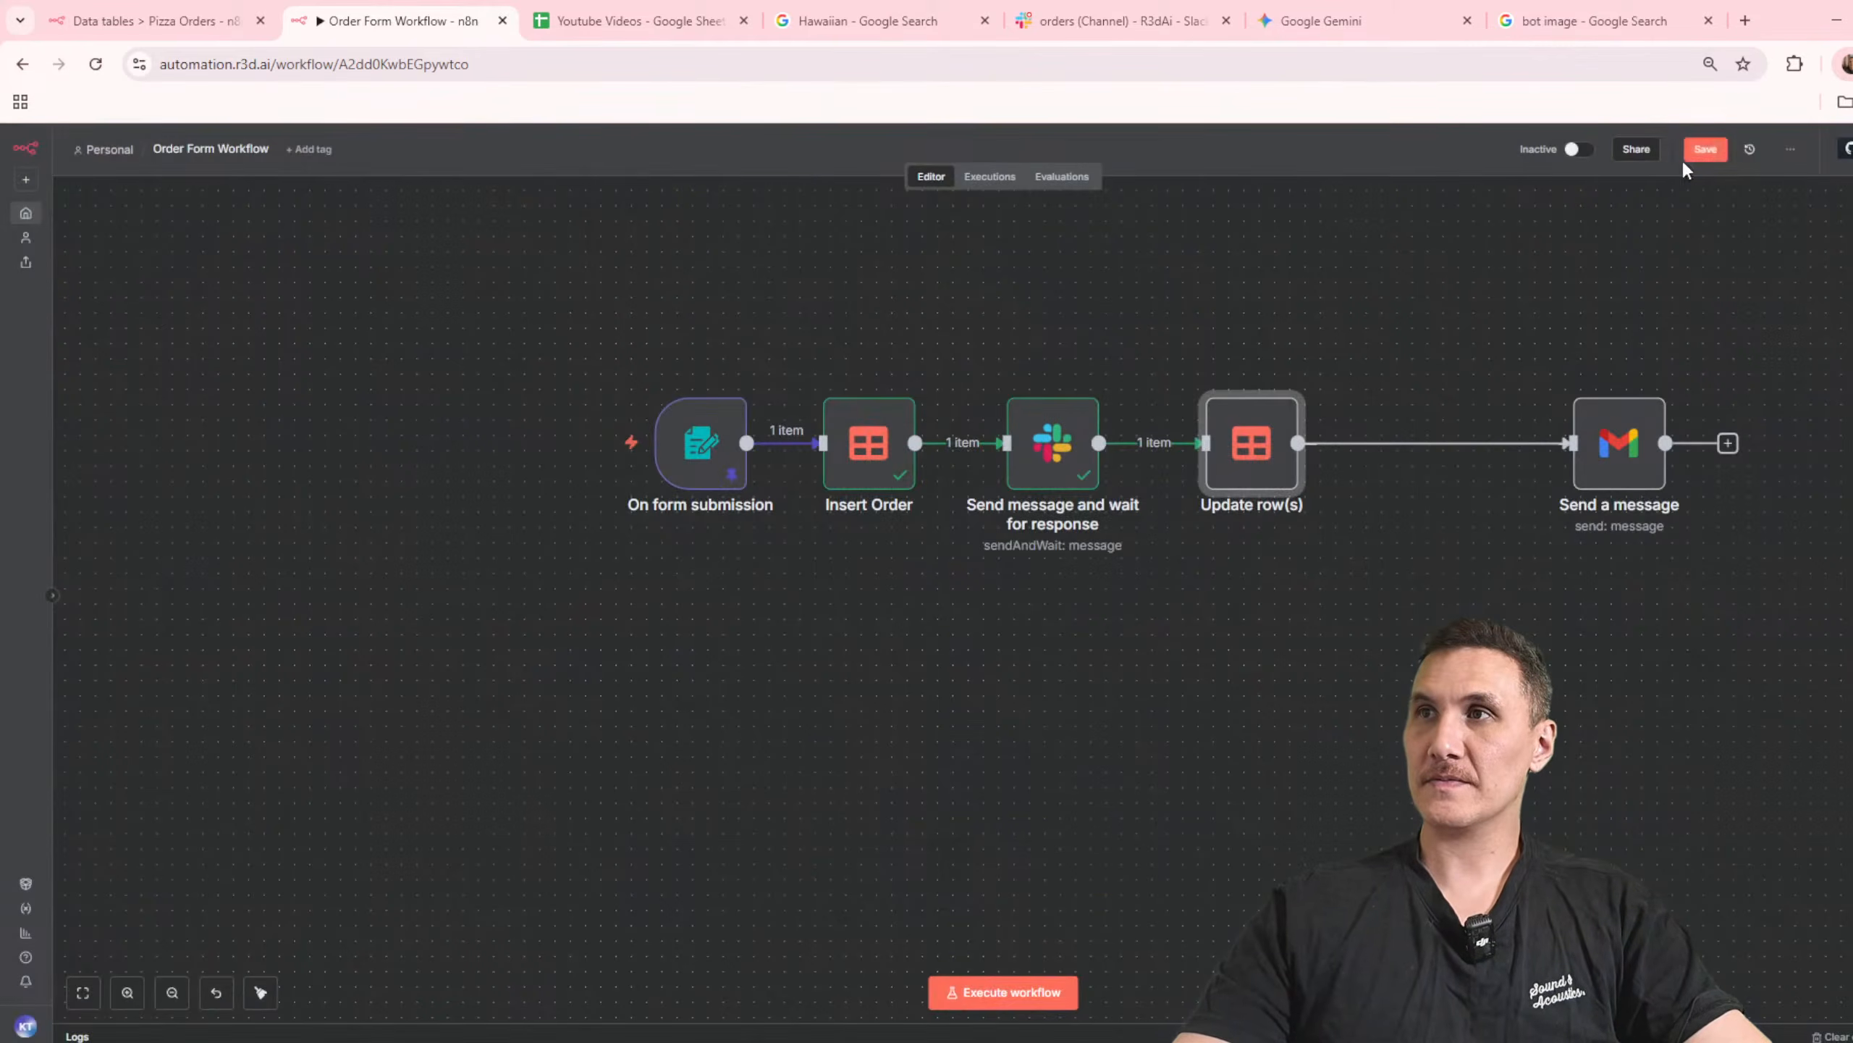
Step: Move the Gmail node closer to Update row(s) and check its message settings
drag(1585, 409, 1413, 409)
double_click(1416, 409)
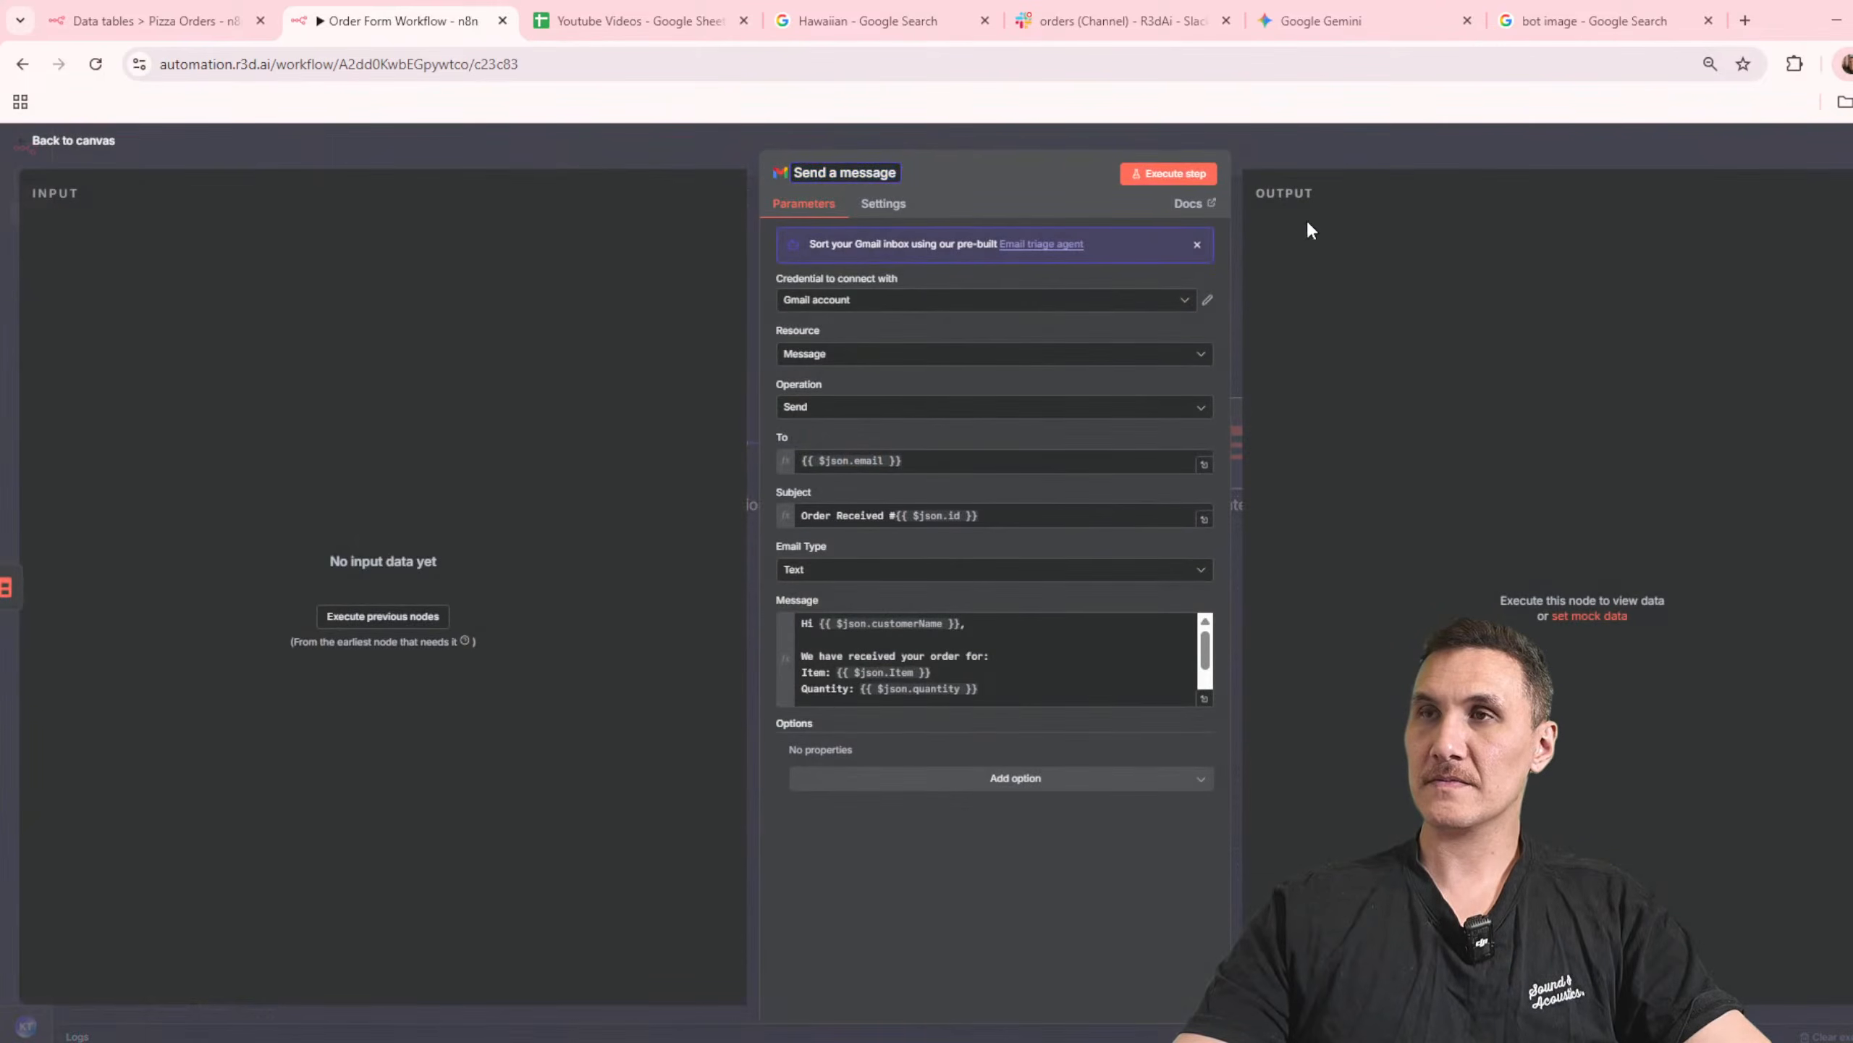
click(1344, 166)
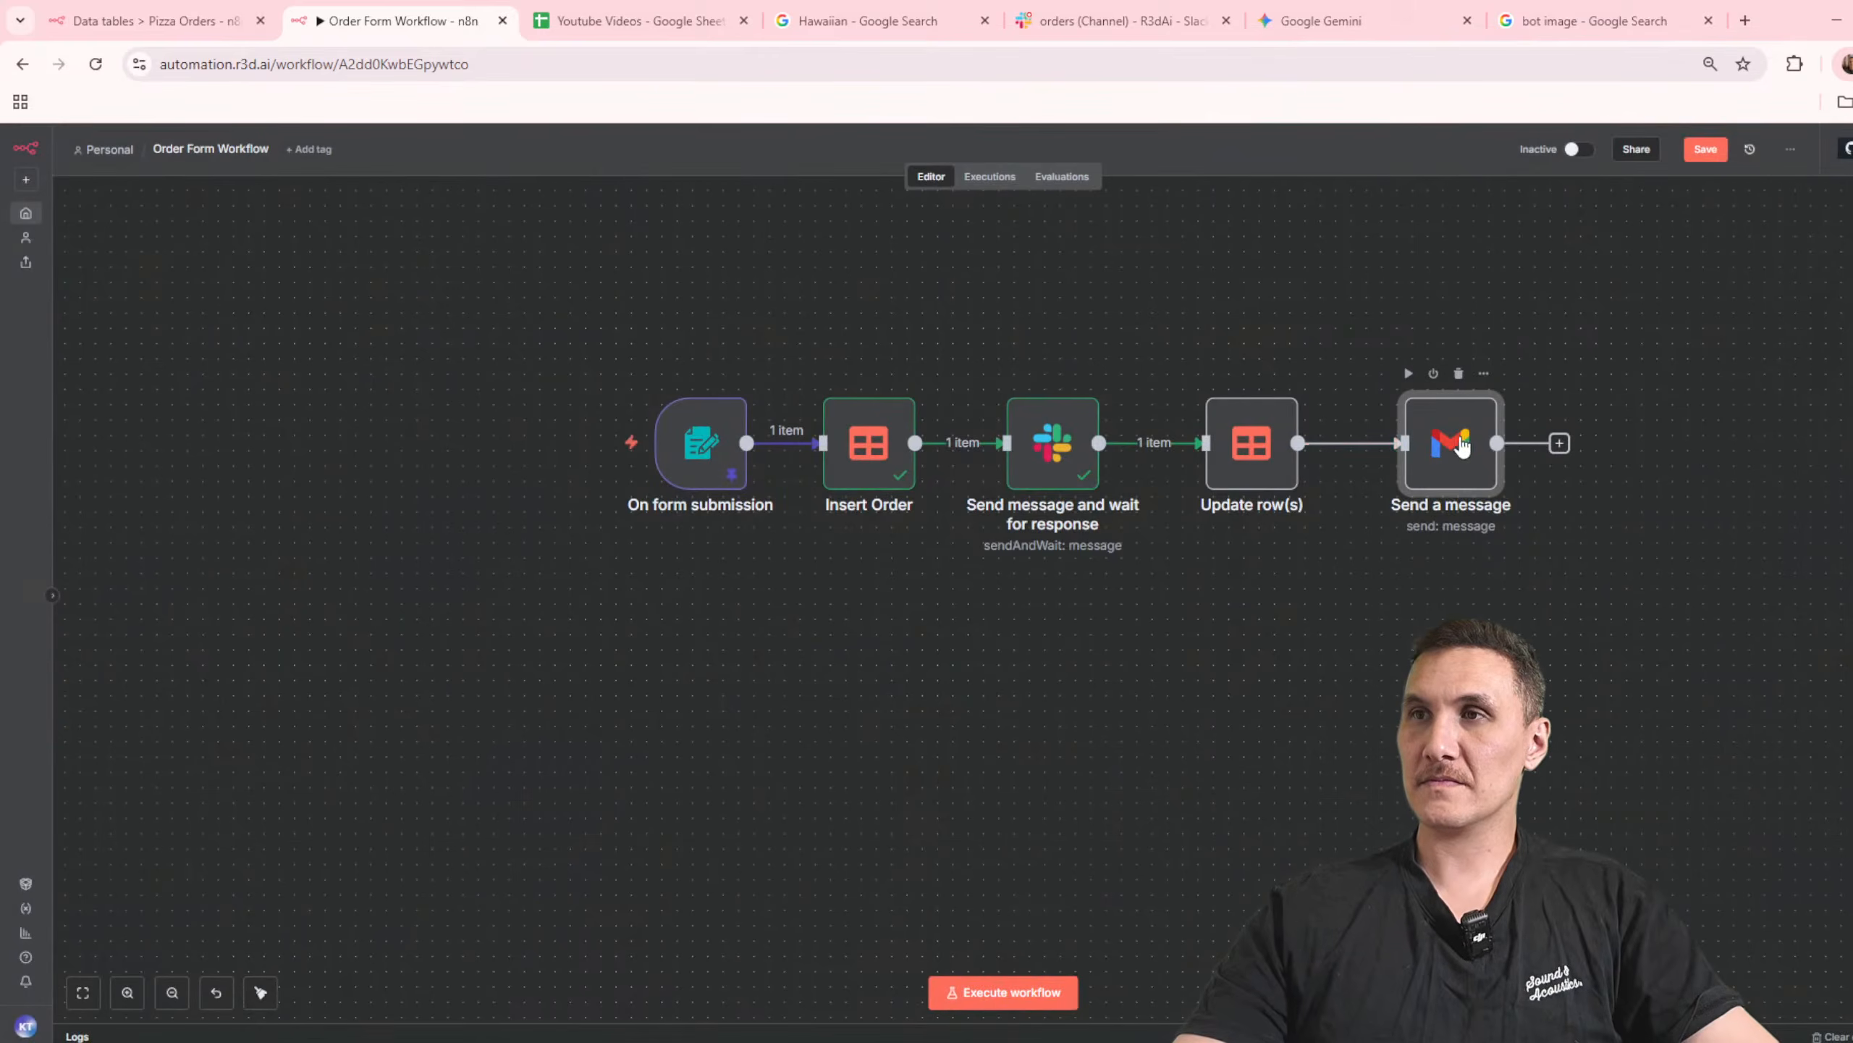
Step: Disconnect the Gmail node from Update row(s) and move it below the Insert Order node
key(Delete)
click(948, 443)
click(1190, 430)
key(ctrl+z)
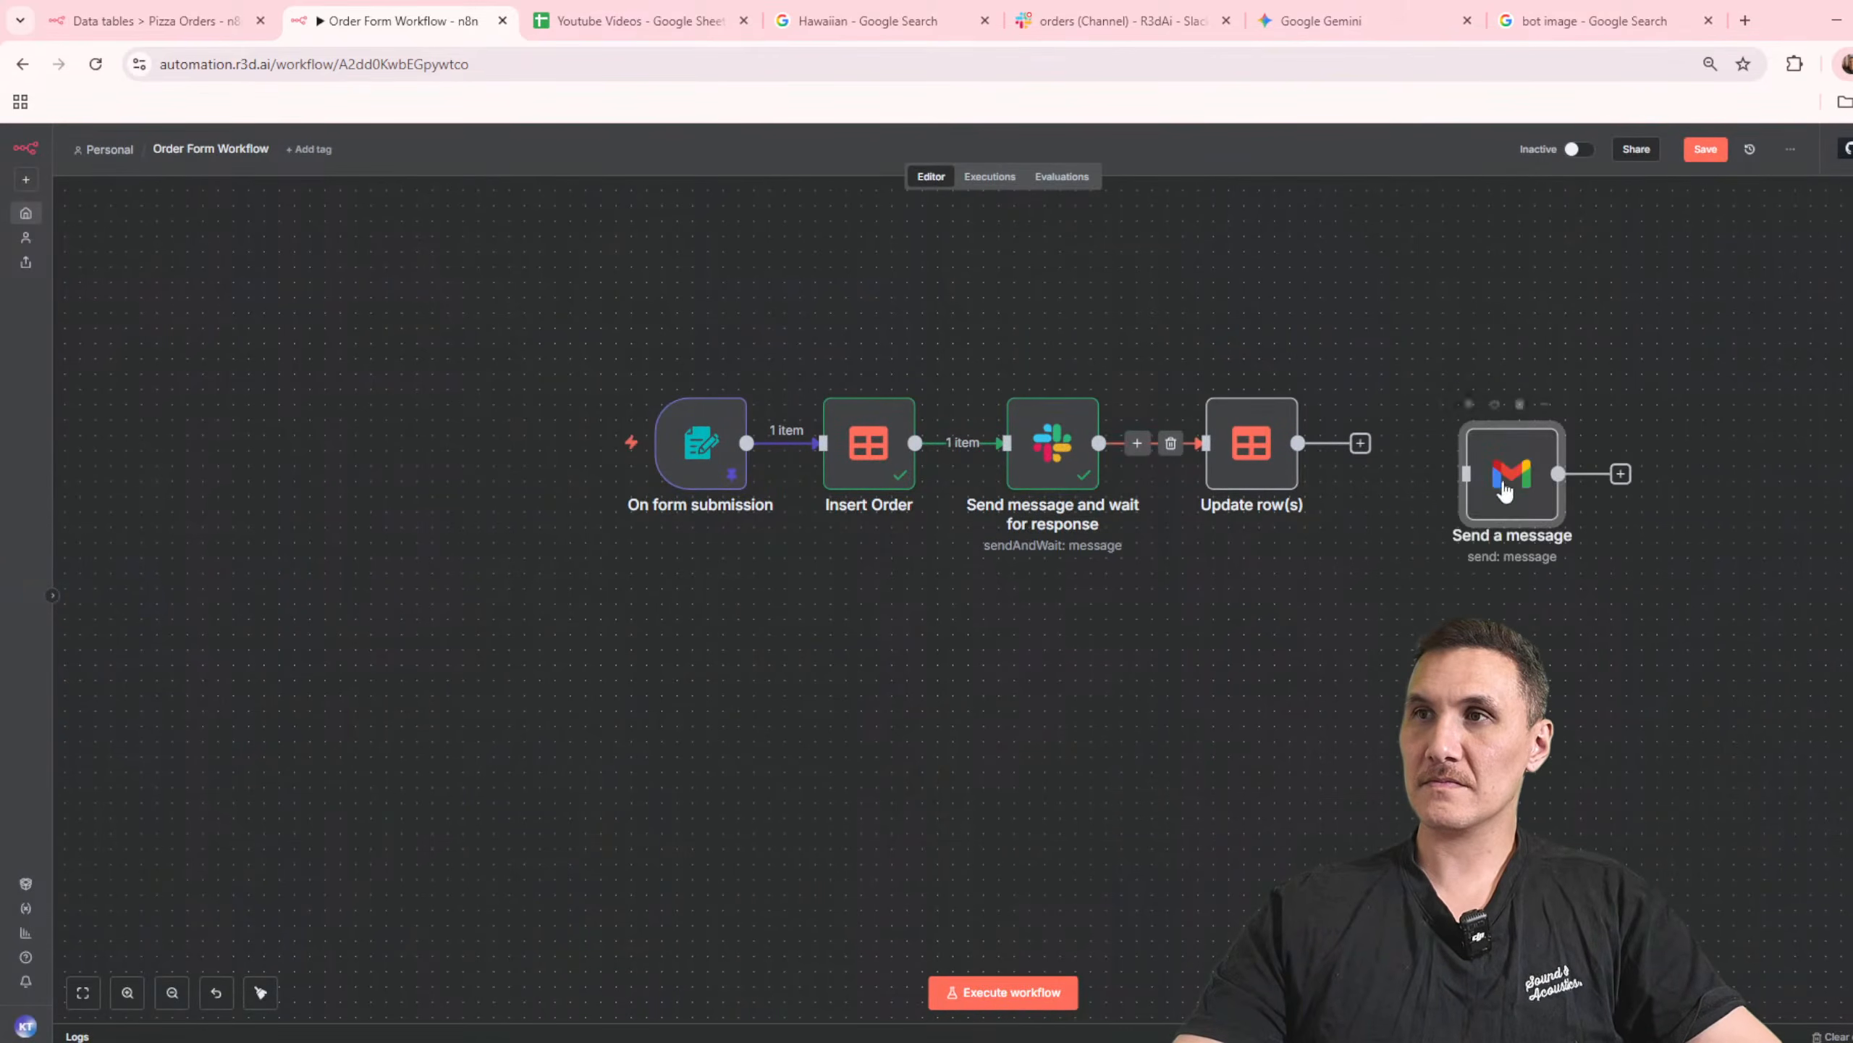
drag(1502, 482, 876, 697)
Step: Rewire the workflow so Insert Order leads to the Gmail node, followed by the Slack node and Update row(s), and align the nodes
click(938, 446)
click(1159, 653)
drag(1051, 334, 1390, 582)
drag(1079, 444, 1201, 658)
drag(1258, 455, 1473, 487)
click(1040, 550)
drag(837, 684, 1215, 479)
drag(1051, 460, 1050, 444)
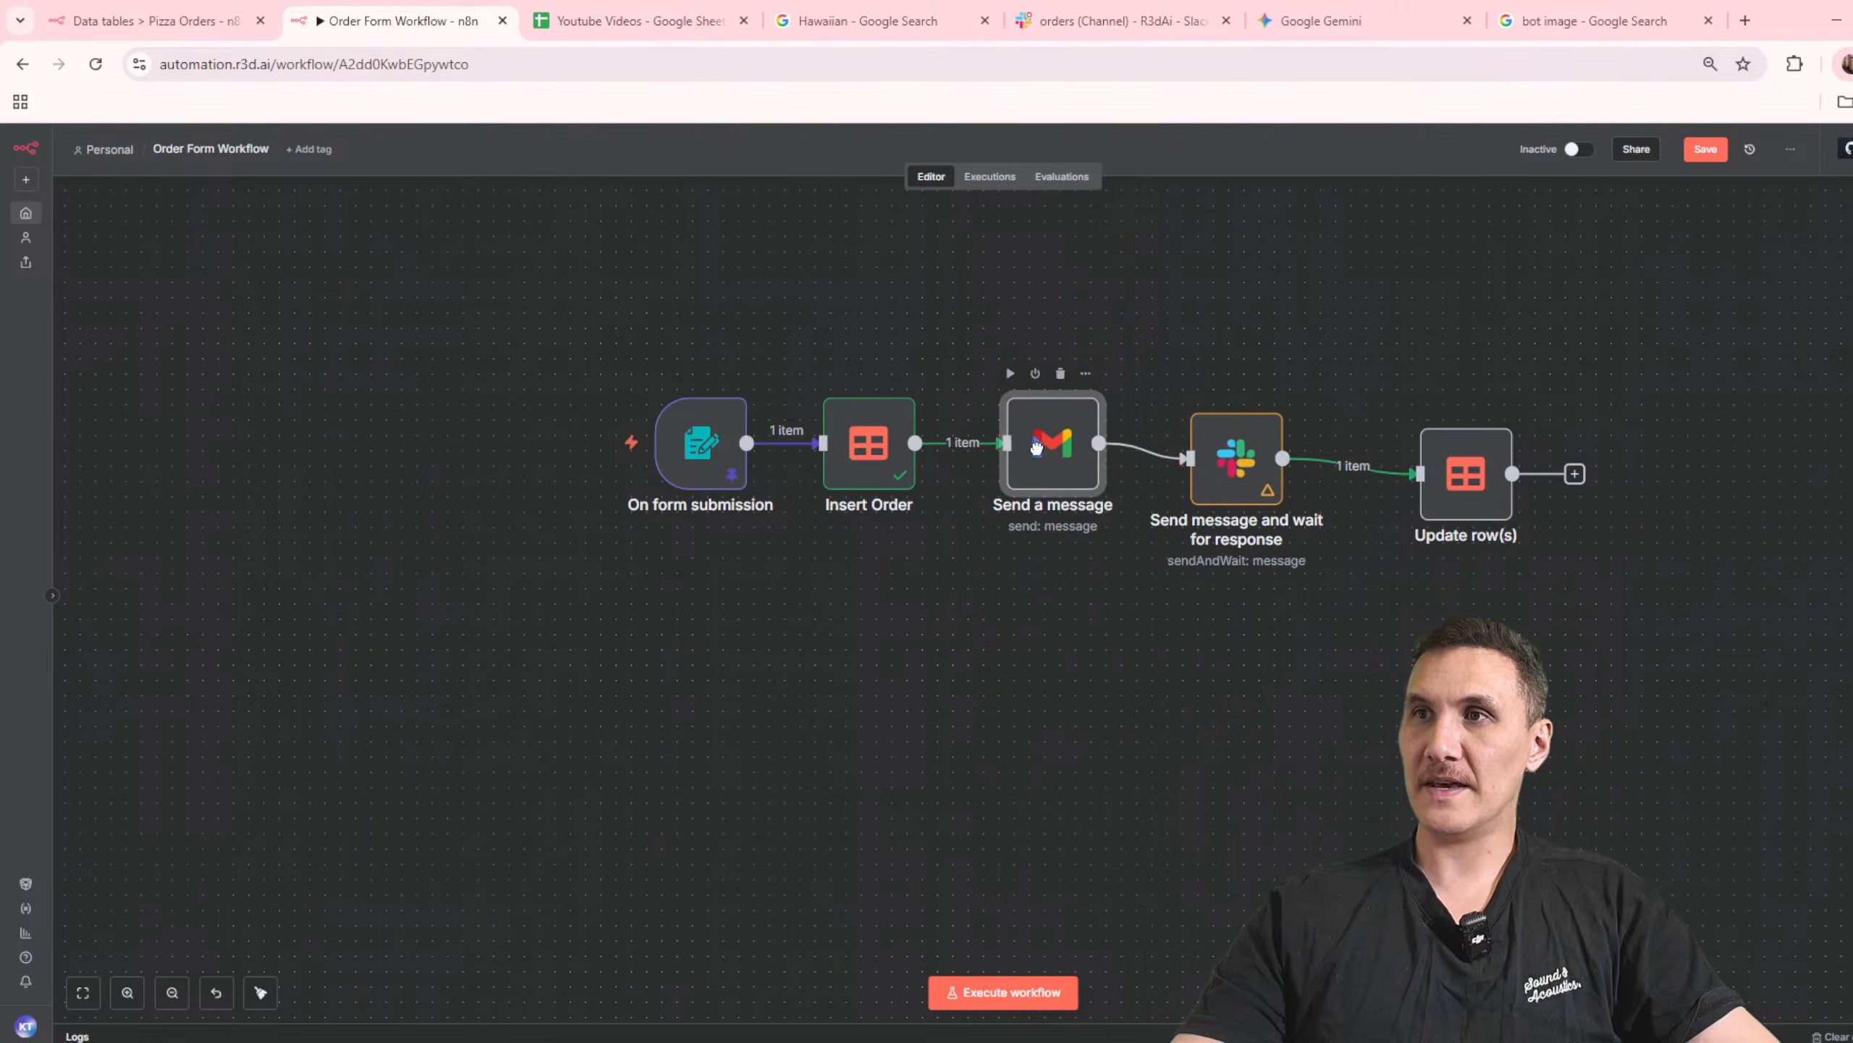
drag(1233, 474, 1248, 444)
drag(1484, 490, 1453, 489)
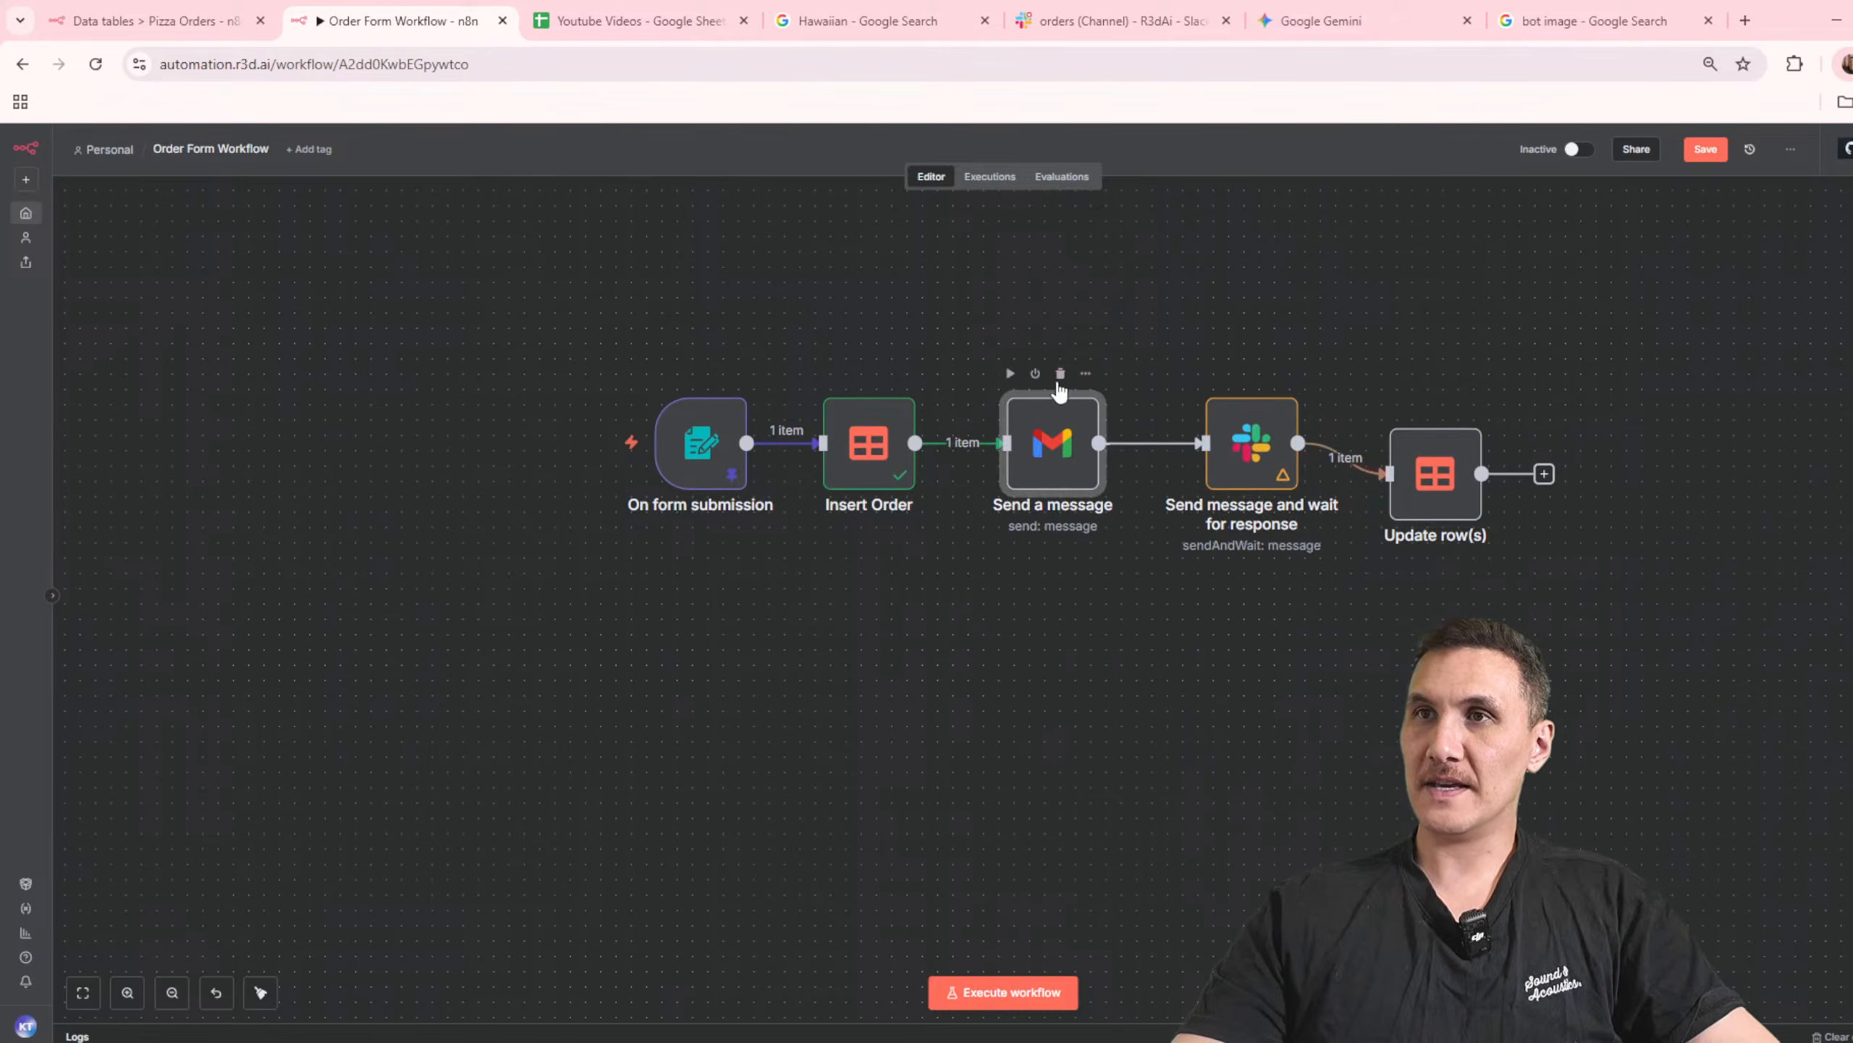
Step: Copy the Gmail Send a message node and connect the duplicate after Update row(s)
click(1088, 379)
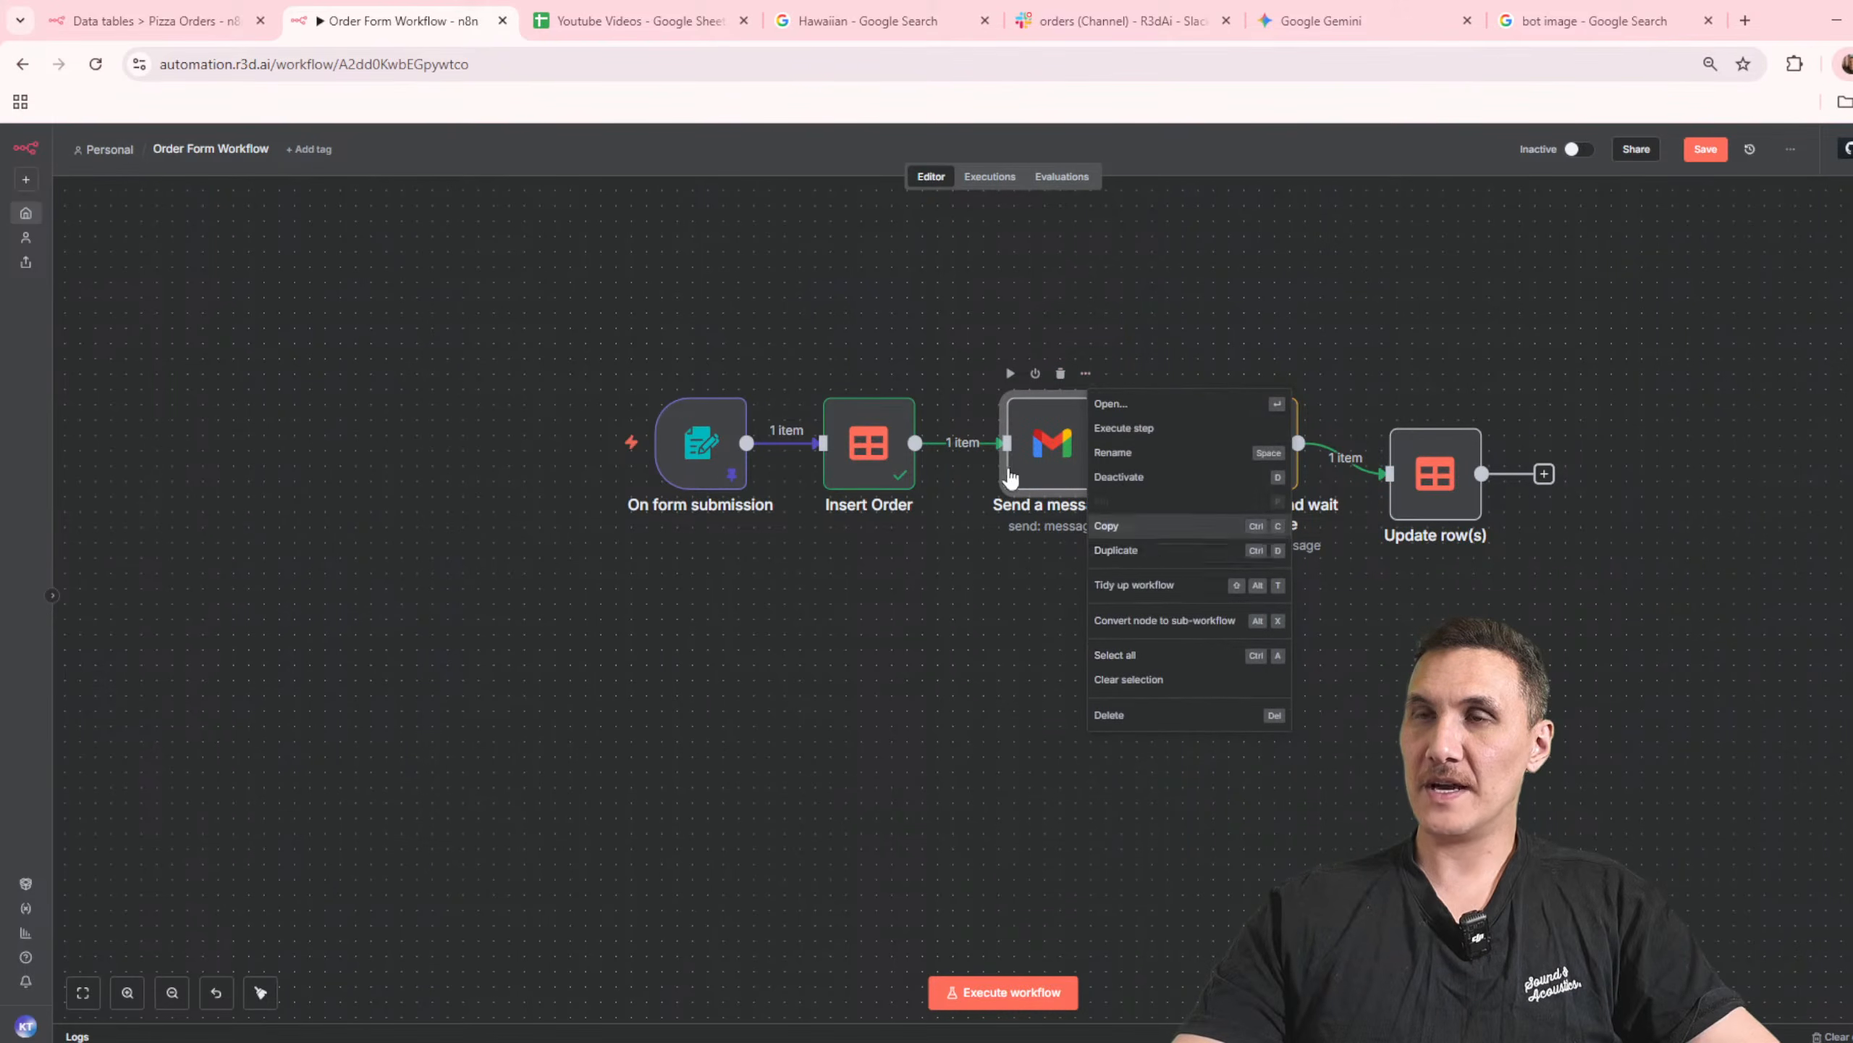
click(1060, 456)
key(ctrl+c)
key(ctrl+v)
drag(1116, 571, 1668, 509)
Step: Open the duplicated Gmail node and rename it "Send a Preparing Order Message"
double_click(1631, 504)
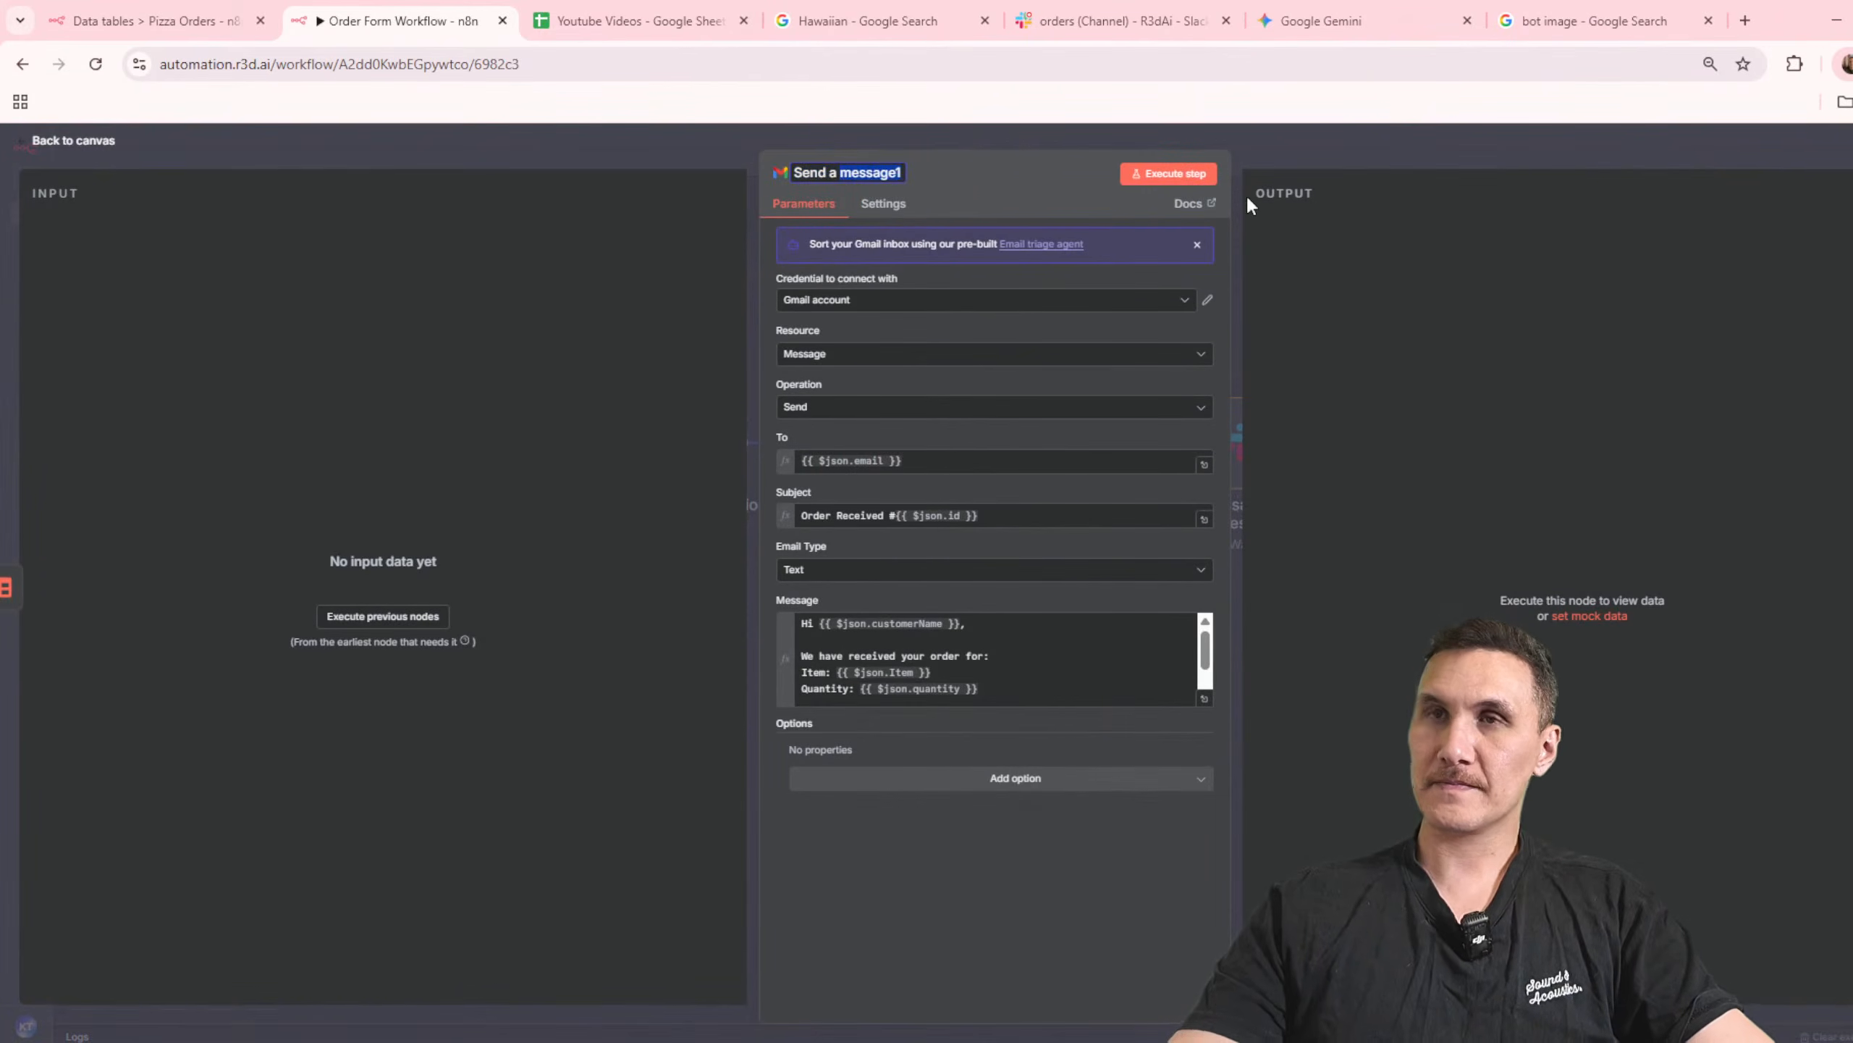
text(Preparing Order Me)
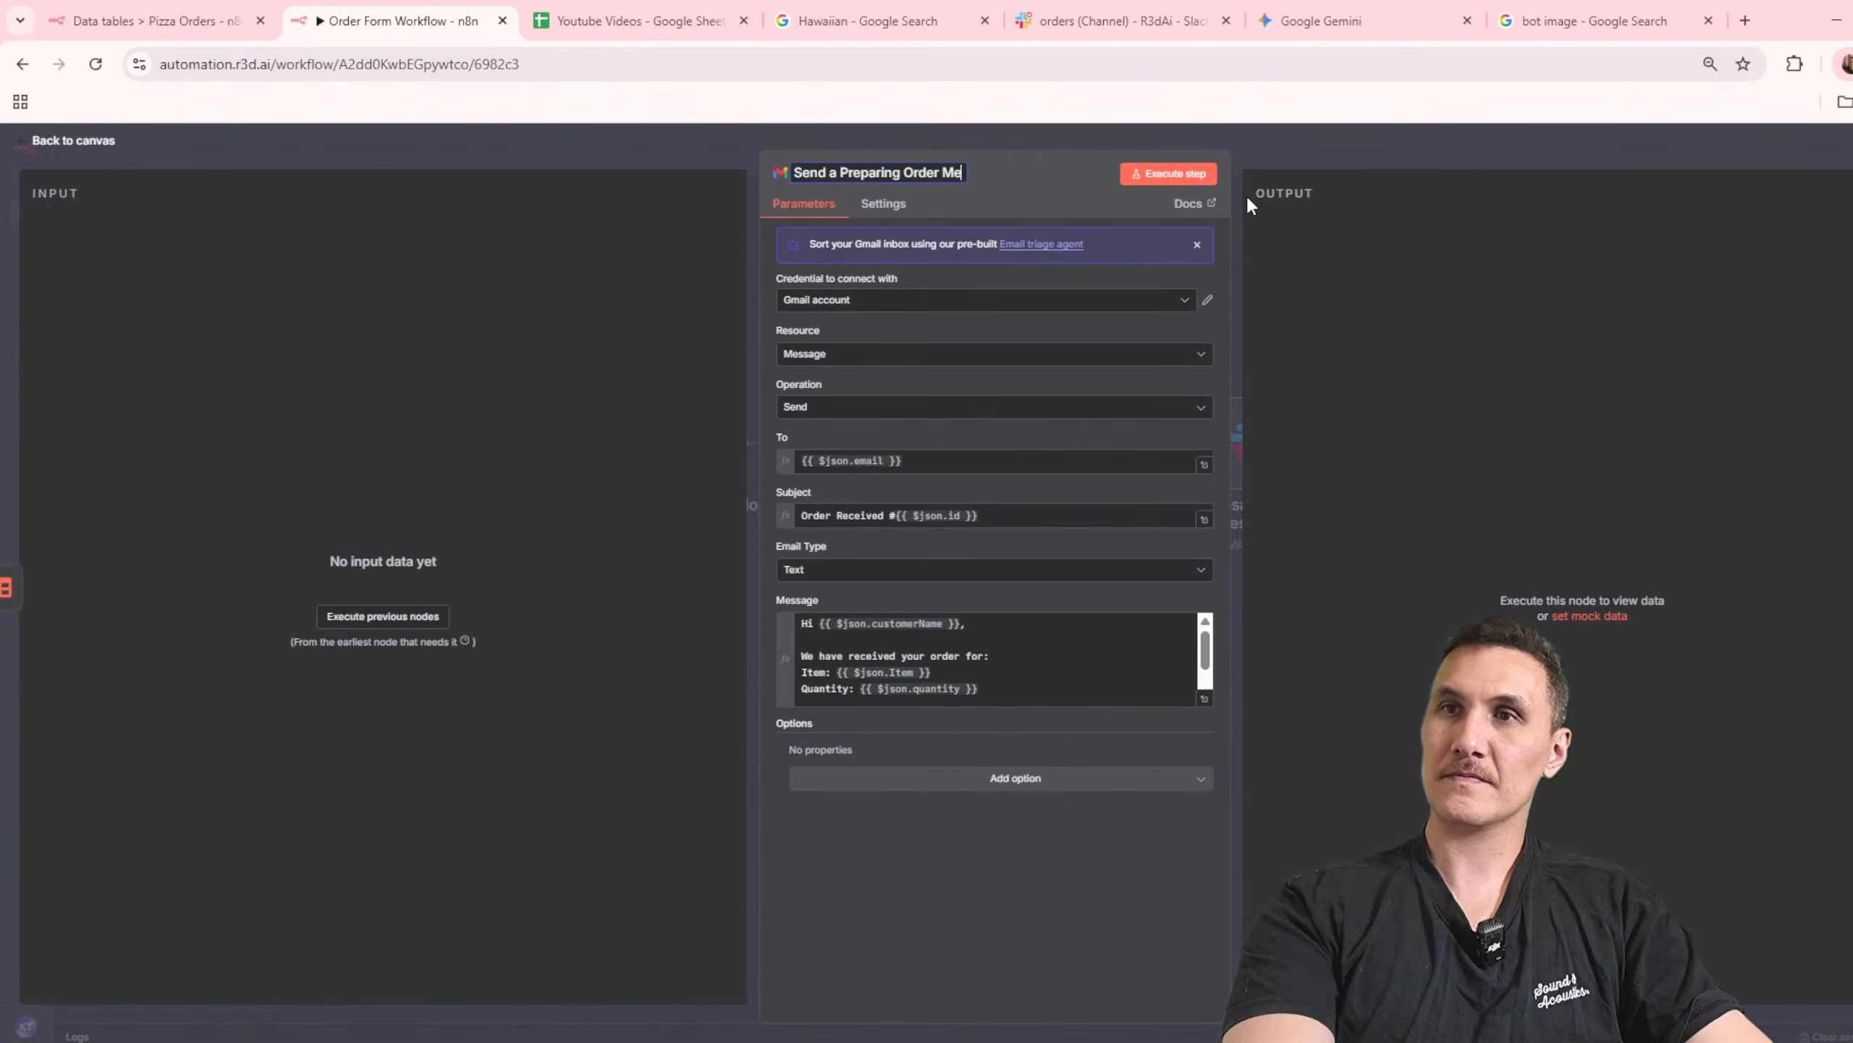
text(ssage)
Step: Copy the duplicated node's message text and send it to Gemini with the prompt "update this to say we have preparing your order:"
click(1031, 639)
key(ctrl+a)
click(1303, 23)
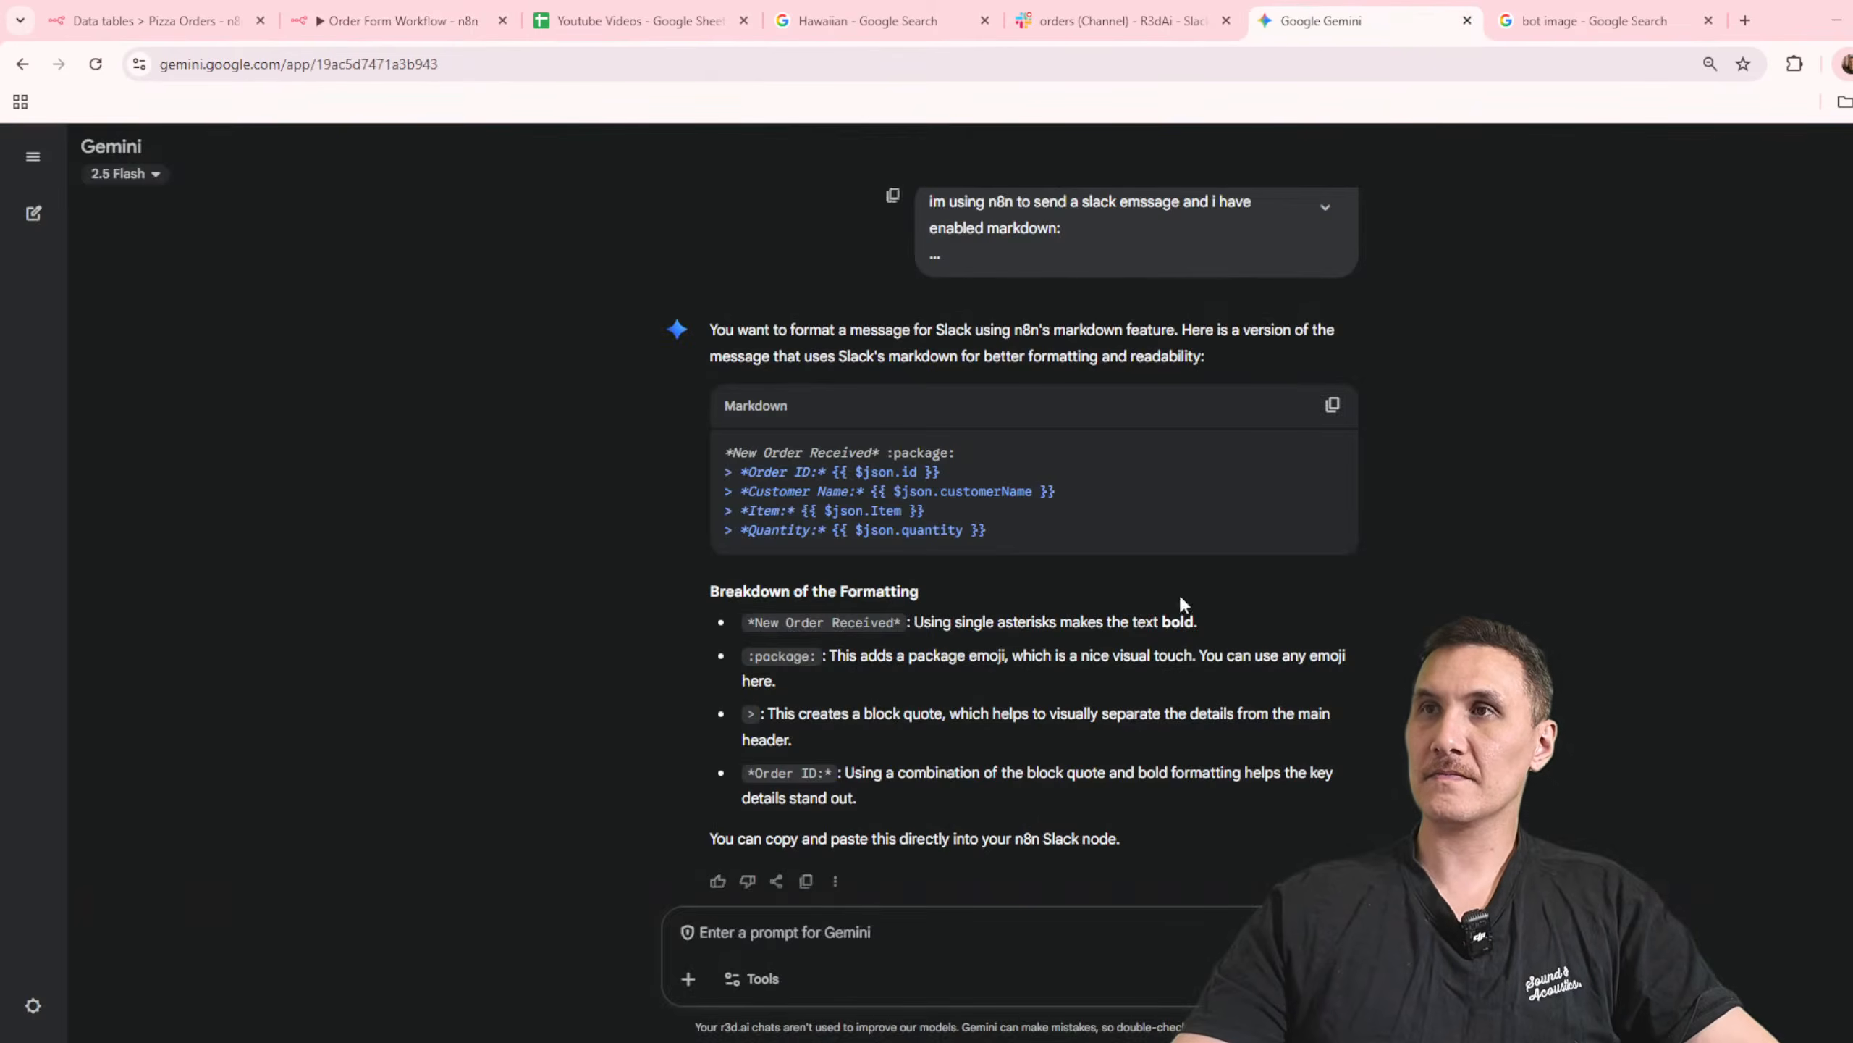
text(update this to)
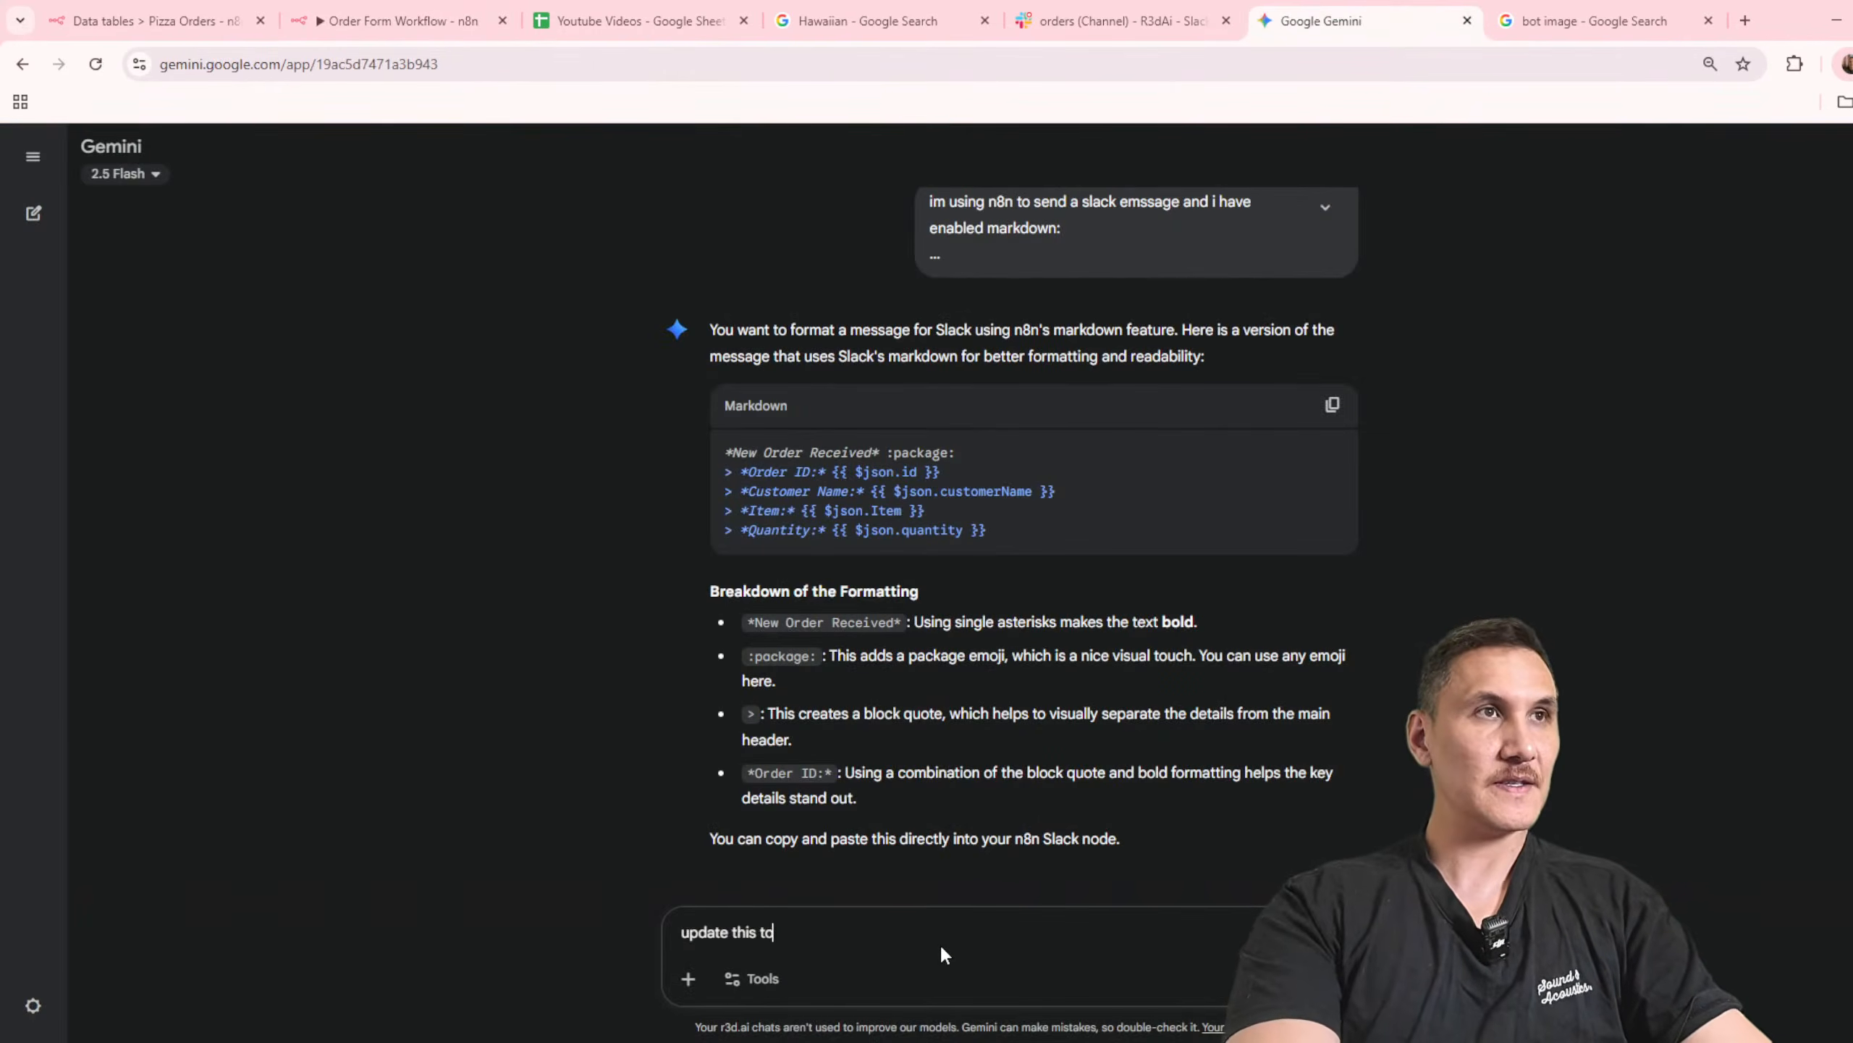
text( say we have pr)
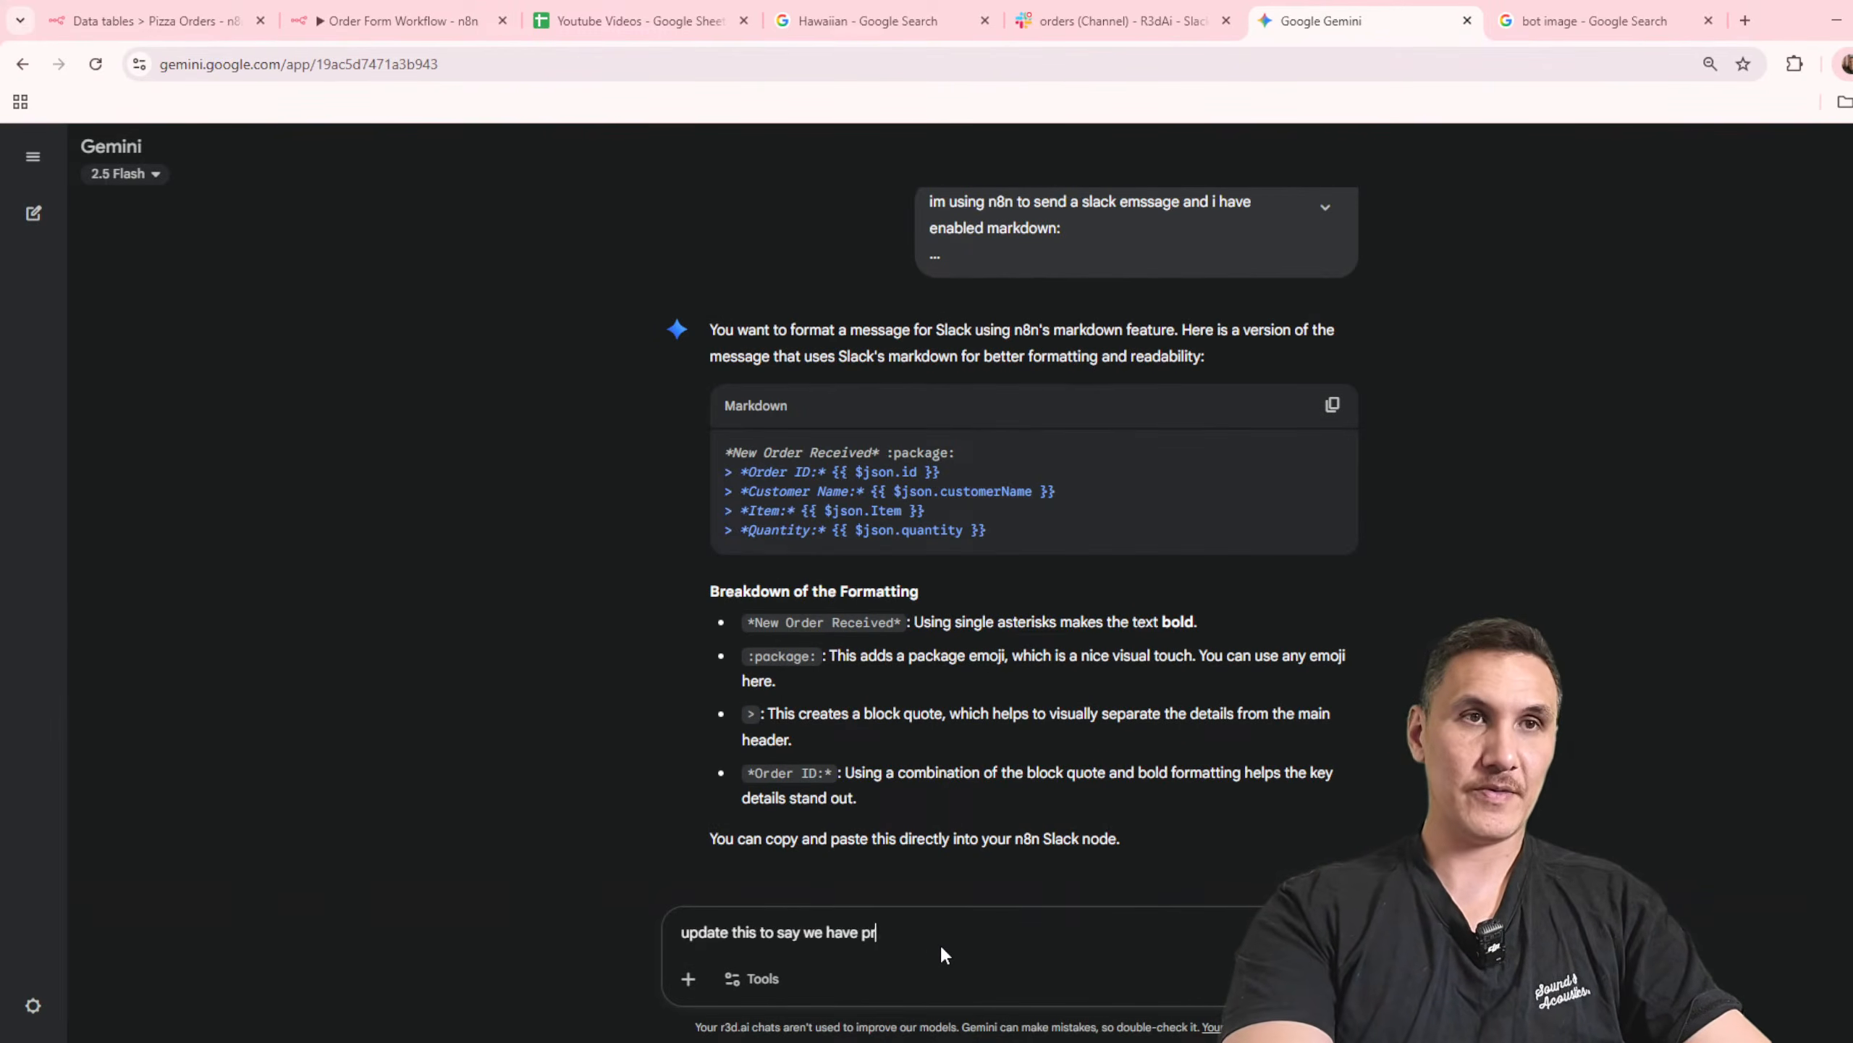
text(eparing your order:)
key(shift+Return)
key(ctrl+v)
key(Return)
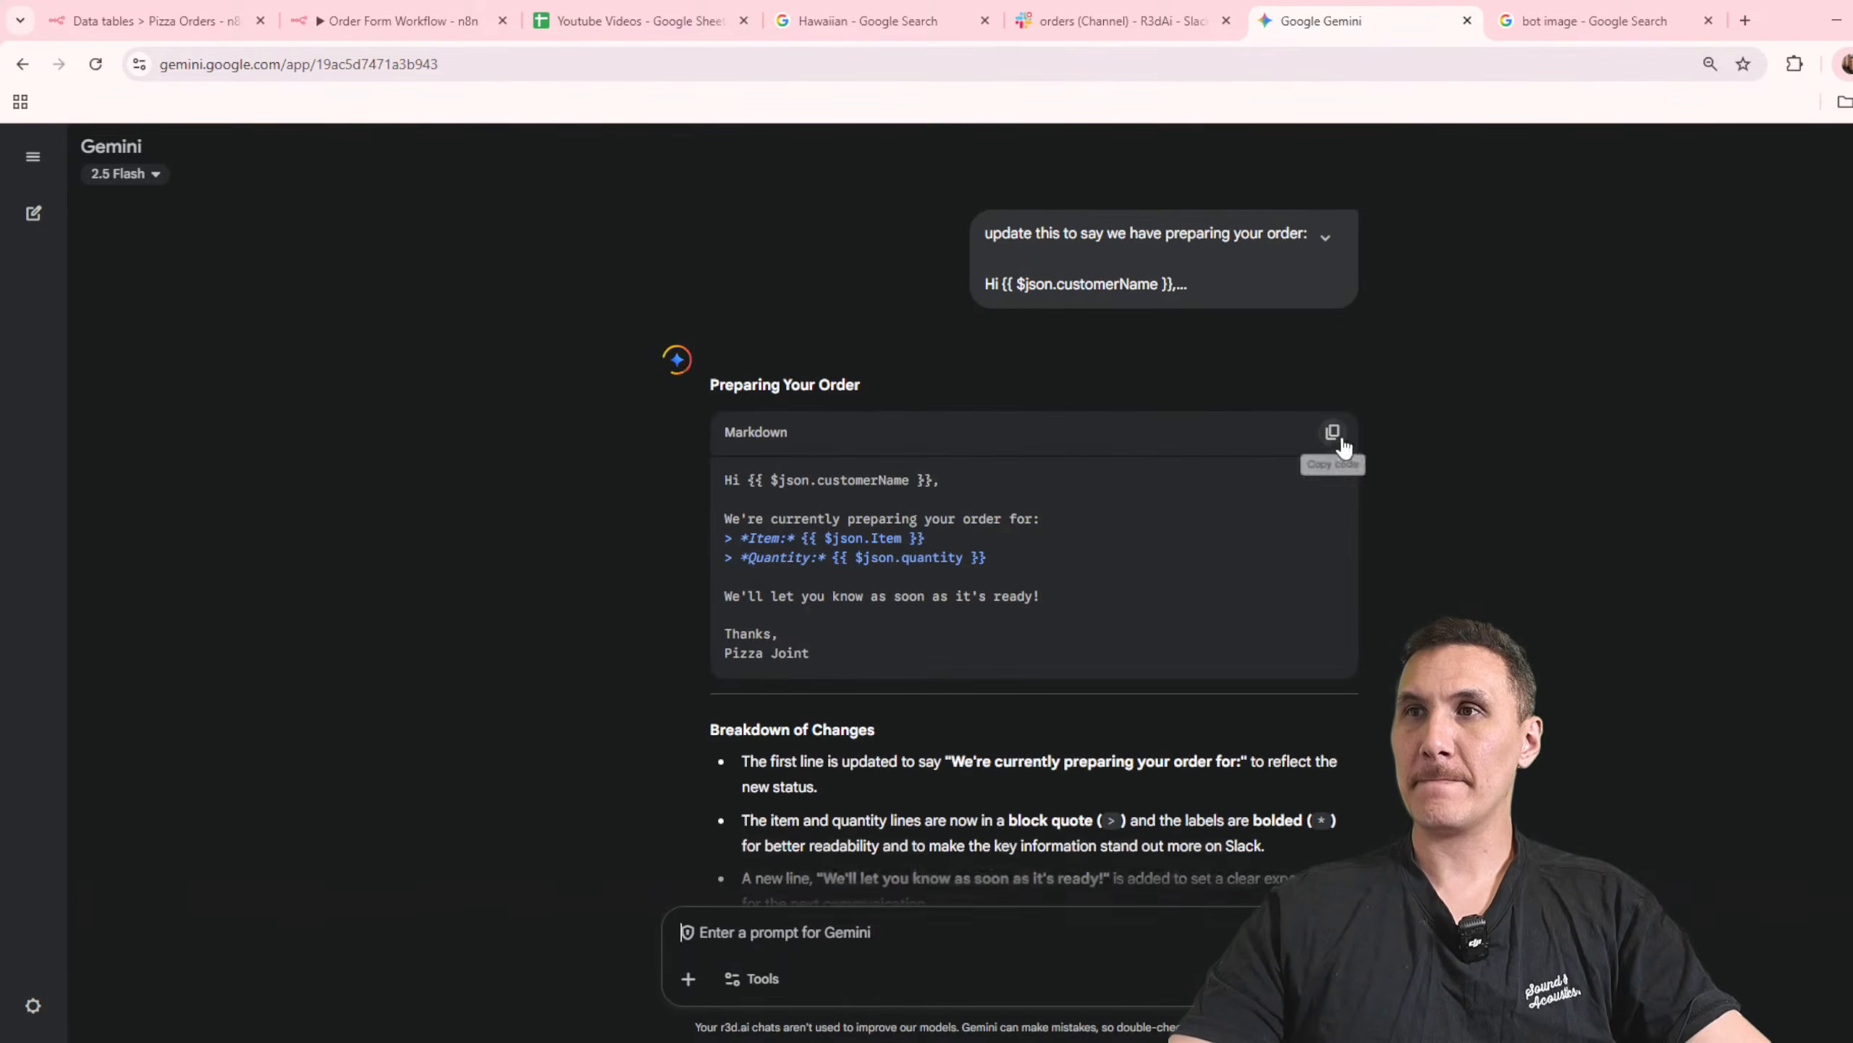
Step: Copy Gemini's preparing-order message, switch back to the Gmail node in n8n, and return to the workflow canvas
click(1332, 434)
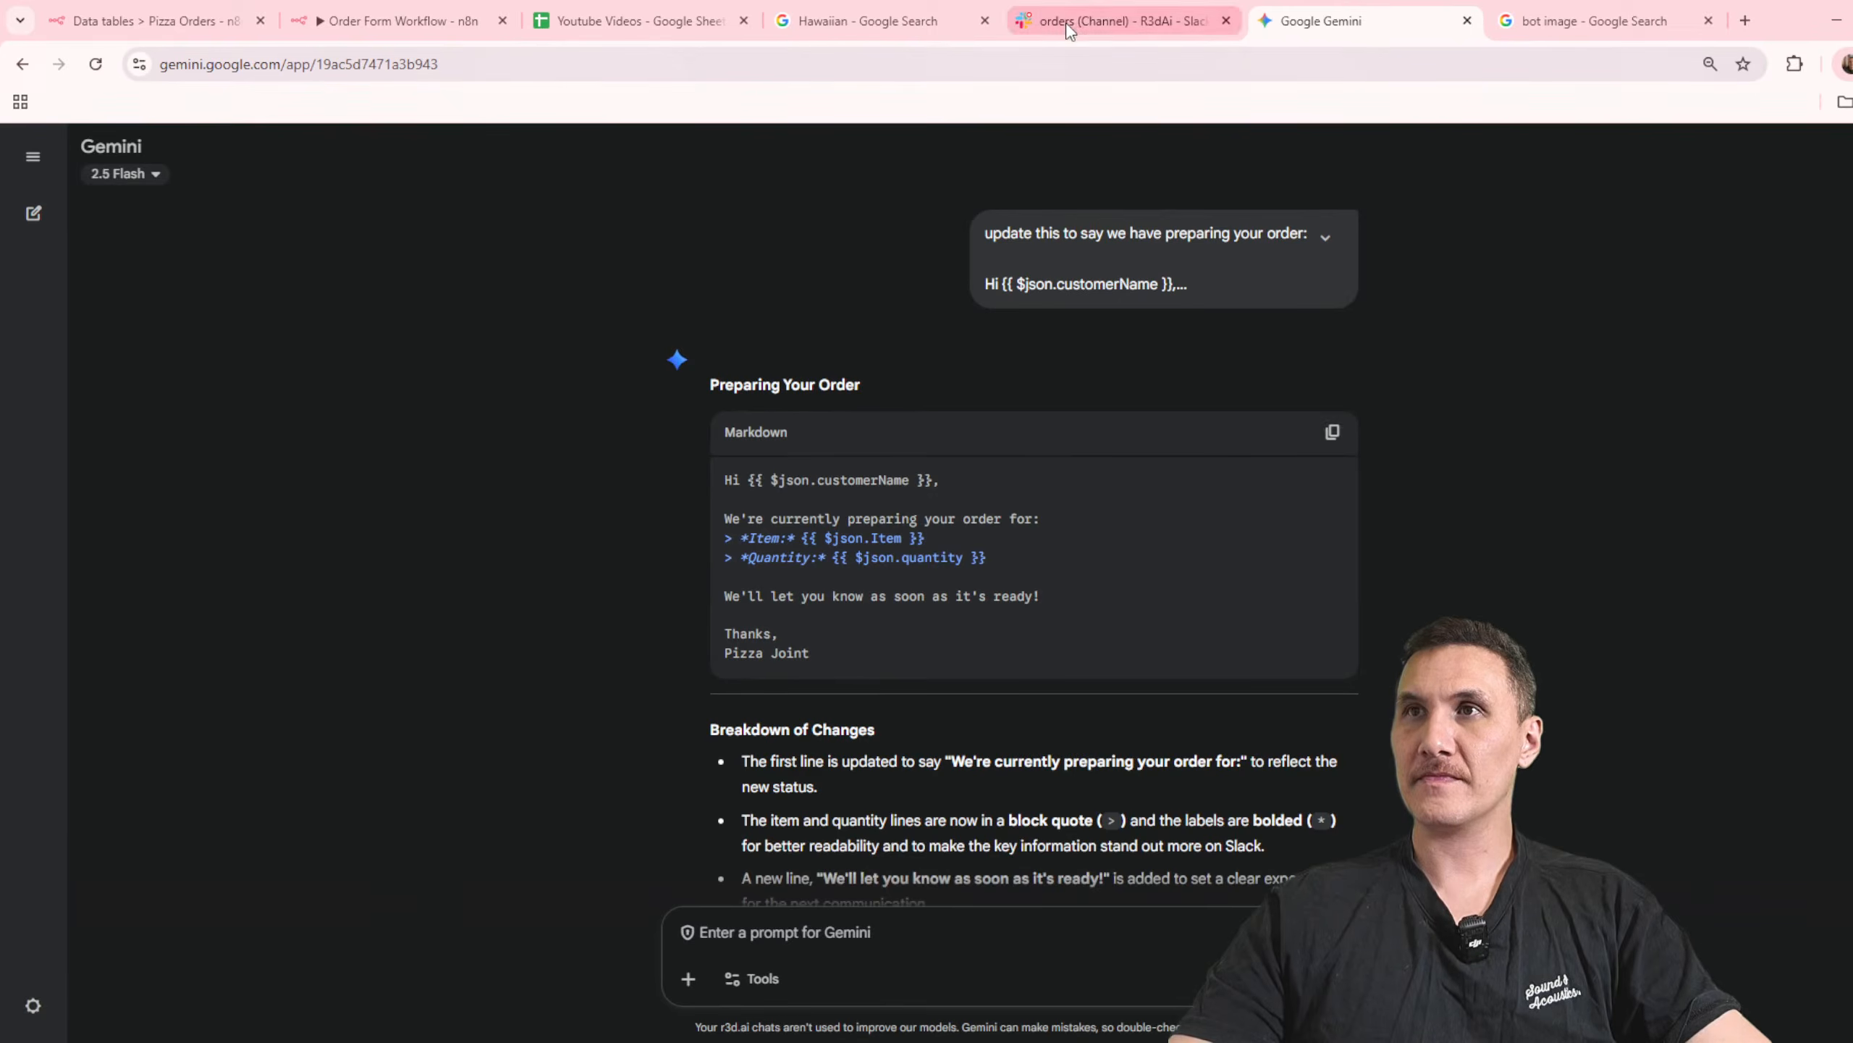
click(1117, 20)
click(868, 21)
click(598, 29)
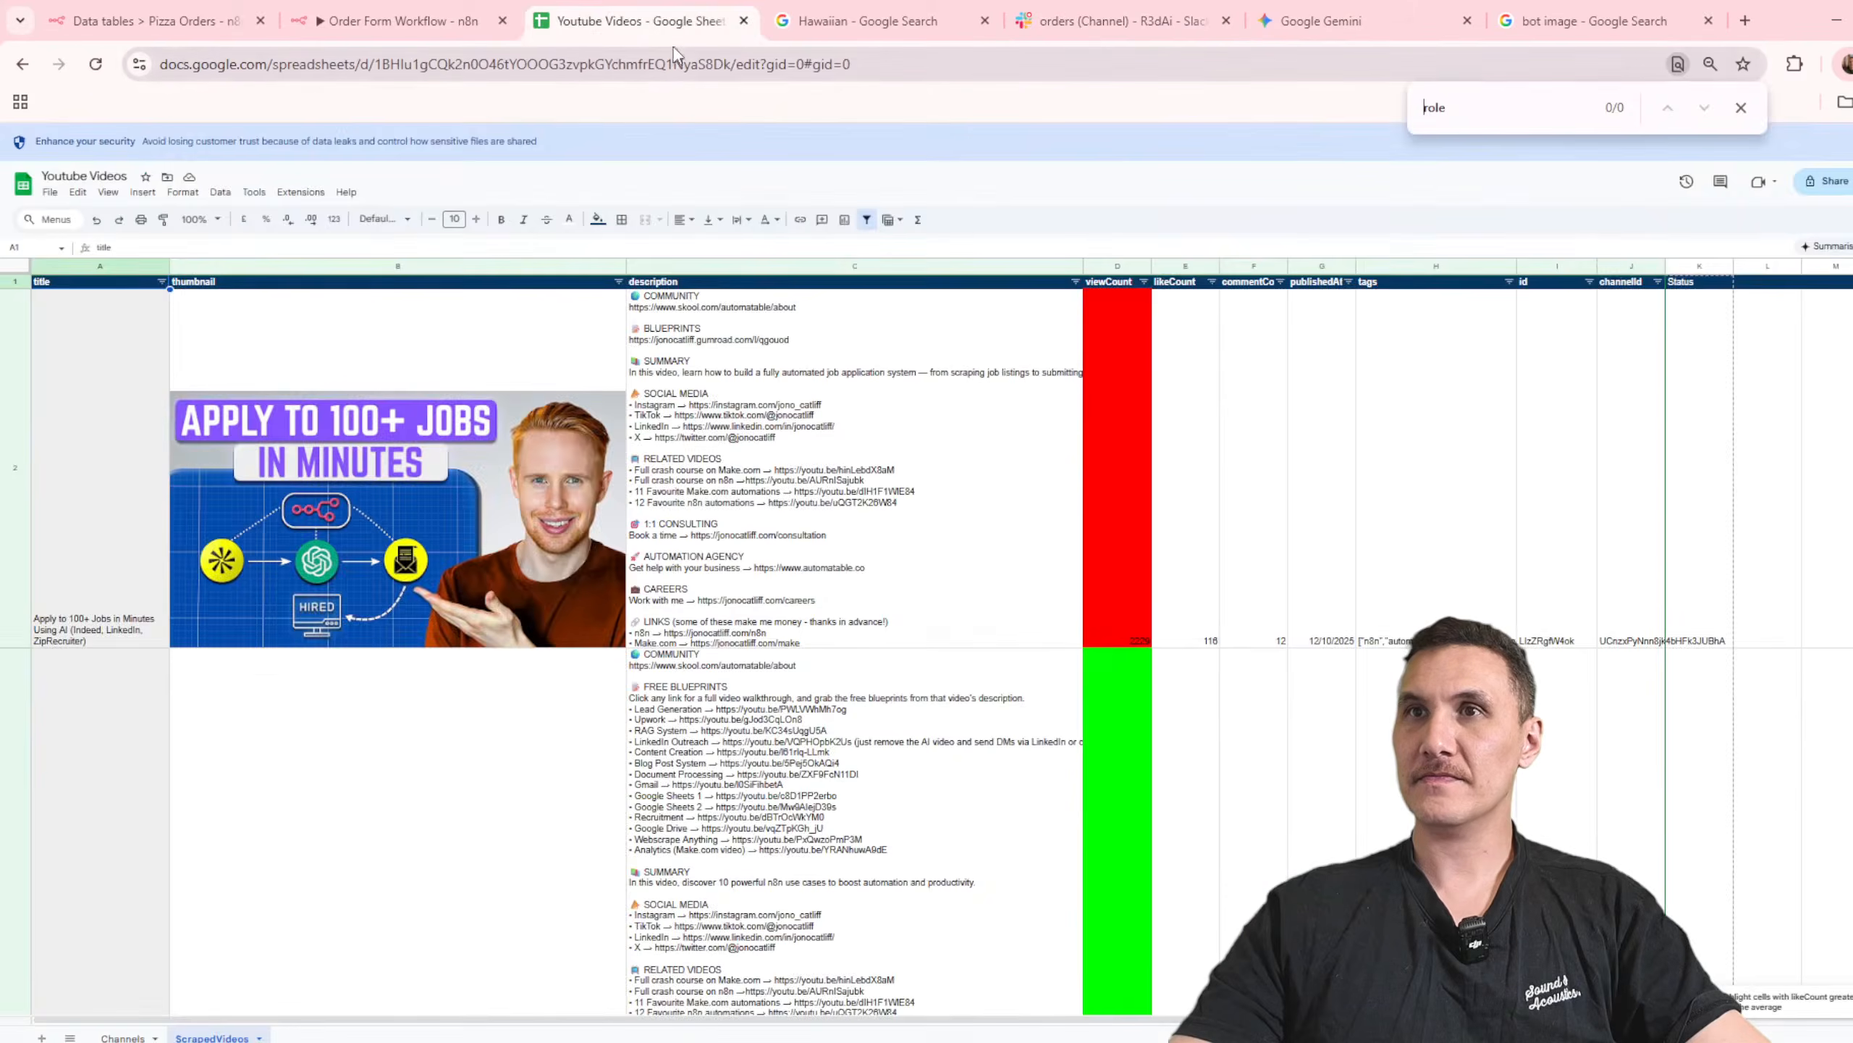
click(376, 16)
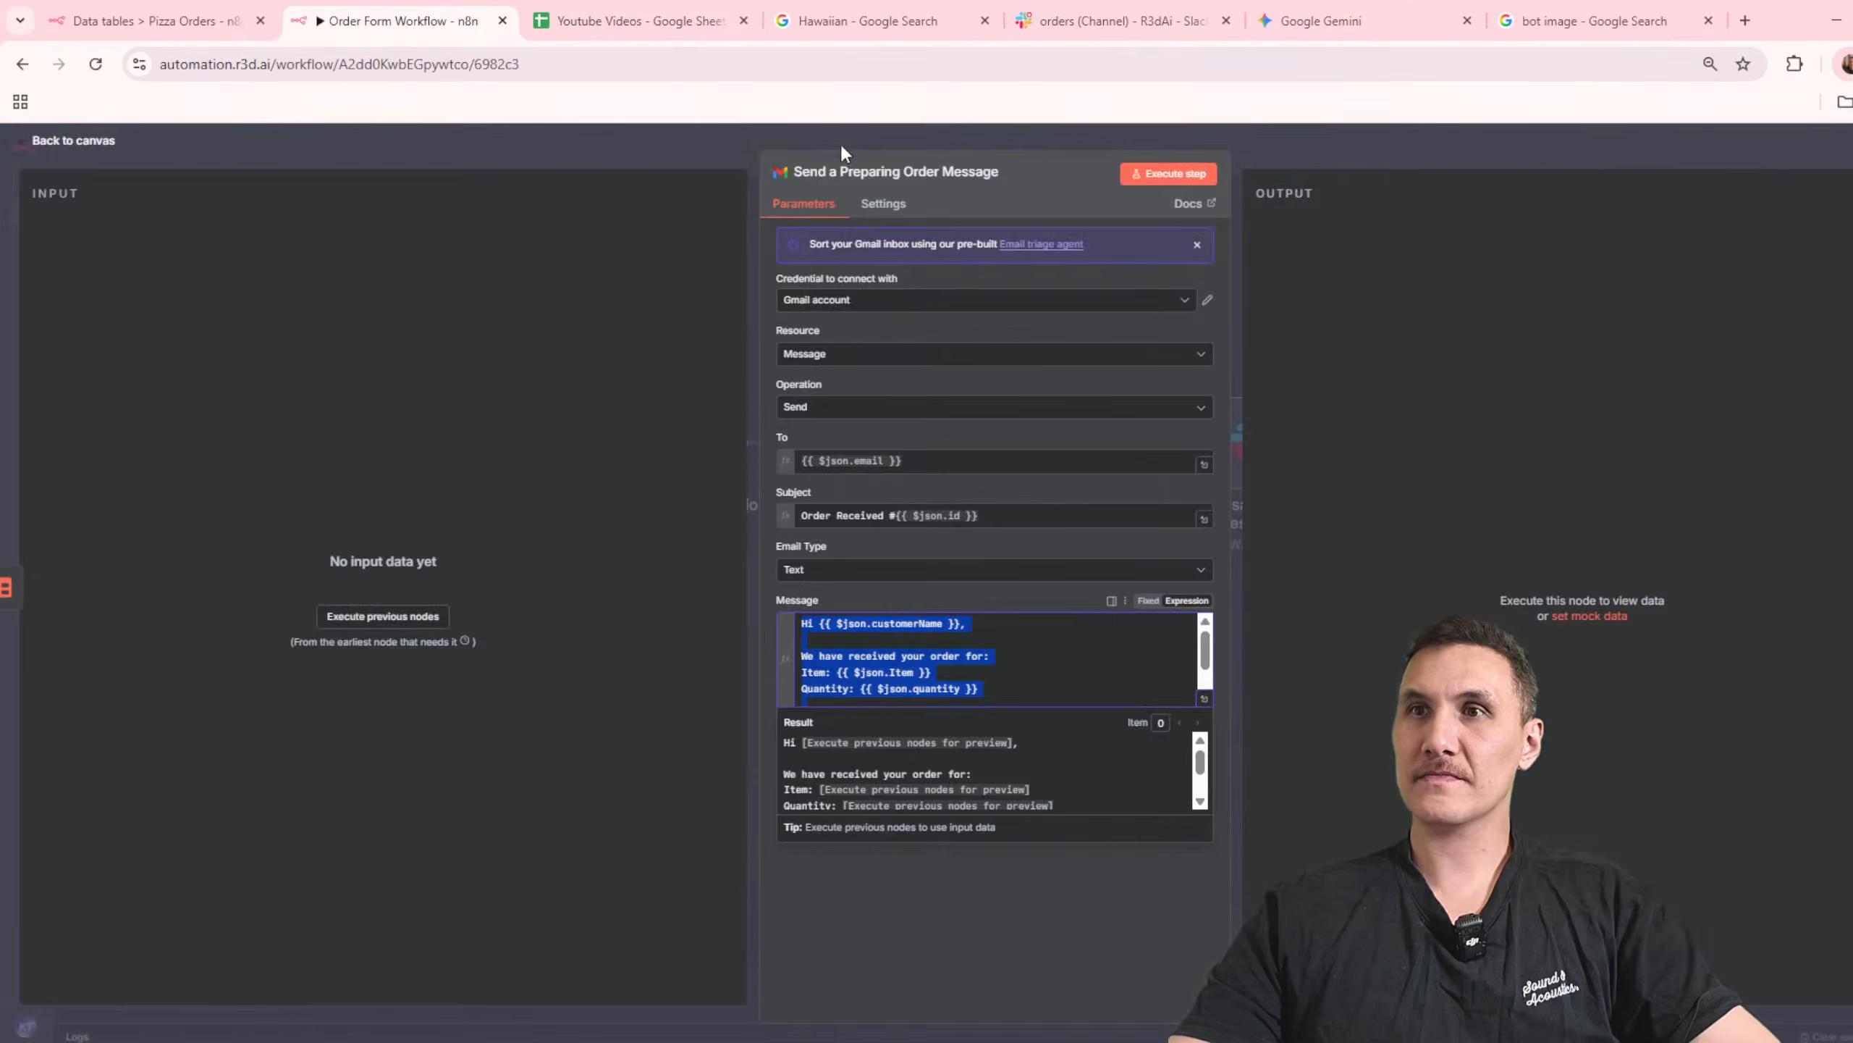
click(1367, 169)
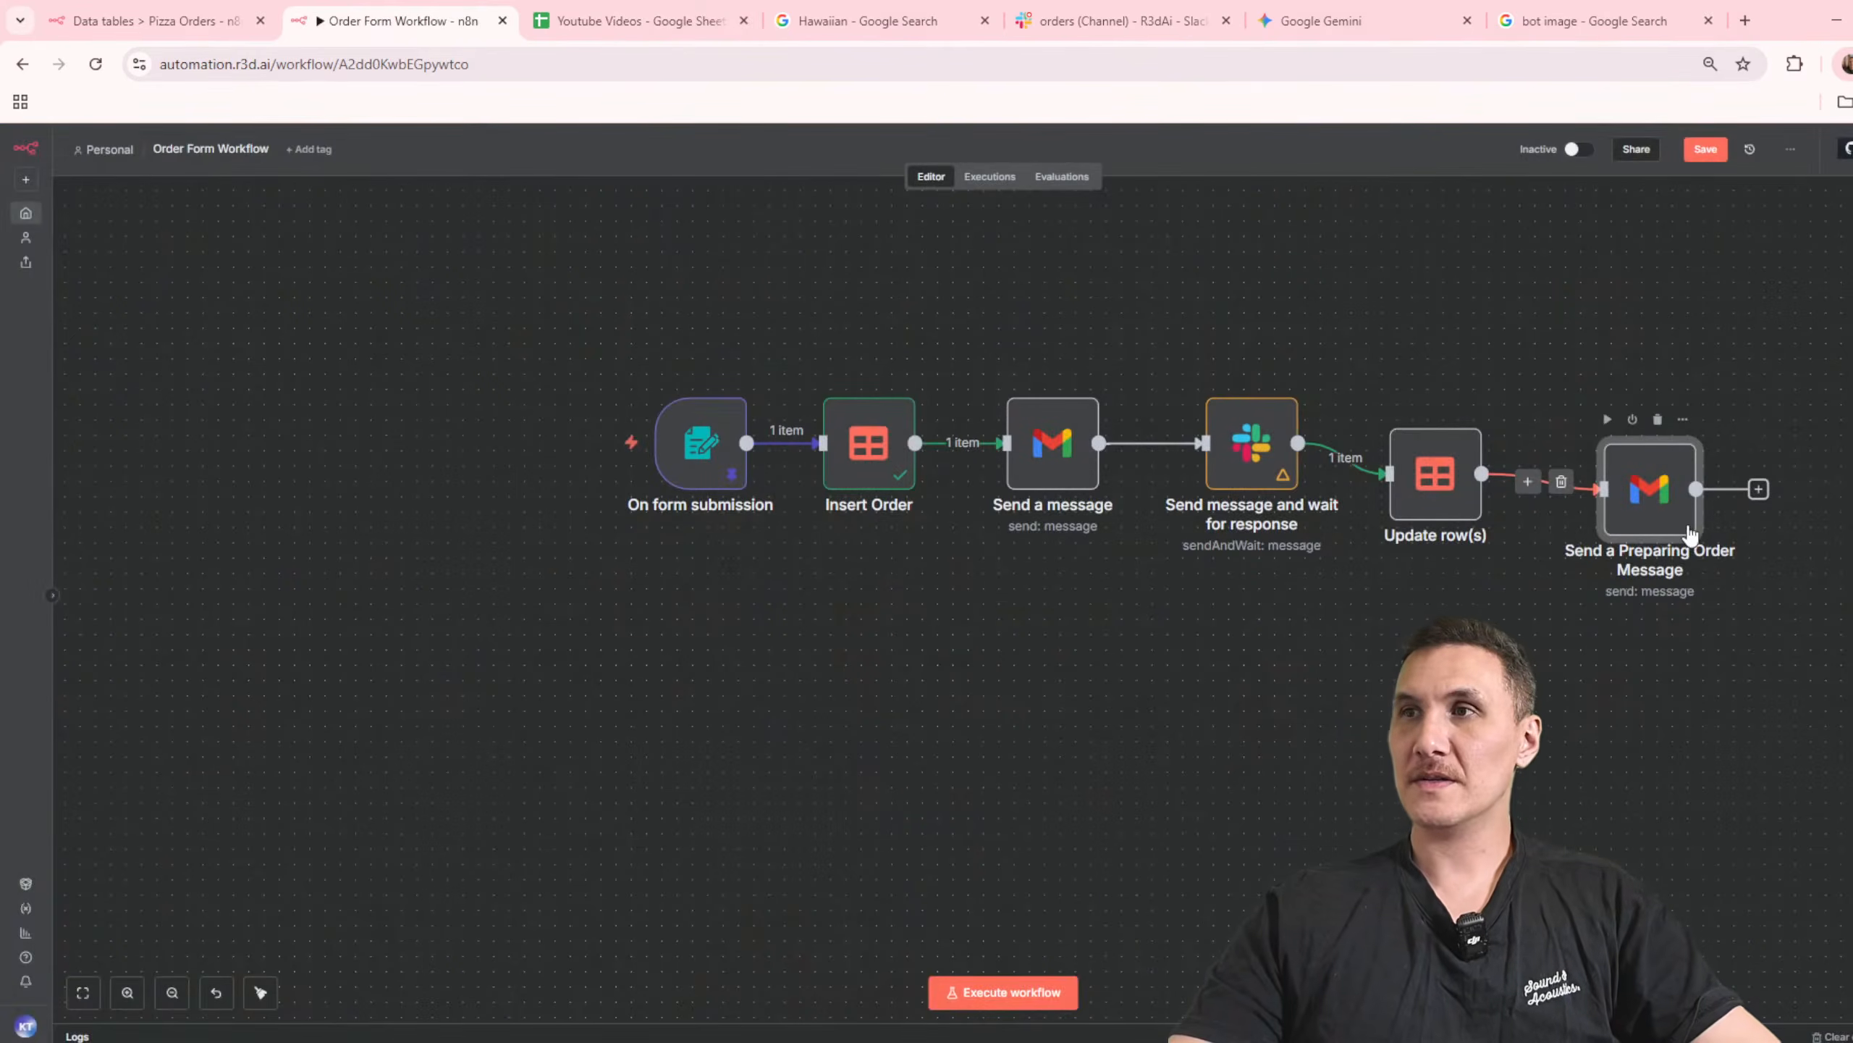
Step: Replace the message of the Send a Preparing Order Message node with the copied Gemini text
double_click(1647, 493)
click(1098, 699)
key(ctrl+a)
key(ctrl+v)
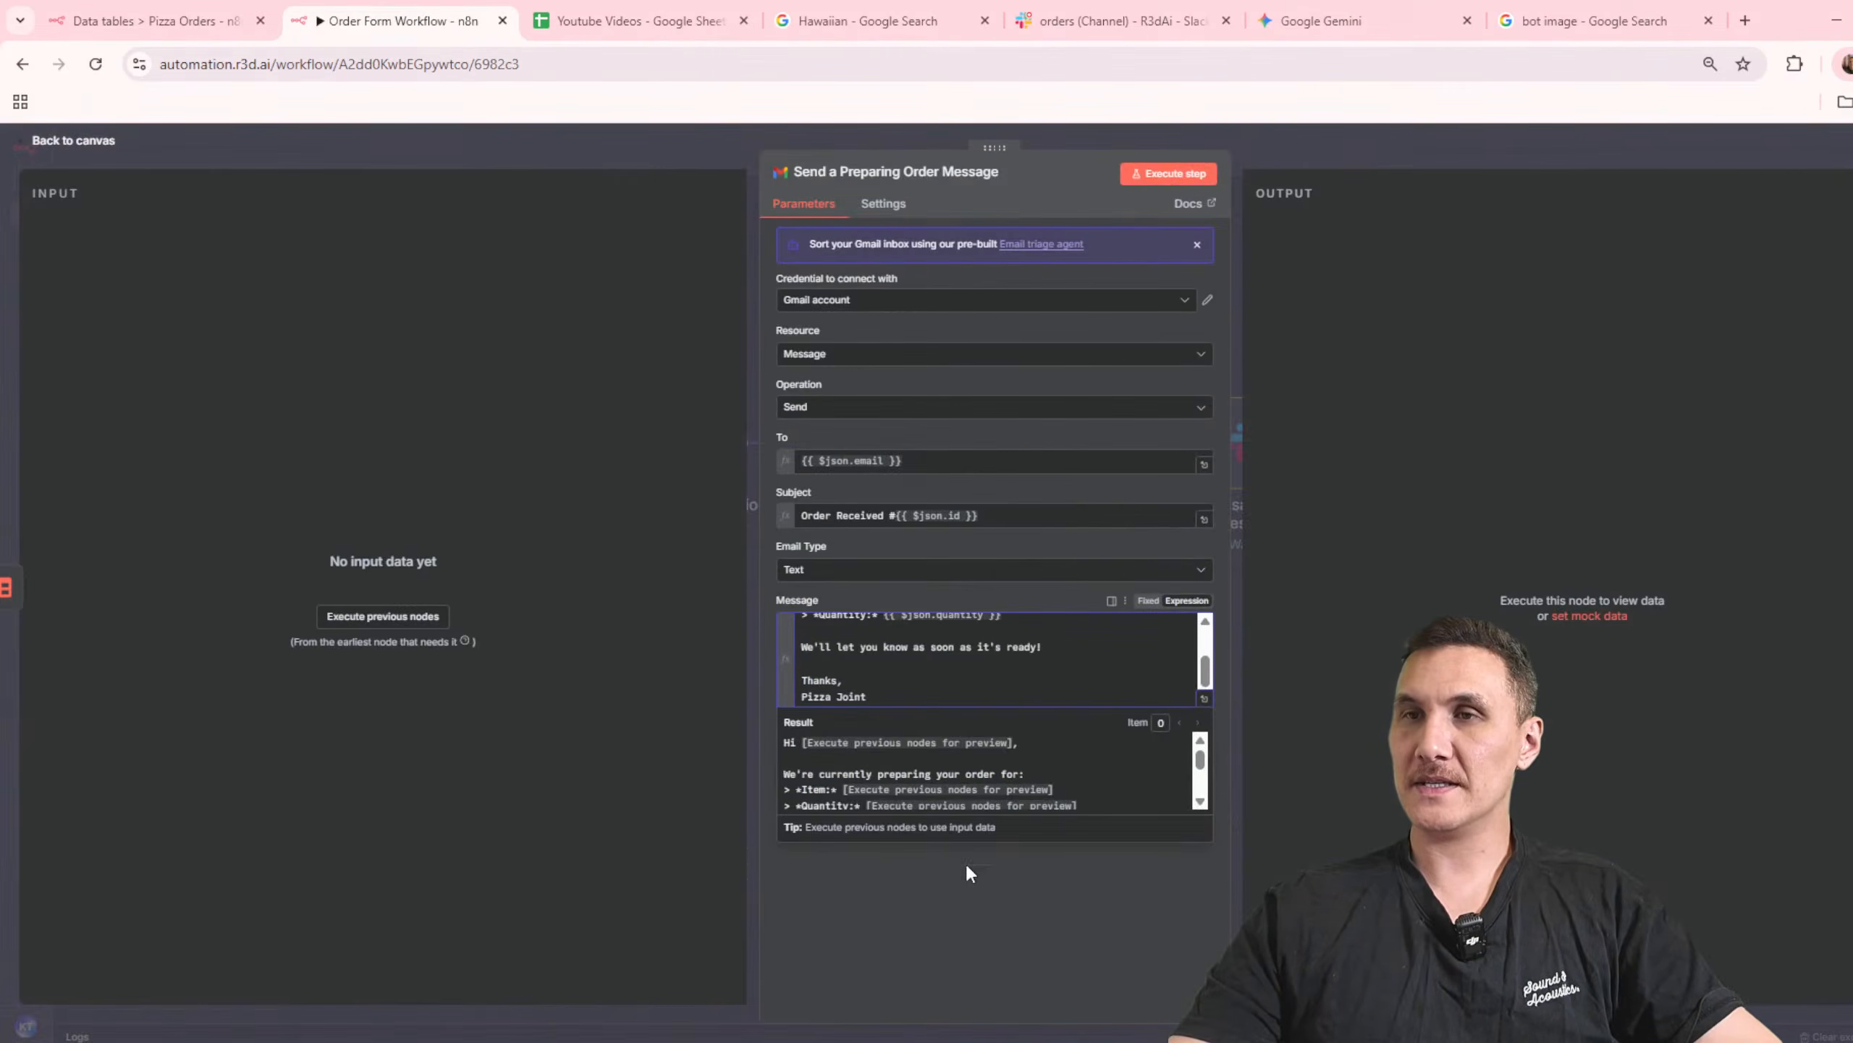
scroll(1012, 684, up, 3)
click(1098, 856)
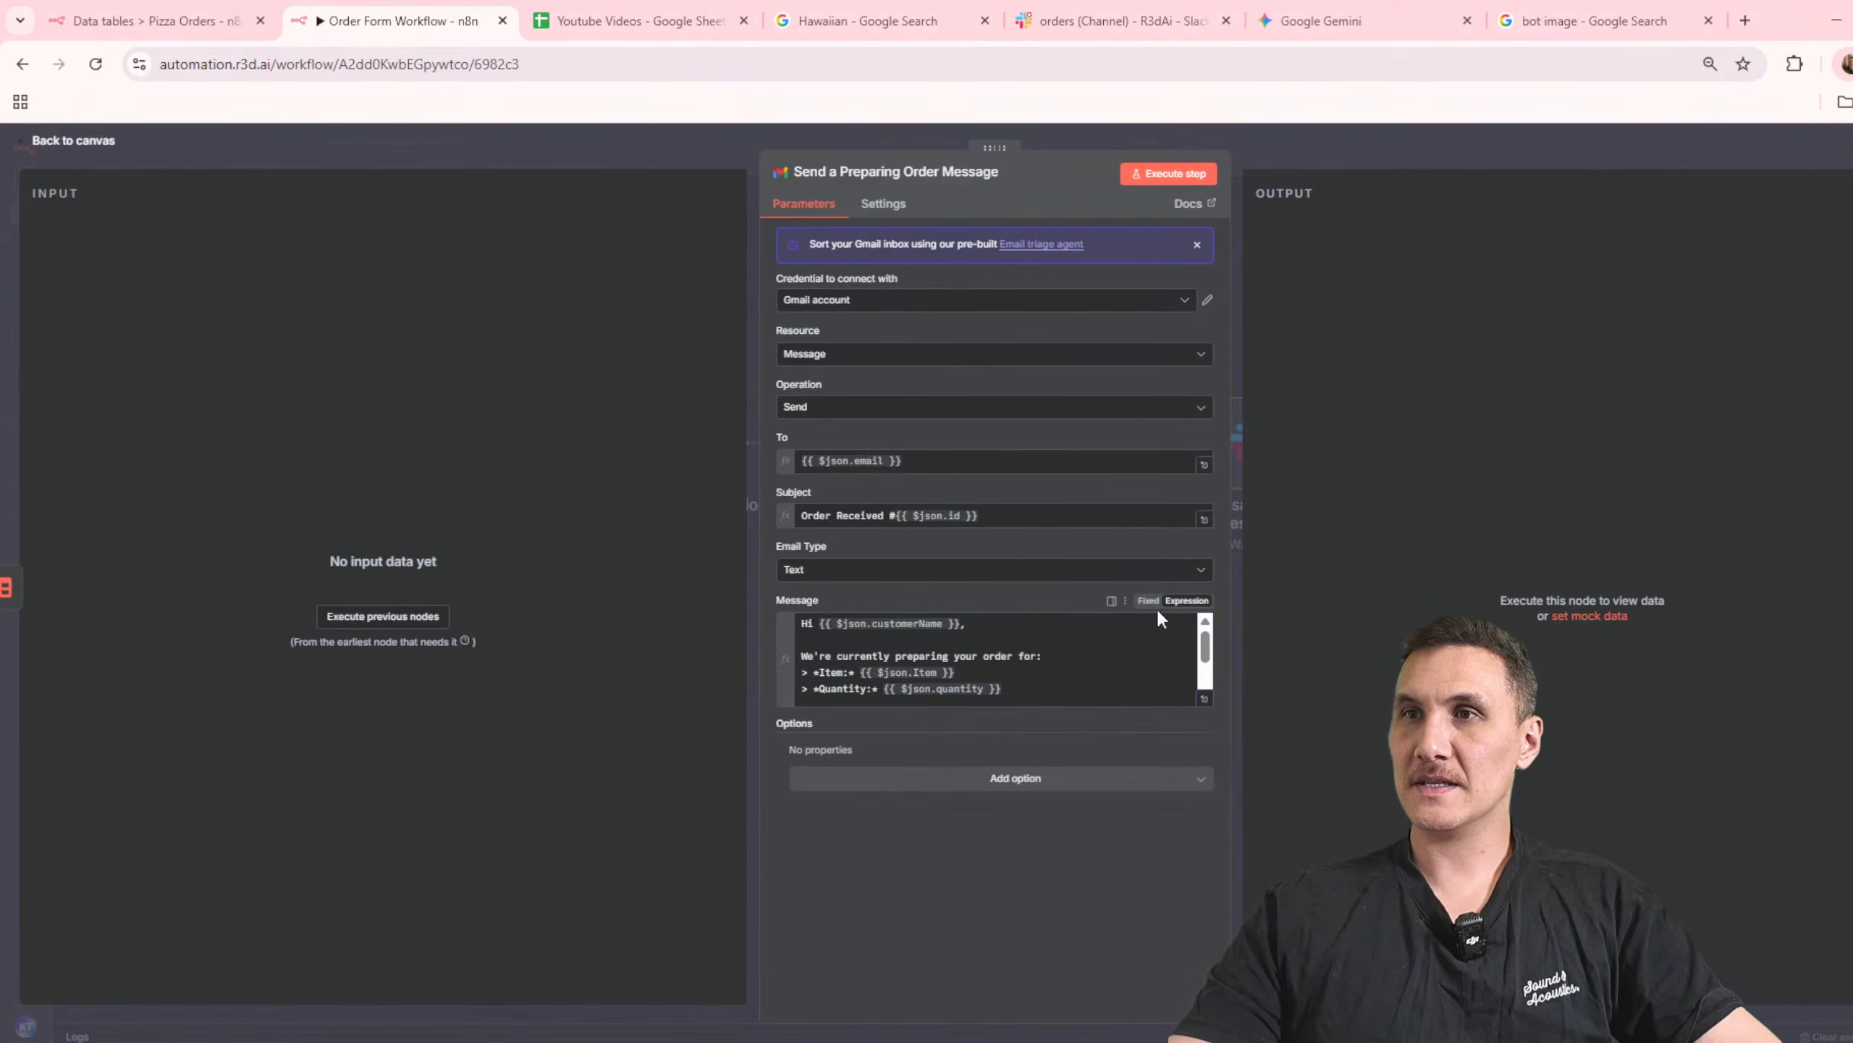
Step: Execute the Send a Preparing Order Message node and inspect the output of the Send a message node
click(1175, 176)
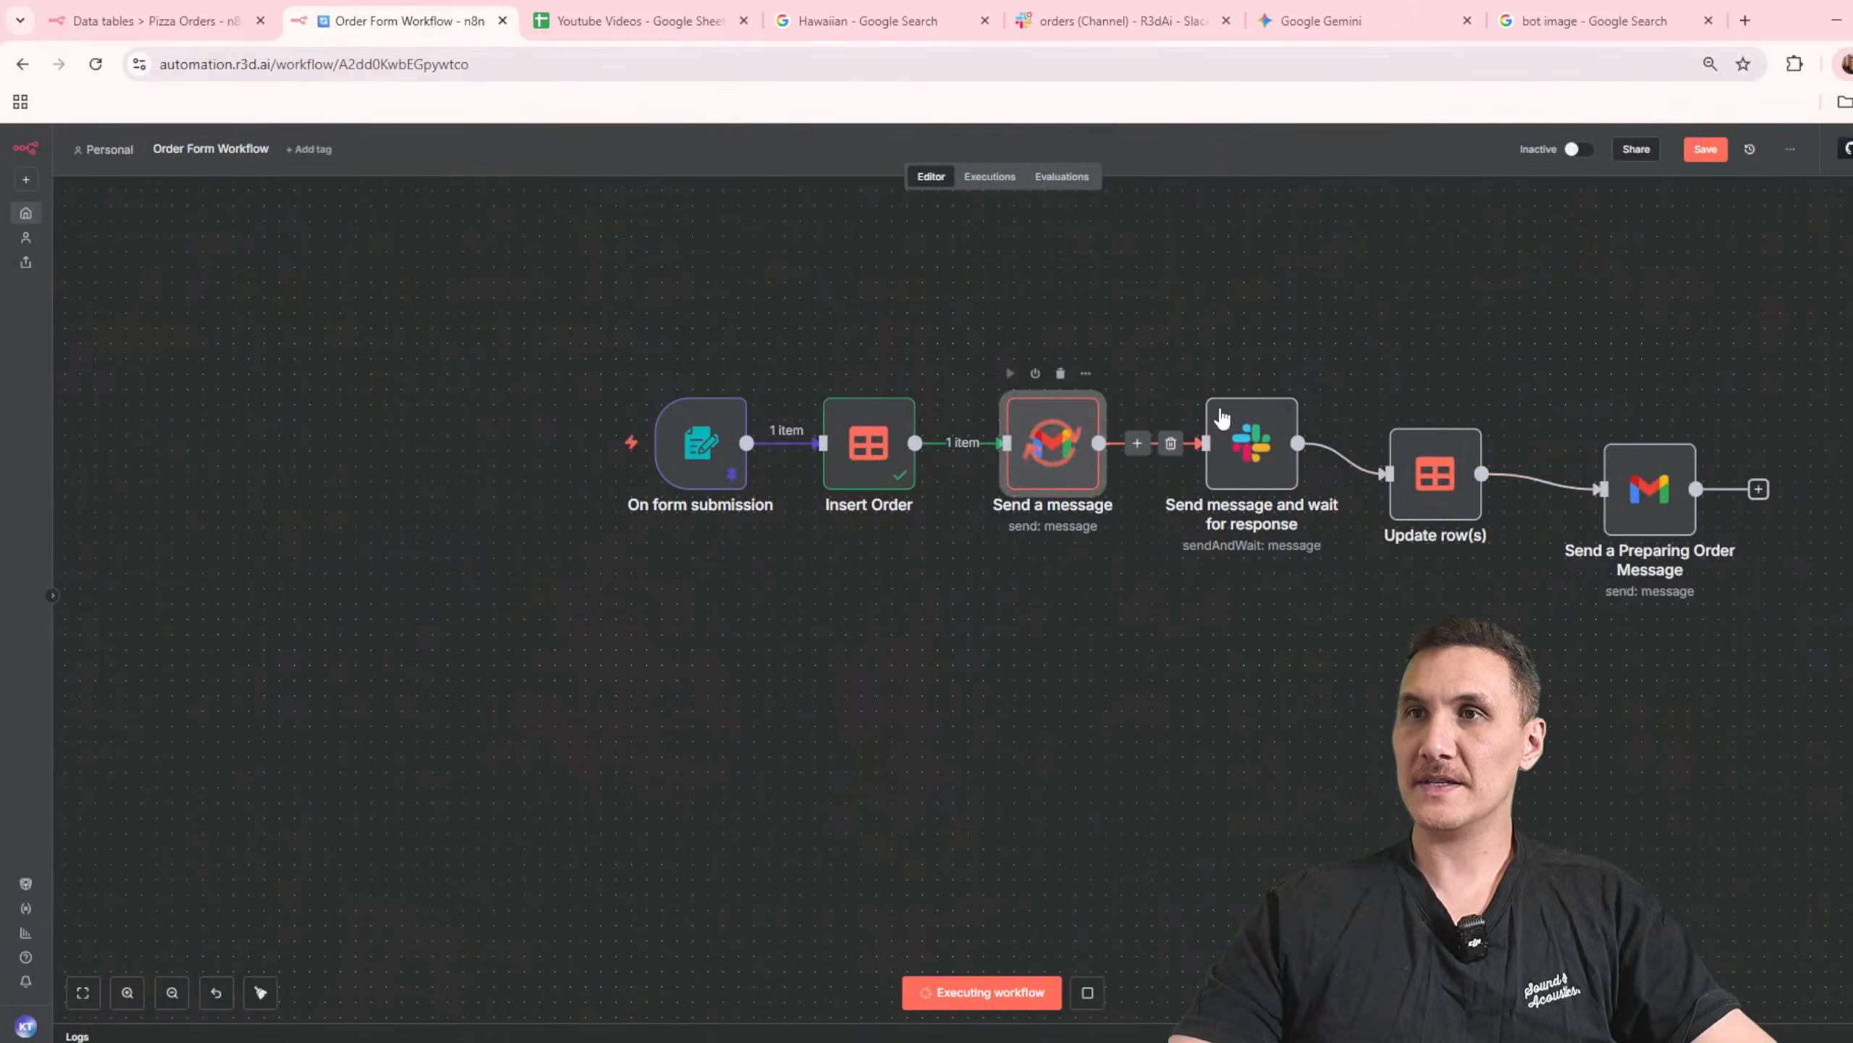
double_click(1057, 445)
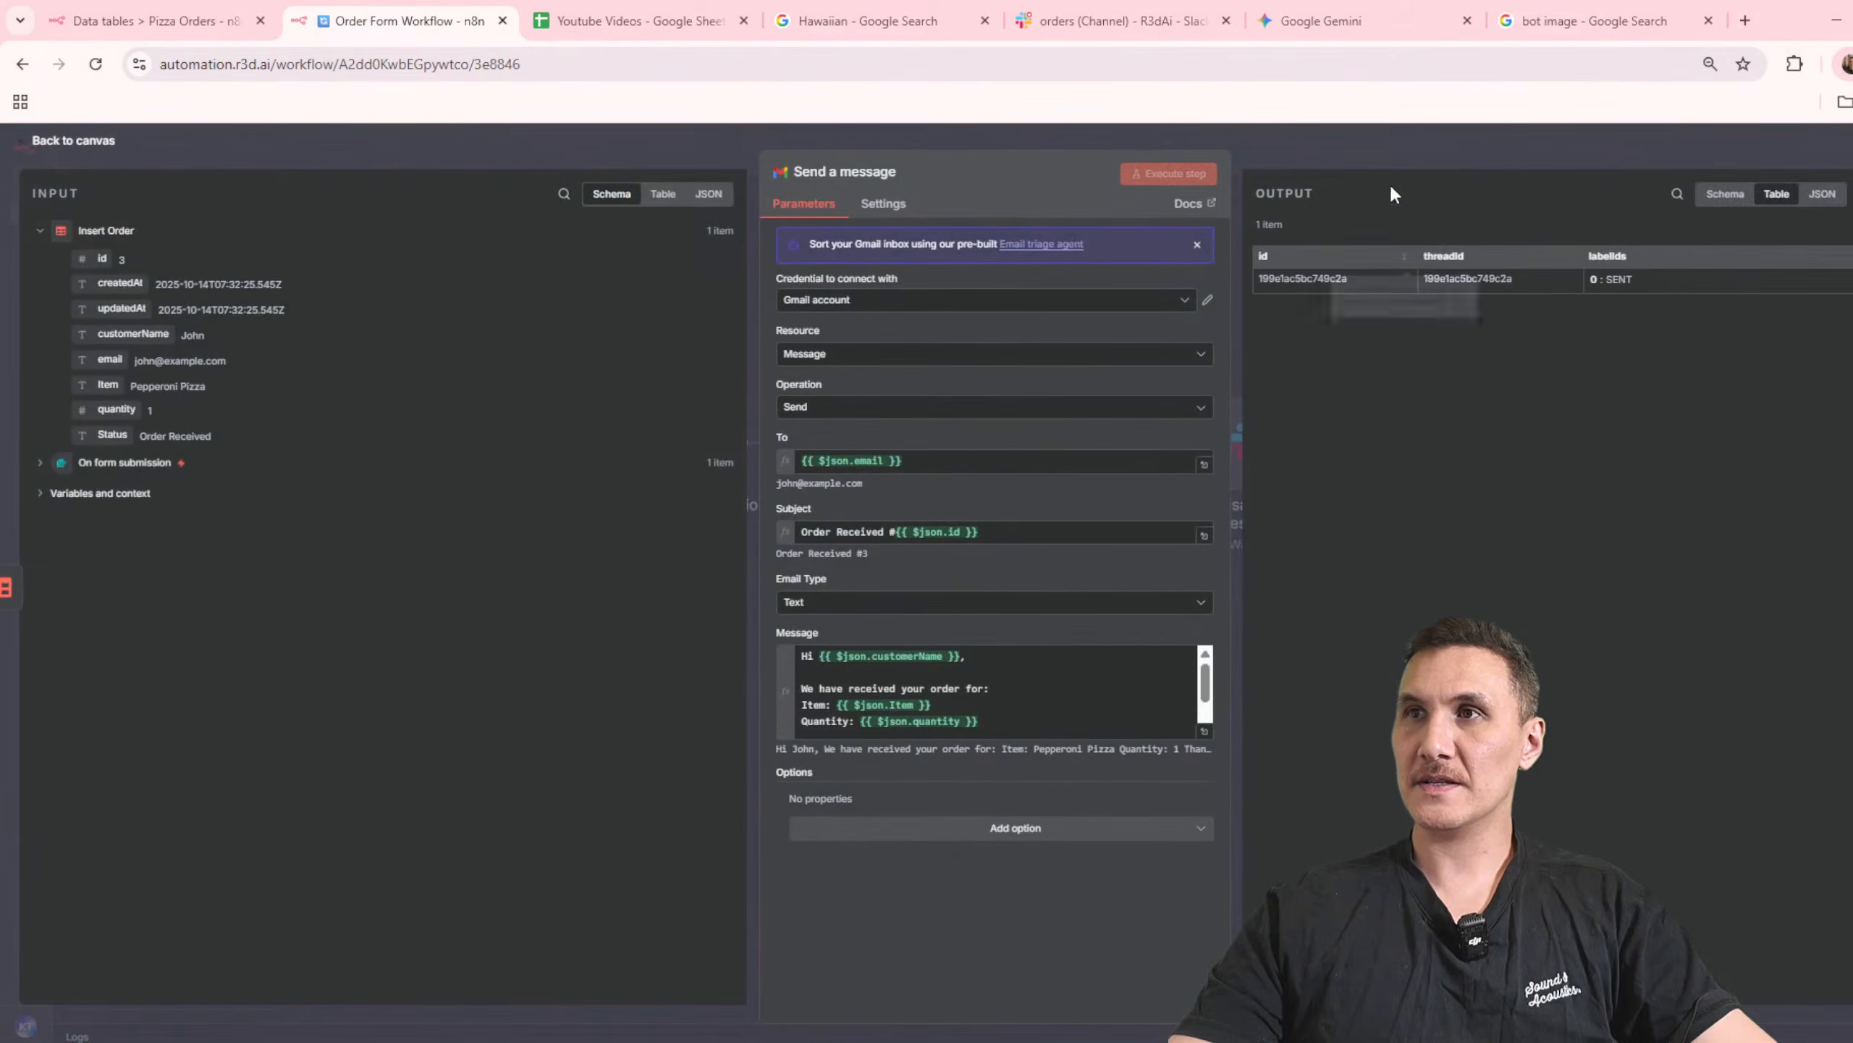
click(1396, 139)
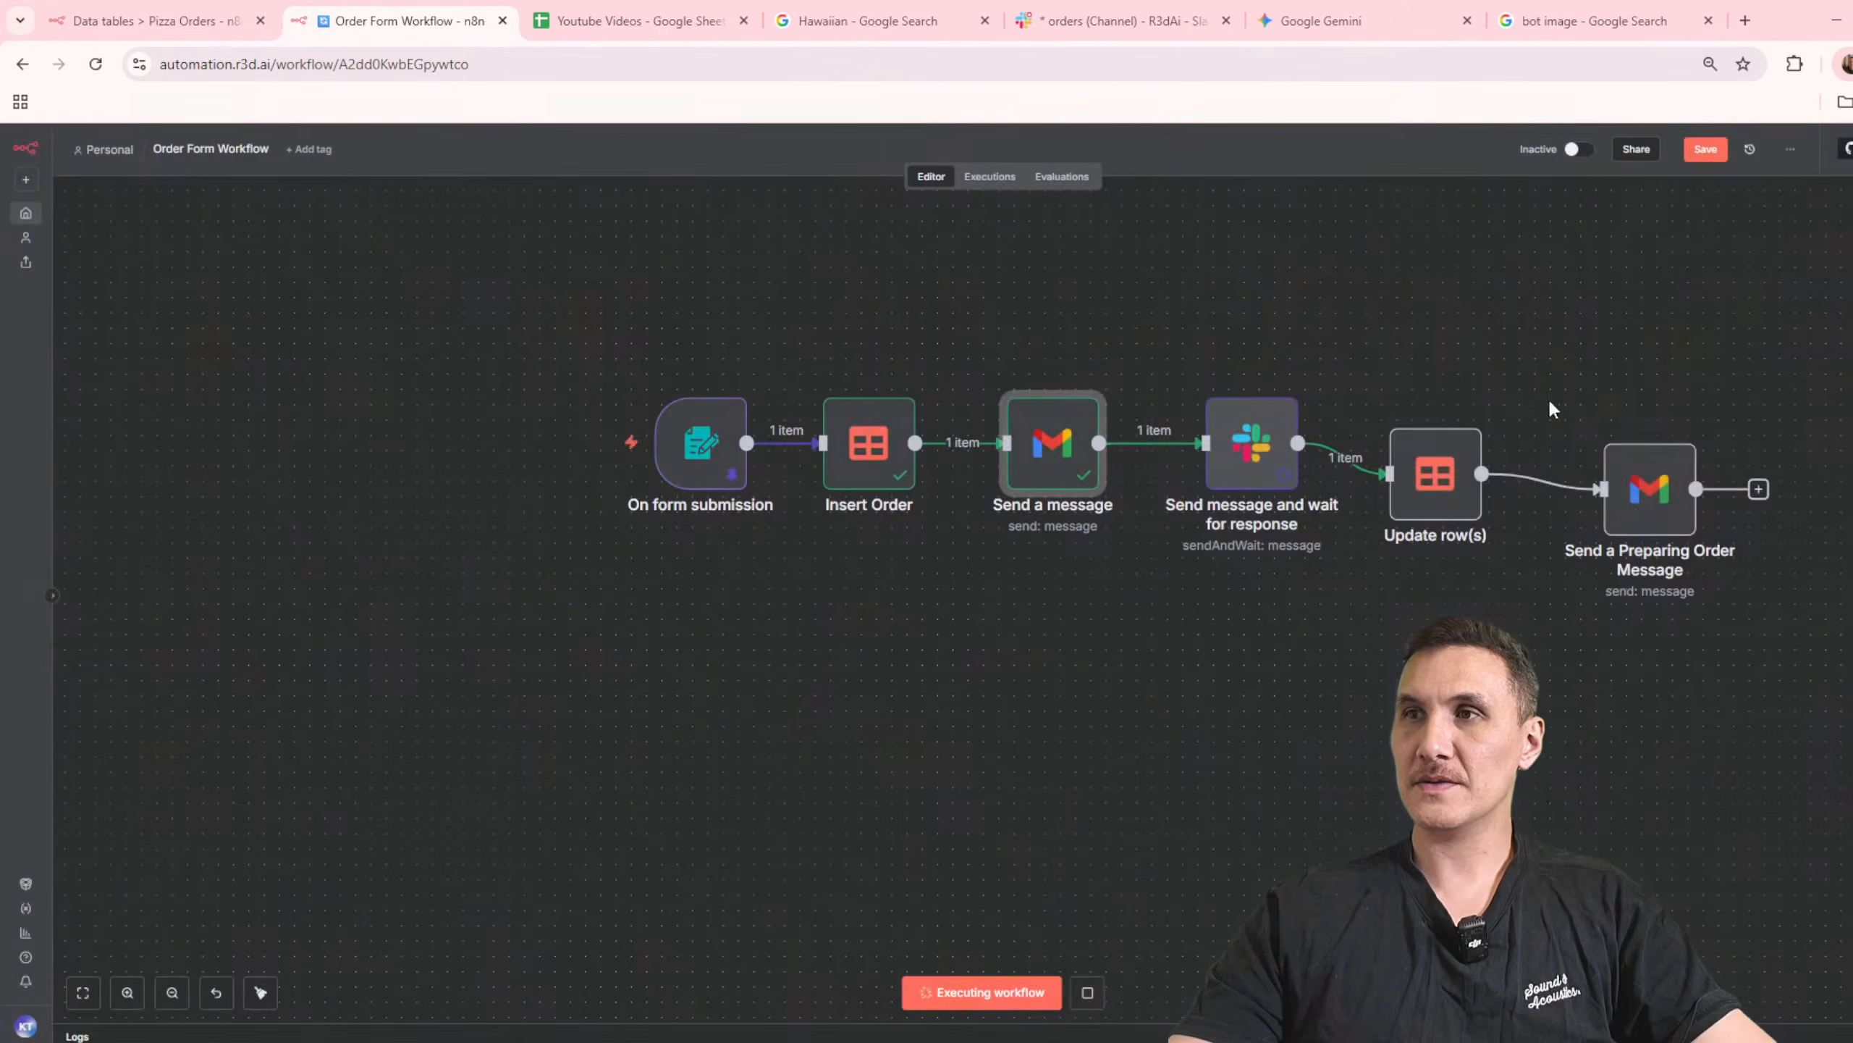
Step: Set the subject of the Send a Preparing Order Message node to "Preparing Order #{{ $json.id }}" and save the workflow
double_click(1638, 516)
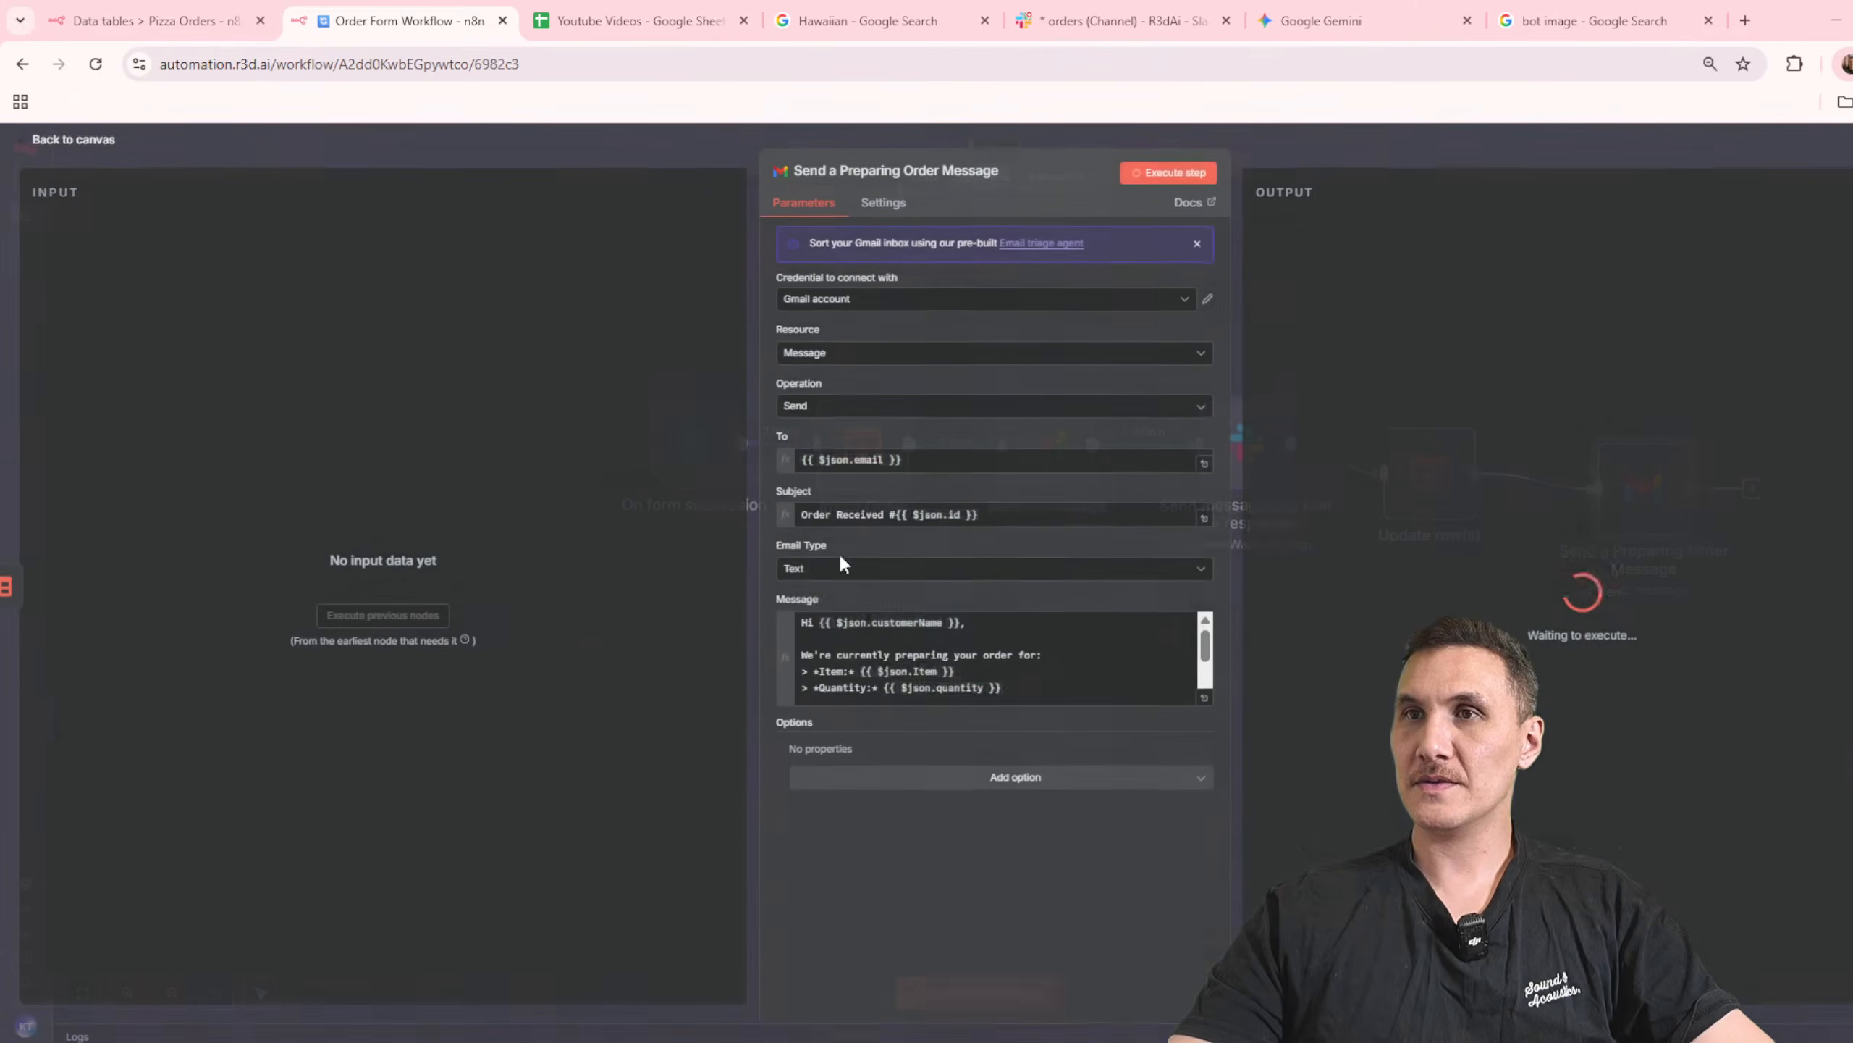
click(804, 518)
shift+click(888, 518)
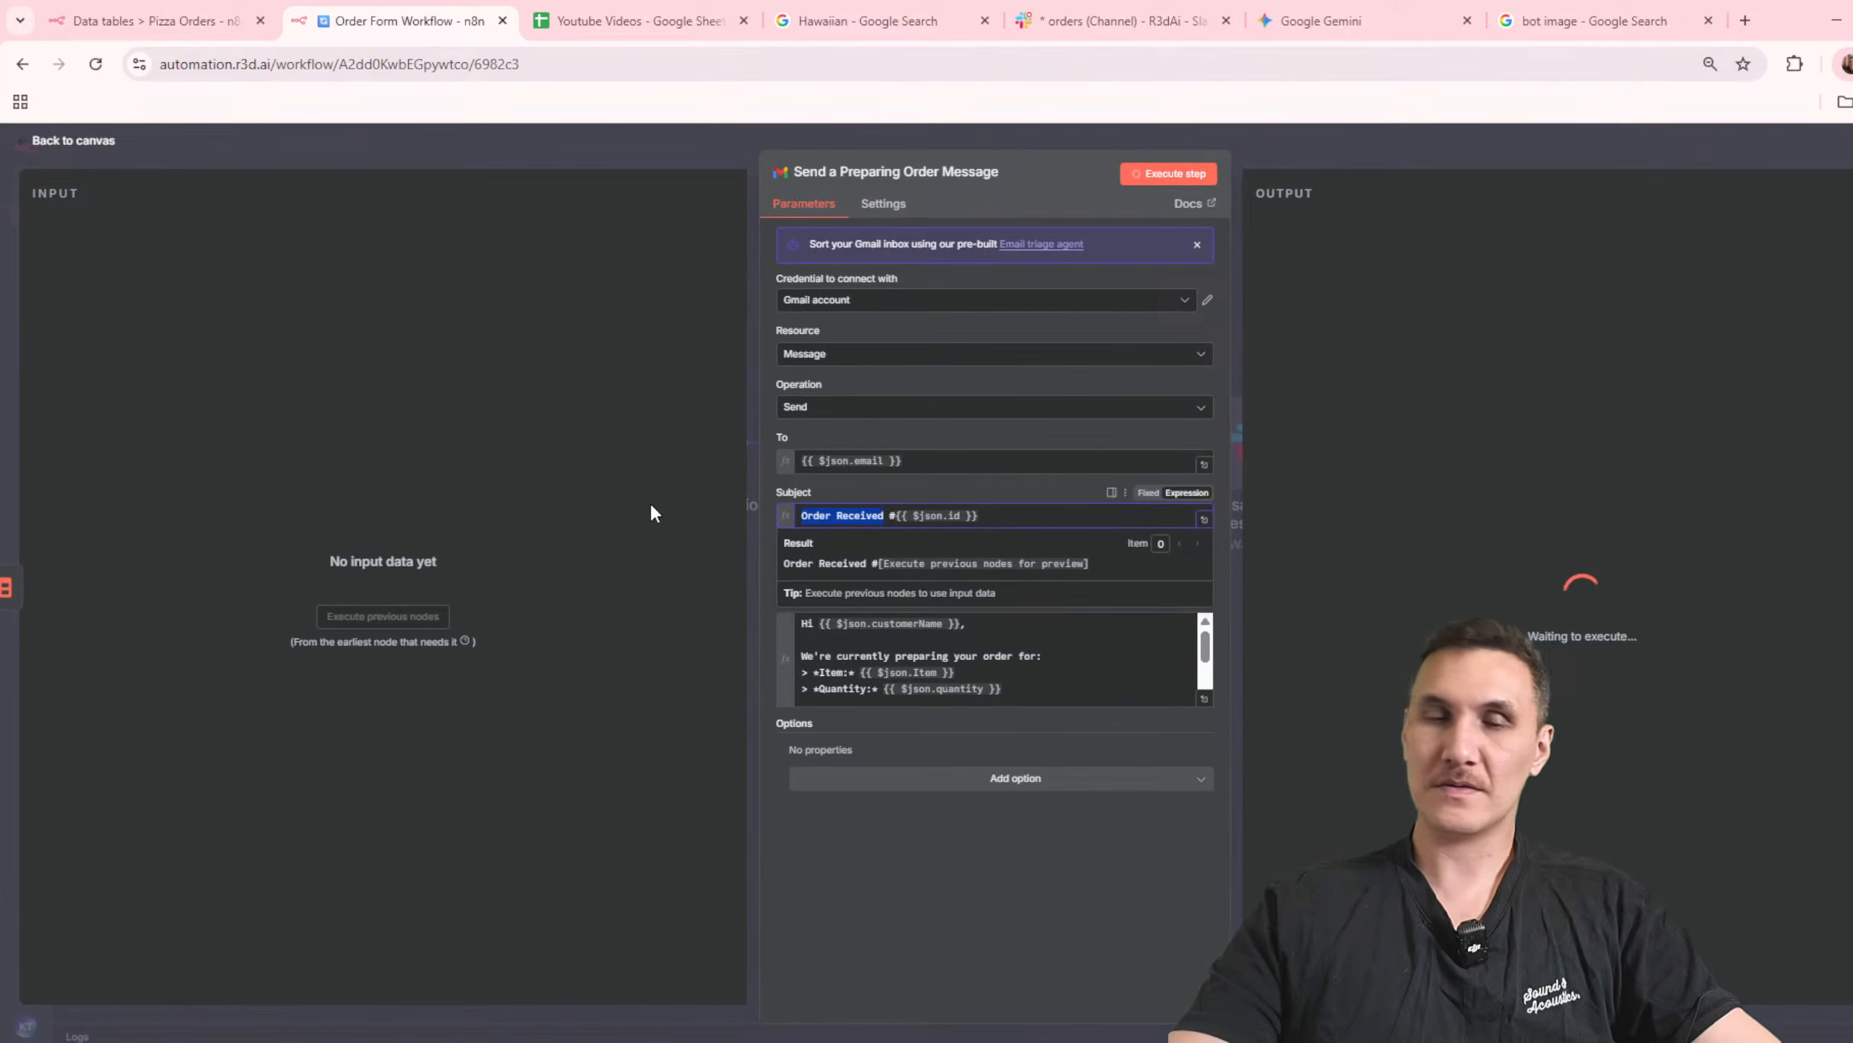
key(BackSpace)
text(Preparing Order)
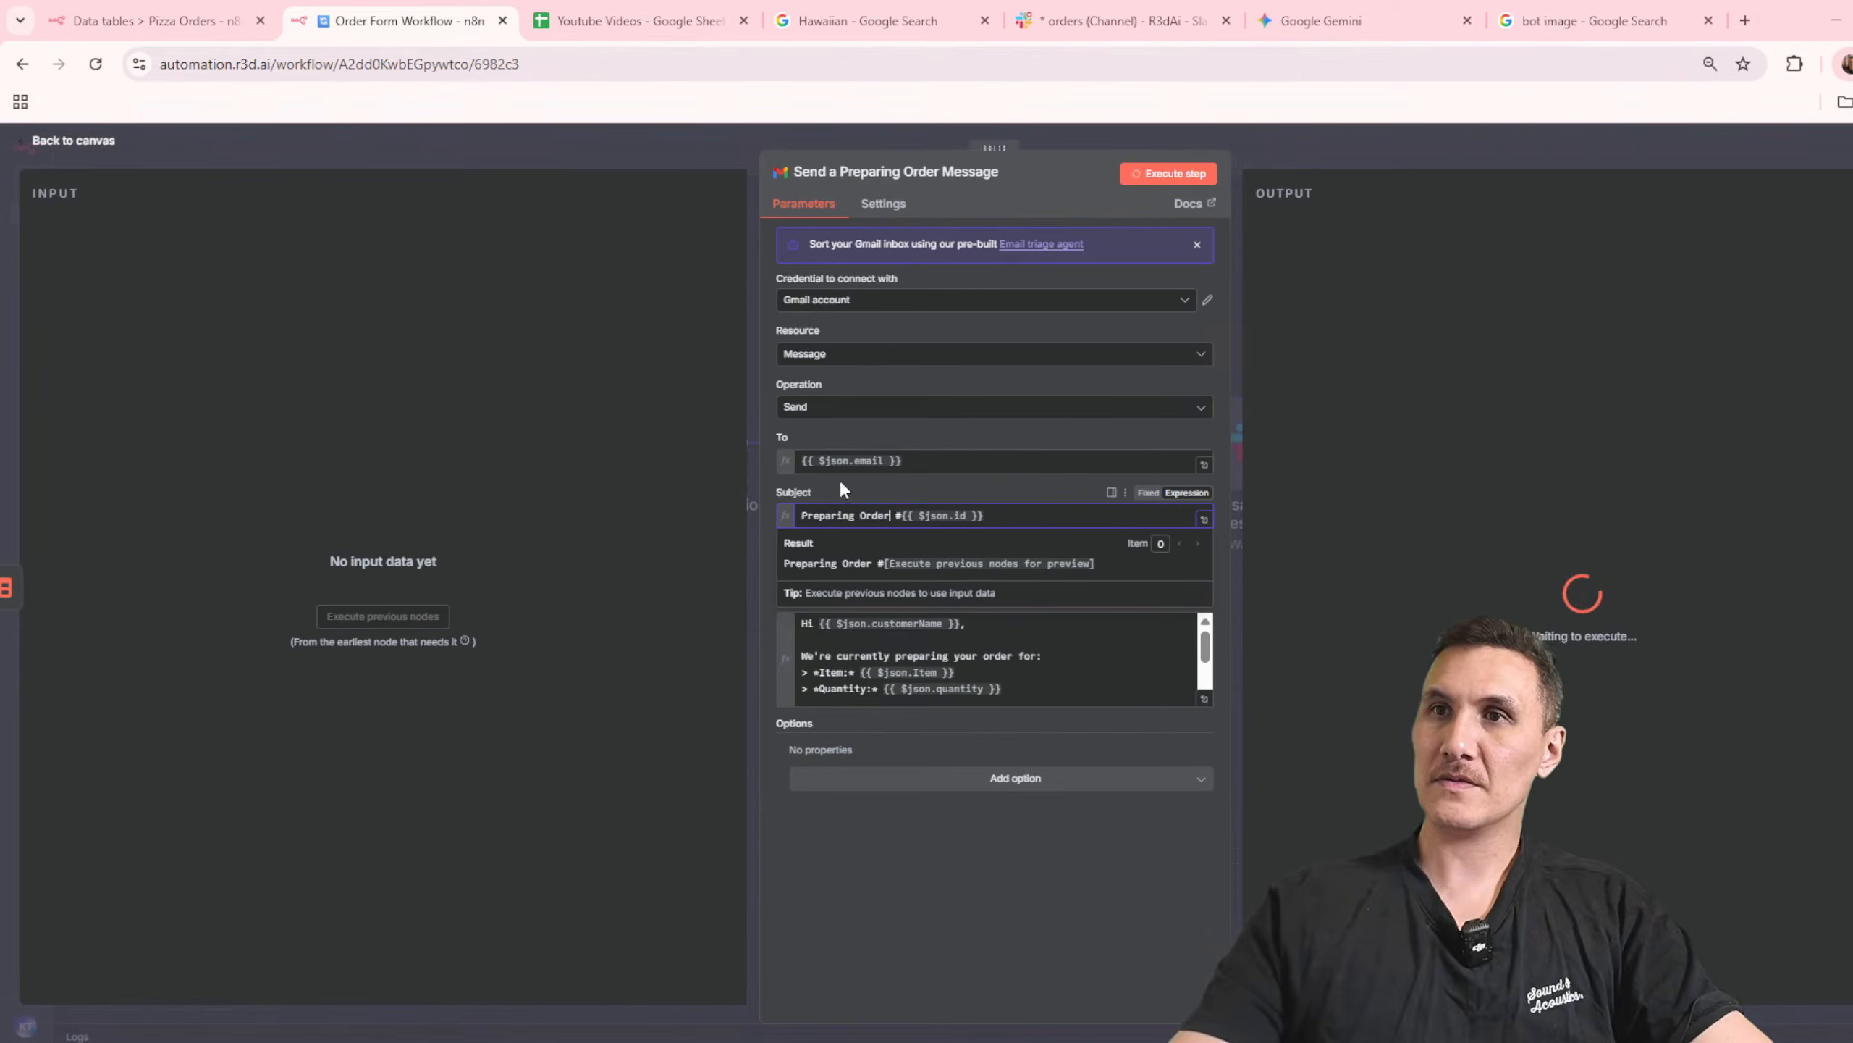
key(Escape)
click(1705, 150)
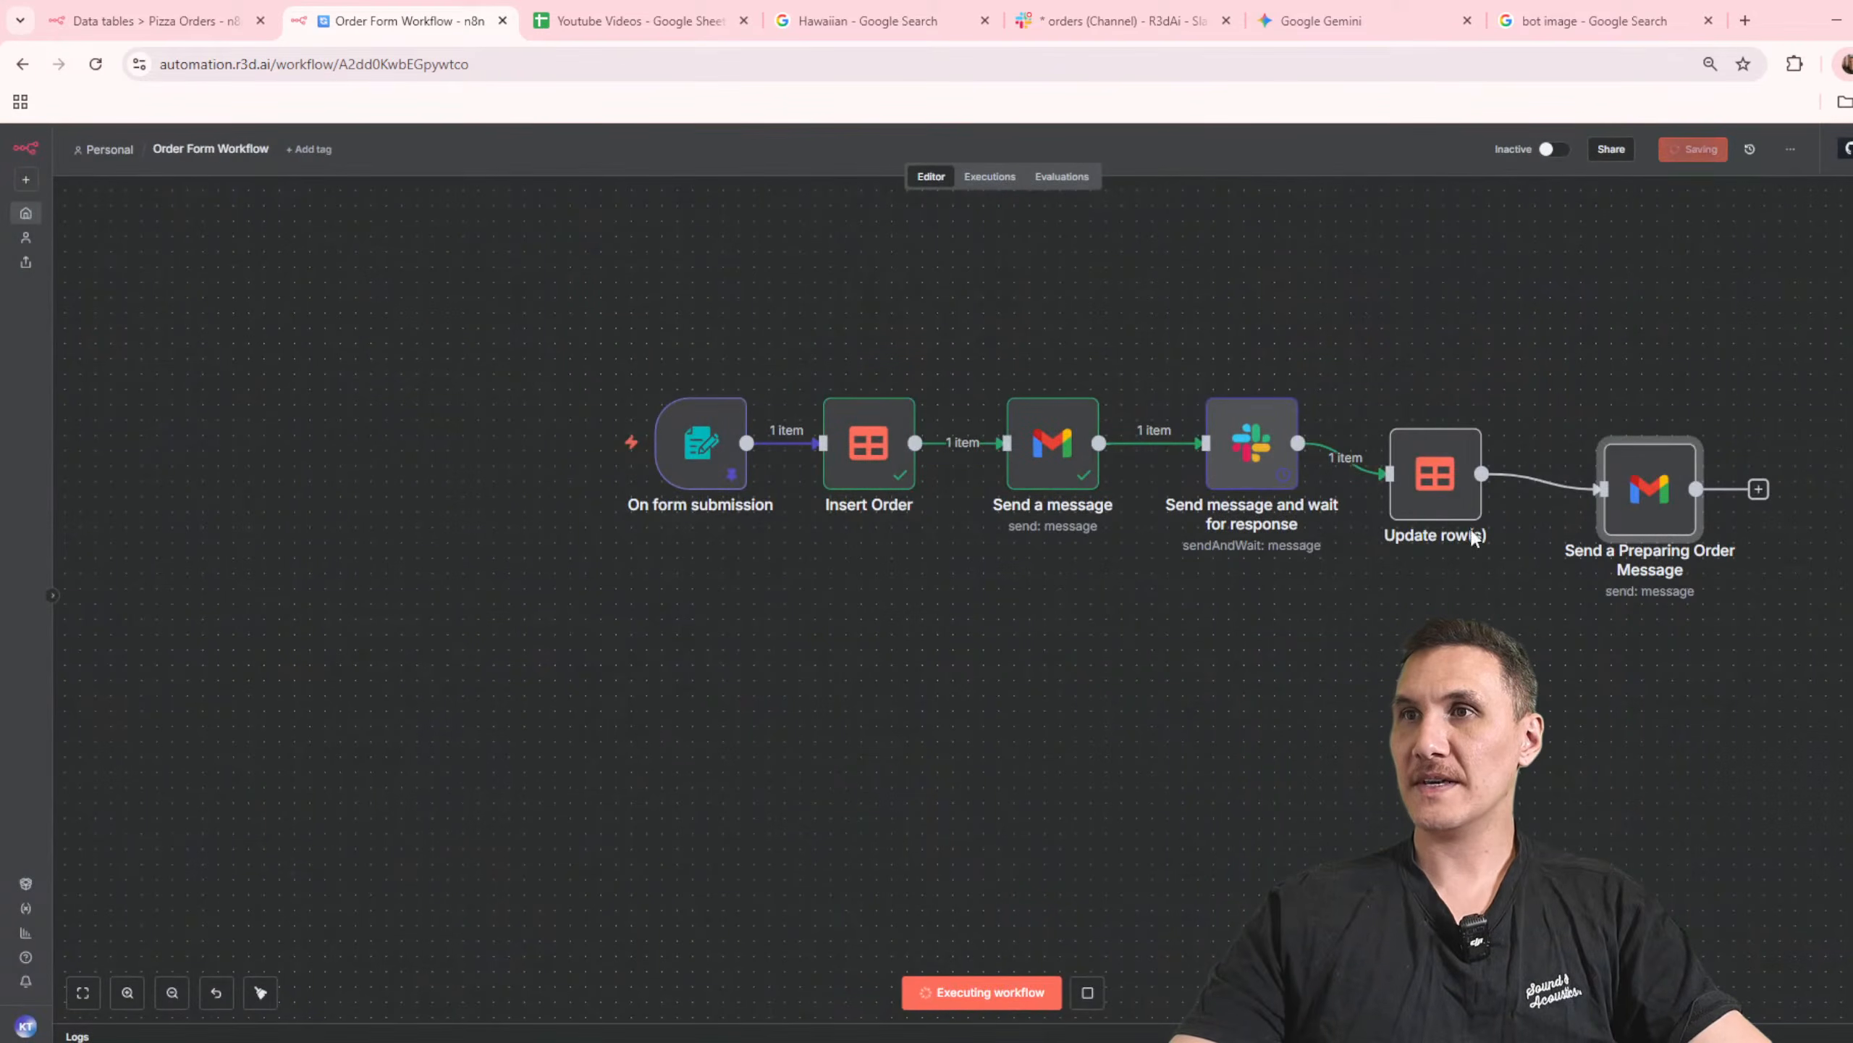
Step: Approve the newest order request in the Slack orders channel and check the preparing-order email node's result in n8n
click(1116, 21)
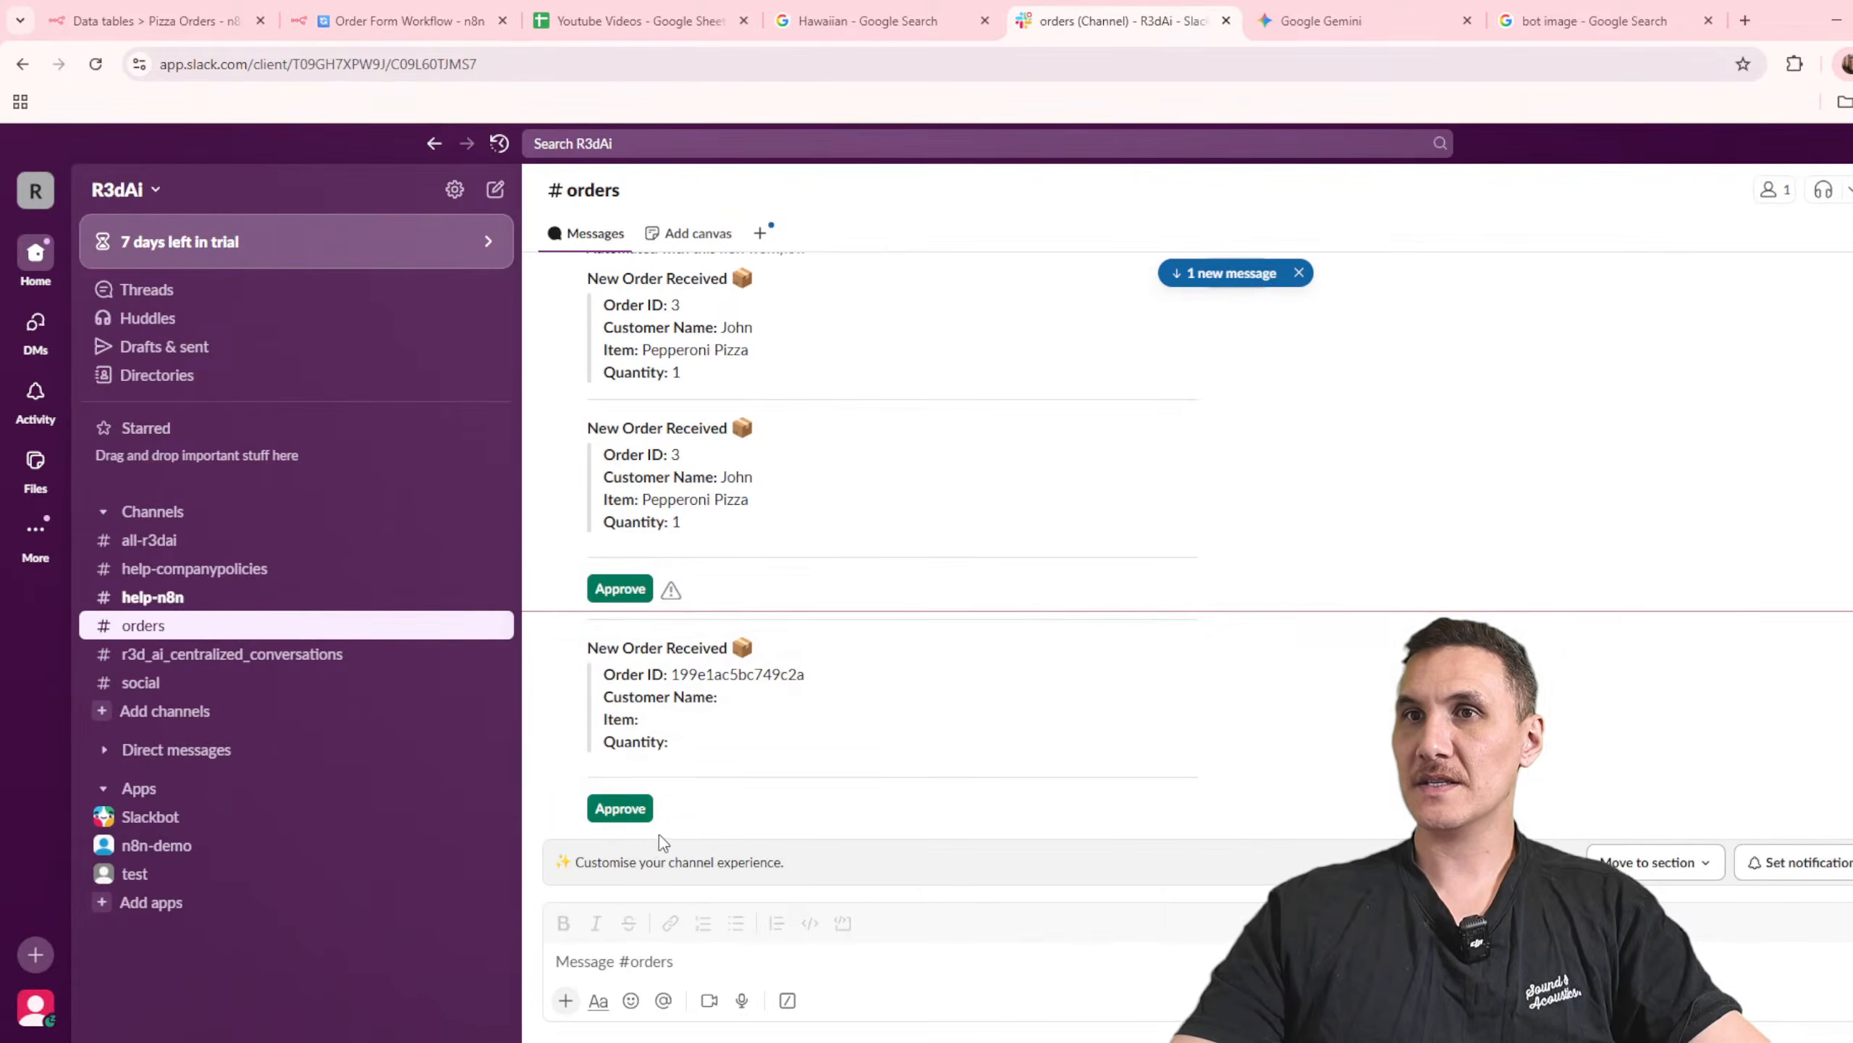
click(646, 805)
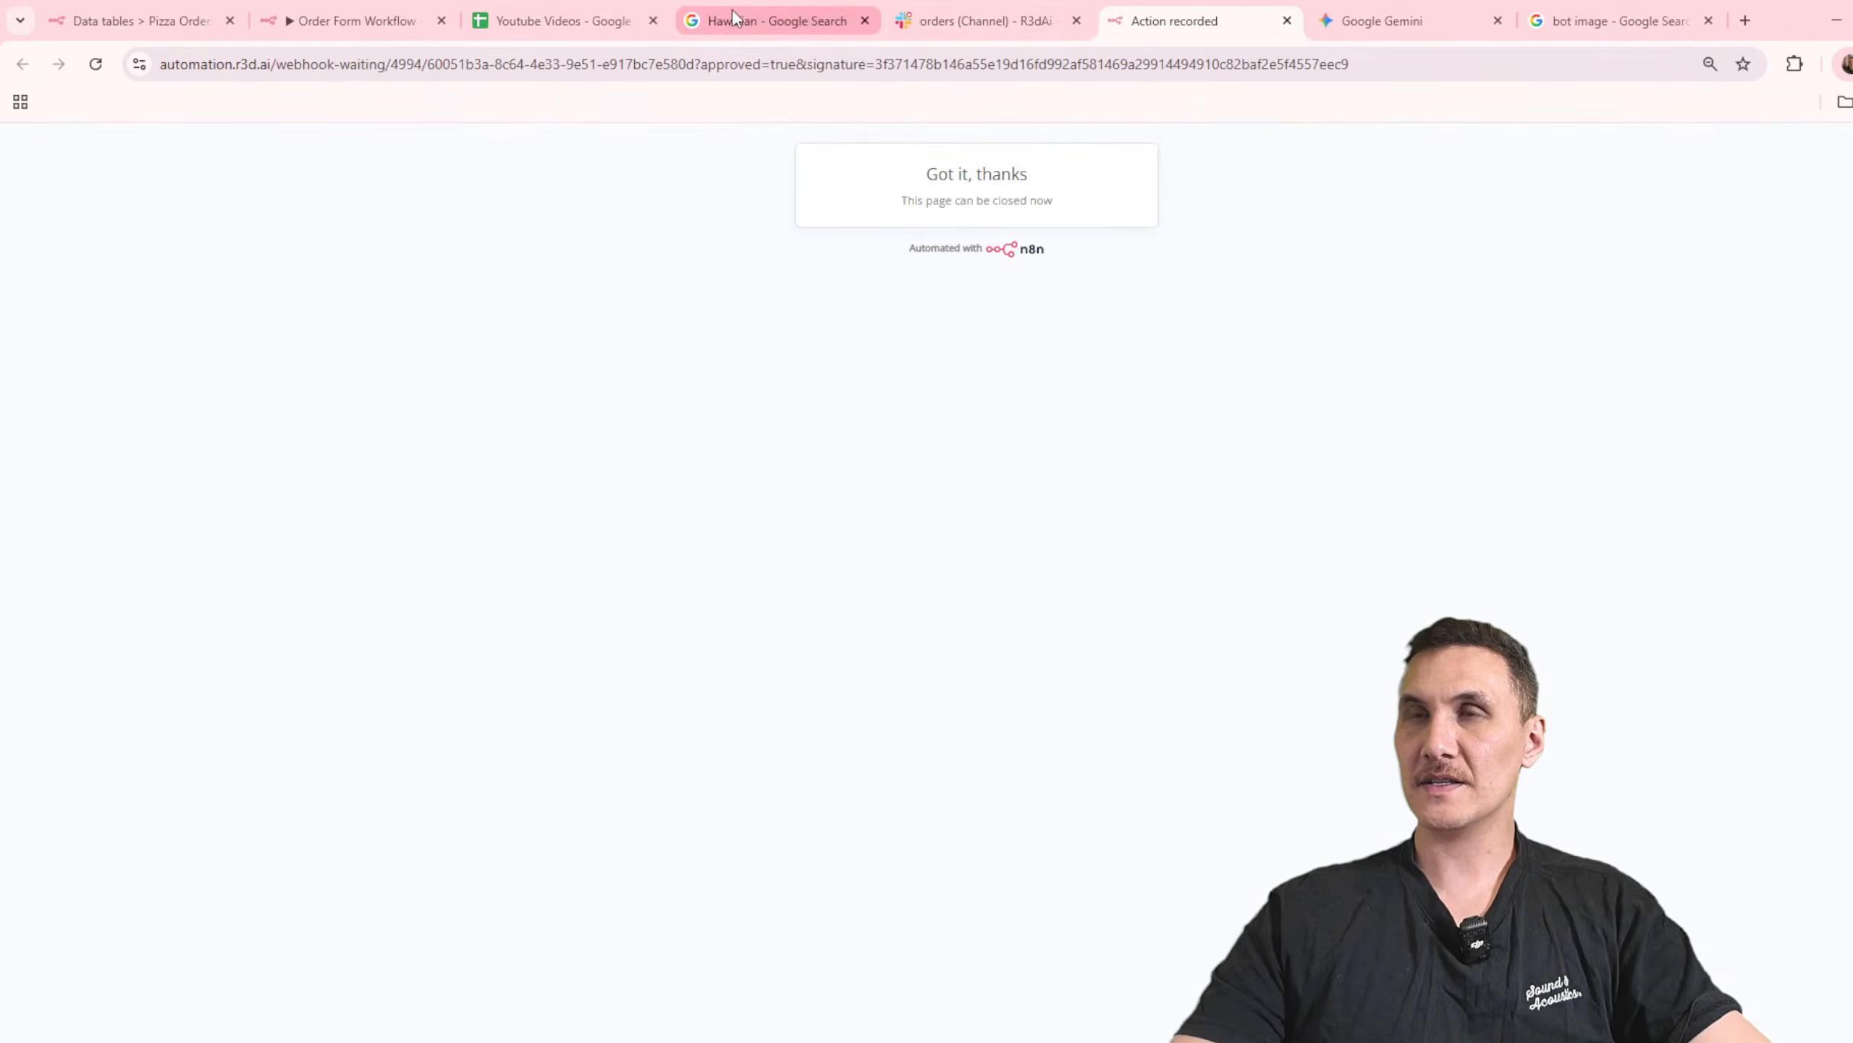
click(970, 19)
click(385, 20)
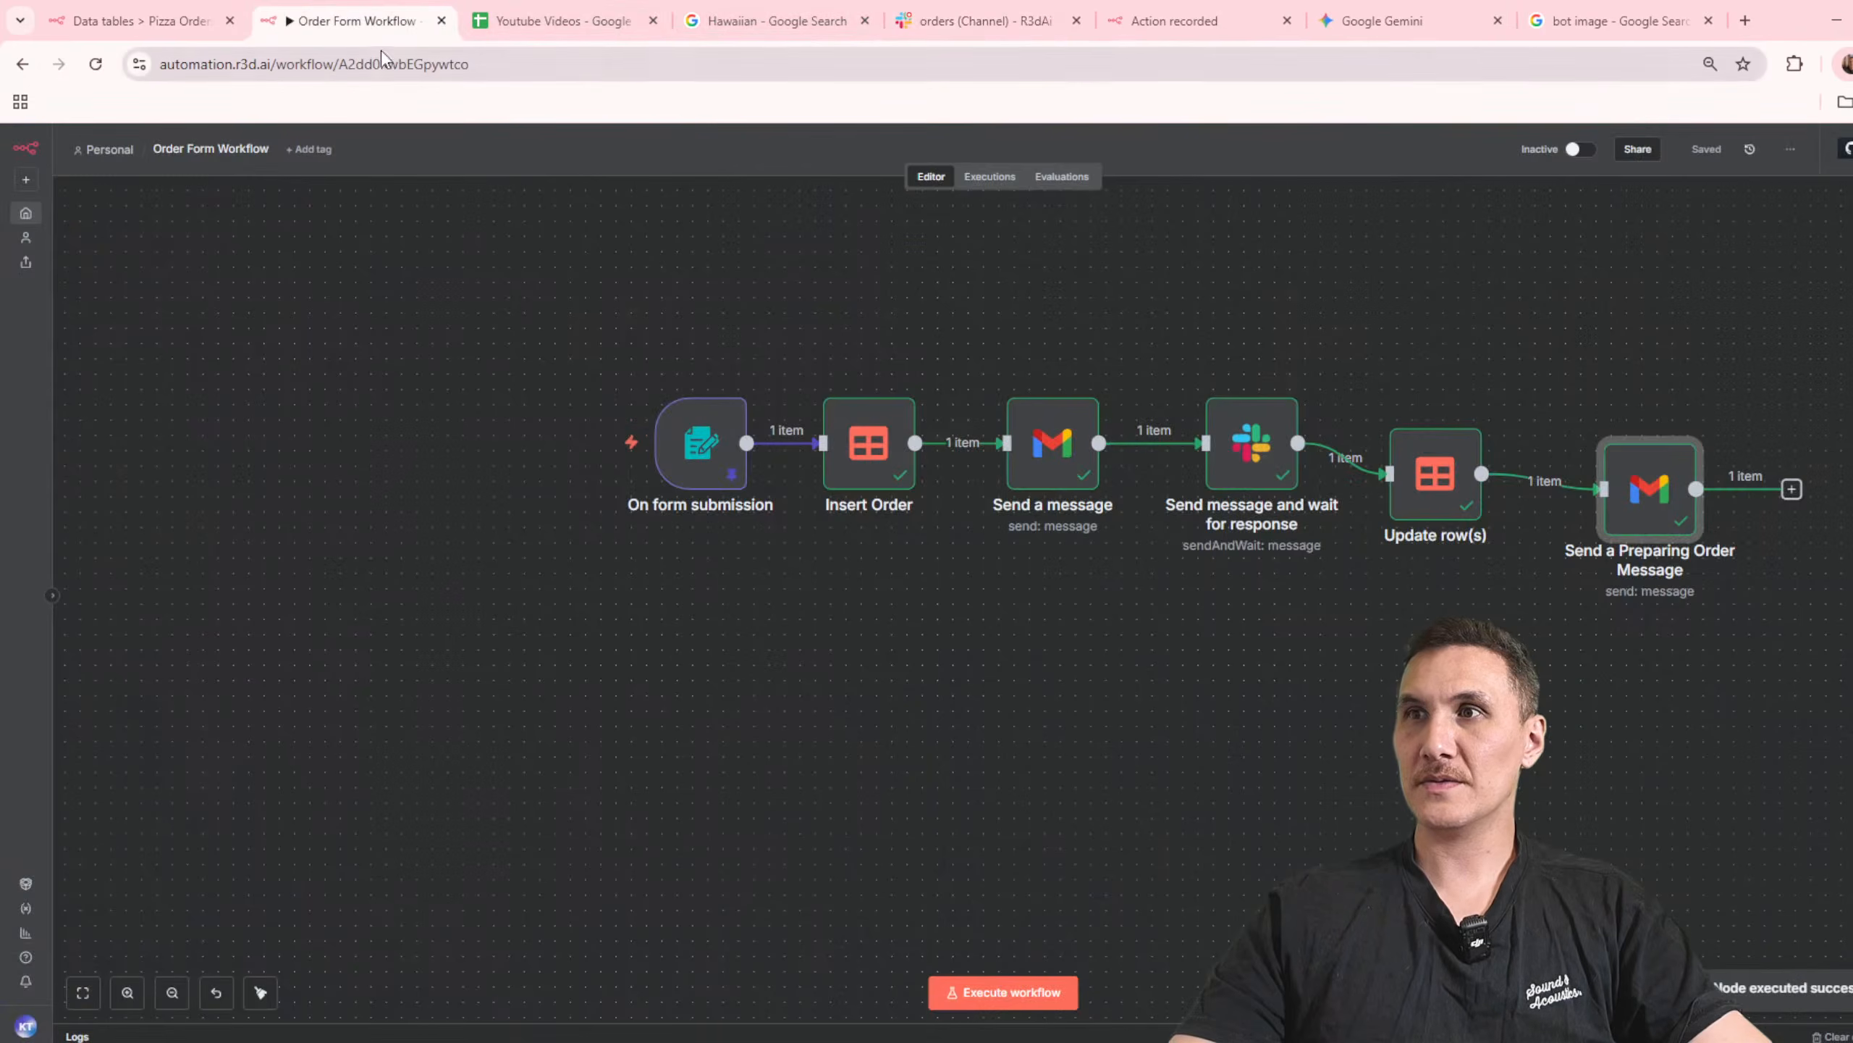
double_click(1676, 454)
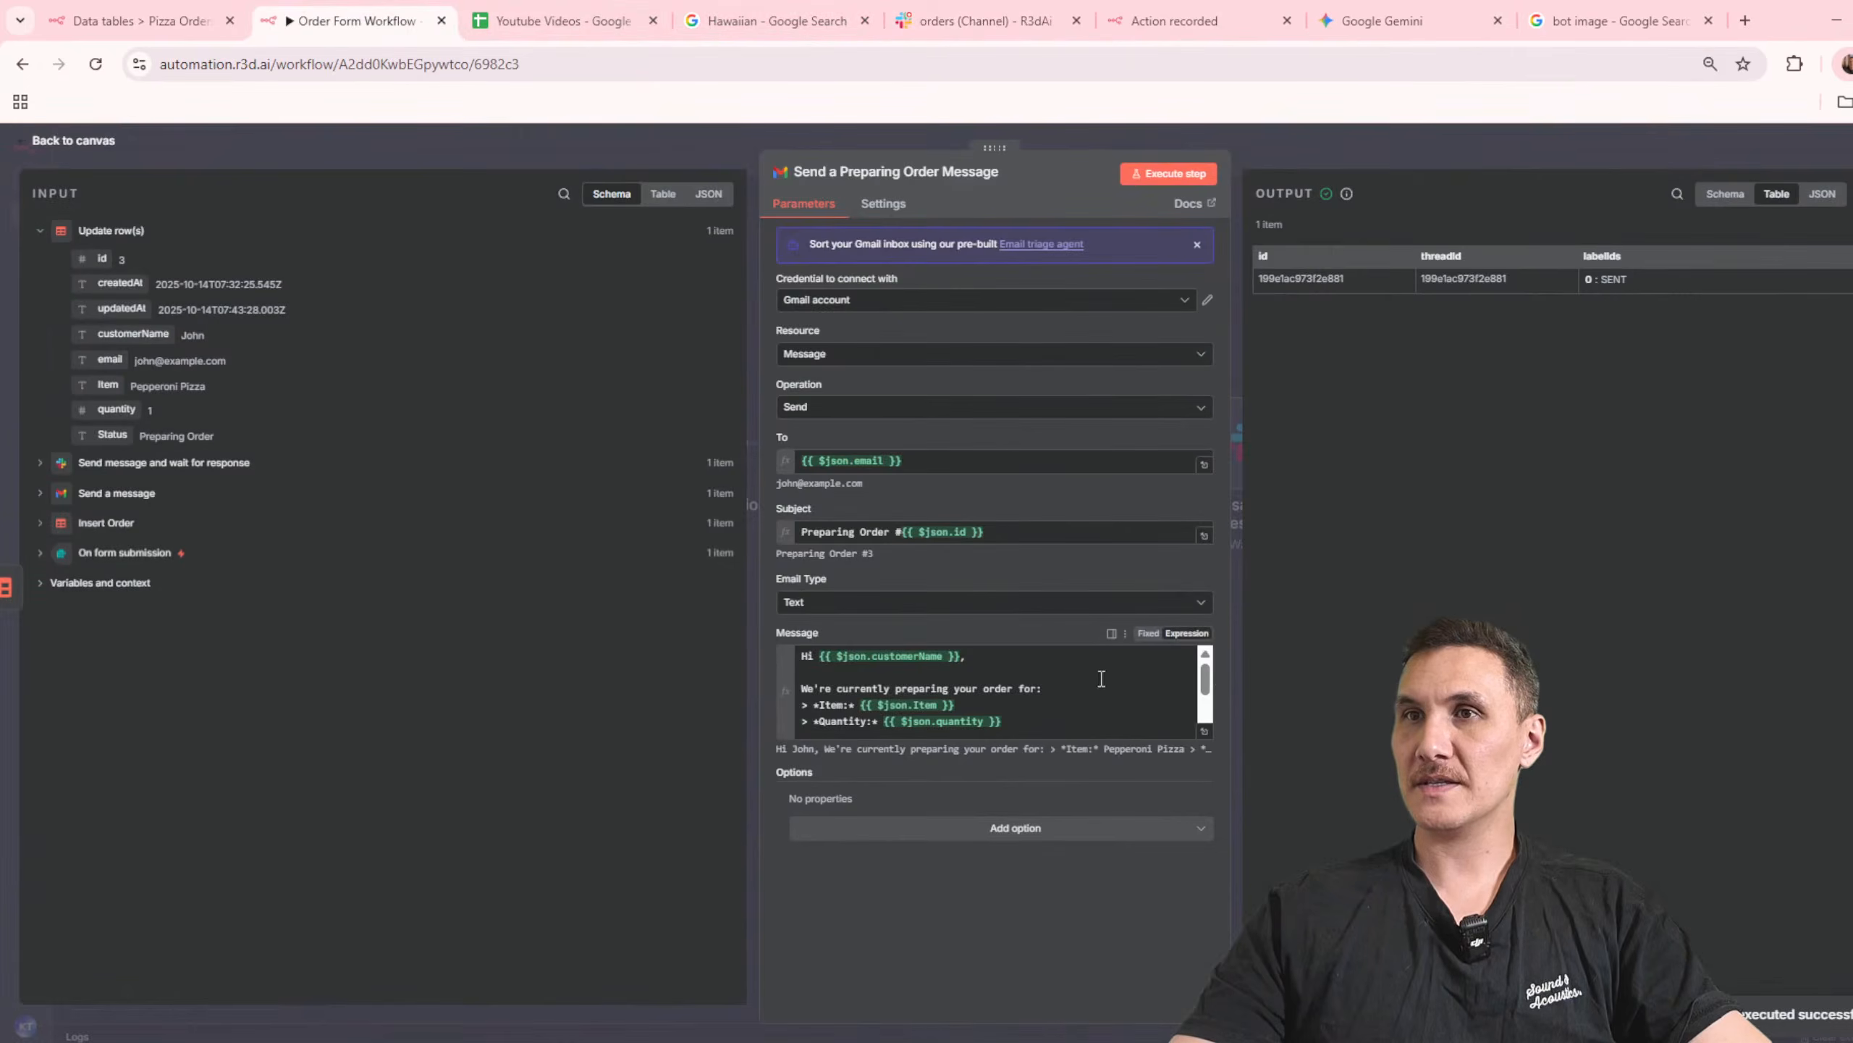
click(1438, 165)
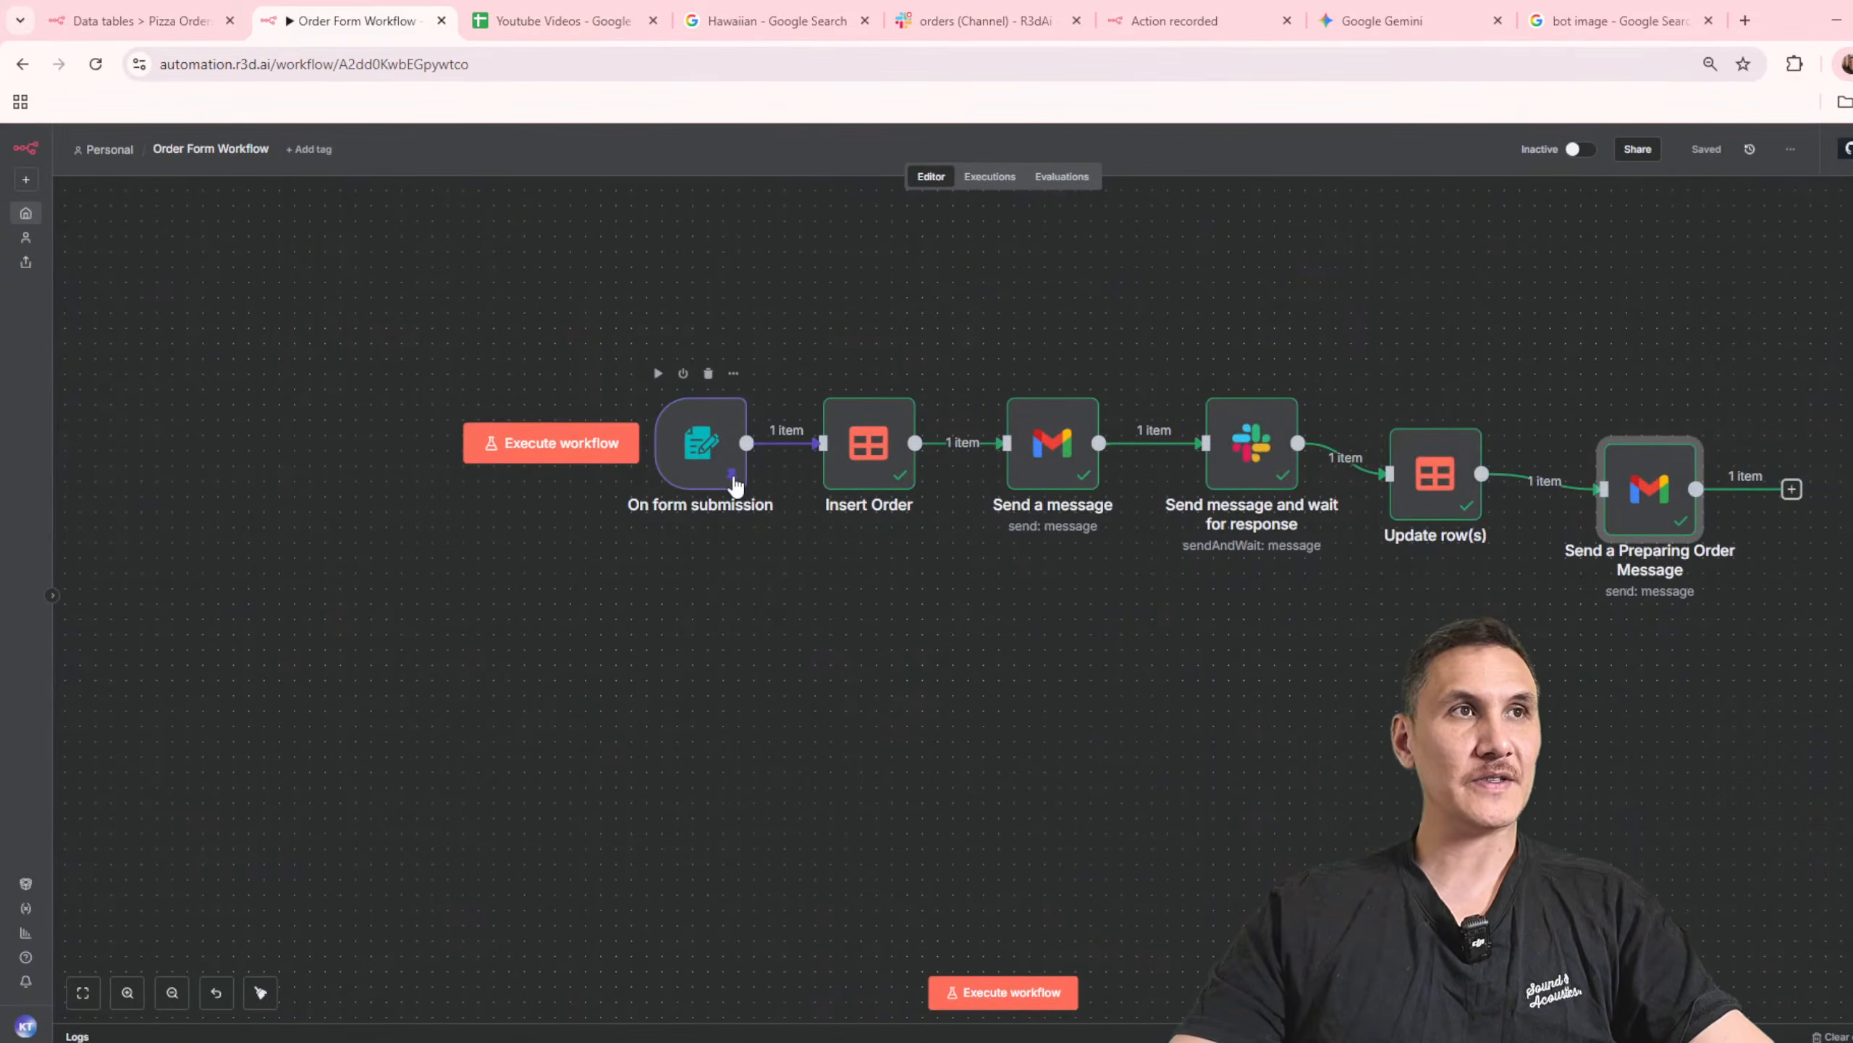
Step: Align the Update row(s) and Send a Preparing Order Message nodes with the rest of the row and execute the workflow
drag(1423, 462, 1438, 430)
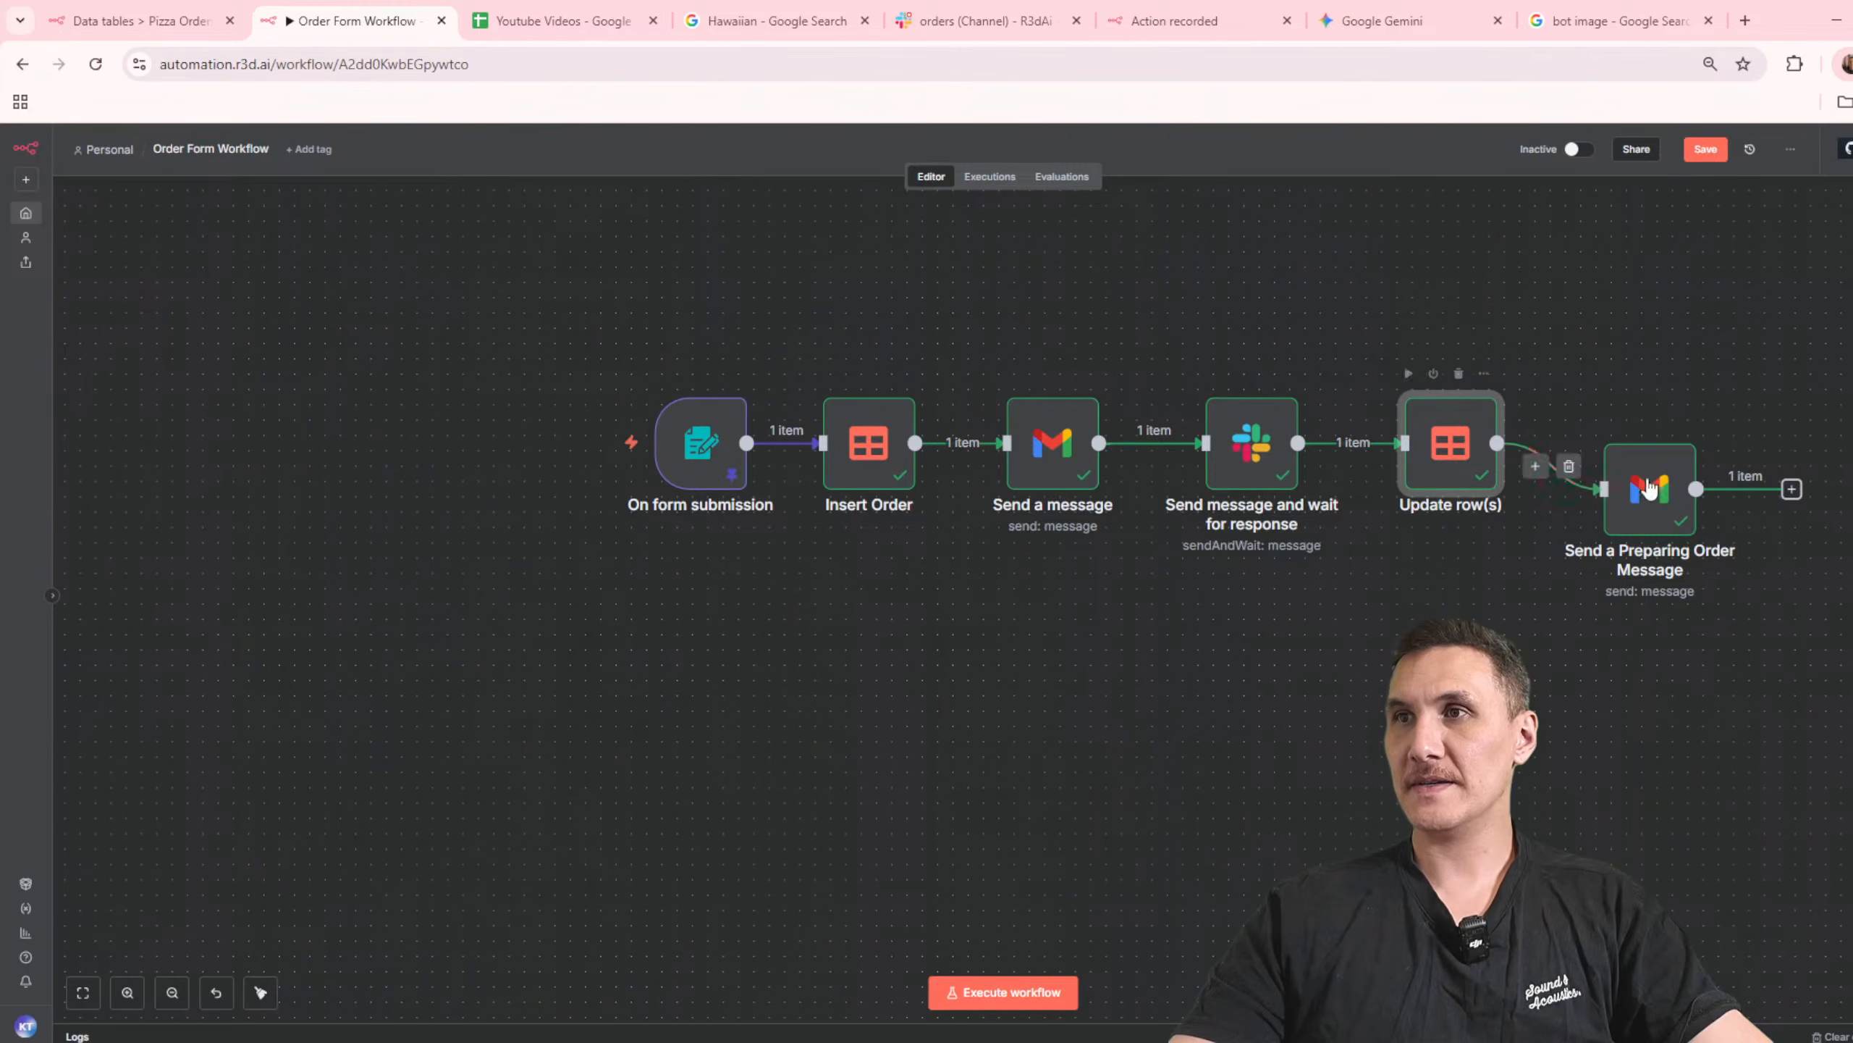
drag(1607, 482, 1606, 436)
click(1065, 993)
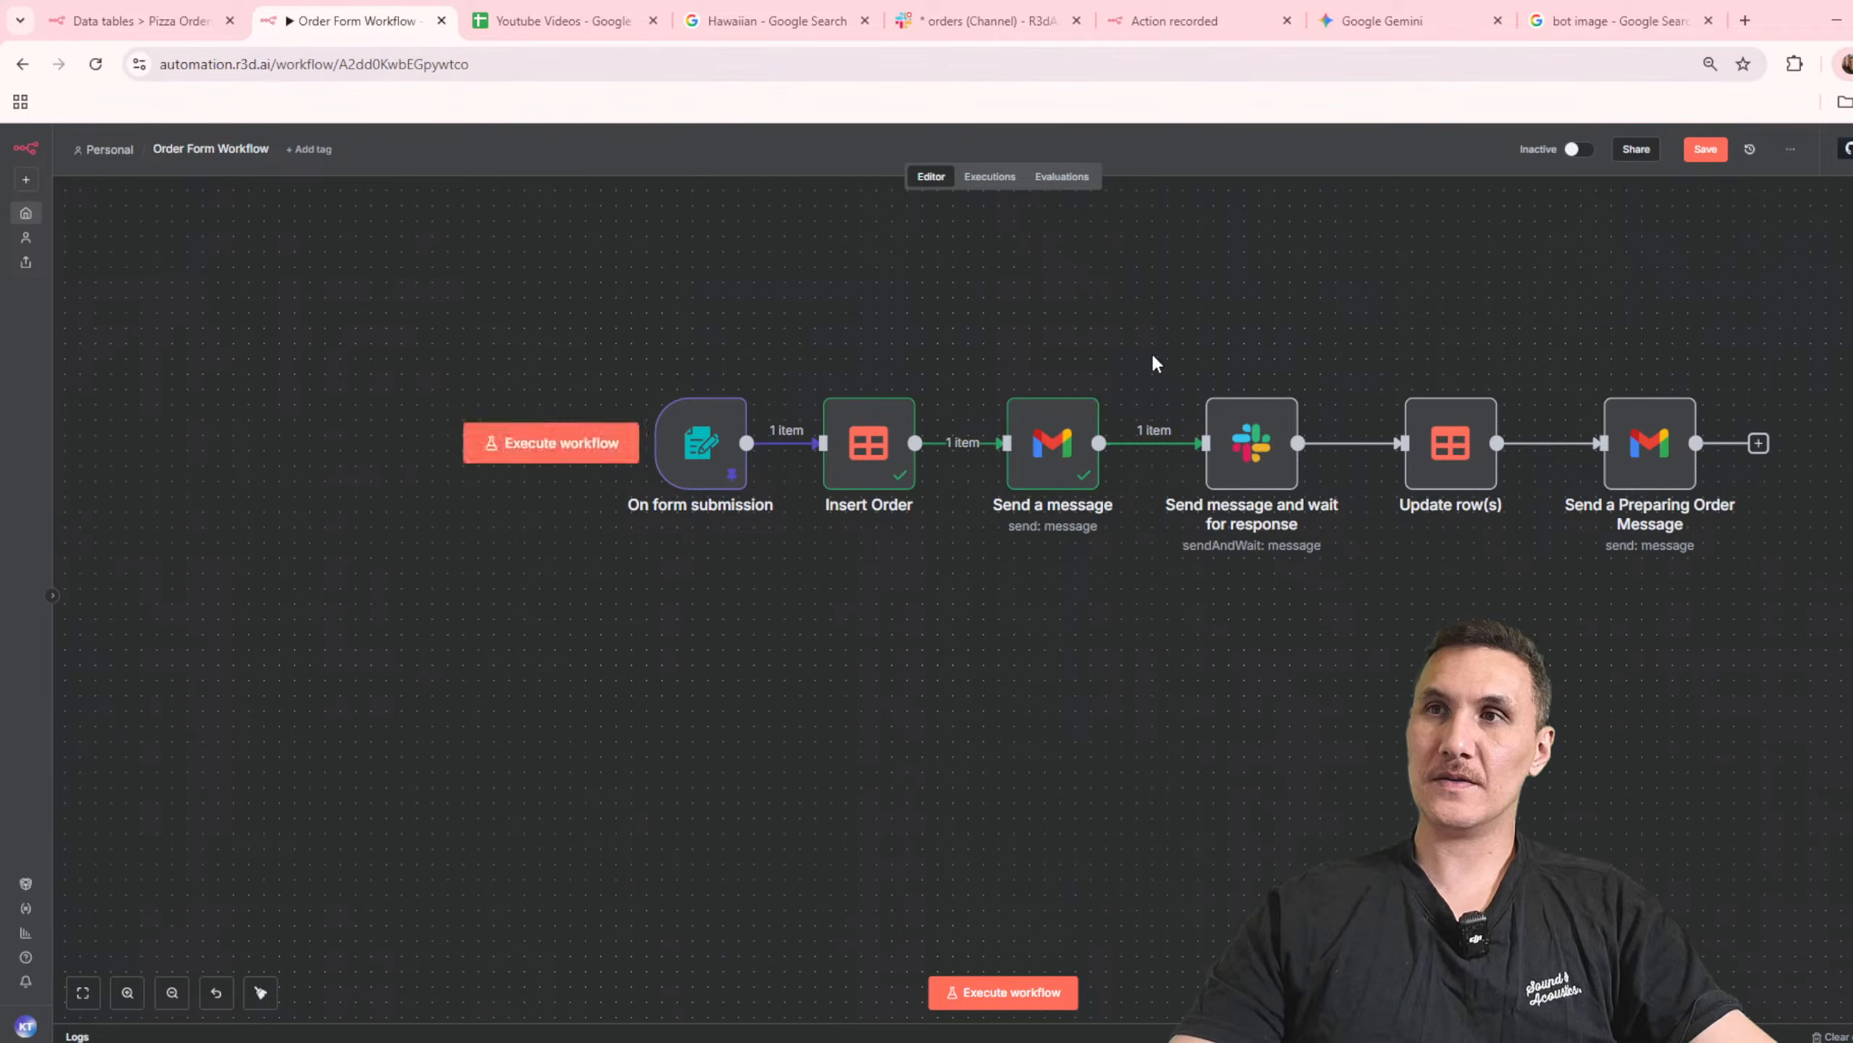
Step: Move the Slack approval, Update row(s) and Send a Preparing Order Message nodes together into a second row beneath the first
drag(1199, 340, 1787, 666)
drag(1657, 457, 1105, 683)
click(1485, 433)
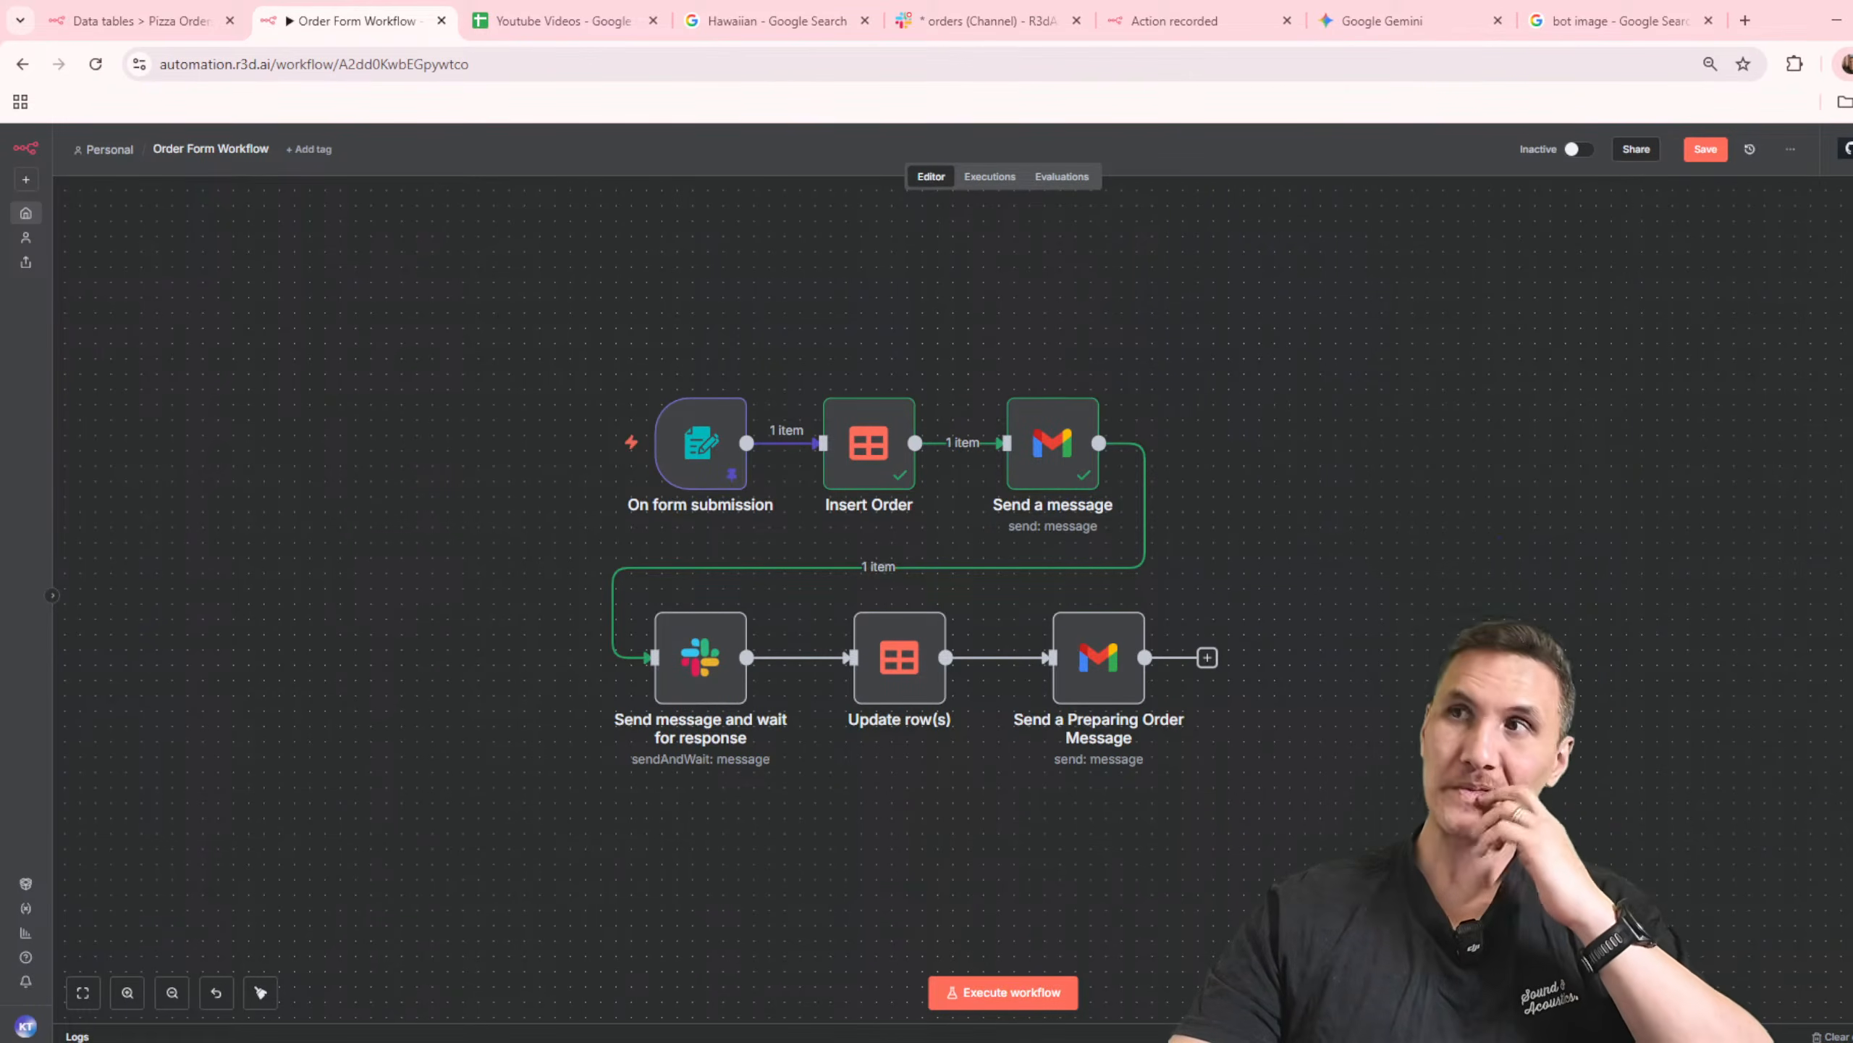
Step: Add a Slack trigger node using the On bot app mention event
key(Tab)
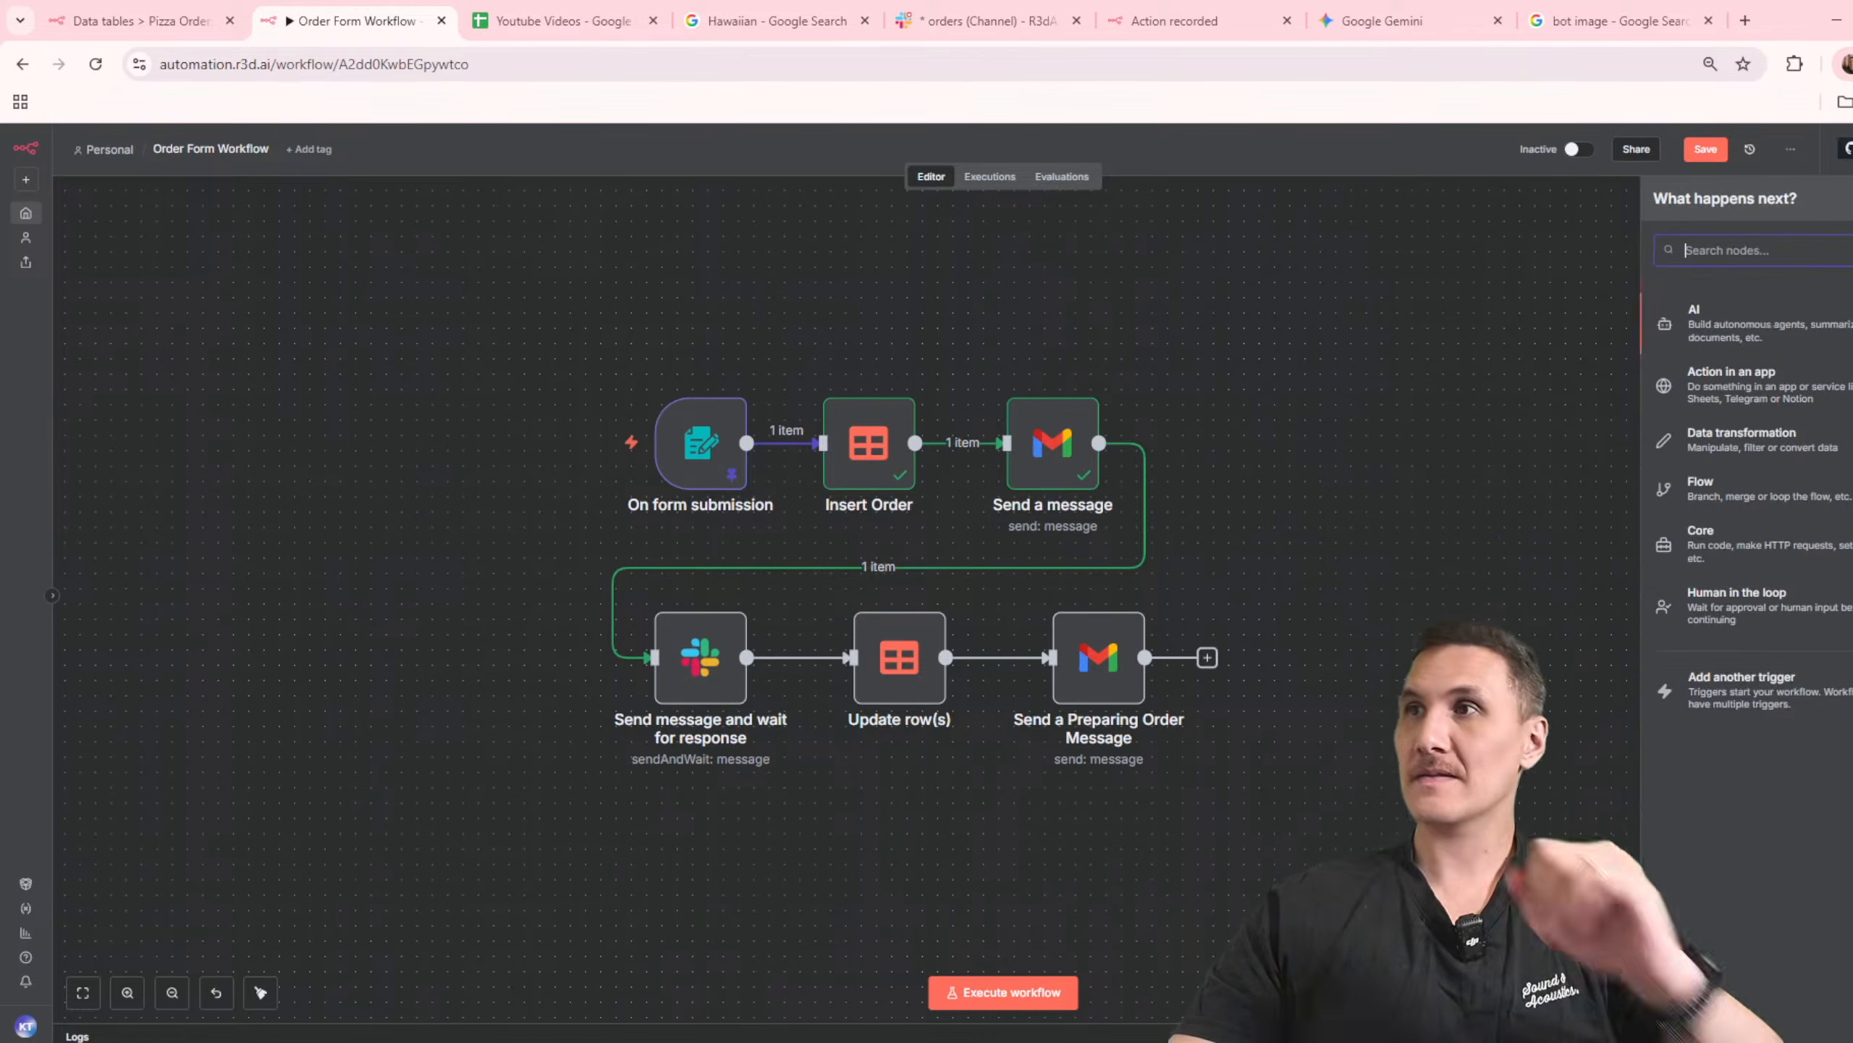
text(slack)
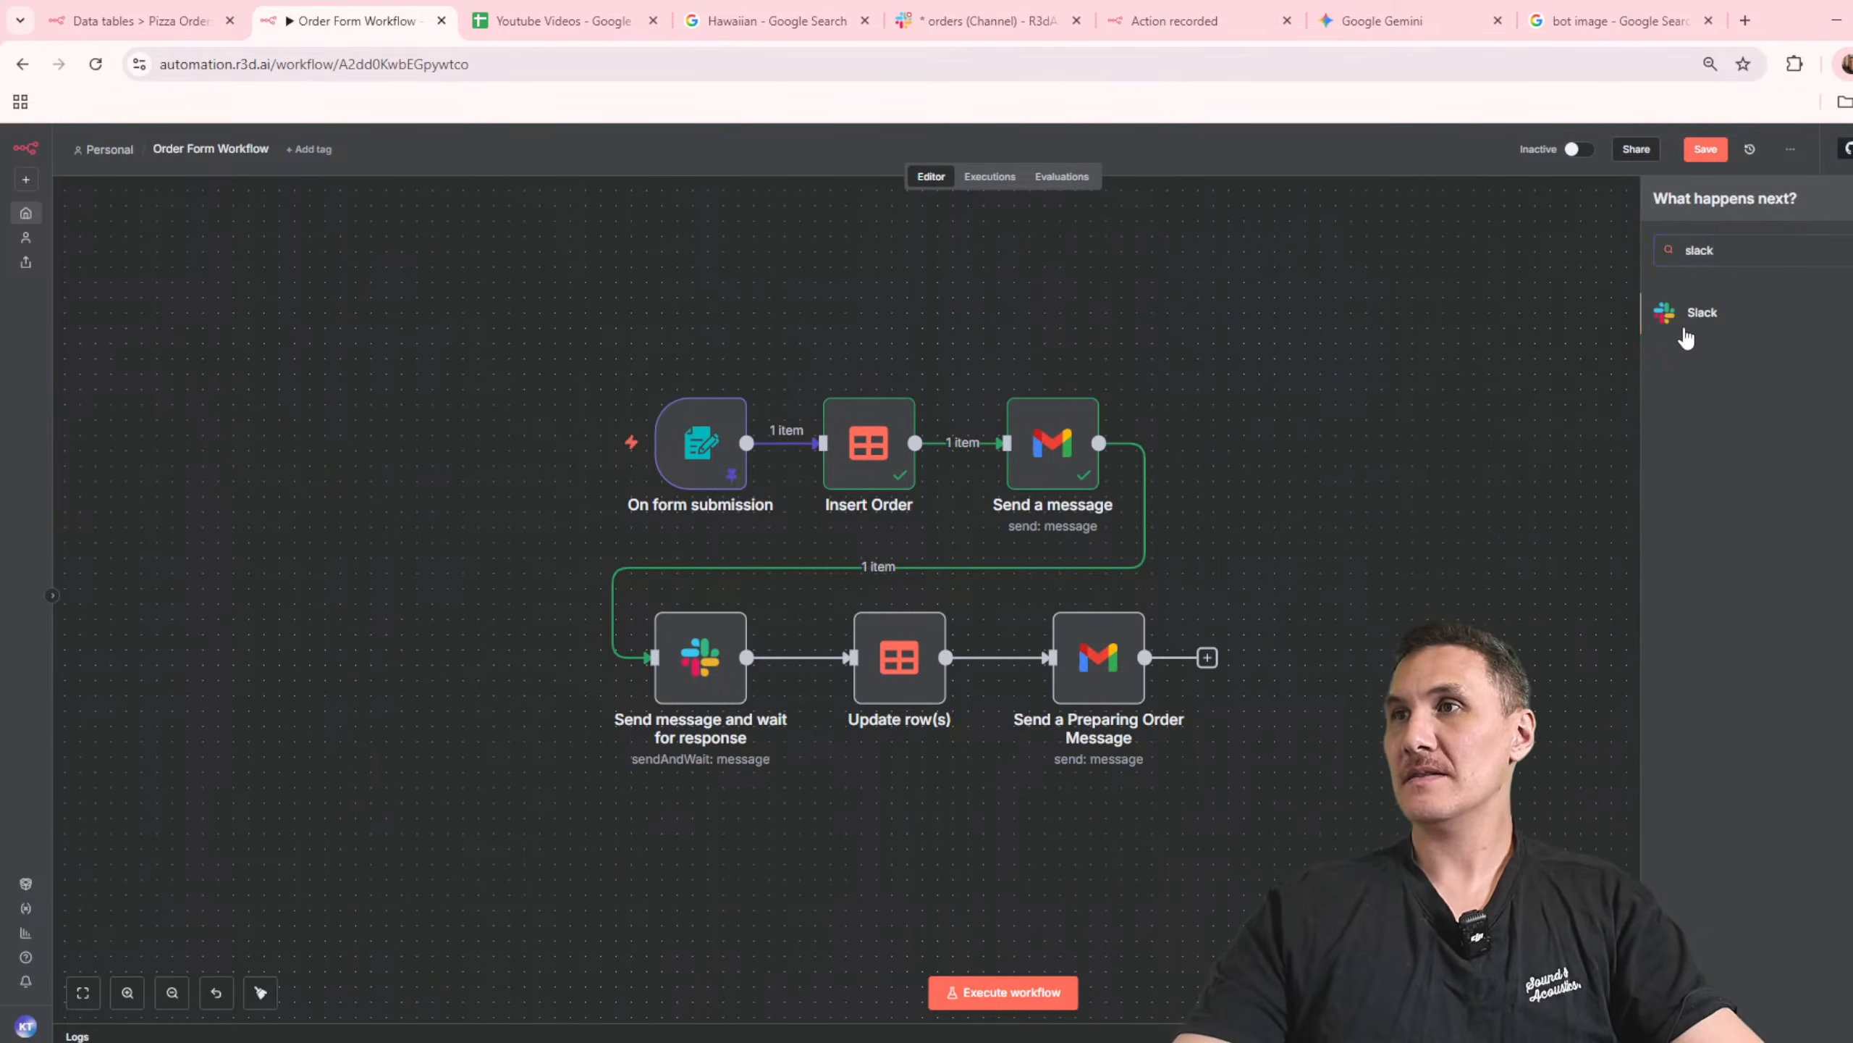
click(1684, 330)
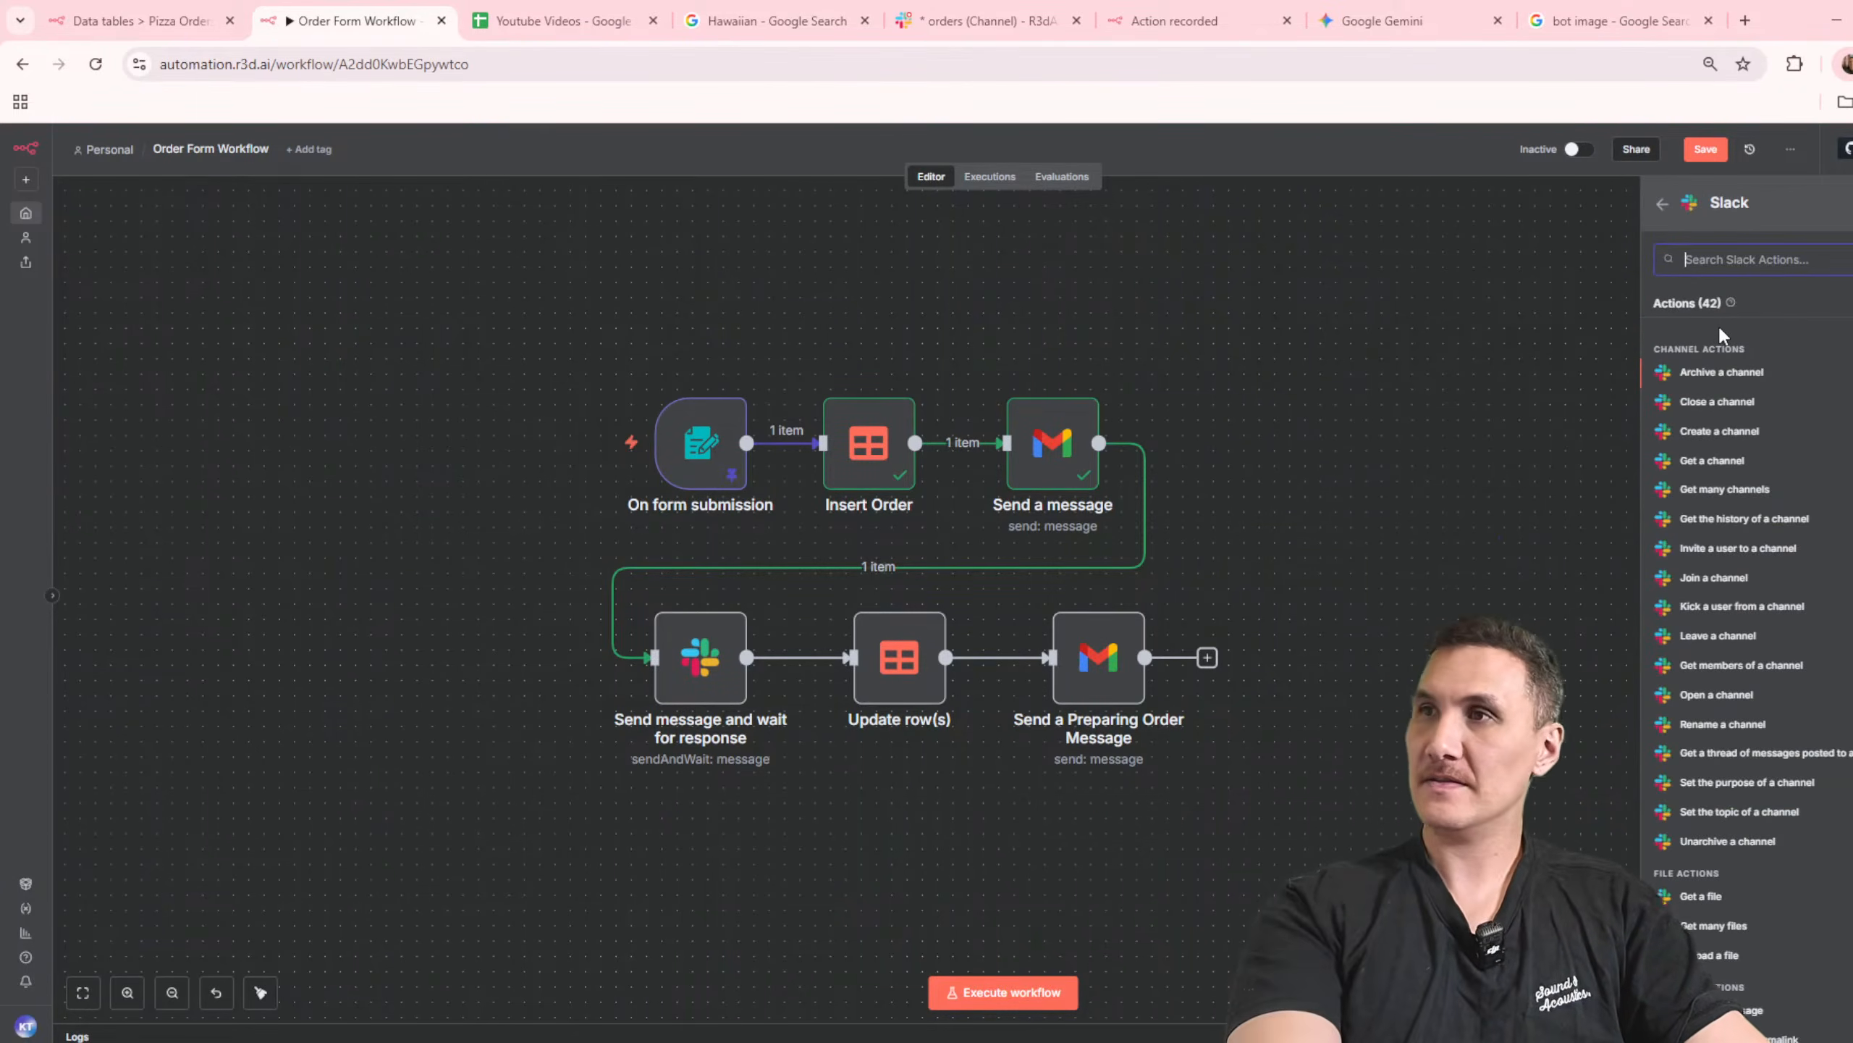
scroll(1741, 562, down, 3)
scroll(1740, 562, down, 10)
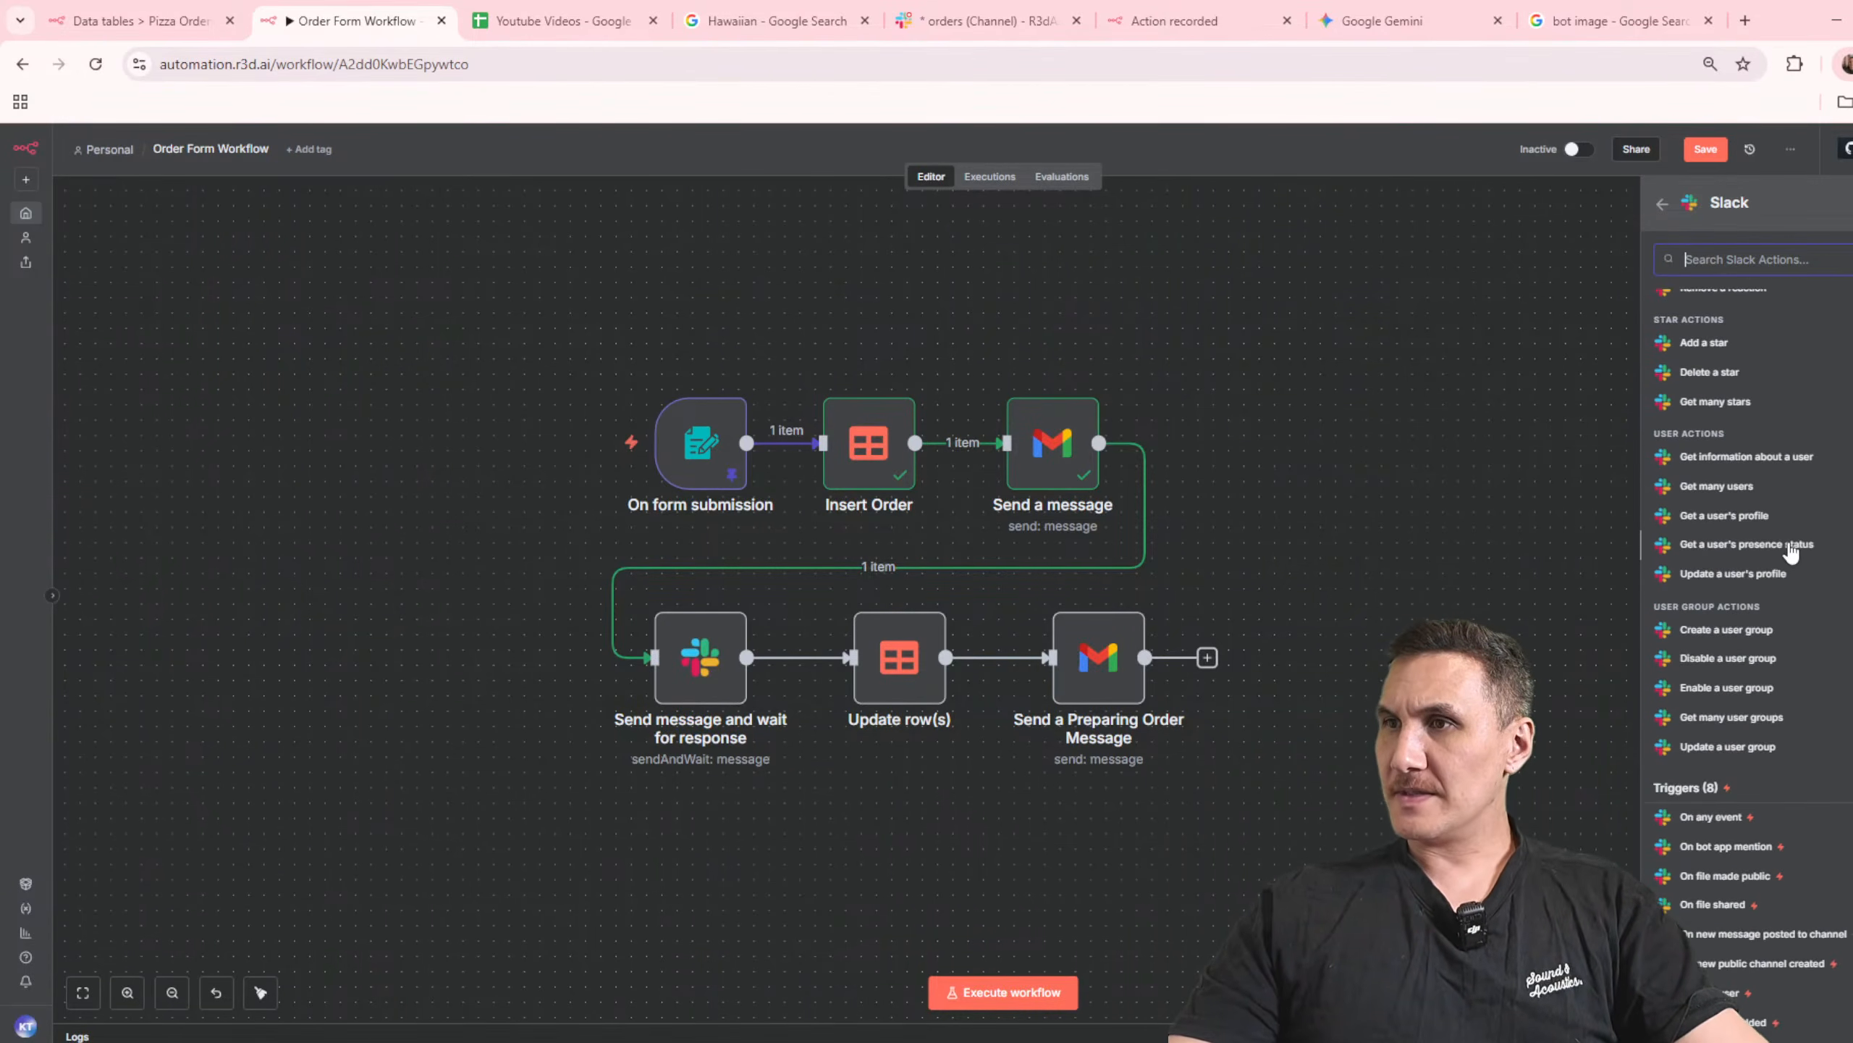
click(1727, 846)
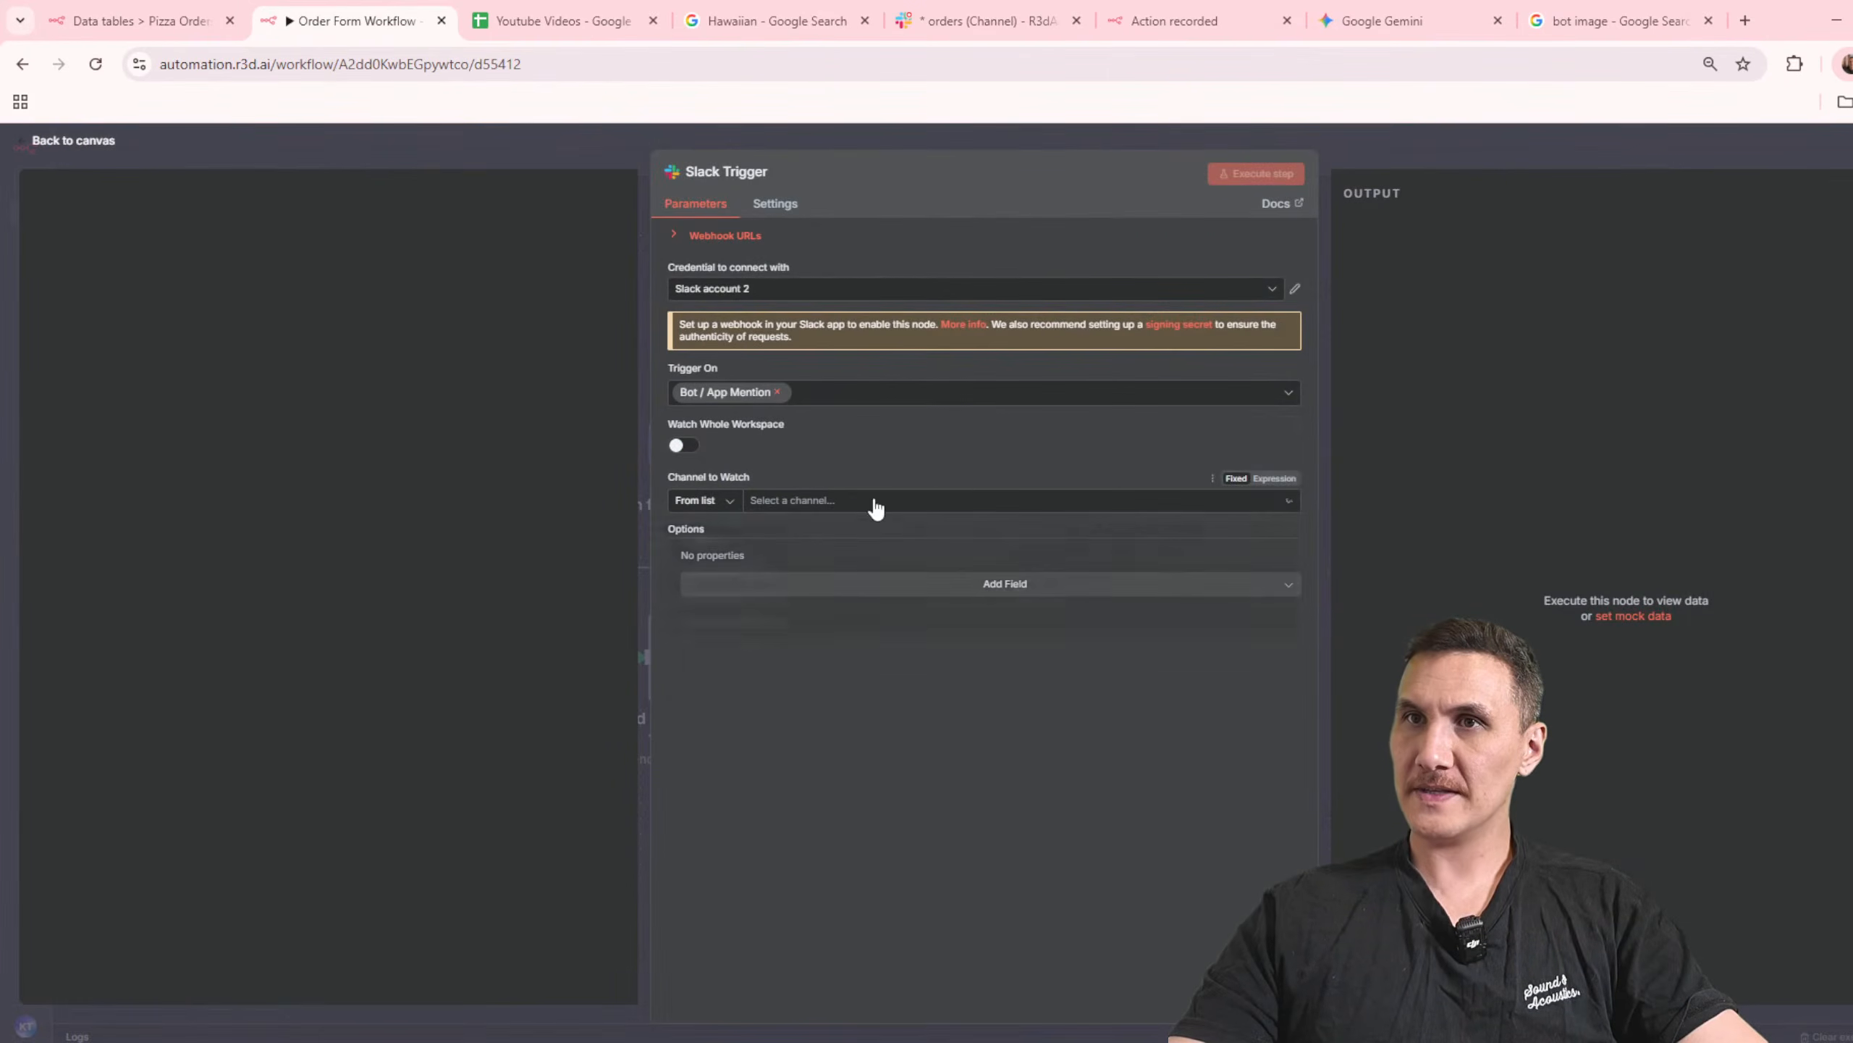
click(875, 509)
click(784, 648)
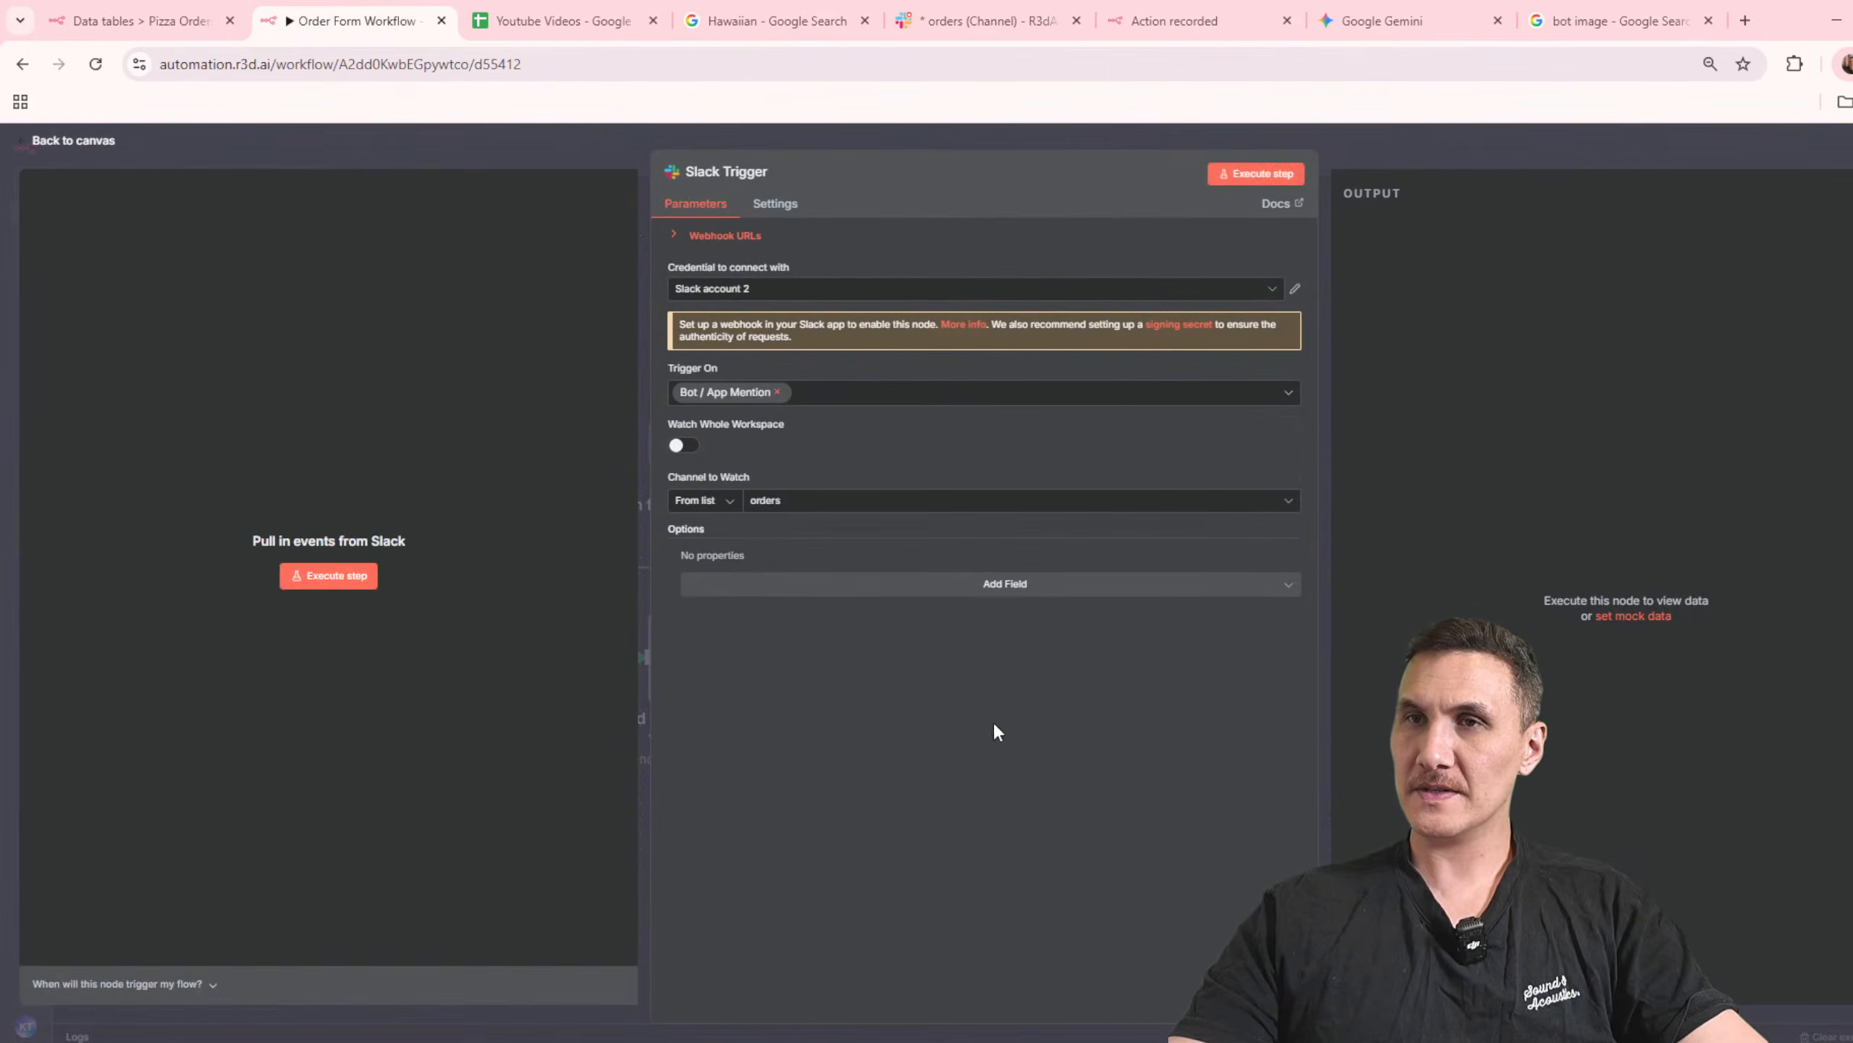
click(1441, 162)
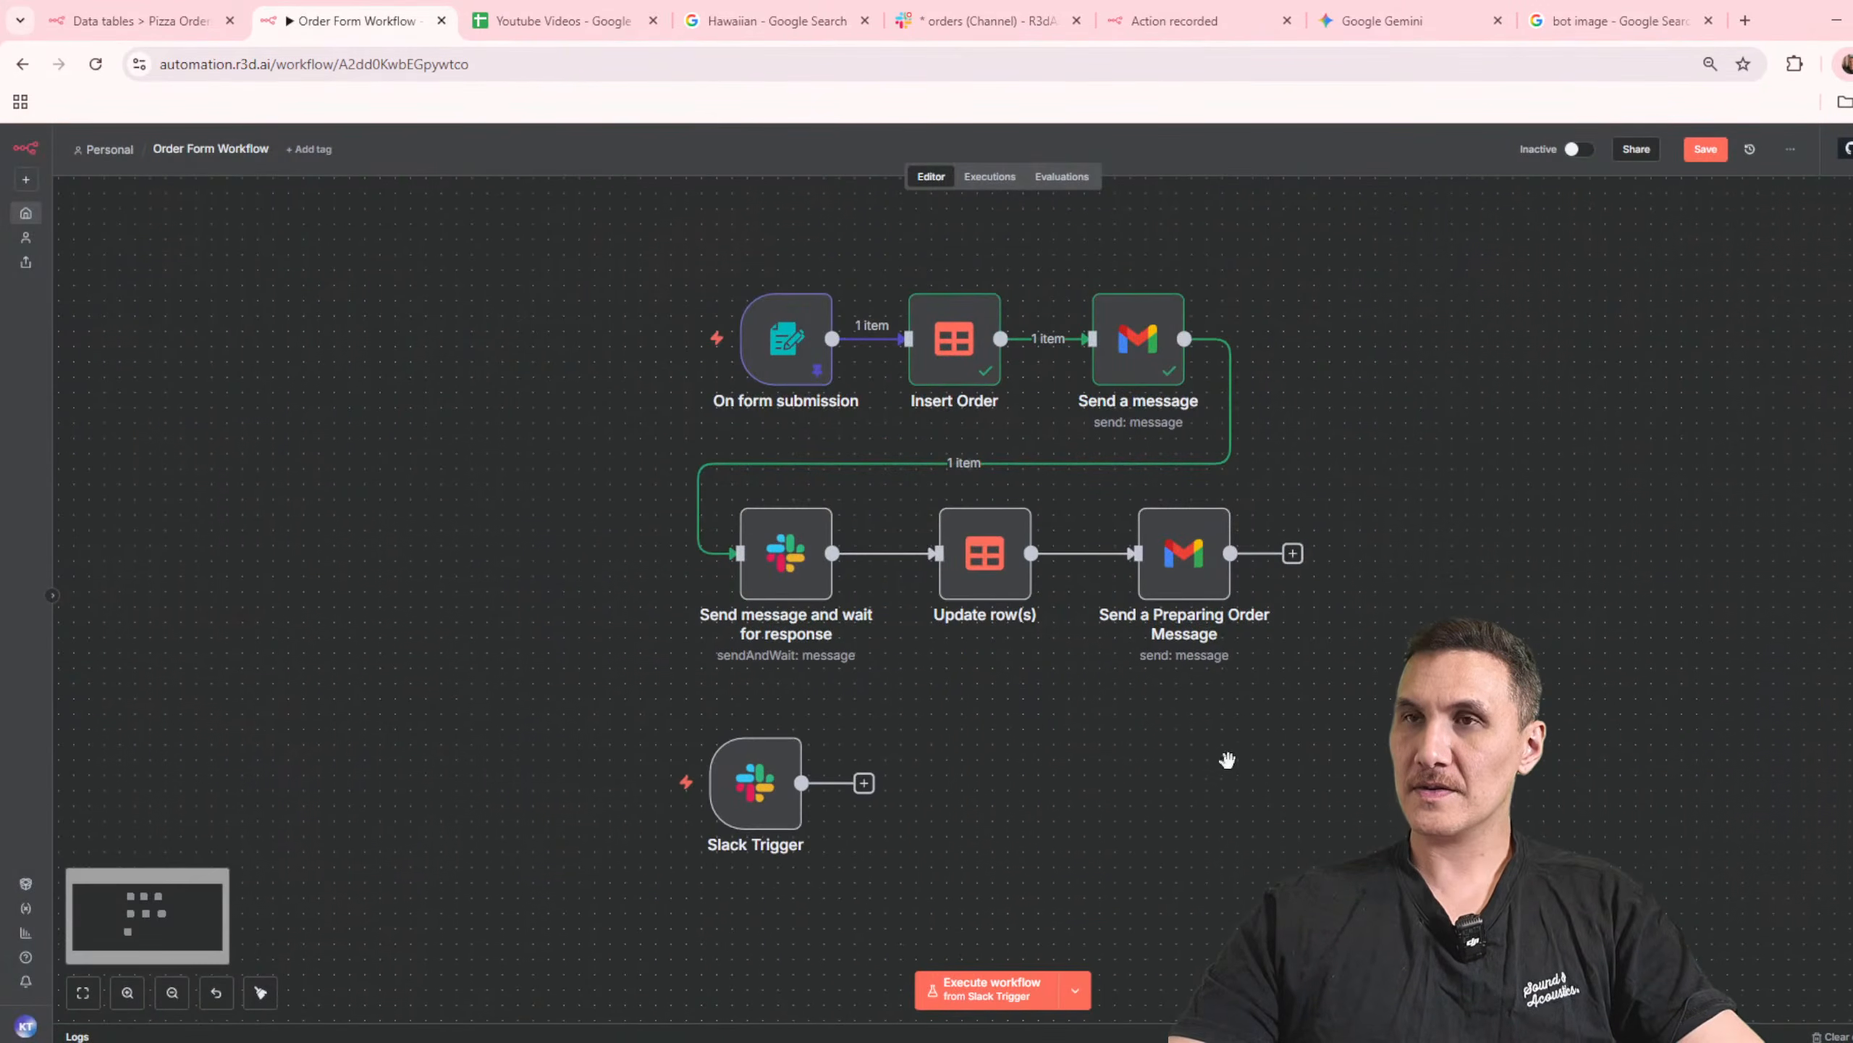
click(1706, 149)
click(982, 19)
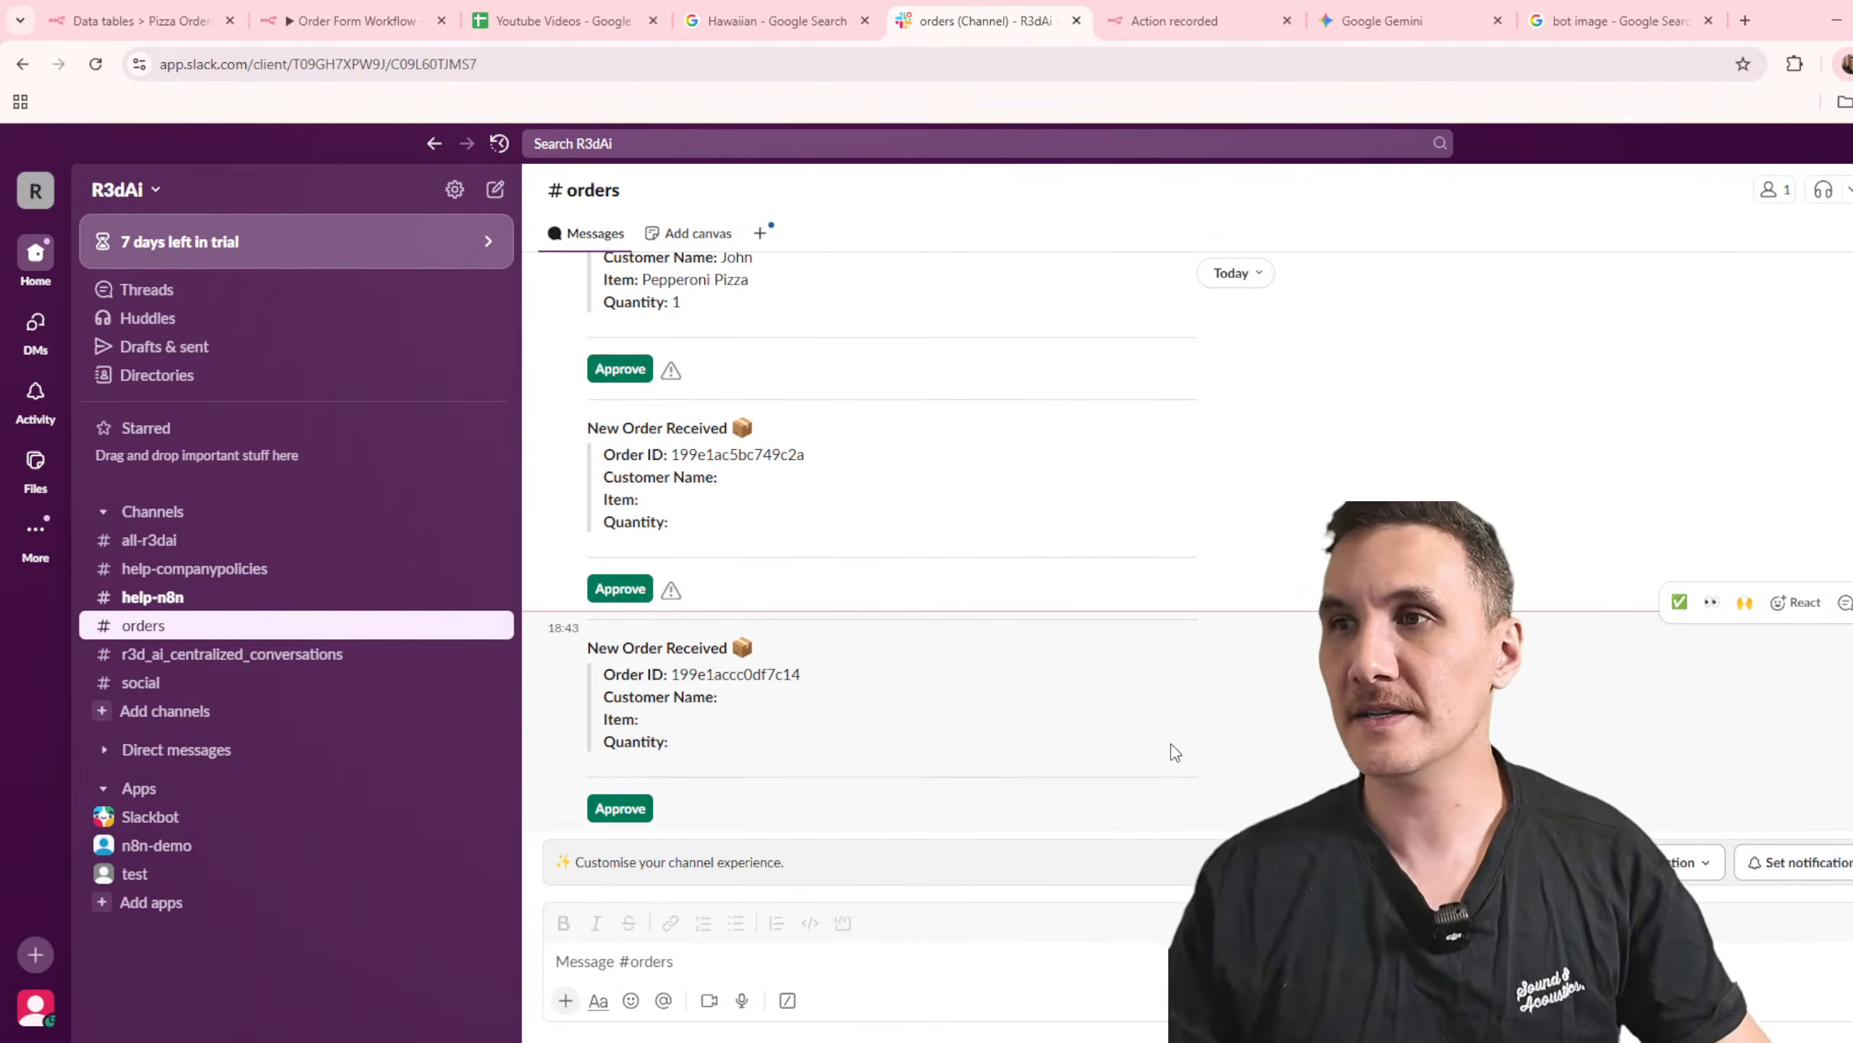
click(978, 978)
text(@n8n-demo )
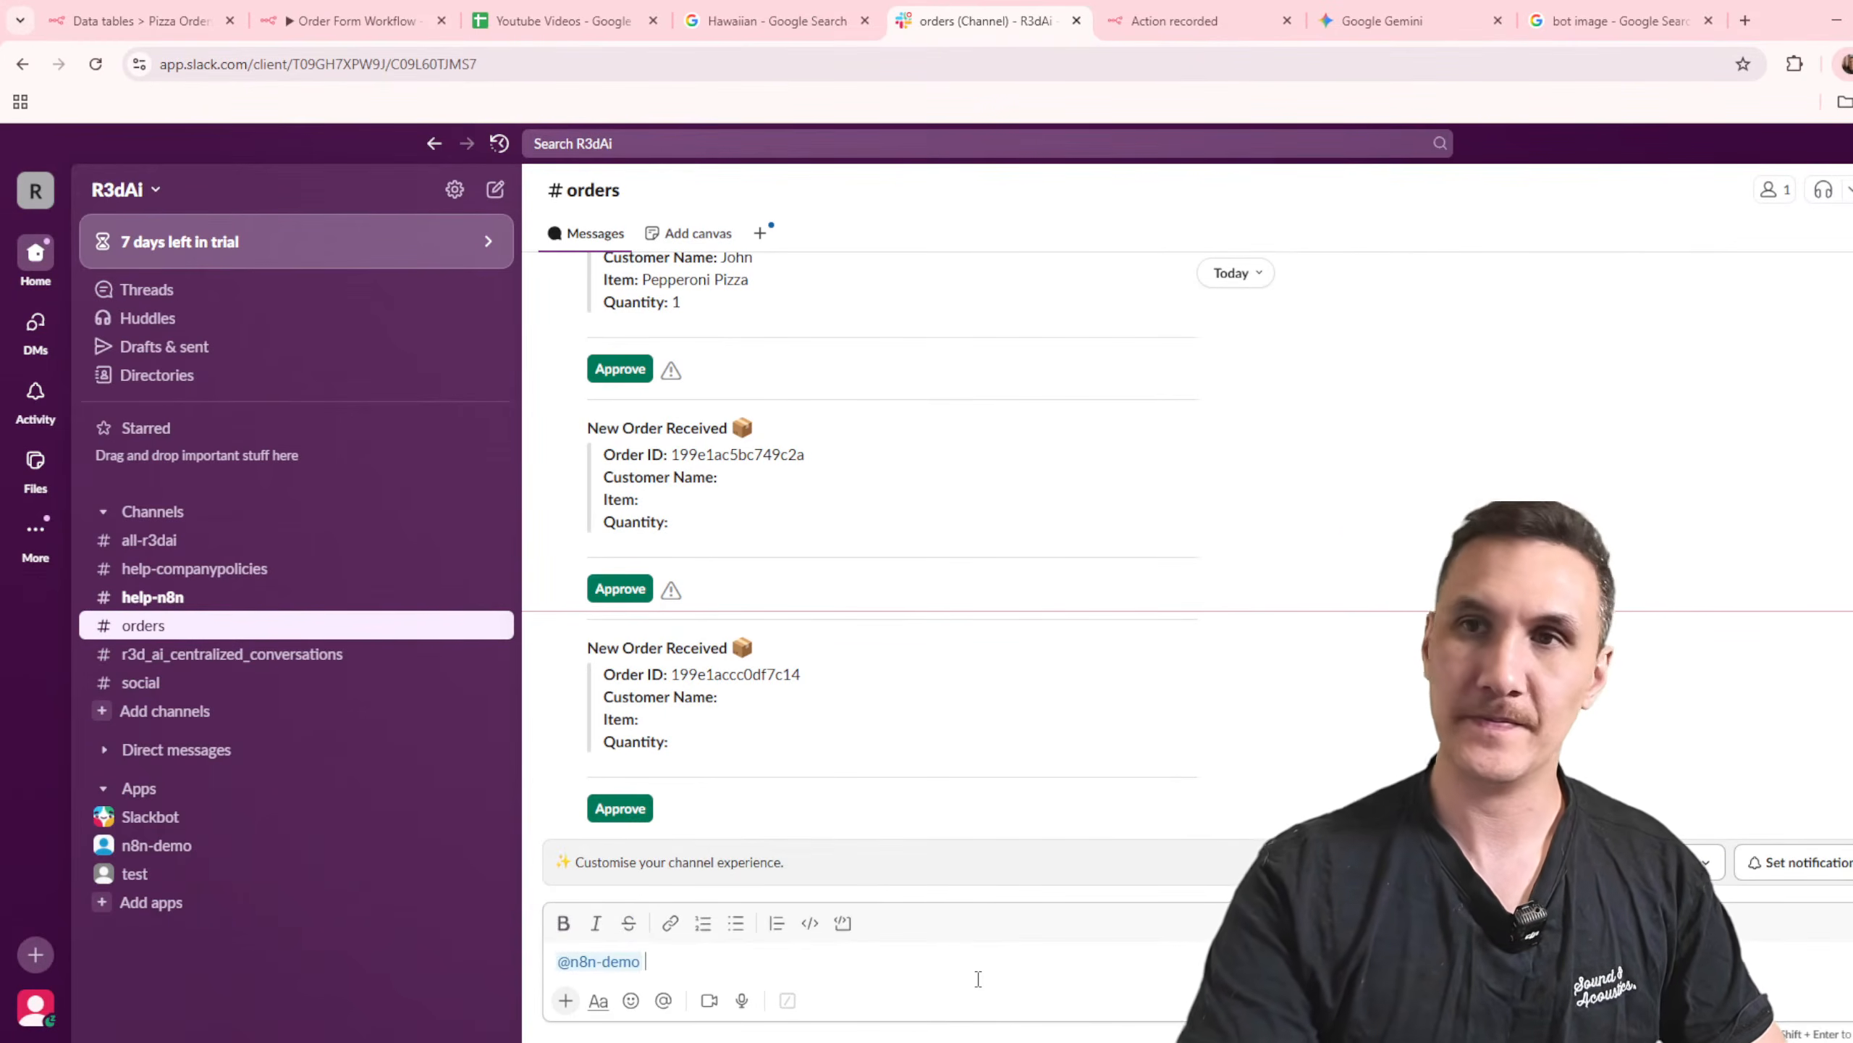
text(order)
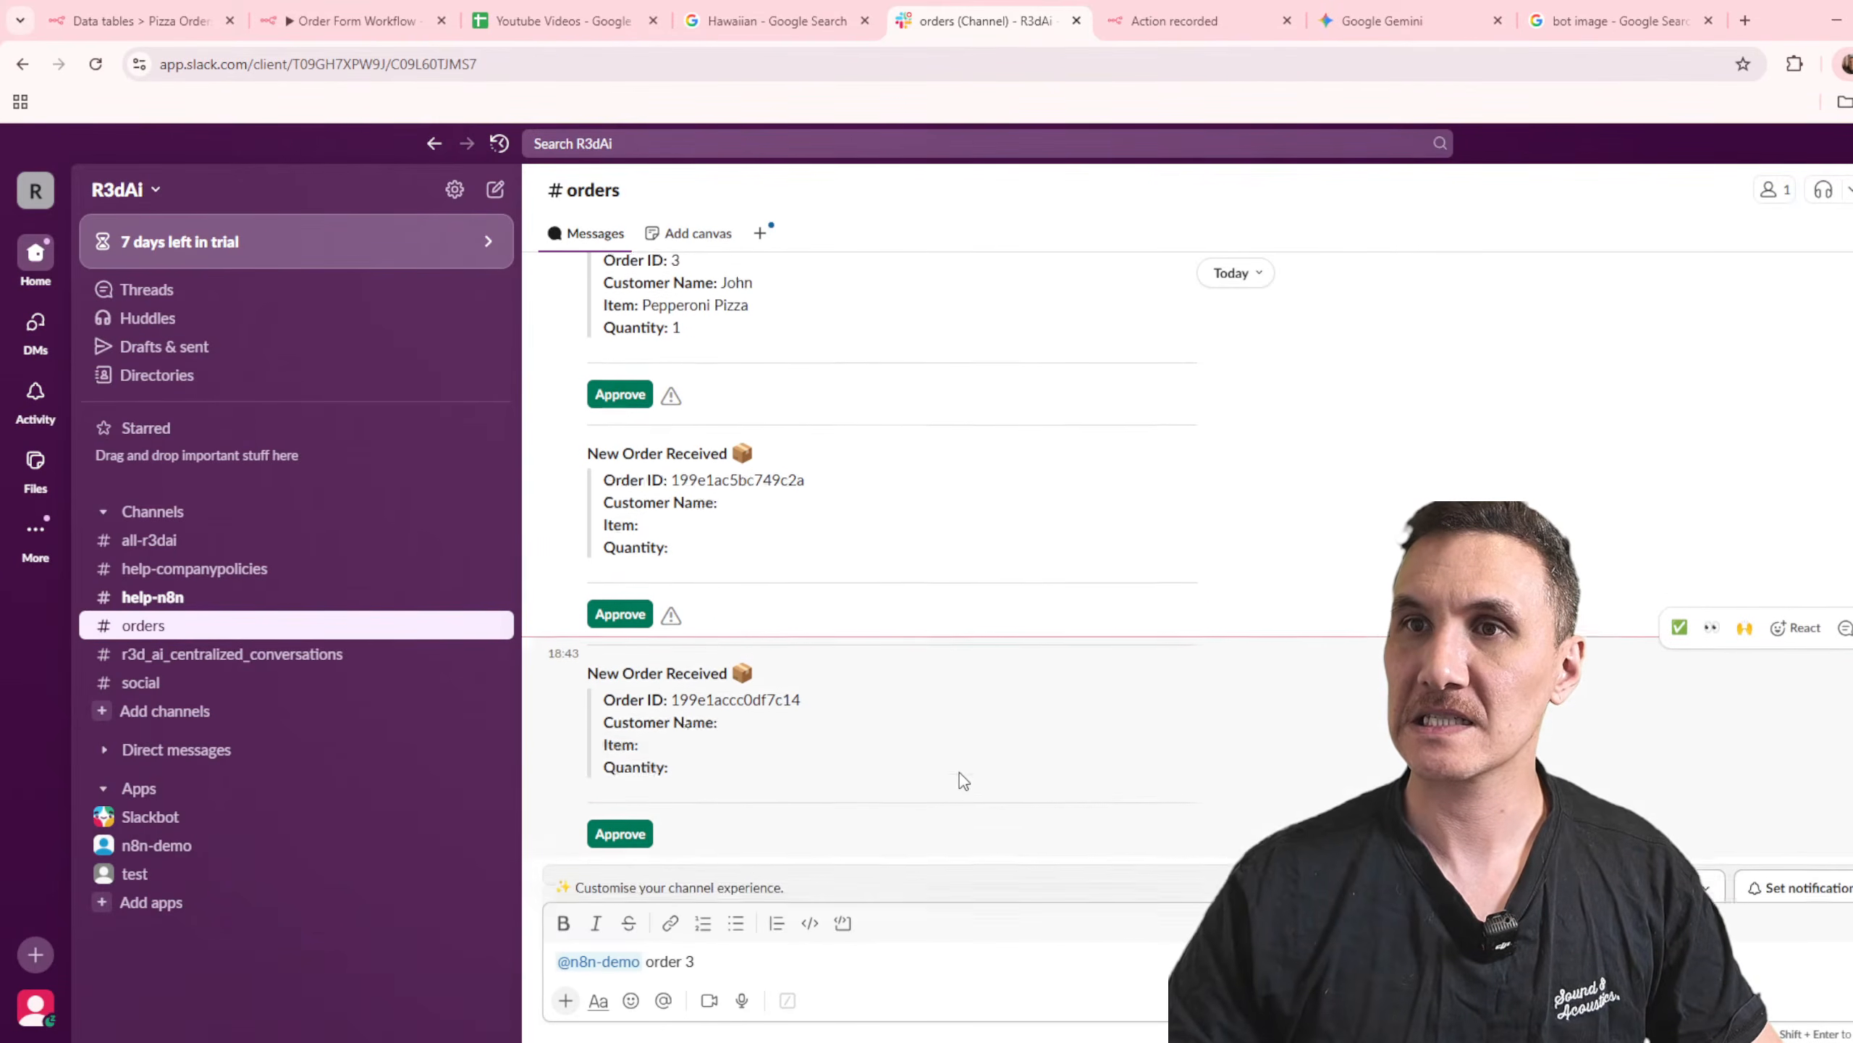
text(3)
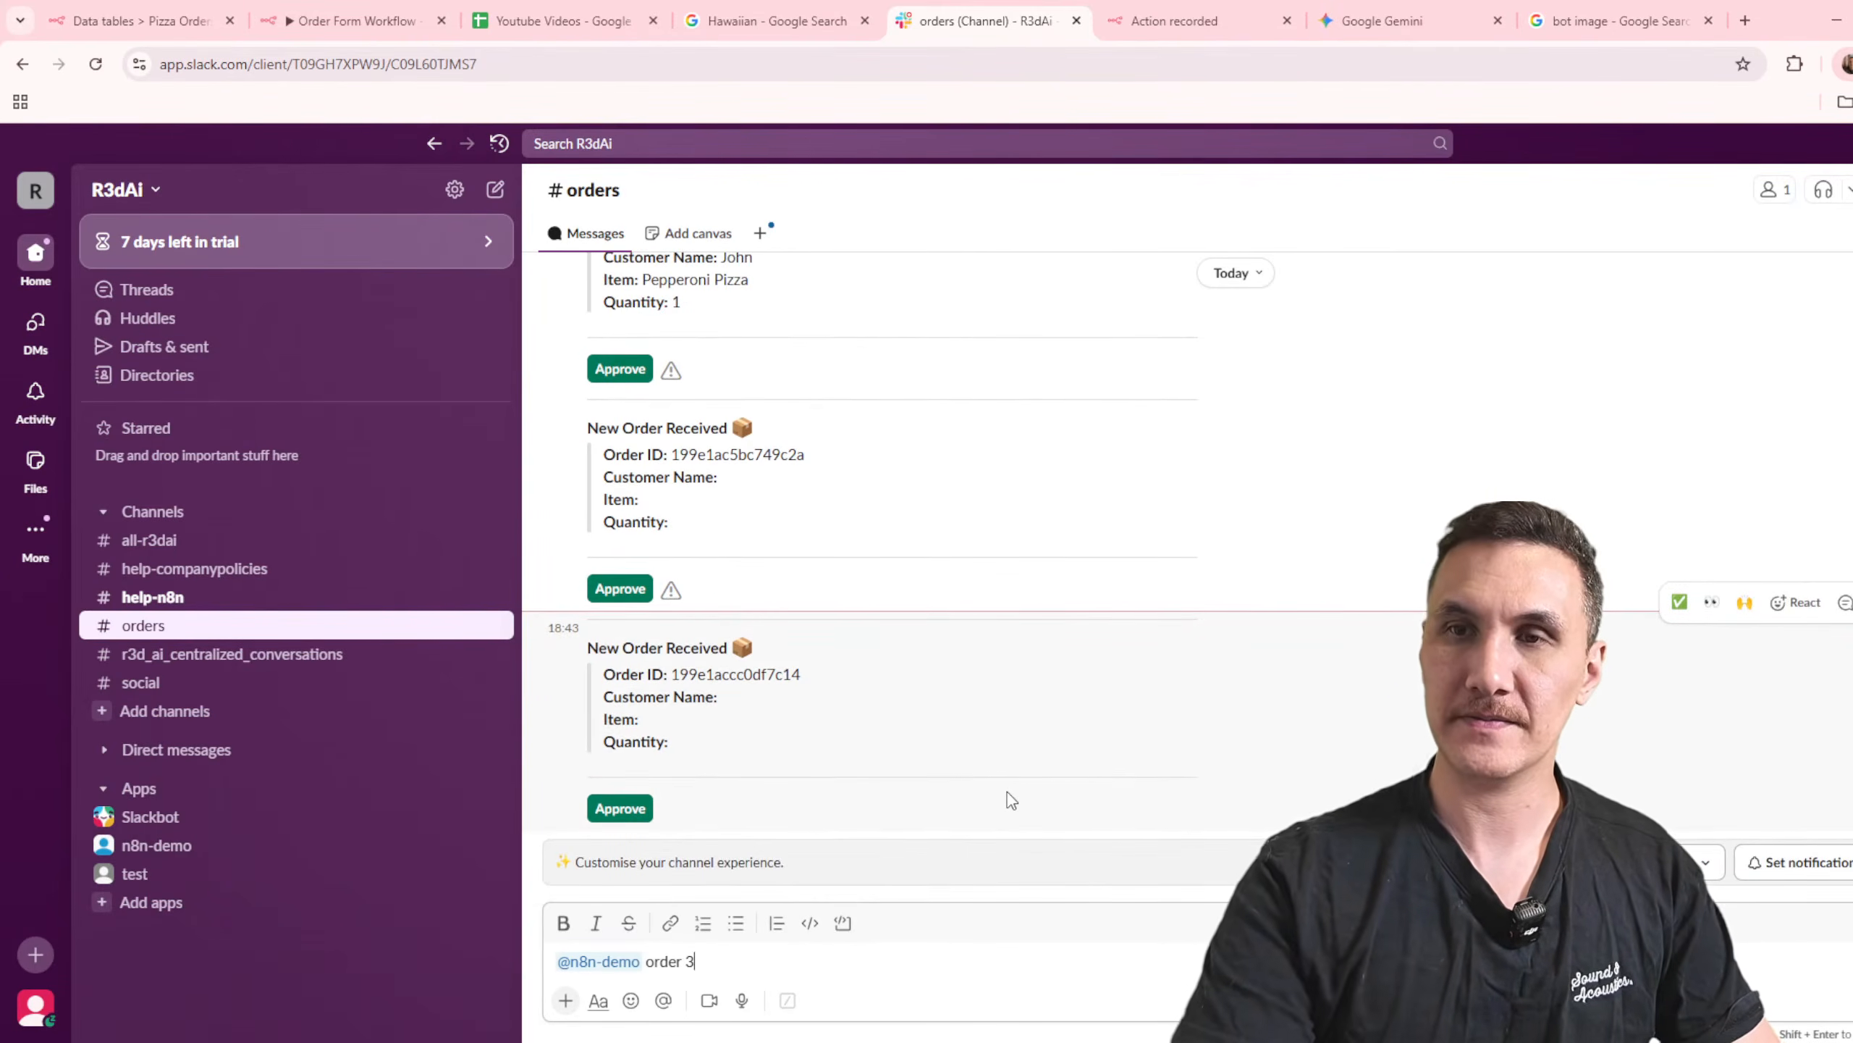
key(BackSpace)
text(#3 is ready)
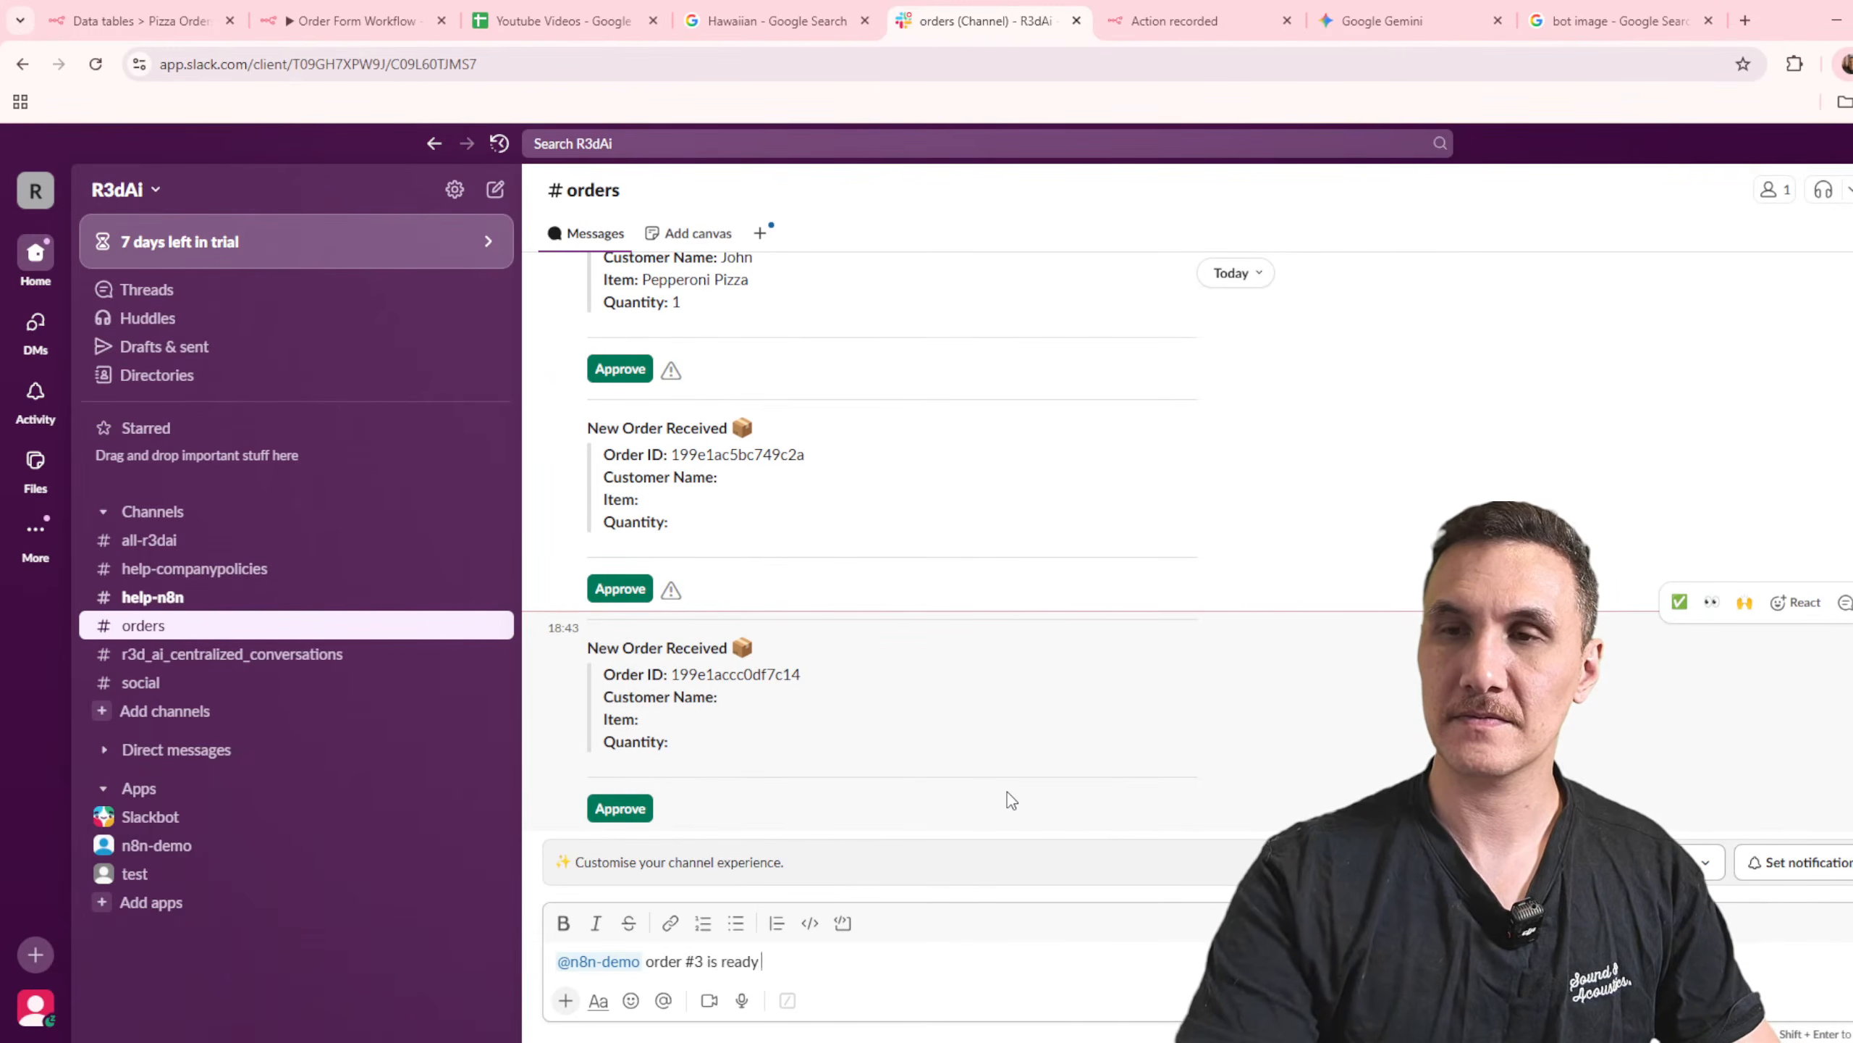
text( for pick up)
key(Return)
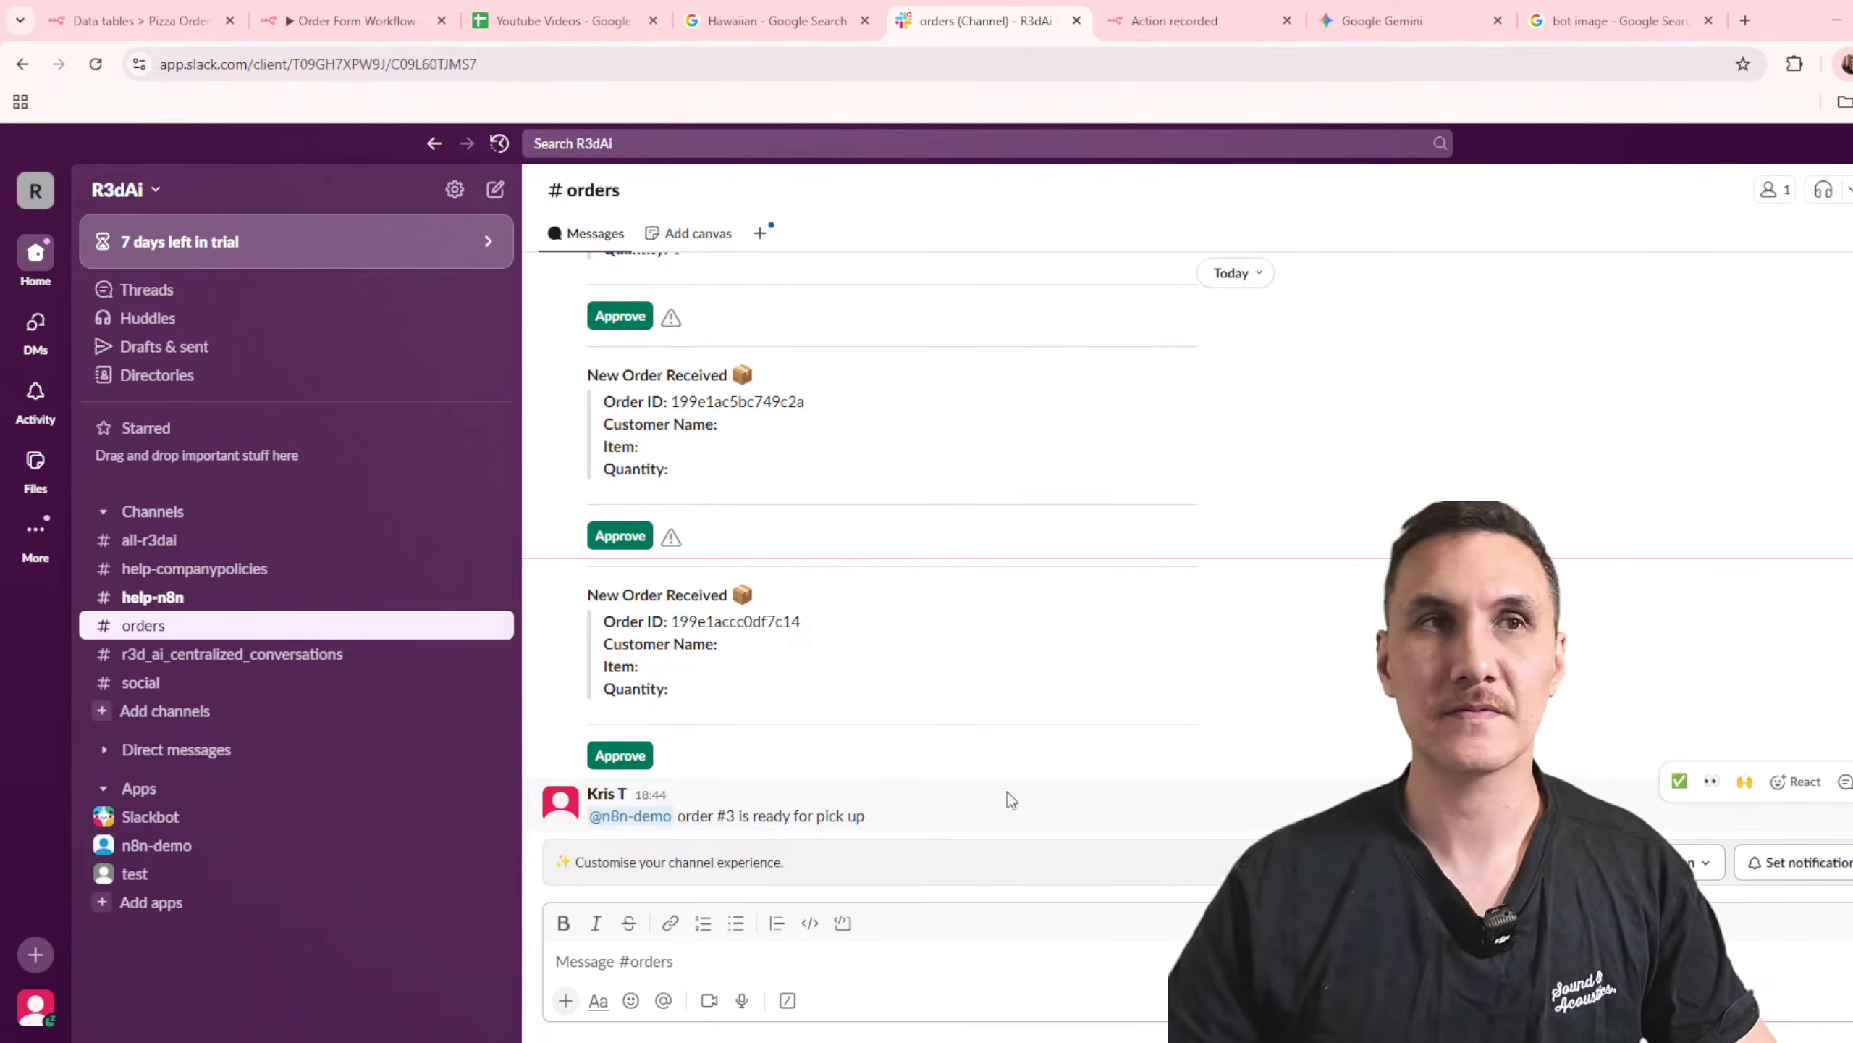
Step: Switch back to n8n, activate the workflow, dismiss the activation notice, and open the Slack Trigger node
click(362, 20)
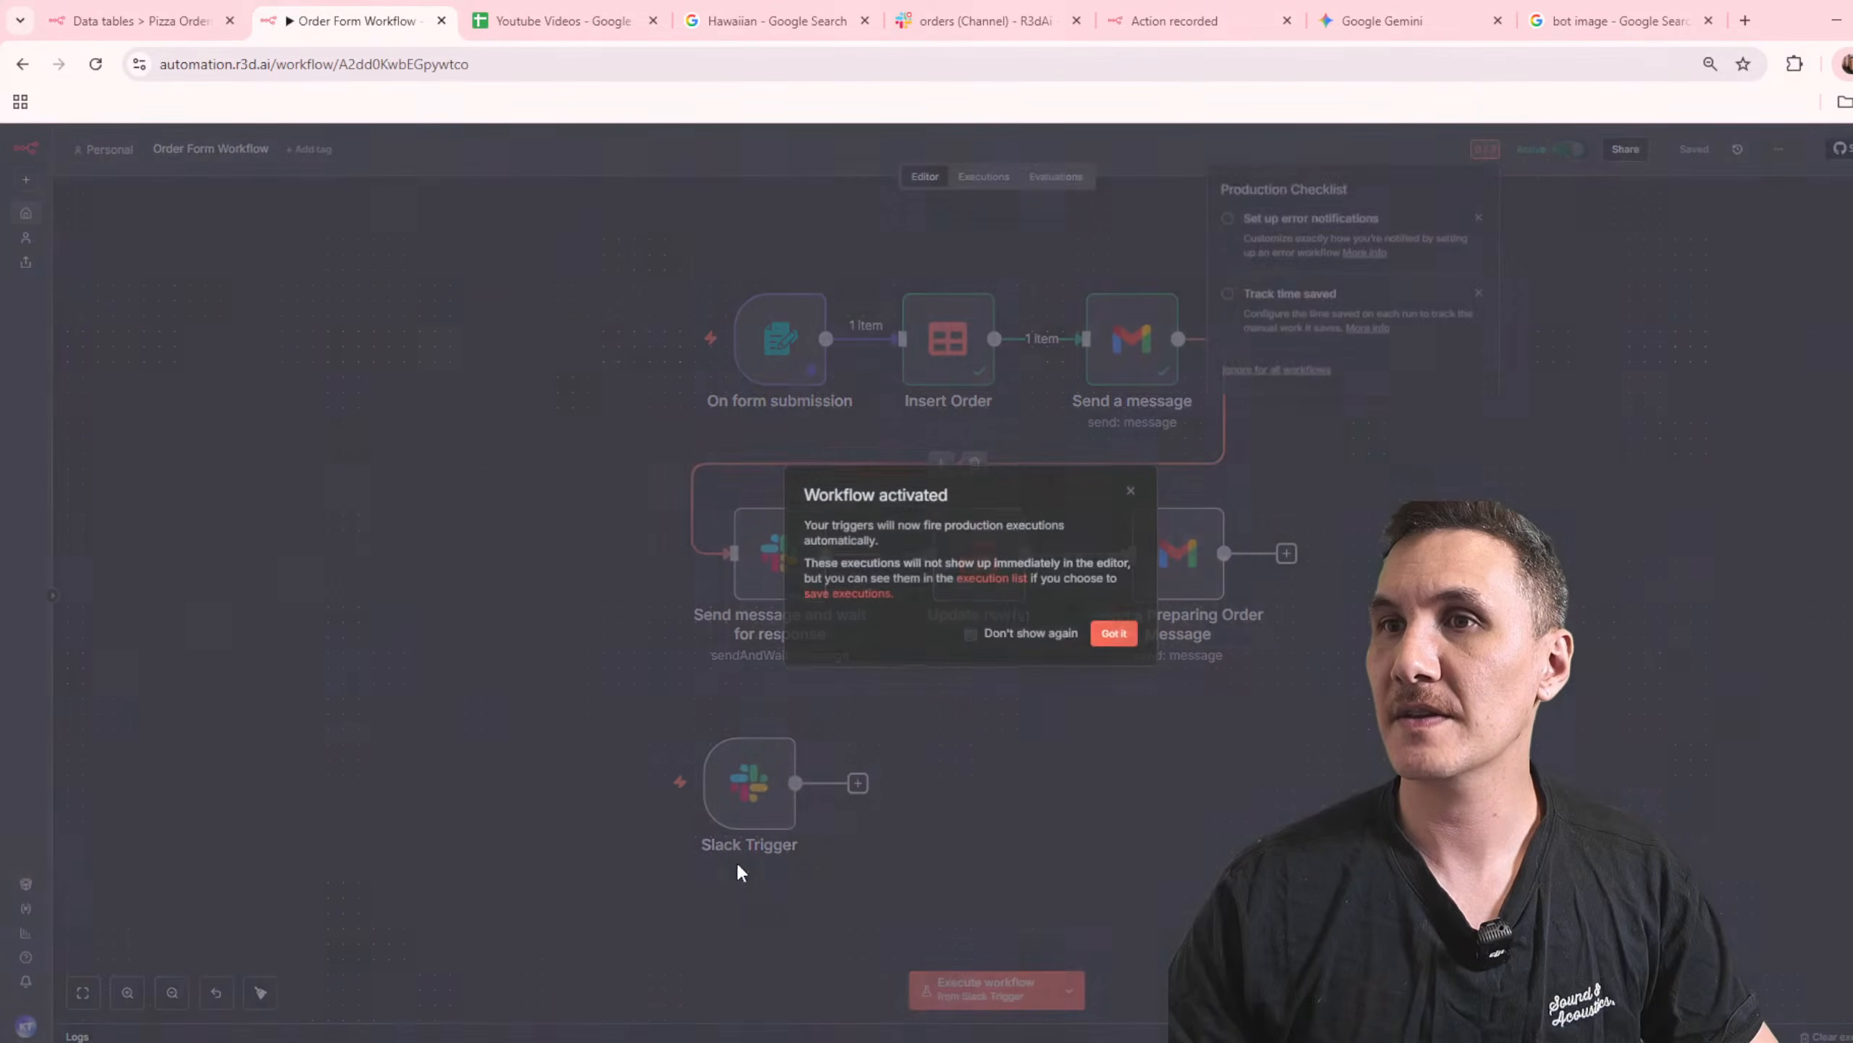
click(1112, 633)
click(752, 787)
double_click(755, 794)
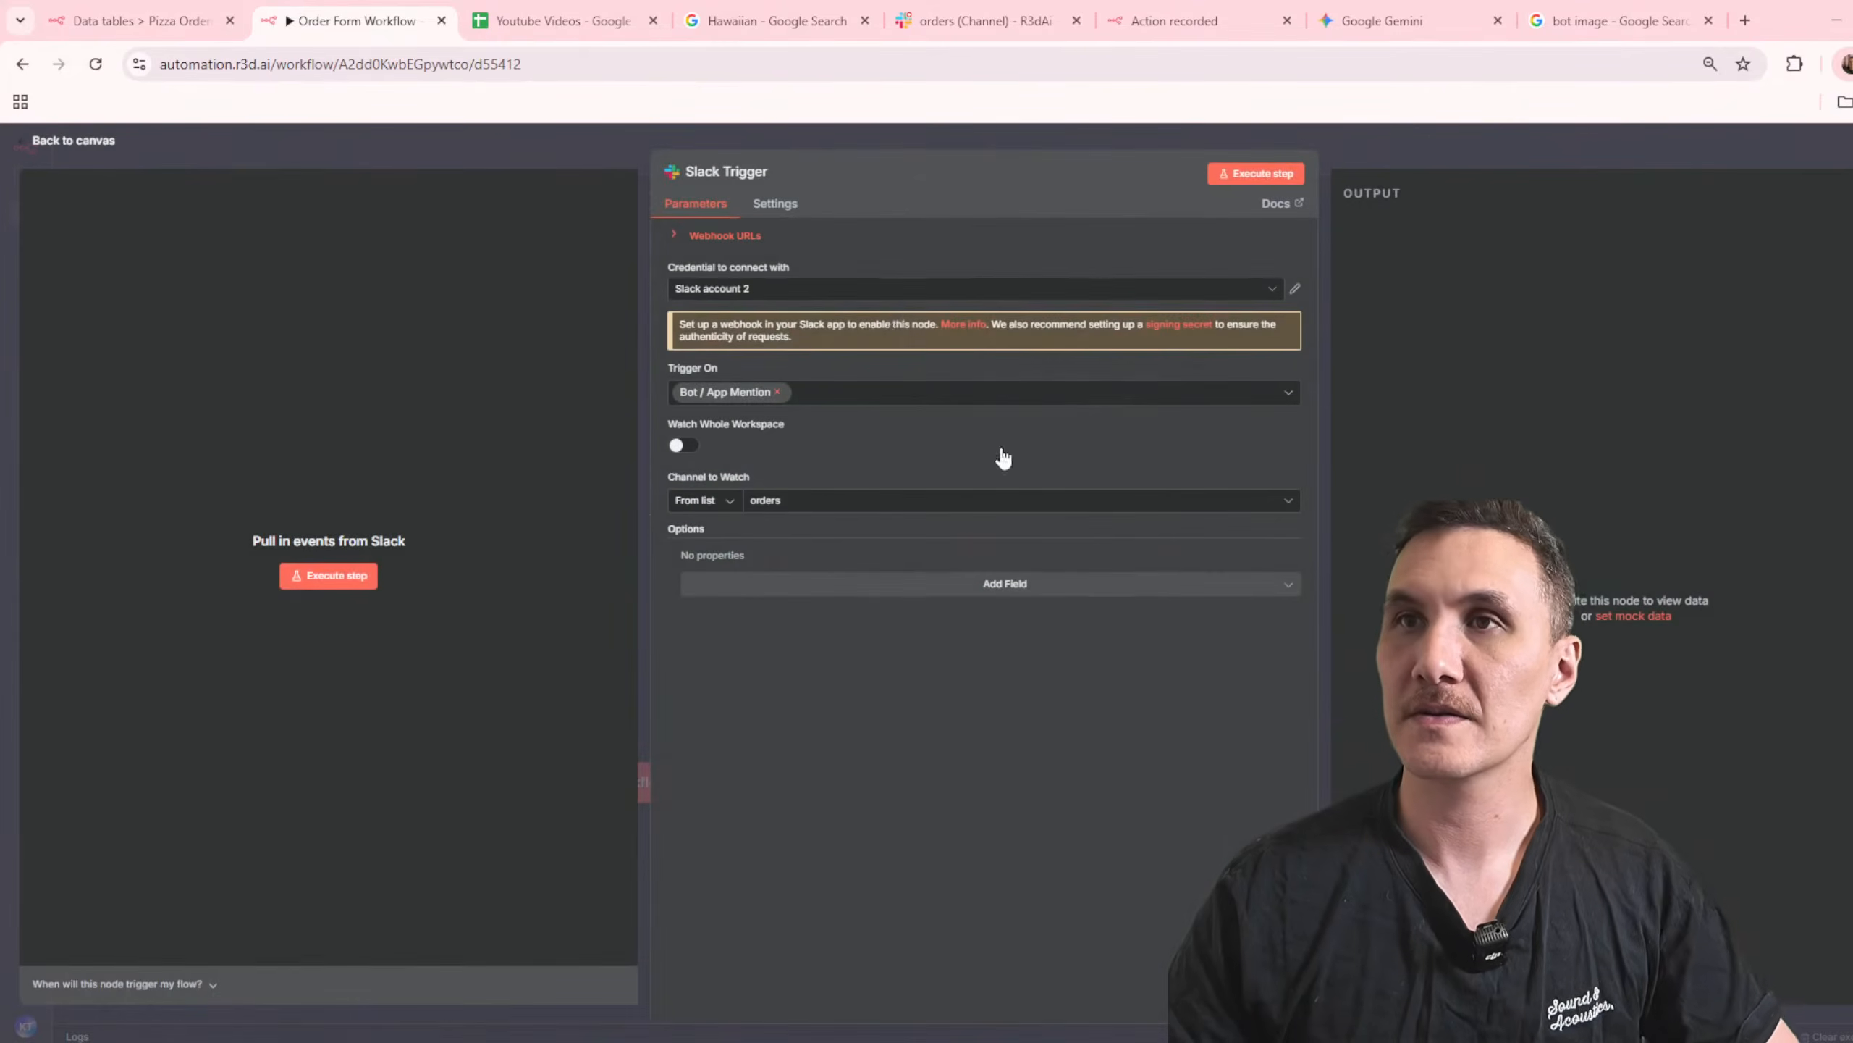
Step: Expand the Slack Trigger's webhook URLs and try to execute the trigger step
click(699, 238)
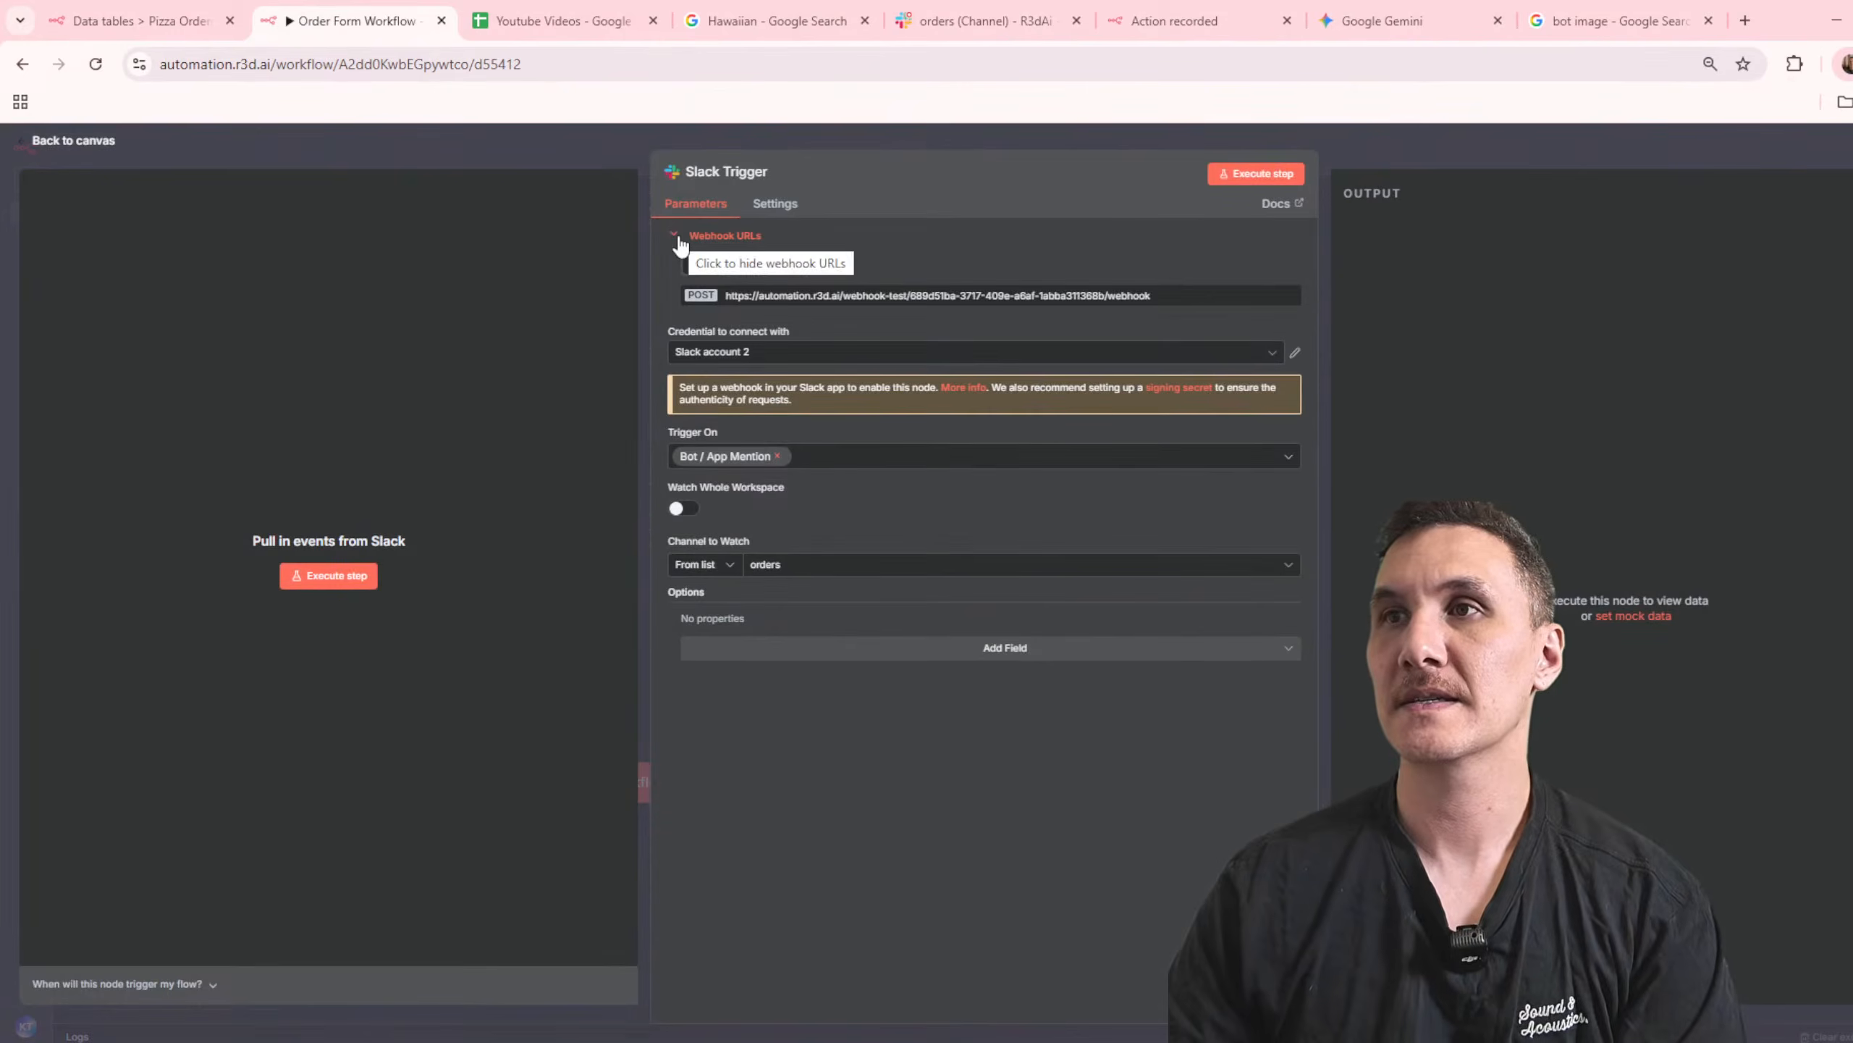
click(1235, 181)
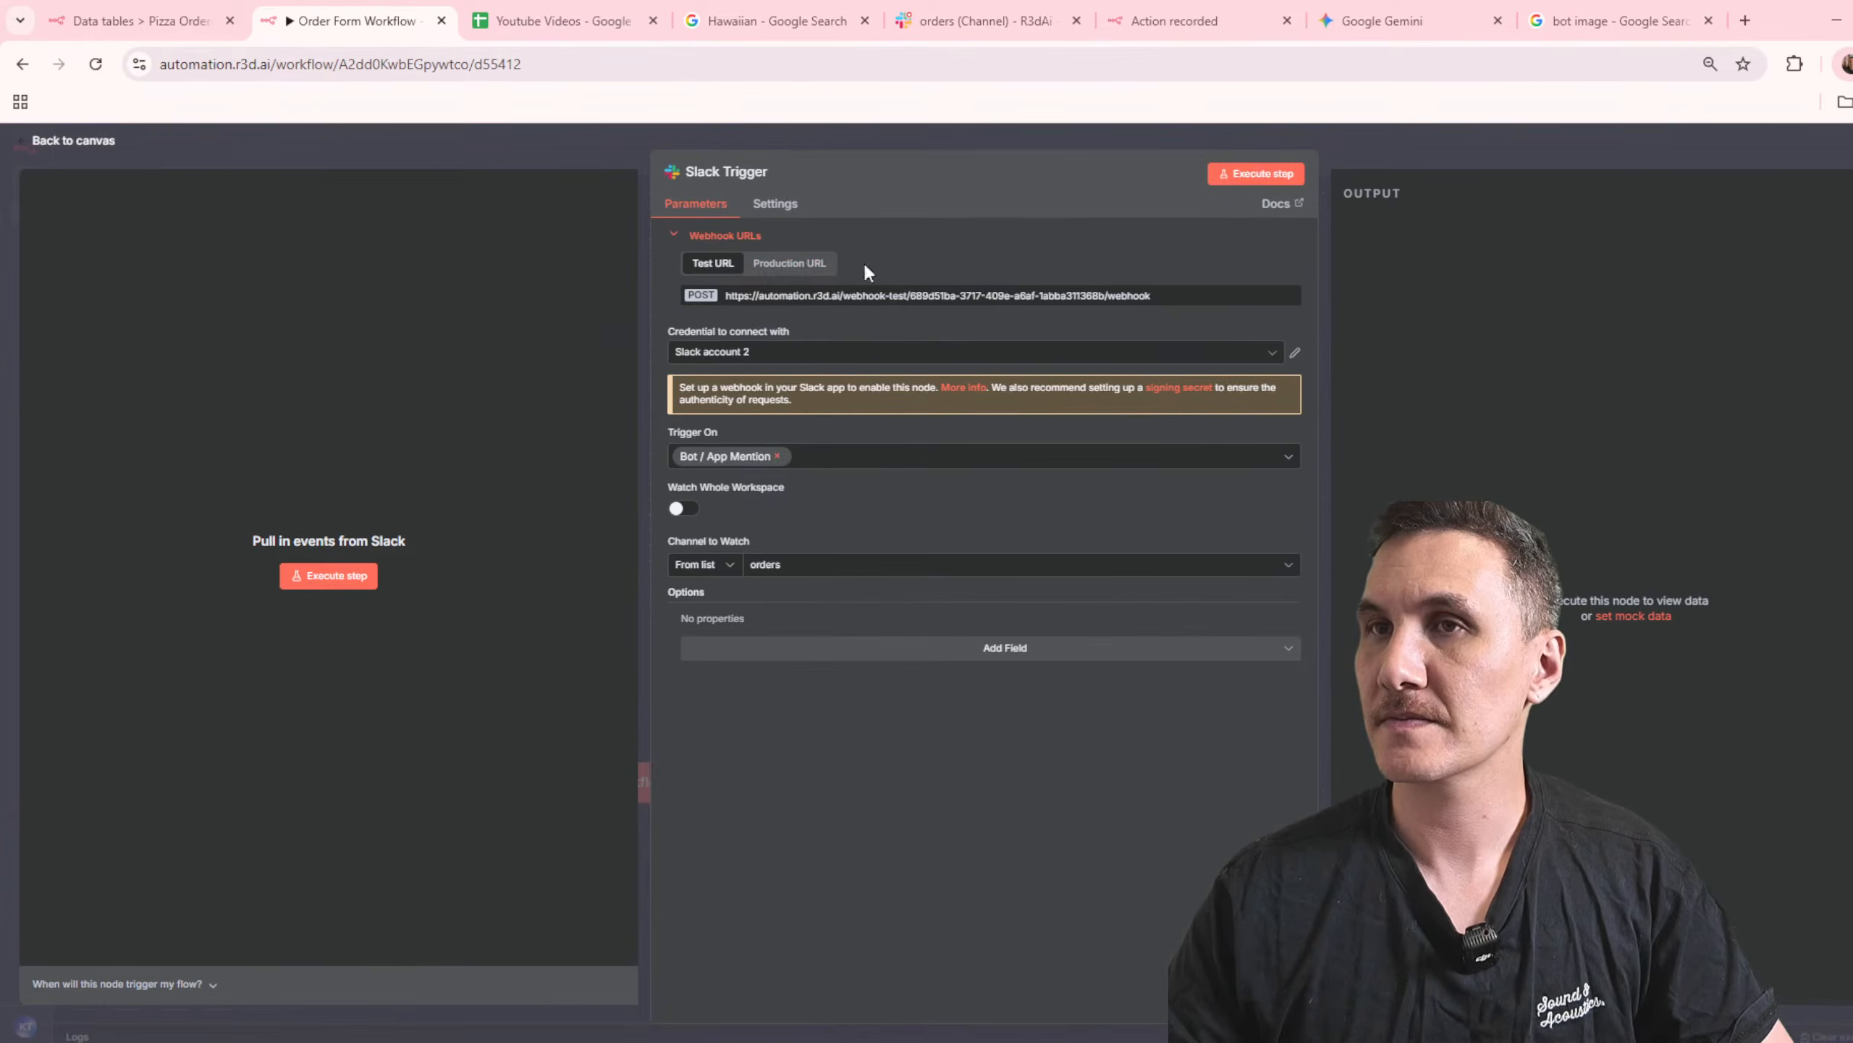
click(1254, 174)
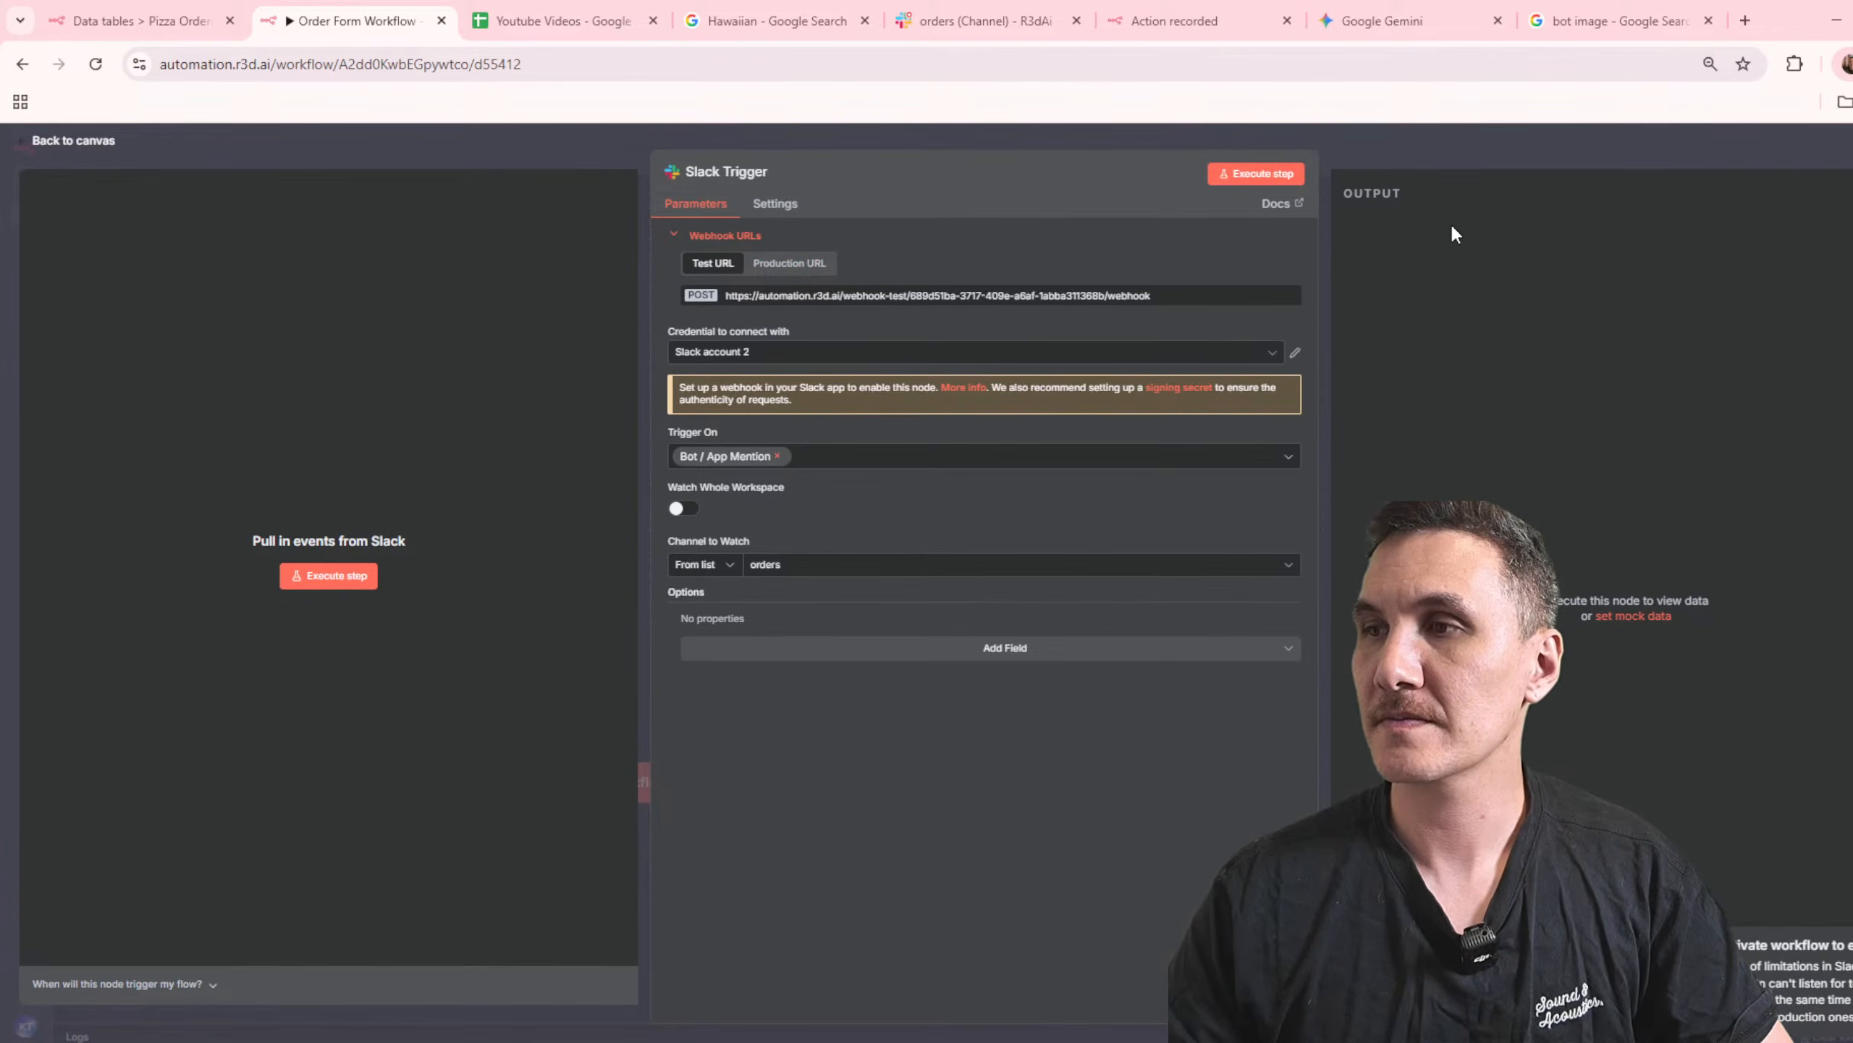
Step: Show the Slack Trigger's production webhook URL, retry executing the step, and look through its optional fields
click(789, 262)
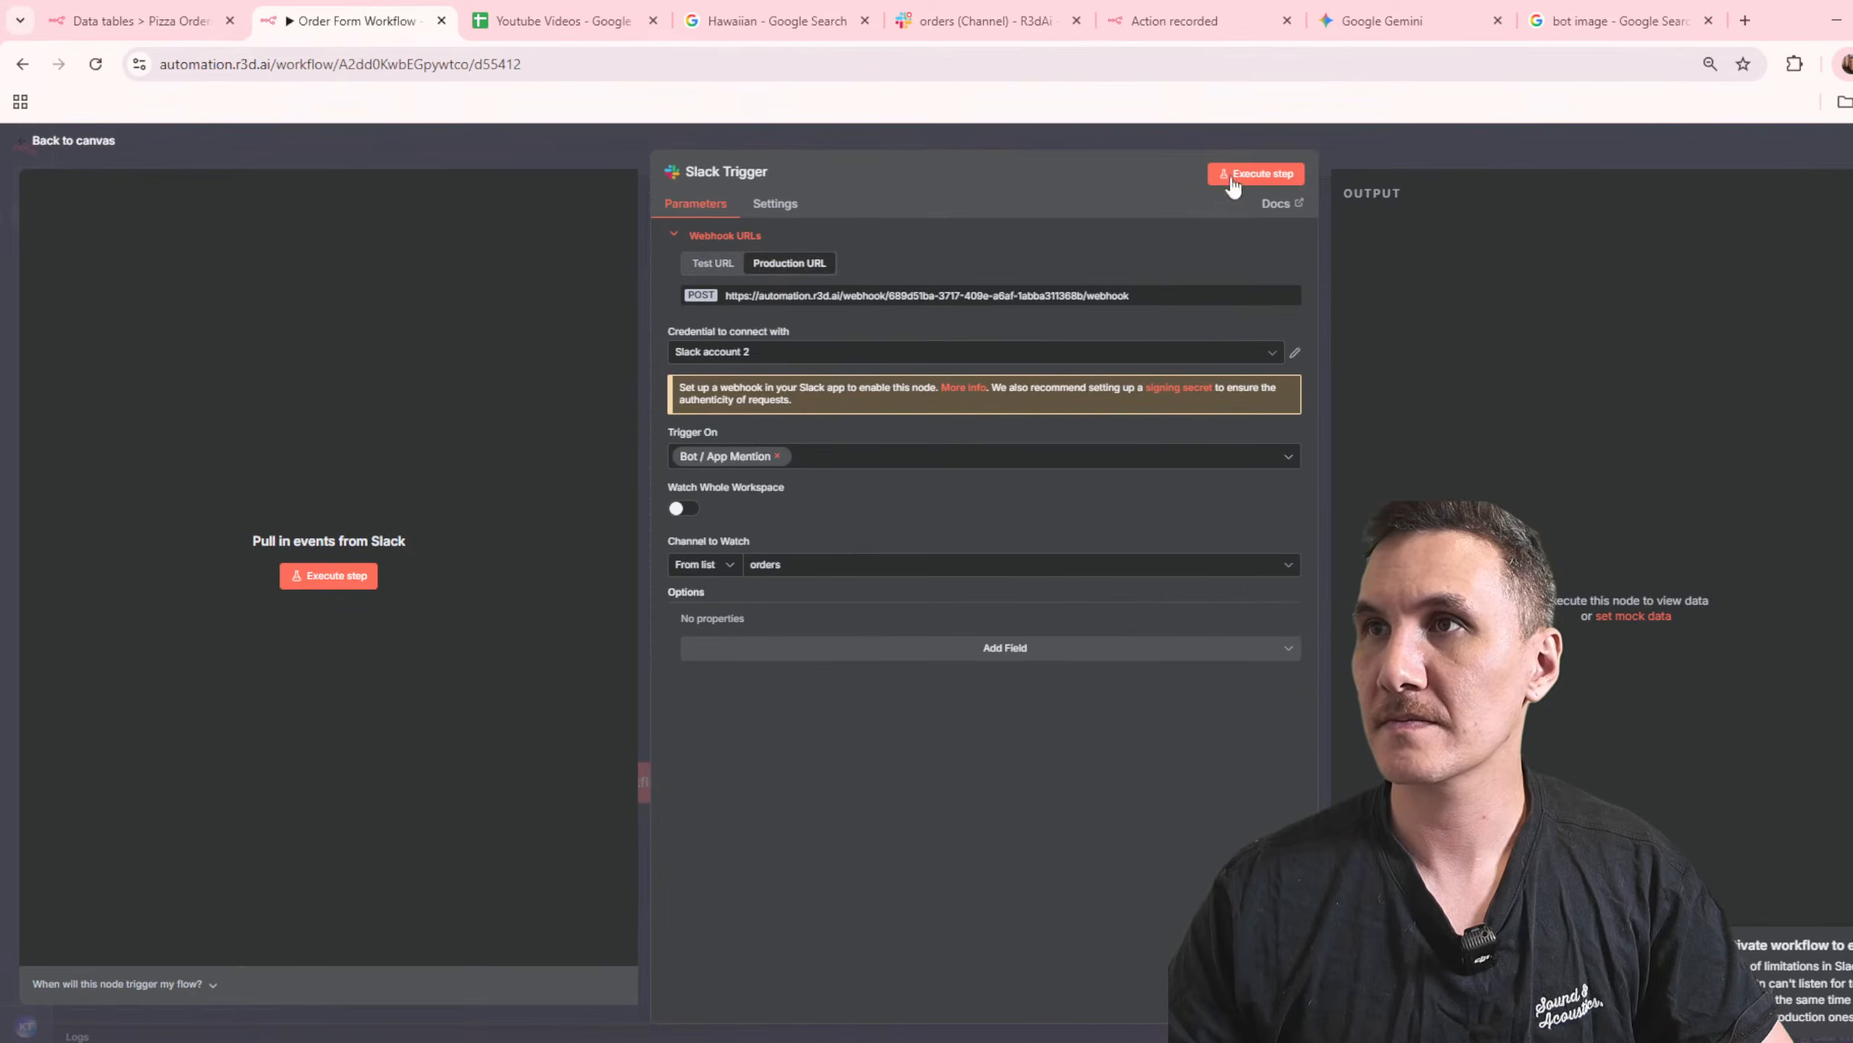
click(1254, 174)
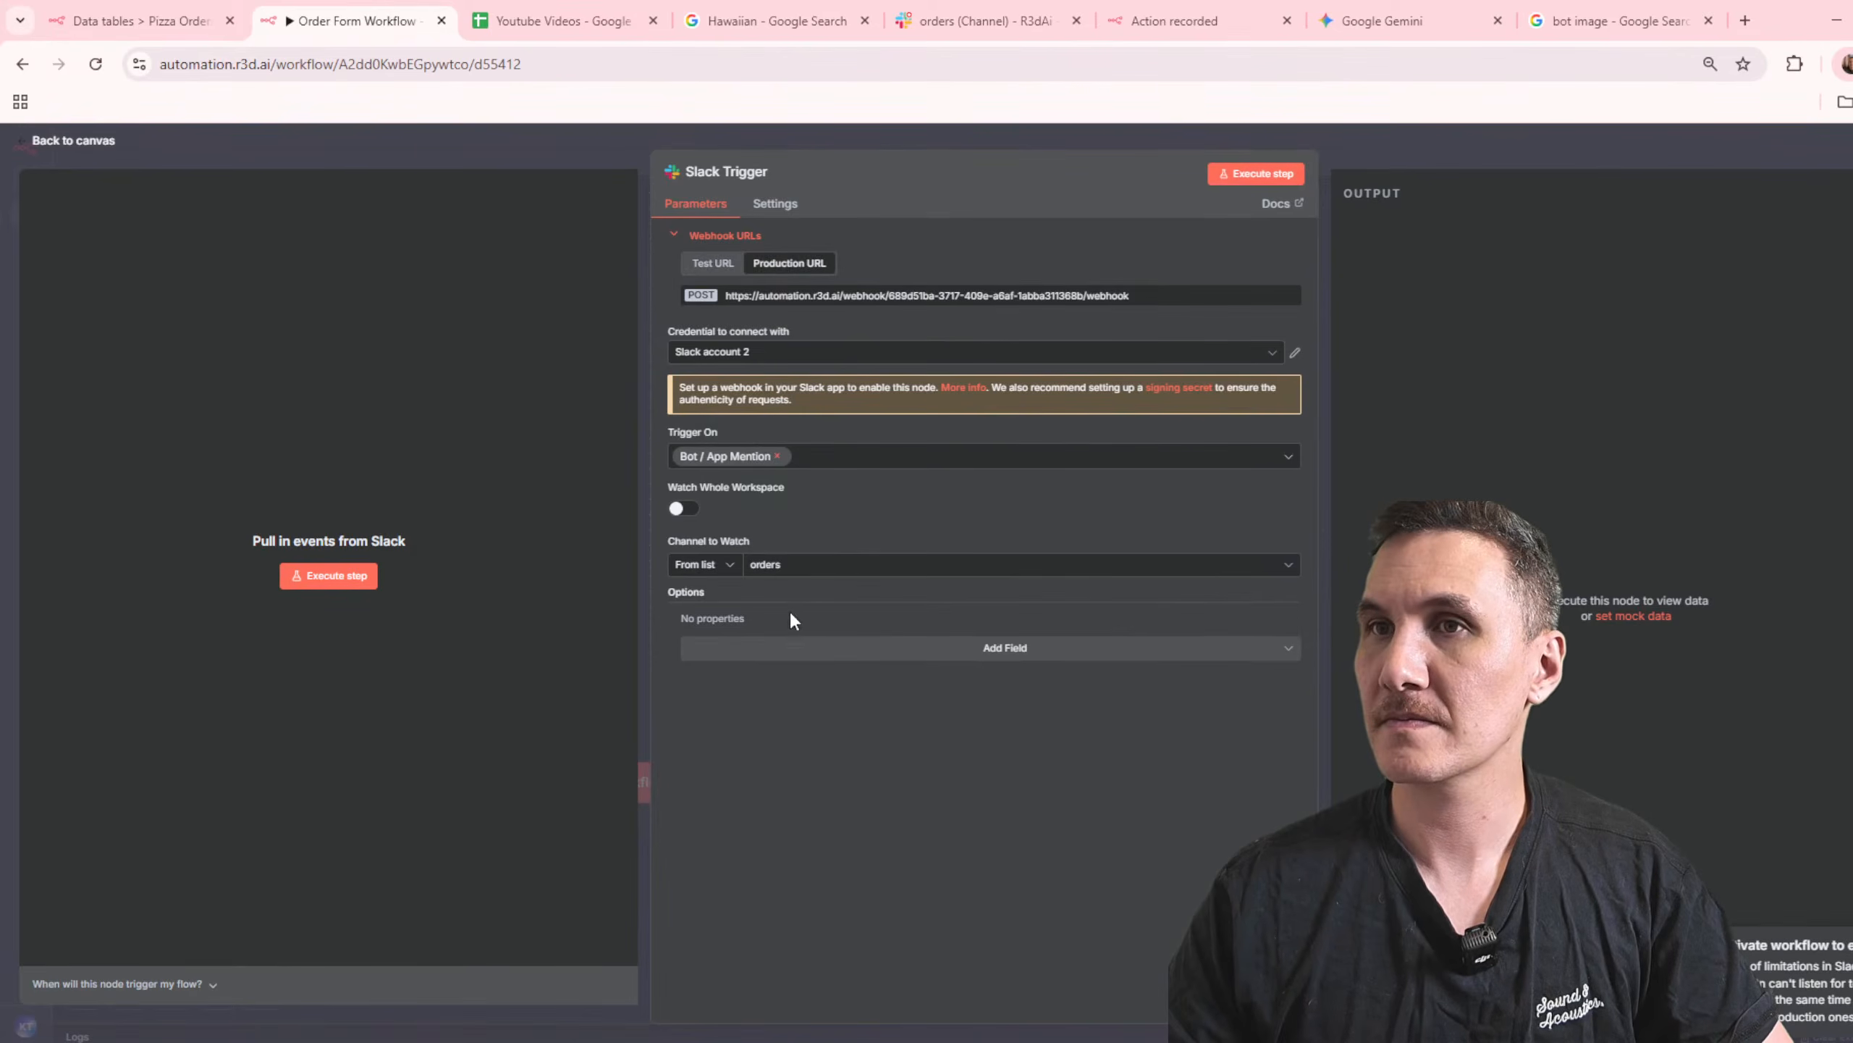
click(969, 653)
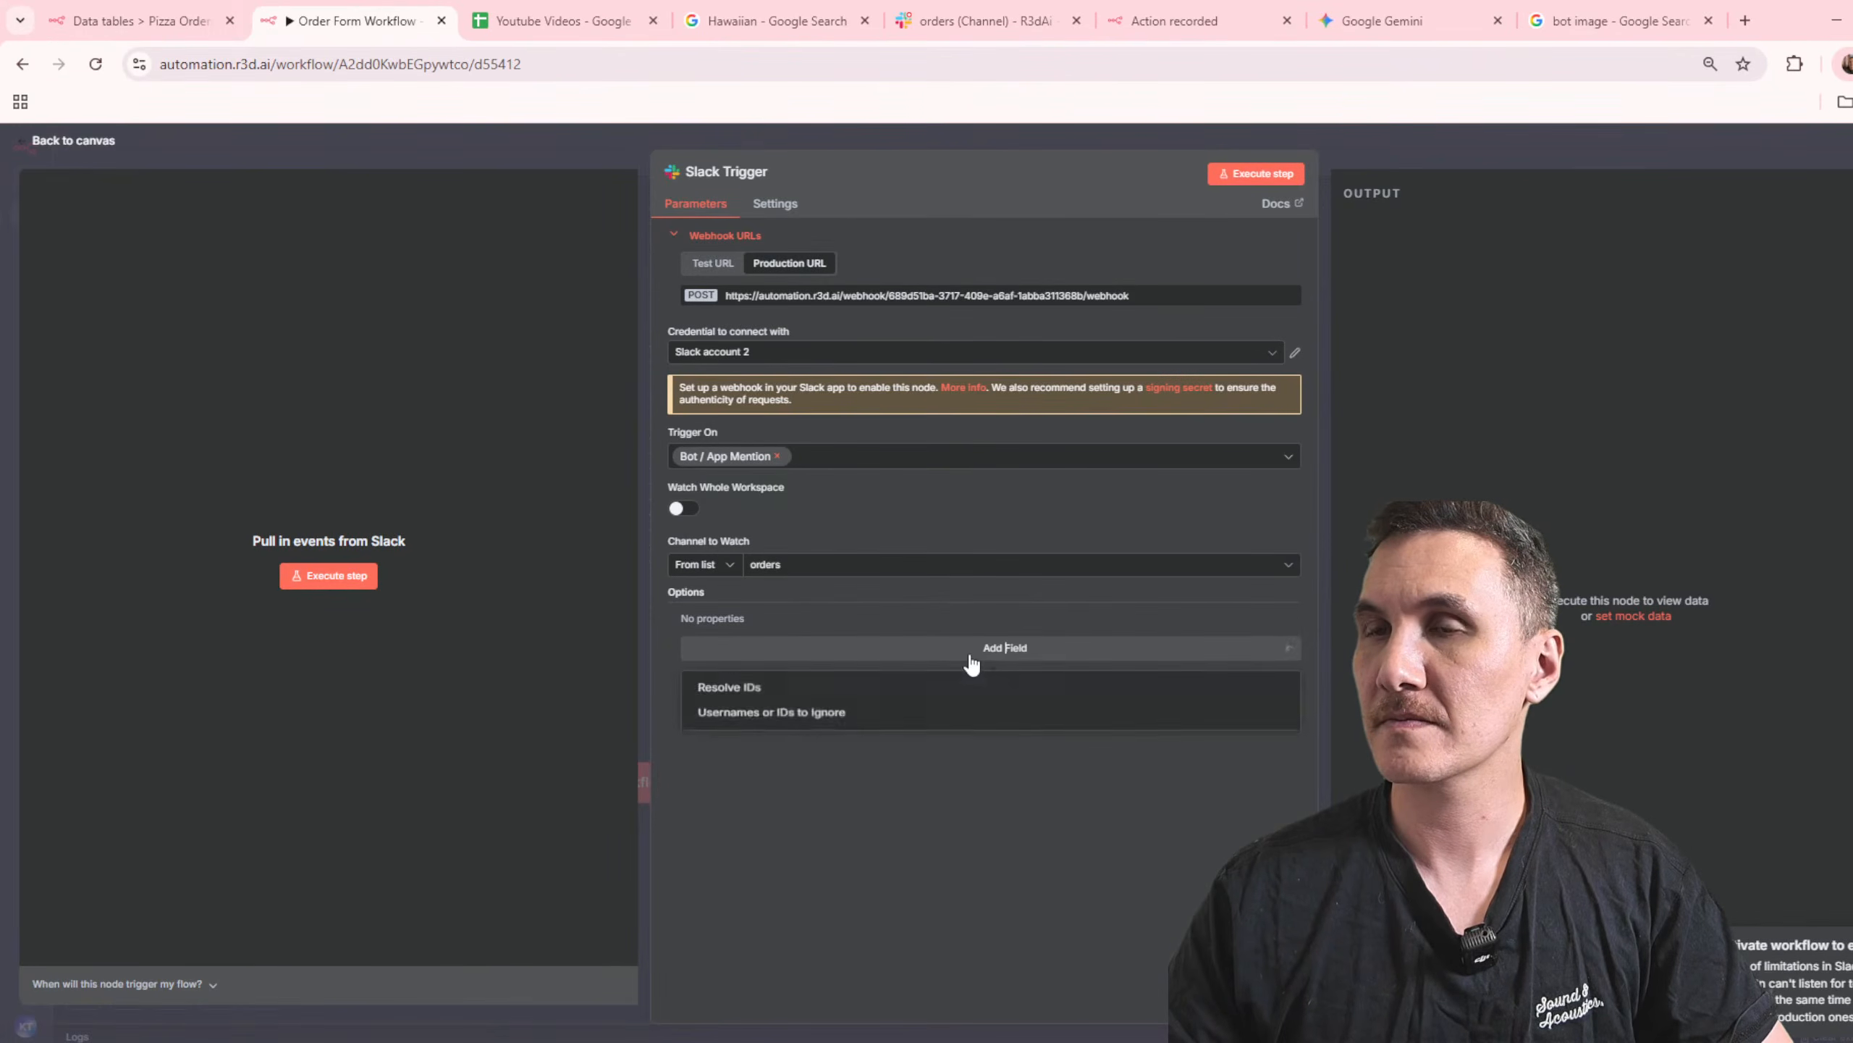
click(965, 845)
click(1399, 140)
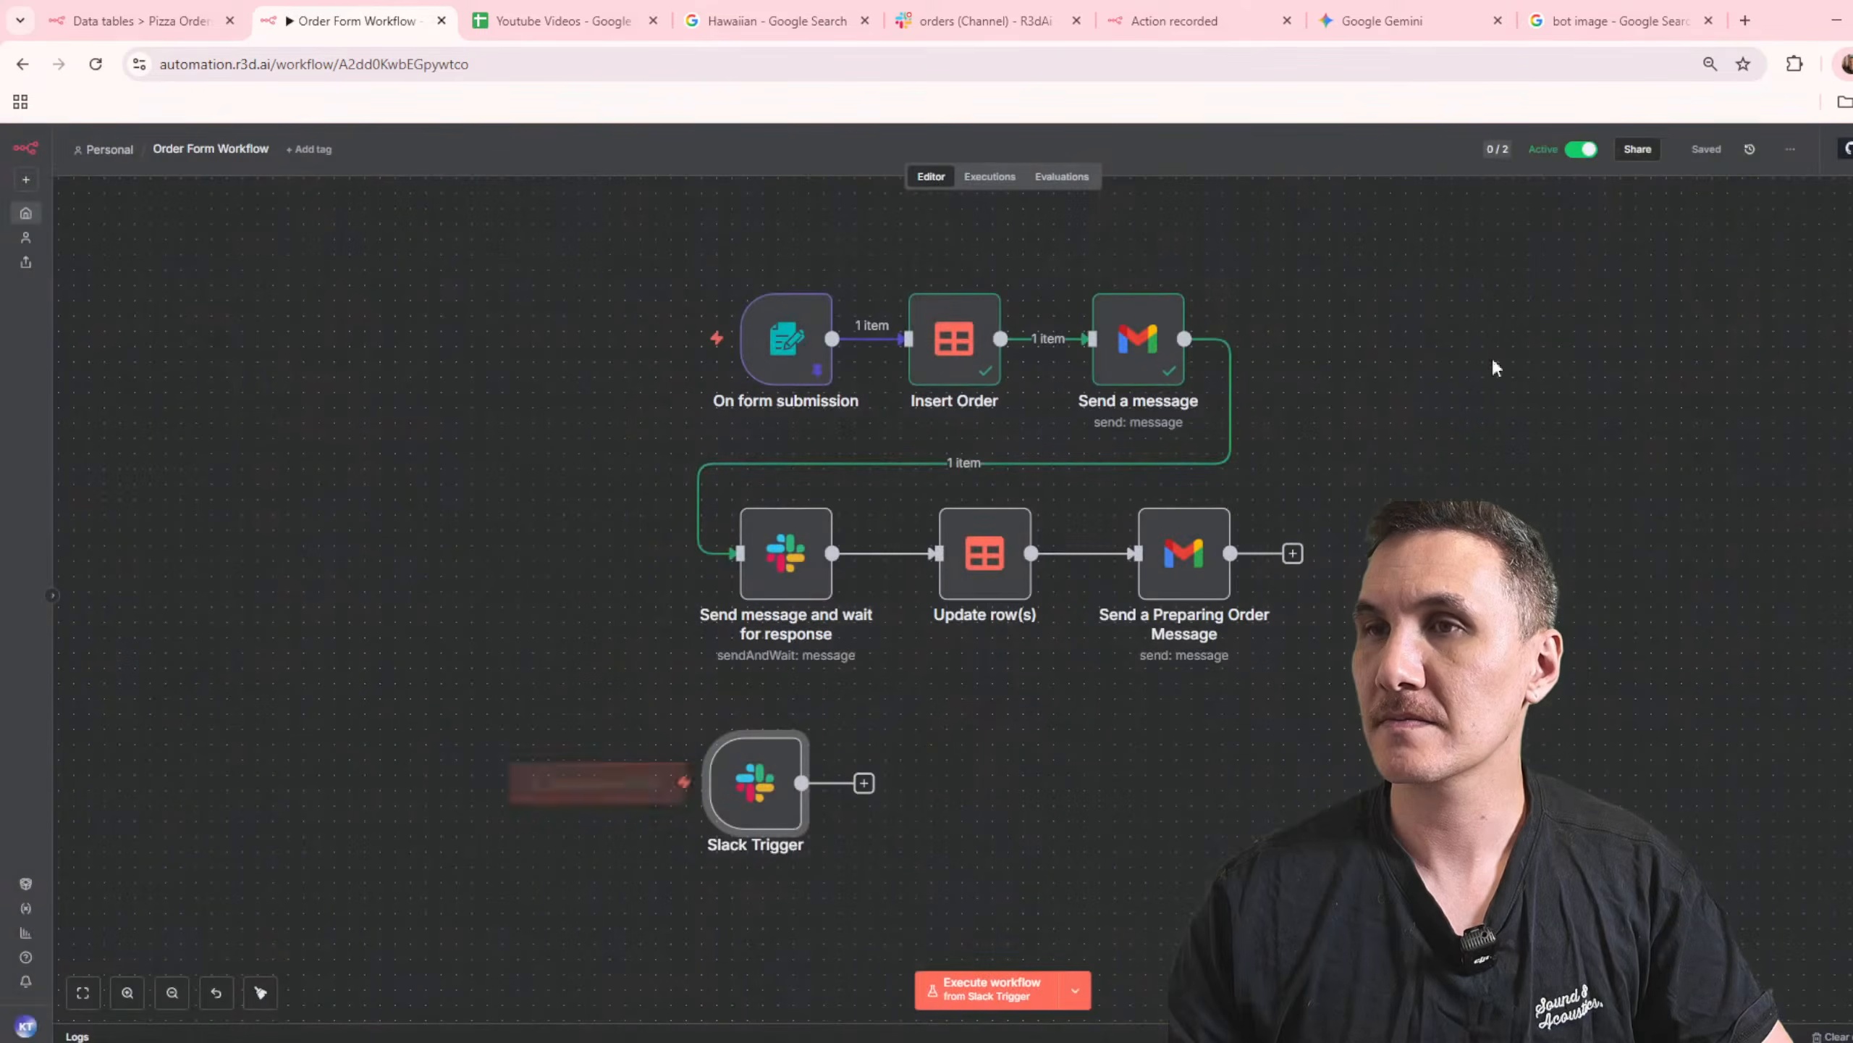
Step: Delete the Slack Trigger node from Order Form Workflow and save the change
drag(547, 695, 1116, 949)
key(Delete)
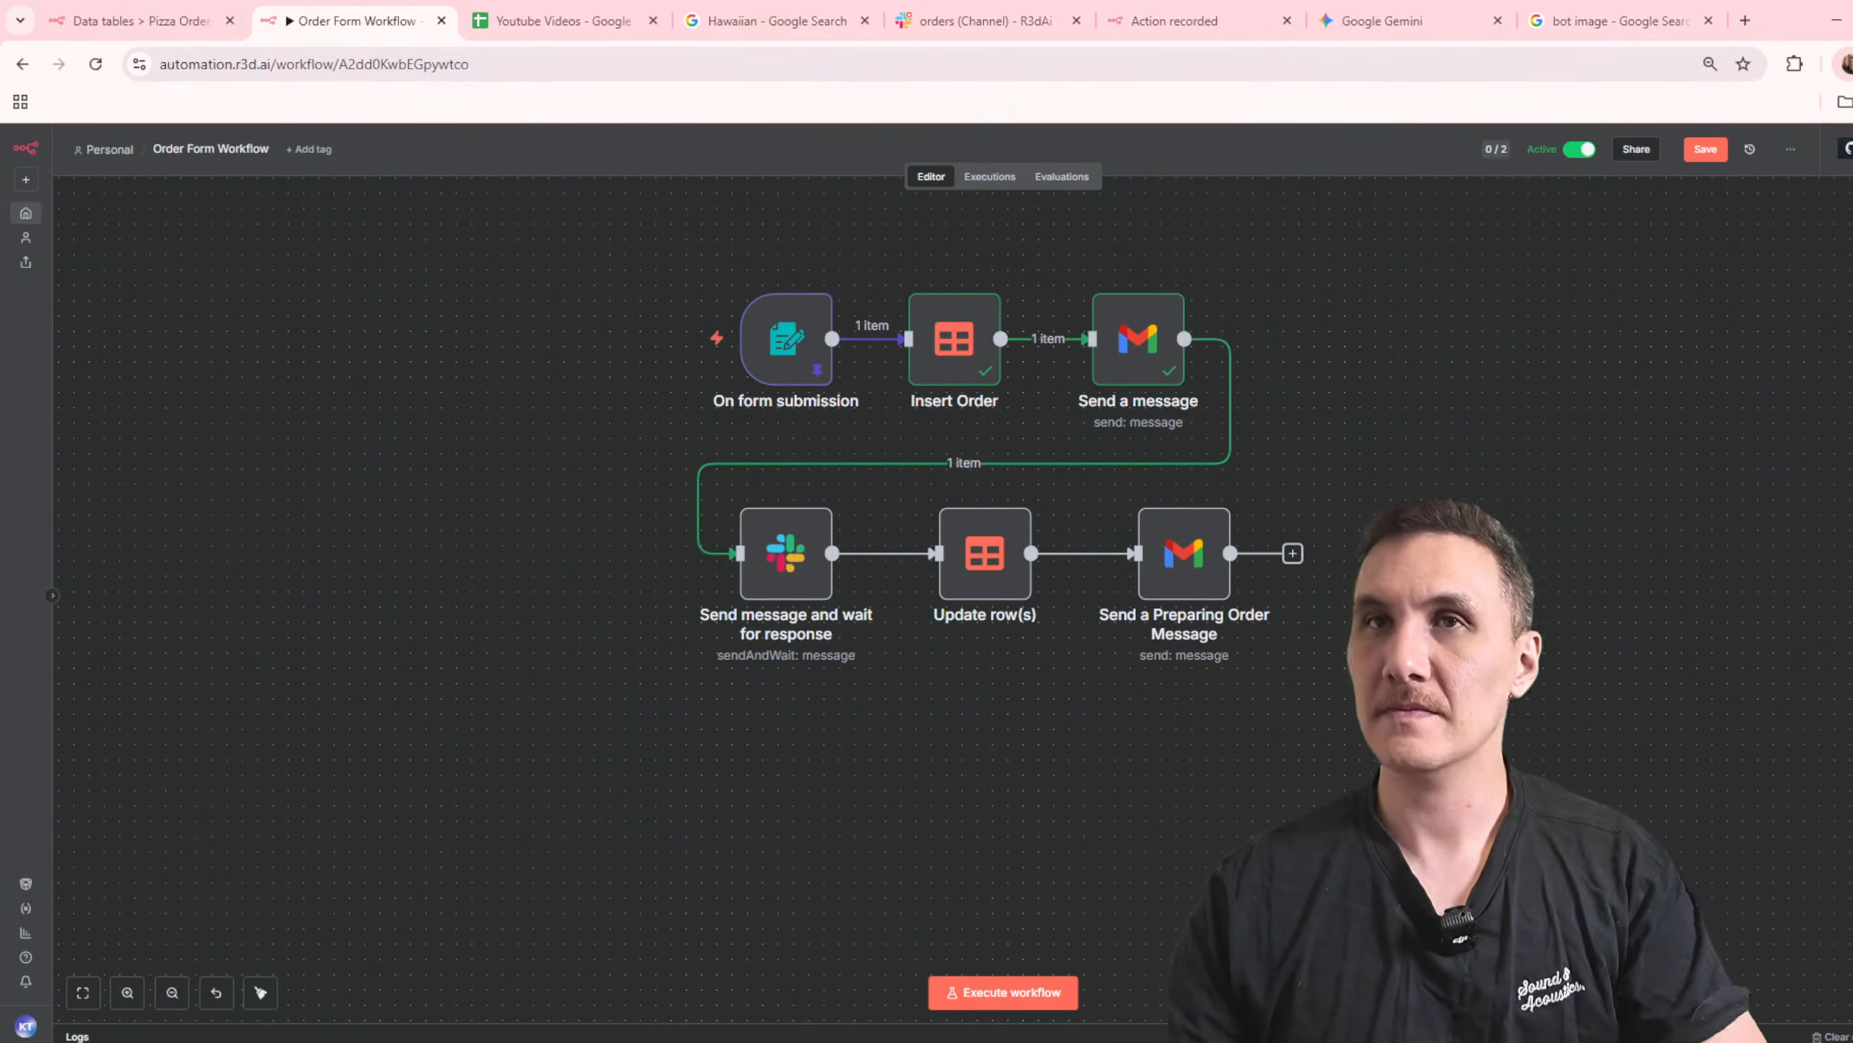
Step: In a duplicate browser tab, search the n8n workflows for "slack" and open SLACK BOT Demo
right_click(373, 4)
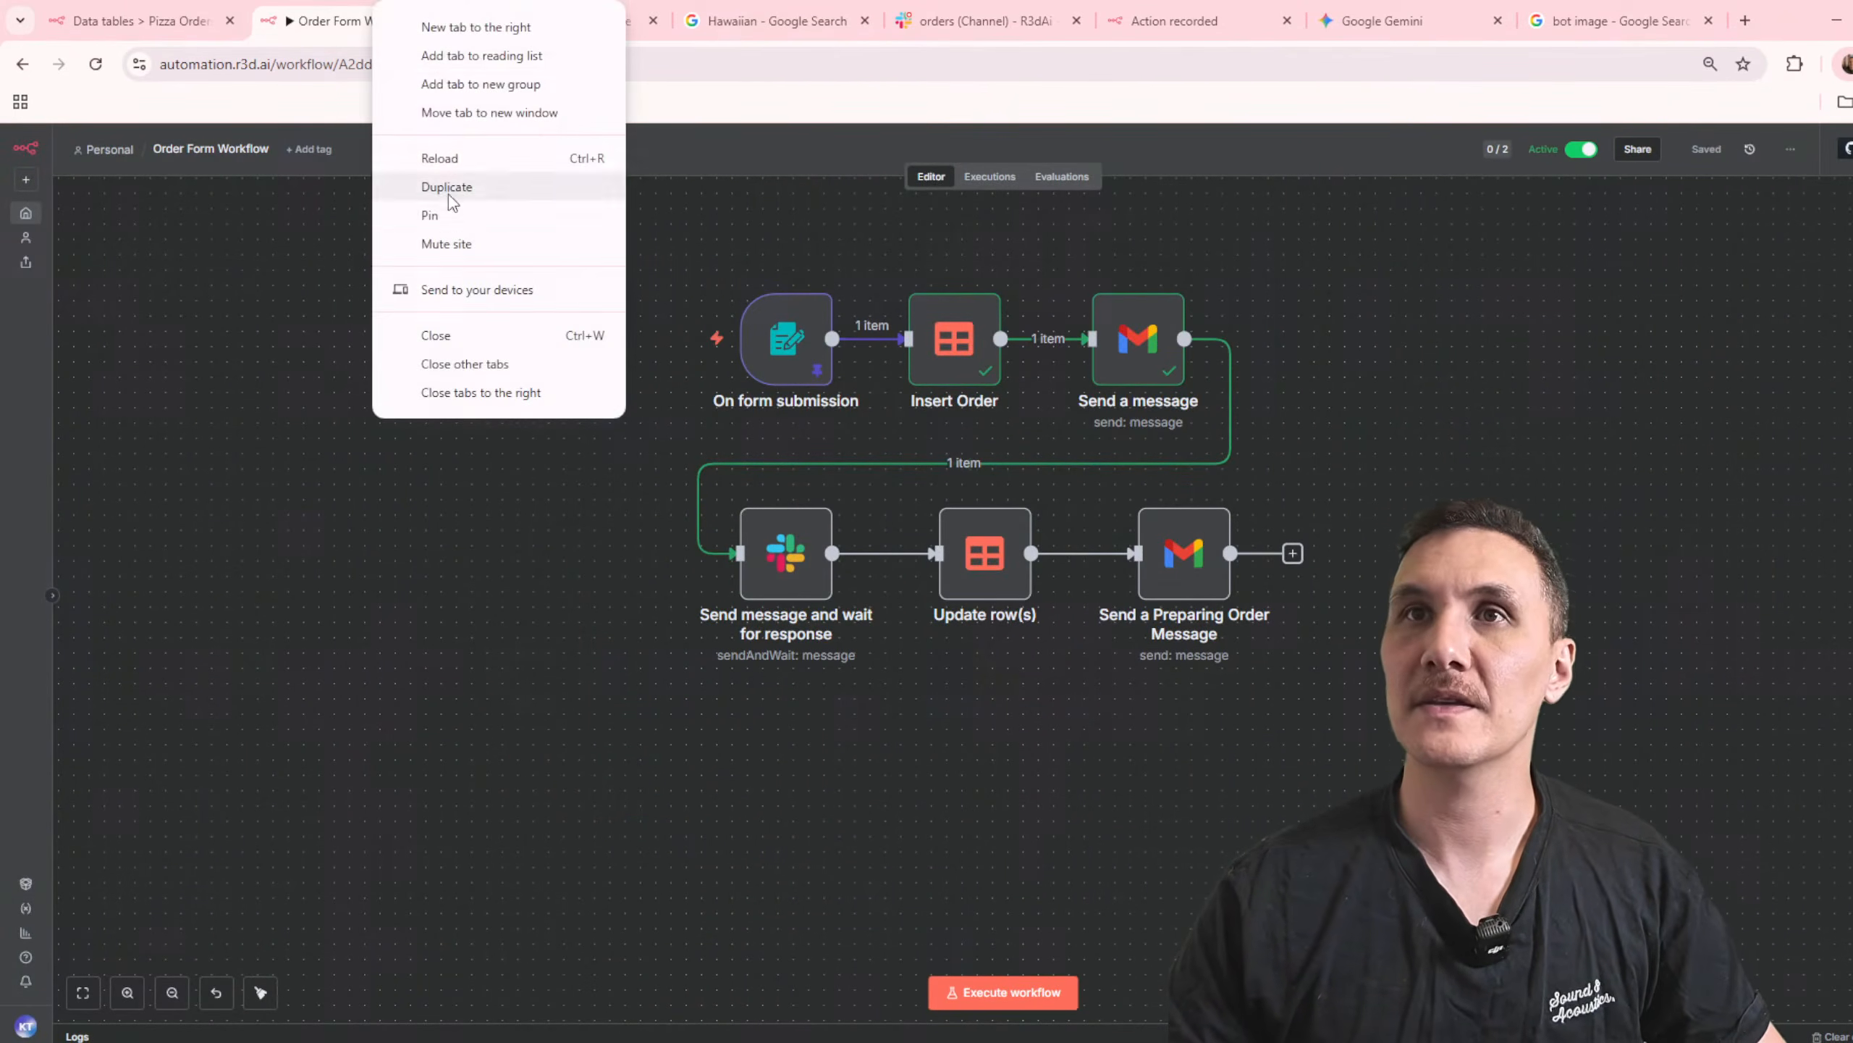
click(447, 187)
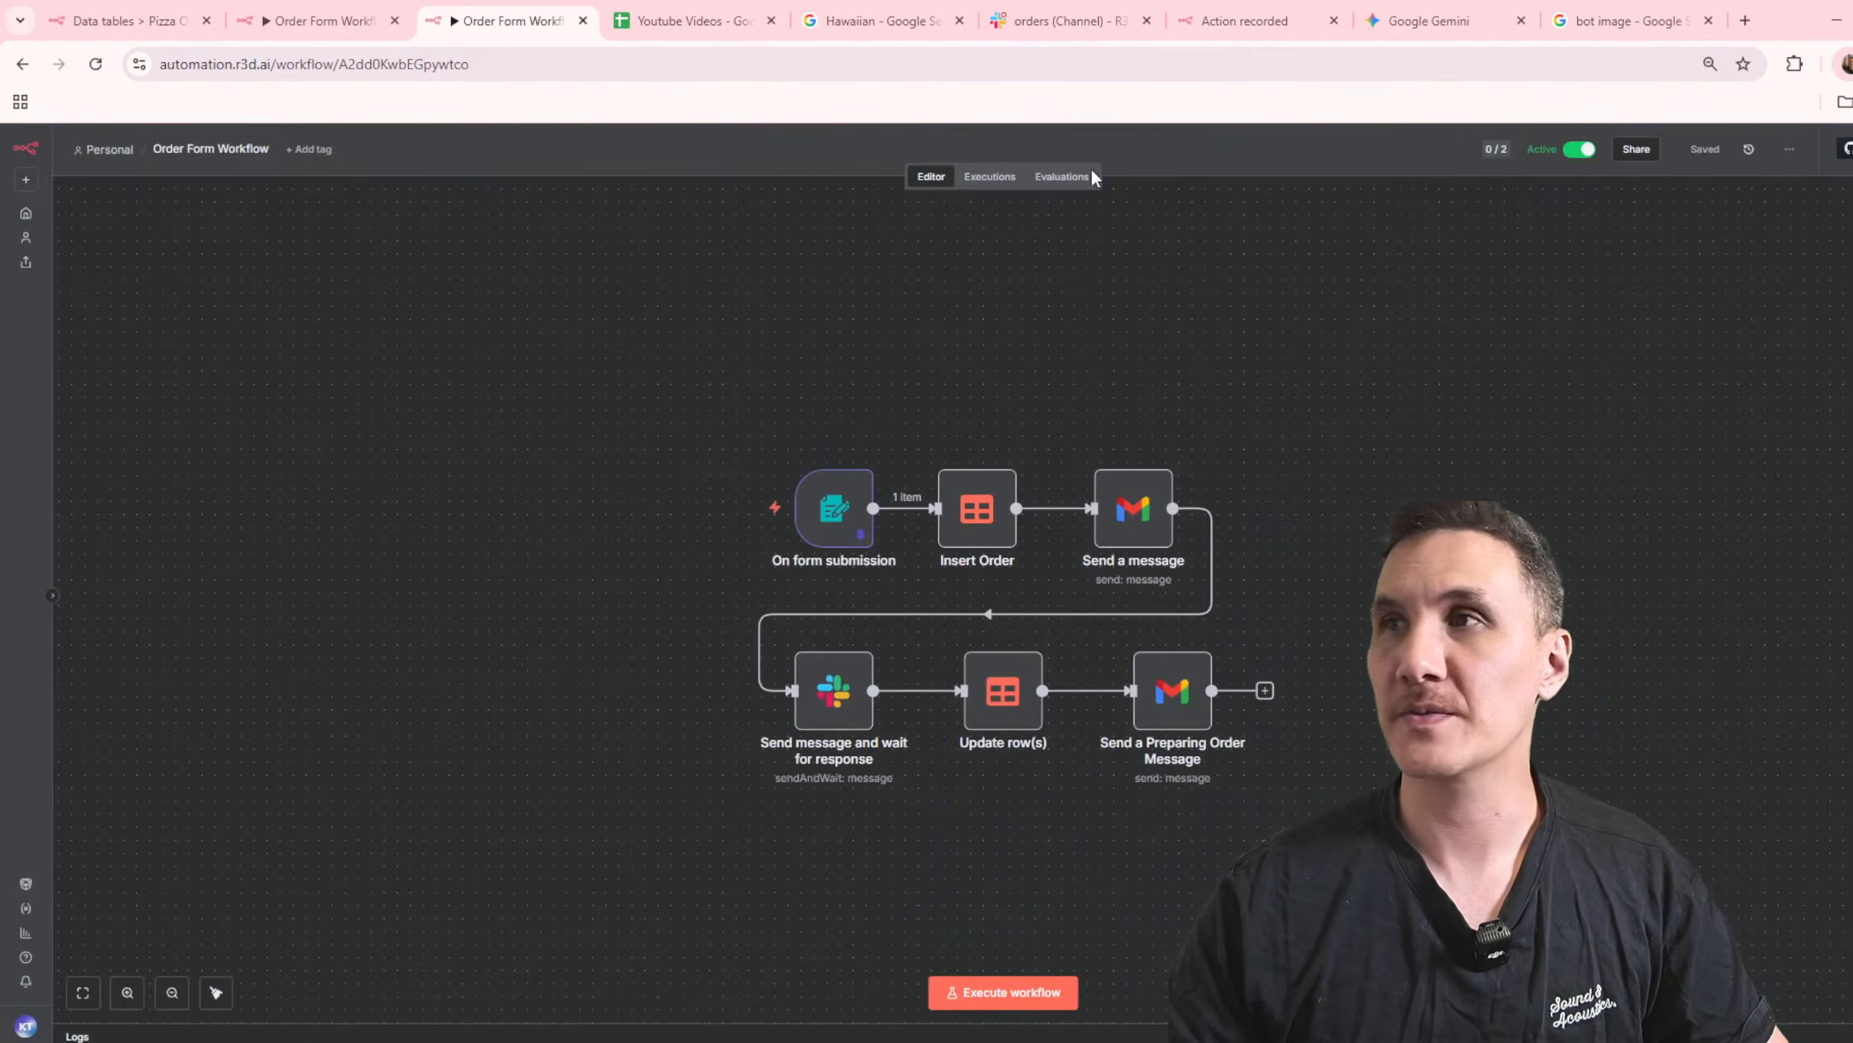
click(27, 212)
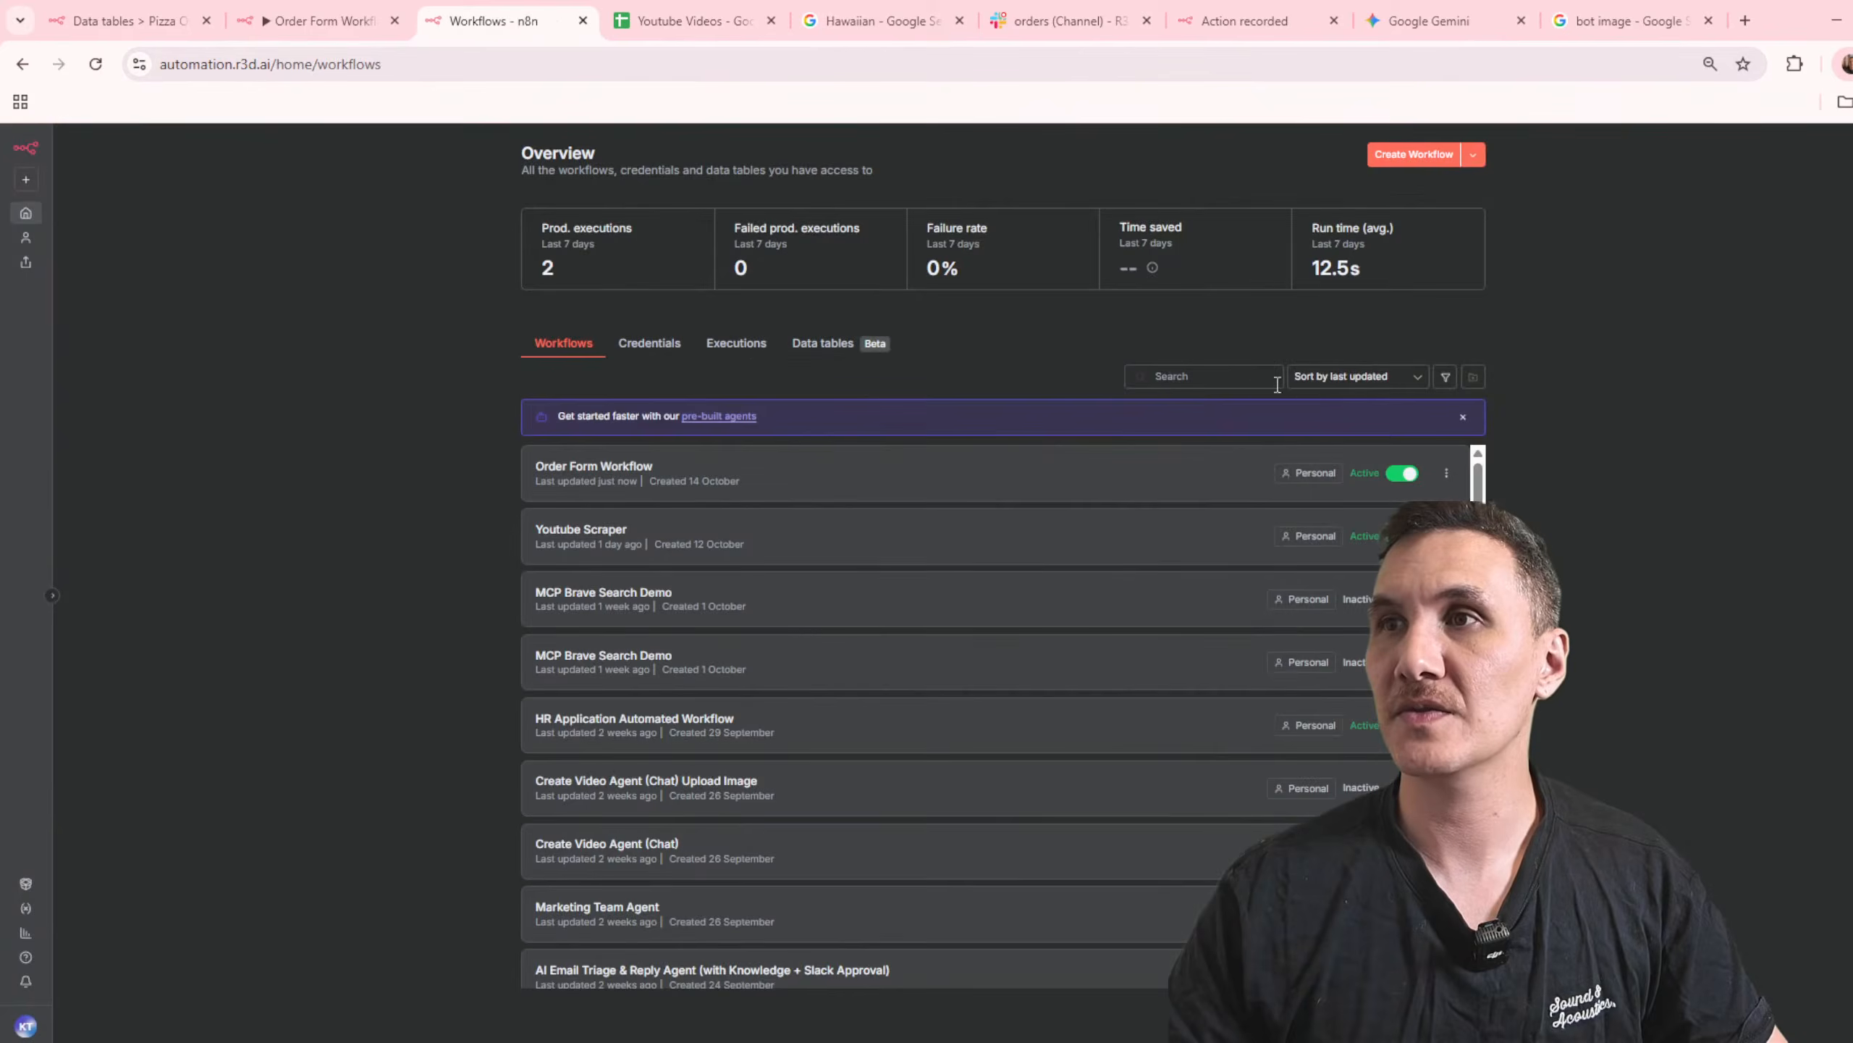
click(1229, 382)
text(slack)
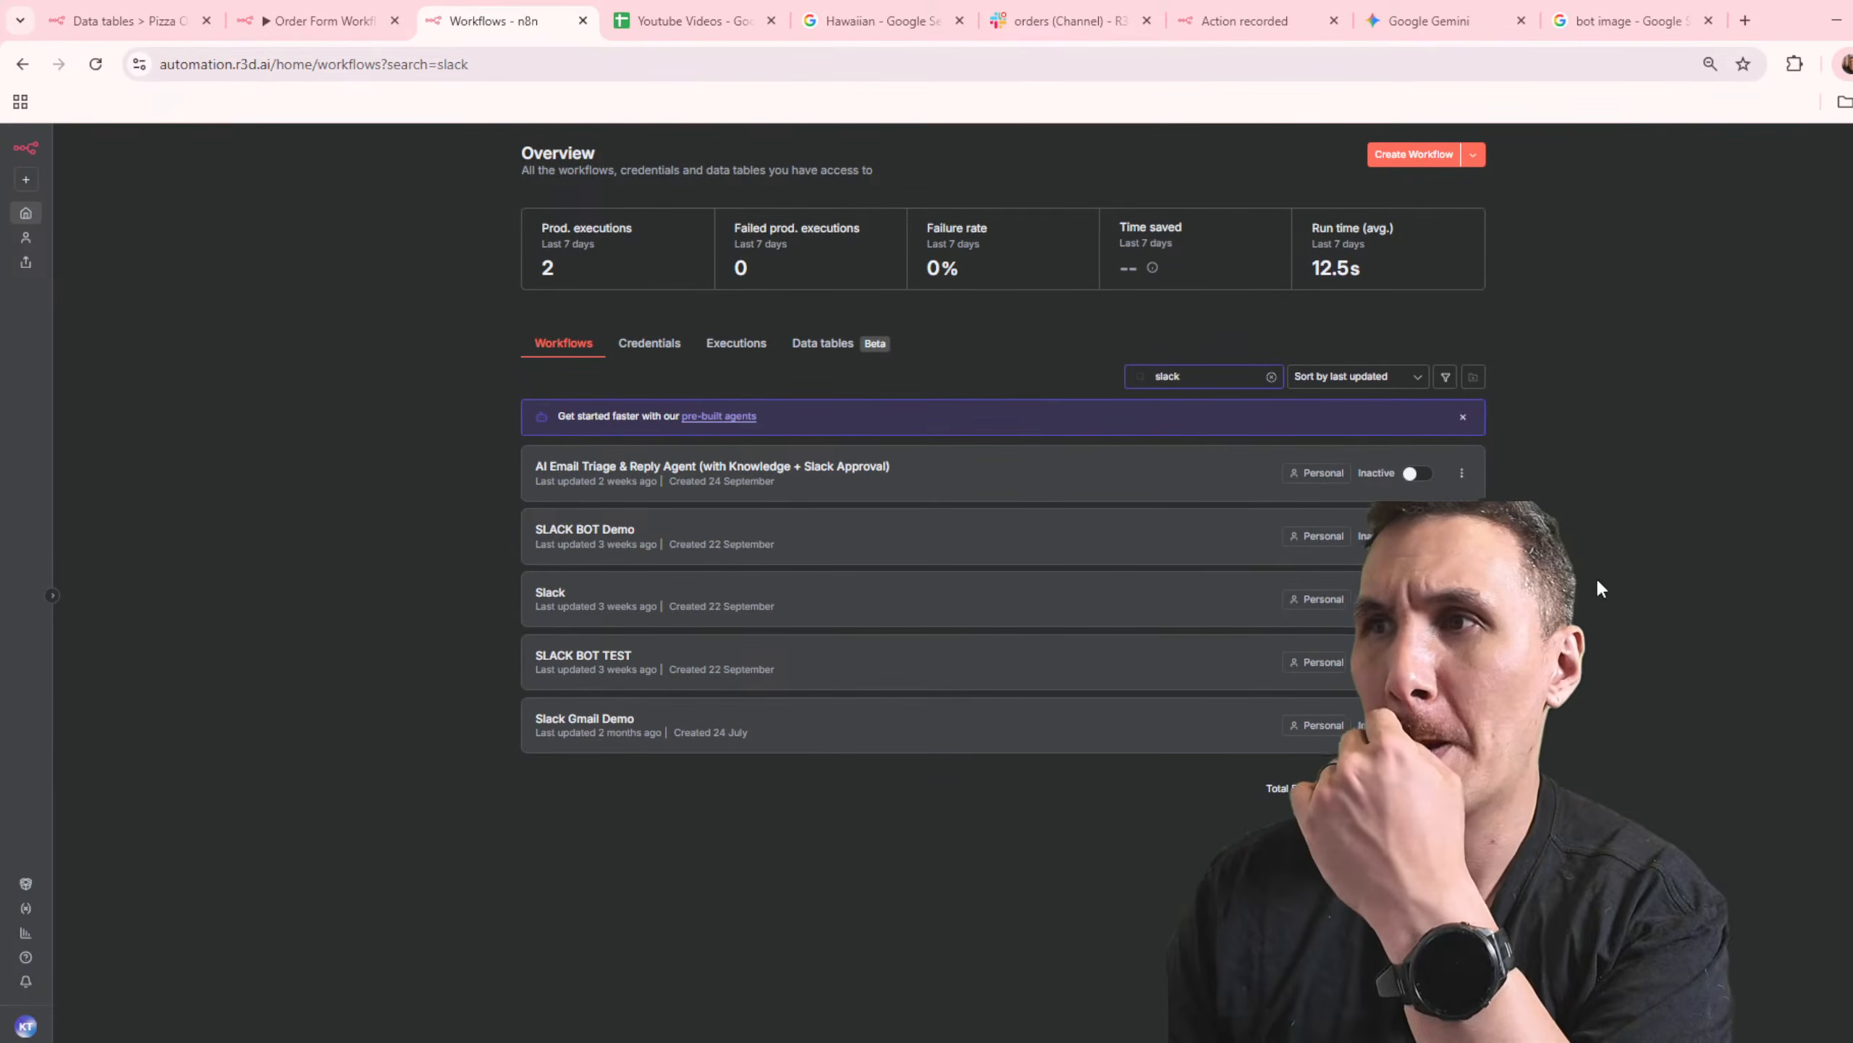
click(911, 538)
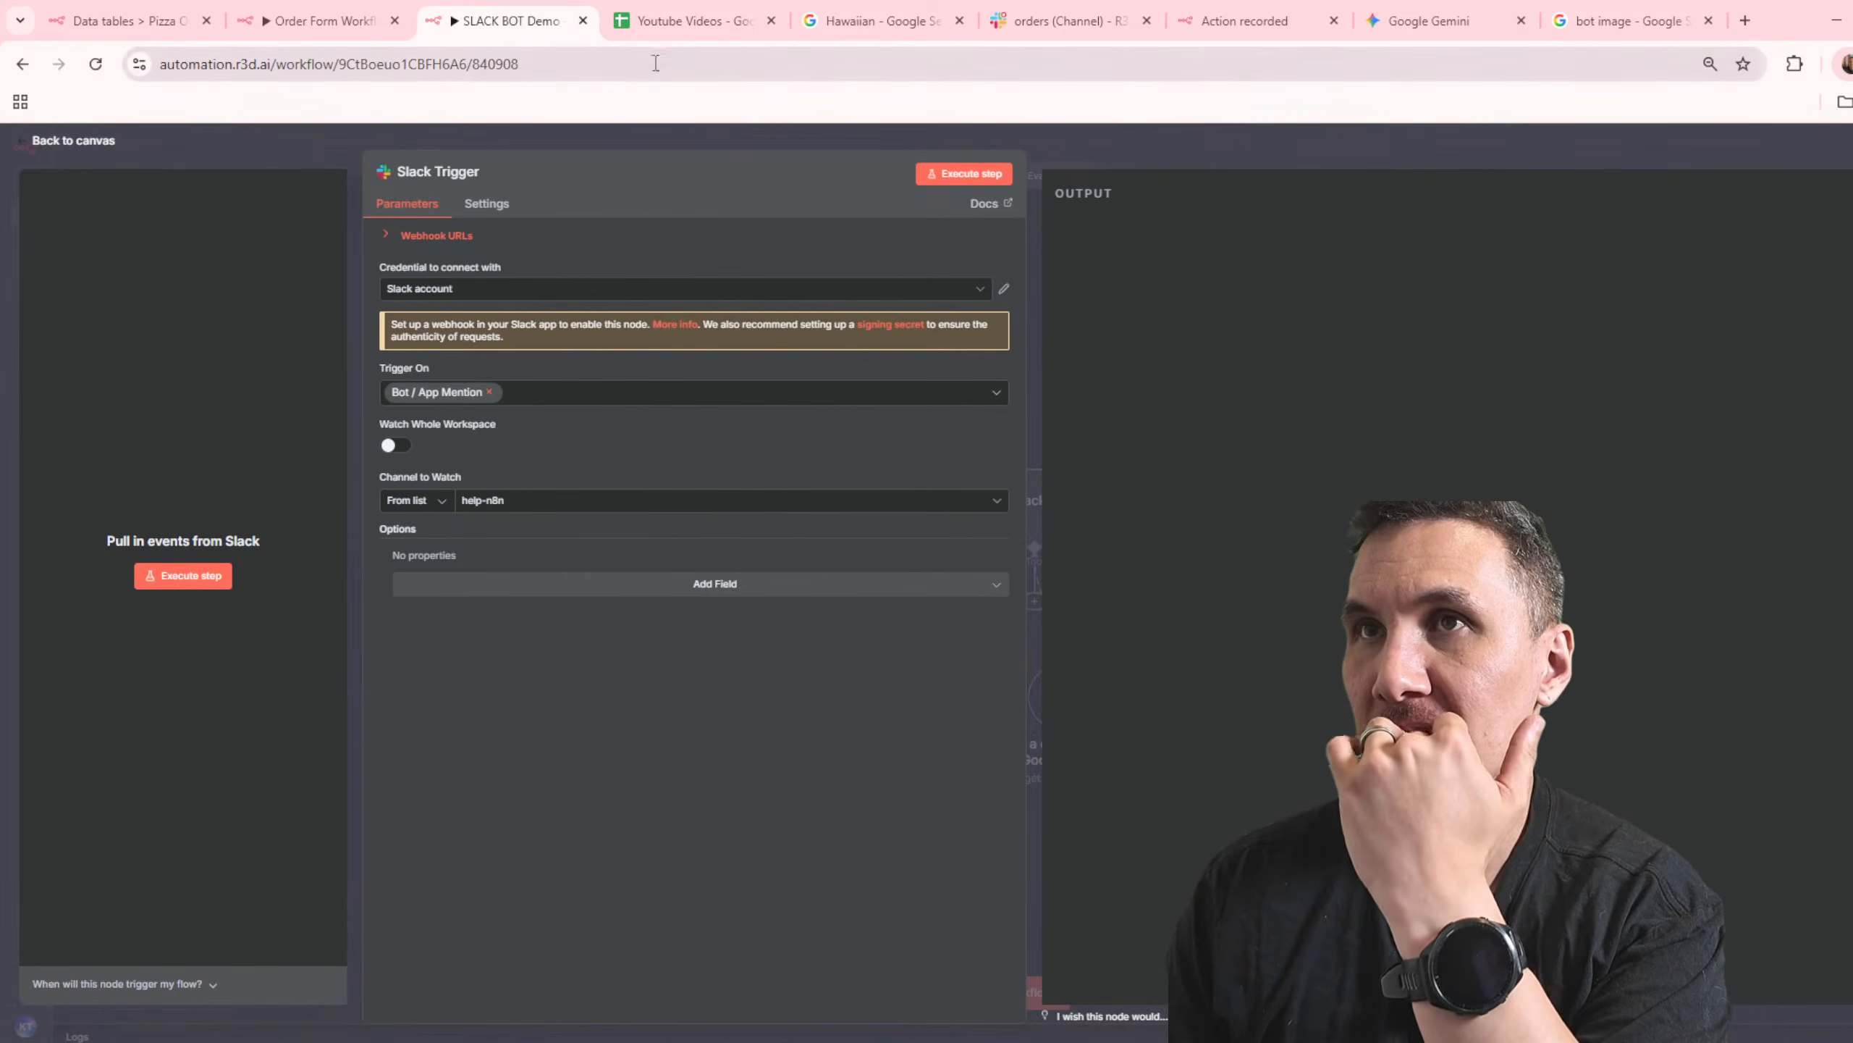
Step: Set the SLACK BOT Demo trigger's channel to watch to orders, then save and activate the workflow
click(503, 509)
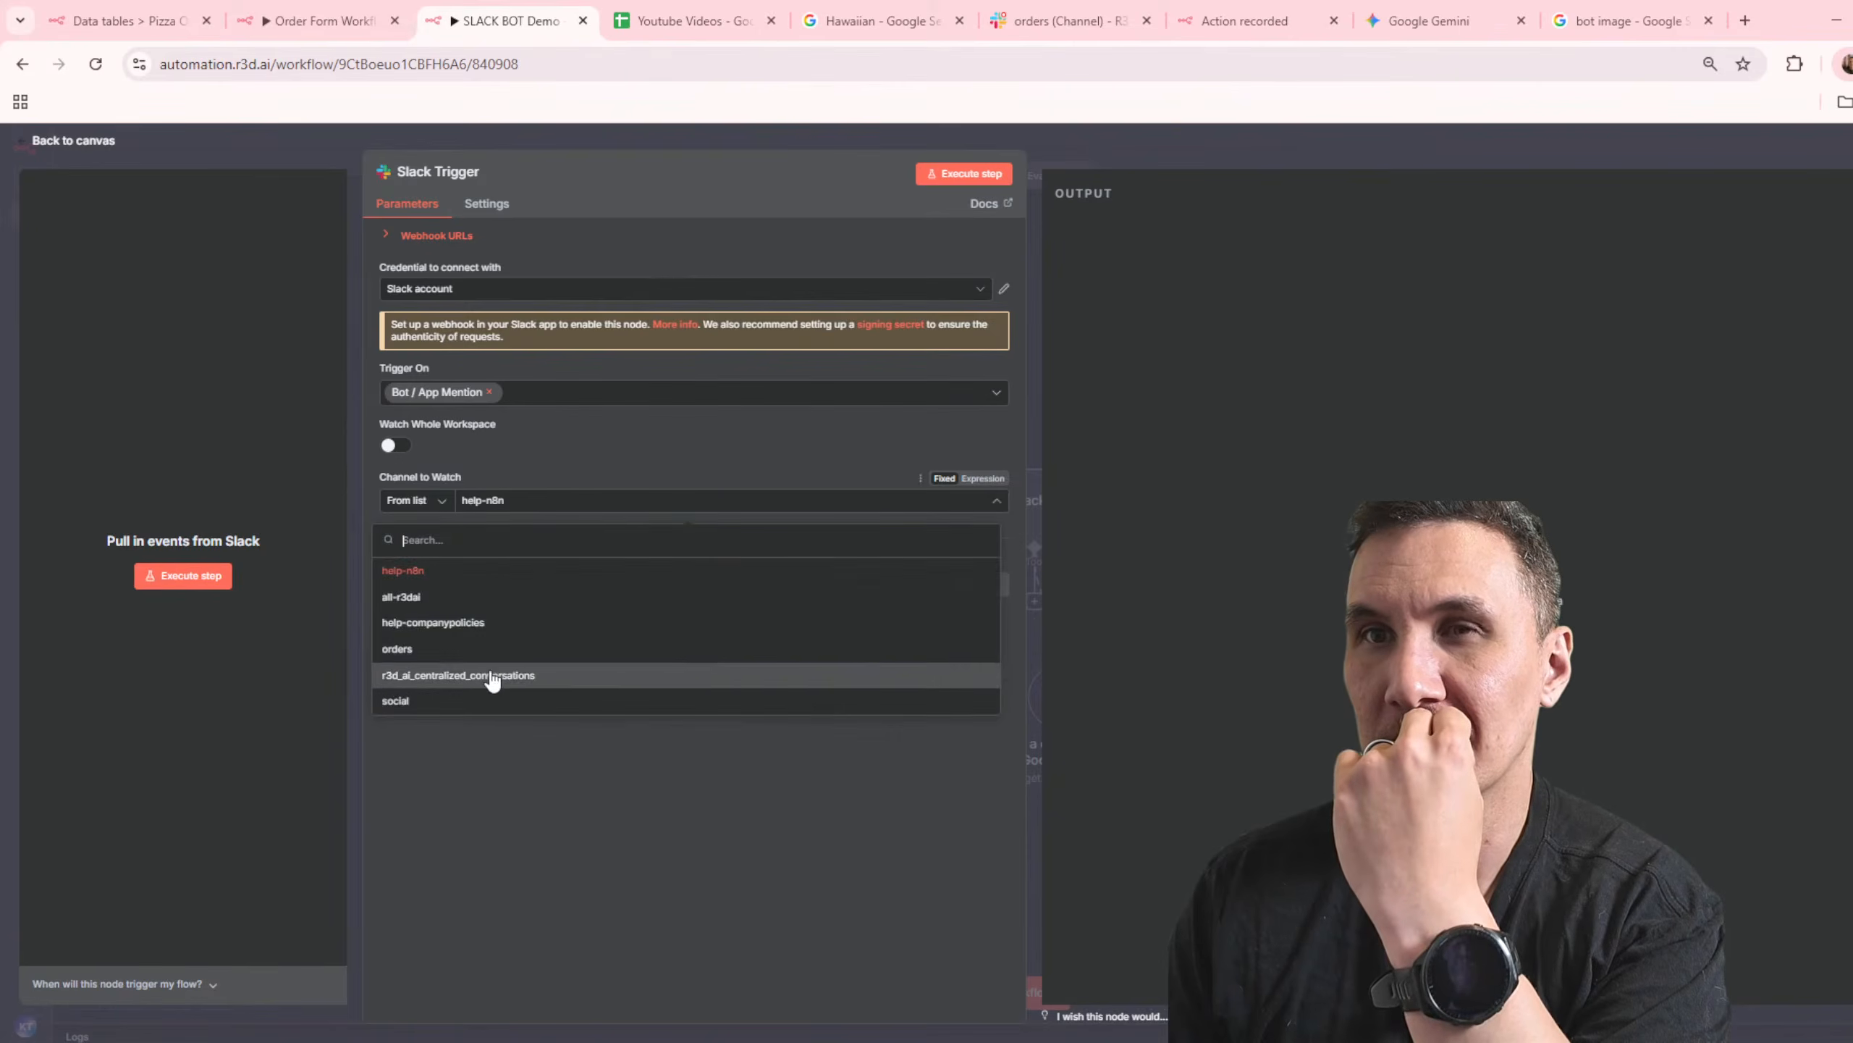
click(488, 653)
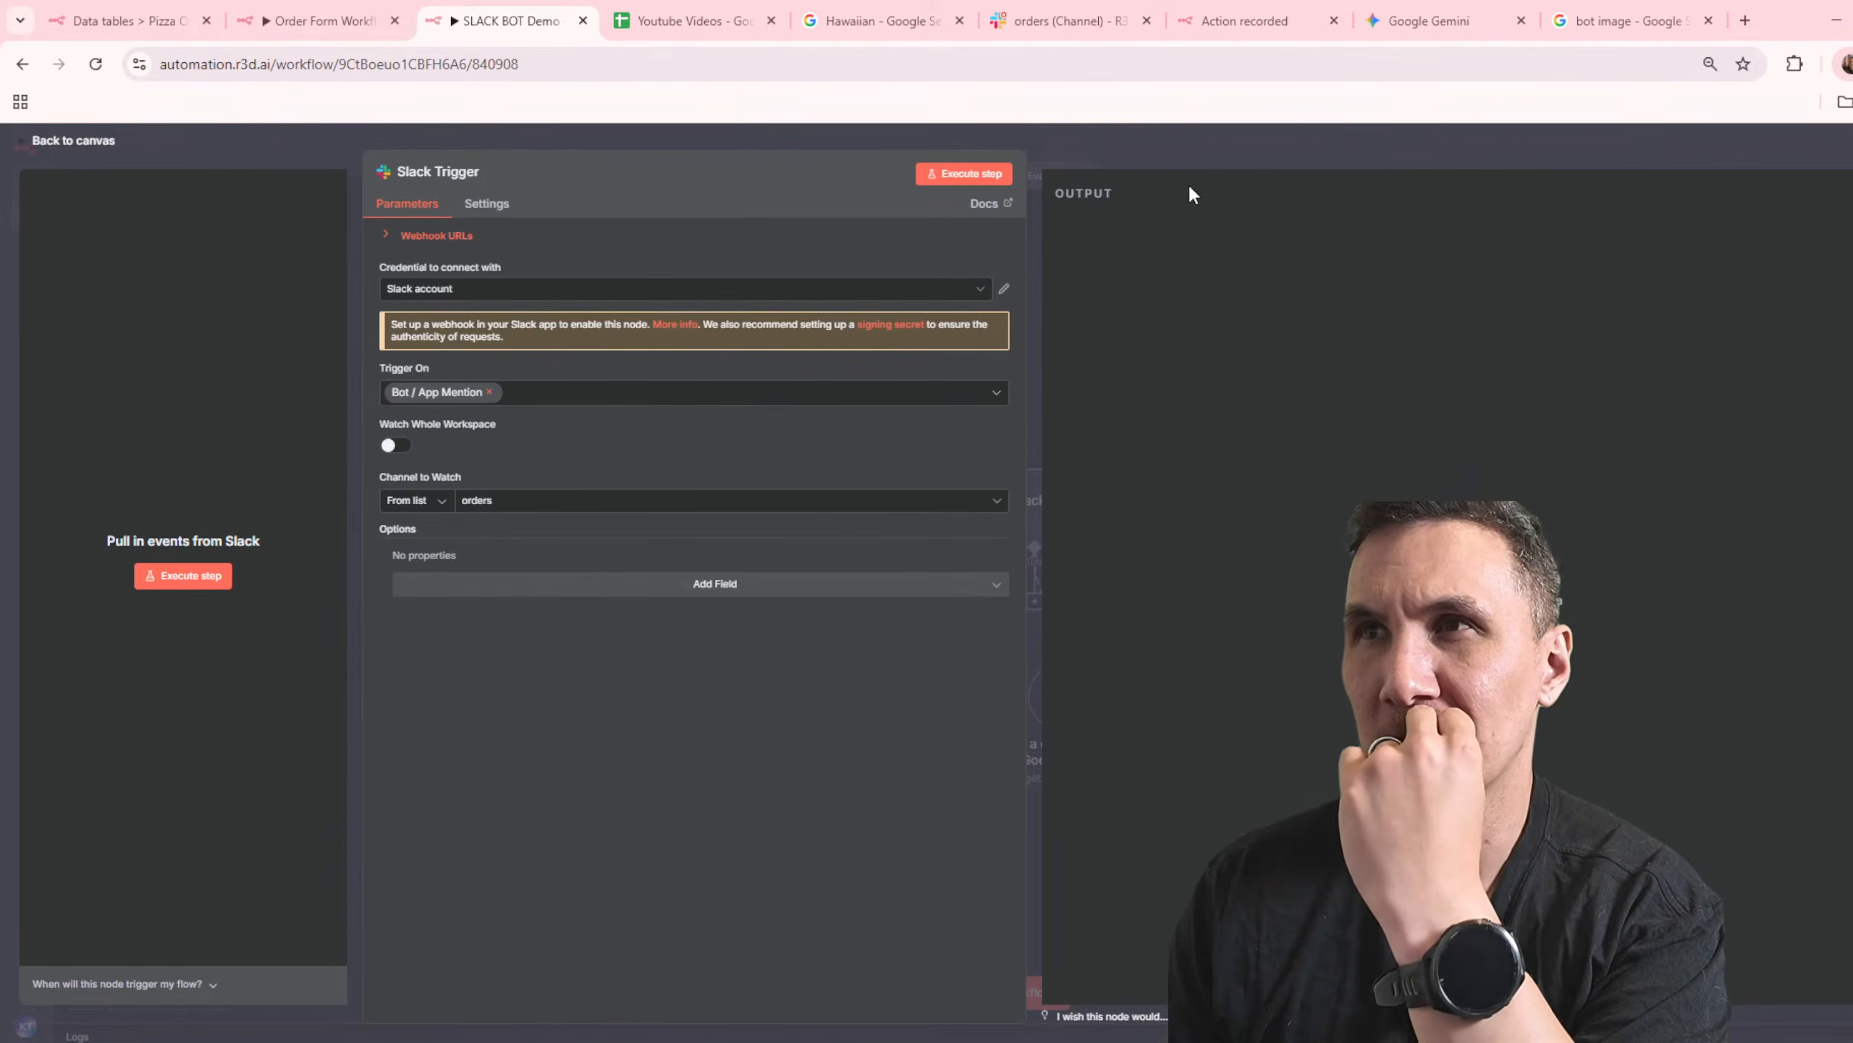
key(Escape)
click(1704, 149)
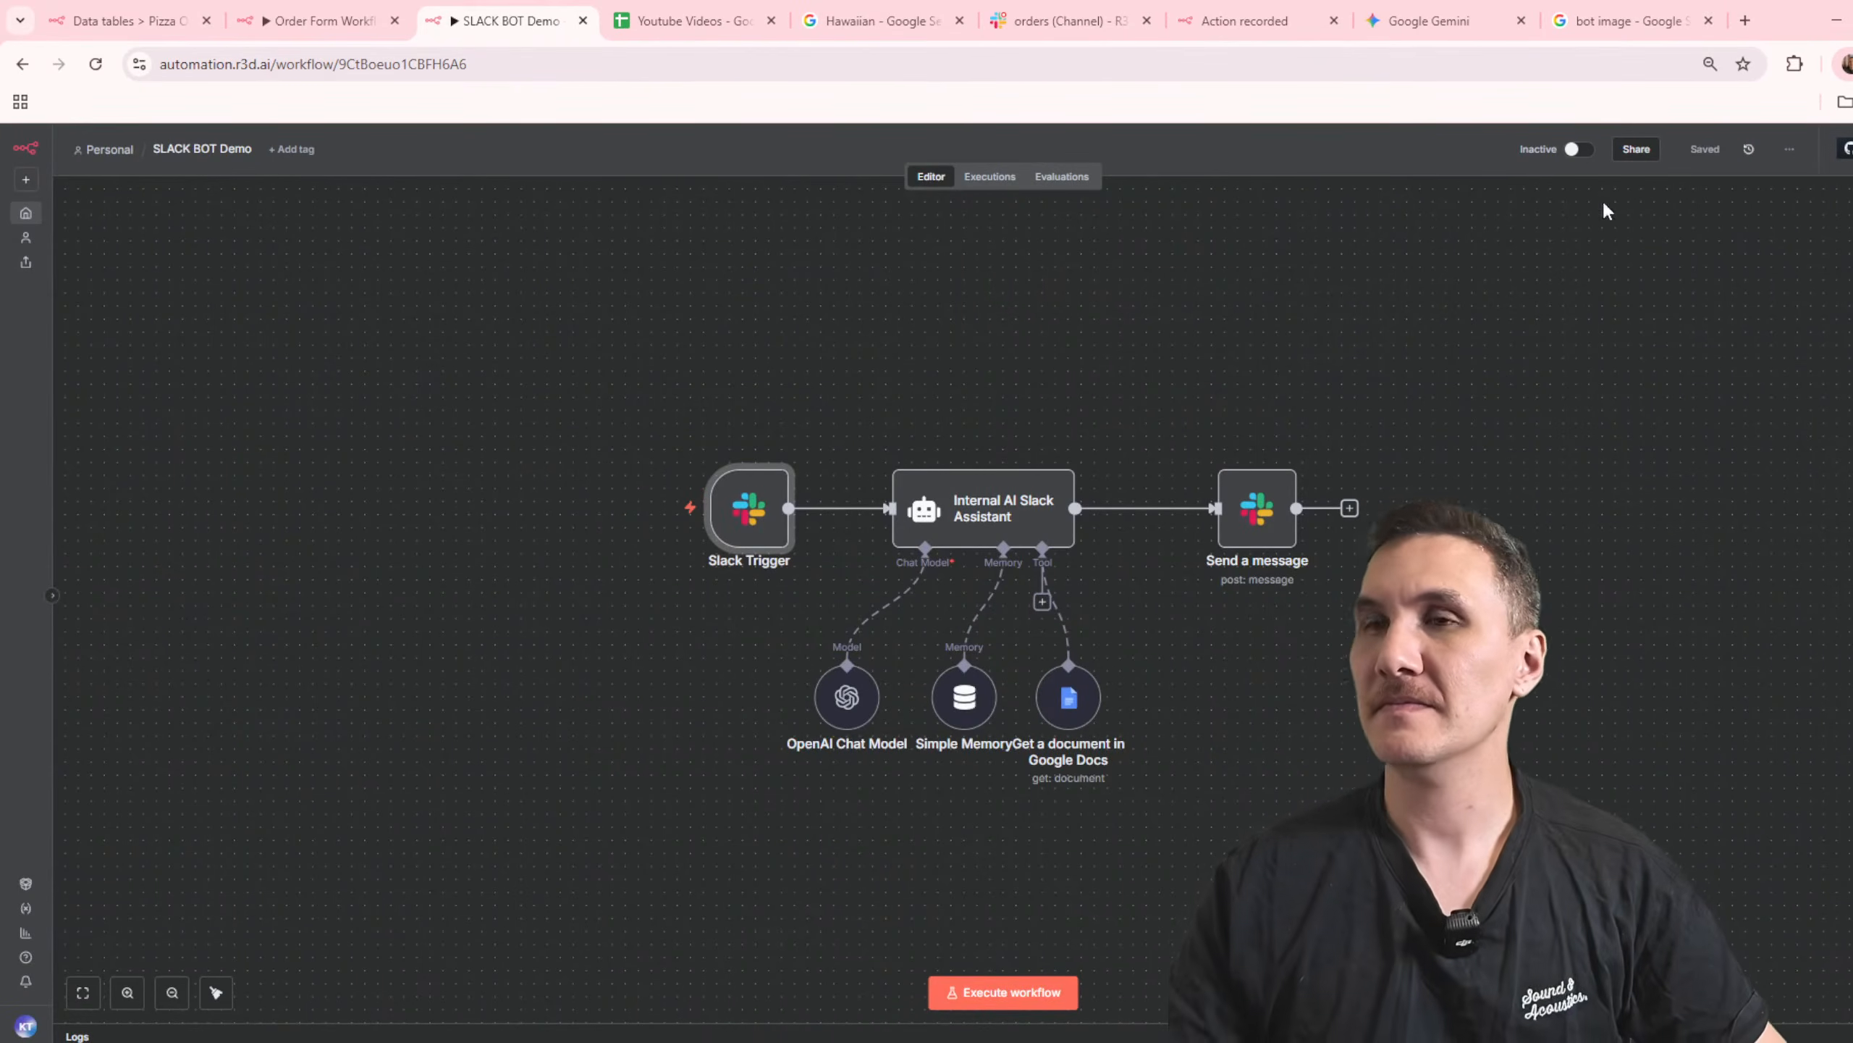
click(1574, 150)
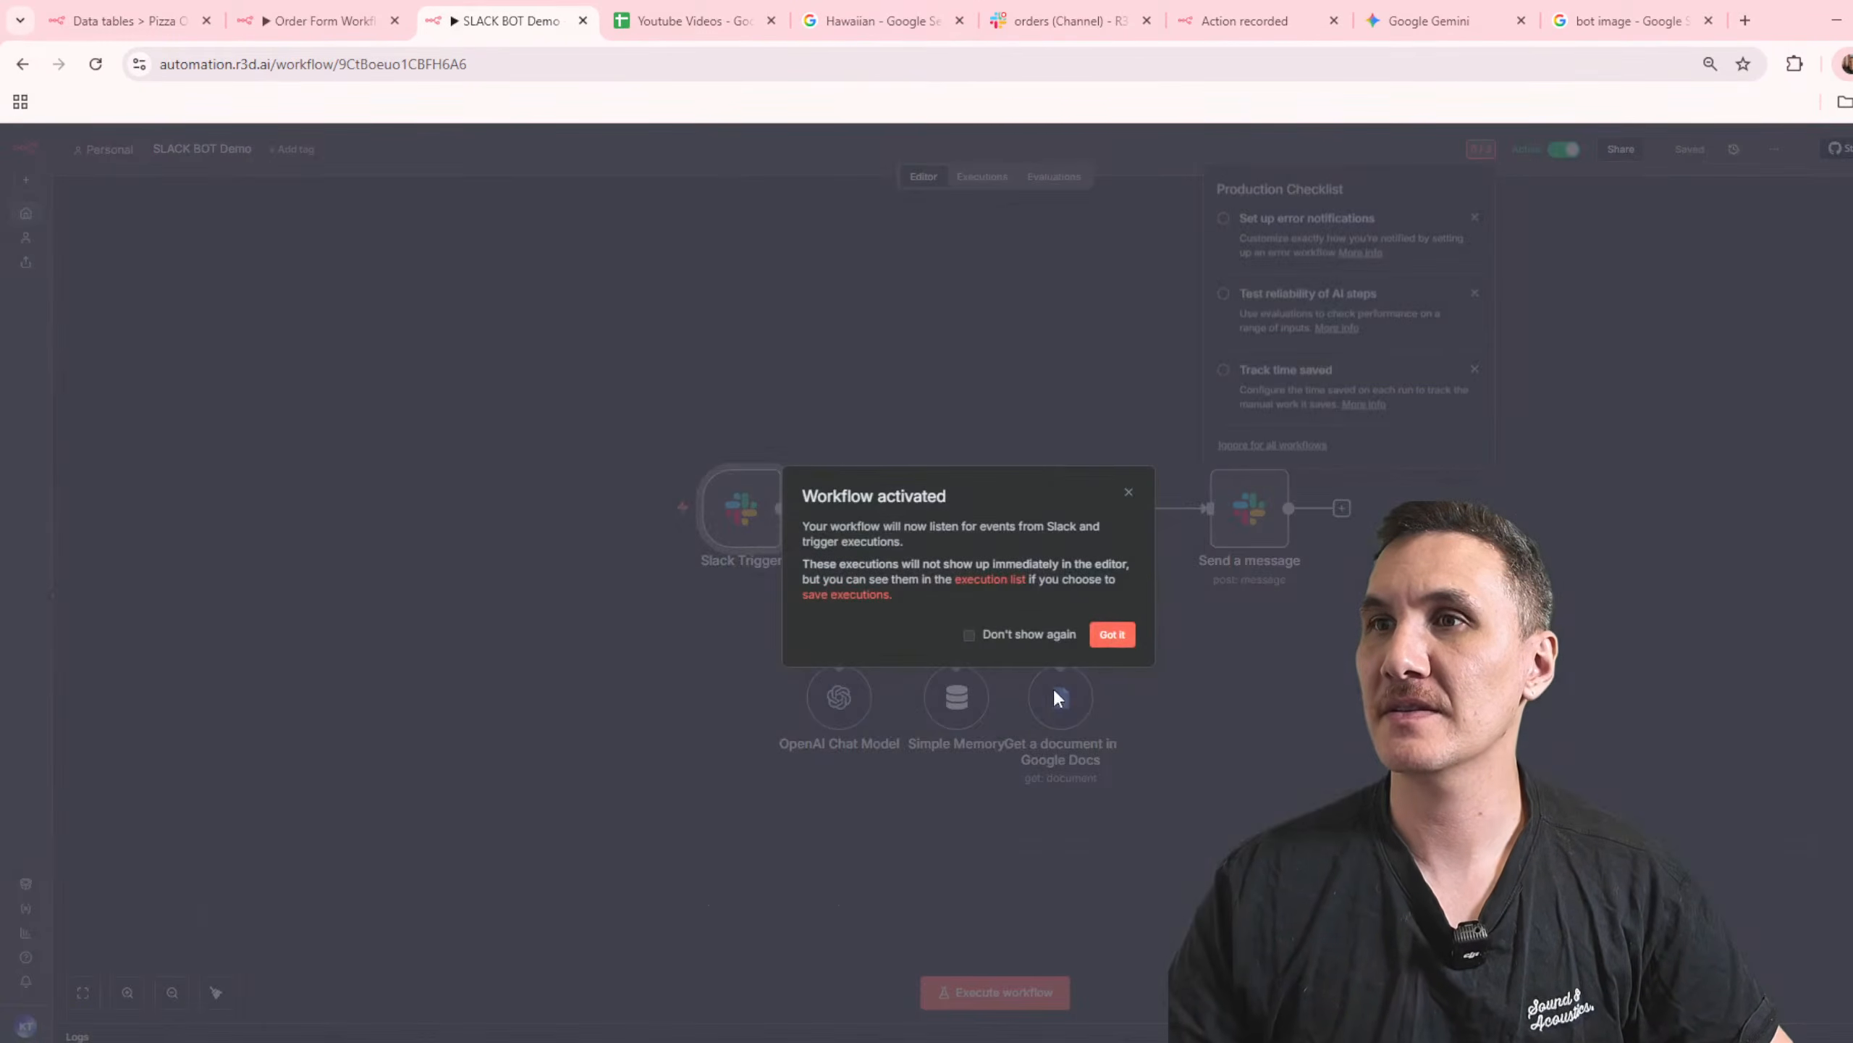
click(1110, 633)
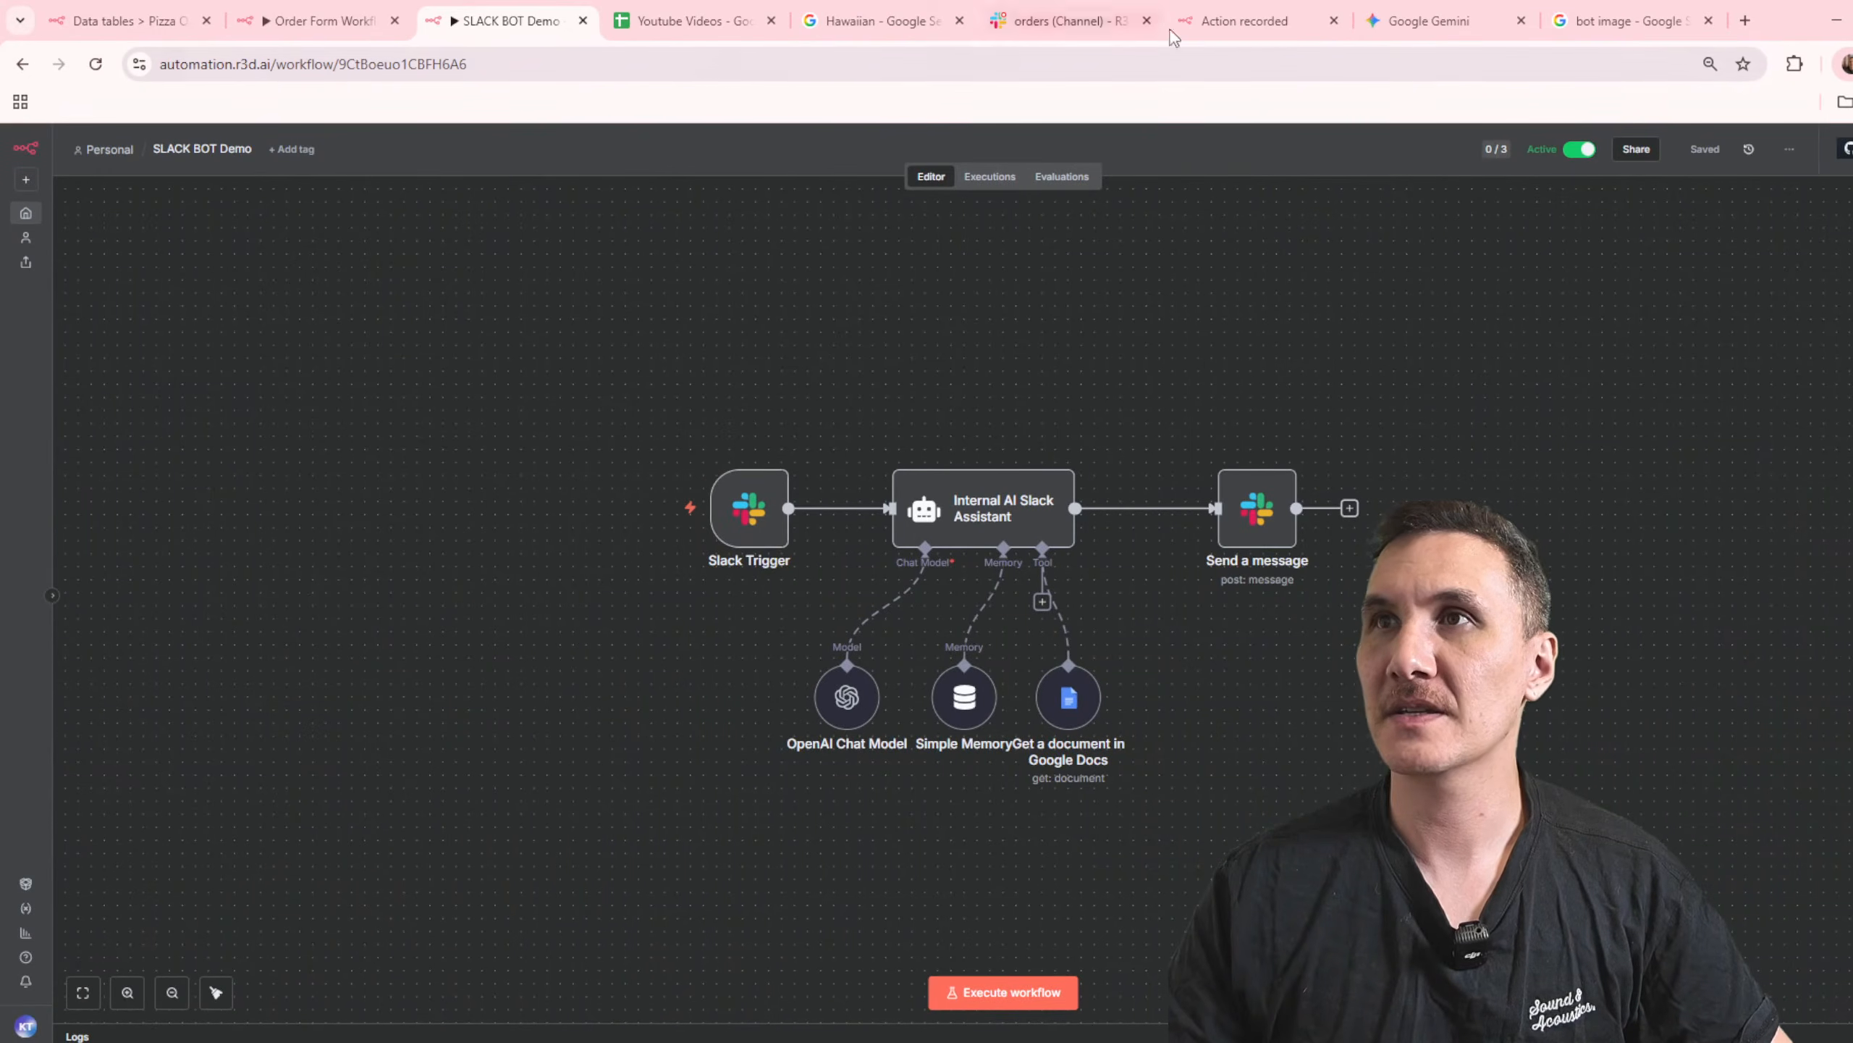
click(966, 20)
click(992, 18)
text(@n8n)
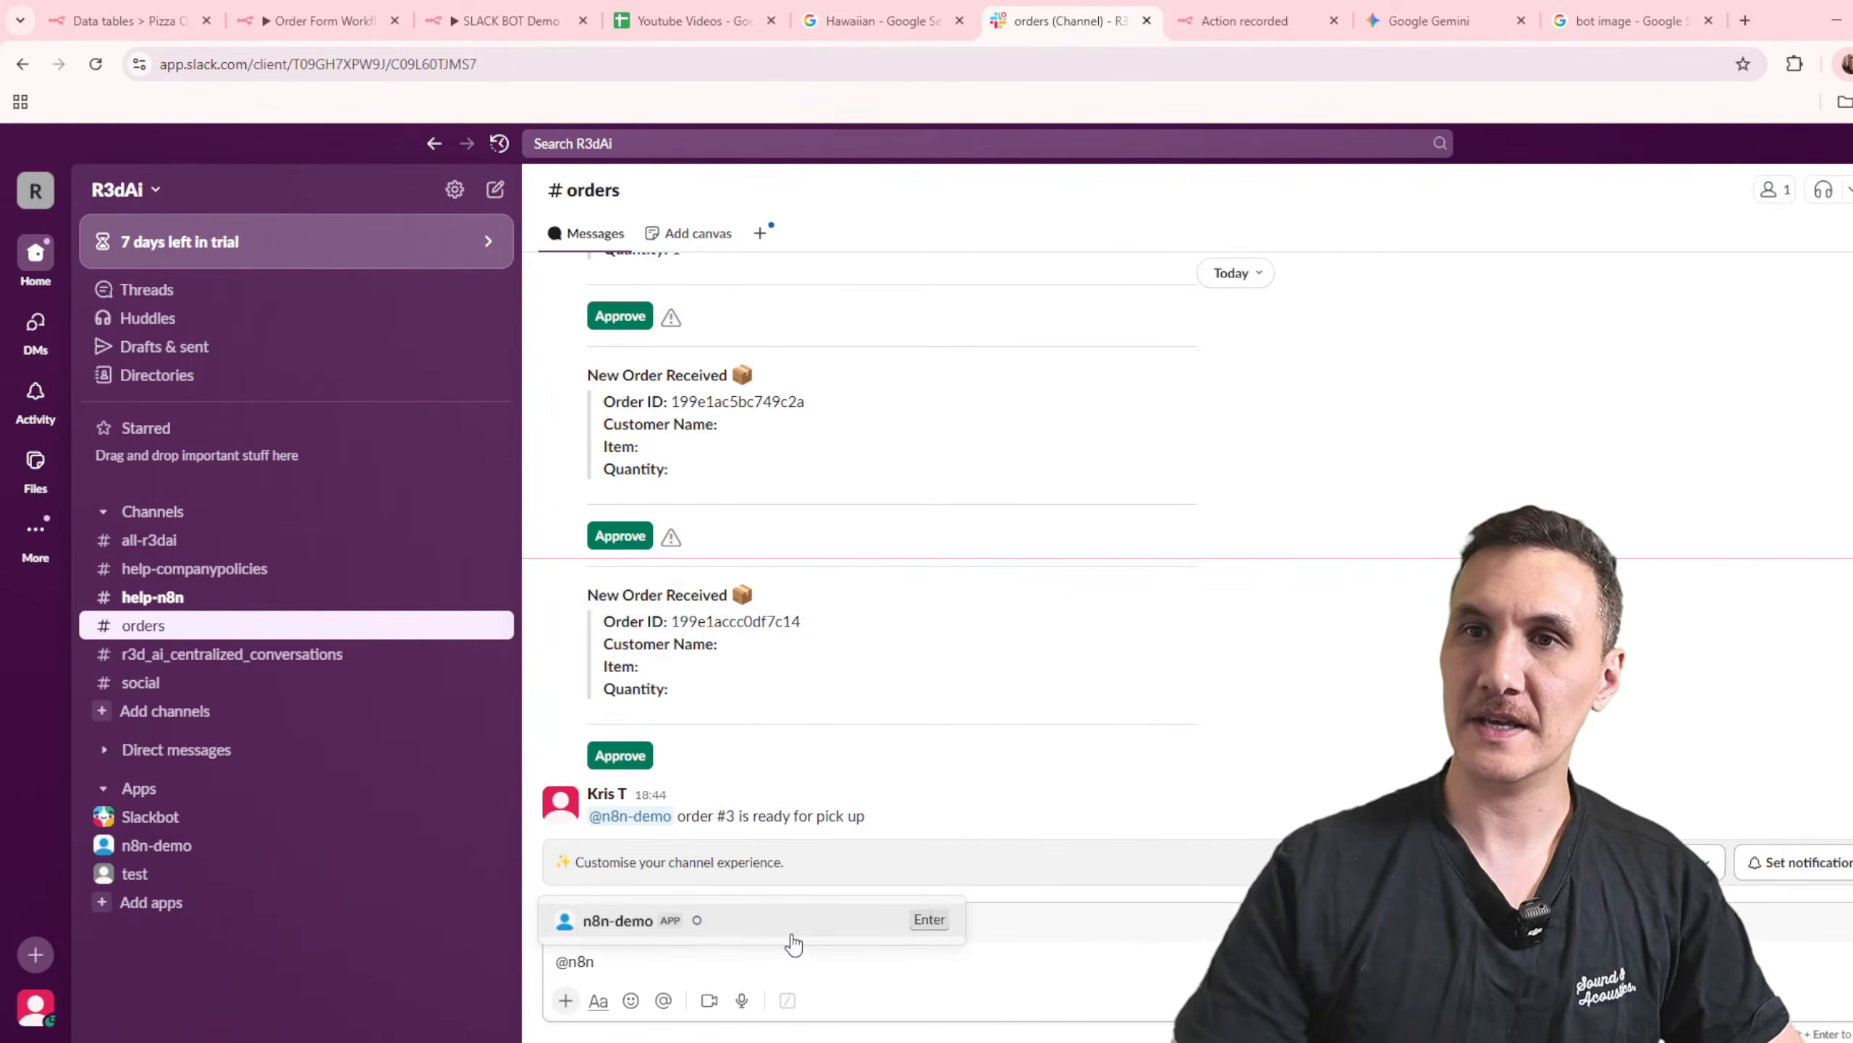
click(793, 935)
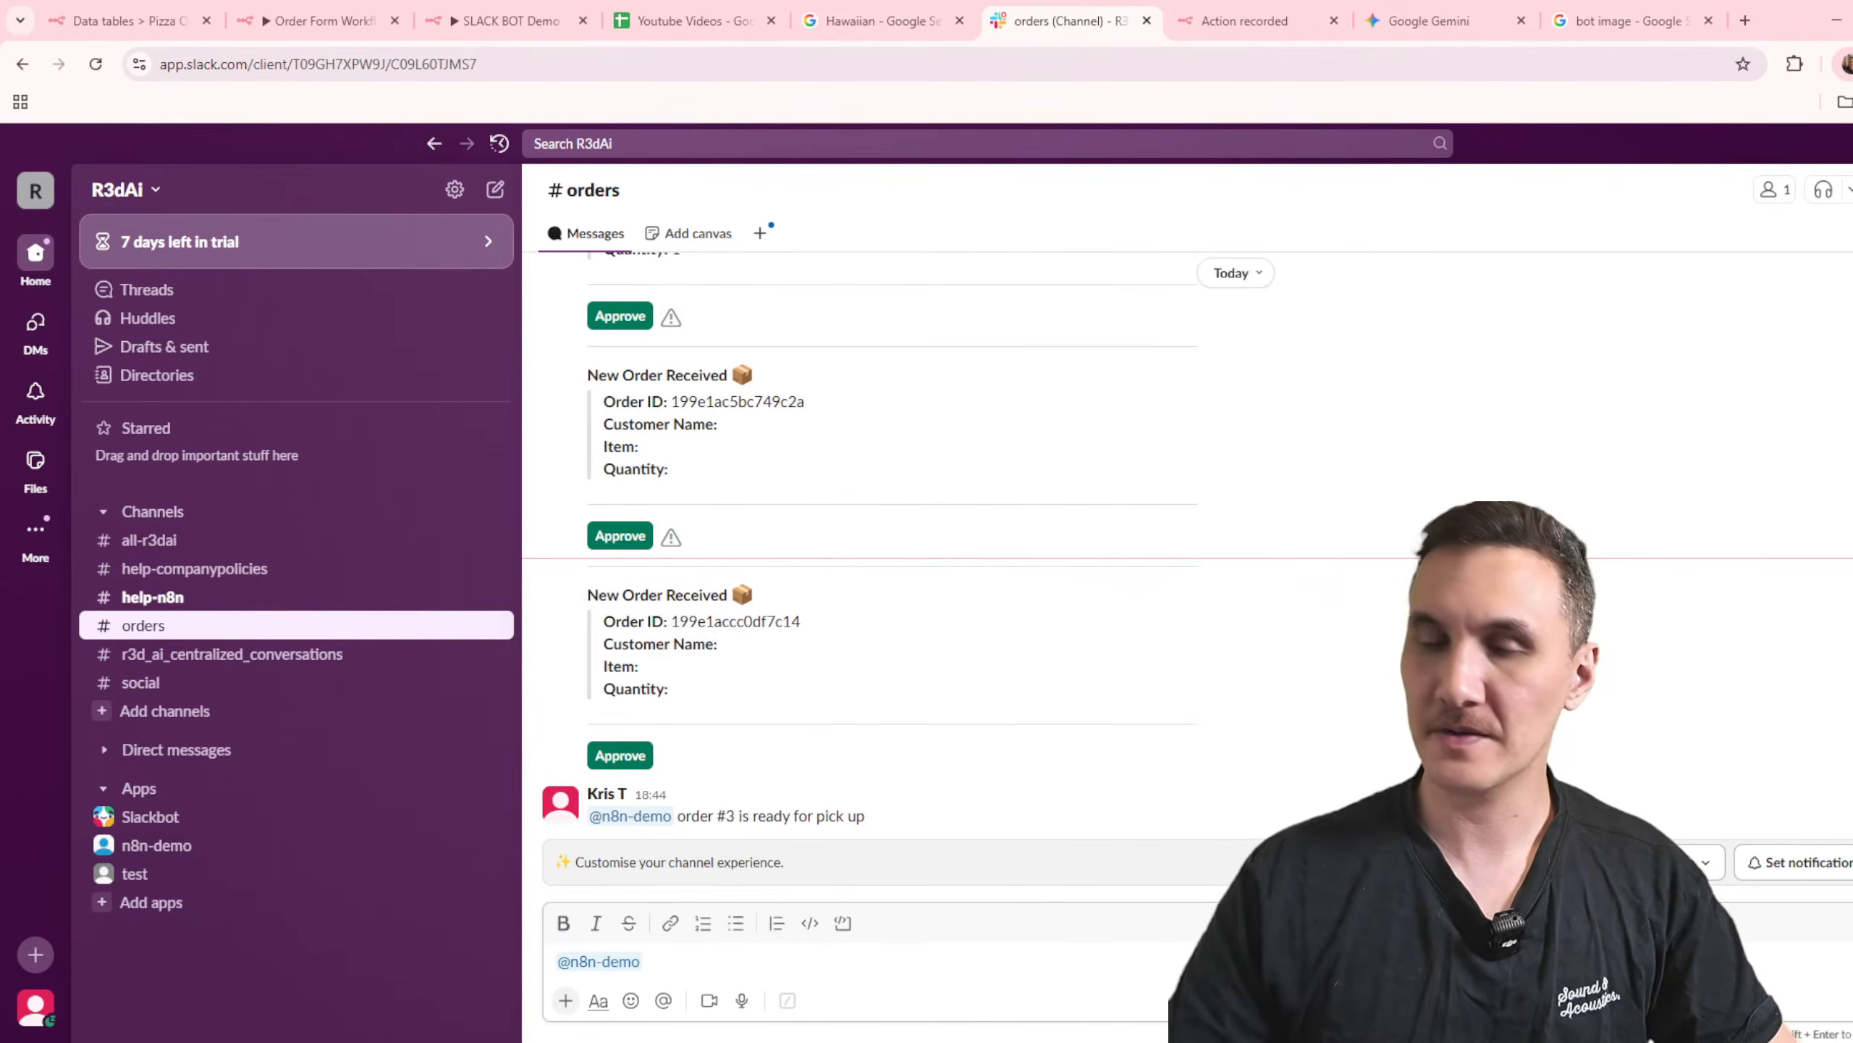
text(test)
key(Return)
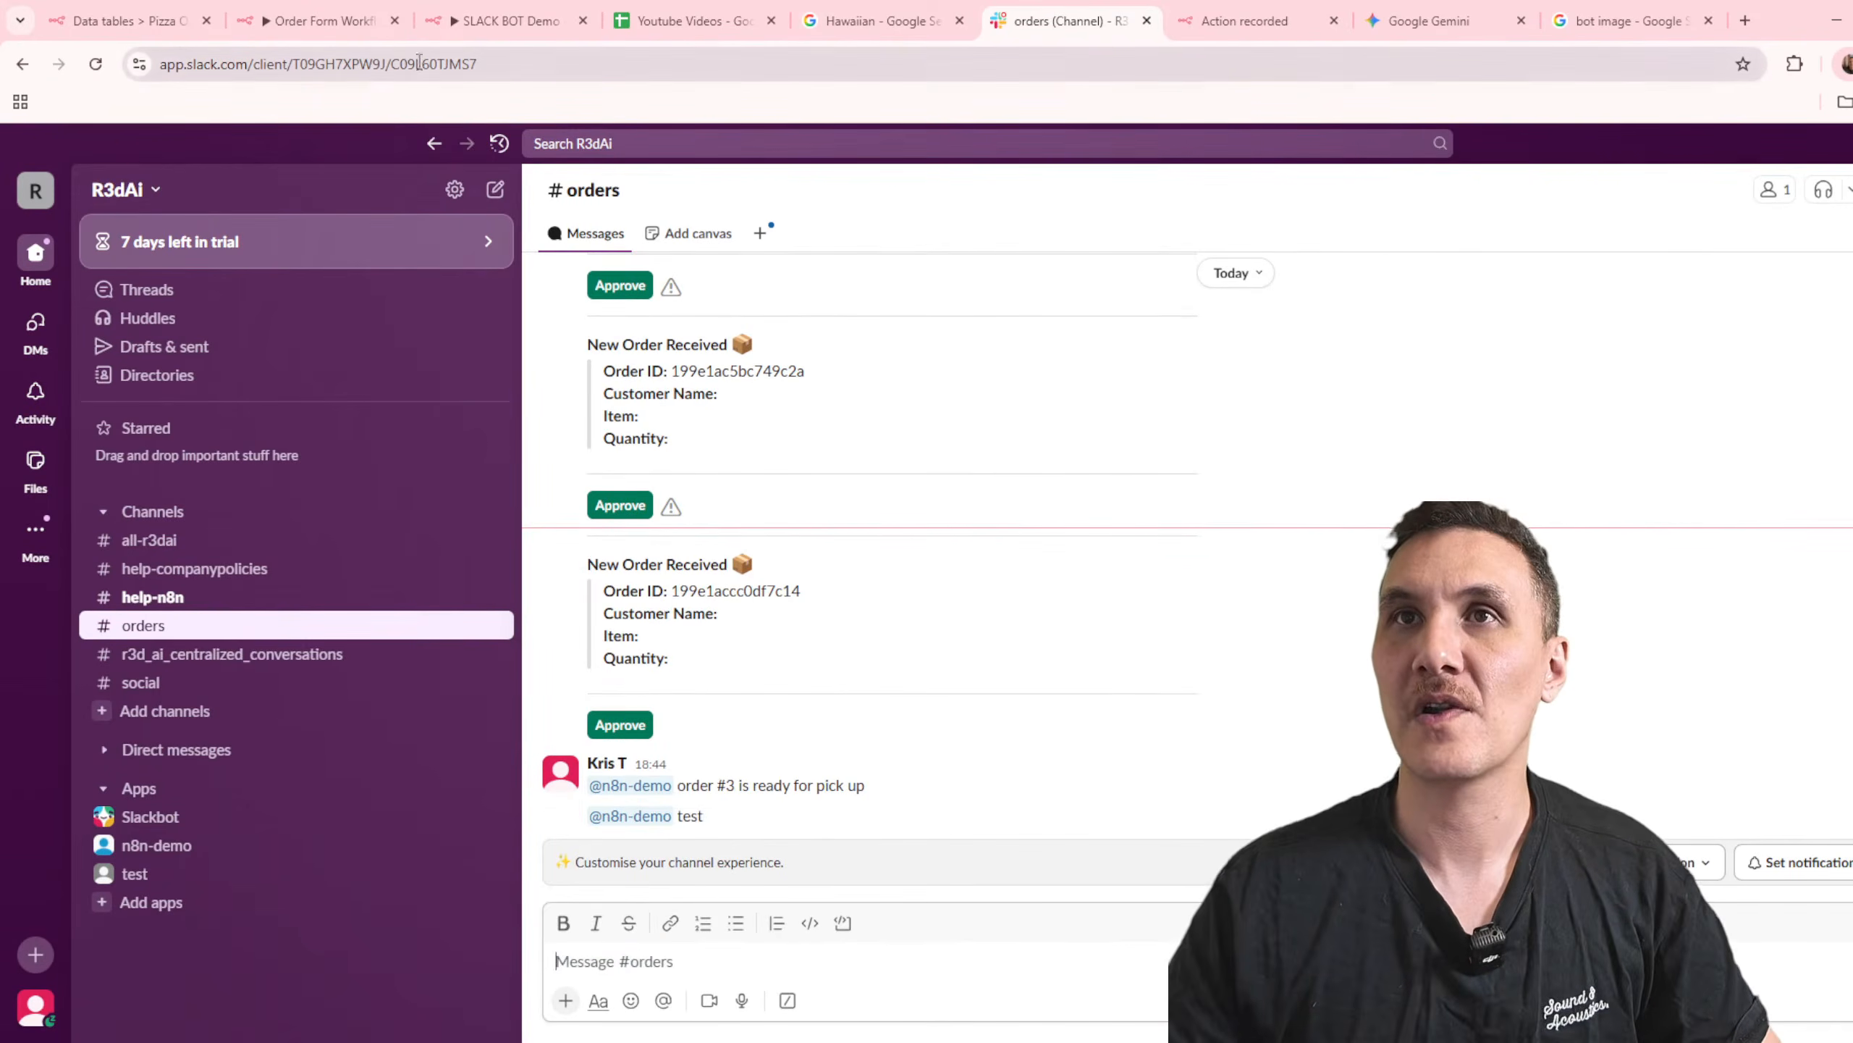
Step: Switch back to n8n and check the executions of SLACK BOT Demo before returning to its editor
click(487, 35)
click(991, 189)
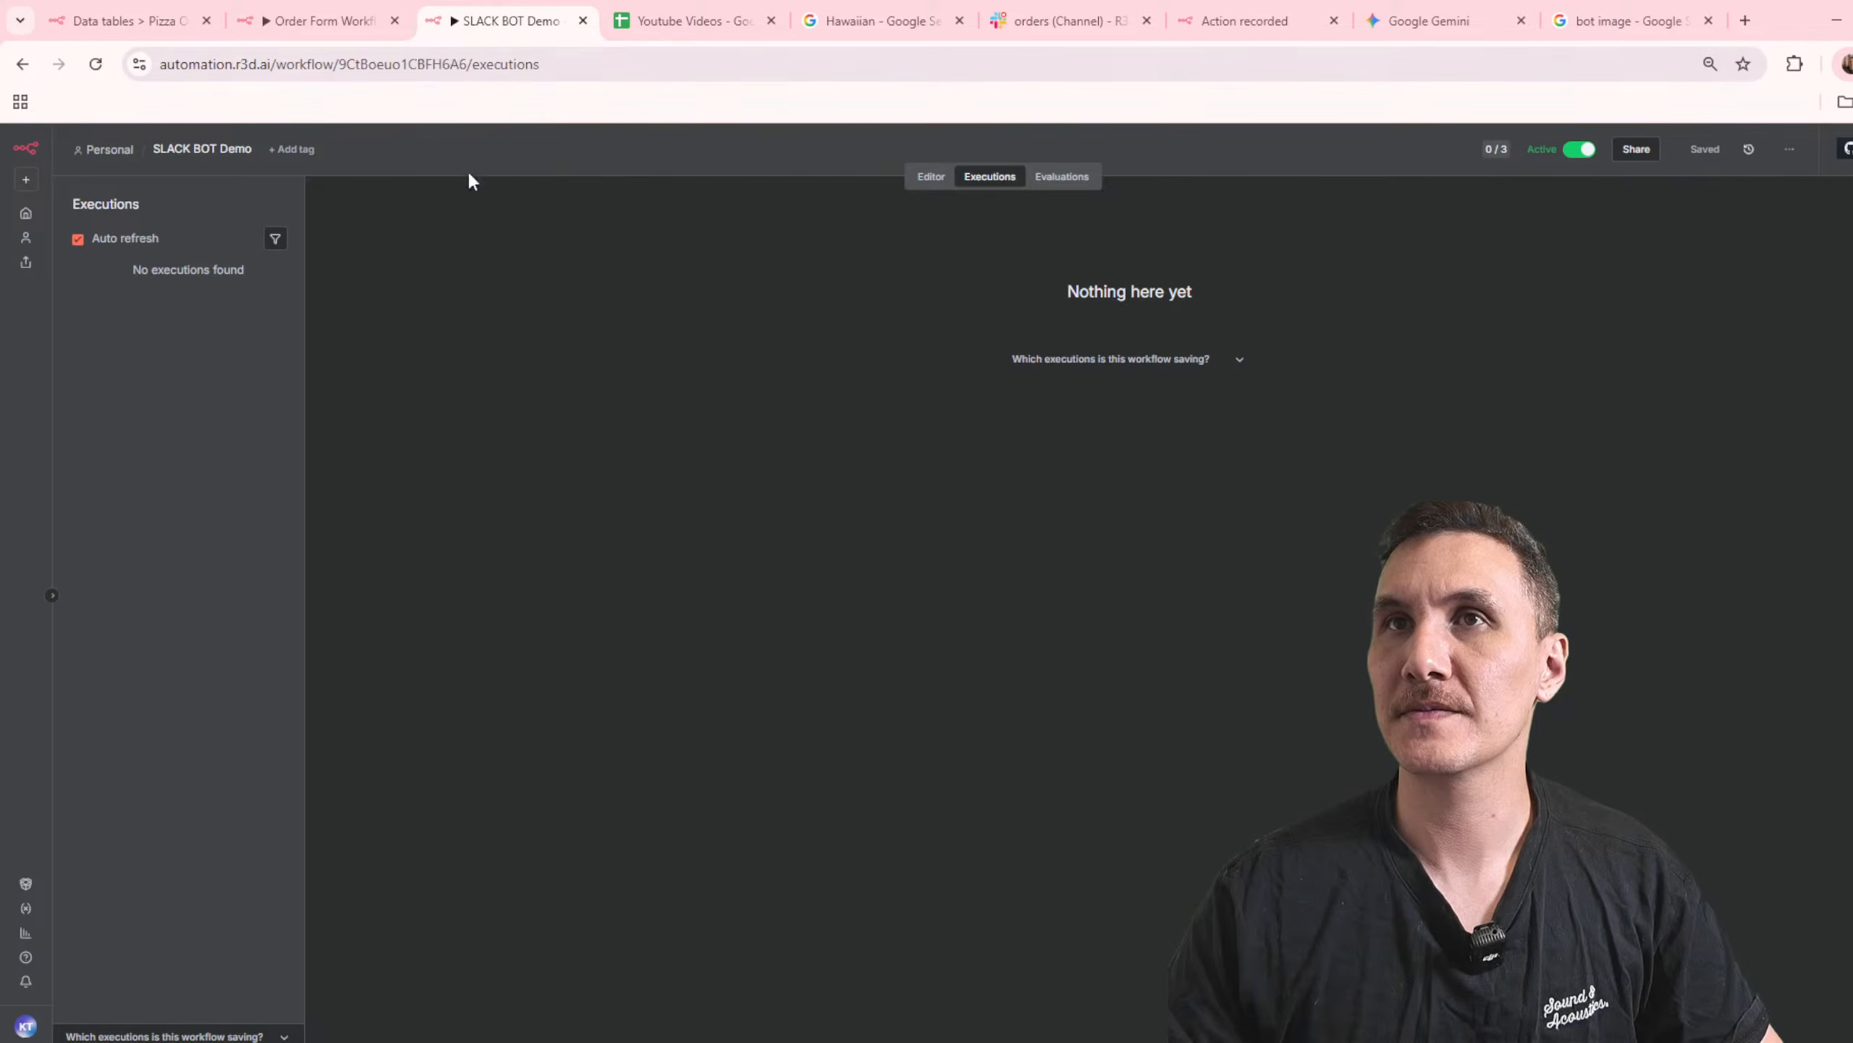
click(931, 176)
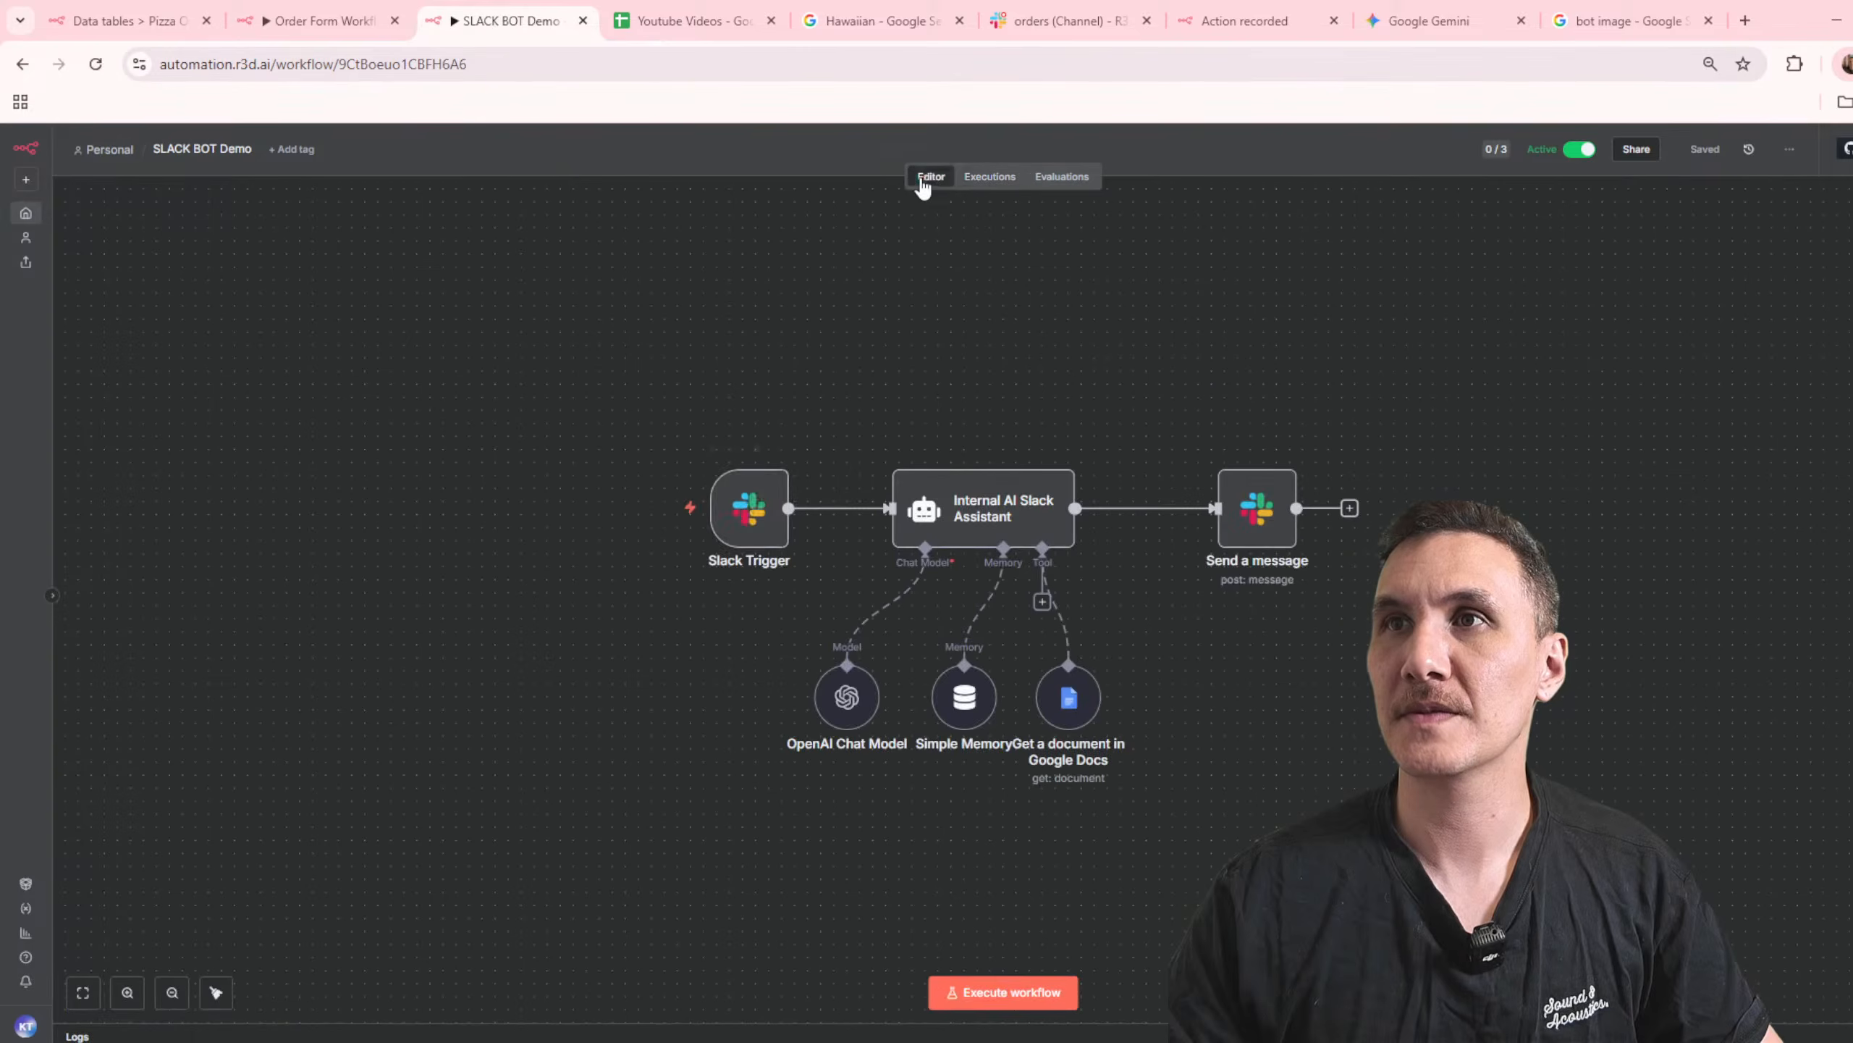
Step: Review the Slack Trigger node's parameters and webhook URLs in SLACK BOT Demo
double_click(745, 507)
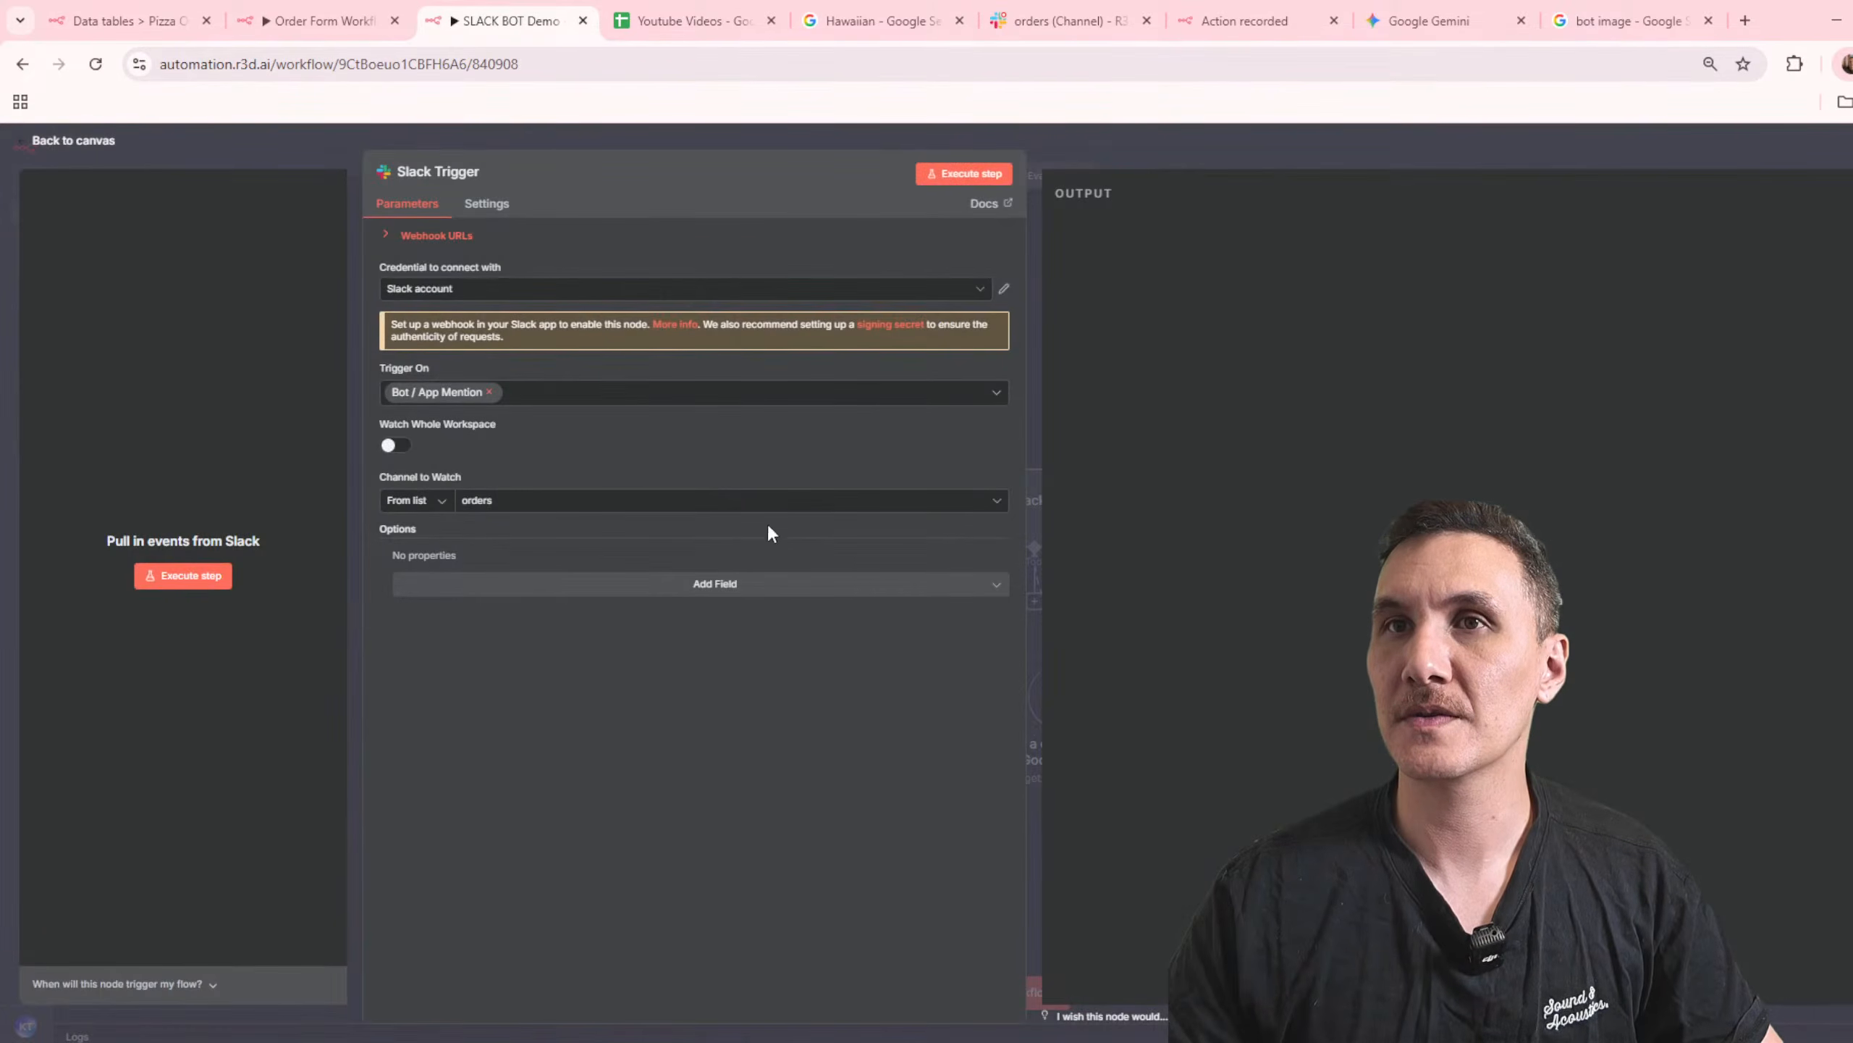
click(387, 235)
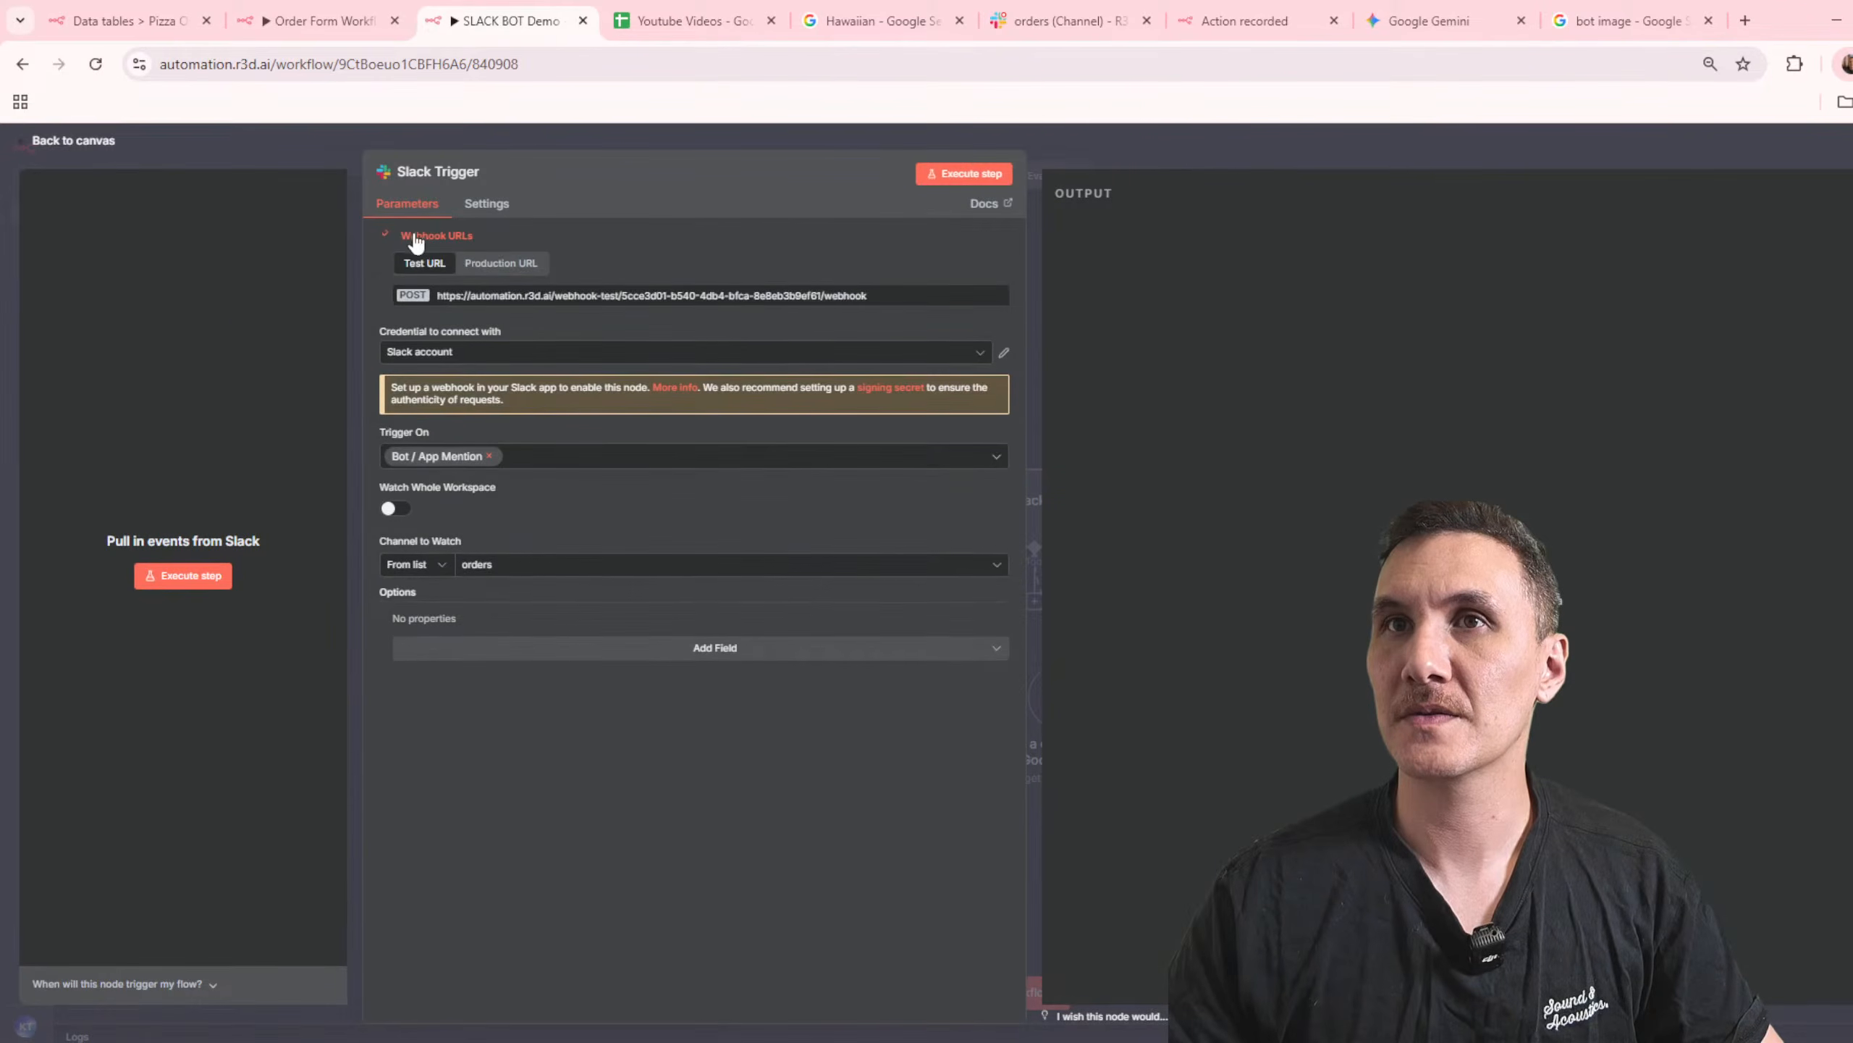
click(1185, 139)
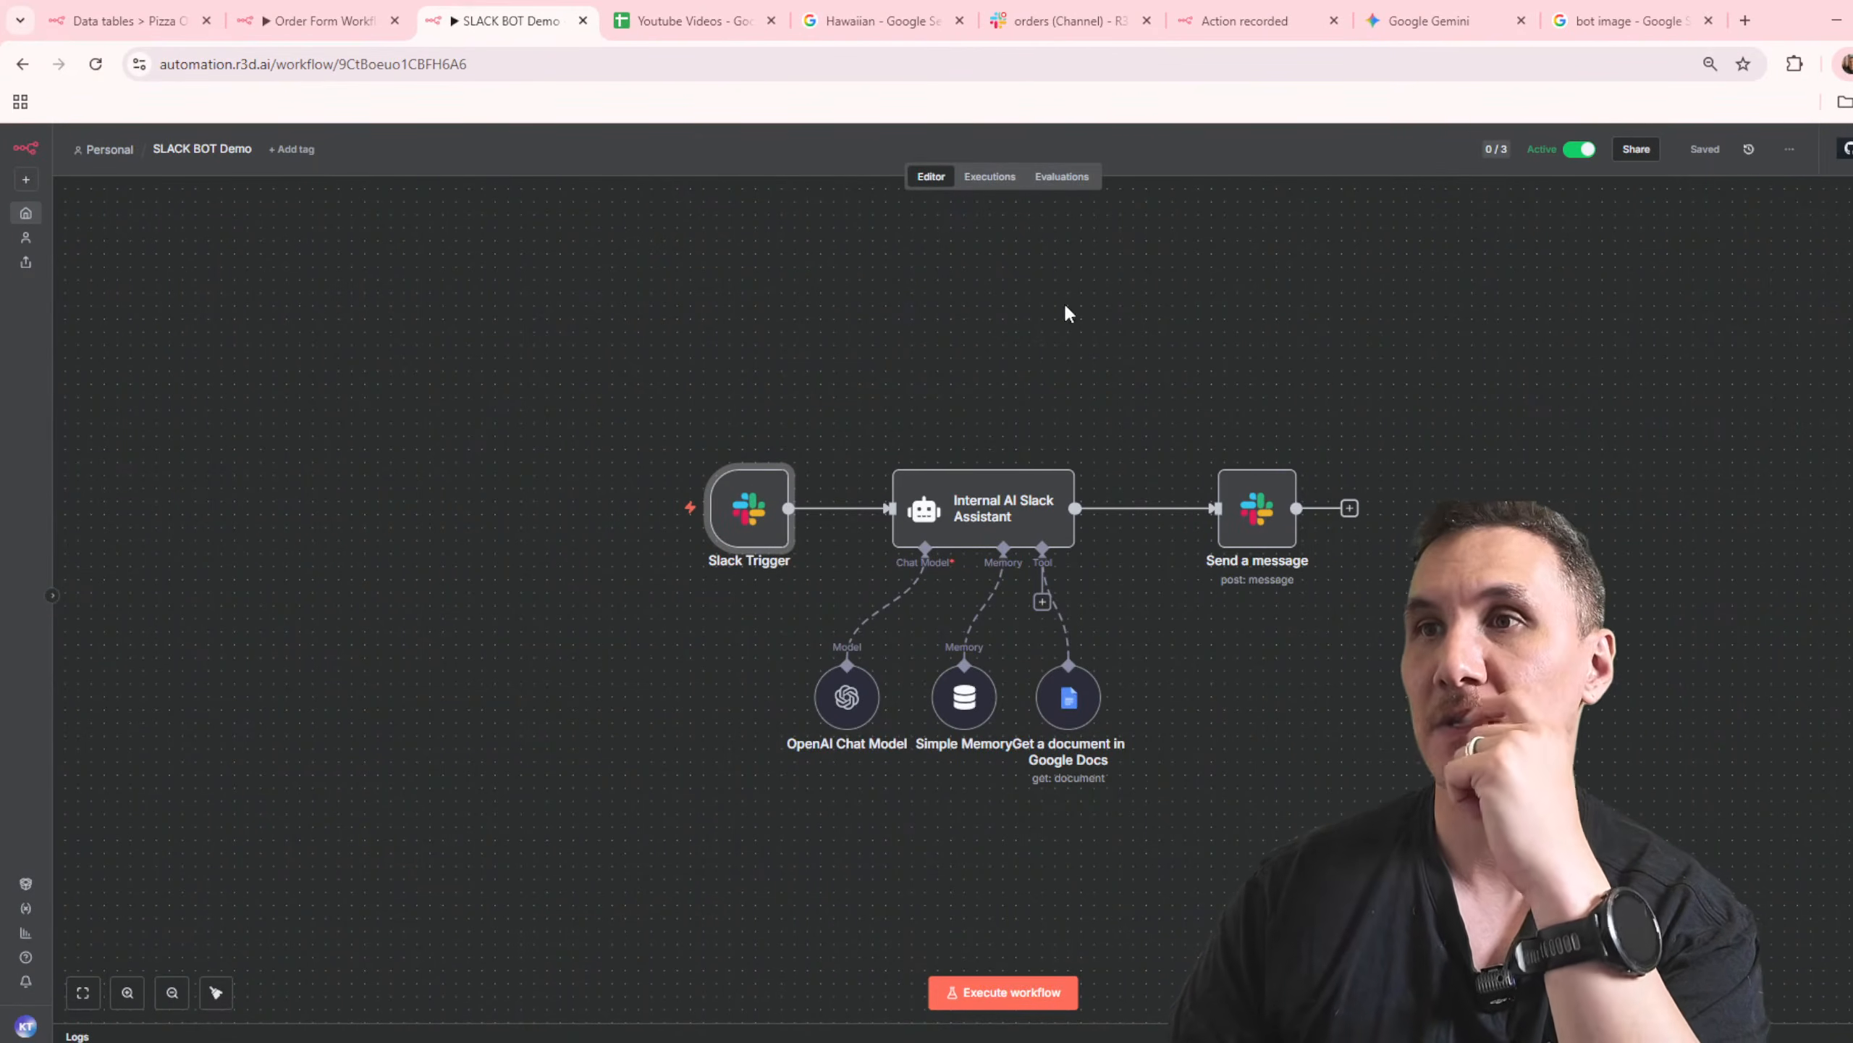
click(763, 511)
double_click(763, 511)
click(1152, 158)
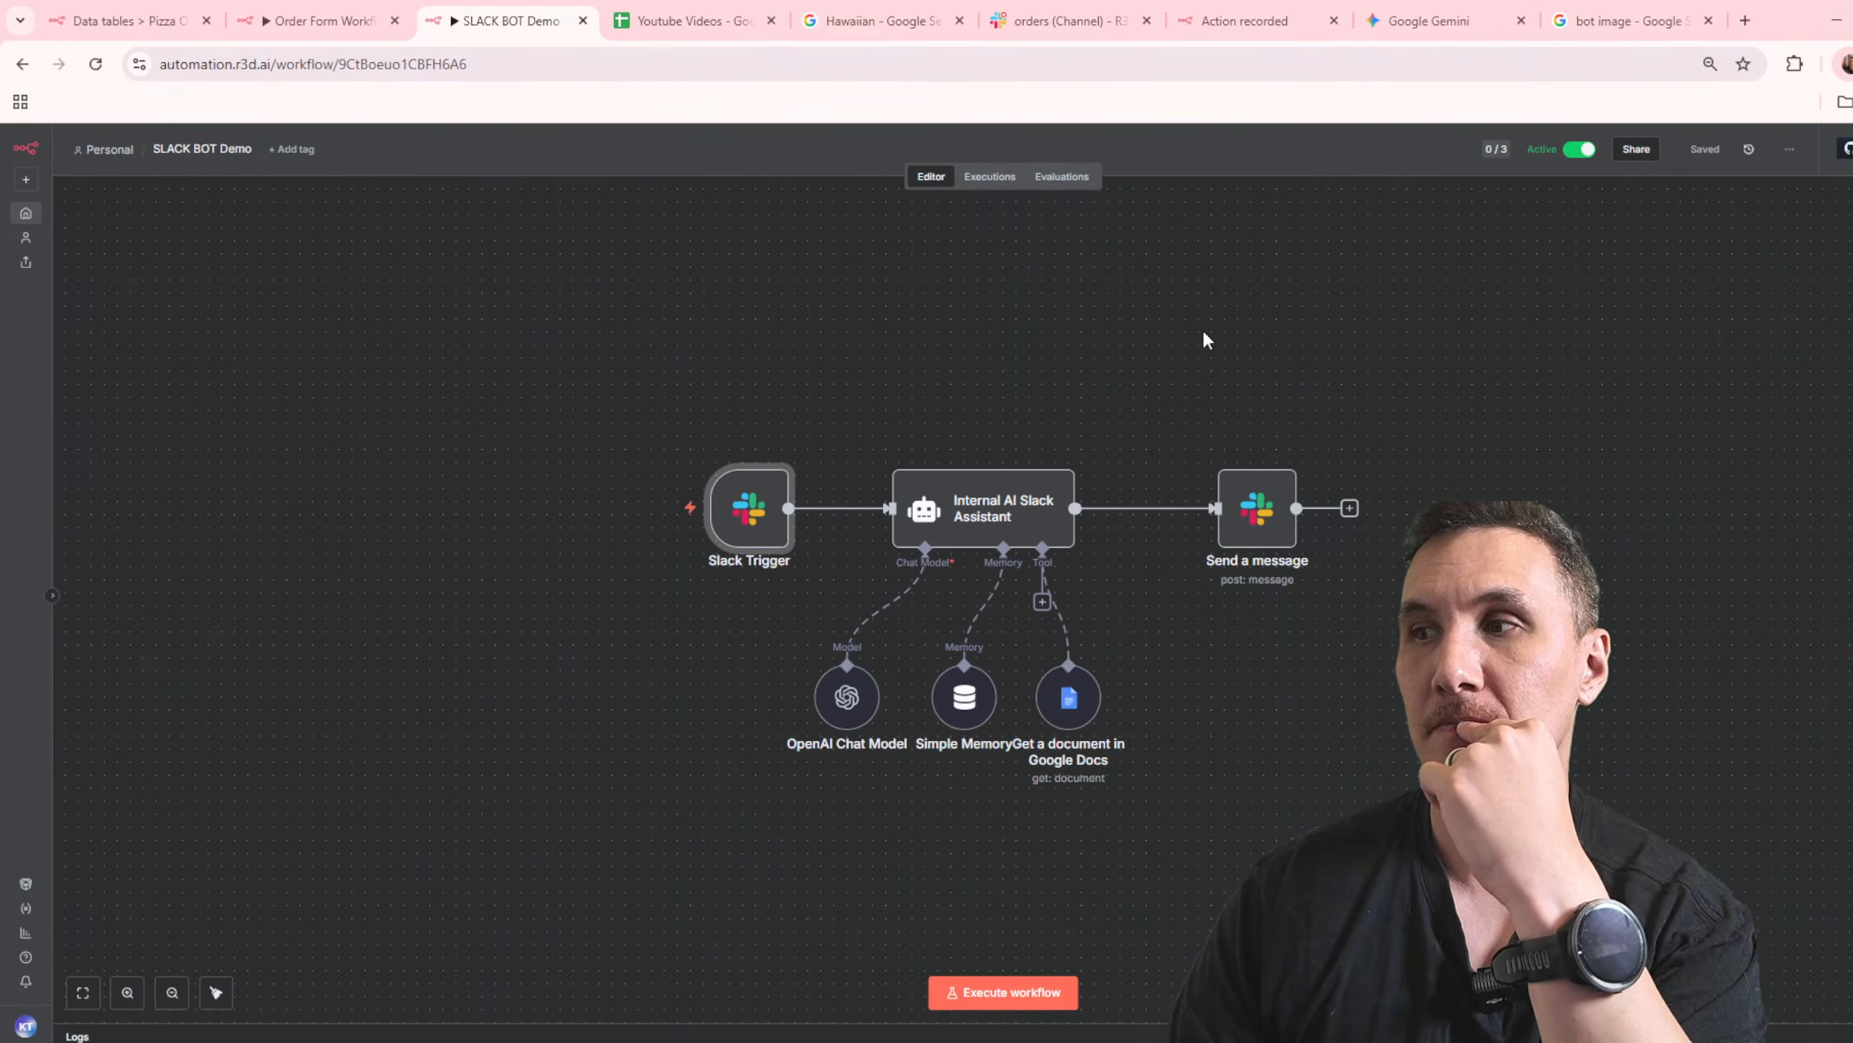
Step: Look over Order Form Workflow, then recheck SLACK BOT Demo's executions and reload the page
click(333, 29)
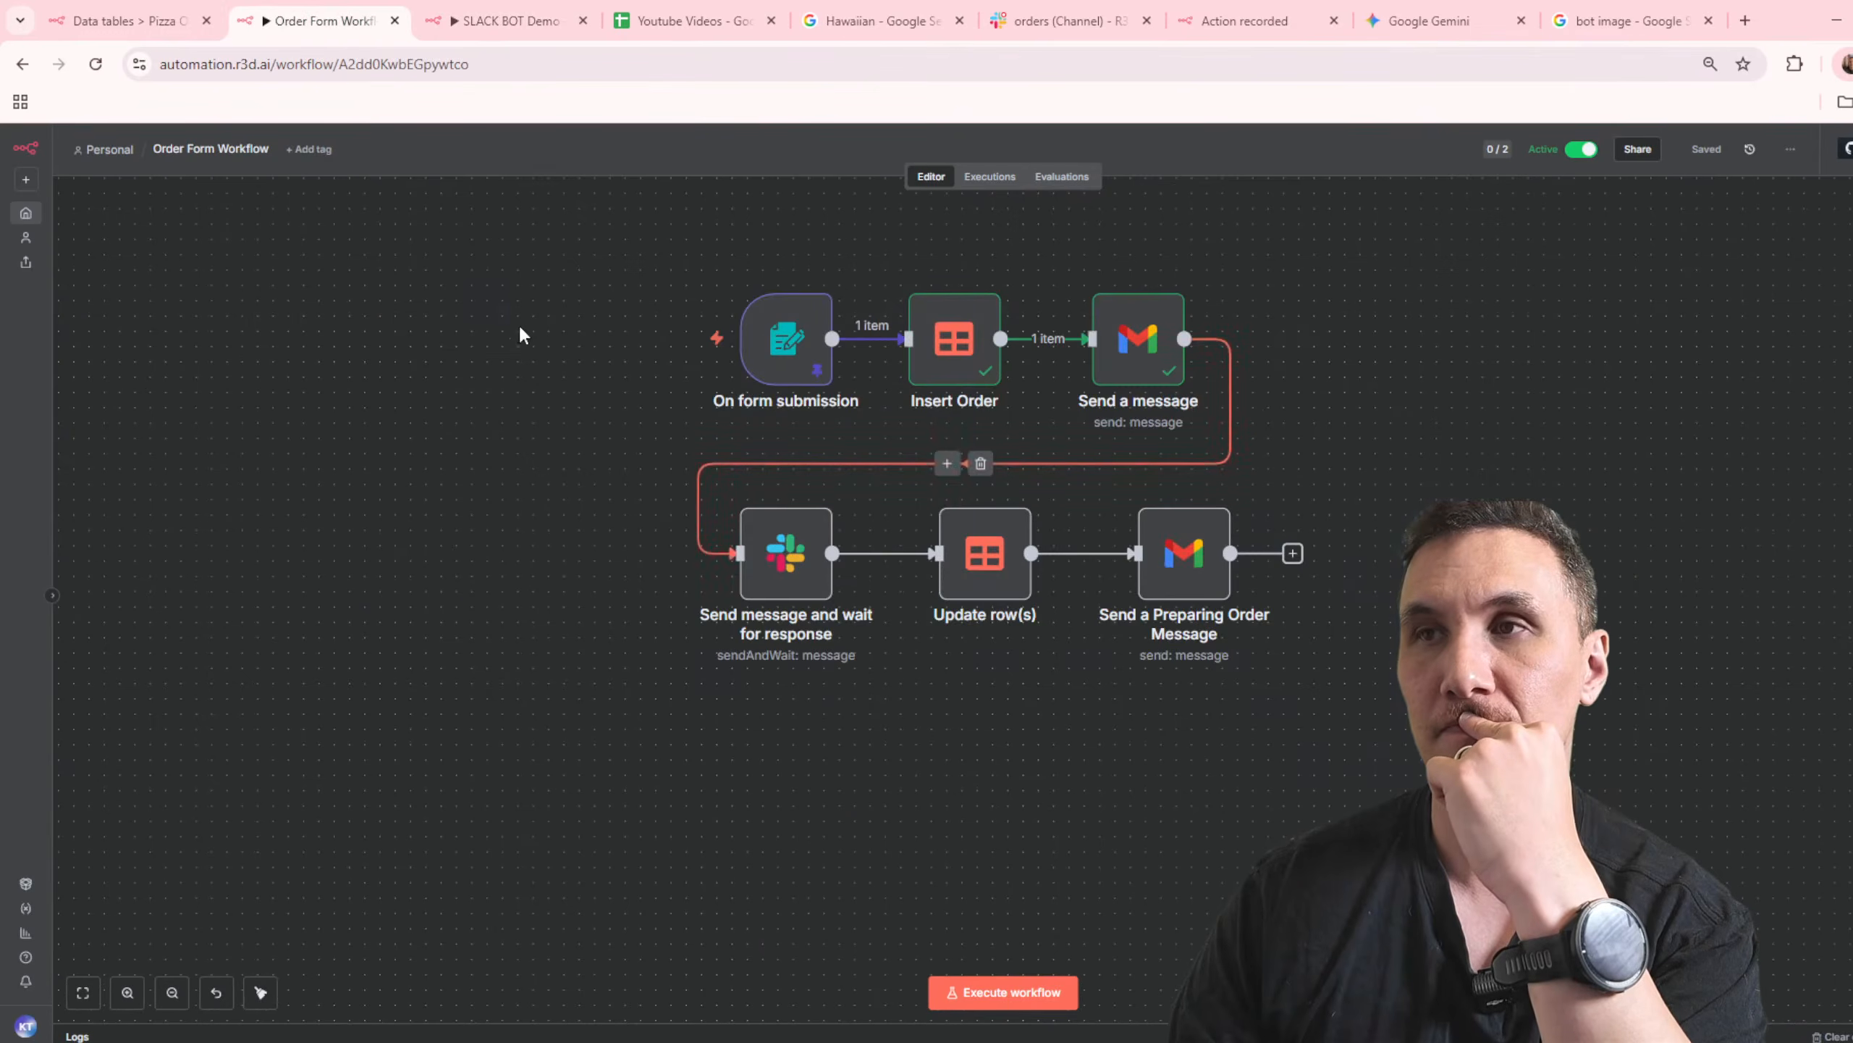
key(ctrl+Tab)
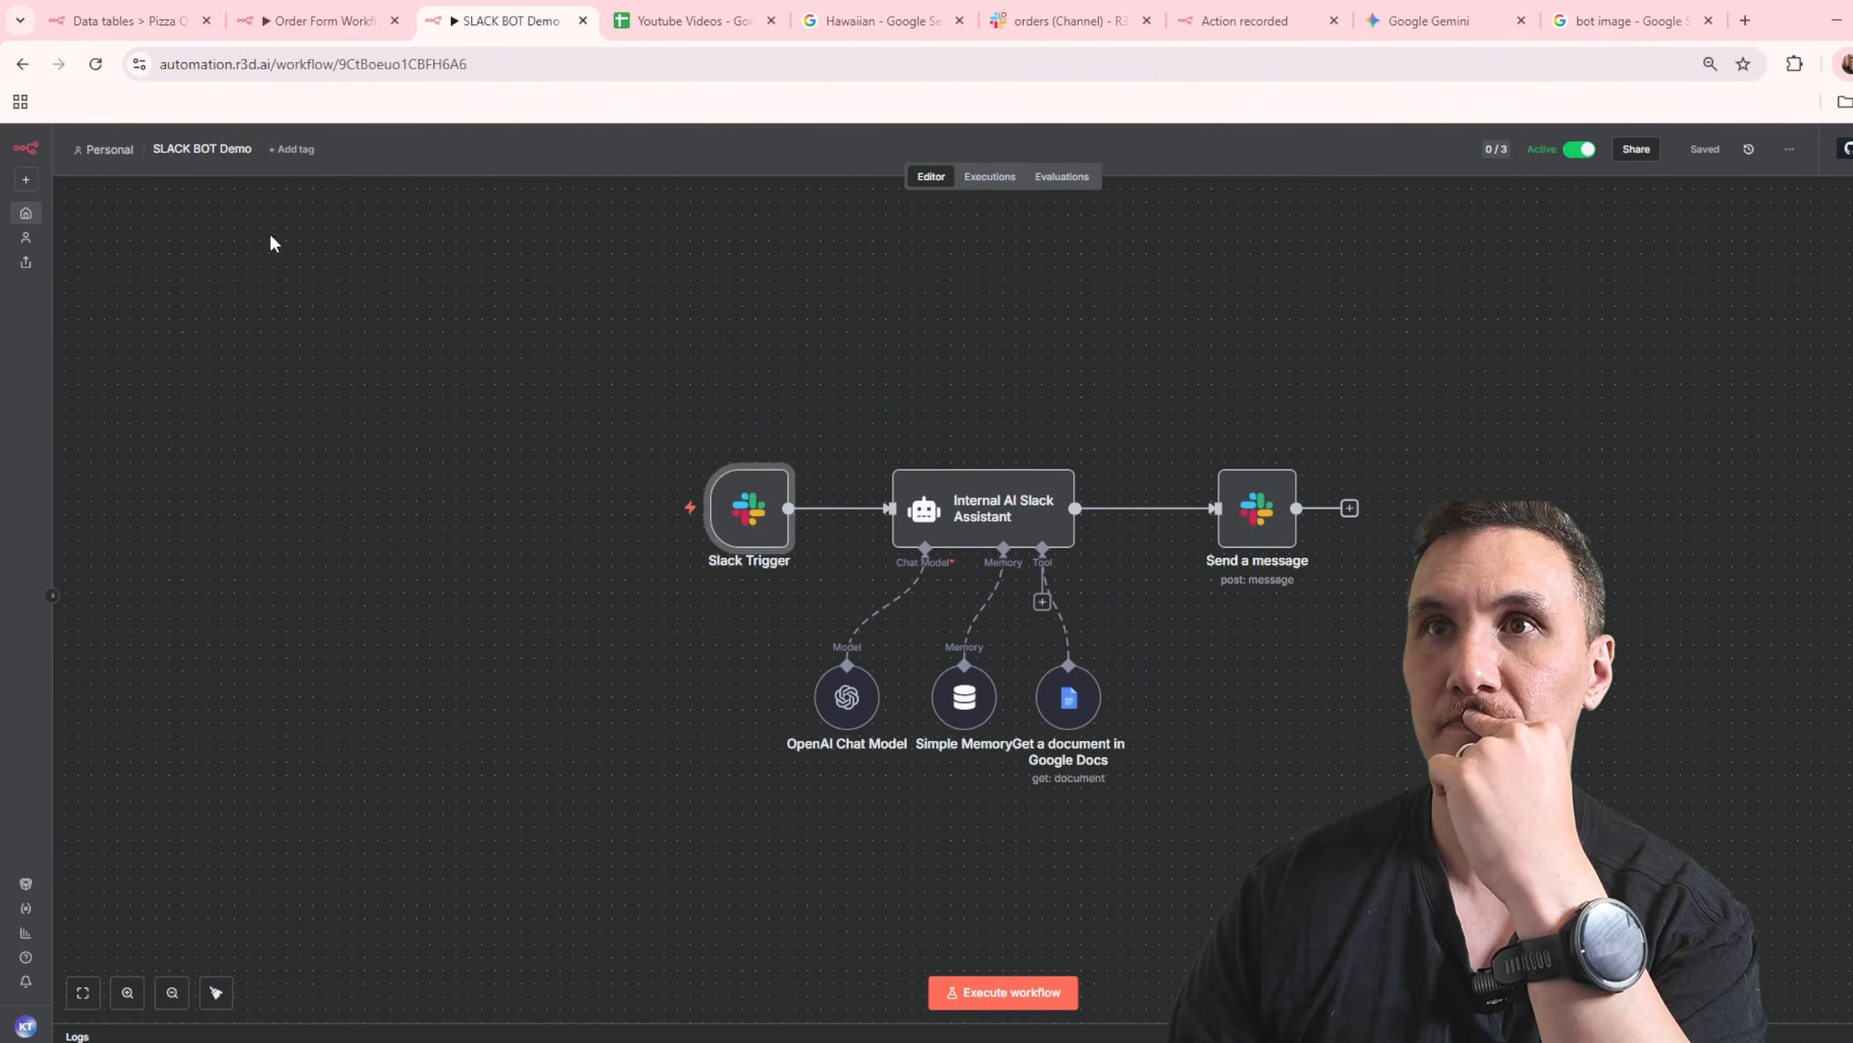
click(24, 67)
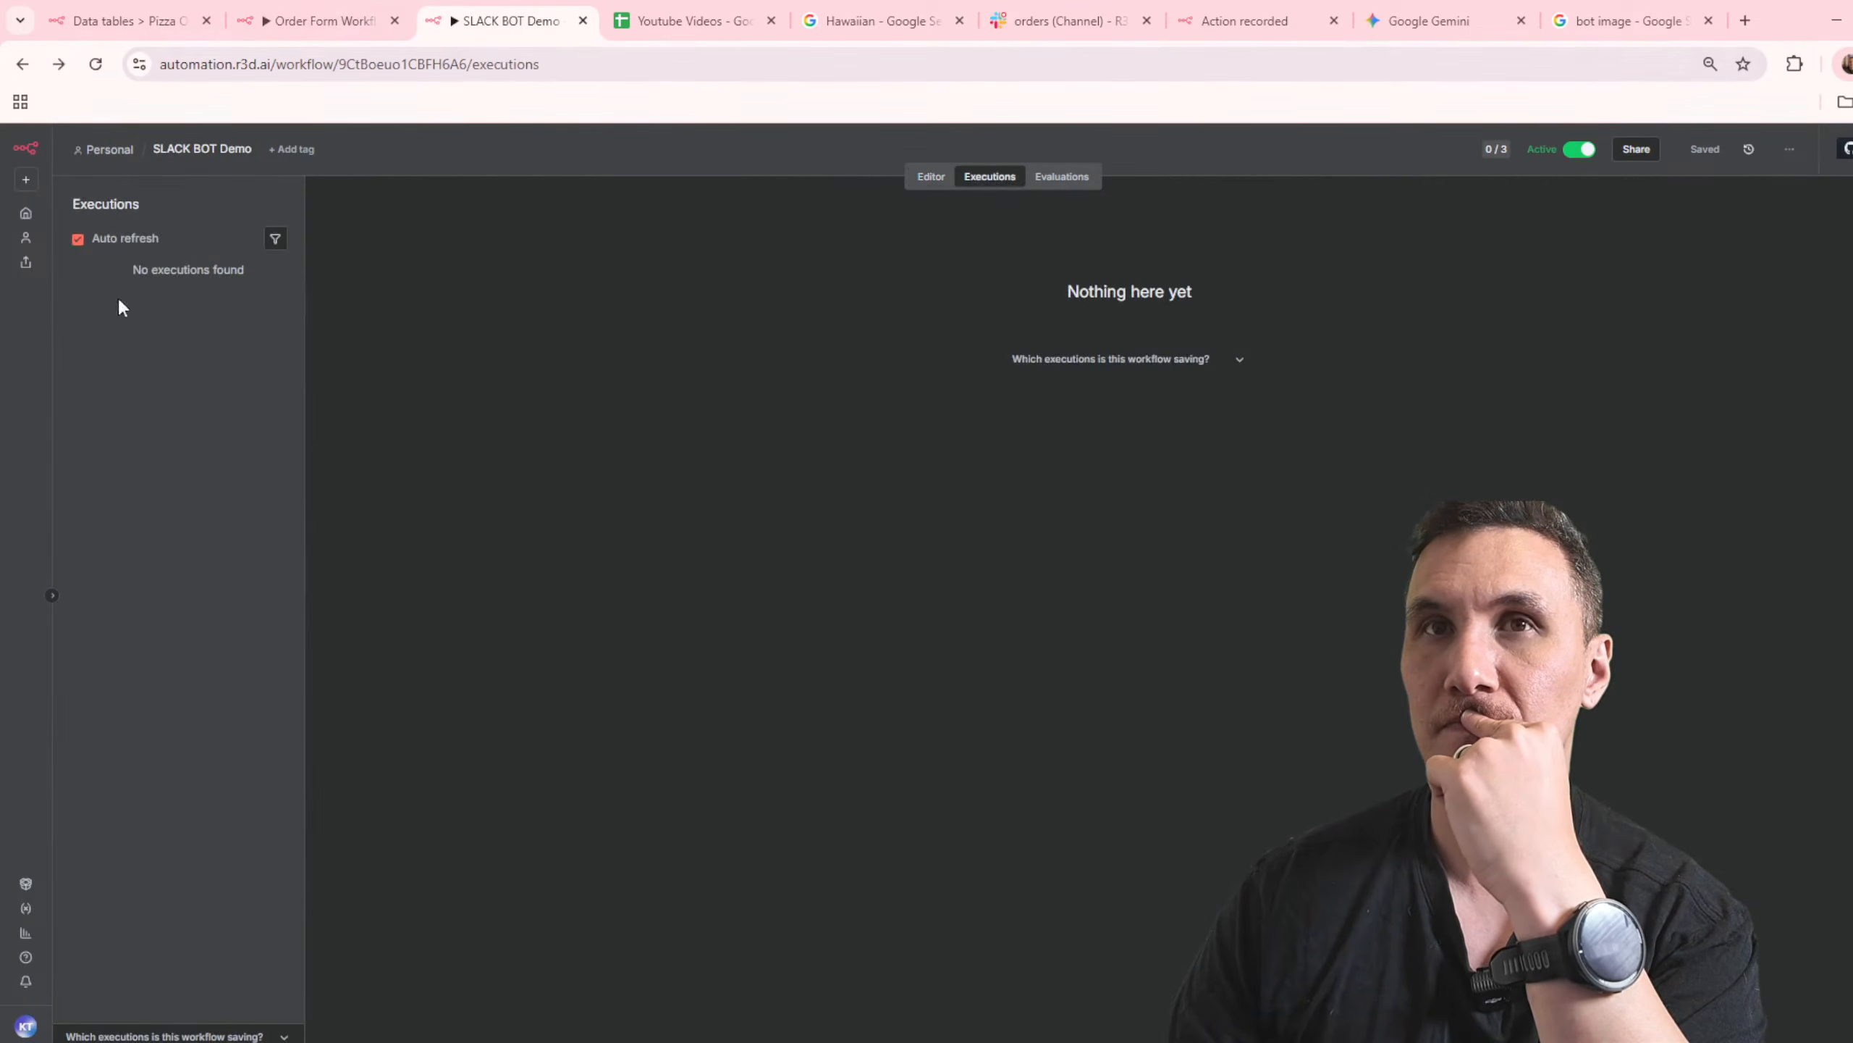
click(24, 66)
key(alt+Right)
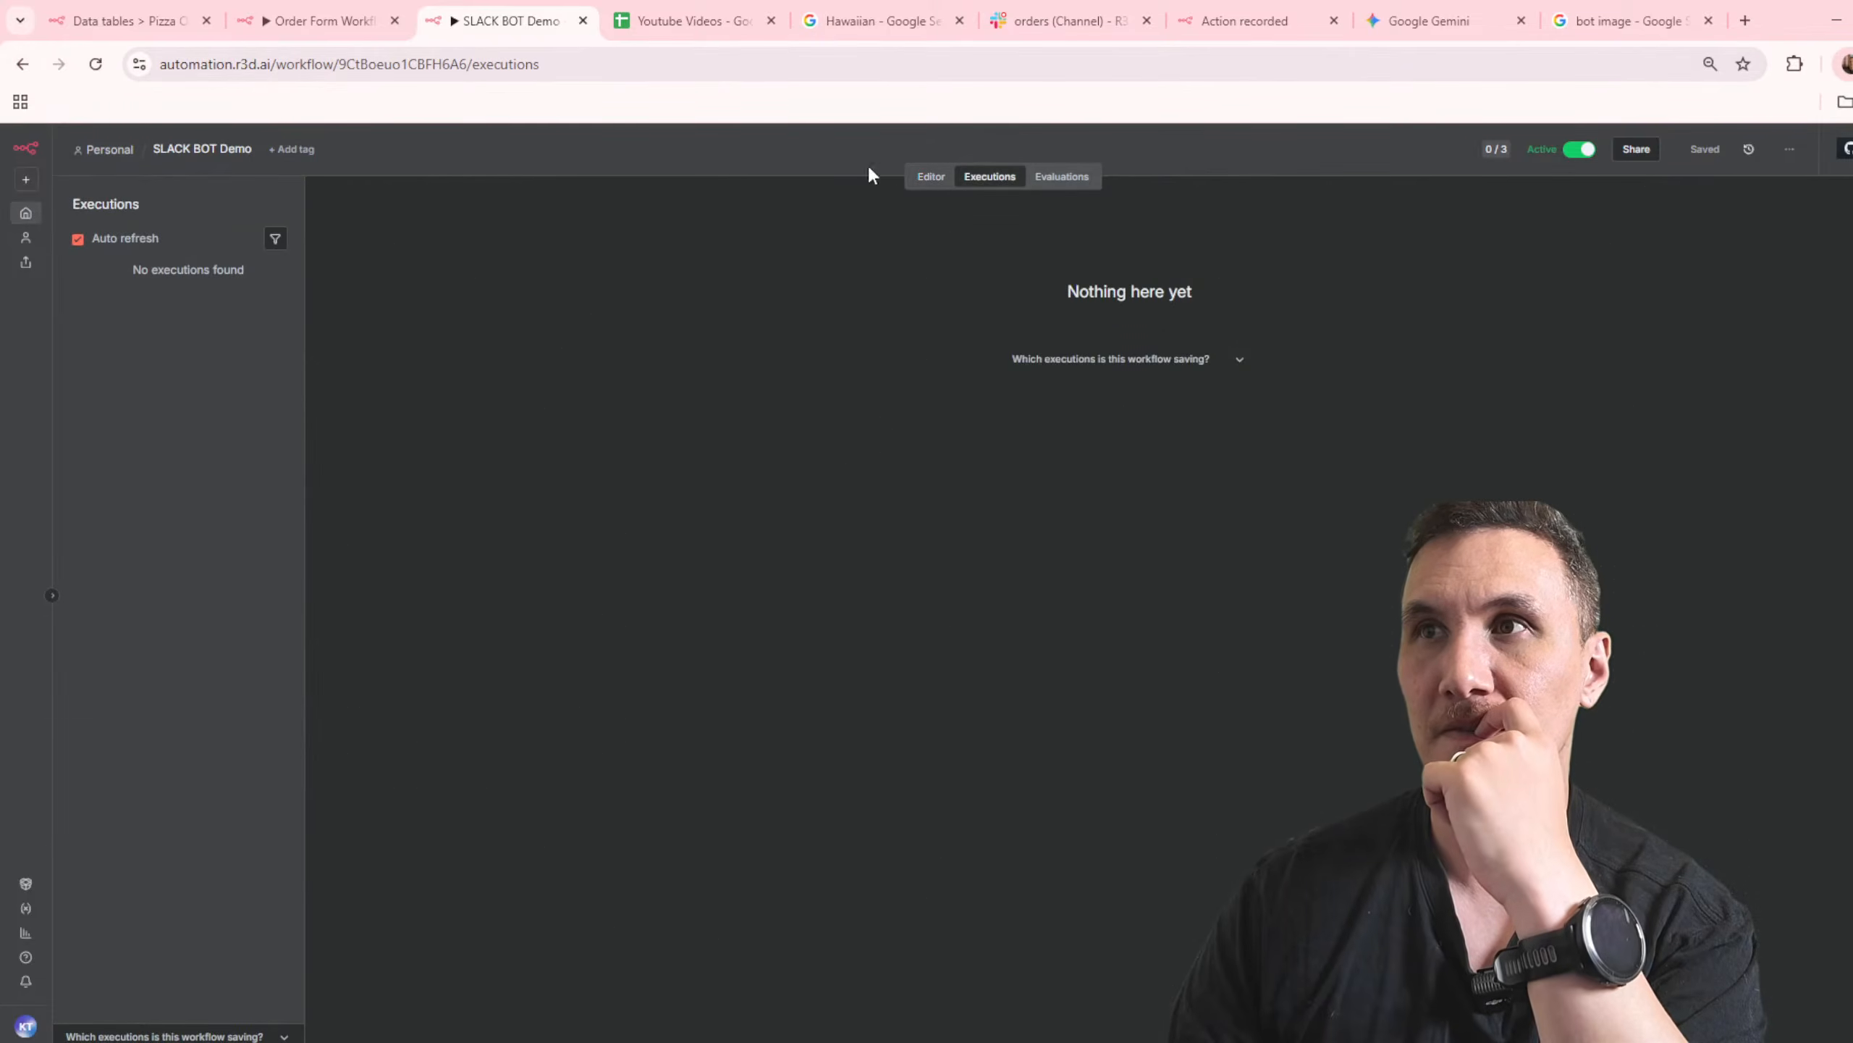
click(95, 64)
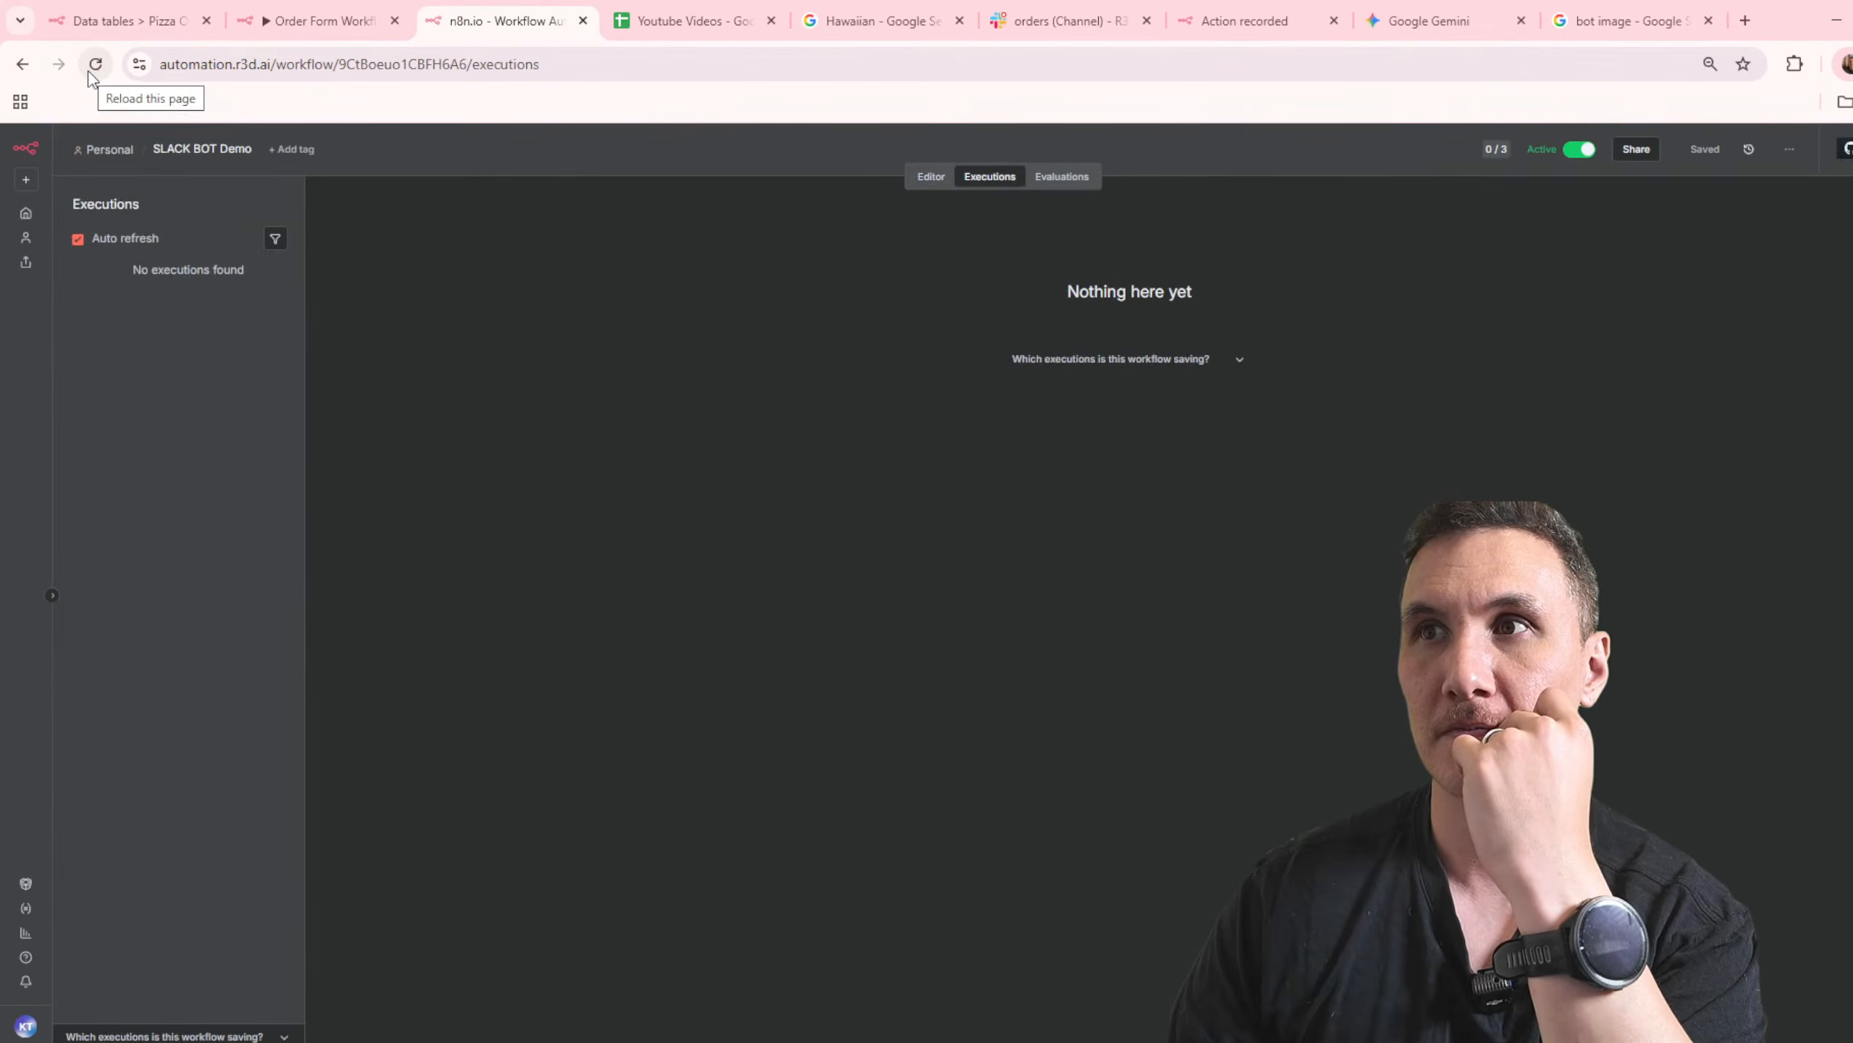
Step: Search the workflow overview for "slack" and inspect the AI Email Triage & Reply Agent and Slack workflows
click(26, 214)
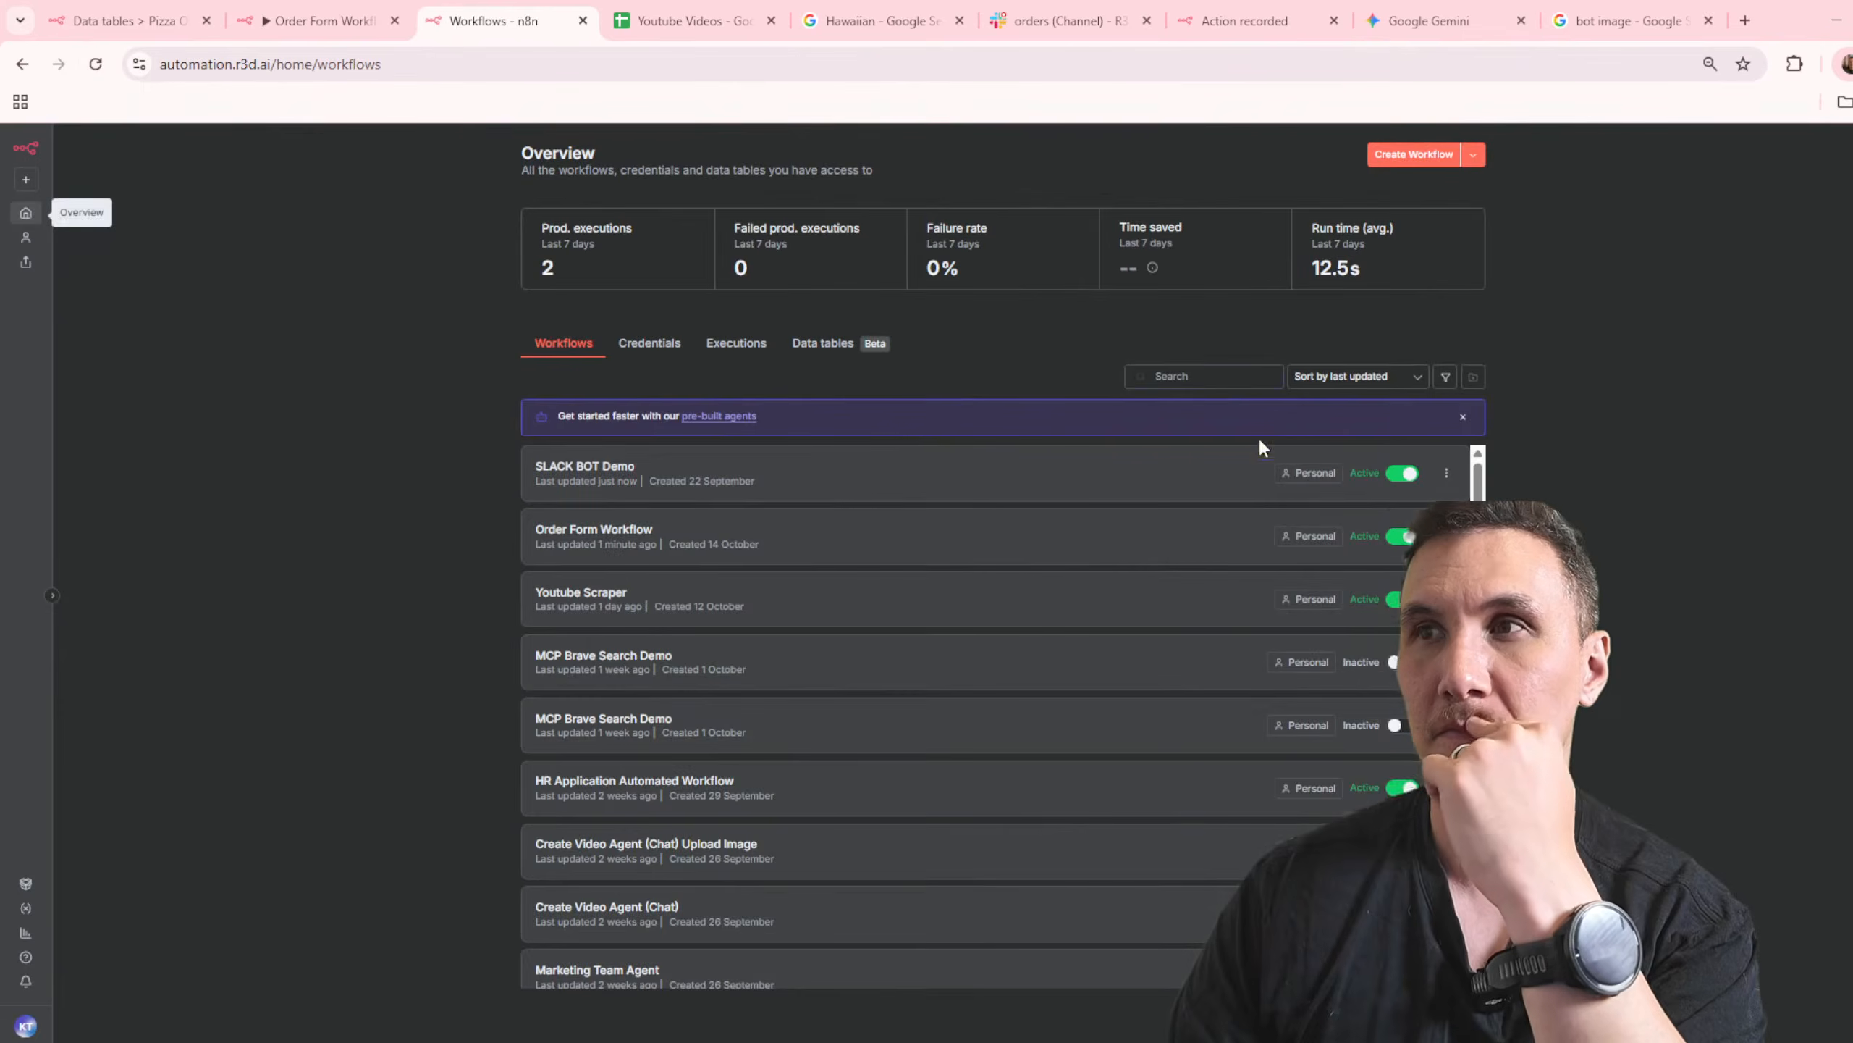
click(1221, 374)
text(slack)
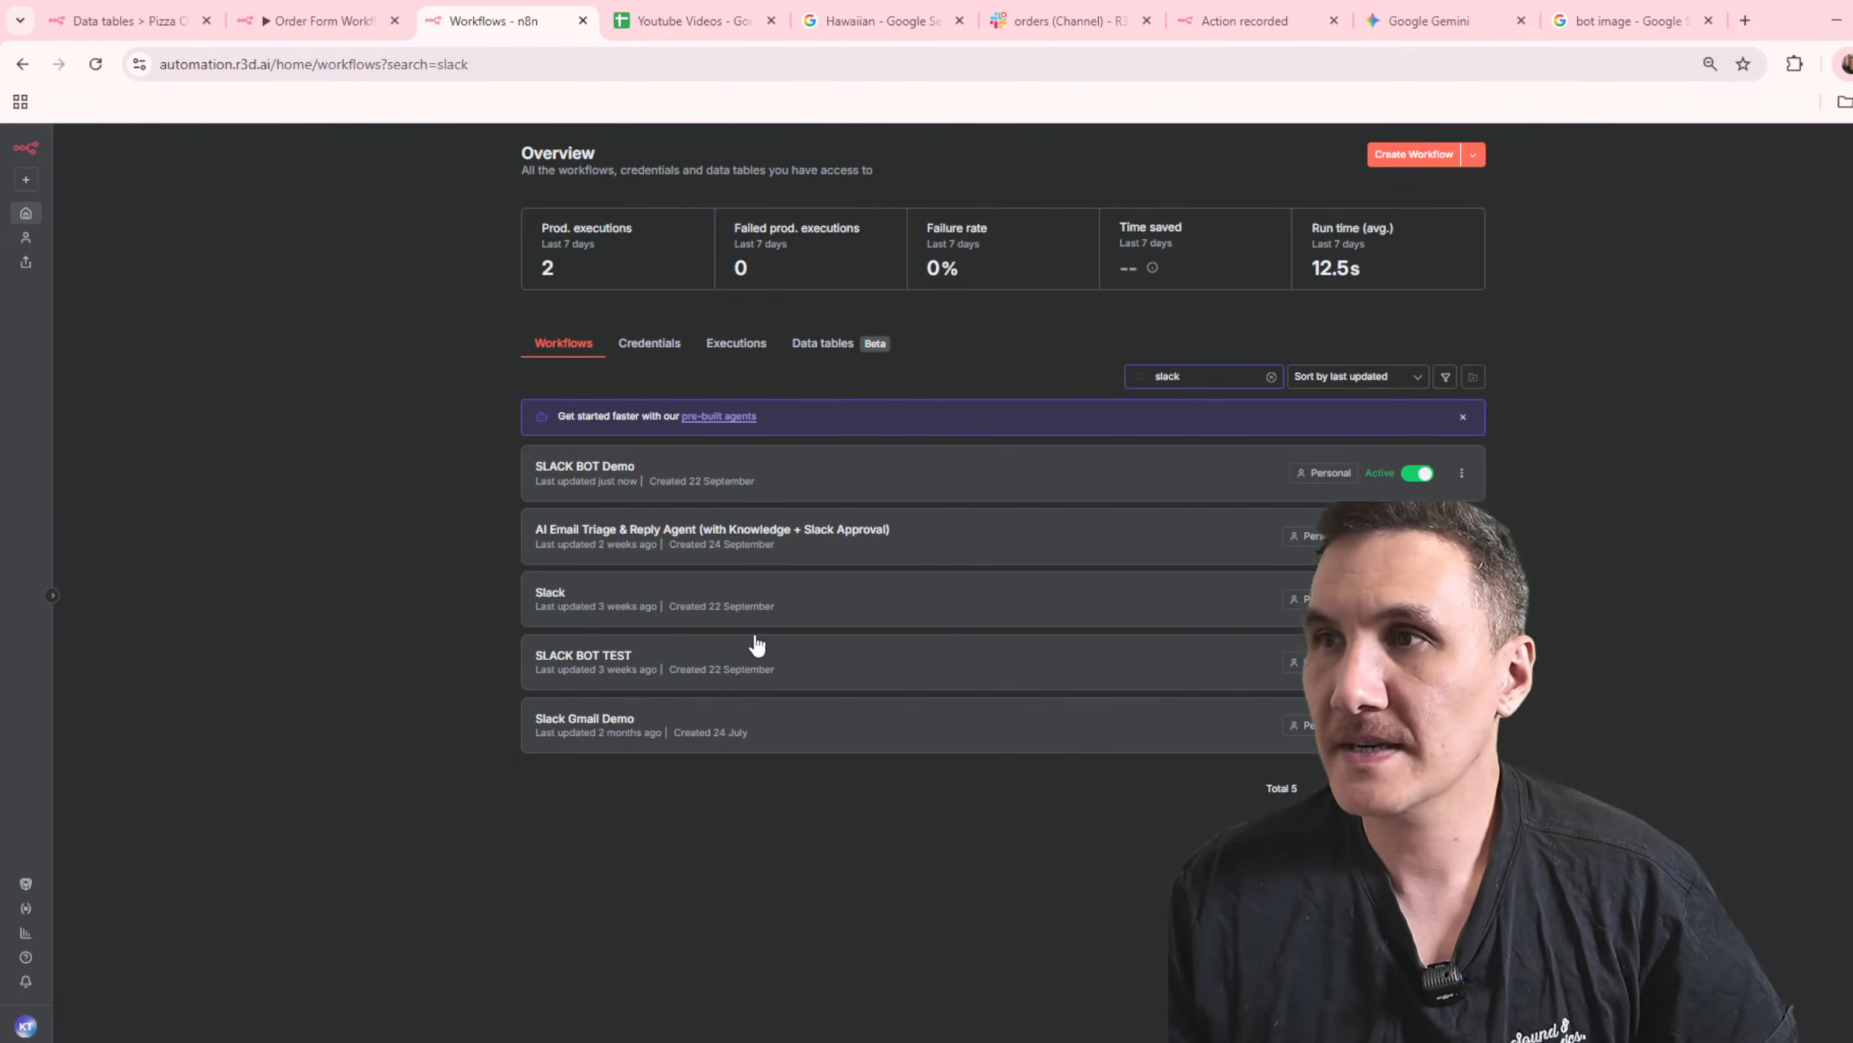
click(958, 557)
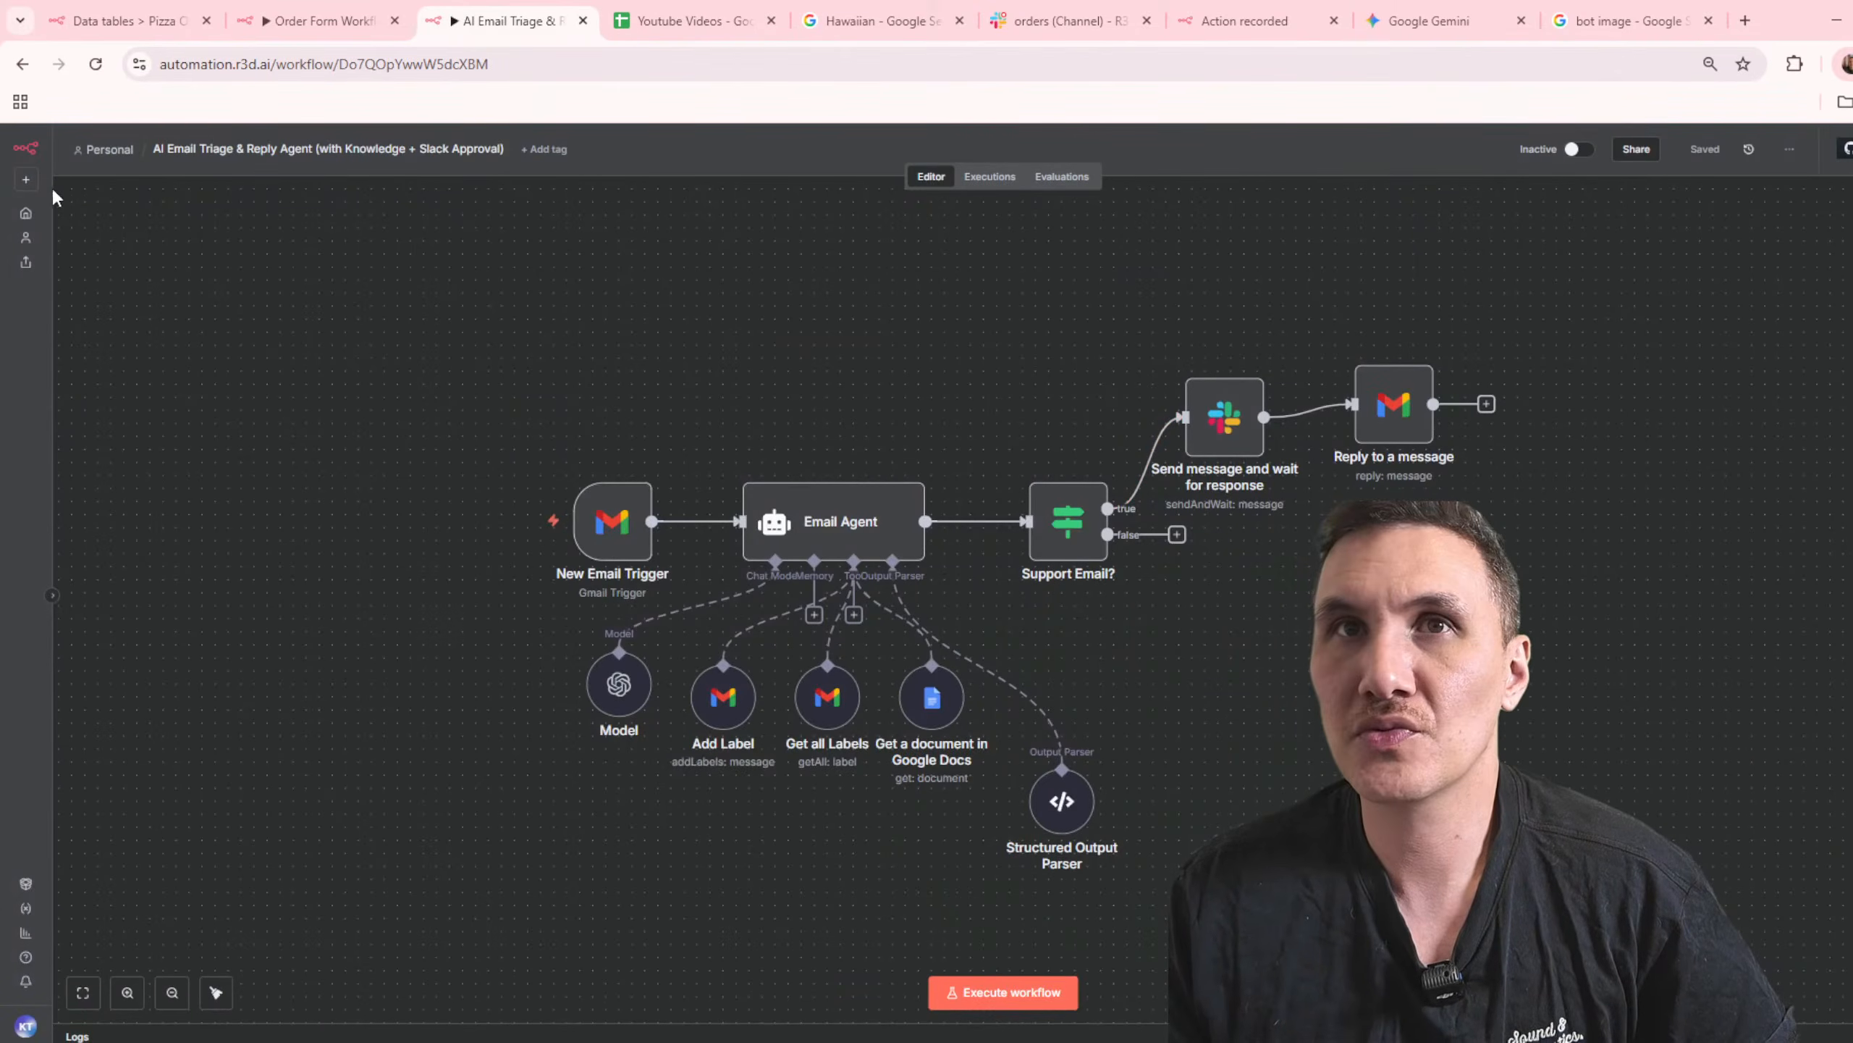
click(21, 64)
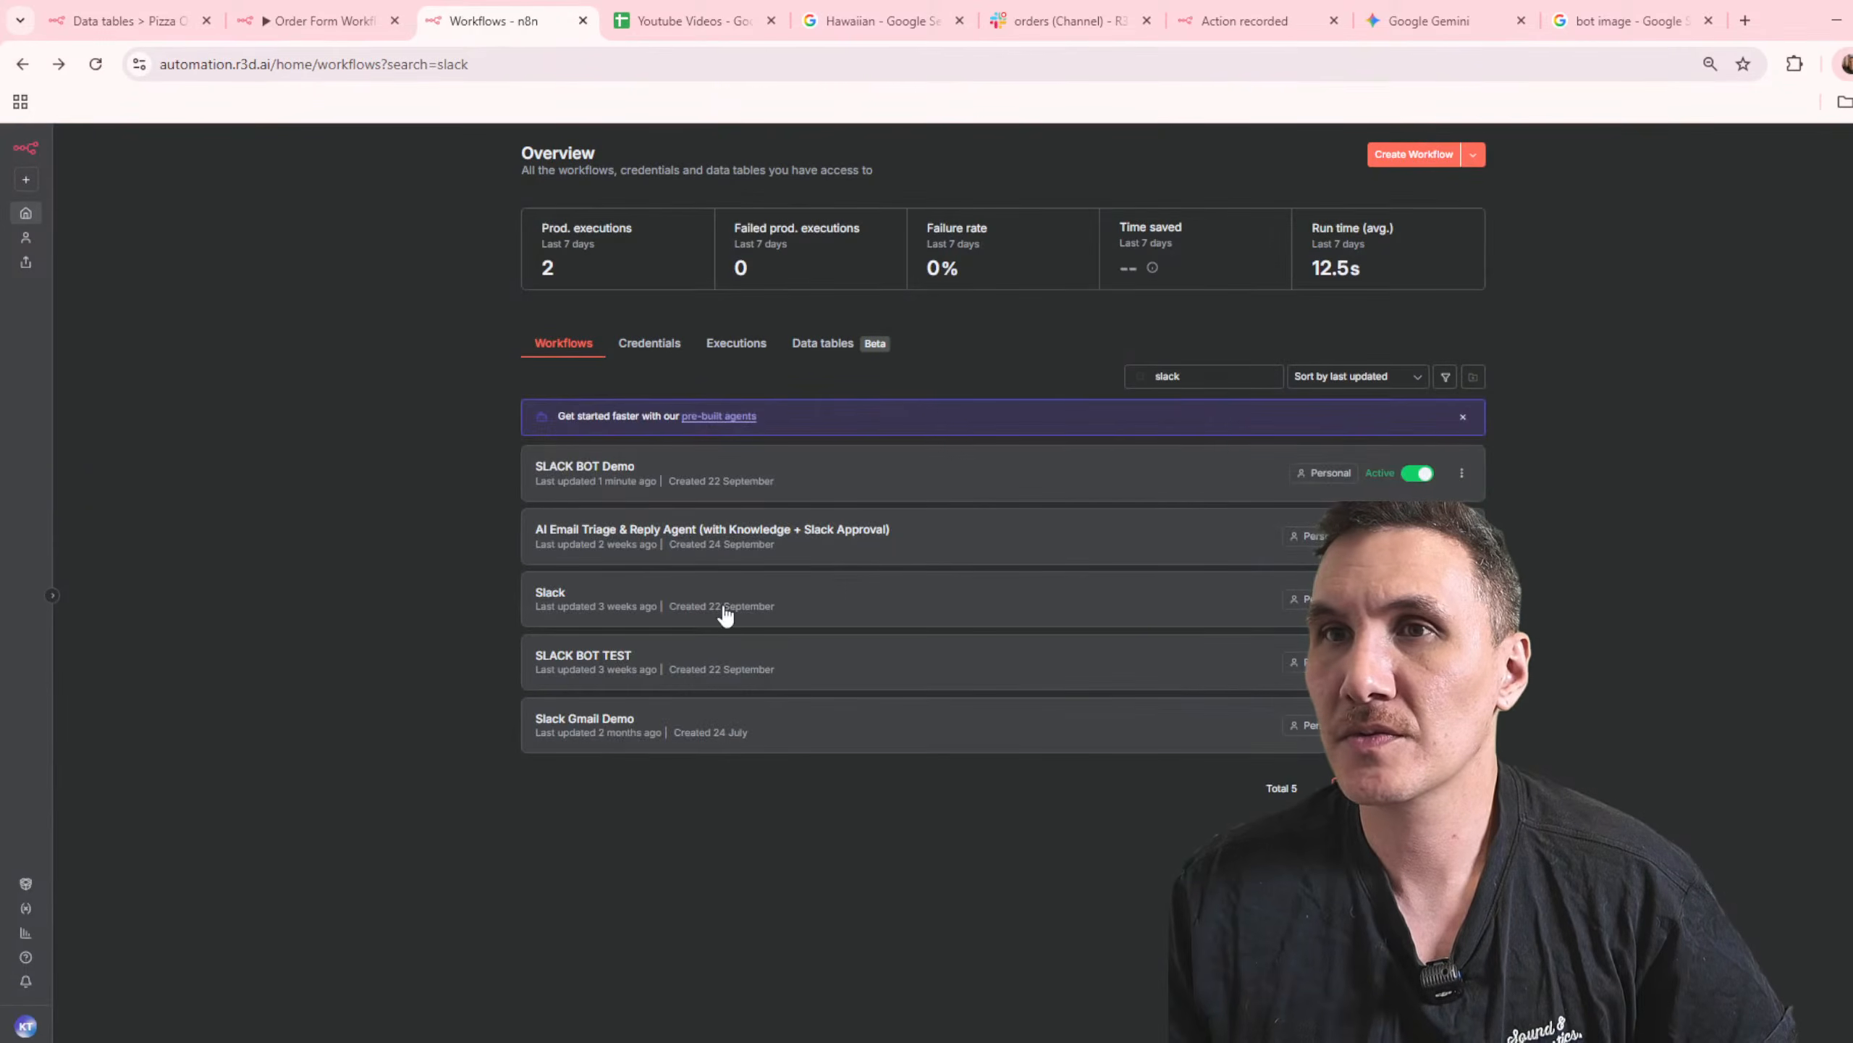
click(725, 615)
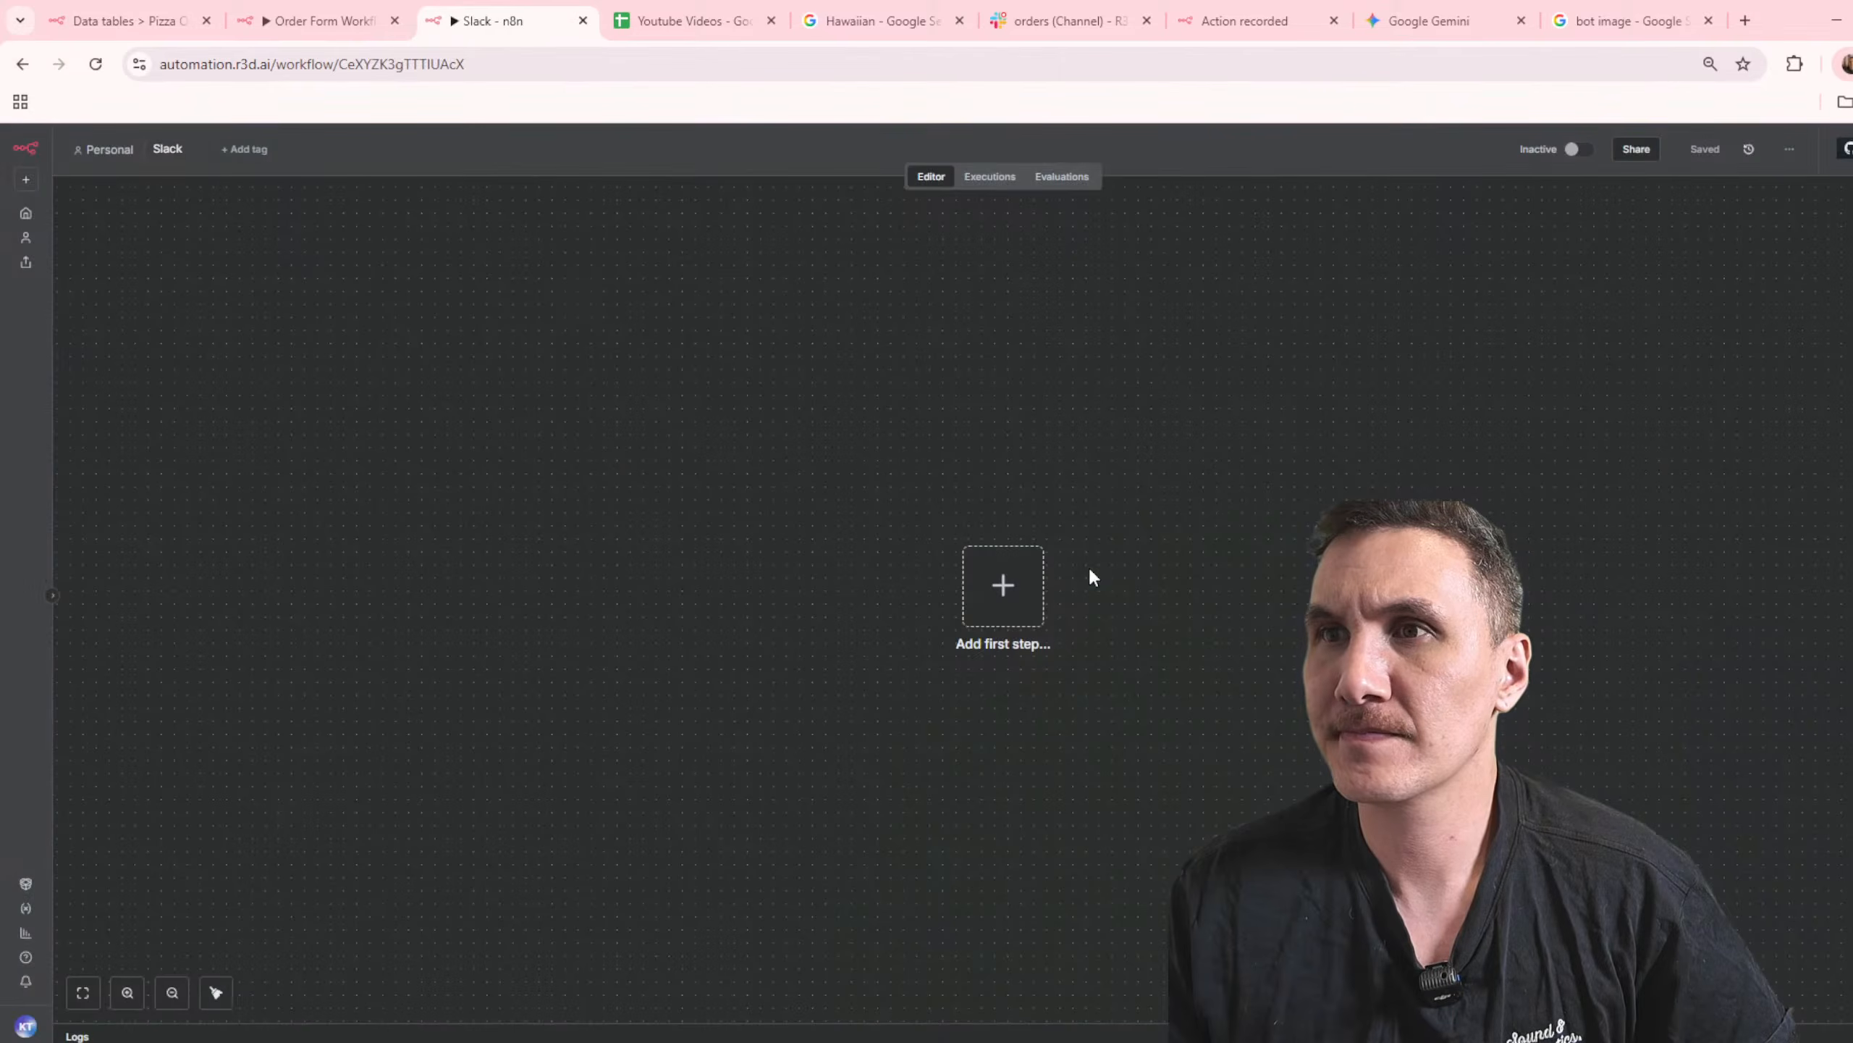
click(23, 64)
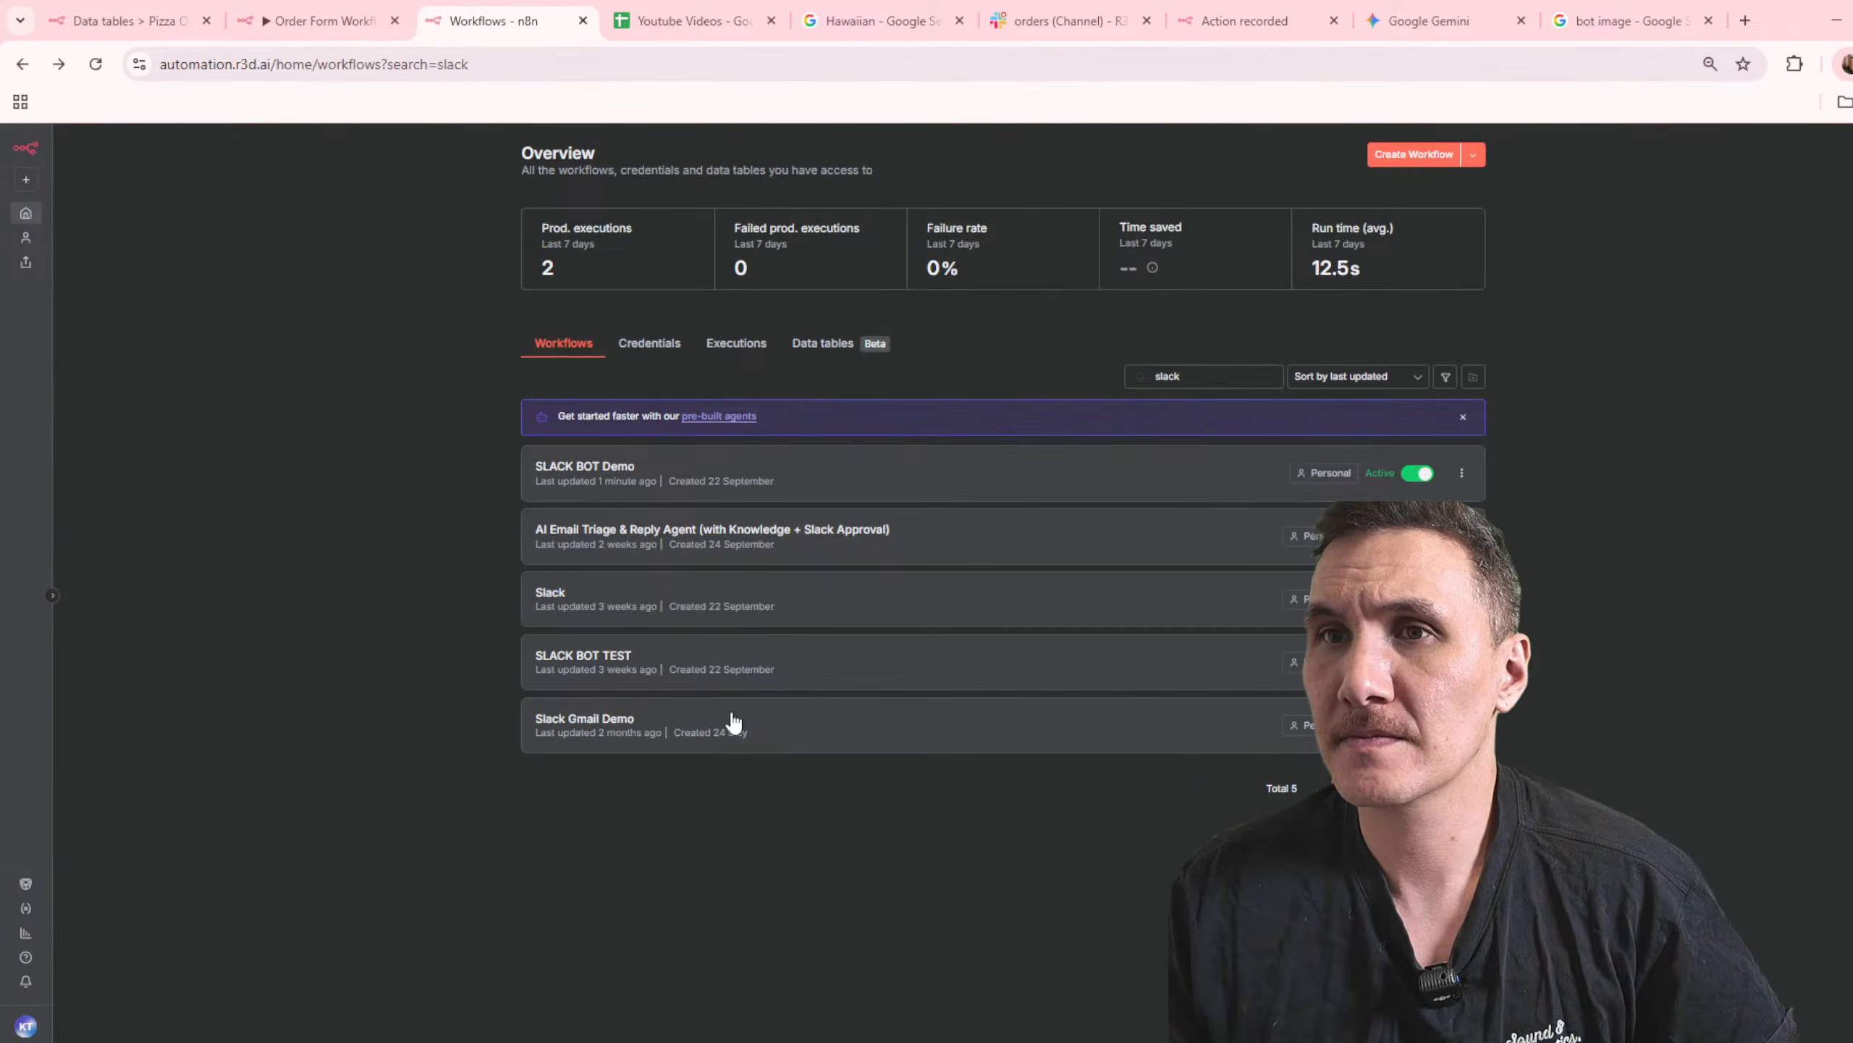
Step: Open the SLACK BOT TEST workflow and activate it
click(732, 676)
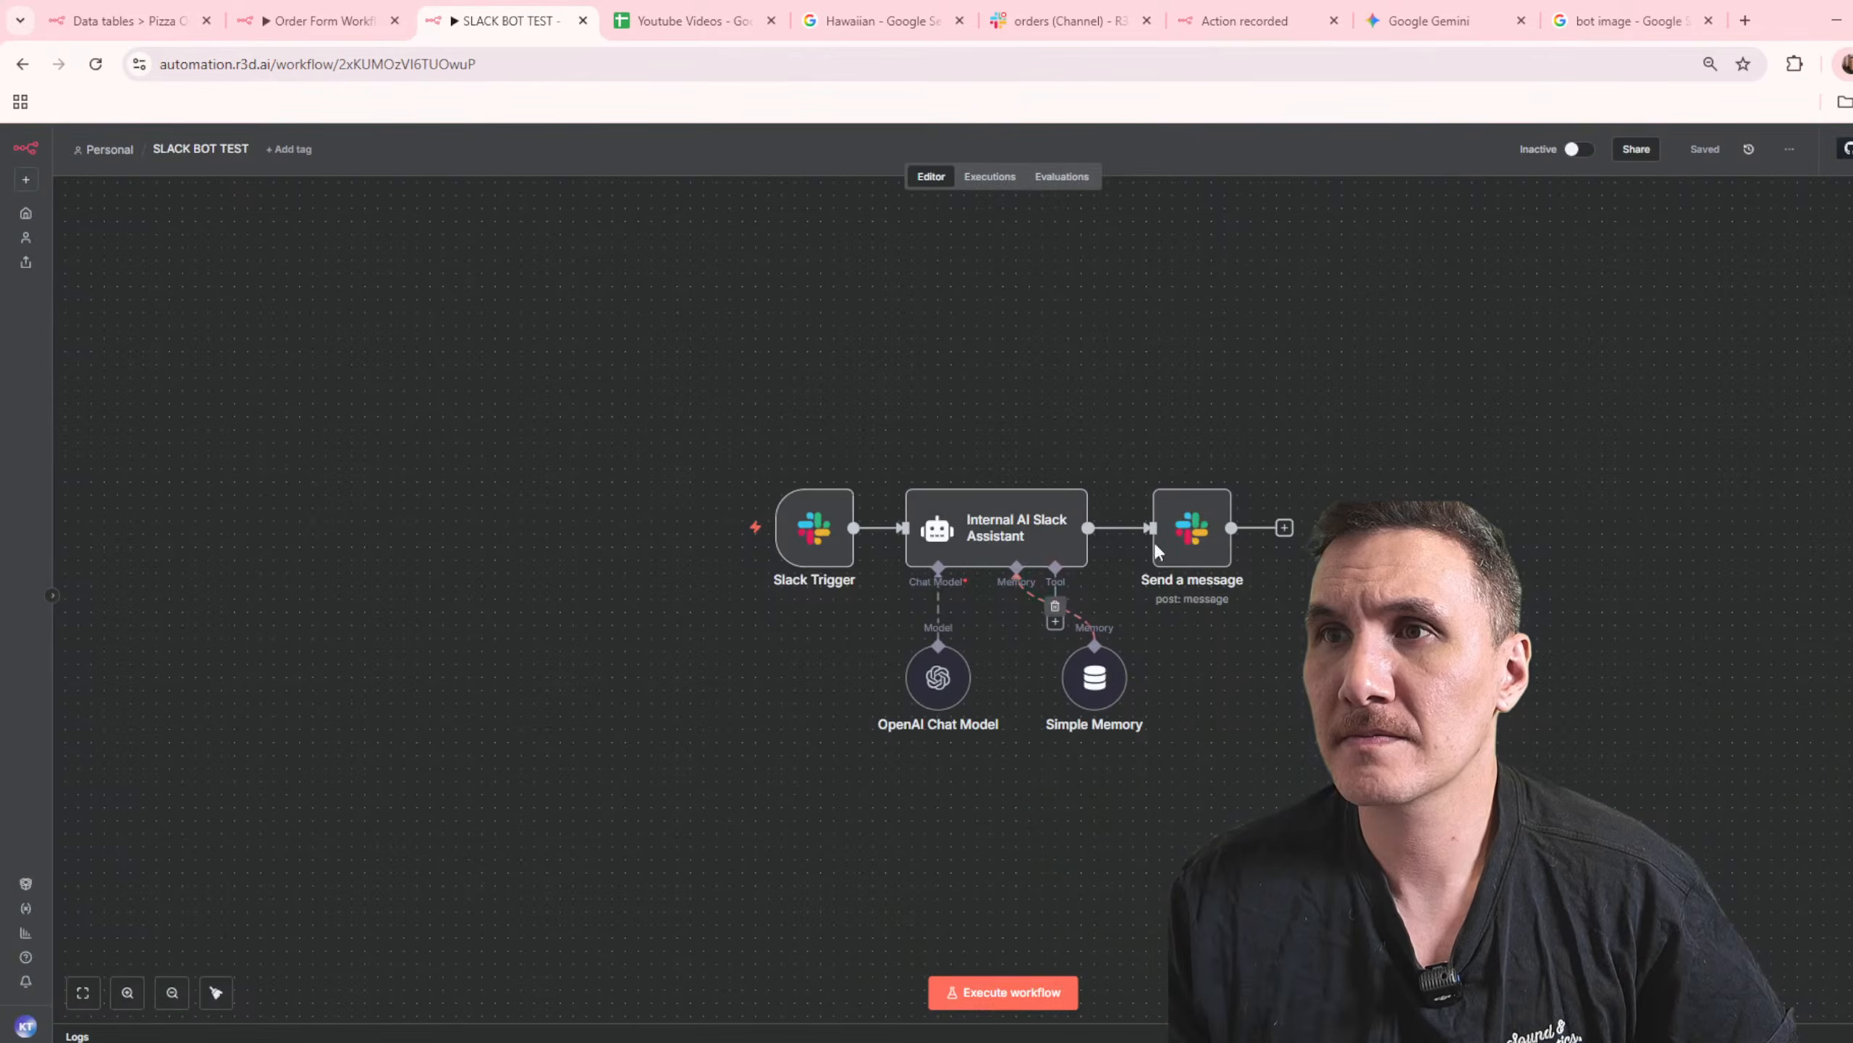
click(1576, 149)
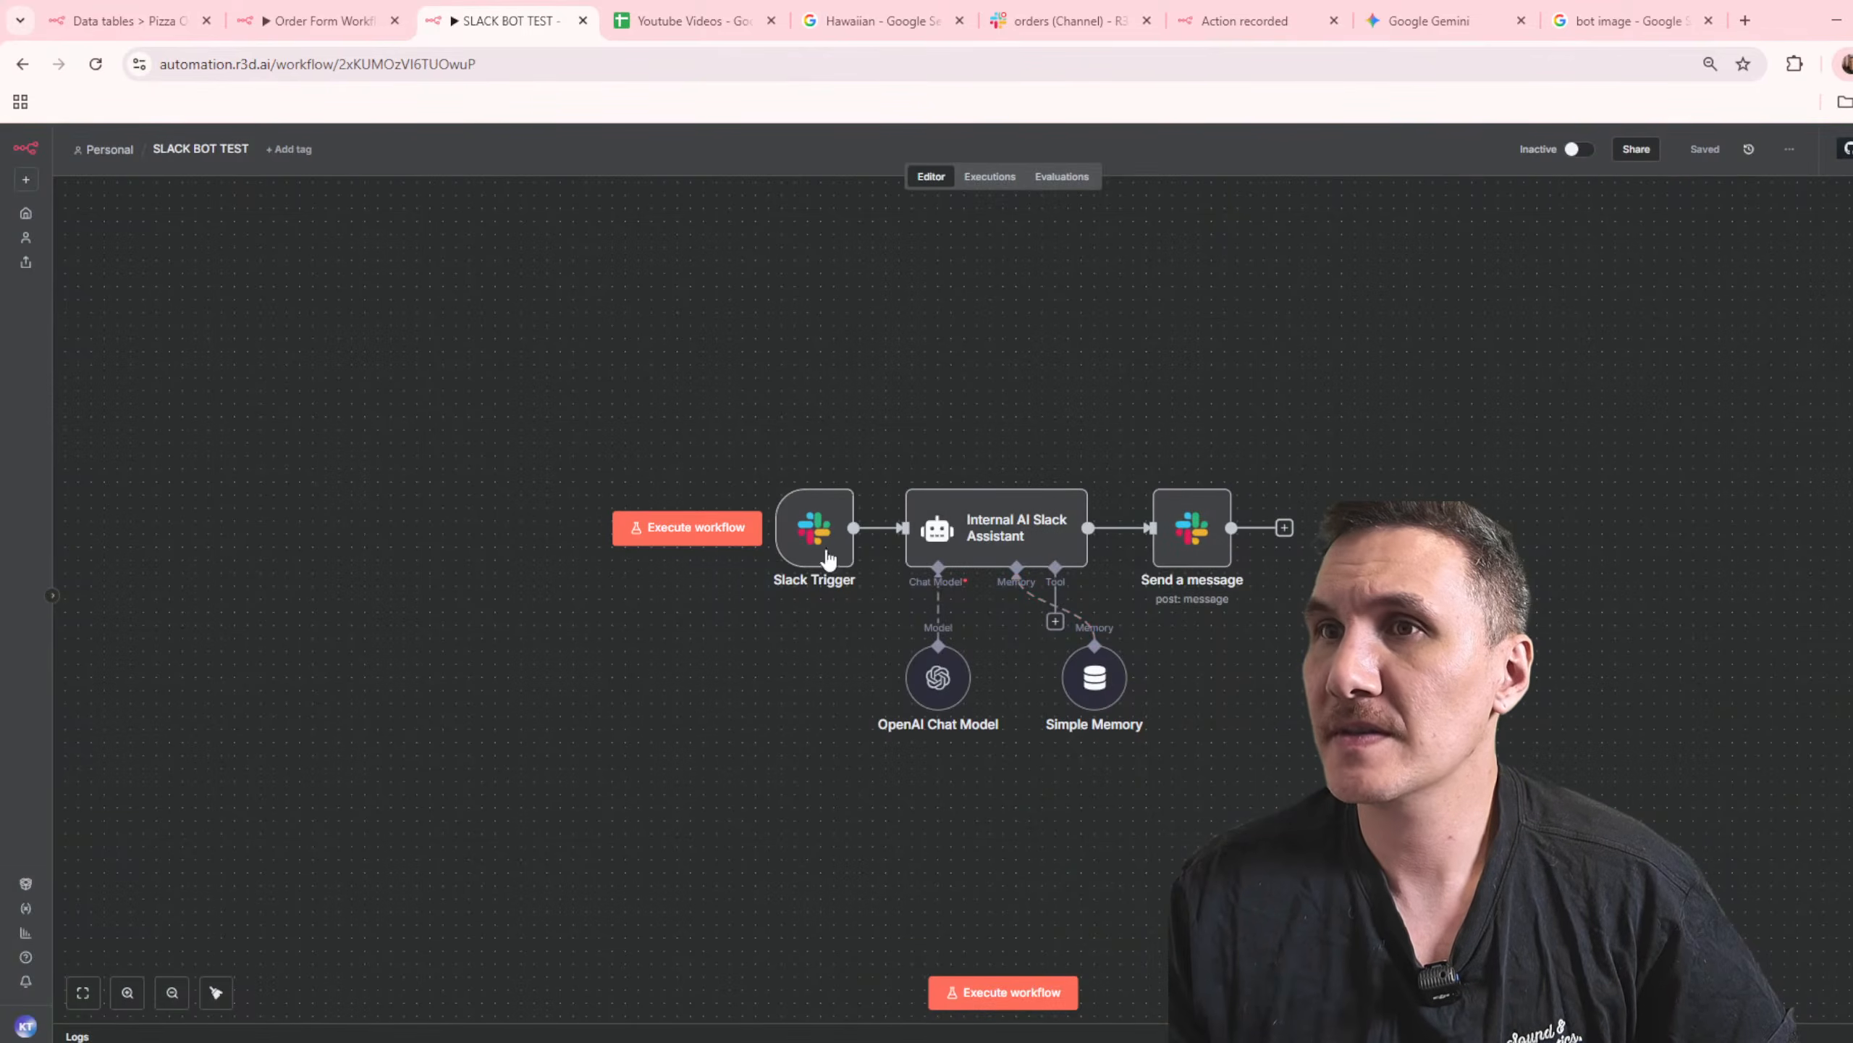
click(1112, 633)
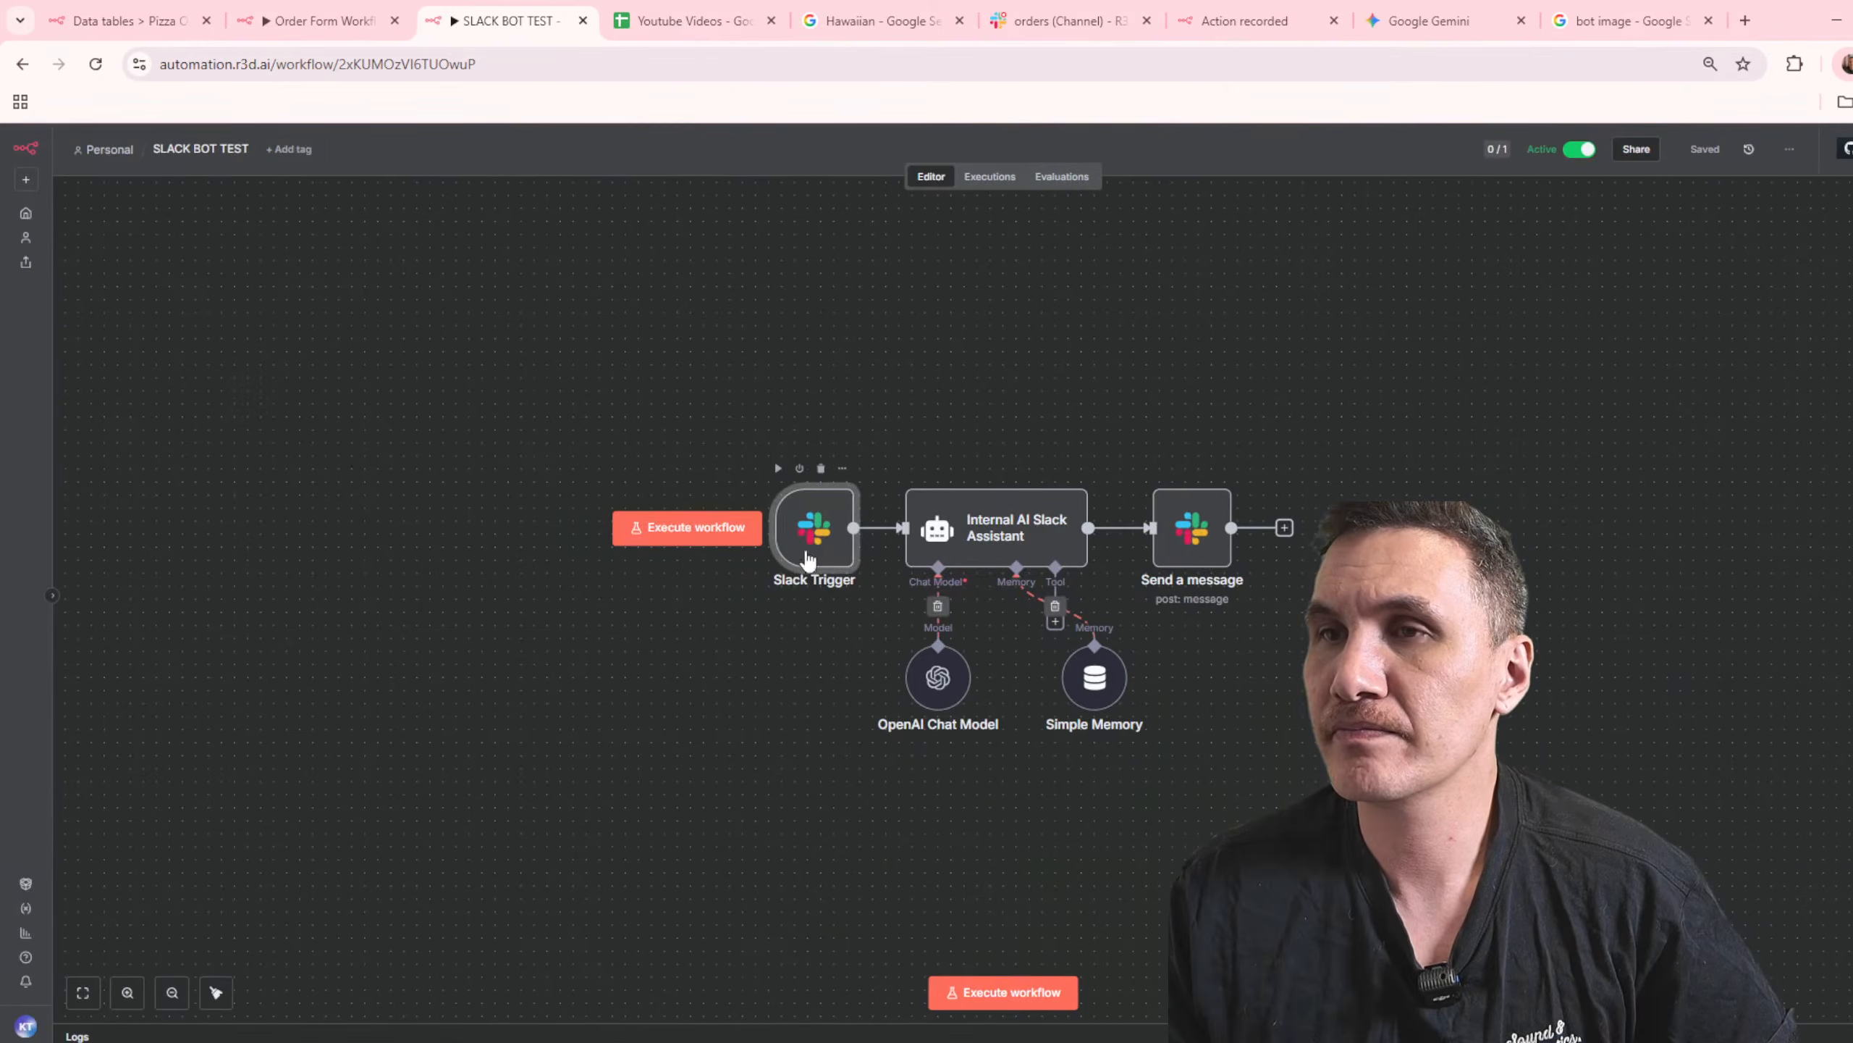
double_click(815, 527)
click(512, 501)
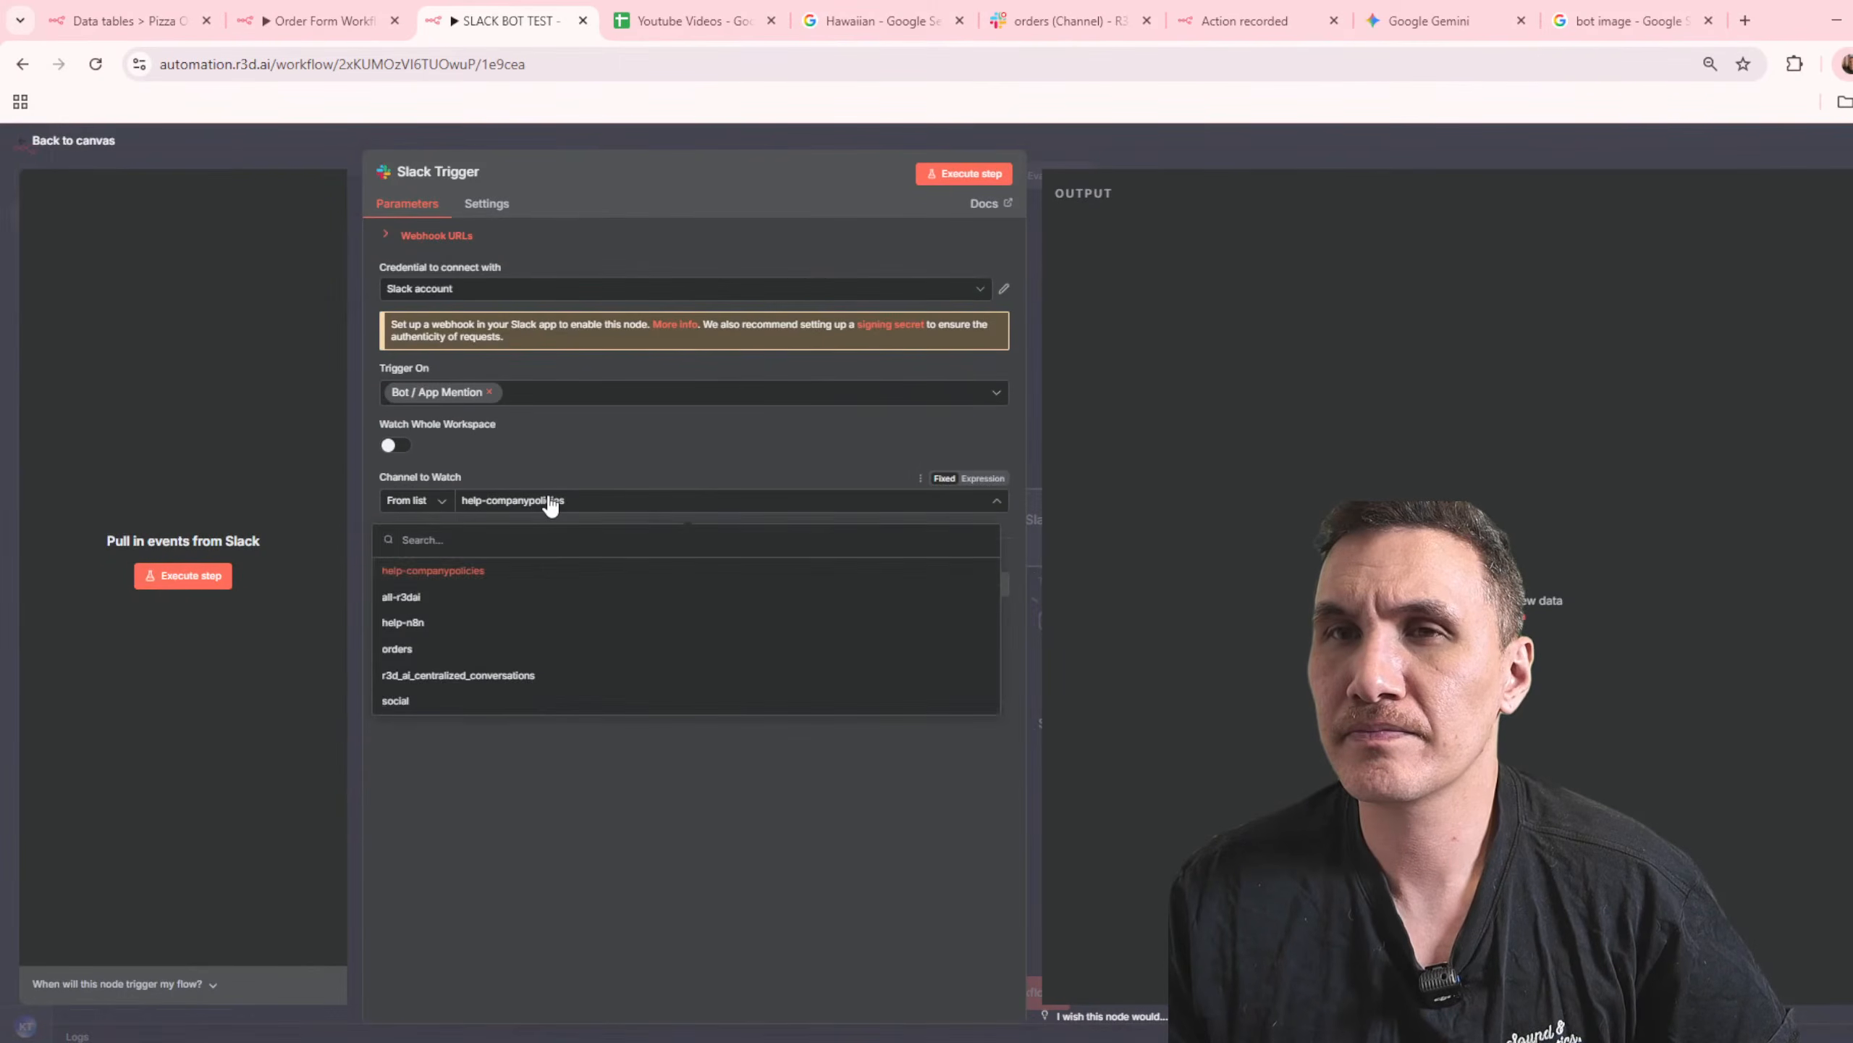
click(485, 651)
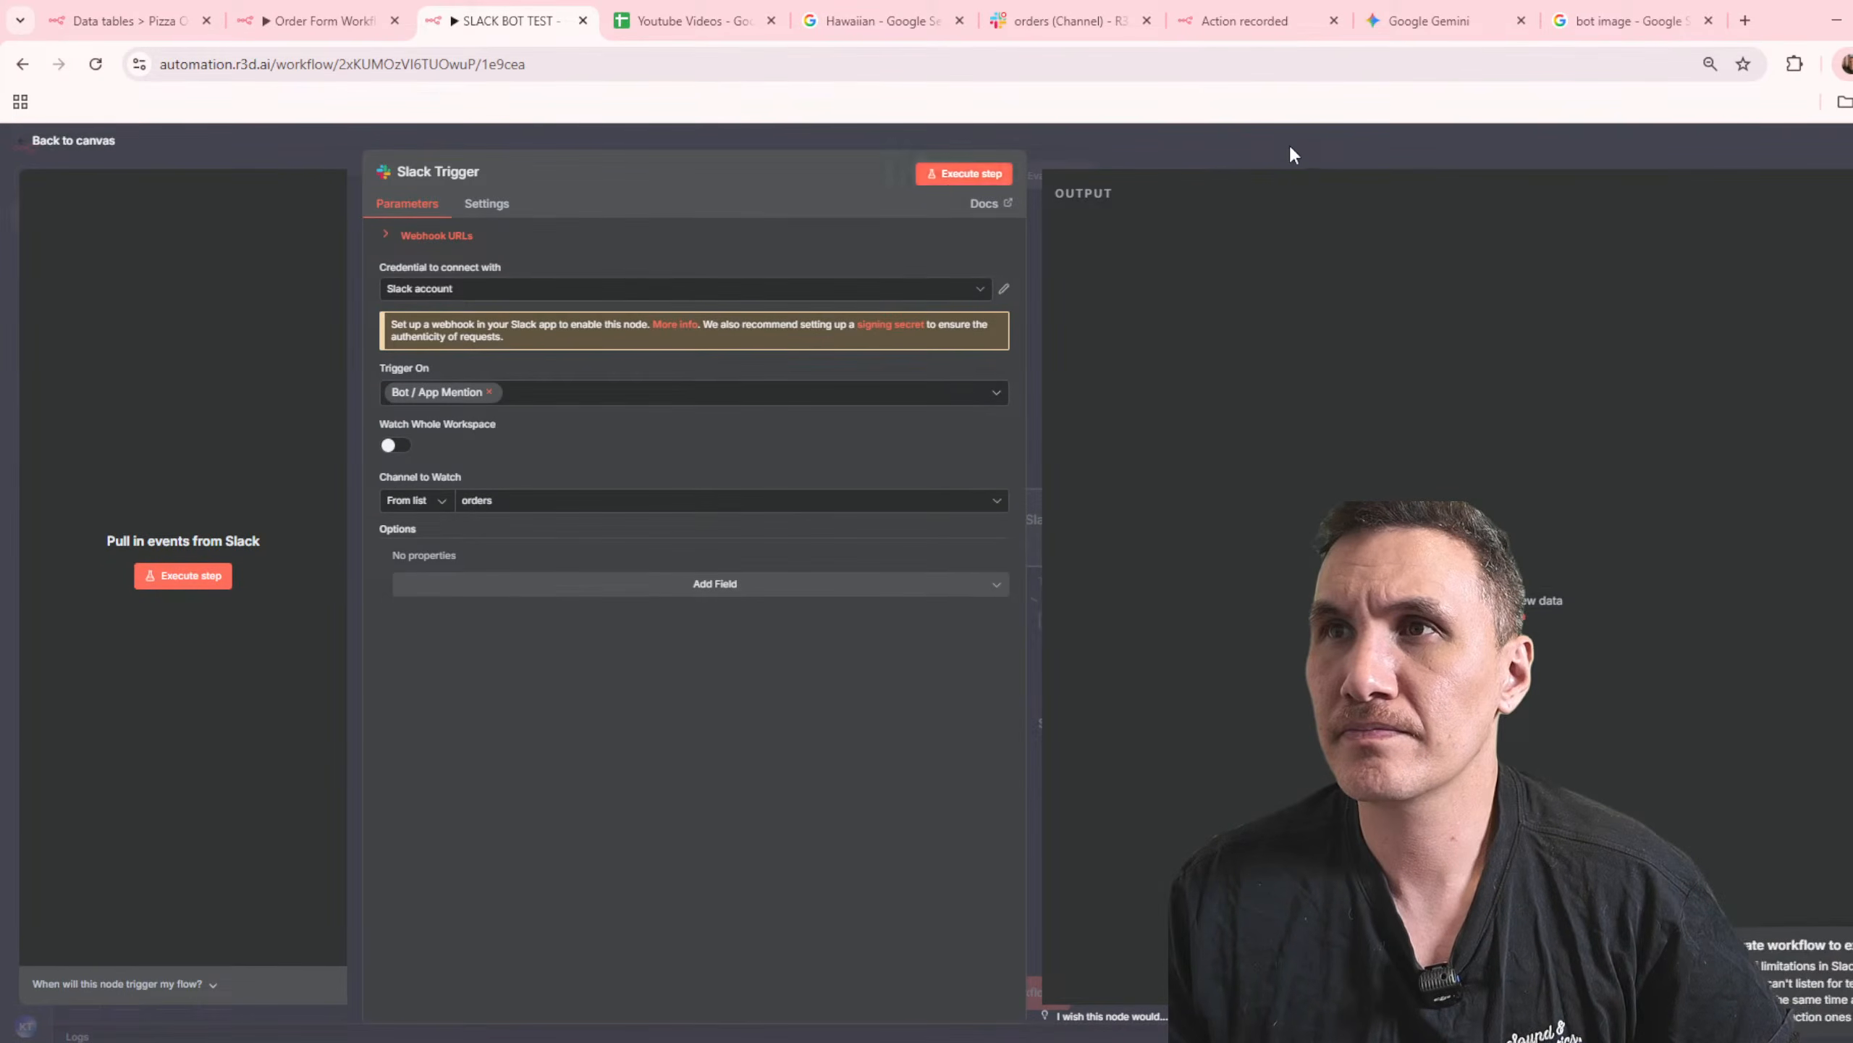
click(1288, 145)
click(1069, 20)
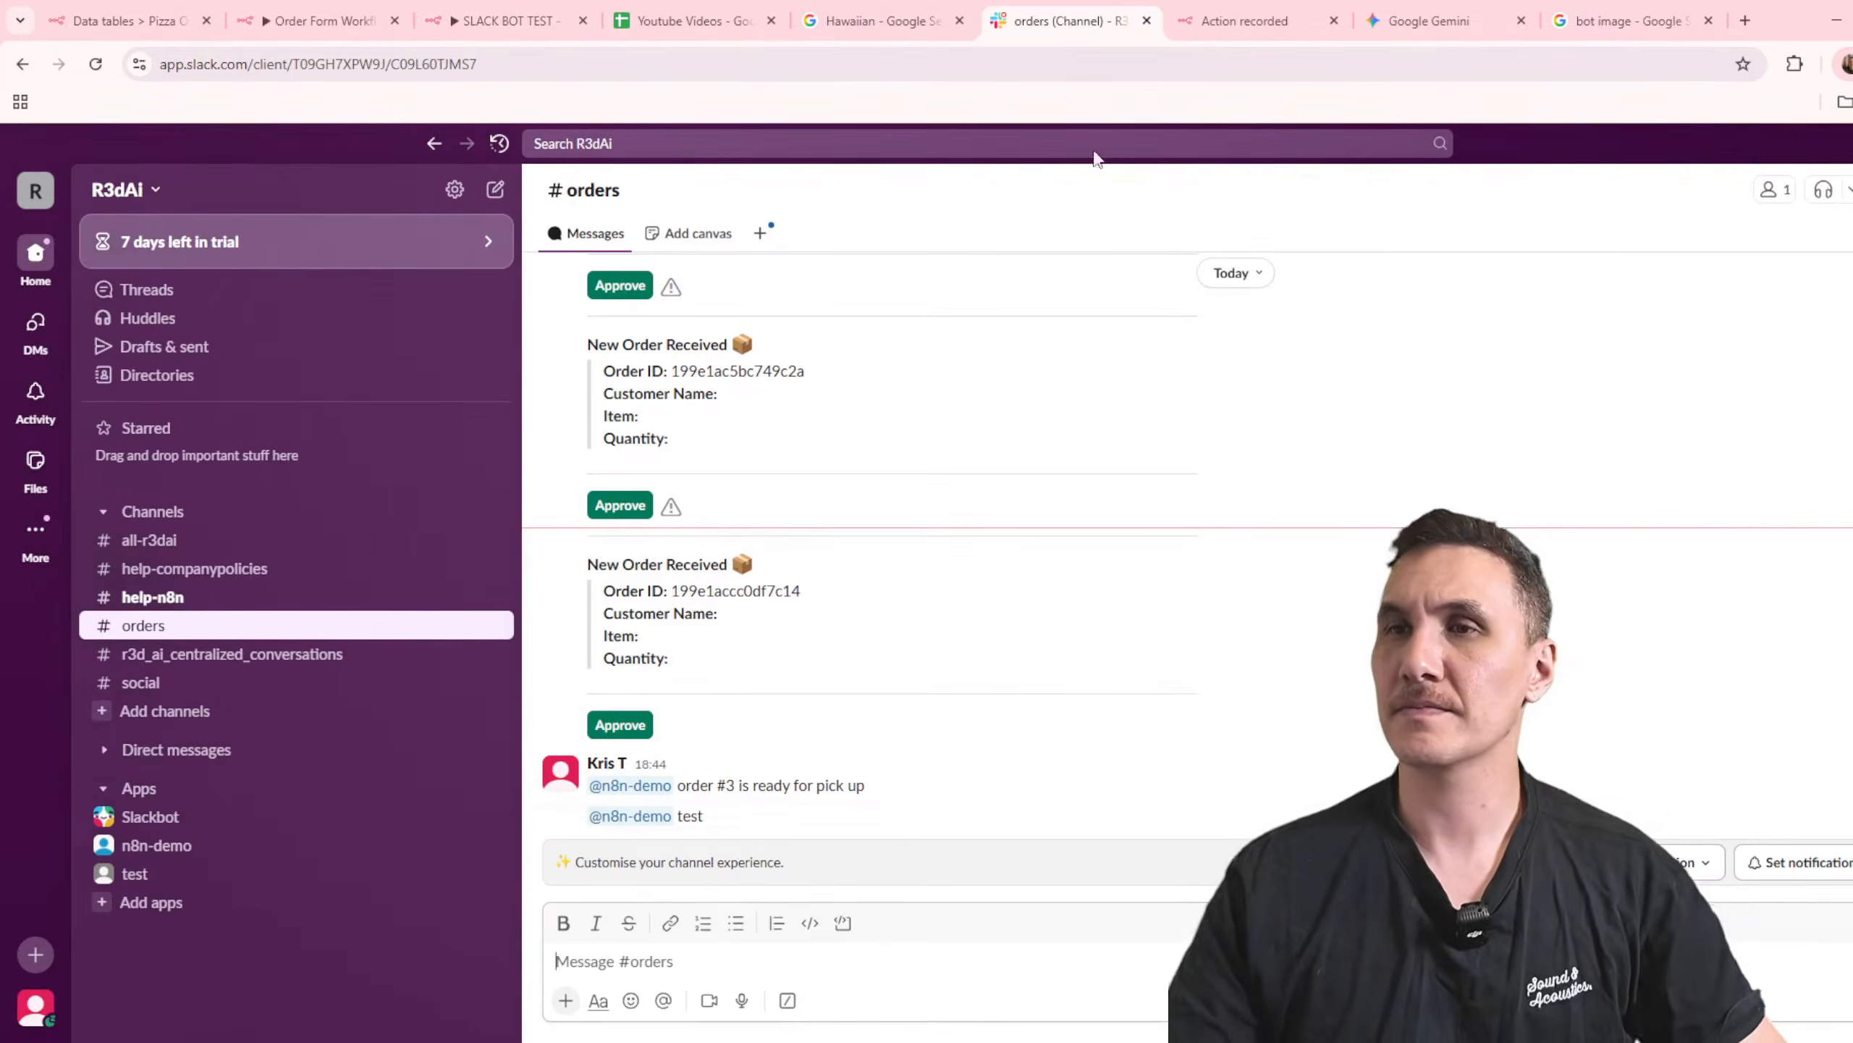
click(837, 962)
text(@n8n)
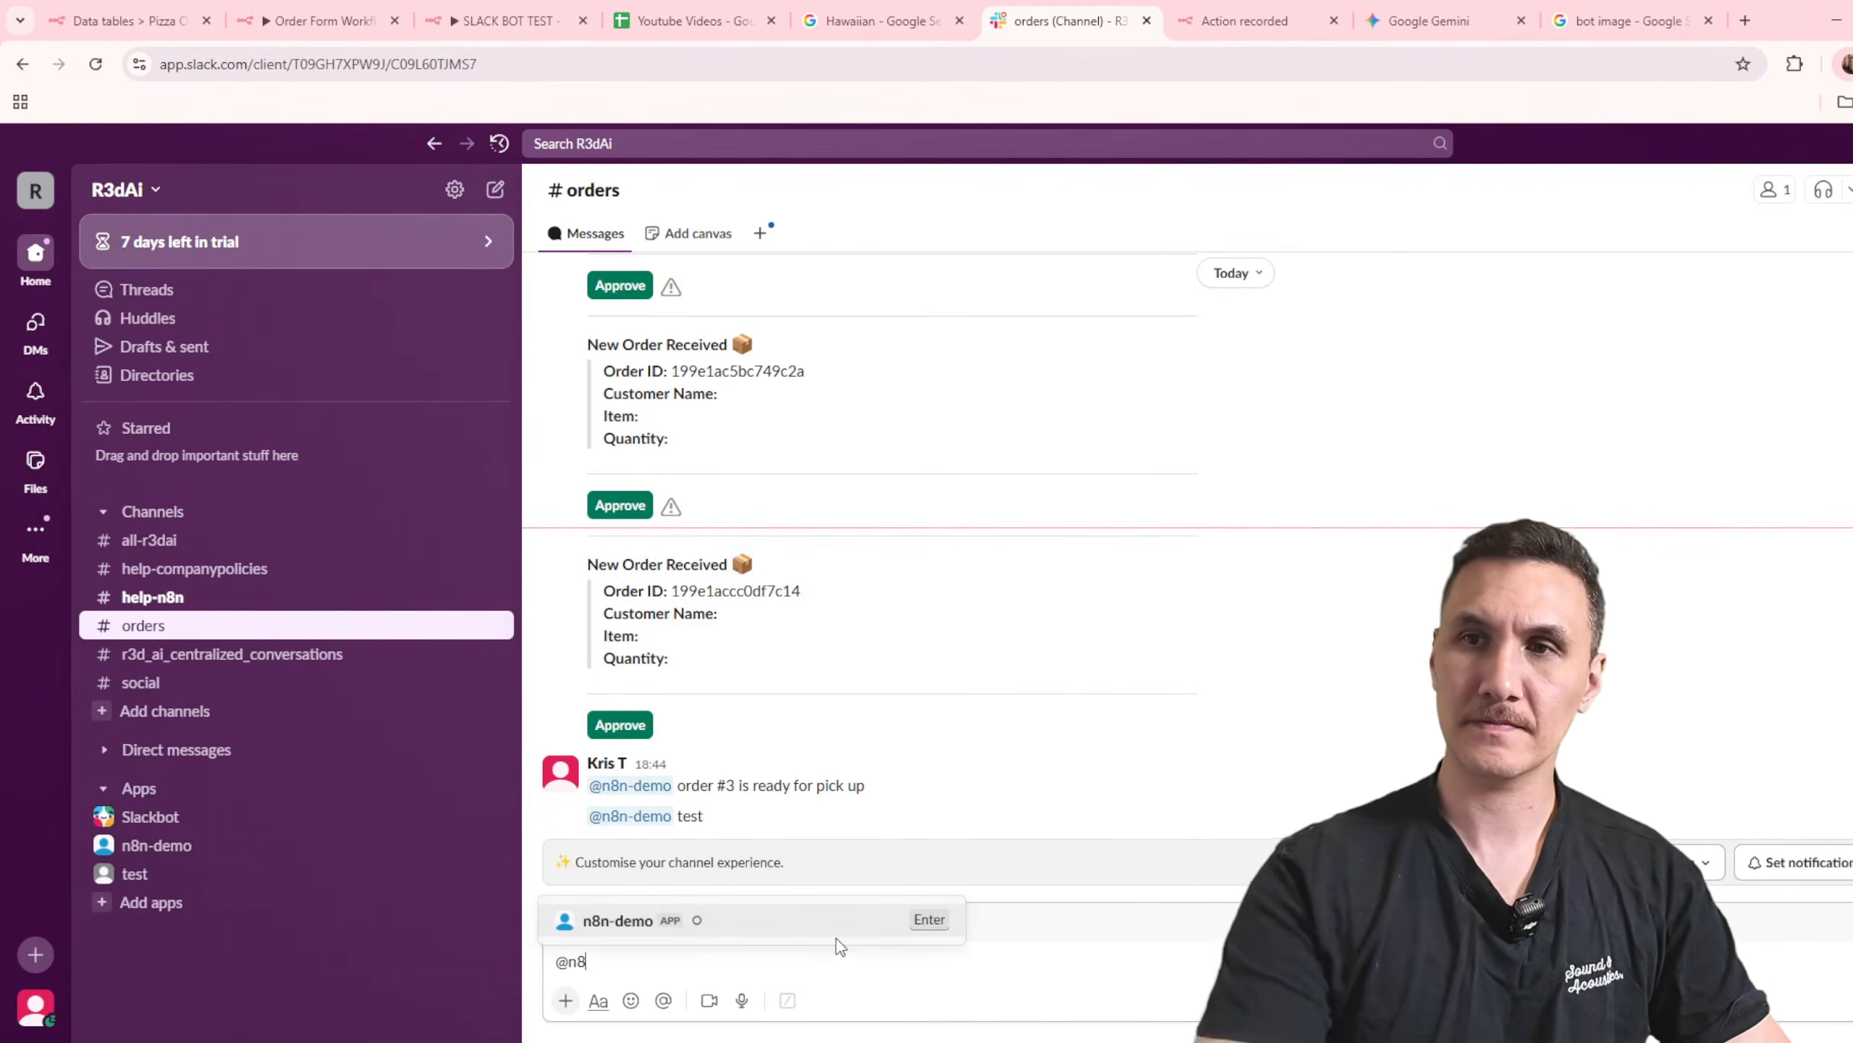
key(Return)
text(test)
key(Return)
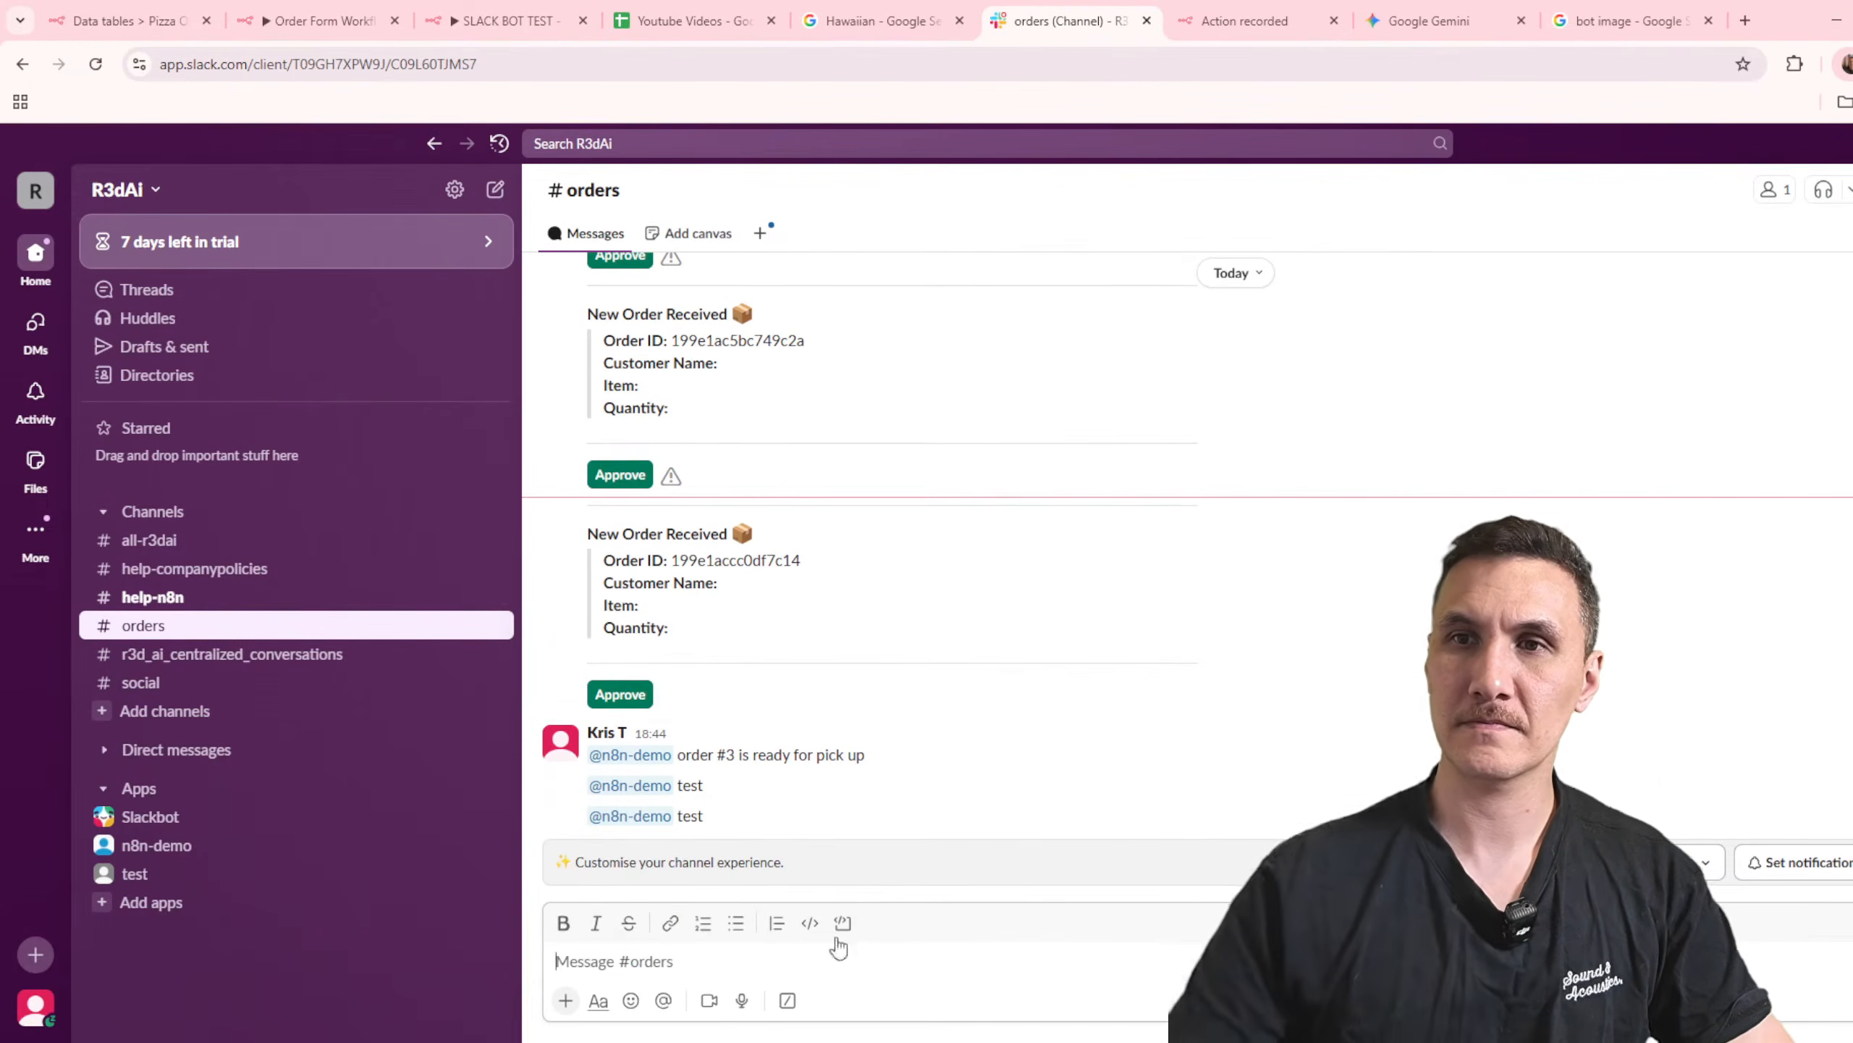
Step: Return to n8n, check SLACK BOT TEST's executions and the Pizza Orders data table, and reload the executions page
click(320, 20)
click(507, 20)
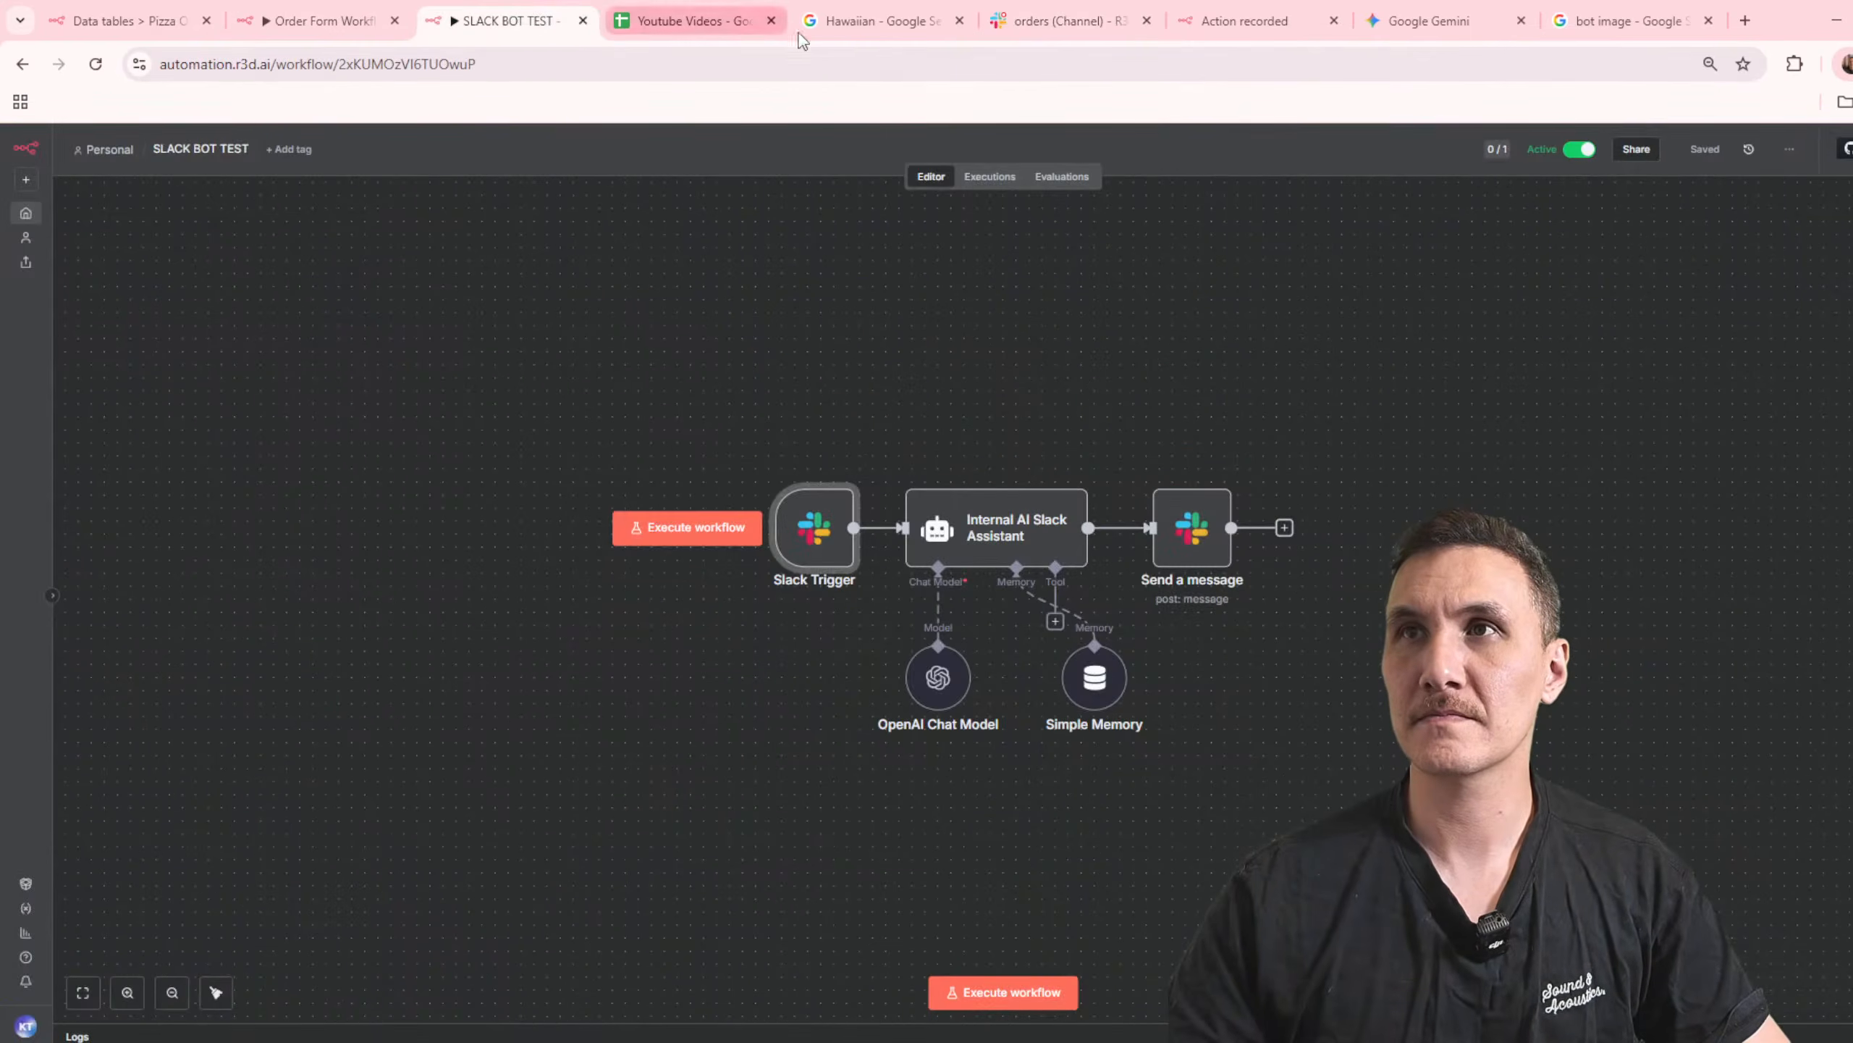
click(997, 182)
click(375, 21)
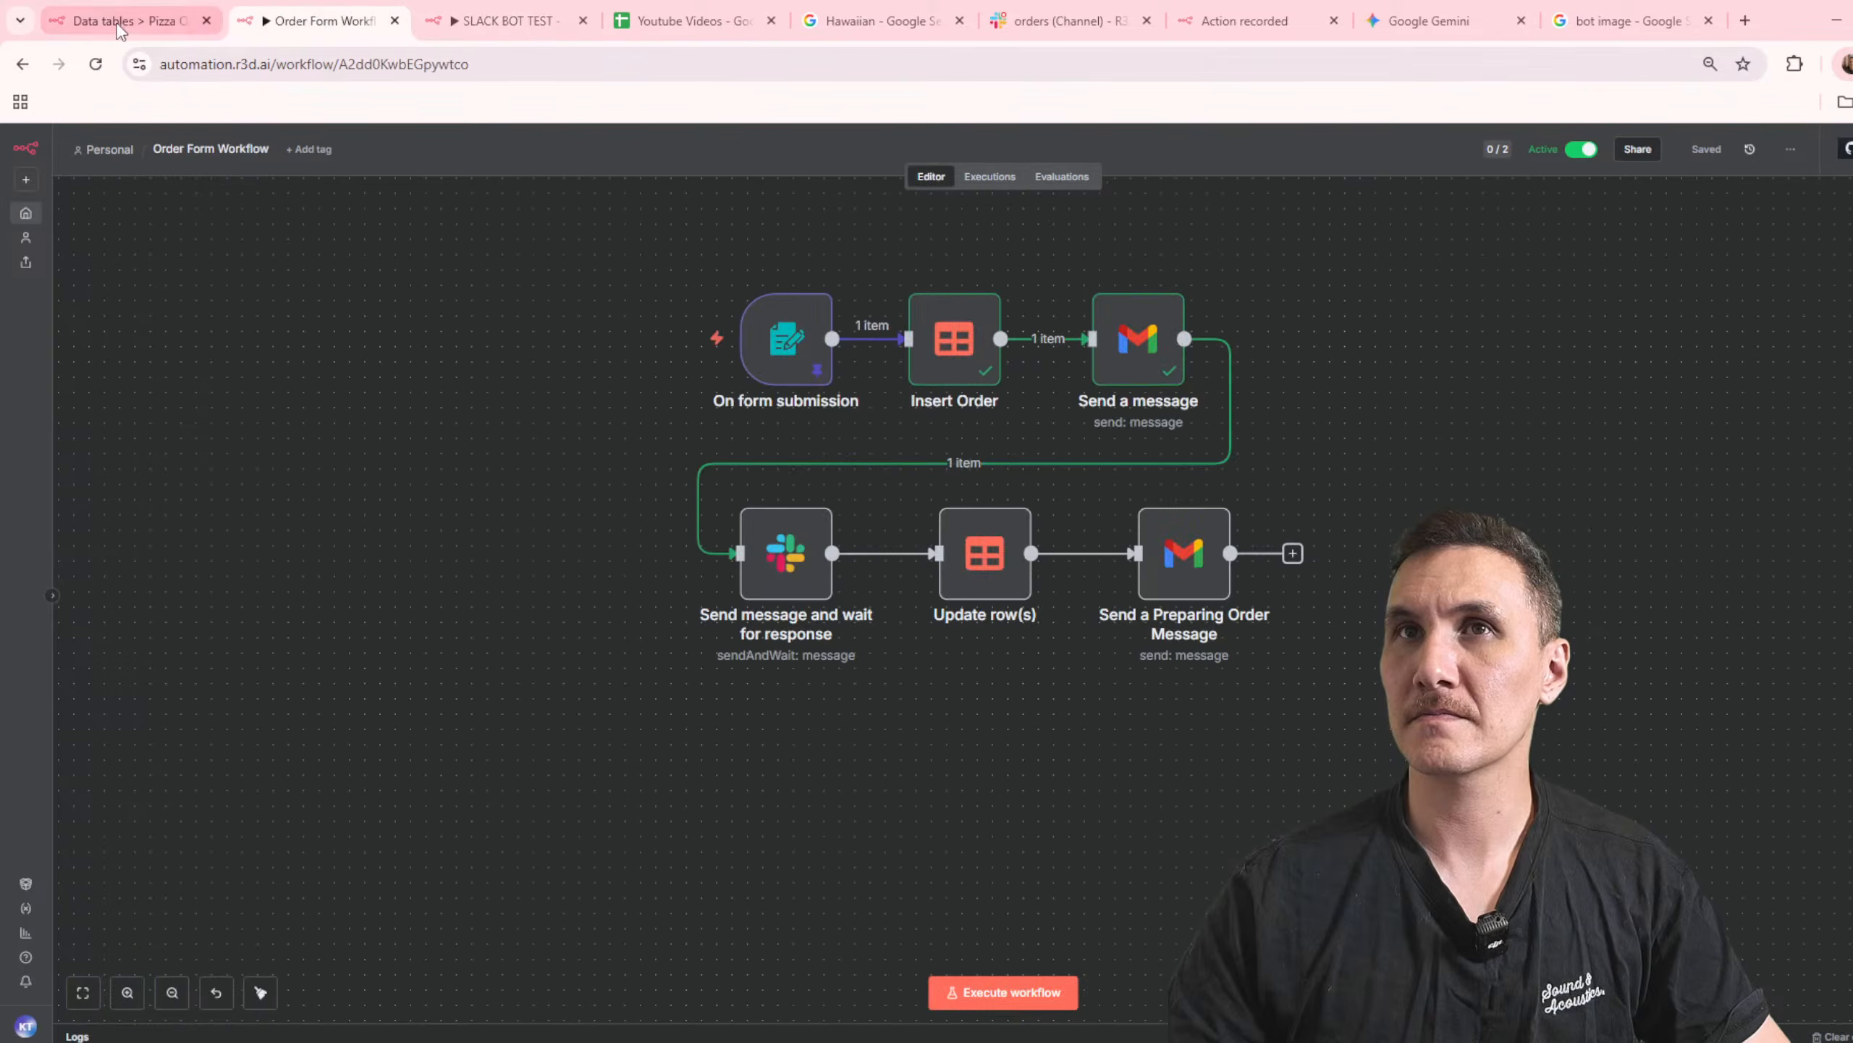
click(120, 25)
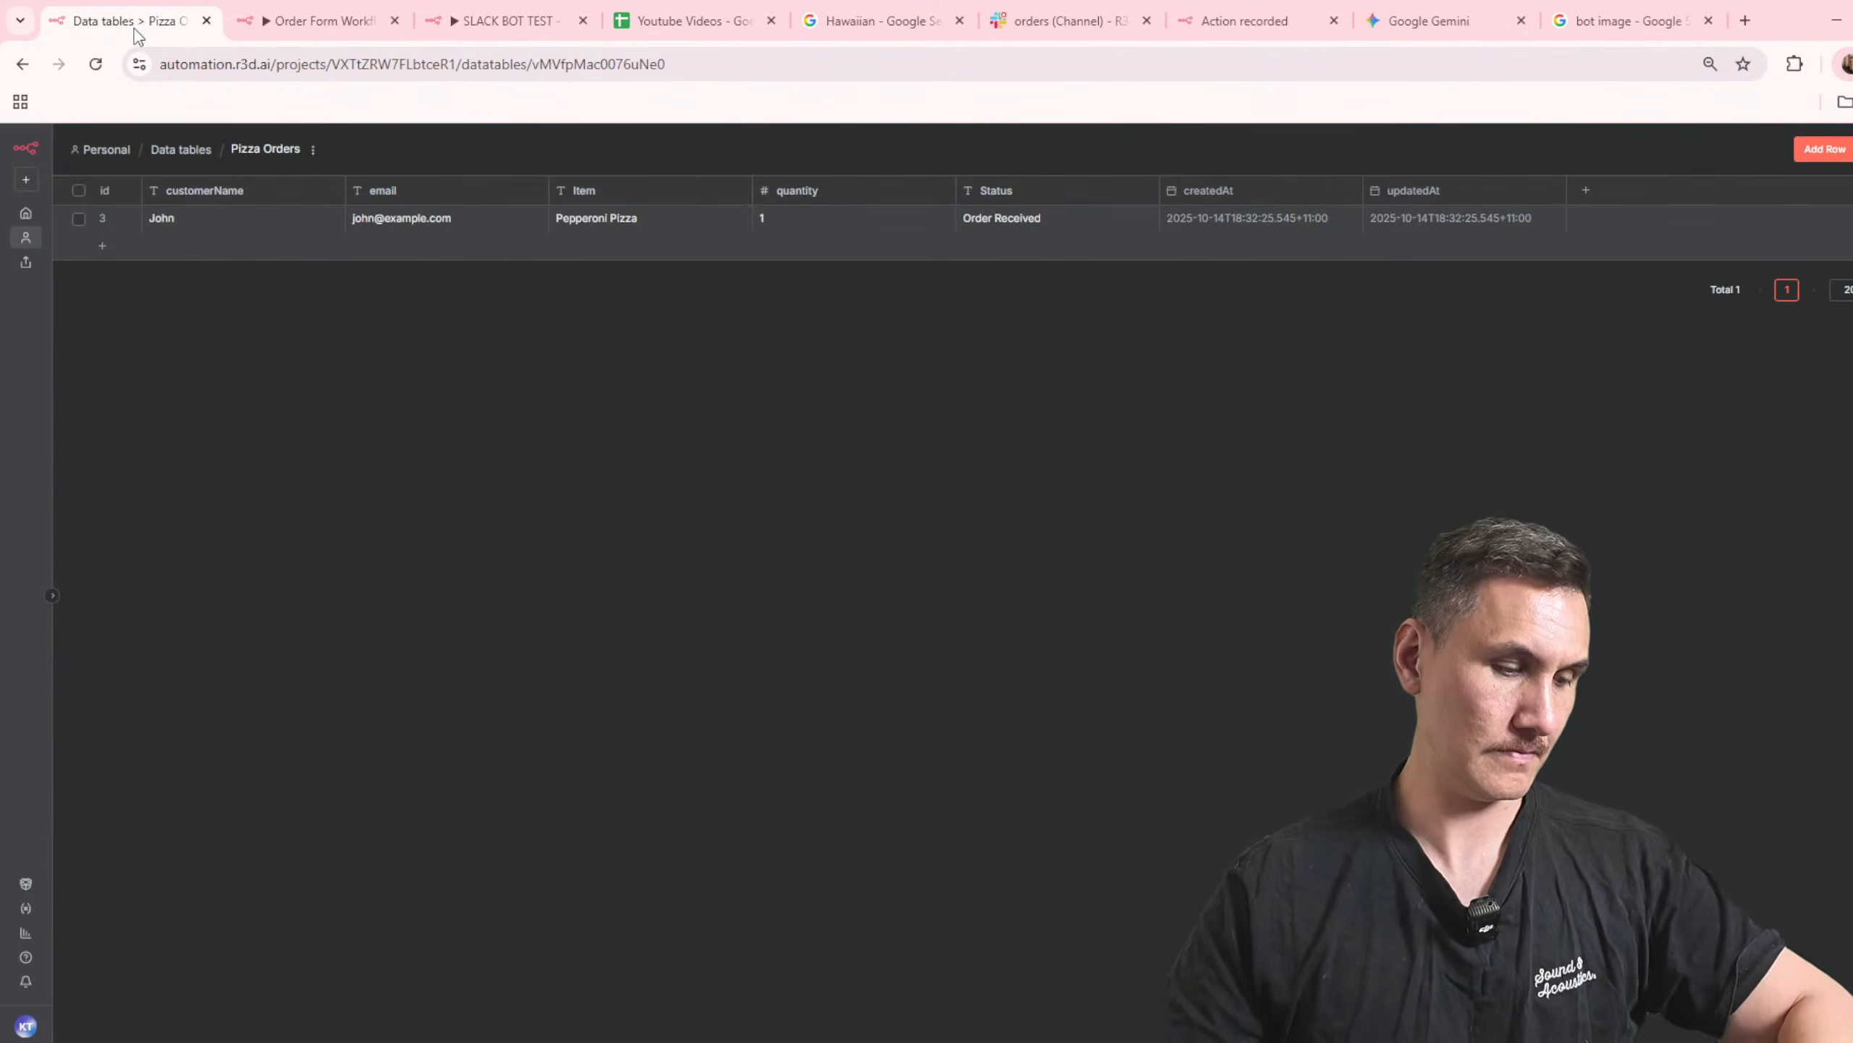
click(511, 21)
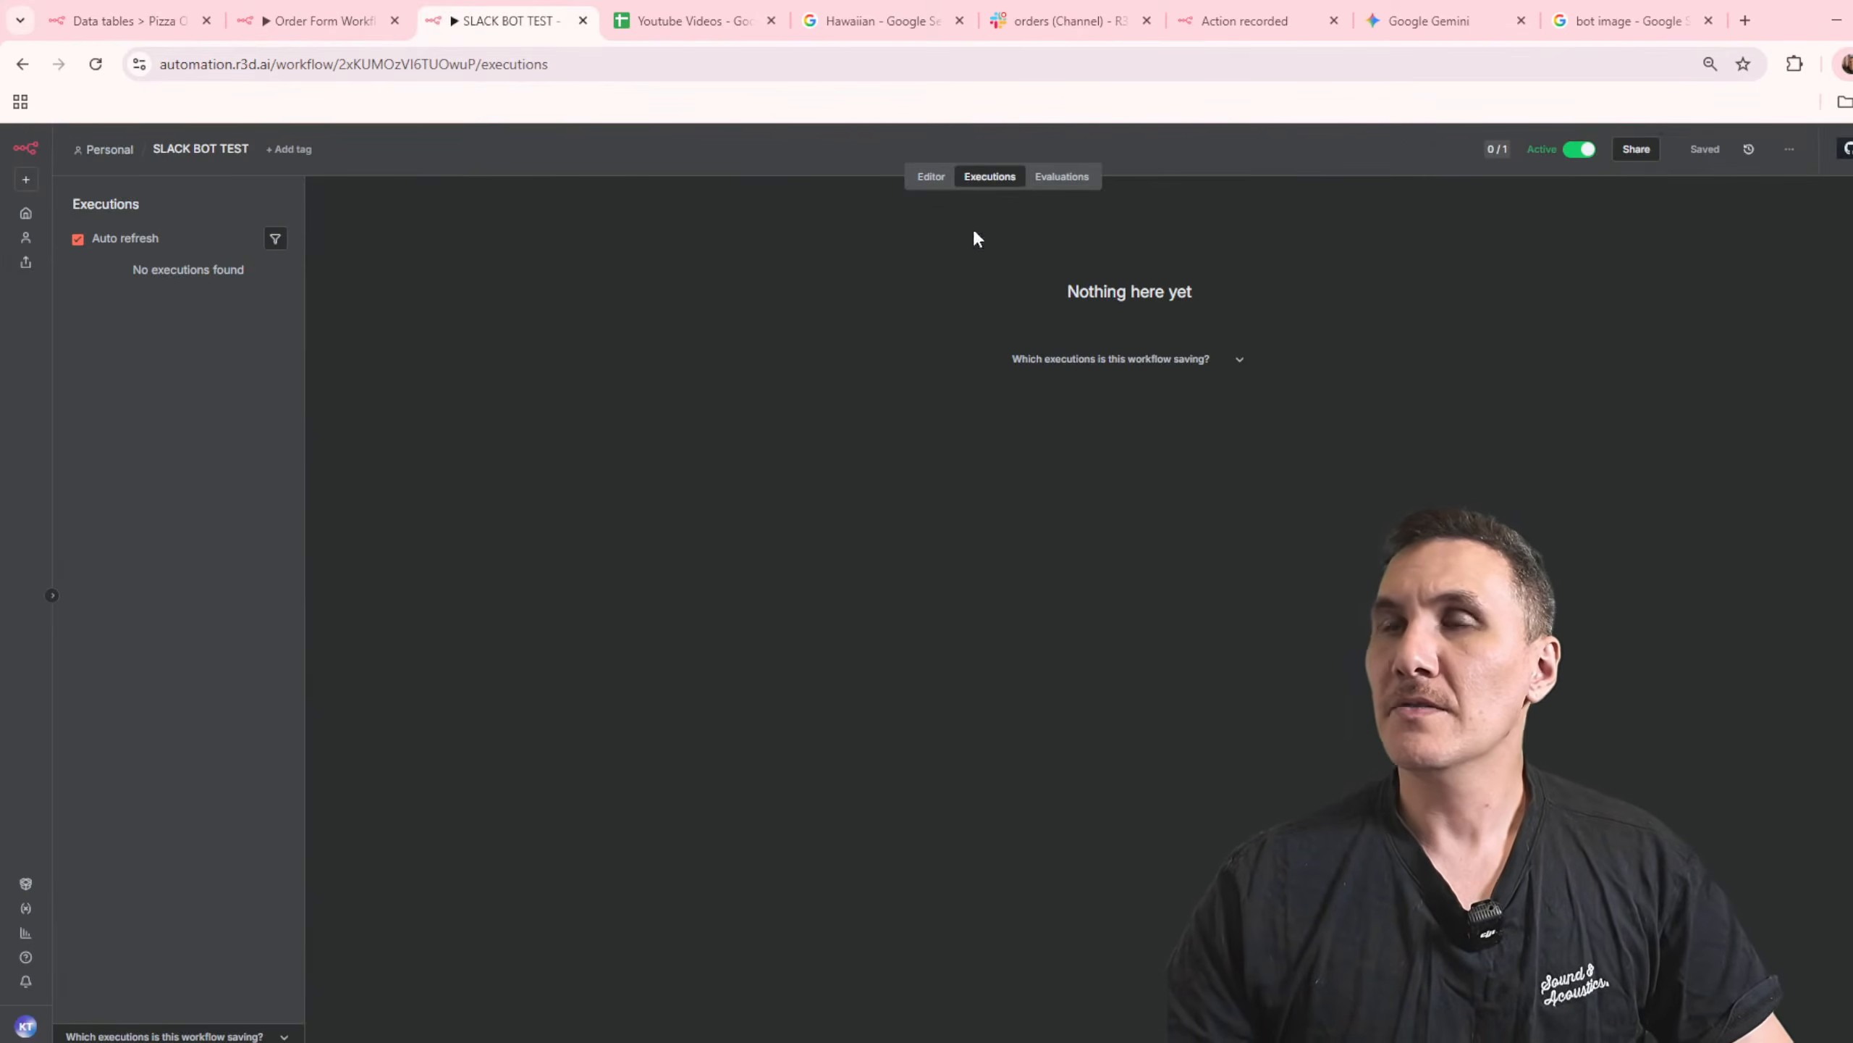
click(428, 64)
key(Return)
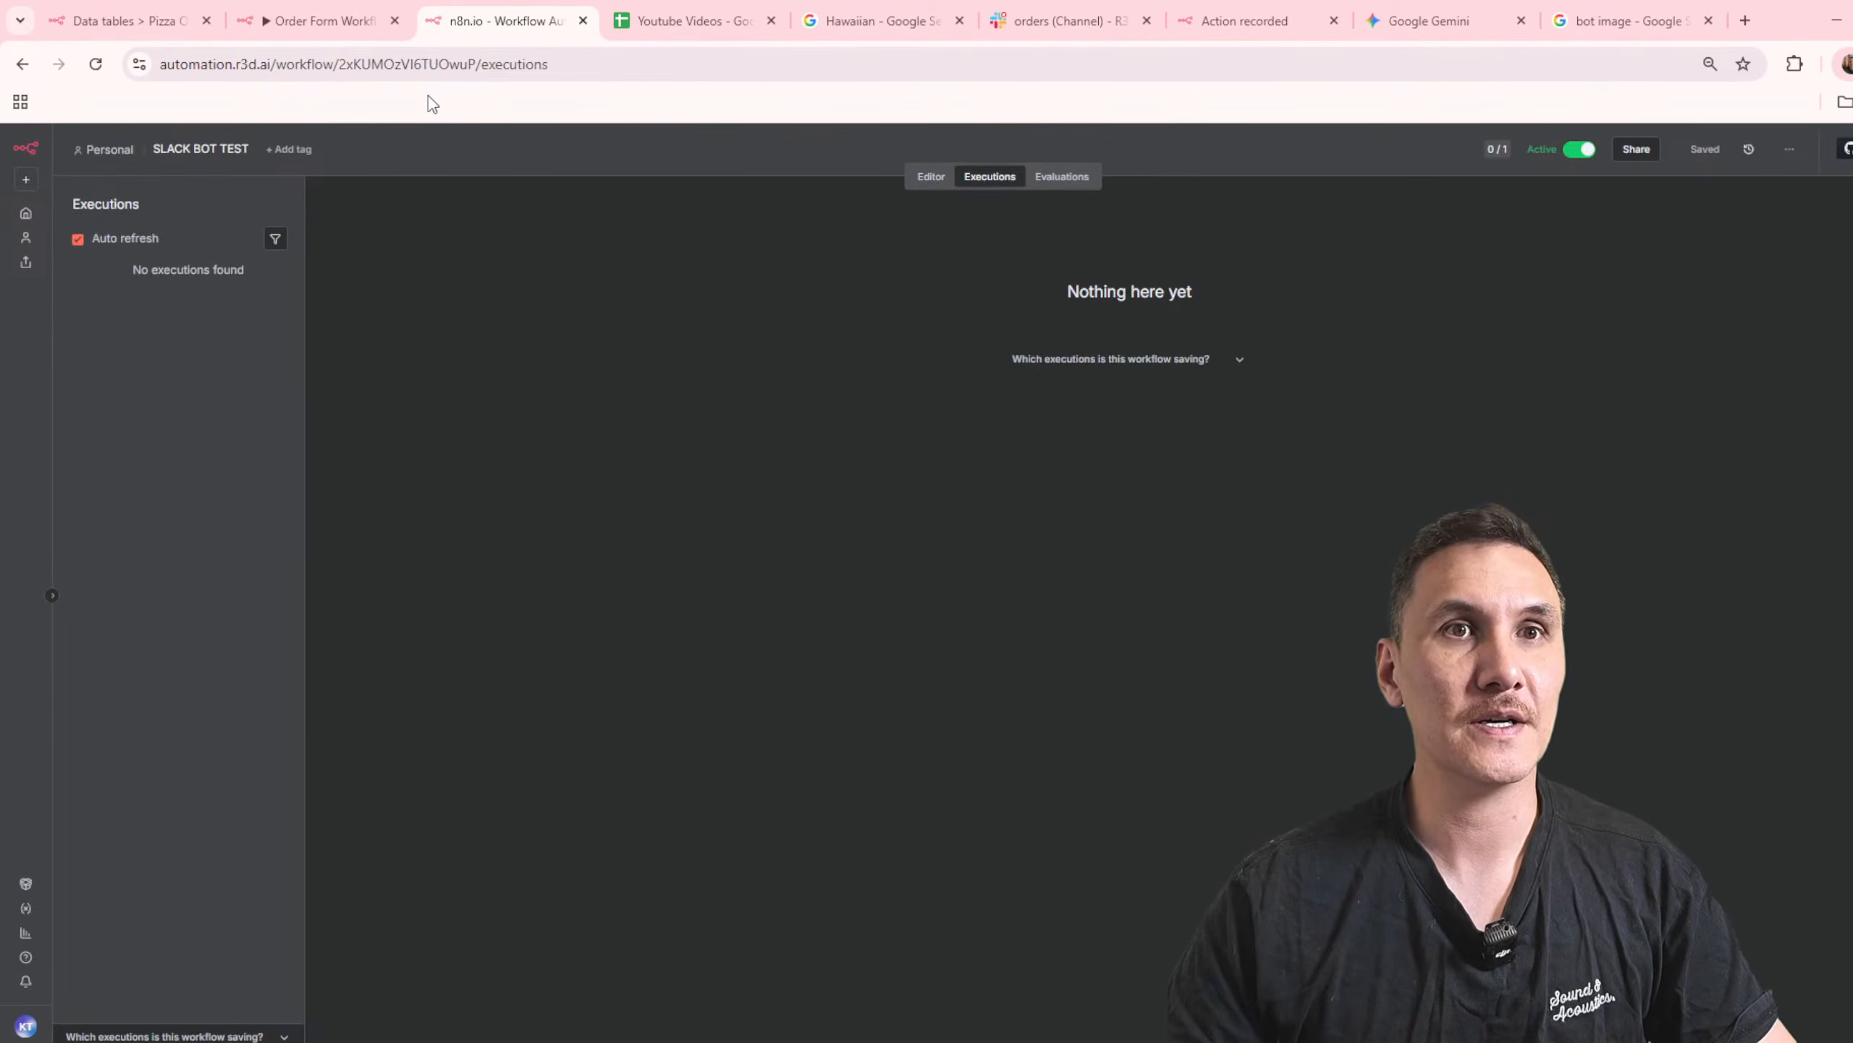
Step: Close the Hawaiian search page and look over Order Form Workflow and the Pizza Orders data table
click(997, 27)
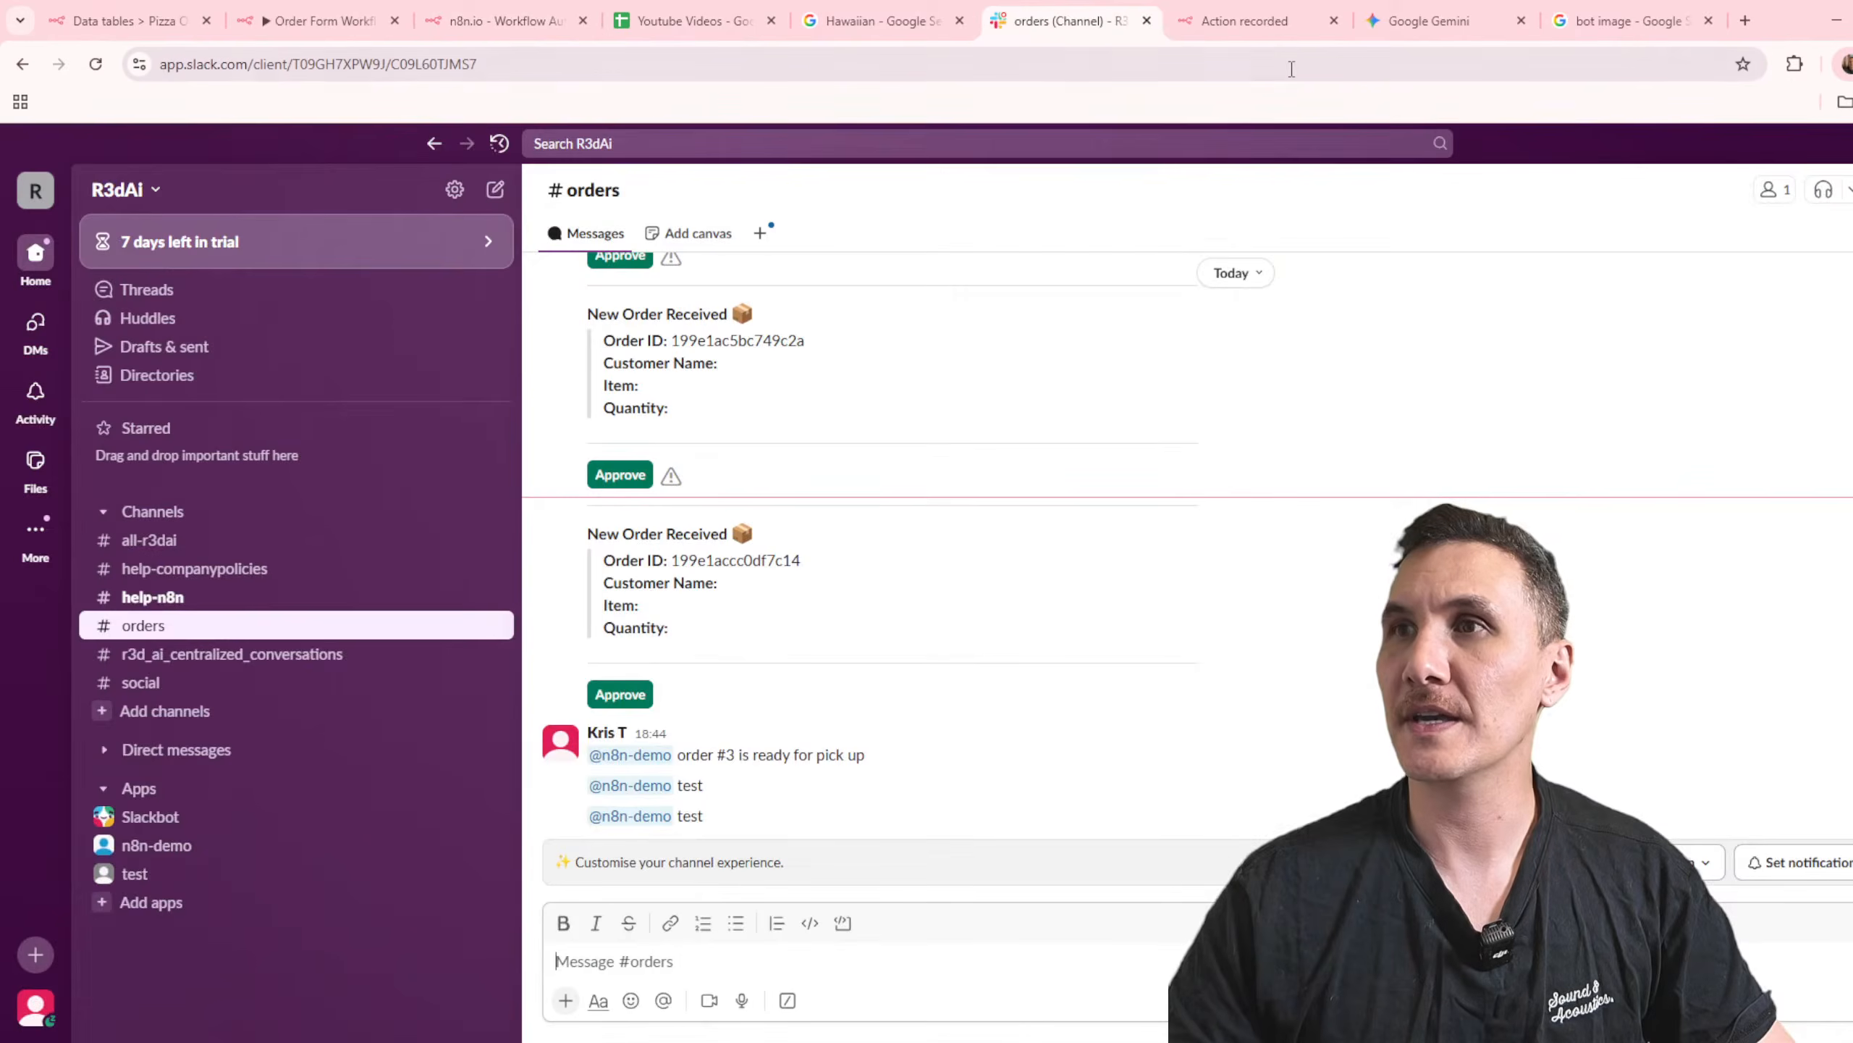
click(952, 30)
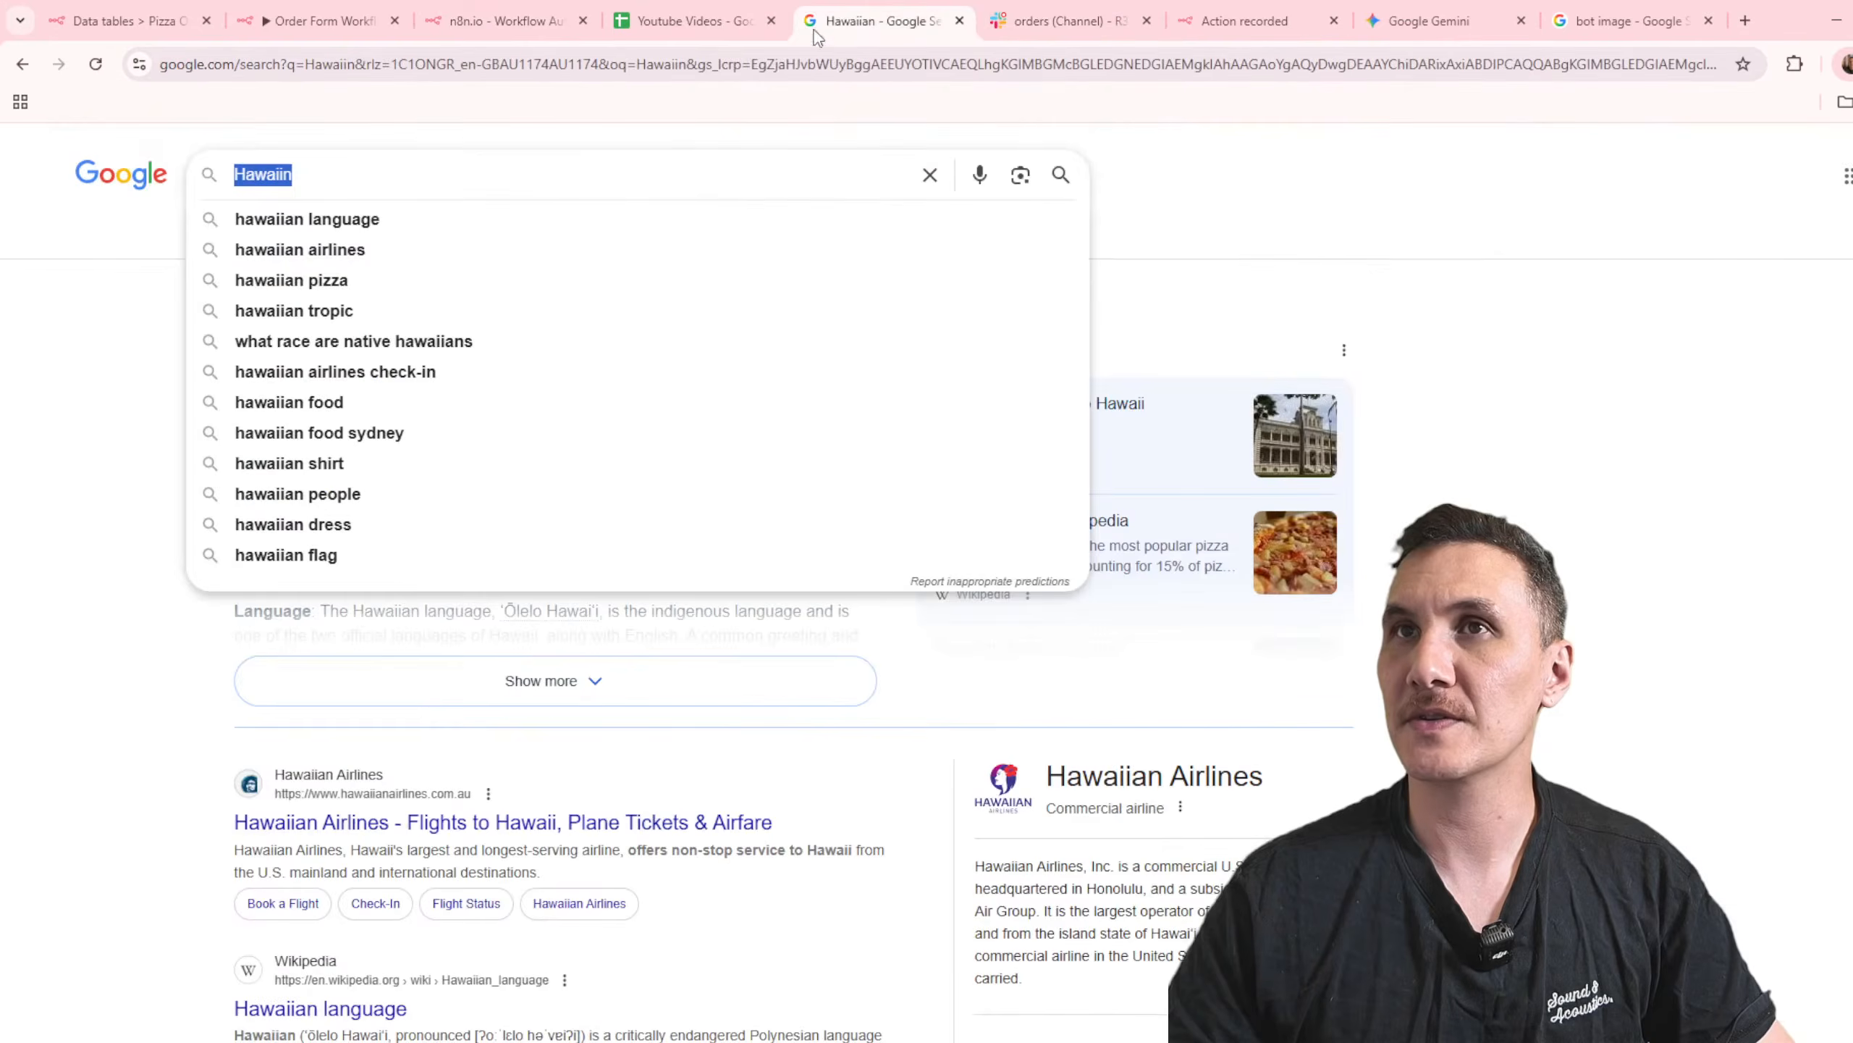
click(959, 21)
click(678, 20)
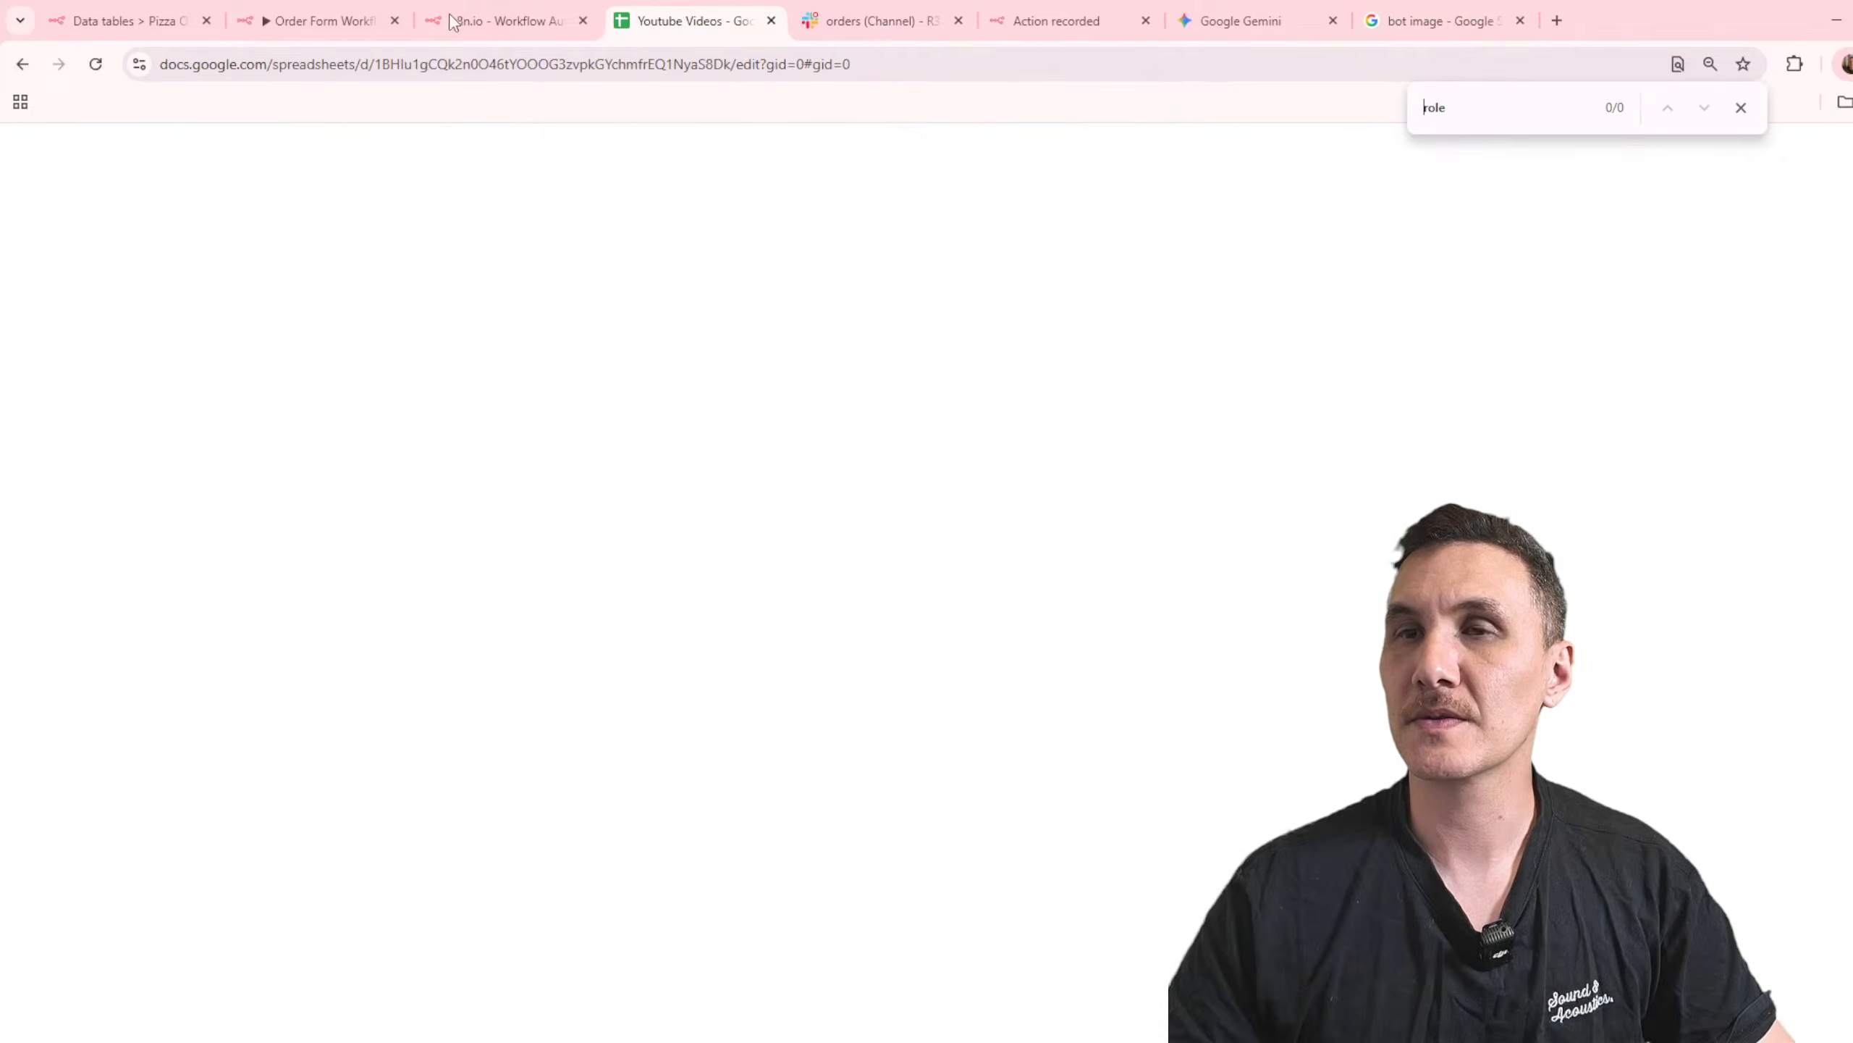
click(530, 10)
click(270, 27)
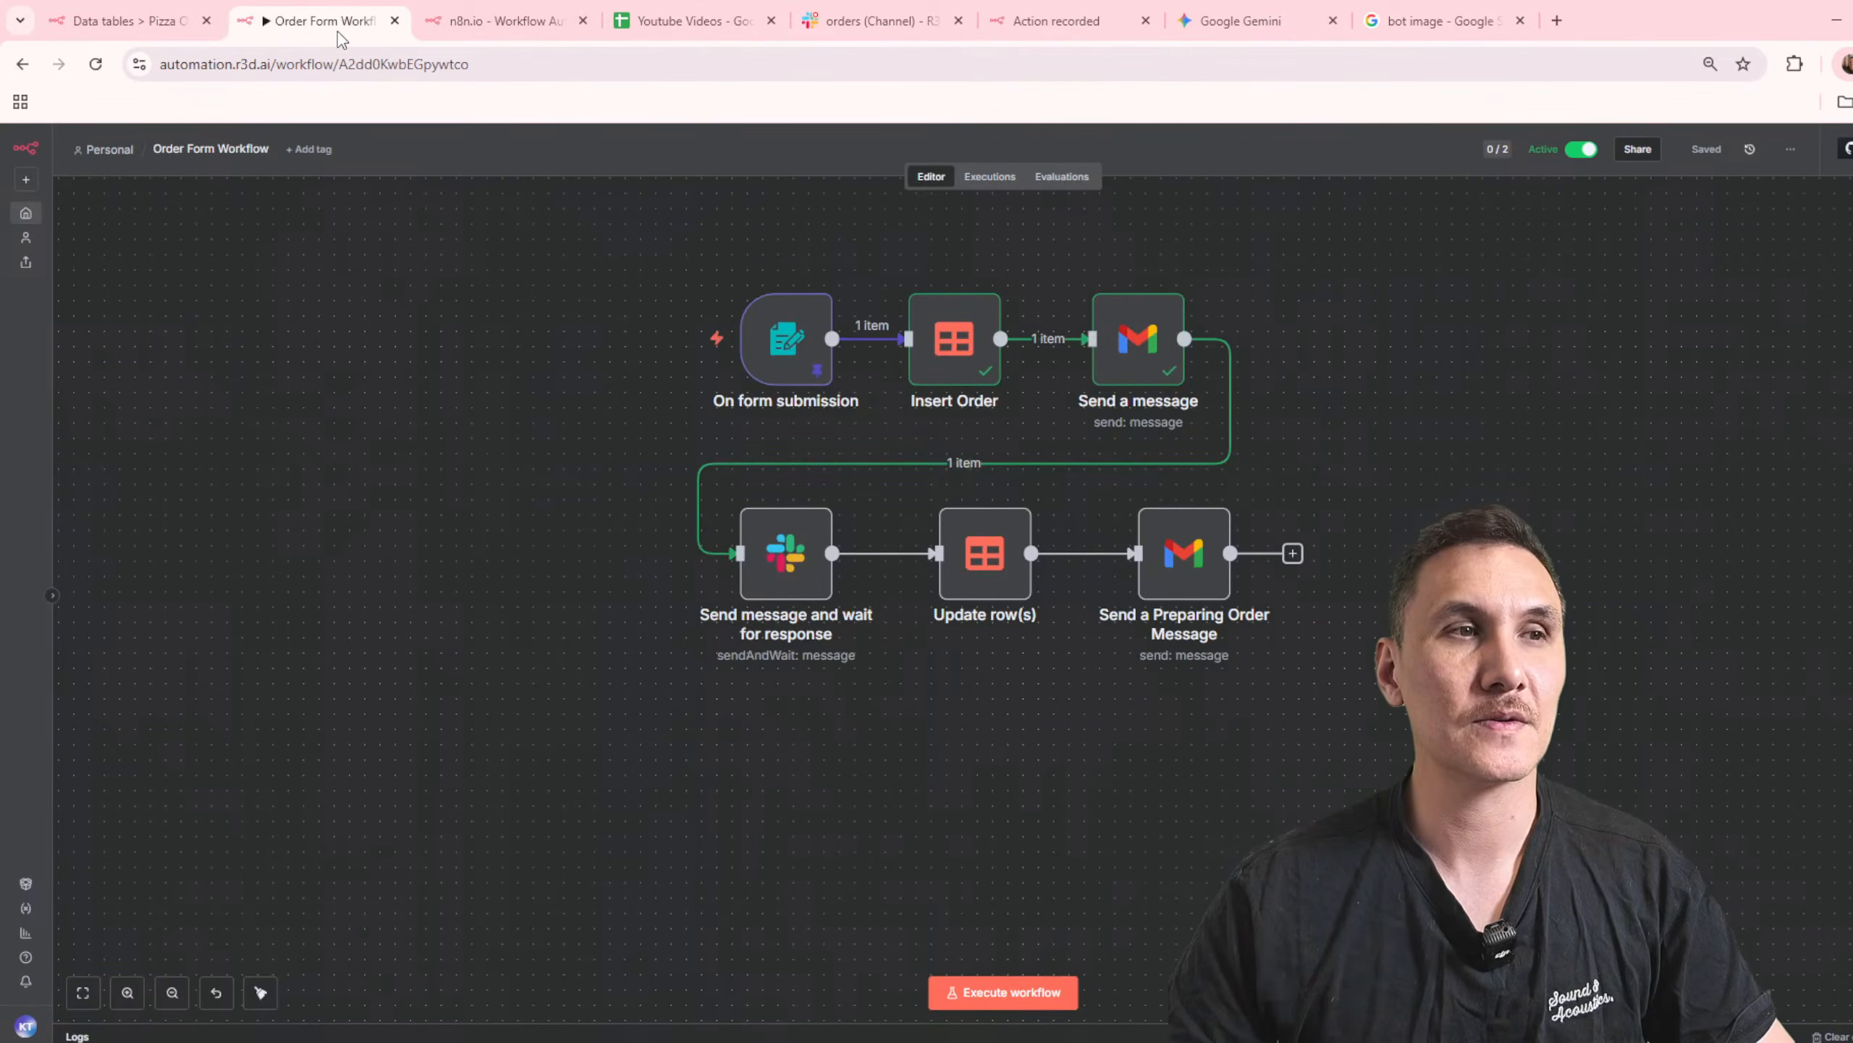
click(127, 20)
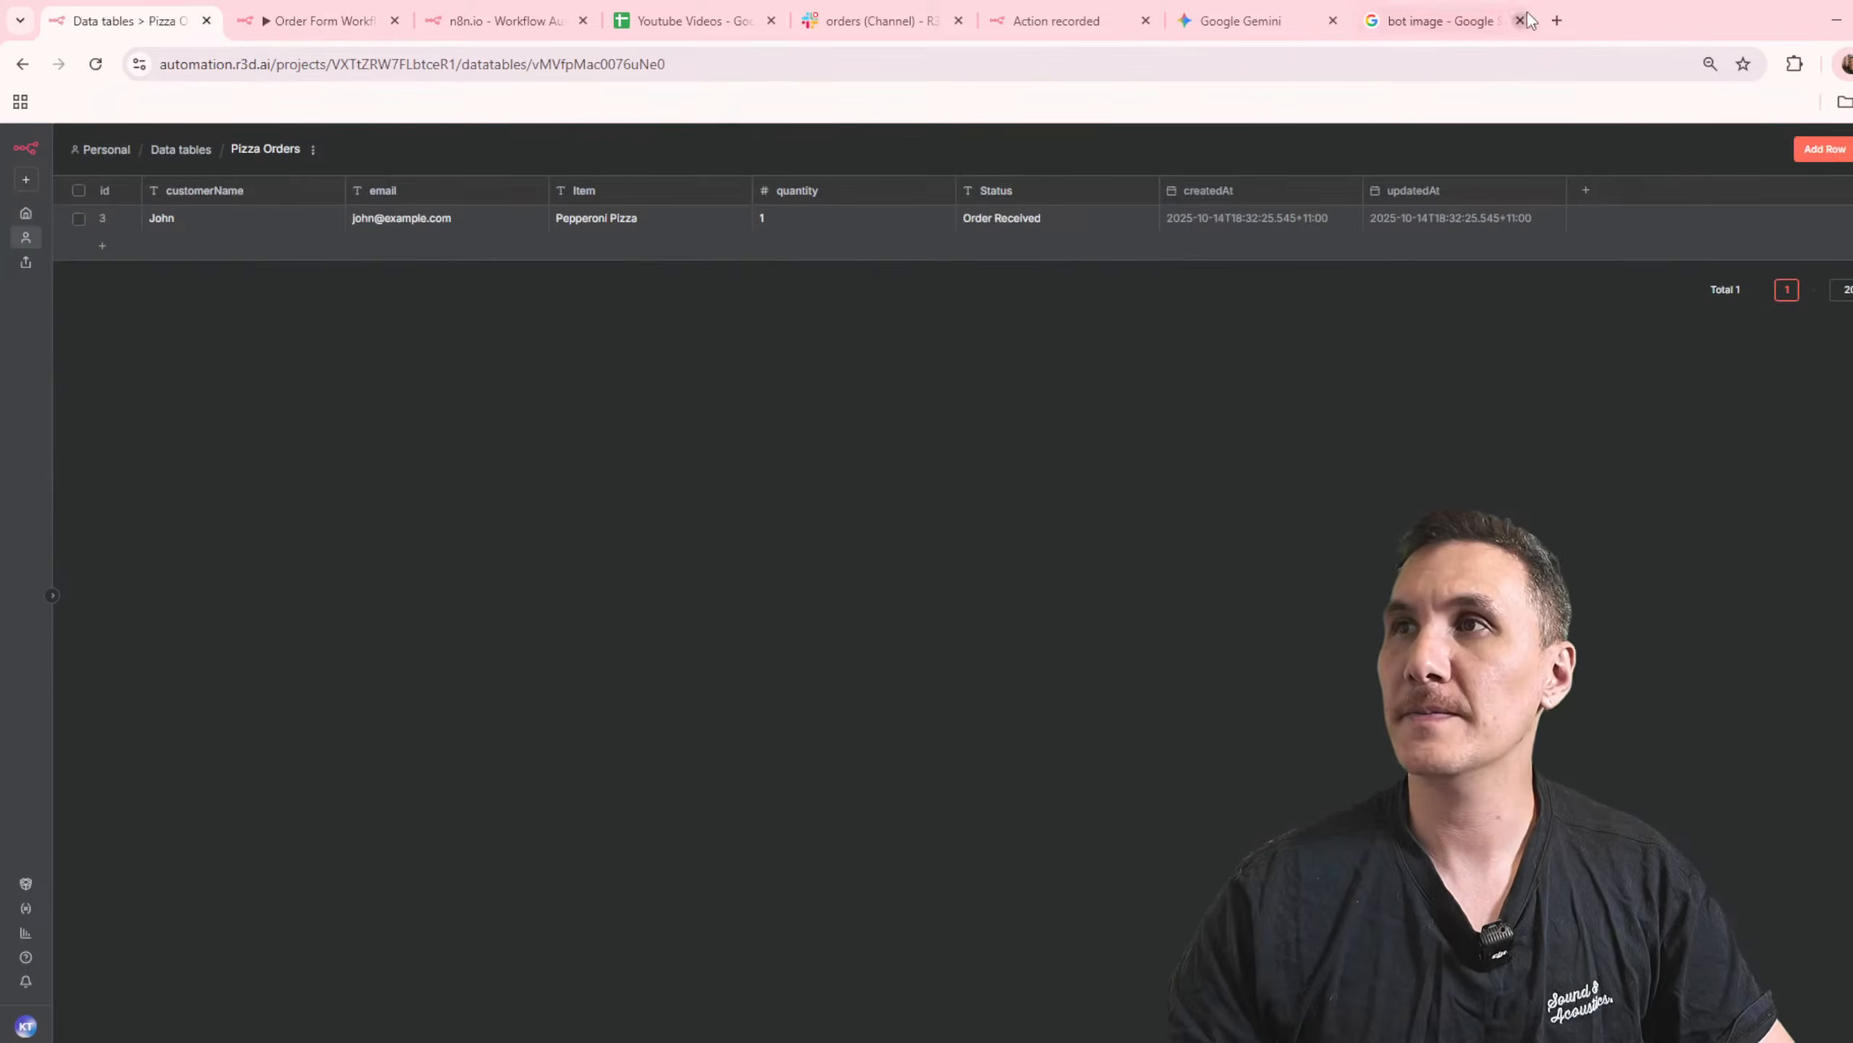
Step: Replace the bot image search with a Google search for "n8n slack webhook documentation"
click(1532, 20)
click(1283, 67)
text(n8n slack)
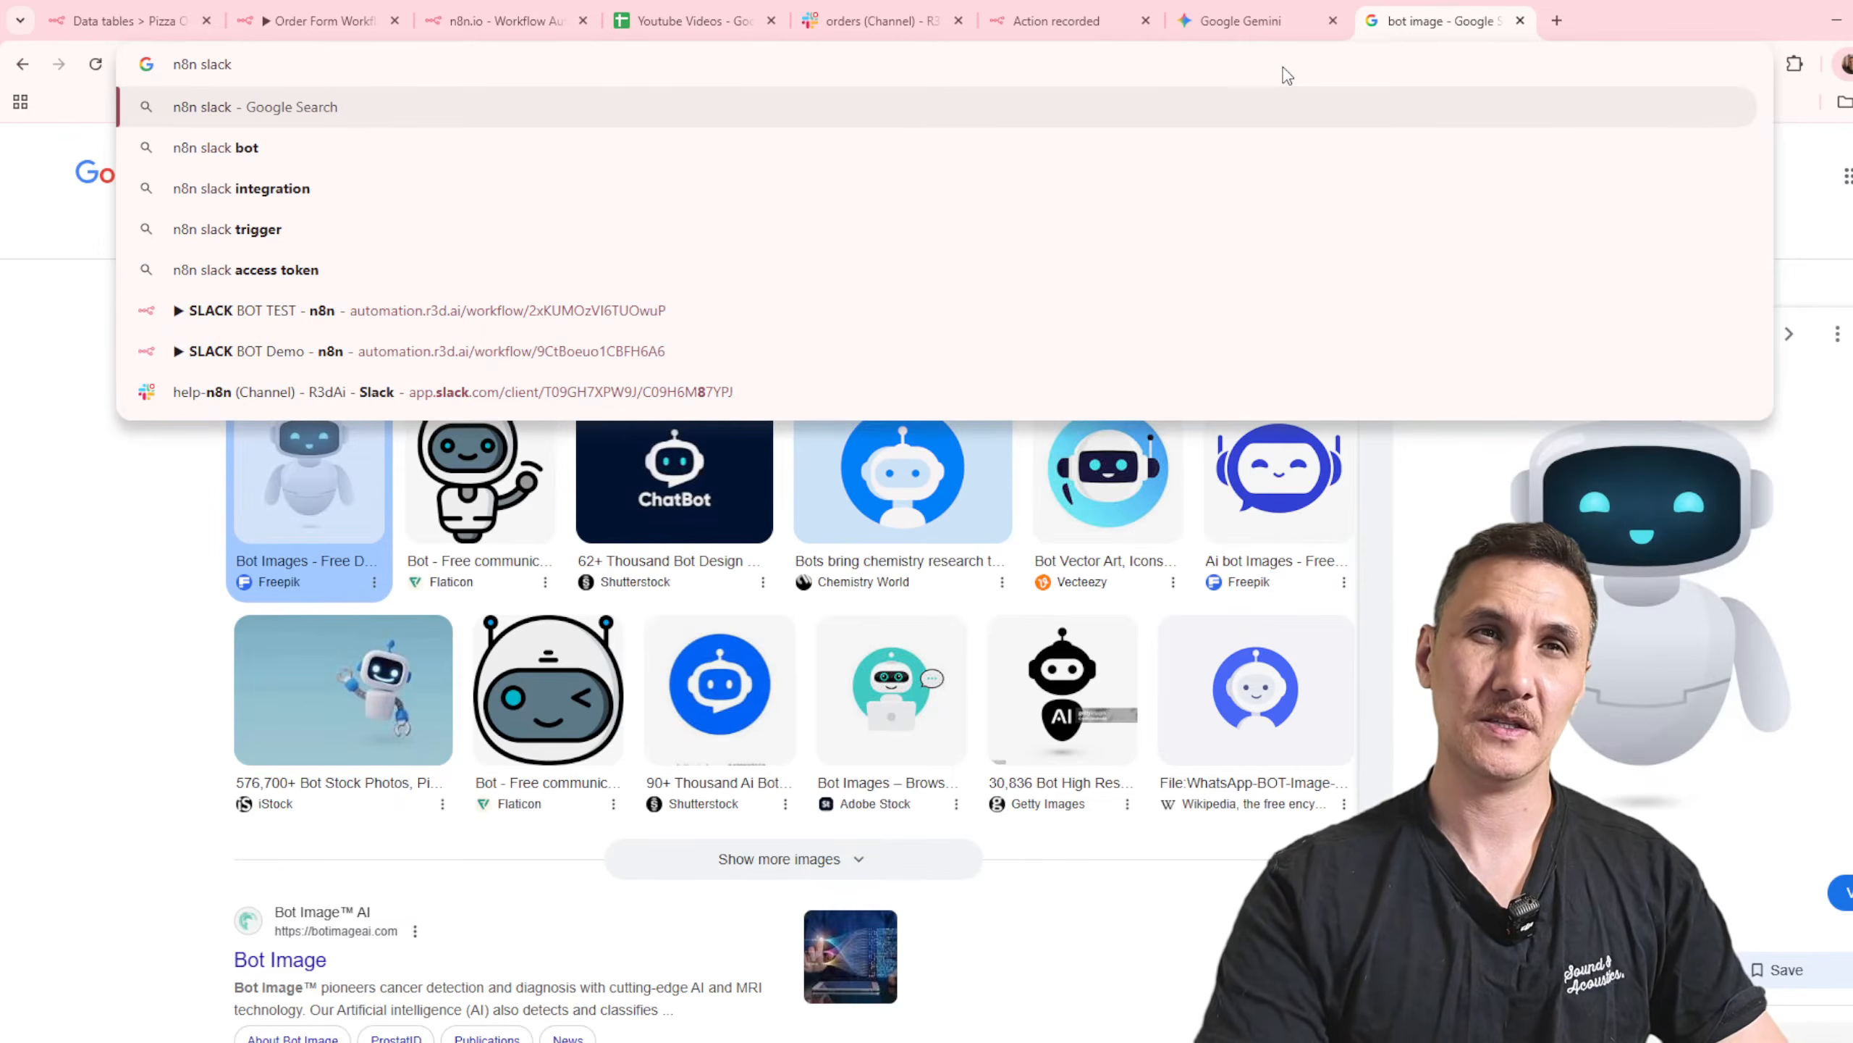
text( webhook documentation)
key(Return)
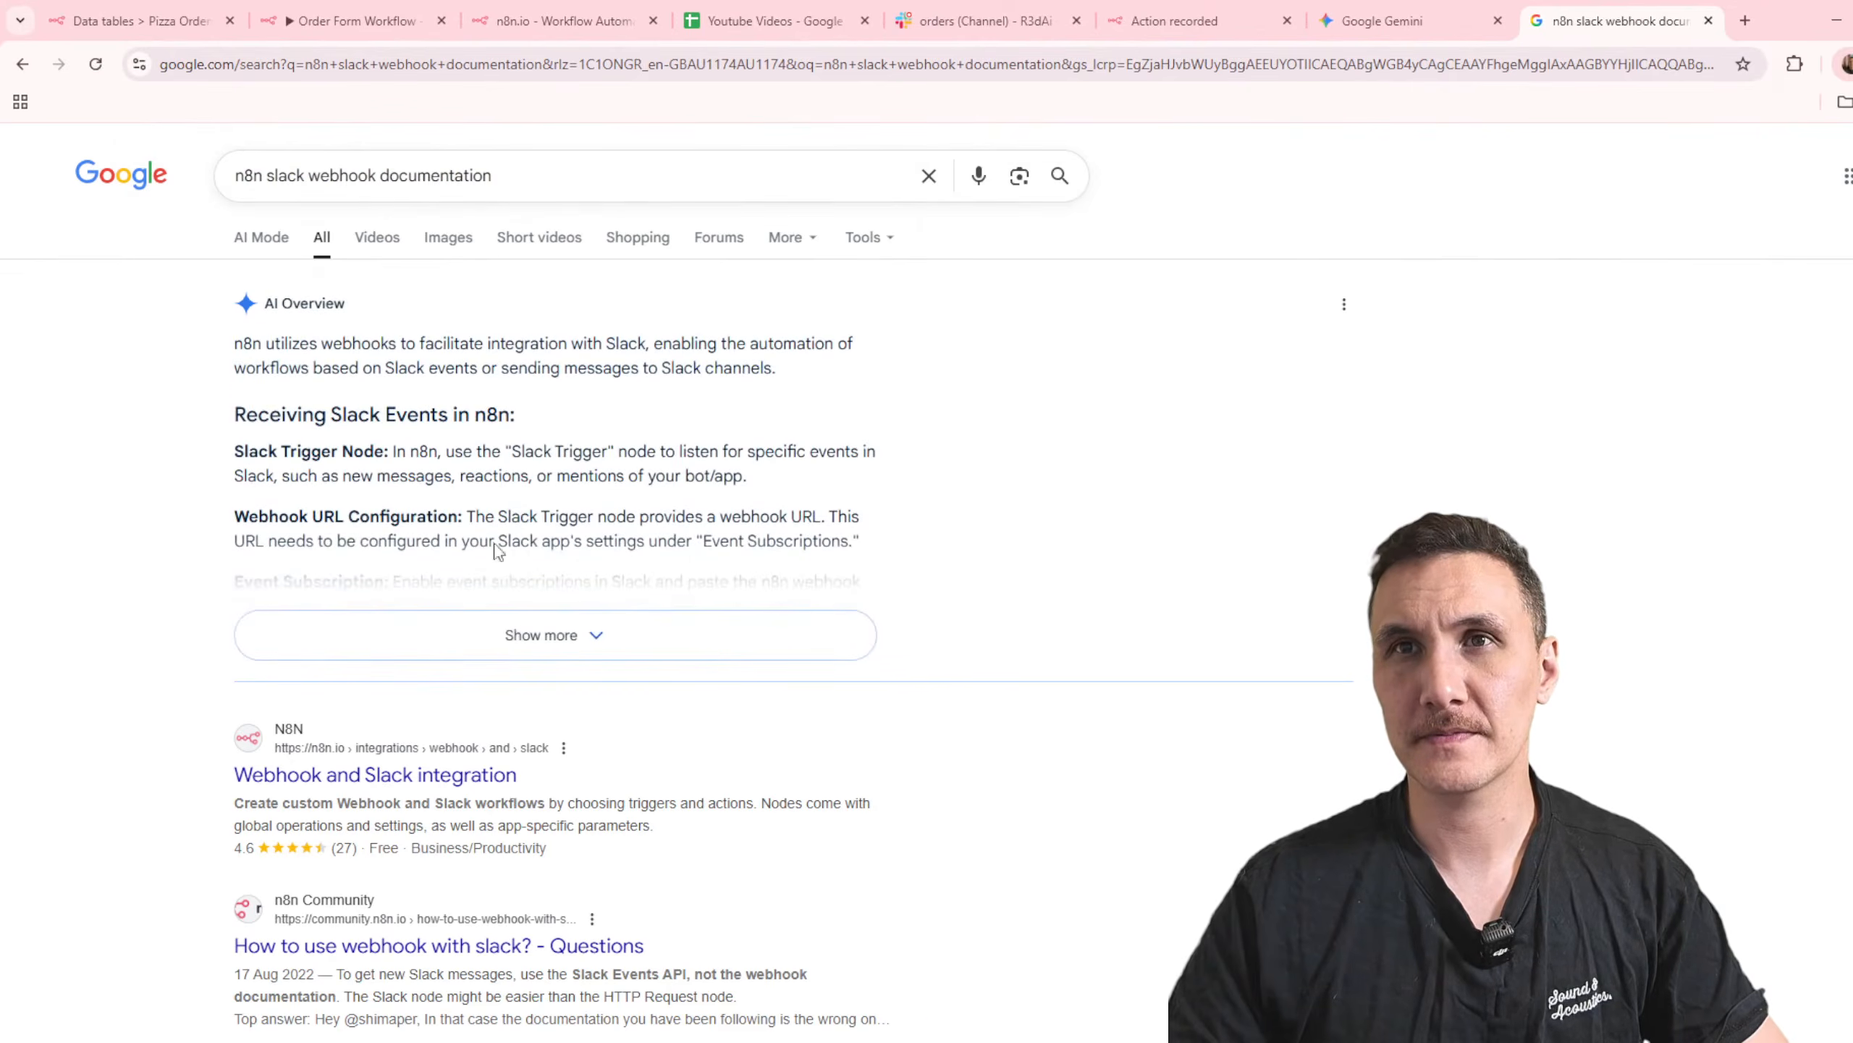
Step: Expand the AI overview and read its instructions on webhook URL configuration and event subscriptions
click(810, 638)
drag(526, 461, 879, 525)
click(928, 525)
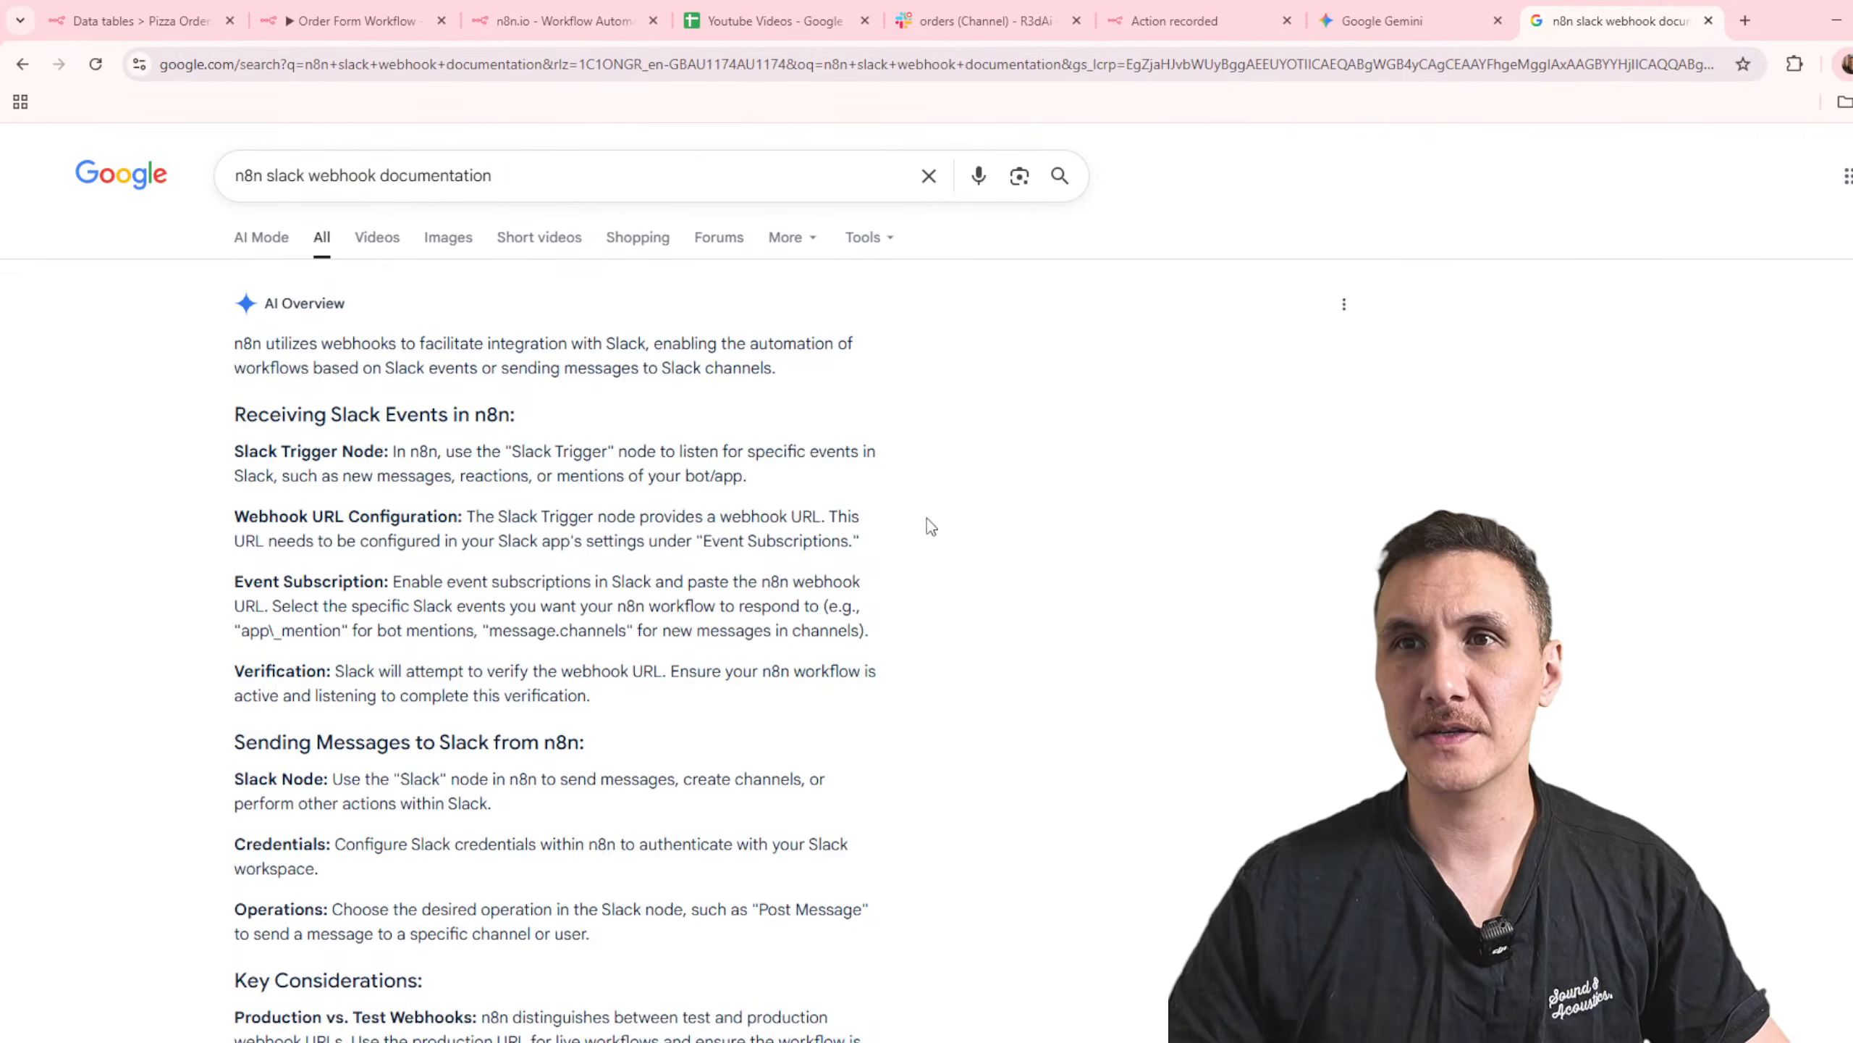
drag(707, 517, 927, 521)
click(958, 546)
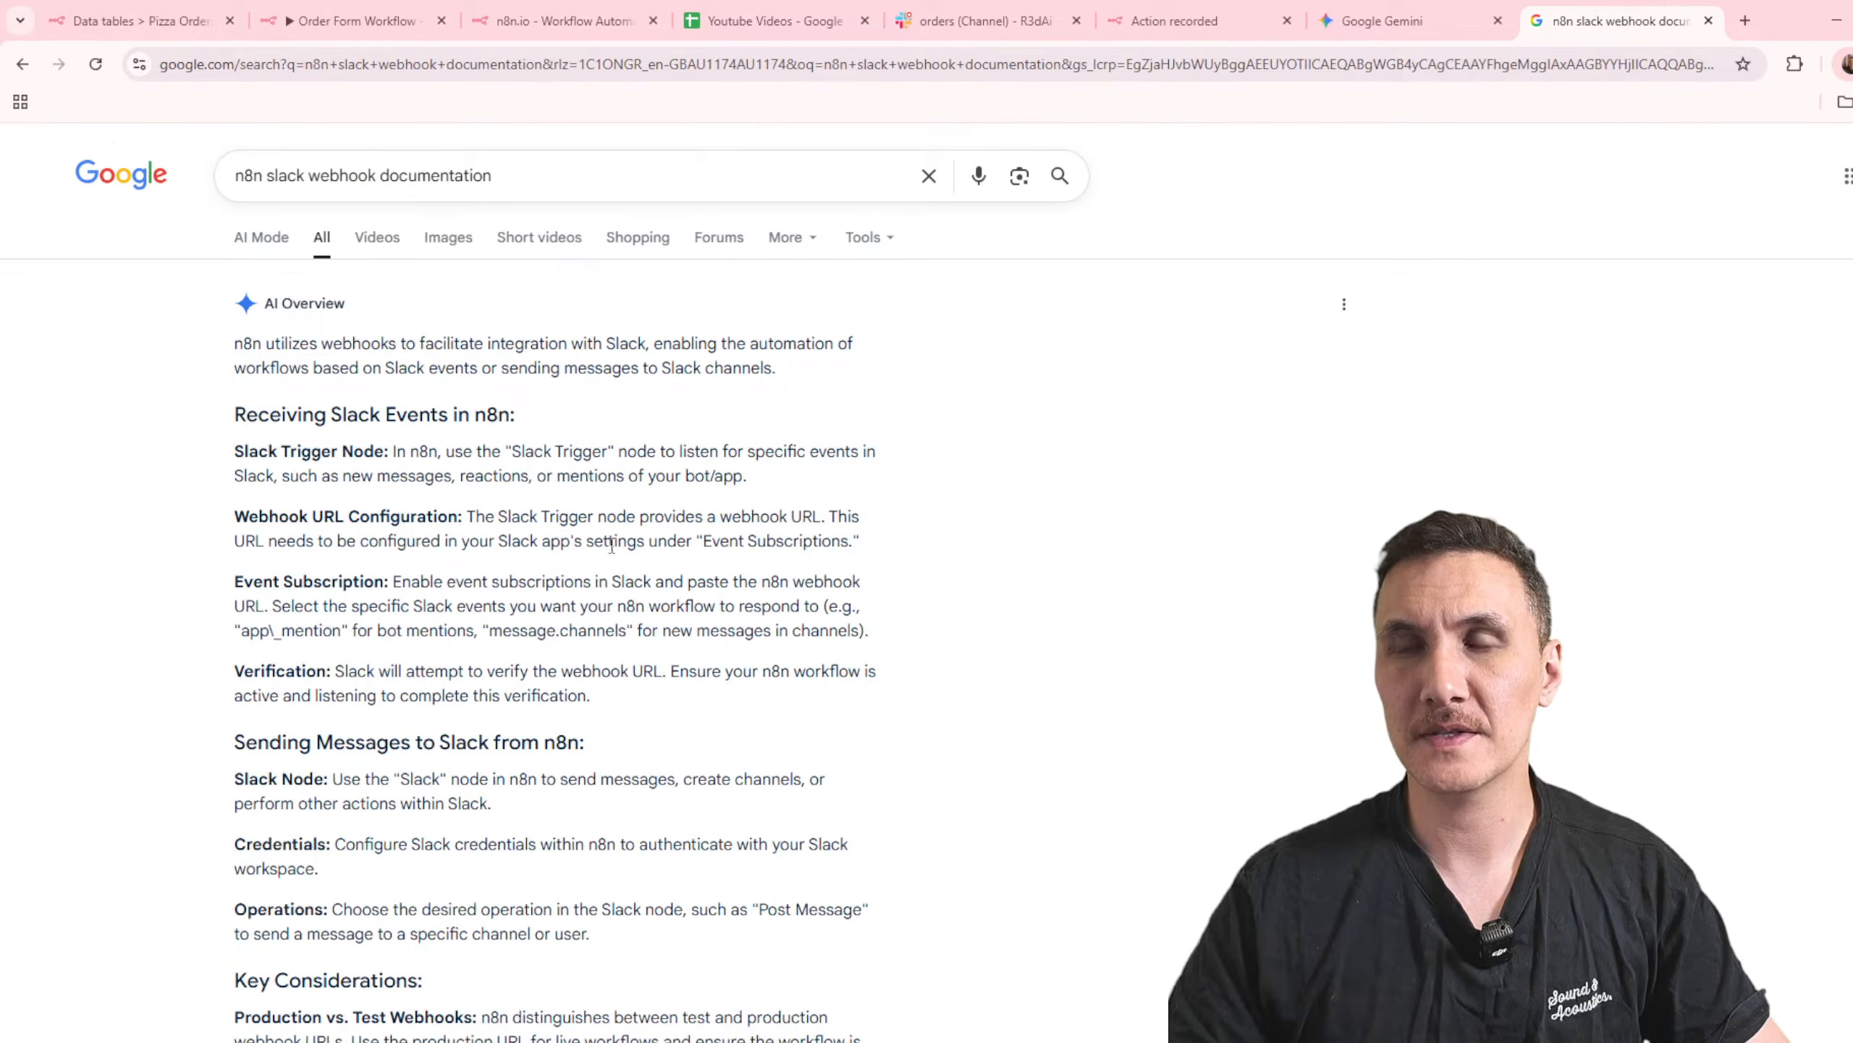
Step: Look at the n8n-demo app's Basic Information on the Slack API site, then return to the webhook documentation search results
click(1741, 21)
text(app)
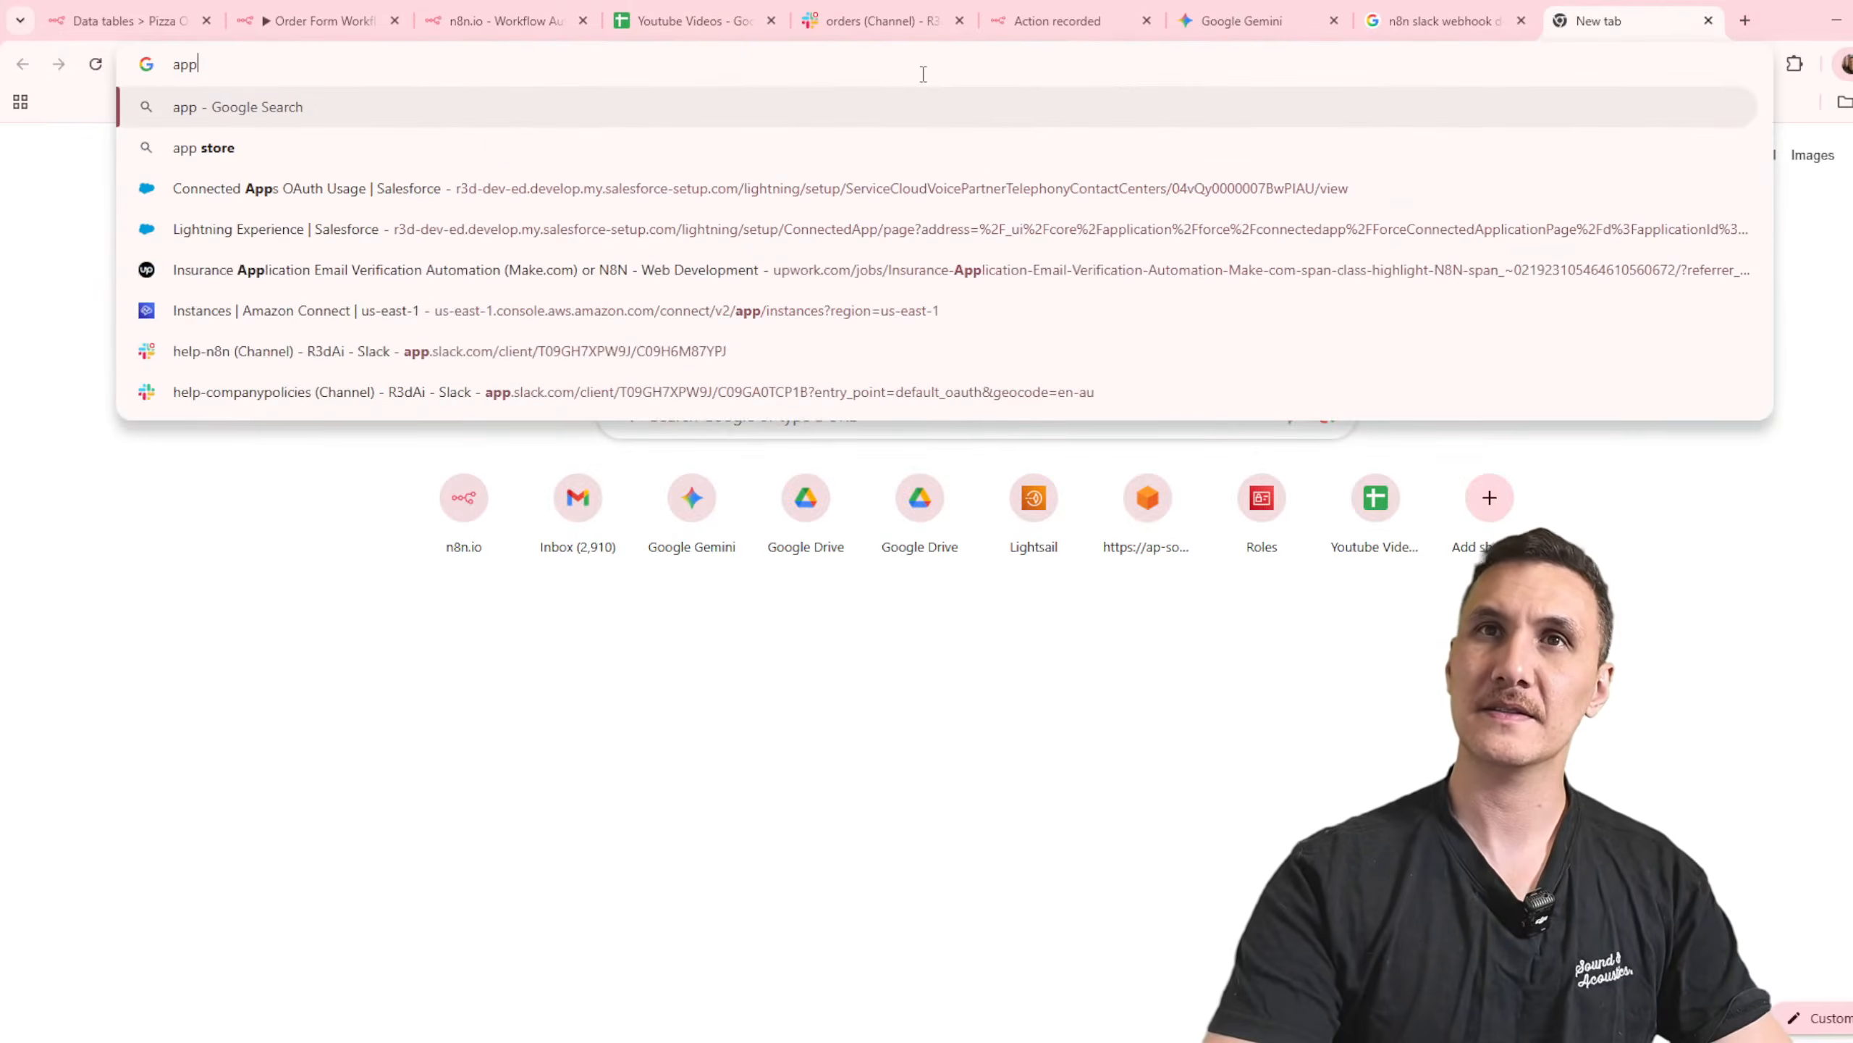
key(BackSpace)
key(BackSpace)
key(BackSpace)
text(slack.api)
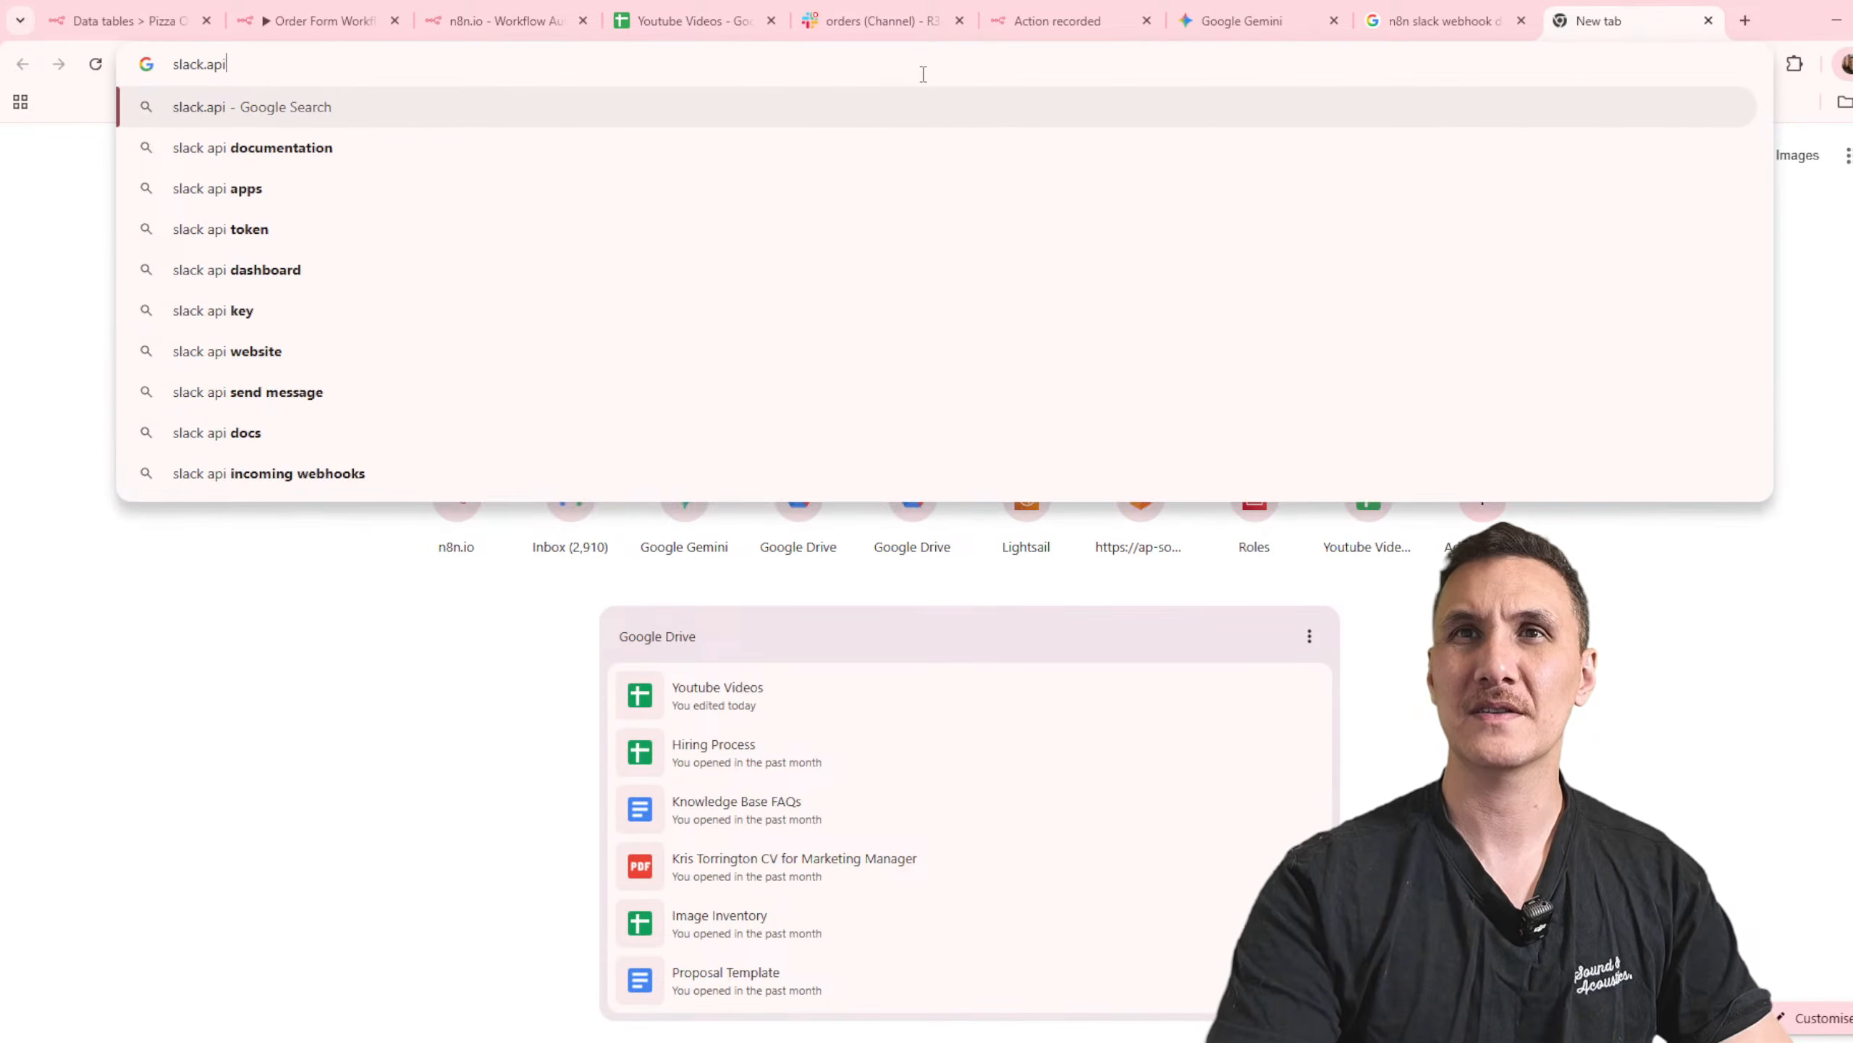
text(api)
key(Return)
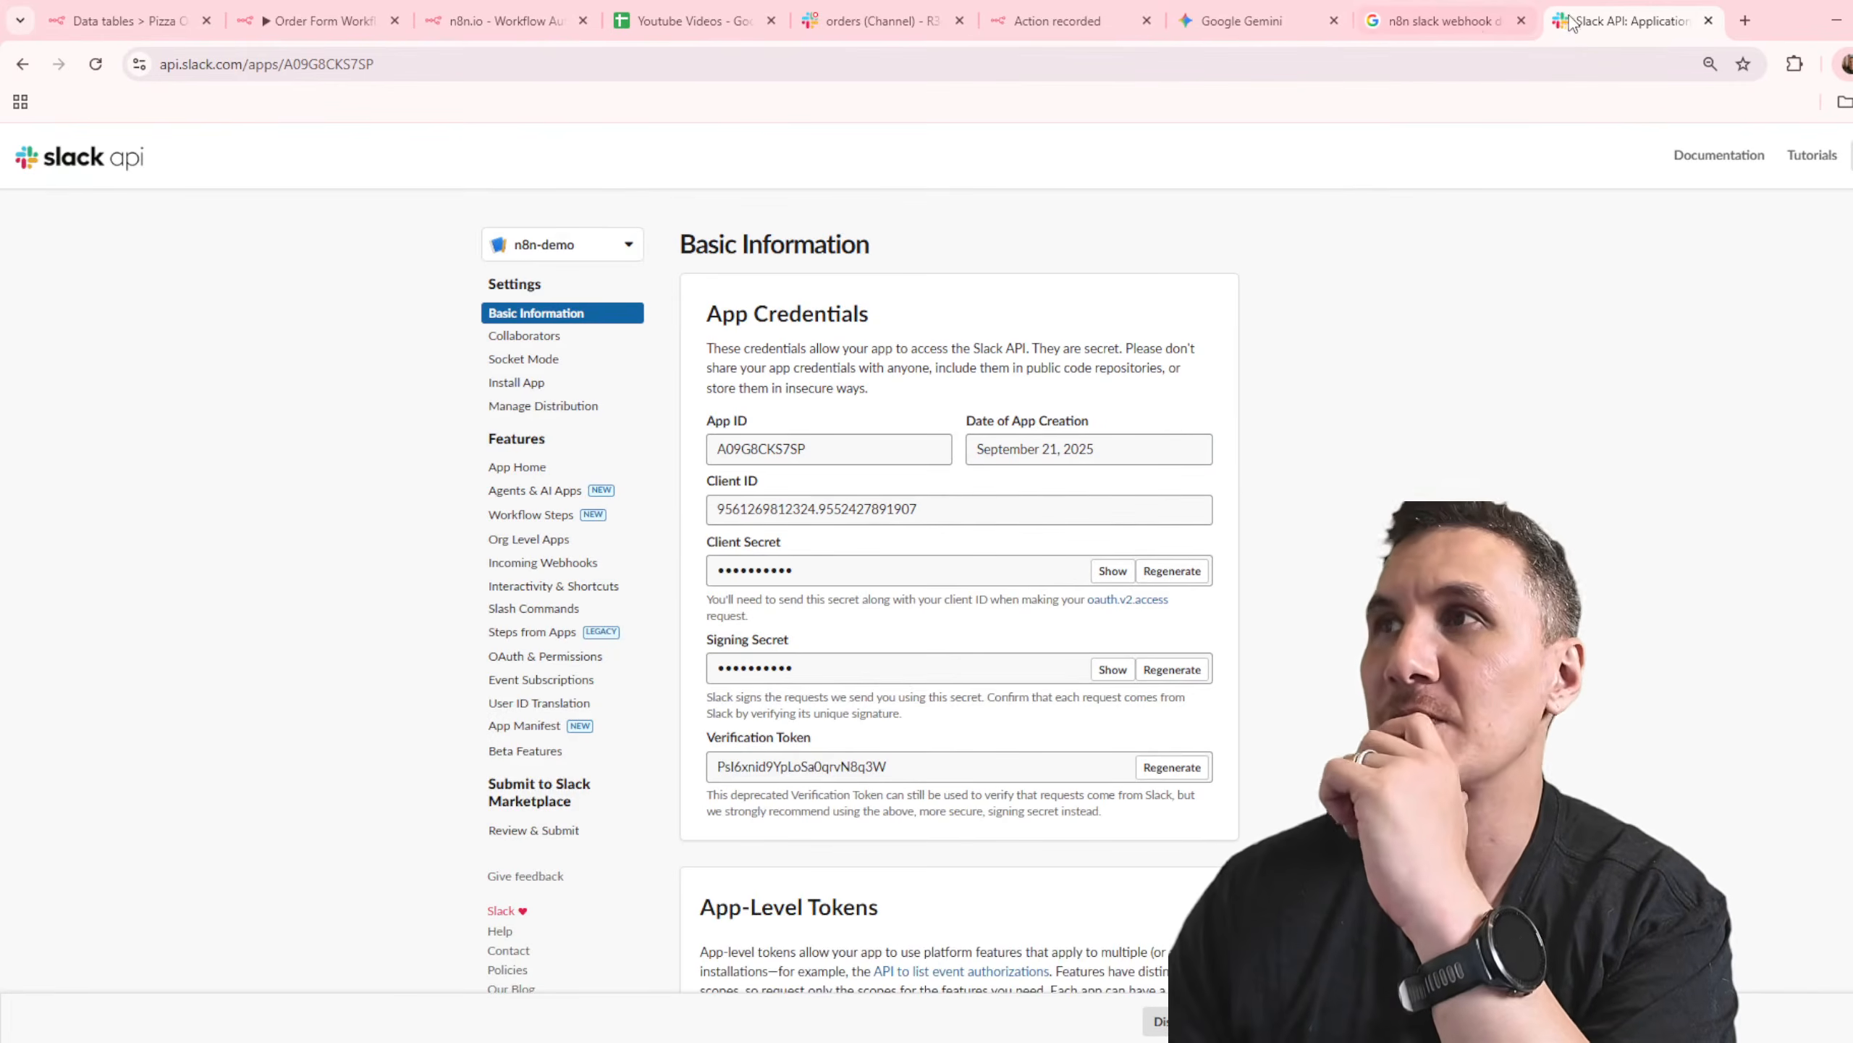
key(ctrl+w)
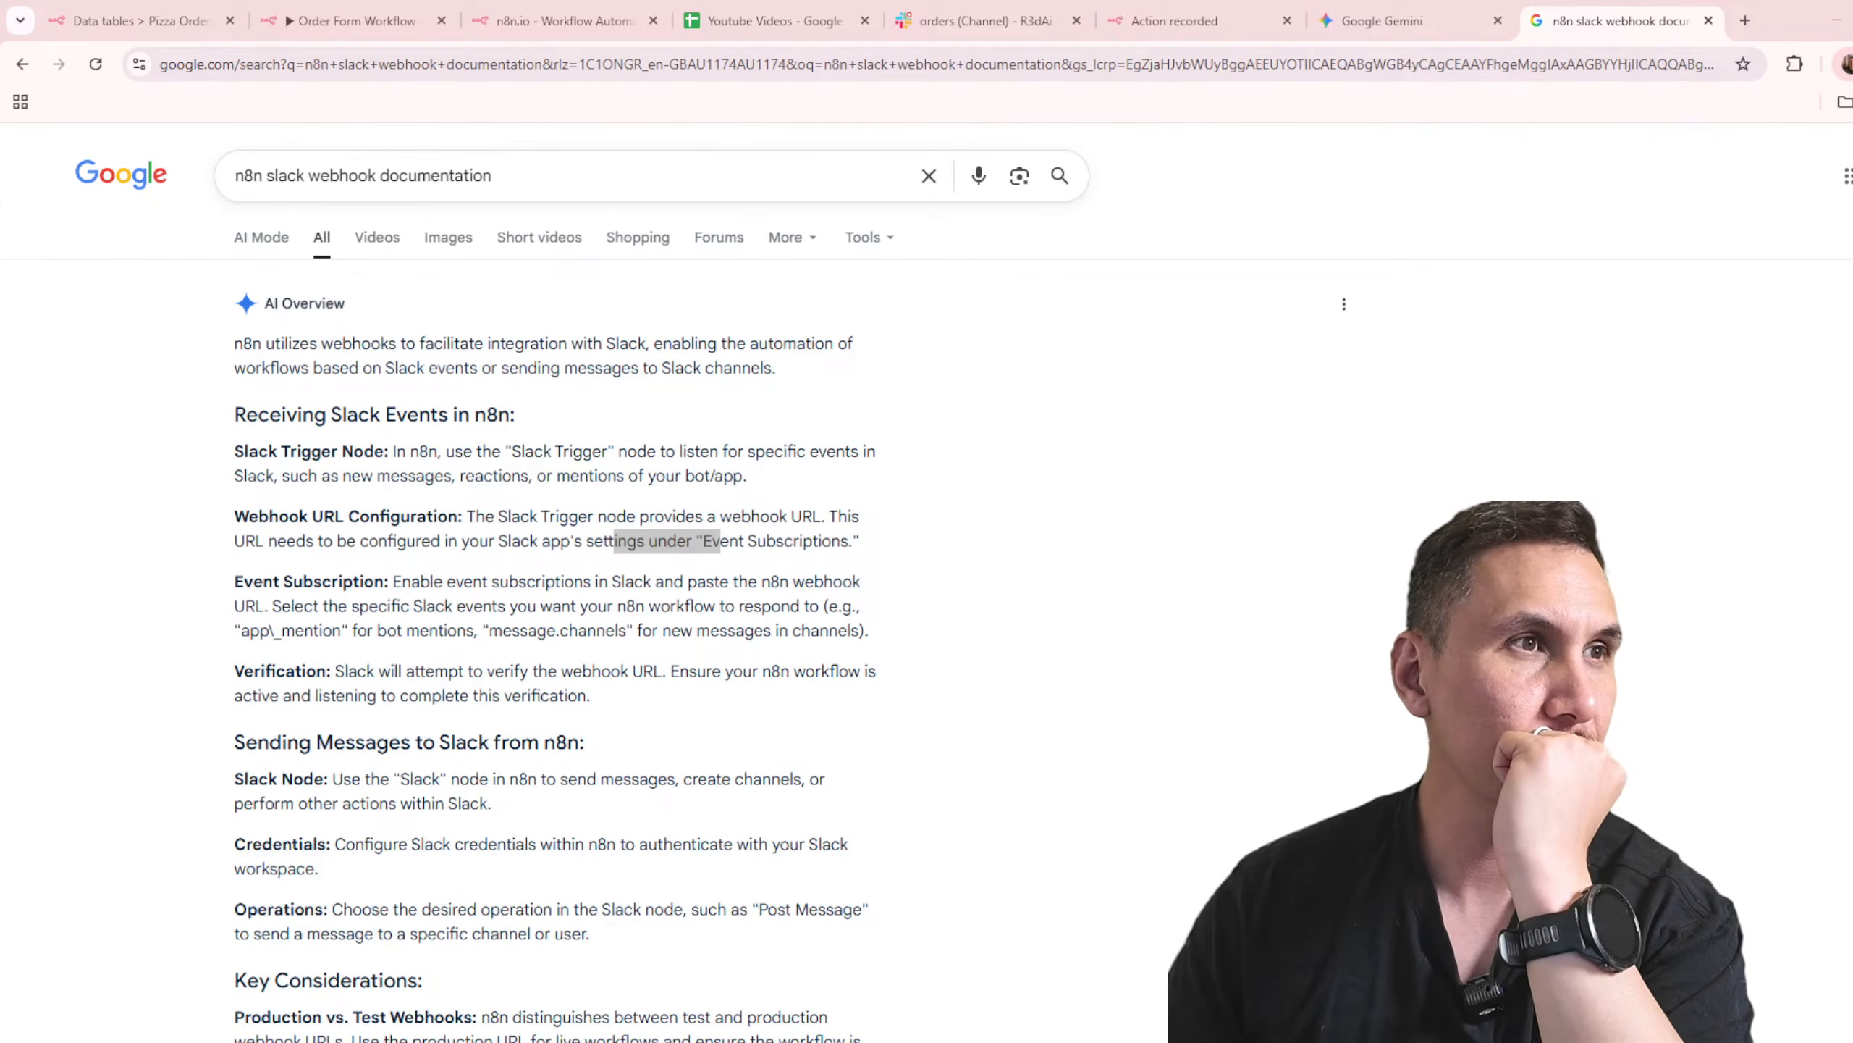
click(717, 541)
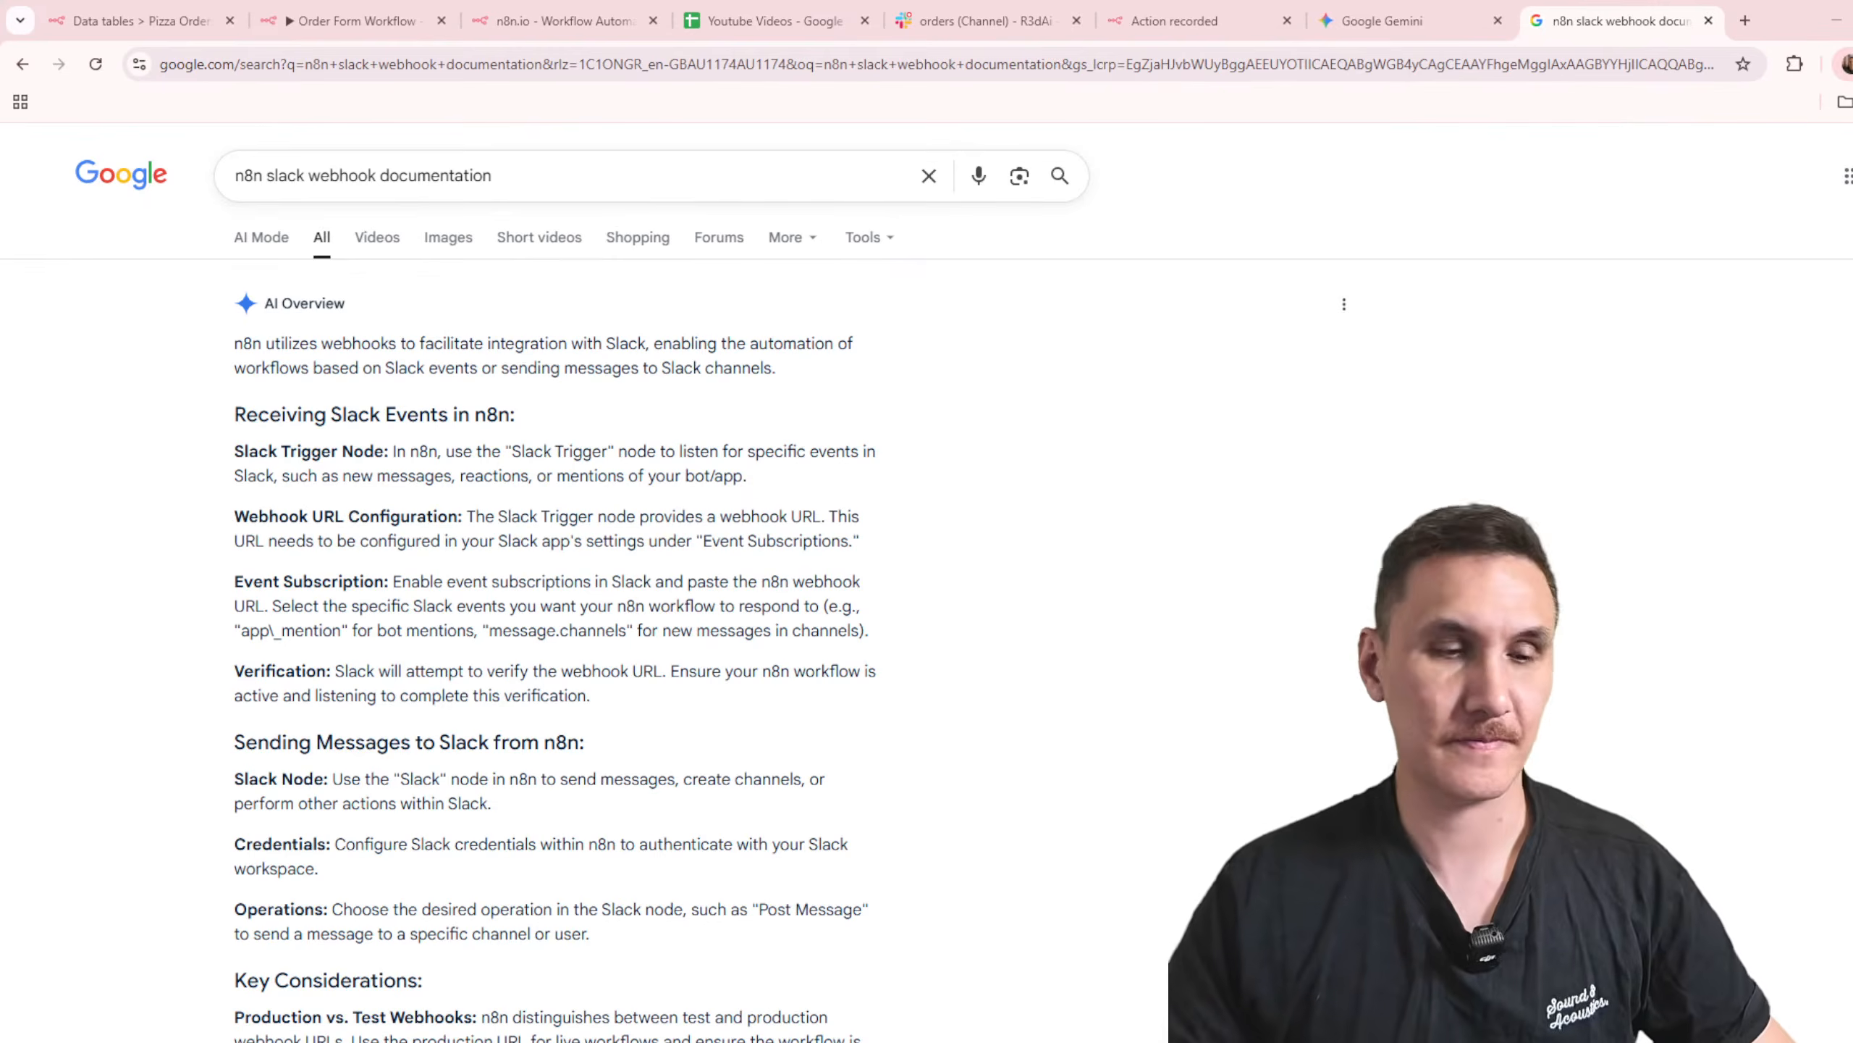
click(166, 14)
click(351, 20)
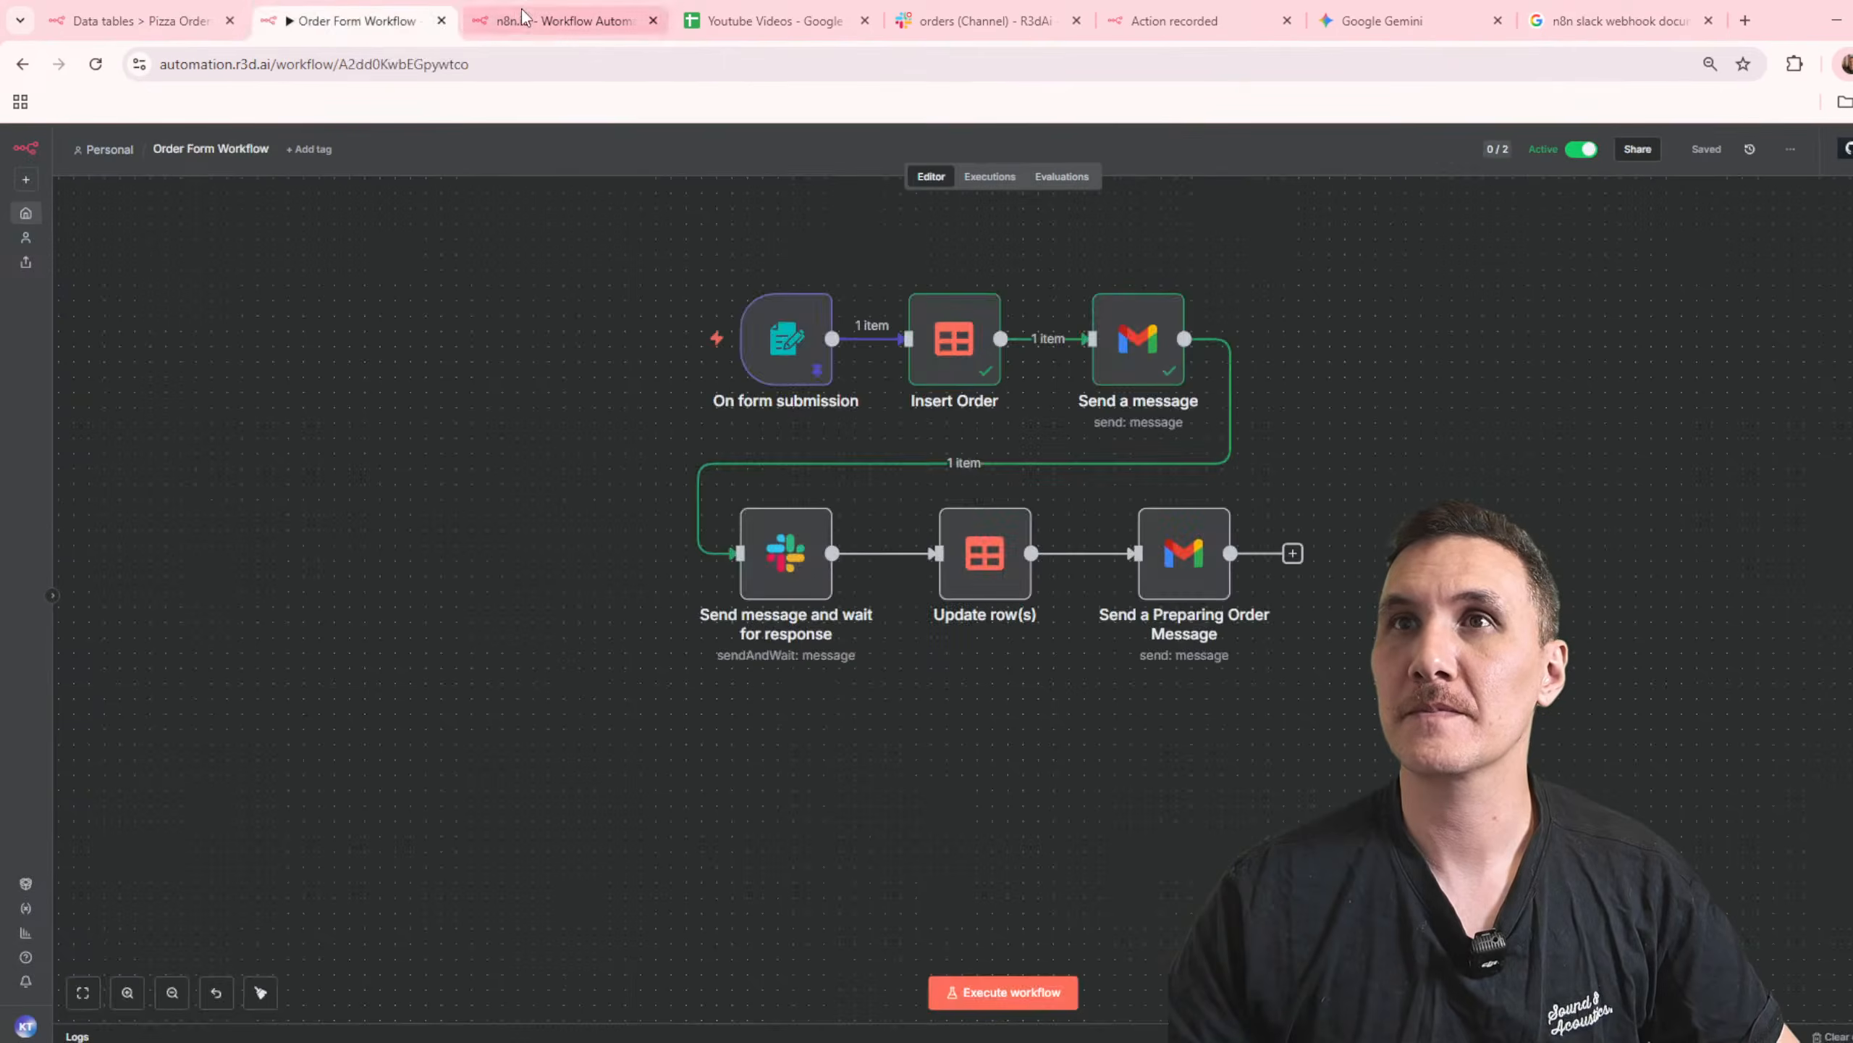
click(525, 21)
click(314, 11)
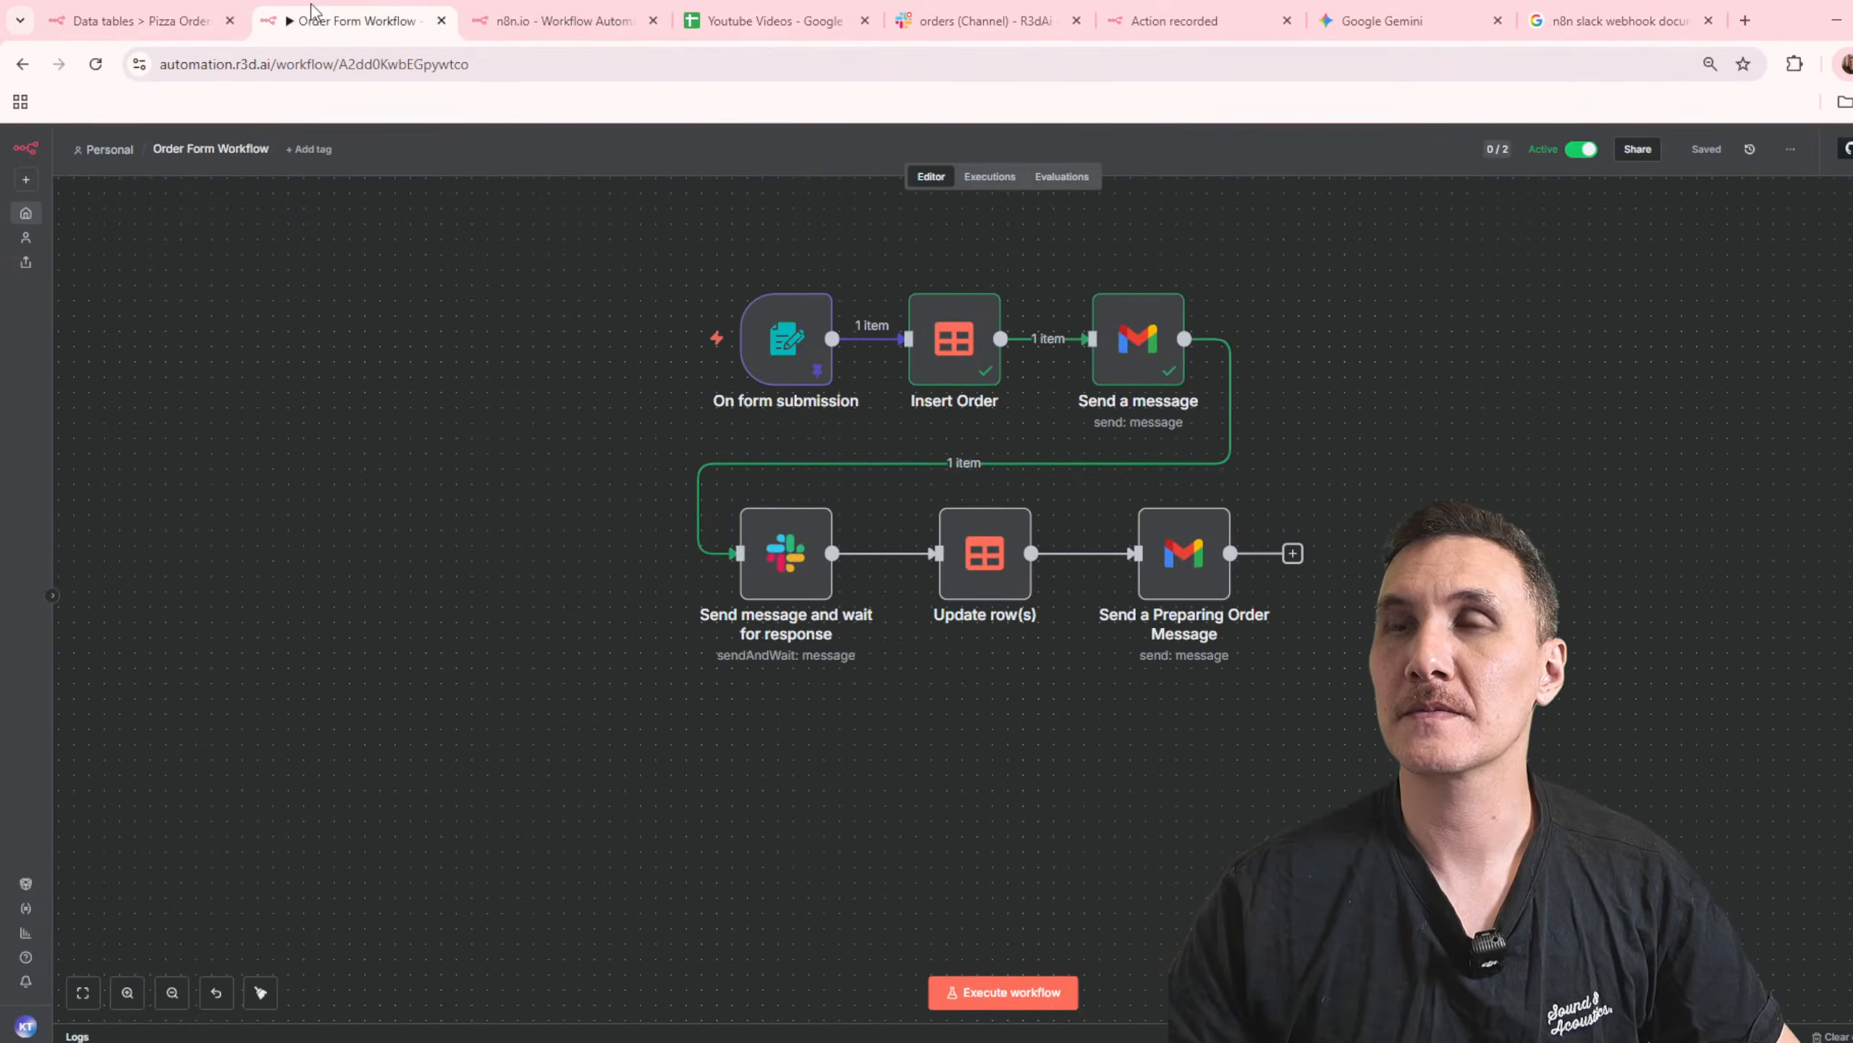
click(175, 29)
click(286, 28)
click(536, 29)
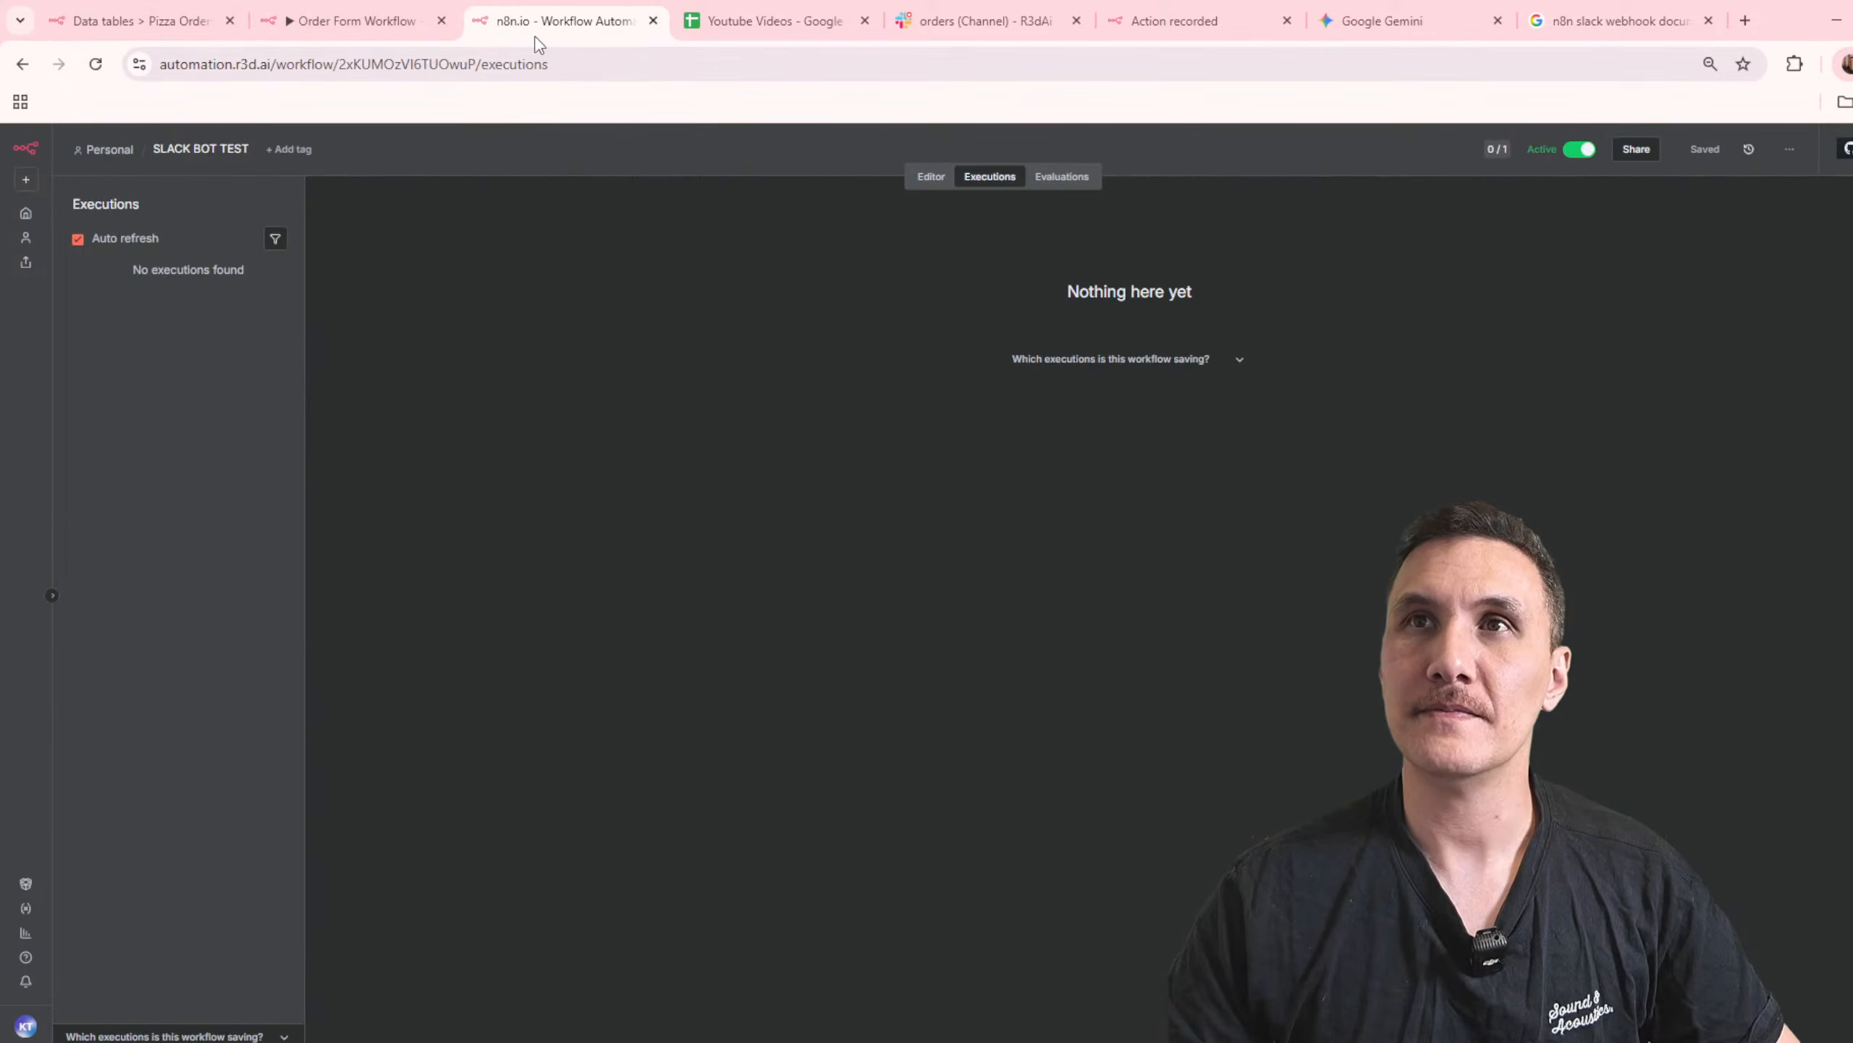
click(348, 32)
click(220, 33)
click(372, 28)
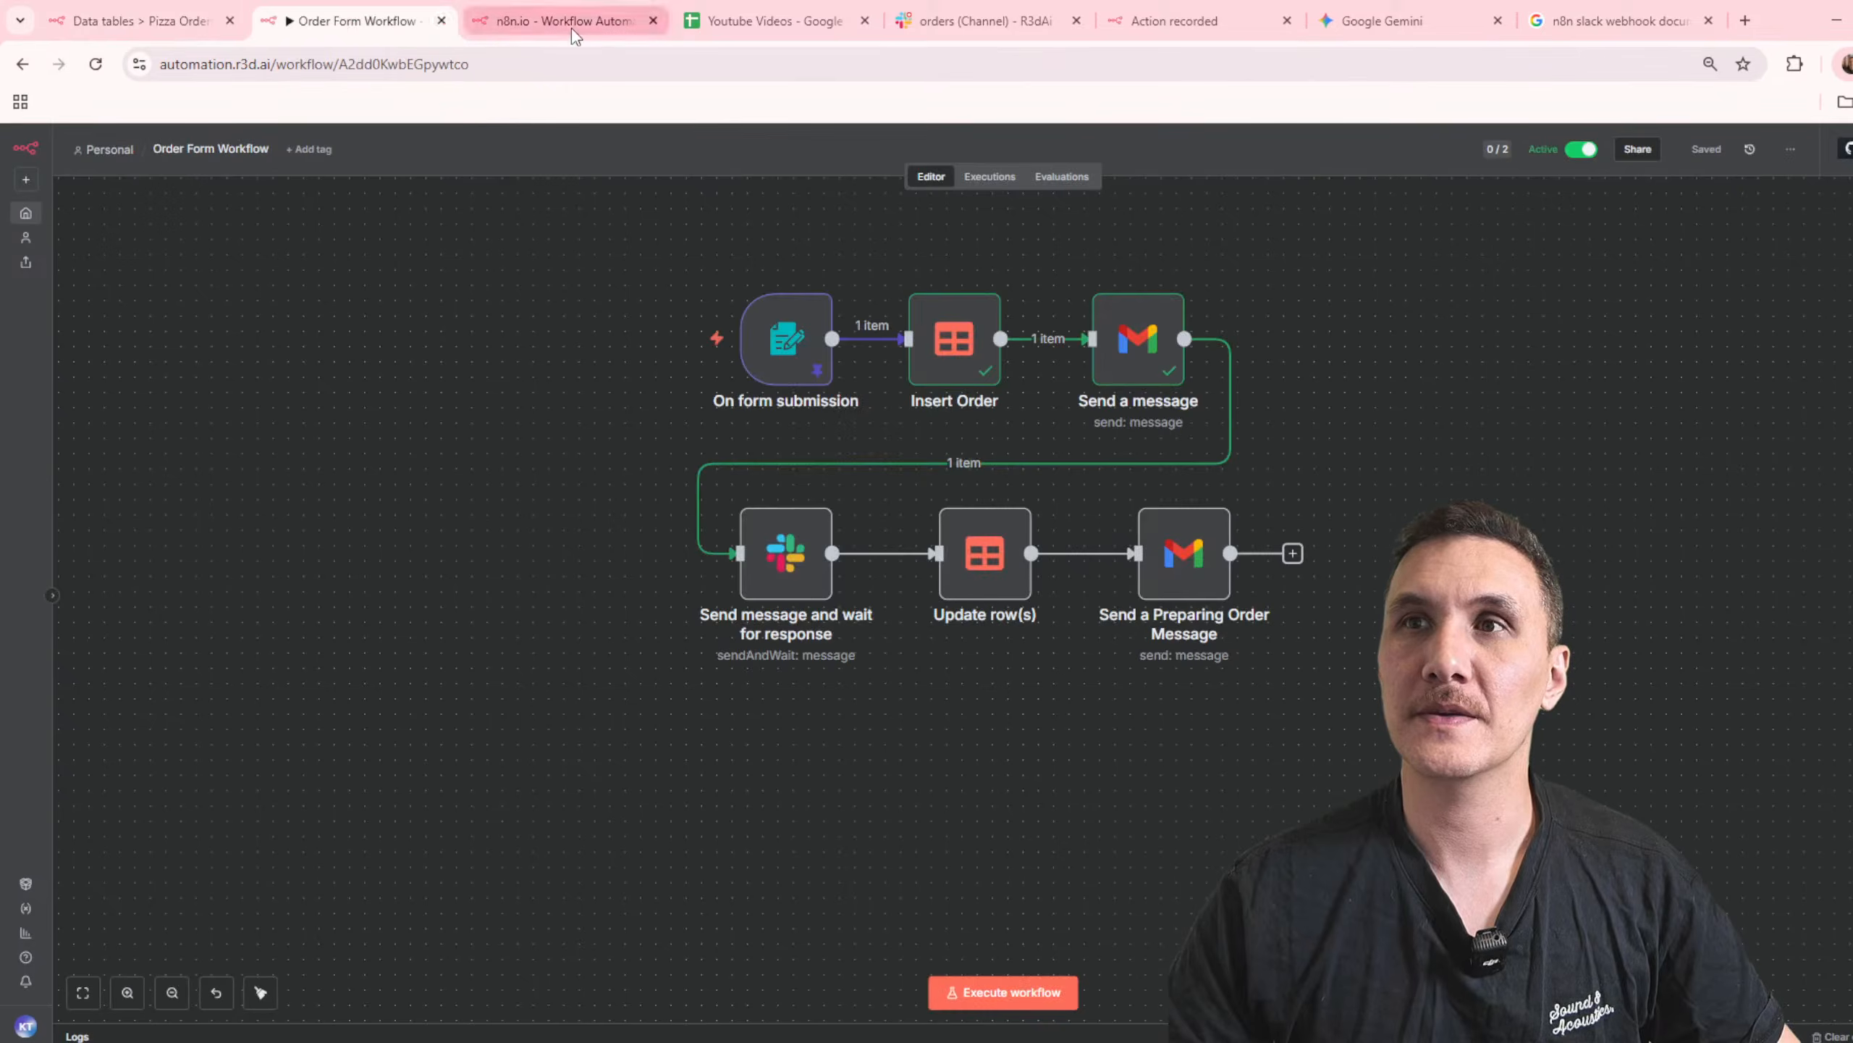
Step: Search the n8n workflow overview for "slack", open SLACK BOT Demo and execute it to listen for a Slack event
click(572, 30)
click(26, 213)
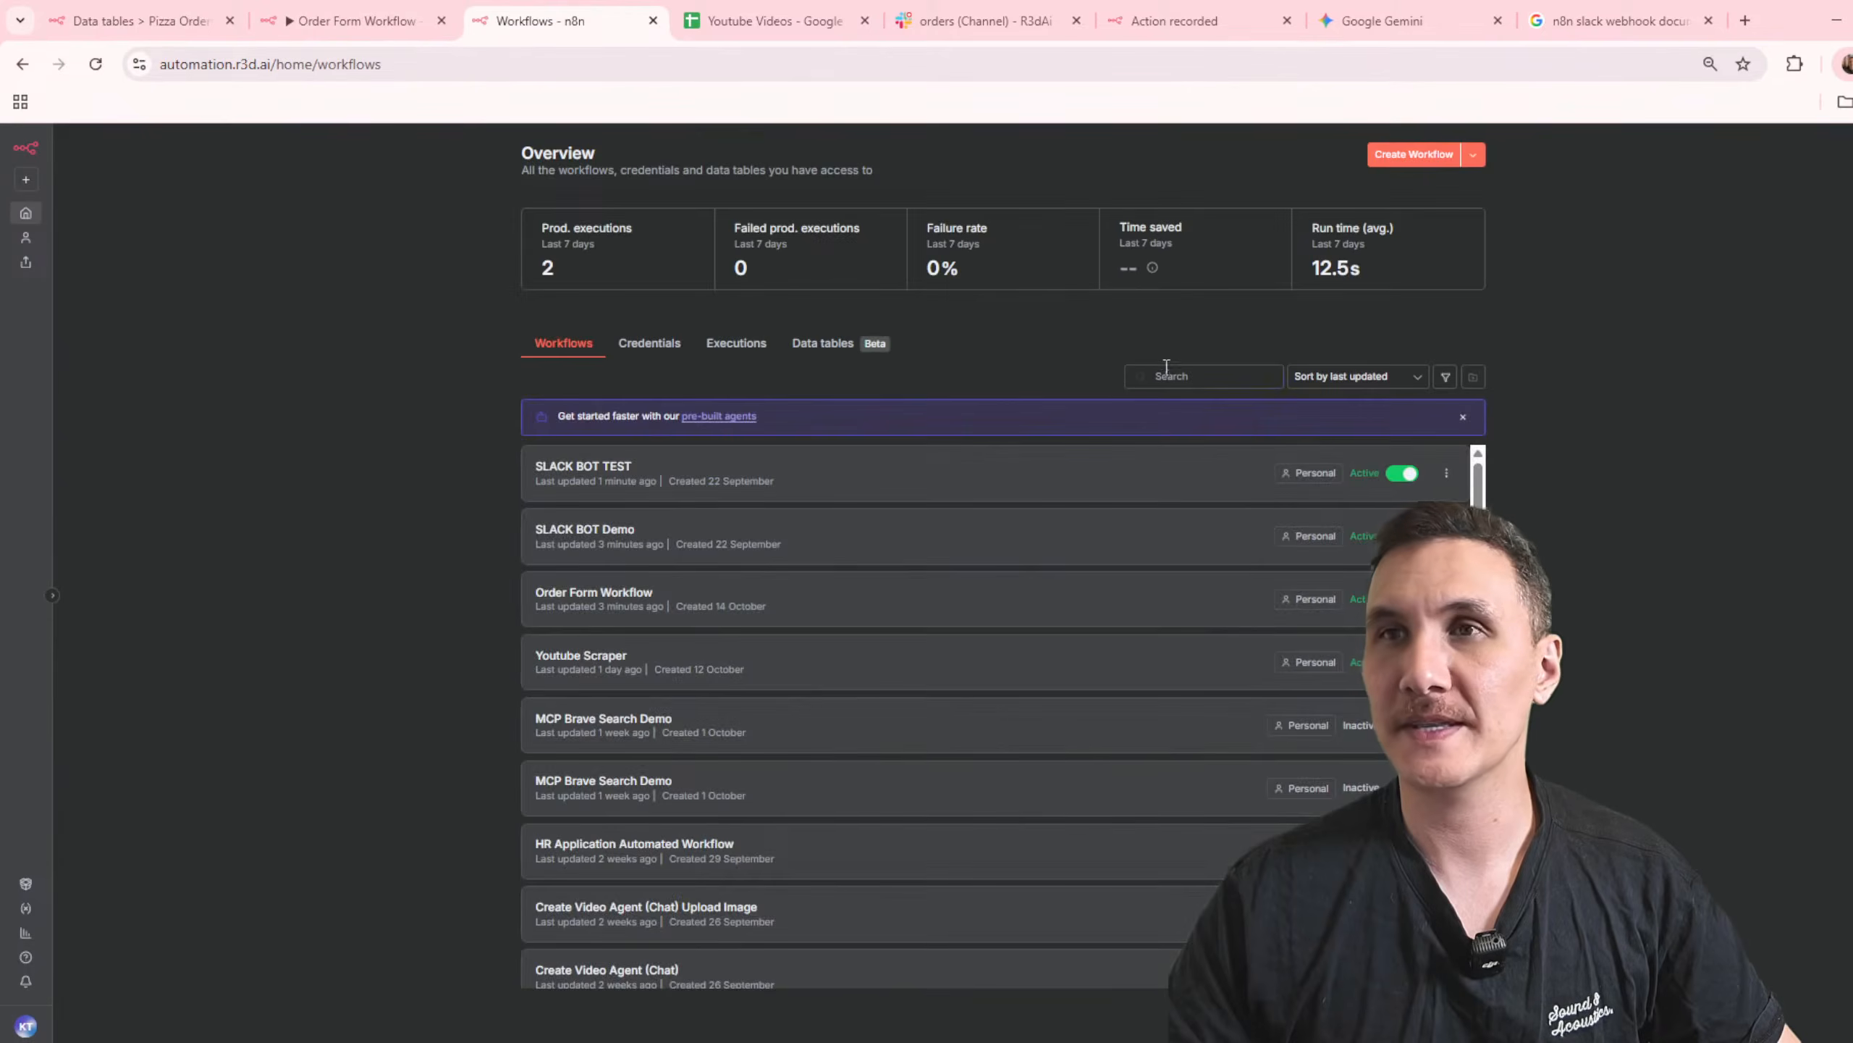
text(slack)
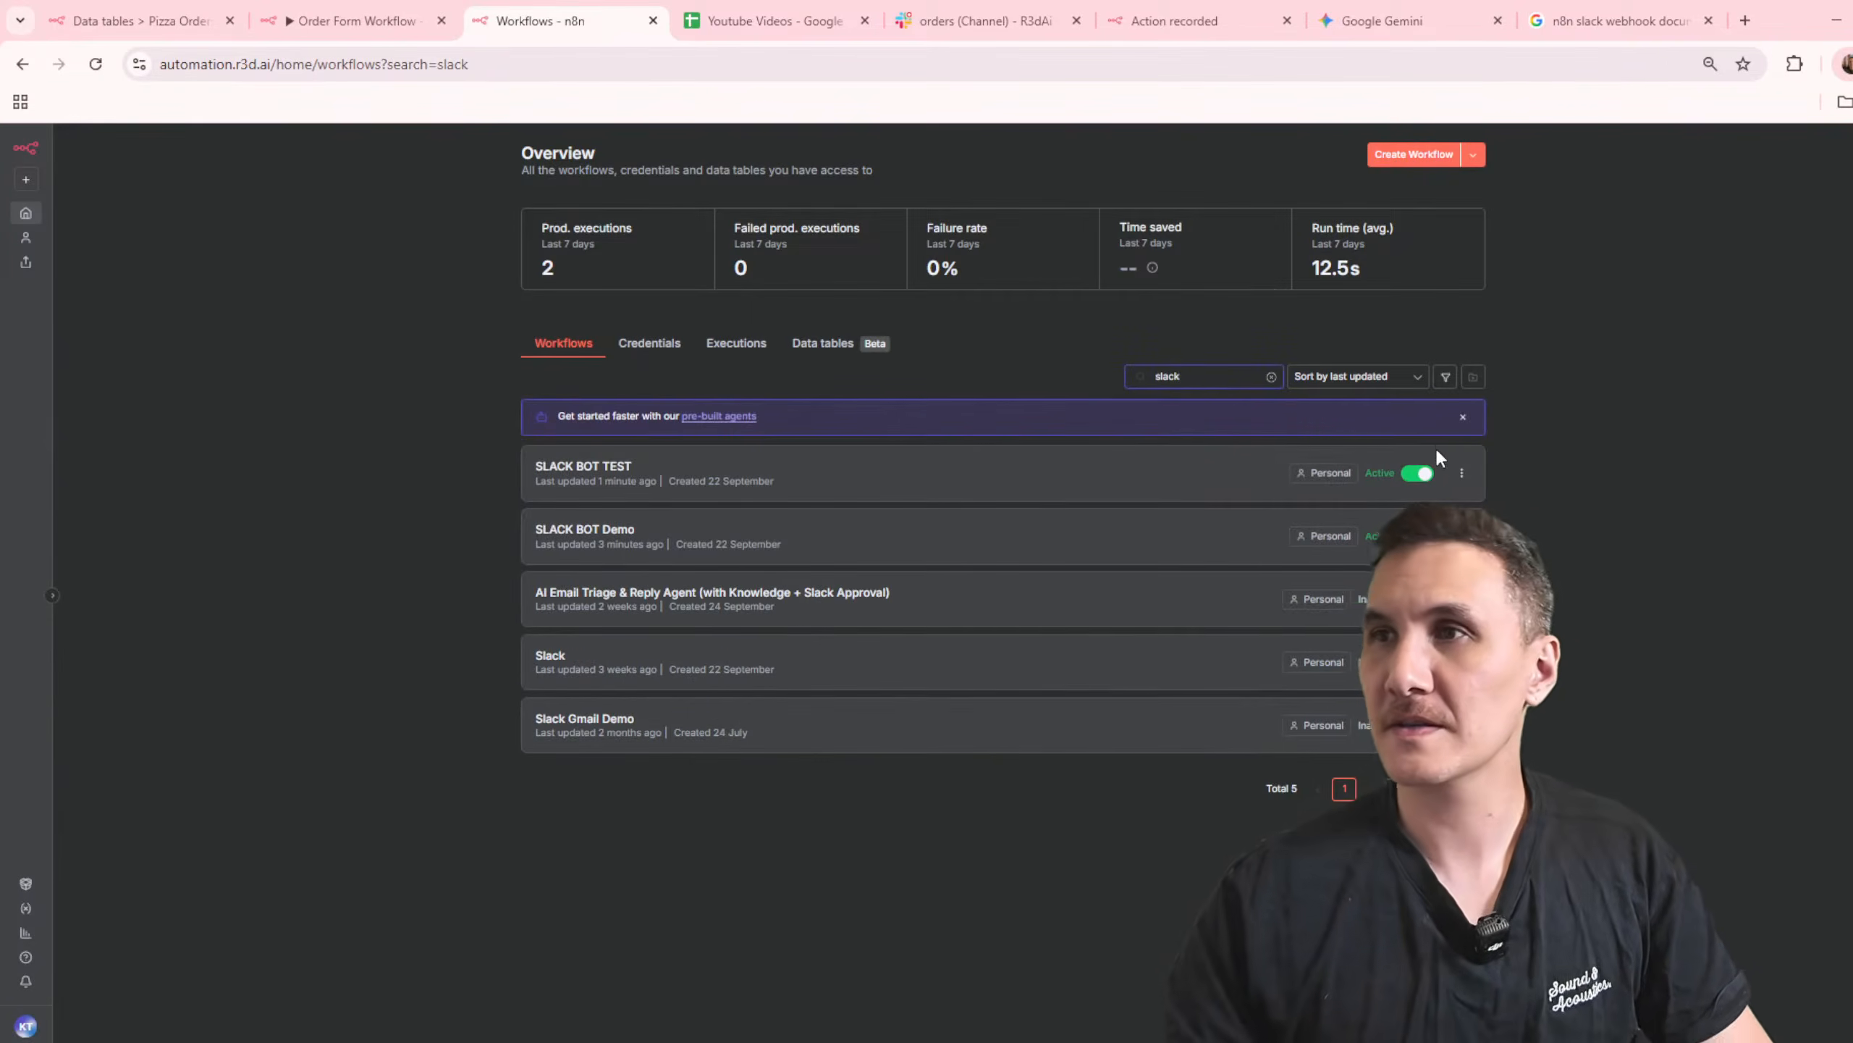
click(562, 533)
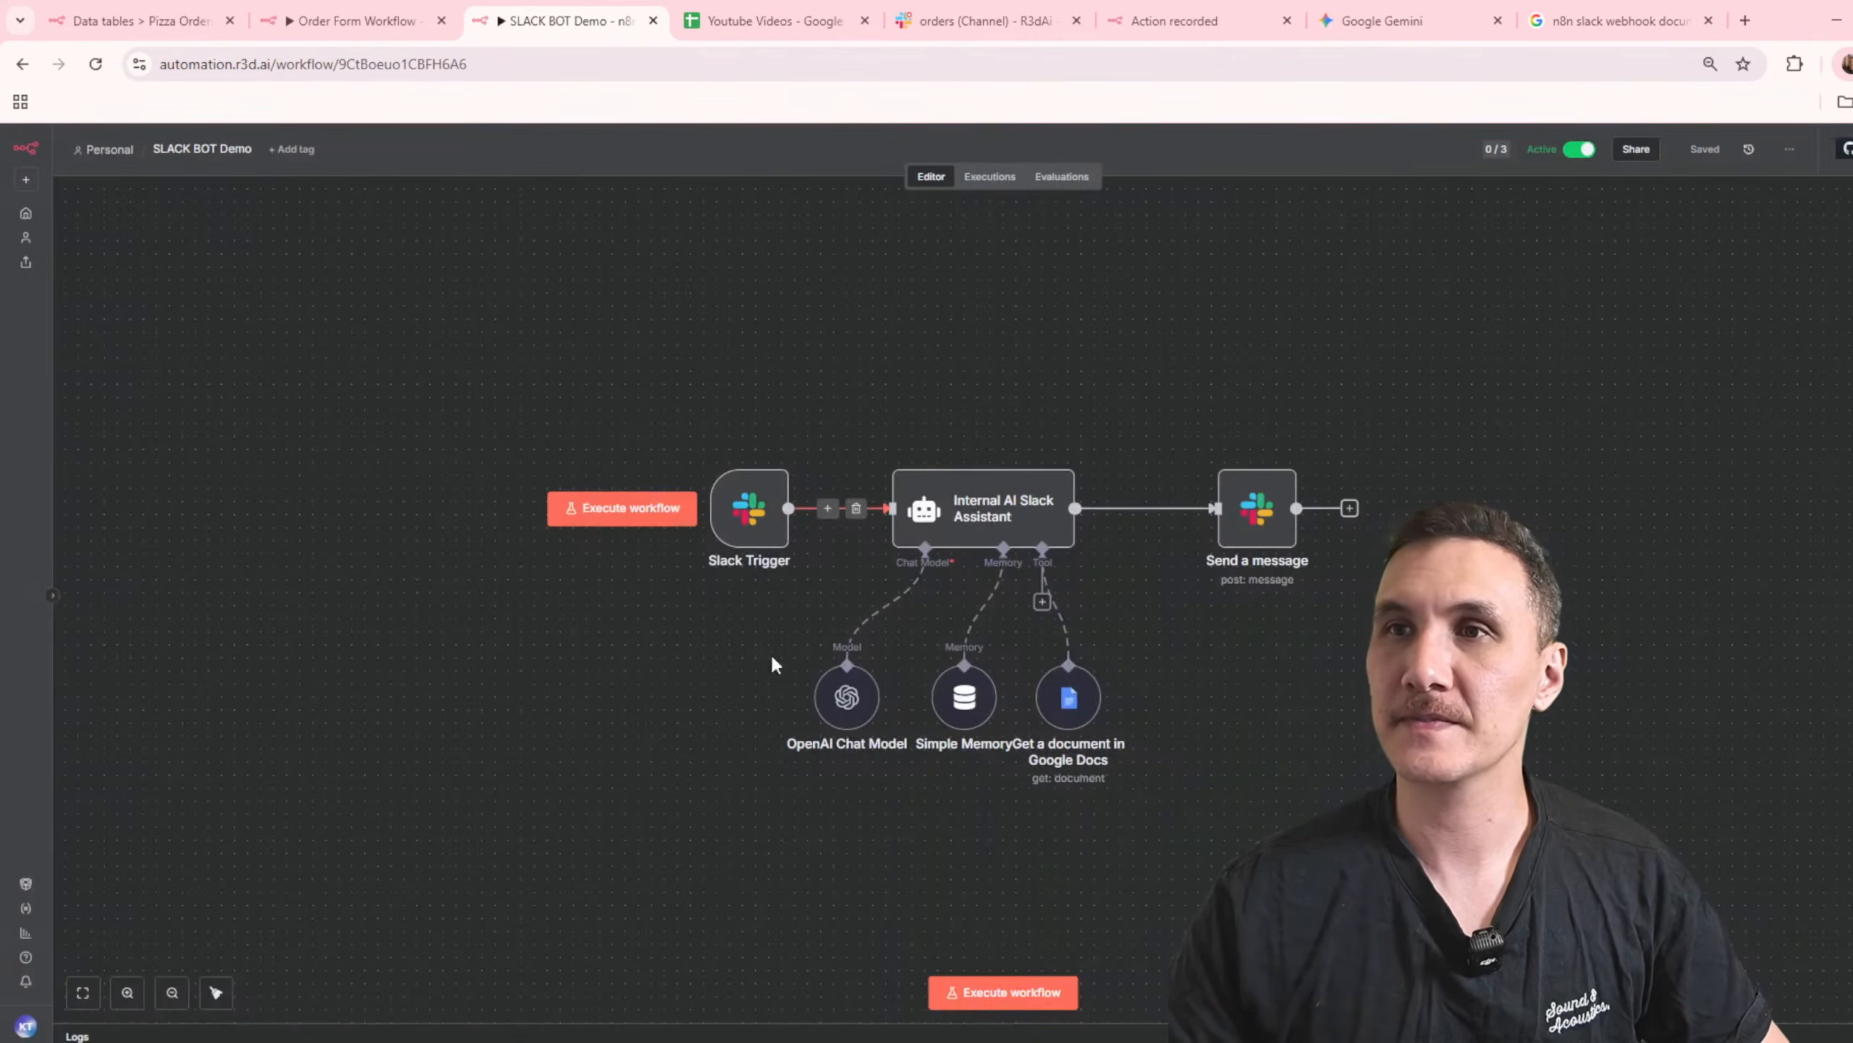
click(1004, 992)
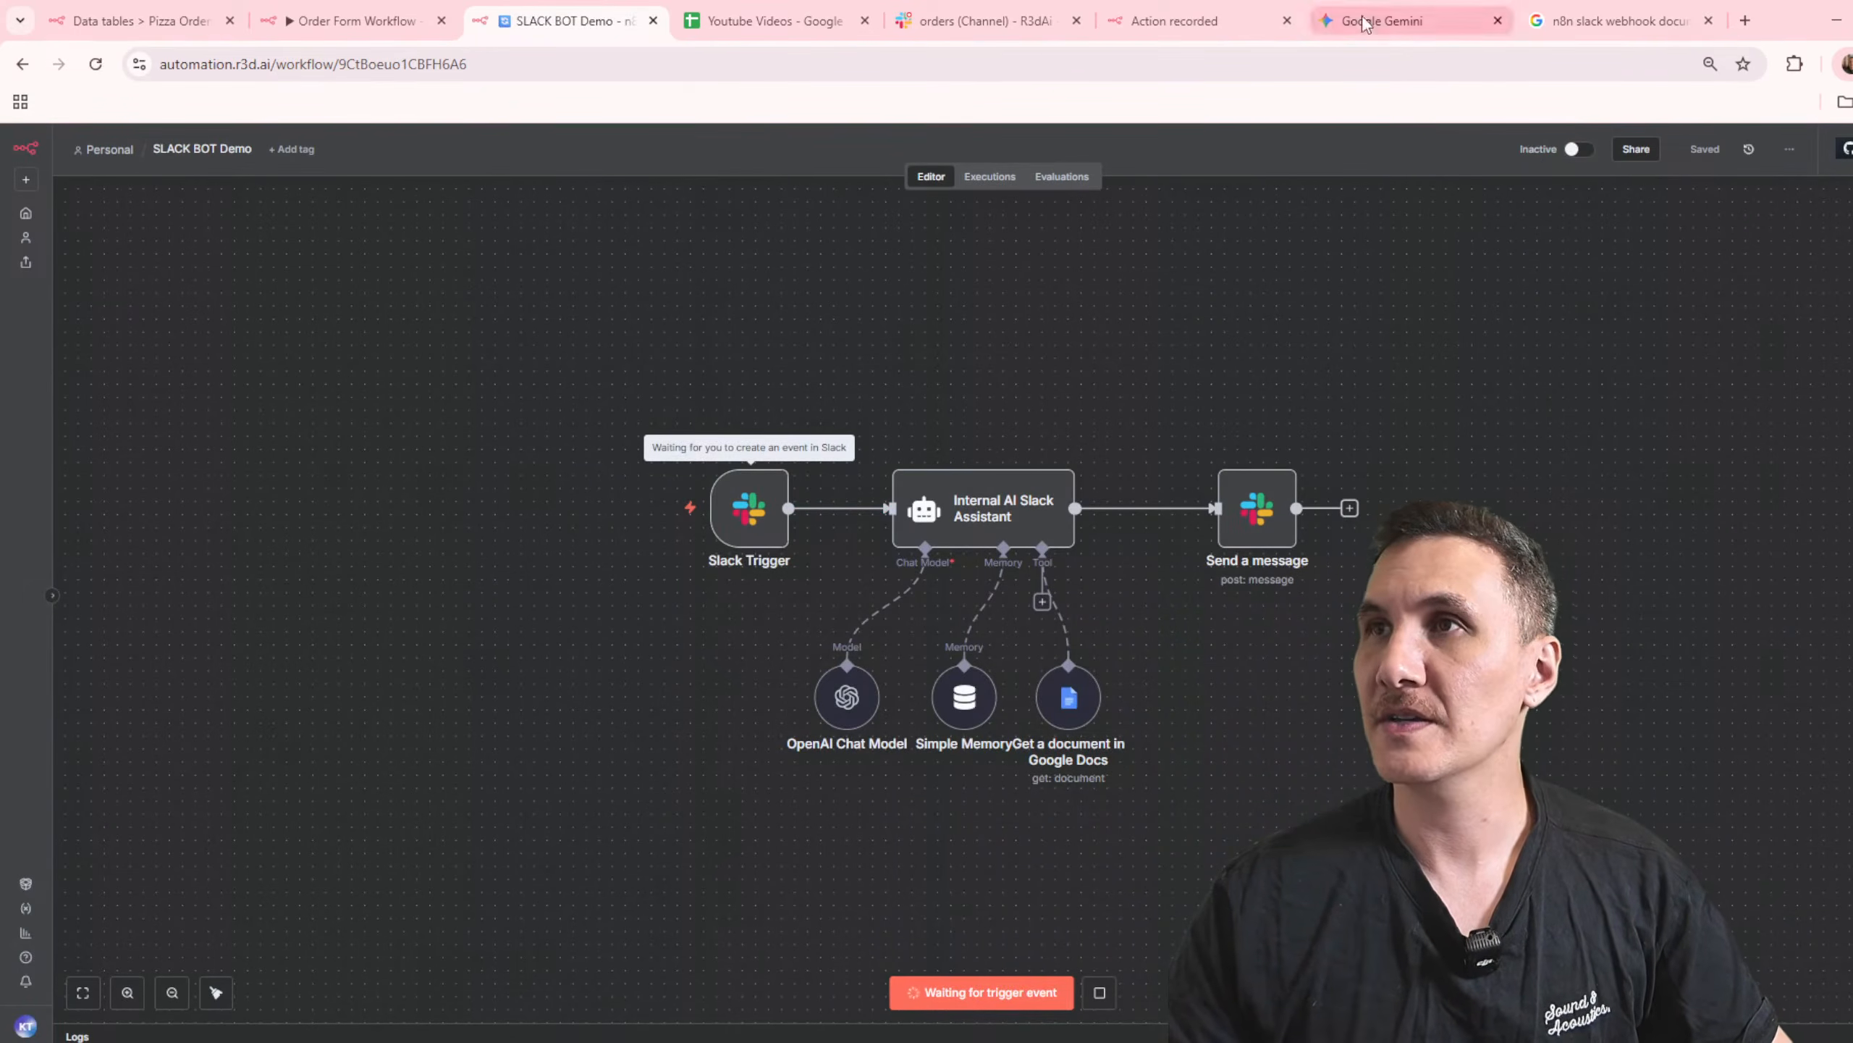
double_click(750, 508)
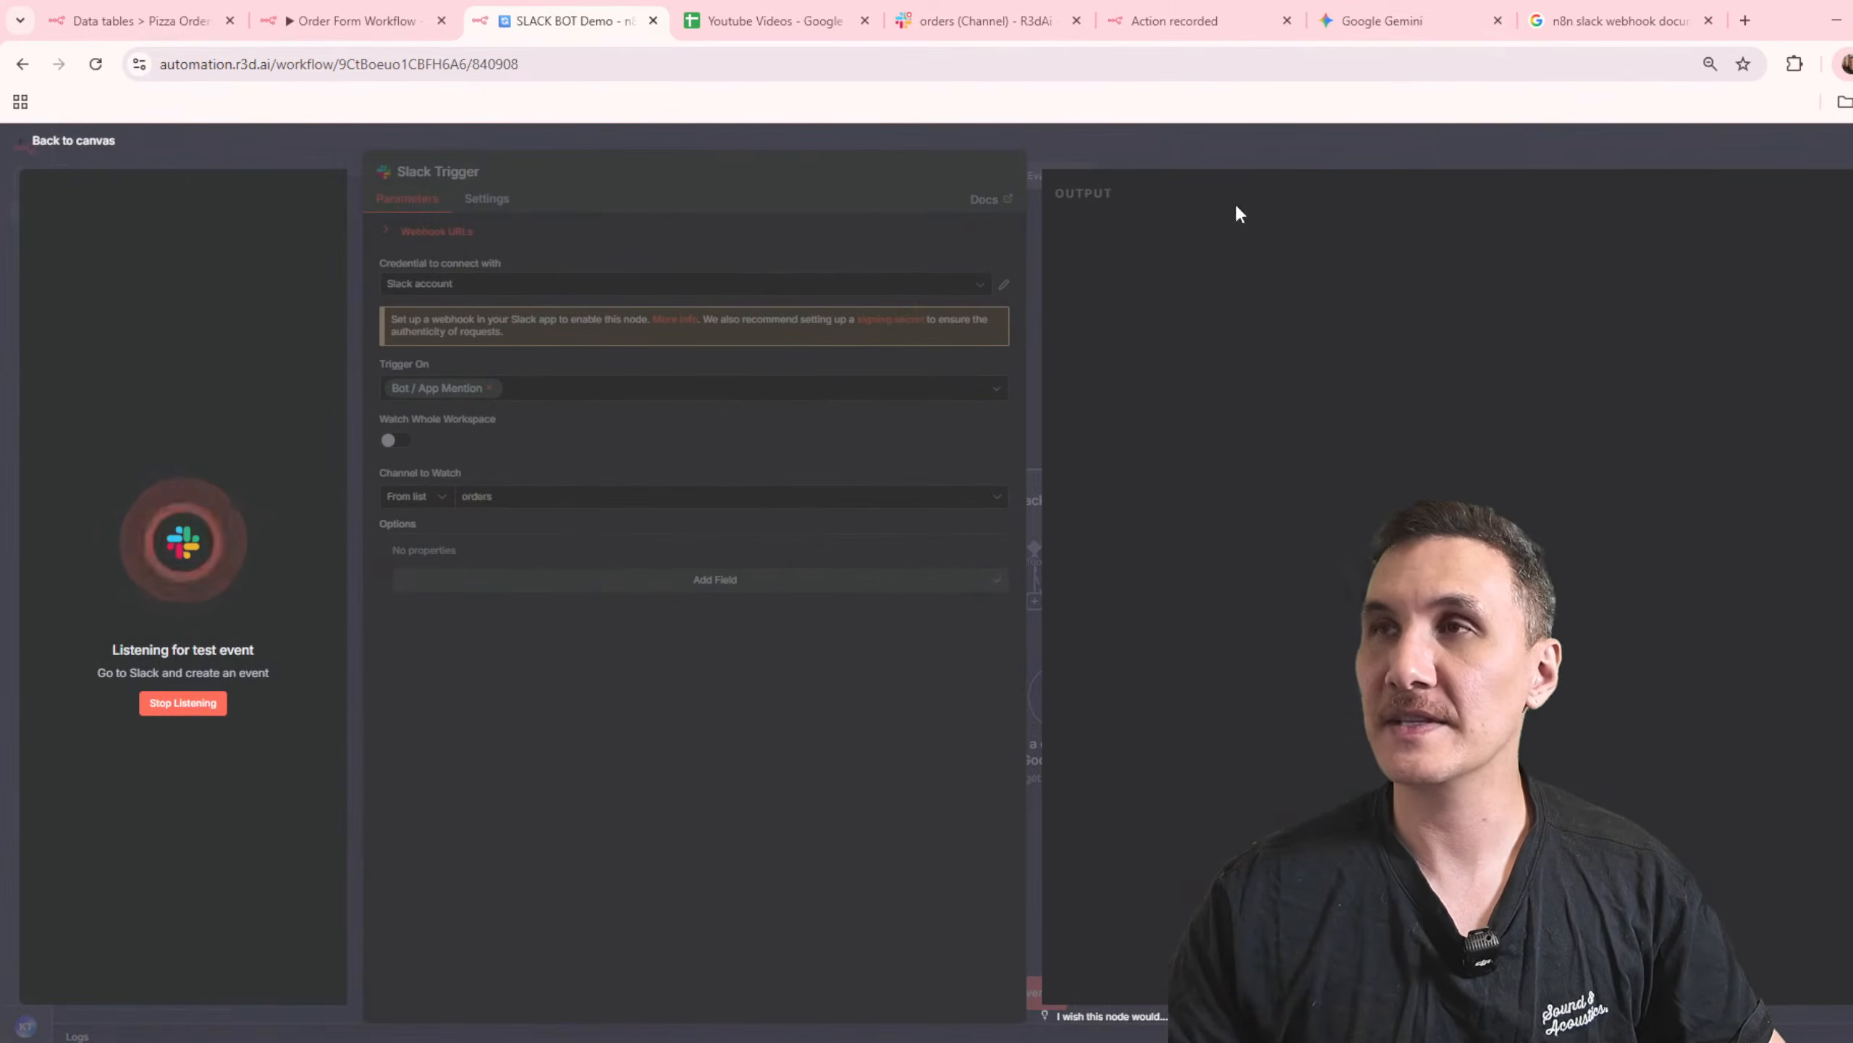
click(978, 20)
text(@)
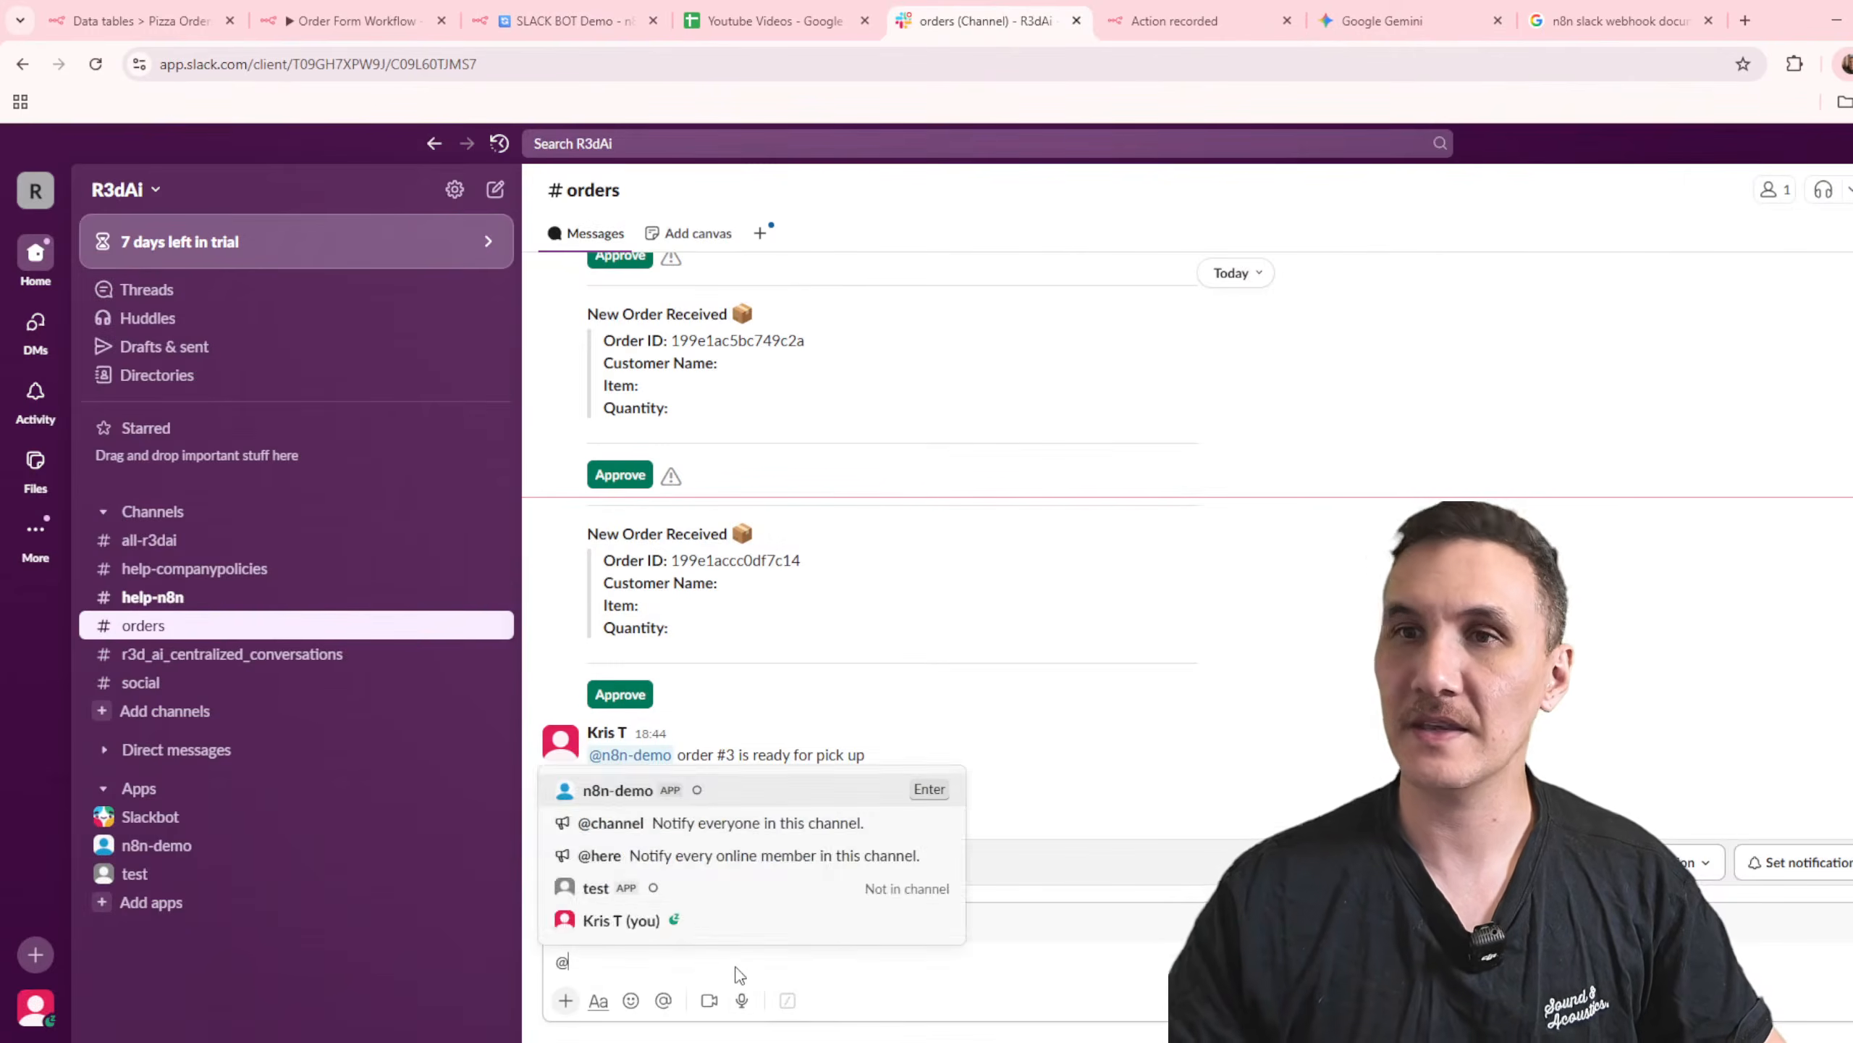
text(n8n demo)
key(Return)
text(test)
key(Return)
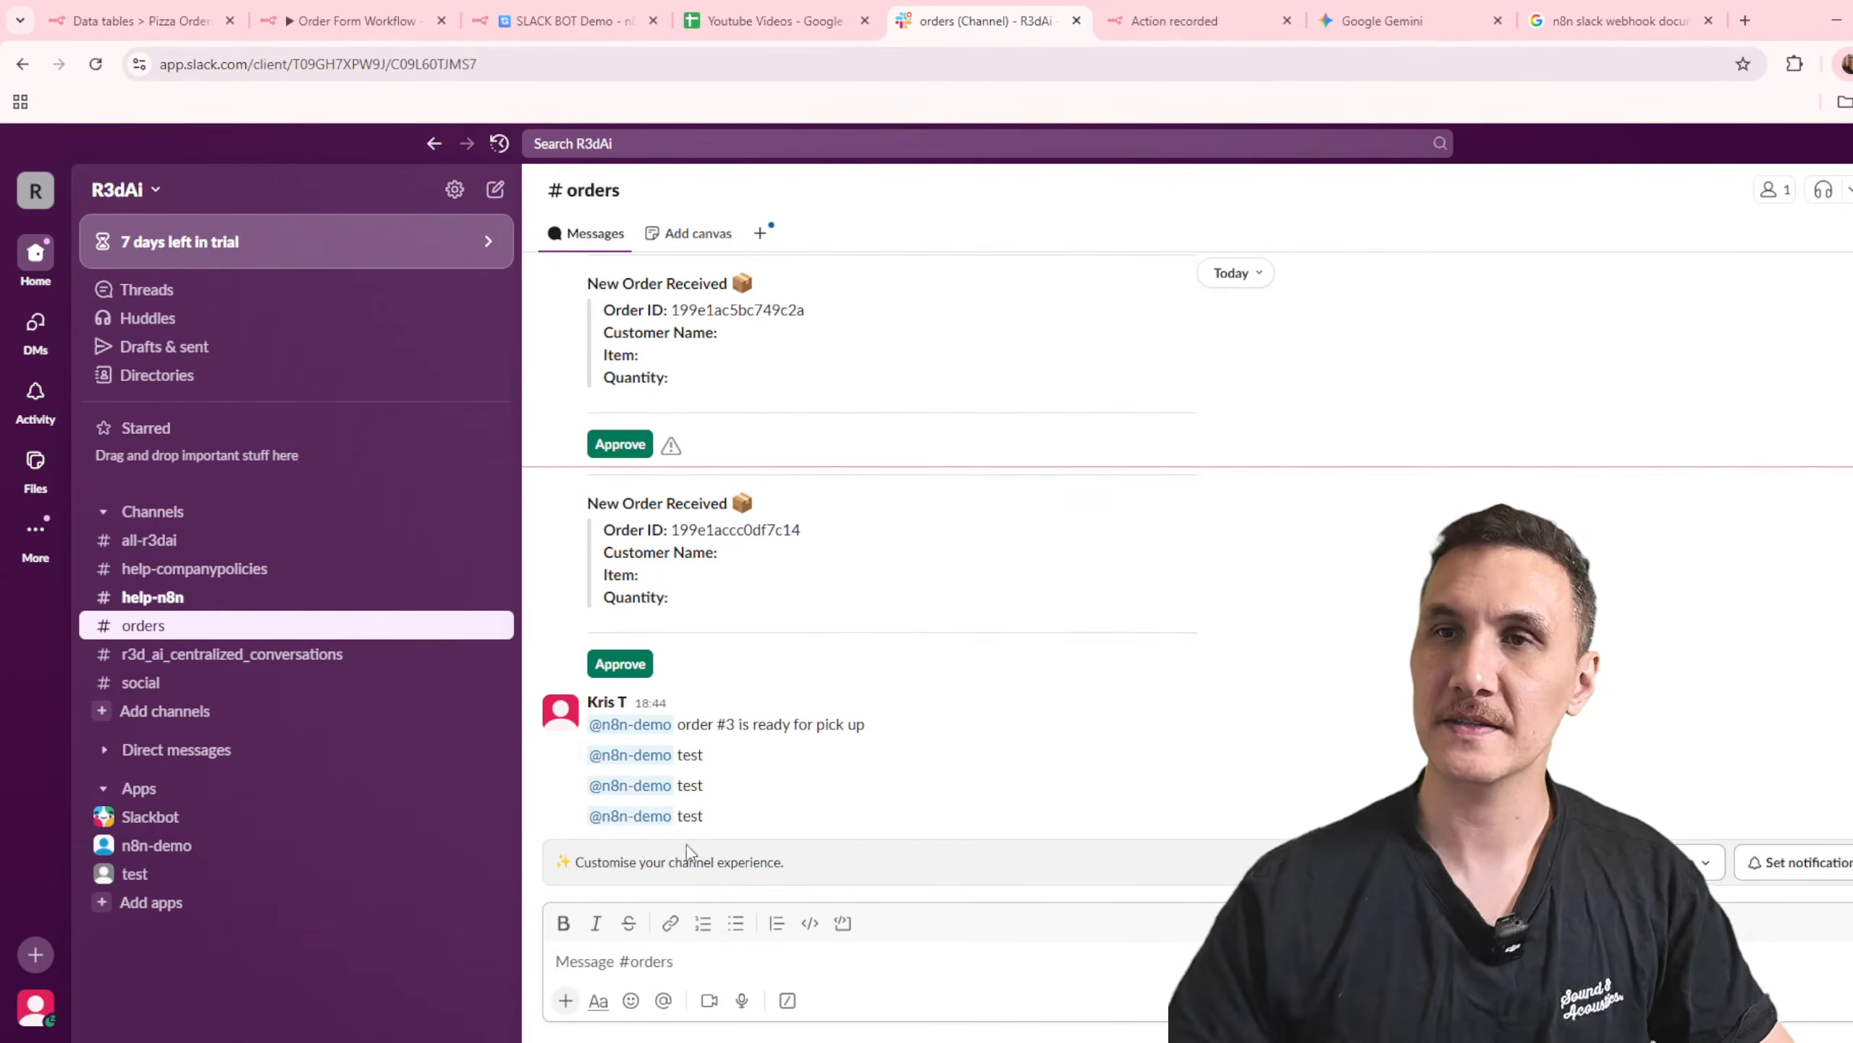
Step: Return to the SLACK BOT Demo workflow and inspect the Slack Trigger's output and the Internal AI Slack Assistant node
click(351, 21)
click(527, 22)
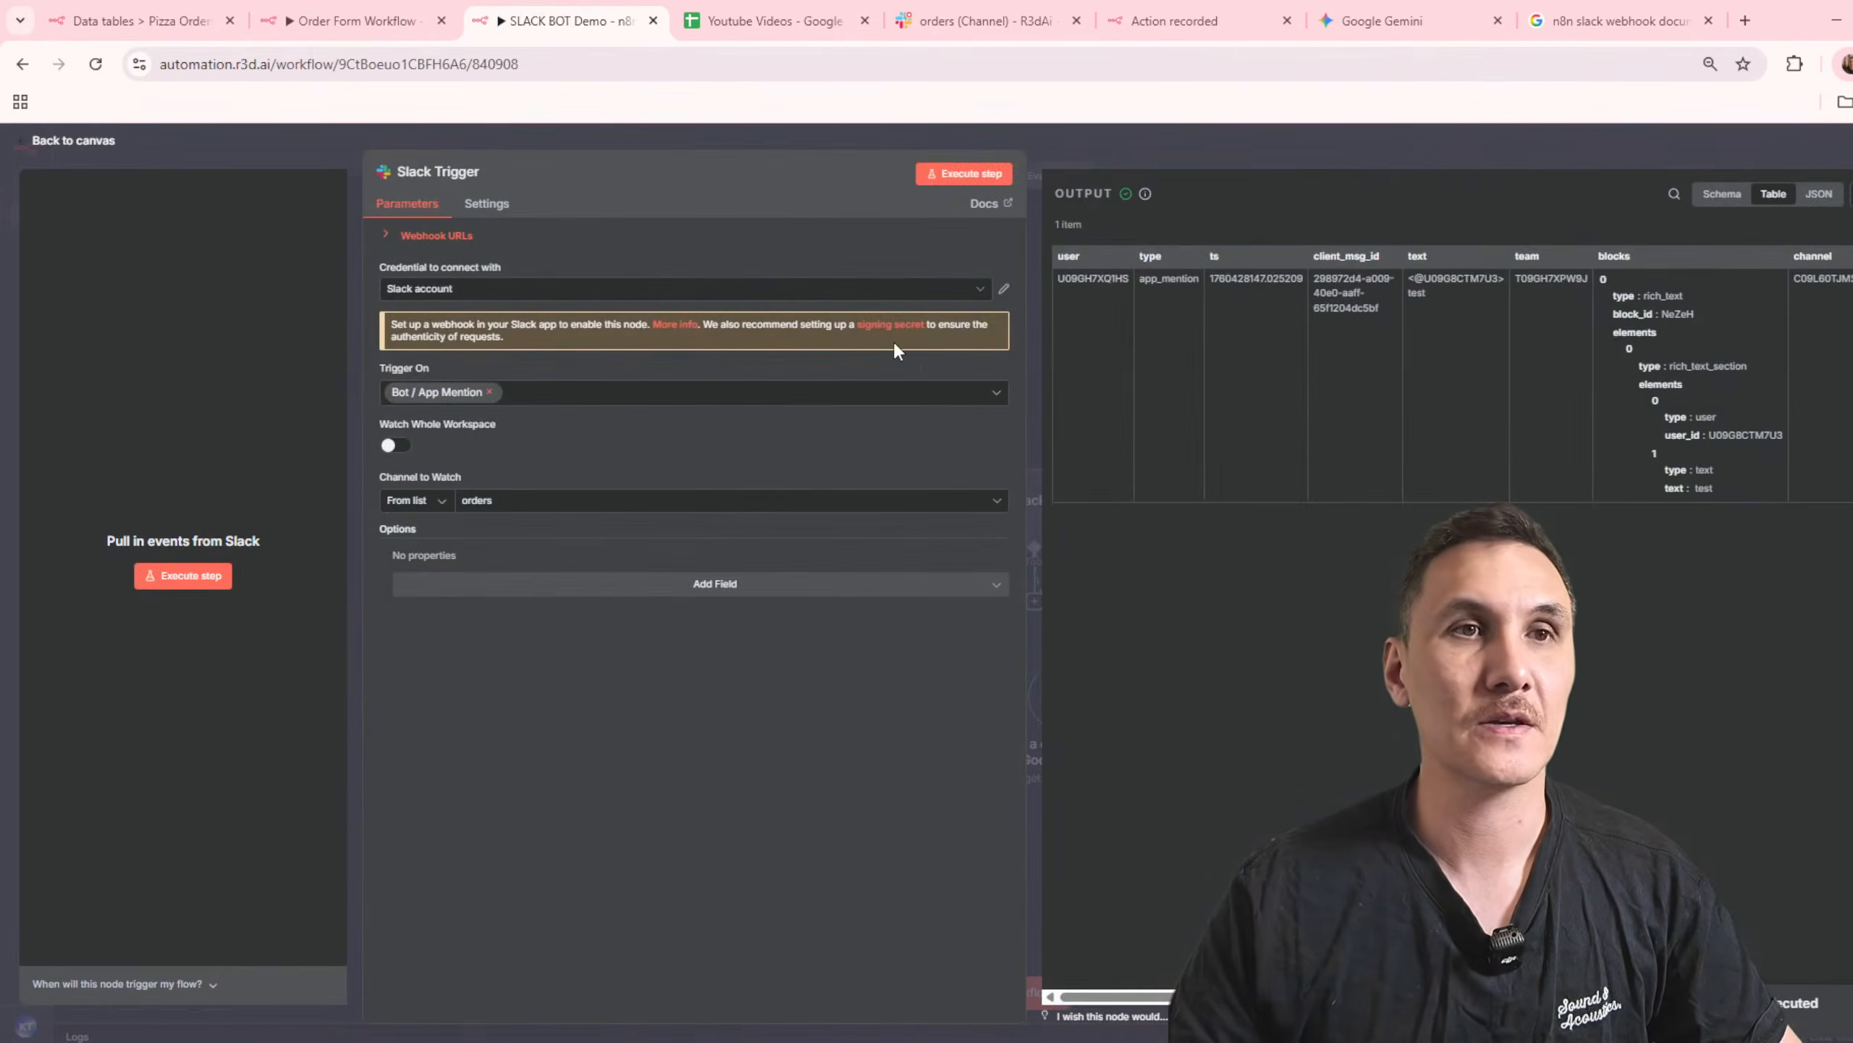
click(1282, 154)
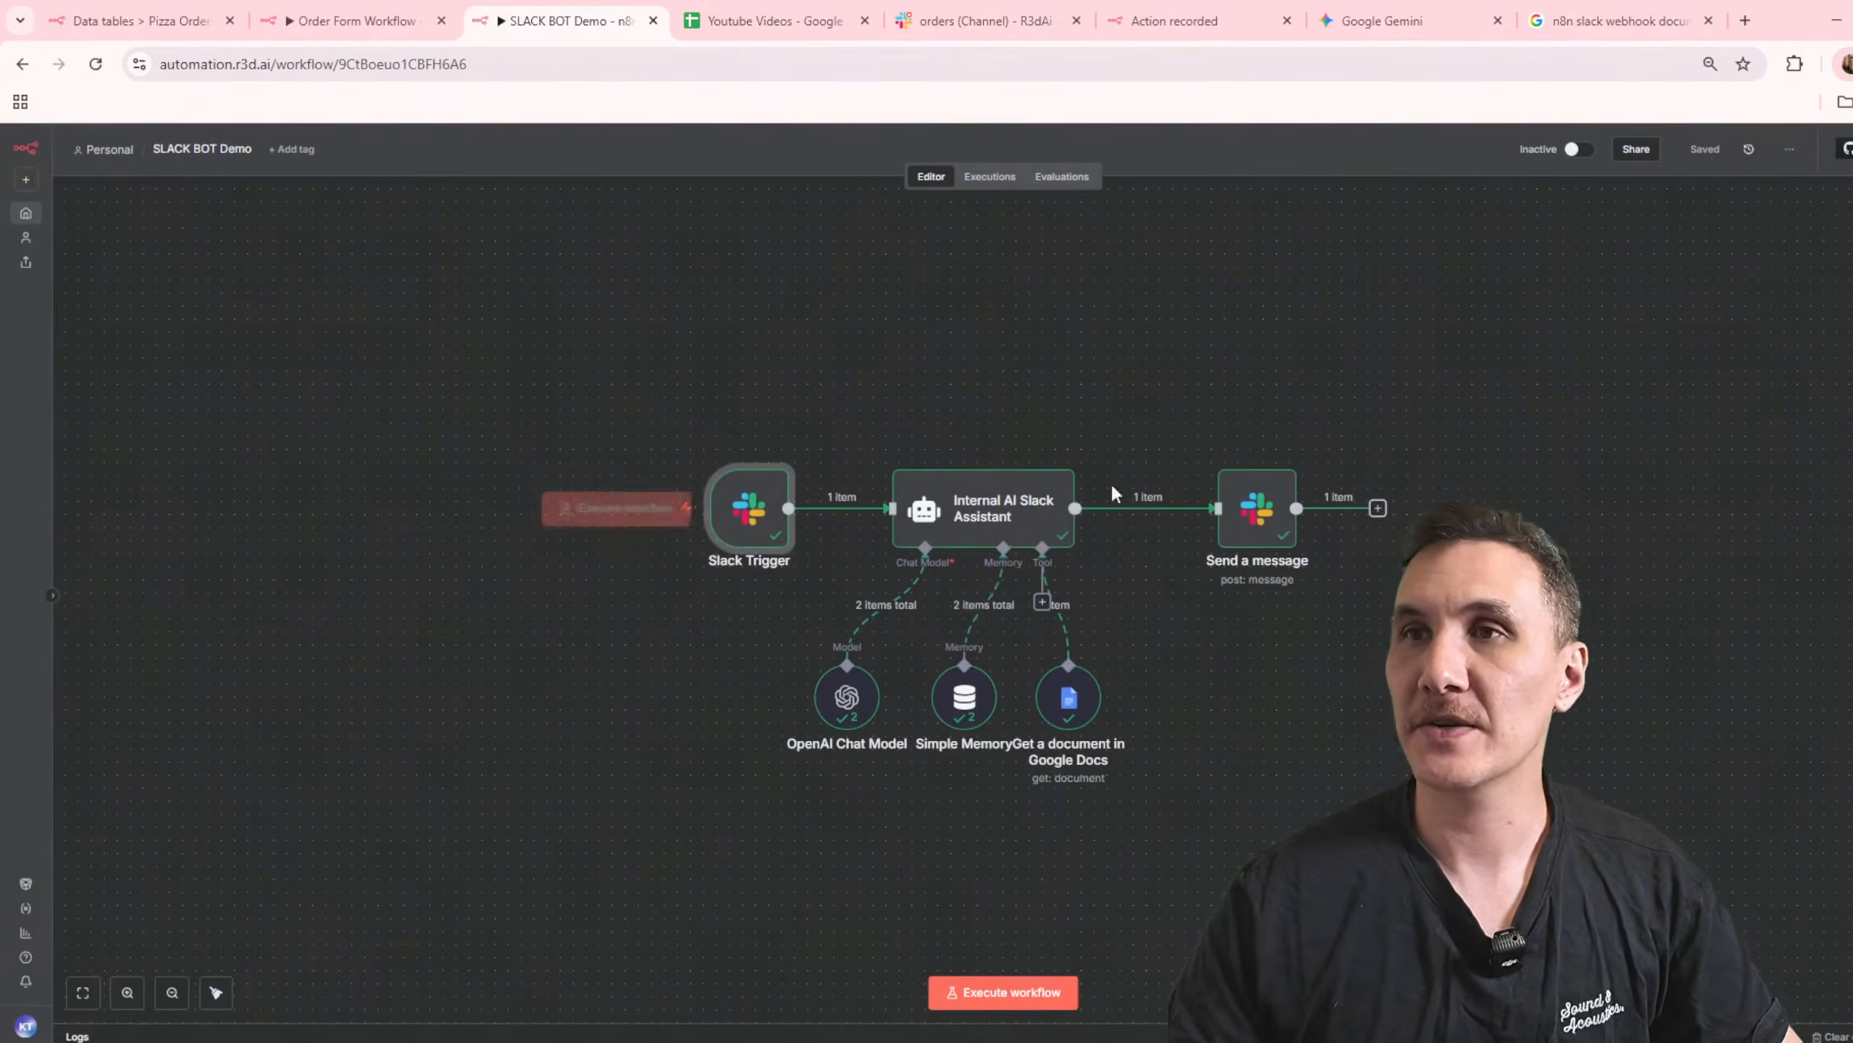
double_click(997, 525)
key(Escape)
Step: Duplicate the workflow as "SLACK BOT Demo ORIGINAL" and go back to SLACK BOT Demo
click(1789, 149)
click(1752, 186)
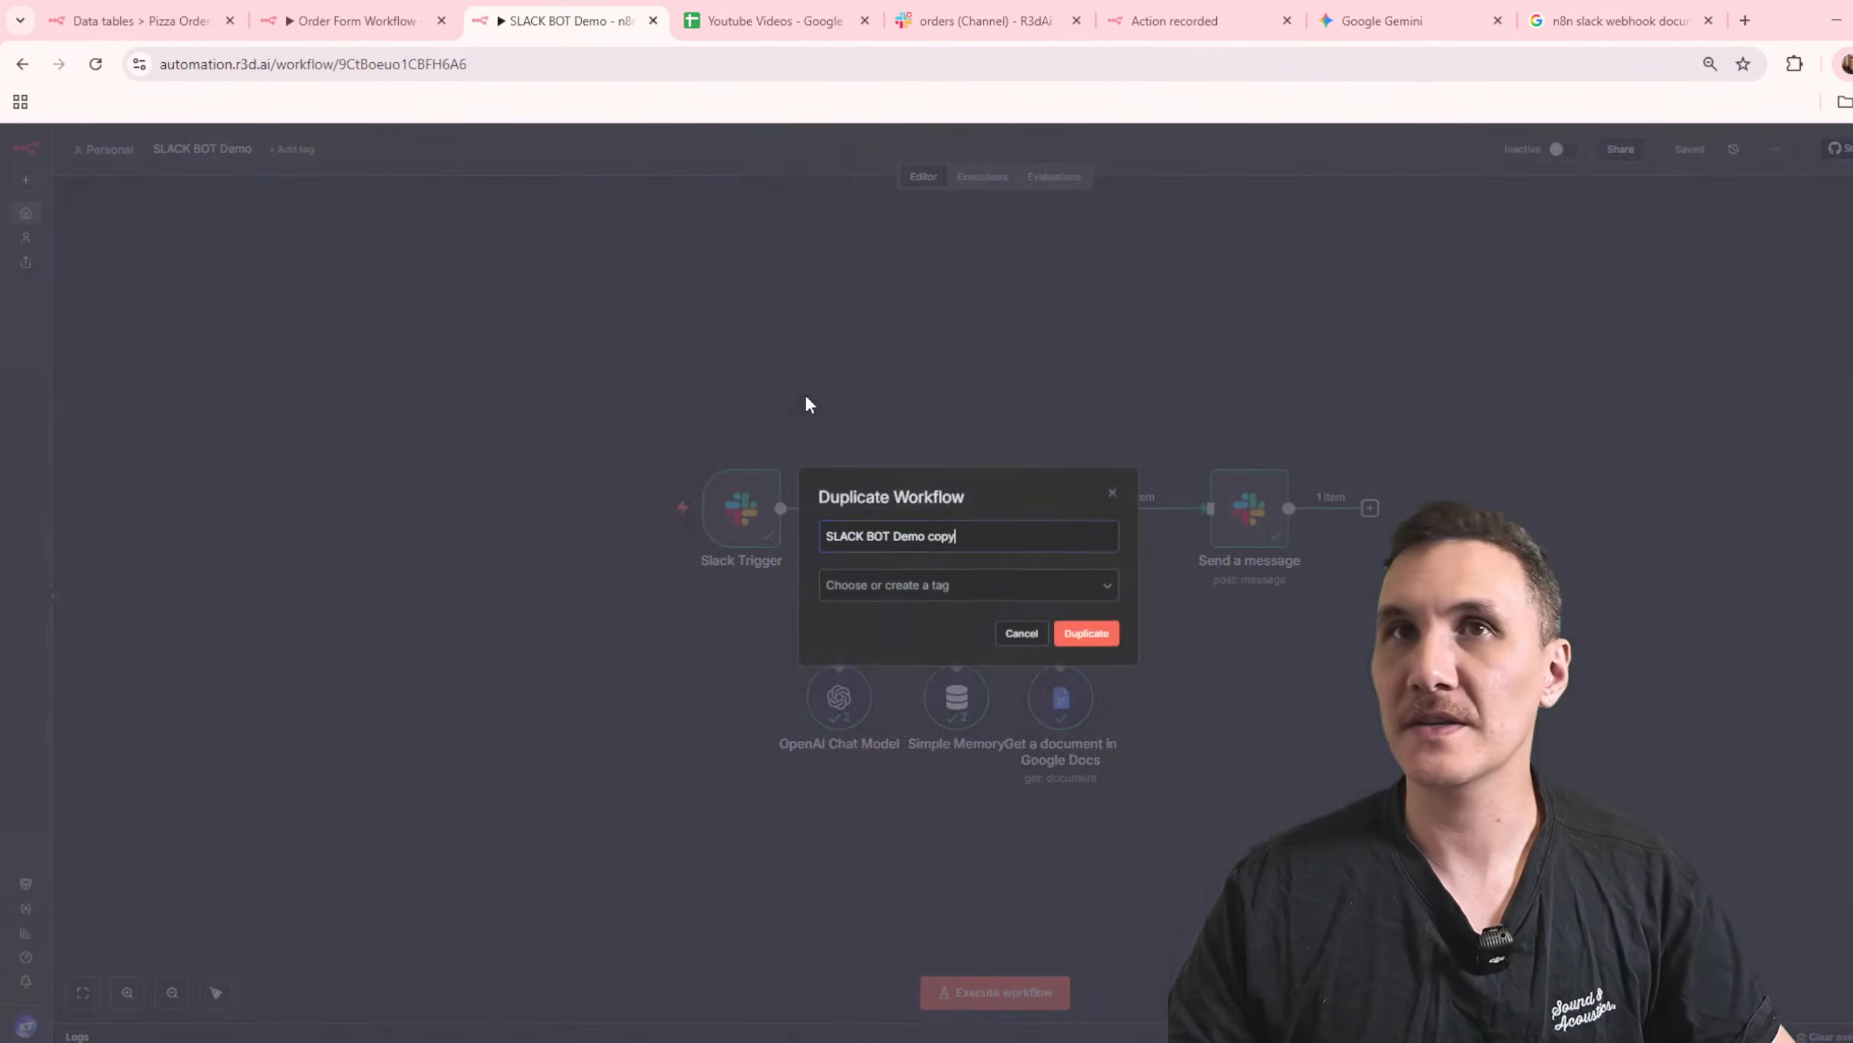
key(BackSpace)
key(BackSpace)
key(BackSpace)
key(BackSpace)
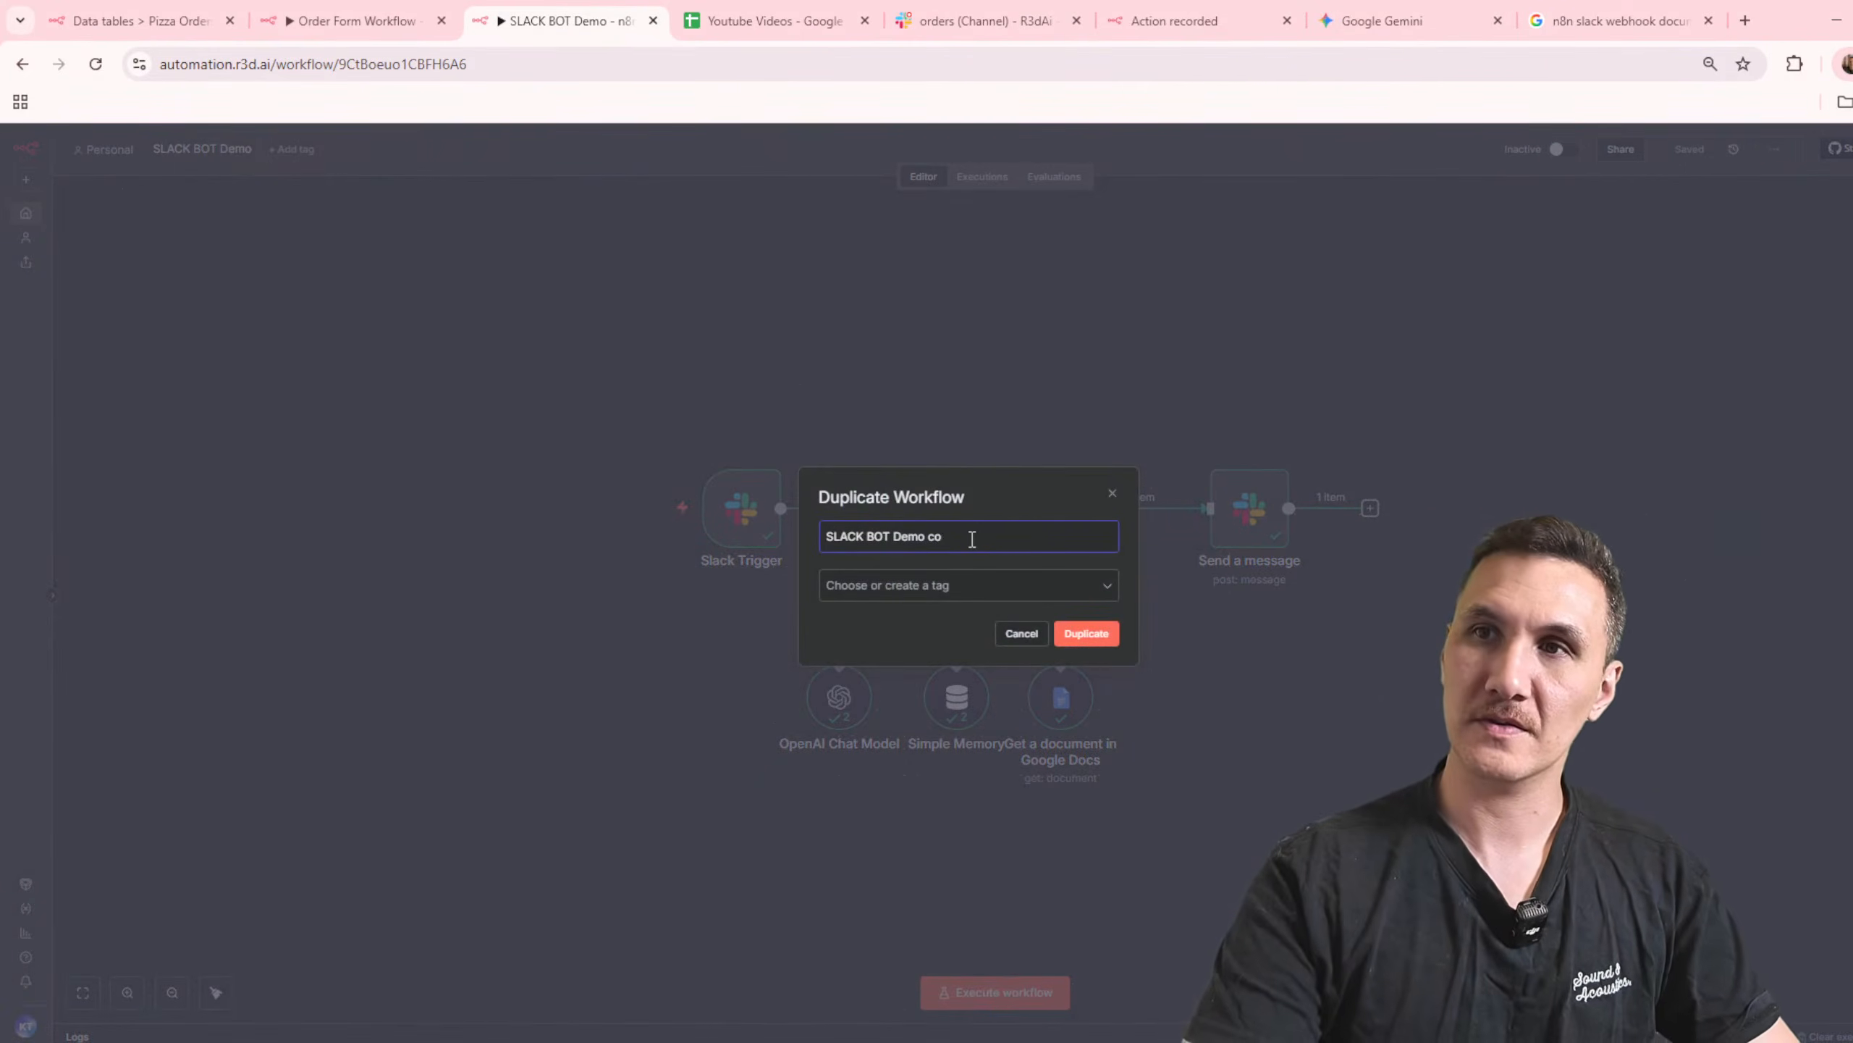
text(ORIGINAL)
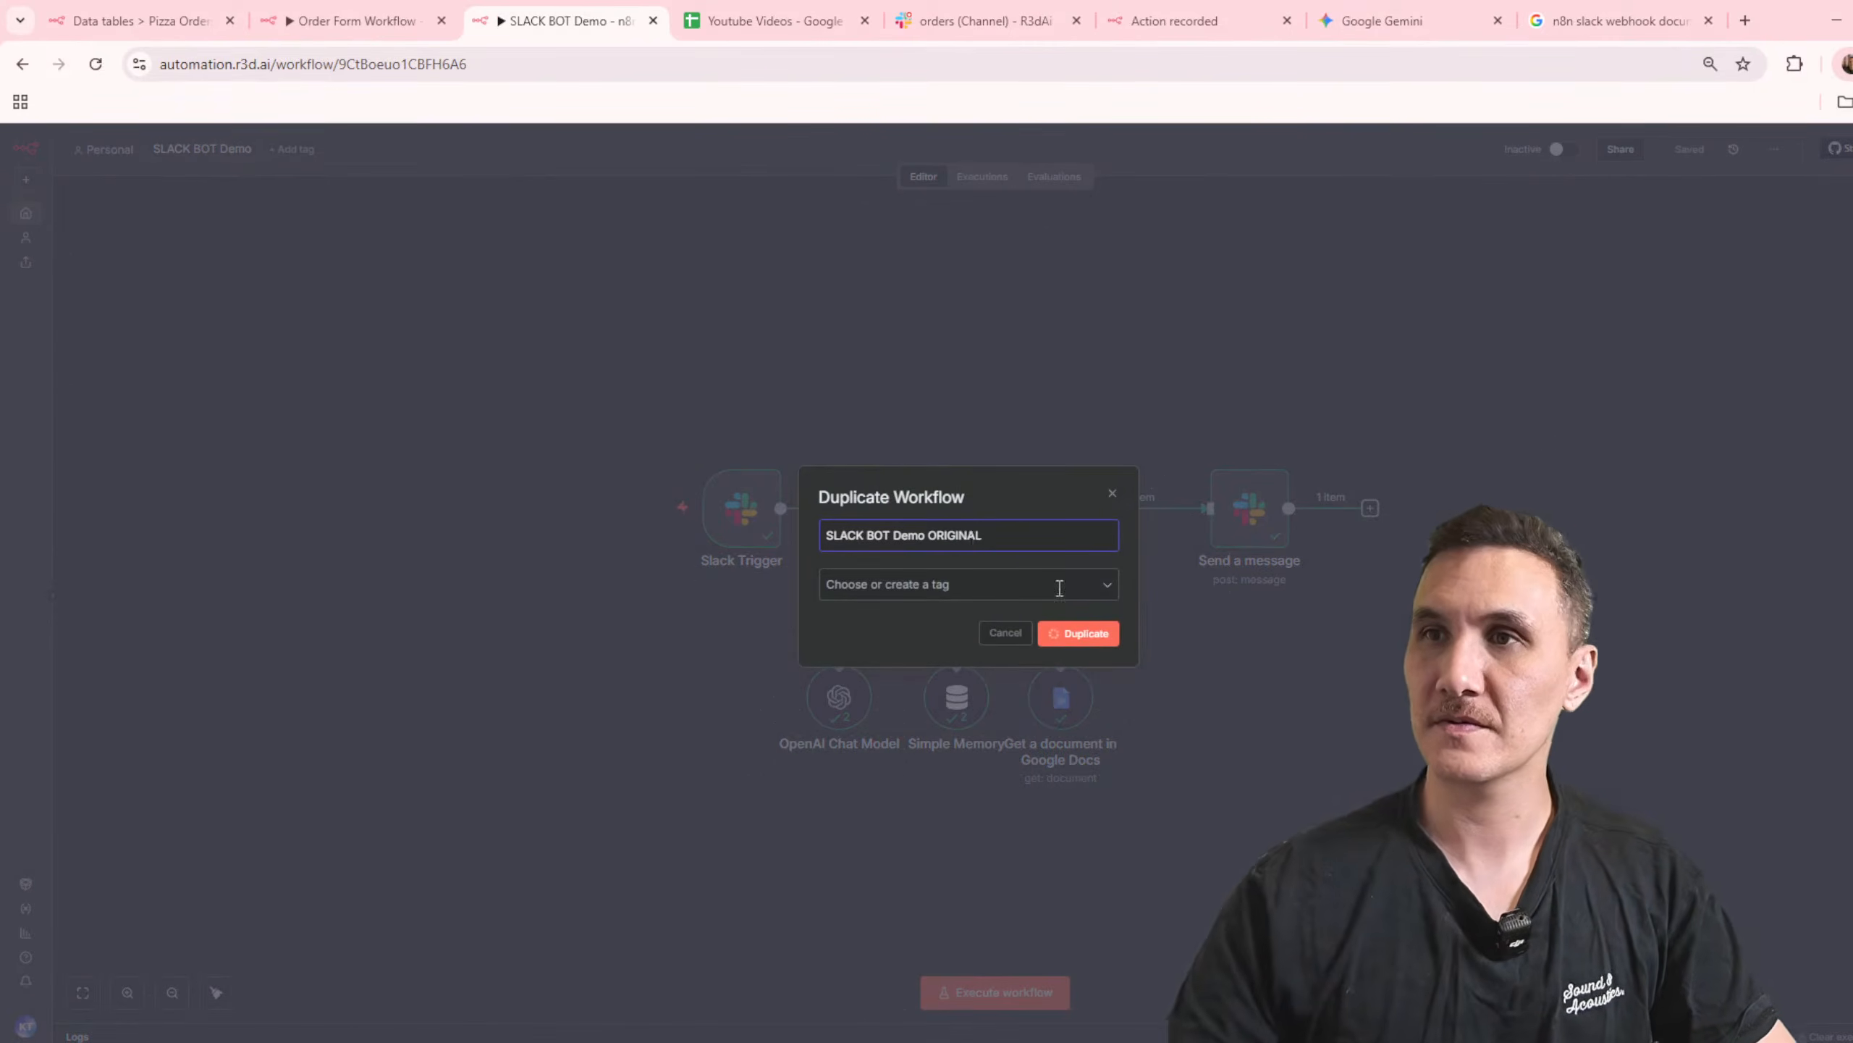
click(1087, 633)
click(771, 21)
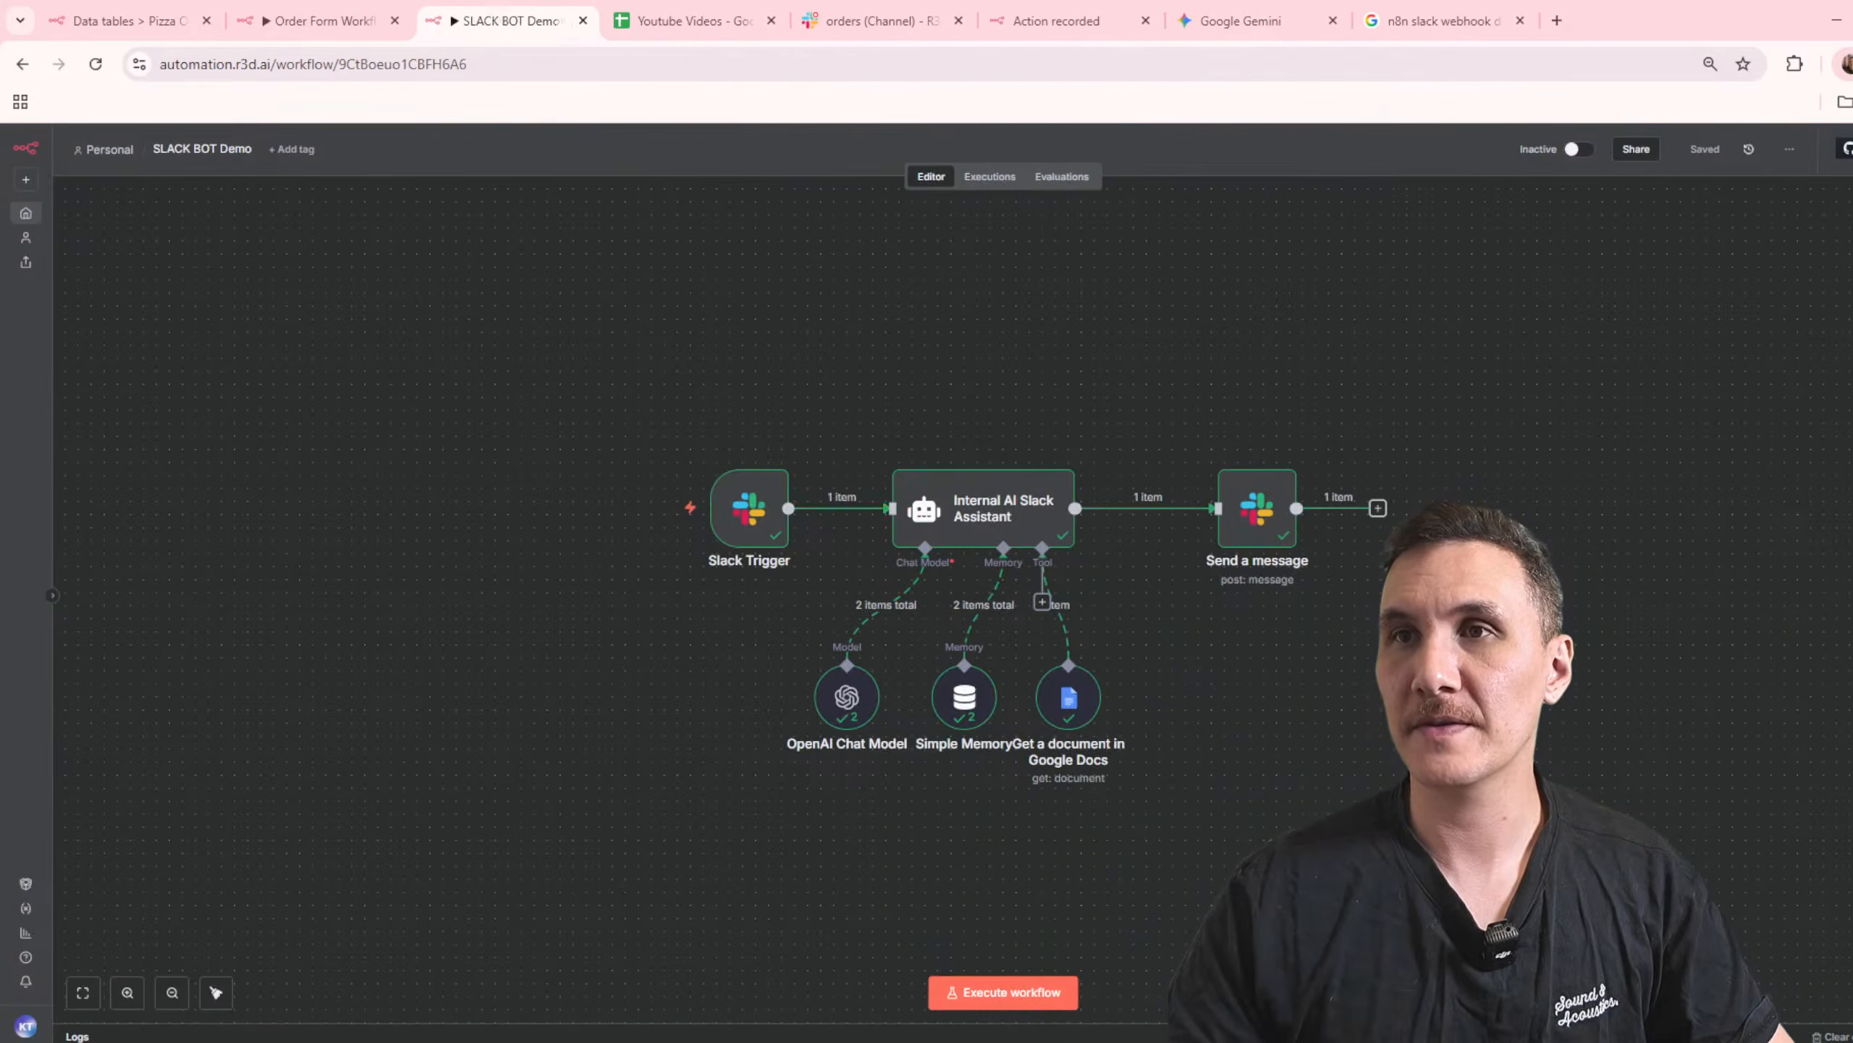
Step: Rewrite the assistant's system message role to "updates the status of an order in the Order data table when a slack message has been recieved"
double_click(948, 467)
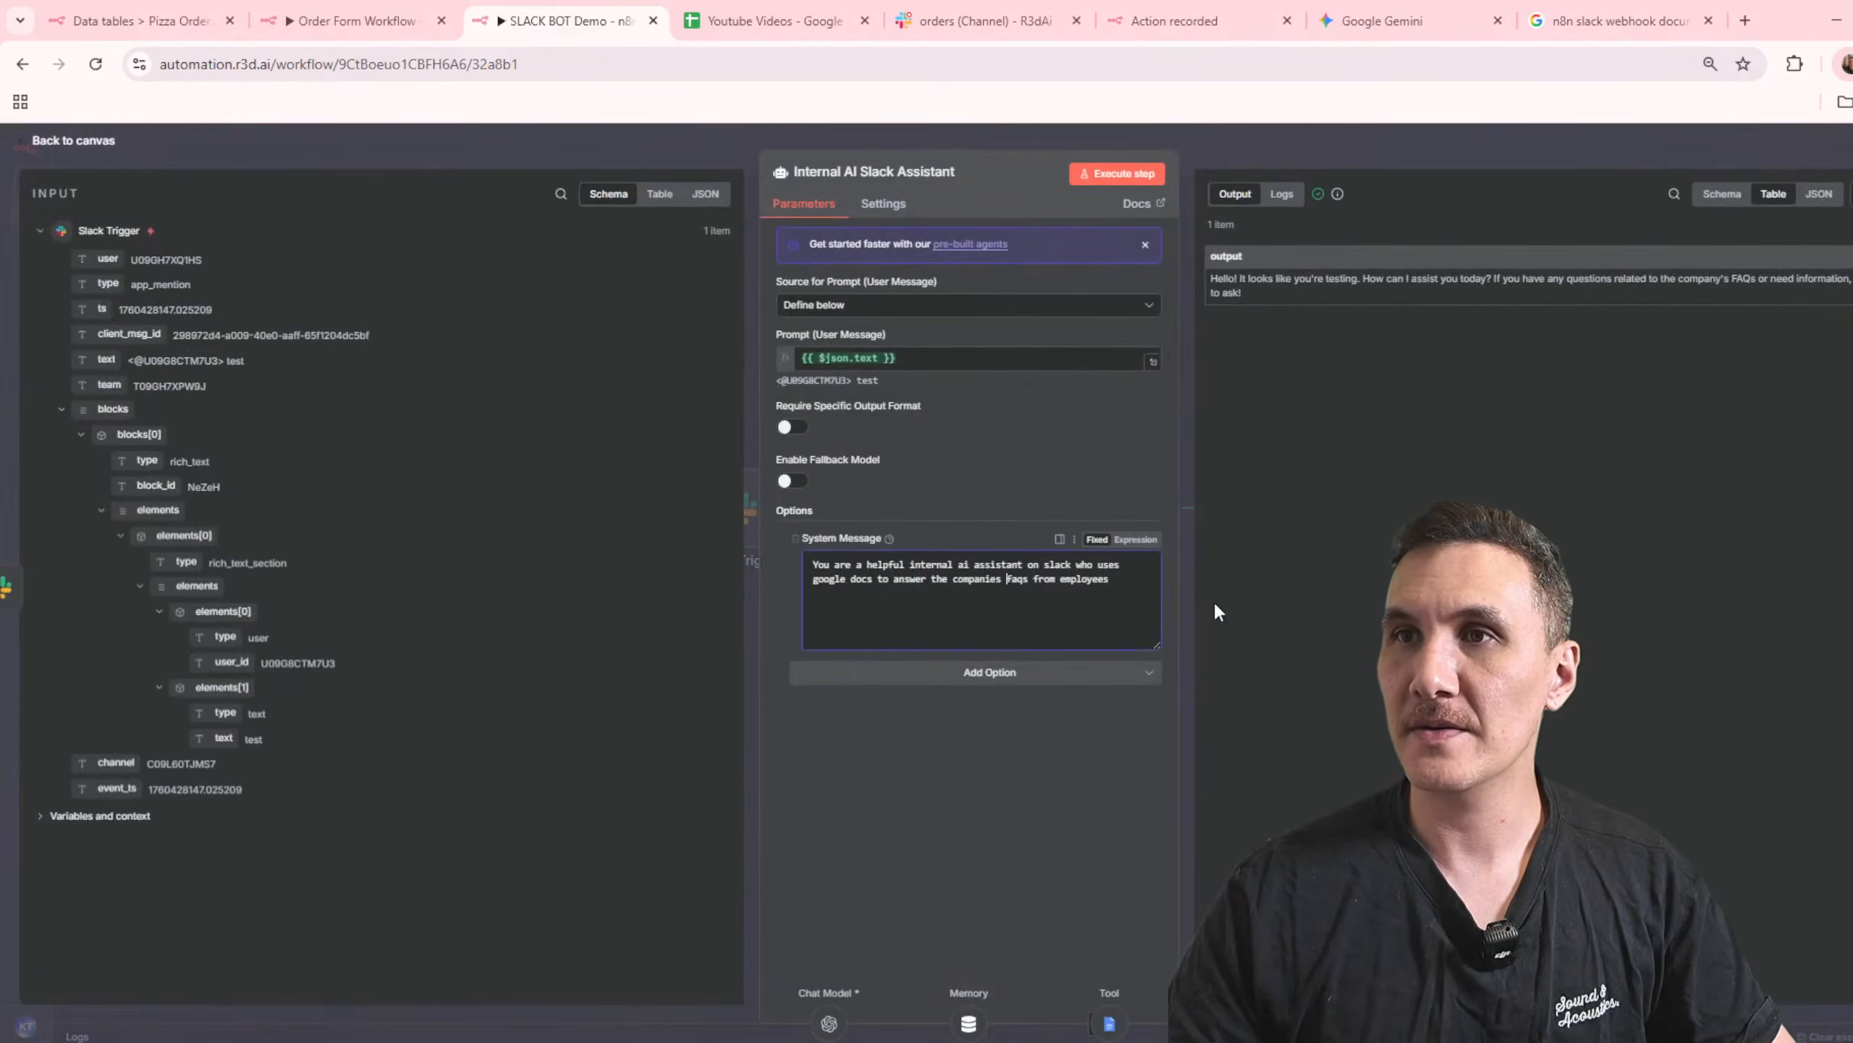
drag(1013, 587, 1098, 567)
text(updates the Order data table when a slack message has been recieved)
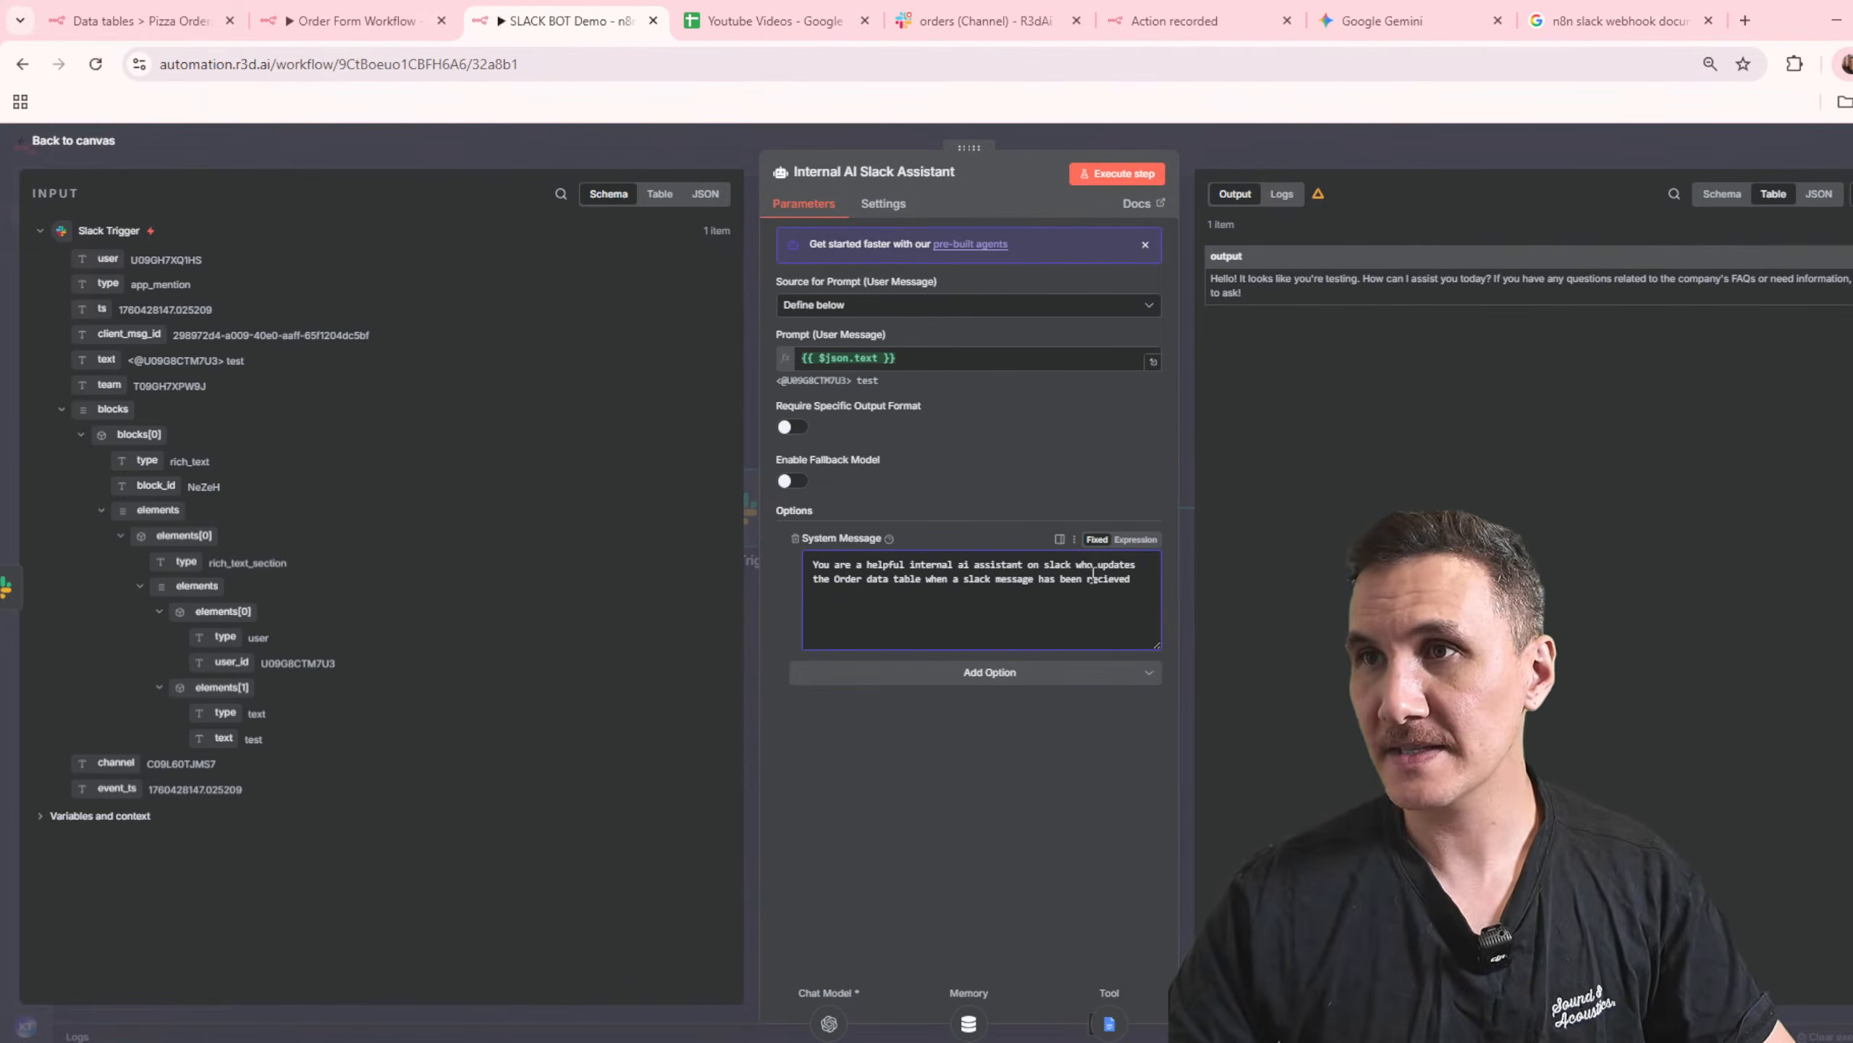
text(status)
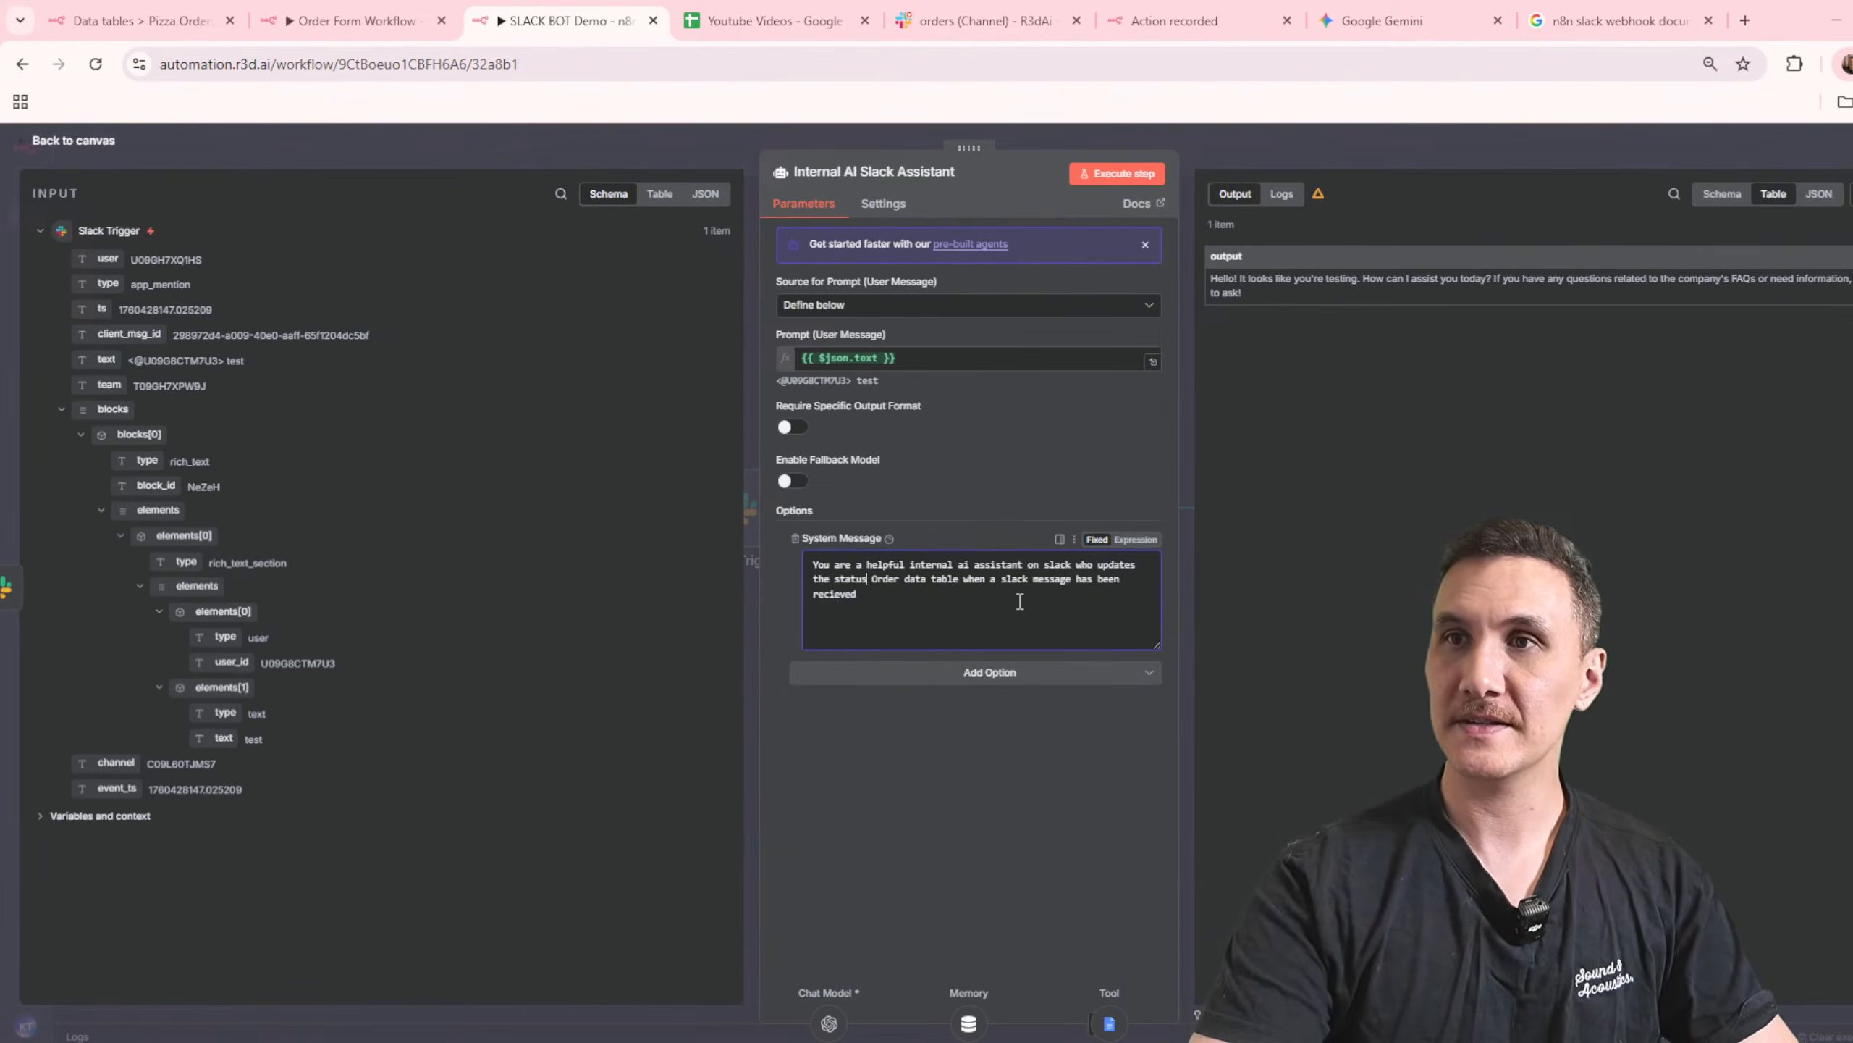
text( of an)
text( order in)
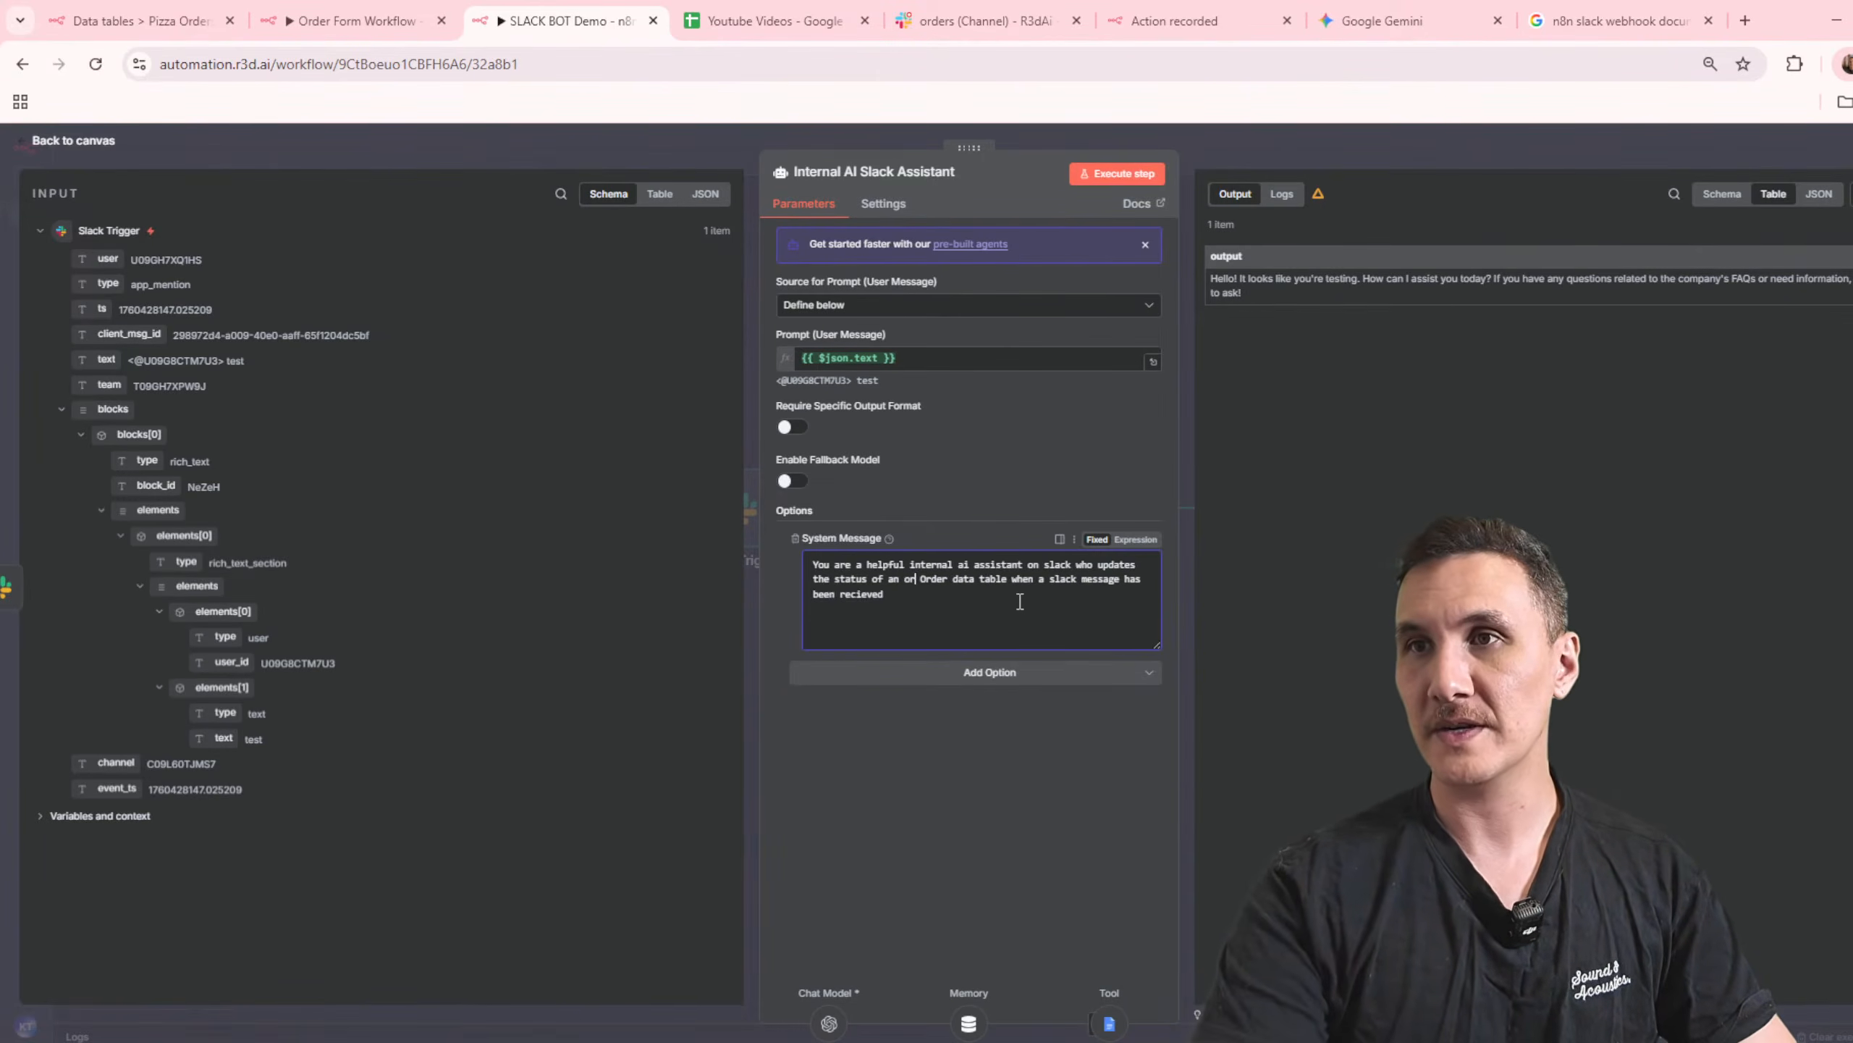
text( the)
click(1020, 601)
Step: Append the paragraph "You must interpret the message and then come up with the correct status." to the system message and close the node
text(.)
key(Return)
key(Return)
text(You must in)
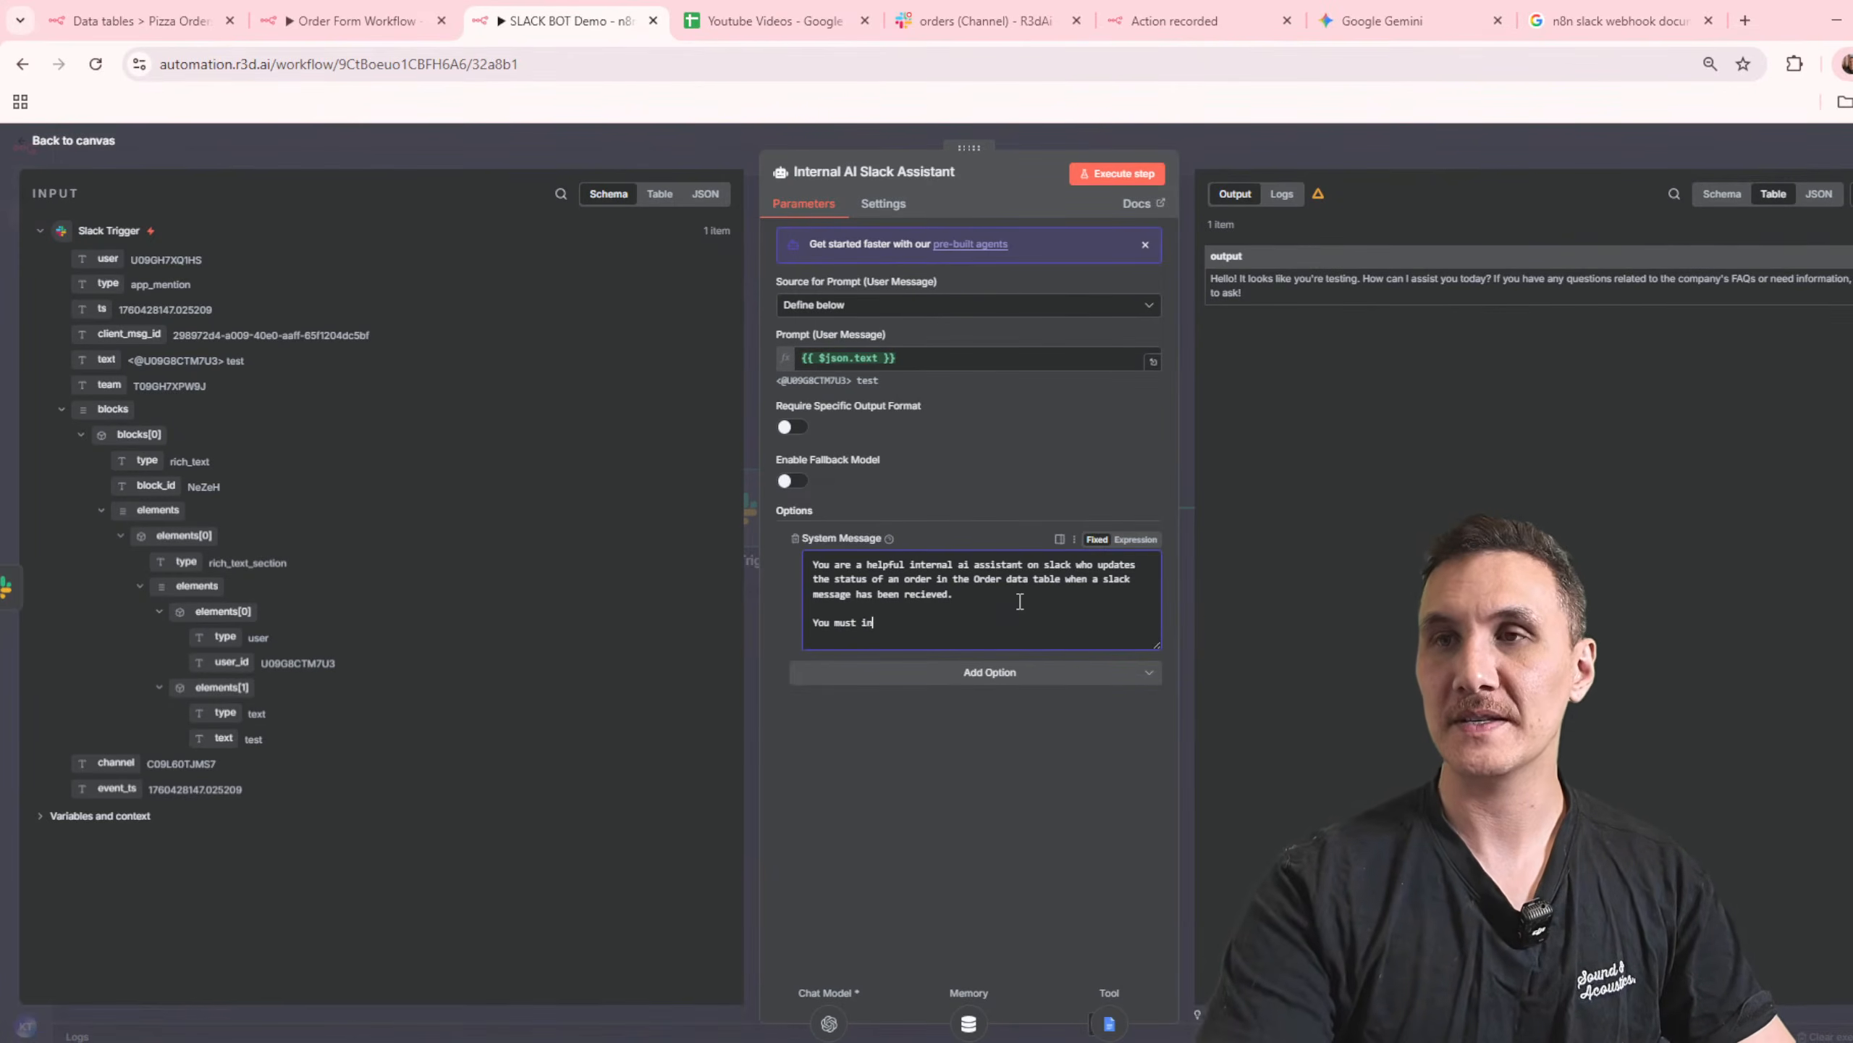
text(terpret the)
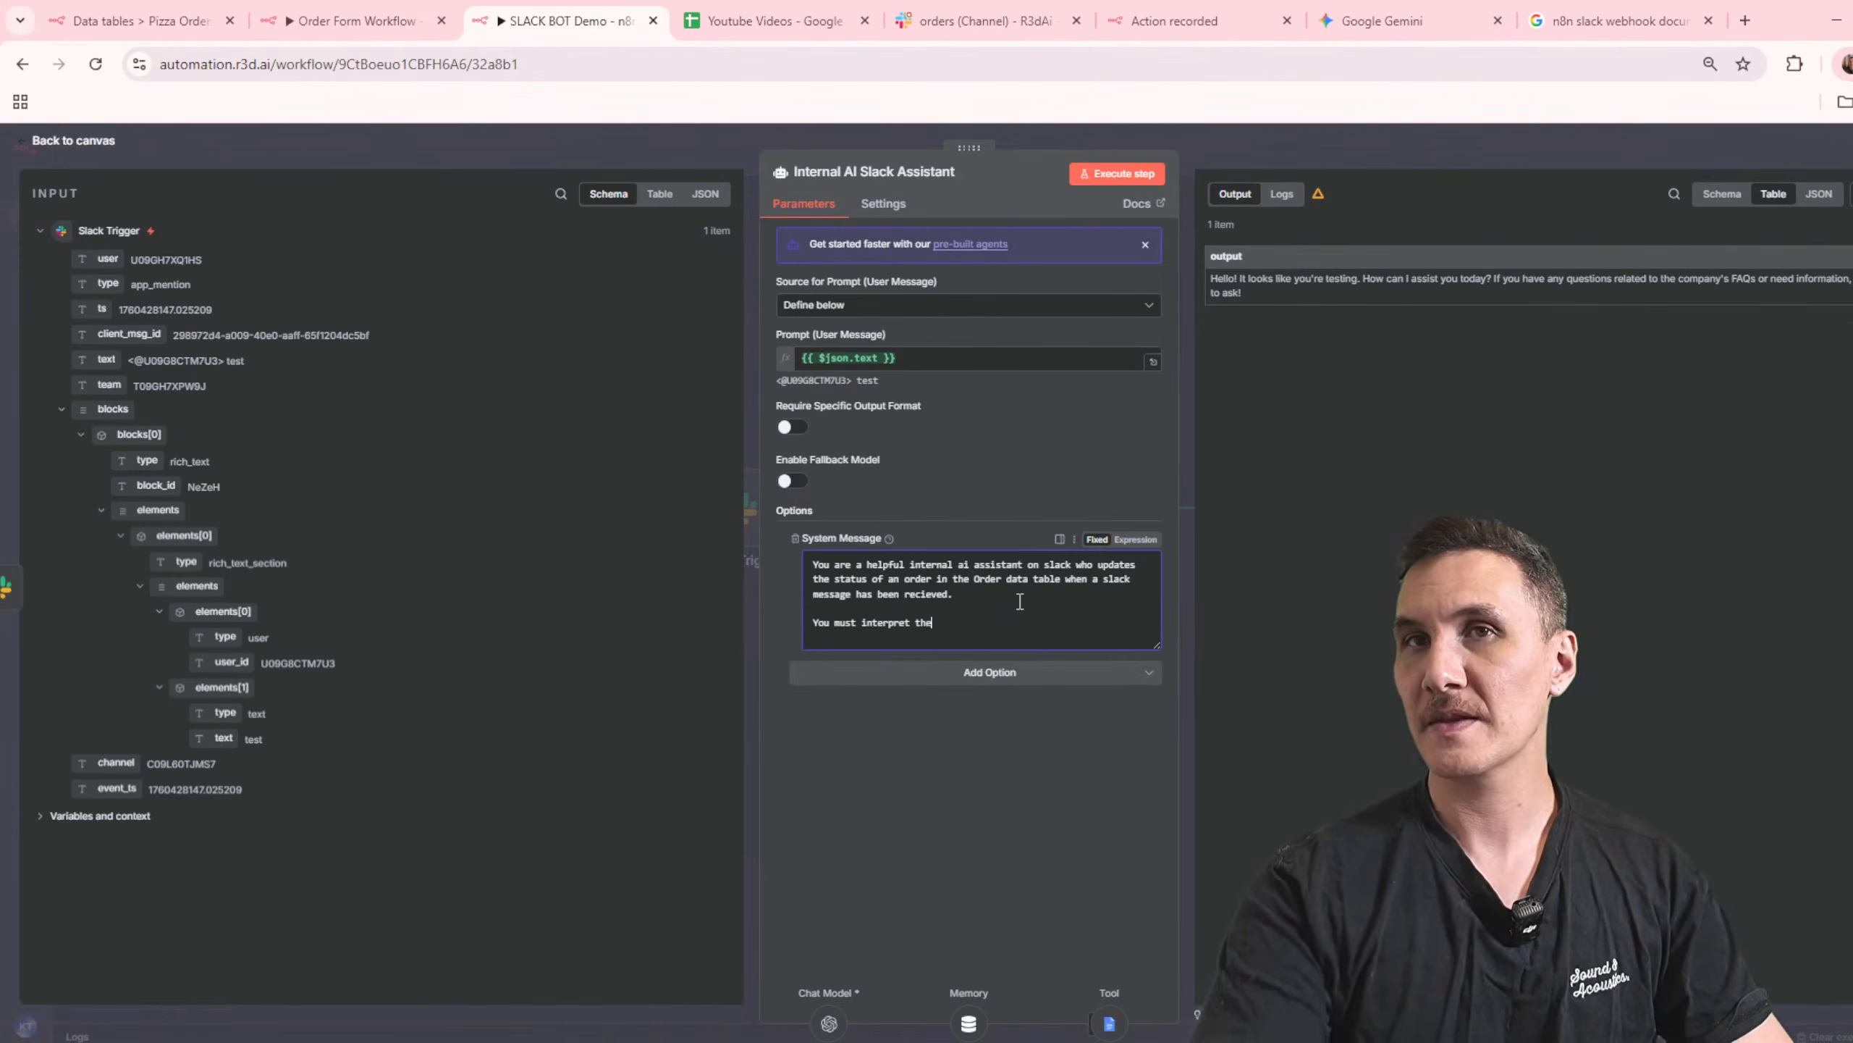
text( message and t)
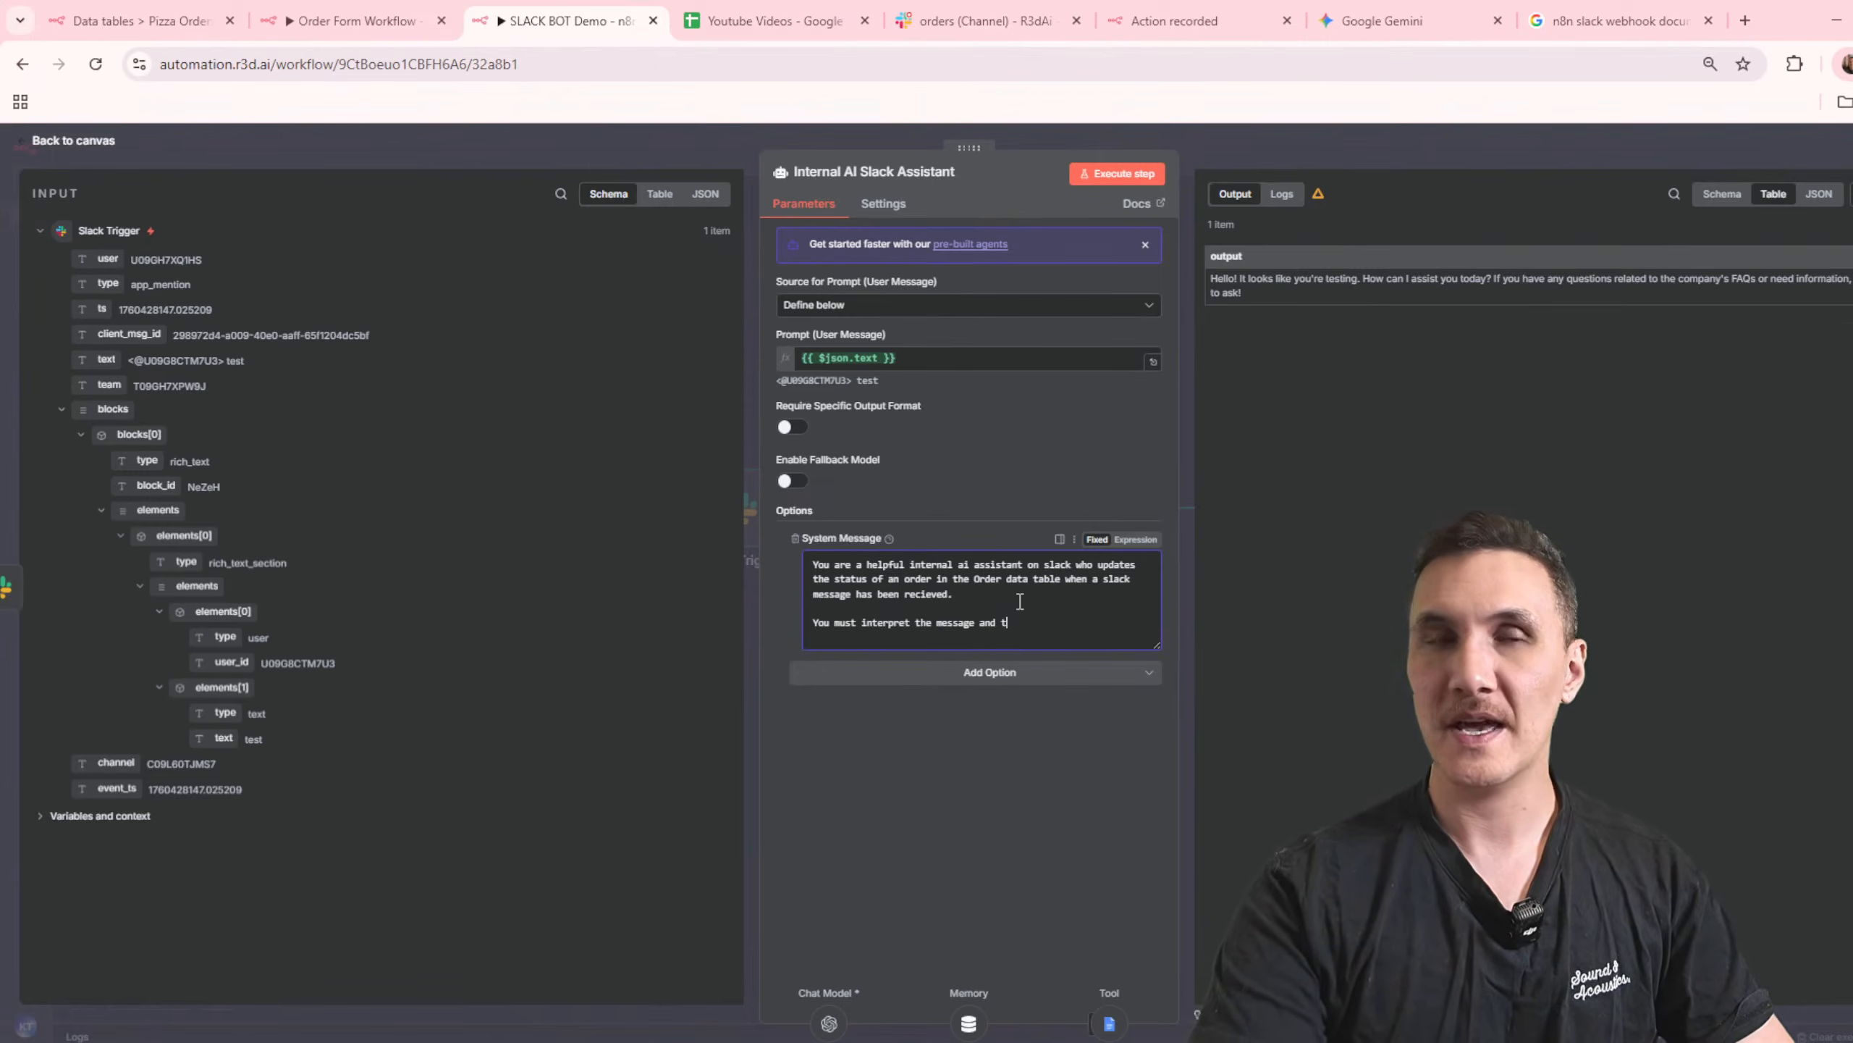
text(hen come up with the correct status.)
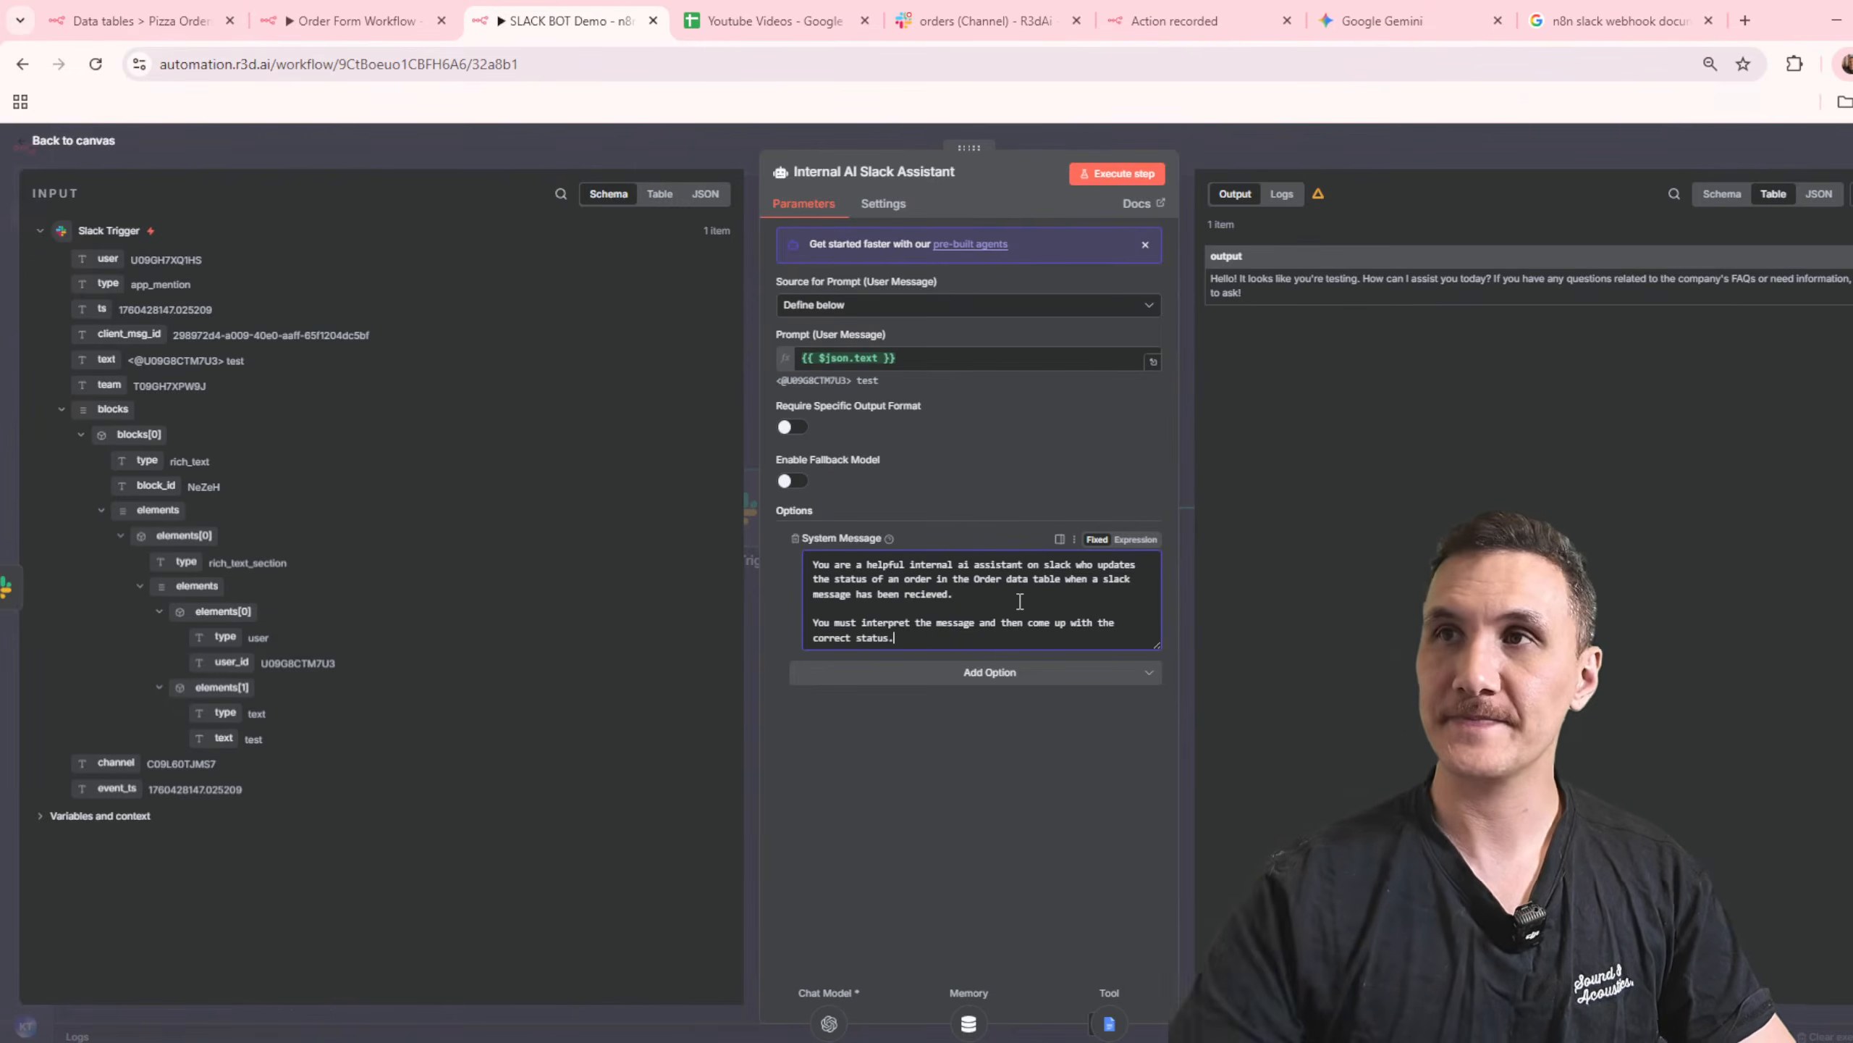
key(Escape)
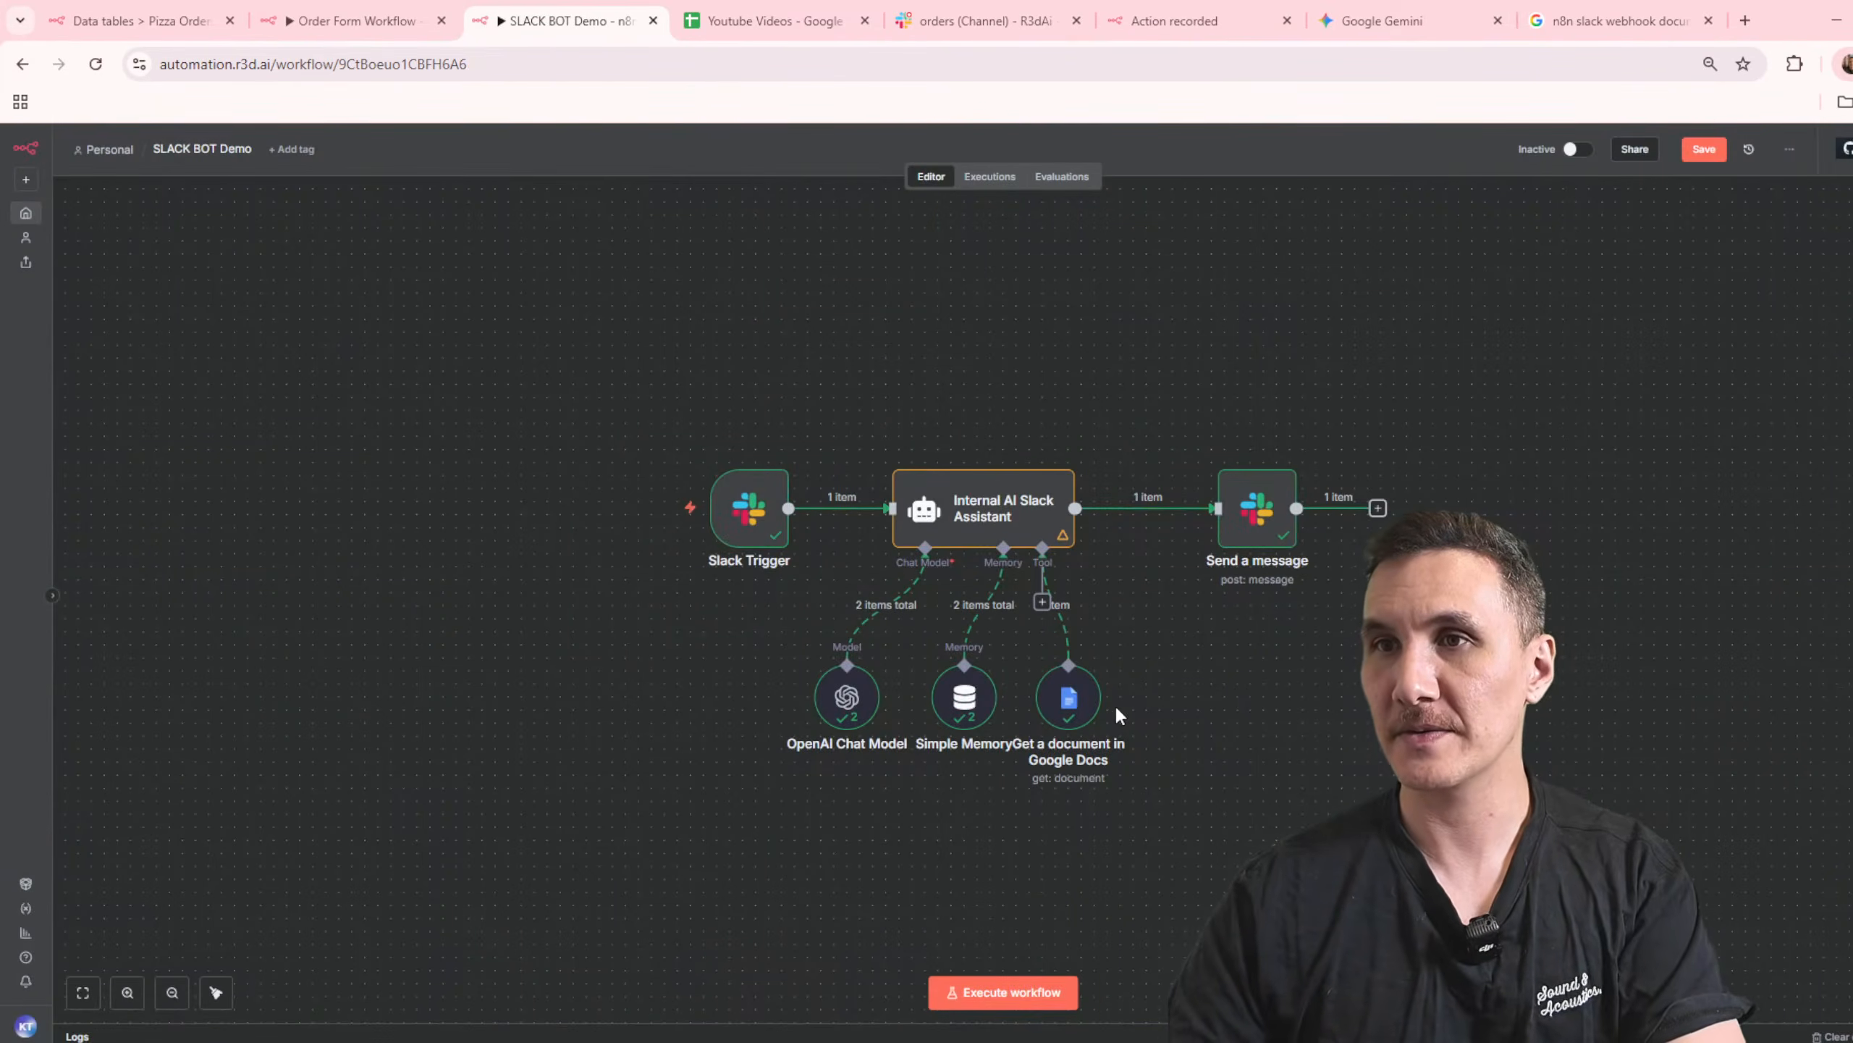
Step: Replace the assistant's Google Docs tool with a Data table Tool that uses the Pizza Orders table
key(Delete)
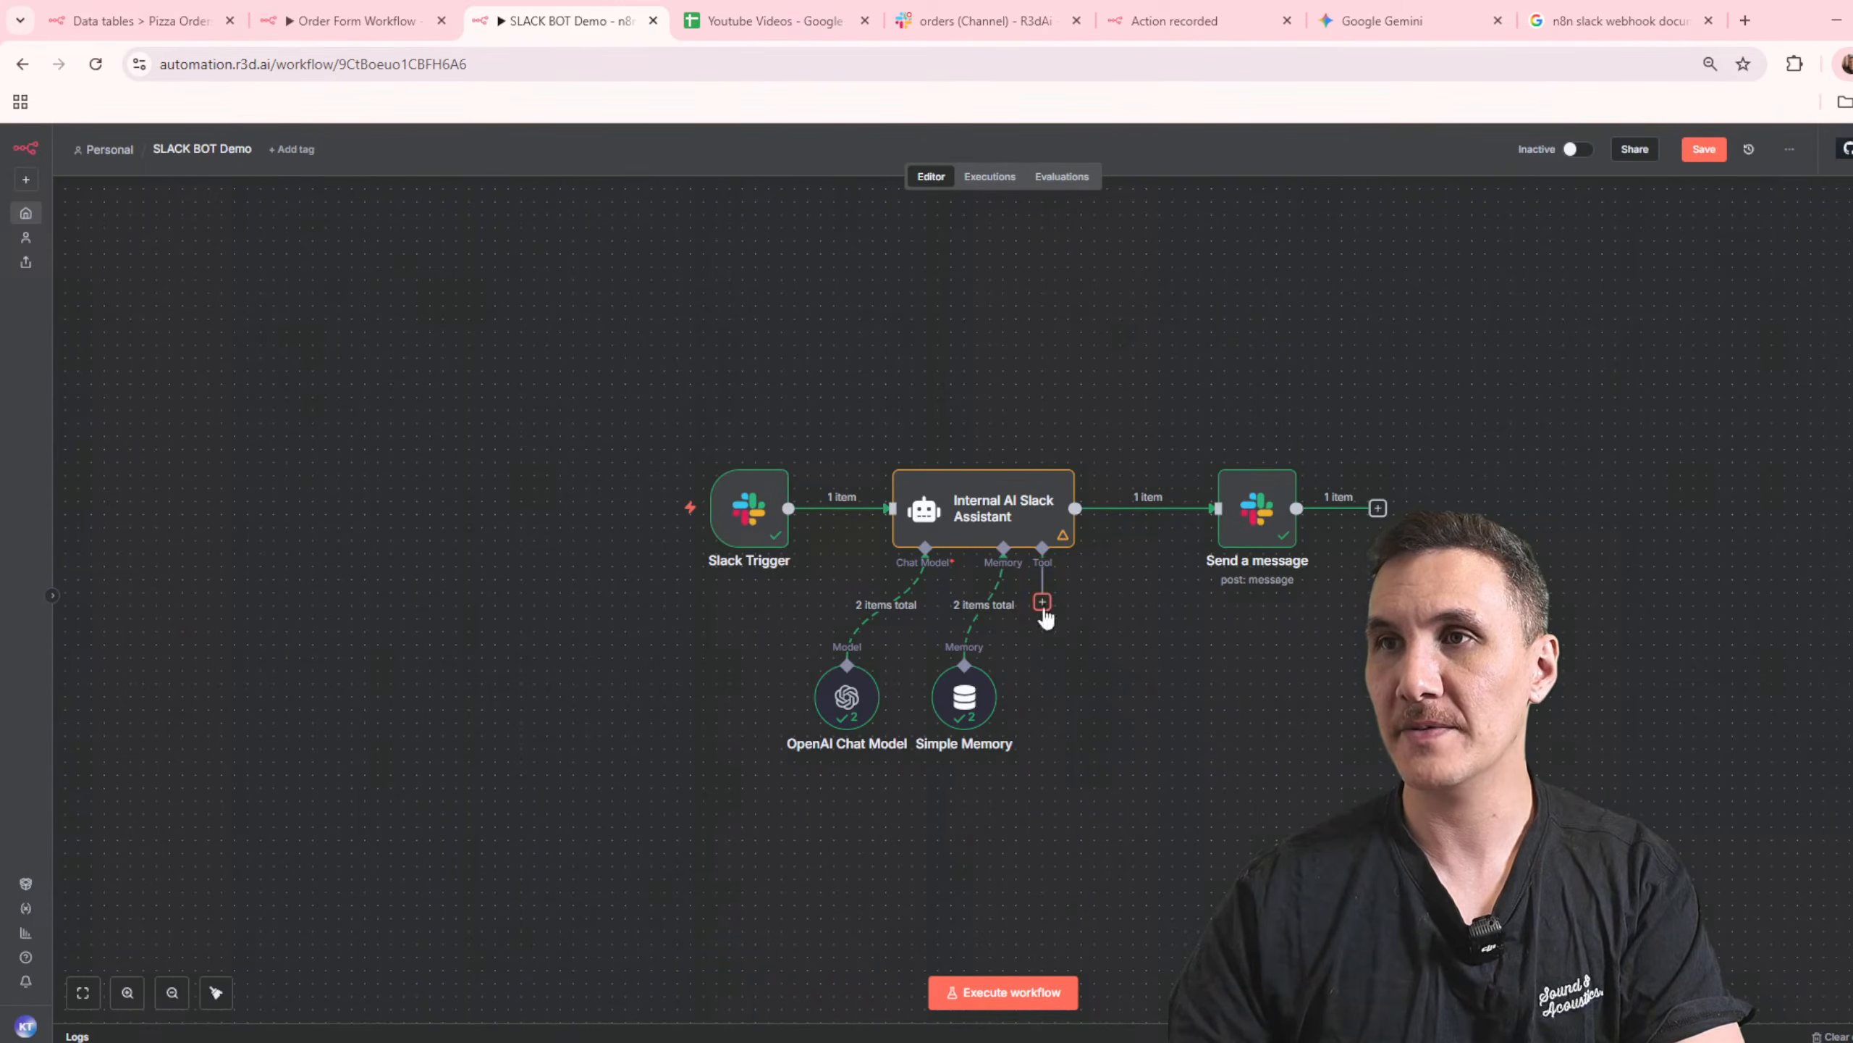
click(1043, 602)
text(data)
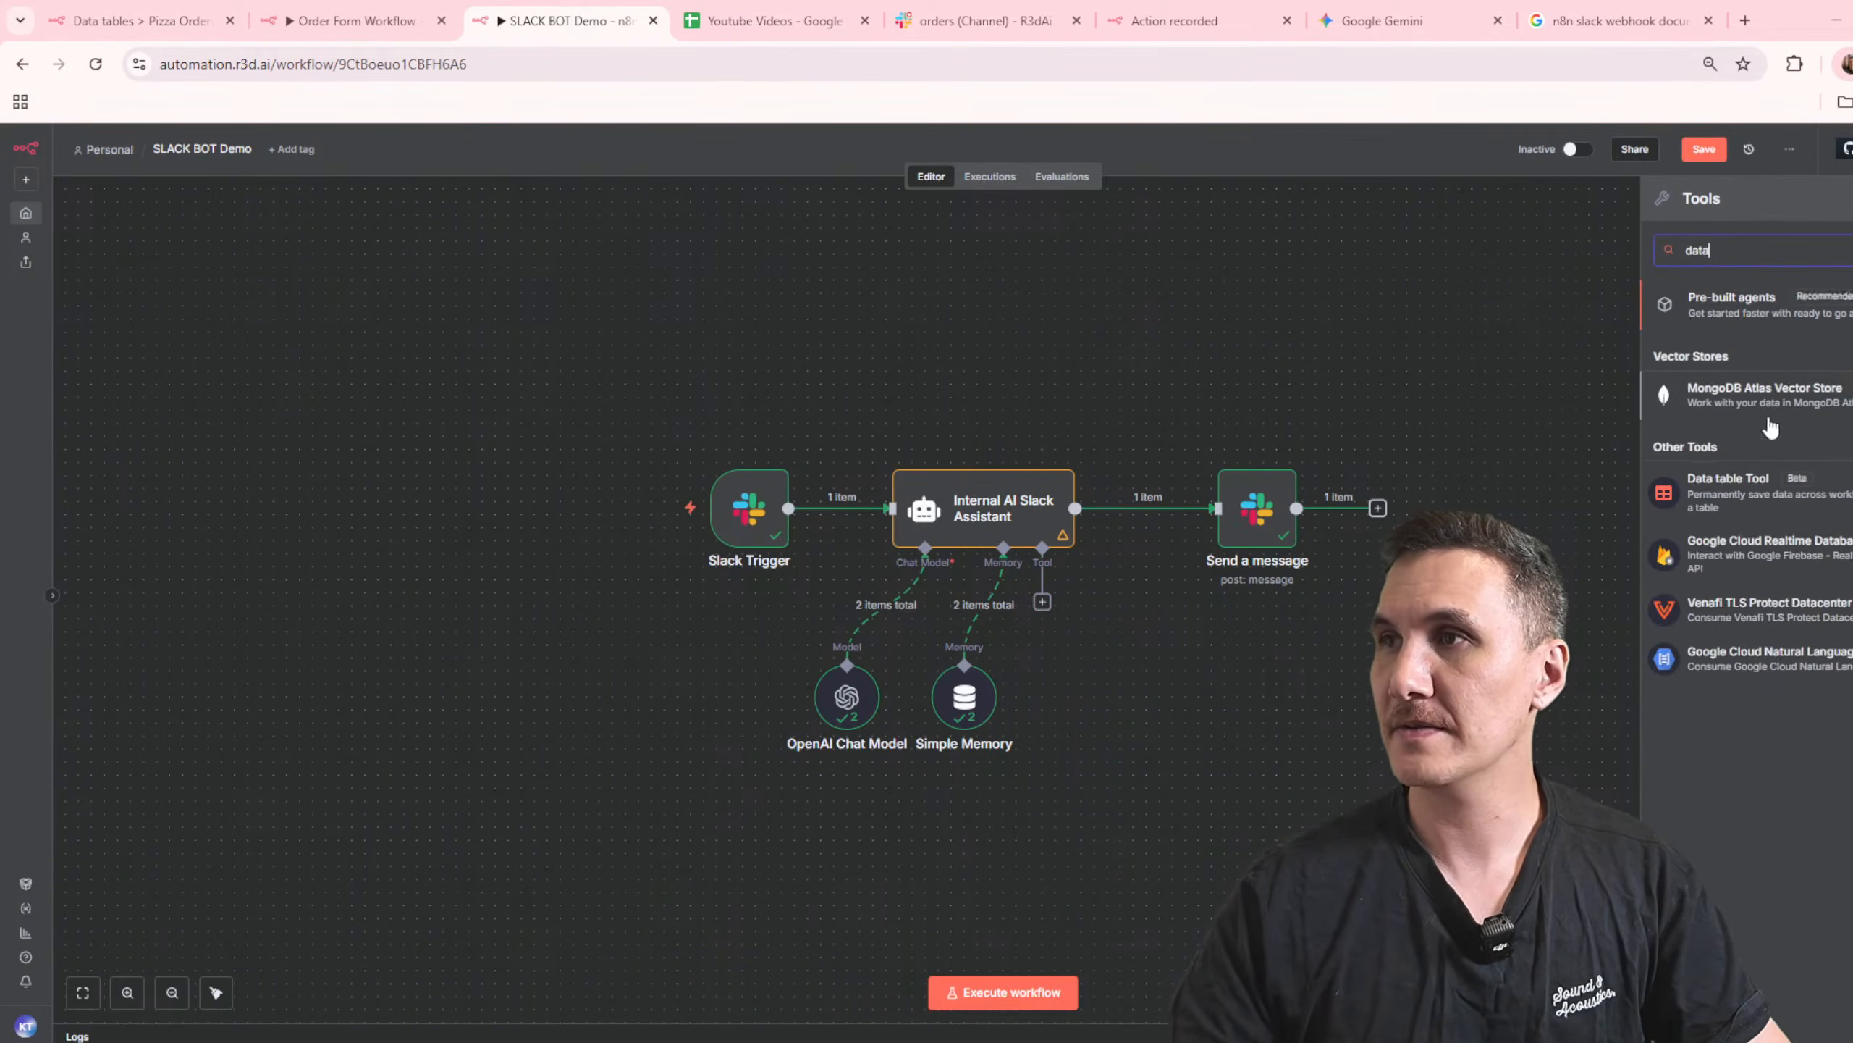
click(1759, 484)
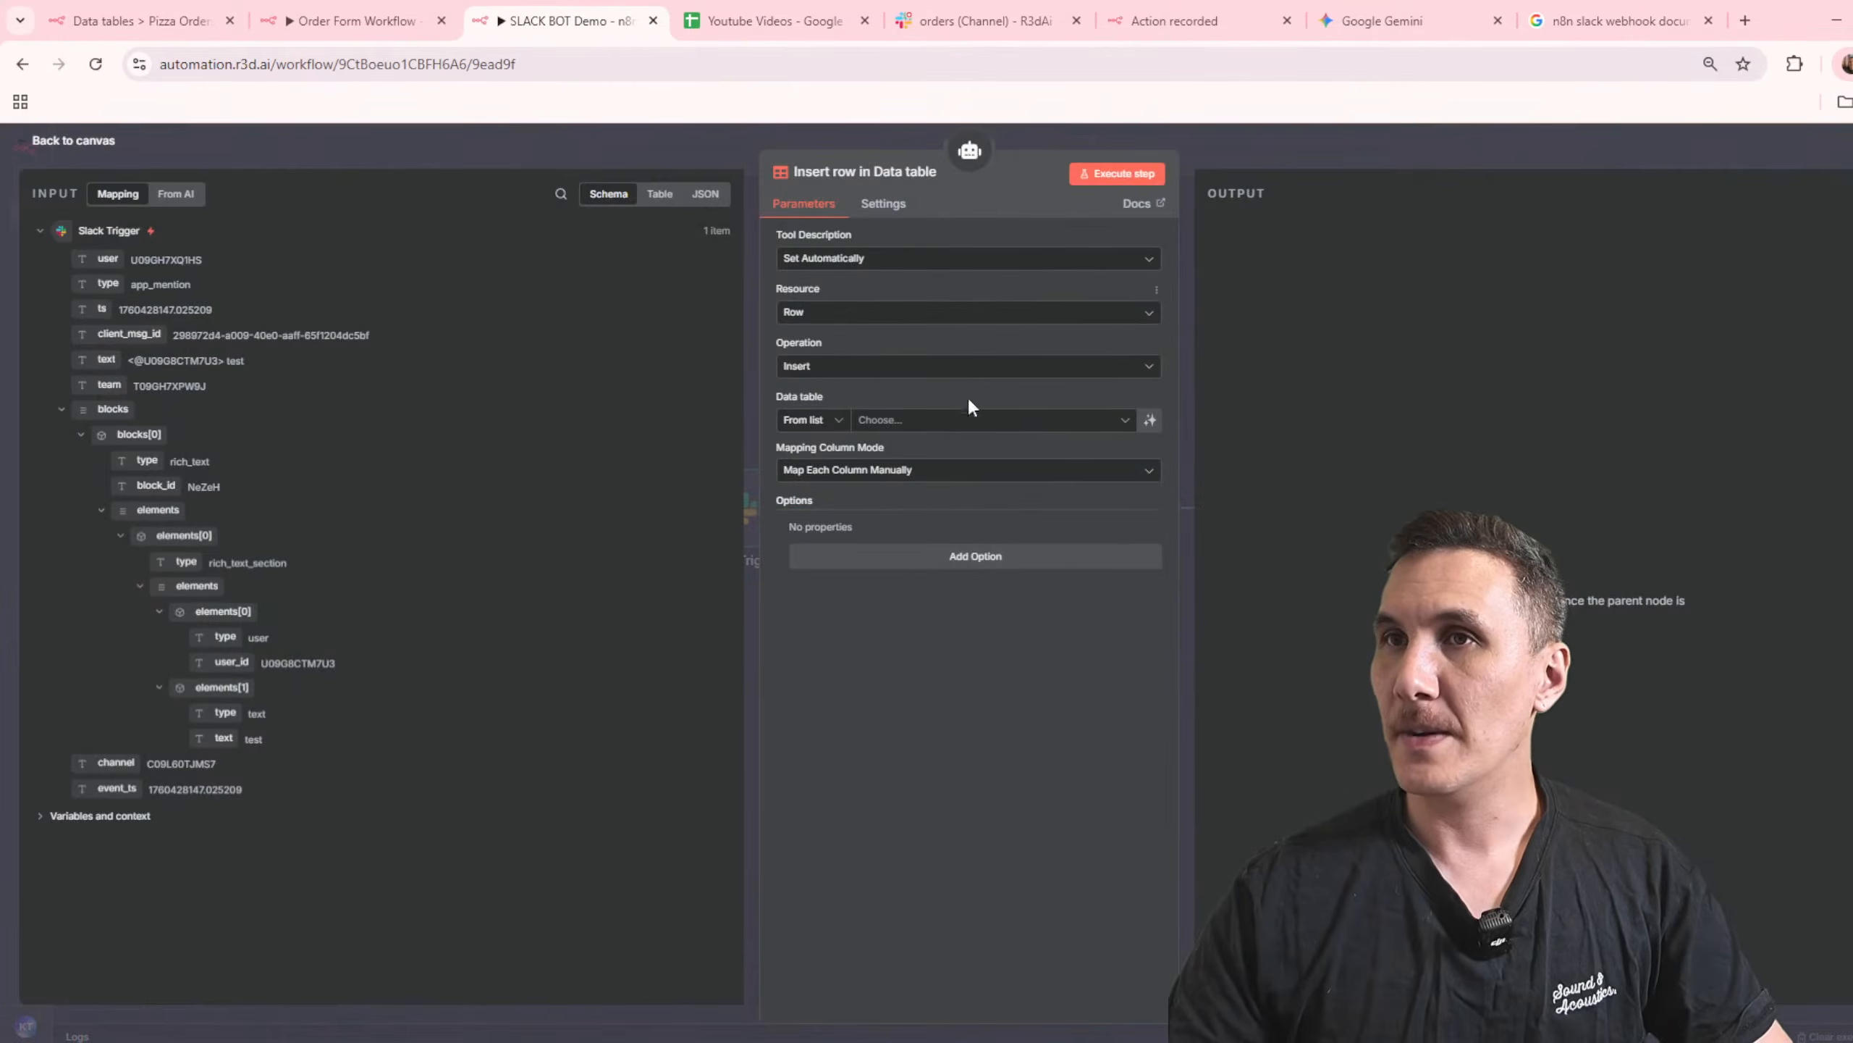
click(903, 422)
click(855, 527)
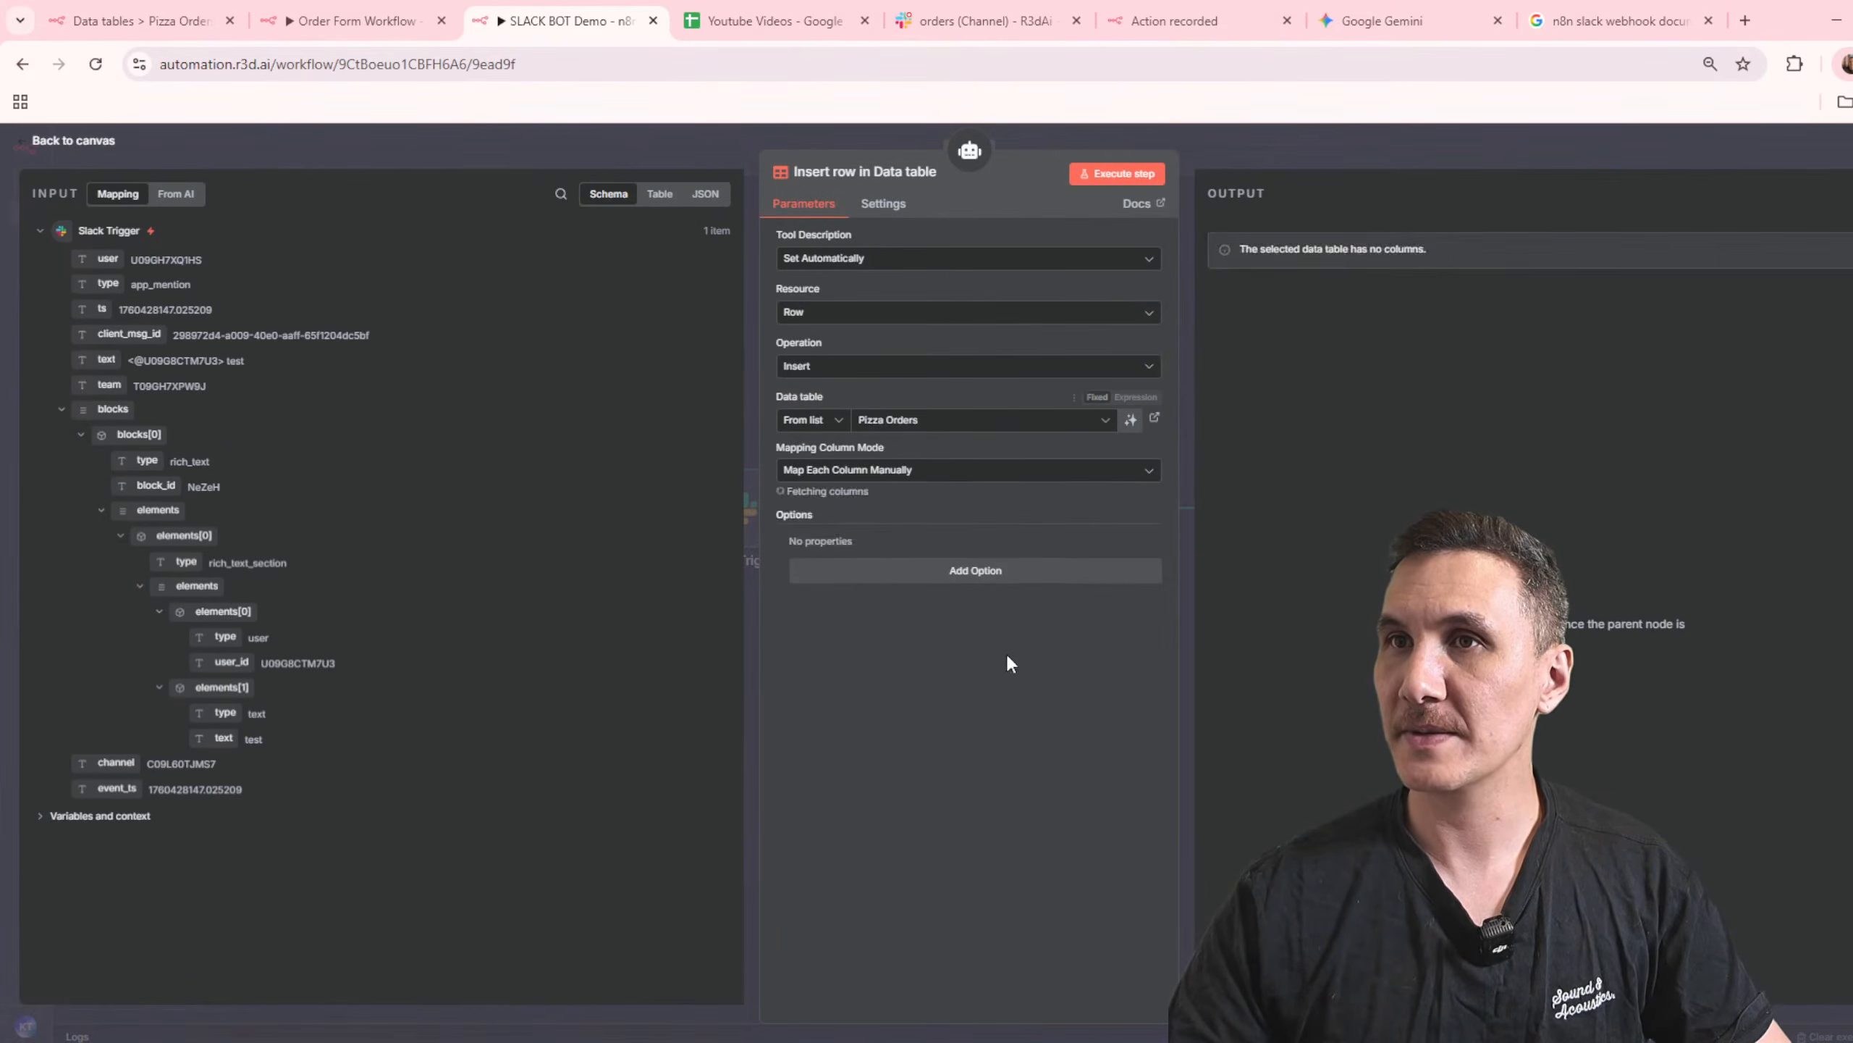
Step: Remove the email, item and quantity columns from the tool's values and let the model define Status automatically
click(799, 536)
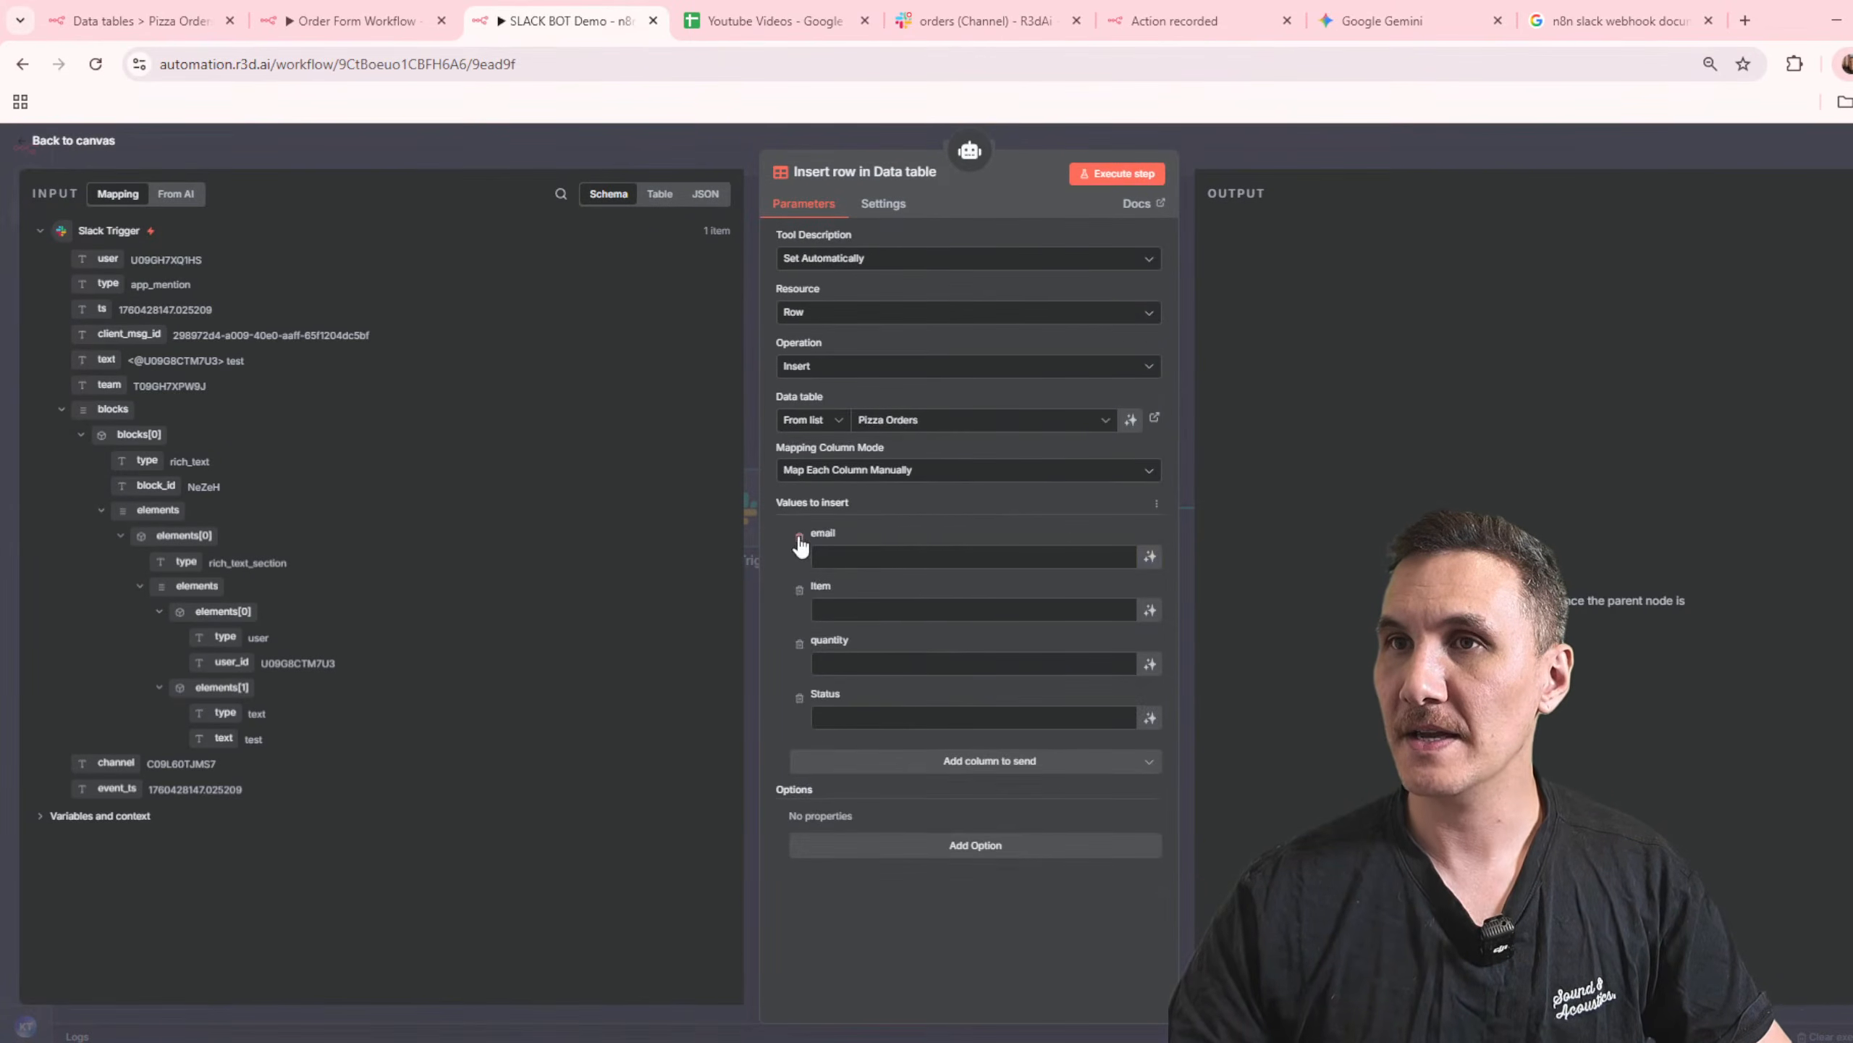
click(799, 536)
click(800, 536)
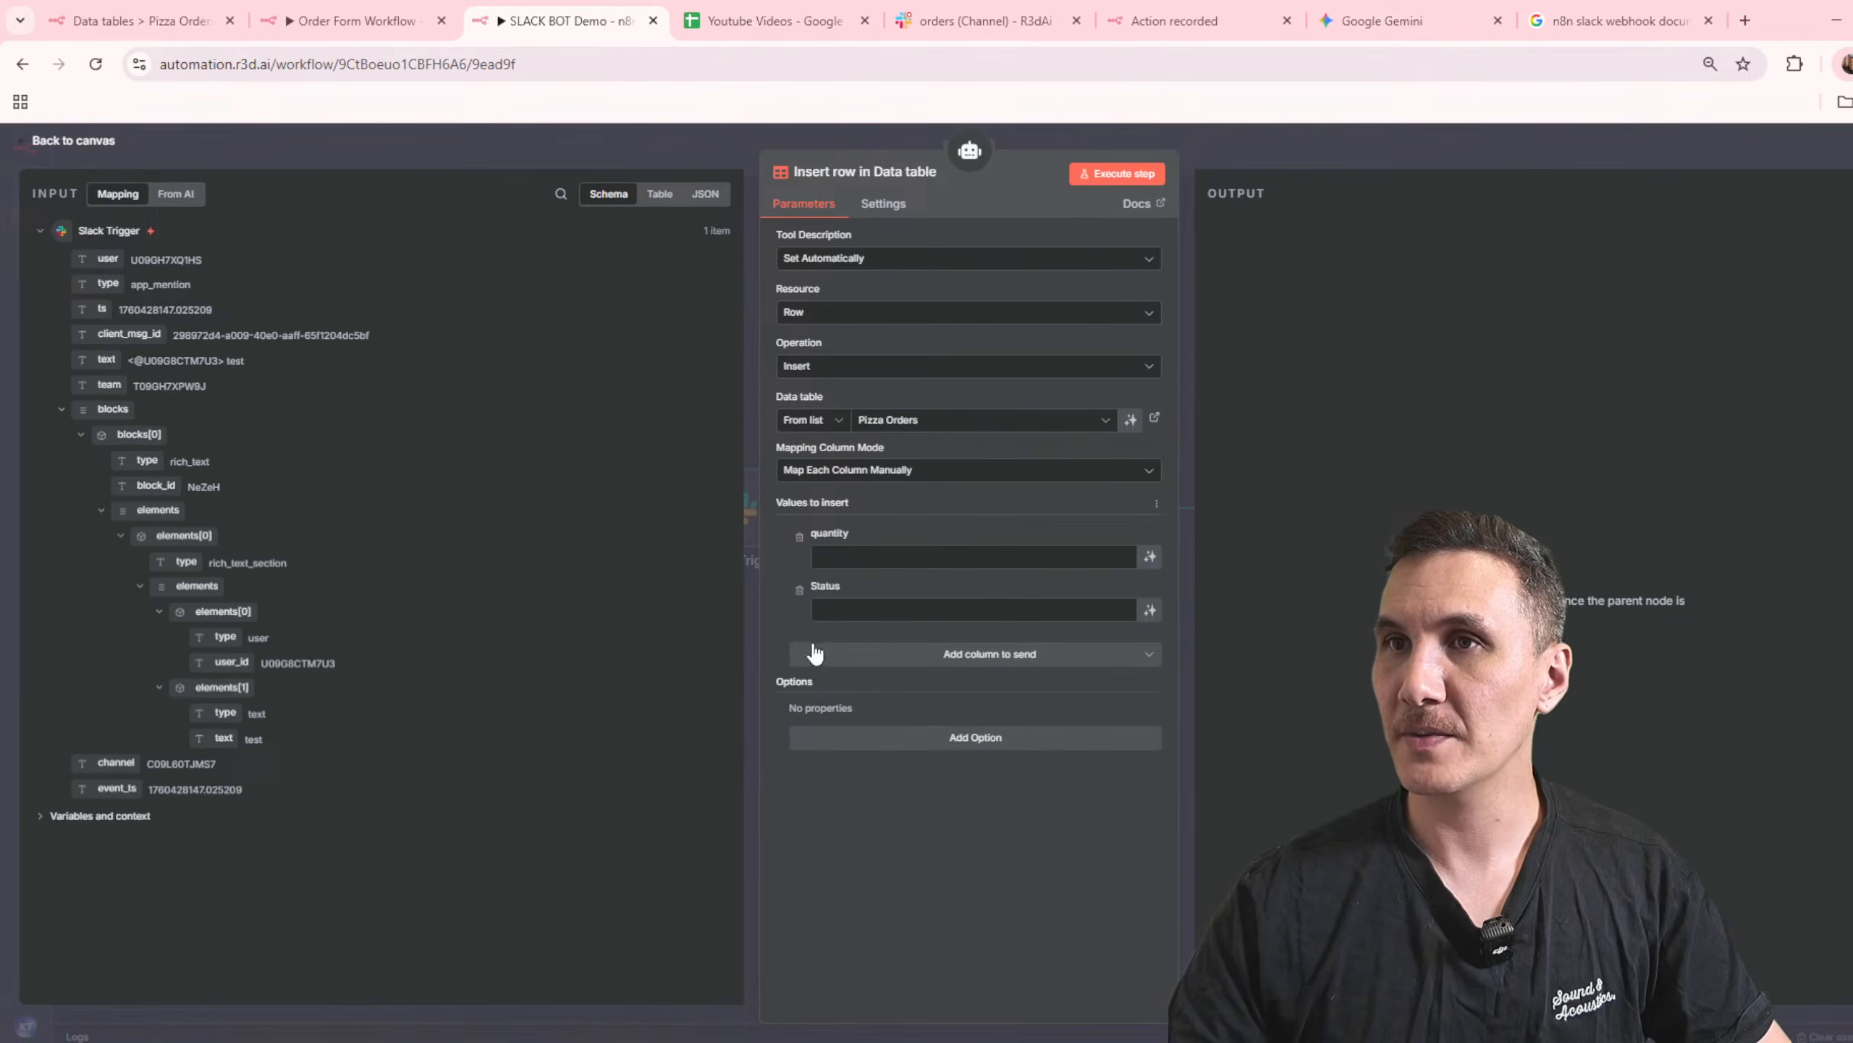
click(799, 536)
click(1150, 558)
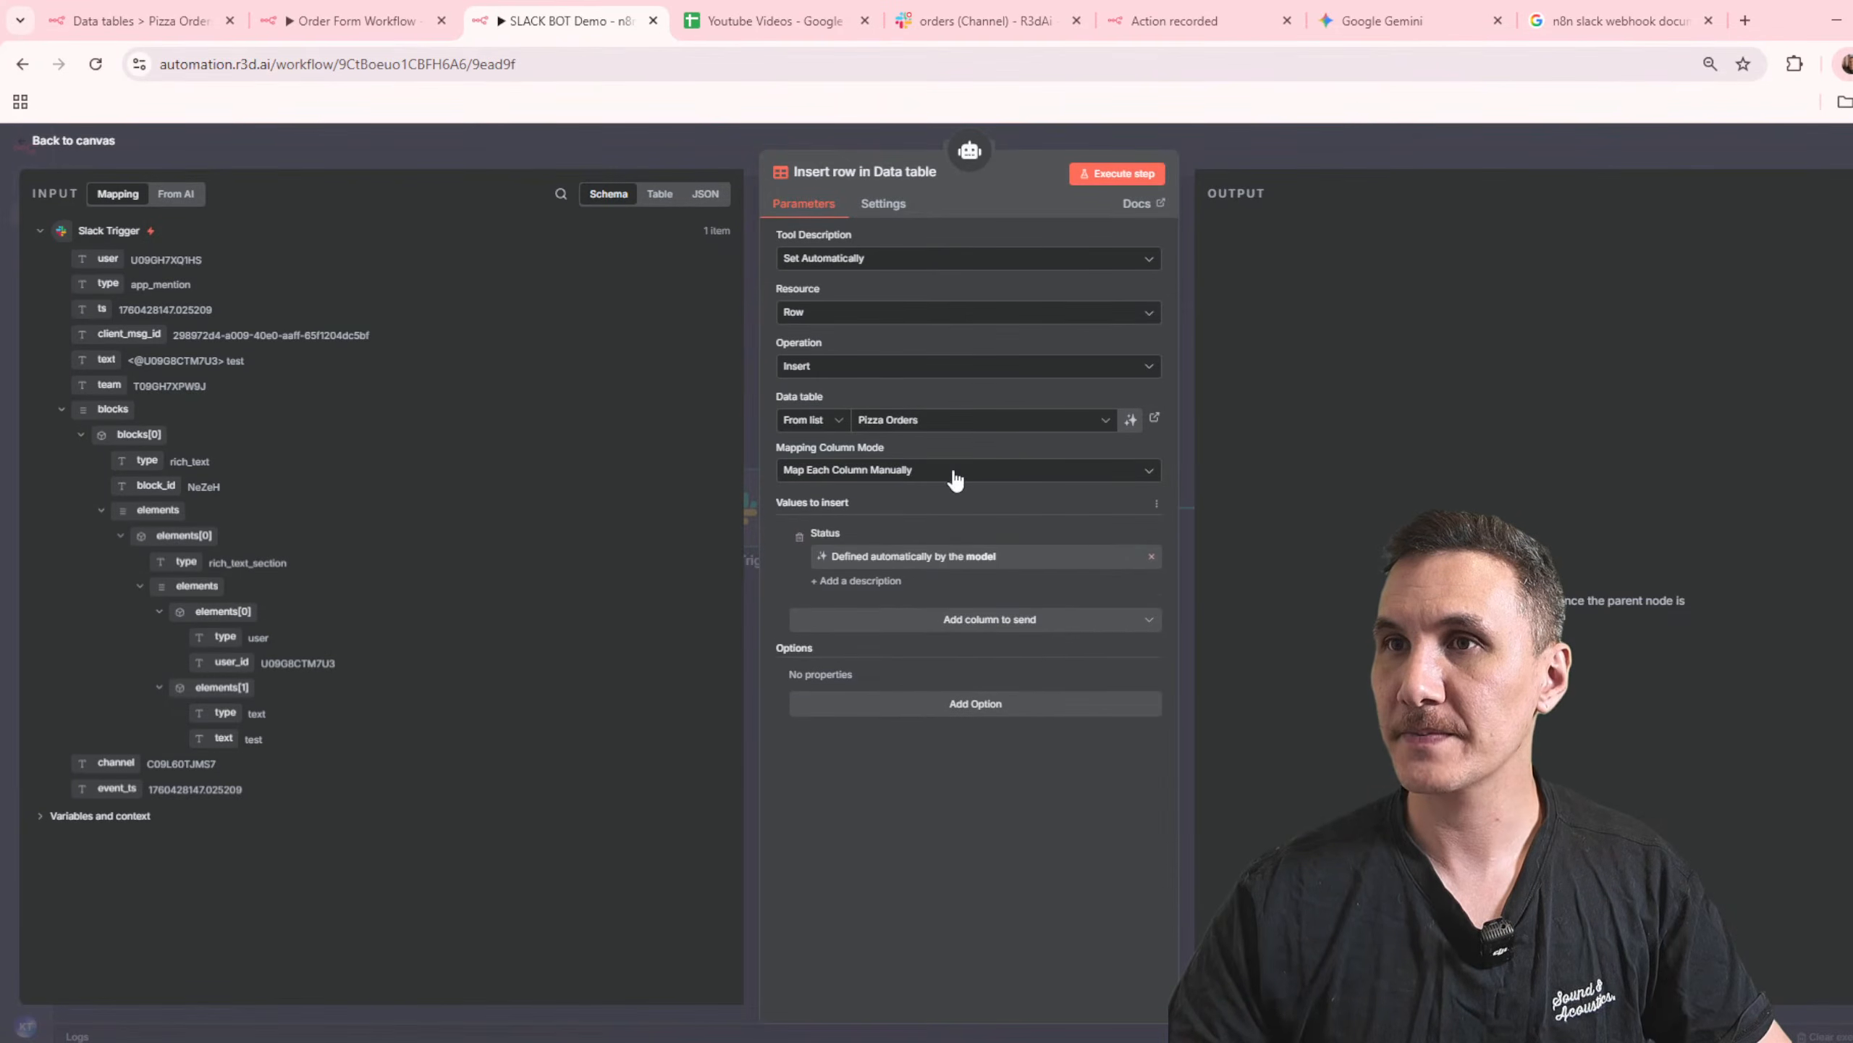
Step: Set the tool's operation to Update with a condition that id equals a value defined by the model, then close the node
click(877, 368)
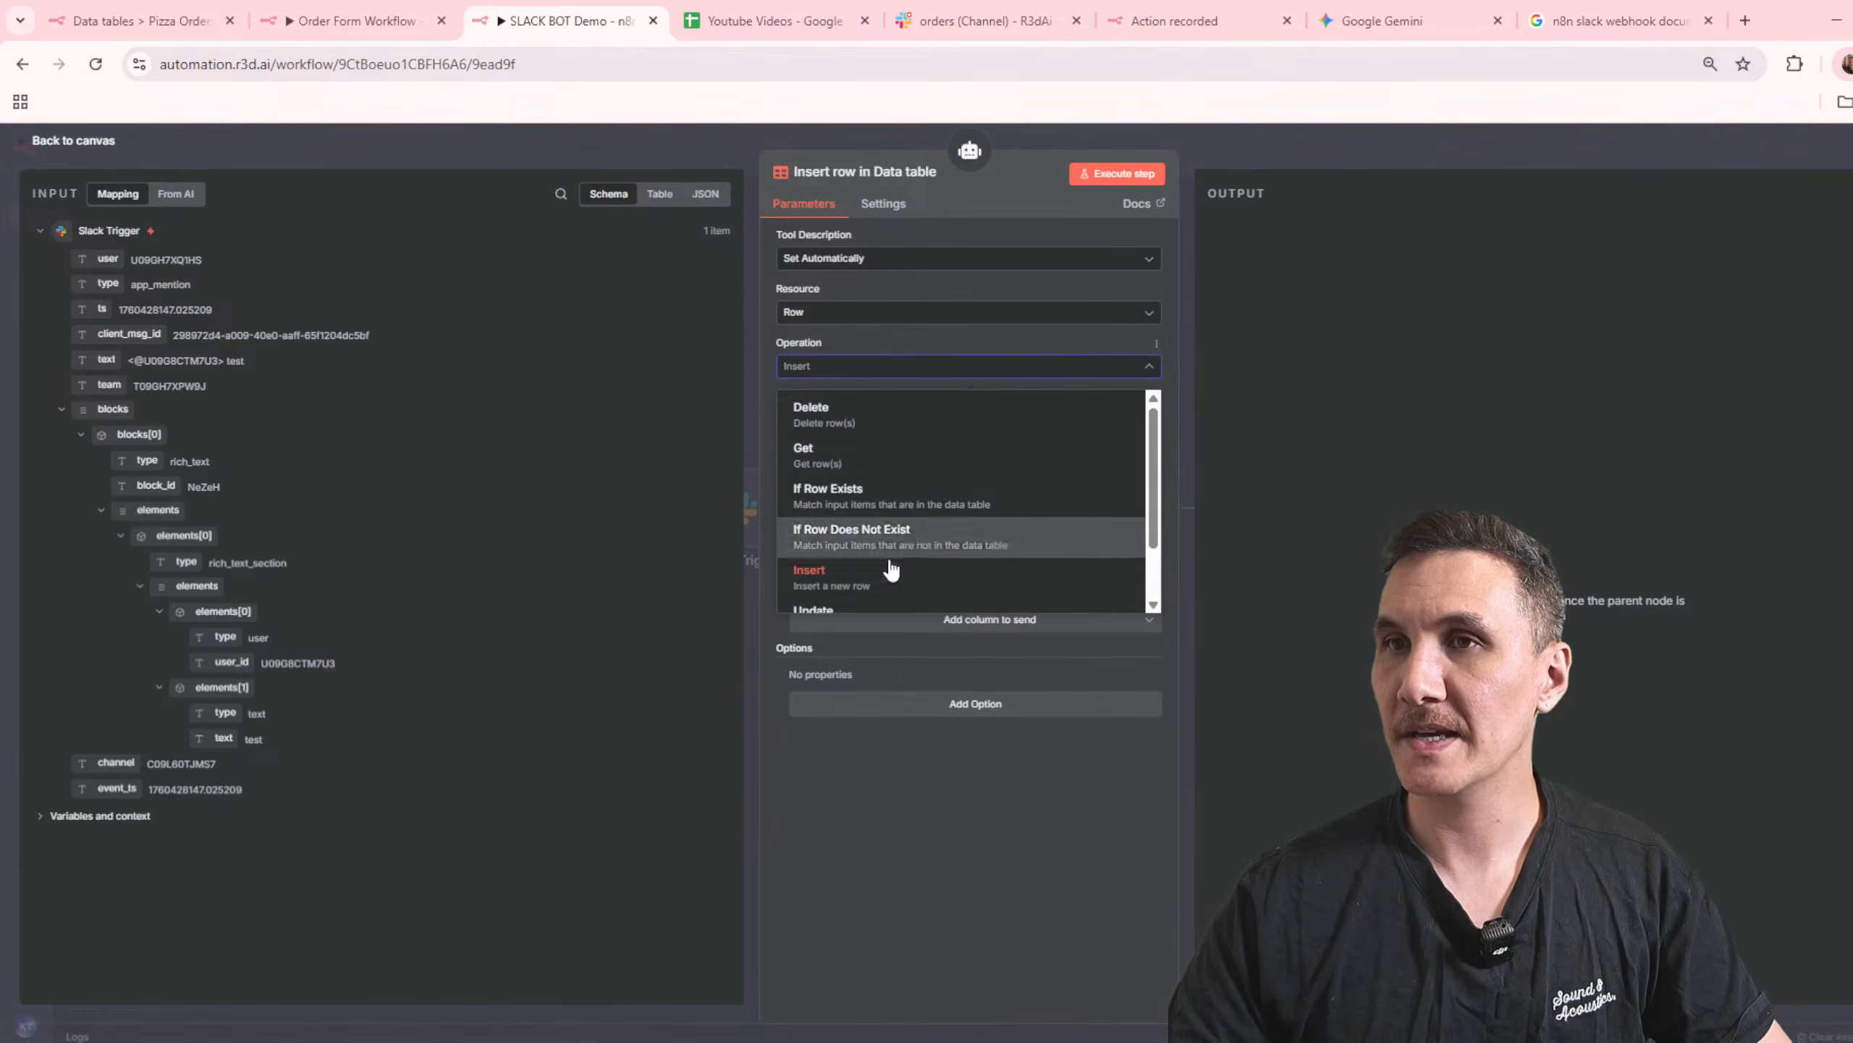
scroll(898, 562, down, 1)
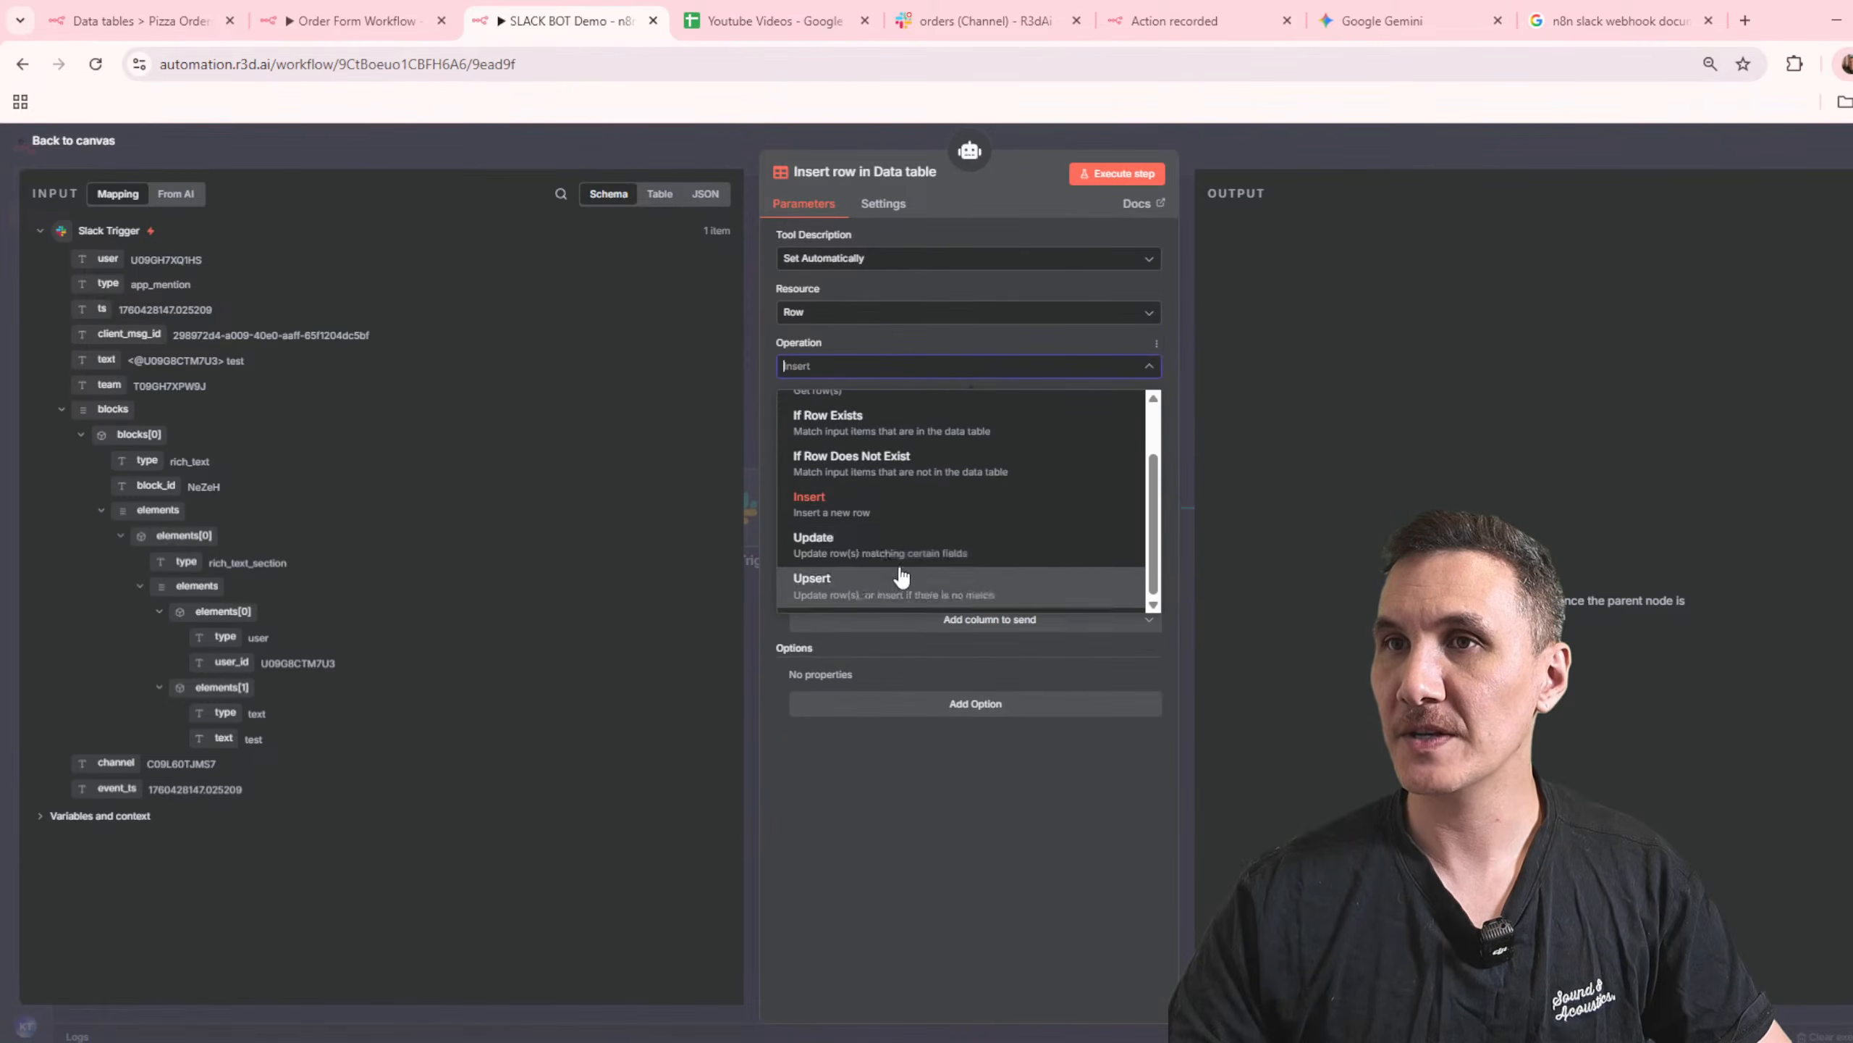
click(993, 563)
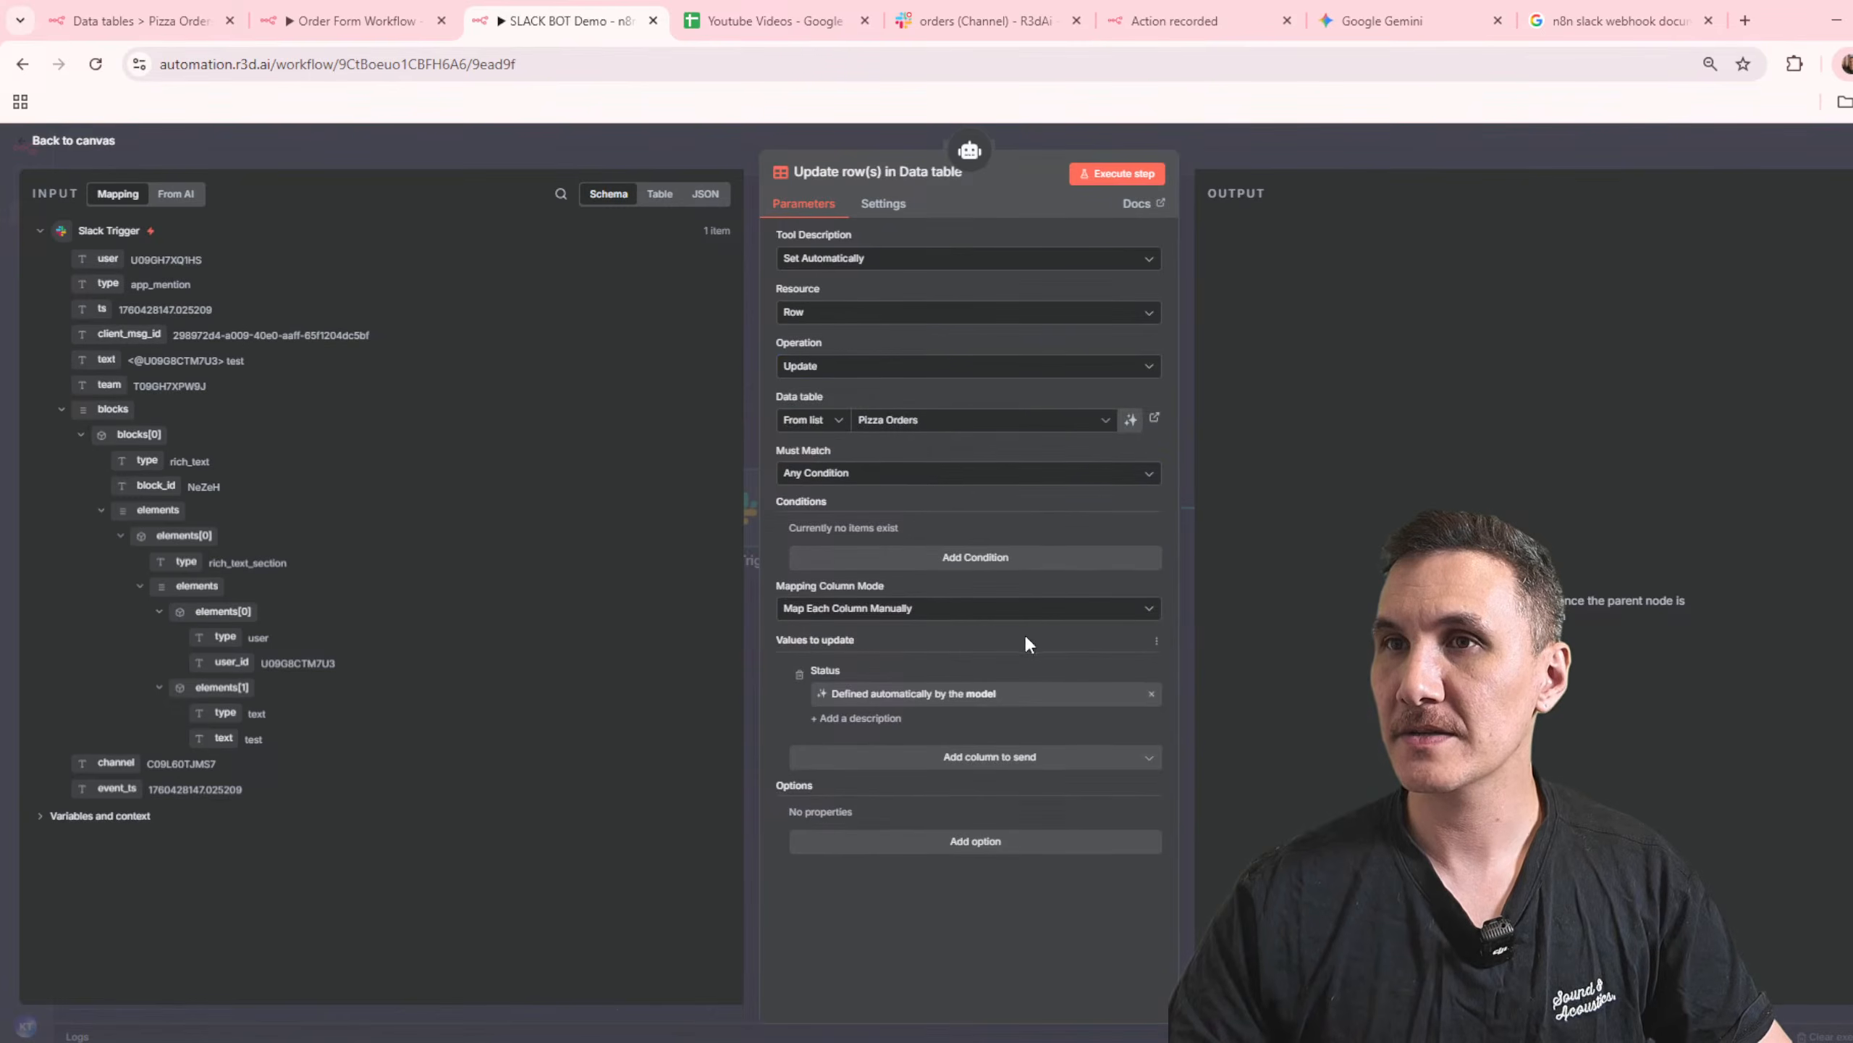
click(994, 568)
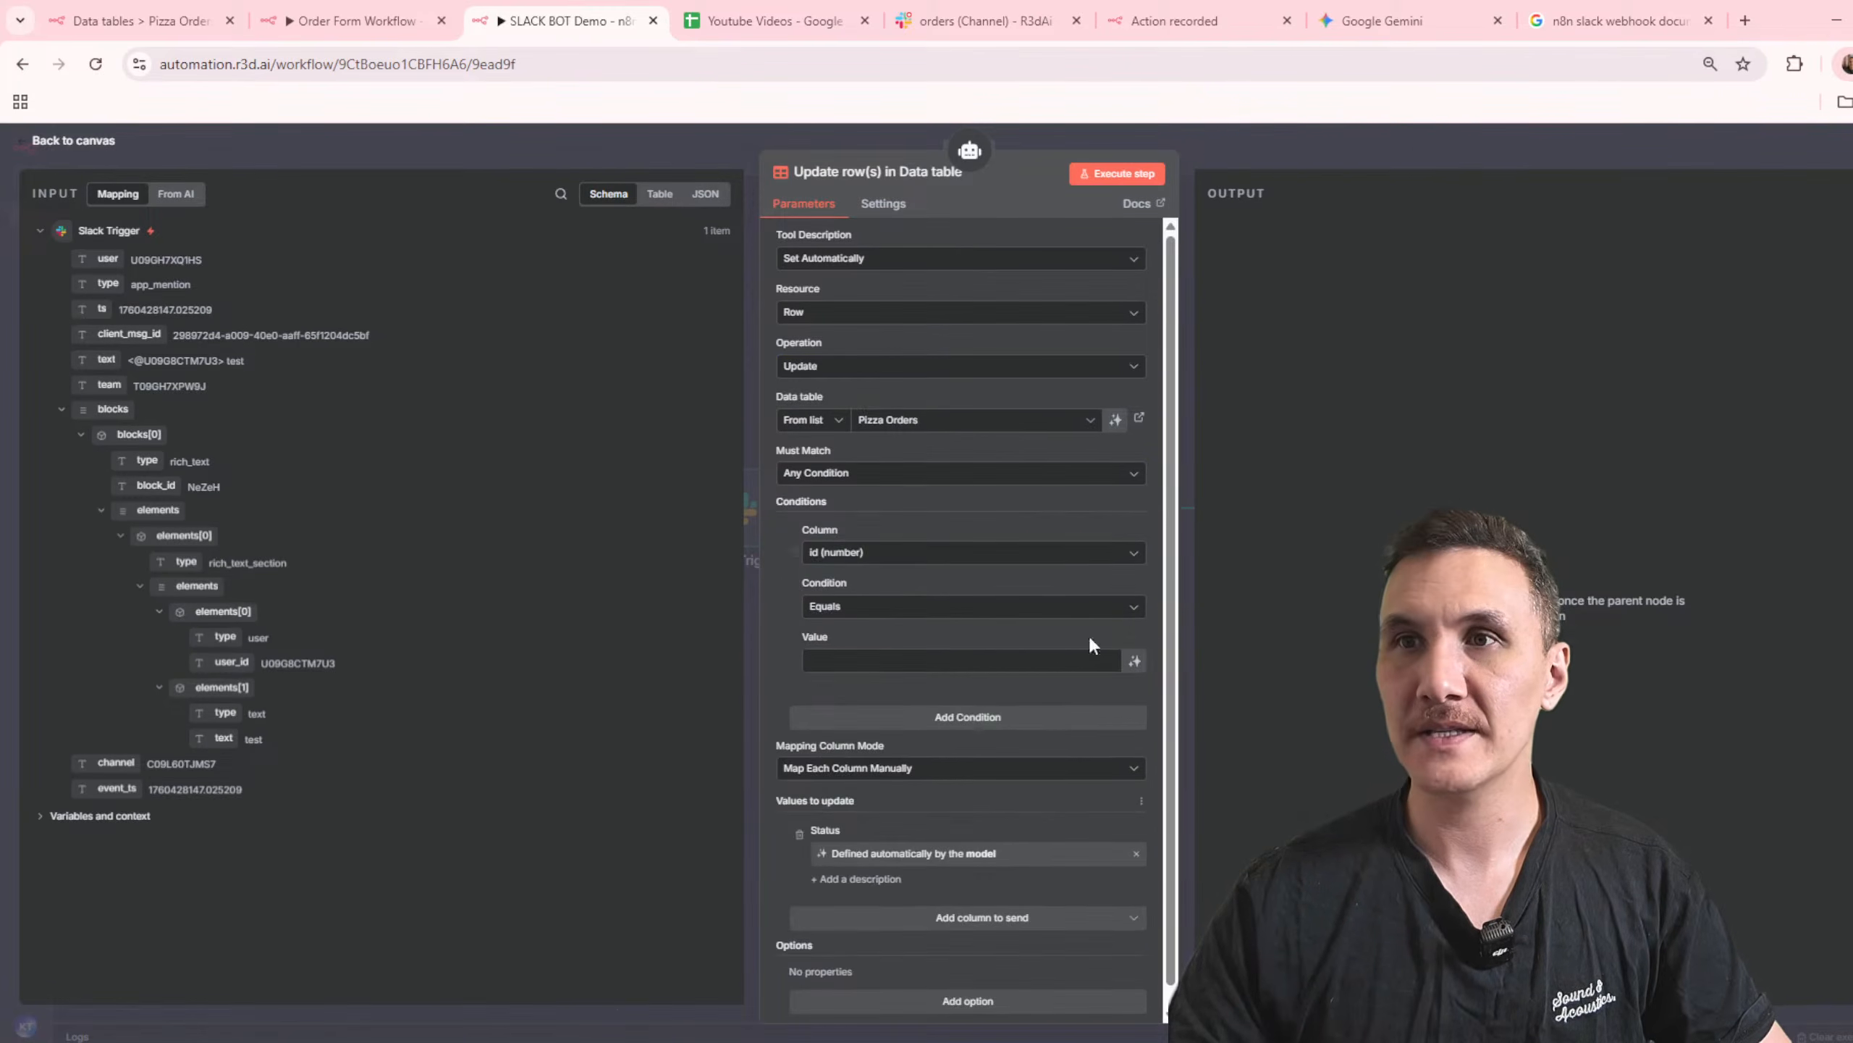
click(1115, 666)
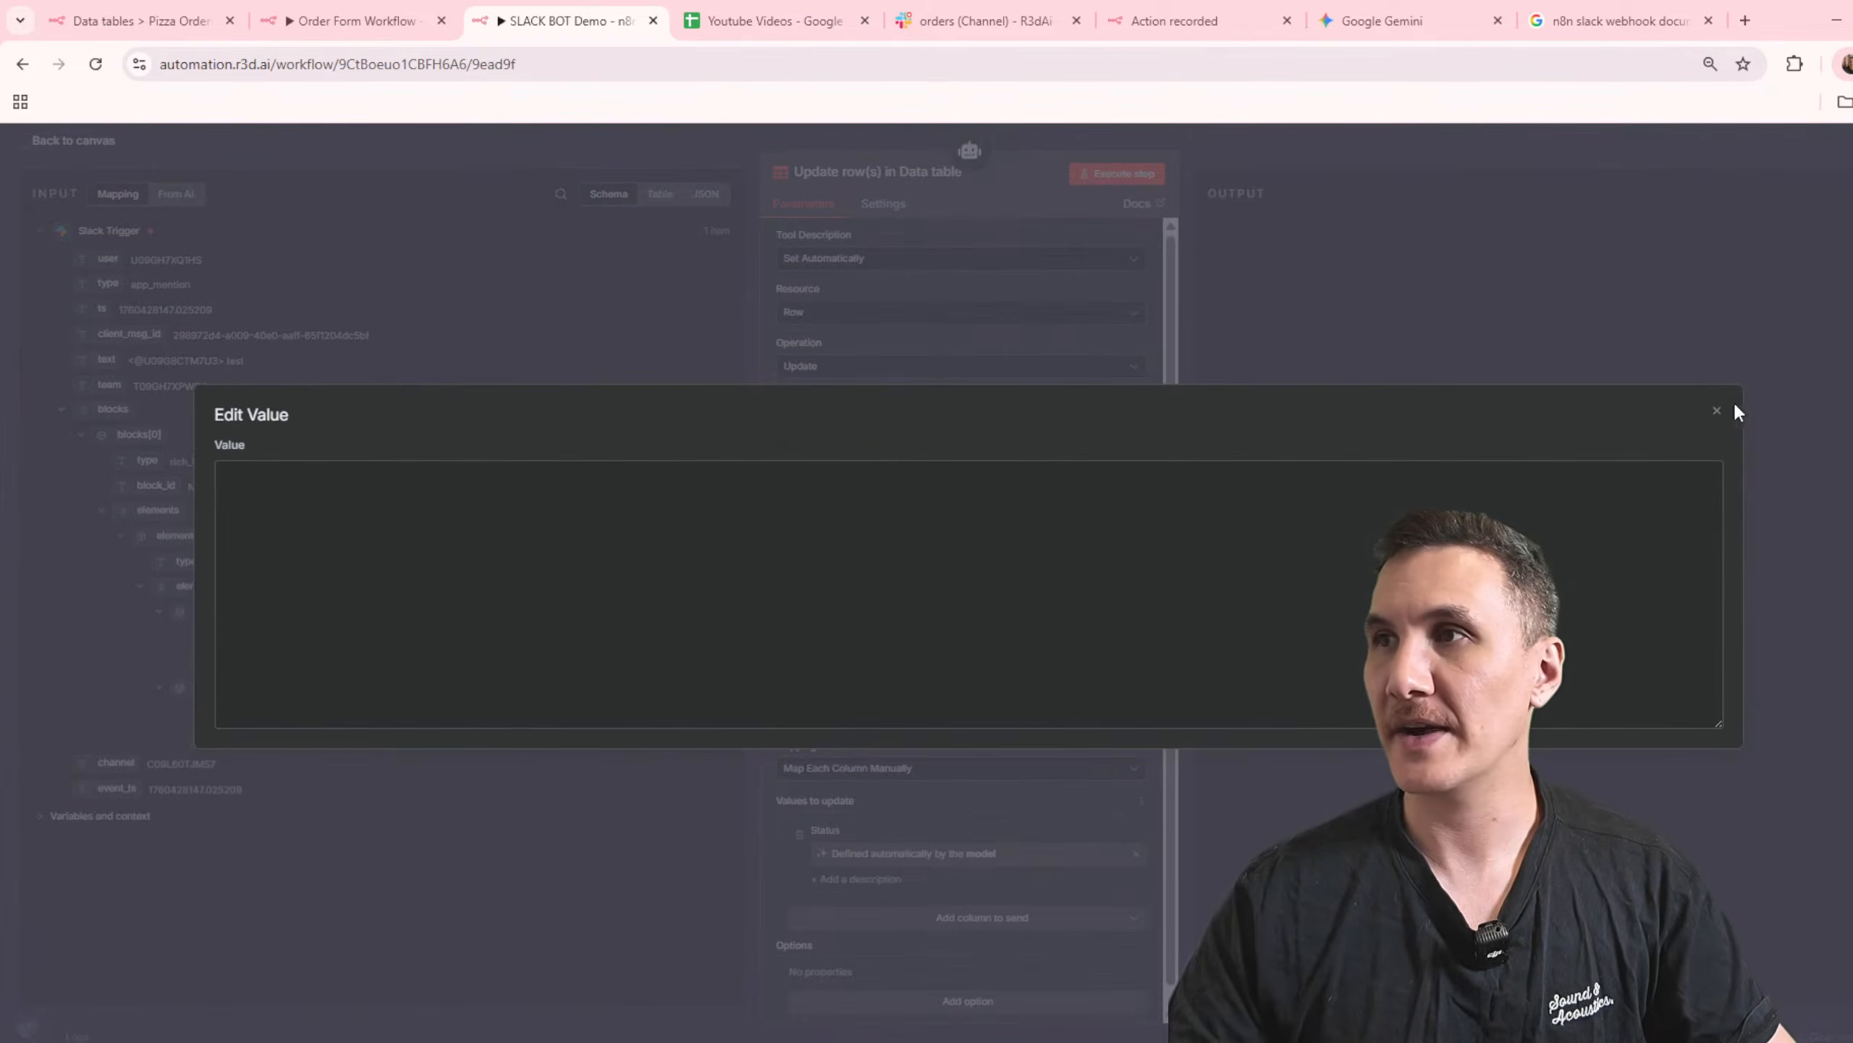
click(1717, 411)
click(1134, 661)
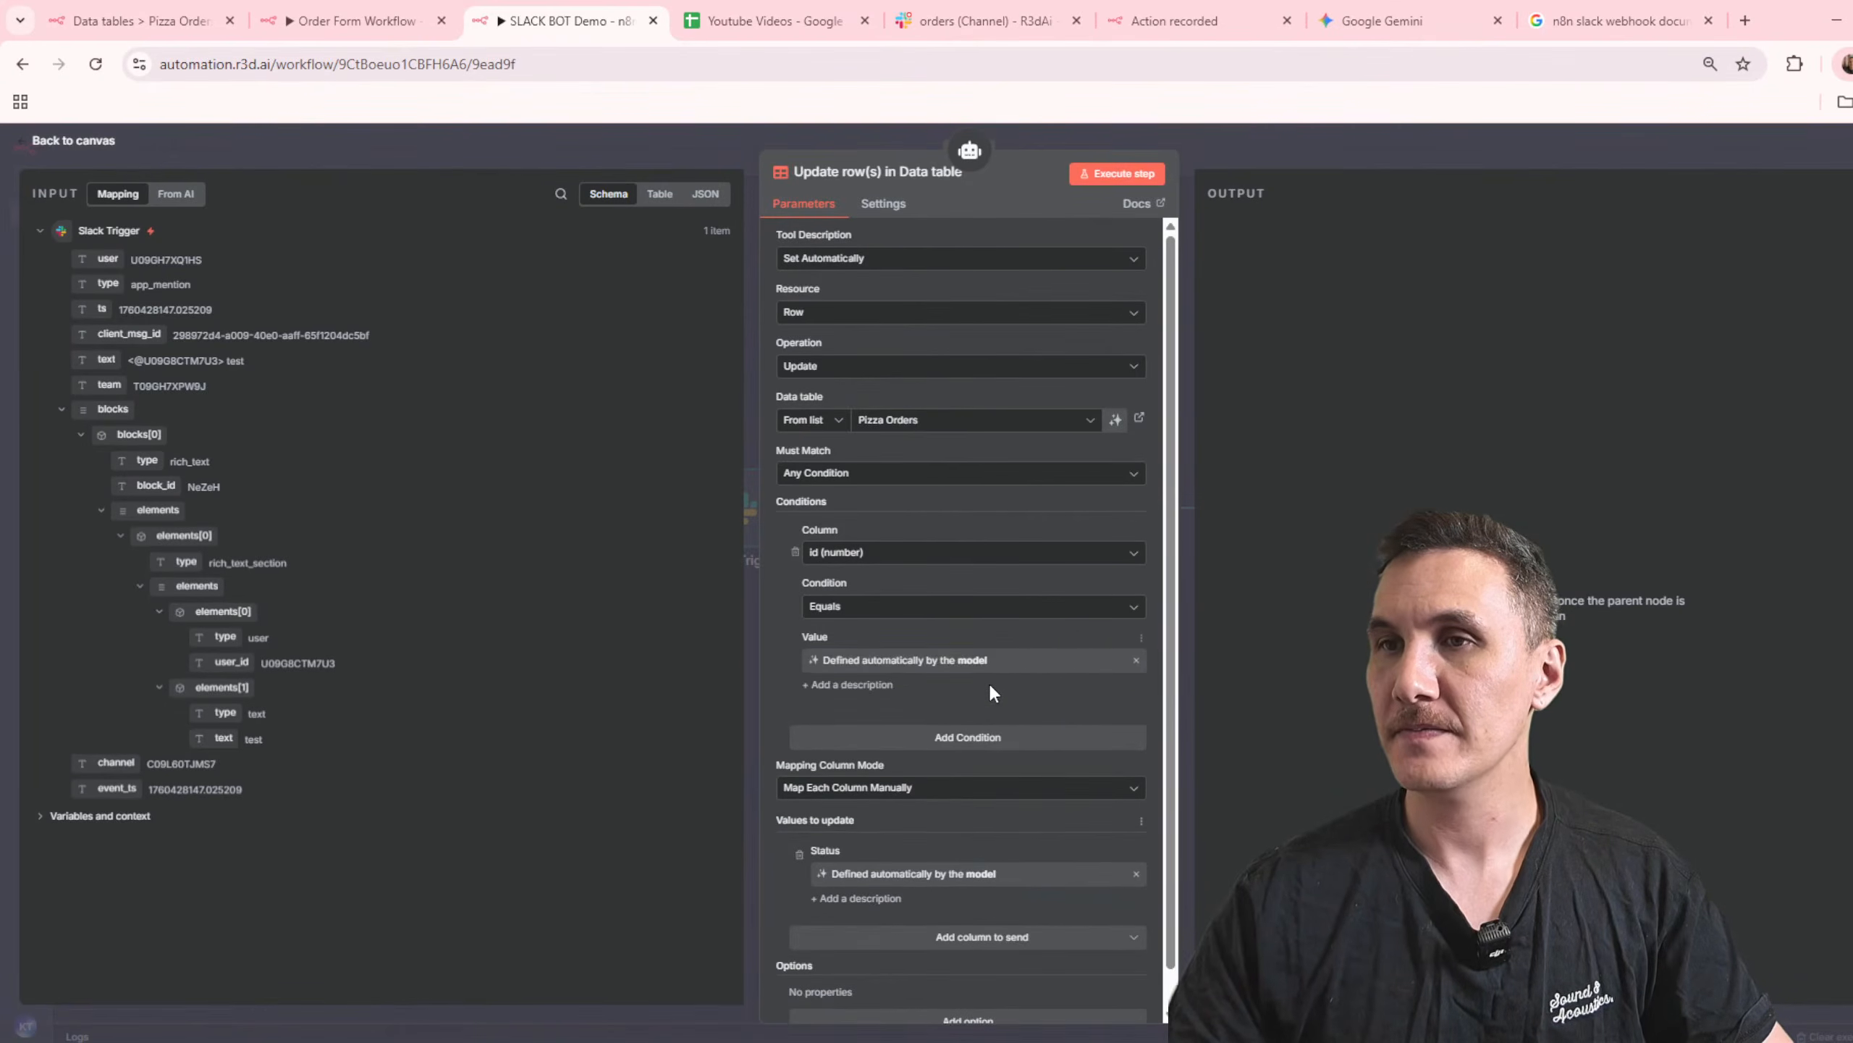
scroll(991, 684, down, 1)
click(1321, 143)
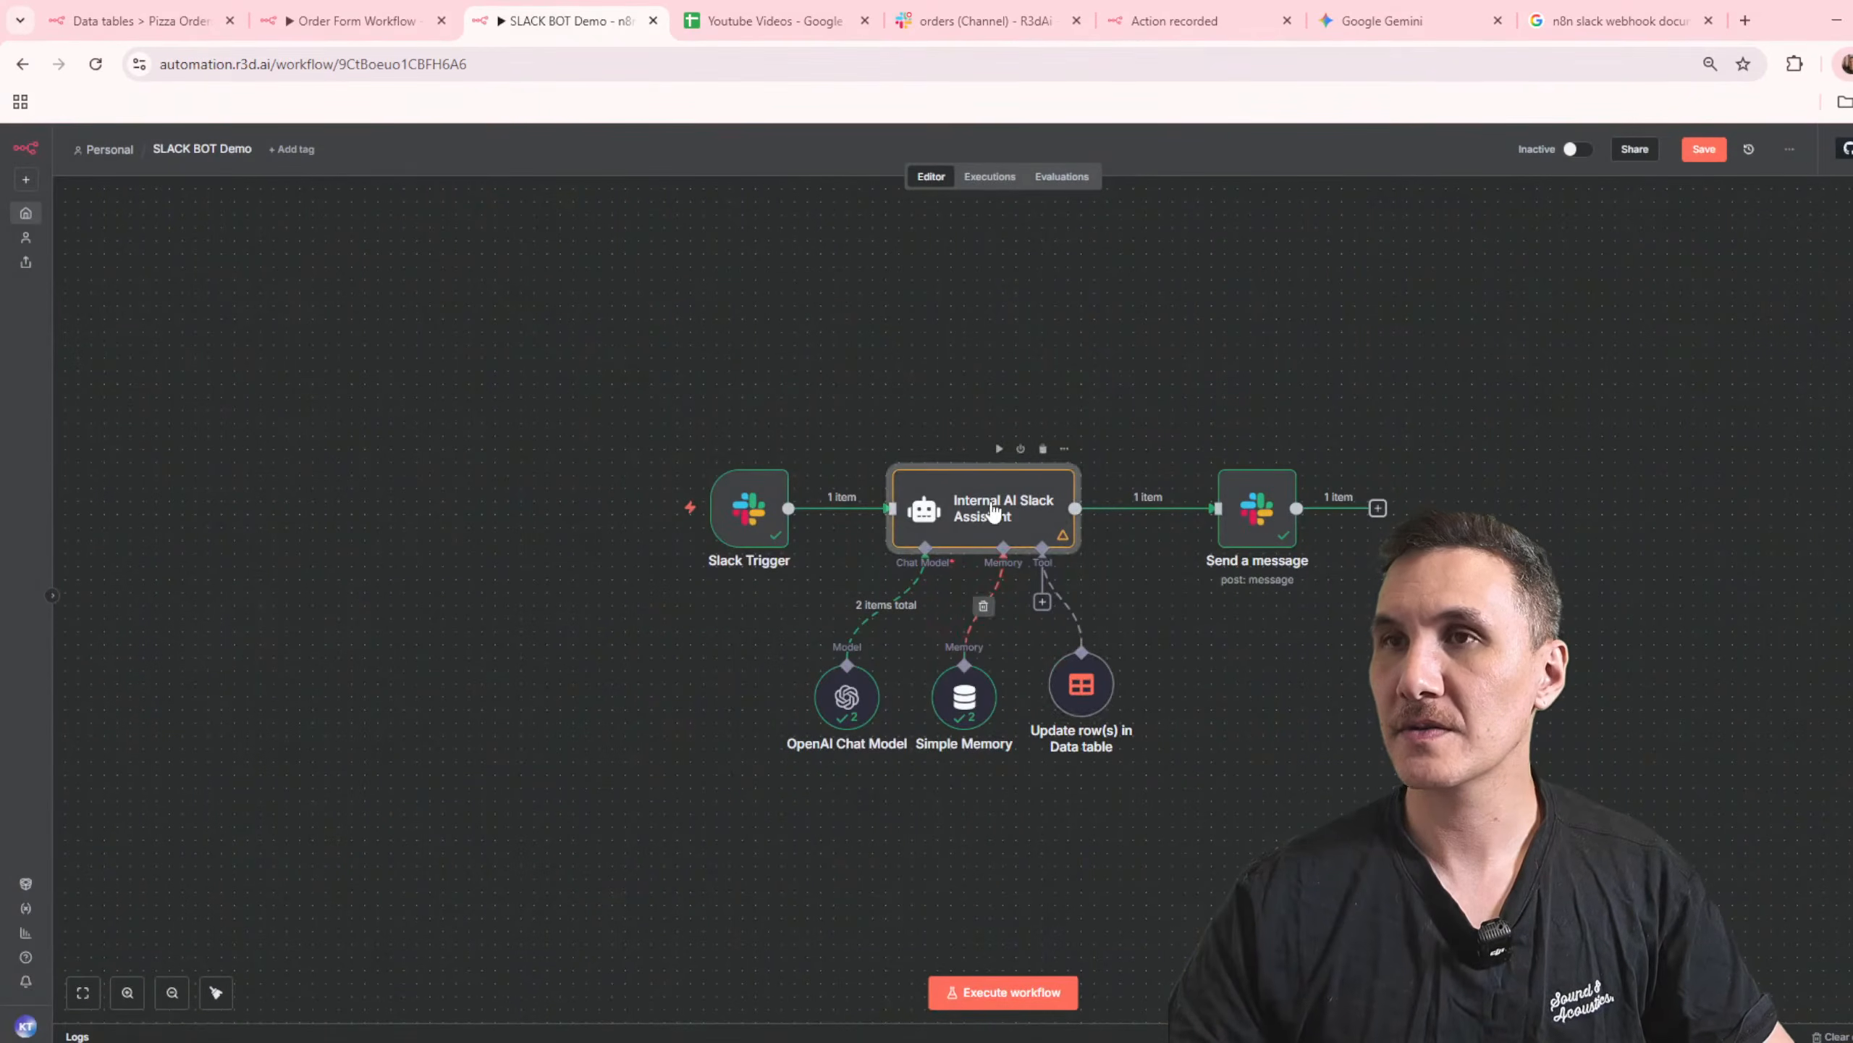
Step: Rename the Internal AI Slack Assistant node to "Pizza Order AI Agent", close it and save the workflow
double_click(1050, 515)
click(817, 175)
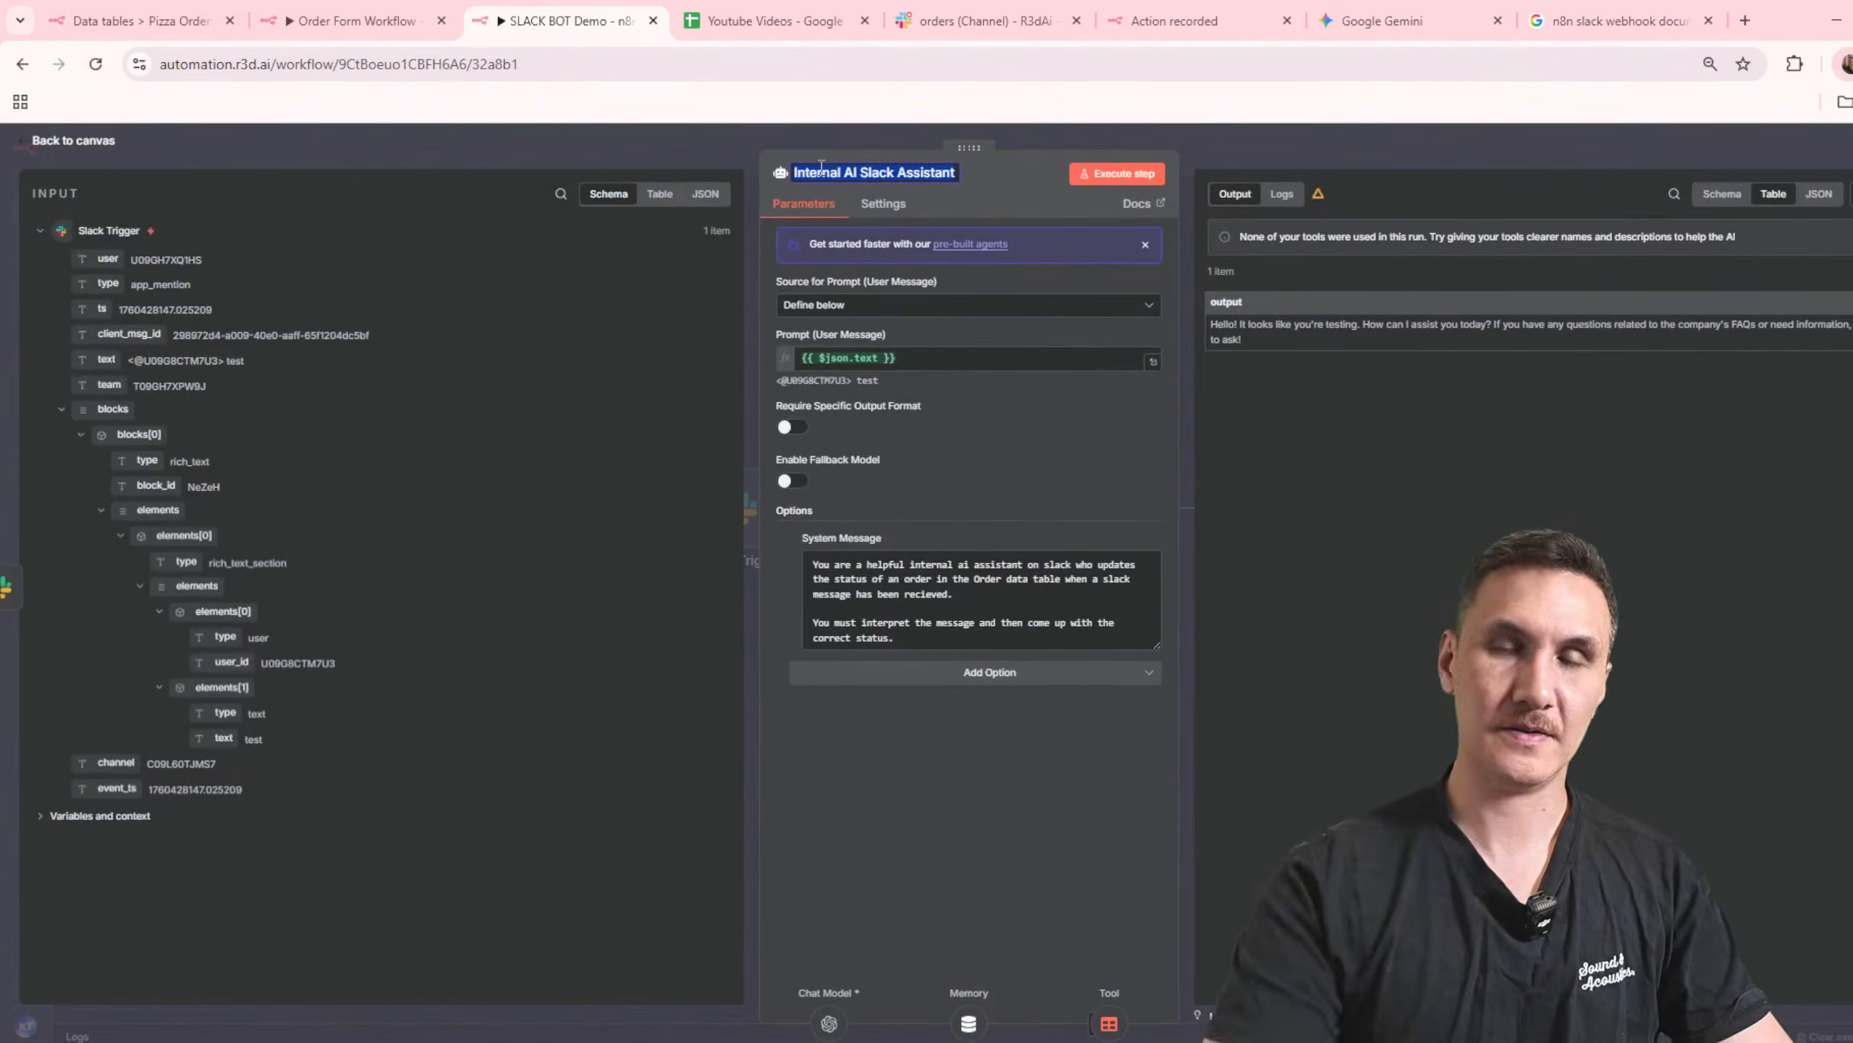
text(PIZZA)
key(ctrl+a)
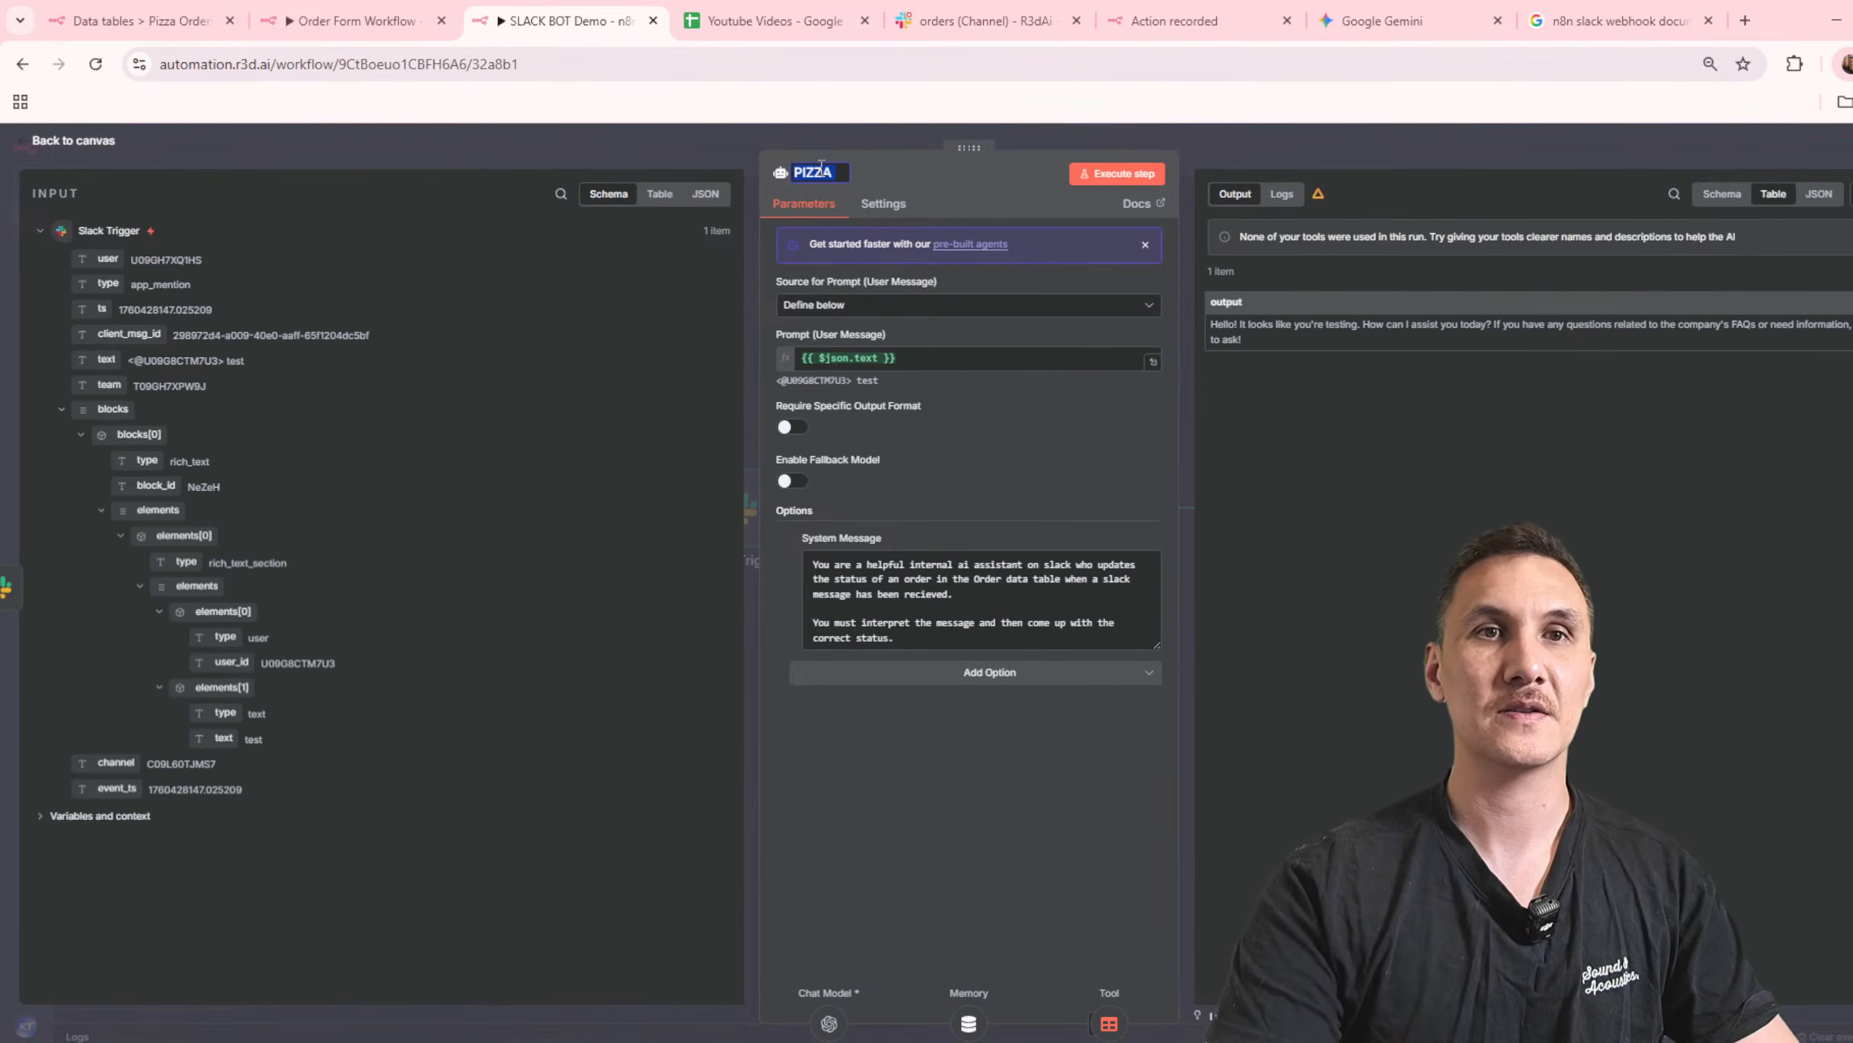
text(Pizza Order)
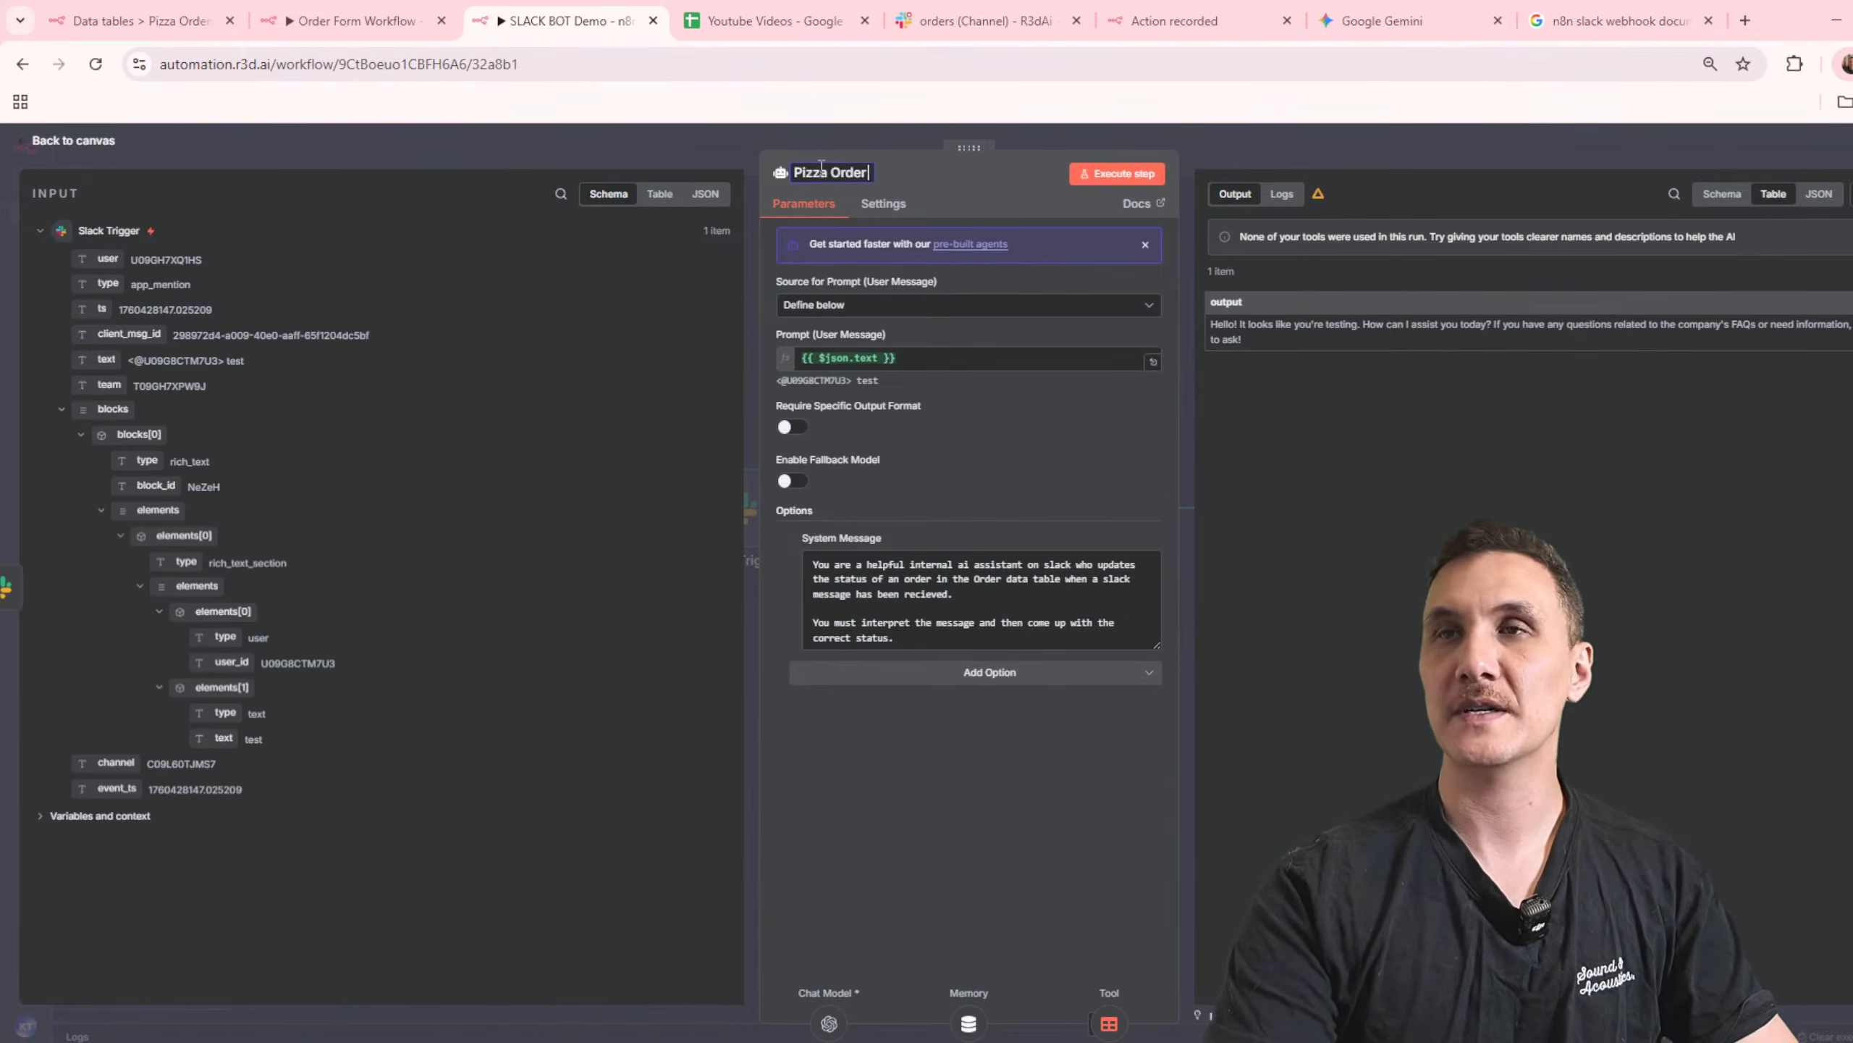
text( AI Agent)
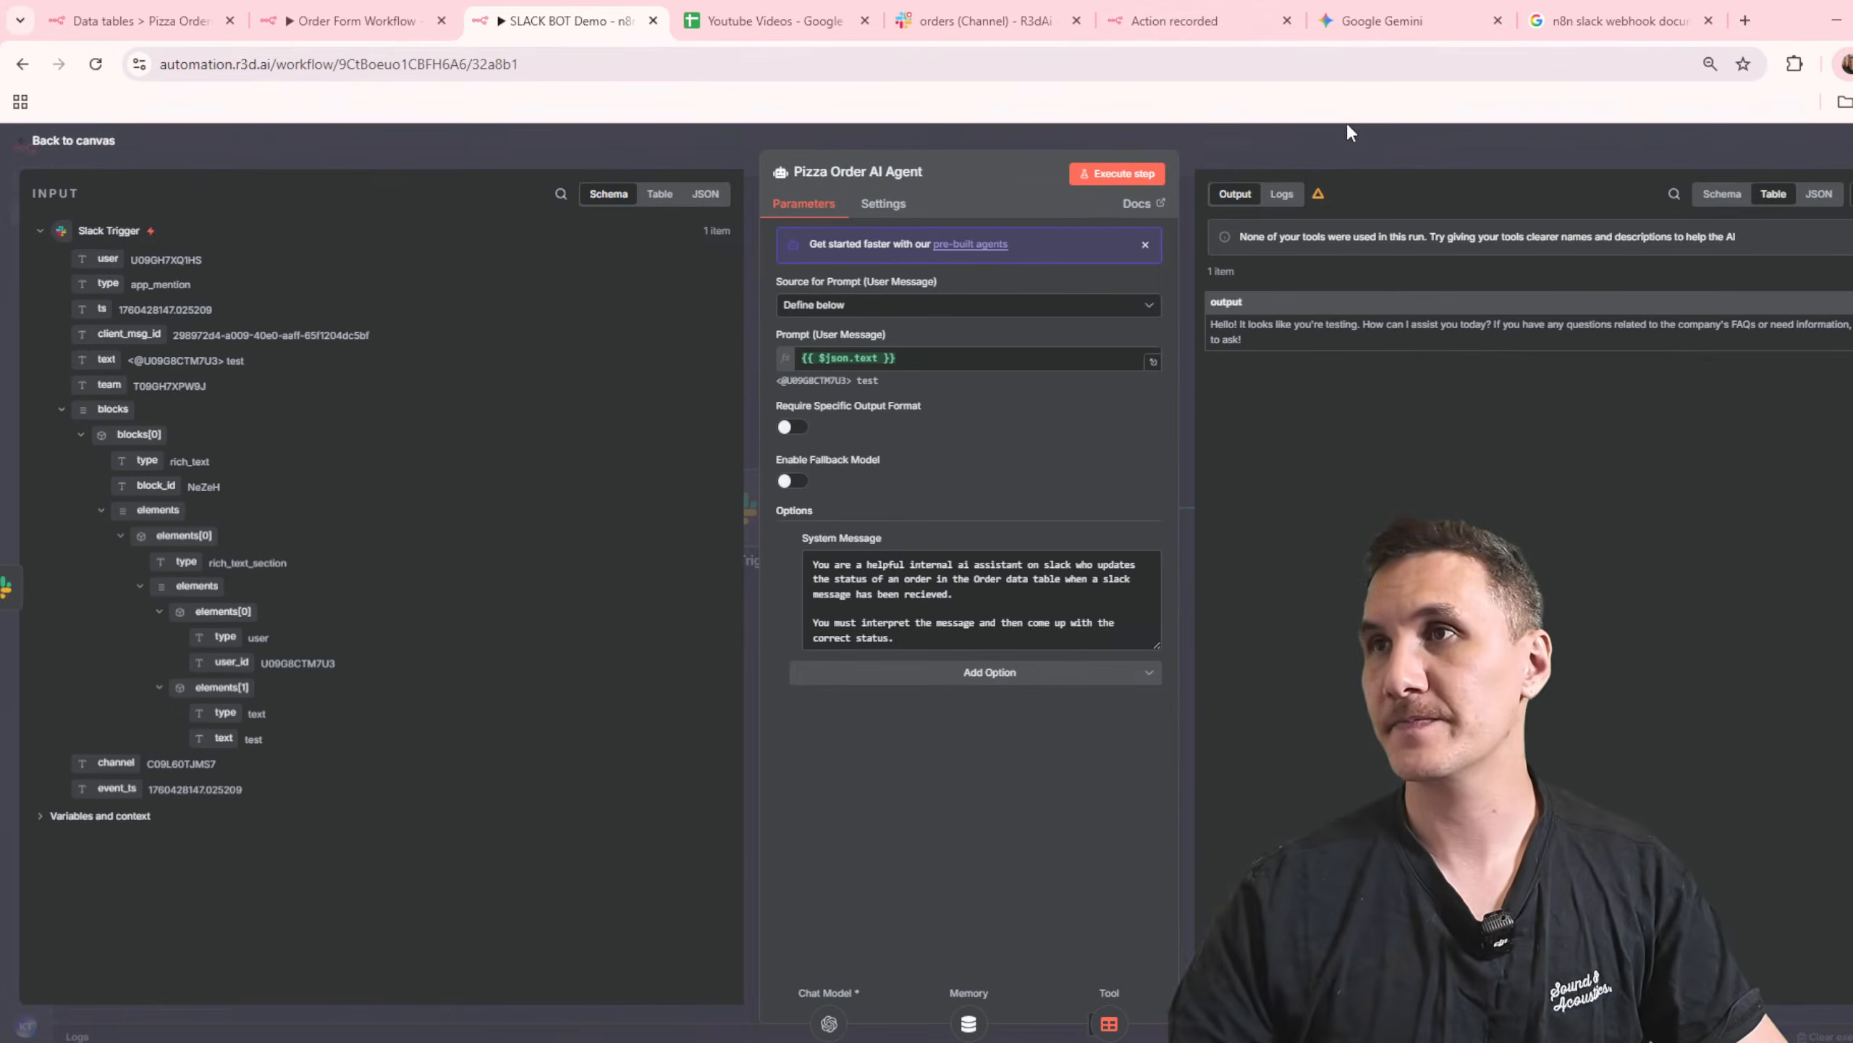
key(Escape)
click(1702, 151)
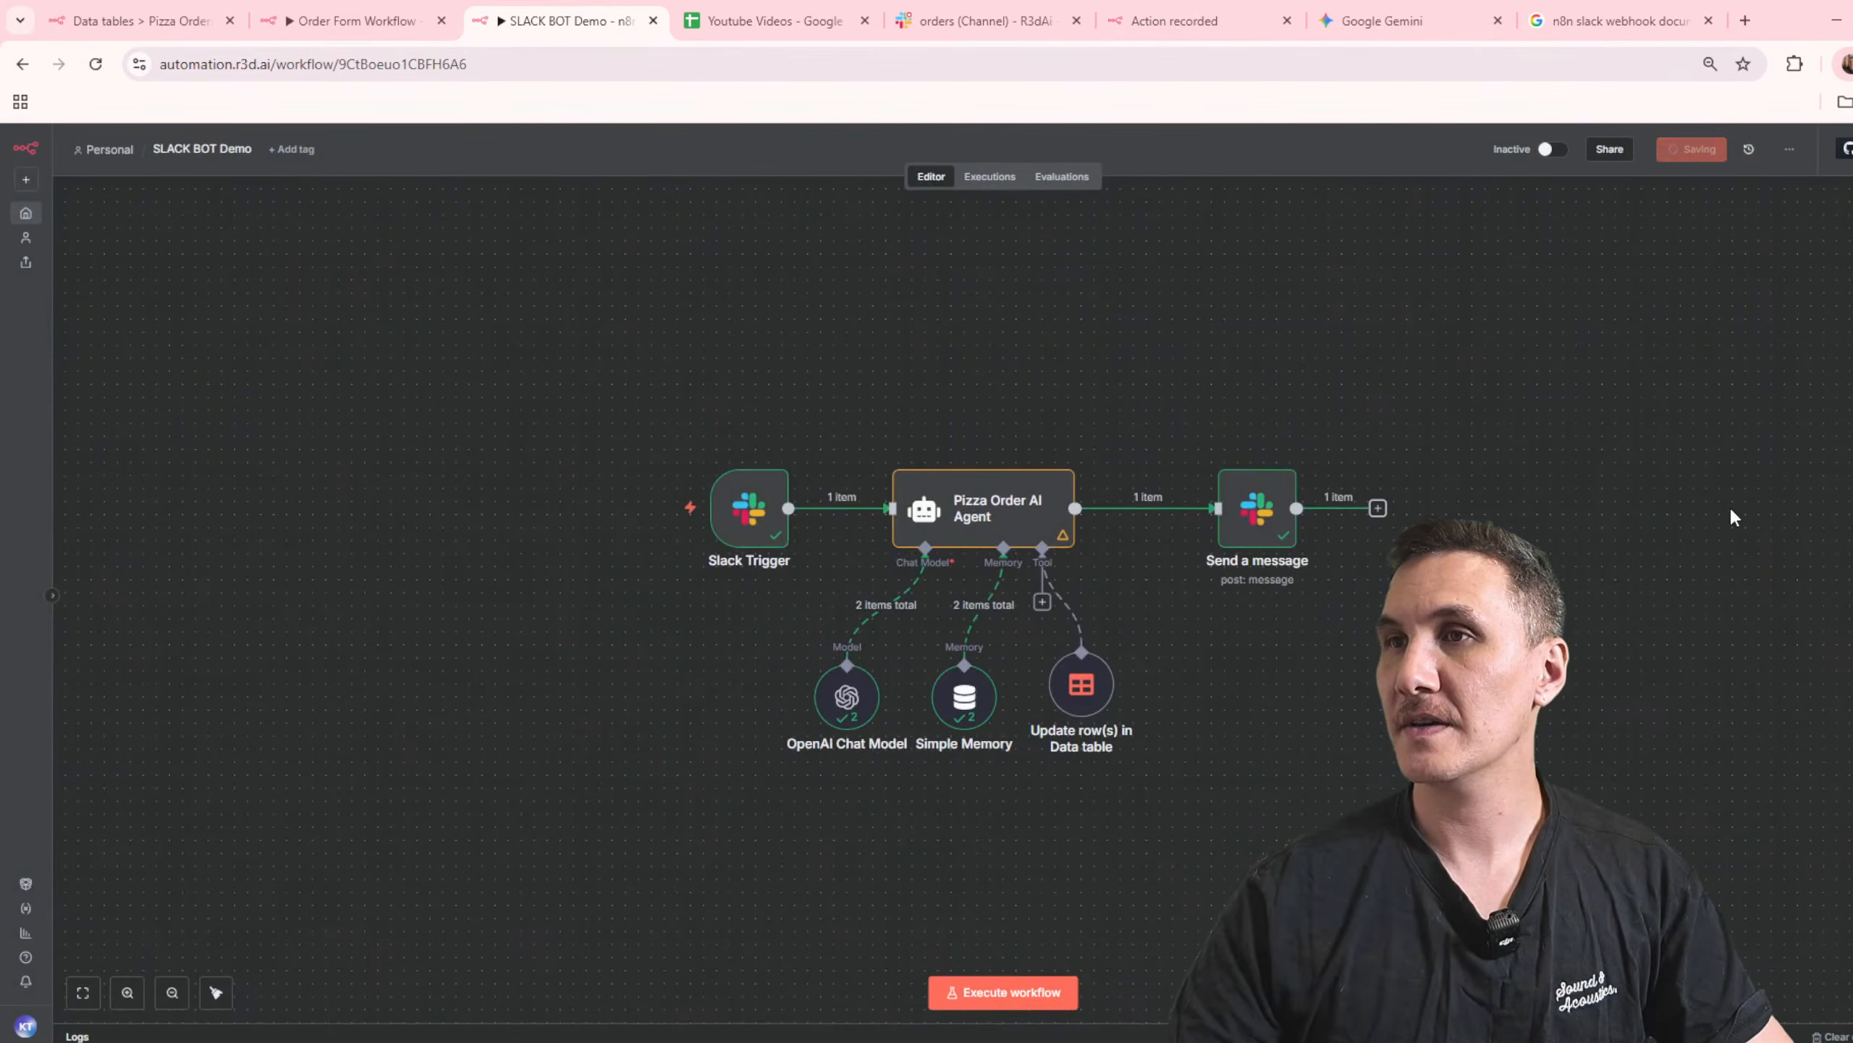
Step: Start a test execution of the workflow and switch to the orders channel in Slack to write a message
click(1051, 989)
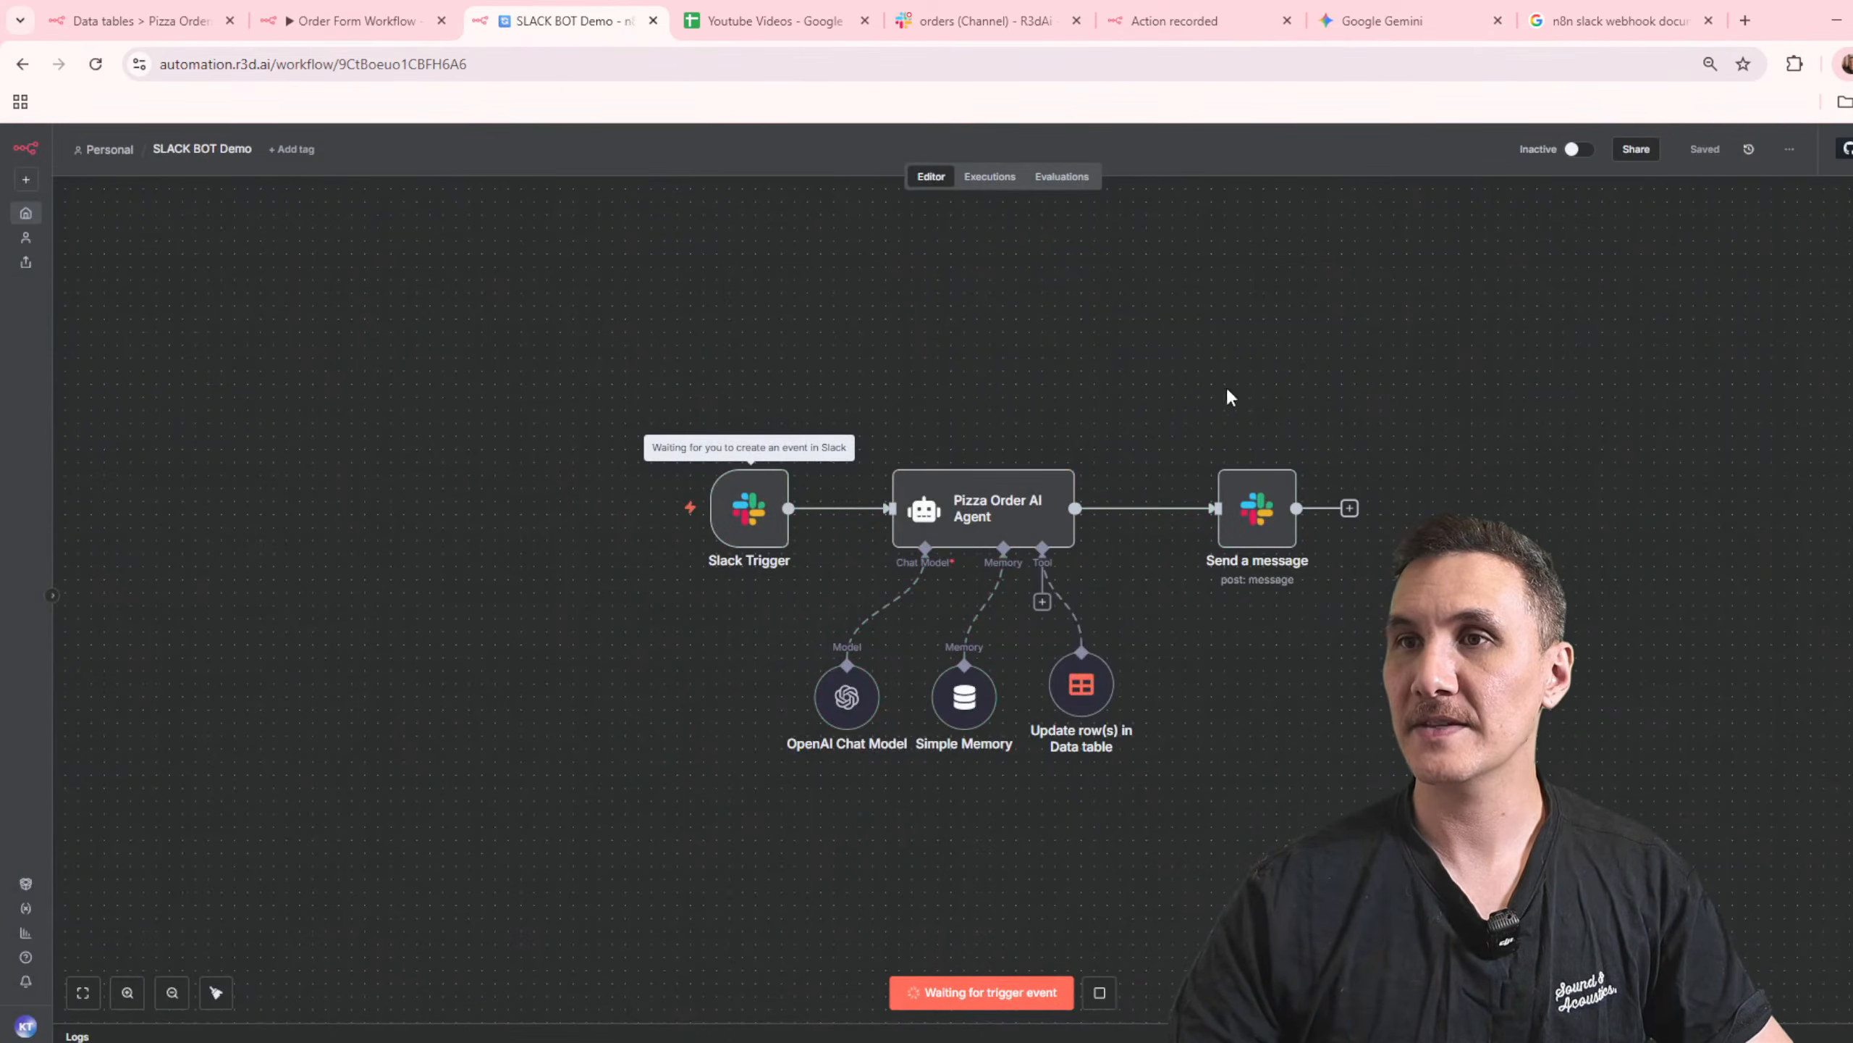
click(985, 20)
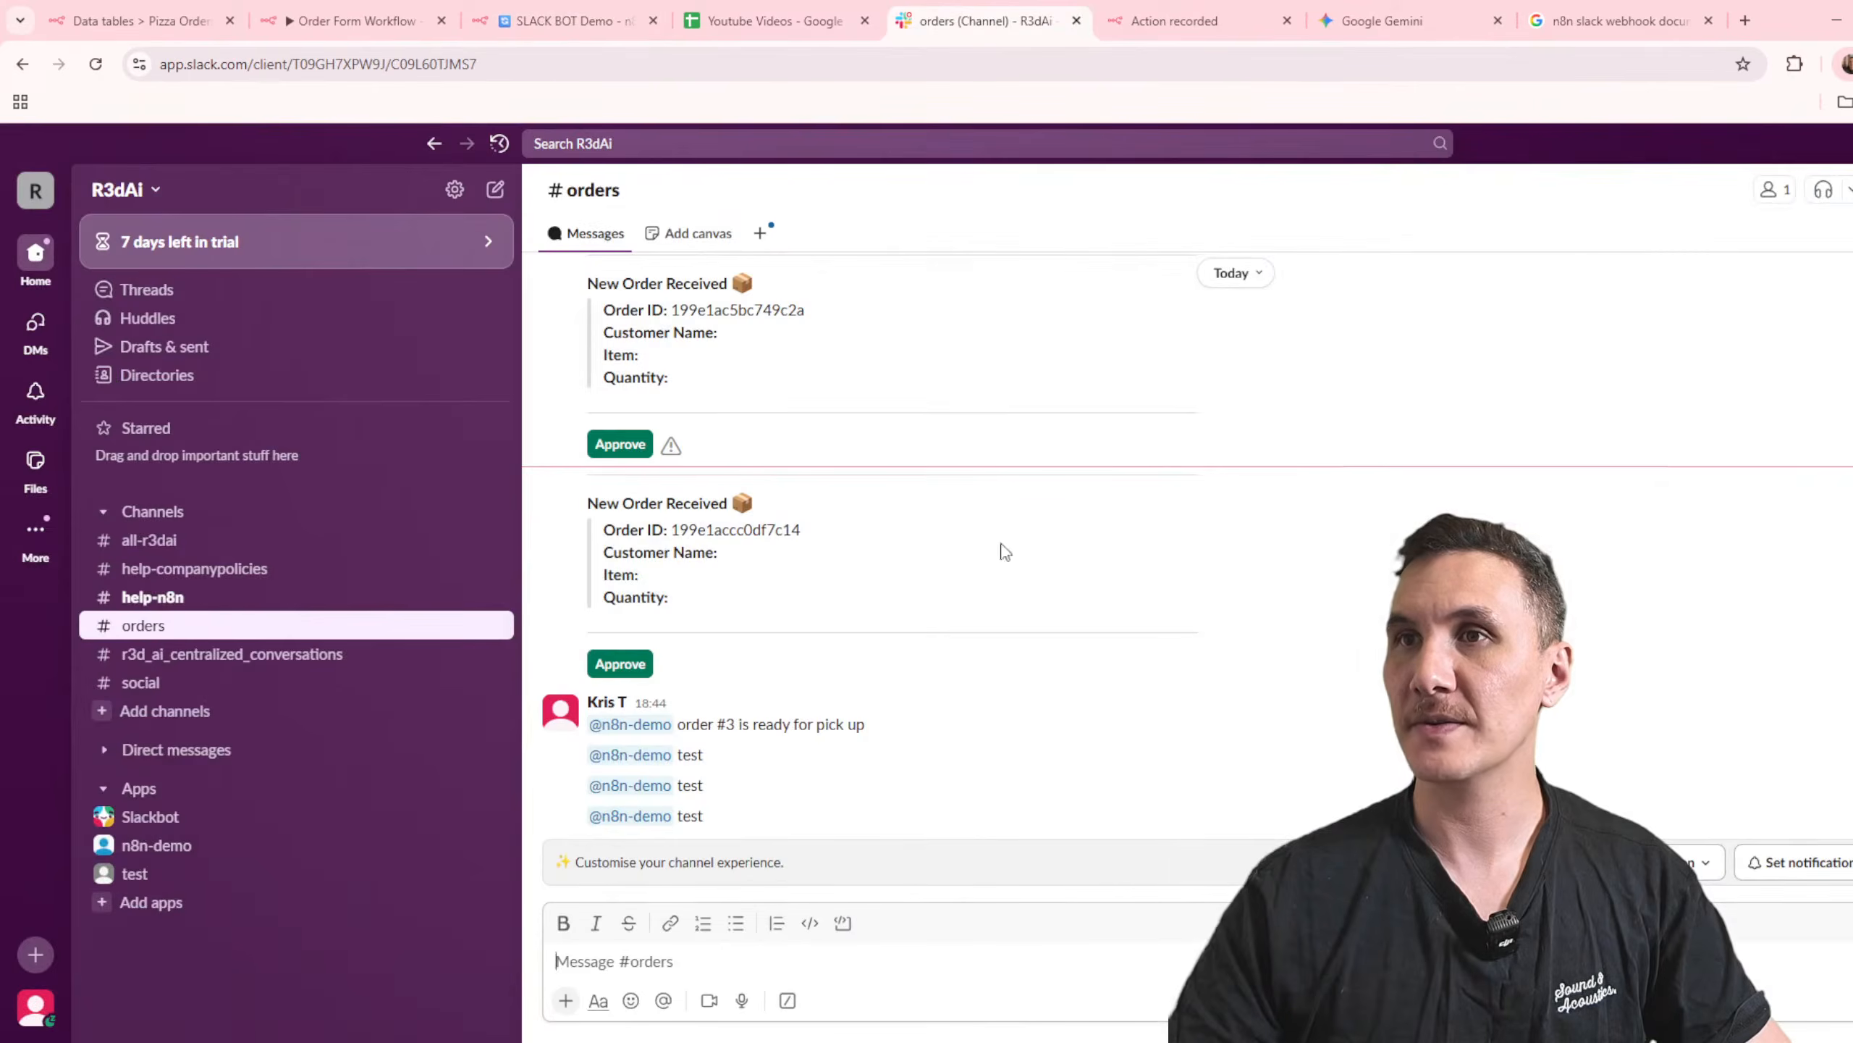
click(694, 955)
text(#n8n)
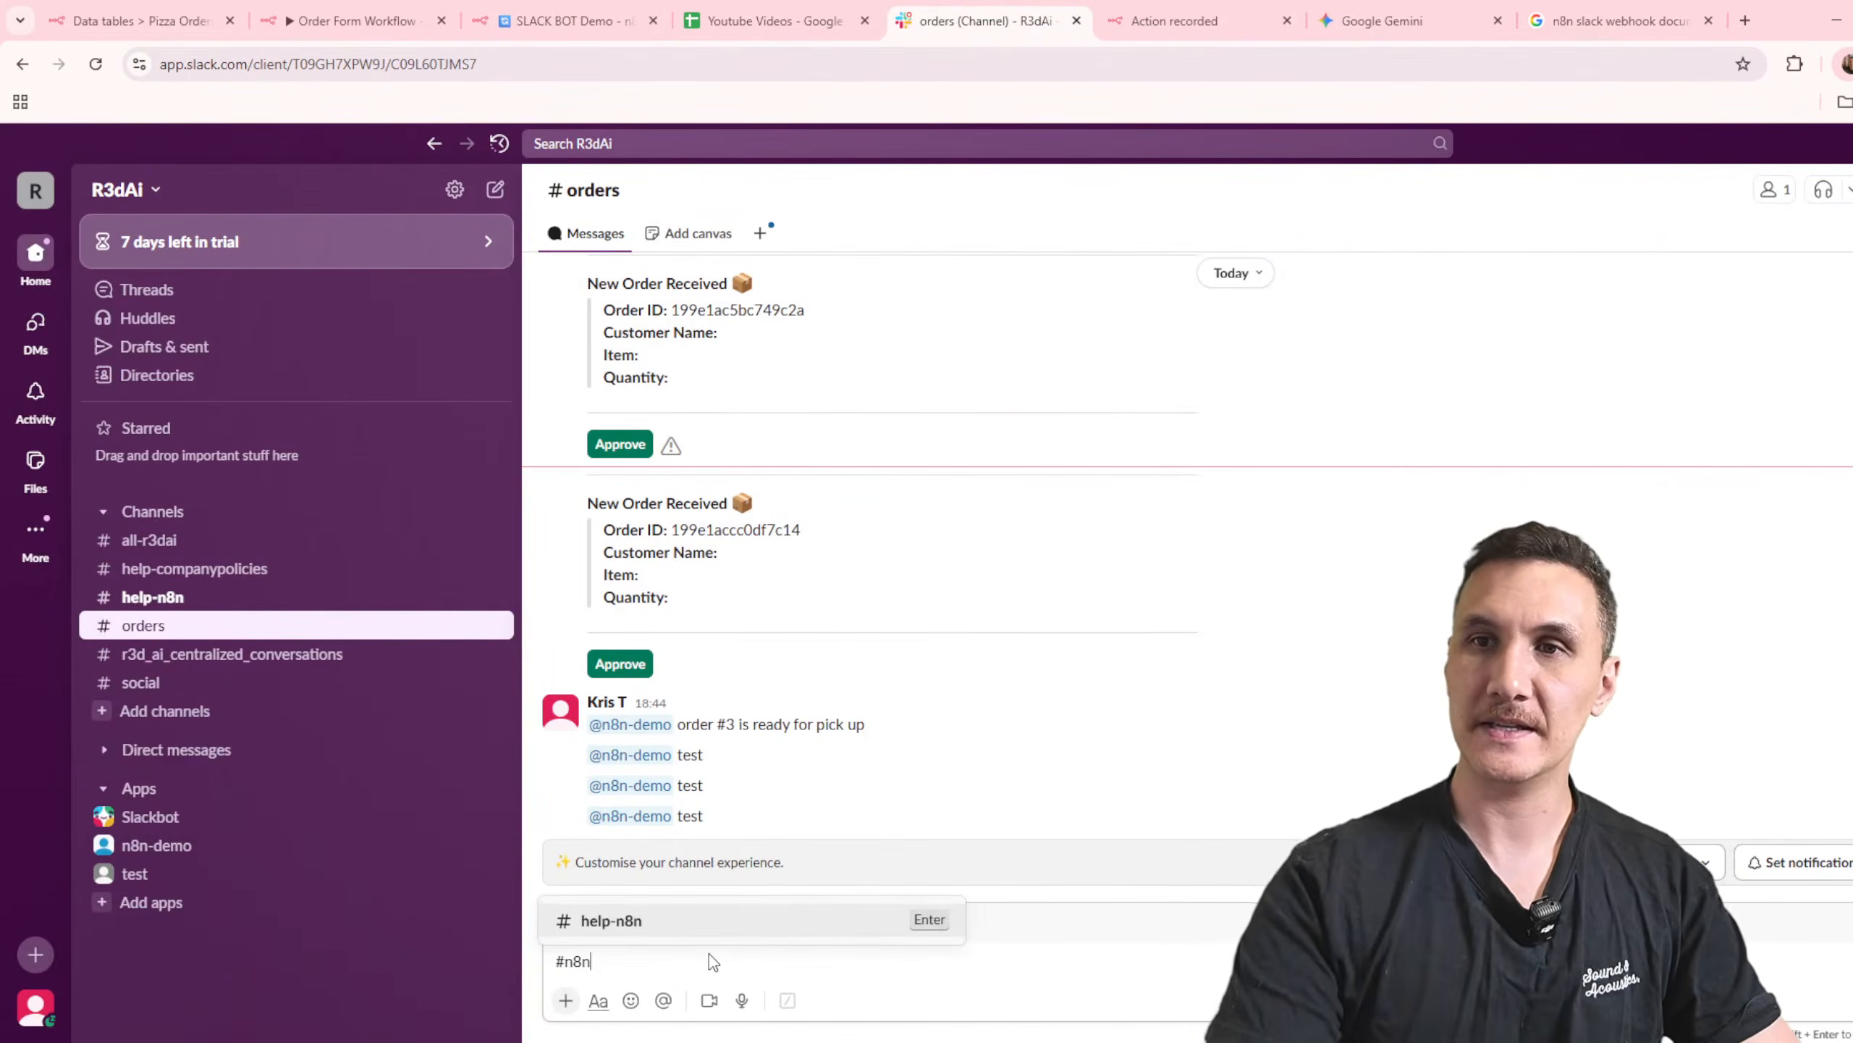
text(-)
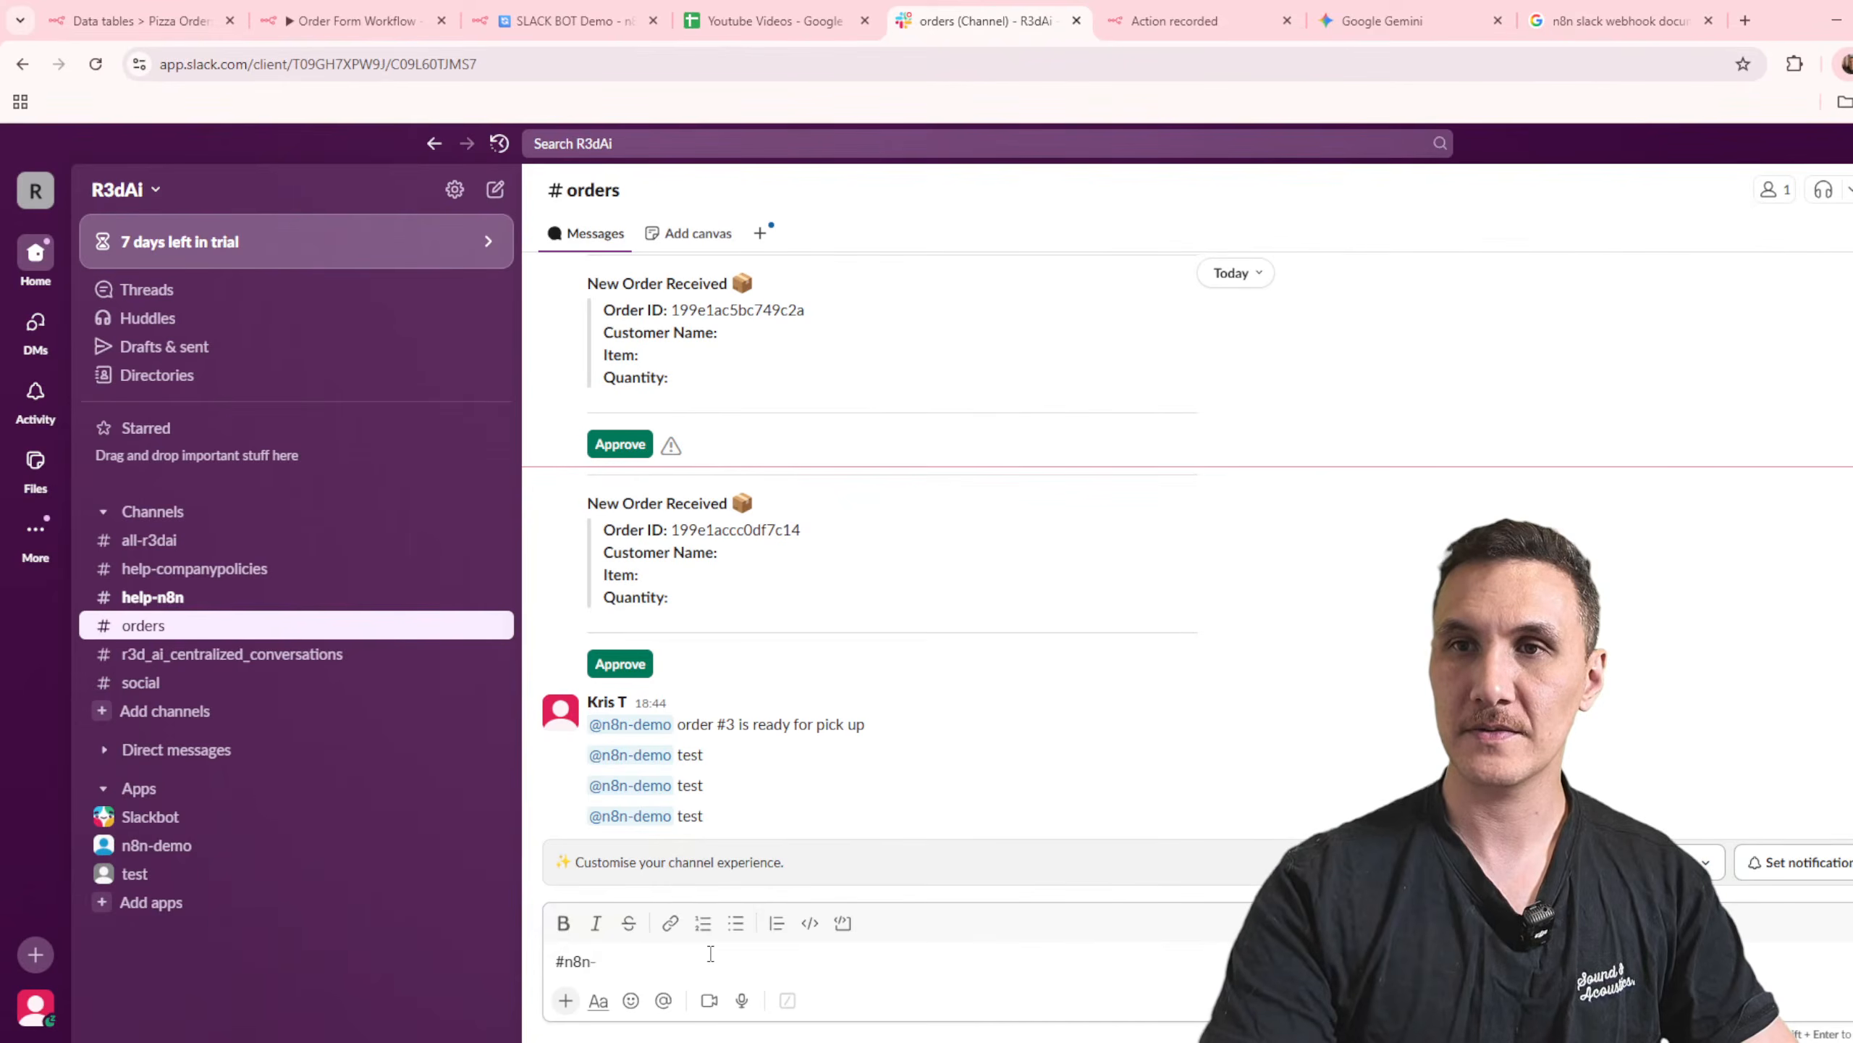
key(BackSpace)
key(BackSpace)
key(BackSpace)
key(BackSpace)
key(BackSpace)
text(@n8n)
key(Return)
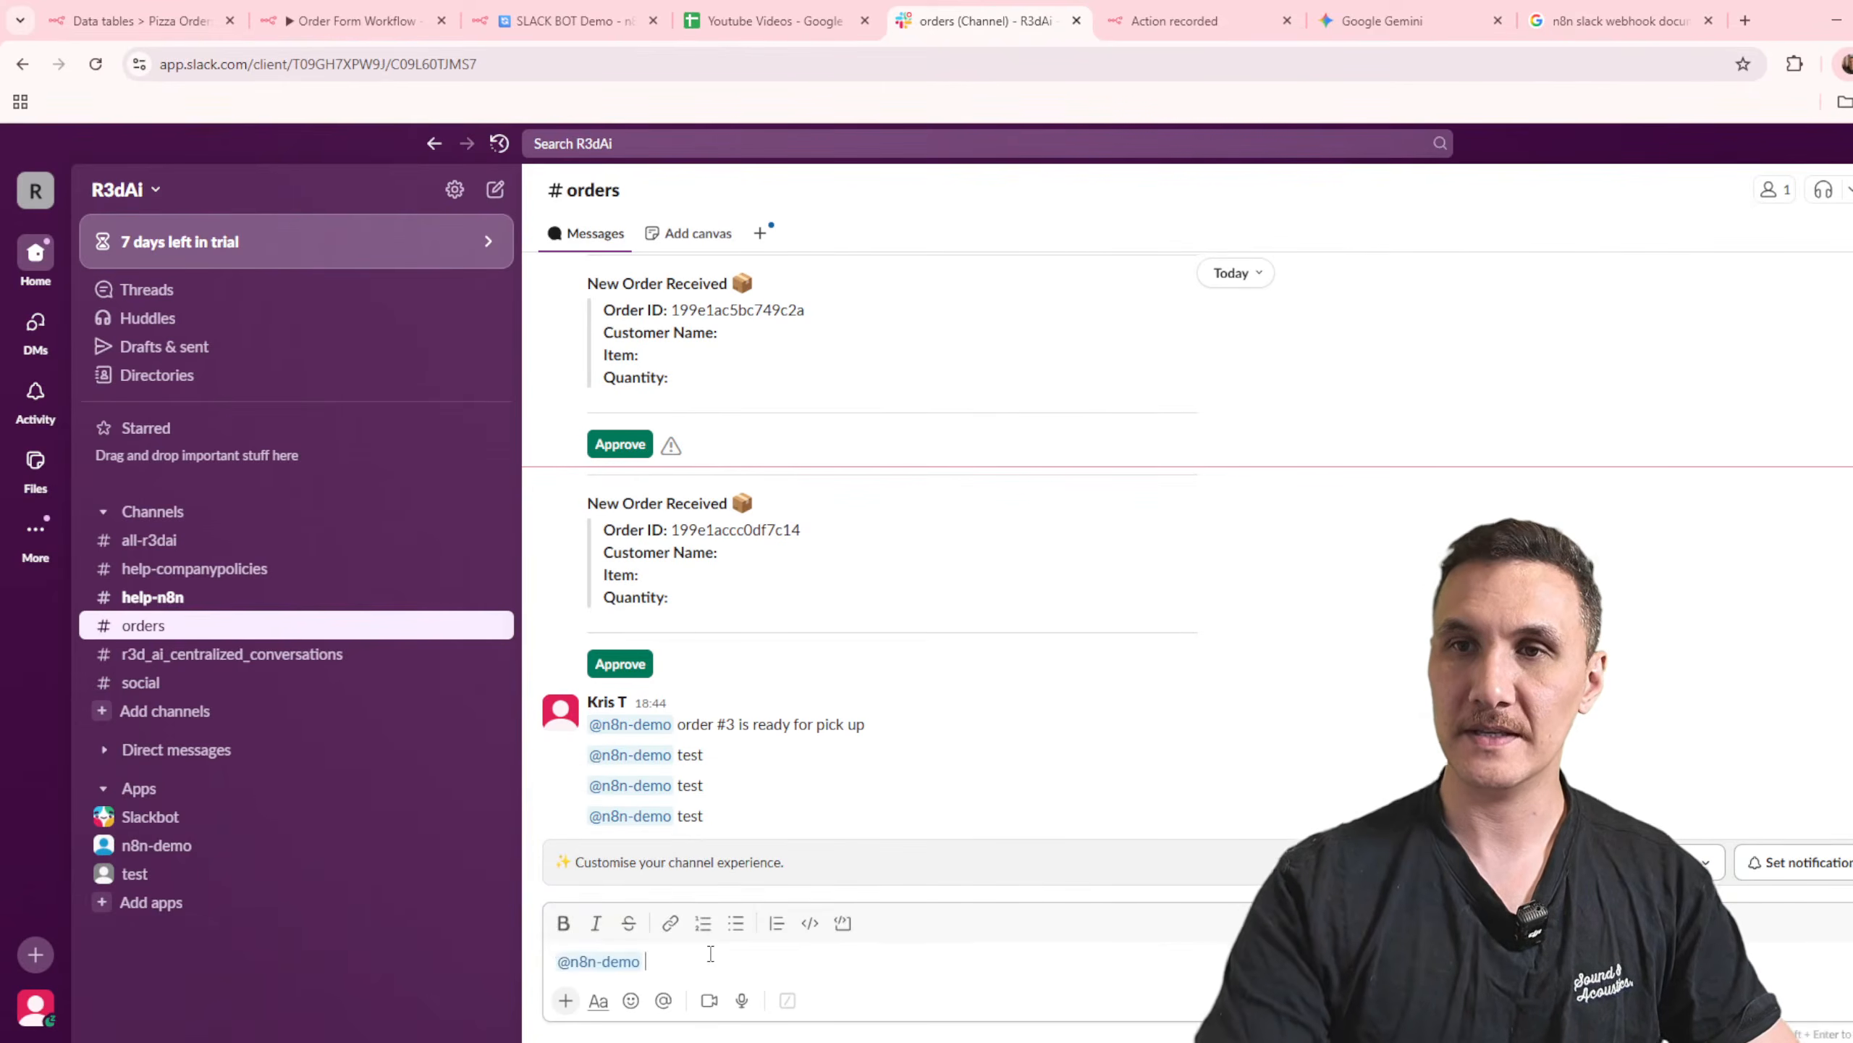
text(pizza order )
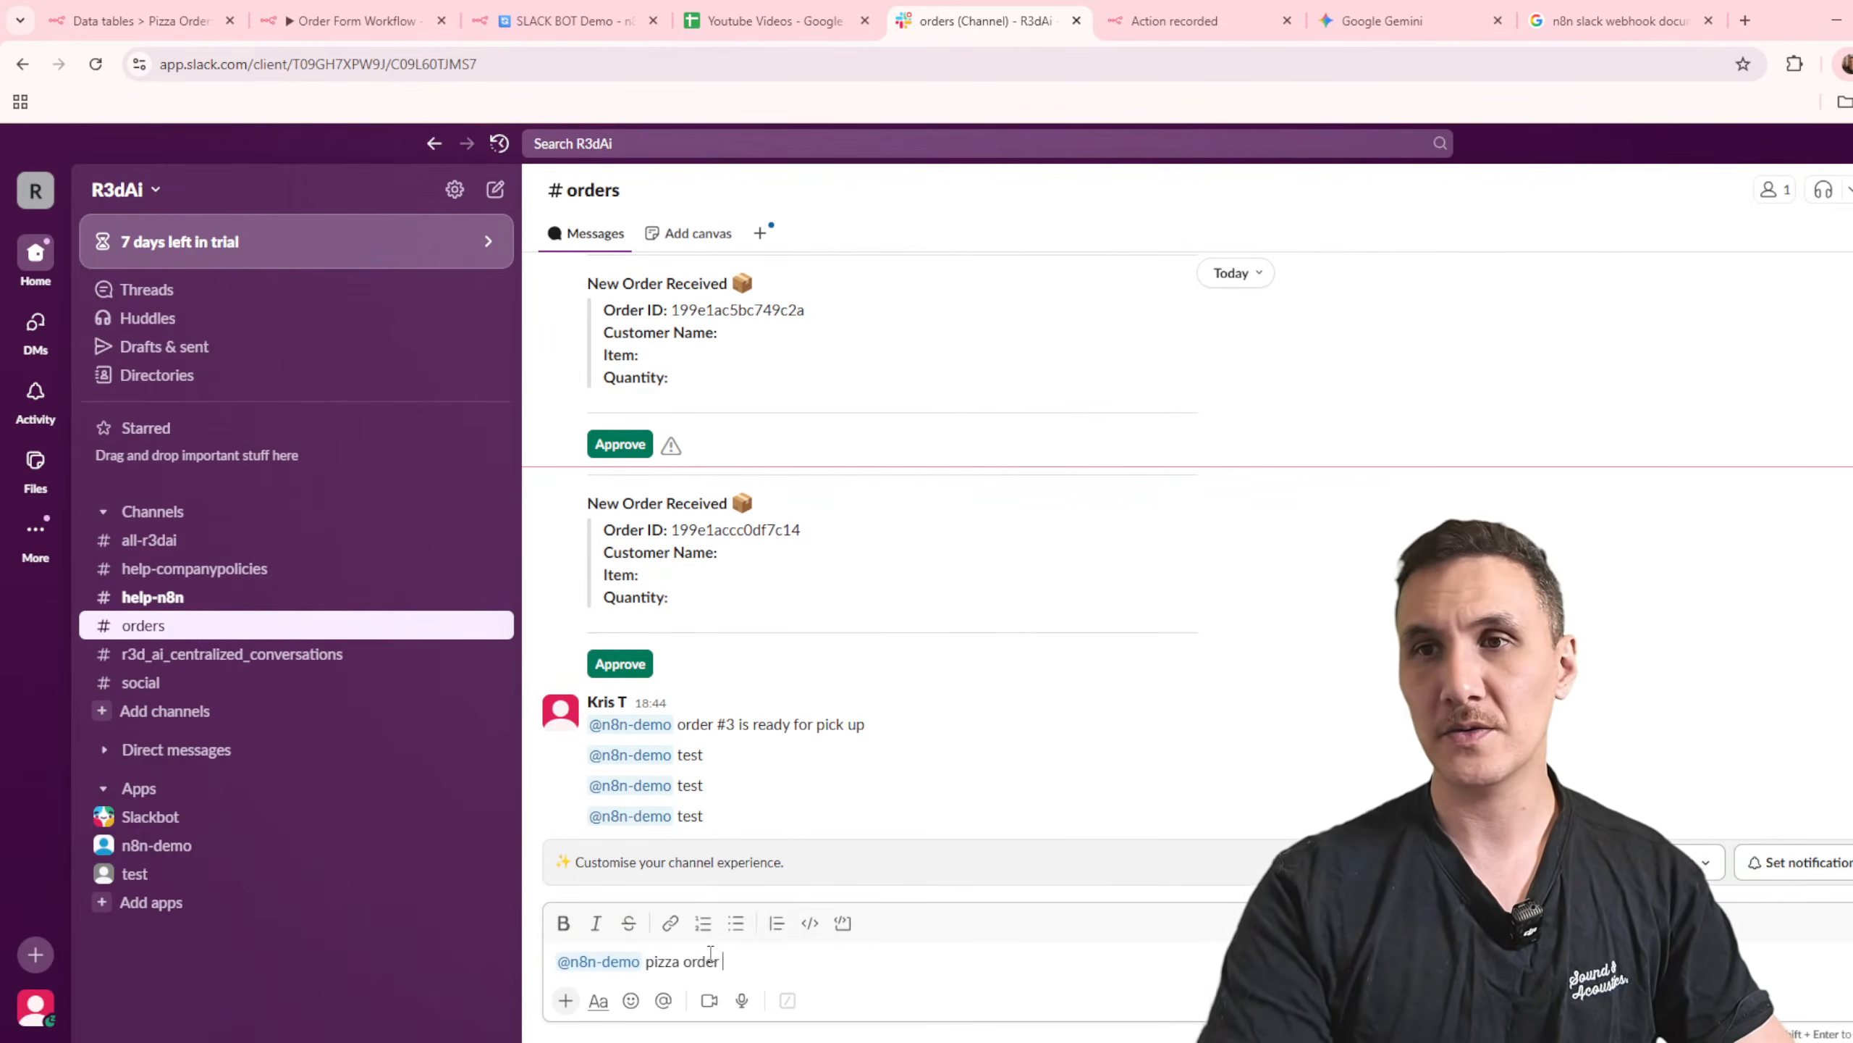
text(#3 is read)
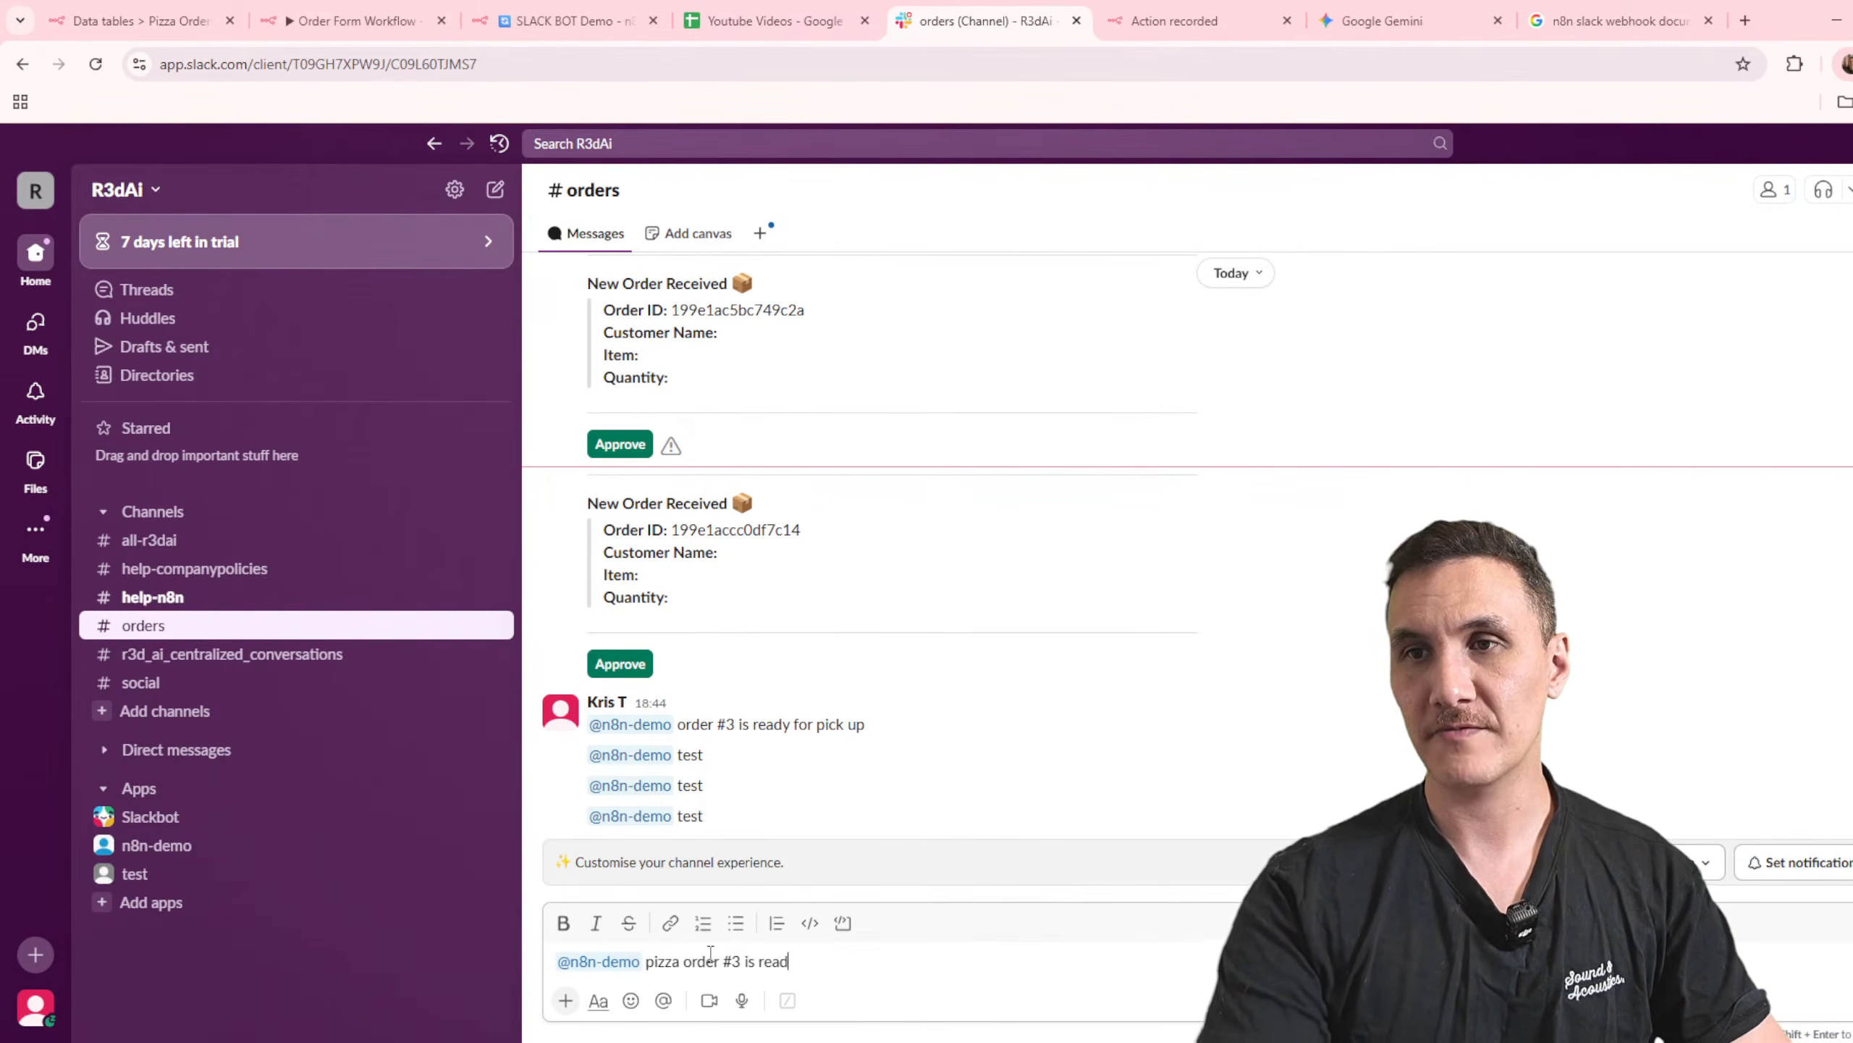
text(y to be picked up)
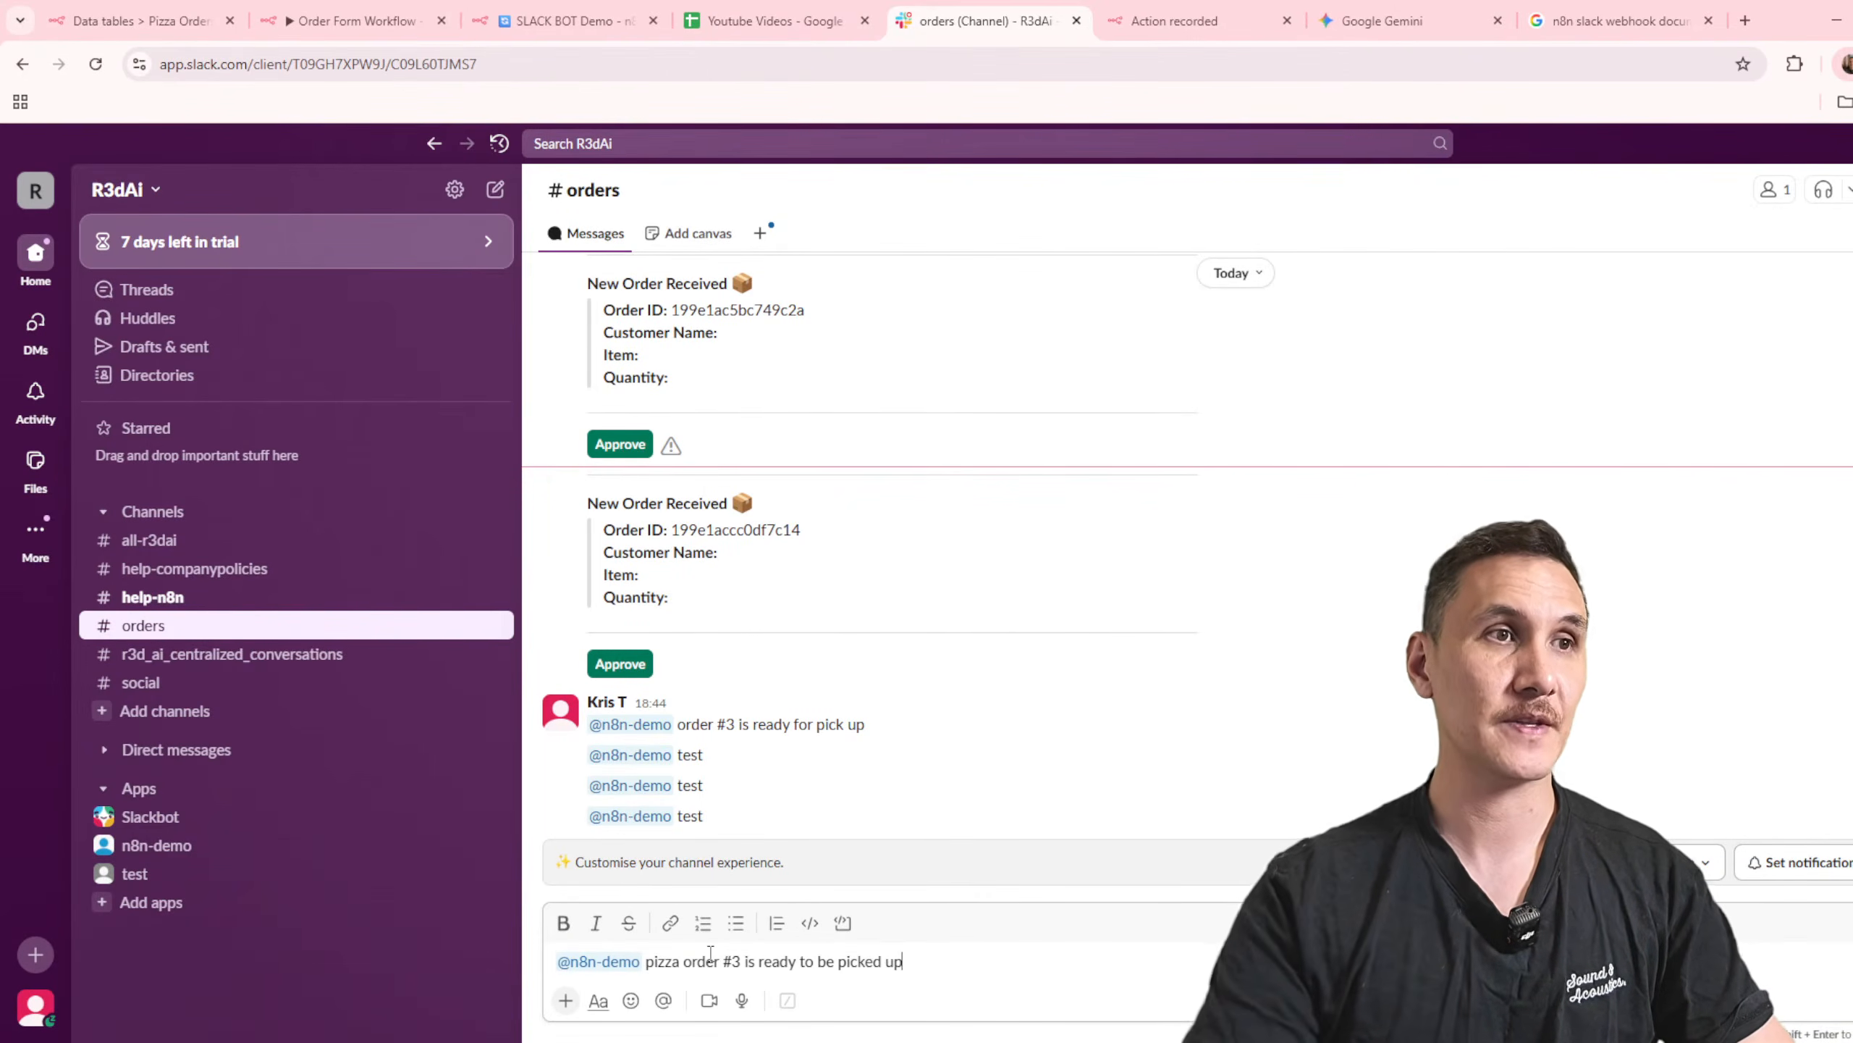
key(Return)
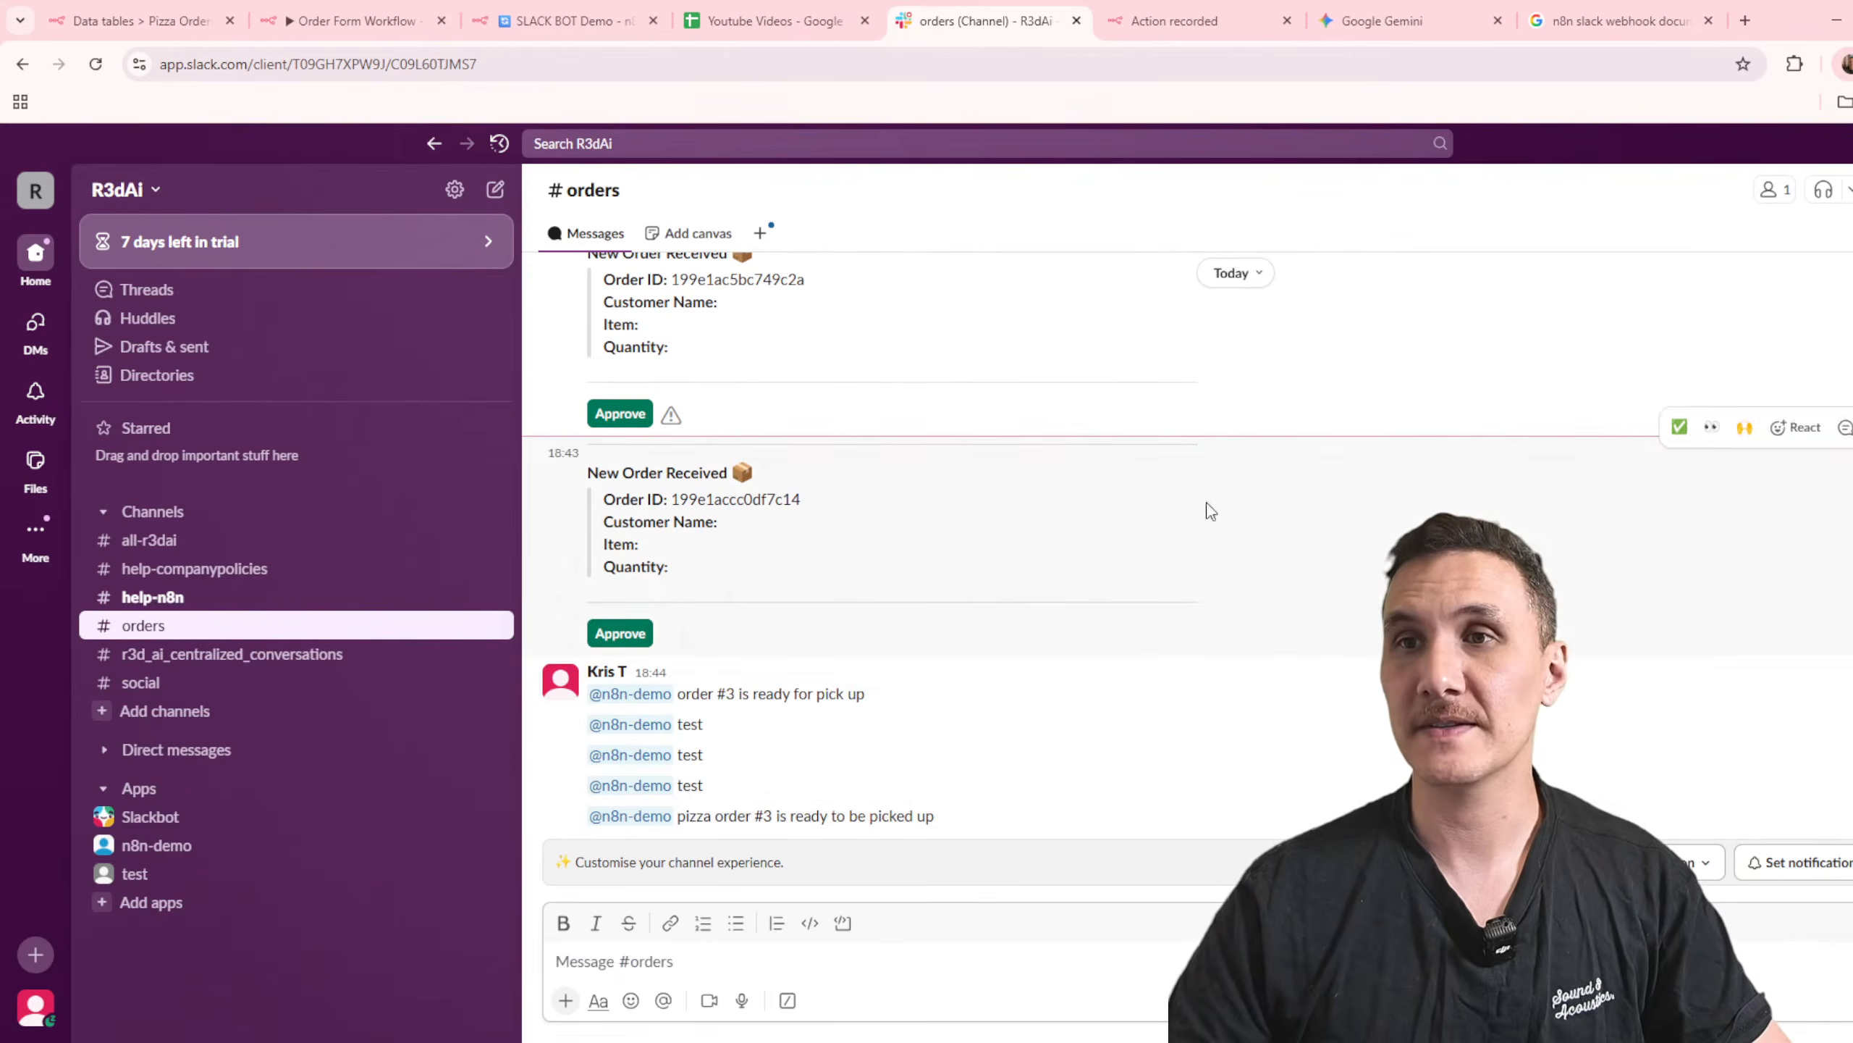
Step: Return to the SLACK BOT Demo workflow, review the Pizza Order AI Agent's output and close the node
click(354, 21)
click(569, 21)
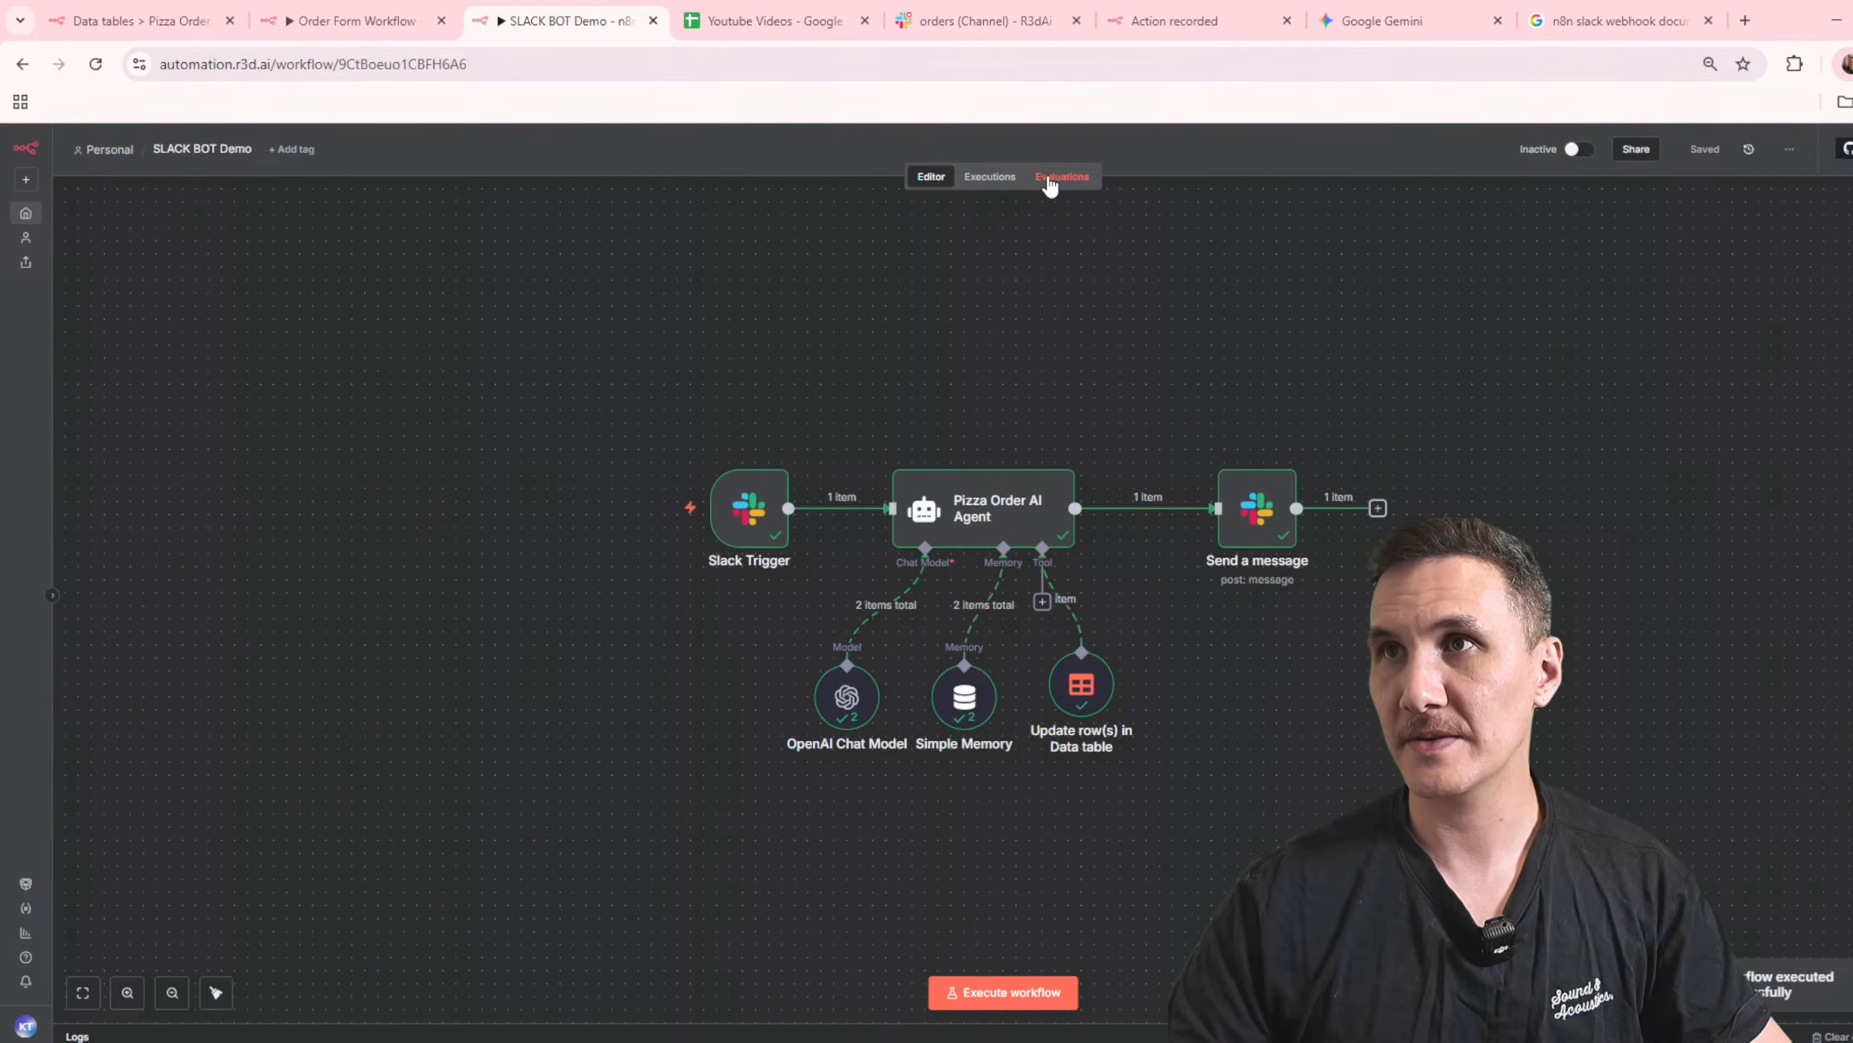
double_click(970, 512)
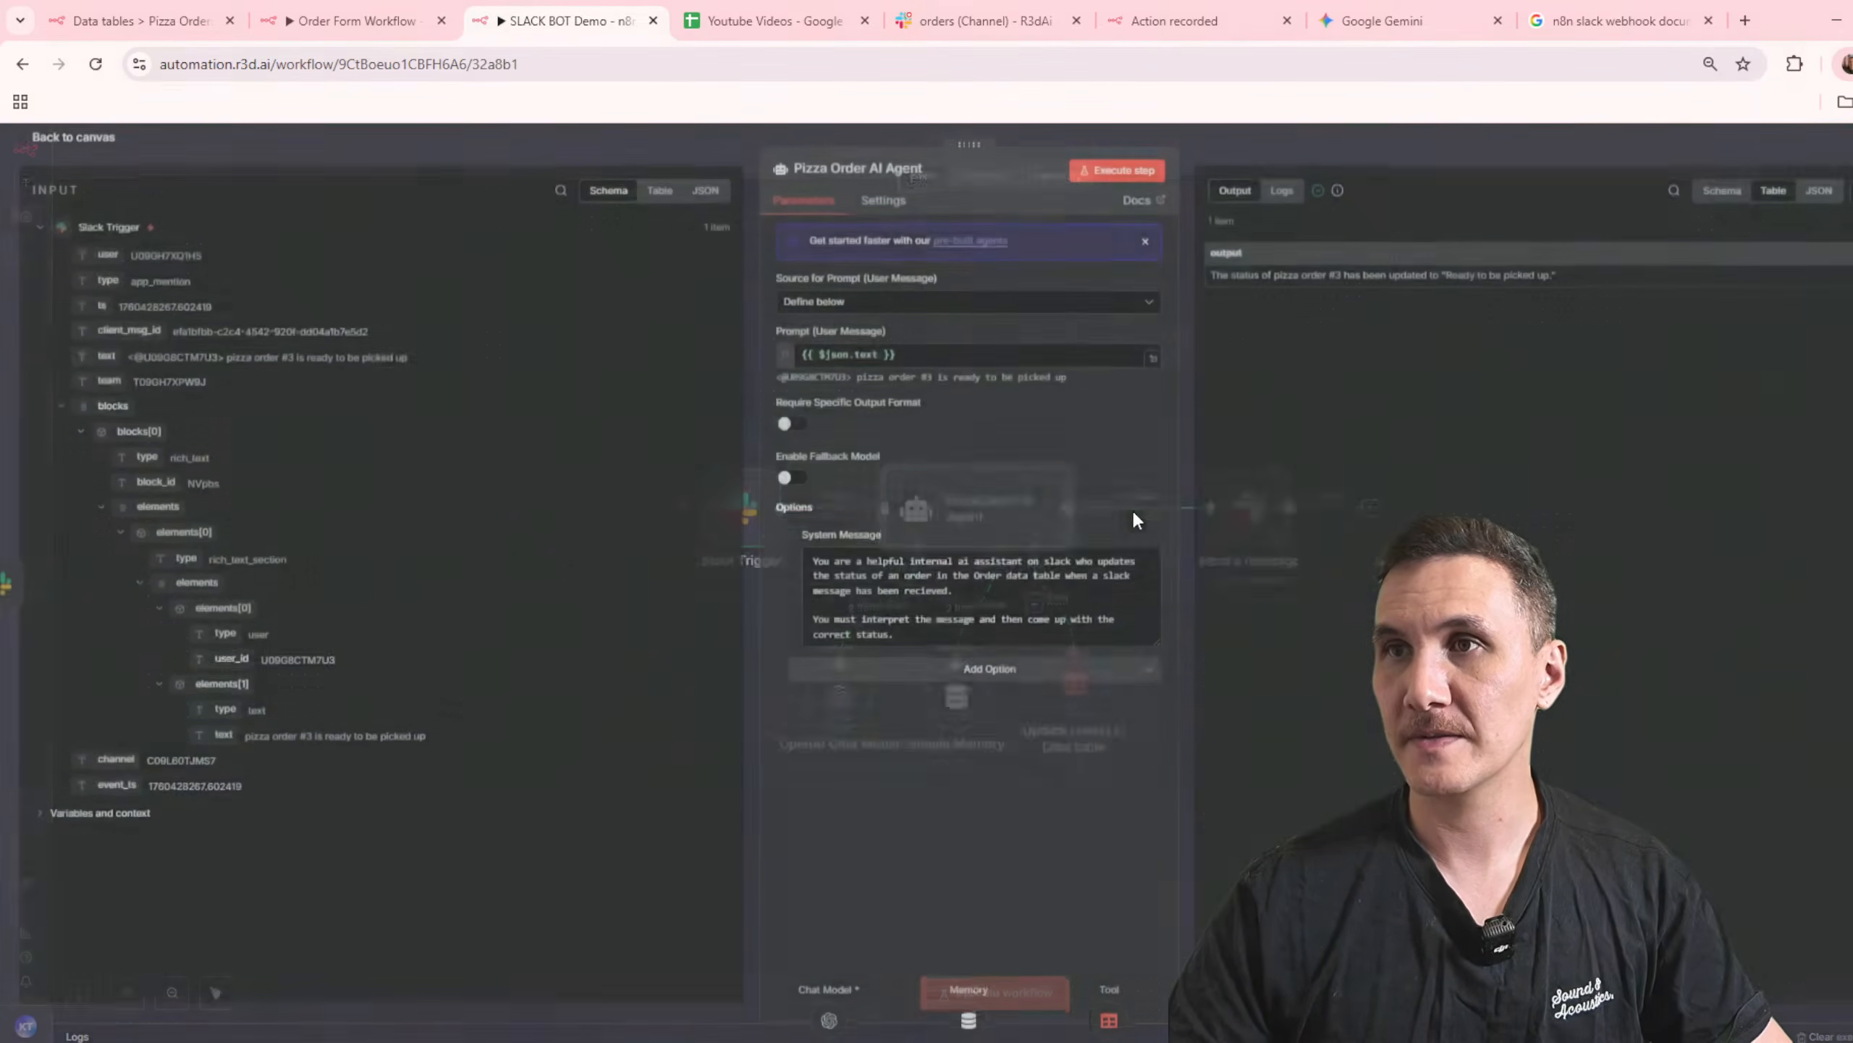
drag(1308, 283, 1545, 279)
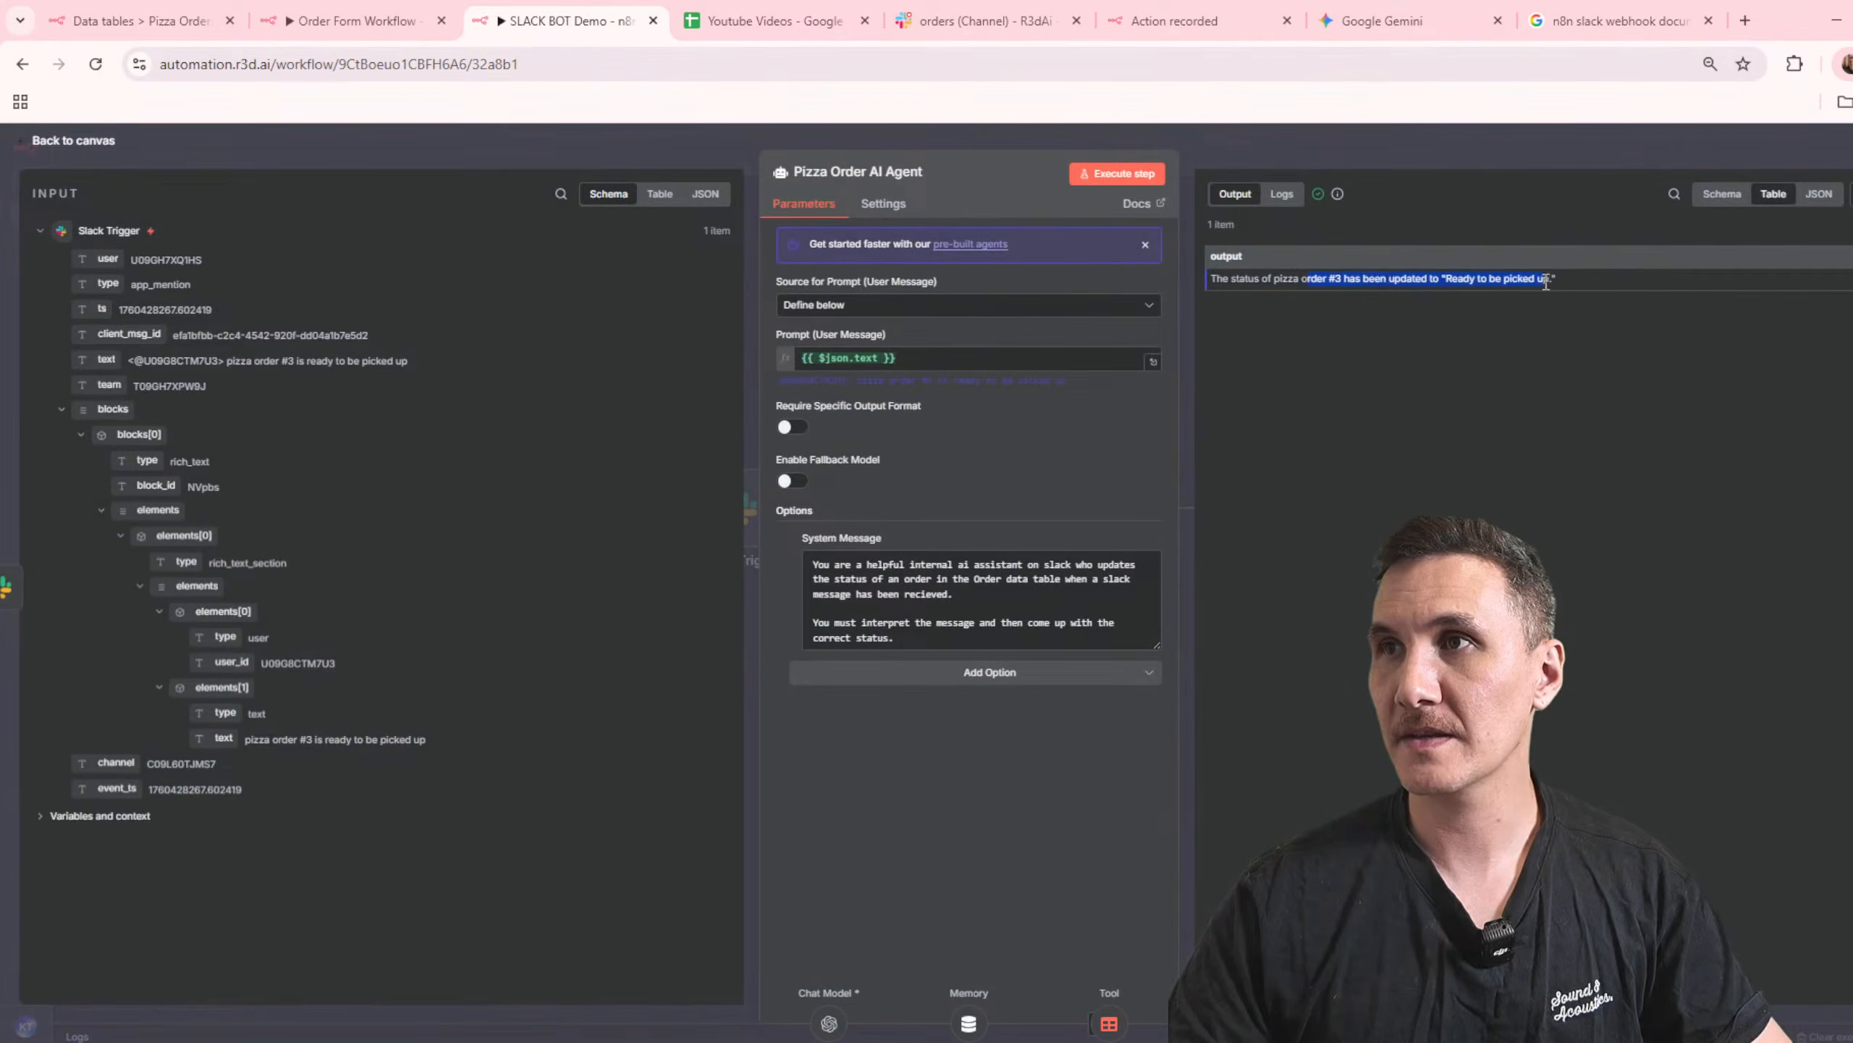
click(1254, 145)
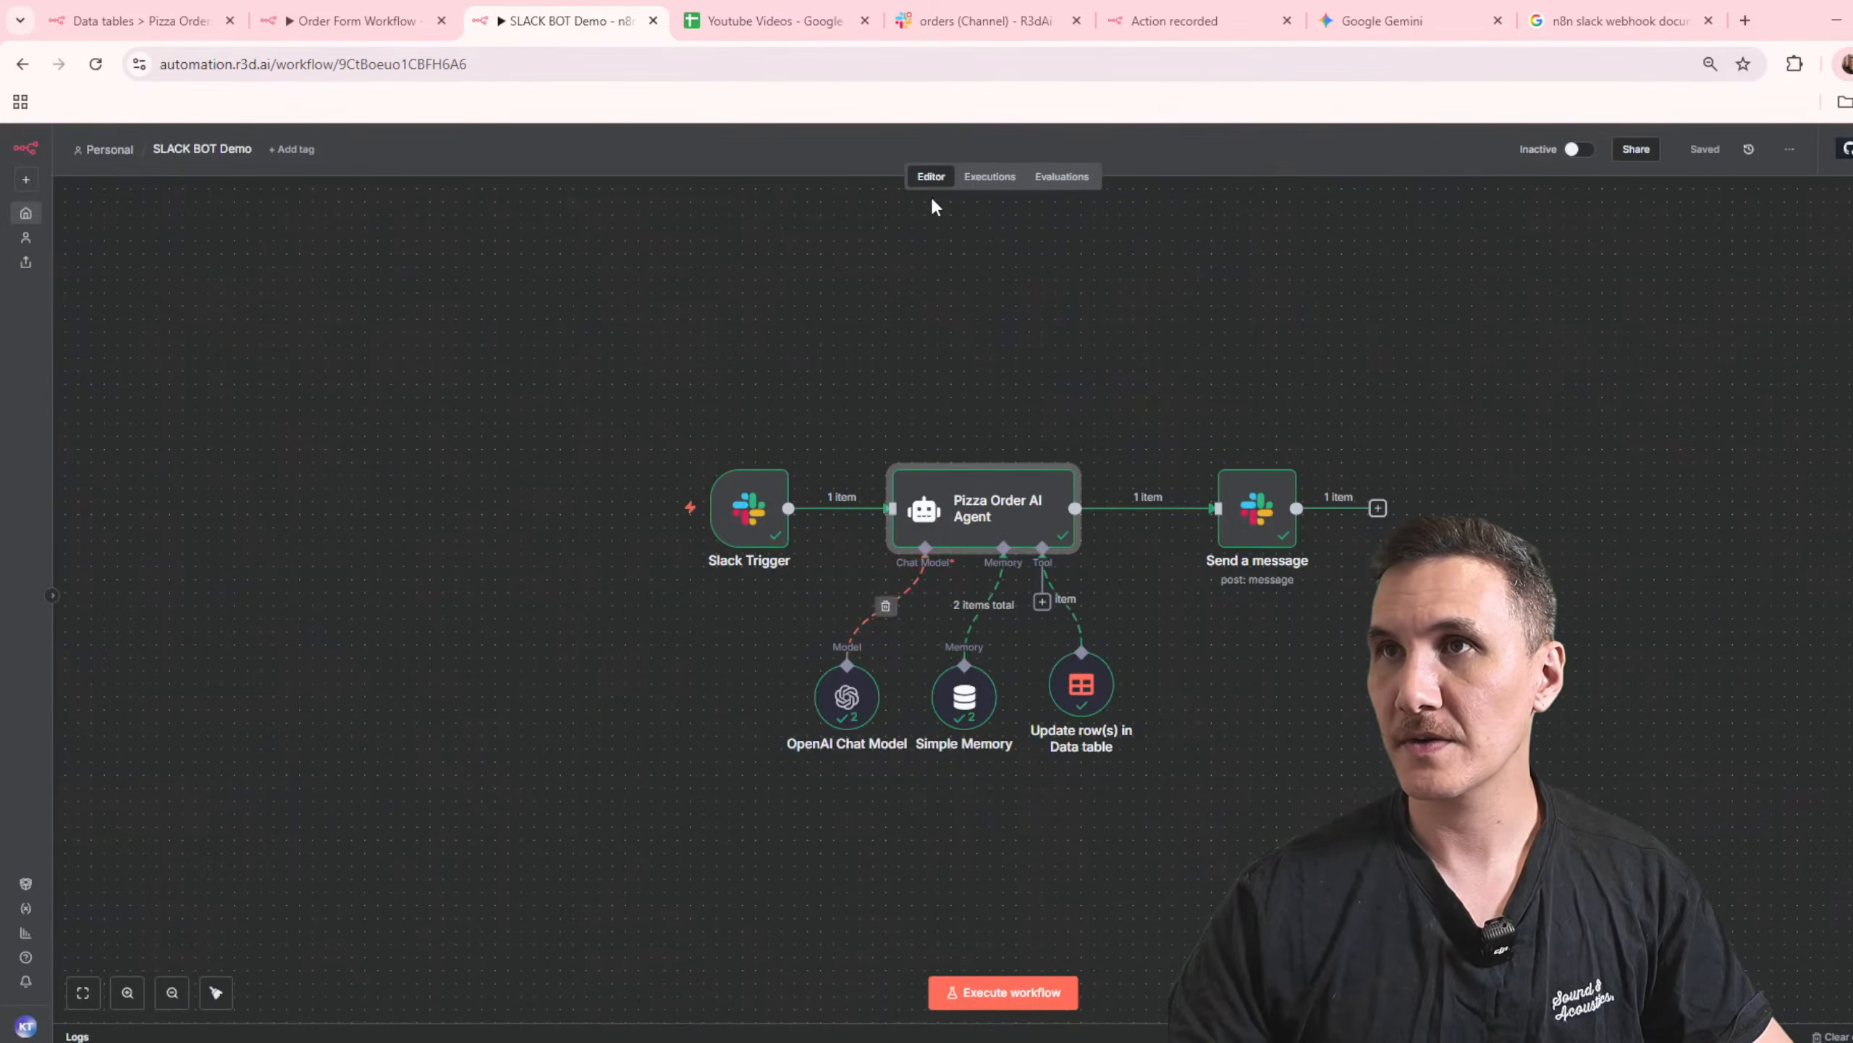
Step: Open the latest execution and inspect the data of the agent, OpenAI Chat Model, Simple Memory and data table update nodes
click(997, 179)
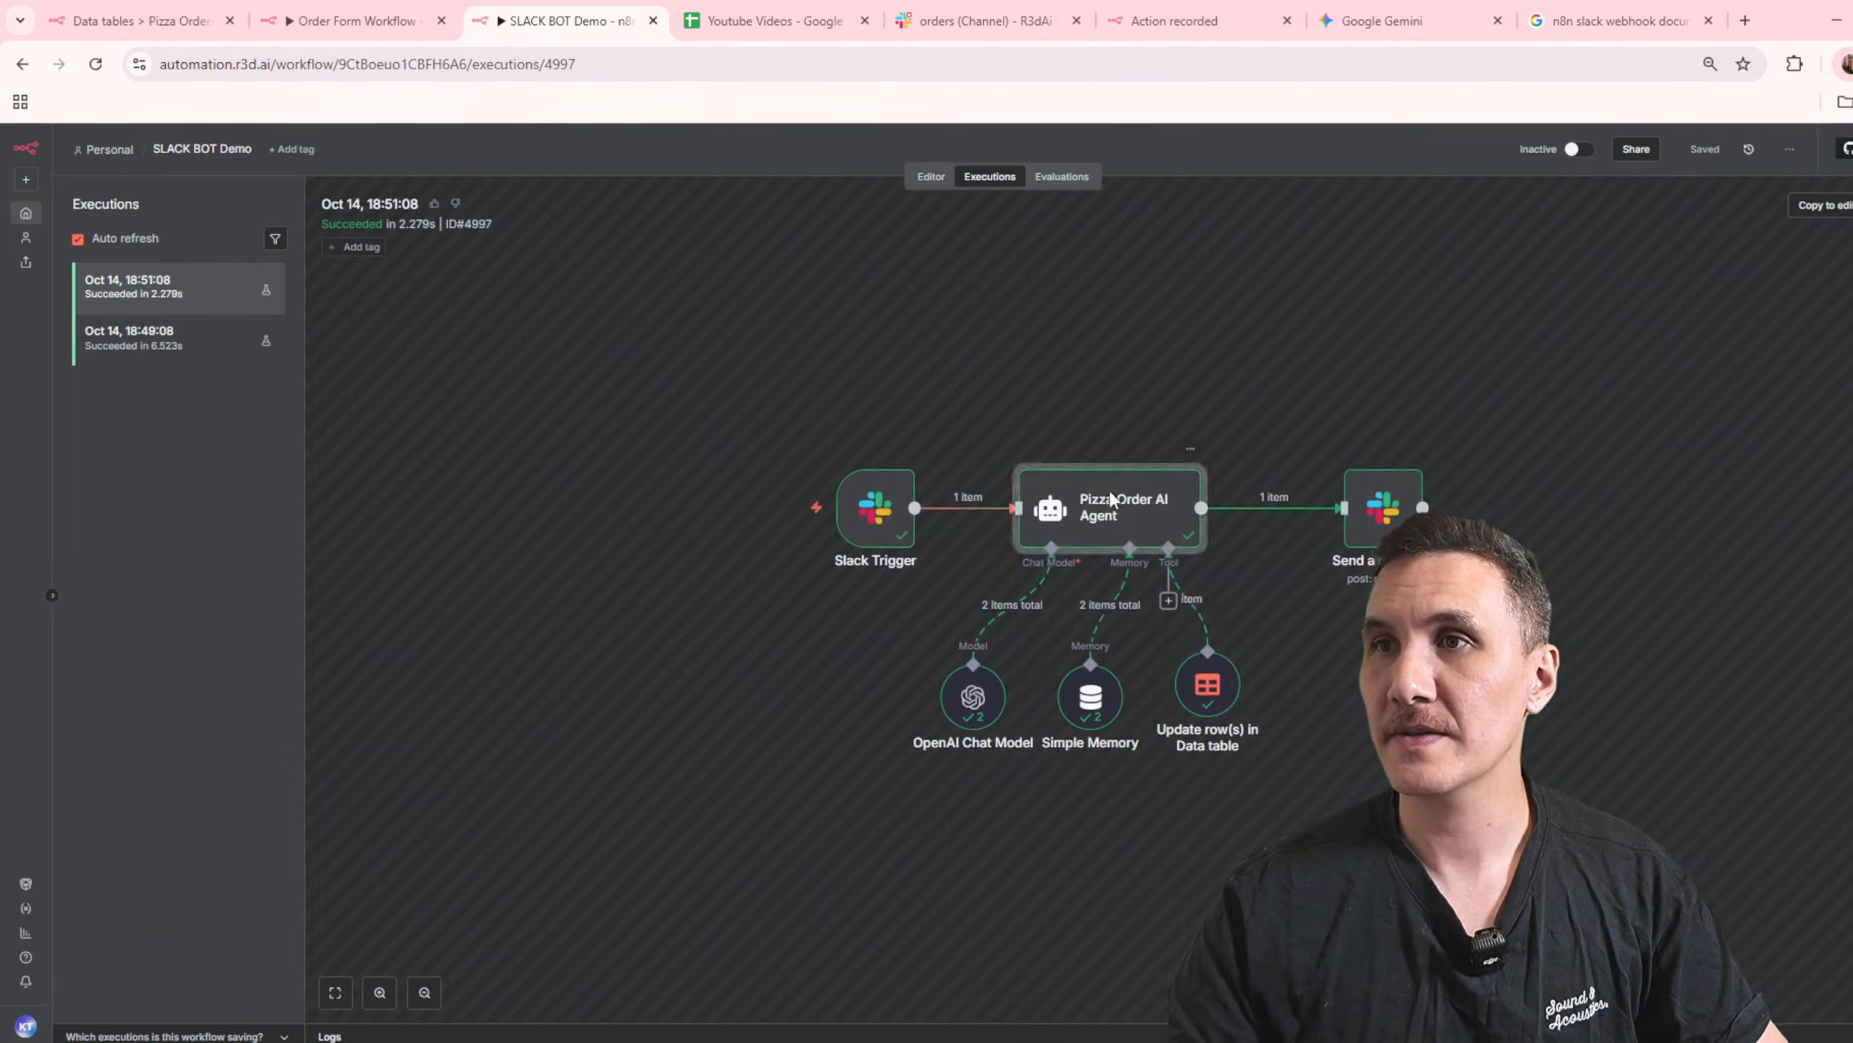
double_click(1111, 499)
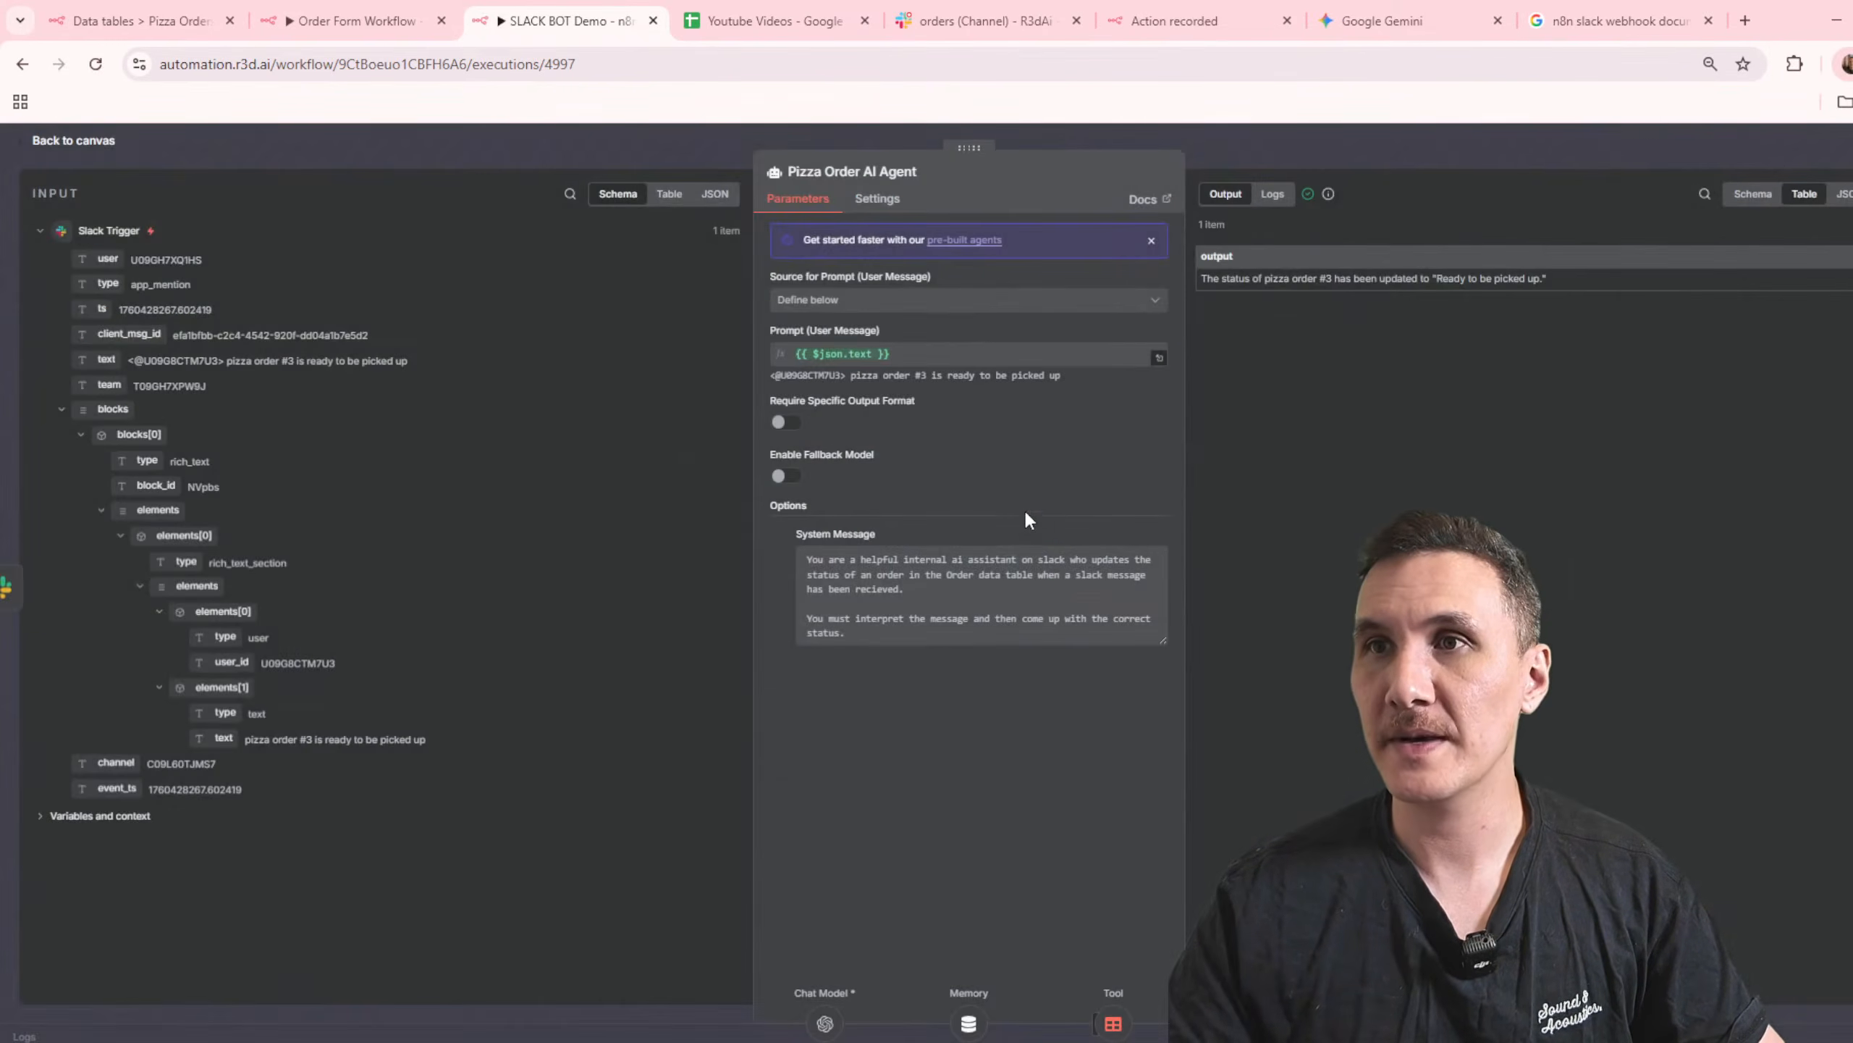
click(1396, 146)
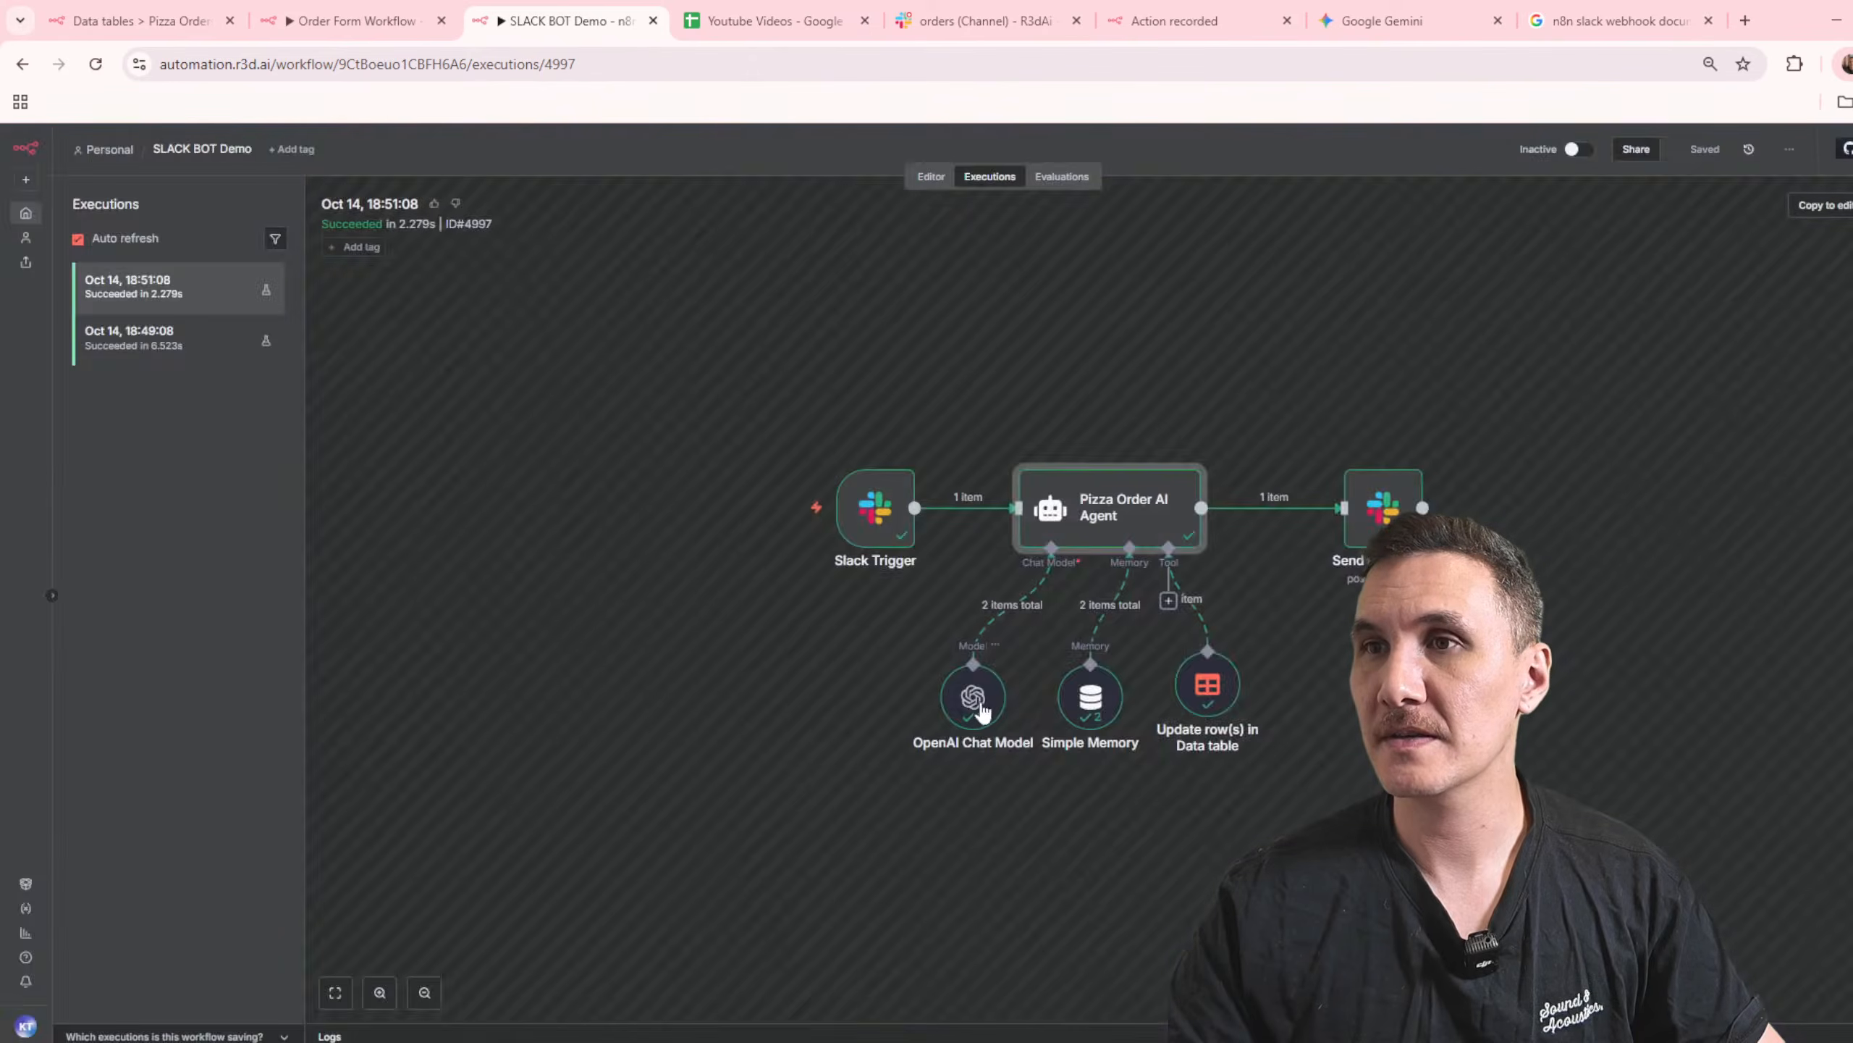
double_click(979, 708)
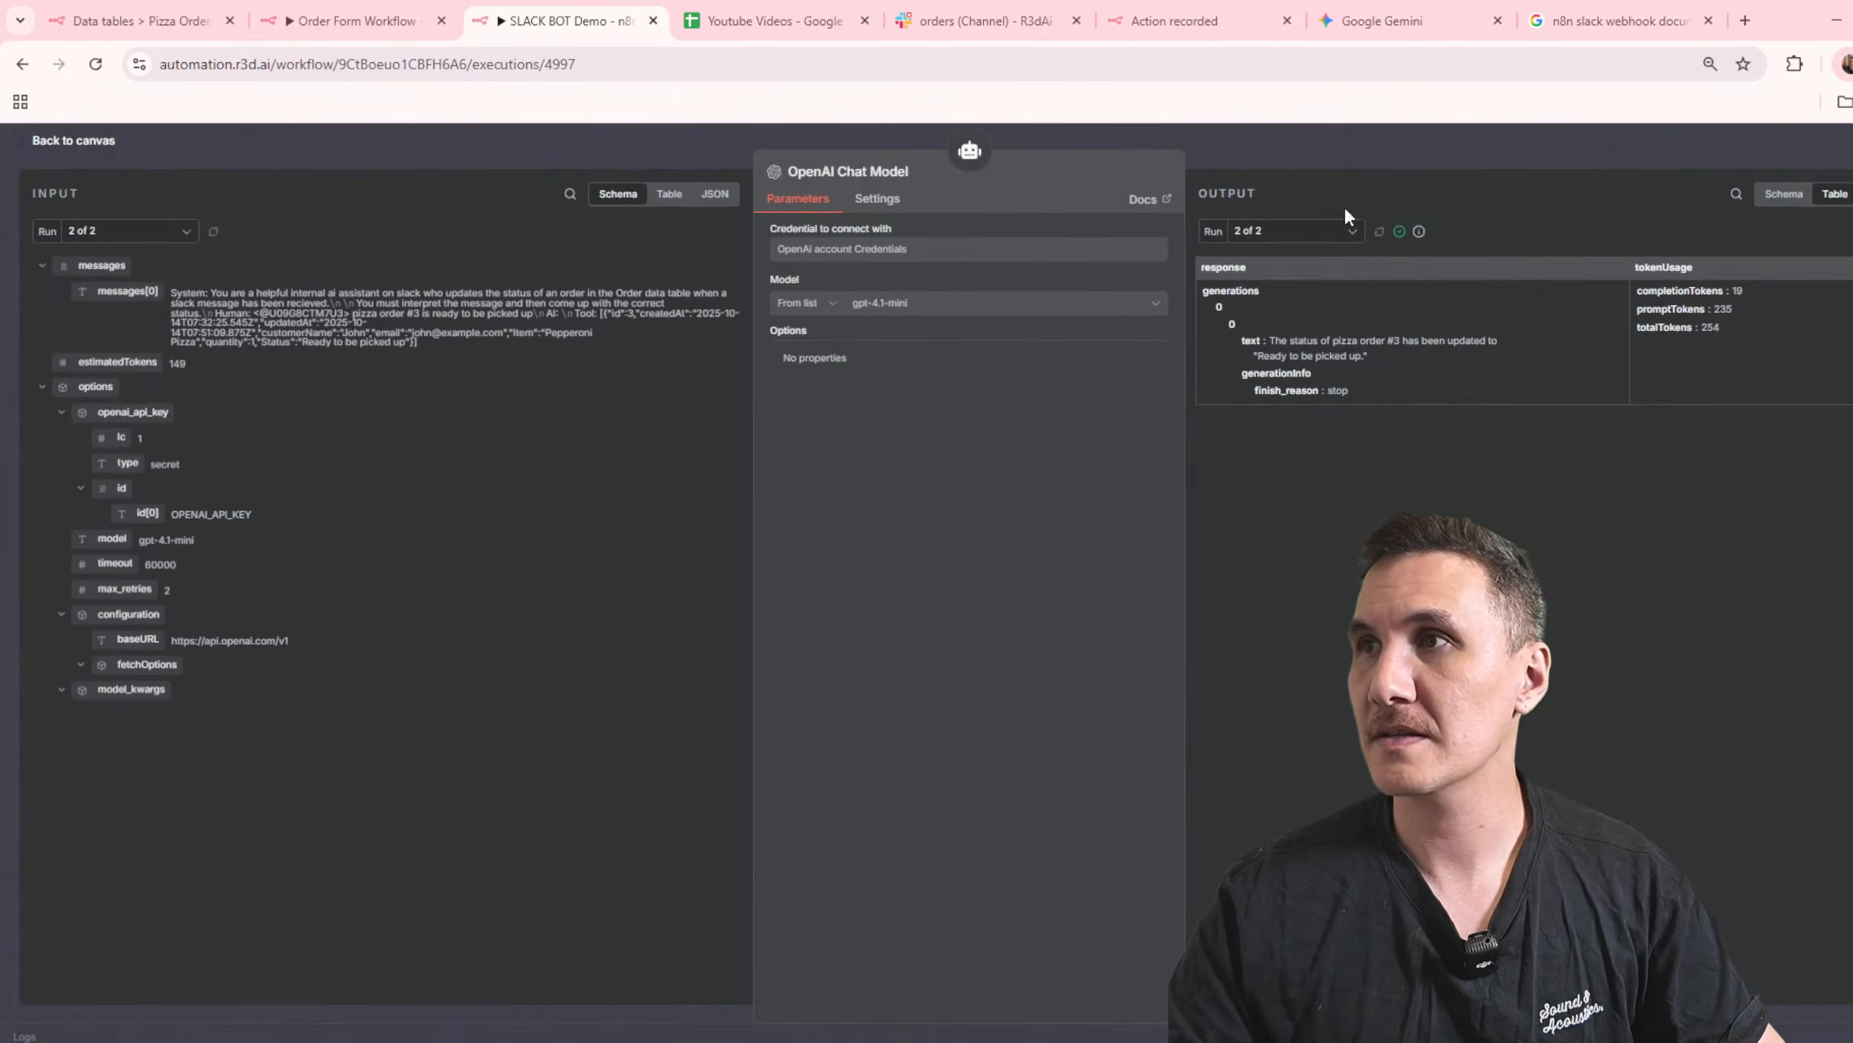
click(1350, 135)
double_click(1088, 694)
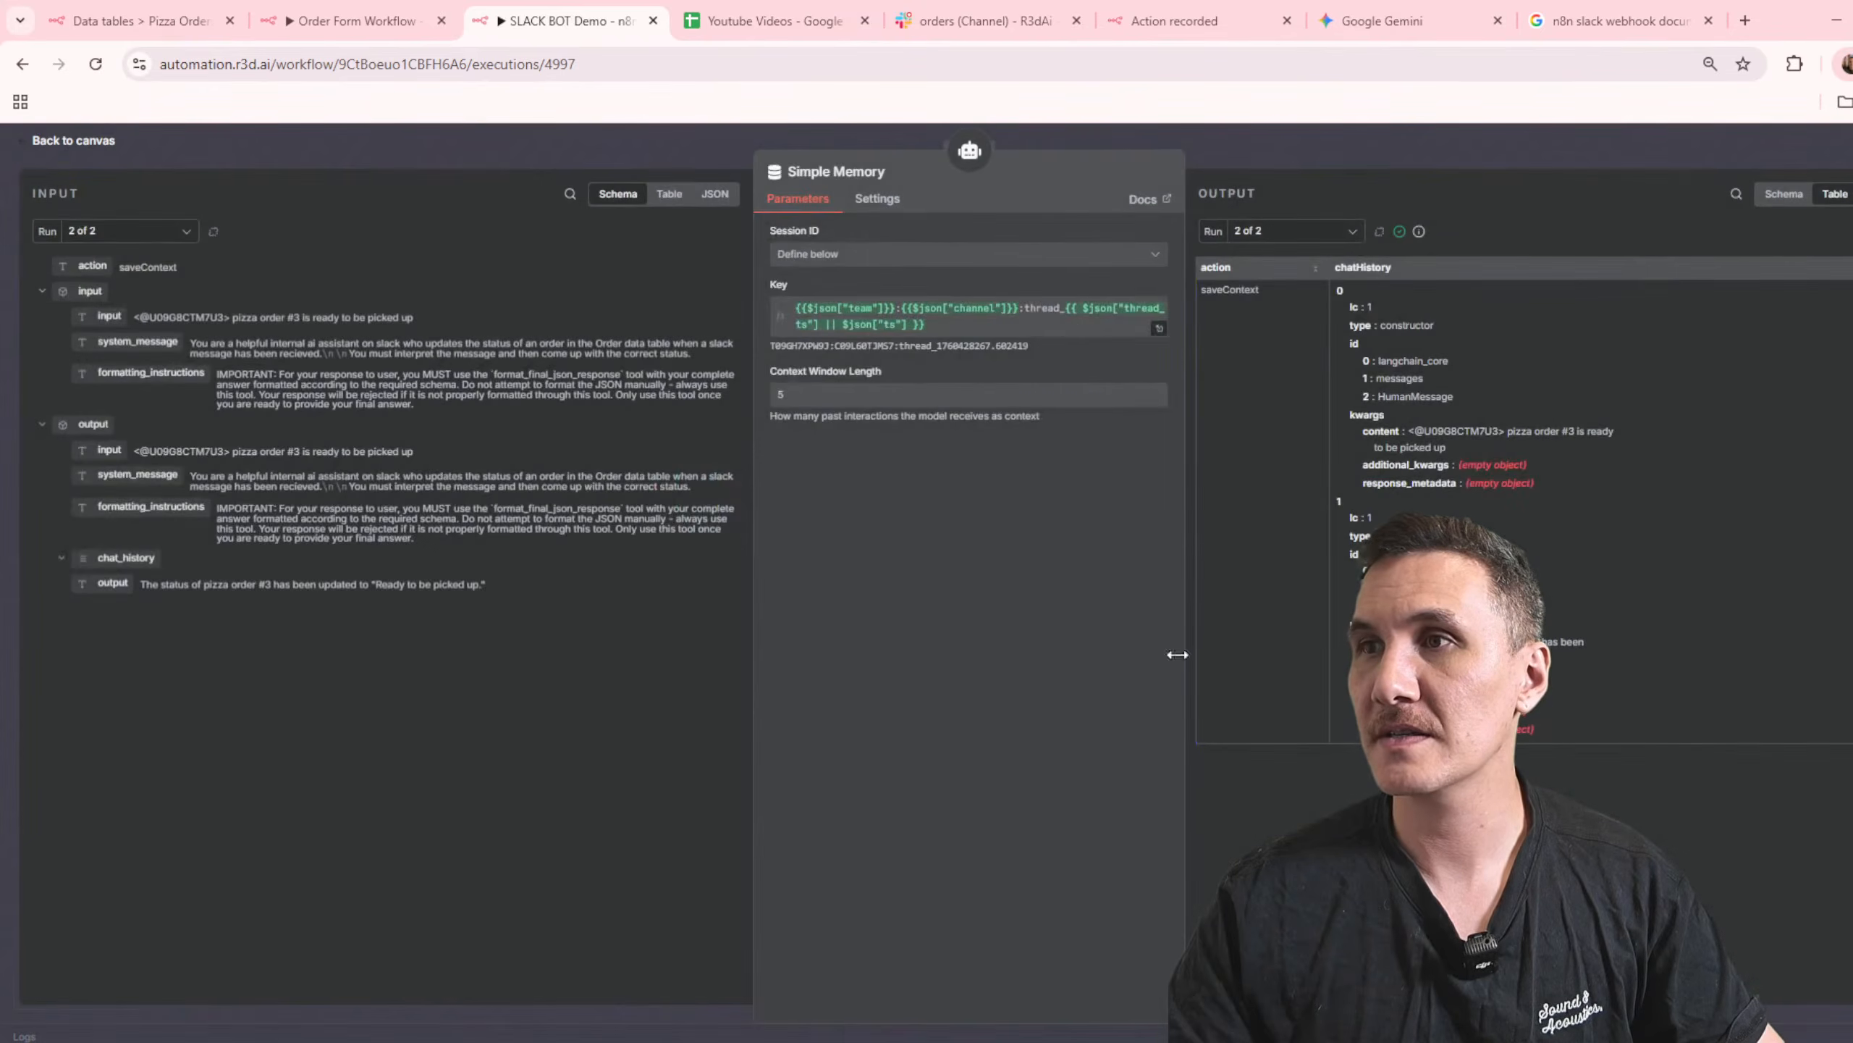
click(1295, 151)
double_click(1205, 688)
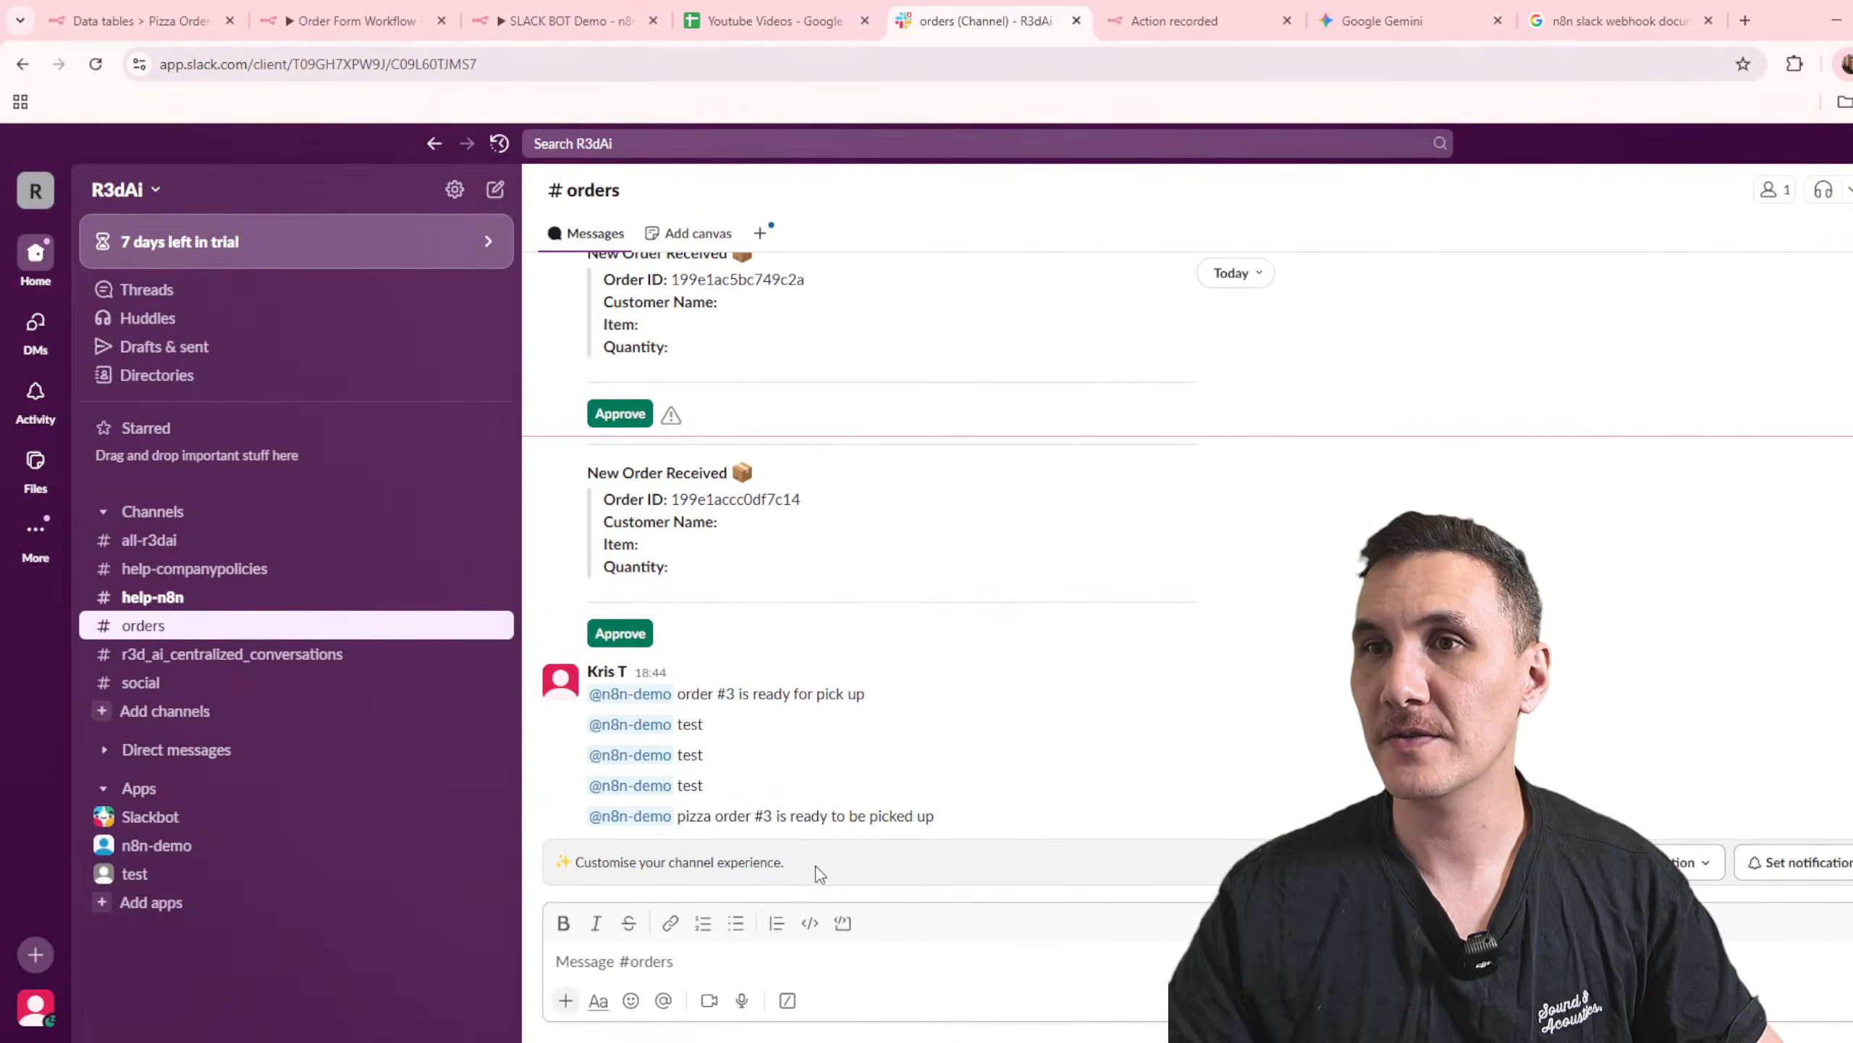
Step: Reload the orders channel in Slack and check for a reply below the order #3 pickup message
key(F5)
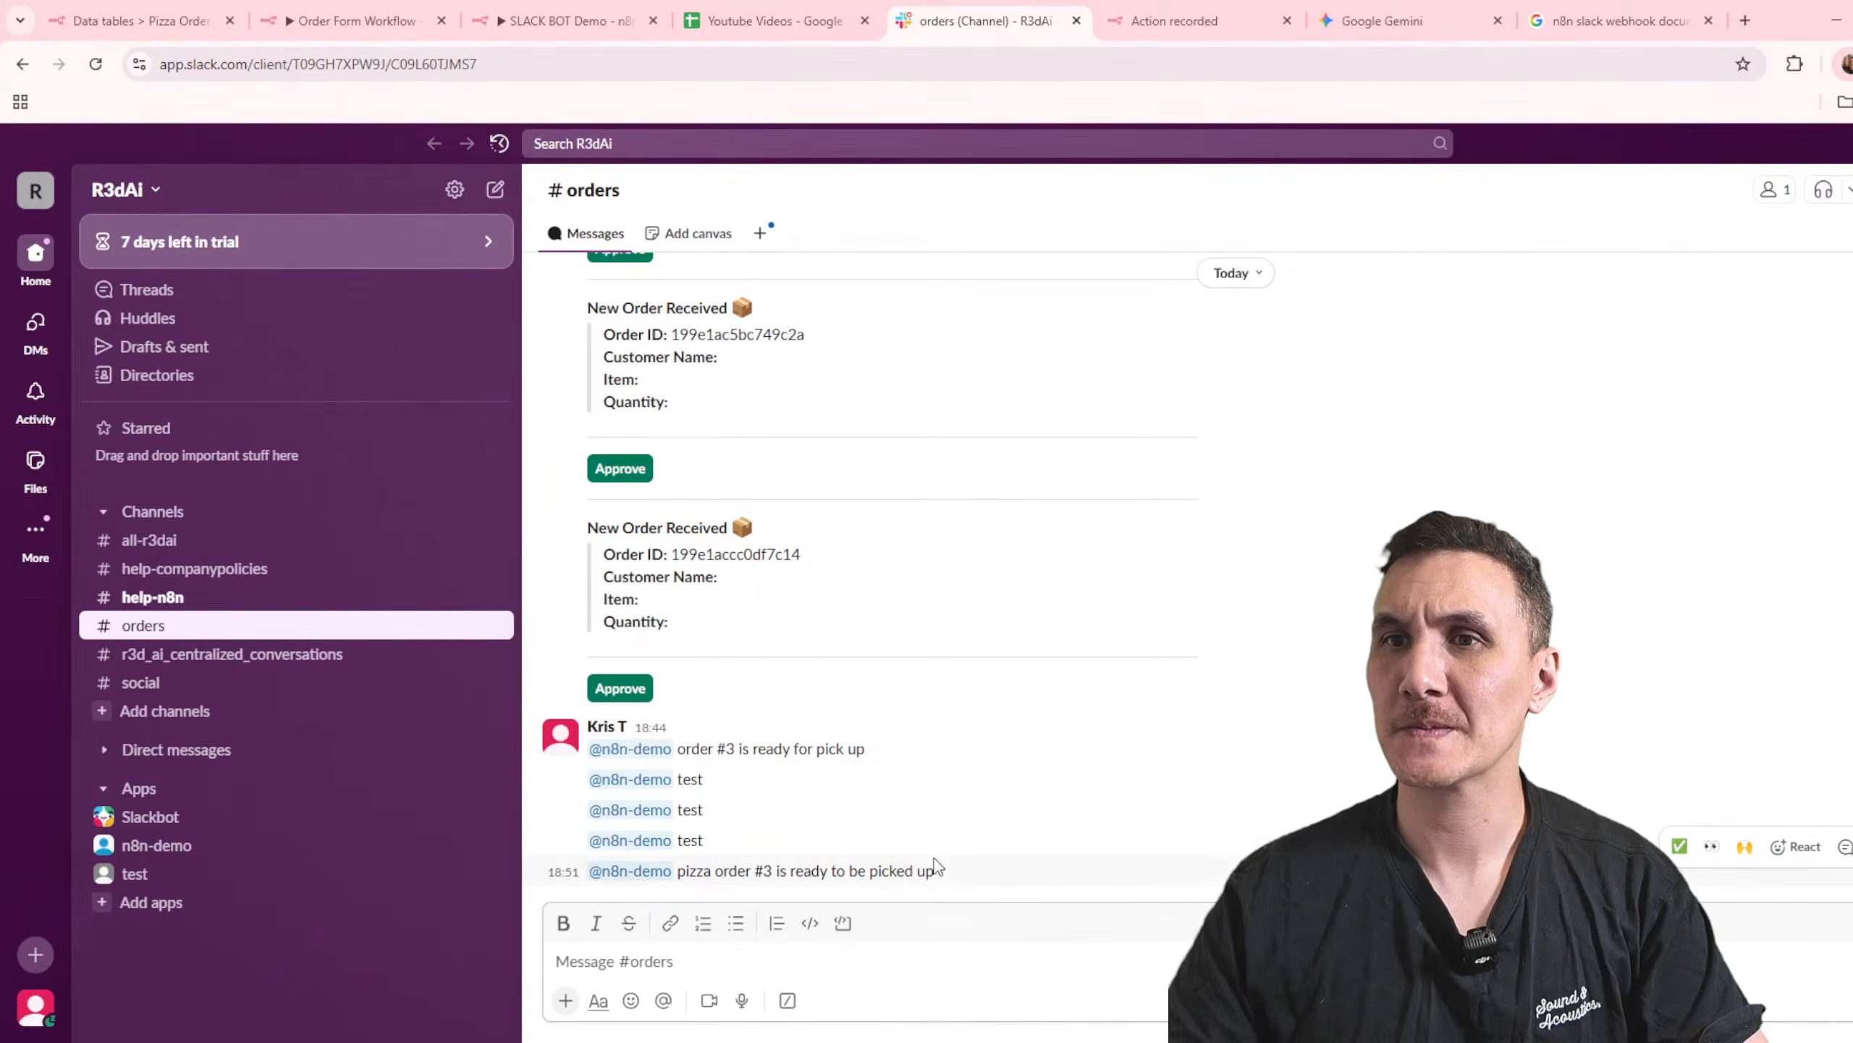
drag(969, 879, 678, 872)
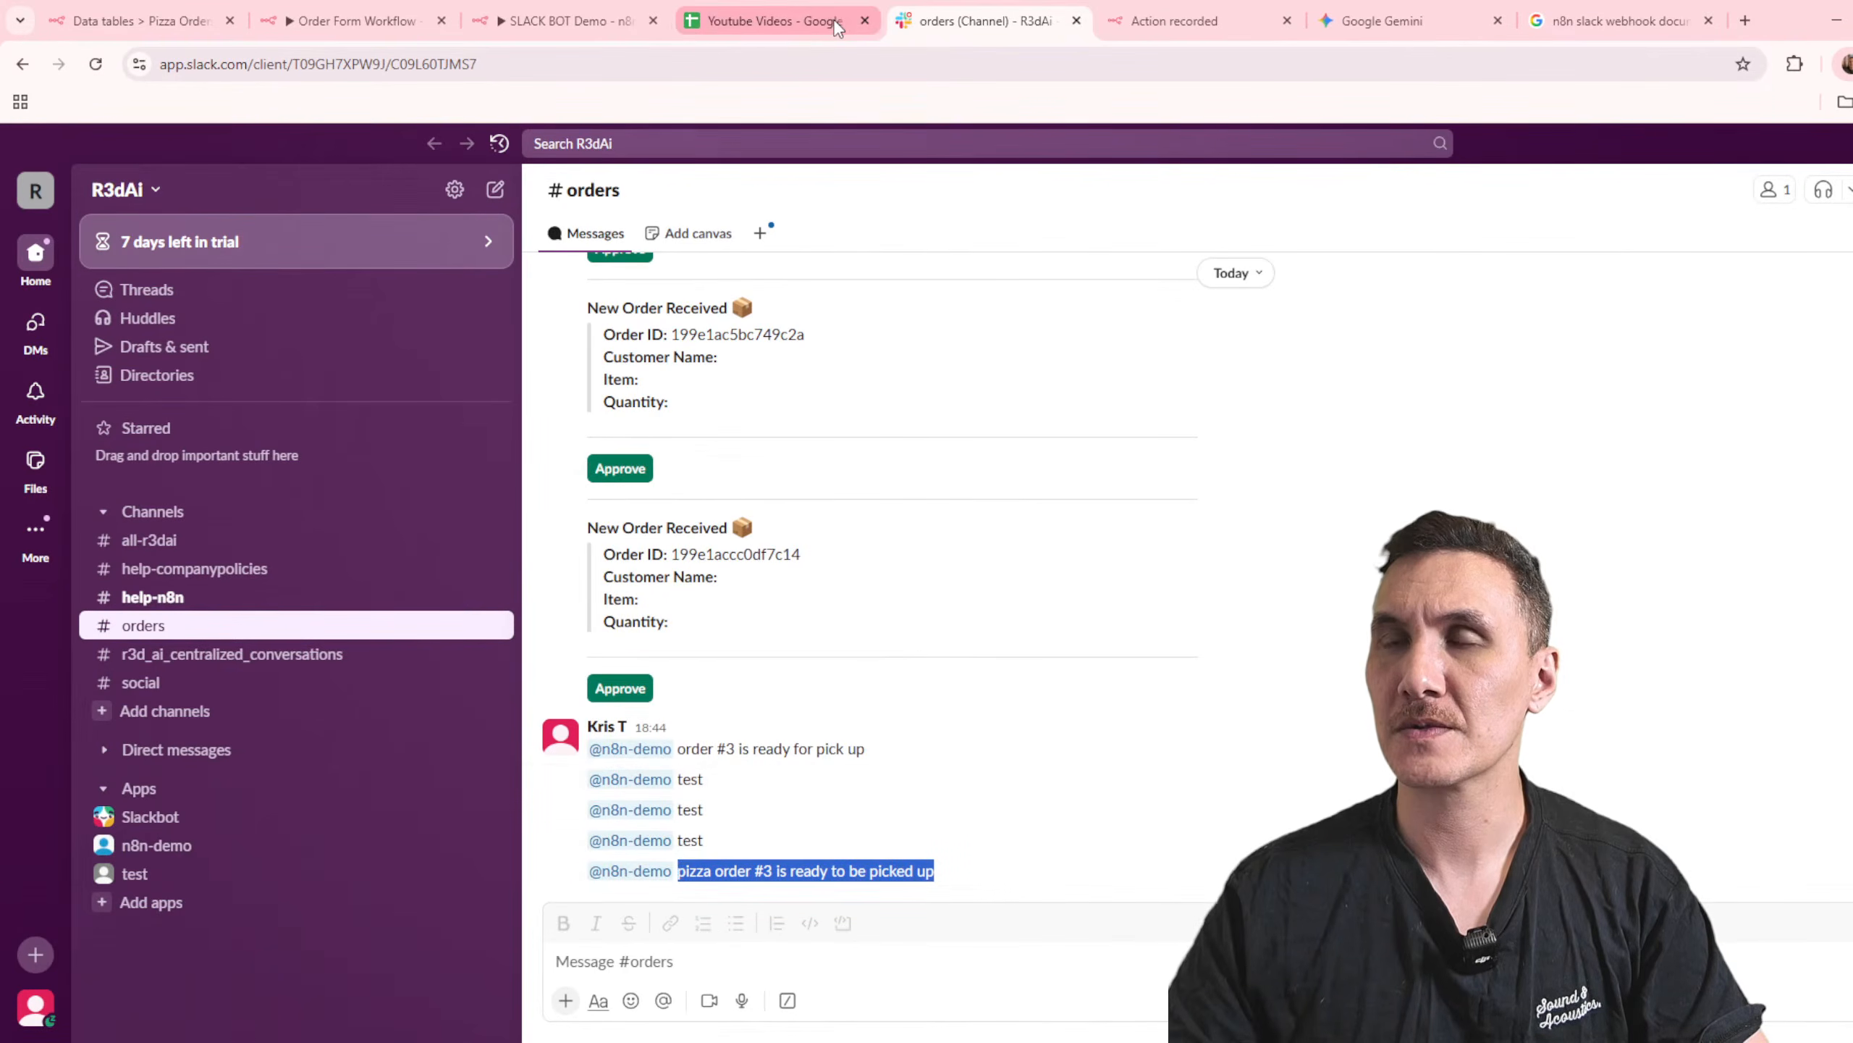
click(766, 16)
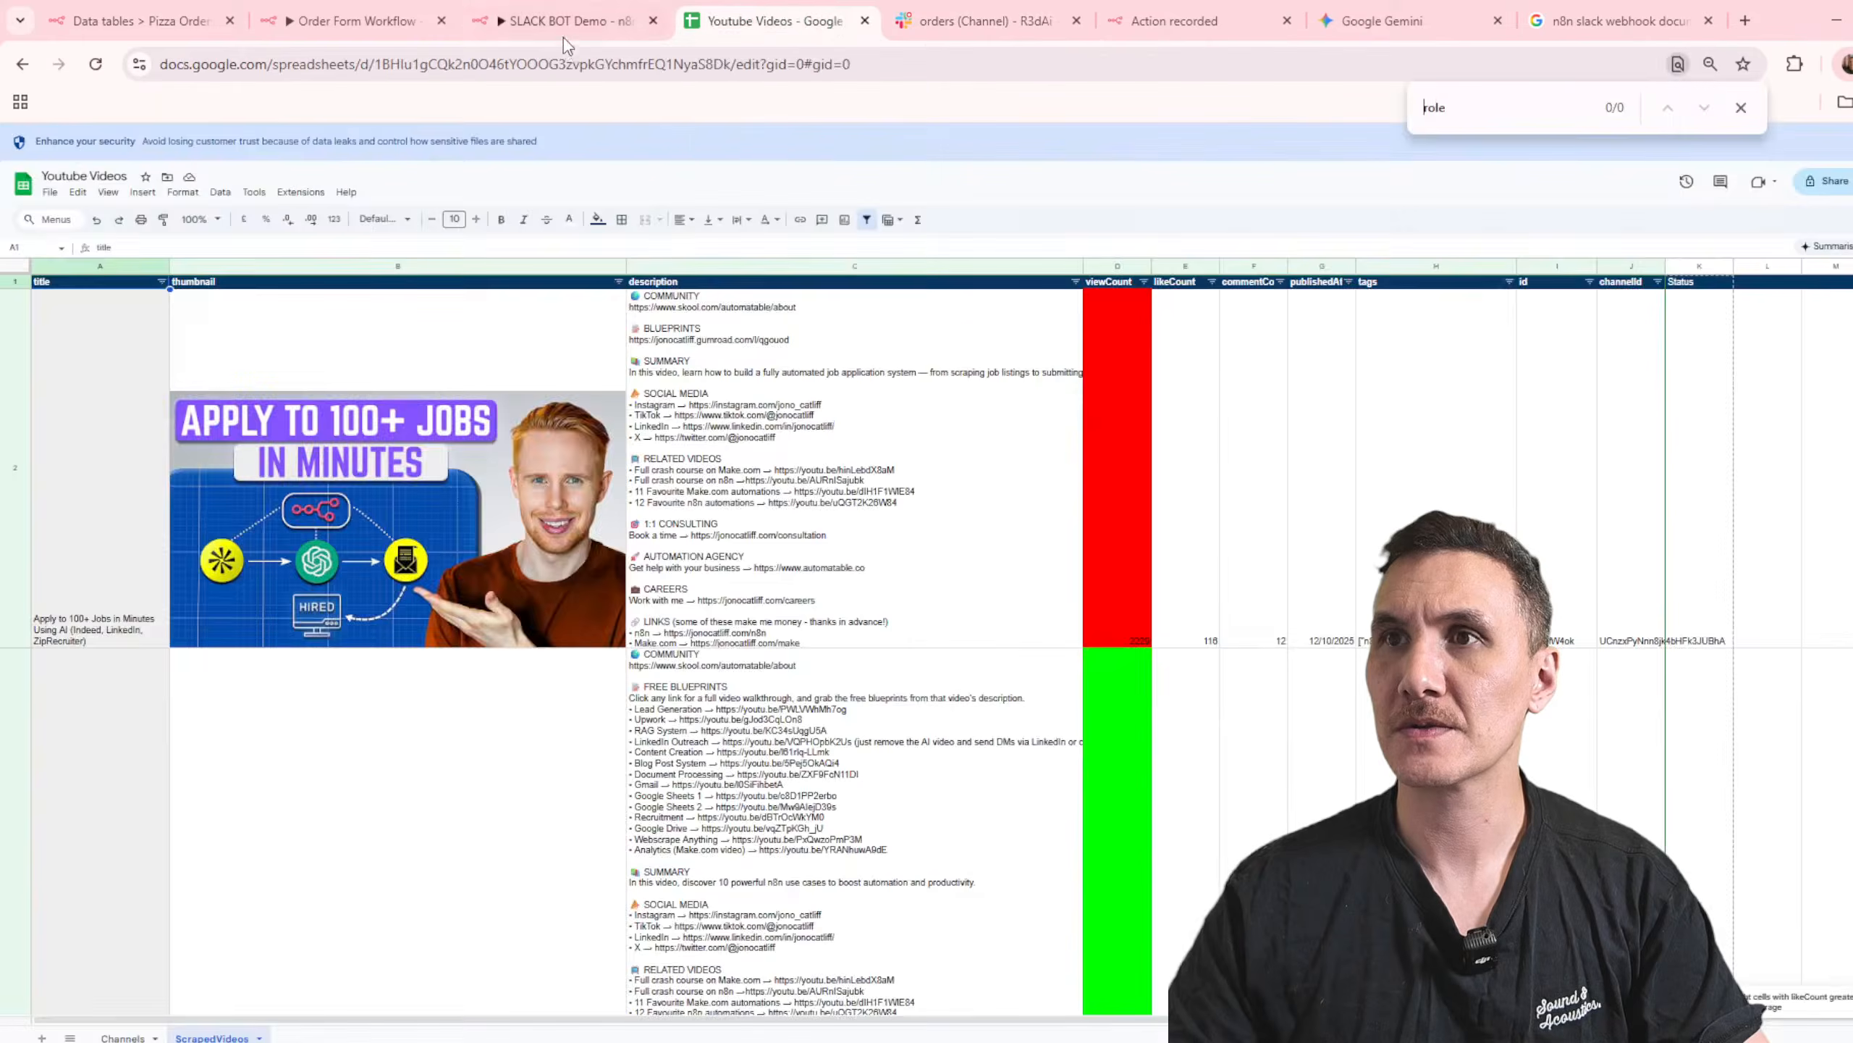
Step: Switch to the Pizza Orders data table and reload it to check the status of order 3
click(559, 29)
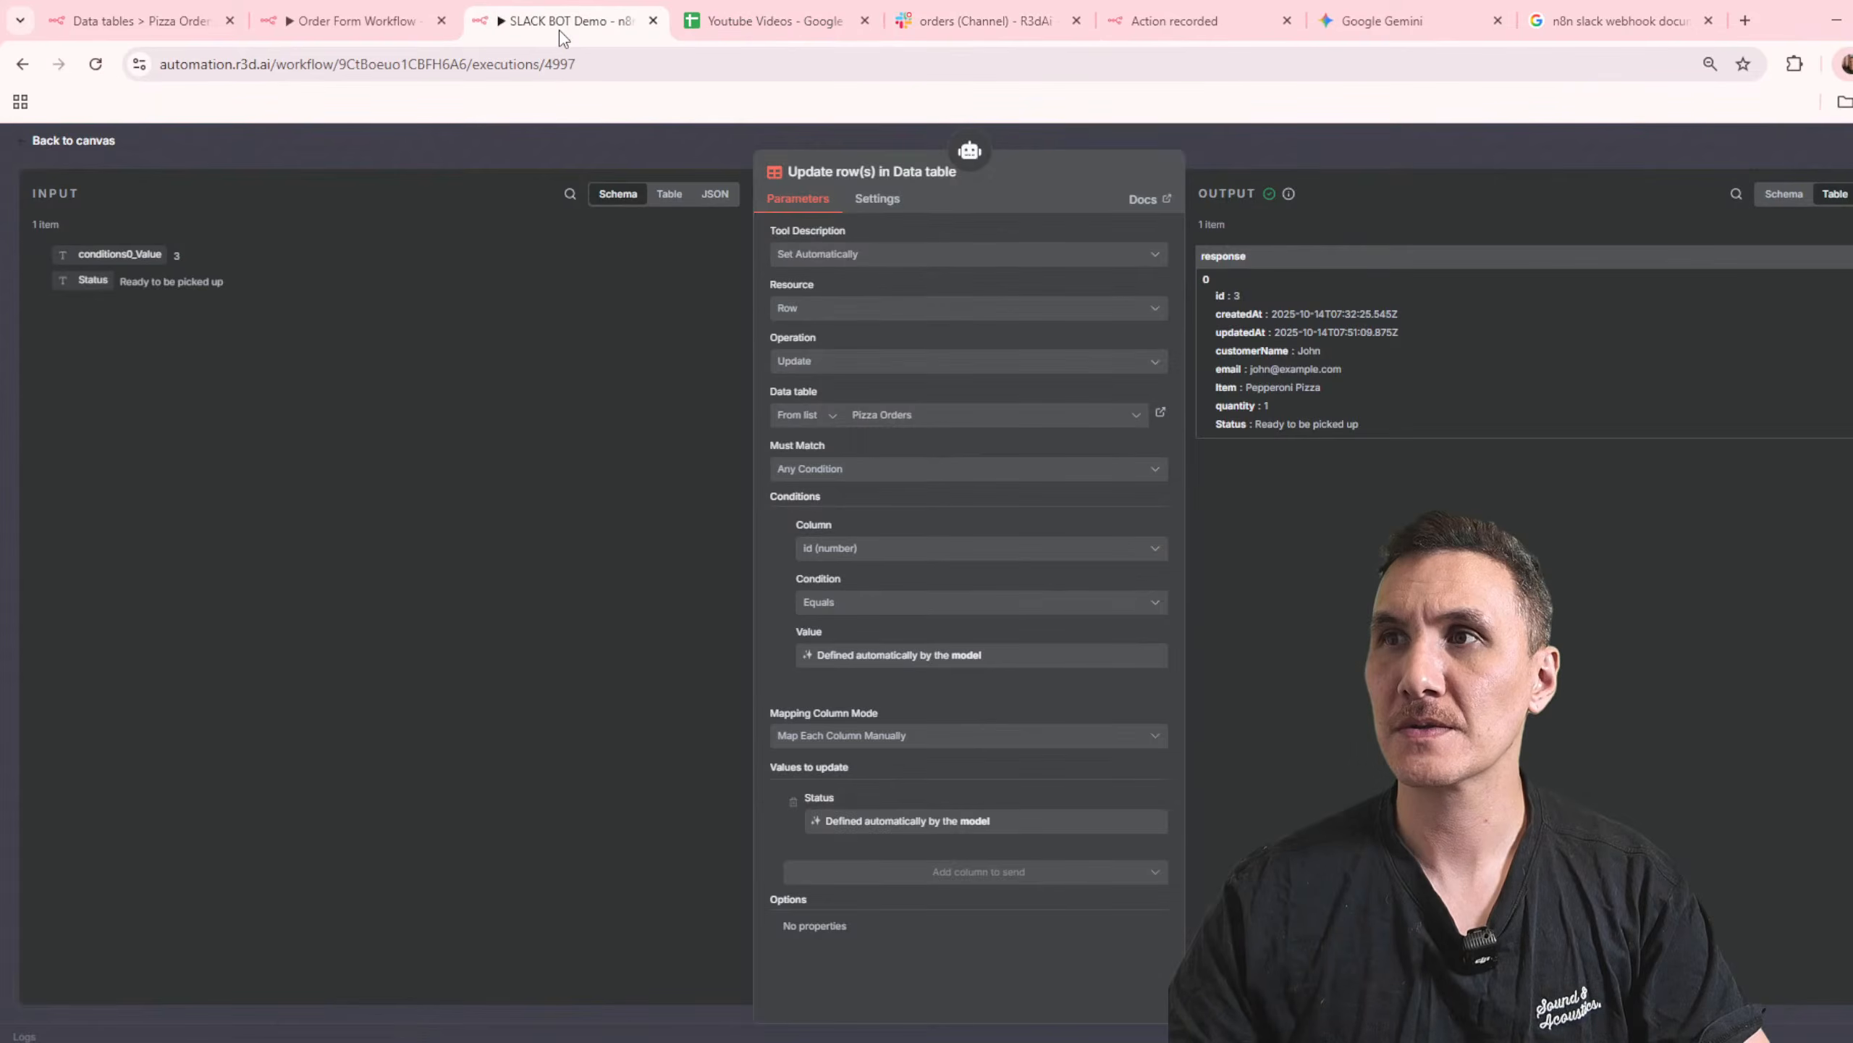
click(315, 22)
click(134, 21)
click(271, 68)
key(Return)
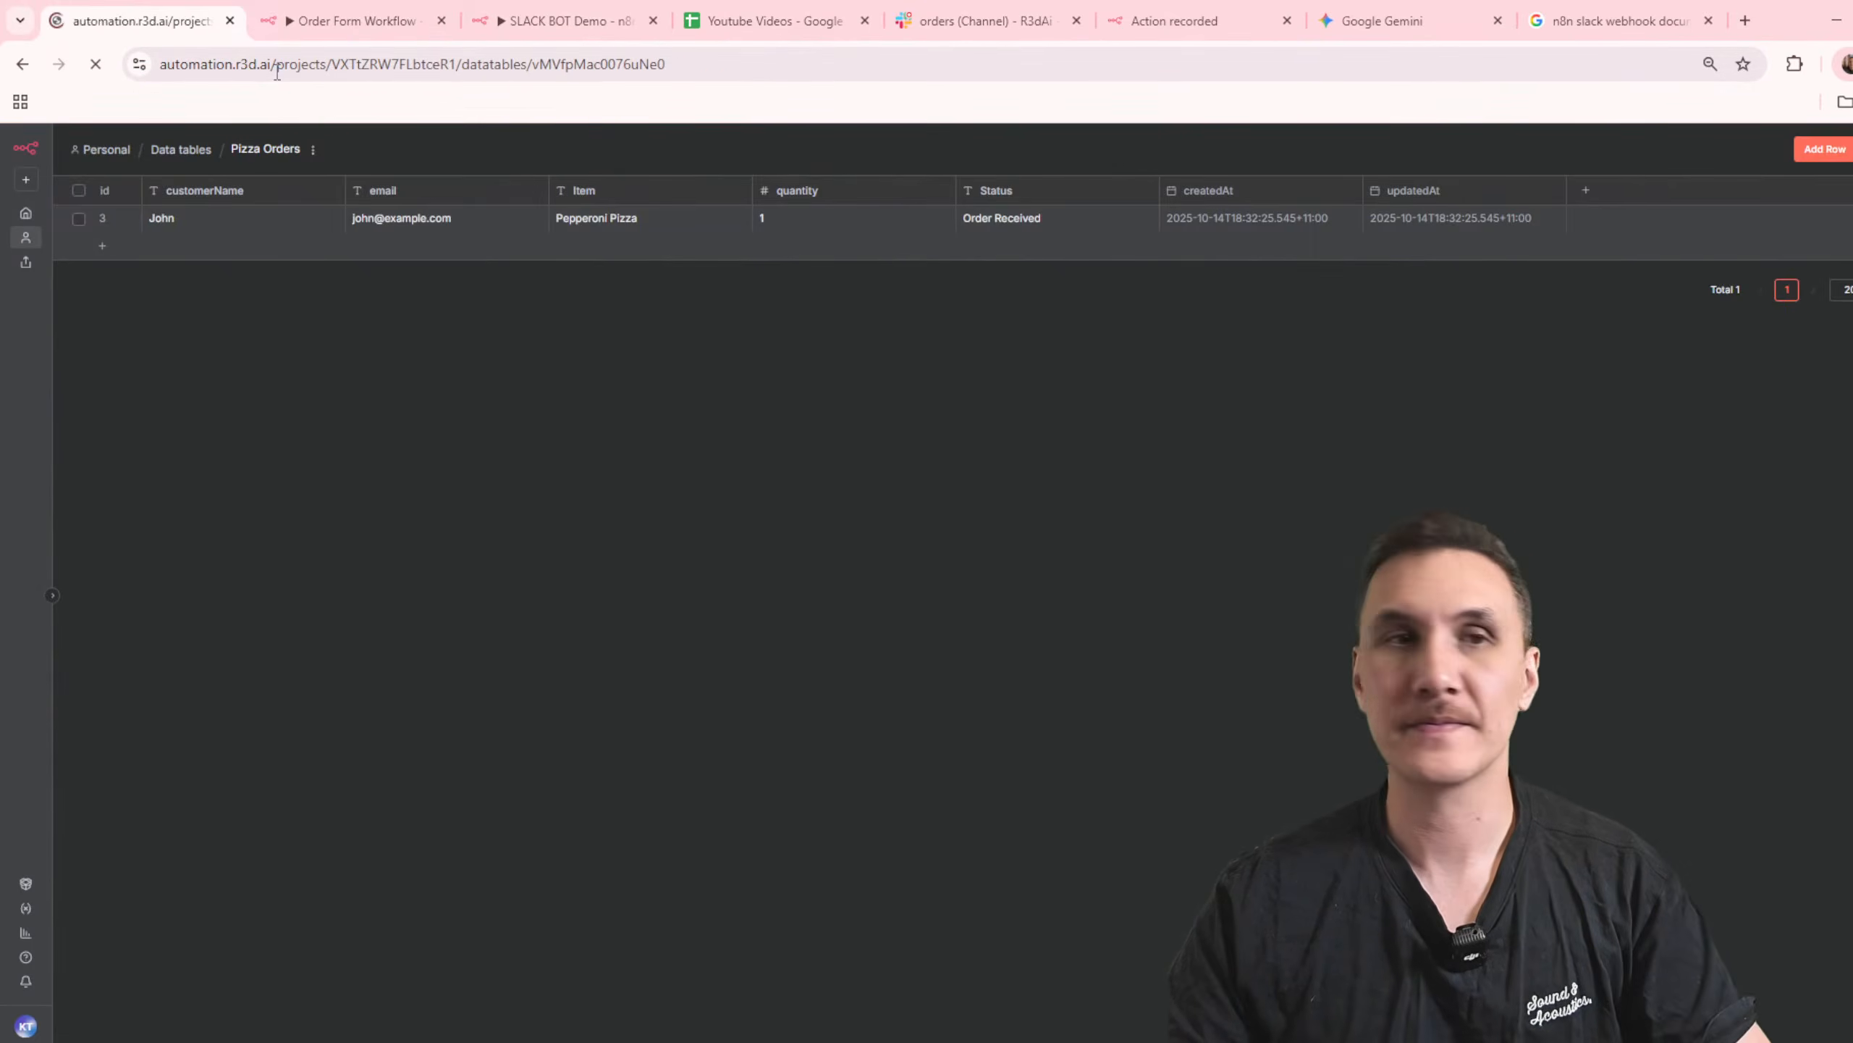
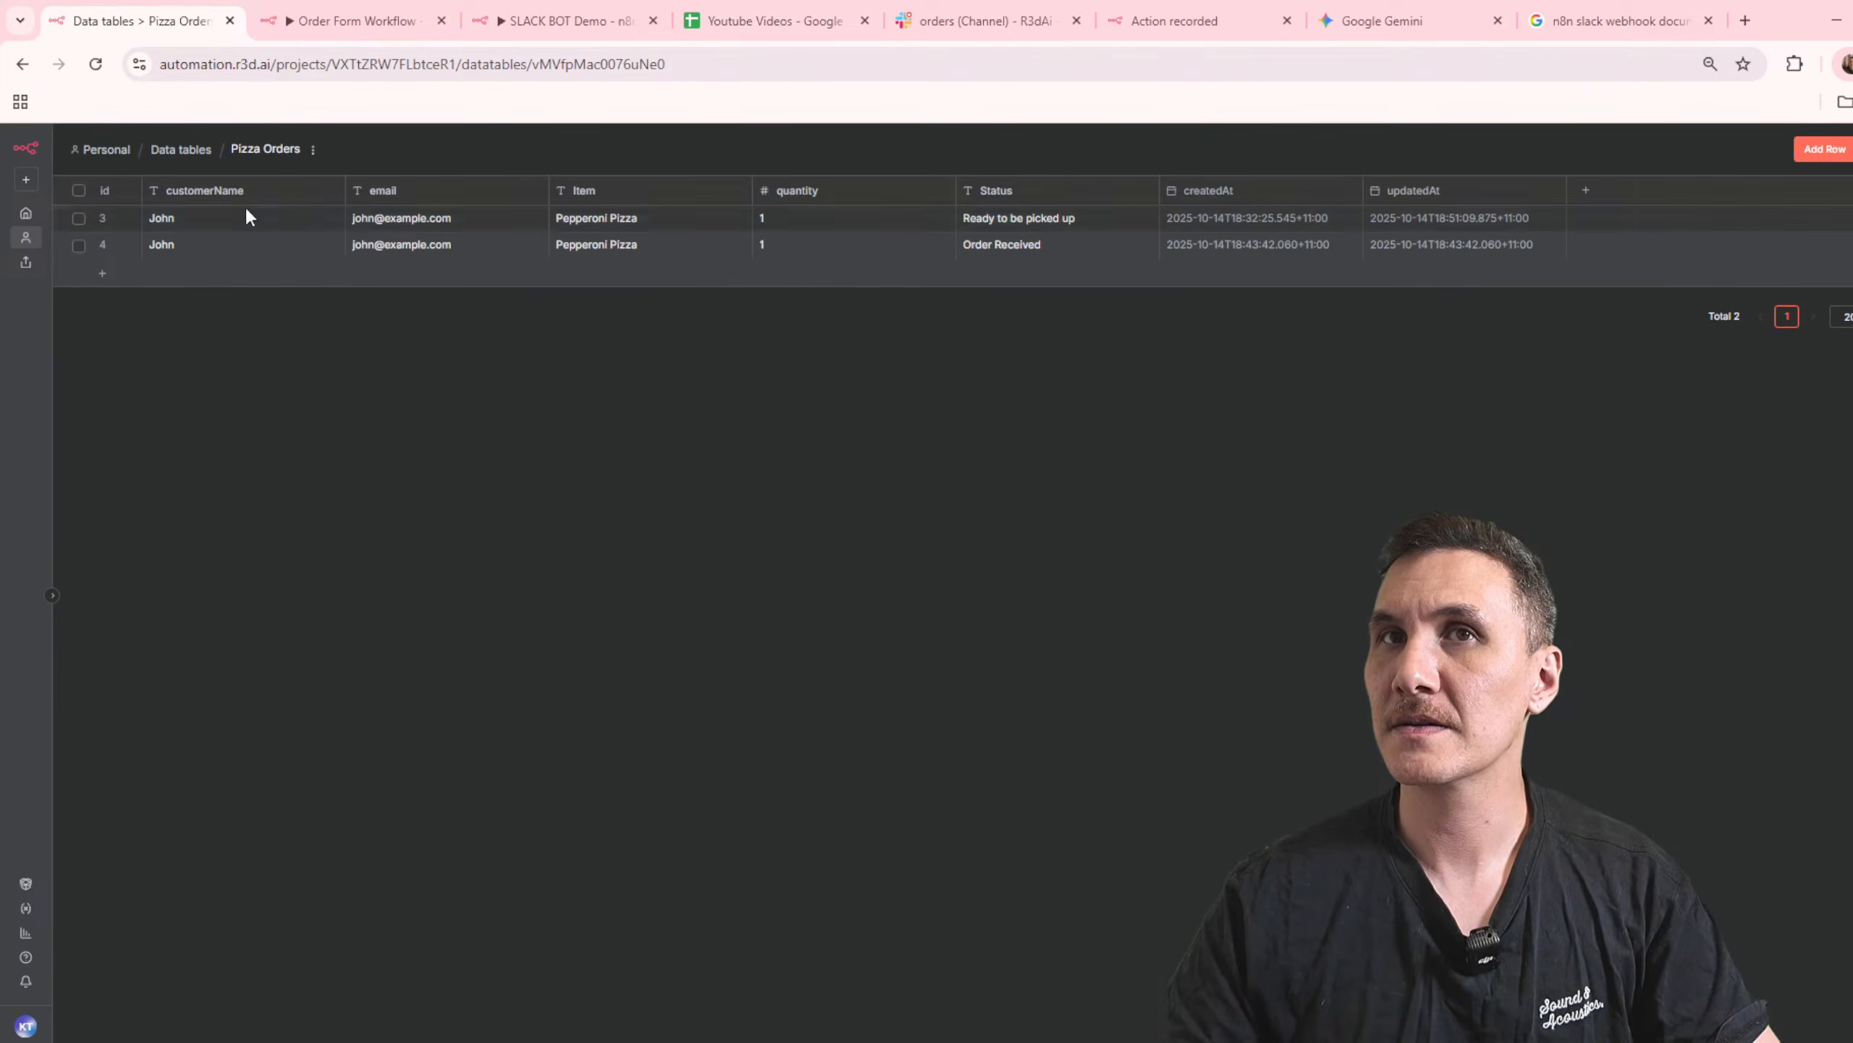
Step: Delete all rows from the Pizza Orders data table
click(78, 190)
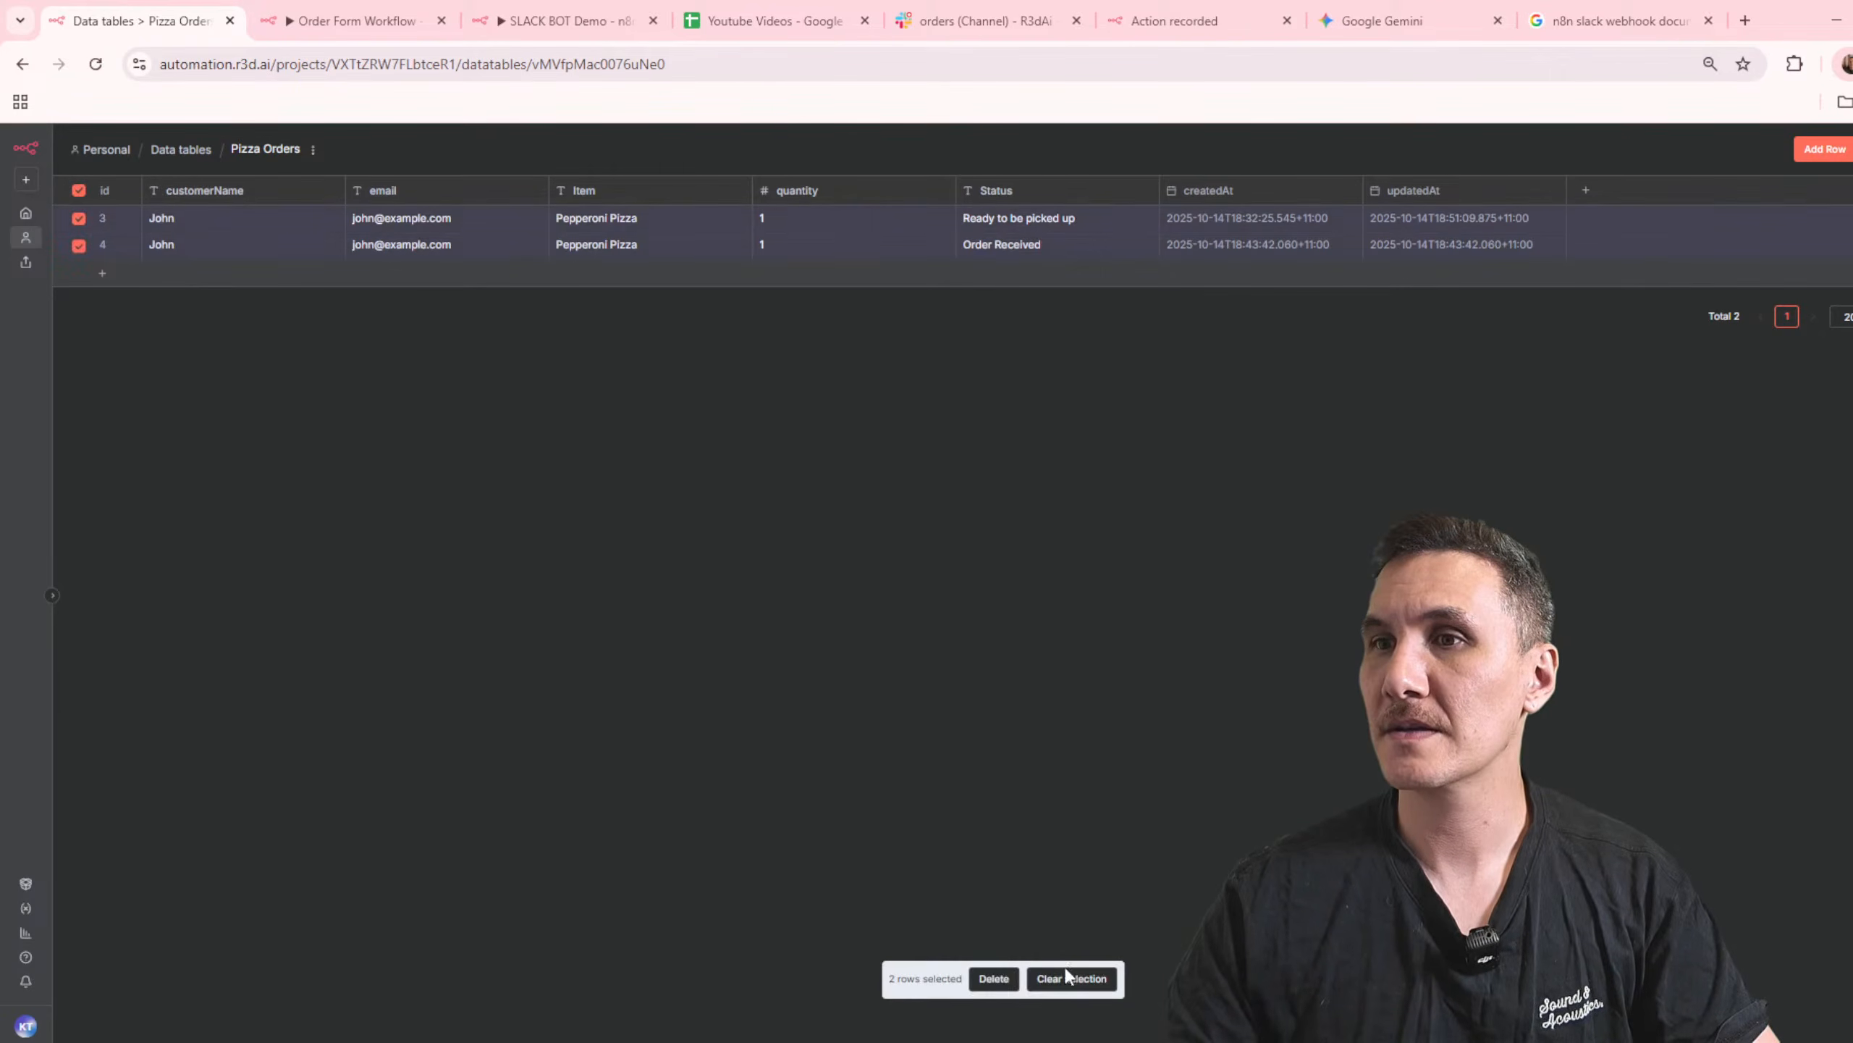
click(994, 978)
click(1109, 621)
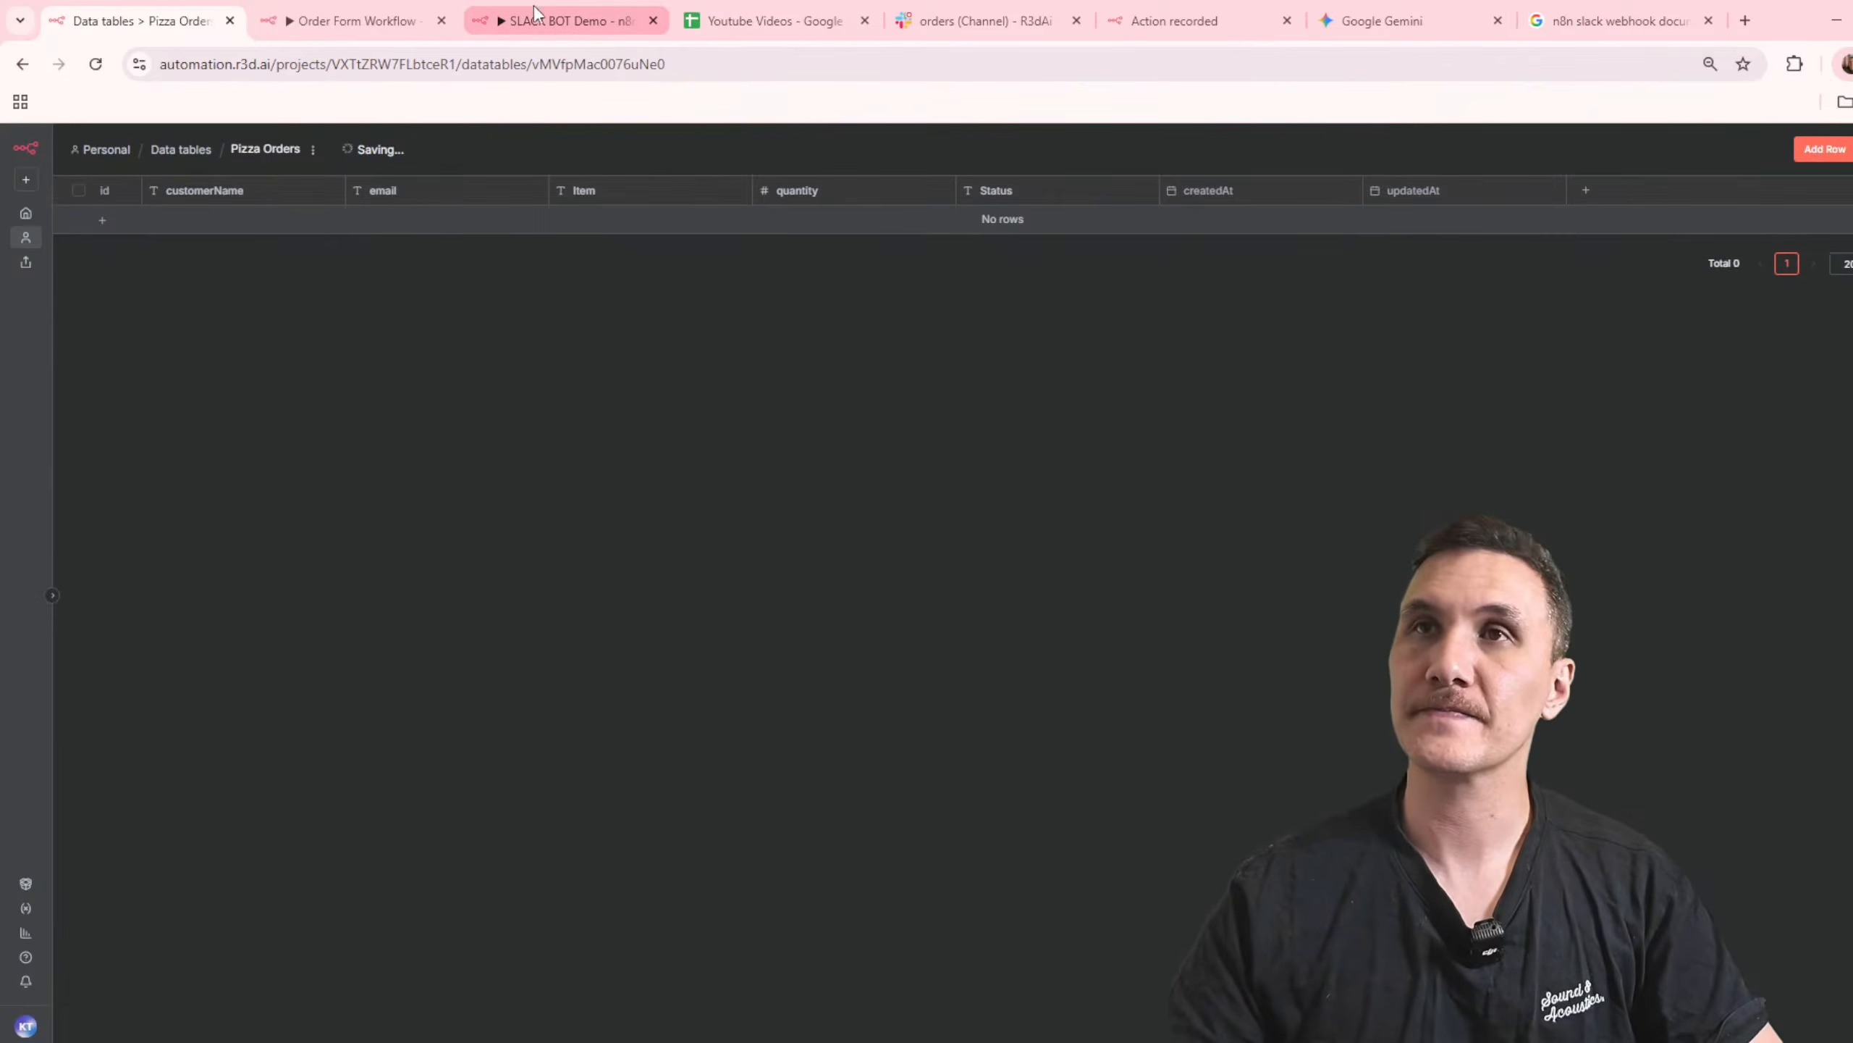
Step: Execute the Order Form Workflow and check the new order message in Slack's orders channel
click(523, 8)
click(374, 7)
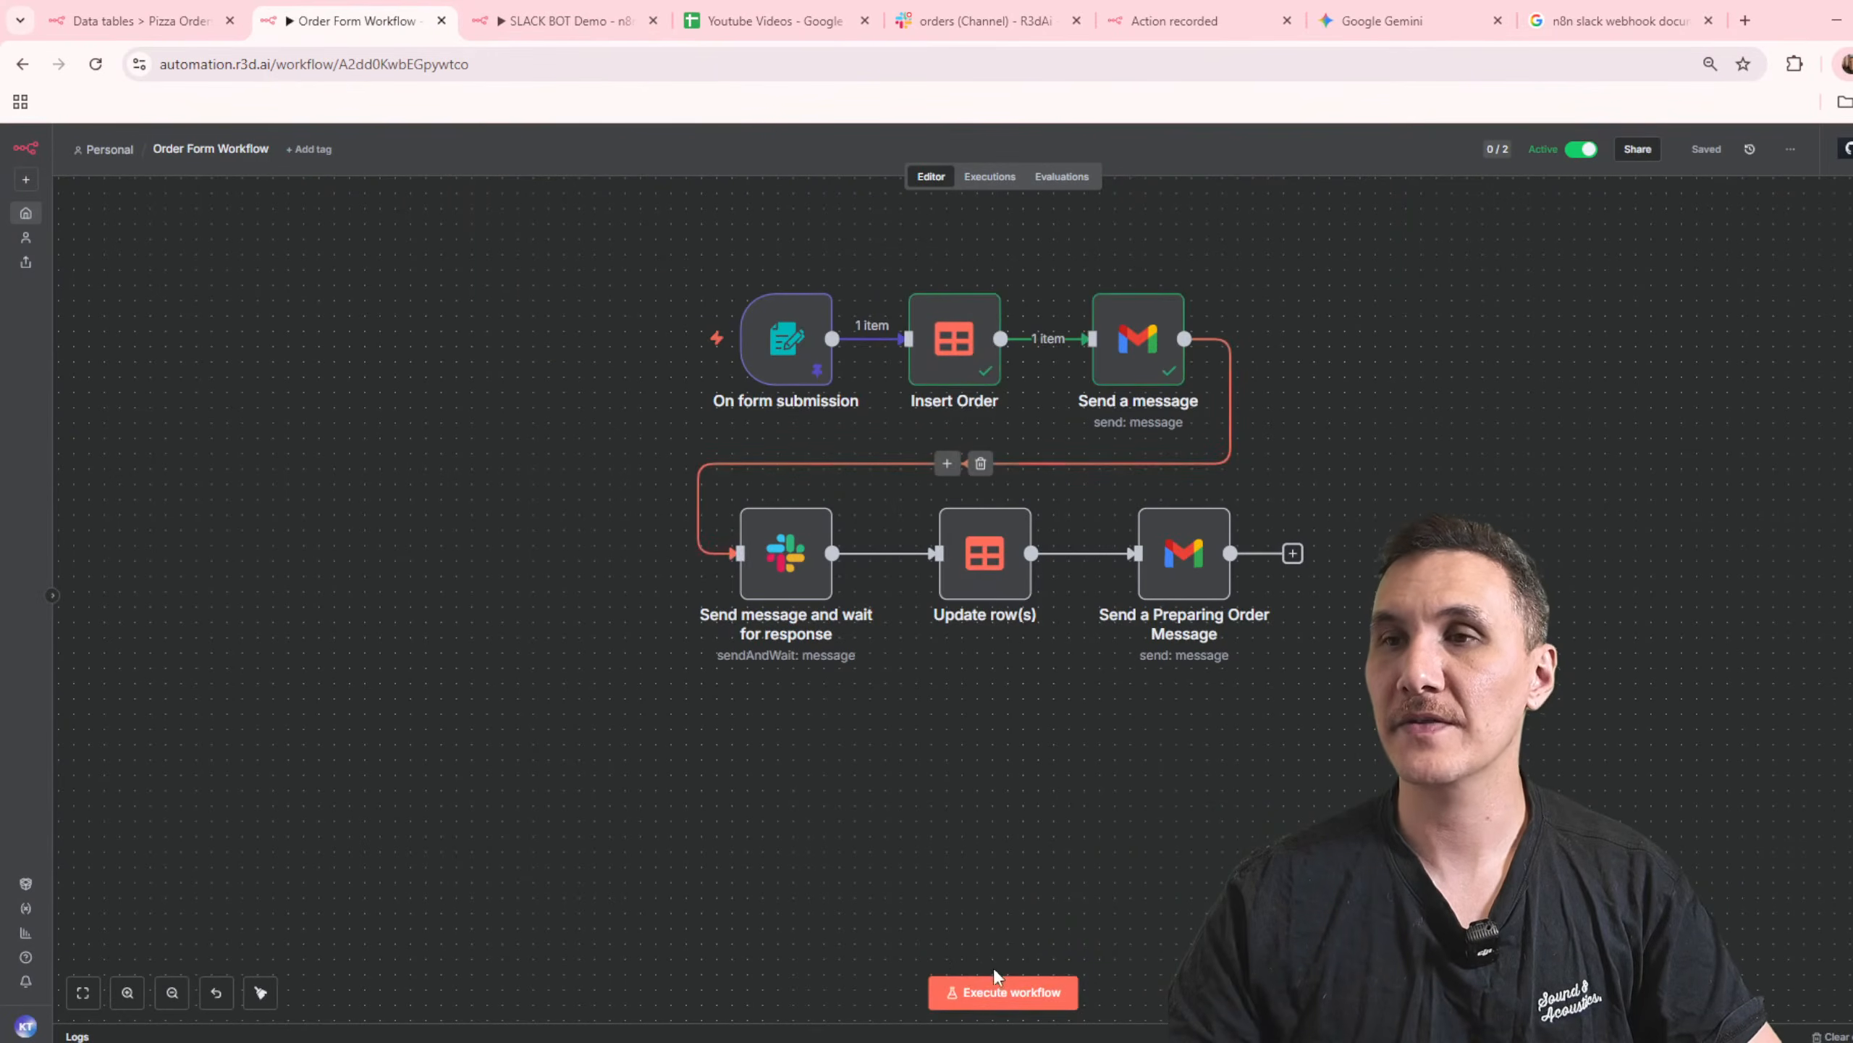
click(1029, 990)
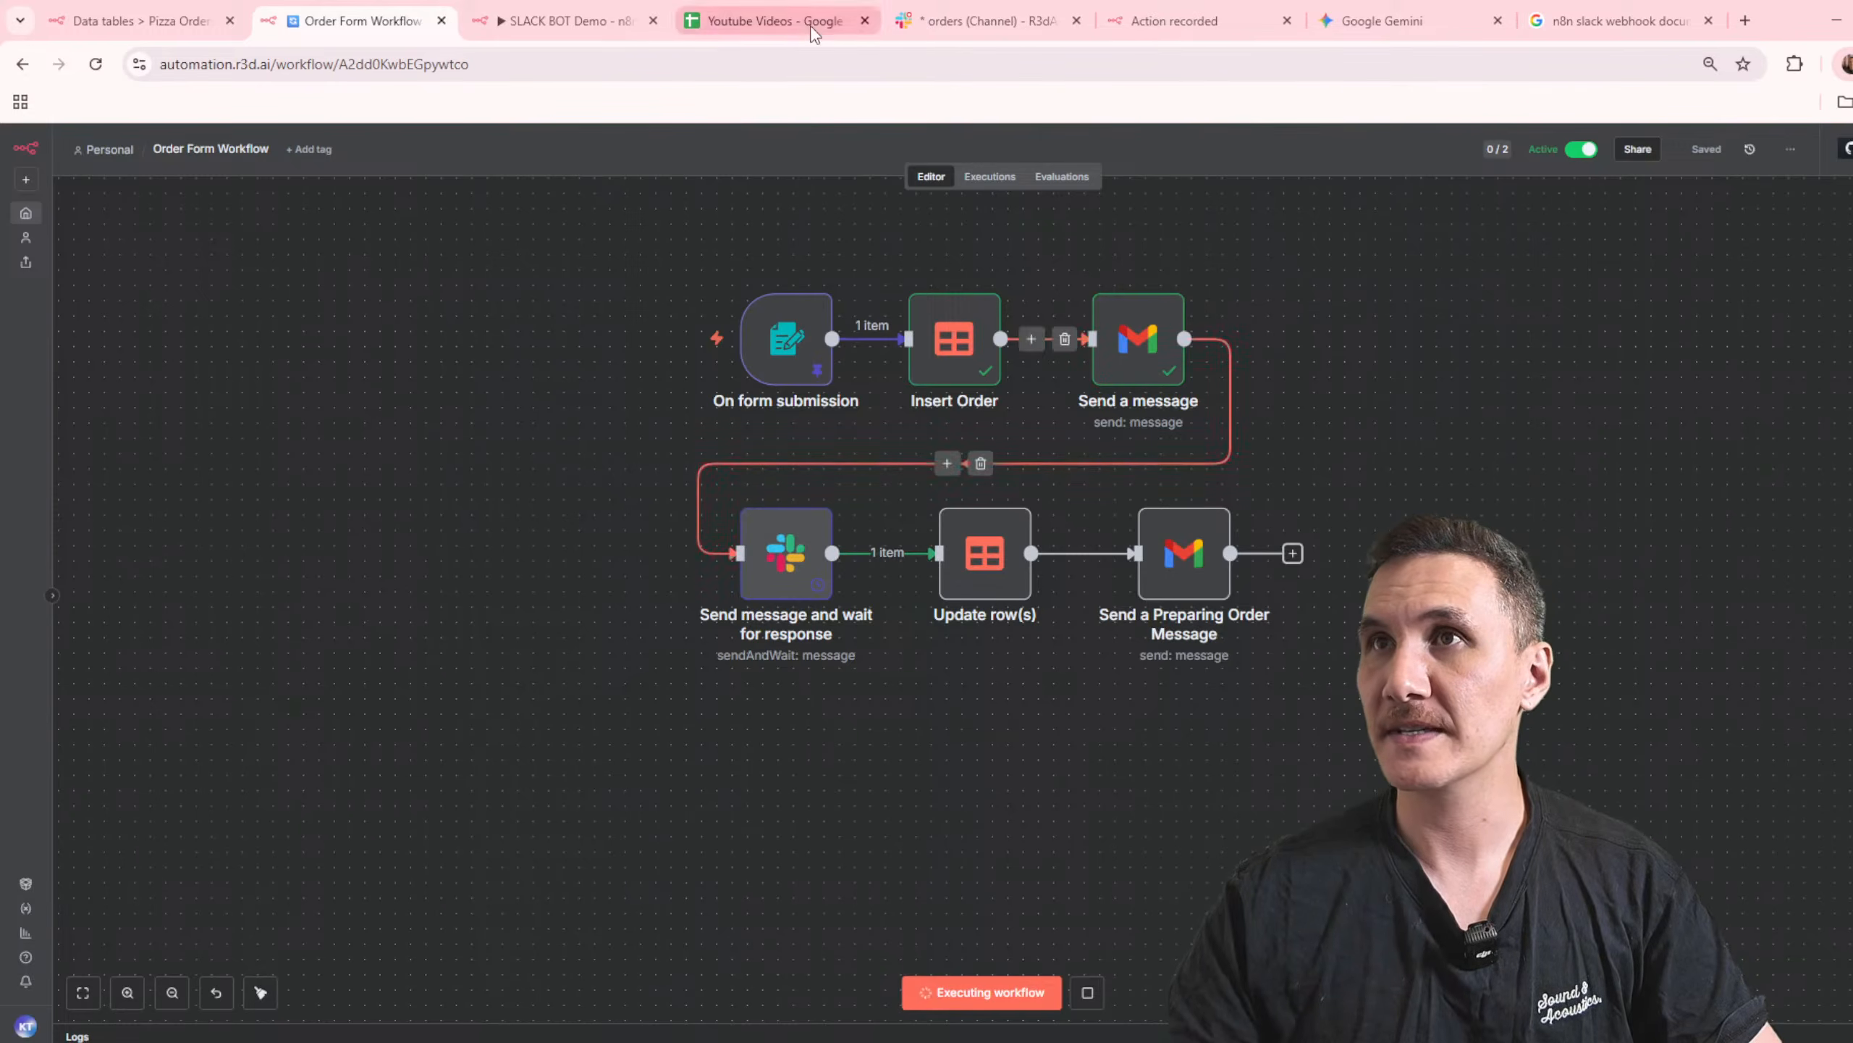
click(985, 20)
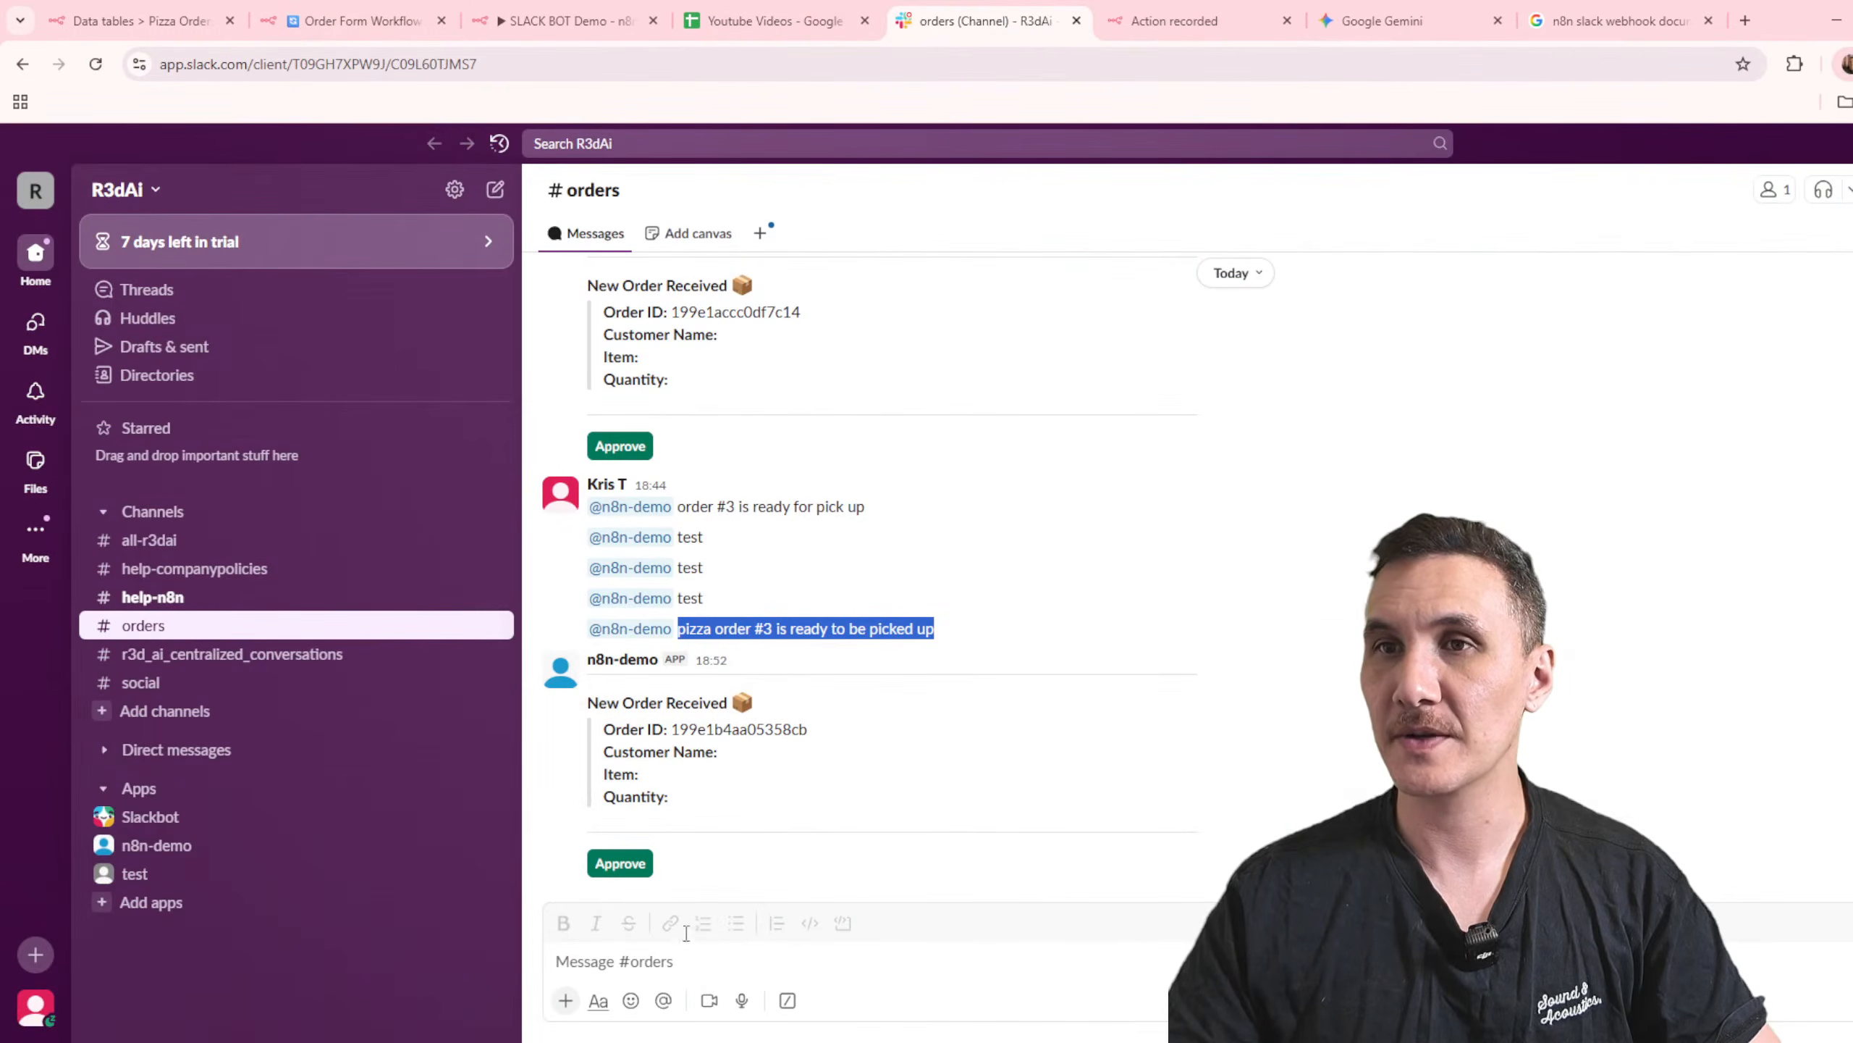
click(755, 767)
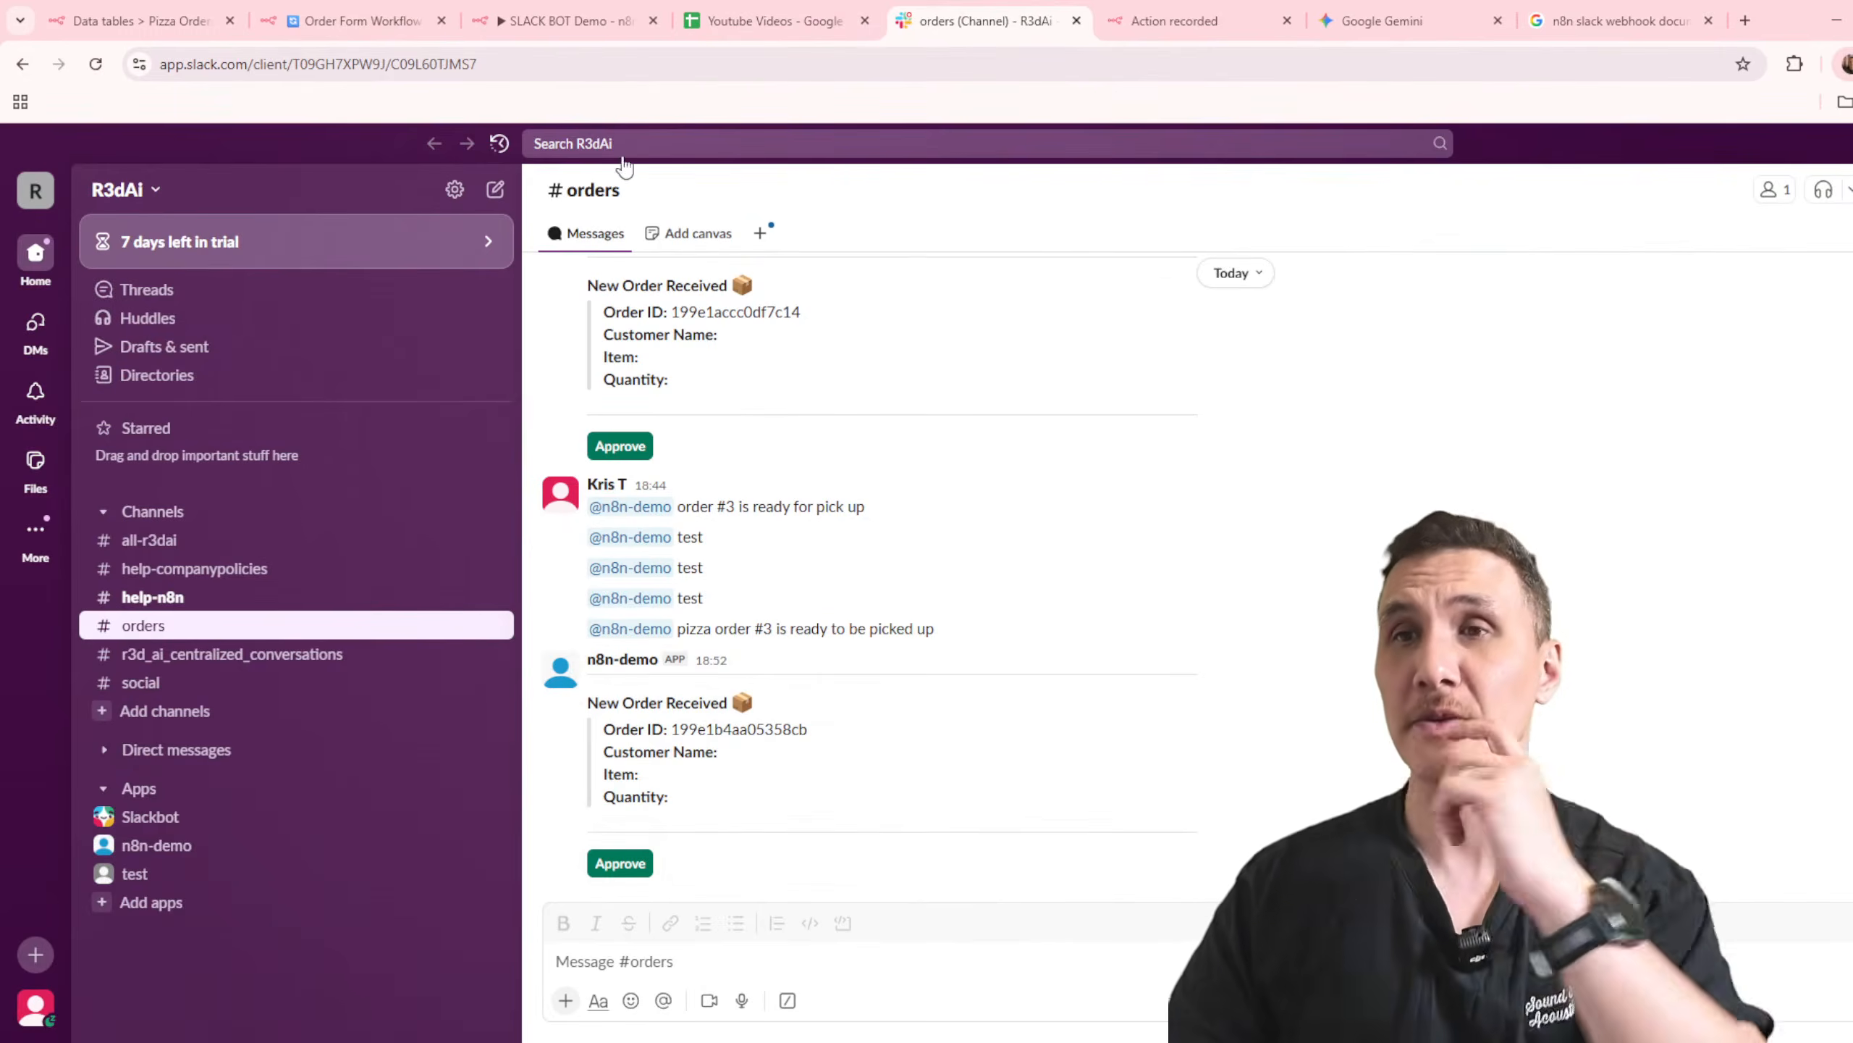
Step: In the Order Form Workflow's Slack approval message, replace the customer name expression with Customer Name from On form submission
click(569, 20)
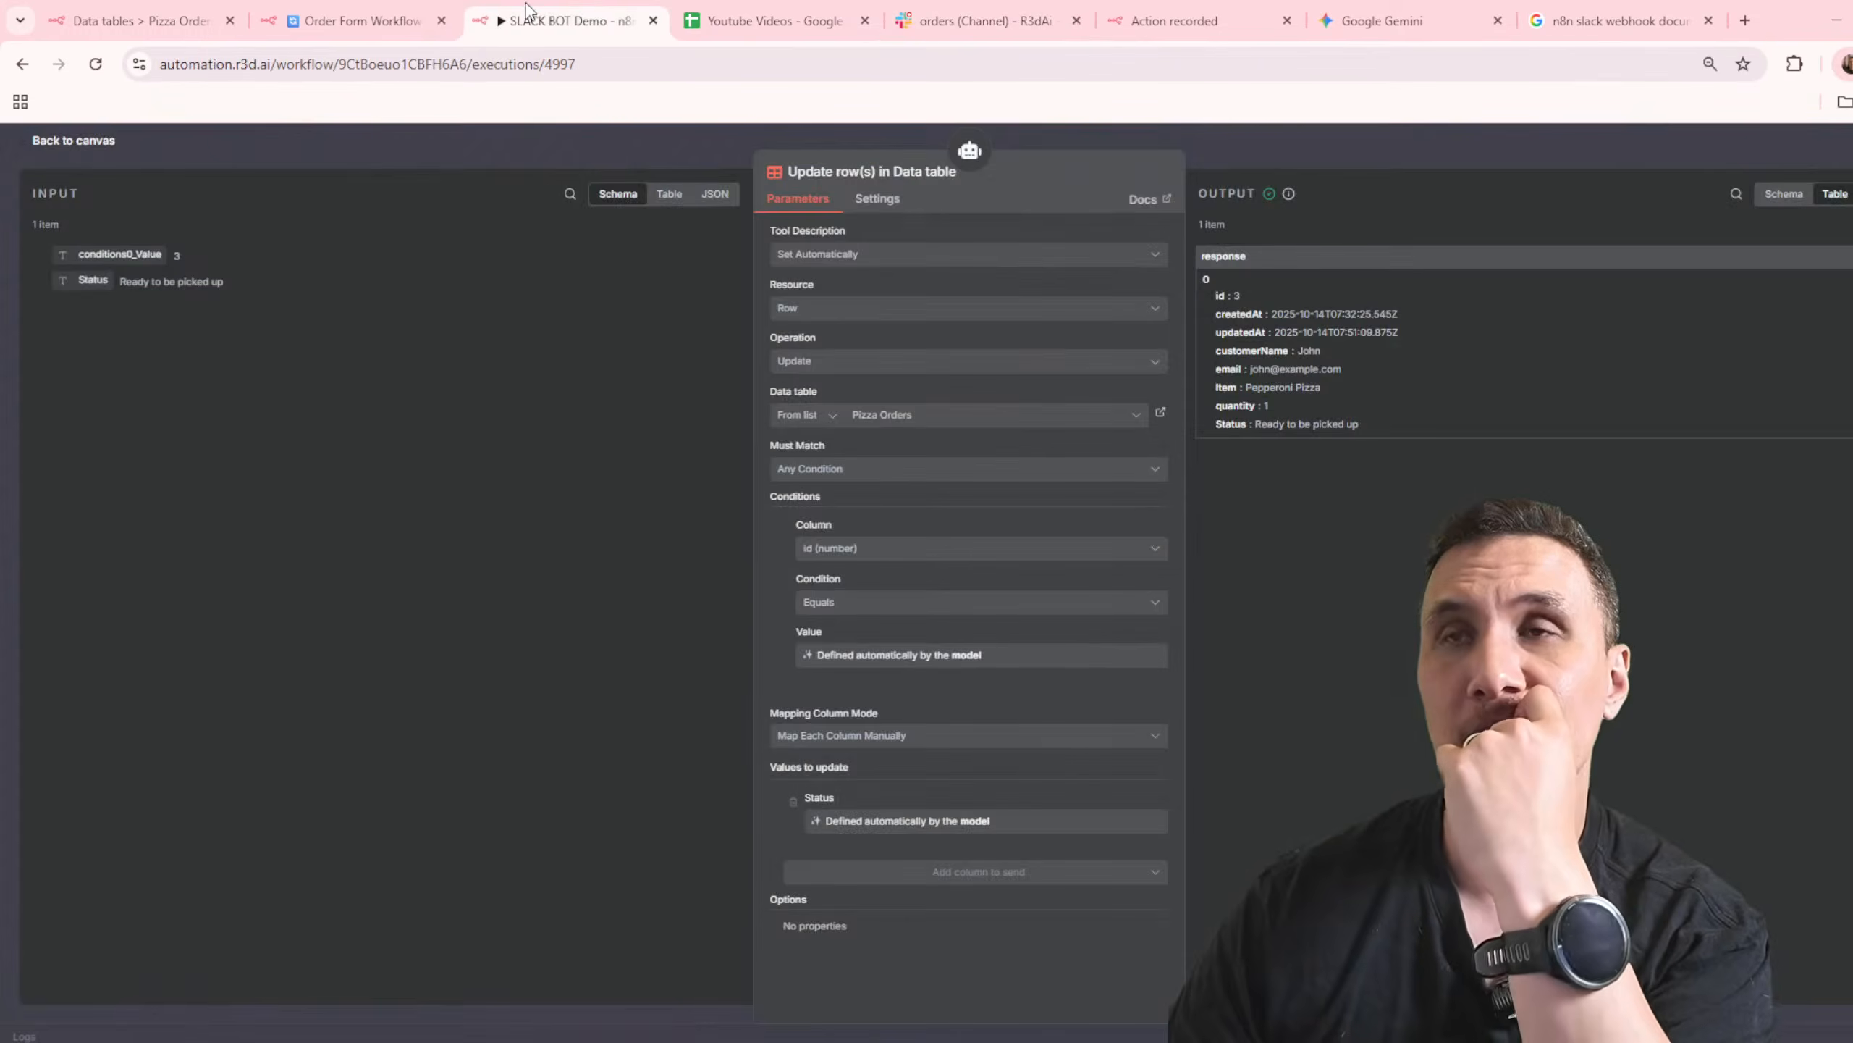
click(1374, 164)
click(344, 10)
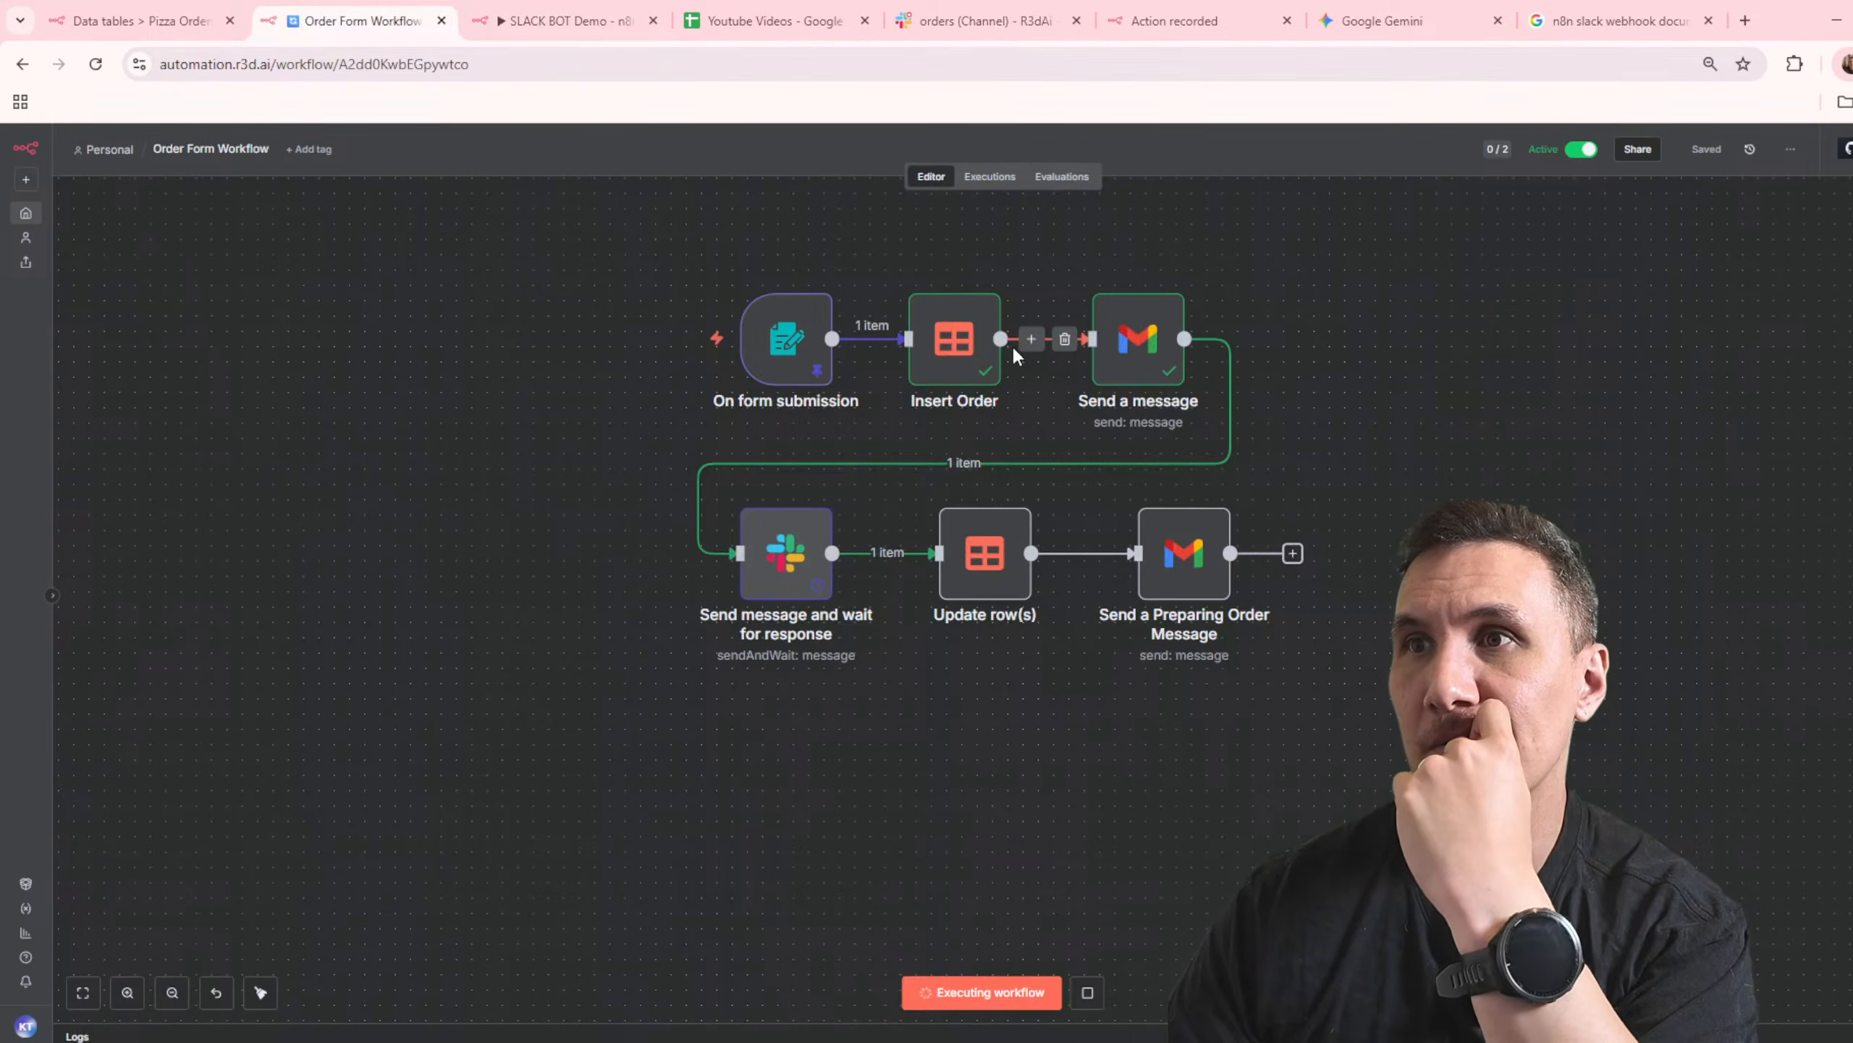
double_click(764, 571)
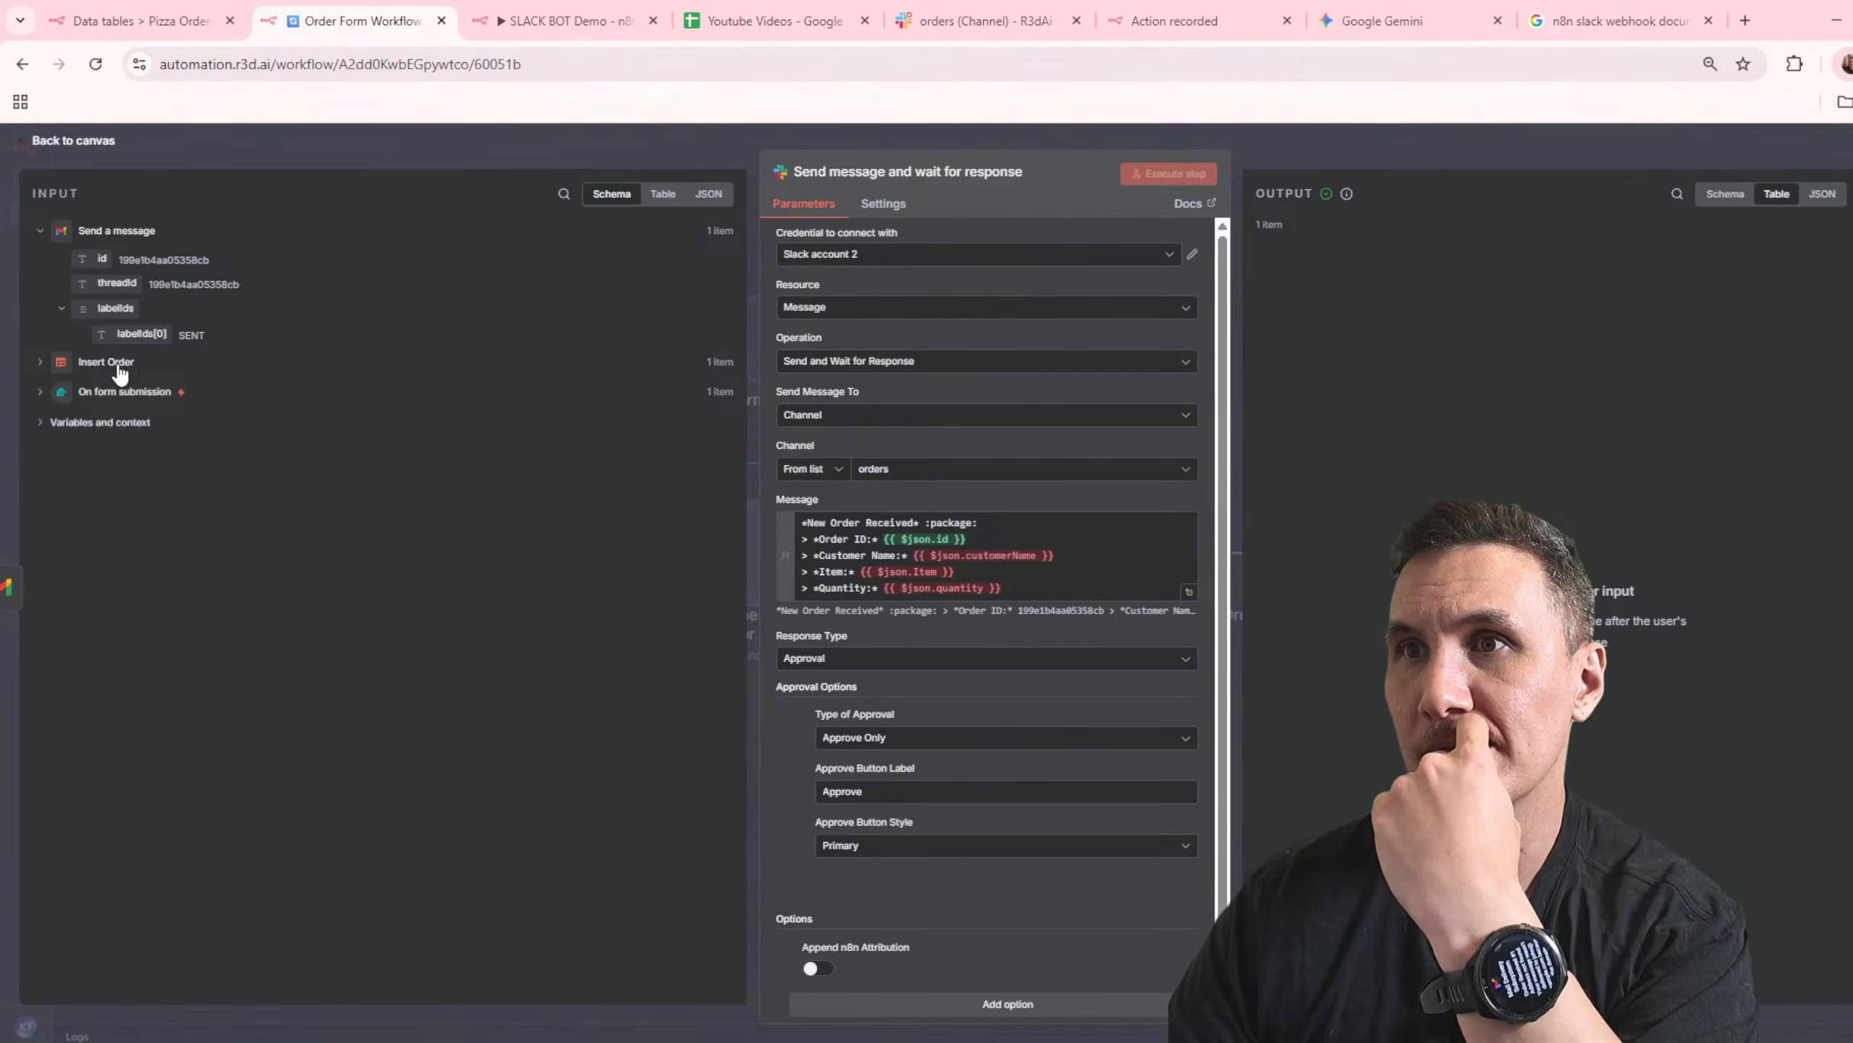
click(39, 361)
click(1056, 556)
drag(1056, 555, 915, 560)
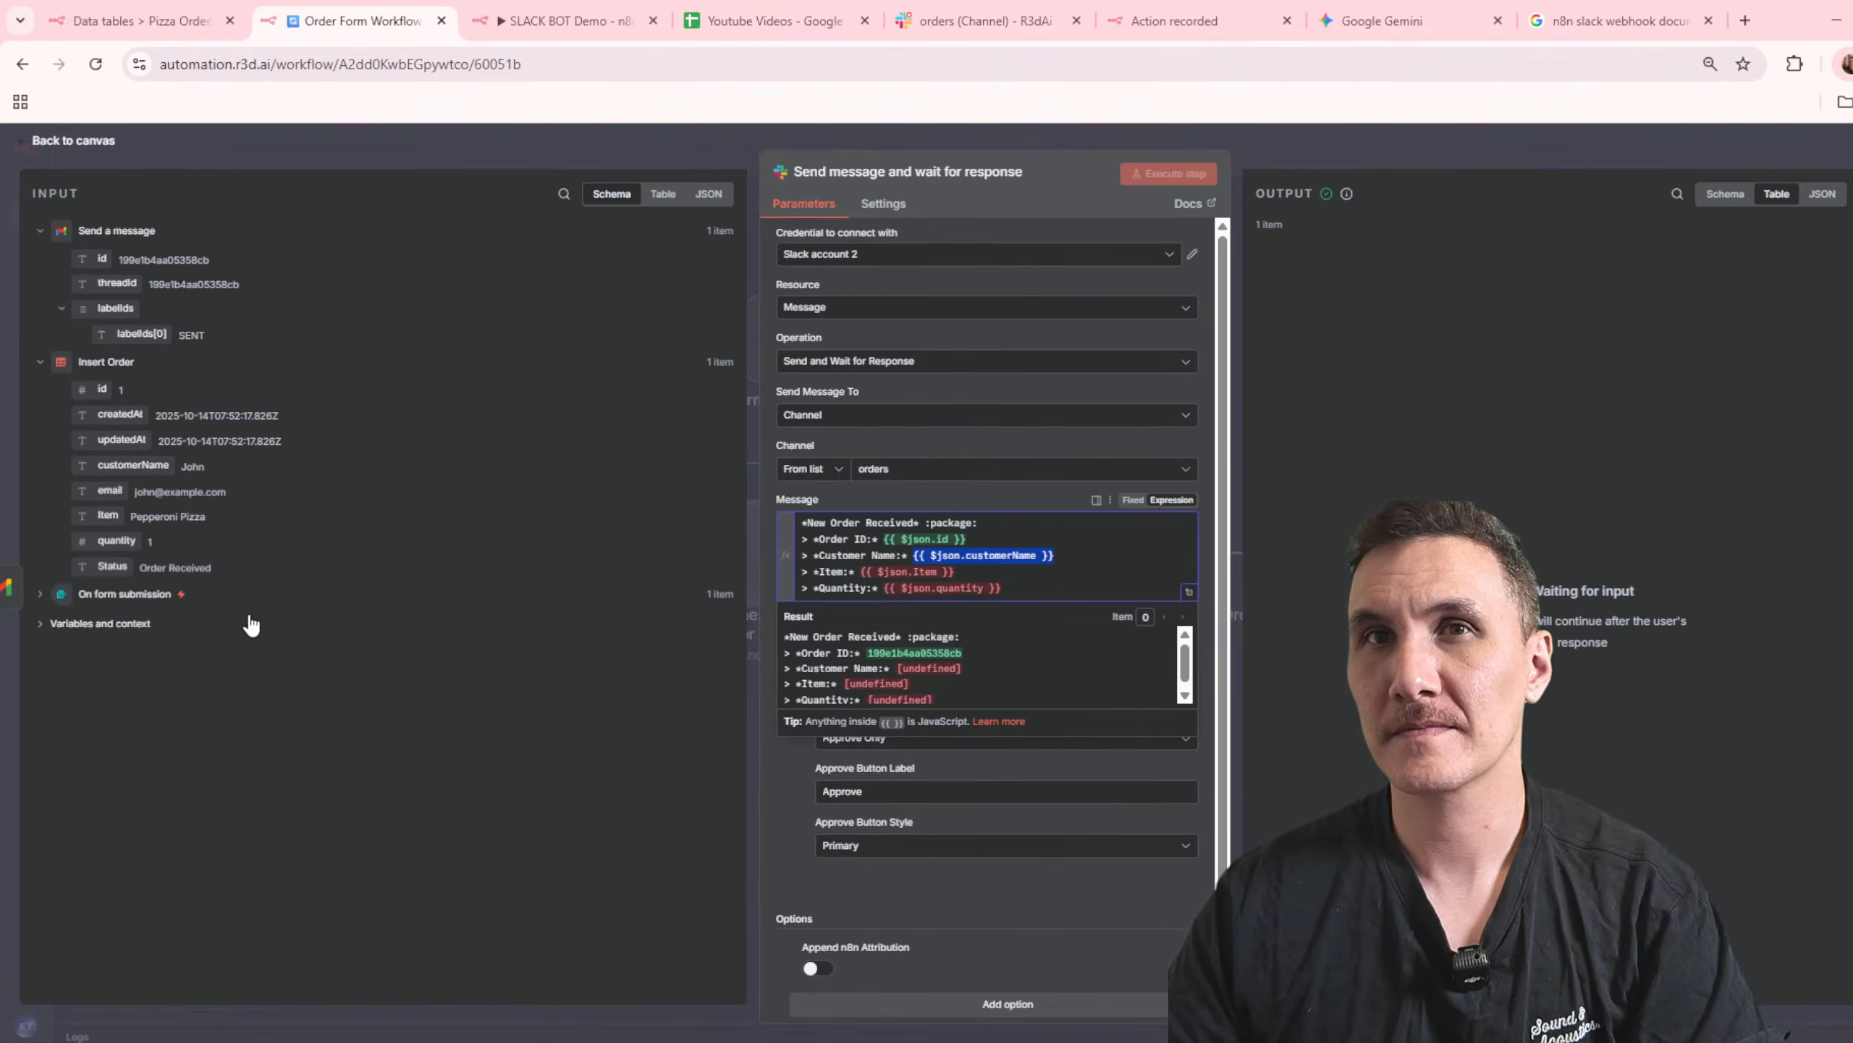
key(BackSpace)
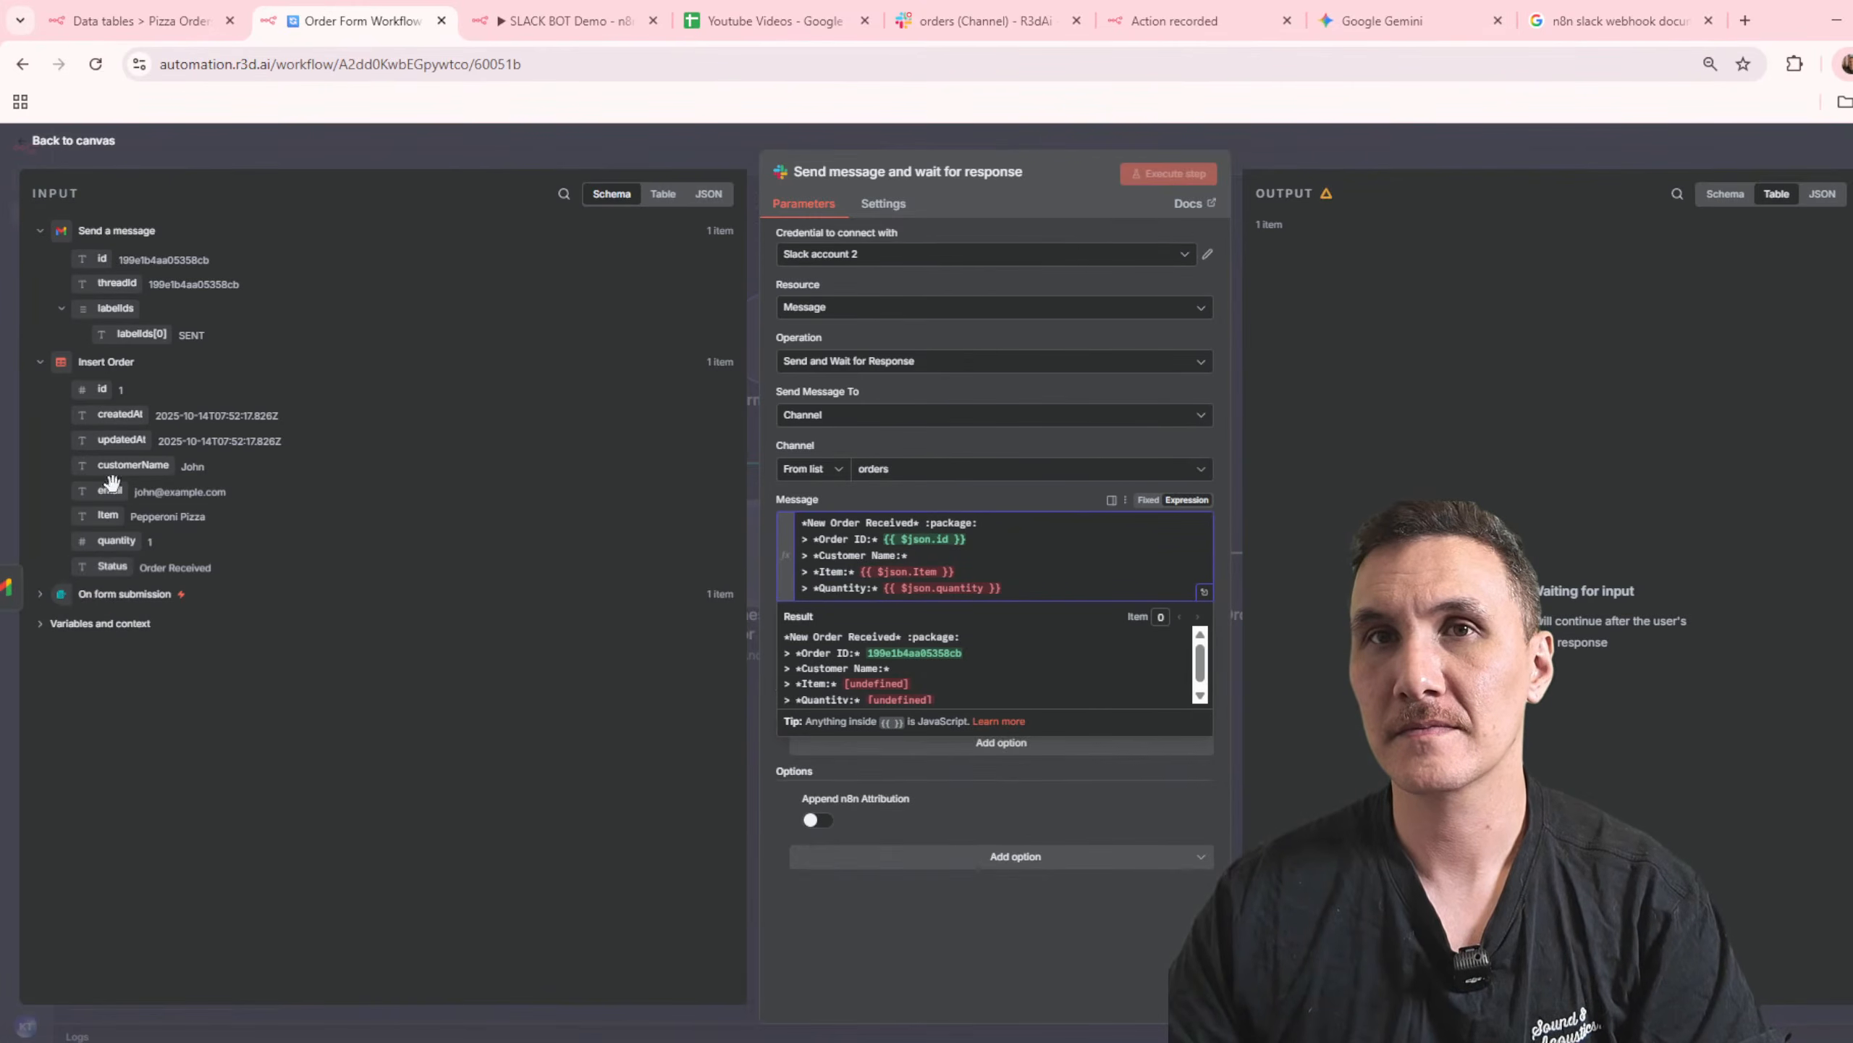
click(40, 594)
drag(109, 622, 913, 556)
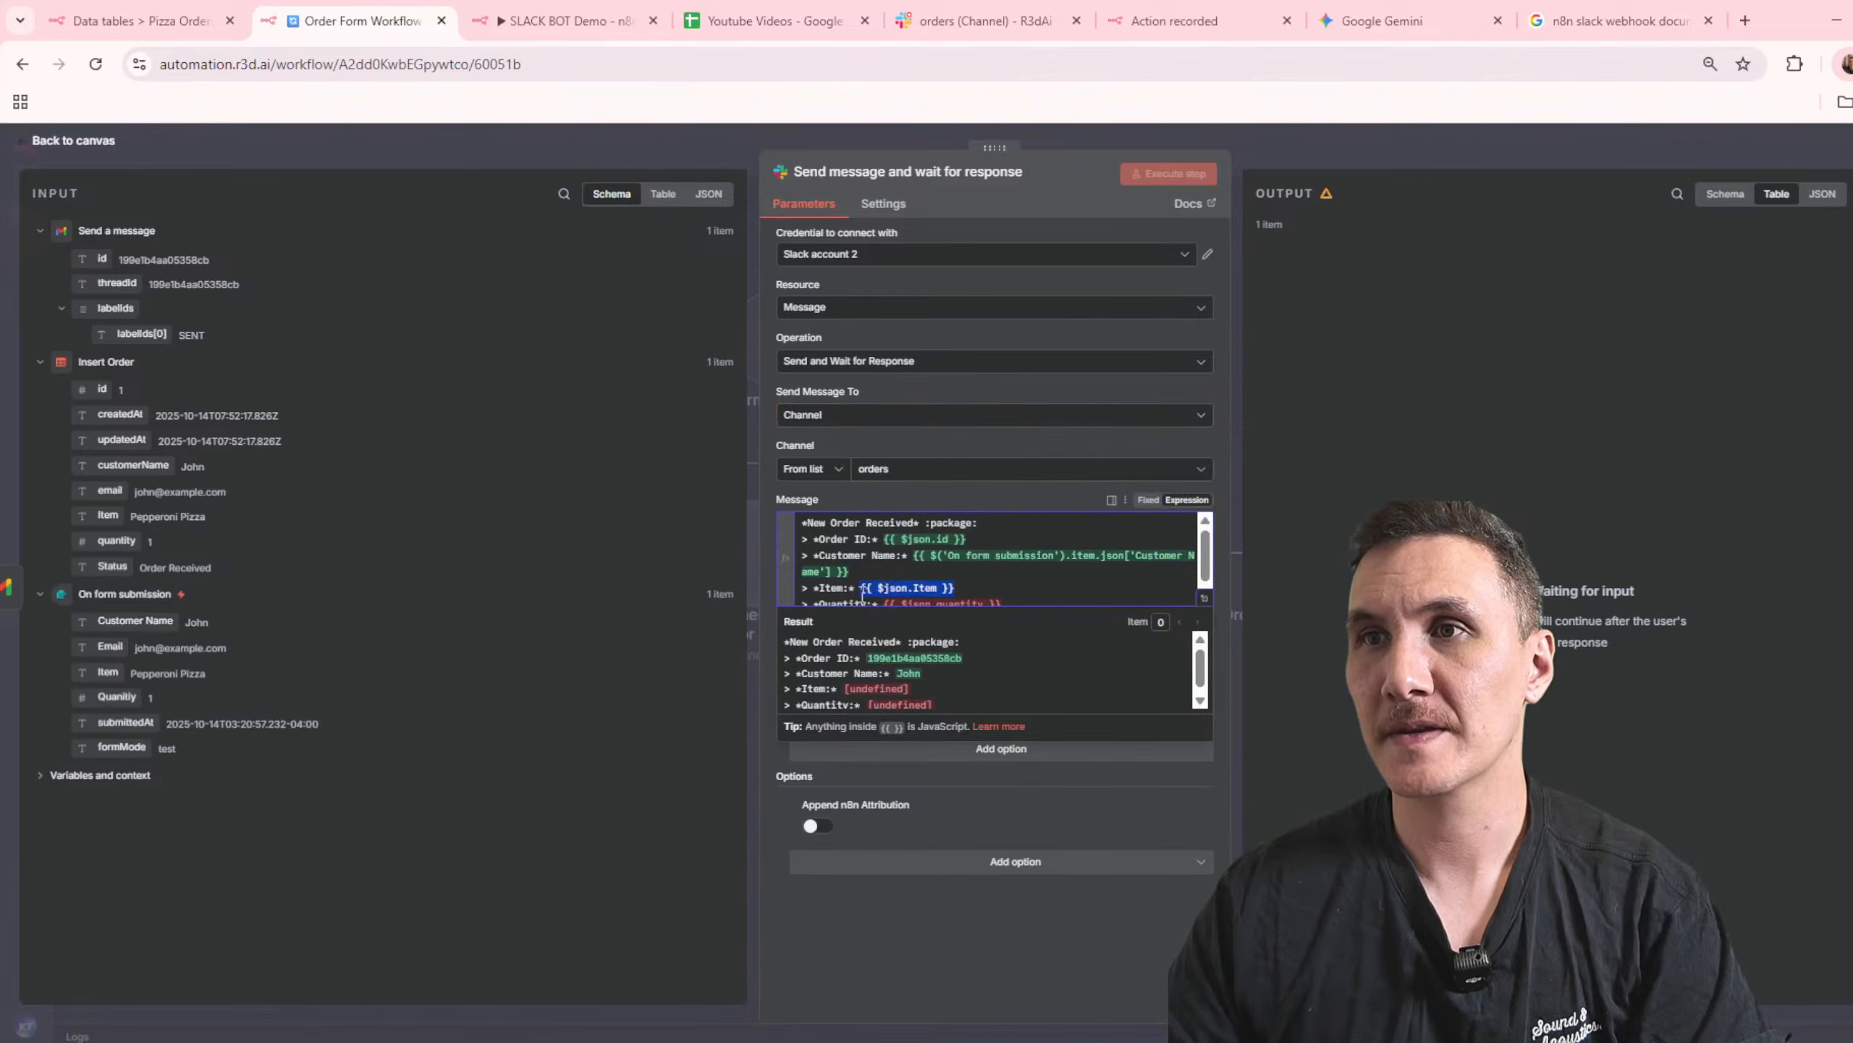
Step: Replace the message's item and quantity expressions with Item and Quantity from On form submission, and close the node
drag(102, 672, 1007, 614)
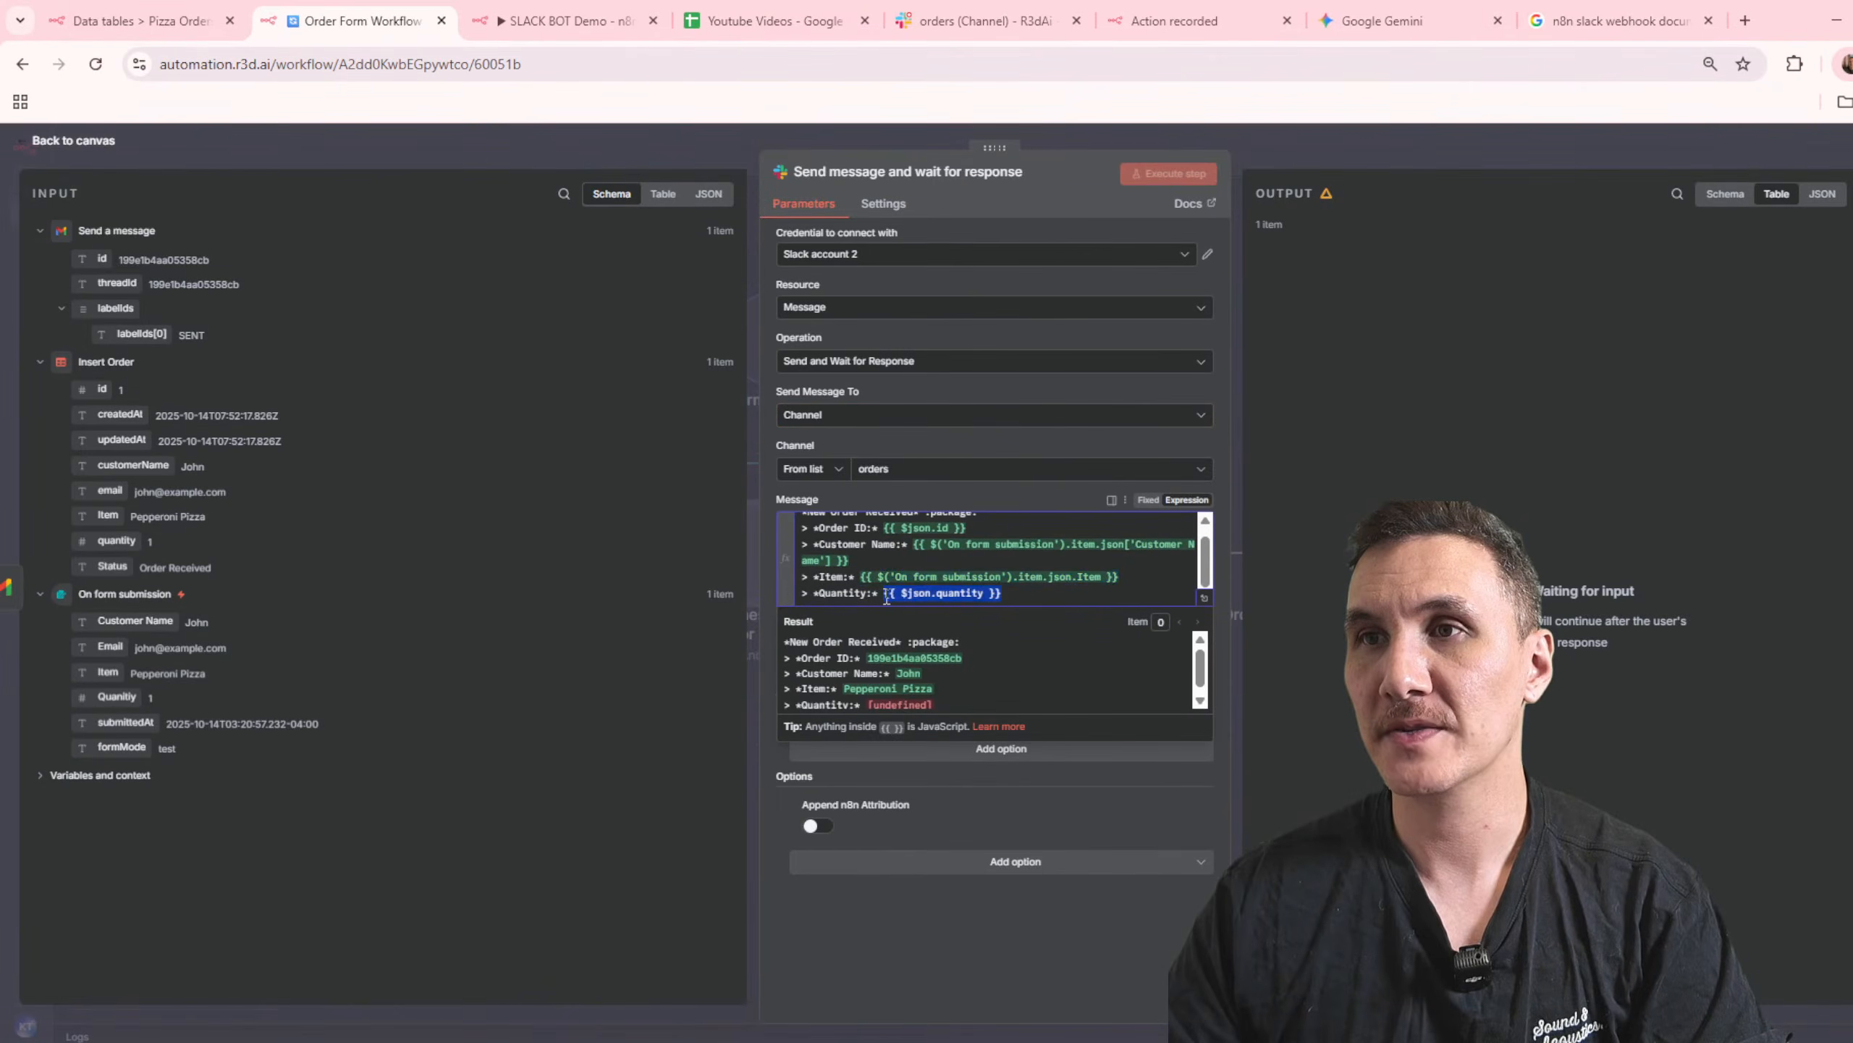
drag(117, 696, 948, 600)
click(1639, 145)
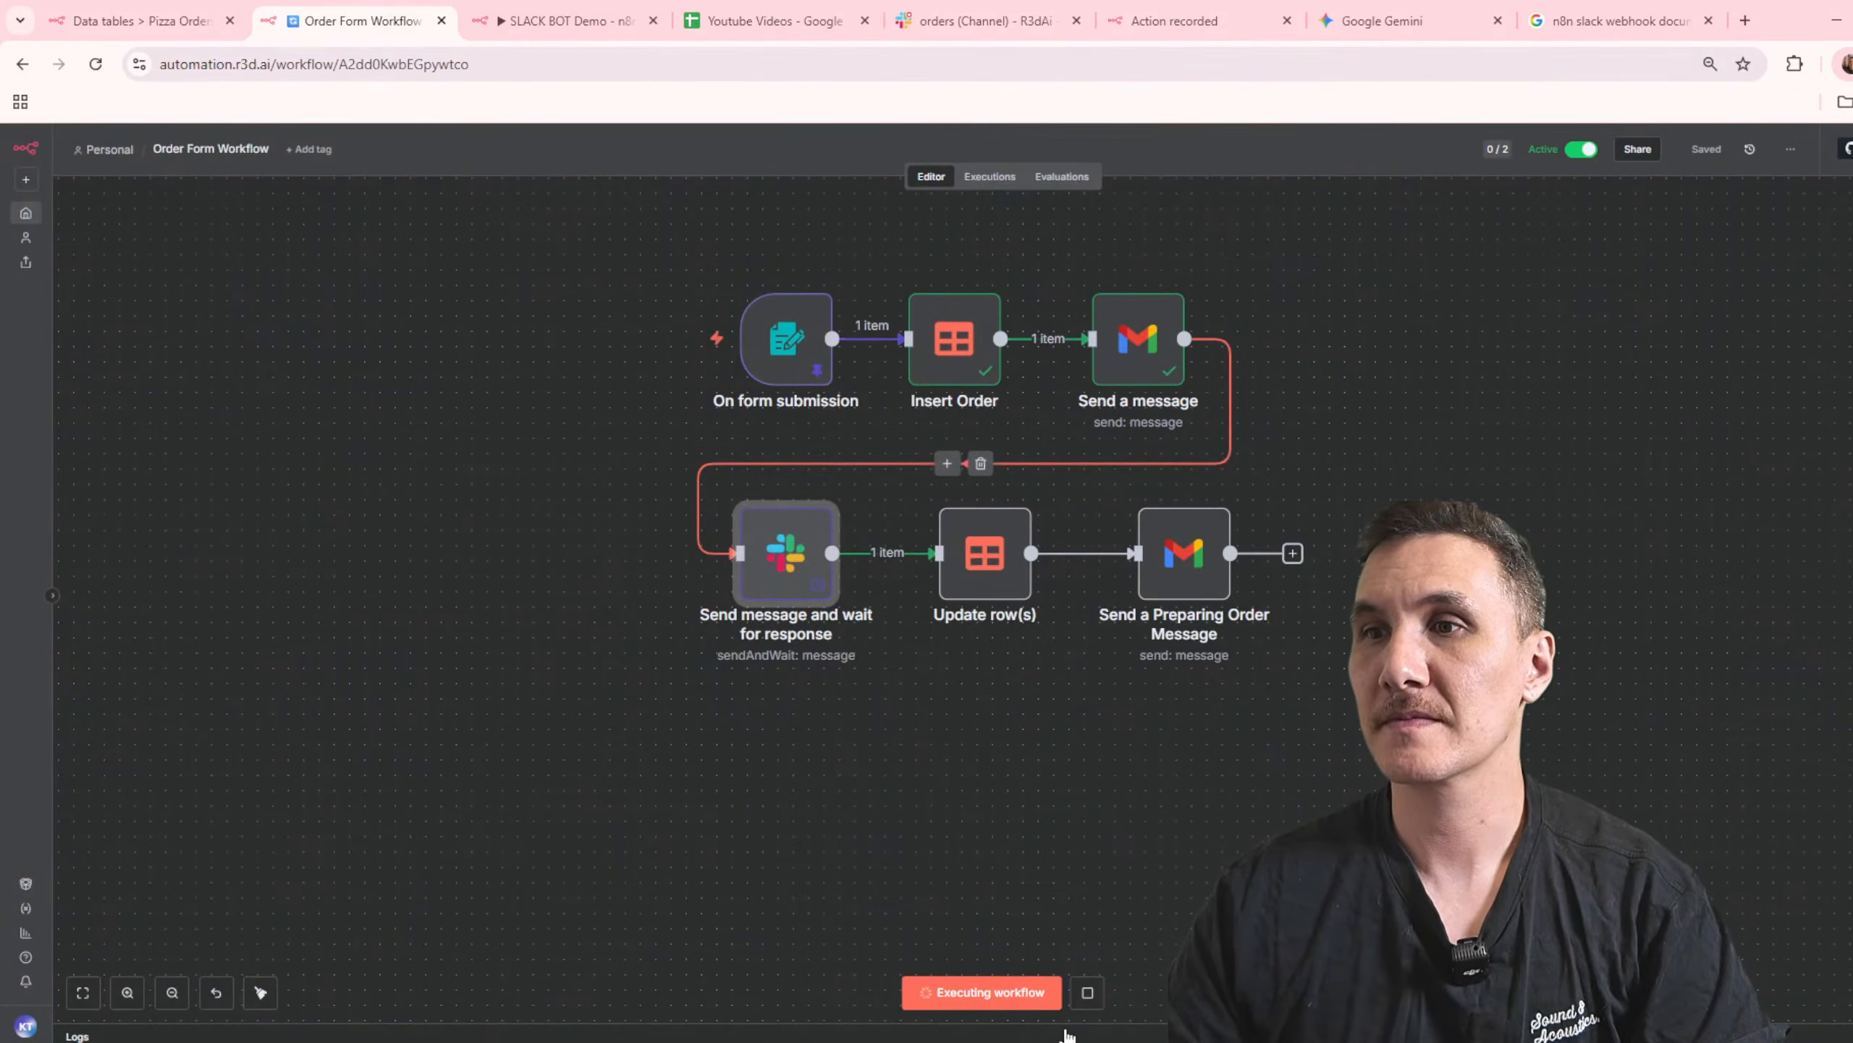
Step: Reload the Order Form Workflow and the Pizza Orders data table, and delete the test order row
key(F5)
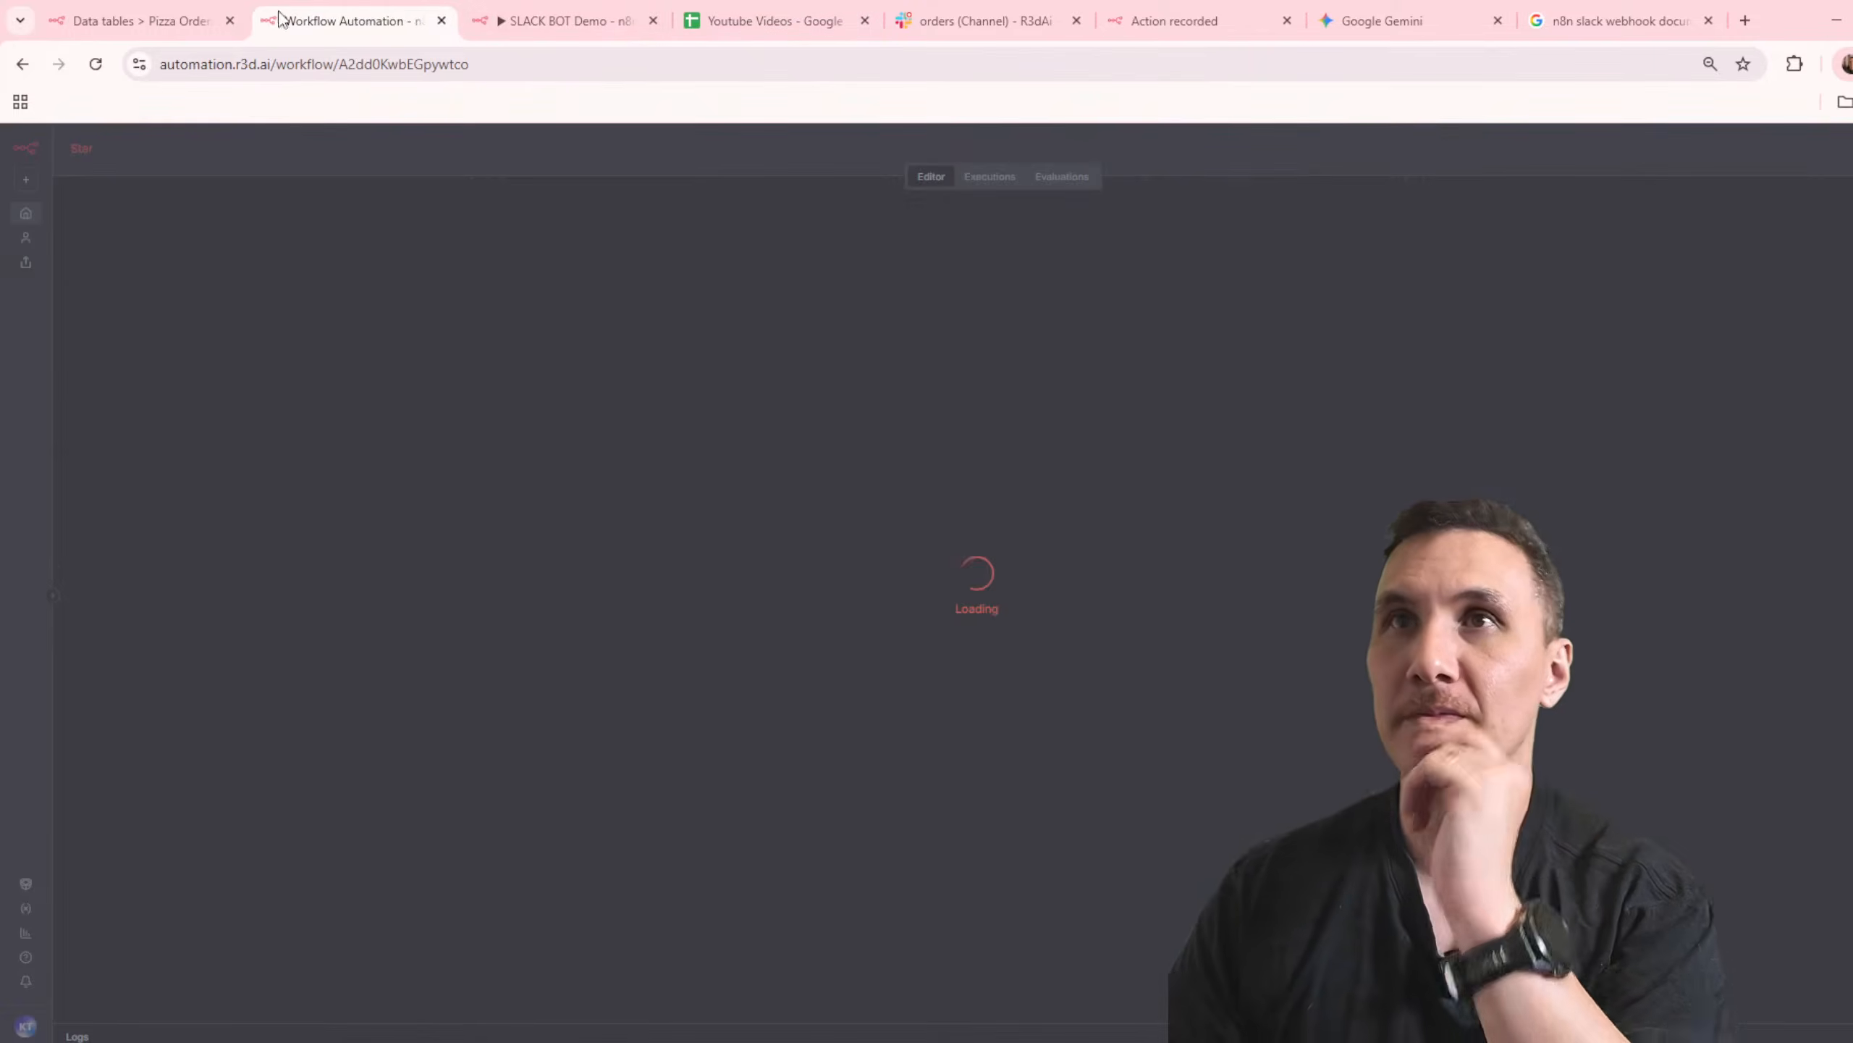
click(108, 16)
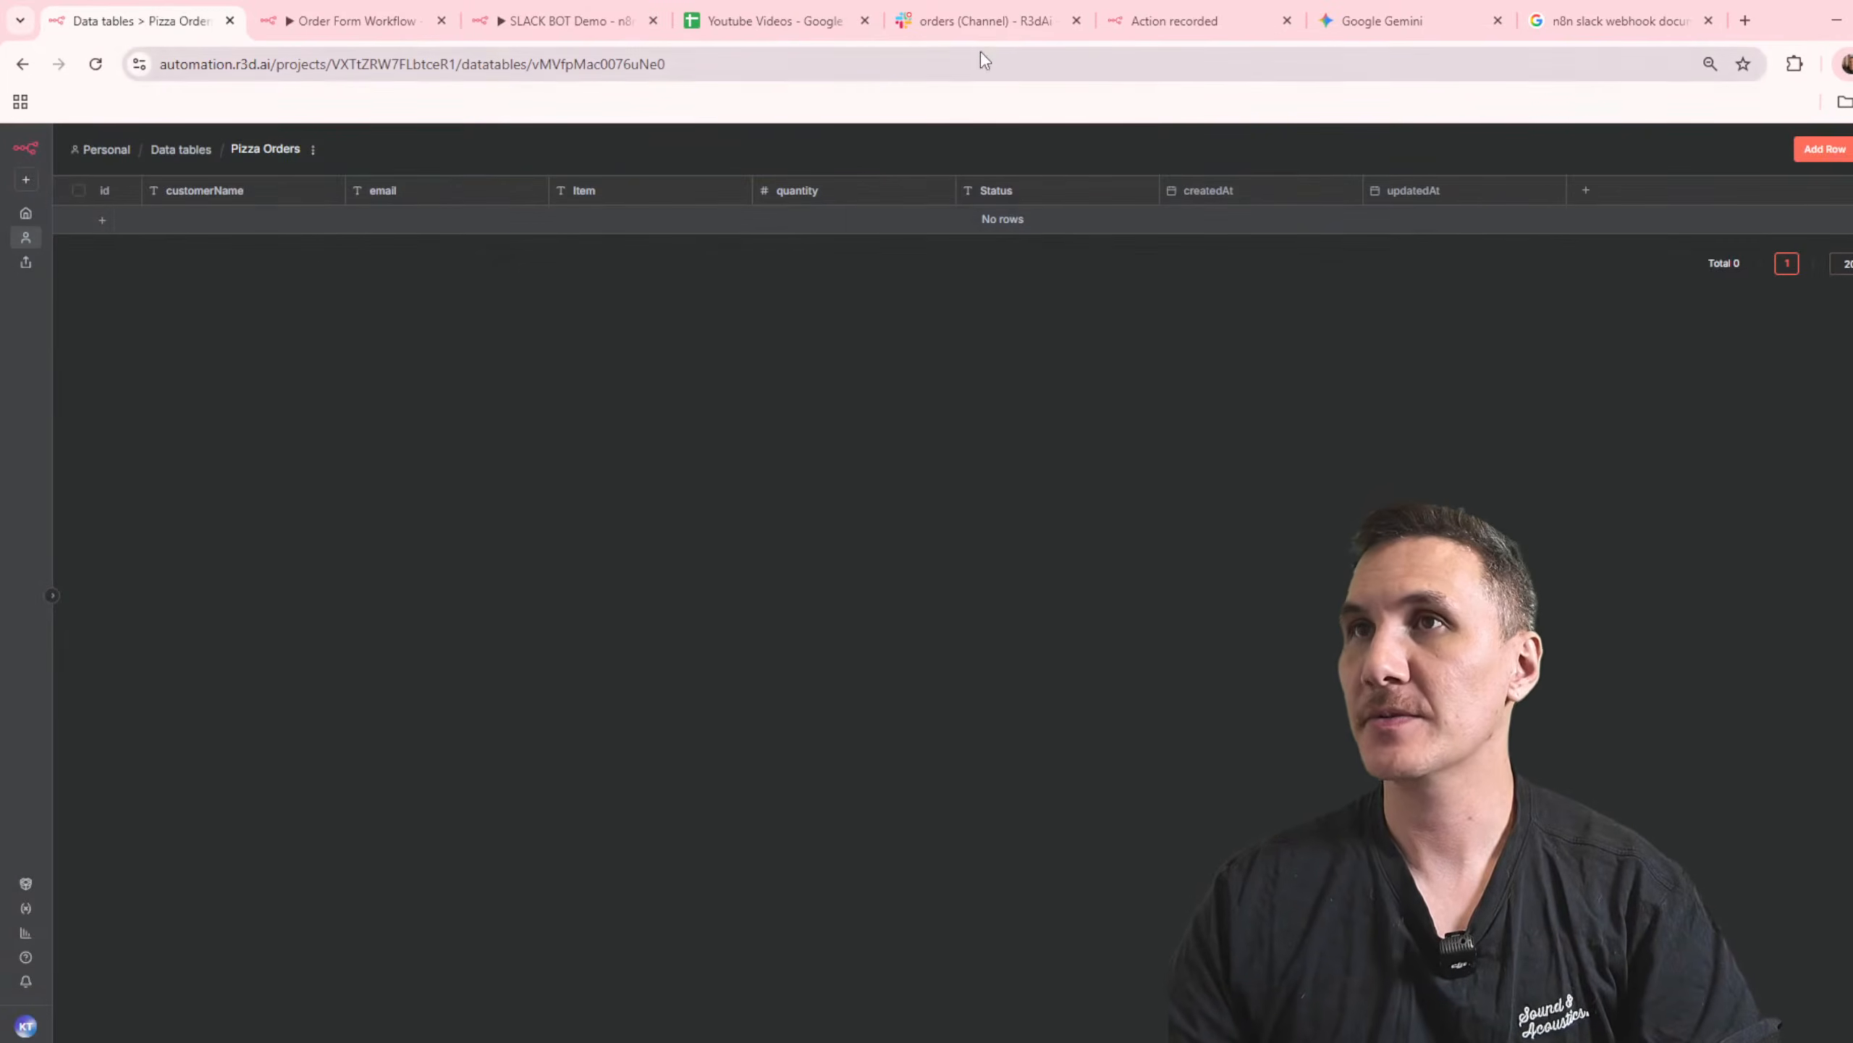
key(F5)
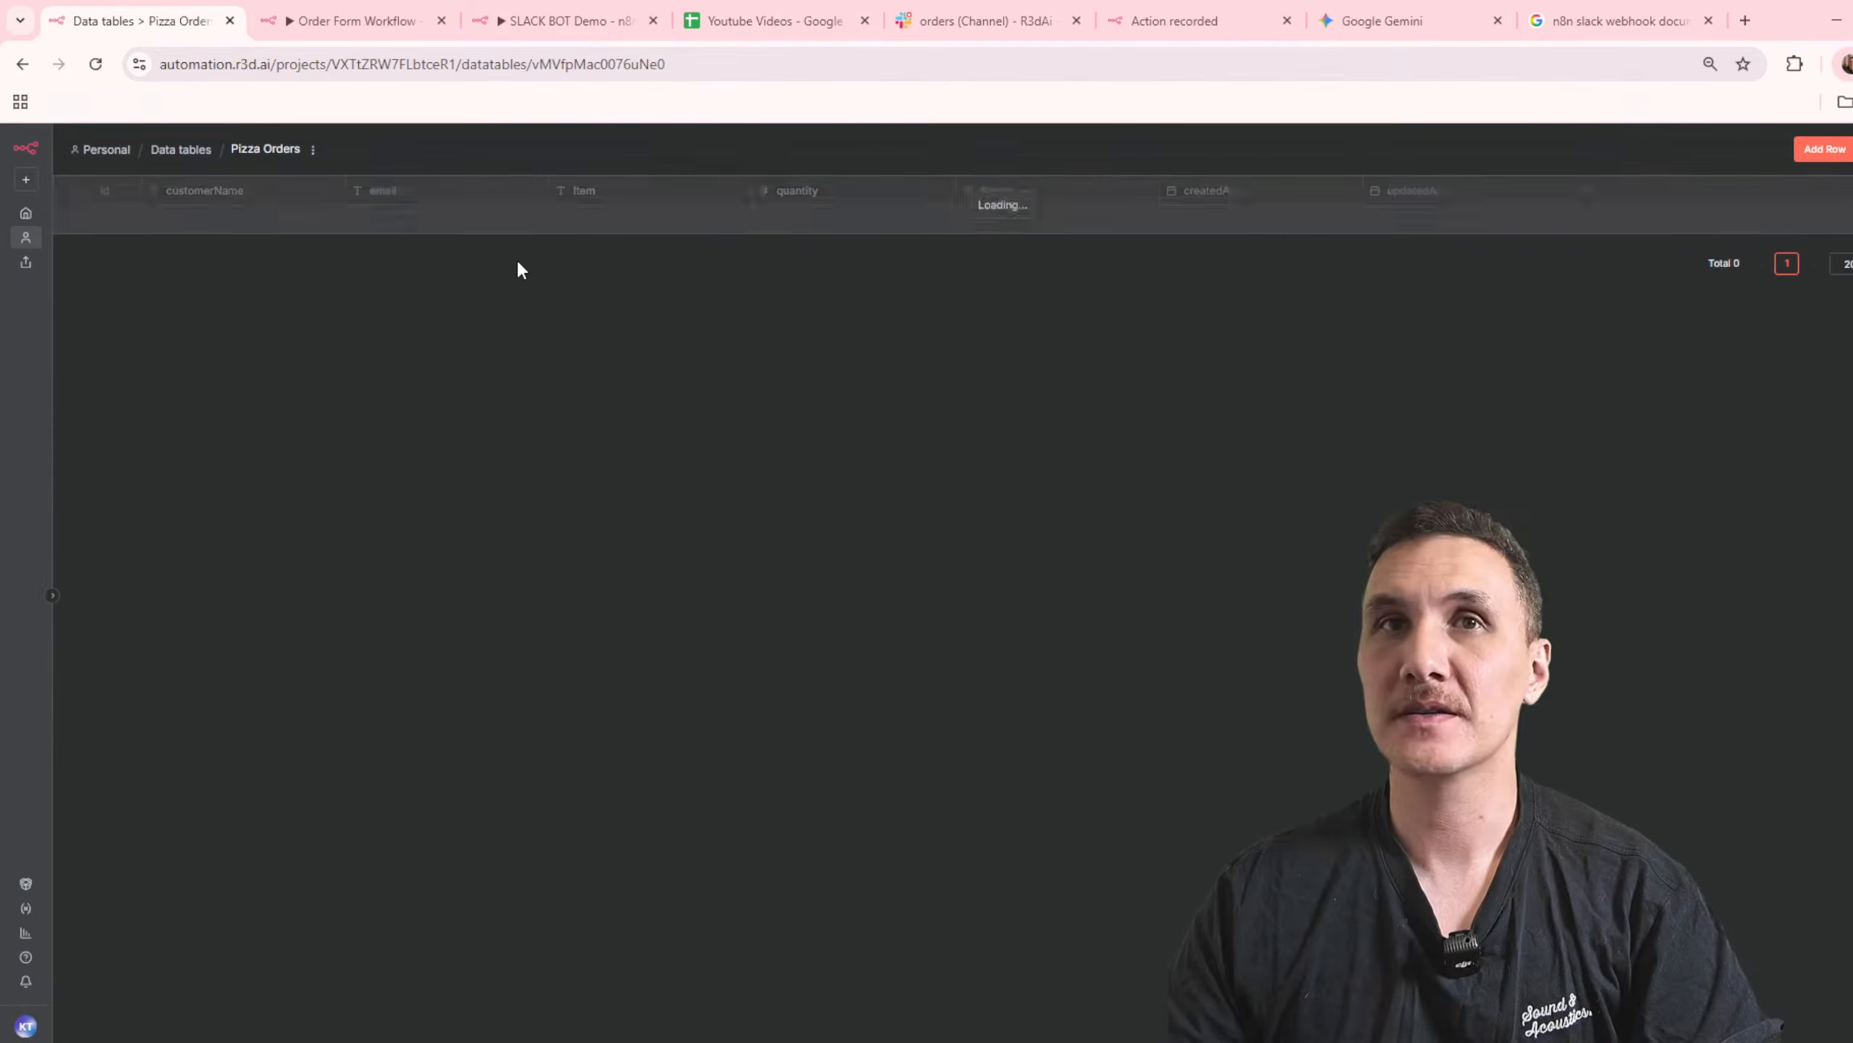
click(79, 218)
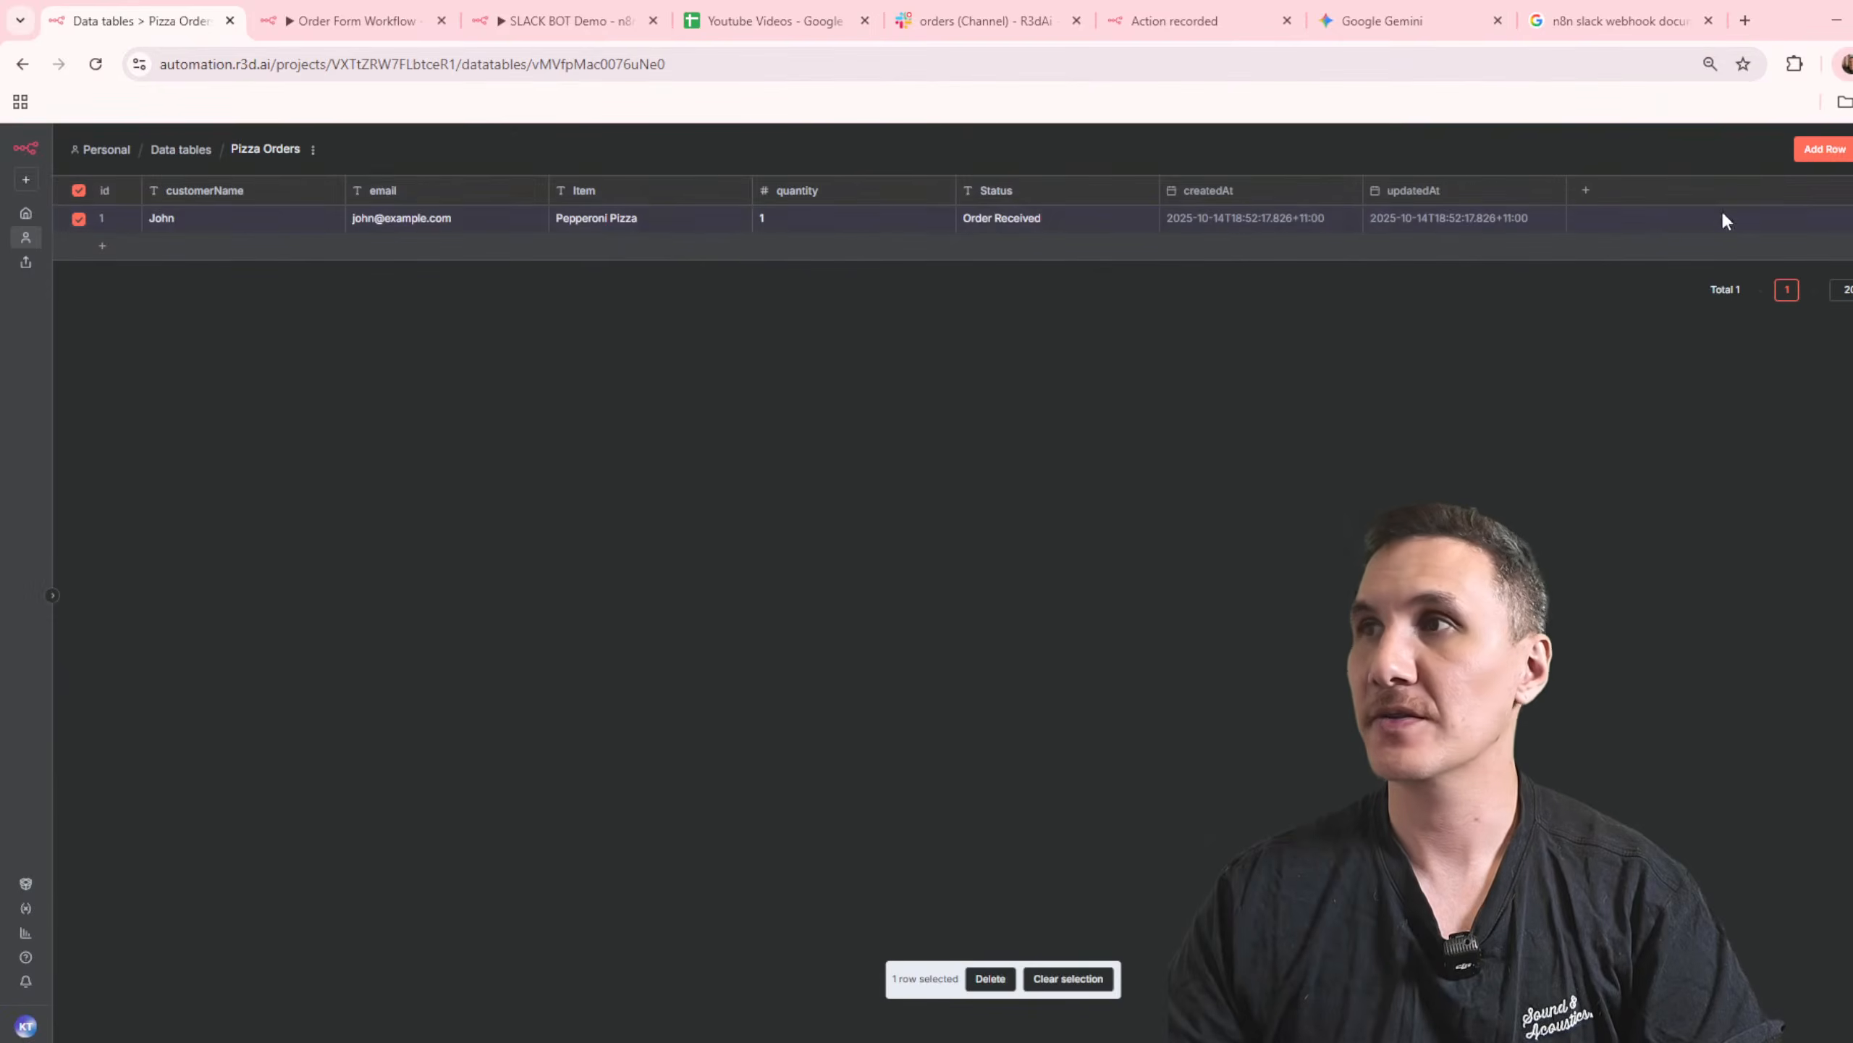
click(987, 980)
click(1103, 620)
Step: Execute the Order Form Workflow again and approve its new order message in Slack's orders channel
click(564, 9)
click(358, 20)
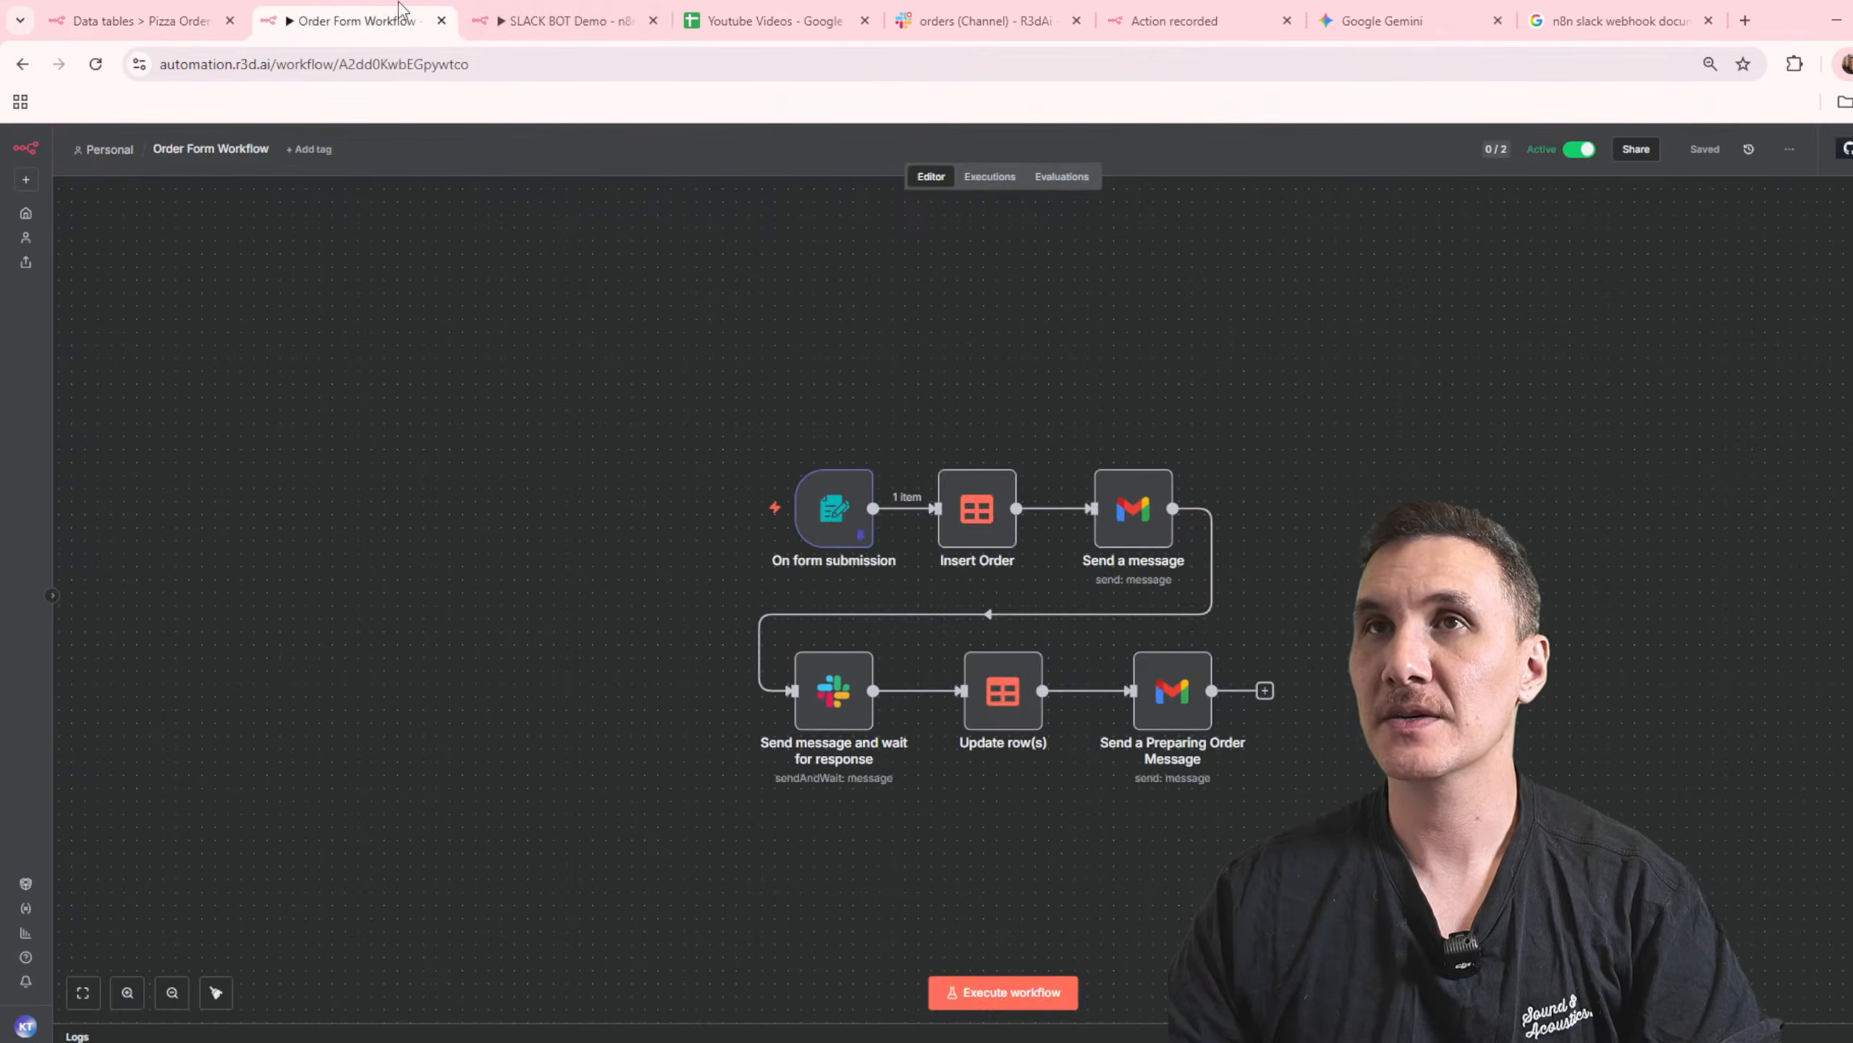
click(961, 991)
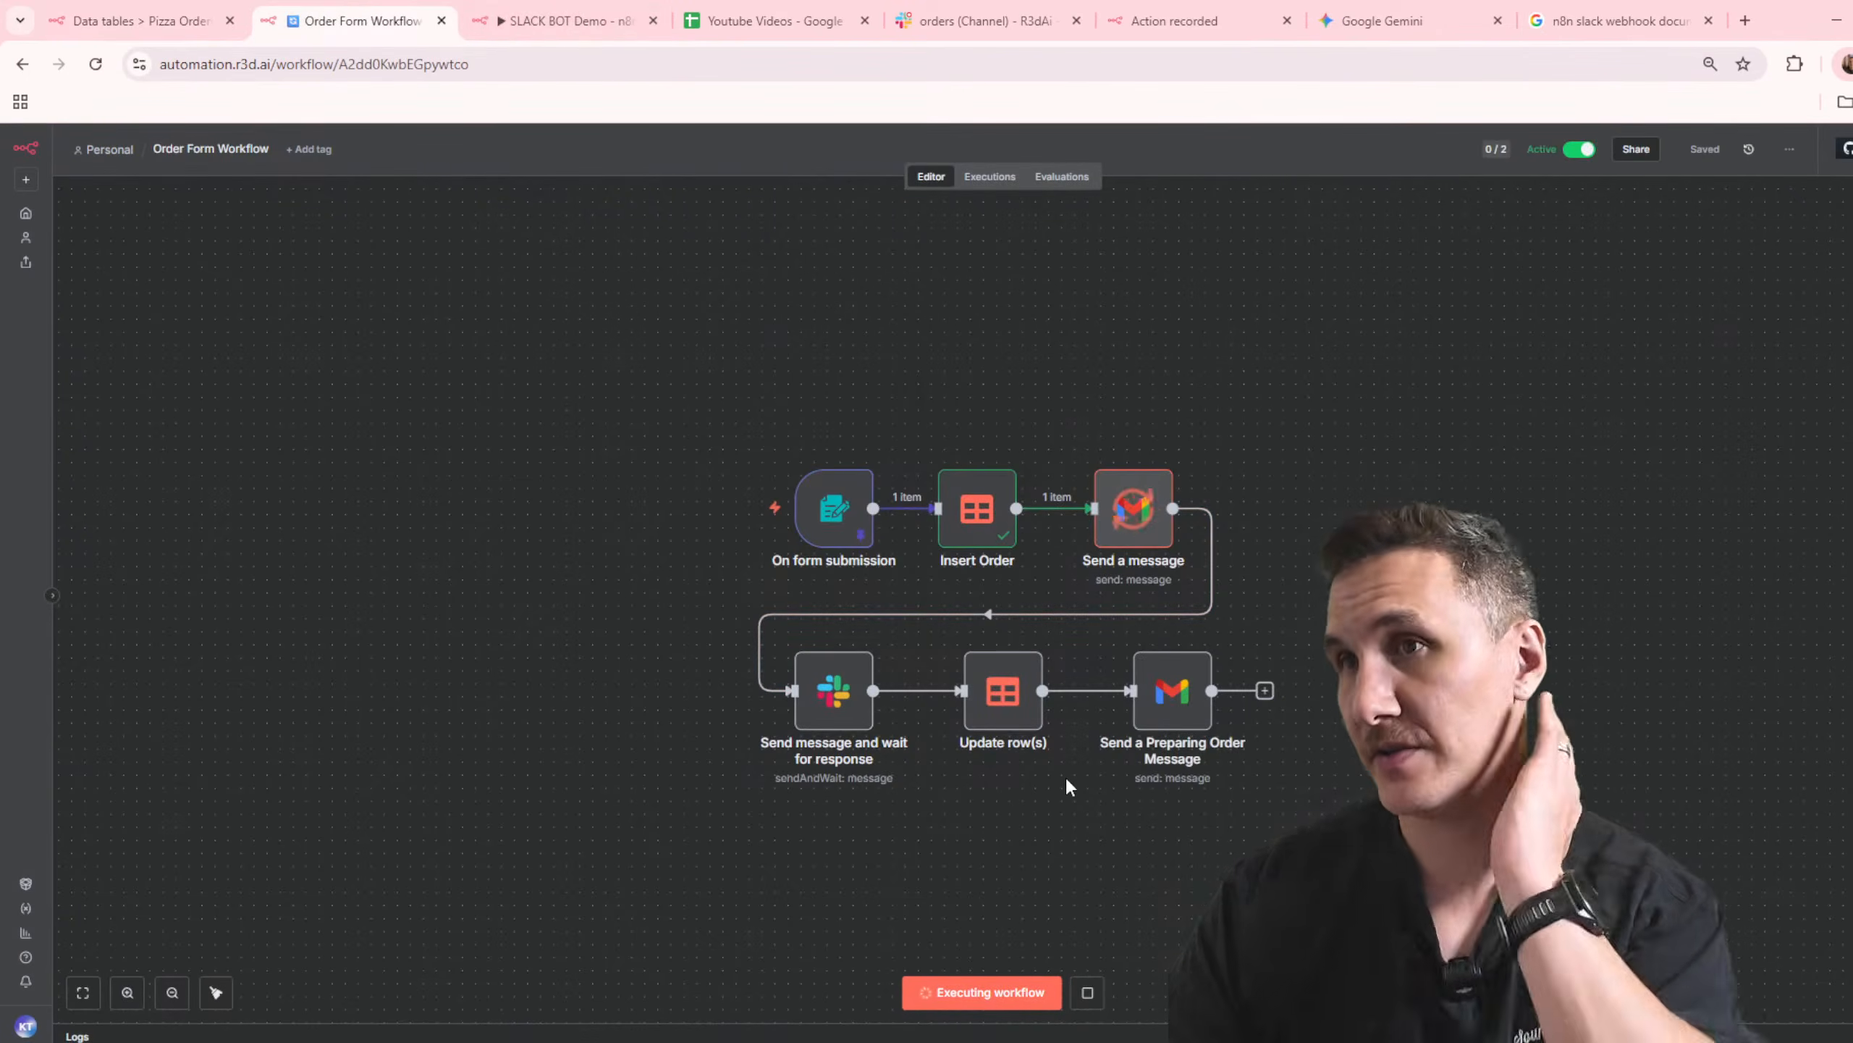
click(981, 20)
drag(850, 847, 613, 707)
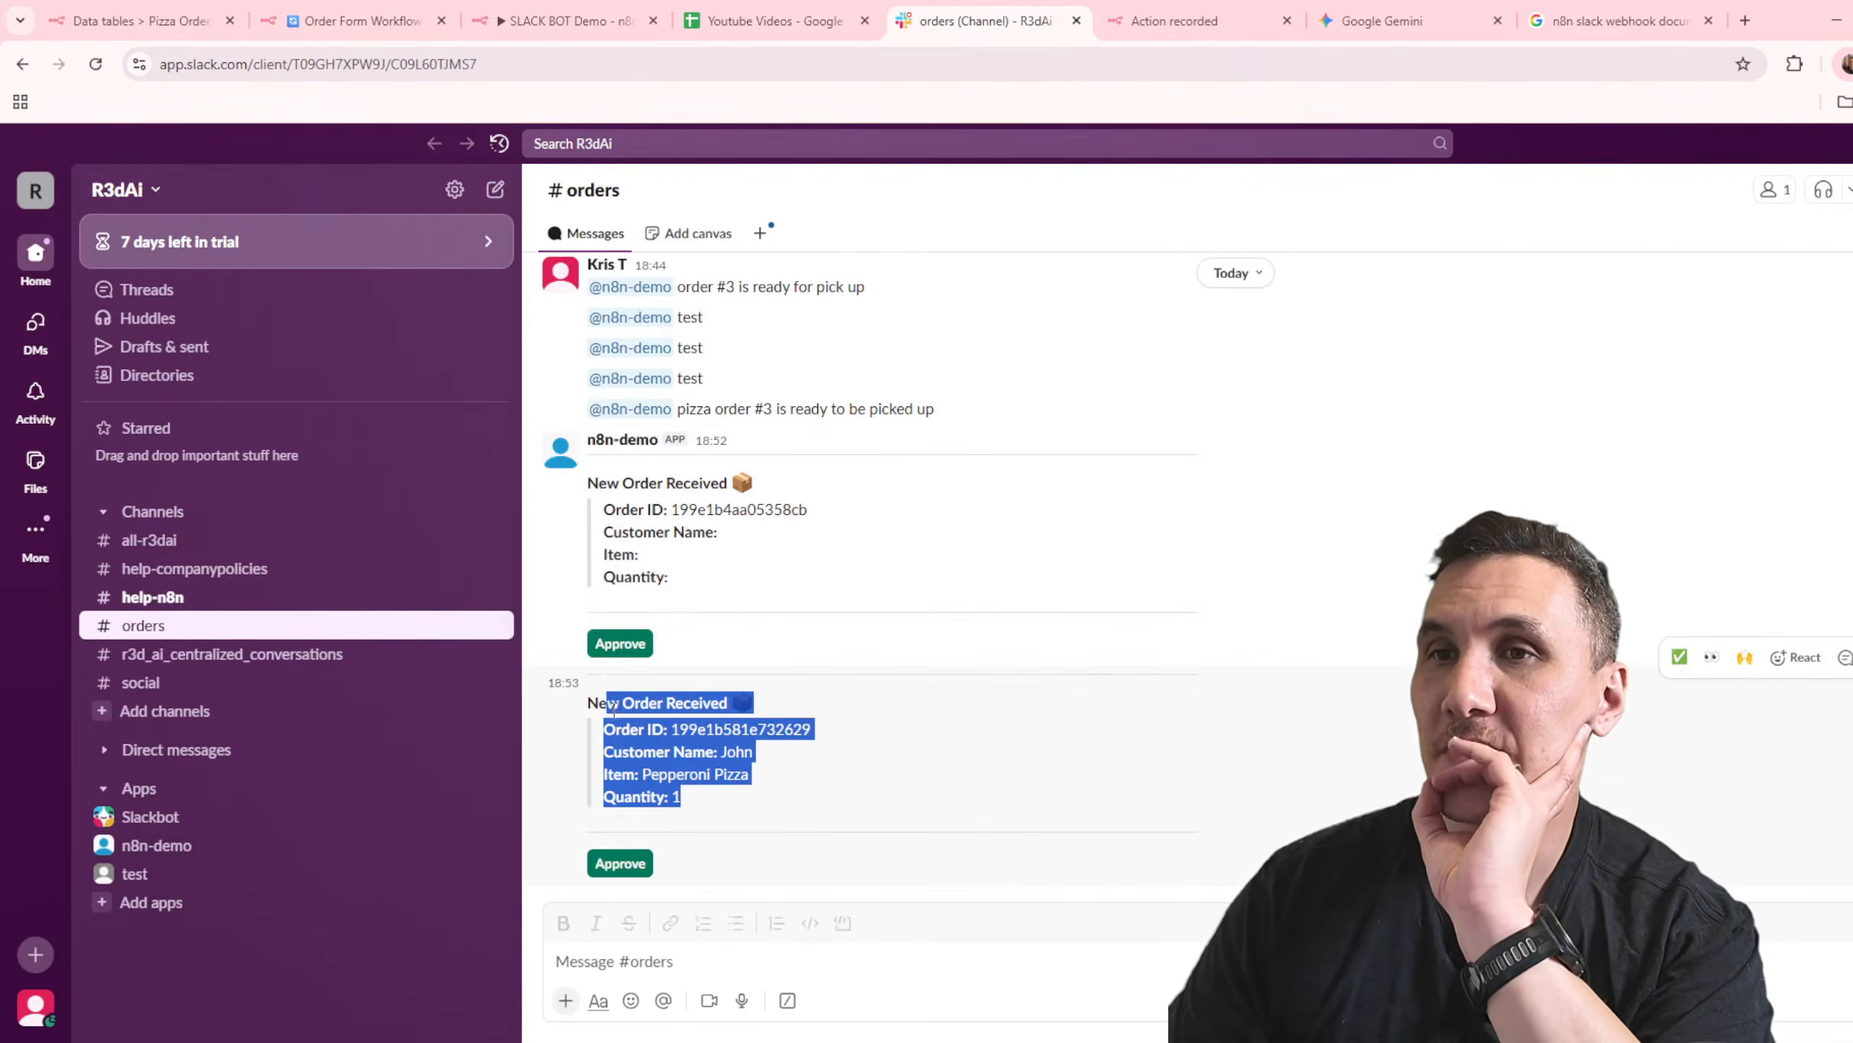
click(828, 849)
click(621, 863)
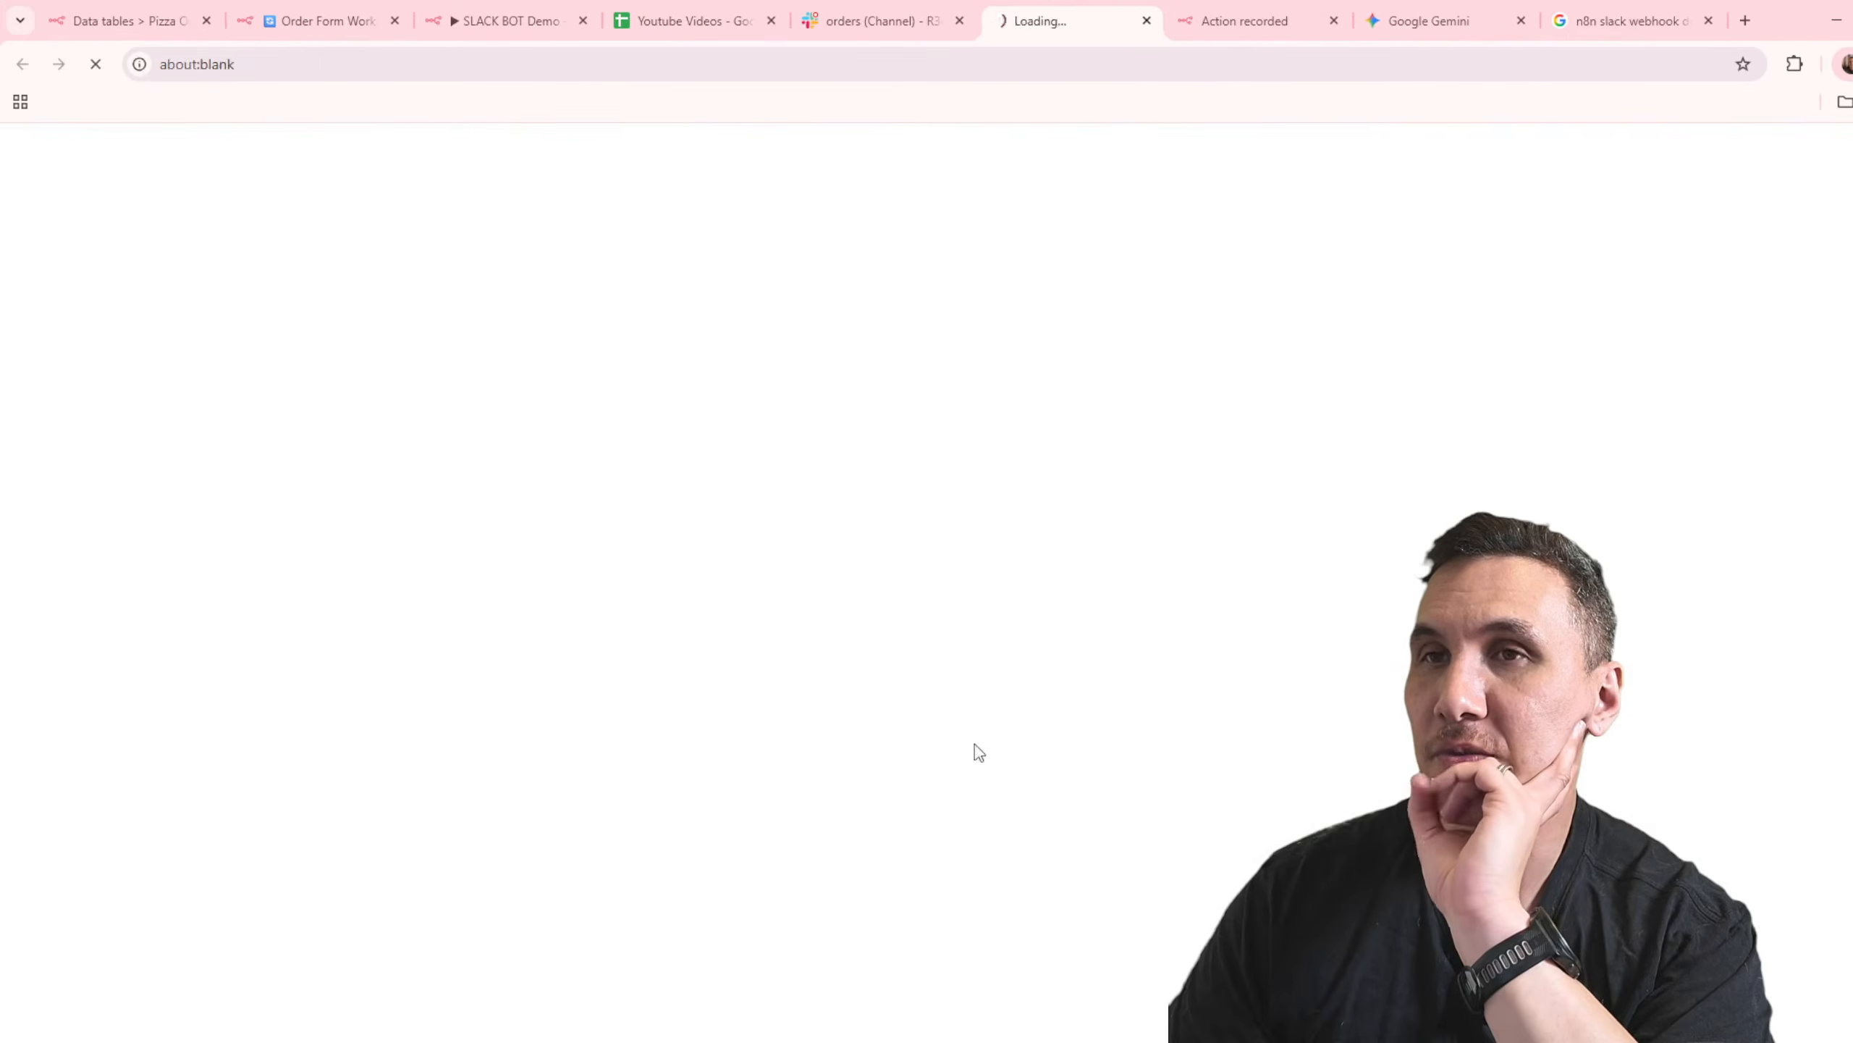
Step: Check the Order Form Workflow's run and reload the Pizza Orders data table to check the order's status
click(474, 19)
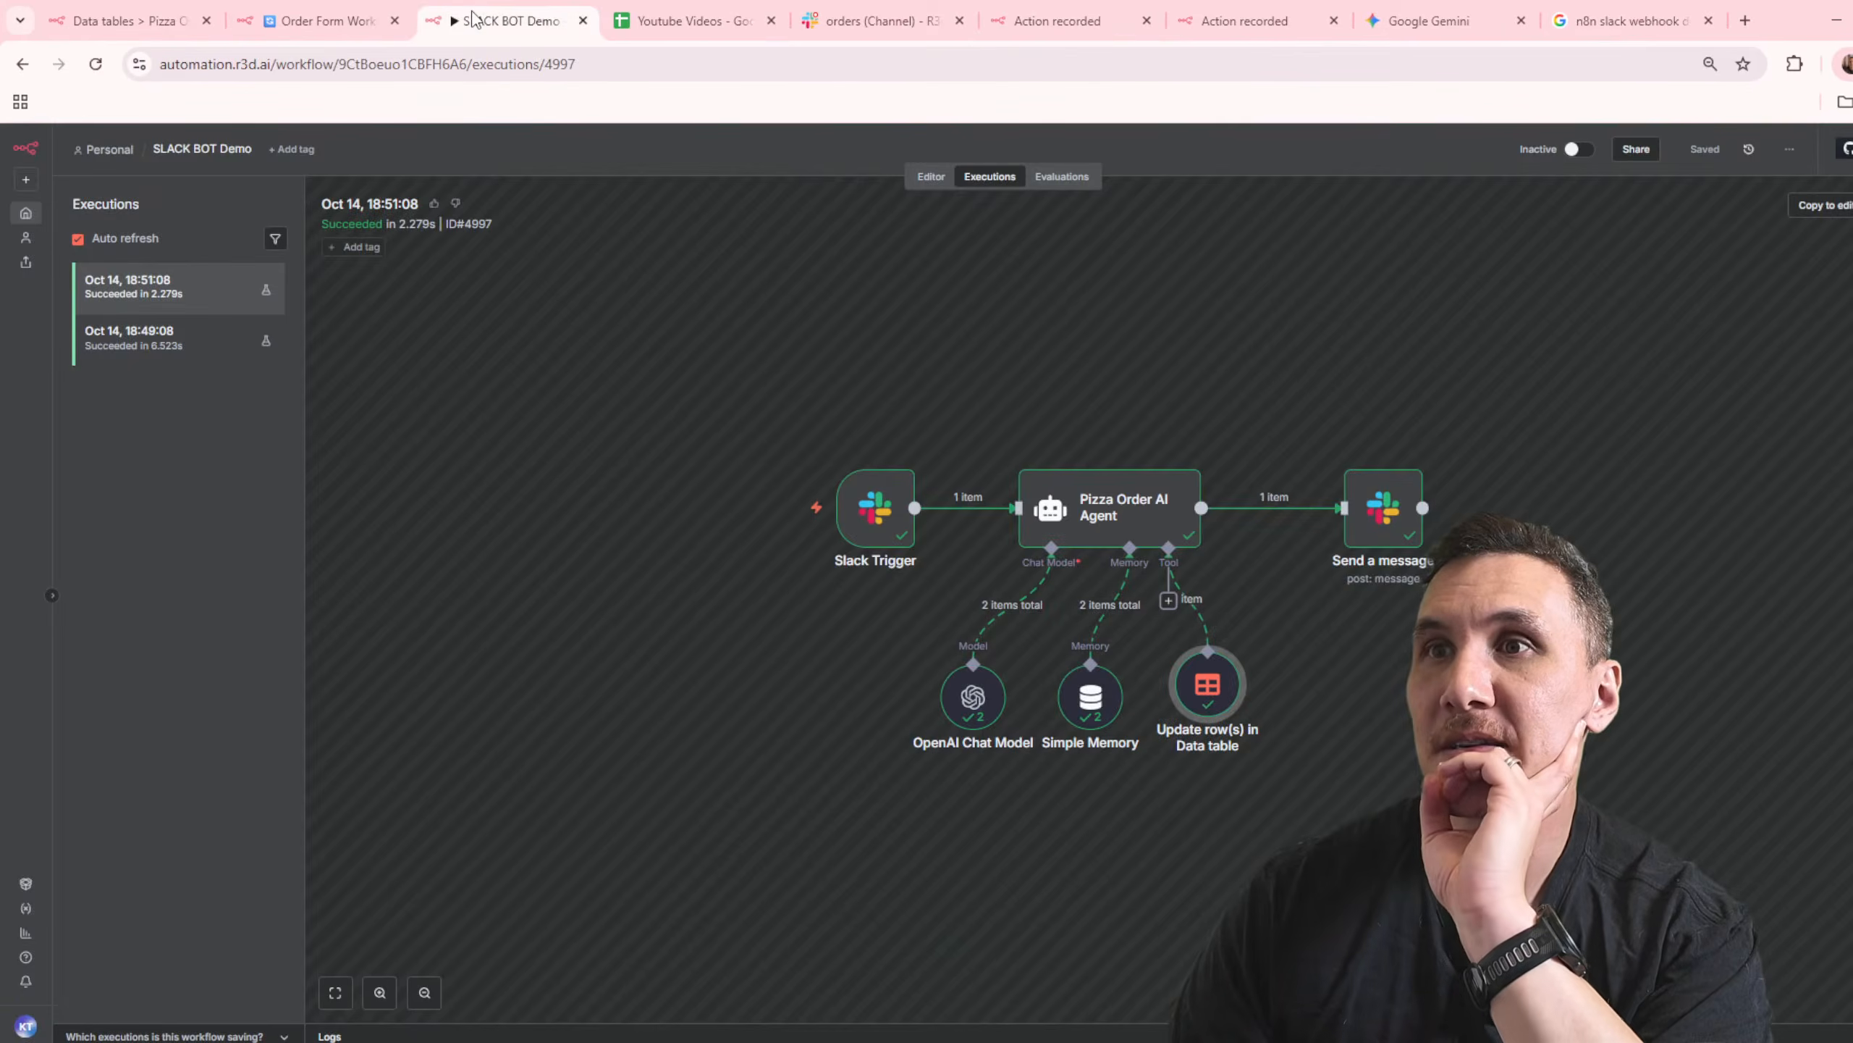
click(321, 22)
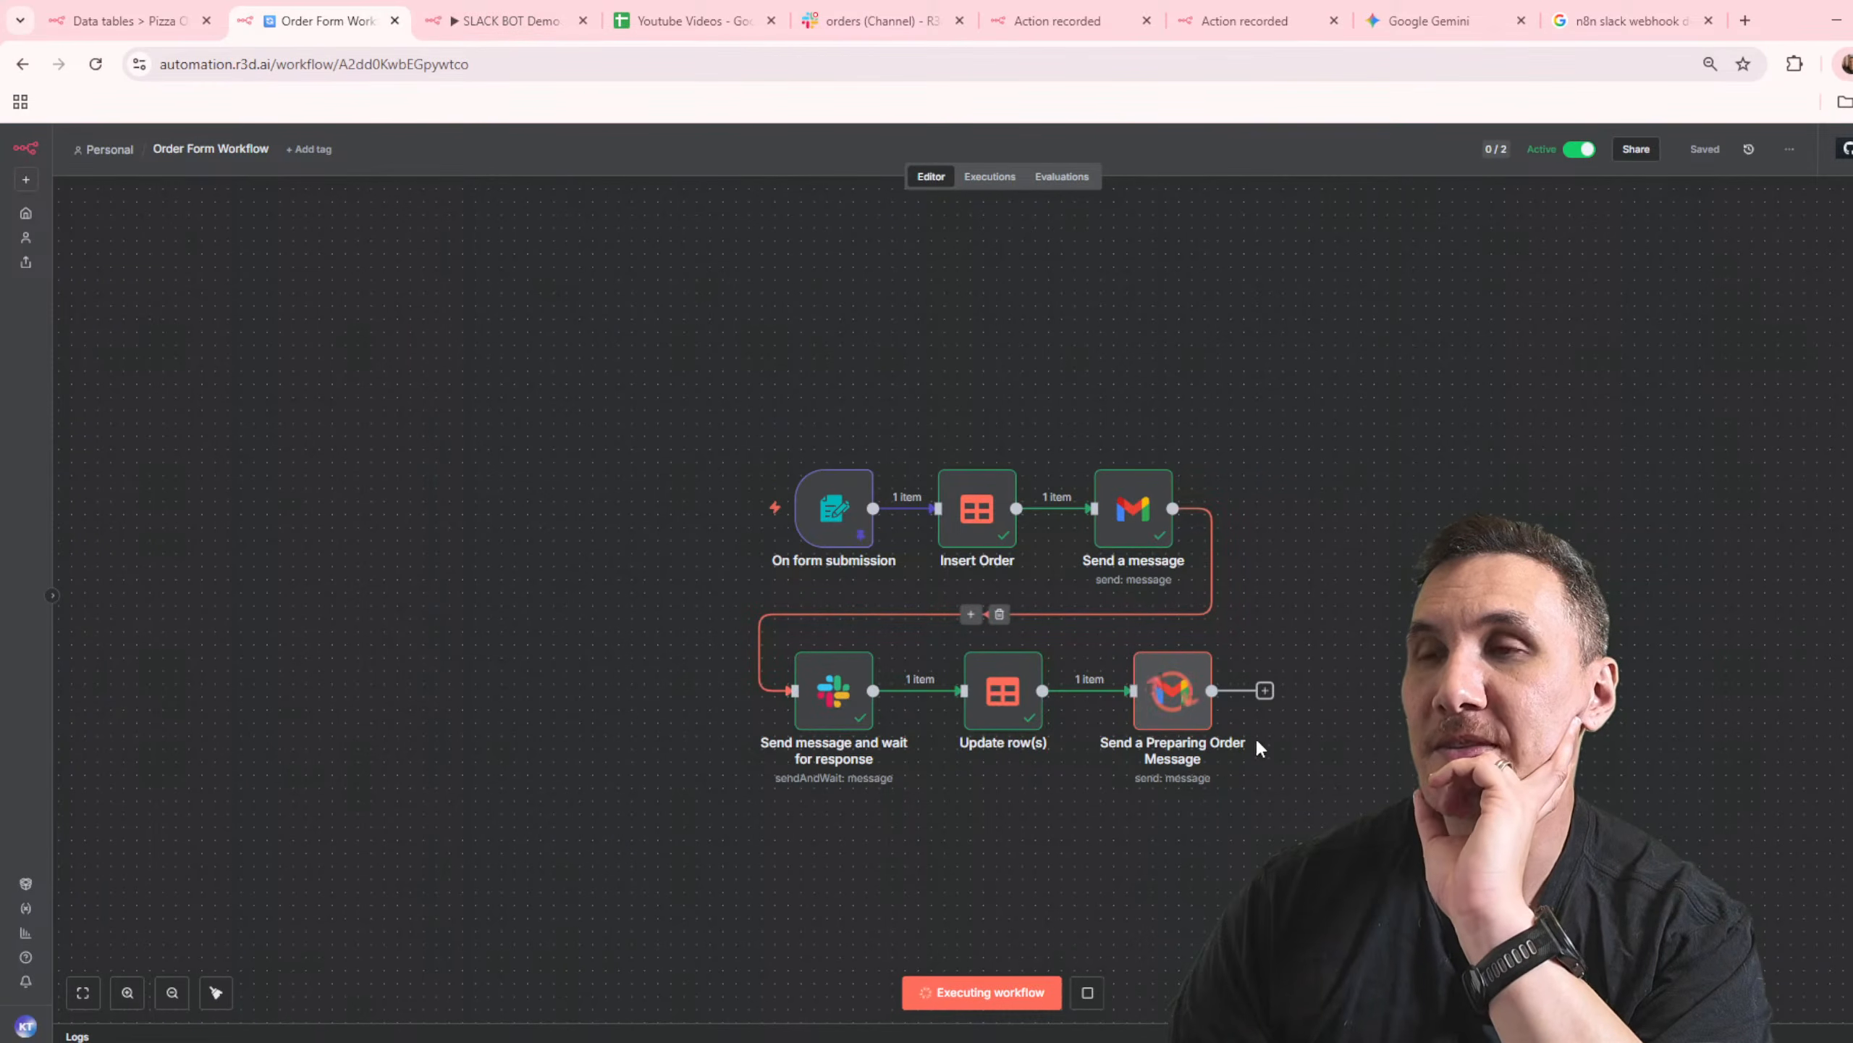
click(124, 22)
click(483, 64)
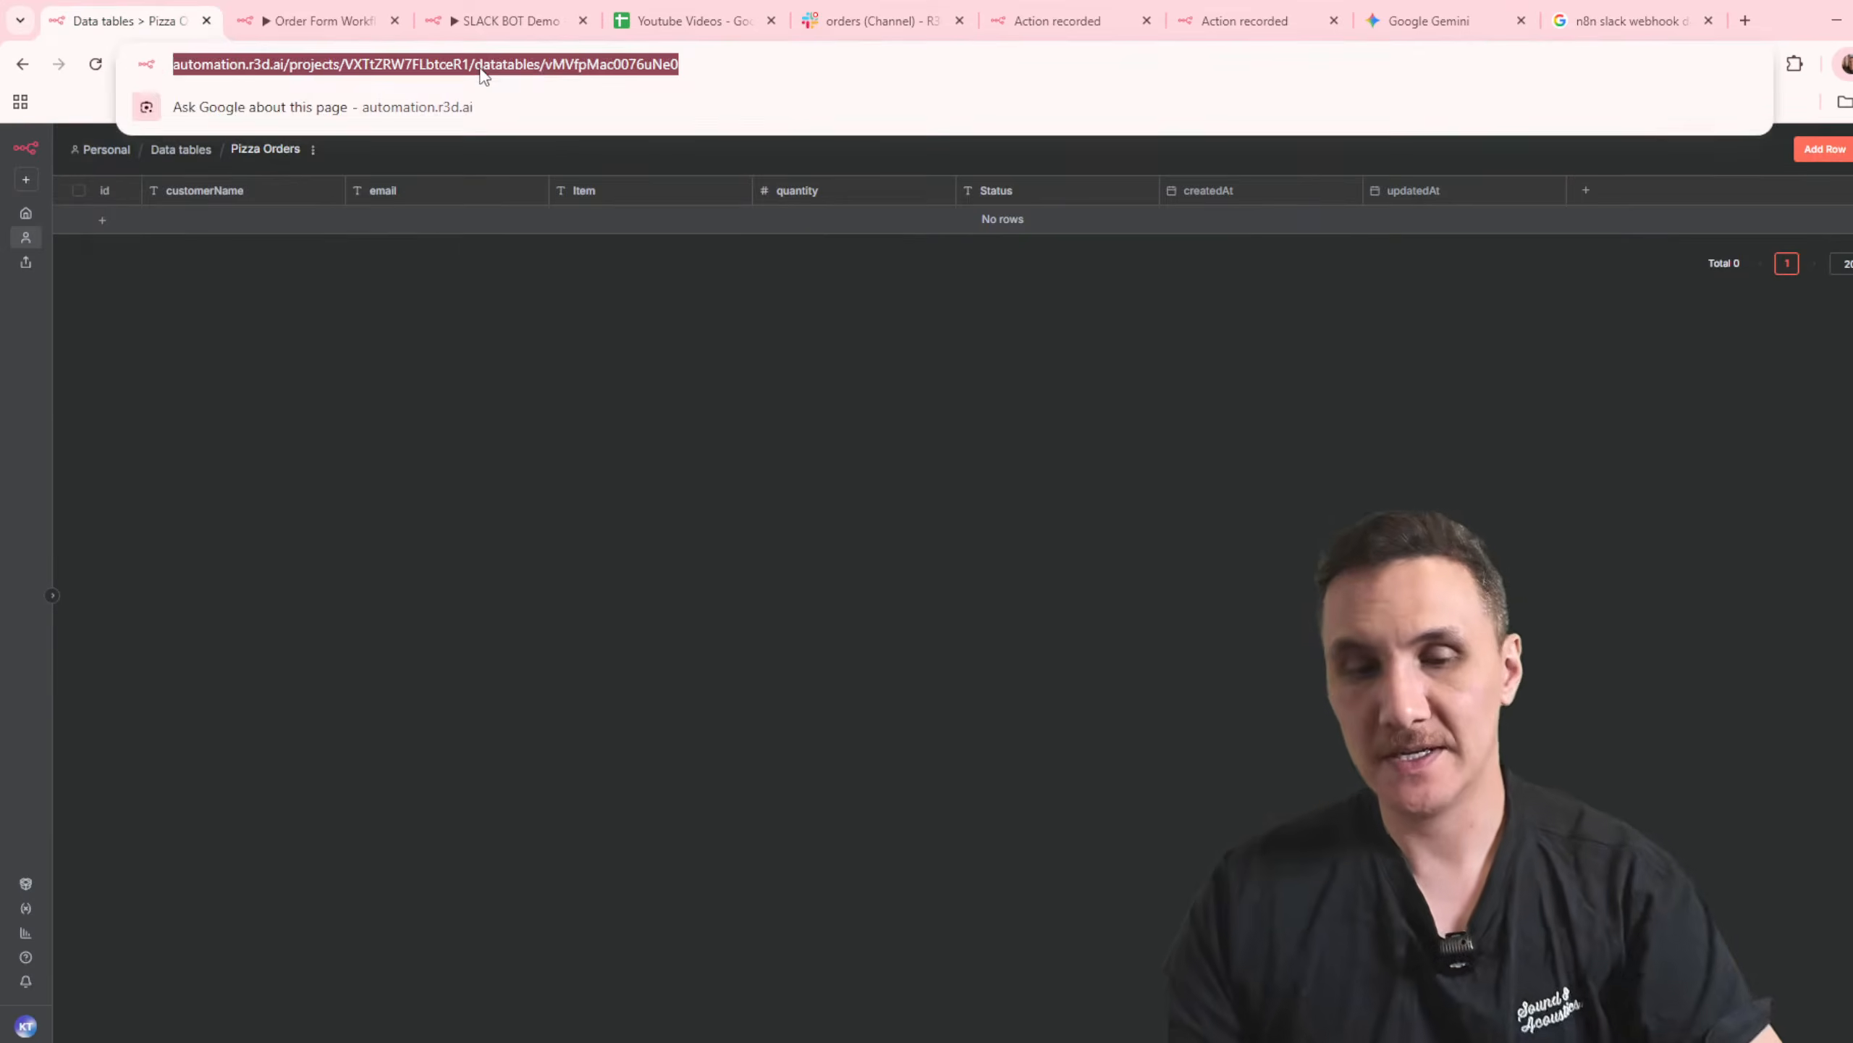
key(Return)
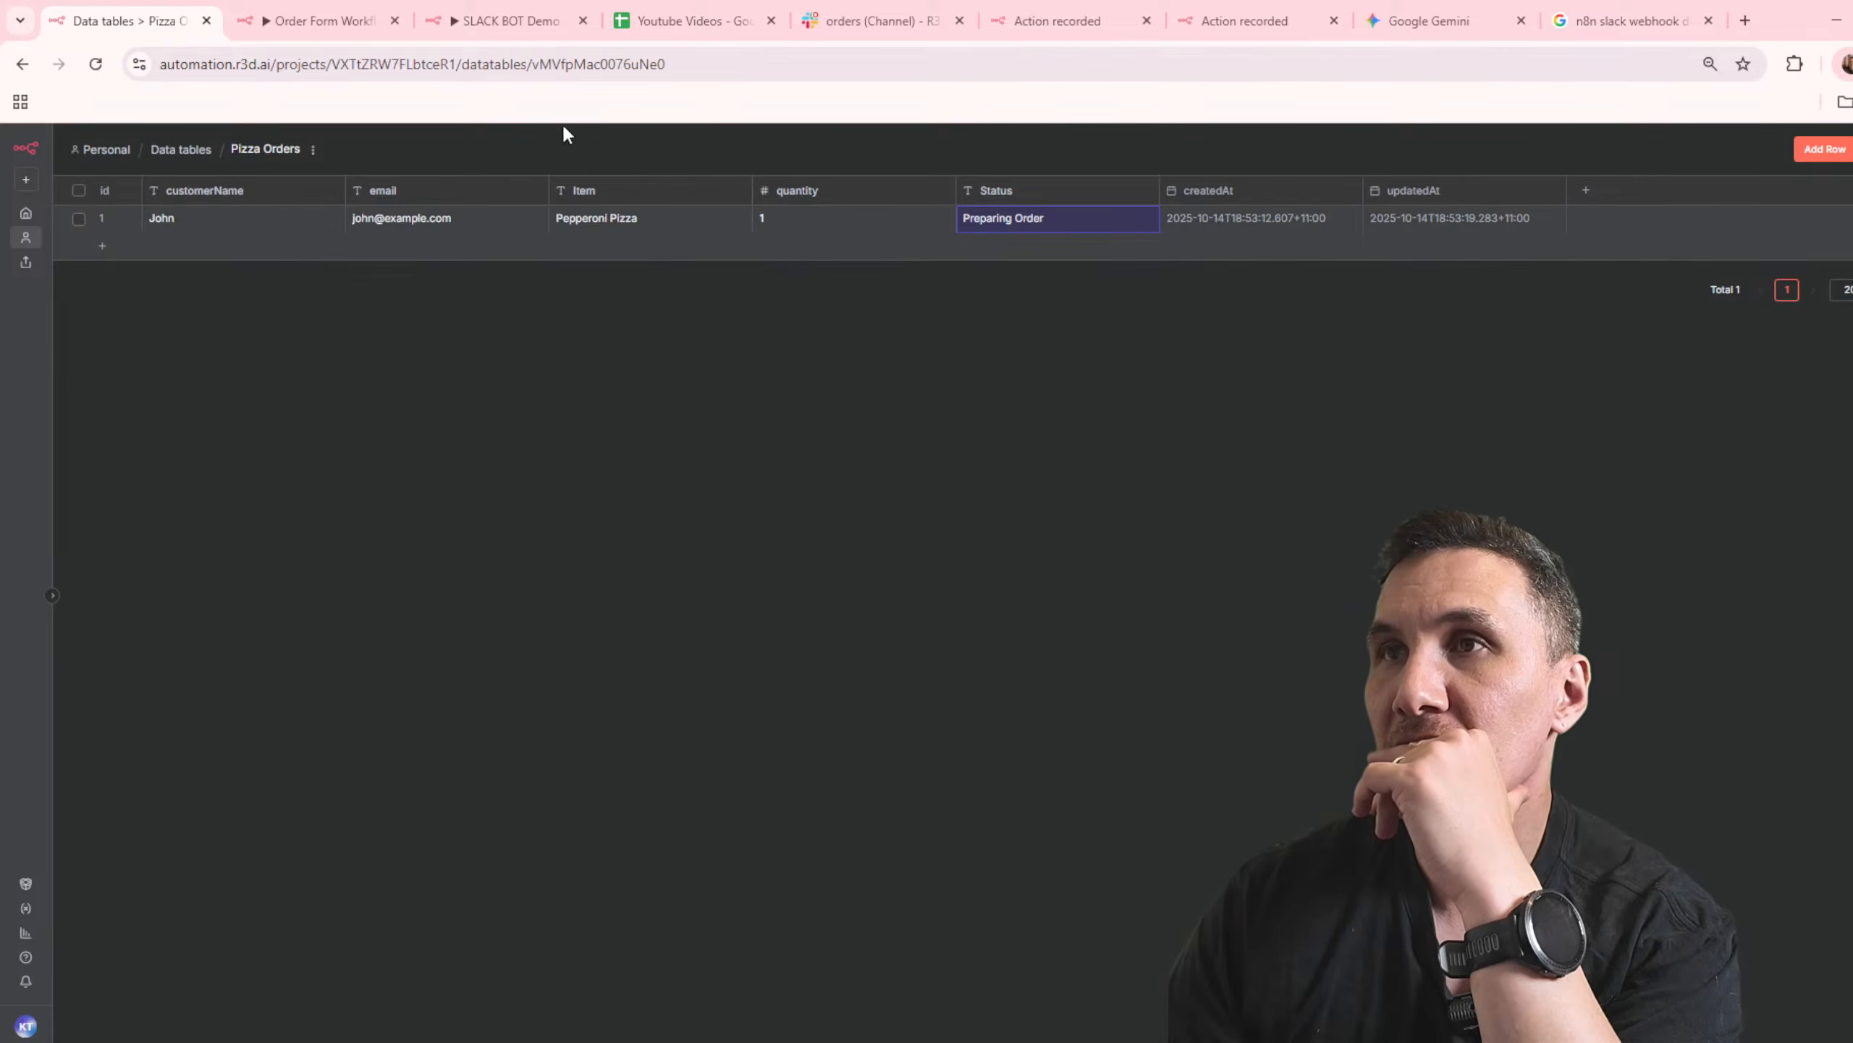
click(845, 29)
click(762, 962)
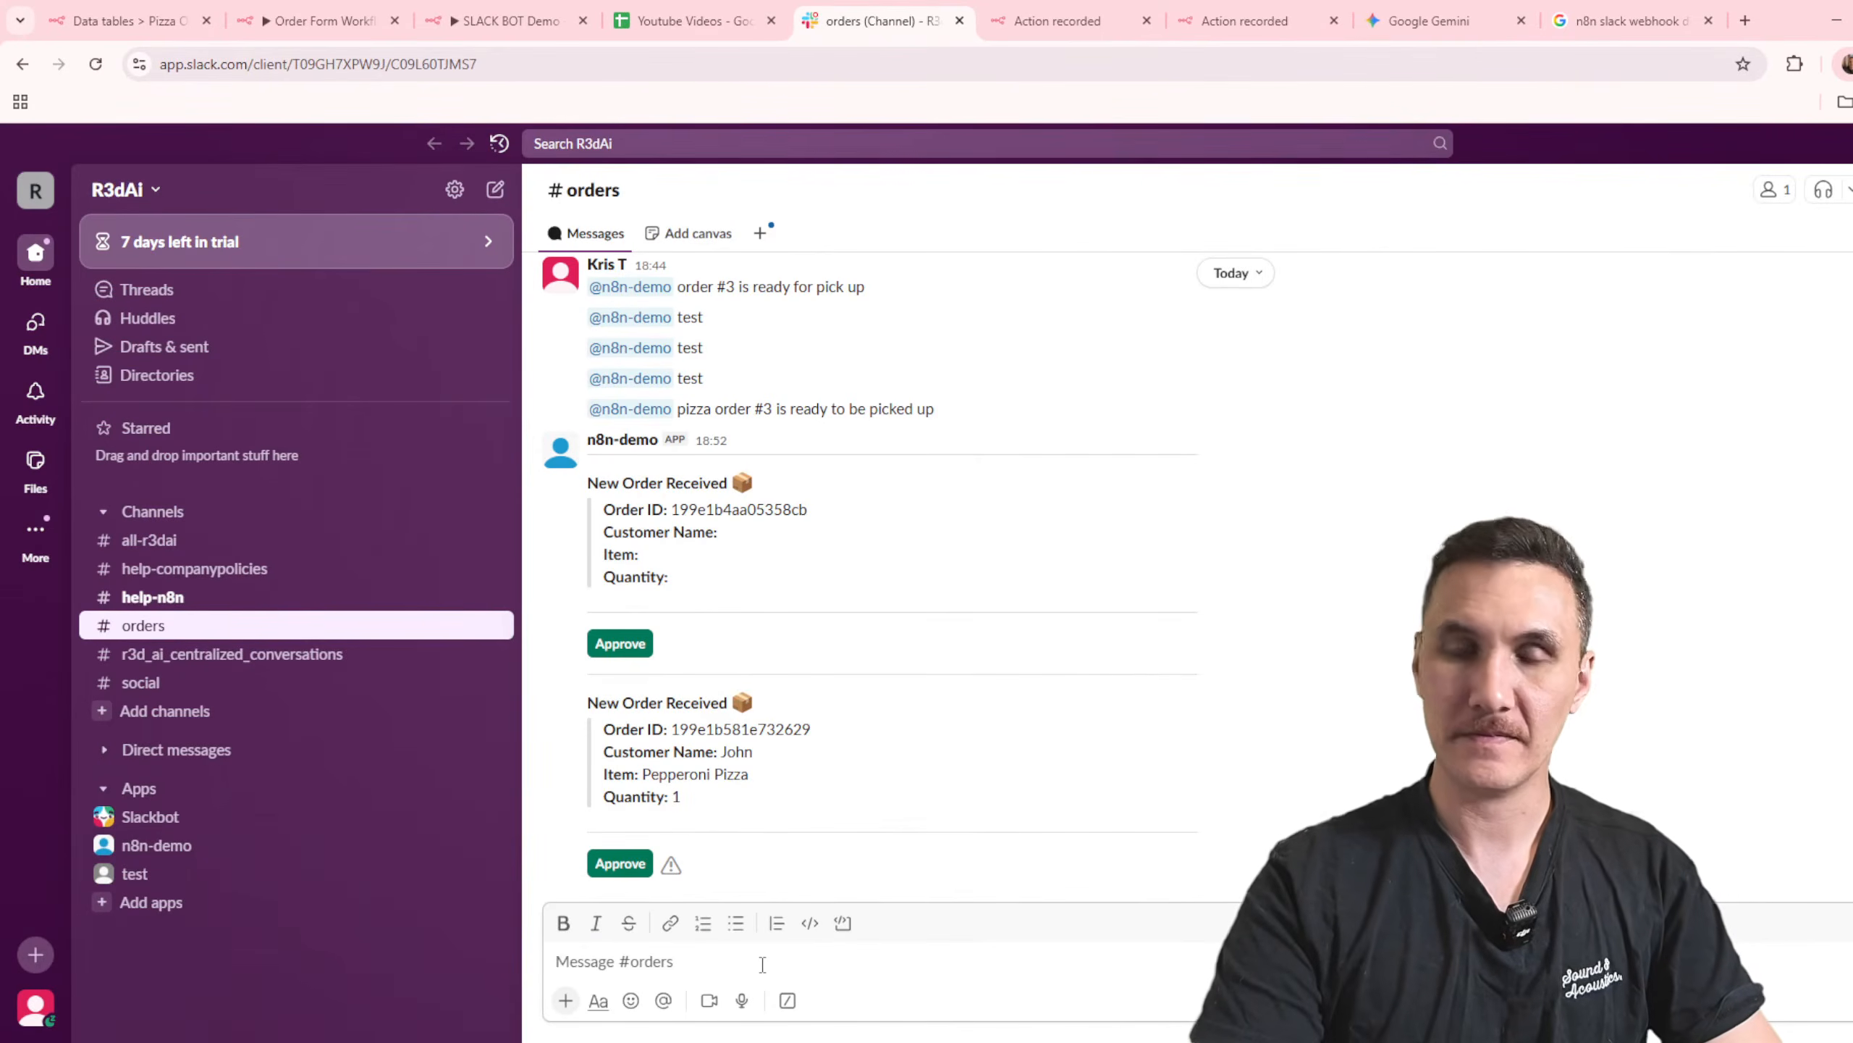
text(#)
key(BackSpace)
text(@n8n)
key(Return)
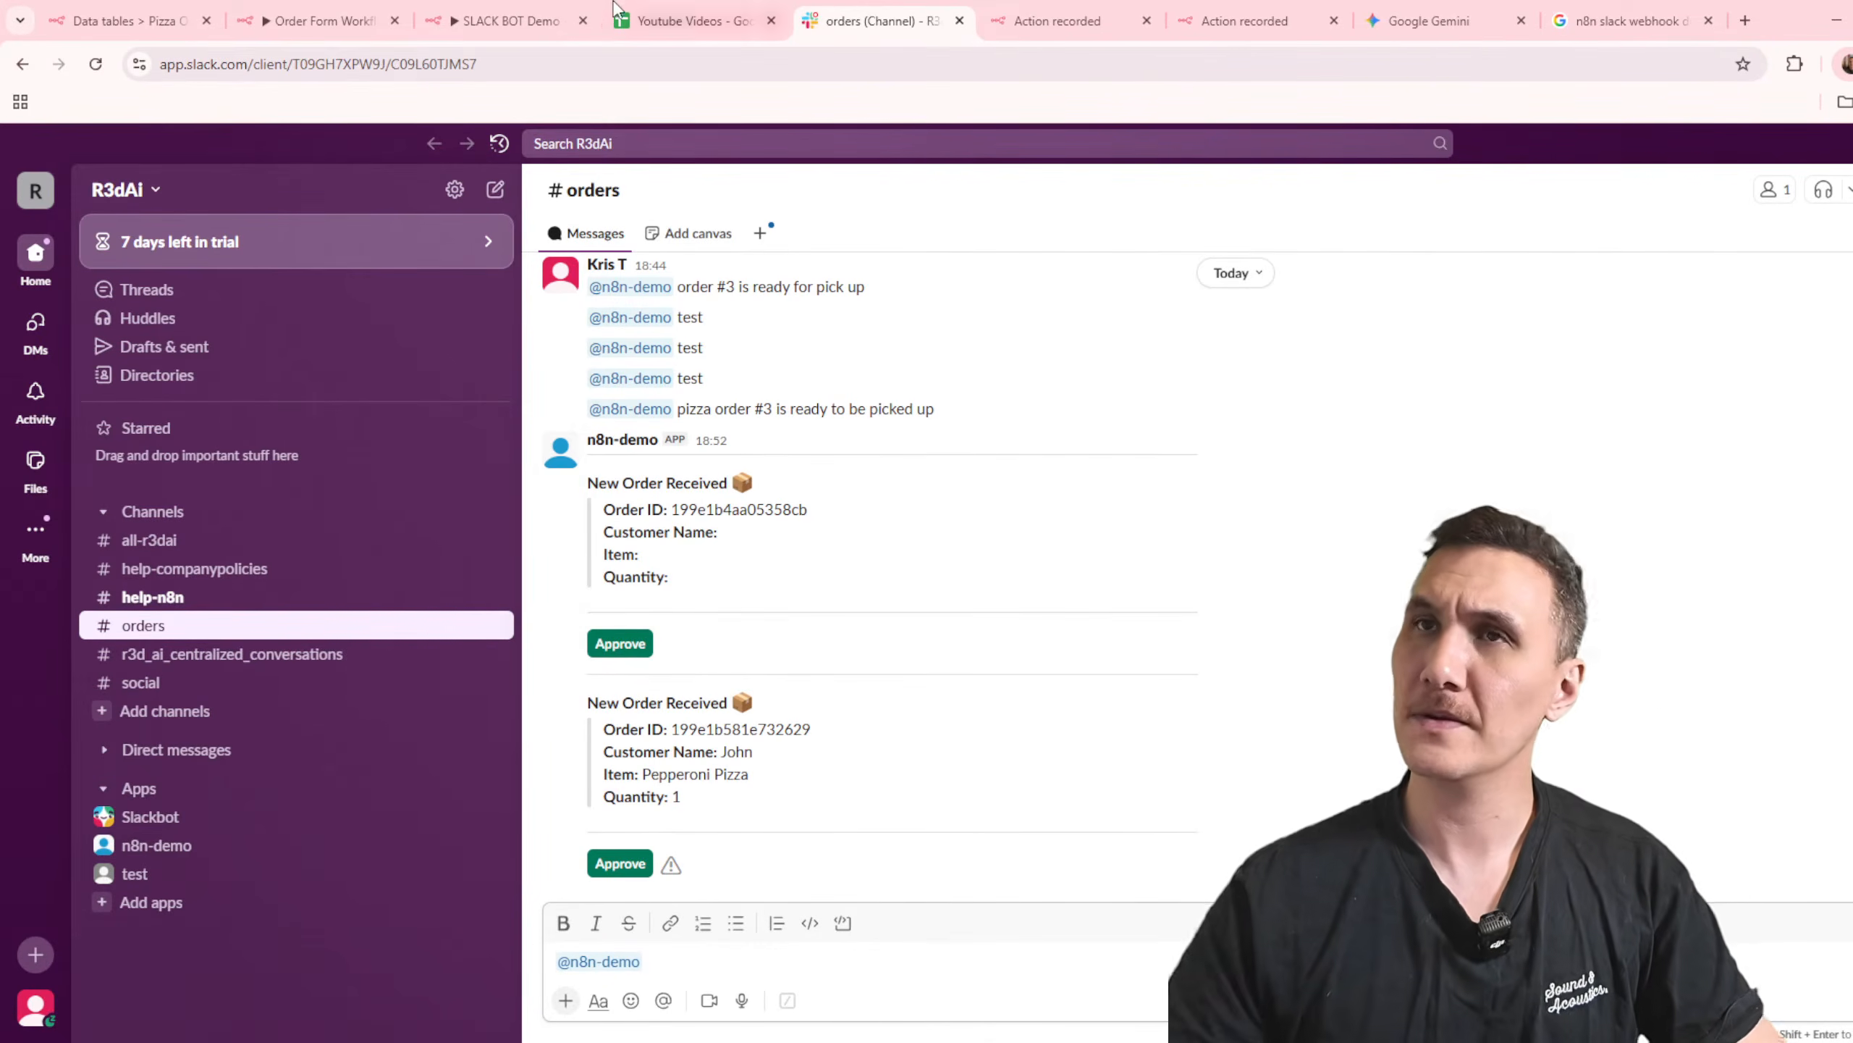
Step: In the Order Form Workflow's Slack approval message, replace the Order ID expression with the id from Insert Order
click(352, 10)
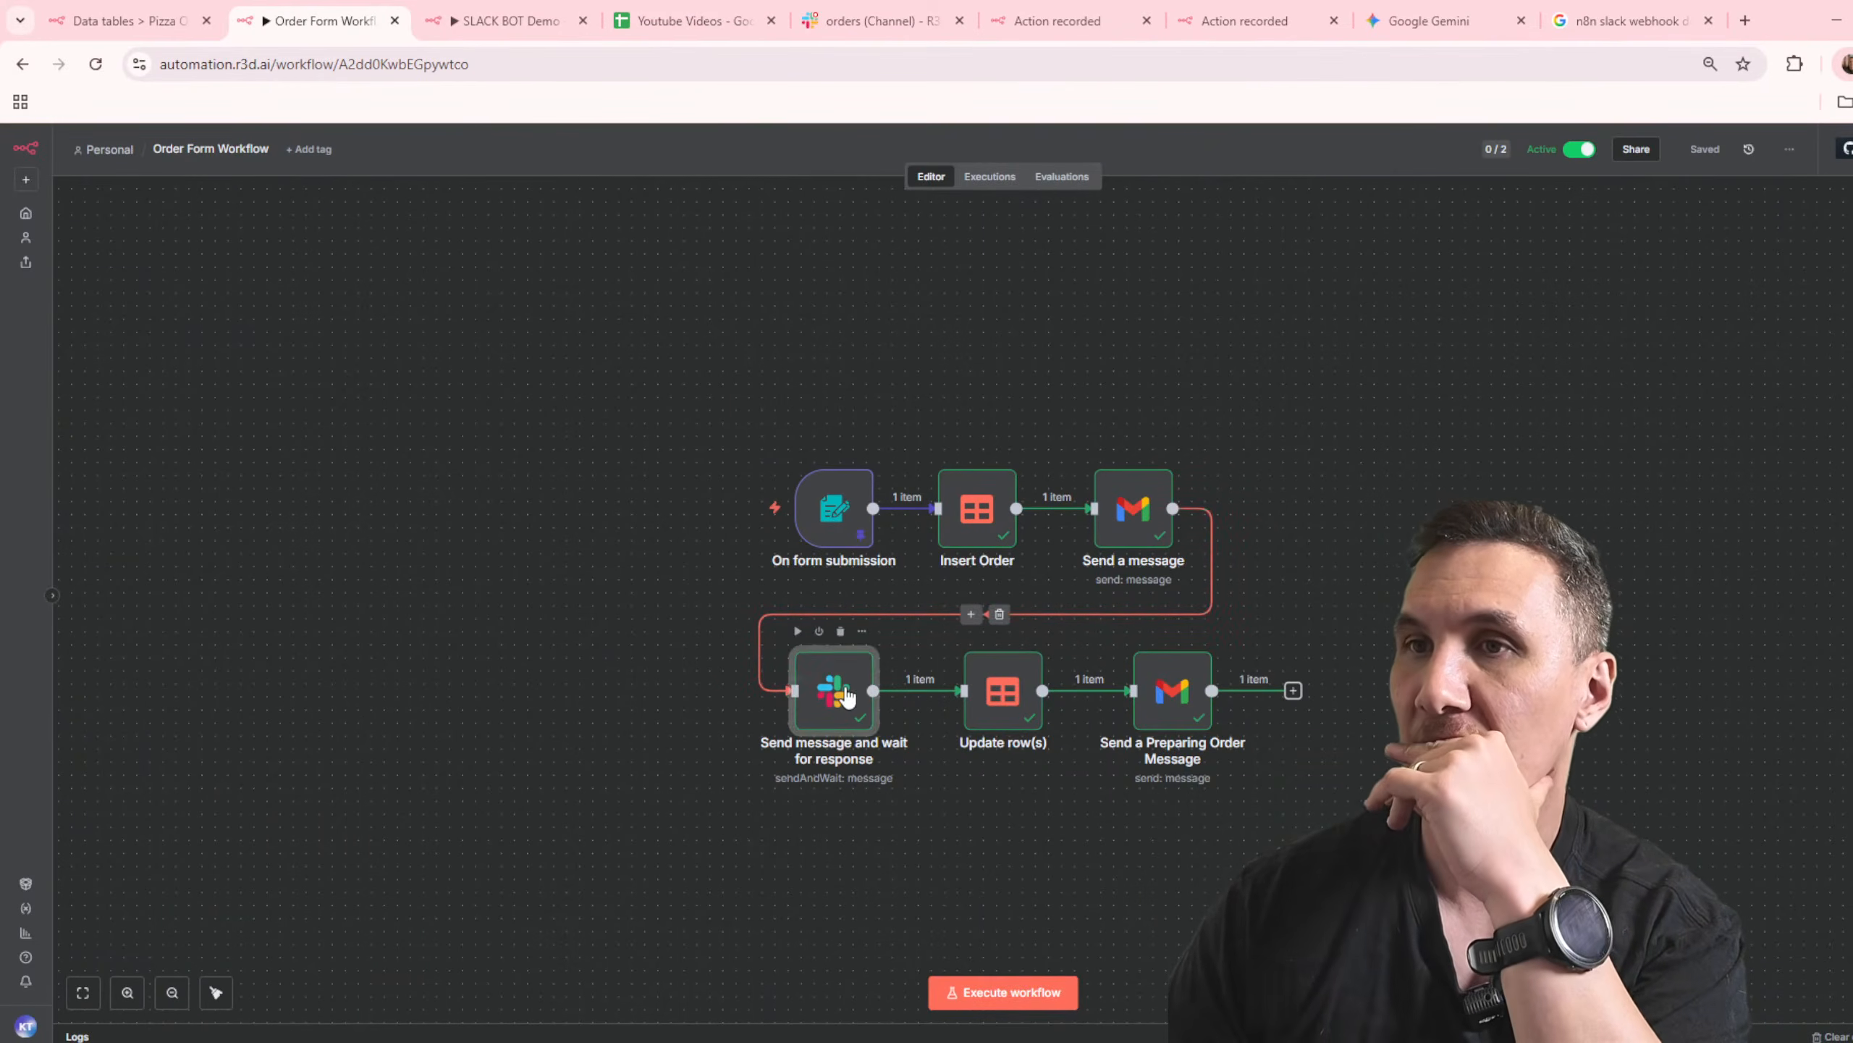
double_click(846, 697)
click(985, 551)
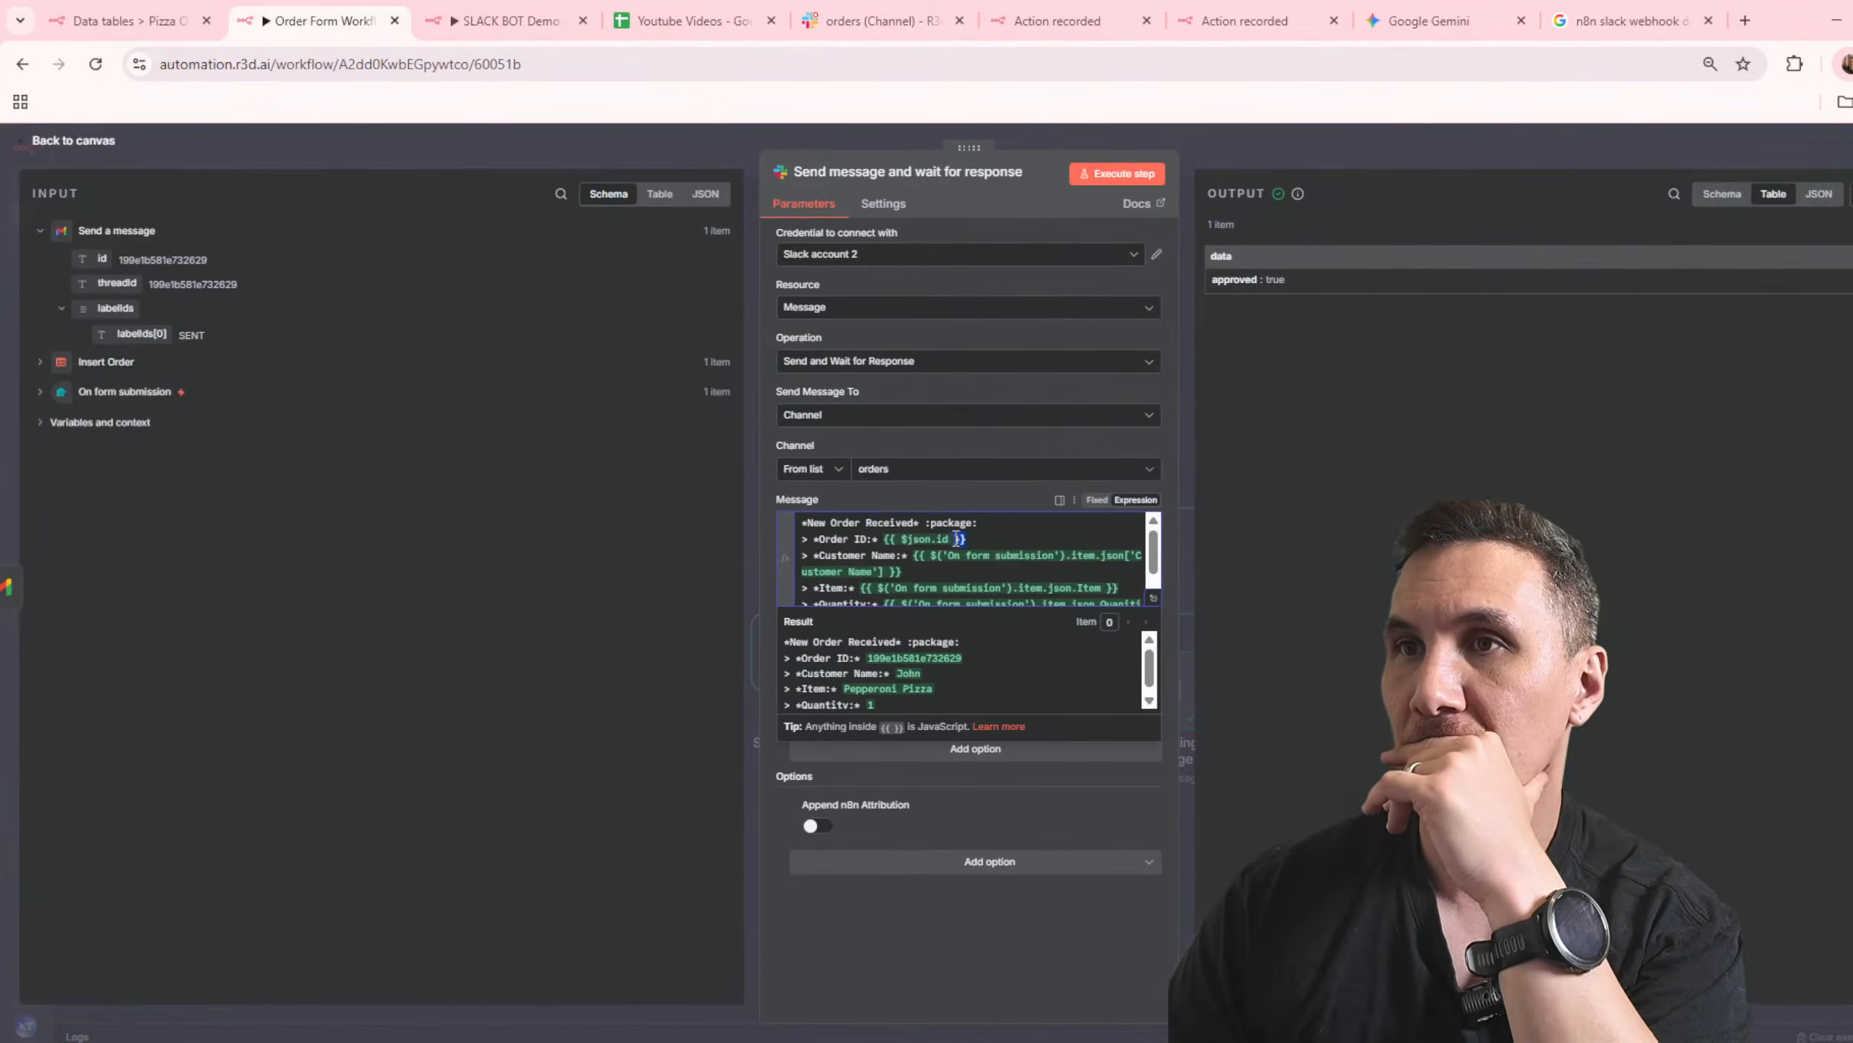
drag(883, 539, 968, 540)
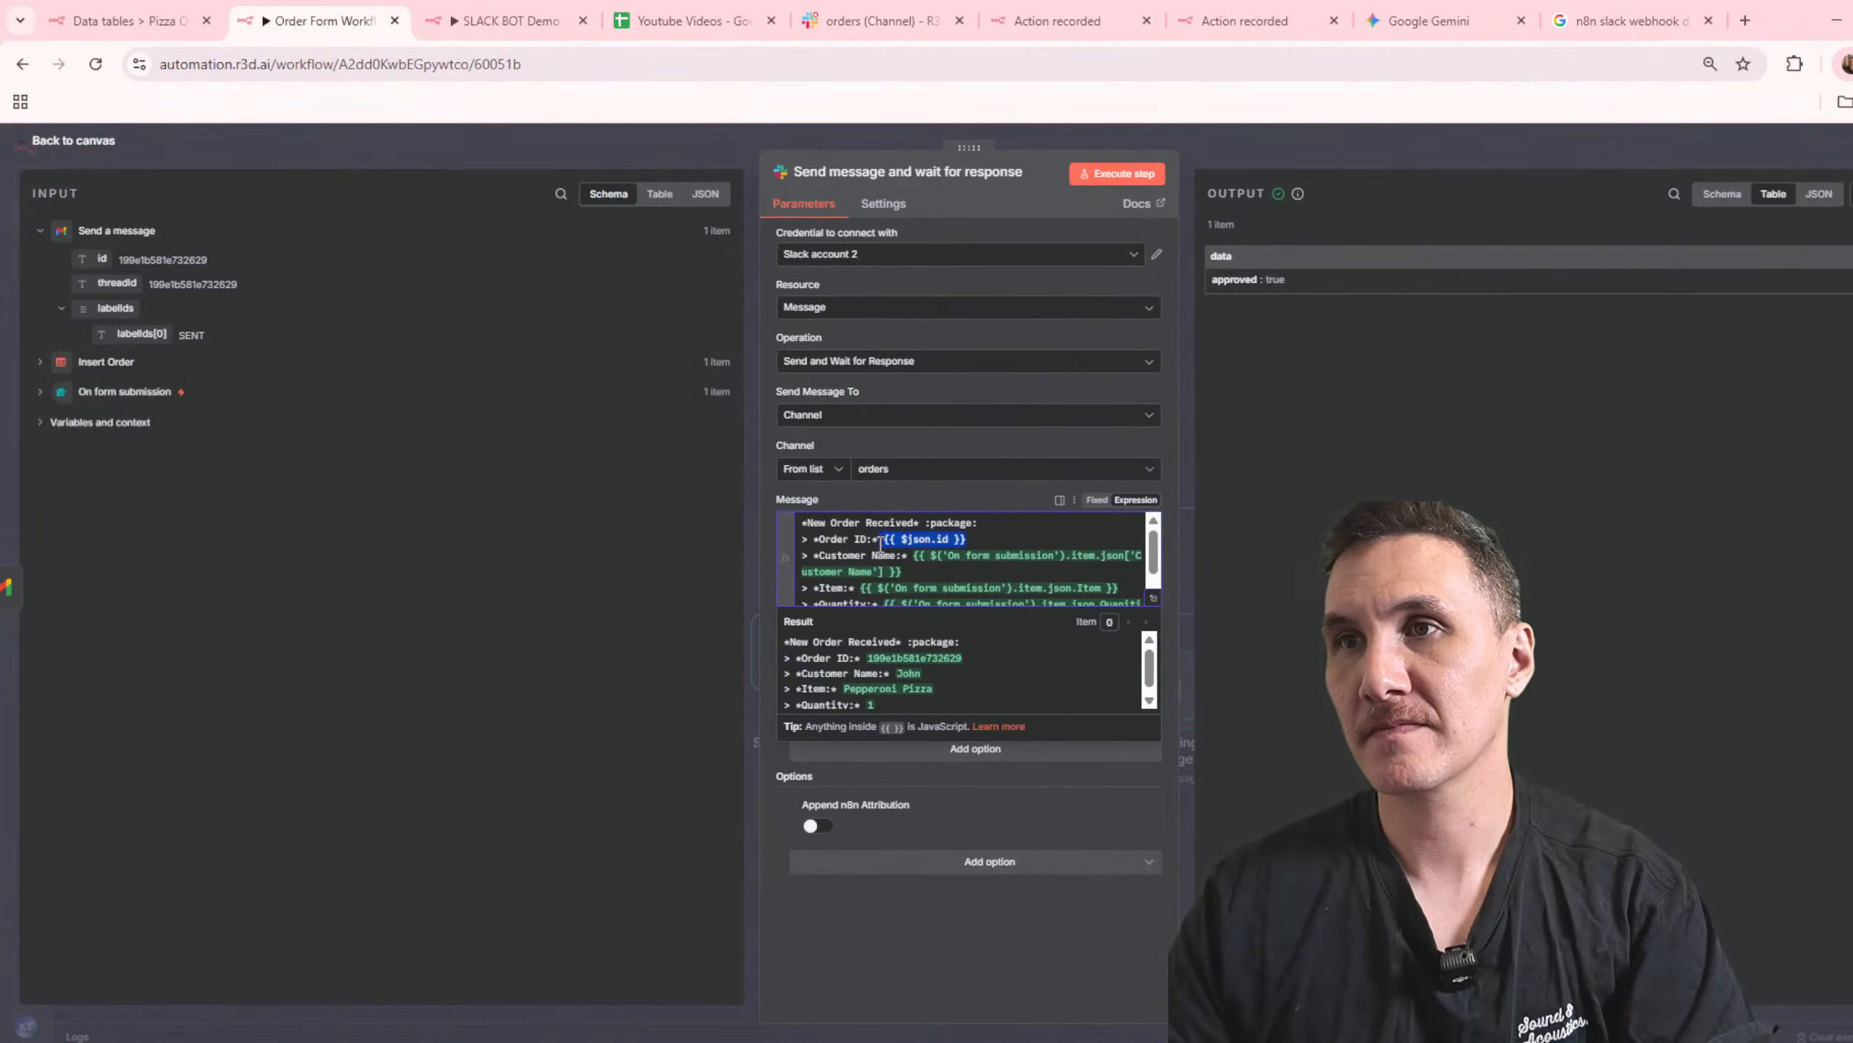
click(40, 394)
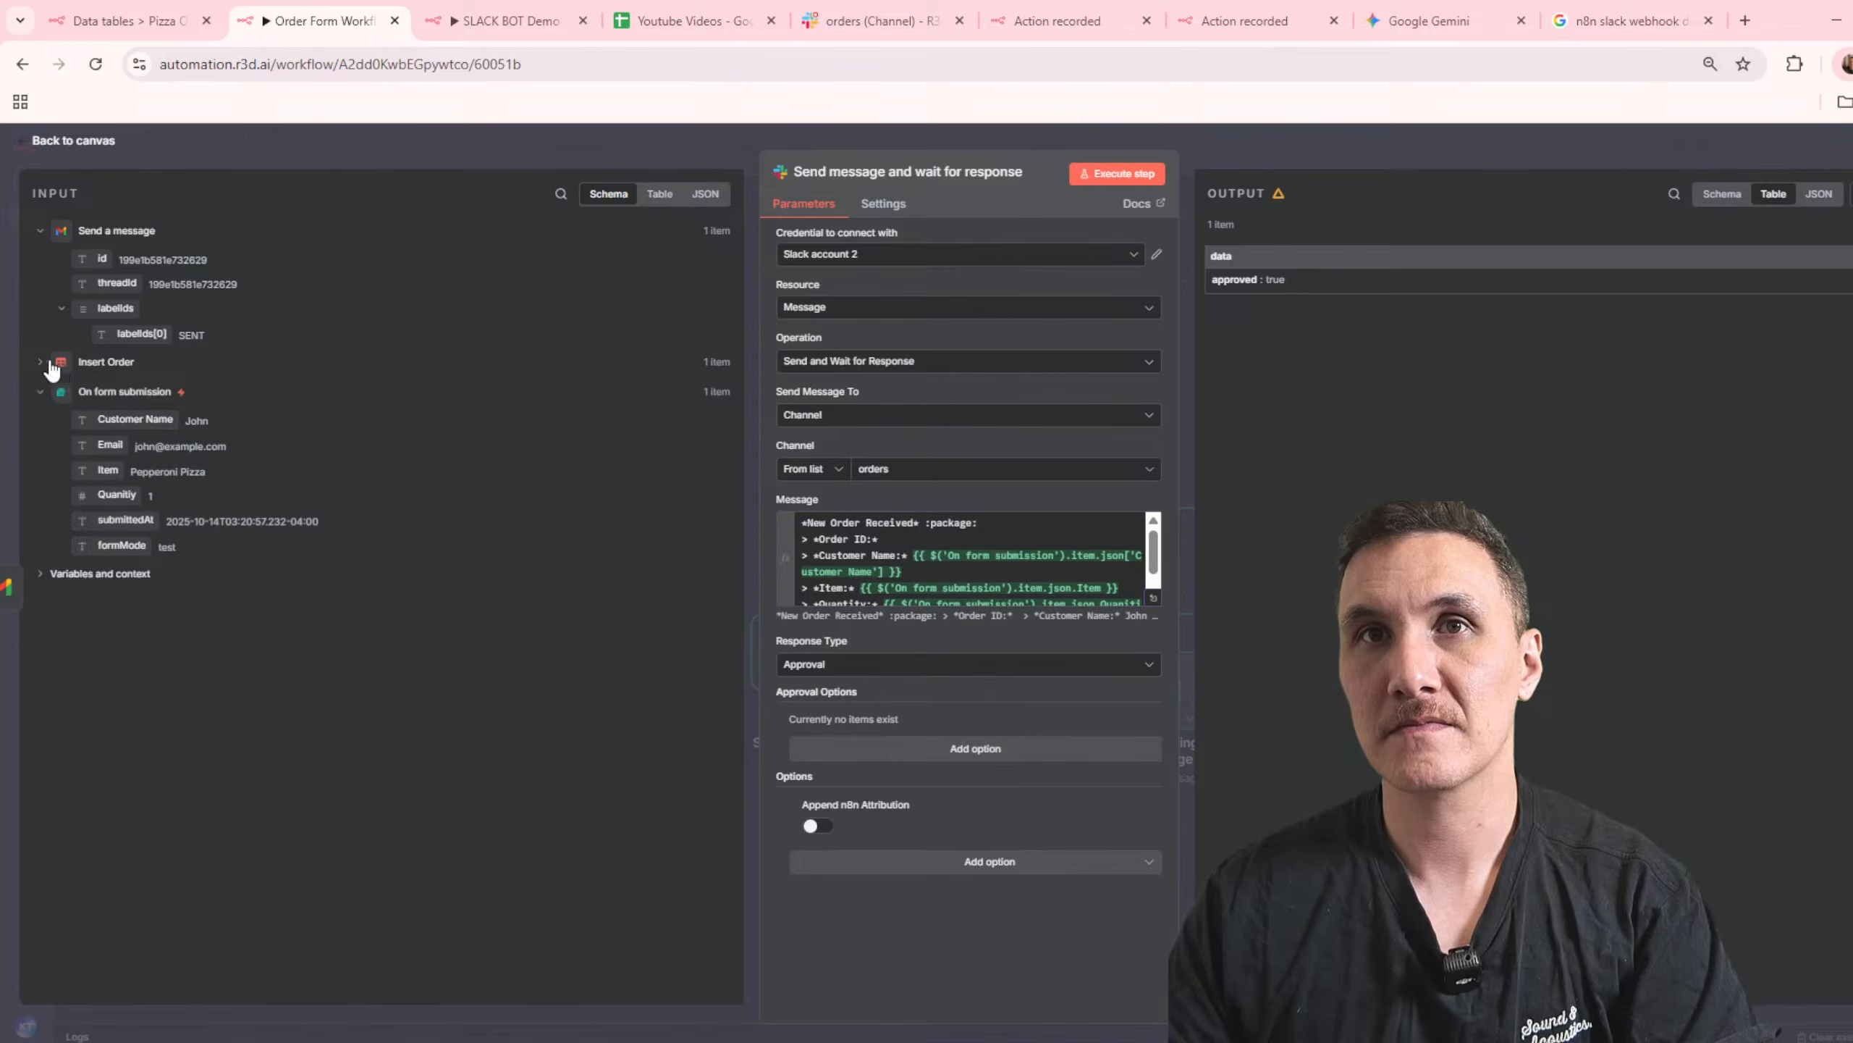
click(53, 362)
drag(98, 389, 751, 505)
drag(936, 540, 939, 541)
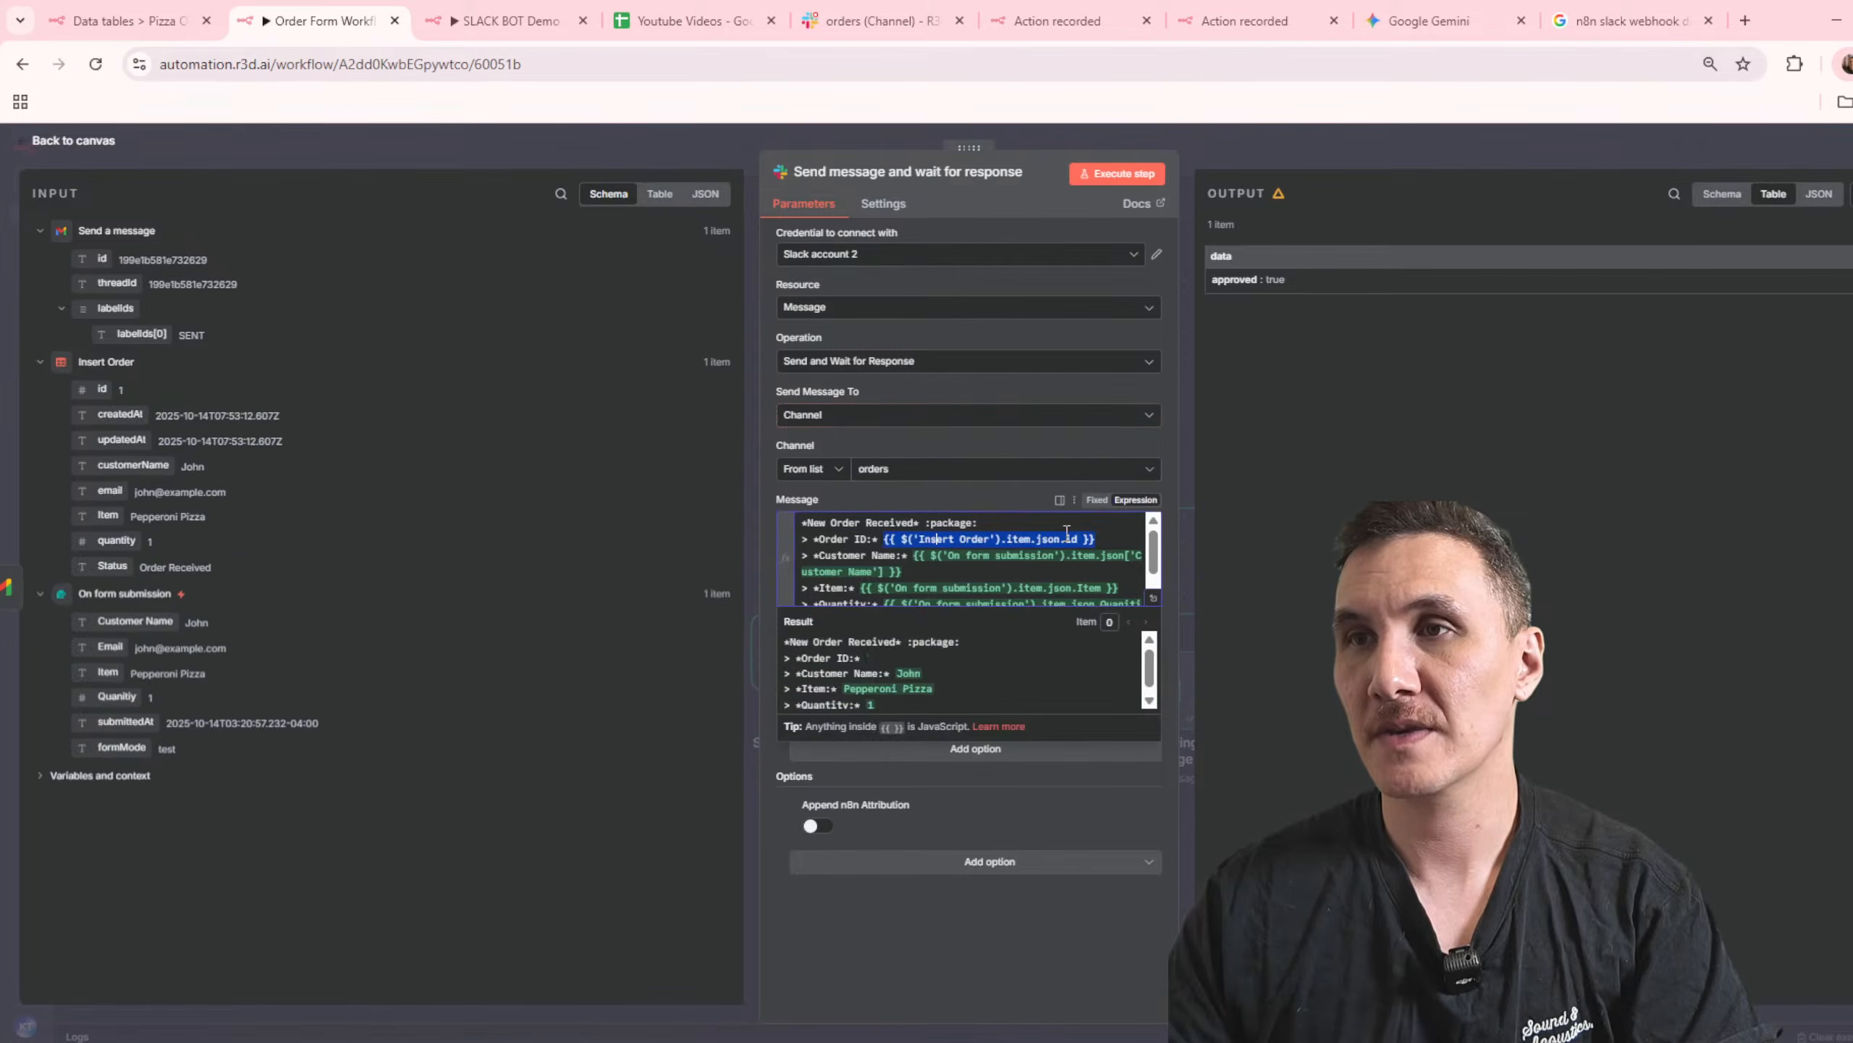
click(1272, 166)
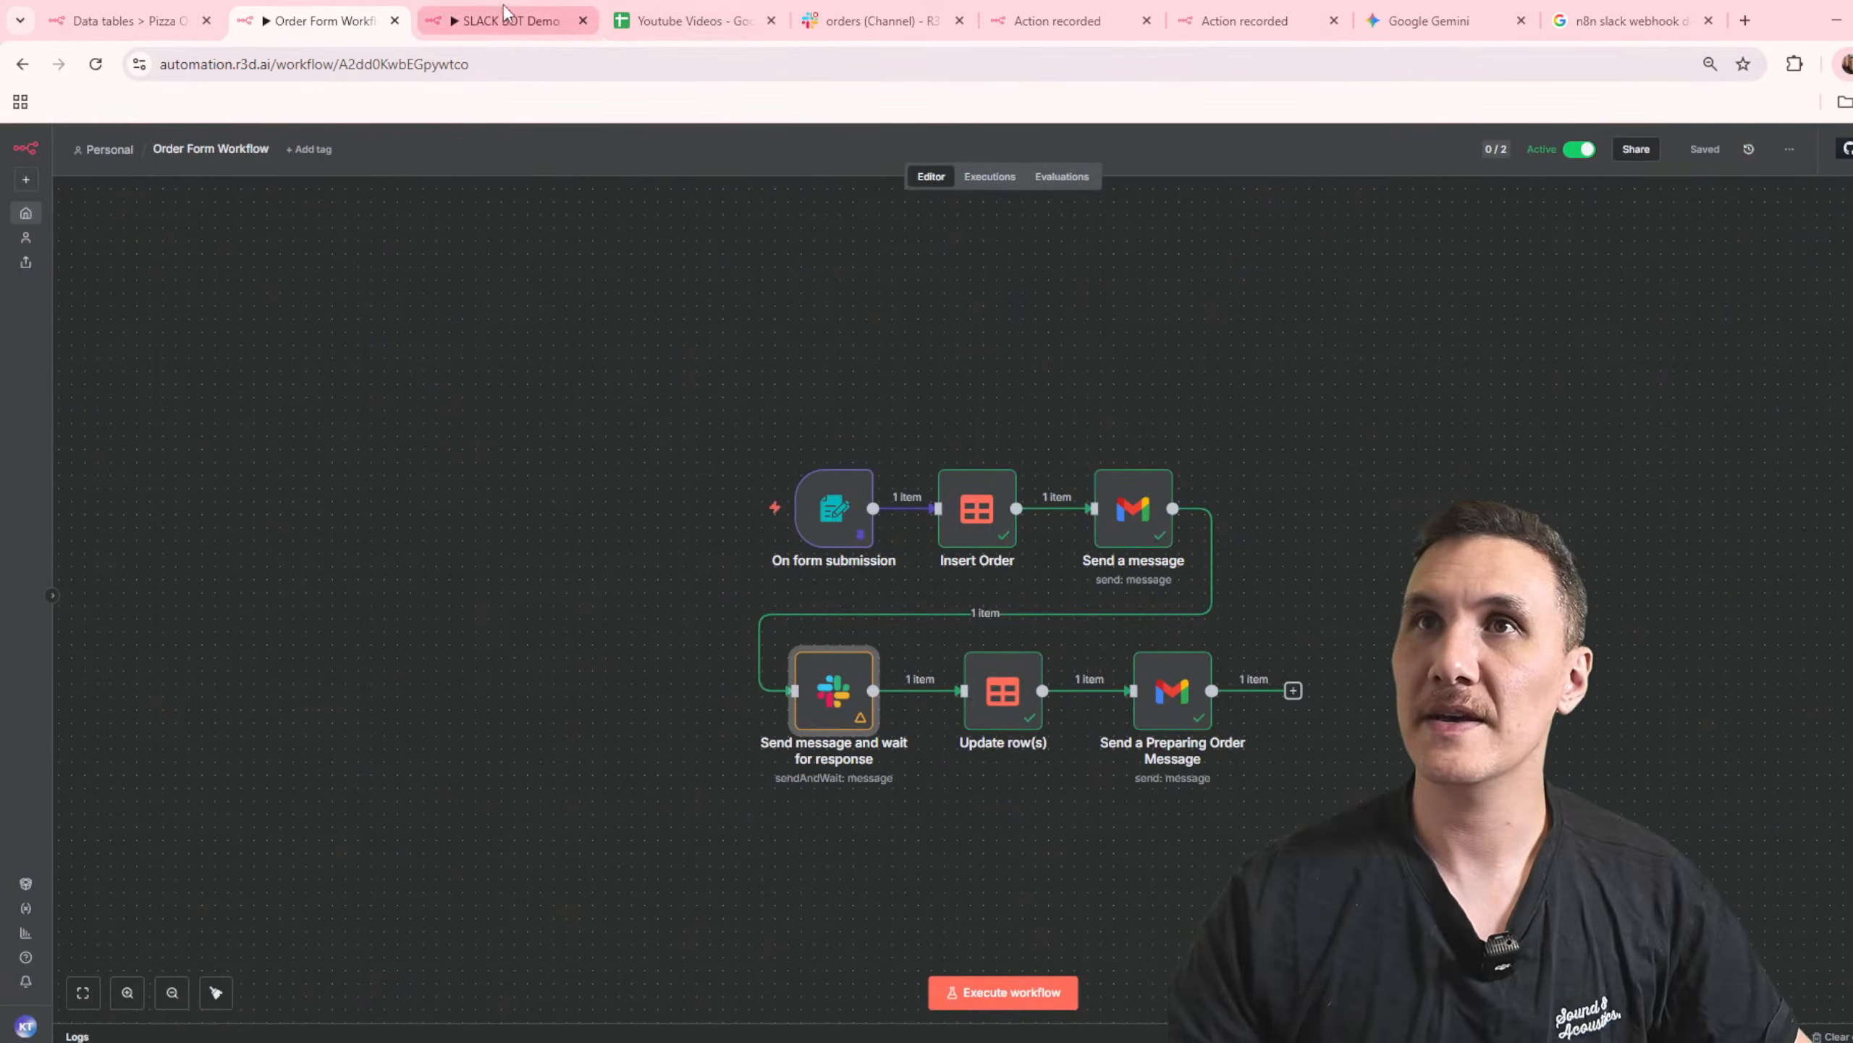
click(506, 14)
click(931, 177)
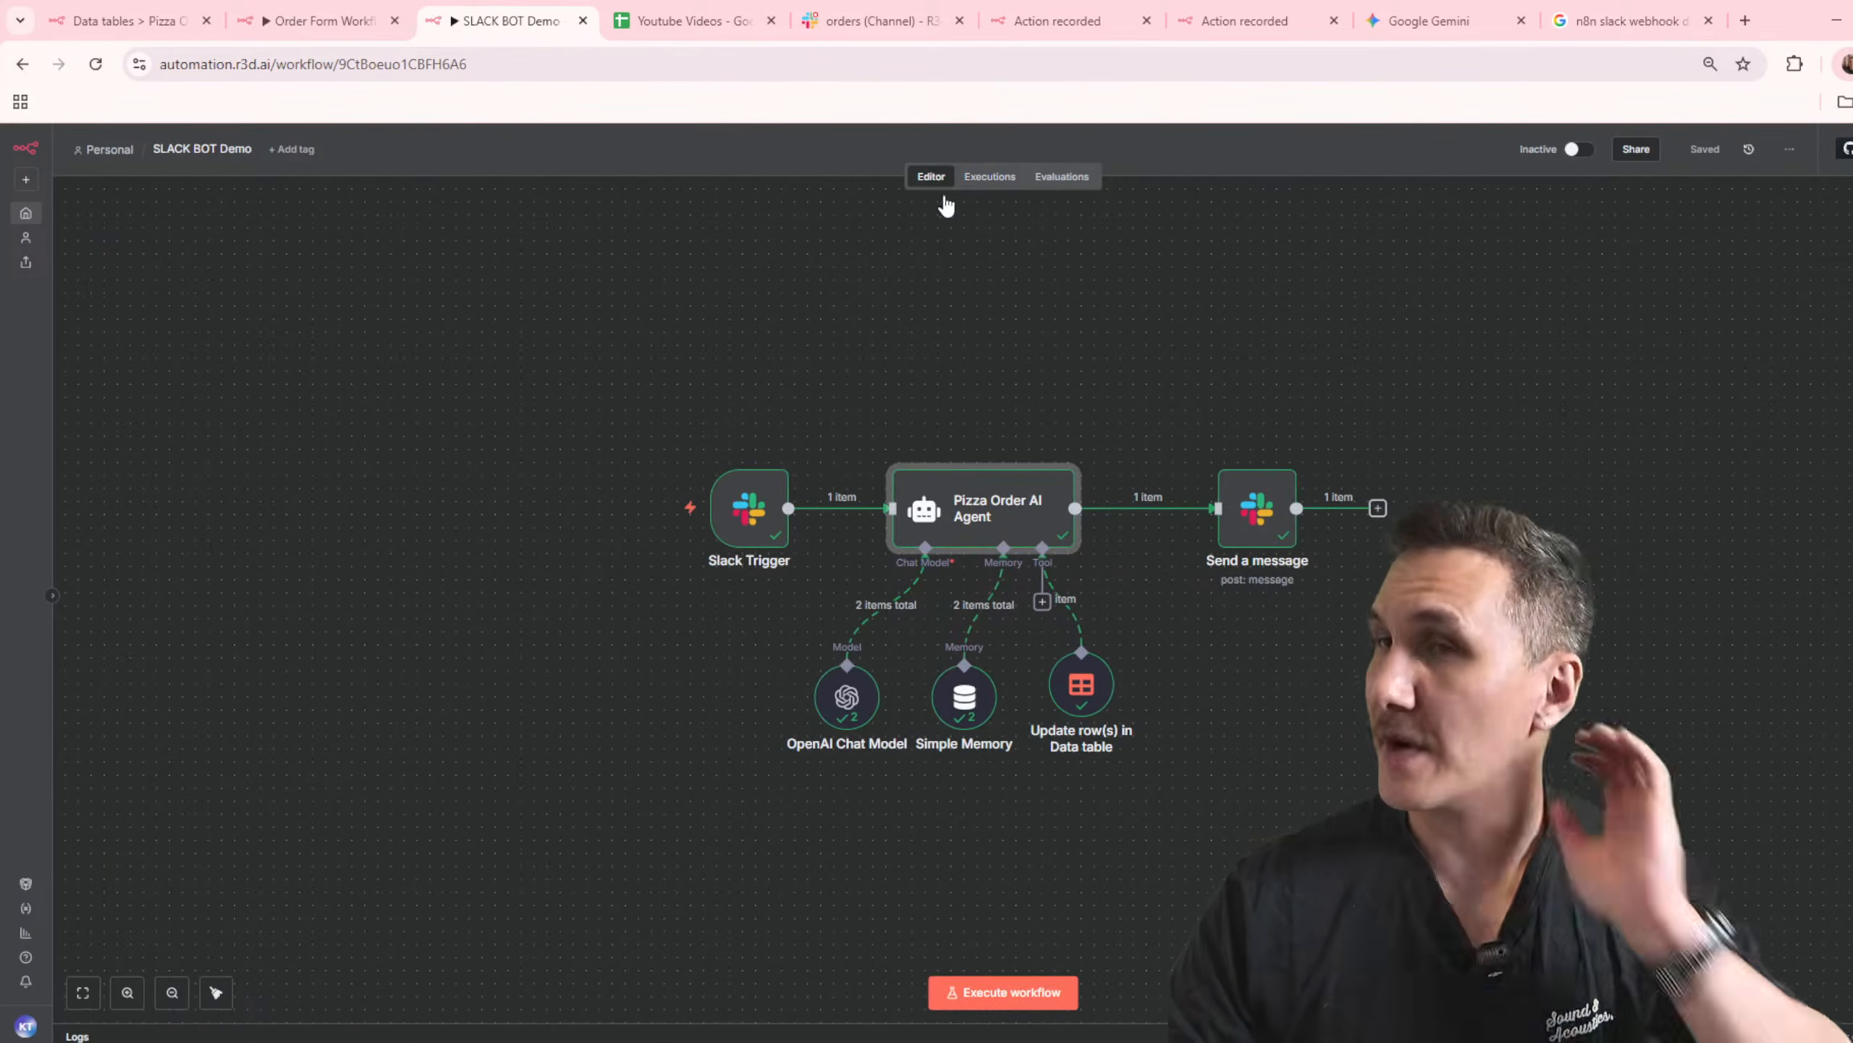
click(989, 992)
click(883, 17)
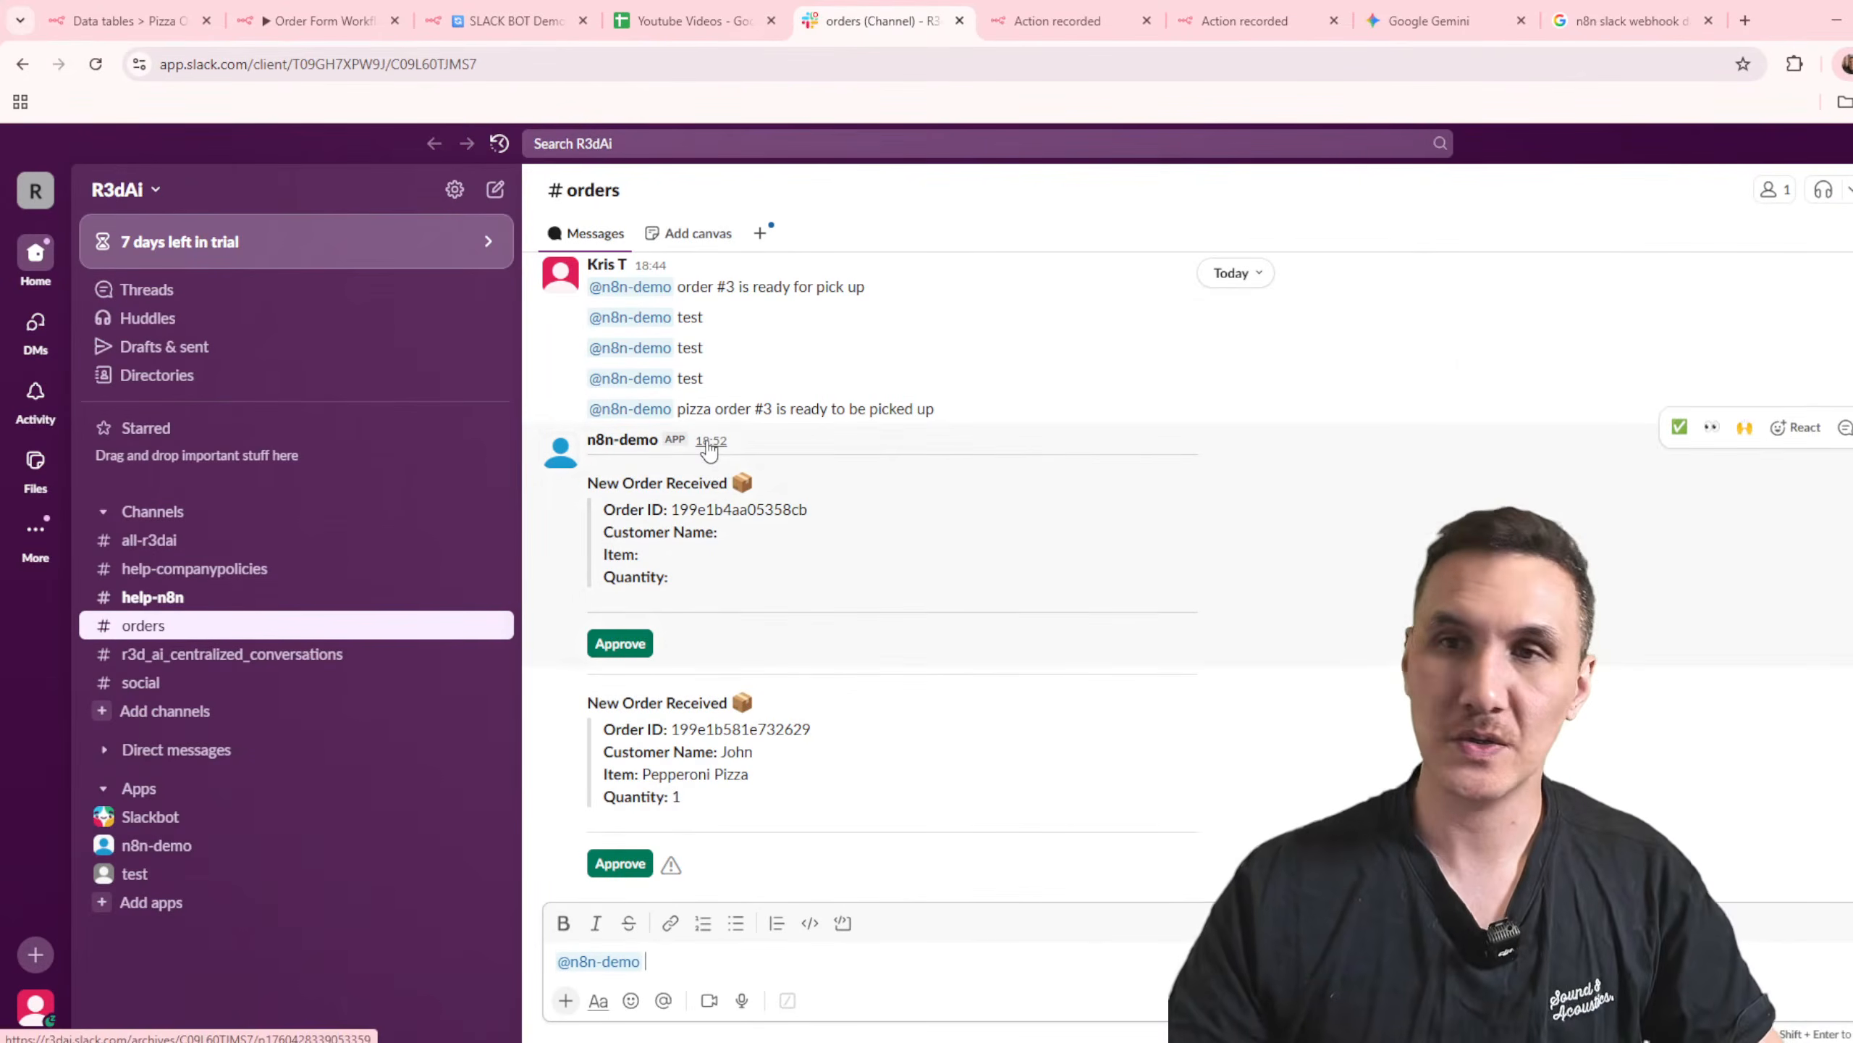
text(order # 1 is ready to be picked up)
key(Return)
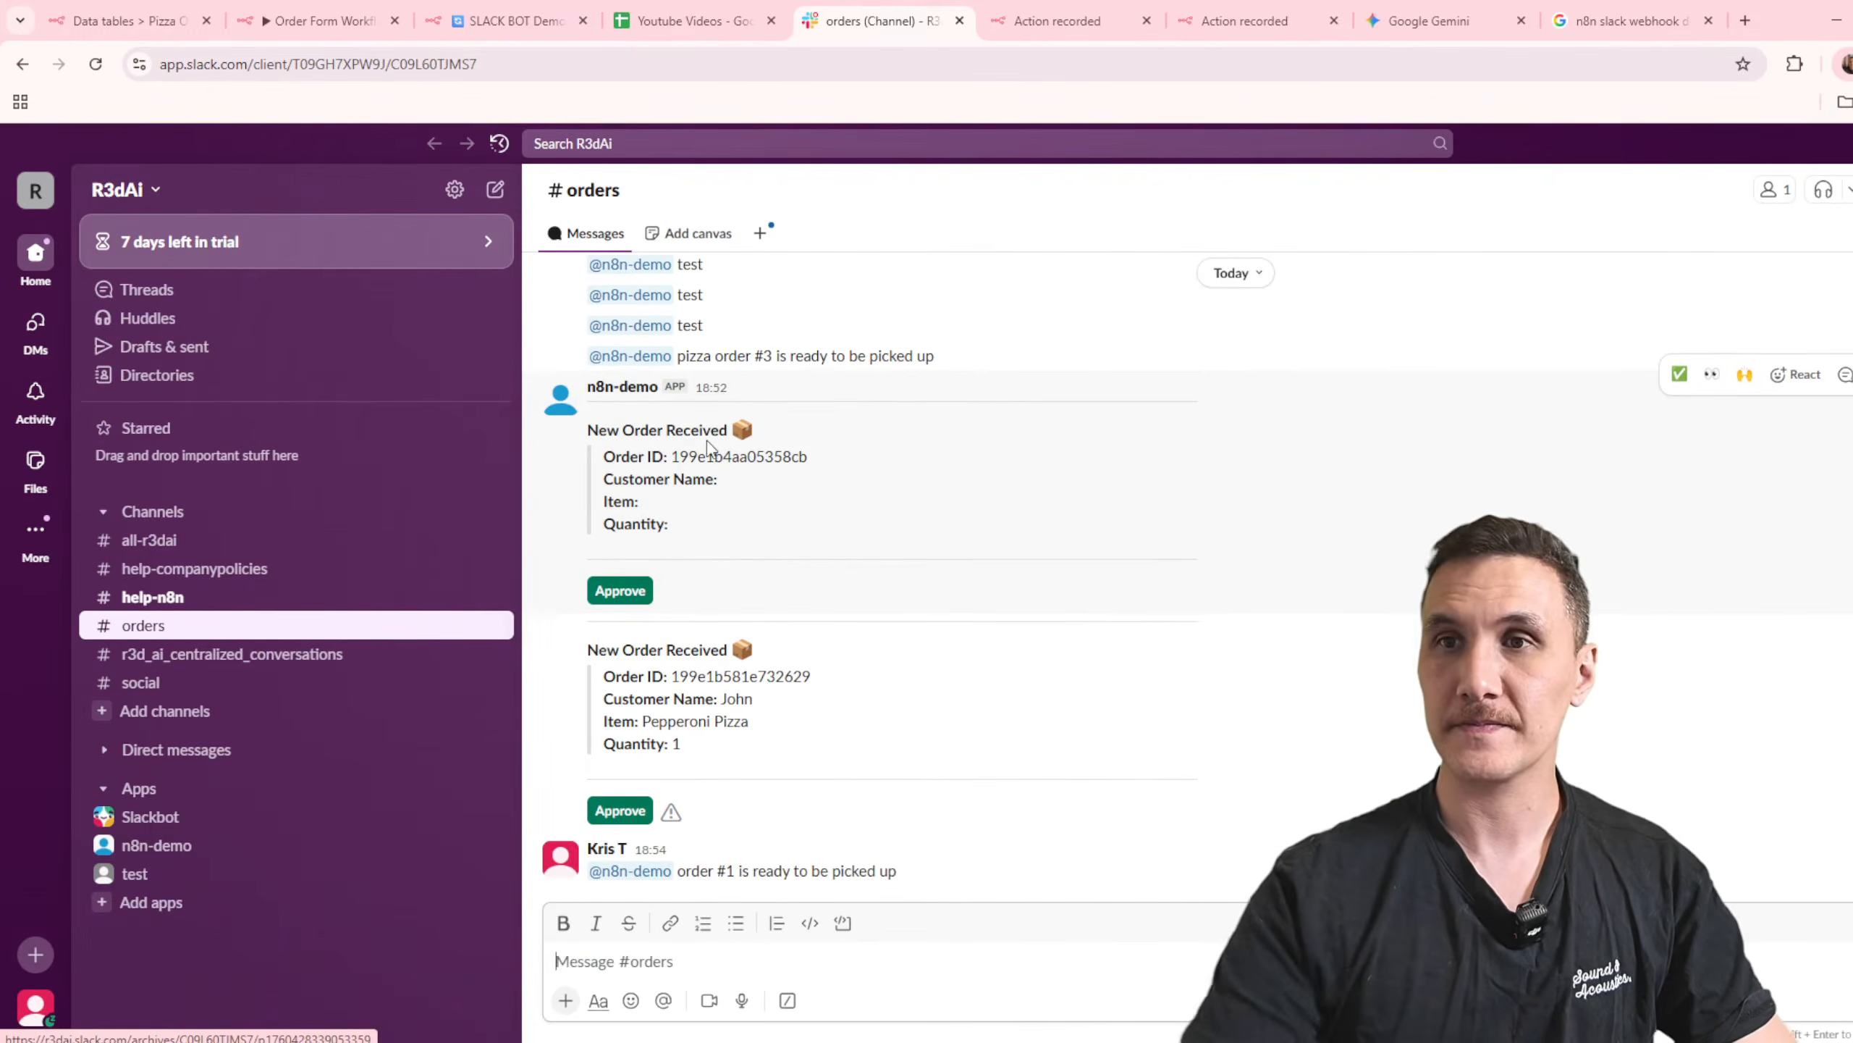
Step: Set the channel of SLACK BOT Demo's Send a message node to orders, rerun it and check the reply thread in Slack
click(497, 10)
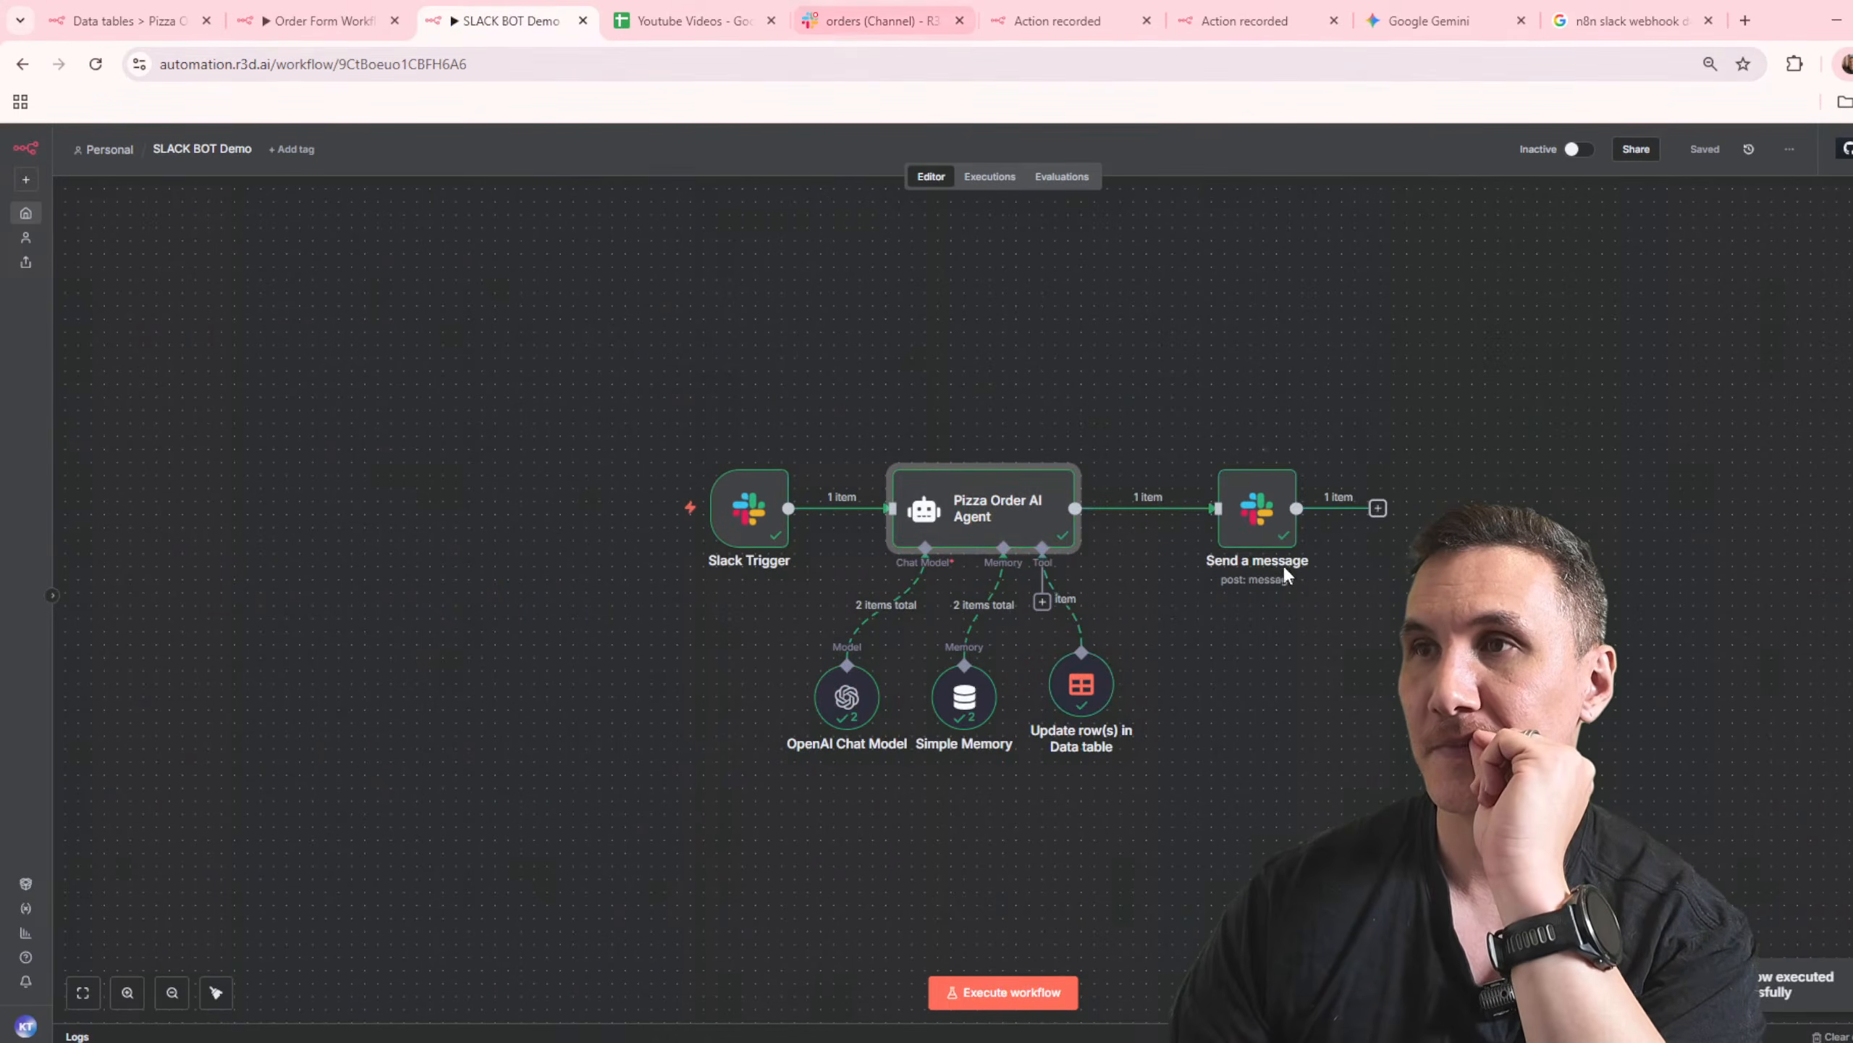
double_click(1257, 511)
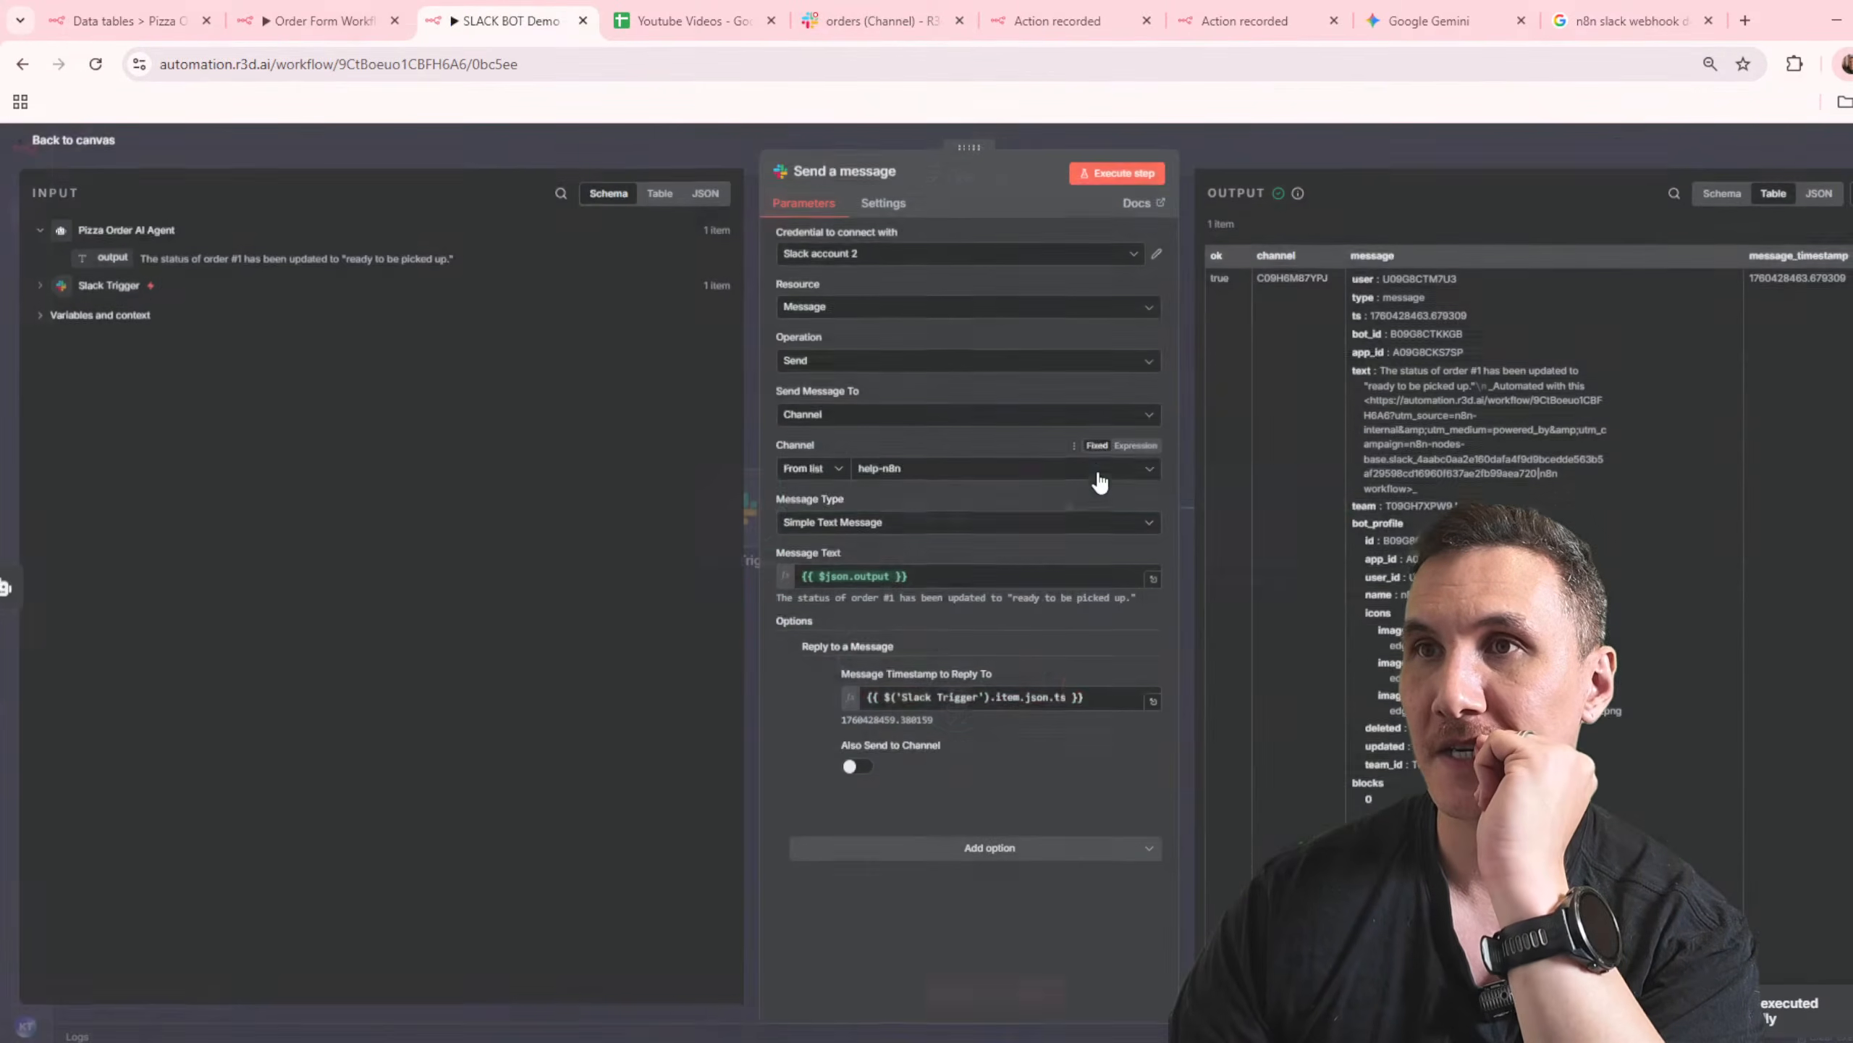
click(1005, 475)
click(877, 619)
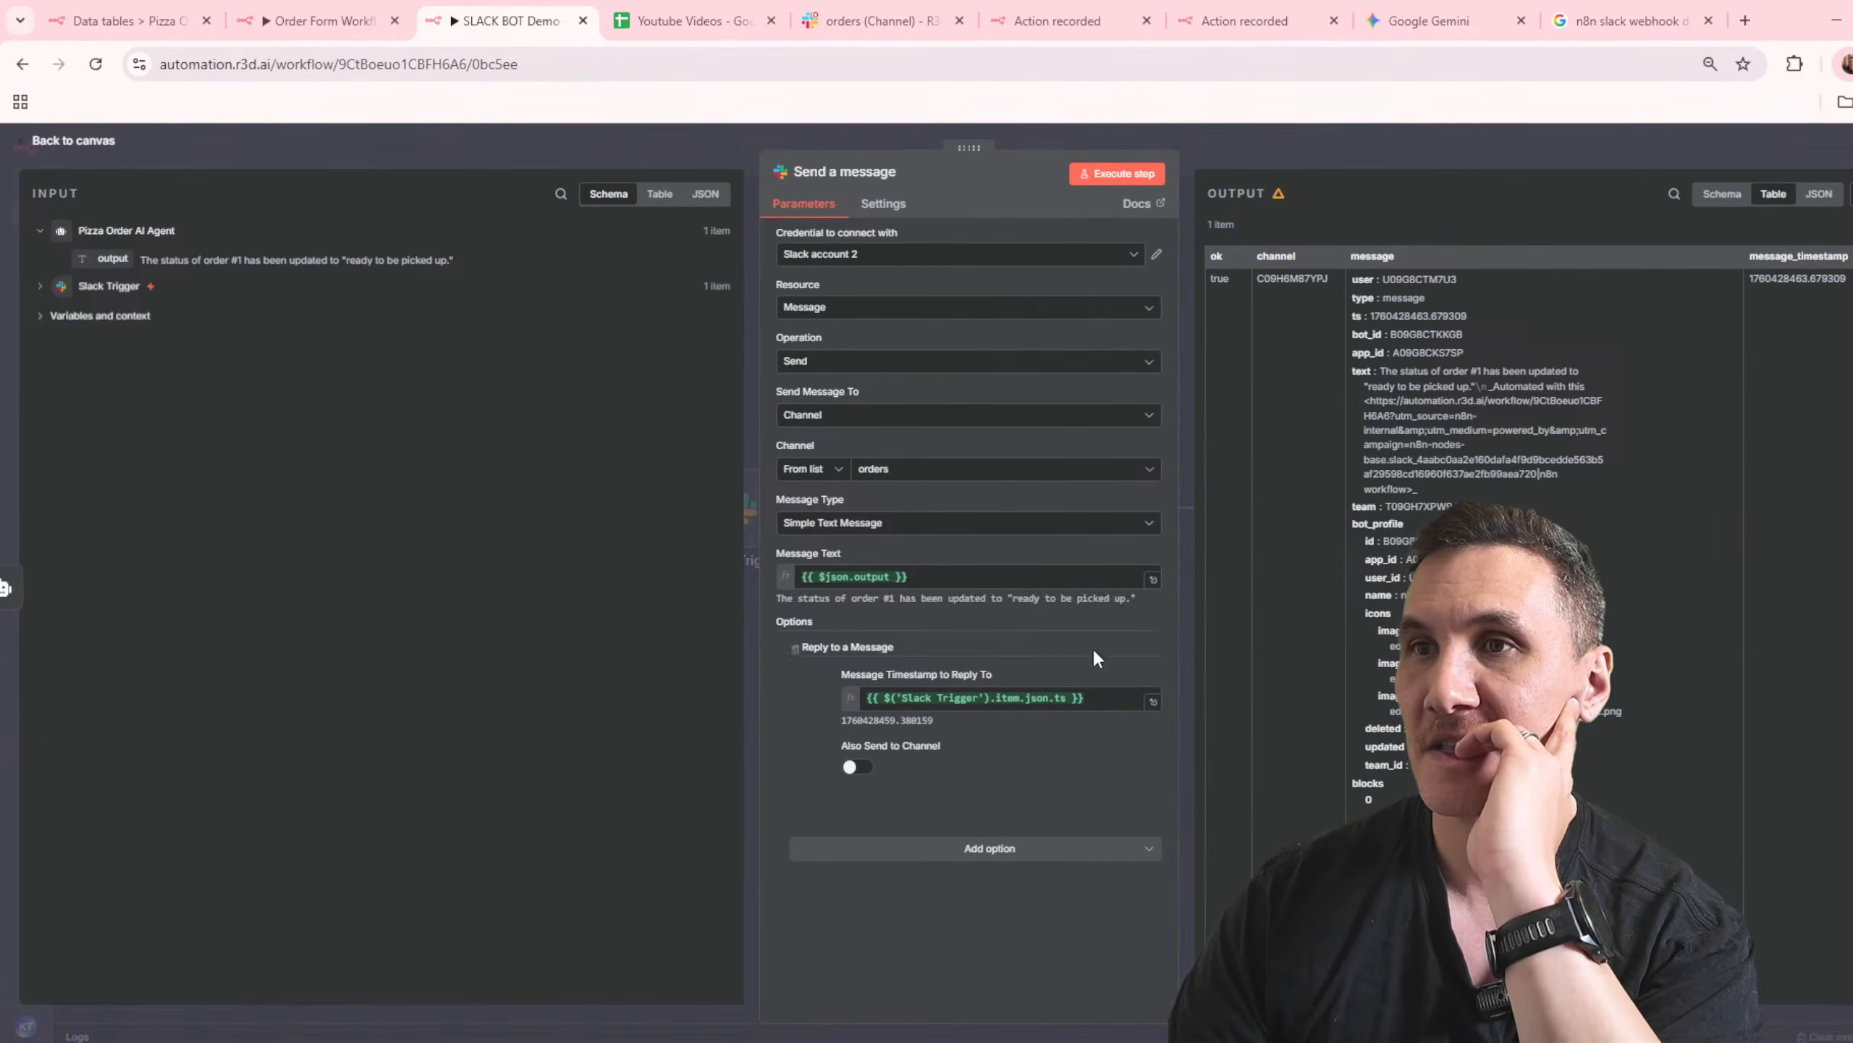
click(868, 20)
click(639, 864)
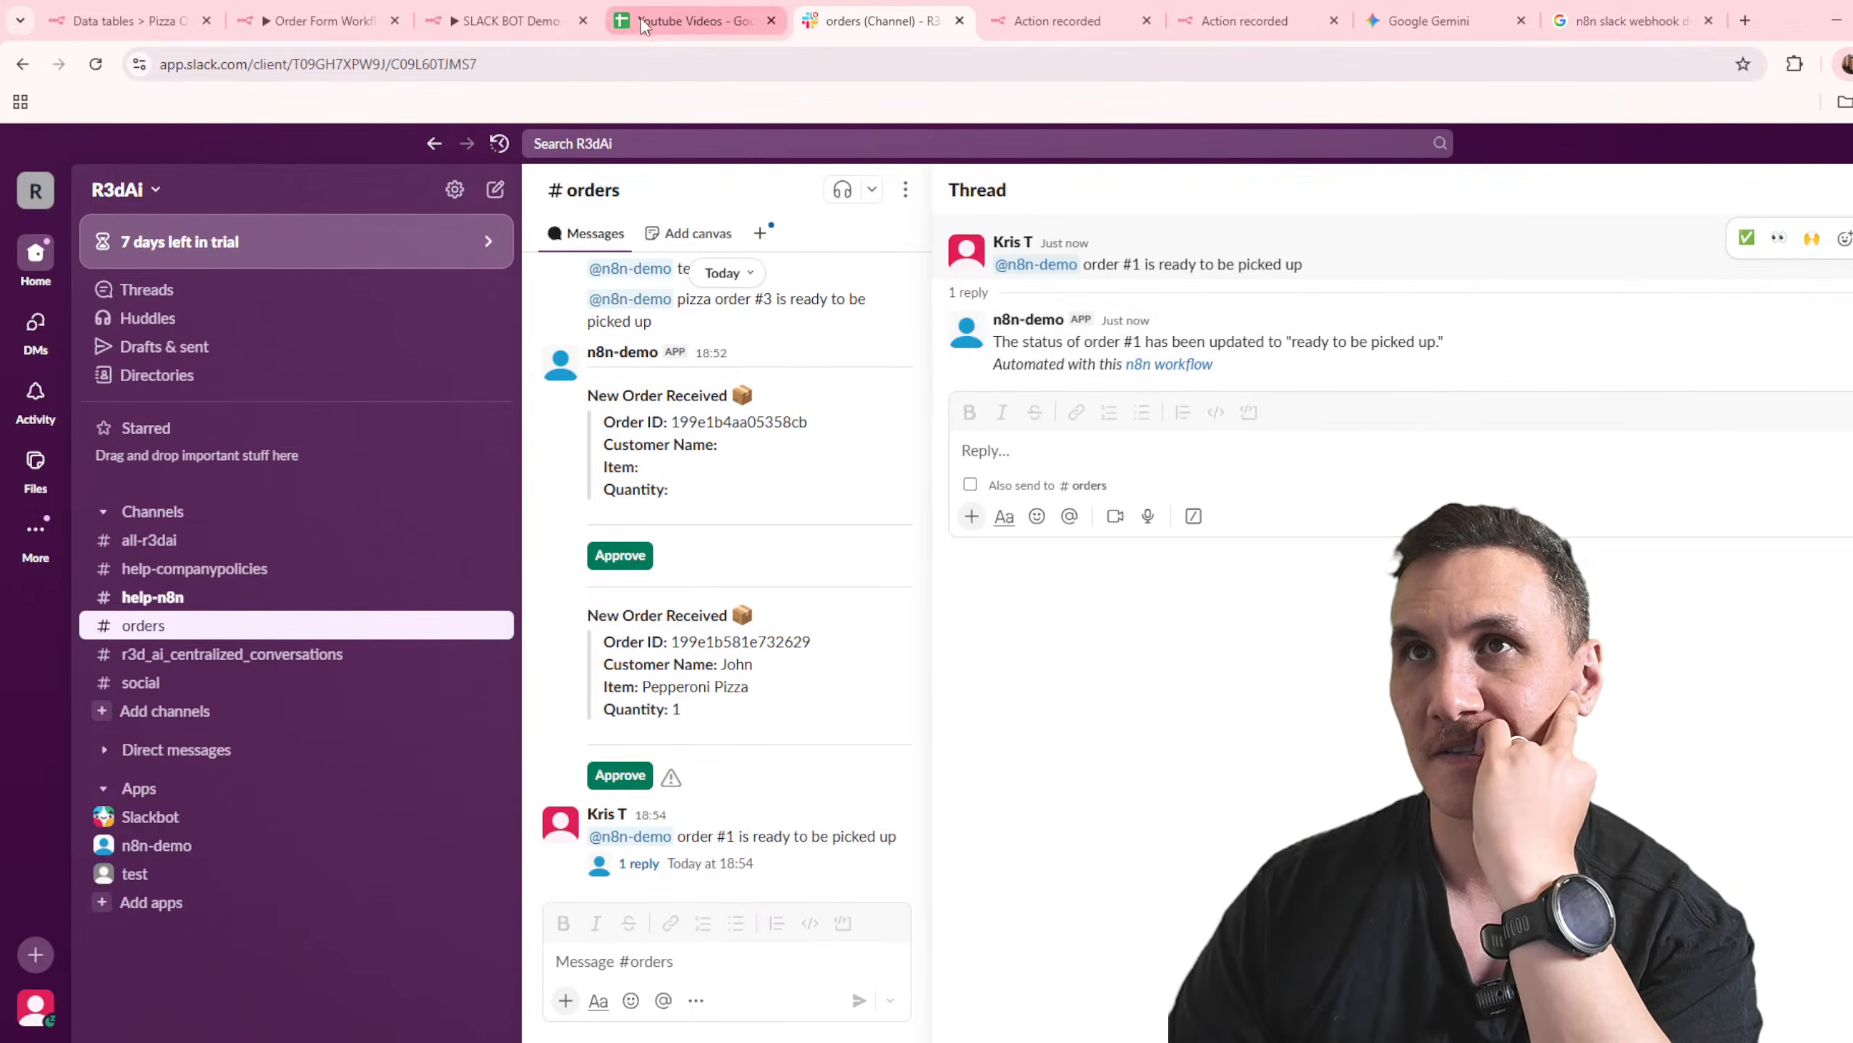
Step: Add the Include Link to Workflow option to the Send a message node, turn it off and rerun the node
click(503, 21)
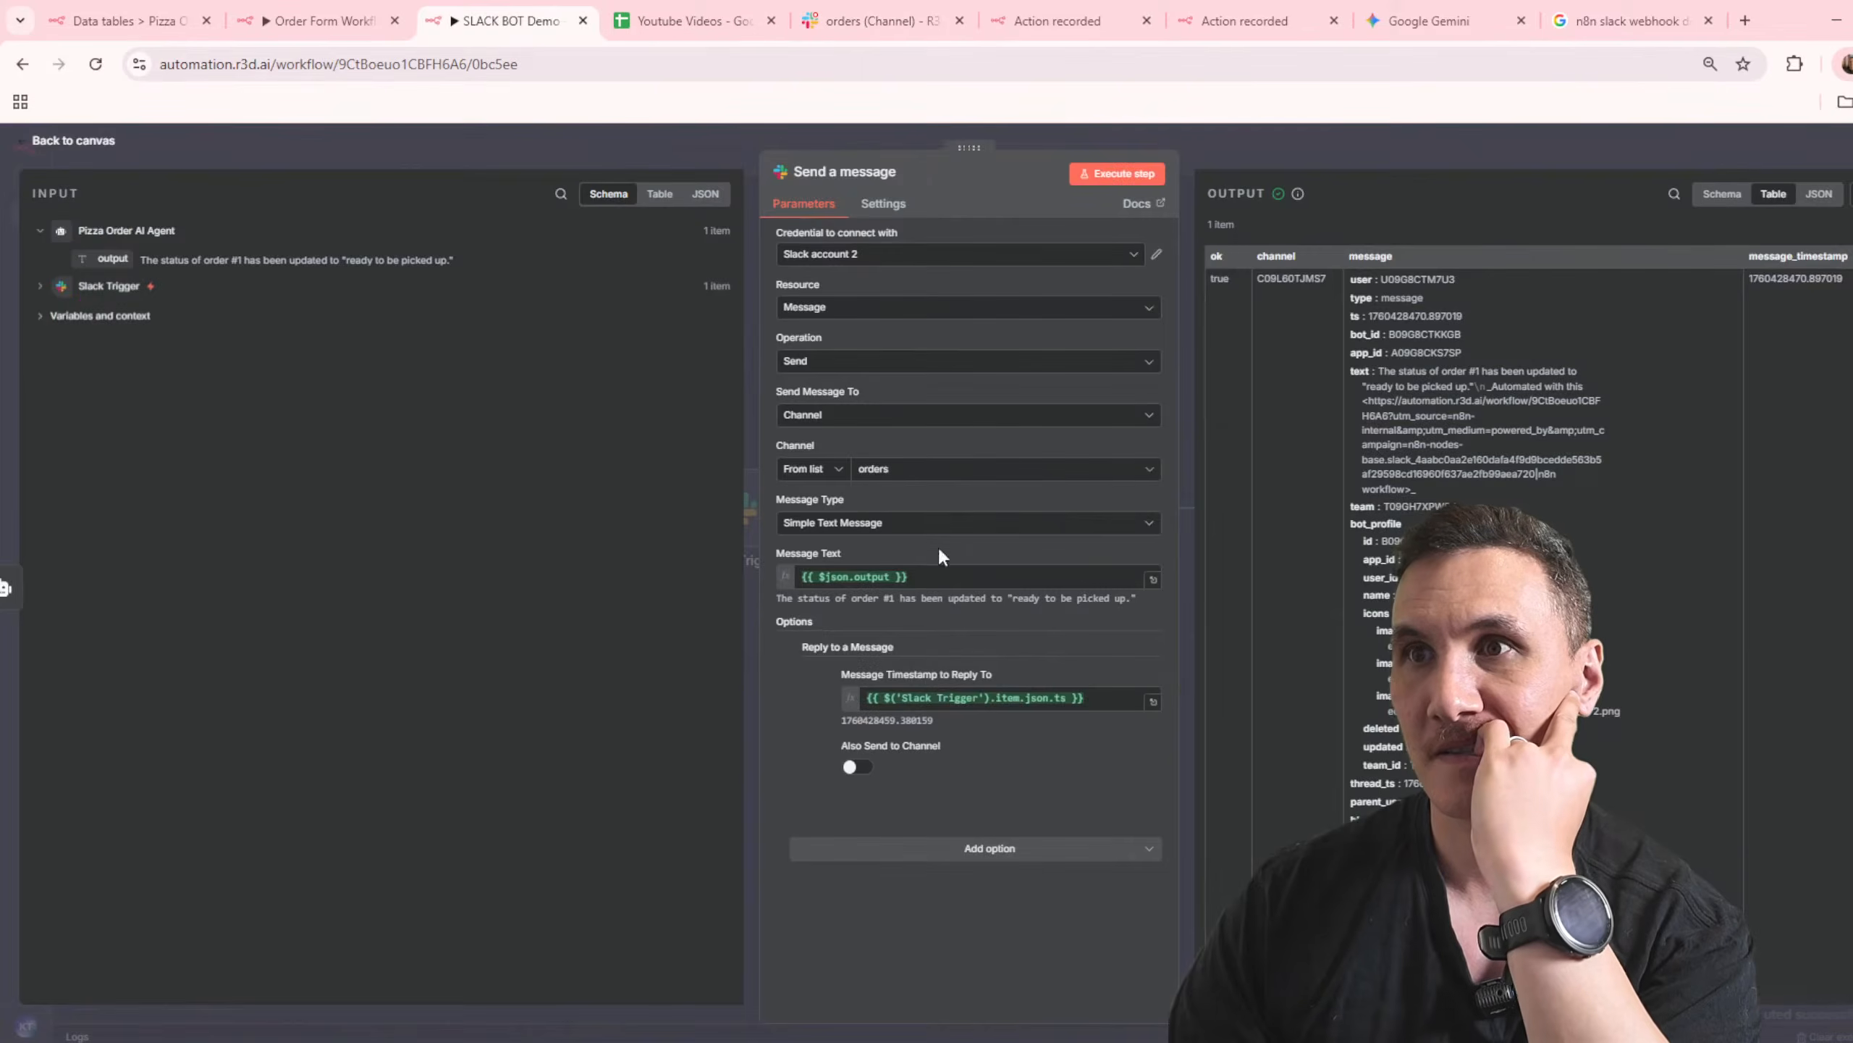
click(998, 867)
click(925, 628)
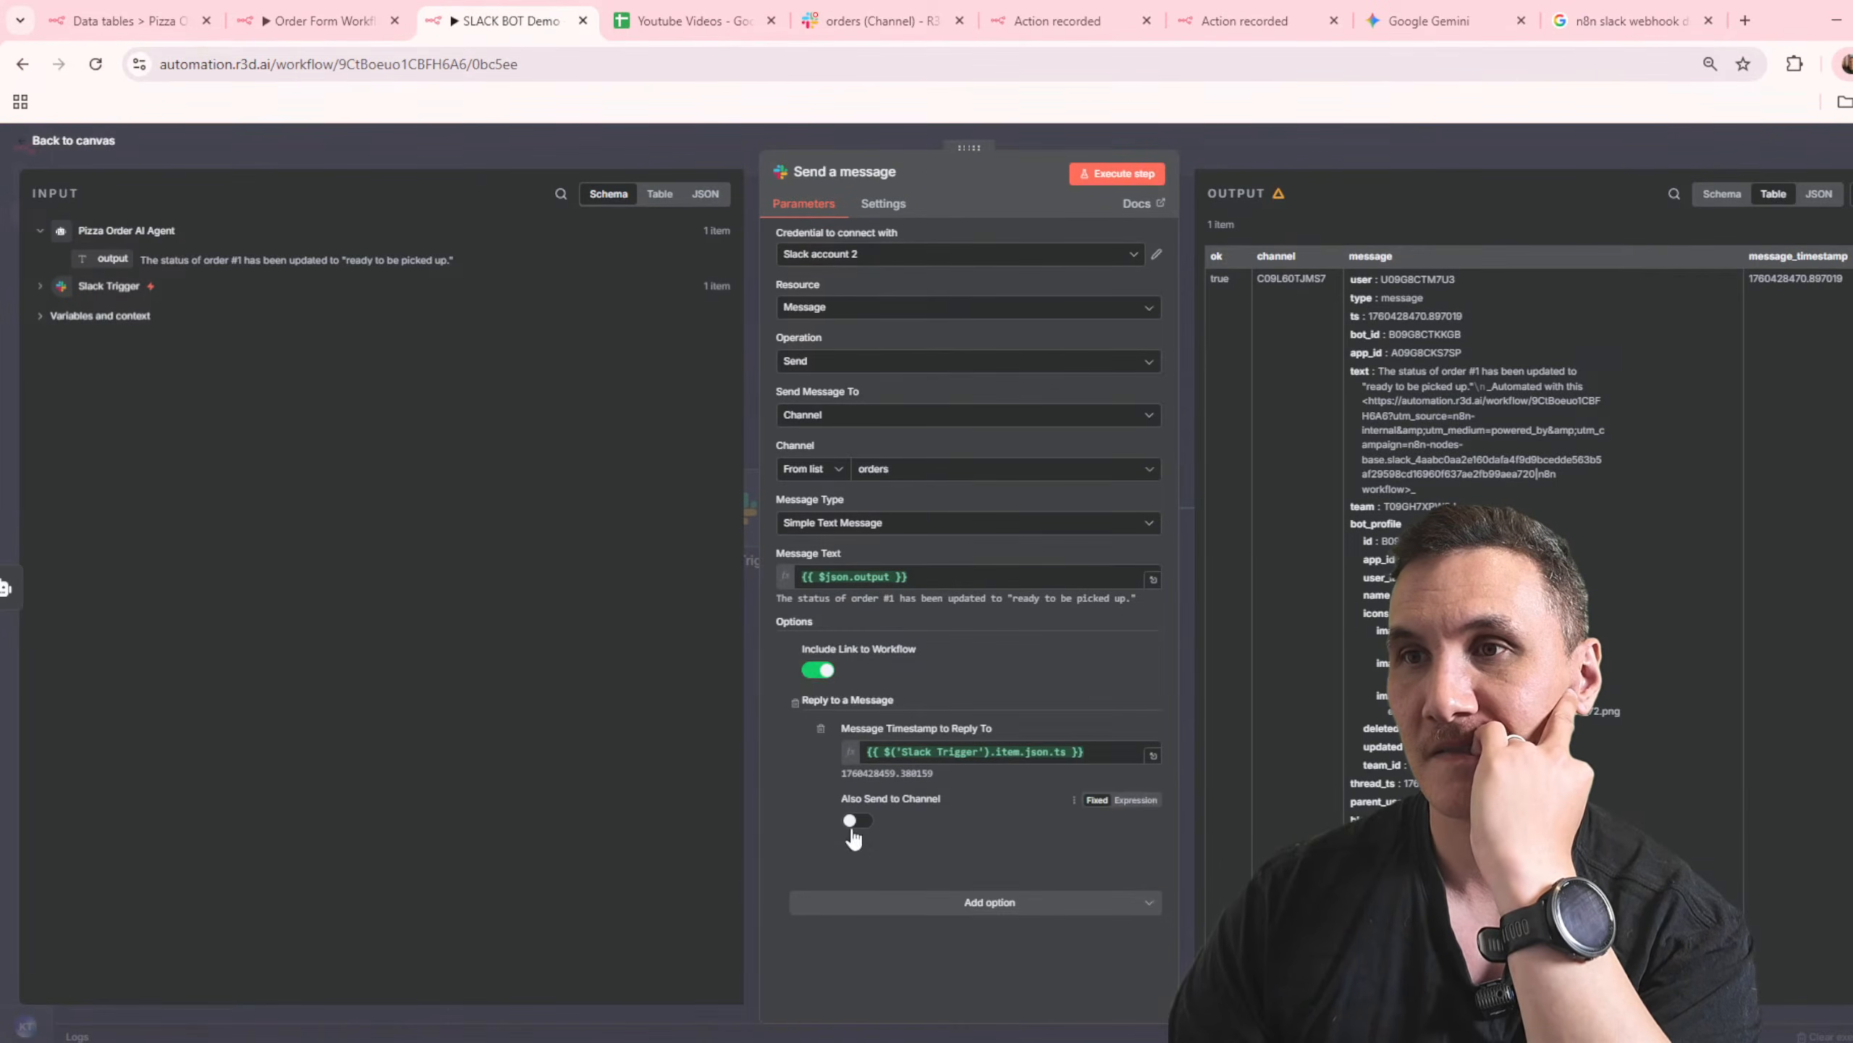
click(1327, 149)
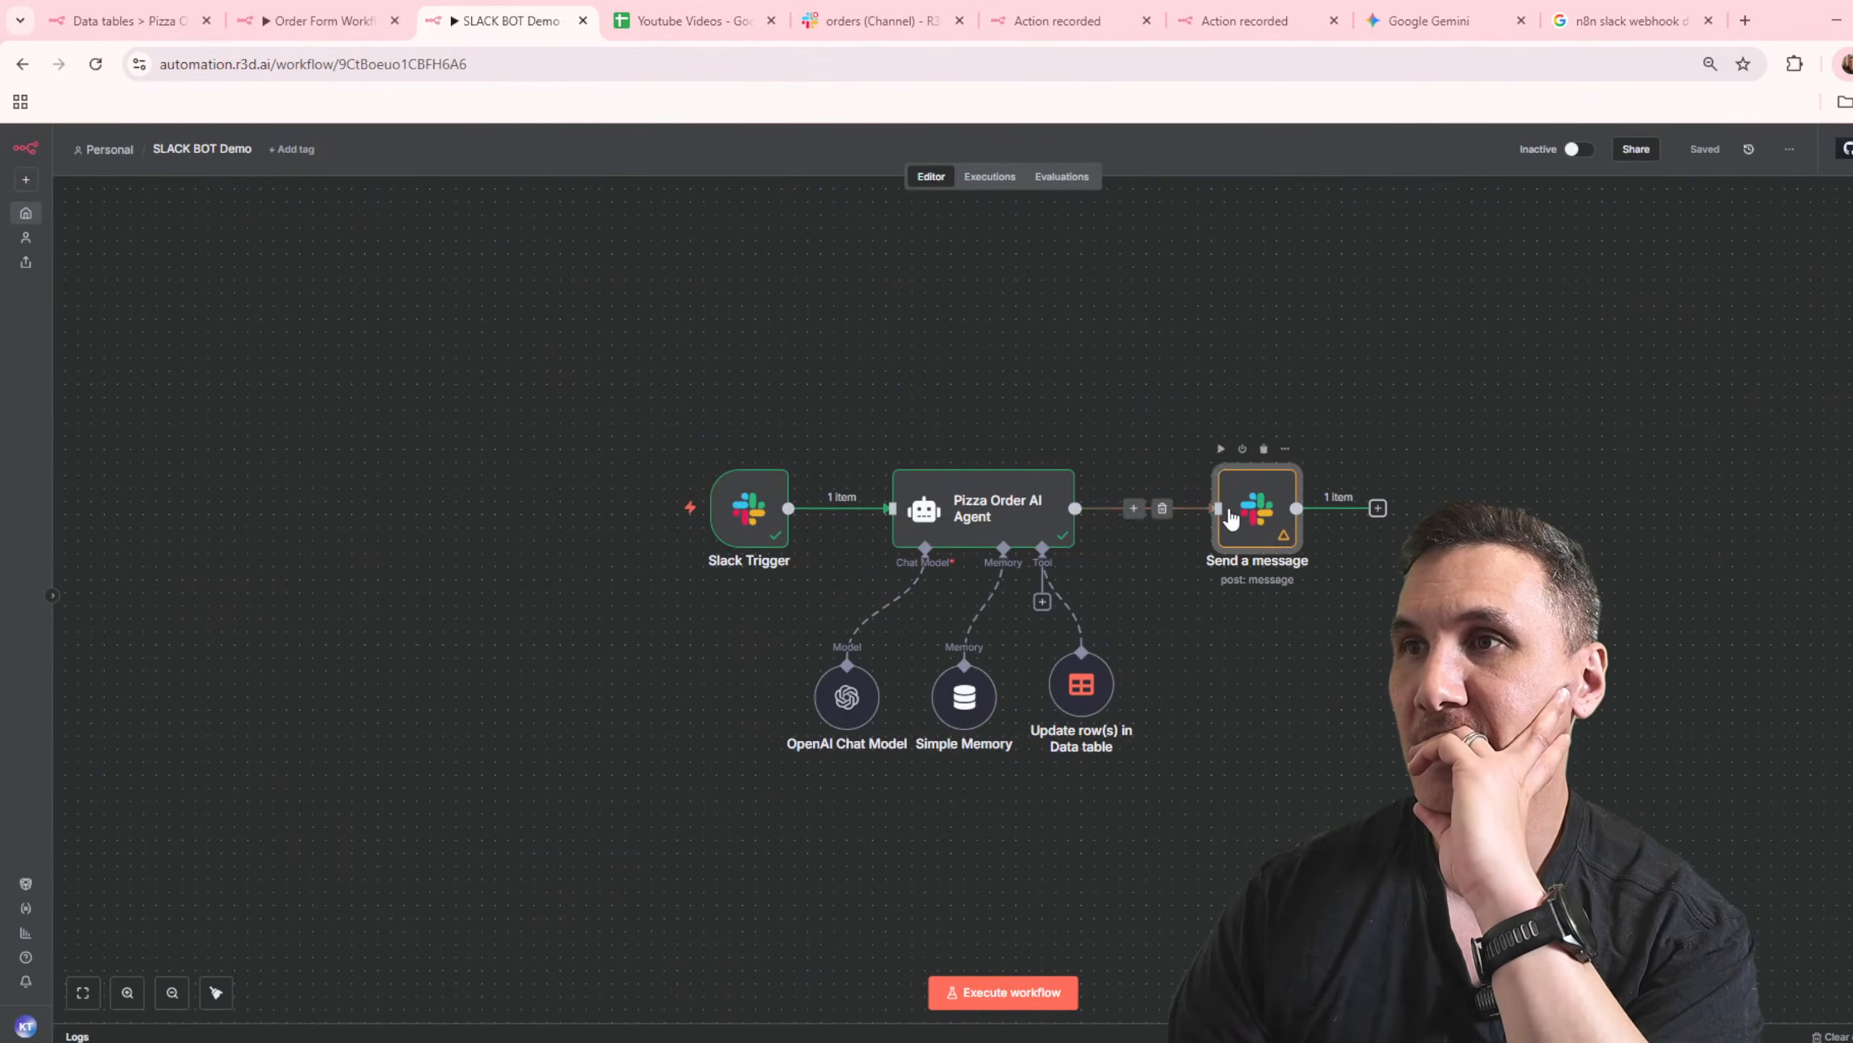
Step: Check the bot's latest reply in the order #1 thread in Slack's orders channel for the workflow link
key(ctrl+Tab)
key(ctrl+Tab)
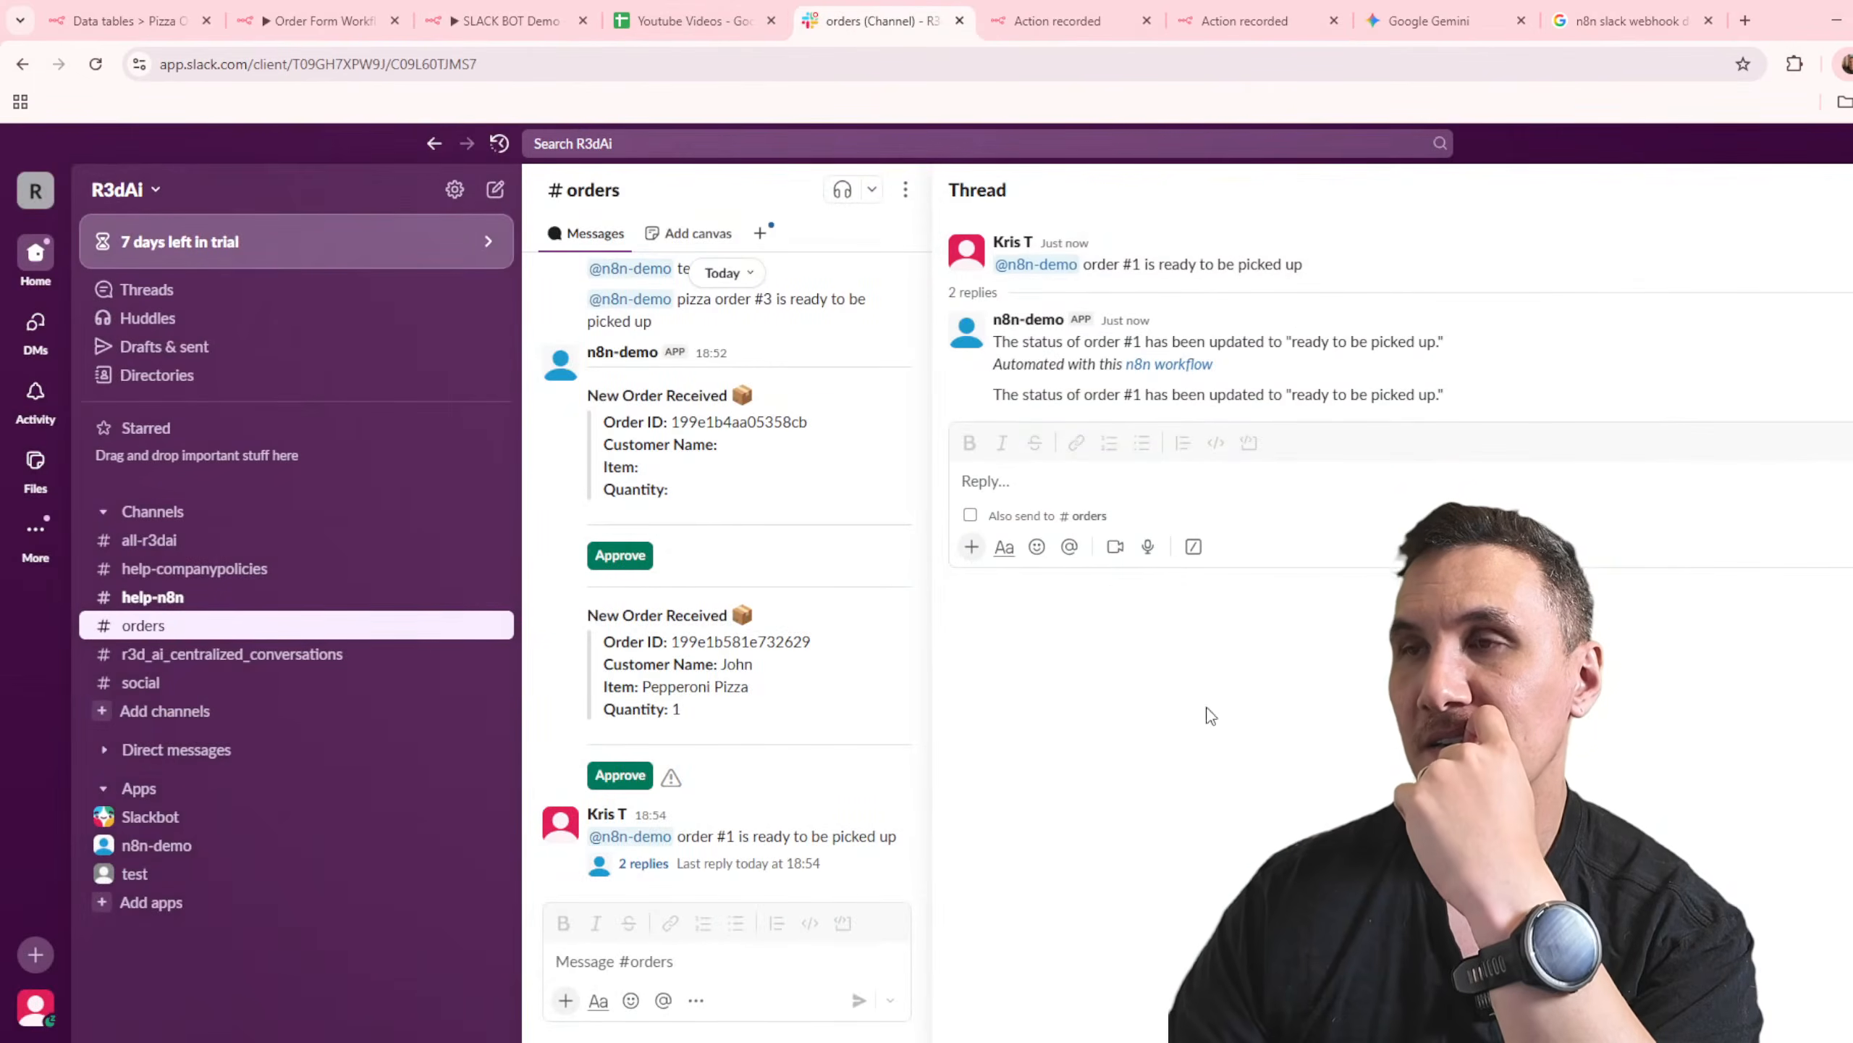
drag(1452, 396, 991, 396)
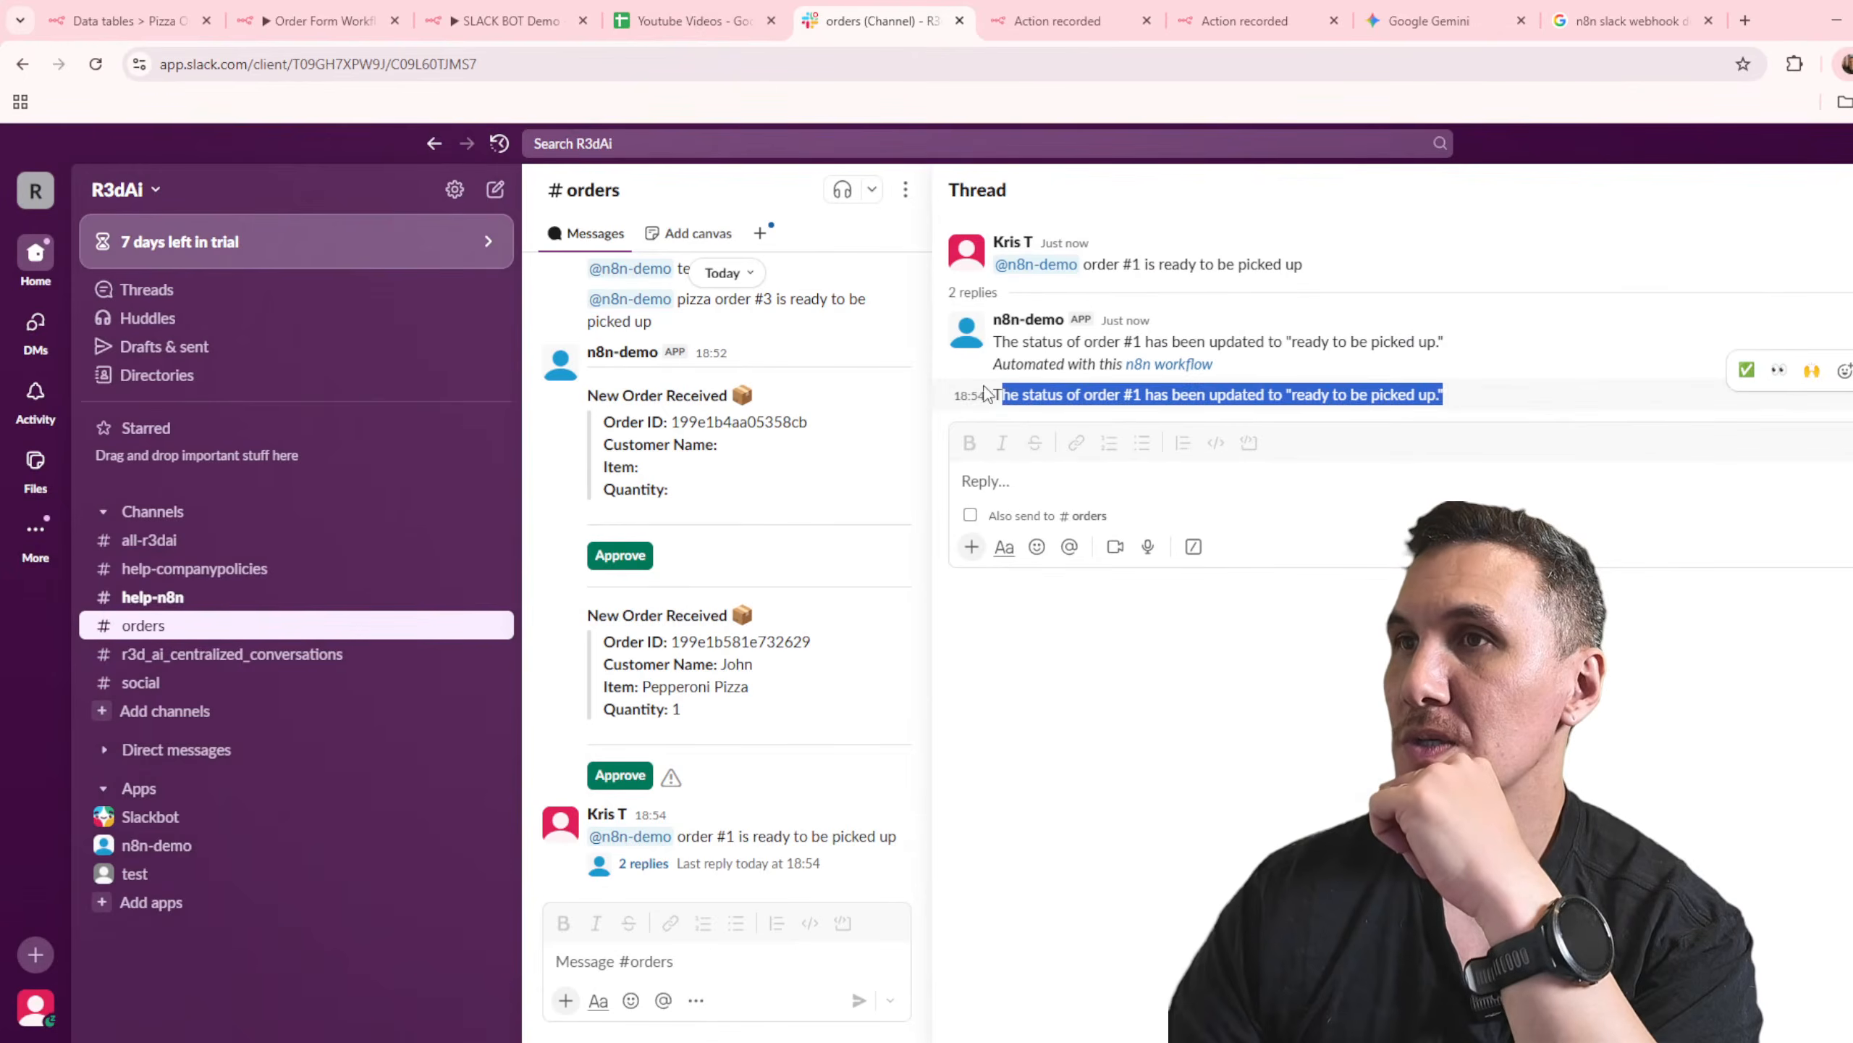
Step: Add a Gmail tool that sends a message to the Pizza Order AI Agent in SLACK BOT Demo
click(652, 26)
key(ctrl+shift+Tab)
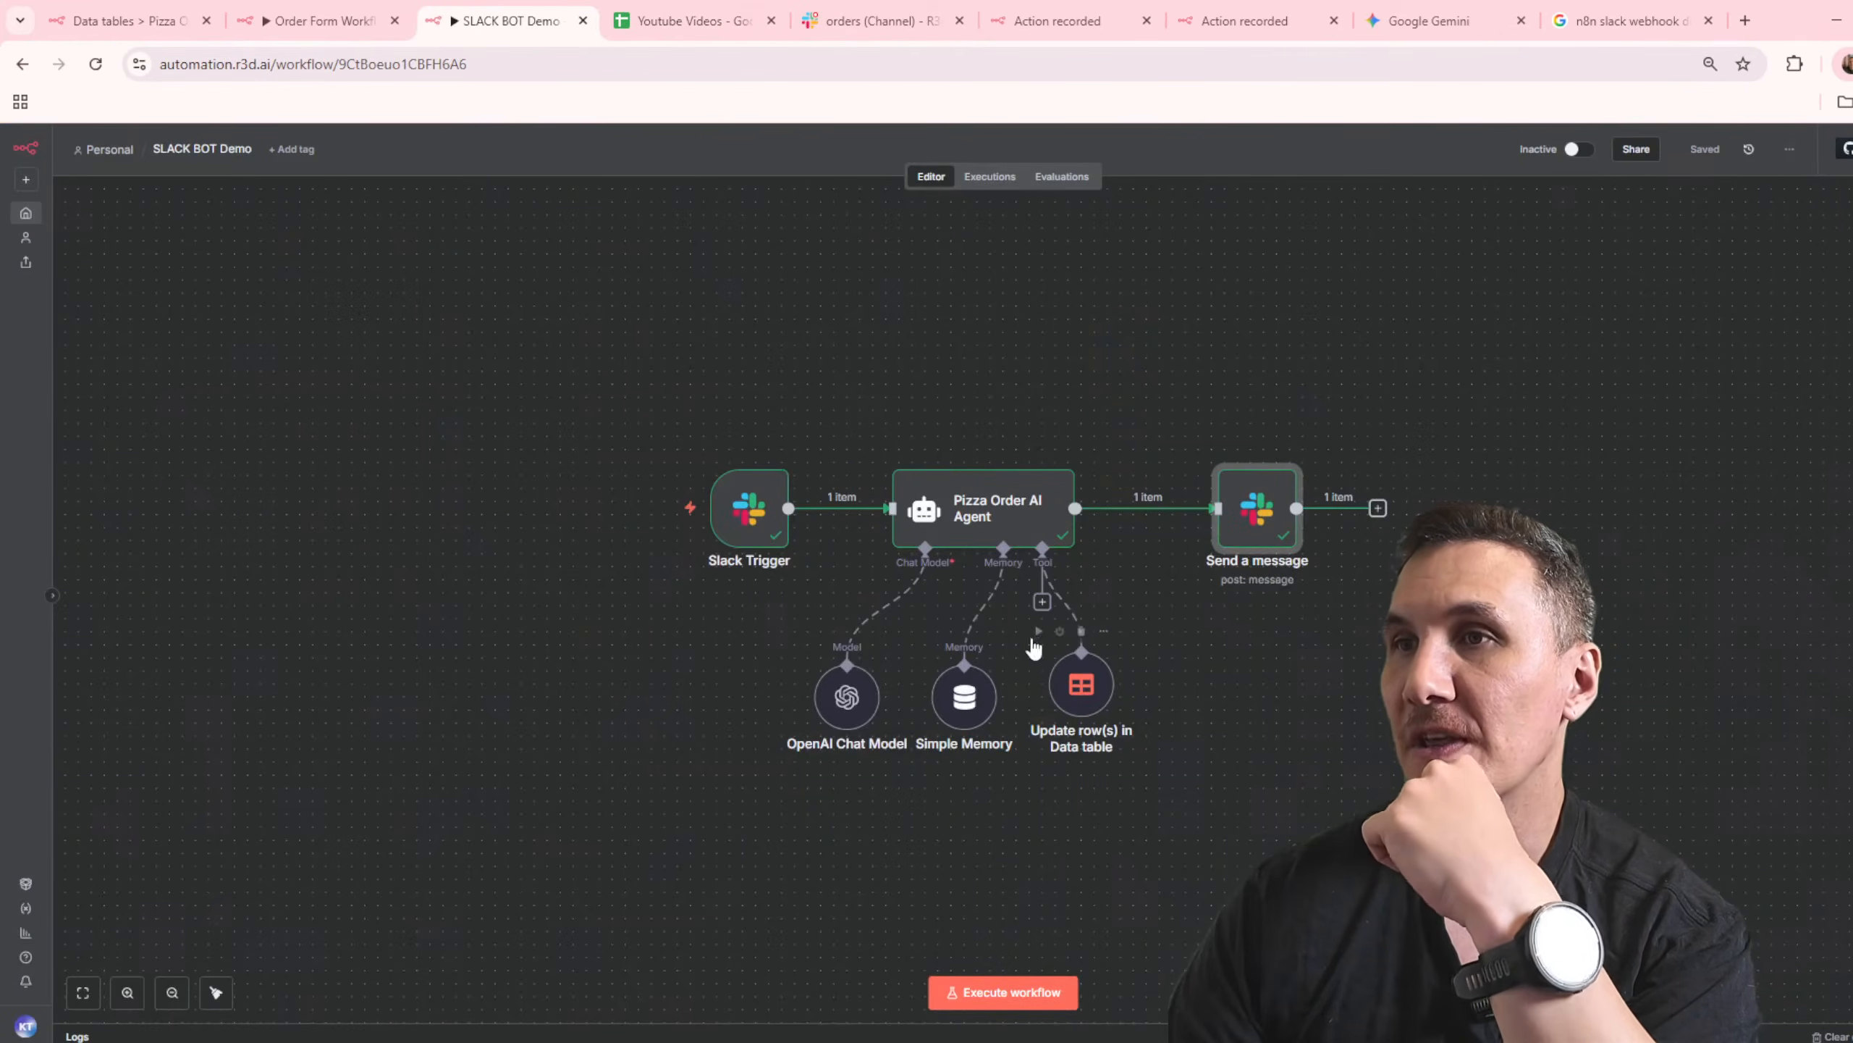
click(1042, 600)
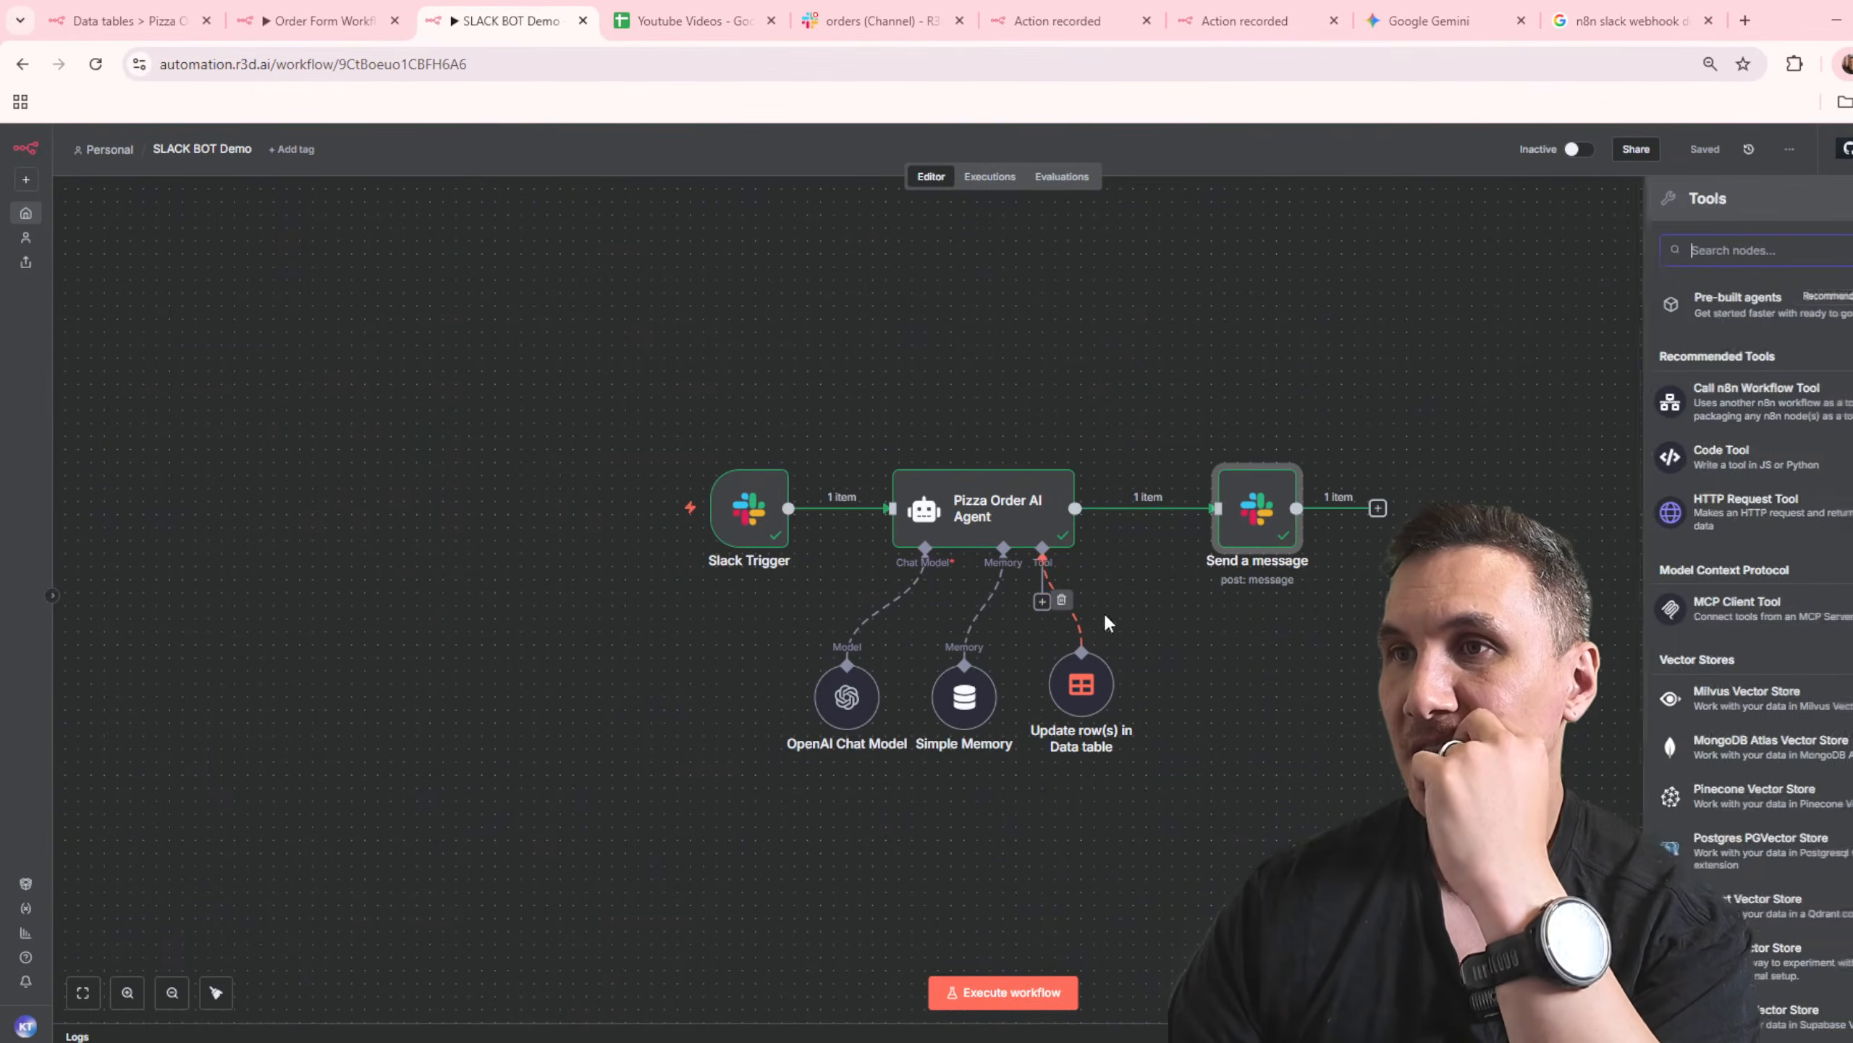
text(send)
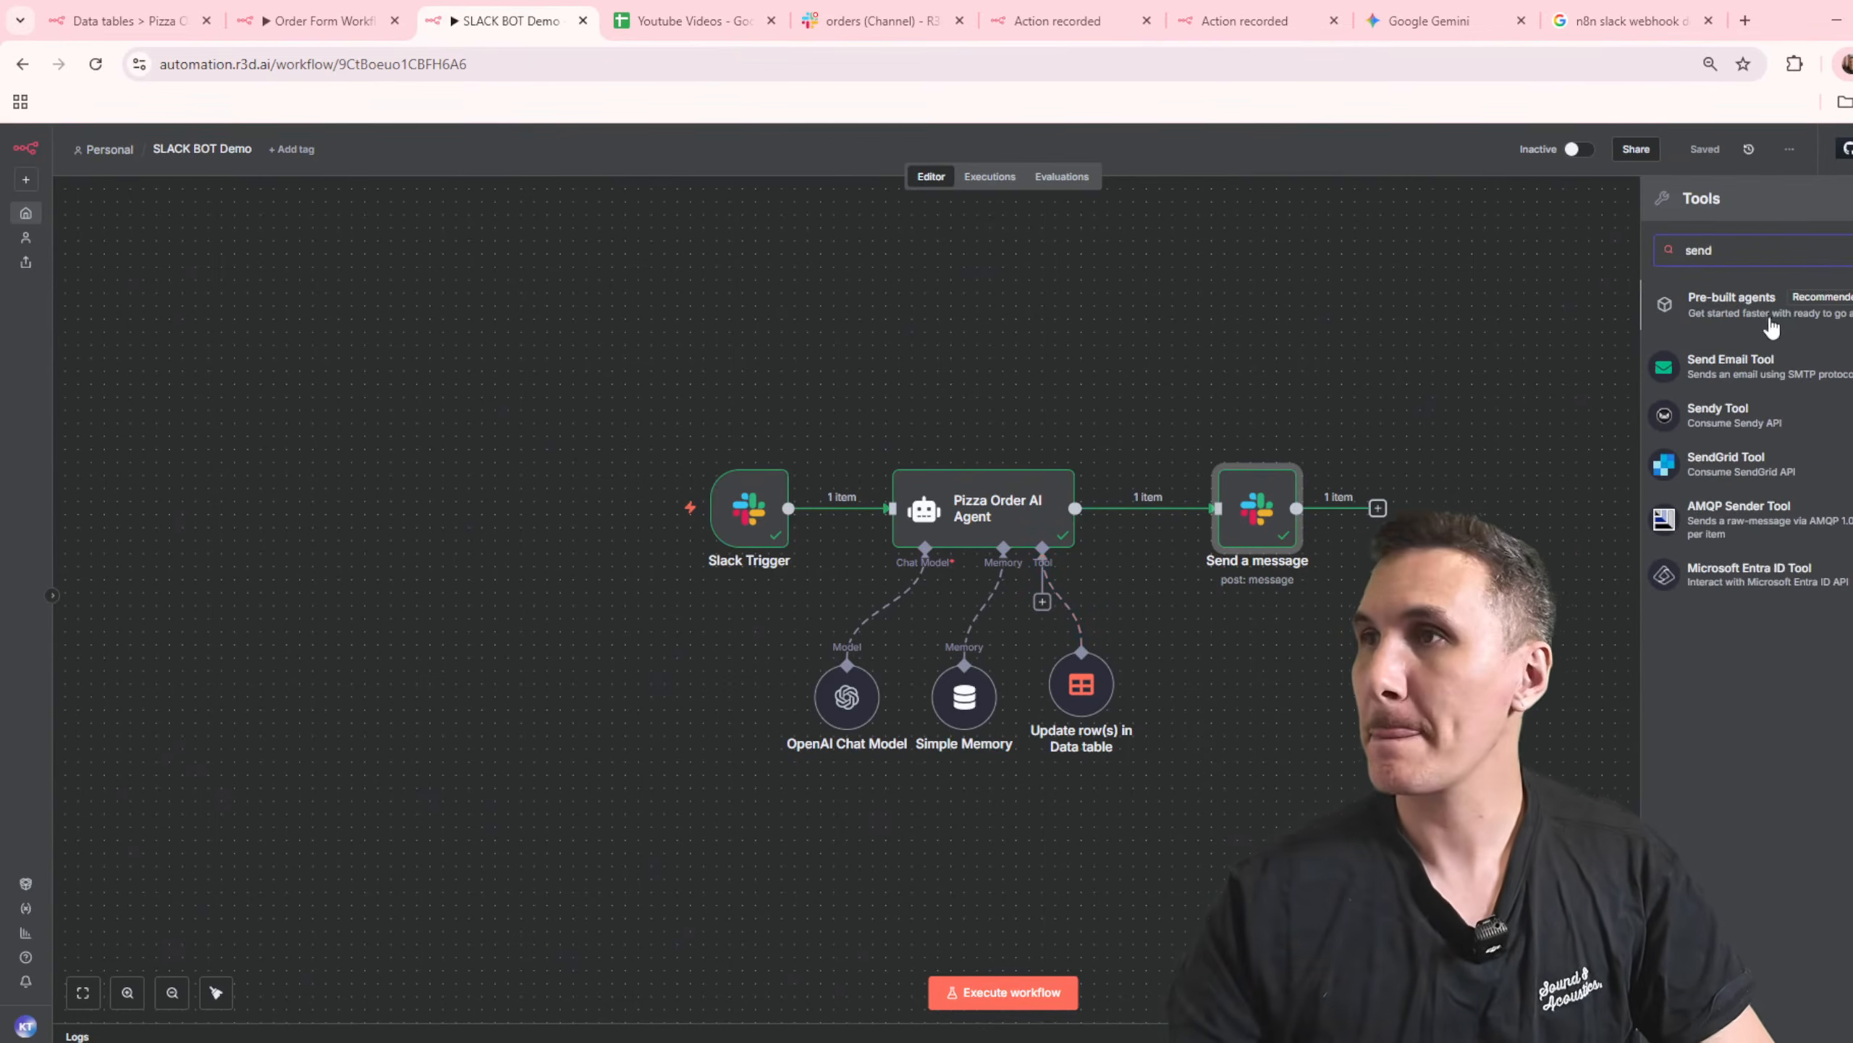
key(ctrl+a)
text(gmail)
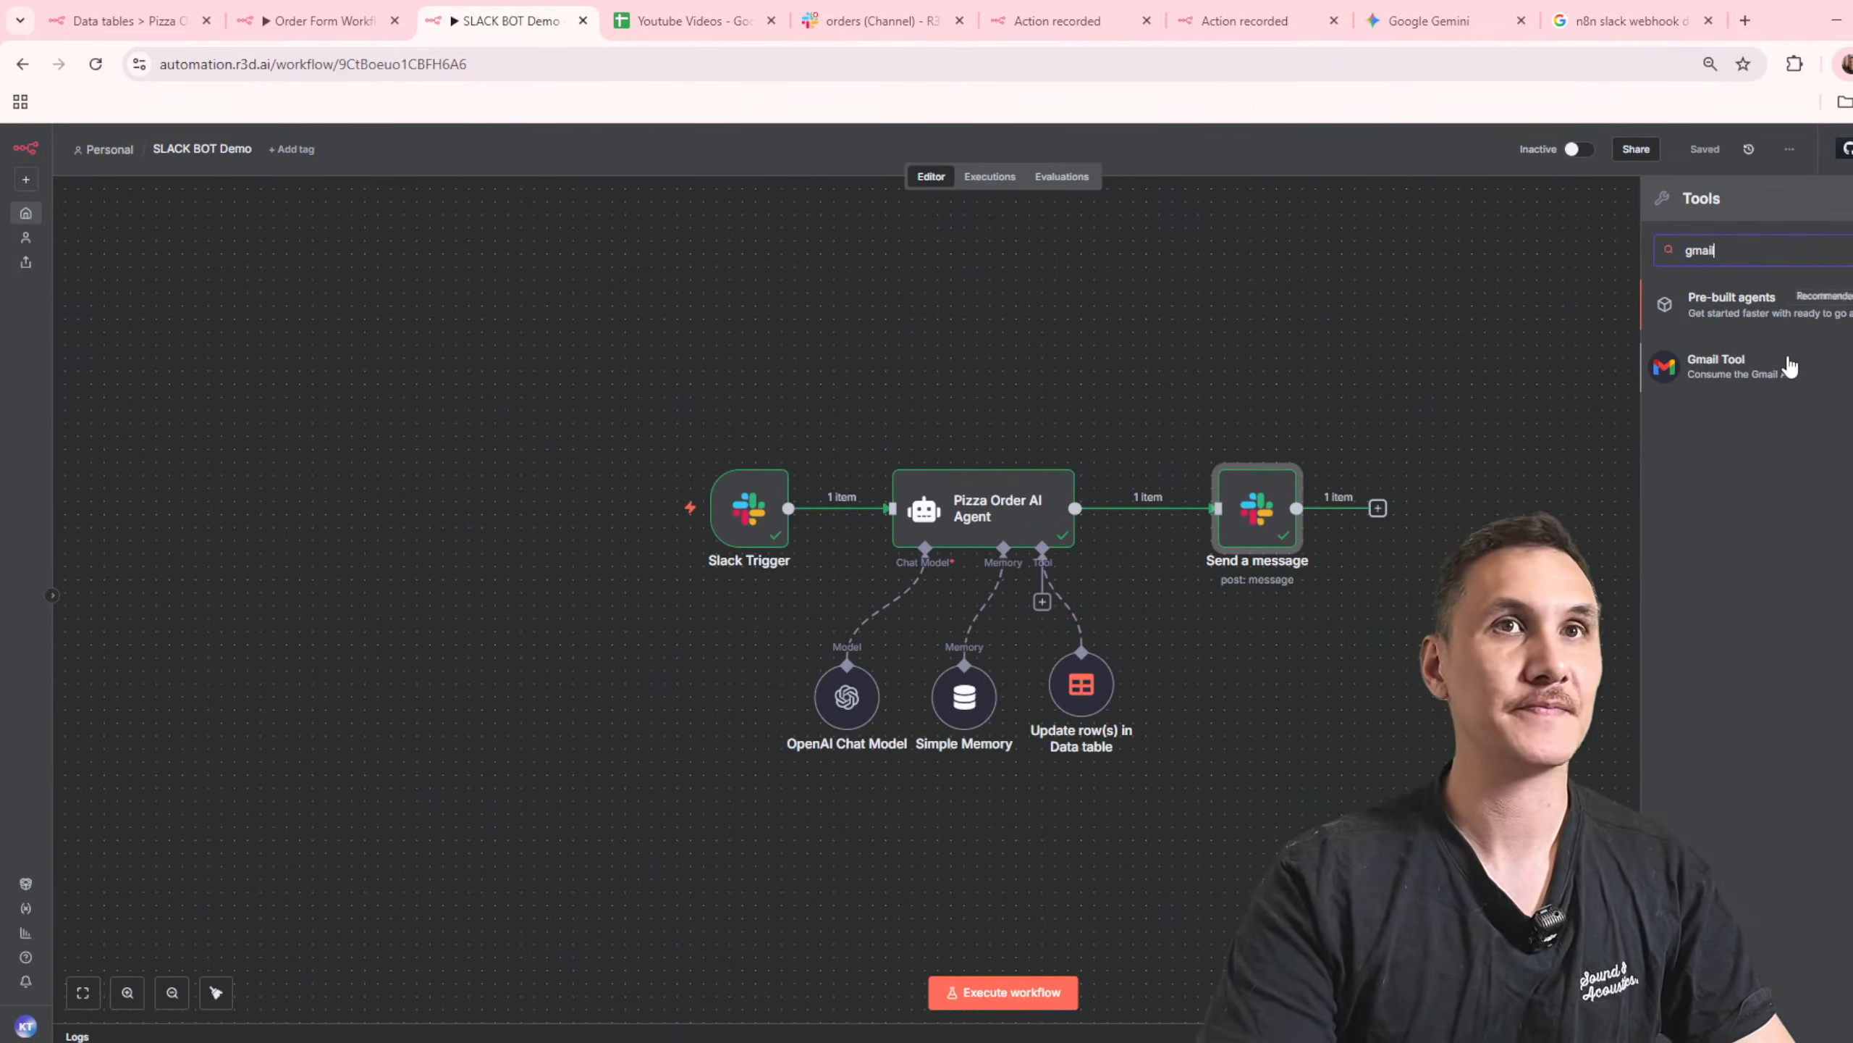
click(1736, 372)
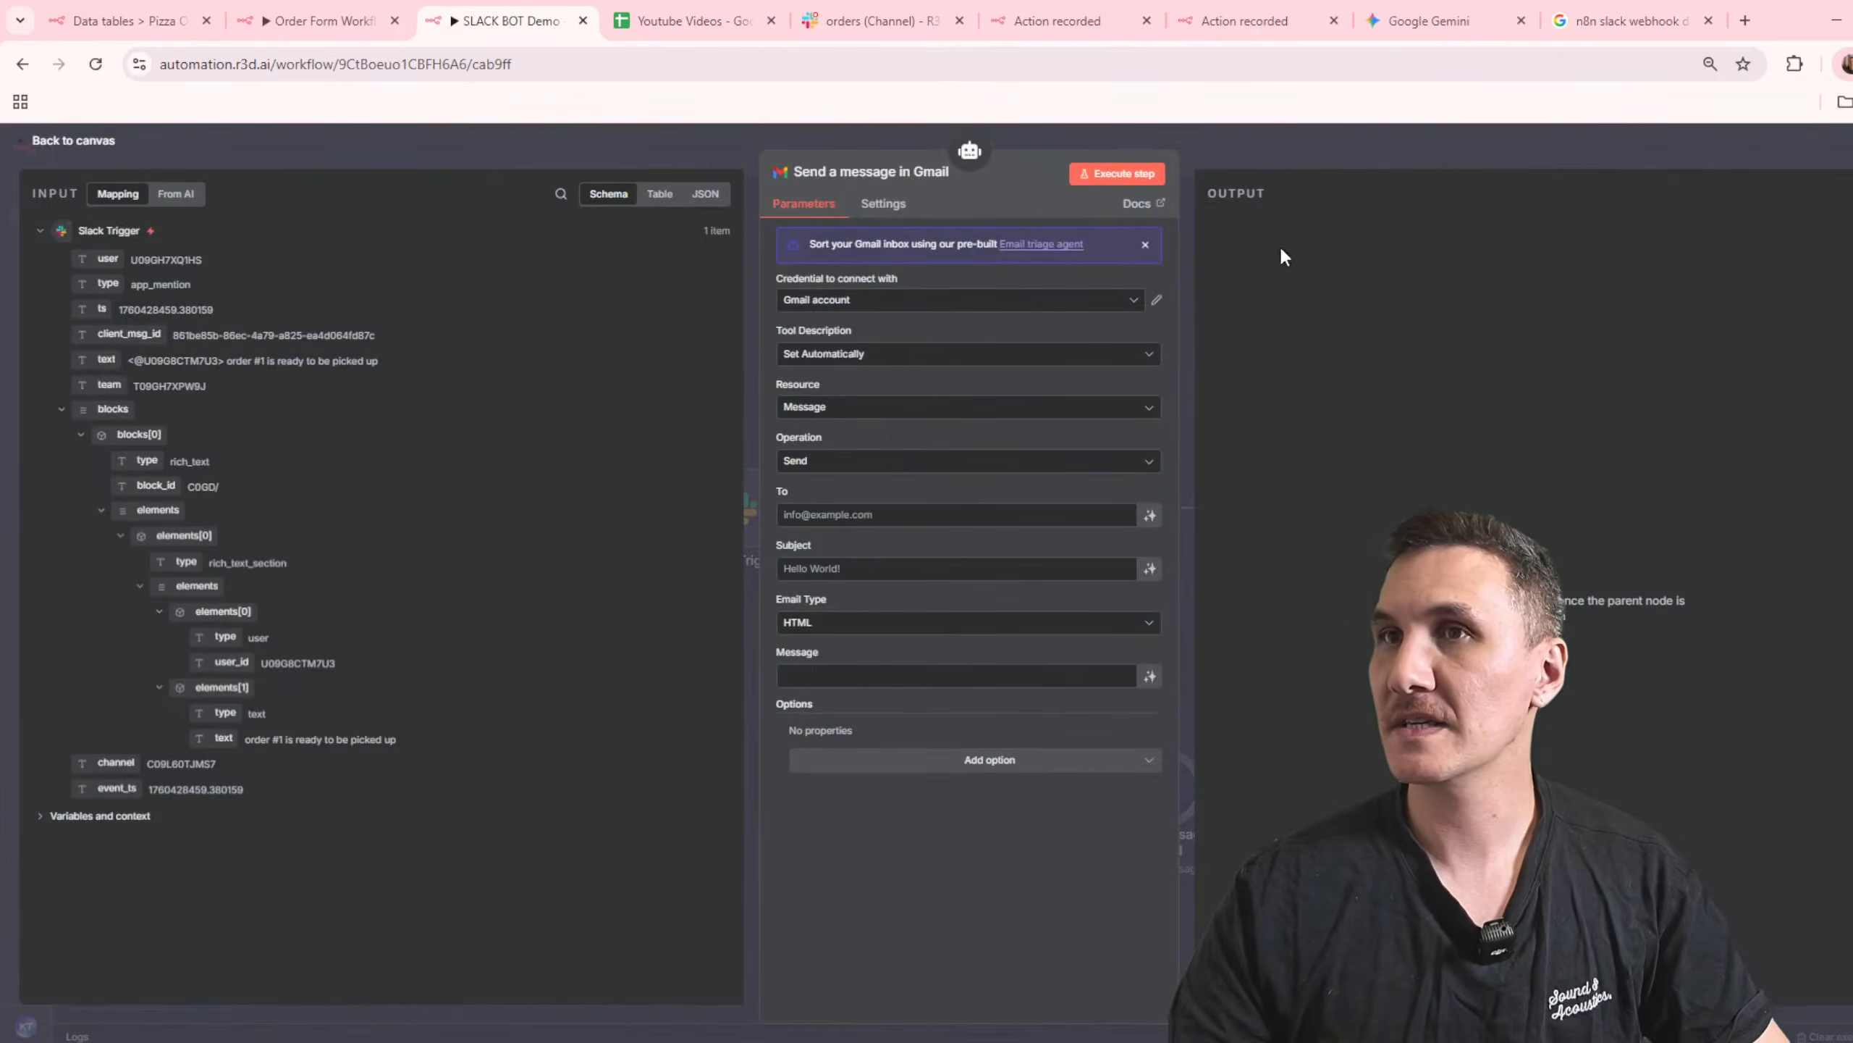
Step: Let the model define the Gmail tool's recipient, subject and message, and choose the email type
click(1149, 515)
click(1150, 588)
click(1059, 661)
click(959, 701)
click(1149, 715)
click(1298, 168)
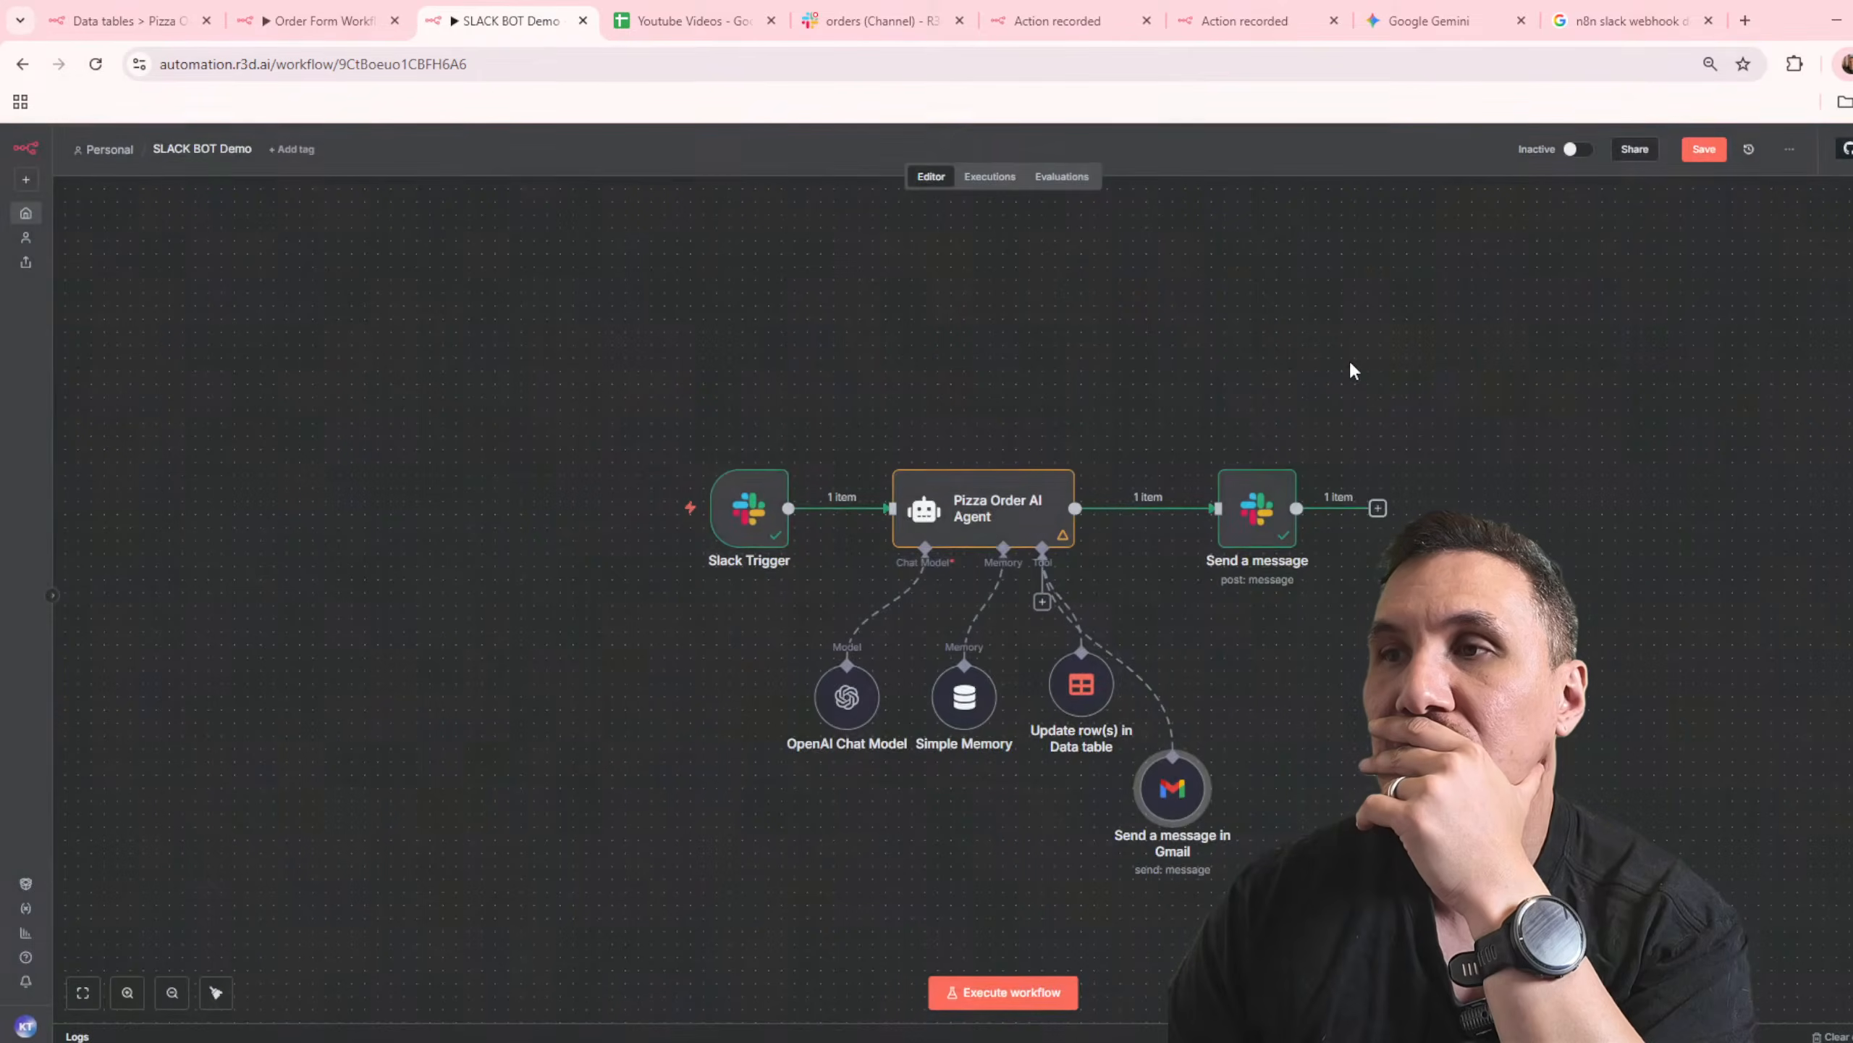
Step: Spread out the model, memory, Update row(s) and Gmail nodes in a row beneath the agent
drag(694, 622, 799, 719)
drag(1082, 684, 951, 709)
drag(1171, 780, 1223, 714)
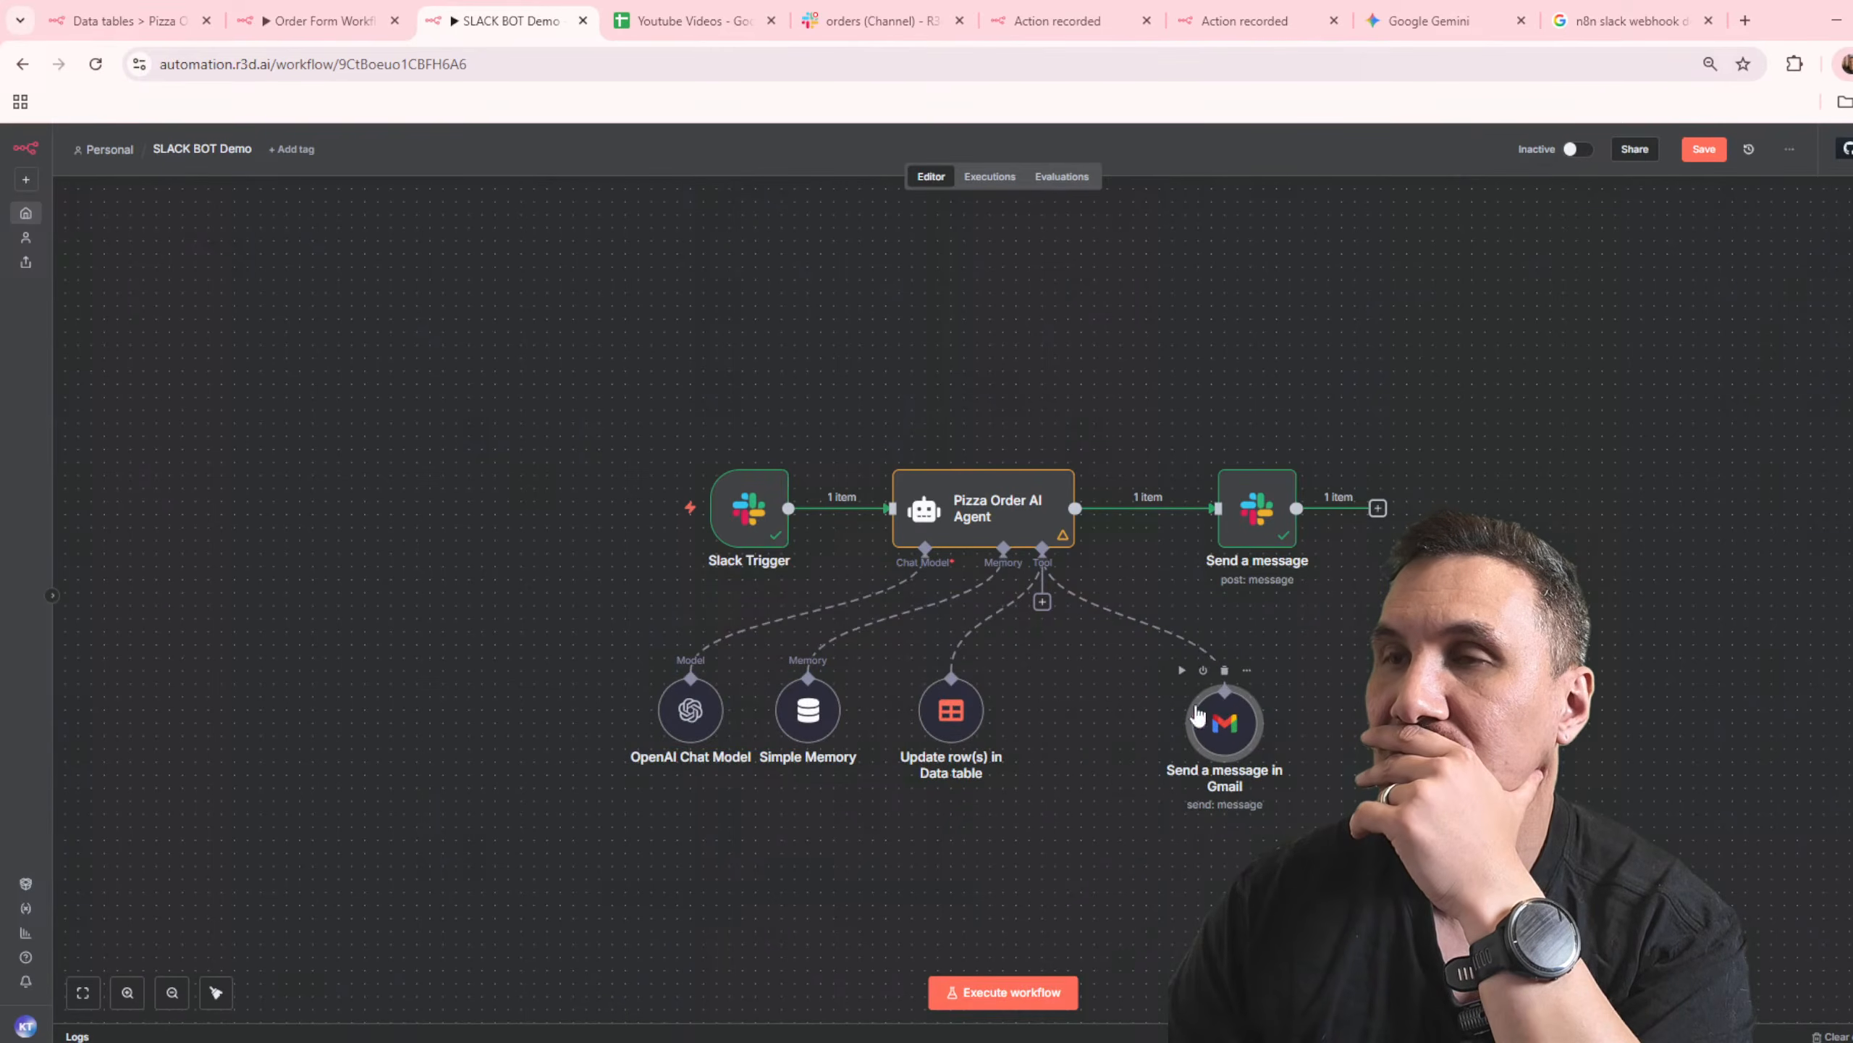
Step: Add a Data table tool to the agent, using the Get operation on the Pizza Orders table
click(1042, 603)
text(data)
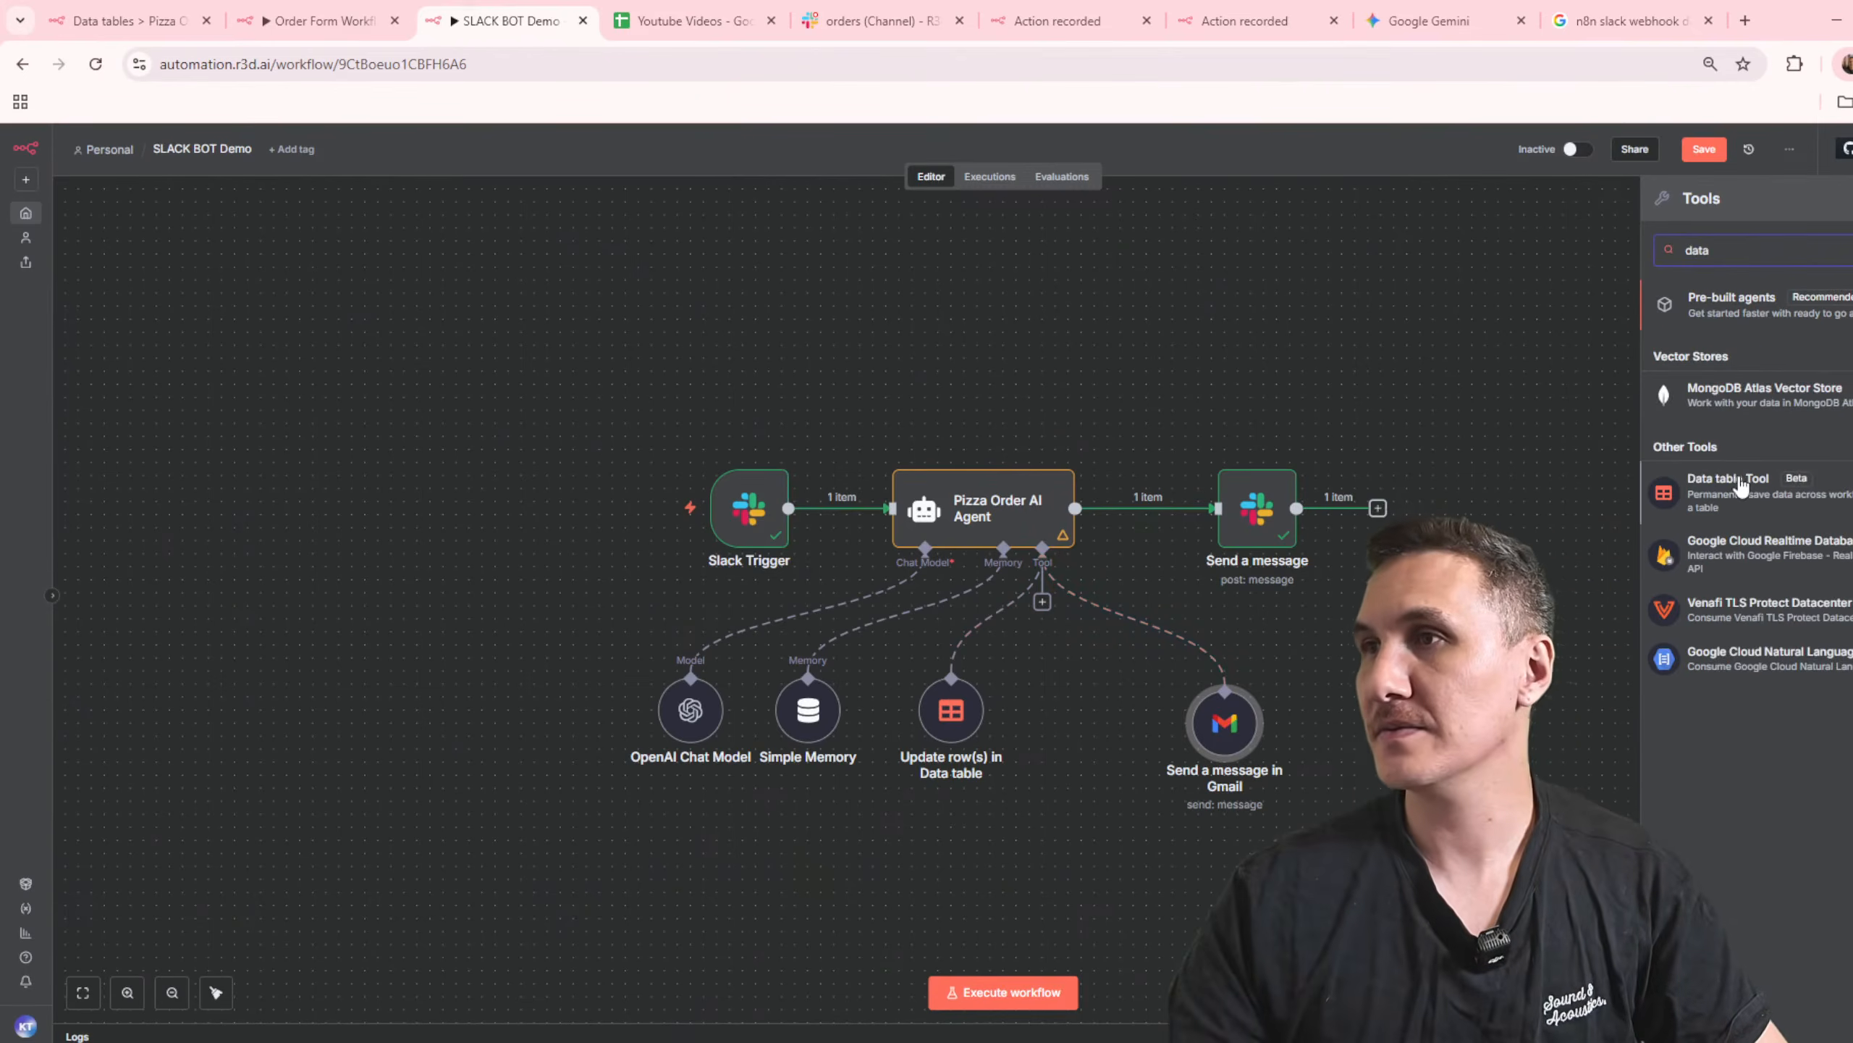
click(1751, 482)
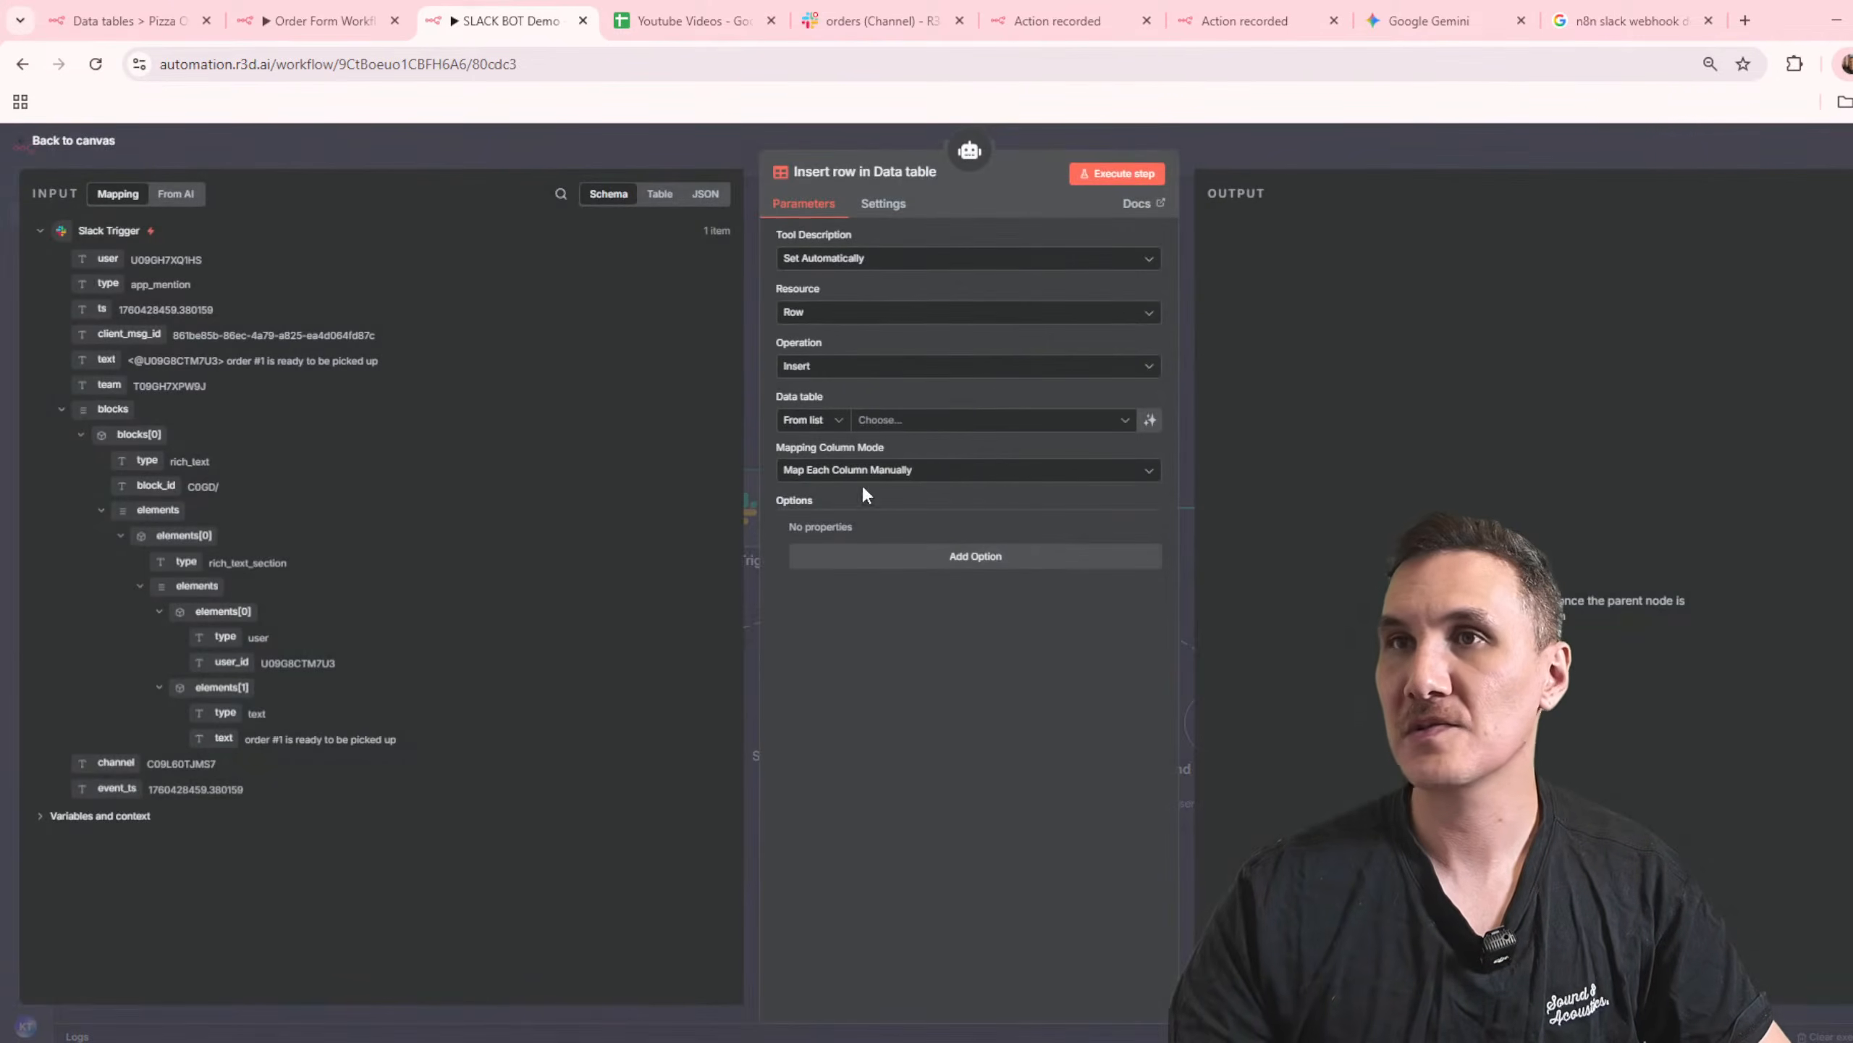
click(905, 422)
click(865, 369)
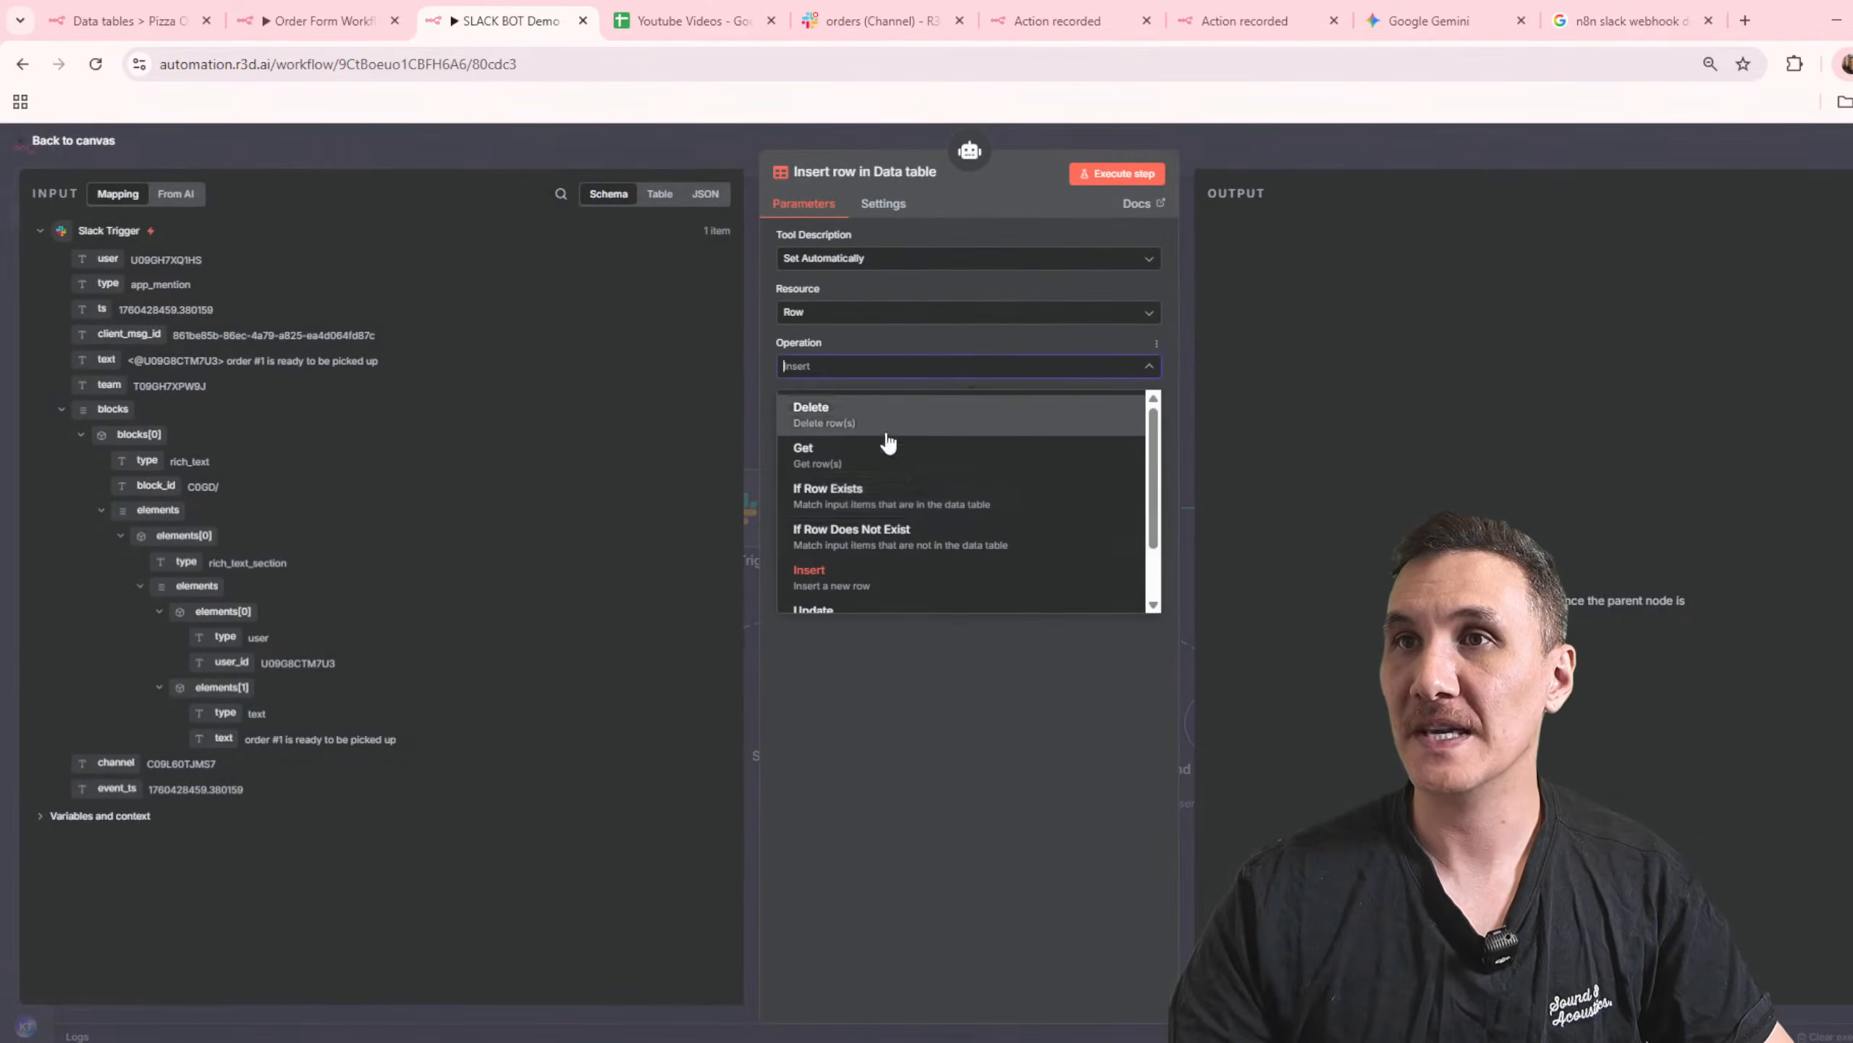
scroll(946, 554, down, 1)
scroll(962, 543, up, 2)
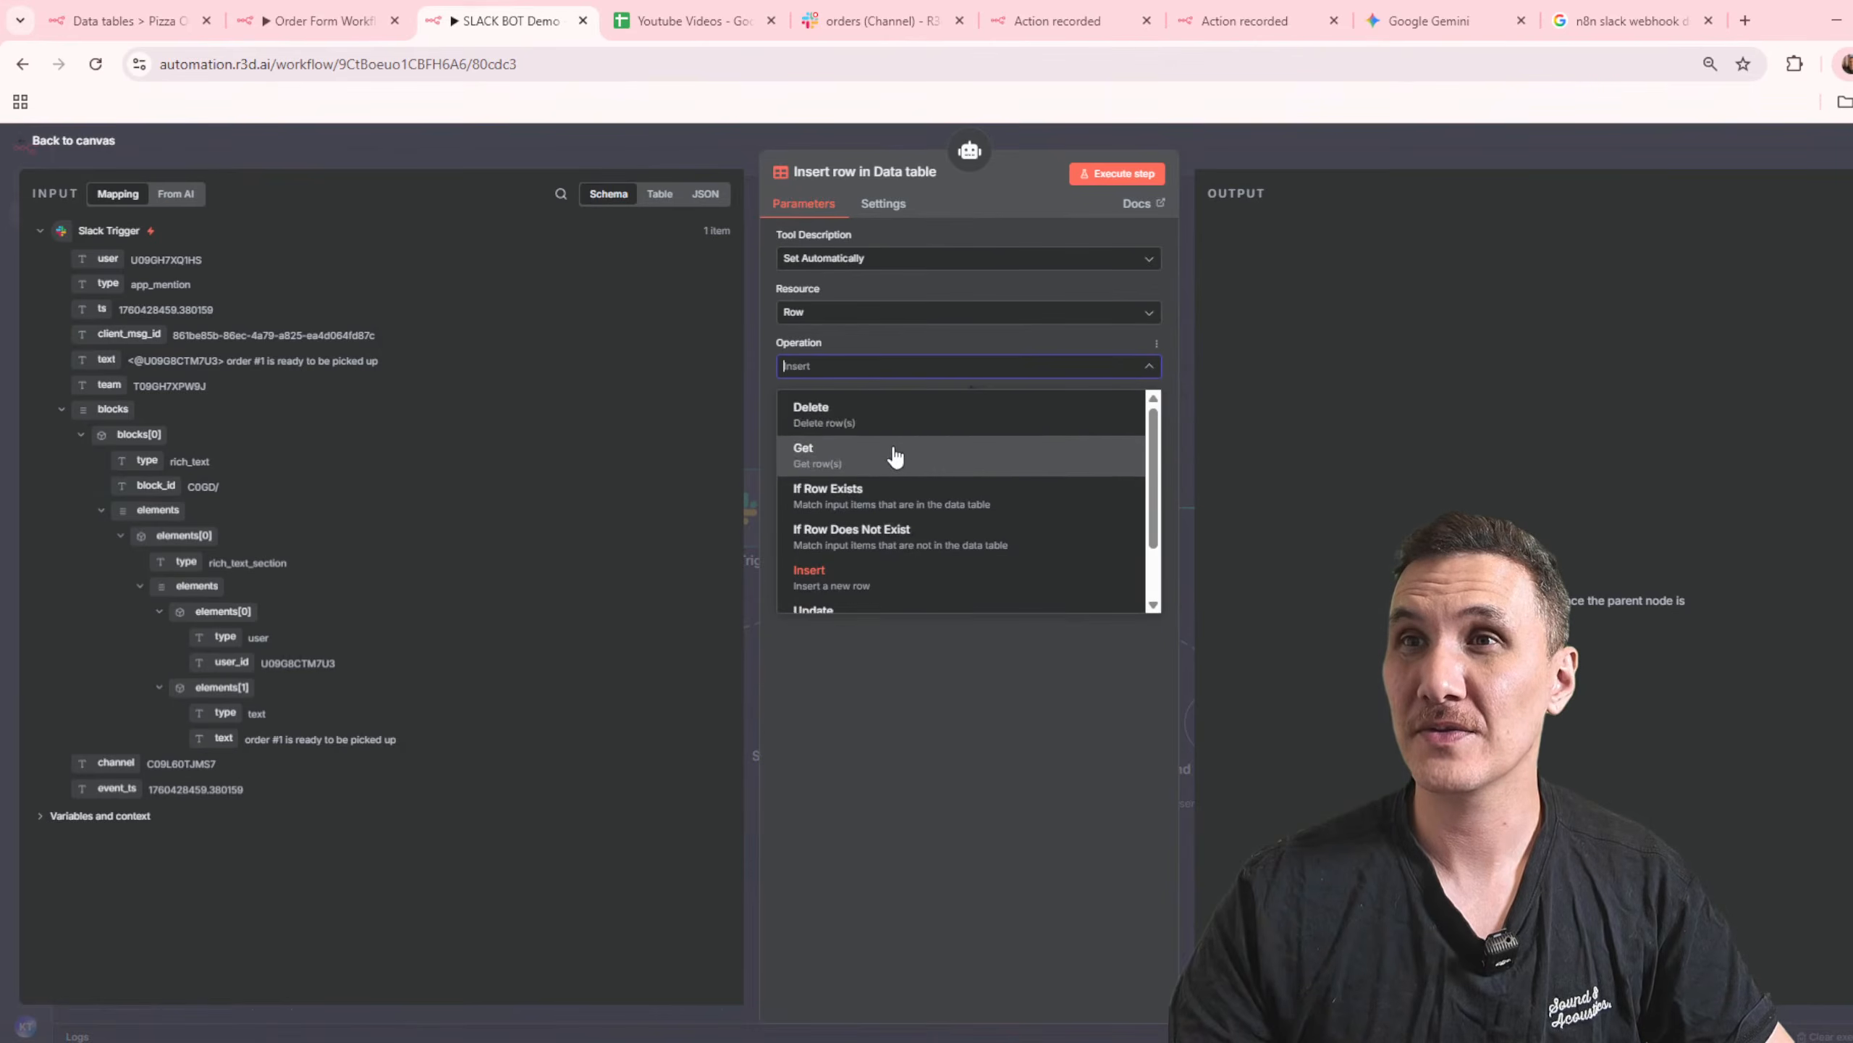
click(889, 457)
click(887, 427)
click(847, 515)
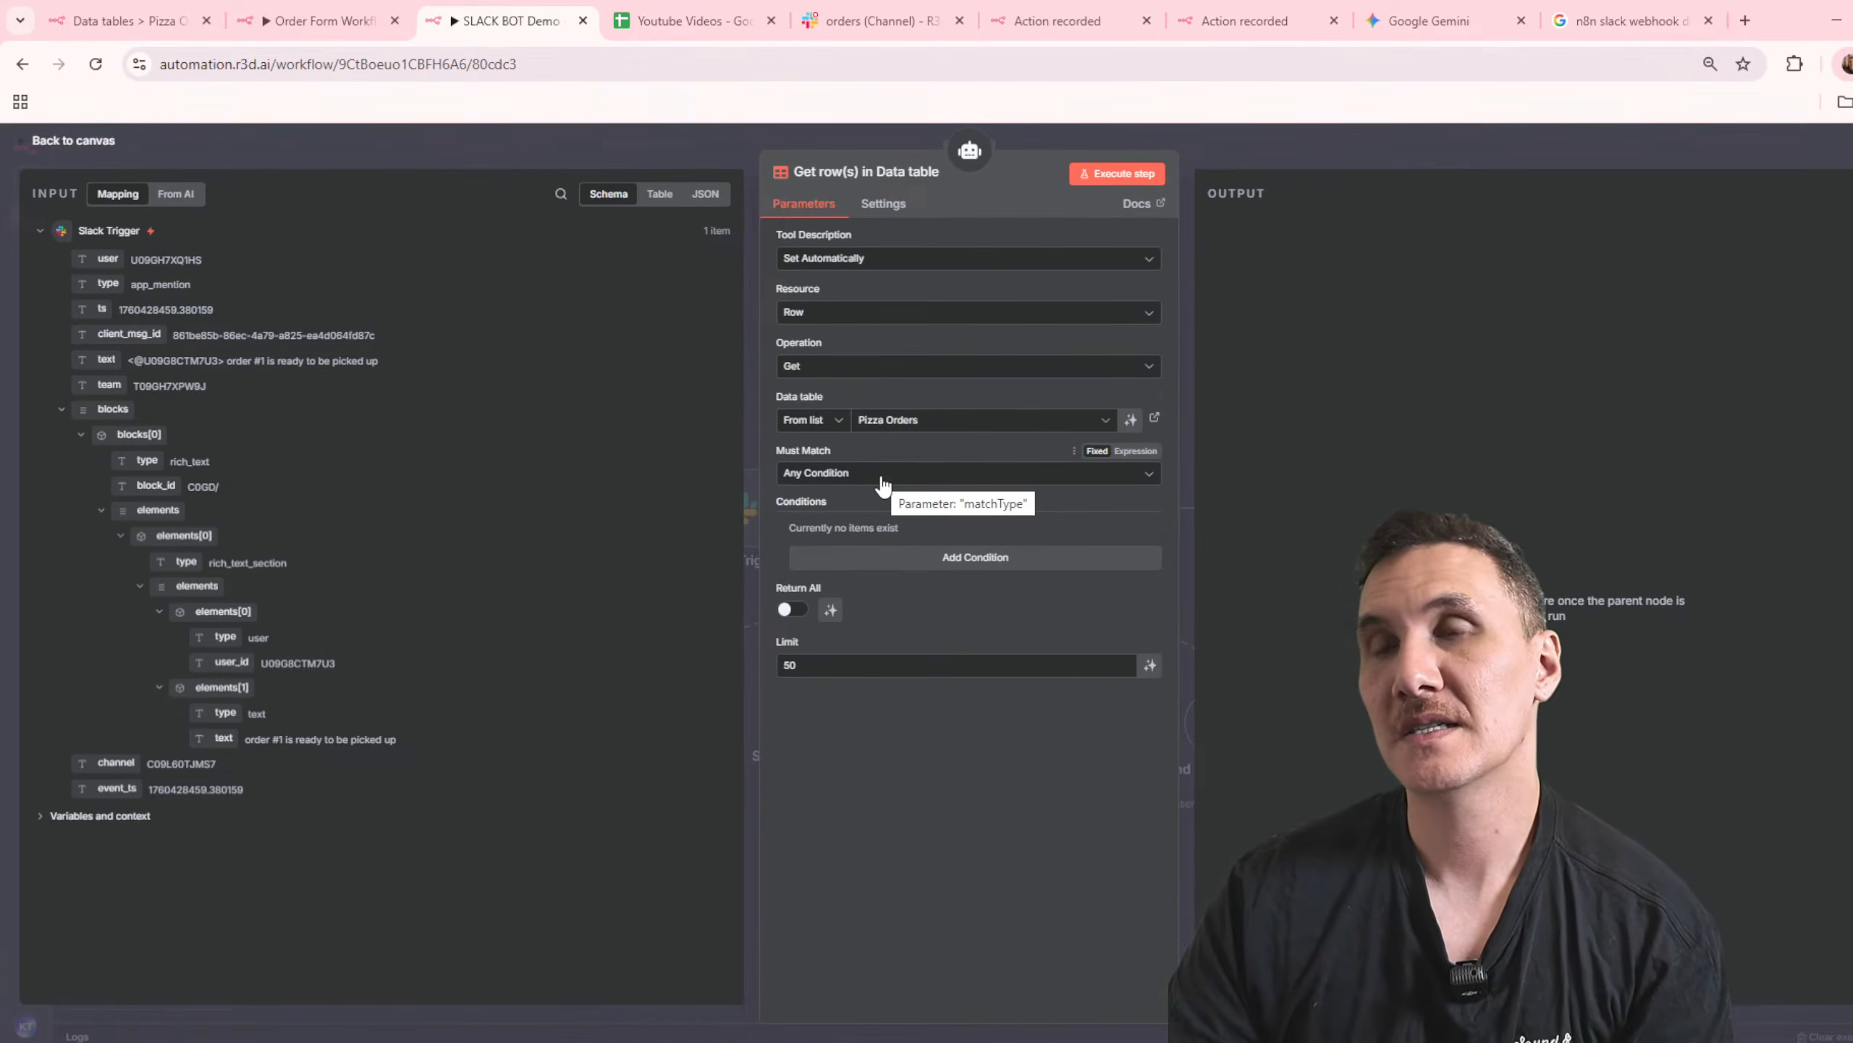
Step: Add an id Equals condition with a model-defined value, let the model define Return All, and place the tool between Update row(s) and Gmail
click(883, 485)
click(883, 510)
click(940, 558)
click(877, 662)
click(1149, 662)
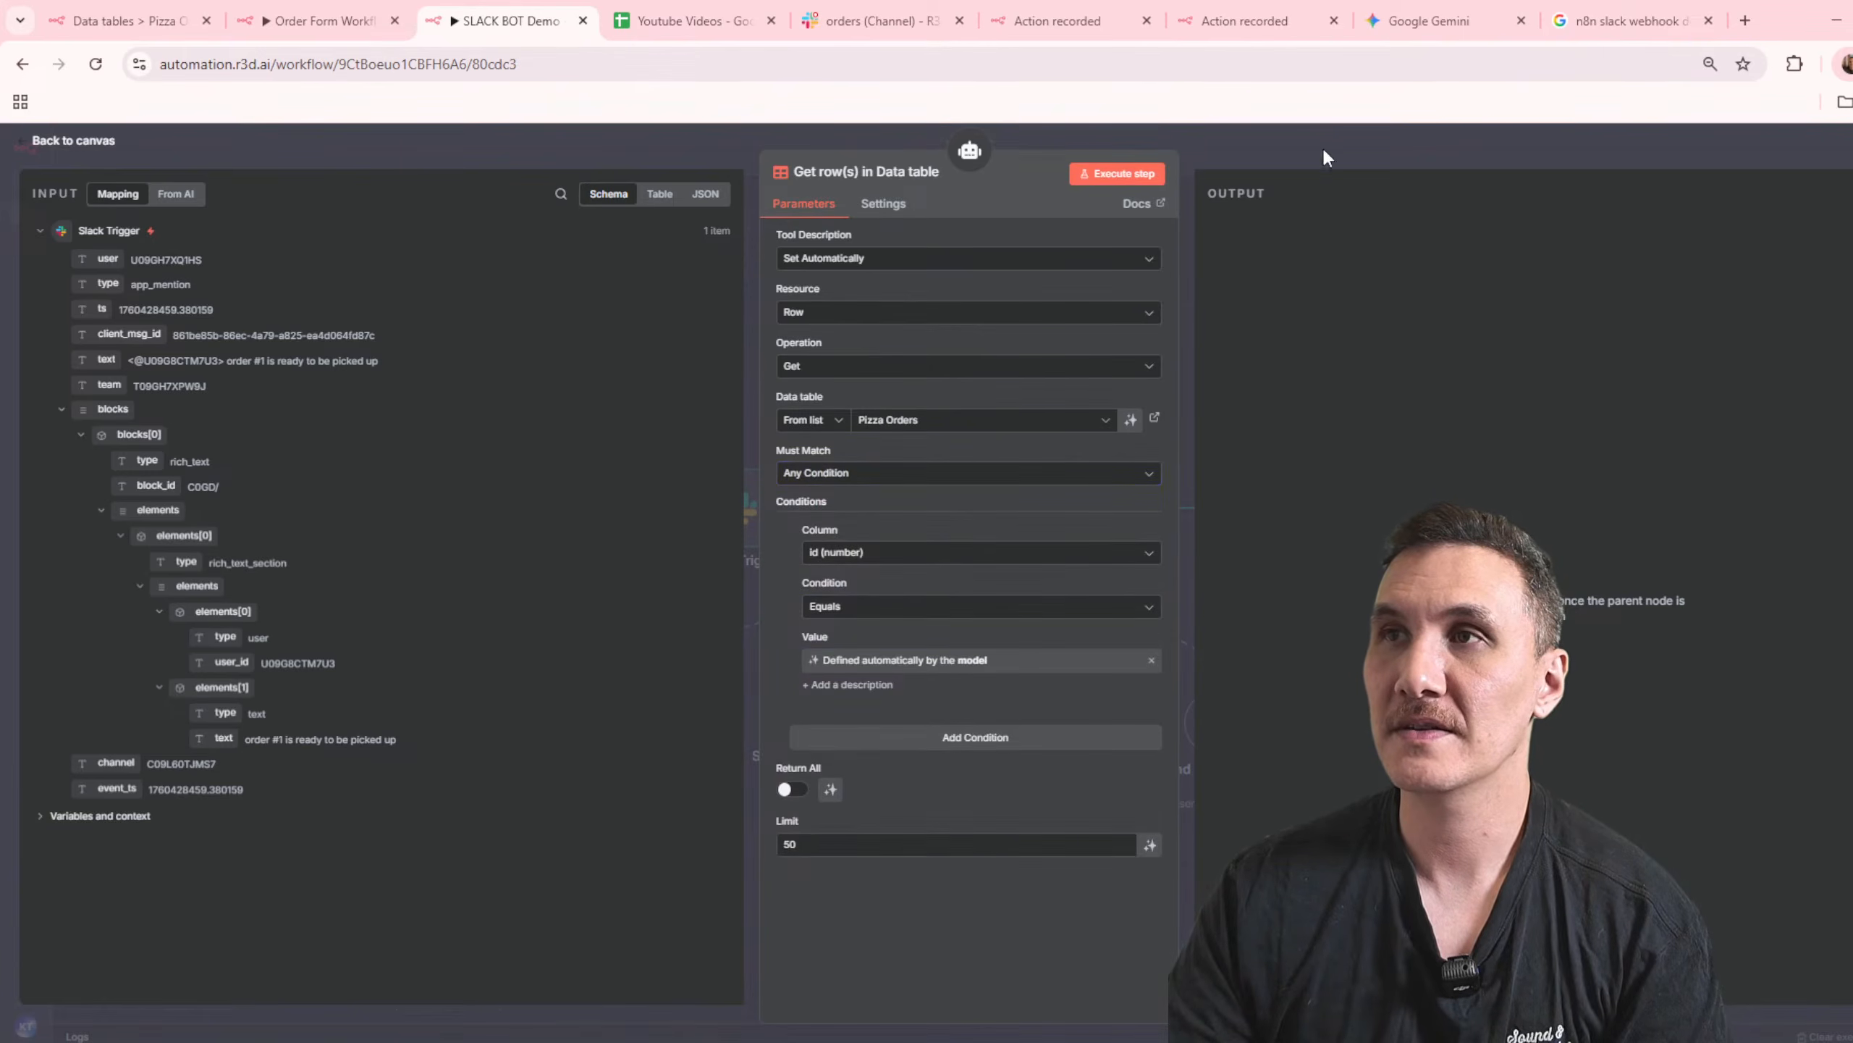
click(830, 789)
key(Escape)
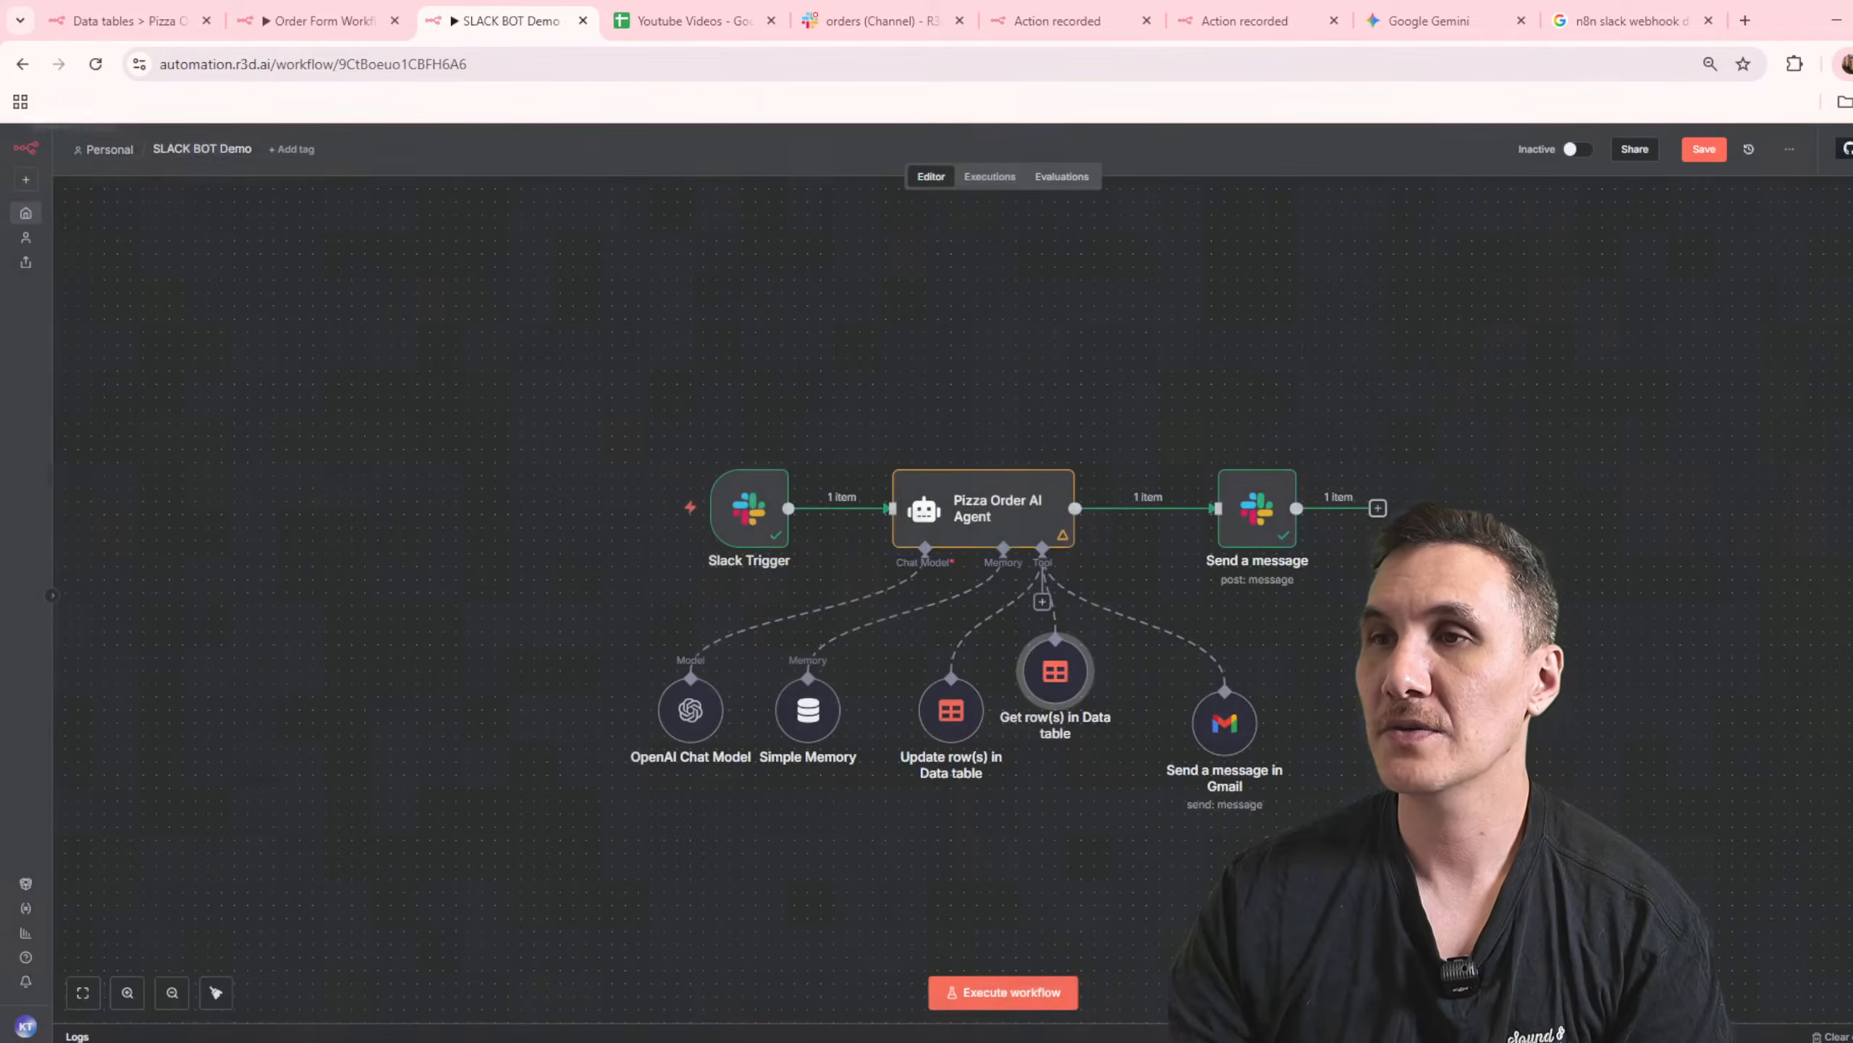
drag(1085, 715, 1097, 728)
Step: Extend the last sentence of the Pizza Order AI Agent's system message with "and update the data table order."
double_click(1014, 524)
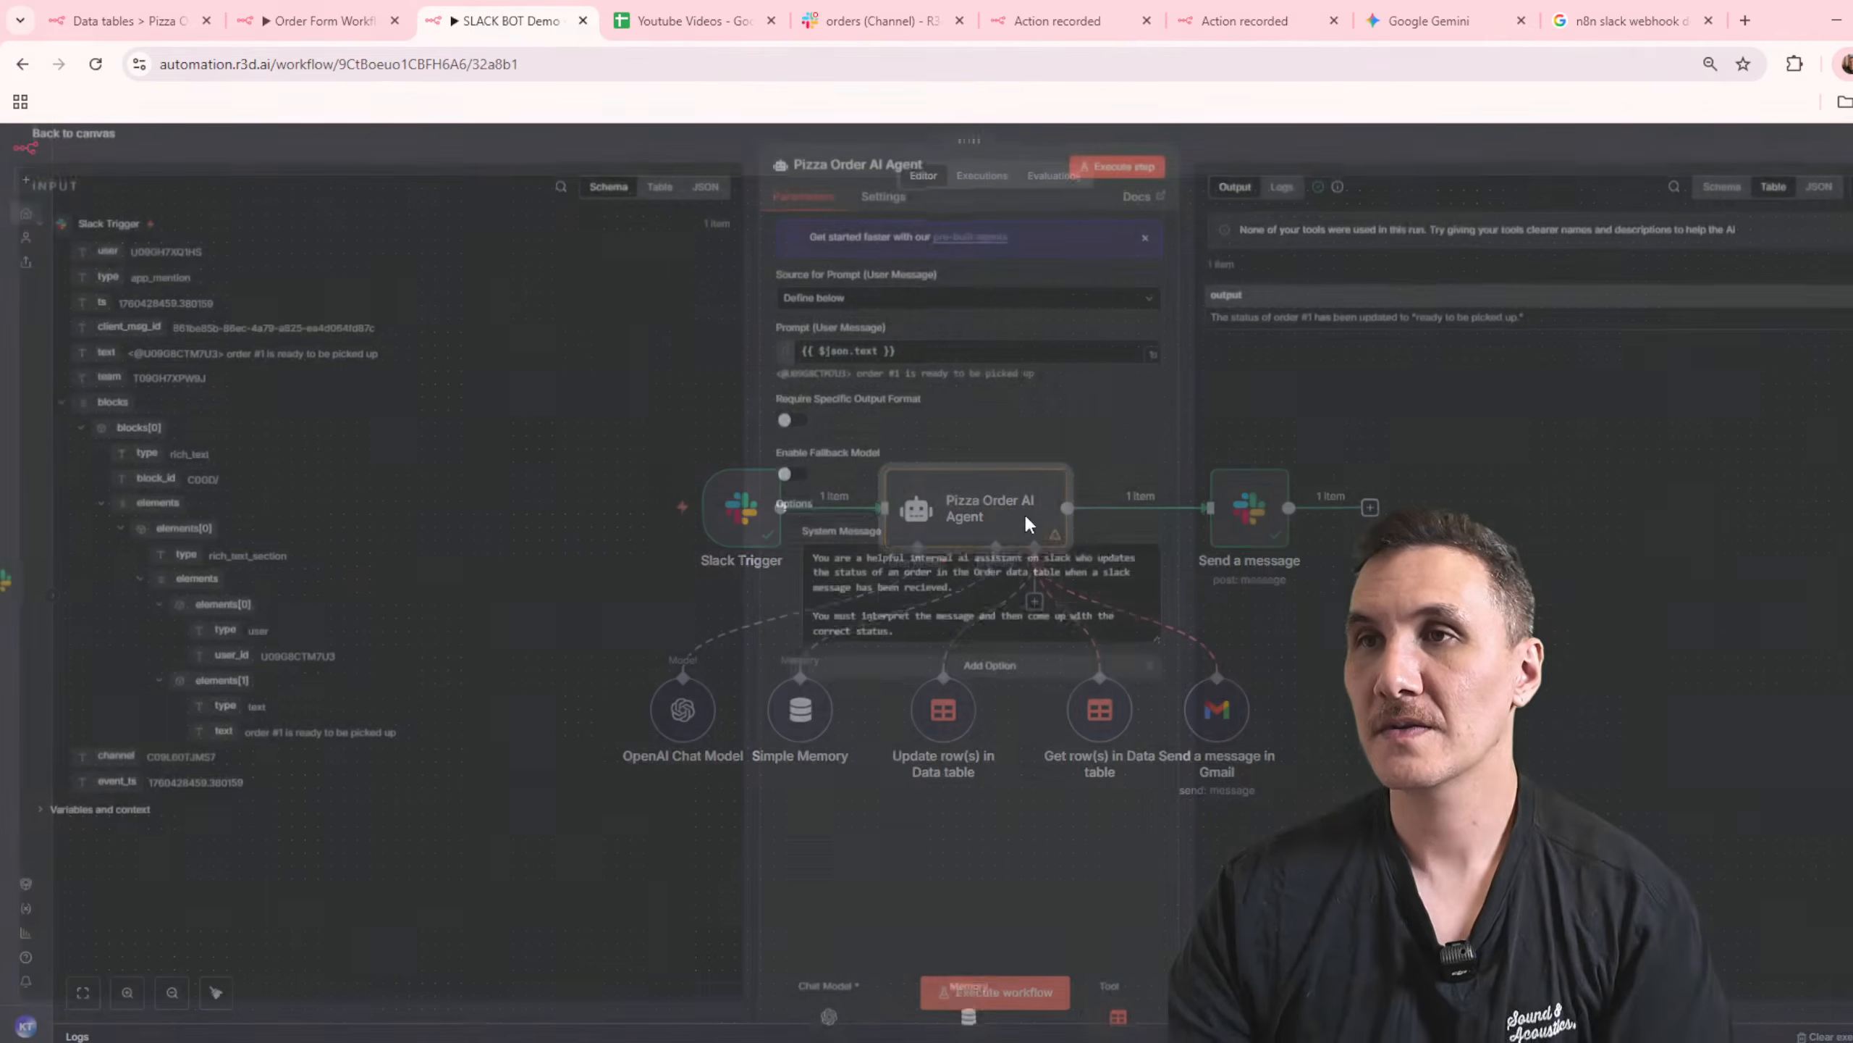
click(1028, 639)
key(BackSpace)
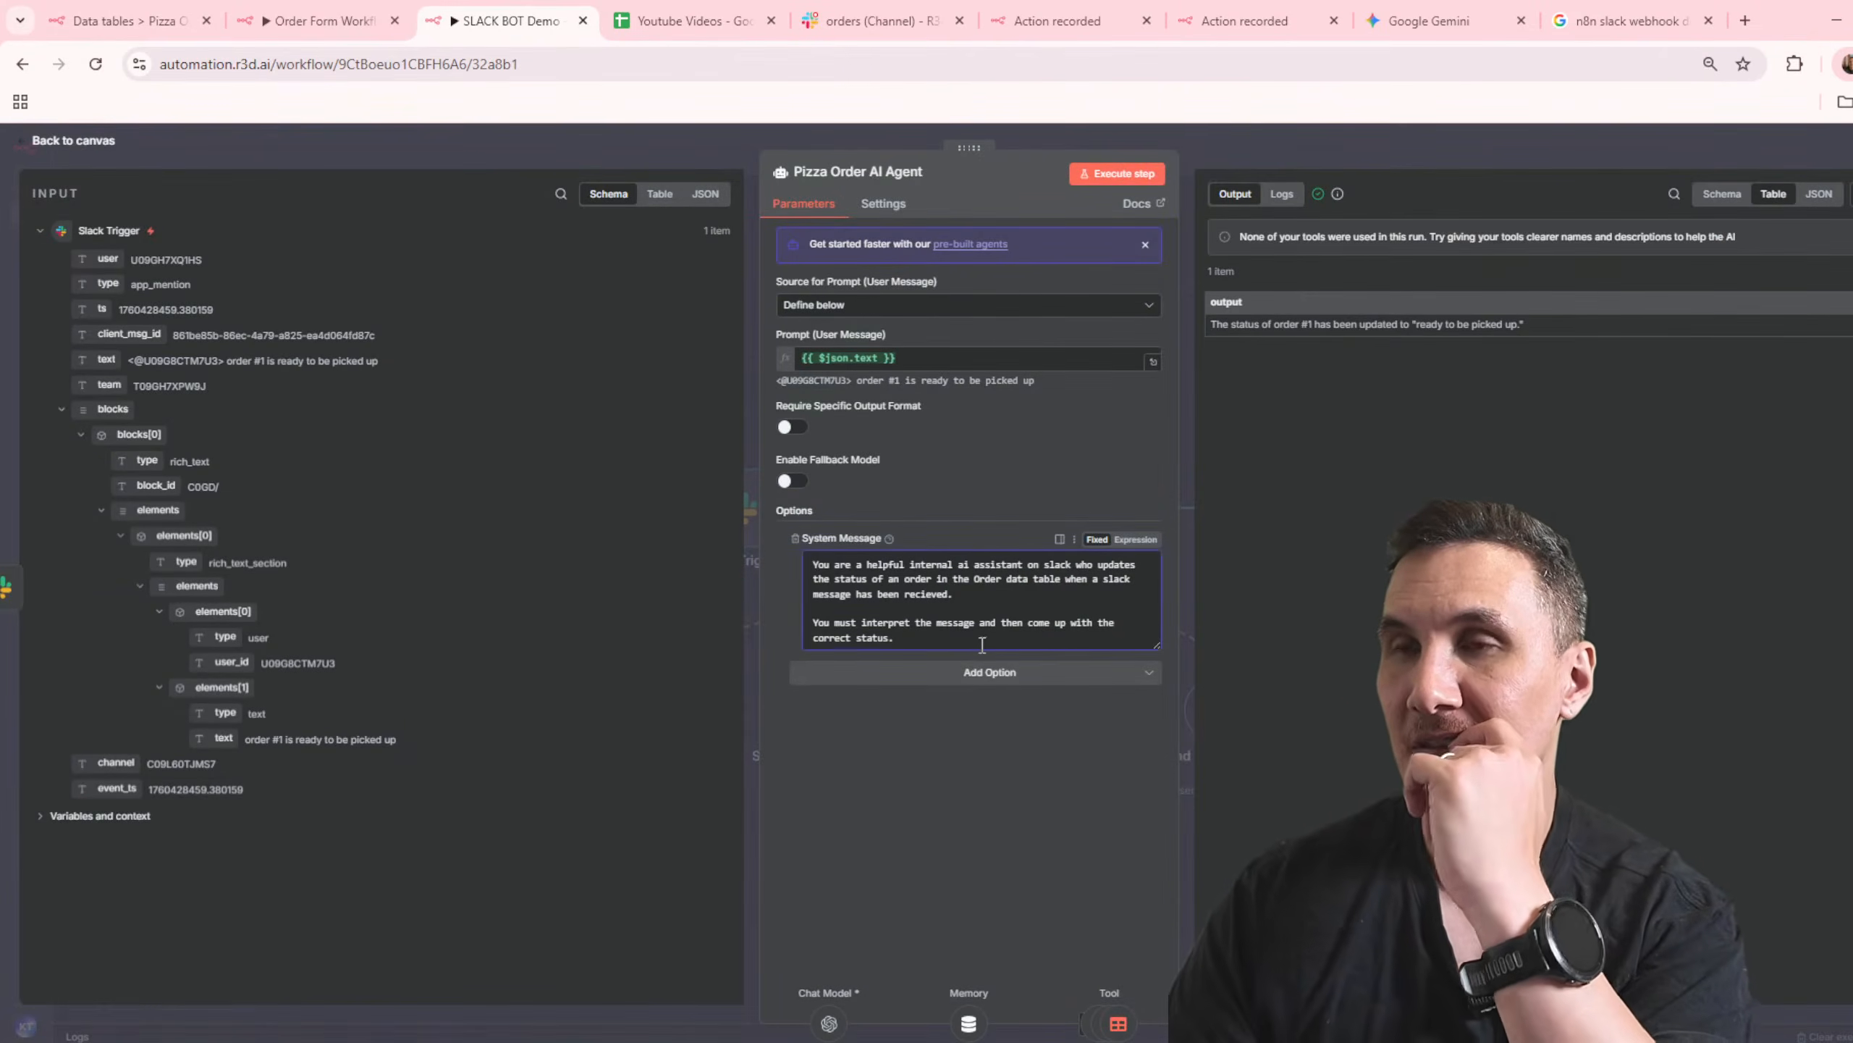
text(and )
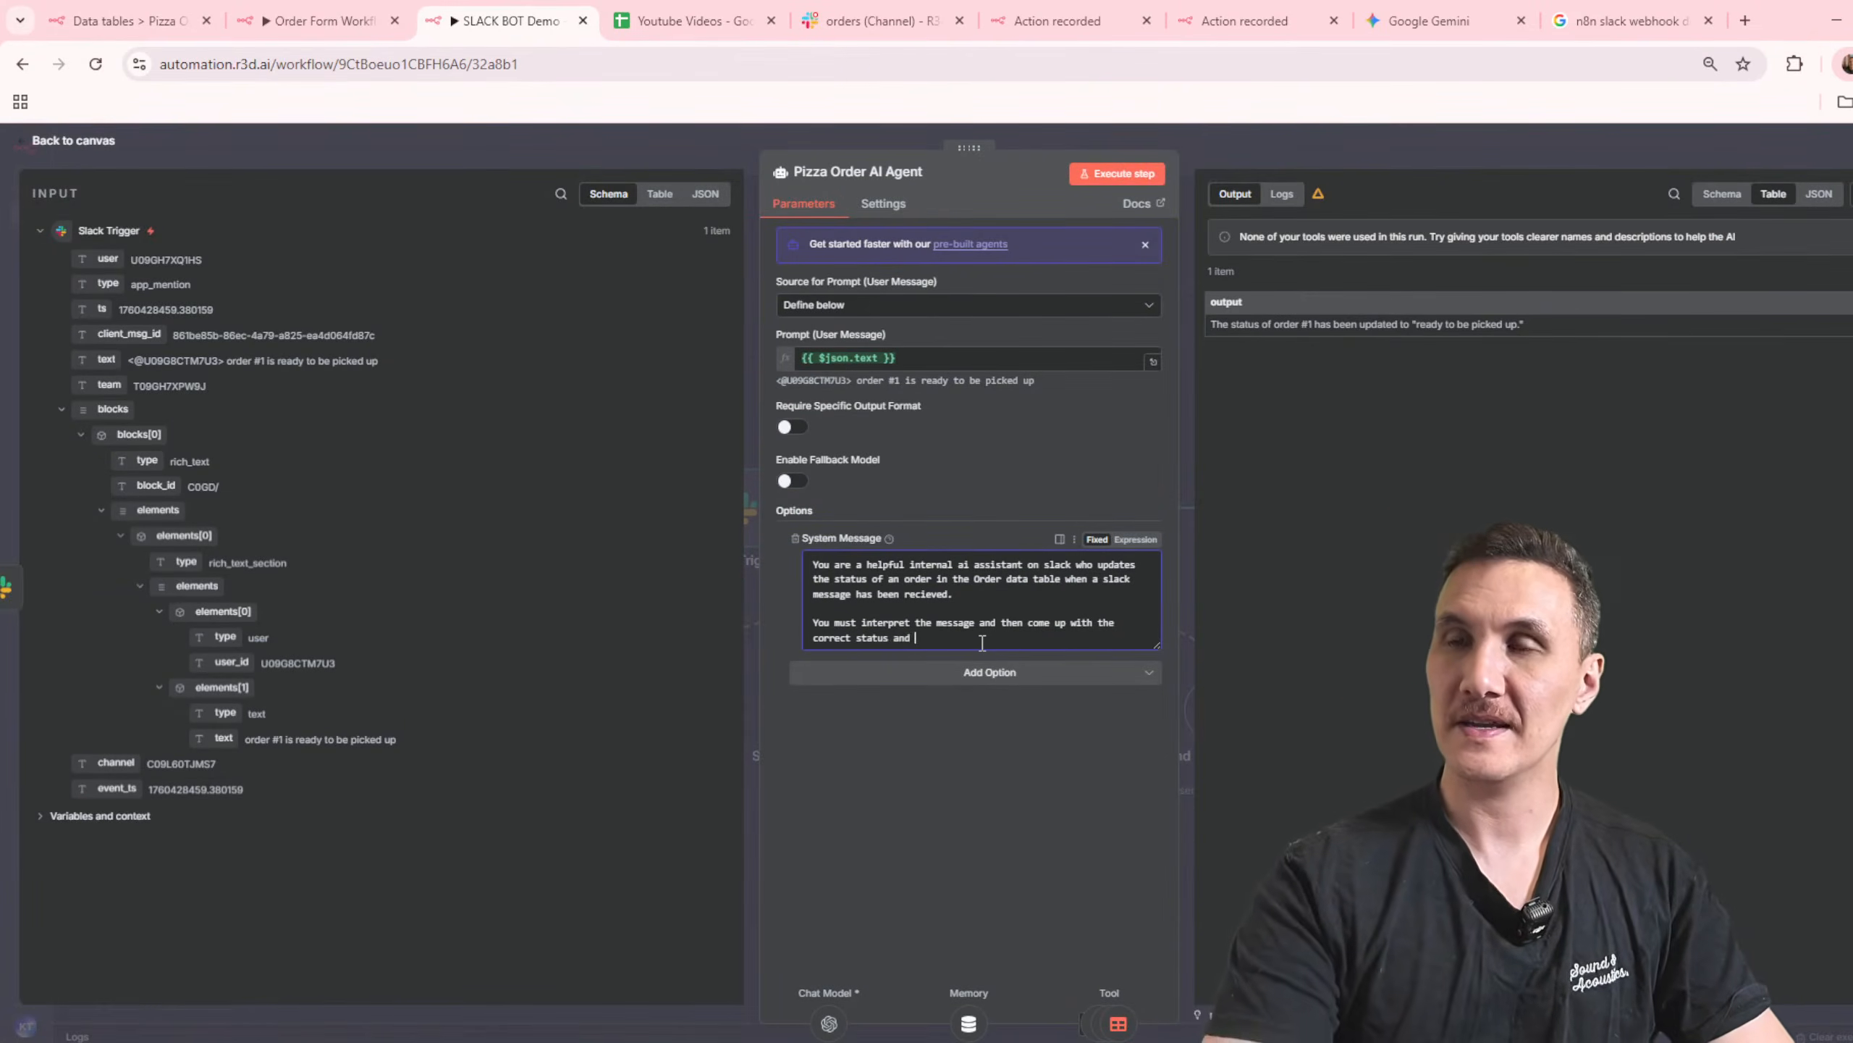
text(update the data table oirder)
key(BackSpace)
key(BackSpace)
key(BackSpace)
text(er.)
Step: Start a new paragraph in the agent's system message with "Next you must use get data"
key(Return)
key(Return)
text(Ne)
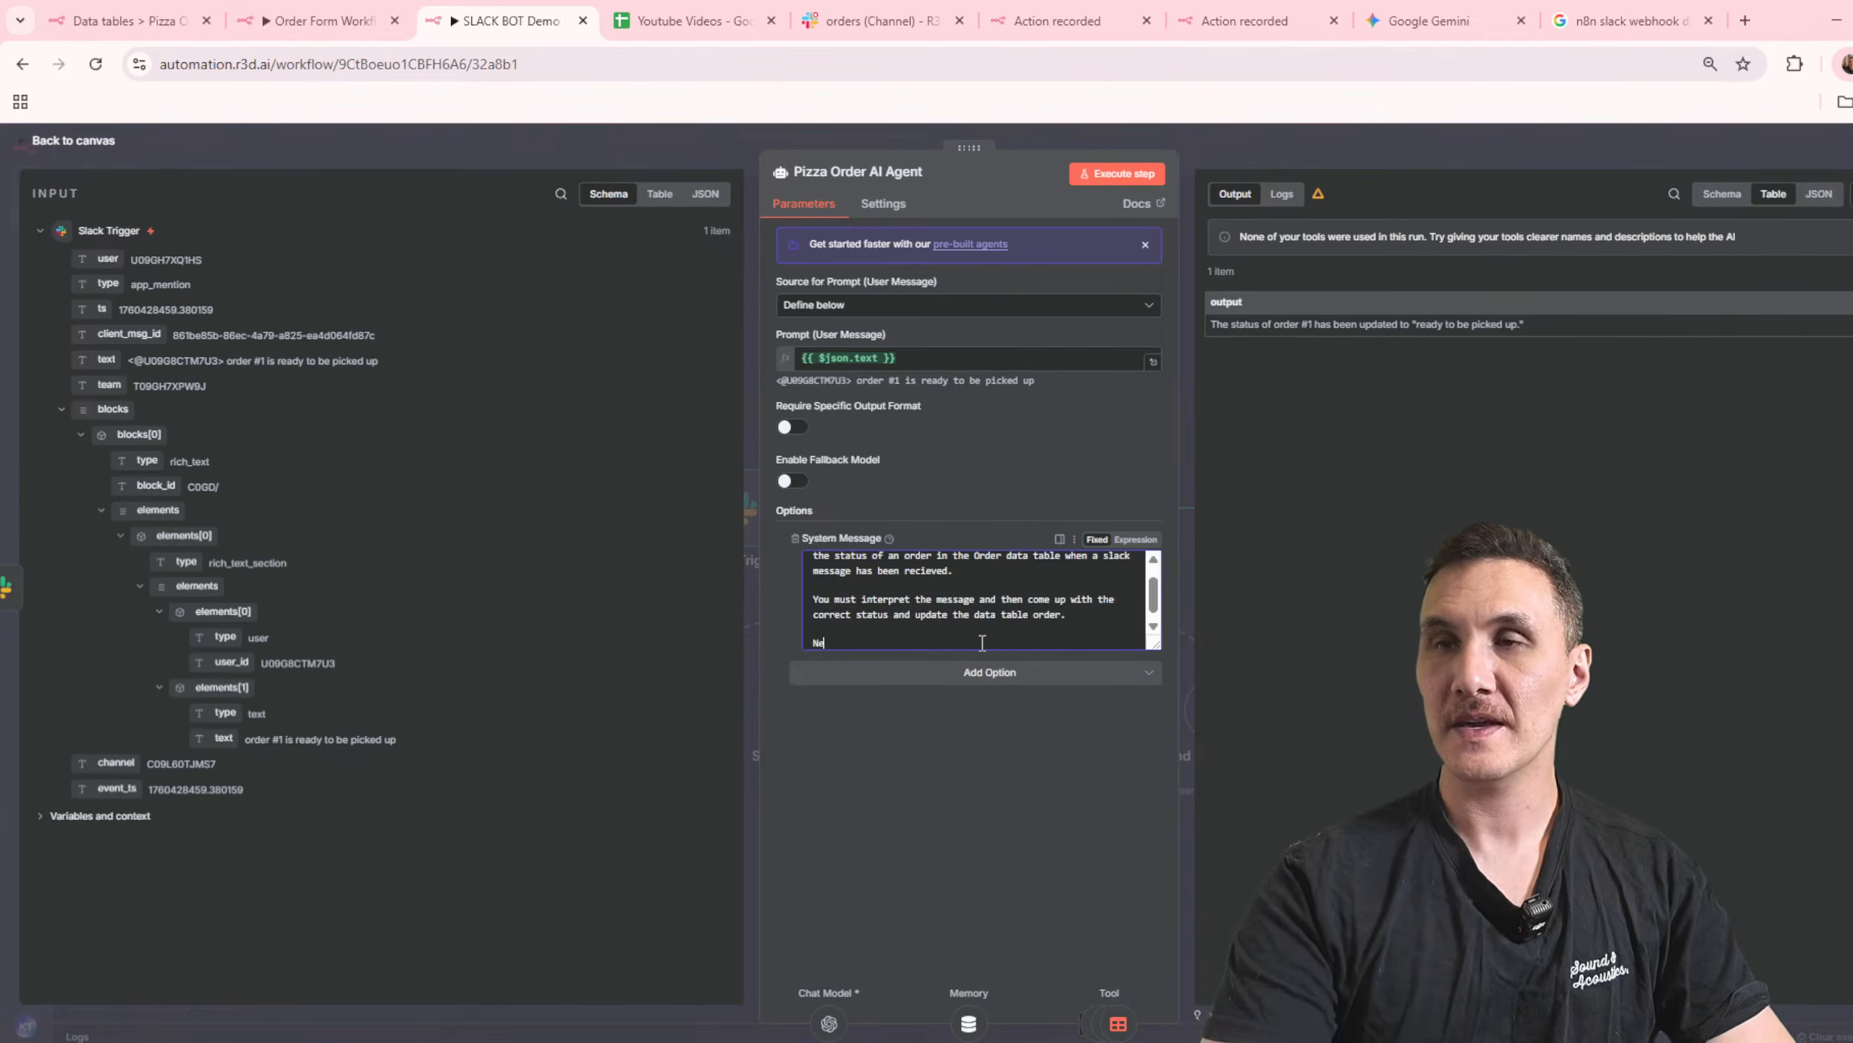
text(xt you must y)
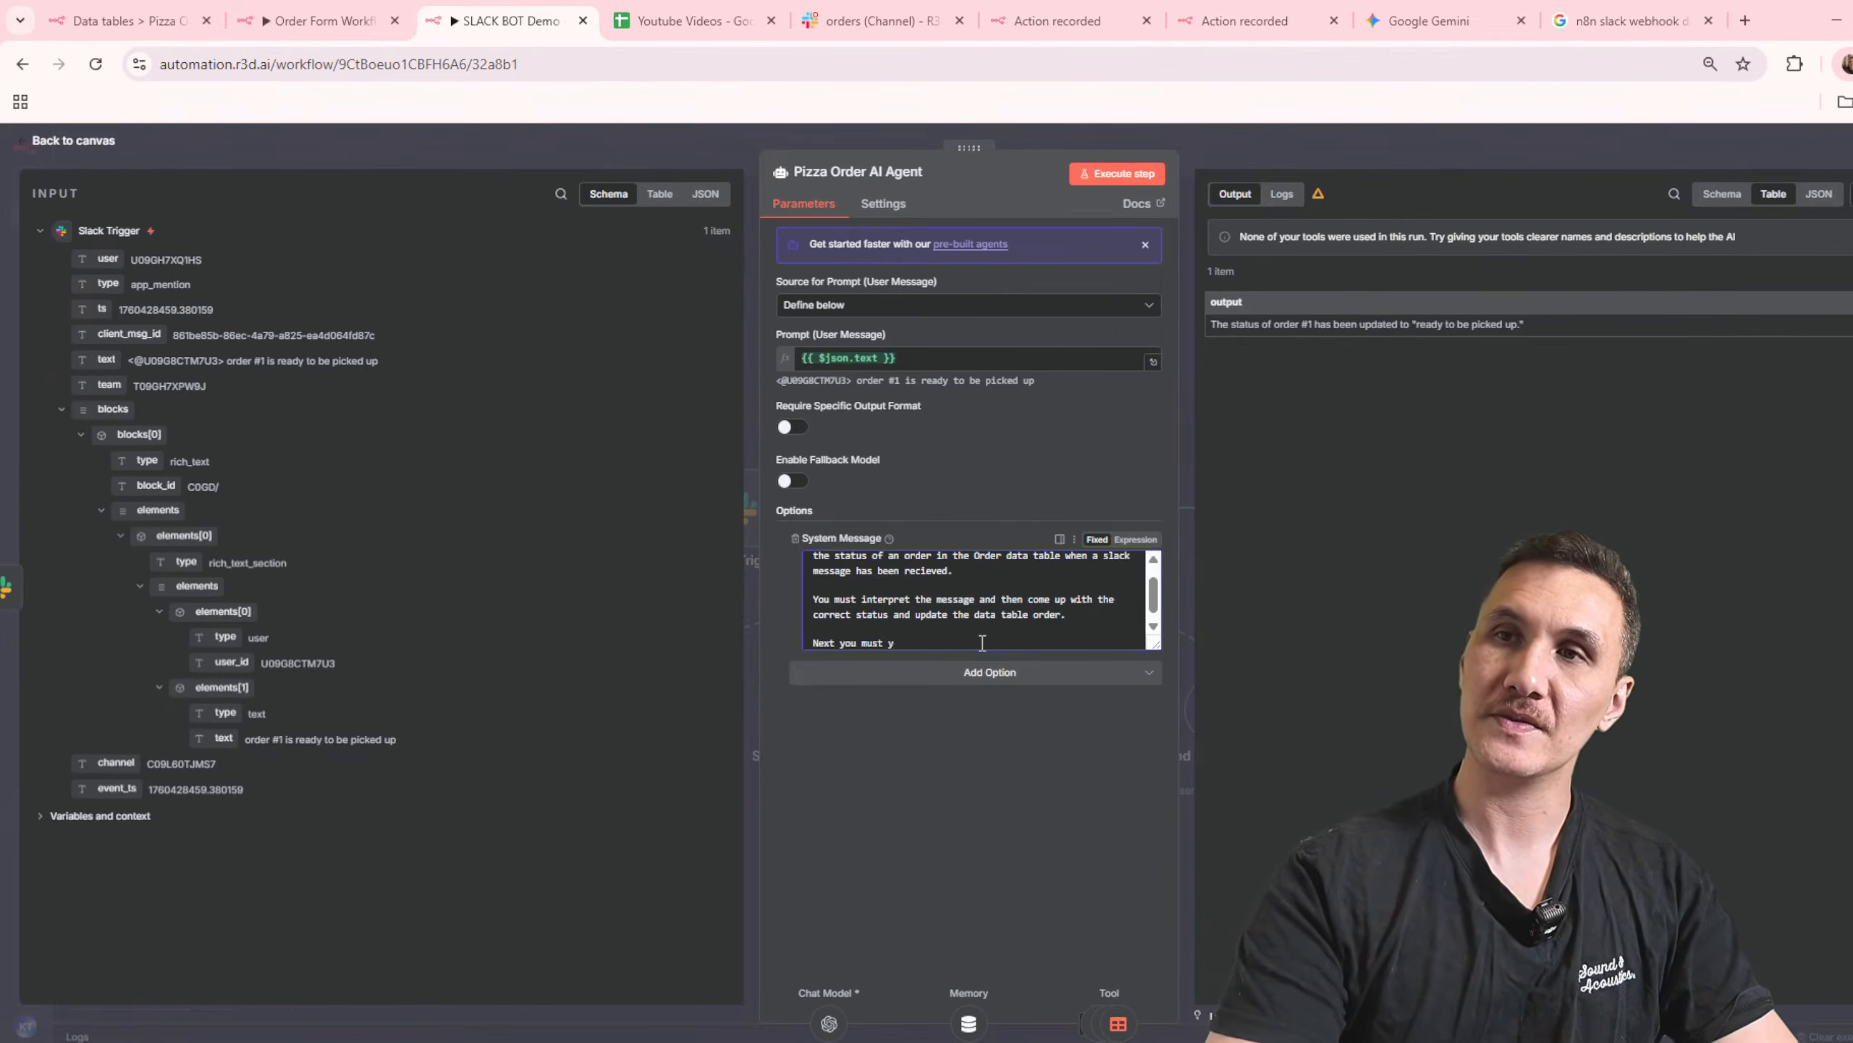
key(BackSpace)
key(BackSpace)
text(get data)
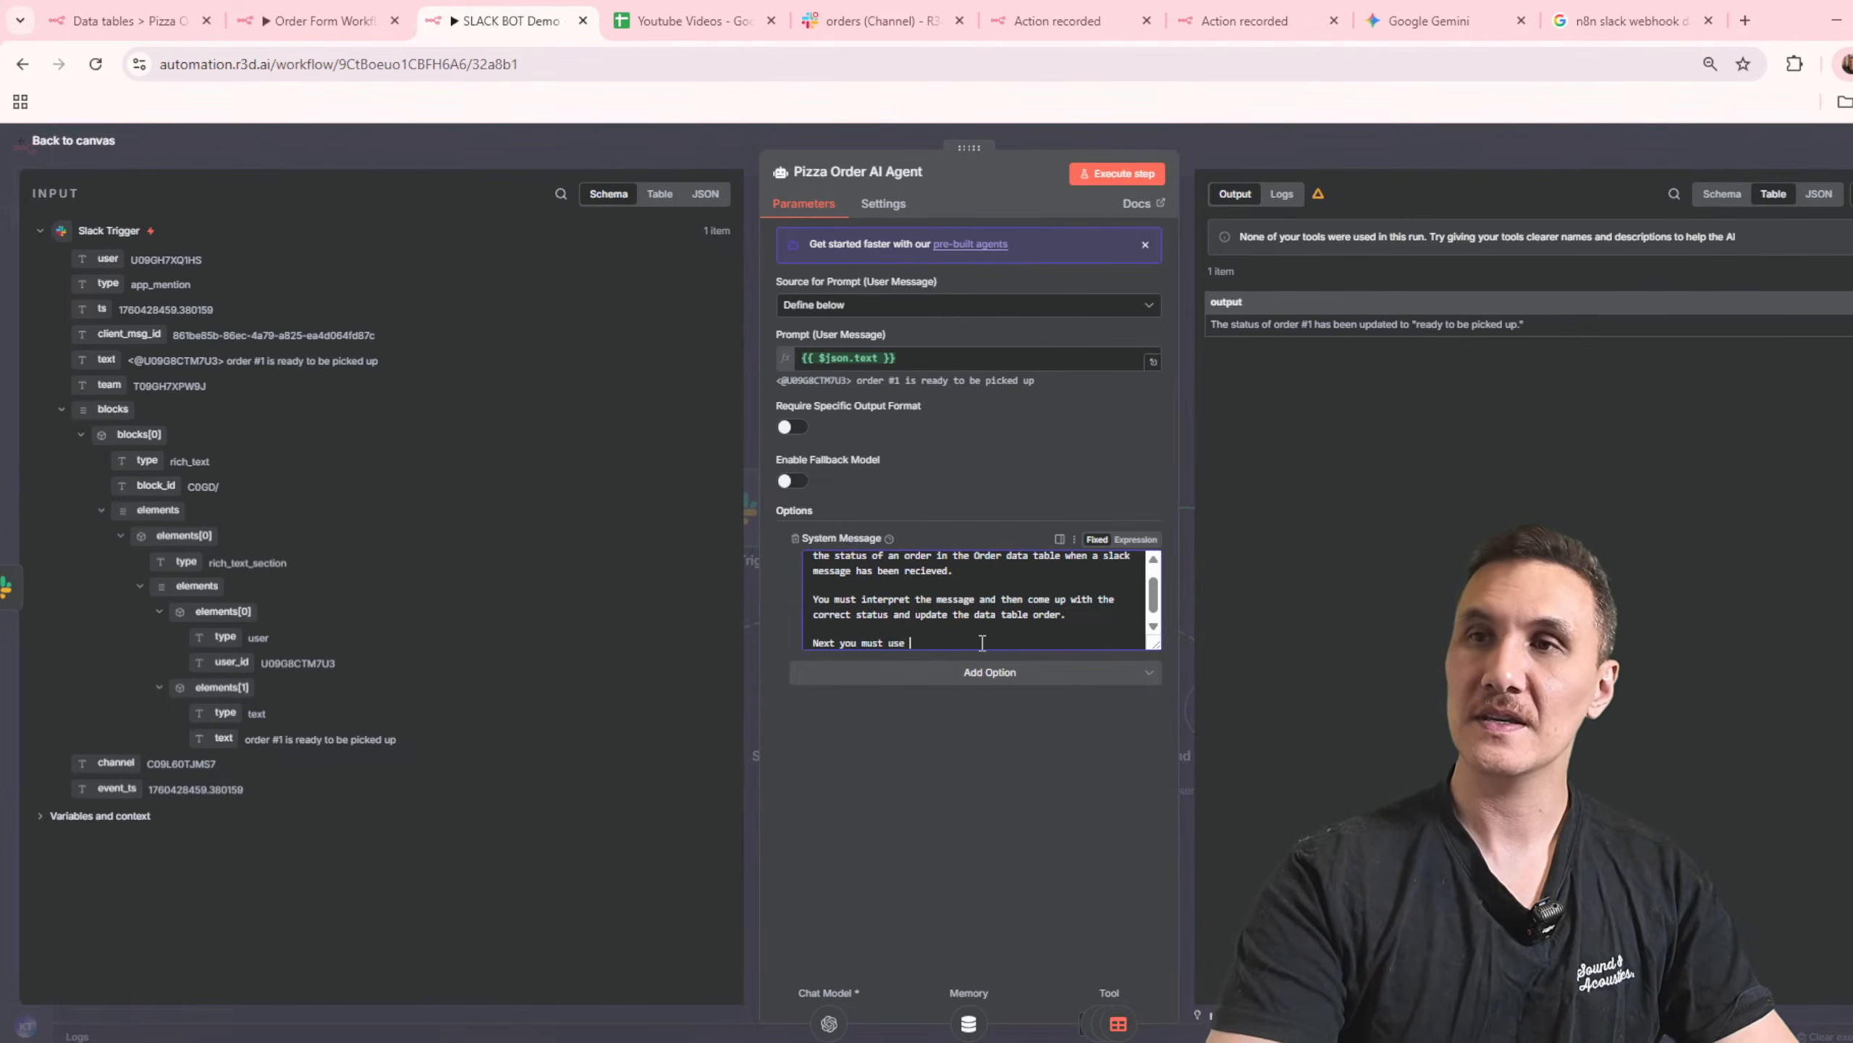
Step: In the agent's system message, replace "get data" with the data table tool's exact name, "Get row(s) in Data table", followed by "tool to"
click(1270, 164)
double_click(1124, 706)
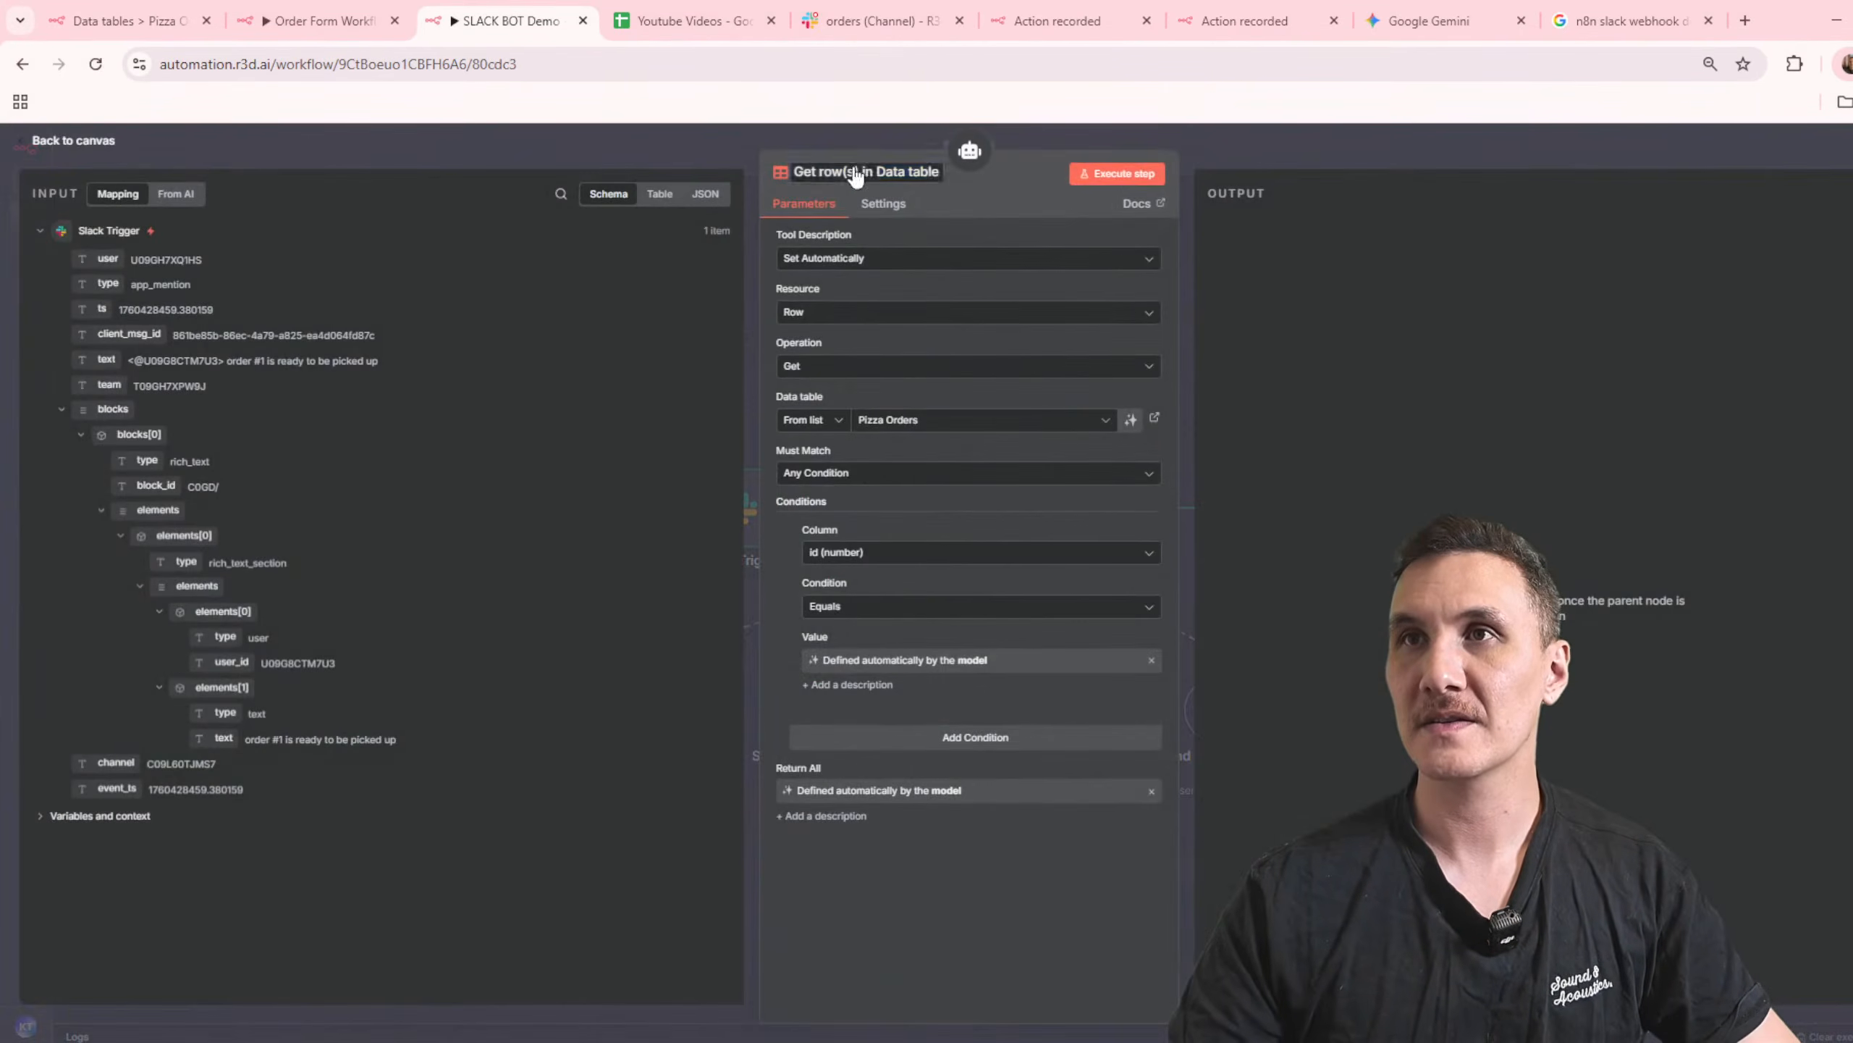
key(Escape)
double_click(975, 512)
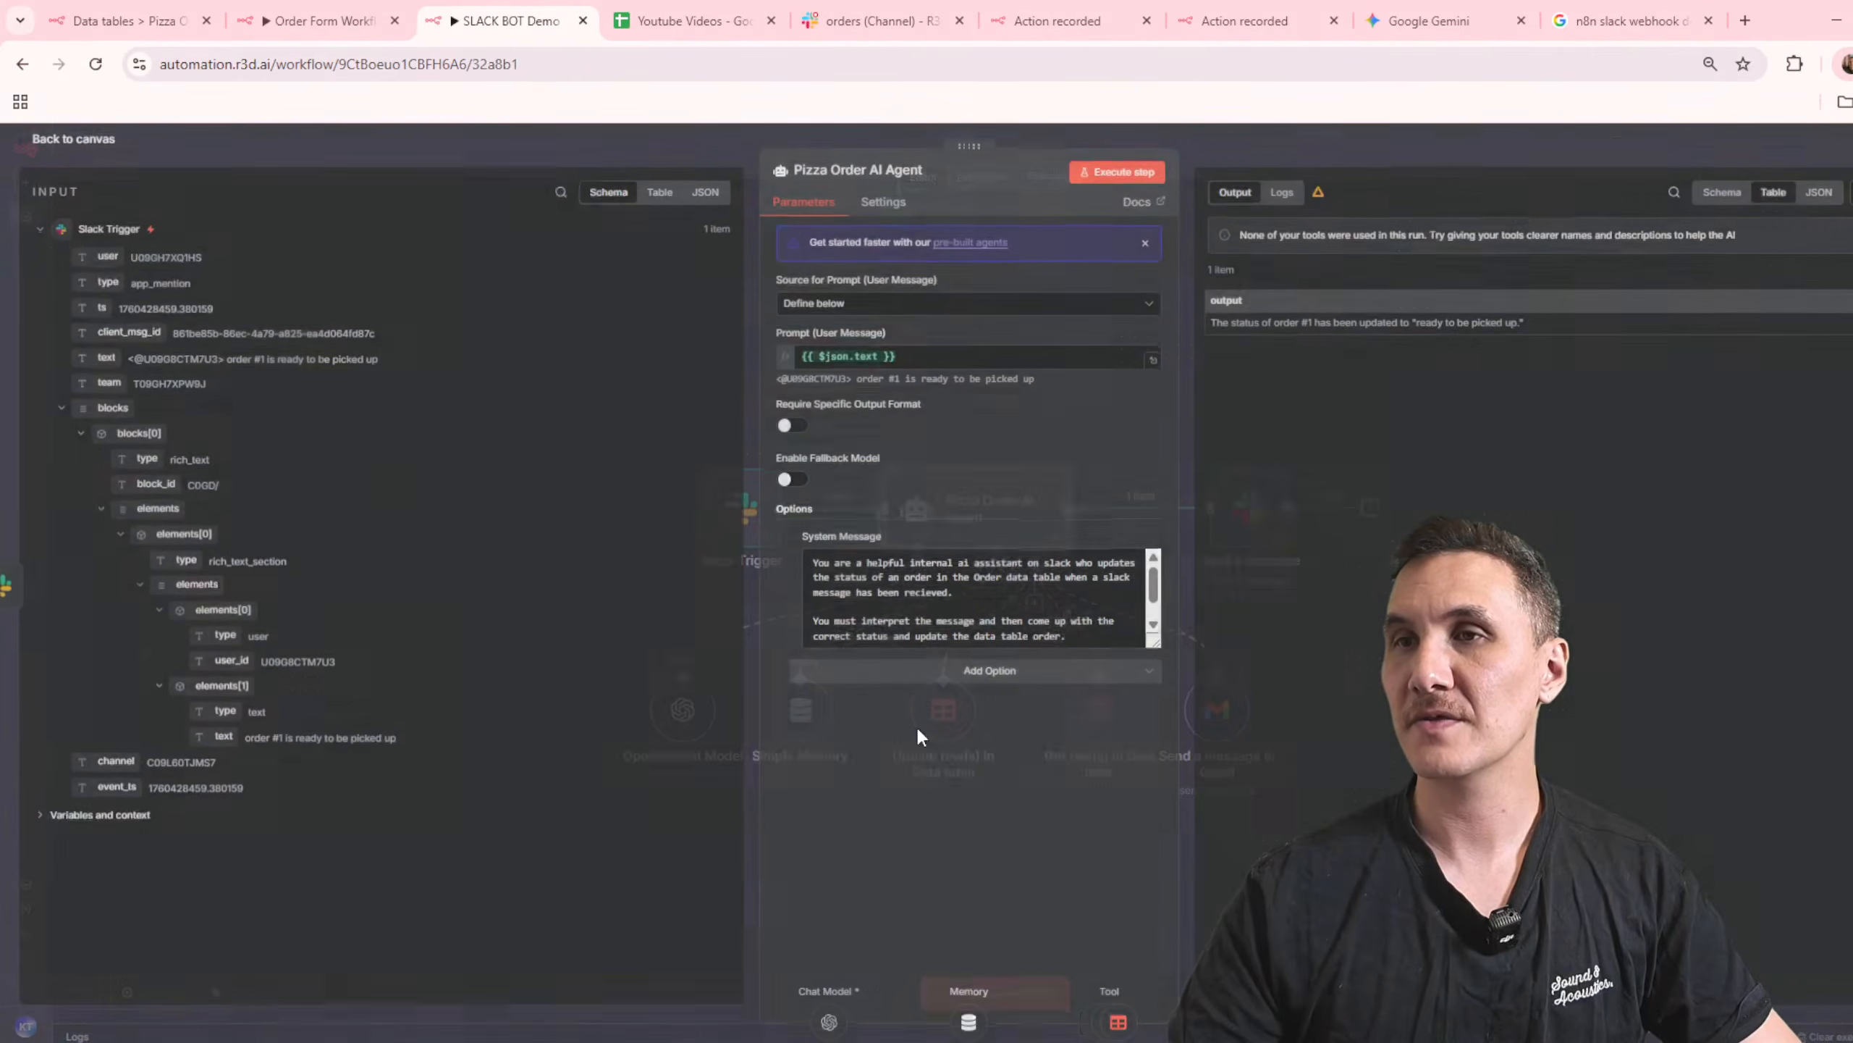
scroll(1152, 617, down, 1)
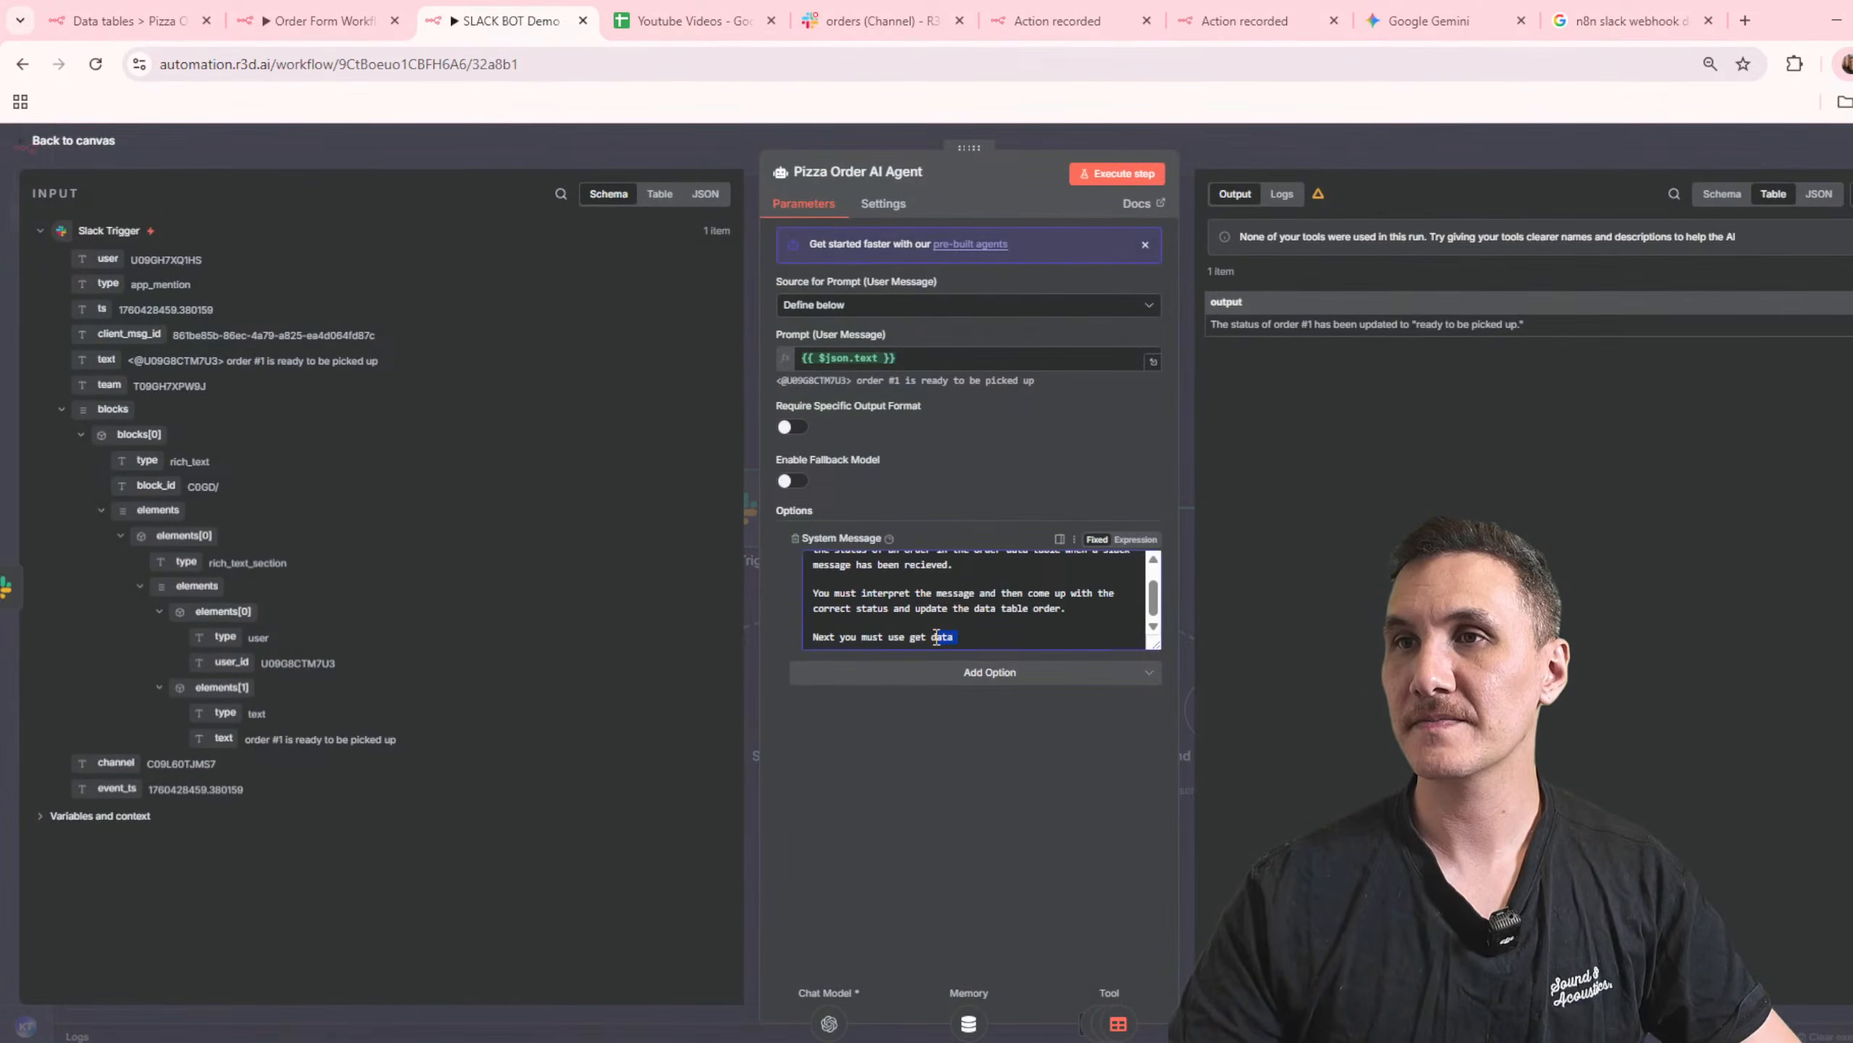
text(Get row(s) in Data table)
text(tool)
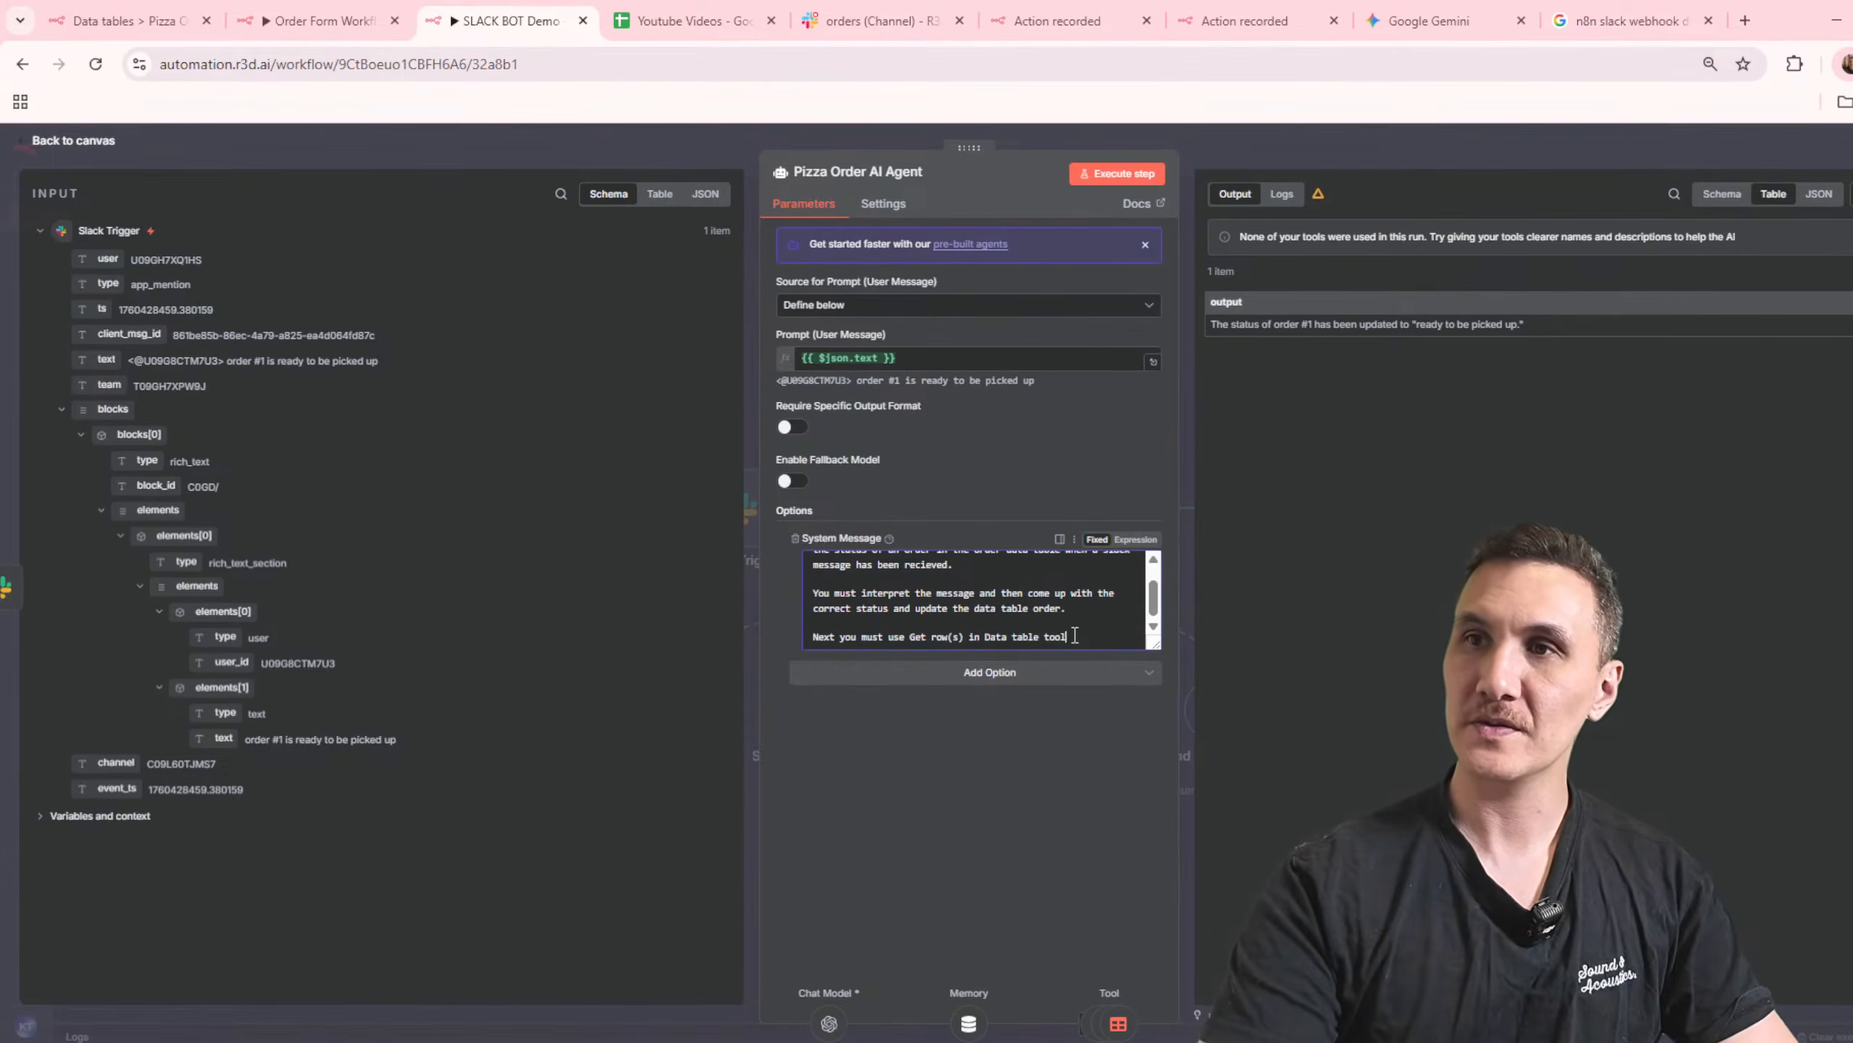
text( to get the email ad)
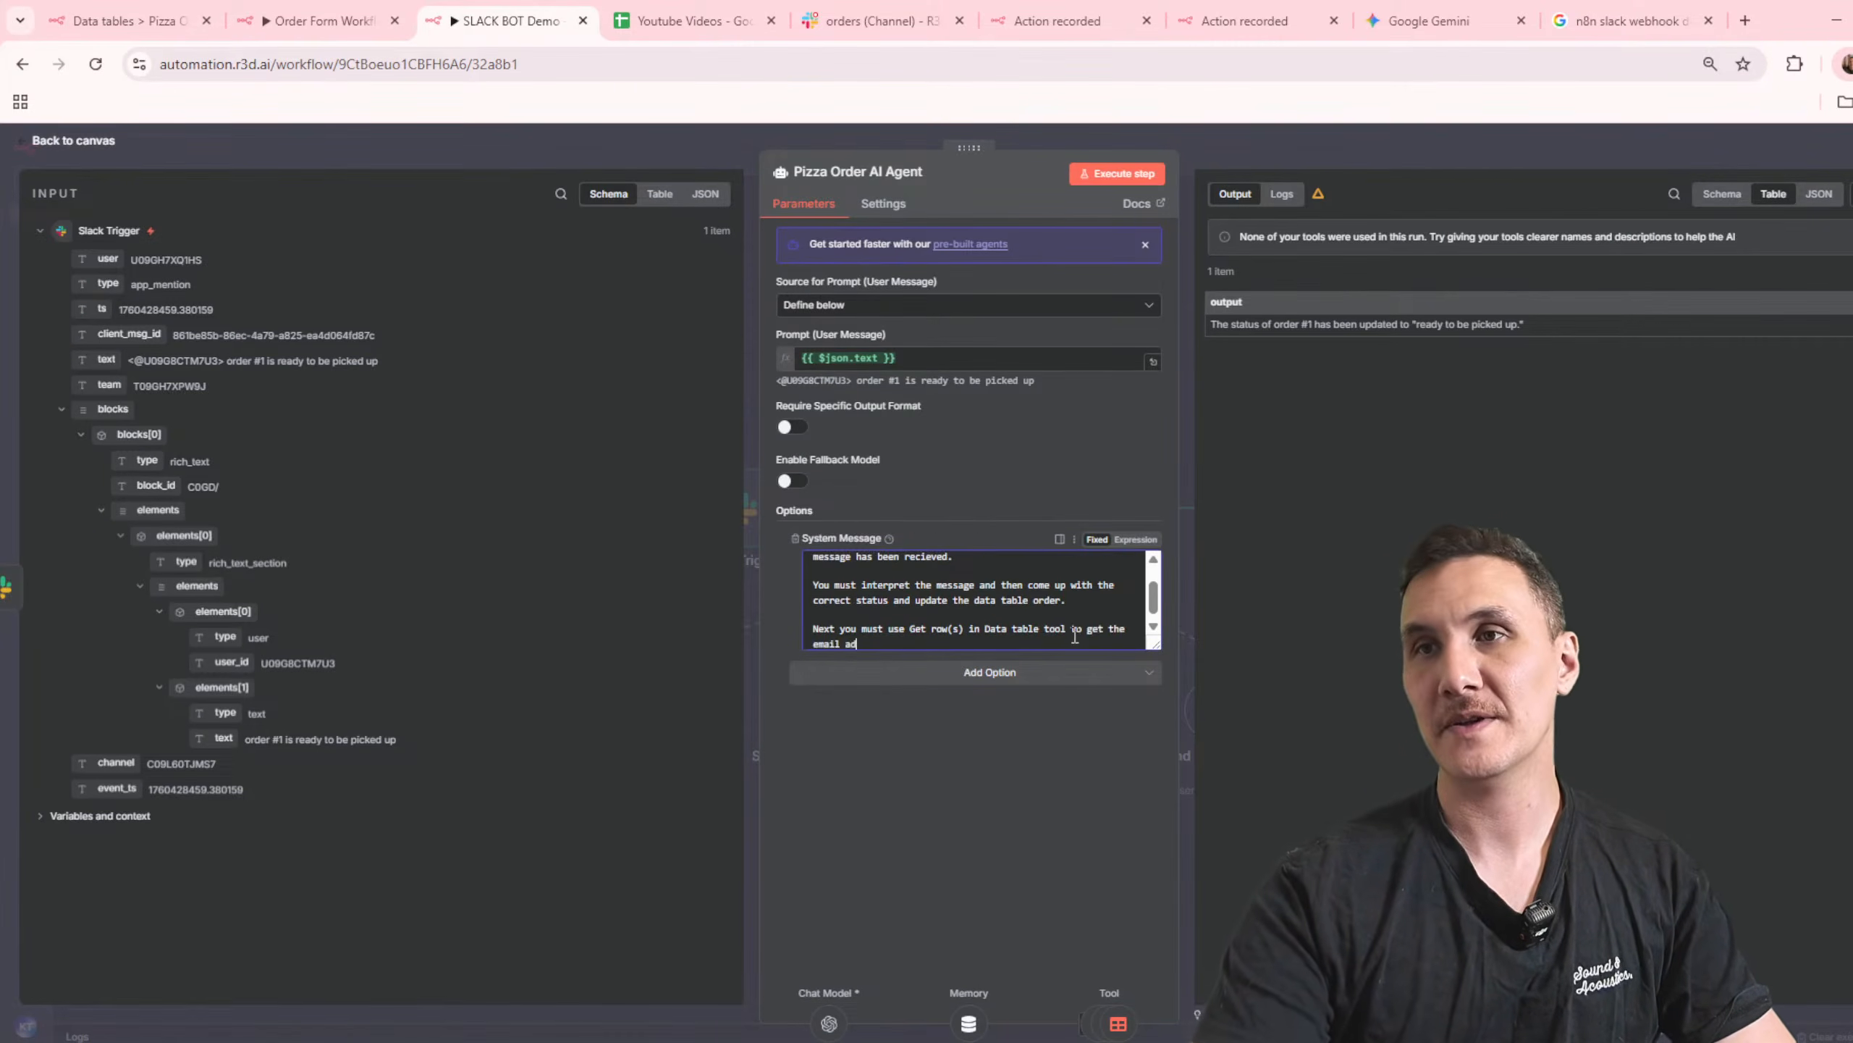
text(dress of the Customer.)
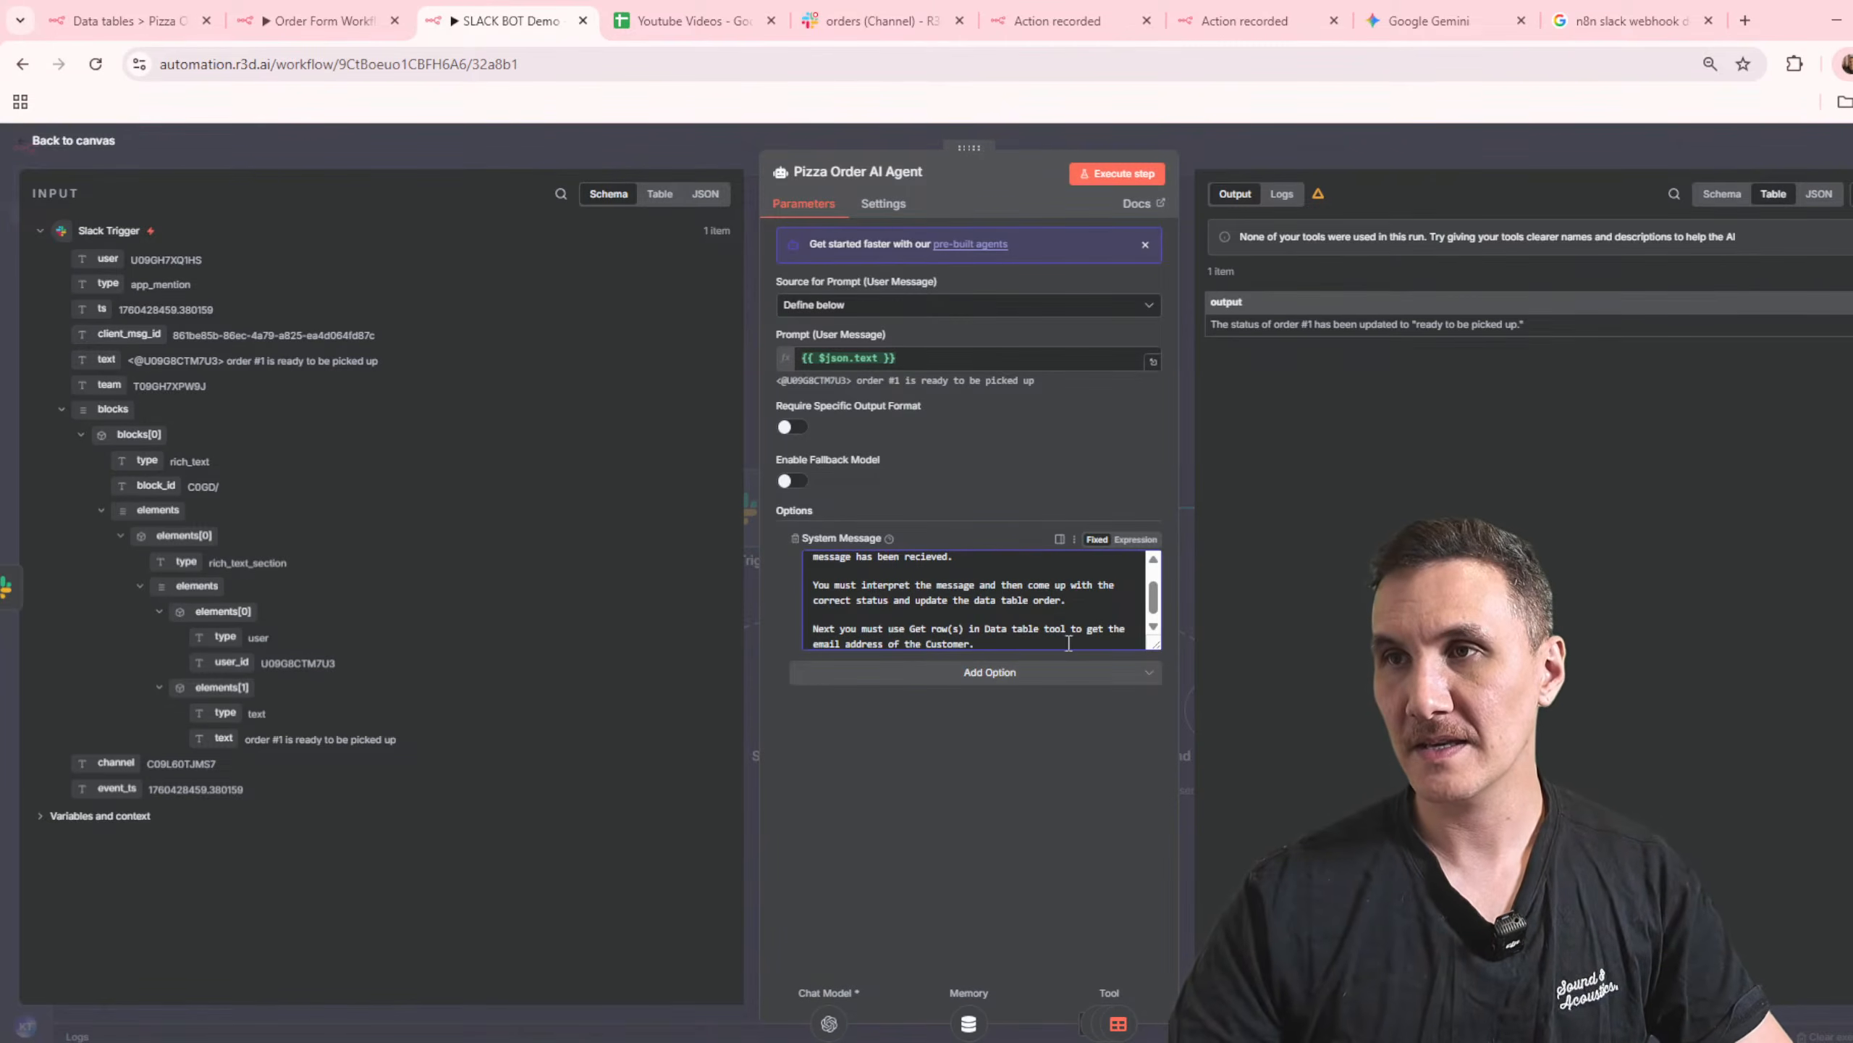
Step: Complete the sentence with "get the details of the Customer's order such as their name, email, item, quantity etc."
drag(1066, 642, 1104, 629)
text(the detail)
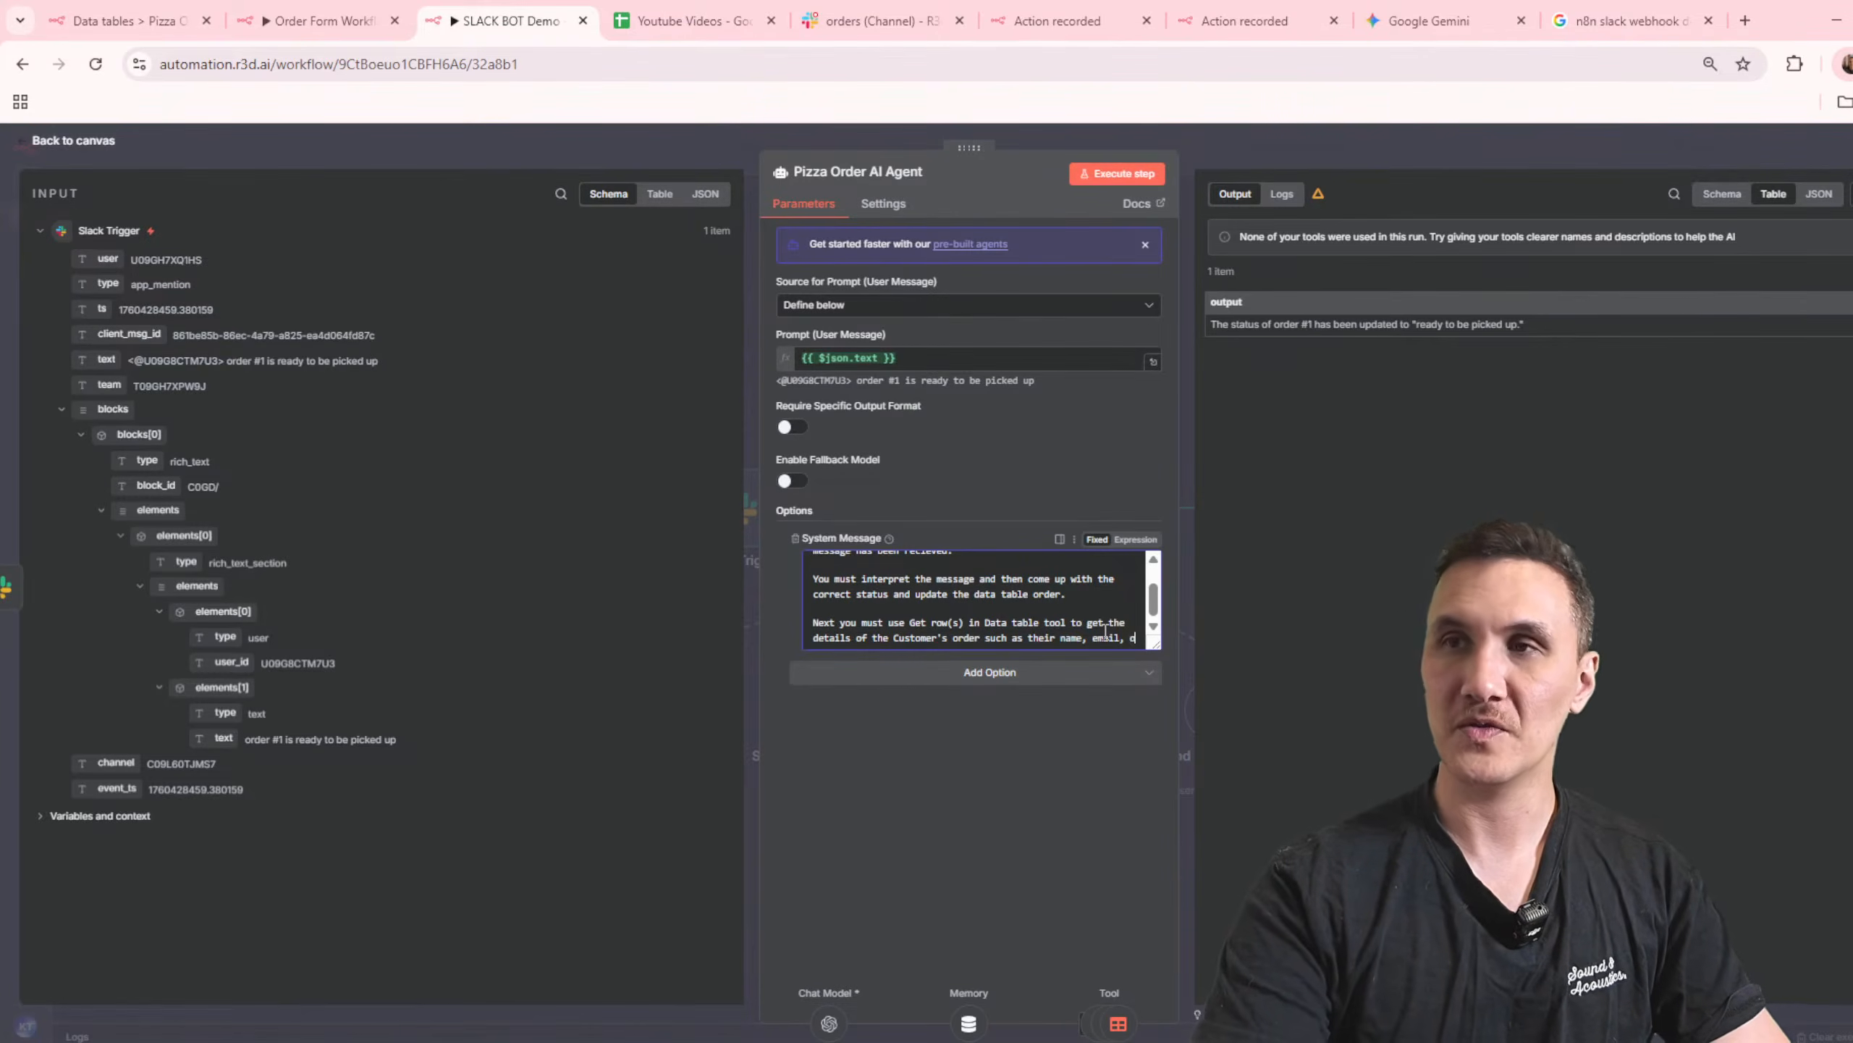
text(item, qua)
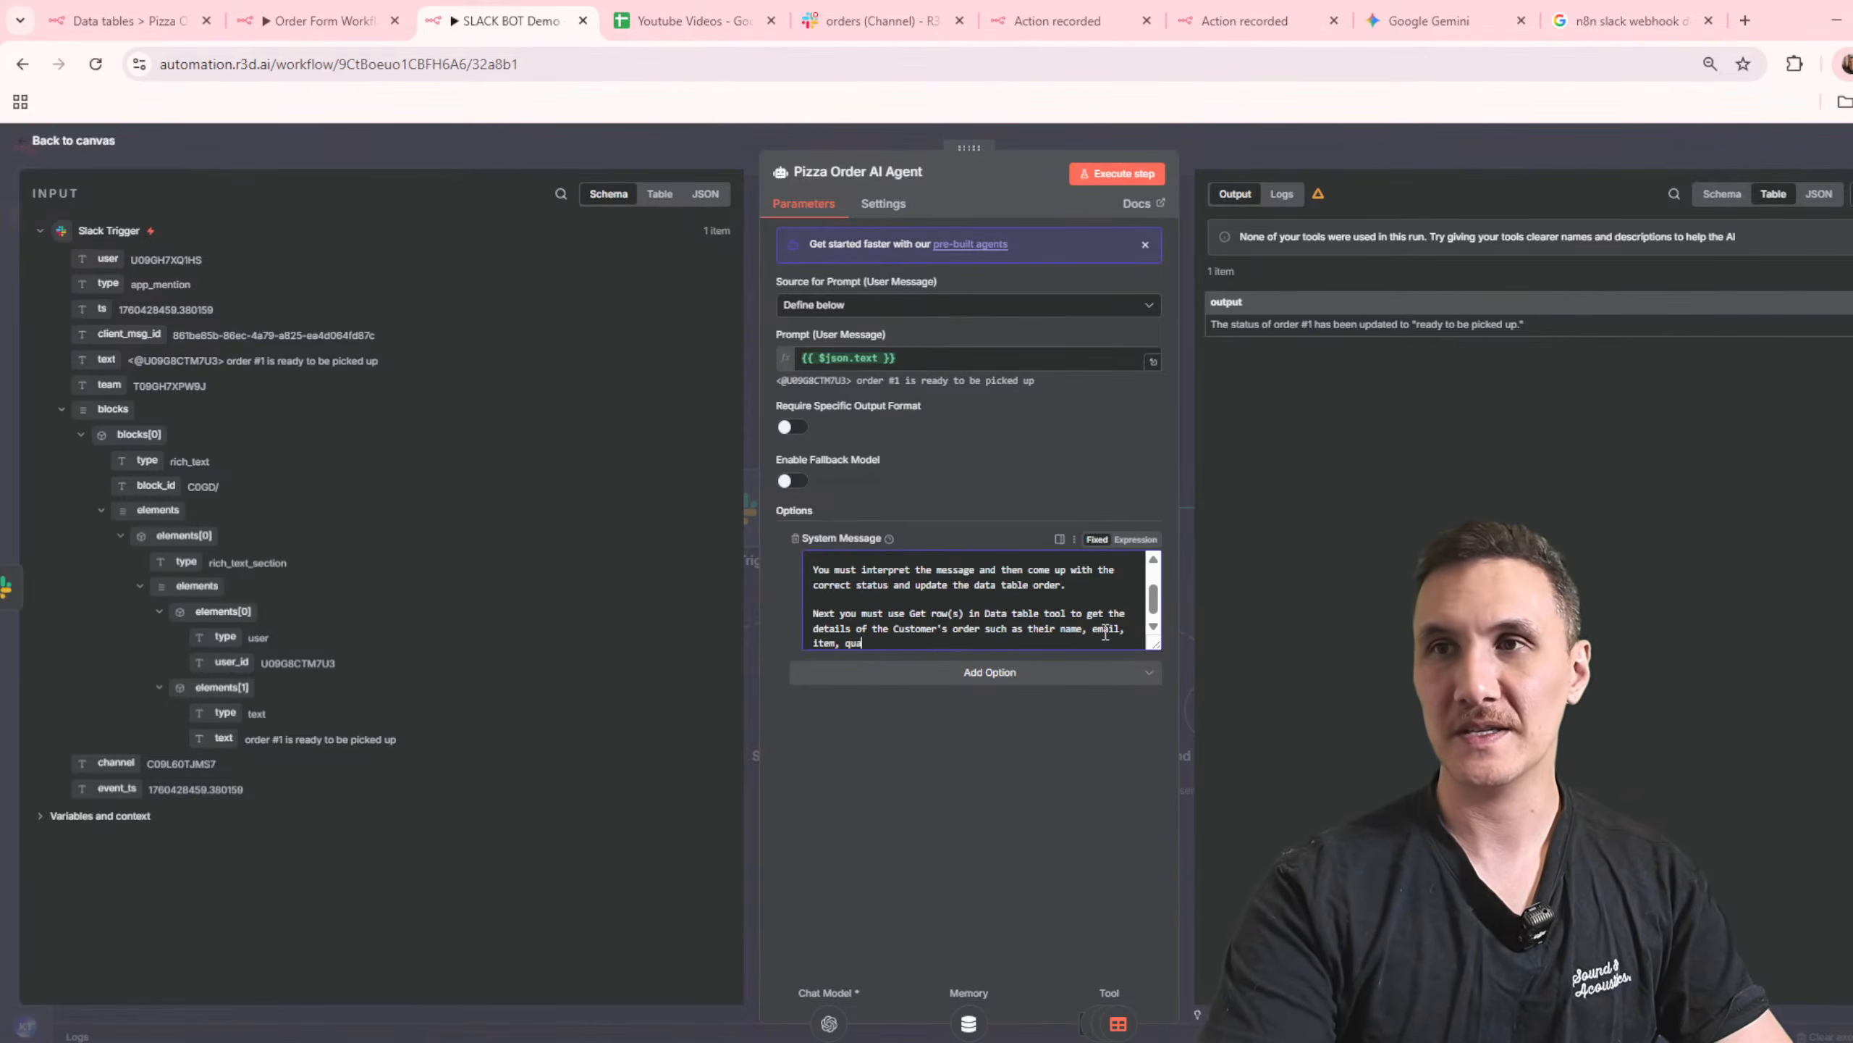
Step: Add a last paragraph to the system message: "Finally you must use that information to send a personalised email regarding their order."
key(Return)
key(Return)
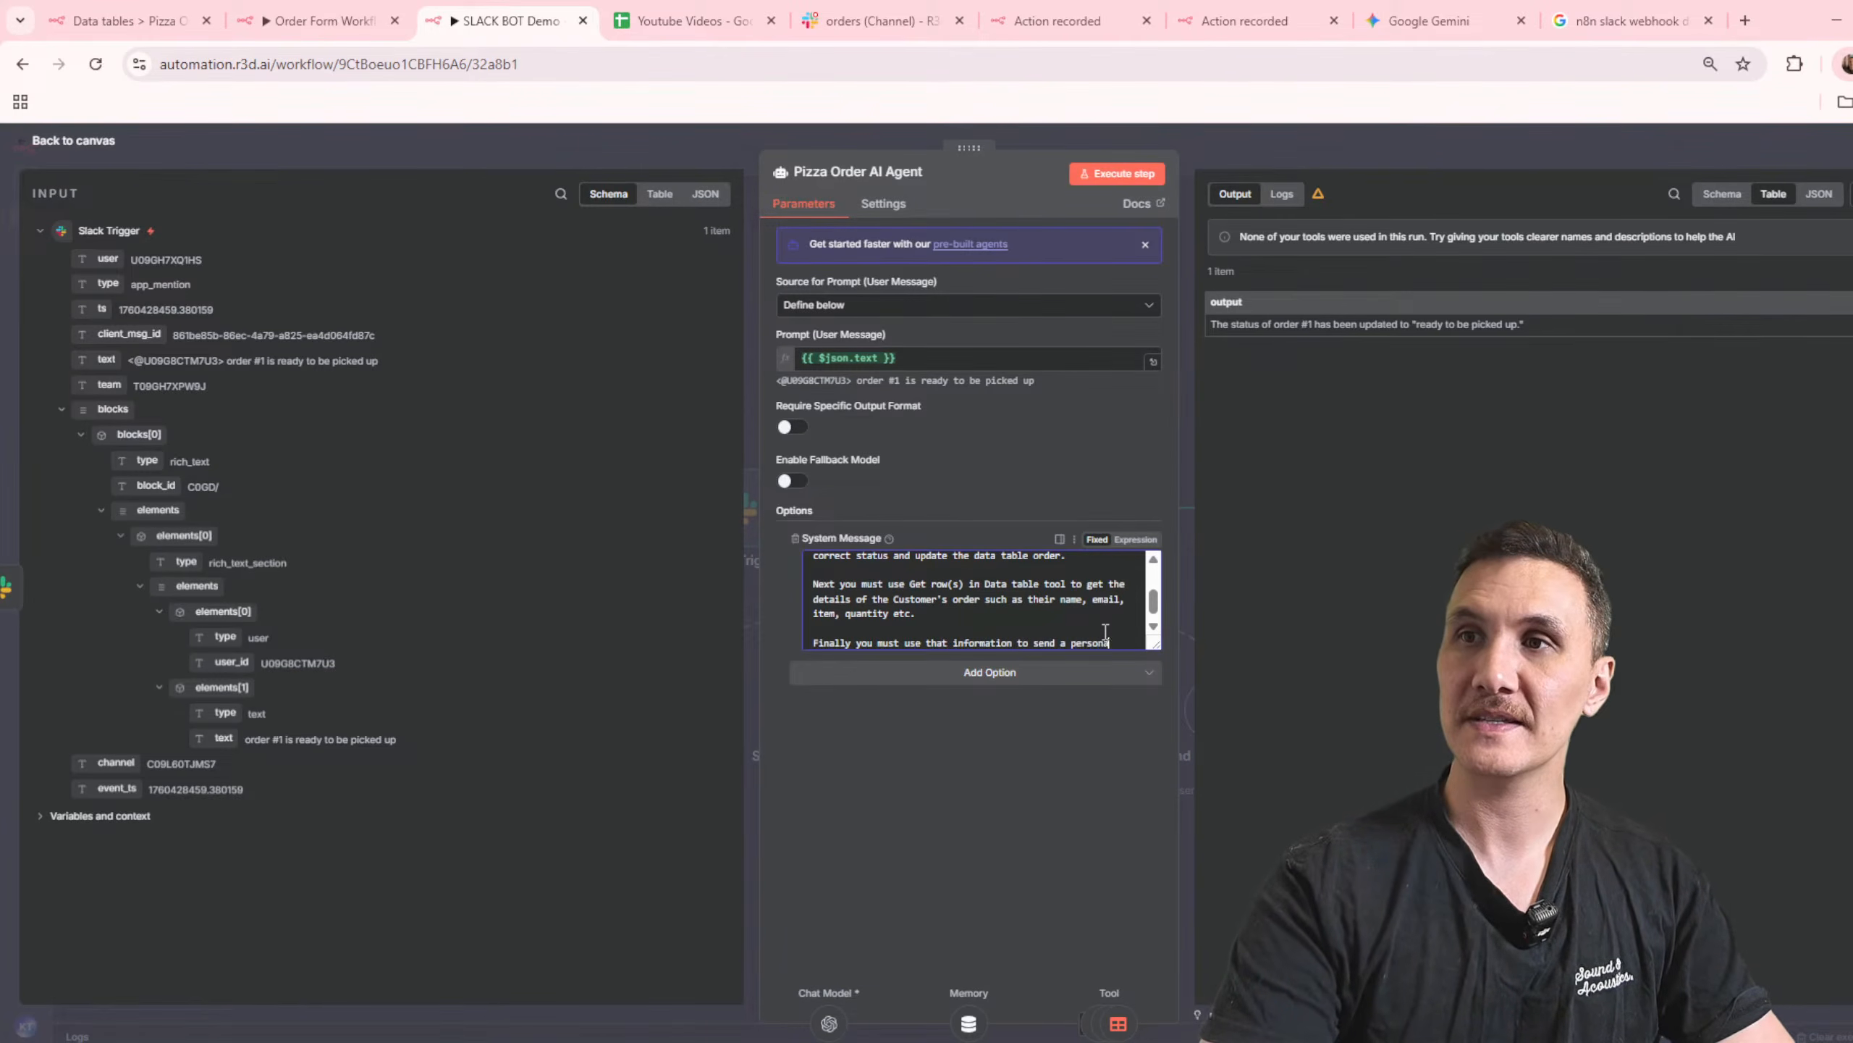
text(email regarding their order.)
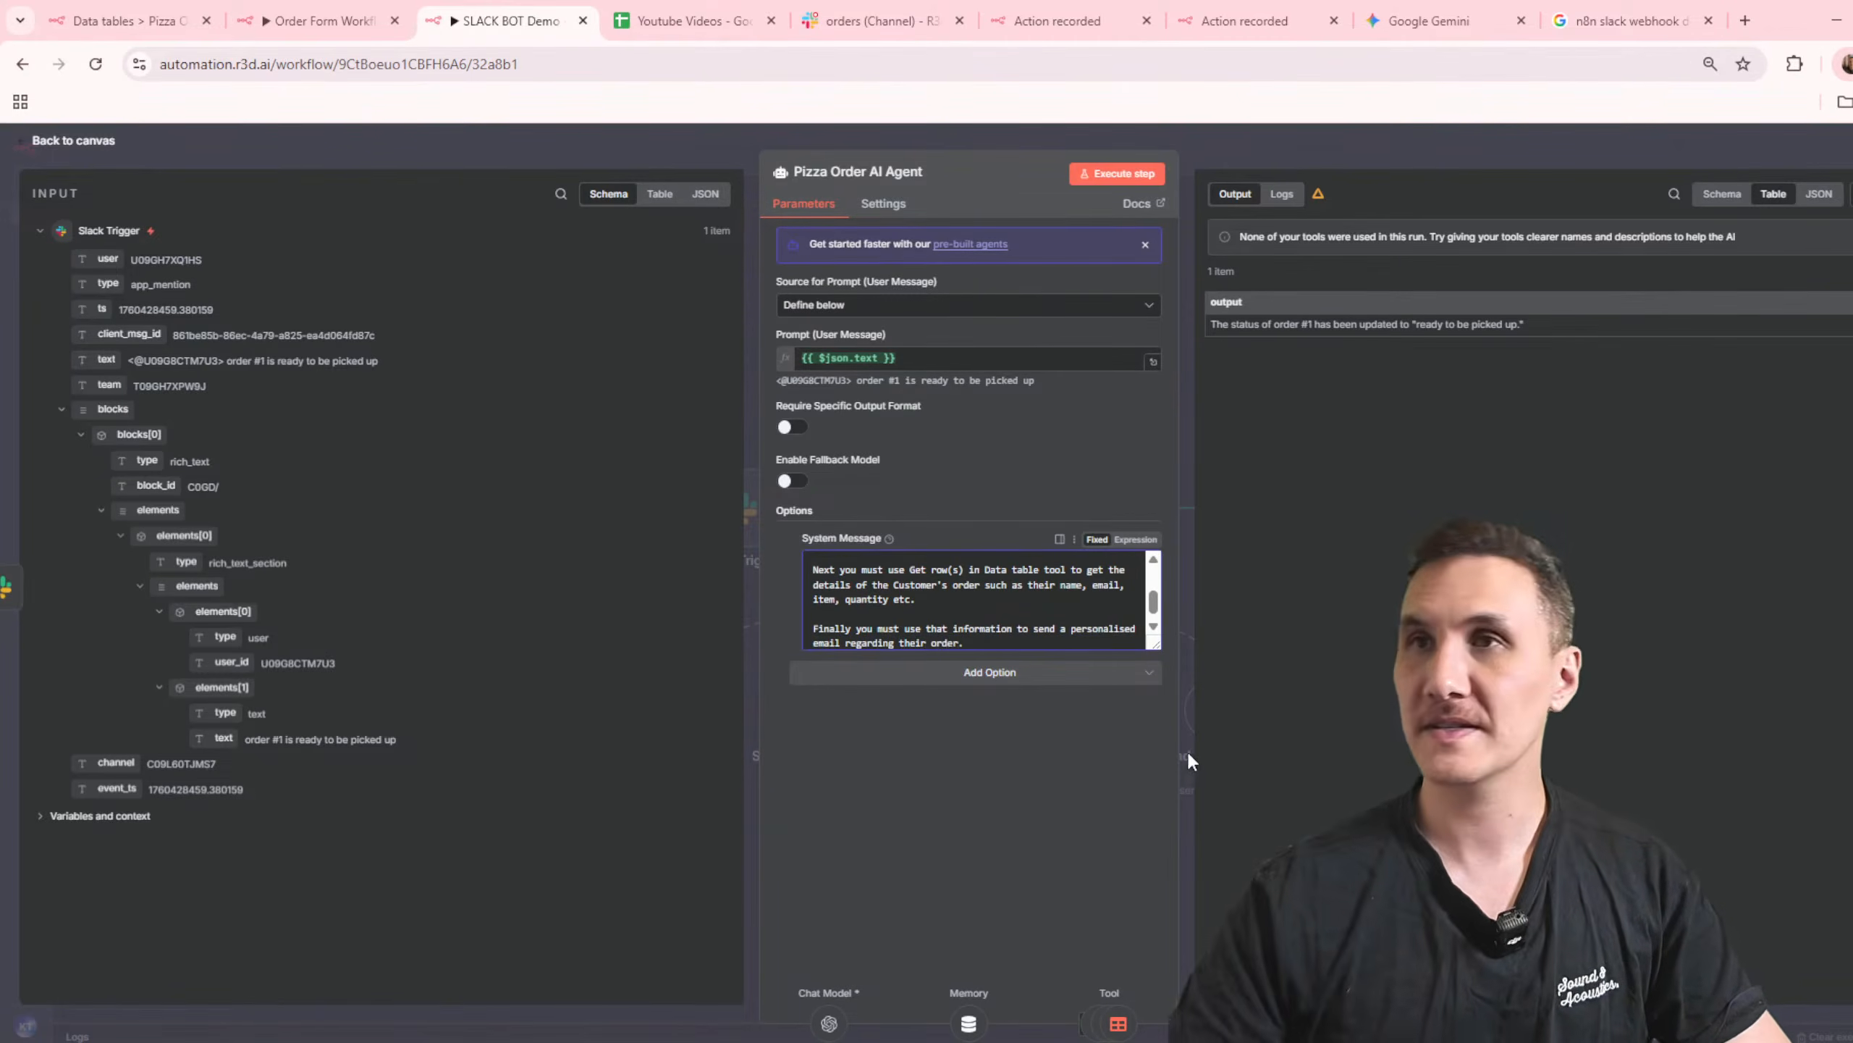
Step: Return to the canvas, save the workflow and start a test execution
click(1309, 164)
click(1703, 150)
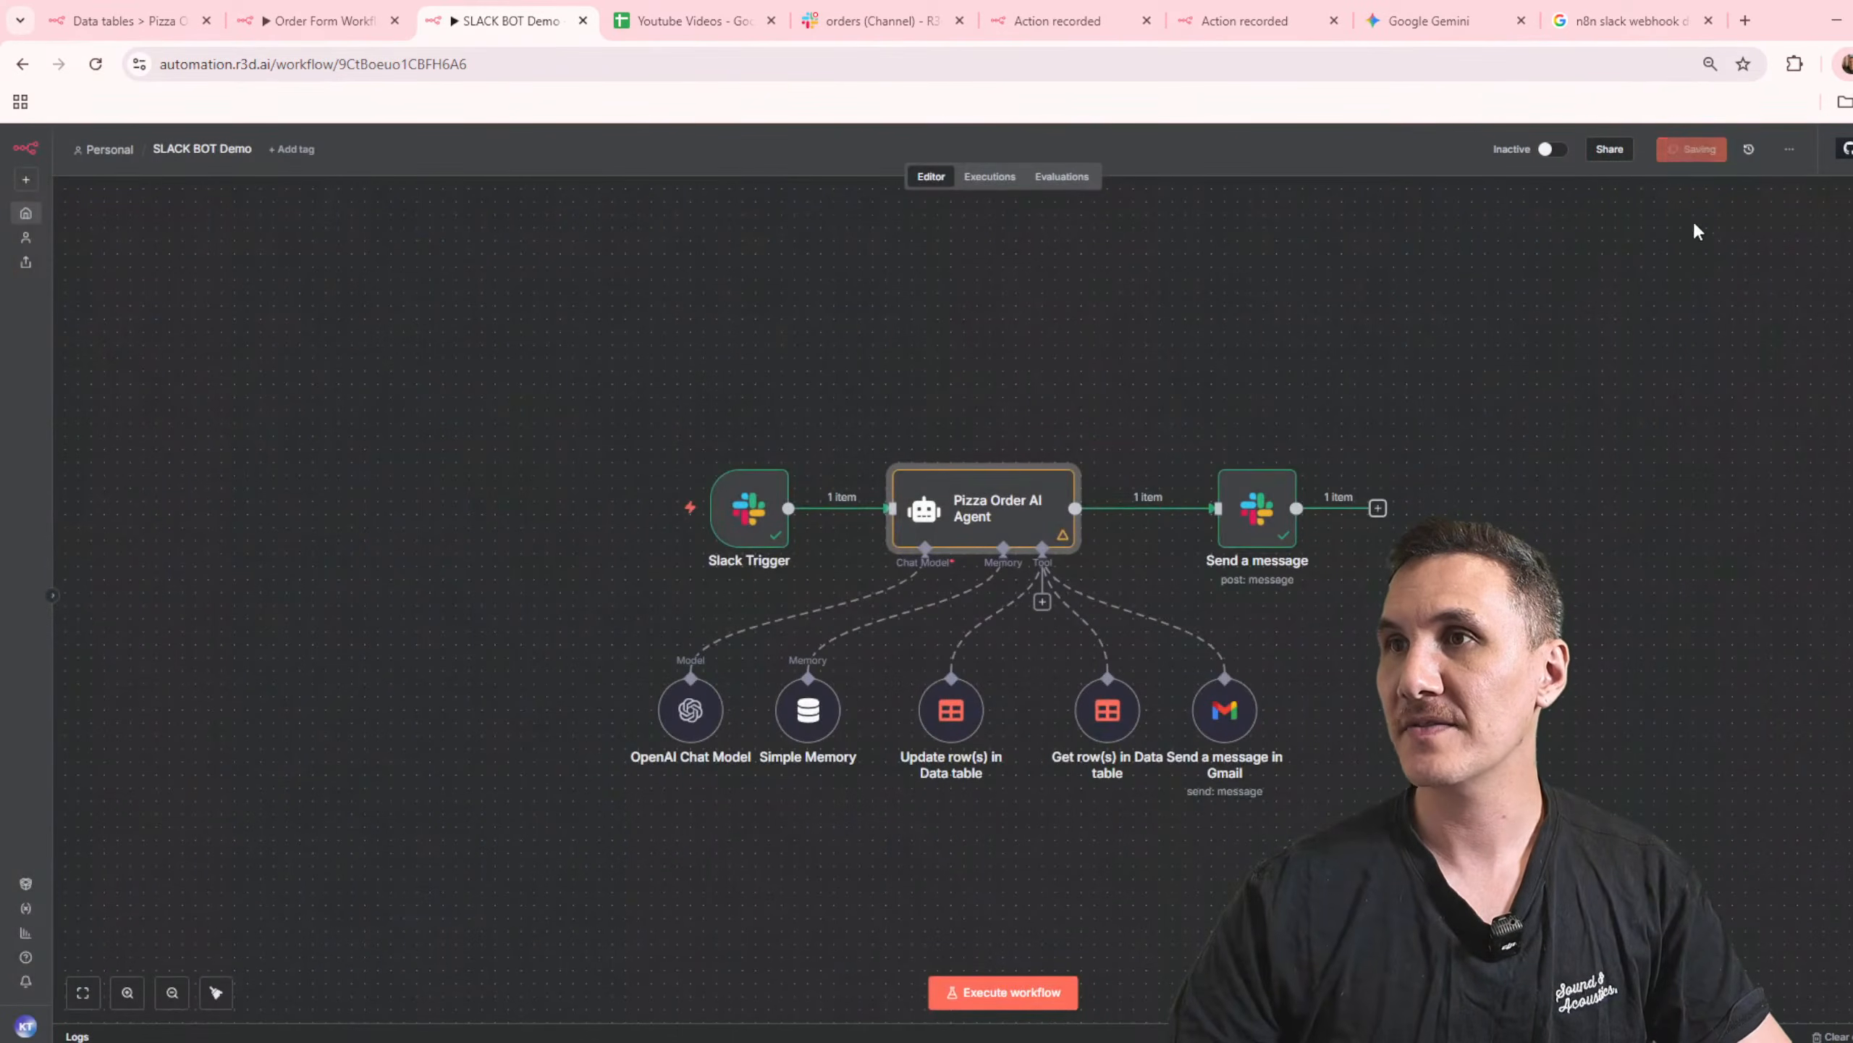
key(ctrl+Return)
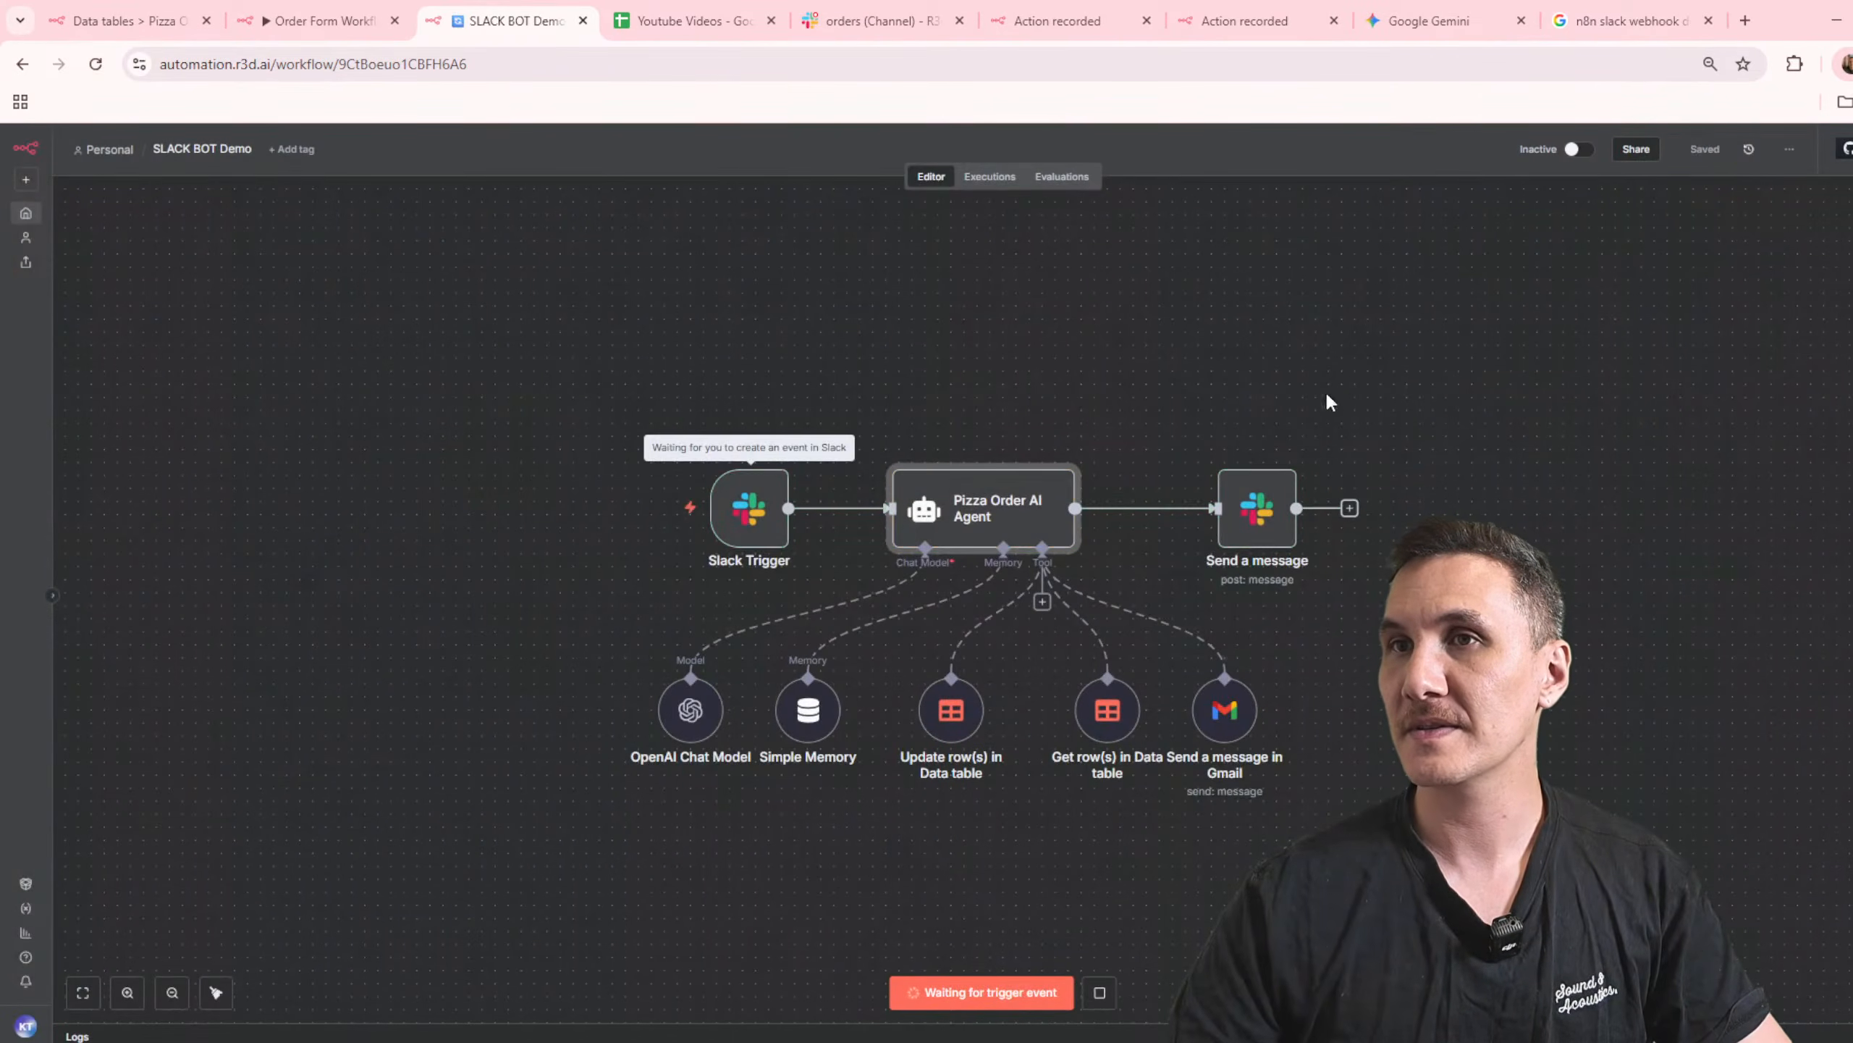
click(875, 20)
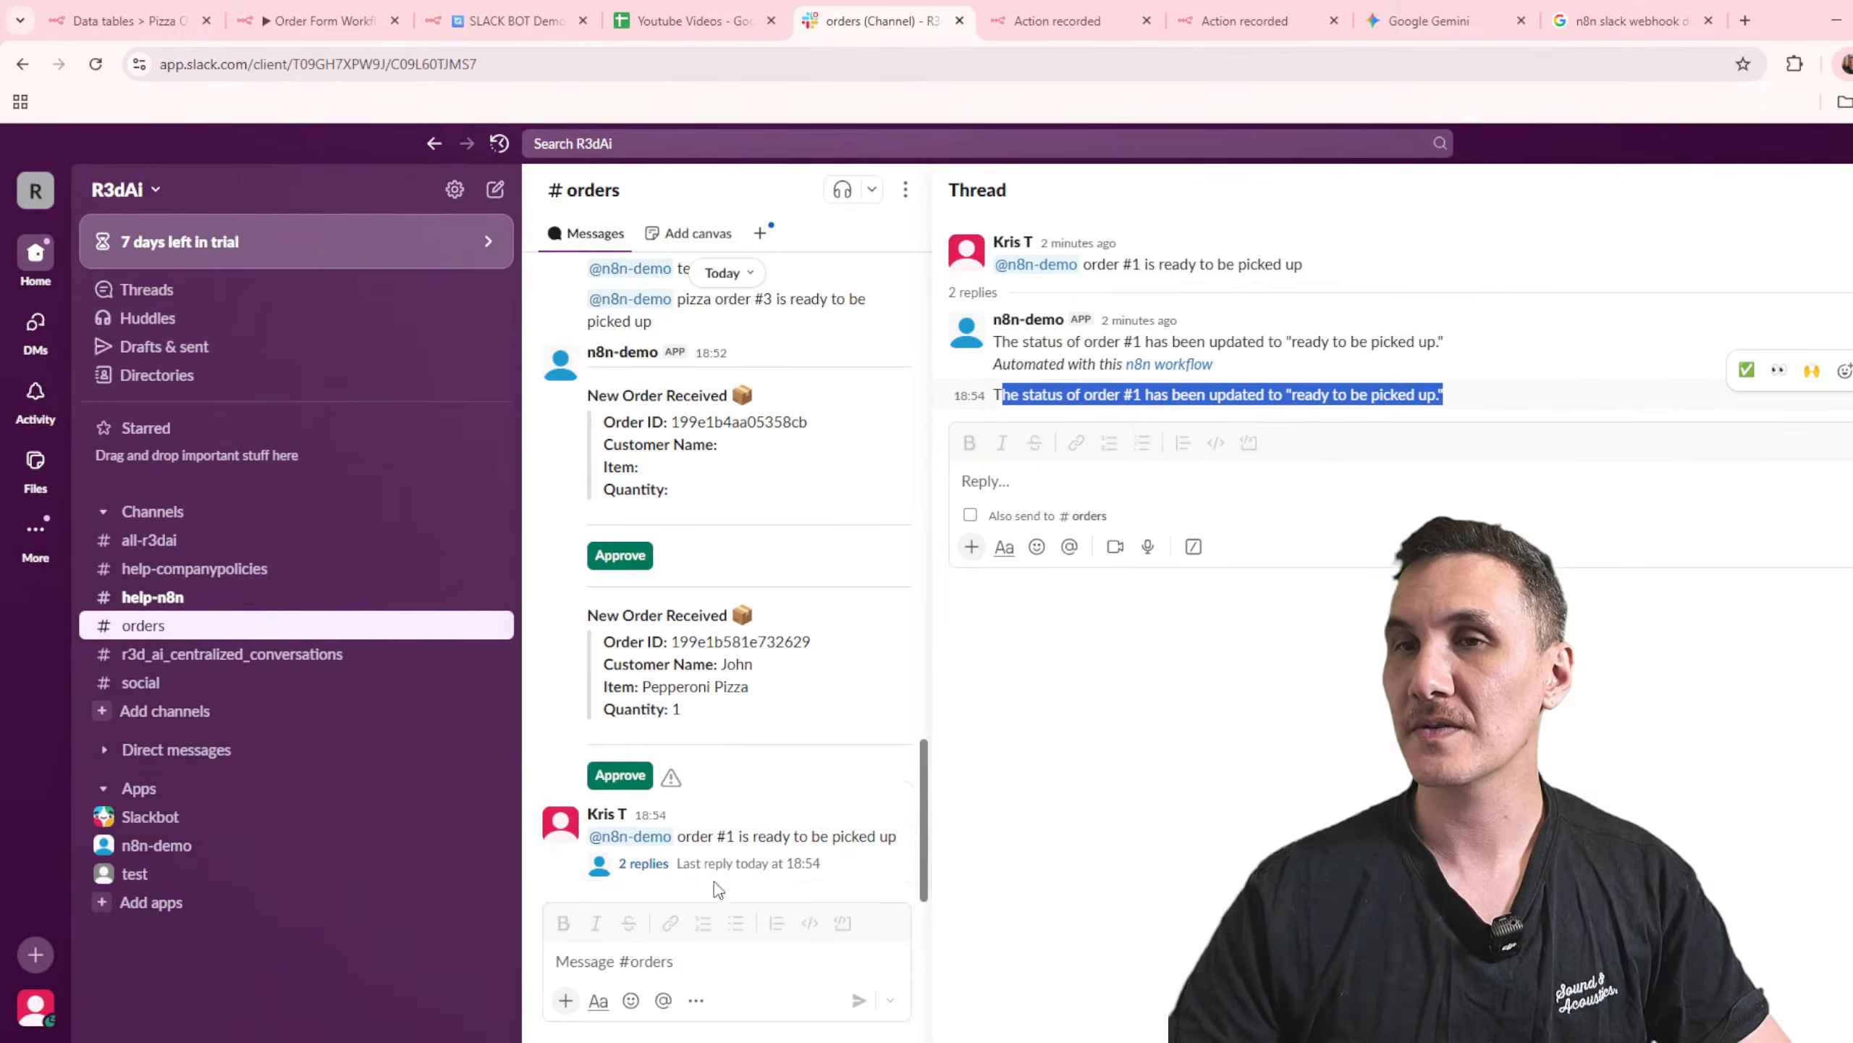
click(680, 959)
drag(899, 842, 677, 838)
key(ctrl+c)
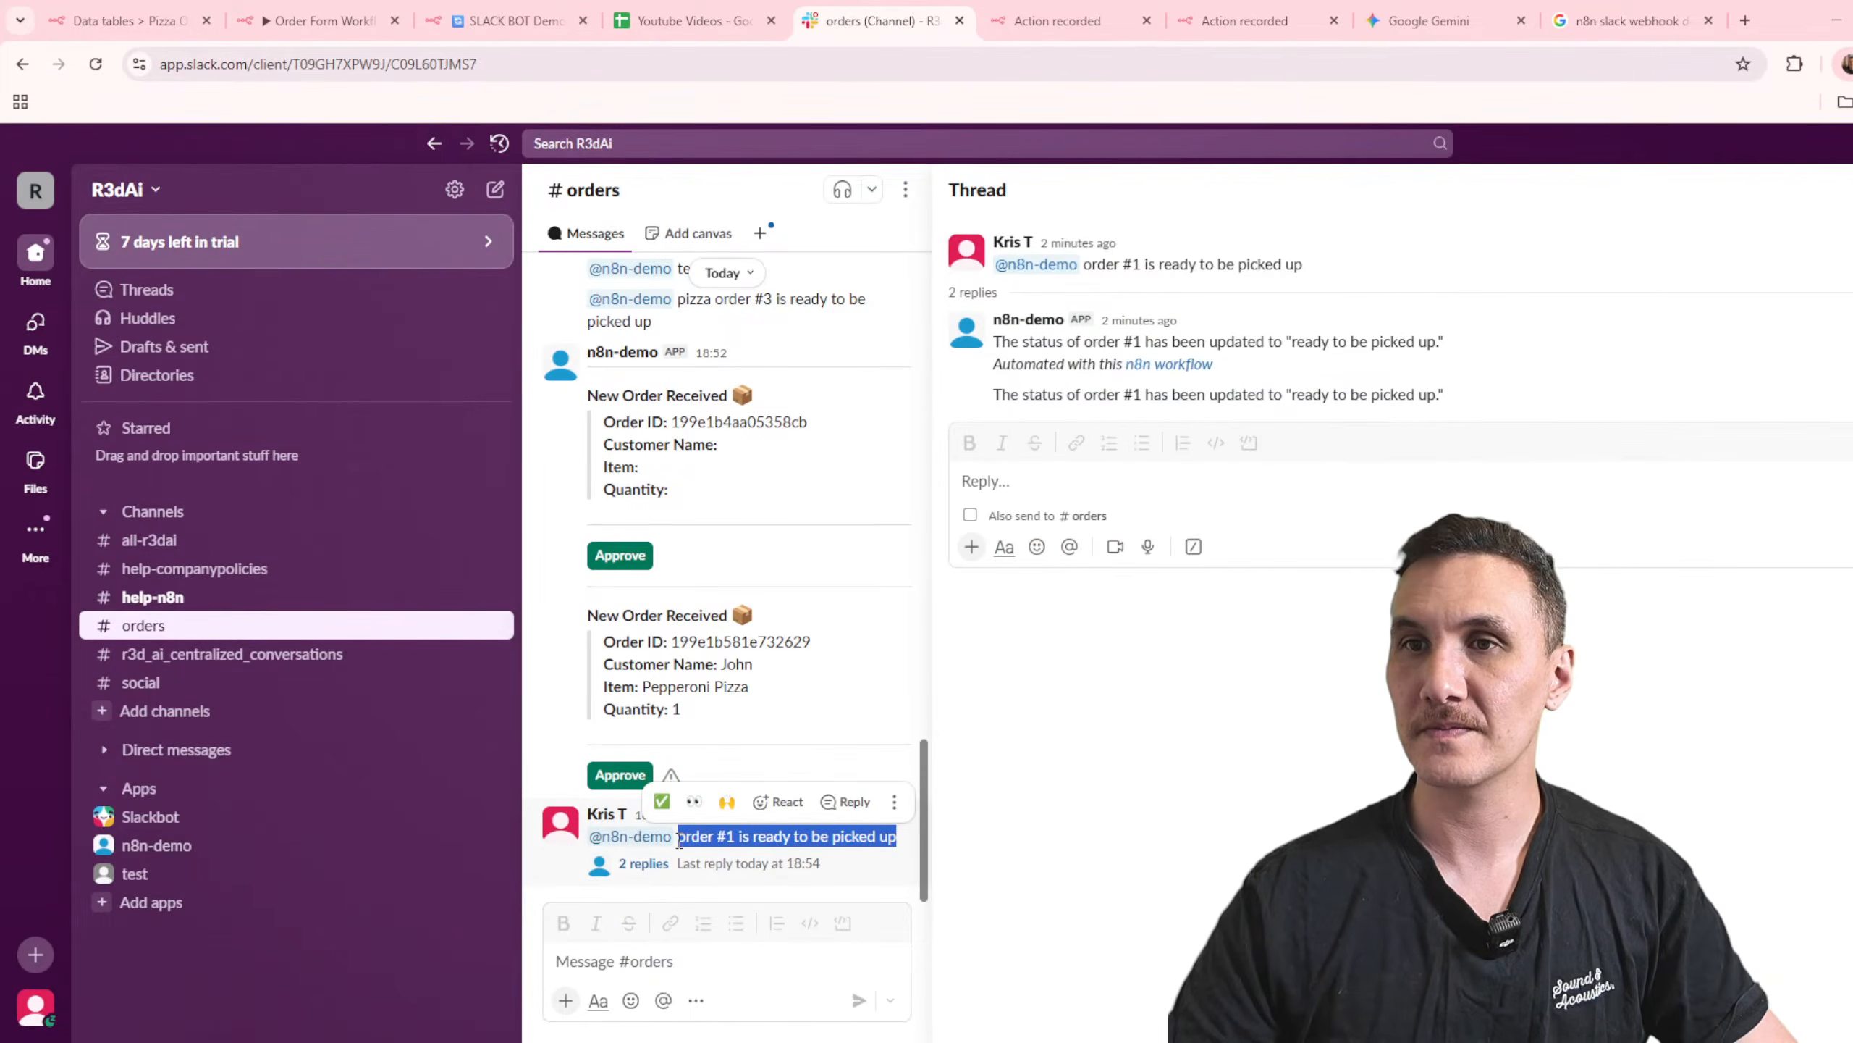
click(641, 978)
text(@)
key(Return)
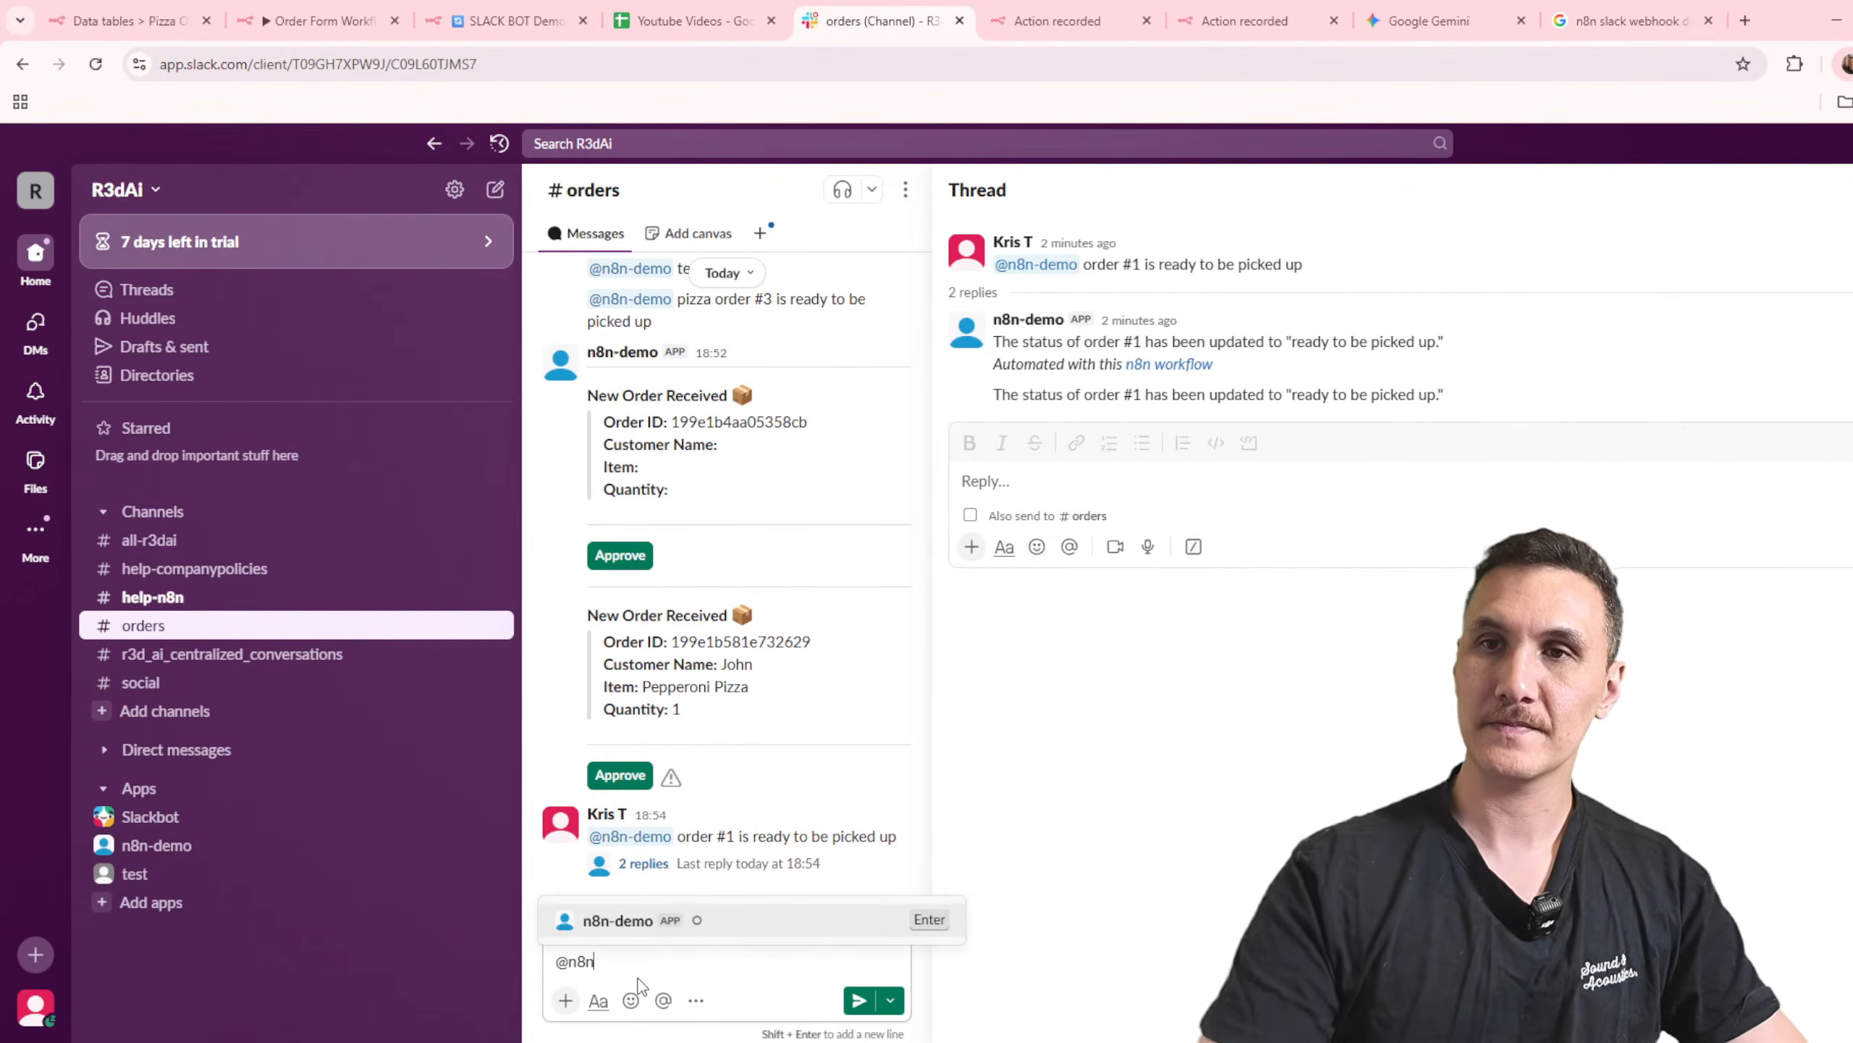
key(ctrl+v)
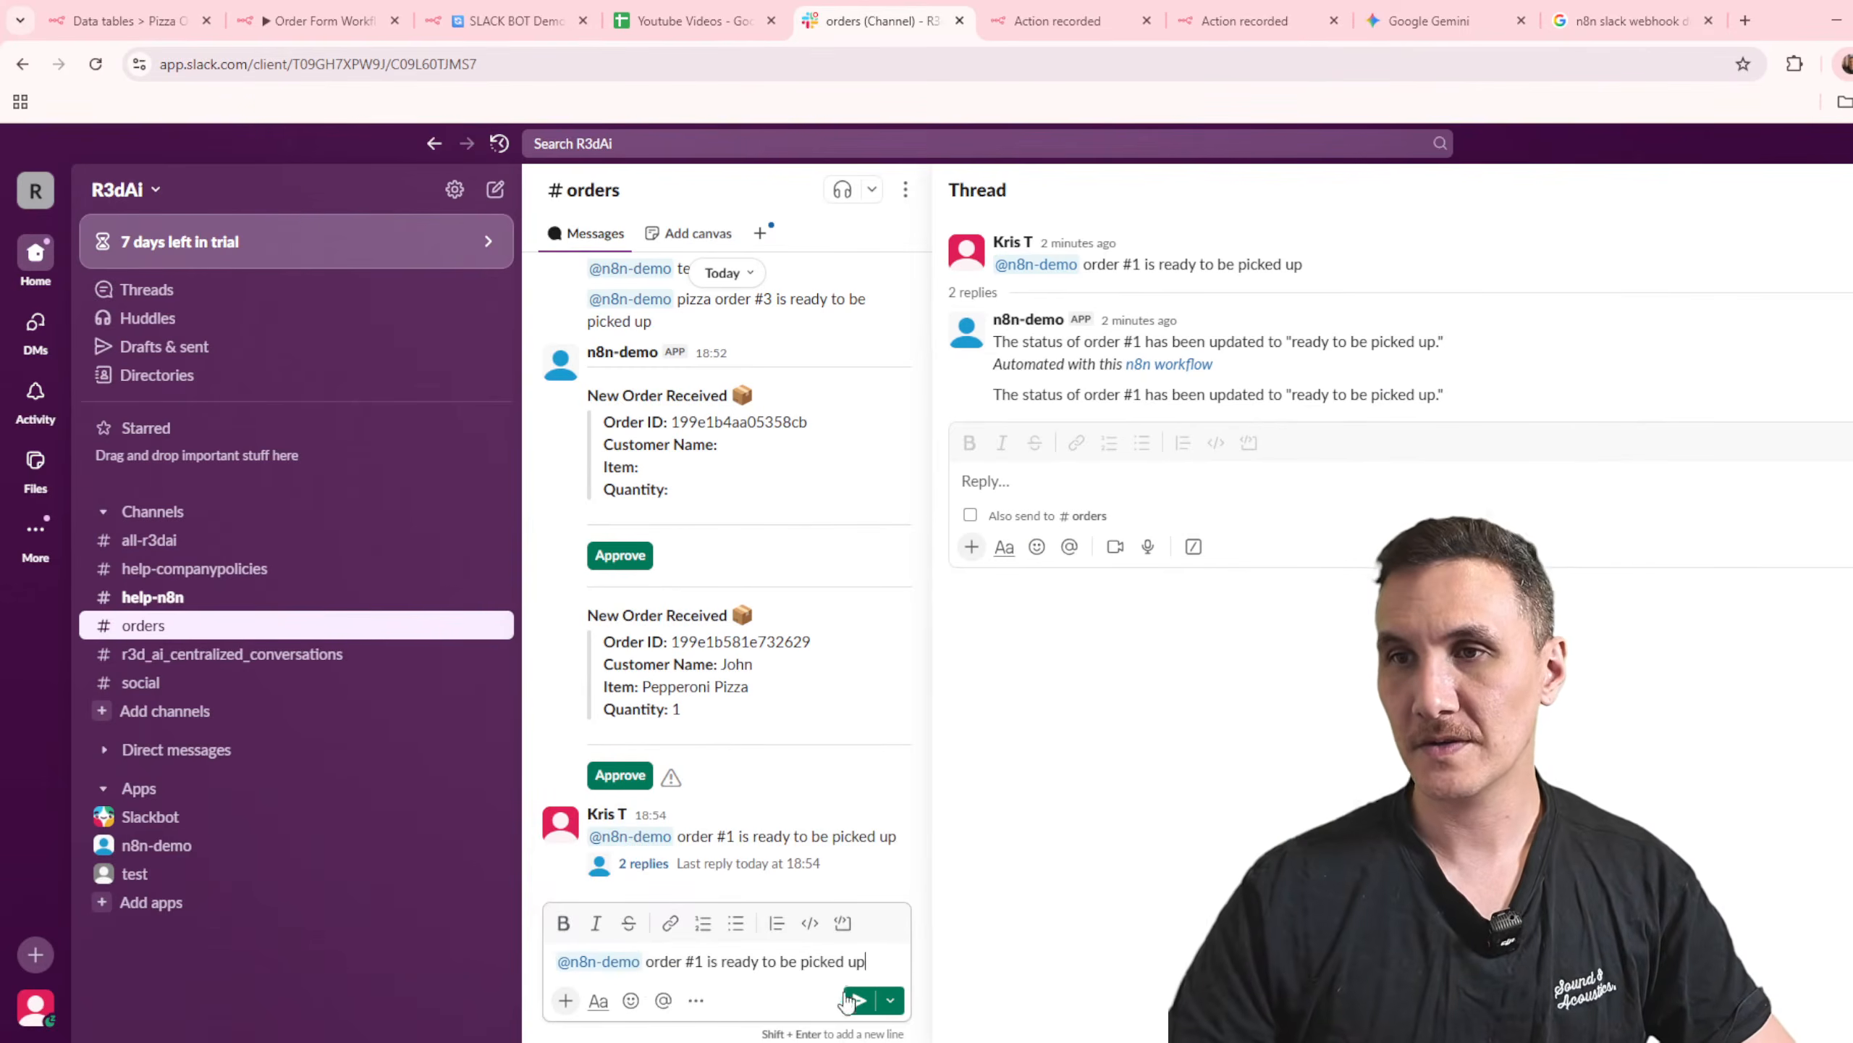
click(859, 1002)
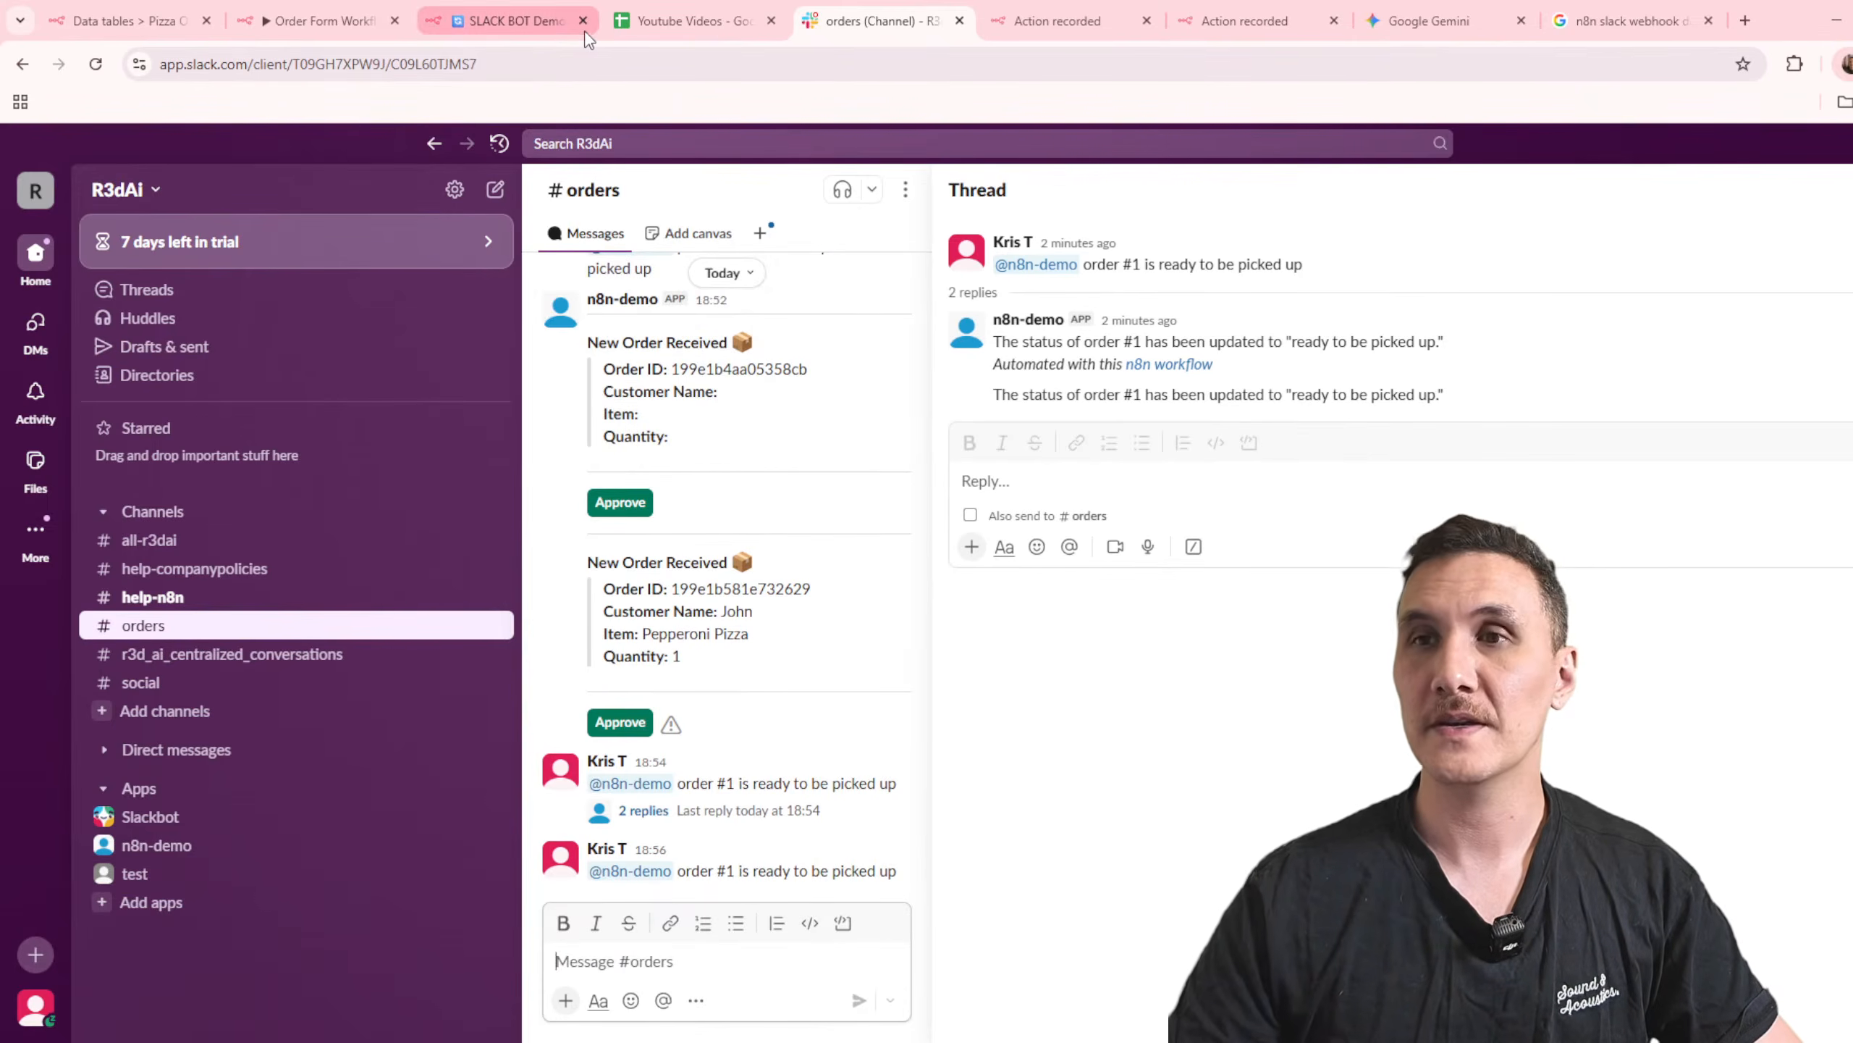
Step: Open the thread under the newly sent message and read the bot's reply
mouse_move(542, 34)
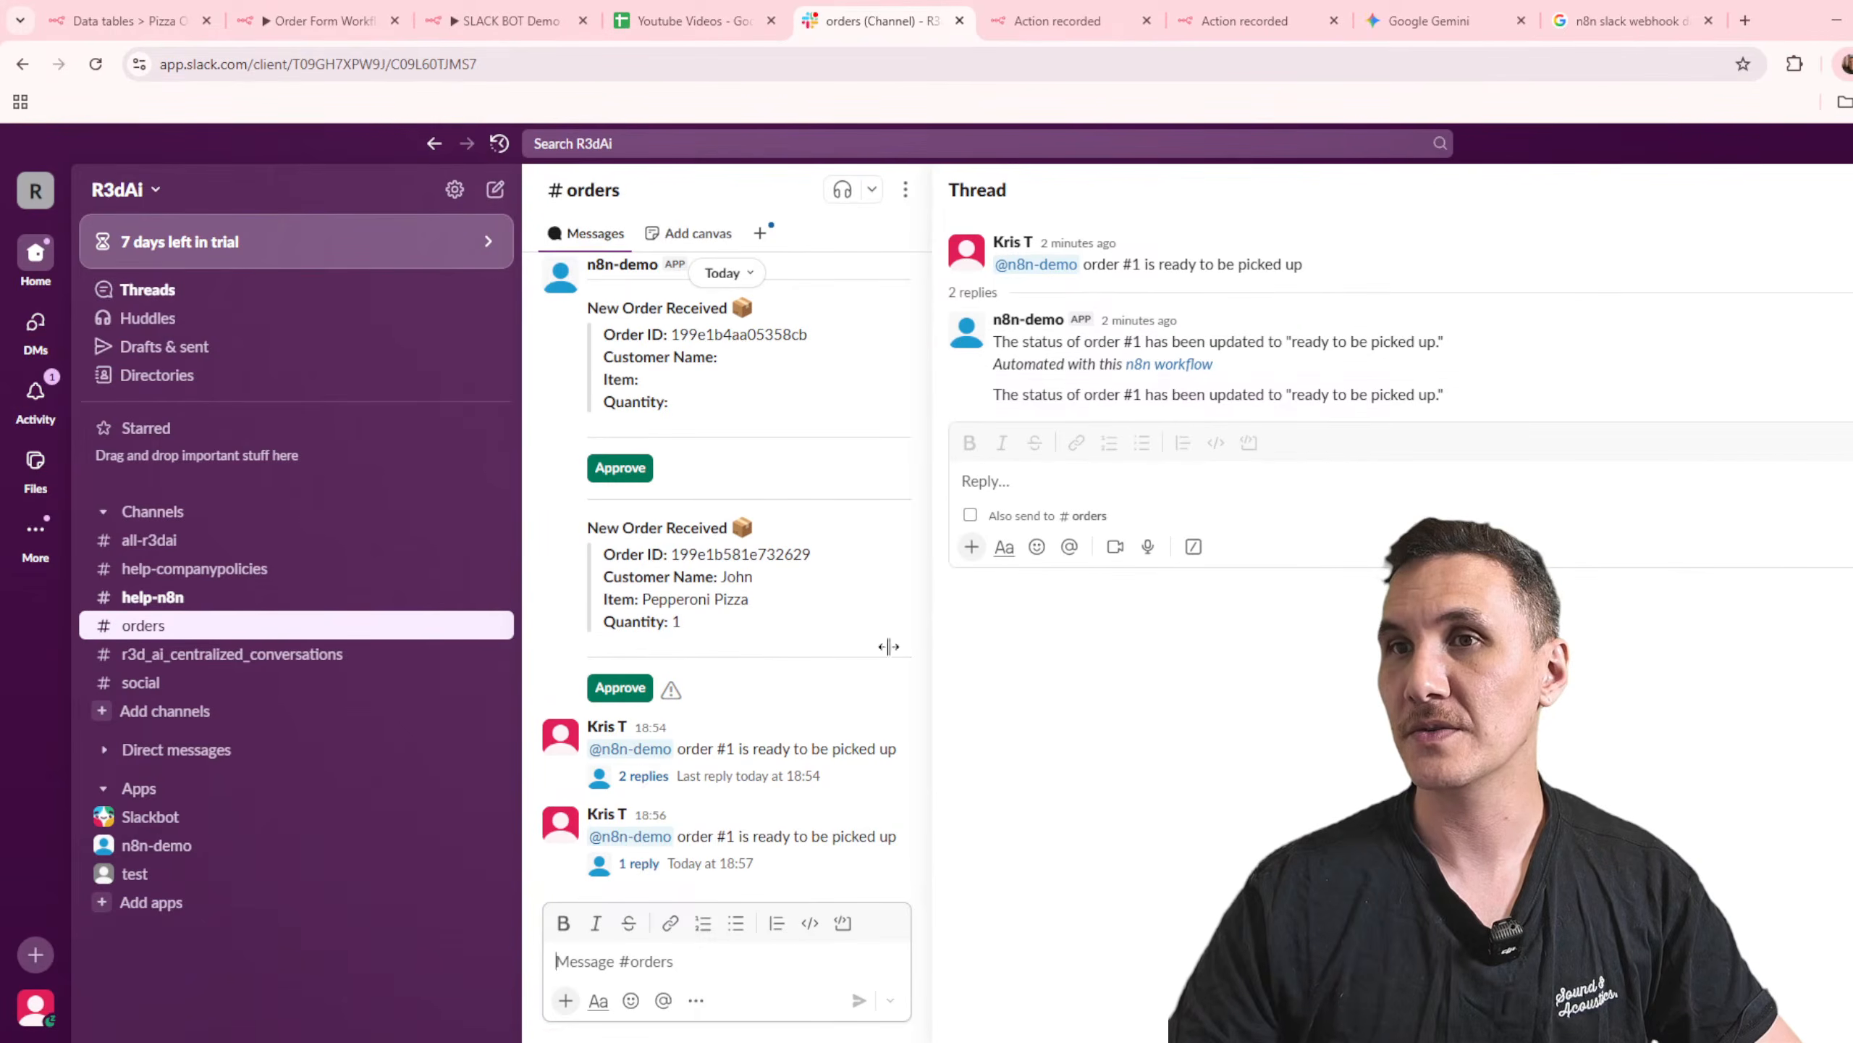
click(639, 863)
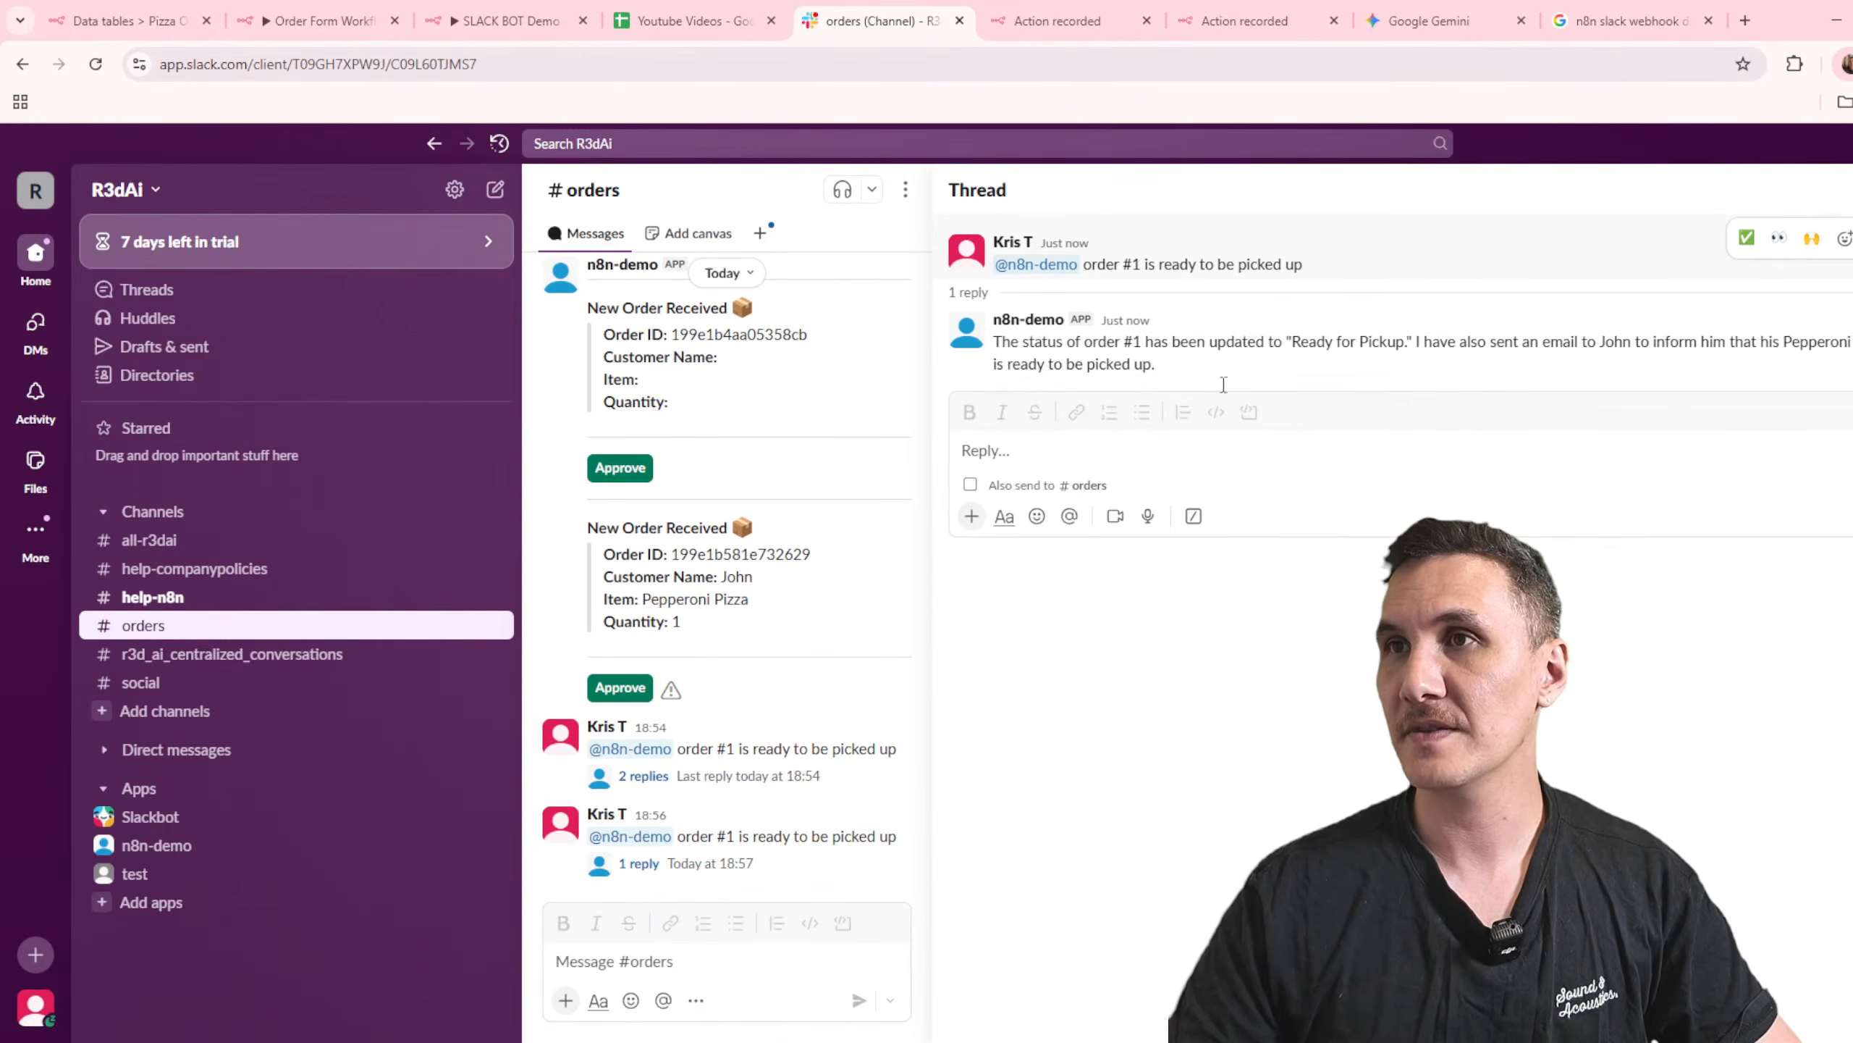
drag(1207, 341, 1700, 366)
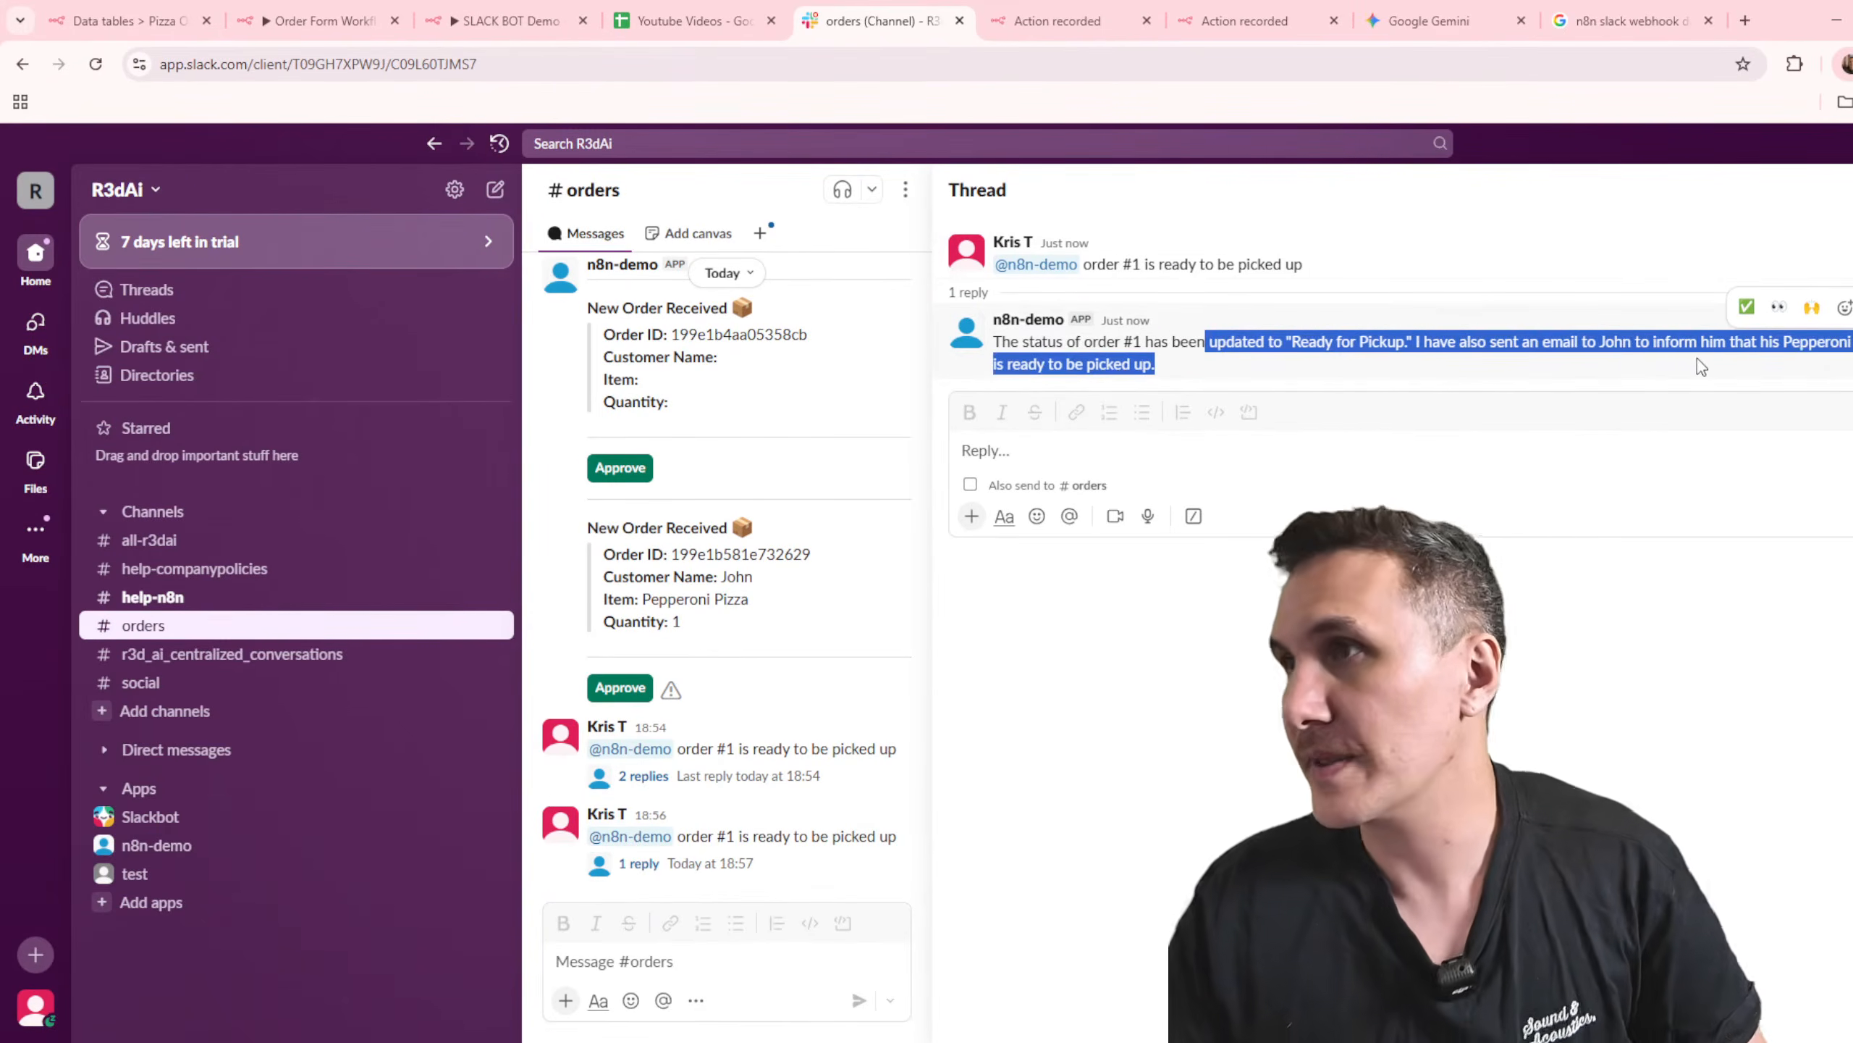
Step: Switch to the n8n Slack bot workflow and inspect the recipient, subject and message sent by the Gmail tool in the latest execution
click(507, 21)
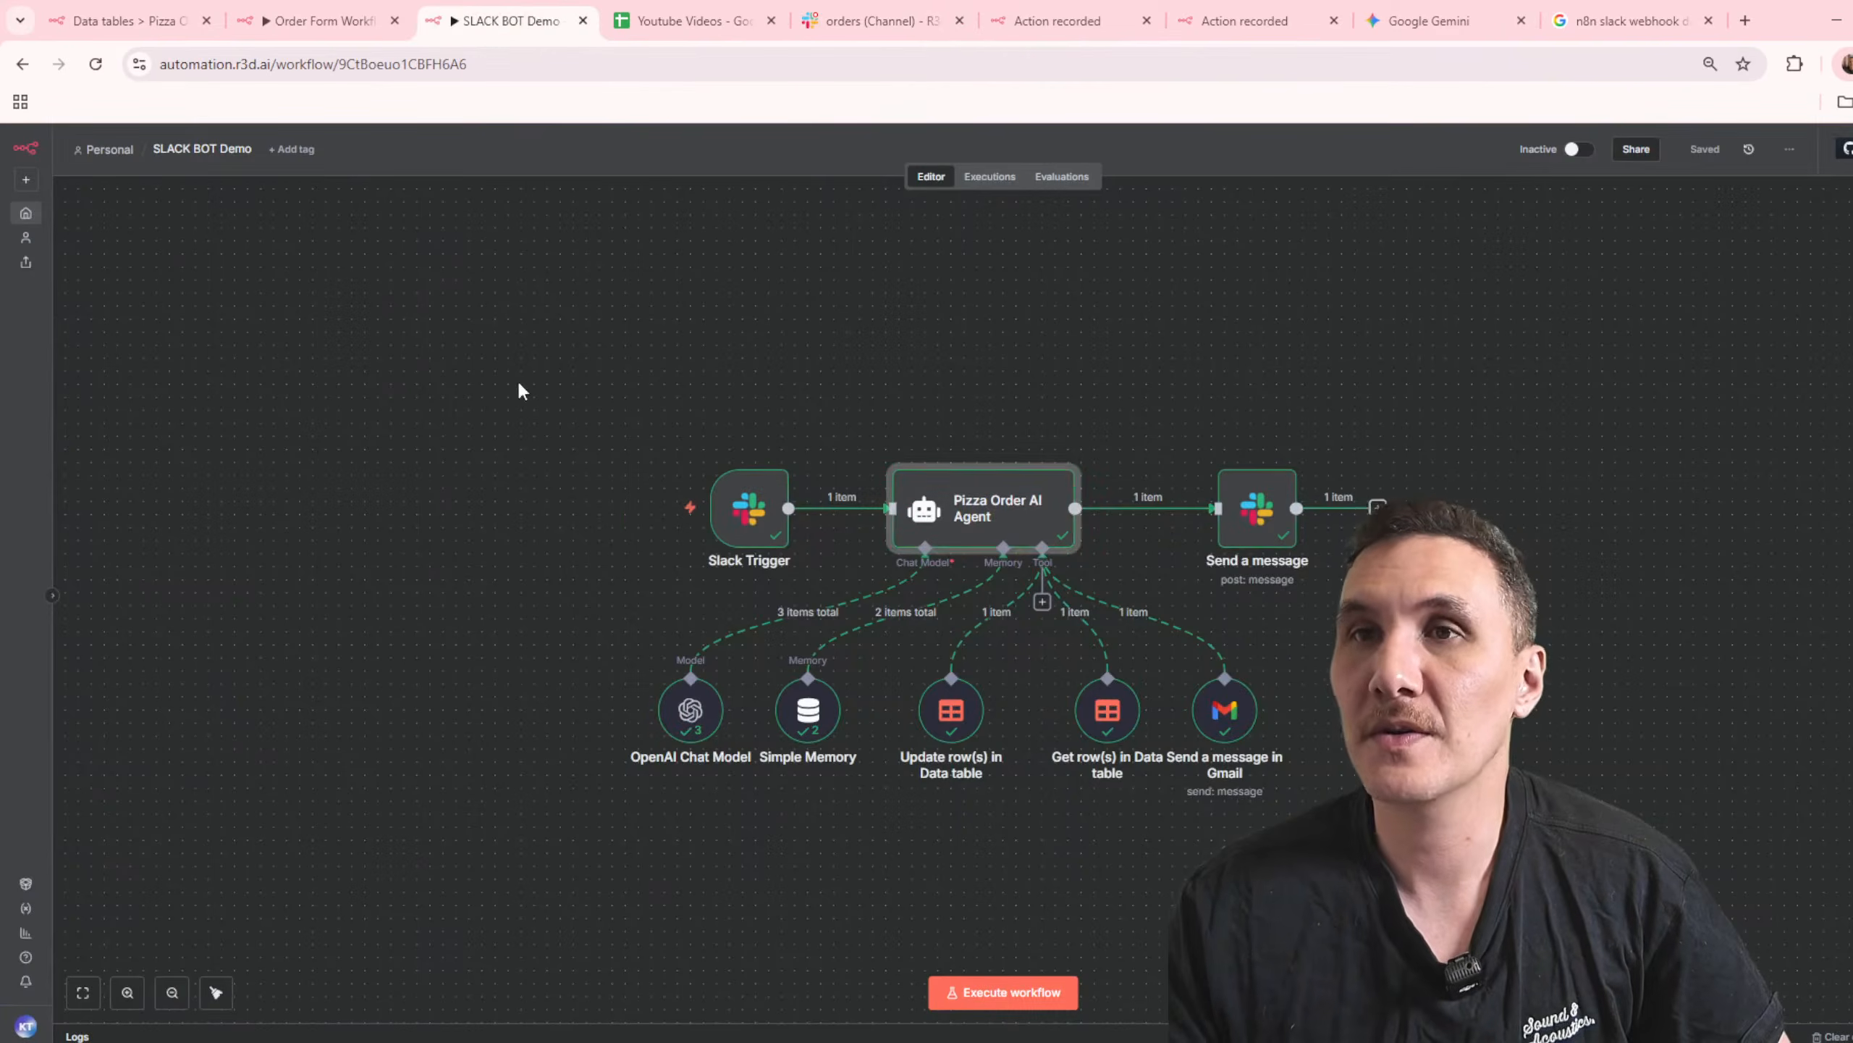
click(989, 176)
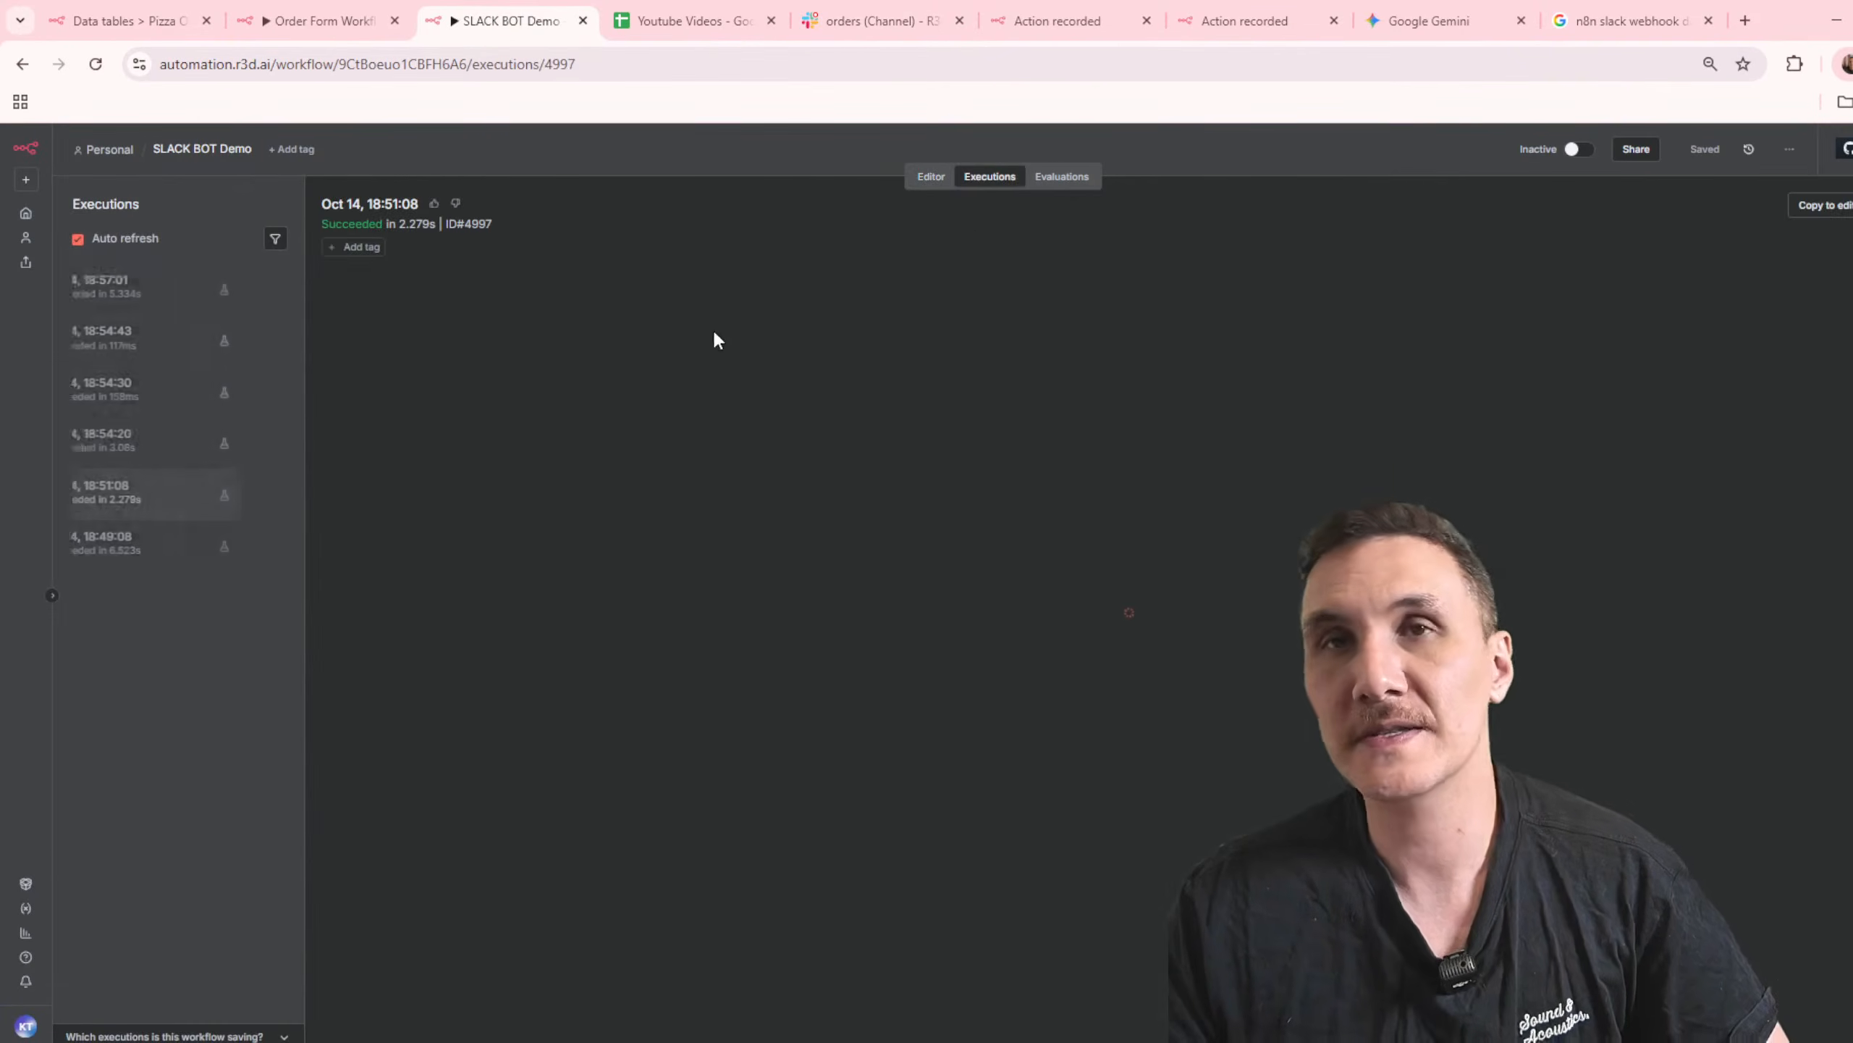
click(151, 286)
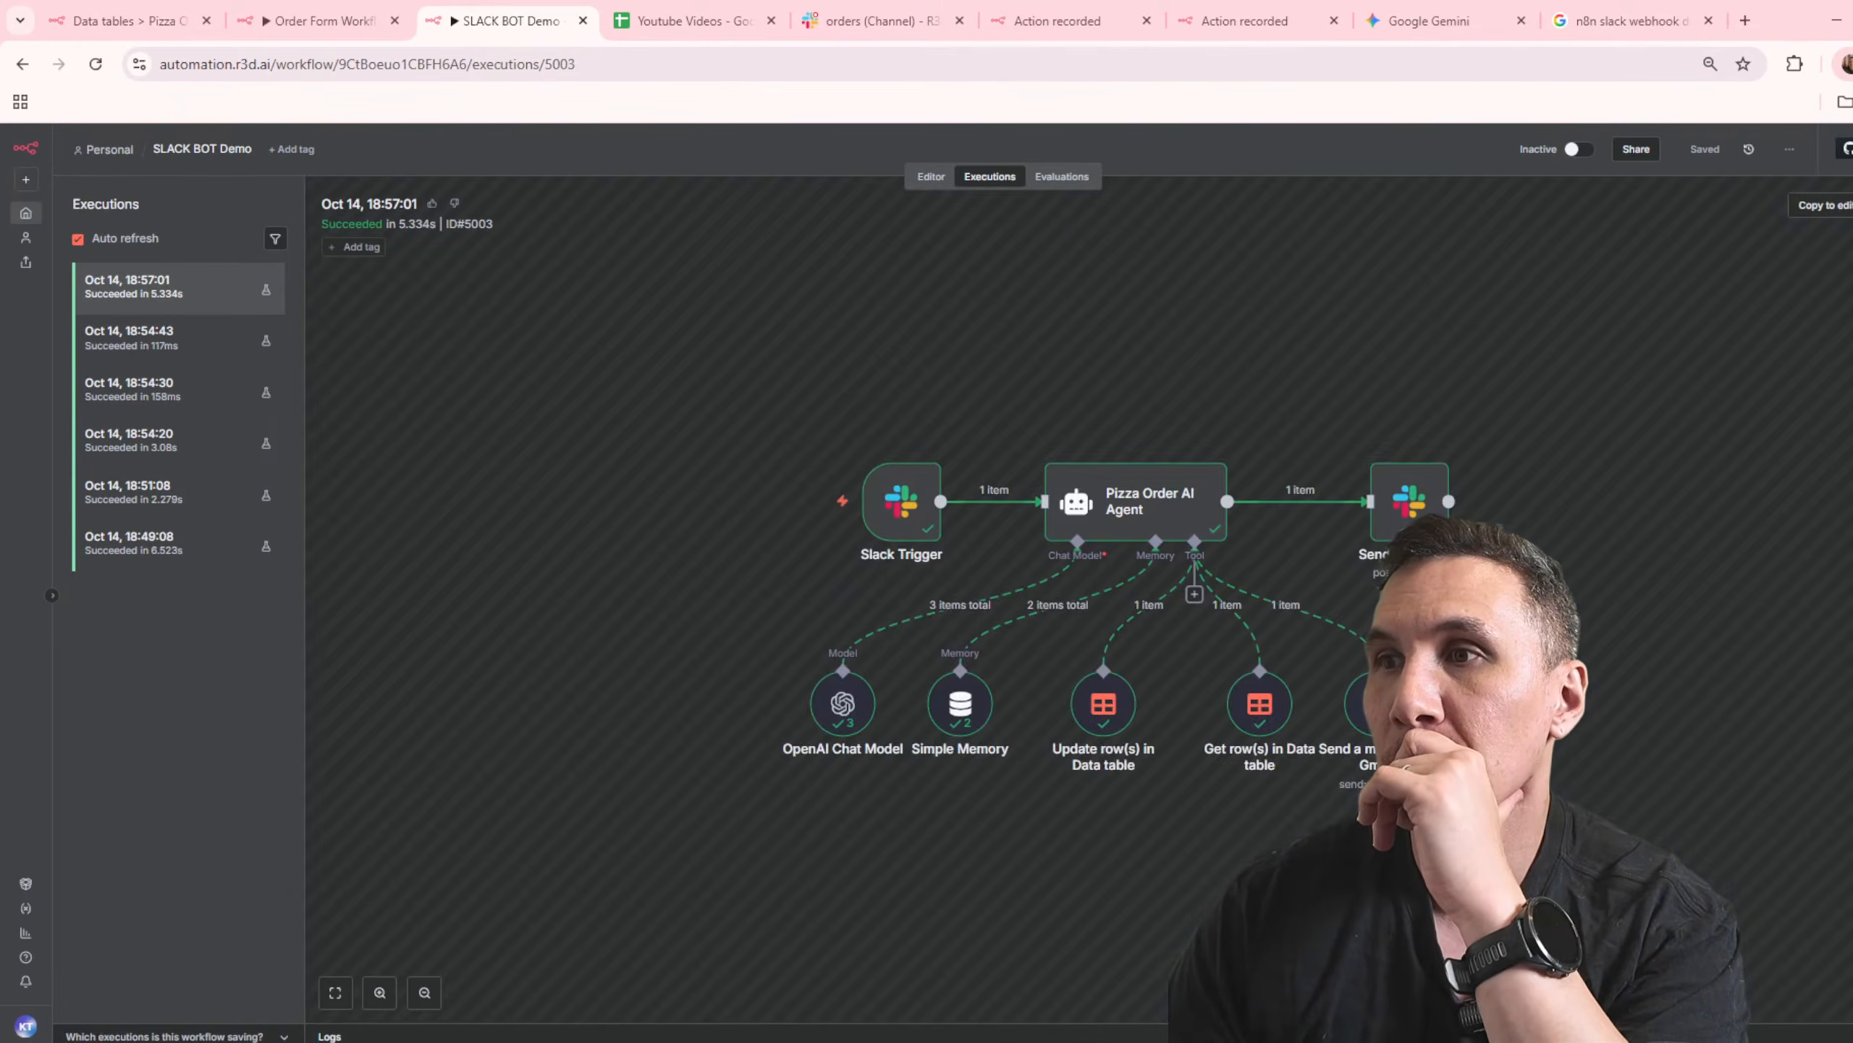
double_click(1377, 703)
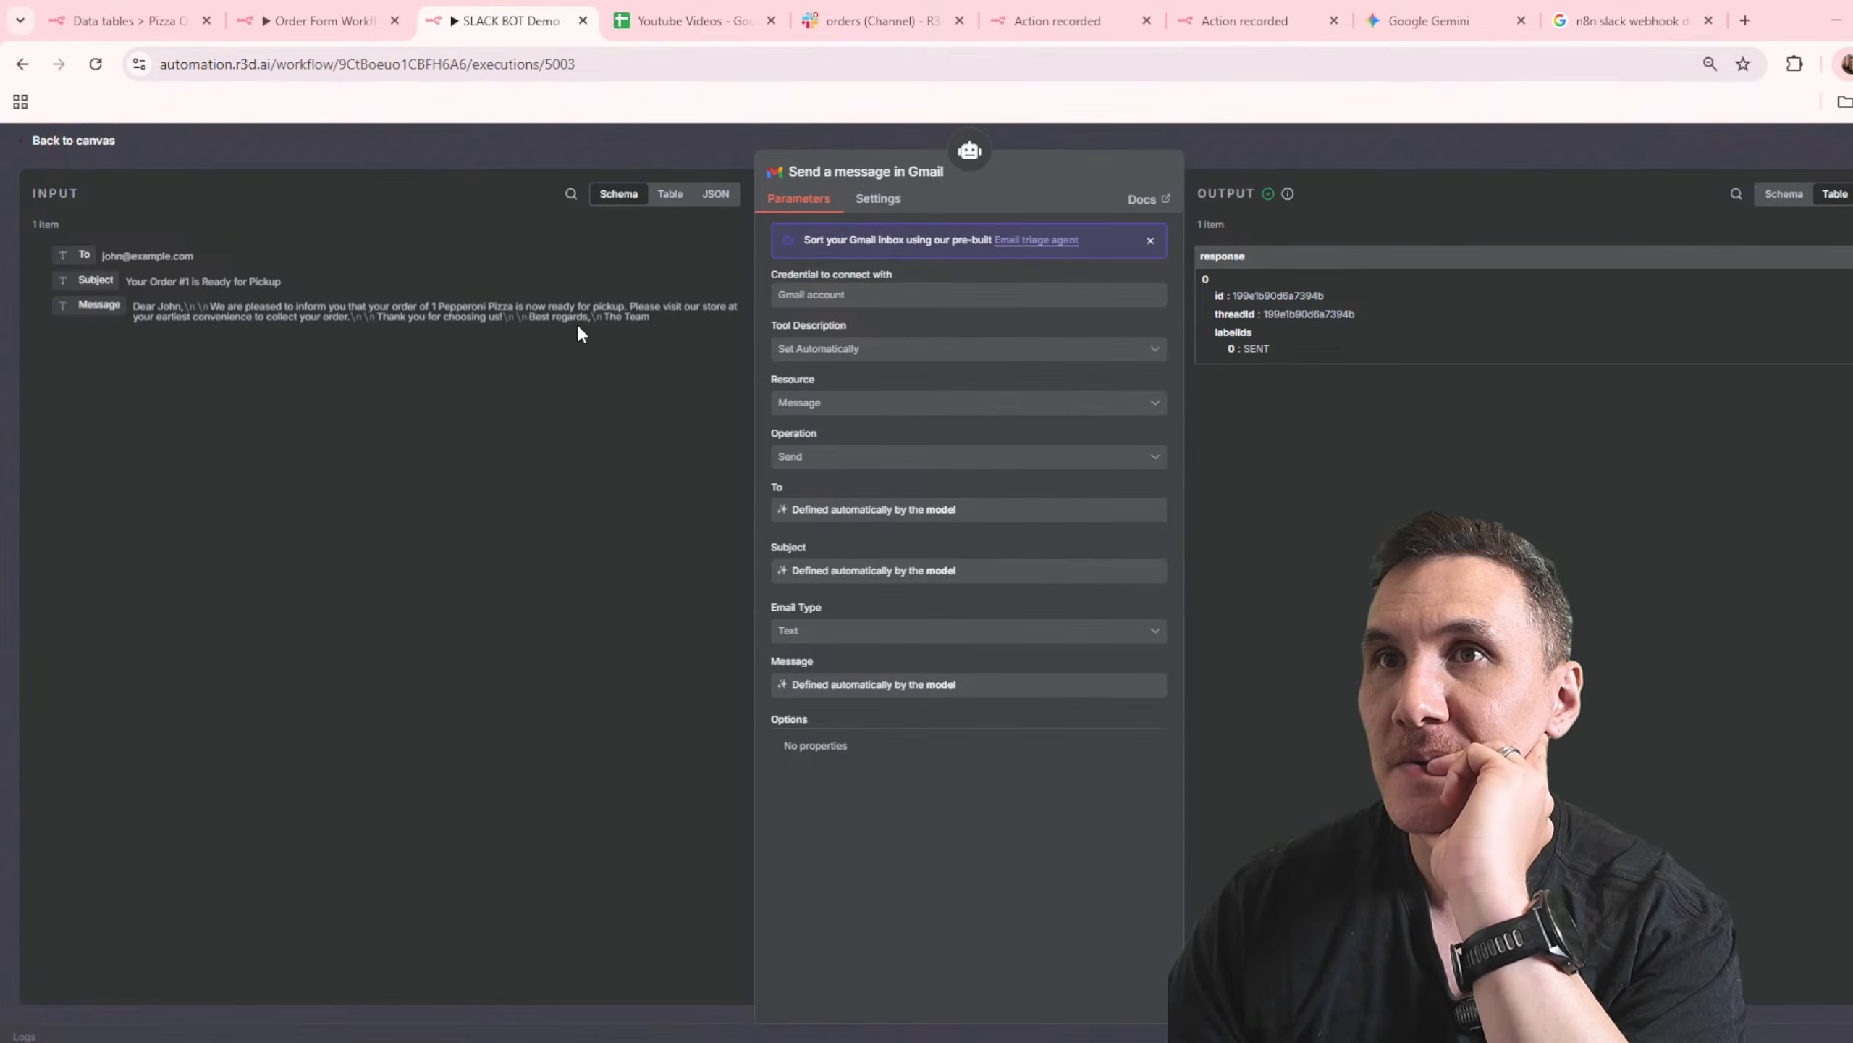
click(1334, 158)
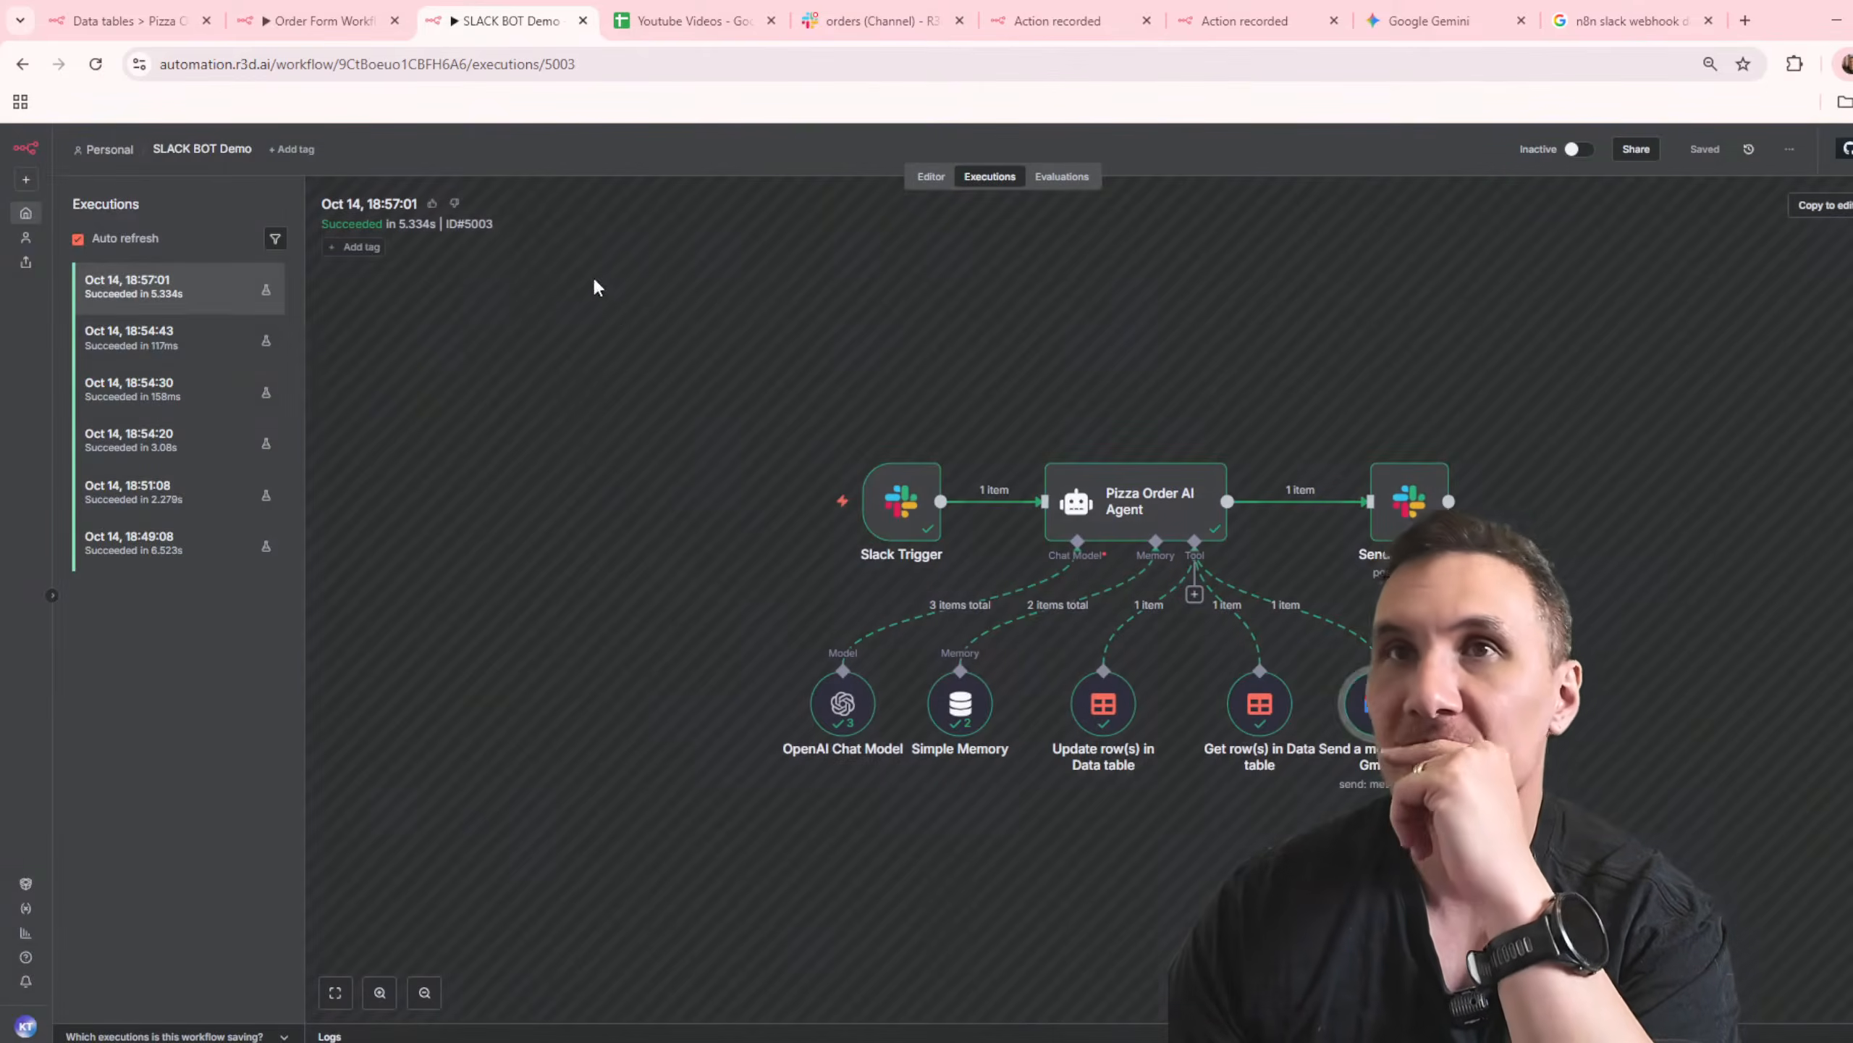
click(1058, 179)
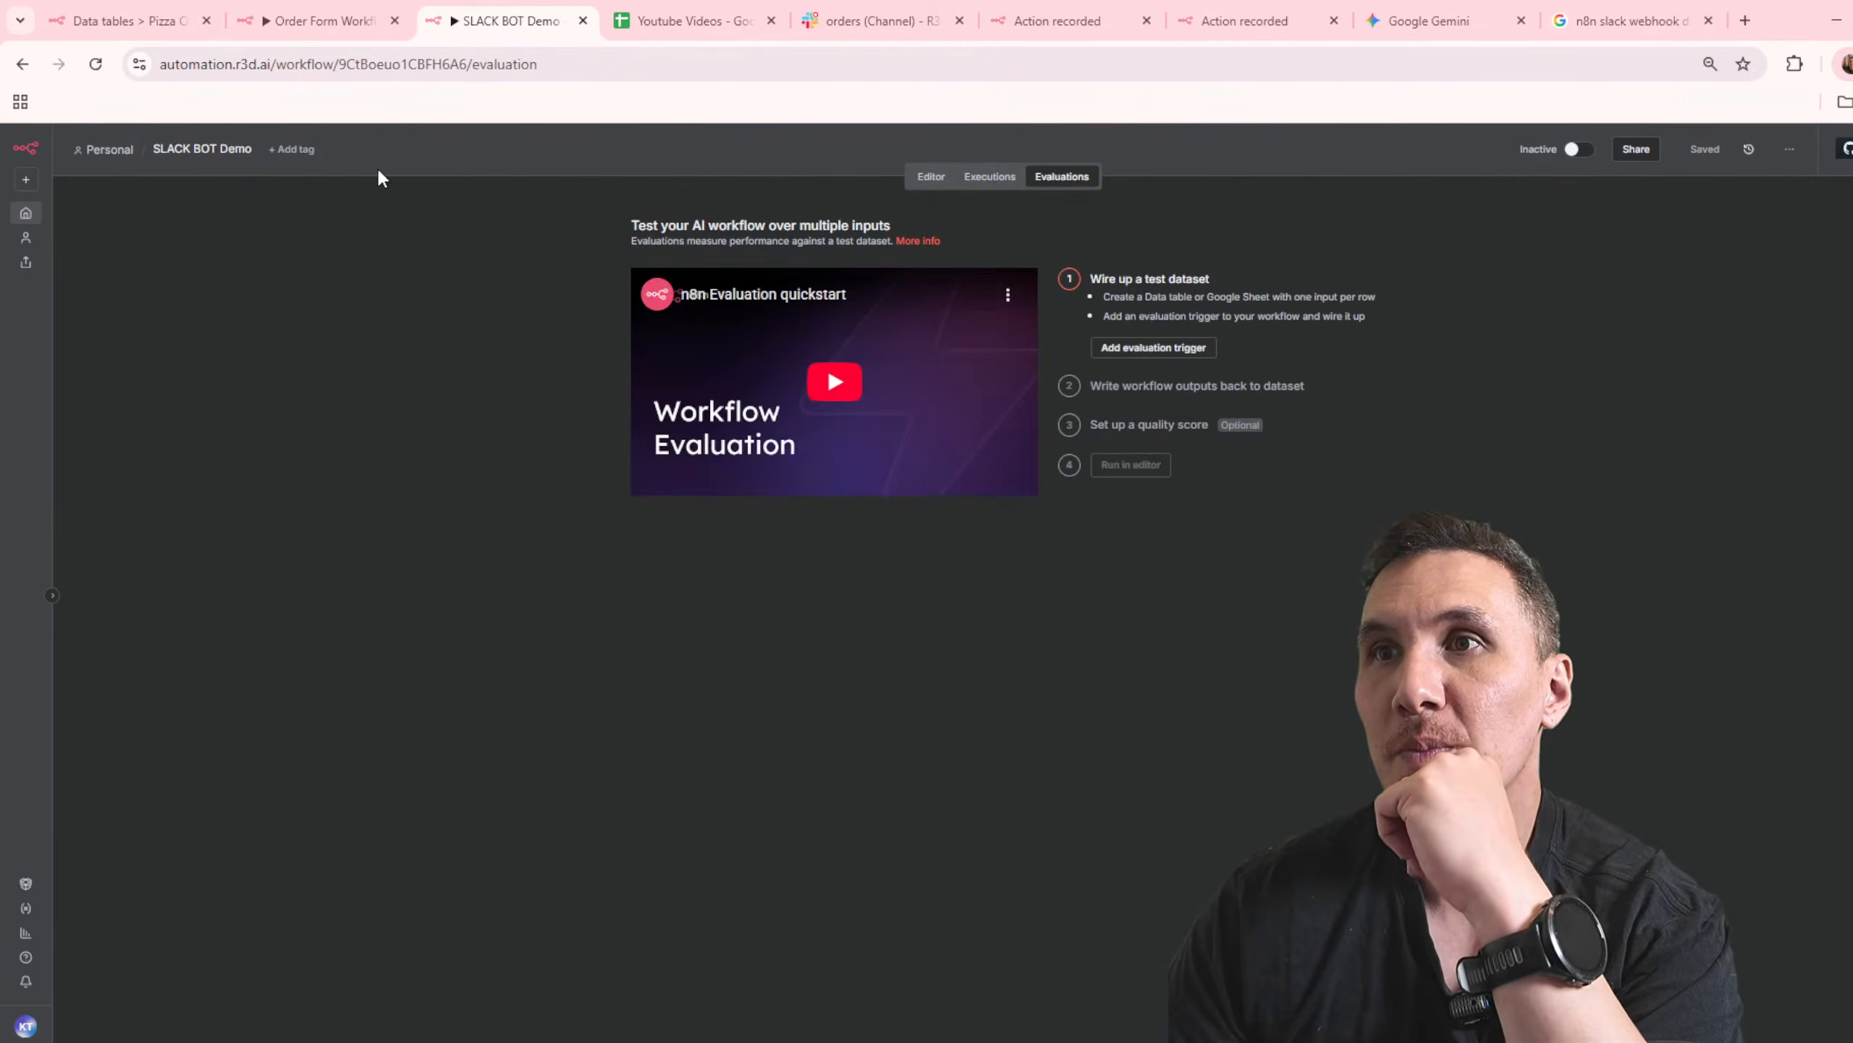
Step: Return to the workflow editor and rename the workflow as "SLACK BOT Demo for Pizza Shop"
click(925, 180)
click(235, 153)
key(Right)
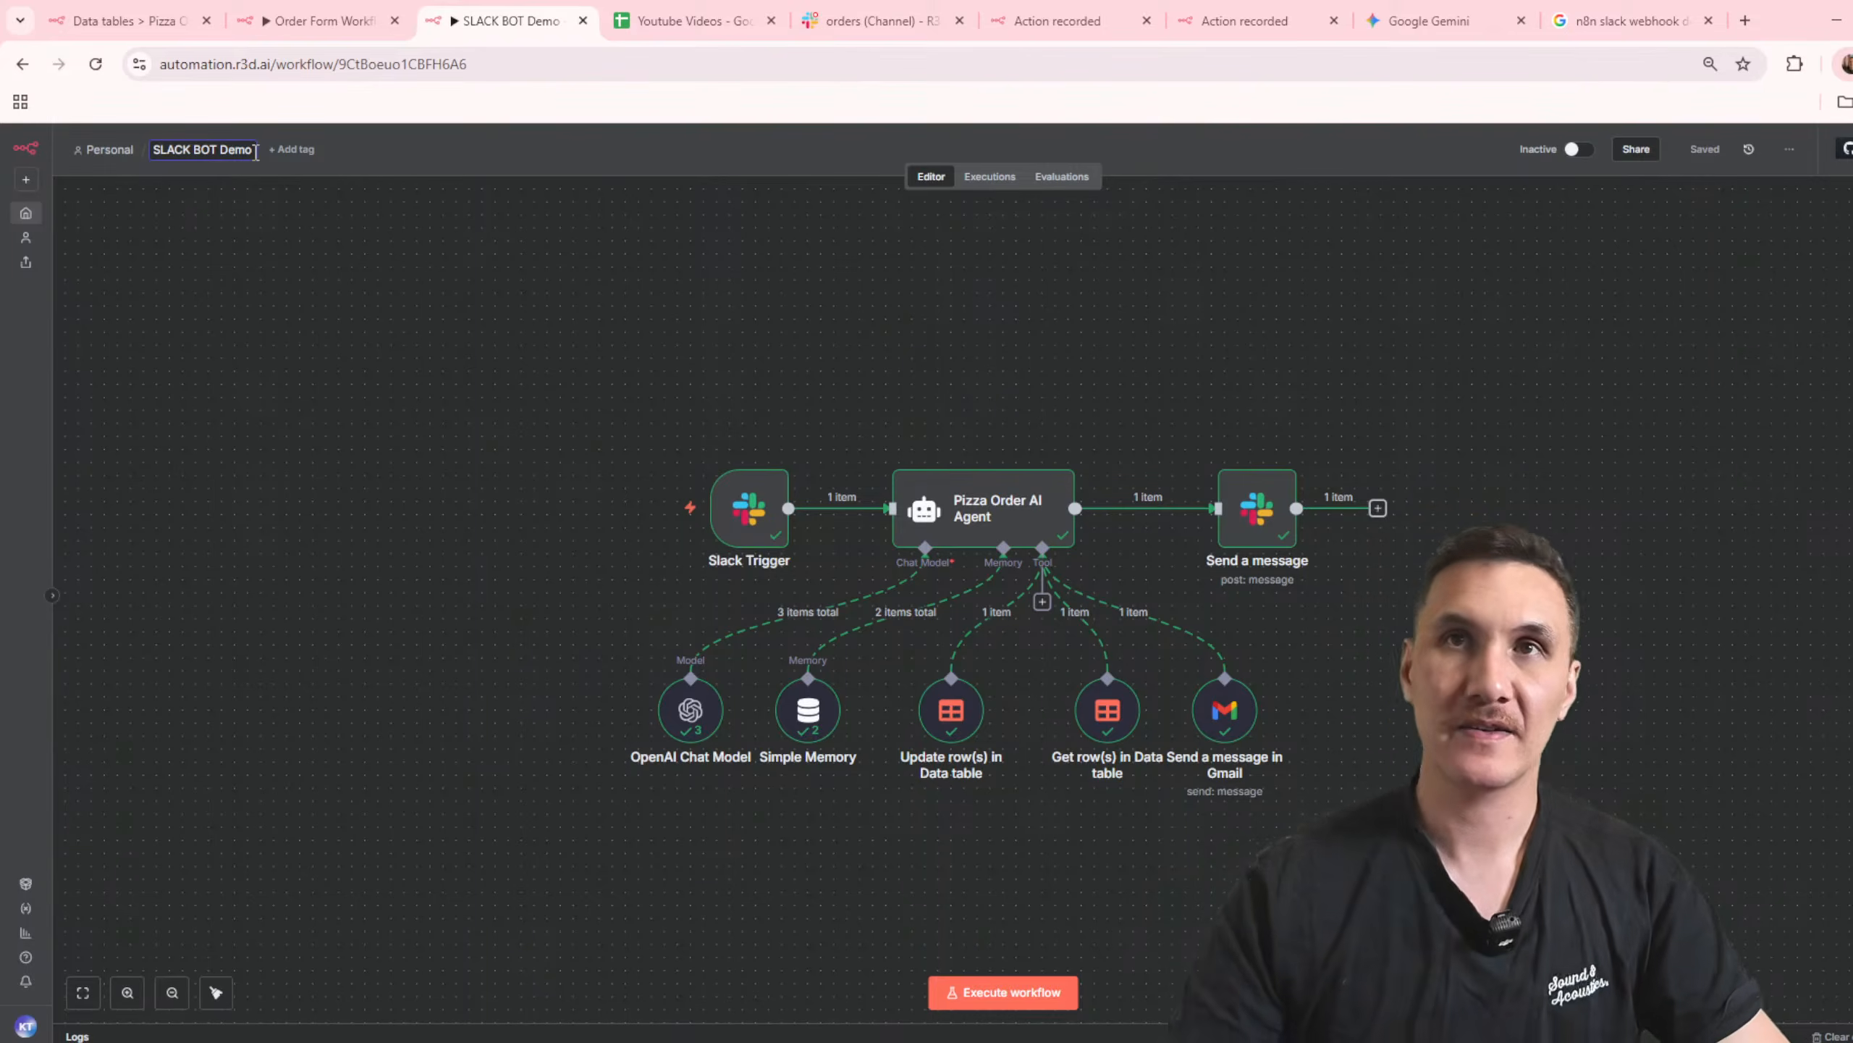
text(for Pizz)
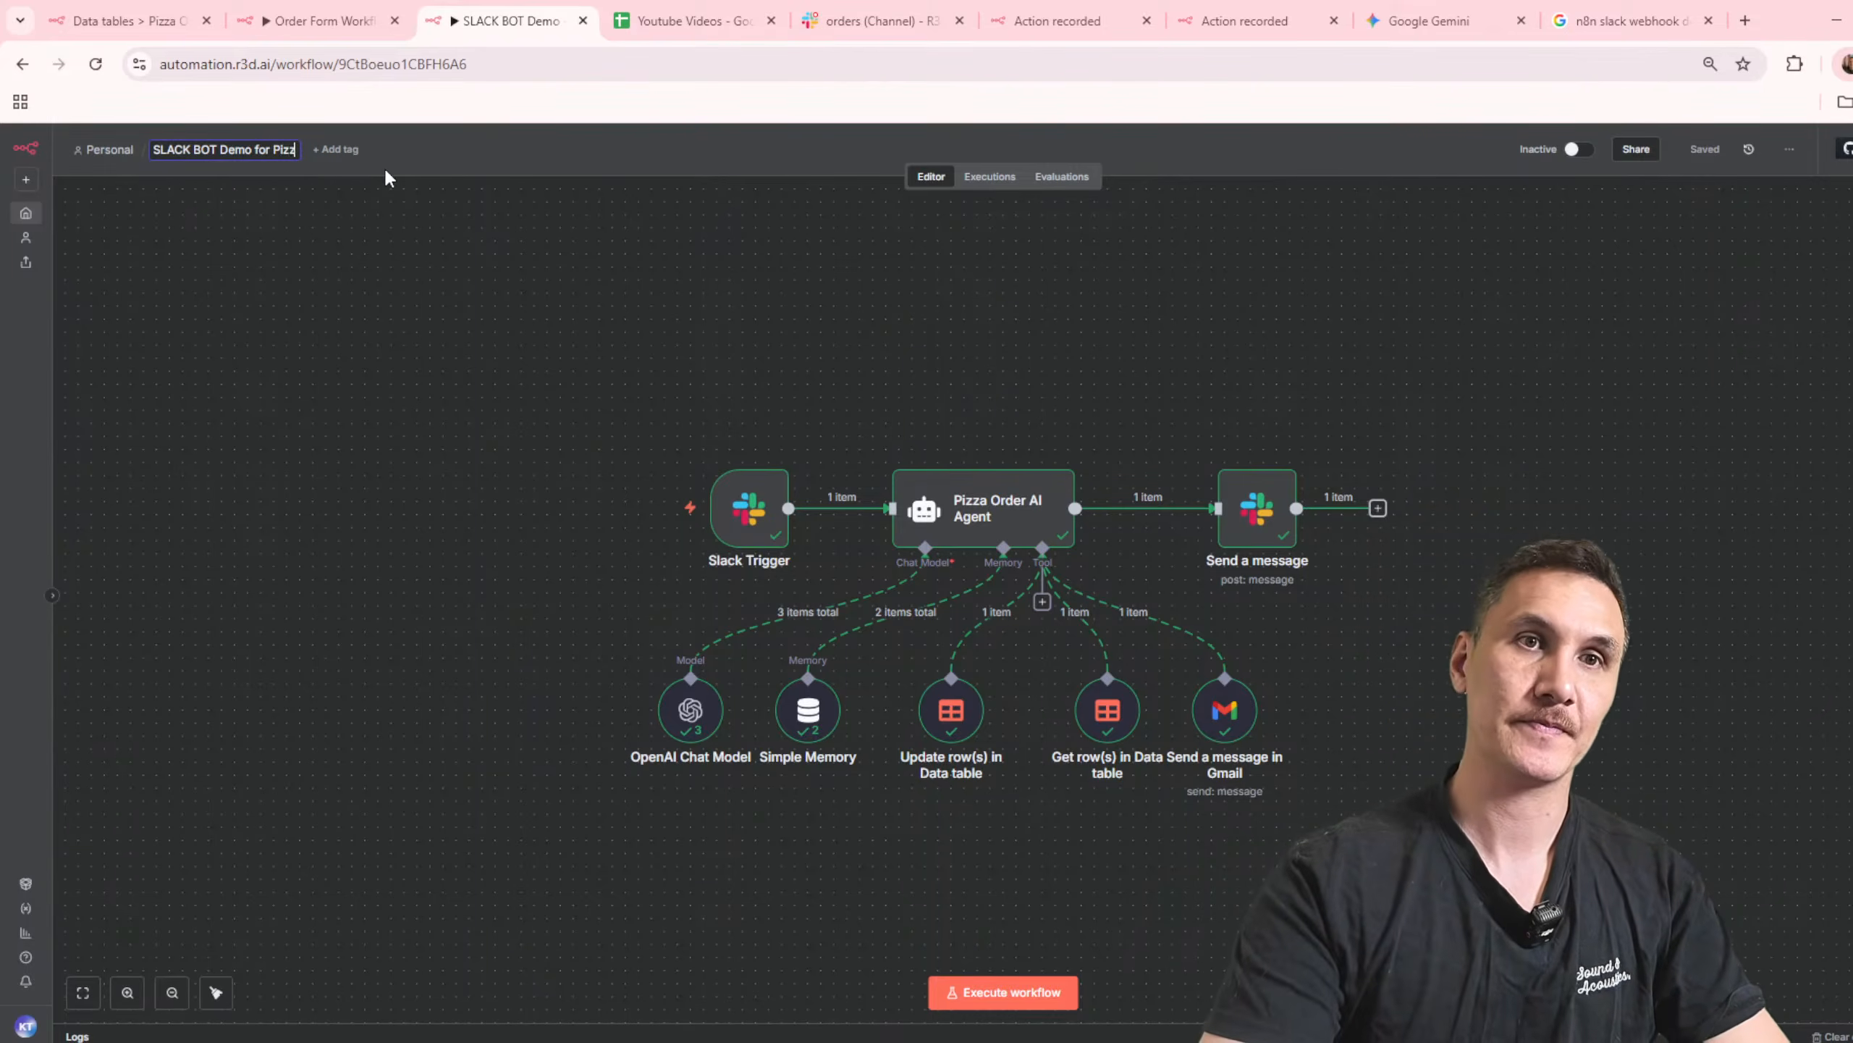
text(a Shoiopo)
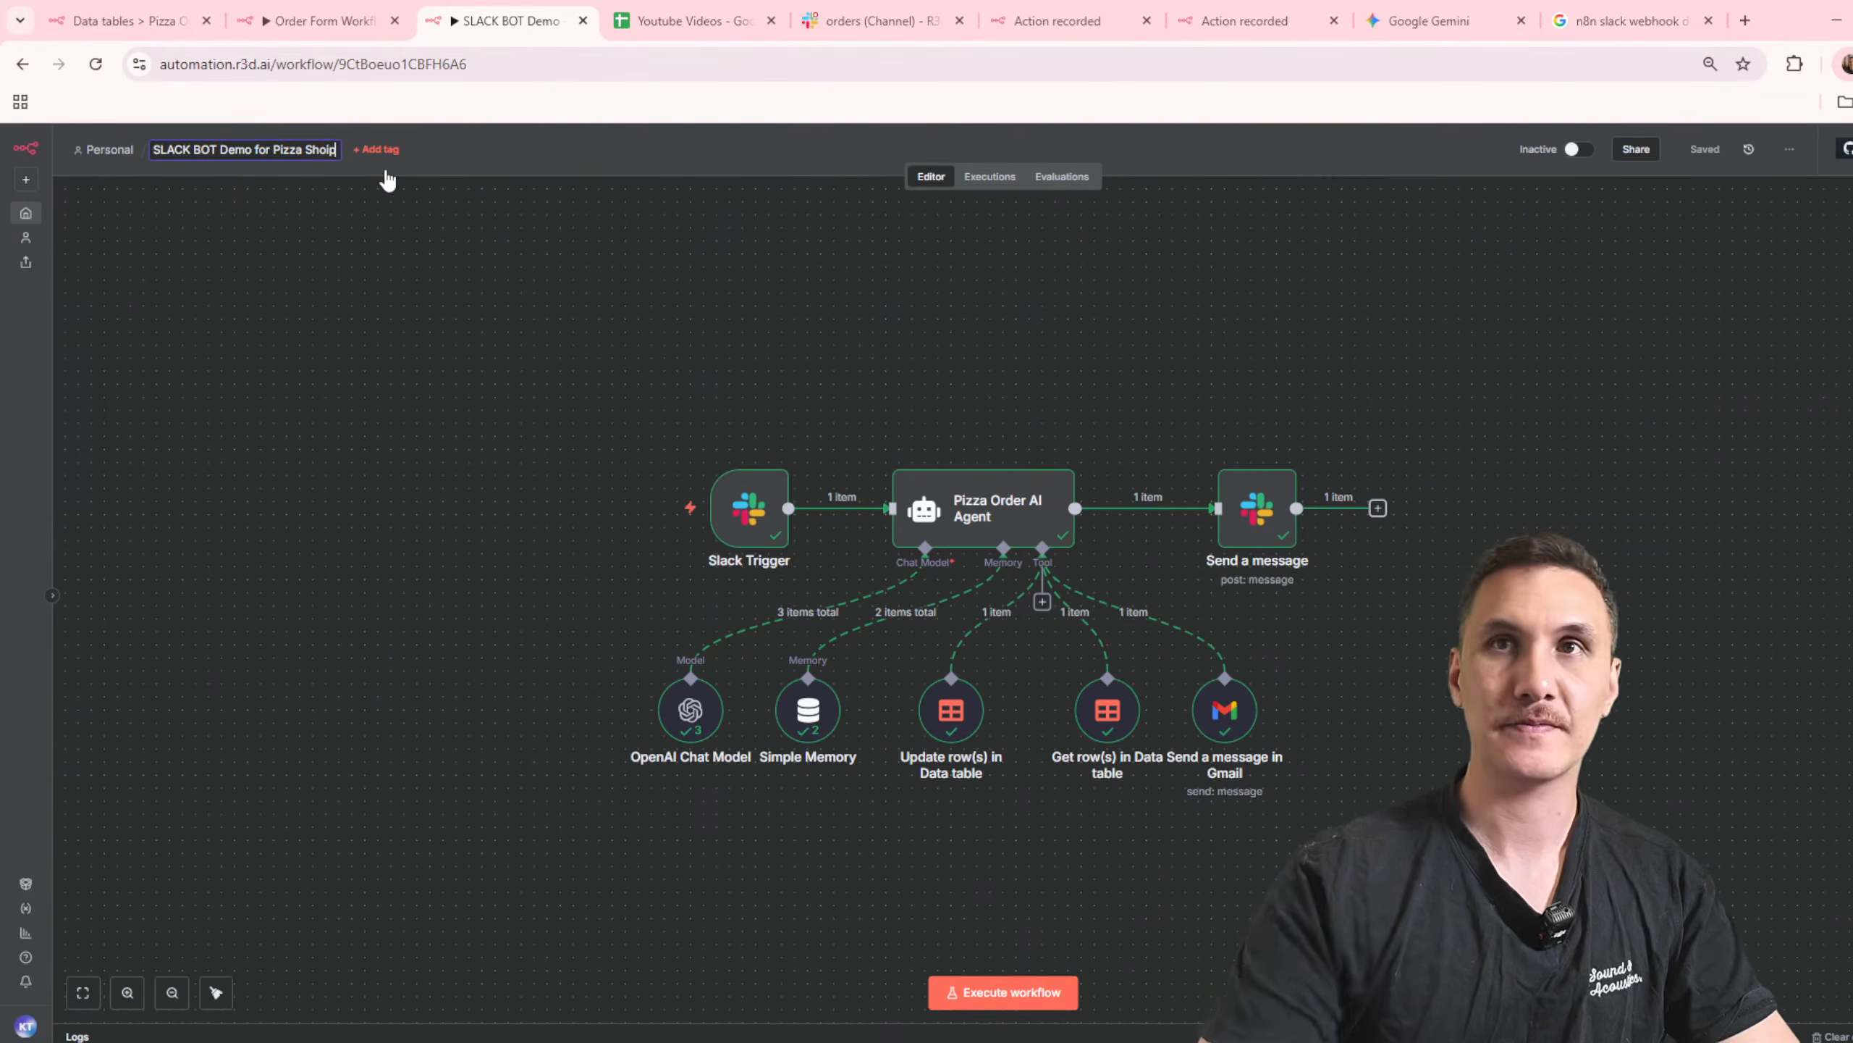
text(p)
key(Return)
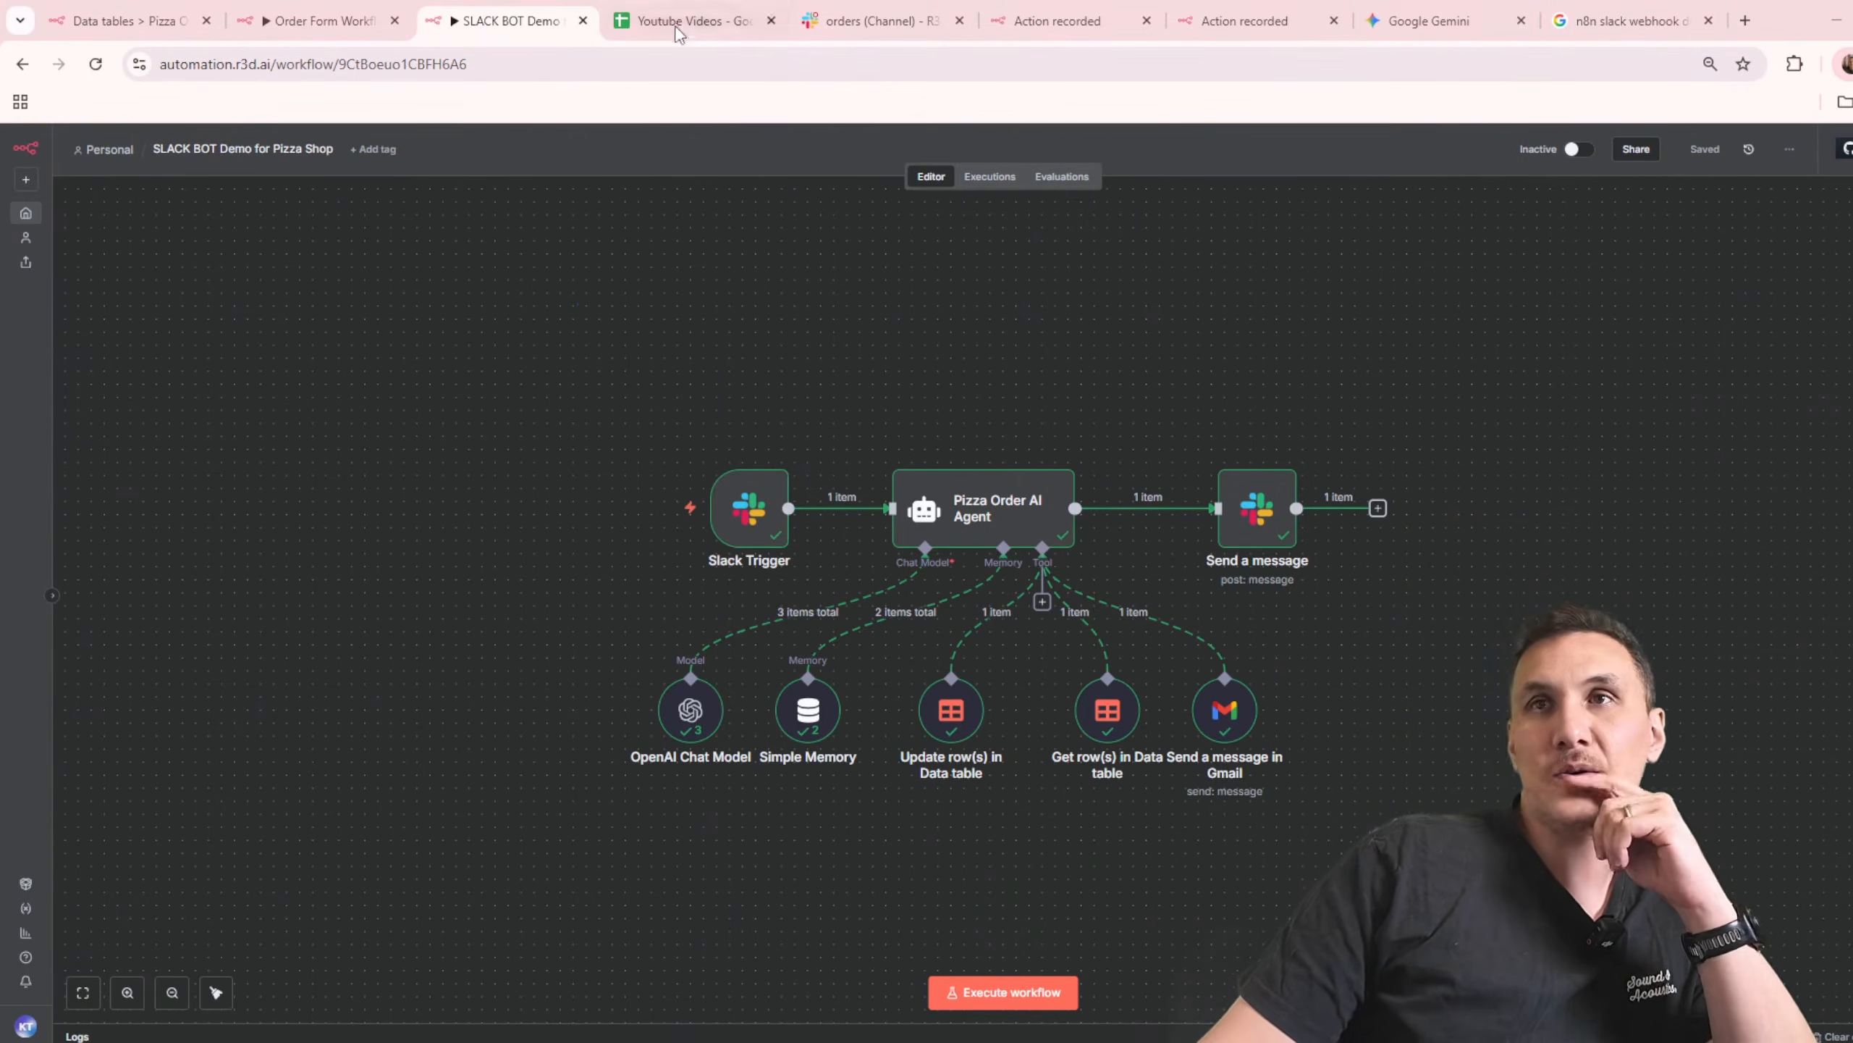
Step: Switch to the Order Form Workflow and run it with the form trigger's pinned data
click(339, 22)
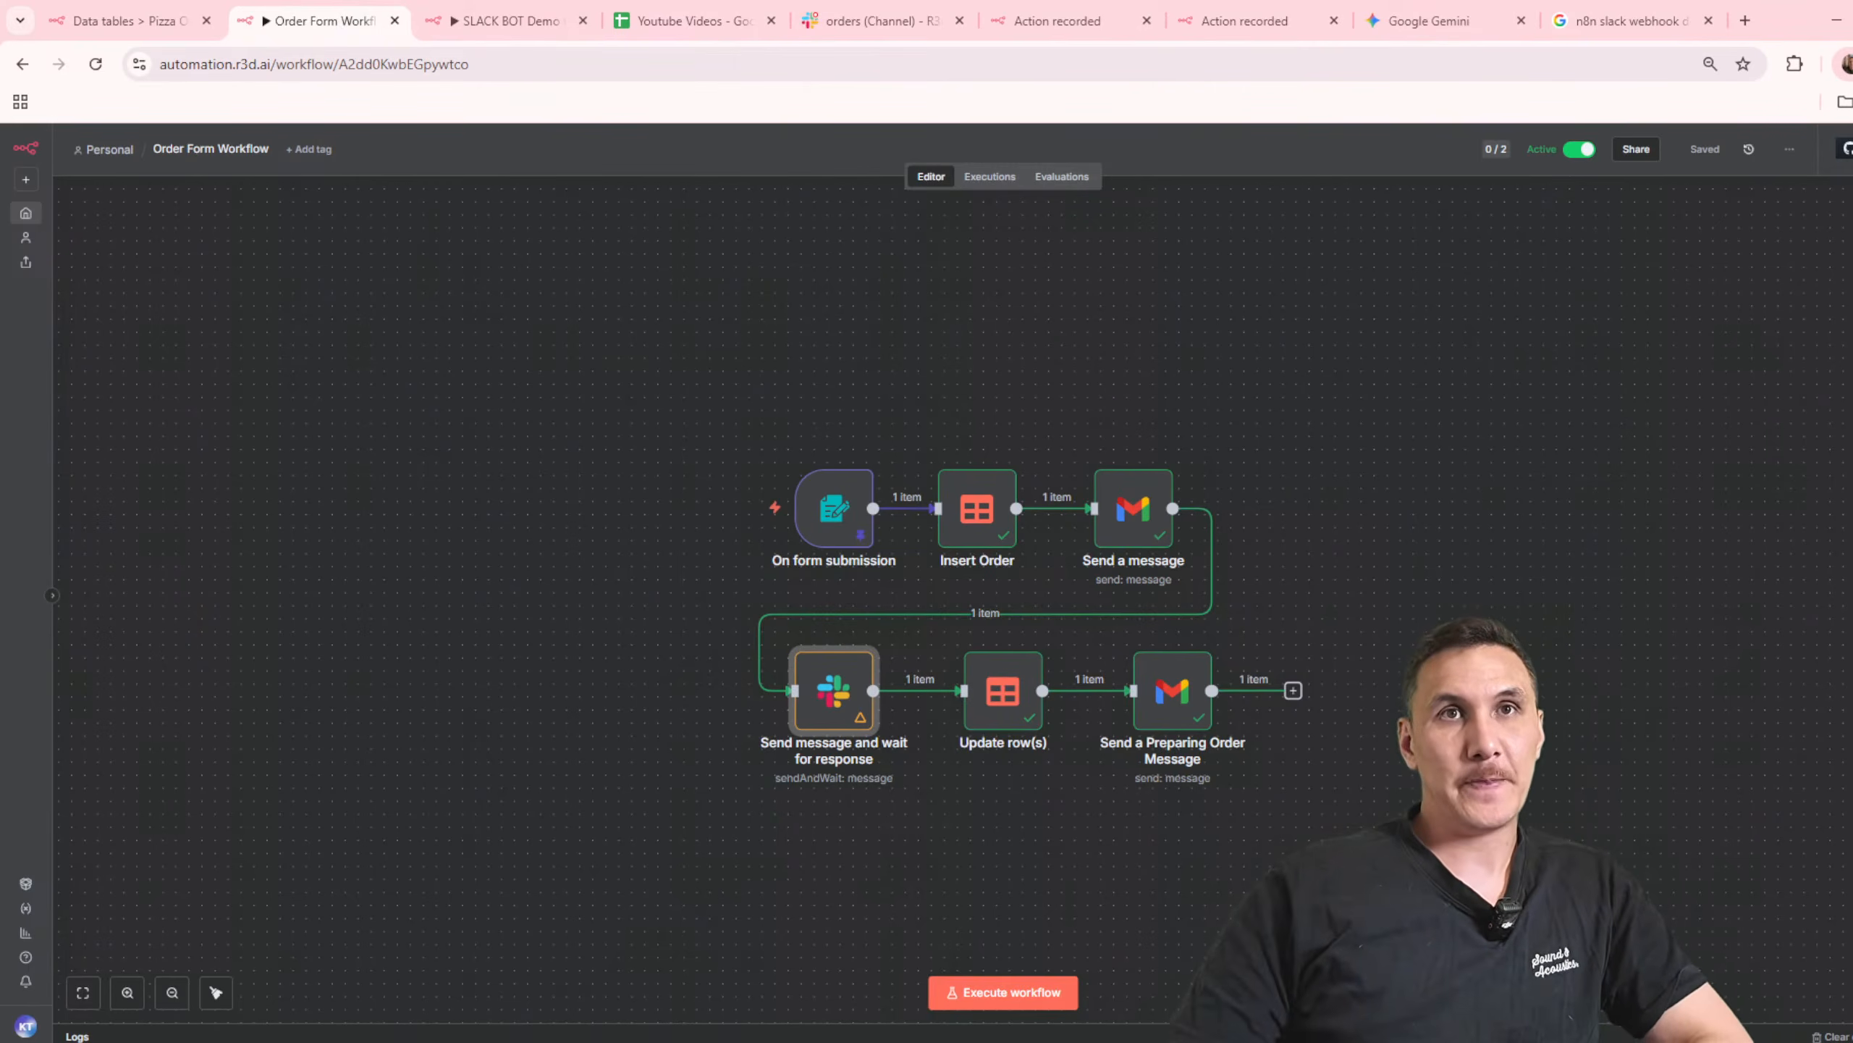
double_click(847, 491)
click(1114, 155)
click(996, 994)
double_click(843, 517)
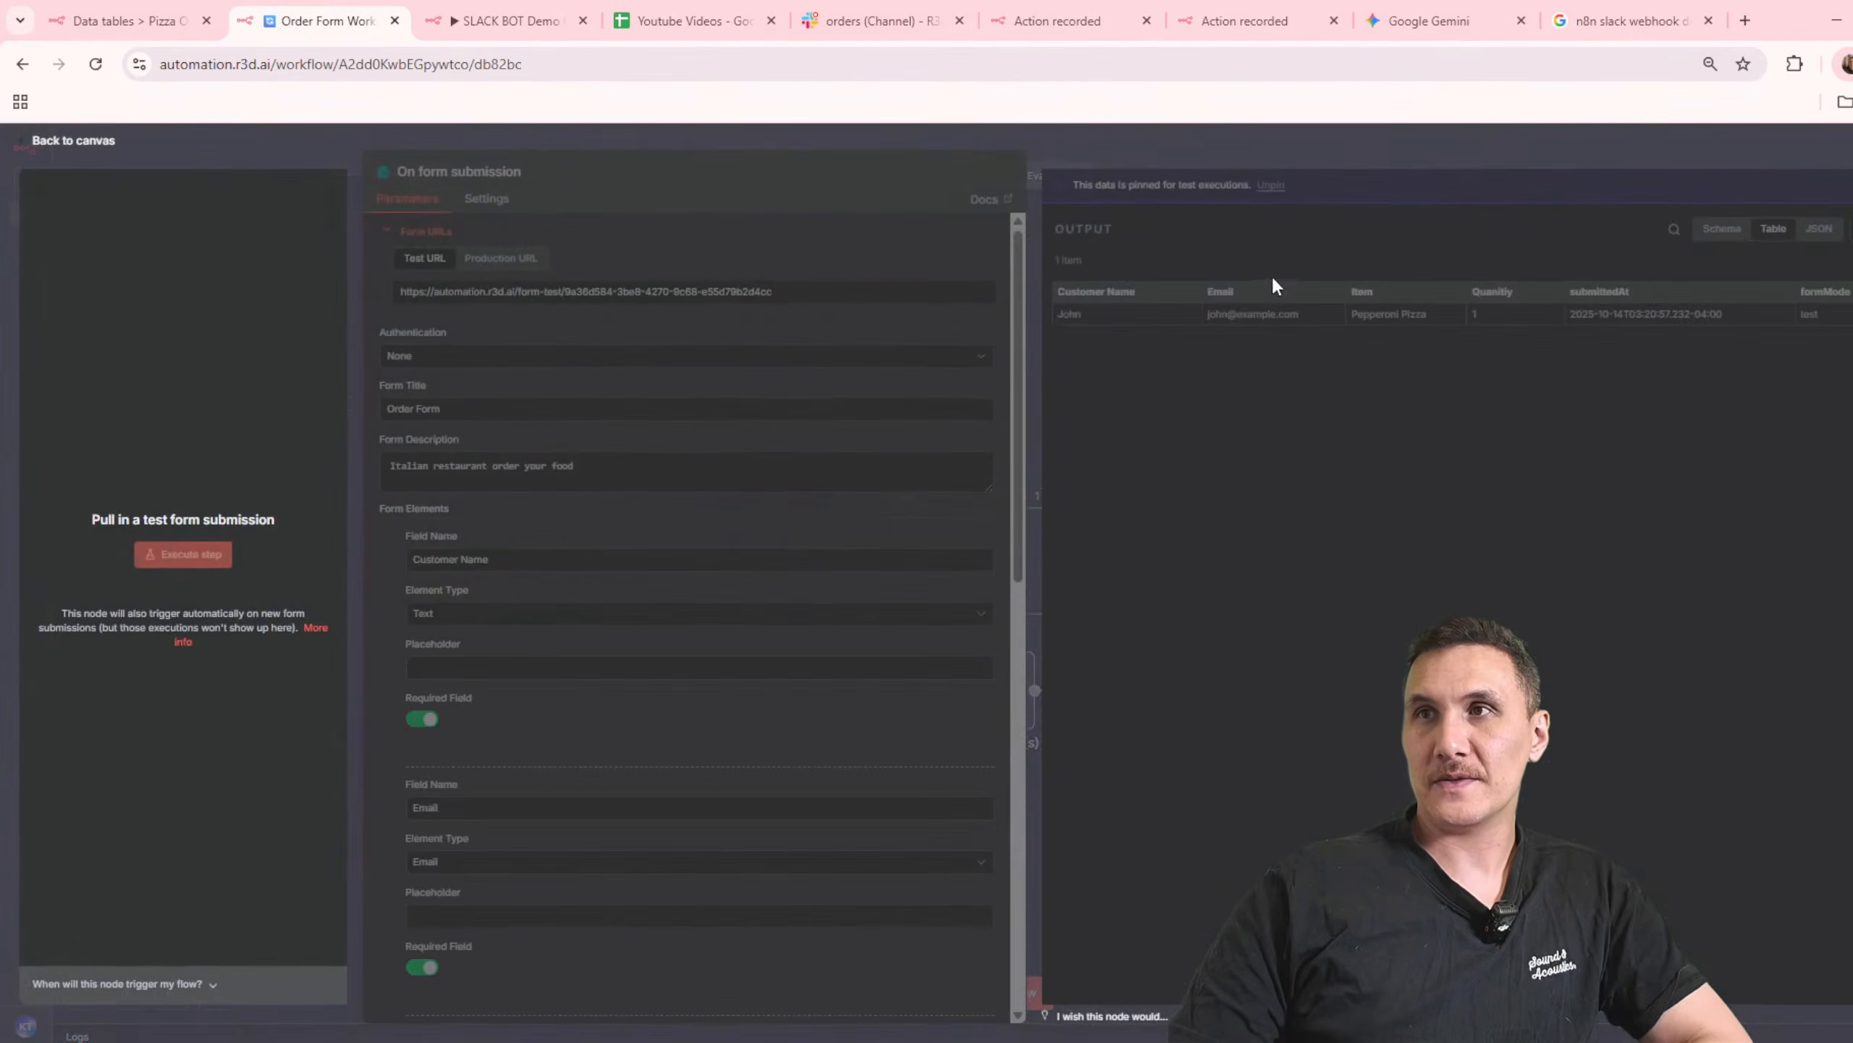
click(1214, 168)
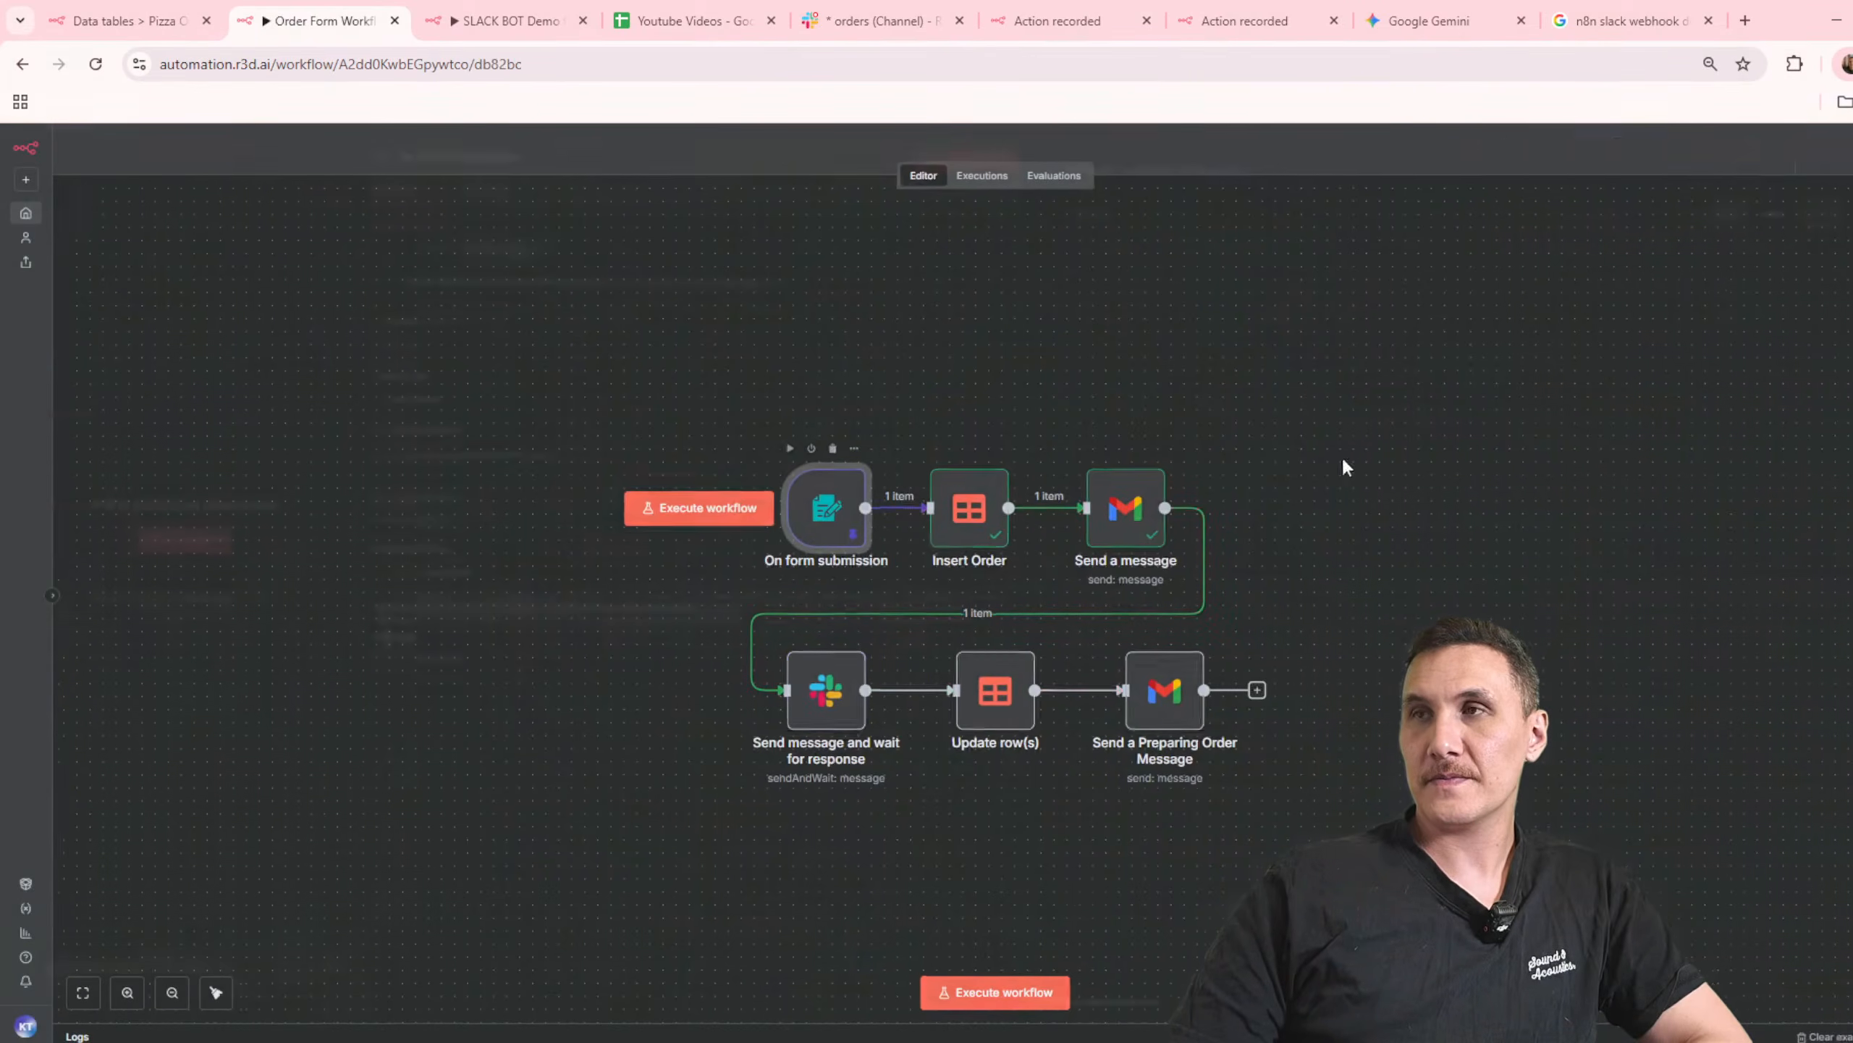
Step: Unpin the On form submission test data and run the workflow again to bring up the test order form
double_click(843, 517)
click(1852, 229)
click(1489, 151)
click(1025, 998)
Step: Fill in the test order form with the customer's name and email, Hawaiin Pizza and quantity 1, submit it, and return to the workflow
drag(407, 42, 1019, 64)
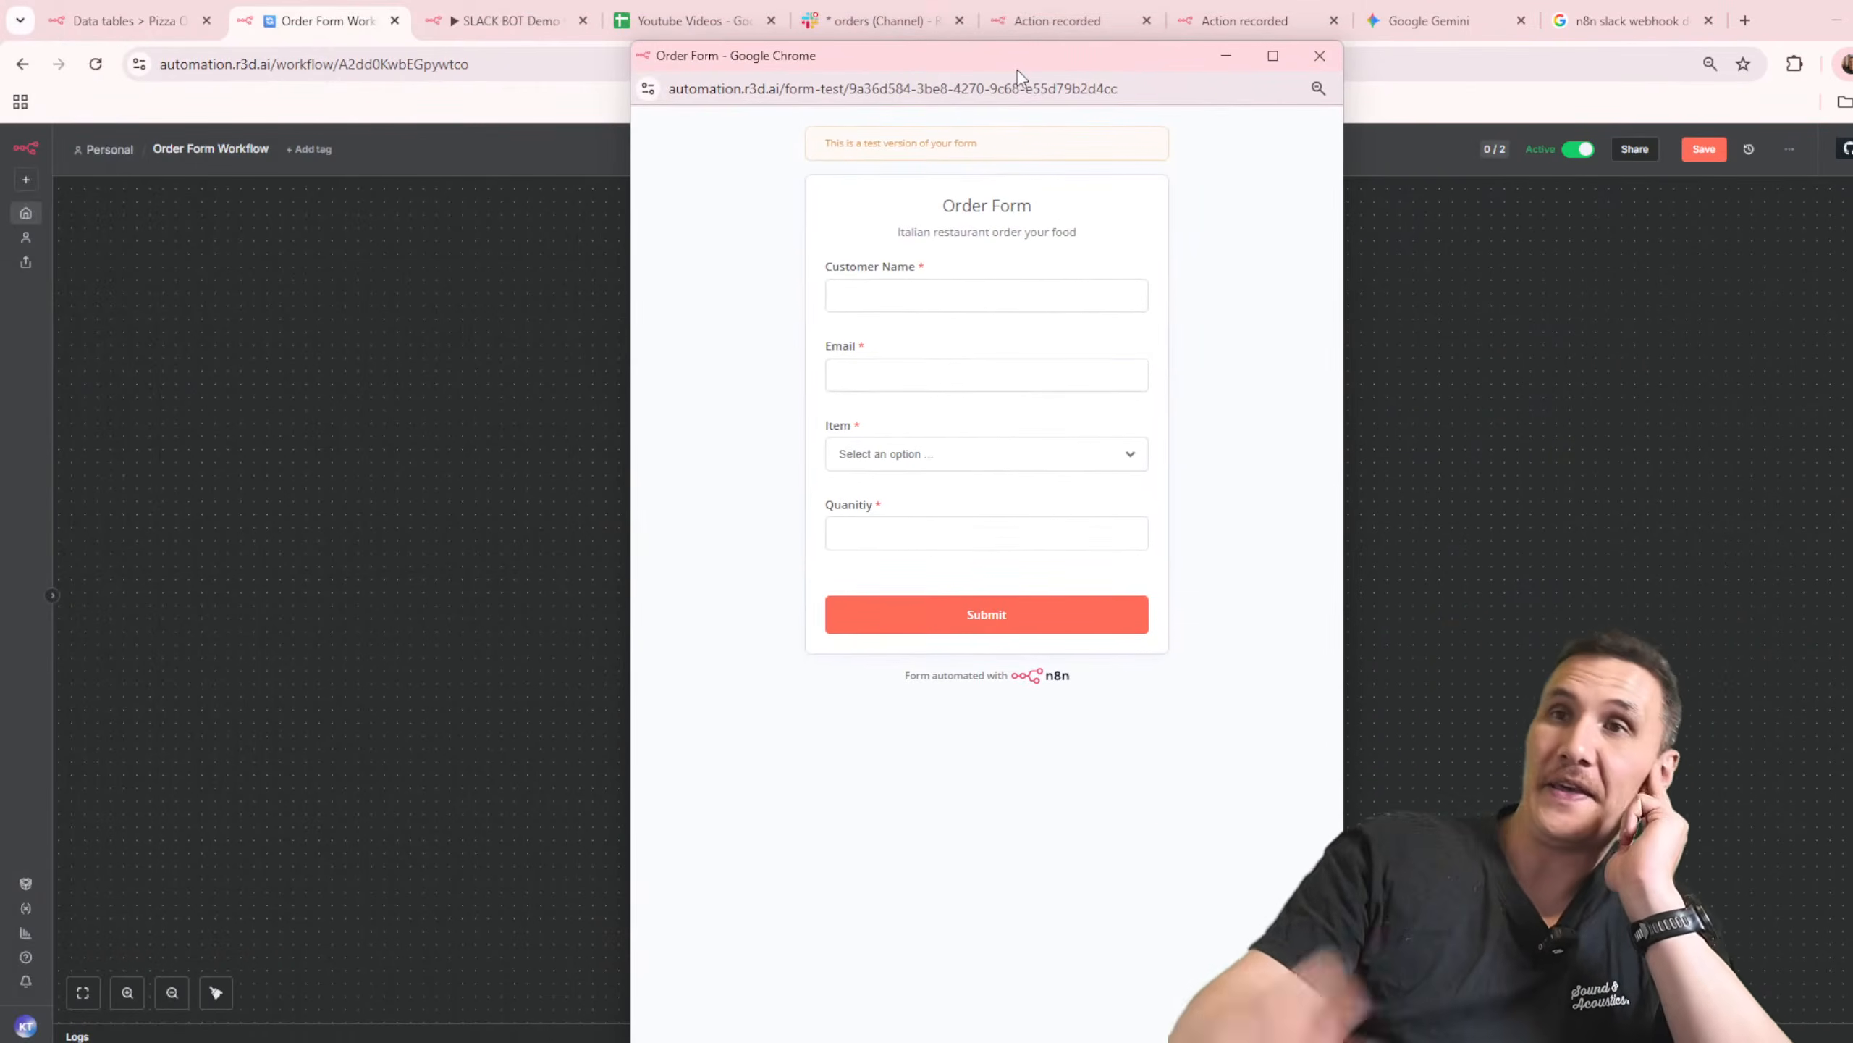
click(1007, 455)
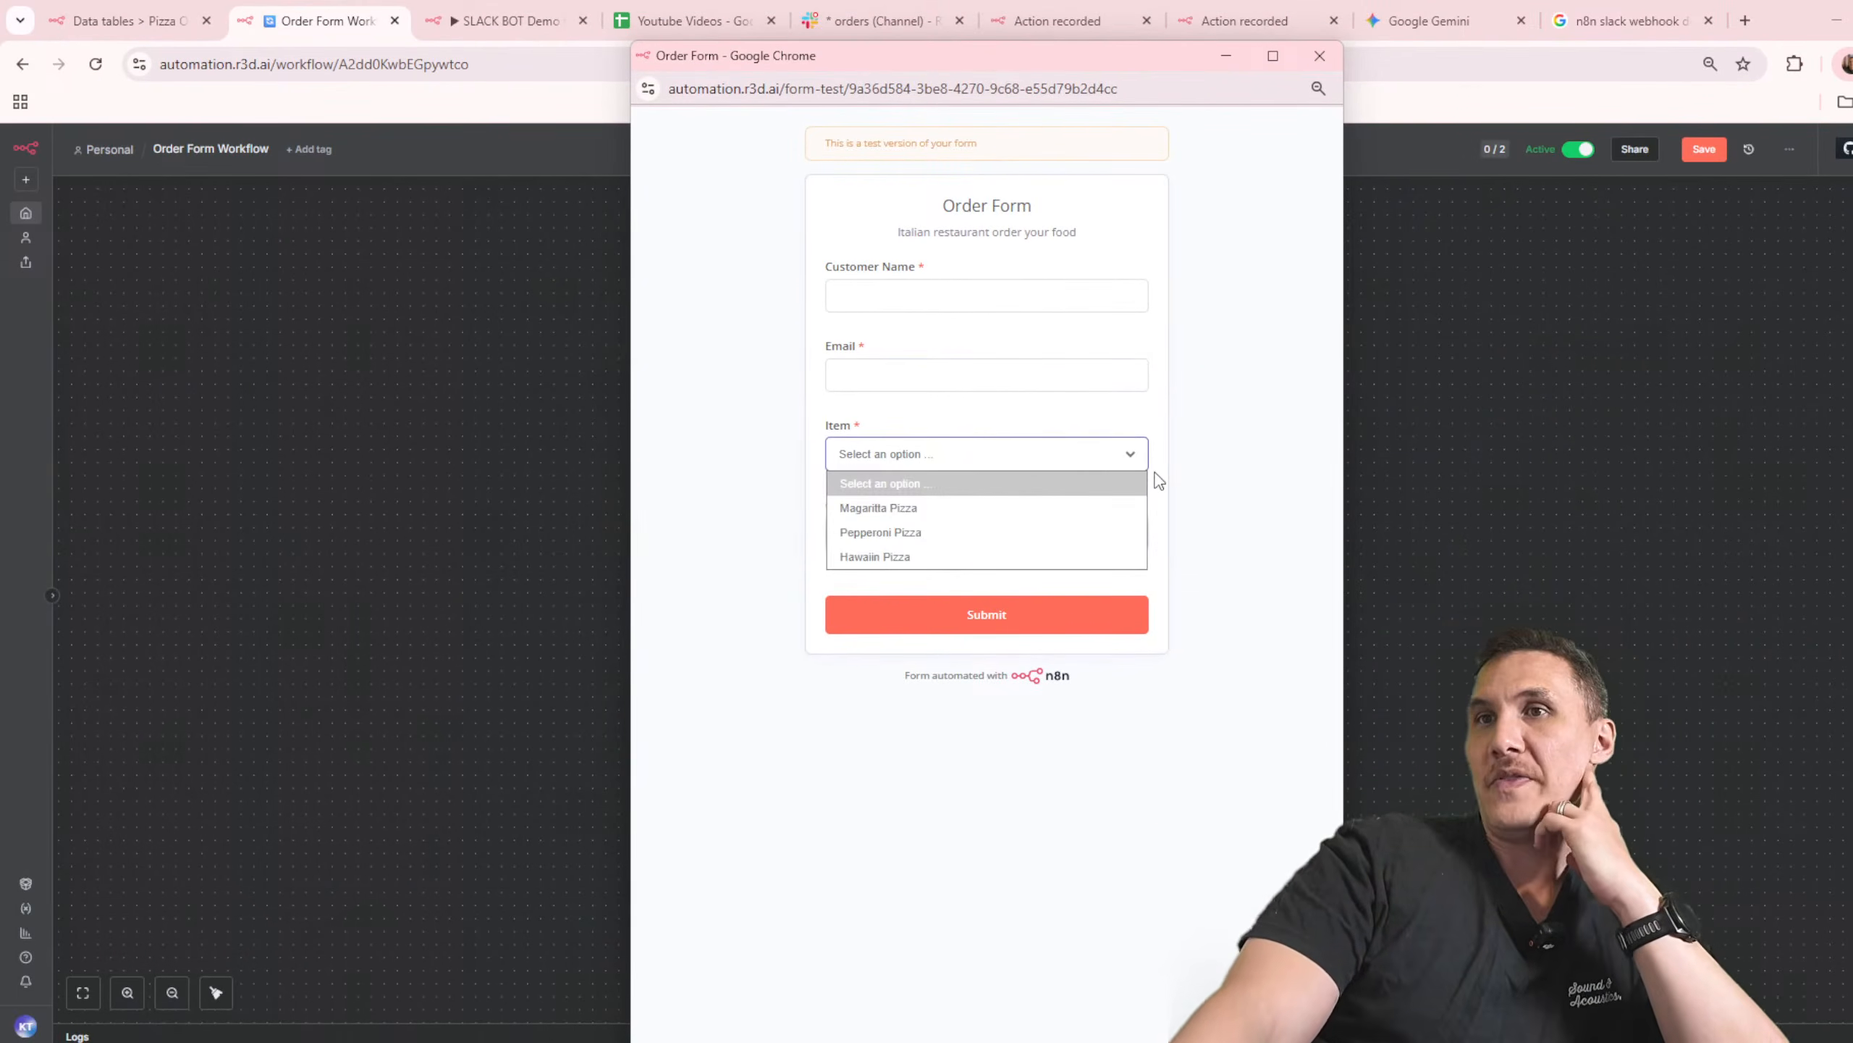
click(1026, 556)
click(1001, 527)
click(974, 308)
text(kris)
key(Tab)
key(Tab)
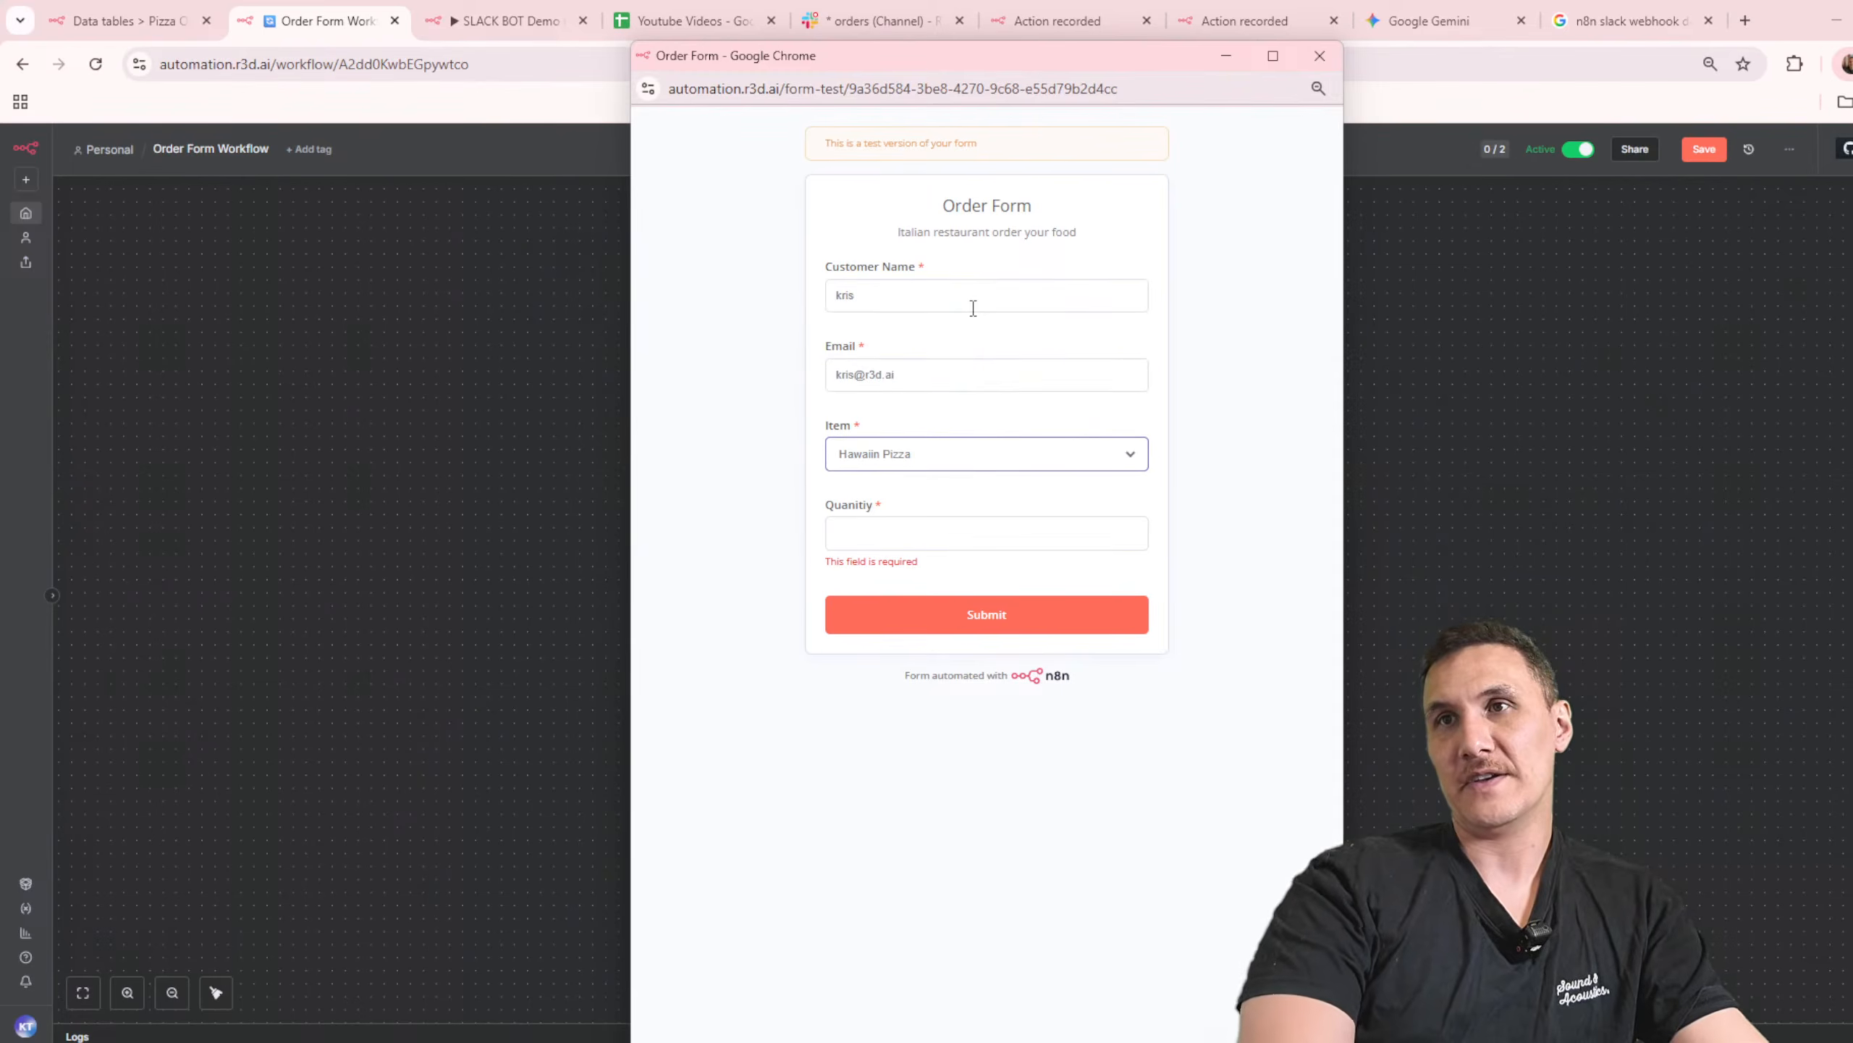
key(Tab)
text(1)
click(1306, 493)
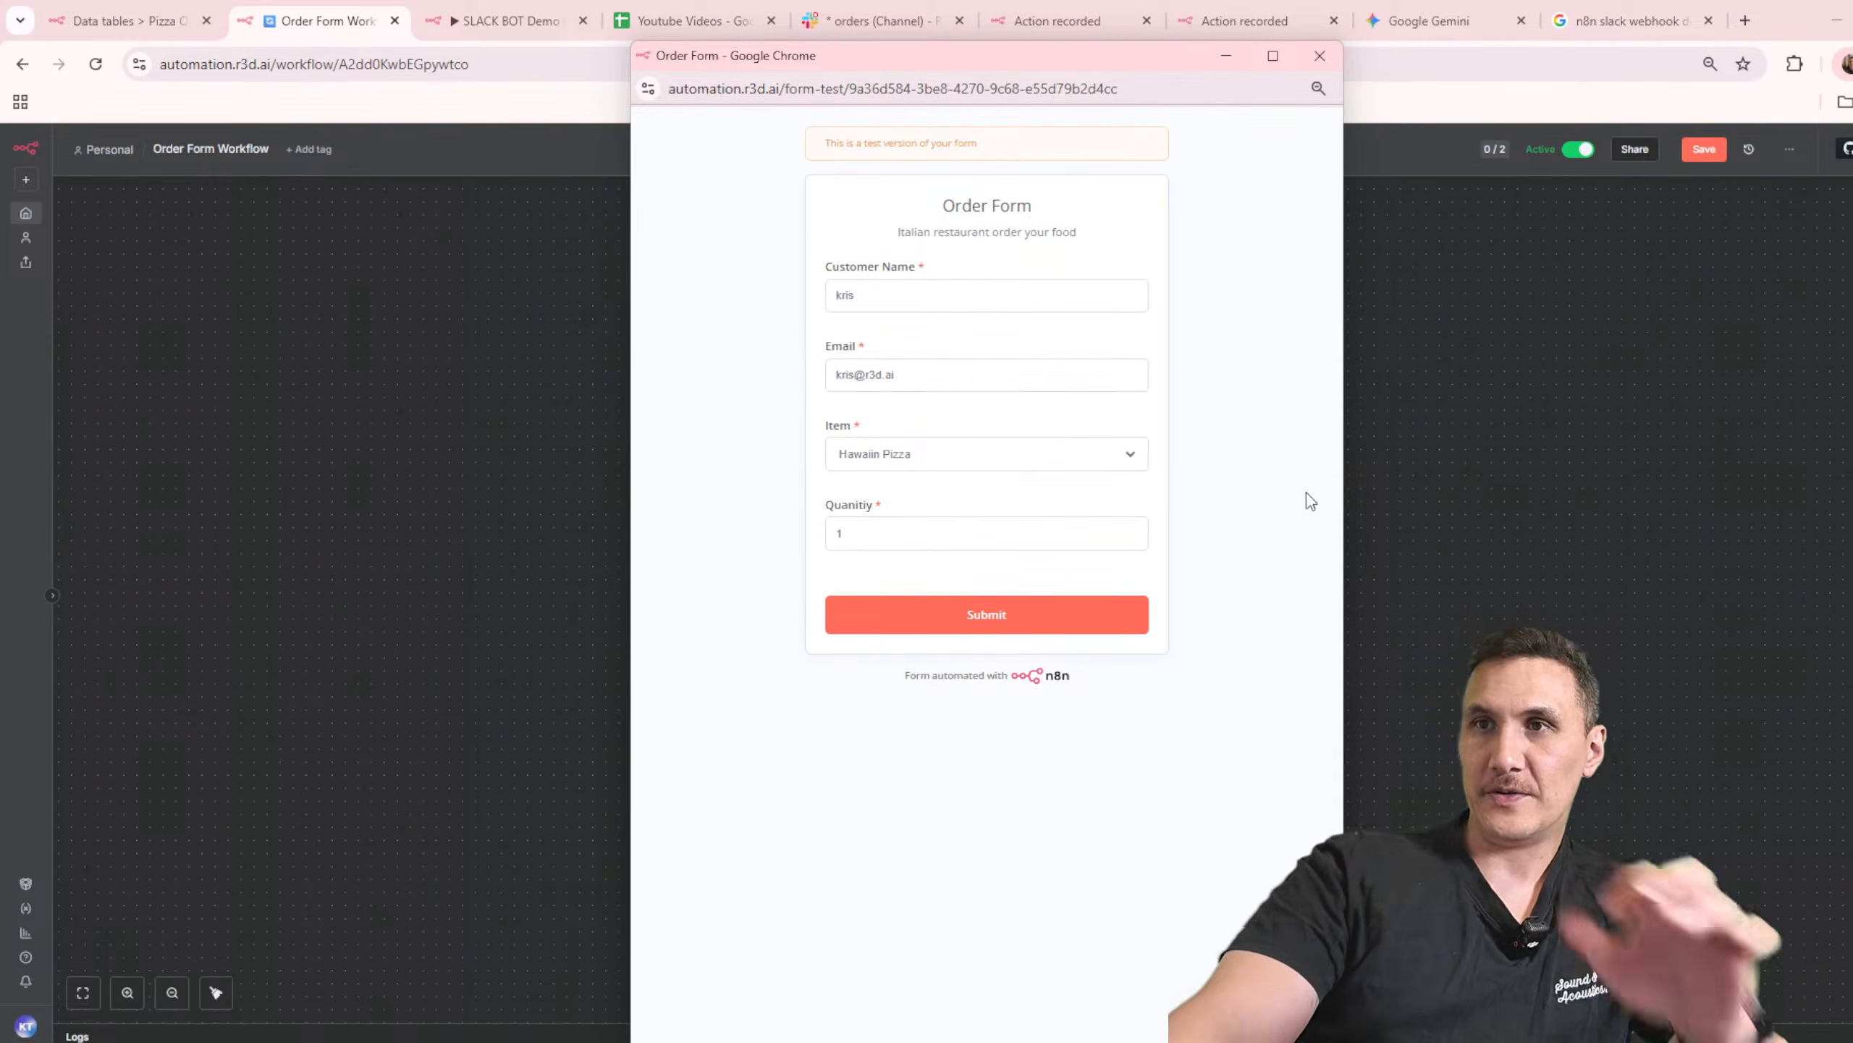
click(1007, 620)
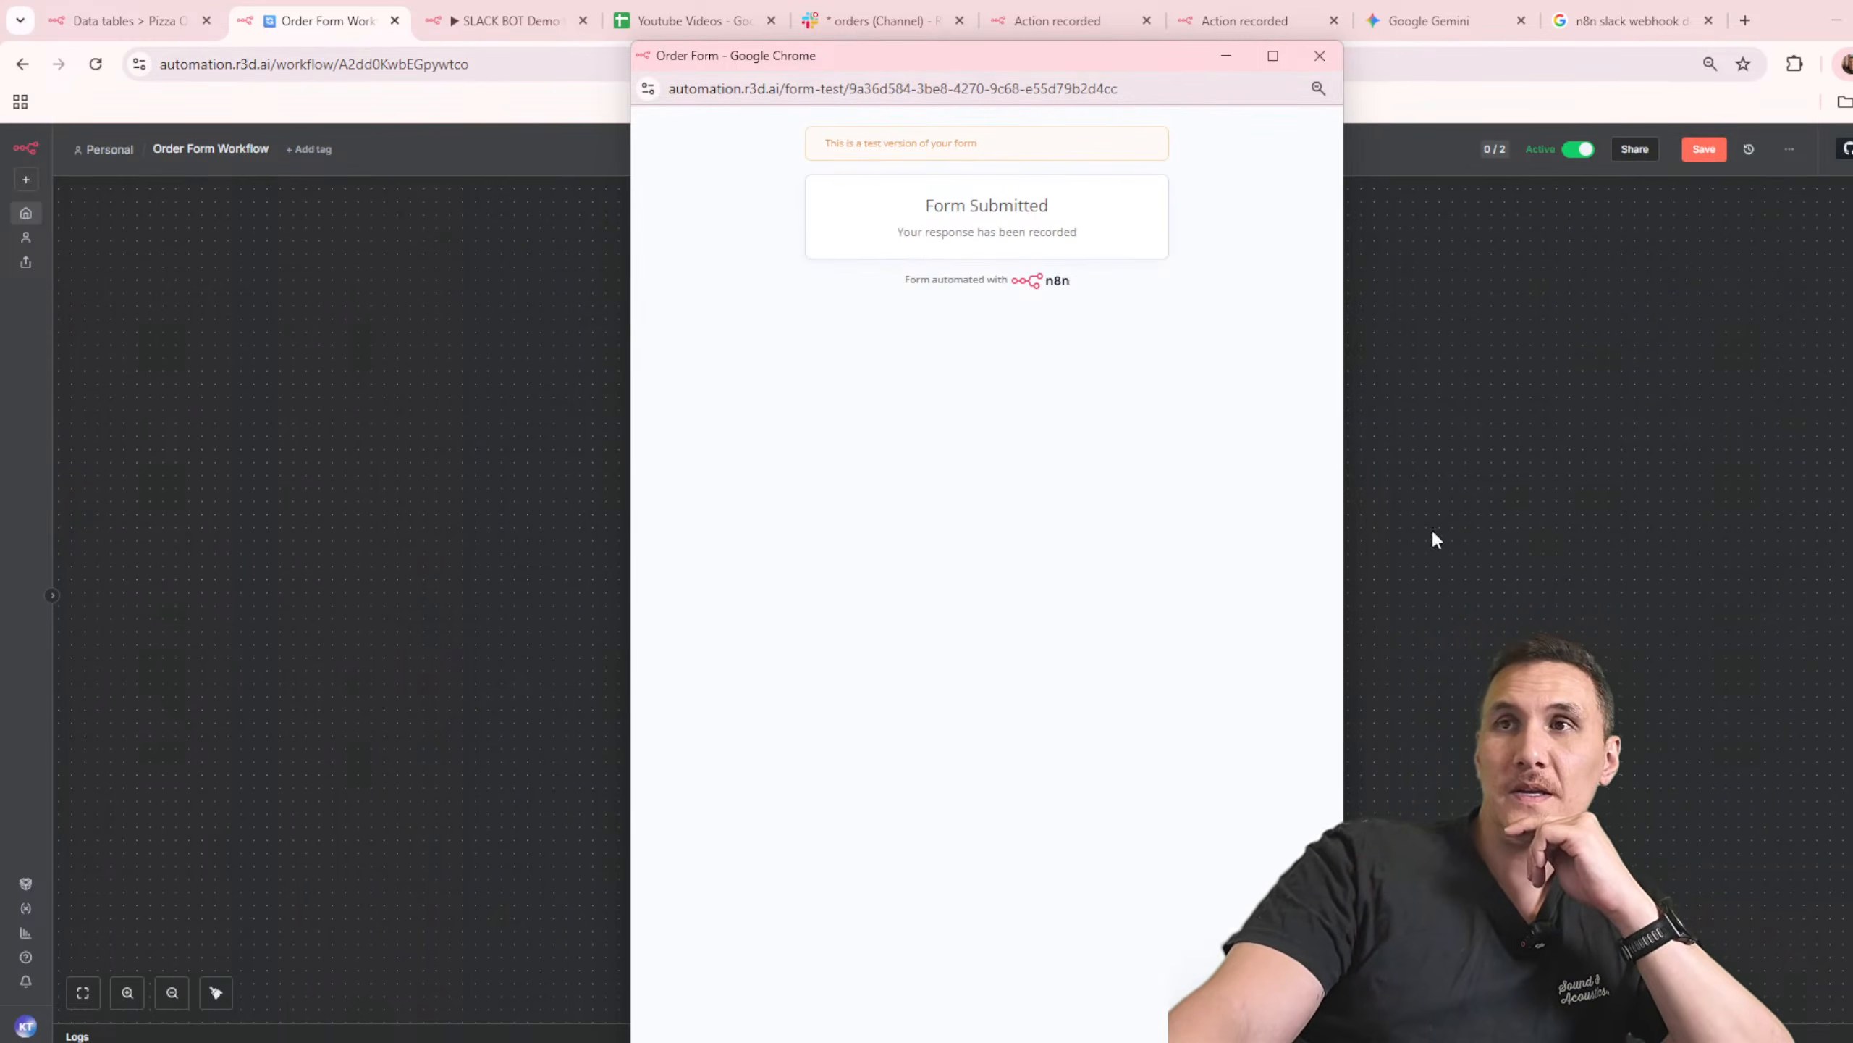
click(1405, 545)
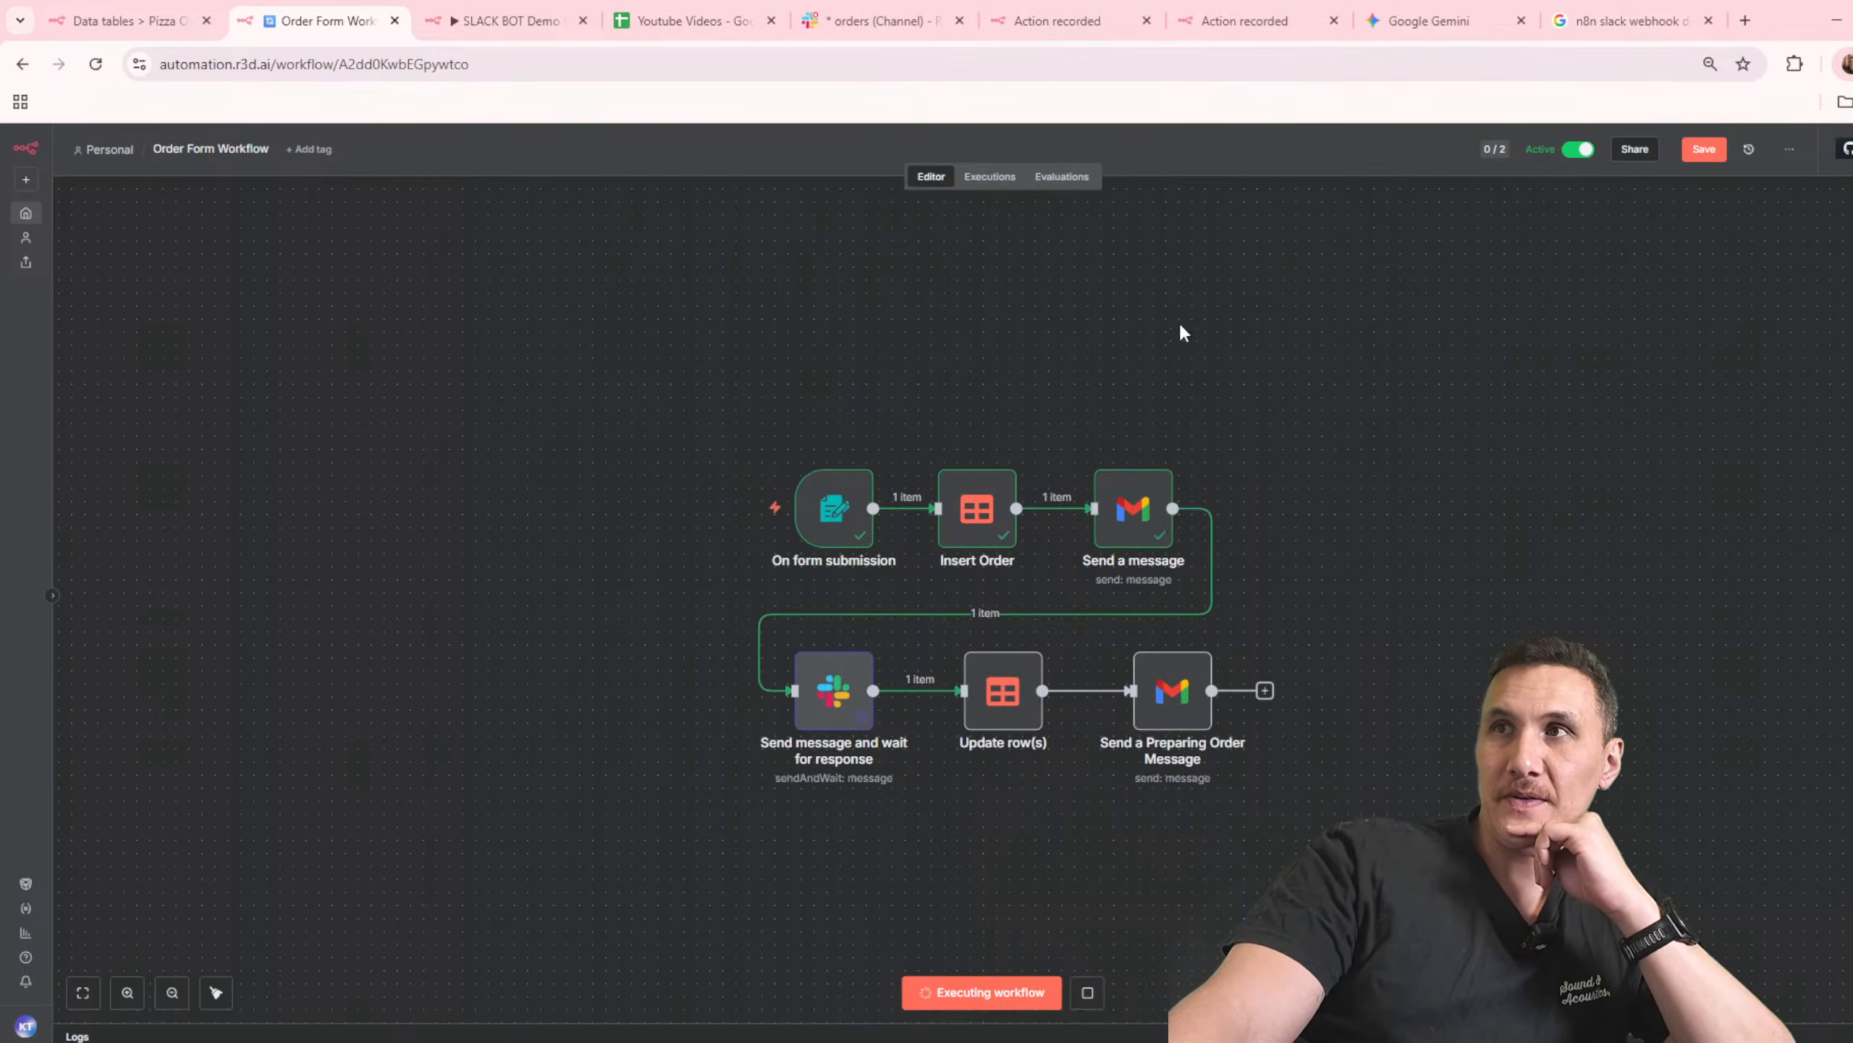
Step: Open Gmail at gmail.com in a new tab and read the newest Order Received email's greeting, item details and n8n attribution
click(1745, 21)
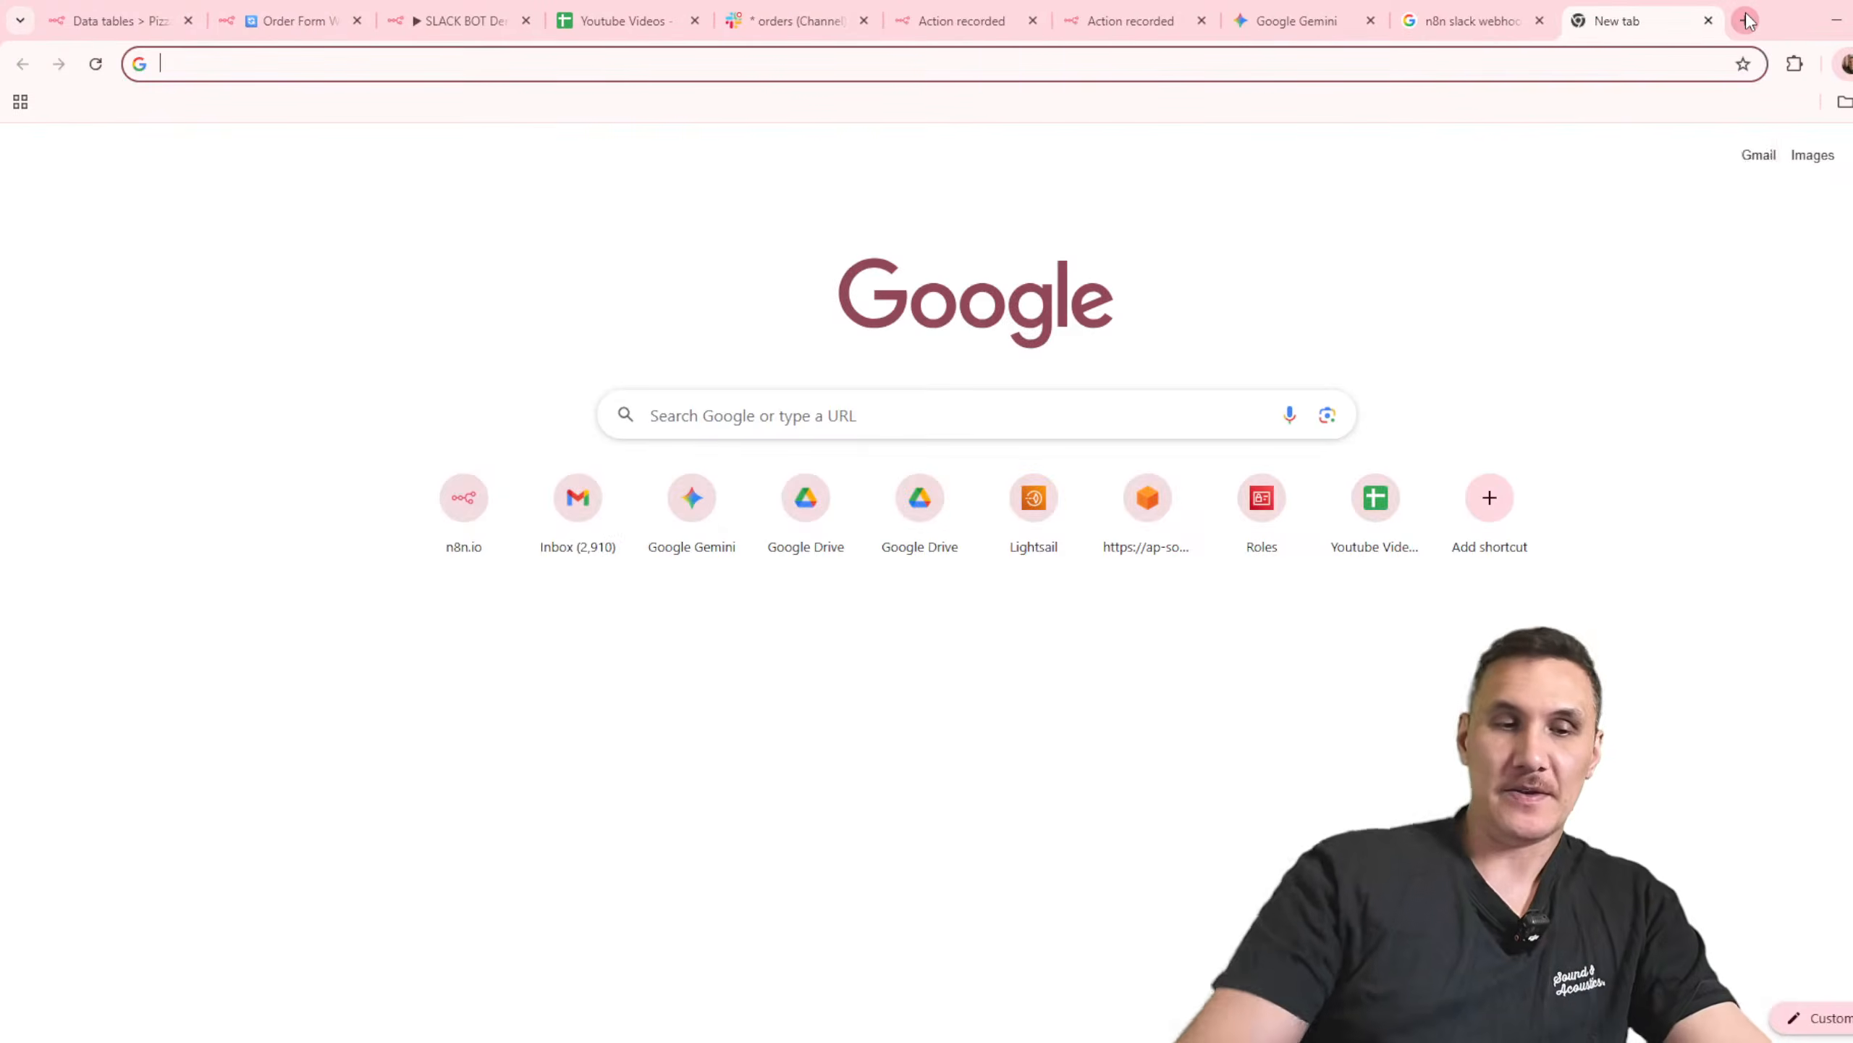
text(gmail.com)
key(Return)
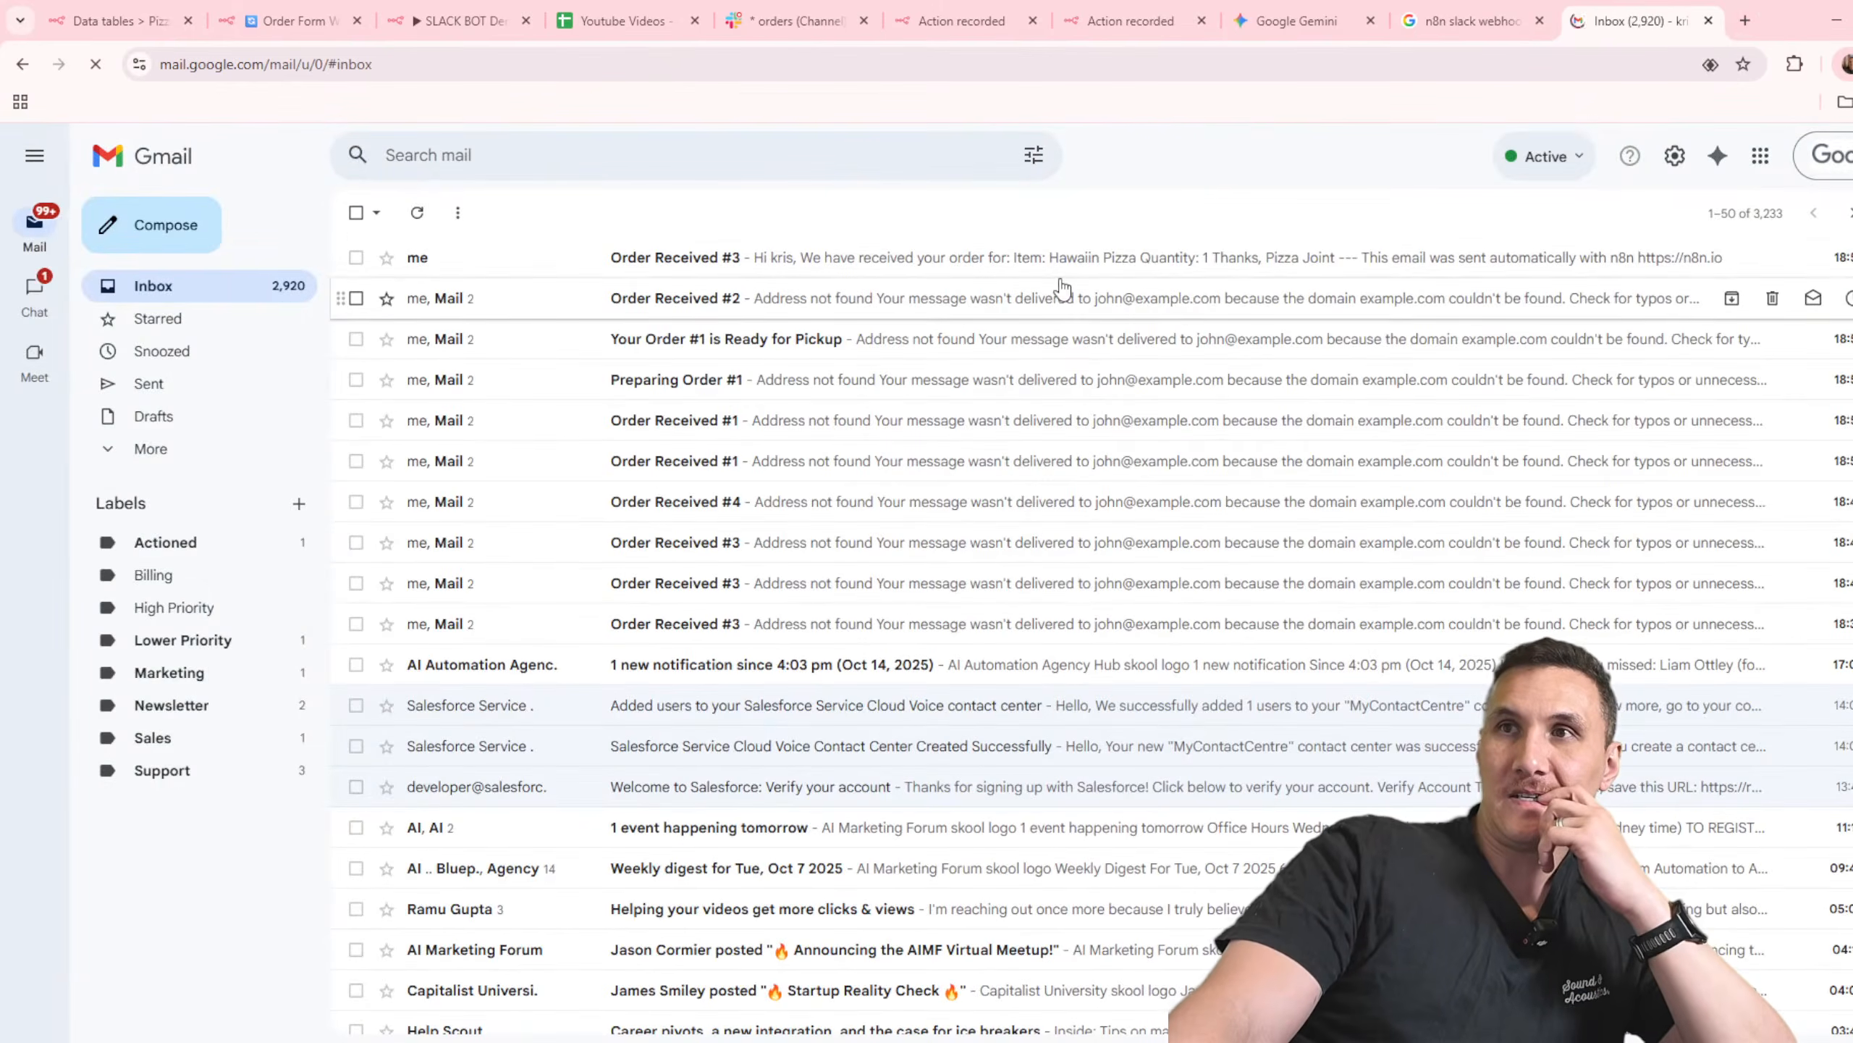
click(908, 266)
drag(398, 410, 462, 471)
click(603, 476)
click(514, 533)
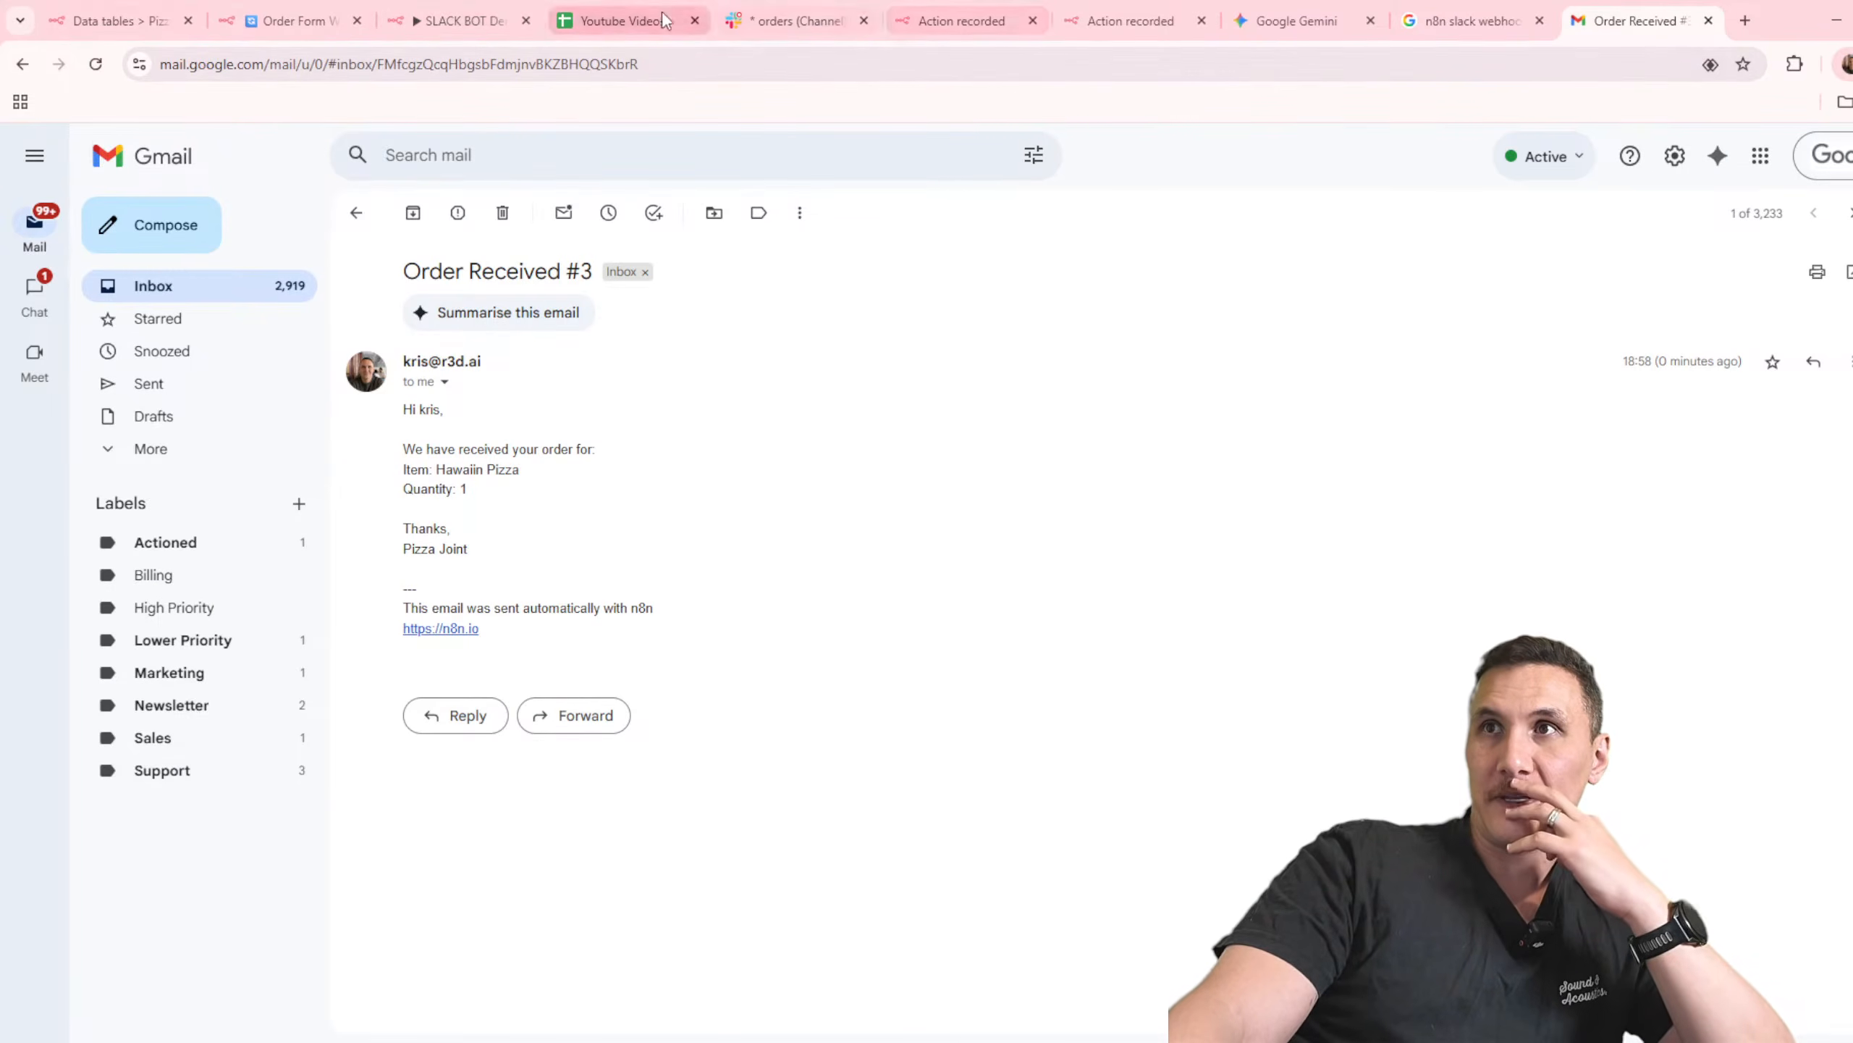
Step: Close the two leftover Action recorded tabs and return to the Order Form Workflow
click(923, 23)
click(1032, 20)
click(1032, 20)
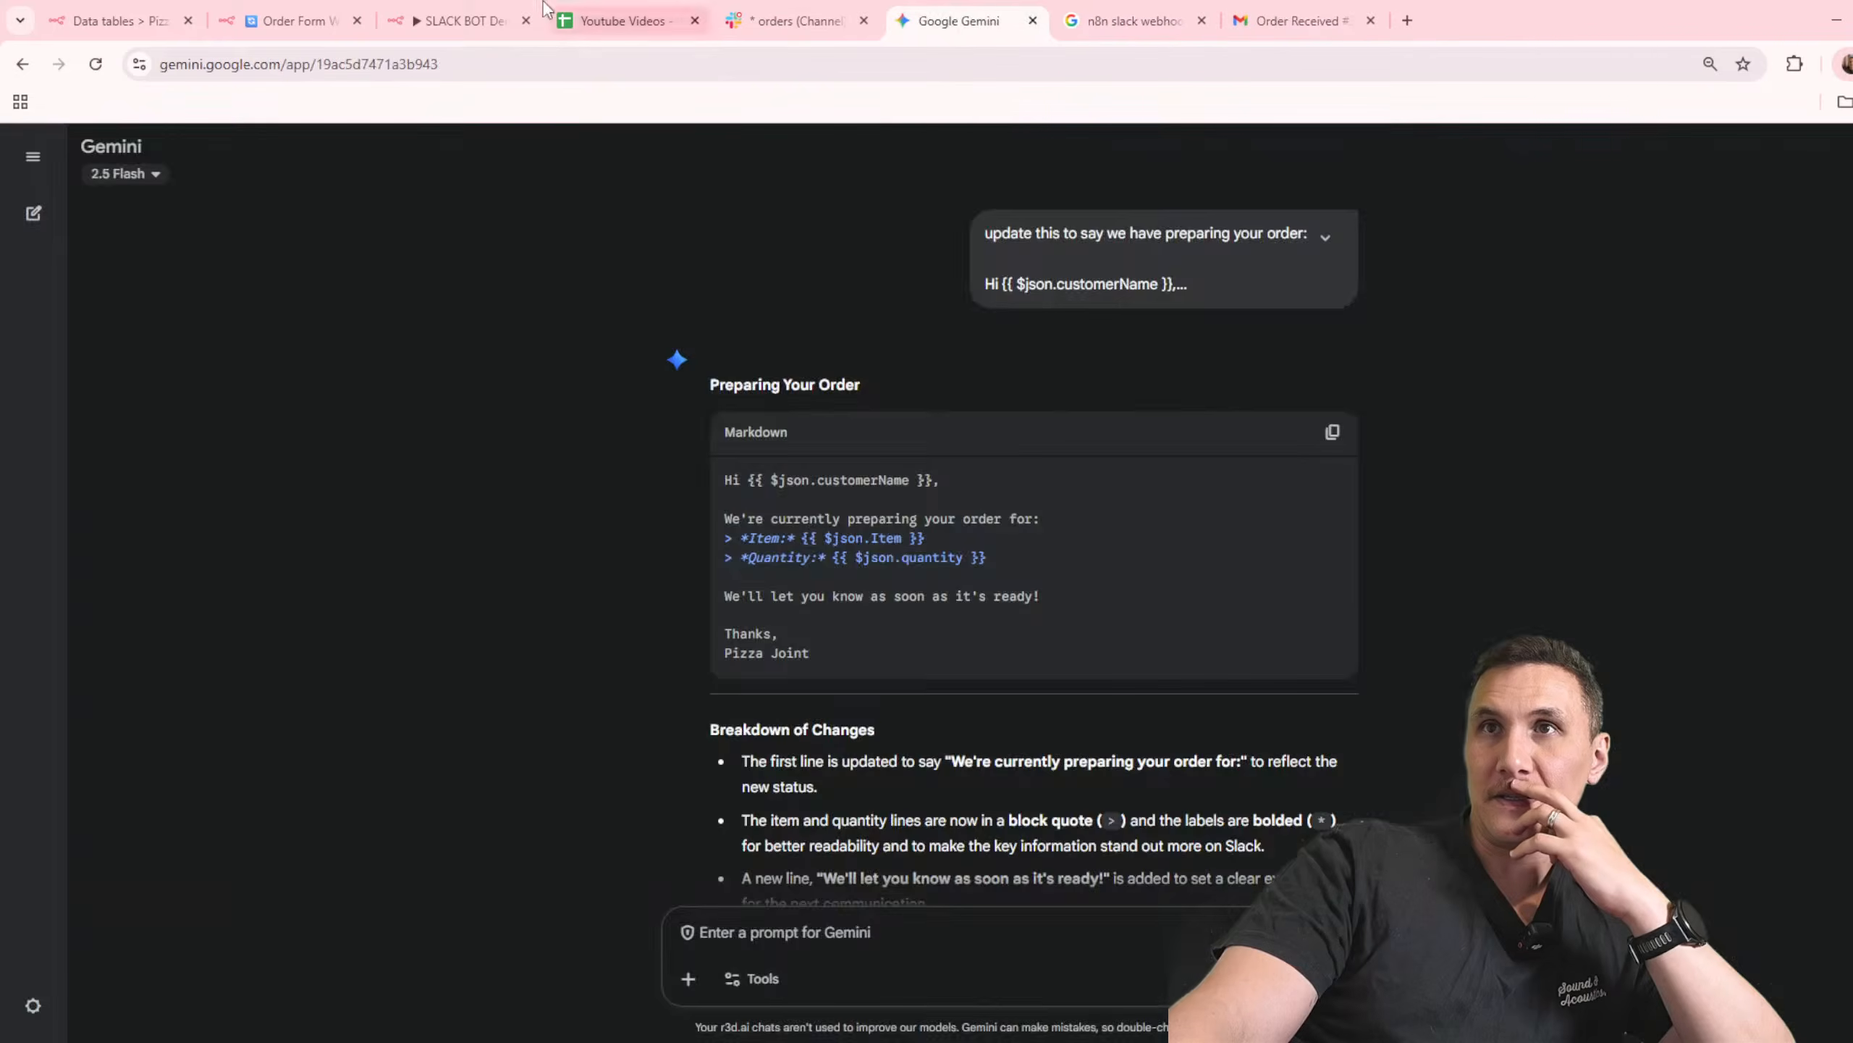
click(453, 17)
key(ctrl+Page_Up)
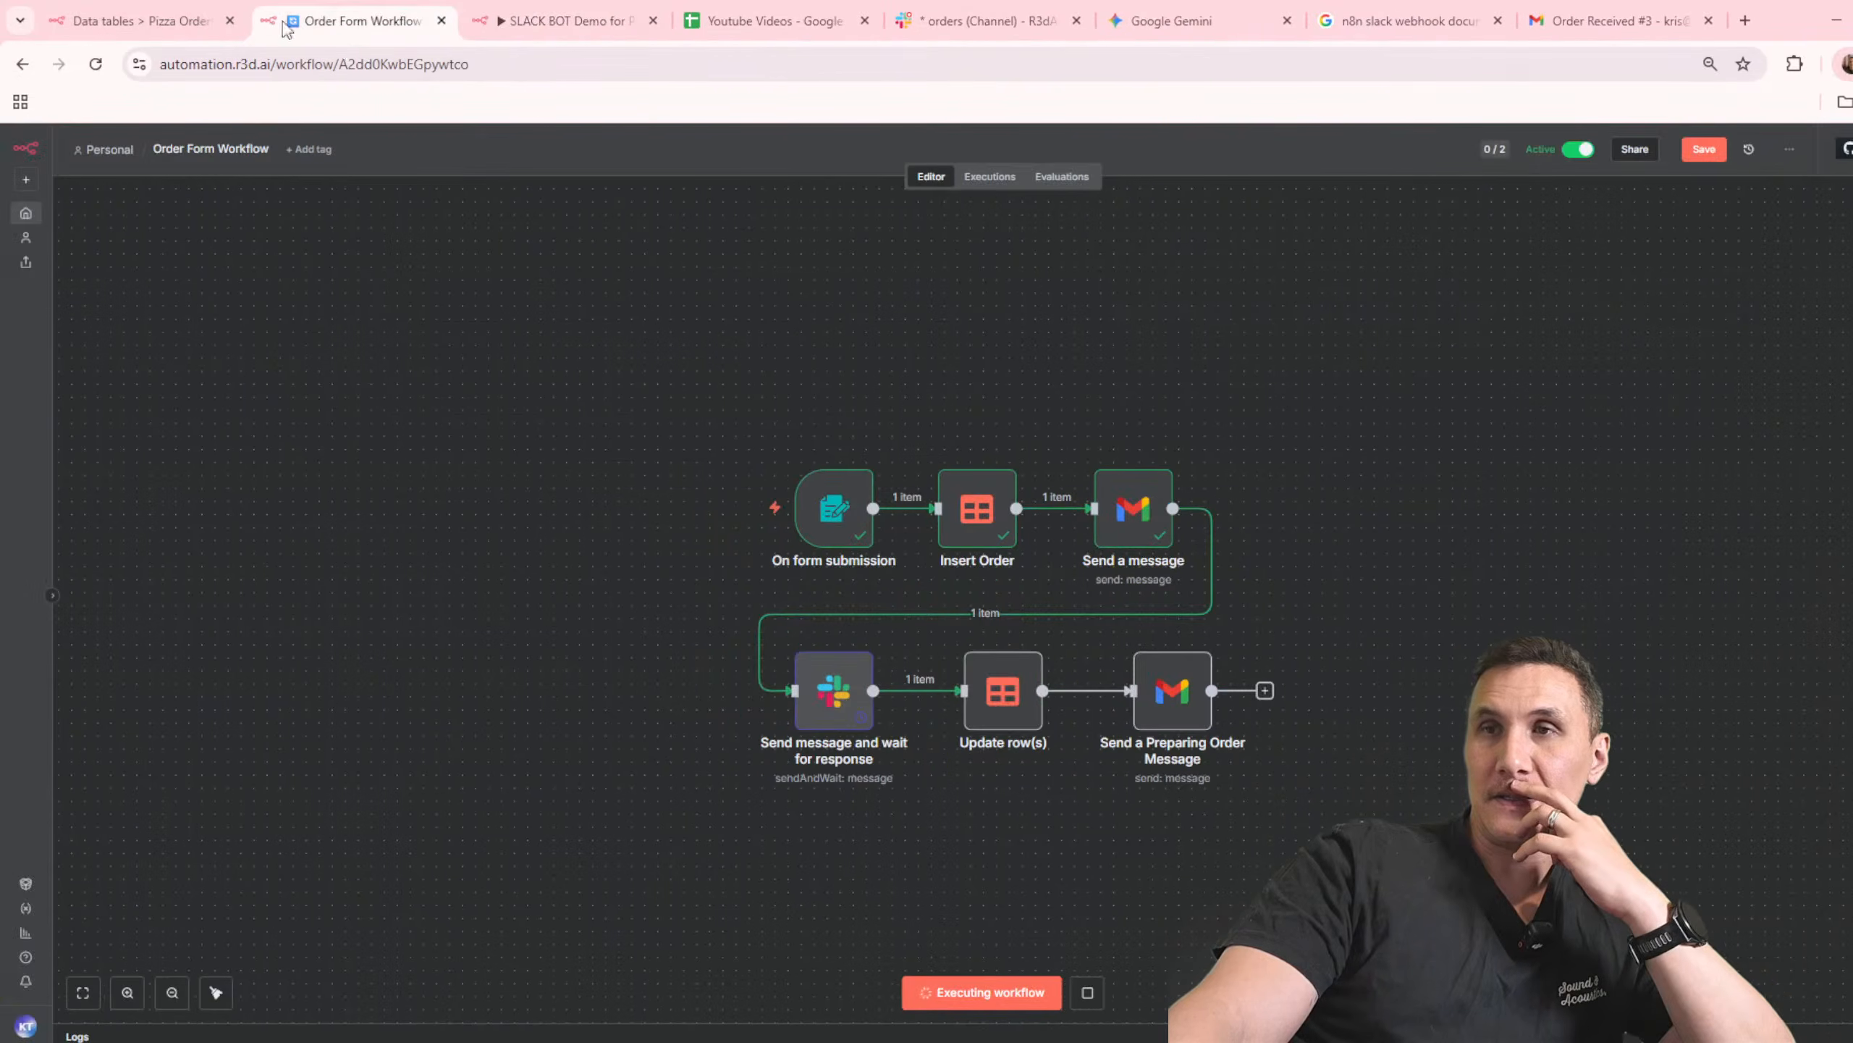
Step: Add the Append n8n Attribution option to the Send a message Gmail node, turn it off, and save the workflow
double_click(1117, 526)
click(978, 827)
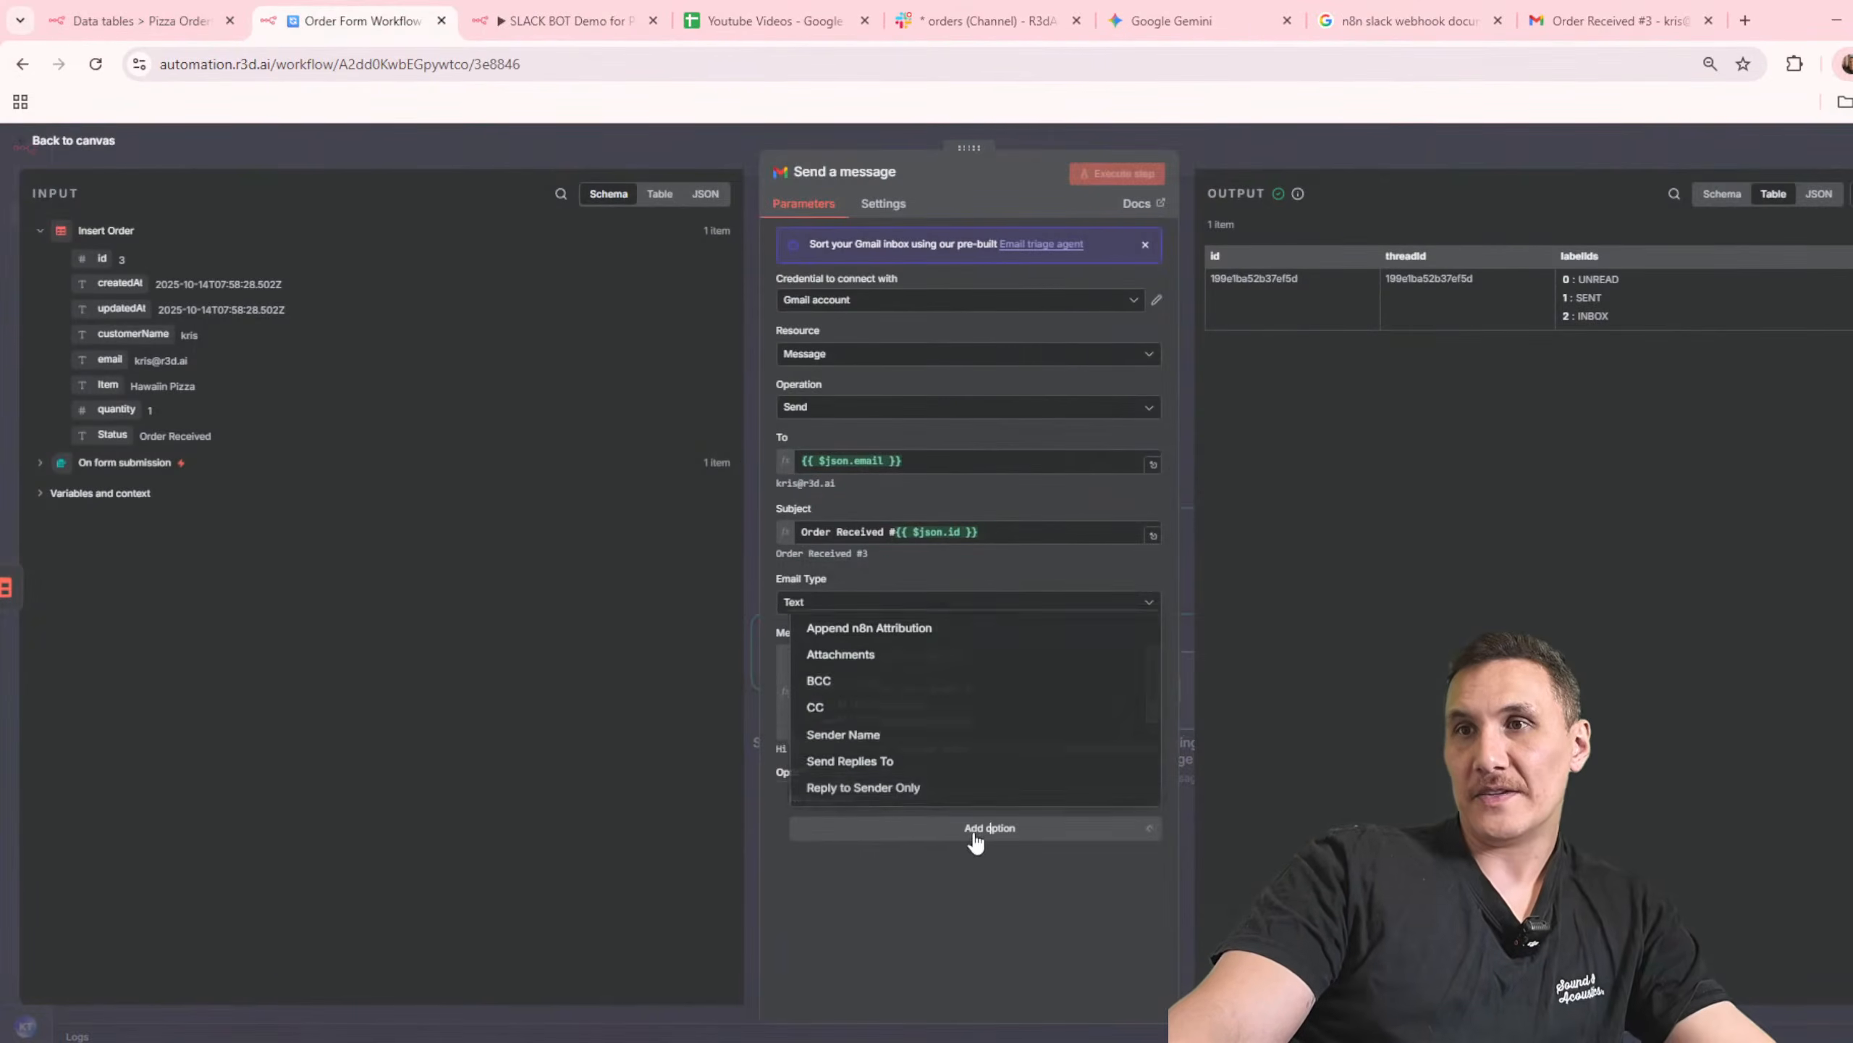
click(868, 620)
click(824, 828)
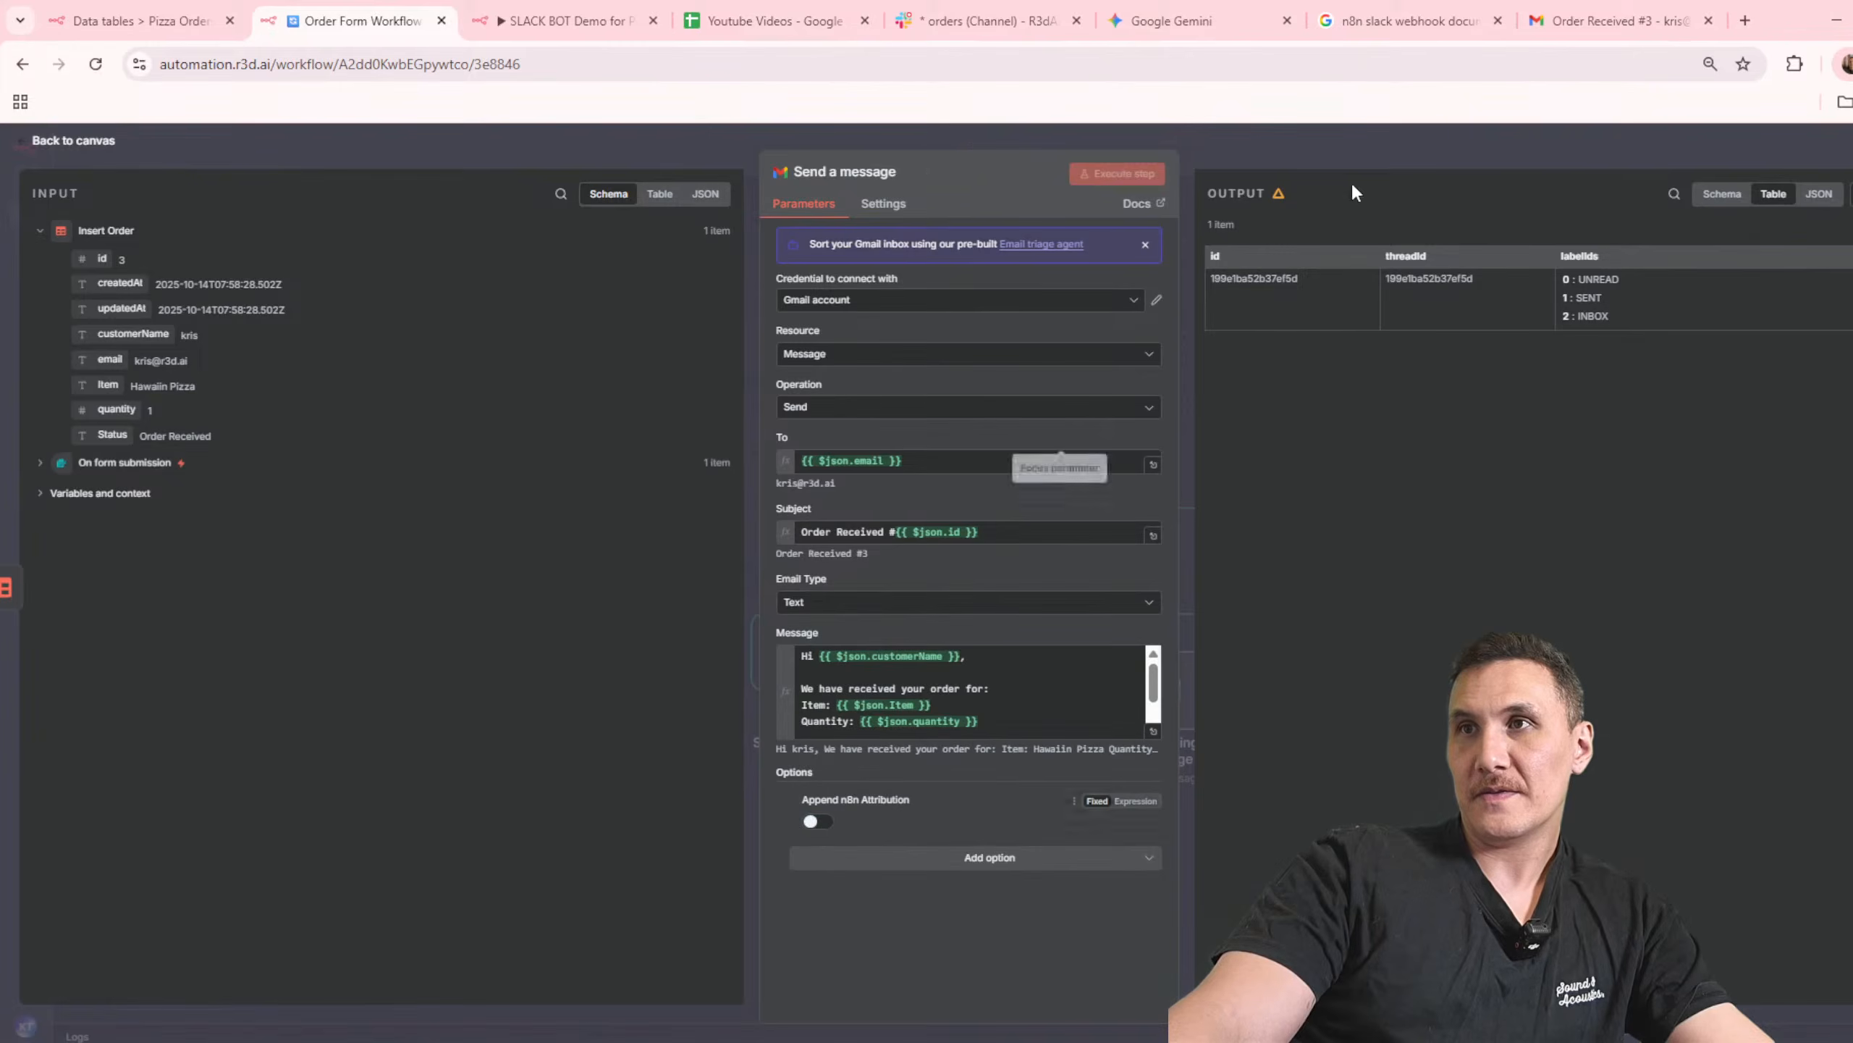
click(1573, 174)
click(1688, 149)
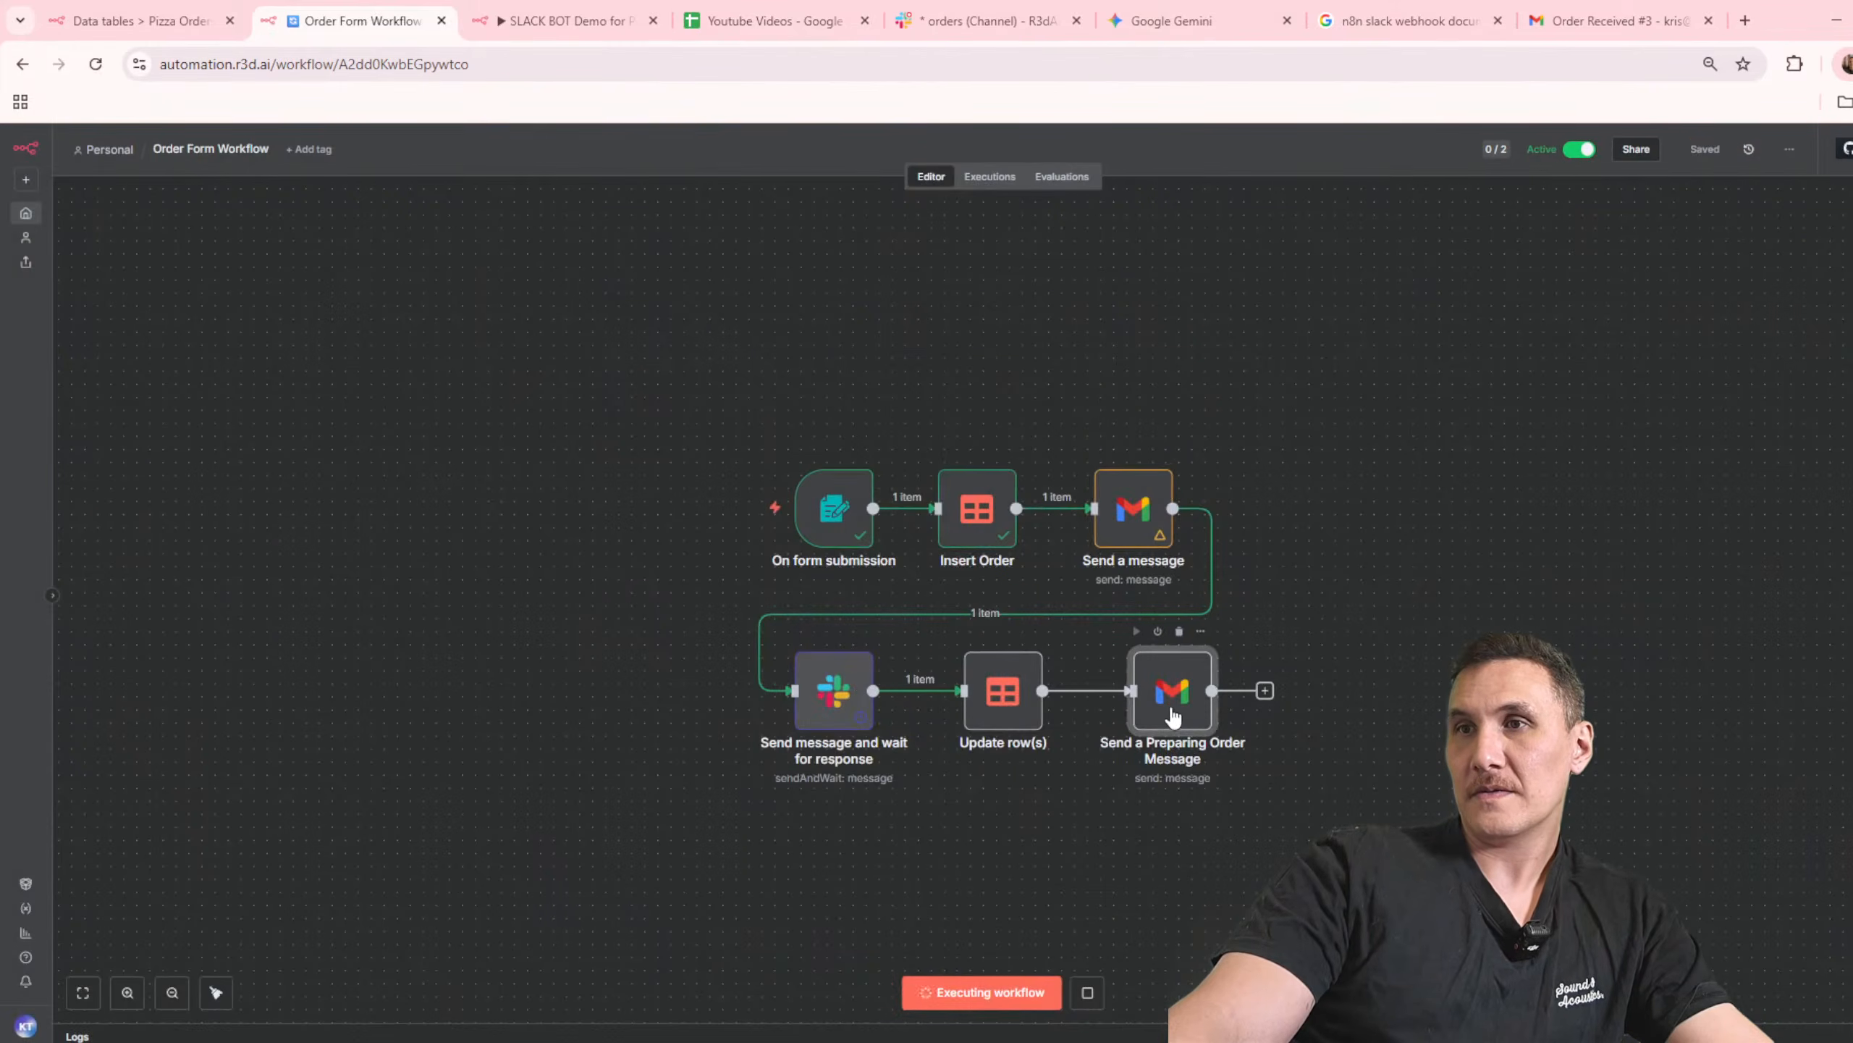
Step: Add the Append n8n Attribution option to the Send a Preparing Order Message node and turn it off
double_click(1165, 690)
click(912, 776)
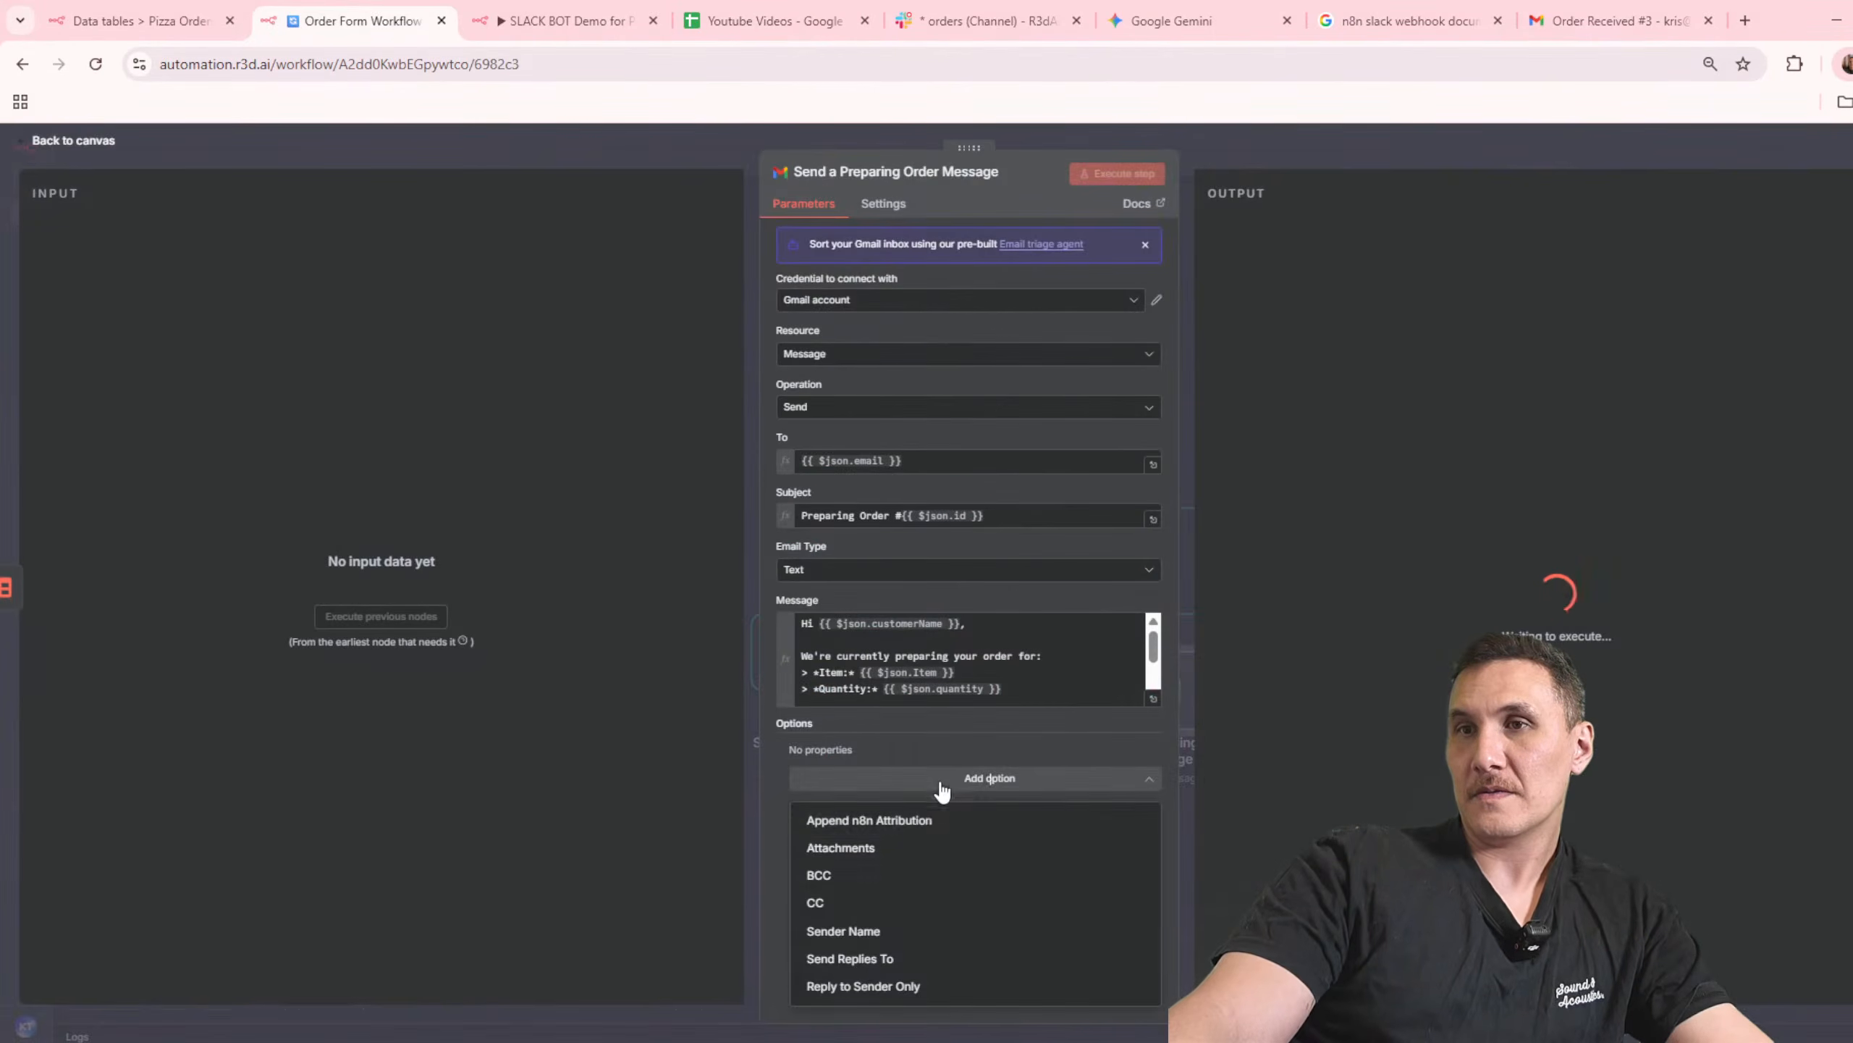
click(922, 821)
click(815, 772)
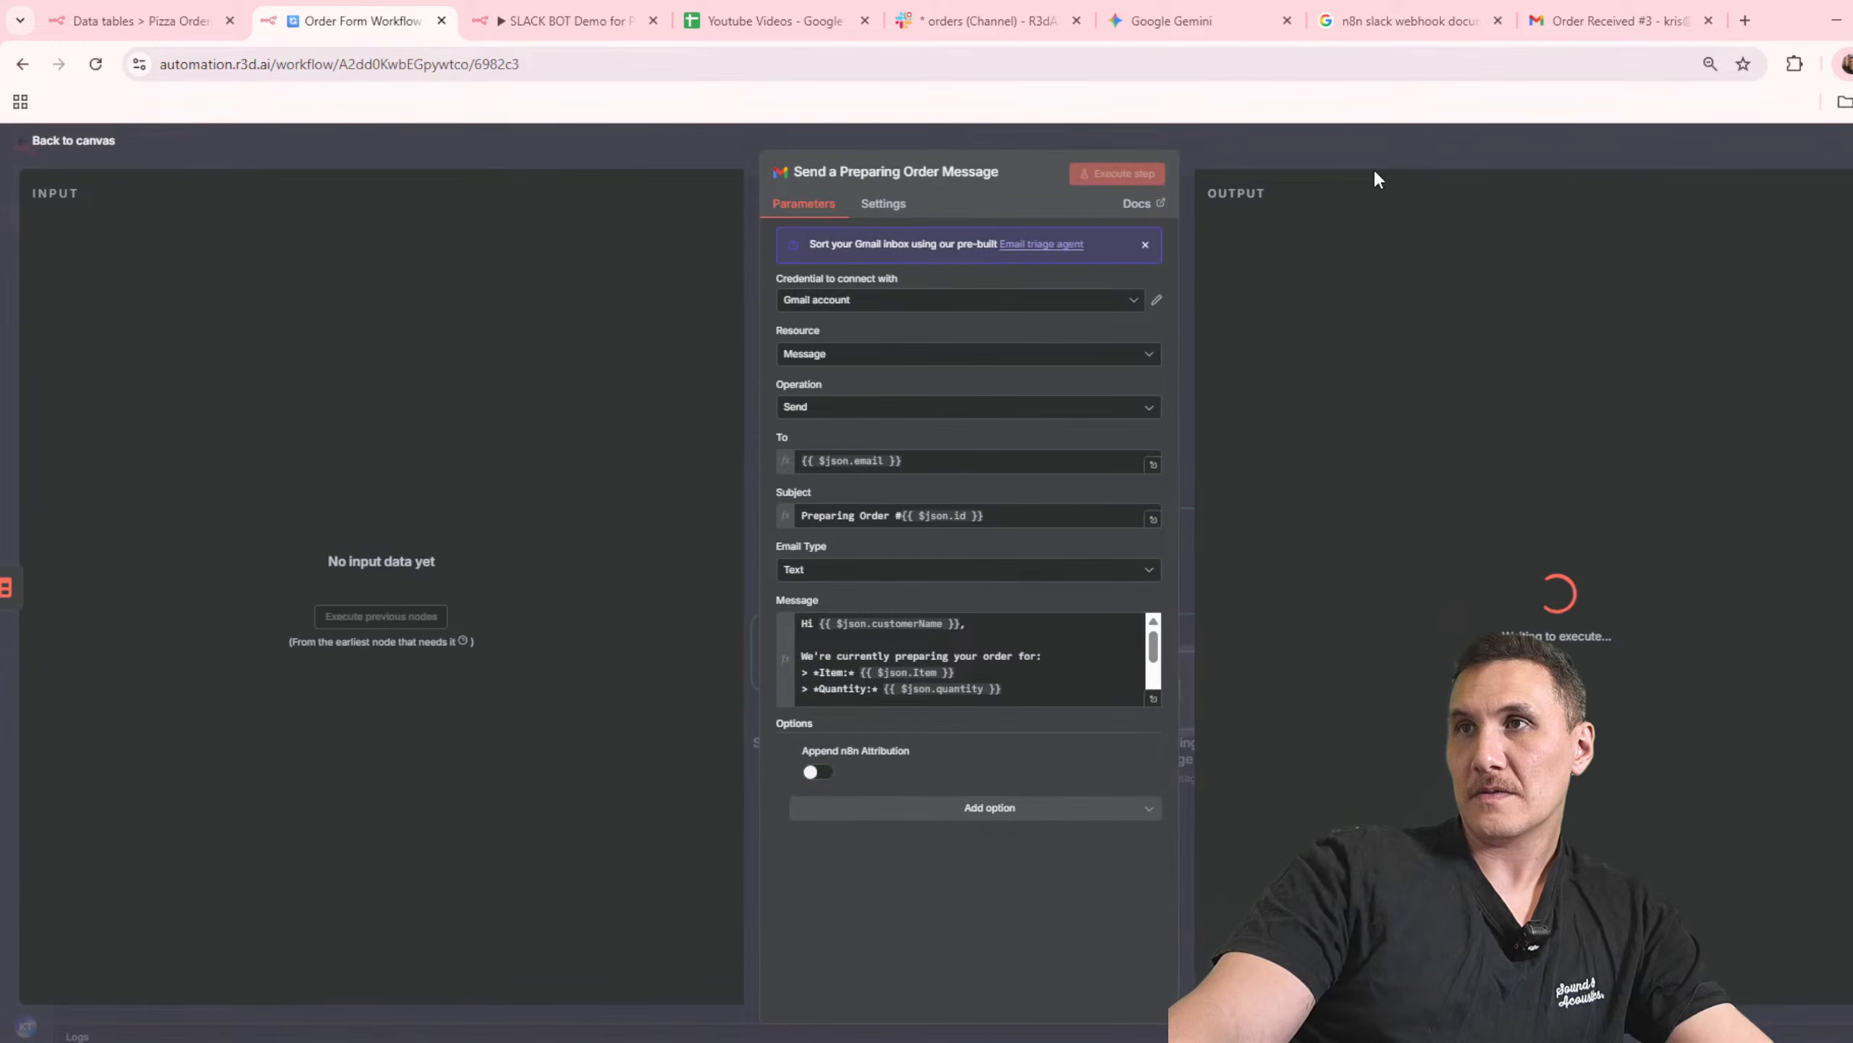
click(1448, 150)
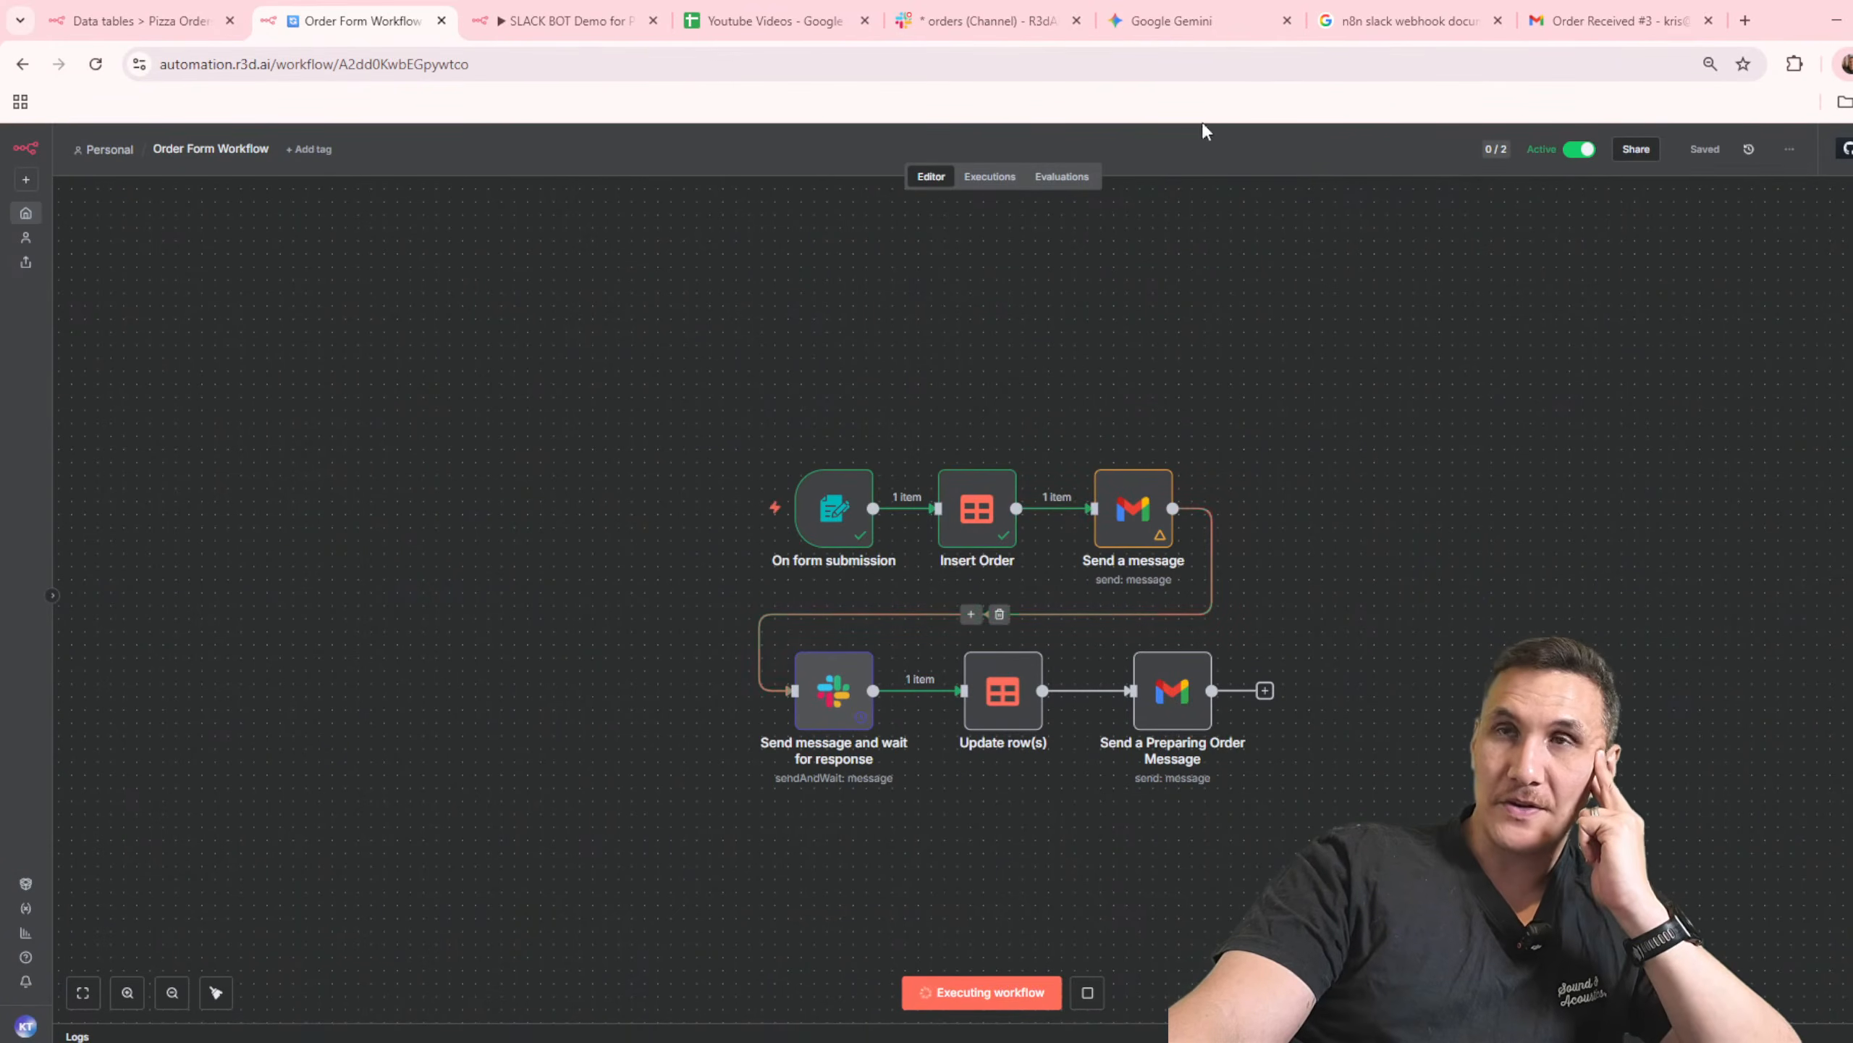
Step: Switch to Slack's orders channel, close the thread, approve the new Hawaiin Pizza order, and close the confirmation page
click(1021, 20)
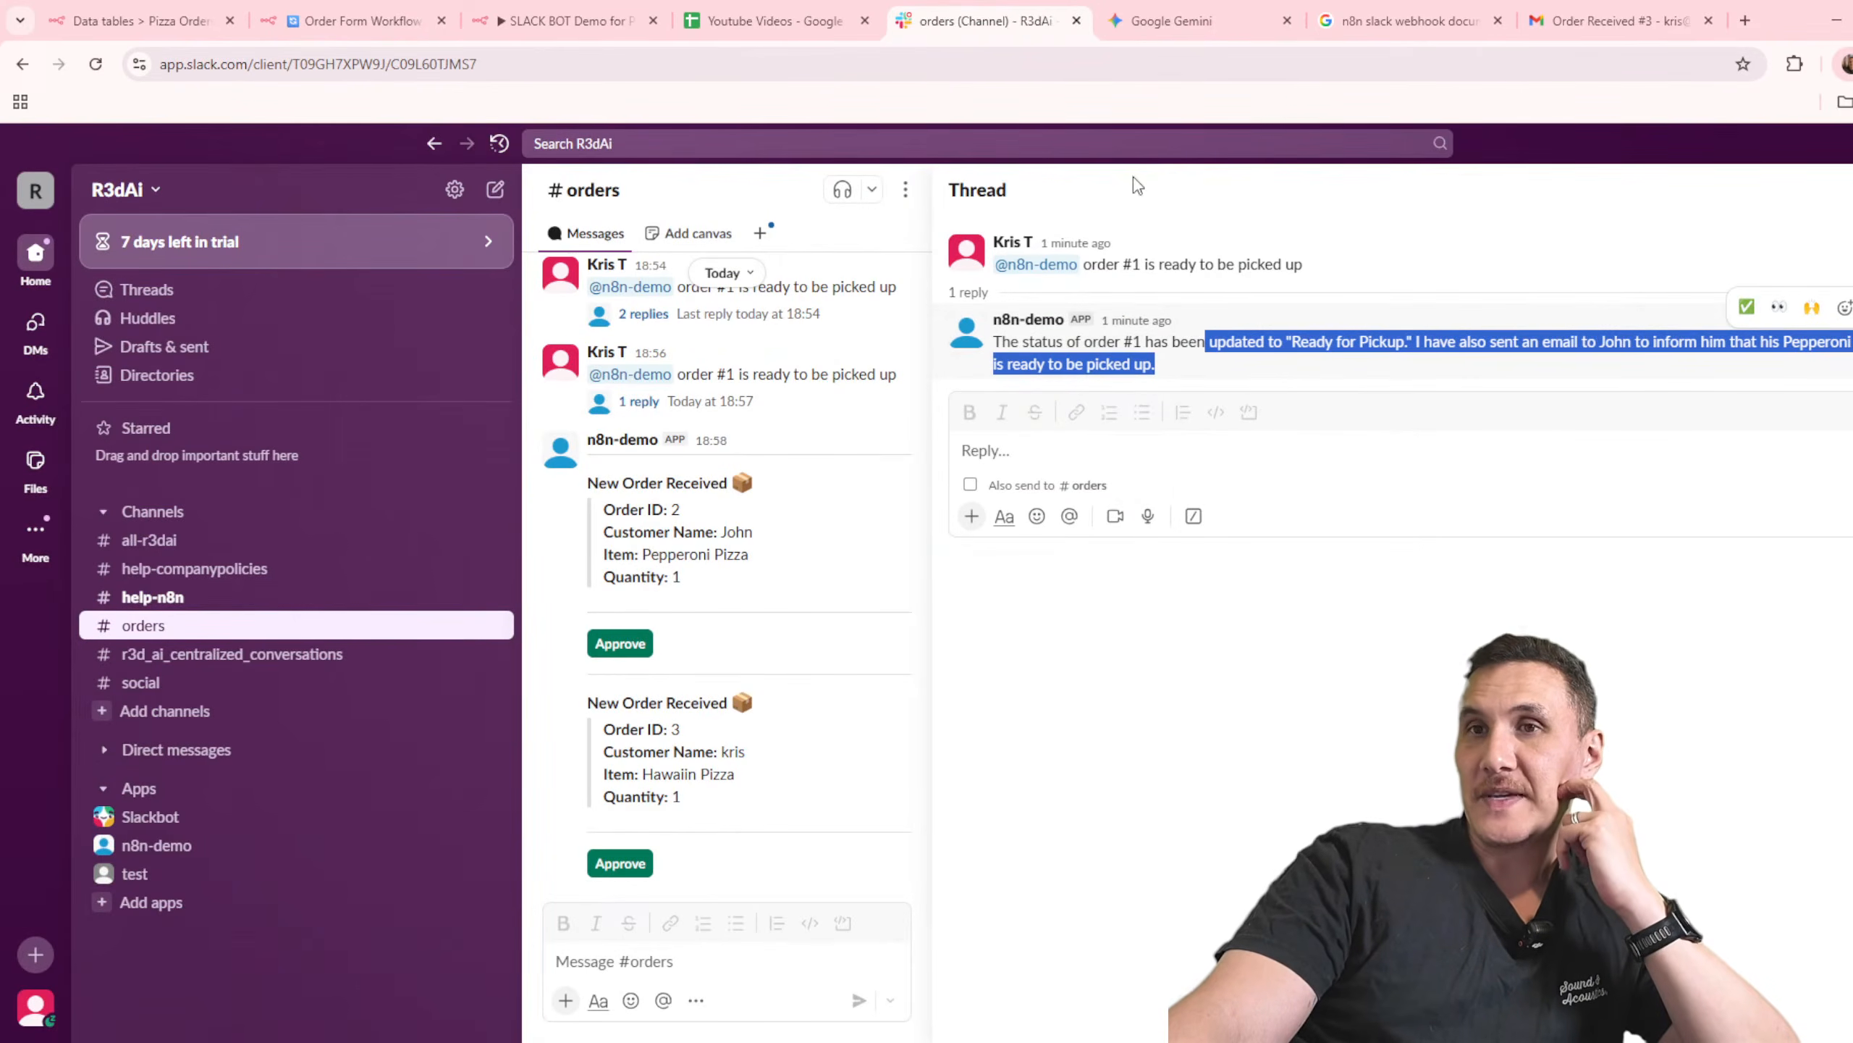
click(1253, 761)
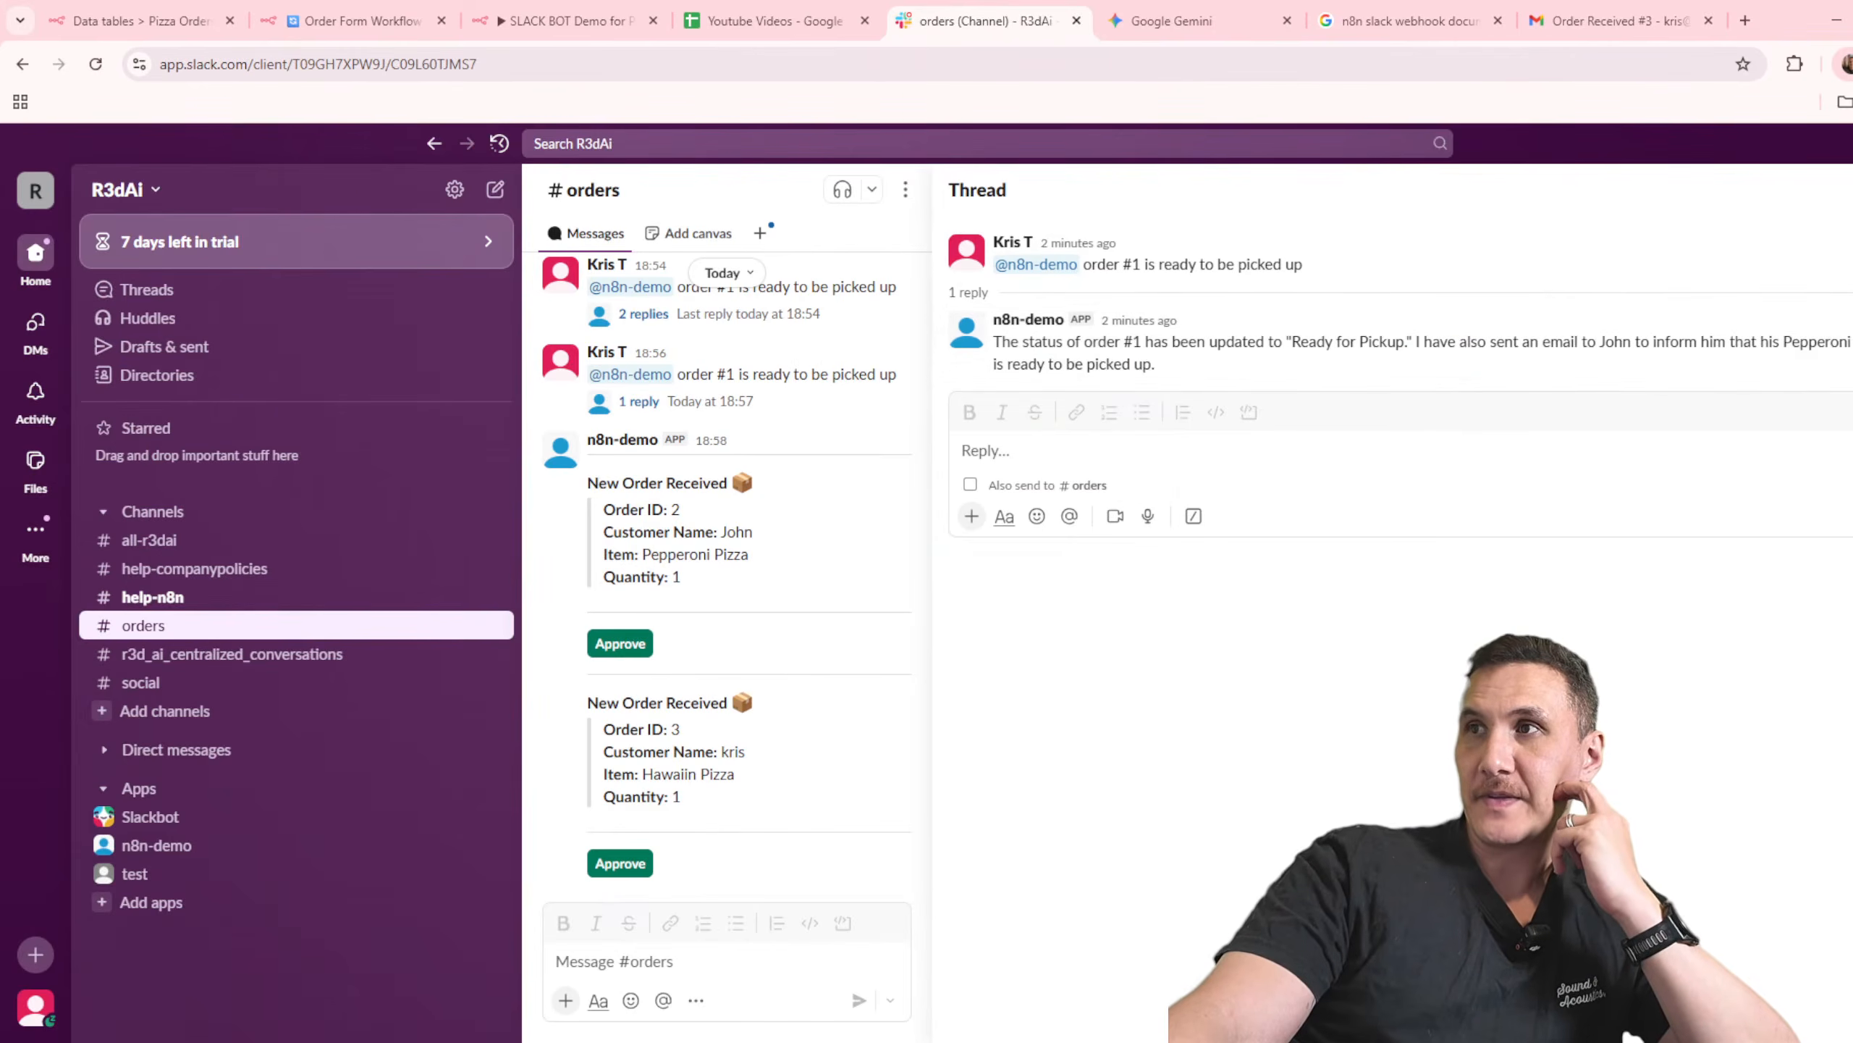
click(1851, 190)
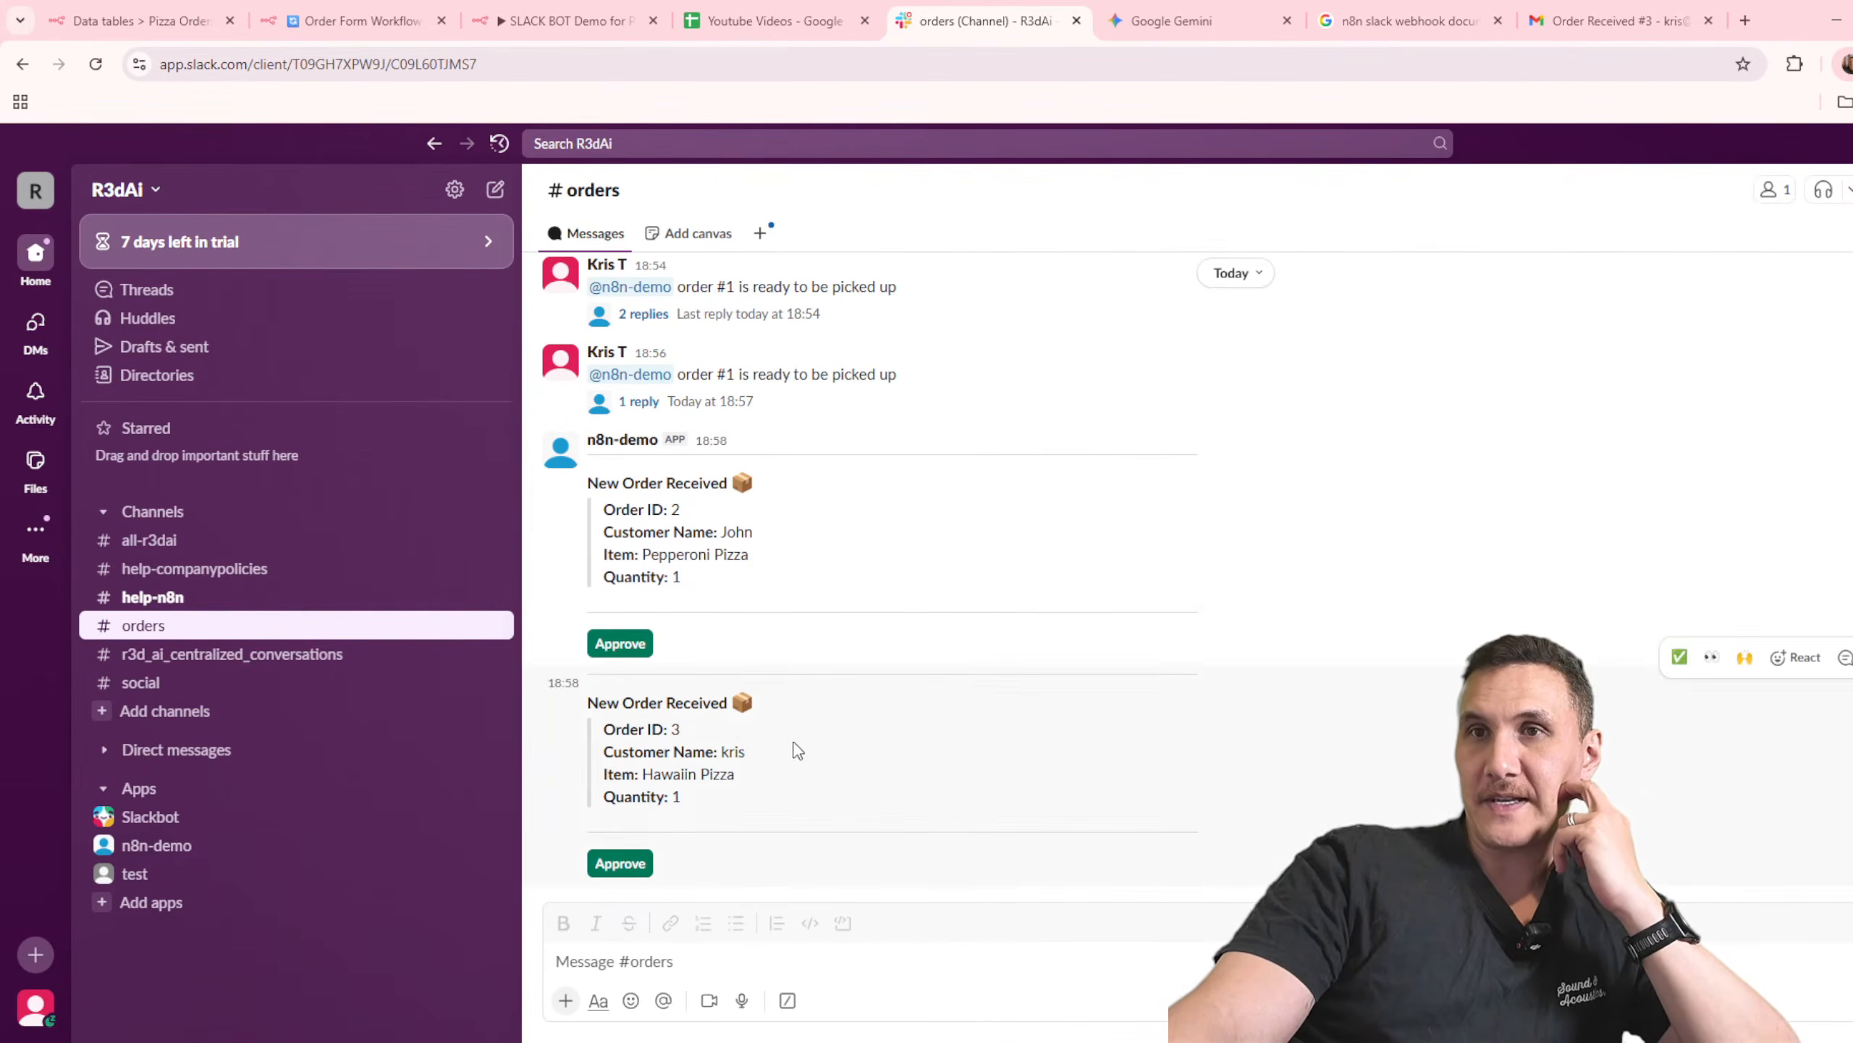
drag(781, 810, 584, 703)
click(818, 815)
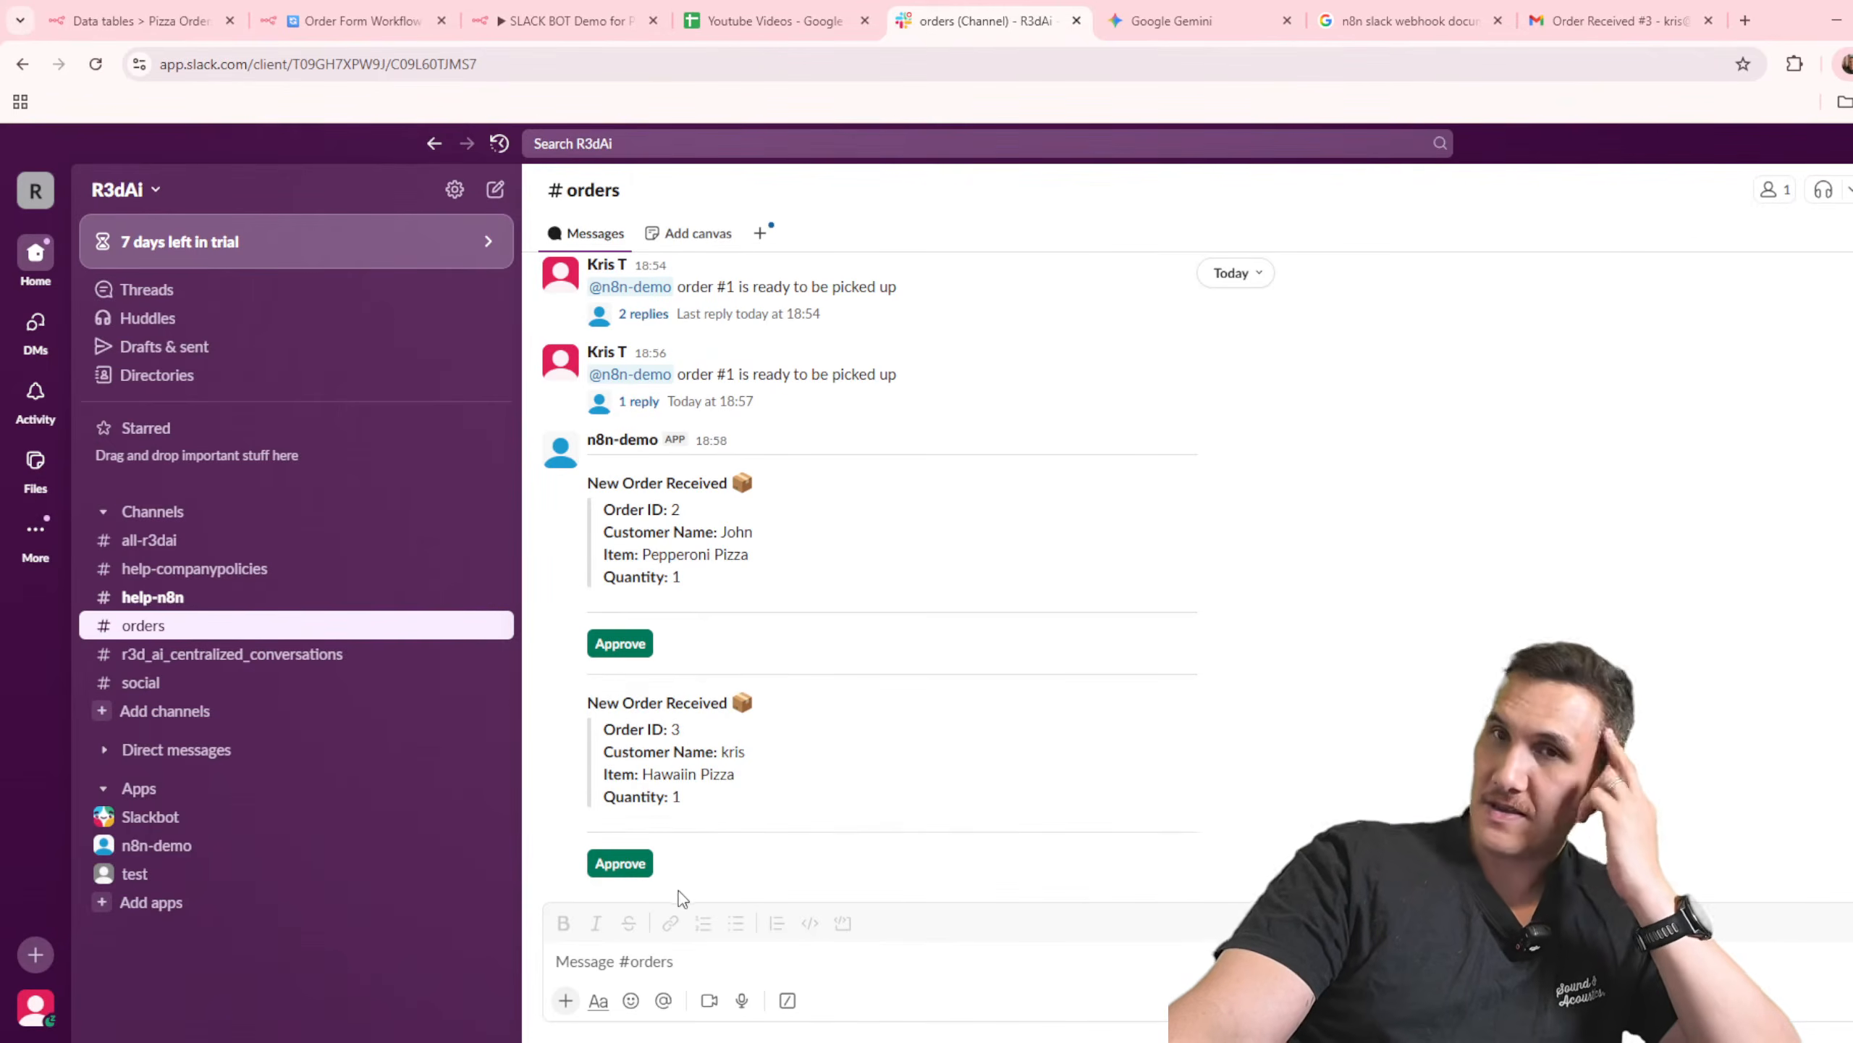
click(620, 863)
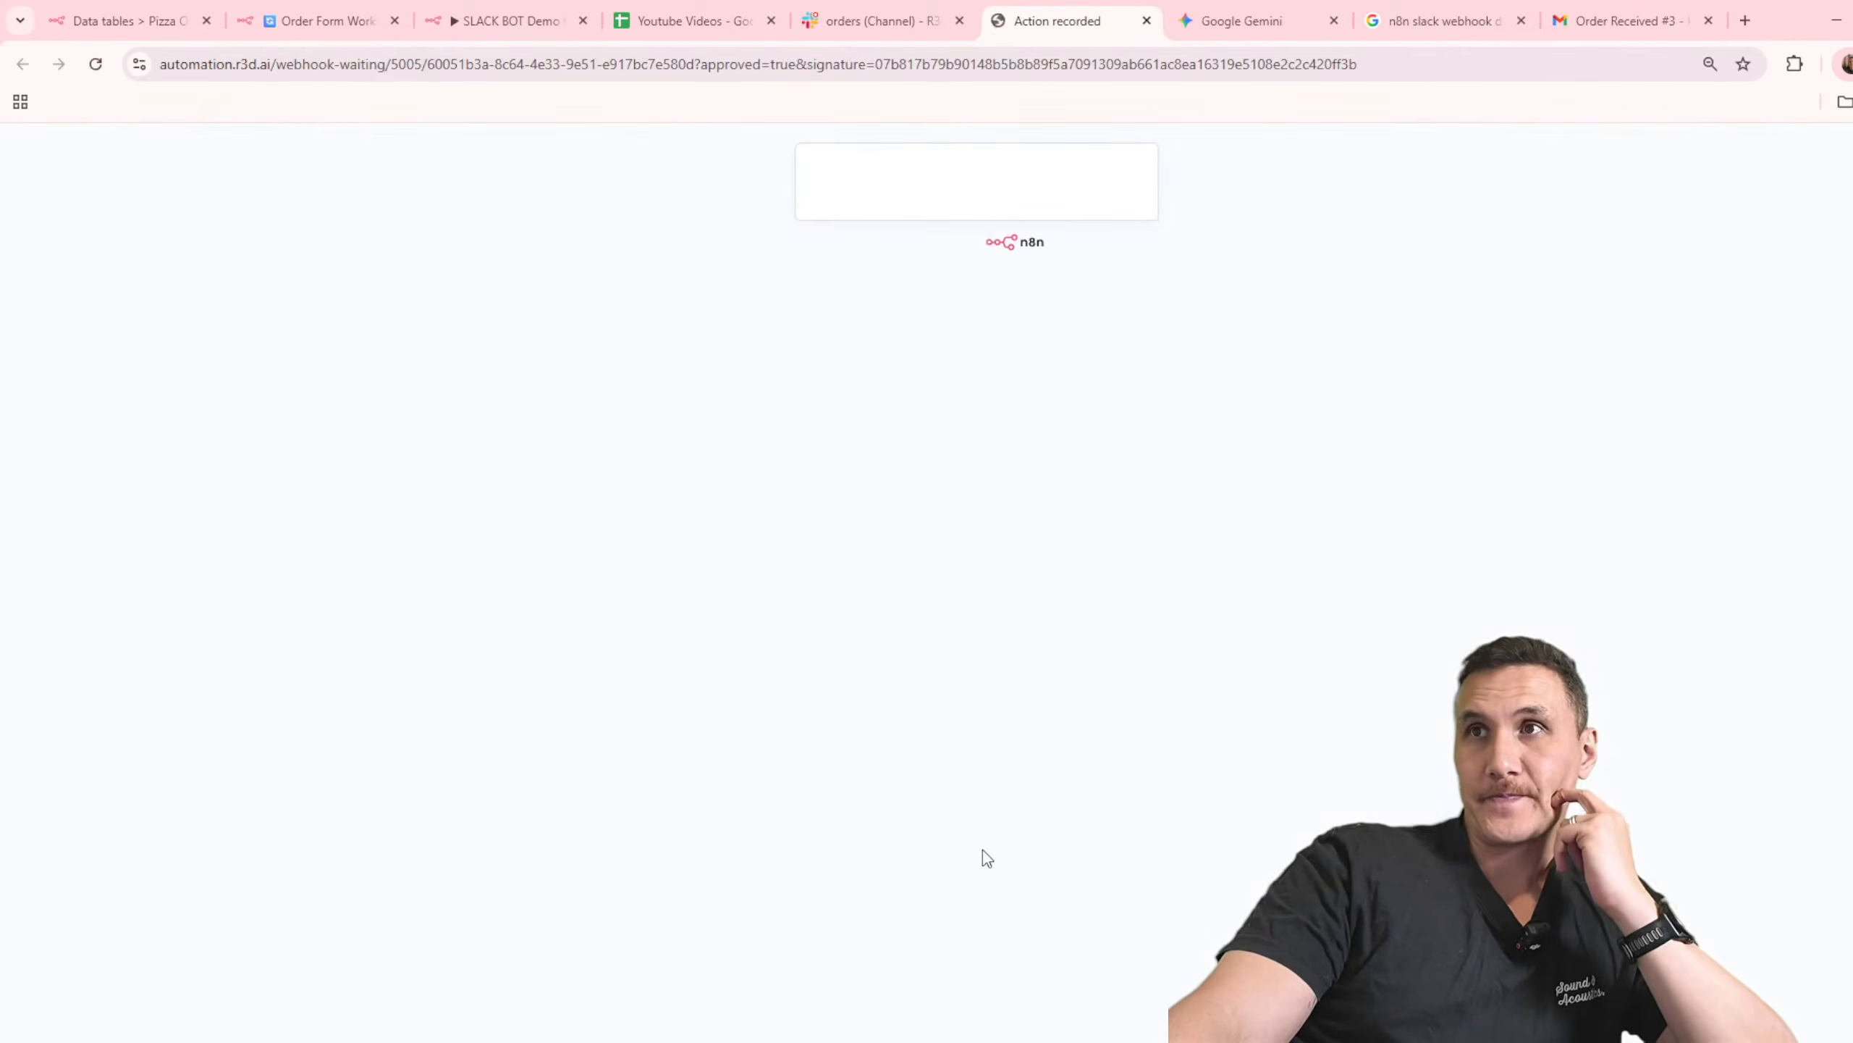
click(1146, 20)
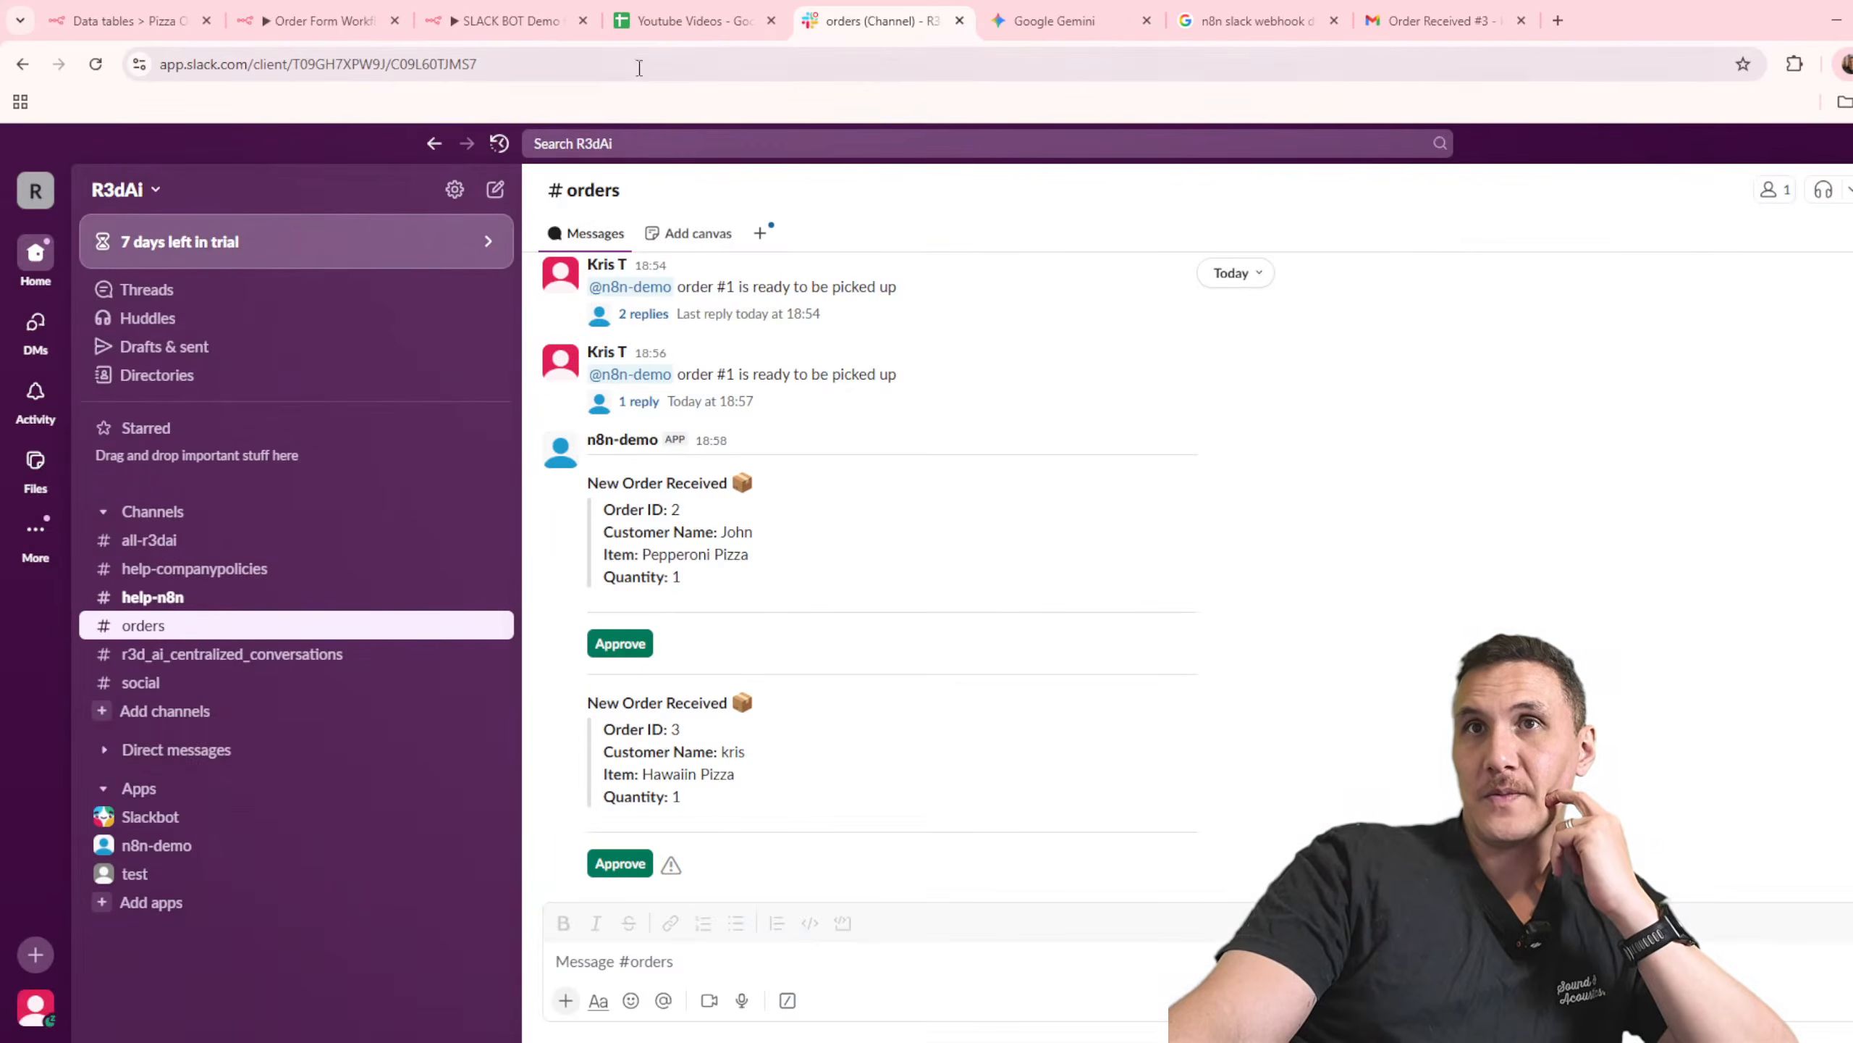
Step: Check the Order Form Workflow's execution, and reload the Pizza Orders data table to check the new order's status
click(321, 20)
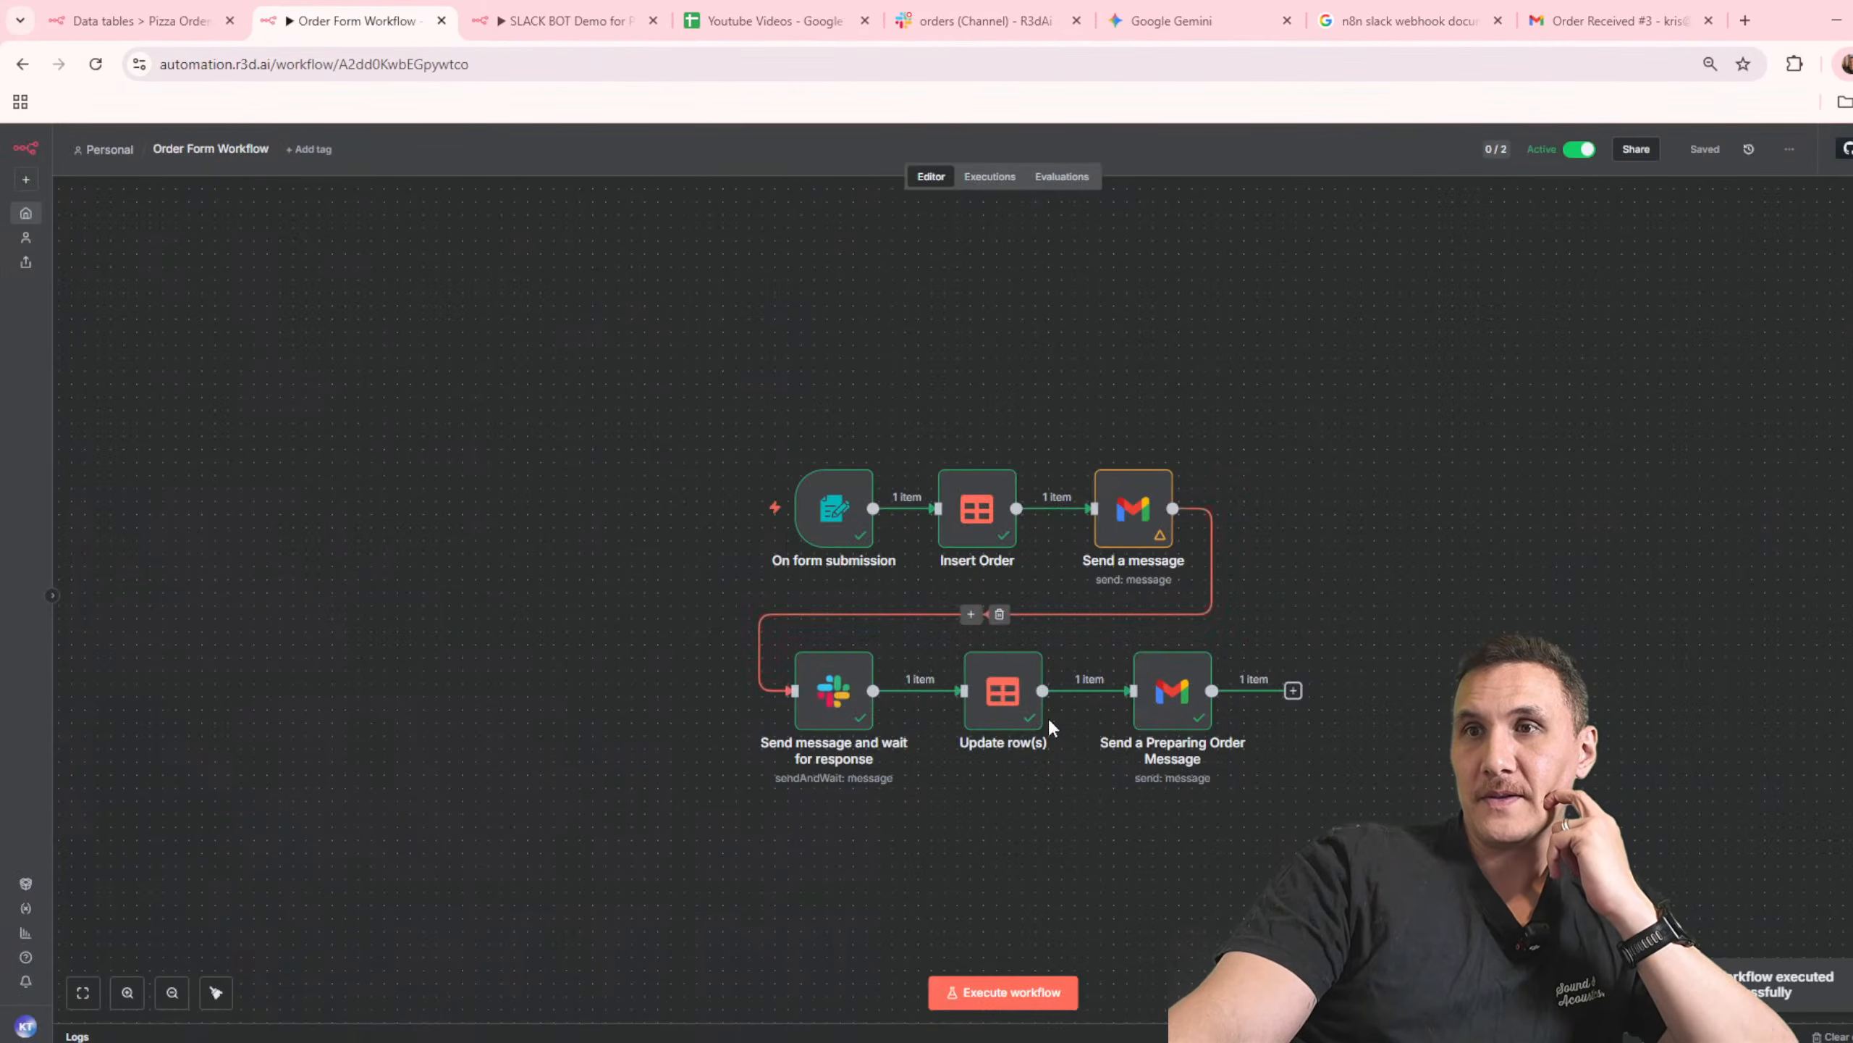
click(205, 27)
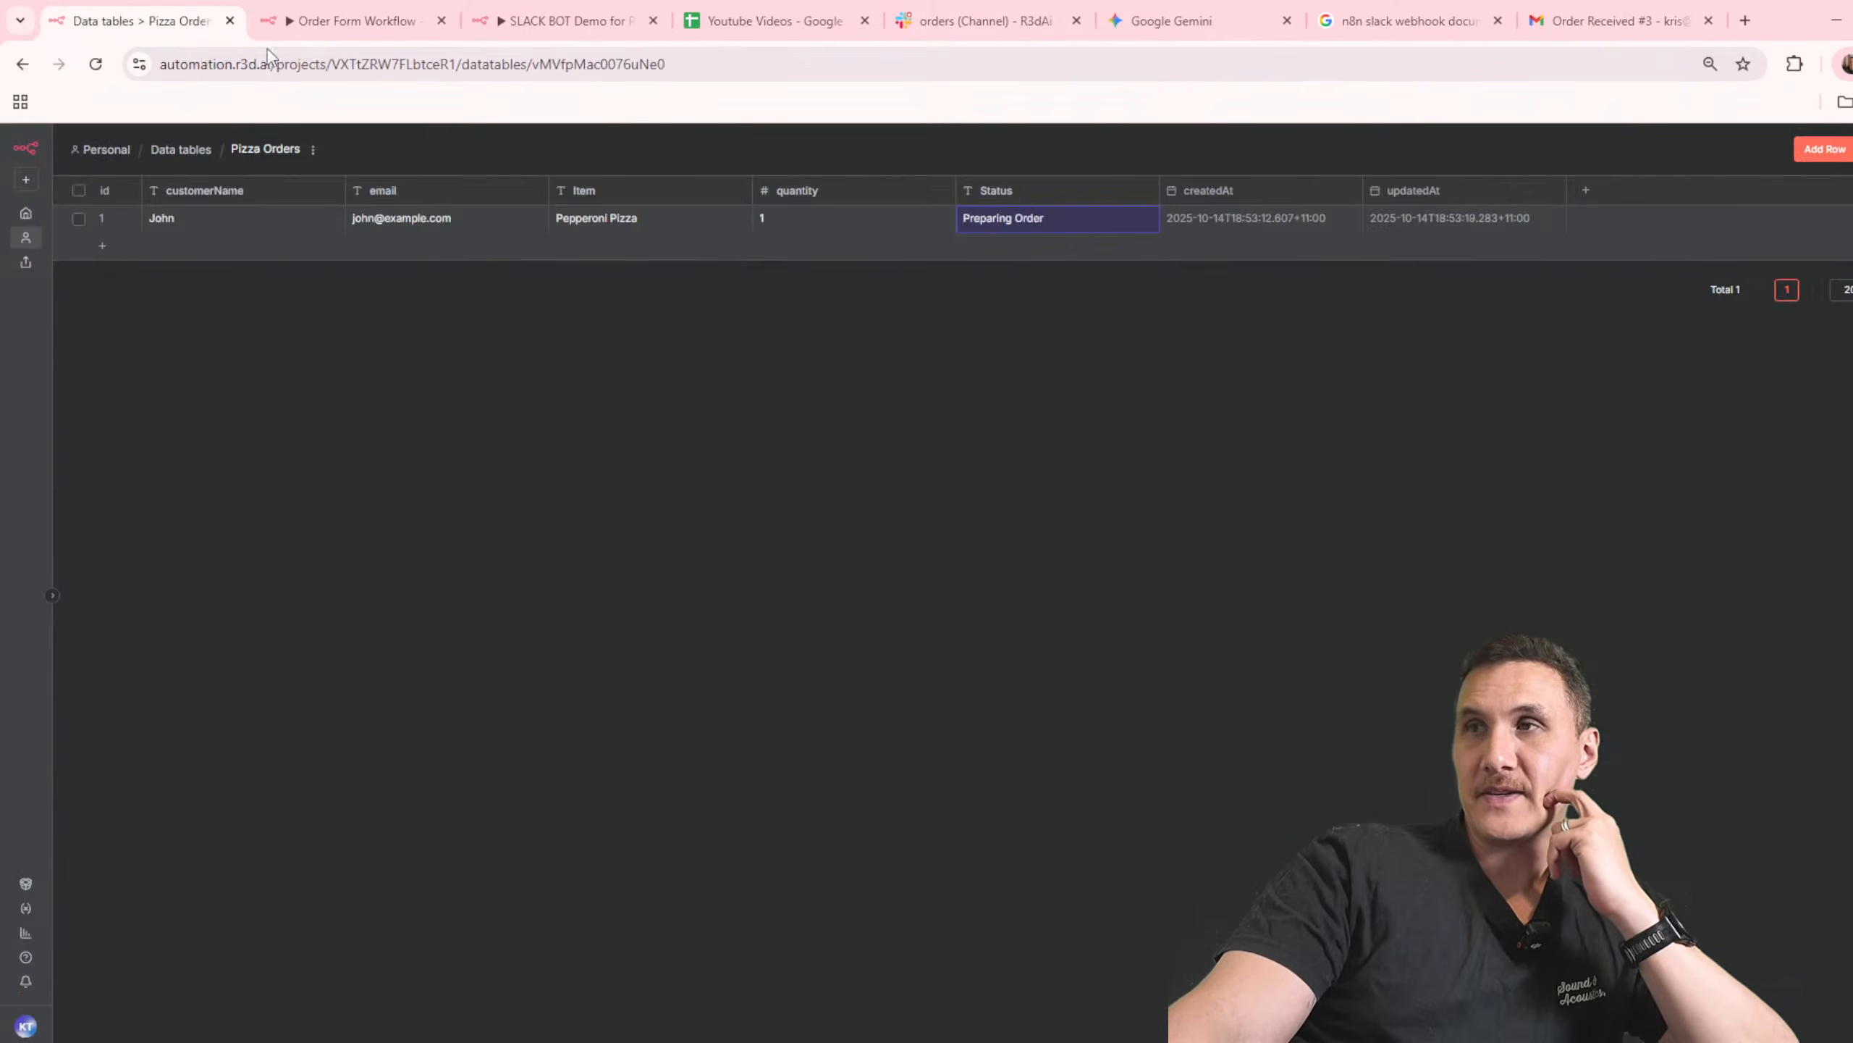
click(95, 64)
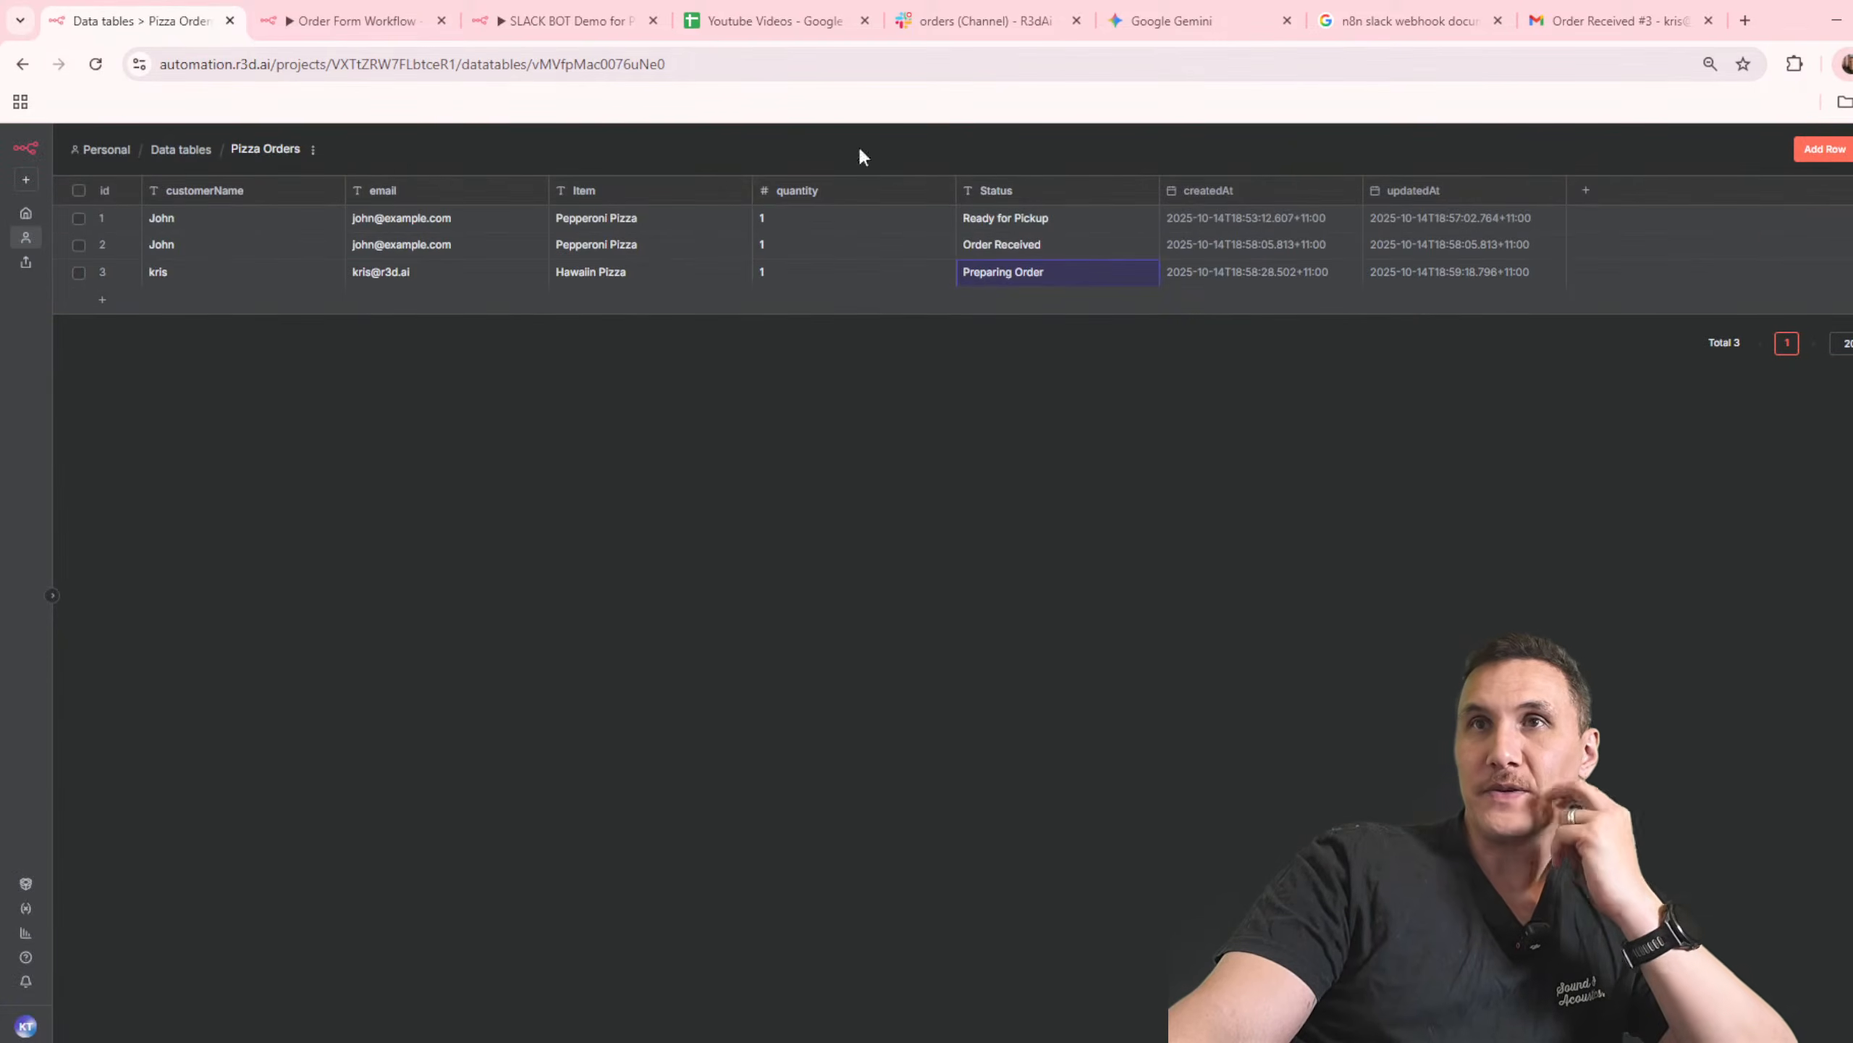
click(943, 29)
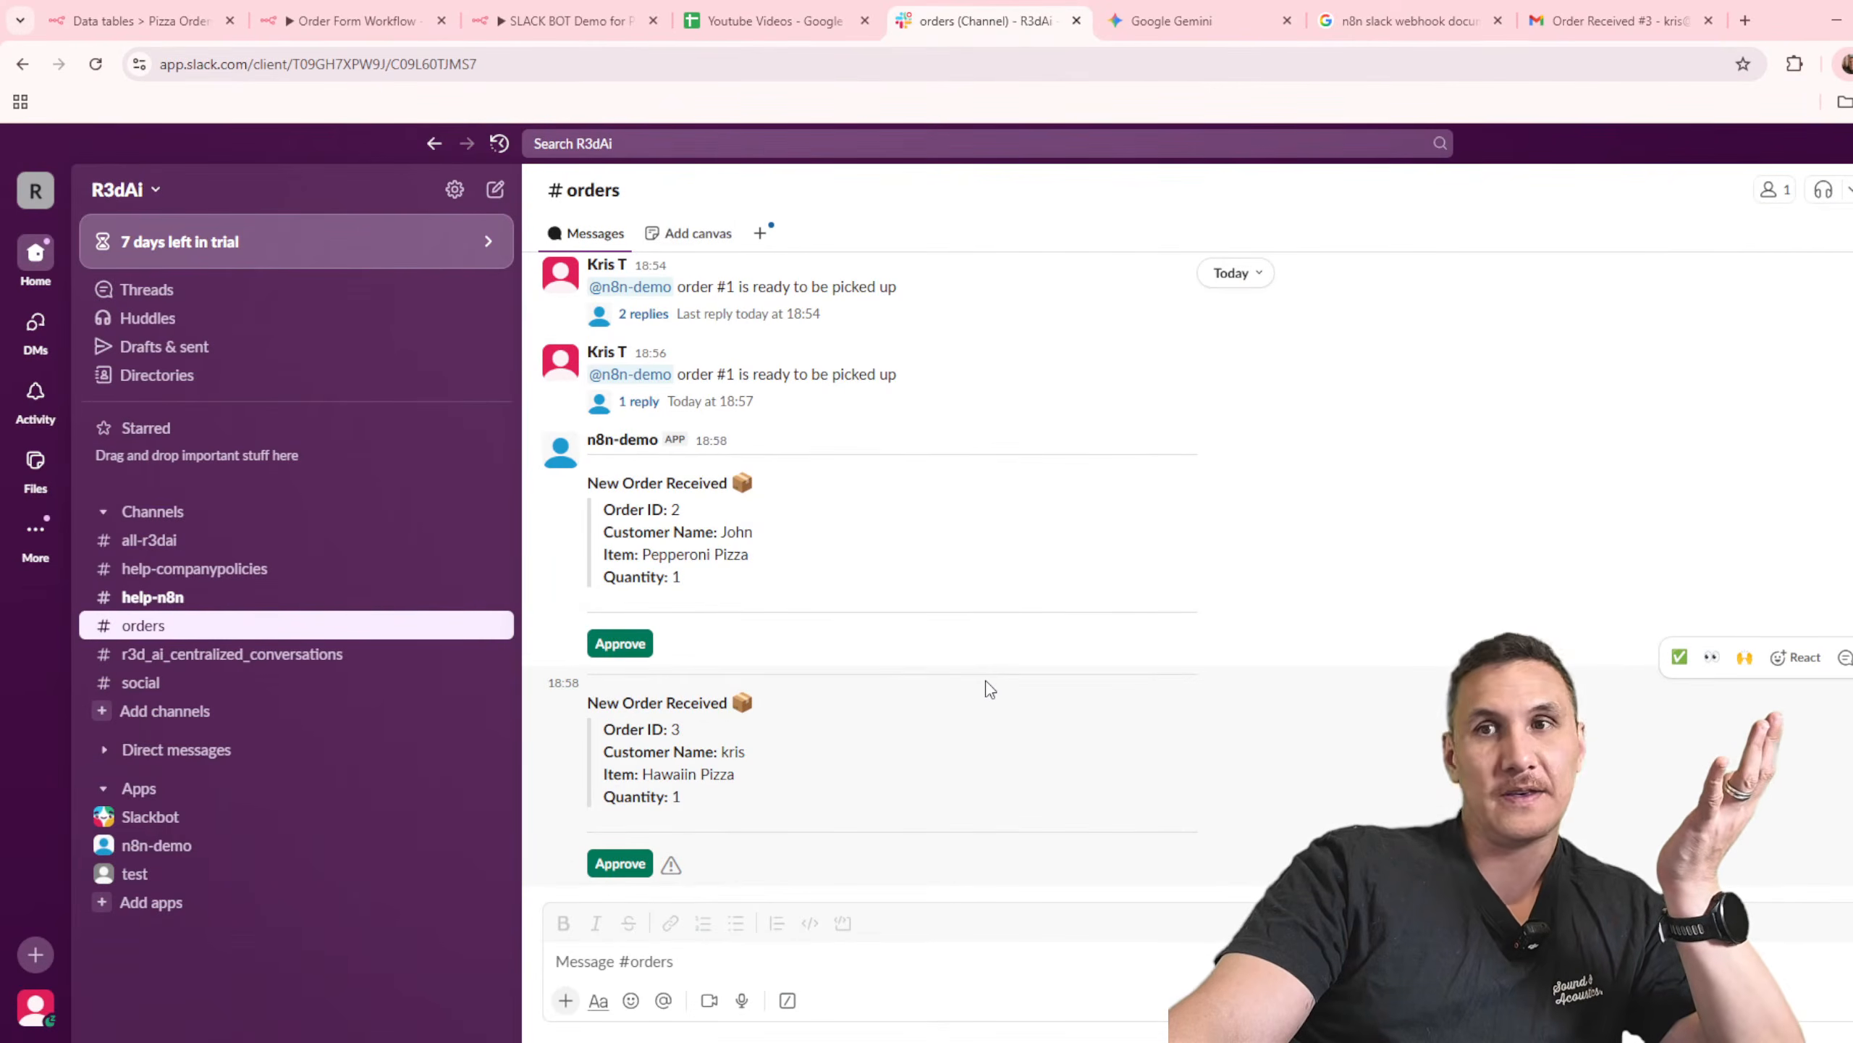
click(770, 954)
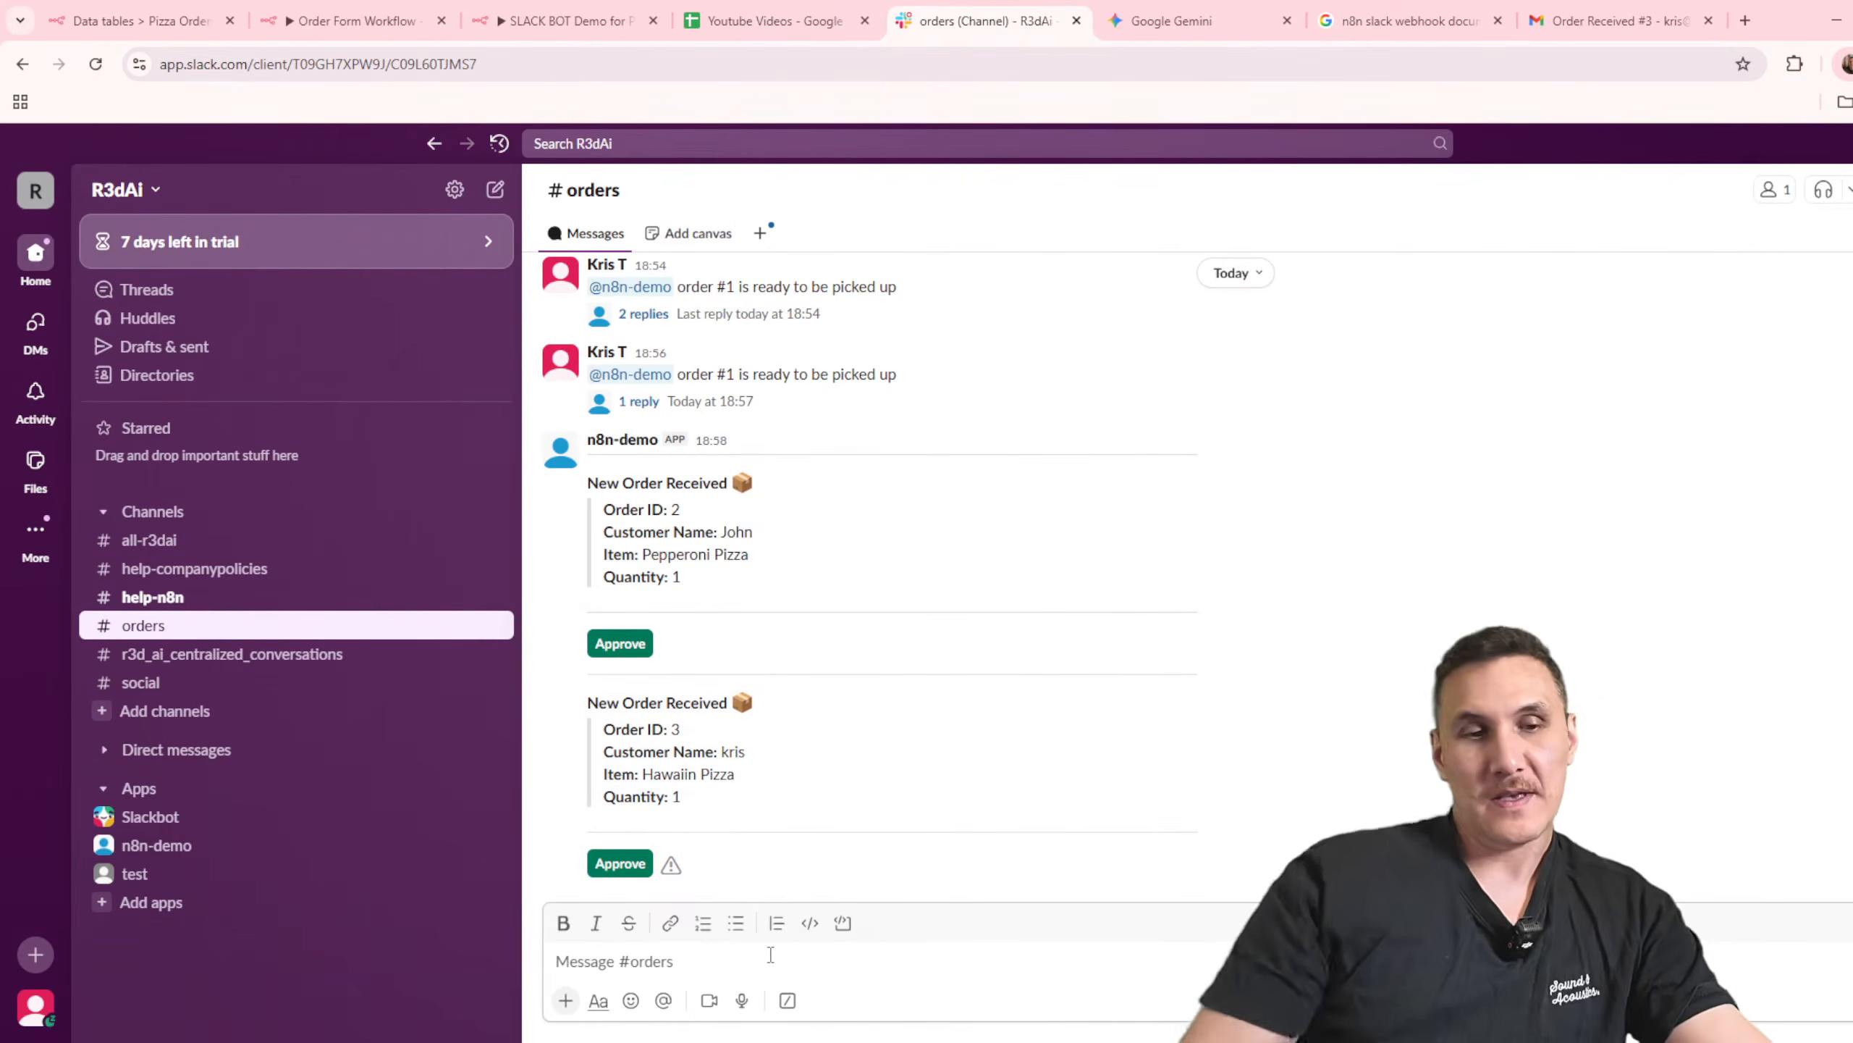
text(@n8n-)
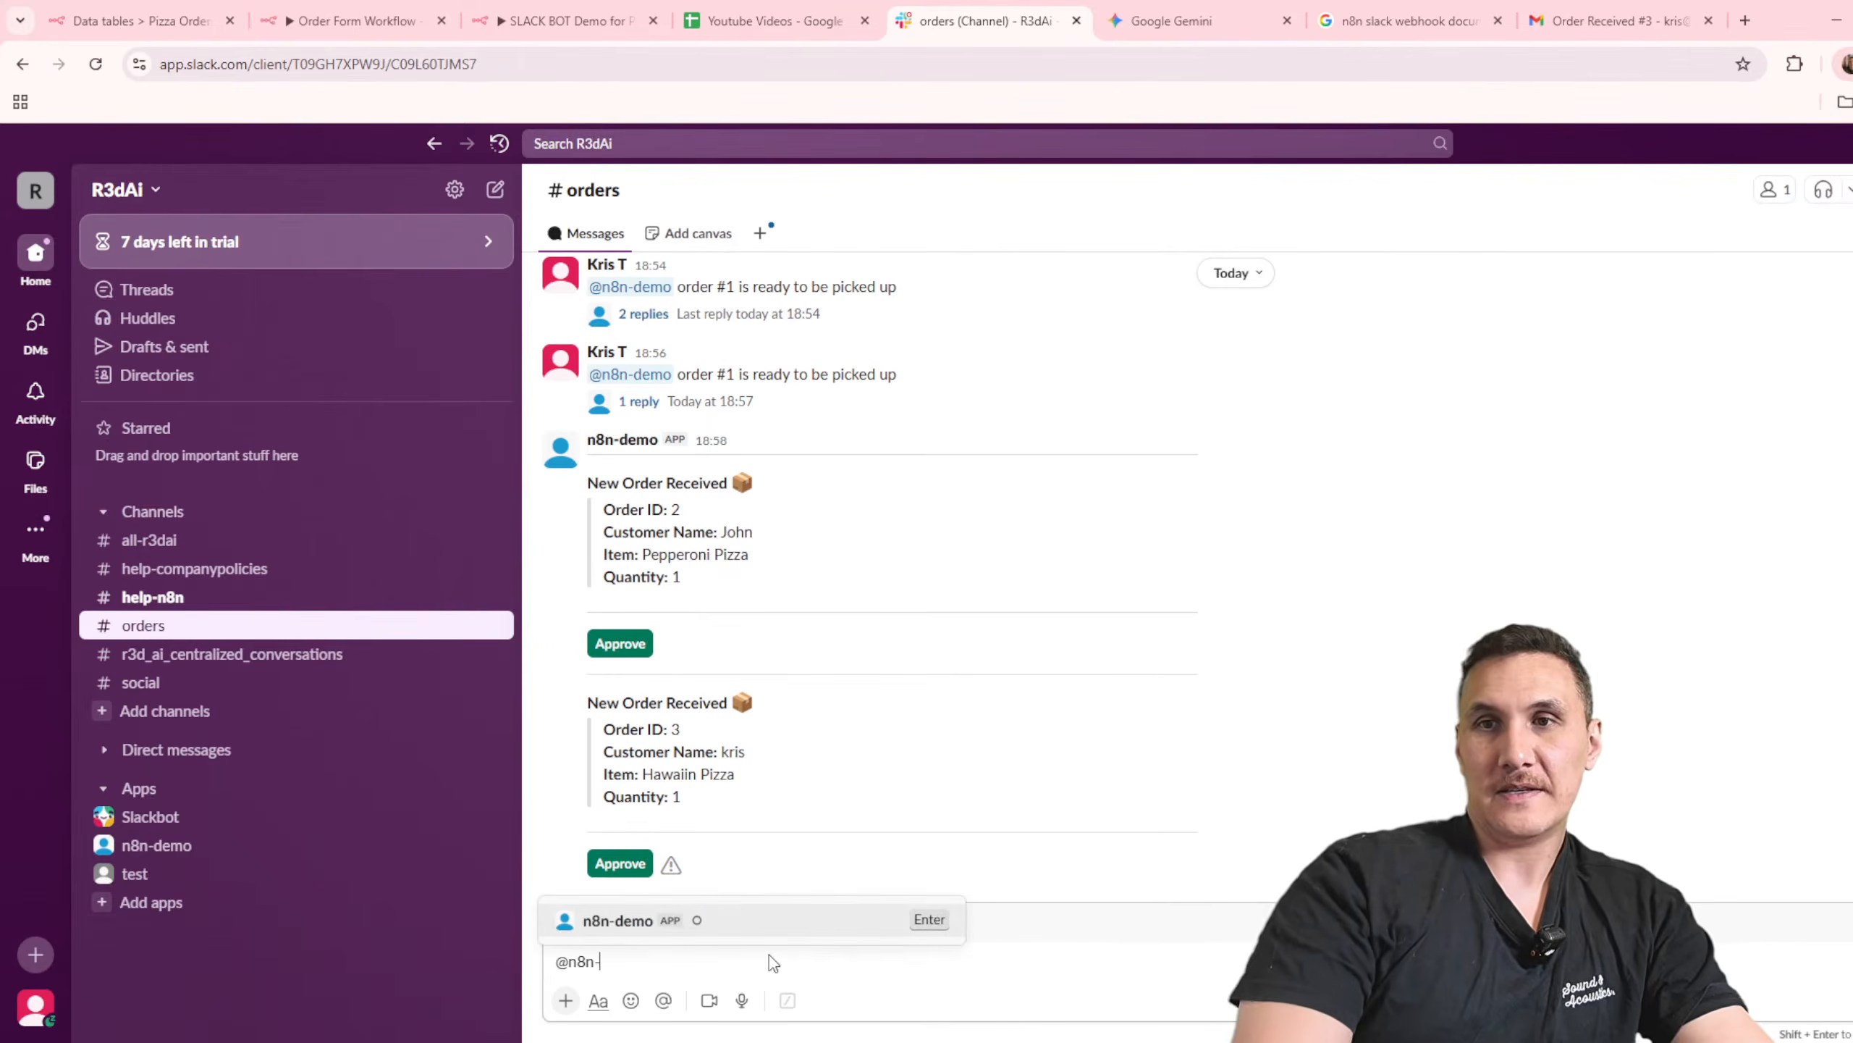
key(Return)
text(or)
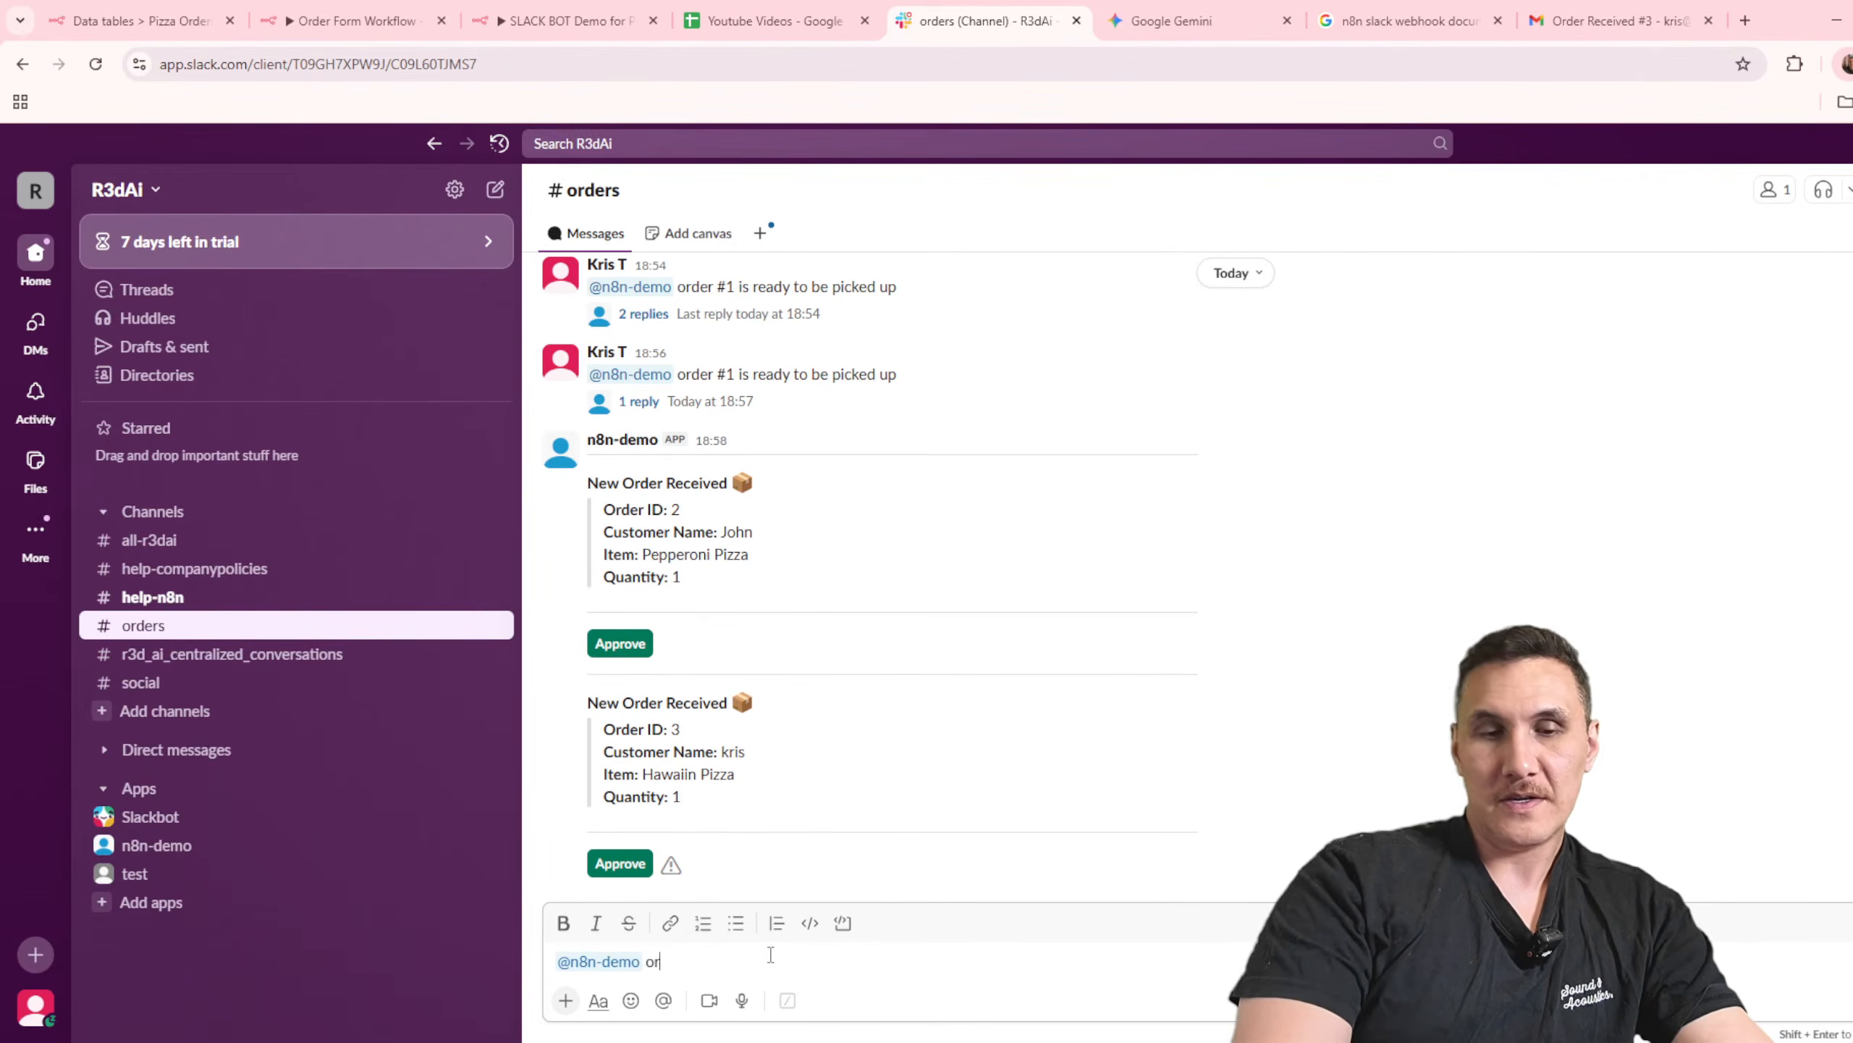
text(der #3 for kri)
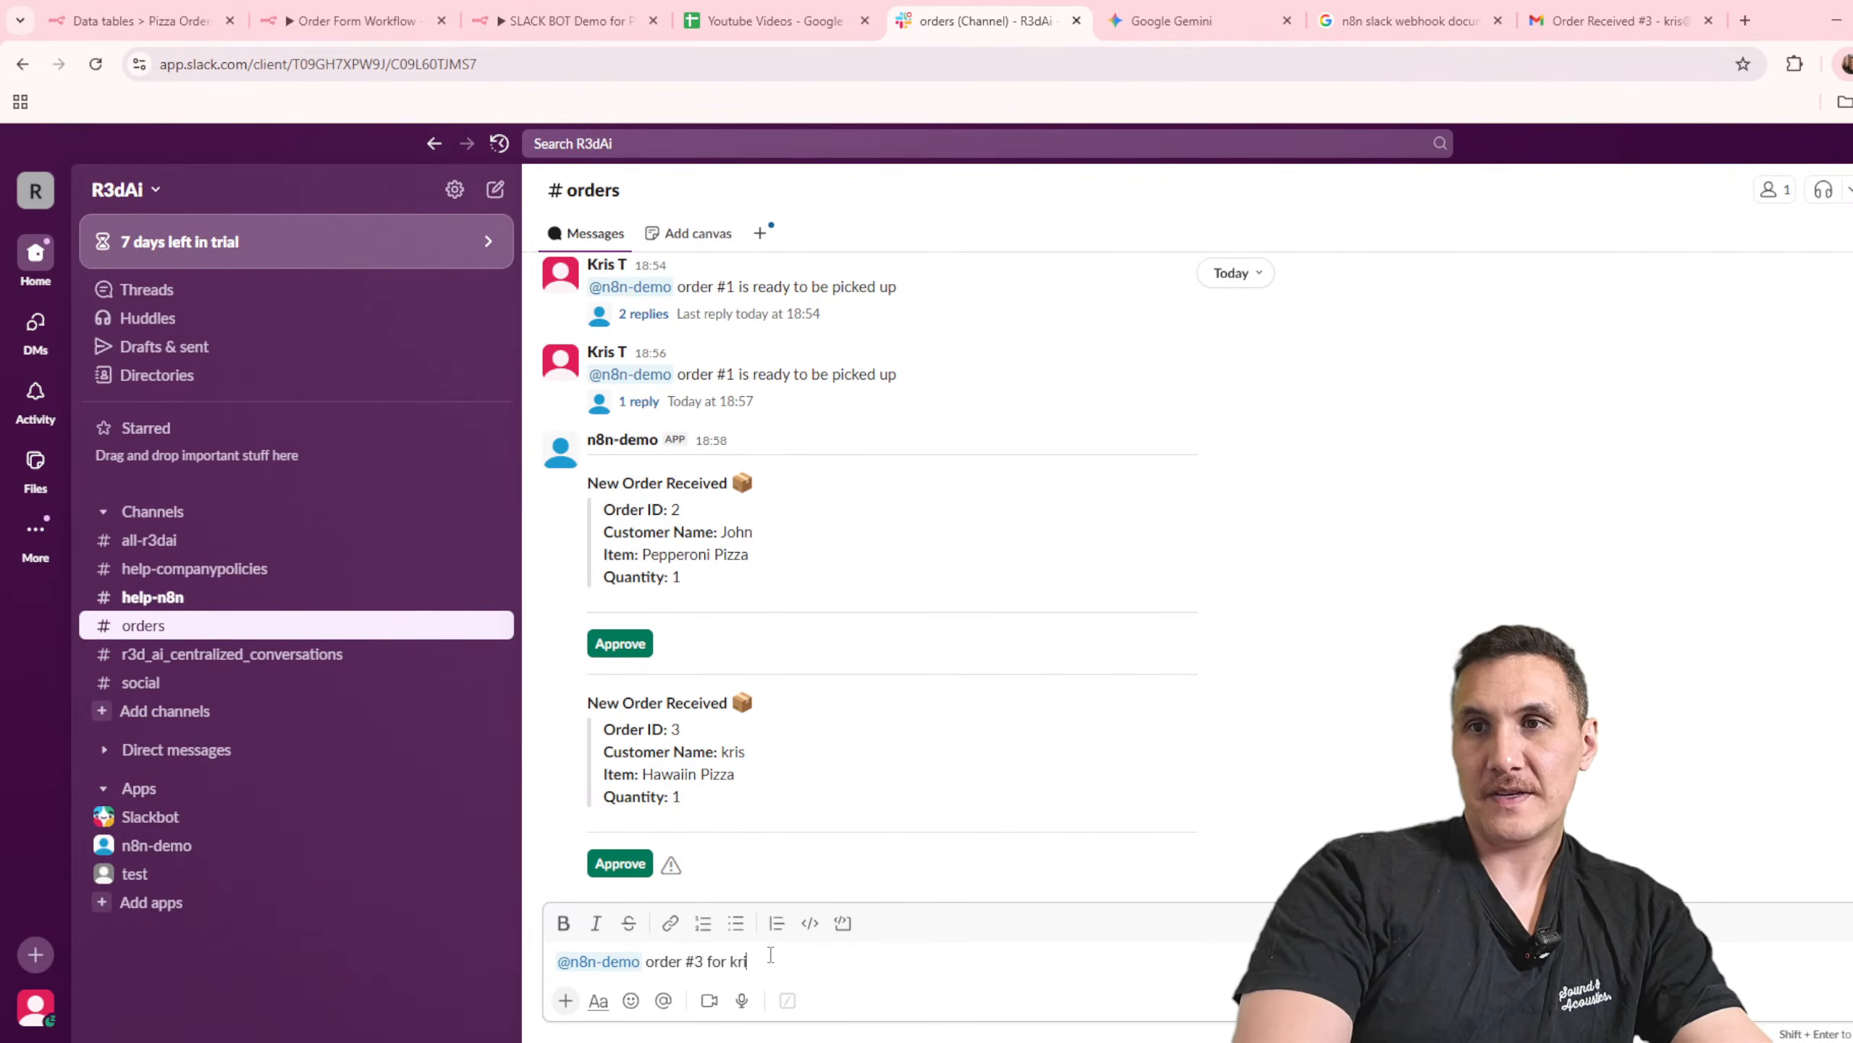
text(s is now ready to b)
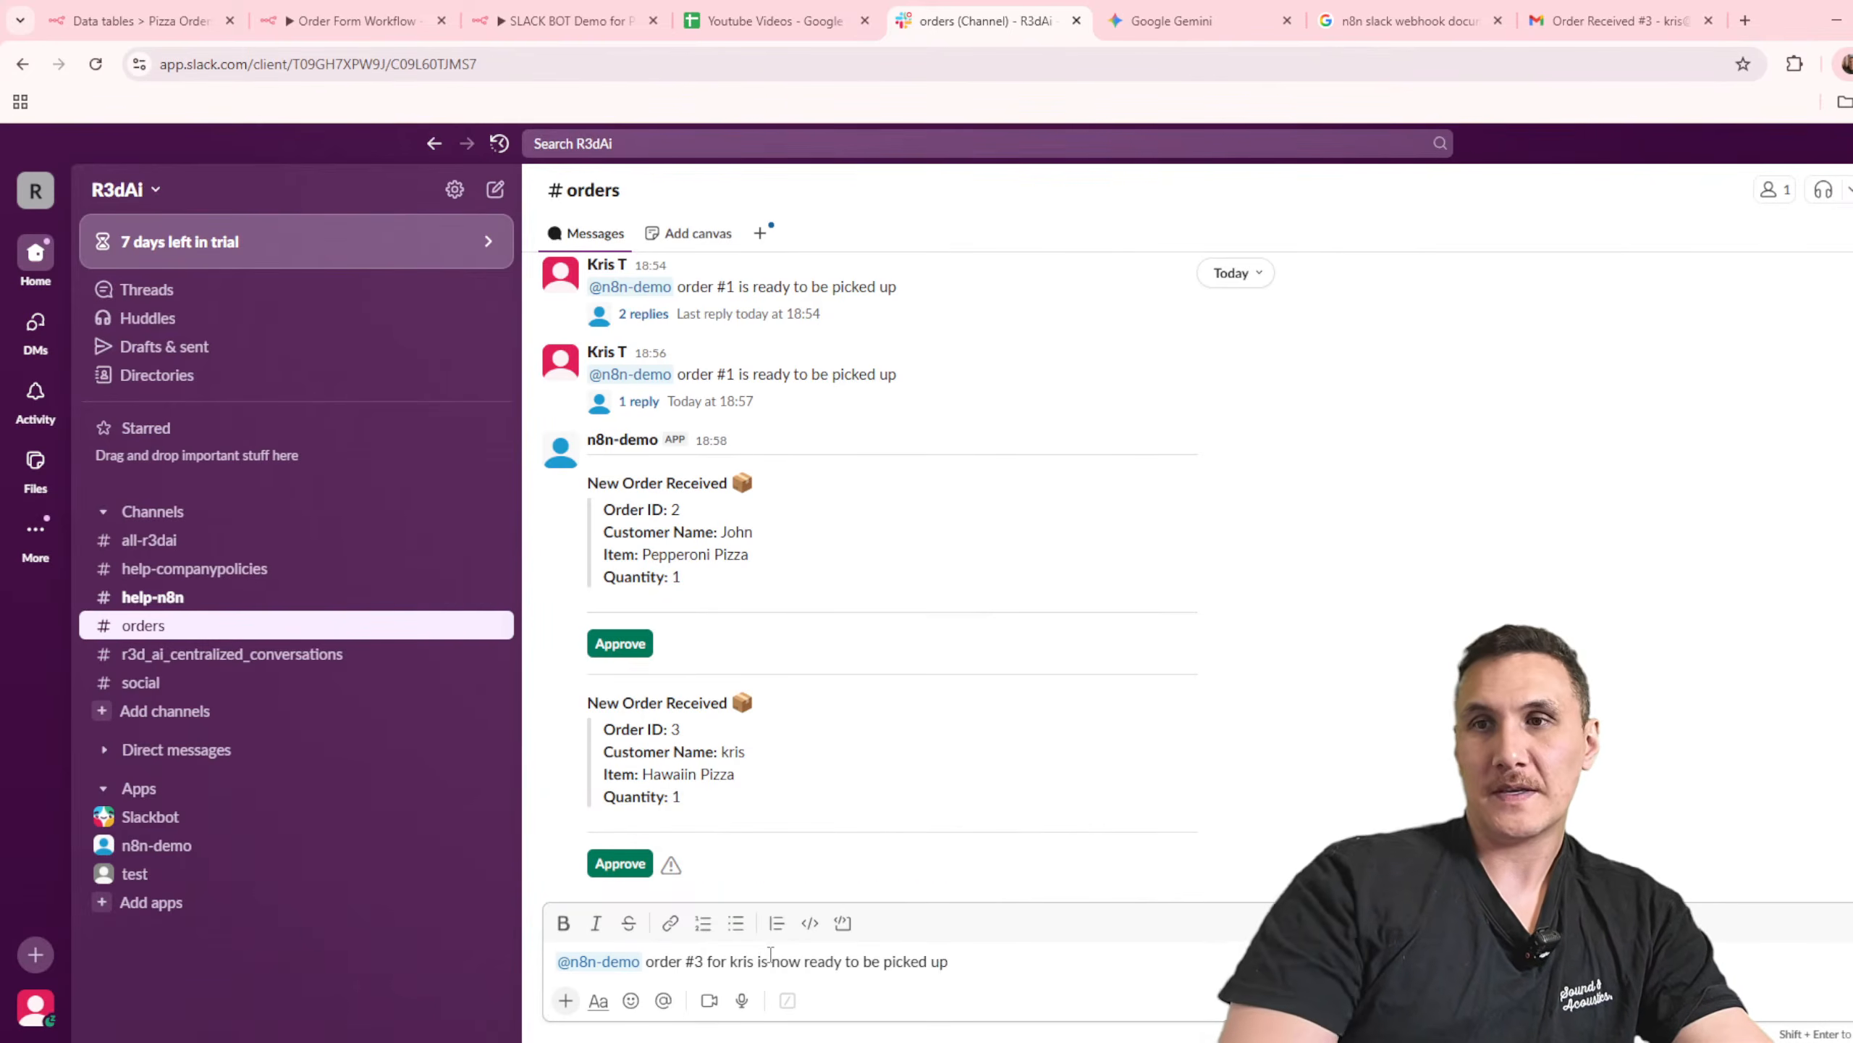
text(e picked up)
key(Return)
Step: Switch to the SLACK BOT Demo for Pizza Shop workflow and execute it to listen for a Slack event
click(351, 20)
click(566, 18)
click(1011, 989)
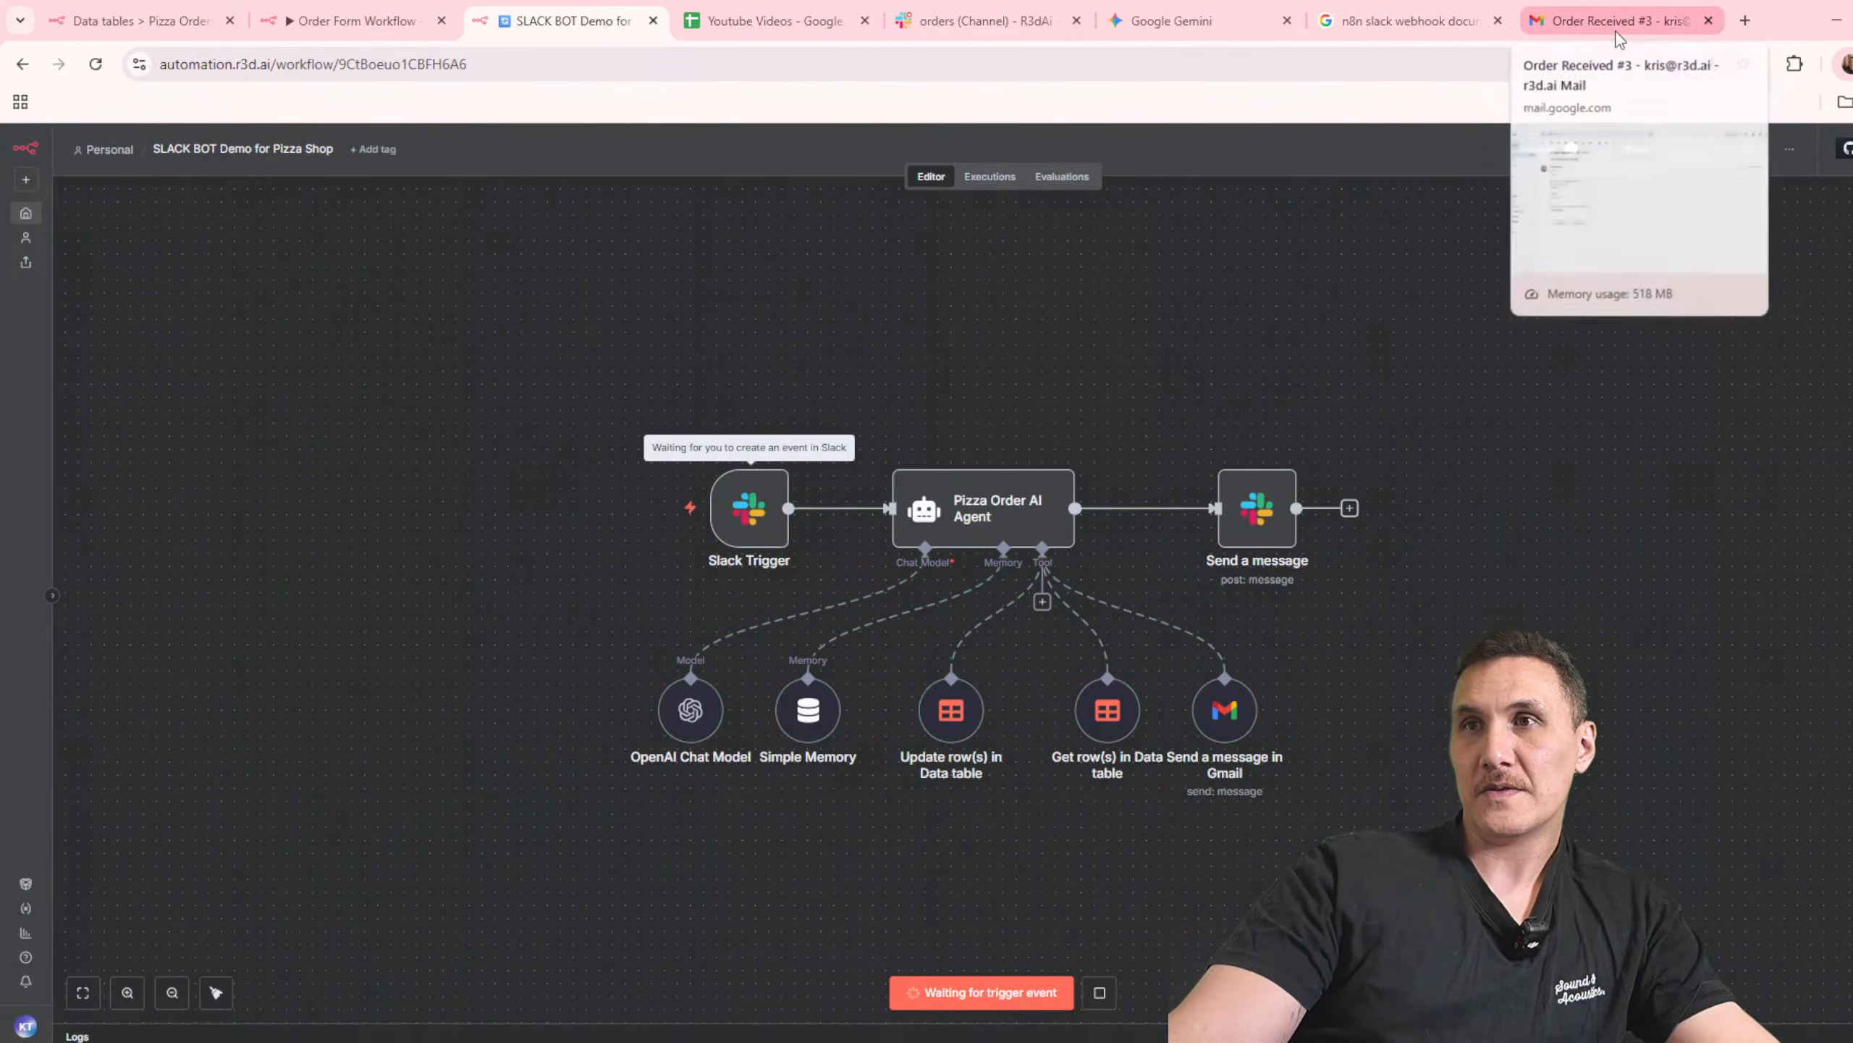
click(963, 21)
drag(984, 871, 588, 871)
key(ctrl+c)
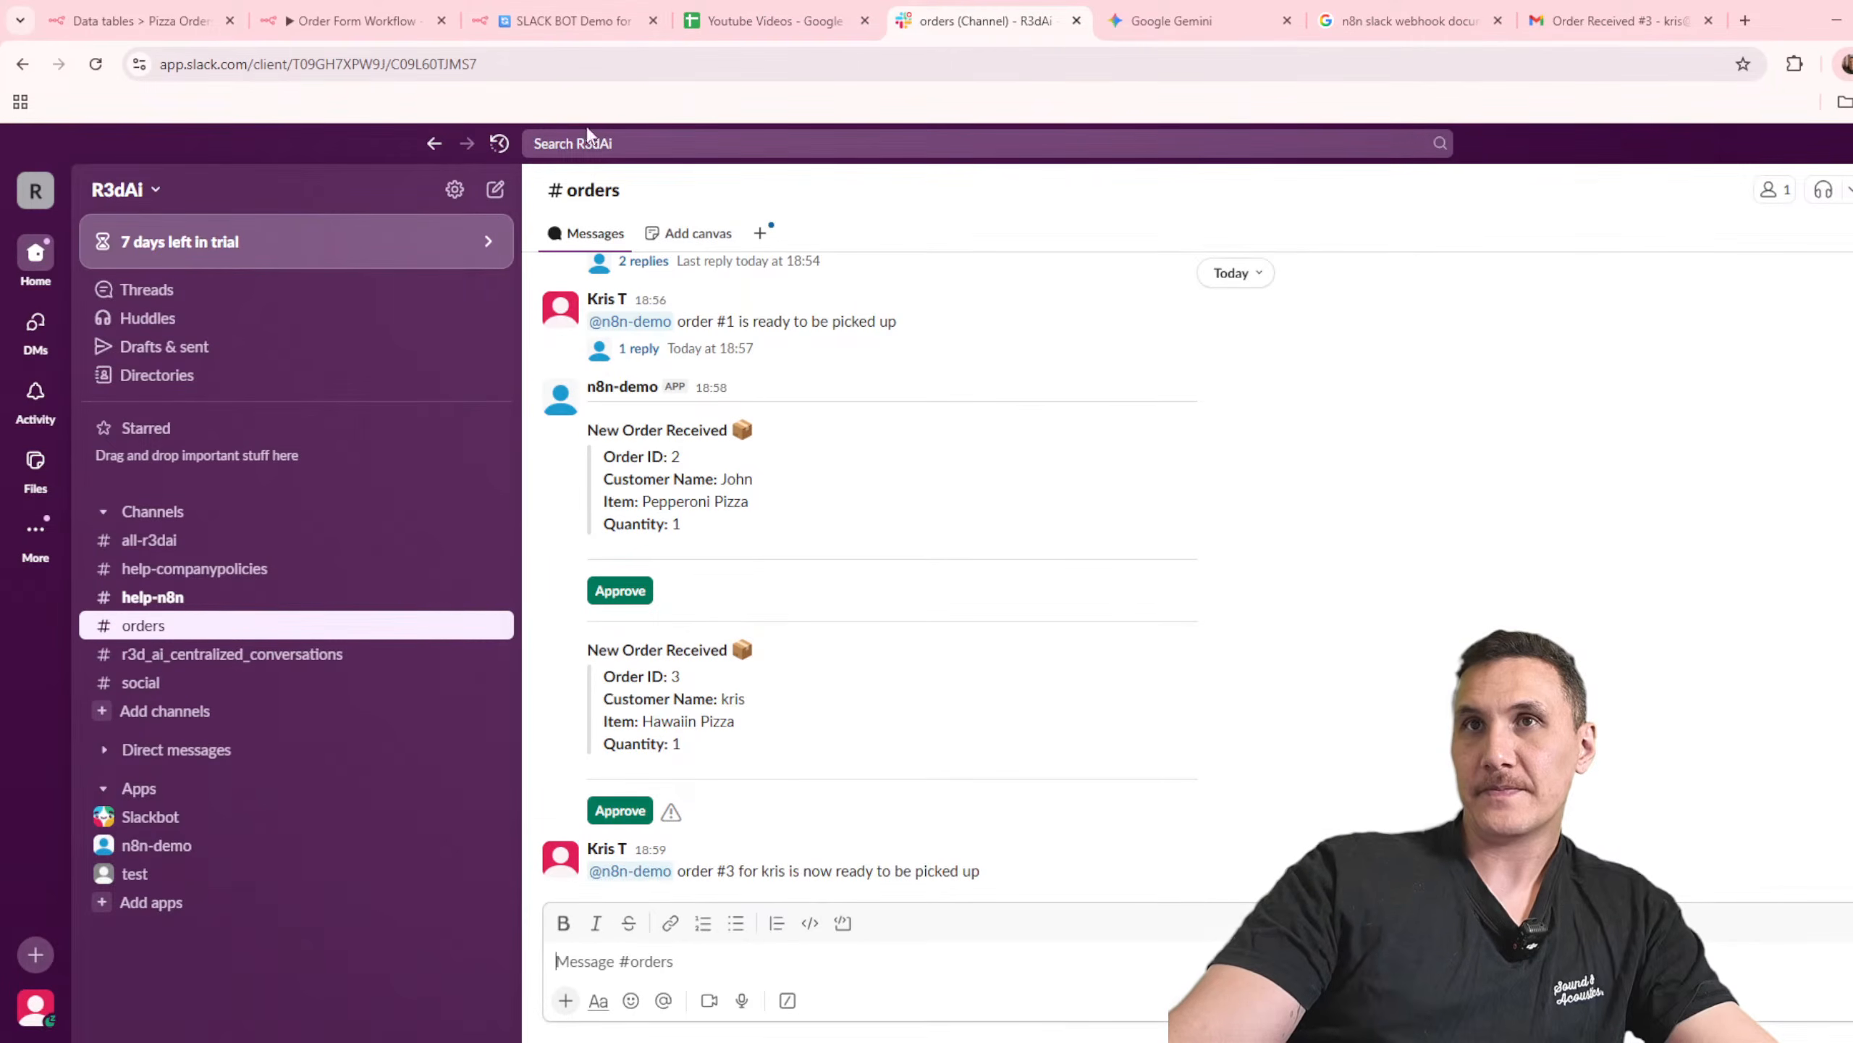
click(359, 21)
click(583, 22)
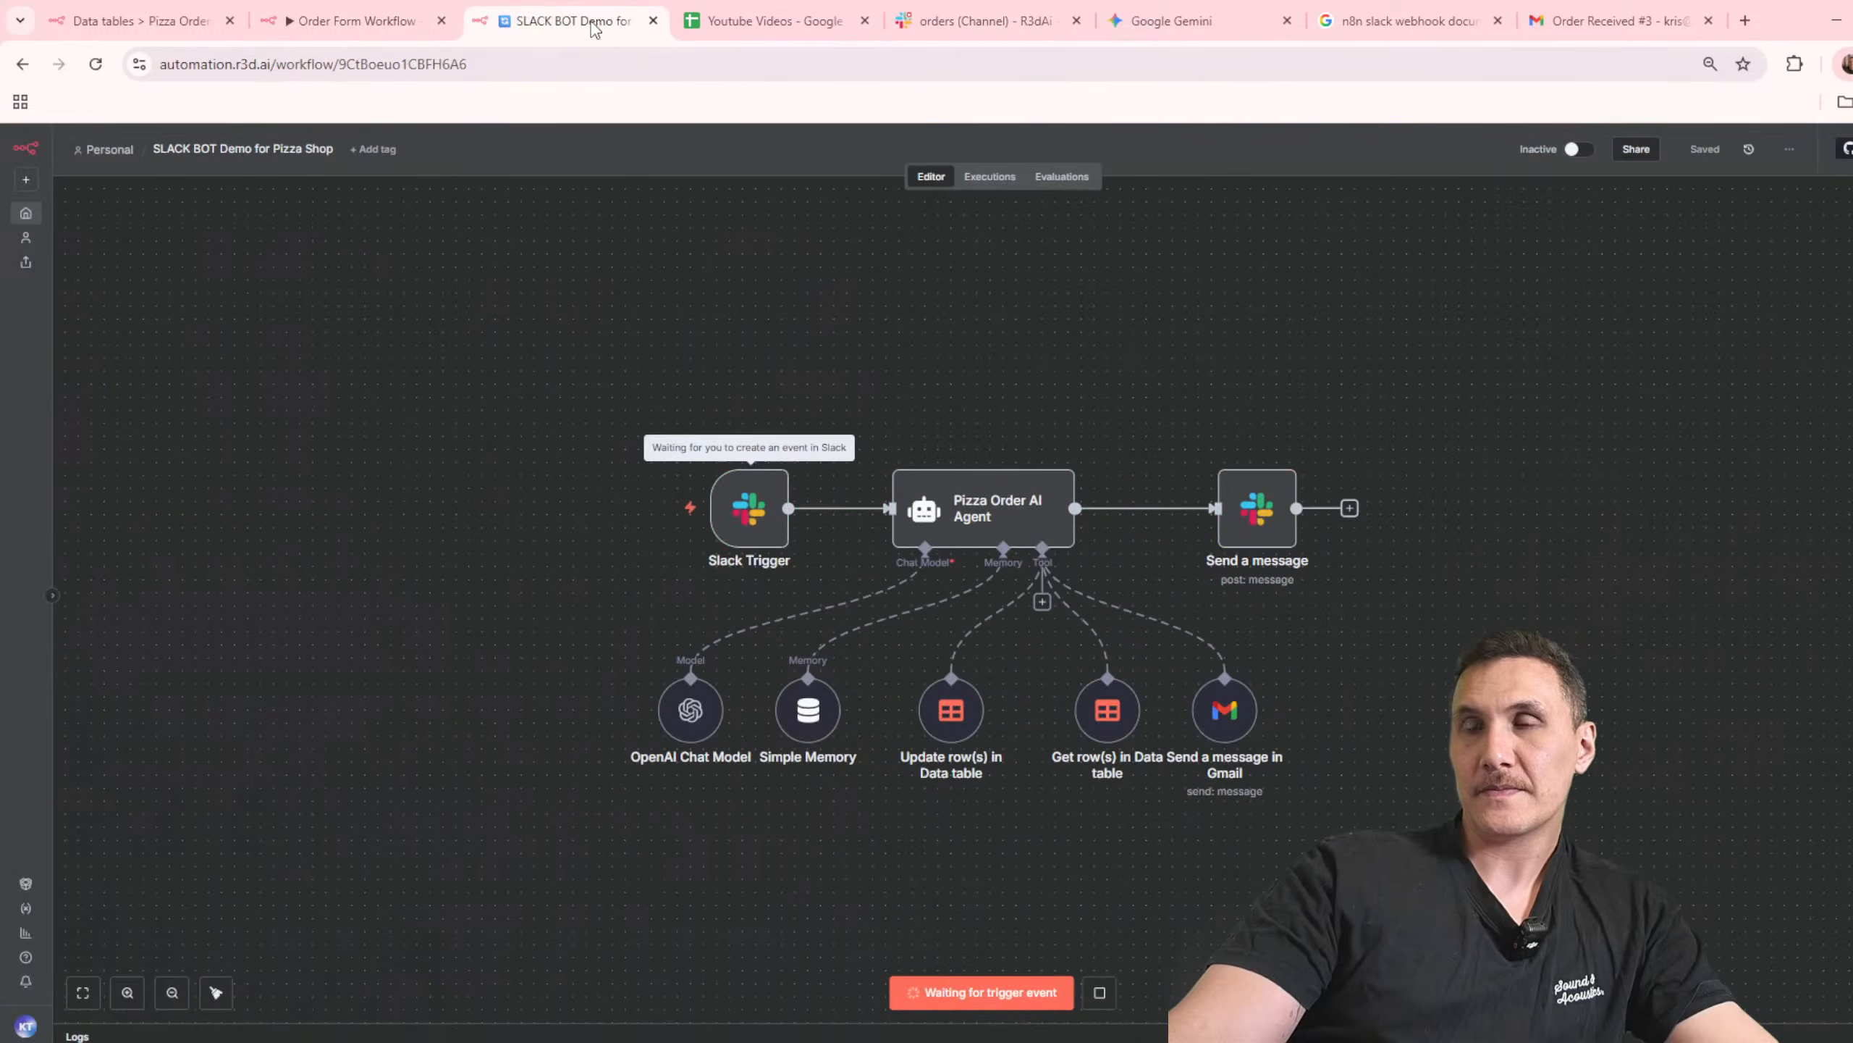
click(1175, 22)
click(982, 21)
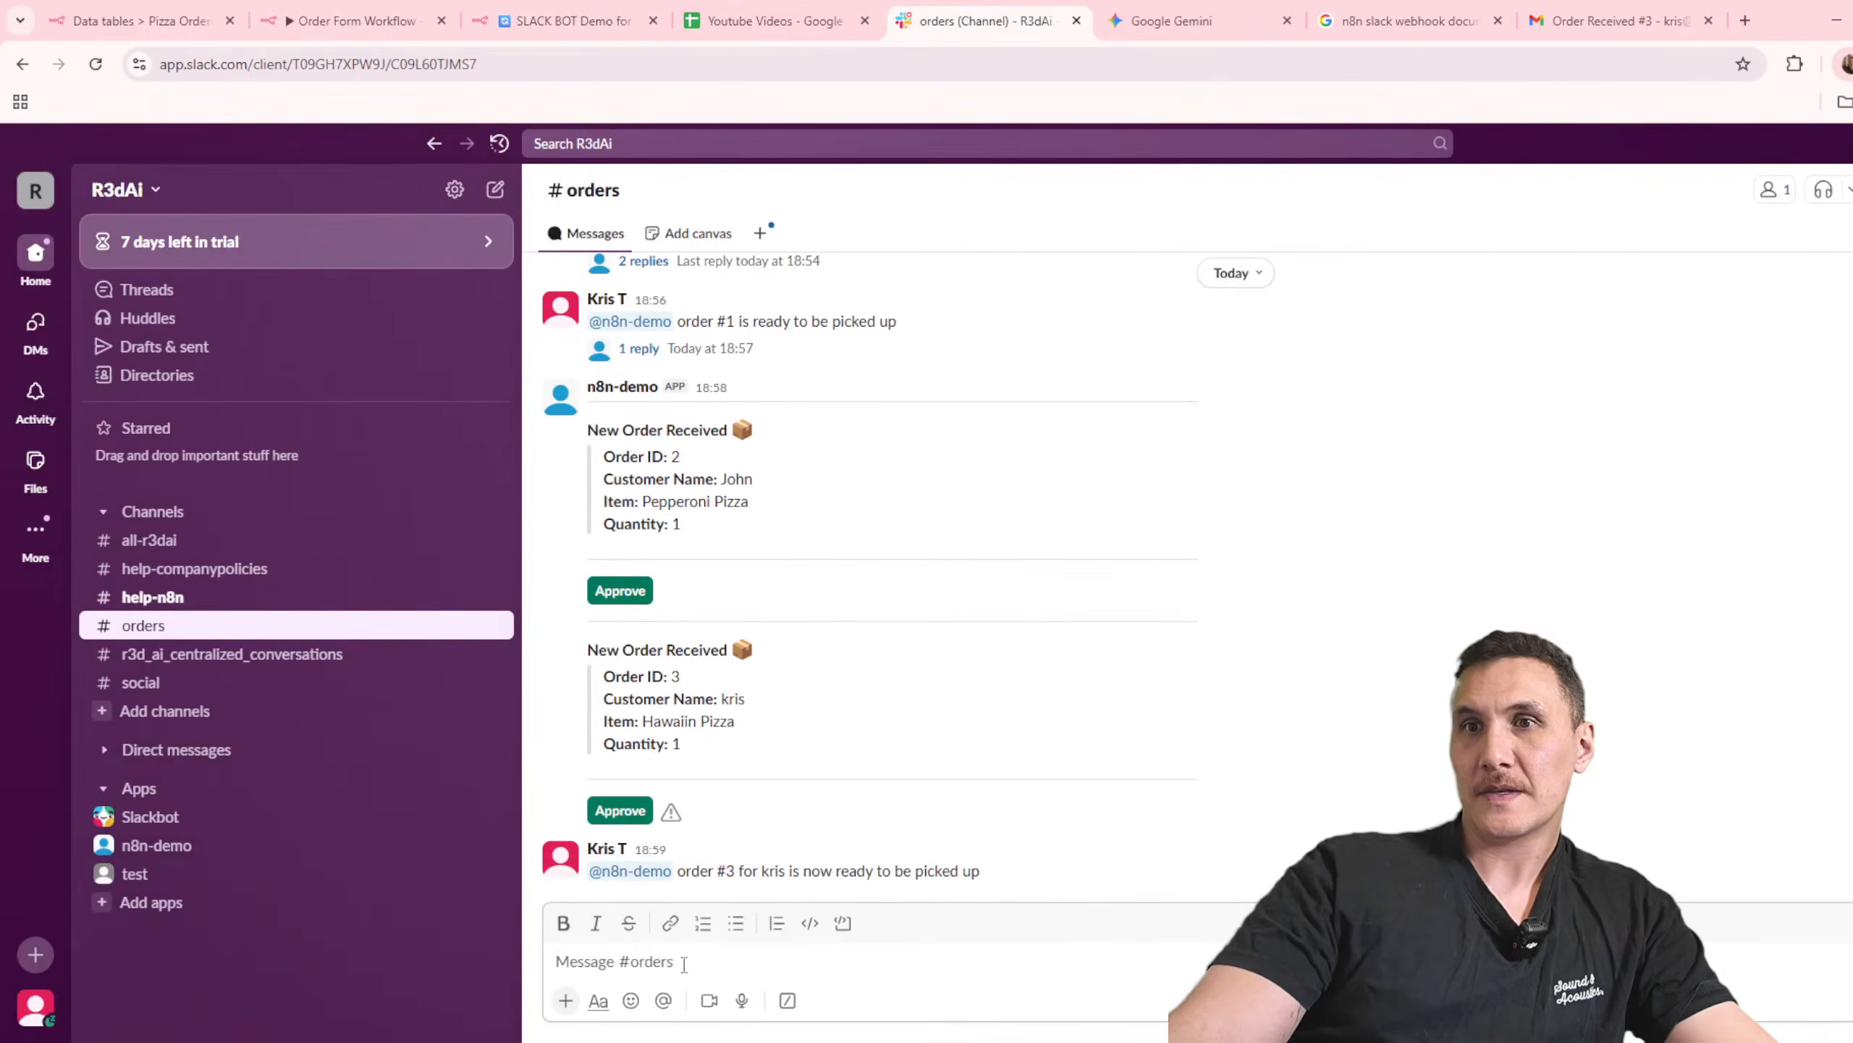
key(ctrl+v)
key(Return)
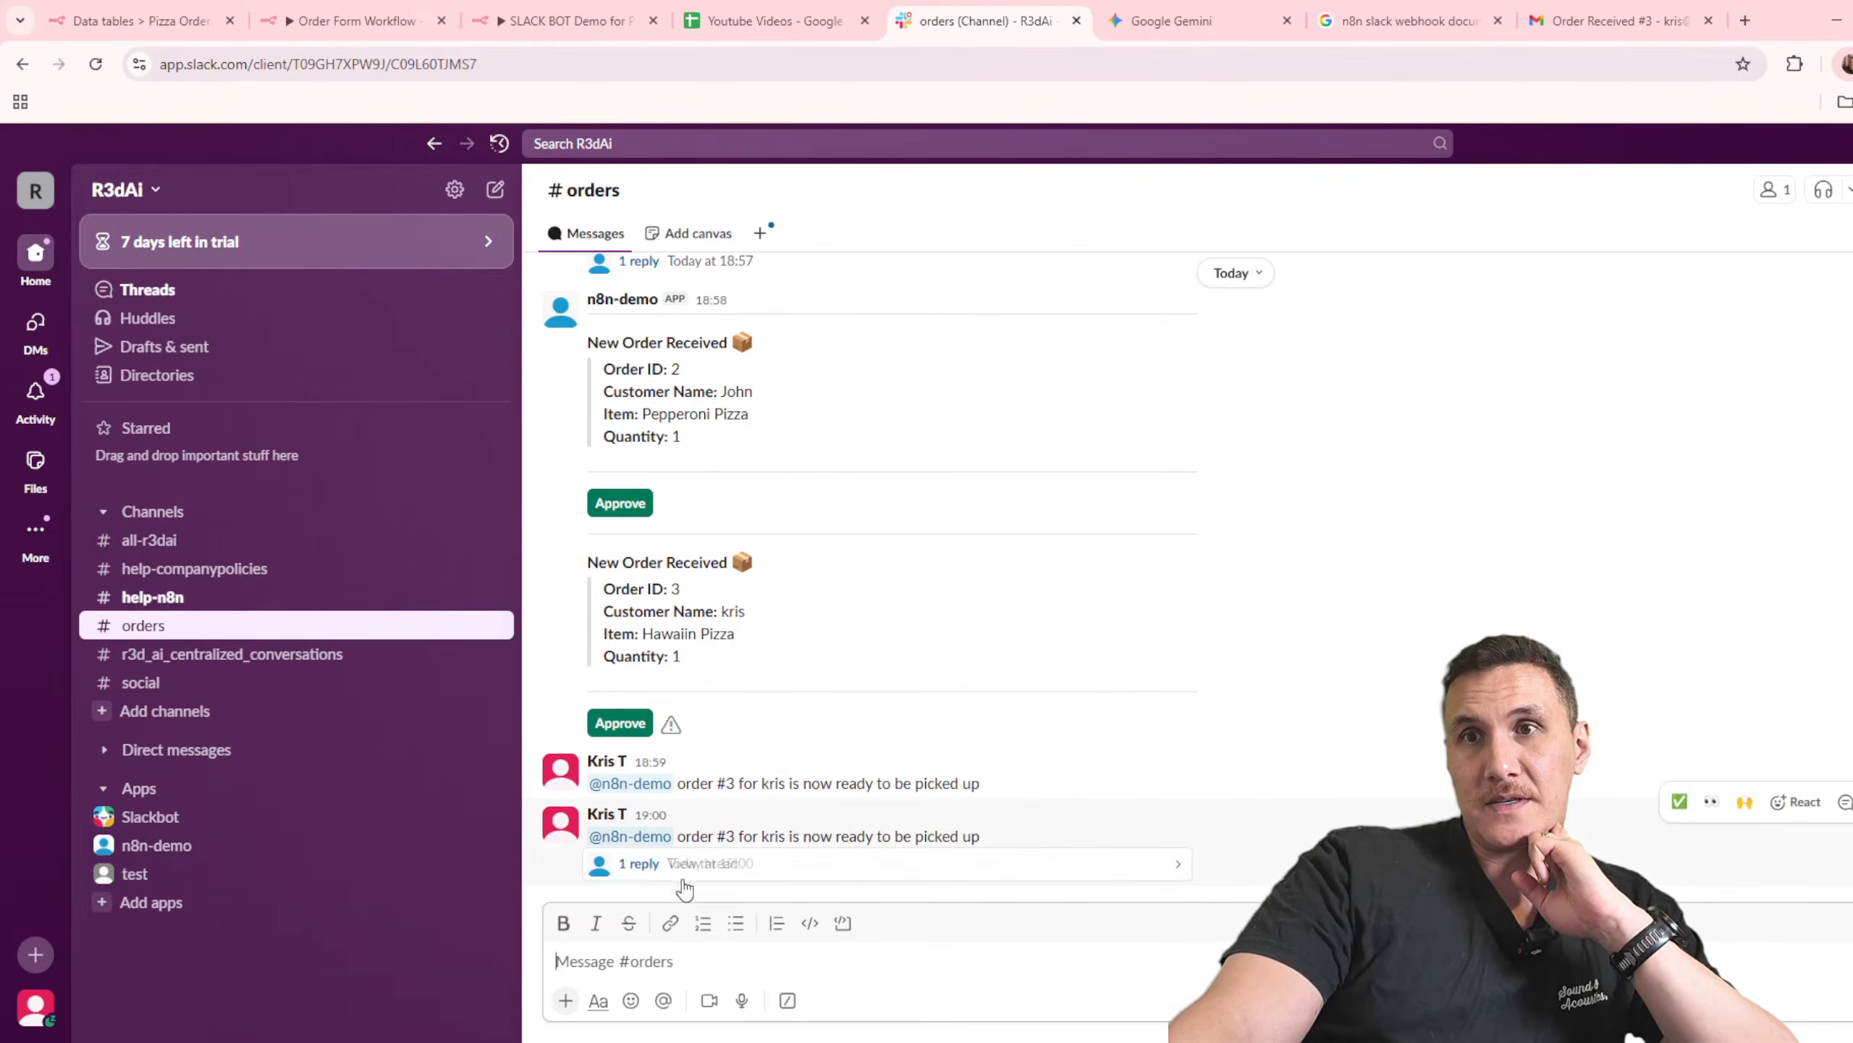
Step: Read the n8n-demo bot's reply in the new mention's thread and check the order's status in the Pizza Orders data table
click(686, 878)
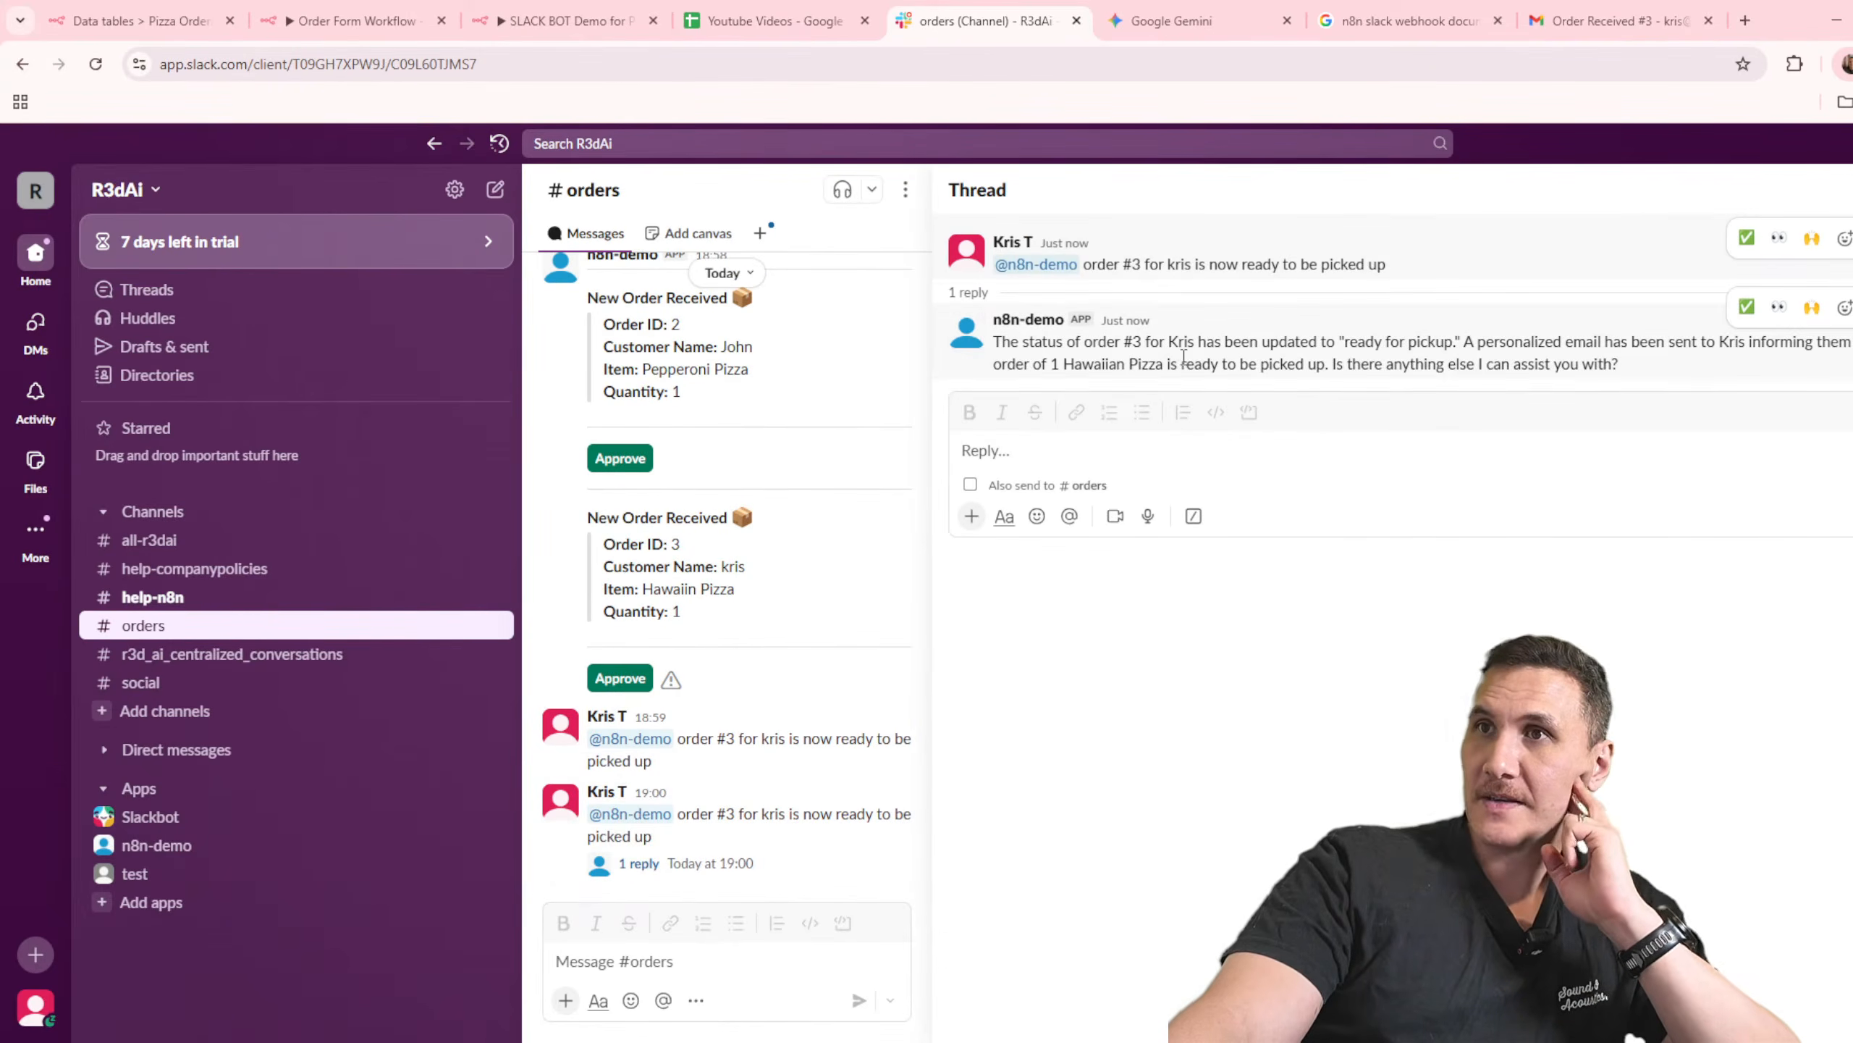
drag(1041, 341, 1458, 341)
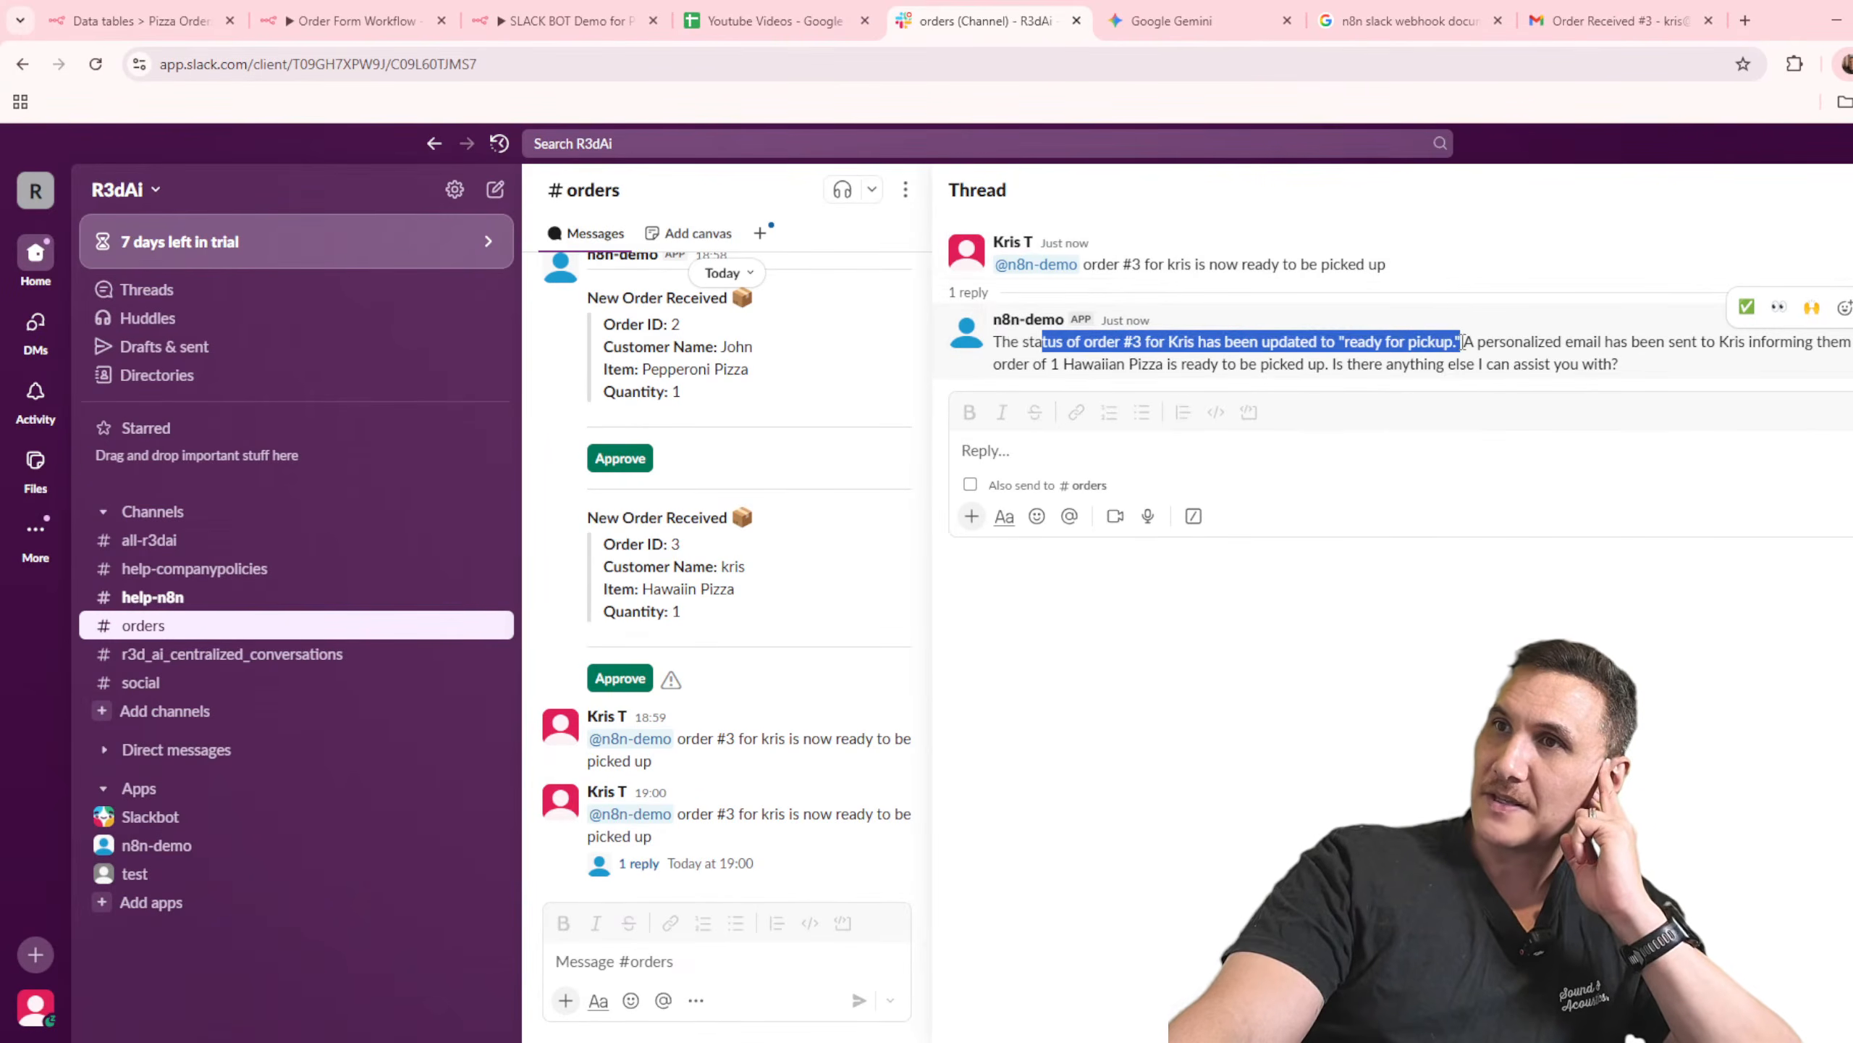
click(141, 21)
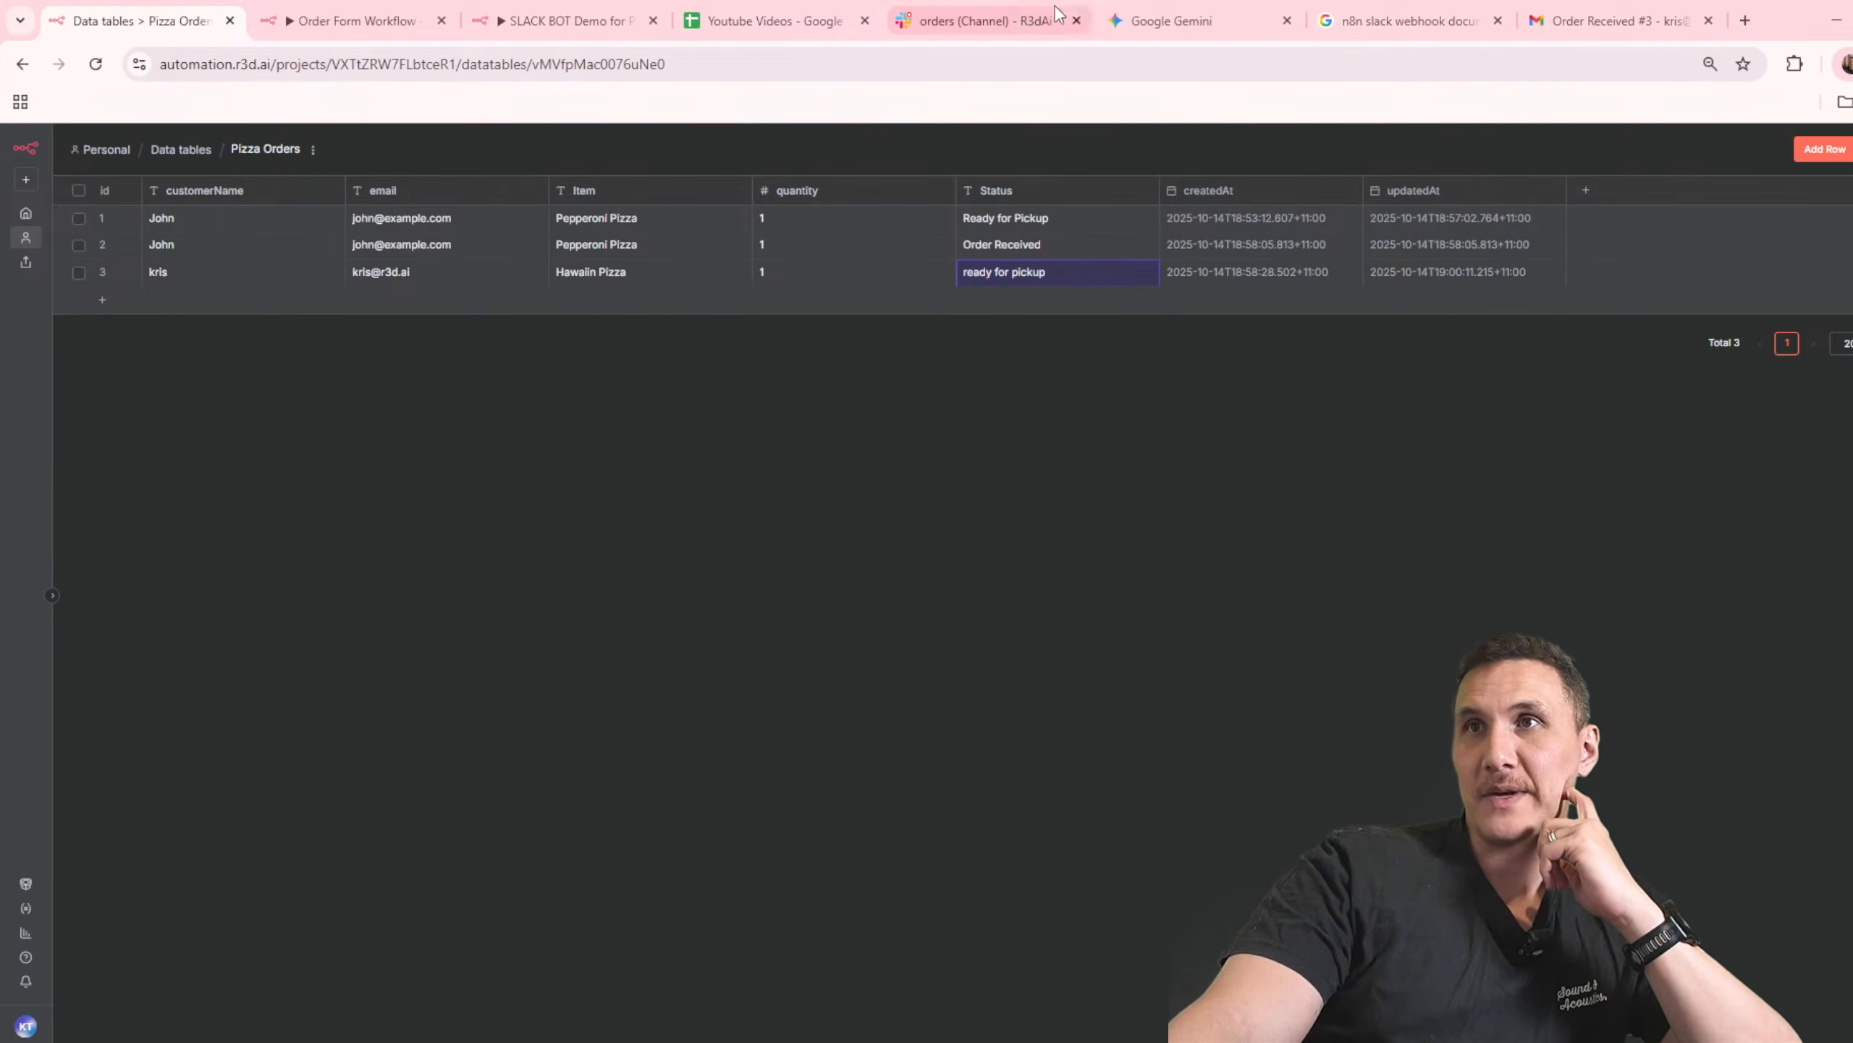
click(985, 26)
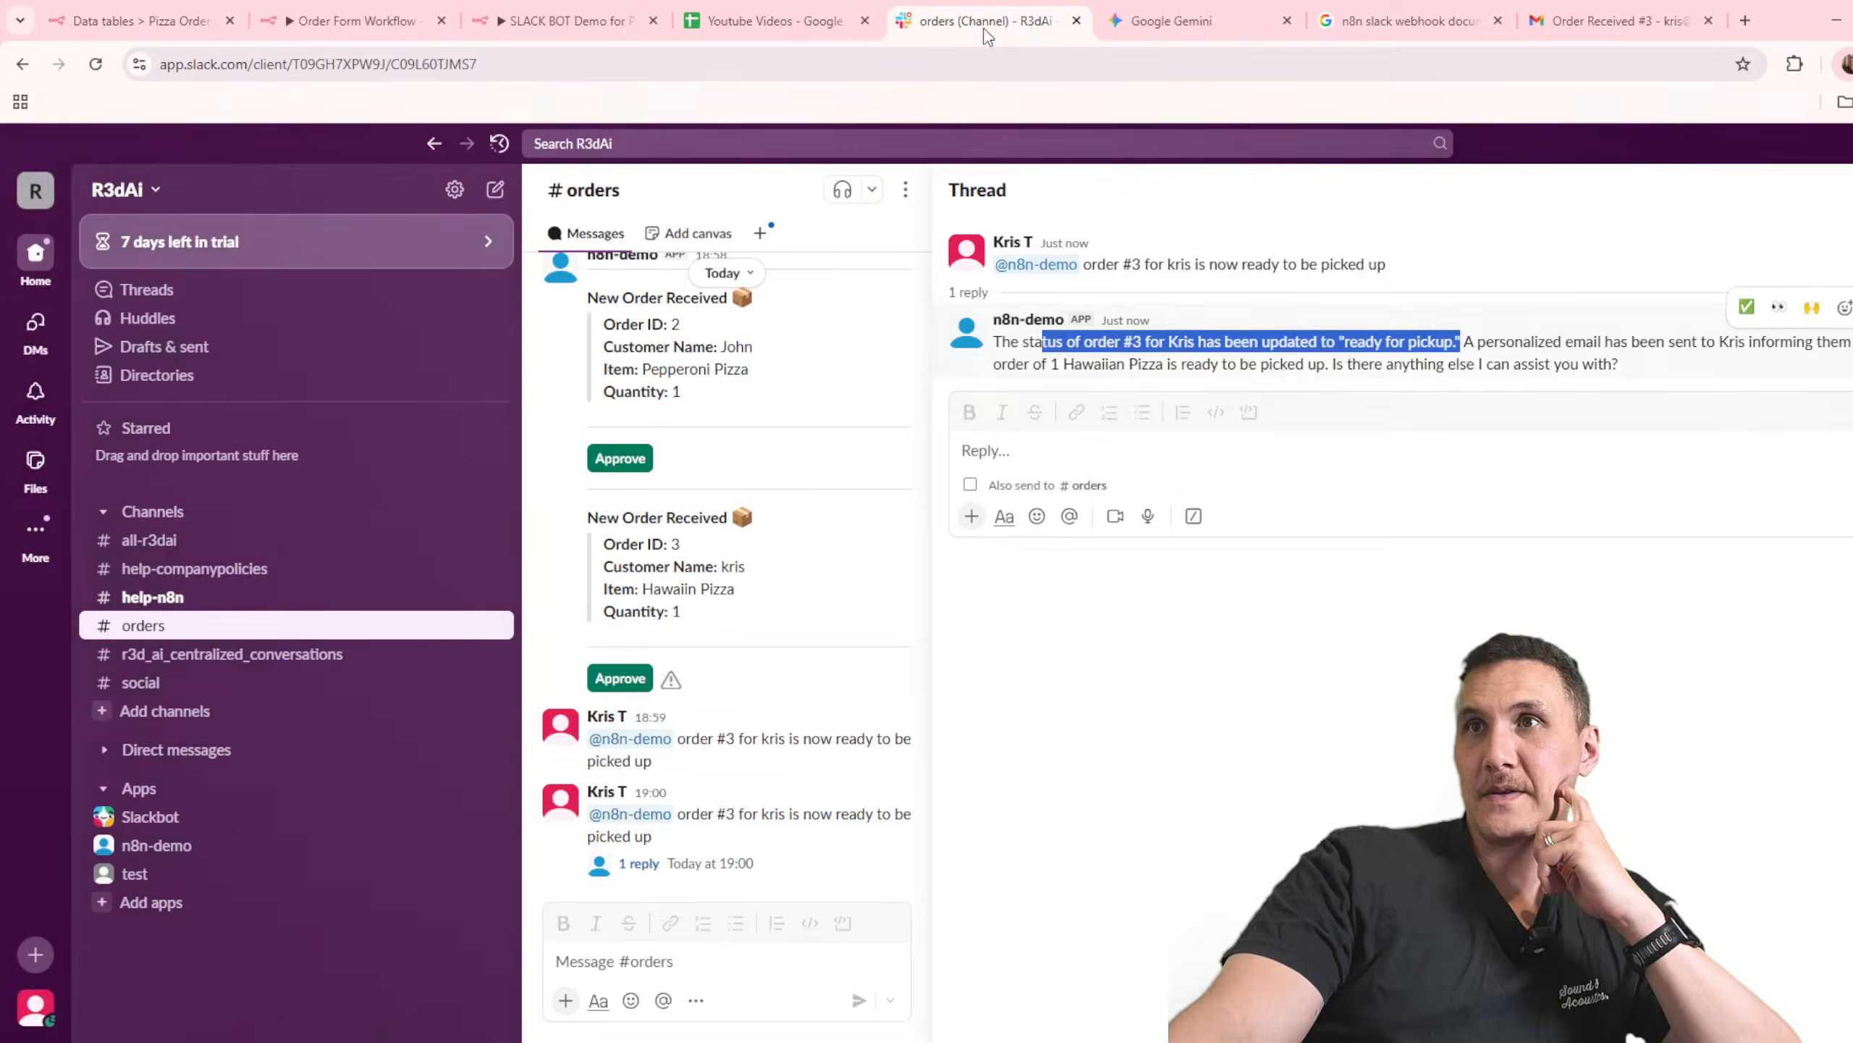
drag(1475, 341, 1282, 372)
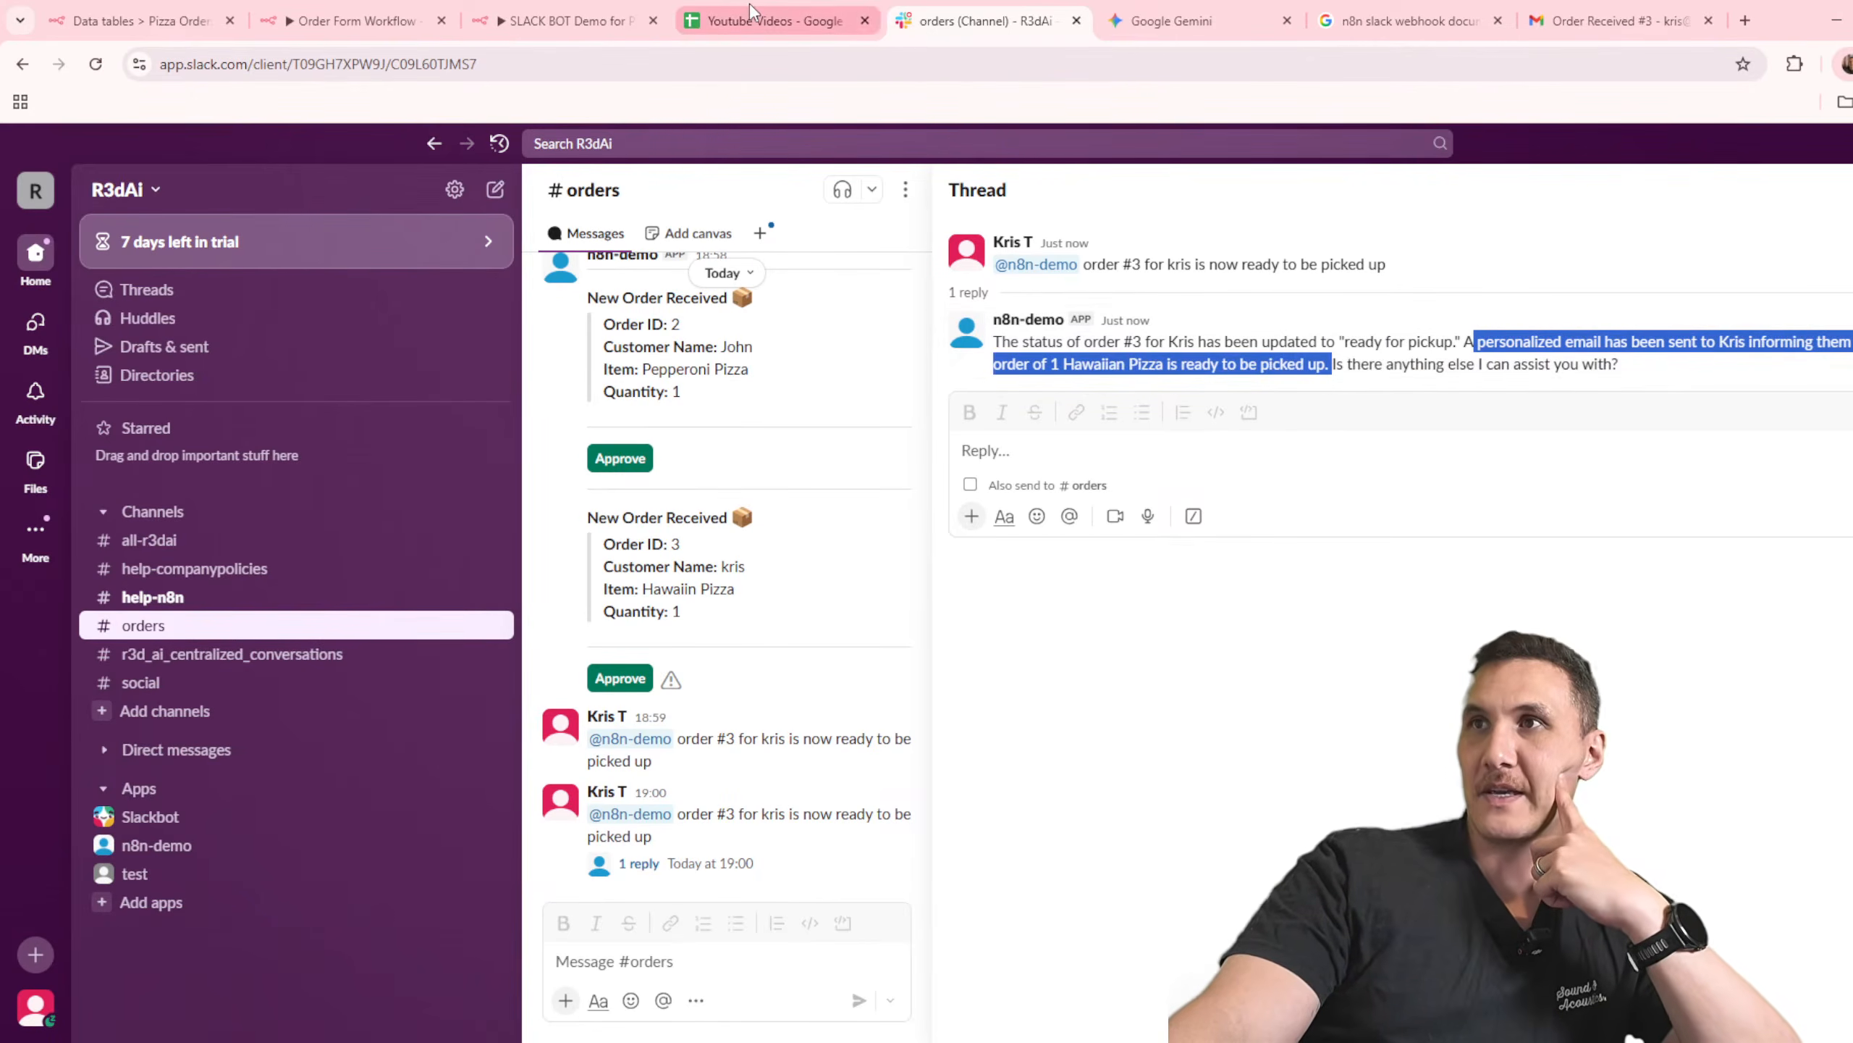
Step: Refresh the Gmail inbox and read the Preparing Order and ready-for-pickup emails for the new Hawaiin Pizza order
click(1612, 20)
click(215, 288)
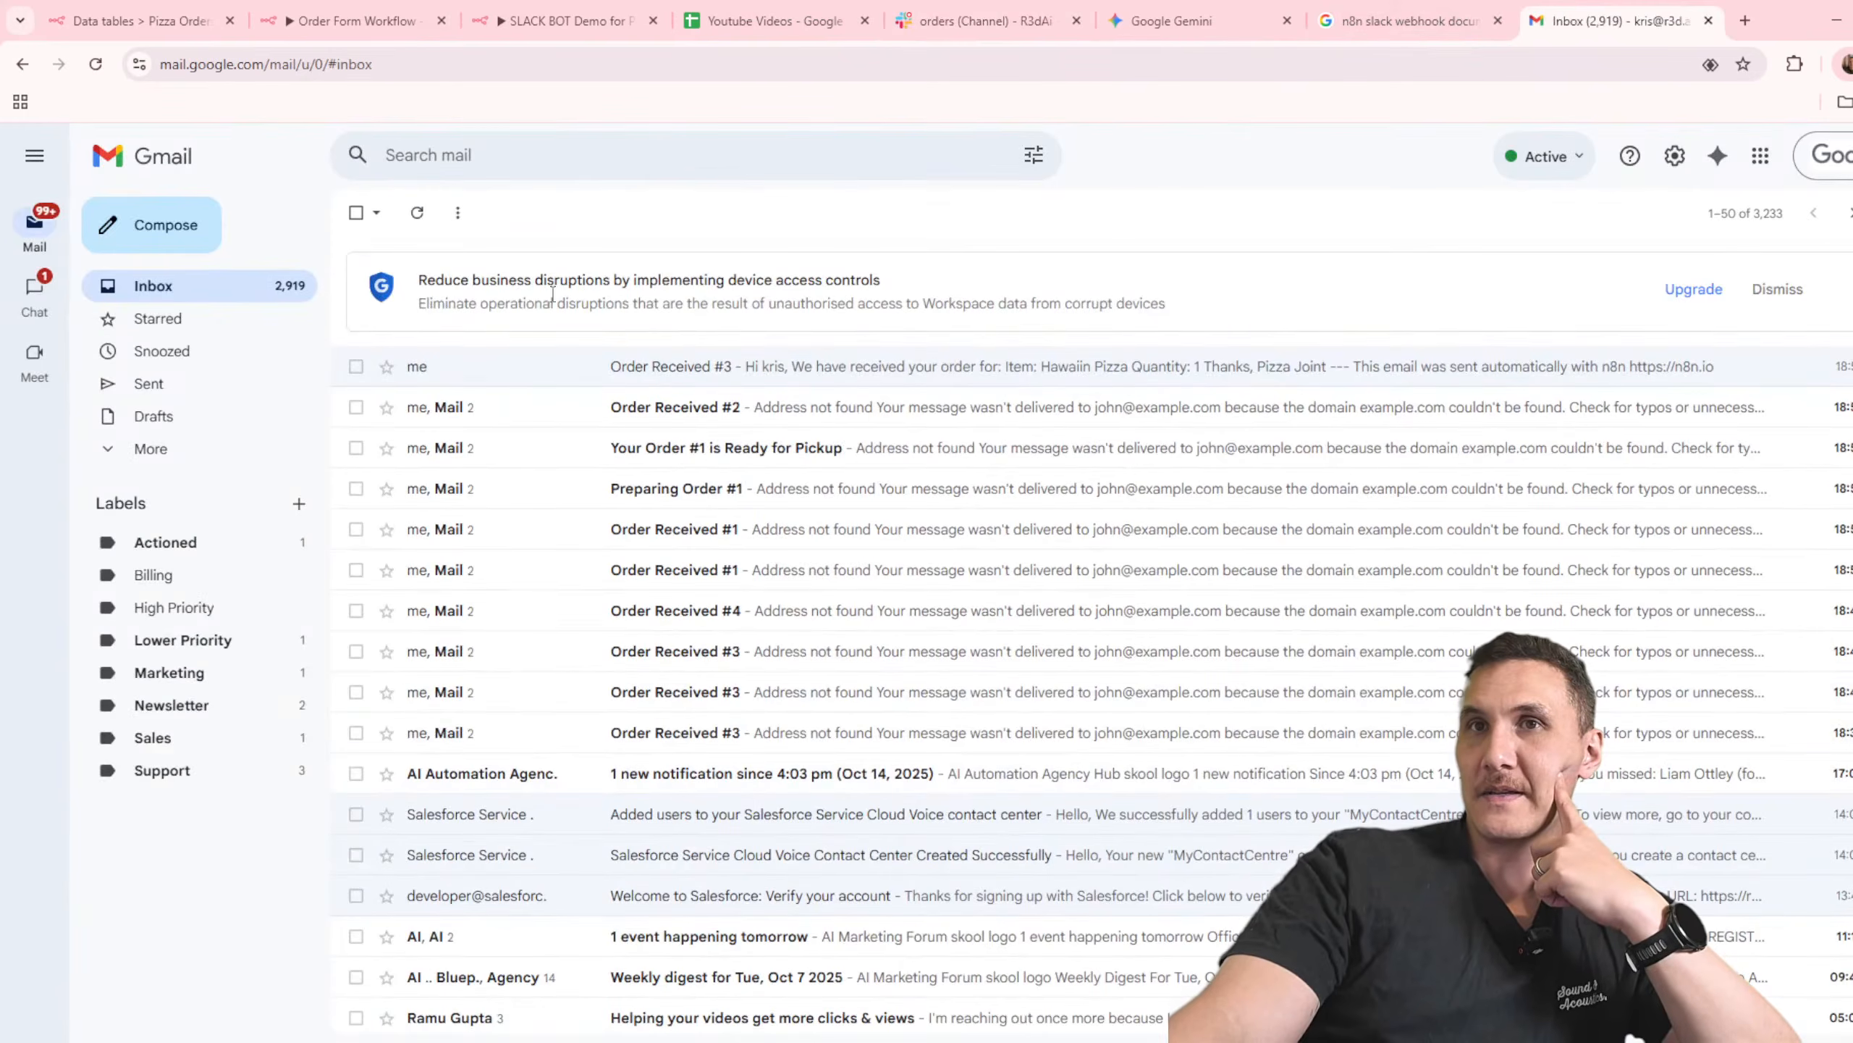
click(419, 216)
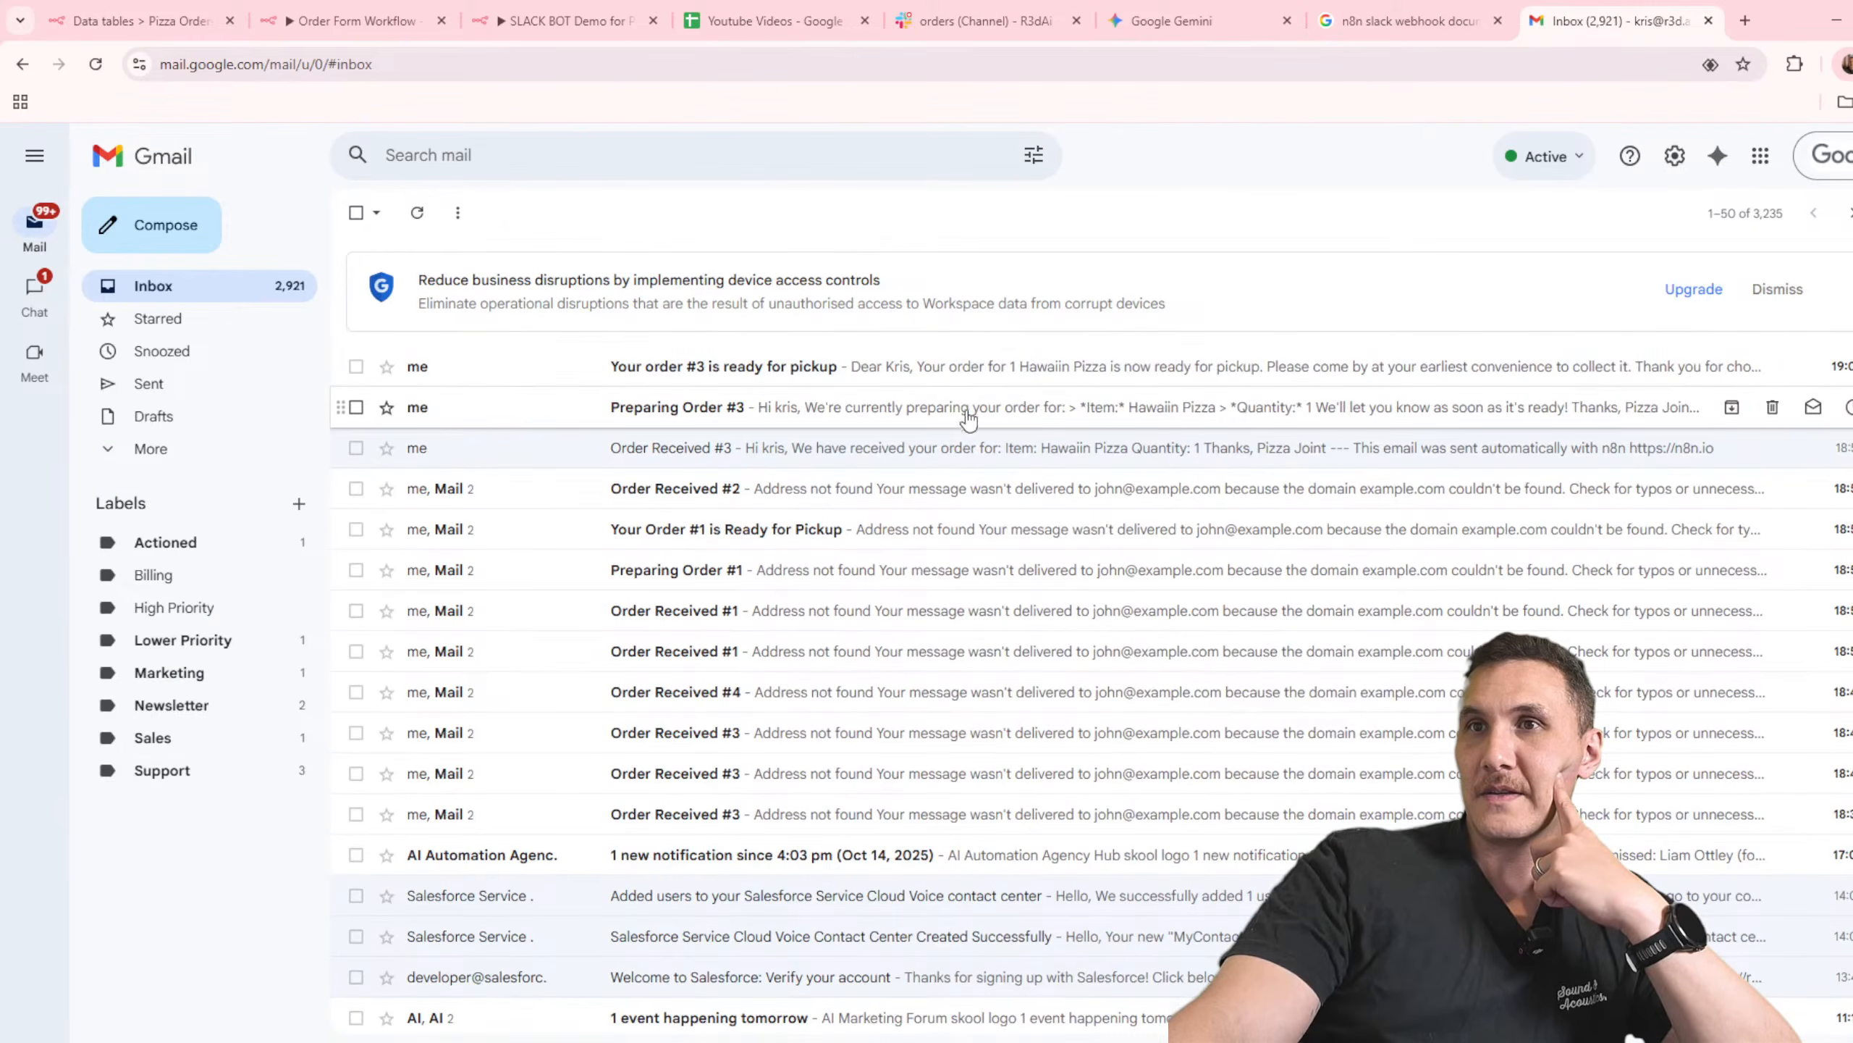
click(1056, 416)
drag(646, 530, 479, 449)
click(632, 431)
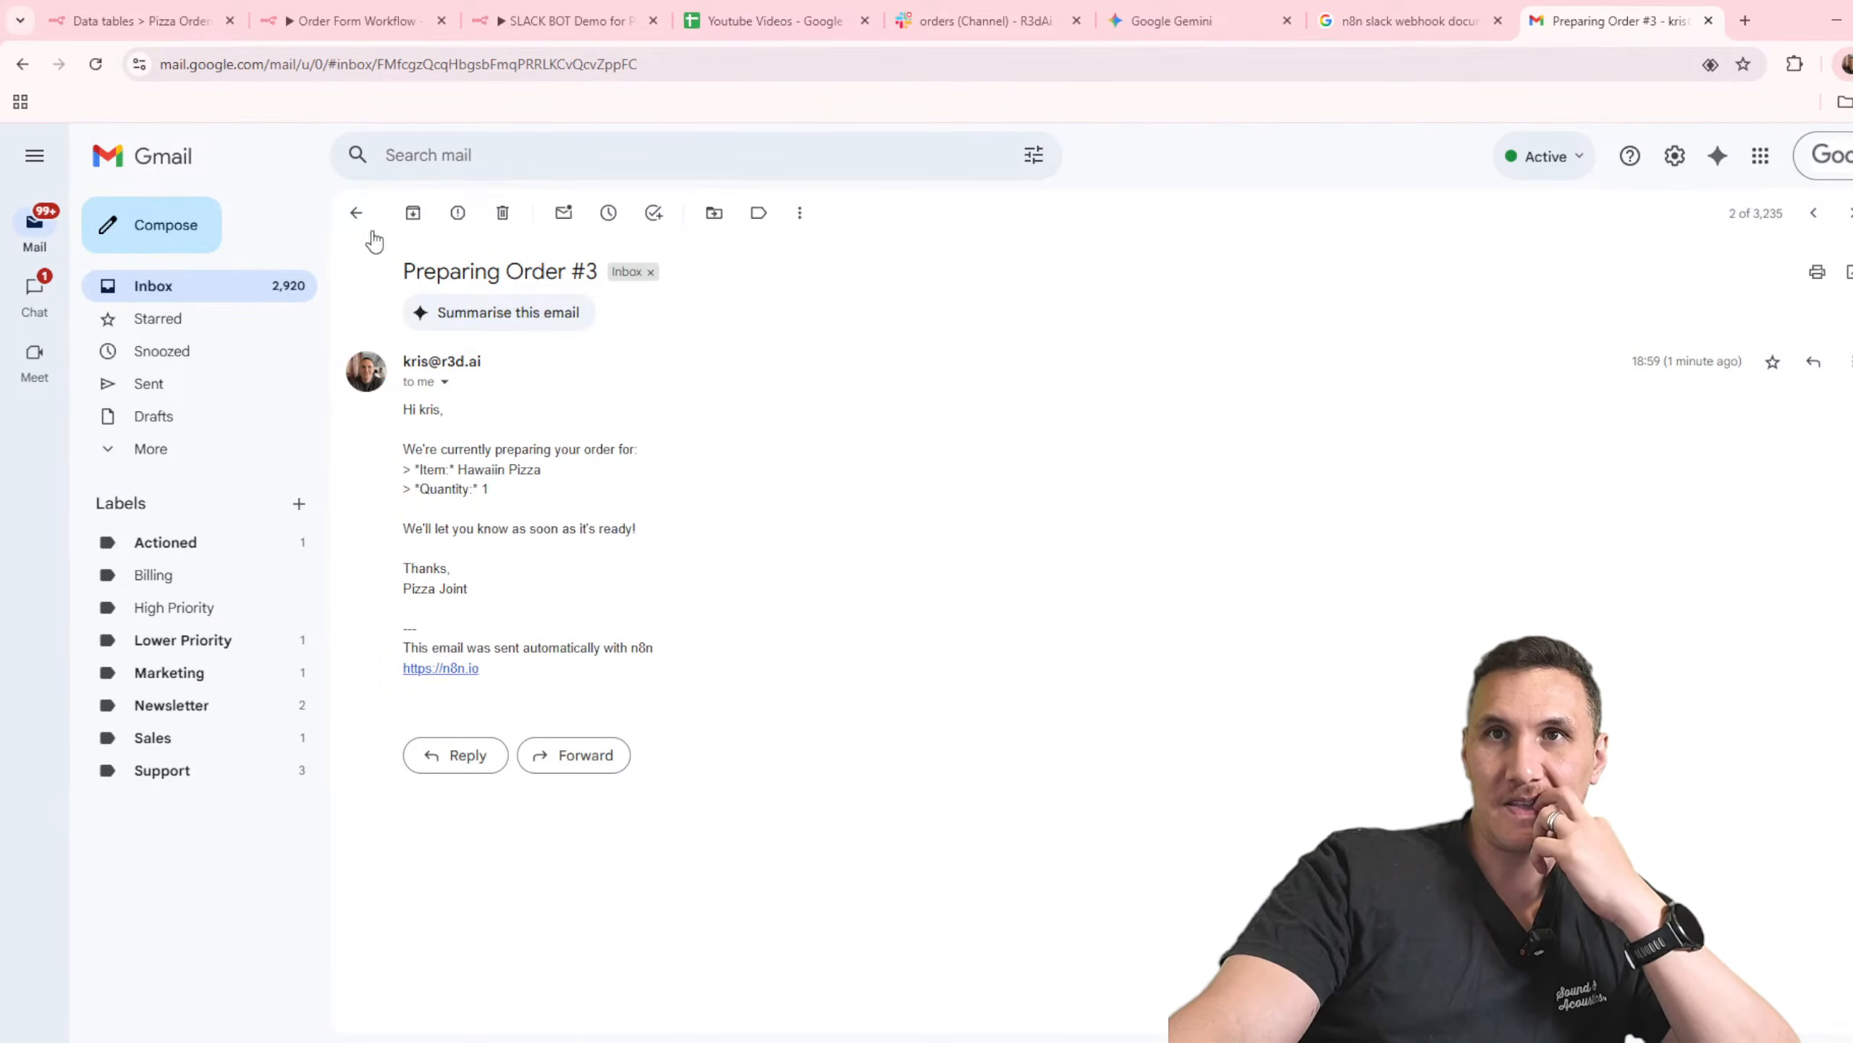
click(356, 212)
click(963, 368)
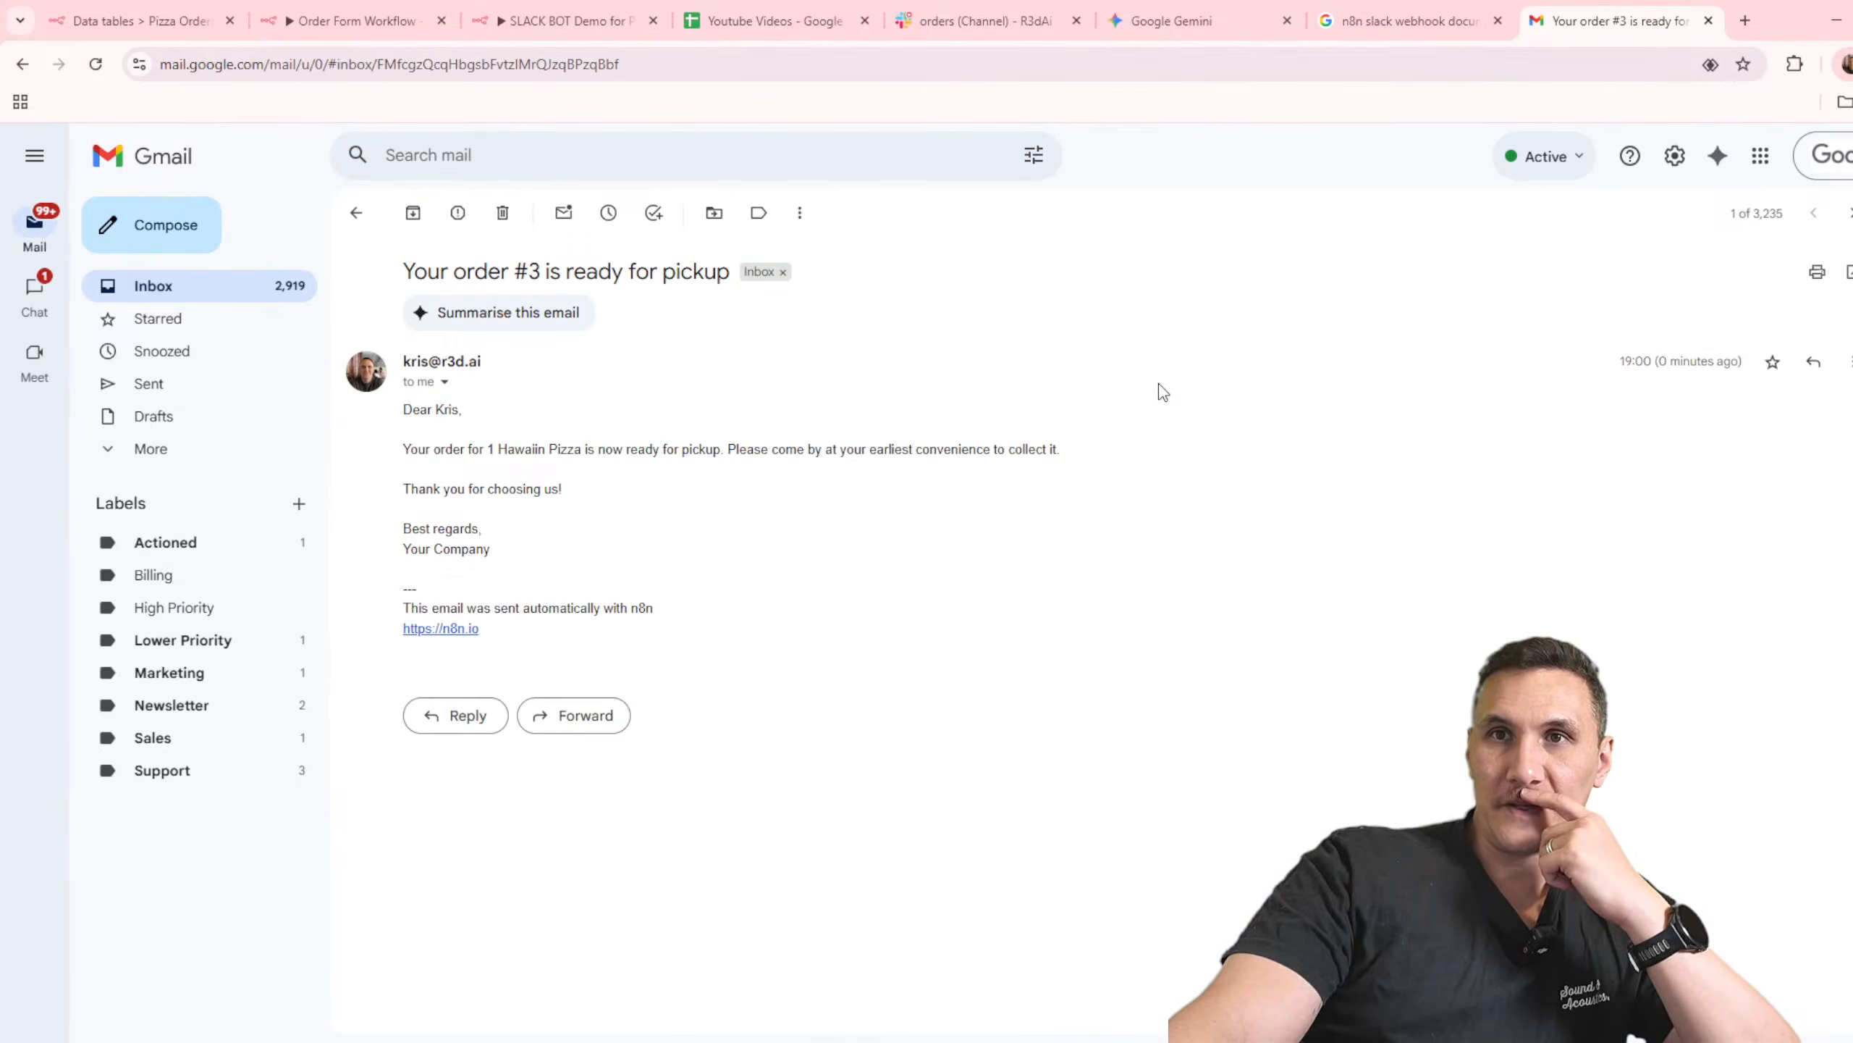
Step: In the SLACK BOT Demo for Pizza Shop workflow, turn off Append n8n Attribution for the Send a message in Gmail tool and save
mouse_move(581, 13)
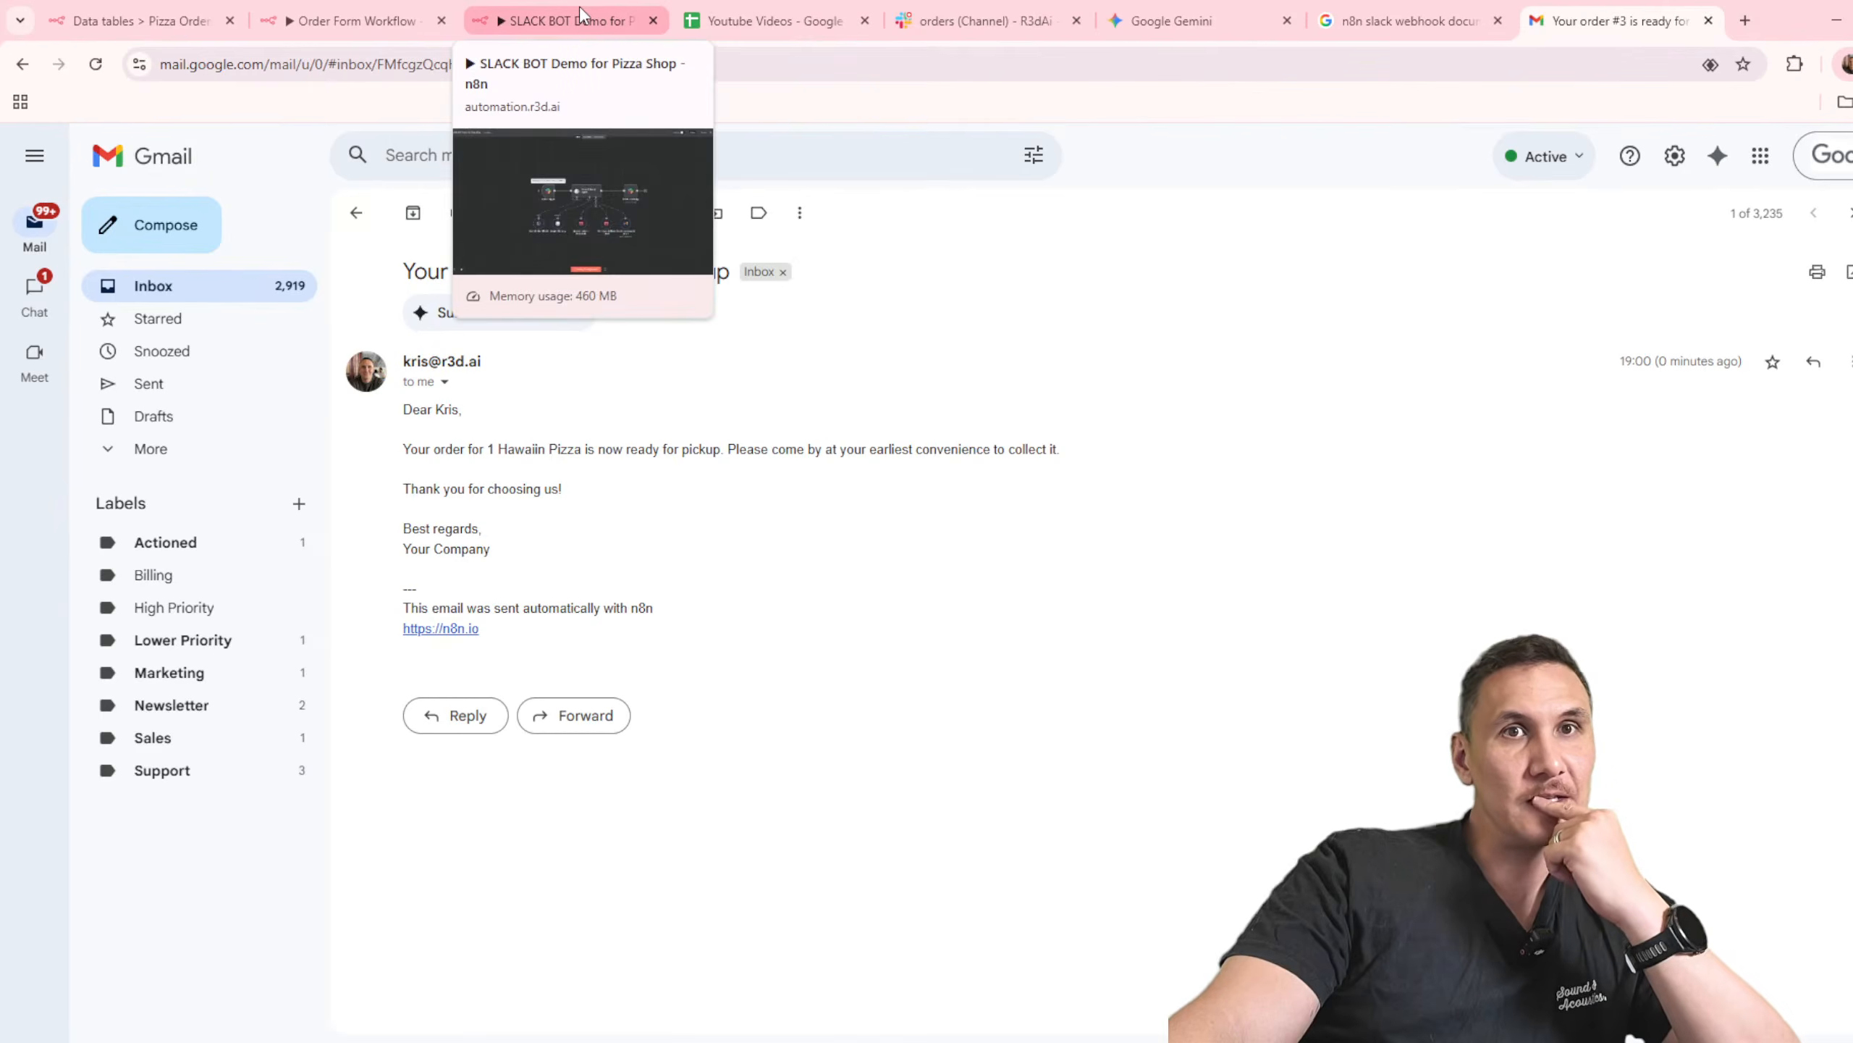
click(581, 13)
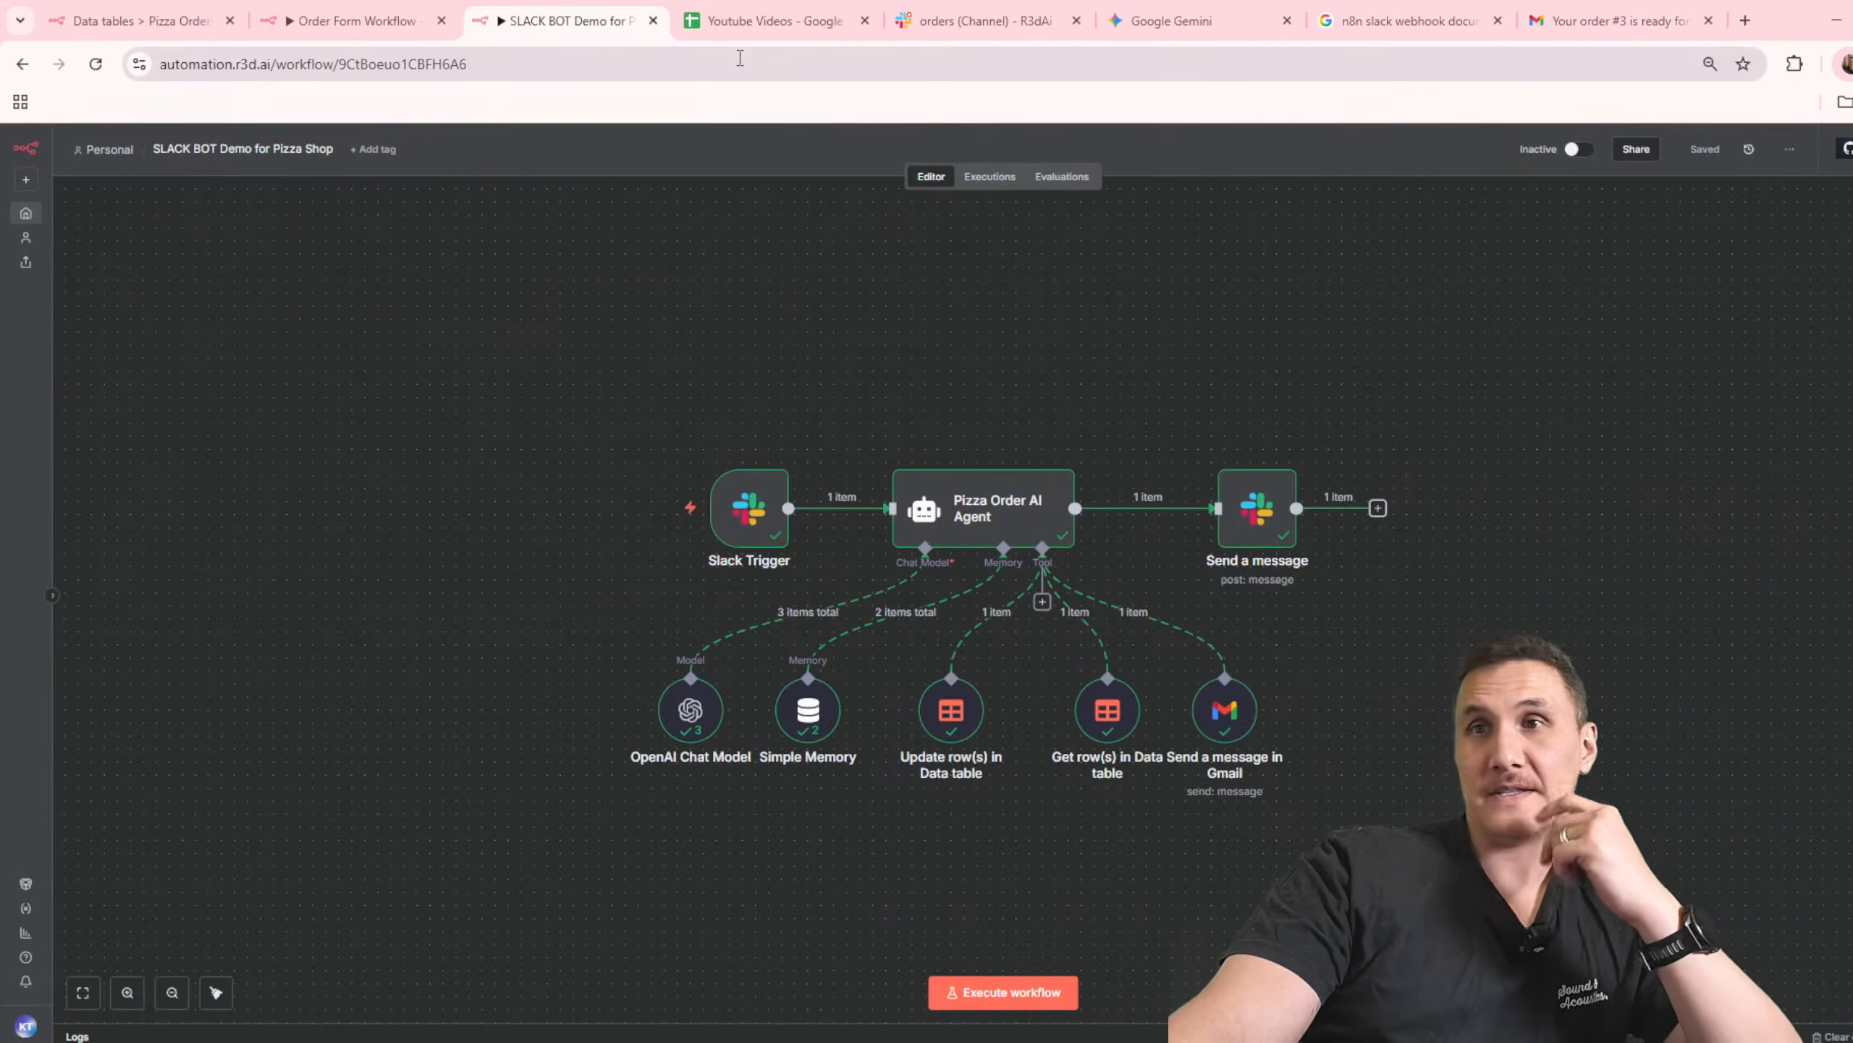
double_click(1229, 741)
click(980, 833)
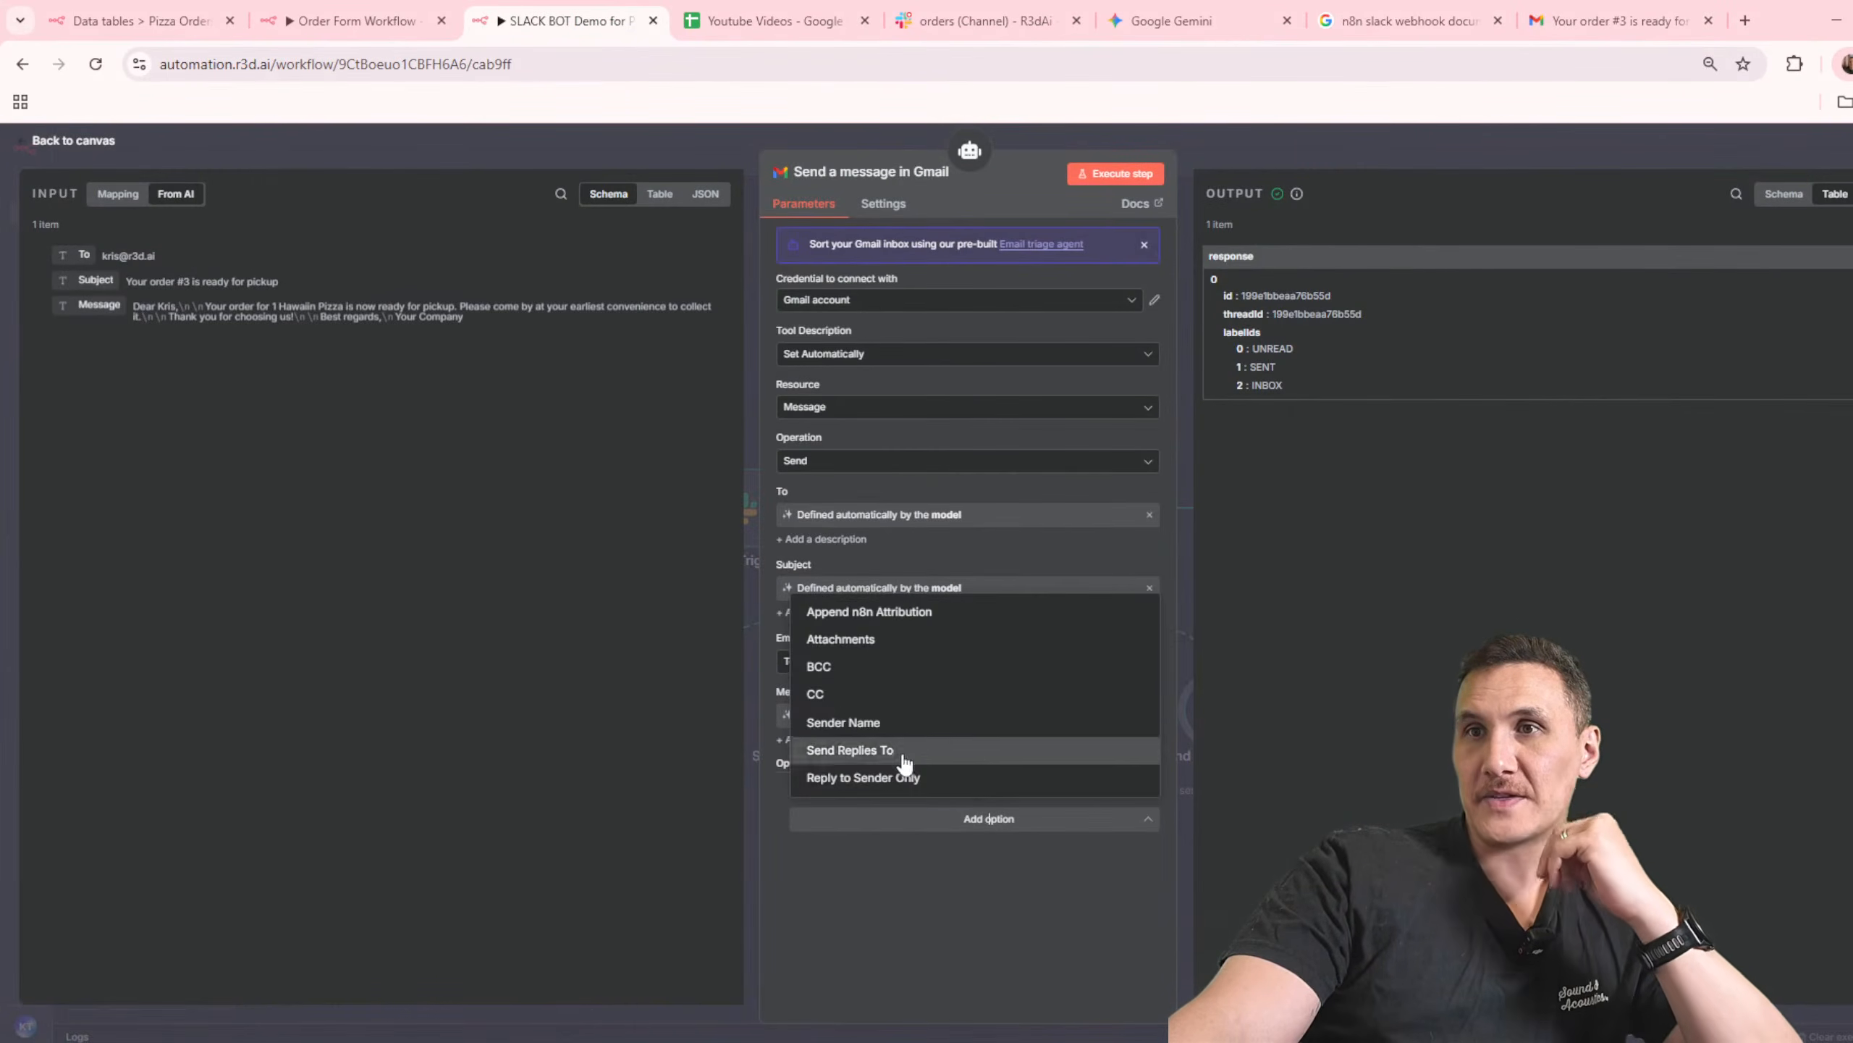
click(902, 619)
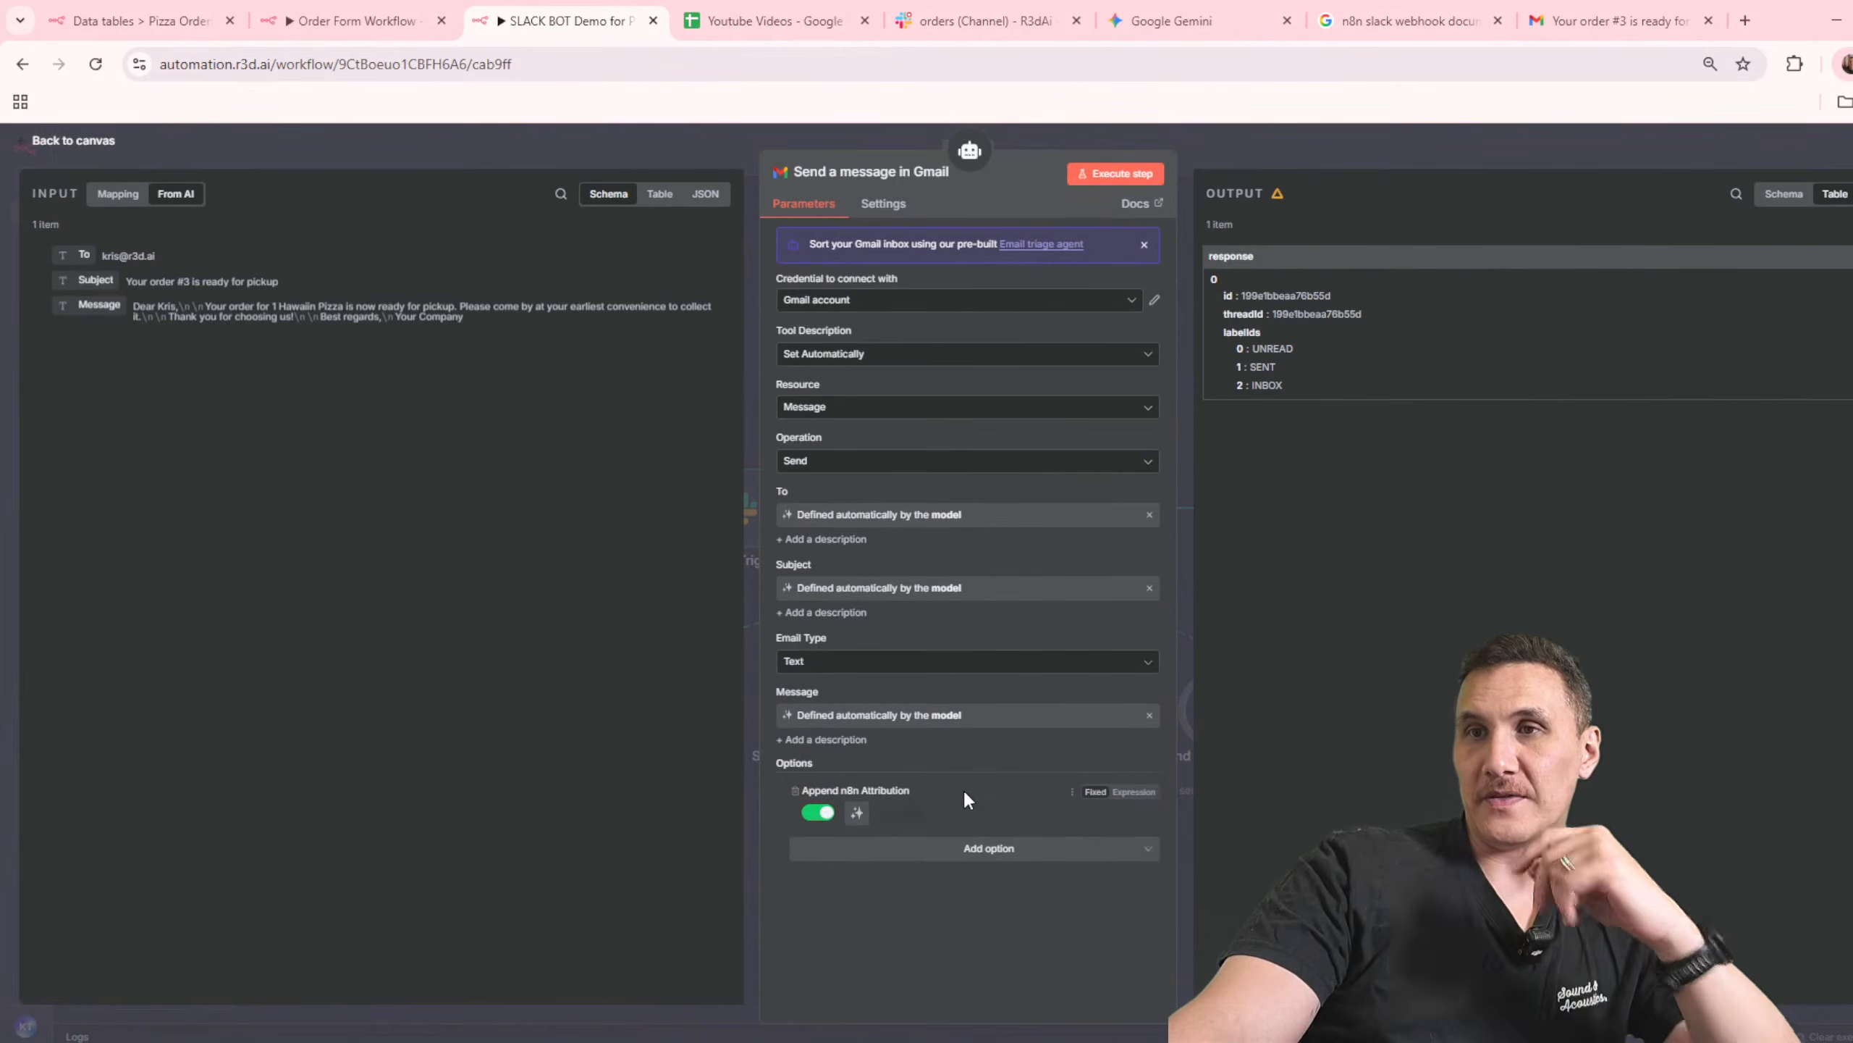
click(832, 811)
click(1460, 144)
click(1700, 150)
Step: In the Order Form Workflow, remove the > and * characters around Item and Quantity in the Send a Preparing Order Message email, and save
click(351, 20)
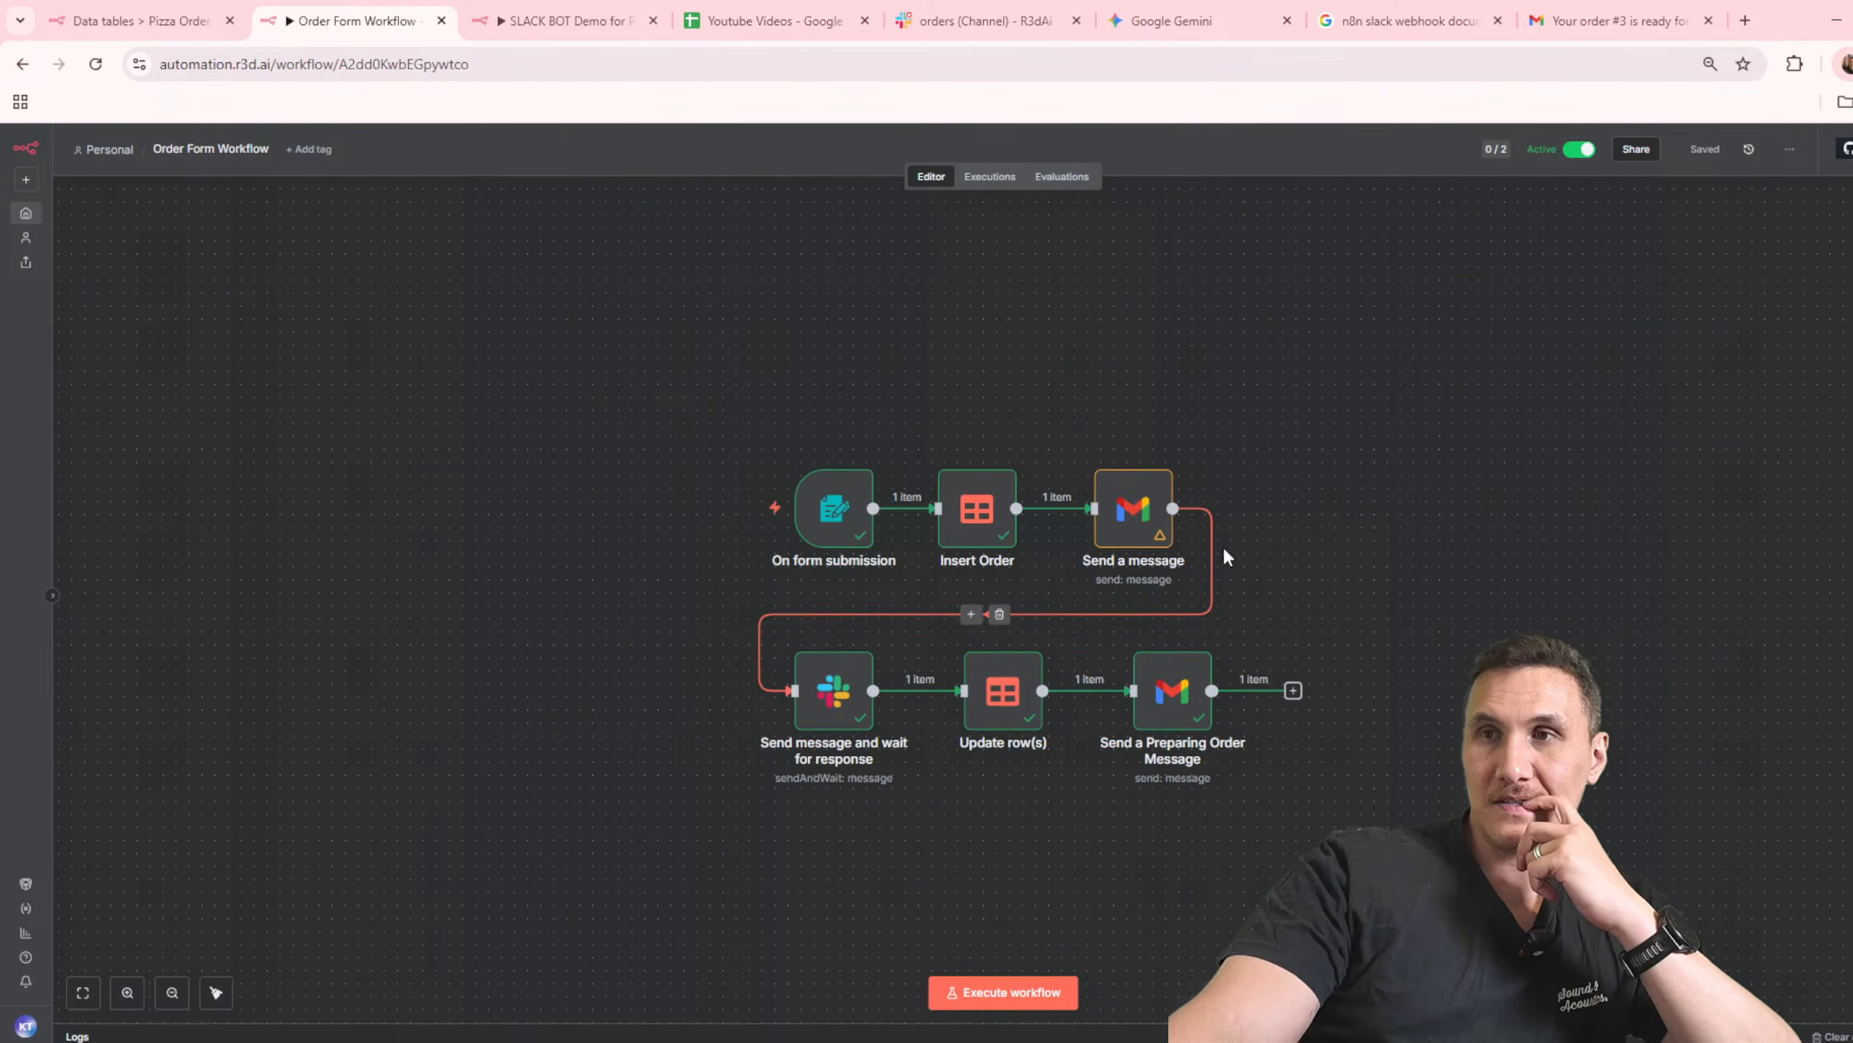
double_click(1173, 691)
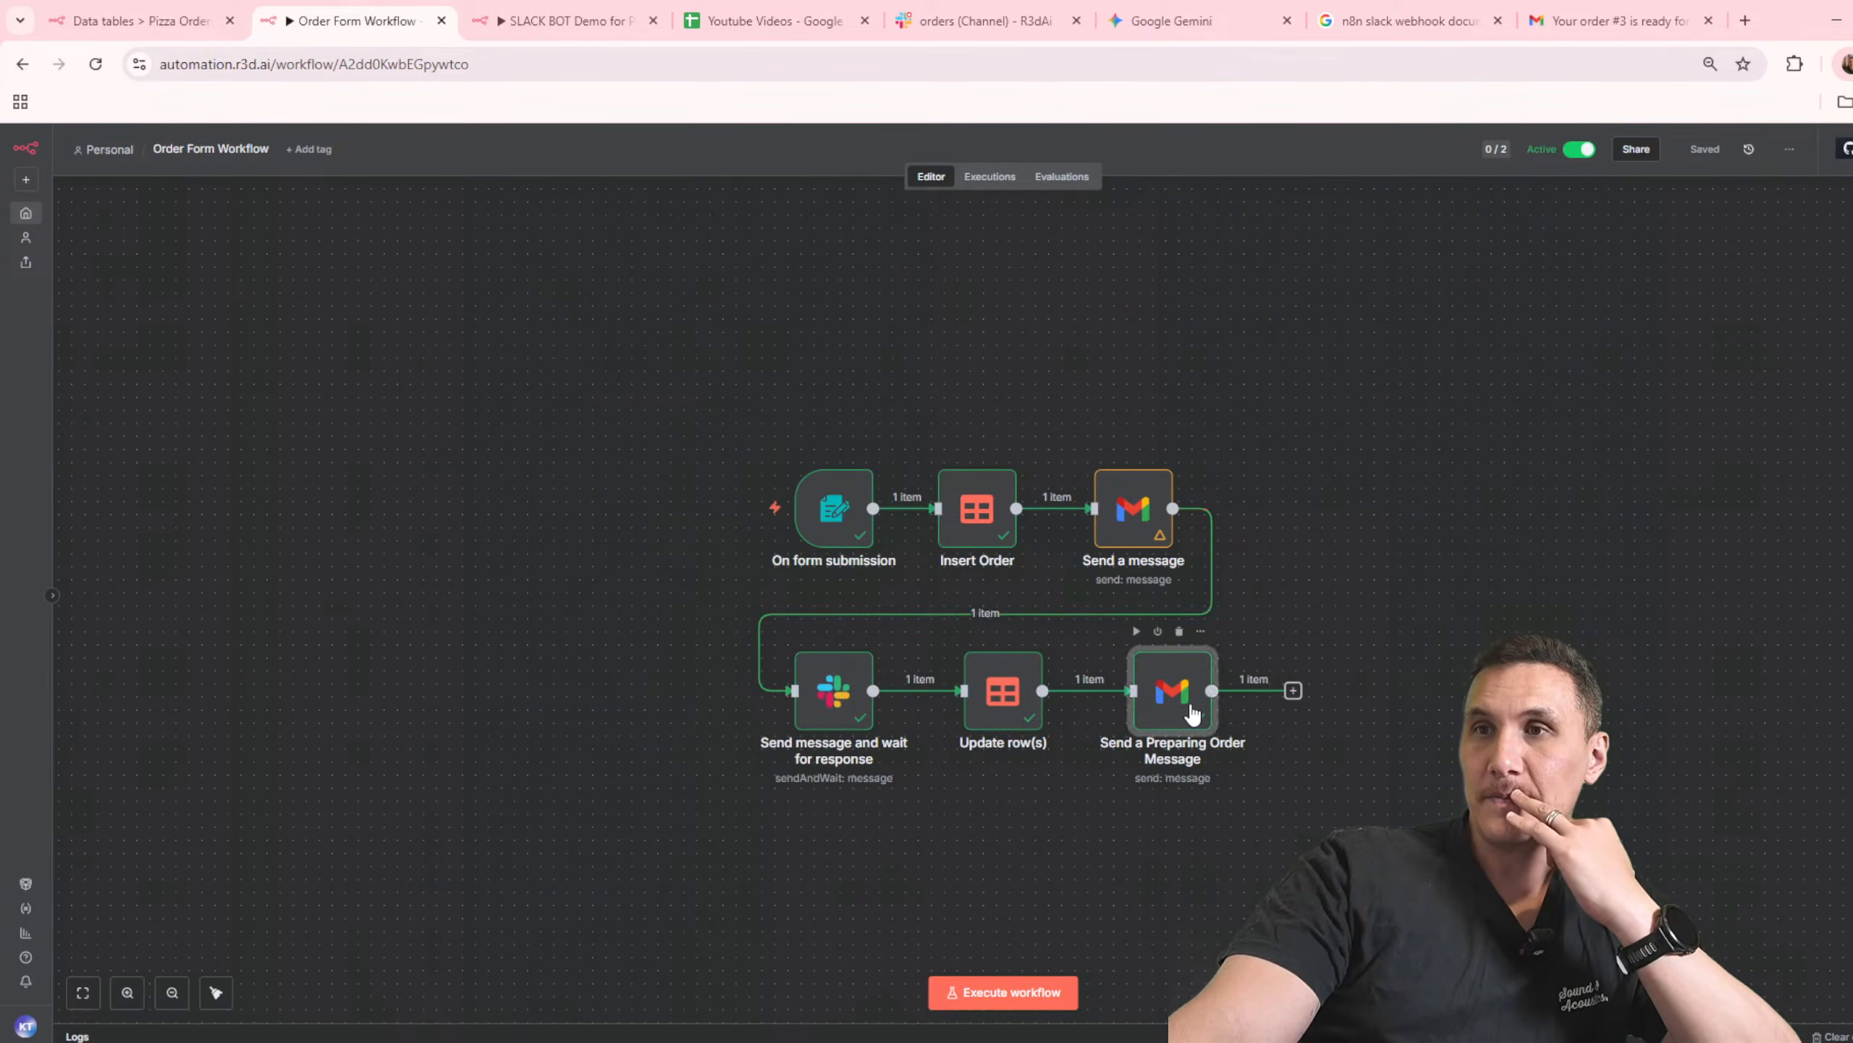
click(816, 700)
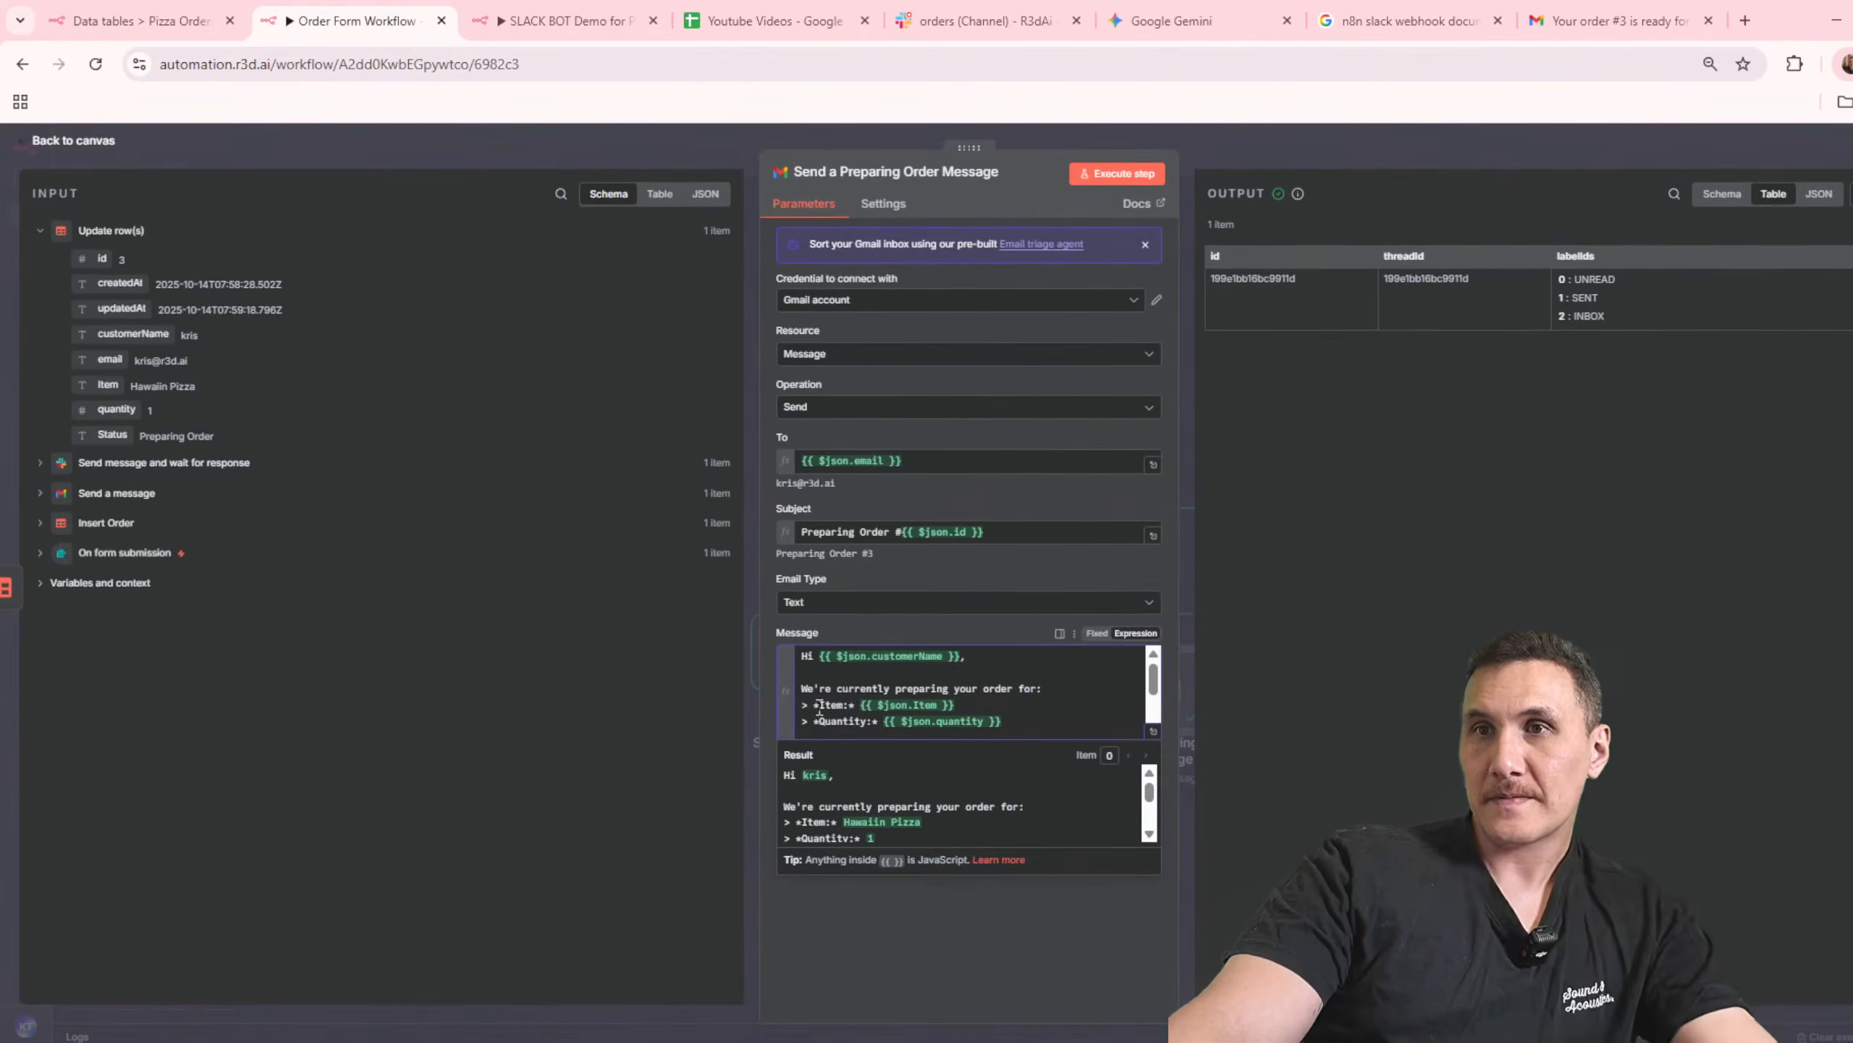
key(BackSpace)
key(BackSpace)
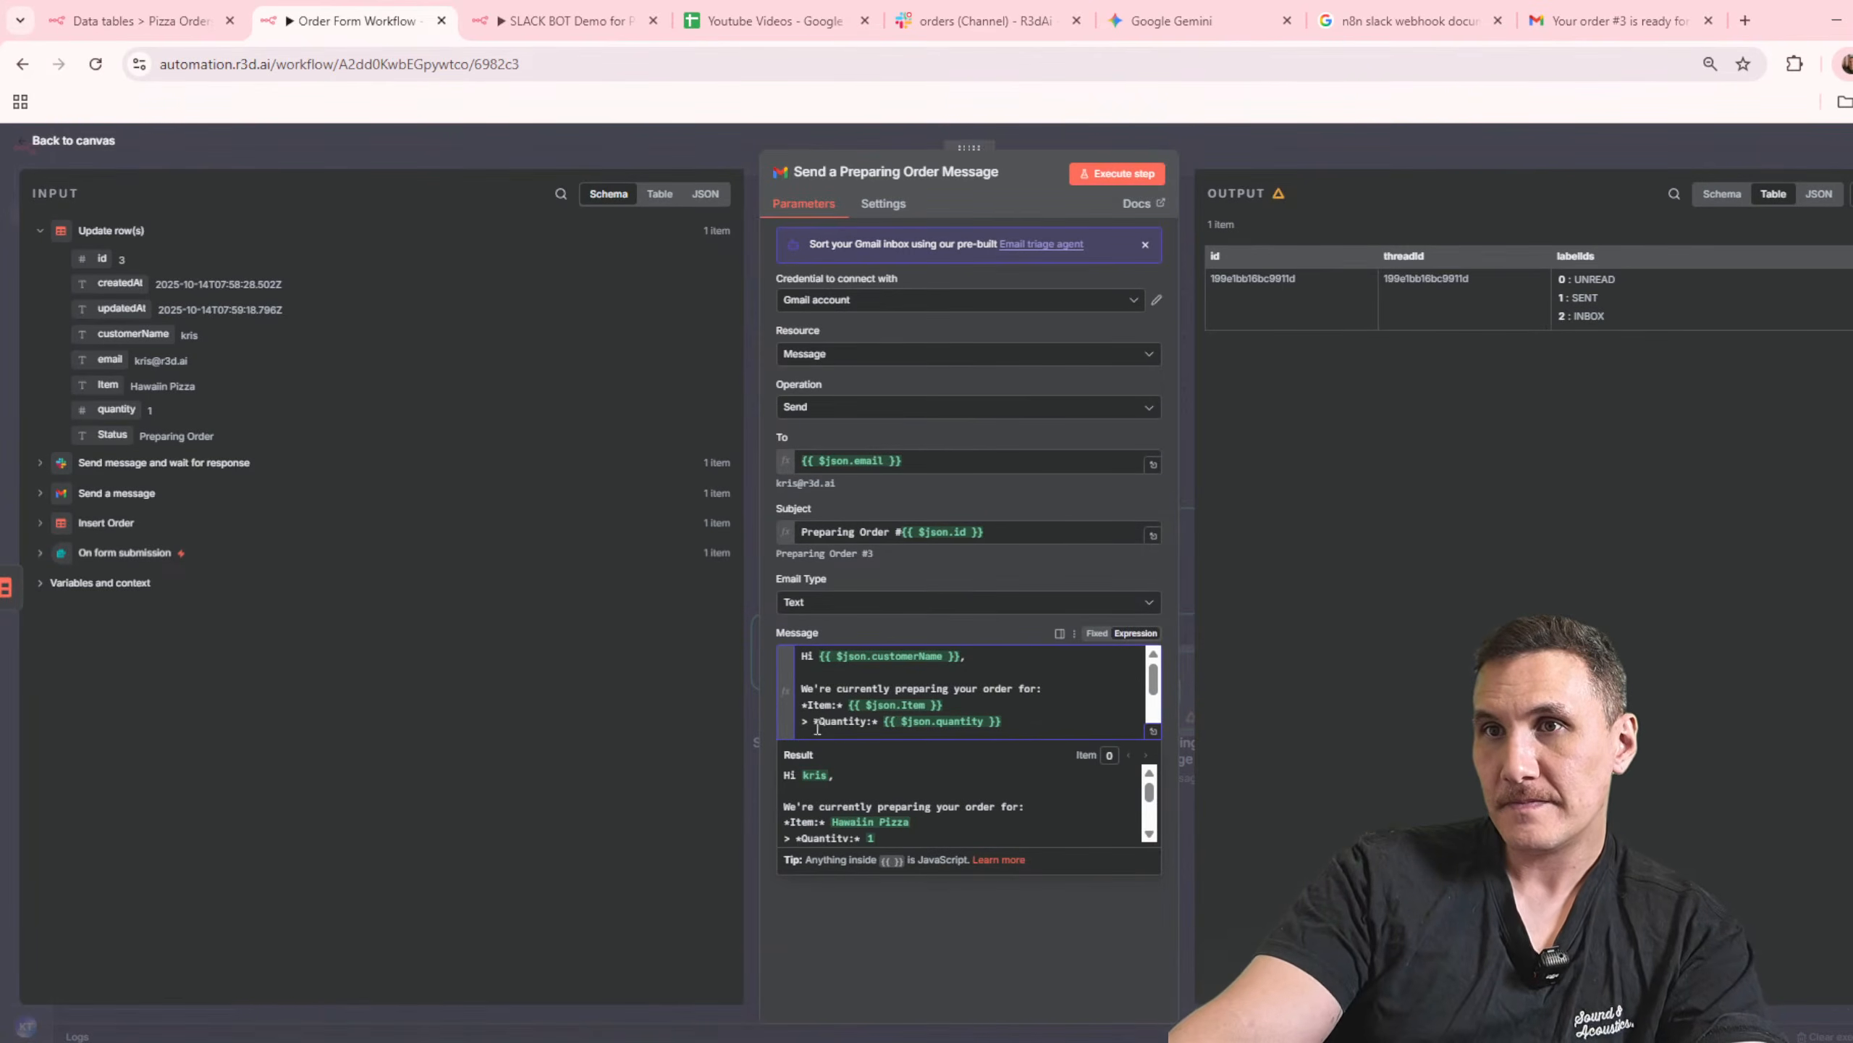
key(BackSpace)
key(BackSpace)
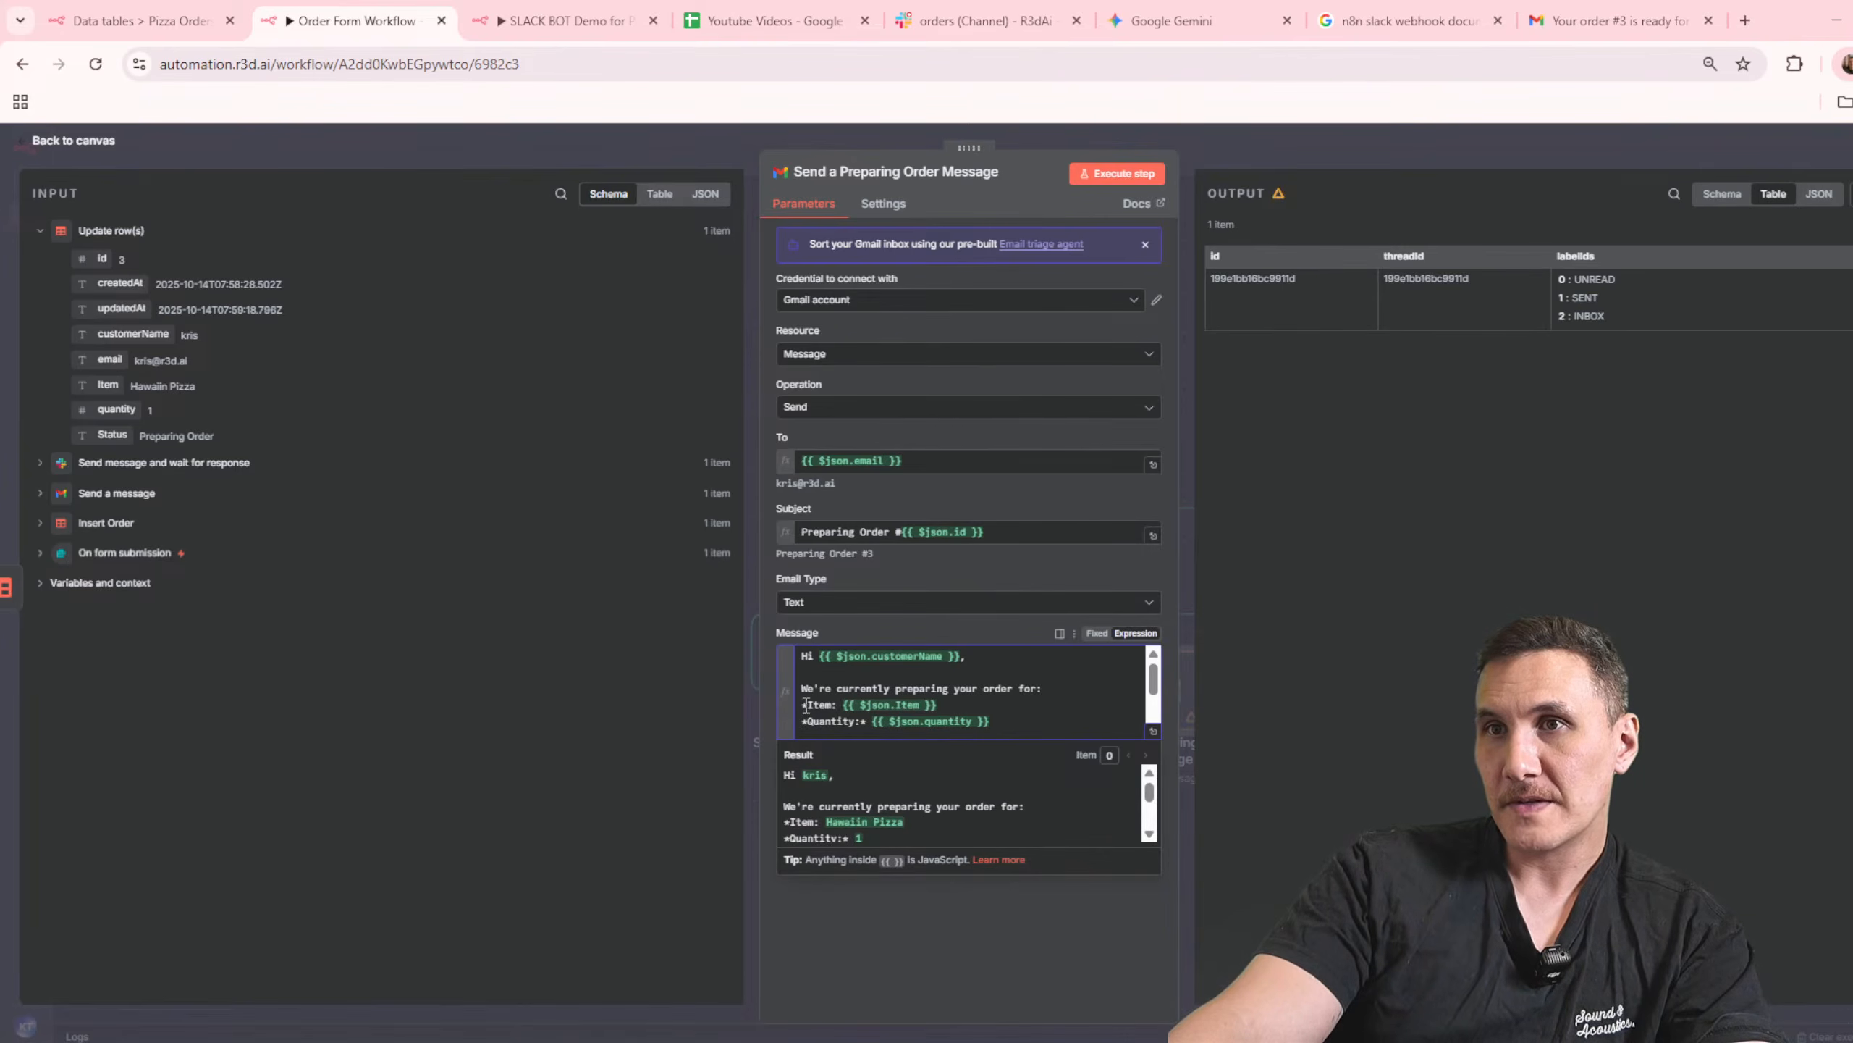
key(BackSpace)
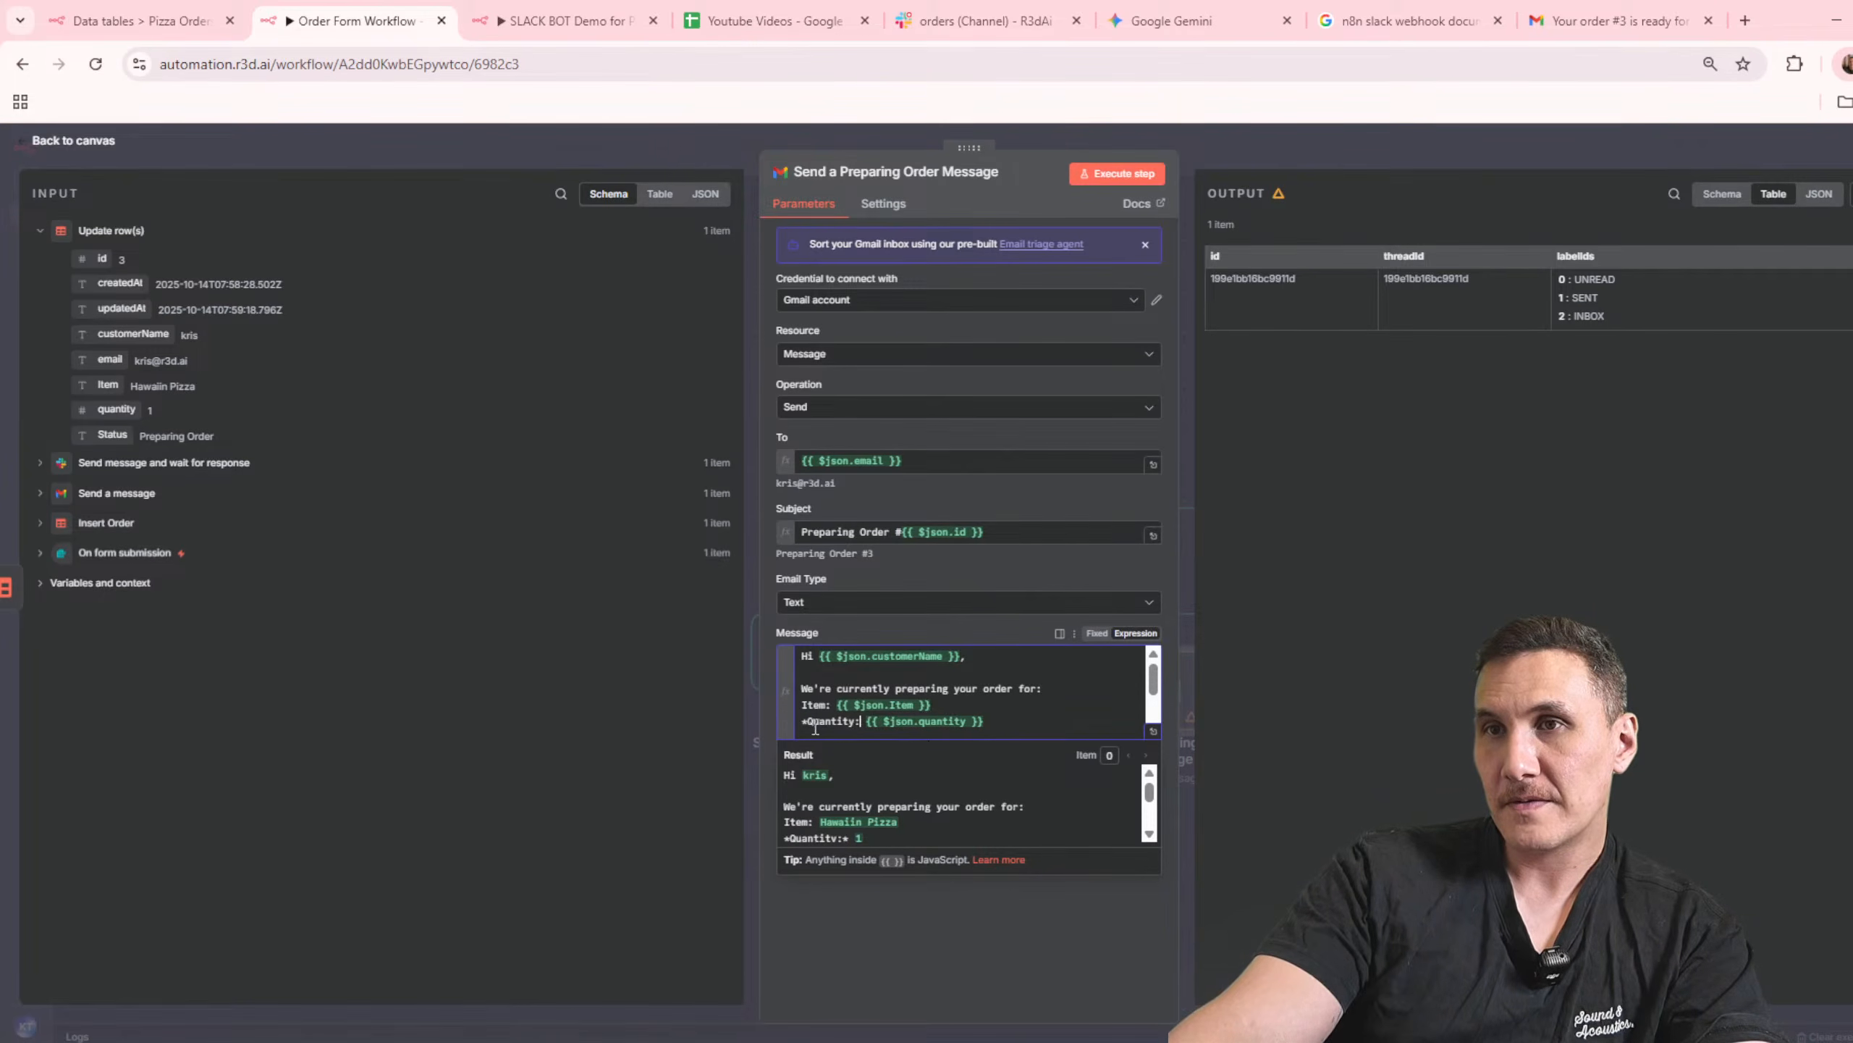
click(805, 721)
key(BackSpace)
scroll(1025, 723, down, 2)
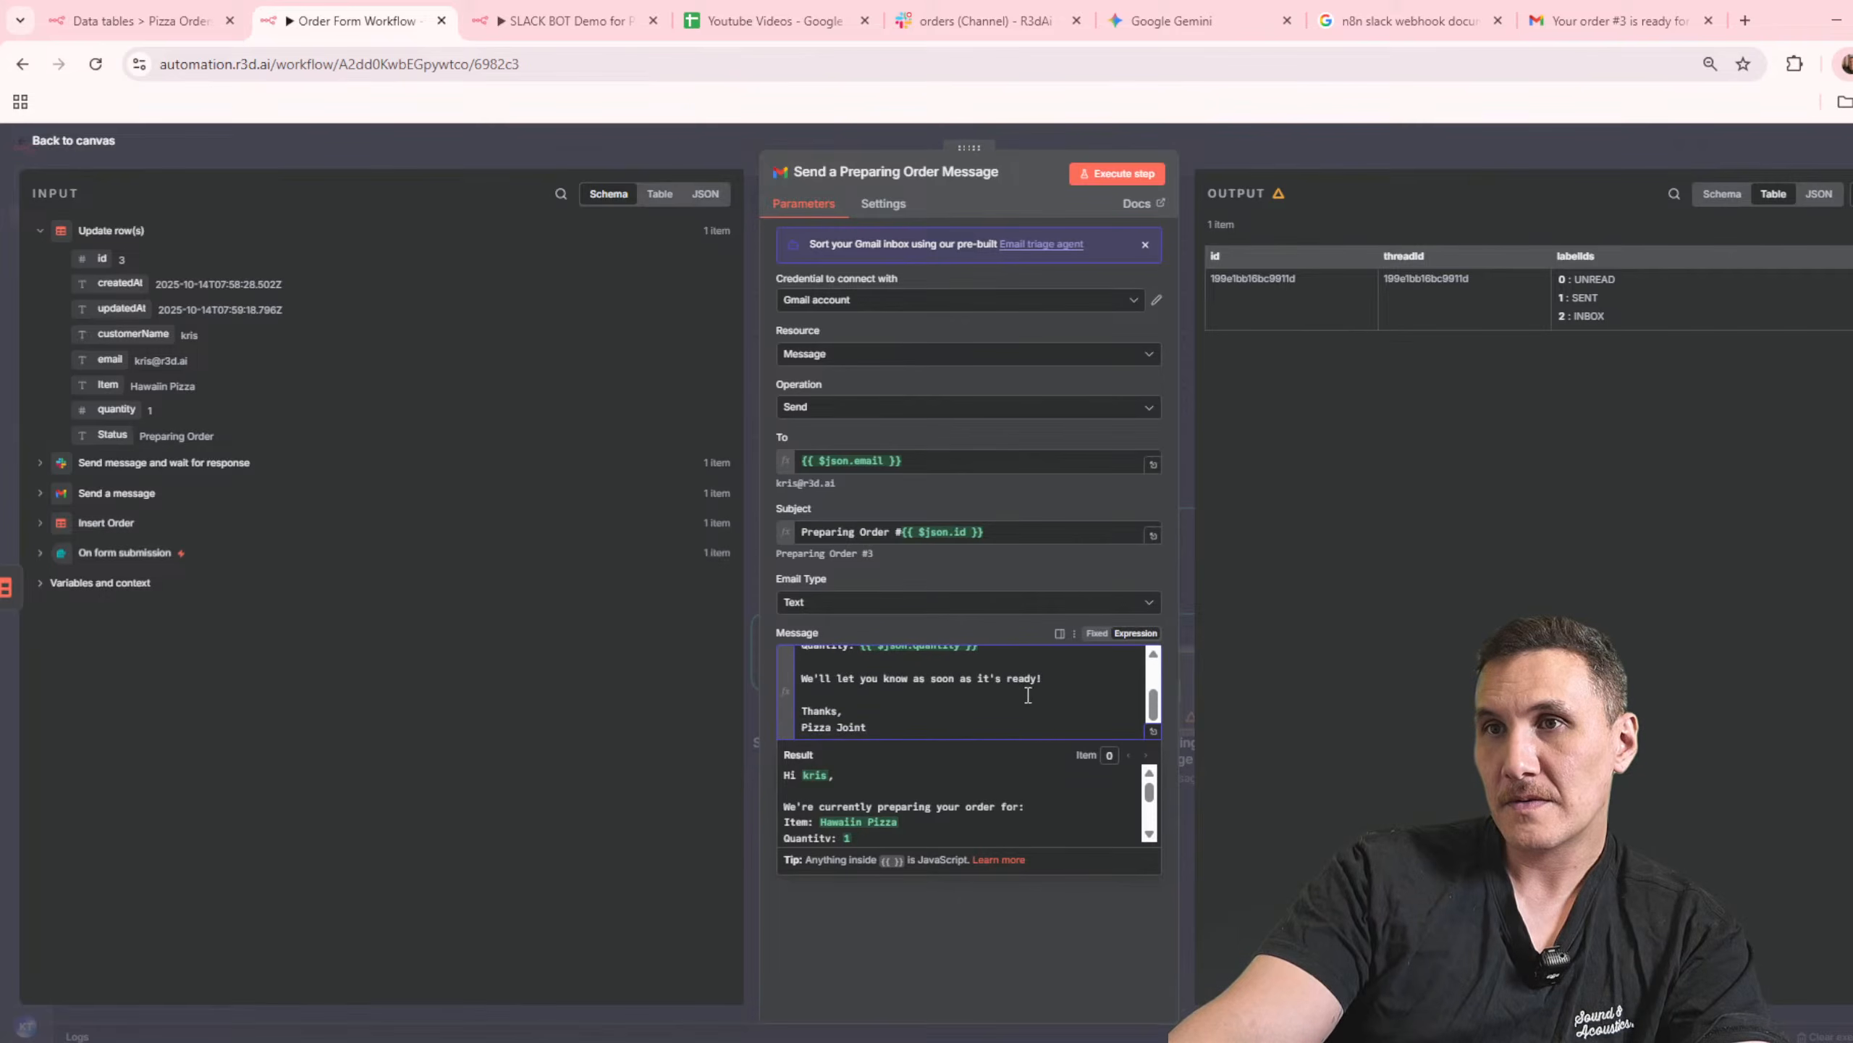
click(1419, 148)
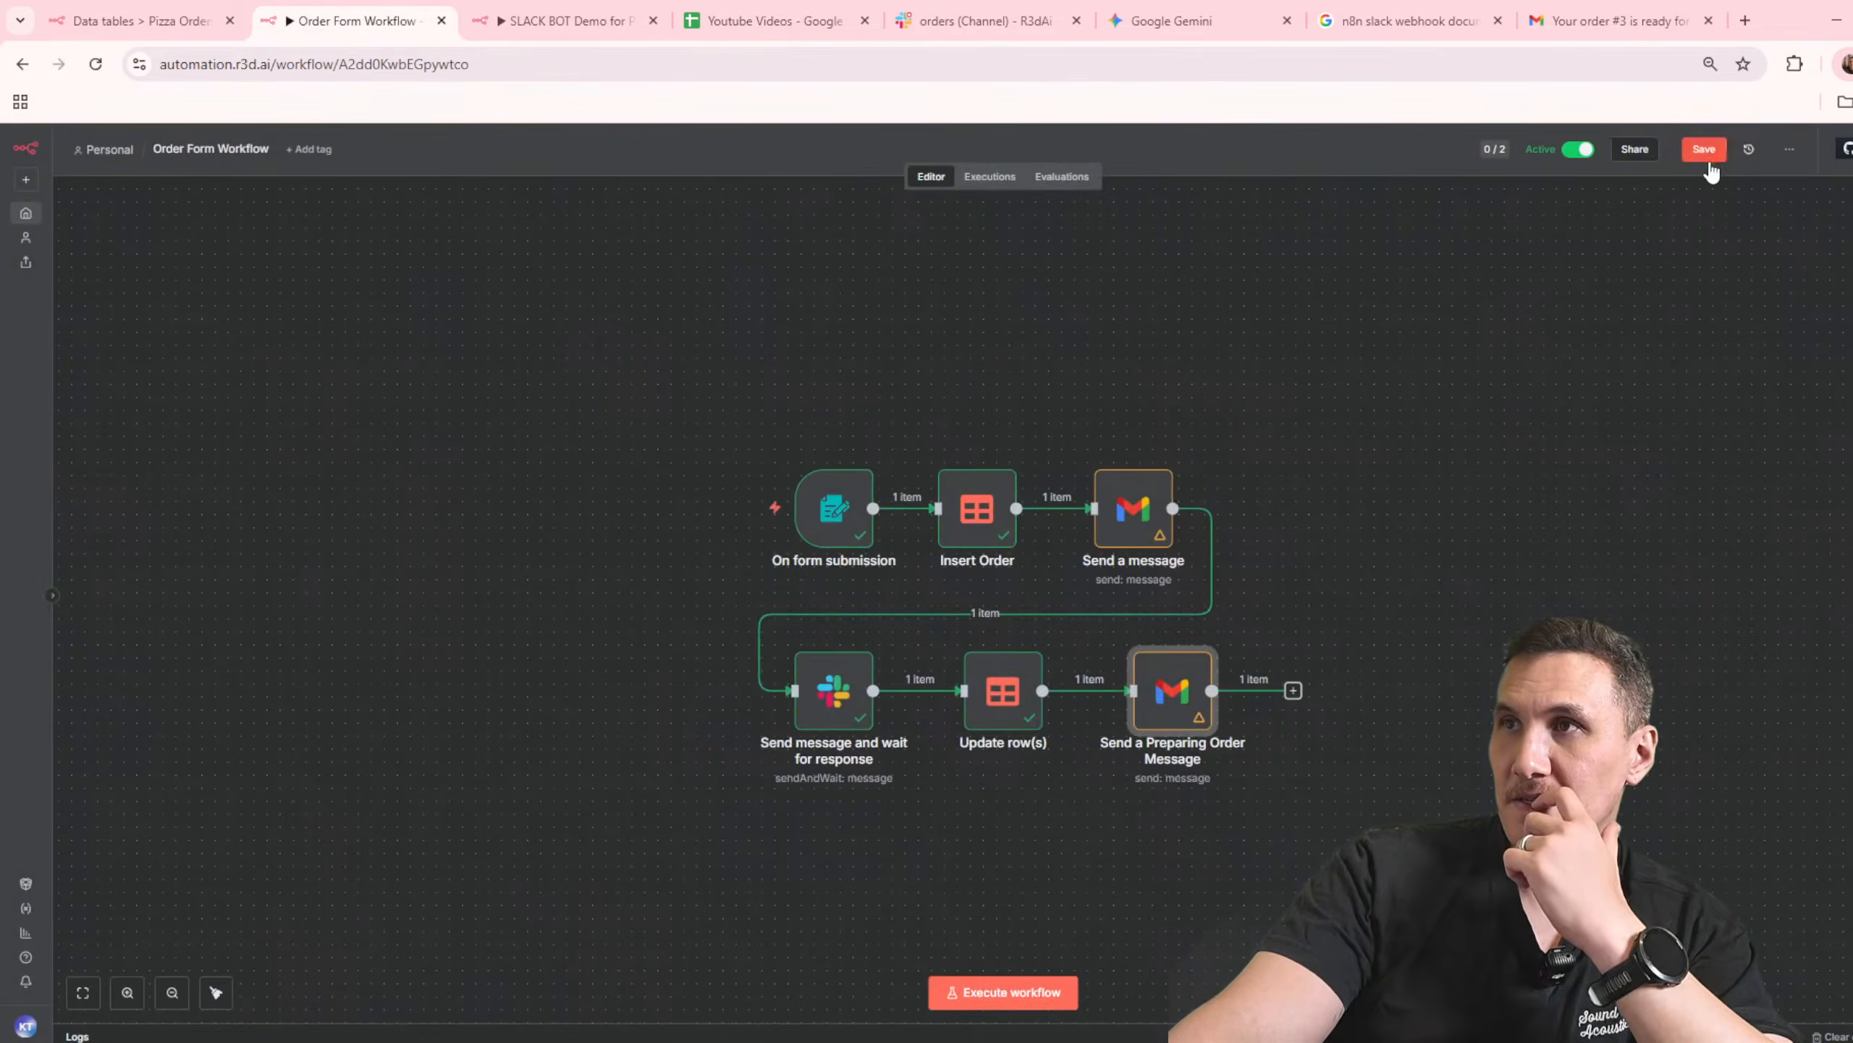
Step: Review the order emails in the Gmail inbox, and return to the Order Form Workflow
click(1539, 26)
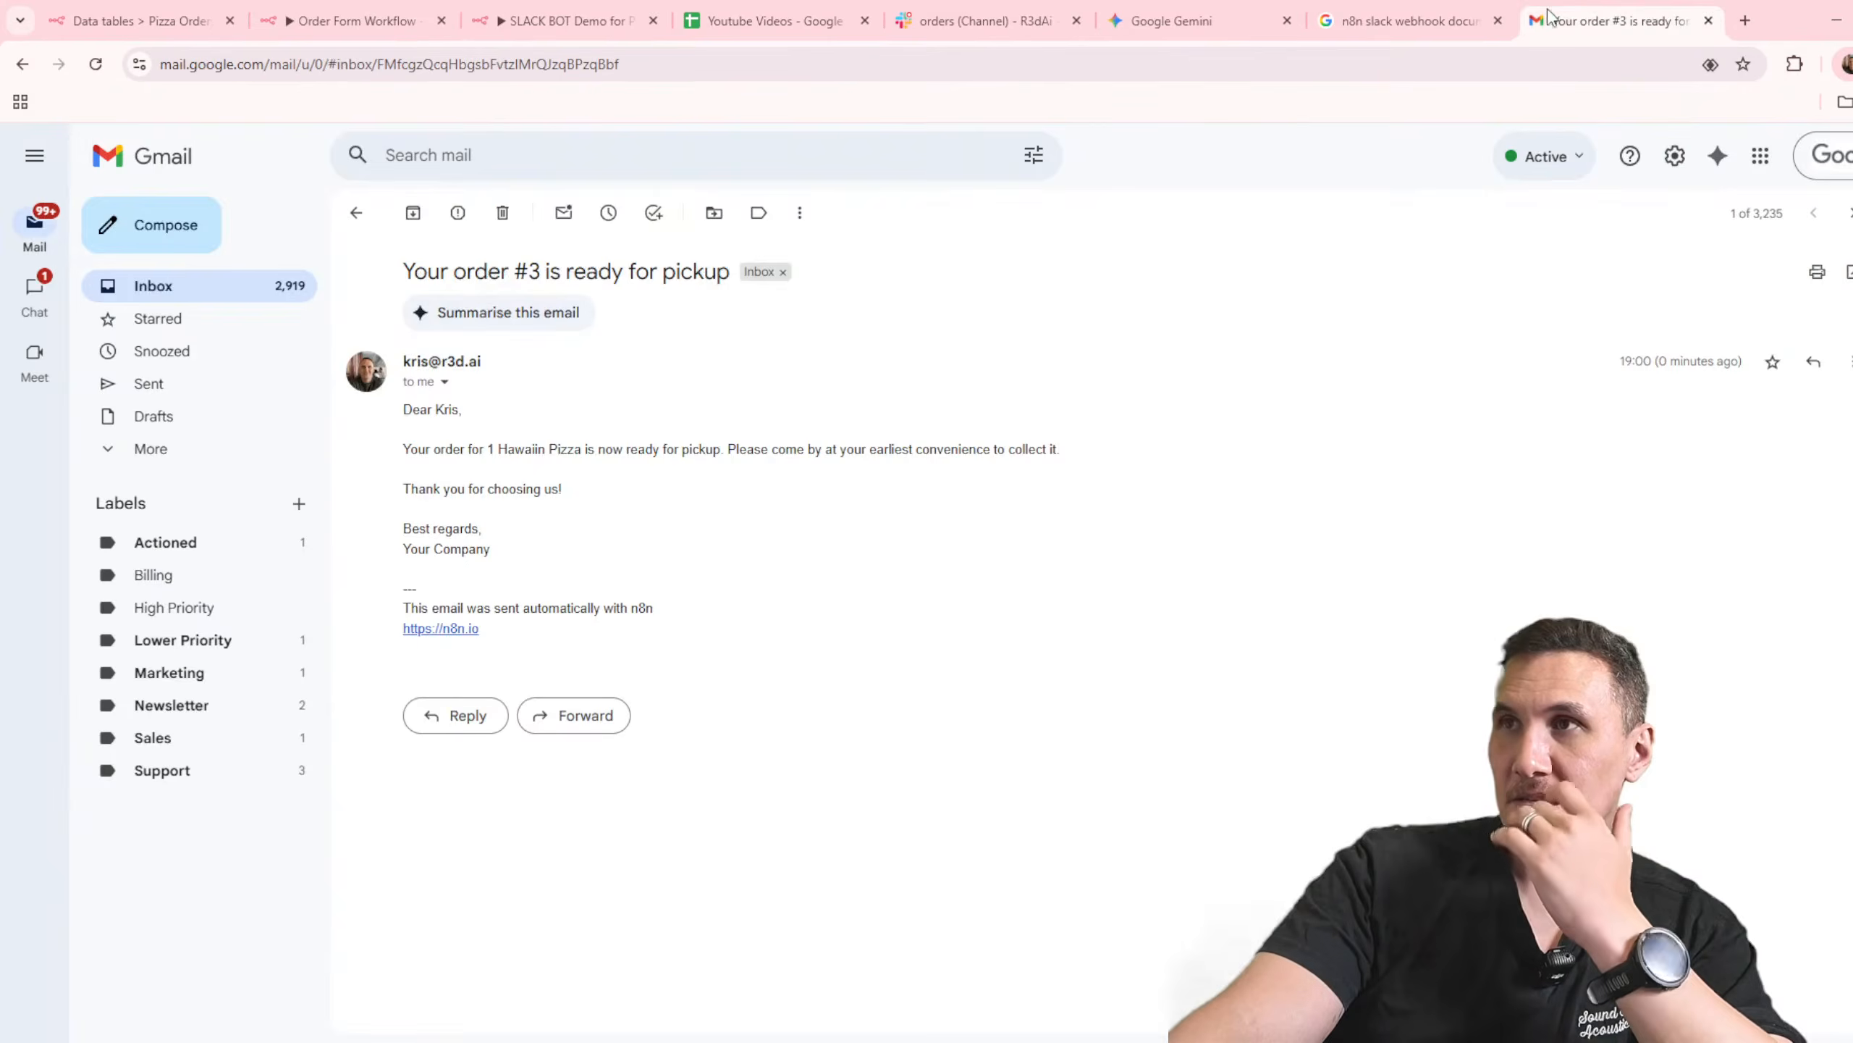
click(356, 211)
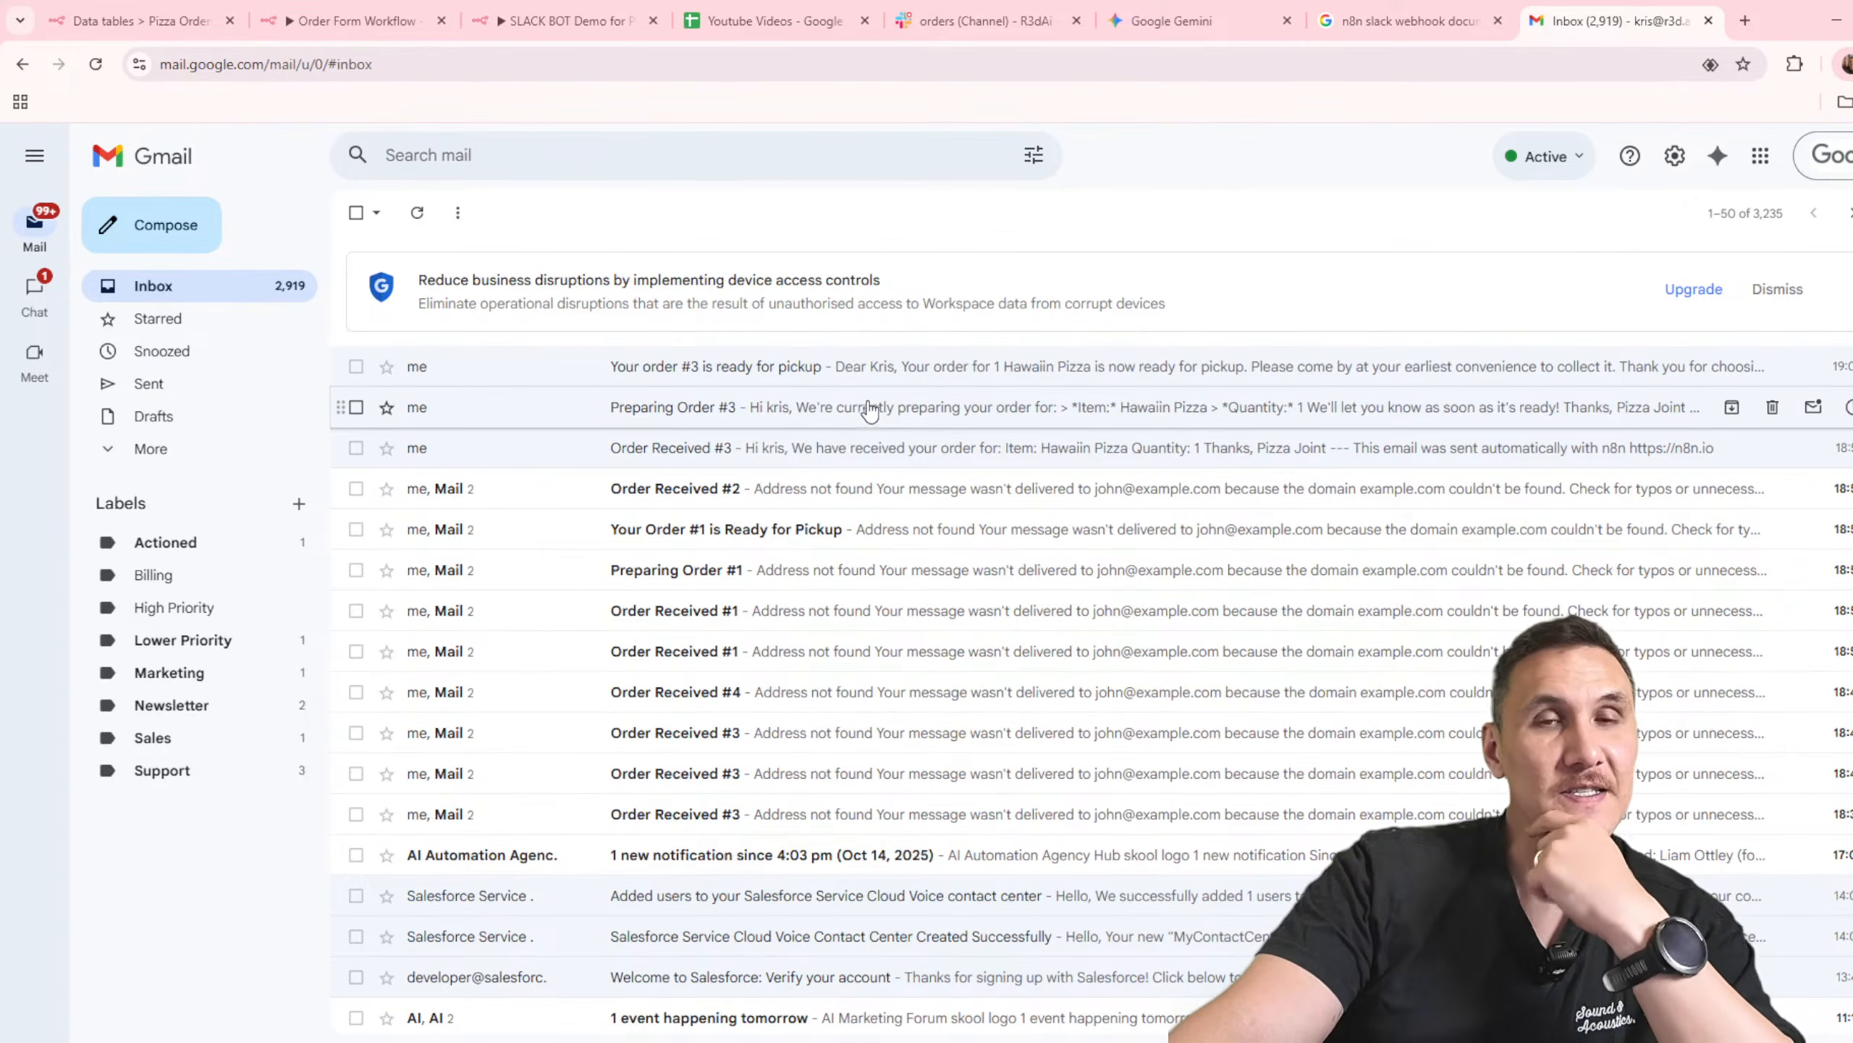
click(531, 26)
click(385, 29)
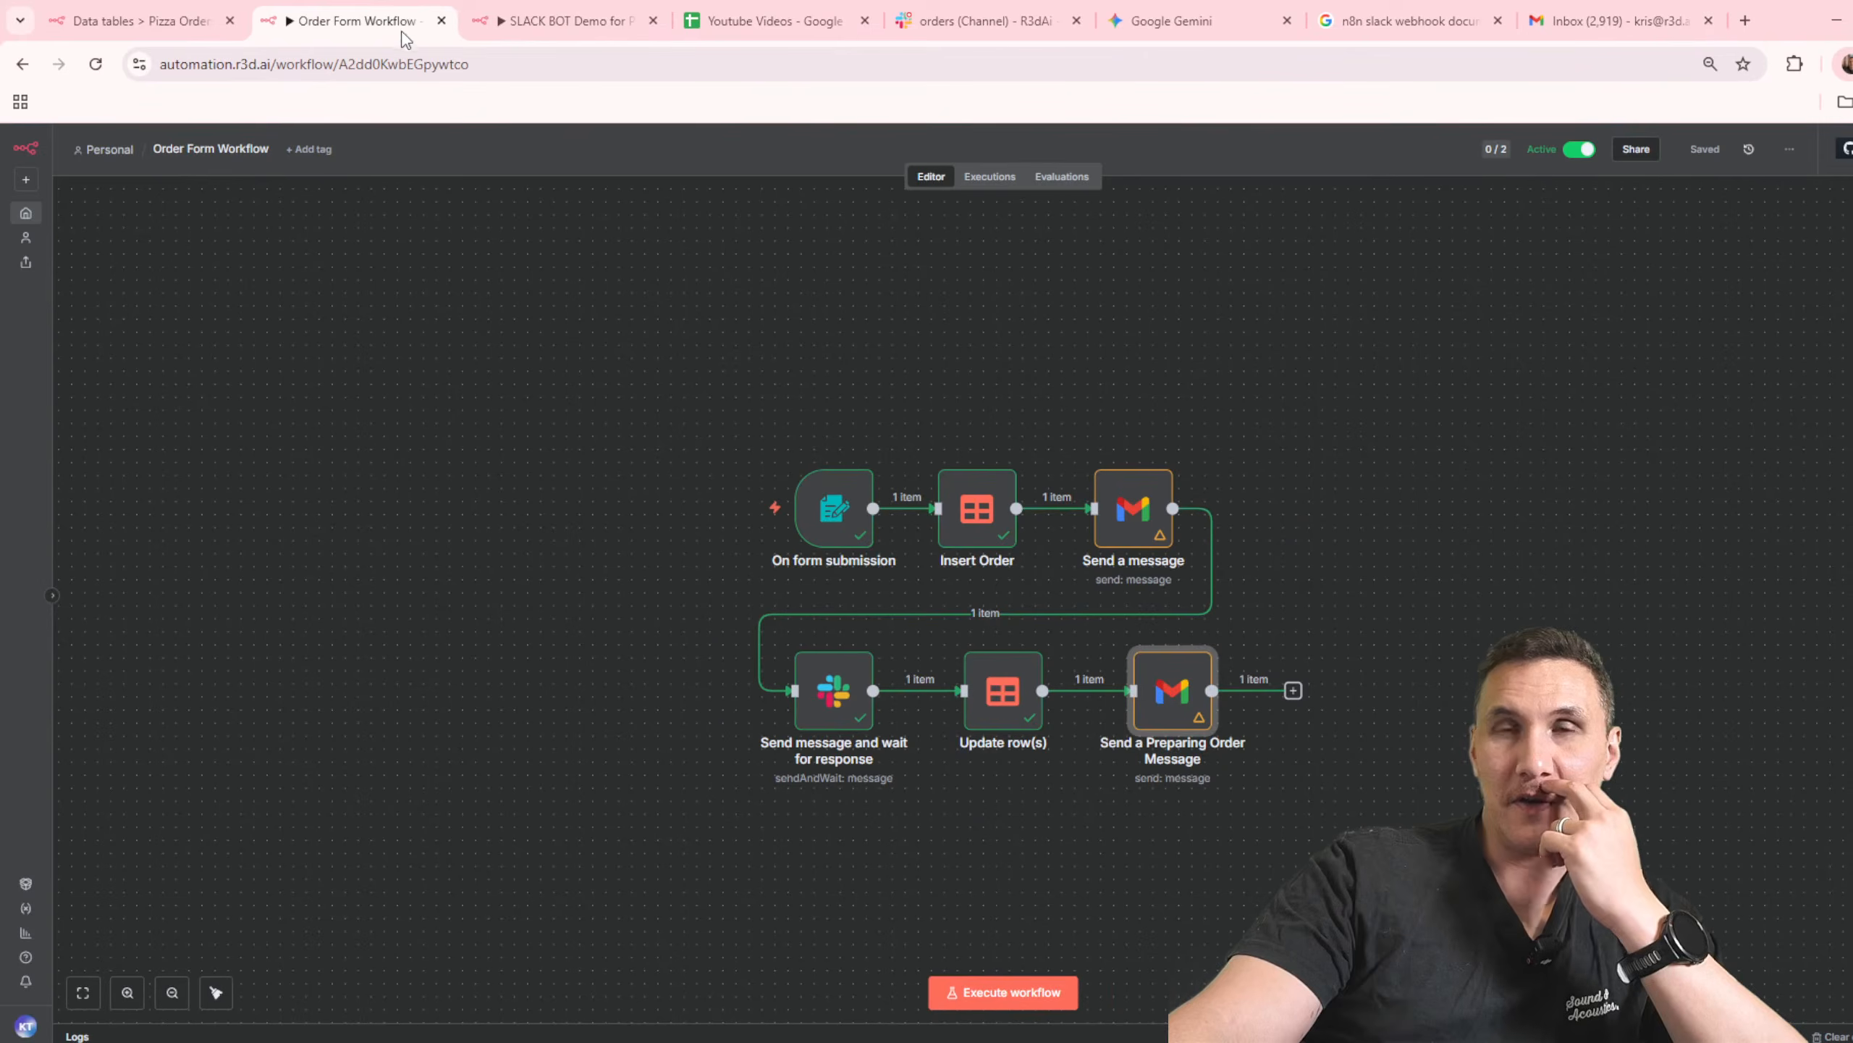